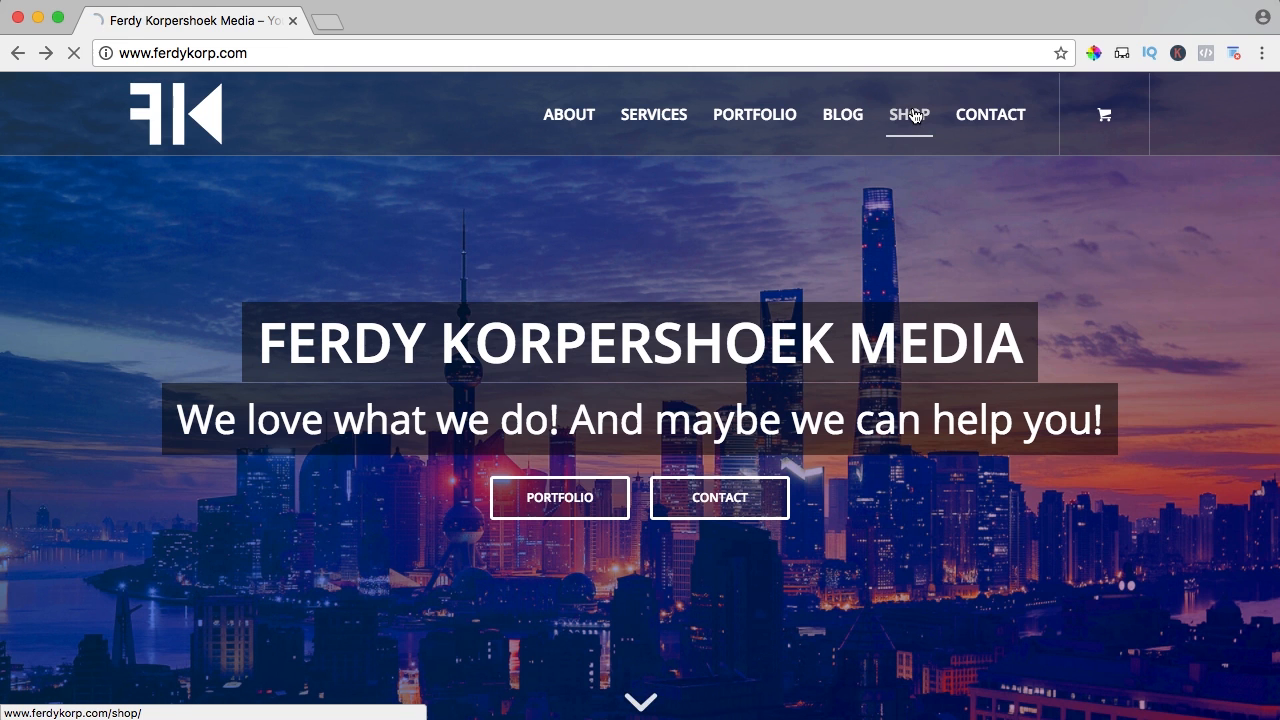
Open the Hoodie product page from the shop and set its quantity to 3
{"action": "scroll", "coordinate": [836, 241], "scroll_direction": "down", "scroll_amount": 3}
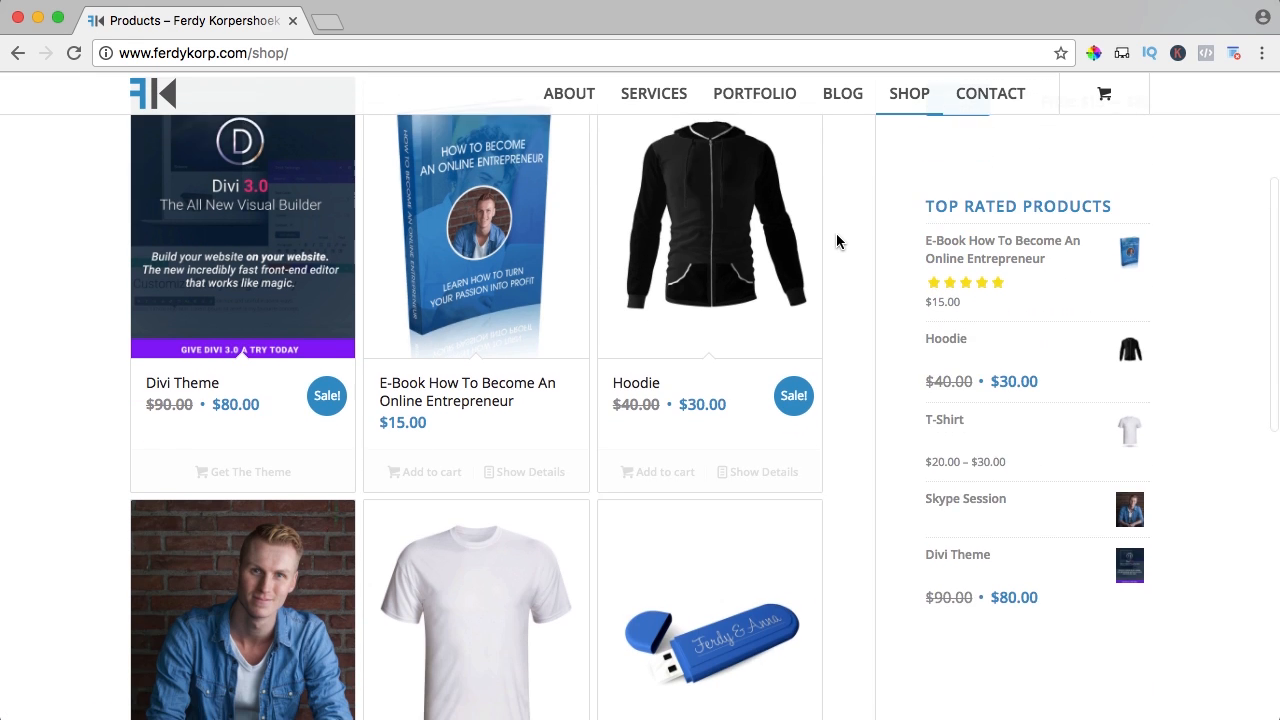
{"action": "scroll", "coordinate": [836, 241], "scroll_direction": "up", "scroll_amount": 1}
{"action": "left_click", "coordinate": [753, 242]}
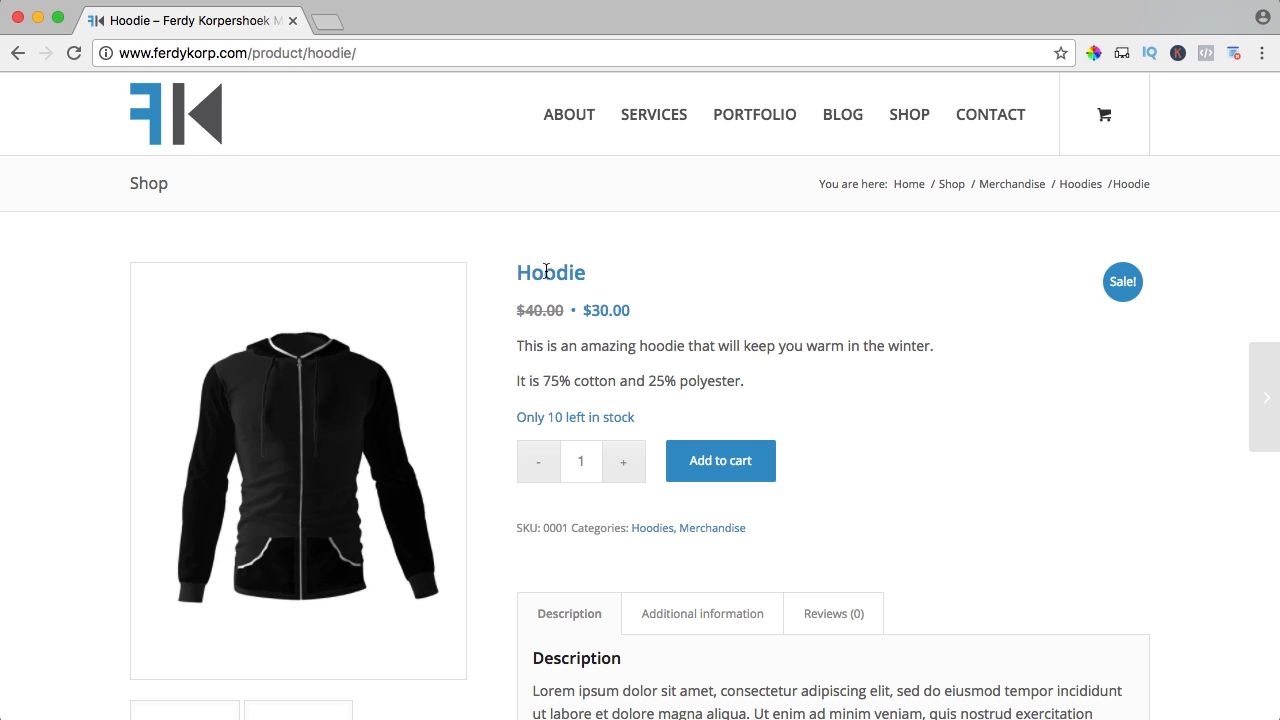
{"action": "left_click", "coordinate": [620, 466]}
{"action": "left_click", "coordinate": [624, 468]}
{"action": "left_click", "coordinate": [624, 468]}
{"action": "left_click", "coordinate": [624, 468]}
{"action": "left_click", "coordinate": [544, 465]}
{"action": "left_click", "coordinate": [544, 466]}
Read the Hoodie description and check its weight under Additional information
{"action": "scroll", "coordinate": [580, 414], "scroll_direction": "down", "scroll_amount": 3}
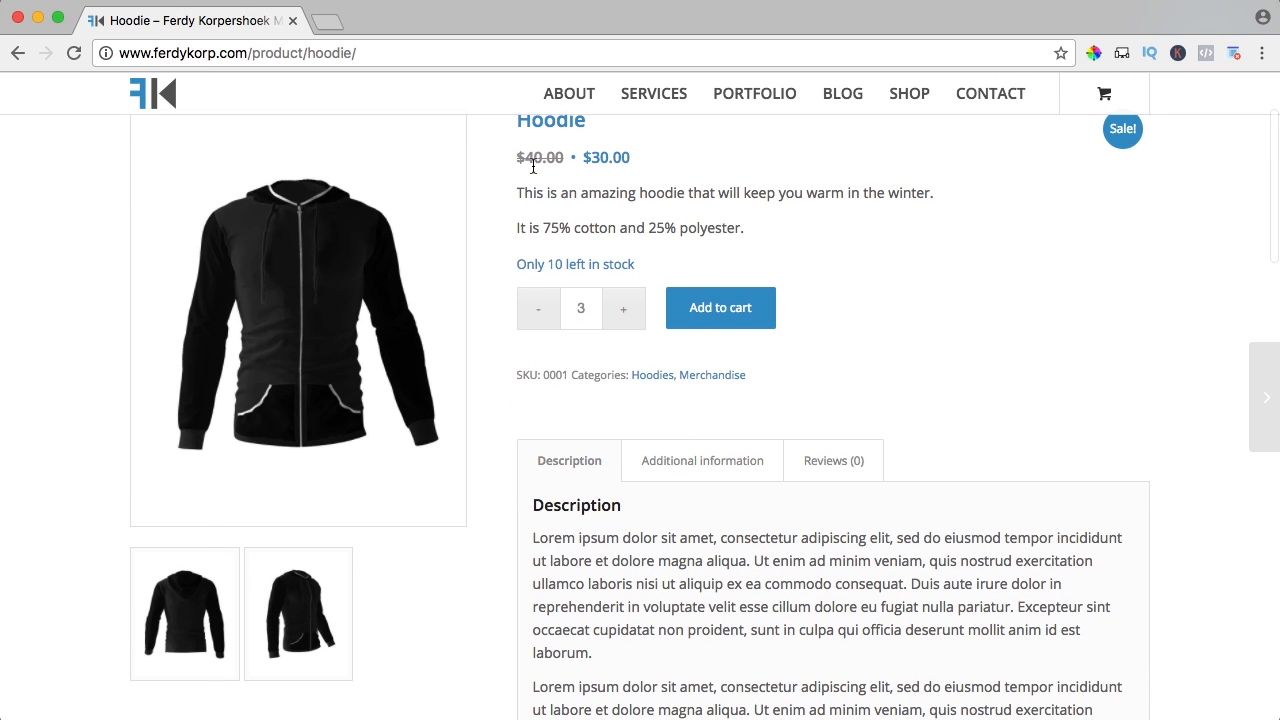
{"action": "left_click_drag", "start_coordinate": [523, 193], "coordinate": [620, 217]}
{"action": "left_click", "coordinate": [645, 261]}
{"action": "left_click", "coordinate": [703, 462]}
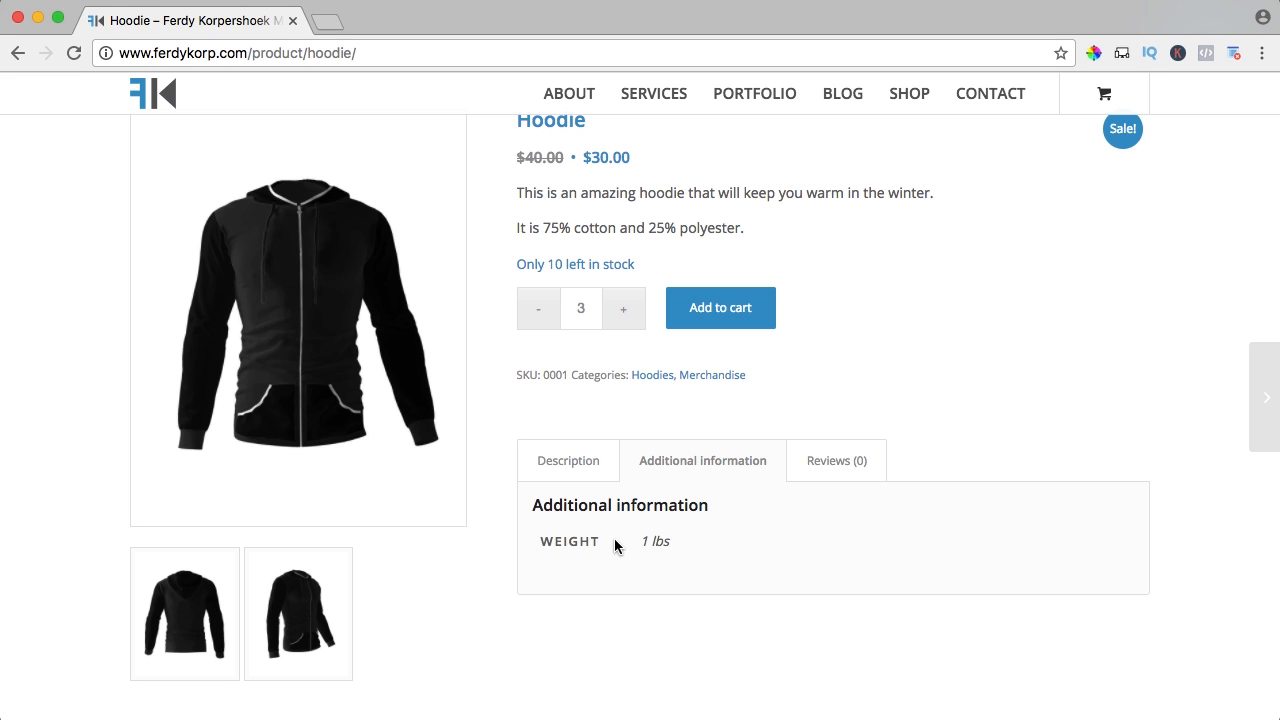
{"action": "left_click", "coordinate": [568, 460]}
View the Hoodie photo in the lightbox, close it, and return to the shop
{"action": "left_click", "coordinate": [351, 257]}
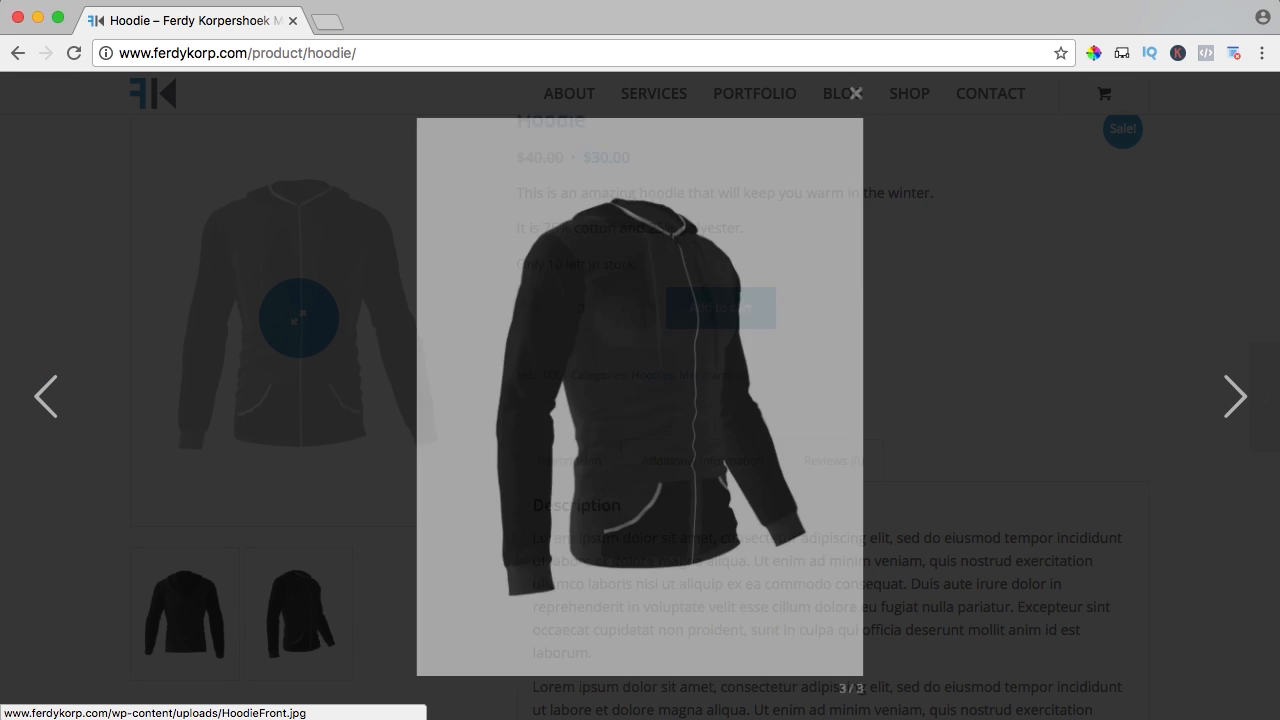
{"action": "left_click", "coordinate": [905, 114]}
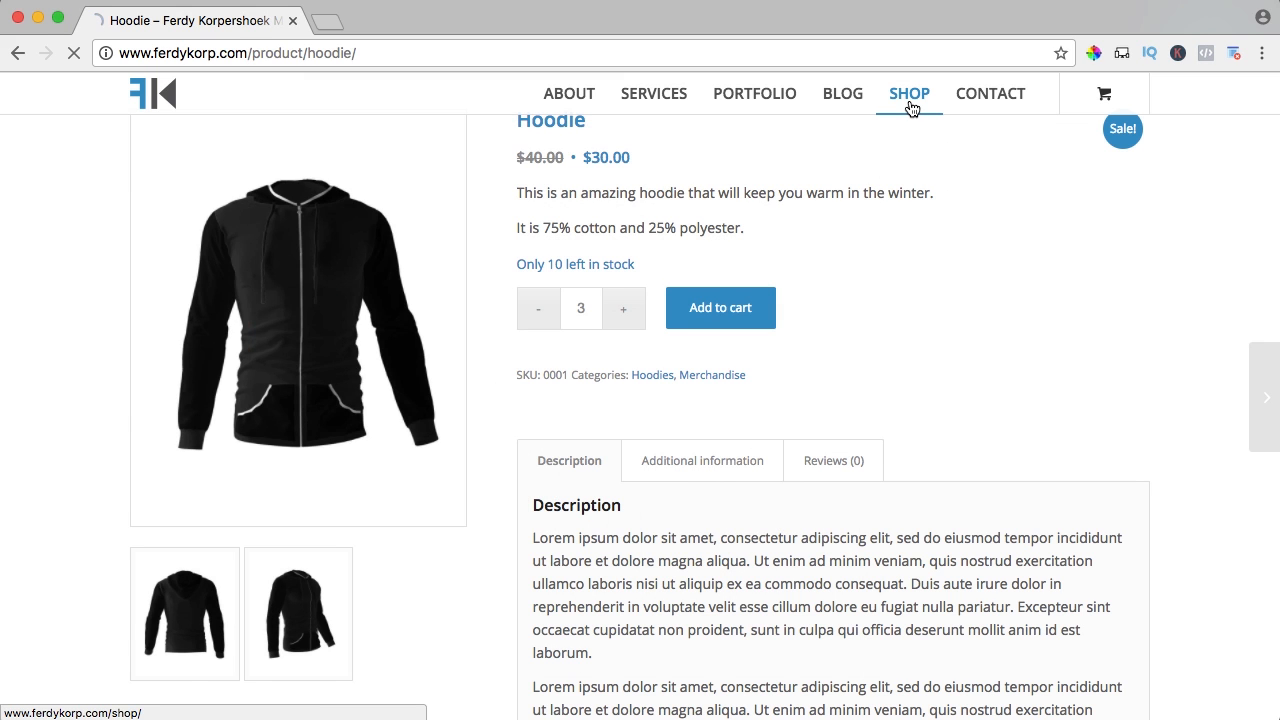
{"action": "left_click", "coordinate": [897, 108]}
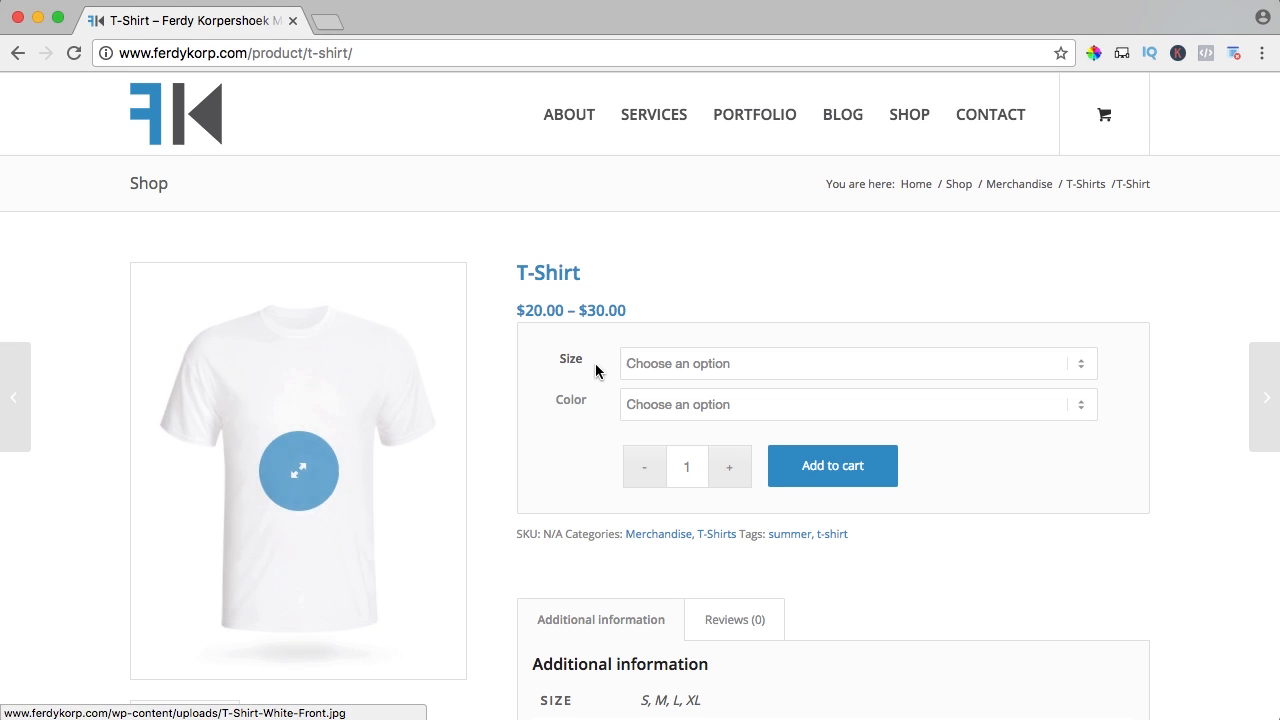
Choose size S and colour Black for the T-Shirt, then switch to size XL ($30.00)
{"action": "left_click", "coordinate": [670, 362]}
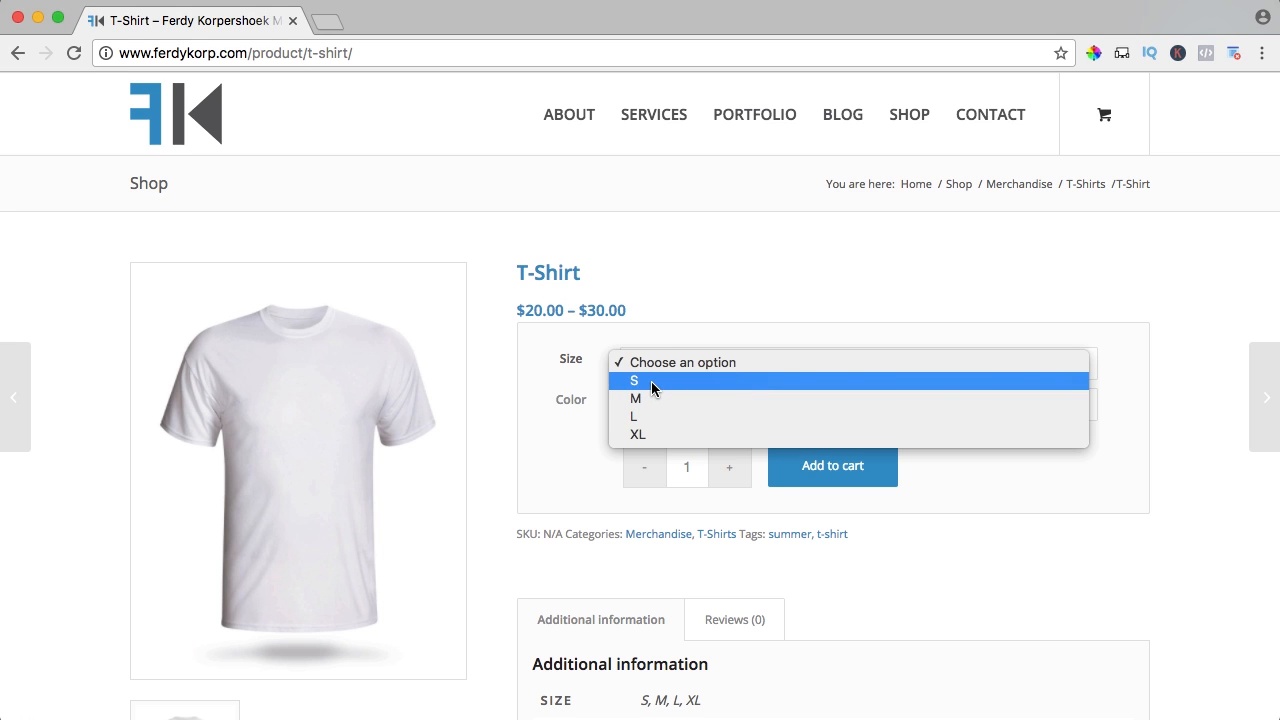
{"action": "left_click", "coordinate": [651, 381]}
{"action": "left_click", "coordinate": [651, 405]}
{"action": "left_click", "coordinate": [650, 440]}
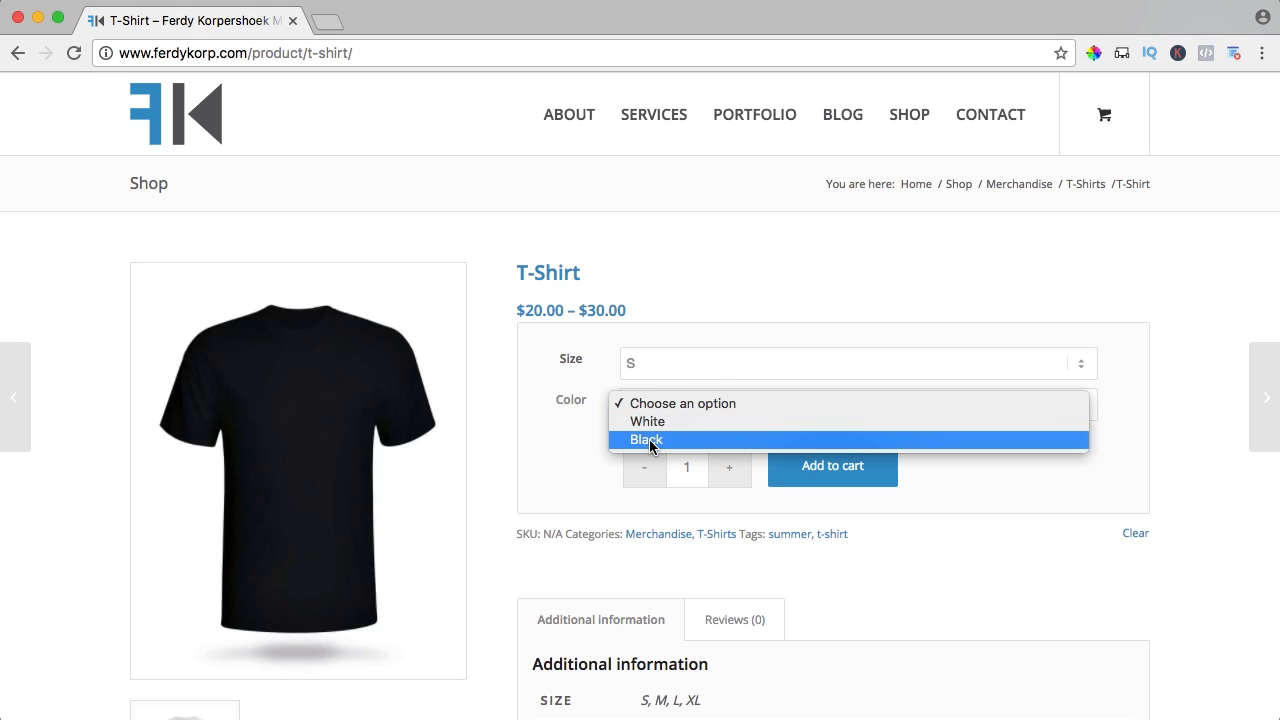
{"action": "left_click", "coordinate": [650, 440]}
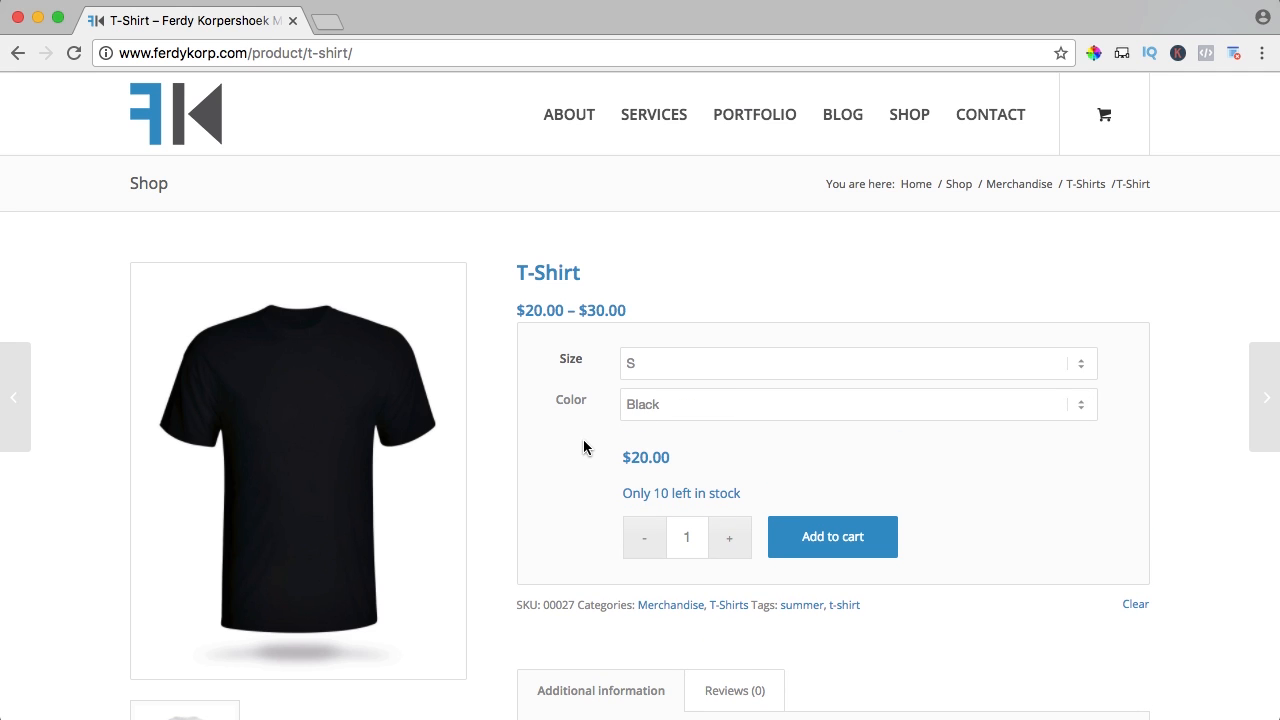
{"action": "left_click", "coordinate": [651, 366]}
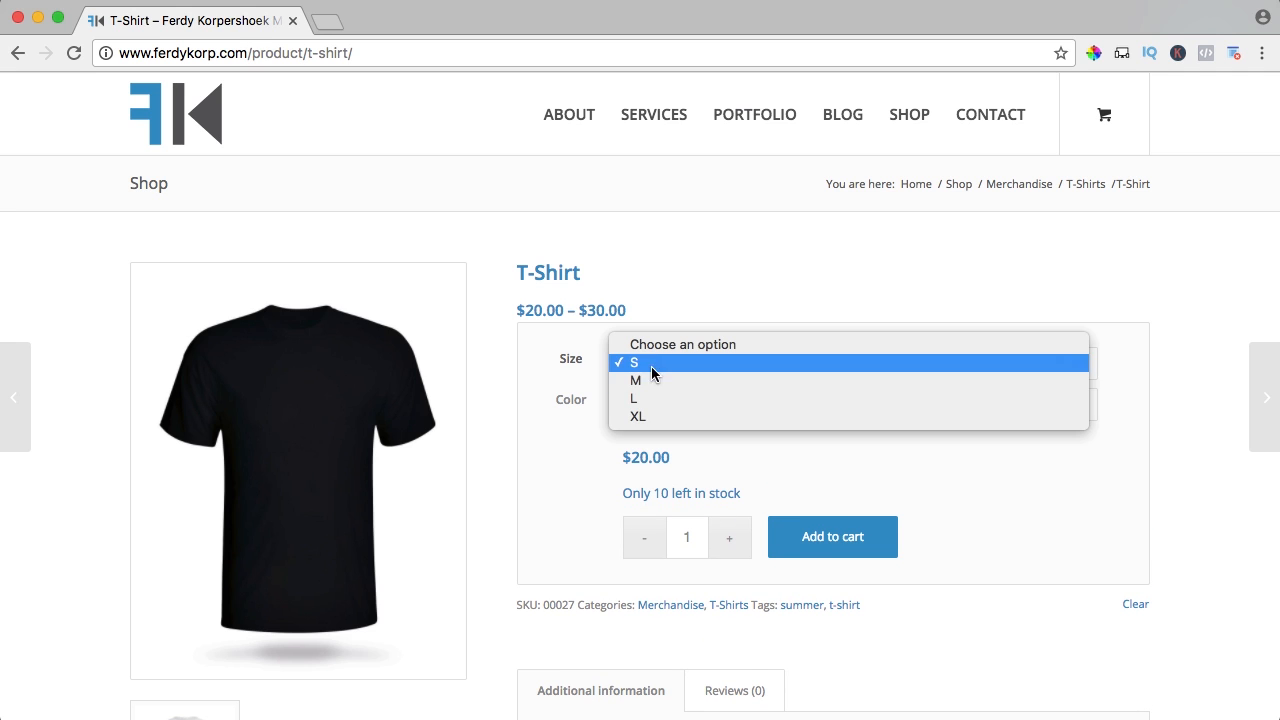
{"action": "left_click", "coordinate": [656, 418]}
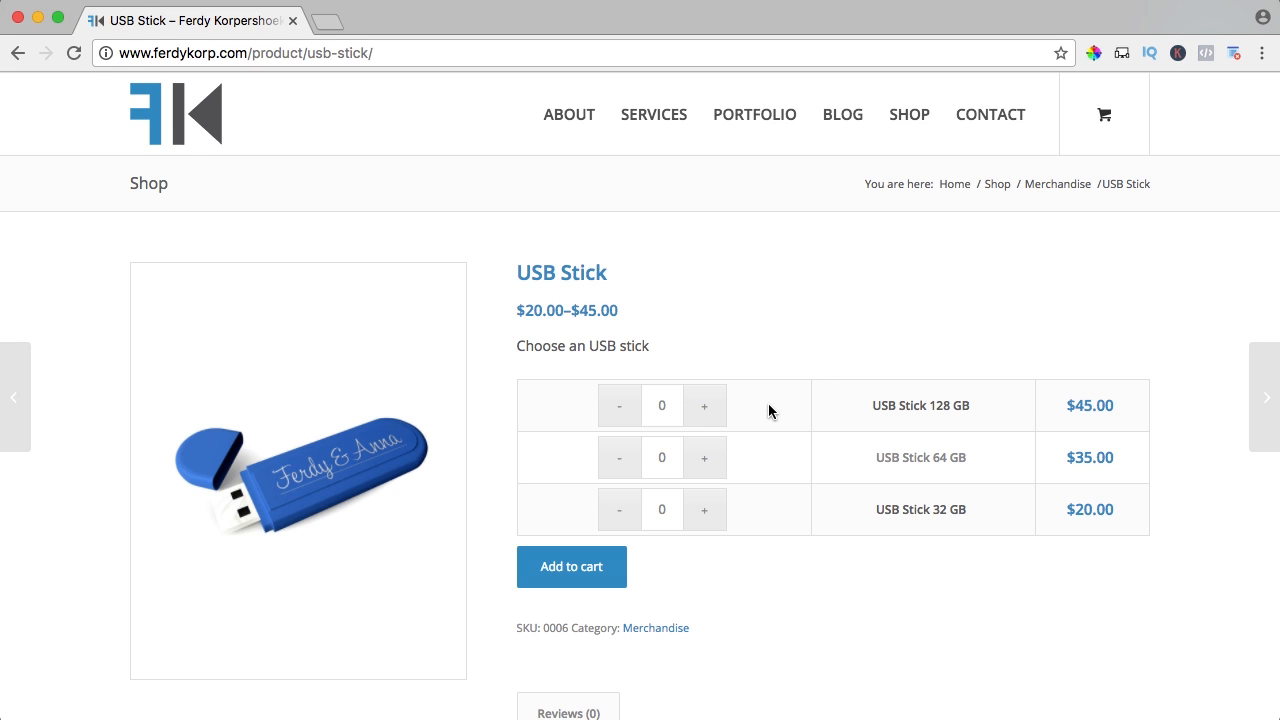
Add one more 128 GB USB Stick and one 32 GB USB Stick
{"action": "left_click_drag", "start_coordinate": [900, 410], "coordinate": [976, 402]}
{"action": "left_click", "coordinate": [884, 462]}
{"action": "left_click", "coordinate": [703, 410]}
{"action": "left_click", "coordinate": [705, 515]}
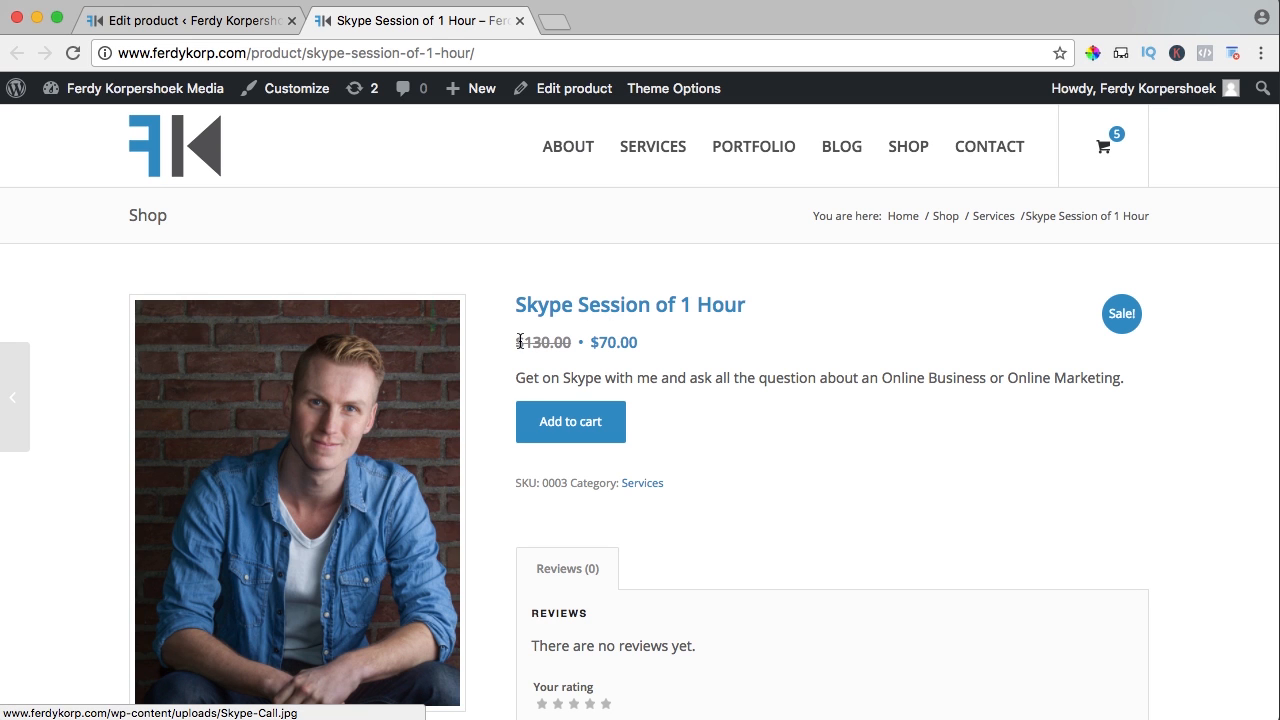
{"action": "left_click_drag", "start_coordinate": [520, 341], "coordinate": [566, 342]}
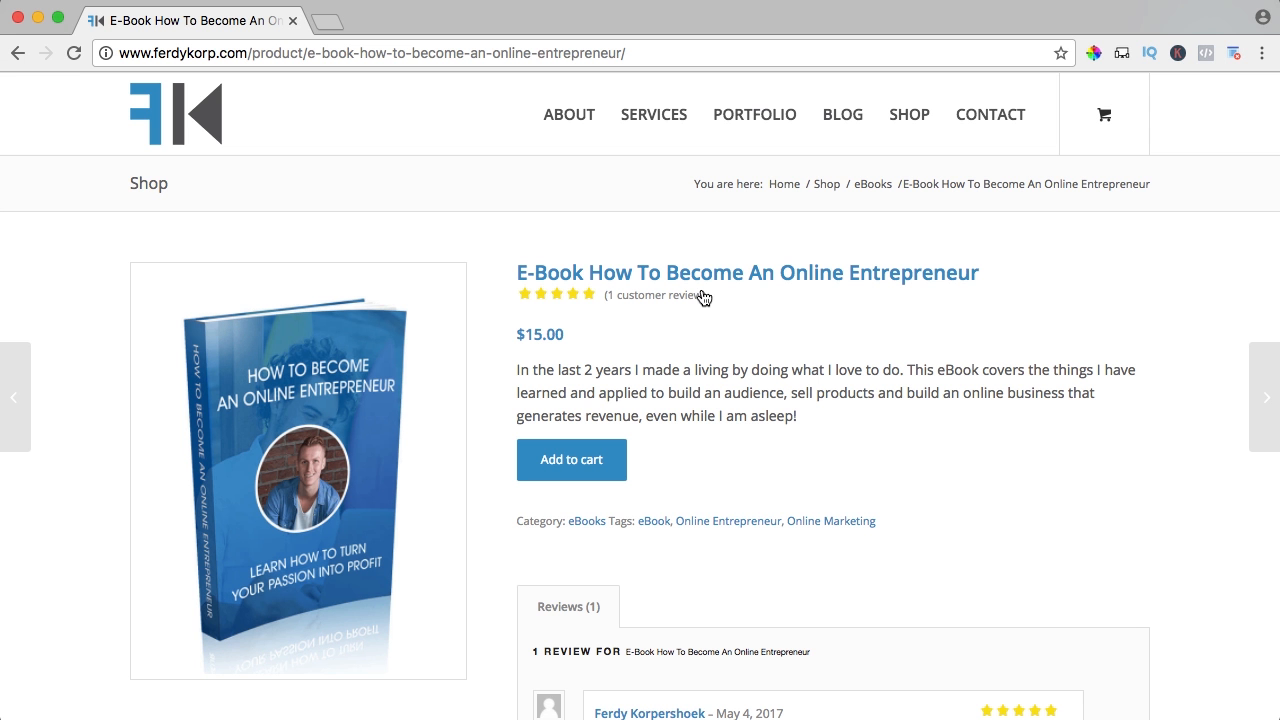
Read the E-Book's customer review, then follow the Divi Theme's Get The Theme affiliate link
{"action": "scroll", "coordinate": [726, 380], "scroll_direction": "down", "scroll_amount": 5}
{"action": "scroll", "coordinate": [726, 380], "scroll_direction": "down", "scroll_amount": 1}
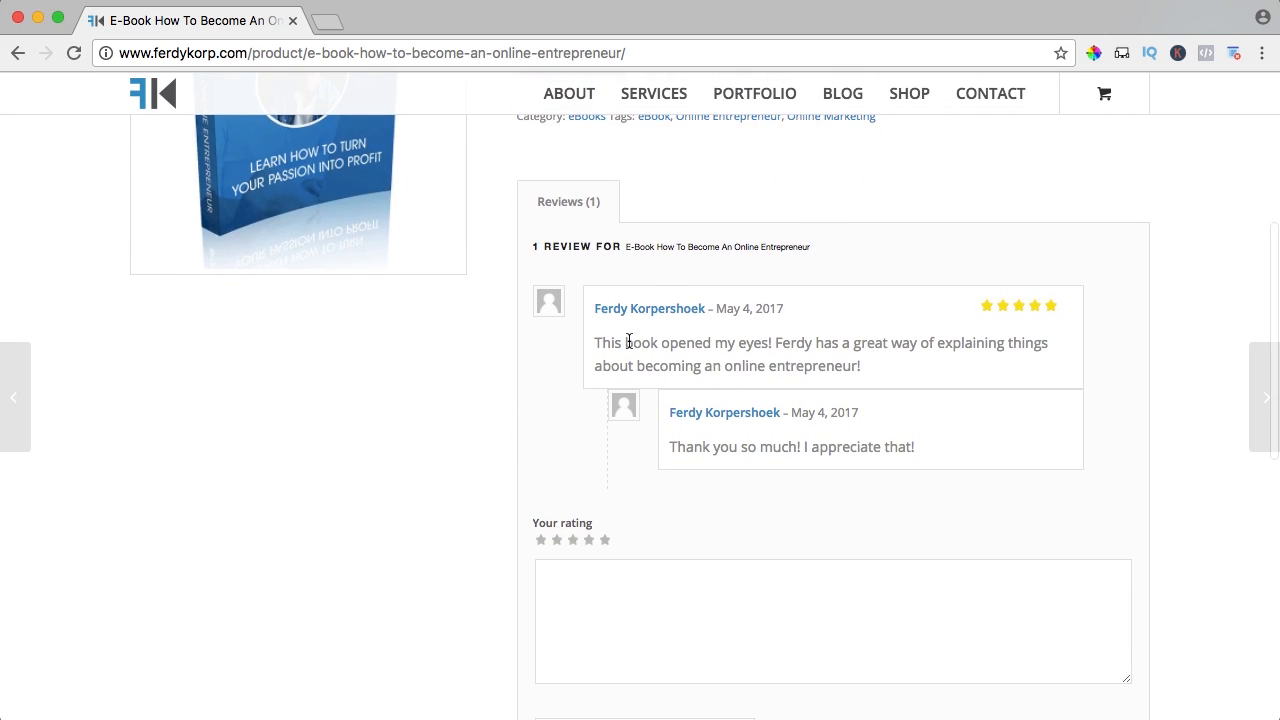
{"action": "left_click_drag", "start_coordinate": [627, 342], "coordinate": [829, 366]}
{"action": "left_click", "coordinate": [829, 366]}
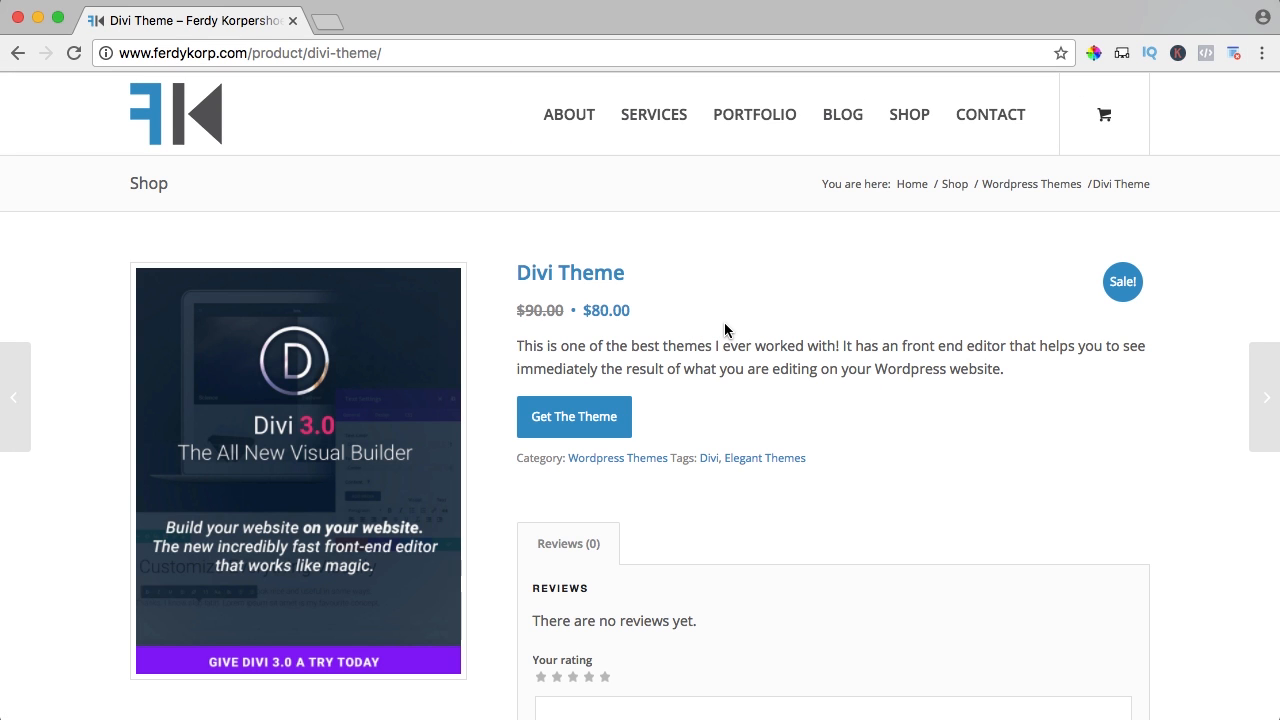
{"action": "left_click", "coordinate": [572, 420]}
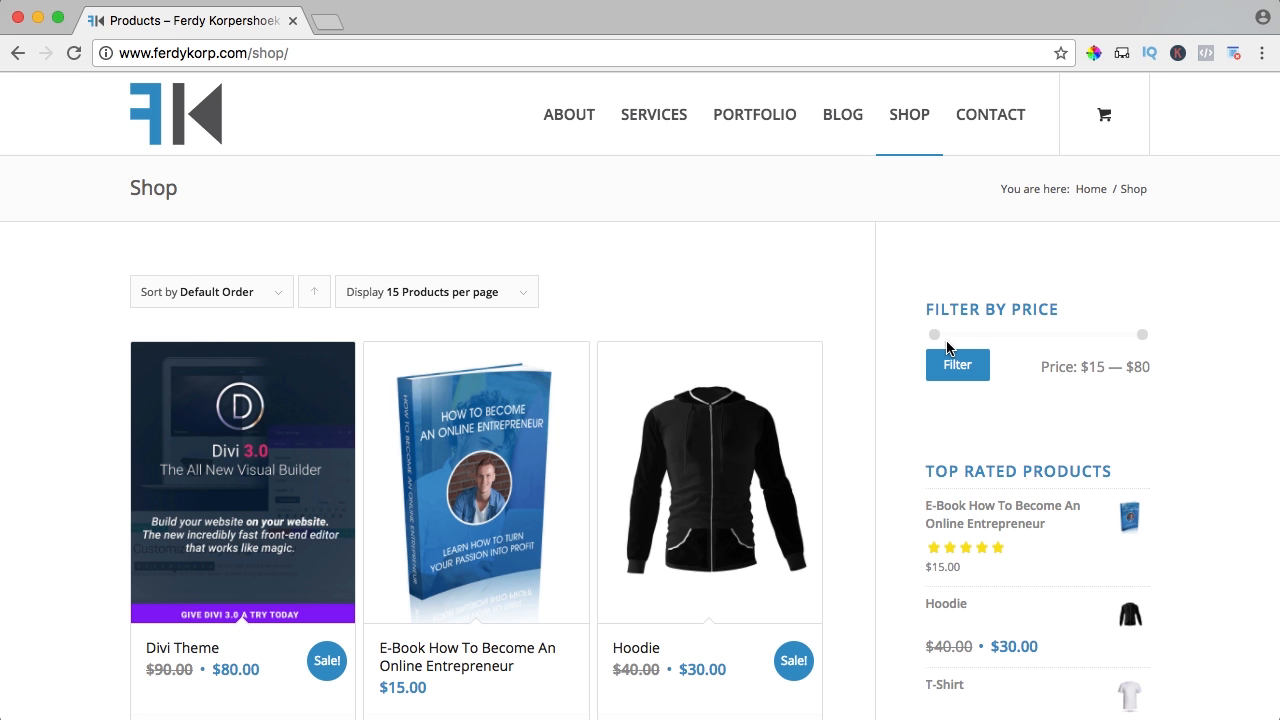
Filter the shop to a $15–$50 price range
{"action": "left_click_drag", "start_coordinate": [927, 310], "coordinate": [1050, 309]}
{"action": "left_click", "coordinate": [1050, 309]}
{"action": "scroll", "coordinate": [924, 217], "scroll_direction": "down", "scroll_amount": 1}
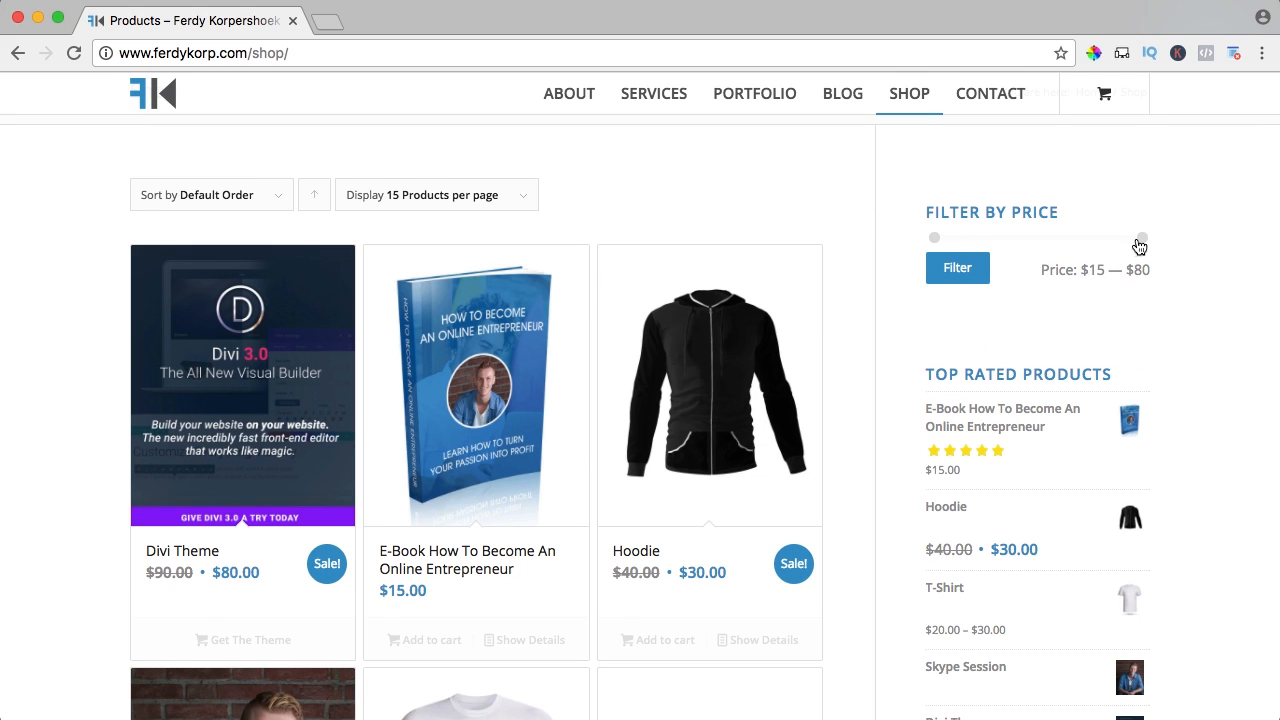
{"action": "left_click_drag", "start_coordinate": [1142, 237], "coordinate": [1050, 239]}
{"action": "left_click", "coordinate": [966, 273]}
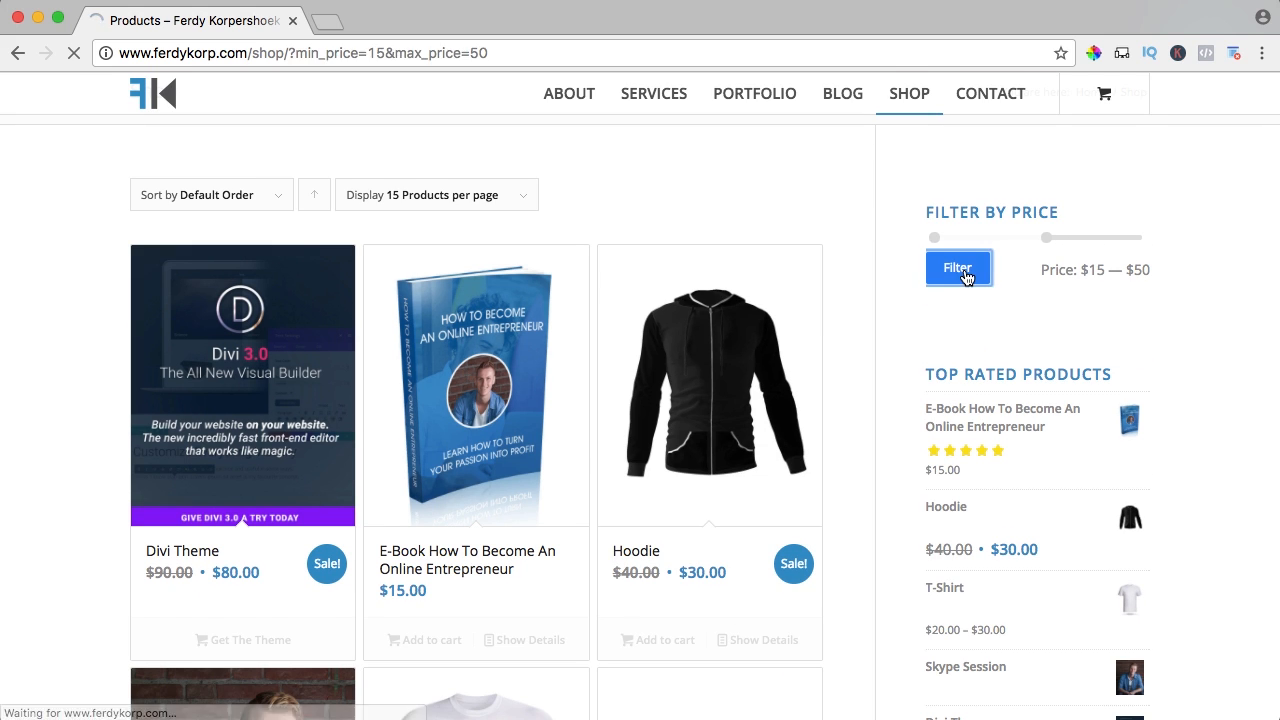
Narrow the price filter to $29–$50 and apply it
{"action": "scroll", "coordinate": [900, 291], "scroll_direction": "down", "scroll_amount": 5}
{"action": "scroll", "coordinate": [900, 291], "scroll_direction": "up", "scroll_amount": 1}
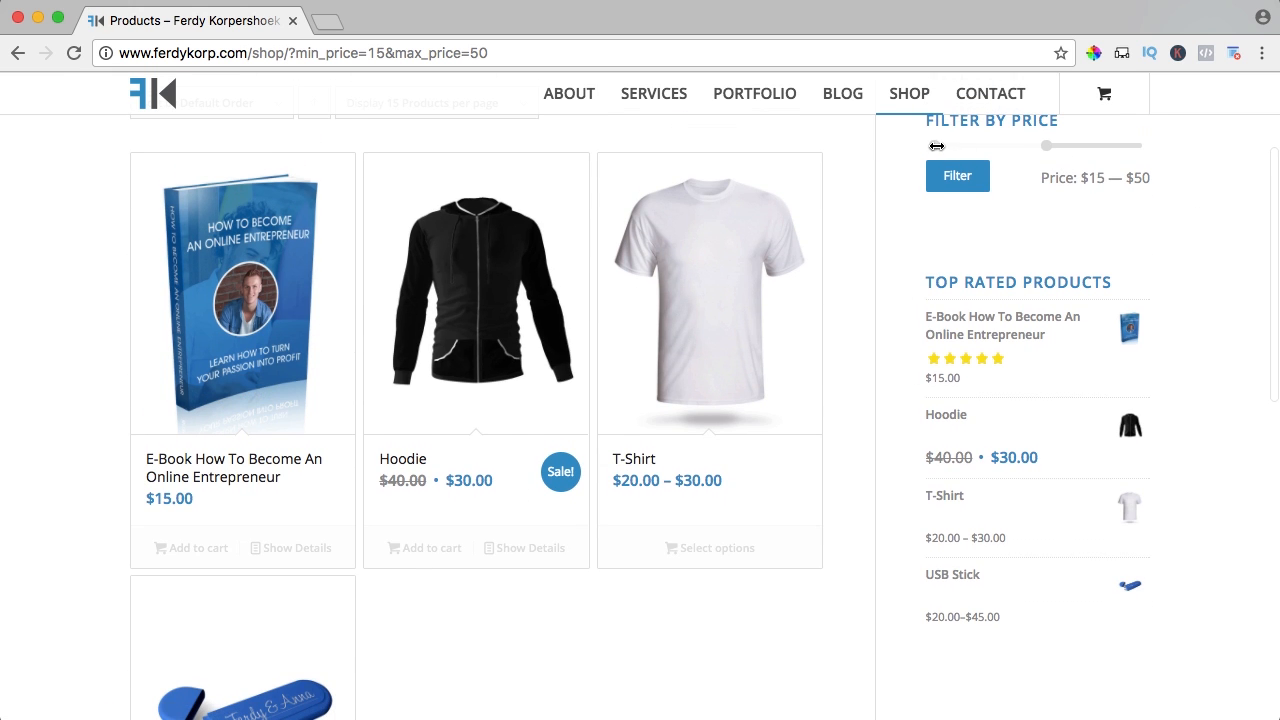
{"action": "left_click_drag", "start_coordinate": [936, 146], "coordinate": [979, 146]}
{"action": "left_click", "coordinate": [957, 180]}
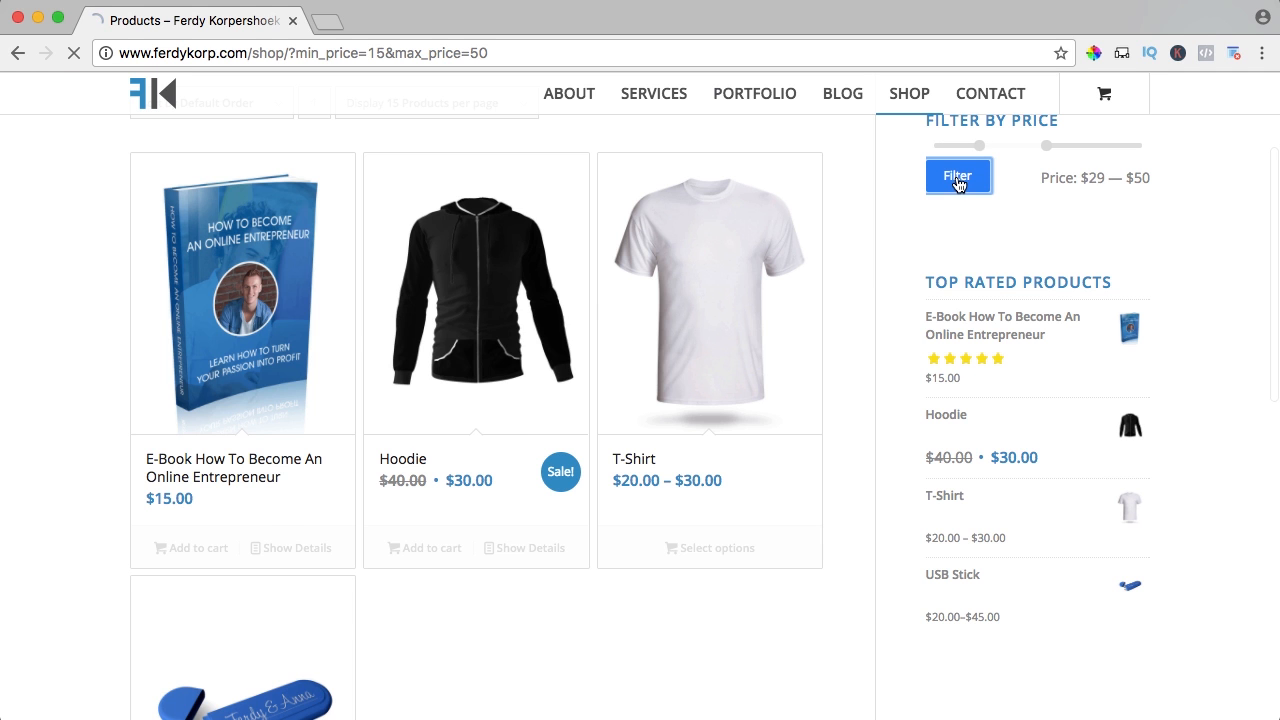
{"action": "scroll", "coordinate": [874, 283], "scroll_direction": "down", "scroll_amount": 5}
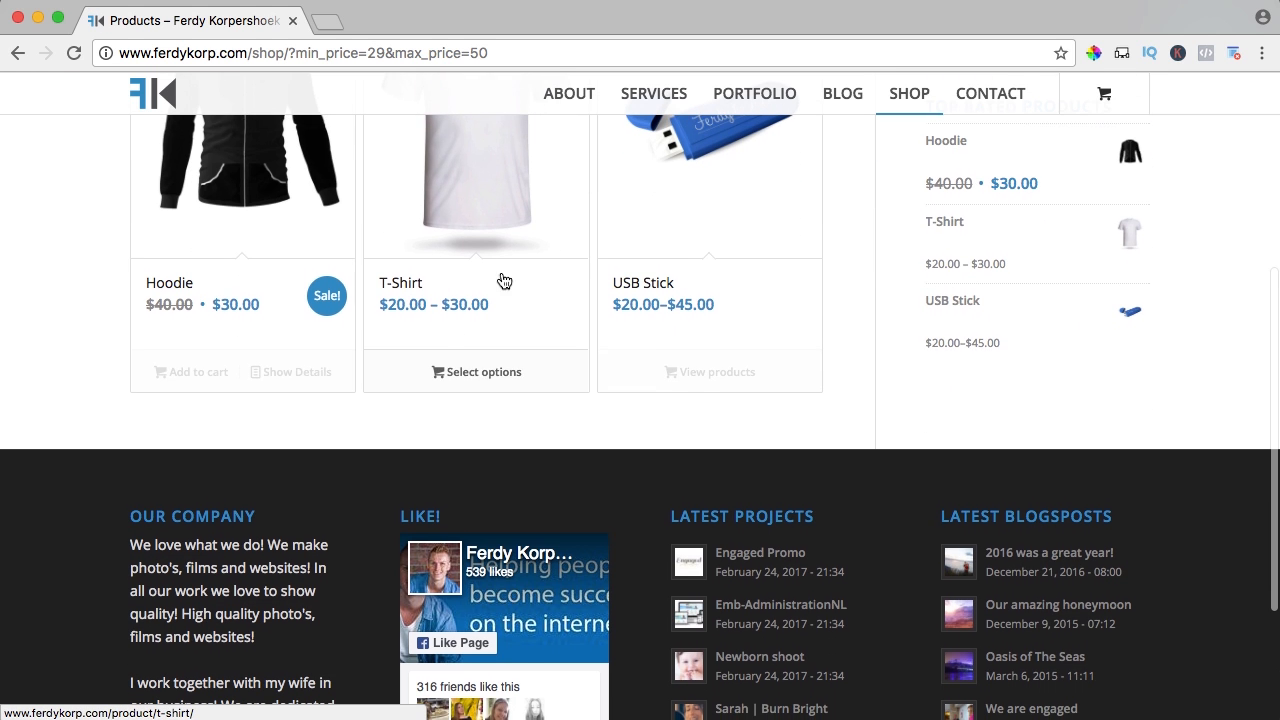
{"action": "scroll", "coordinate": [805, 290], "scroll_direction": "up", "scroll_amount": 3}
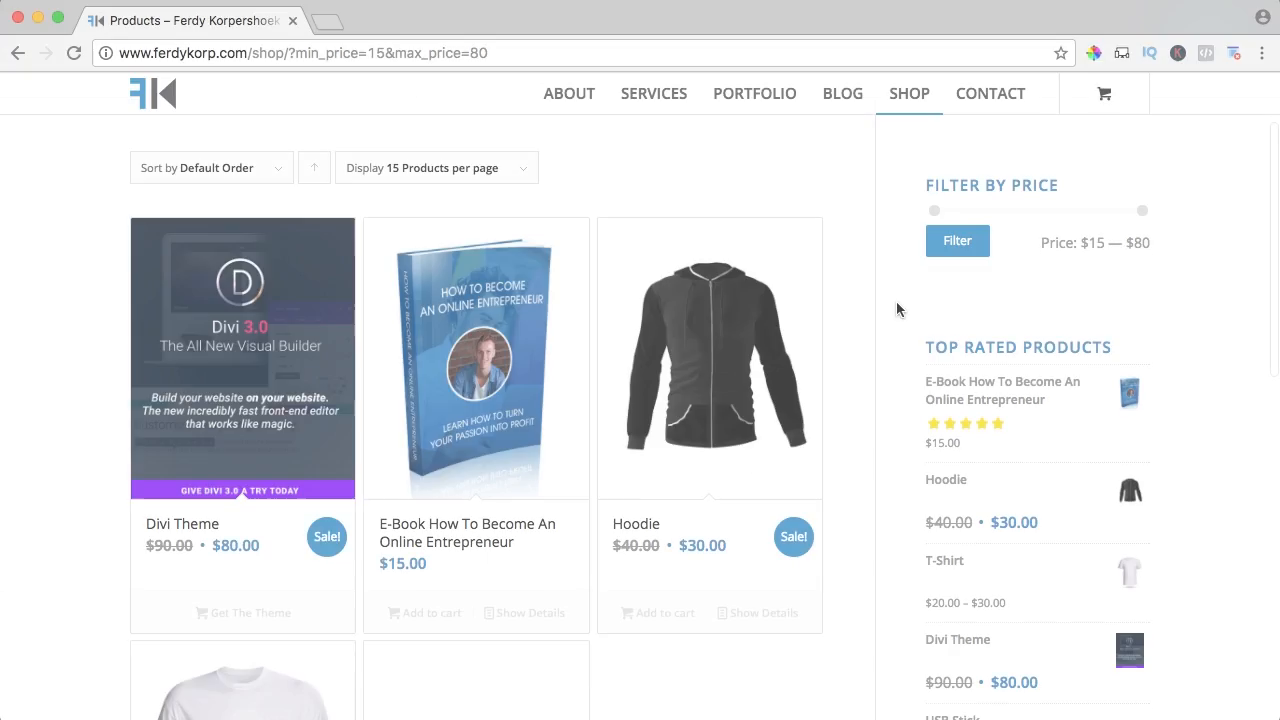
{"action": "scroll", "coordinate": [896, 308], "scroll_direction": "down", "scroll_amount": 2}
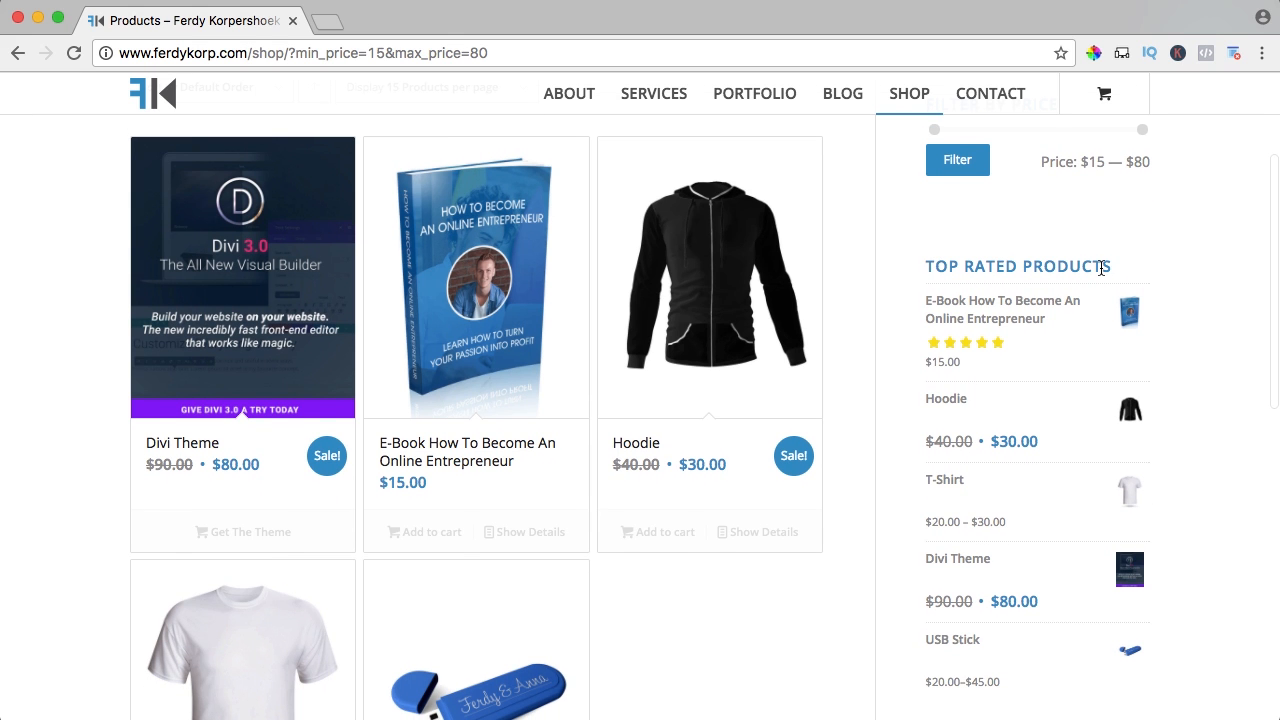
Add the E-Book and the Hoodie to the cart
{"action": "left_click", "coordinate": [417, 532]}
{"action": "scroll", "coordinate": [977, 315], "scroll_direction": "up", "scroll_amount": 4}
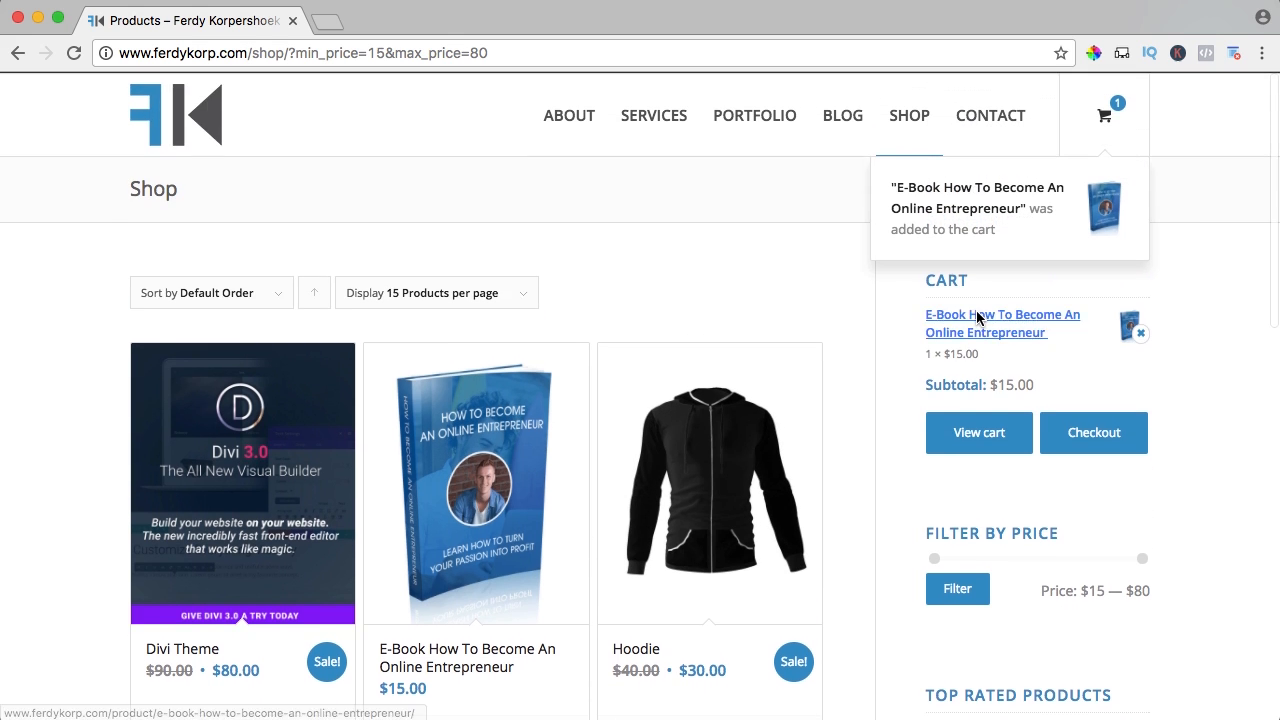
{"action": "left_click_drag", "start_coordinate": [922, 272], "coordinate": [1154, 405]}
{"action": "left_click", "coordinate": [1154, 405]}
{"action": "scroll", "coordinate": [857, 360], "scroll_direction": "down", "scroll_amount": 4}
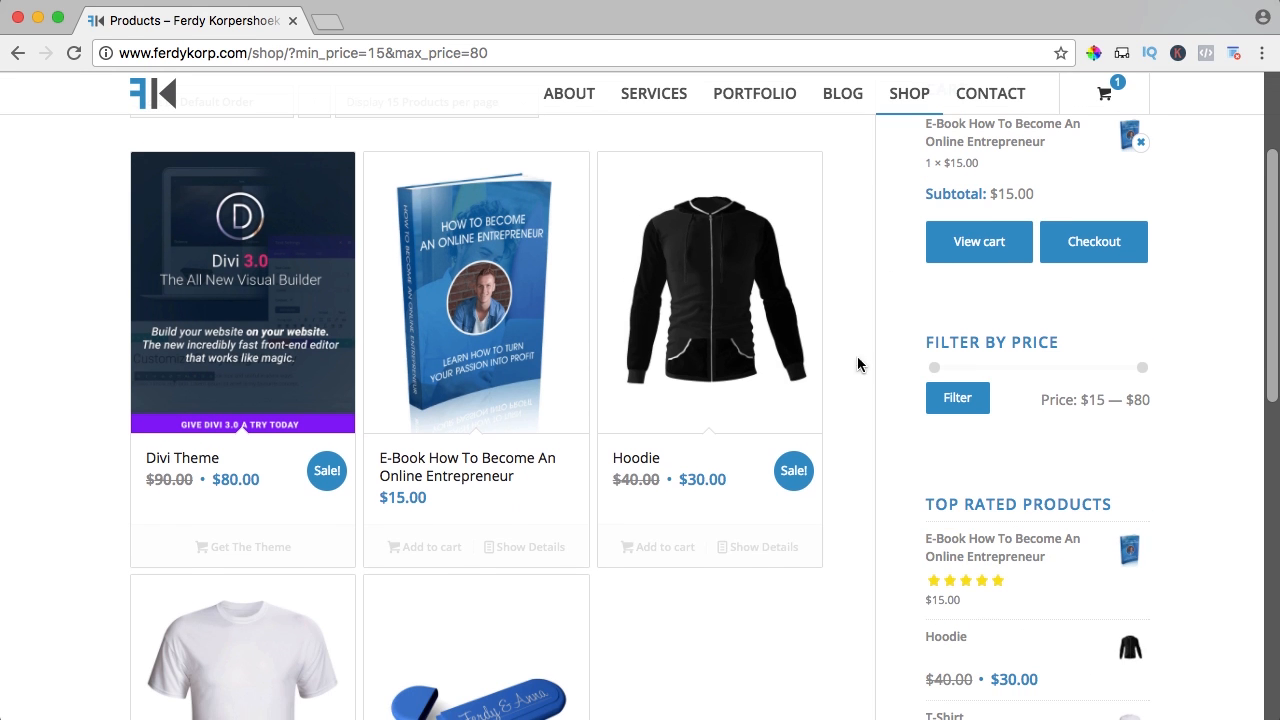
{"action": "left_click", "coordinate": [650, 547]}
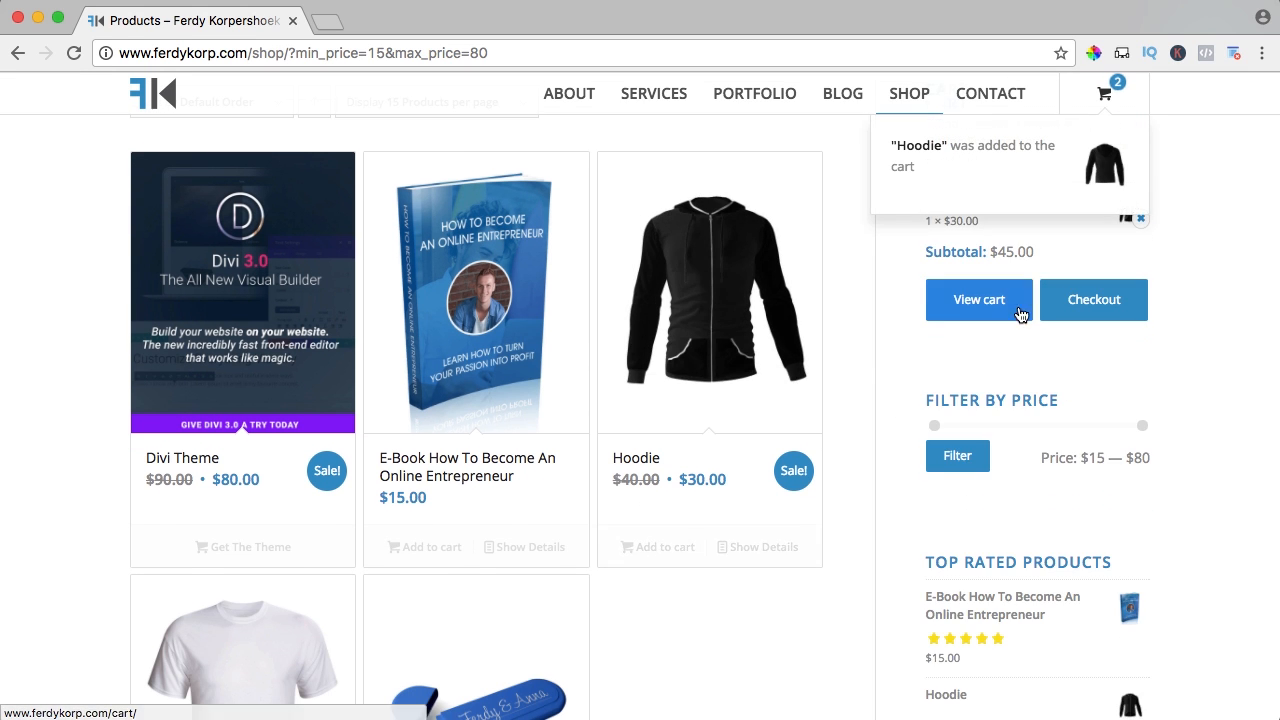
{"action": "scroll", "coordinate": [1025, 317], "scroll_direction": "up", "scroll_amount": 1}
{"action": "scroll", "coordinate": [1025, 317], "scroll_direction": "up", "scroll_amount": 1}
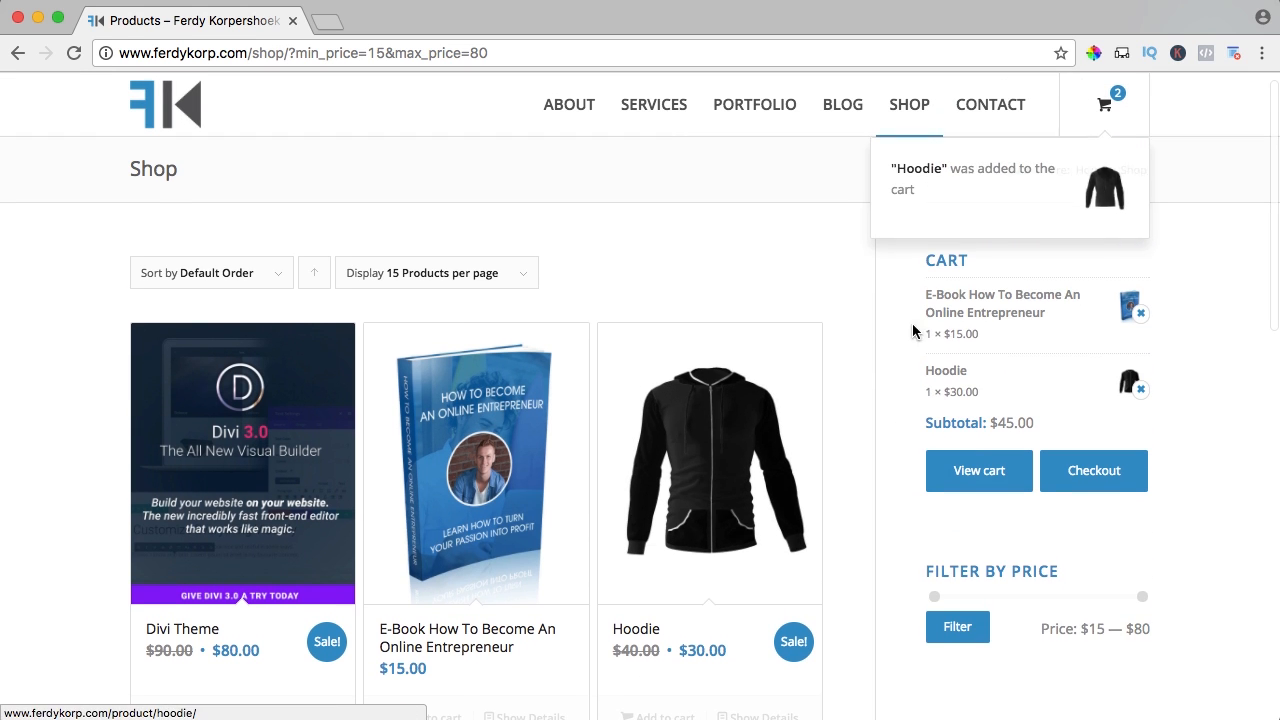
Go to the cart and apply the 10DOLLARS coupon
{"action": "left_click", "coordinate": [979, 471]}
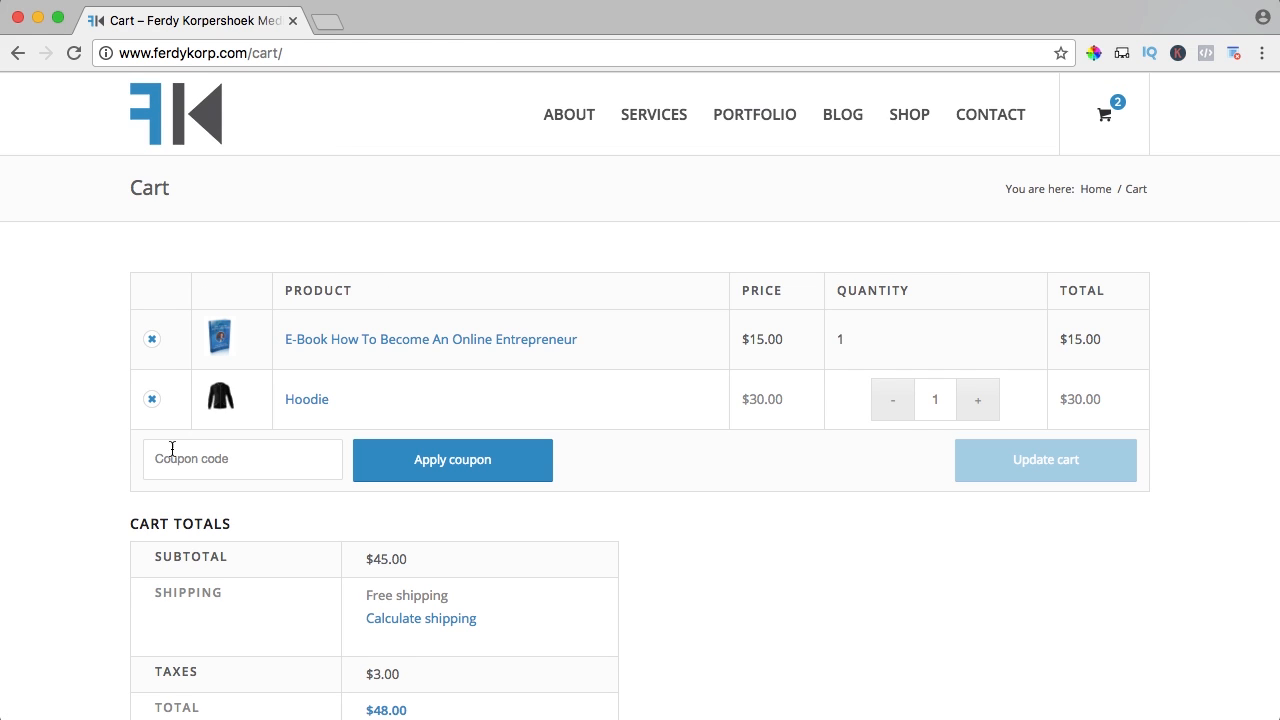
{"action": "left_click", "coordinate": [203, 453]}
{"action": "type", "text": "10"}
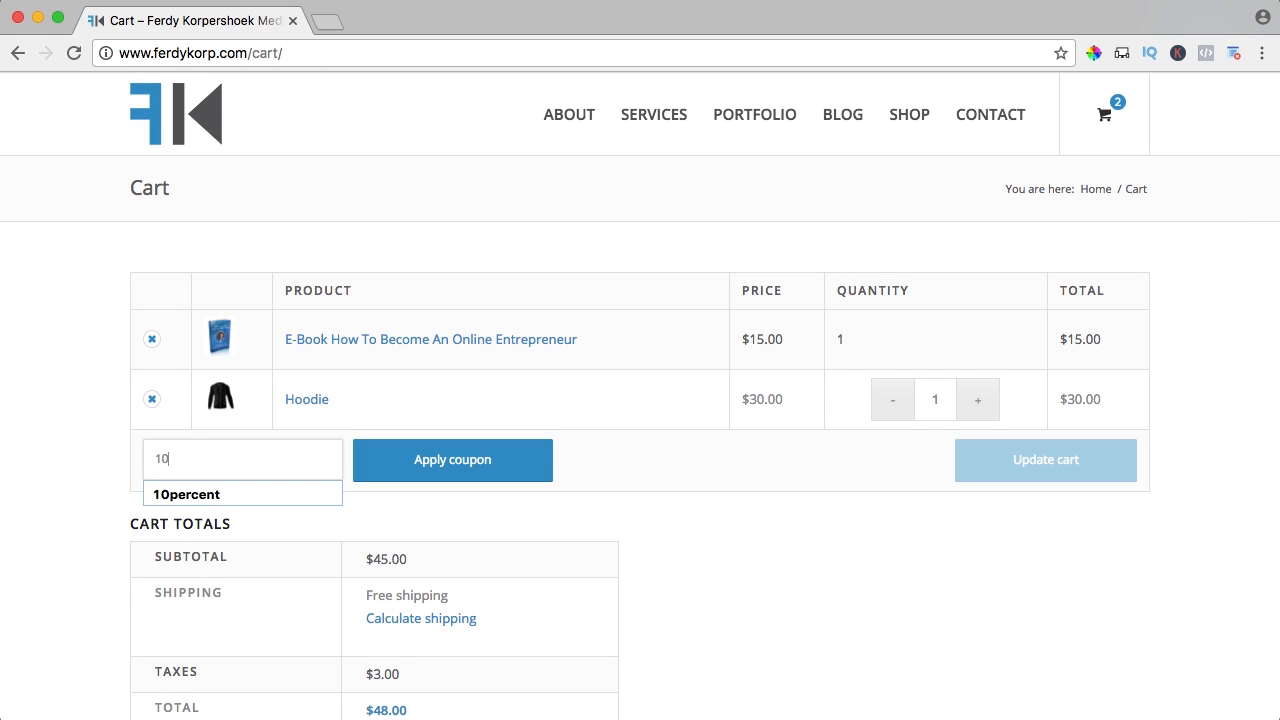
{"action": "type", "text": "dollars"}
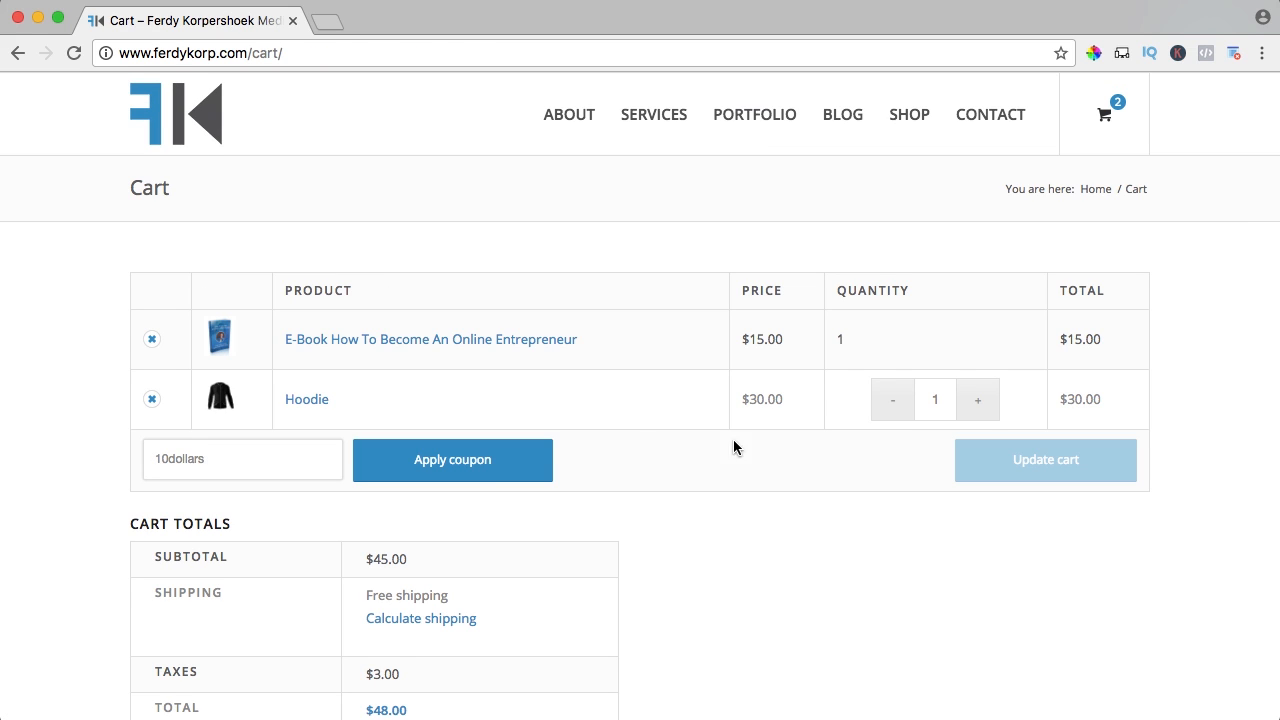
{"action": "left_click", "coordinate": [477, 471]}
{"action": "scroll", "coordinate": [430, 460], "scroll_direction": "down", "scroll_amount": 3}
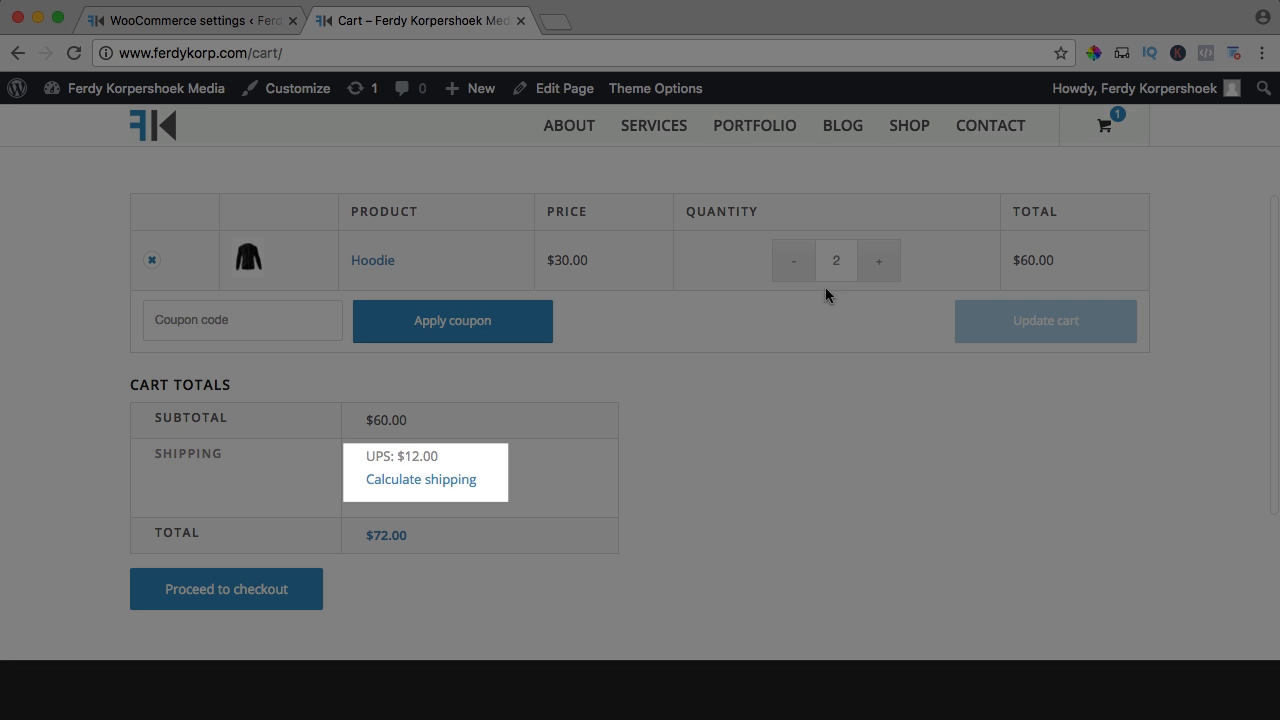
Set the first row's rate to 5 and add a 3–5,99 lbs row at 10
{"action": "left_click", "coordinate": [878, 268]}
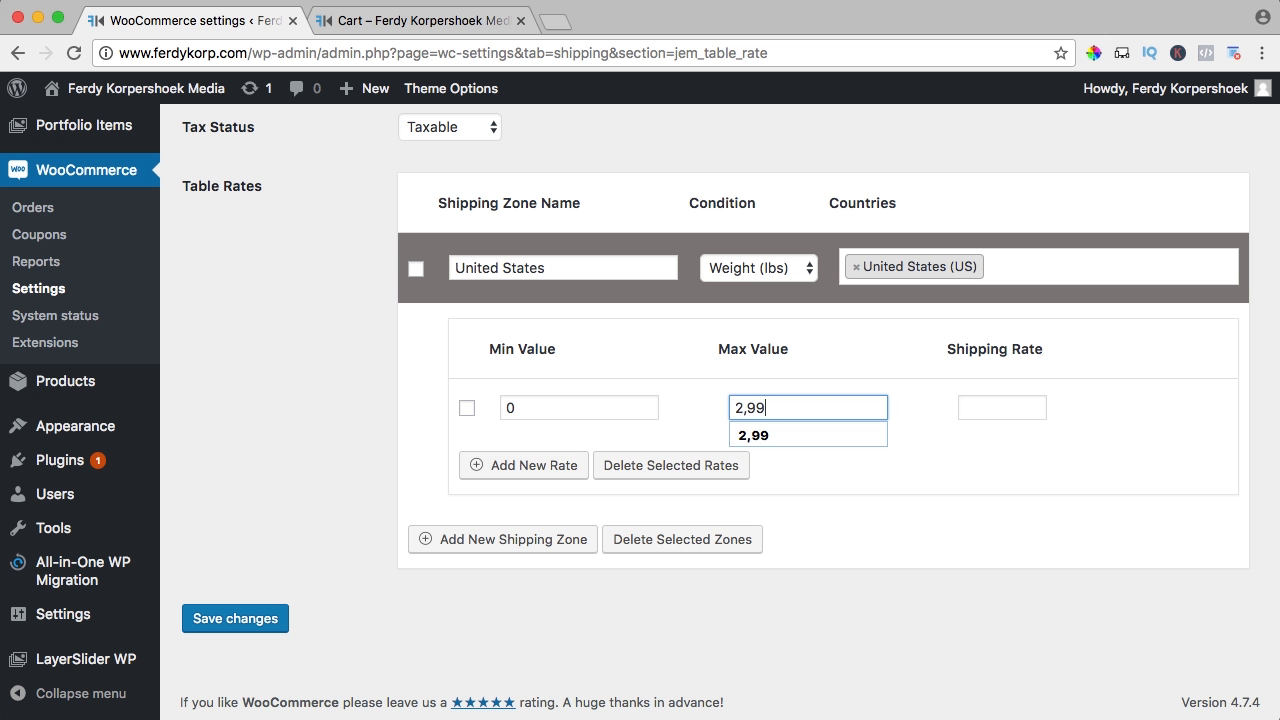
{"action": "key", "text": "Tab"}
{"action": "type", "text": "5"}
{"action": "key", "text": "Return"}
{"action": "type", "text": "3"}
{"action": "key", "text": "Tab"}
{"action": "type", "text": "5,99"}
{"action": "key", "text": "Tab"}
{"action": "type", "text": "10"}
{"action": "key", "text": "Tab"}
{"action": "key", "text": "Return"}
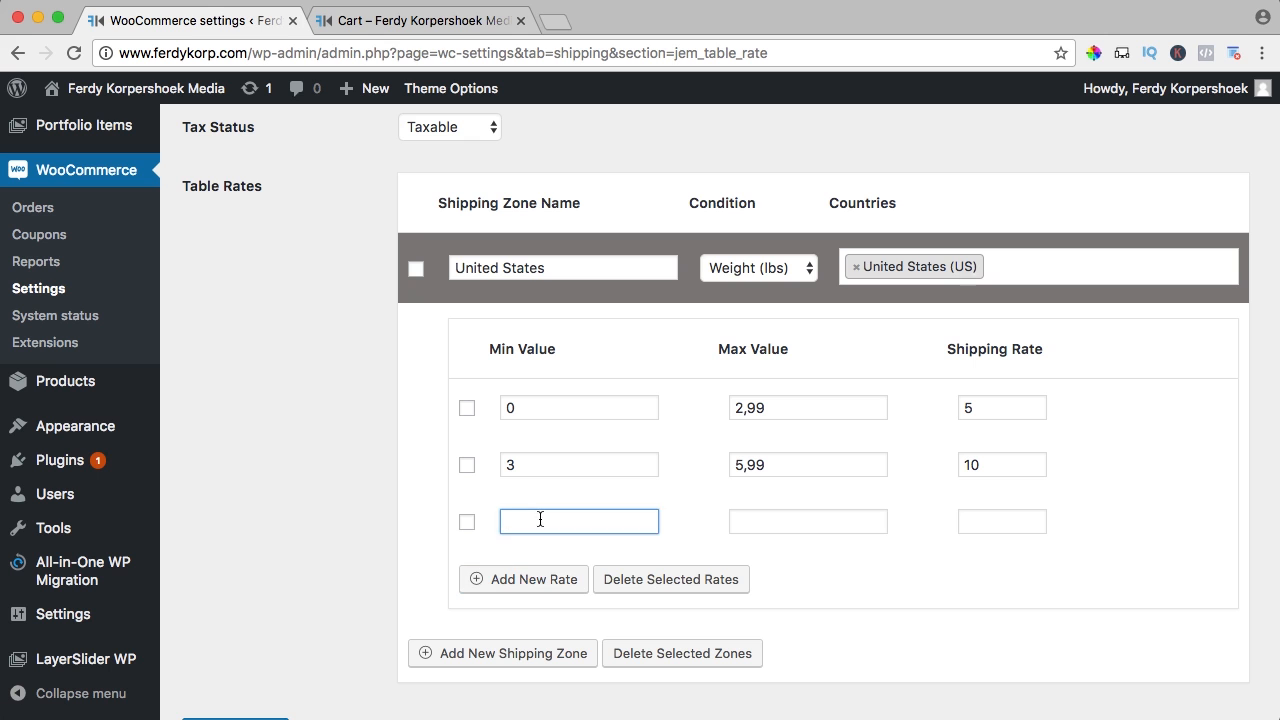
Add a 6–9,99 lbs row at 15 and a 10–* row
{"action": "type", "text": "6"}
{"action": "key", "text": "Tab"}
{"action": "type", "text": "9,99"}
{"action": "key", "text": "Tab"}
{"action": "type", "text": "15"}
{"action": "left_click", "coordinate": [530, 578]}
{"action": "type", "text": "10"}
{"action": "key", "text": "Tab"}
{"action": "type", "text": "*"}
{"action": "key", "text": "Tab"}
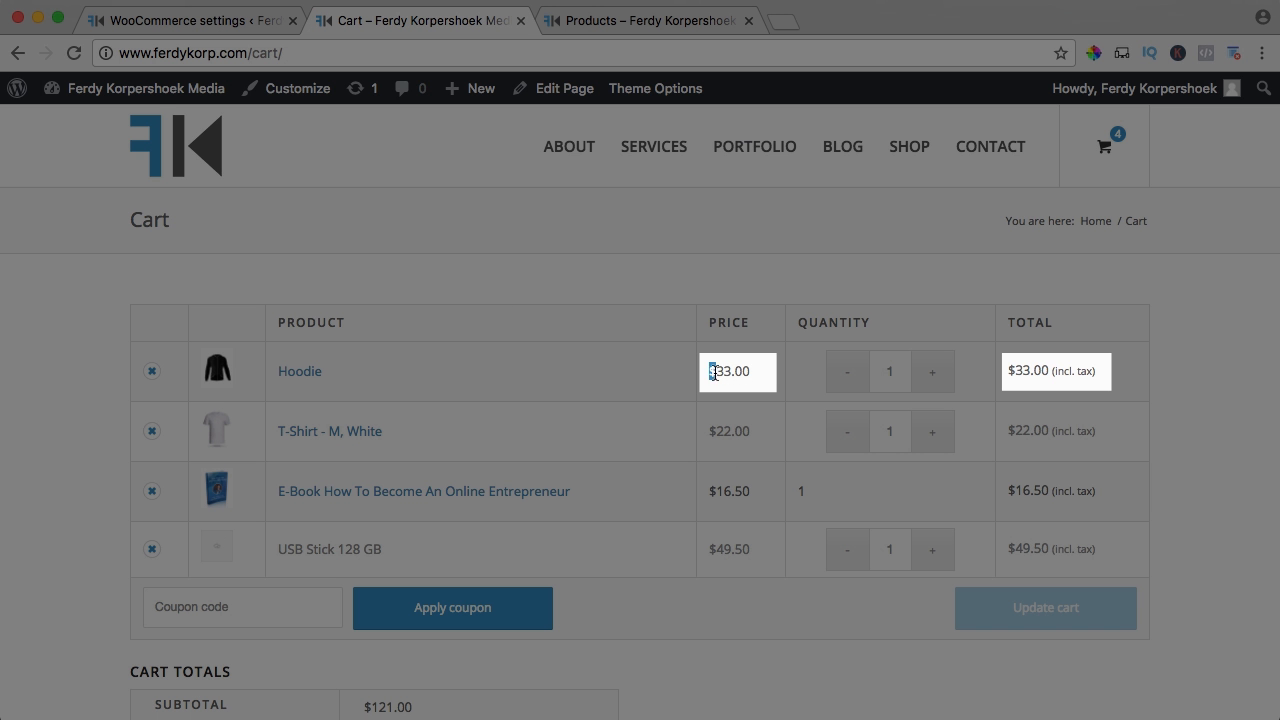
Change the 10 tax rate to 20 and set the e-book's Tax class to Reduced rate
{"action": "left_click_drag", "start_coordinate": [713, 372], "coordinate": [757, 374]}
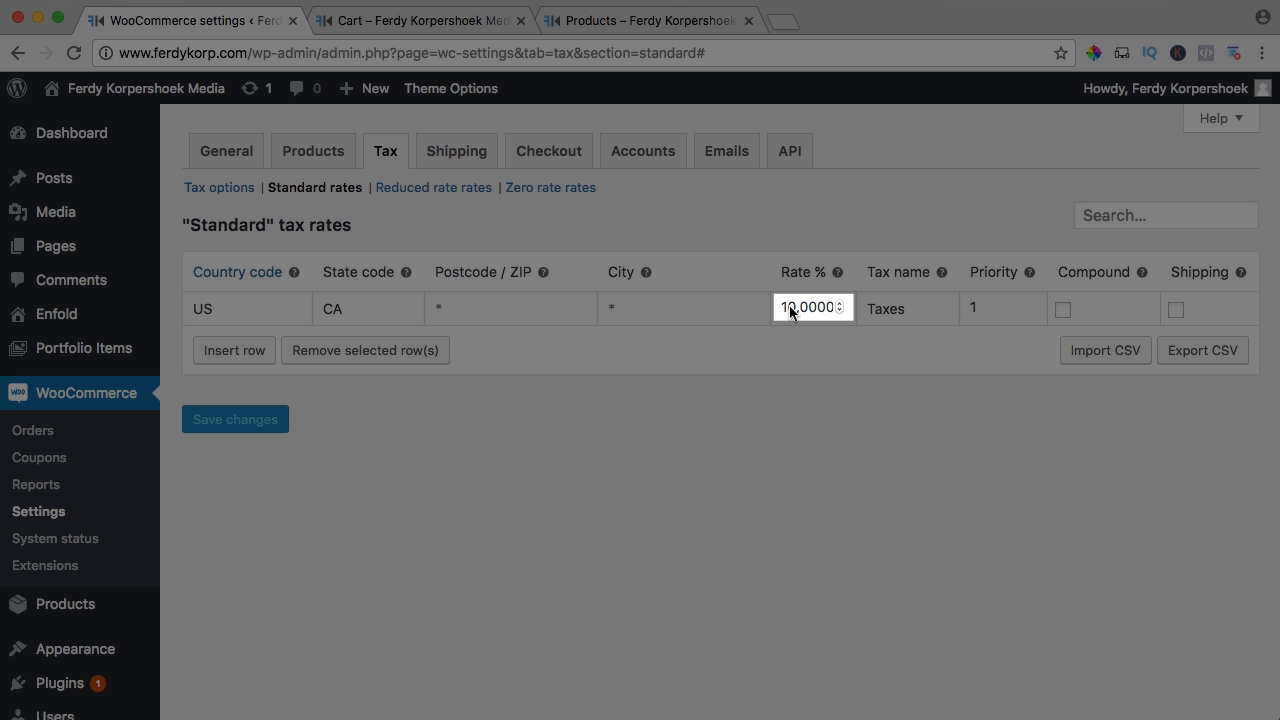
{"action": "left_click", "coordinate": [786, 309]}
{"action": "key", "text": "BackSpace"}
{"action": "type", "text": "2"}
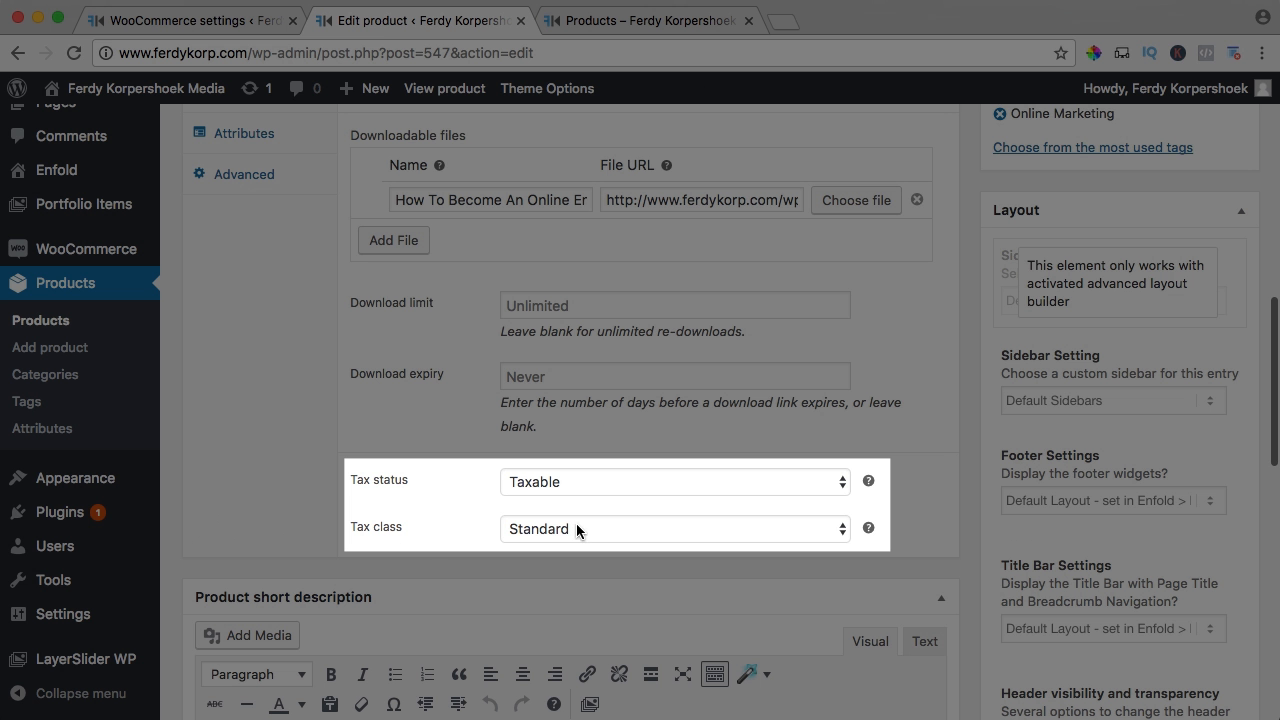
{"action": "left_click", "coordinate": [579, 528]}
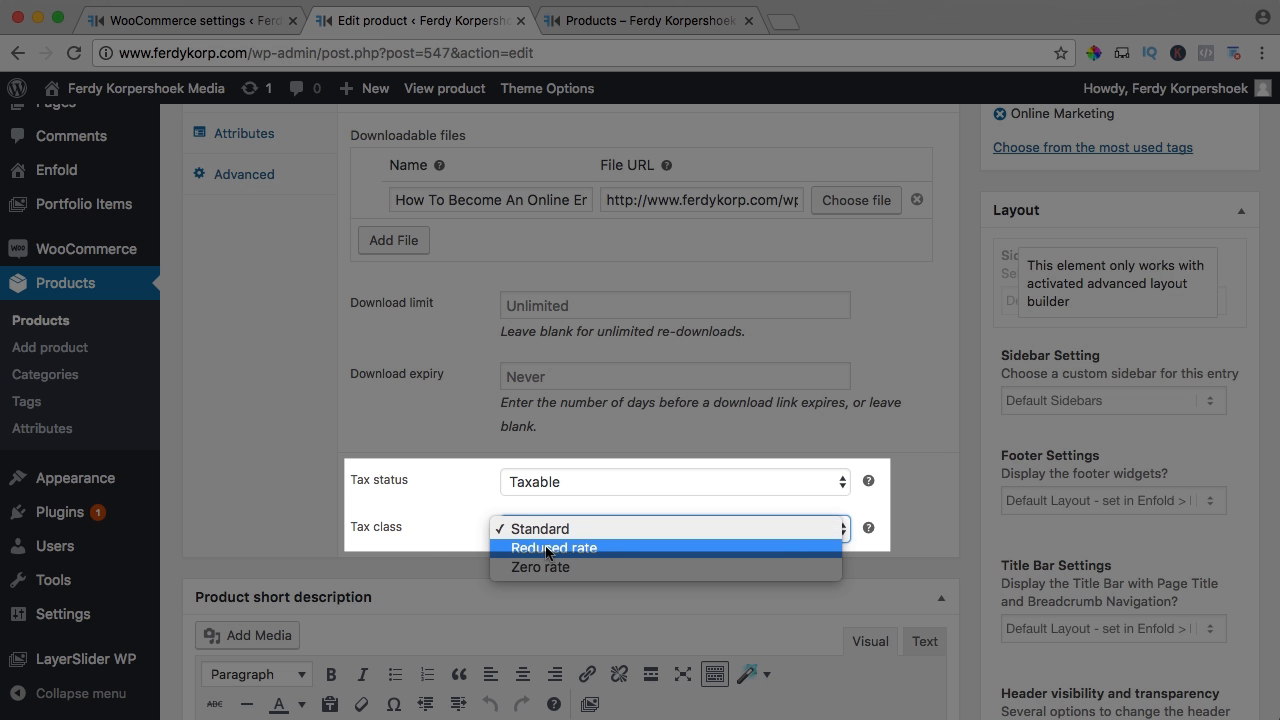
{"action": "left_click", "coordinate": [546, 549]}
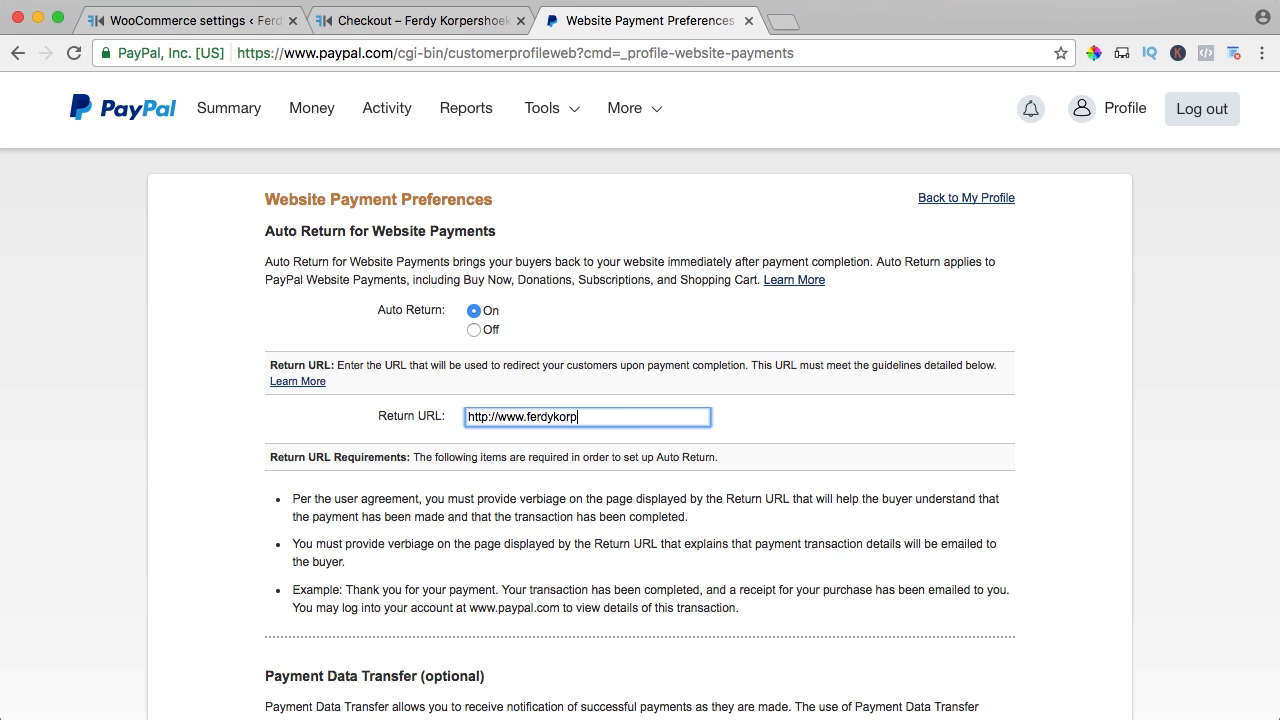
Copy the PayPal identity token into WooCommerce's PayPal identity token field, then type 'woocommerce' in YouTube search
{"action": "scroll", "coordinate": [550, 431], "scroll_direction": "down", "scroll_amount": 5}
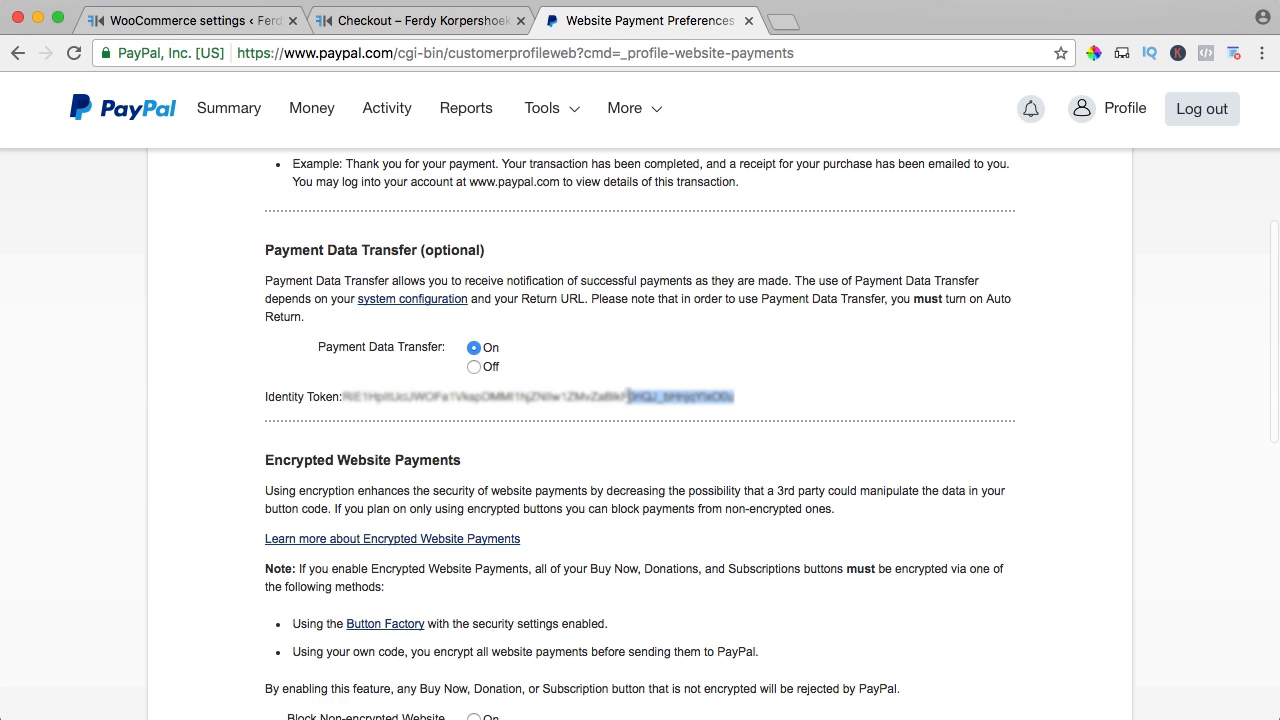
{"action": "triple_click", "coordinate": [404, 386]}
{"action": "double_click", "coordinate": [348, 390]}
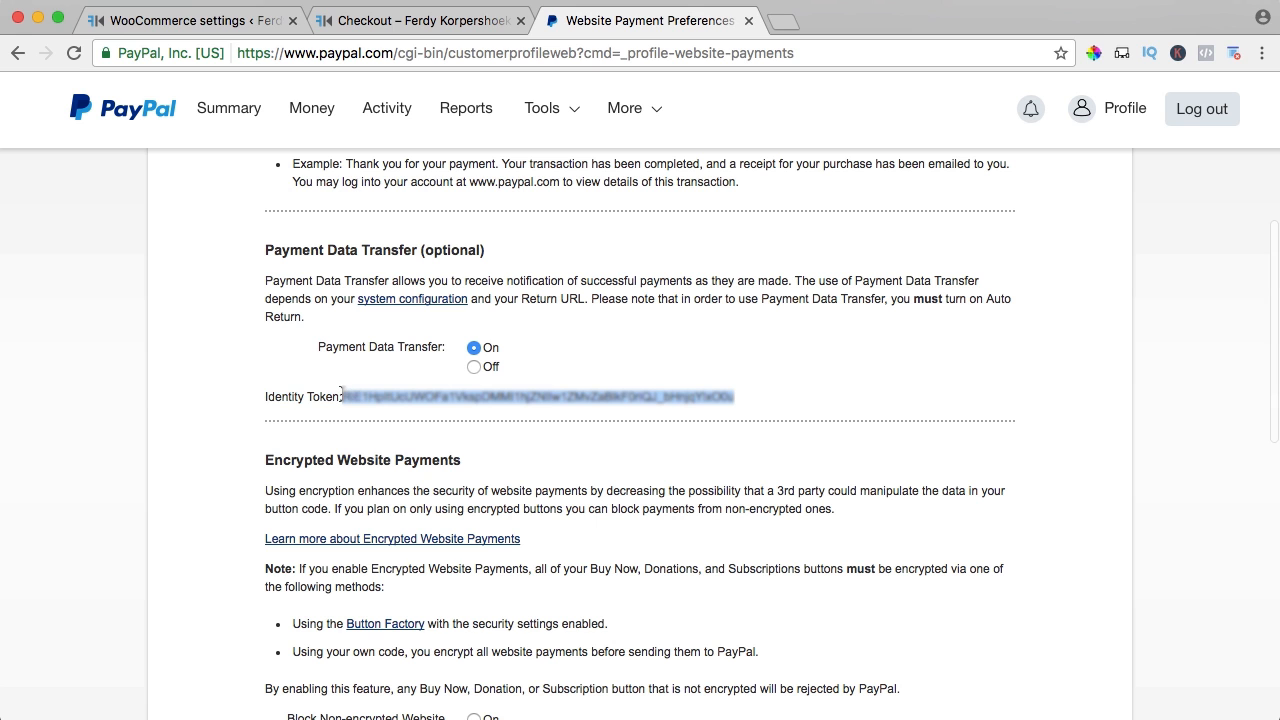
{"action": "left_click", "coordinate": [222, 28]}
{"action": "left_click", "coordinate": [480, 423]}
{"action": "key", "text": "cmd+v"}
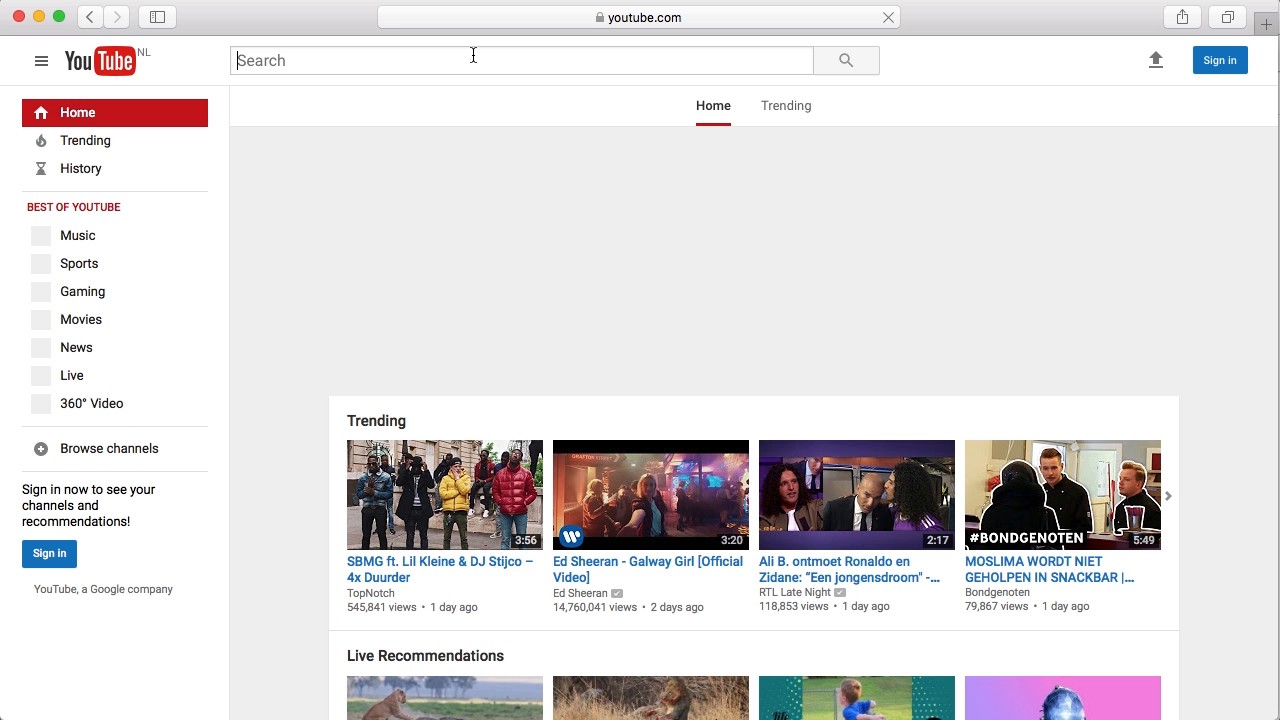
{"action": "type", "text": "woocomme"}
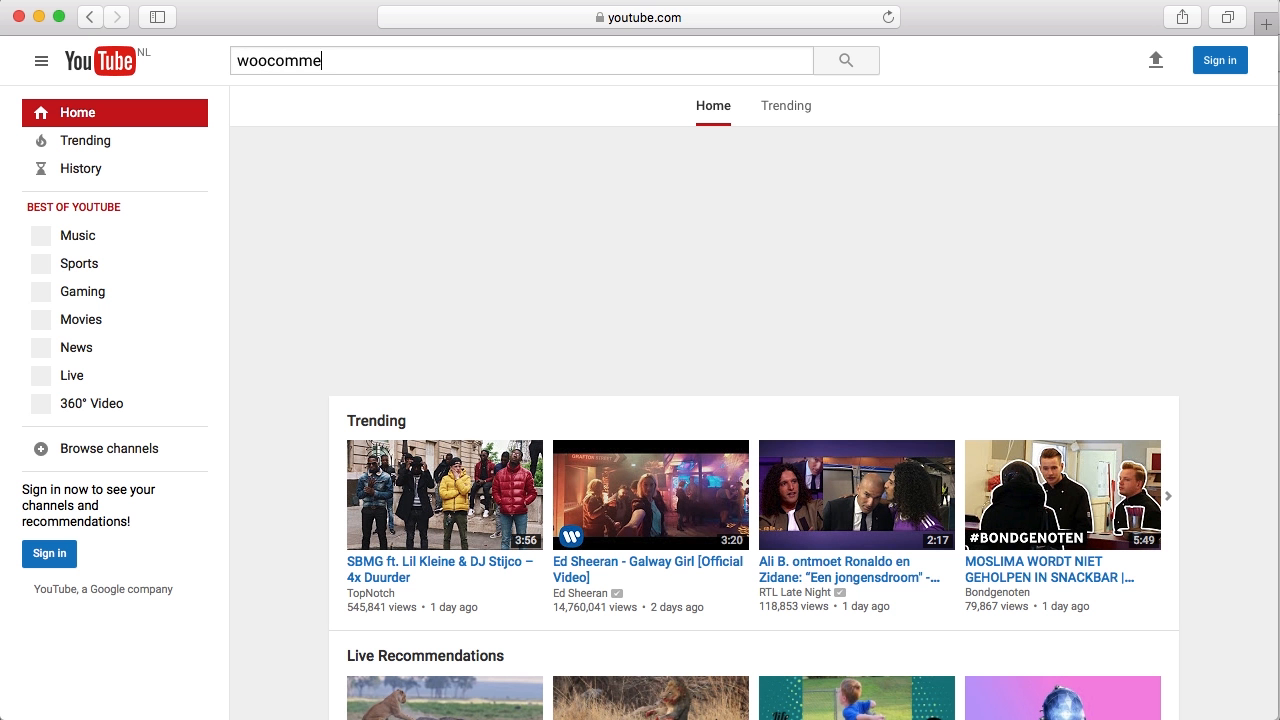
{"action": "type", "text": "rce"}
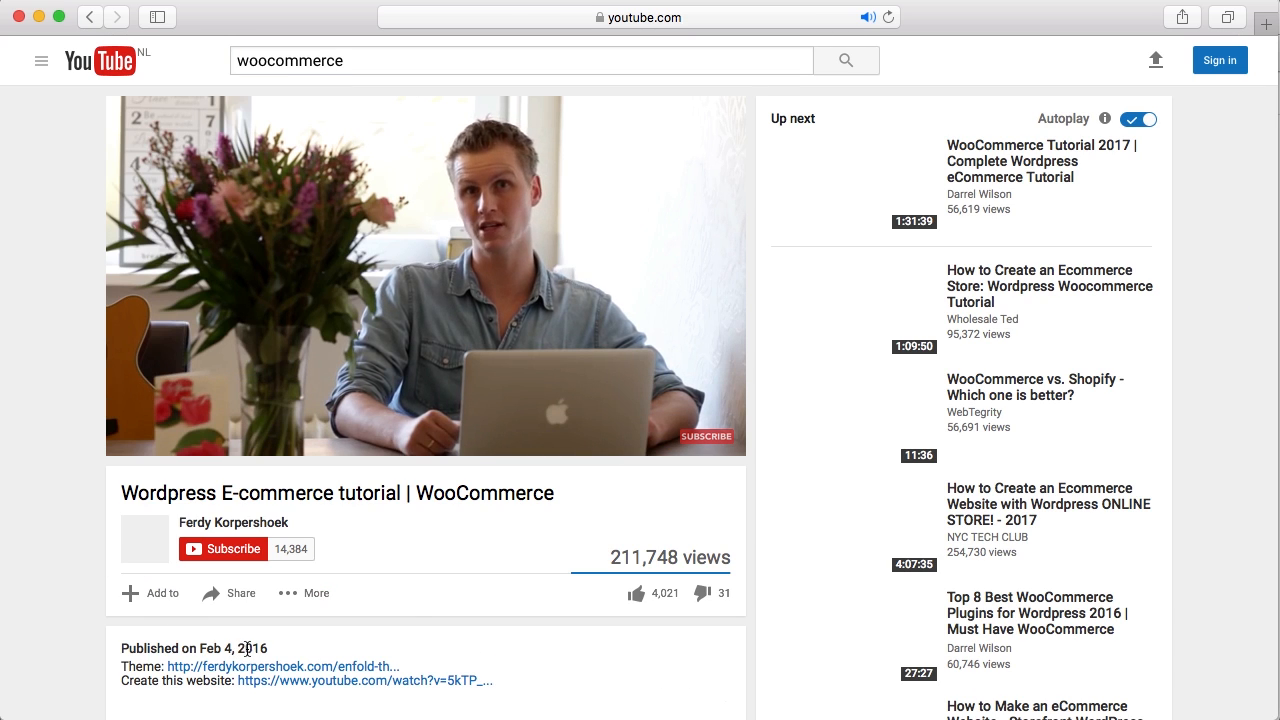
Check the WooCommerce tutorial video's view count and scroll through its page
{"action": "left_click_drag", "start_coordinate": [606, 557], "coordinate": [700, 557]}
{"action": "left_click", "coordinate": [691, 557]}
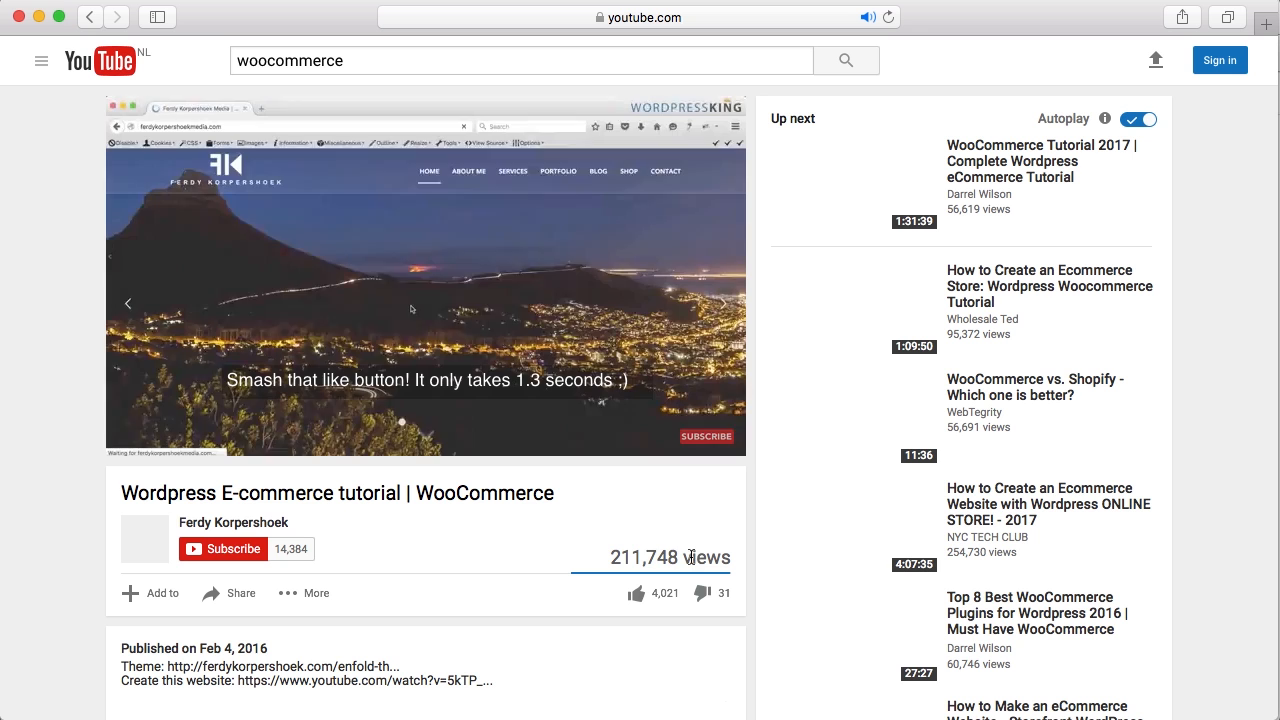
{"action": "scroll", "coordinate": [466, 570], "scroll_direction": "down", "scroll_amount": 3}
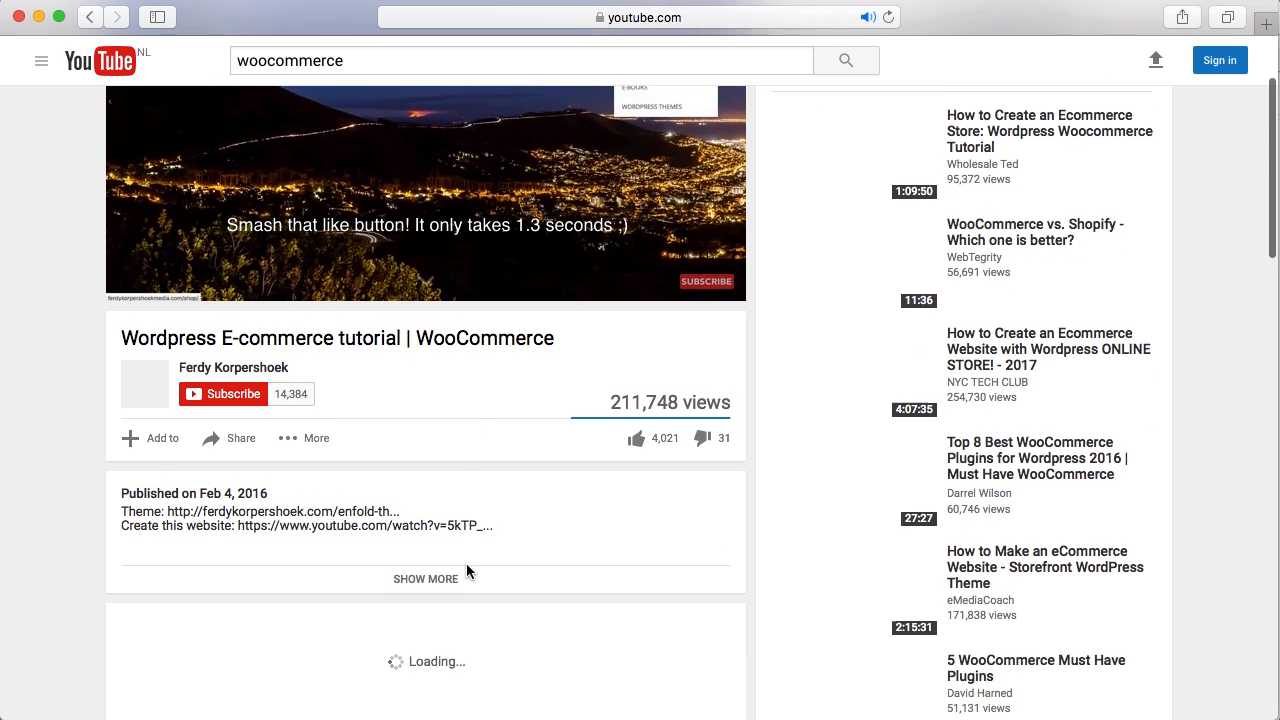
{"action": "scroll", "coordinate": [466, 571], "scroll_direction": "down", "scroll_amount": 8}
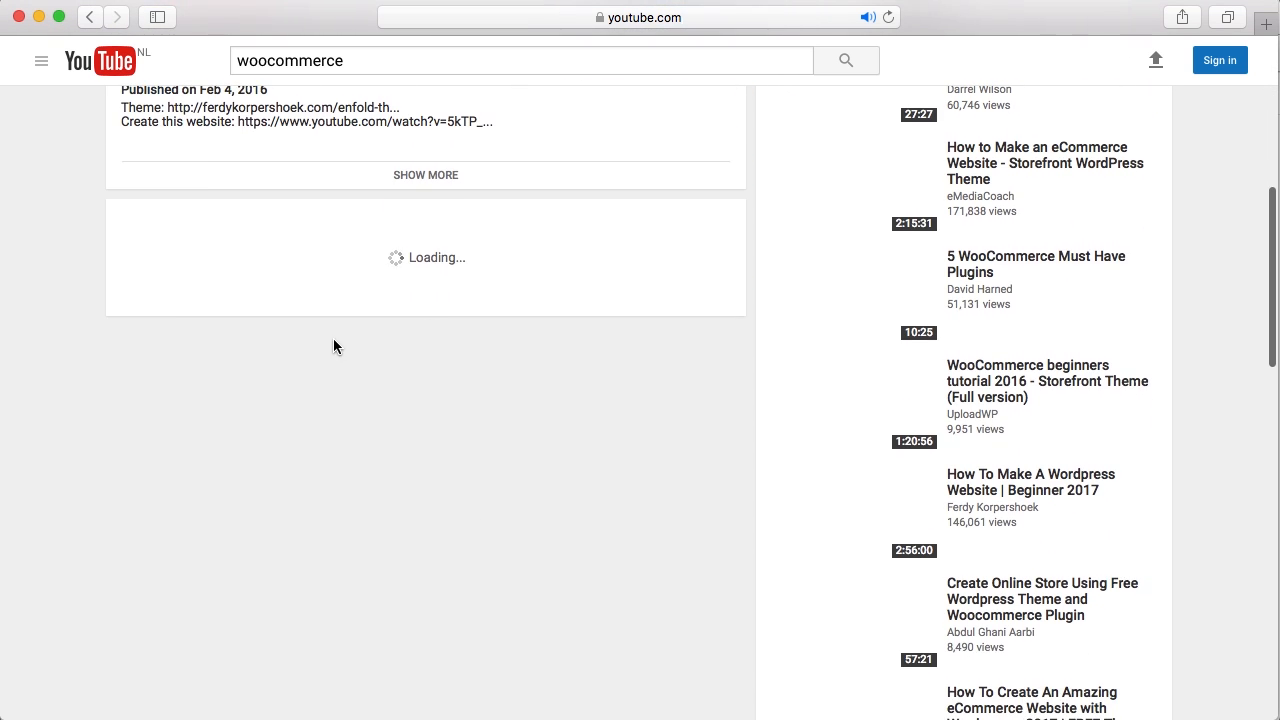
{"action": "scroll", "coordinate": [340, 340], "scroll_direction": "up", "scroll_amount": 10}
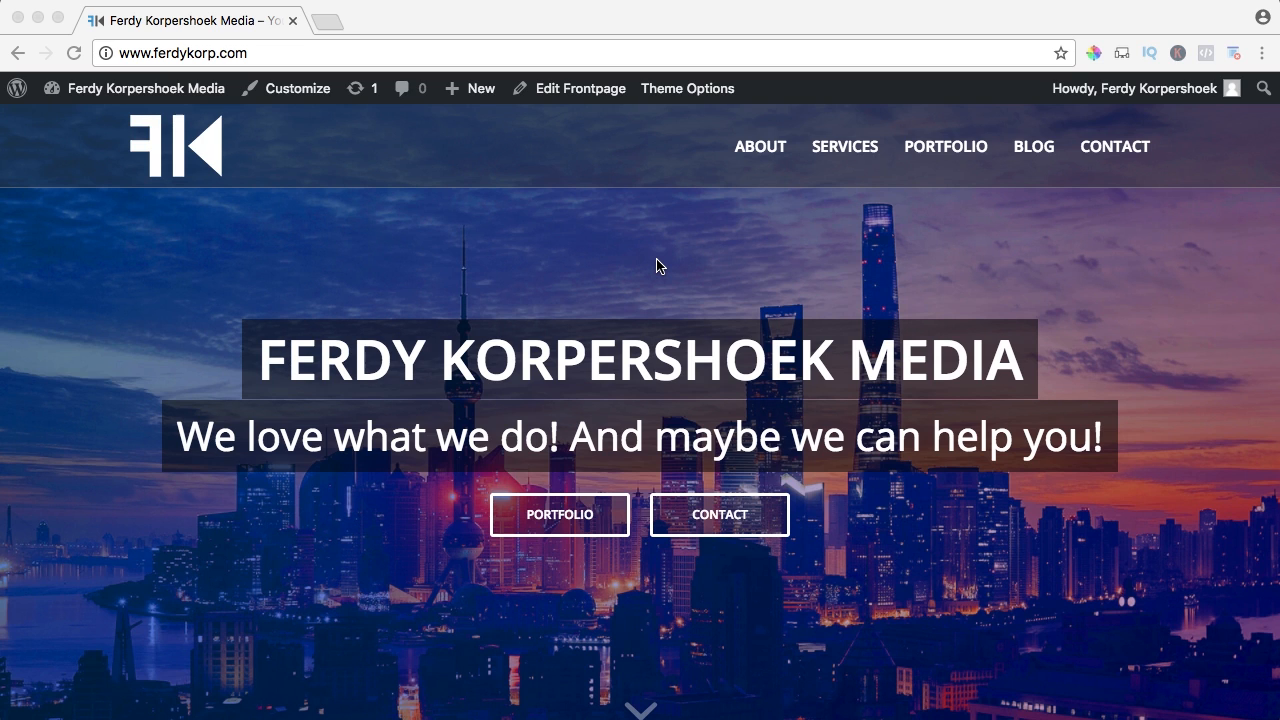
{"action": "scroll", "coordinate": [622, 252], "scroll_direction": "down", "scroll_amount": 10}
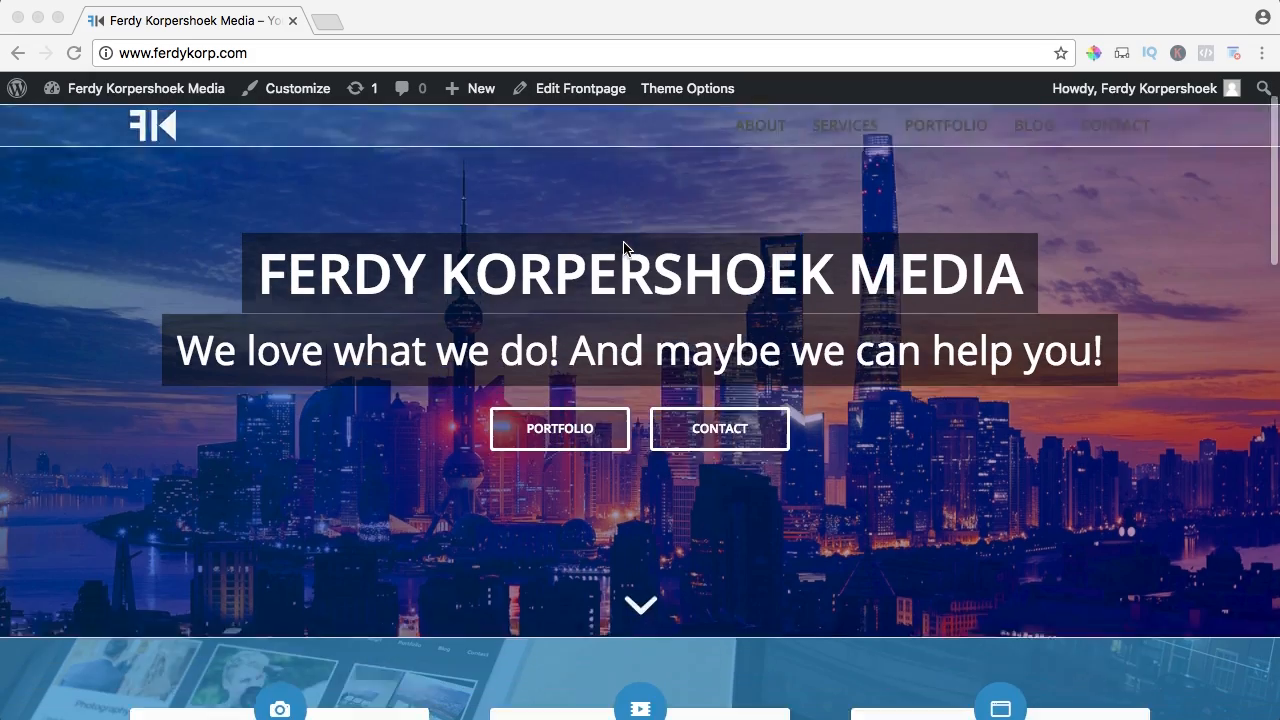
{"action": "scroll", "coordinate": [623, 248], "scroll_direction": "down", "scroll_amount": 8}
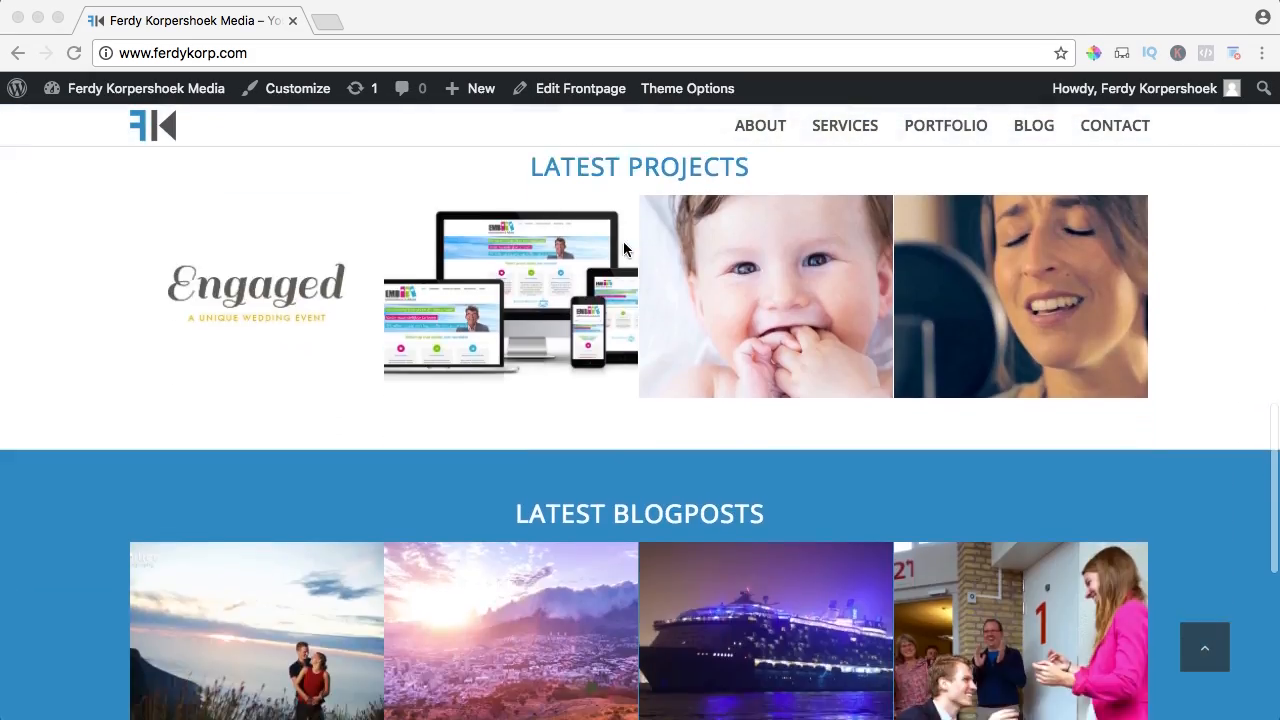
{"action": "scroll", "coordinate": [623, 248], "scroll_direction": "up", "scroll_amount": 18}
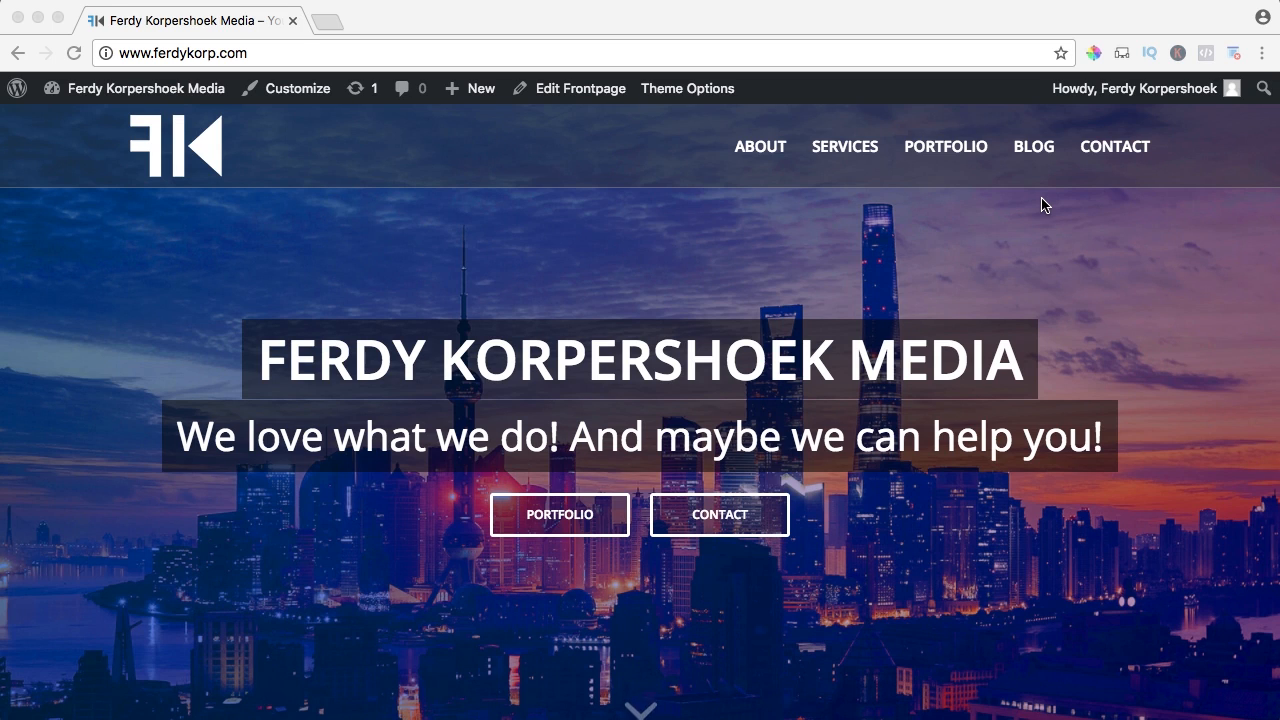
{"action": "scroll", "coordinate": [1041, 205], "scroll_direction": "down", "scroll_amount": 6}
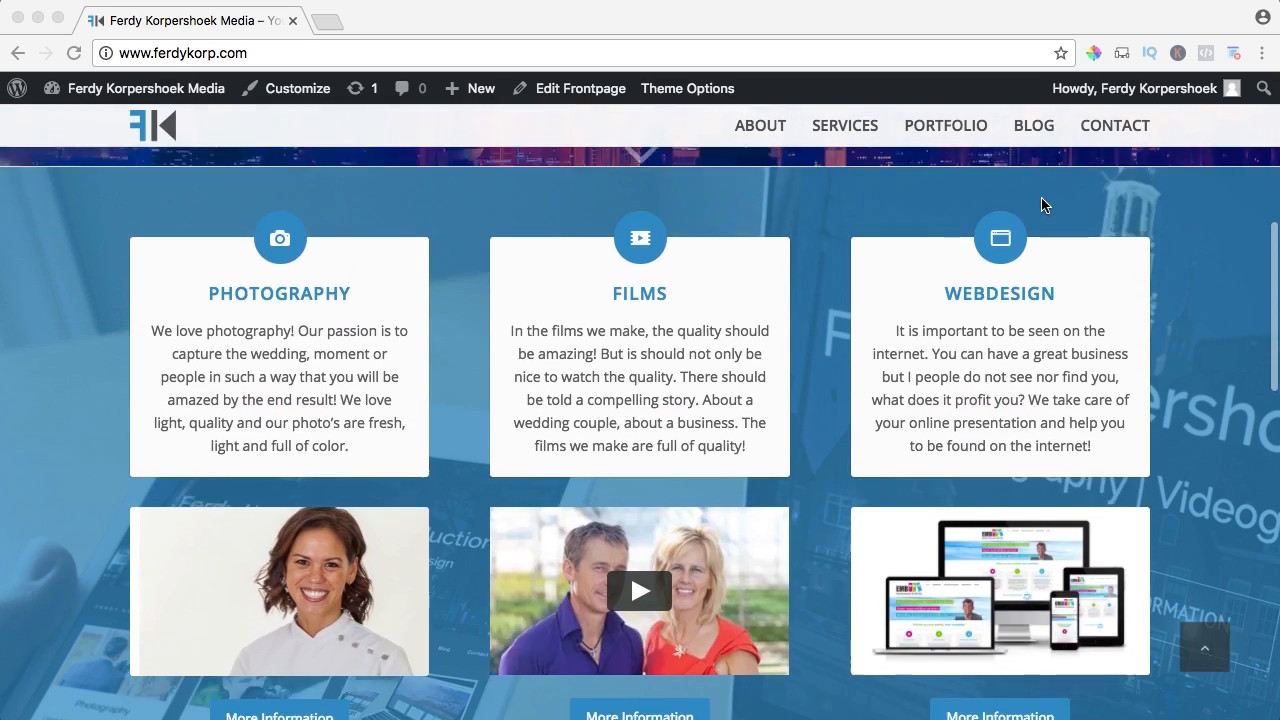
{"action": "scroll", "coordinate": [1041, 205], "scroll_direction": "up", "scroll_amount": 4}
{"action": "scroll", "coordinate": [1041, 205], "scroll_direction": "up", "scroll_amount": 3}
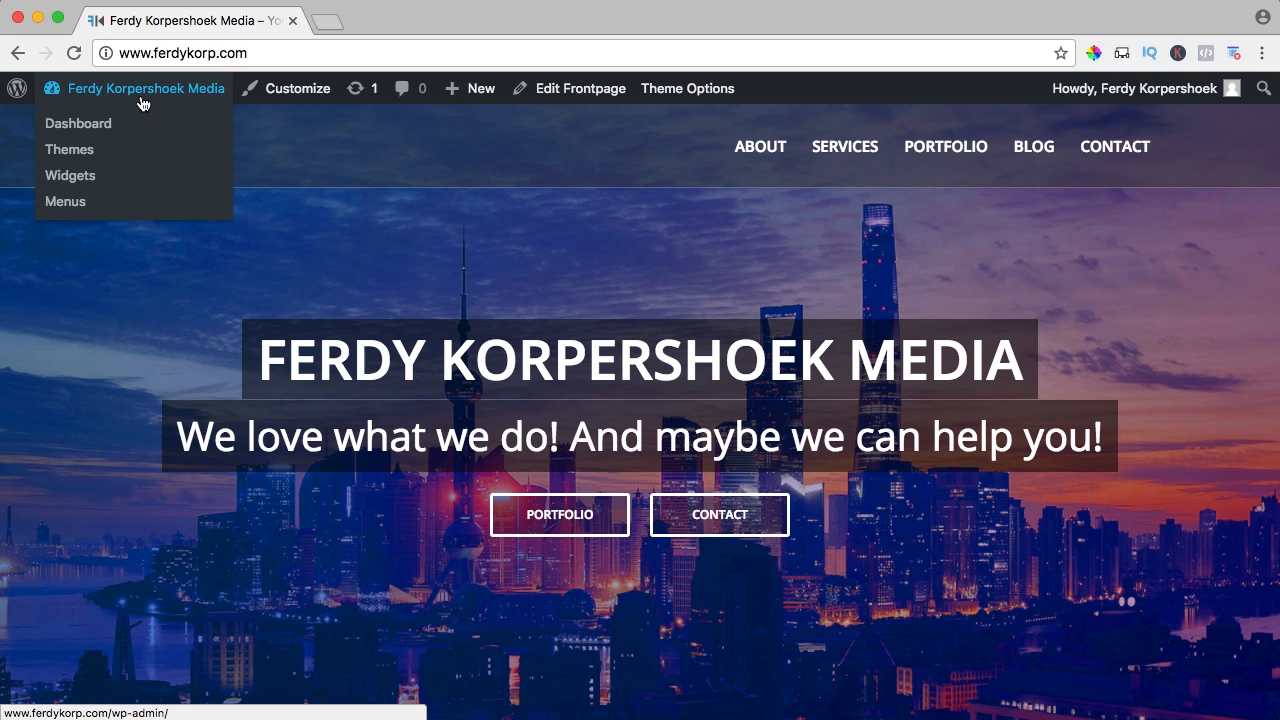
From the admin dashboard, search Add New Plugins for 'Woo'
{"action": "left_click", "coordinate": [138, 92]}
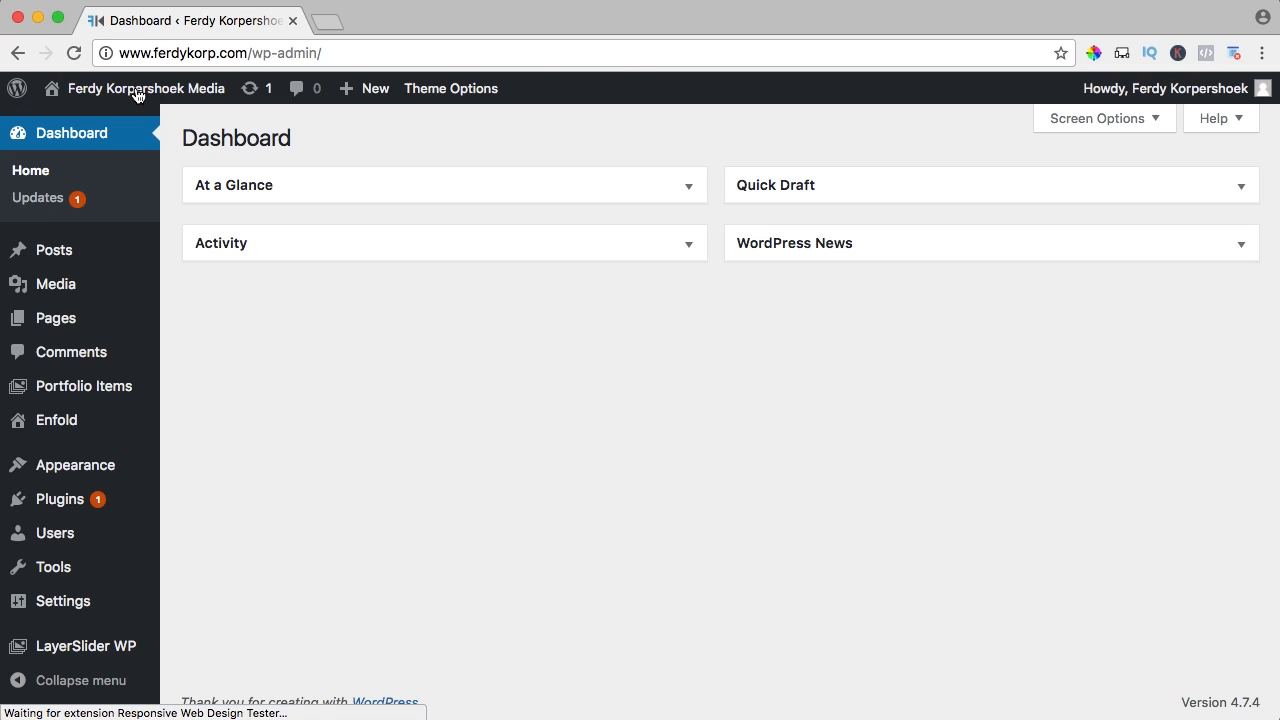
{"action": "mouse_move", "coordinate": [63, 503]}
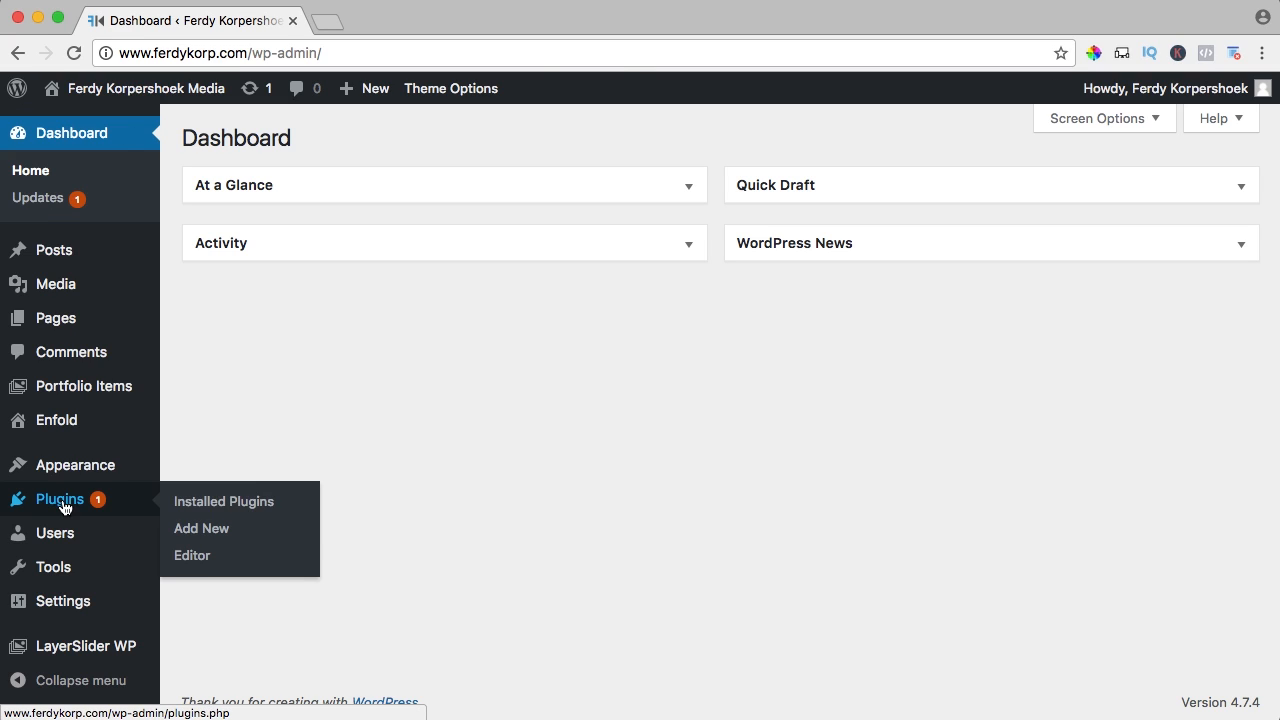
{"action": "left_click", "coordinate": [210, 533]}
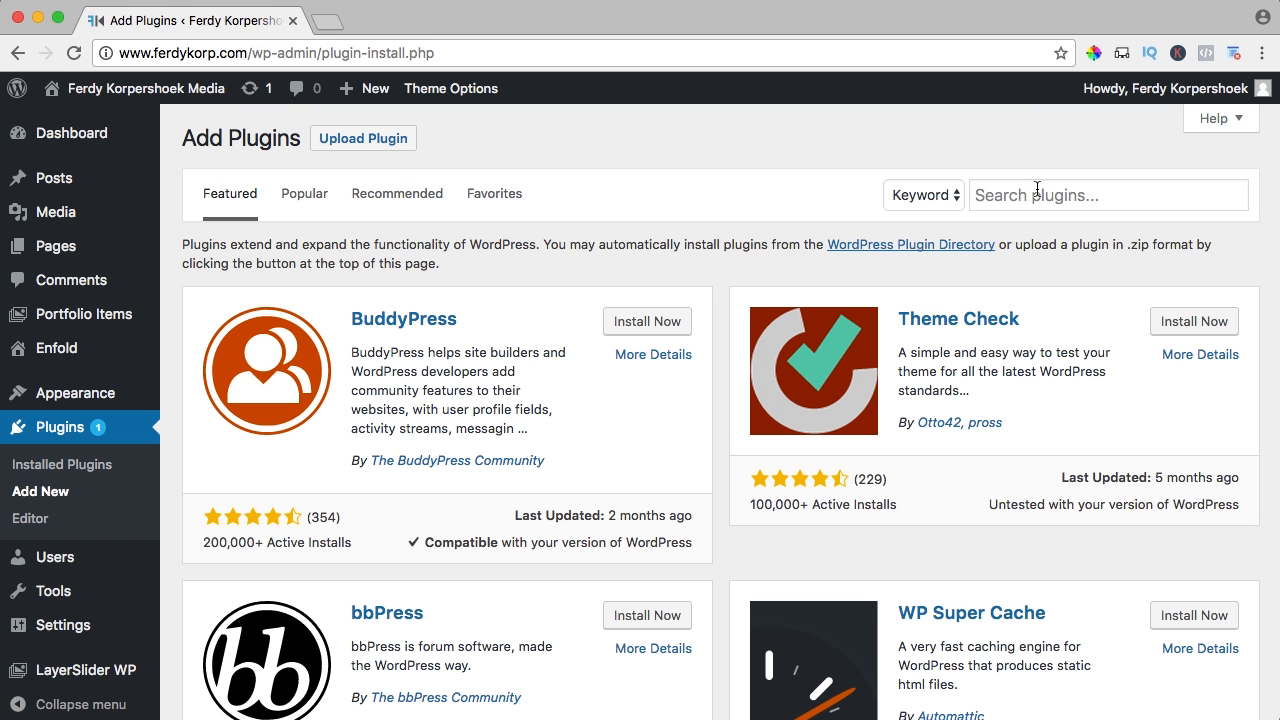
{"action": "left_click", "coordinate": [1037, 190]}
{"action": "type", "text": "WooCommerce"}
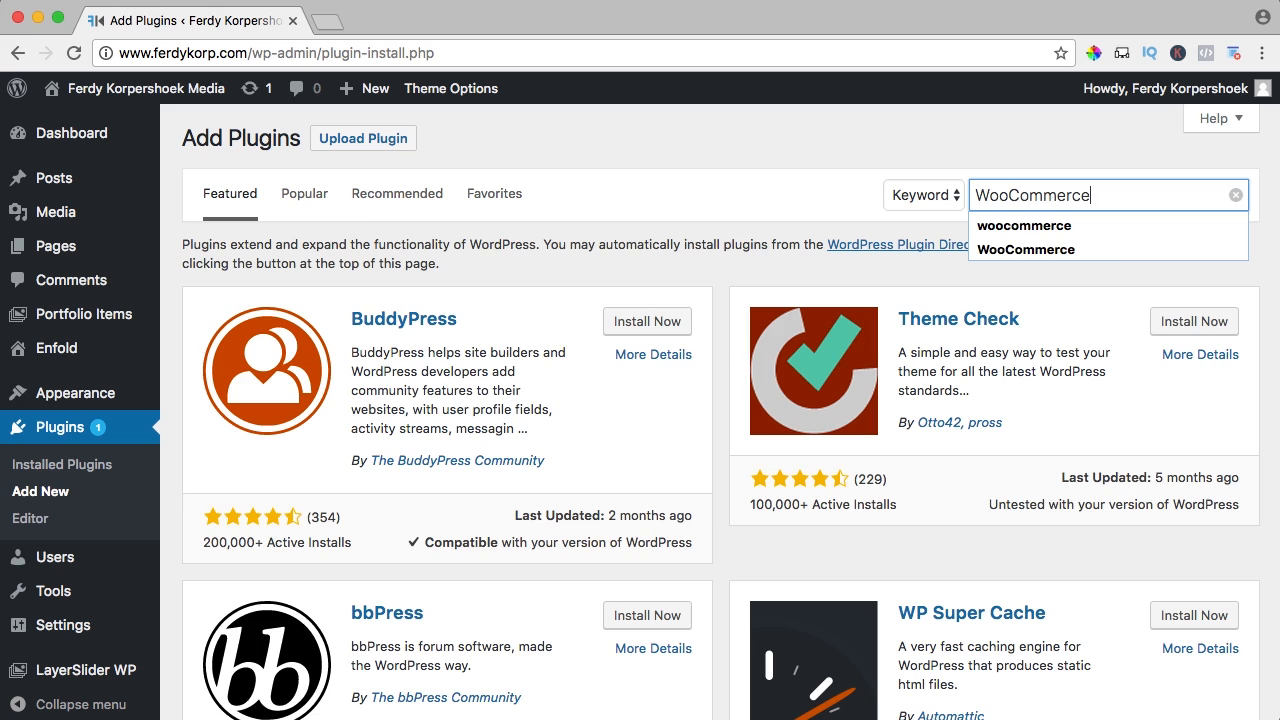
{"action": "key", "text": "Return"}
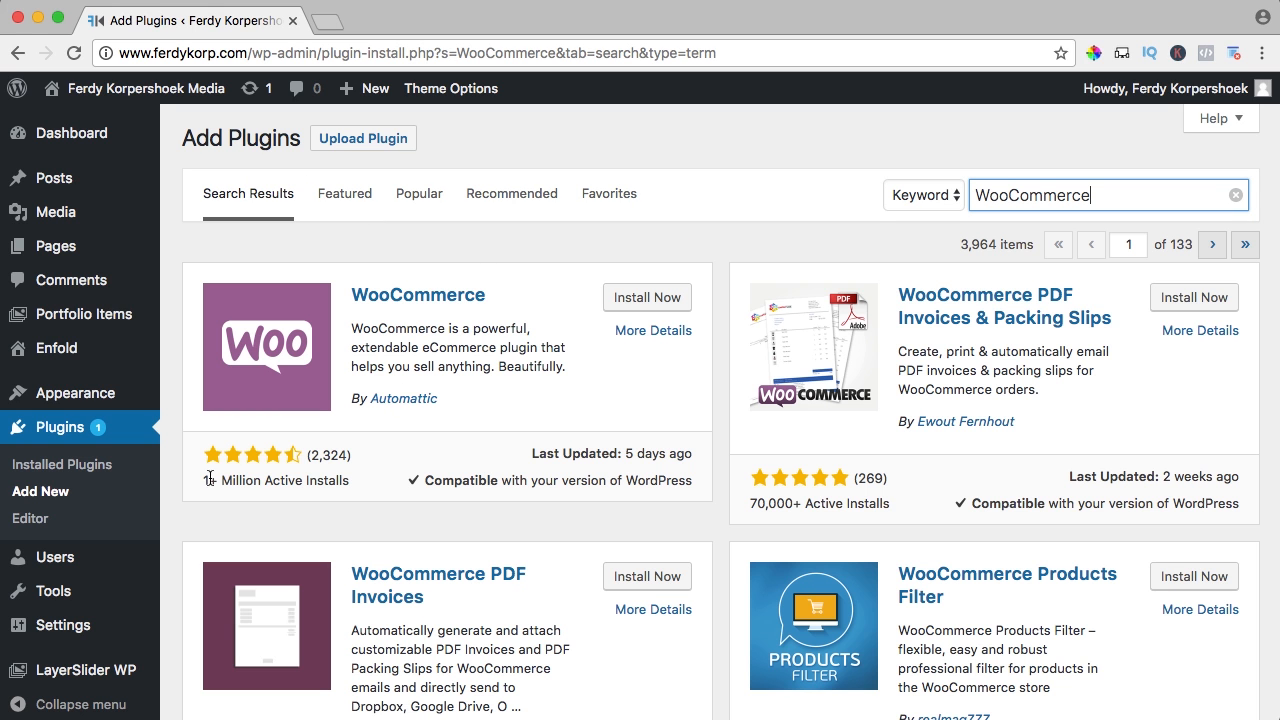
Review WooCommerce's rating, installs and compatibility, then install the plugin
{"action": "left_click_drag", "start_coordinate": [205, 472], "coordinate": [341, 488]}
{"action": "left_click", "coordinate": [348, 490]}
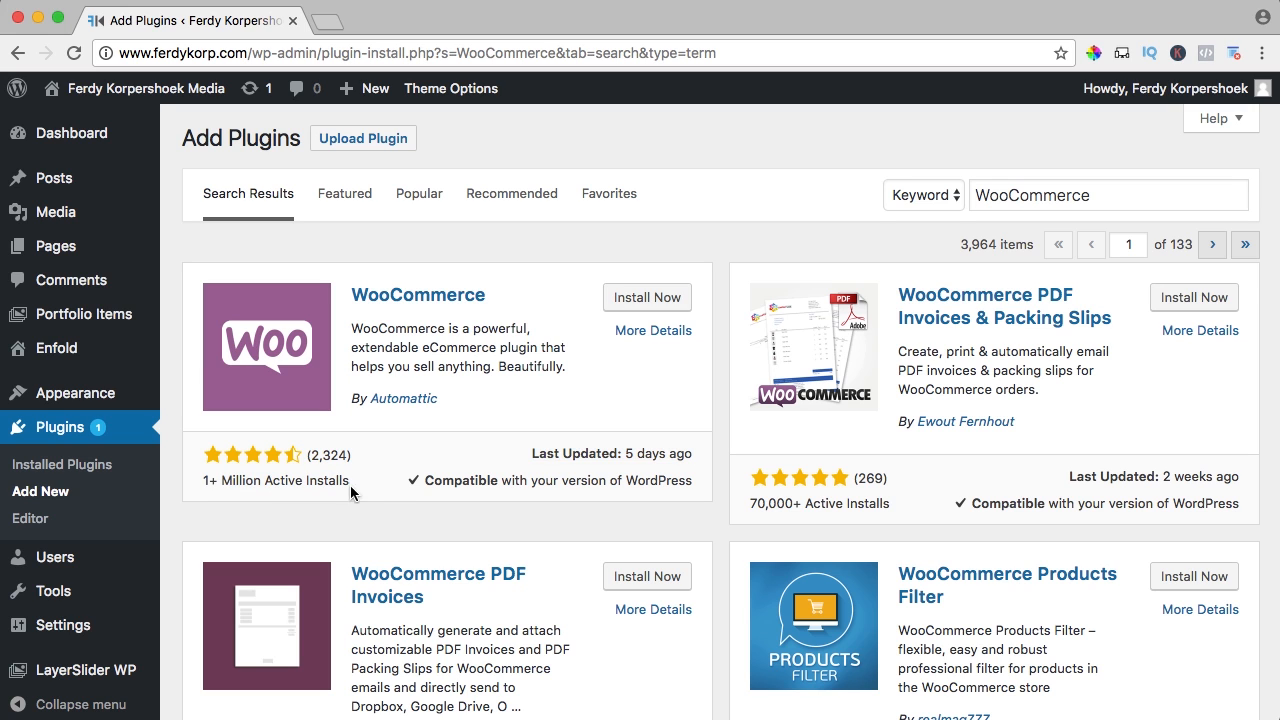
{"action": "left_click_drag", "start_coordinate": [534, 450], "coordinate": [662, 480]}
{"action": "left_click", "coordinate": [662, 480]}
{"action": "left_click", "coordinate": [652, 299]}
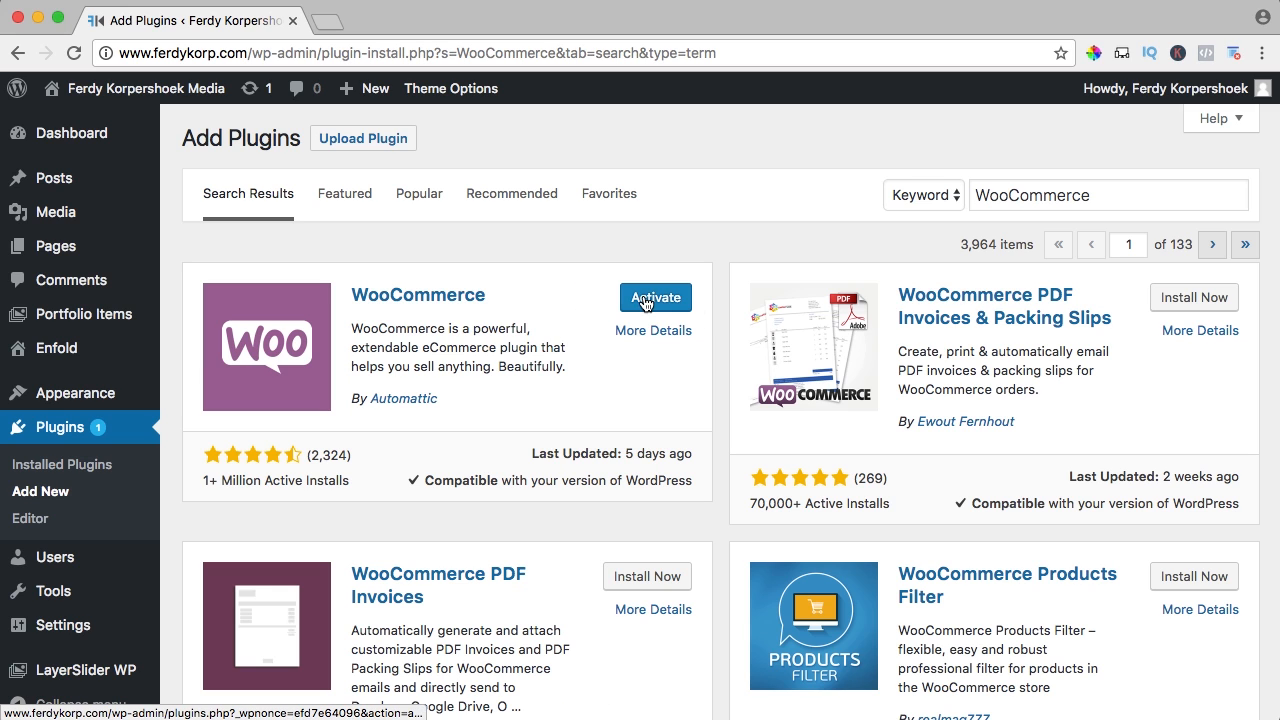
Activate WooCommerce, launch its setup wizard, and review the Shop, Cart, Checkout and My account pages
{"action": "left_click", "coordinate": [645, 303]}
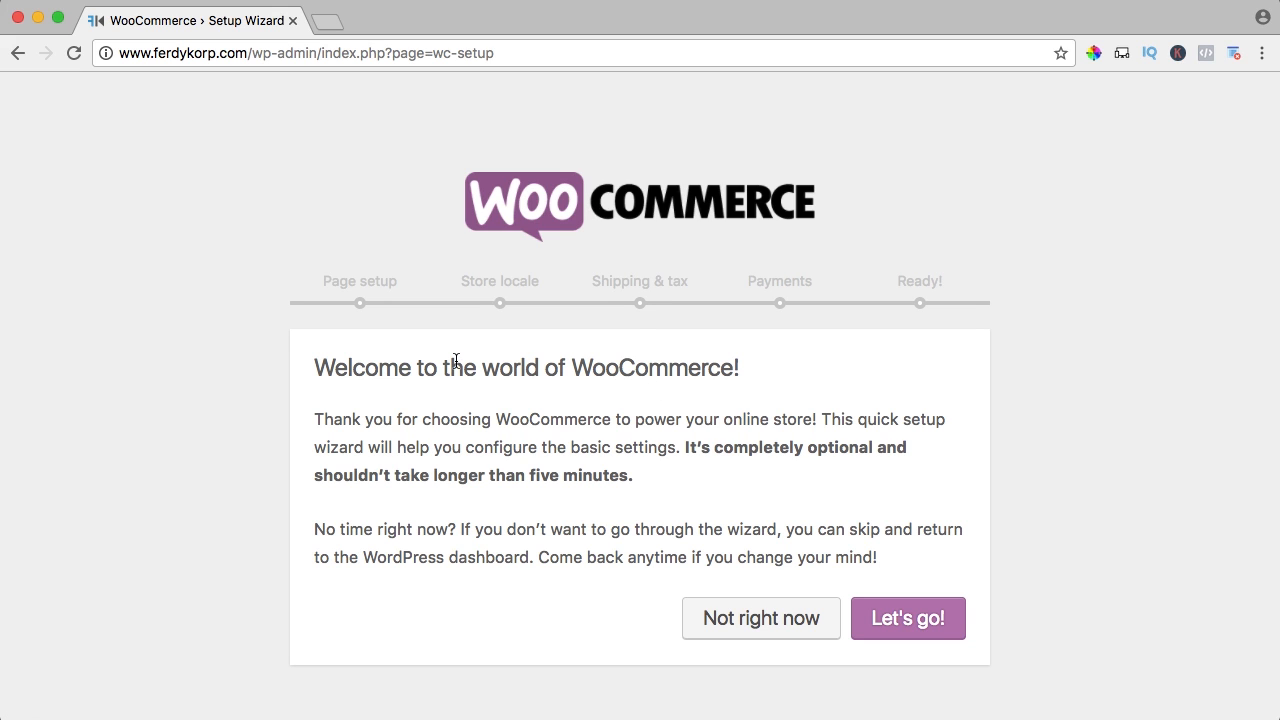
{"action": "left_click", "coordinate": [903, 617]}
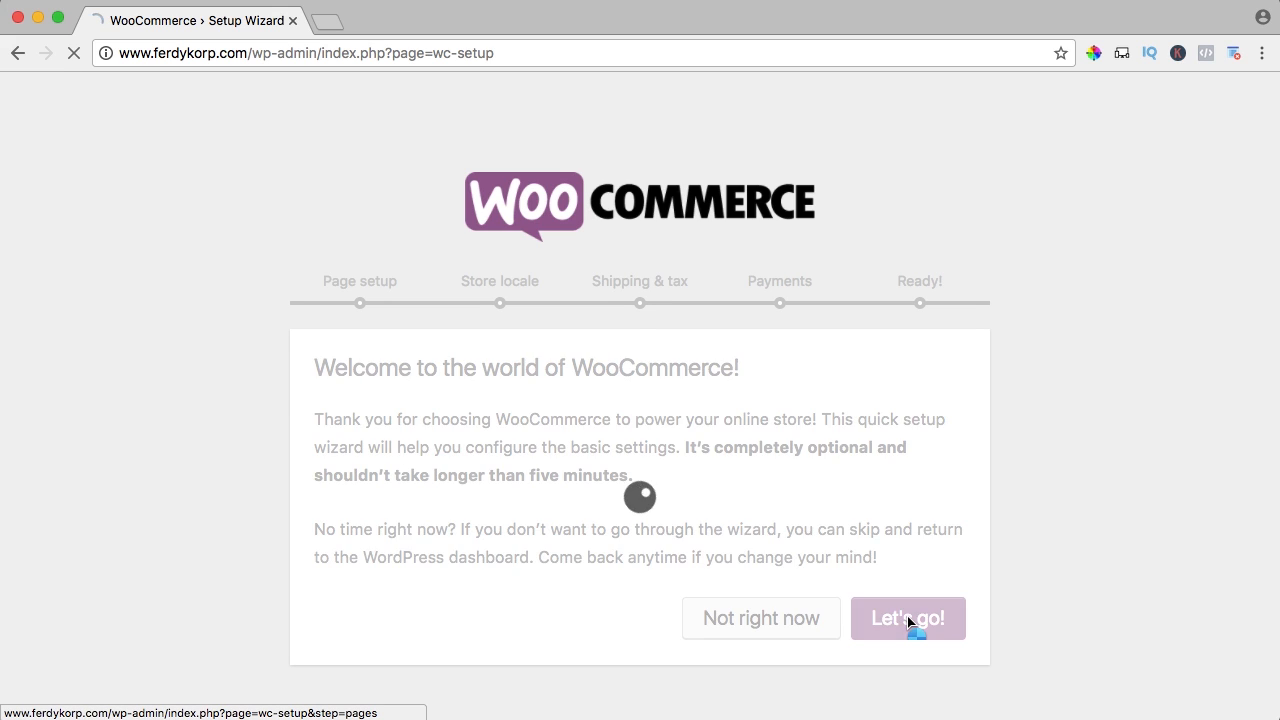
{"action": "scroll", "coordinate": [531, 409], "scroll_direction": "down", "scroll_amount": 3}
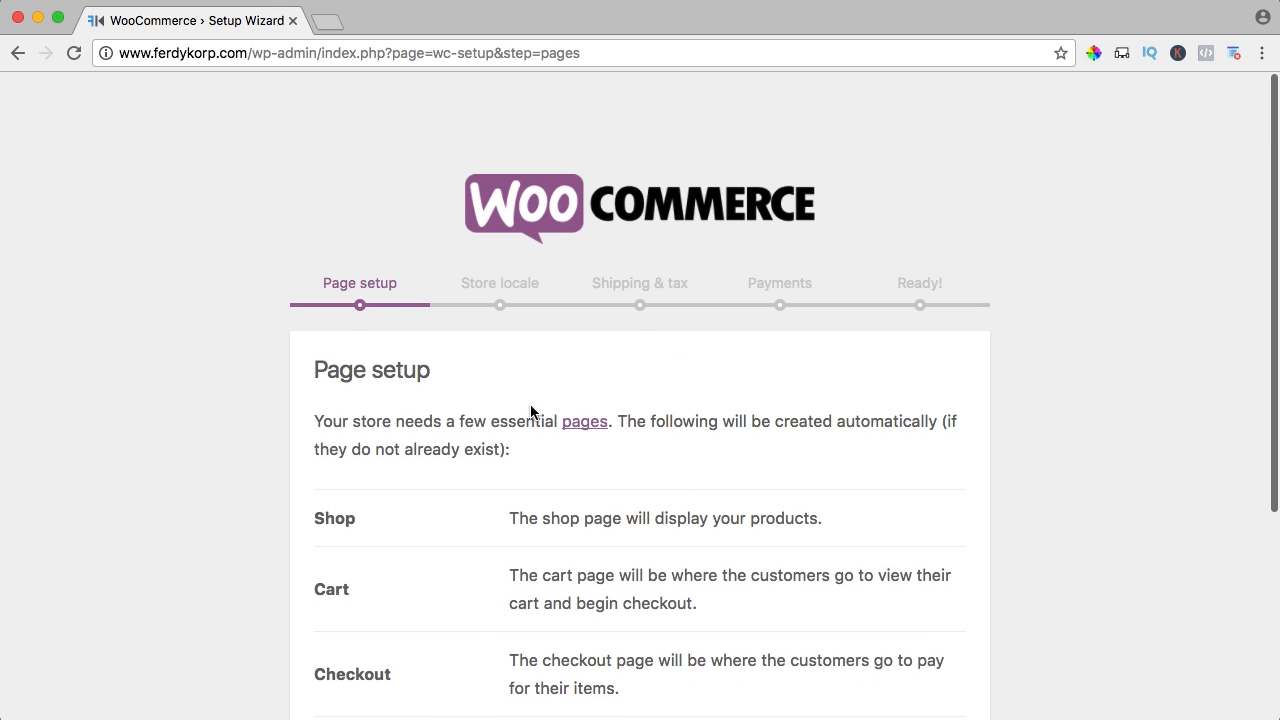
{"action": "scroll", "coordinate": [531, 409], "scroll_direction": "down", "scroll_amount": 2}
{"action": "left_click_drag", "start_coordinate": [329, 237], "coordinate": [435, 529]}
{"action": "left_click", "coordinate": [384, 470]}
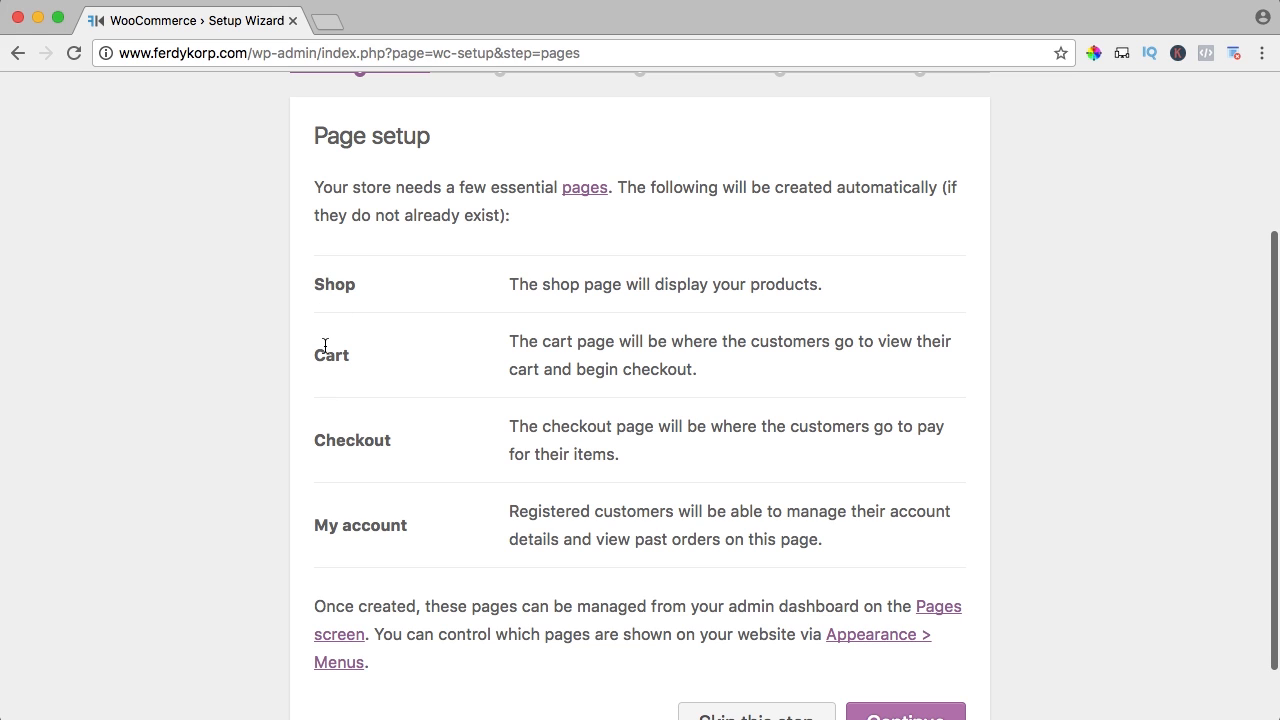
{"action": "scroll", "coordinate": [420, 541], "scroll_direction": "down", "scroll_amount": 1}
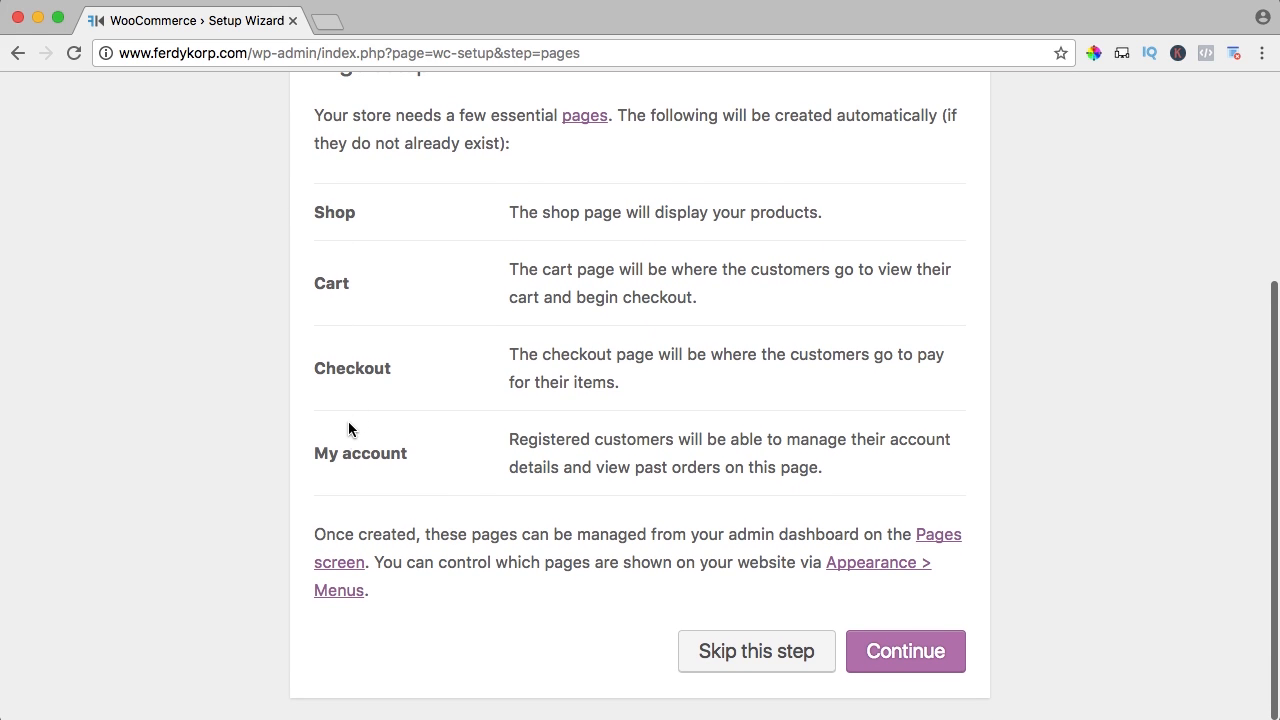
Accept the default pages, then set the store locale to United States (US) — California with lbs and inches
{"action": "left_click", "coordinate": [904, 651]}
{"action": "scroll", "coordinate": [443, 433], "scroll_direction": "down", "scroll_amount": 2}
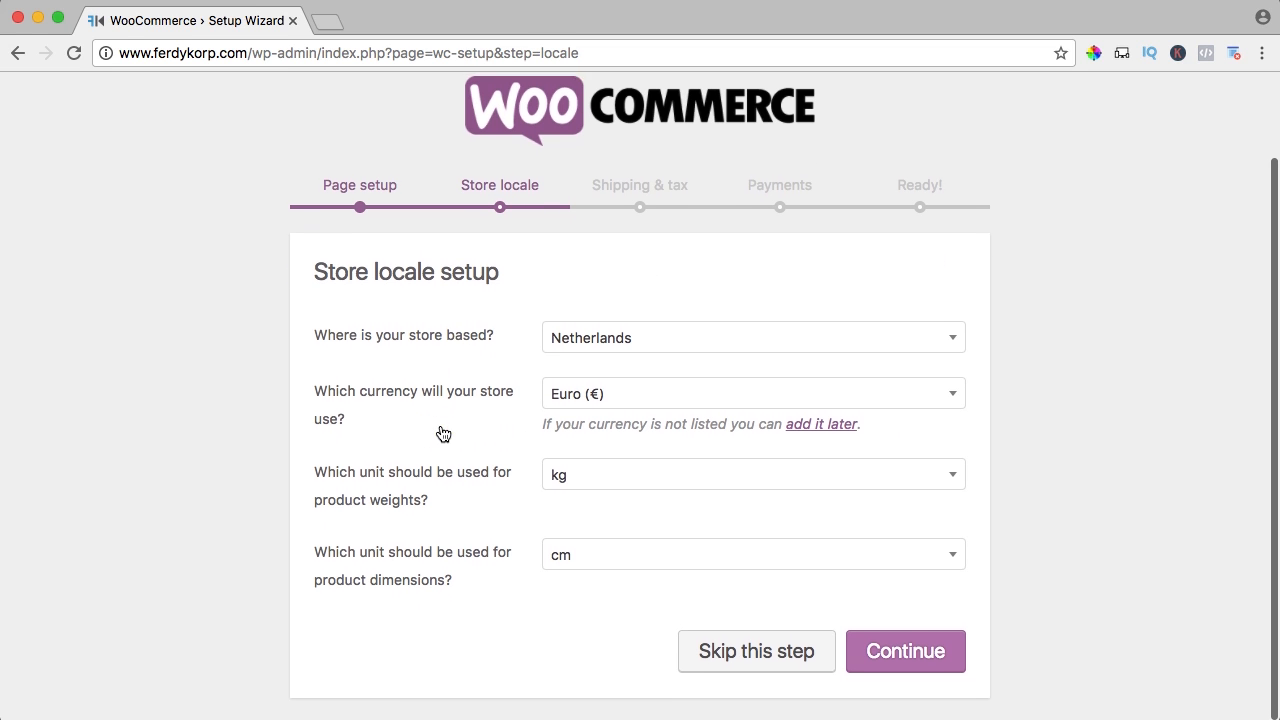
{"action": "left_click", "coordinate": [616, 341]}
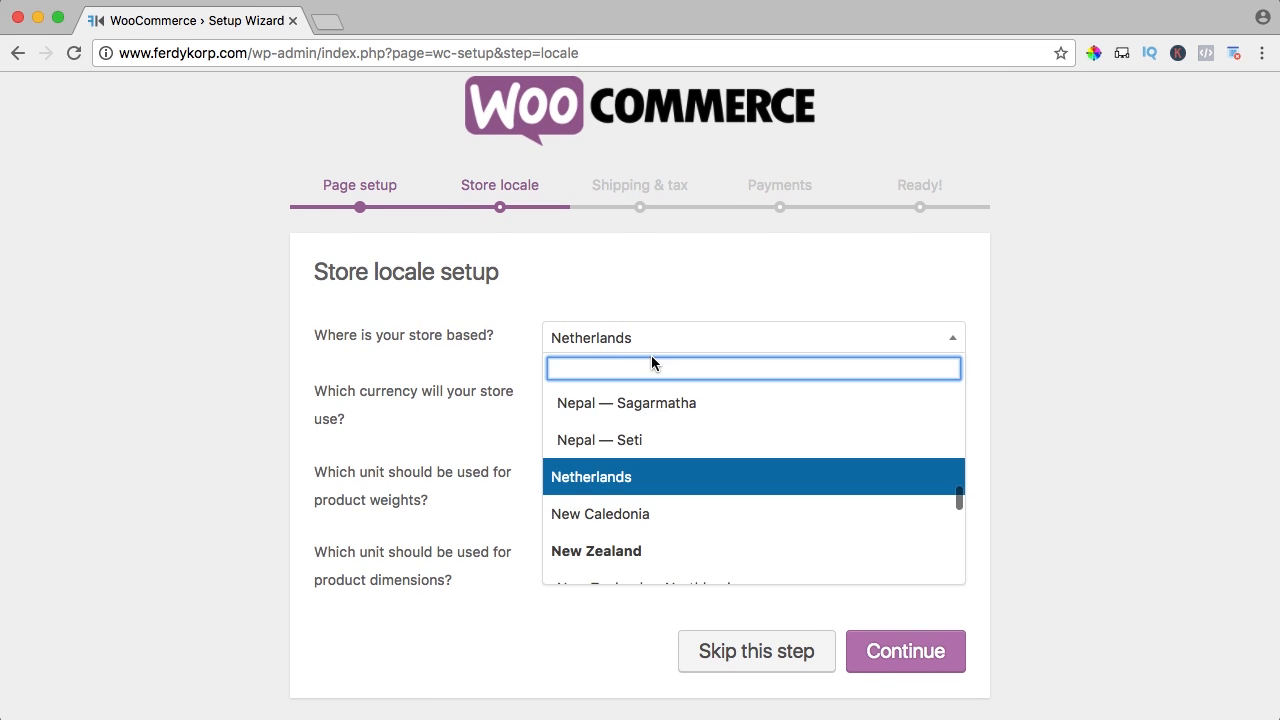
{"action": "type", "text": "united"}
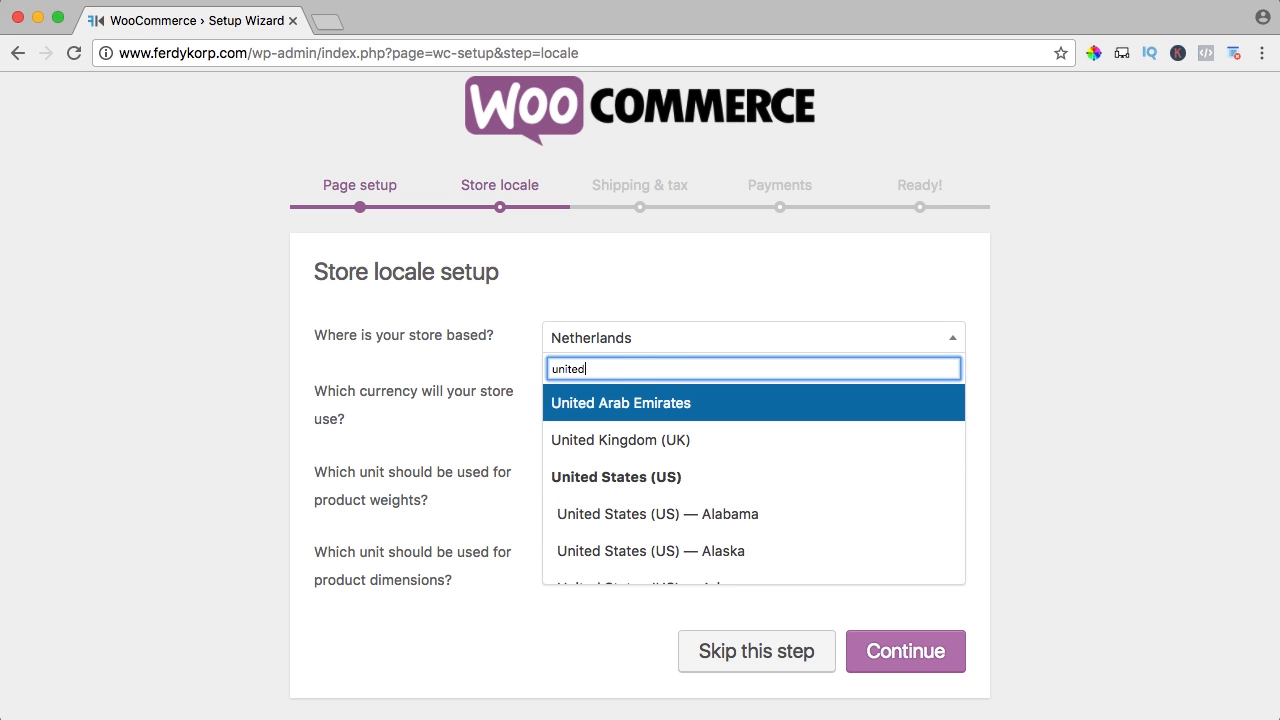
{"action": "scroll", "coordinate": [605, 475], "scroll_direction": "down", "scroll_amount": 5}
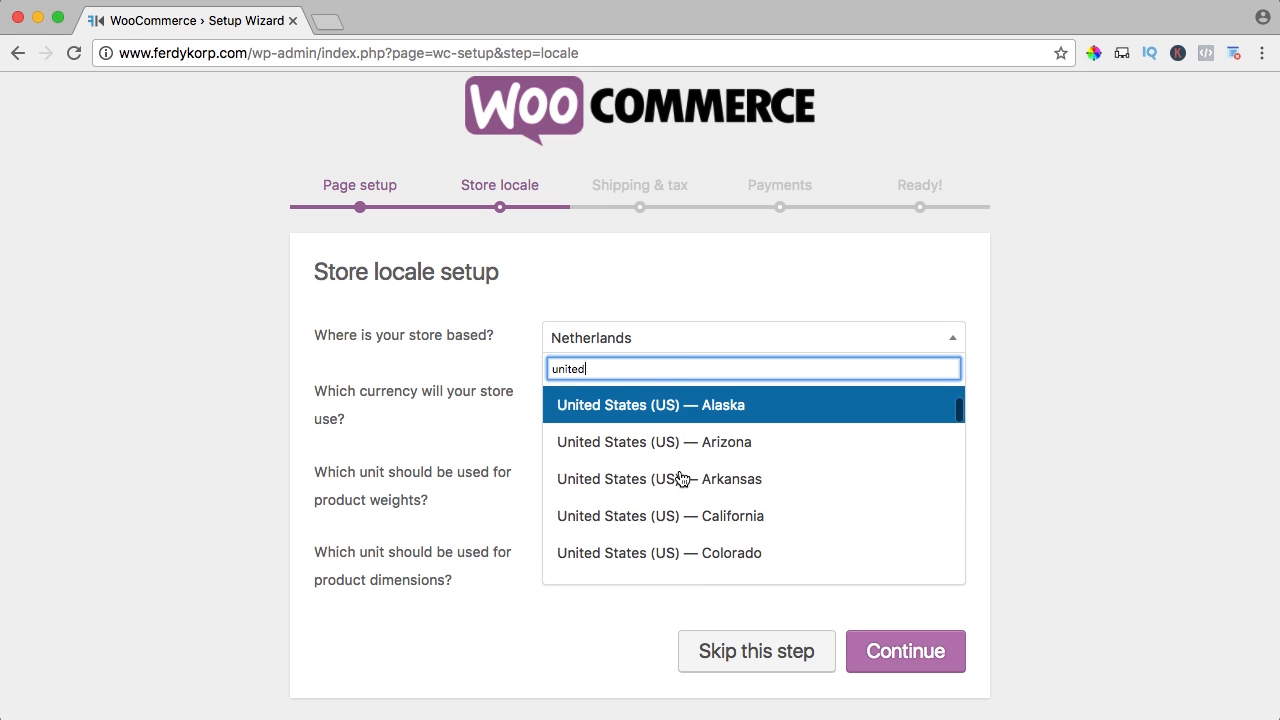
{"action": "left_click", "coordinate": [680, 477]}
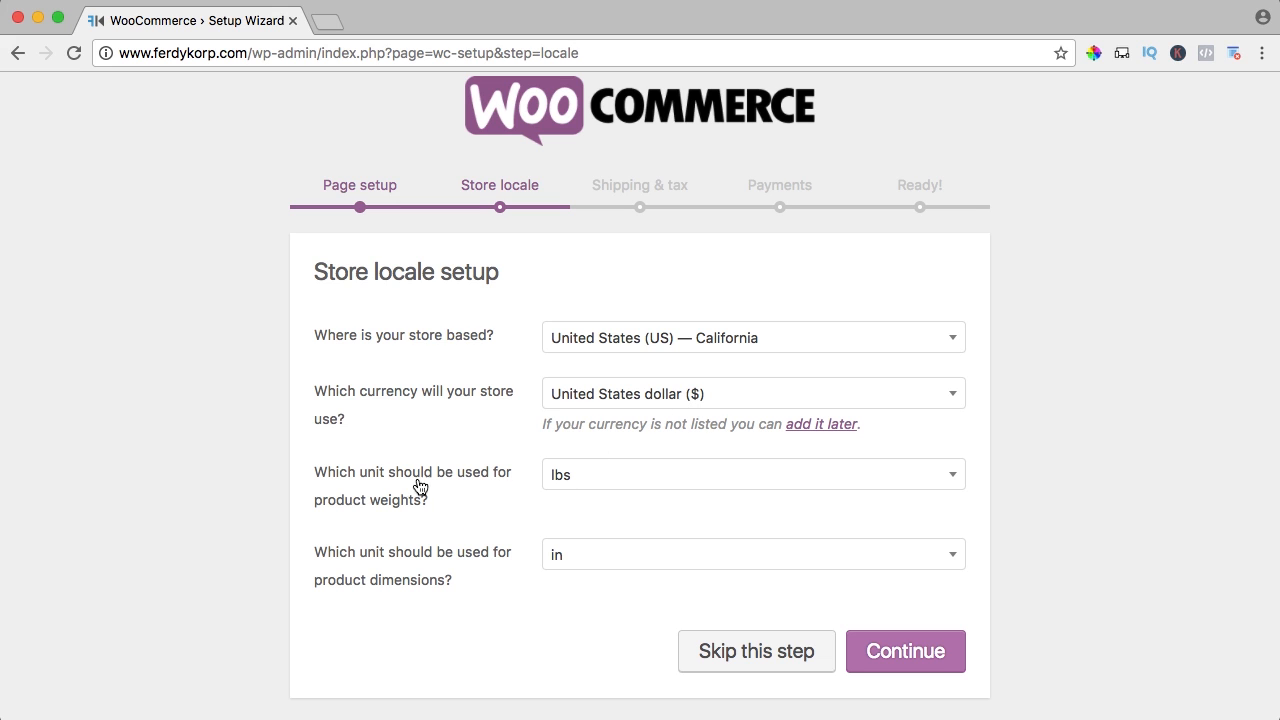
{"action": "left_click", "coordinate": [620, 477]}
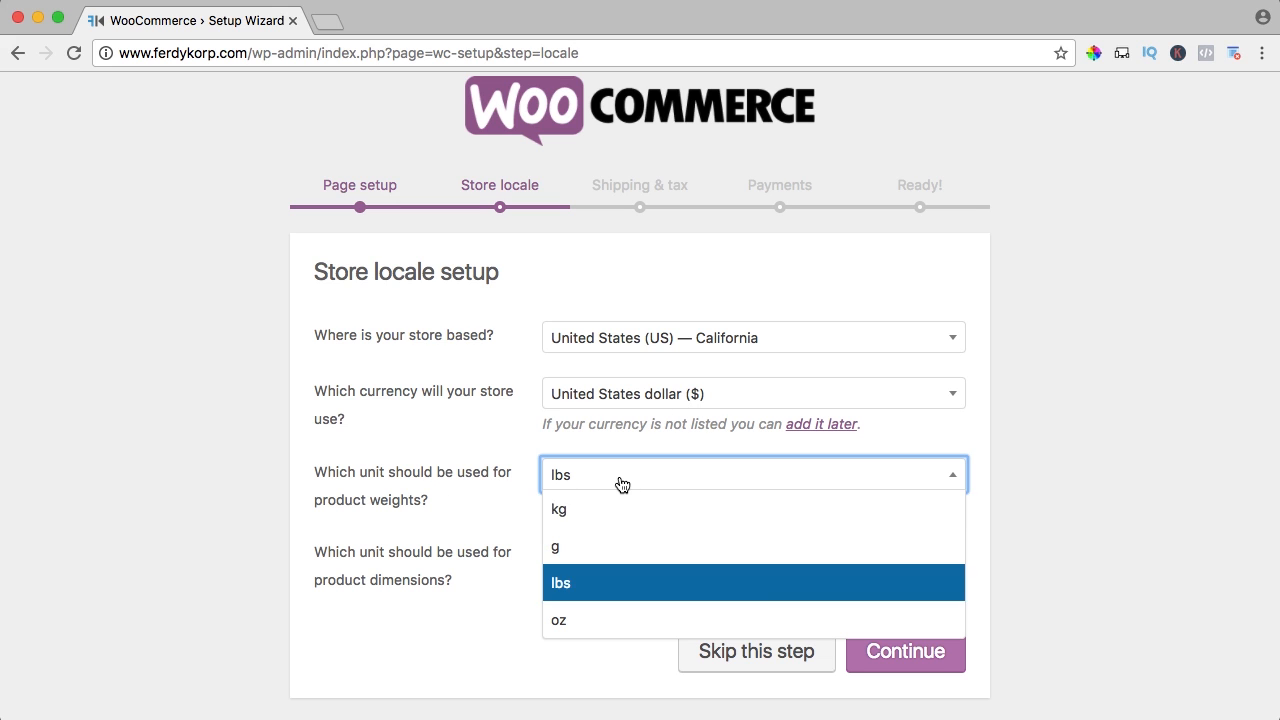
{"action": "left_click", "coordinate": [586, 583]}
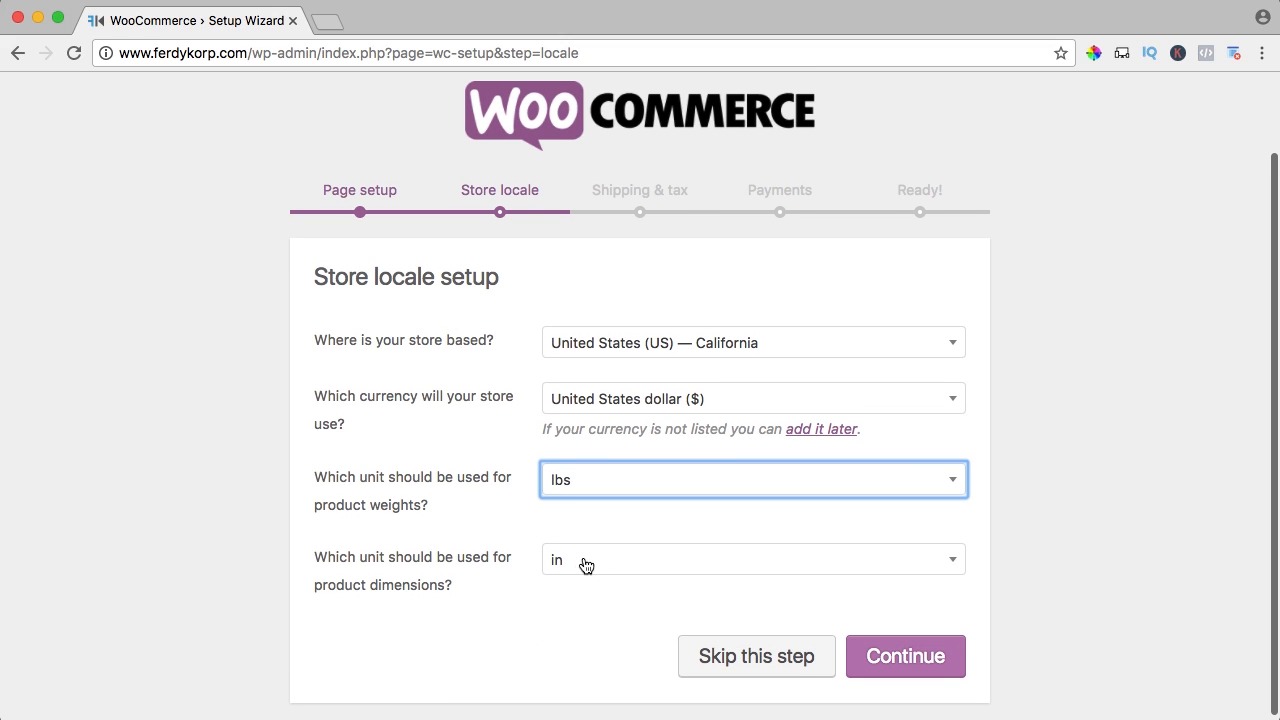
{"action": "left_click", "coordinate": [611, 553]}
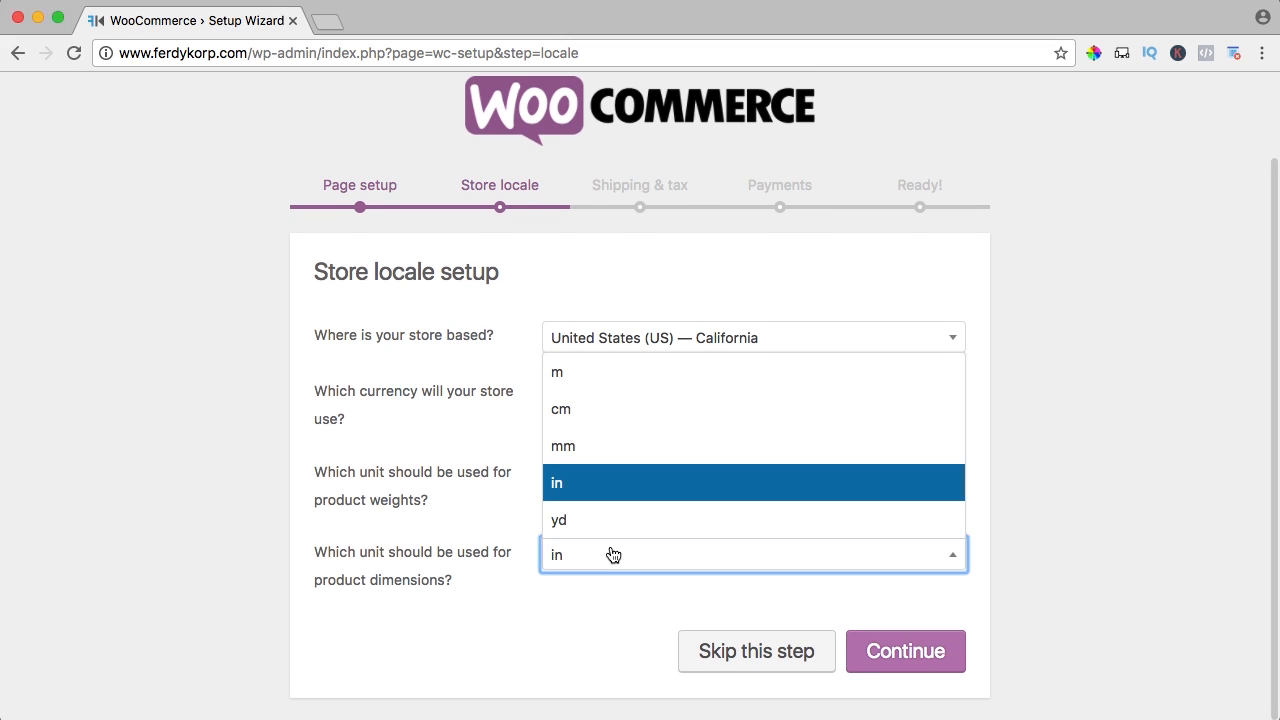
{"action": "left_click", "coordinate": [578, 491]}
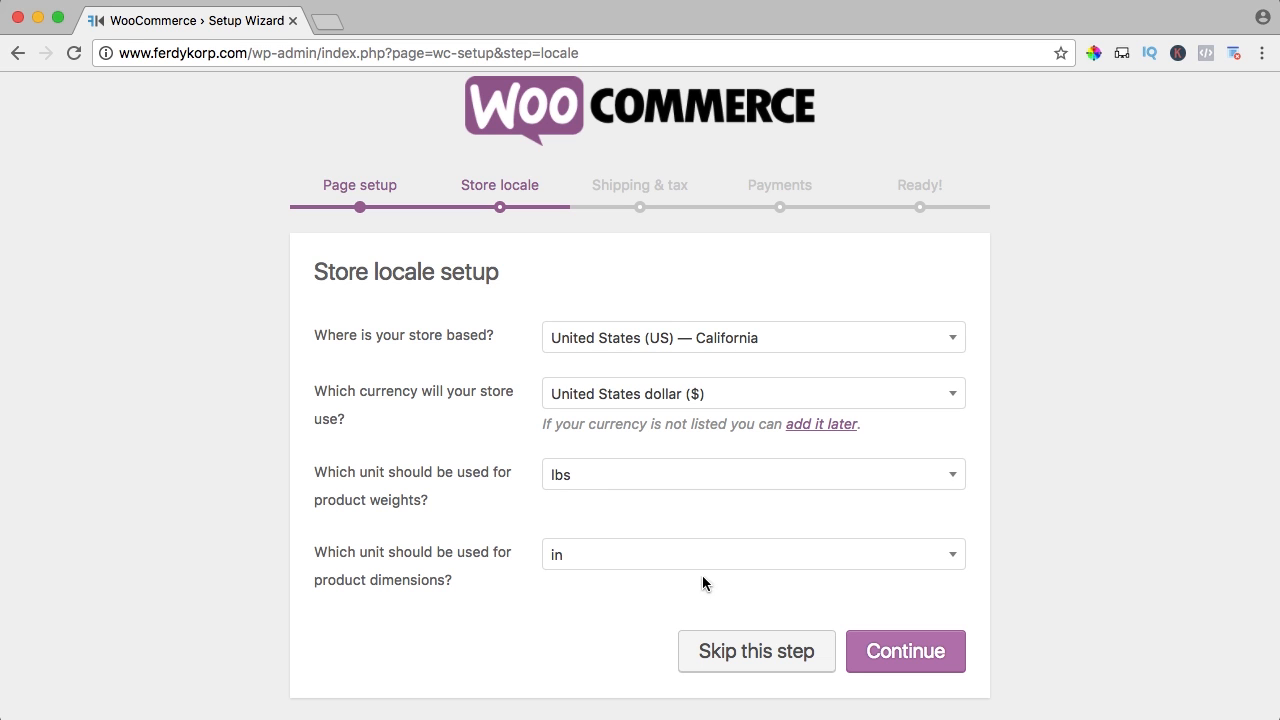
{"action": "left_click", "coordinate": [866, 646]}
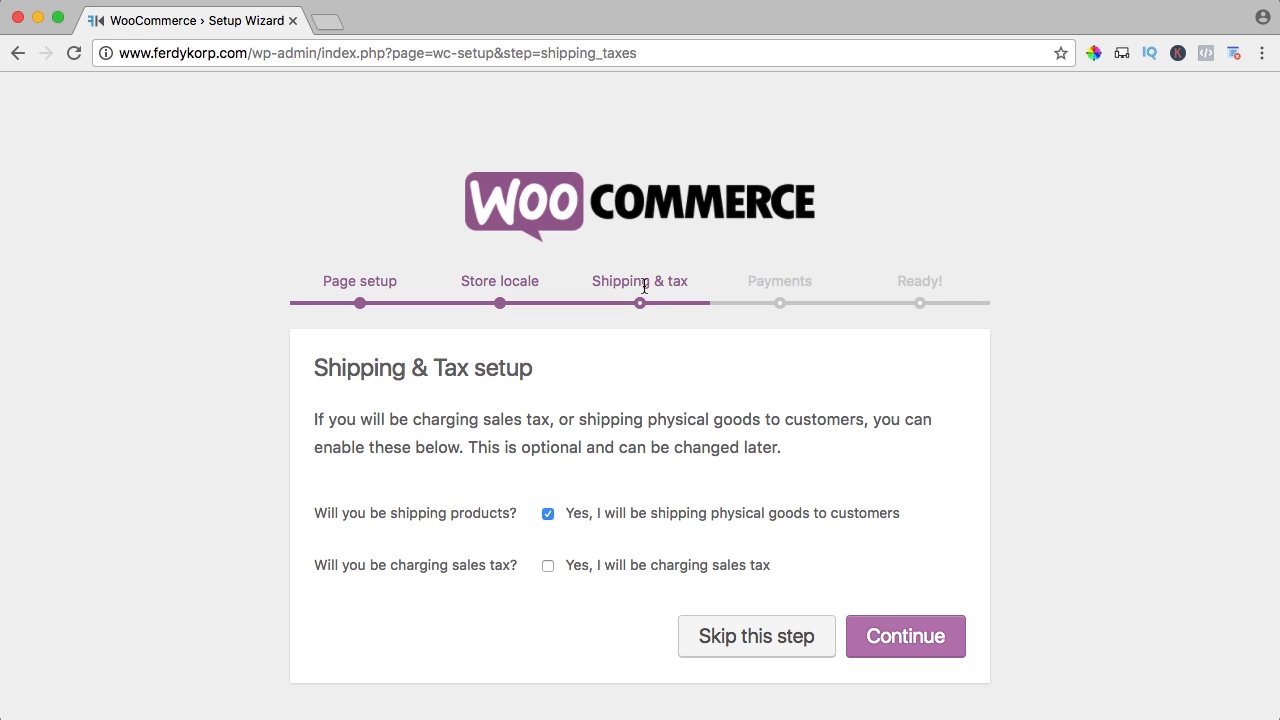
Skip Shipping & tax and Payments, allow usage tracking, and return to the WordPress Dashboard
{"action": "left_click", "coordinate": [745, 637]}
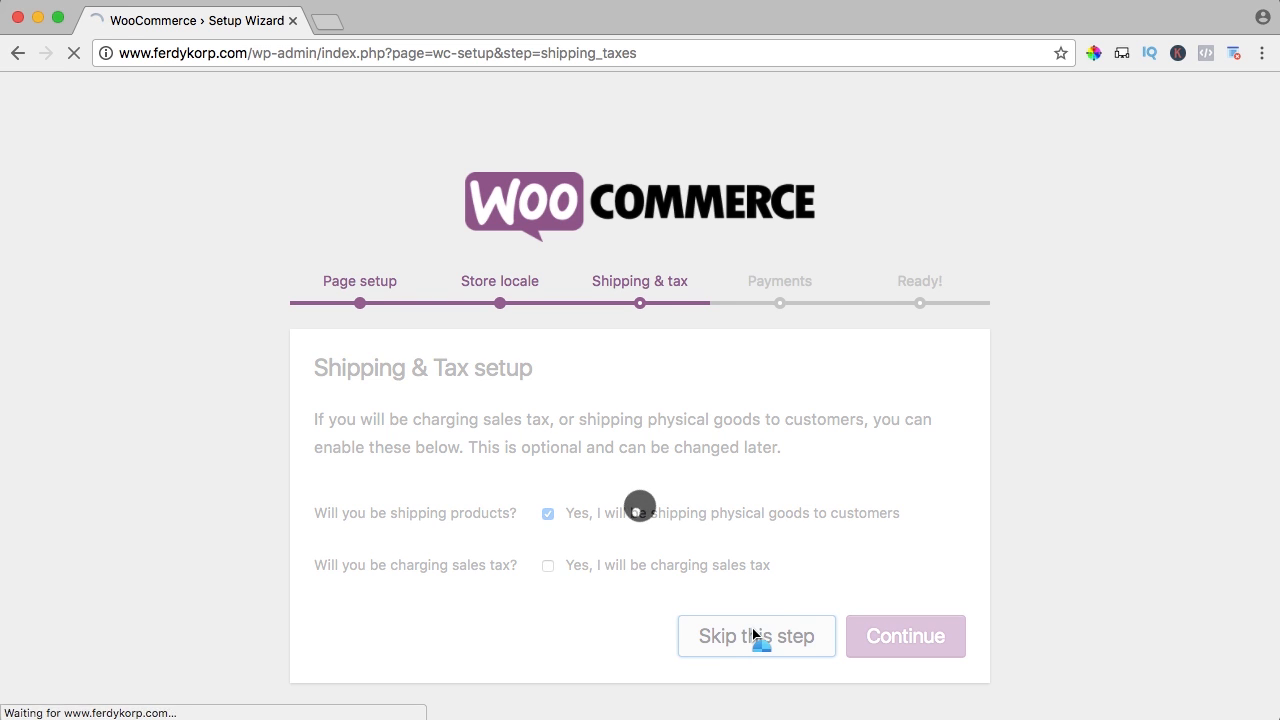
{"action": "scroll", "coordinate": [920, 570], "scroll_direction": "down", "scroll_amount": 5}
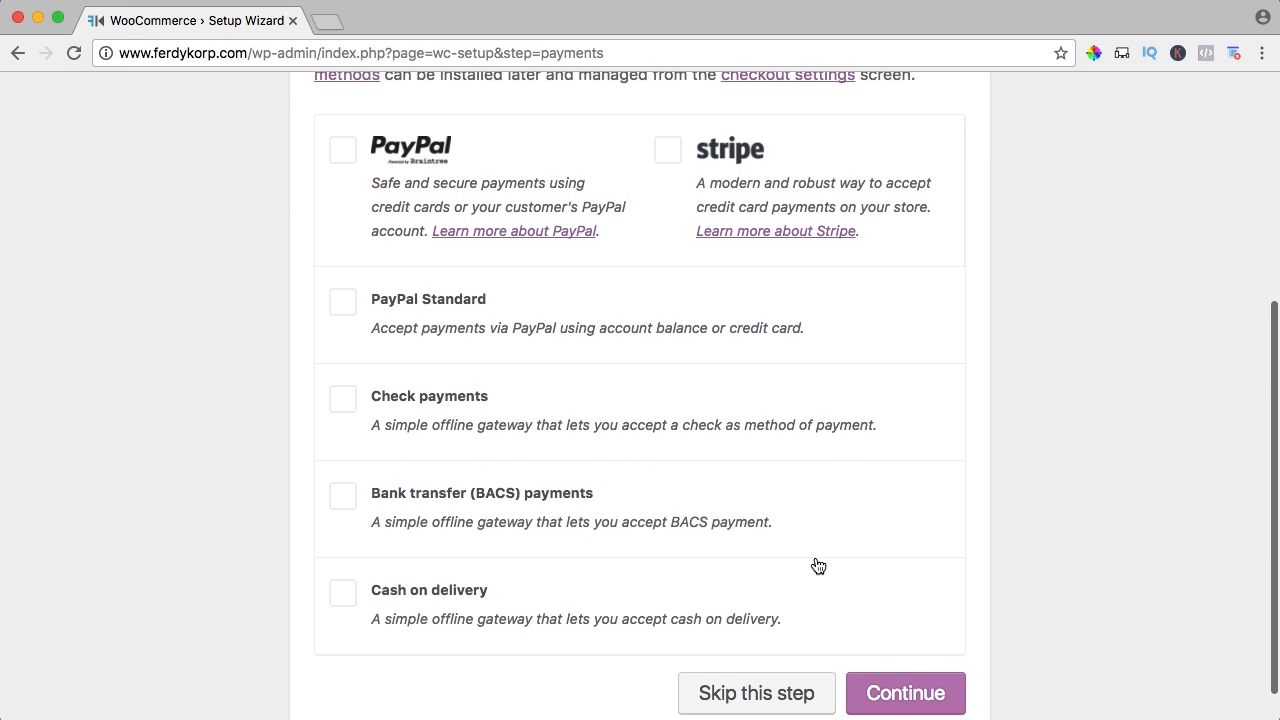
{"action": "left_click", "coordinate": [751, 652]}
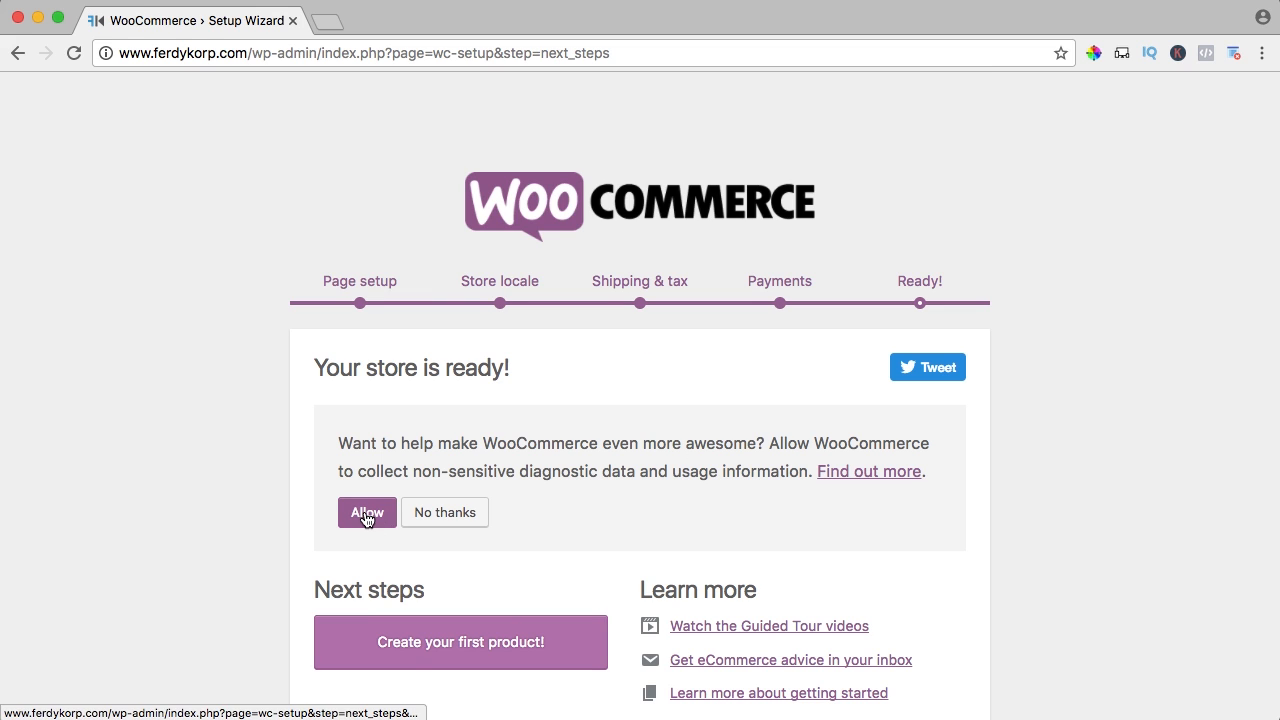
{"action": "left_click_drag", "start_coordinate": [757, 471], "coordinate": [608, 466]}
{"action": "left_click", "coordinate": [608, 466]}
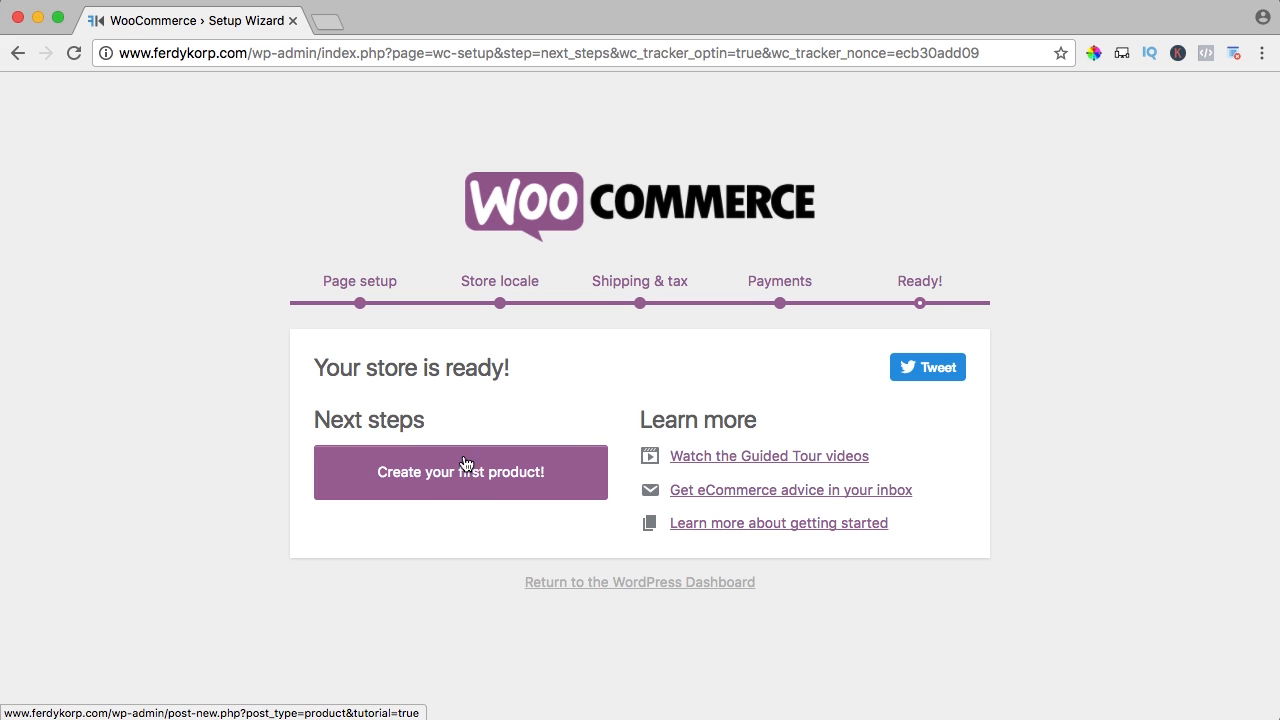
{"action": "left_click", "coordinate": [636, 586]}
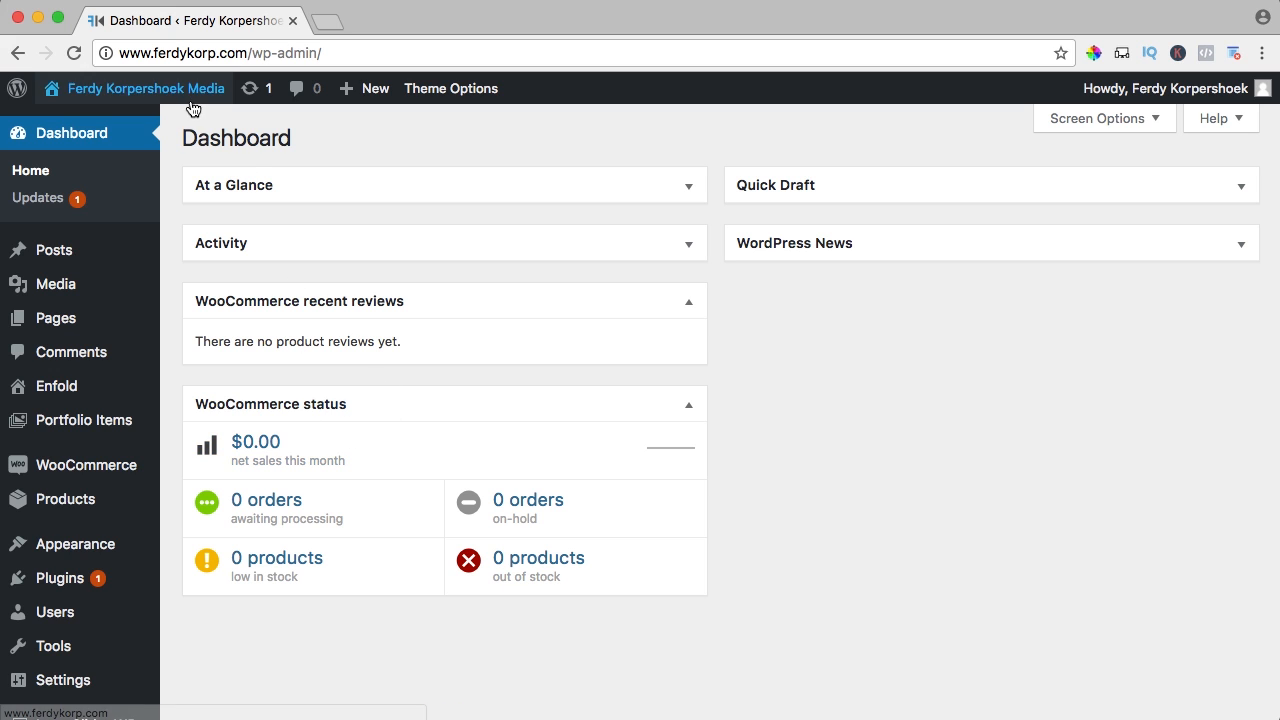
Open the live site's front page in a second browser tab
{"action": "mouse_move", "coordinate": [182, 96]}
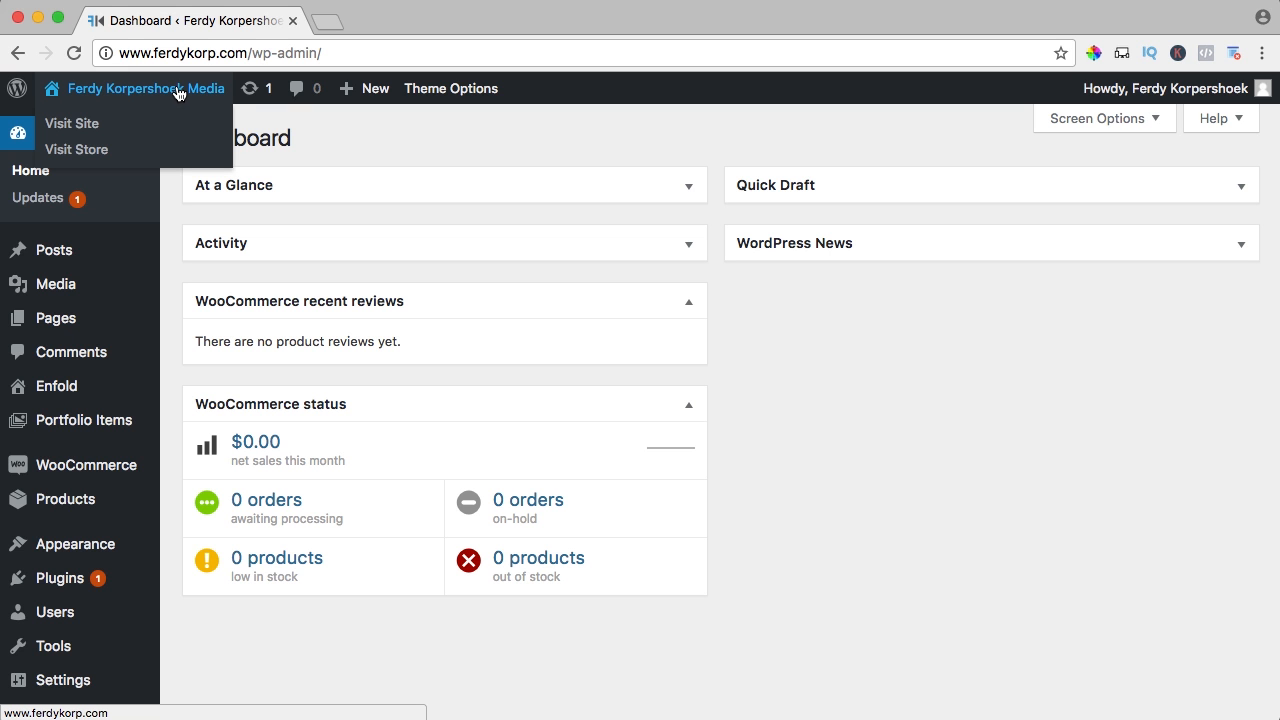
{"action": "left_click", "coordinate": [178, 94], "text": "super"}
{"action": "left_click", "coordinate": [395, 22]}
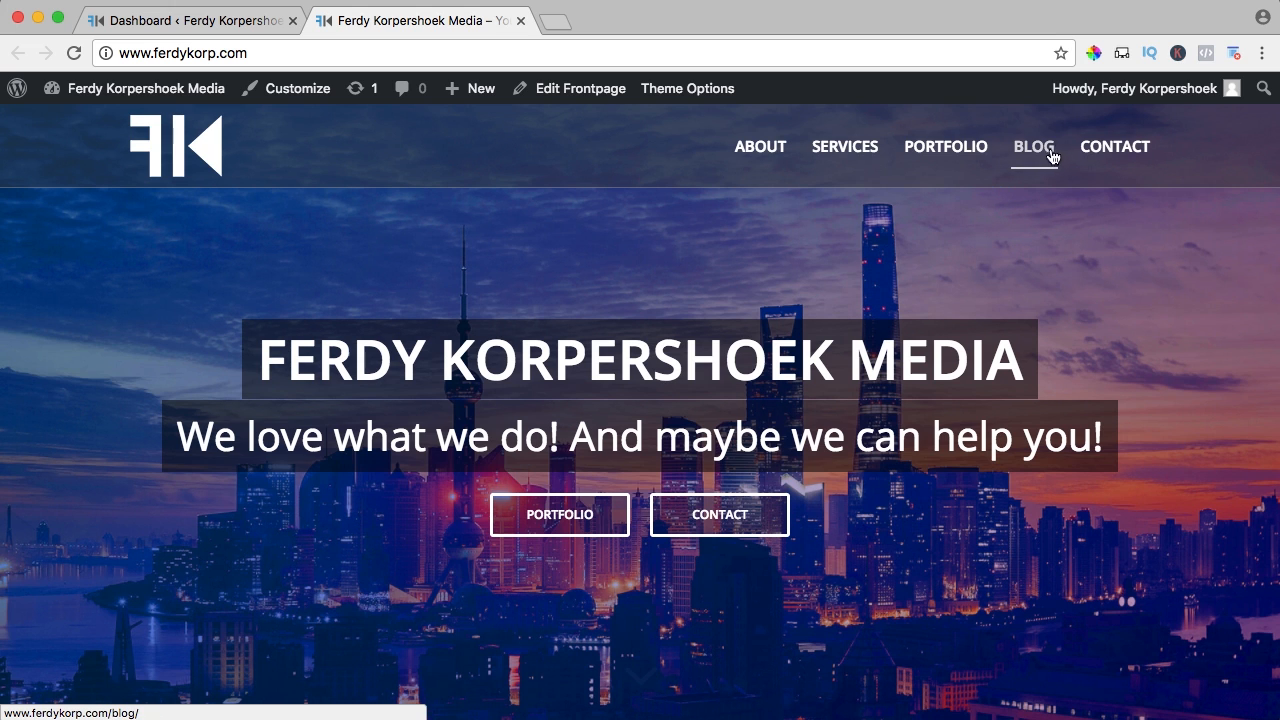
Back in the admin Dashboard, go to Appearance > Menus
{"action": "left_click", "coordinate": [204, 22]}
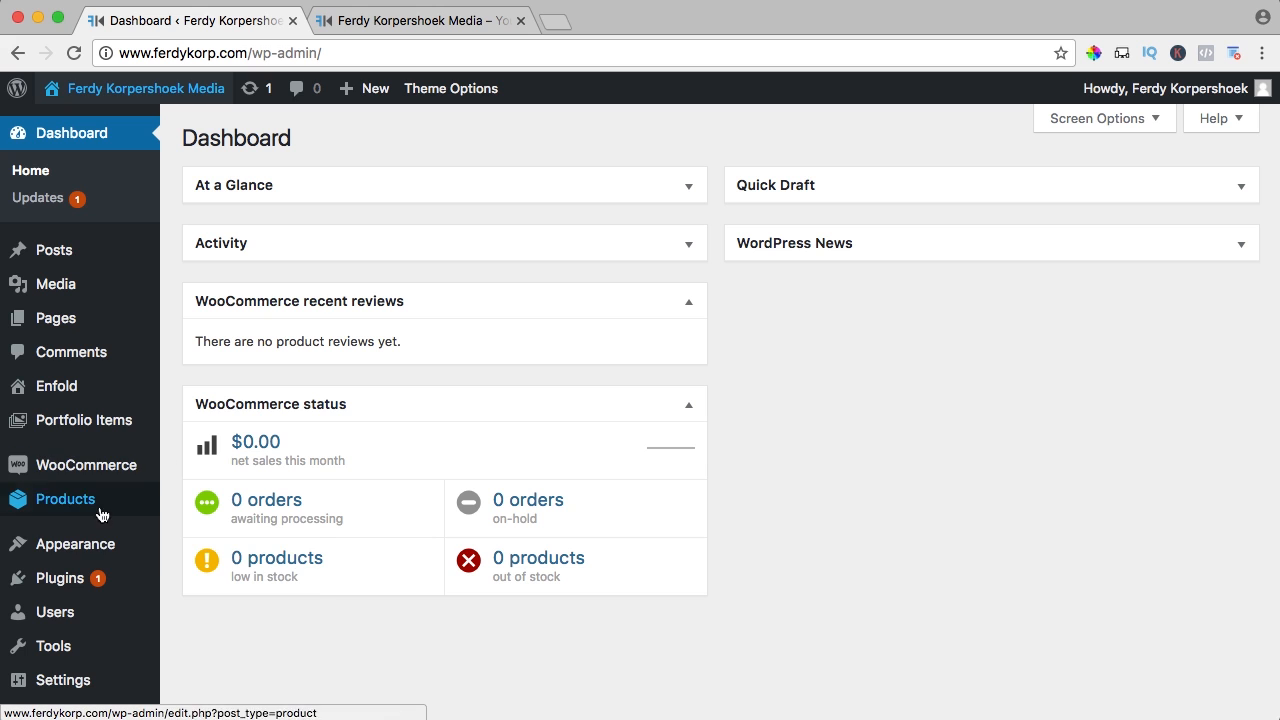
{"action": "mouse_move", "coordinate": [89, 543]}
{"action": "left_click", "coordinate": [196, 628]}
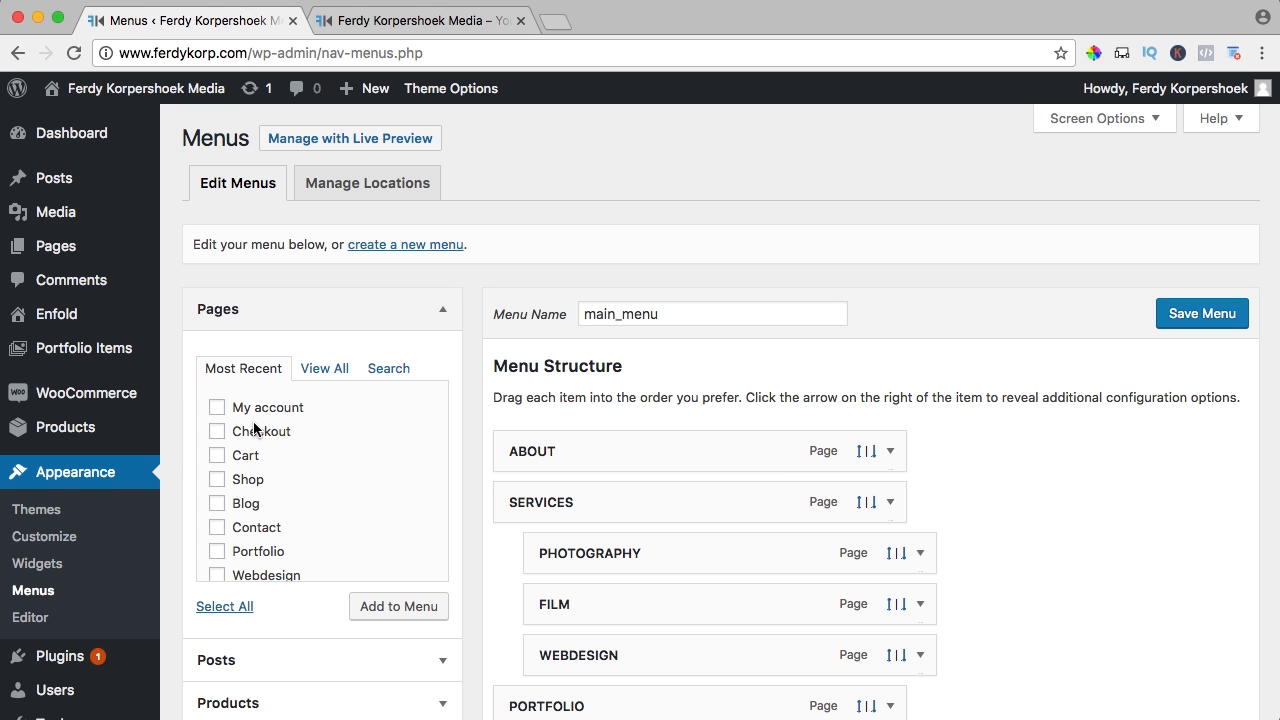
Add the Shop page to main_menu and move it between BLOG and CONTACT
{"action": "left_click", "coordinate": [219, 484]}
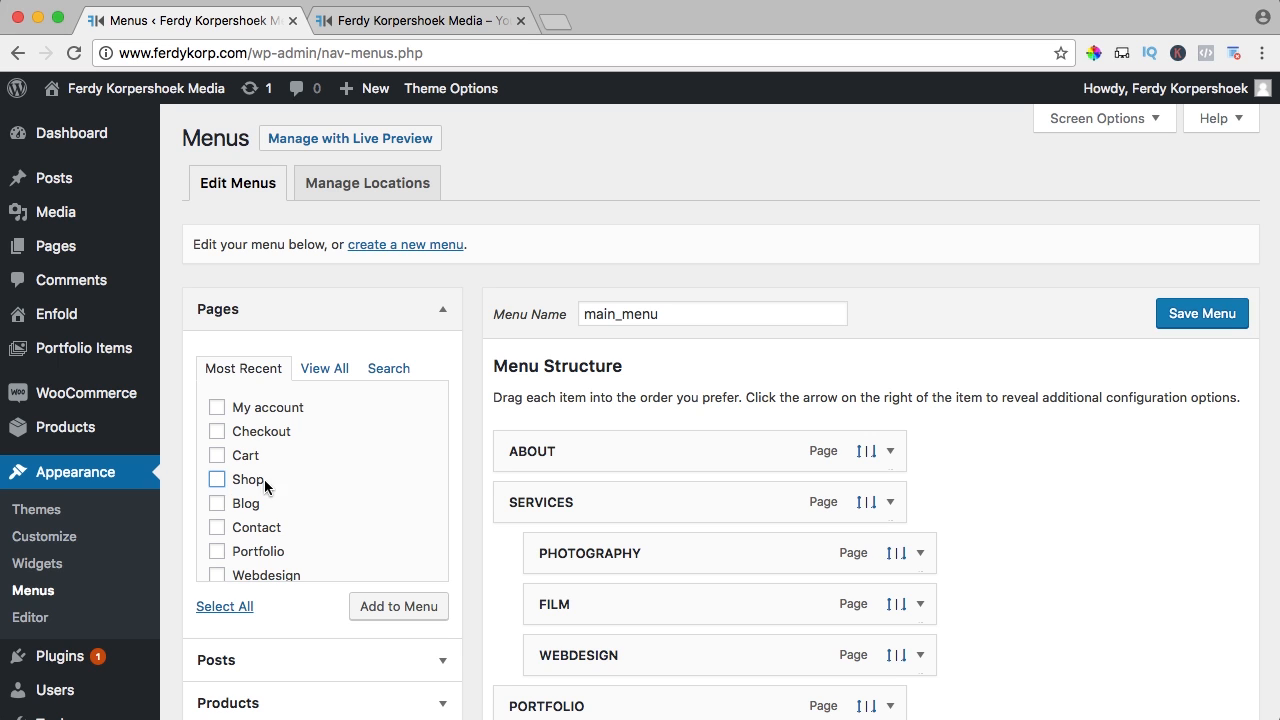
{"action": "left_click", "coordinate": [396, 608]}
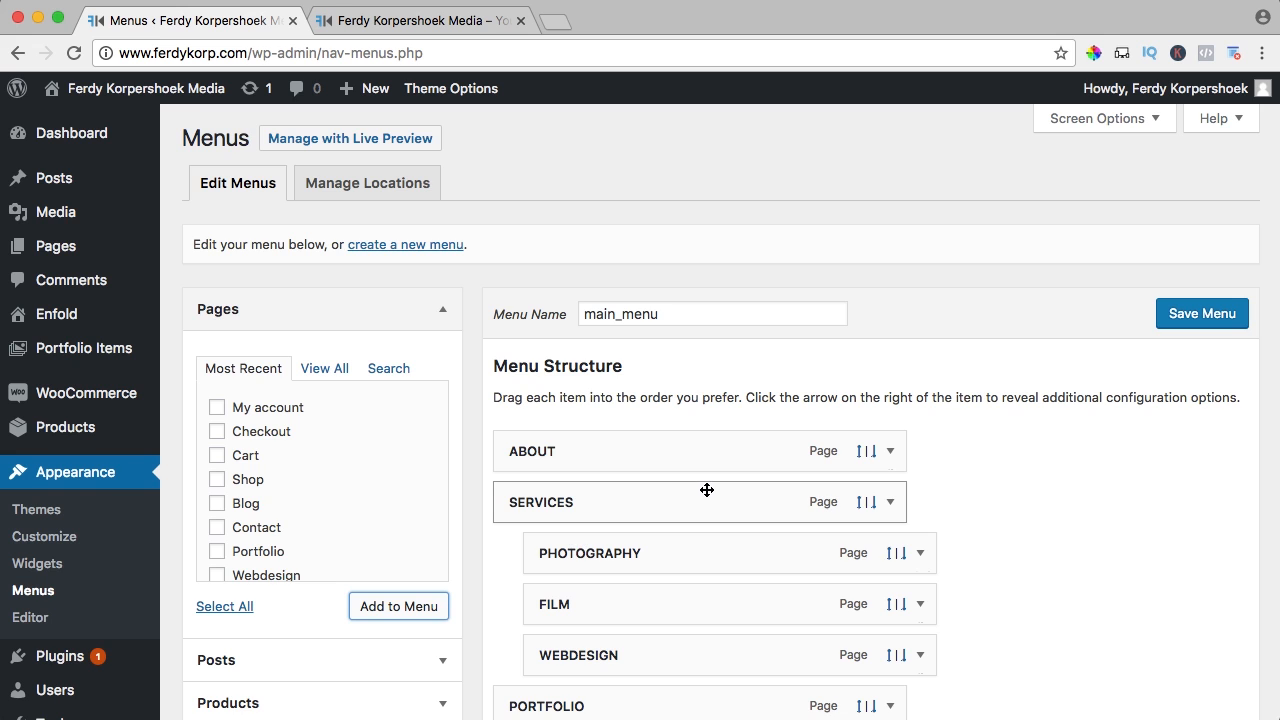
{"action": "scroll", "coordinate": [706, 490], "scroll_direction": "down", "scroll_amount": 5}
{"action": "scroll", "coordinate": [706, 490], "scroll_direction": "down", "scroll_amount": 2}
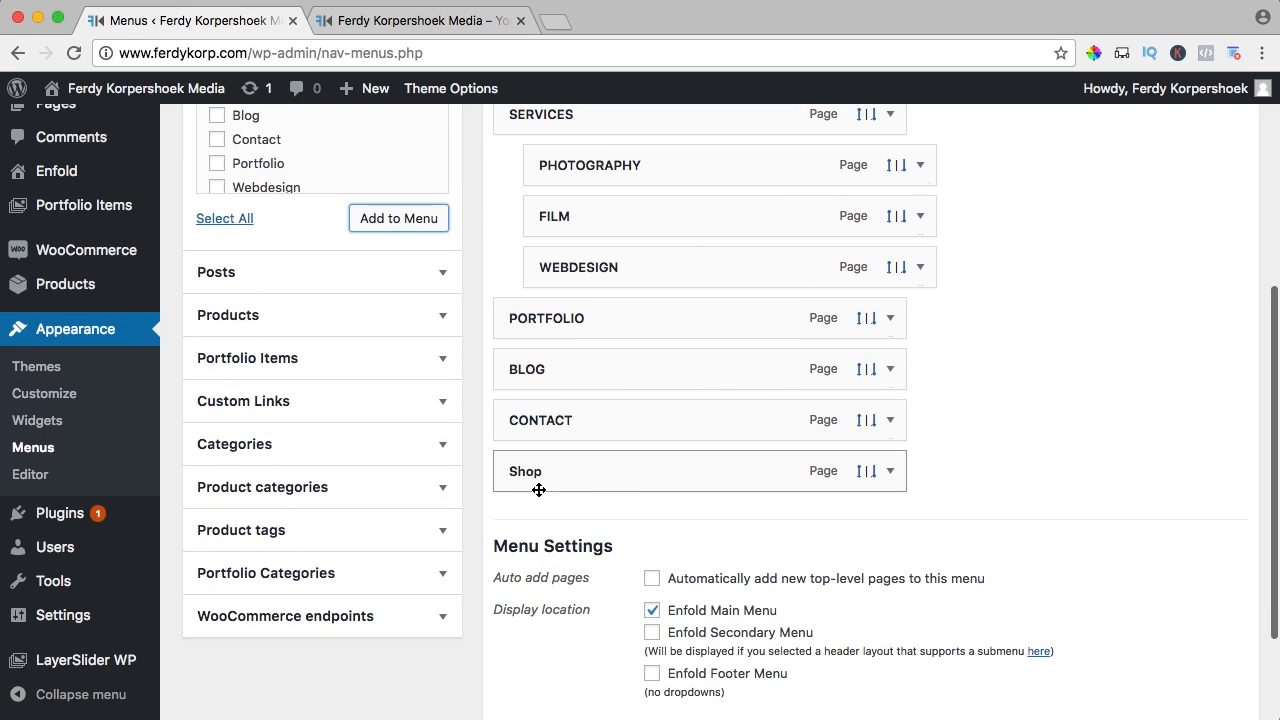
{"action": "left_click_drag", "start_coordinate": [571, 472], "coordinate": [571, 419]}
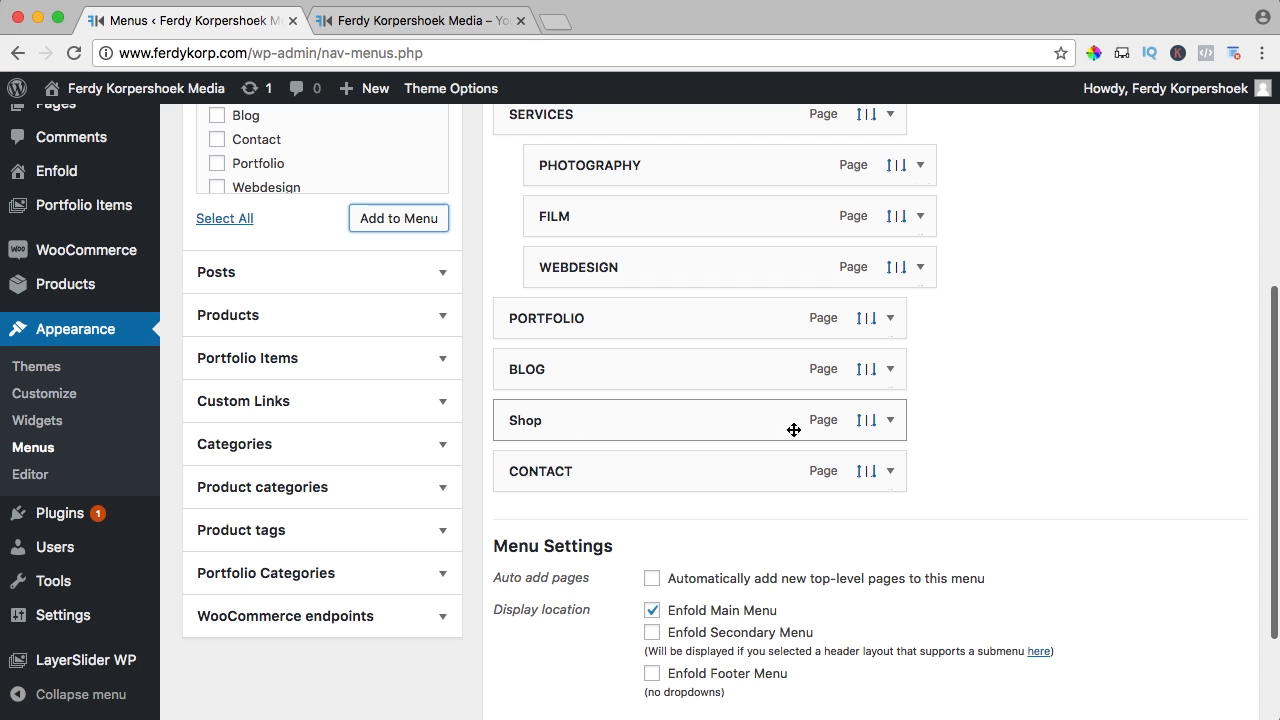
Relabel the Shop item SHOP with Button Style (Bordered) and save the menu
{"action": "left_click", "coordinate": [890, 420]}
{"action": "left_click", "coordinate": [582, 477]}
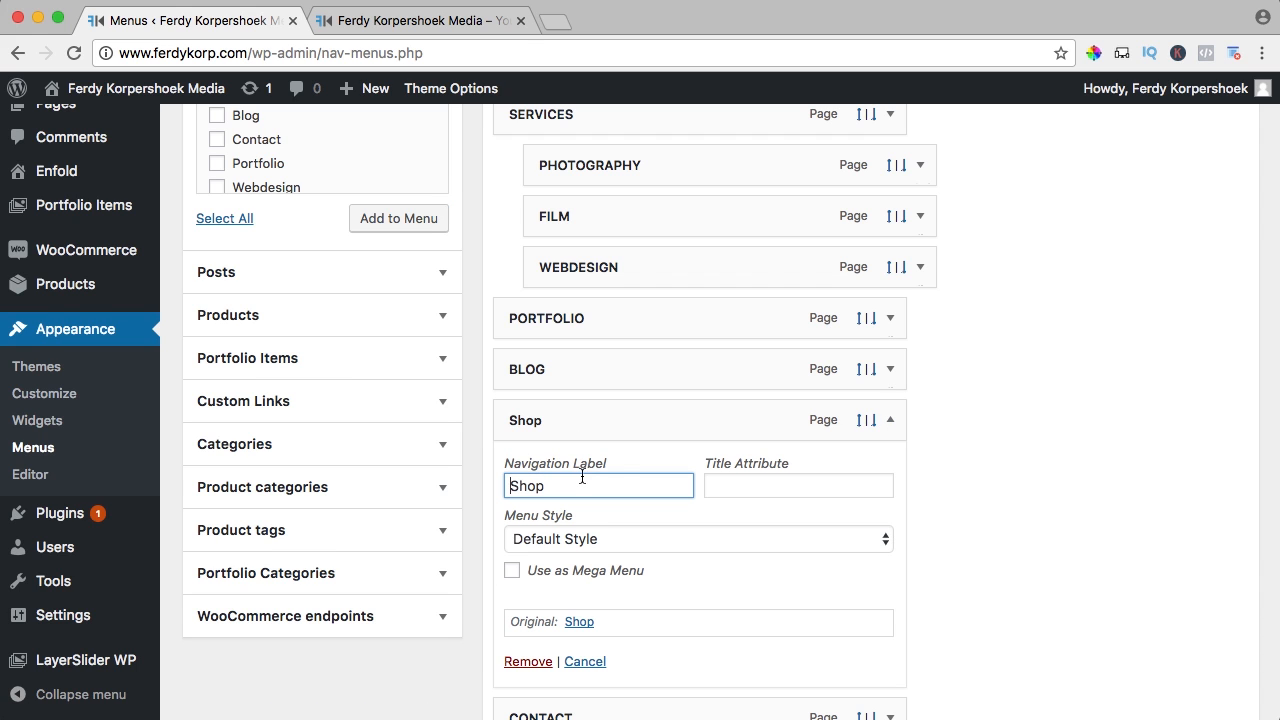
{"action": "left_click_drag", "start_coordinate": [595, 484], "coordinate": [509, 481]}
{"action": "left_click", "coordinate": [555, 484]}
{"action": "left_click_drag", "start_coordinate": [600, 484], "coordinate": [500, 483]}
{"action": "type", "text": "SHOP"}
{"action": "scroll", "coordinate": [834, 536], "scroll_direction": "up", "scroll_amount": 1}
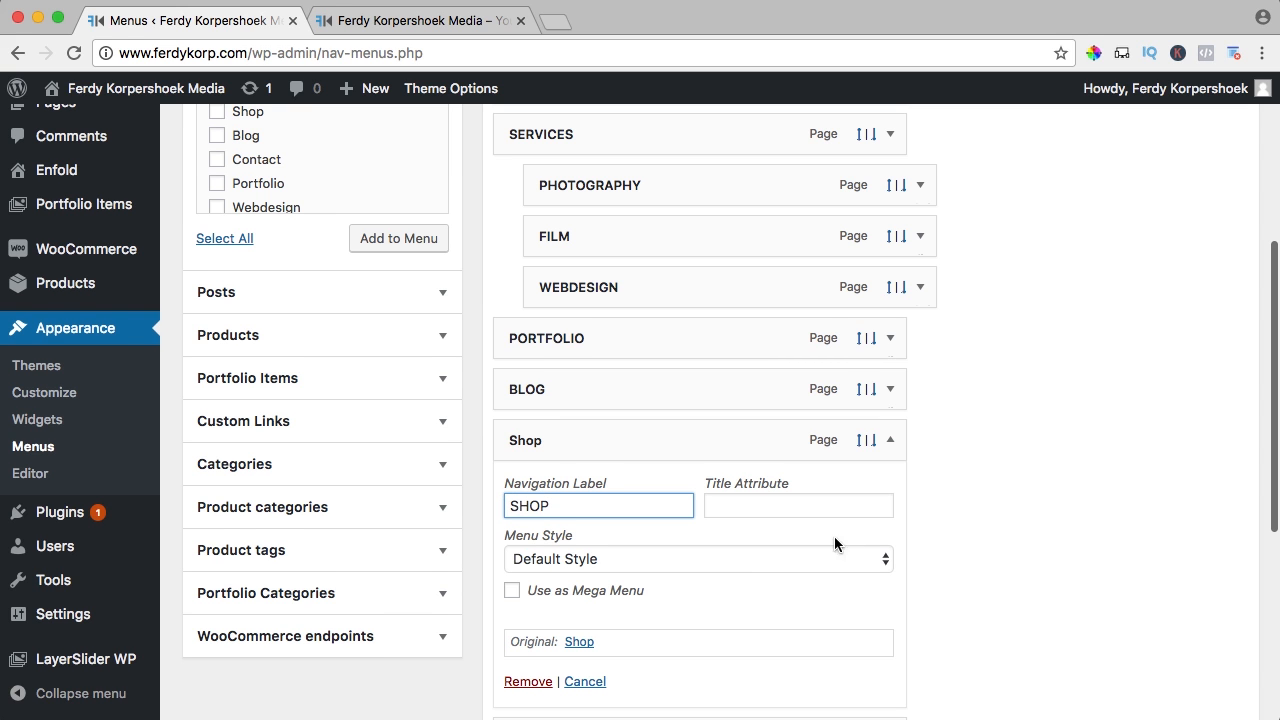
{"action": "left_click", "coordinate": [601, 549]}
{"action": "left_click", "coordinate": [998, 470]}
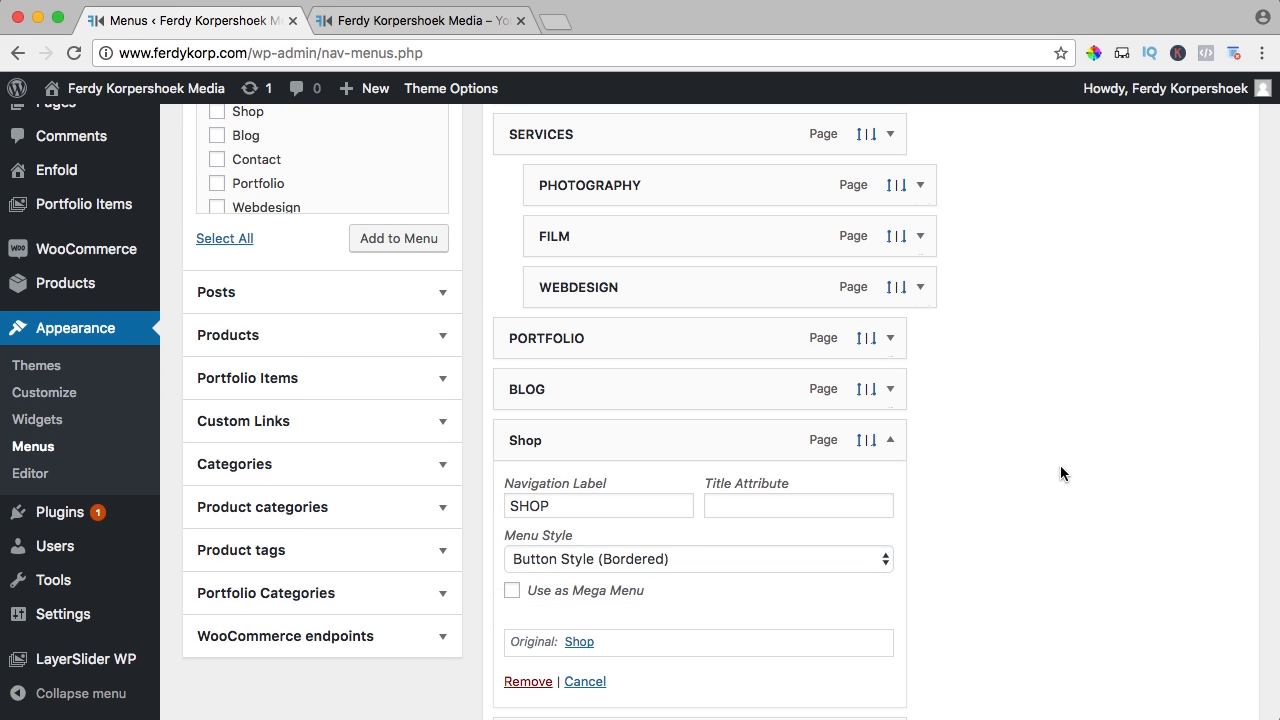
{"action": "scroll", "coordinate": [1062, 466], "scroll_direction": "up", "scroll_amount": 4}
{"action": "left_click", "coordinate": [1200, 318]}
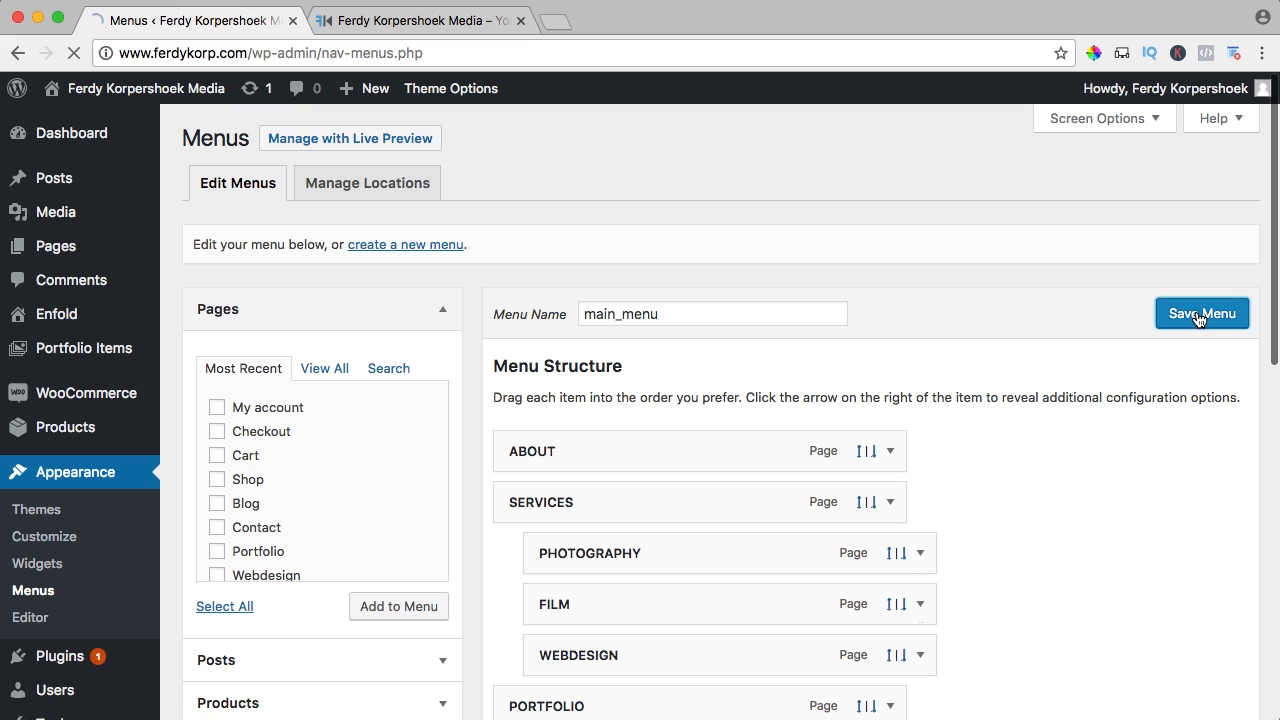
Reload the live site to see the new SHOP button, then return to the Menus editor
{"action": "left_click", "coordinate": [423, 22]}
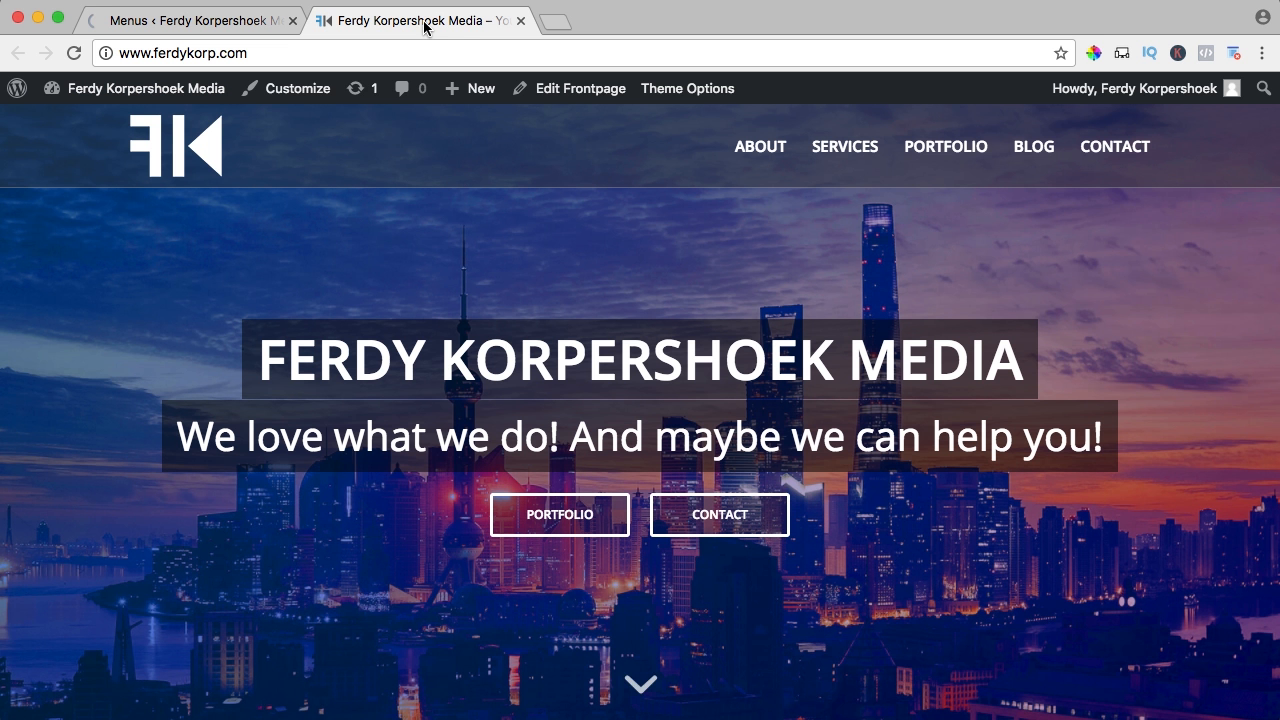
{"action": "key", "text": "super+r"}
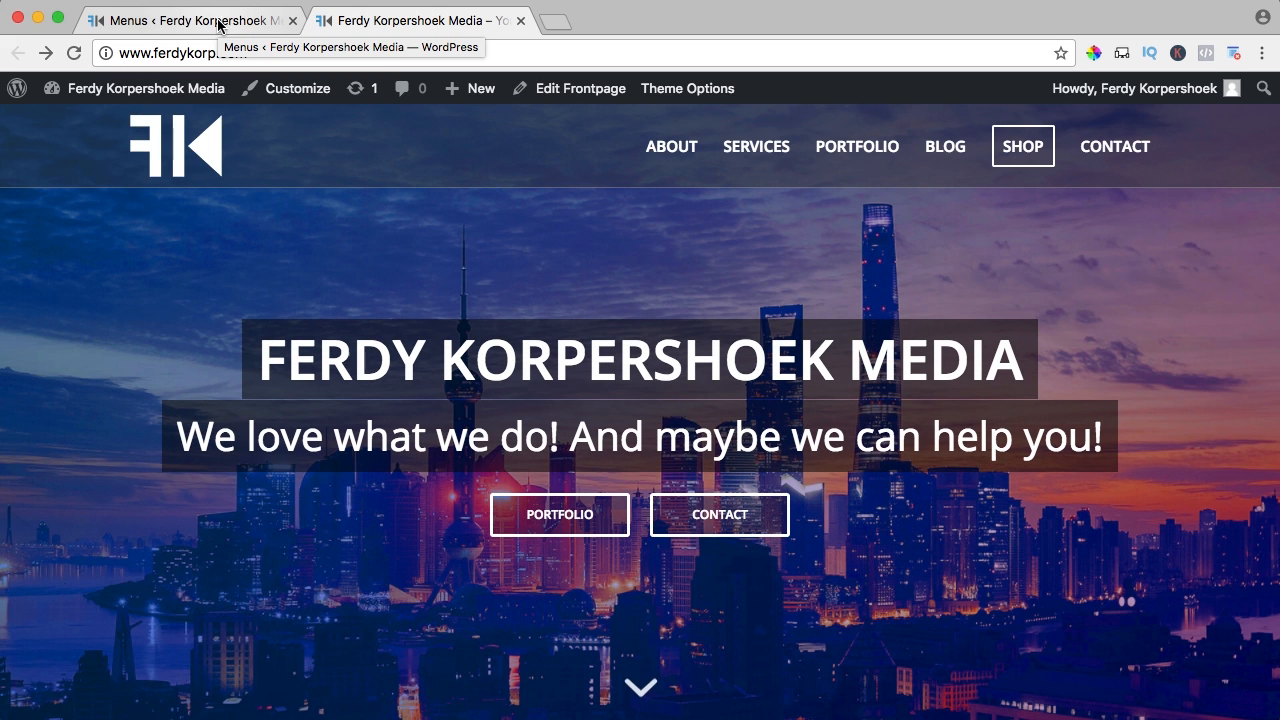
{"action": "left_click", "coordinate": [160, 22]}
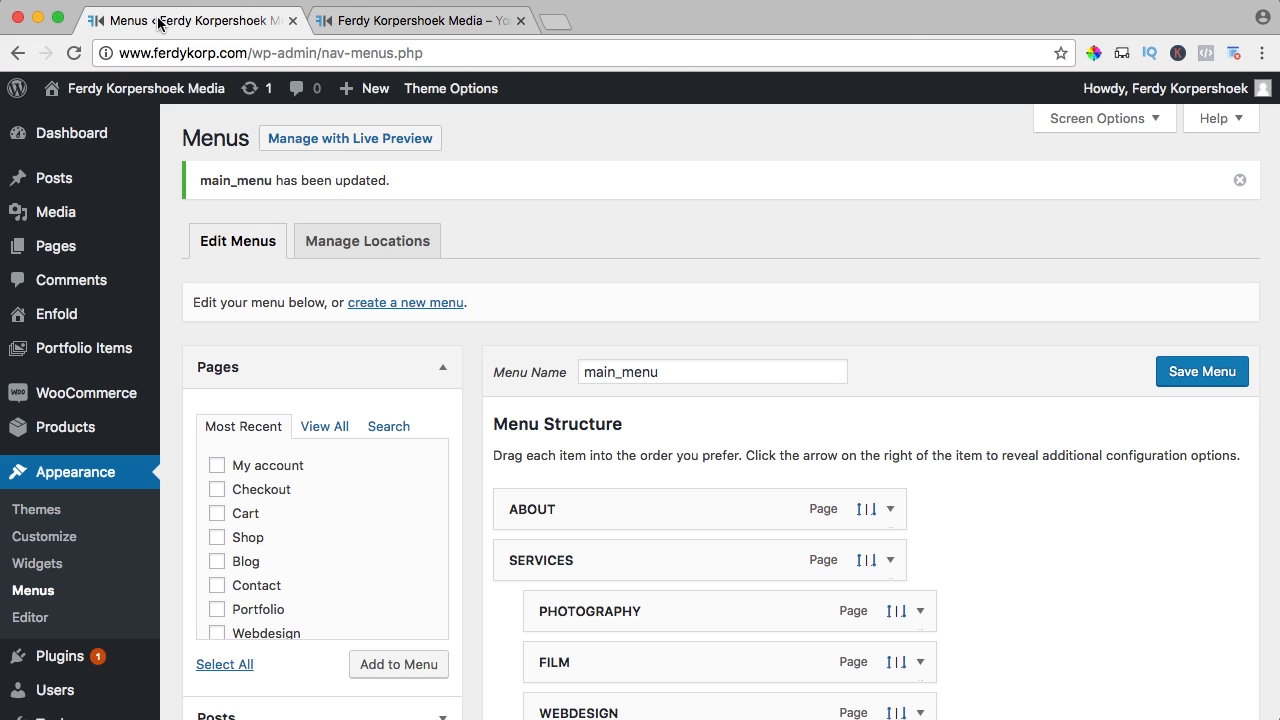
Go to WooCommerce Settings > Products > Display and locate the Product images sizes
{"action": "mouse_move", "coordinate": [90, 393]}
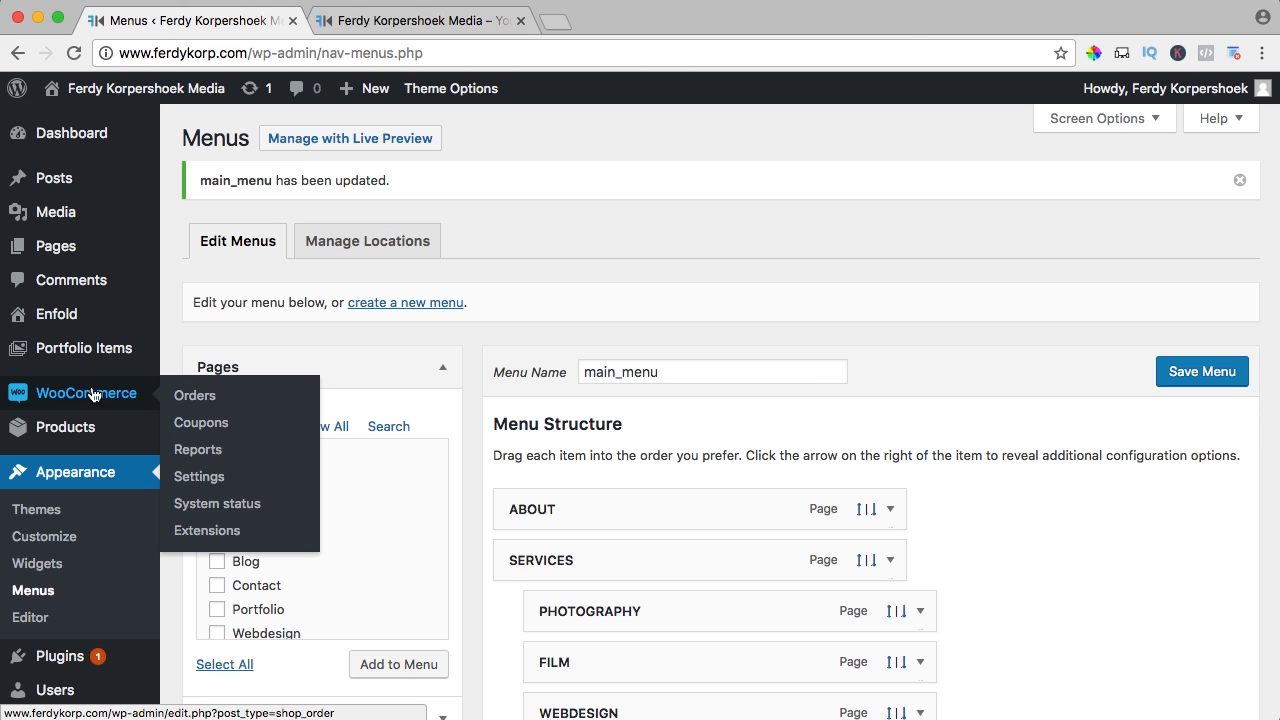
{"action": "left_click", "coordinate": [197, 477]}
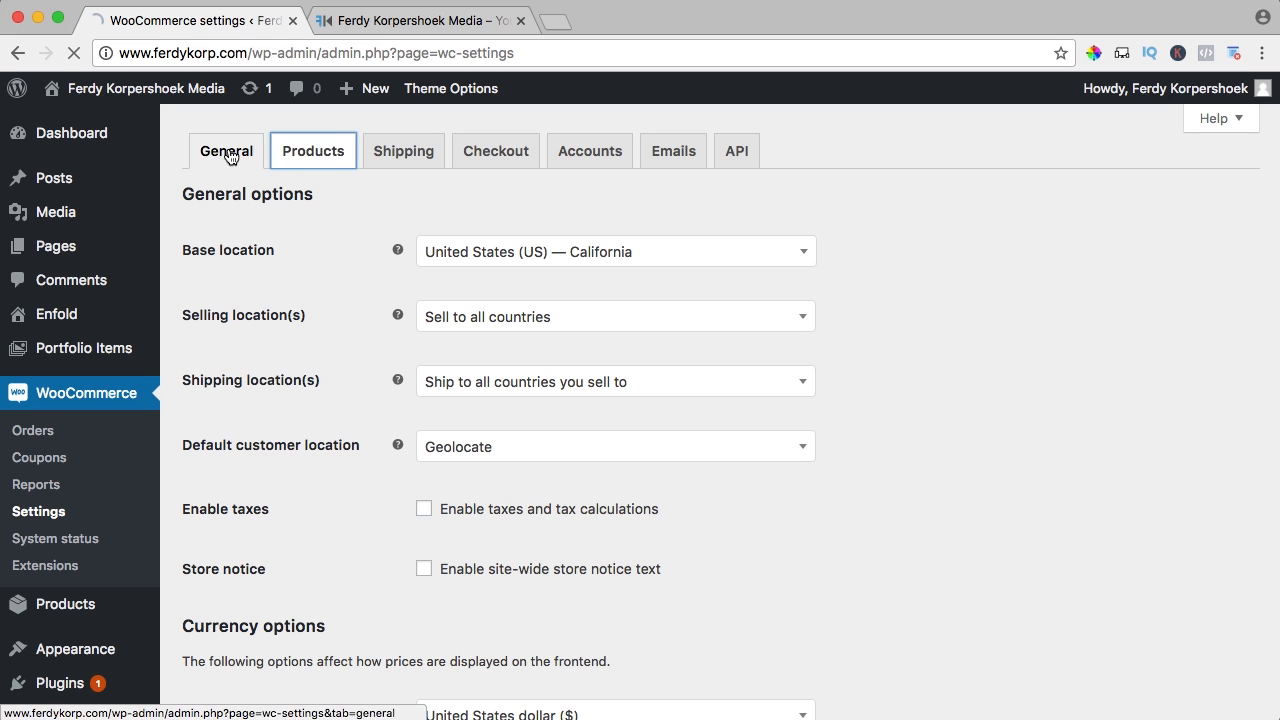
{"action": "left_click", "coordinate": [309, 159]}
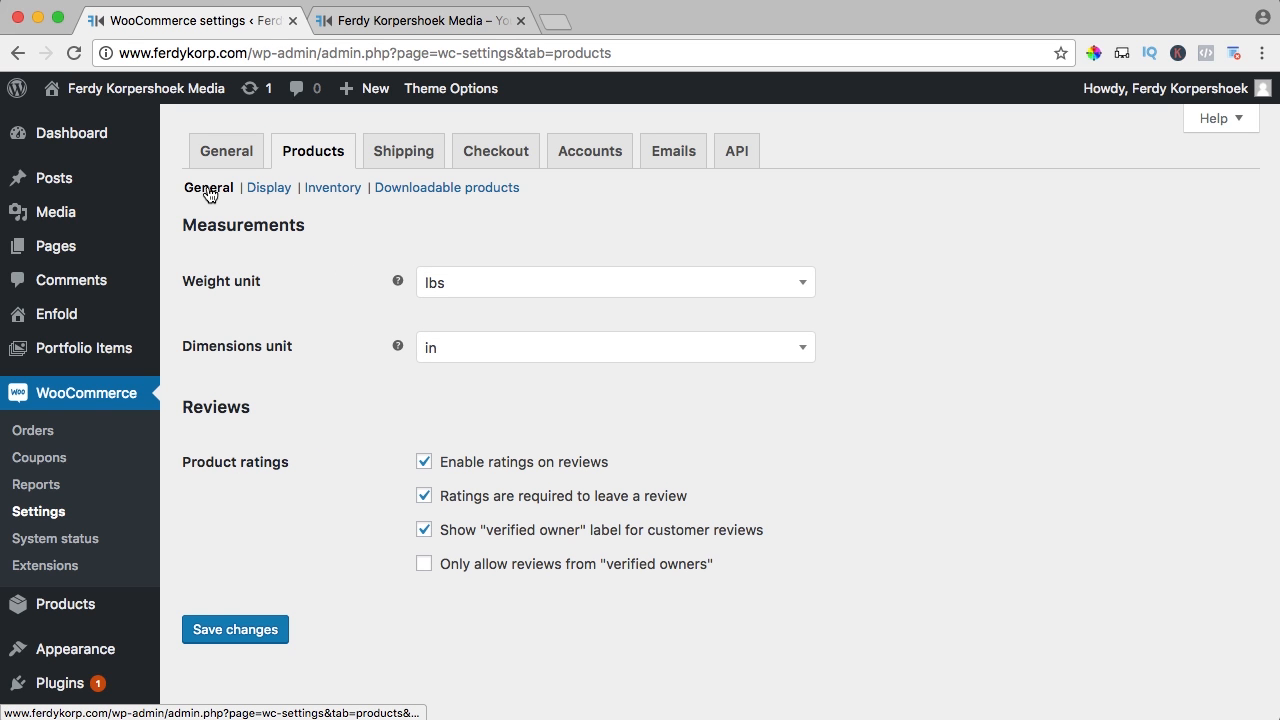
{"action": "left_click", "coordinate": [266, 195]}
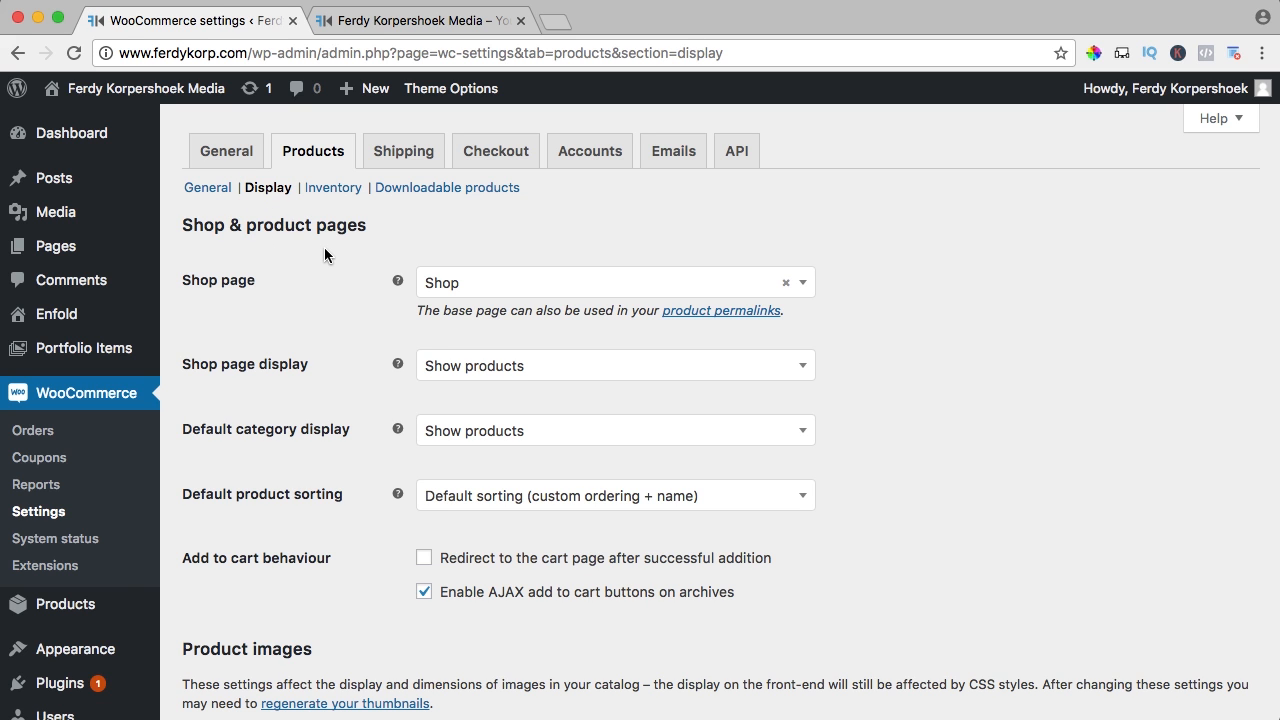
{"action": "scroll", "coordinate": [324, 255], "scroll_direction": "down", "scroll_amount": 5}
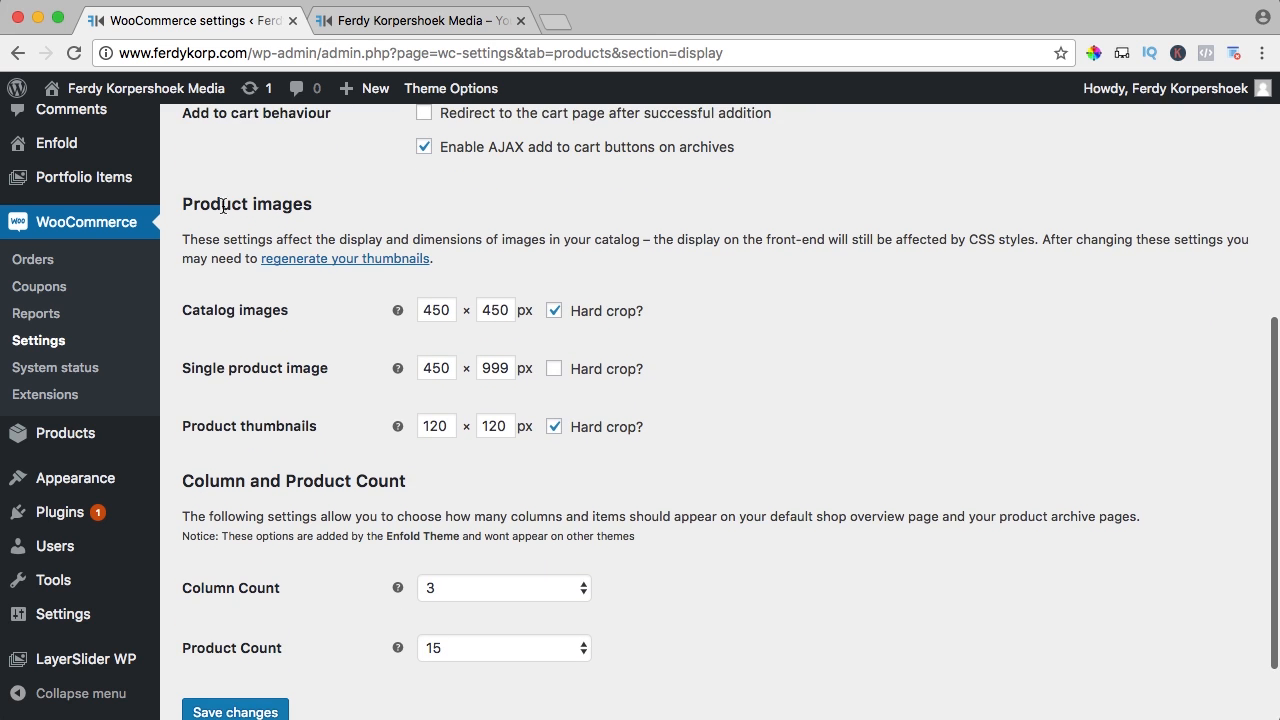
{"action": "left_click_drag", "start_coordinate": [208, 204], "coordinate": [351, 208]}
{"action": "left_click", "coordinate": [354, 211]}
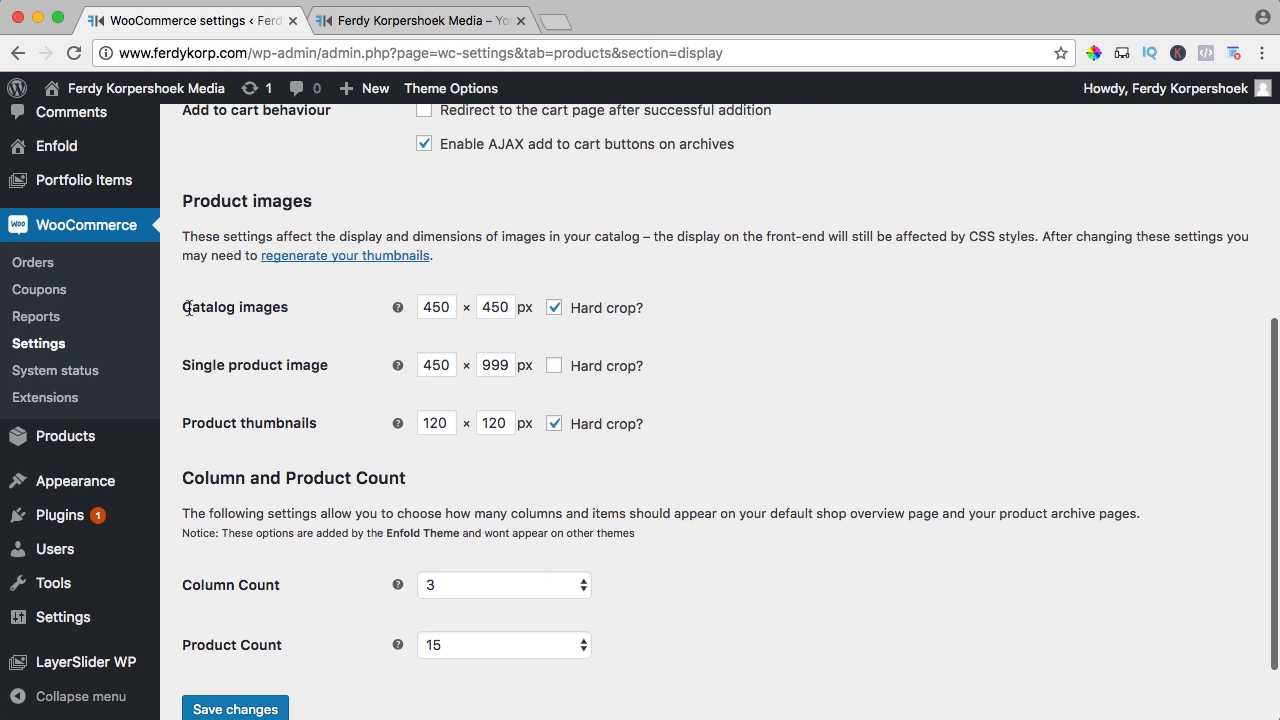
{"action": "left_click_drag", "start_coordinate": [188, 309], "coordinate": [314, 443]}
{"action": "left_click", "coordinate": [351, 420]}
Set catalog, single product and thumbnail images to 1200 × 1200 px and save
{"action": "left_click_drag", "start_coordinate": [447, 305], "coordinate": [415, 303]}
{"action": "type", "text": "1200"}
{"action": "key", "text": "Tab"}
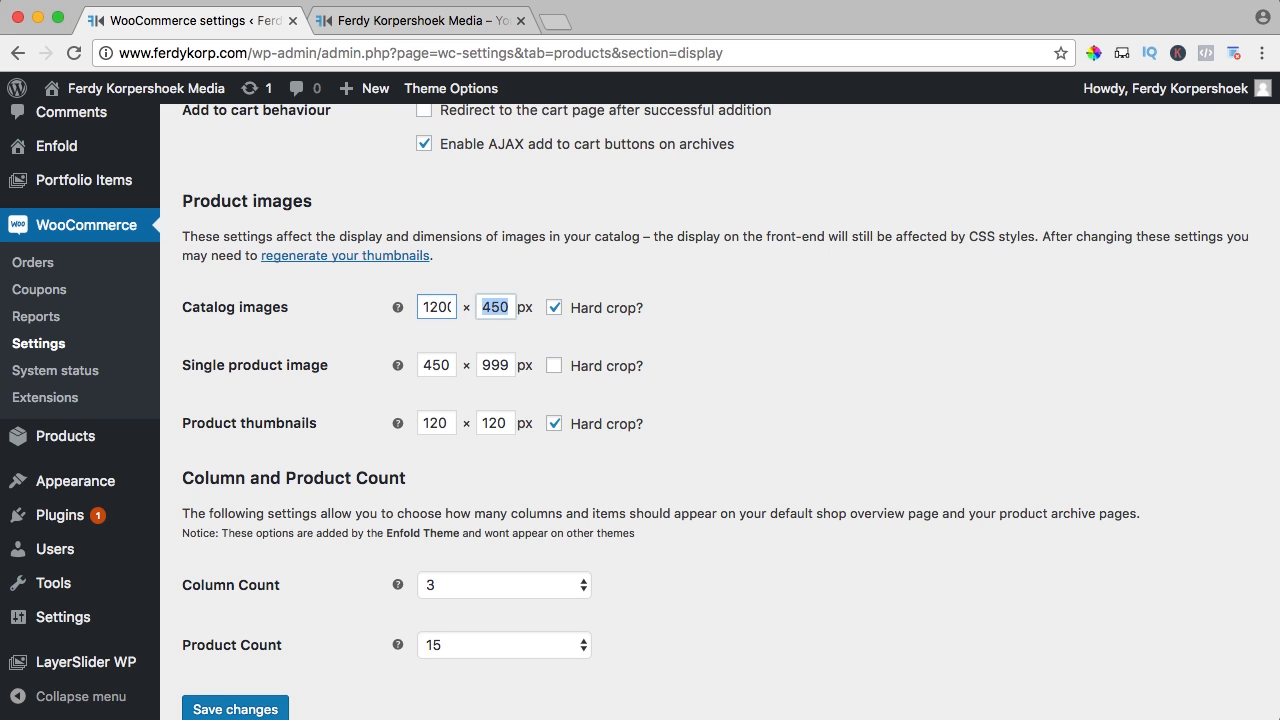
{"action": "type", "text": "1200"}
{"action": "key", "text": "Tab"}
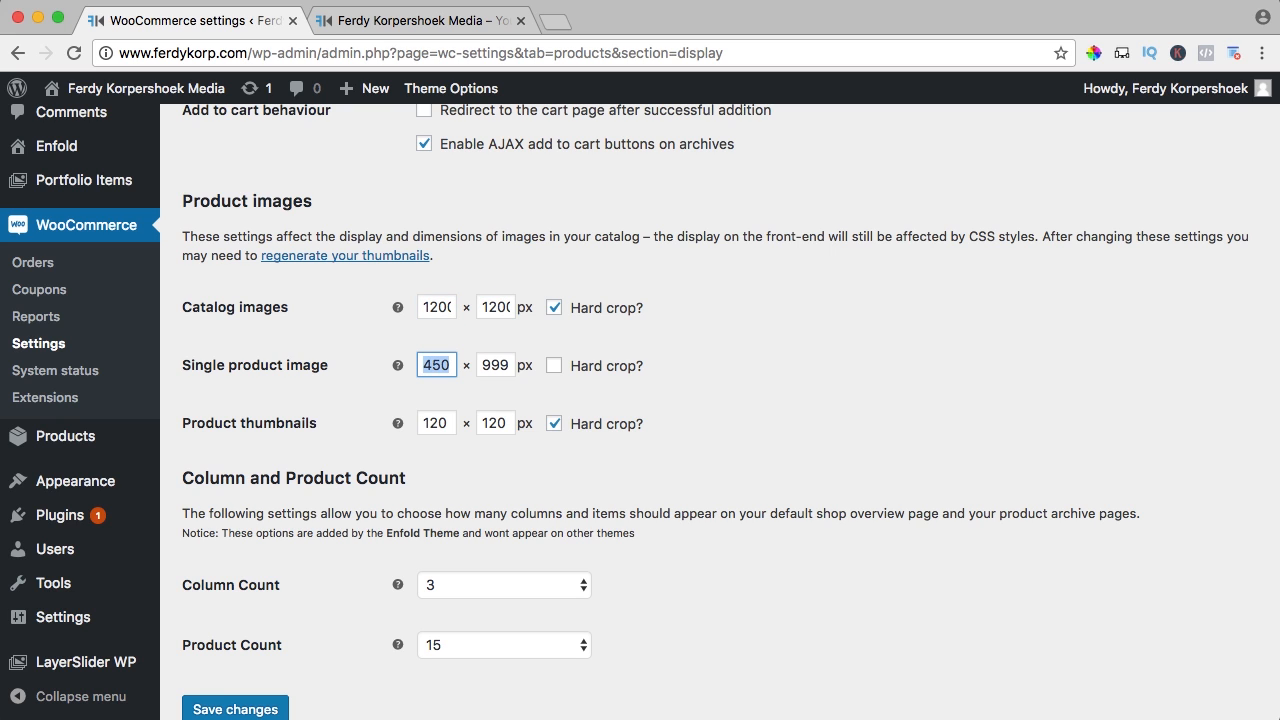
{"action": "type", "text": "1000"}
{"action": "key", "text": "Tab"}
{"action": "type", "text": "12"}
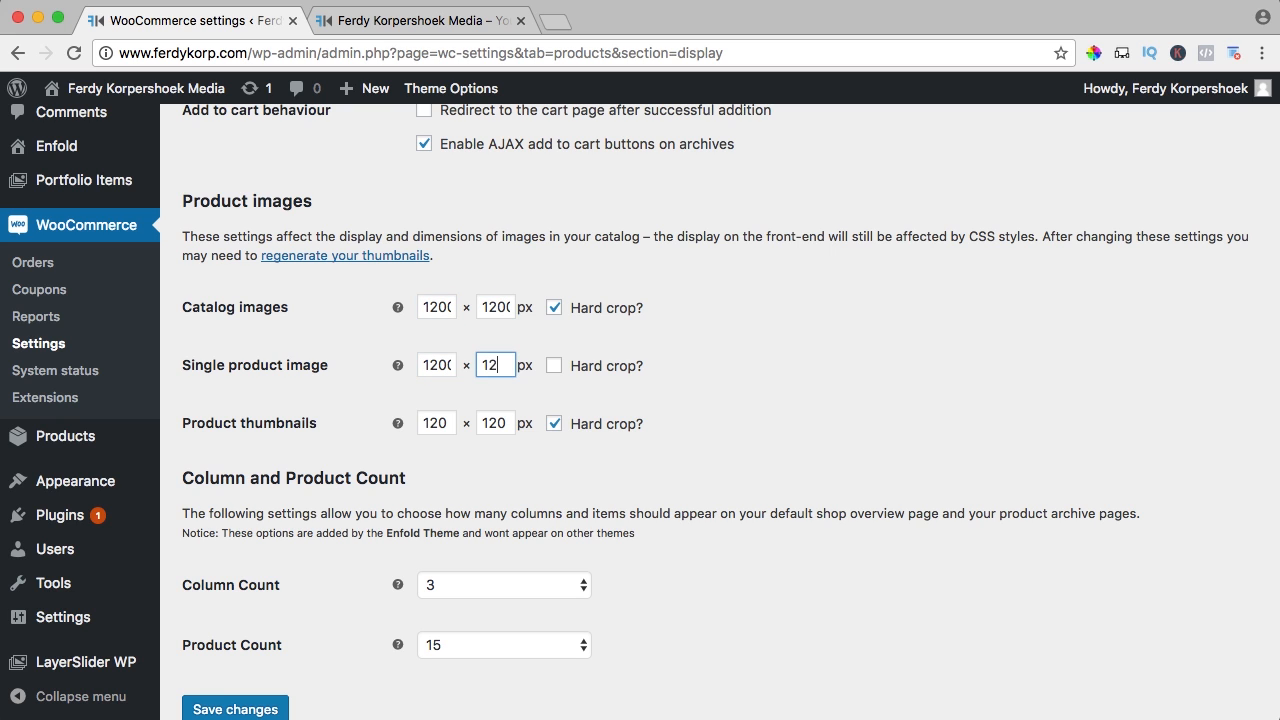
{"action": "type", "text": "00"}
{"action": "key", "text": "Tab"}
{"action": "type", "text": "1"}
{"action": "key", "text": "Tab"}
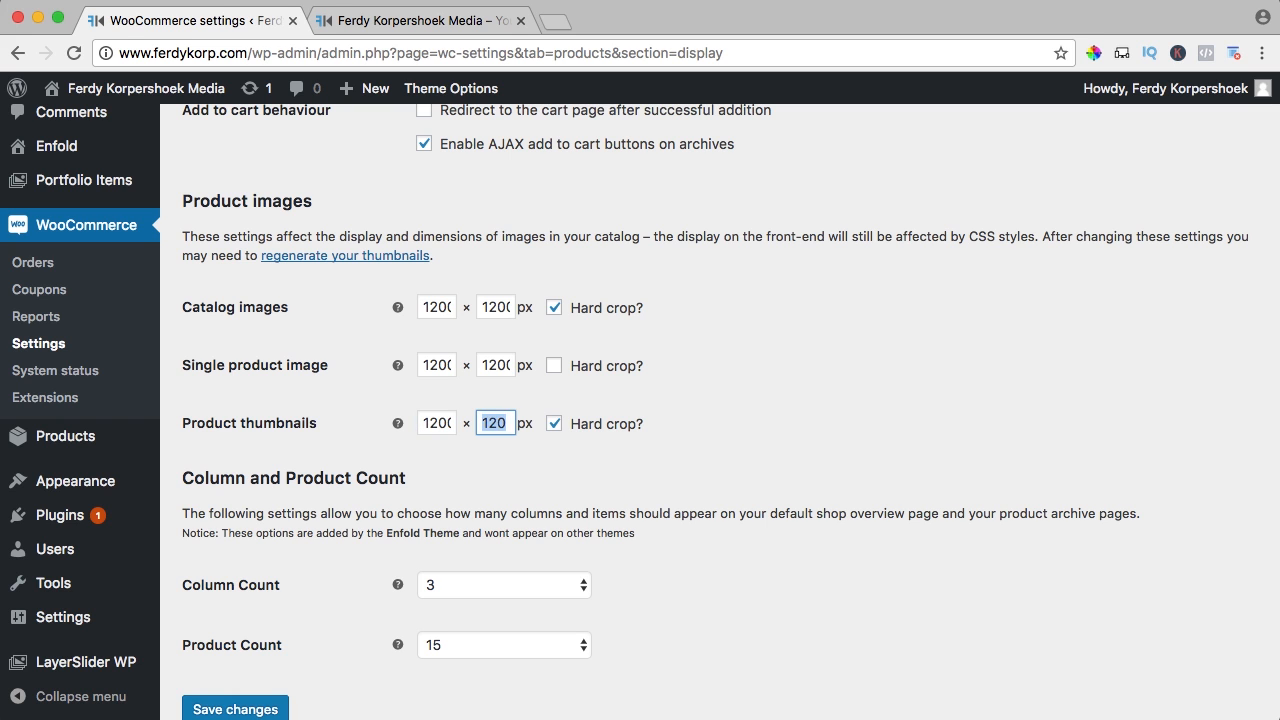
{"action": "type", "text": "1200"}
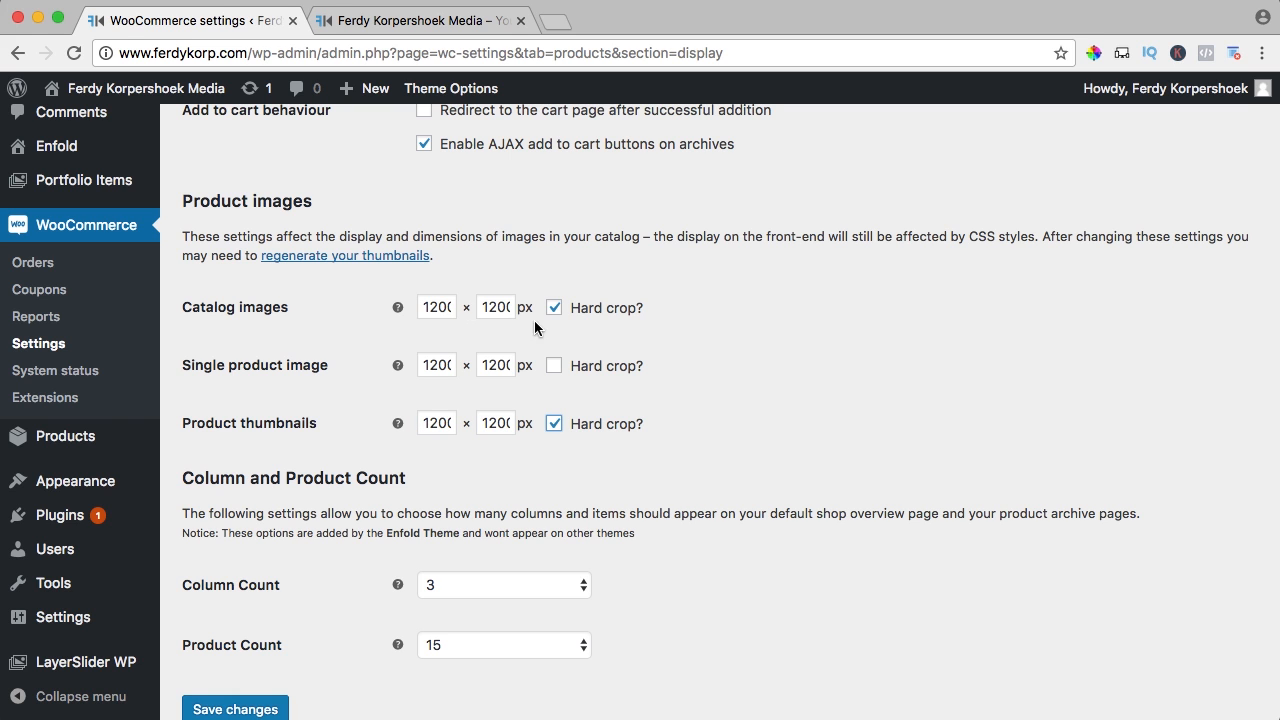
{"action": "scroll", "coordinate": [700, 360], "scroll_direction": "down", "scroll_amount": 3}
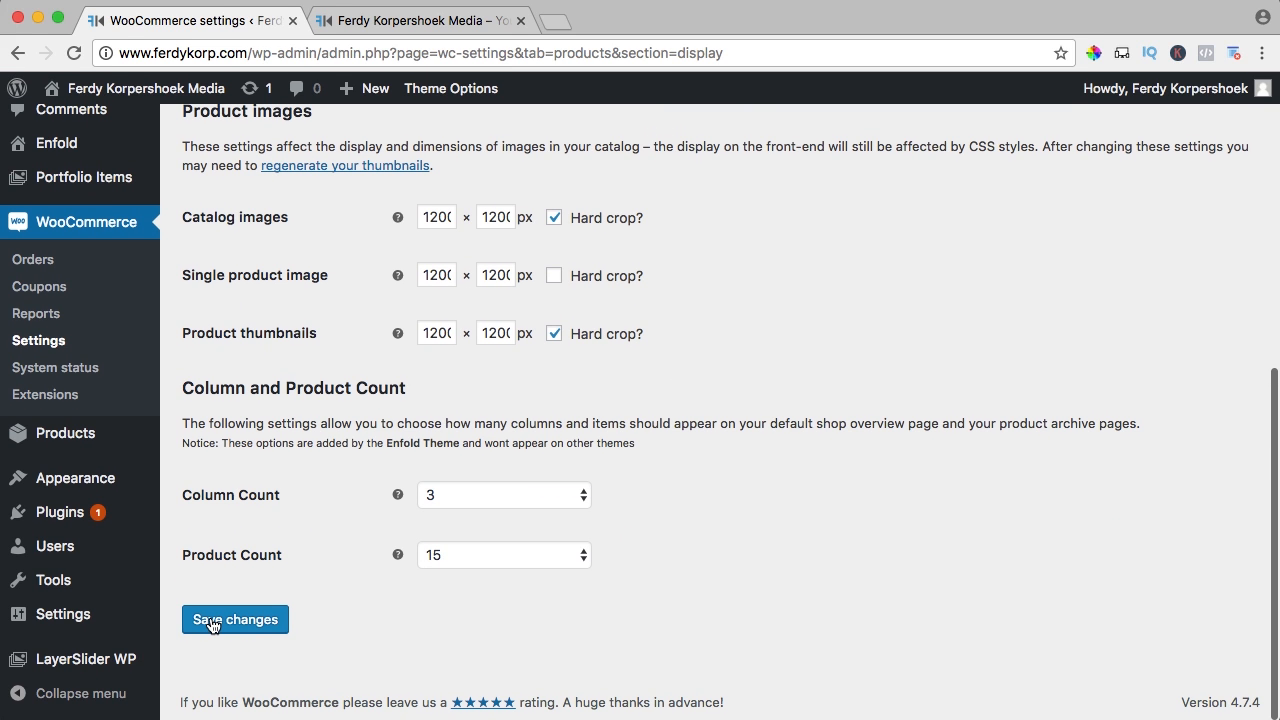
{"action": "left_click", "coordinate": [211, 621]}
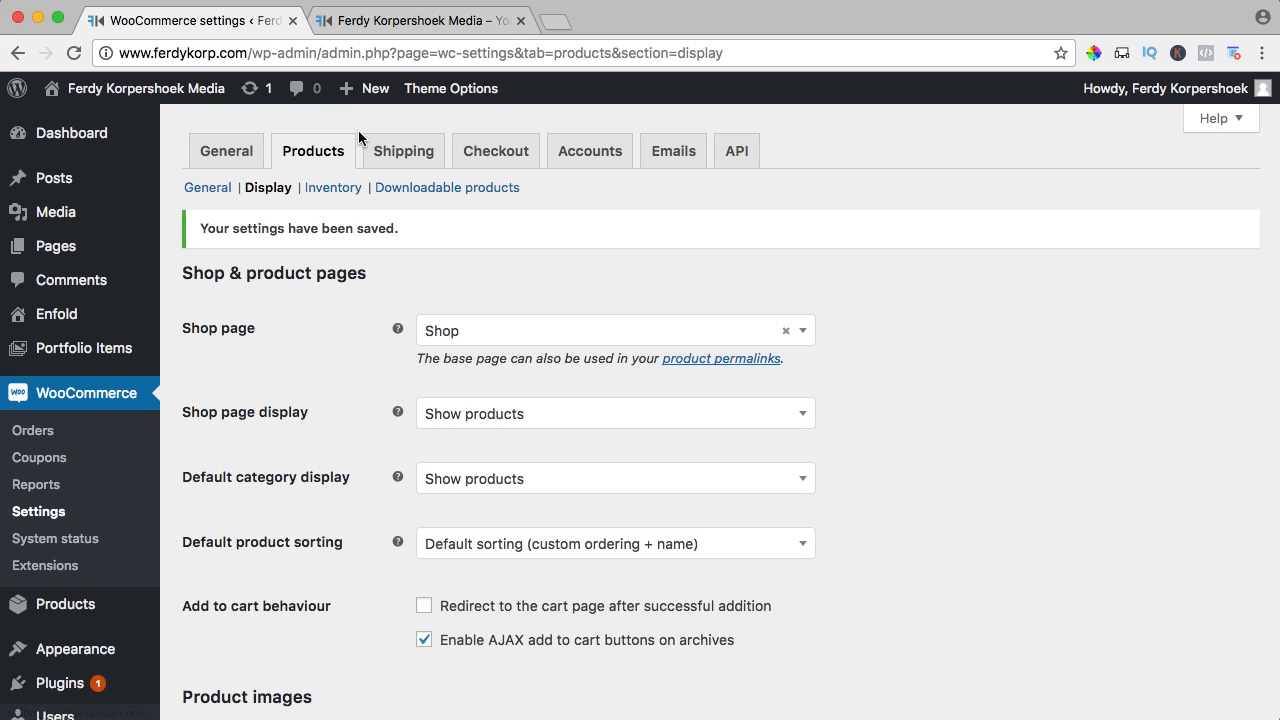
Check the live Shop page, which shows no products found, then return to WooCommerce settings
{"action": "left_click", "coordinate": [380, 23]}
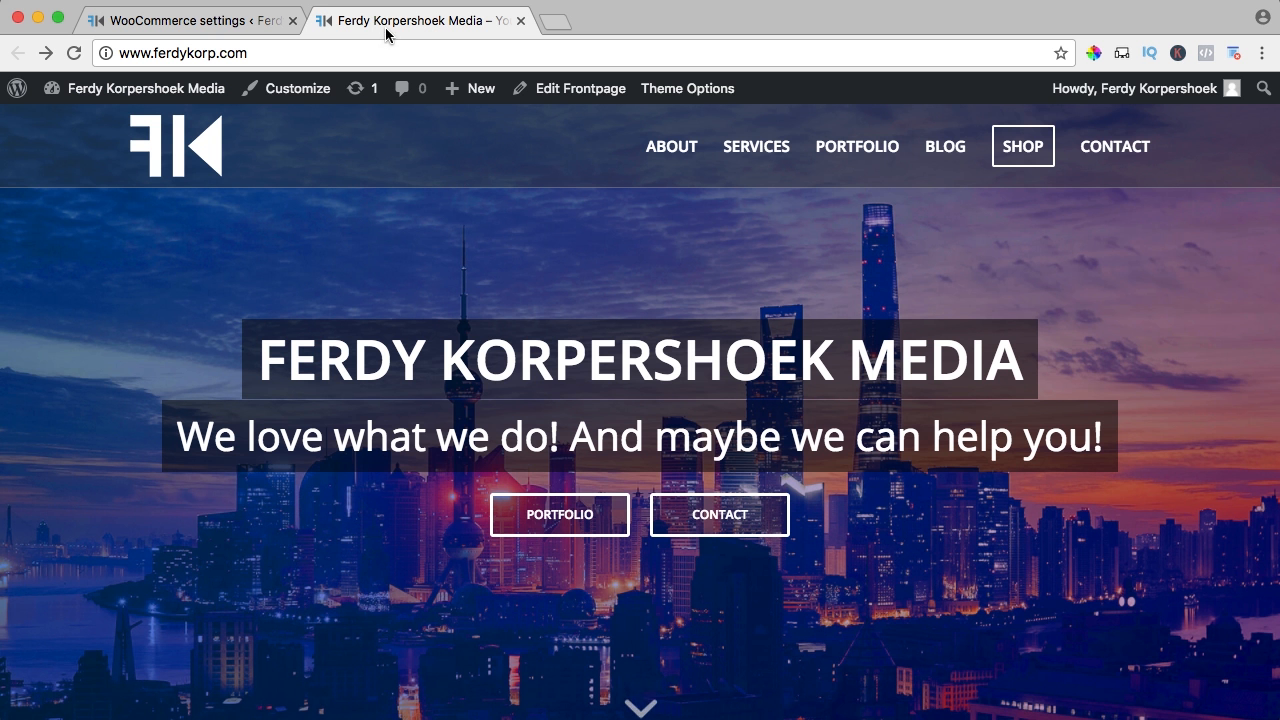
{"action": "left_click", "coordinate": [1021, 155]}
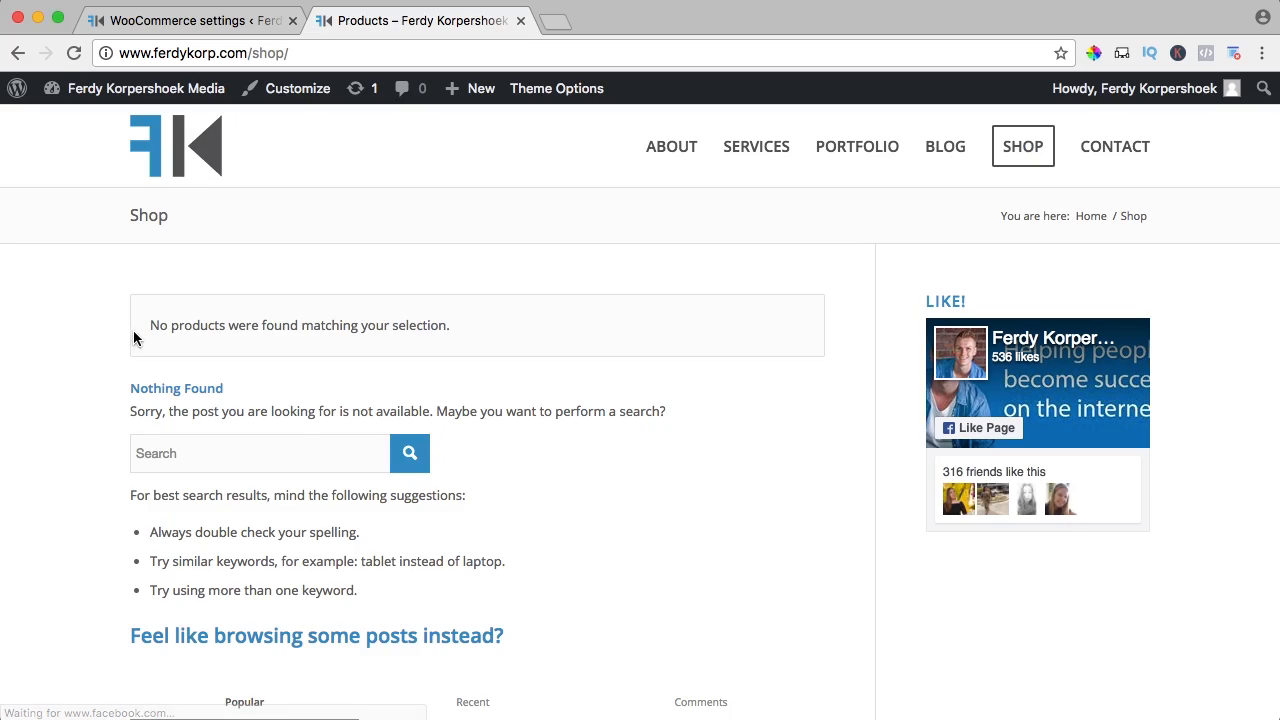
{"action": "left_click_drag", "start_coordinate": [134, 339], "coordinate": [489, 329]}
{"action": "left_click", "coordinate": [490, 329]}
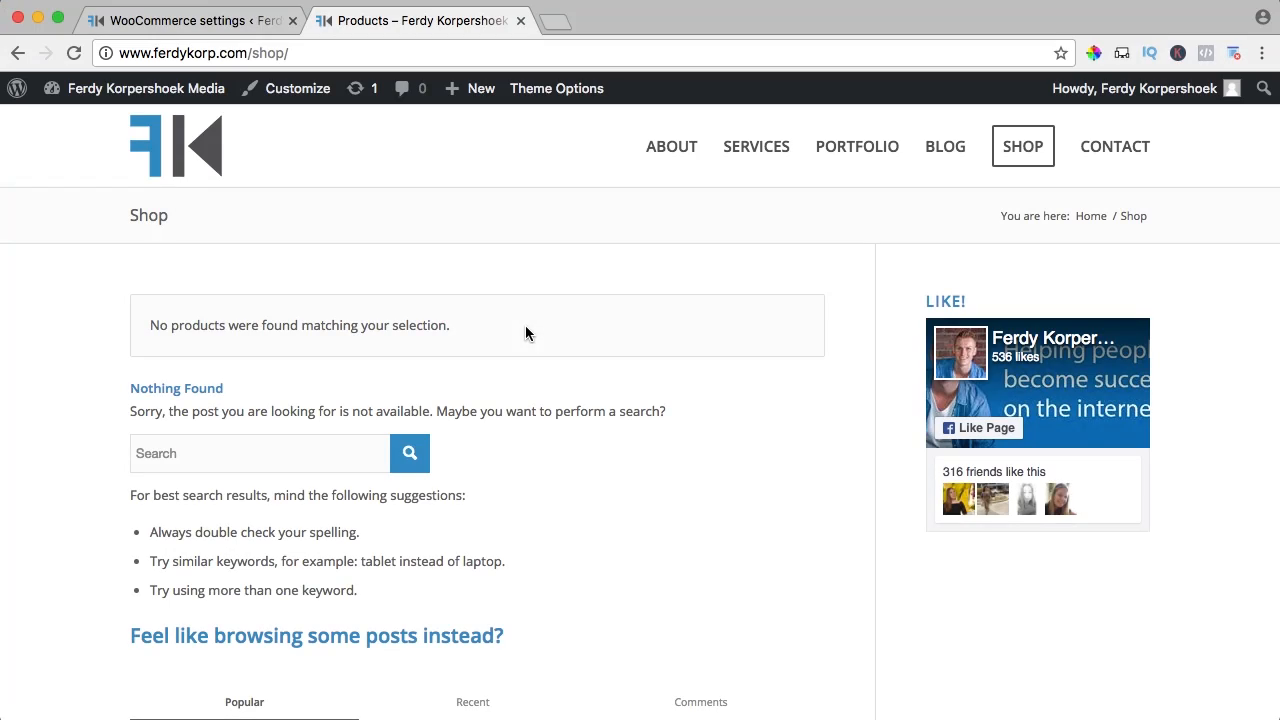
{"action": "mouse_move", "coordinate": [477, 92]}
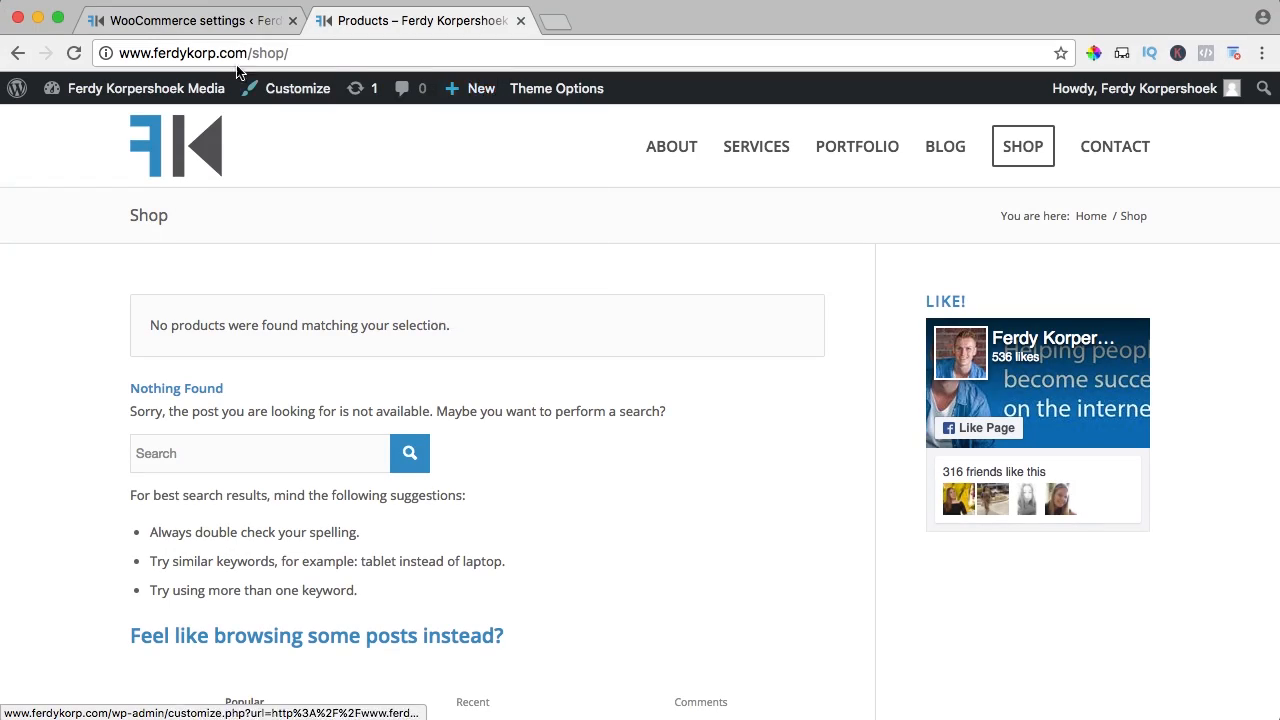
{"action": "left_click", "coordinate": [207, 30]}
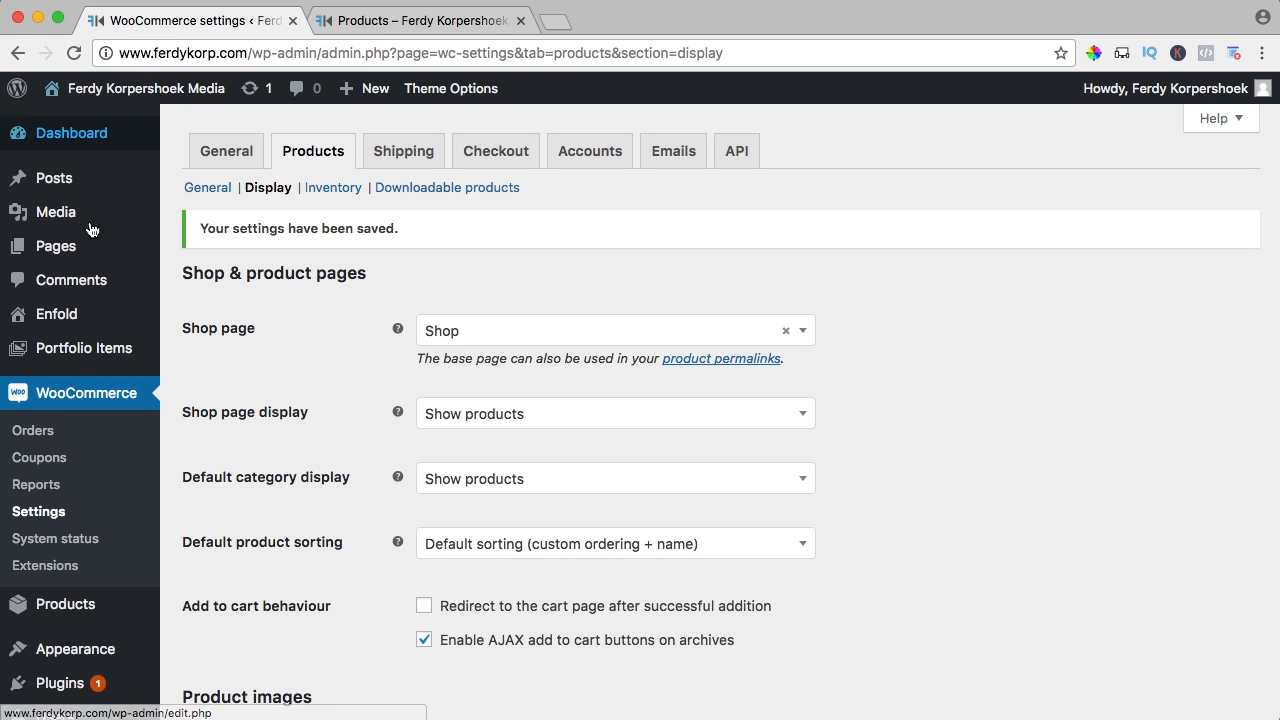
From the Products list, begin creating the store's first product
{"action": "mouse_move", "coordinate": [60, 608]}
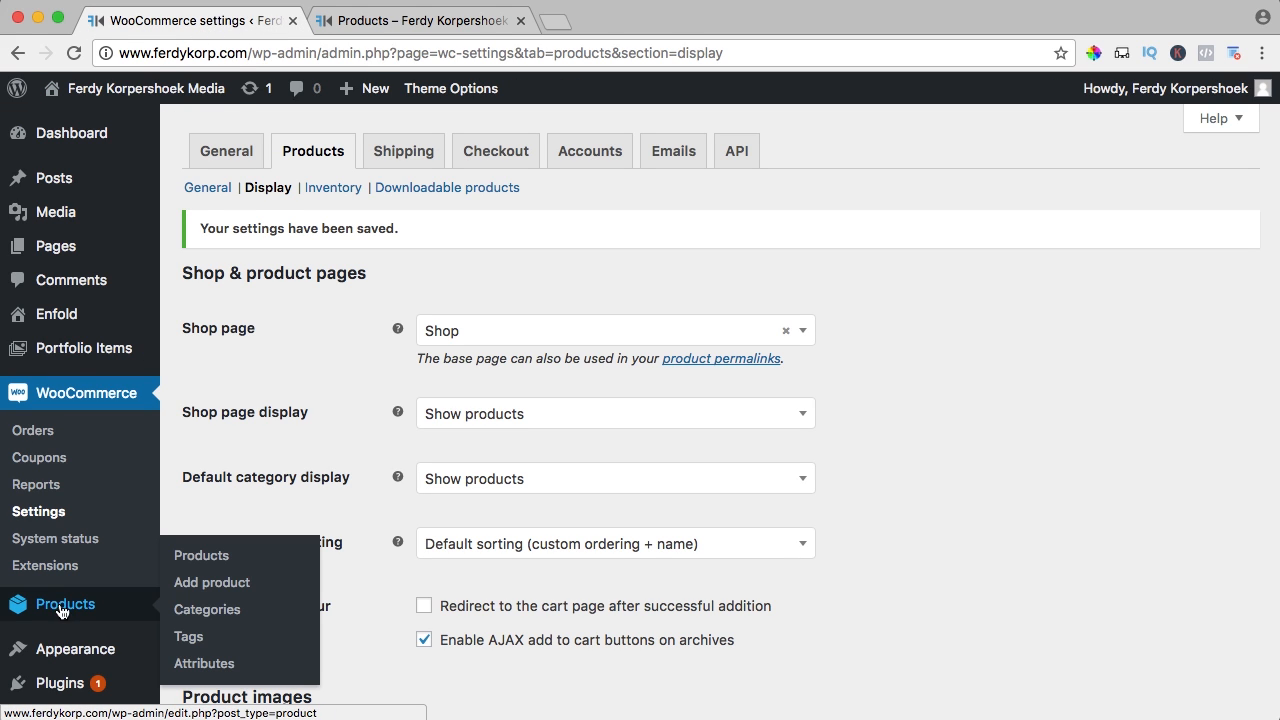
{"action": "left_click", "coordinate": [205, 557]}
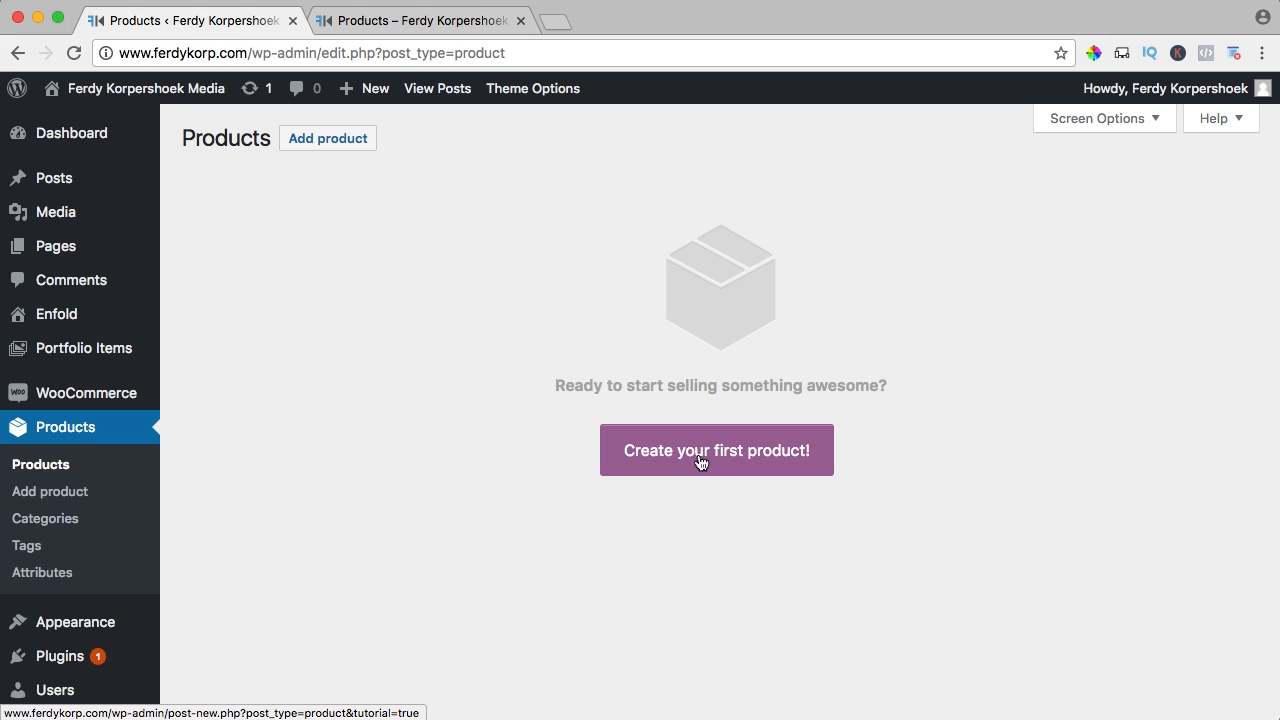
{"action": "left_click", "coordinate": [705, 455]}
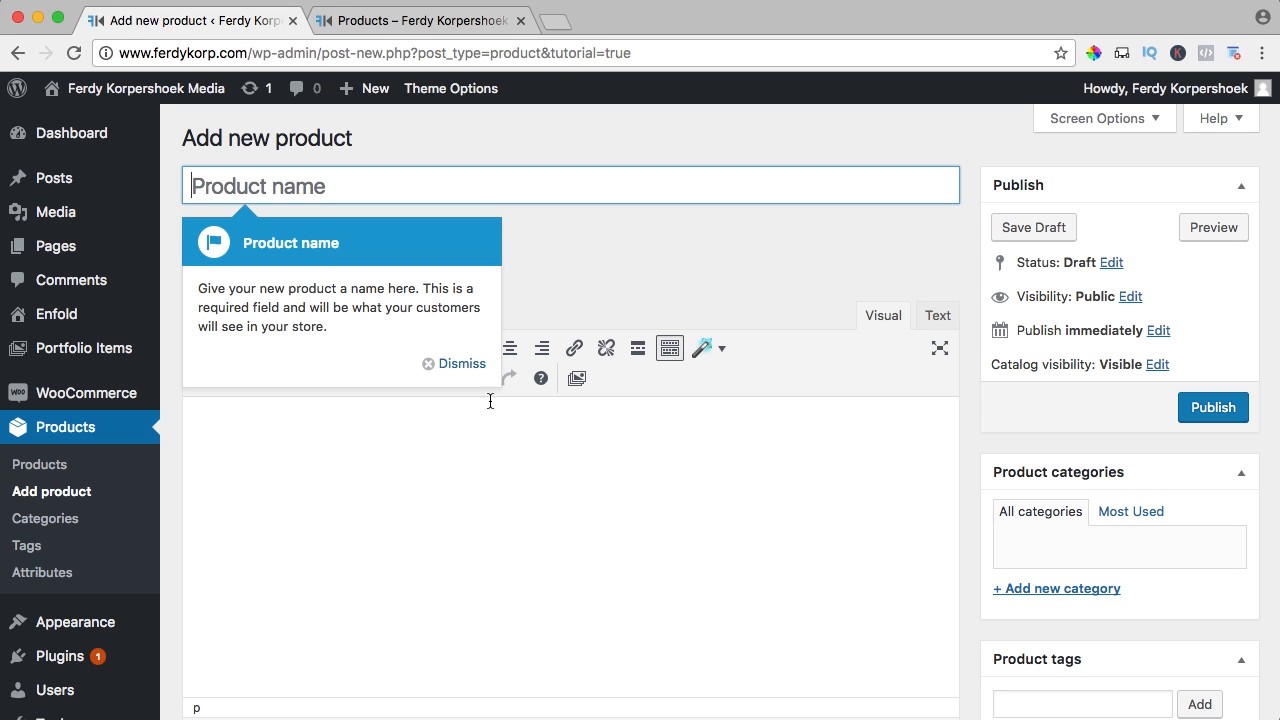
Dismiss every tip of the product editor's guided tour
{"action": "left_click", "coordinate": [440, 363]}
{"action": "left_click", "coordinate": [677, 372]}
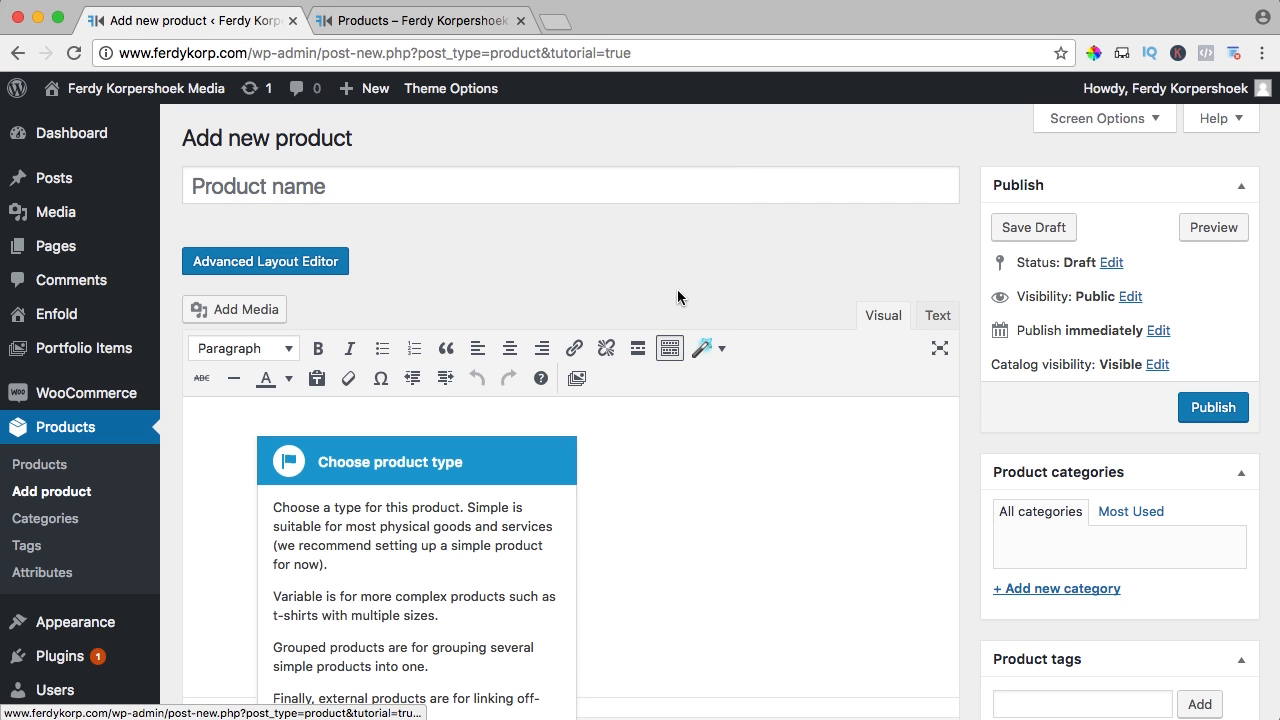
{"action": "scroll", "coordinate": [499, 593], "scroll_direction": "down", "scroll_amount": 2}
{"action": "left_click", "coordinate": [519, 640]}
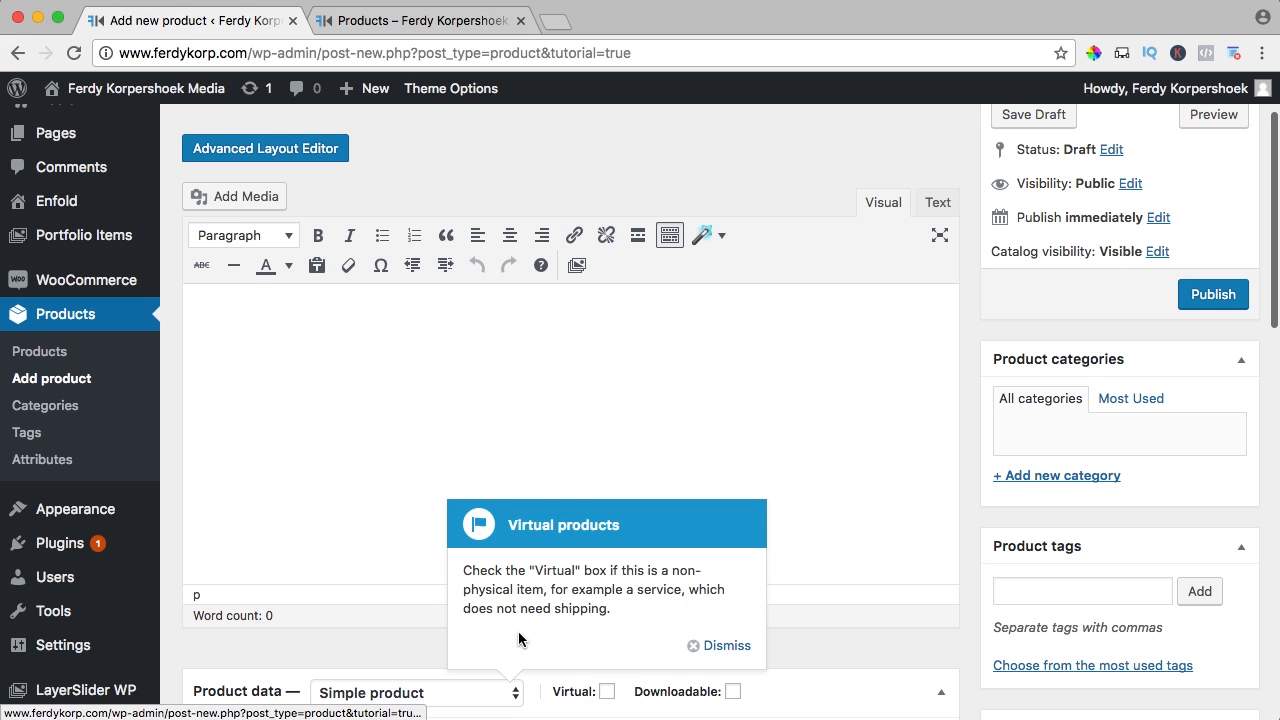
{"action": "scroll", "coordinate": [570, 615], "scroll_direction": "down", "scroll_amount": 1}
{"action": "left_click", "coordinate": [721, 592]}
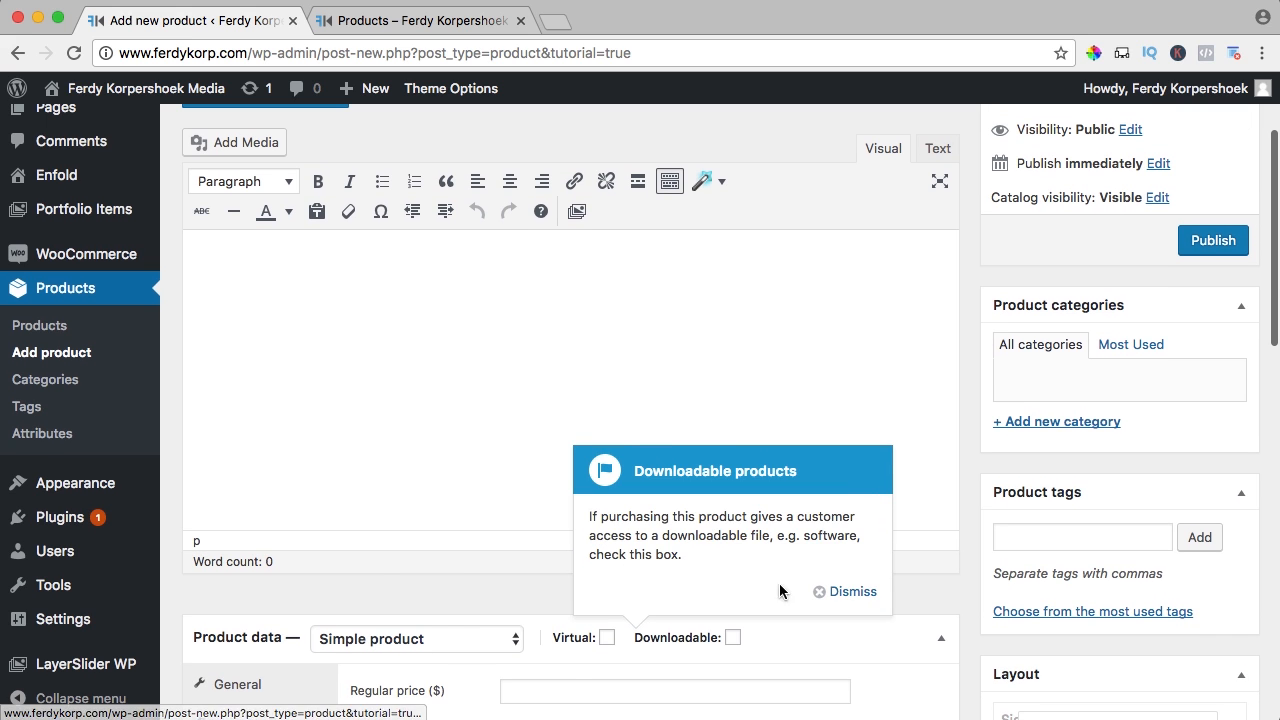
{"action": "left_click", "coordinate": [840, 592]}
{"action": "left_click", "coordinate": [812, 643]}
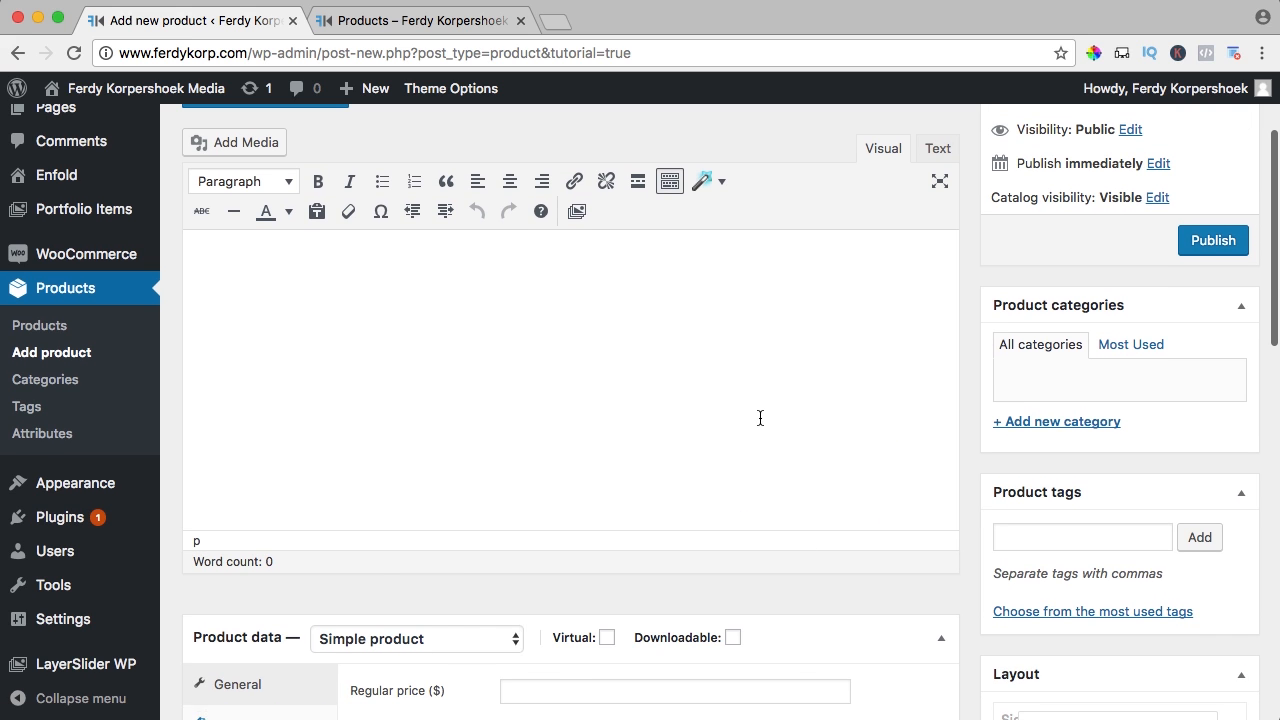
{"action": "scroll", "coordinate": [760, 418], "scroll_direction": "down", "scroll_amount": 14}
{"action": "scroll", "coordinate": [842, 257], "scroll_direction": "up", "scroll_amount": 3}
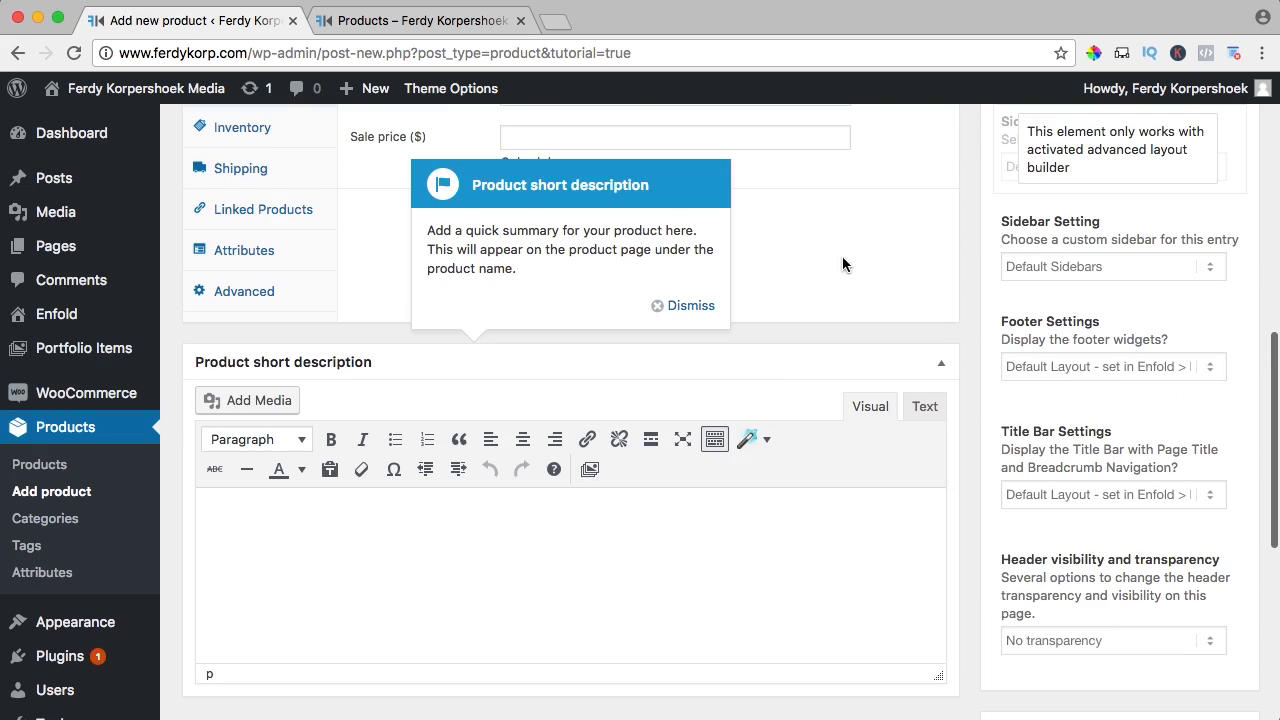
{"action": "left_click", "coordinate": [680, 305]}
{"action": "scroll", "coordinate": [740, 314], "scroll_direction": "down", "scroll_amount": 10}
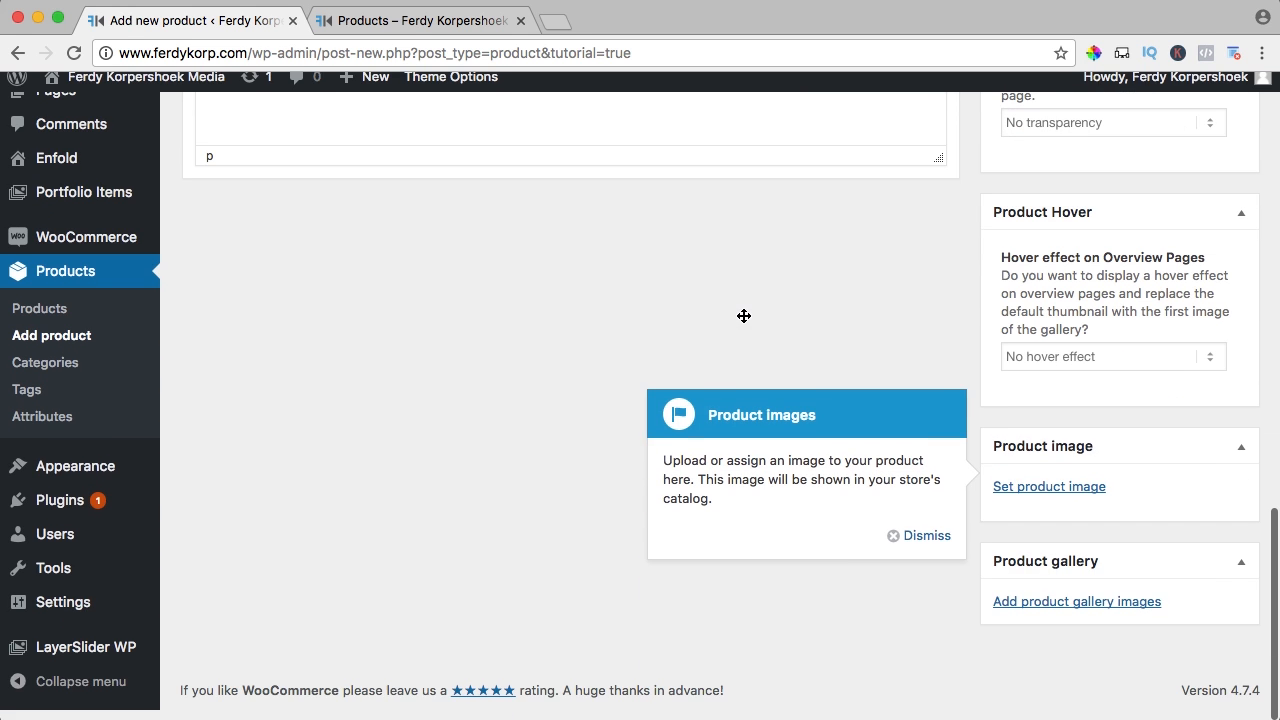
{"action": "left_click", "coordinate": [935, 548]}
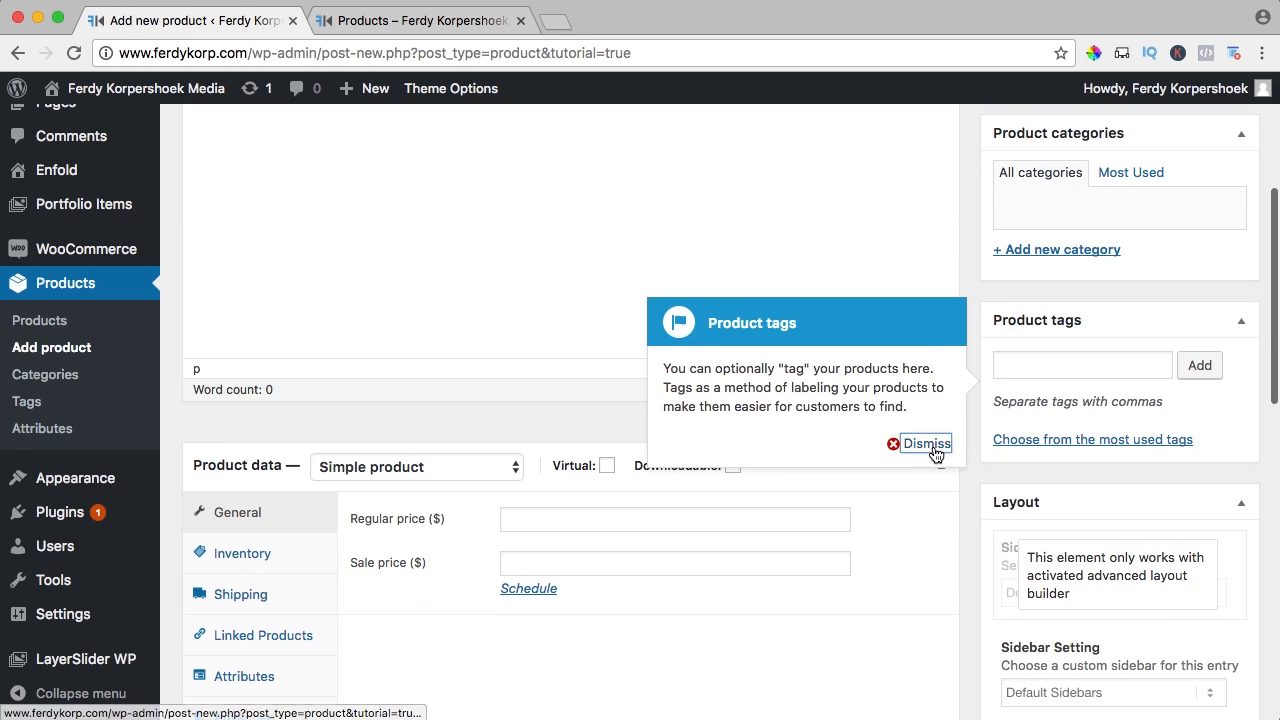
{"action": "left_click", "coordinate": [897, 444]}
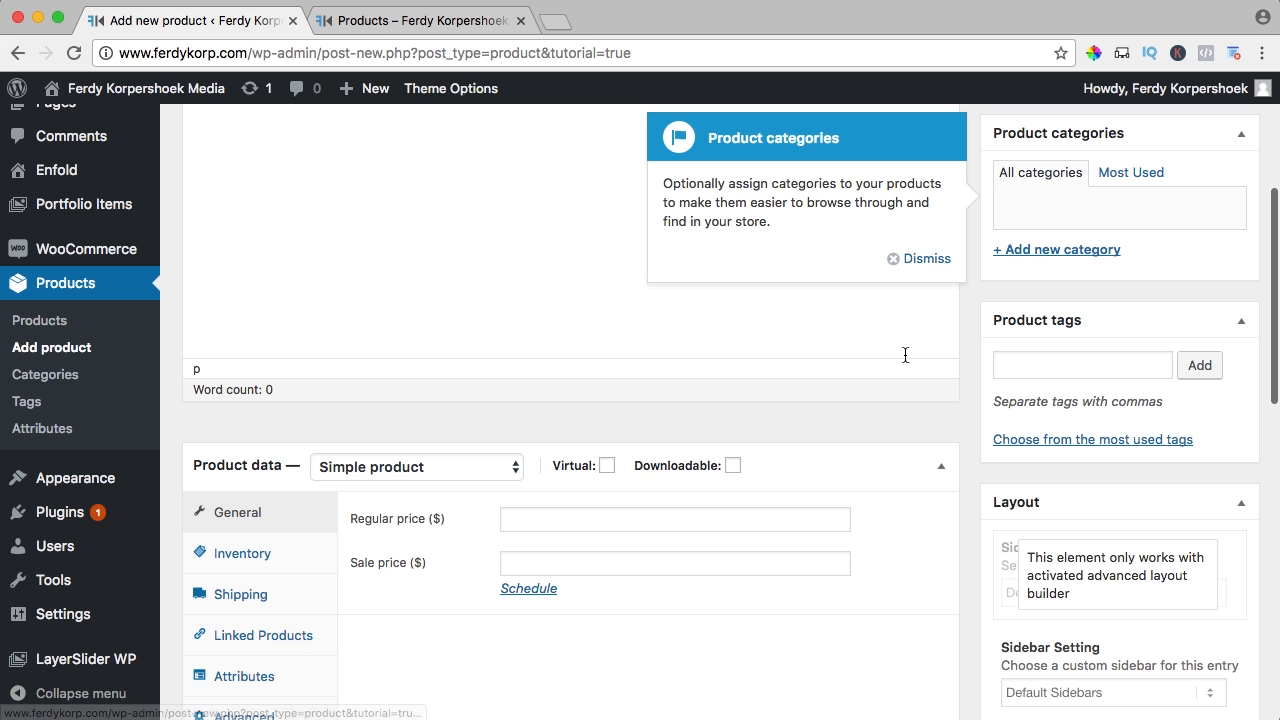
{"action": "left_click", "coordinate": [925, 260]}
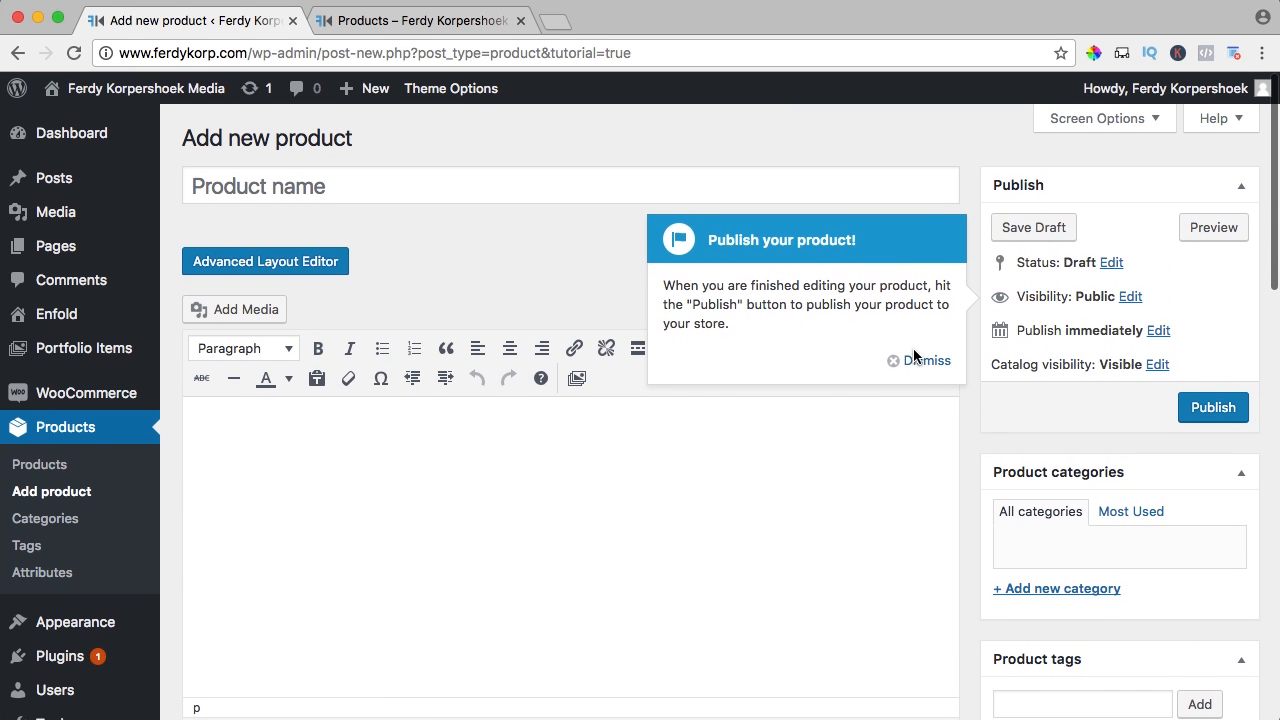
{"action": "left_click", "coordinate": [925, 358]}
{"action": "scroll", "coordinate": [634, 283], "scroll_direction": "down", "scroll_amount": 5}
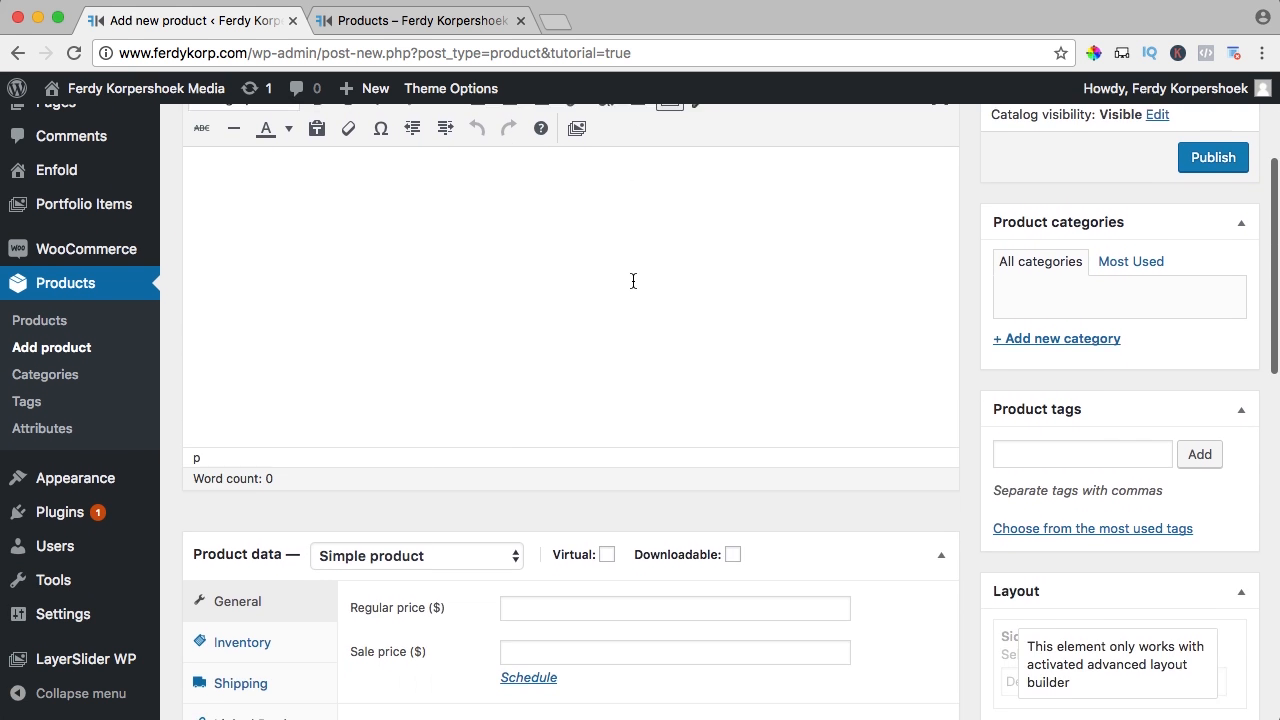
{"action": "scroll", "coordinate": [633, 280], "scroll_direction": "down", "scroll_amount": 10}
{"action": "scroll", "coordinate": [632, 280], "scroll_direction": "up", "scroll_amount": 13}
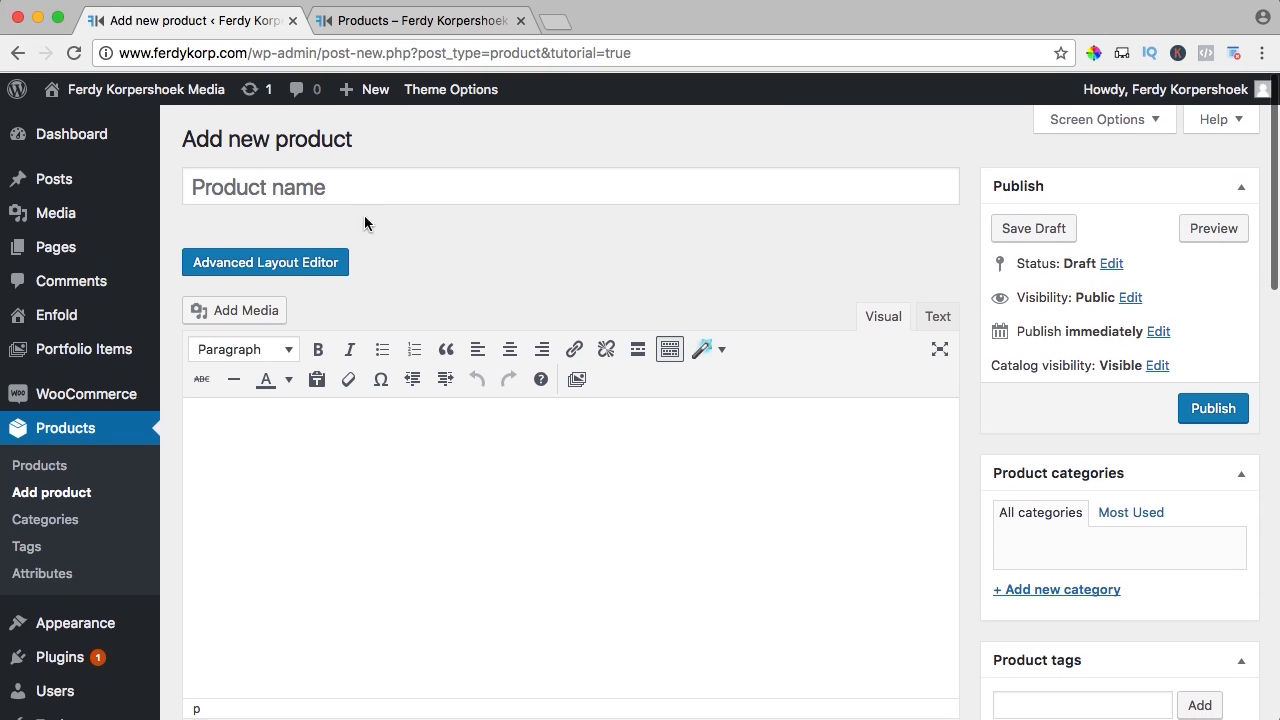
Name the product 'Hoodie' and publish it
{"action": "left_click", "coordinate": [281, 186]}
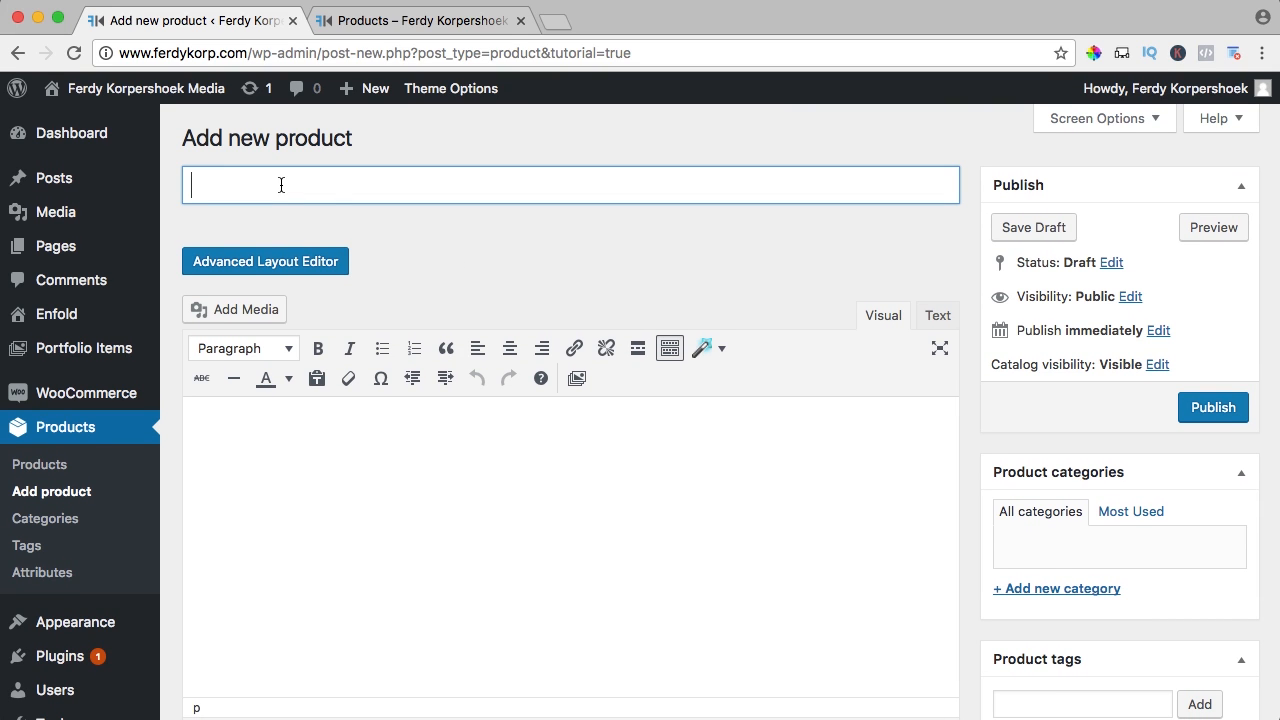
{"action": "type", "text": "Hoodie"}
{"action": "scroll", "coordinate": [532, 249], "scroll_direction": "down", "scroll_amount": 1}
{"action": "scroll", "coordinate": [540, 255], "scroll_direction": "up", "scroll_amount": 1}
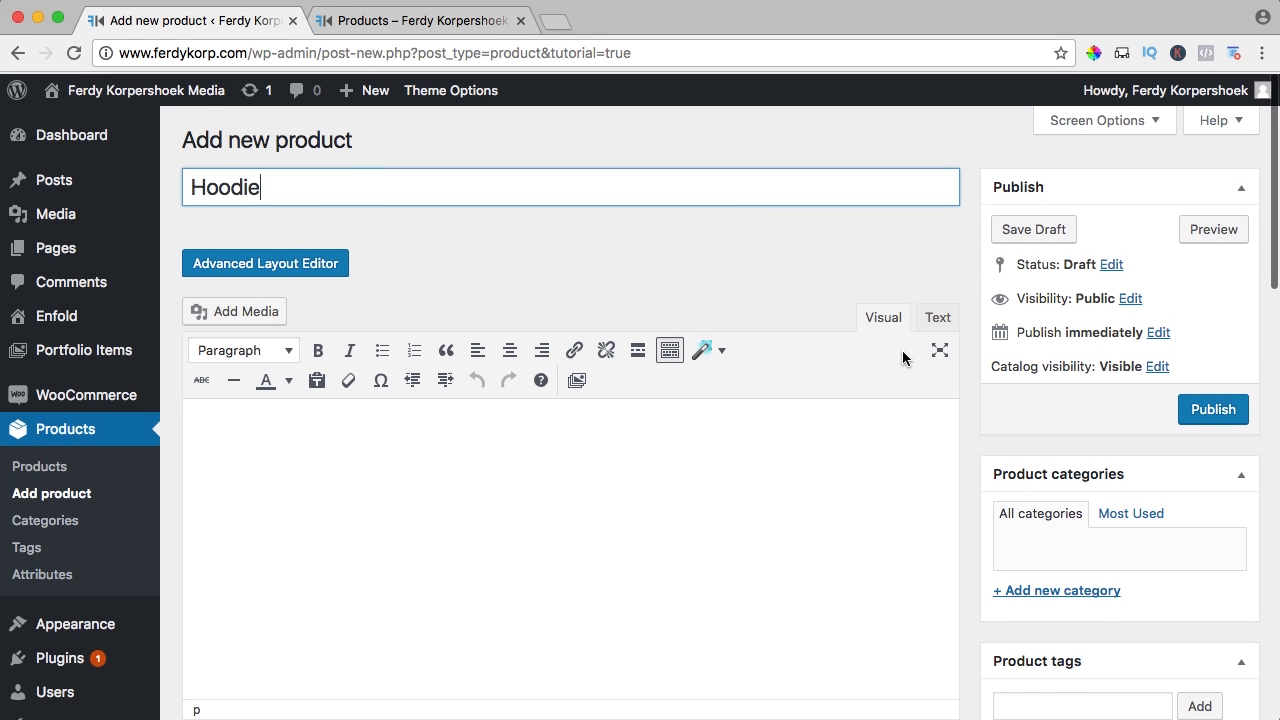
{"action": "left_click", "coordinate": [1213, 408]}
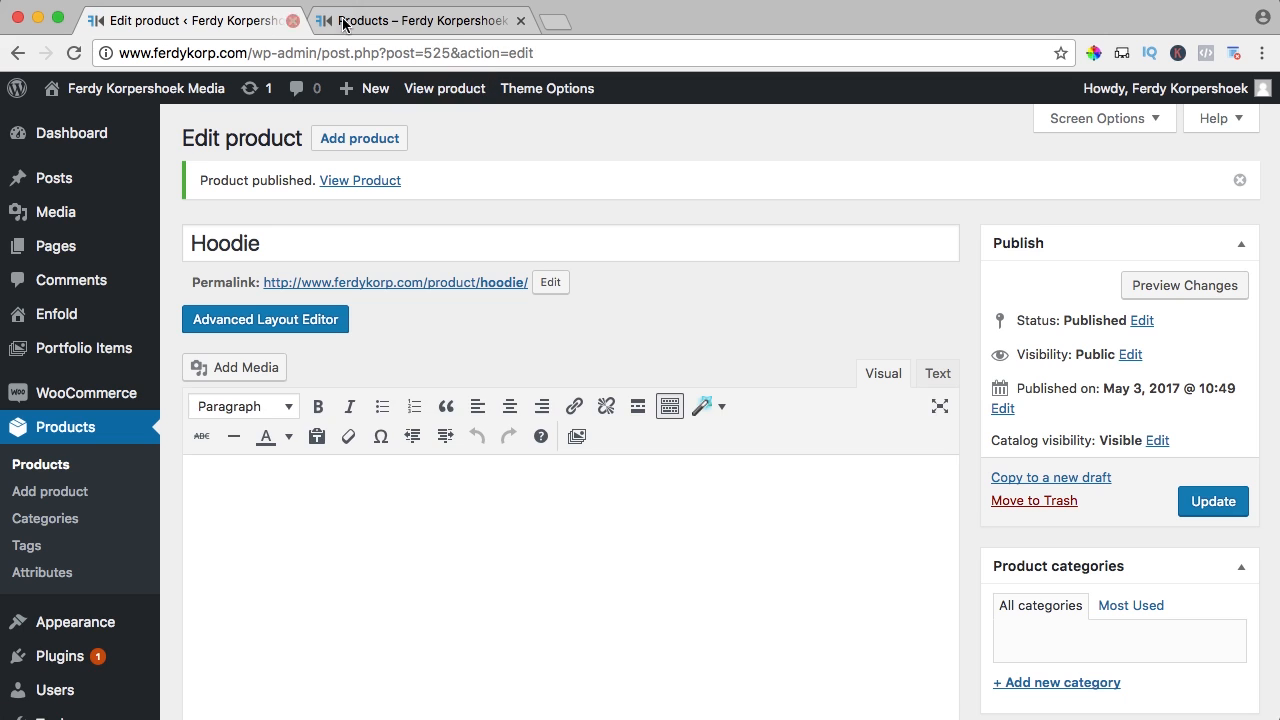
{"action": "left_click", "coordinate": [400, 22]}
{"action": "key", "text": "super+r"}
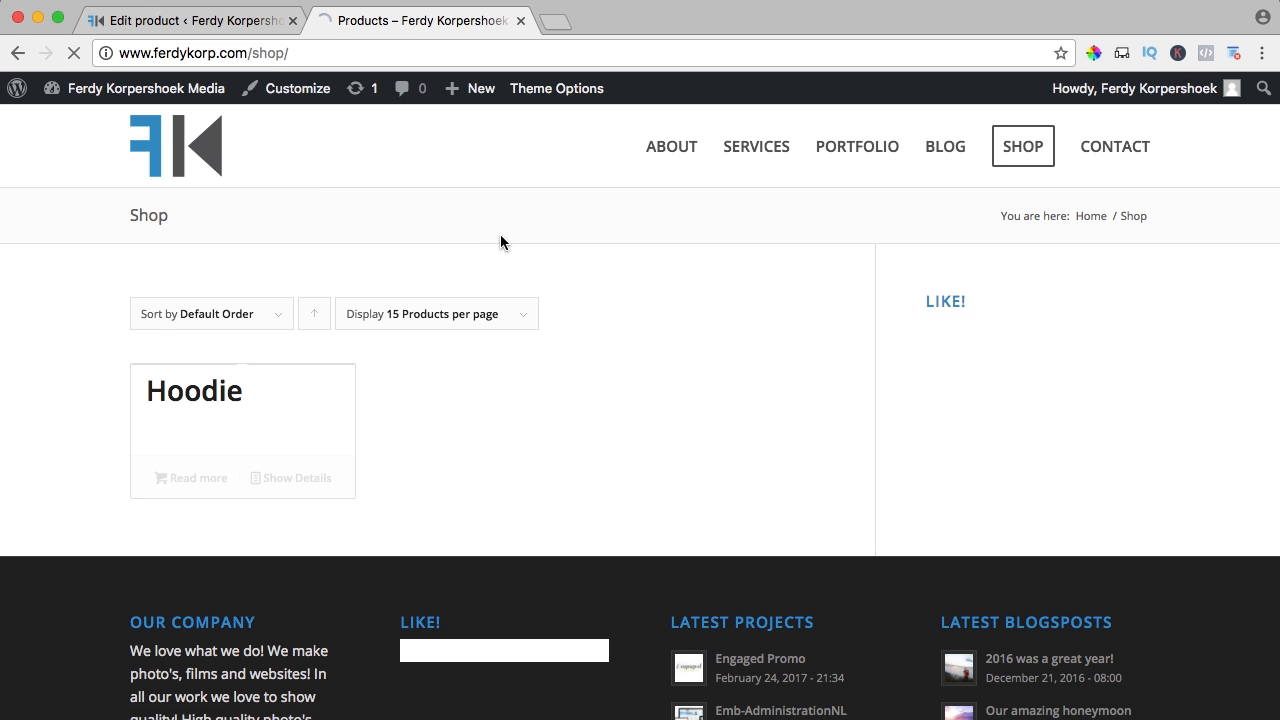
{"action": "scroll", "coordinate": [500, 242], "scroll_direction": "down", "scroll_amount": 2}
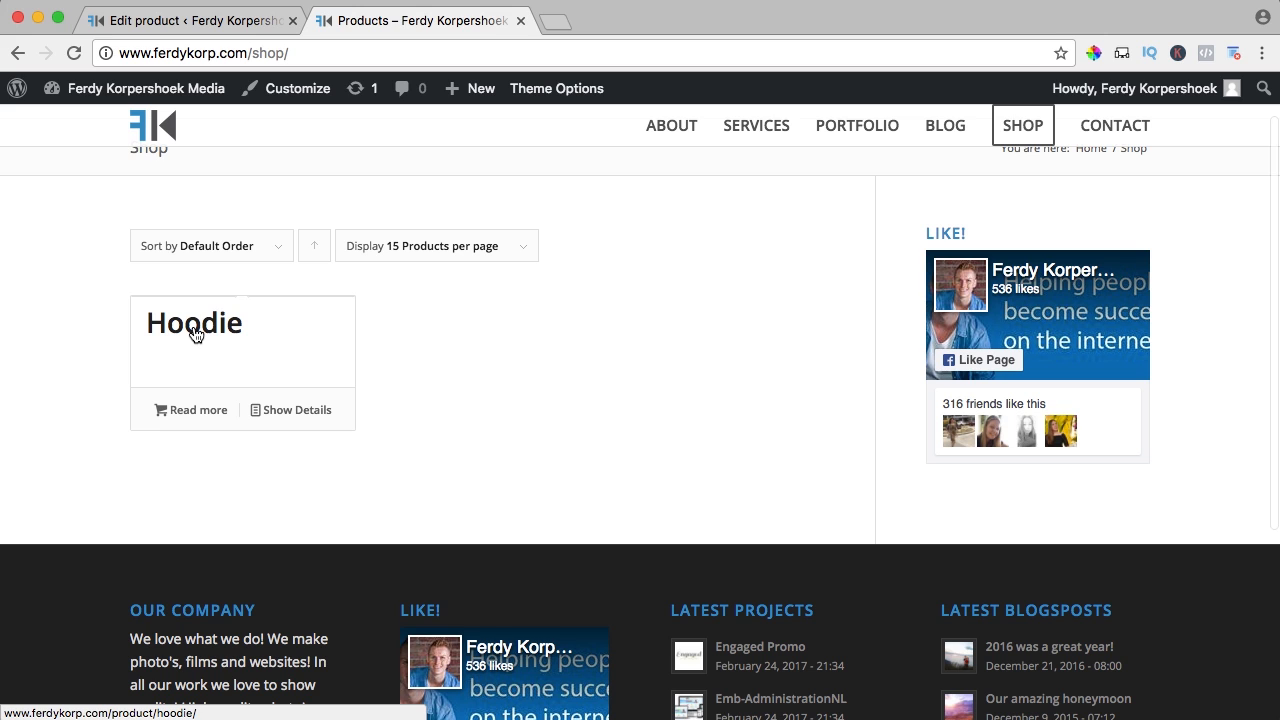
{"action": "left_click", "coordinate": [191, 347]}
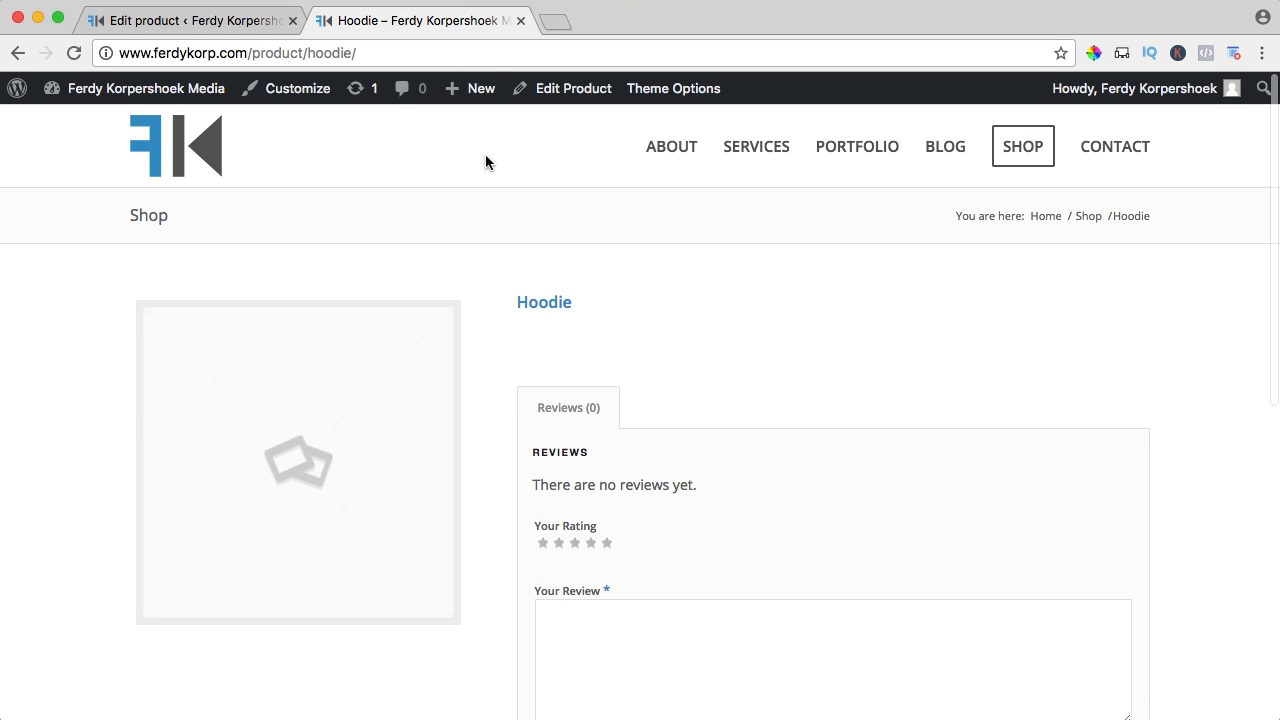
{"action": "left_click", "coordinate": [212, 22]}
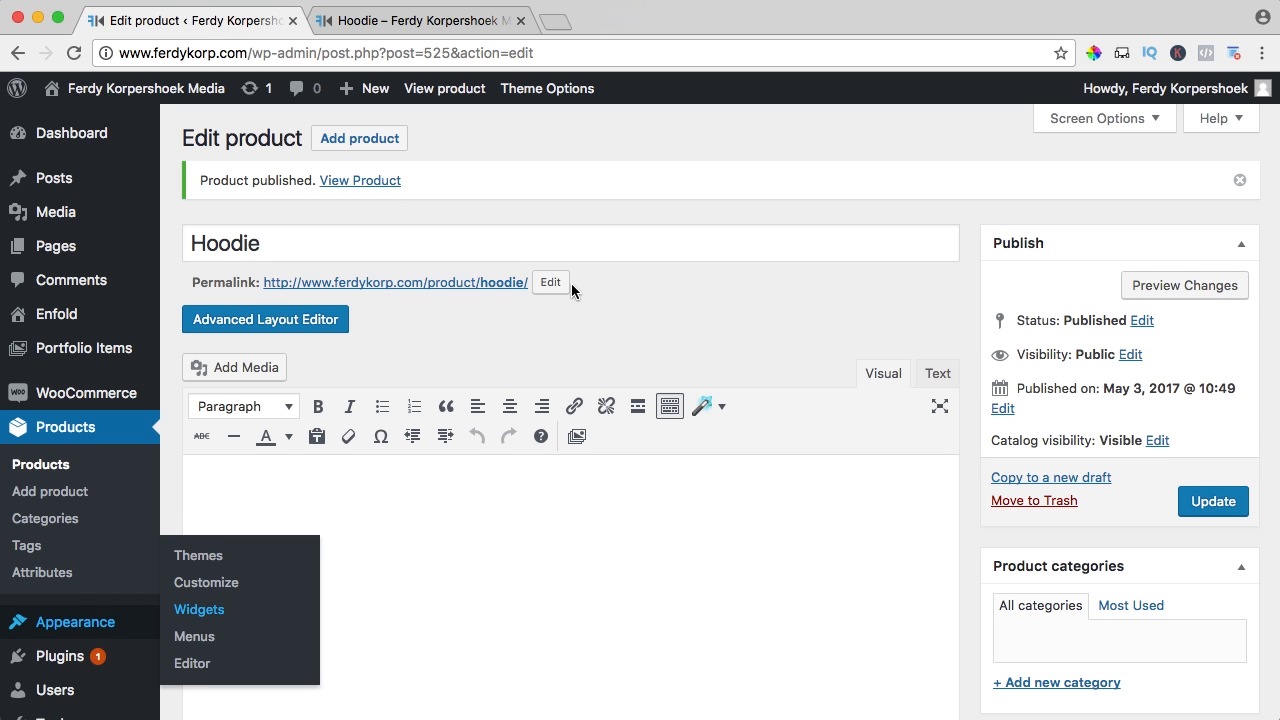
{"action": "scroll", "coordinate": [571, 283], "scroll_direction": "down", "scroll_amount": 3}
Paste three Lorem ipsum paragraphs into the Hoodie's main description
{"action": "left_click", "coordinate": [484, 378]}
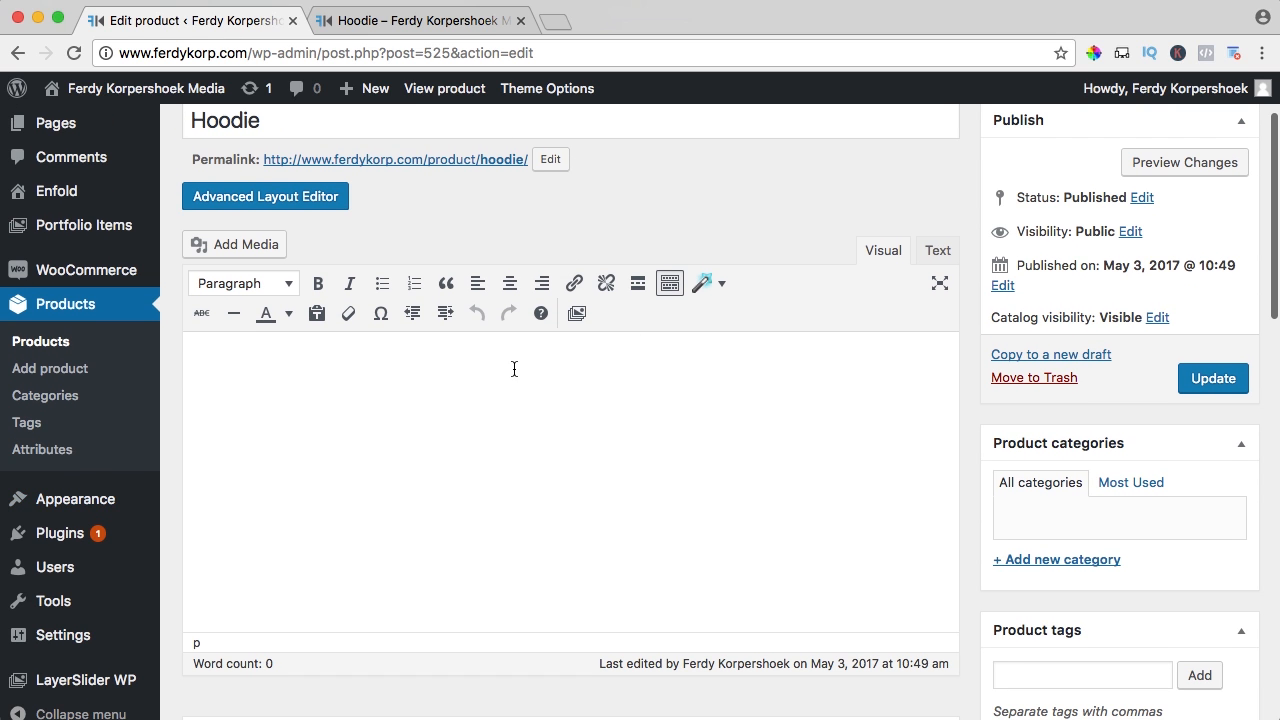
{"action": "scroll", "coordinate": [482, 372], "scroll_direction": "down", "scroll_amount": 2}
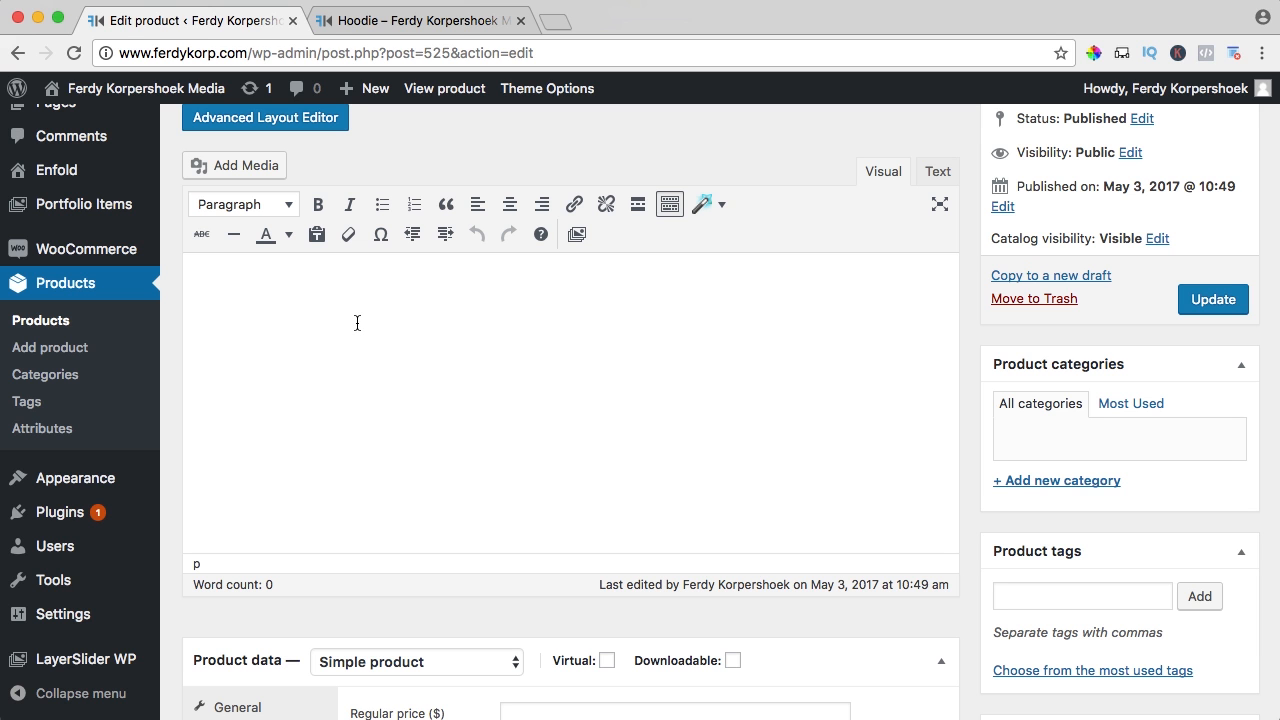
{"action": "type", "text": "Lorem ipsum dolor sit amet, consectetur adipiscing elit, sed do eiusmod tempor incididunt ut labore et dolore magna aliqua. Ut enim ad minim veniam, quis nostrud exercitation ullamco laboris nisi ut aliquip ex ea commodo consequat. Duis aute irure dolor in reprehenderit in voluptate velit esse cillum dolore eu fugiat nulla pariatur. Excepteur sint occaecat cupidatat non proident, sunt in culpa qui officia deserunt mollit anim id est laborum."}
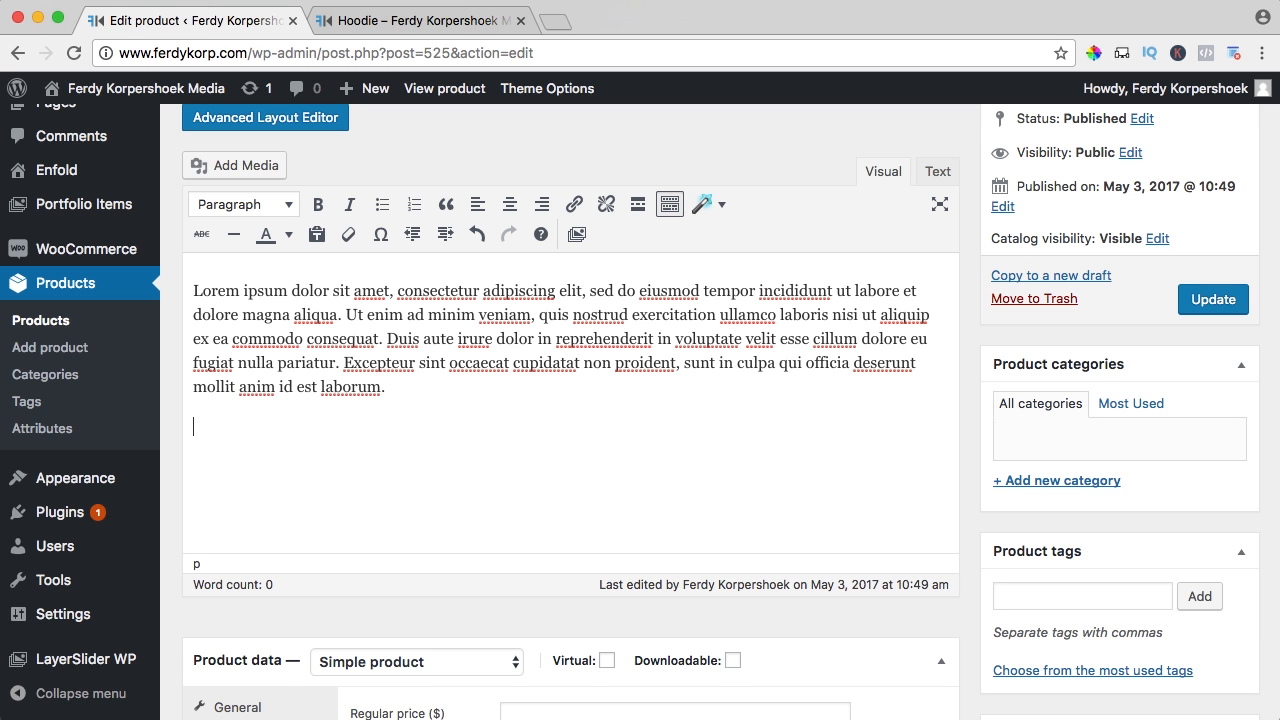
{"action": "type", "text": "Lorem ipsum dolor sit amet, consectetur adipiscing elit, sed do eiusmod tempor incididunt ut labore et dolore magna aliqua. Ut enim ad minim veniam, quis nostrud exercitation ullamco laboris nisi ut aliquip ex ea commodo consequat. Duis aute irure dolor in reprehenderit in voluptate velit esse cillum dolore eu fugiat nulla pariatur. Excepteur sint occaecat cupidatat non proident, sunt in culpa qui officia deserunt mollit anim id est laborum."}
{"action": "key", "text": "Return"}
{"action": "type", "text": "Lorem ipsum dolor sit amet, consectetur adipiscing elit, sed do eiusmod tempor incididunt ut labore et dolore magna aliqua. Ut enim ad minim veniam, quis nostrud exercitation ullamco laboris nisi ut aliquip ex ea commodo consequat. Duis aute irure dolor in reprehenderit in voluptate velit esse cillum dolore eu fugiat nulla pariatur. Excepteur sint occaecat cupidatat non proident, sunt in culpa qui officia deserunt mollit anim id est laborum."}
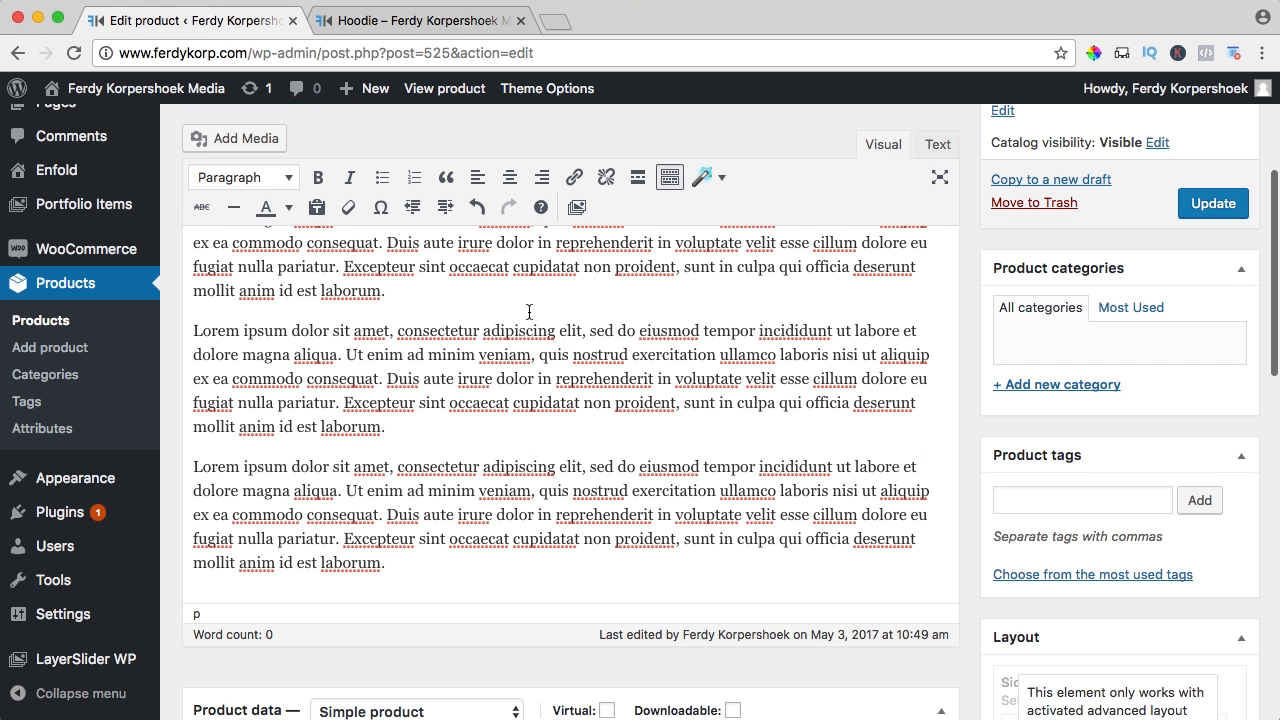
Write a short description about keeping warm in winter and the 75% cotton, 25% polyester blend
{"action": "scroll", "coordinate": [529, 312], "scroll_direction": "down", "scroll_amount": 10}
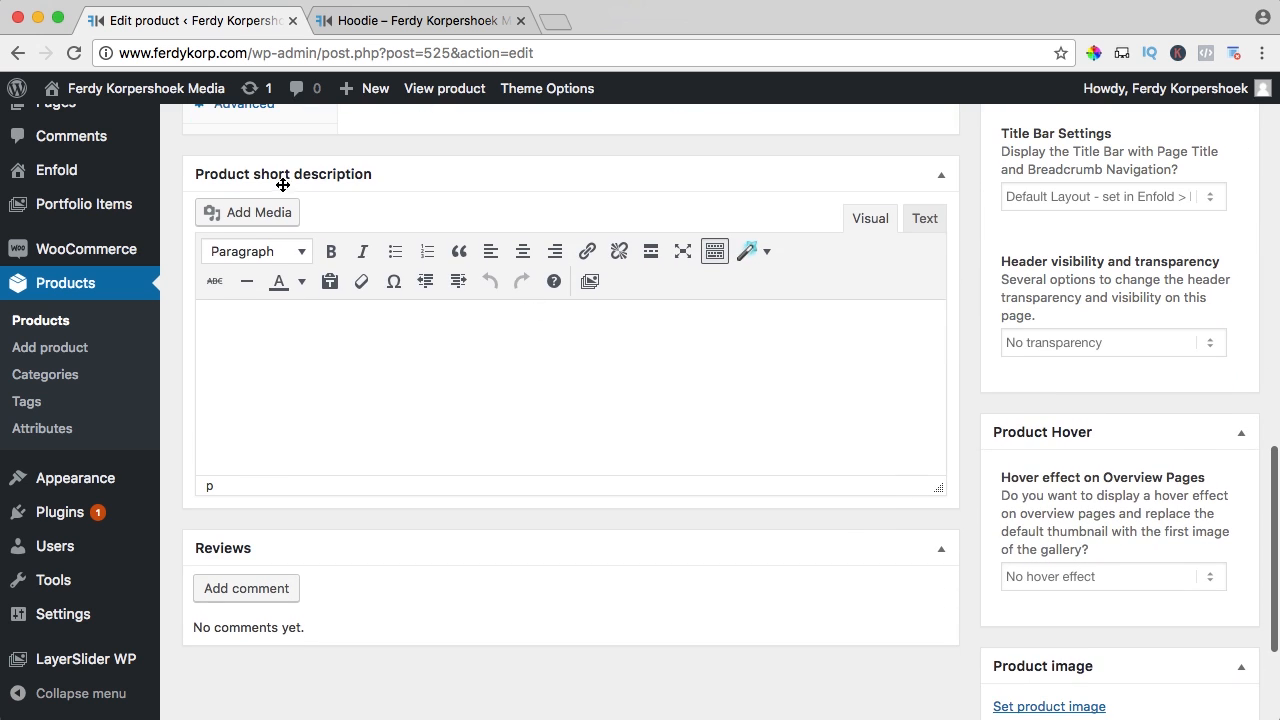
{"action": "left_click", "coordinate": [398, 356]}
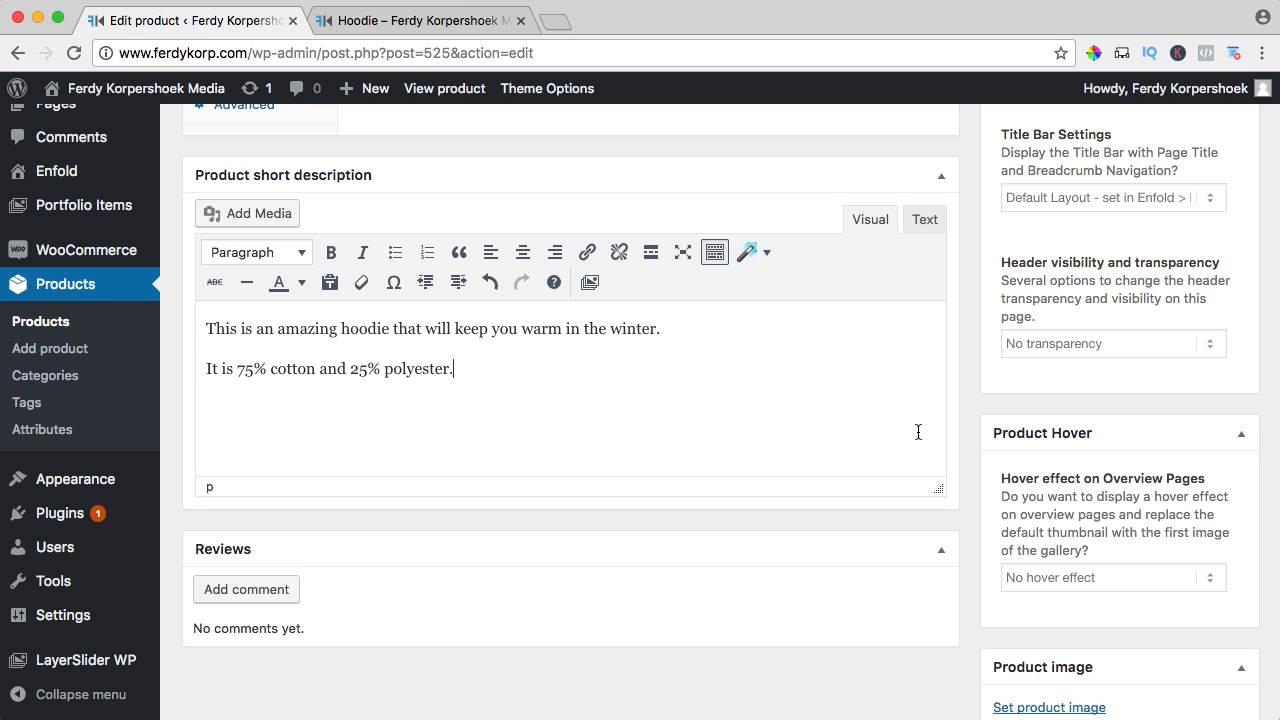
{"action": "scroll", "coordinate": [1016, 422], "scroll_direction": "up", "scroll_amount": 10}
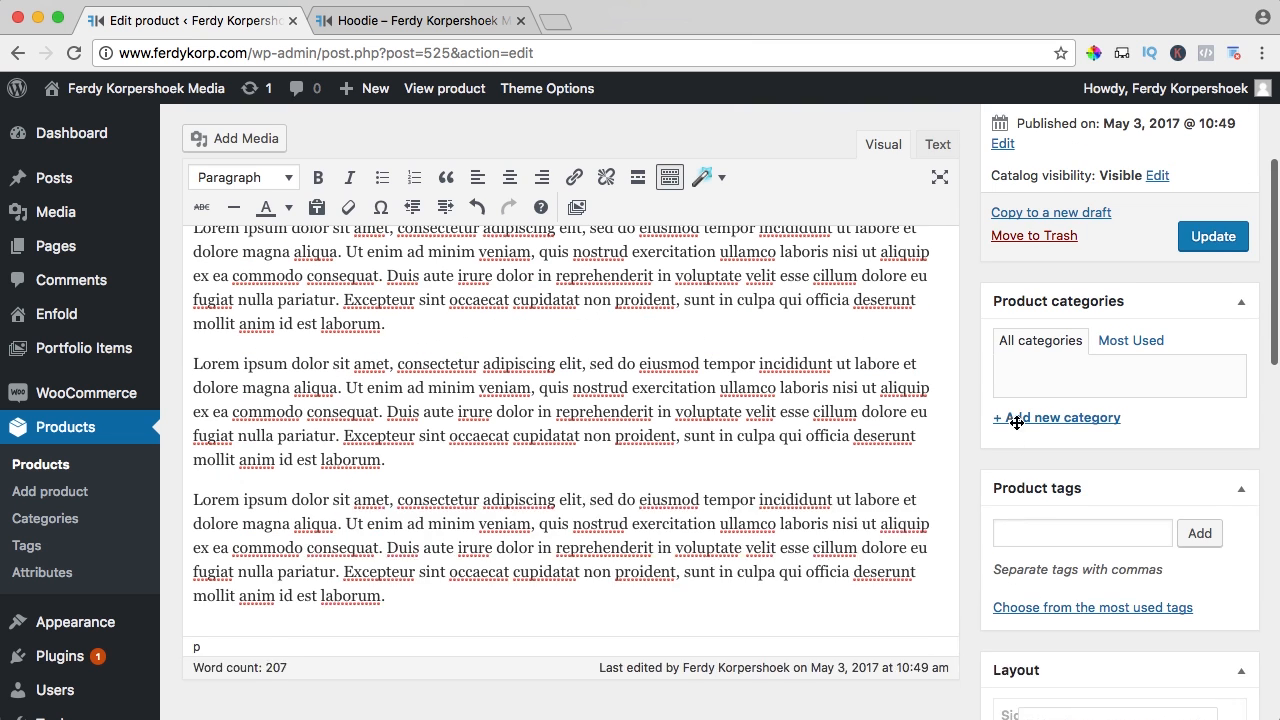
Update the Hoodie and reload its live product page
{"action": "left_click", "coordinate": [1199, 262]}
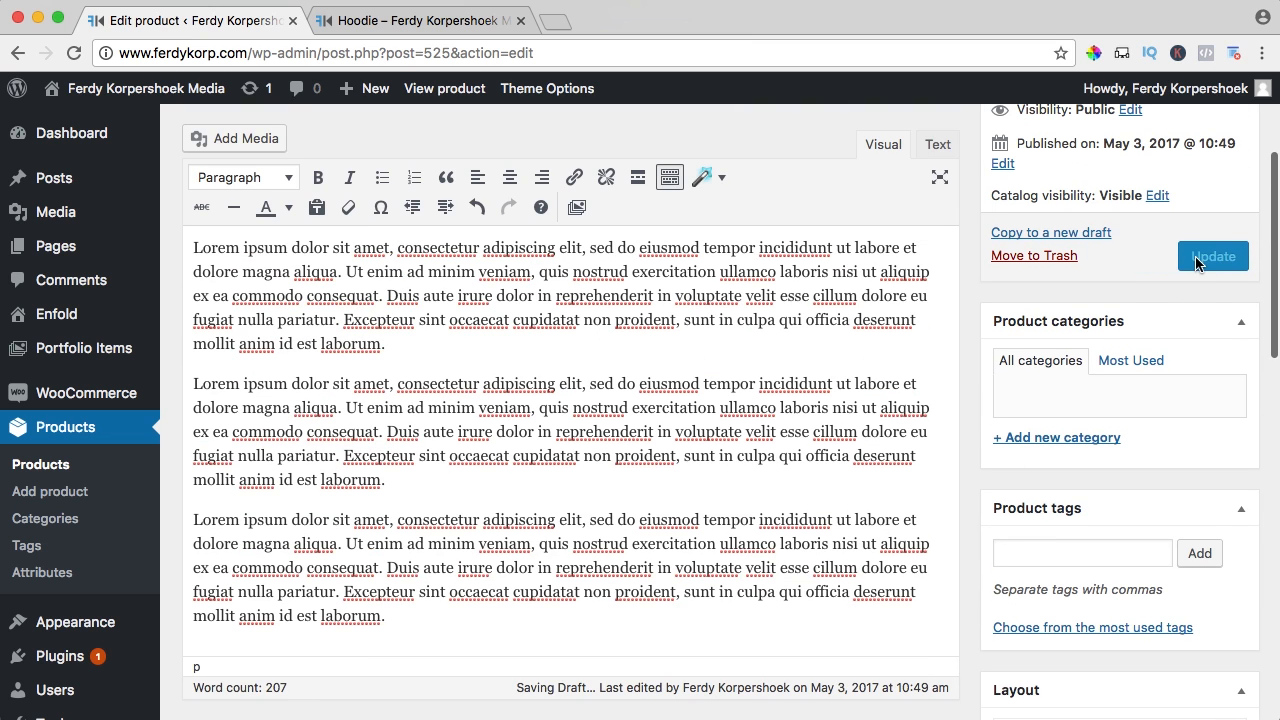
{"action": "left_click", "coordinate": [393, 27]}
{"action": "key", "text": "super+r"}
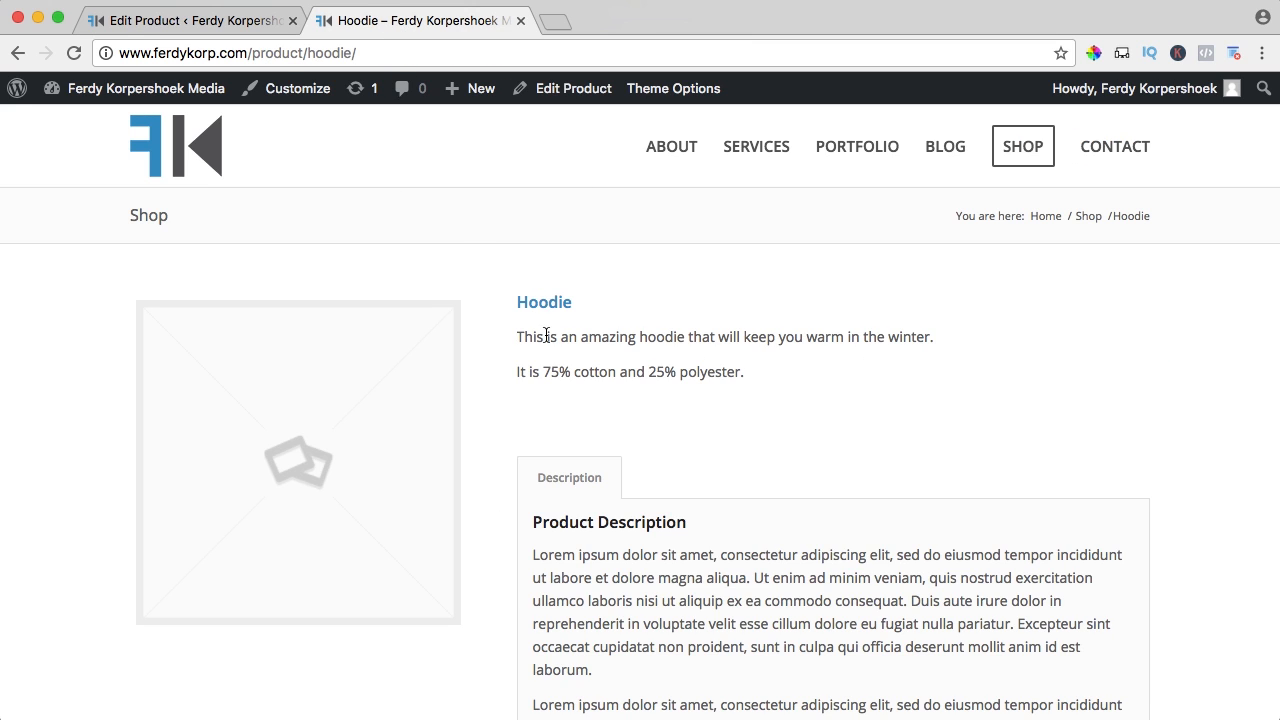
Check the new short and Lorem ipsum descriptions on the live page, then return to editing
{"action": "left_click_drag", "start_coordinate": [537, 336], "coordinate": [732, 338]}
{"action": "left_click", "coordinate": [749, 343]}
{"action": "scroll", "coordinate": [754, 343], "scroll_direction": "down", "scroll_amount": 4}
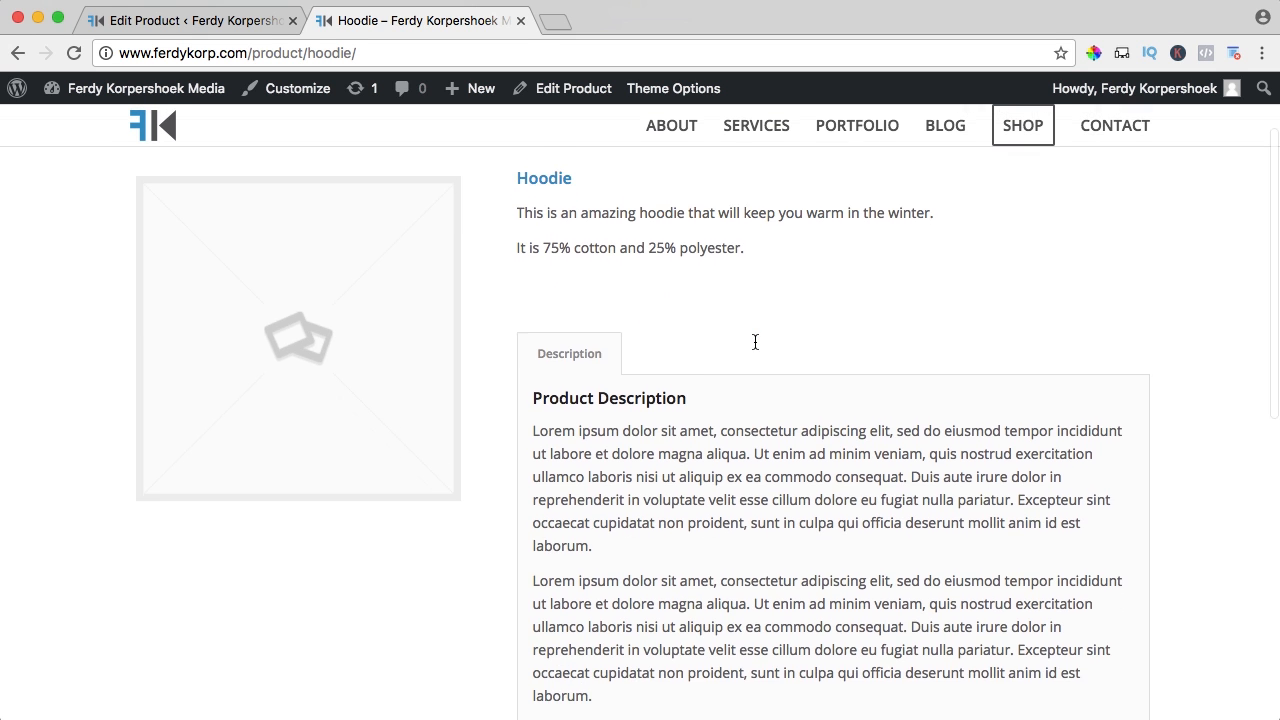
{"action": "scroll", "coordinate": [684, 333], "scroll_direction": "down", "scroll_amount": 9}
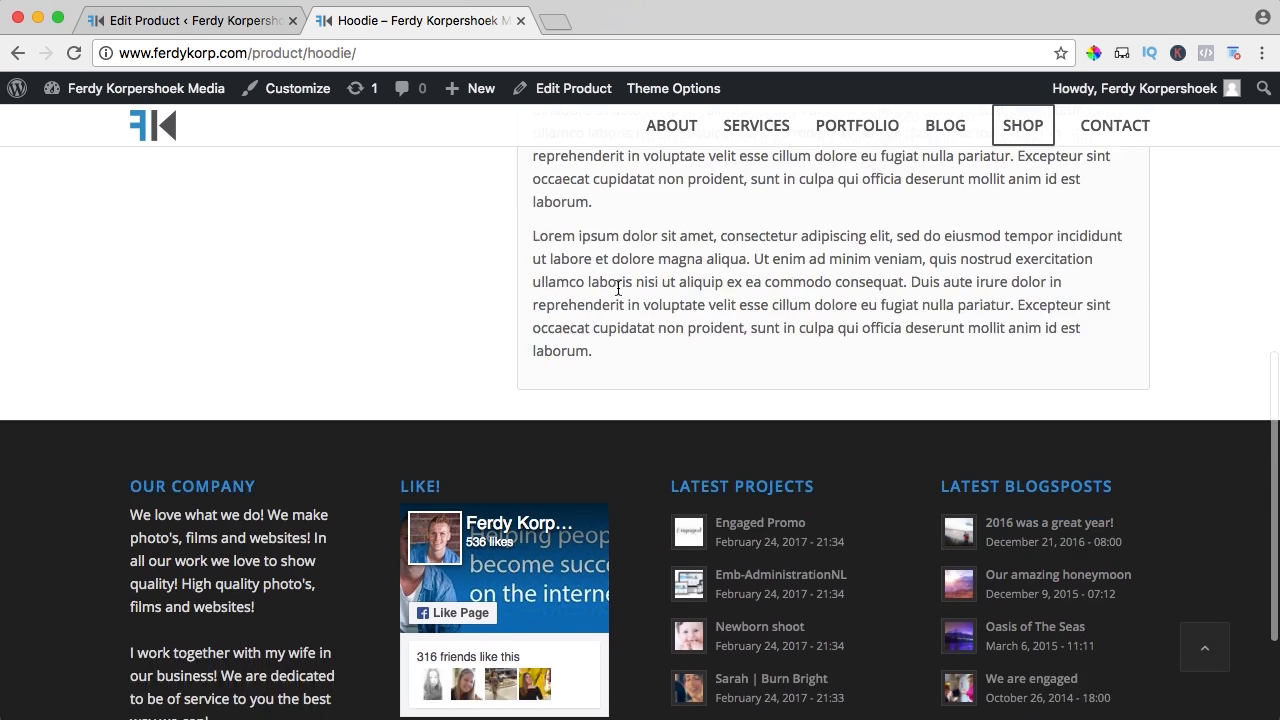
{"action": "scroll", "coordinate": [618, 288], "scroll_direction": "up", "scroll_amount": 5}
{"action": "scroll", "coordinate": [618, 288], "scroll_direction": "up", "scroll_amount": 5}
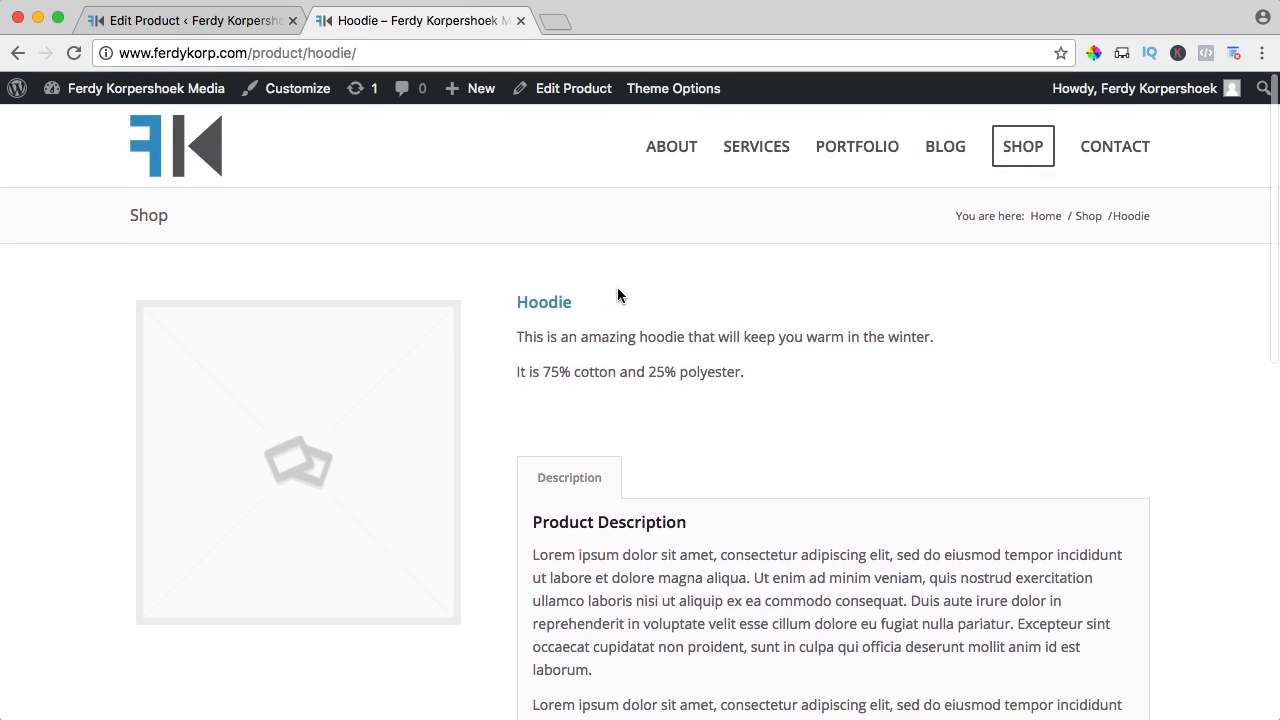
{"action": "mouse_move", "coordinate": [529, 337]}
{"action": "left_mouse_down"}
{"action": "mouse_move", "coordinate": [714, 366]}
{"action": "mouse_move", "coordinate": [536, 336]}
{"action": "left_mouse_up"}
{"action": "left_click", "coordinate": [537, 336]}
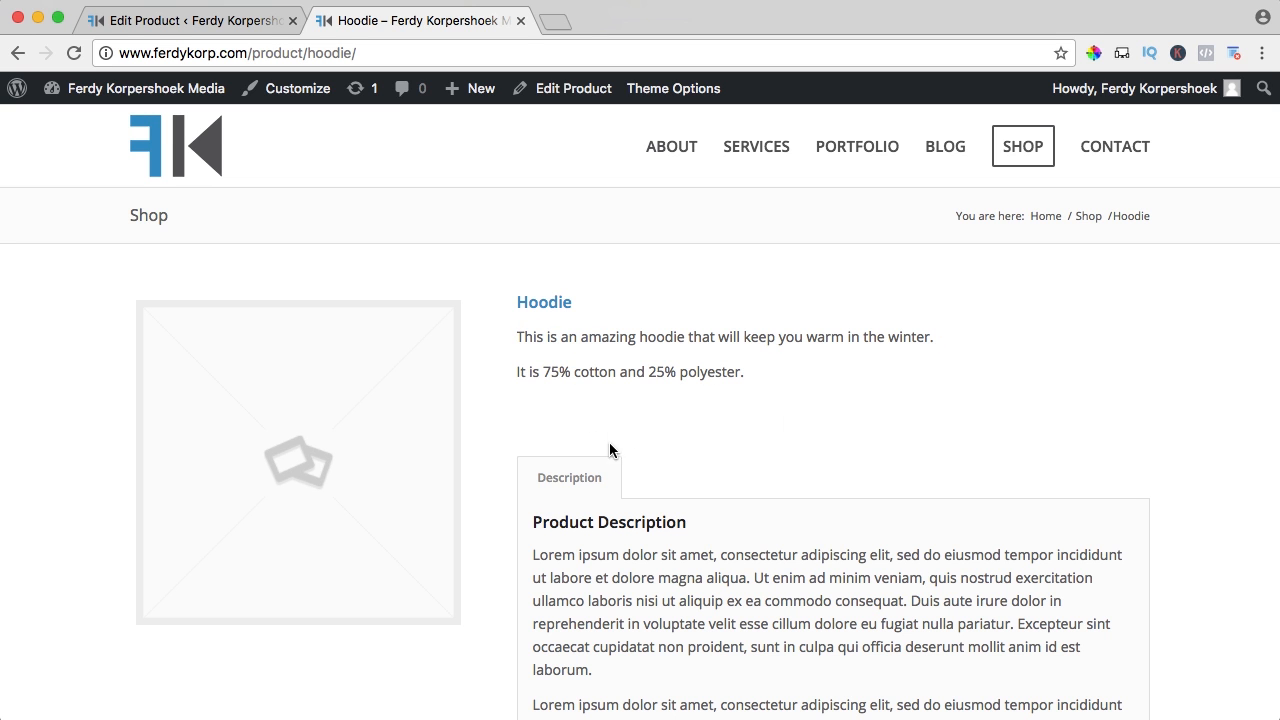
{"action": "left_click", "coordinate": [225, 30]}
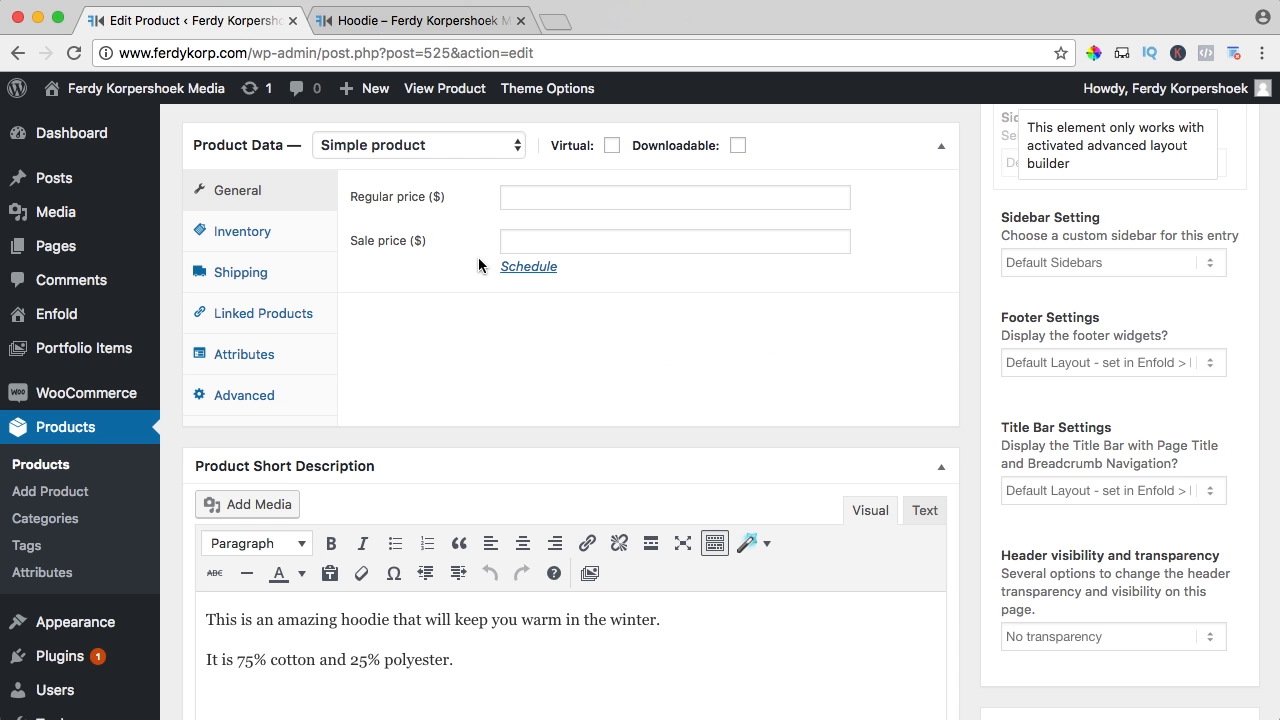
{"action": "scroll", "coordinate": [463, 278], "scroll_direction": "up", "scroll_amount": 2}
{"action": "scroll", "coordinate": [463, 276], "scroll_direction": "up", "scroll_amount": 2}
{"action": "scroll", "coordinate": [463, 277], "scroll_direction": "down", "scroll_amount": 5}
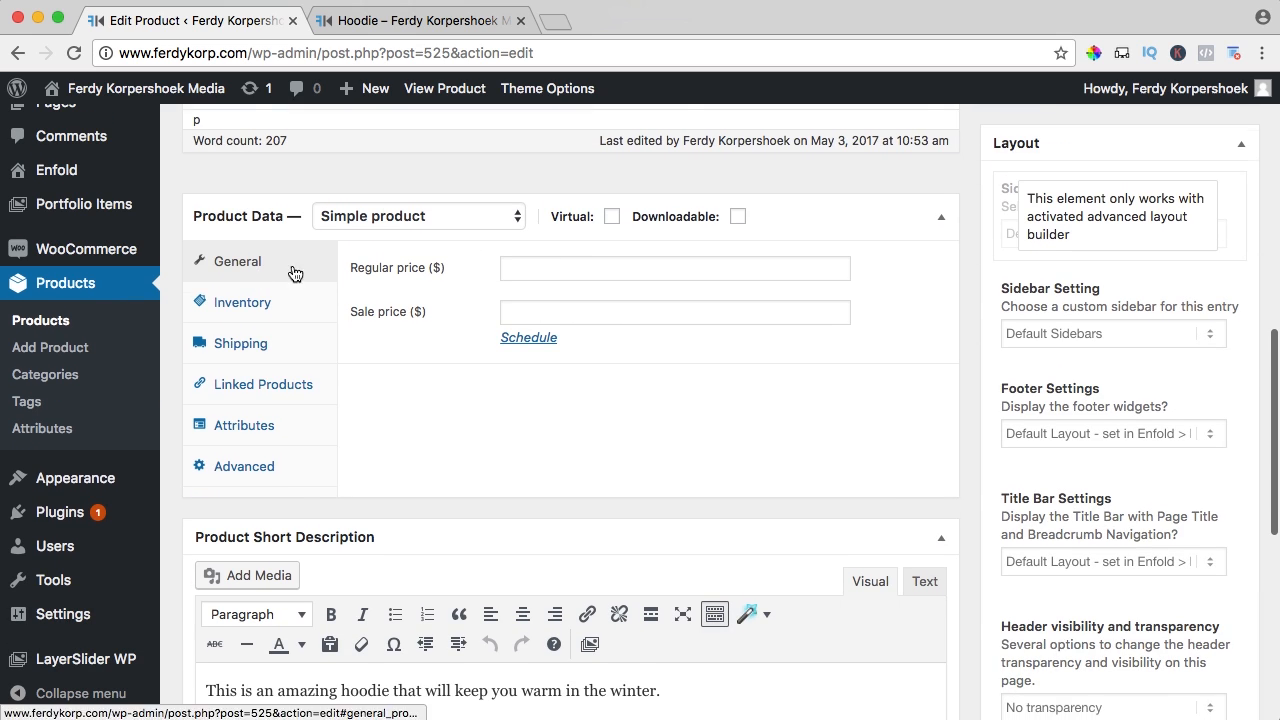
{"action": "scroll", "coordinate": [250, 320], "scroll_direction": "down", "scroll_amount": 1}
{"action": "scroll", "coordinate": [982, 280], "scroll_direction": "up", "scroll_amount": 6}
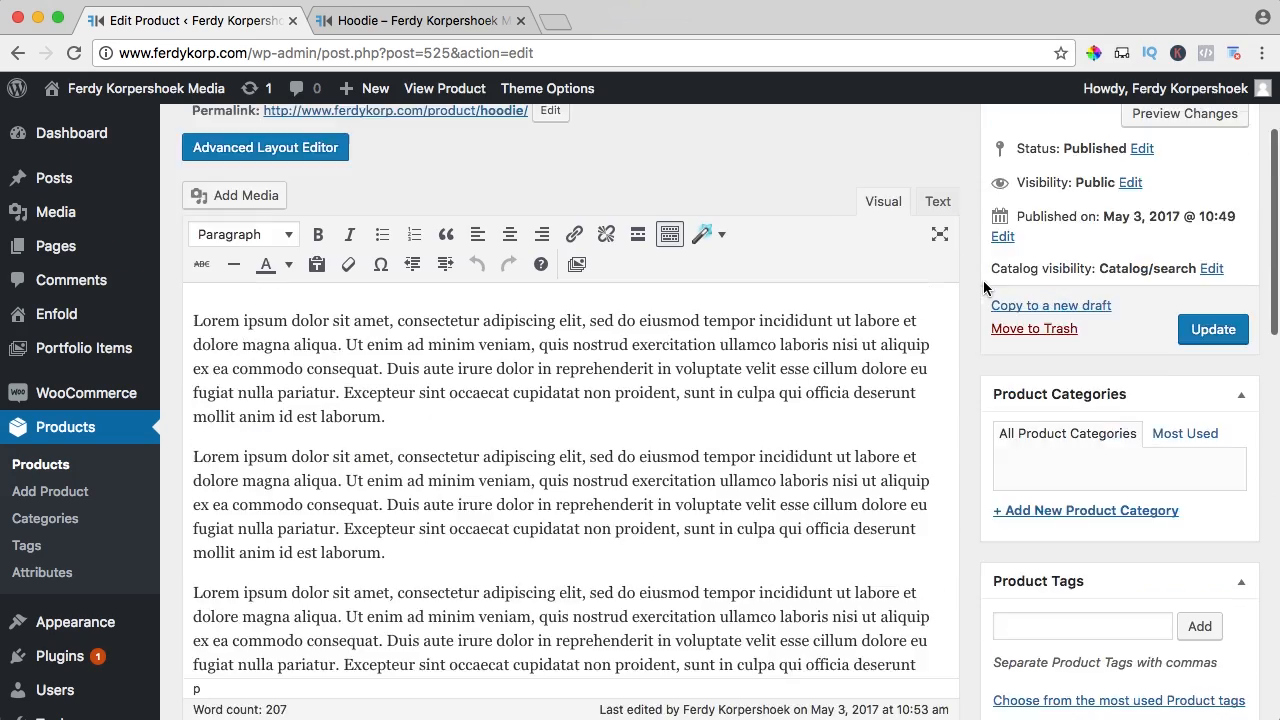
{"action": "left_click", "coordinate": [1095, 120]}
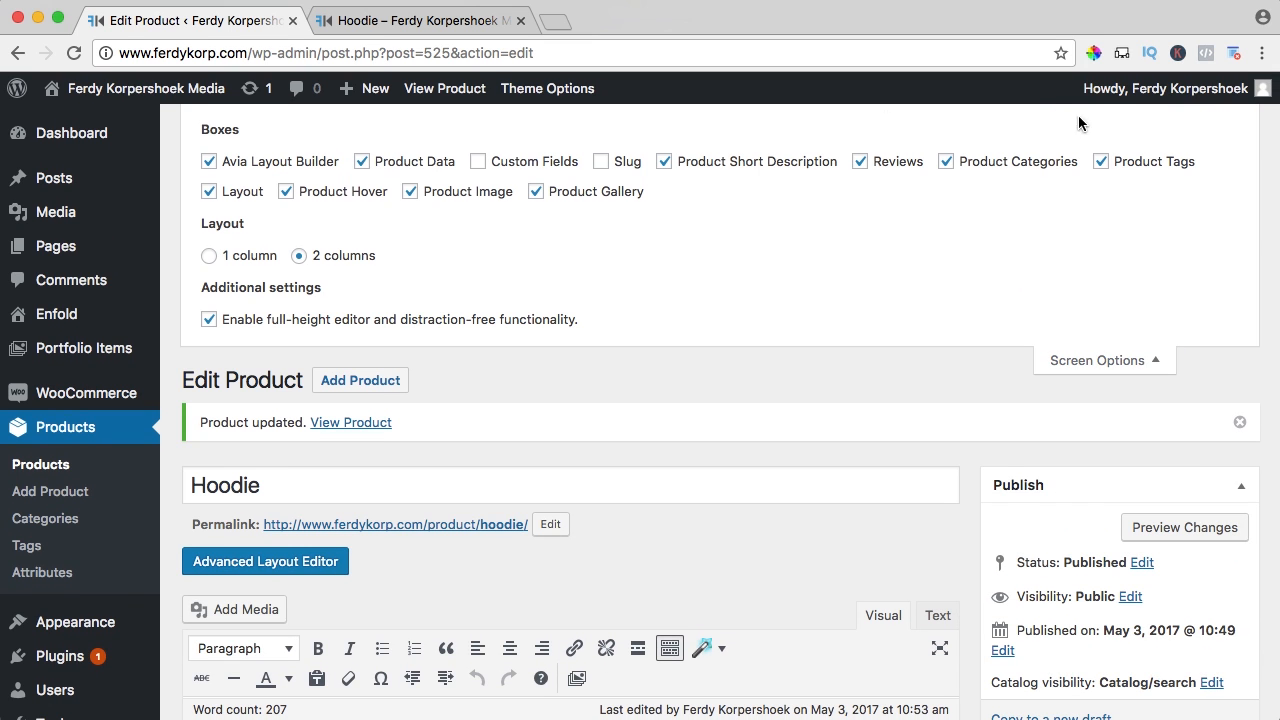
{"action": "left_click", "coordinate": [362, 163]}
{"action": "left_click", "coordinate": [362, 163]}
{"action": "left_click", "coordinate": [1082, 362]}
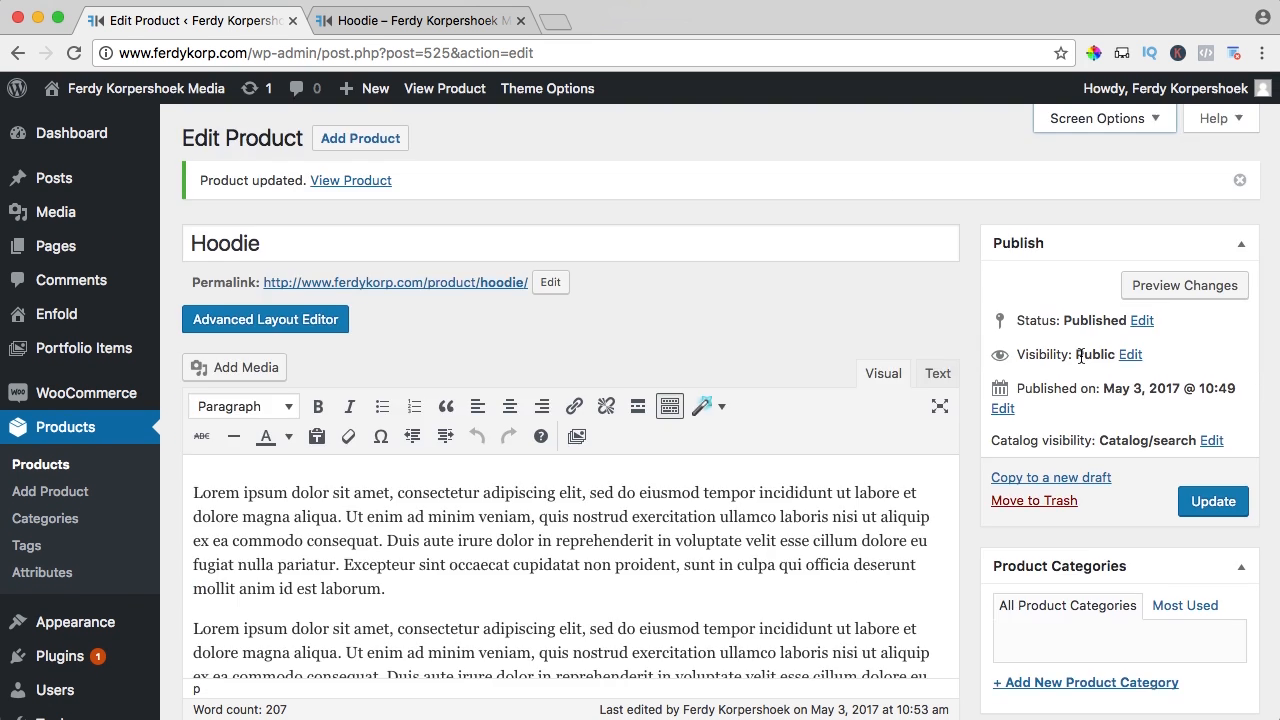
{"action": "scroll", "coordinate": [711, 308], "scroll_direction": "down", "scroll_amount": 4}
{"action": "scroll", "coordinate": [711, 305], "scroll_direction": "down", "scroll_amount": 2}
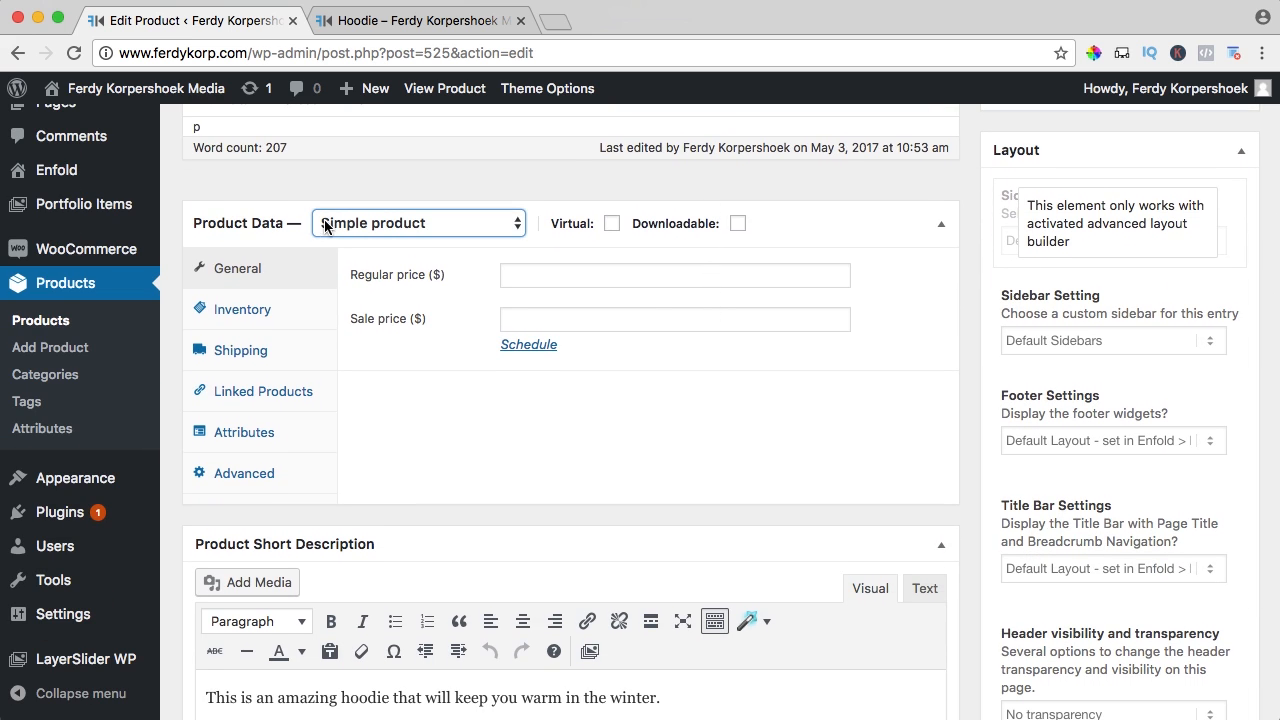
{"action": "left_click", "coordinate": [360, 224]}
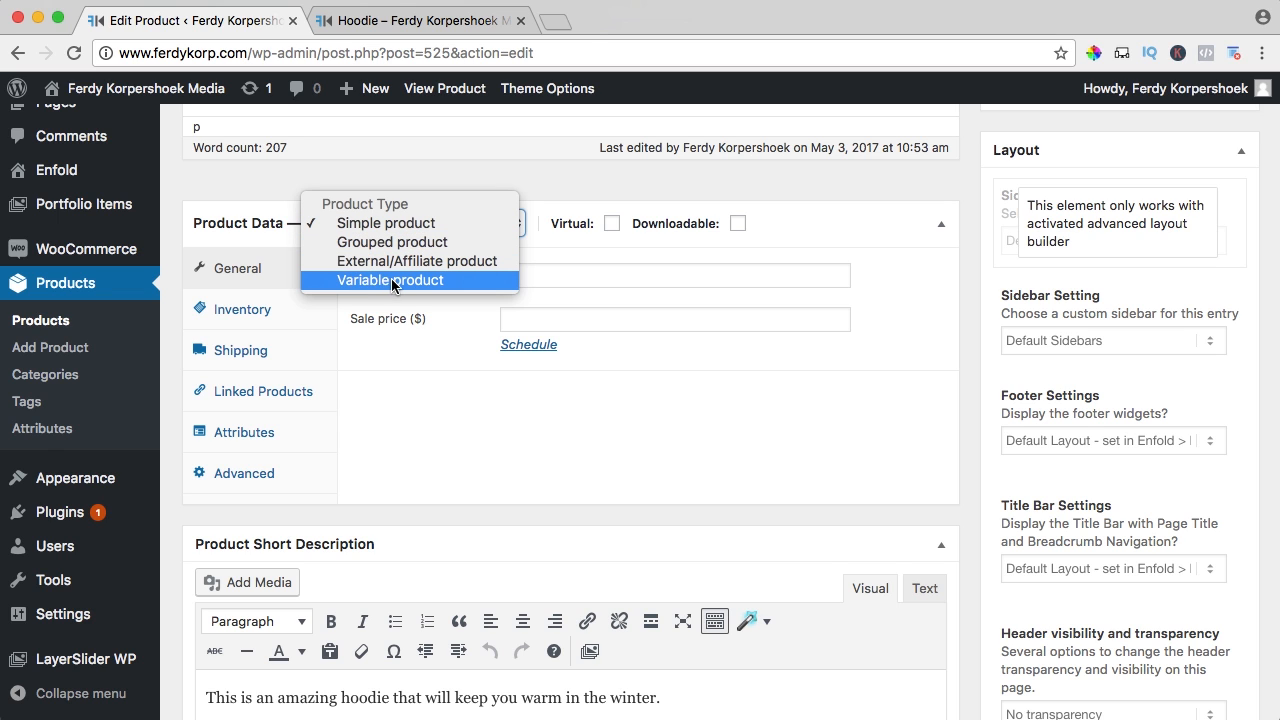
{"action": "left_click", "coordinate": [384, 228]}
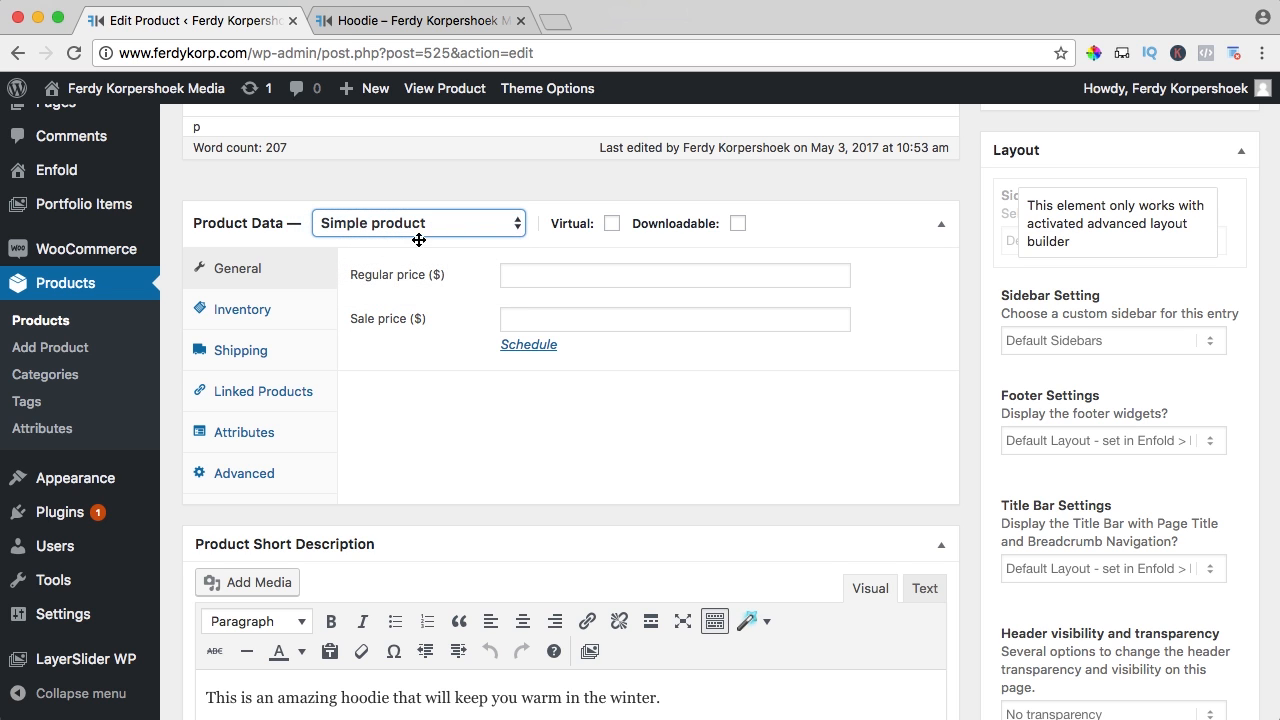
Set a $40 regular price and a $30 sale price scheduled from May 3 to May 10, 2017
{"action": "mouse_move", "coordinate": [572, 226]}
{"action": "left_click", "coordinate": [560, 275]}
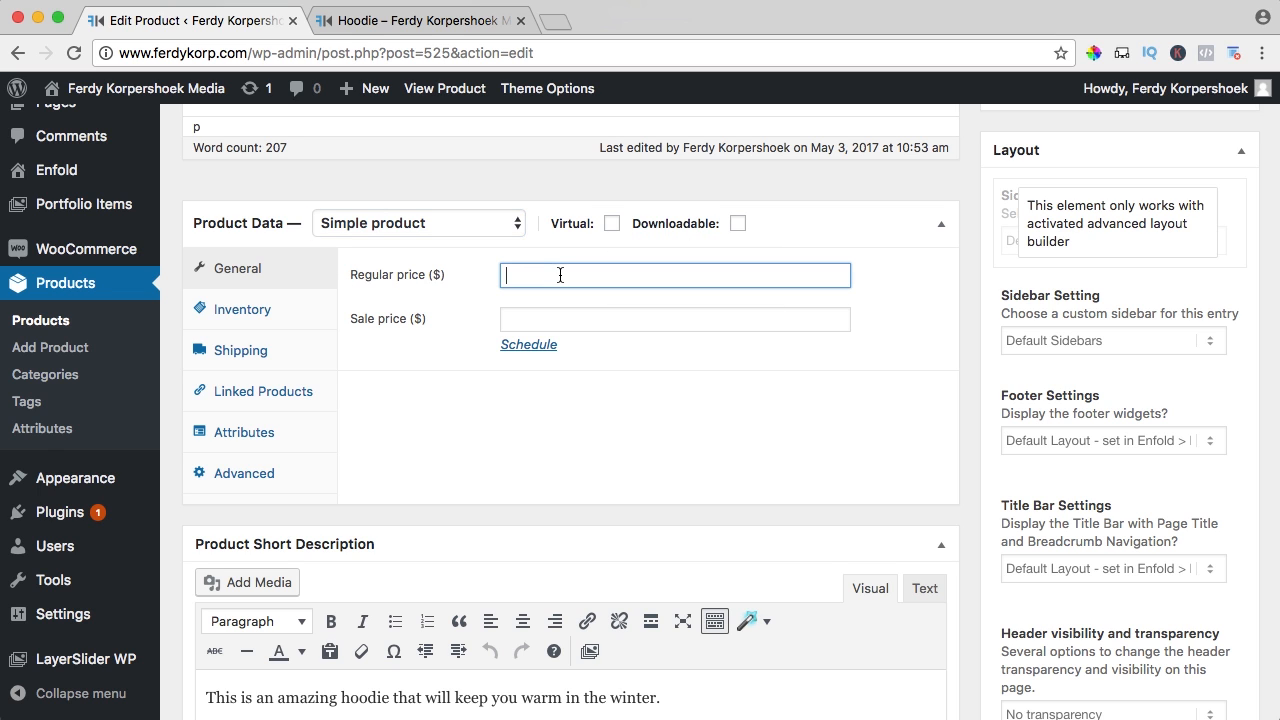
{"action": "key", "text": "Tab"}
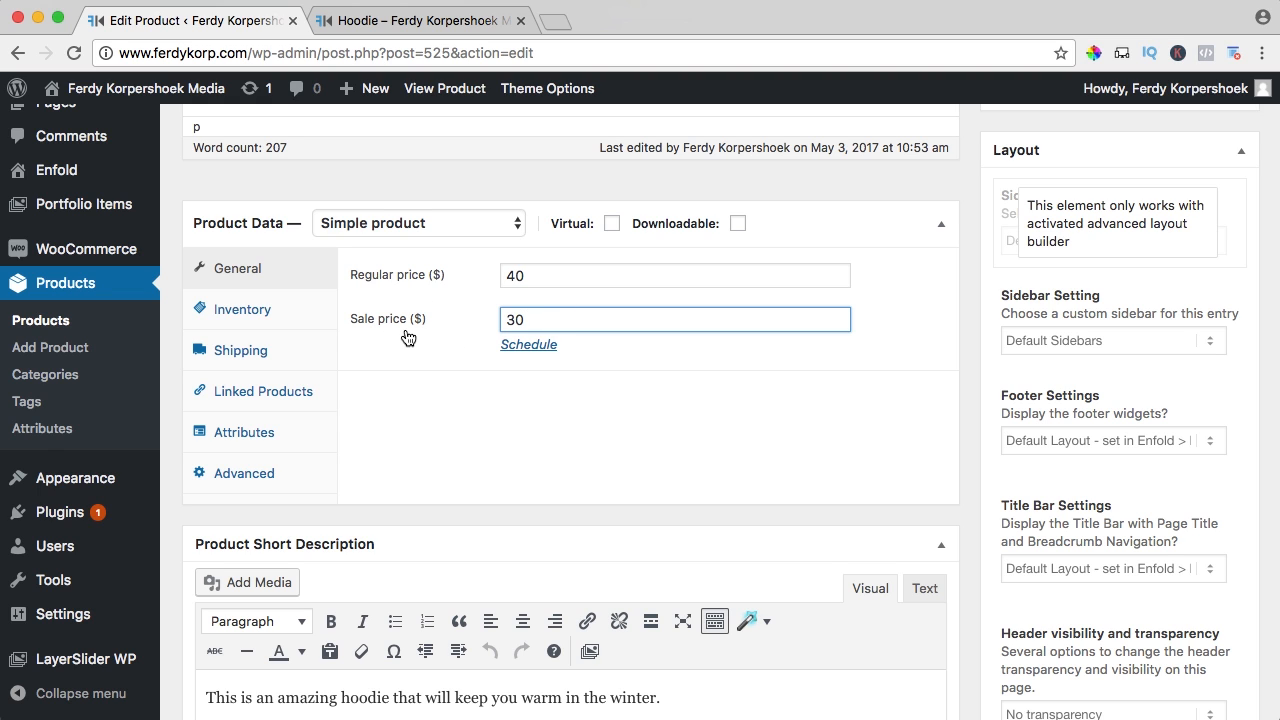
{"action": "left_click", "coordinate": [527, 350]}
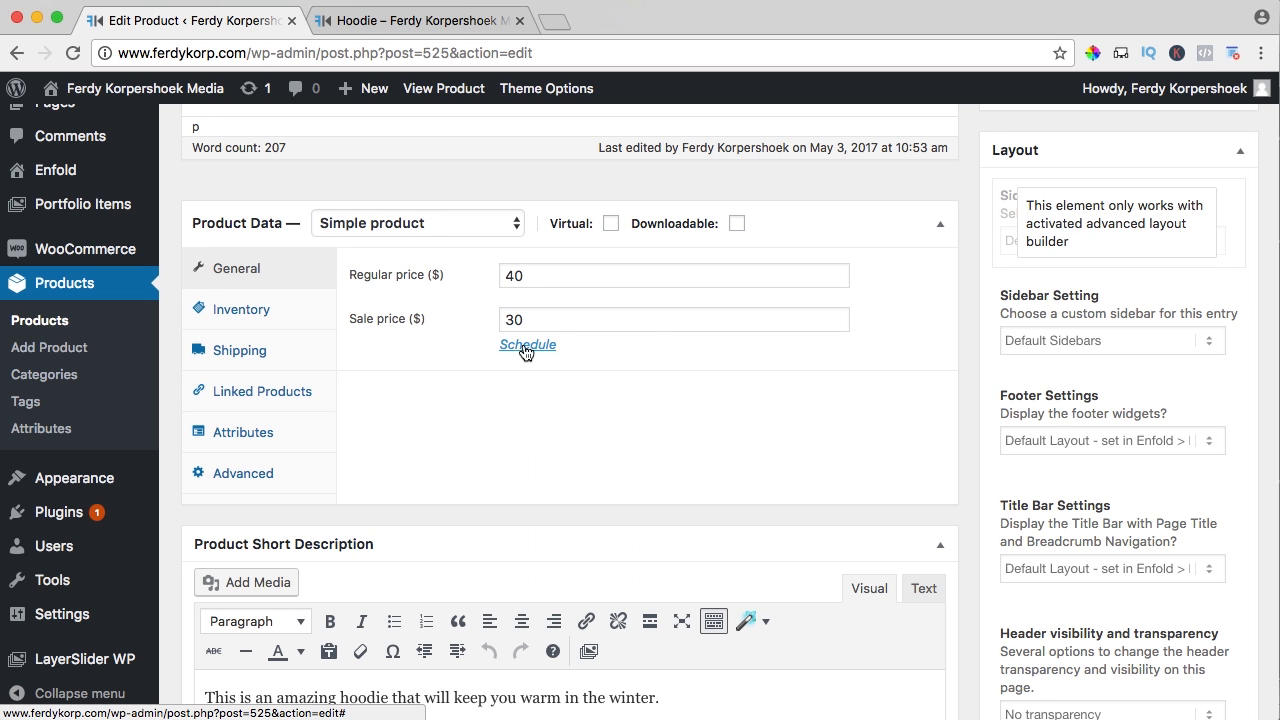
{"action": "left_click", "coordinate": [527, 350]}
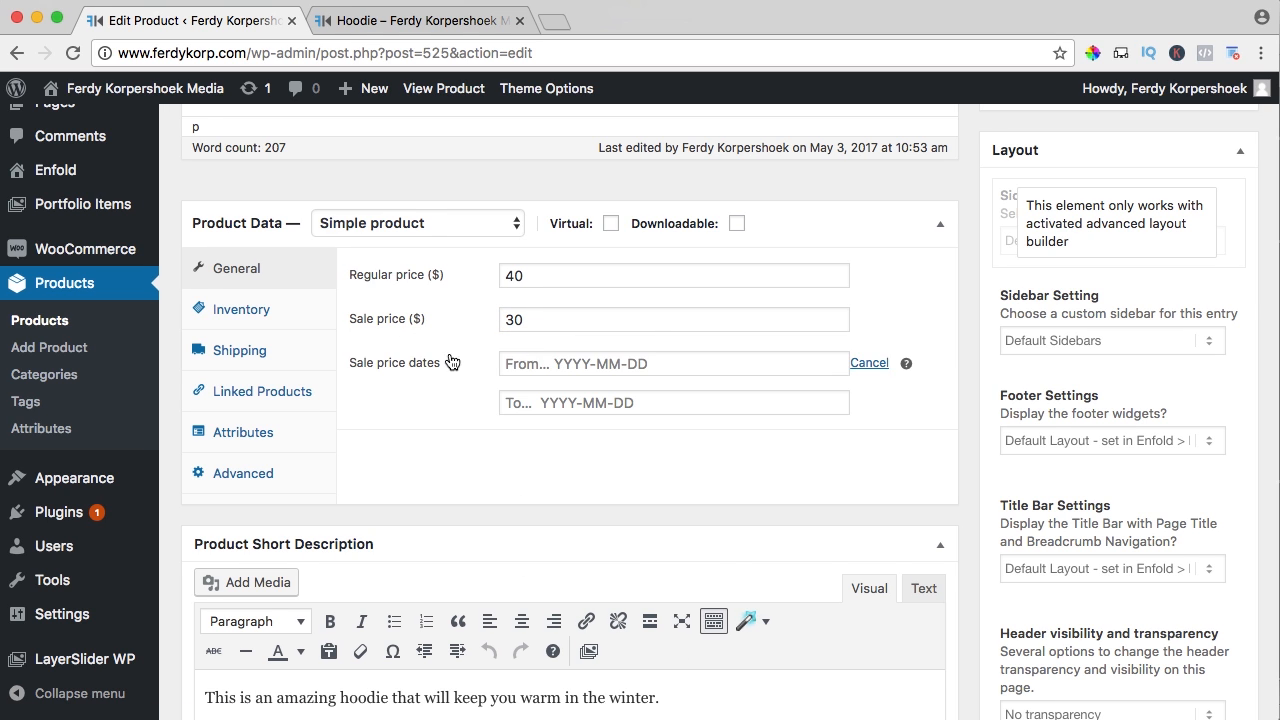
{"action": "left_click", "coordinate": [560, 365]}
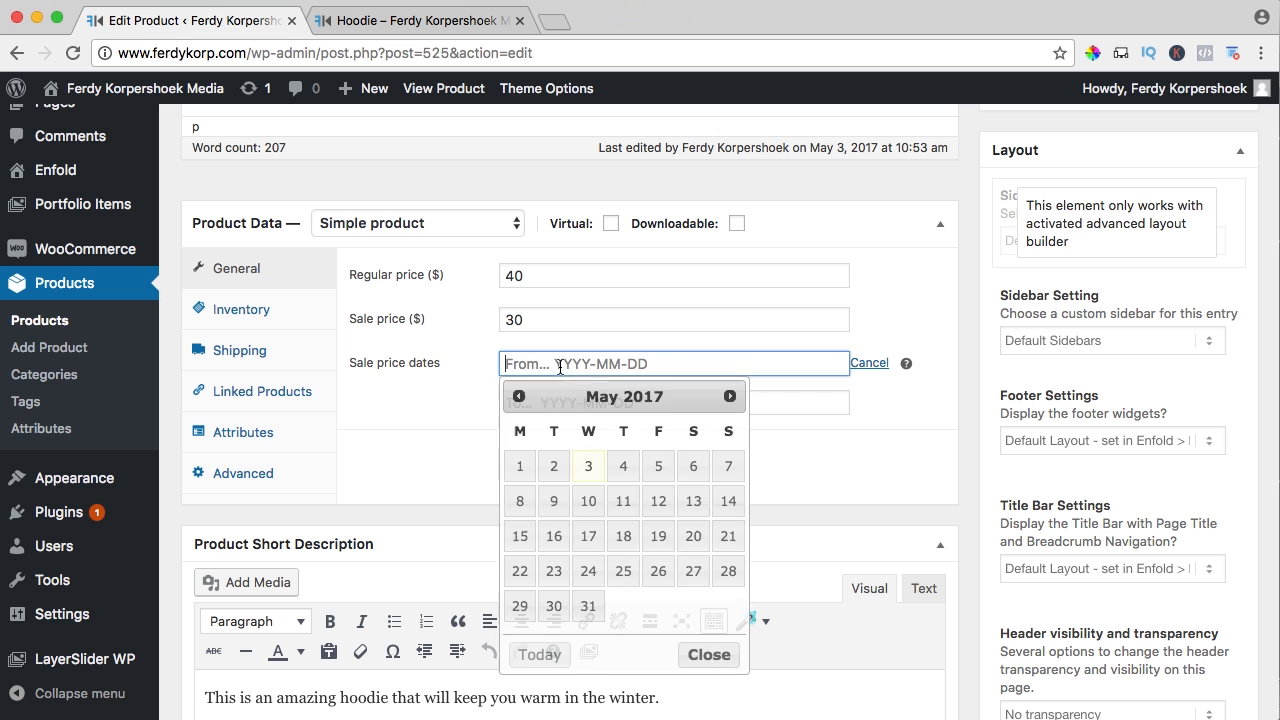
{"action": "left_click", "coordinate": [588, 466]}
{"action": "left_click", "coordinate": [582, 404]}
{"action": "left_click", "coordinate": [588, 540]}
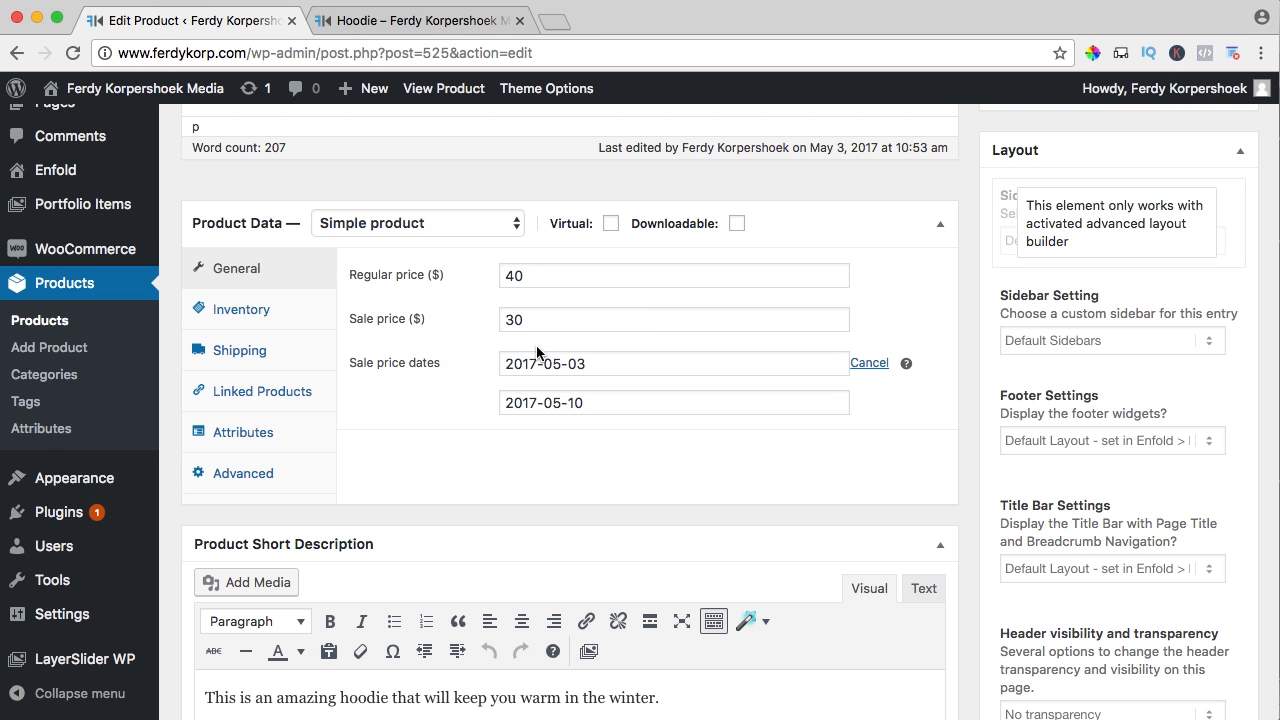
{"action": "left_click", "coordinate": [487, 329]}
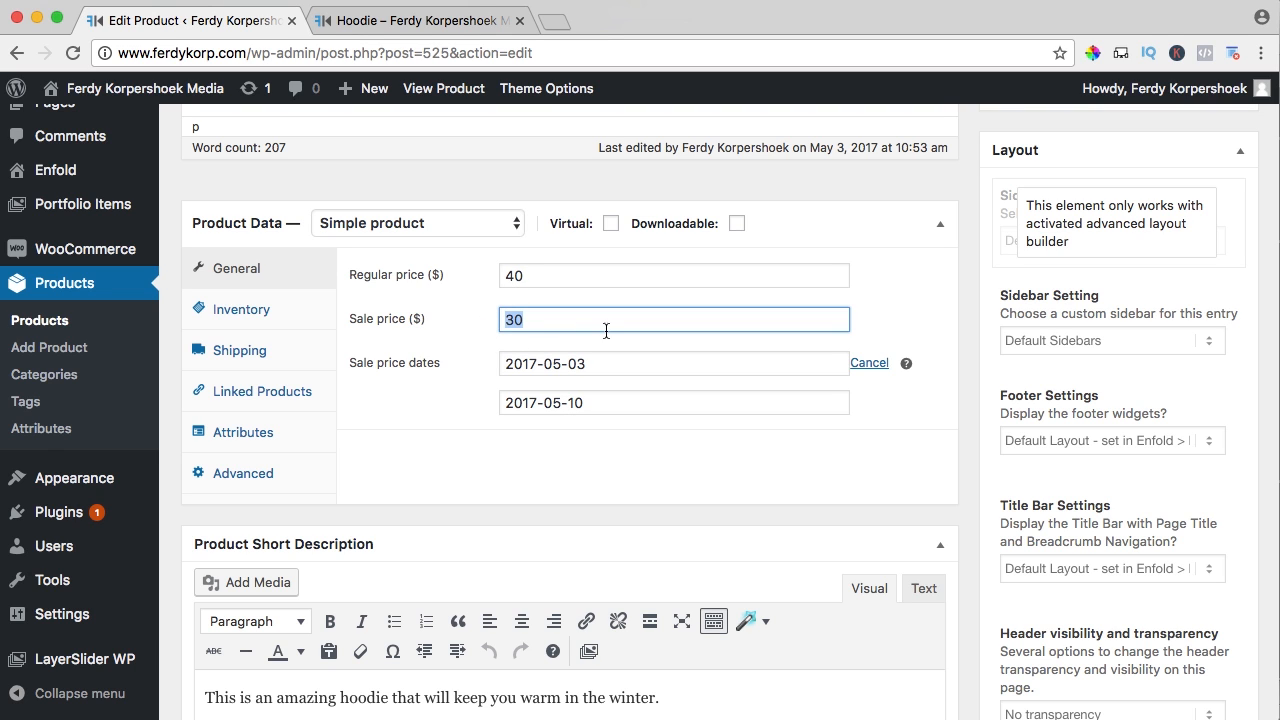
Show the Hoodie's Inventory settings and start a new browser tab
{"action": "left_click", "coordinate": [243, 316]}
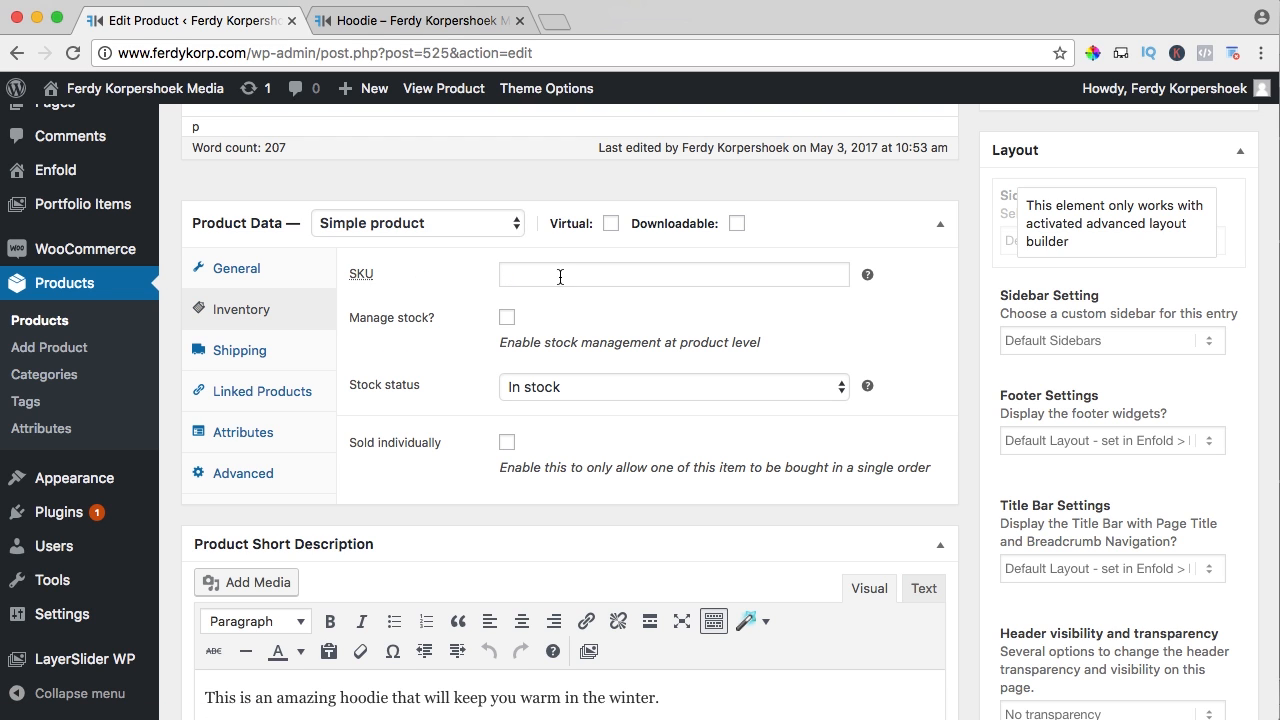
{"action": "scroll", "coordinate": [530, 275], "scroll_direction": "down", "scroll_amount": 1}
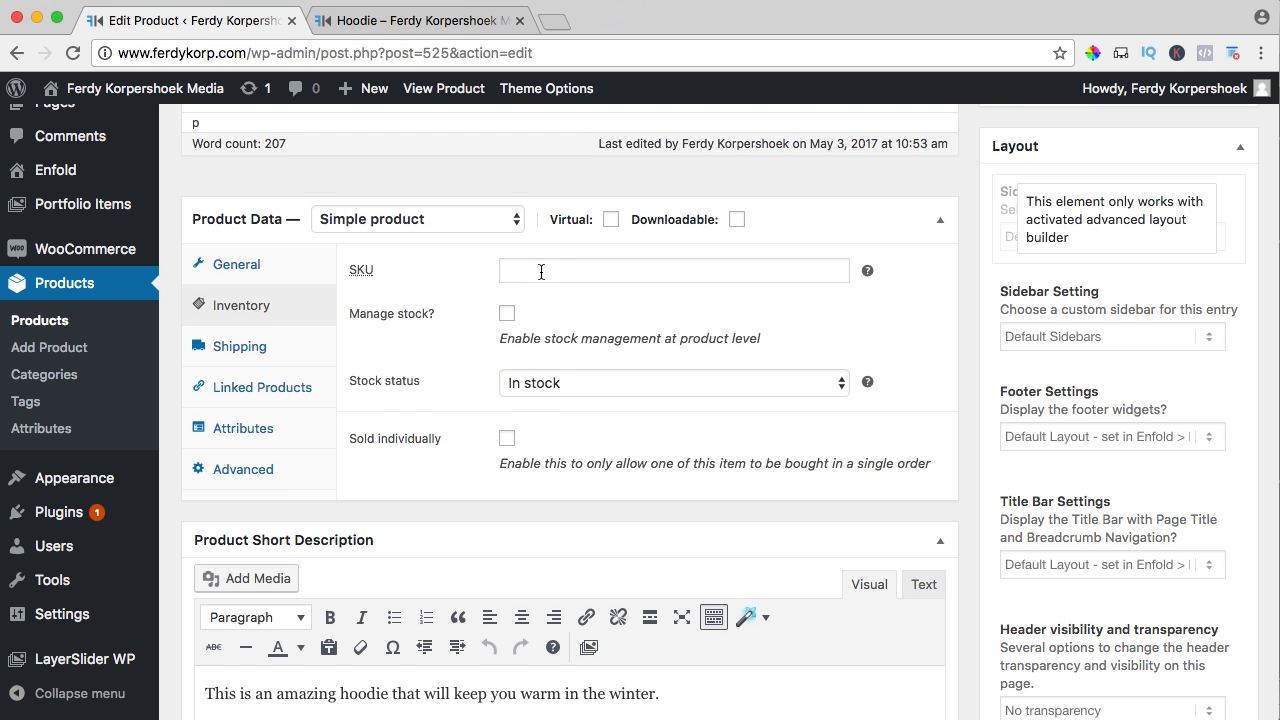
{"action": "left_click", "coordinate": [560, 24]}
Search Google for 'adidas t shirt' and copy the EAN from the wehkamp product's specifications
{"action": "type", "text": "a"}
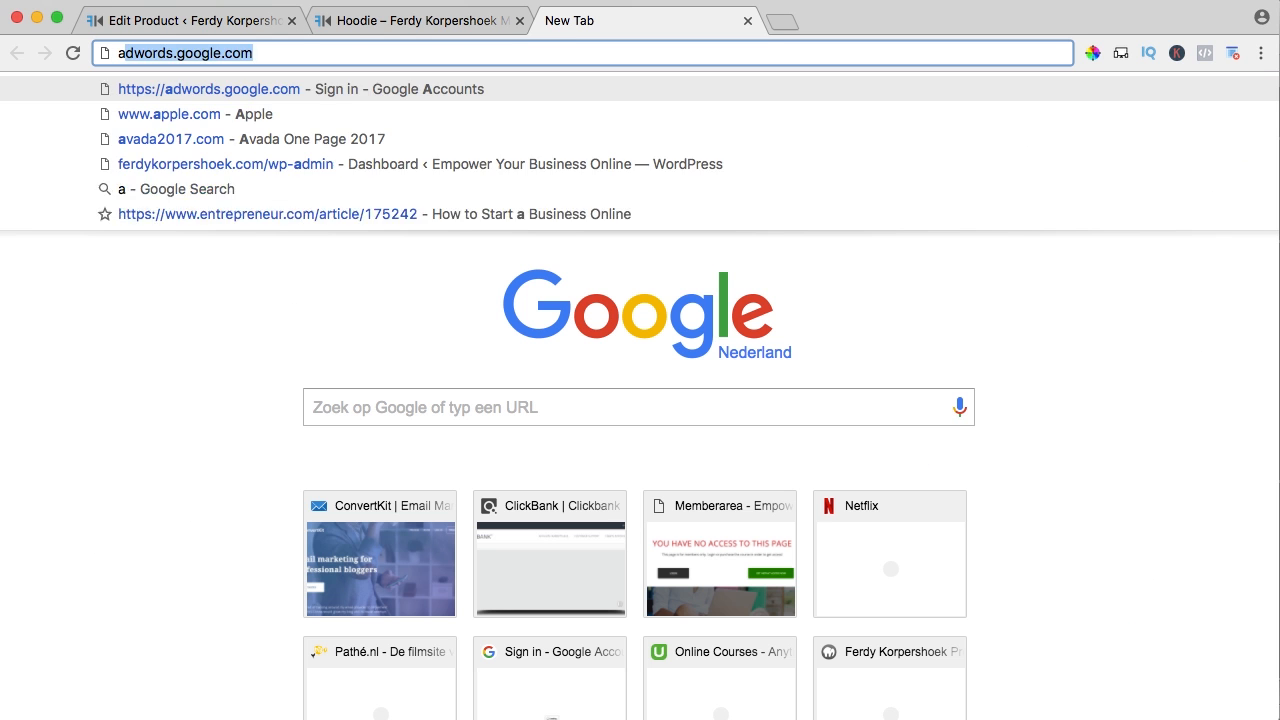
{"action": "type", "text": "didas "}
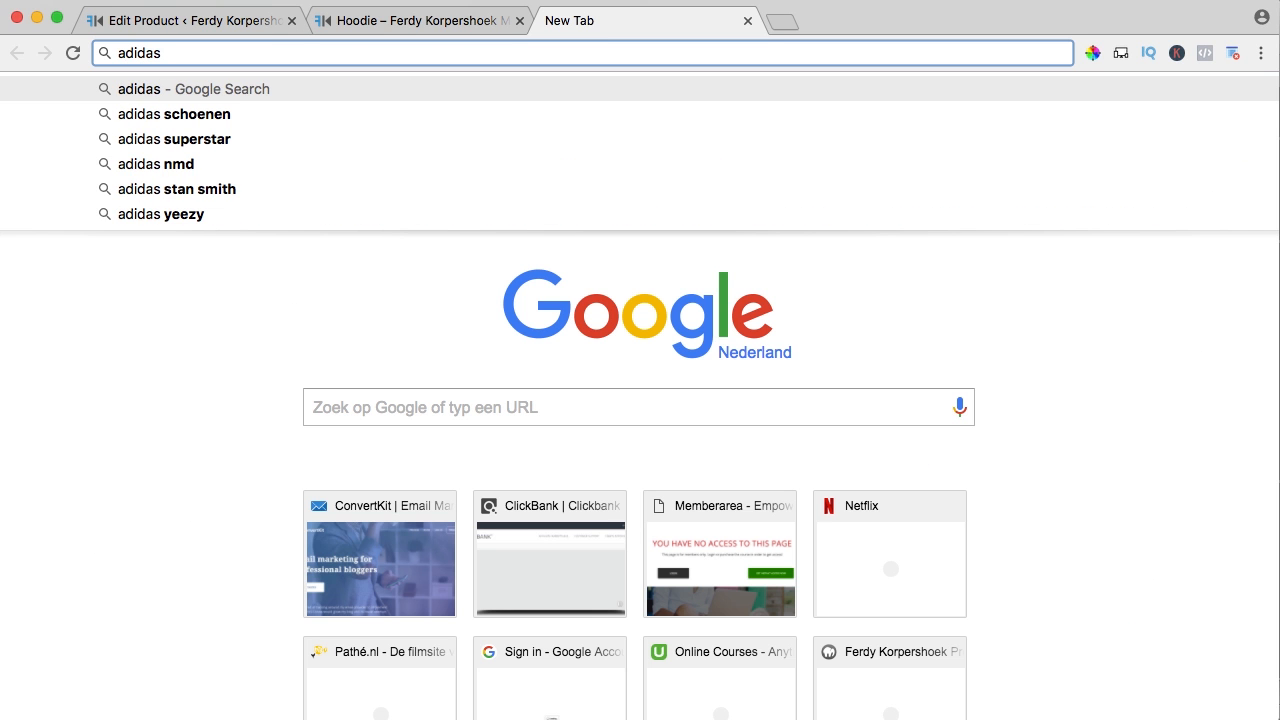
{"action": "type", "text": "t shirt"}
{"action": "key", "text": "Return"}
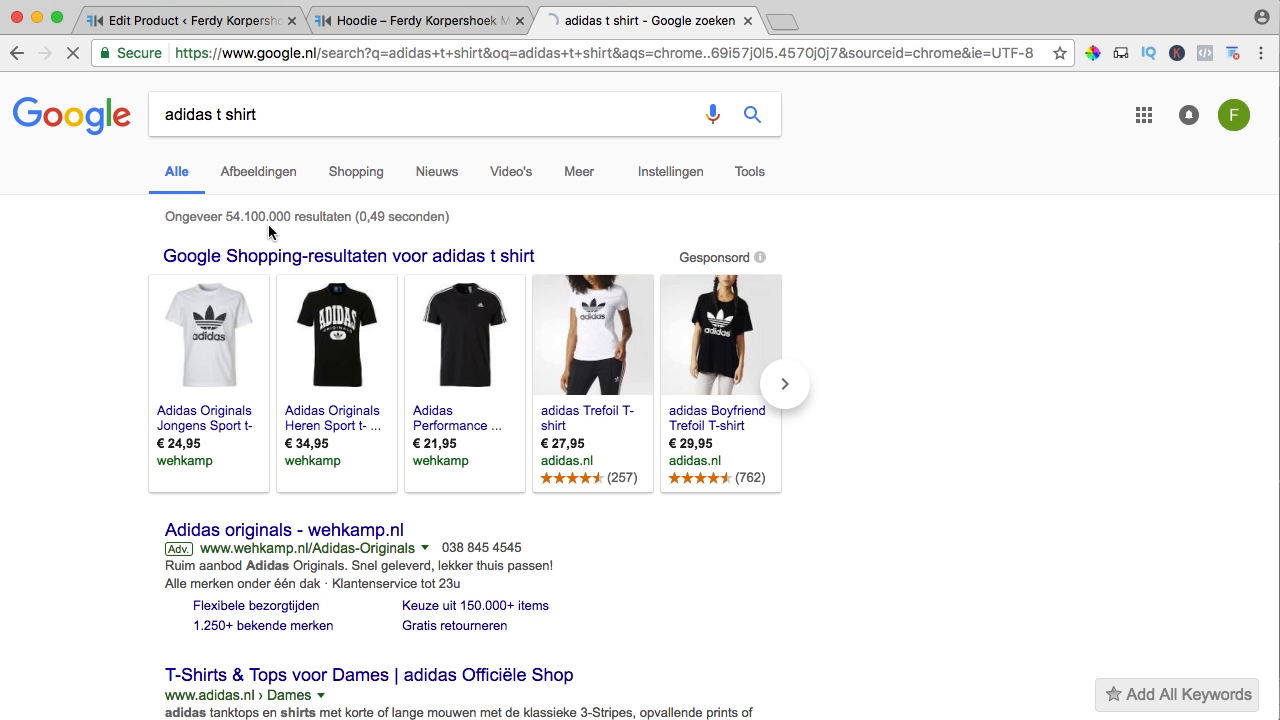
{"action": "left_click", "coordinate": [333, 418]}
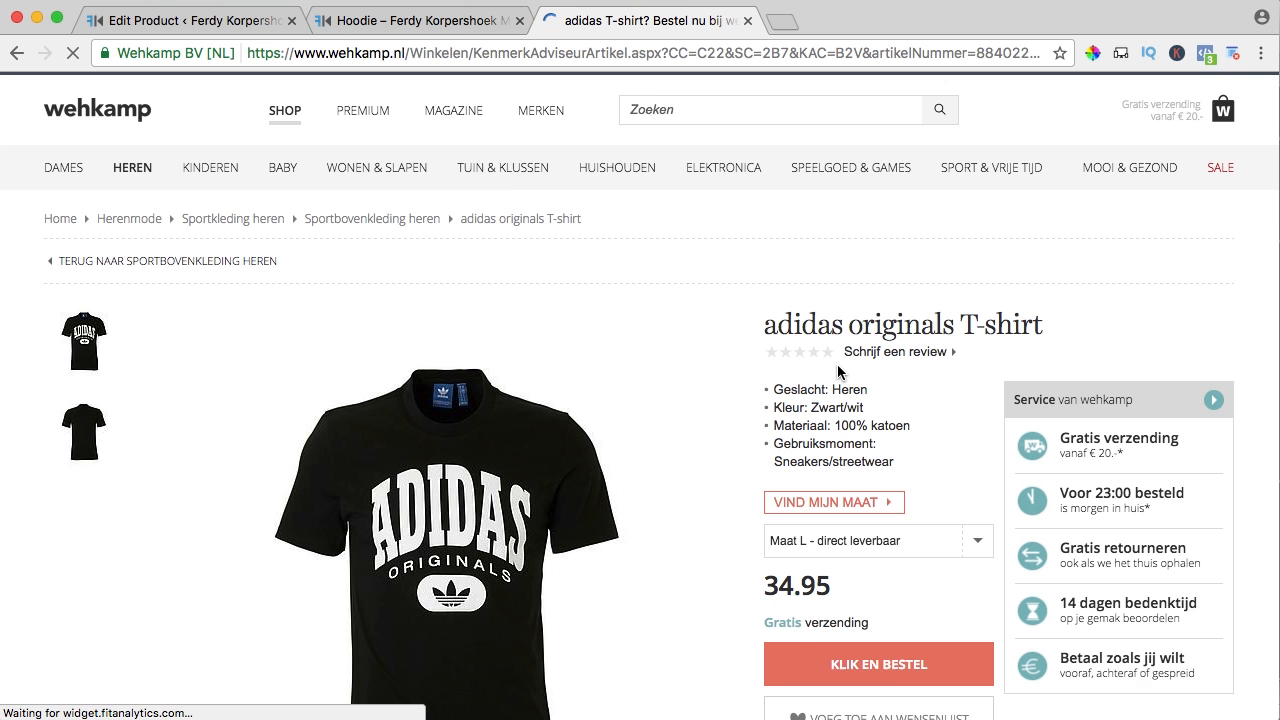
{"action": "scroll", "coordinate": [837, 364], "scroll_direction": "down", "scroll_amount": 5}
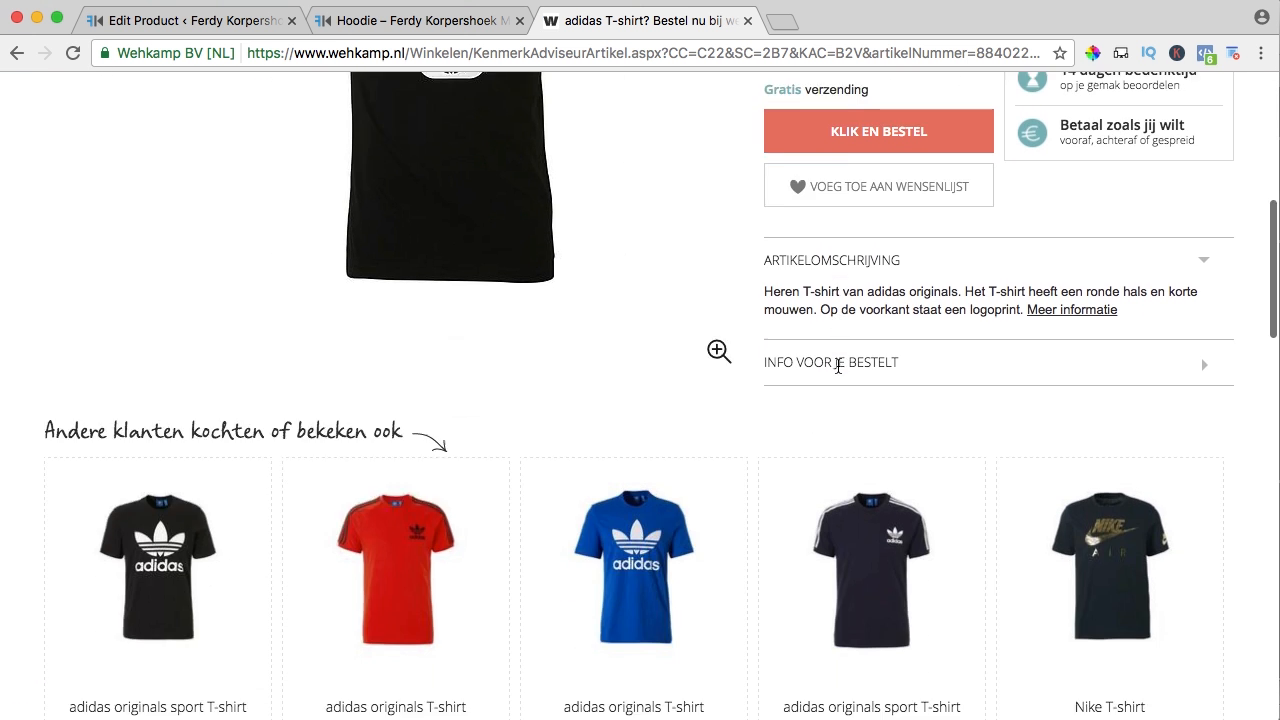
{"action": "left_click", "coordinate": [1062, 278]}
{"action": "scroll", "coordinate": [295, 260], "scroll_direction": "down", "scroll_amount": 2}
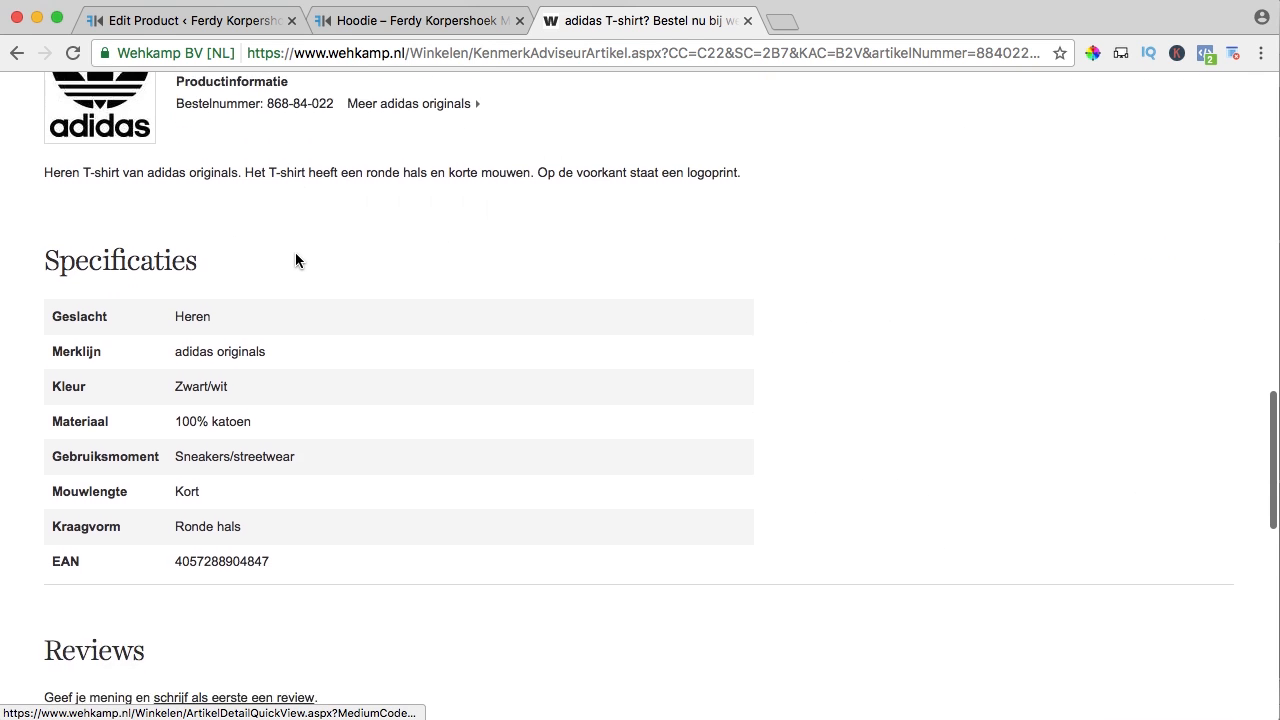
{"action": "scroll", "coordinate": [295, 260], "scroll_direction": "down", "scroll_amount": 2}
{"action": "left_click_drag", "start_coordinate": [281, 404], "coordinate": [175, 404]}
{"action": "key", "text": "super+c"}
{"action": "left_click", "coordinate": [782, 22]}
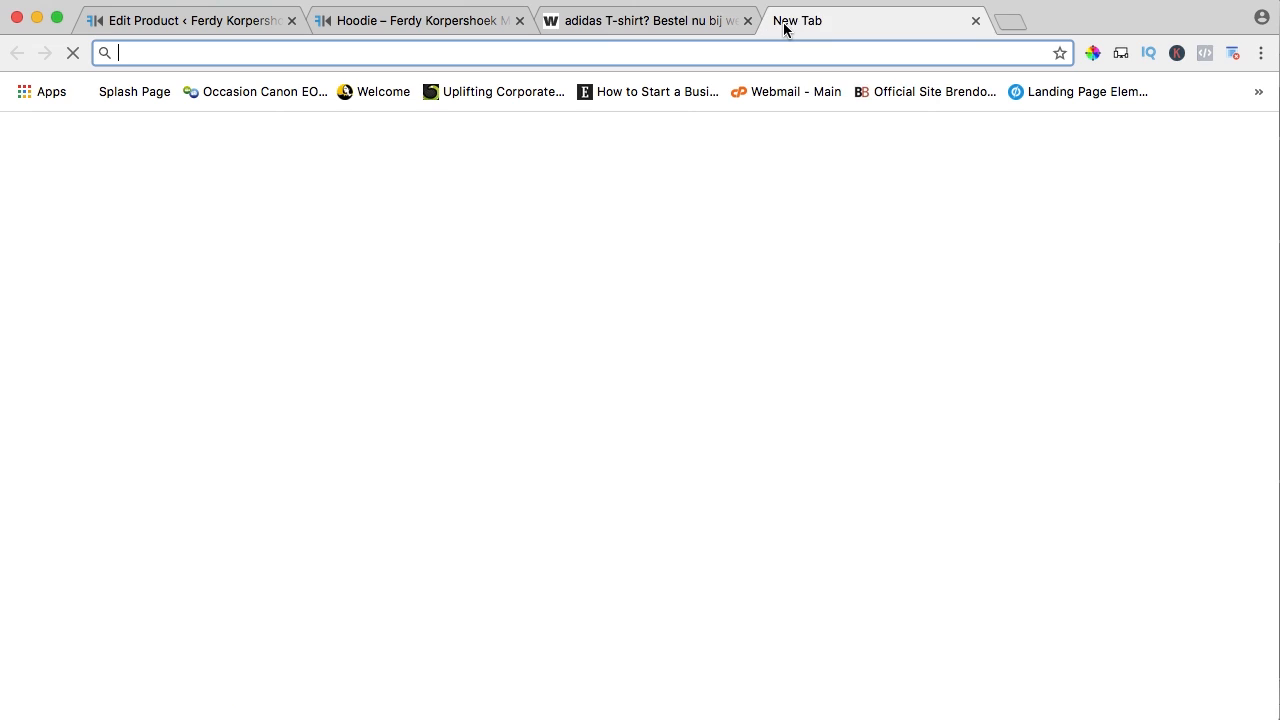
{"action": "key", "text": "super+v"}
{"action": "key", "text": "Return"}
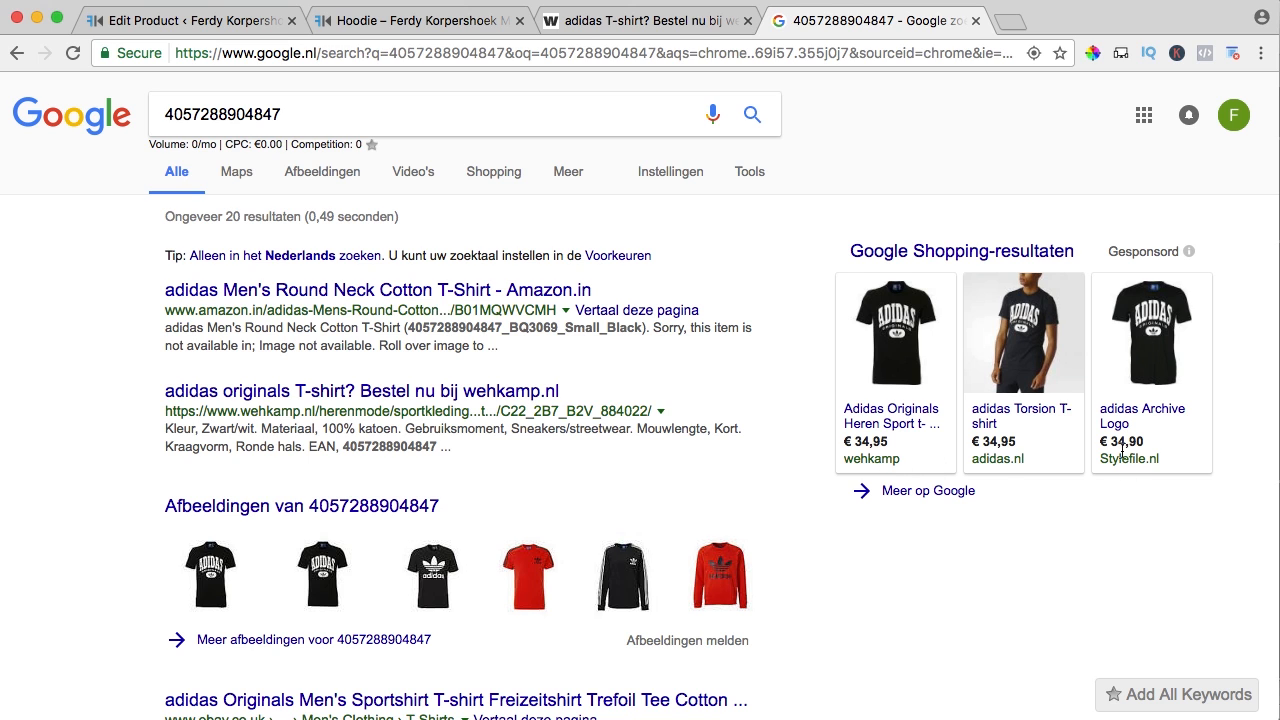
{"action": "double_click", "coordinate": [205, 110]}
{"action": "key", "text": "super+c"}
{"action": "mouse_move", "coordinate": [908, 346]}
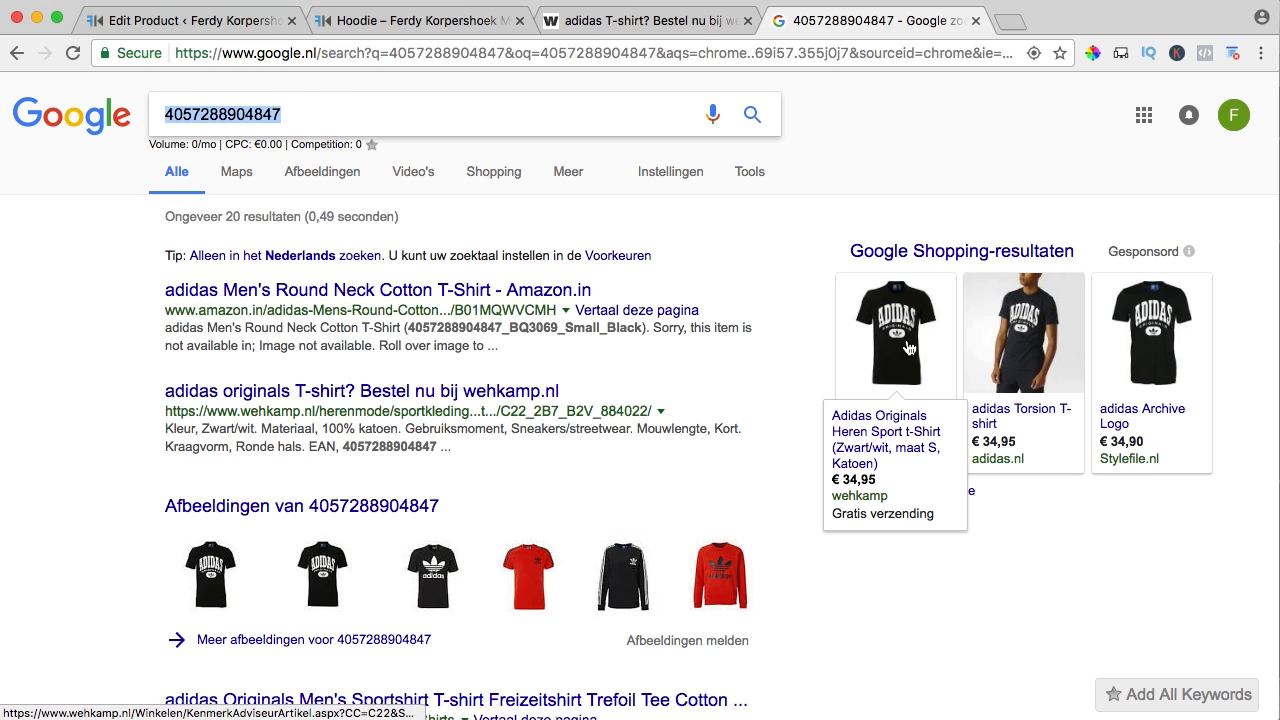
{"action": "left_click", "coordinate": [977, 21]}
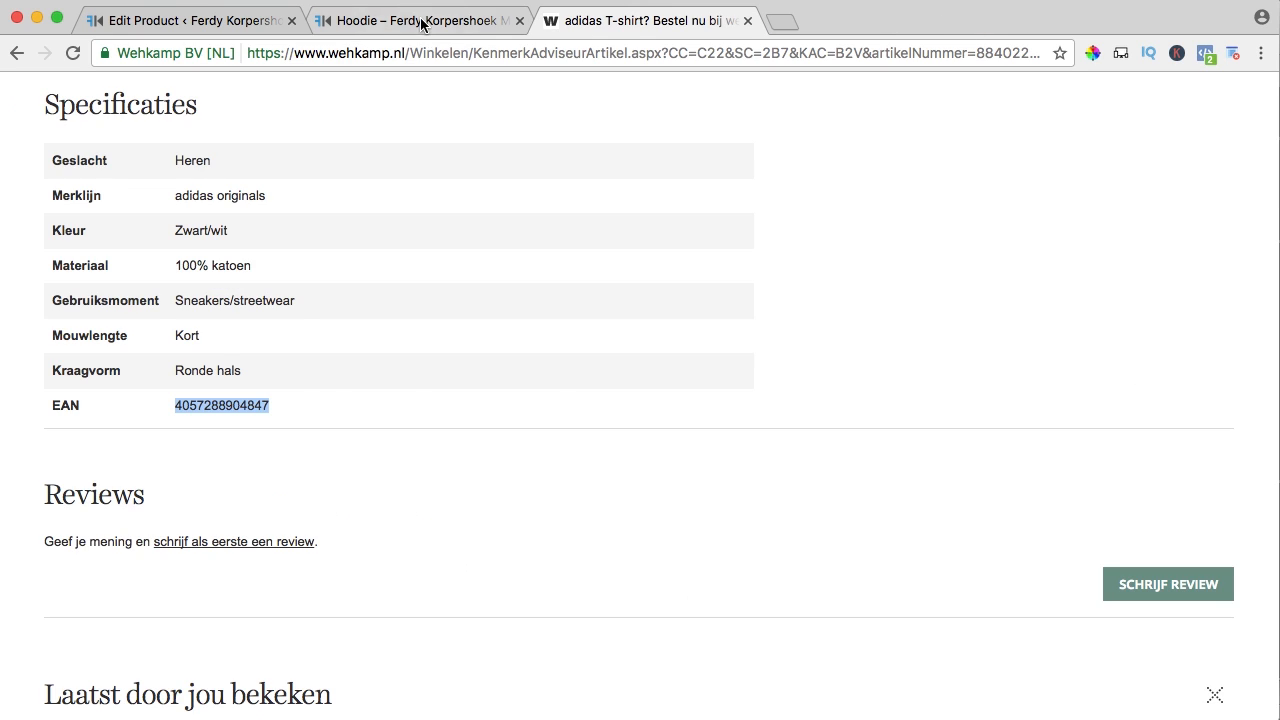
{"action": "left_click", "coordinate": [220, 26]}
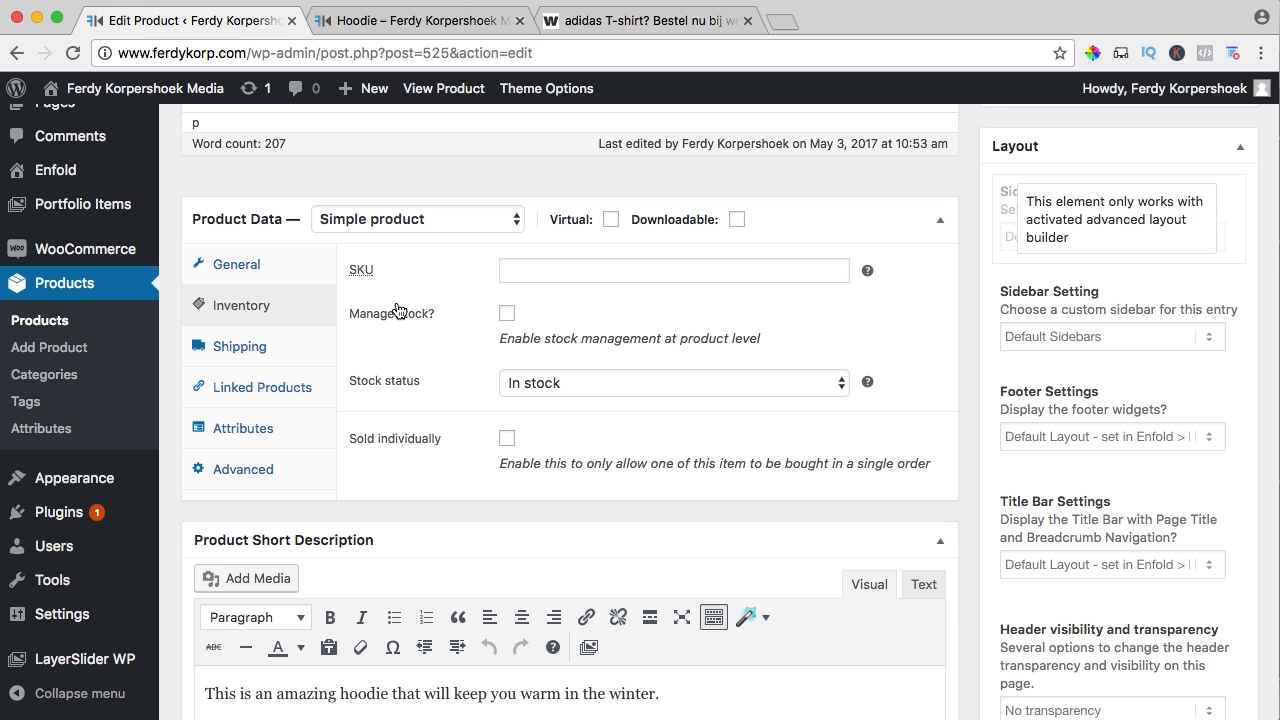
Set the Hoodie's SKU to 0001, replacing the pasted EAN
{"action": "left_click", "coordinate": [539, 269]}
{"action": "key", "text": "super+v"}
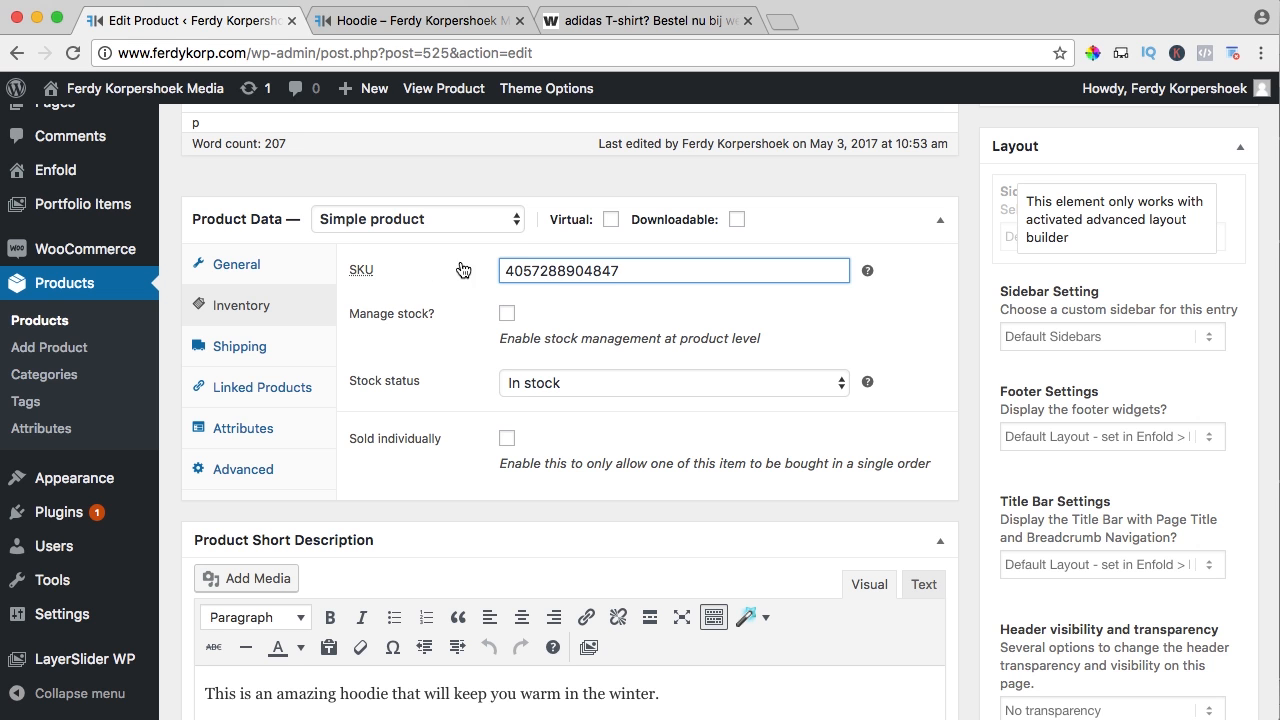
{"action": "scroll", "coordinate": [602, 272], "scroll_direction": "up", "scroll_amount": 8}
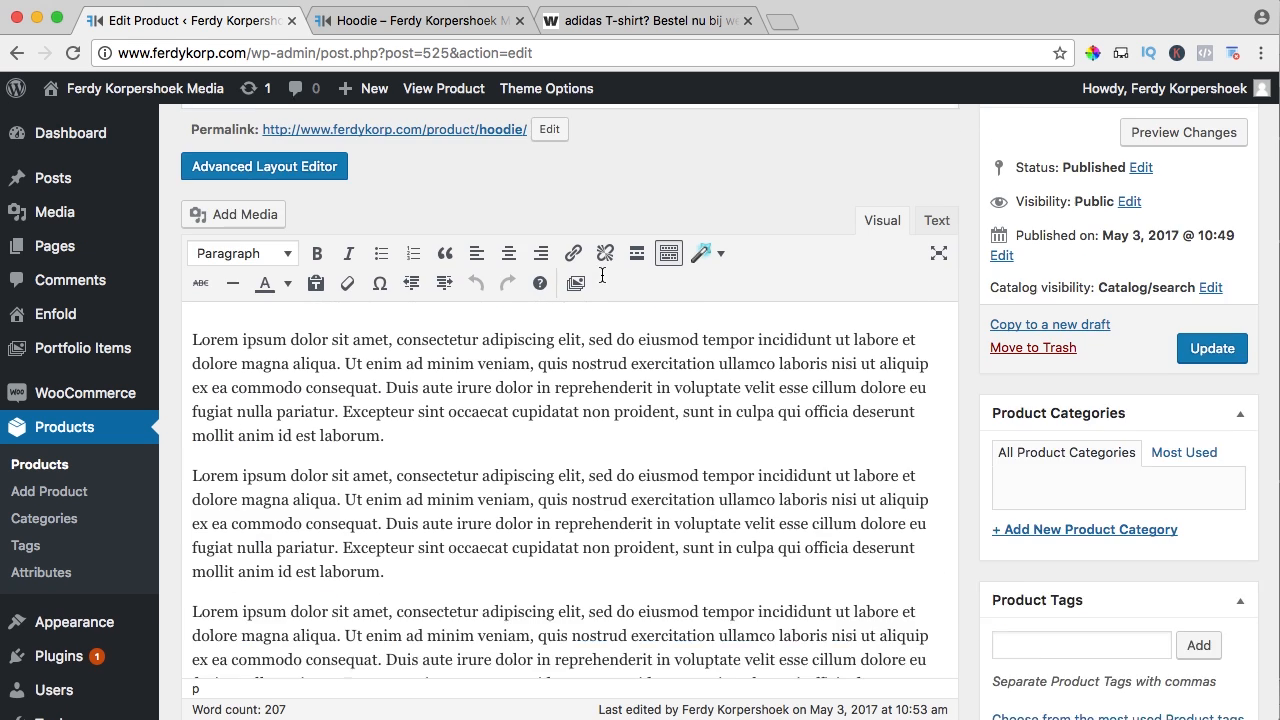
{"action": "scroll", "coordinate": [476, 291], "scroll_direction": "down", "scroll_amount": 8}
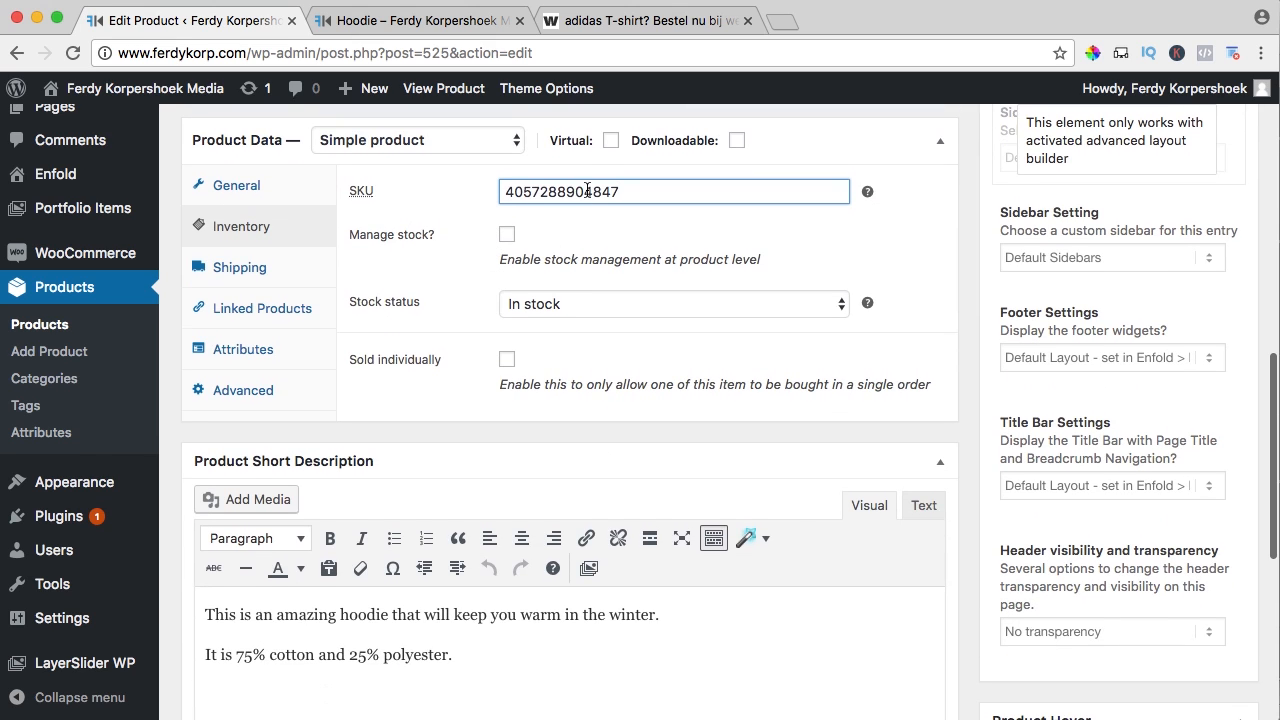
{"action": "double_click", "coordinate": [588, 190]}
{"action": "type", "text": "0001"}
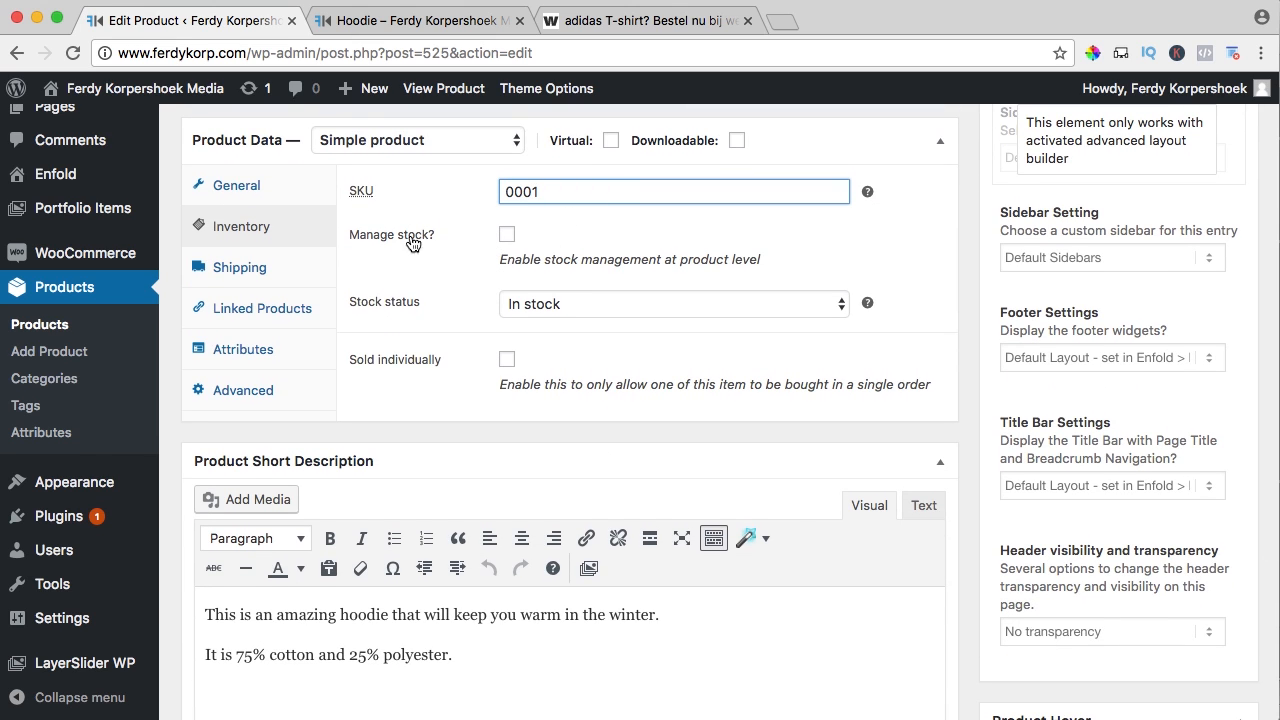
Enable stock management with a stock quantity of 10 and view the product page
{"action": "left_click", "coordinate": [507, 237]}
{"action": "key", "text": "Tab"}
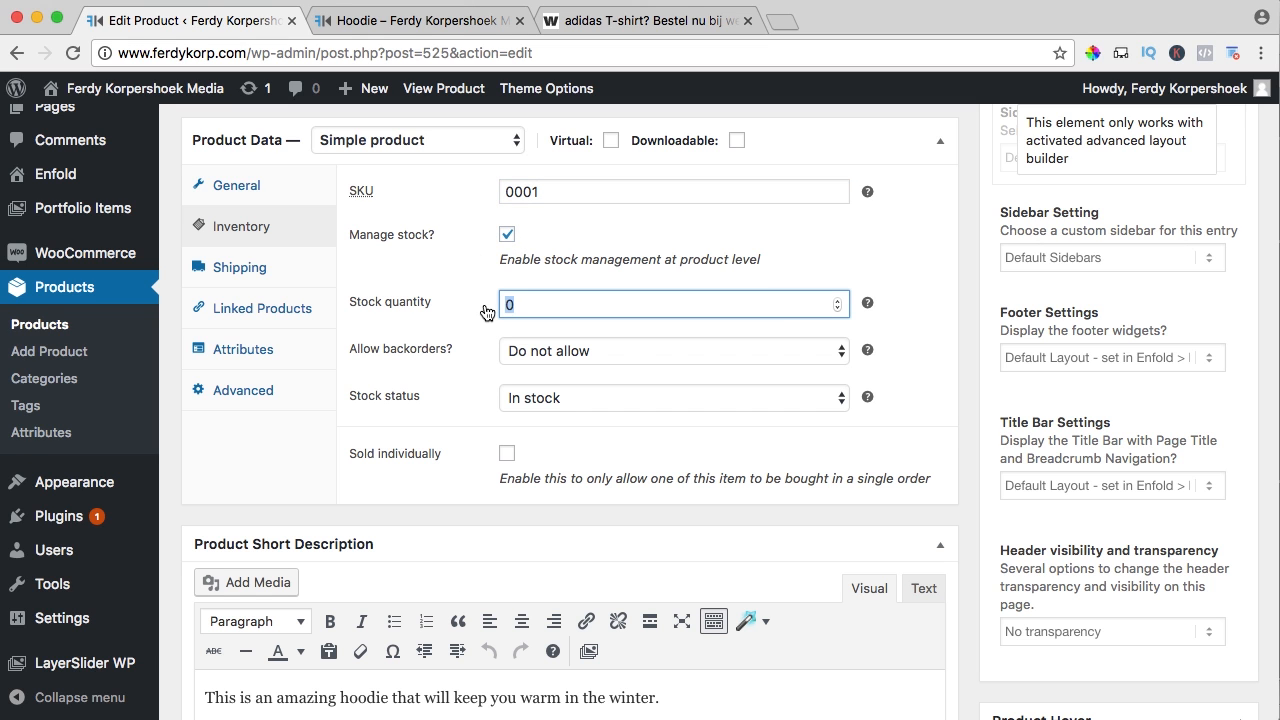
{"action": "type", "text": "10"}
{"action": "left_click", "coordinate": [420, 28]}
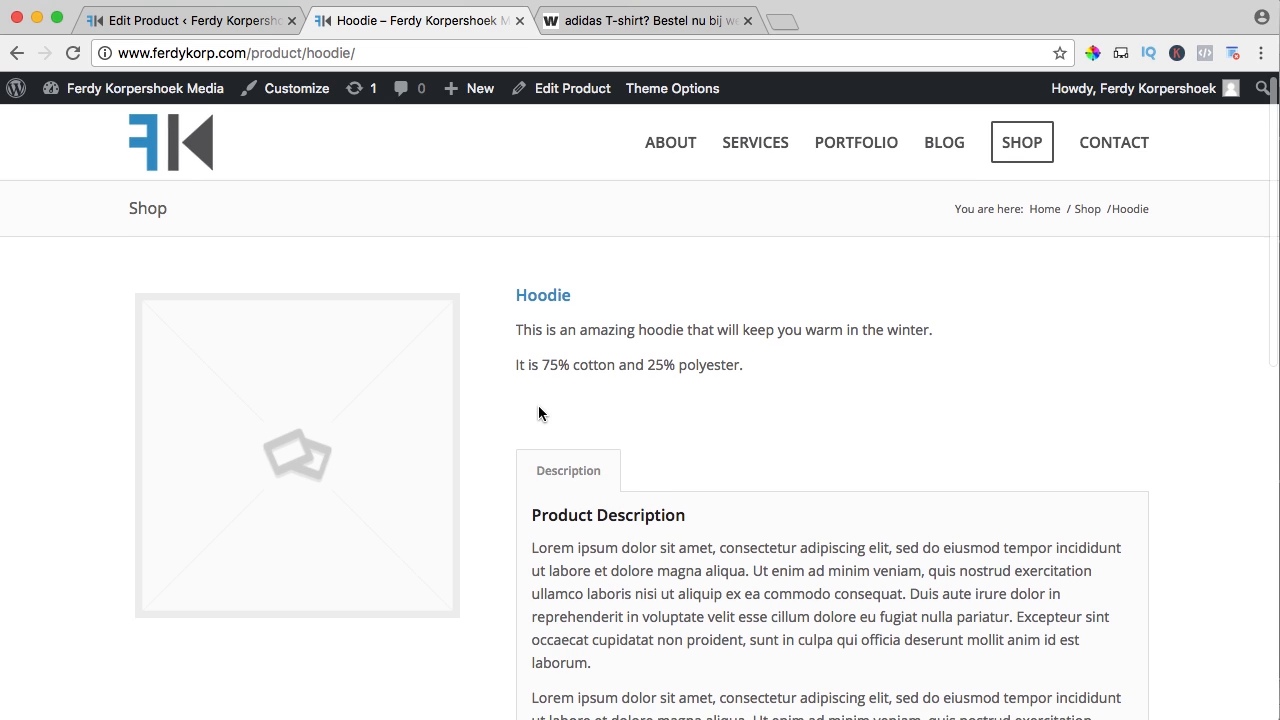
Set the Hoodie's stock status to Out of stock, keeping backorders at Do not allow, and update it
{"action": "scroll", "coordinate": [638, 458], "scroll_direction": "up", "scroll_amount": 2}
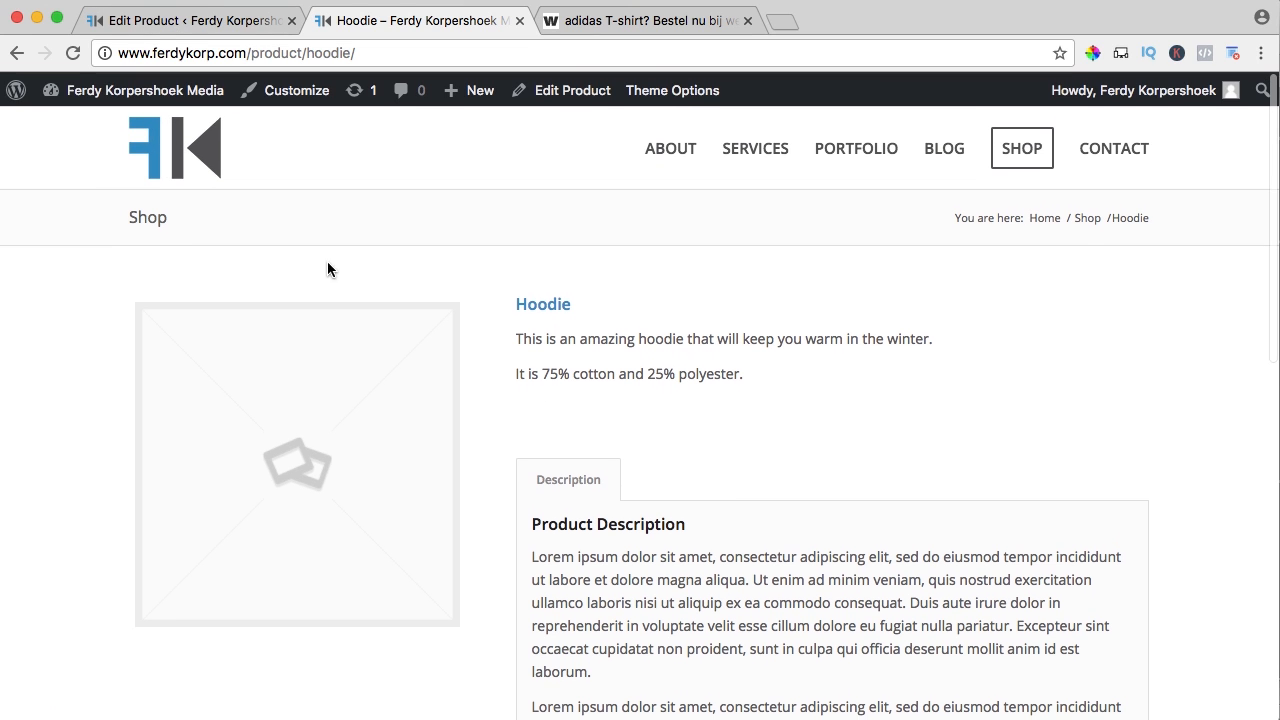
{"action": "left_click", "coordinate": [165, 24]}
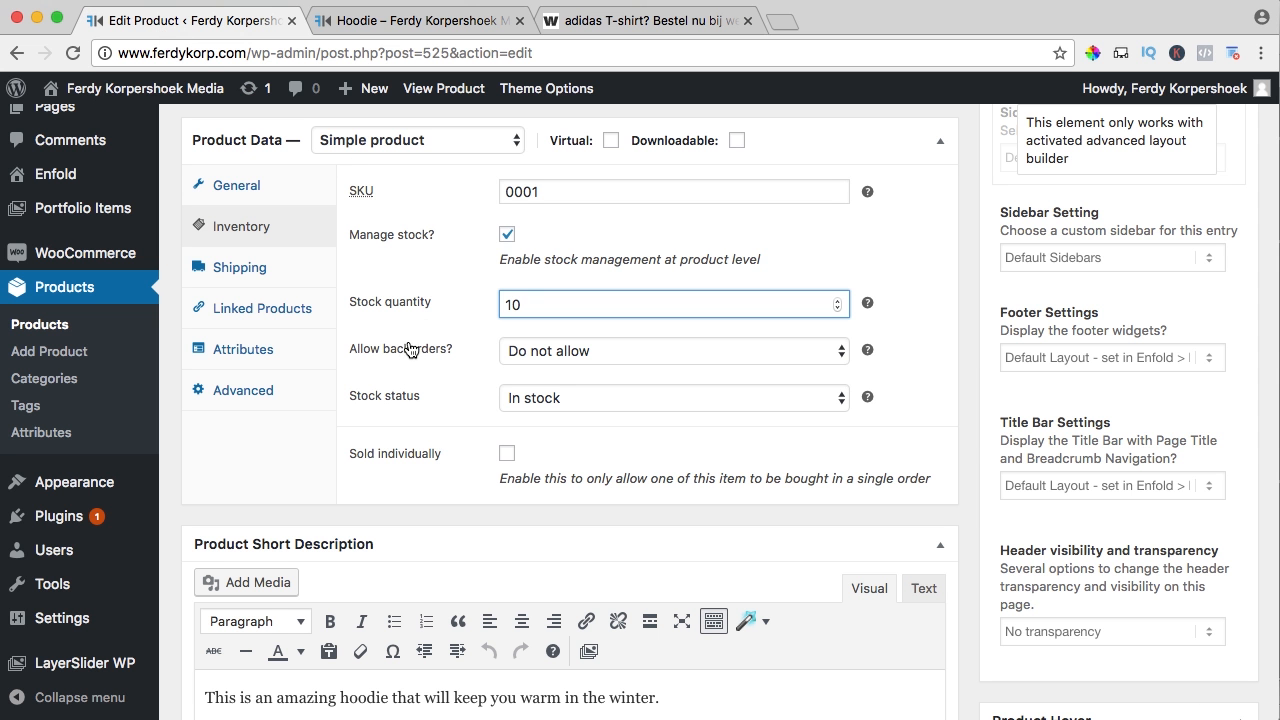
{"action": "key", "text": "Tab"}
{"action": "left_click", "coordinate": [545, 360]}
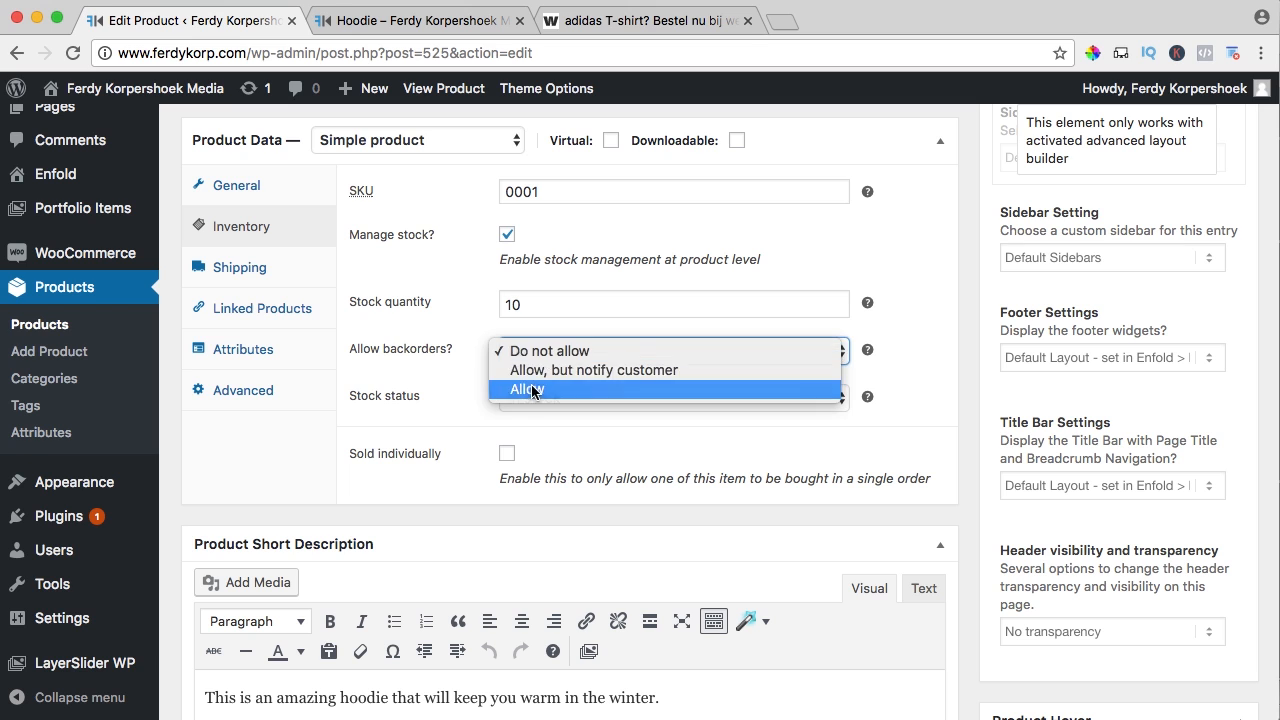
{"action": "left_click", "coordinate": [540, 391]}
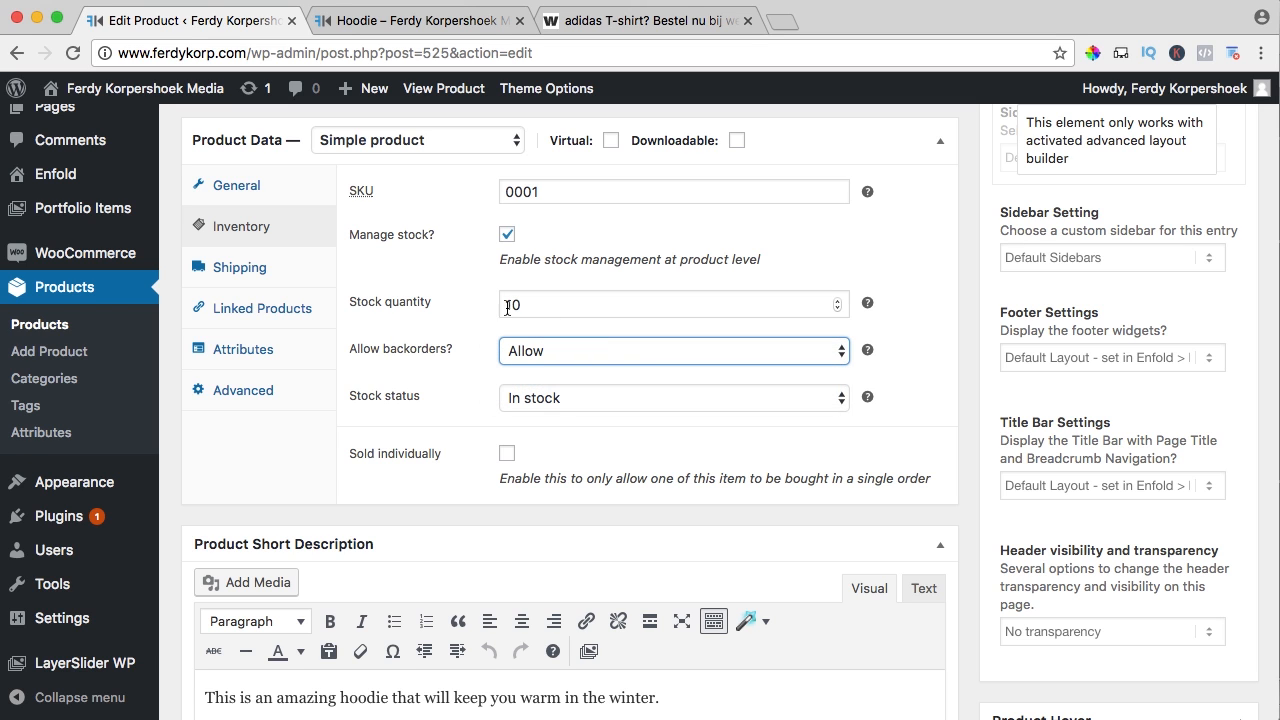
{"action": "left_click", "coordinate": [540, 366]}
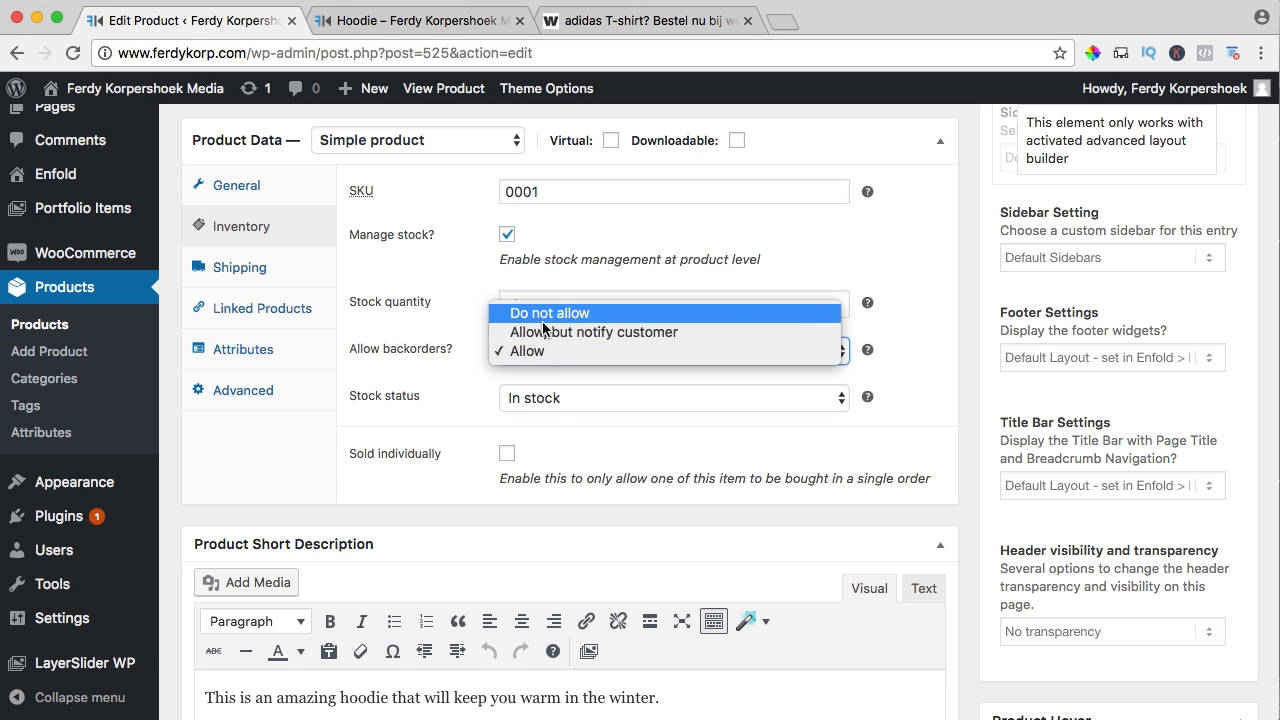
{"action": "left_click", "coordinate": [530, 310]}
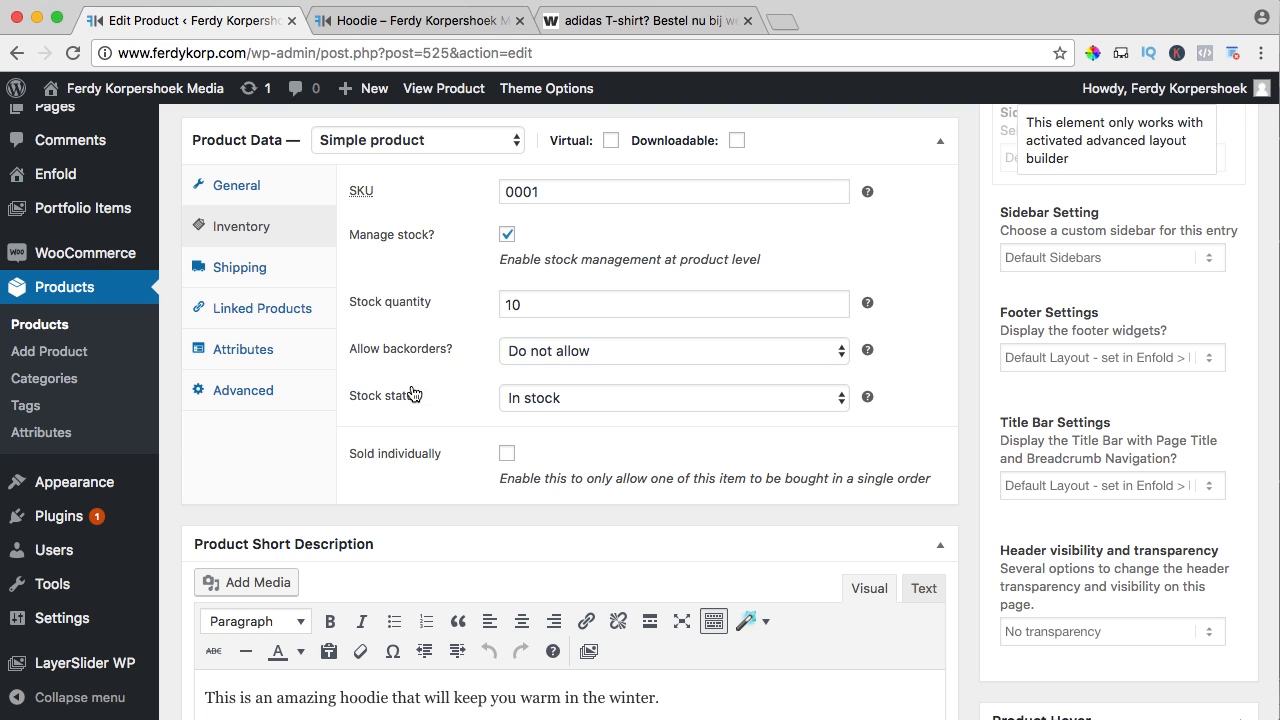
{"action": "left_click", "coordinate": [538, 402]}
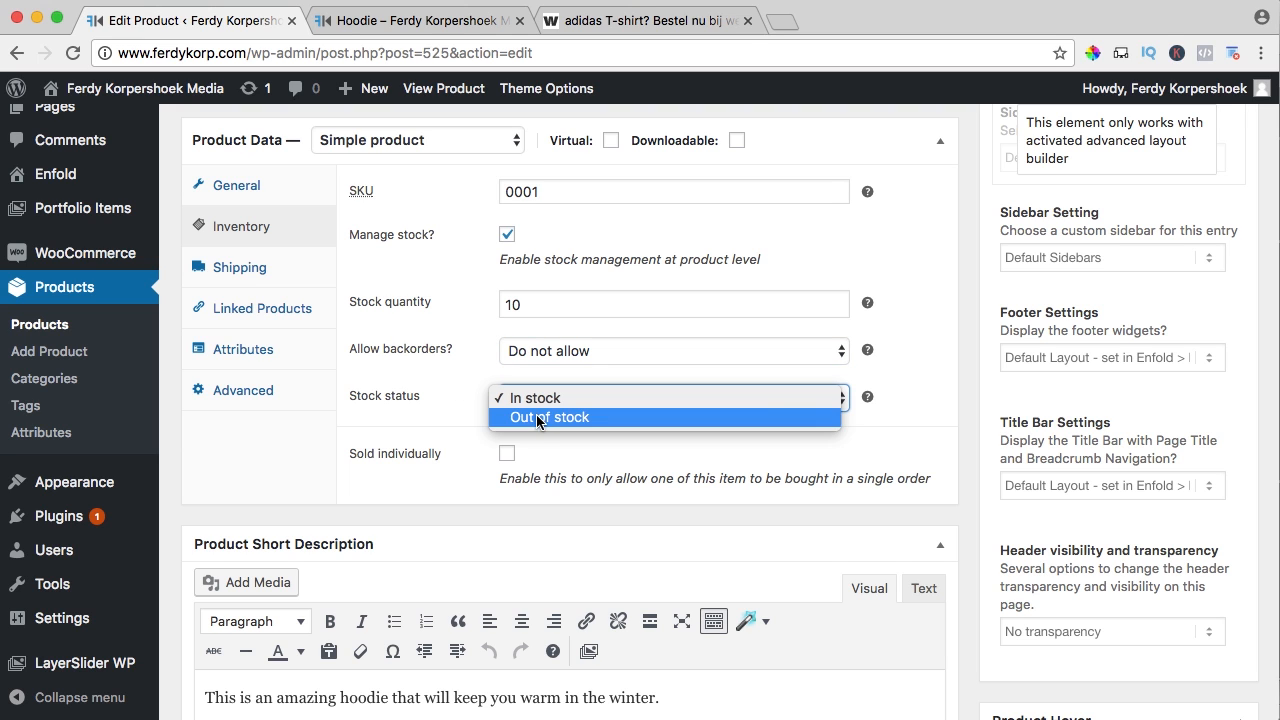
{"action": "left_click", "coordinate": [542, 416]}
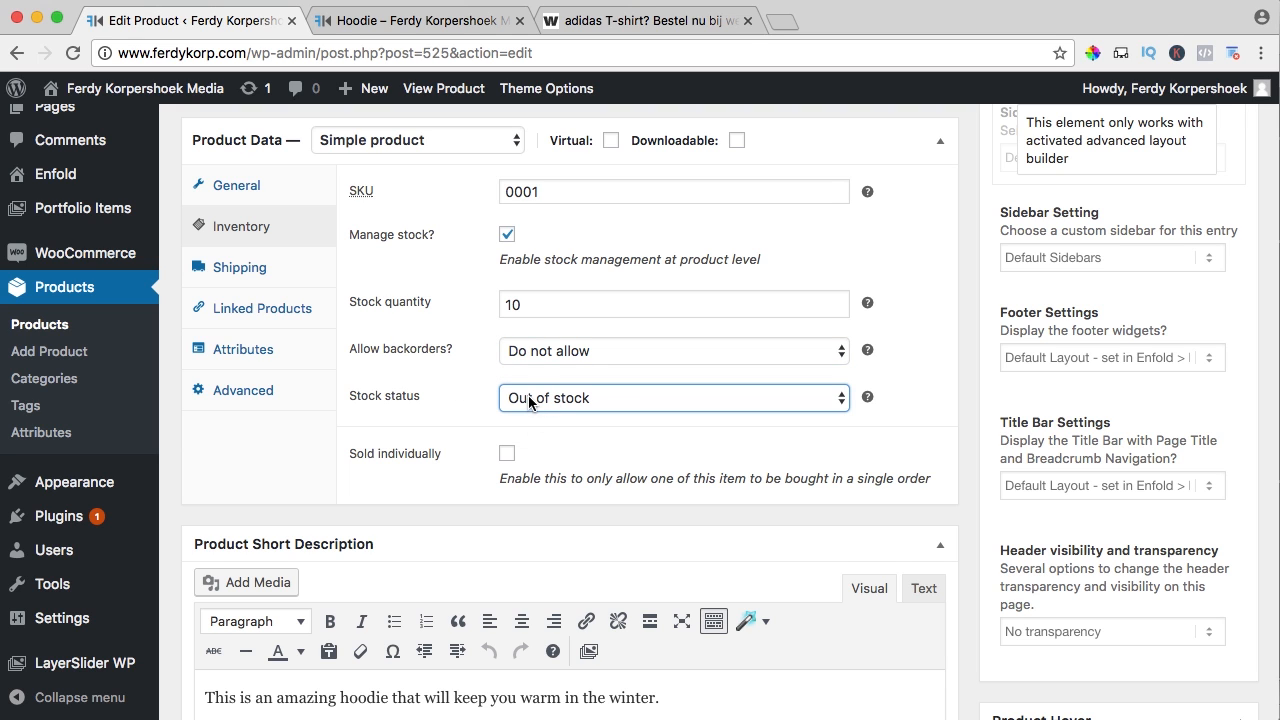
{"action": "scroll", "coordinate": [979, 408], "scroll_direction": "up", "scroll_amount": 10}
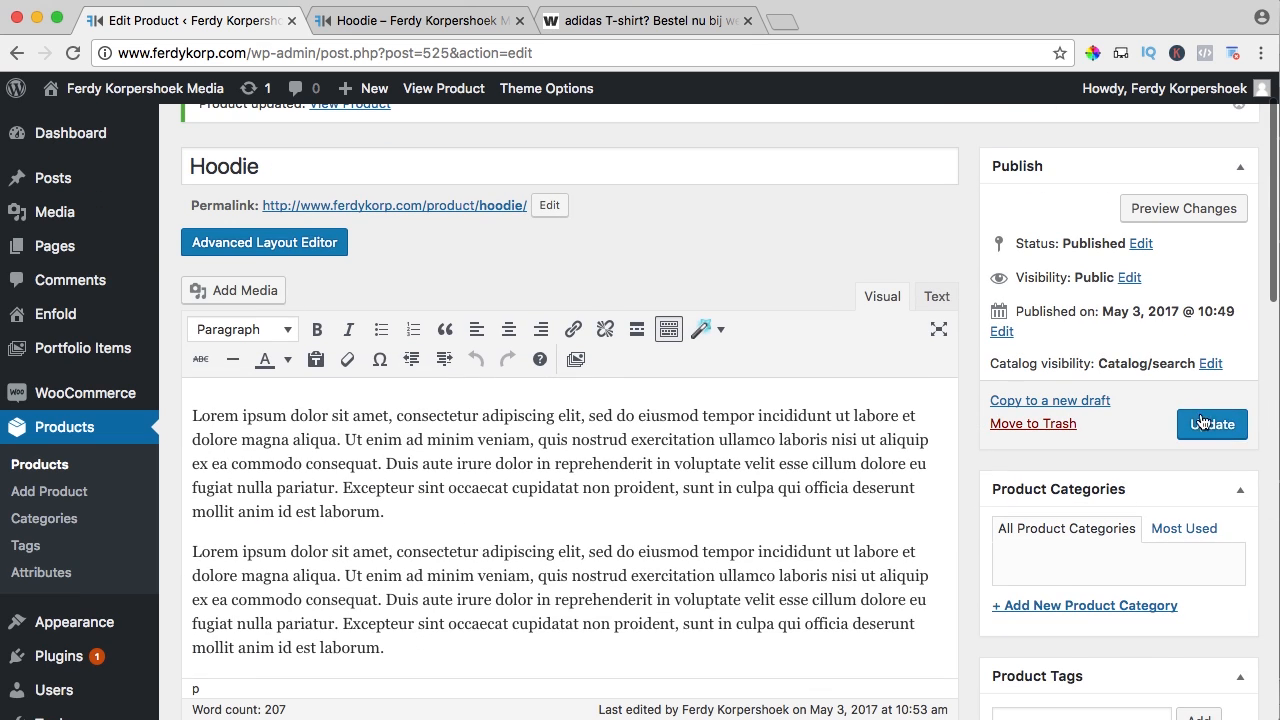
{"action": "left_click", "coordinate": [1213, 424]}
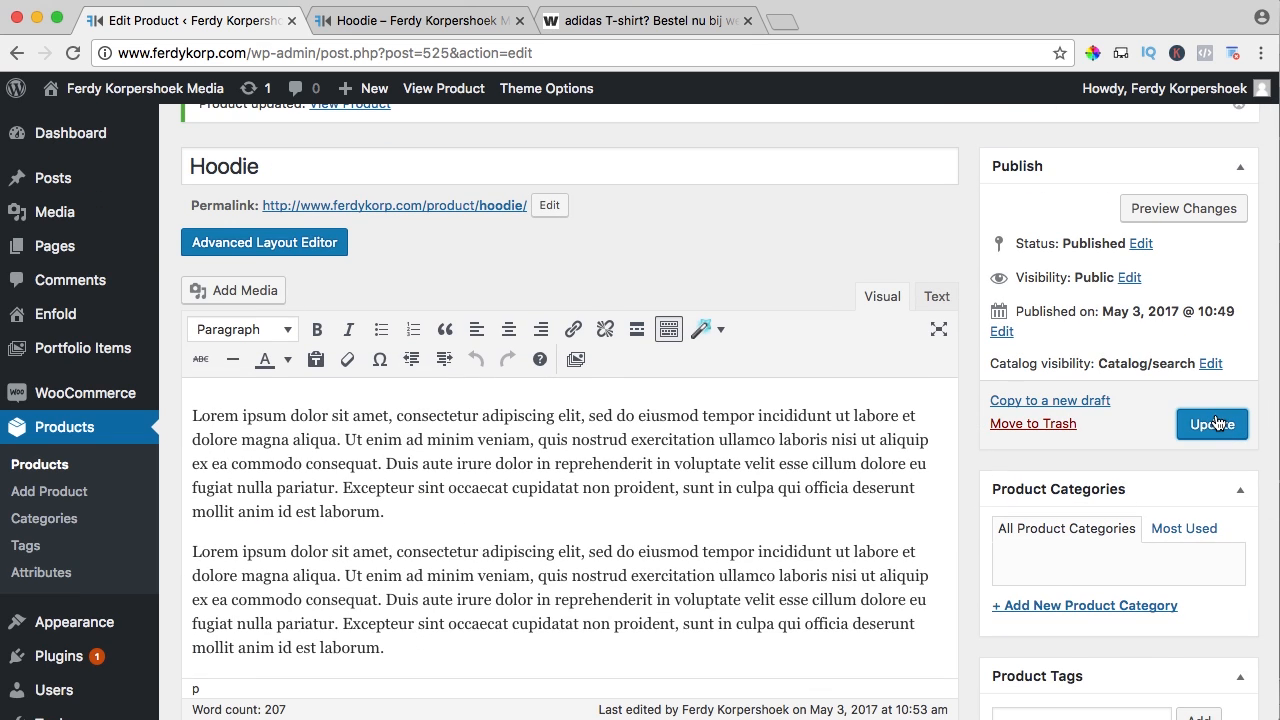
Close the adidas tab and check the live Hoodie's $40.00 crossed-out and $30.00 sale prices
{"action": "left_click", "coordinate": [747, 20]}
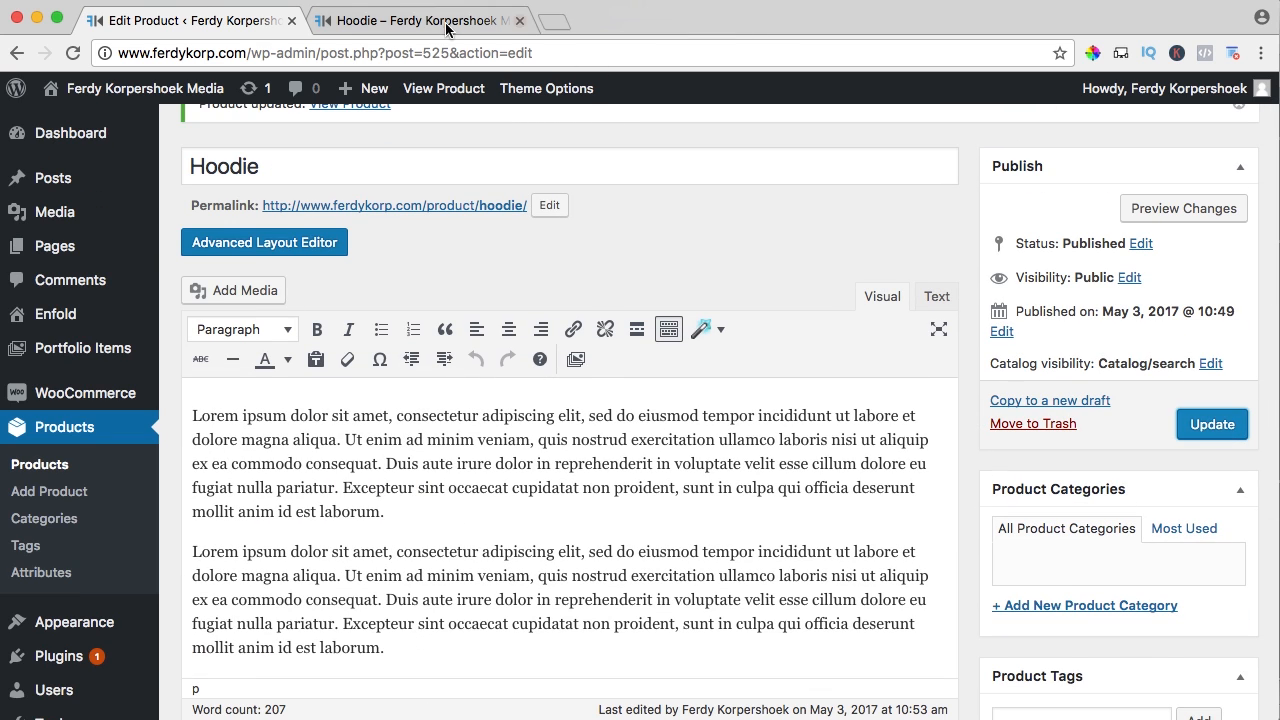
{"action": "left_click", "coordinate": [417, 24]}
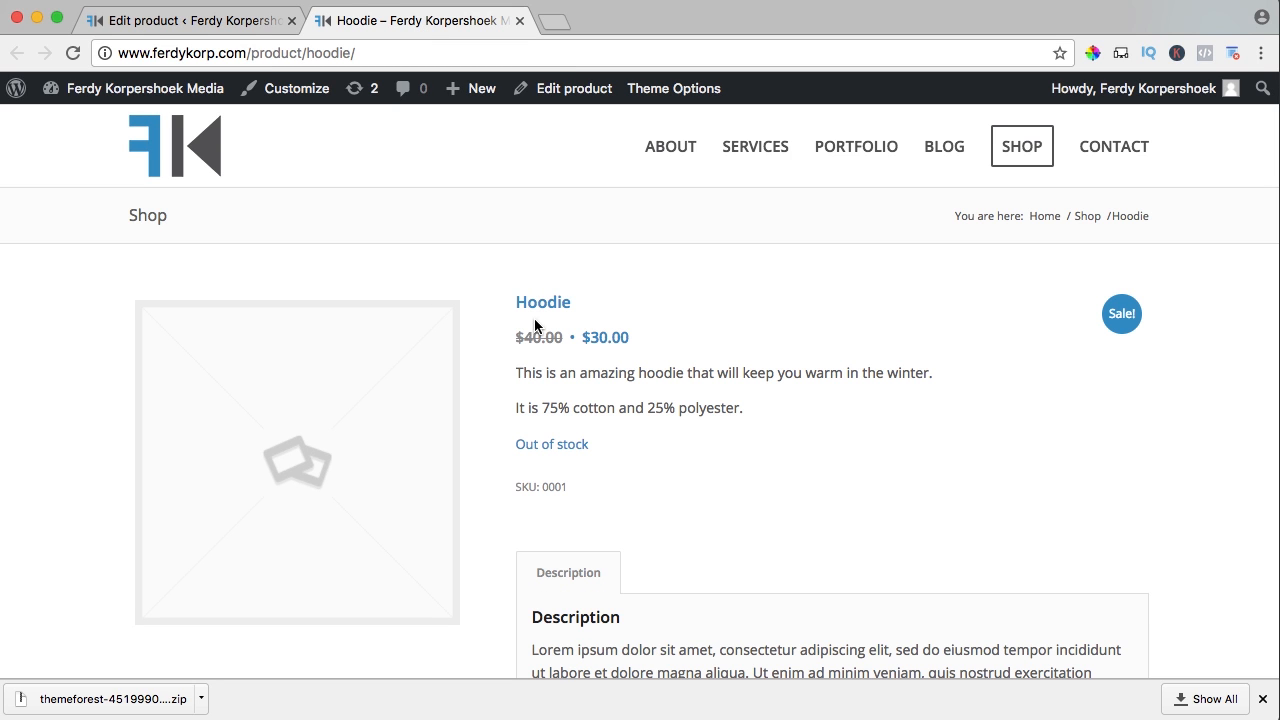
{"action": "left_click_drag", "start_coordinate": [517, 337], "coordinate": [558, 337]}
{"action": "left_click", "coordinate": [558, 337]}
{"action": "left_click_drag", "start_coordinate": [517, 335], "coordinate": [740, 414]}
{"action": "left_click", "coordinate": [528, 335]}
Check the short description, SKU and Out of stock notice, then return to the product editor
{"action": "left_click", "coordinate": [740, 414]}
{"action": "left_click_drag", "start_coordinate": [514, 492], "coordinate": [560, 486]}
{"action": "scroll", "coordinate": [596, 481], "scroll_direction": "down", "scroll_amount": 5}
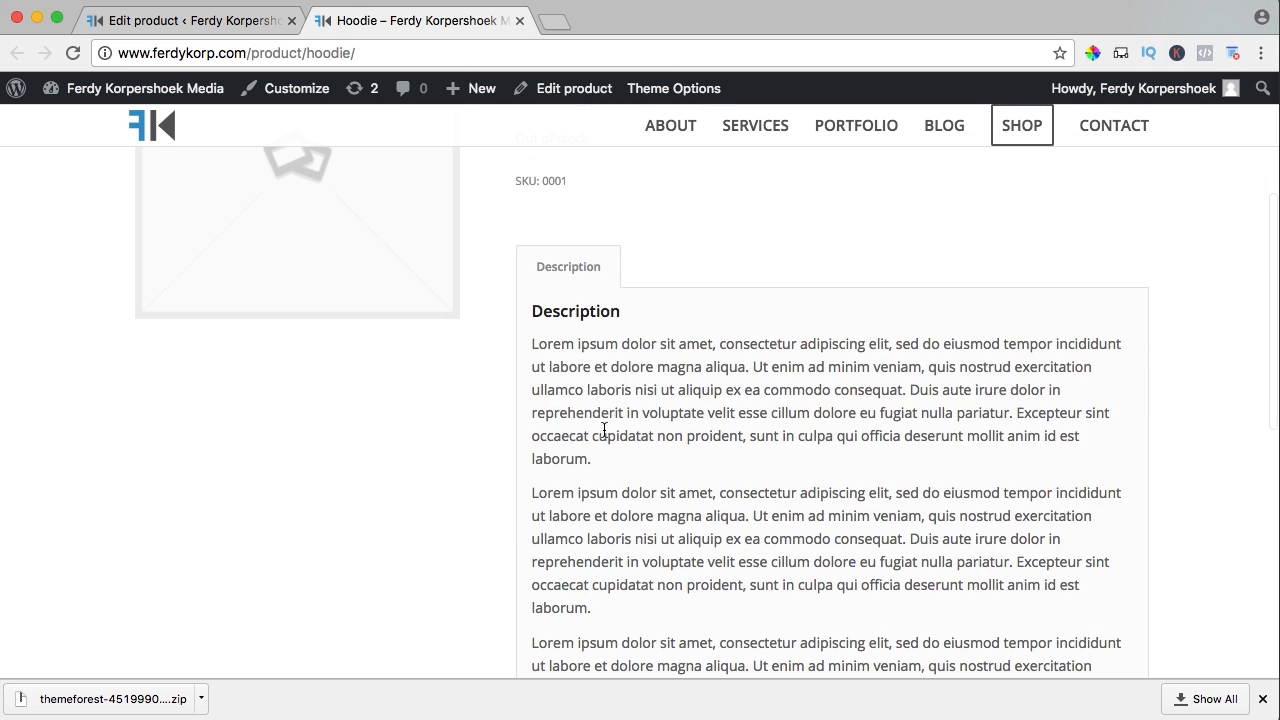
{"action": "scroll", "coordinate": [606, 429], "scroll_direction": "up", "scroll_amount": 4}
{"action": "scroll", "coordinate": [606, 429], "scroll_direction": "up", "scroll_amount": 2}
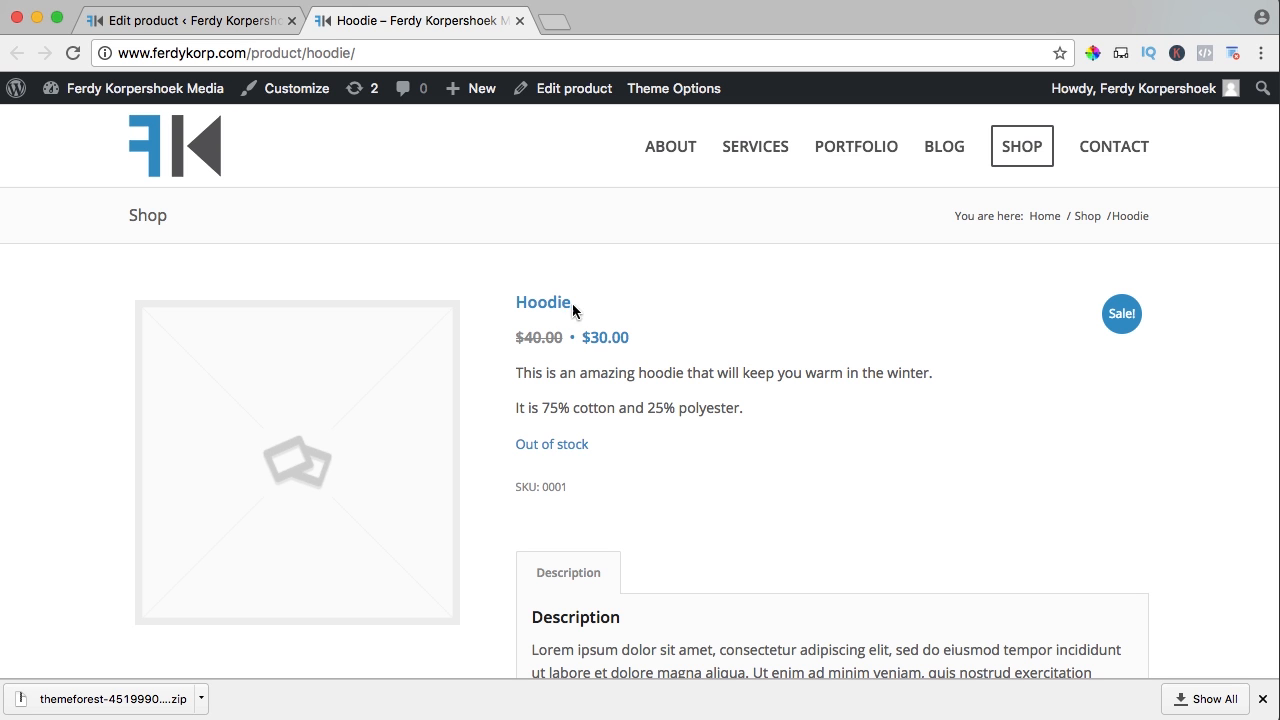
{"action": "left_click", "coordinate": [243, 24]}
Set the Hoodie's stock status back to In stock
{"action": "scroll", "coordinate": [978, 453], "scroll_direction": "down", "scroll_amount": 5}
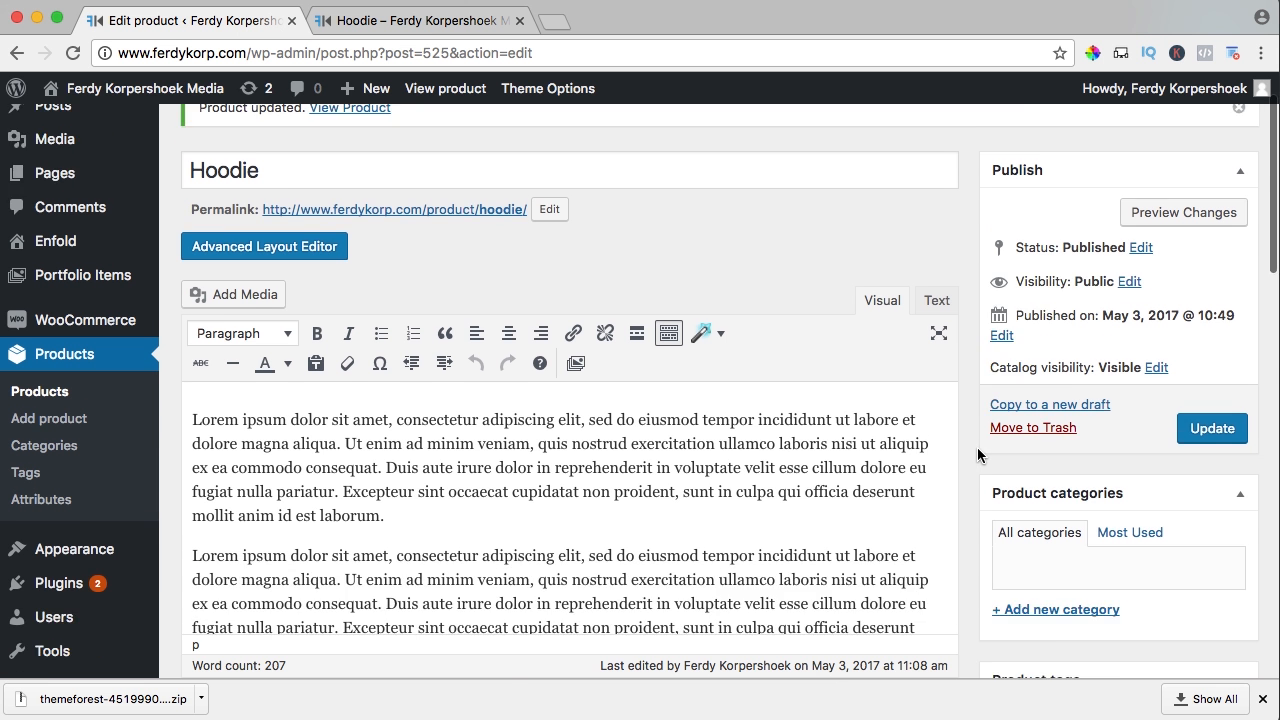
{"action": "scroll", "coordinate": [978, 453], "scroll_direction": "down", "scroll_amount": 3}
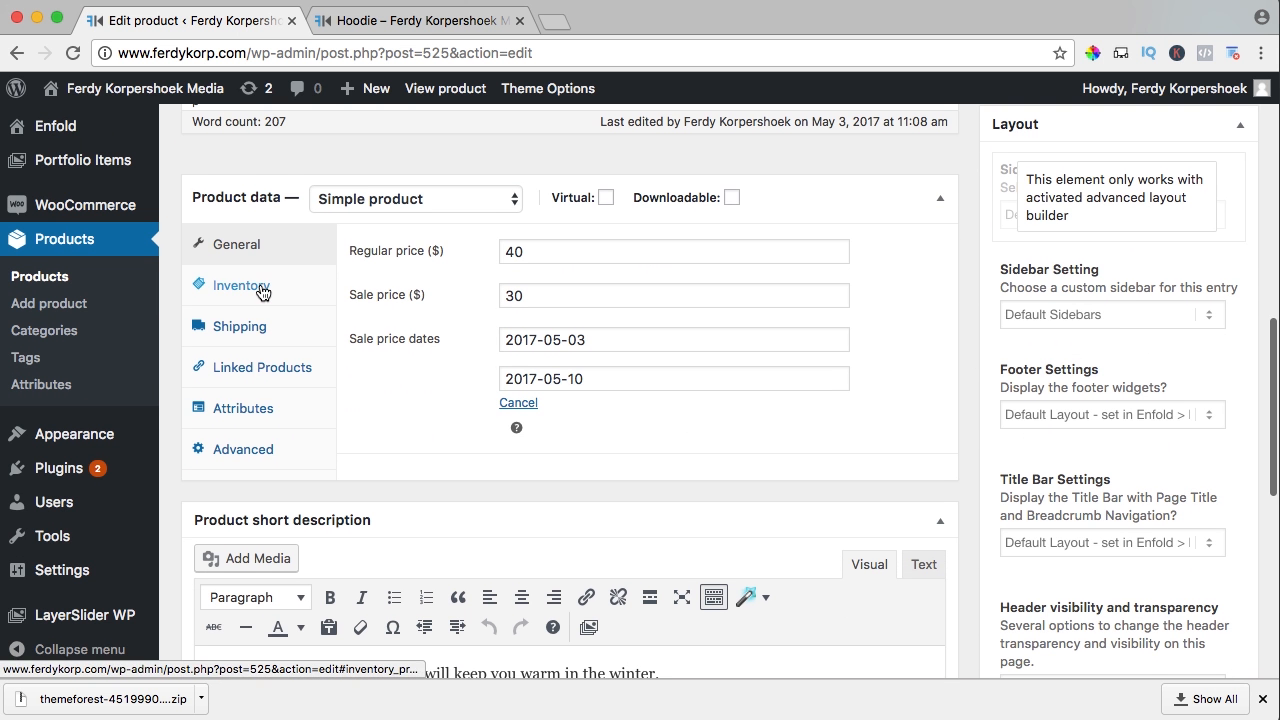
{"action": "left_click", "coordinate": [257, 289]}
{"action": "left_click", "coordinate": [546, 461]}
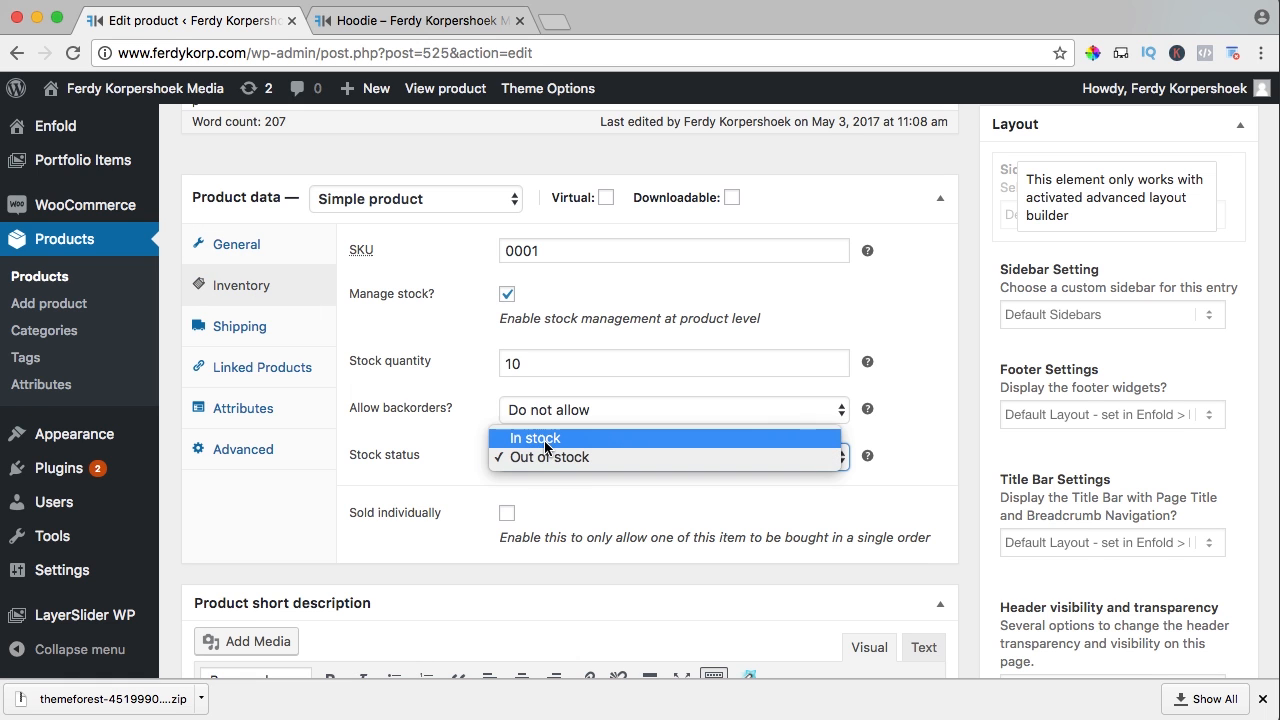
{"action": "left_click", "coordinate": [546, 438]}
Add the E-Book and T-Shirt as up-sells in Linked Products
{"action": "left_click", "coordinate": [250, 328]}
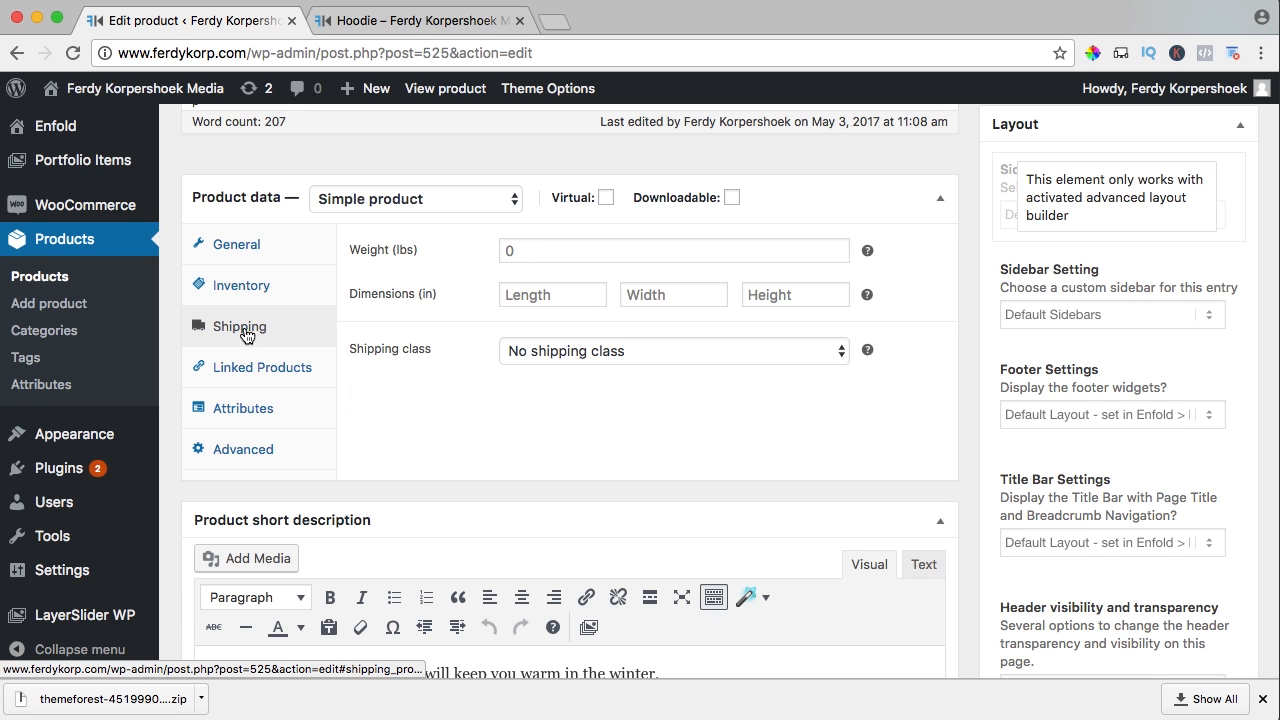
{"action": "left_click", "coordinate": [247, 368]}
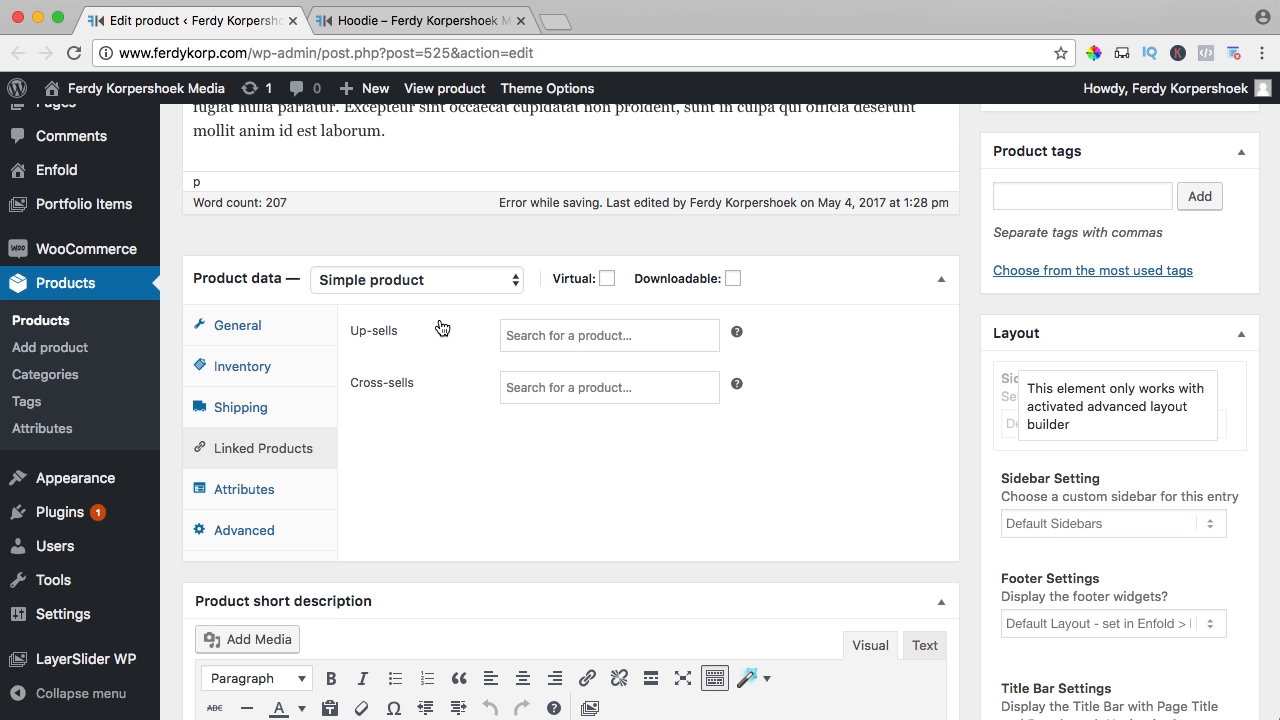
{"action": "left_click", "coordinate": [581, 338]}
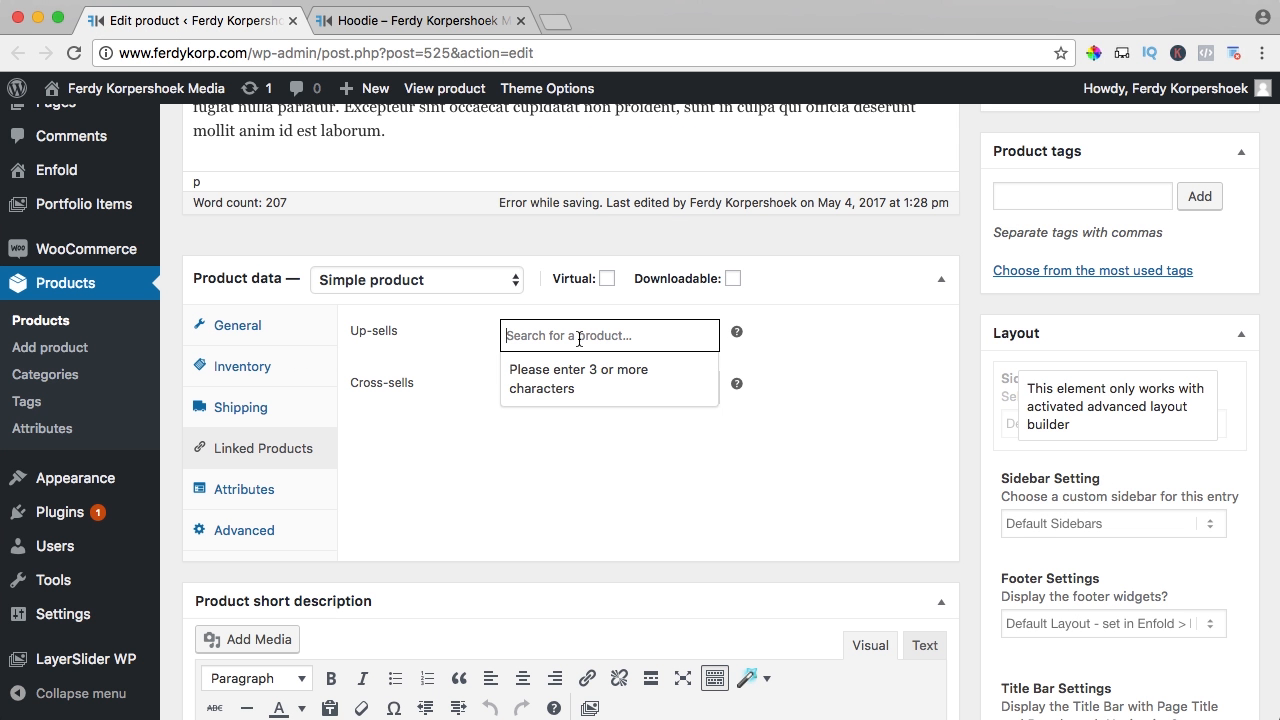
{"action": "type", "text": "how"}
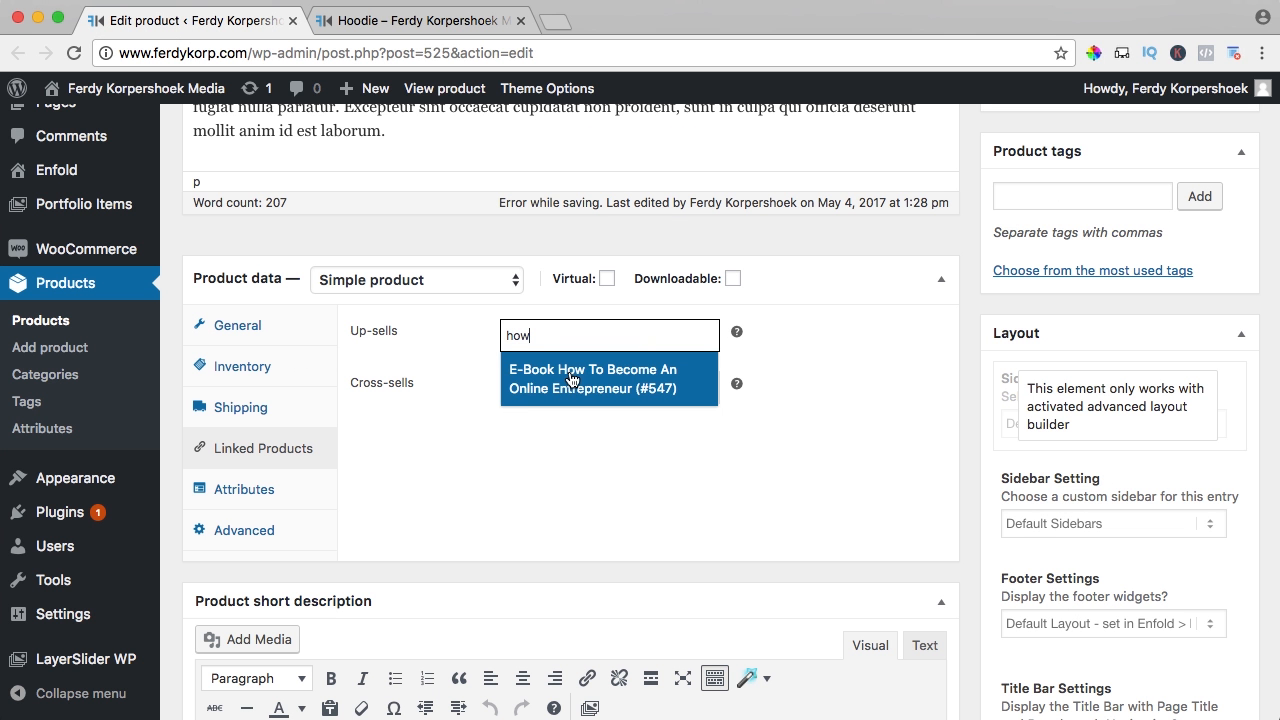
{"action": "left_click", "coordinate": [562, 381]}
{"action": "type", "text": "t-shirt"}
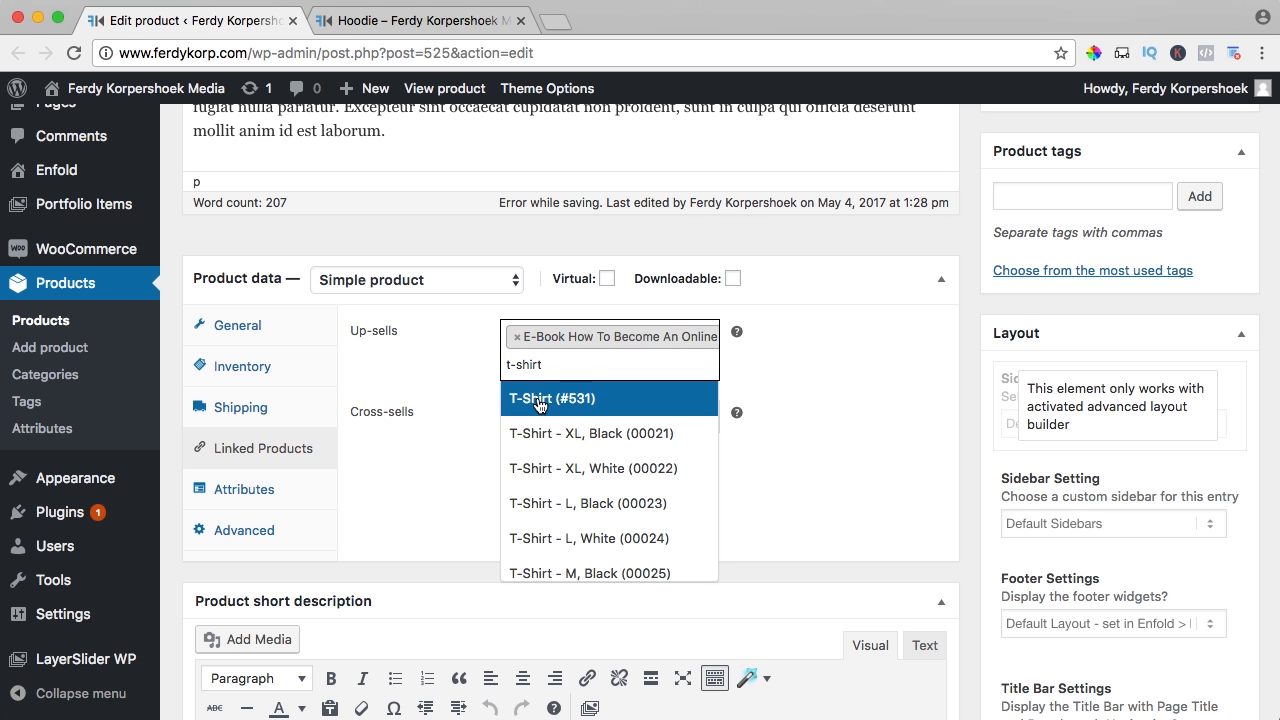
{"action": "left_click", "coordinate": [538, 401]}
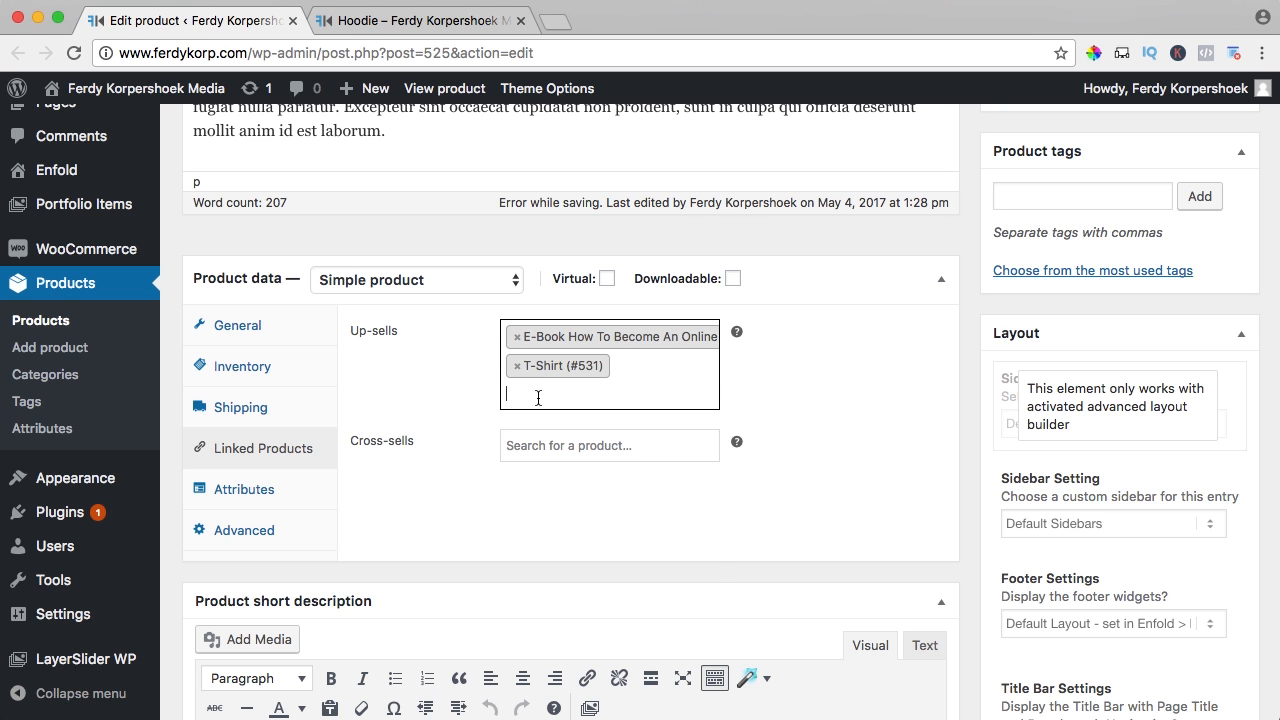
Update the Hoodie and view its live page showing Only 10 left in stock
{"action": "scroll", "coordinate": [886, 403], "scroll_direction": "up", "scroll_amount": 10}
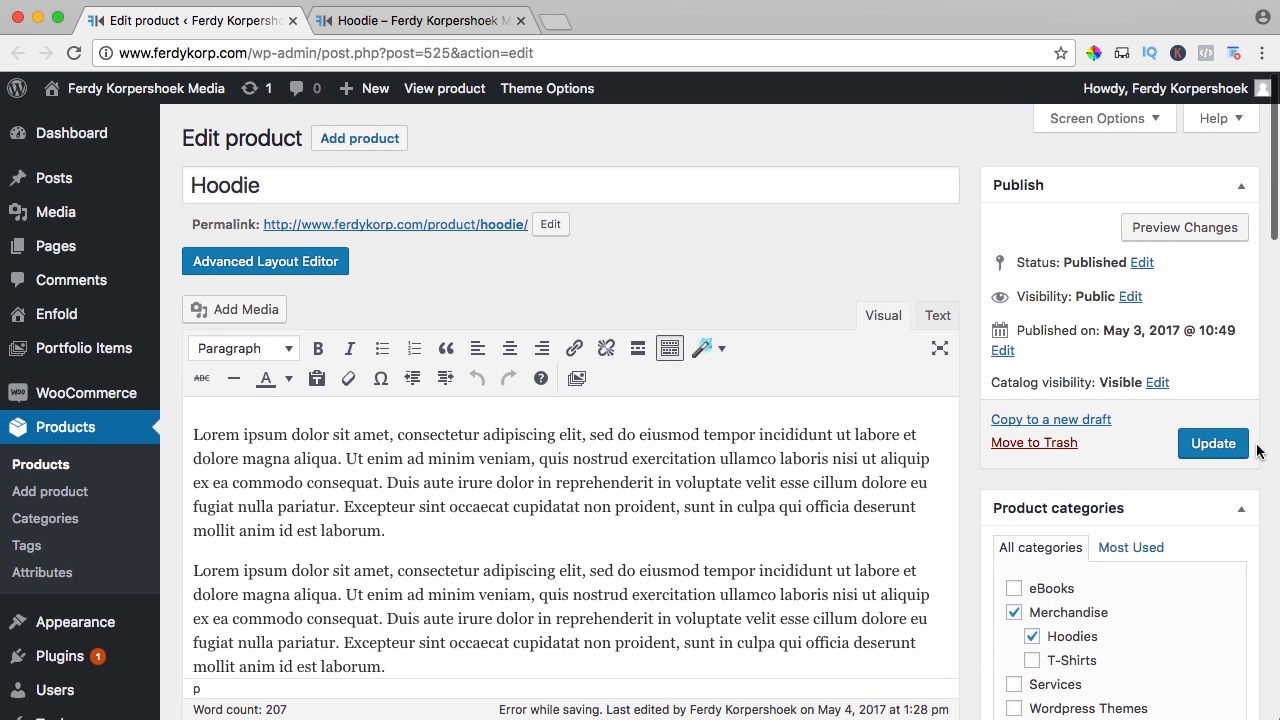
{"action": "left_click", "coordinate": [1213, 443]}
{"action": "left_click", "coordinate": [445, 88]}
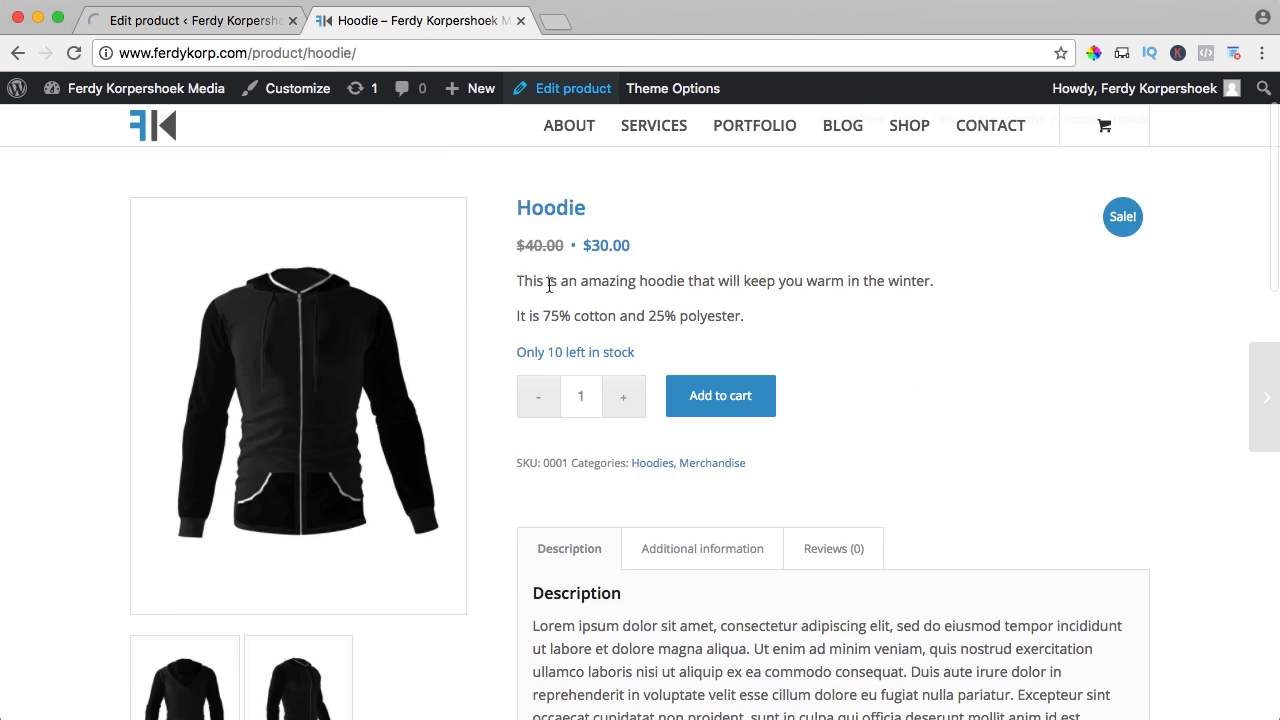
{"action": "scroll", "coordinate": [549, 284], "scroll_direction": "down", "scroll_amount": 10}
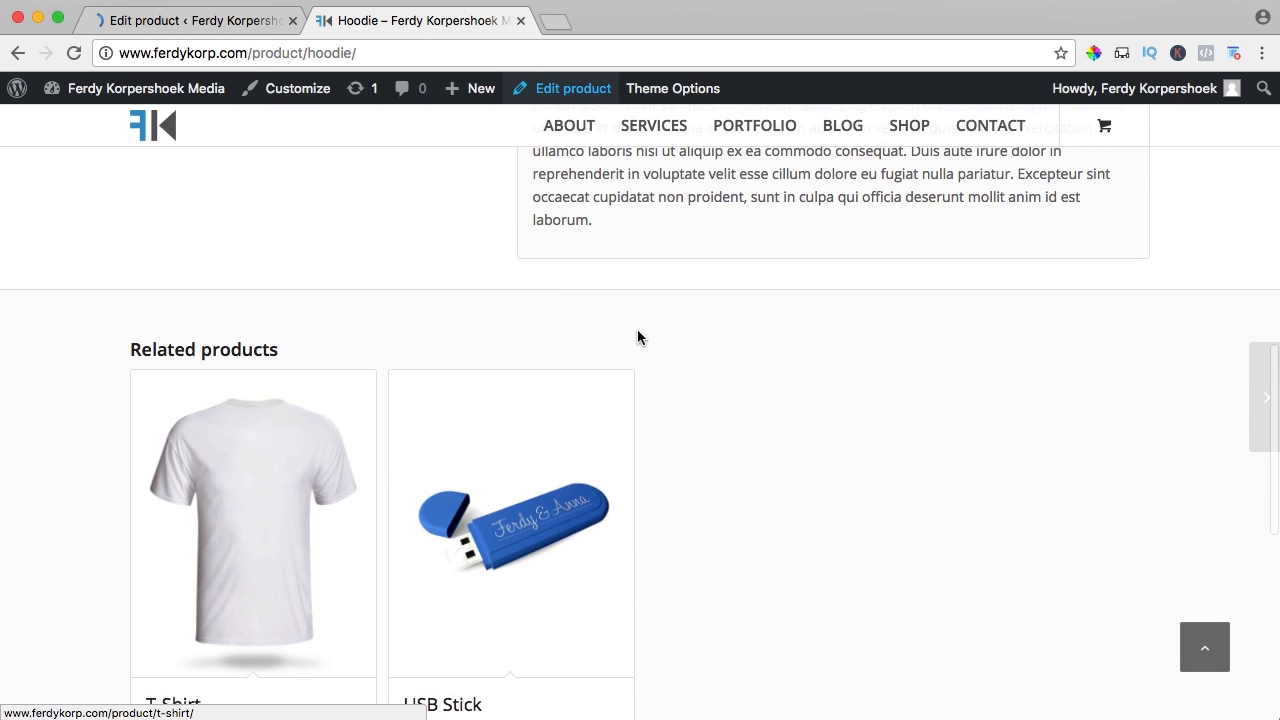
Search Cross-sells for 'divi', add Divi Theme, and update the Hoodie
{"action": "scroll", "coordinate": [637, 329], "scroll_direction": "up", "scroll_amount": 10}
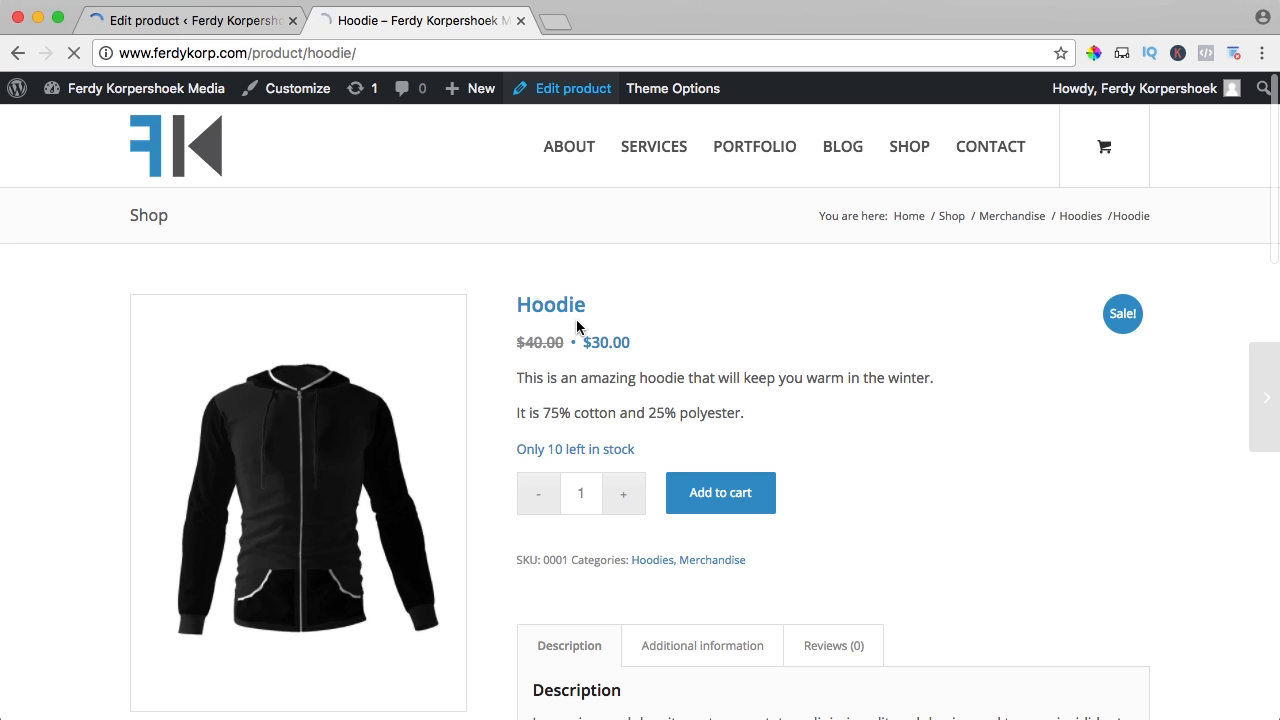
{"action": "scroll", "coordinate": [576, 321], "scroll_direction": "down", "scroll_amount": 10}
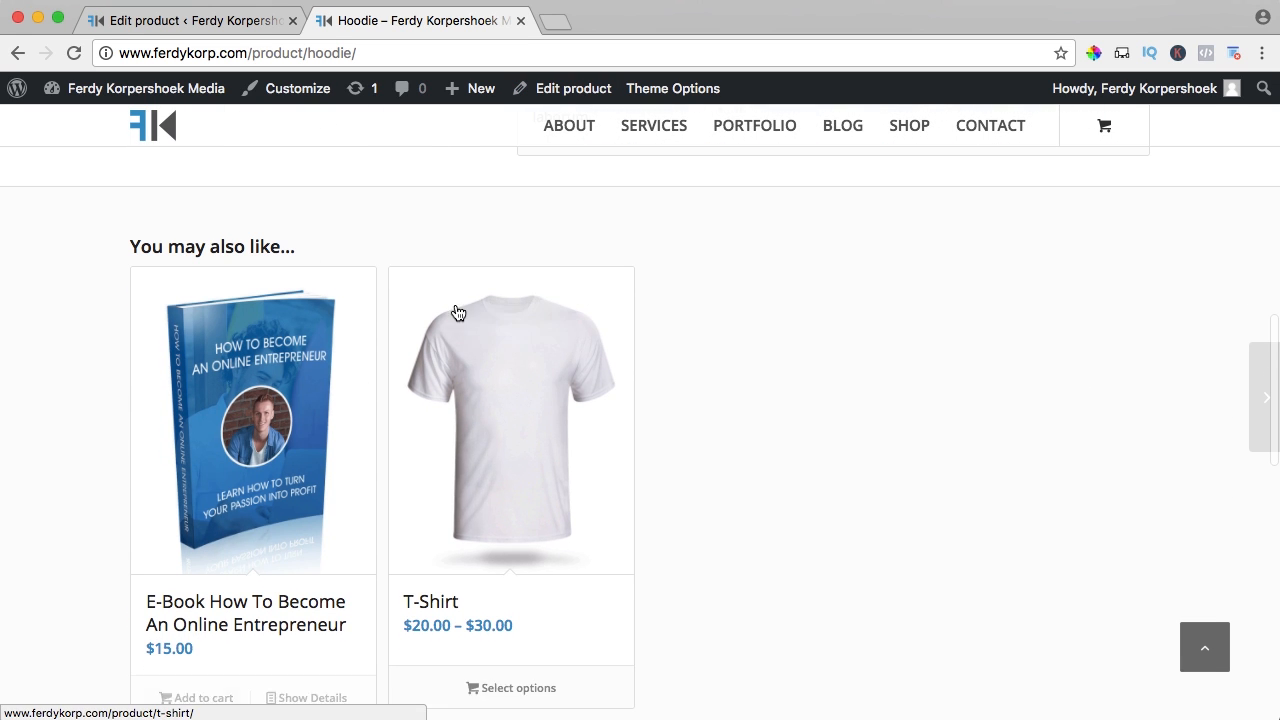
{"action": "left_click", "coordinate": [176, 21]}
{"action": "scroll", "coordinate": [539, 317], "scroll_direction": "down", "scroll_amount": 10}
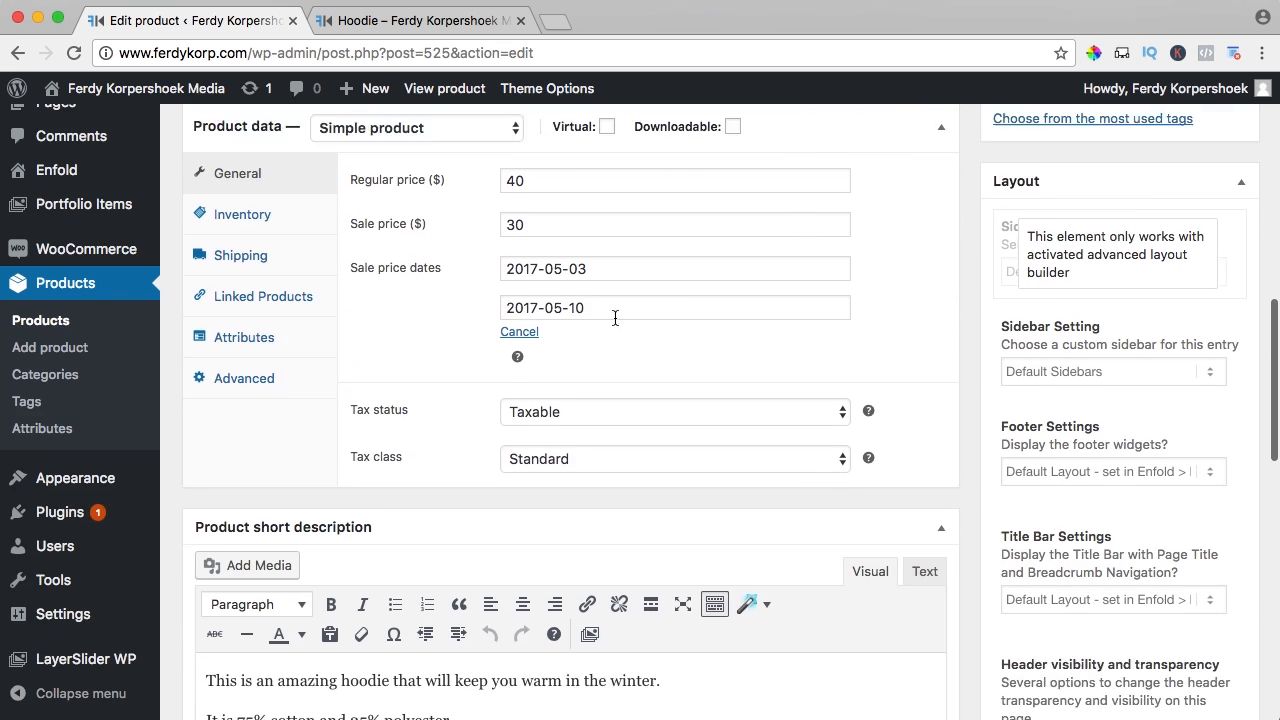
{"action": "scroll", "coordinate": [539, 317], "scroll_direction": "up", "scroll_amount": 1}
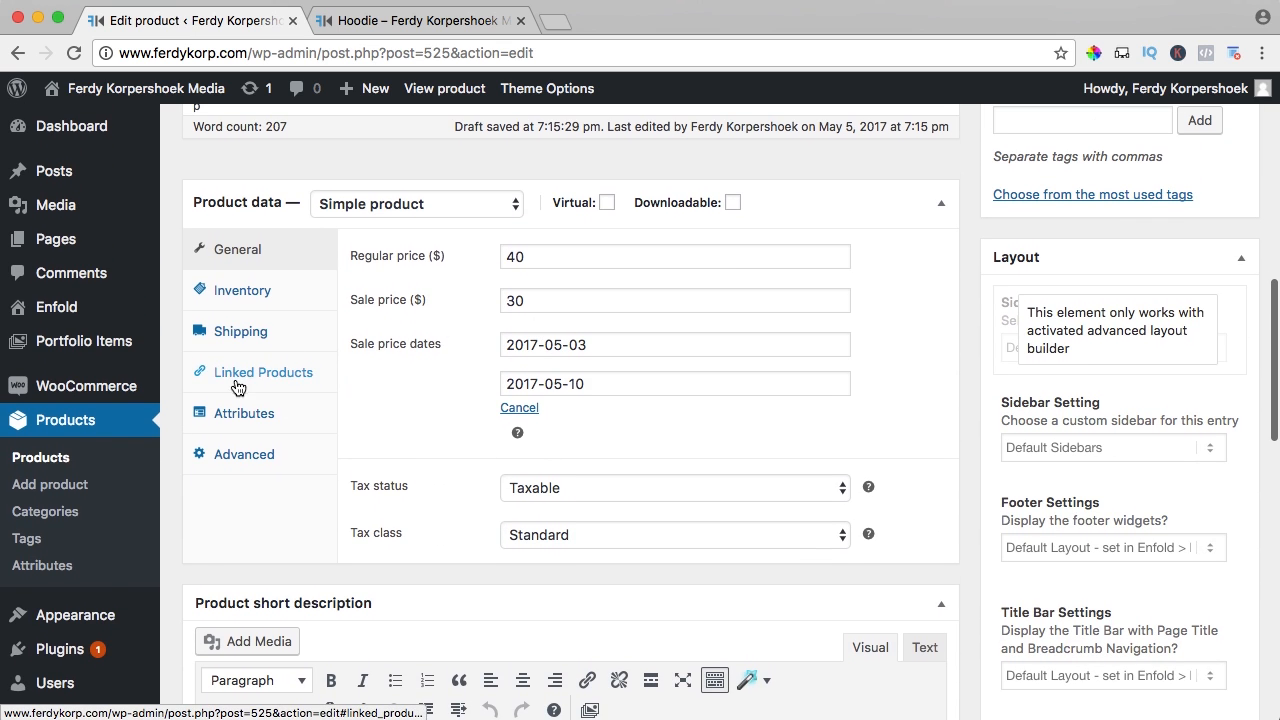
{"action": "left_click", "coordinate": [250, 373]}
{"action": "left_click", "coordinate": [568, 364]}
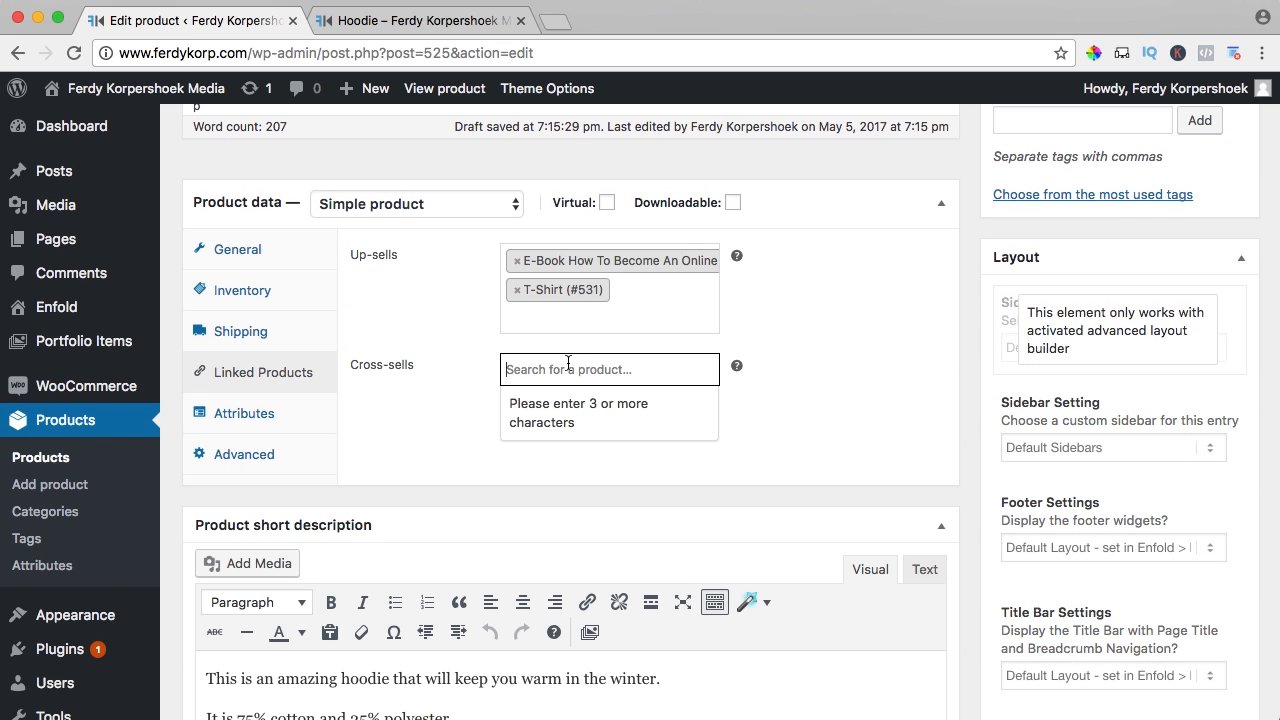
{"action": "type", "text": "divi"}
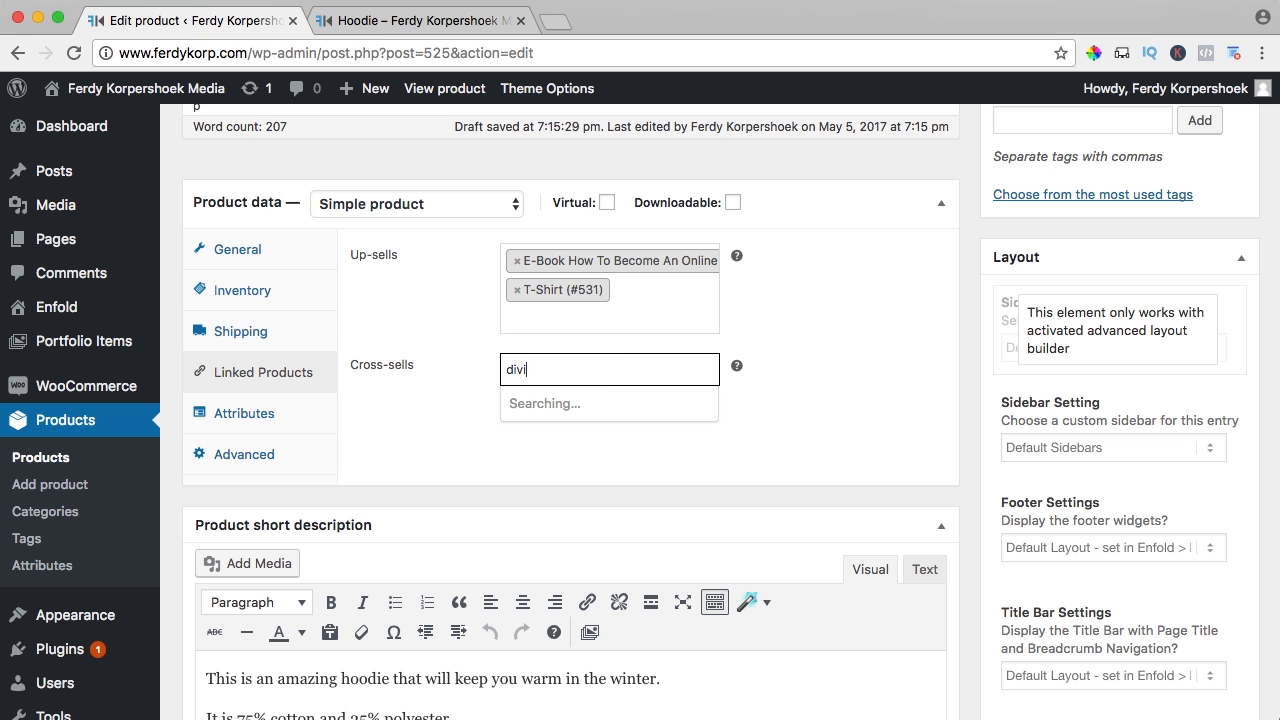
{"action": "left_click", "coordinate": [571, 405]}
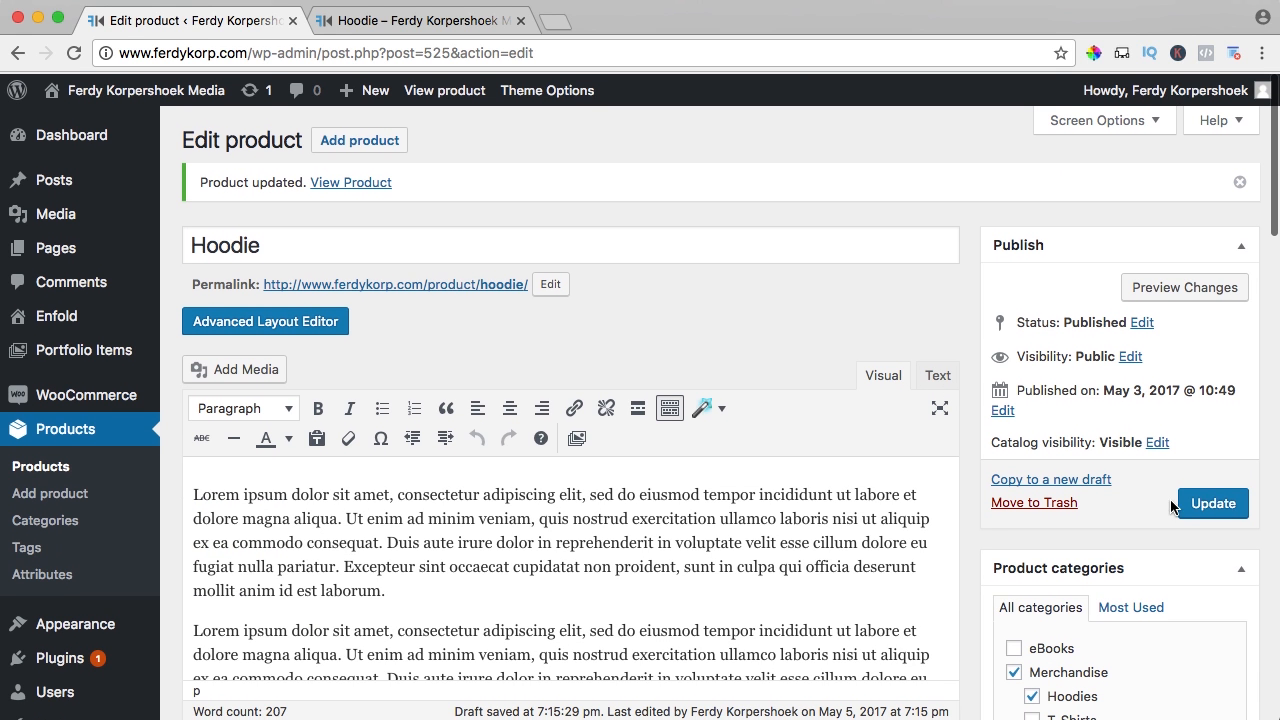
{"action": "left_click", "coordinate": [1197, 505]}
Add the Hoodie to the cart from its live product page
{"action": "left_click", "coordinate": [369, 20]}
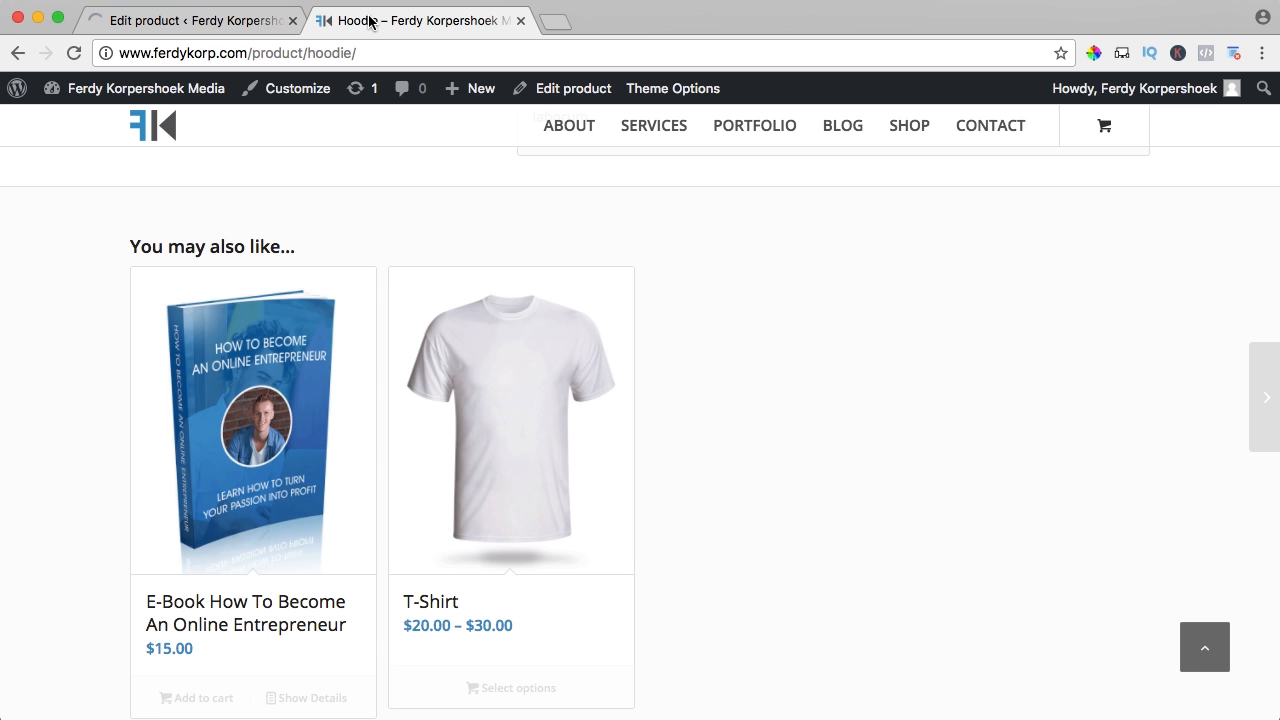
{"action": "scroll", "coordinate": [674, 400], "scroll_direction": "down", "scroll_amount": 2}
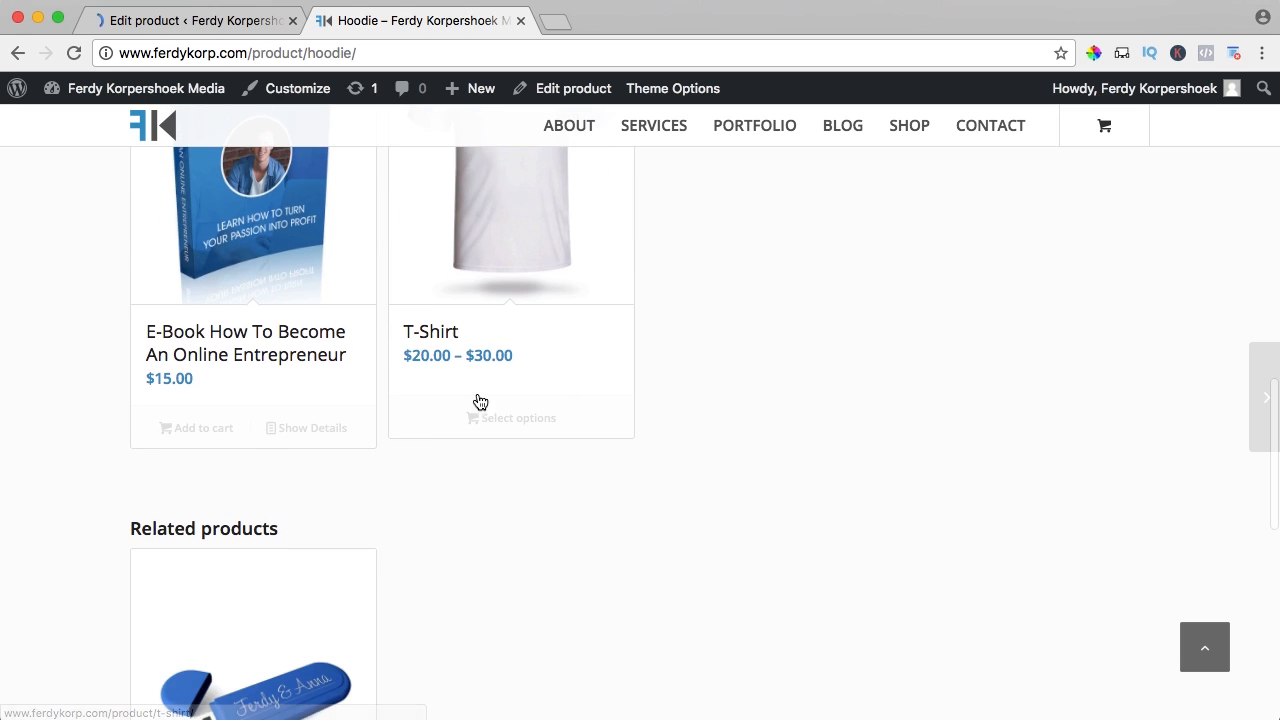
{"action": "scroll", "coordinate": [737, 403], "scroll_direction": "up", "scroll_amount": 5}
{"action": "scroll", "coordinate": [737, 403], "scroll_direction": "up", "scroll_amount": 5}
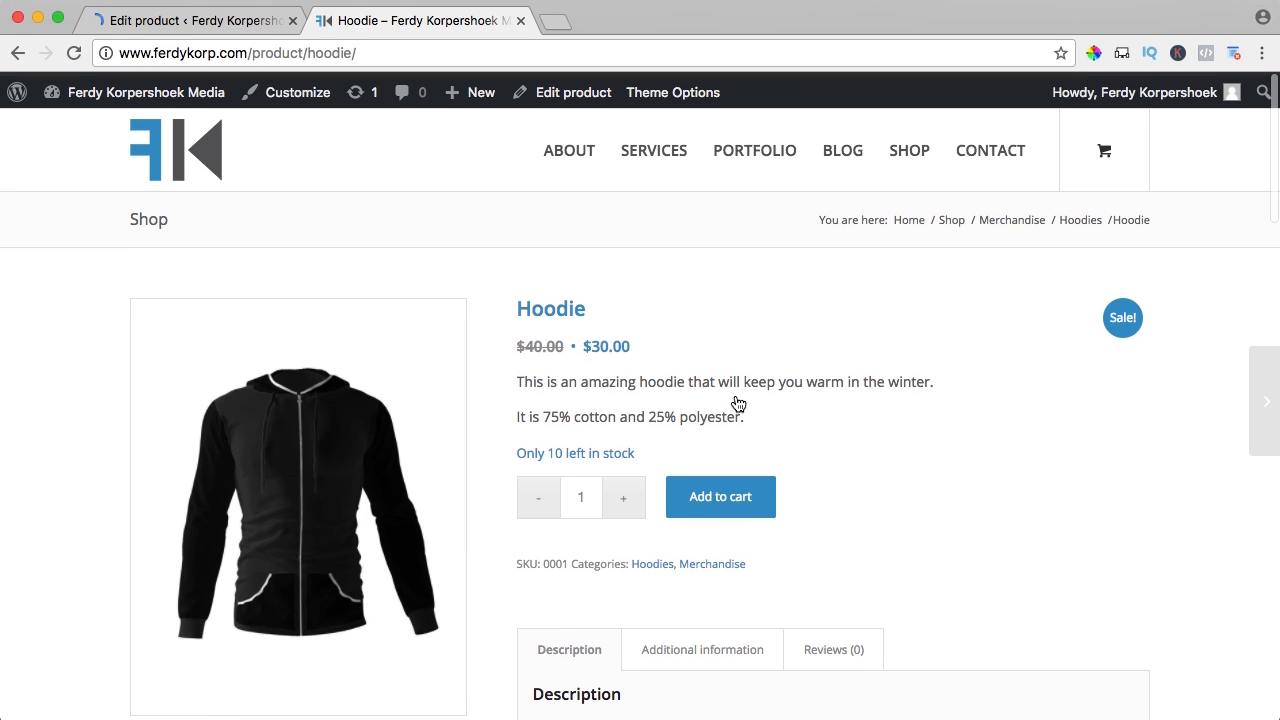
{"action": "left_click", "coordinate": [716, 494]}
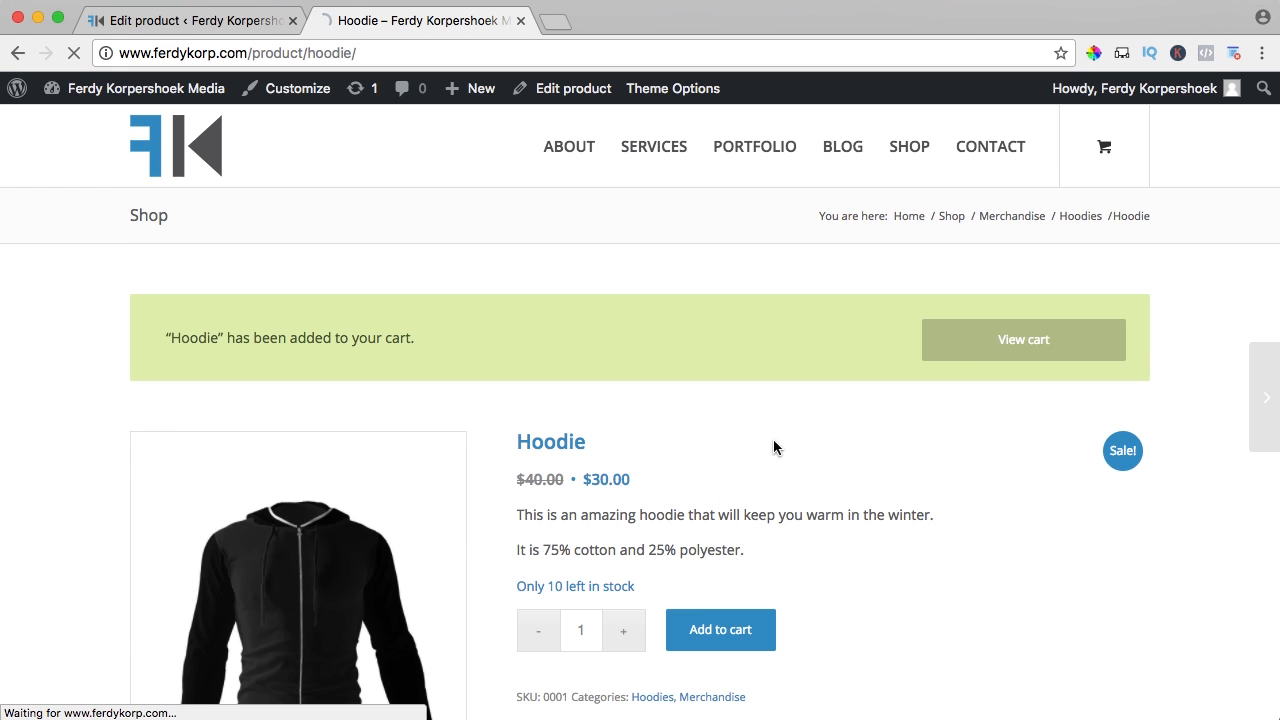
Review the cart and its 'You may be interested in…' suggestion of Divi Theme
{"action": "left_click", "coordinate": [1011, 355]}
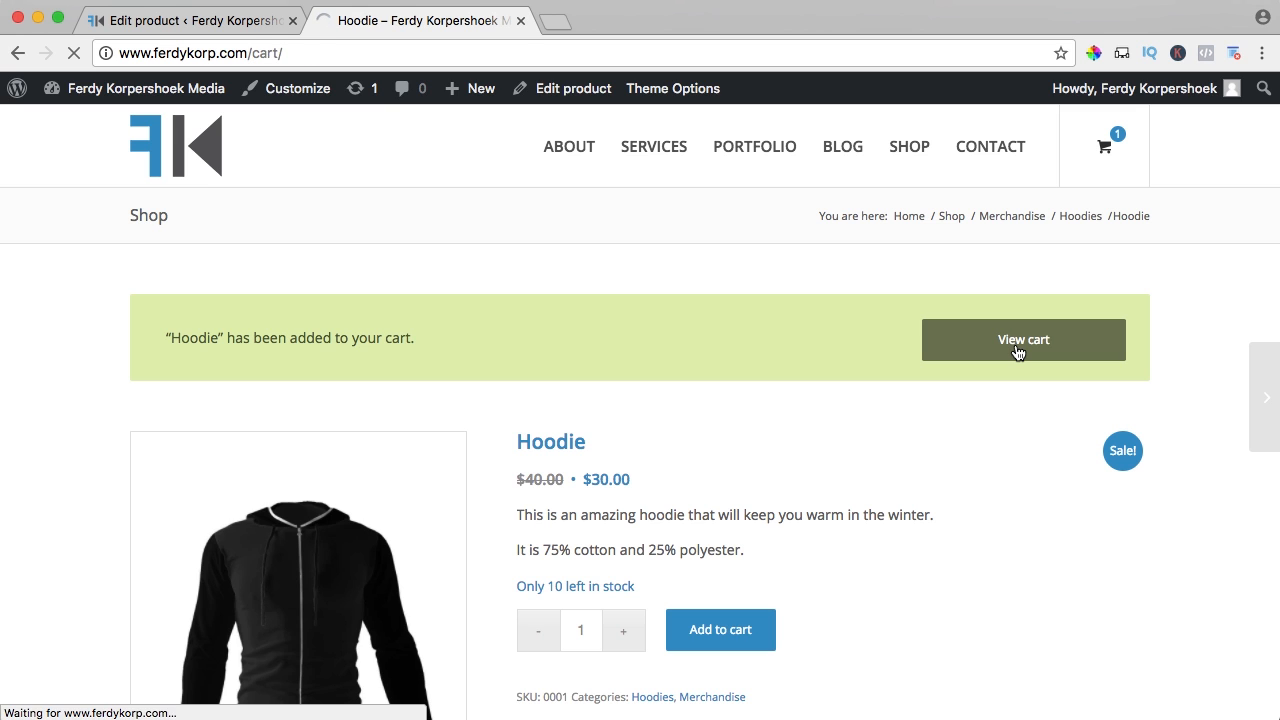
{"action": "scroll", "coordinate": [613, 345], "scroll_direction": "down", "scroll_amount": 5}
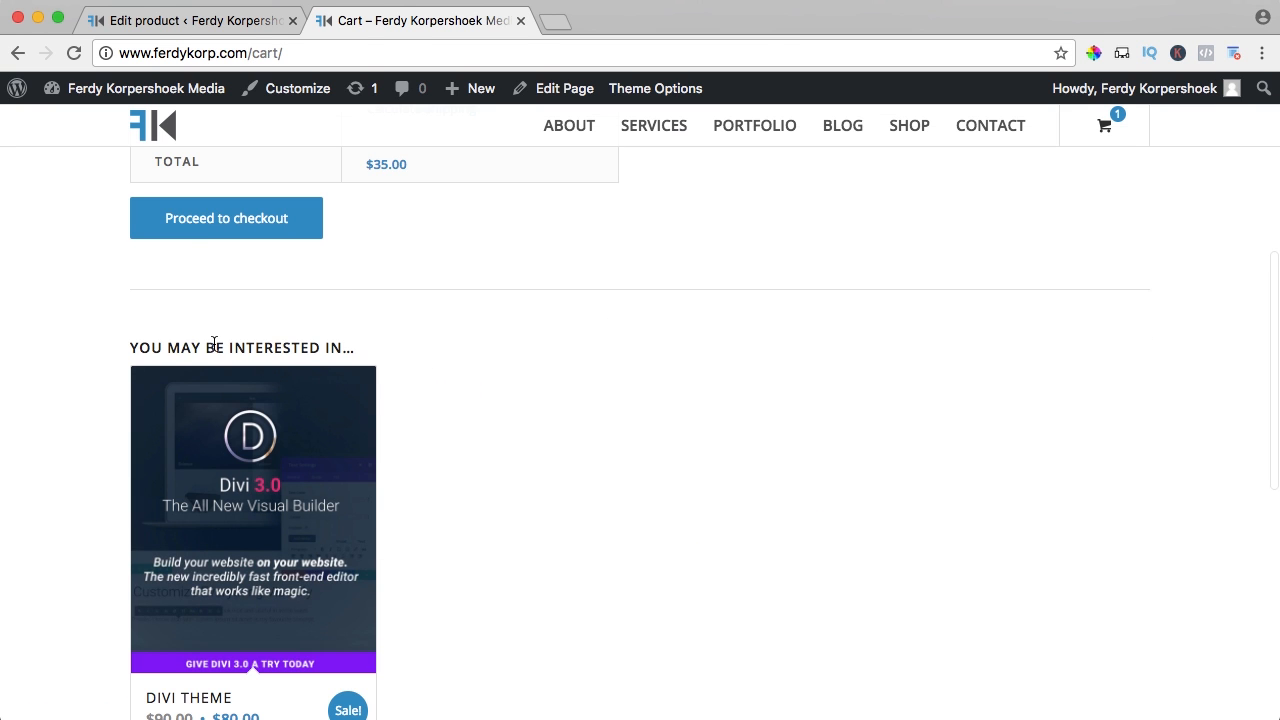
{"action": "left_click_drag", "start_coordinate": [214, 345], "coordinate": [366, 346]}
{"action": "left_click", "coordinate": [479, 352]}
{"action": "scroll", "coordinate": [553, 361], "scroll_direction": "down", "scroll_amount": 1}
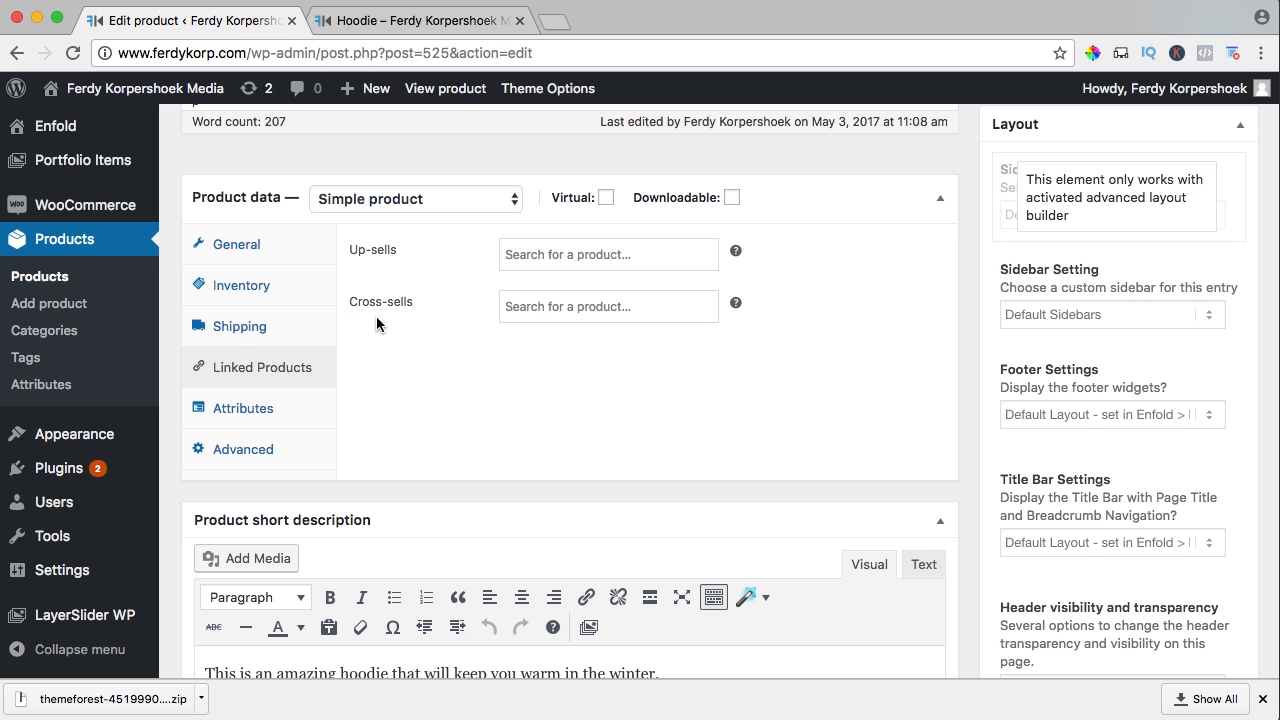
Browse the Hoodie's Product data panels, moving through Attributes to the Advanced settings
{"action": "left_click", "coordinate": [236, 334]}
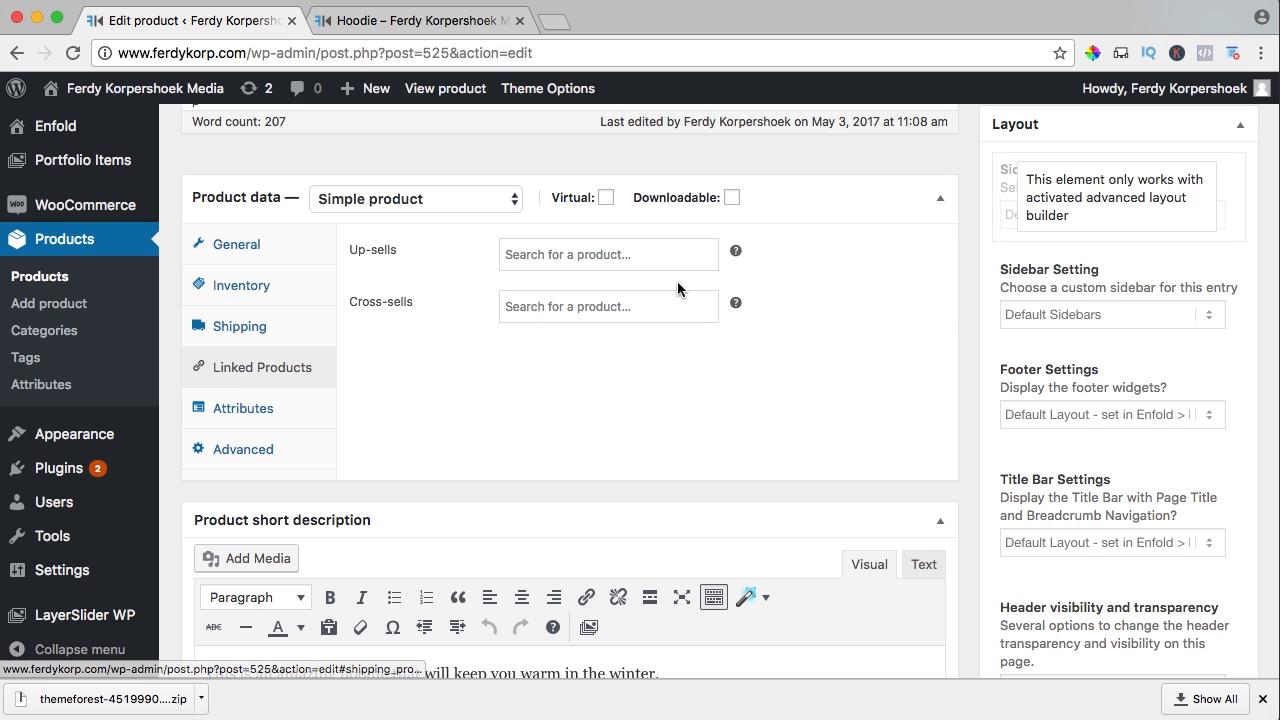
{"action": "mouse_move", "coordinate": [737, 251]}
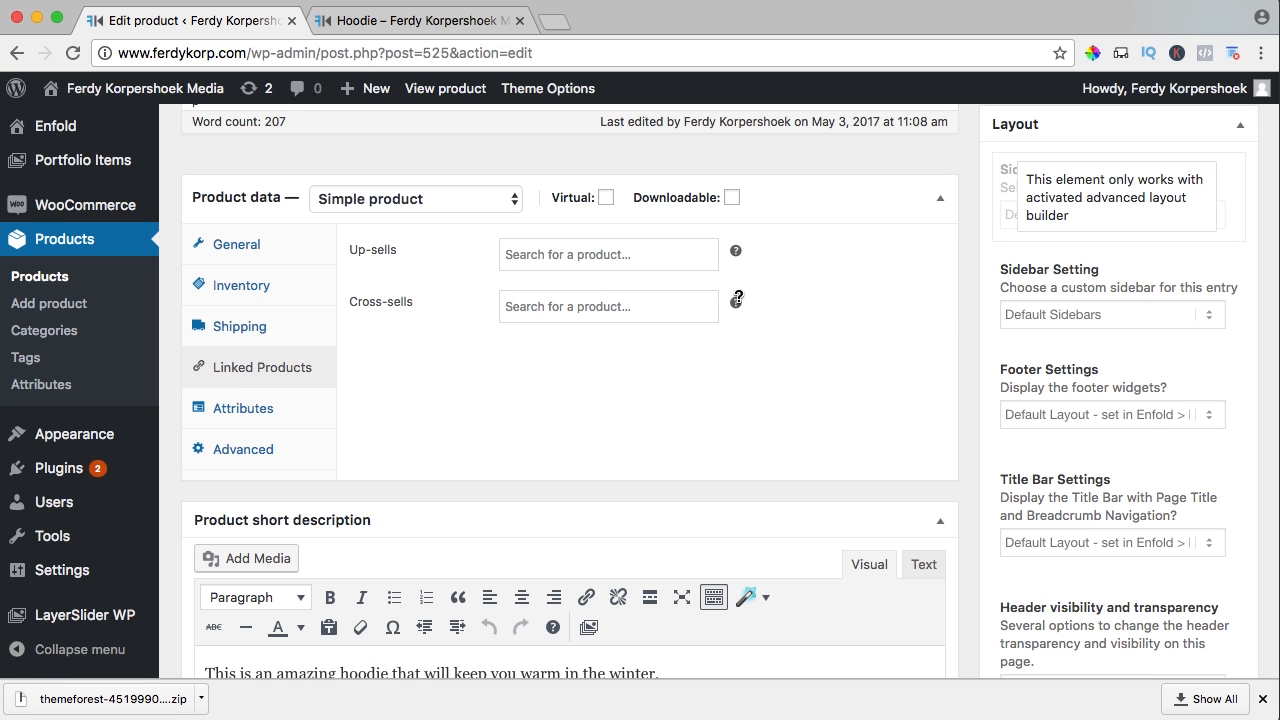
{"action": "mouse_move", "coordinate": [737, 302]}
{"action": "scroll", "coordinate": [266, 390], "scroll_direction": "down", "scroll_amount": 1}
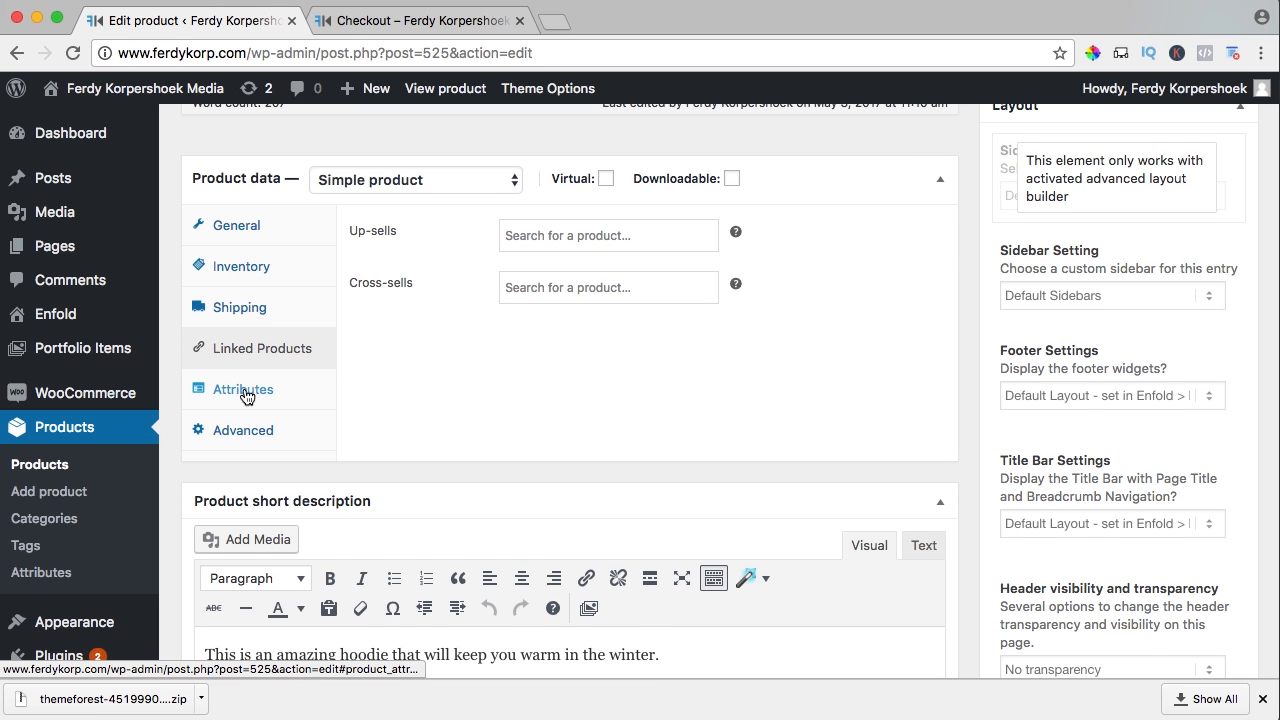
{"action": "left_click", "coordinate": [255, 391]}
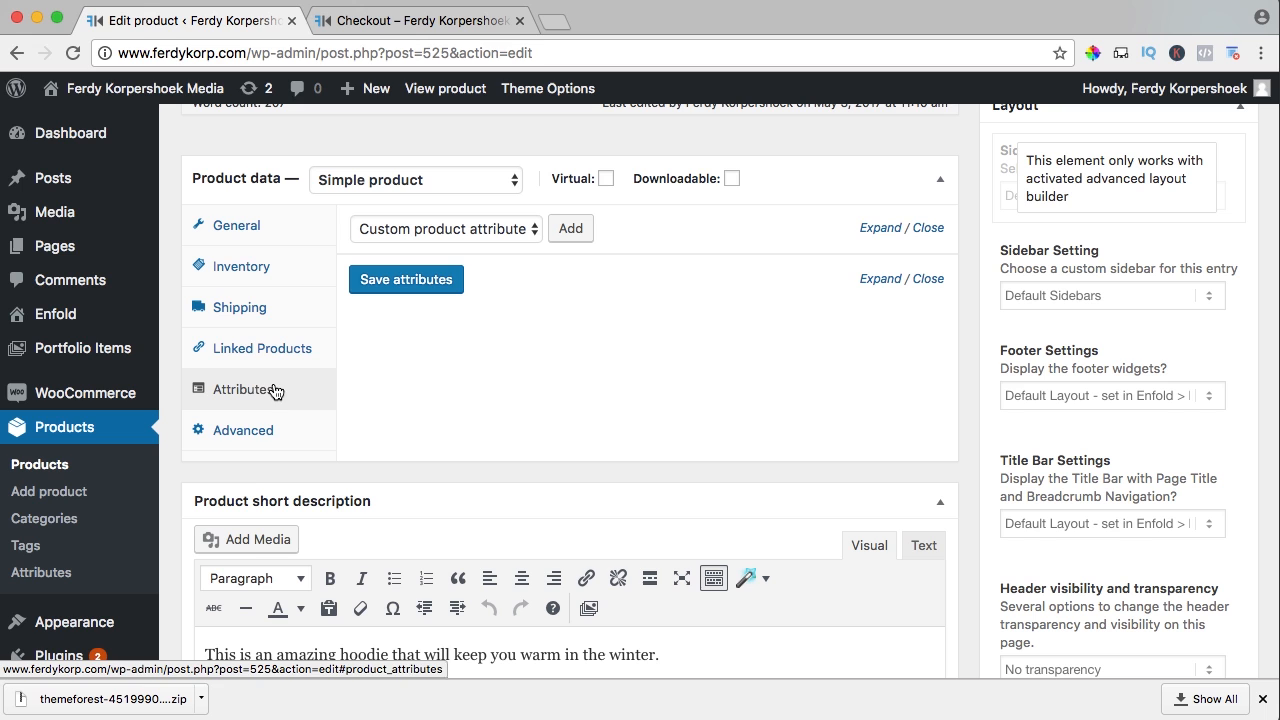
{"action": "left_click", "coordinate": [243, 432]}
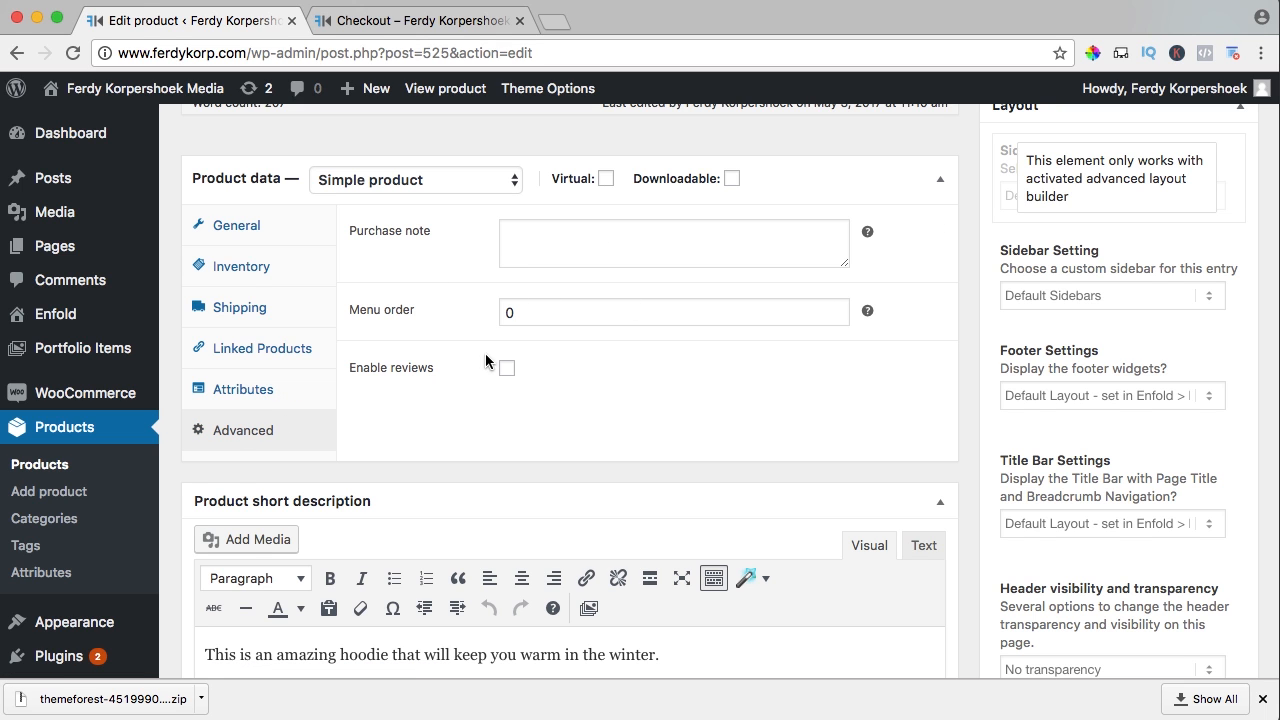
Look over the Hoodie's live product page, reached from the shop listing
{"action": "left_click", "coordinate": [405, 21]}
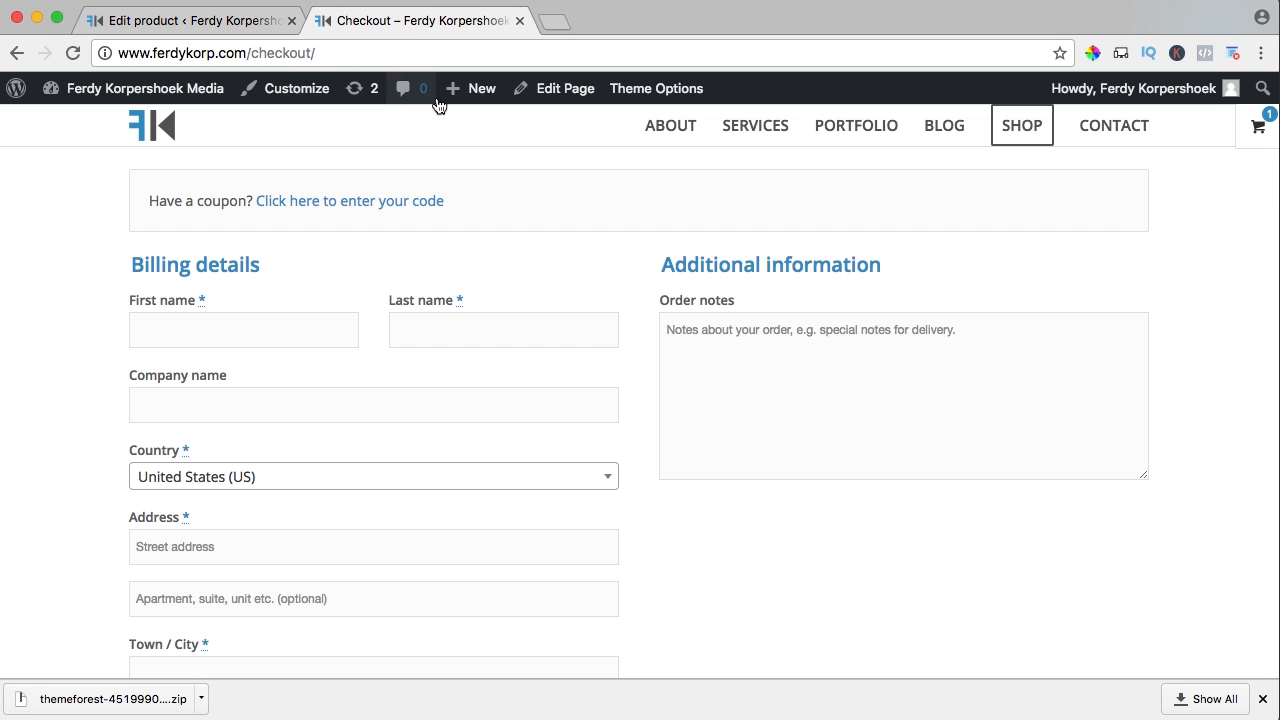
{"action": "left_click", "coordinate": [1033, 131]}
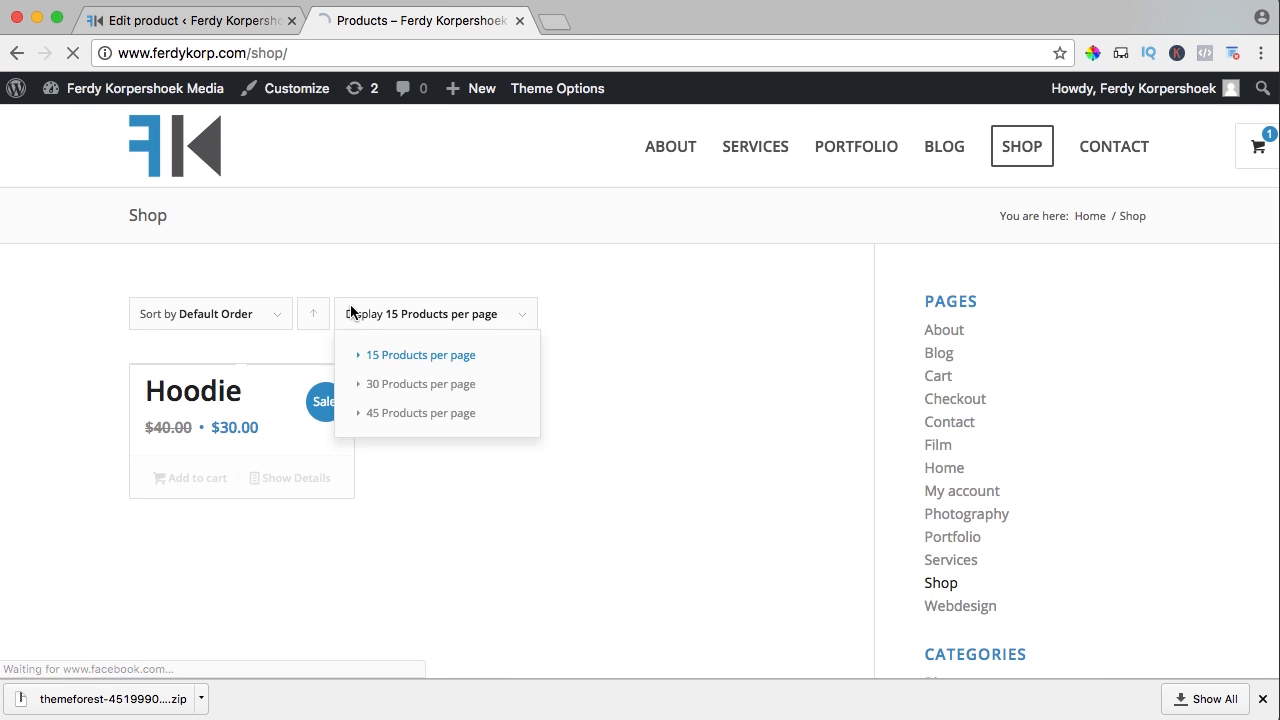
{"action": "left_click", "coordinate": [199, 398]}
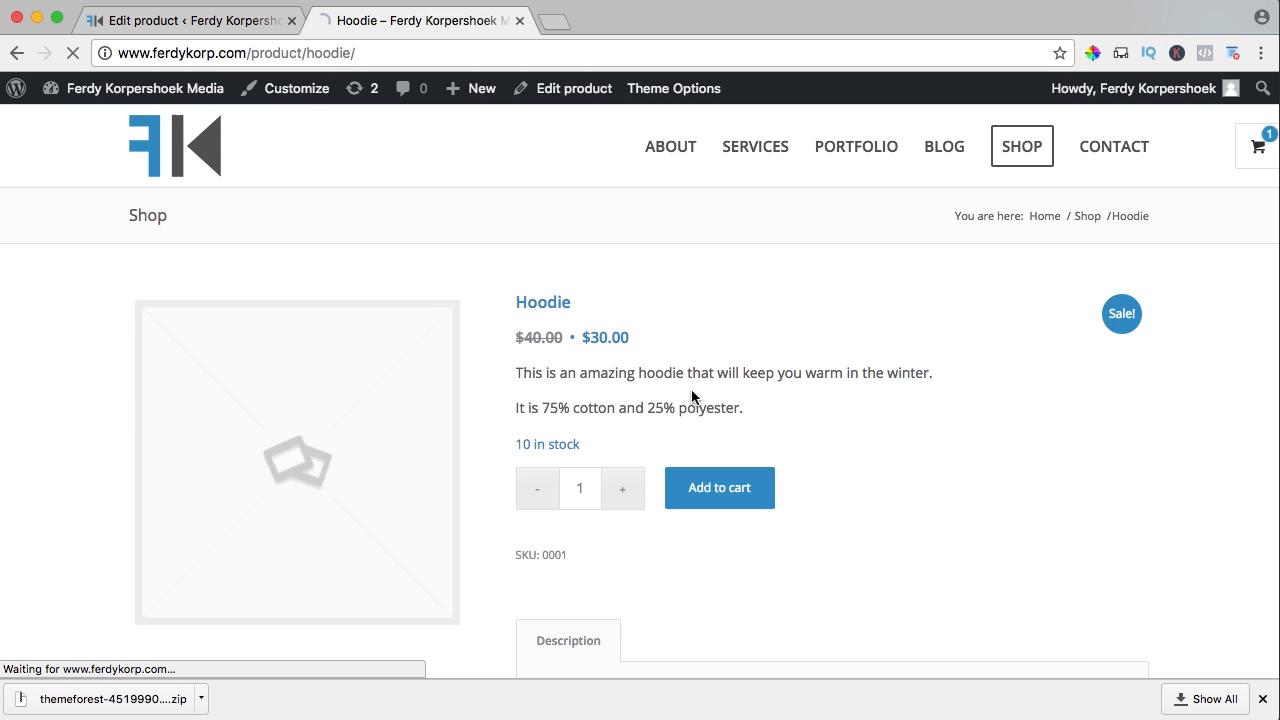
{"action": "scroll", "coordinate": [691, 400], "scroll_direction": "down", "scroll_amount": 10}
{"action": "scroll", "coordinate": [693, 396], "scroll_direction": "down", "scroll_amount": 2}
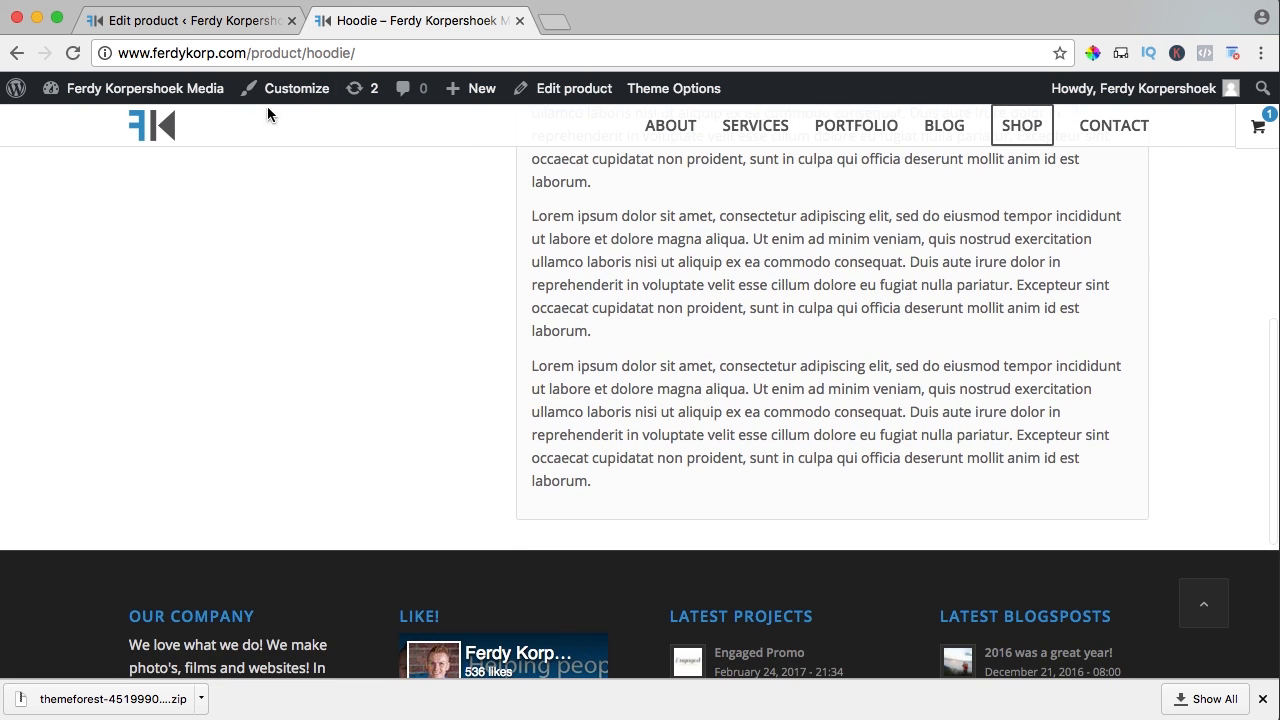
Tick Enable reviews, update the Hoodie, and reload its product page
{"action": "left_click", "coordinate": [185, 22]}
{"action": "left_click", "coordinate": [506, 368]}
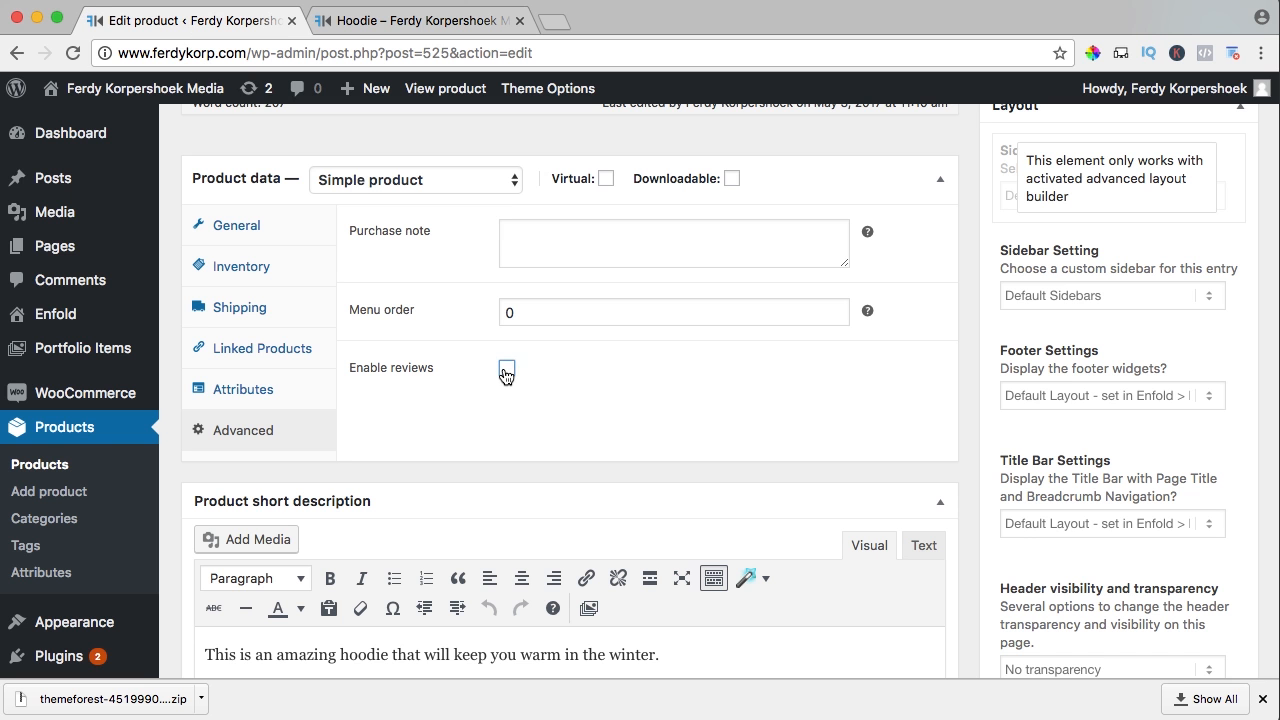
{"action": "scroll", "coordinate": [926, 393], "scroll_direction": "up", "scroll_amount": 5}
{"action": "left_click", "coordinate": [1212, 331]}
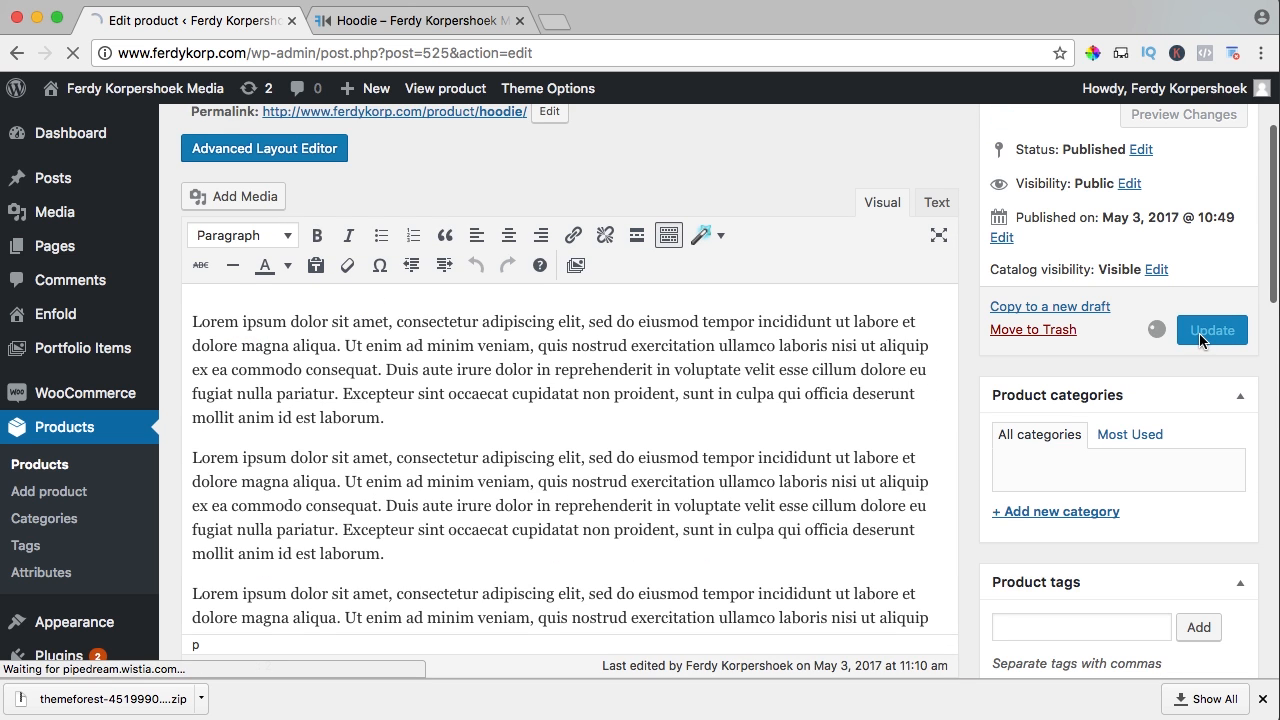
{"action": "left_click", "coordinate": [476, 30]}
{"action": "key", "text": "super+r"}
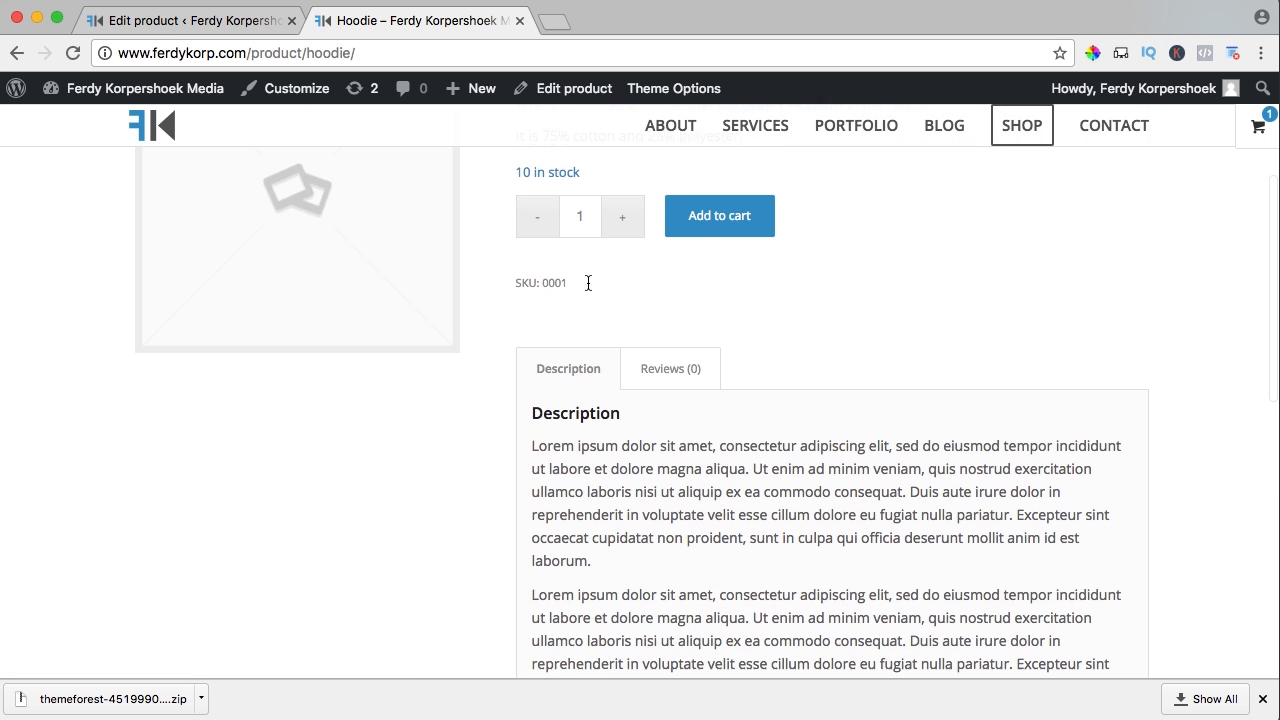
Show the Reviews (0) tab with 'There are no reviews yet' and its star-rating review form
{"action": "left_click", "coordinate": [667, 372]}
{"action": "scroll", "coordinate": [705, 380], "scroll_direction": "down", "scroll_amount": 4}
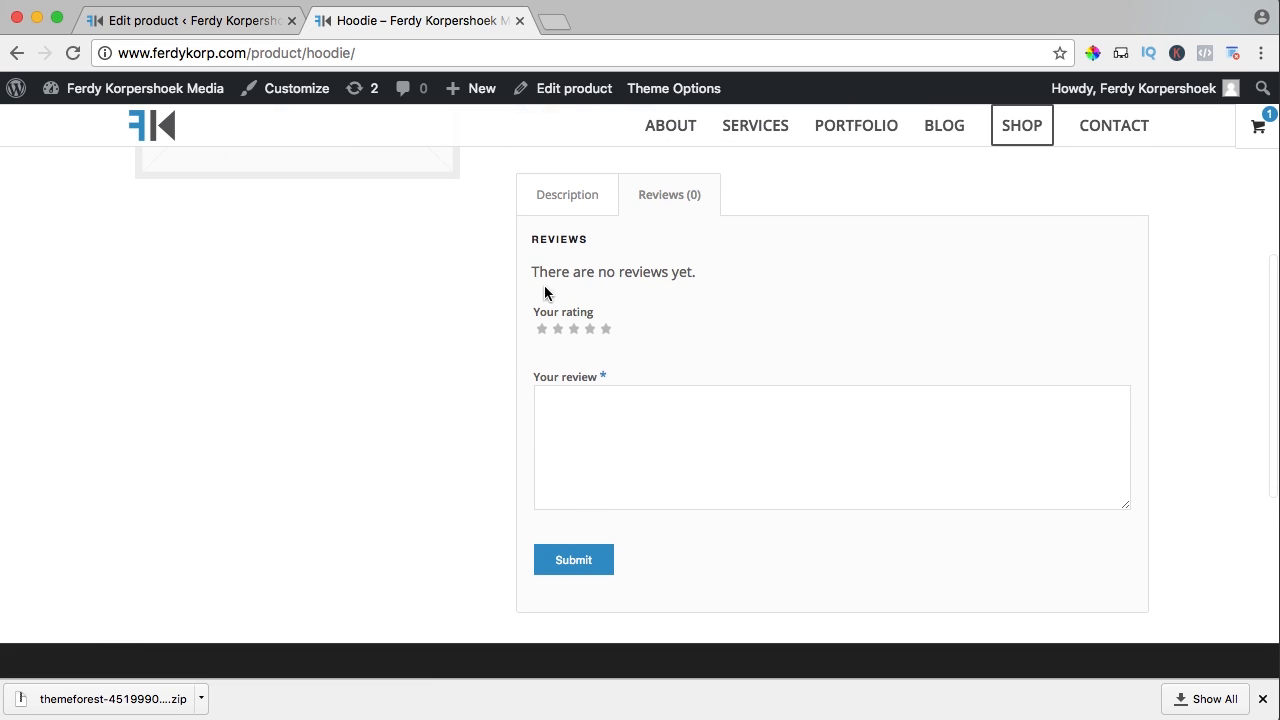
{"action": "scroll", "coordinate": [671, 280], "scroll_direction": "up", "scroll_amount": 3}
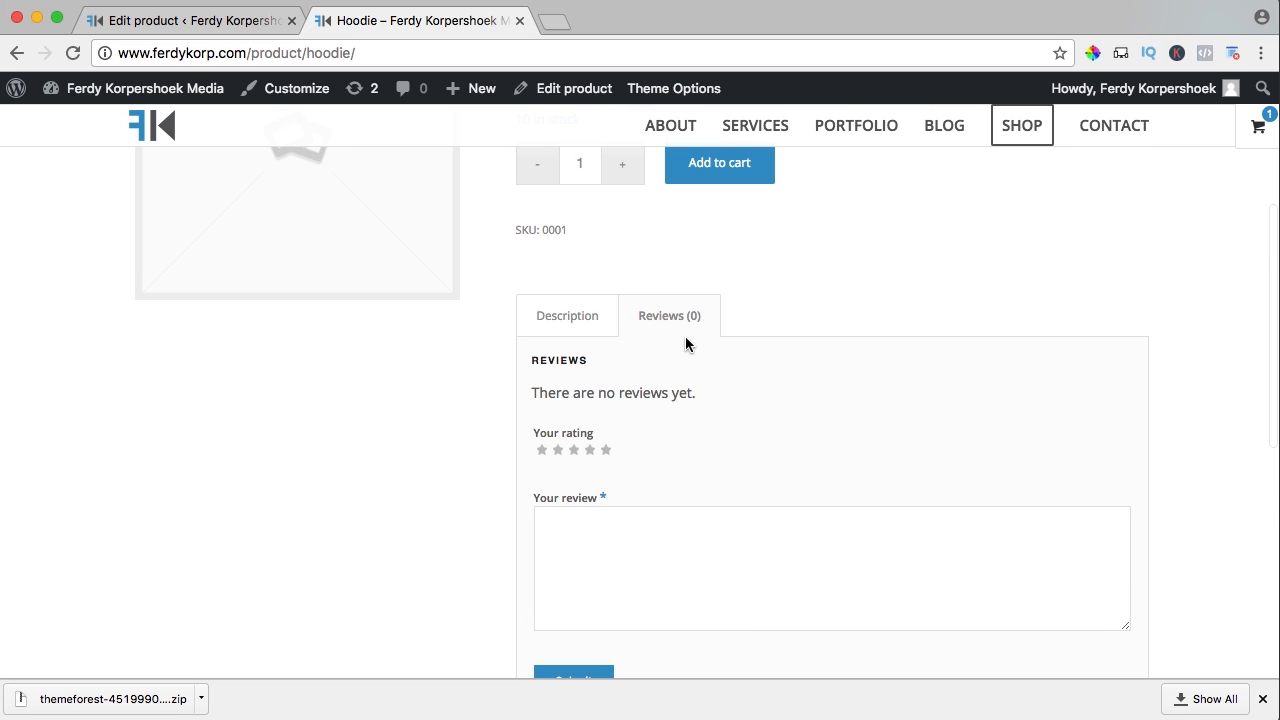
{"action": "scroll", "coordinate": [685, 336], "scroll_direction": "up", "scroll_amount": 5}
{"action": "scroll", "coordinate": [685, 336], "scroll_direction": "up", "scroll_amount": 2}
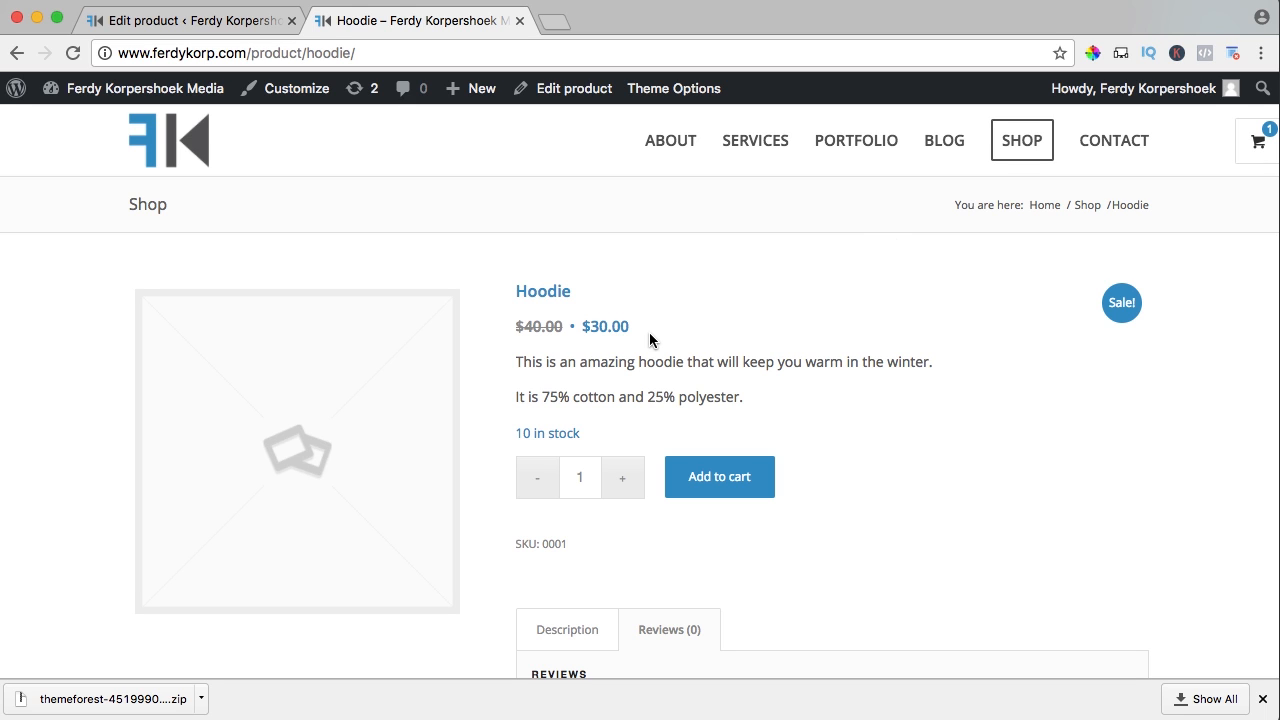
Create a new Merchandise product category for the Hoodie
{"action": "left_click", "coordinate": [212, 20]}
{"action": "scroll", "coordinate": [973, 372], "scroll_direction": "down", "scroll_amount": 5}
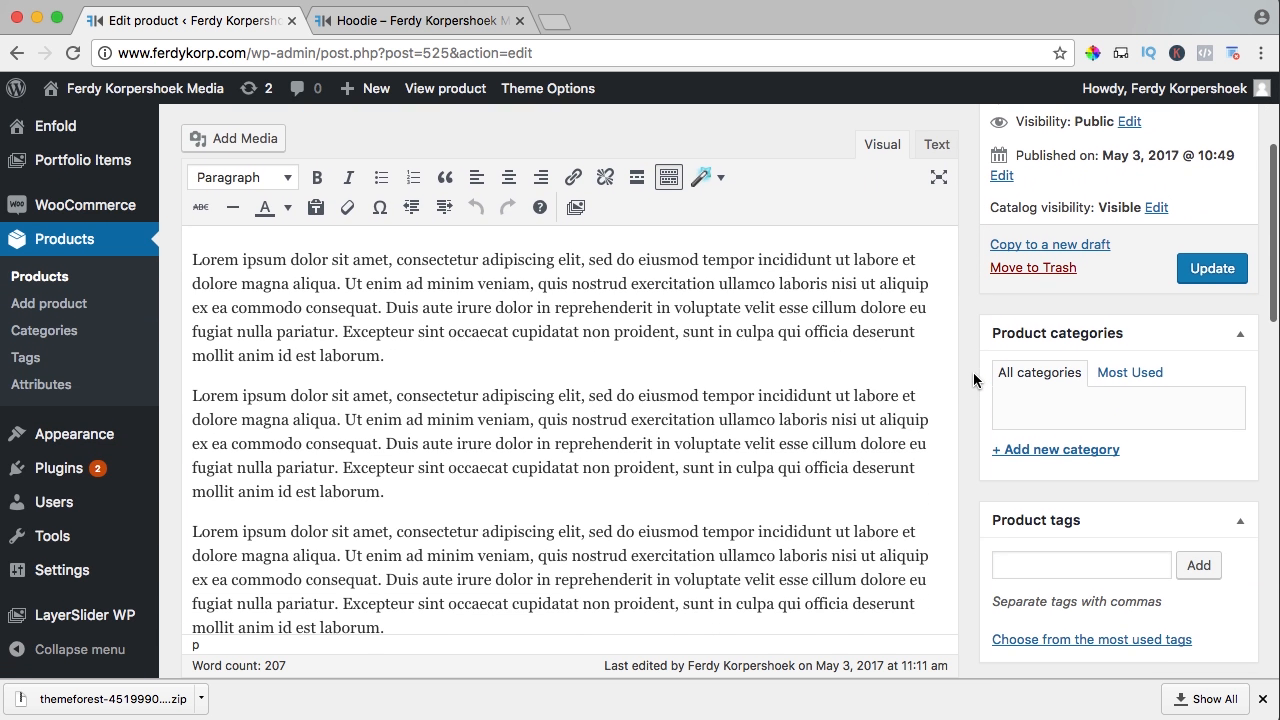
{"action": "scroll", "coordinate": [1048, 335], "scroll_direction": "down", "scroll_amount": 2}
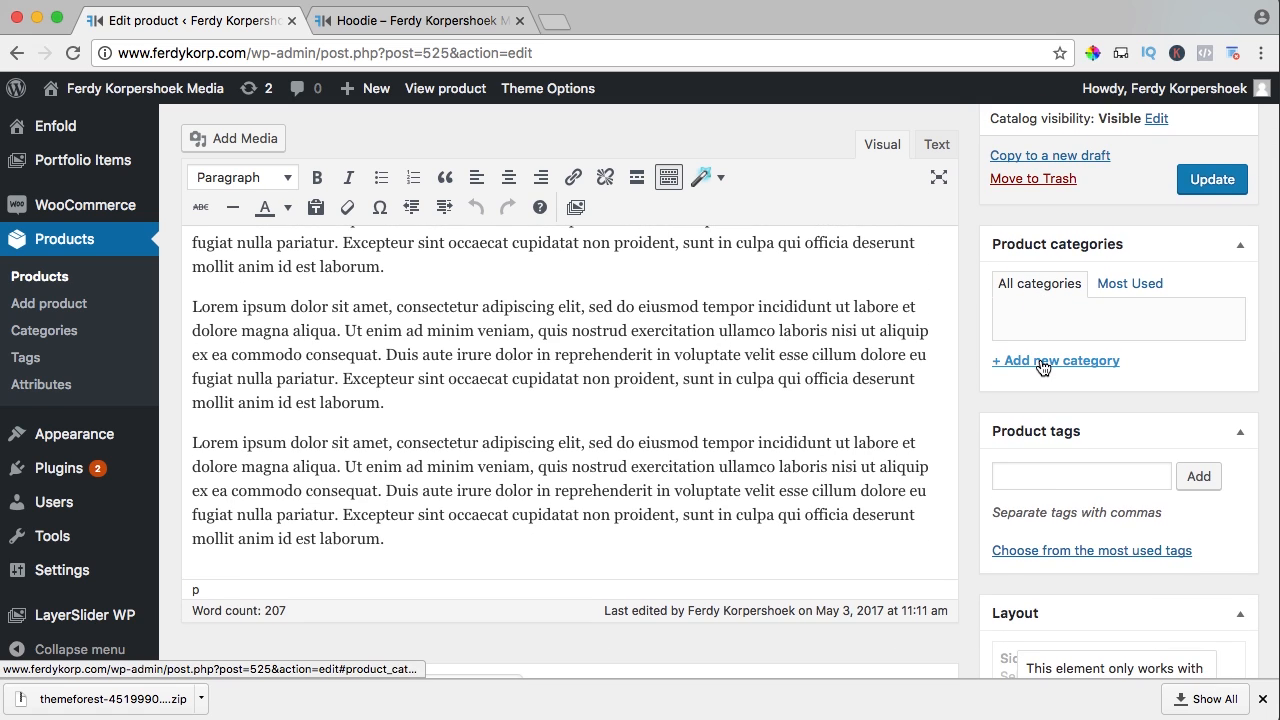
{"action": "left_click", "coordinate": [1043, 362]}
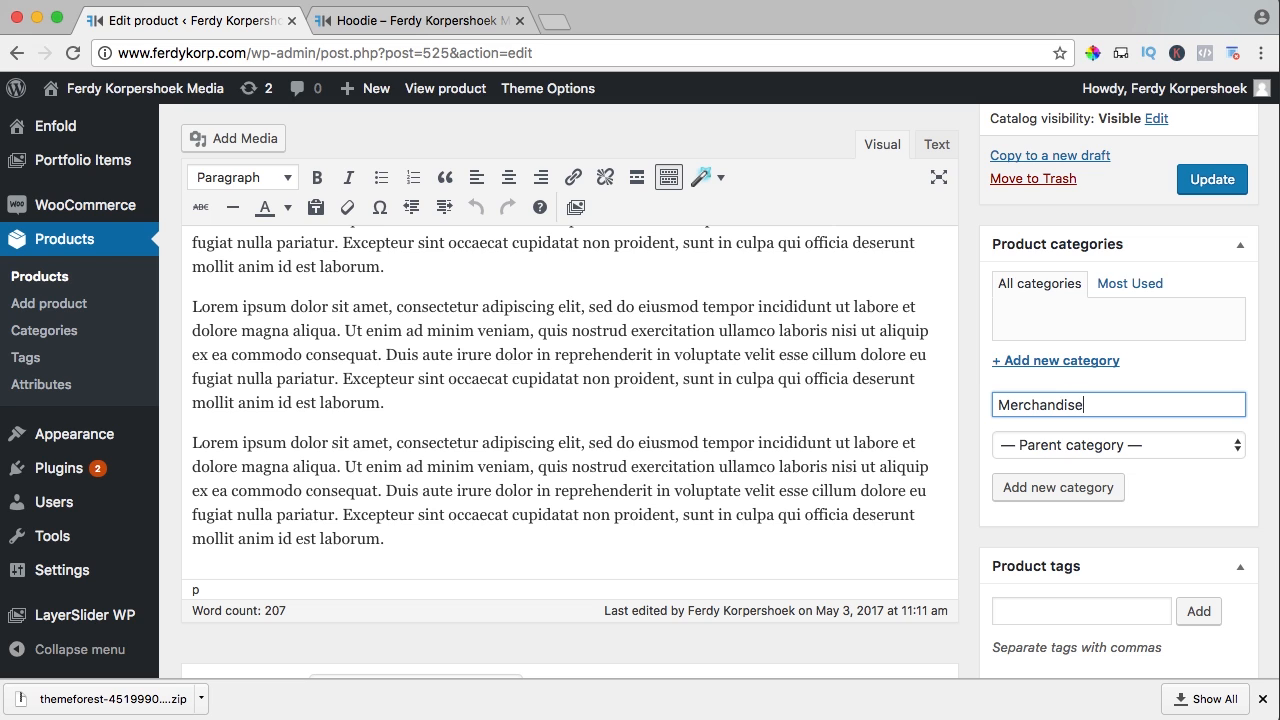
{"action": "left_click", "coordinate": [1036, 487]}
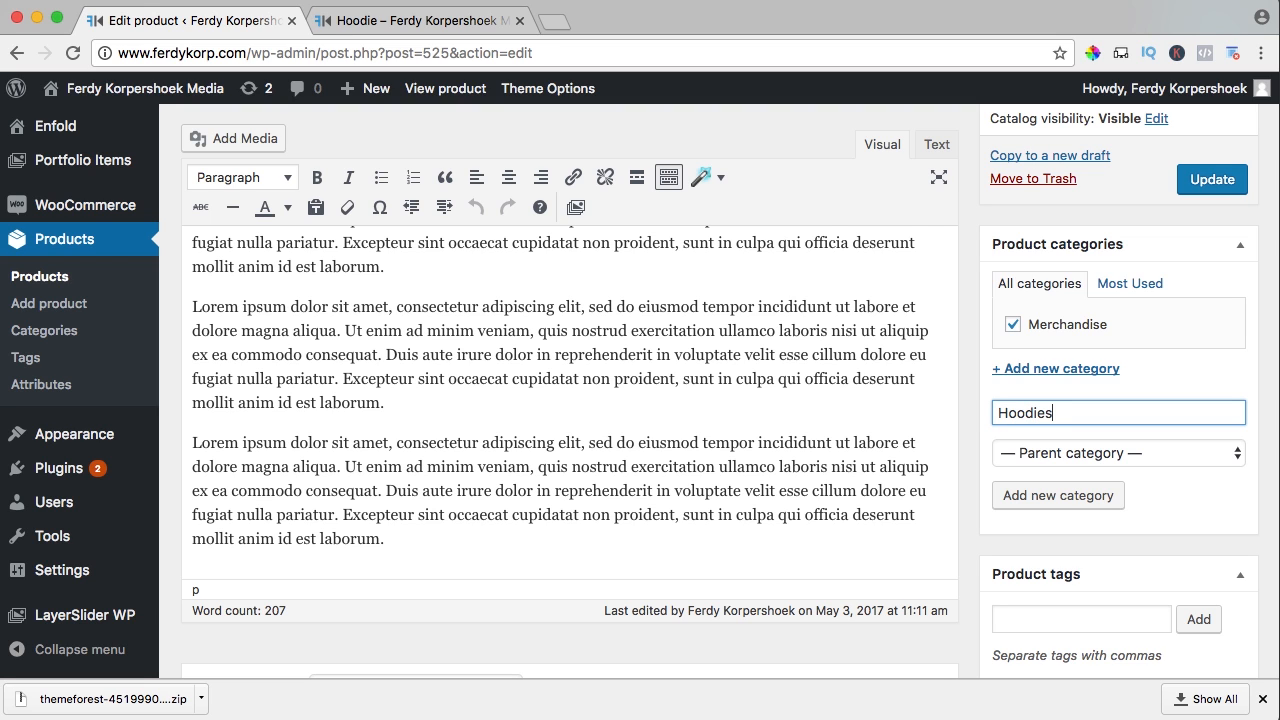
Add a Hoodies subcategory under Merchandise, update the product, and reload its page
{"action": "left_click", "coordinate": [1060, 453]}
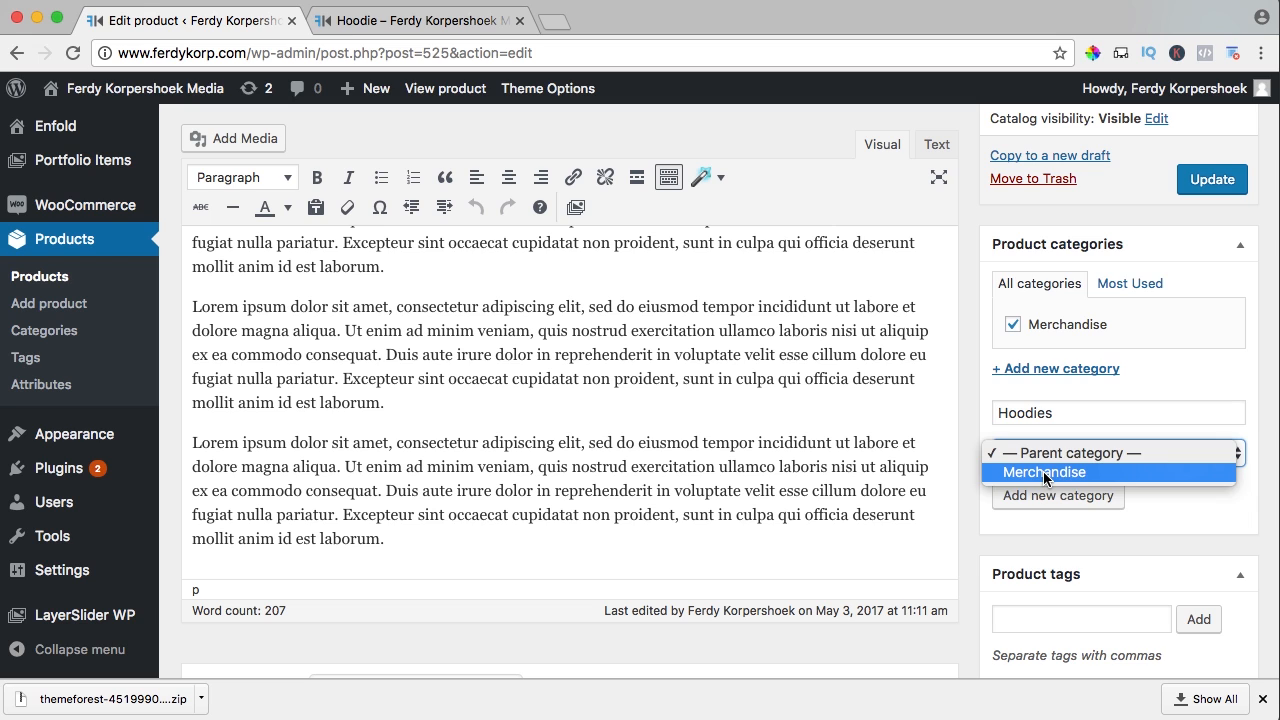
{"action": "left_click", "coordinate": [1044, 473]}
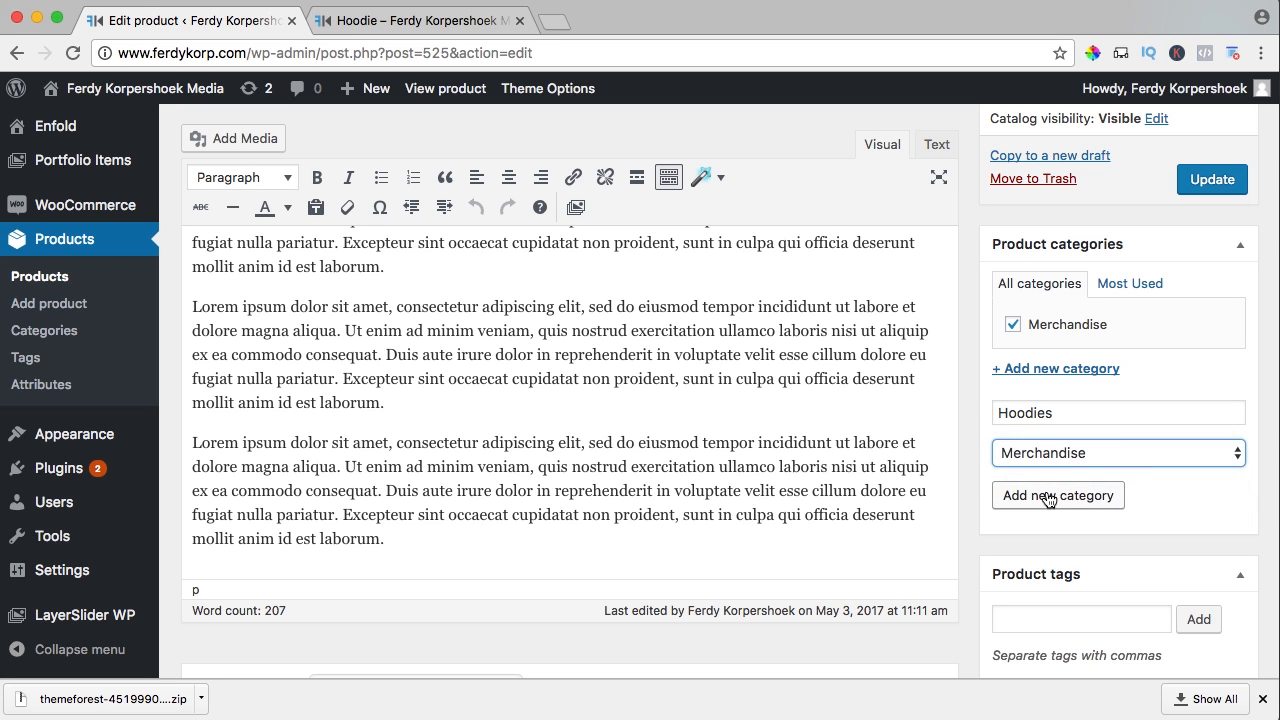
{"action": "left_click", "coordinate": [1047, 497]}
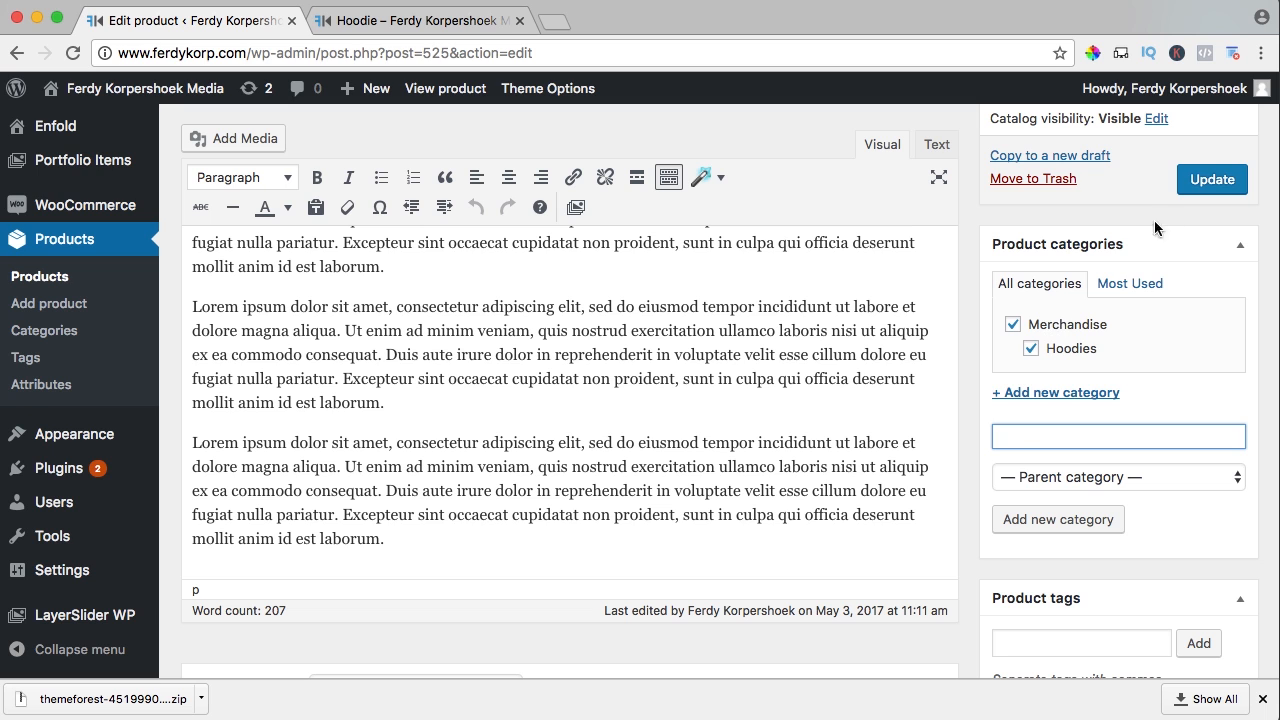
{"action": "left_click", "coordinate": [1218, 179]}
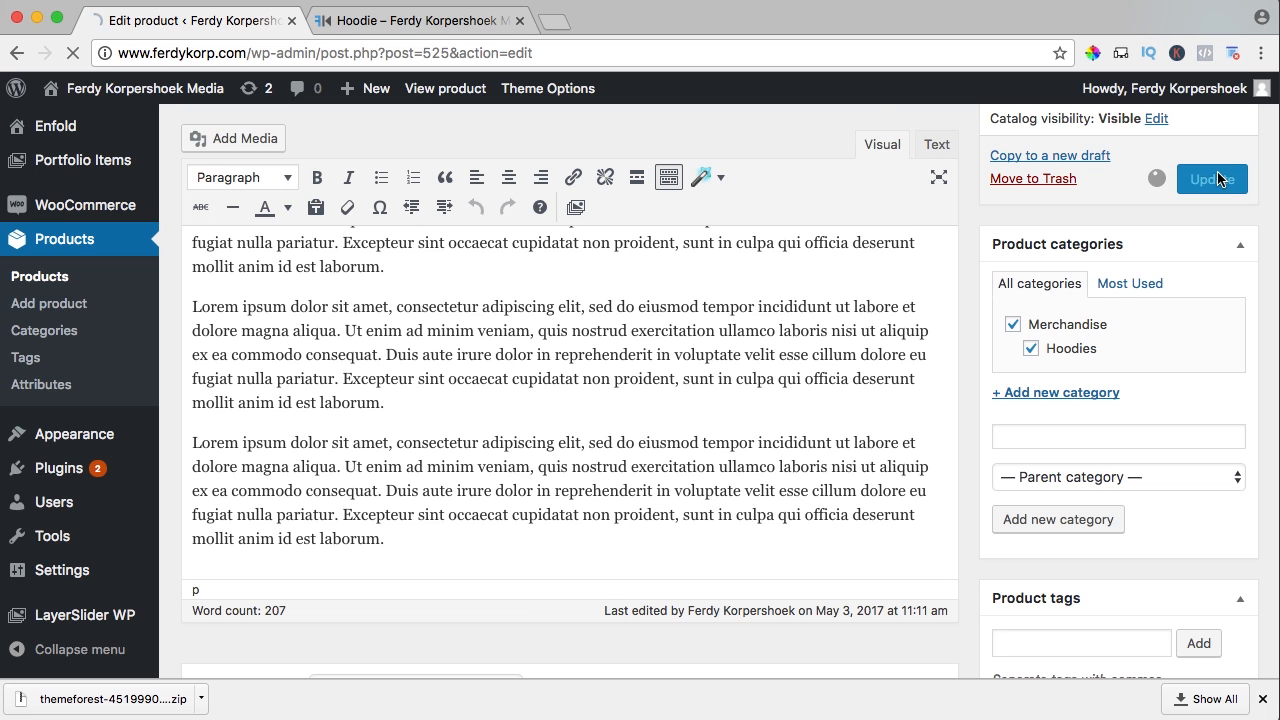
{"action": "left_click", "coordinate": [399, 19]}
{"action": "key", "text": "super+r"}
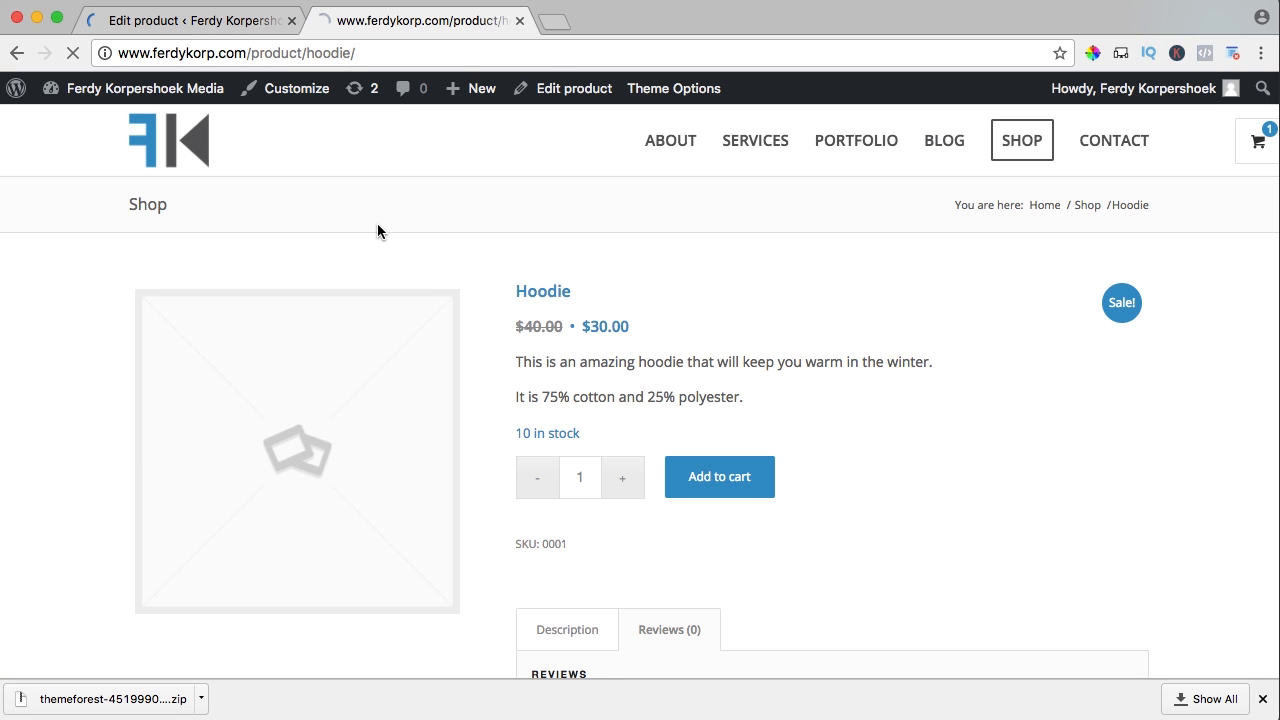
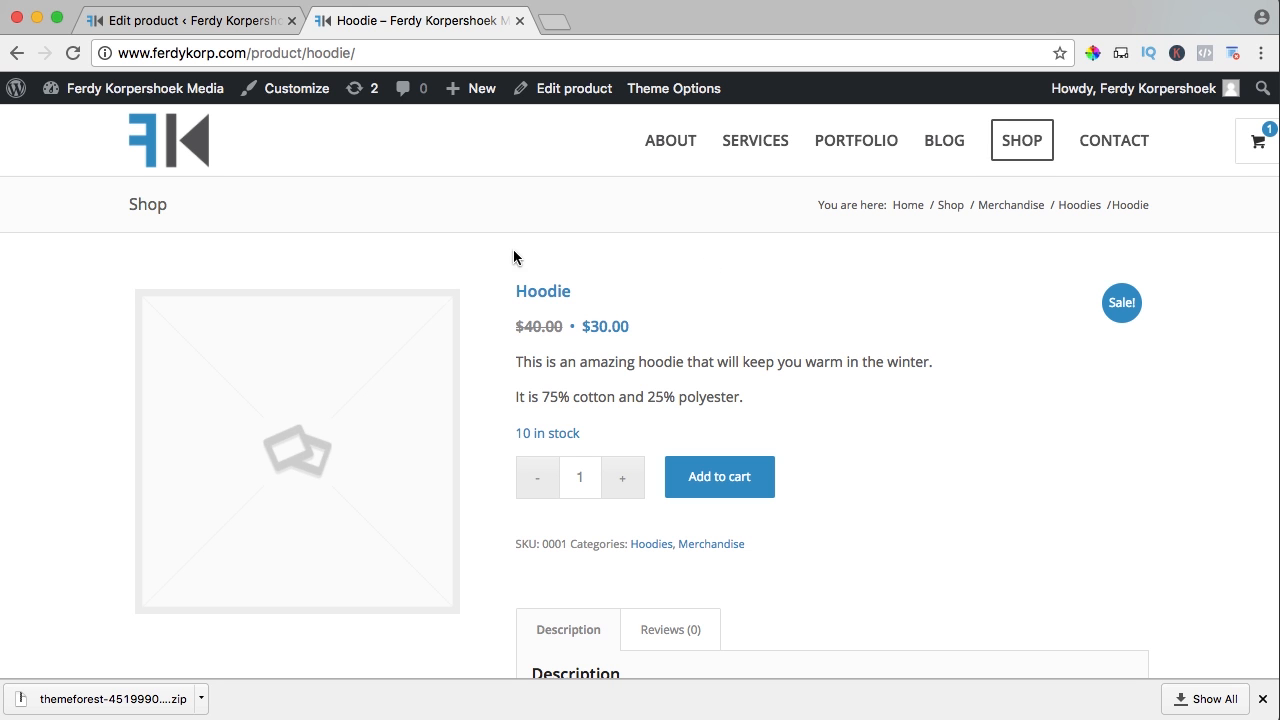
Return to the Hoodie edit screen and scroll to the Product image and Product gallery boxes
{"action": "left_click", "coordinate": [240, 24]}
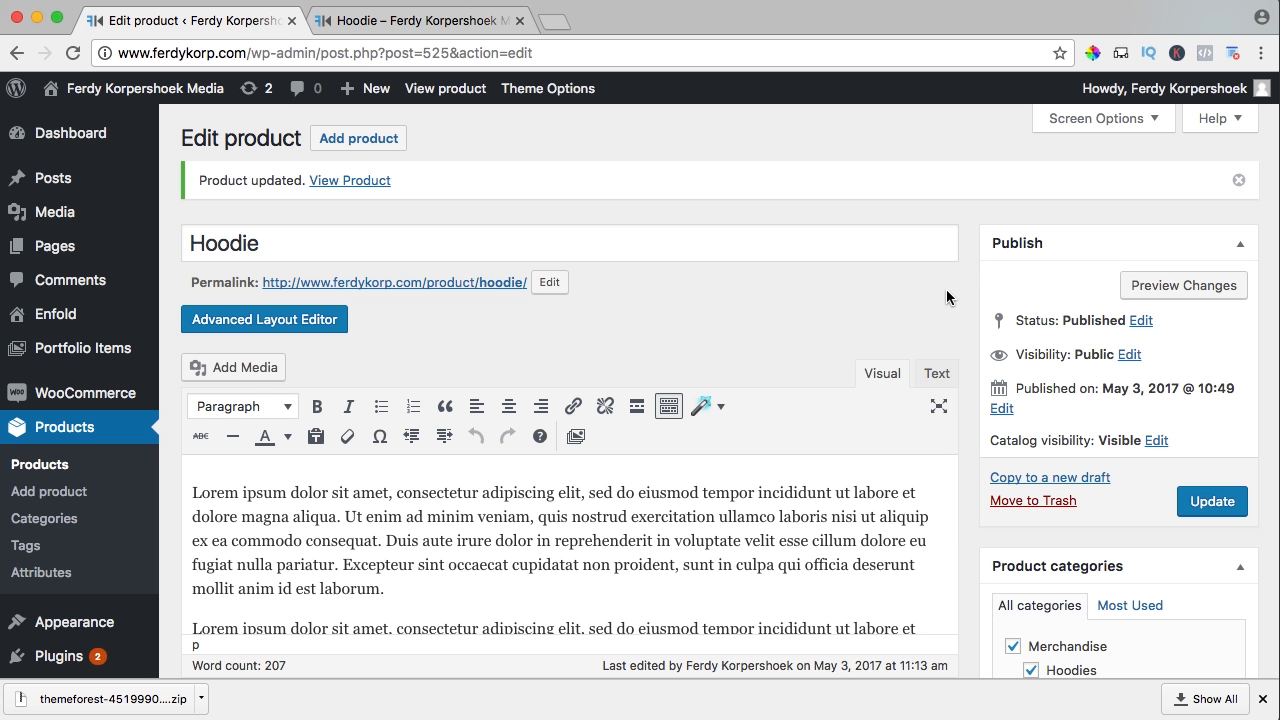
{"action": "scroll", "coordinate": [955, 305], "scroll_direction": "down", "scroll_amount": 10}
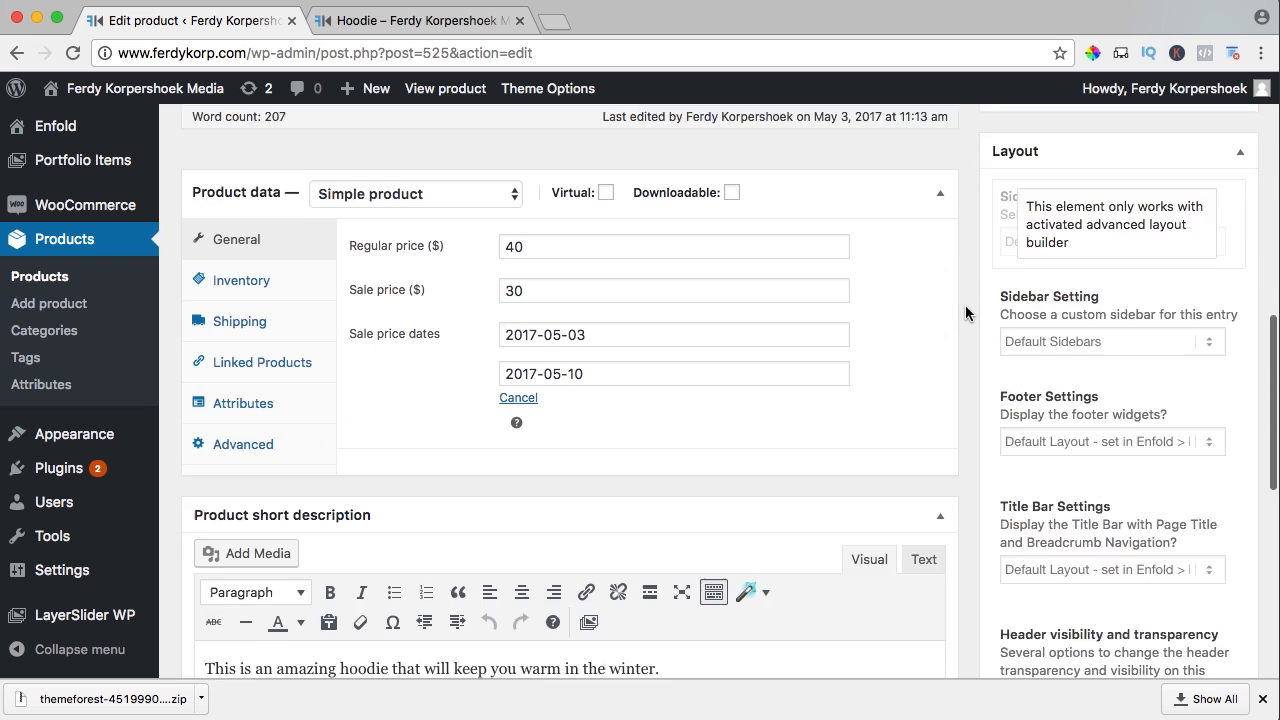
{"action": "scroll", "coordinate": [965, 307], "scroll_direction": "down", "scroll_amount": 10}
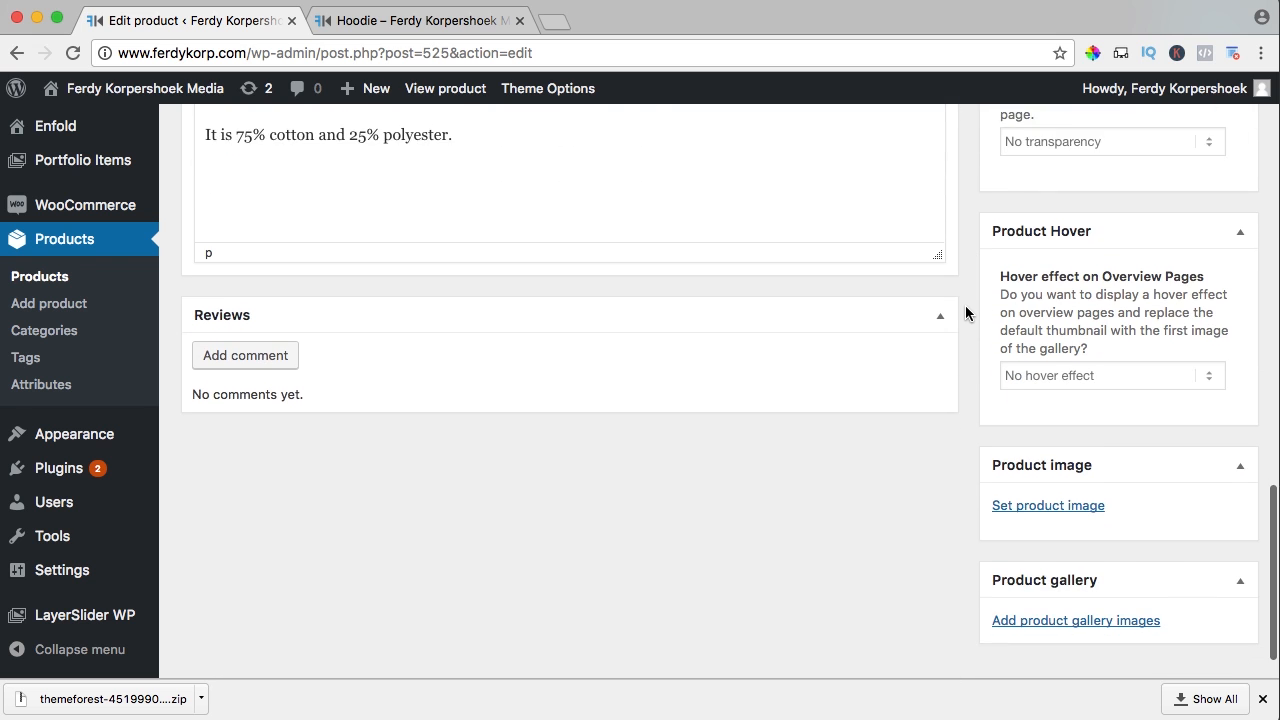
{"action": "scroll", "coordinate": [965, 310], "scroll_direction": "down", "scroll_amount": 2}
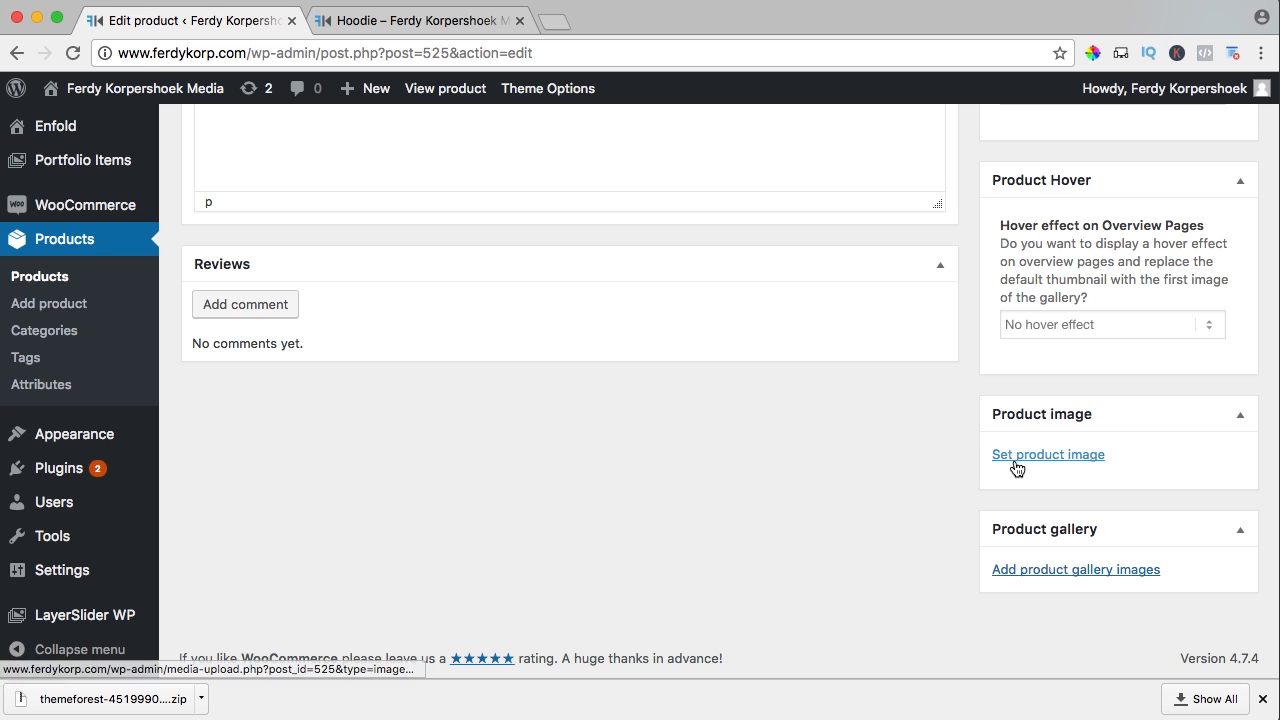
{"action": "scroll", "coordinate": [761, 422], "scroll_direction": "up", "scroll_amount": 1}
{"action": "scroll", "coordinate": [761, 422], "scroll_direction": "down", "scroll_amount": 2}
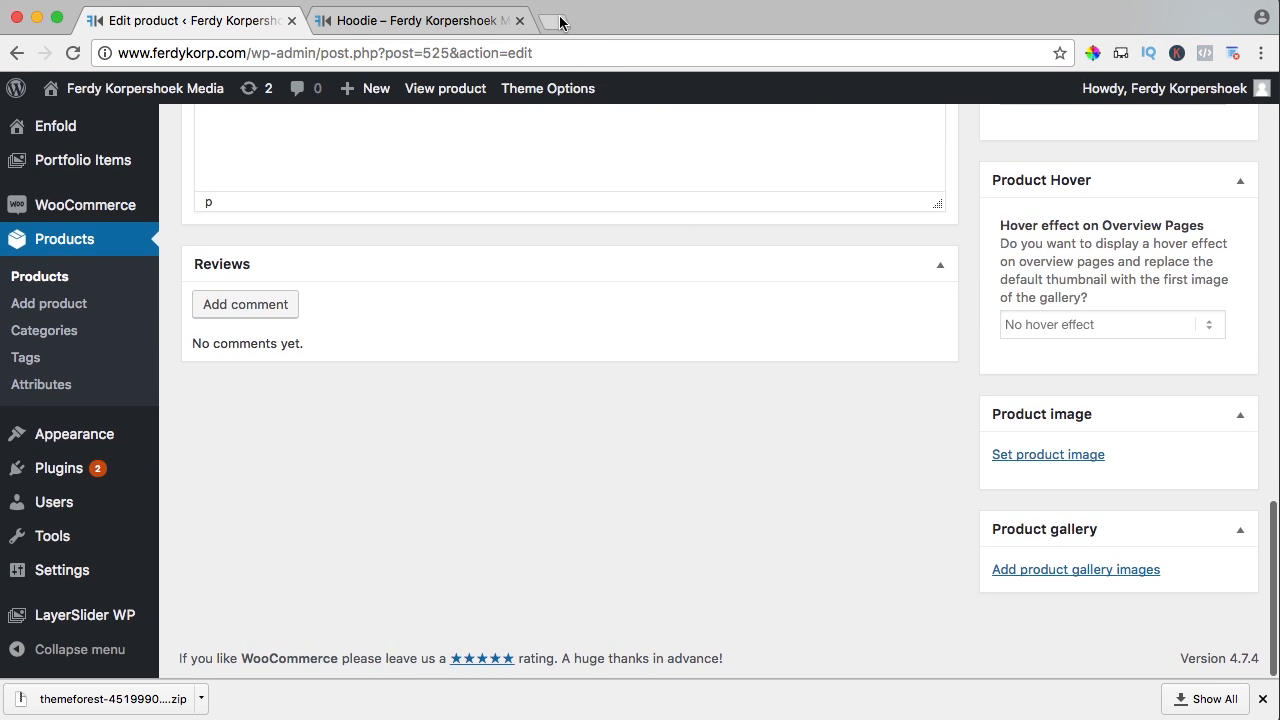
In a new tab, open ferdykorpershoek.com's WooCommerce Tutorial 2017 page and download the WooCommerce2017.zip images
{"action": "left_click", "coordinate": [555, 21]}
{"action": "type", "text": "ferdykor"}
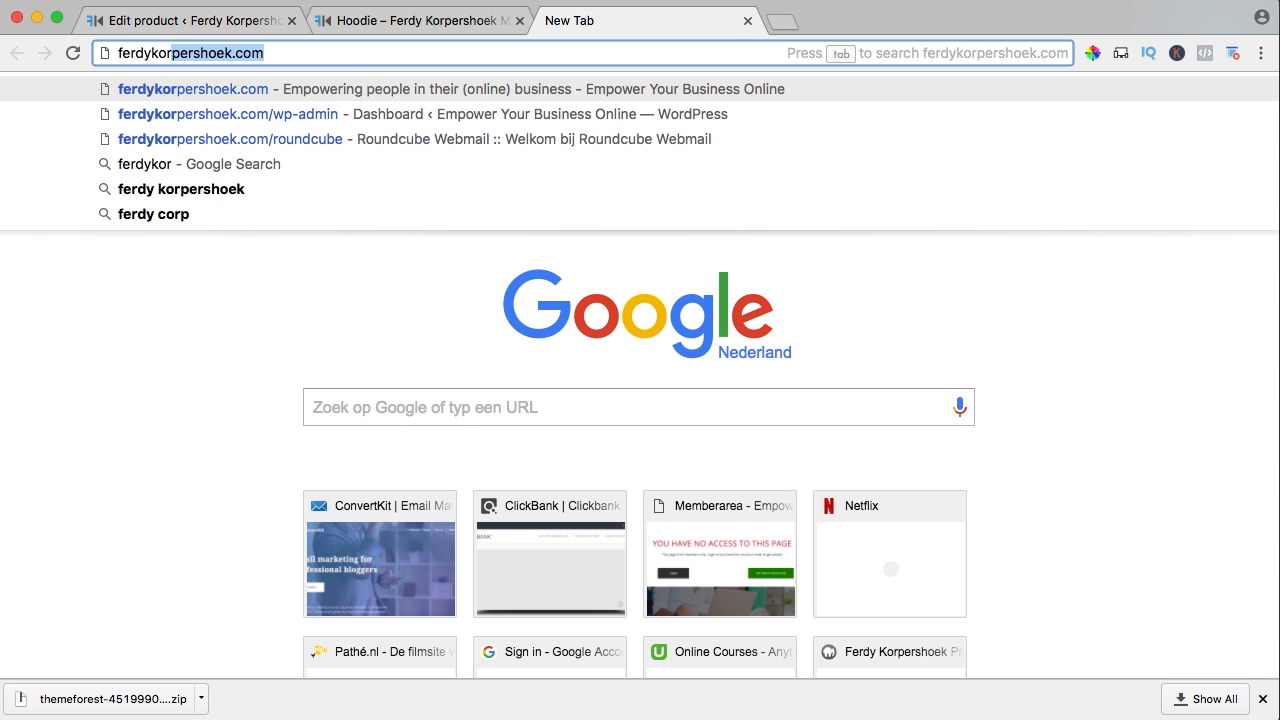
{"action": "type", "text": "pershoek.com"}
{"action": "key", "text": "Return"}
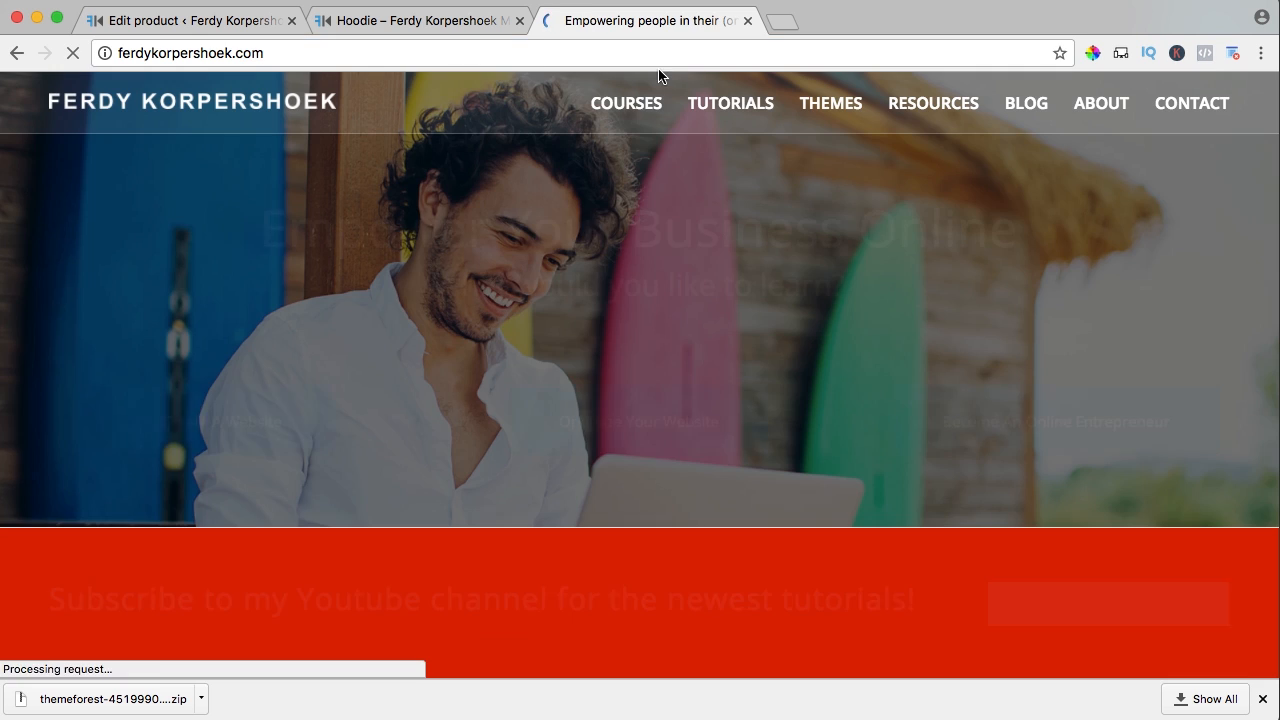
{"action": "mouse_move", "coordinate": [705, 115]}
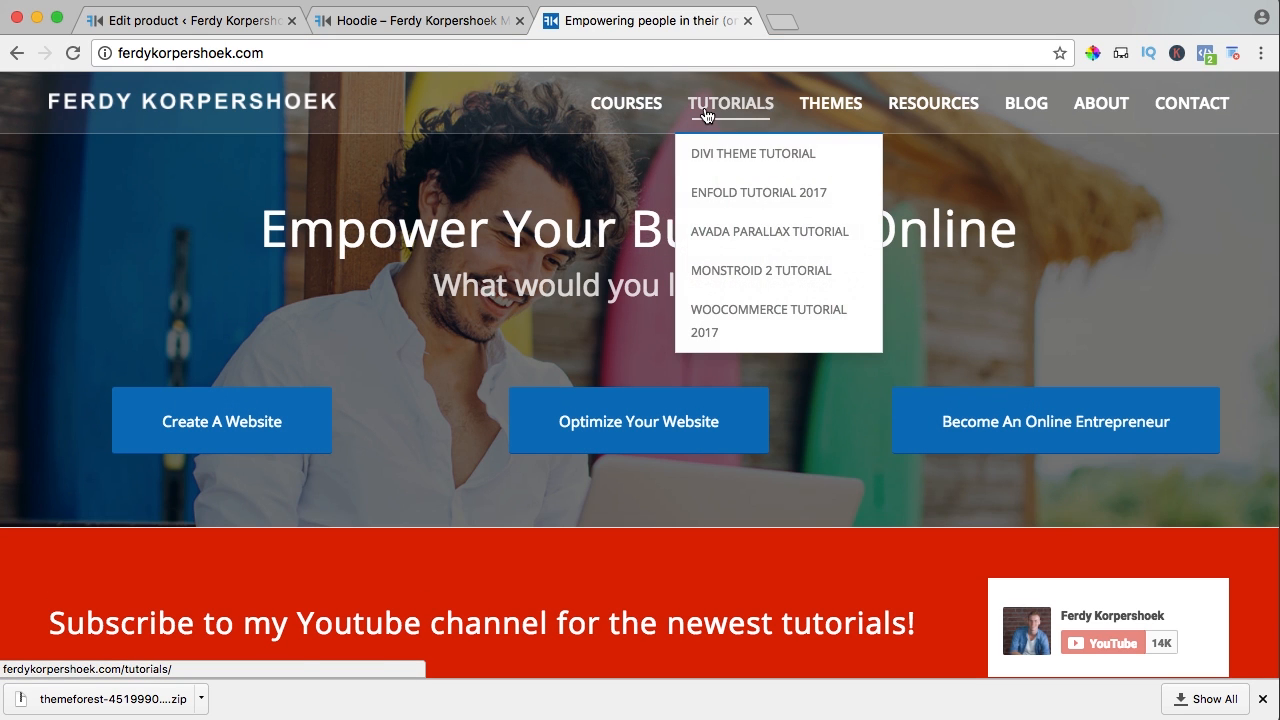
{"action": "left_click", "coordinate": [765, 322]}
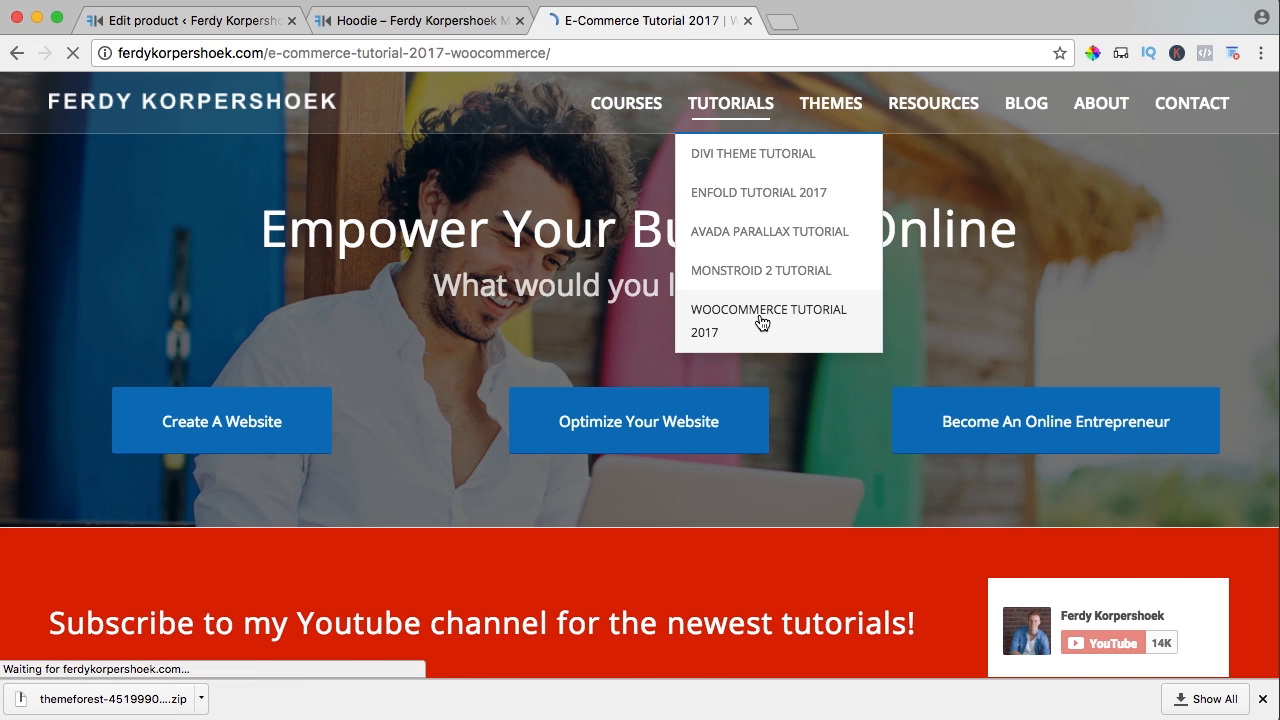
{"action": "scroll", "coordinate": [883, 287], "scroll_direction": "down", "scroll_amount": 3}
{"action": "scroll", "coordinate": [883, 287], "scroll_direction": "down", "scroll_amount": 5}
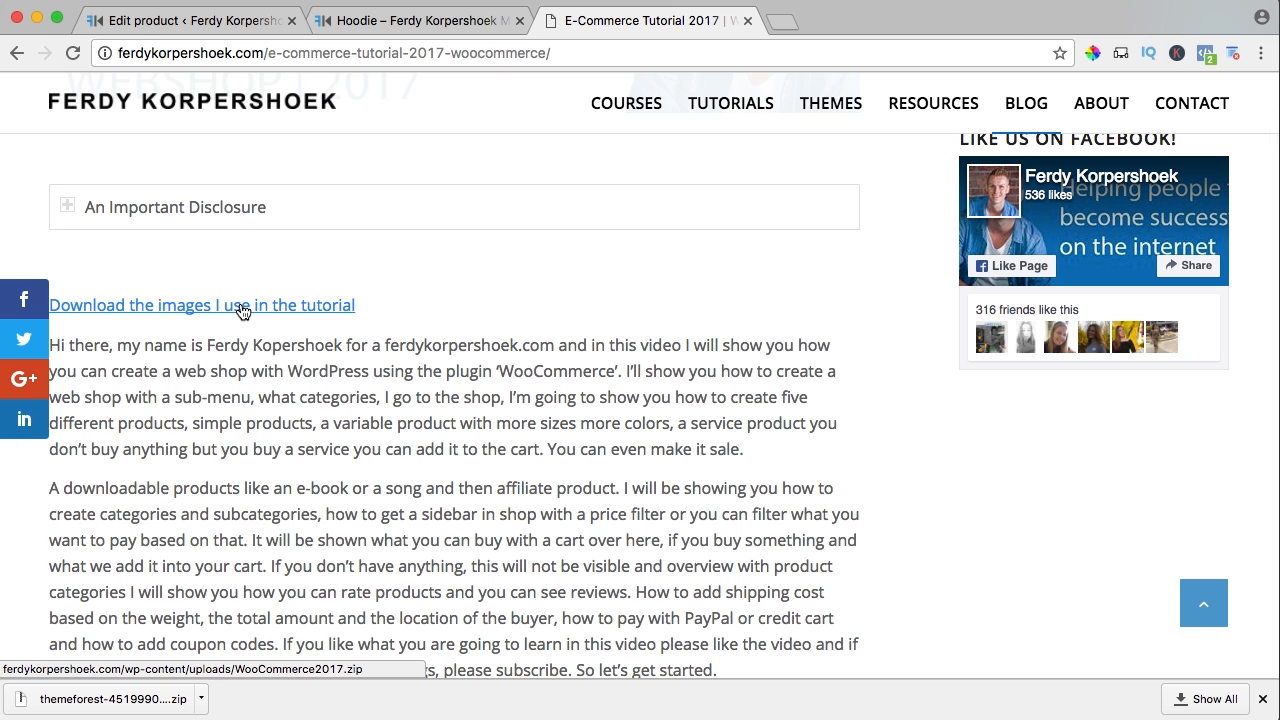
{"action": "left_click", "coordinate": [241, 311]}
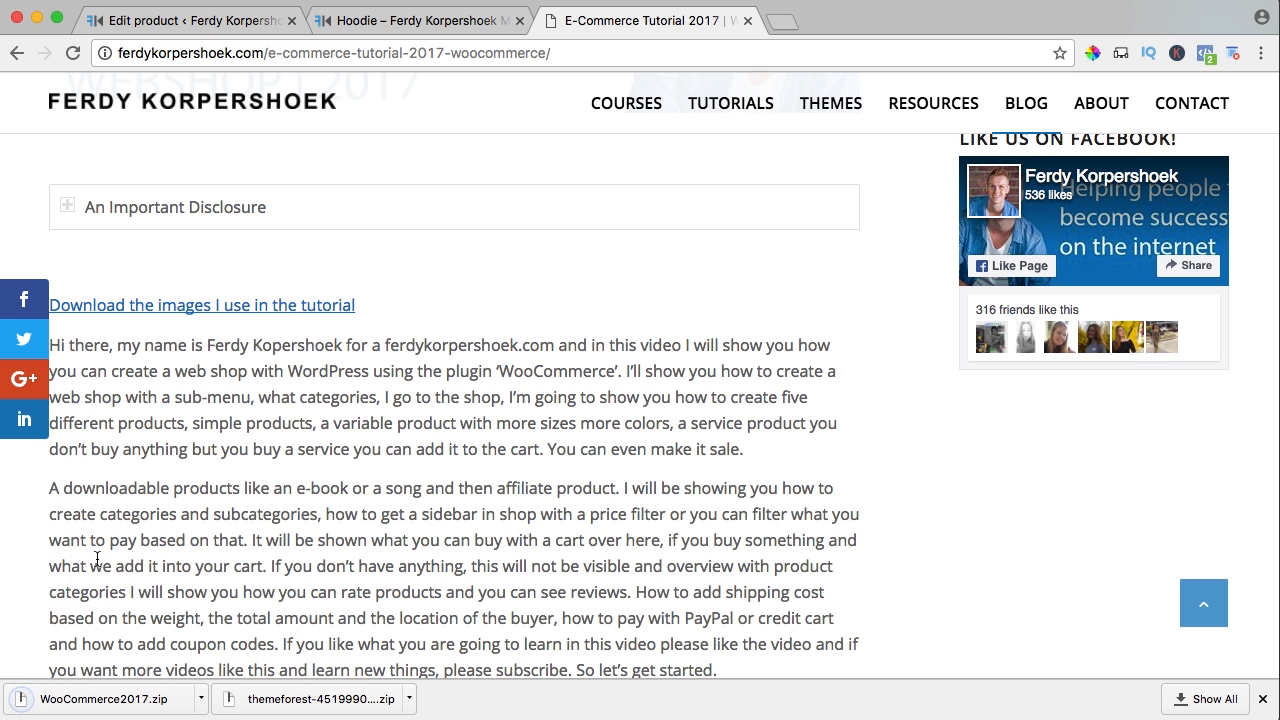
Open the downloaded zip and move the WooCommerce2017 folder onto the Desktop
{"action": "left_click", "coordinate": [139, 702]}
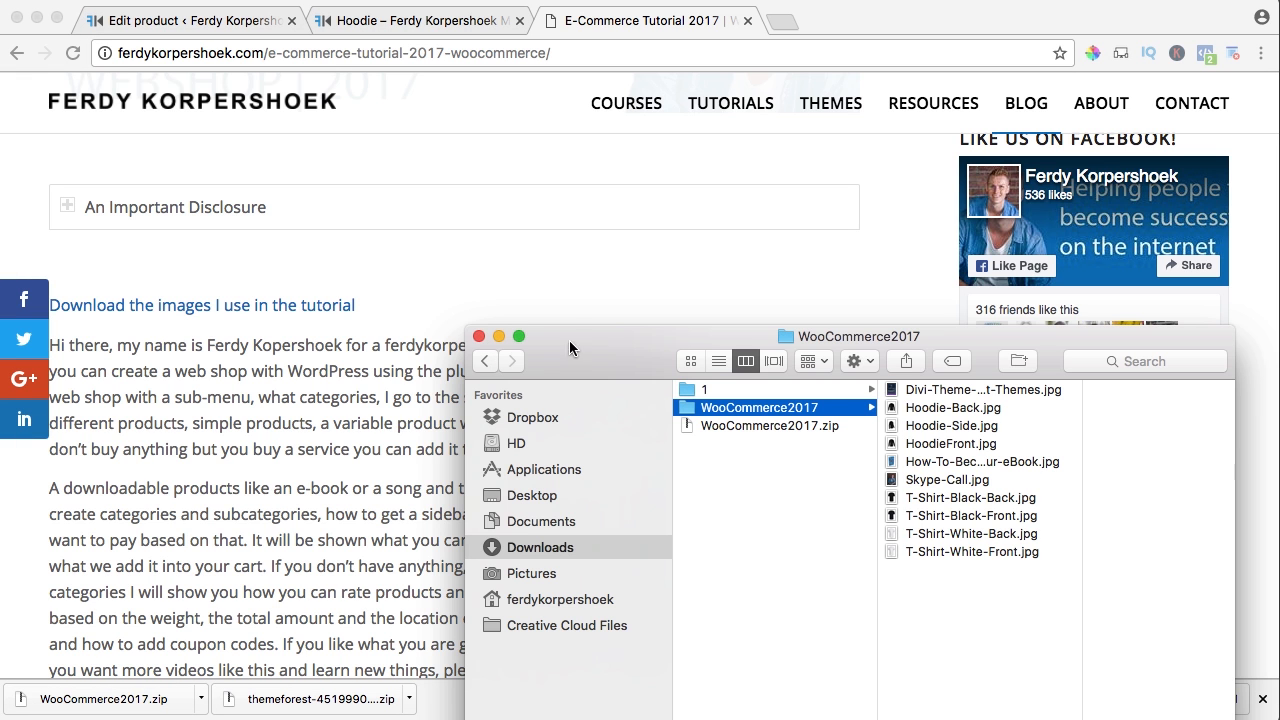
{"action": "left_click_drag", "start_coordinate": [613, 346], "coordinate": [439, 141]}
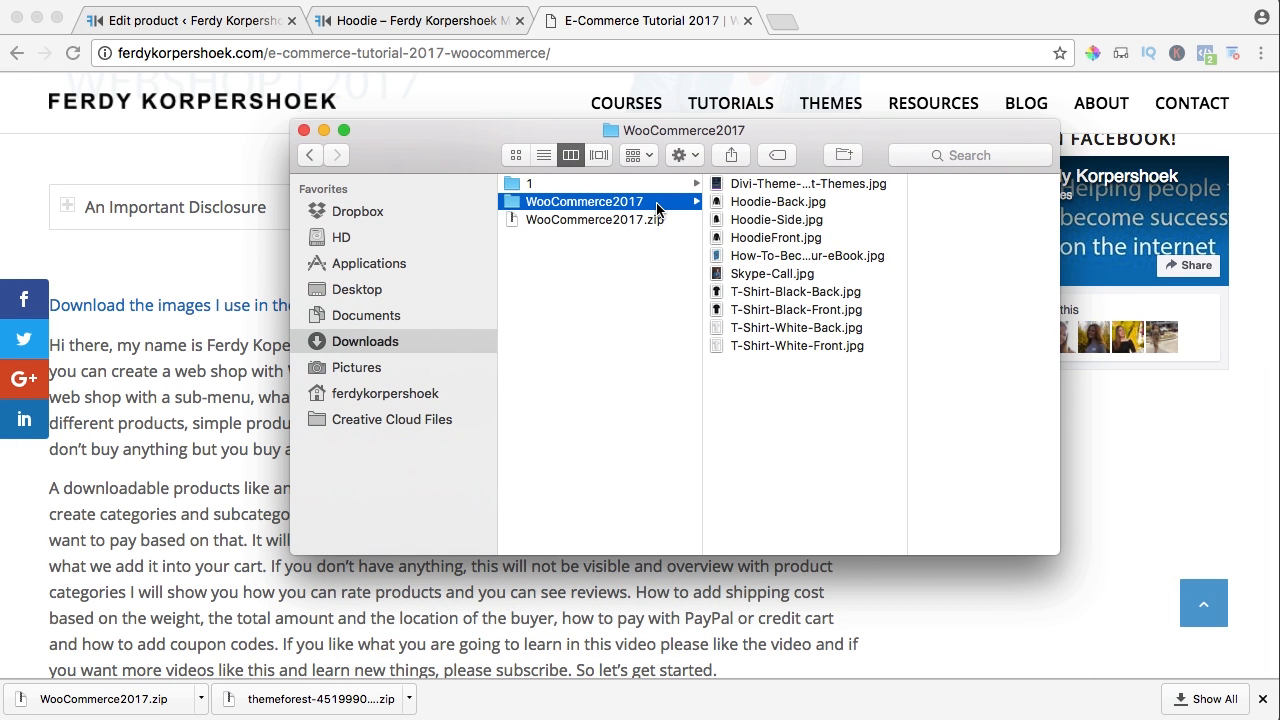
{"action": "left_click_drag", "start_coordinate": [583, 202], "coordinate": [372, 292]}
{"action": "left_click", "coordinate": [372, 292]}
Quick Look through the WooCommerce2017 images, including HoodieFront.jpg, then return to Chrome
{"action": "left_click", "coordinate": [572, 183]}
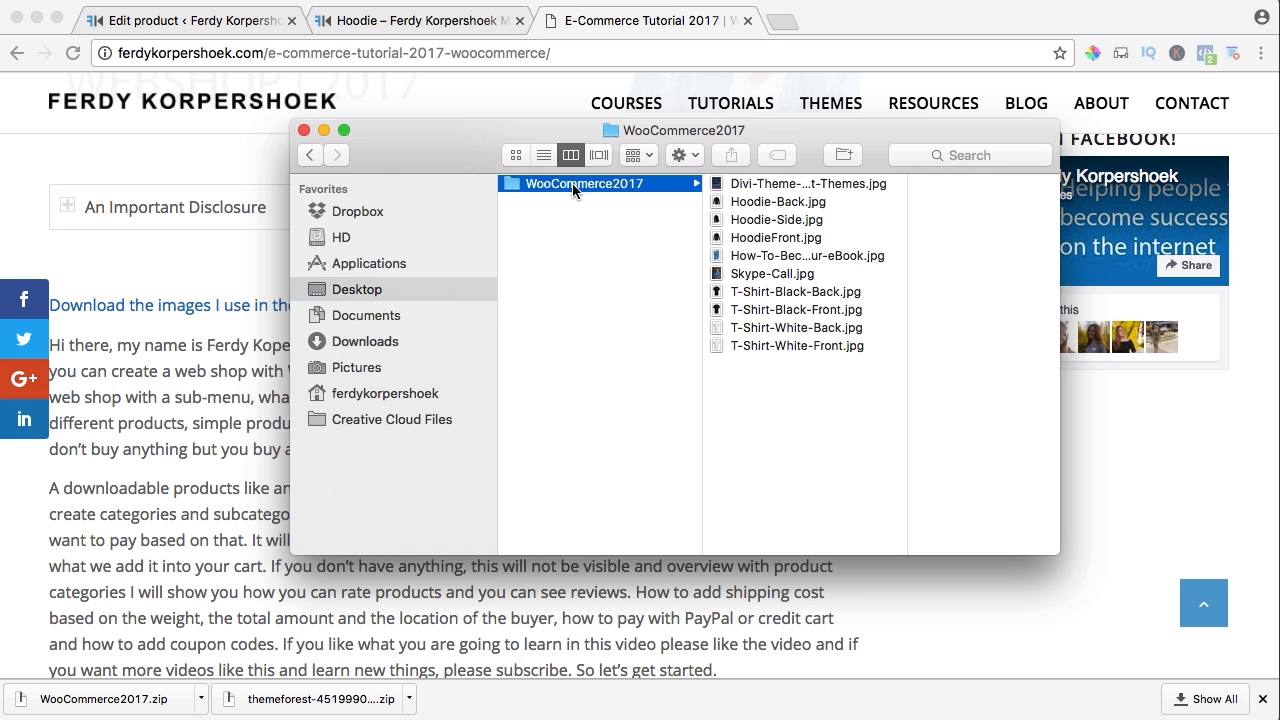
{"action": "left_click", "coordinate": [783, 186]}
{"action": "key", "text": "space"}
{"action": "key", "text": "Down"}
{"action": "key", "text": "Down"}
{"action": "key", "text": "Down"}
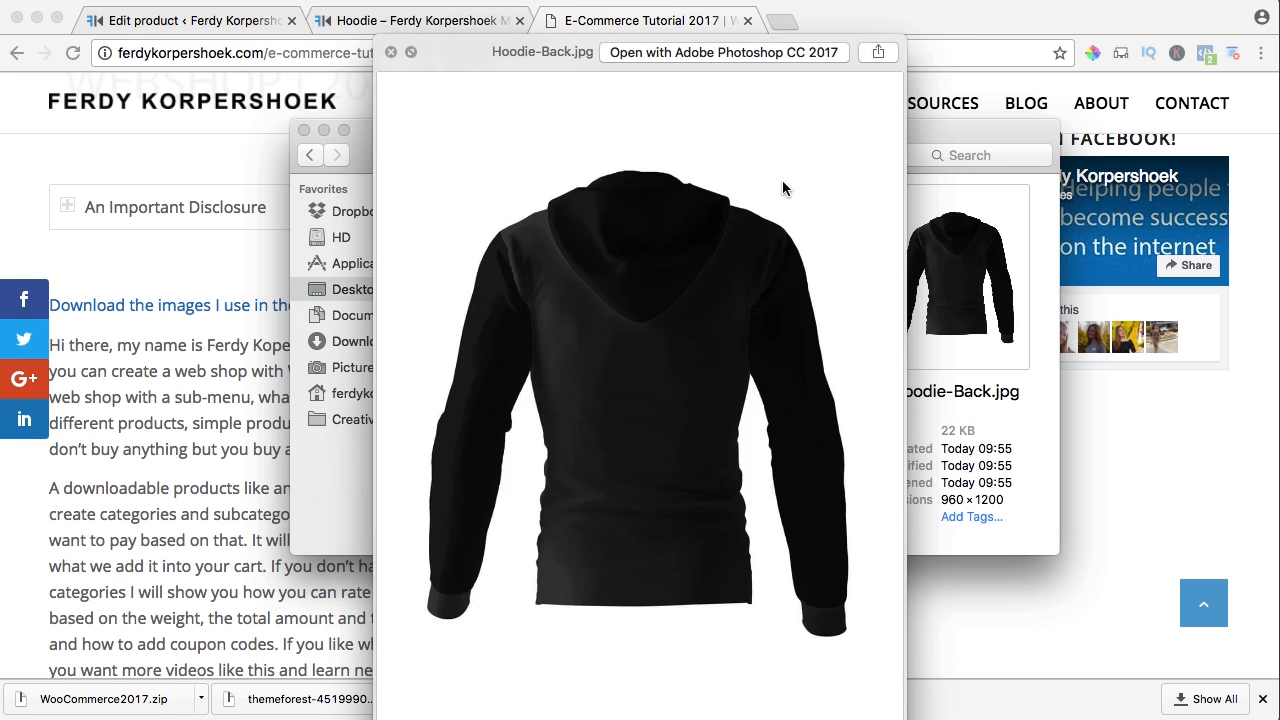
{"action": "key", "text": "Down"}
{"action": "key", "text": "Up"}
{"action": "key", "text": "Up"}
{"action": "key", "text": "Up"}
{"action": "key", "text": "Down"}
{"action": "key", "text": "Down"}
{"action": "key", "text": "Down"}
{"action": "key", "text": "Down"}
{"action": "key", "text": "Down"}
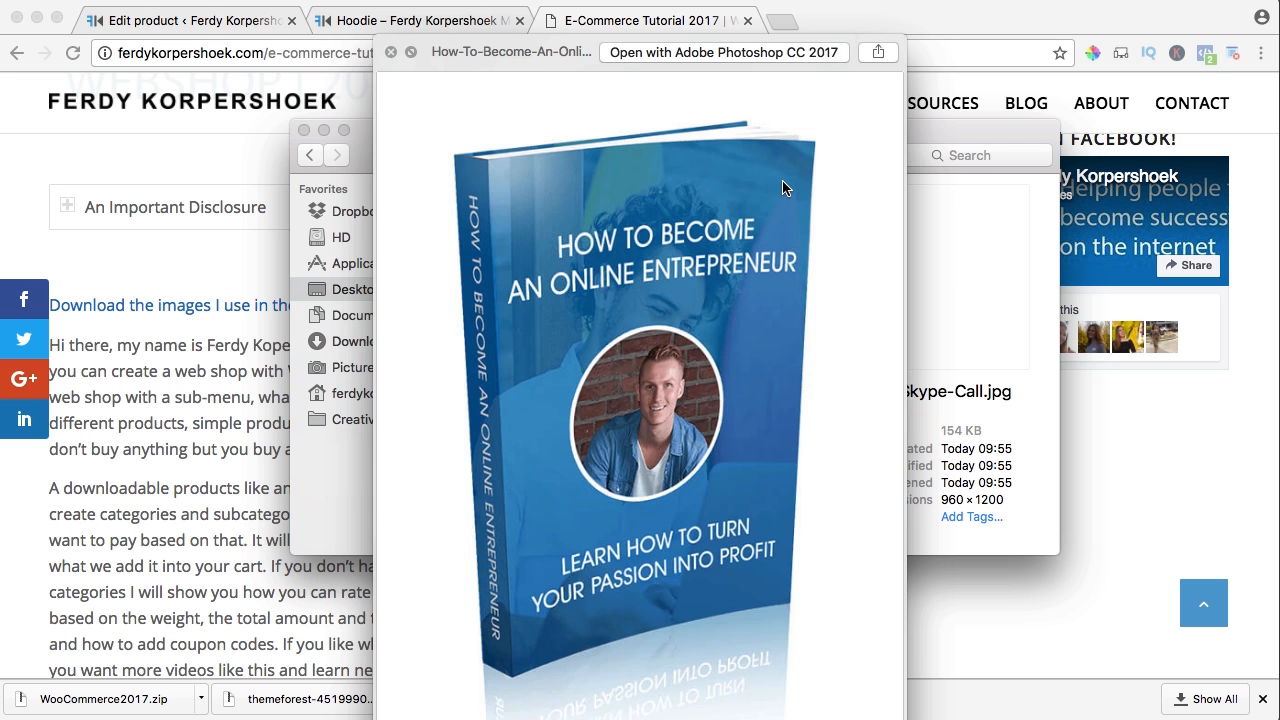
{"action": "key", "text": "Down"}
{"action": "key", "text": "space"}
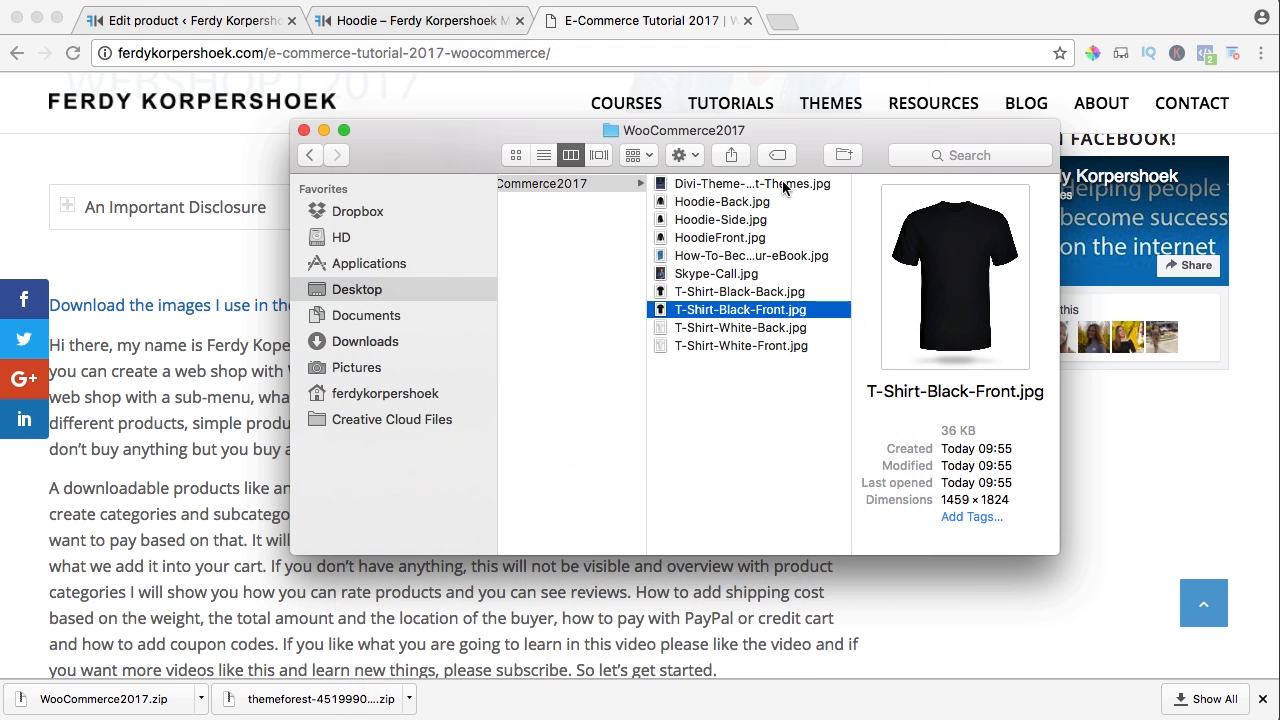
{"action": "left_click", "coordinate": [252, 362]}
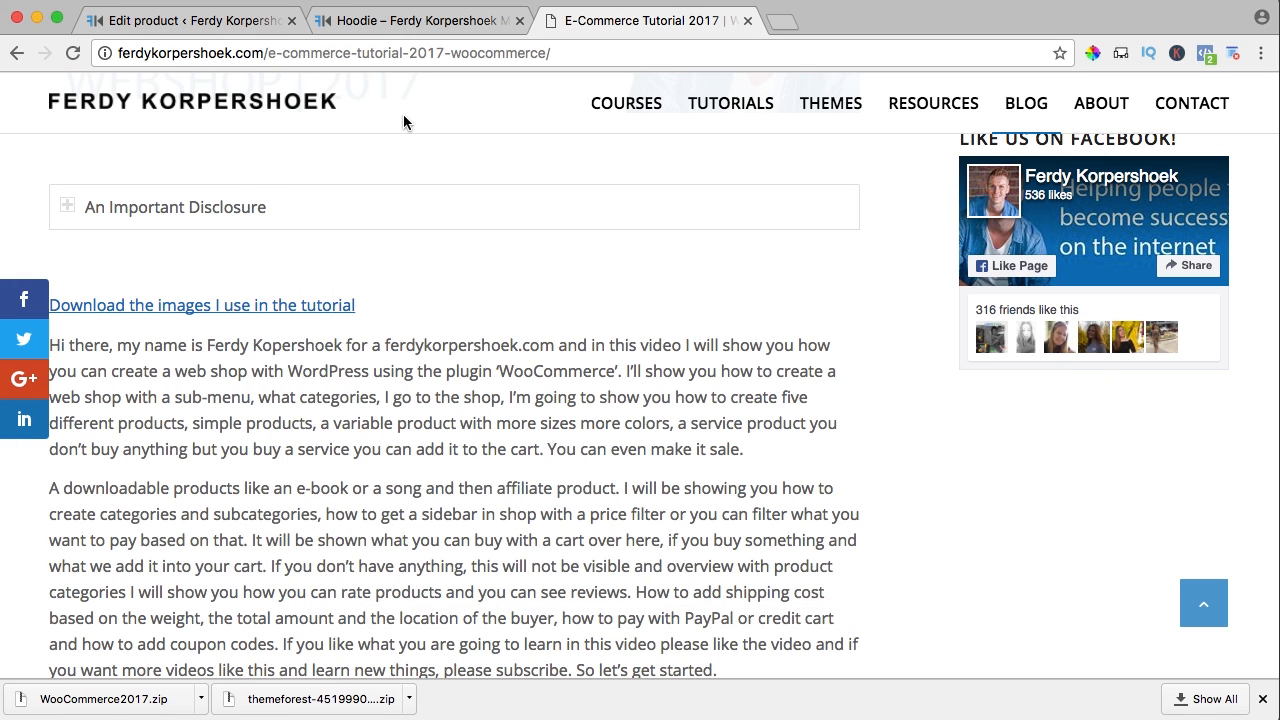
Close the tutorial tab and start uploading a product image on the Hoodie edit screen
{"action": "left_click", "coordinate": [747, 20]}
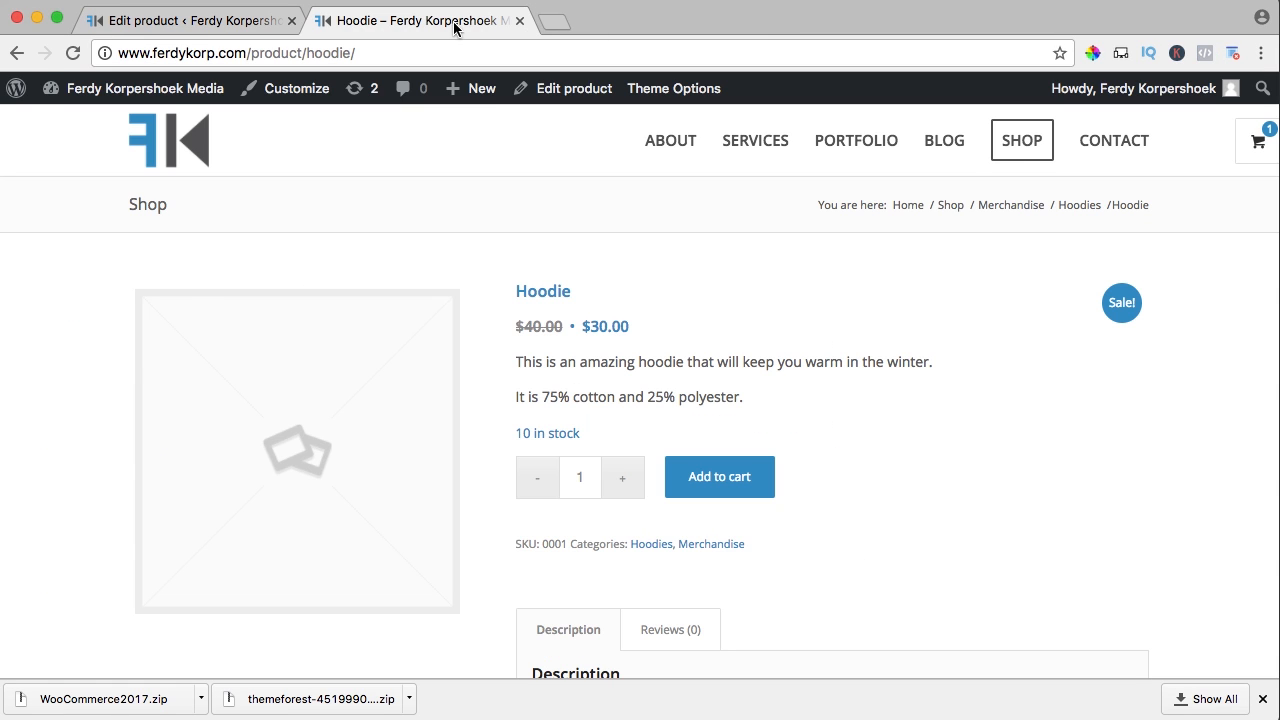
{"action": "left_click", "coordinate": [200, 20]}
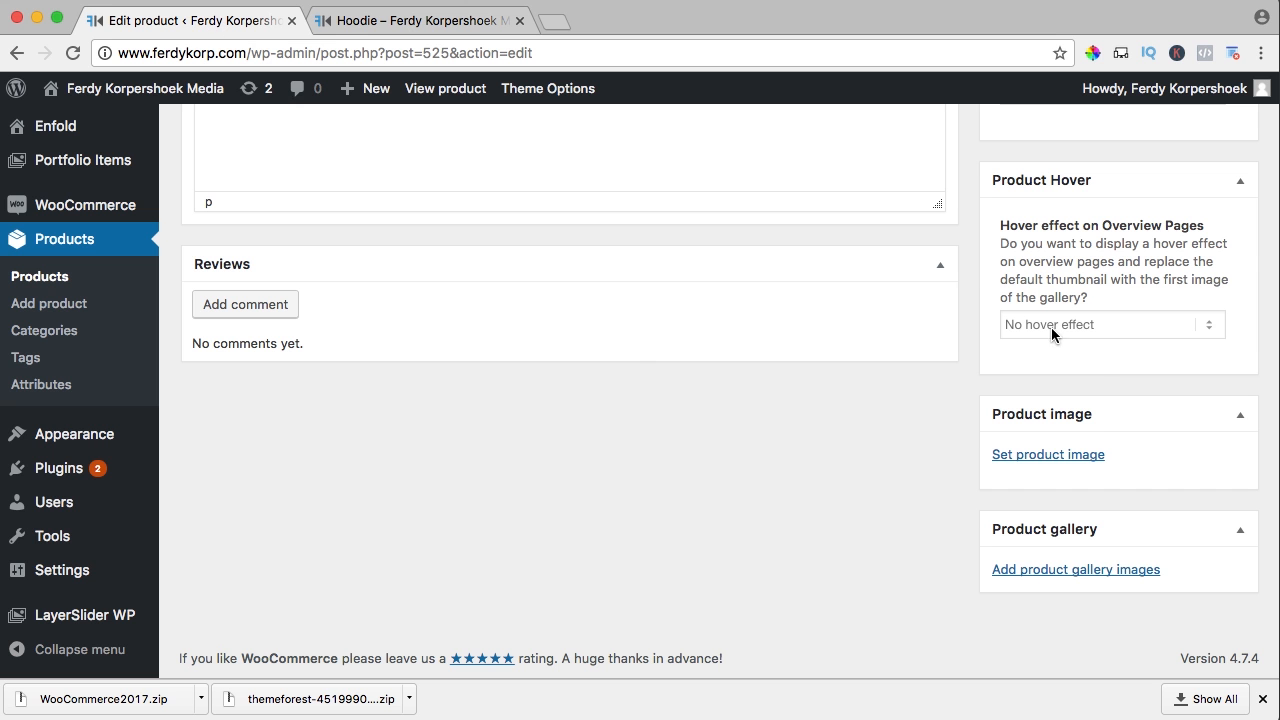
{"action": "left_click", "coordinate": [1041, 456]}
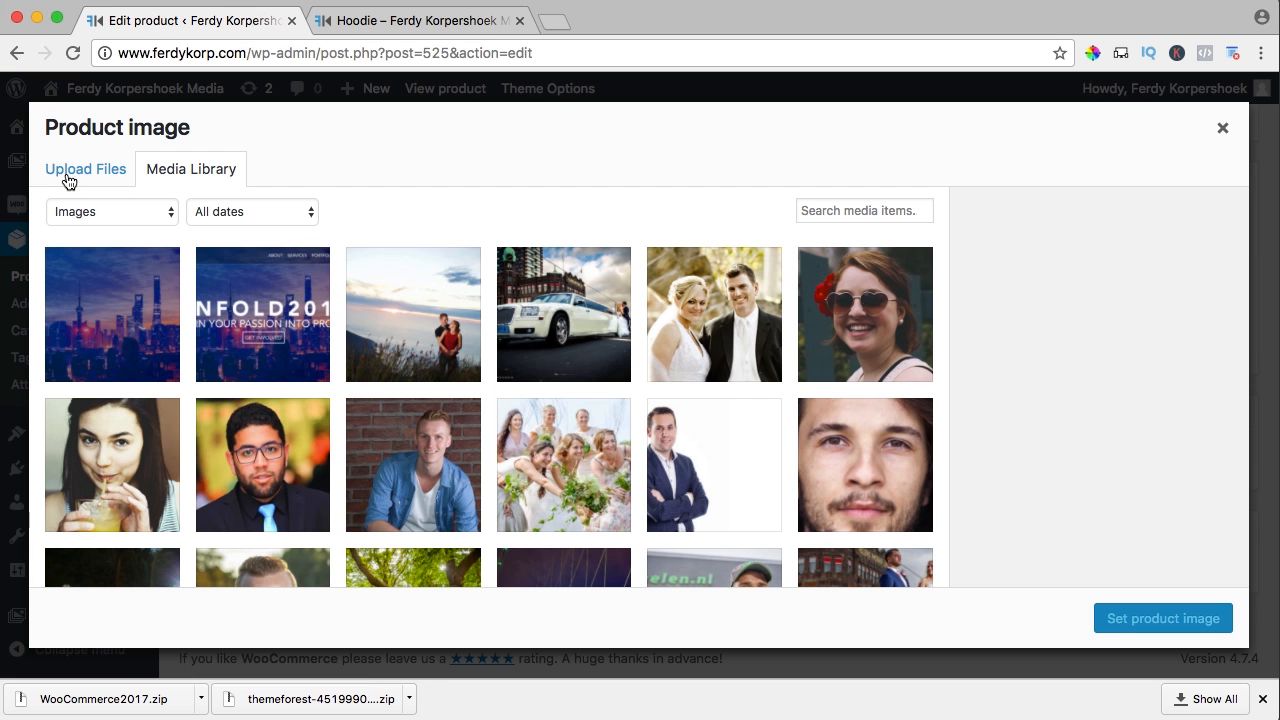
{"action": "left_click", "coordinate": [90, 176]}
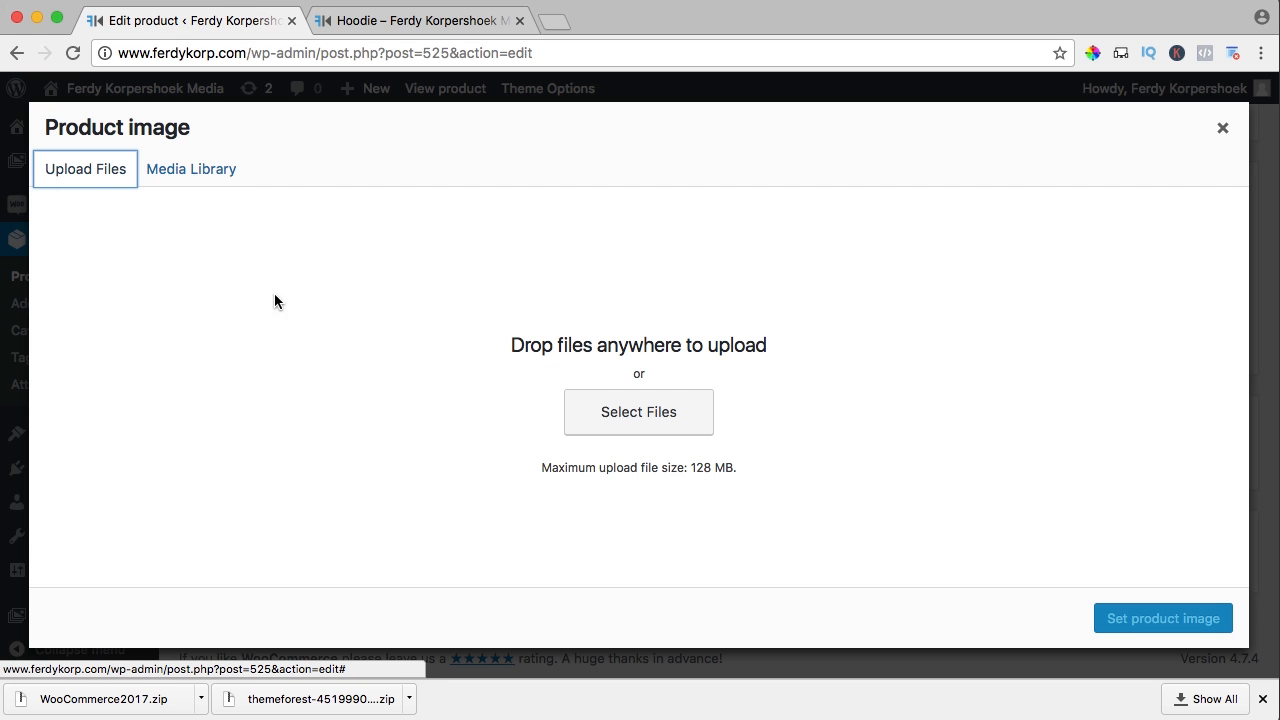
{"action": "left_click", "coordinate": [624, 416]}
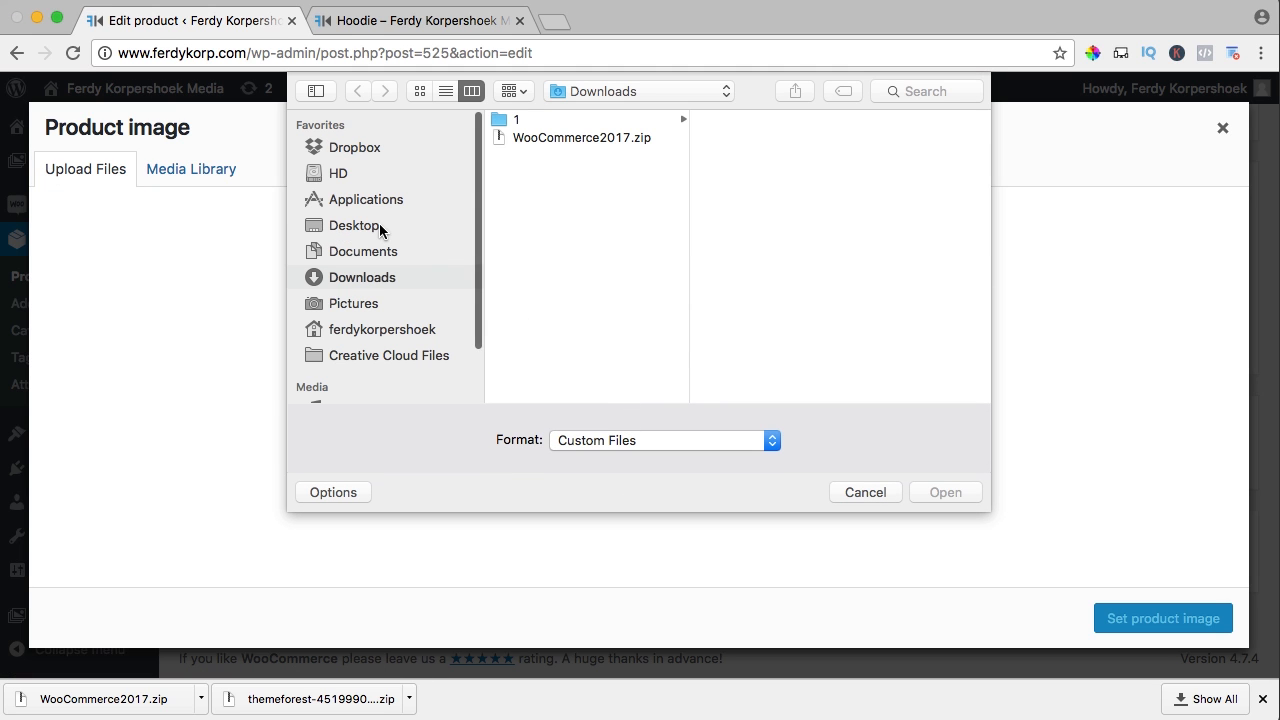
Upload Hoodie-Back, Hoodie-Side and HoodieFront from Desktop/WooCommerce2017
{"action": "left_click", "coordinate": [340, 226]}
{"action": "left_click", "coordinate": [625, 120]}
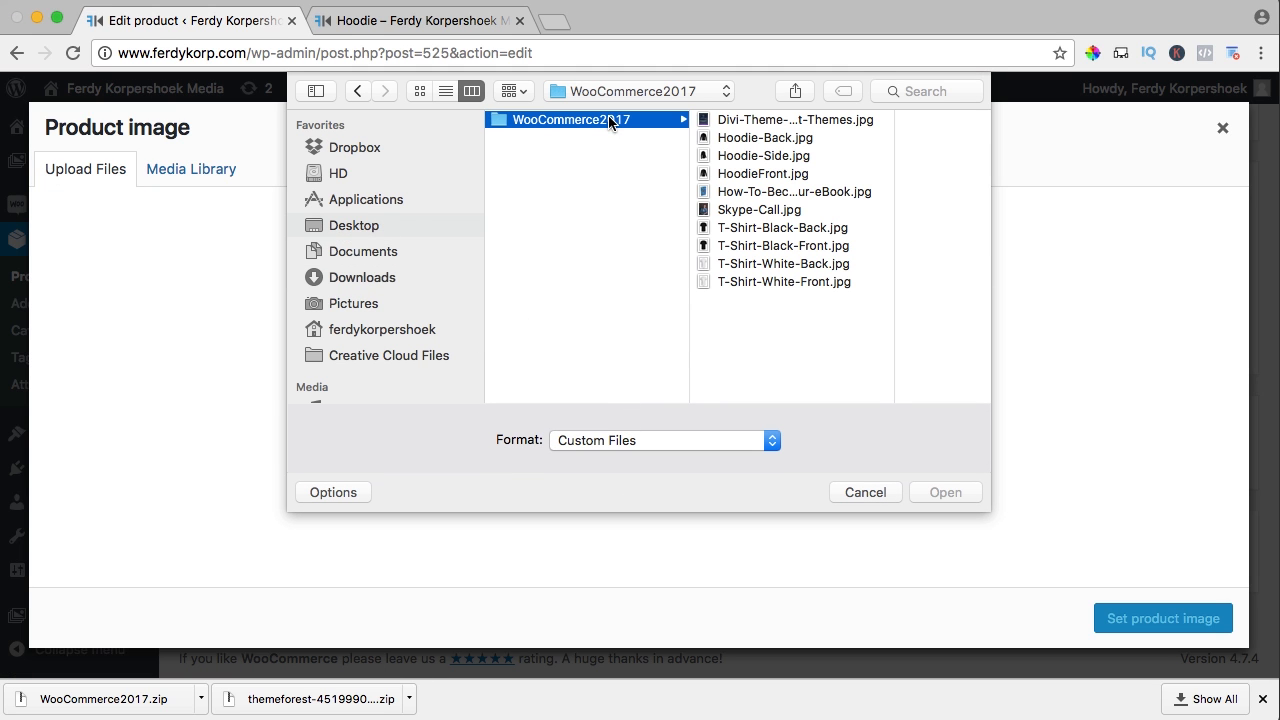
{"action": "left_click", "coordinate": [761, 138]}
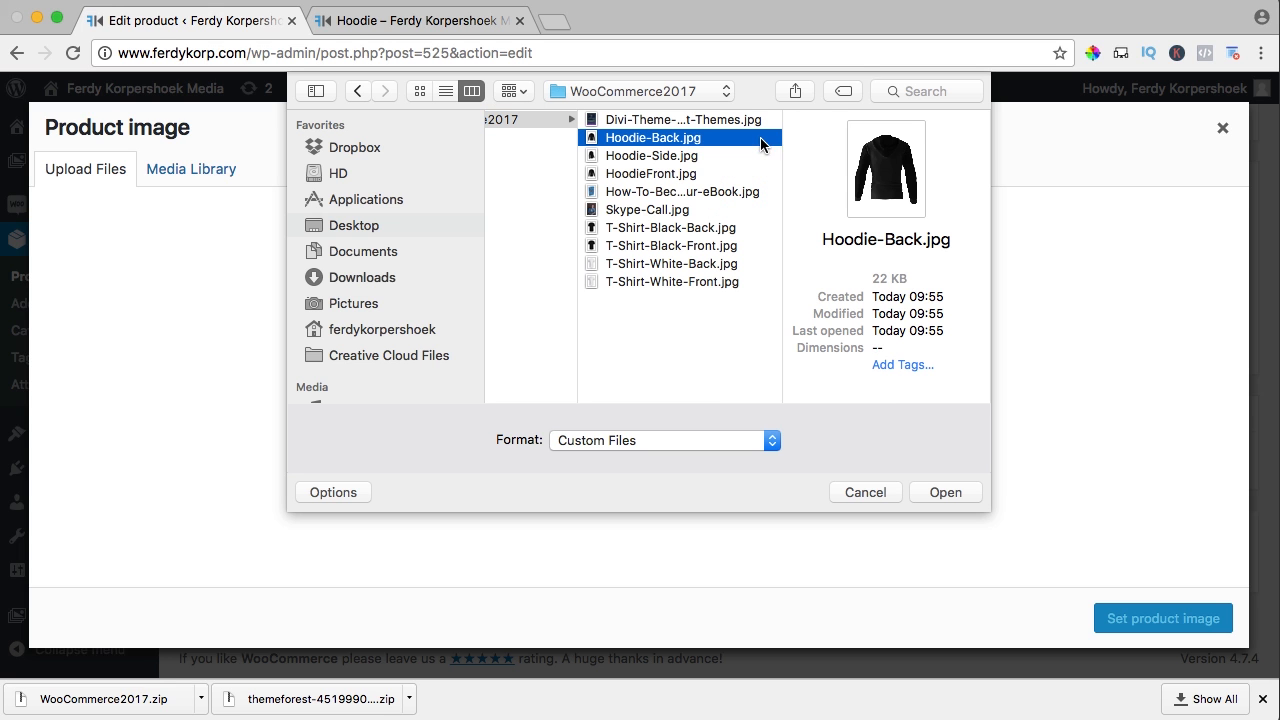
{"action": "key", "text": "space"}
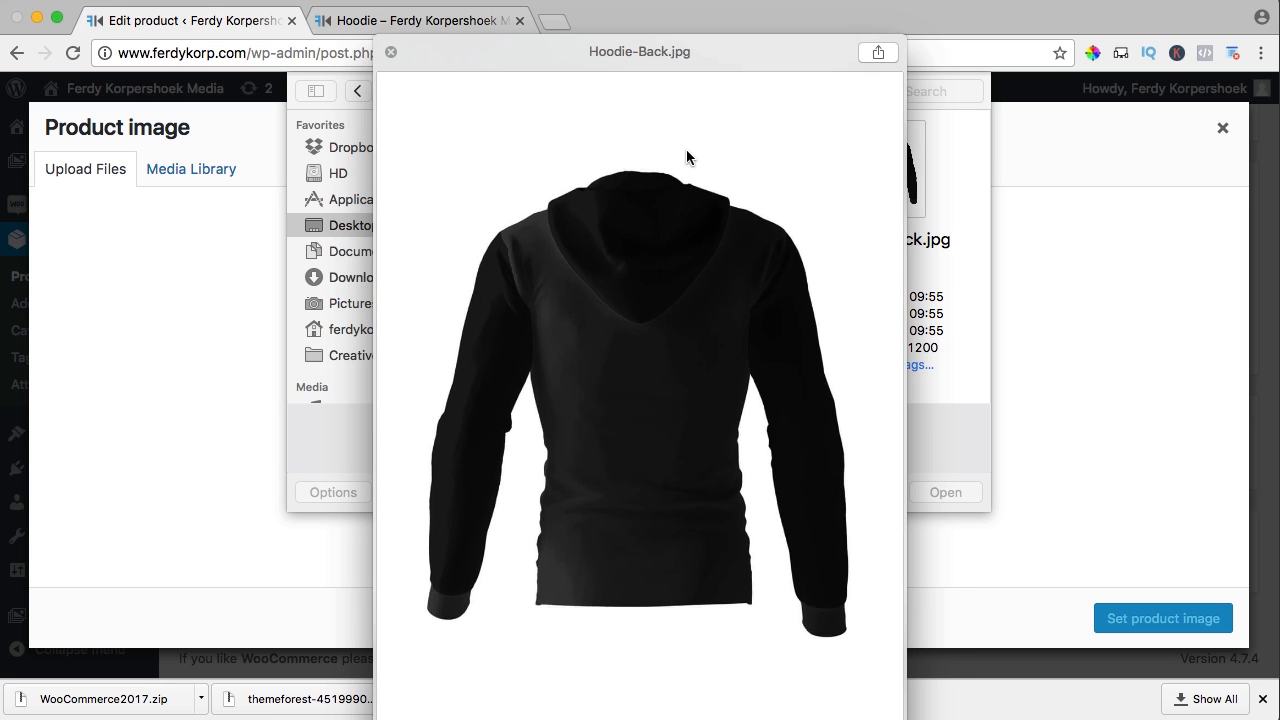
{"action": "key", "text": "Down"}
{"action": "key", "text": "Down"}
{"action": "key", "text": "space"}
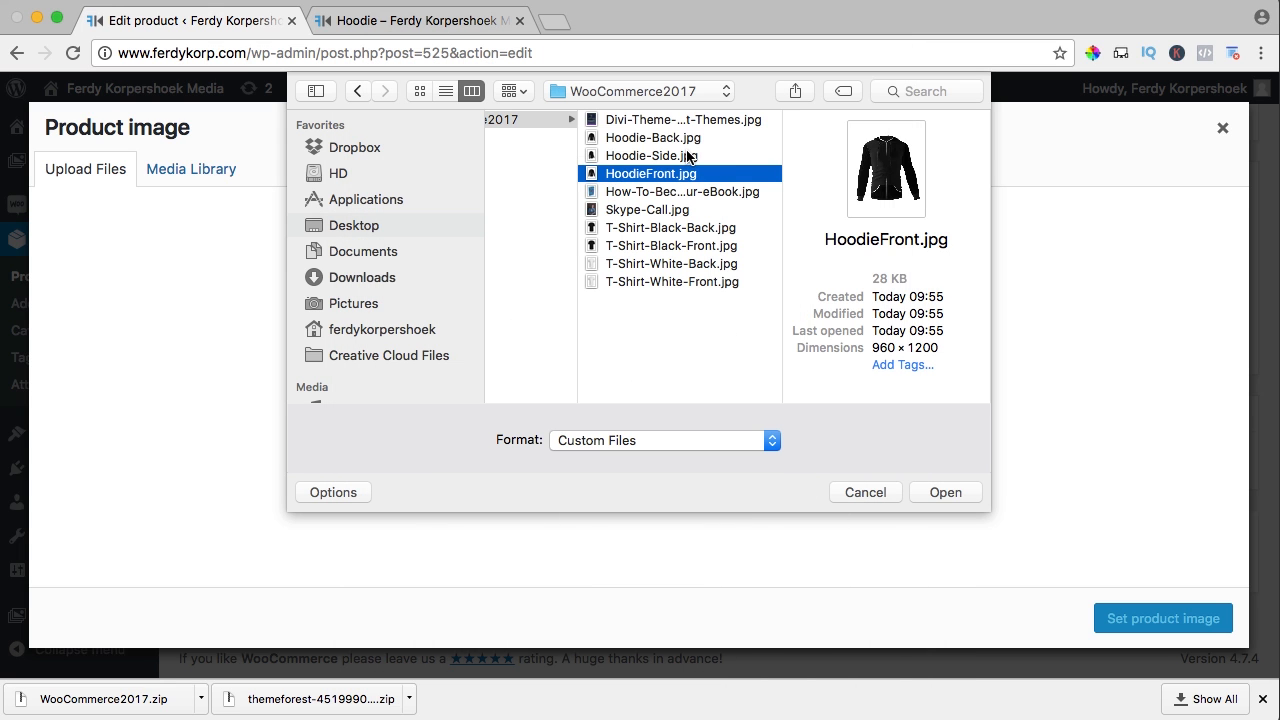
{"action": "key", "text": "Up"}
{"action": "key", "text": "Up"}
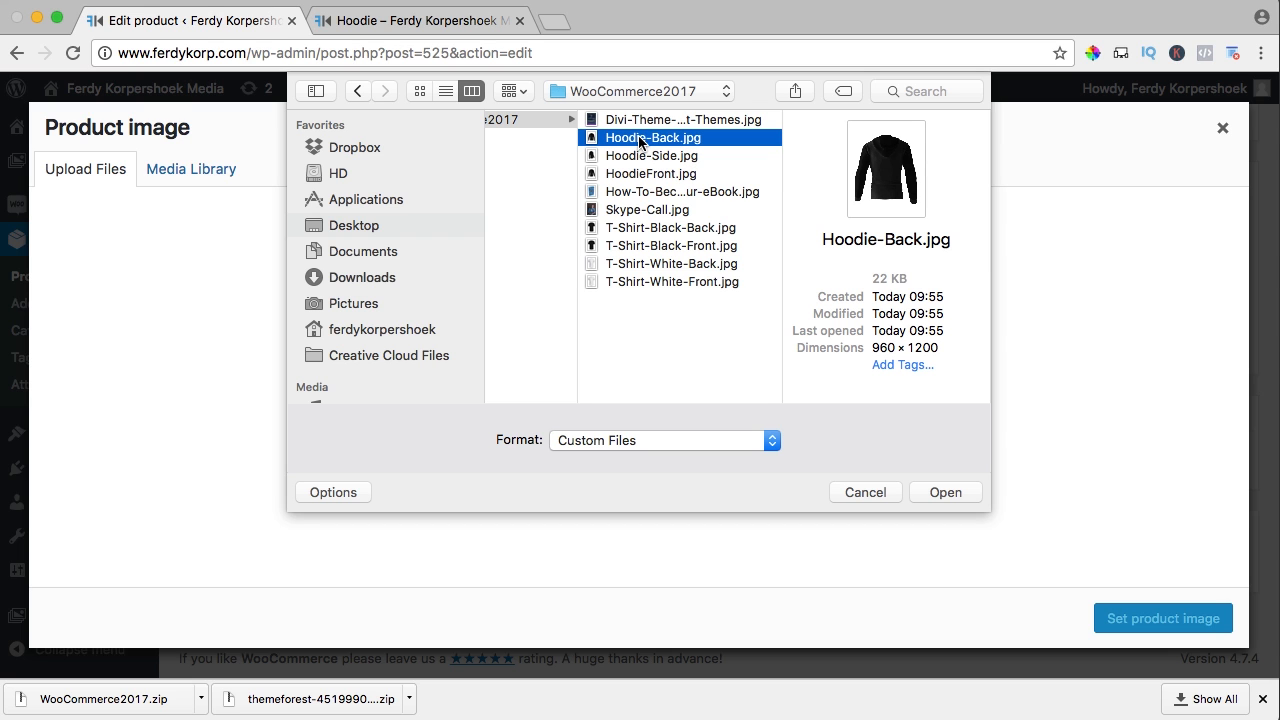
{"action": "left_click", "coordinate": [625, 176], "text": "shift"}
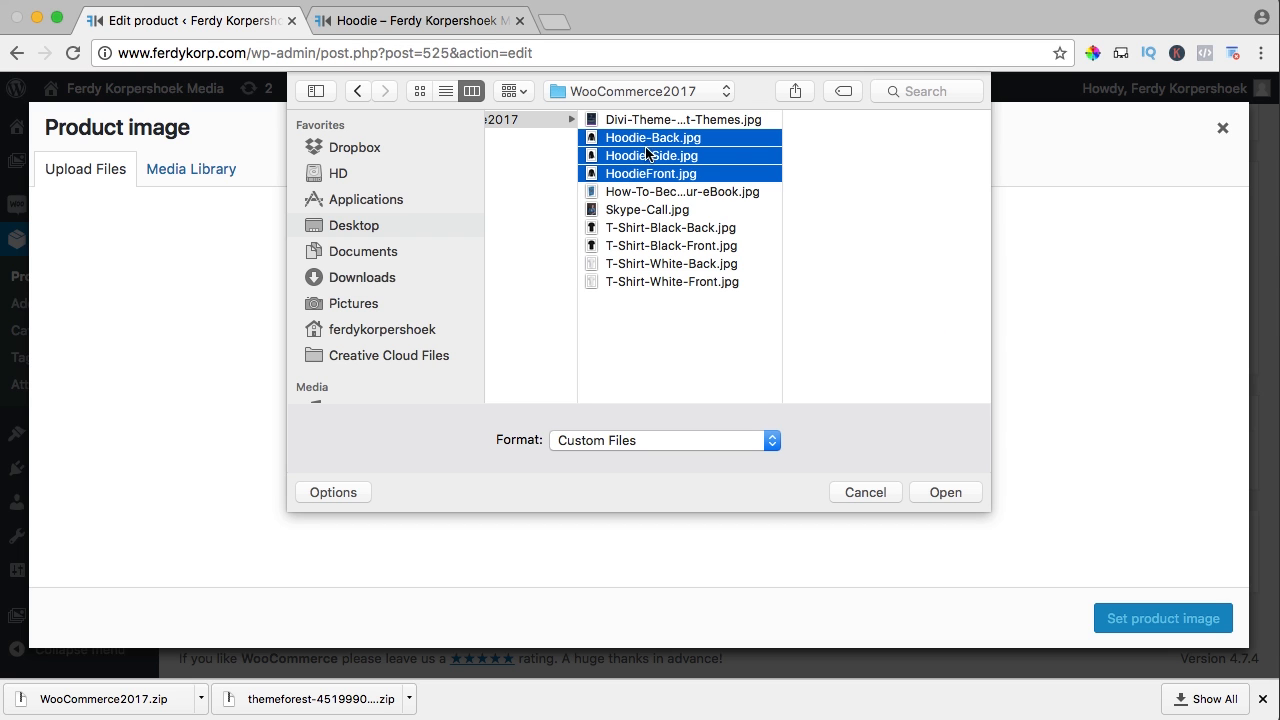
{"action": "left_click", "coordinate": [946, 492]}
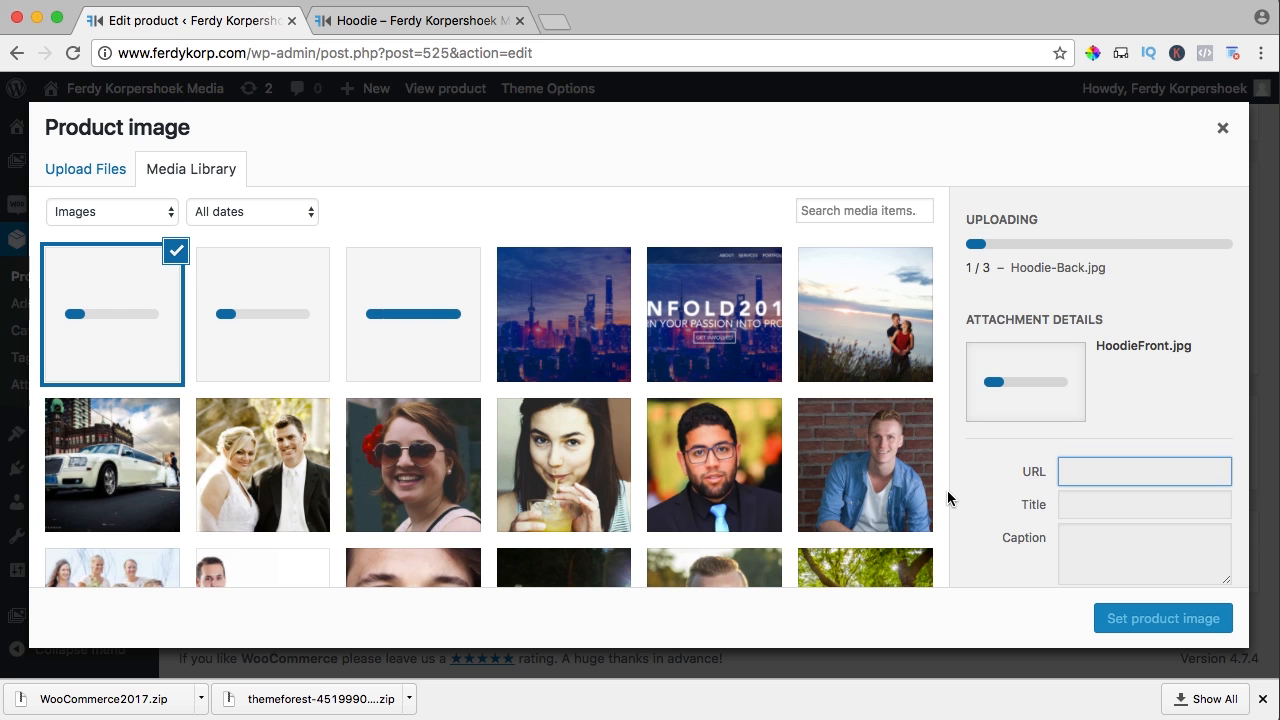
Give the Hoodie-Back image the title and alt text 'Hoodie Back'
{"action": "left_click", "coordinate": [421, 308]}
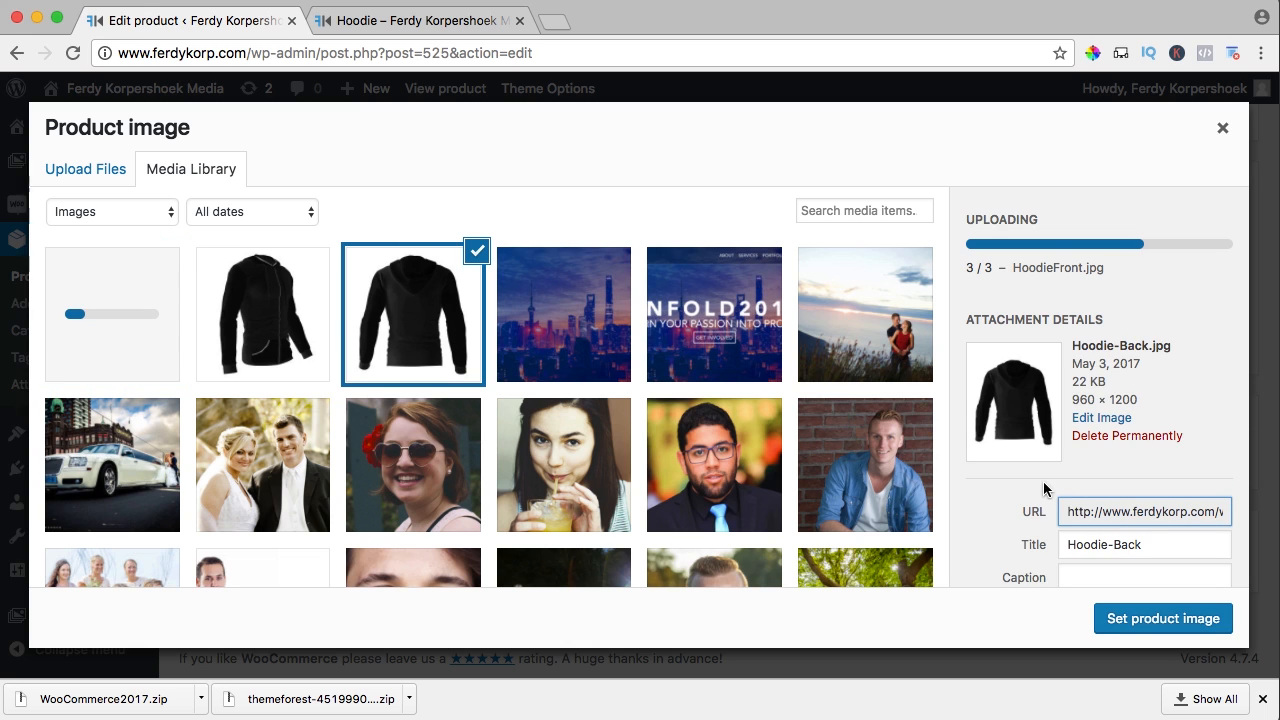
{"action": "left_click", "coordinate": [1117, 545]}
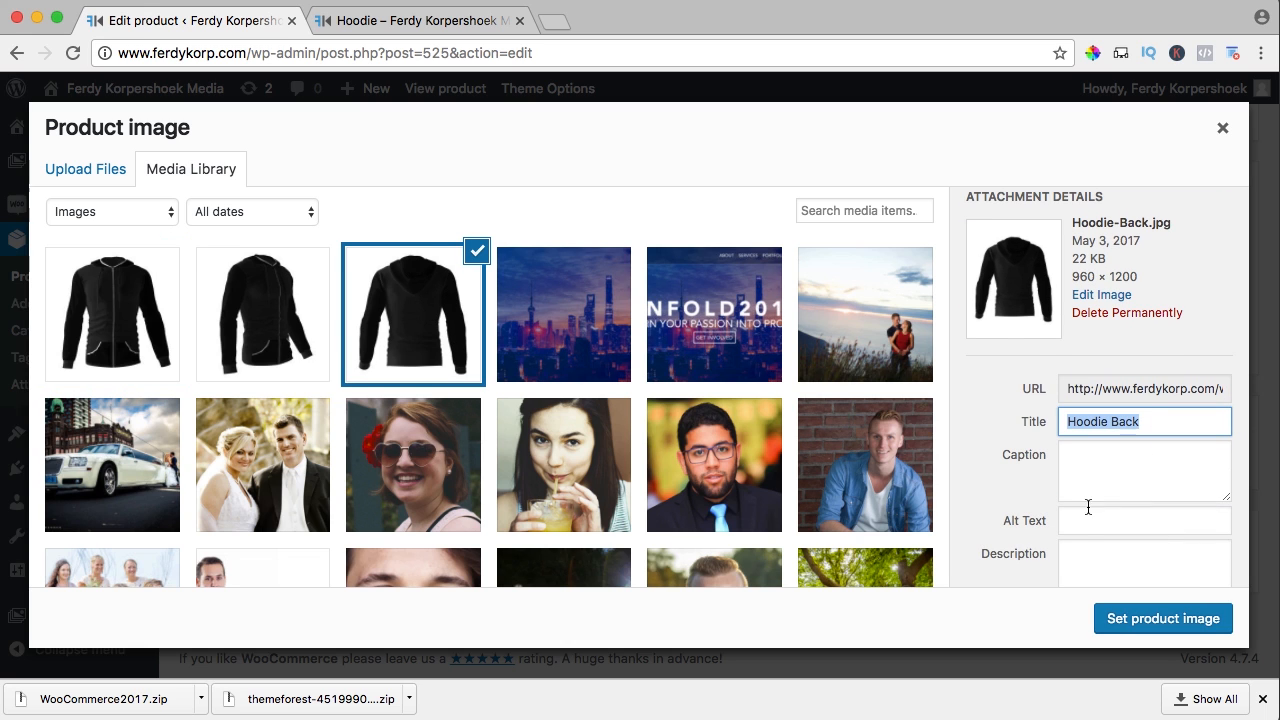
{"action": "left_click", "coordinate": [1089, 517]}
{"action": "type", "text": "Hoodie Back"}
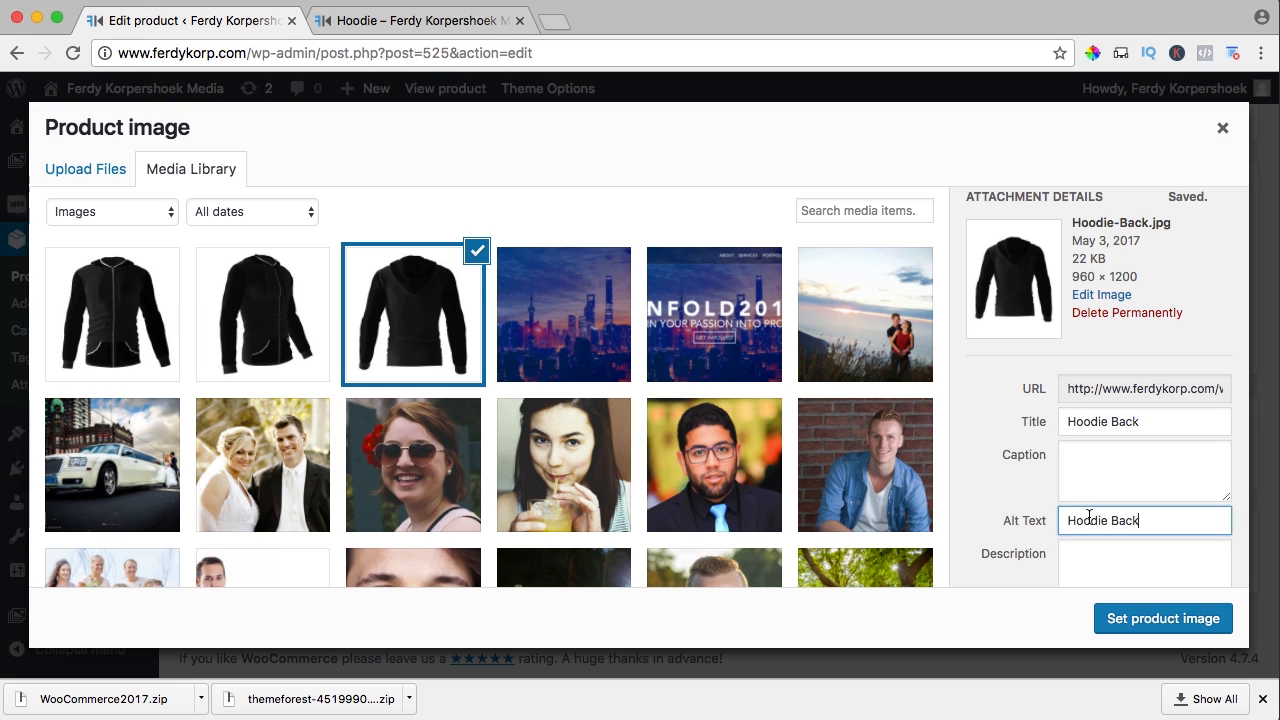
Give the Hoodie-Side image the title and alt text 'Hoodie Side'
{"action": "left_click", "coordinate": [283, 309]}
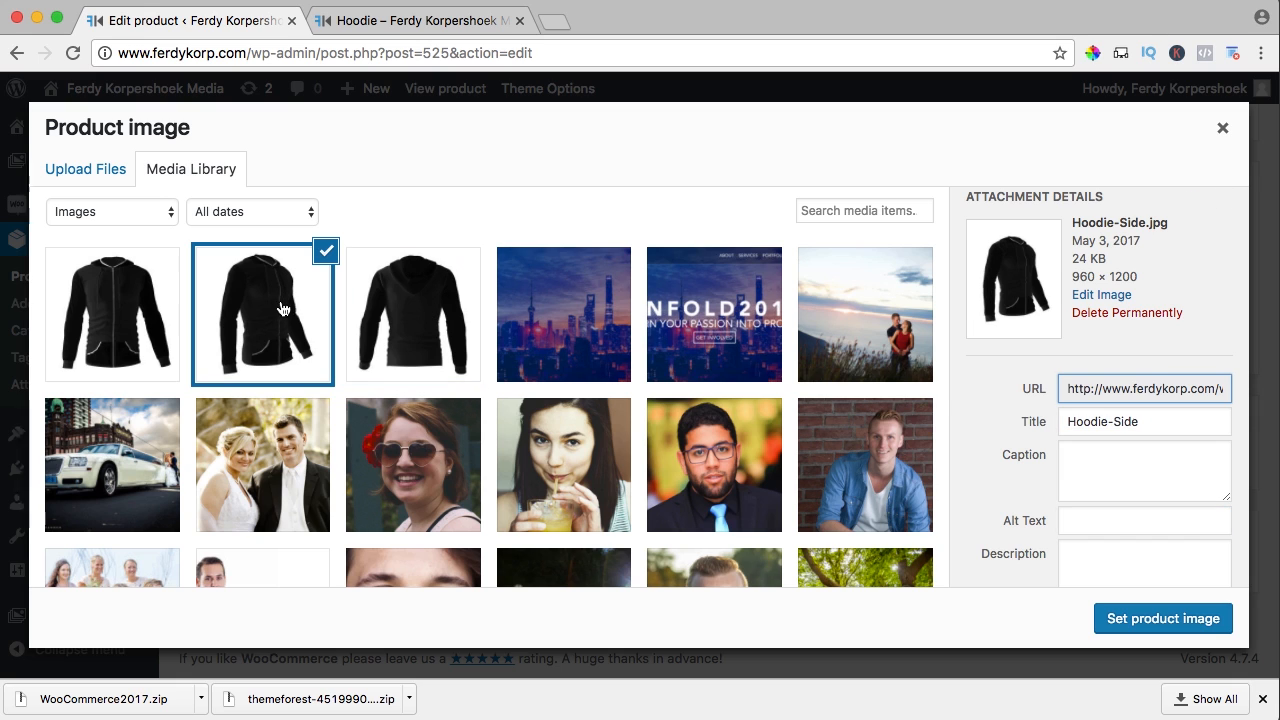
{"action": "left_click", "coordinate": [1113, 422]}
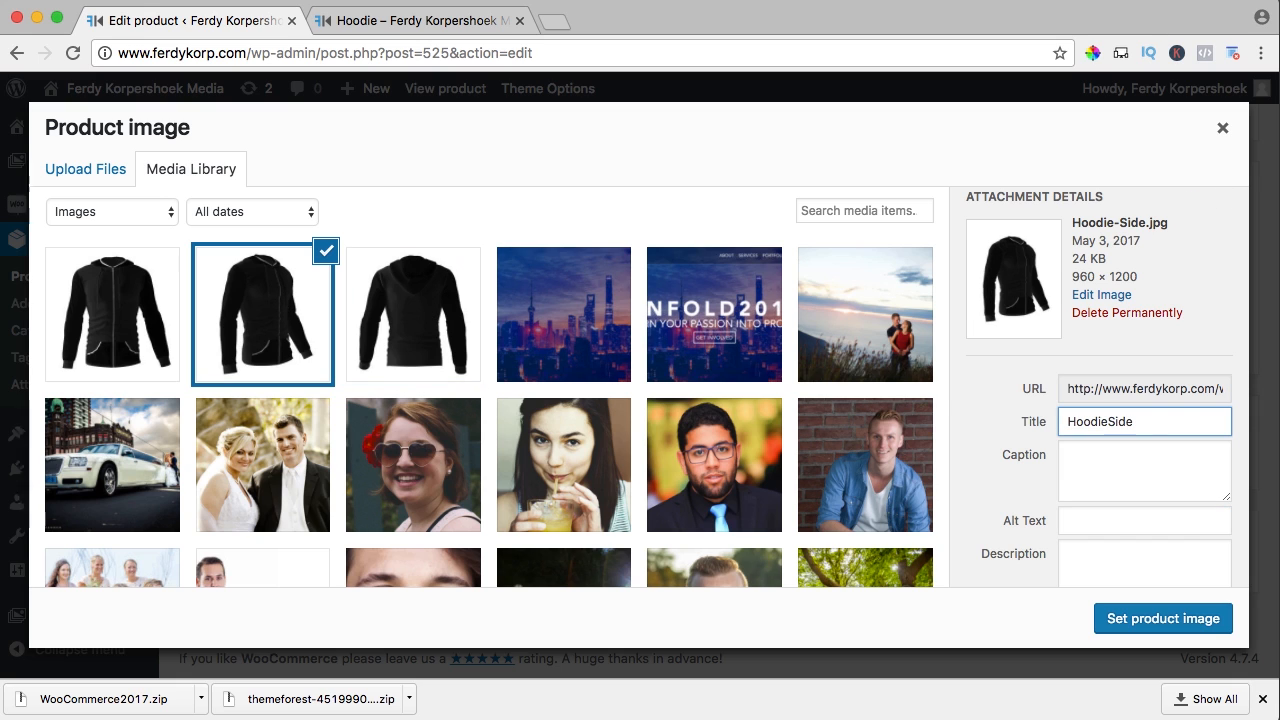
{"action": "key", "text": "super+a"}
{"action": "key", "text": "super+c"}
{"action": "key", "text": "Tab"}
{"action": "key", "text": "Tab"}
{"action": "key", "text": "super+v"}
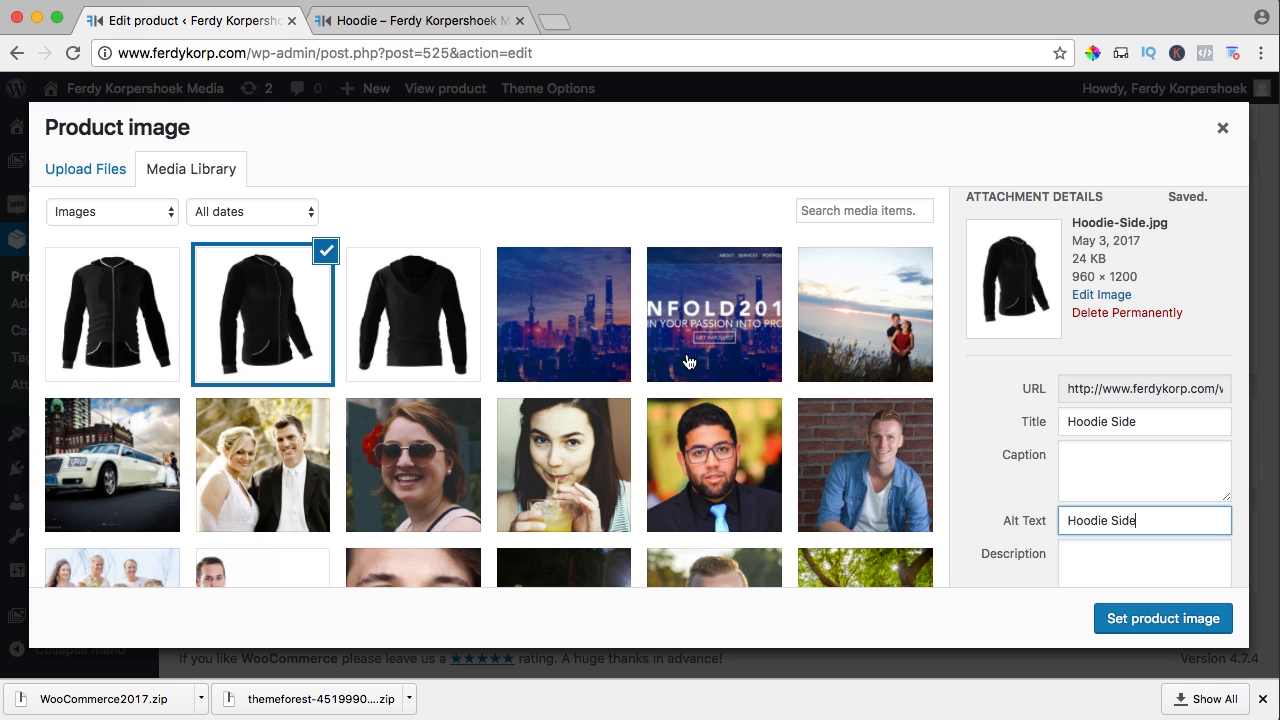
Give the HoodieFront image the title and alt text 'Hoodie Front'
{"action": "left_click", "coordinate": [144, 321]}
{"action": "left_click", "coordinate": [1110, 420]}
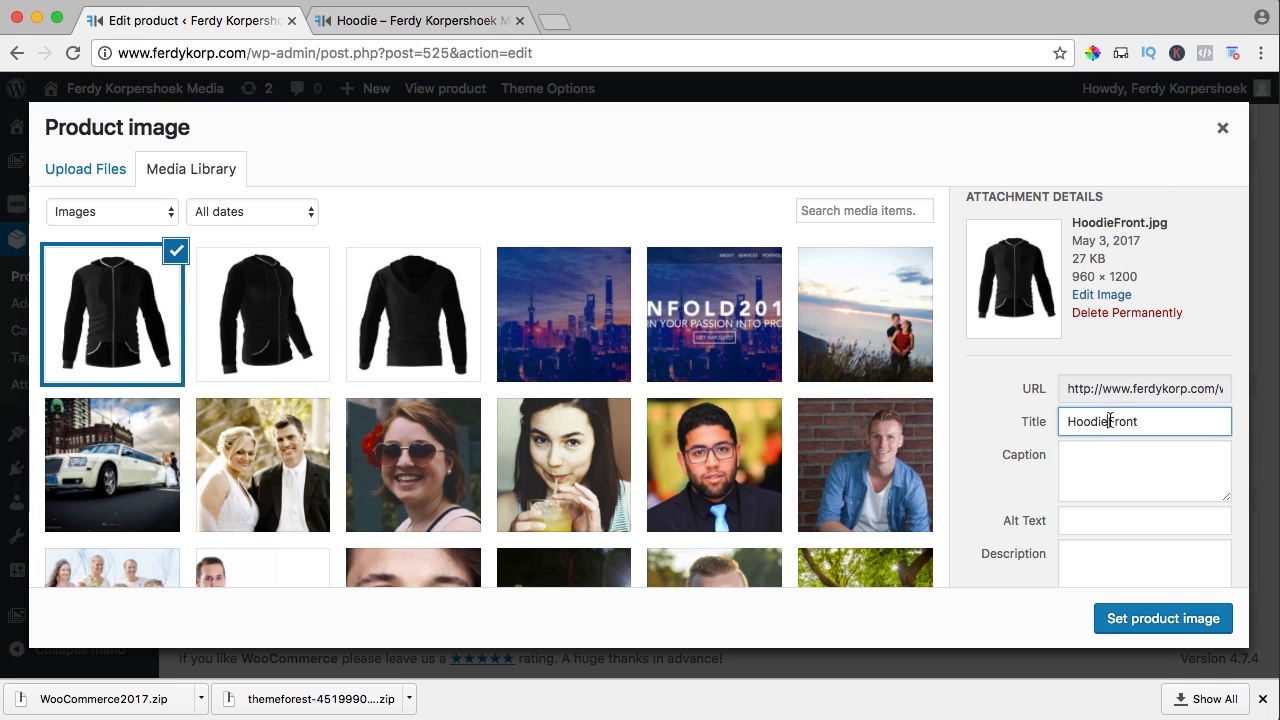
{"action": "key", "text": "Tab"}
{"action": "key", "text": "Tab"}
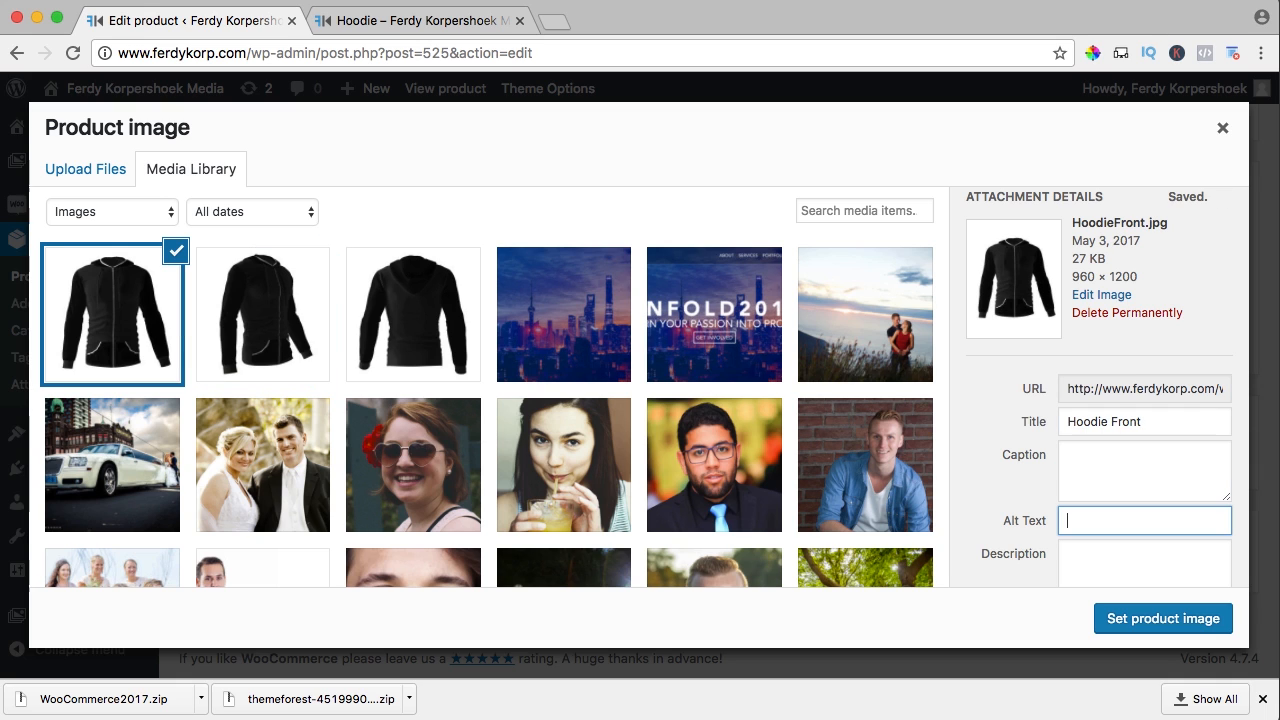
{"action": "left_click", "coordinate": [120, 308]}
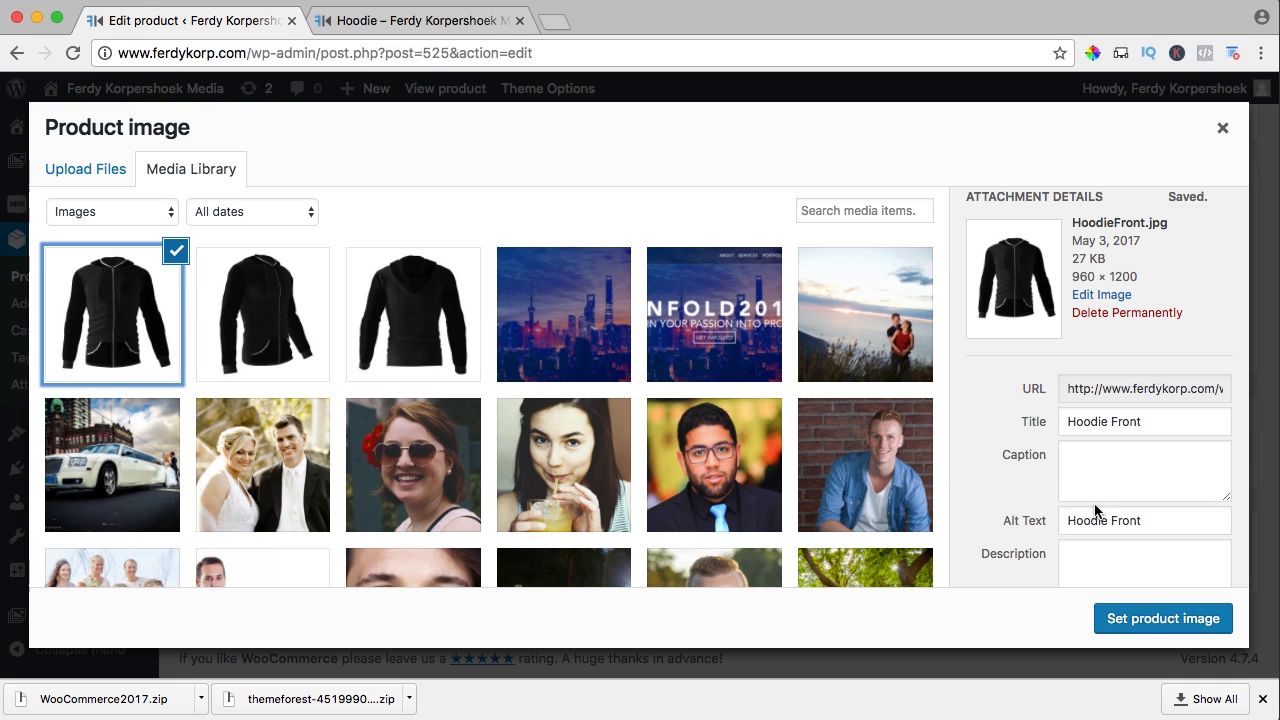
{"action": "scroll", "coordinate": [1096, 509], "scroll_direction": "down", "scroll_amount": 2}
Set the front hoodie as the product image and update the product
{"action": "left_click", "coordinate": [1143, 617]}
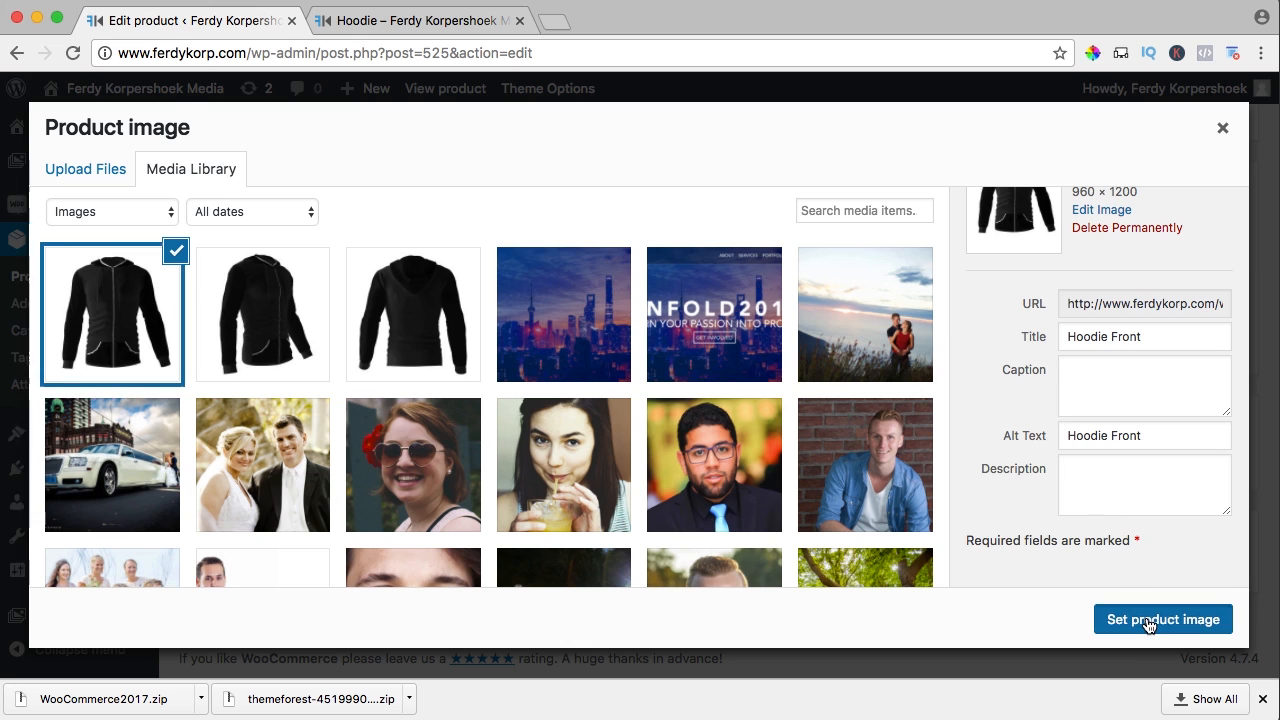
{"action": "scroll", "coordinate": [967, 550], "scroll_direction": "up", "scroll_amount": 15}
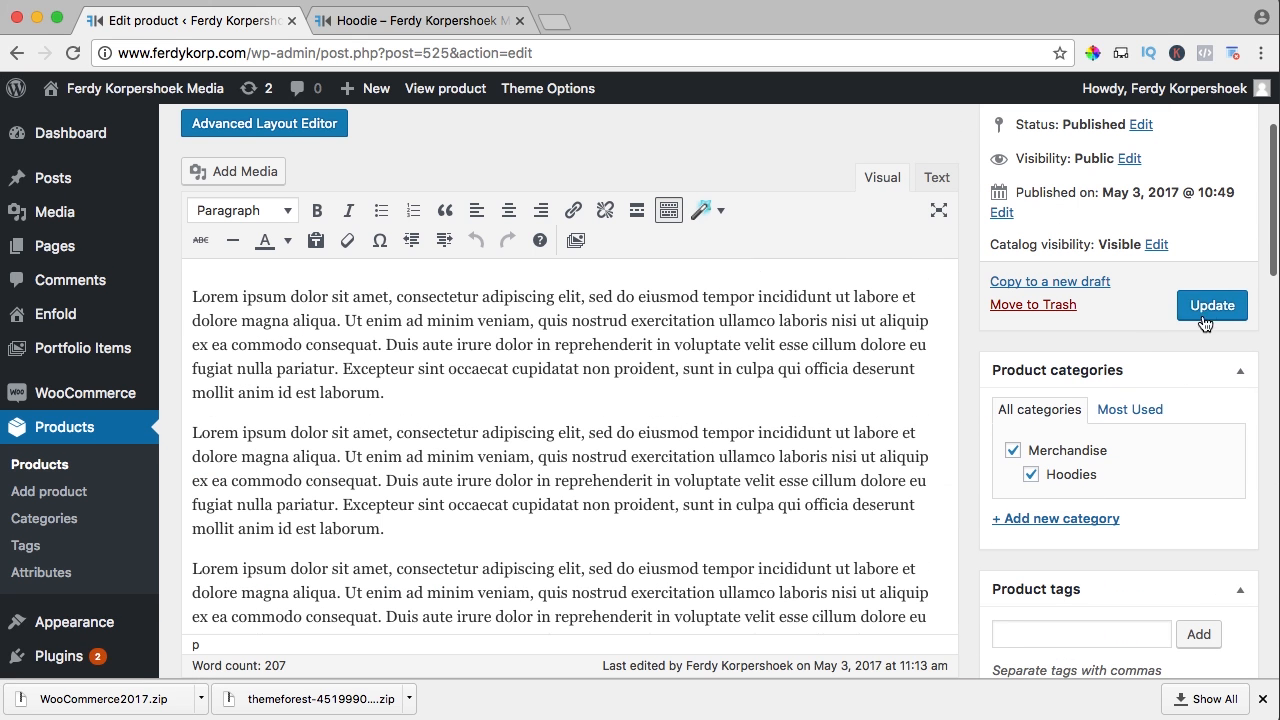
{"action": "left_click", "coordinate": [1205, 310]}
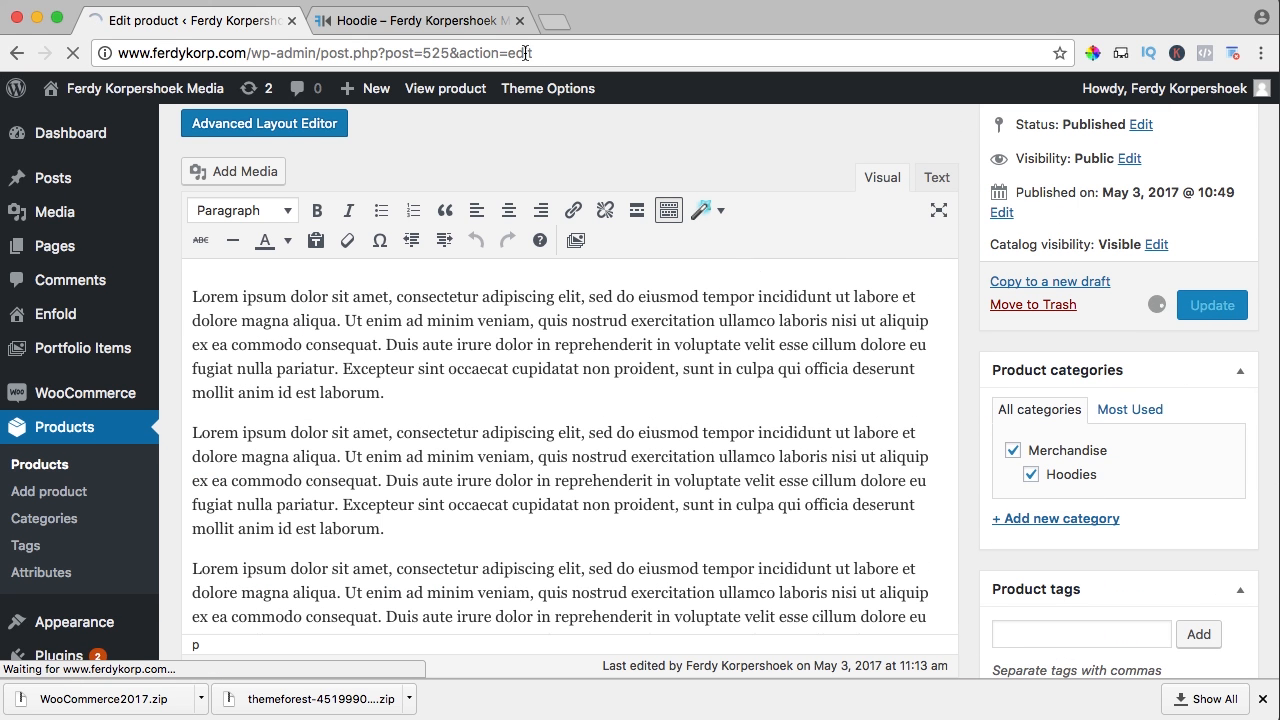
Reload the live Hoodie page and view the front hoodie photo enlarged
{"action": "left_click", "coordinate": [425, 22]}
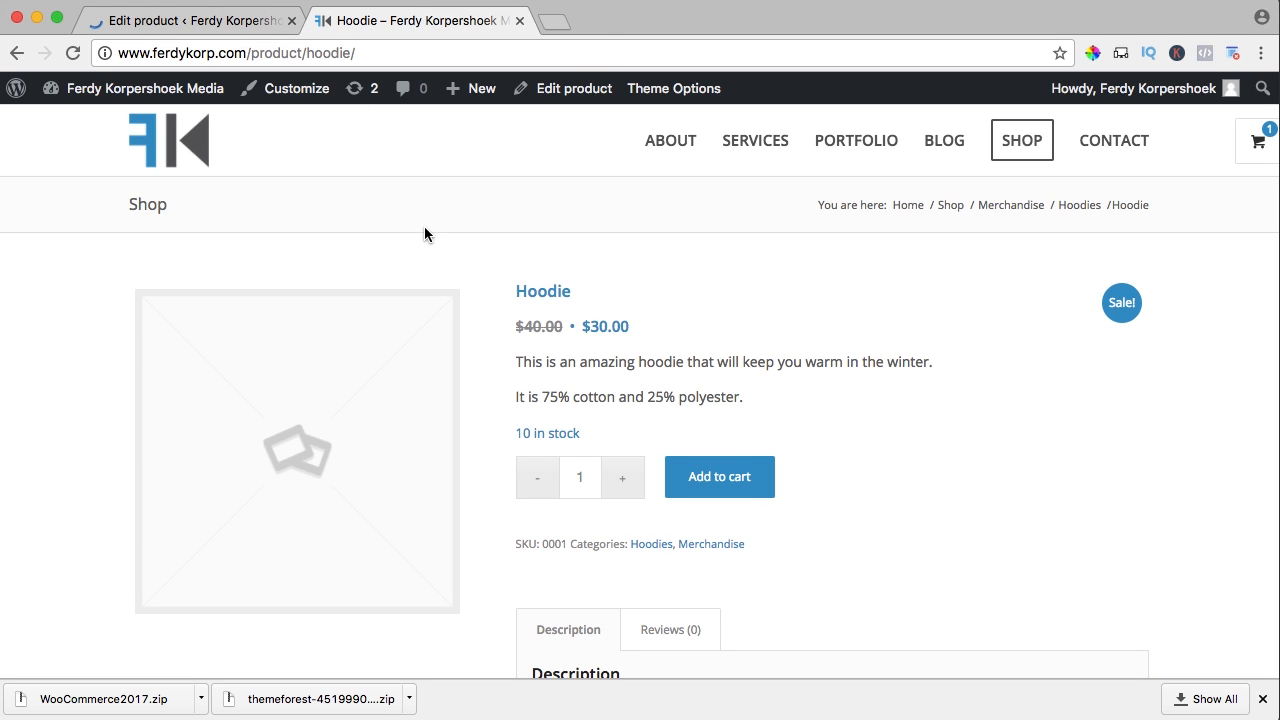
{"action": "key", "text": "super+r"}
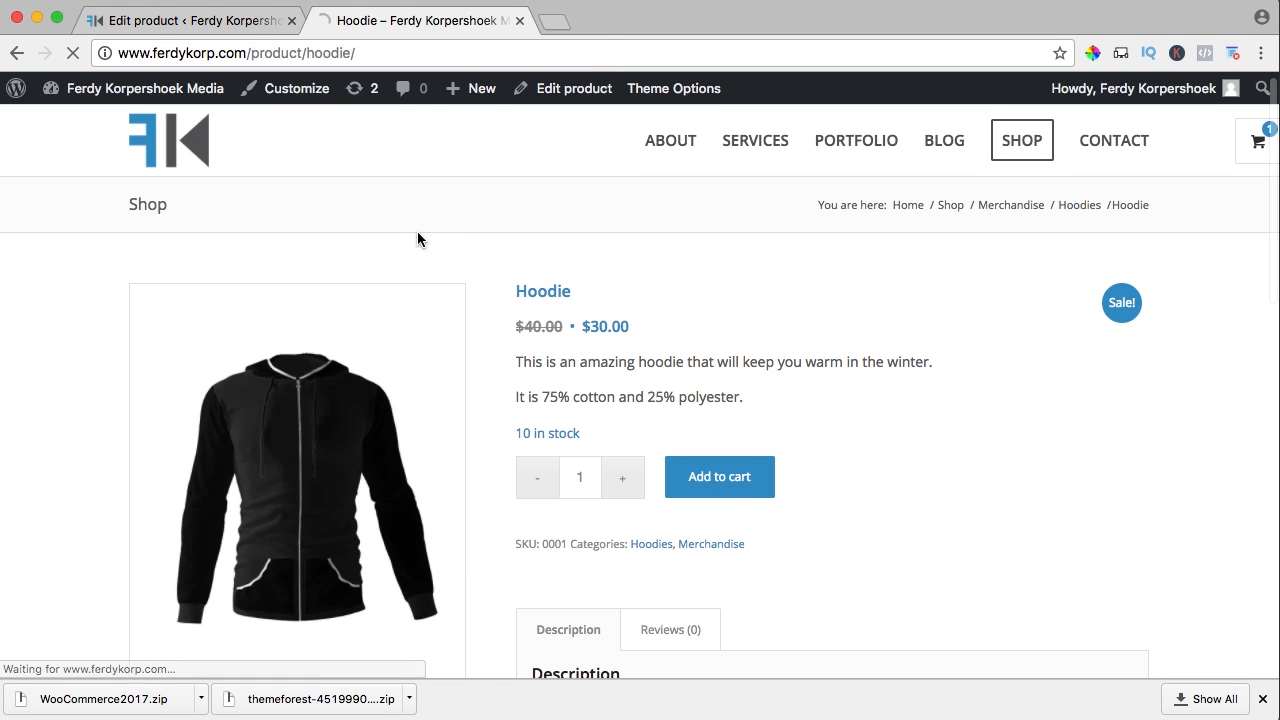
{"action": "left_click", "coordinate": [333, 402]}
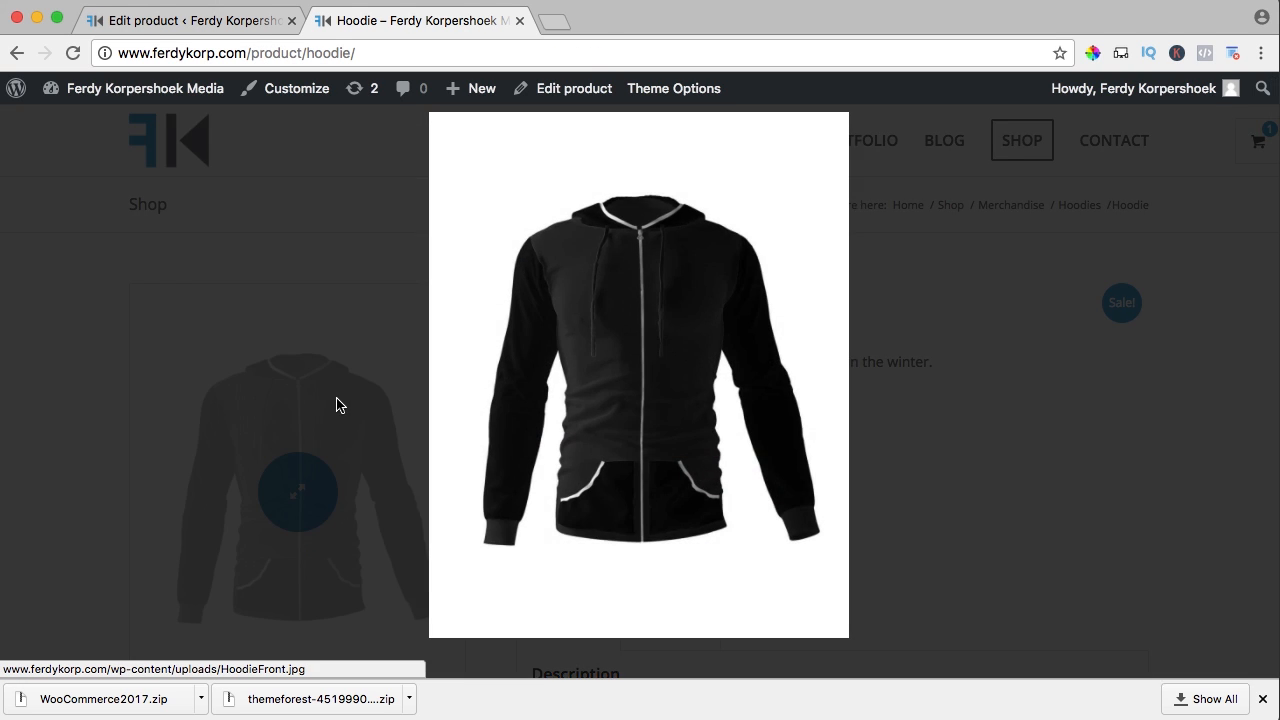
{"action": "left_click", "coordinate": [718, 357]}
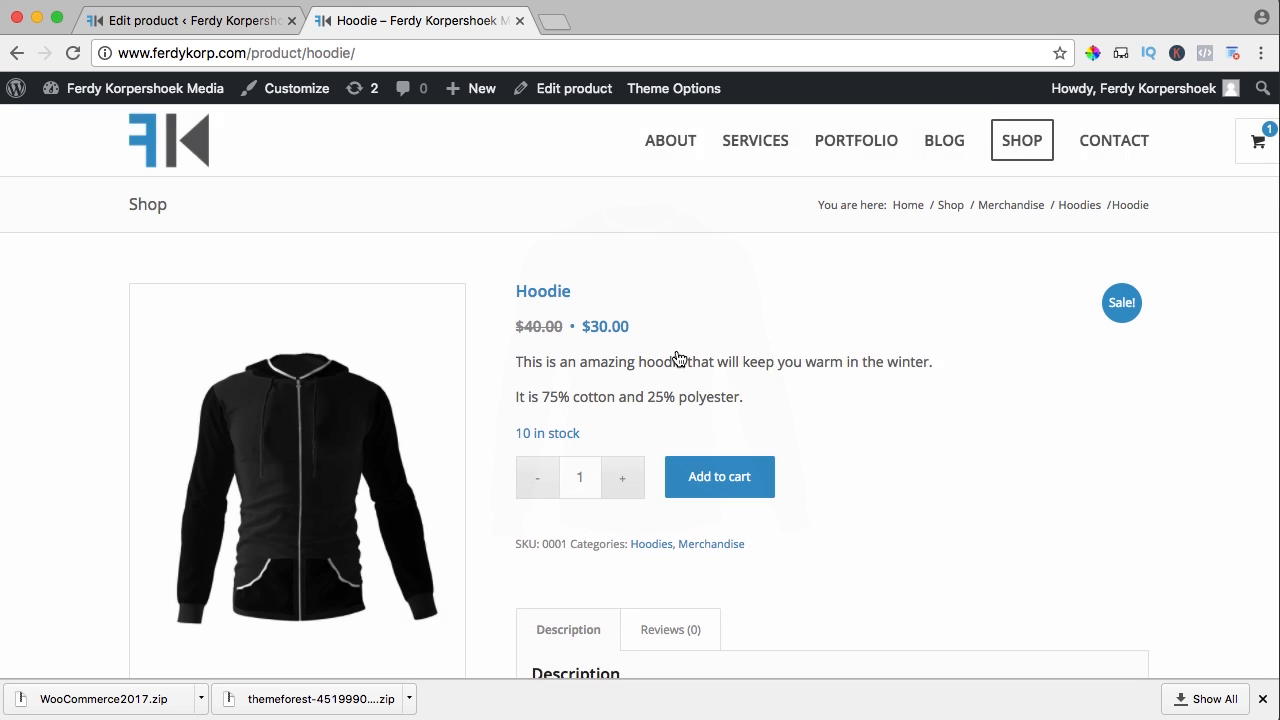
Add a hoodie to the cart, bringing it to 2 items
{"action": "scroll", "coordinate": [700, 337], "scroll_direction": "down", "scroll_amount": 1}
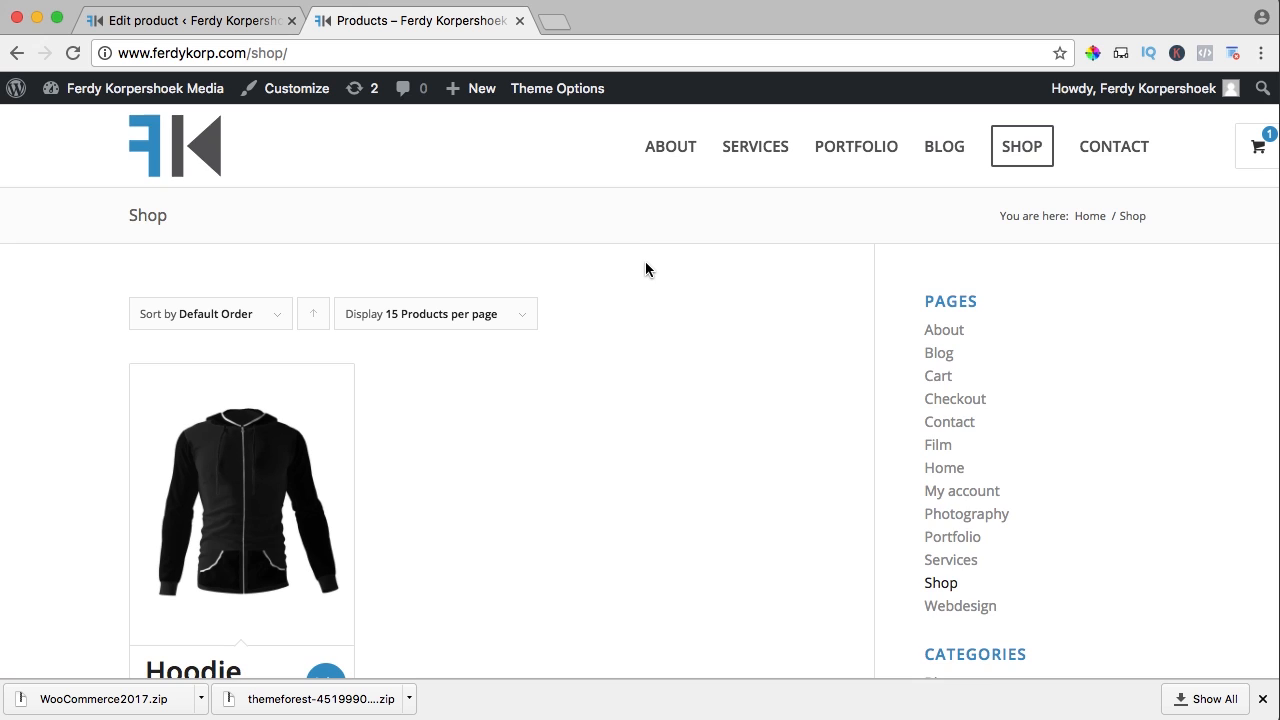
{"action": "scroll", "coordinate": [645, 263], "scroll_direction": "down", "scroll_amount": 3}
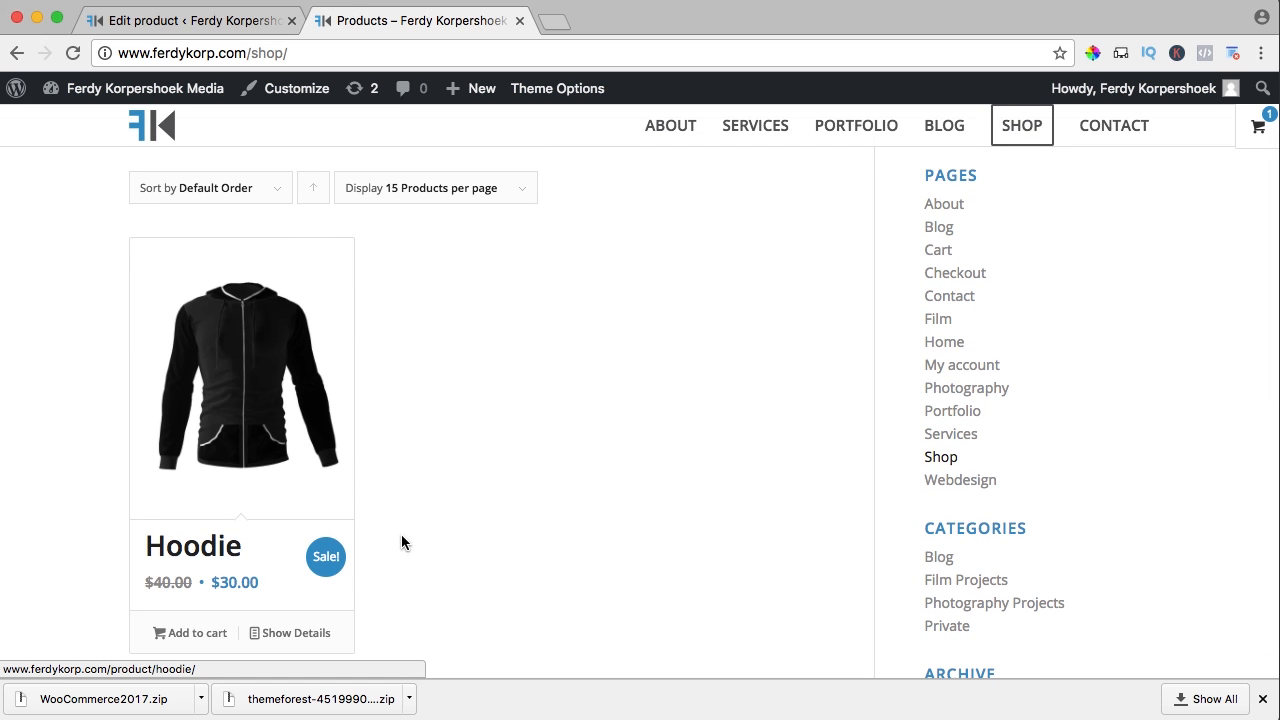
{"action": "scroll", "coordinate": [401, 542], "scroll_direction": "down", "scroll_amount": 1}
{"action": "left_click", "coordinate": [177, 610]}
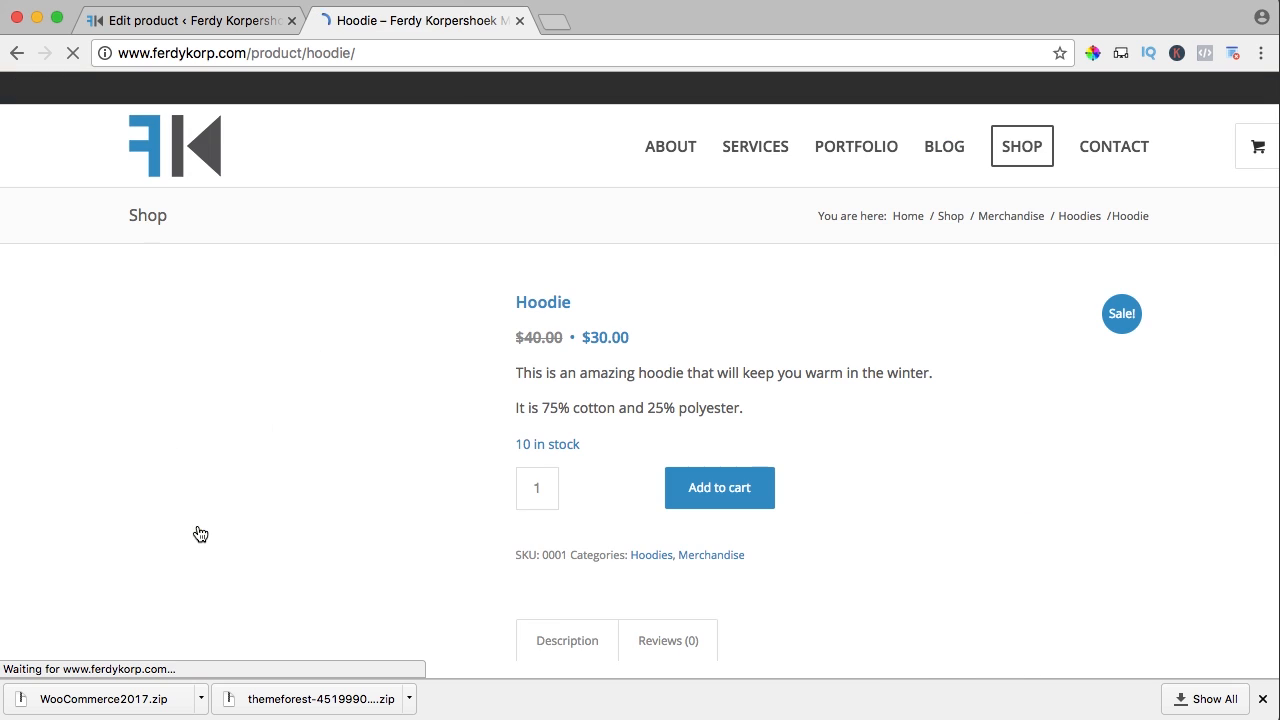
{"action": "scroll", "coordinate": [625, 368], "scroll_direction": "down", "scroll_amount": 4}
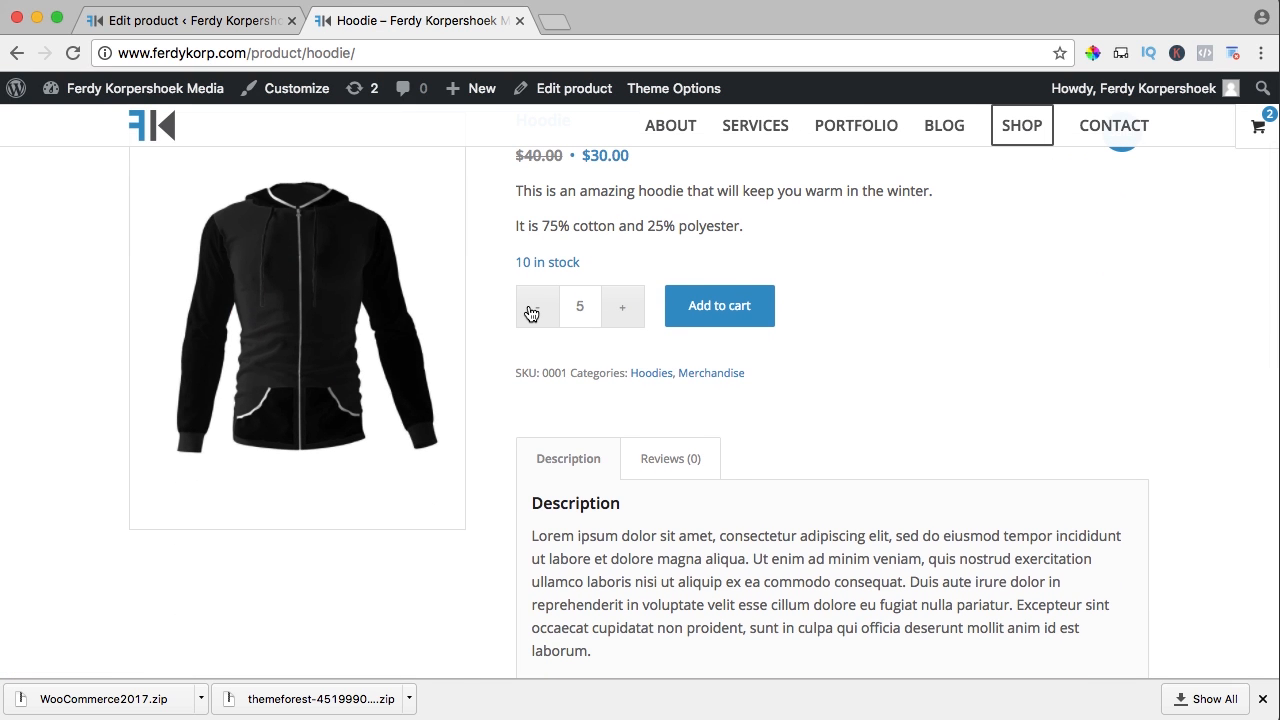
{"action": "scroll", "coordinate": [531, 314], "scroll_direction": "up", "scroll_amount": 2}
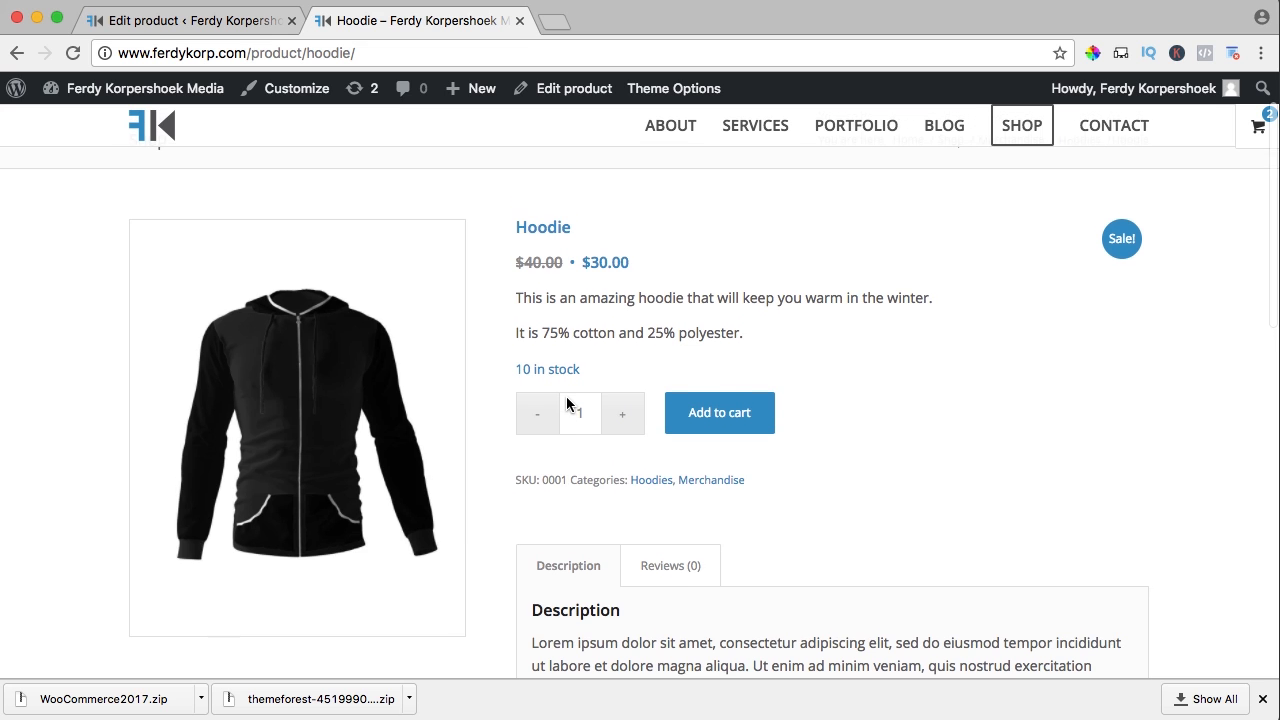
{"action": "scroll", "coordinate": [564, 360], "scroll_direction": "up", "scroll_amount": 2}
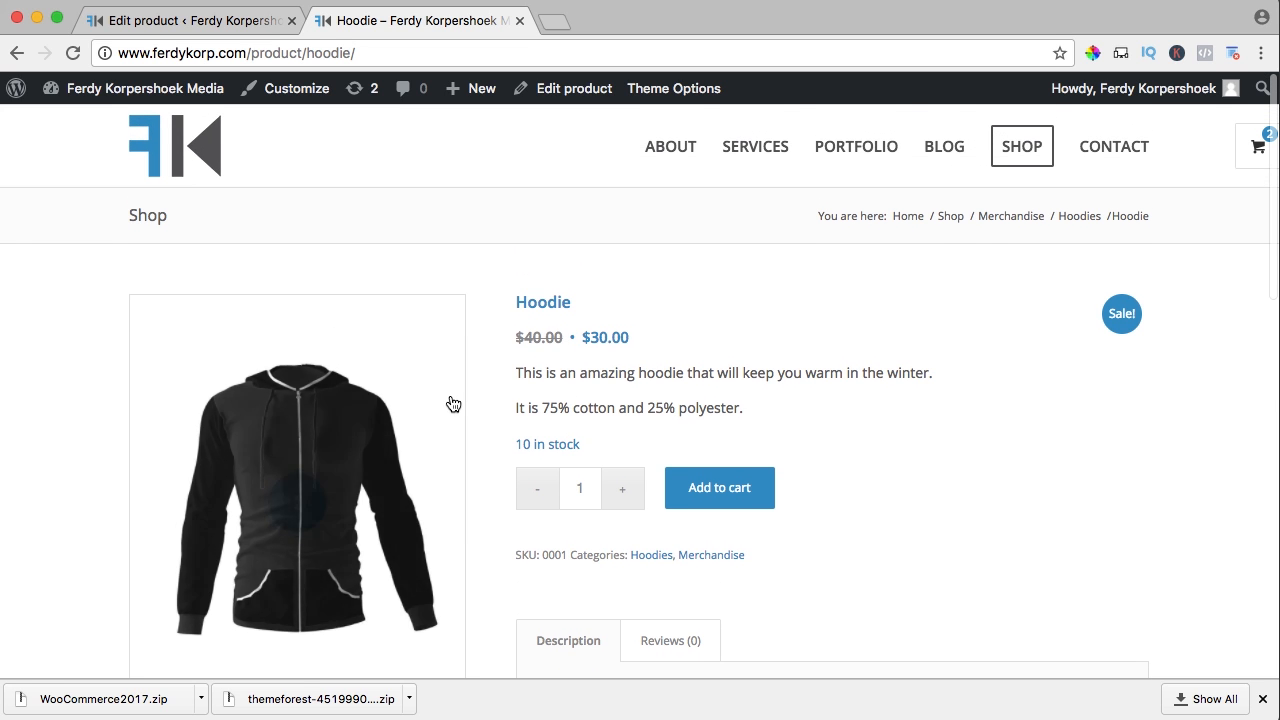
Set the product image hover effect to show the first gallery image
{"action": "left_click", "coordinate": [232, 28]}
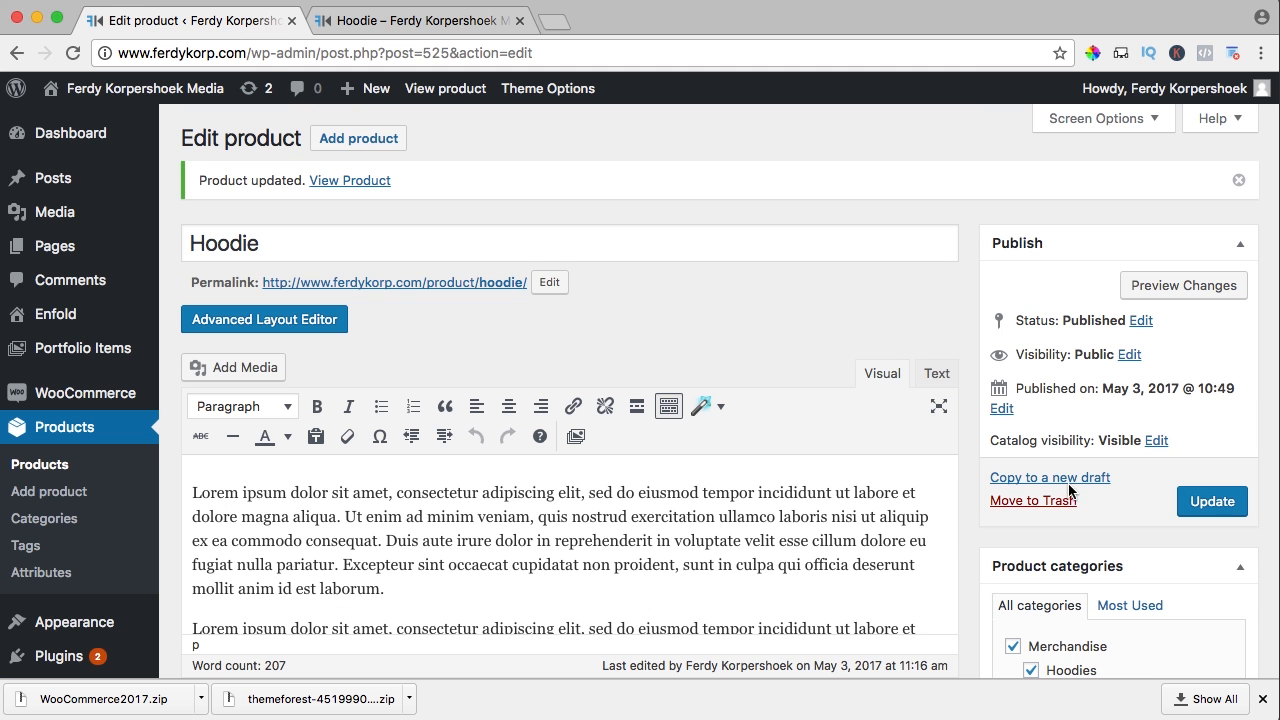
{"action": "scroll", "coordinate": [990, 500], "scroll_direction": "down", "scroll_amount": 12}
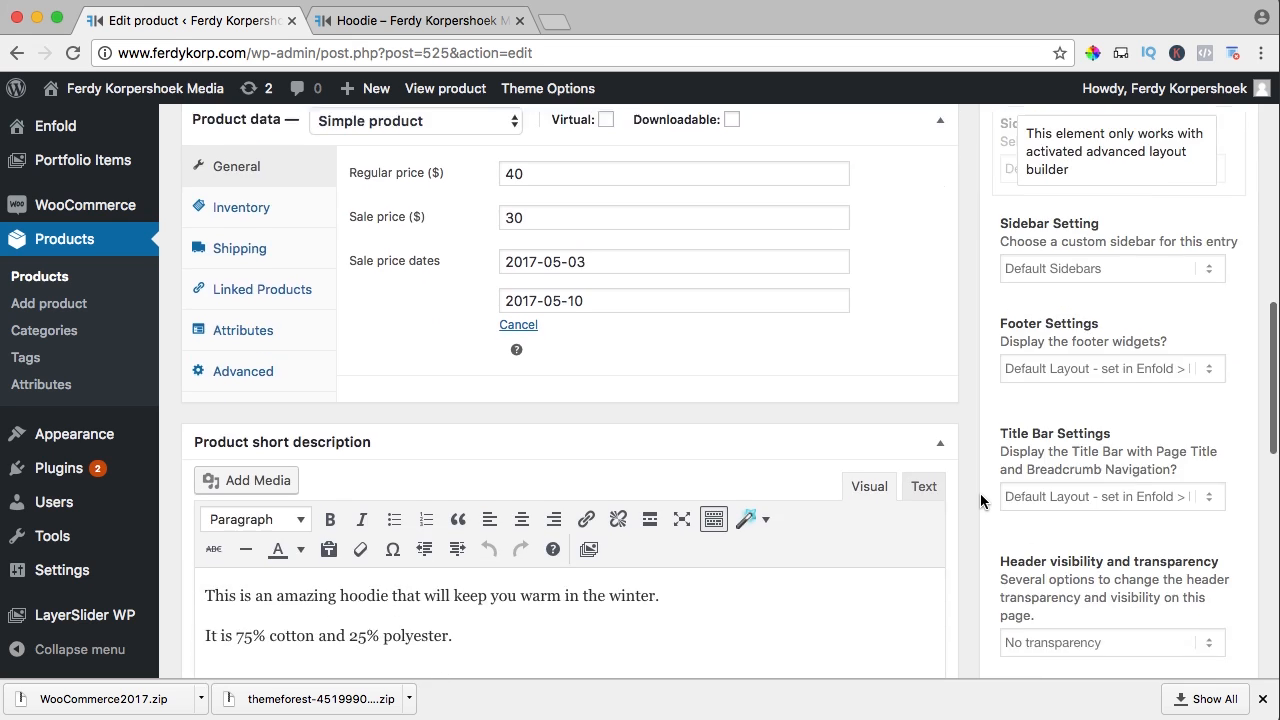
{"action": "scroll", "coordinate": [980, 494], "scroll_direction": "down", "scroll_amount": 4}
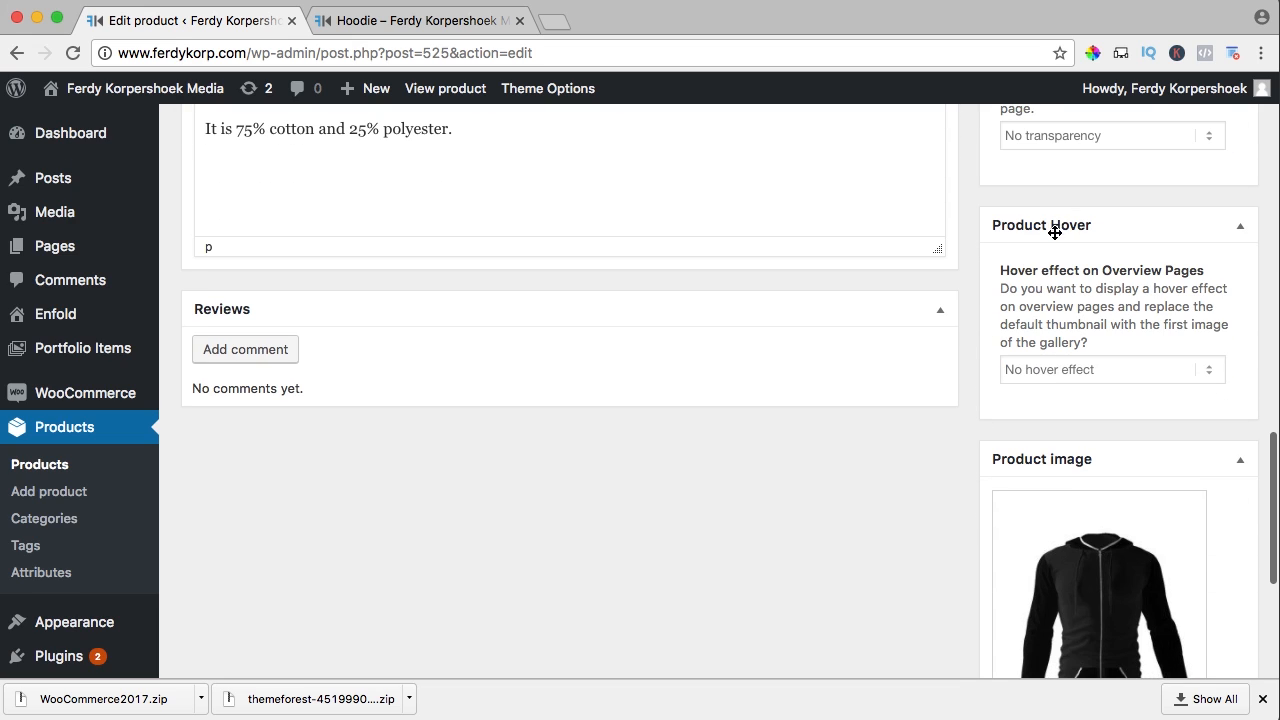
{"action": "left_click", "coordinate": [1054, 370]}
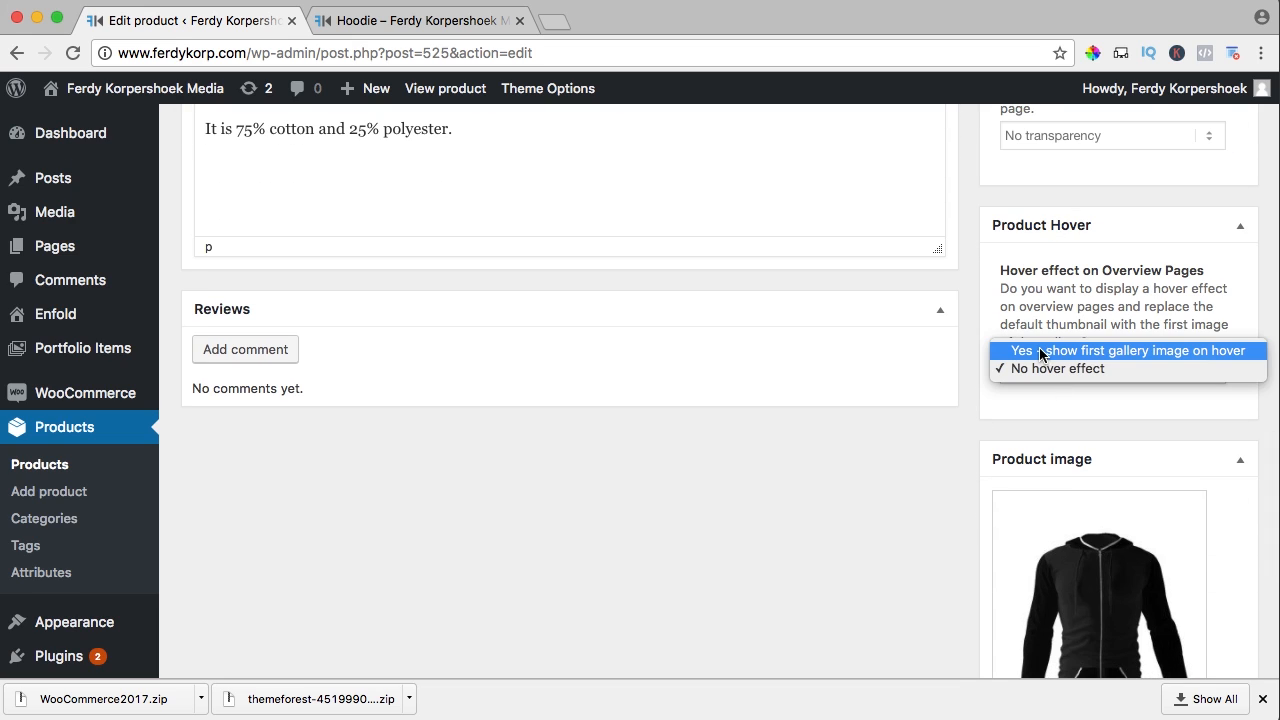
{"action": "left_click", "coordinate": [1139, 350]}
Add the back and side hoodie images to the product gallery
{"action": "scroll", "coordinate": [978, 372], "scroll_direction": "down", "scroll_amount": 1}
{"action": "scroll", "coordinate": [978, 372], "scroll_direction": "down", "scroll_amount": 7}
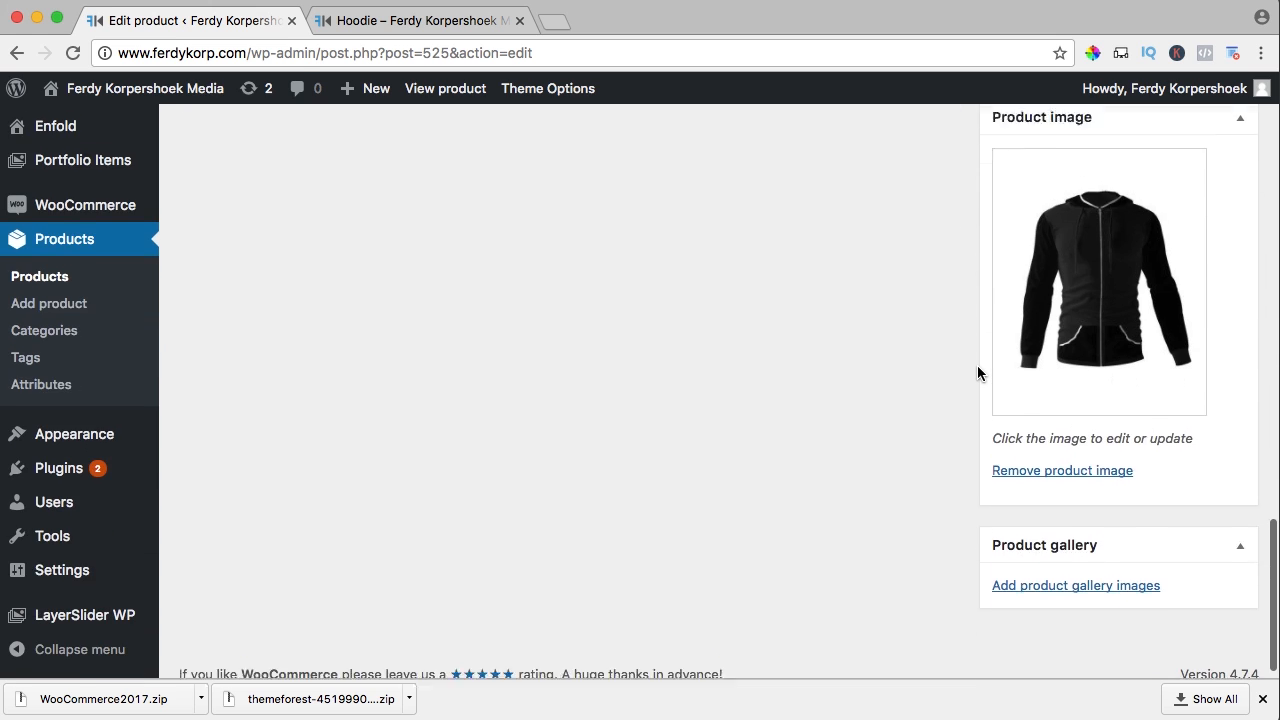
{"action": "left_click", "coordinate": [1049, 574]}
{"action": "left_click", "coordinate": [285, 280]}
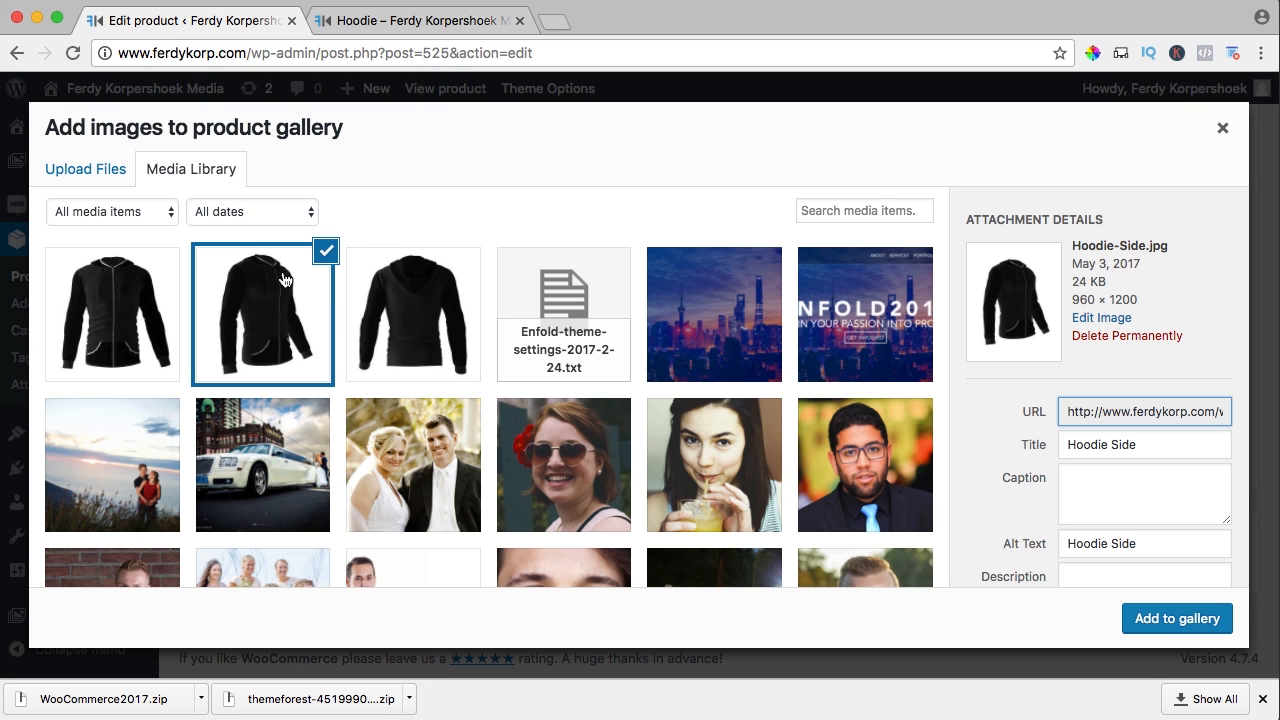
{"action": "left_click", "coordinate": [407, 313]}
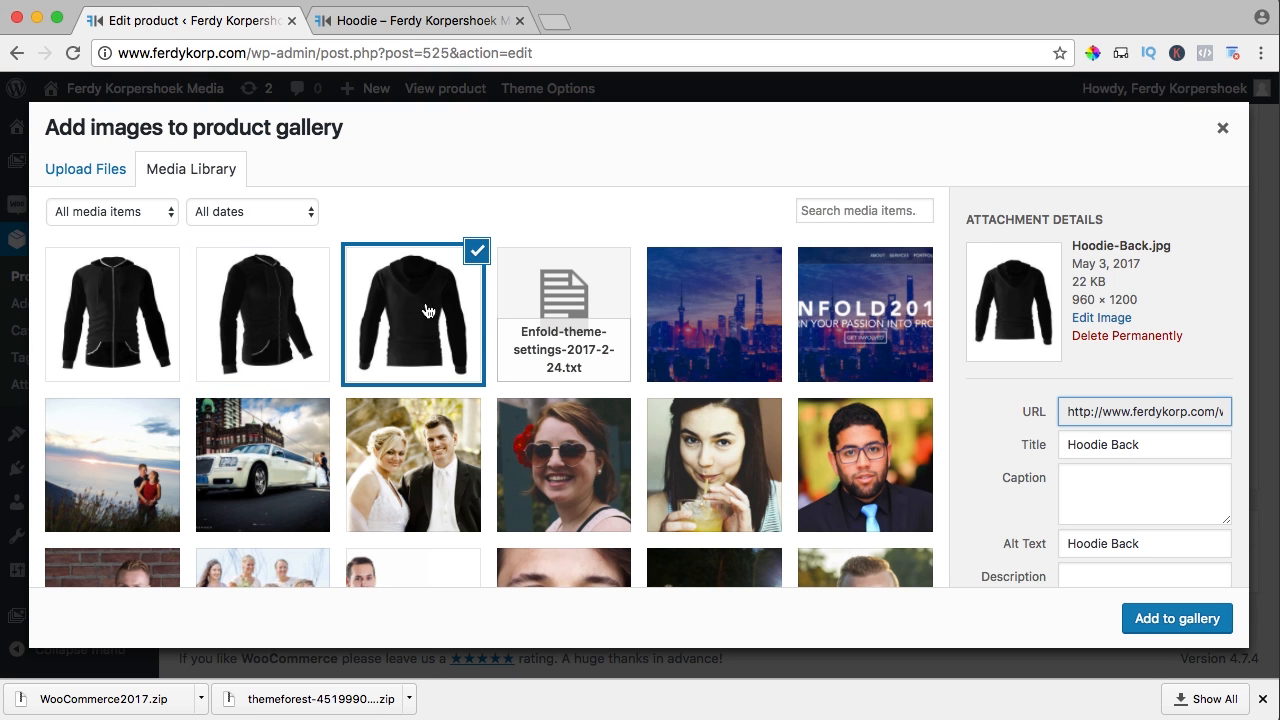
{"action": "left_click", "coordinate": [1177, 618]}
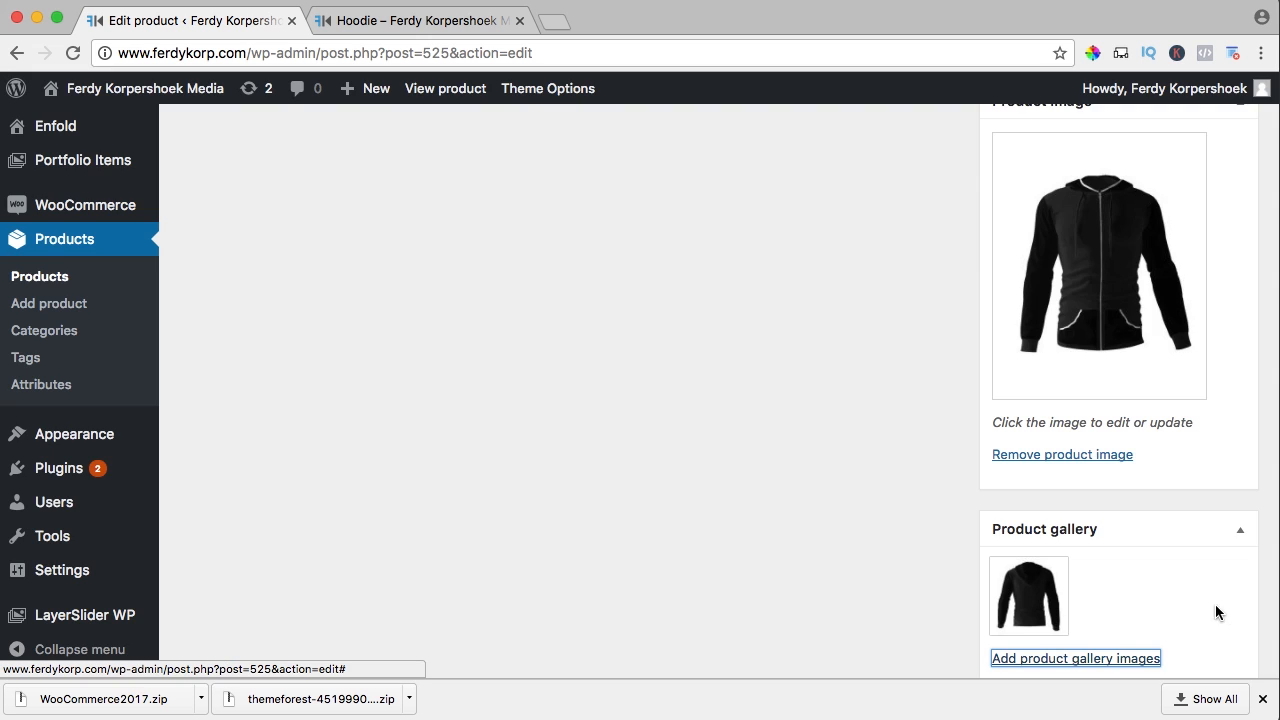
{"action": "scroll", "coordinate": [1180, 605], "scroll_direction": "down", "scroll_amount": 2}
{"action": "left_click", "coordinate": [1104, 572]}
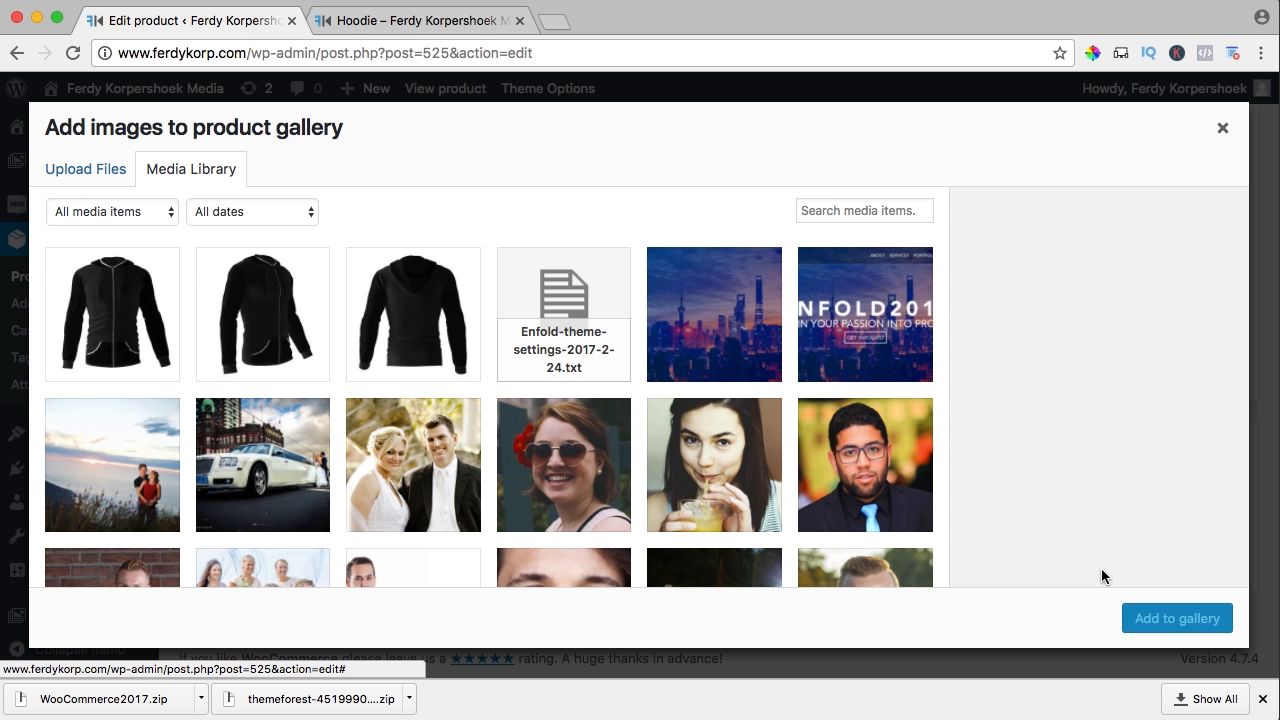
{"action": "left_click", "coordinate": [264, 316]}
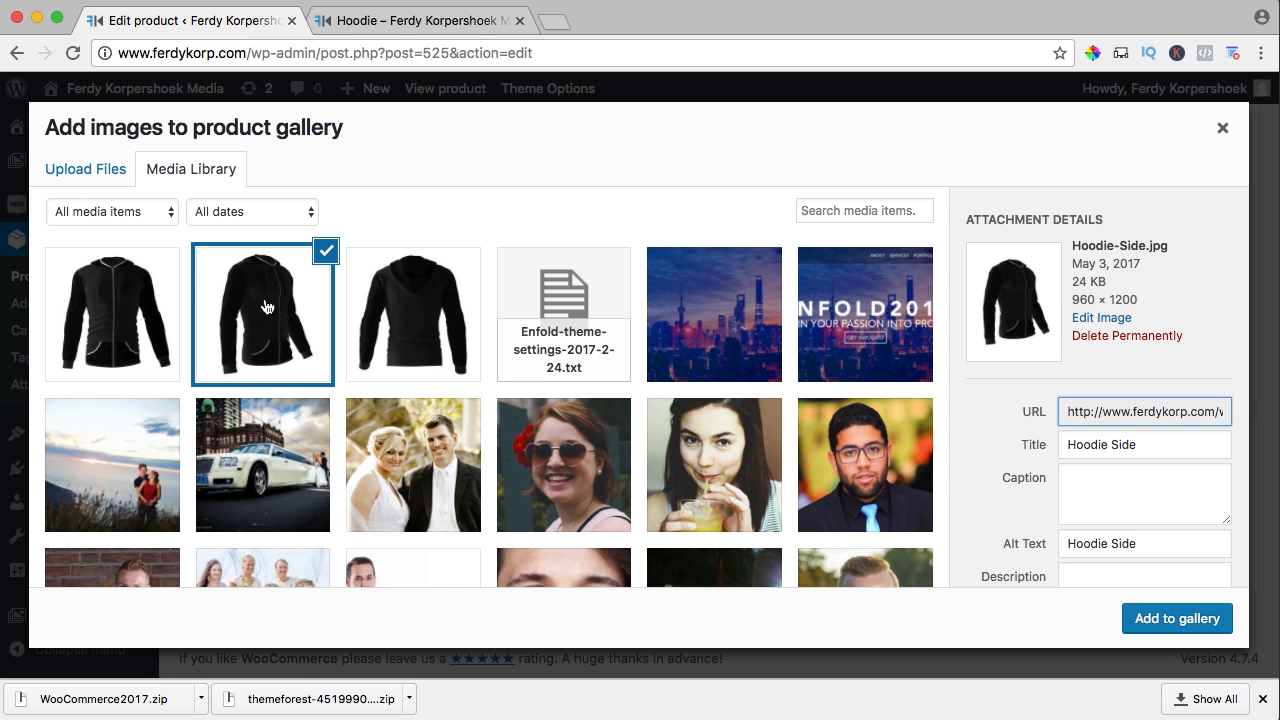
{"action": "left_click", "coordinate": [1188, 620]}
Update the Hoodie product
{"action": "scroll", "coordinate": [979, 500], "scroll_direction": "up", "scroll_amount": 15}
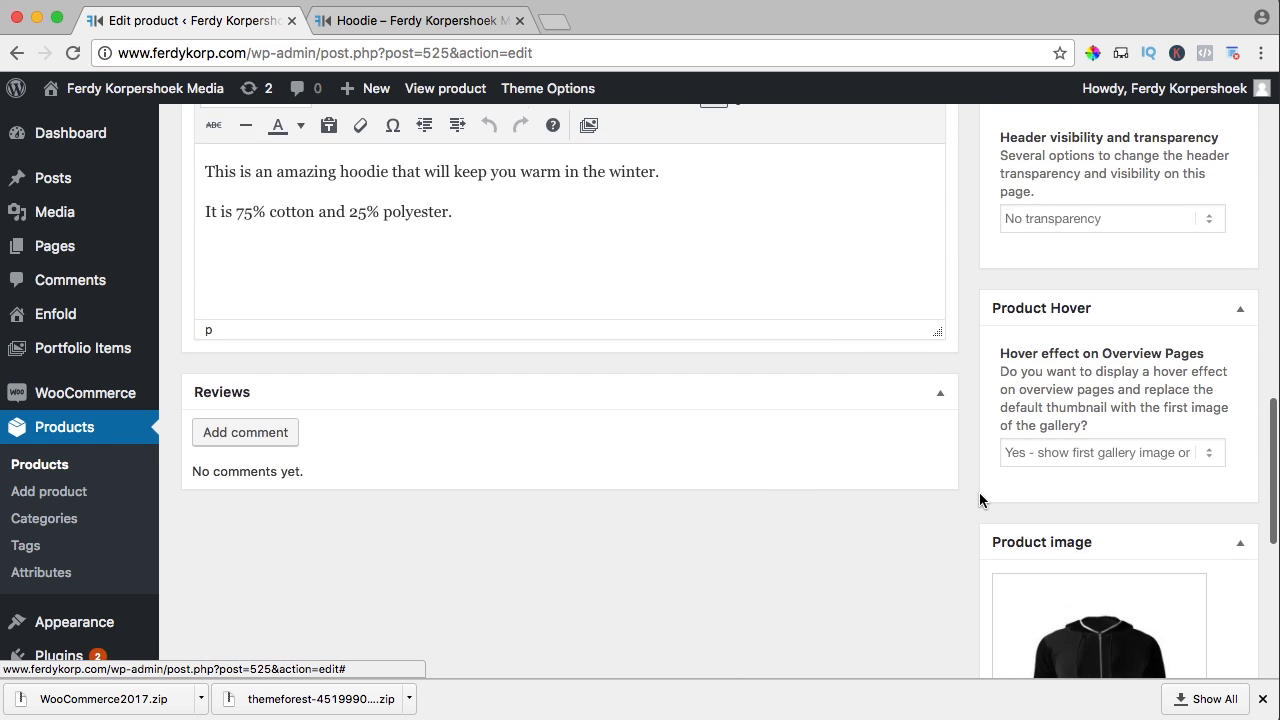
{"action": "scroll", "coordinate": [980, 495], "scroll_direction": "up", "scroll_amount": 5}
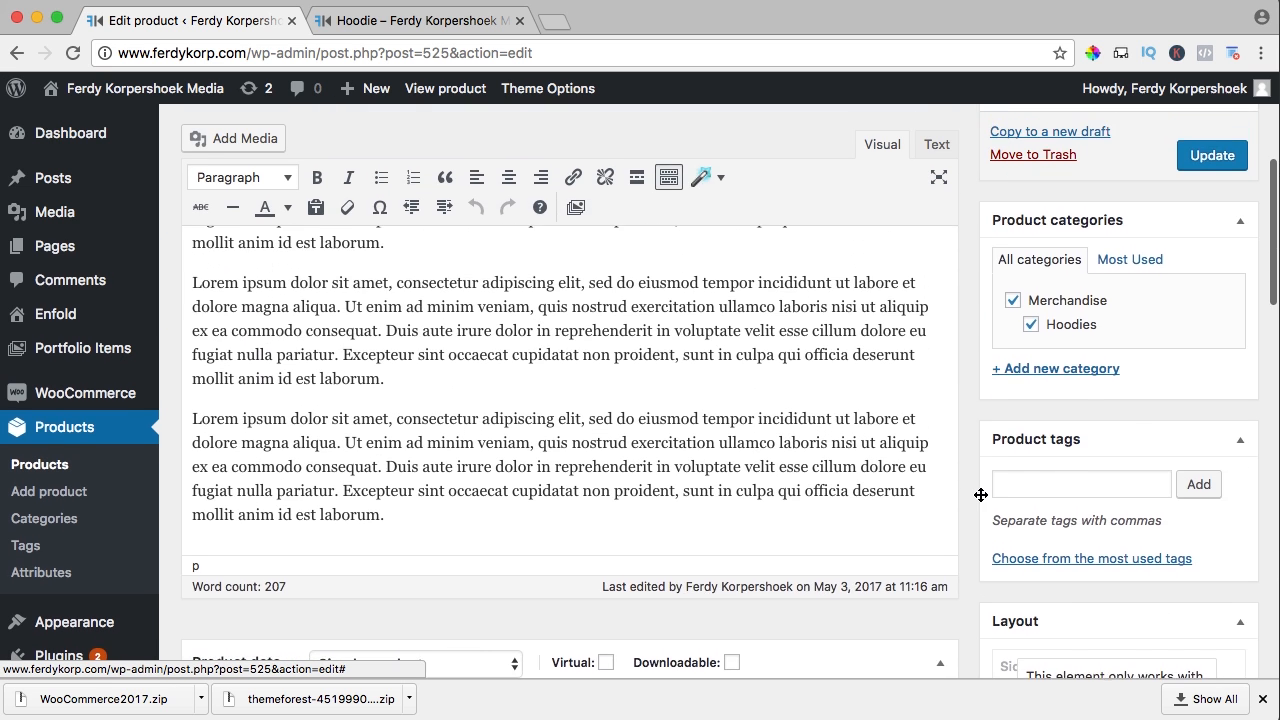
{"action": "left_click", "coordinate": [1218, 392]}
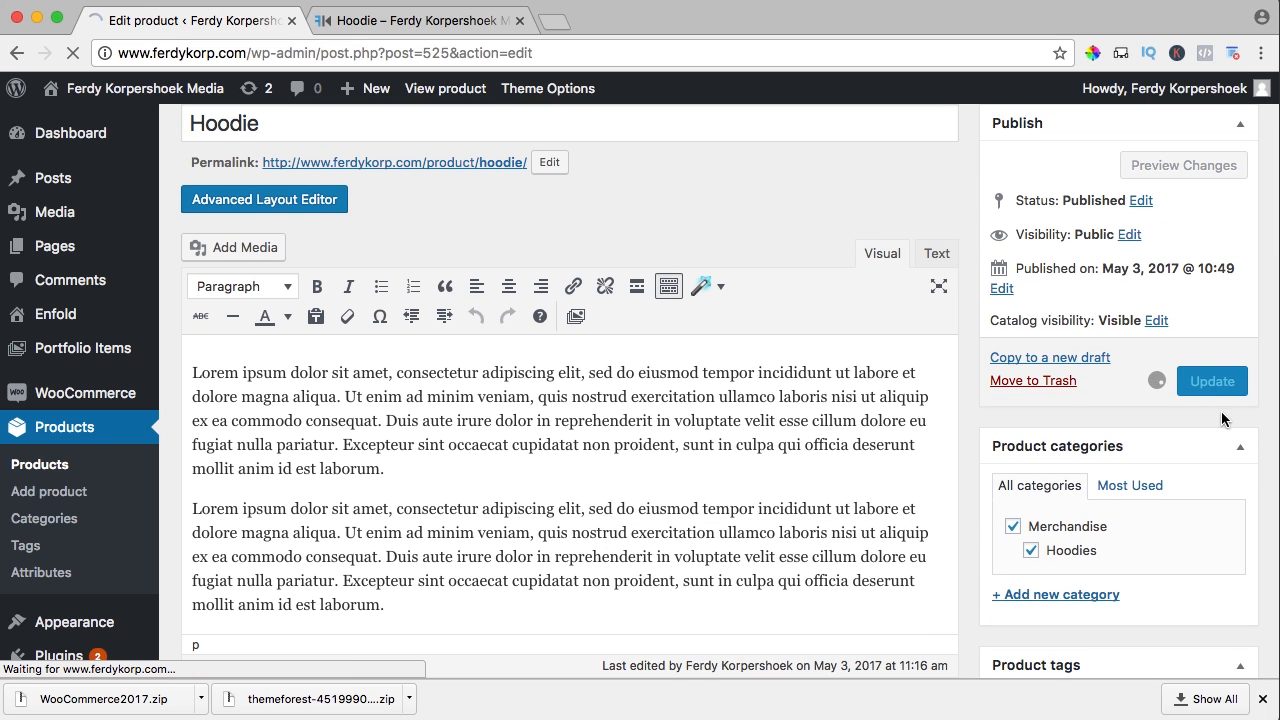
Reload the live Hoodie page and browse its three gallery images in the lightbox
{"action": "left_click", "coordinate": [444, 20]}
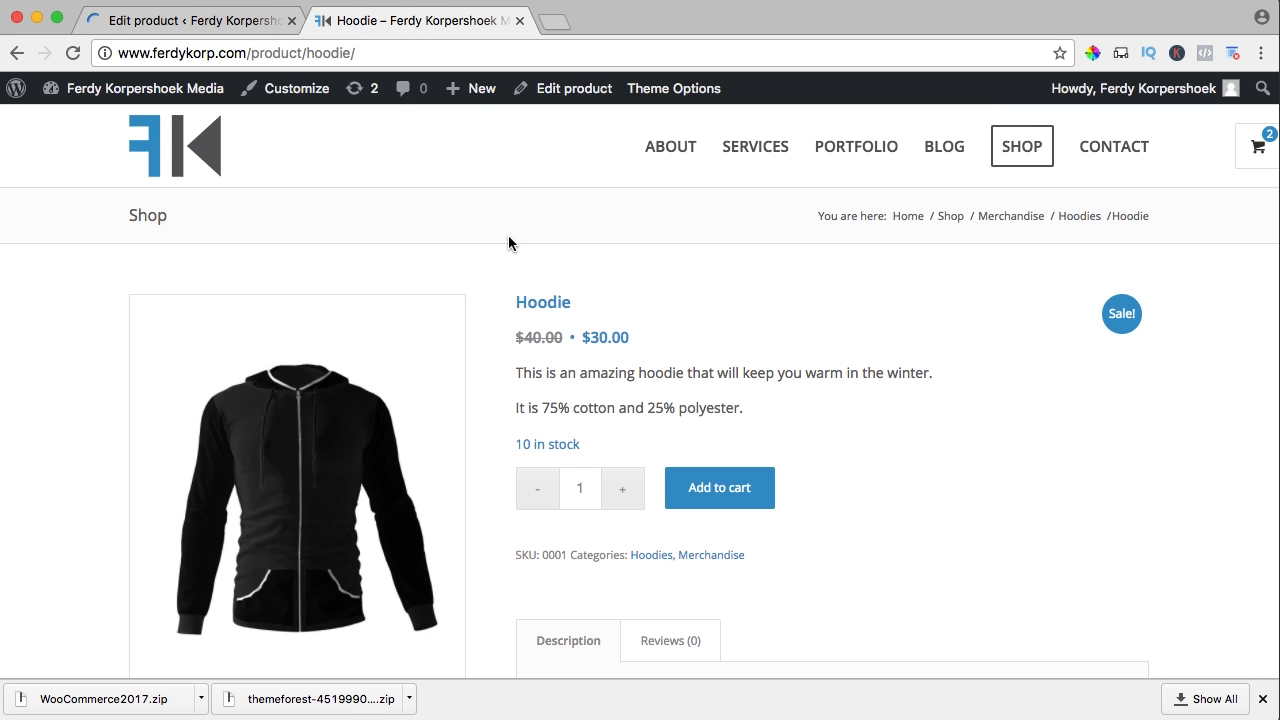
{"action": "key", "text": "super+r"}
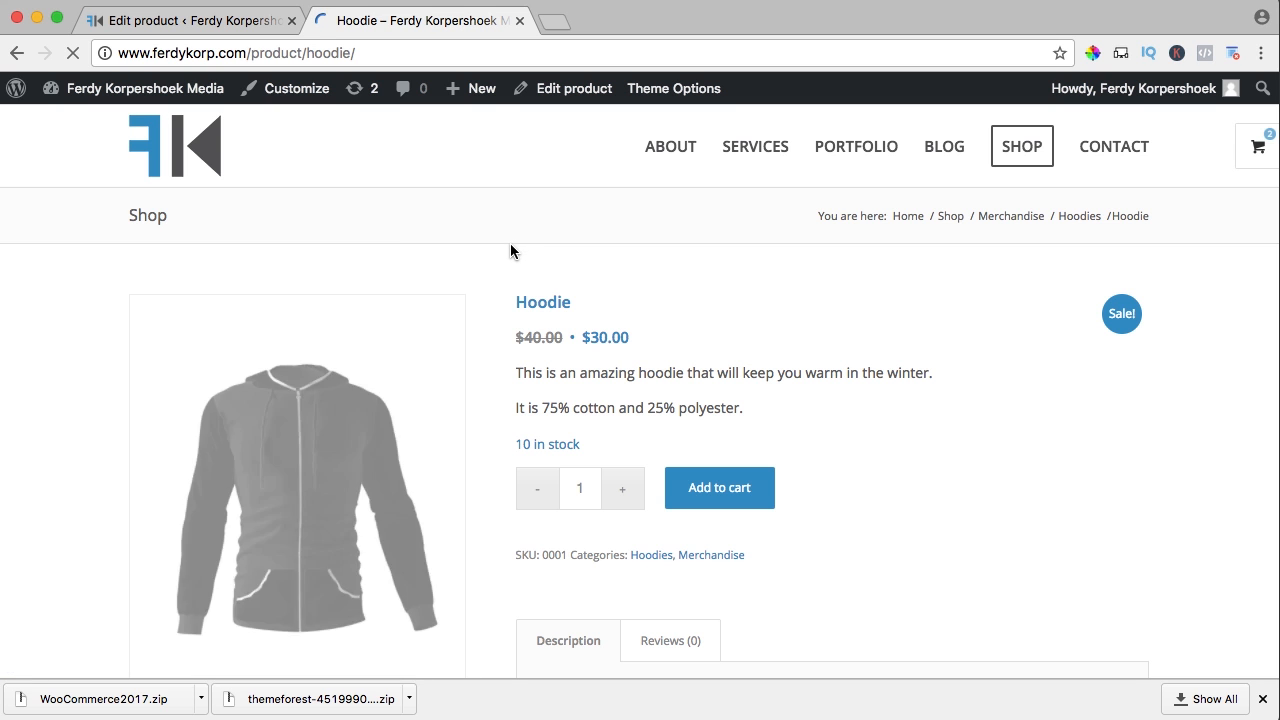
{"action": "scroll", "coordinate": [499, 250], "scroll_direction": "down", "scroll_amount": 2}
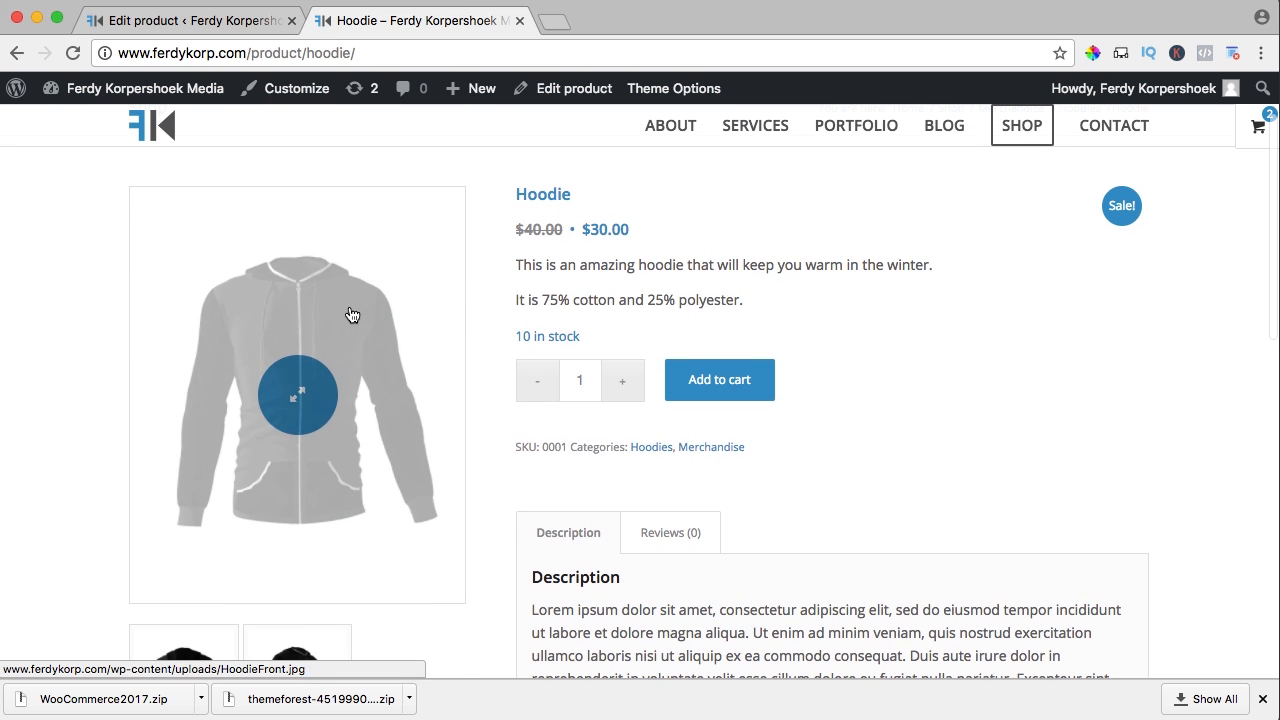
{"action": "scroll", "coordinate": [492, 312], "scroll_direction": "down", "scroll_amount": 5}
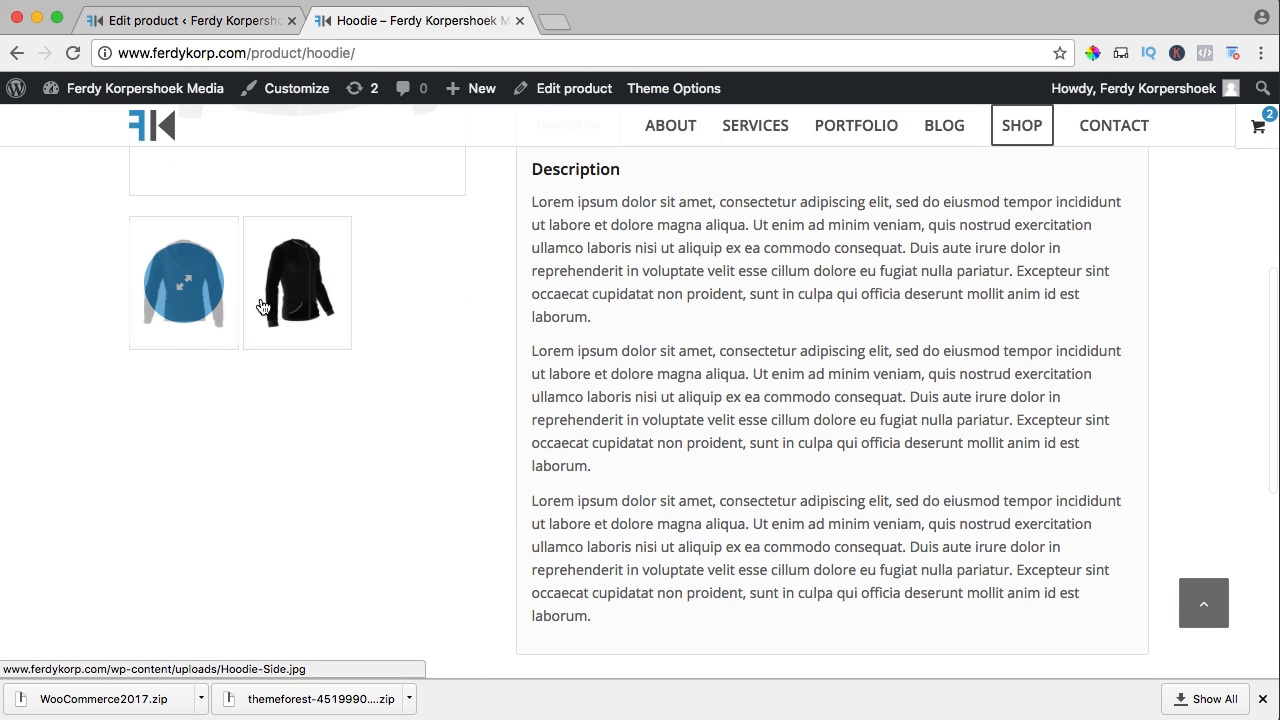
{"action": "scroll", "coordinate": [407, 308], "scroll_direction": "up", "scroll_amount": 5}
{"action": "left_click", "coordinate": [310, 371]}
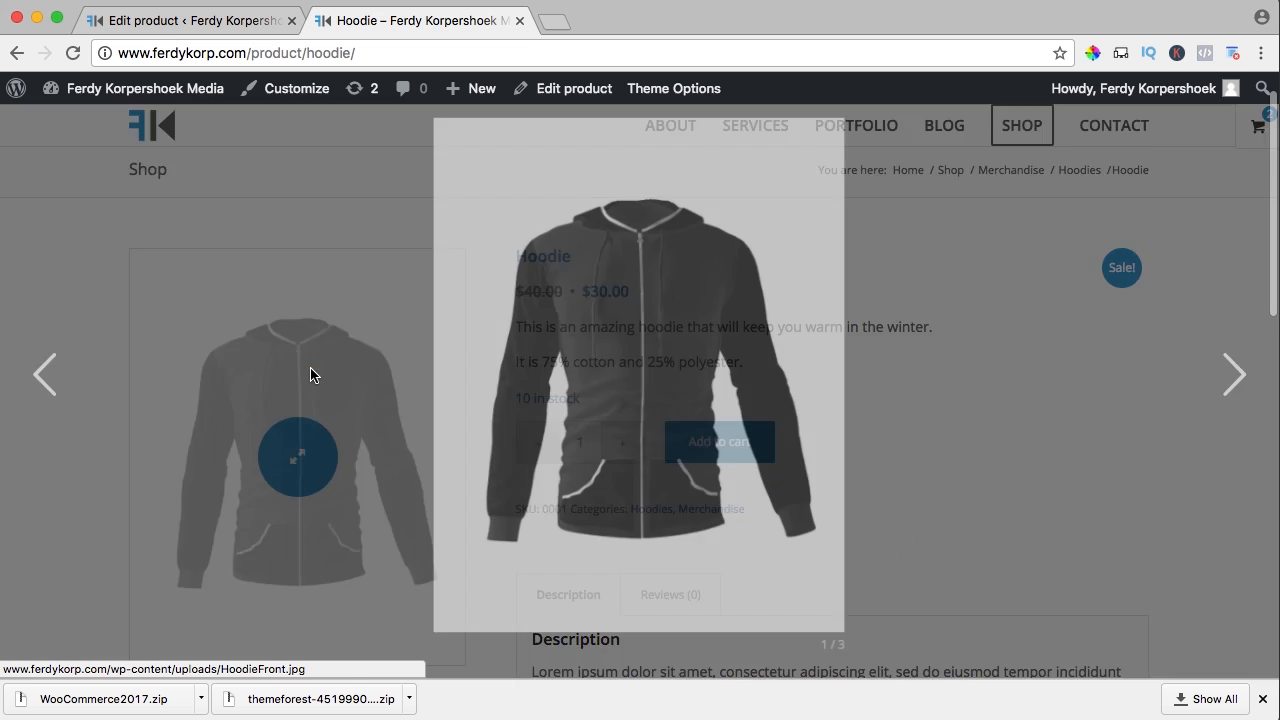
{"action": "key", "text": "Right"}
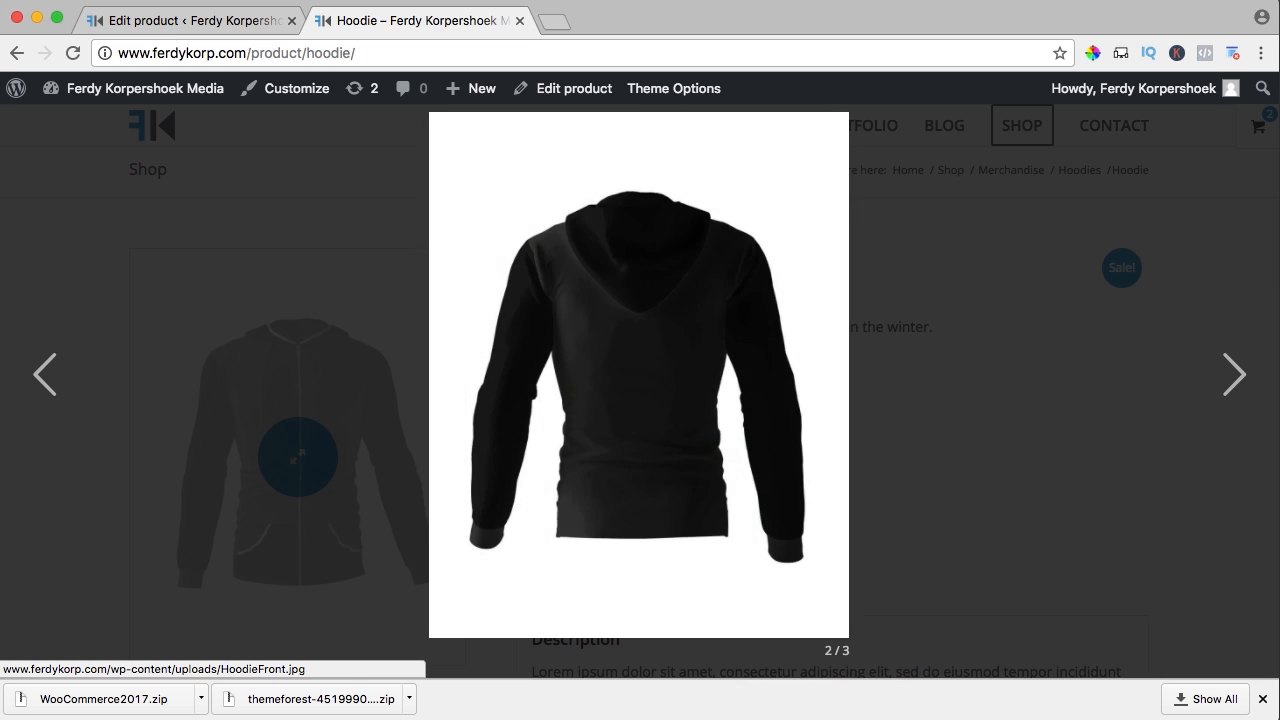
{"action": "key", "text": "Right"}
{"action": "key", "text": "Left"}
{"action": "key", "text": "Right"}
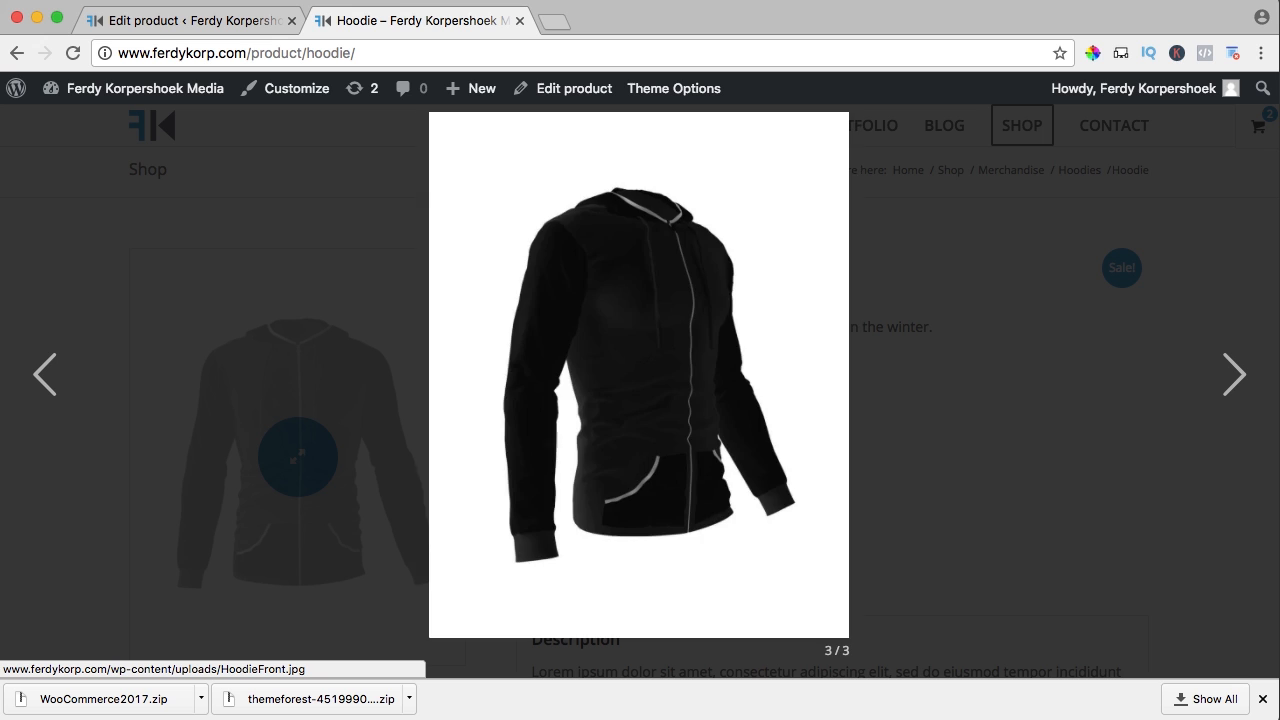
{"action": "key", "text": "Right"}
{"action": "key", "text": "Right"}
{"action": "key", "text": "Escape"}
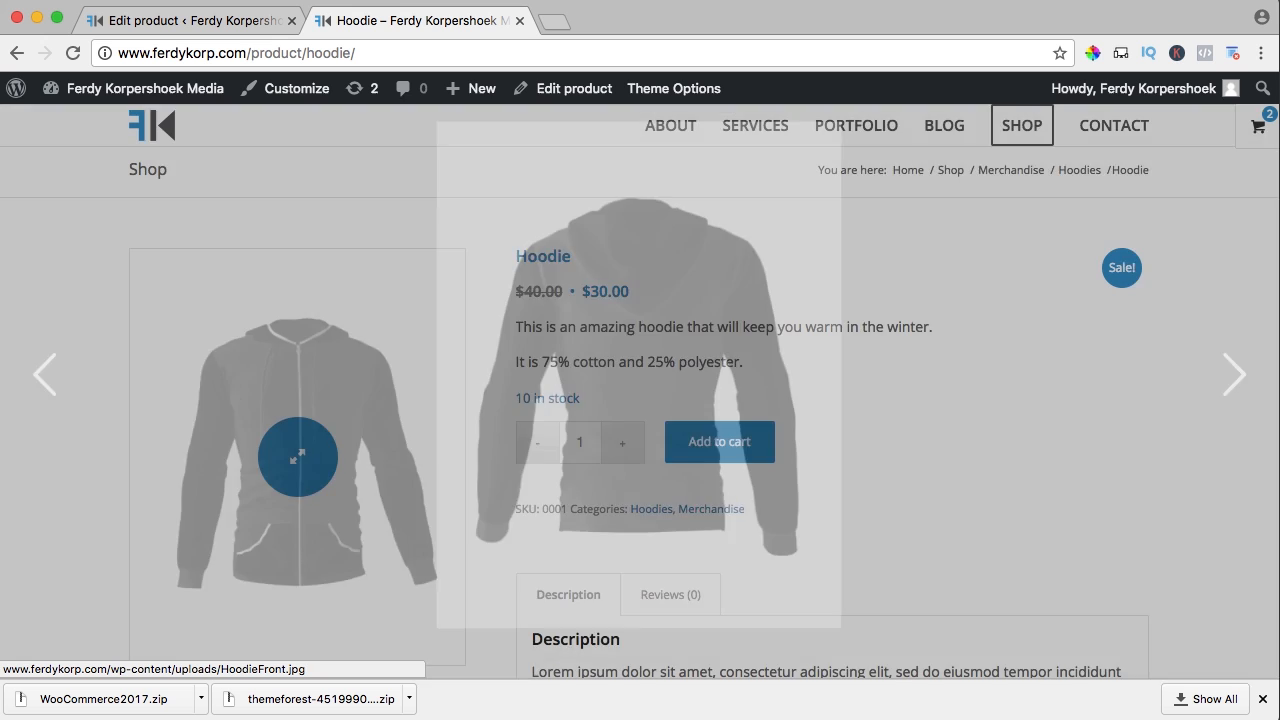
Visit the Shop page, with the Hoodie listed at $30, then open the Blog page
{"action": "left_click", "coordinate": [1020, 128]}
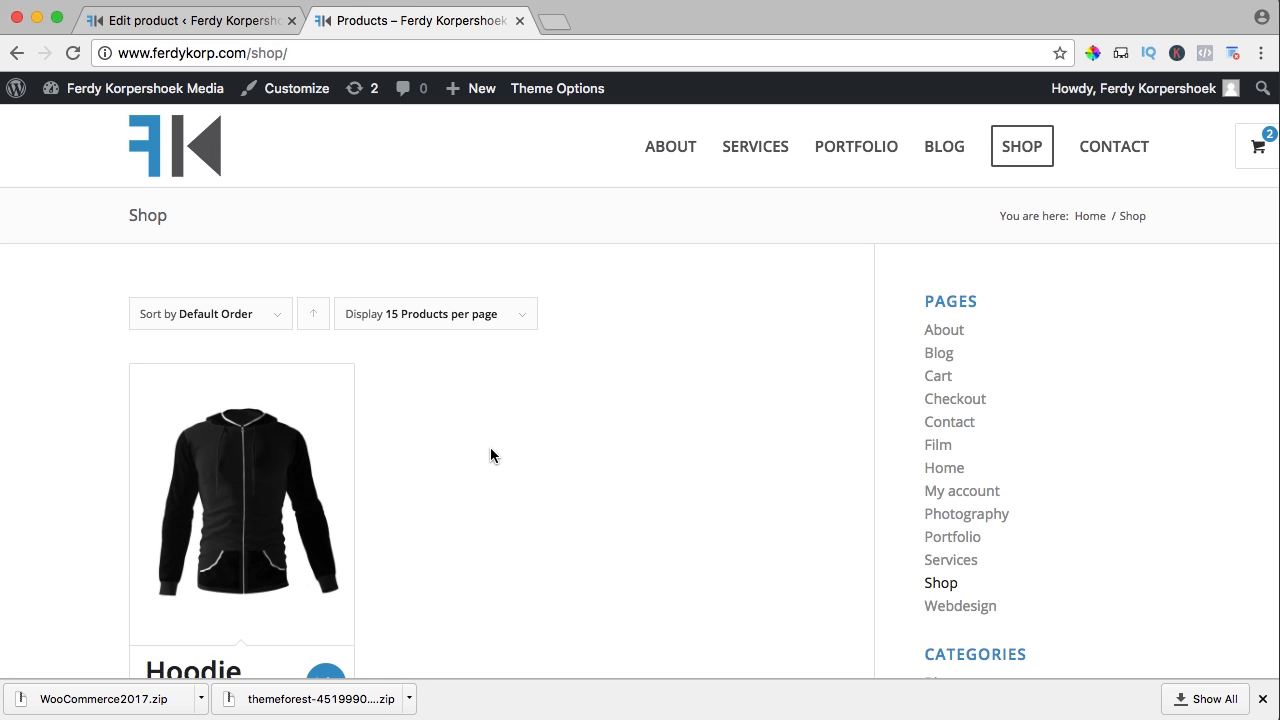
{"action": "scroll", "coordinate": [490, 450], "scroll_direction": "down", "scroll_amount": 3}
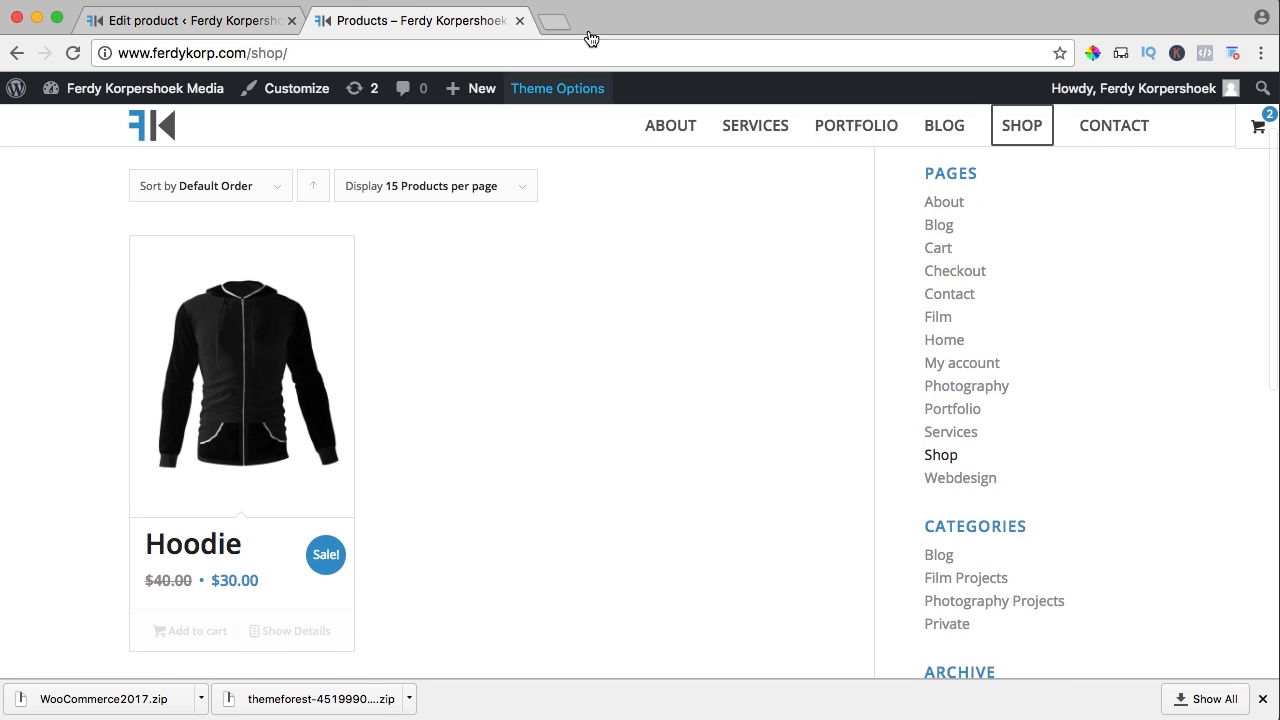
{"action": "scroll", "coordinate": [1026, 214], "scroll_direction": "up", "scroll_amount": 3}
{"action": "mouse_move", "coordinate": [1251, 145]}
{"action": "left_click", "coordinate": [939, 152]}
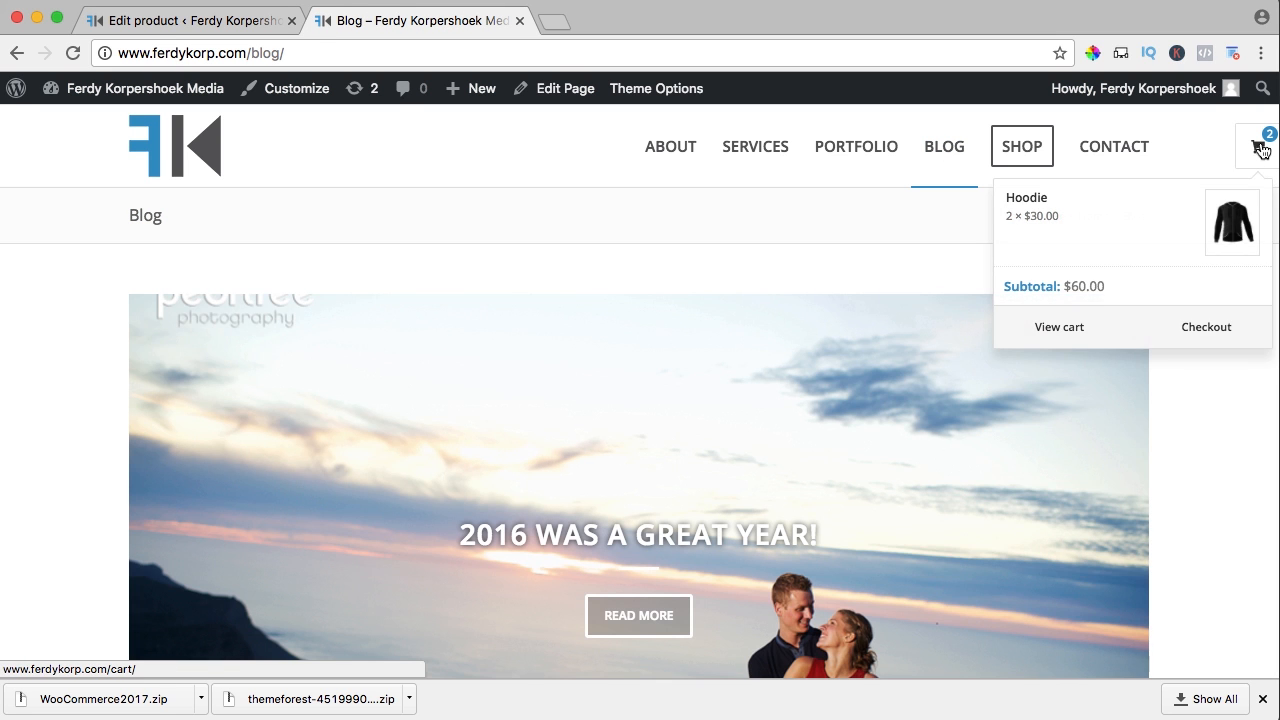
{"action": "scroll", "coordinate": [913, 295], "scroll_direction": "down", "scroll_amount": 5}
{"action": "scroll", "coordinate": [913, 298], "scroll_direction": "down", "scroll_amount": 5}
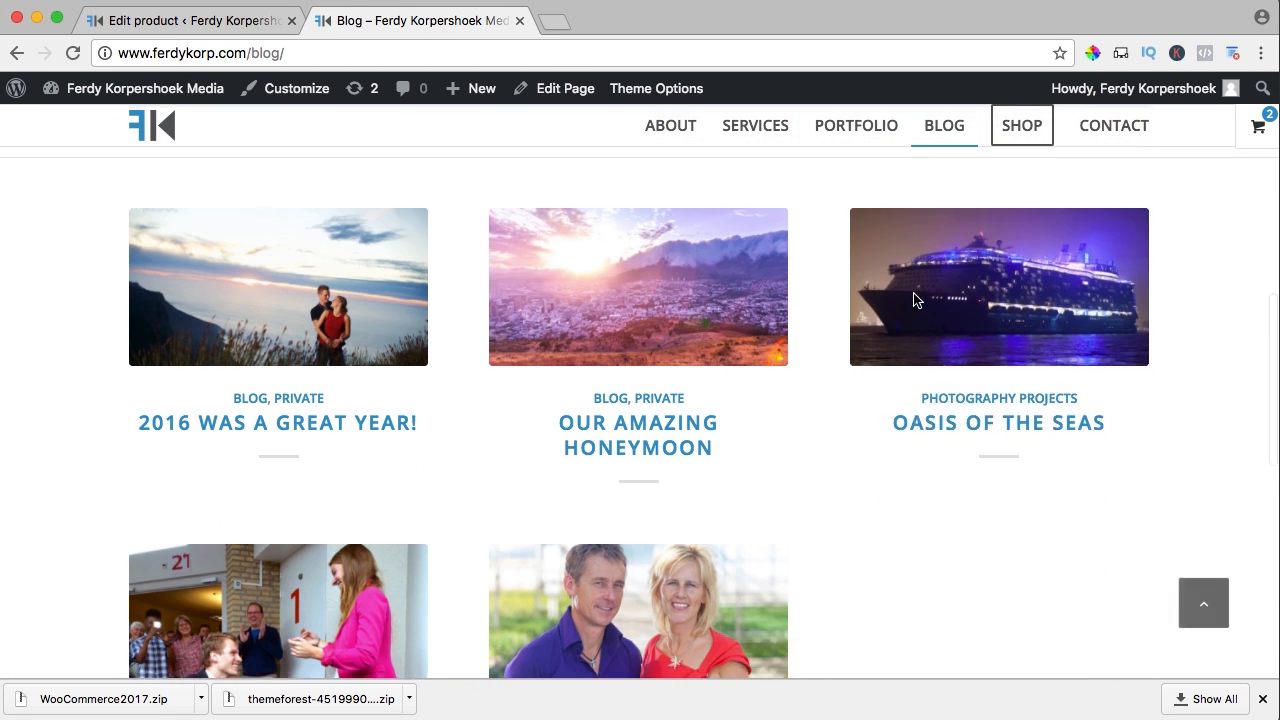
{"action": "mouse_move", "coordinate": [1251, 129]}
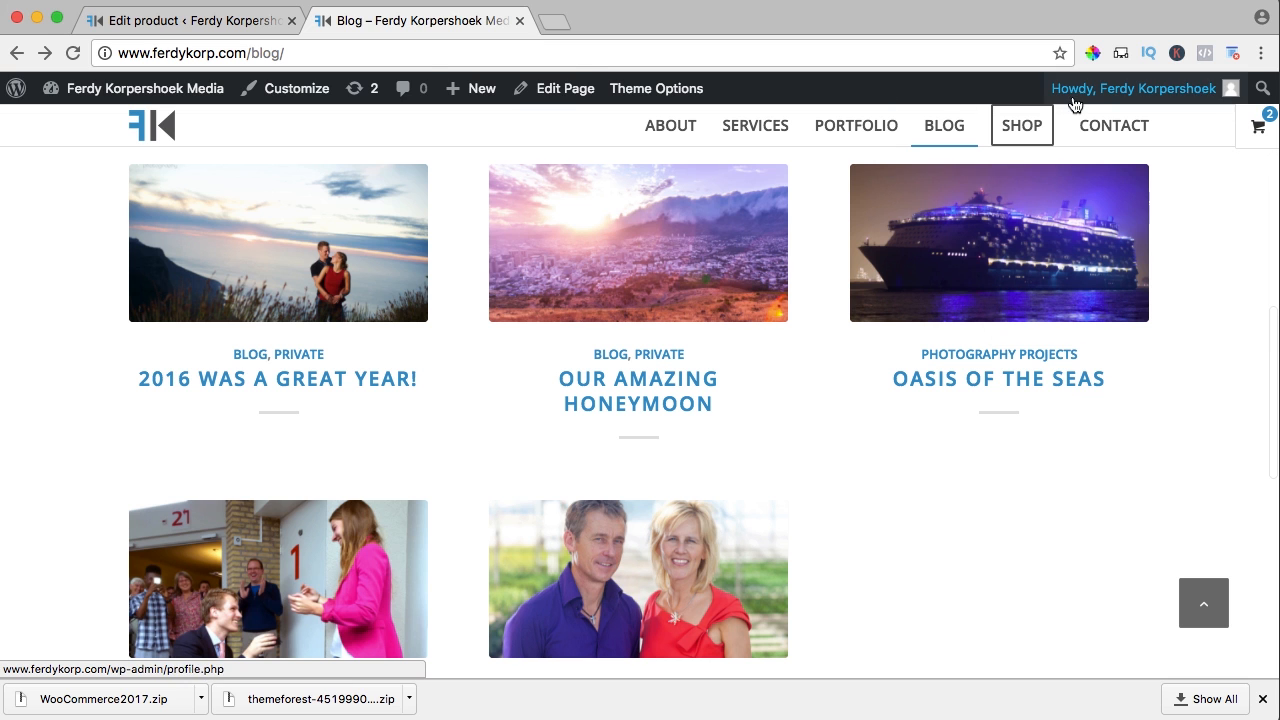
In Appearance > Menus, set the SHOP item's Menu Style to Default Style and save main_menu
{"action": "left_click", "coordinate": [116, 90]}
{"action": "scroll", "coordinate": [86, 343], "scroll_direction": "down", "scroll_amount": 2}
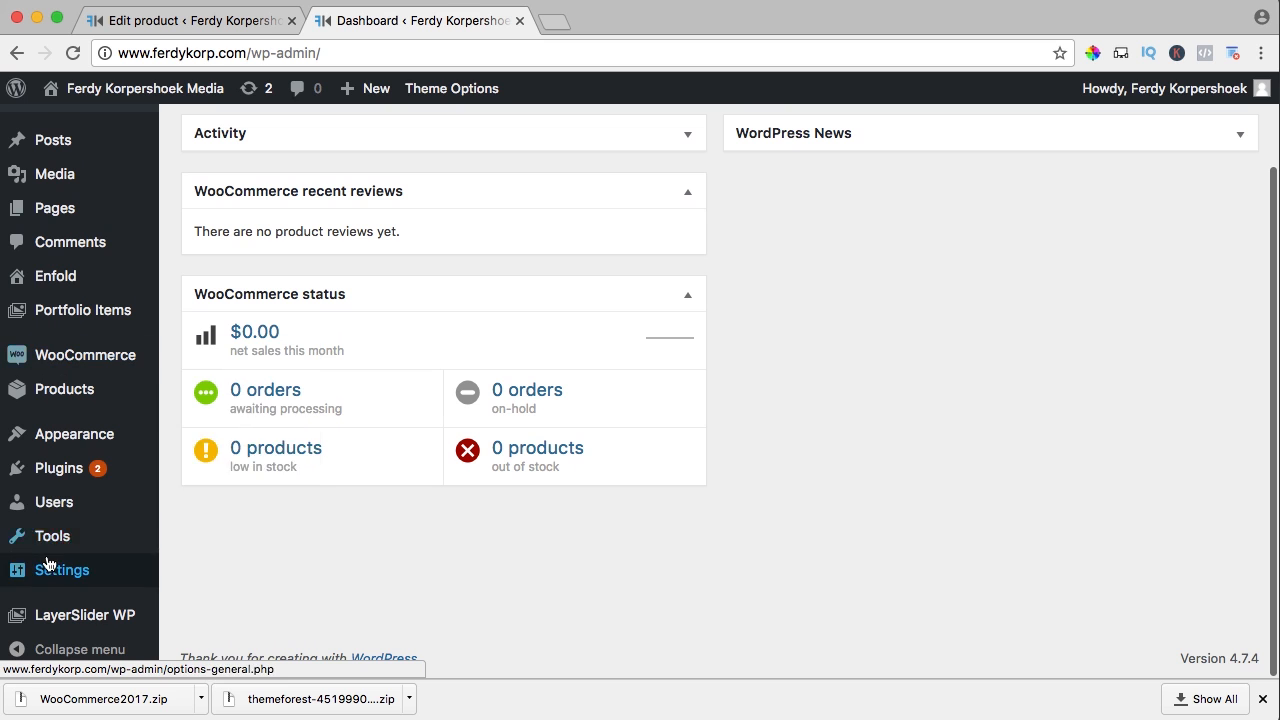
{"action": "mouse_move", "coordinate": [149, 434]}
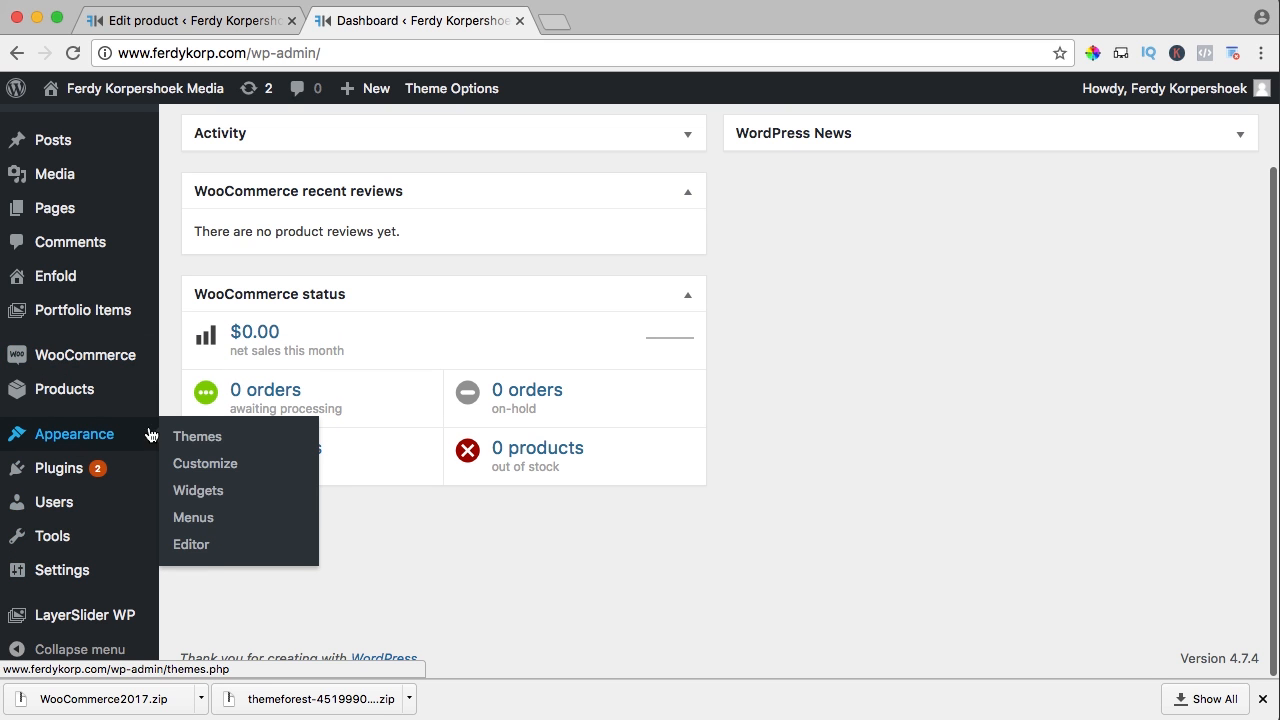
{"action": "left_click", "coordinate": [200, 518]}
{"action": "scroll", "coordinate": [908, 451], "scroll_direction": "down", "scroll_amount": 5}
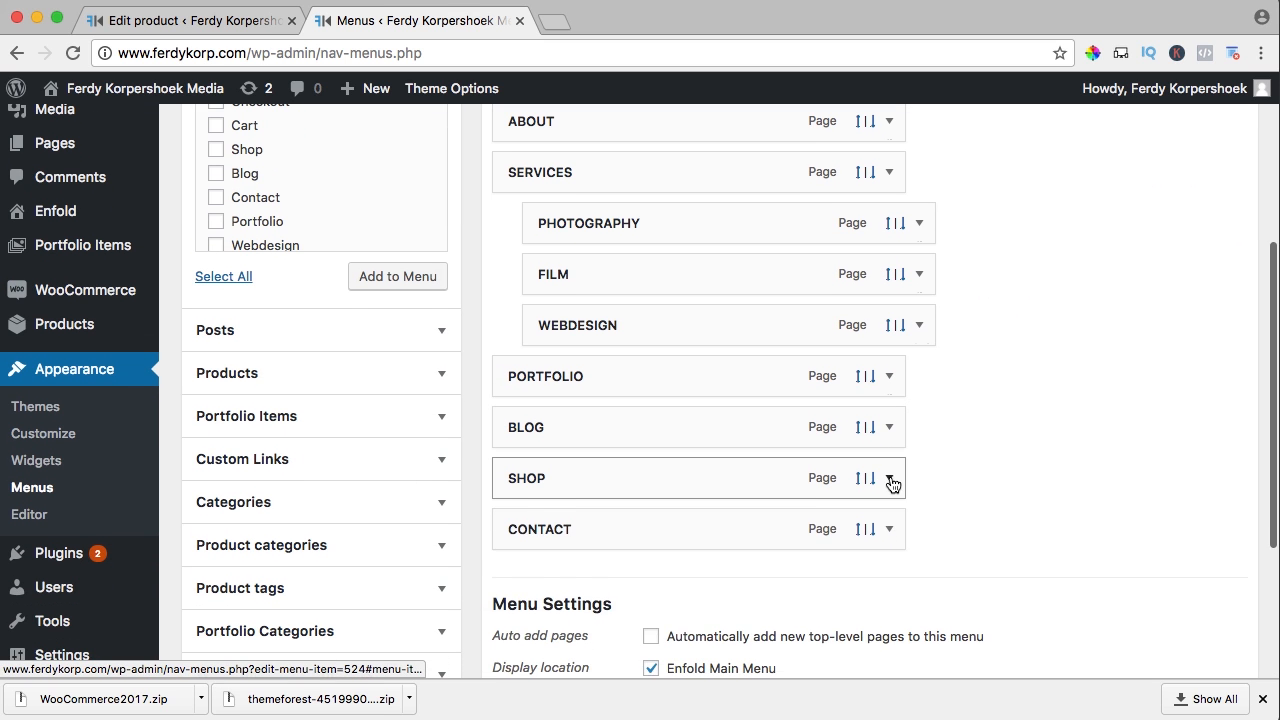
{"action": "left_click", "coordinate": [889, 478]}
{"action": "left_click", "coordinate": [574, 596]}
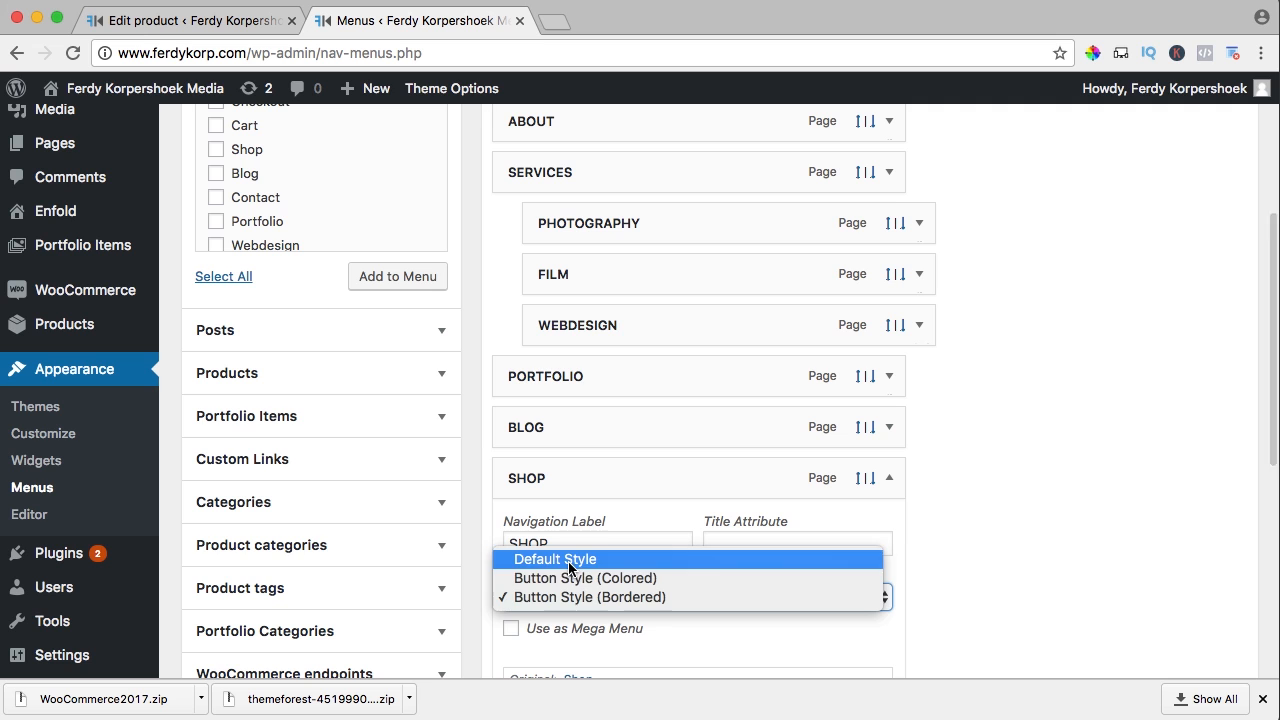
{"action": "left_click", "coordinate": [568, 561]}
{"action": "scroll", "coordinate": [1060, 440], "scroll_direction": "up", "scroll_amount": 5}
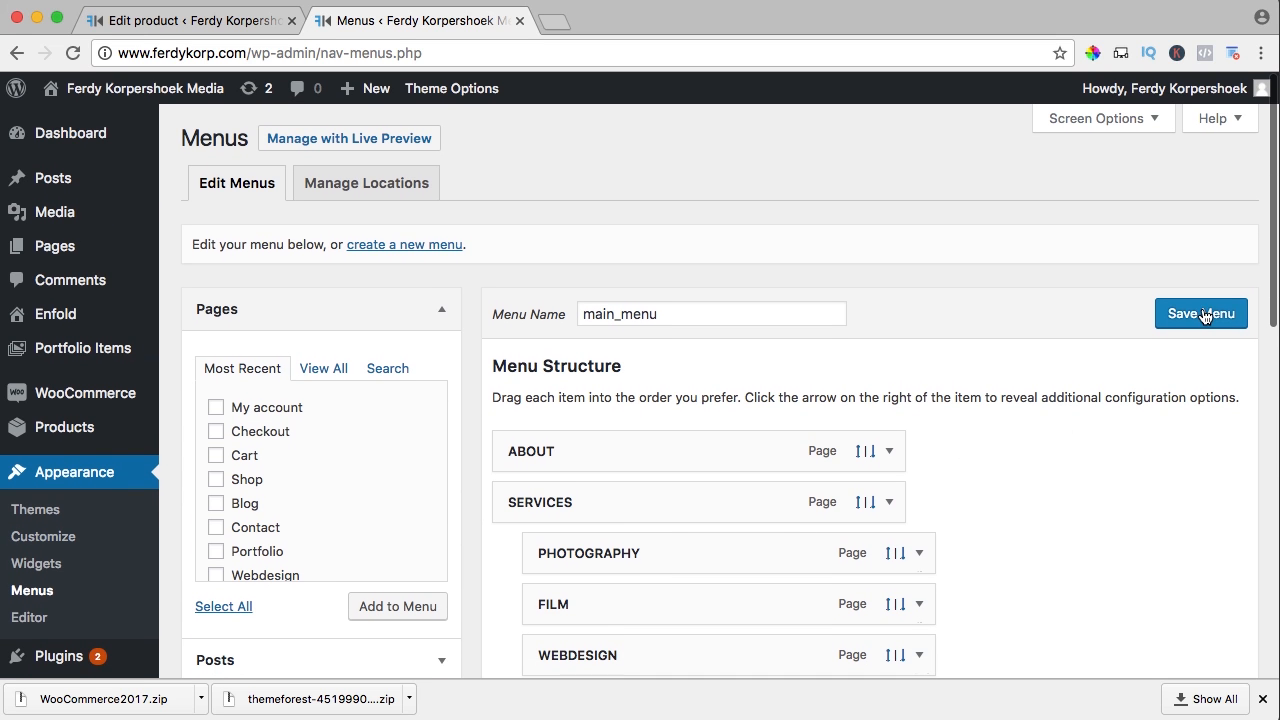
{"action": "left_click", "coordinate": [1203, 314]}
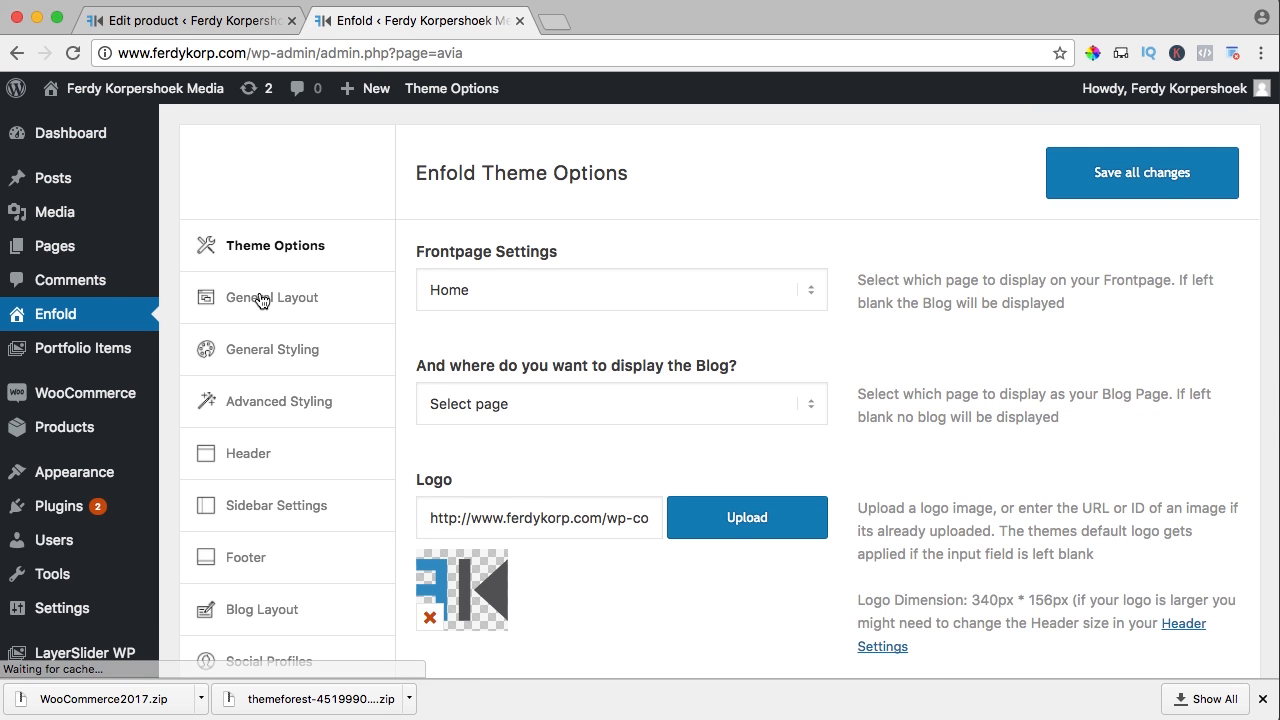
Set Enfold's Header Shopping Cart Icon to 'Always Display attached to the main menu', save, and view the site
{"action": "scroll", "coordinate": [280, 300], "scroll_direction": "down", "scroll_amount": 3}
{"action": "scroll", "coordinate": [265, 330], "scroll_direction": "down", "scroll_amount": 3}
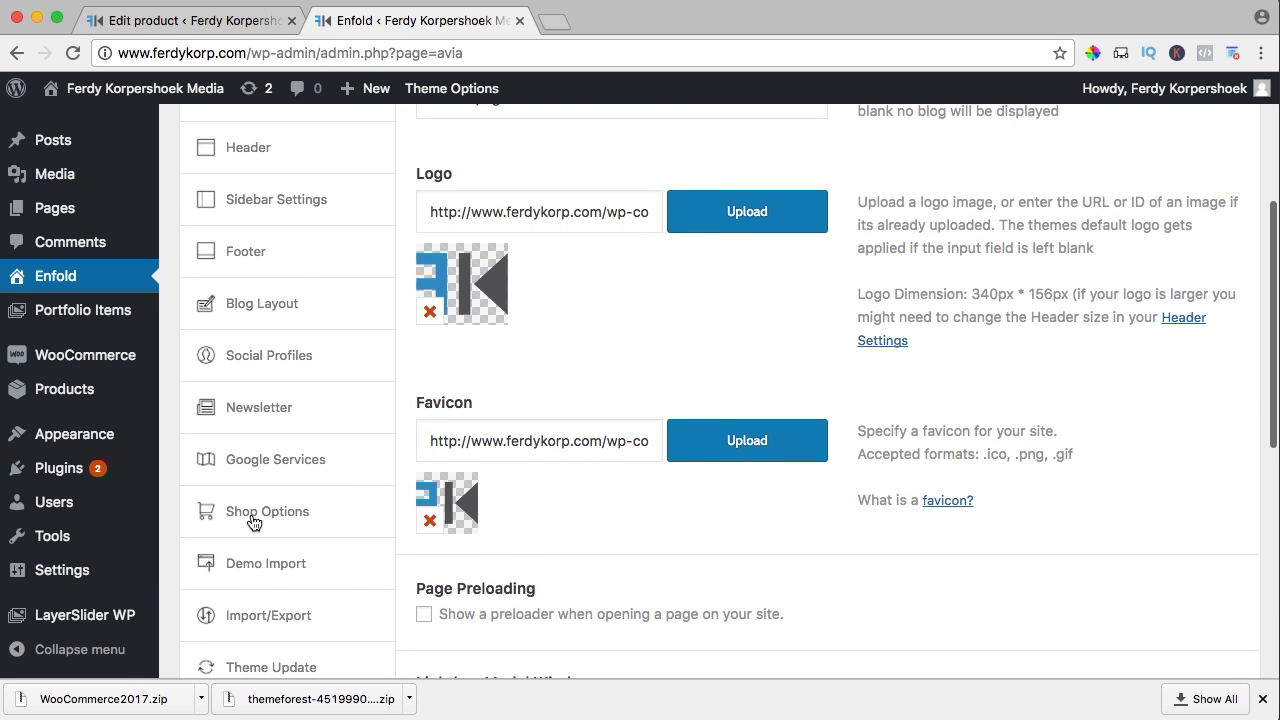
{"action": "left_click", "coordinate": [283, 514]}
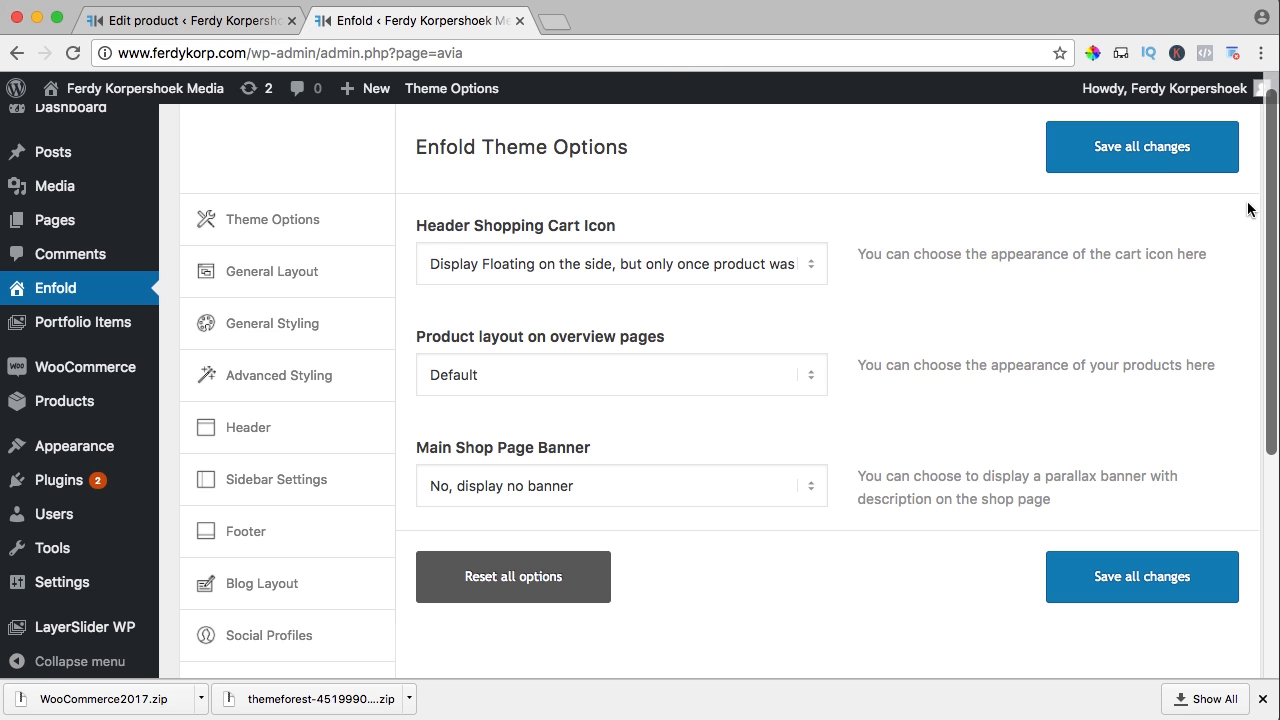
{"action": "left_click", "coordinate": [549, 276]}
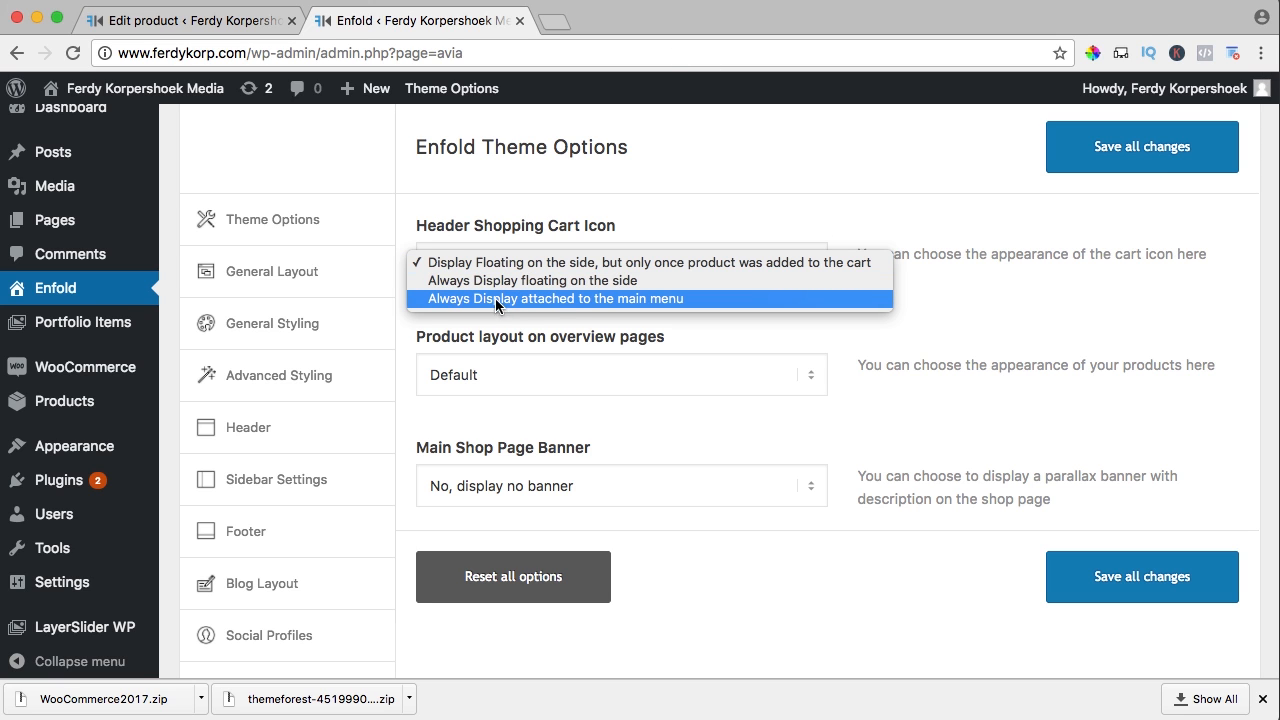
{"action": "left_click", "coordinate": [609, 298]}
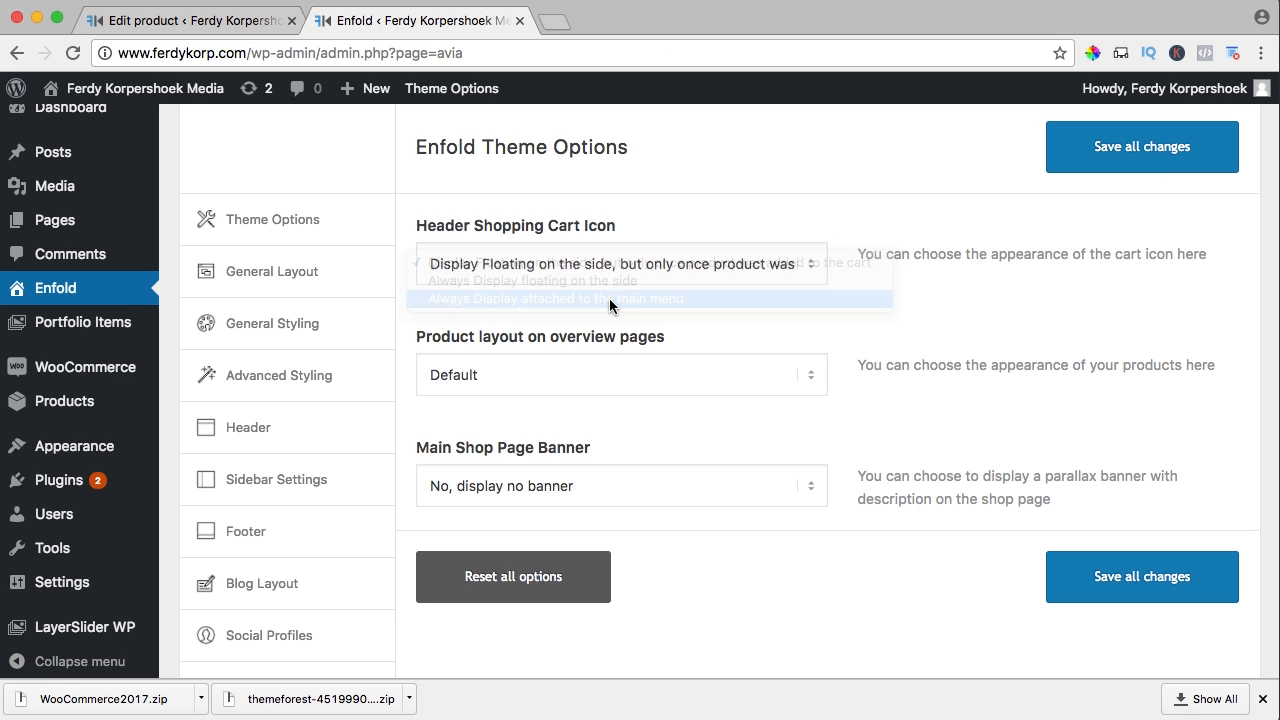
{"action": "left_click", "coordinate": [1130, 150]}
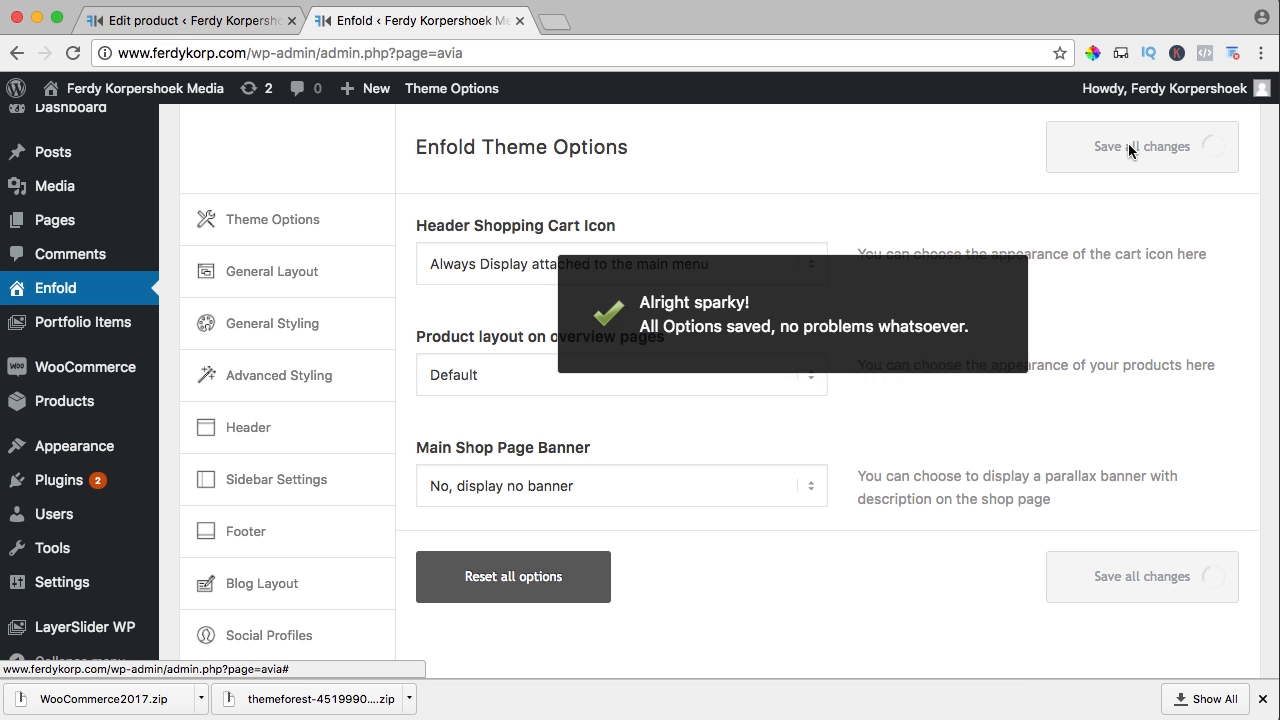
{"action": "left_click", "coordinate": [167, 88]}
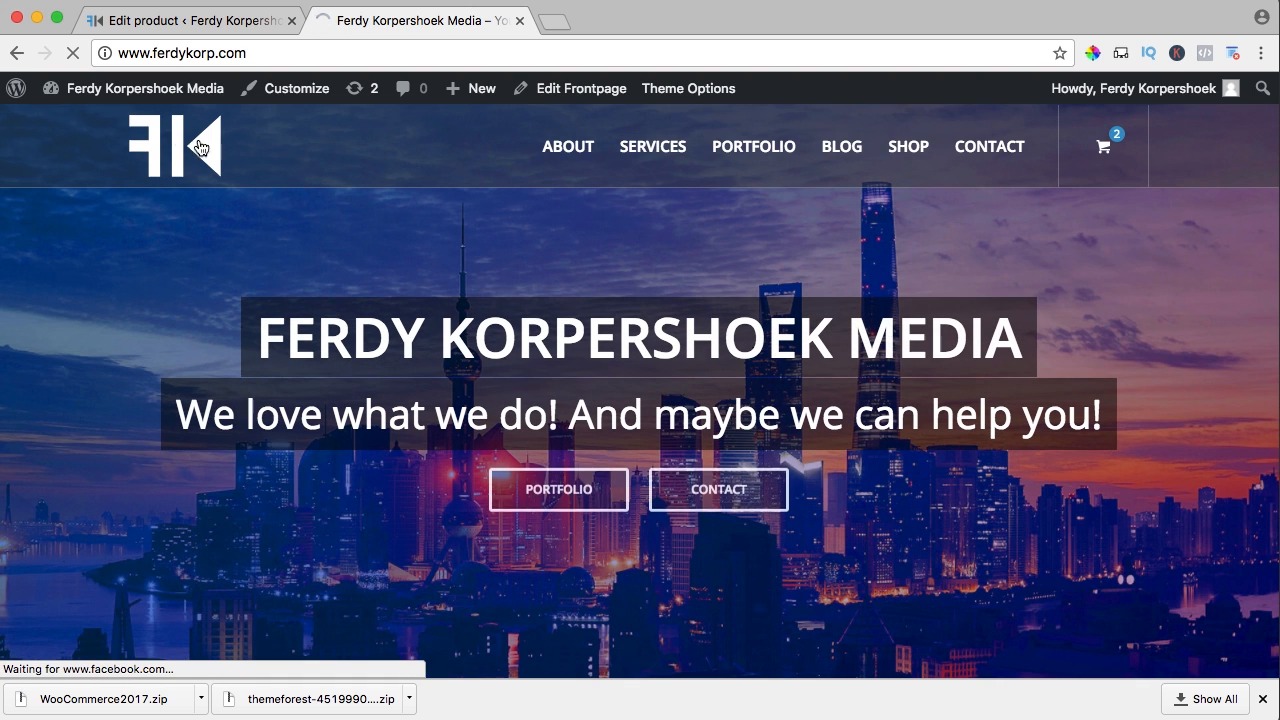
Add another Hoodie to the cart from the Shop listing page
{"action": "mouse_move", "coordinate": [1109, 152]}
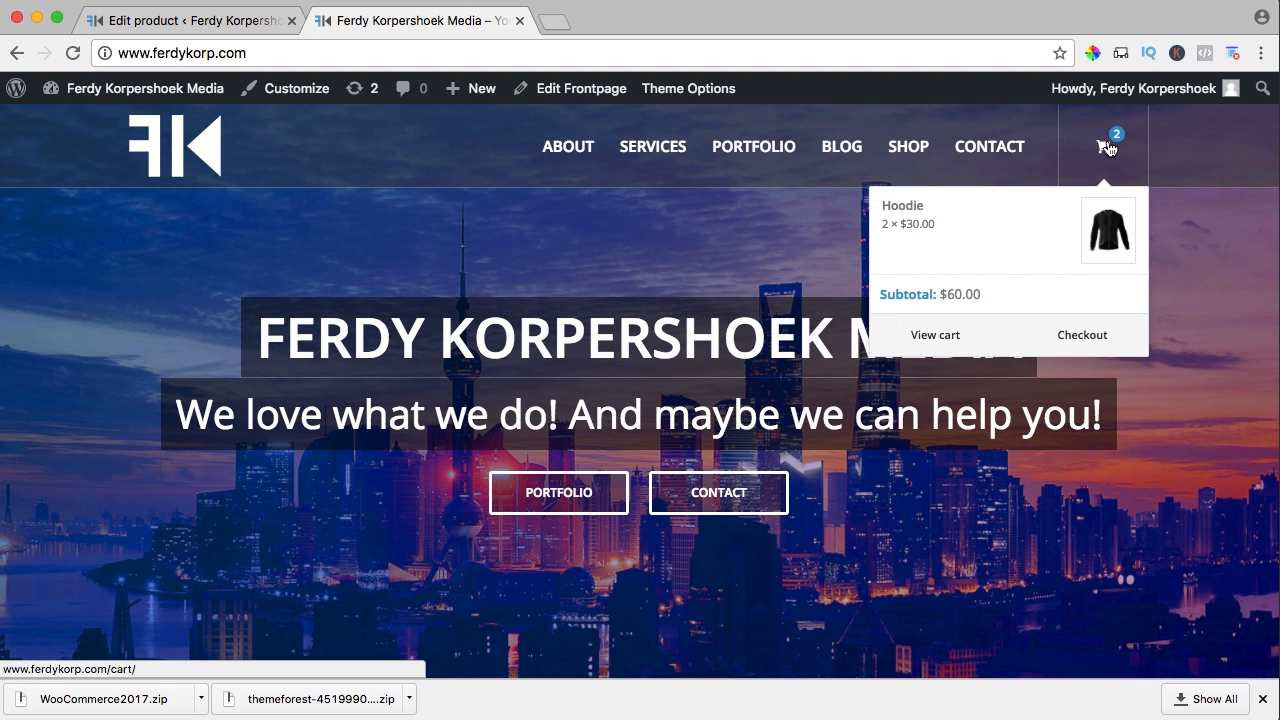
{"action": "left_click", "coordinate": [905, 148]}
{"action": "scroll", "coordinate": [557, 266], "scroll_direction": "down", "scroll_amount": 2}
{"action": "mouse_move", "coordinate": [397, 325]}
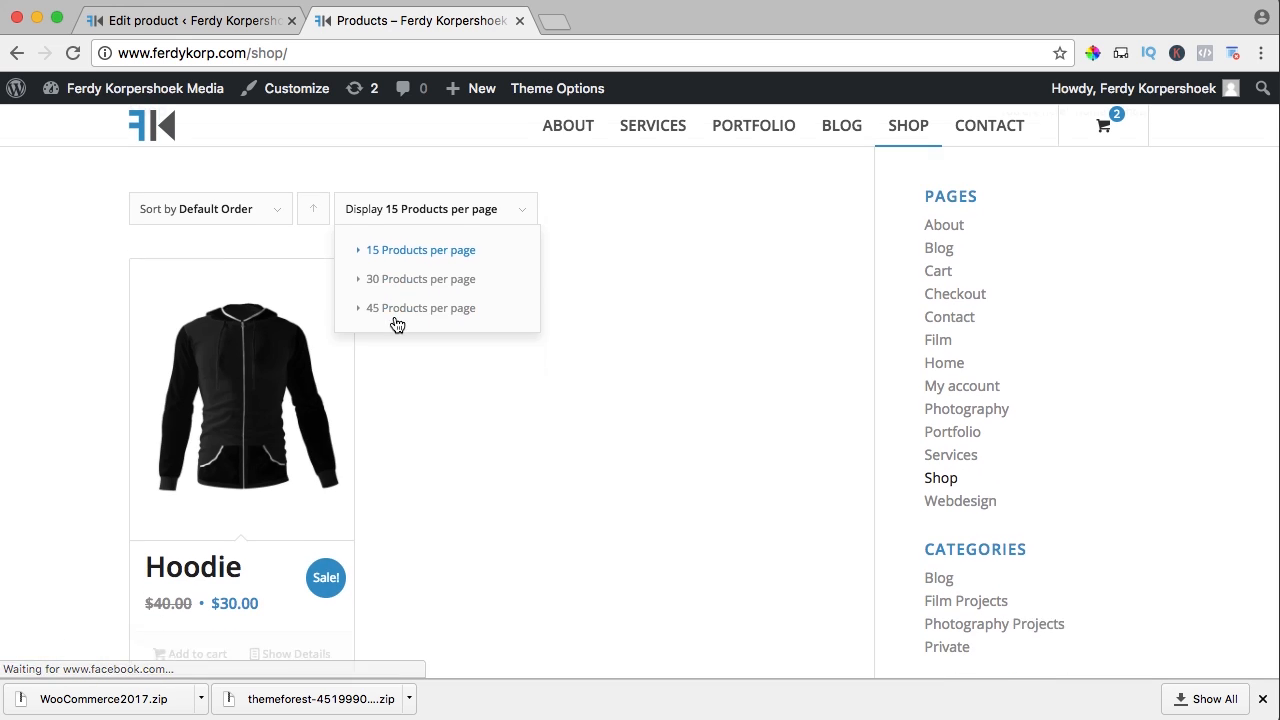
{"action": "scroll", "coordinate": [234, 363], "scroll_direction": "down", "scroll_amount": 1}
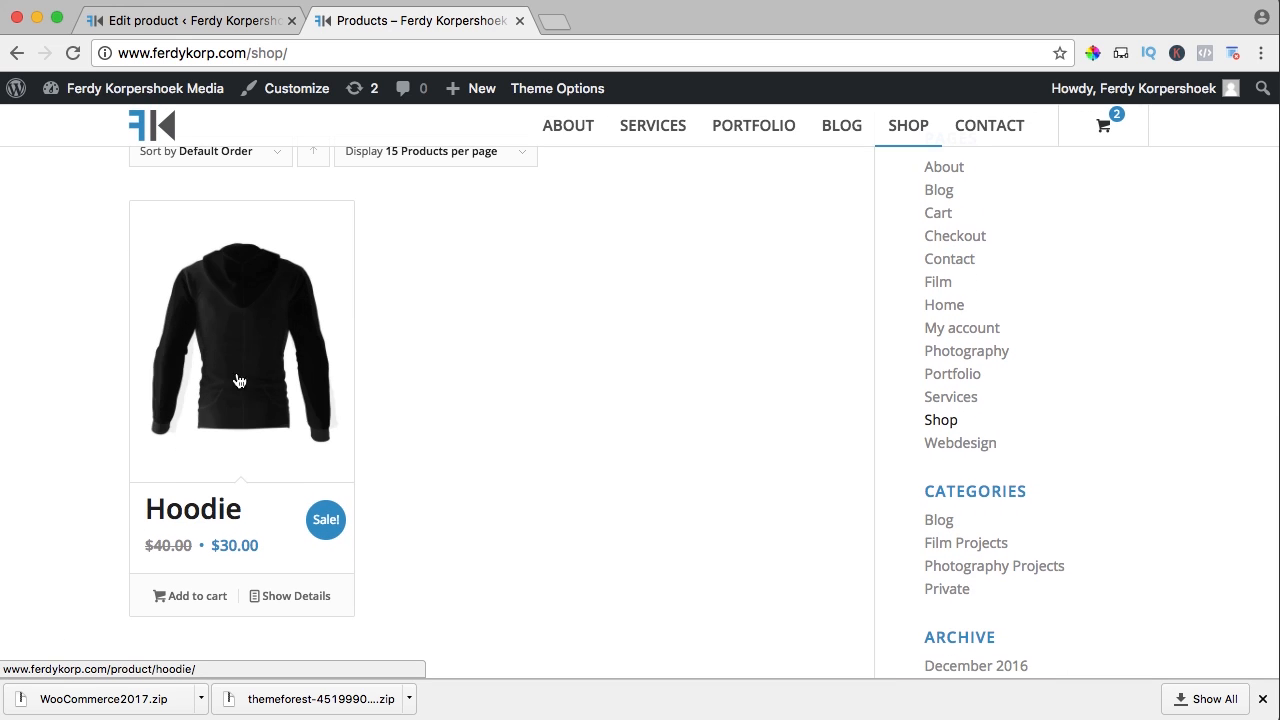
{"action": "left_click", "coordinate": [171, 594]}
Raise the cart's Hoodie quantity from 3 to 4 ($120.00 total) and proceed to checkout
{"action": "mouse_move", "coordinate": [1112, 144]}
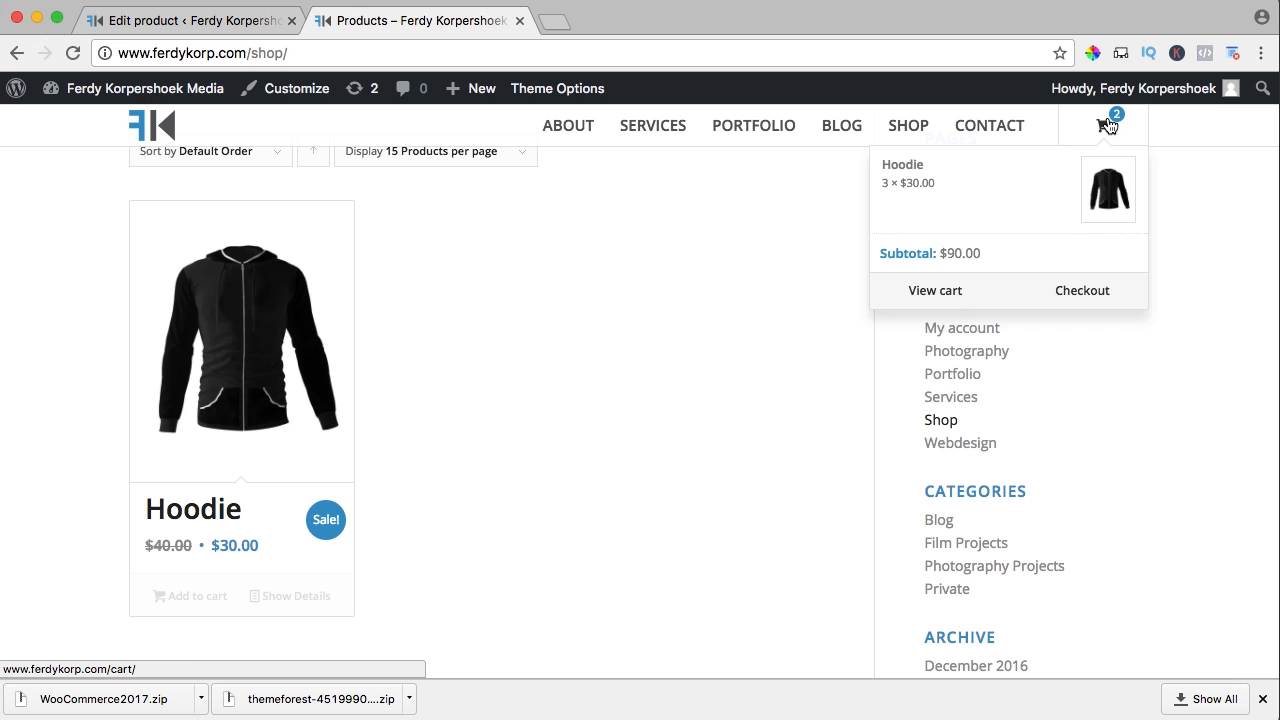
{"action": "left_click", "coordinate": [1090, 293]}
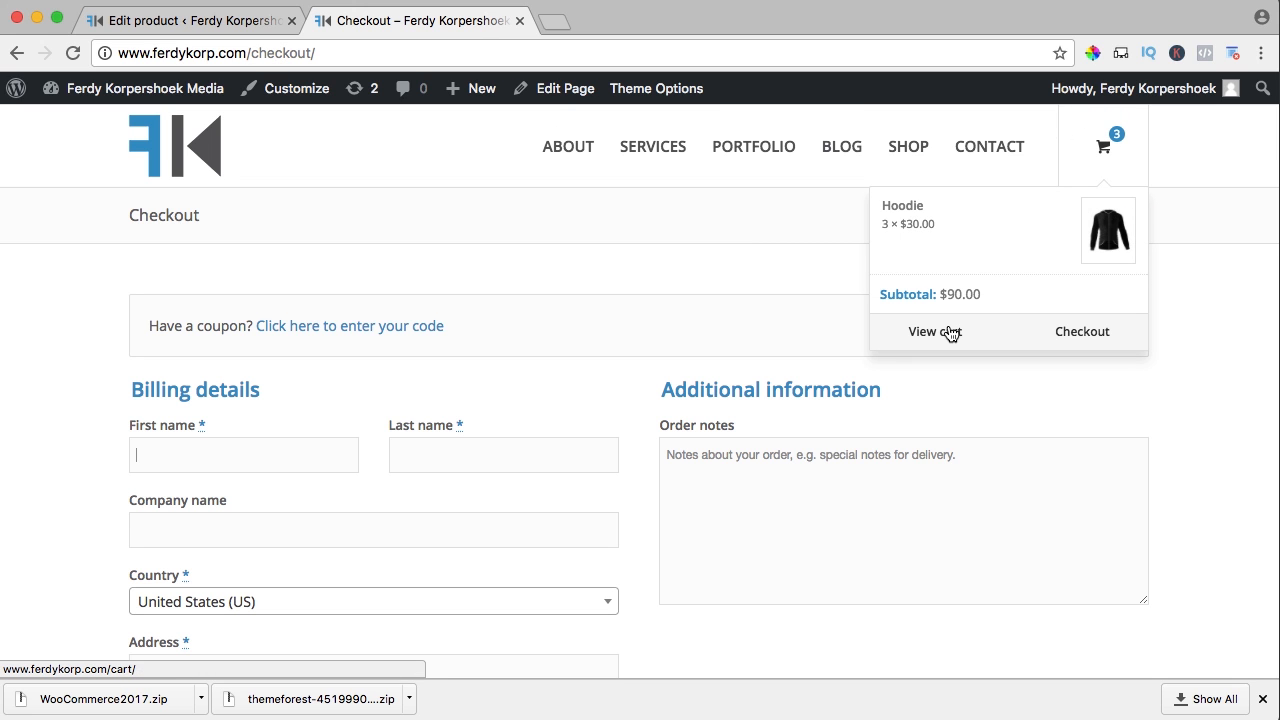
{"action": "left_click", "coordinate": [935, 331]}
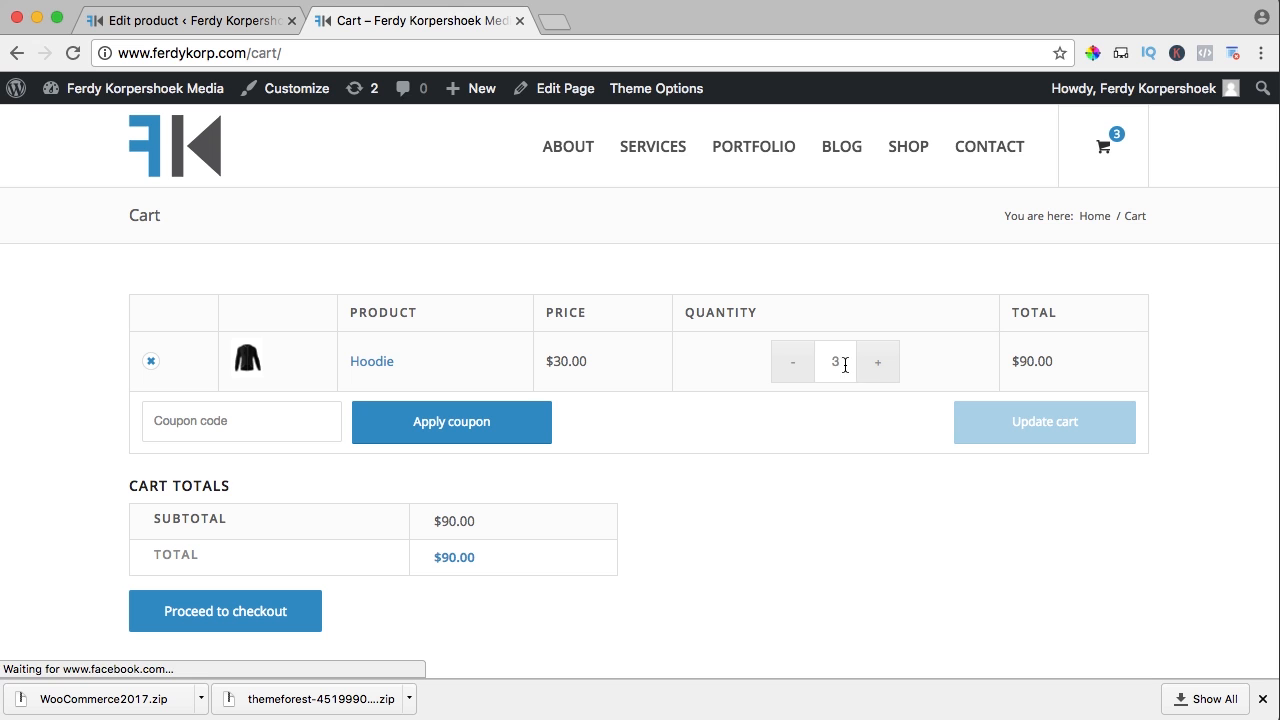
{"action": "left_click", "coordinate": [874, 364]}
{"action": "left_click", "coordinate": [1060, 430]}
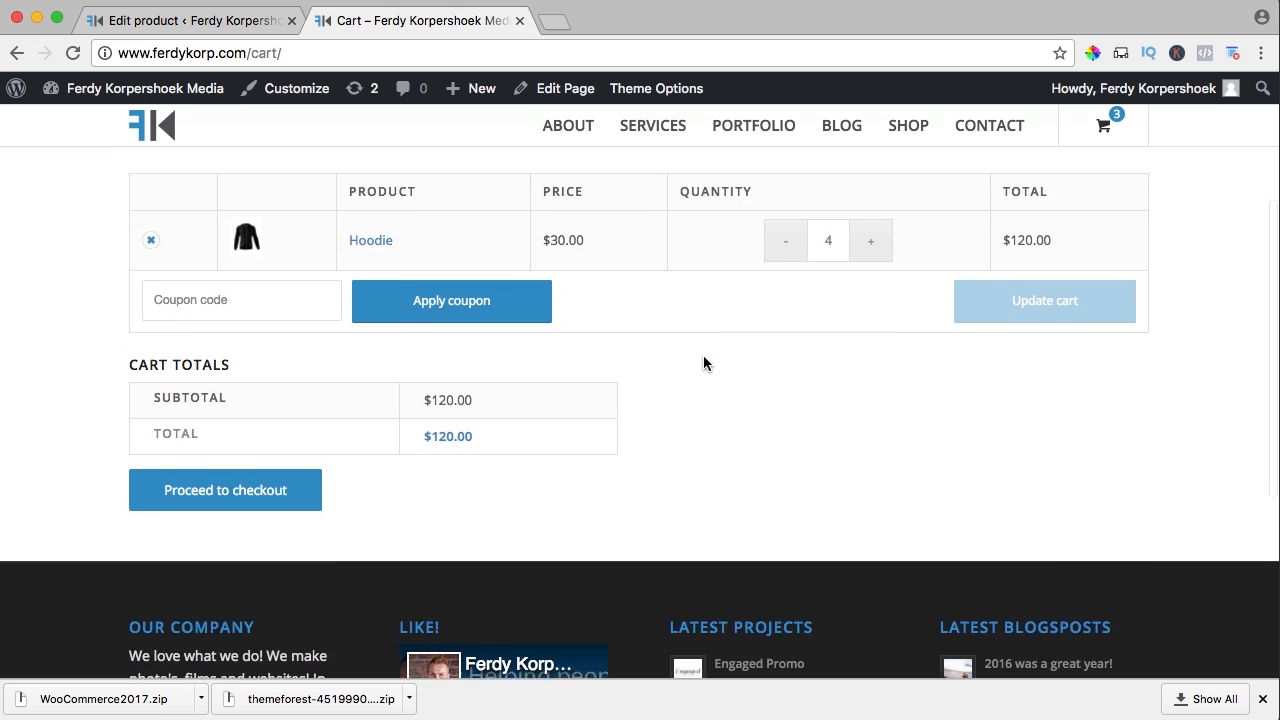
{"action": "scroll", "coordinate": [203, 423], "scroll_direction": "down", "scroll_amount": 2}
{"action": "left_click", "coordinate": [200, 422]}
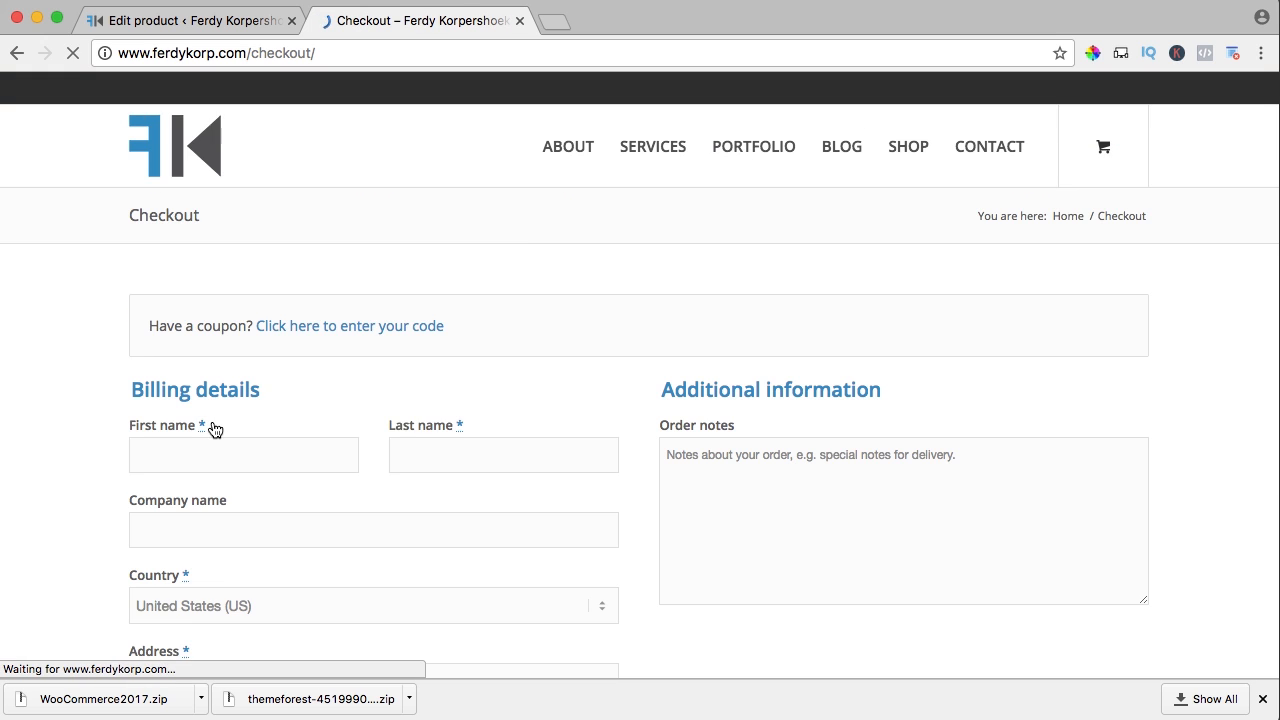
Scroll down the checkout form to the payment methods and back up
{"action": "scroll", "coordinate": [351, 406], "scroll_direction": "down", "scroll_amount": 3}
{"action": "scroll", "coordinate": [239, 252], "scroll_direction": "down", "scroll_amount": 5}
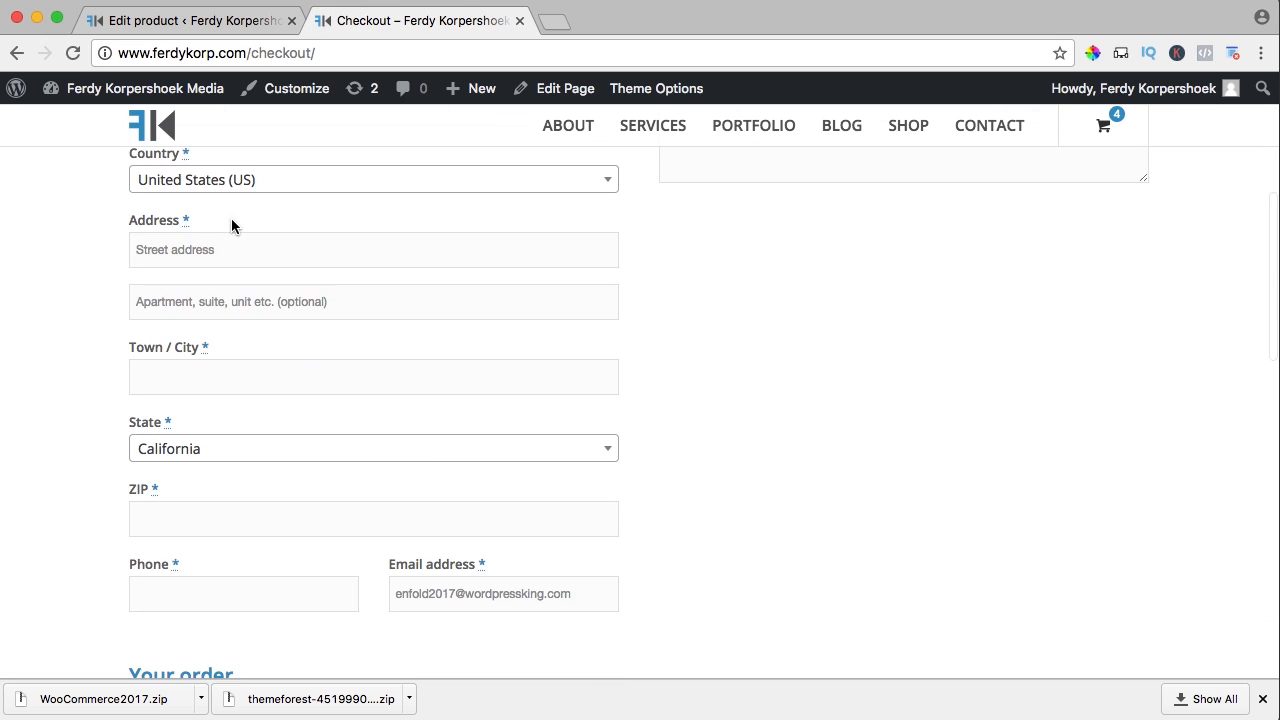
{"action": "scroll", "coordinate": [231, 226], "scroll_direction": "down", "scroll_amount": 4}
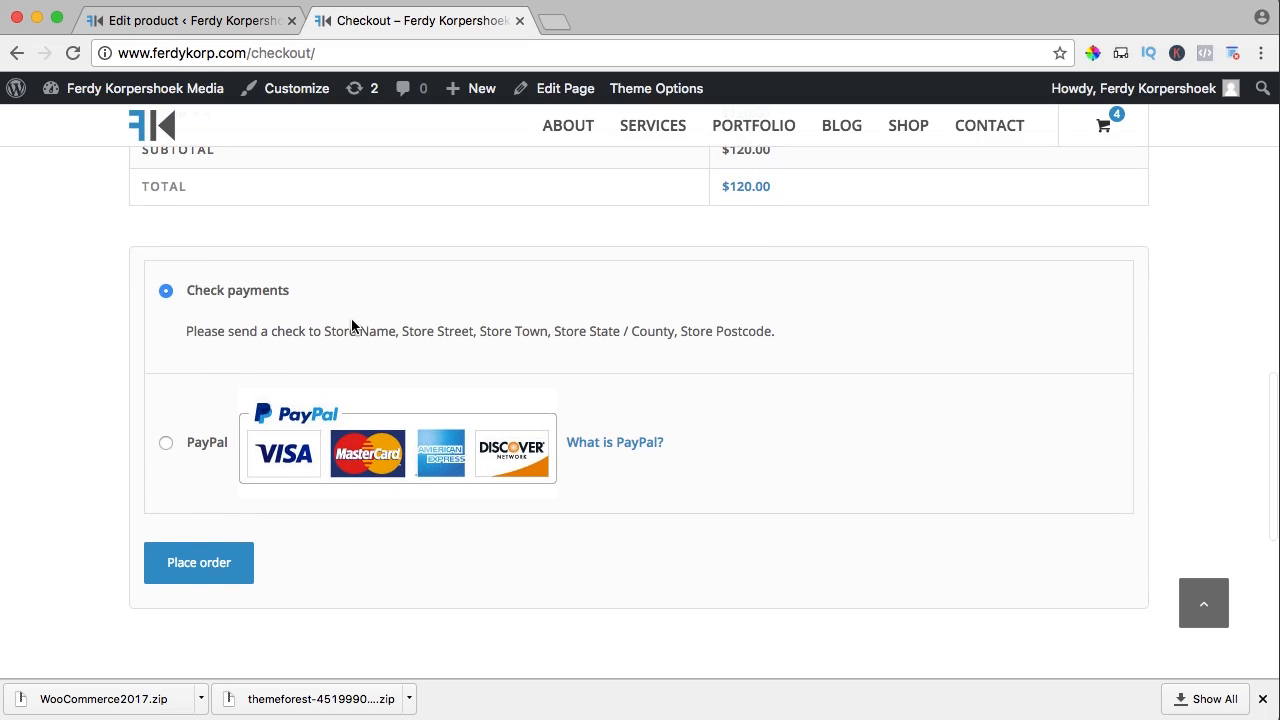
{"action": "scroll", "coordinate": [350, 325], "scroll_direction": "up", "scroll_amount": 3}
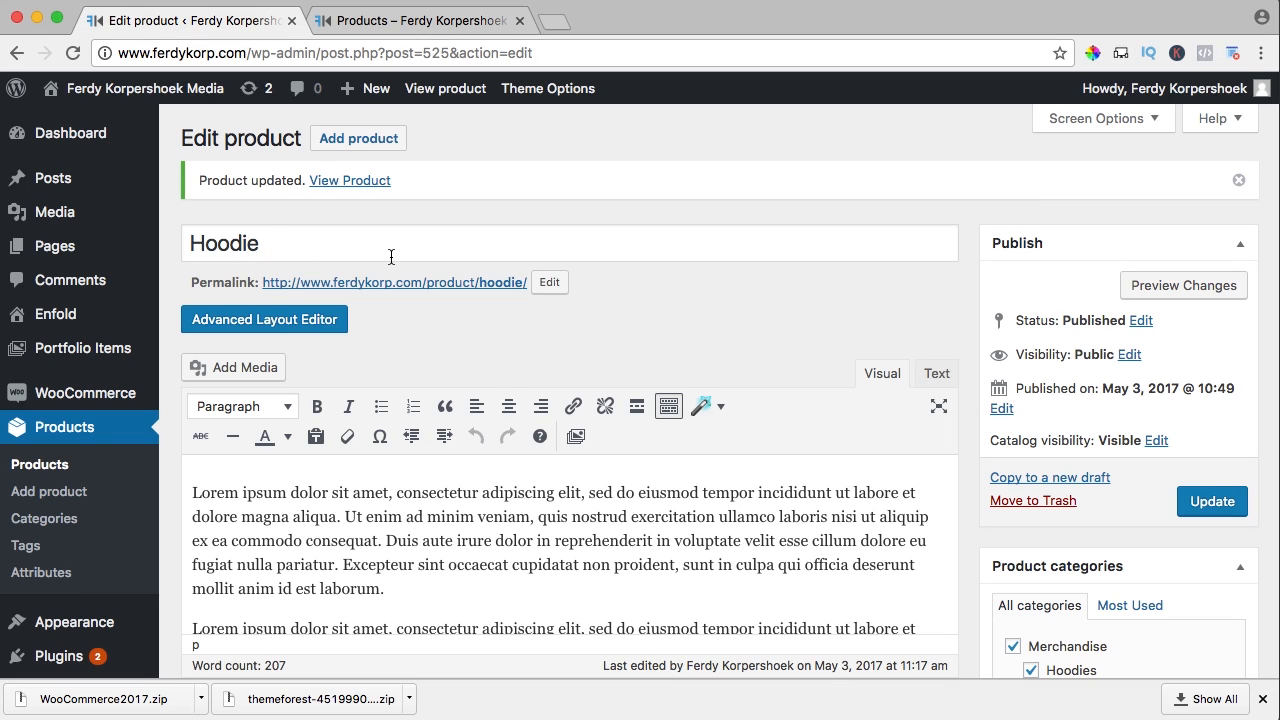
Start a new product titled T-Shirt and visit its description and short description fields
{"action": "left_click", "coordinate": [357, 140]}
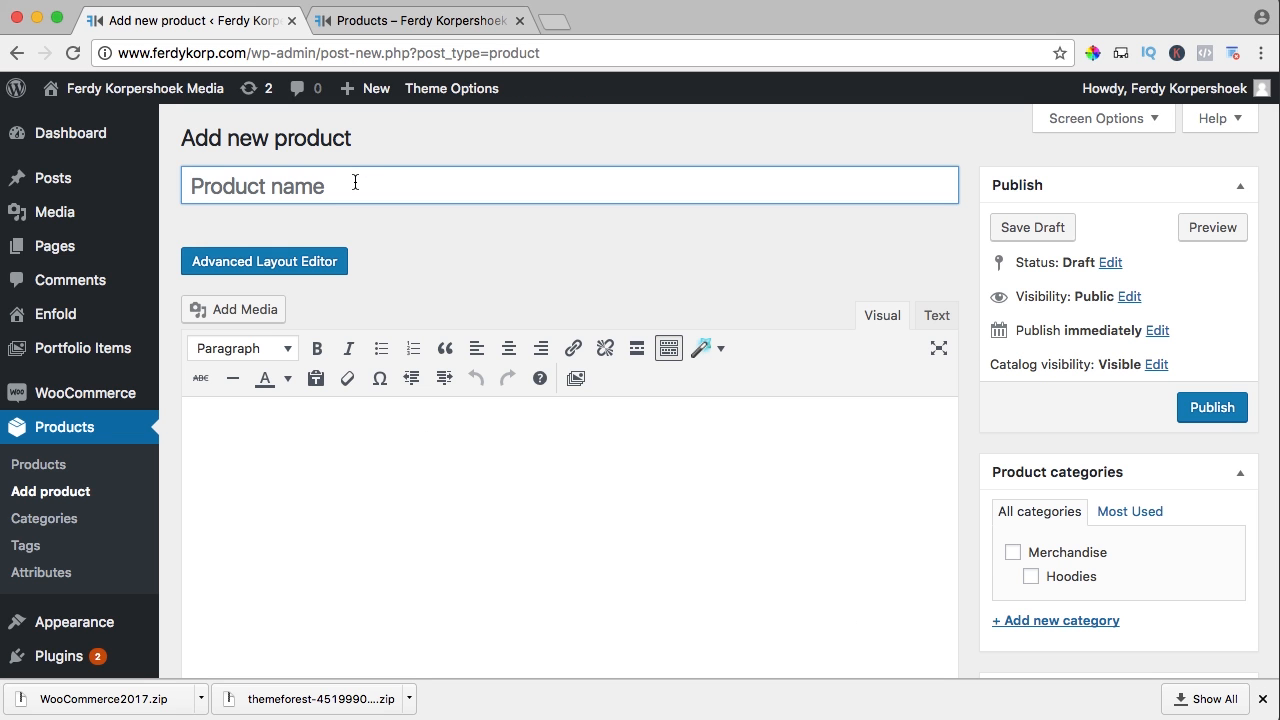
{"action": "left_click", "coordinate": [355, 182]}
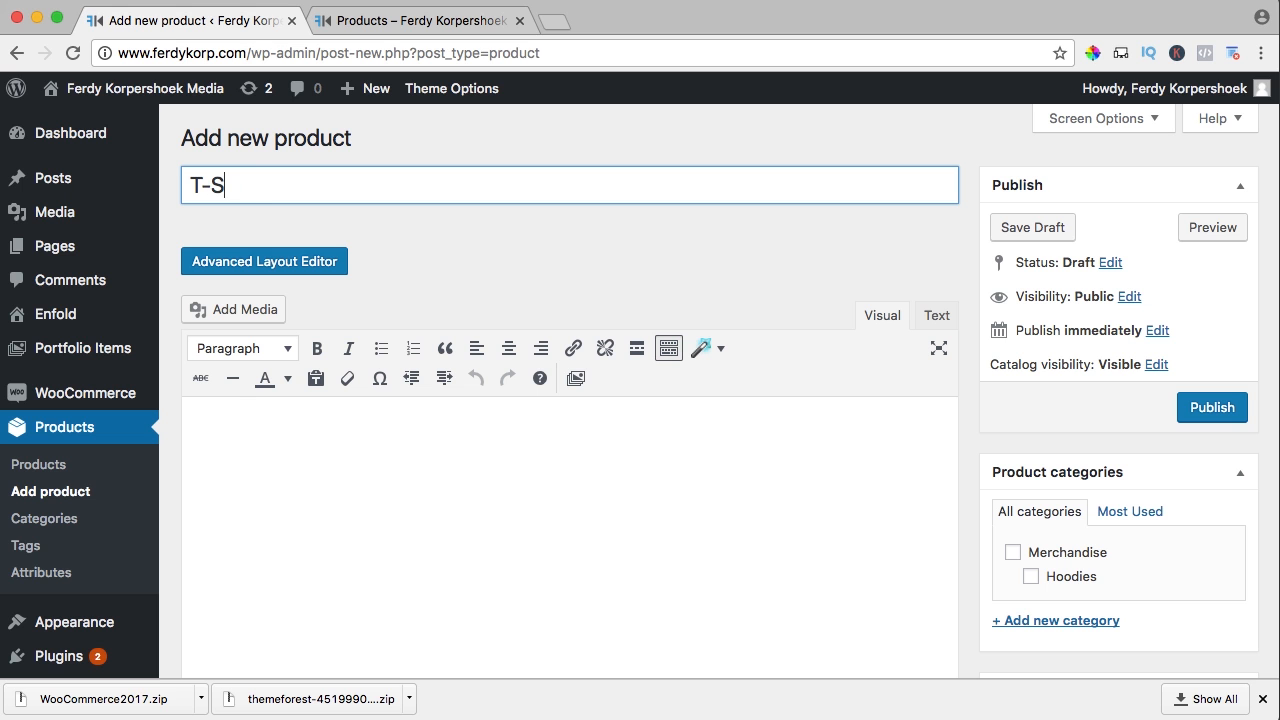
{"action": "left_click", "coordinate": [408, 486]}
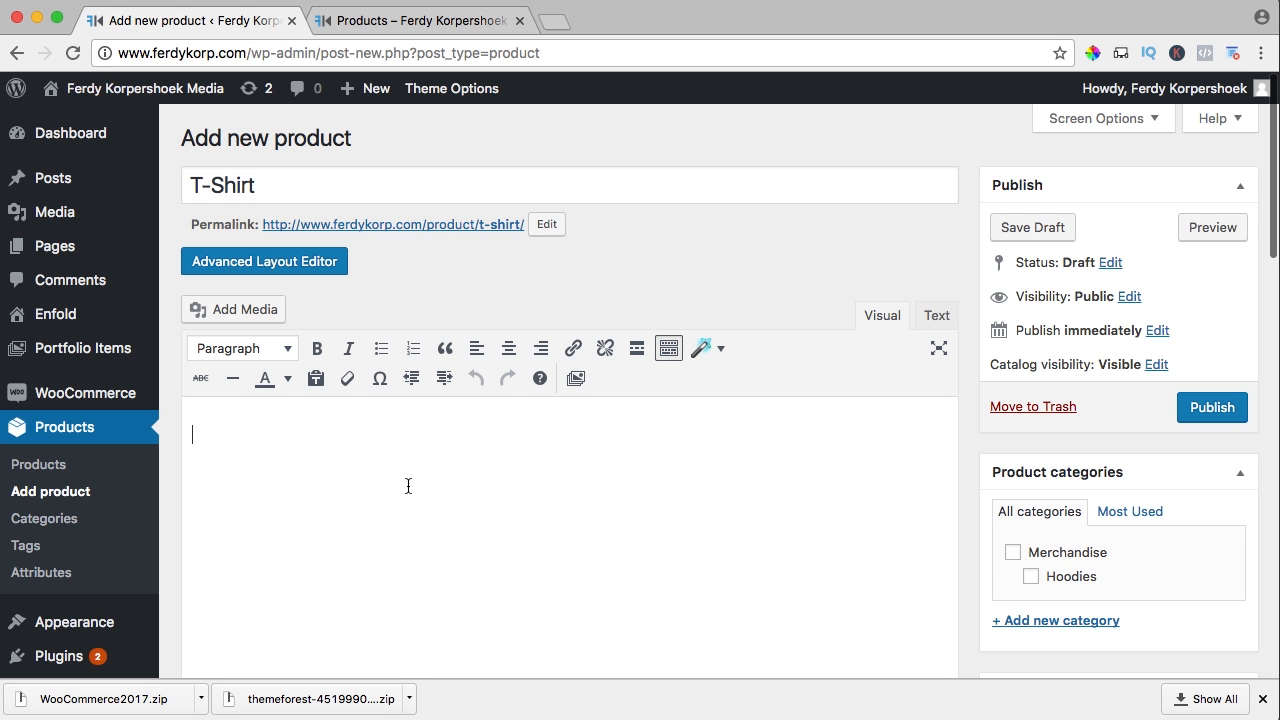
{"action": "scroll", "coordinate": [383, 469], "scroll_direction": "down", "scroll_amount": 15}
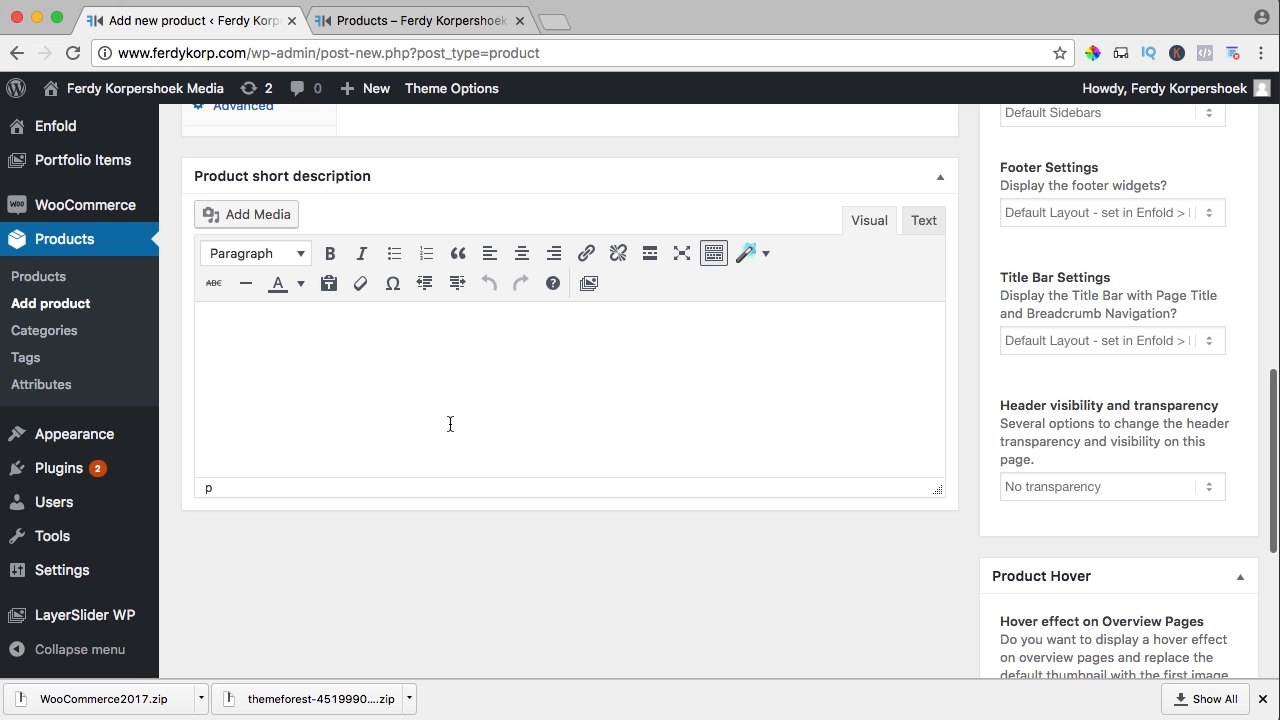
{"action": "left_click", "coordinate": [450, 424]}
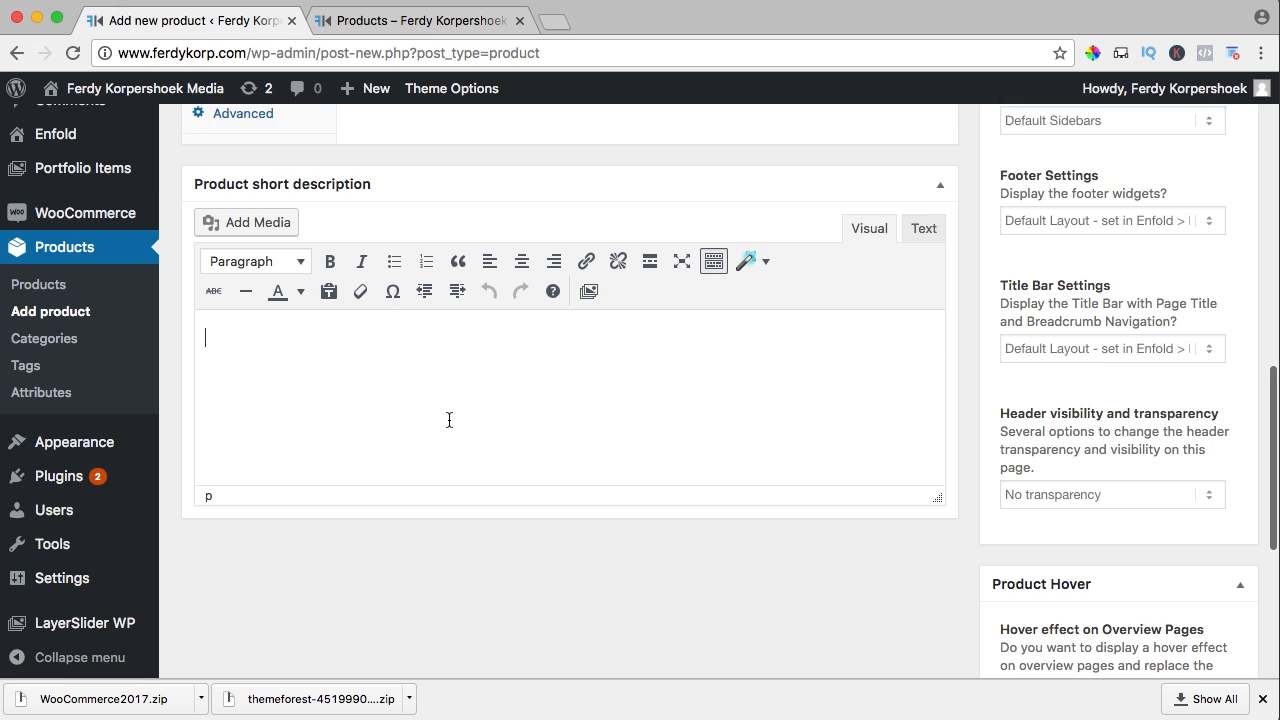
{"action": "scroll", "coordinate": [450, 425], "scroll_direction": "up", "scroll_amount": 5}
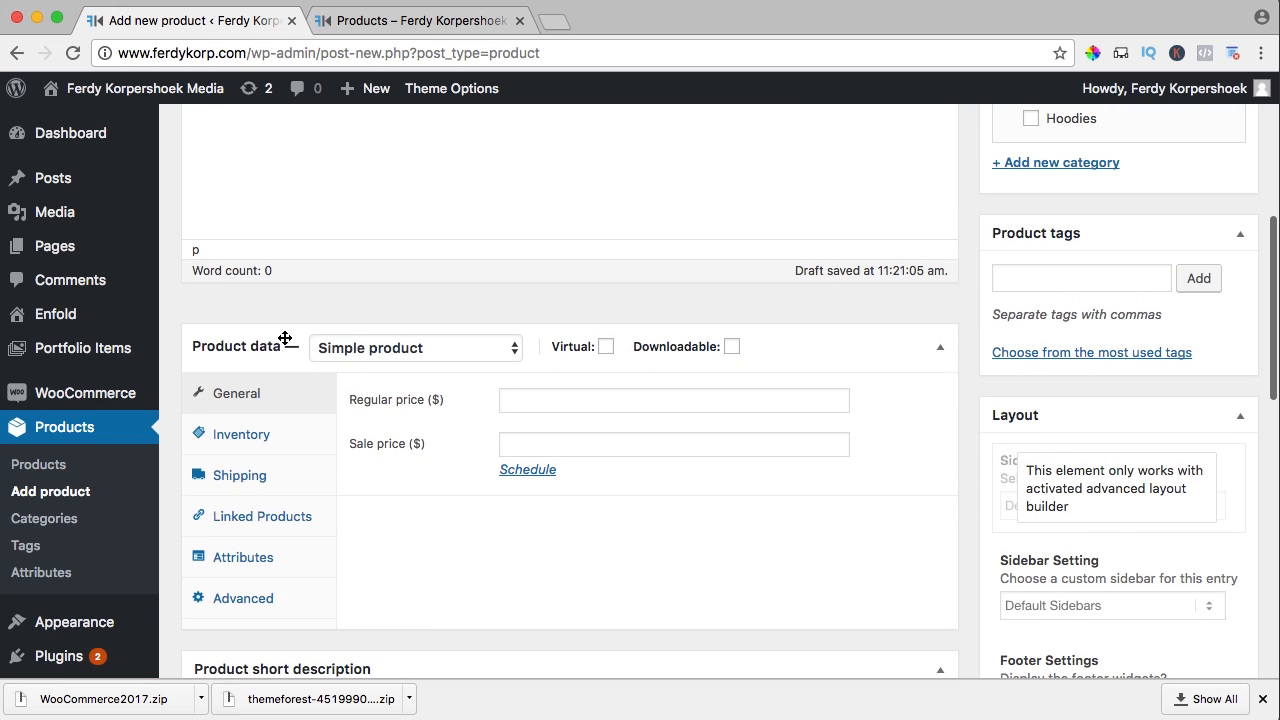
Set the product type to Variable product and show the Attributes settings
{"action": "left_click", "coordinate": [366, 350]}
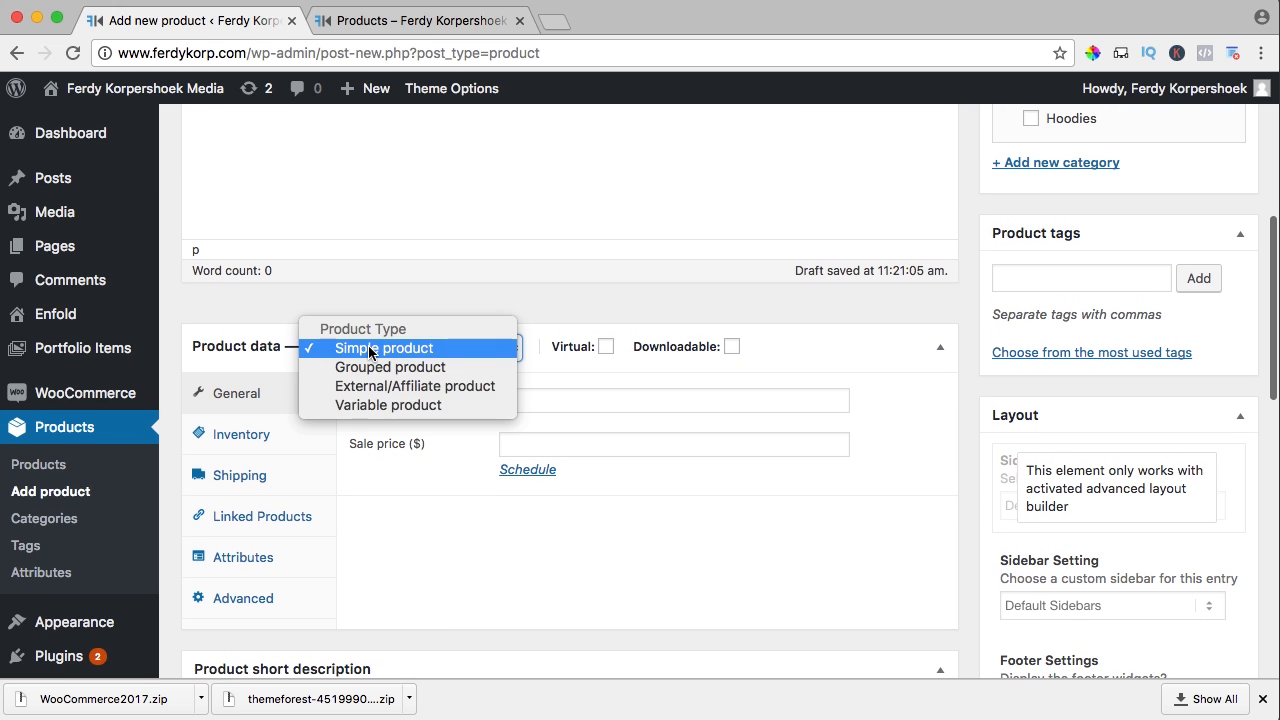
{"action": "left_click", "coordinate": [383, 405]}
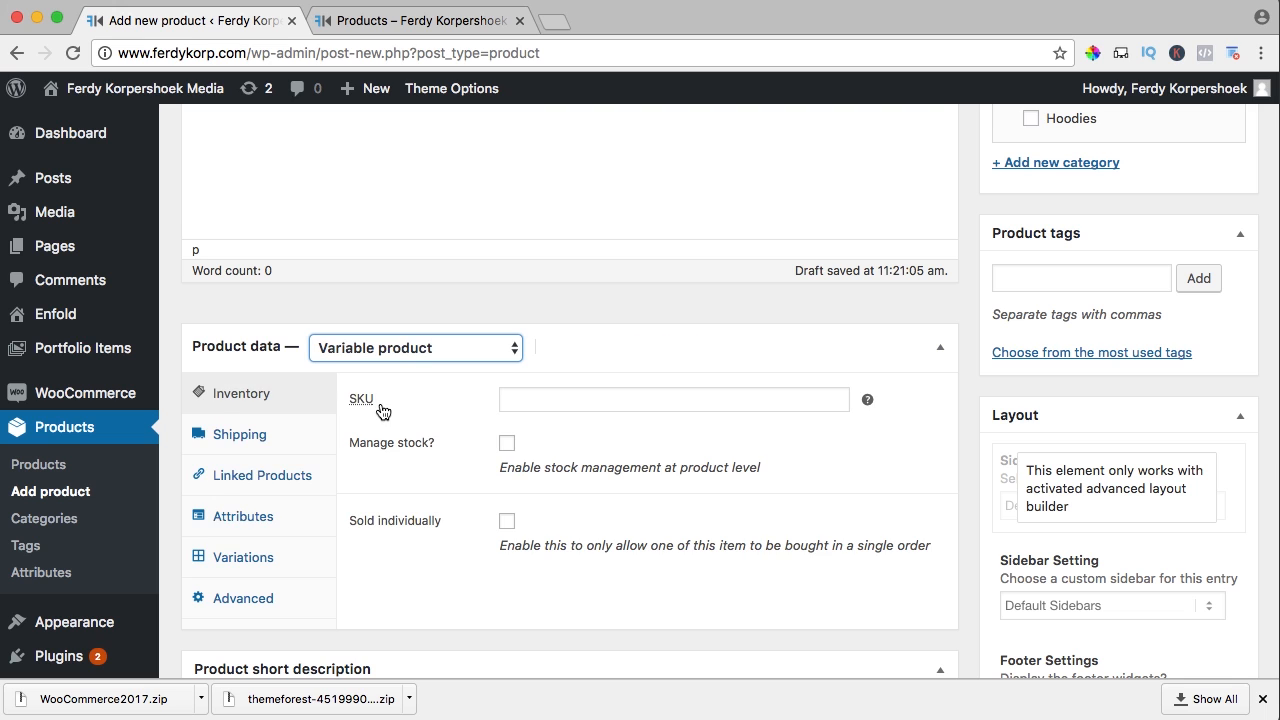
{"action": "left_click", "coordinate": [535, 397]}
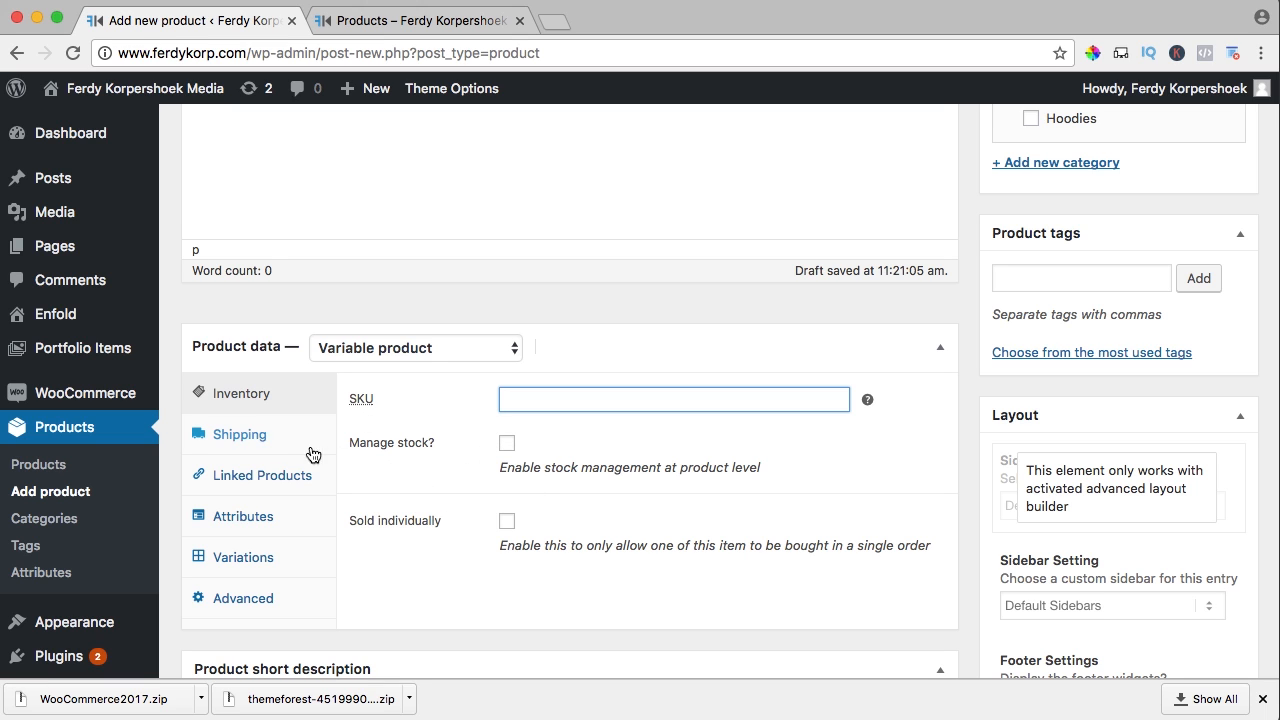
{"action": "left_click", "coordinate": [255, 516]}
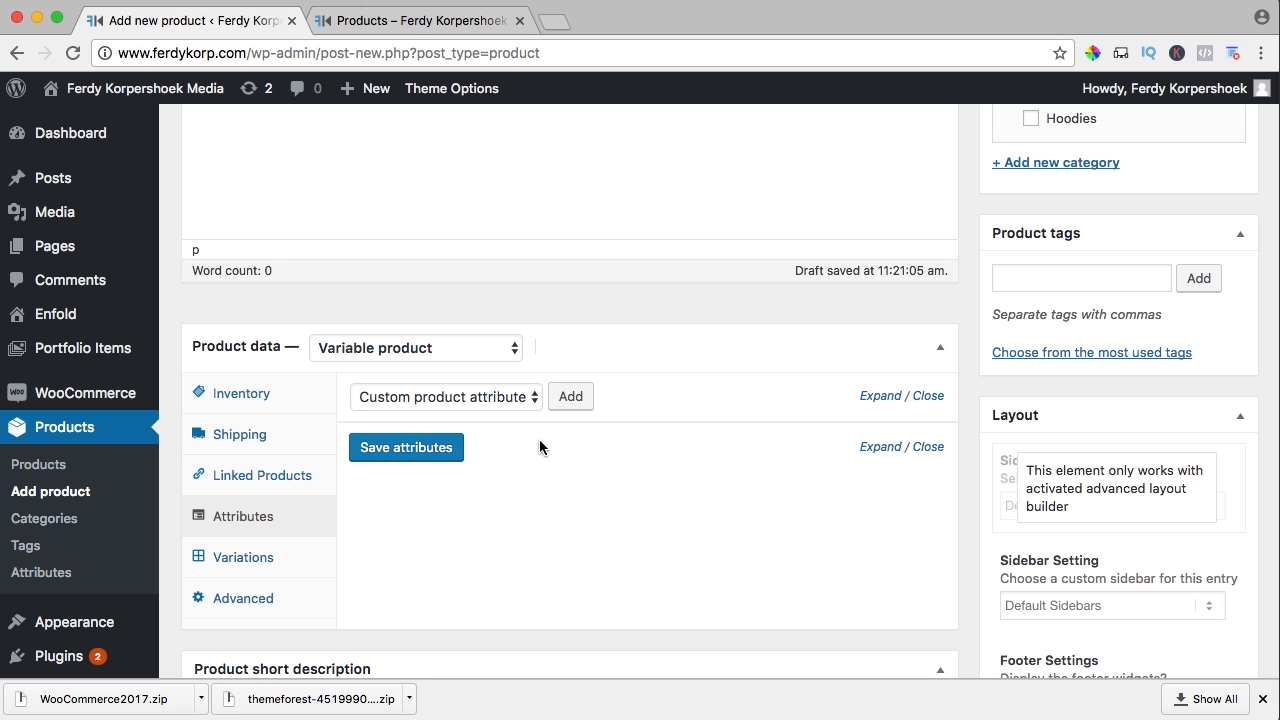
Add a custom attribute named Size with values S | M | L | XL
{"action": "left_click", "coordinate": [571, 399]}
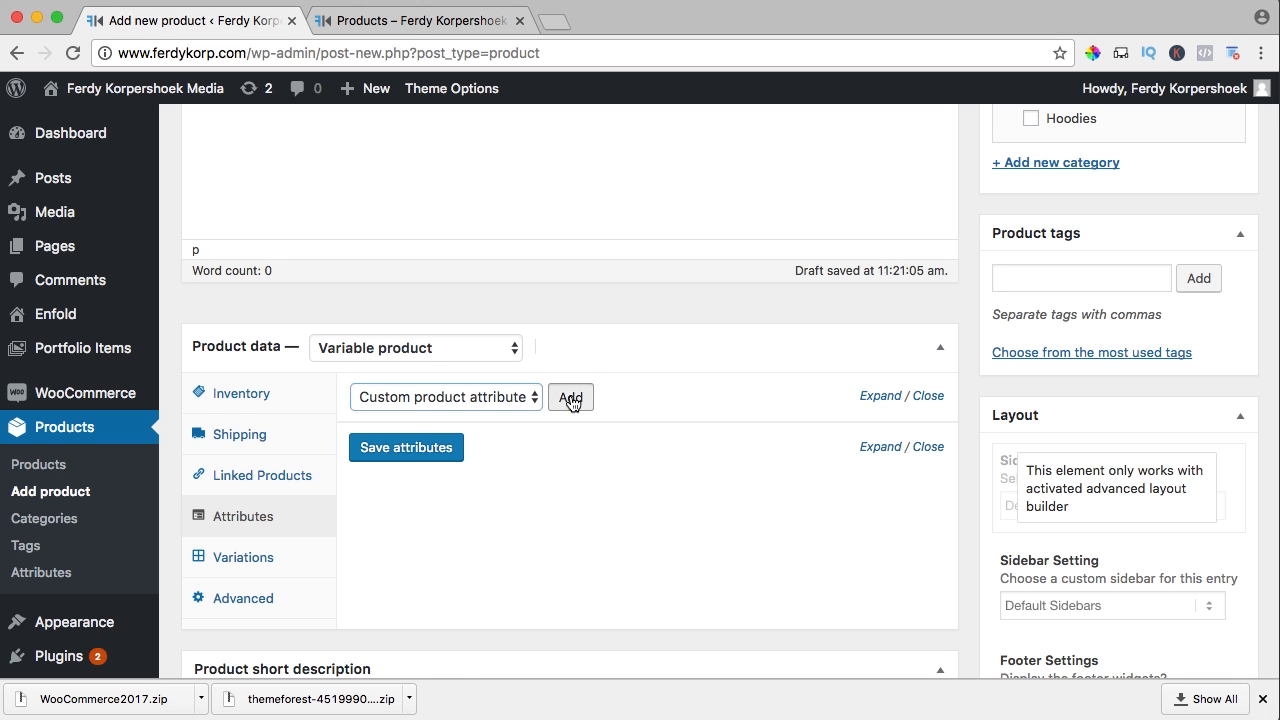
{"action": "left_click", "coordinate": [435, 512]}
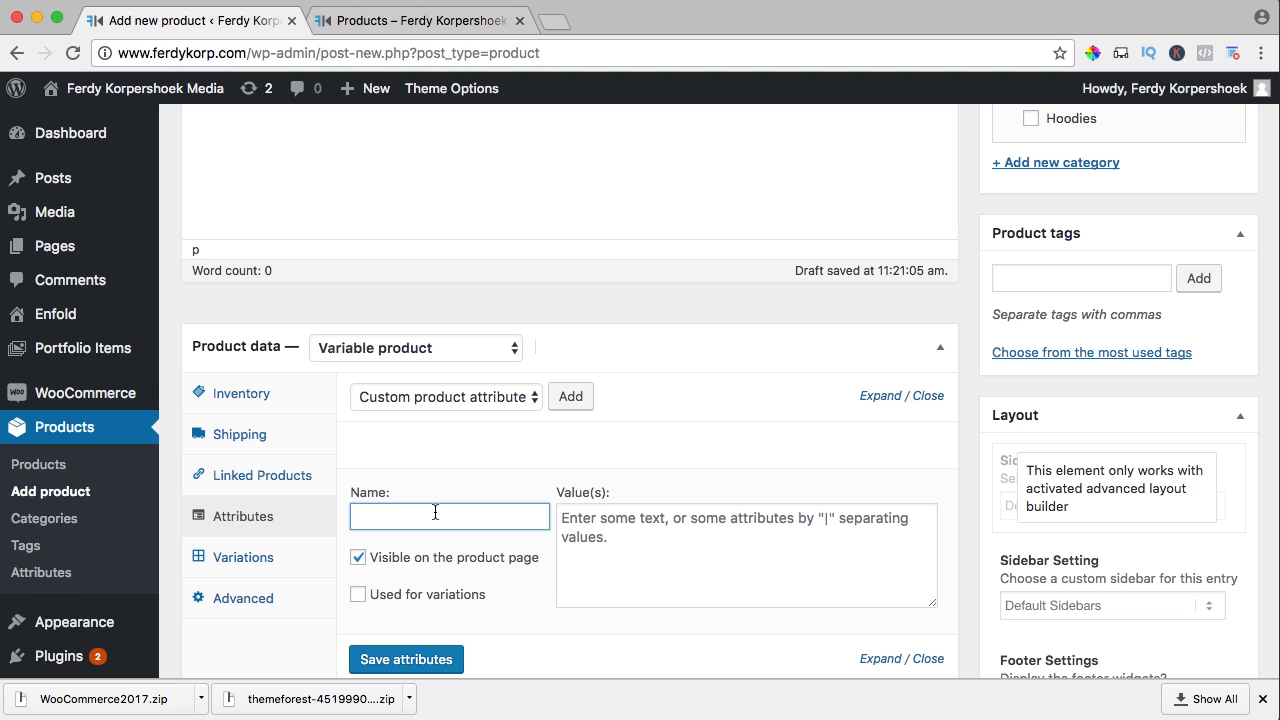
{"action": "type", "text": "S"}
{"action": "type", "text": "ize"}
{"action": "left_click", "coordinate": [736, 520]}
{"action": "type", "text": "S"}
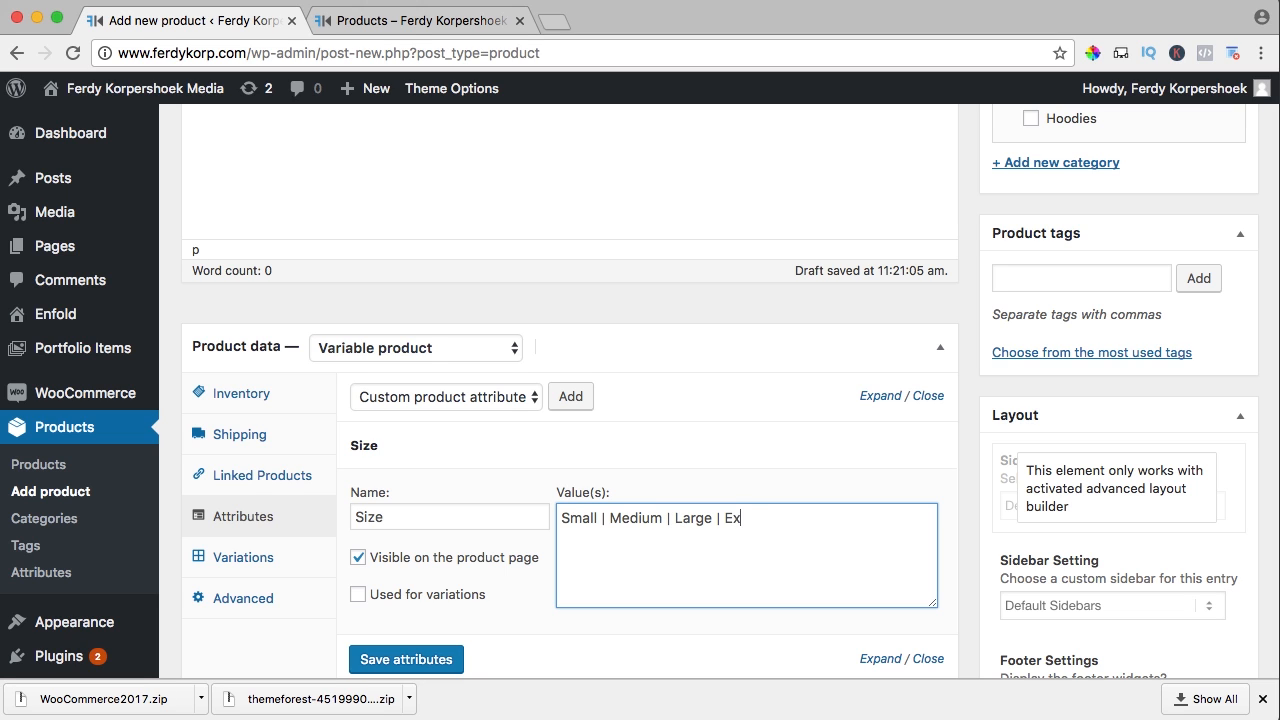
{"action": "type", "text": "rge"}
{"action": "key", "text": "super+a"}
{"action": "type", "text": "S"}
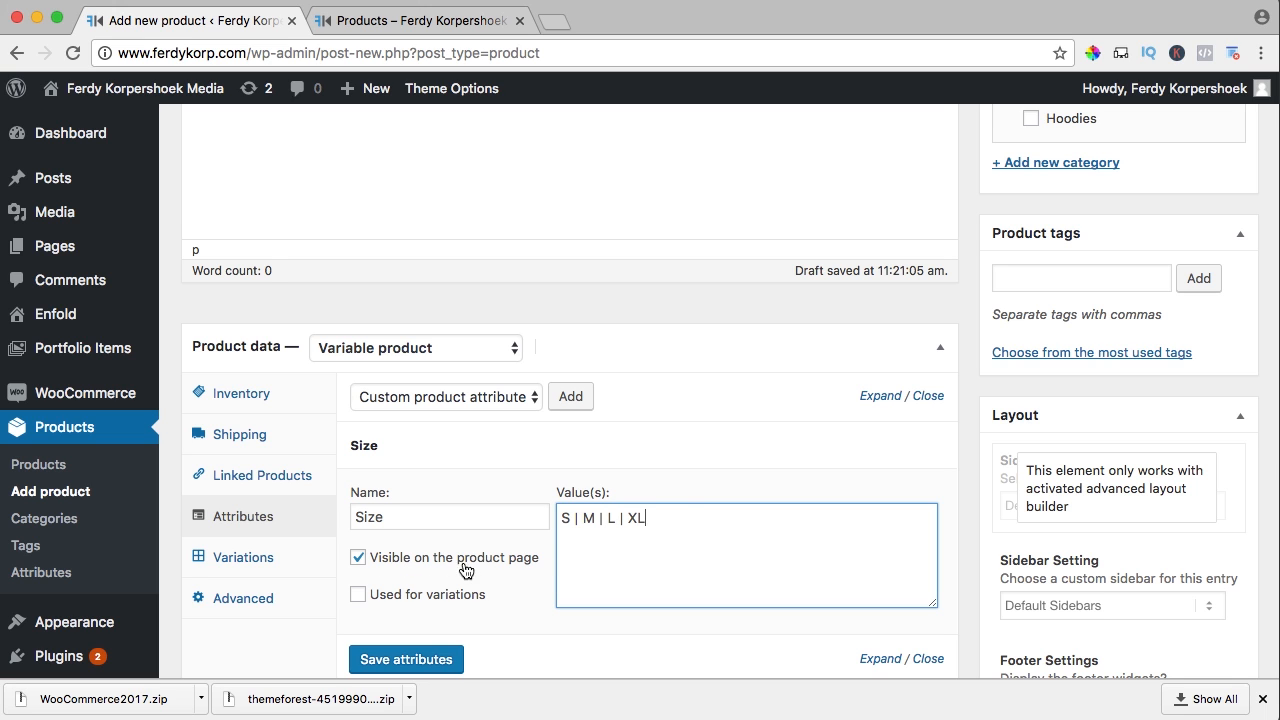
Mark Size as used for variations, save it, and add a second blank attribute
{"action": "scroll", "coordinate": [485, 552], "scroll_direction": "down", "scroll_amount": 2}
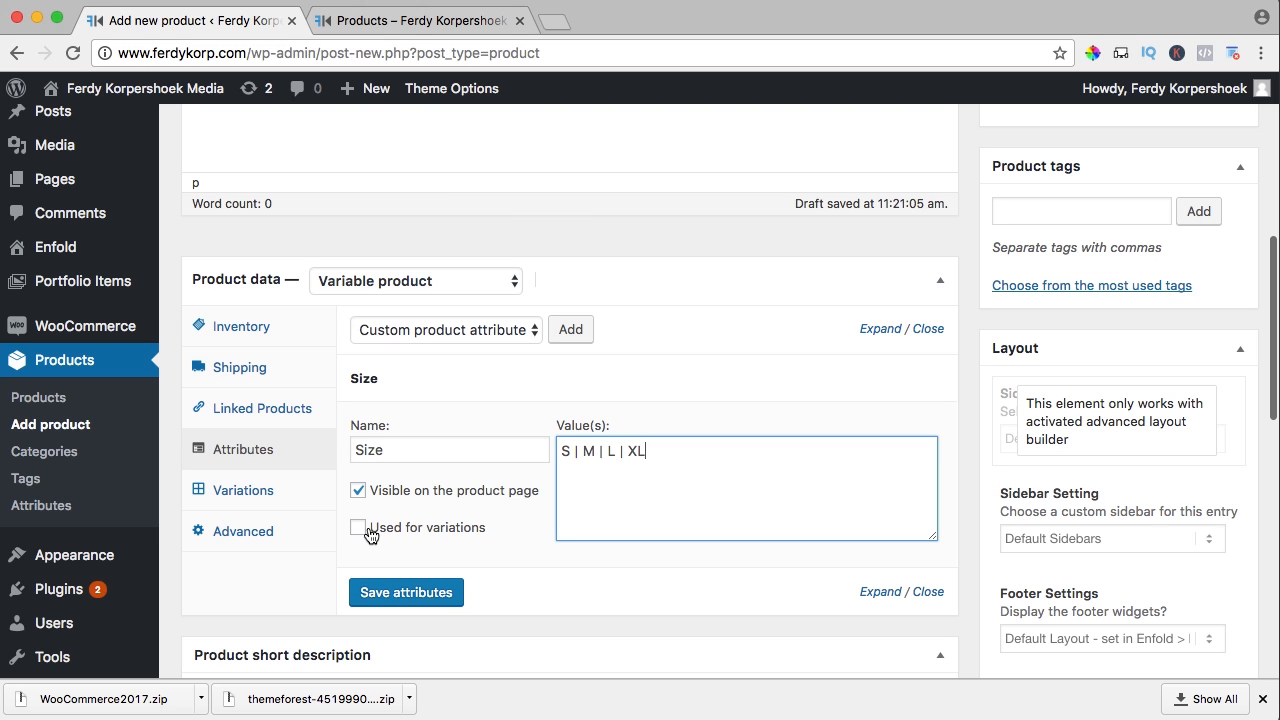
{"action": "left_click", "coordinate": [360, 530]}
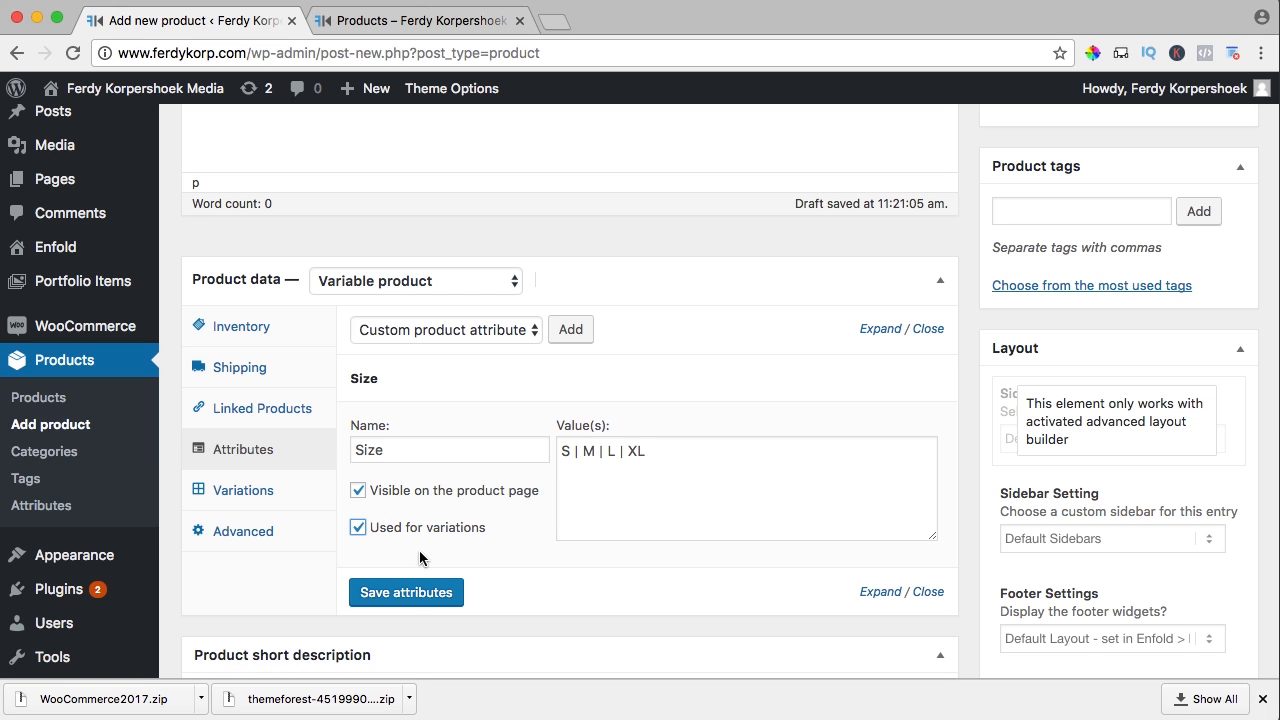
{"action": "left_click", "coordinate": [410, 594]}
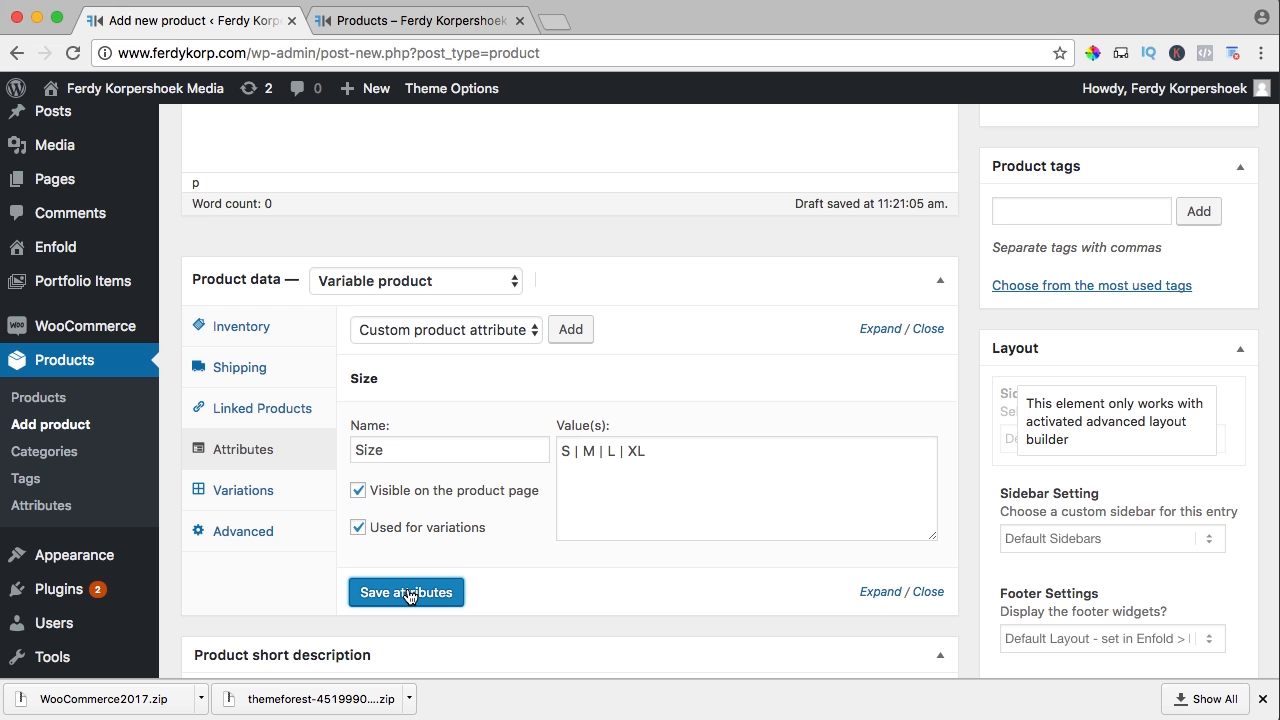
{"action": "left_click", "coordinate": [571, 333]}
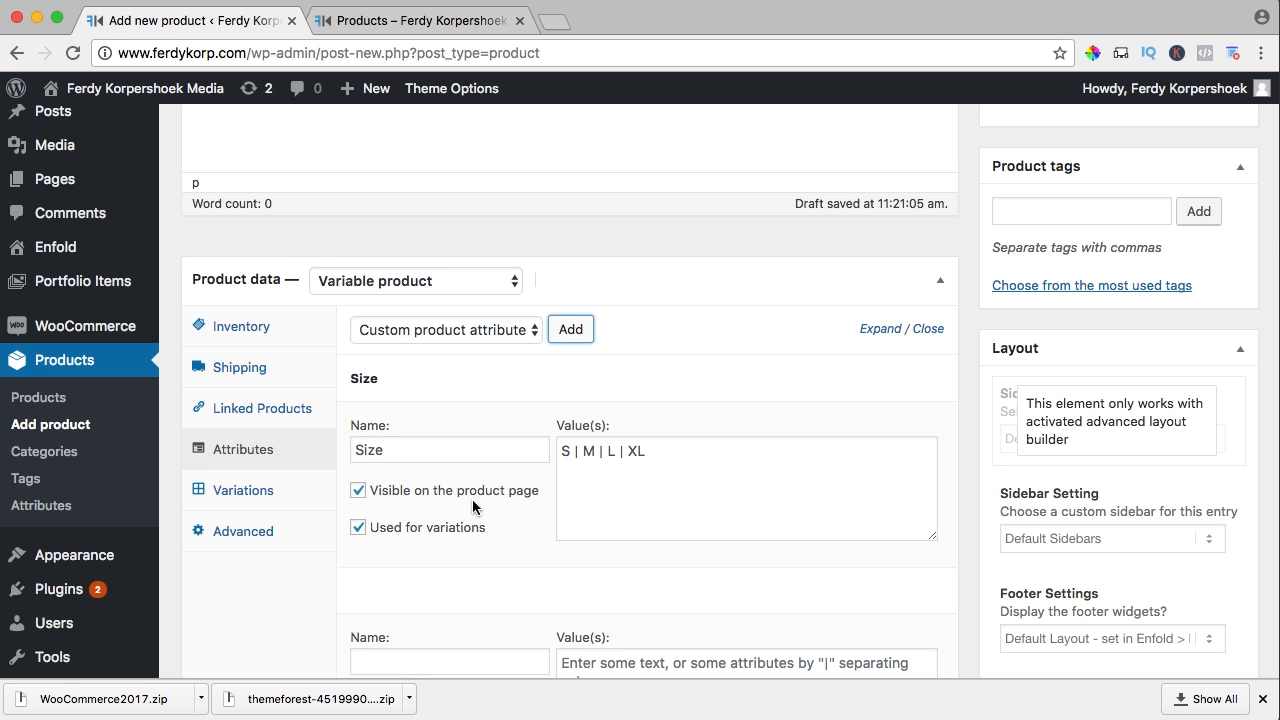
{"action": "scroll", "coordinate": [472, 499], "scroll_direction": "down", "scroll_amount": 4}
Name the second attribute Color with values White | Black, used for variations, and save both
{"action": "left_click", "coordinate": [408, 481]}
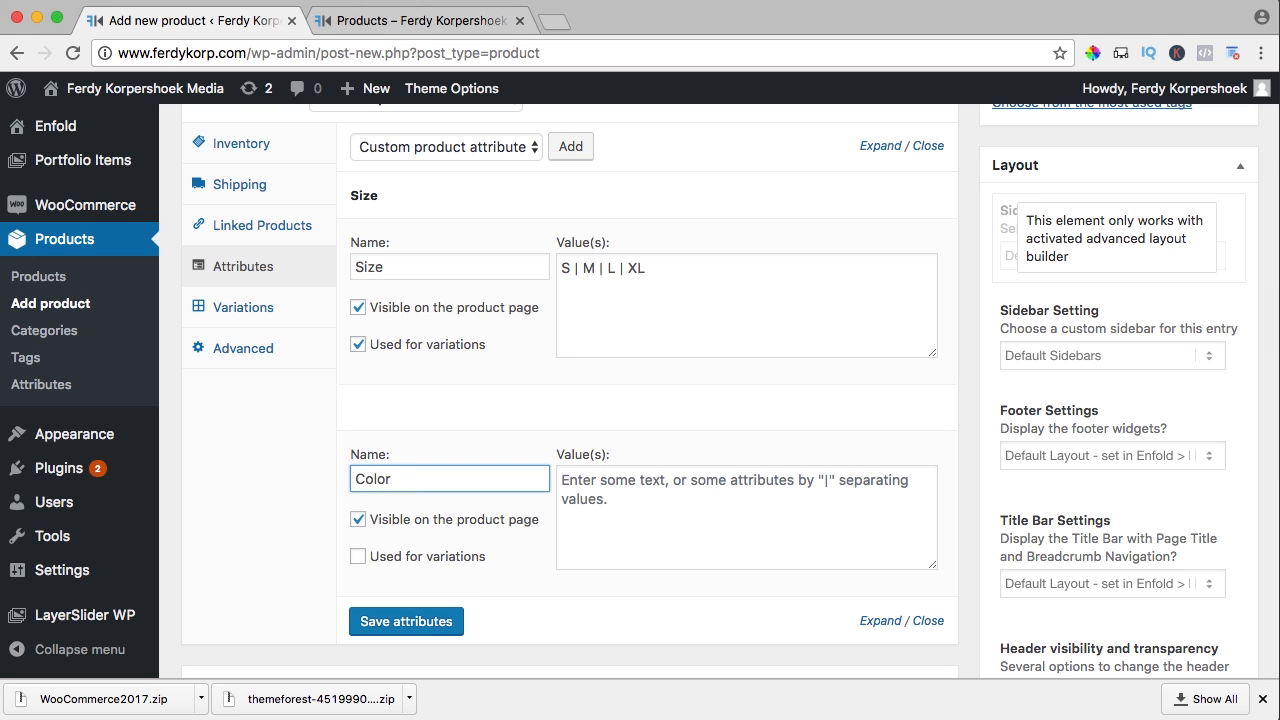
{"action": "left_click", "coordinate": [667, 510]}
{"action": "type", "text": "White | Black"}
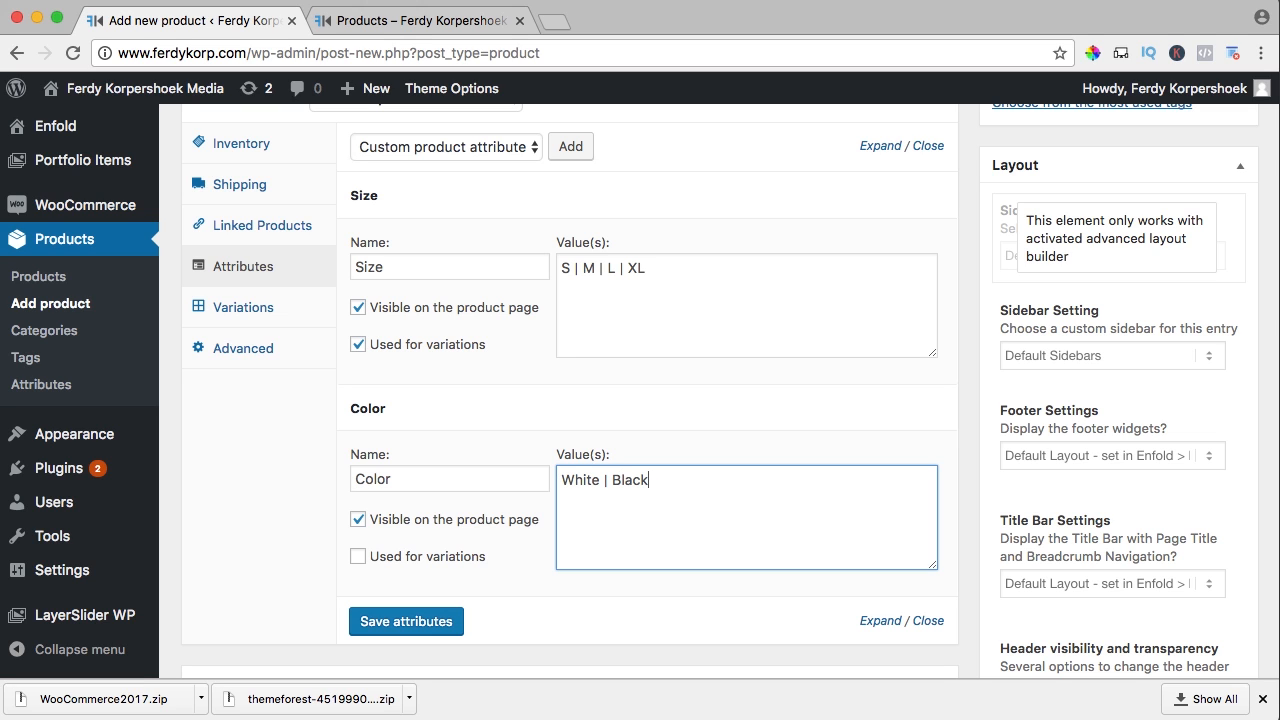
{"action": "left_click", "coordinate": [357, 557]}
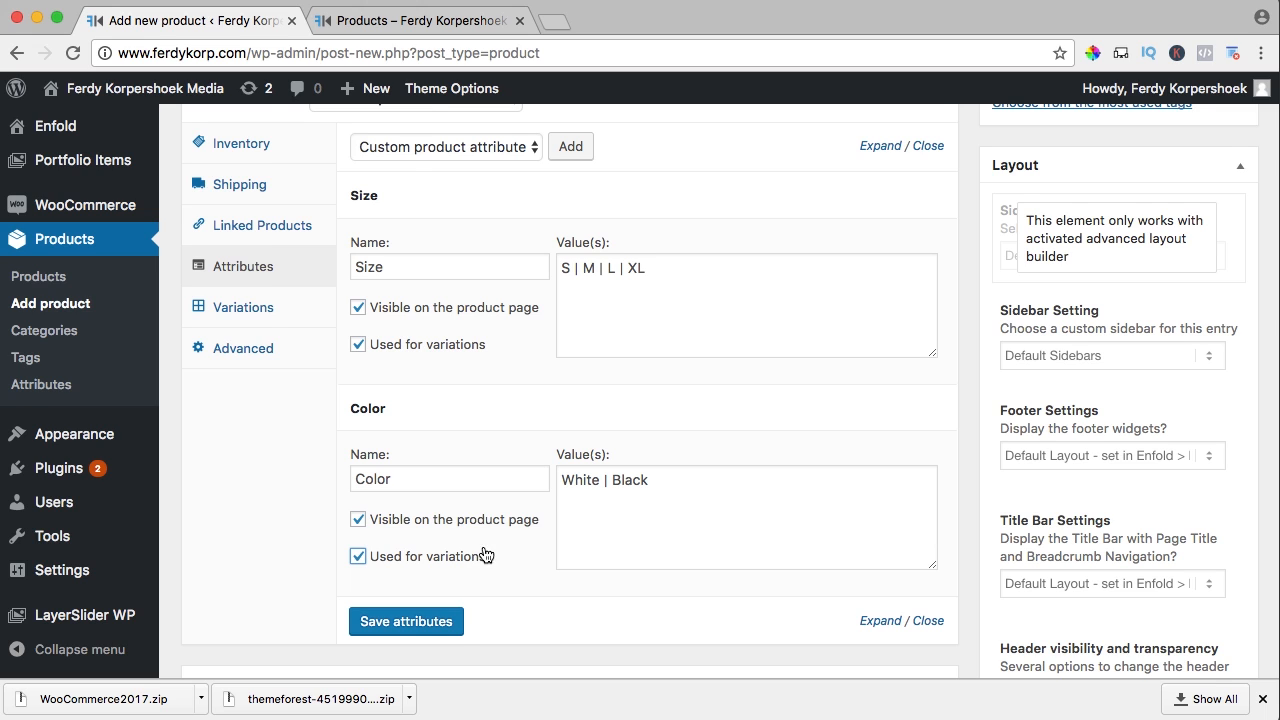
{"action": "scroll", "coordinate": [485, 554], "scroll_direction": "up", "scroll_amount": 1}
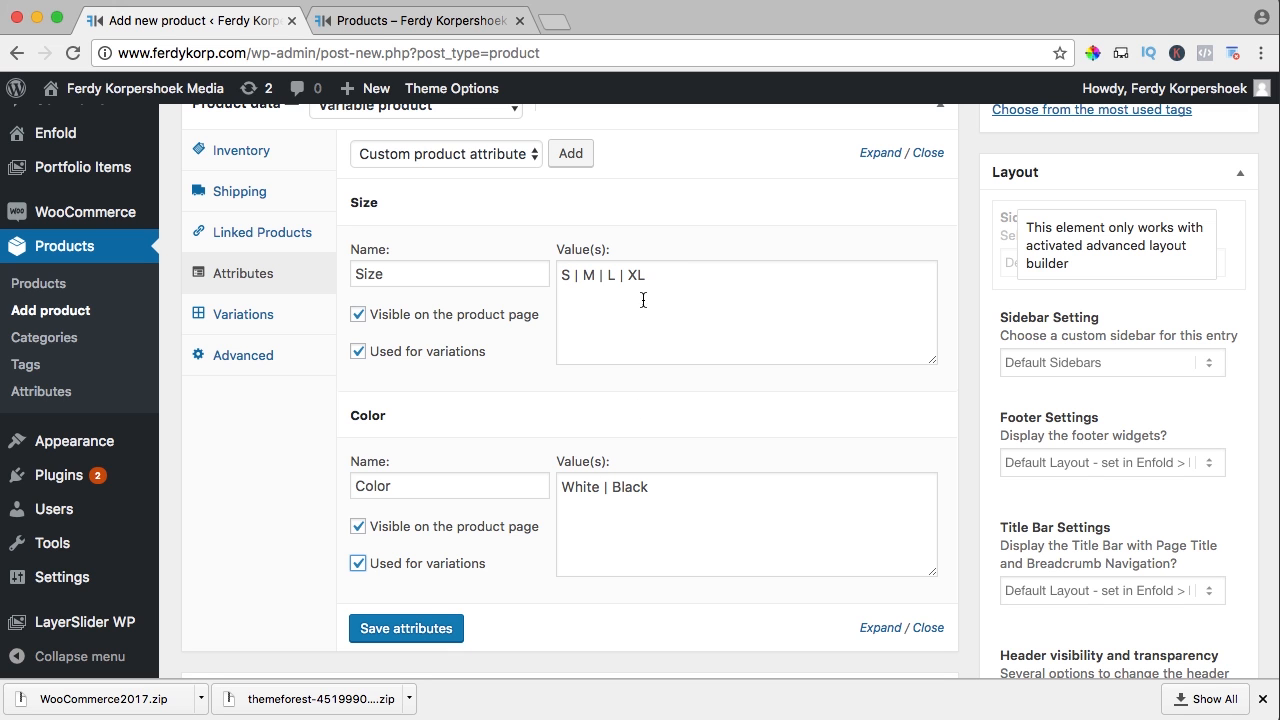
{"action": "left_click", "coordinate": [405, 629]}
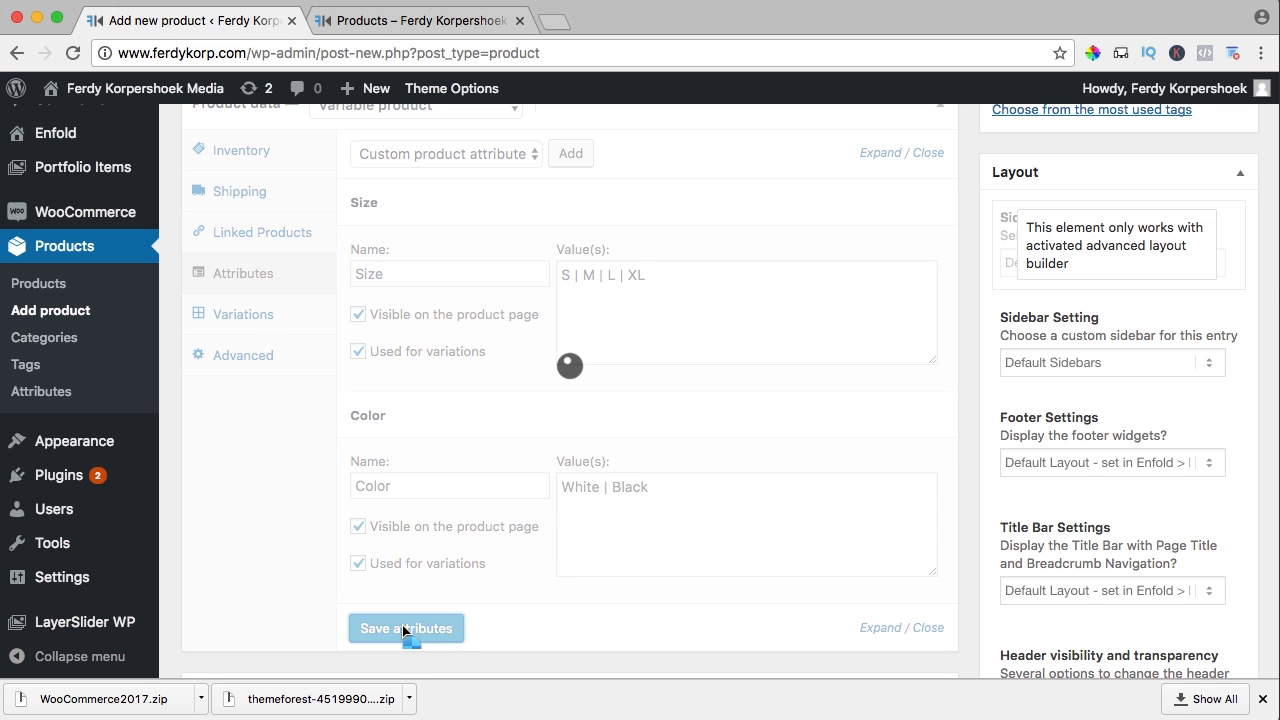
Generate all eight variations using 'Create variations from all attributes' and confirm both dialogs
{"action": "left_click", "coordinate": [245, 316]}
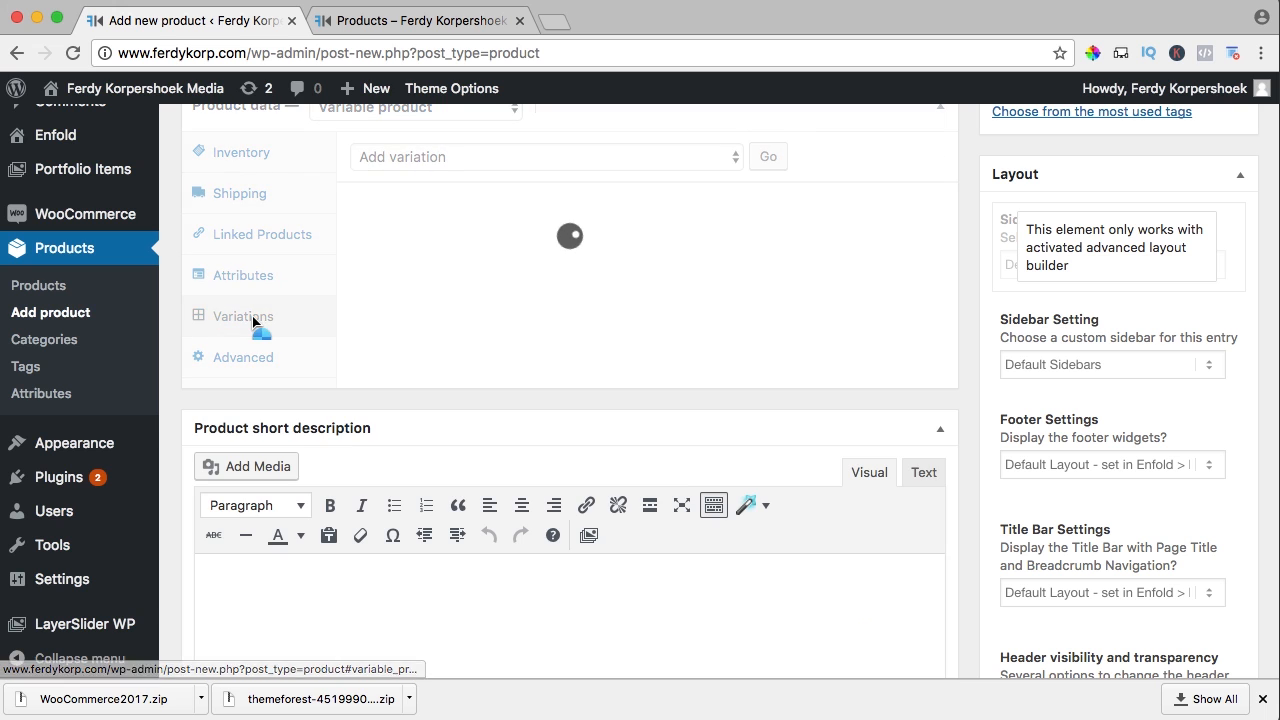
{"action": "scroll", "coordinate": [564, 283], "scroll_direction": "up", "scroll_amount": 1}
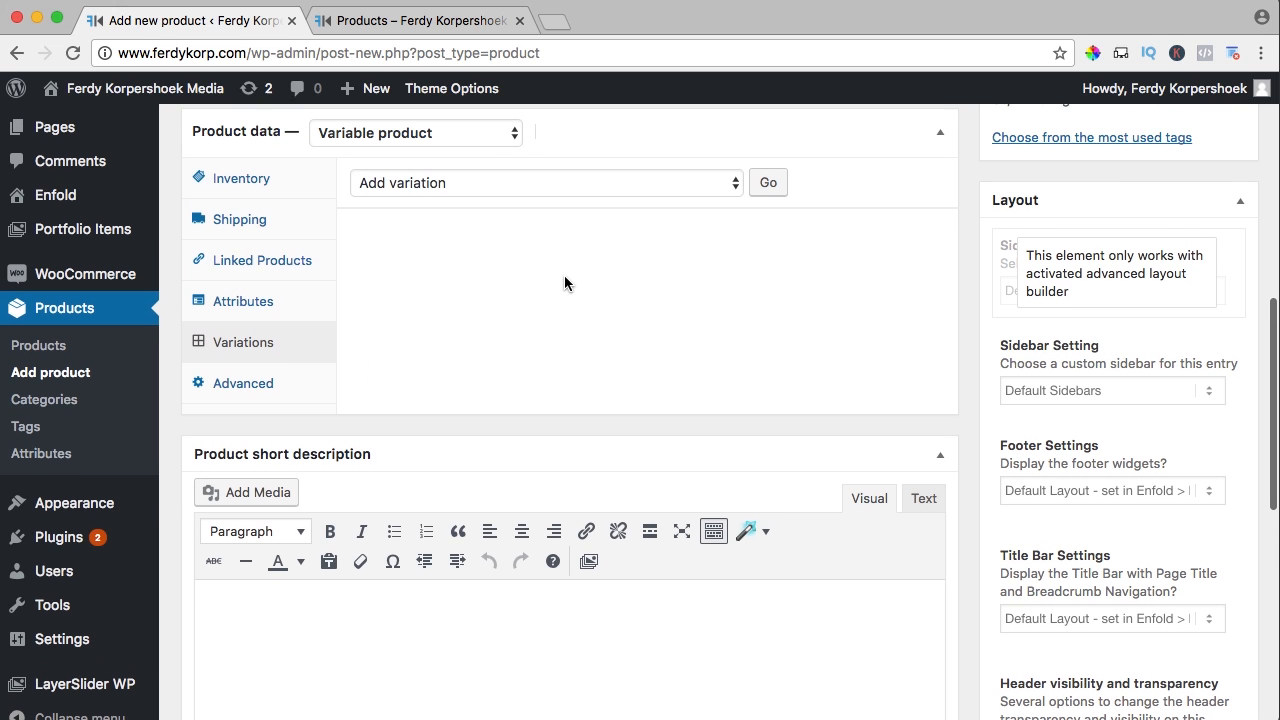
{"action": "left_click", "coordinate": [492, 214]}
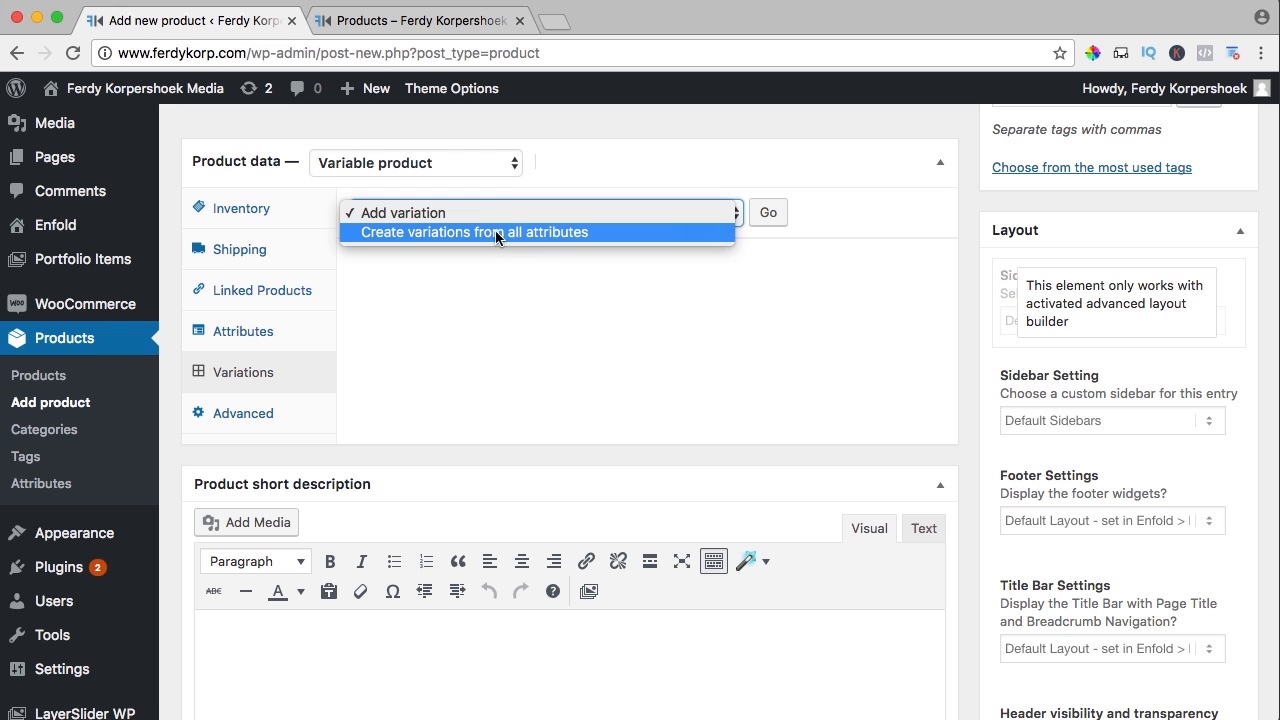
{"action": "left_click", "coordinate": [506, 234]}
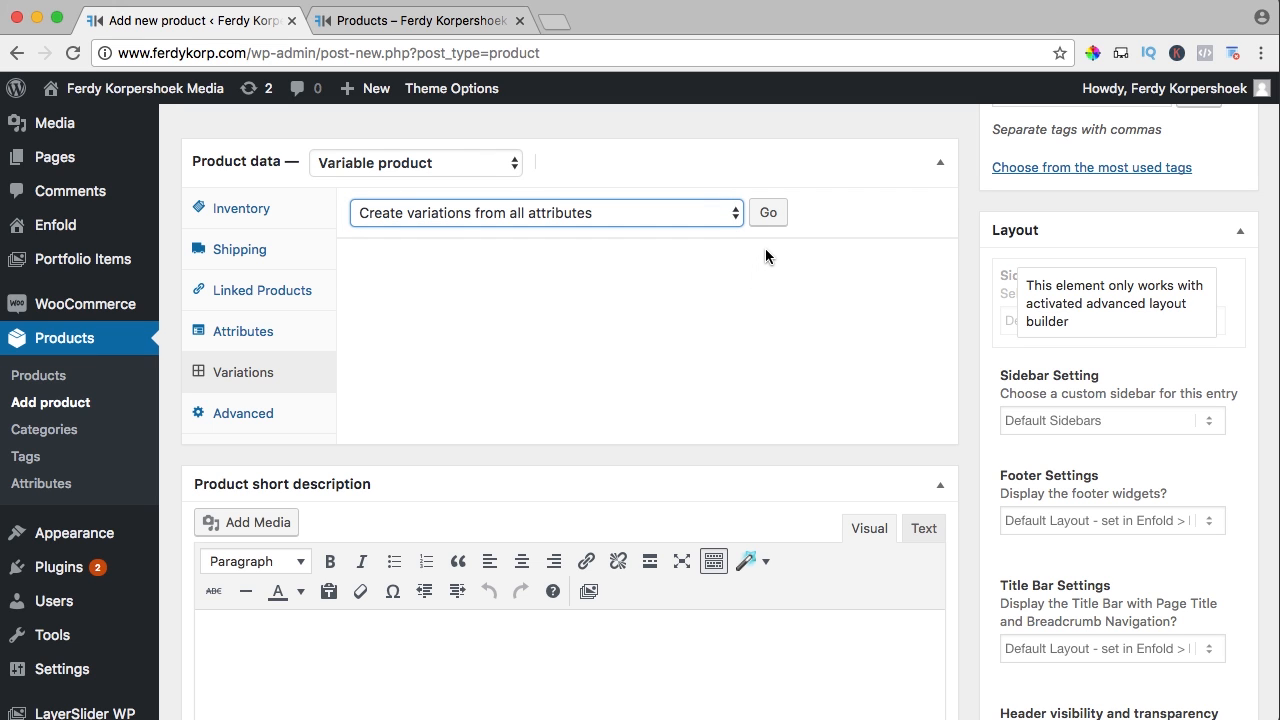
{"action": "left_click", "coordinate": [768, 213]}
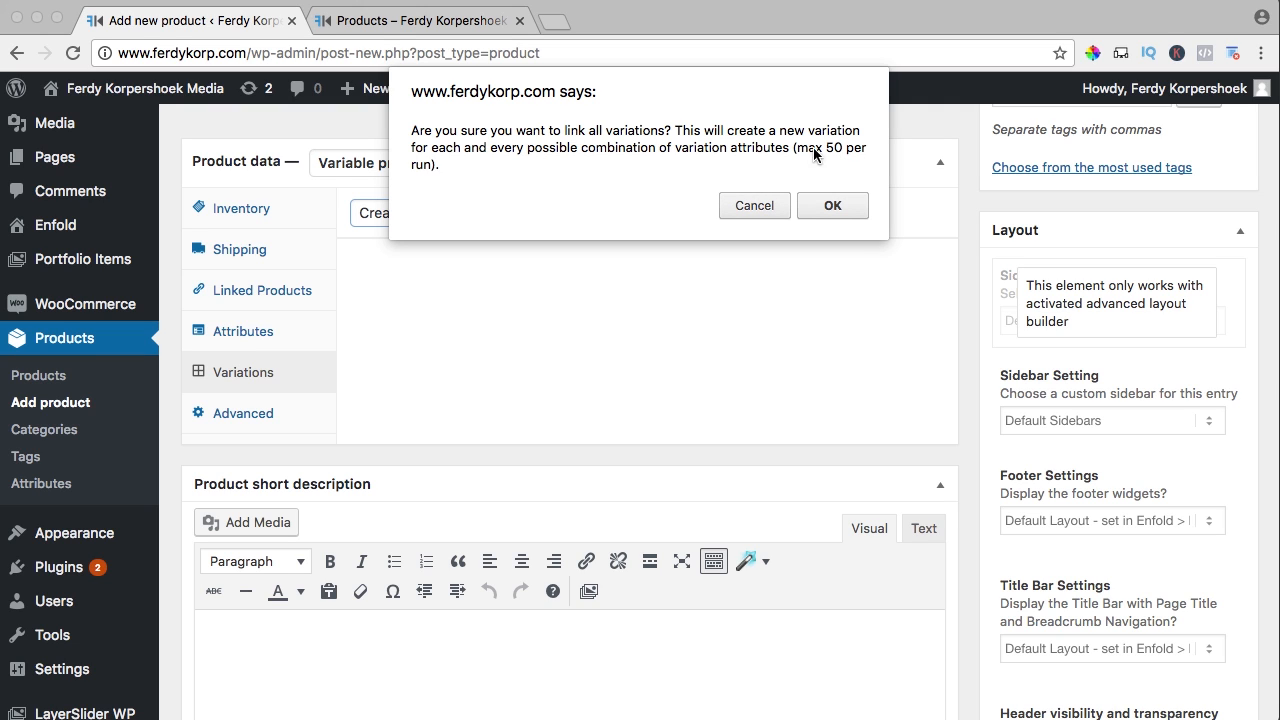
{"action": "left_click", "coordinate": [826, 207]}
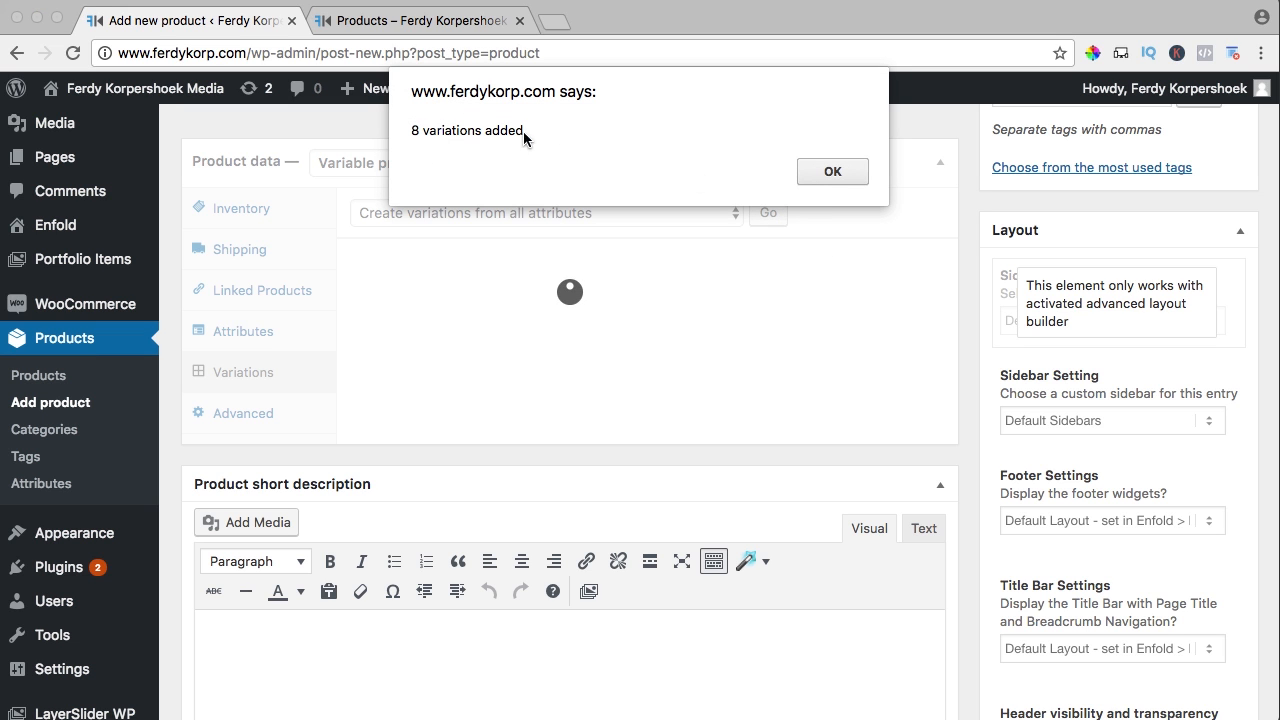
{"action": "left_click", "coordinate": [839, 172]}
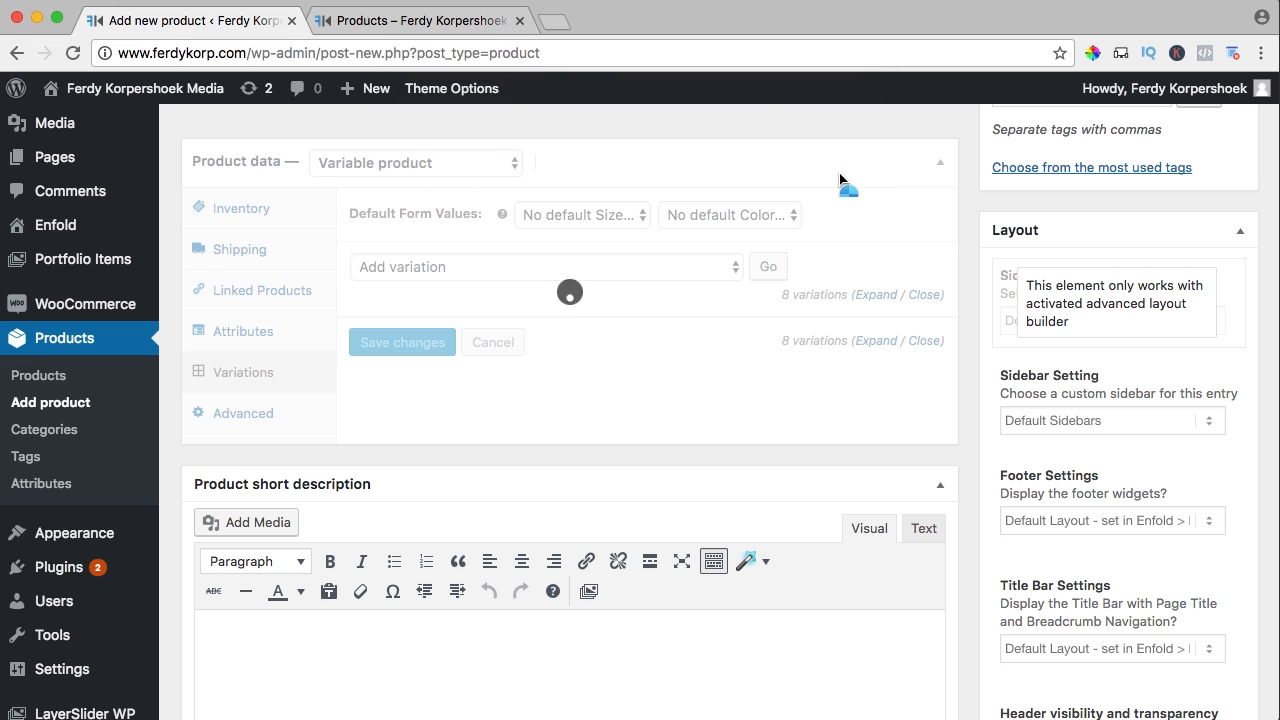
Expand variations #532–#539 to reveal their detail fields
{"action": "scroll", "coordinate": [845, 235], "scroll_direction": "down", "scroll_amount": 3}
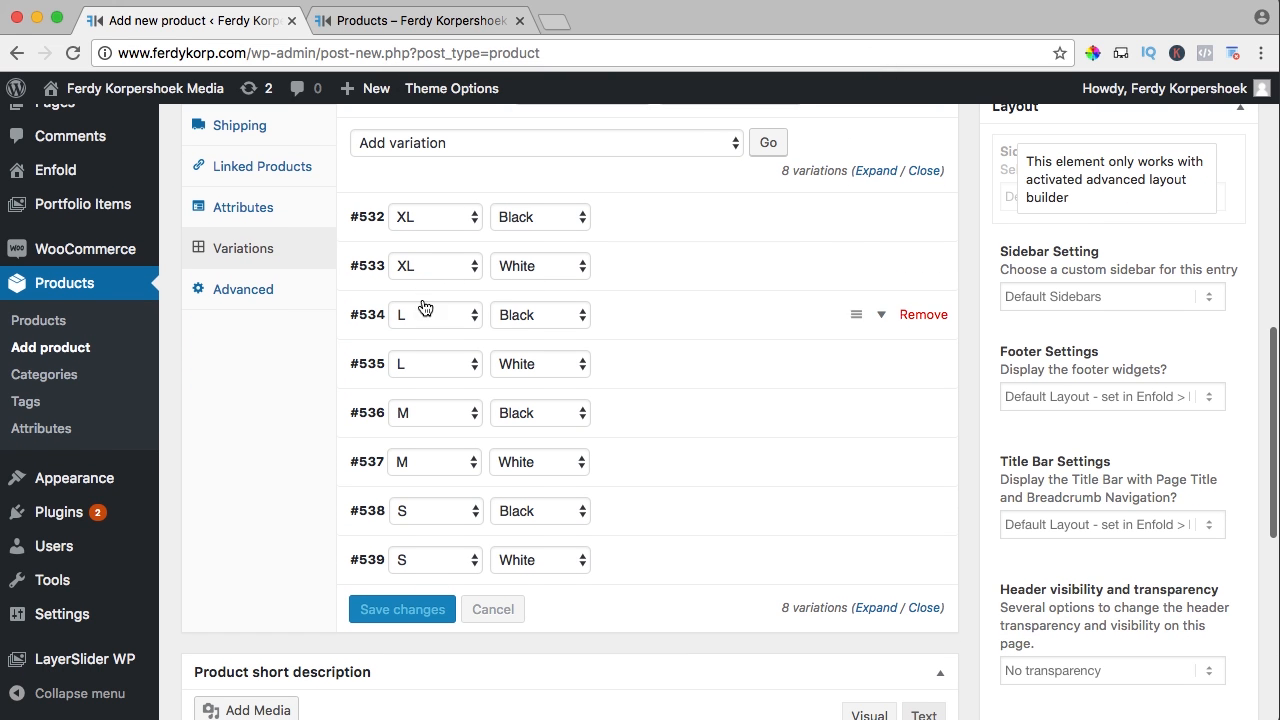
{"action": "left_click", "coordinate": [876, 171]}
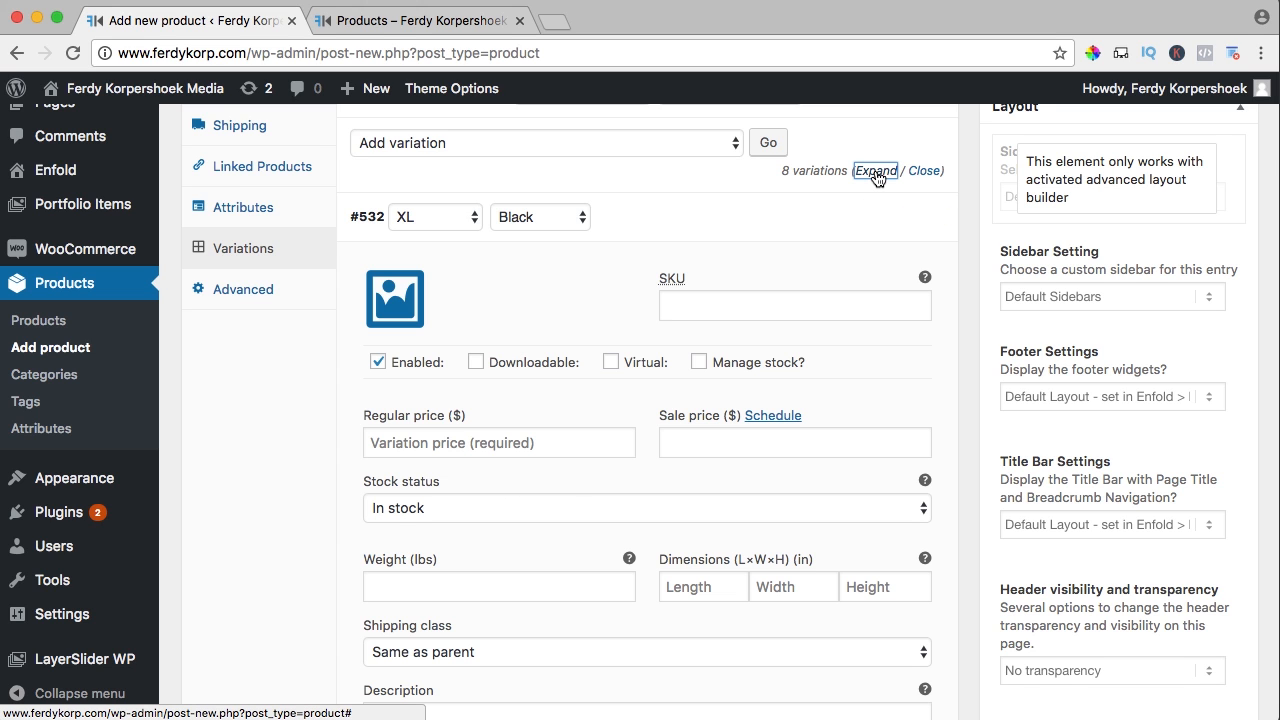
{"action": "scroll", "coordinate": [479, 287], "scroll_direction": "down", "scroll_amount": 1}
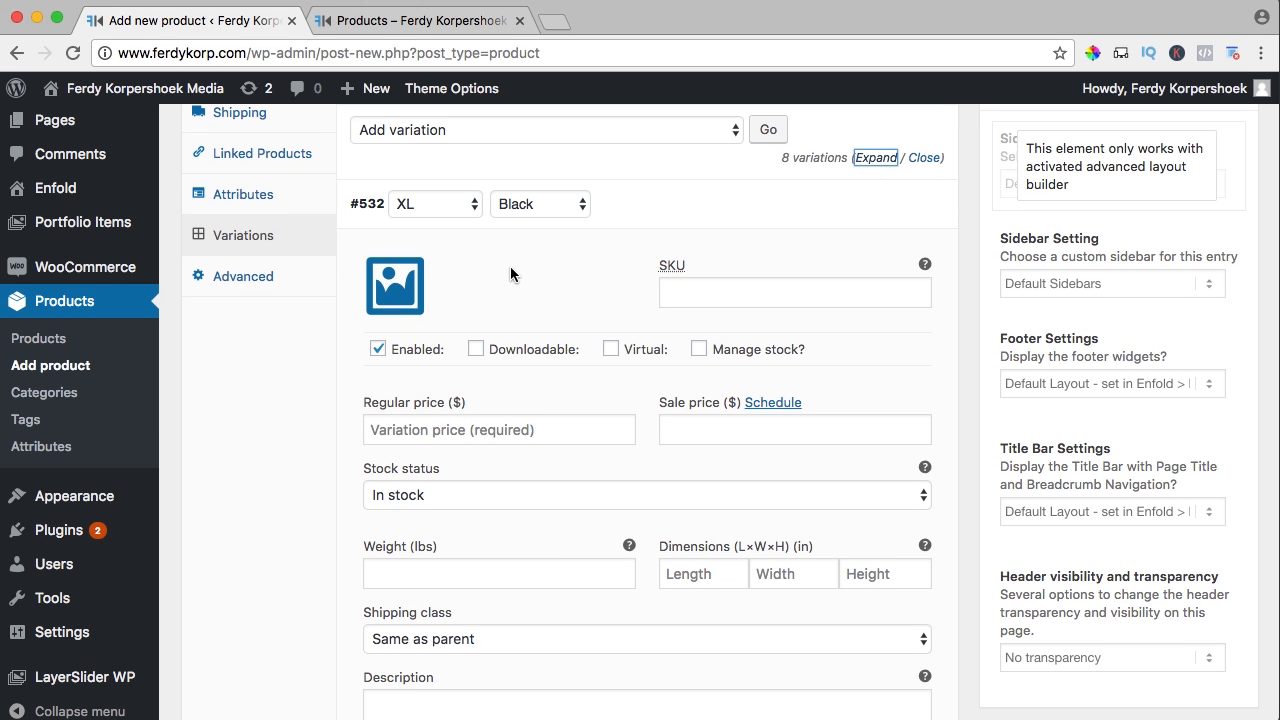
{"action": "scroll", "coordinate": [510, 264], "scroll_direction": "down", "scroll_amount": 4}
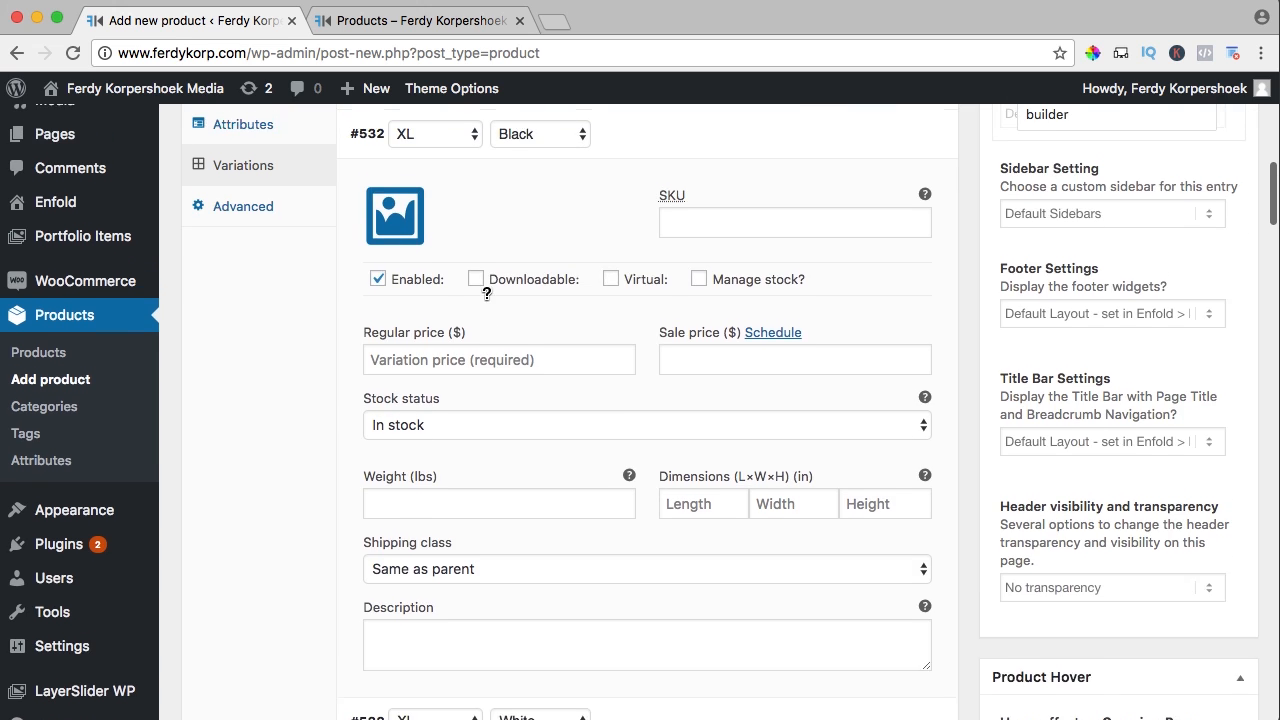
{"action": "scroll", "coordinate": [485, 267], "scroll_direction": "up", "scroll_amount": 5}
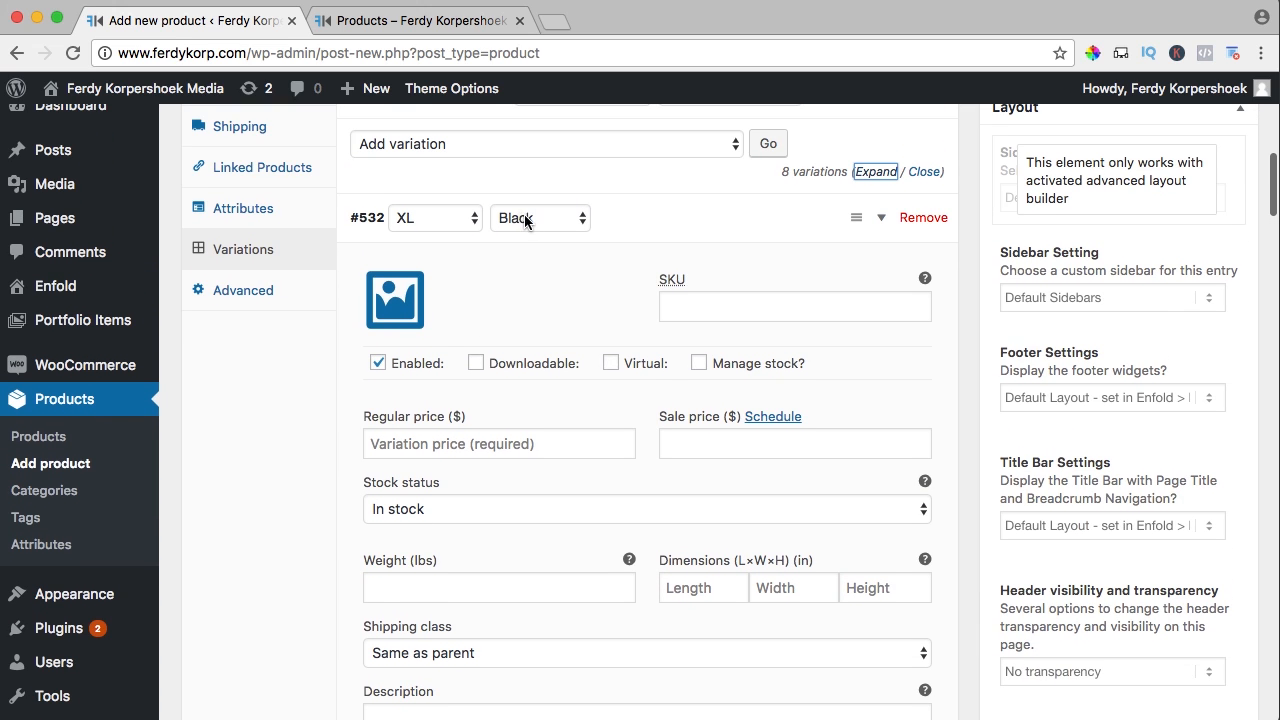
Upload the four T-Shirt JPGs, T-Shirt-Black-Back.jpg through T-Shirt-White-Front.jpg, for variation #532
{"action": "left_click", "coordinate": [393, 301]}
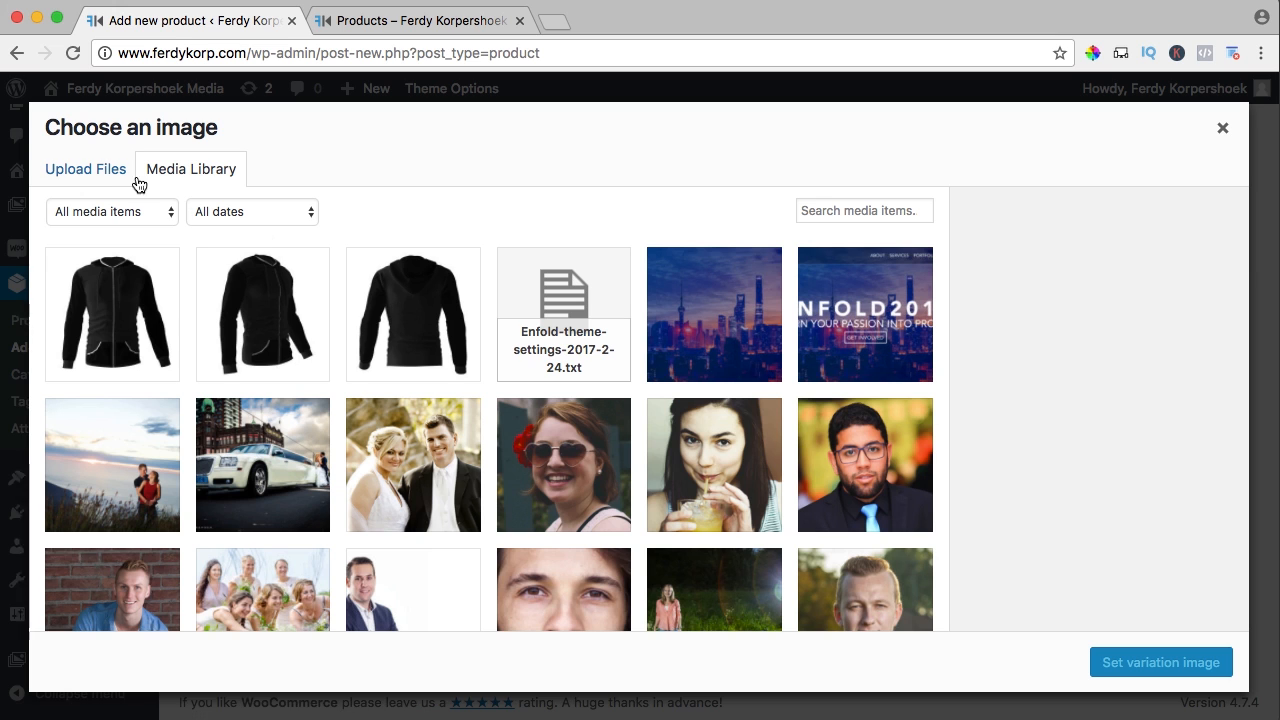
{"action": "left_click", "coordinate": [88, 172]}
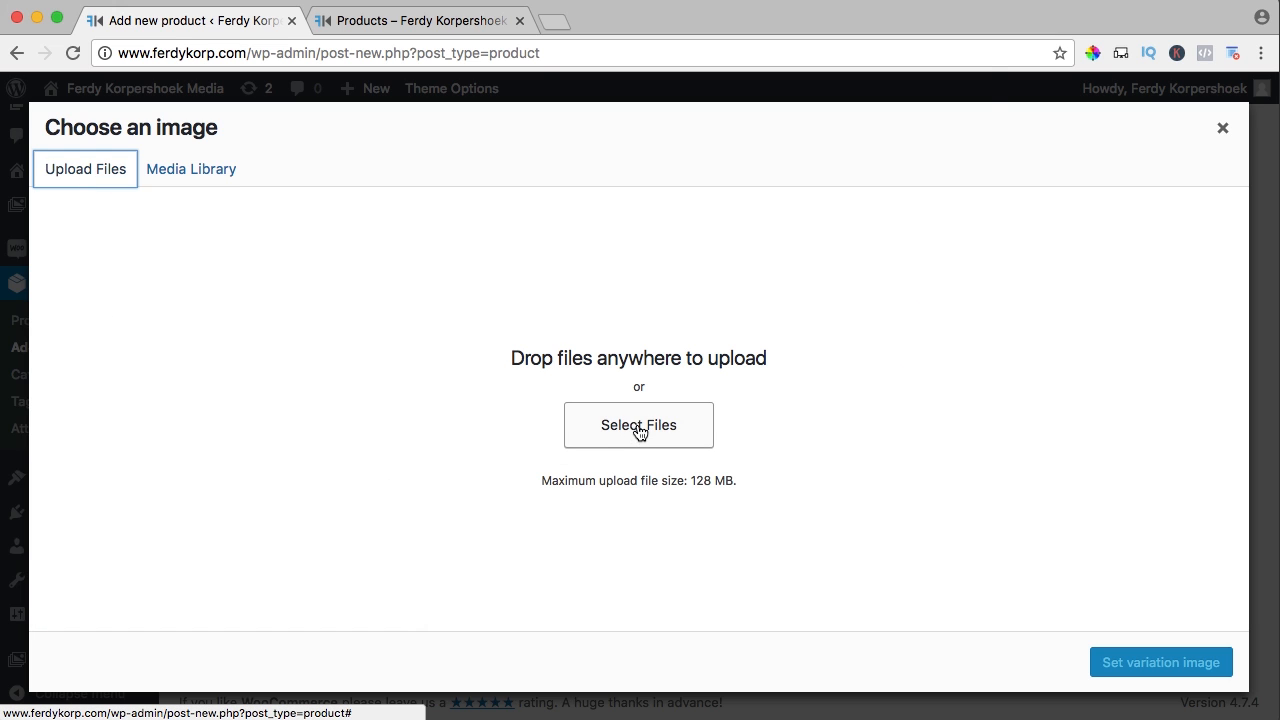
{"action": "left_click", "coordinate": [640, 428]}
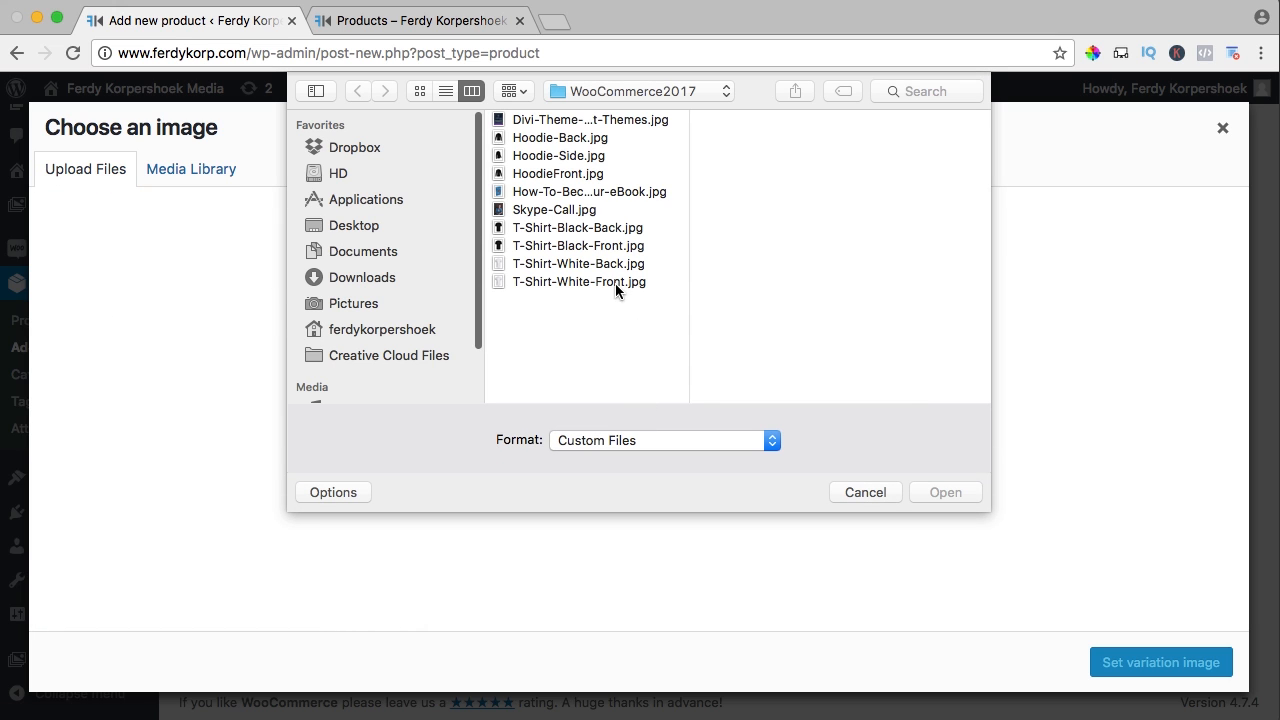
{"action": "left_click", "coordinate": [579, 228]}
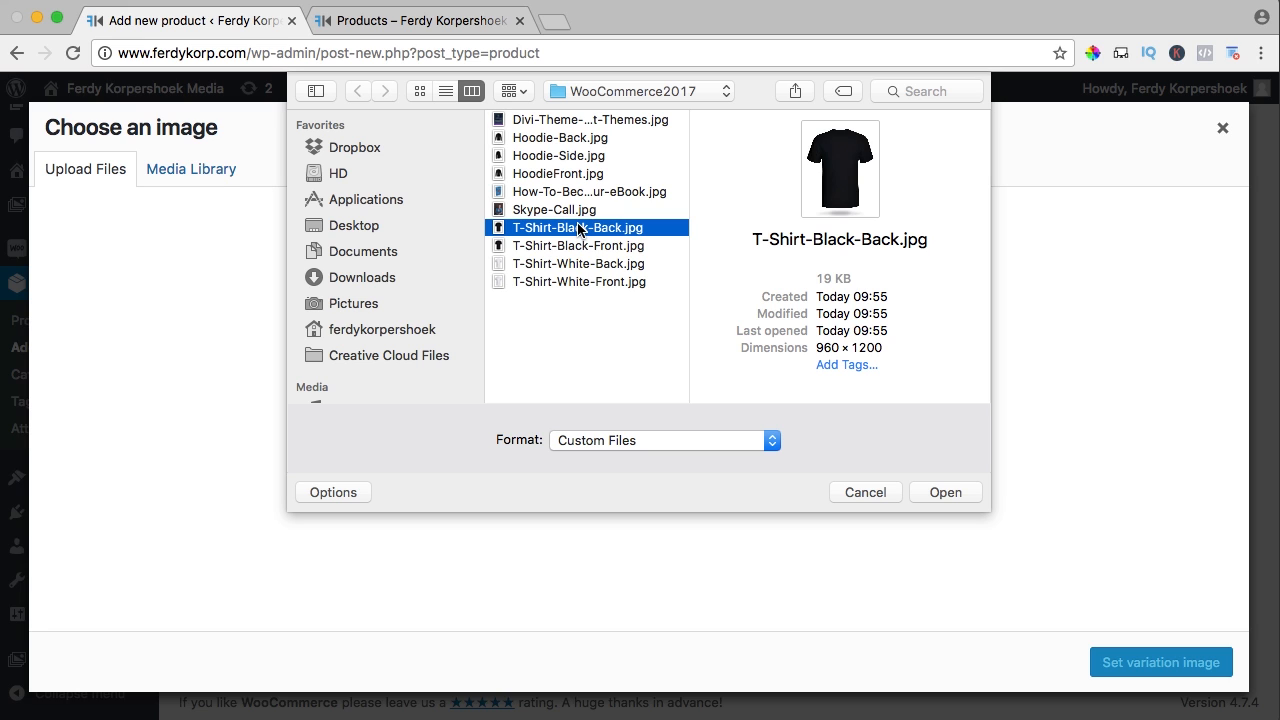
{"action": "key", "text": "Down"}
{"action": "key", "text": "Down"}
{"action": "key", "text": "Down"}
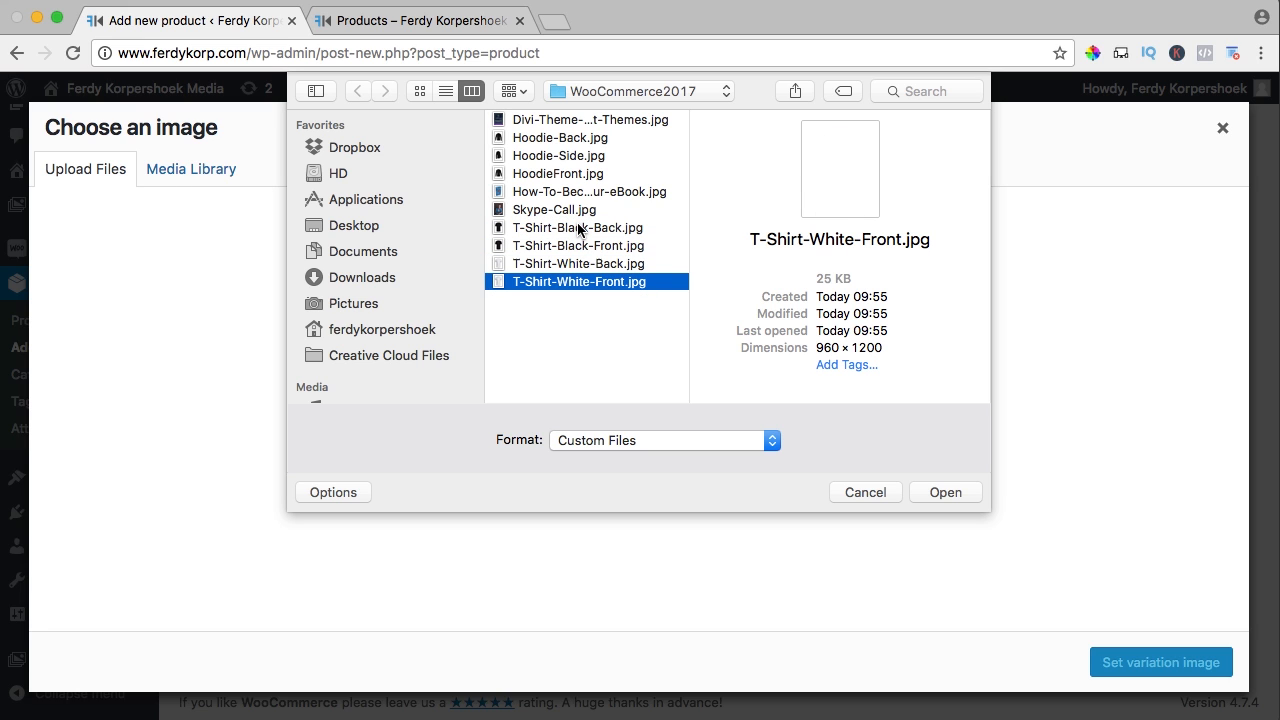
{"action": "key", "text": "Up"}
{"action": "left_click", "coordinate": [578, 228]}
{"action": "key", "text": "shift+Down"}
{"action": "key", "text": "shift+Down"}
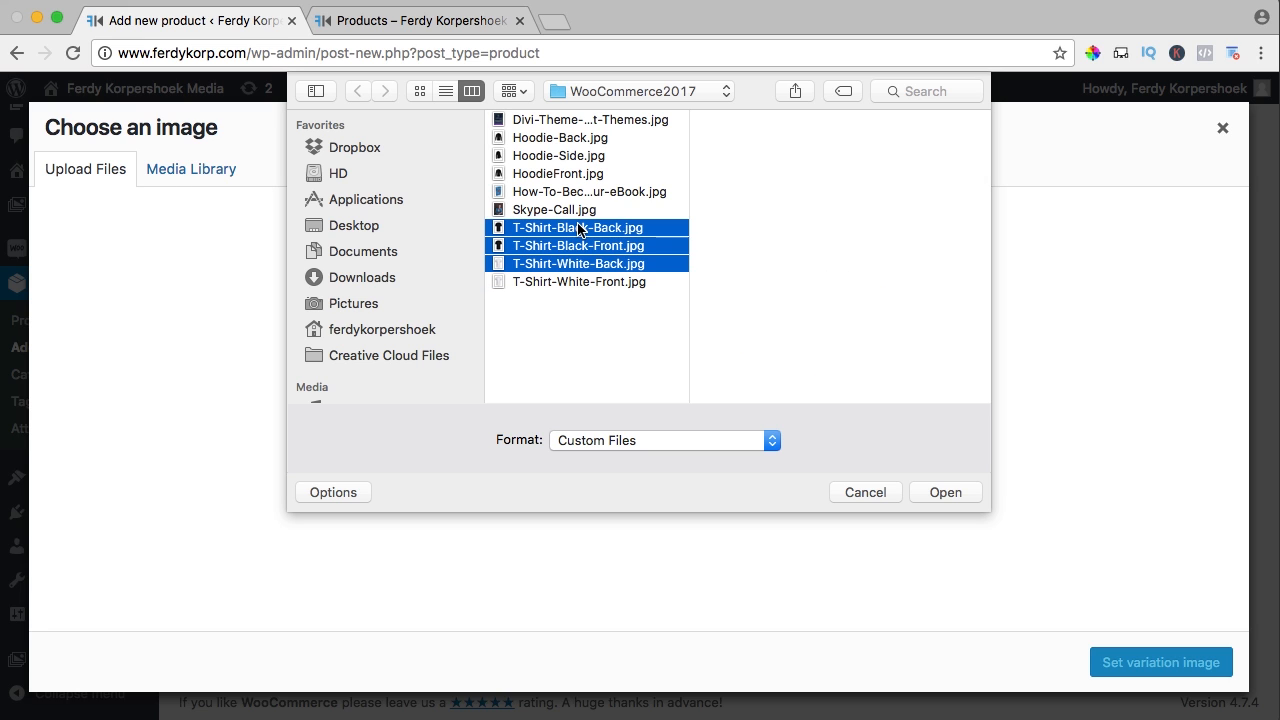
{"action": "key", "text": "shift+Down"}
{"action": "left_click", "coordinate": [932, 492]}
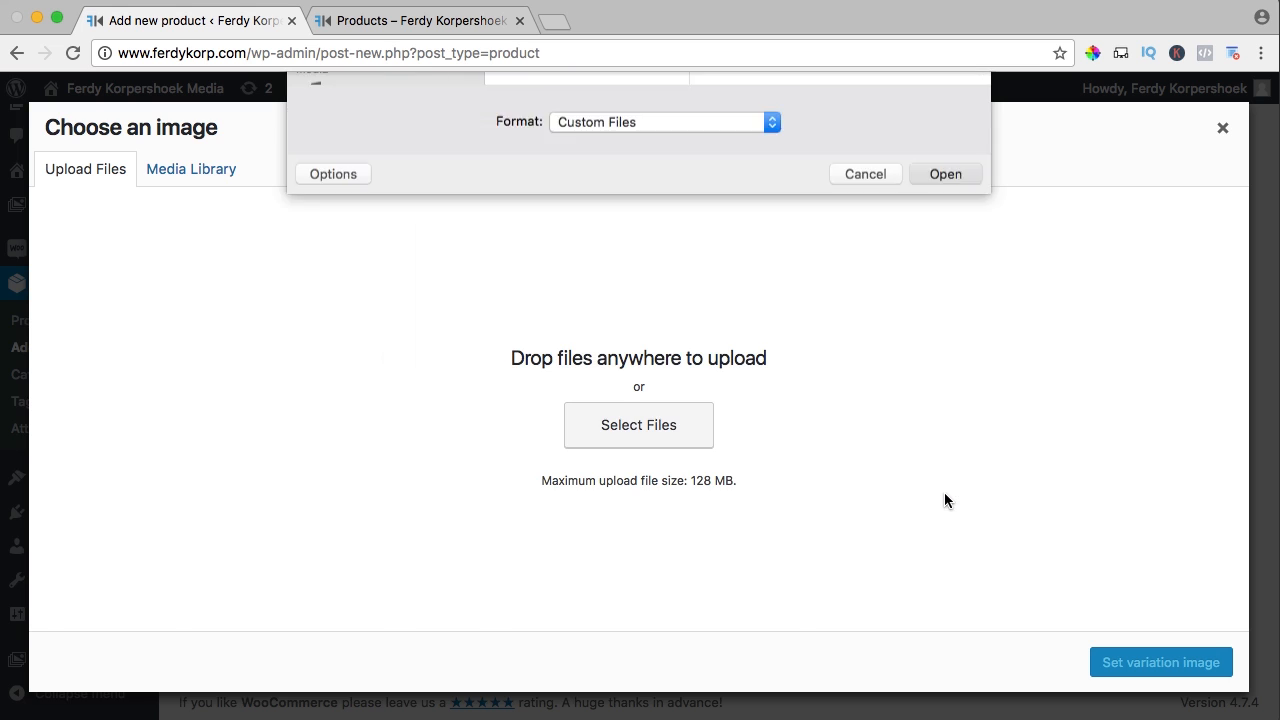
Replace the dashes with spaces in the first three uploaded T-shirt image titles
{"action": "left_click", "coordinate": [1110, 545]}
{"action": "key", "text": "Delete"}
{"action": "key", "text": "space"}
{"action": "key", "text": "alt+Right"}
{"action": "key", "text": "Delete"}
{"action": "key", "text": "space"}
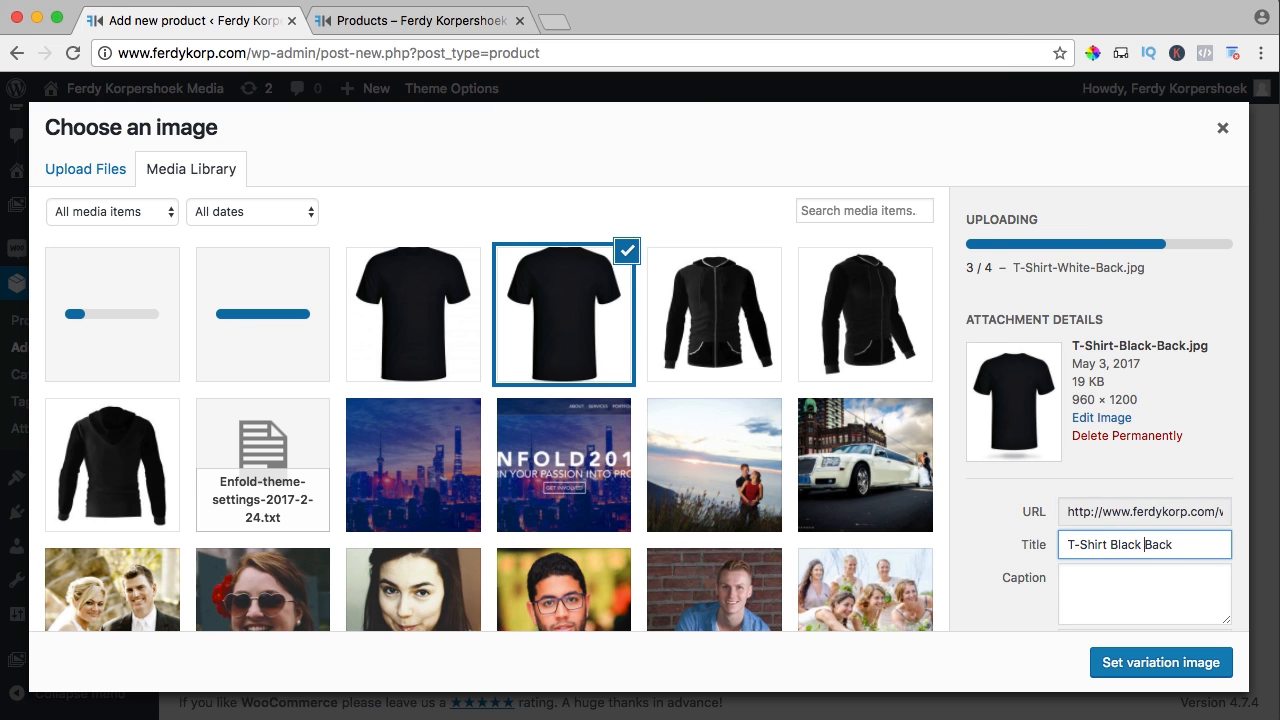
{"action": "left_click", "coordinate": [413, 314]}
{"action": "left_click", "coordinate": [1108, 445]}
{"action": "key", "text": "Delete"}
{"action": "key", "text": "space"}
{"action": "key", "text": "alt+Right"}
{"action": "key", "text": "Delete"}
Tidy the White Front image's title and alt text, then set Black Front as #532's image
{"action": "key", "text": "space"}
{"action": "left_click", "coordinate": [262, 314]}
{"action": "left_click", "coordinate": [1108, 445]}
{"action": "key", "text": "Delete"}
{"action": "key", "text": "space"}
{"action": "key", "text": "alt+Right"}
{"action": "key", "text": "Delete"}
{"action": "key", "text": "space"}
{"action": "key", "text": "Tab"}
{"action": "left_click", "coordinate": [112, 314]}
{"action": "left_click", "coordinate": [1109, 445]}
{"action": "key", "text": "BackSpace"}
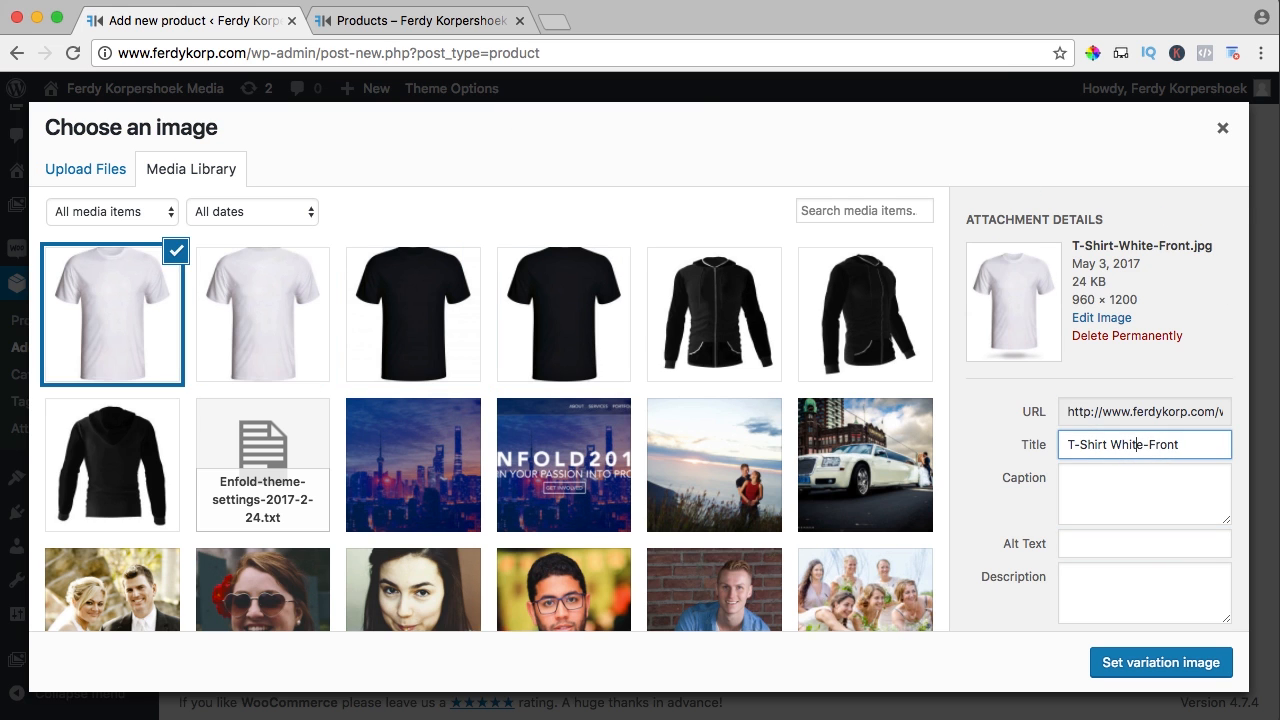
{"action": "left_click", "coordinate": [1143, 445]}
{"action": "key", "text": "BackSpace"}
{"action": "key", "text": "space"}
{"action": "key", "text": "super+a"}
{"action": "key", "text": "super+c"}
{"action": "key", "text": "Tab"}
{"action": "key", "text": "Tab"}
{"action": "key", "text": "super+v"}
{"action": "left_click", "coordinate": [104, 310]}
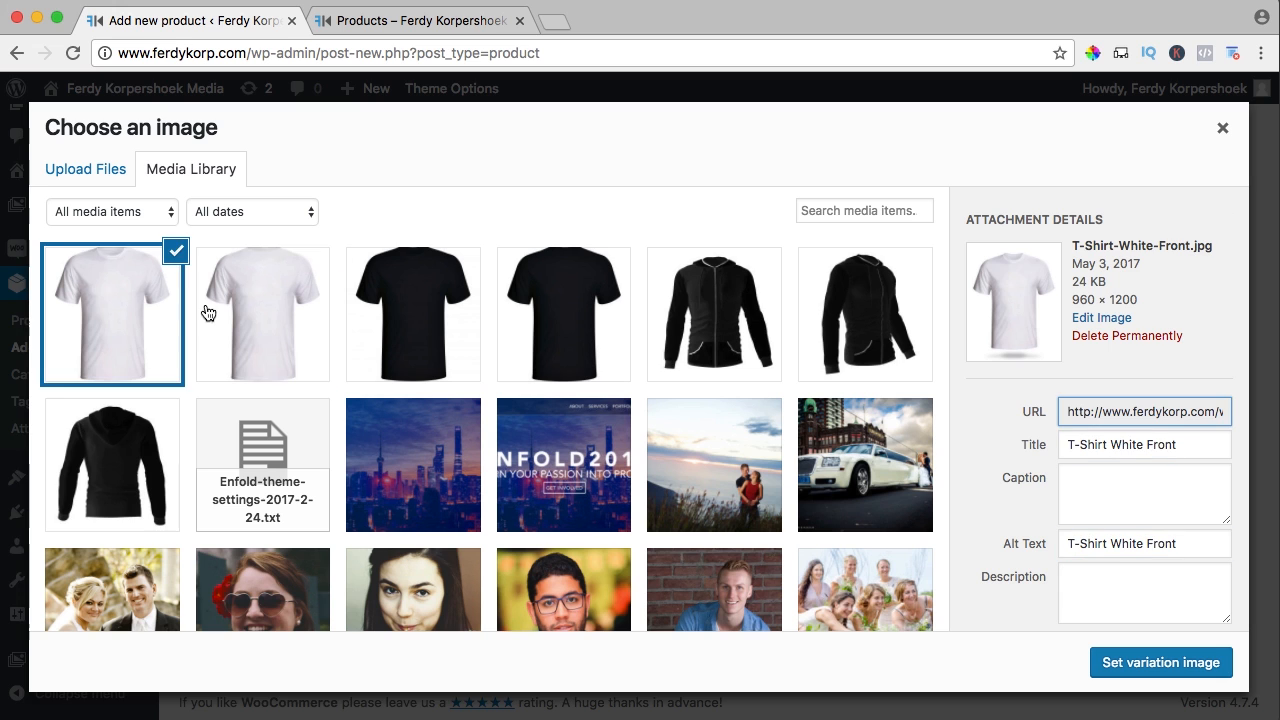
{"action": "left_click", "coordinate": [436, 312]}
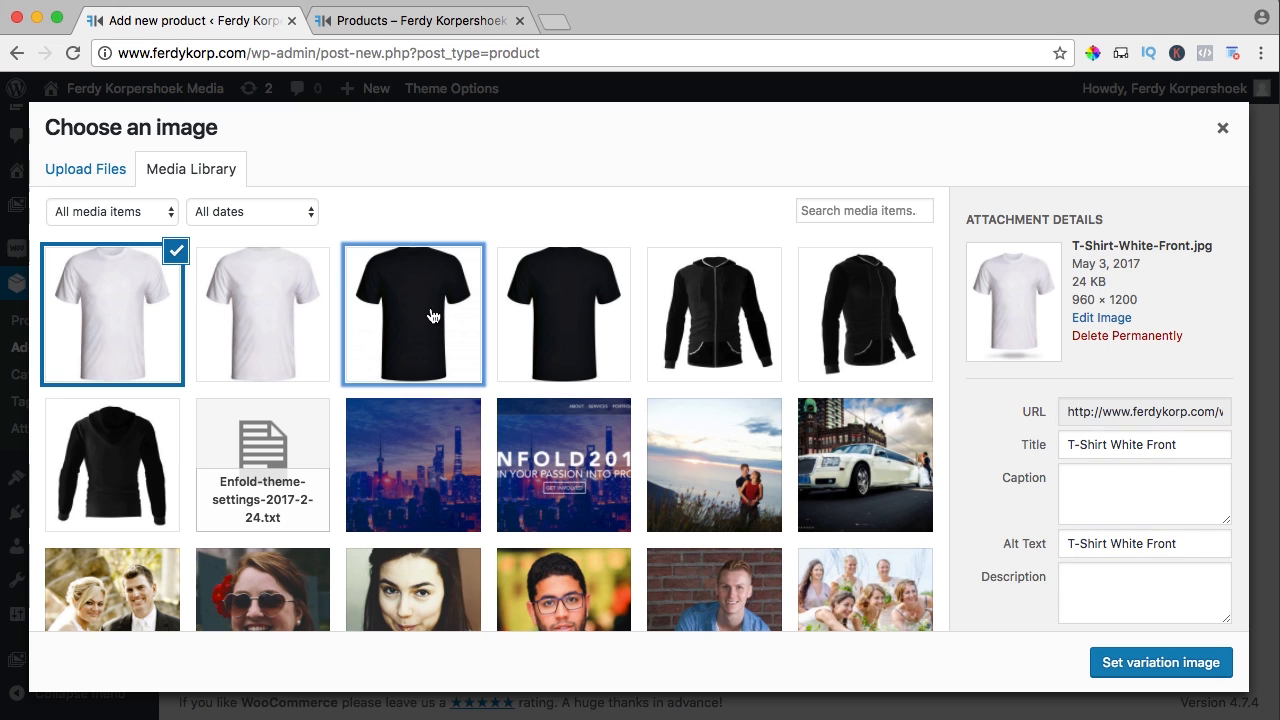
{"action": "left_click", "coordinate": [1150, 665]}
Set variation images: #533 white, #534 black, #535 white T-shirt
{"action": "scroll", "coordinate": [462, 390], "scroll_direction": "down", "scroll_amount": 10}
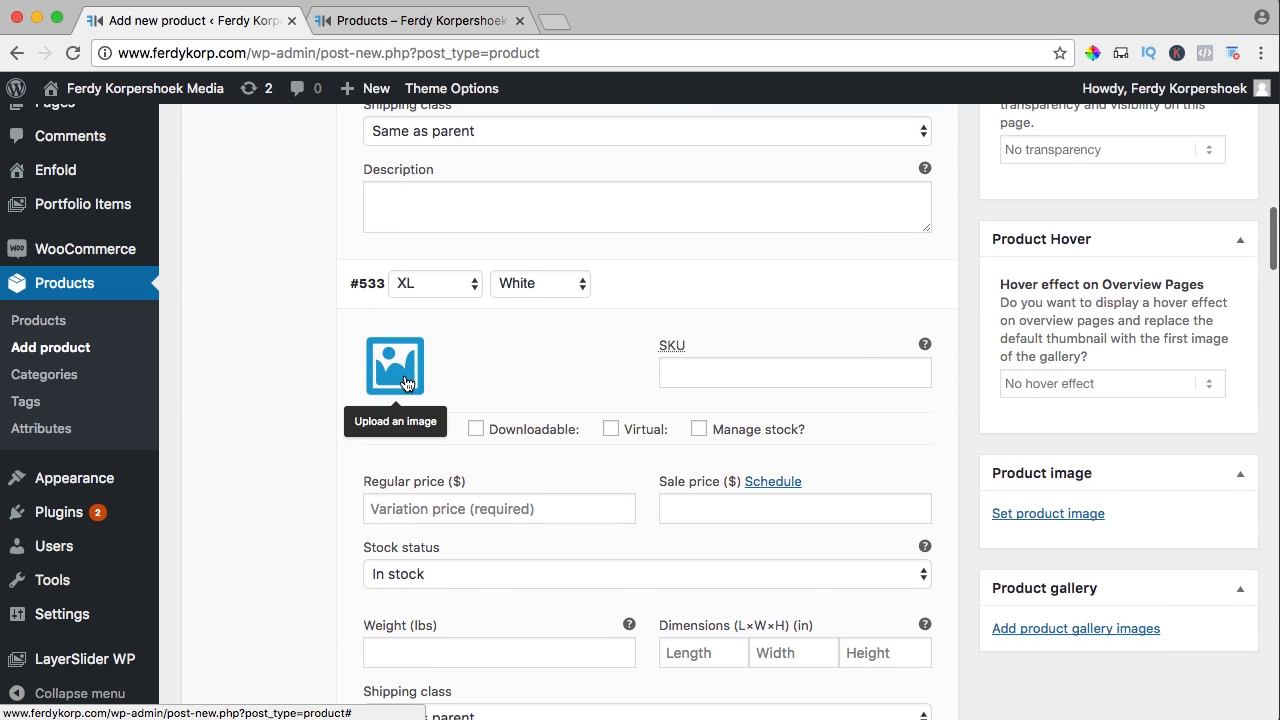
{"action": "left_click", "coordinate": [395, 385]}
{"action": "left_click", "coordinate": [138, 316]}
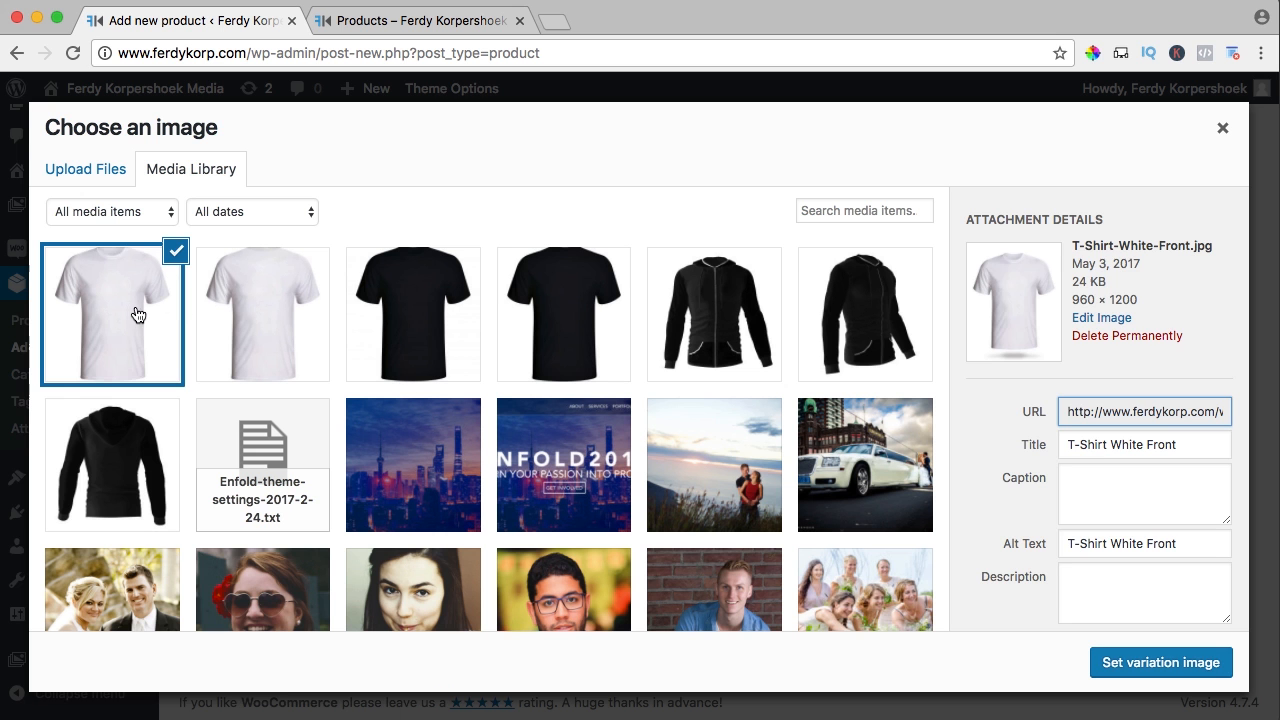
{"action": "left_click", "coordinate": [1170, 662]}
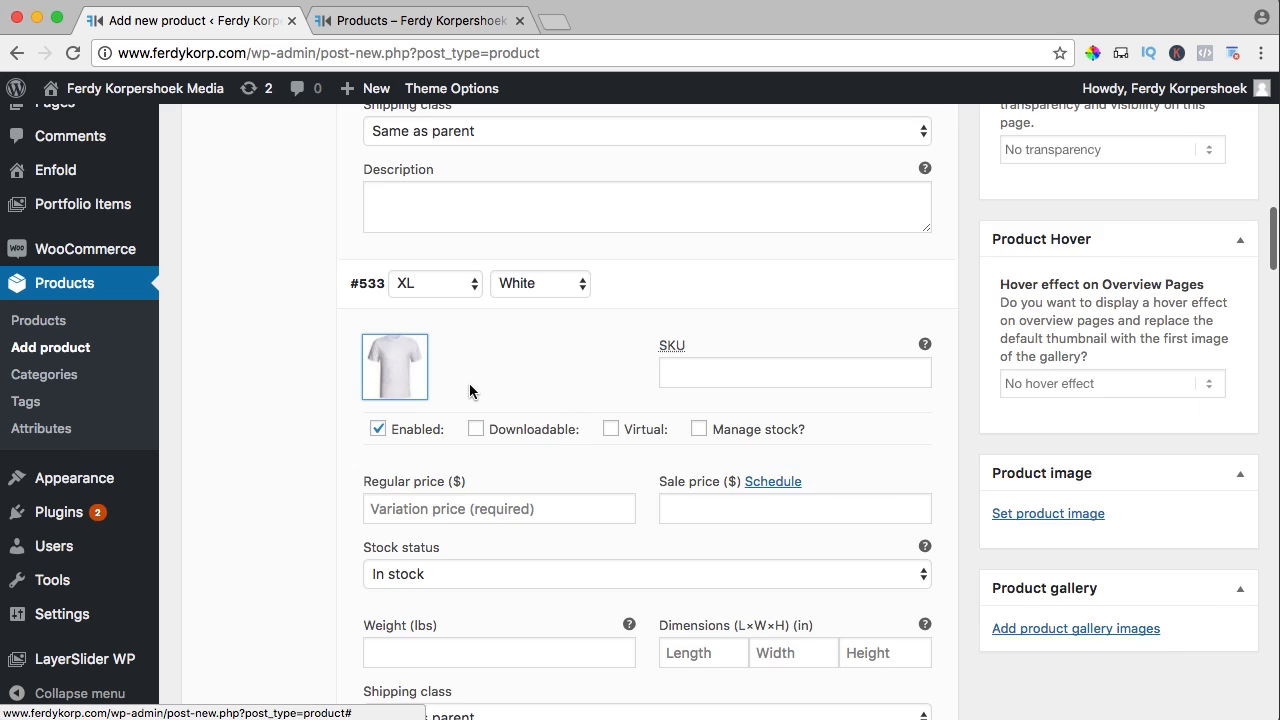
{"action": "scroll", "coordinate": [470, 389], "scroll_direction": "down", "scroll_amount": 10}
{"action": "left_click", "coordinate": [410, 462]}
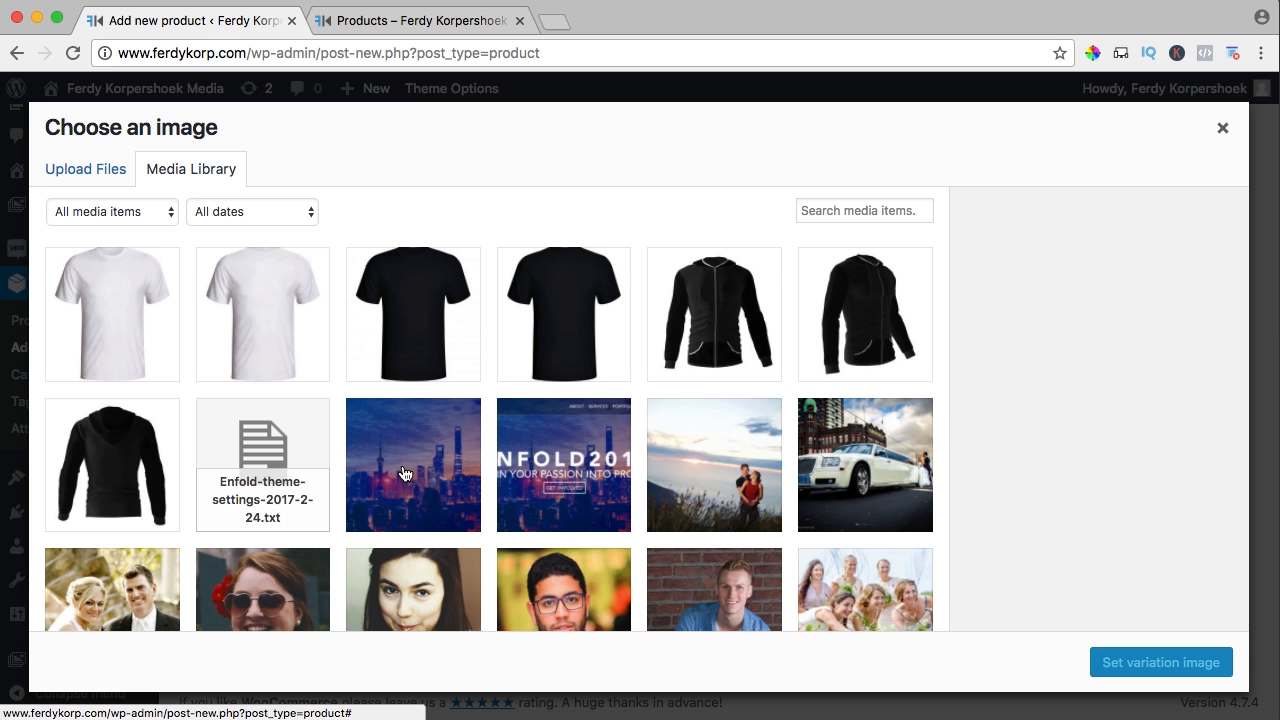
{"action": "left_click", "coordinate": [460, 318]}
{"action": "left_click", "coordinate": [1120, 663]}
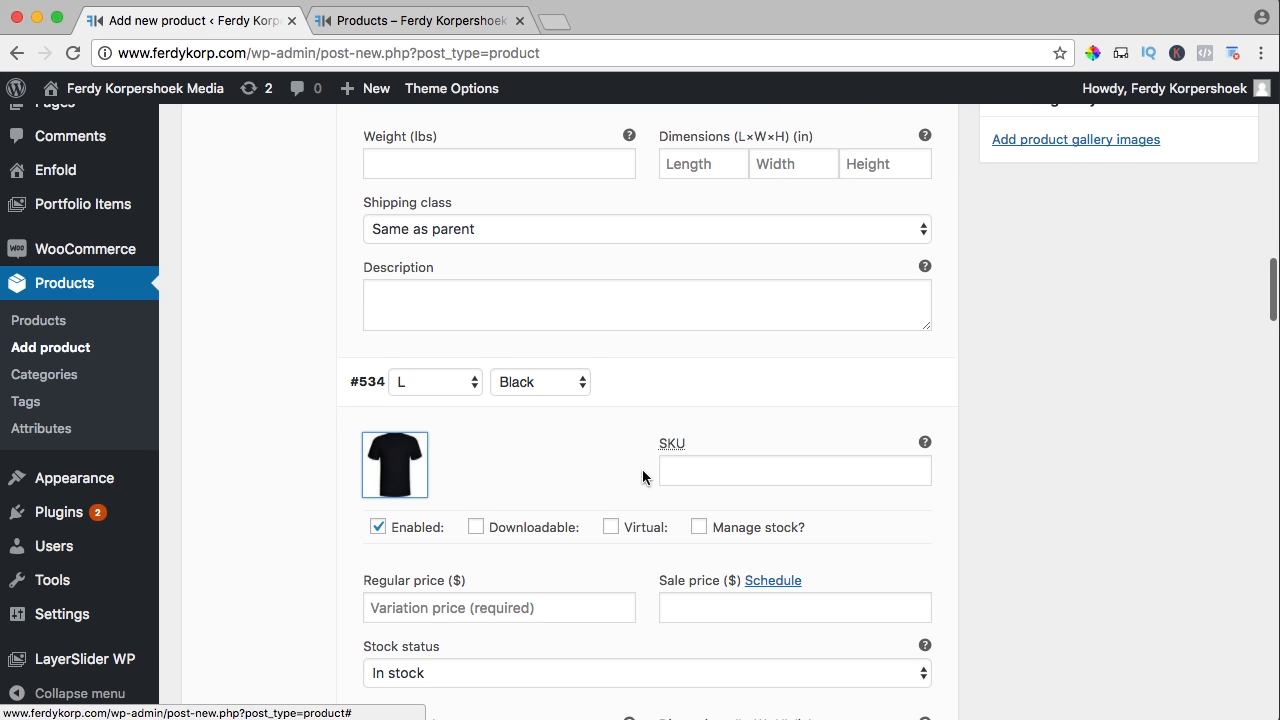
{"action": "scroll", "coordinate": [634, 474], "scroll_direction": "down", "scroll_amount": 9}
{"action": "left_click", "coordinate": [379, 632]}
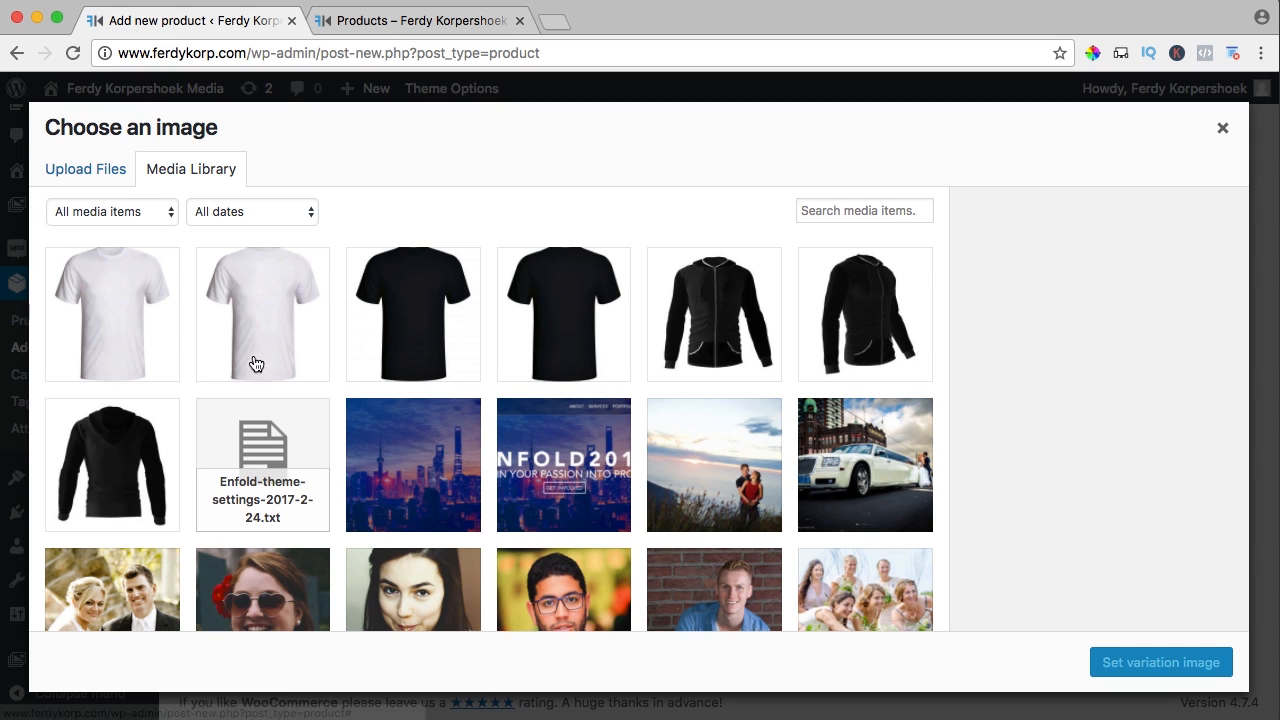
{"action": "left_click", "coordinate": [126, 322]}
{"action": "left_click", "coordinate": [1229, 671]}
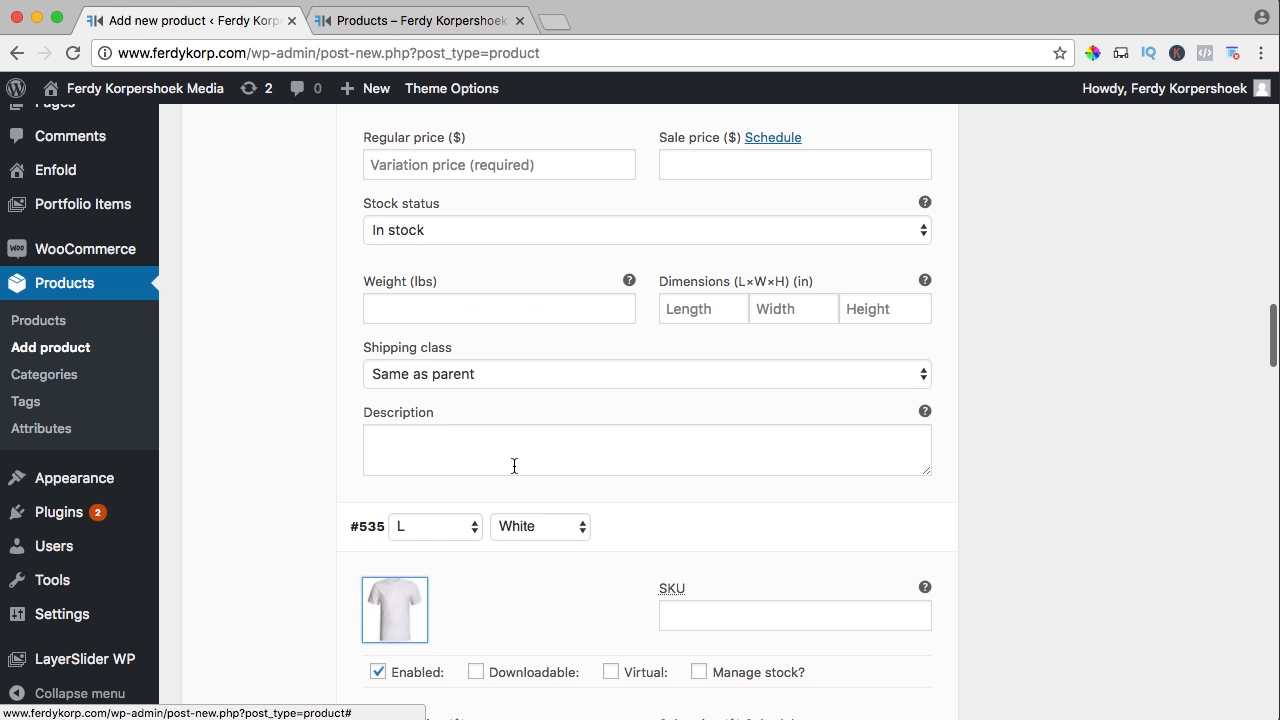
Set variation images: #536 black, #537 white, #538 black, #539 white T-shirt
{"action": "scroll", "coordinate": [520, 467], "scroll_direction": "down", "scroll_amount": 10}
{"action": "left_click", "coordinate": [405, 445]}
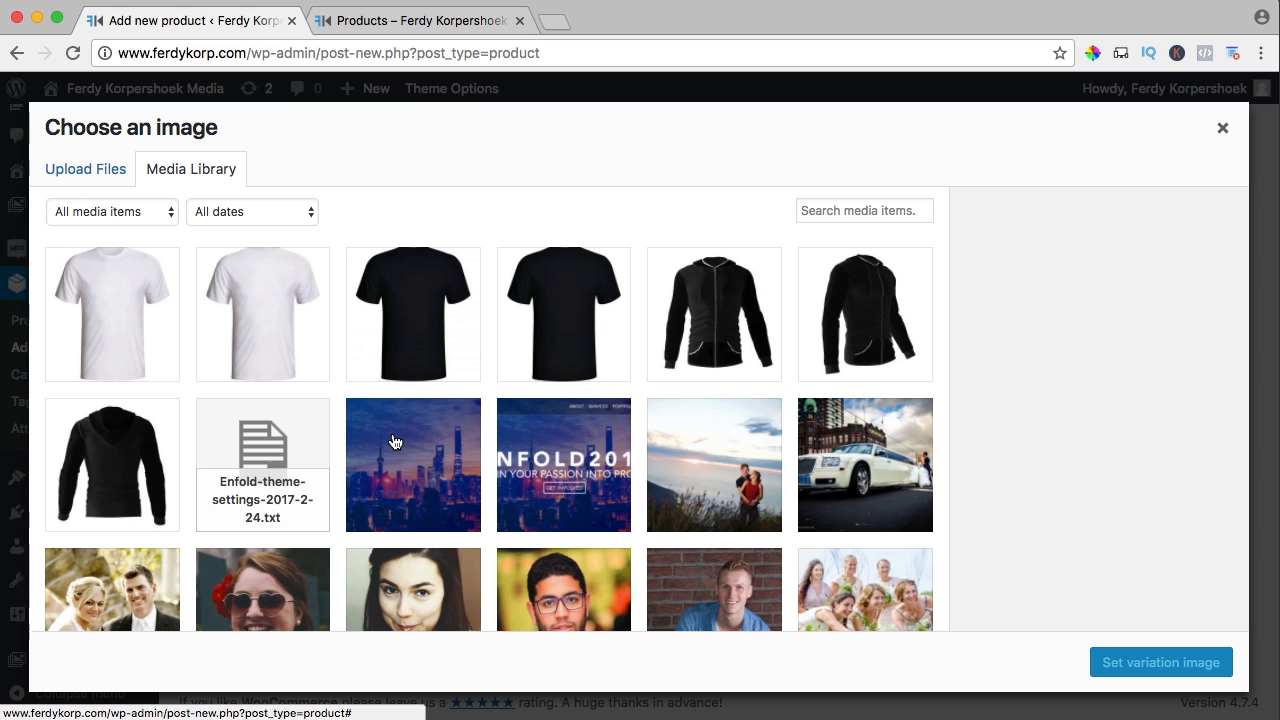
{"action": "left_click", "coordinate": [423, 357]}
{"action": "left_click", "coordinate": [1136, 652]}
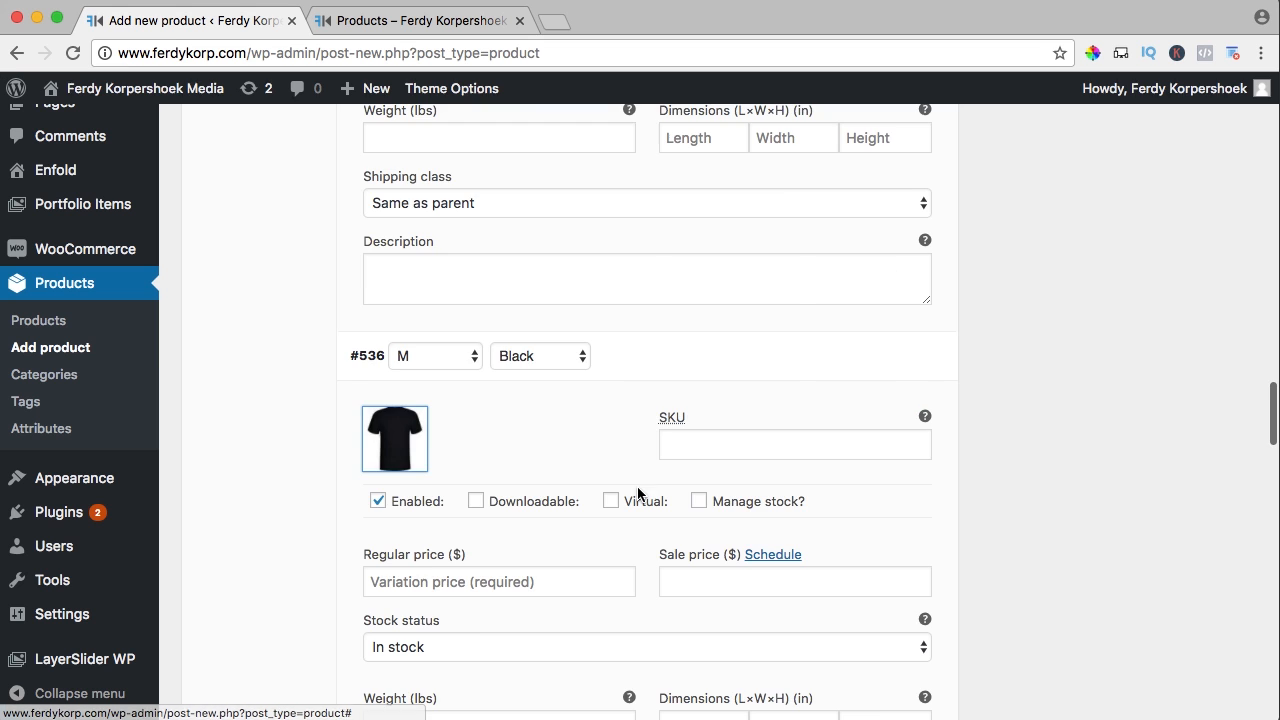
{"action": "scroll", "coordinate": [500, 436], "scroll_direction": "down", "scroll_amount": 6}
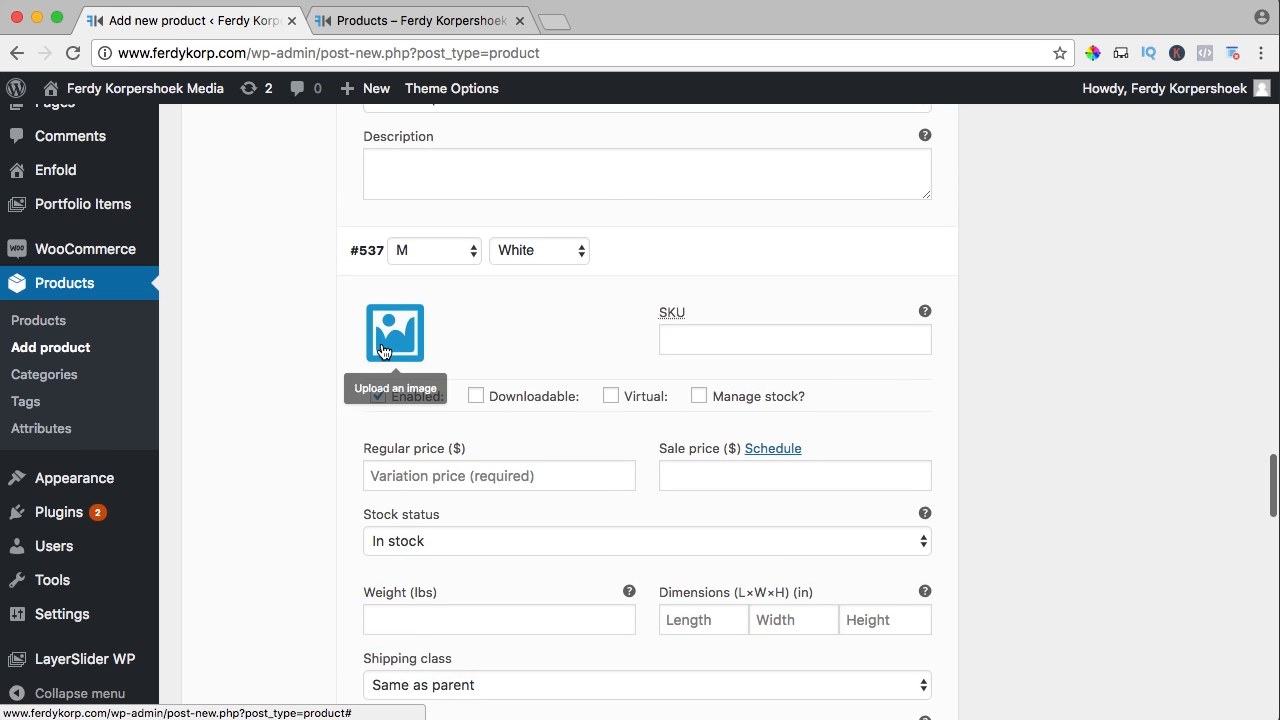
{"action": "left_click", "coordinate": [396, 332]}
{"action": "left_click", "coordinate": [1132, 662]}
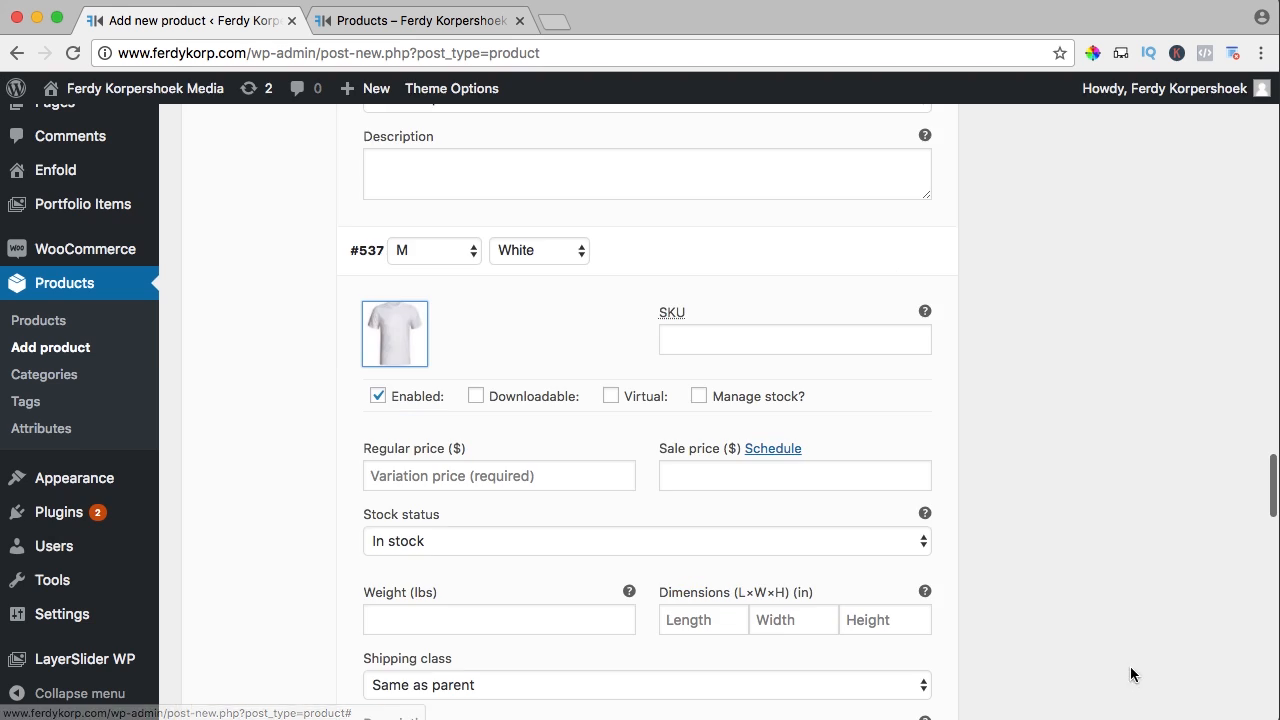
{"action": "scroll", "coordinate": [514, 418], "scroll_direction": "down", "scroll_amount": 5}
{"action": "left_click", "coordinate": [407, 486]}
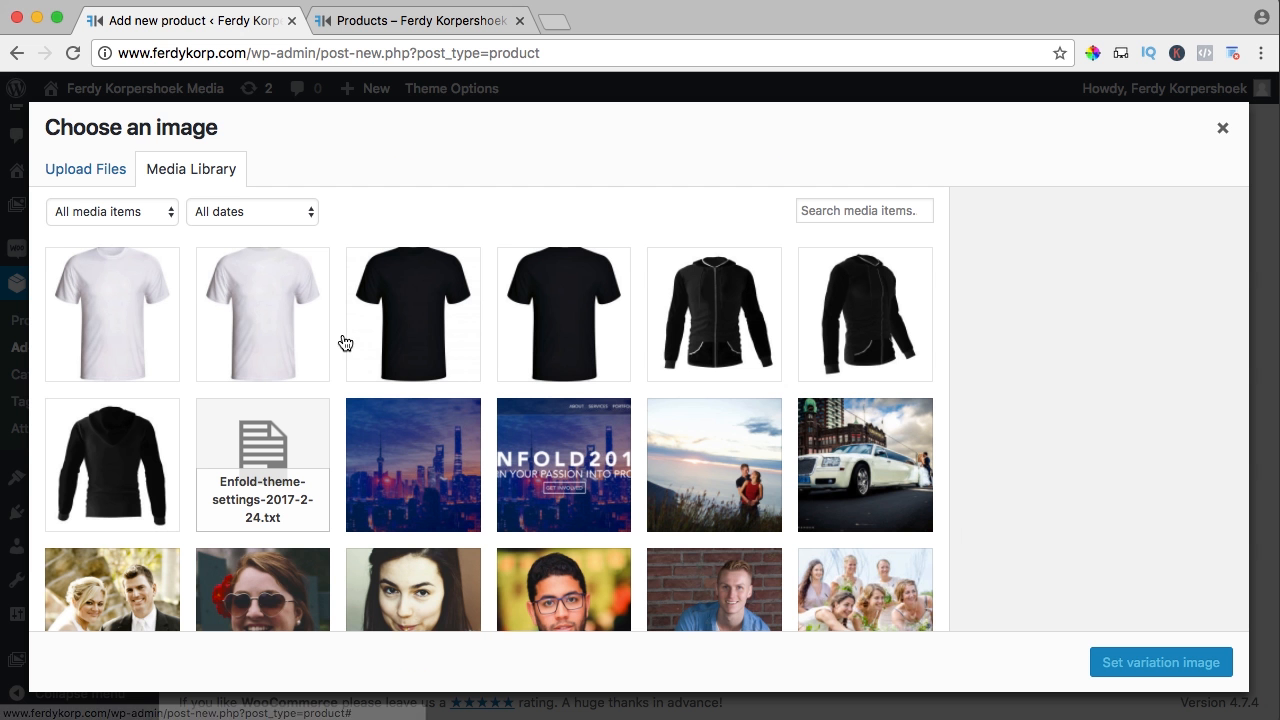
{"action": "left_click", "coordinate": [350, 344]}
{"action": "left_click", "coordinate": [1123, 663]}
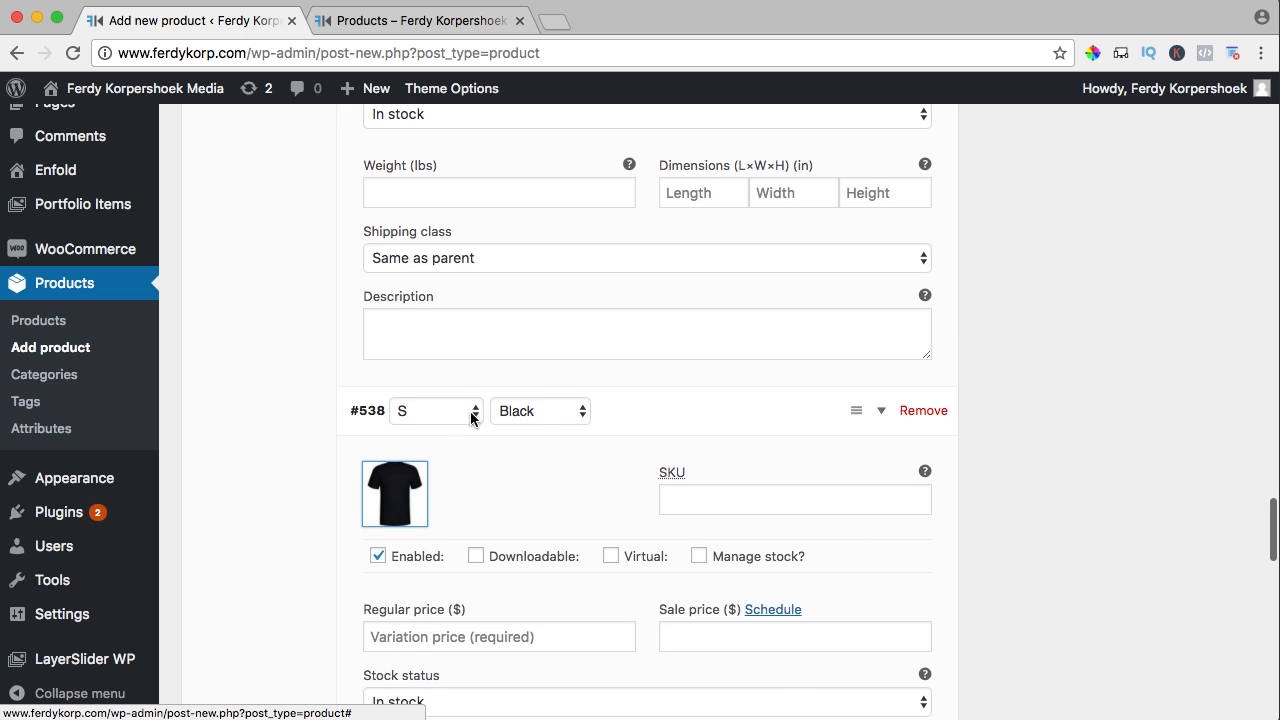
{"action": "scroll", "coordinate": [471, 409], "scroll_direction": "down", "scroll_amount": 6}
{"action": "left_click", "coordinate": [400, 405]}
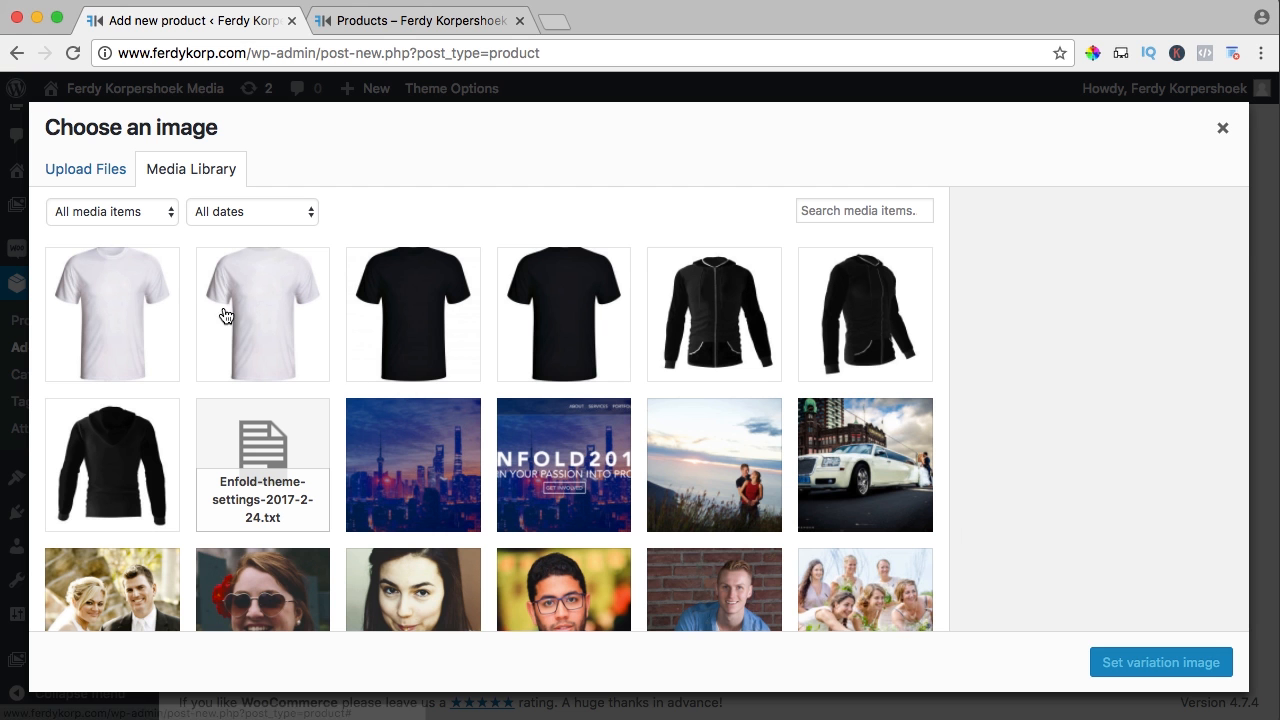
{"action": "left_click", "coordinate": [134, 300]}
{"action": "left_click", "coordinate": [1141, 663]}
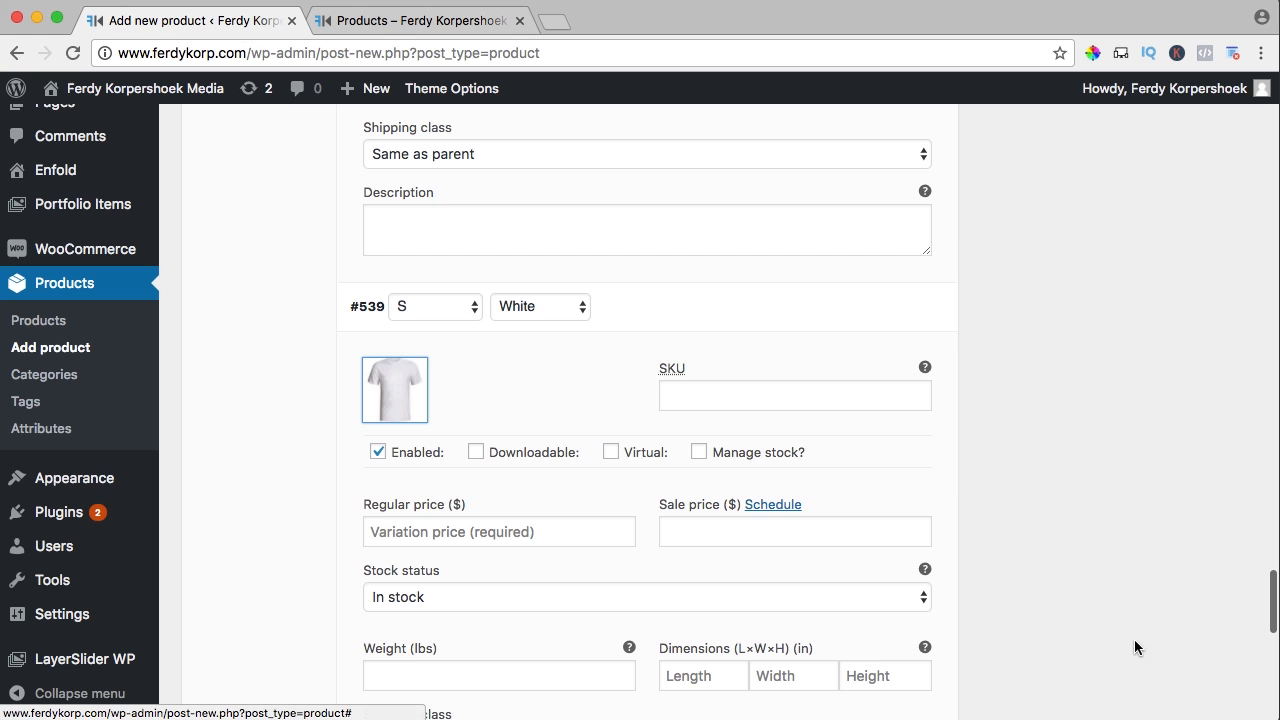
{"action": "scroll", "coordinate": [1095, 465], "scroll_direction": "up", "scroll_amount": 20}
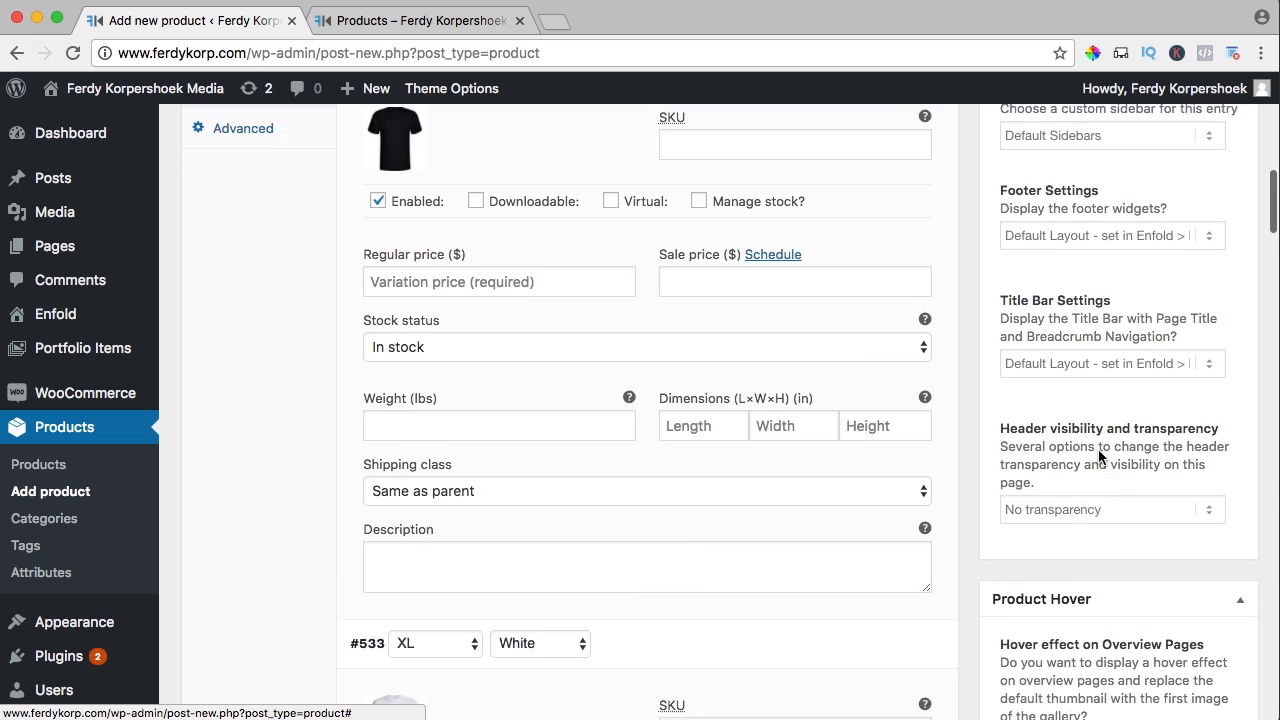
Create a T-Shirts category under Merchandise, file the product in both, and publish it
{"action": "scroll", "coordinate": [1100, 450], "scroll_direction": "up", "scroll_amount": 8}
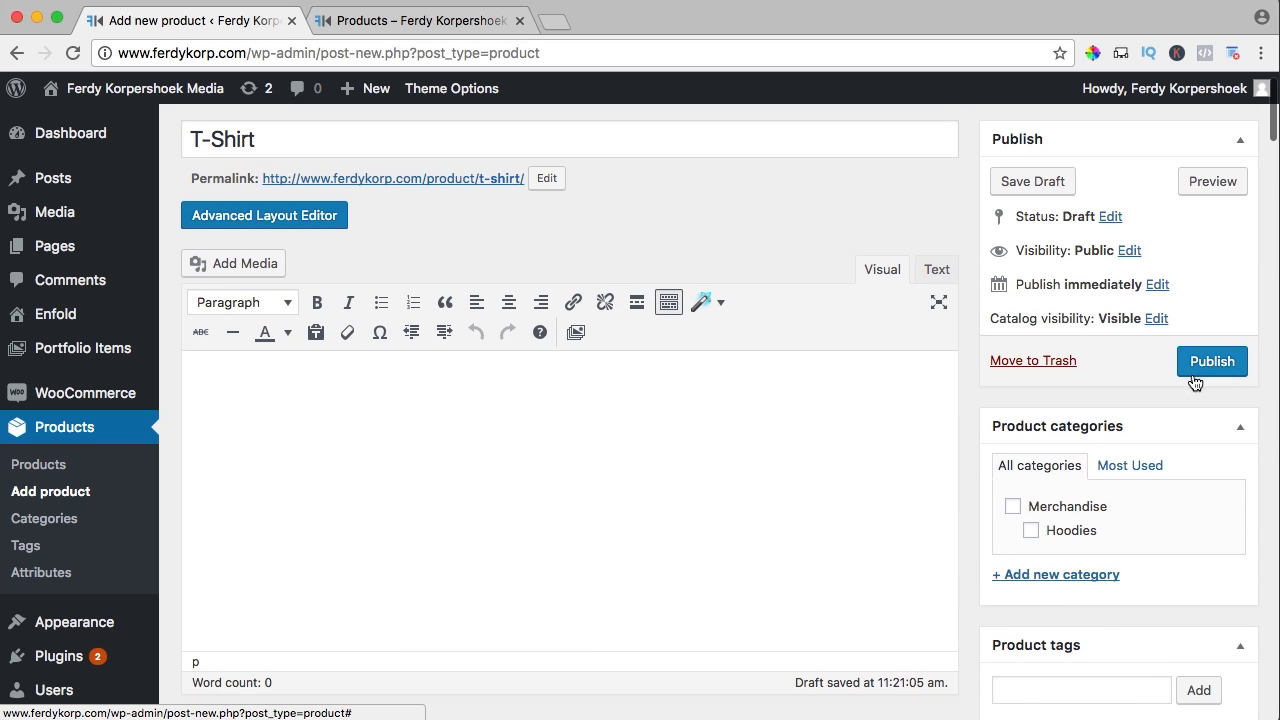
{"action": "left_click", "coordinate": [1048, 575]}
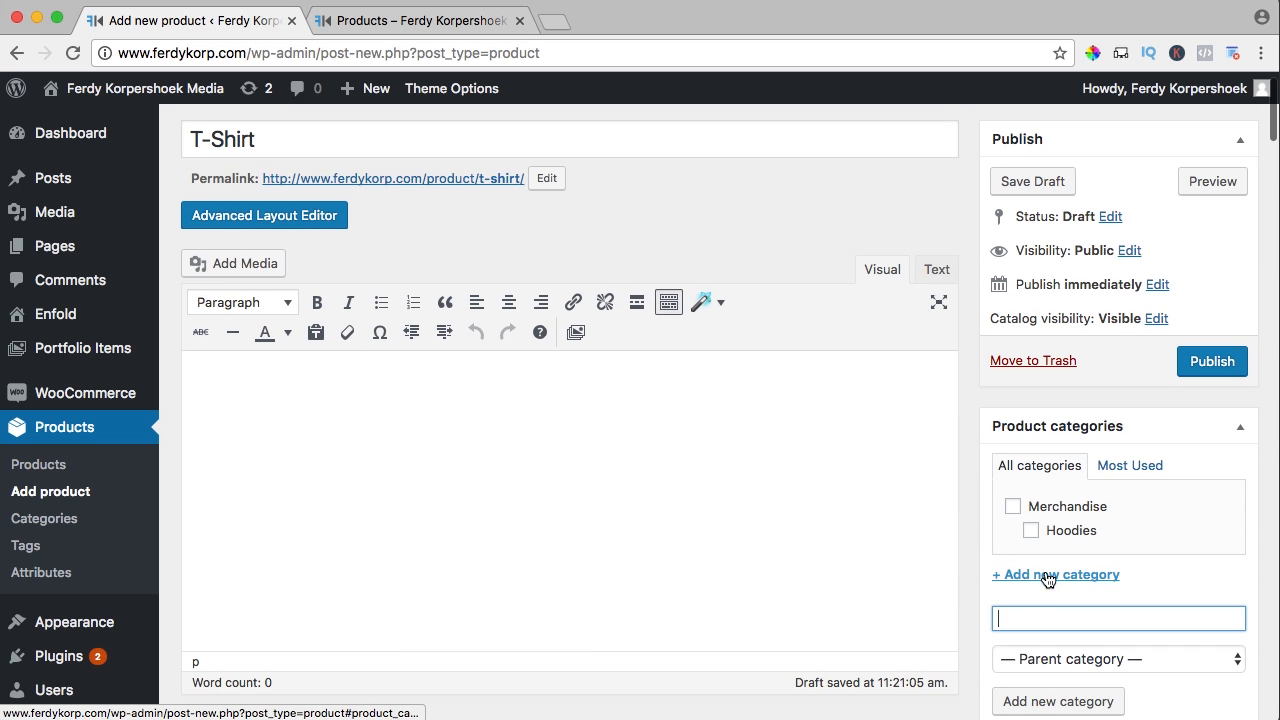
{"action": "type", "text": "T-Shirts"}
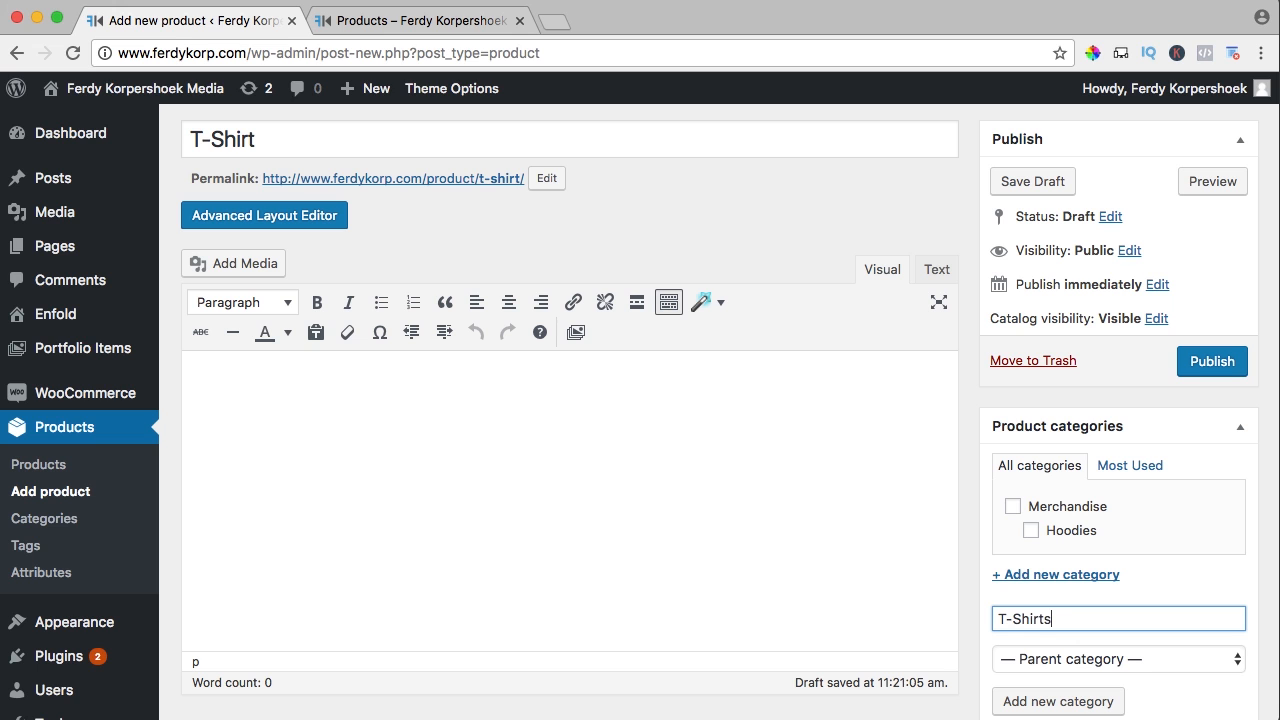
{"action": "left_click", "coordinate": [1072, 660]}
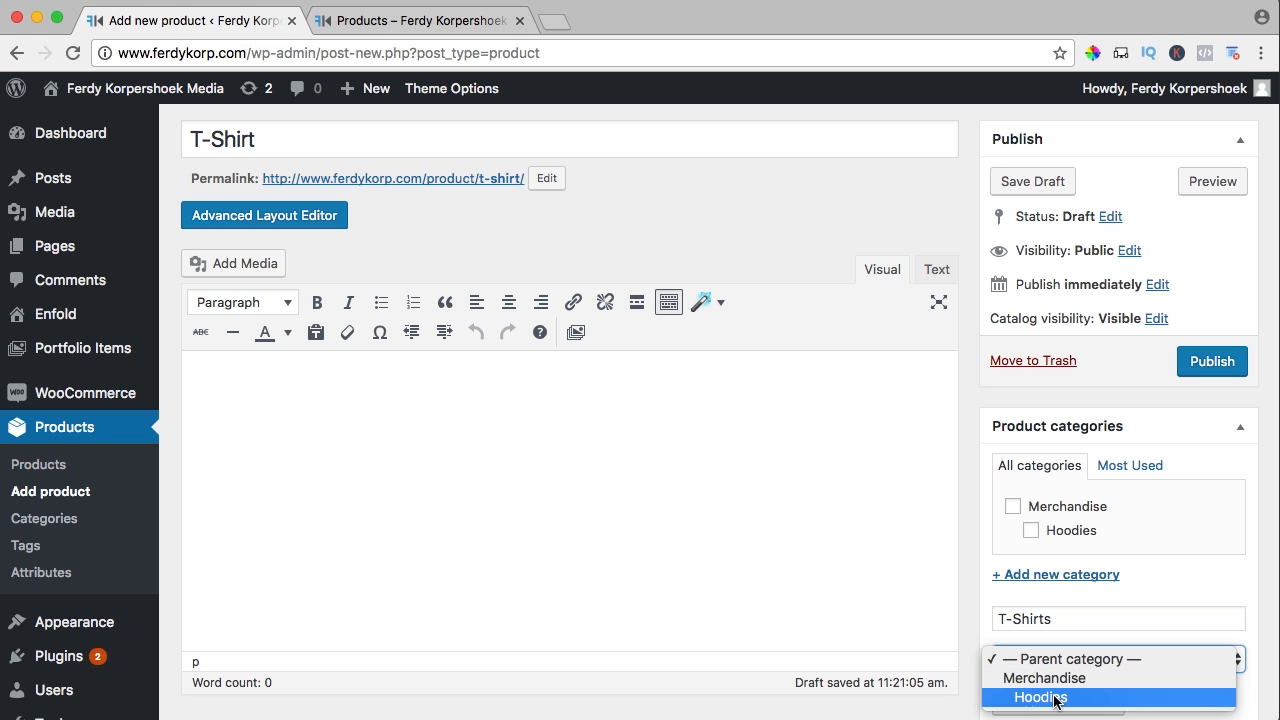
{"action": "left_click", "coordinate": [1043, 675]}
{"action": "scroll", "coordinate": [1028, 530], "scroll_direction": "down", "scroll_amount": 3}
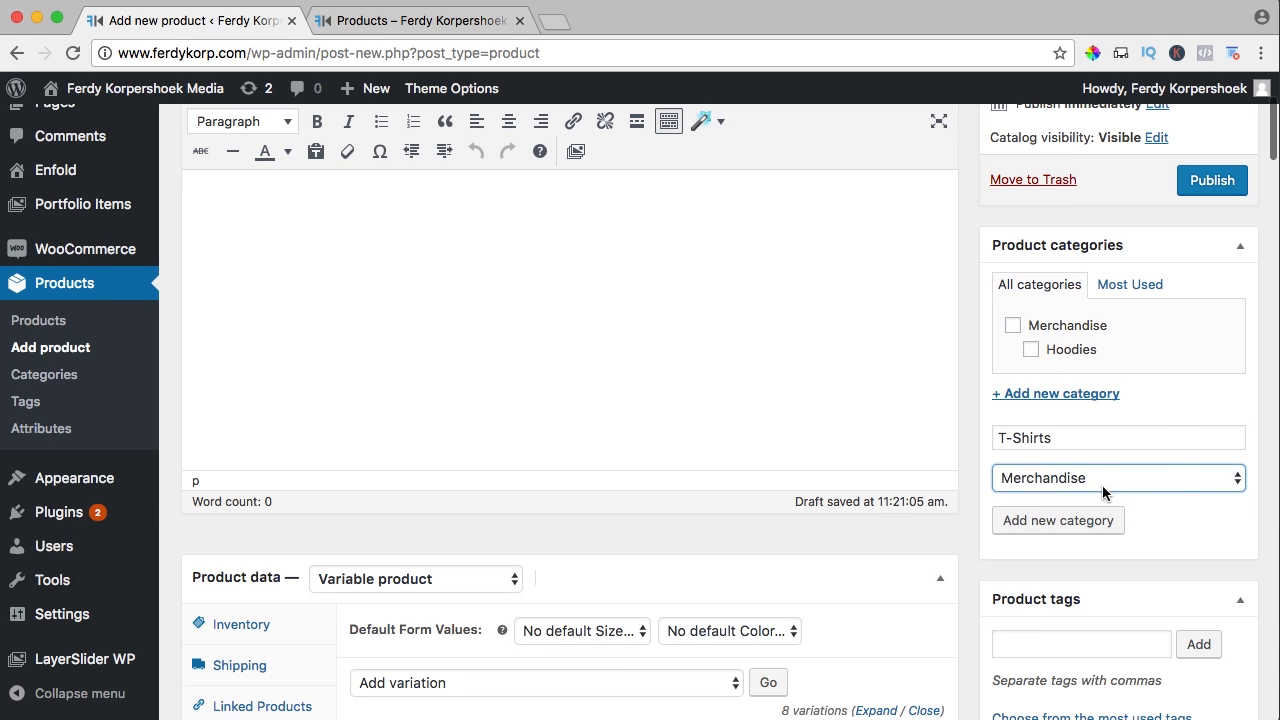
{"action": "left_click", "coordinate": [1050, 516]}
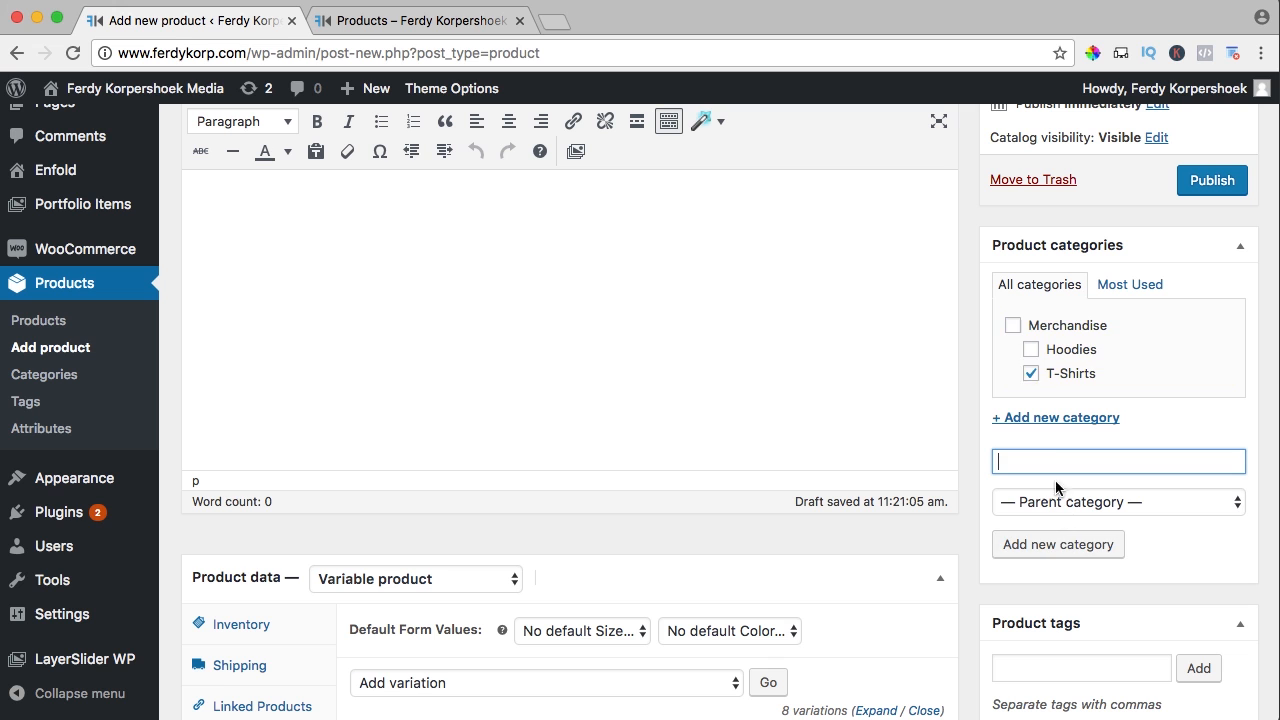
{"action": "left_click", "coordinate": [1013, 326]}
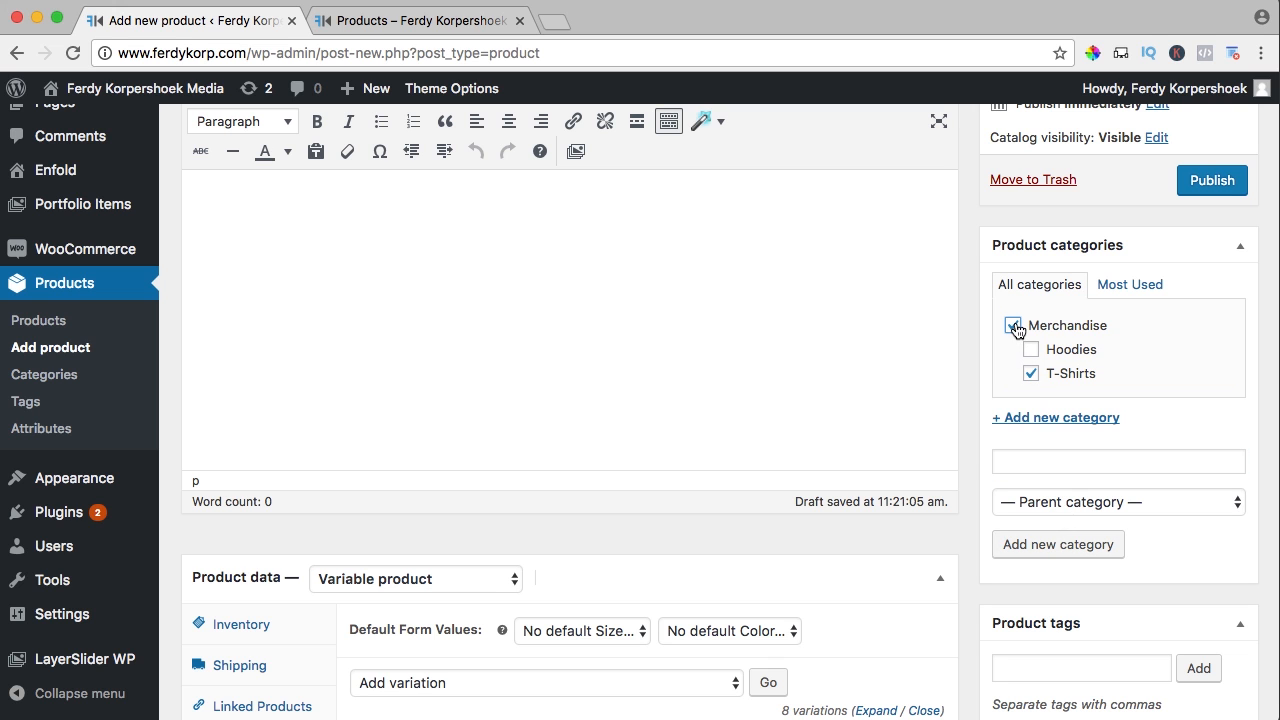
{"action": "left_click", "coordinate": [1208, 190]}
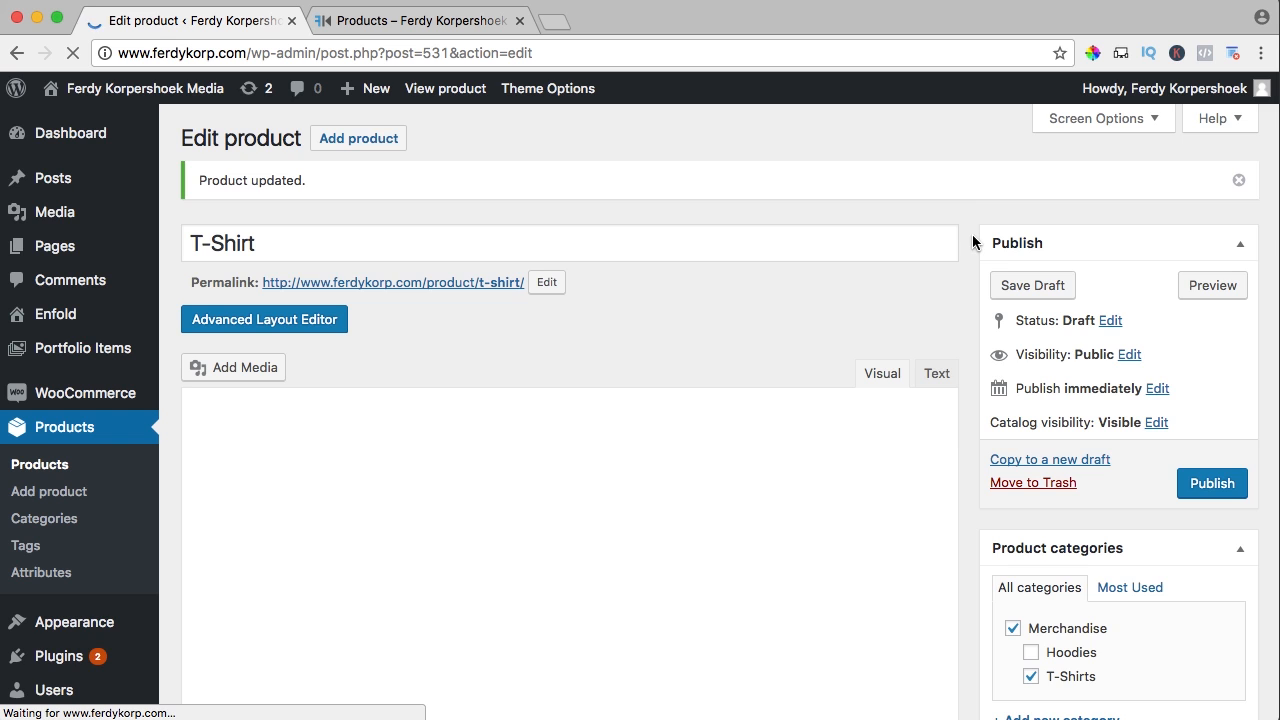
Show the T-Shirt's variations and expand them all to reveal their fields
{"action": "scroll", "coordinate": [971, 243], "scroll_direction": "down", "scroll_amount": 3}
{"action": "scroll", "coordinate": [973, 242], "scroll_direction": "down", "scroll_amount": 10}
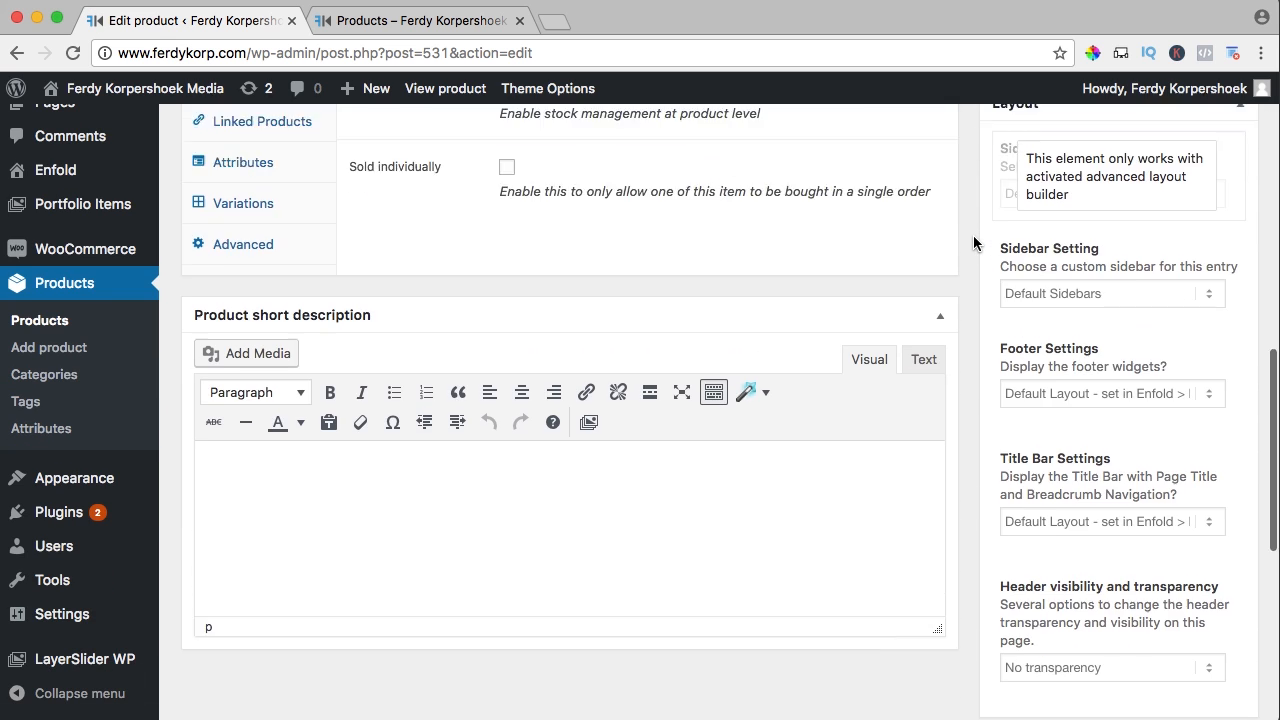
{"action": "scroll", "coordinate": [973, 242], "scroll_direction": "up", "scroll_amount": 6}
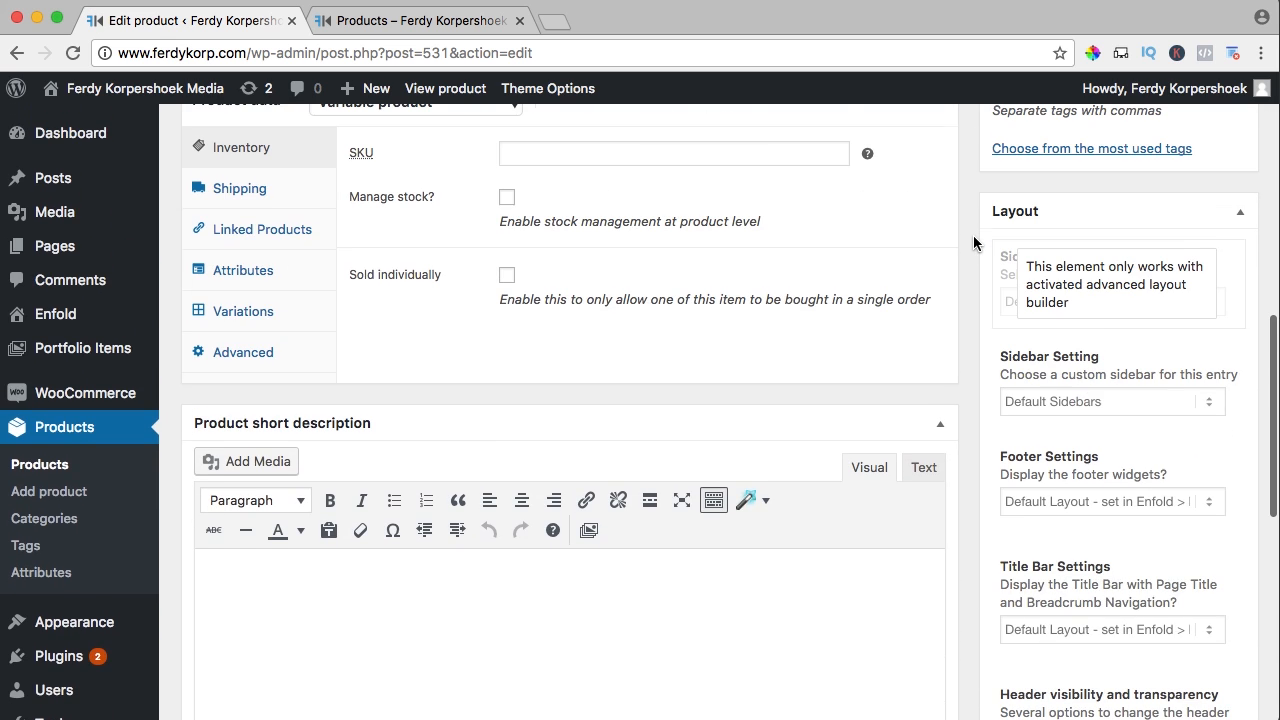
{"action": "left_click", "coordinate": [258, 318]}
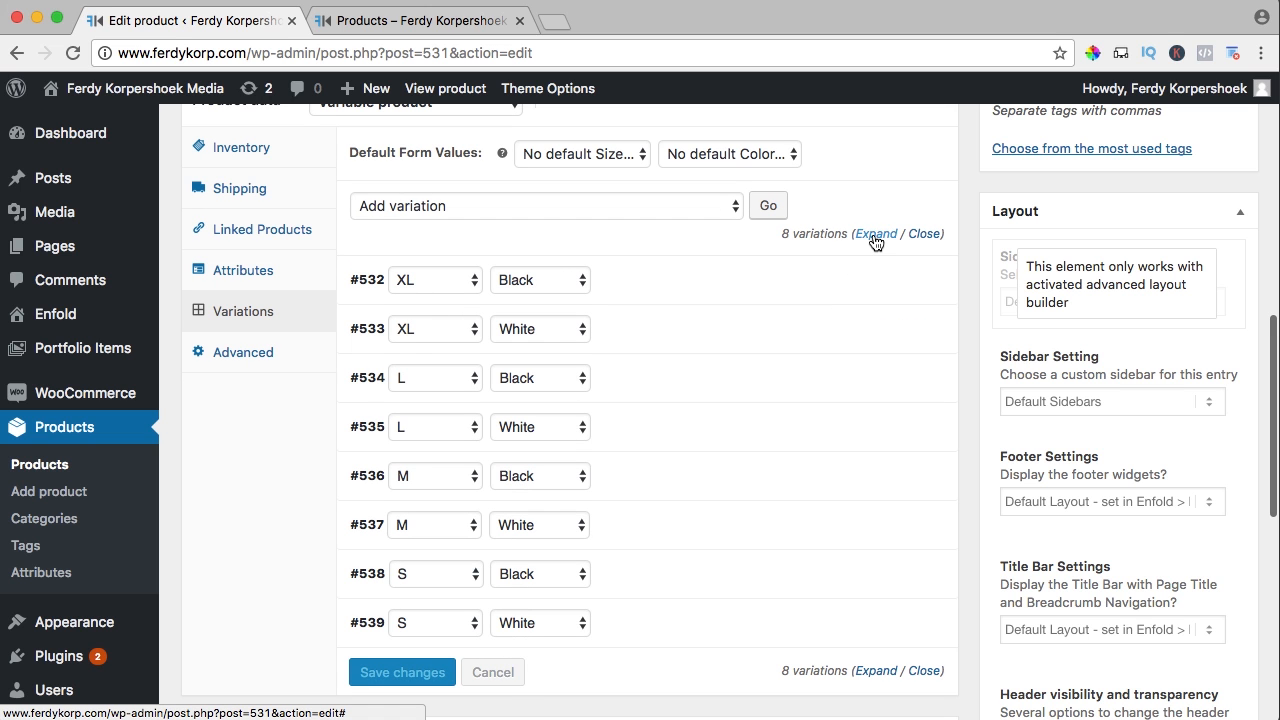
{"action": "left_click", "coordinate": [876, 234]}
{"action": "scroll", "coordinate": [776, 246], "scroll_direction": "down", "scroll_amount": 2}
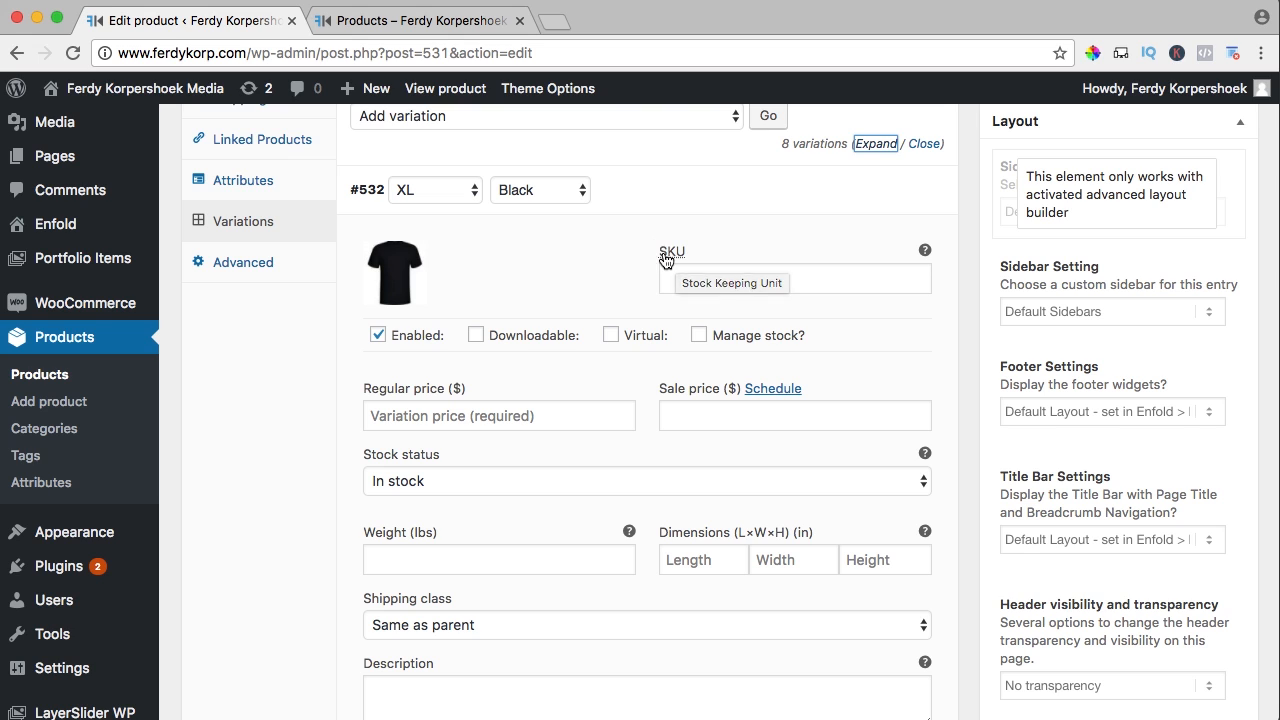
Enter SKUs 00021–00024 for the XL Black, XL White, L Black and L White variations
{"action": "left_click", "coordinate": [718, 277]}
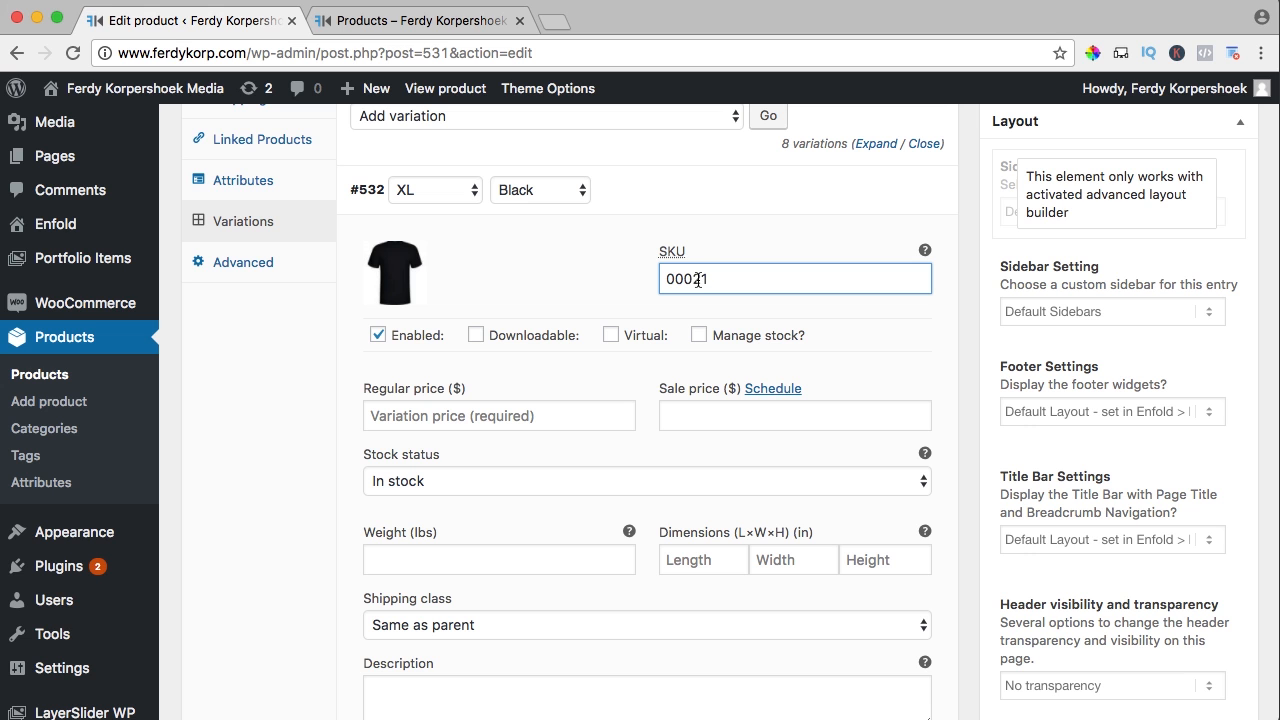
{"action": "scroll", "coordinate": [725, 488], "scroll_direction": "down", "scroll_amount": 5}
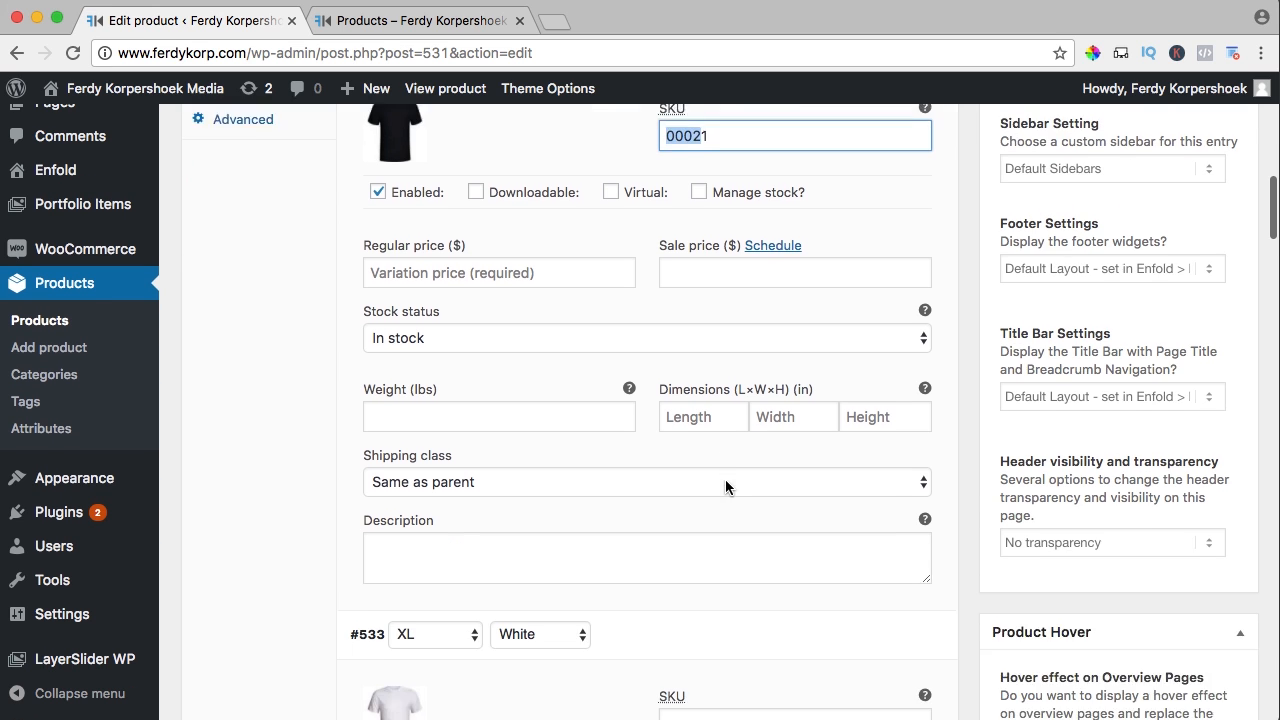
{"action": "left_click", "coordinate": [726, 473]}
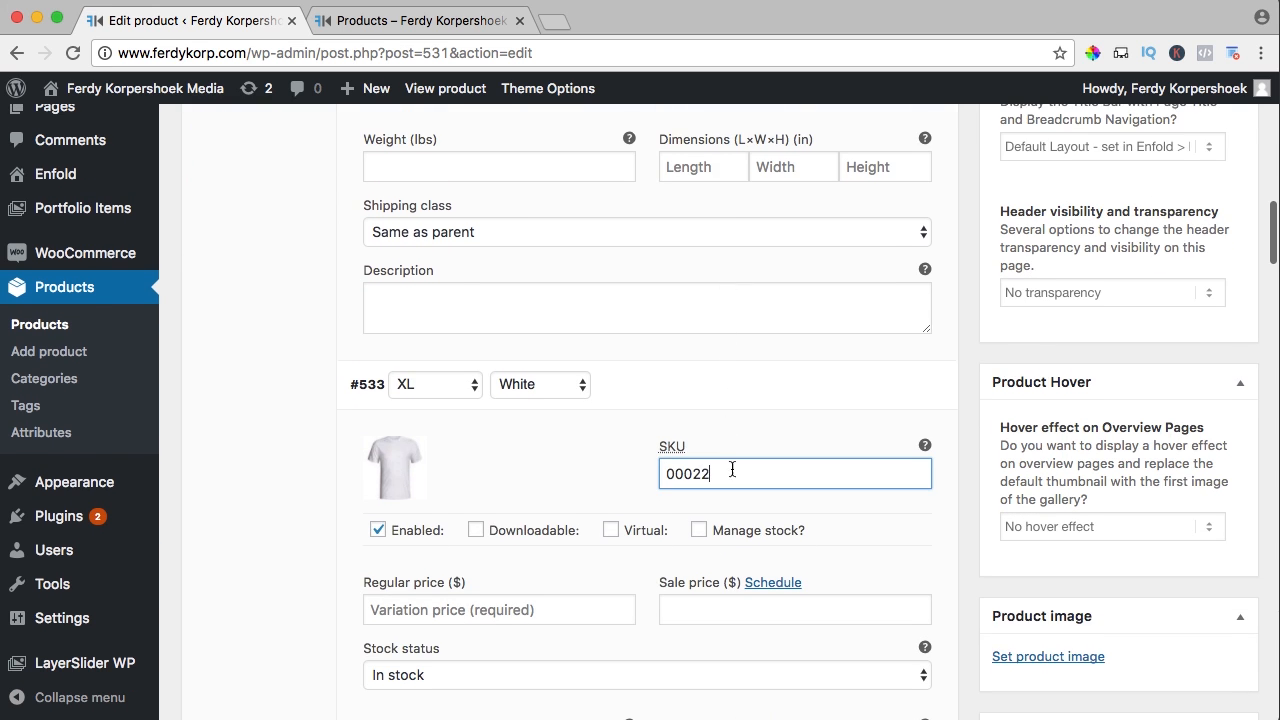
{"action": "scroll", "coordinate": [732, 469], "scroll_direction": "down", "scroll_amount": 10}
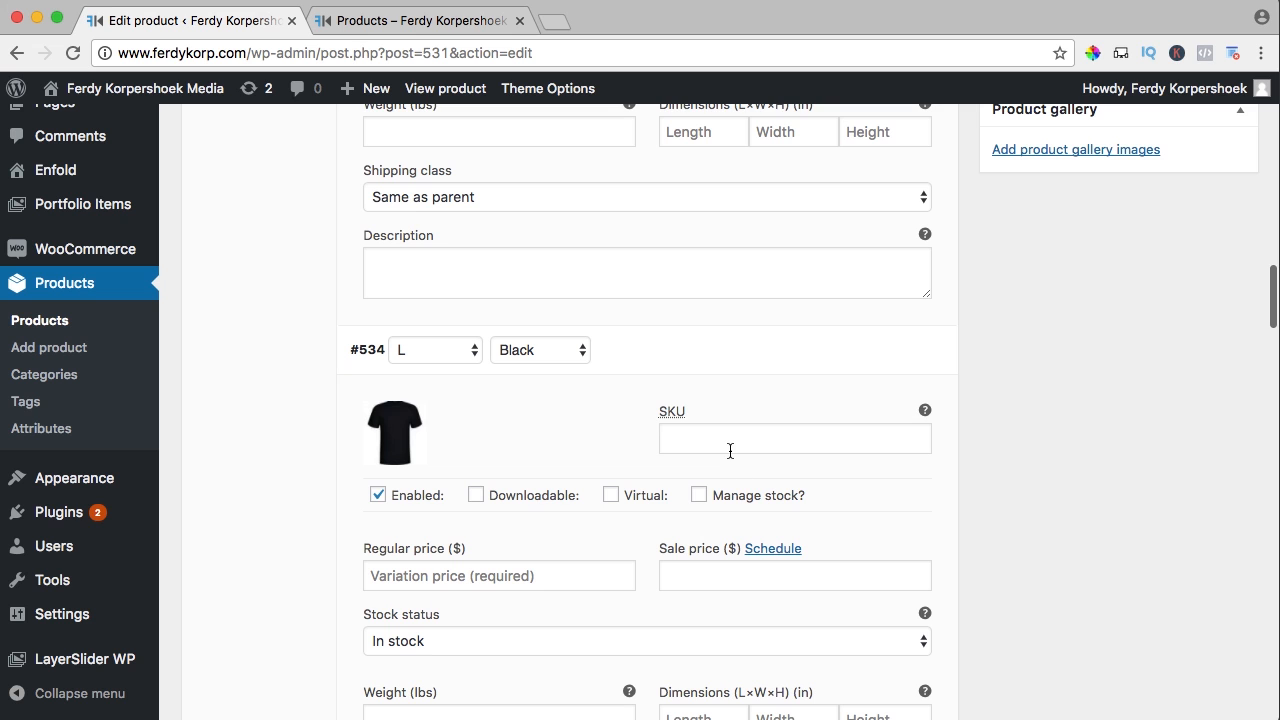
{"action": "left_click", "coordinate": [730, 450]}
{"action": "type", "text": "00023"}
{"action": "scroll", "coordinate": [732, 440], "scroll_direction": "down", "scroll_amount": 9}
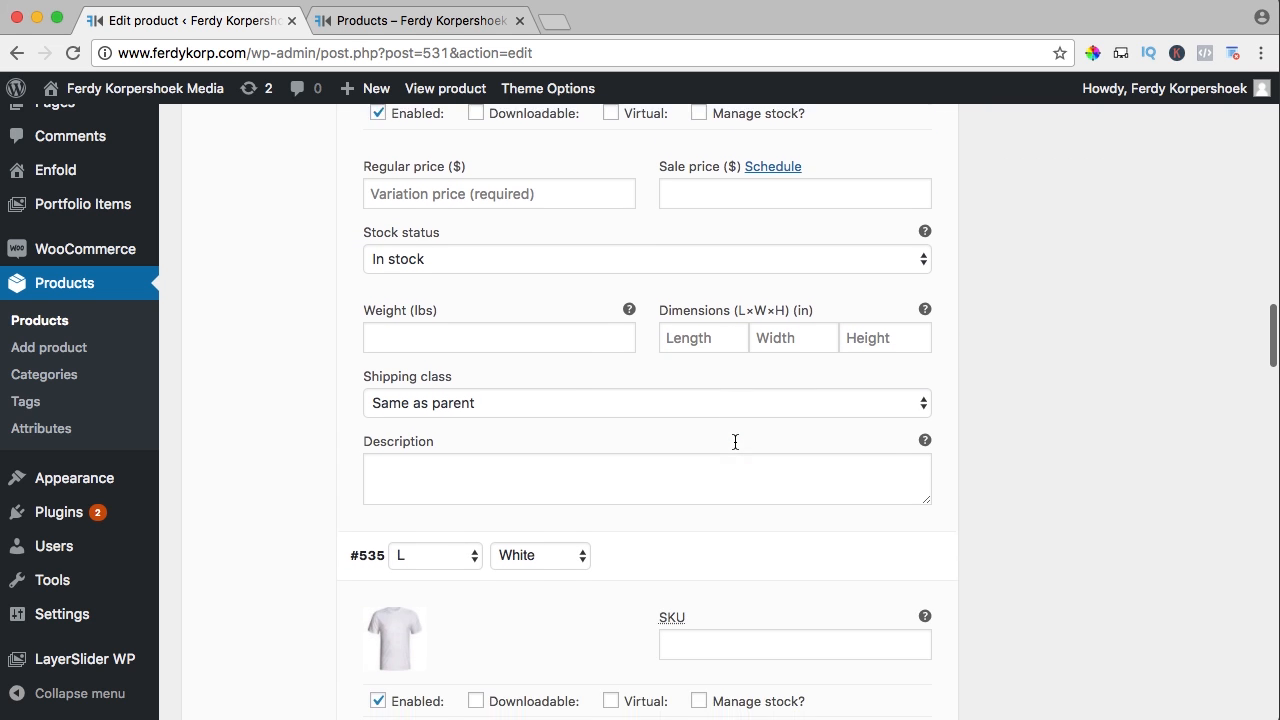
{"action": "left_click", "coordinate": [709, 459]}
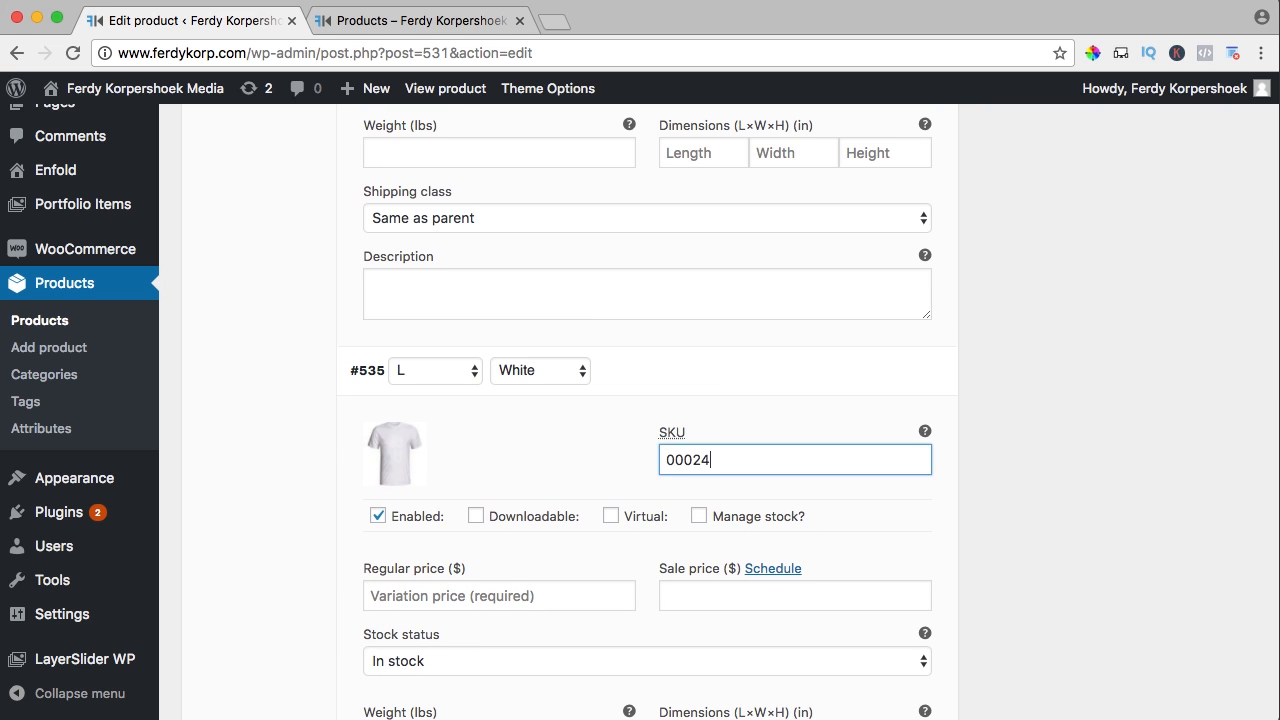
{"action": "scroll", "coordinate": [380, 170], "scroll_direction": "down", "scroll_amount": 5}
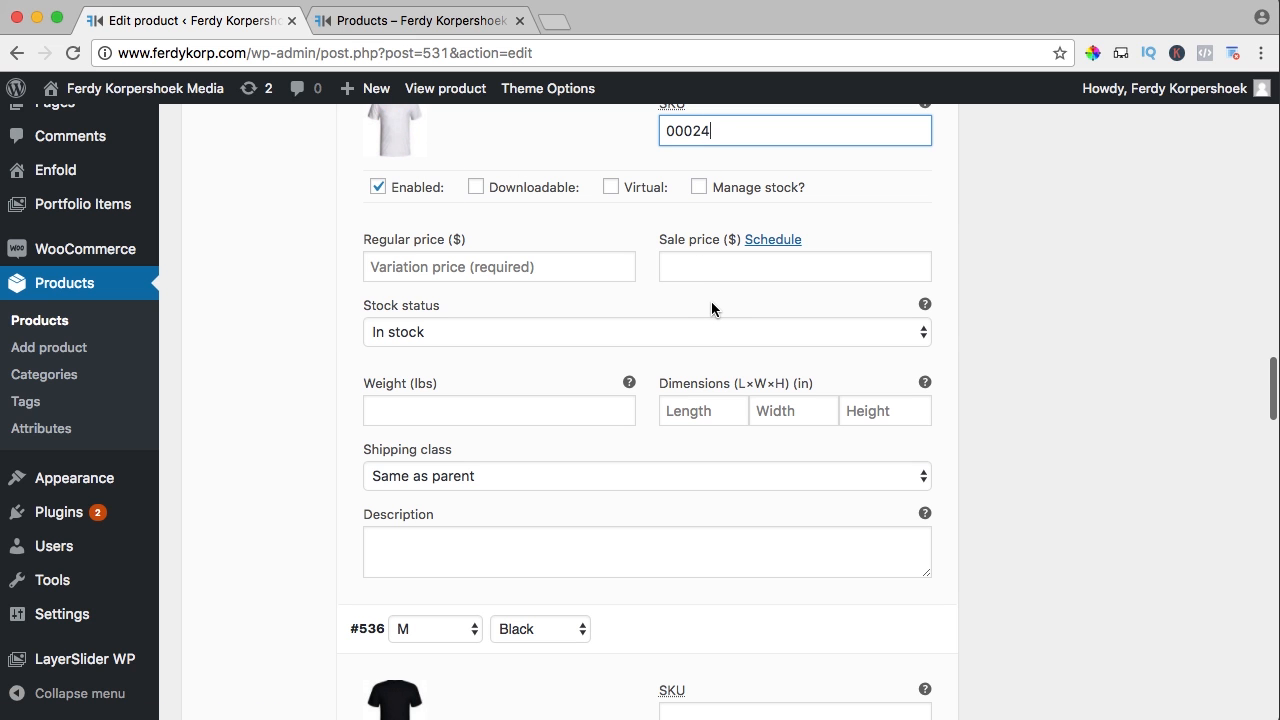
{"action": "scroll", "coordinate": [712, 300], "scroll_direction": "down", "scroll_amount": 4}
Enter SKUs 00025–00028 for the M Black, M White, S Black and S White variations
{"action": "left_click", "coordinate": [686, 350]}
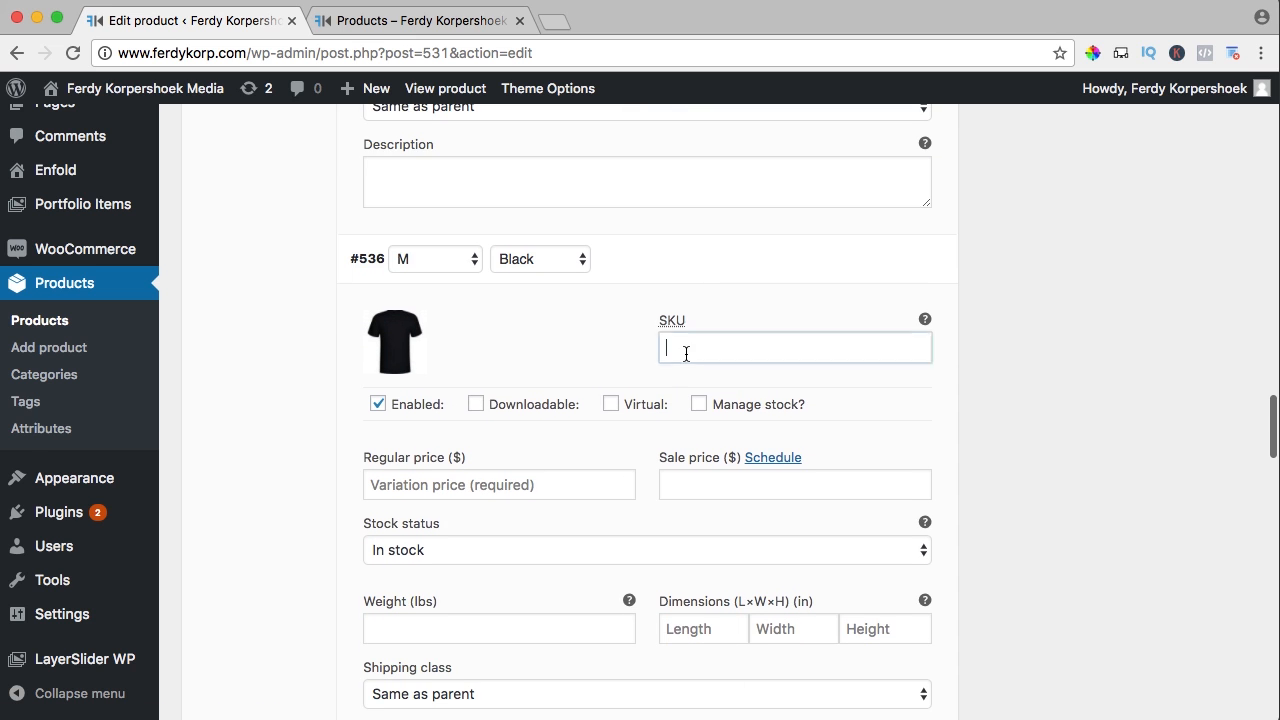
{"action": "type", "text": "00025"}
{"action": "scroll", "coordinate": [760, 390], "scroll_direction": "down", "scroll_amount": 8}
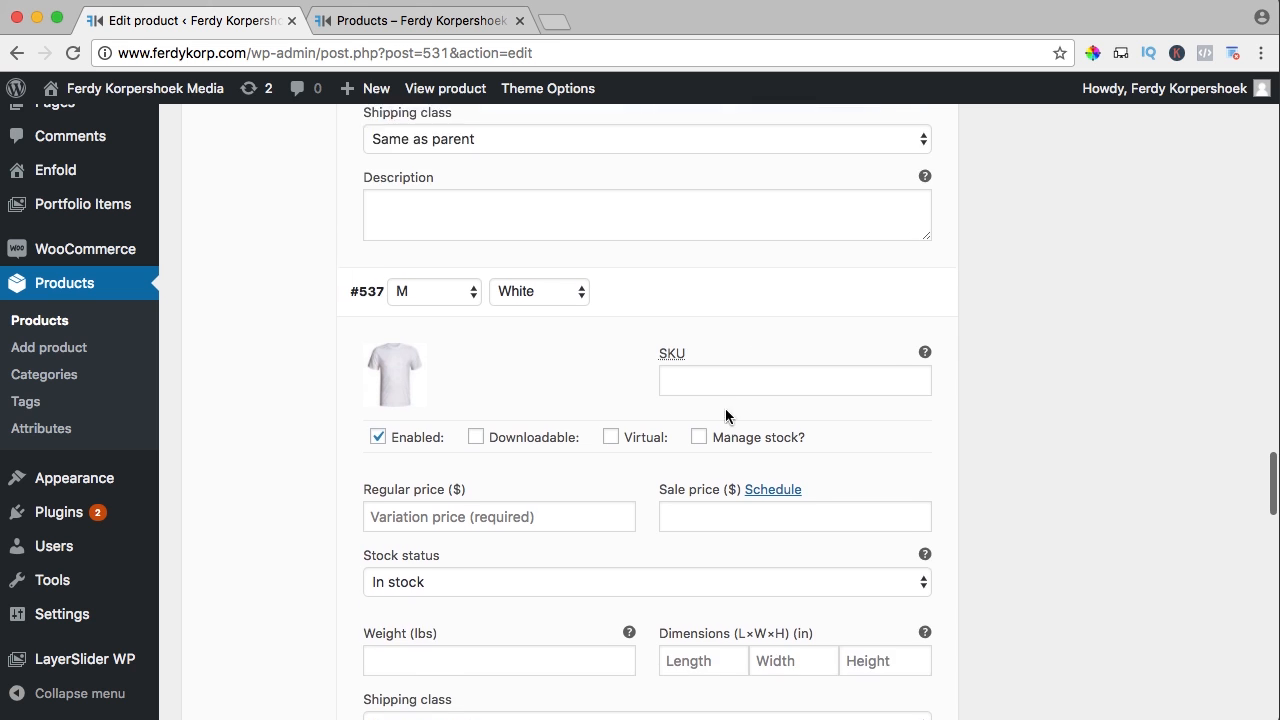
{"action": "scroll", "coordinate": [726, 416], "scroll_direction": "down", "scroll_amount": 1}
{"action": "left_click", "coordinate": [716, 327]}
{"action": "type", "text": "00026"}
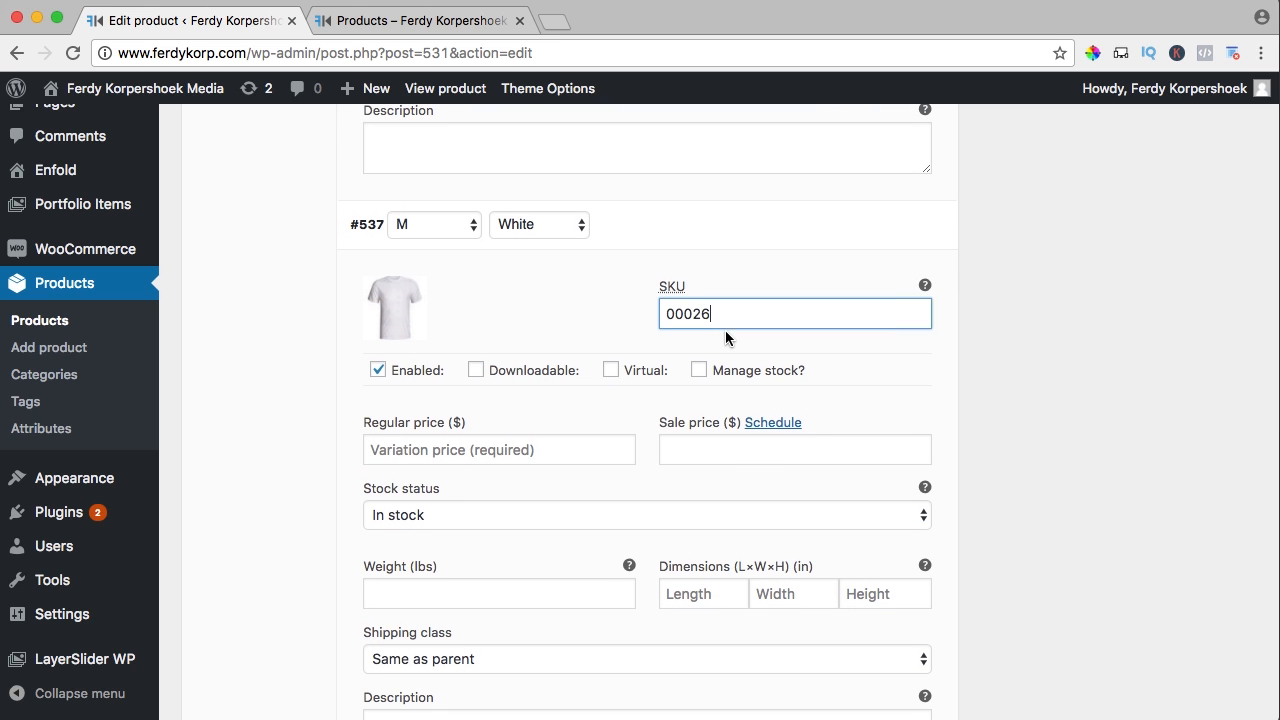
{"action": "scroll", "coordinate": [726, 333], "scroll_direction": "down", "scroll_amount": 6}
{"action": "left_click", "coordinate": [720, 414]}
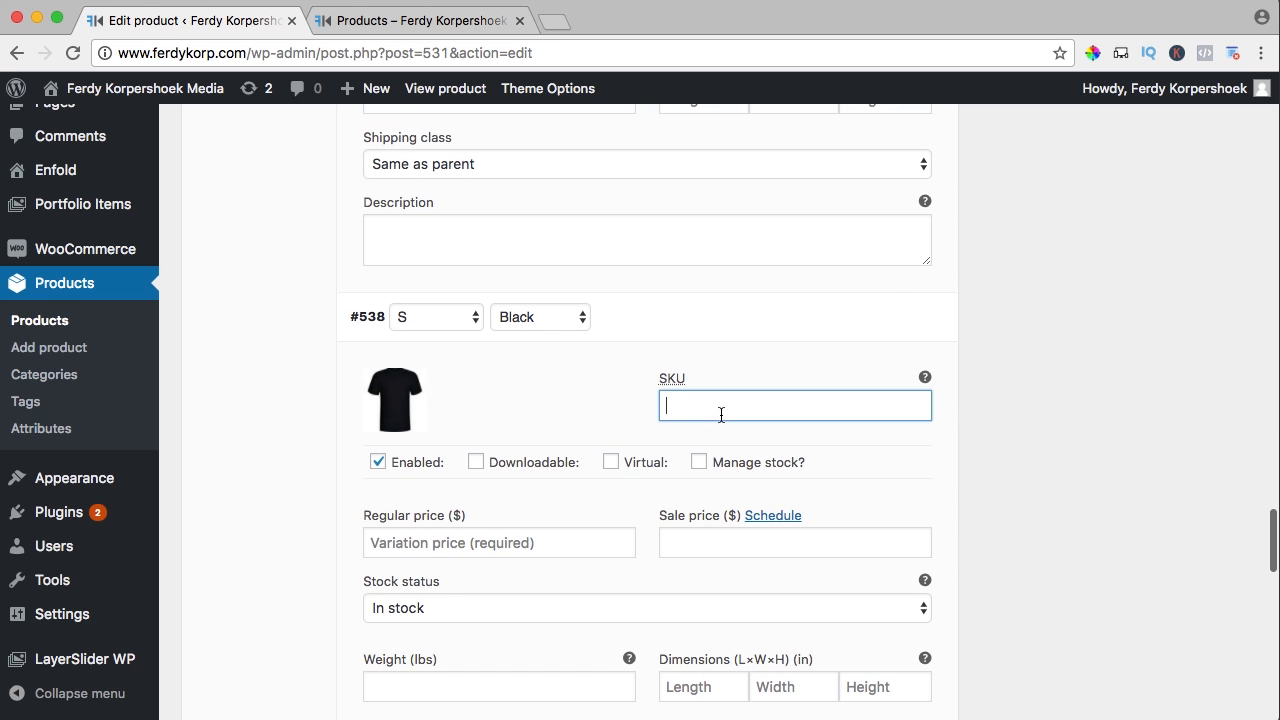
{"action": "scroll", "coordinate": [723, 409], "scroll_direction": "down", "scroll_amount": 7}
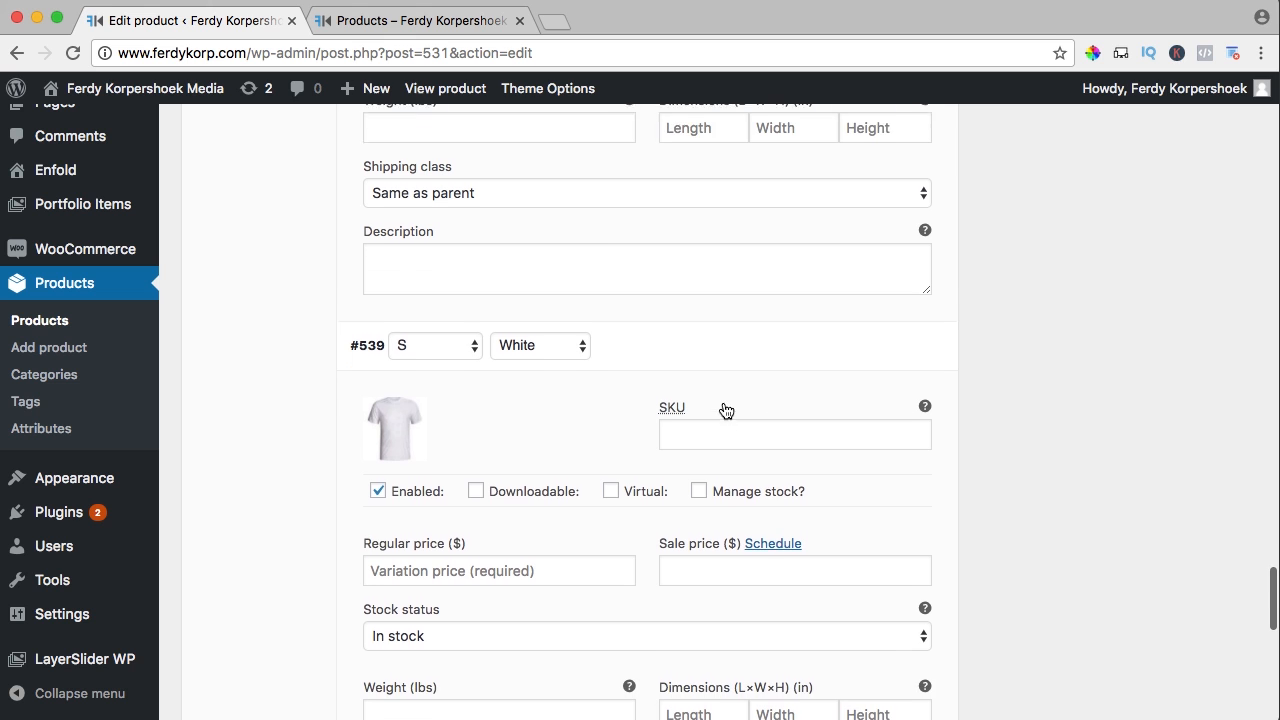
{"action": "left_click", "coordinate": [724, 404]}
{"action": "type", "text": "00028"}
{"action": "scroll", "coordinate": [718, 350], "scroll_direction": "down", "scroll_amount": 5}
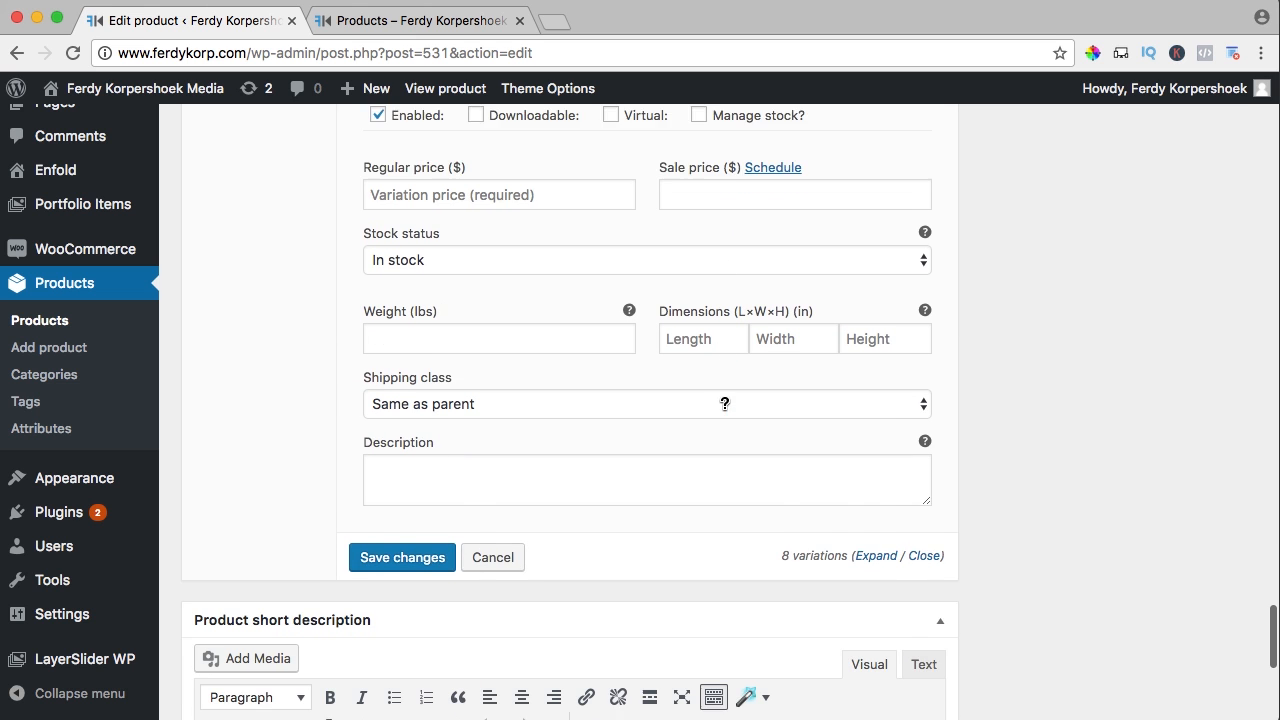
{"action": "scroll", "coordinate": [718, 350], "scroll_direction": "up", "scroll_amount": 5}
{"action": "scroll", "coordinate": [718, 356], "scroll_direction": "up", "scroll_amount": 20}
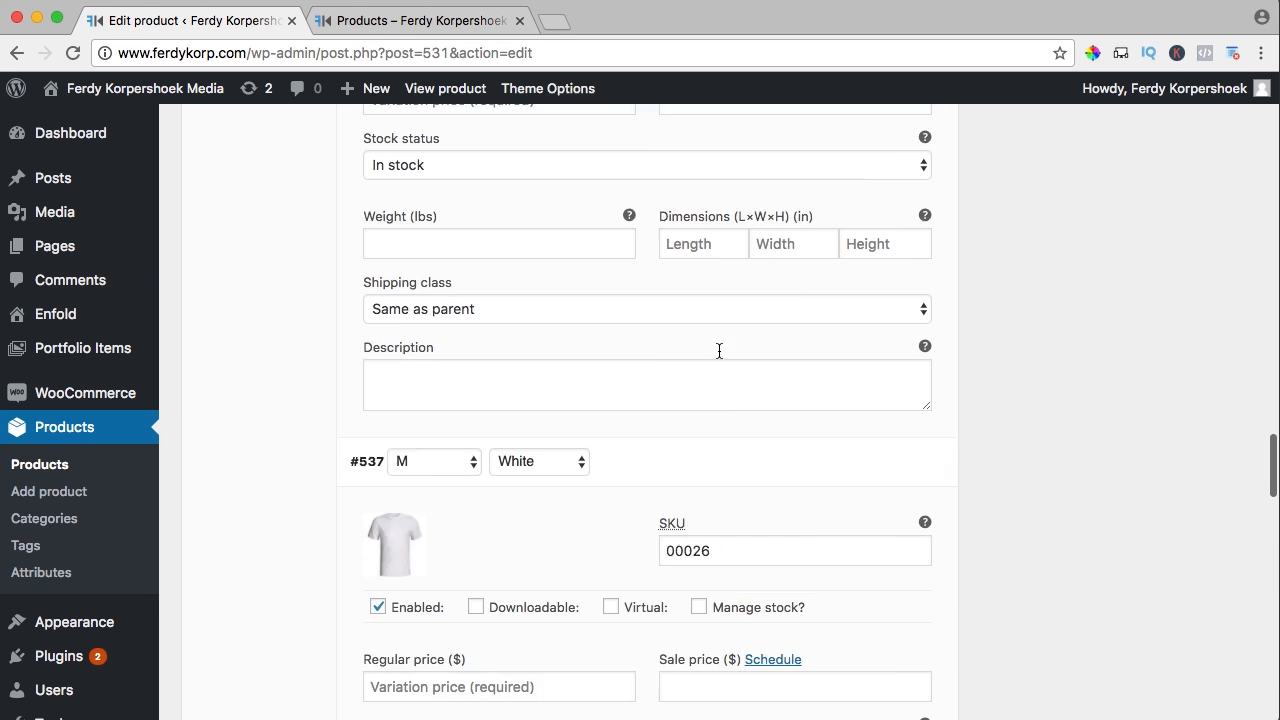
{"action": "scroll", "coordinate": [571, 344], "scroll_direction": "up", "scroll_amount": 1}
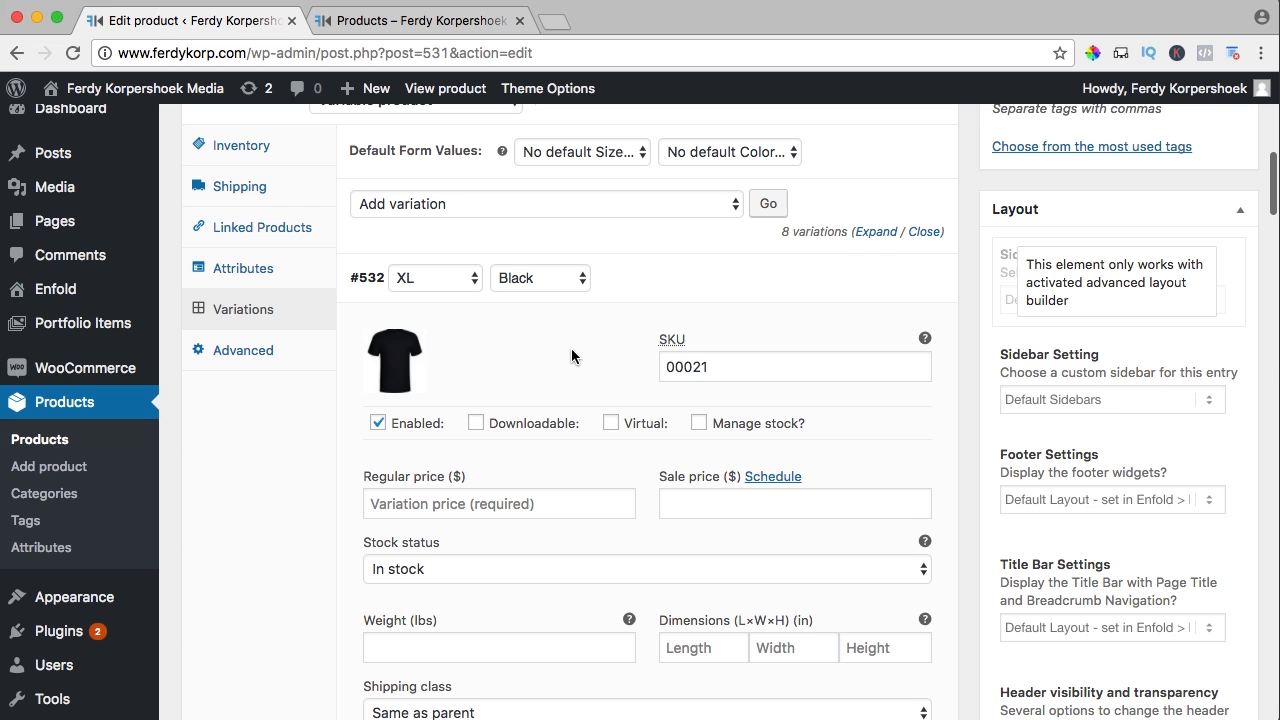
{"action": "scroll", "coordinate": [574, 349], "scroll_direction": "up", "scroll_amount": 2}
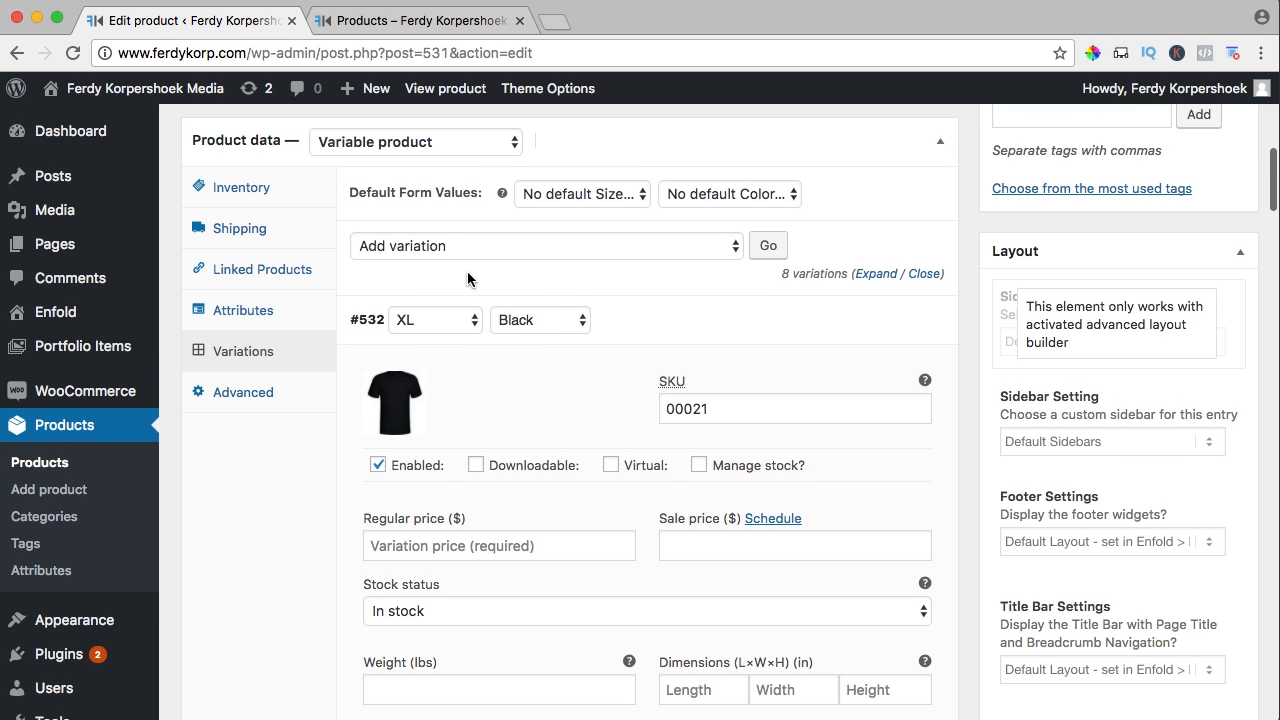
Bulk-set the regular price of all variations to 20
{"action": "left_click", "coordinate": [402, 244]}
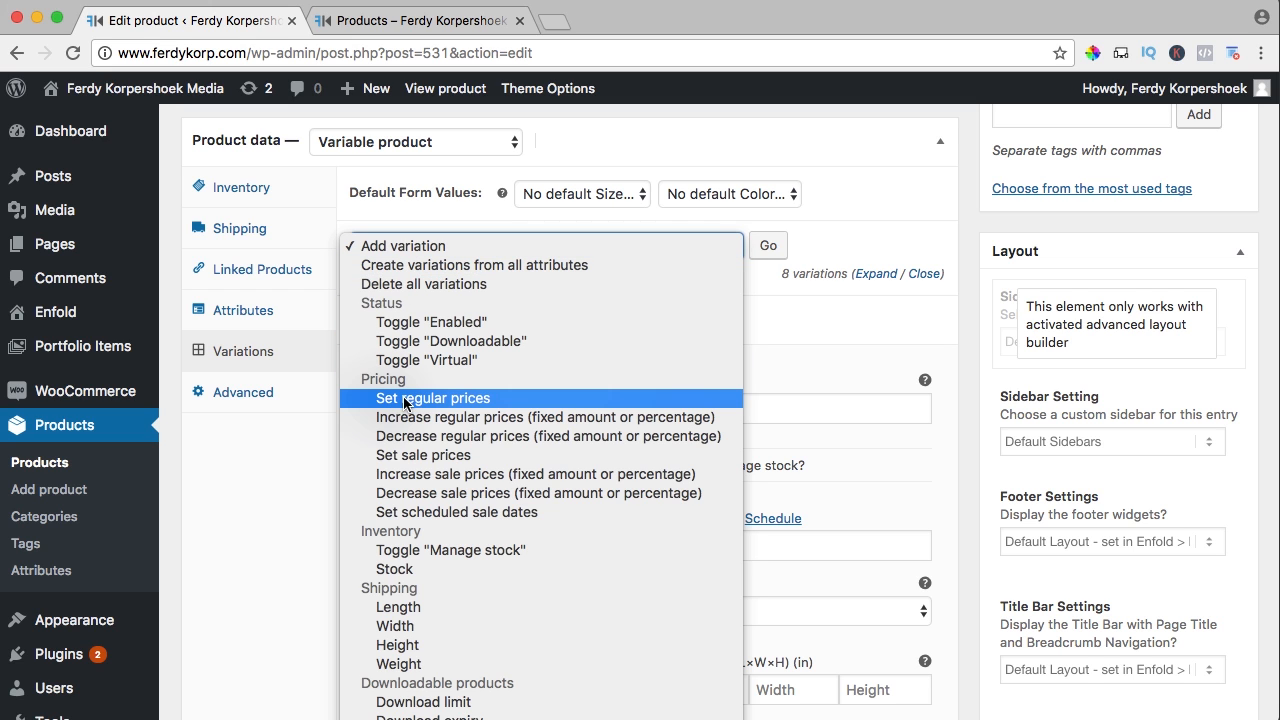
{"action": "left_click", "coordinate": [443, 400]}
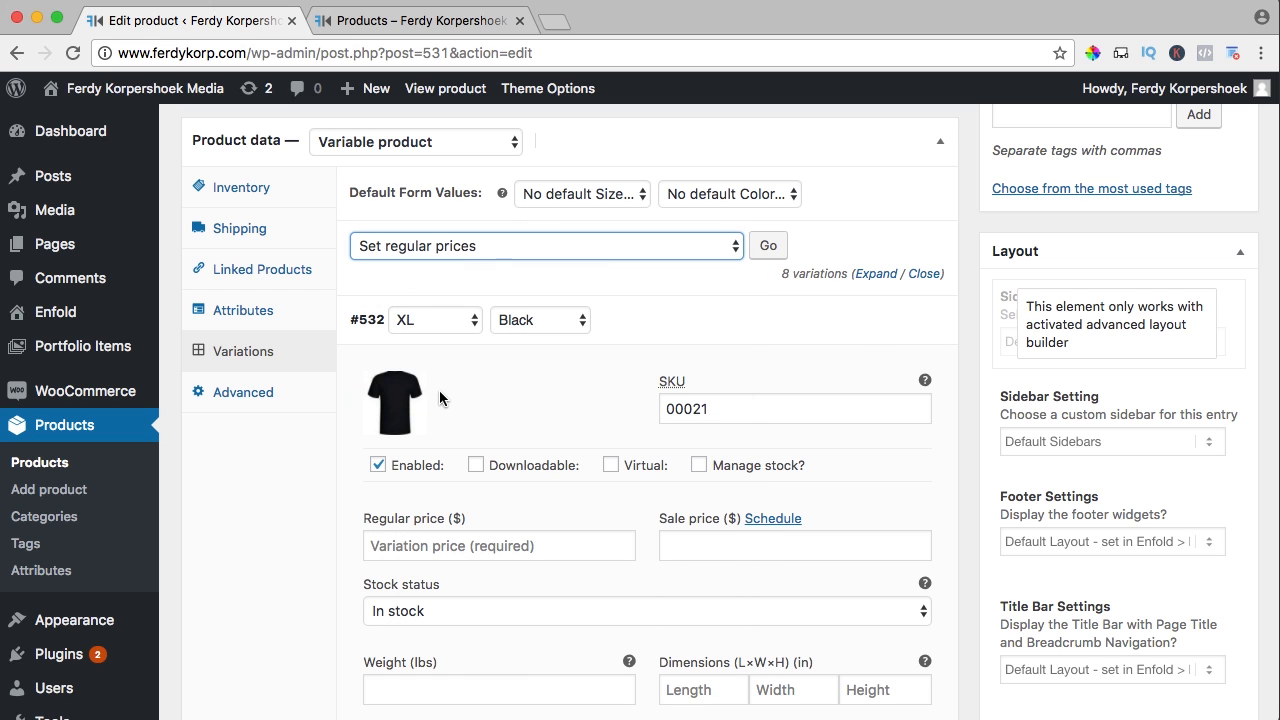
{"action": "left_click", "coordinate": [769, 246]}
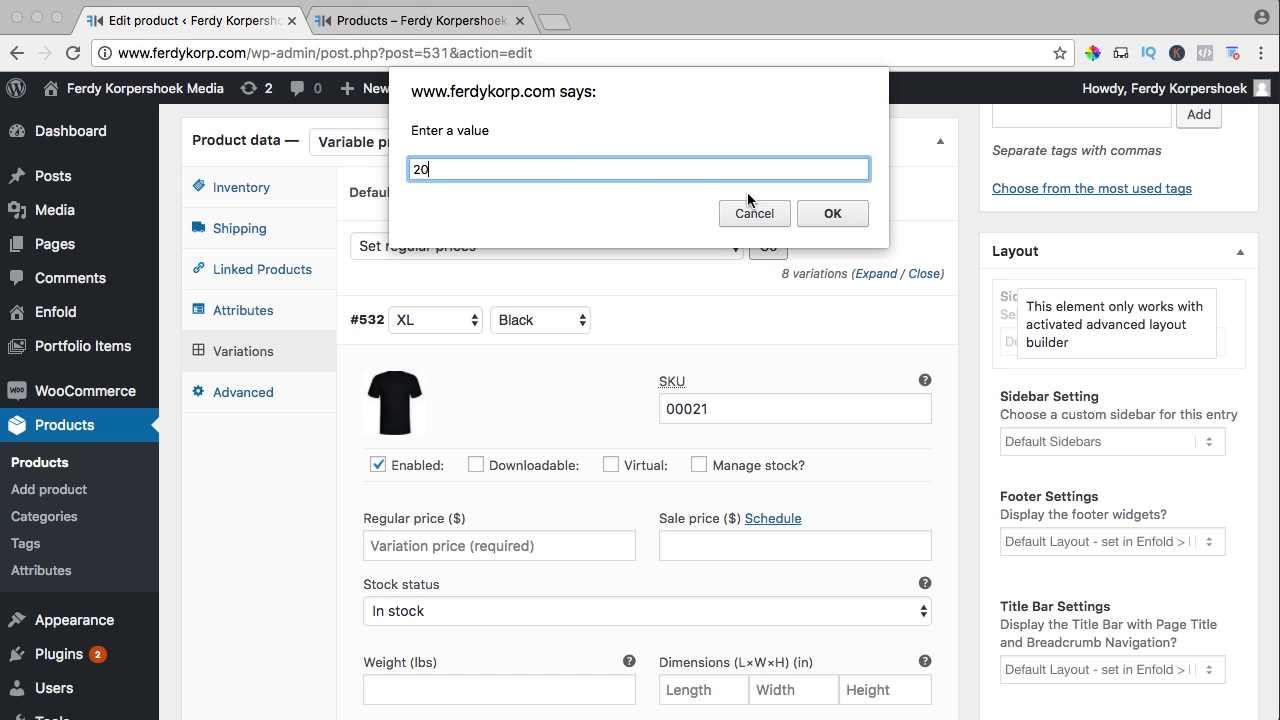
{"action": "type", "text": "20"}
{"action": "left_click", "coordinate": [829, 214]}
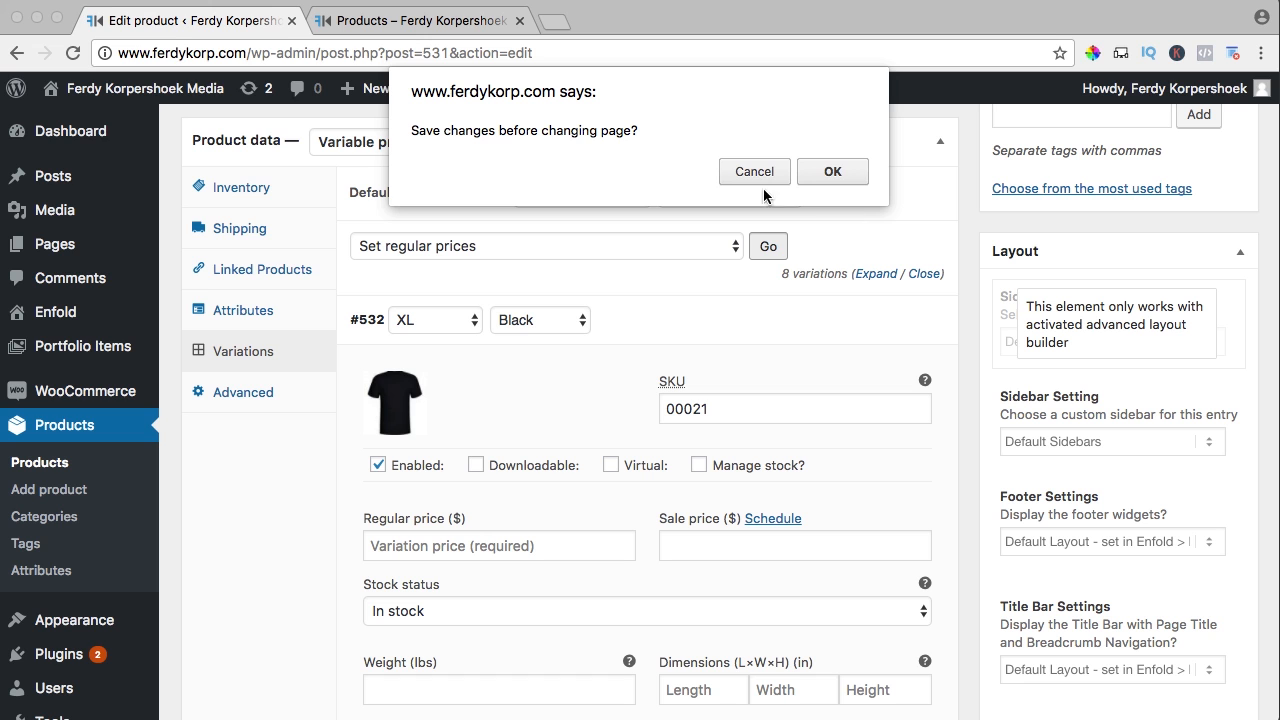
Save the variation changes and expand the variations to verify their $20 prices
{"action": "left_click", "coordinate": [831, 172]}
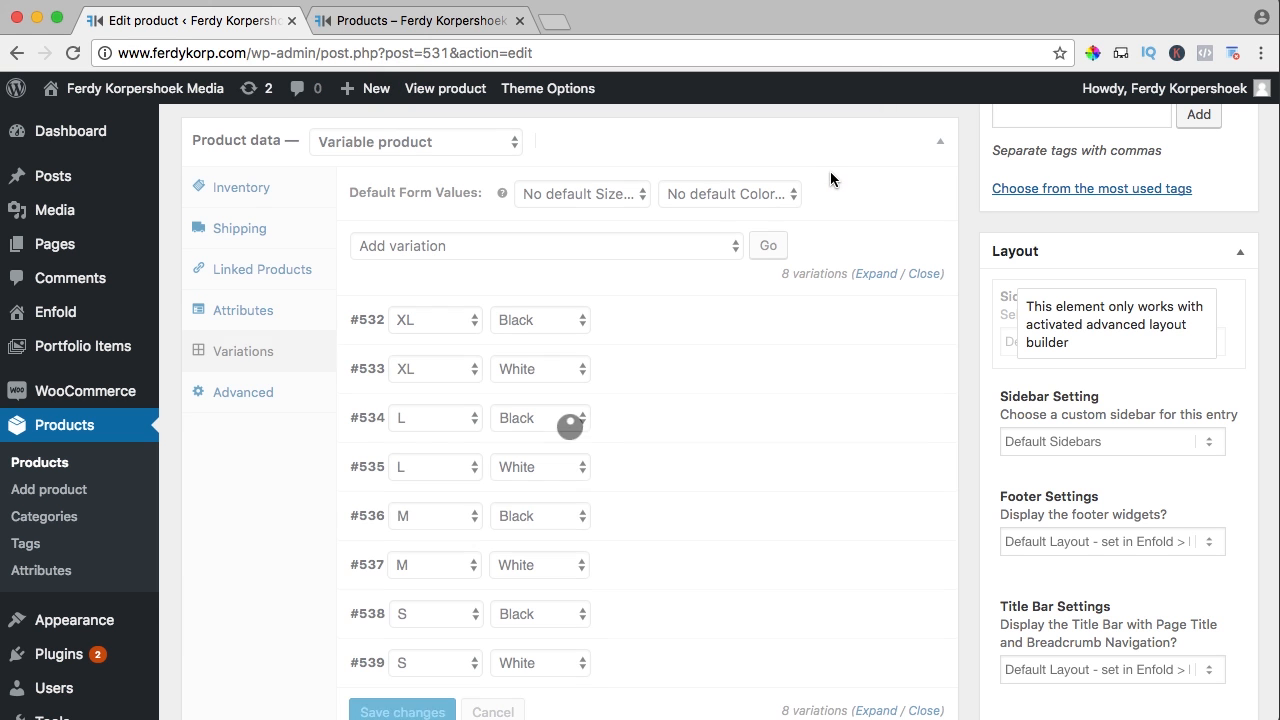
{"action": "left_click", "coordinate": [876, 273]}
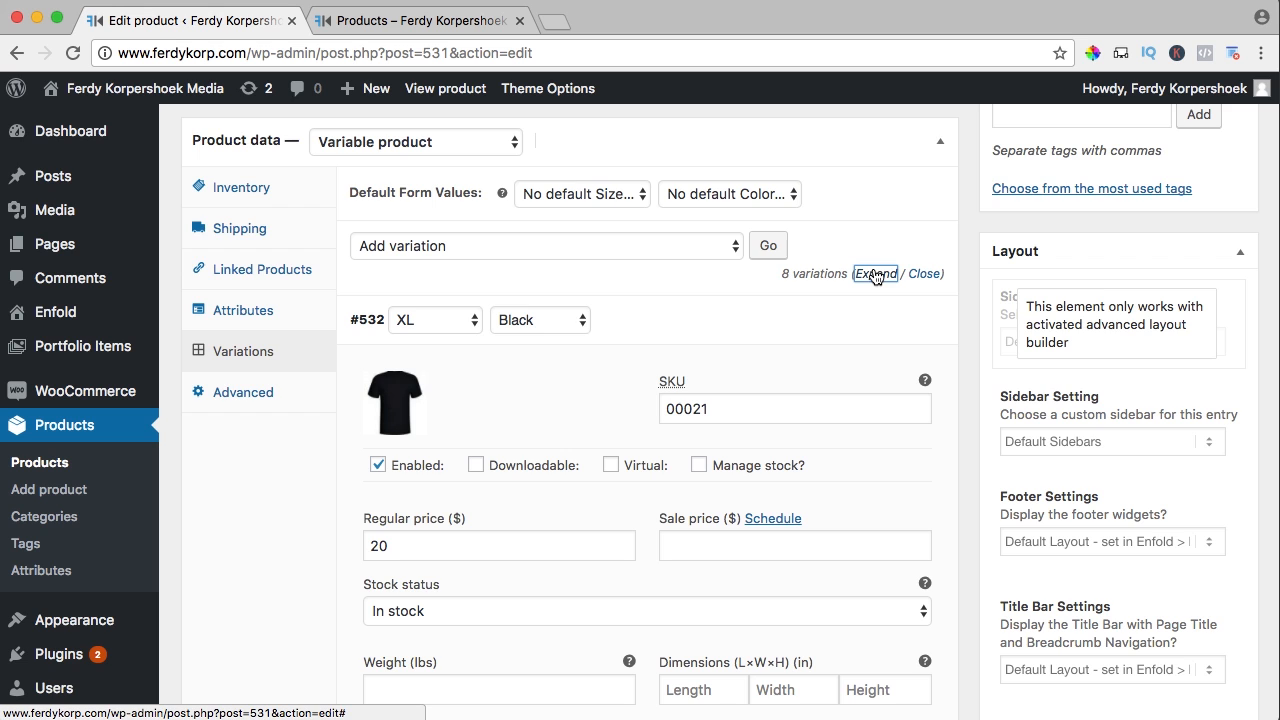
{"action": "scroll", "coordinate": [498, 341], "scroll_direction": "down", "scroll_amount": 3}
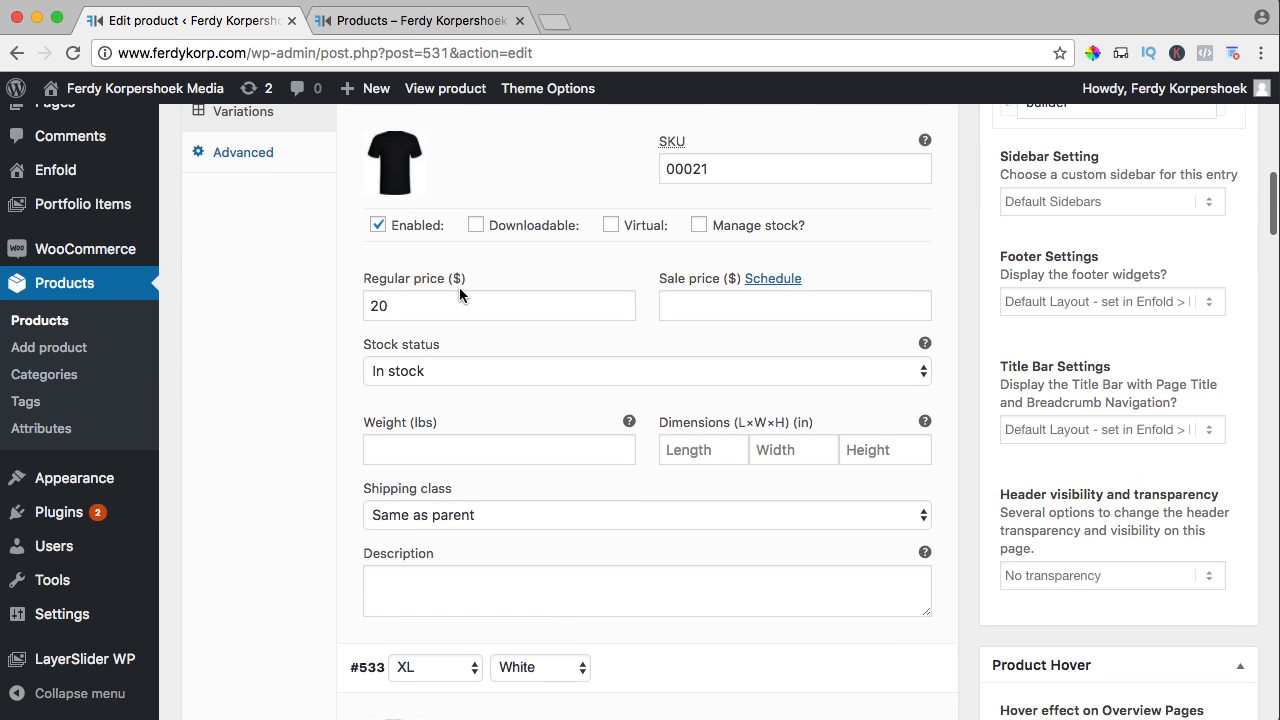
{"action": "scroll", "coordinate": [459, 287], "scroll_direction": "down", "scroll_amount": 10}
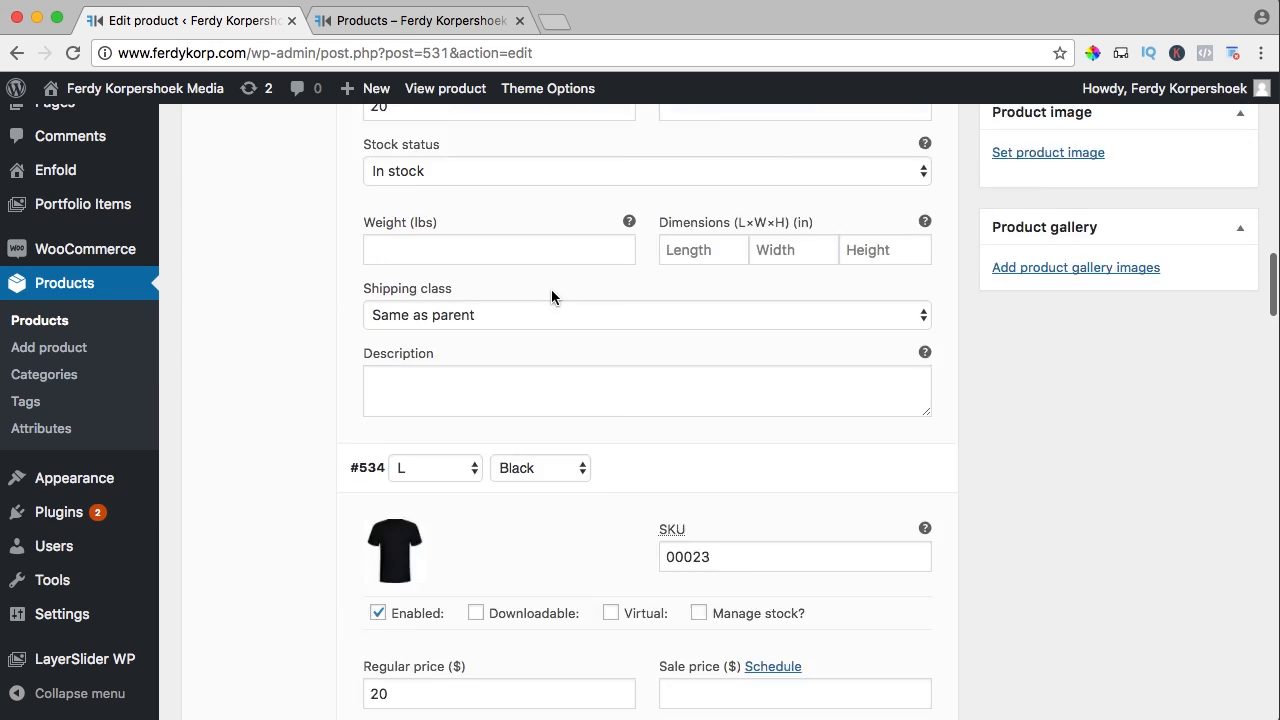
{"action": "scroll", "coordinate": [551, 289], "scroll_direction": "down", "scroll_amount": 2}
{"action": "scroll", "coordinate": [552, 289], "scroll_direction": "up", "scroll_amount": 8}
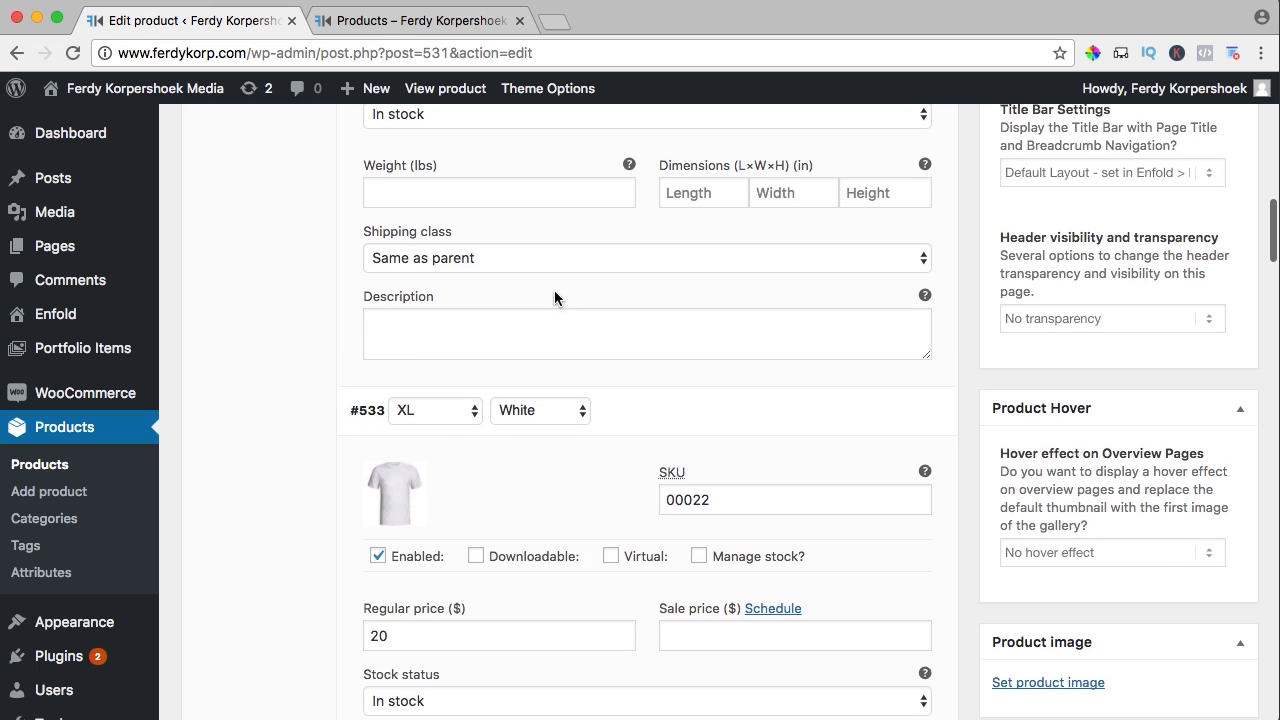
{"action": "scroll", "coordinate": [554, 297], "scroll_direction": "up", "scroll_amount": 20}
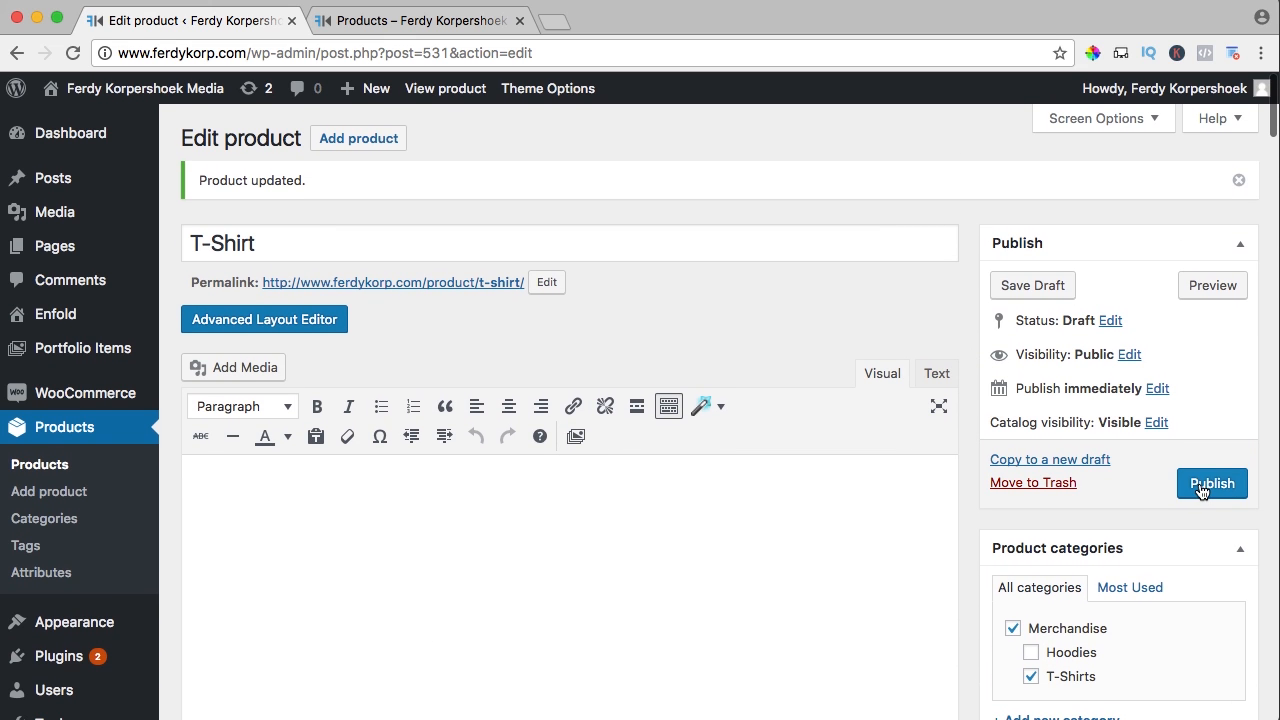
Publish the T-Shirt product and reload the live shop to show it
{"action": "left_click", "coordinate": [1201, 486]}
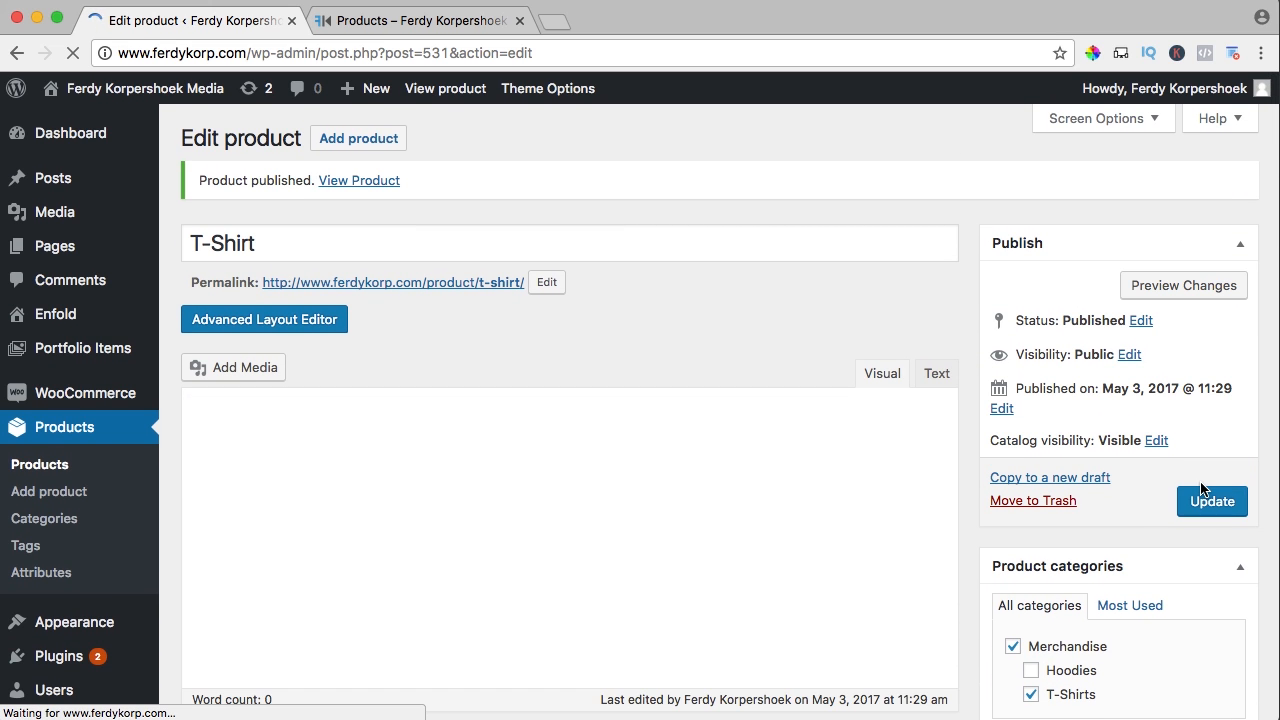
{"action": "left_click", "coordinate": [420, 22]}
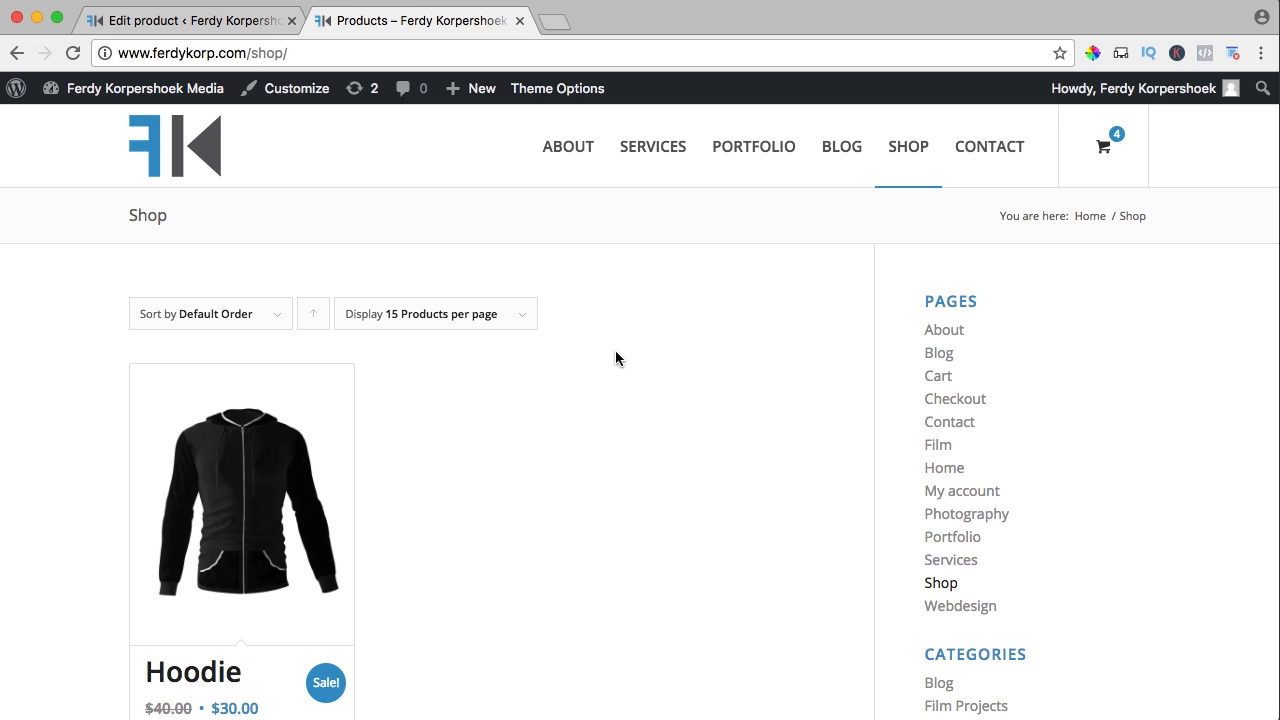
{"action": "key", "text": "super+r"}
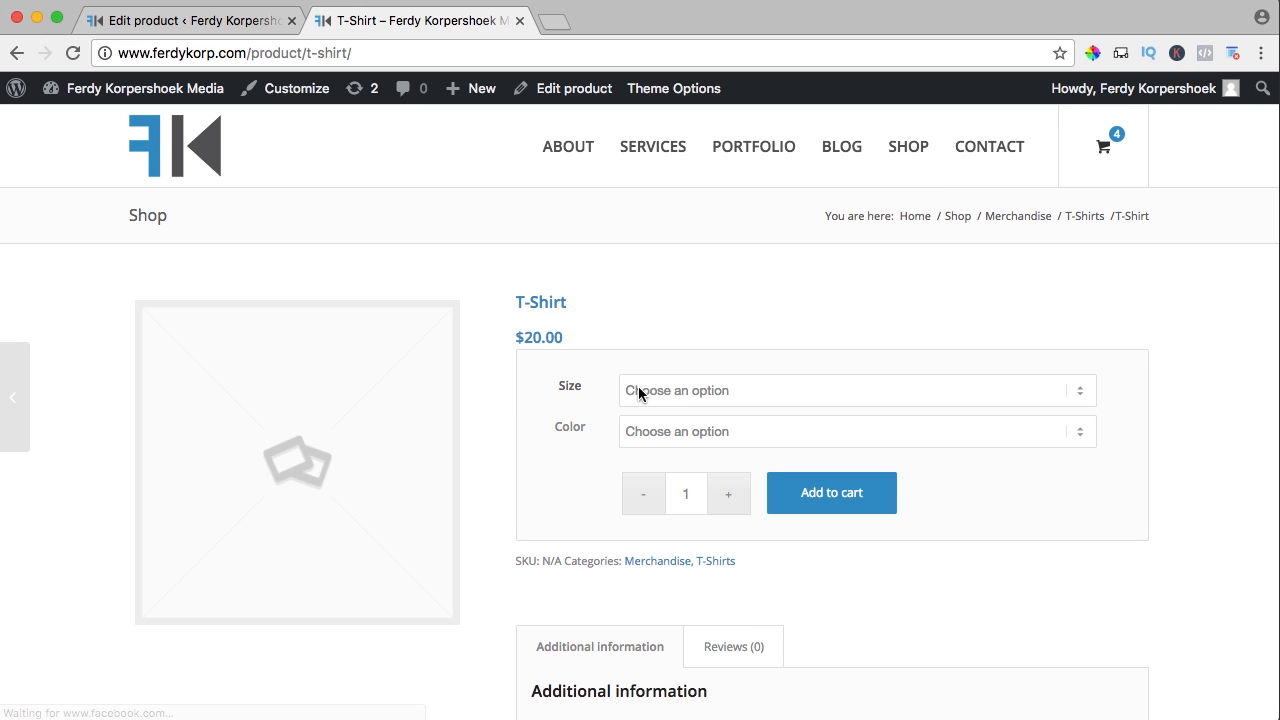
On the live T-Shirt, try Size S and Color White, reset the colour, then return to editing
{"action": "left_click", "coordinate": [640, 392]}
{"action": "left_click", "coordinate": [634, 408]}
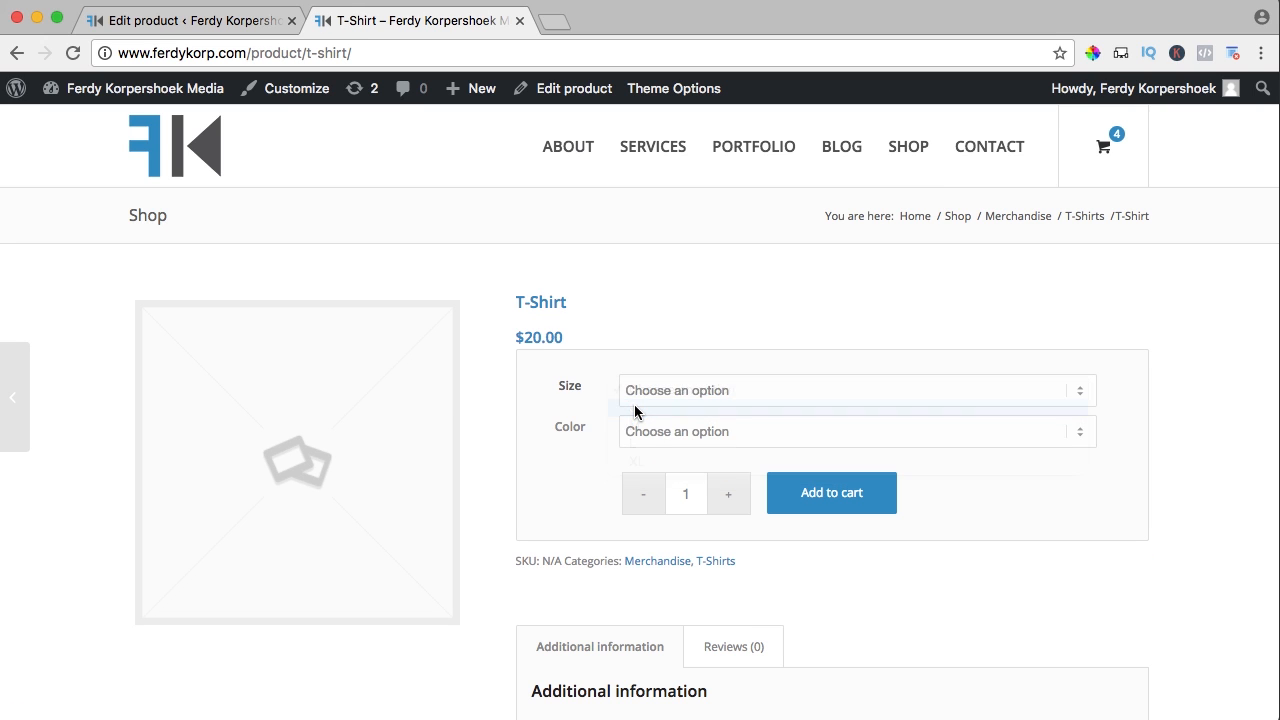
{"action": "left_click", "coordinate": [667, 440]}
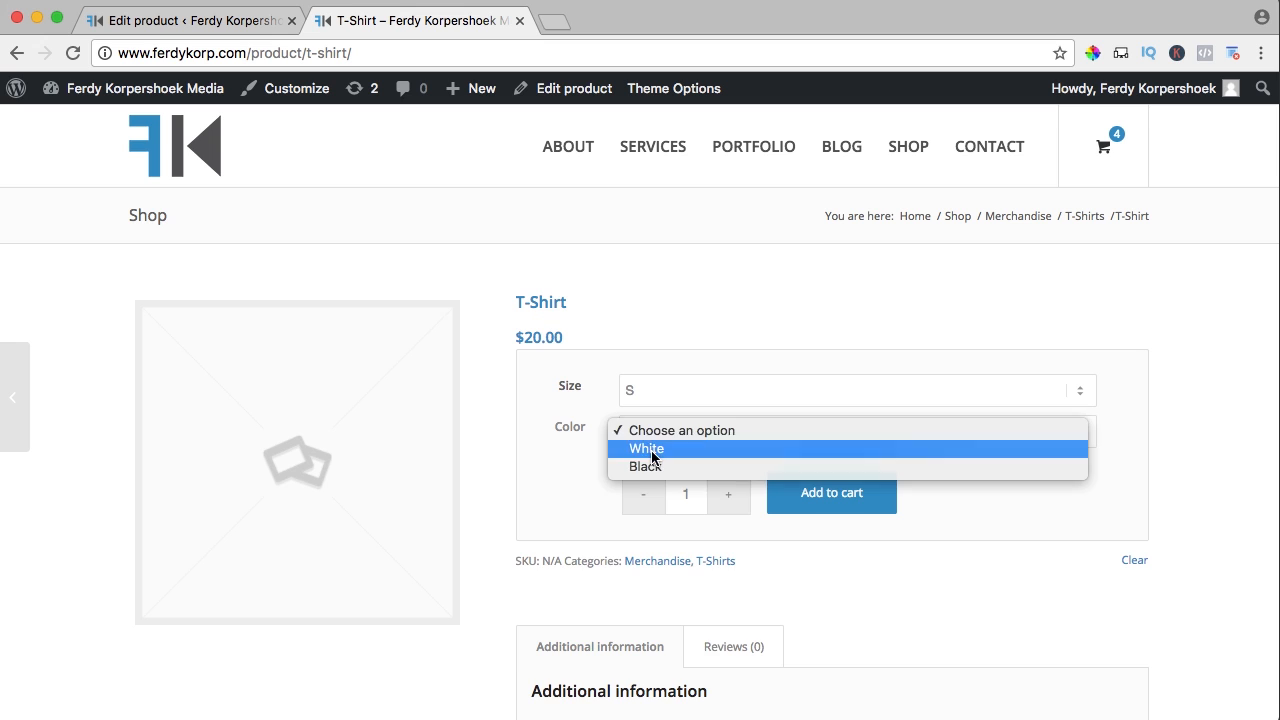
{"action": "left_click", "coordinate": [651, 449]}
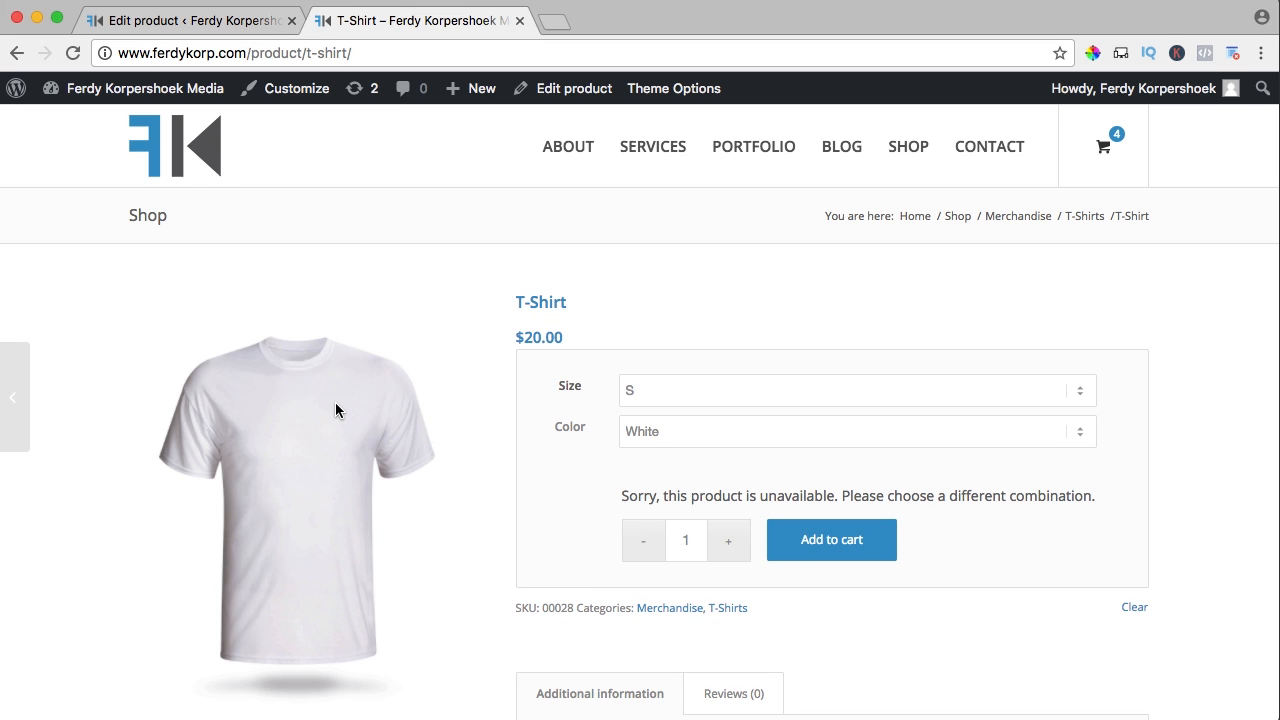
{"action": "left_click", "coordinate": [659, 430]}
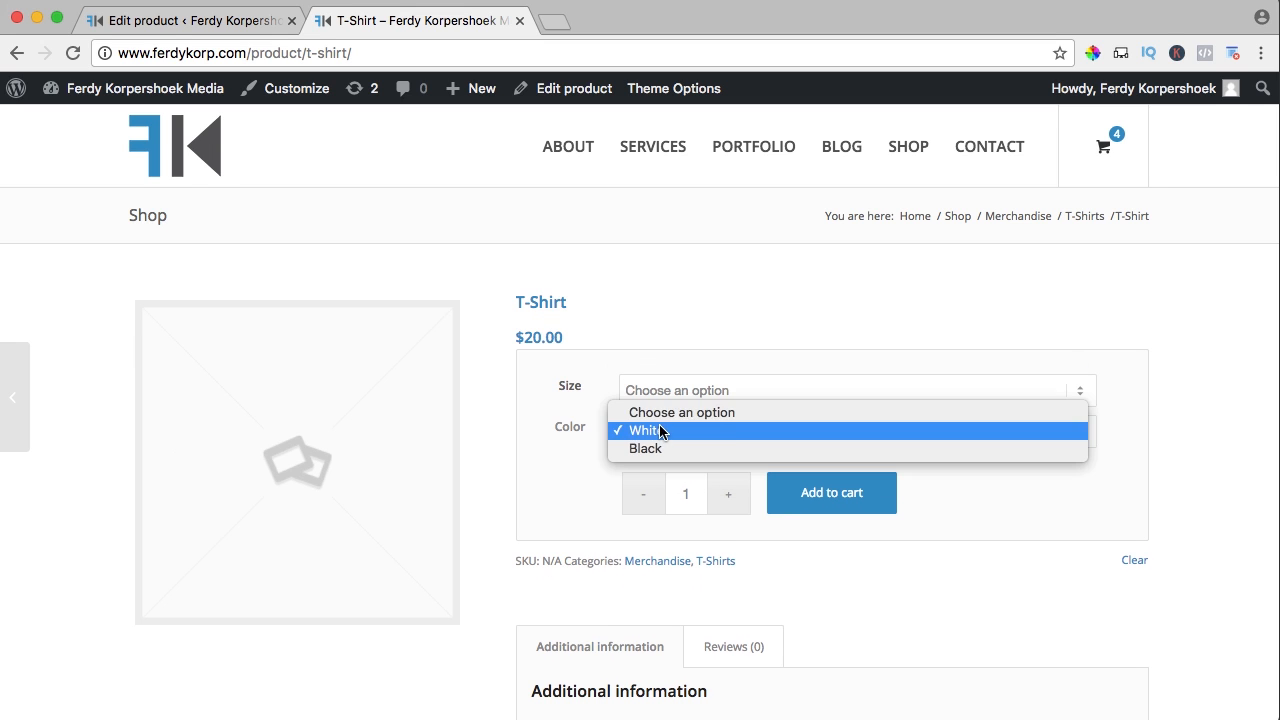
{"action": "left_click", "coordinate": [659, 412]}
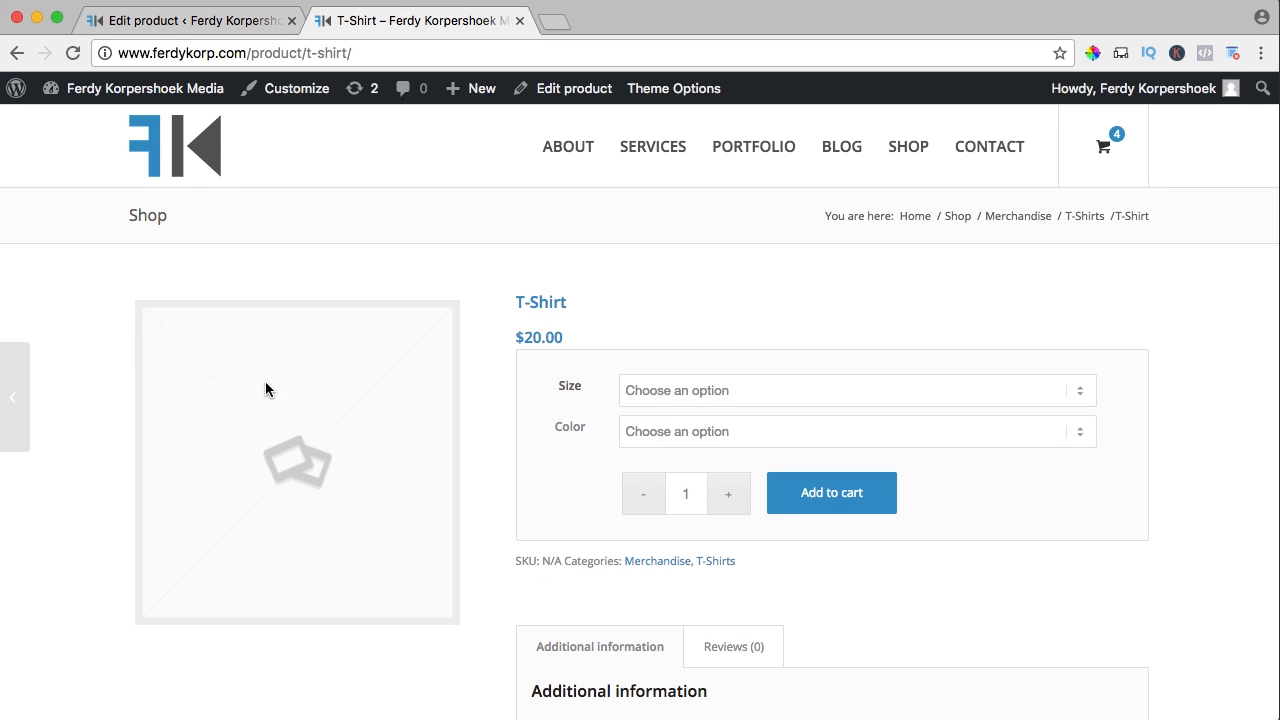
{"action": "left_click", "coordinate": [248, 23]}
Set T-Shirt-White-Front as the product image and set the hover effect to Yes
{"action": "scroll", "coordinate": [959, 296], "scroll_direction": "down", "scroll_amount": 15}
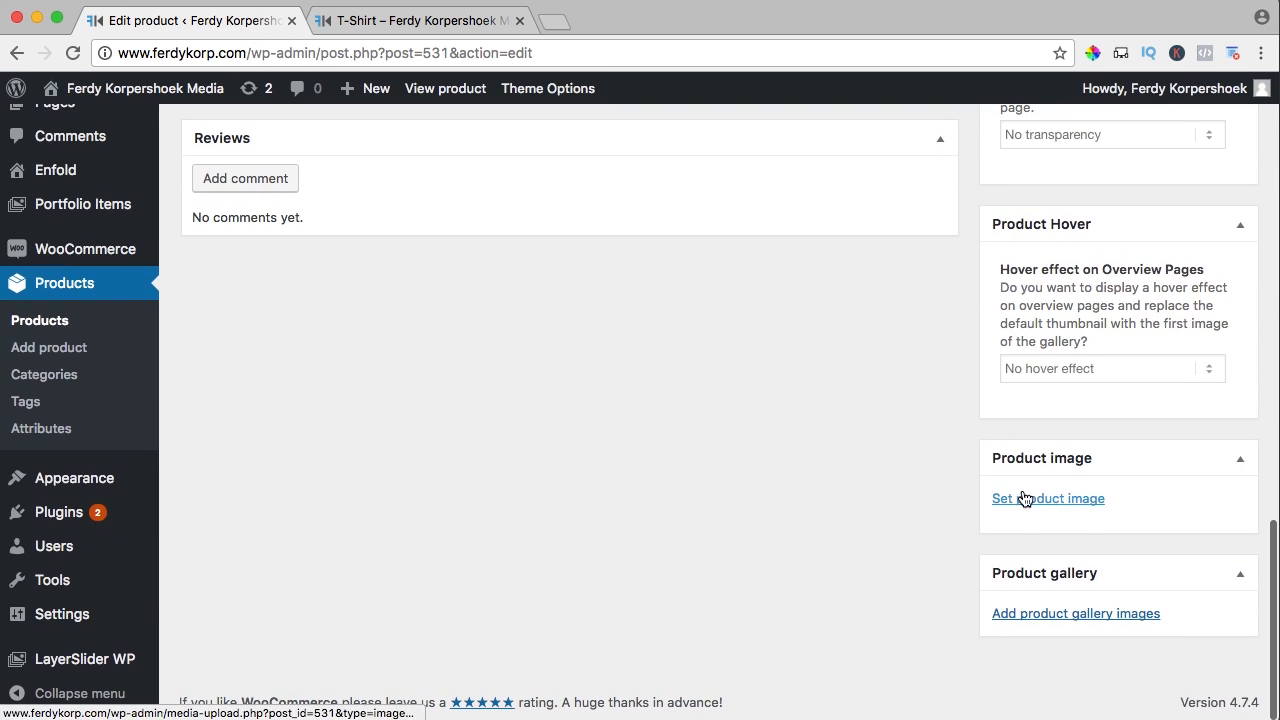
{"action": "left_click", "coordinate": [1033, 500]}
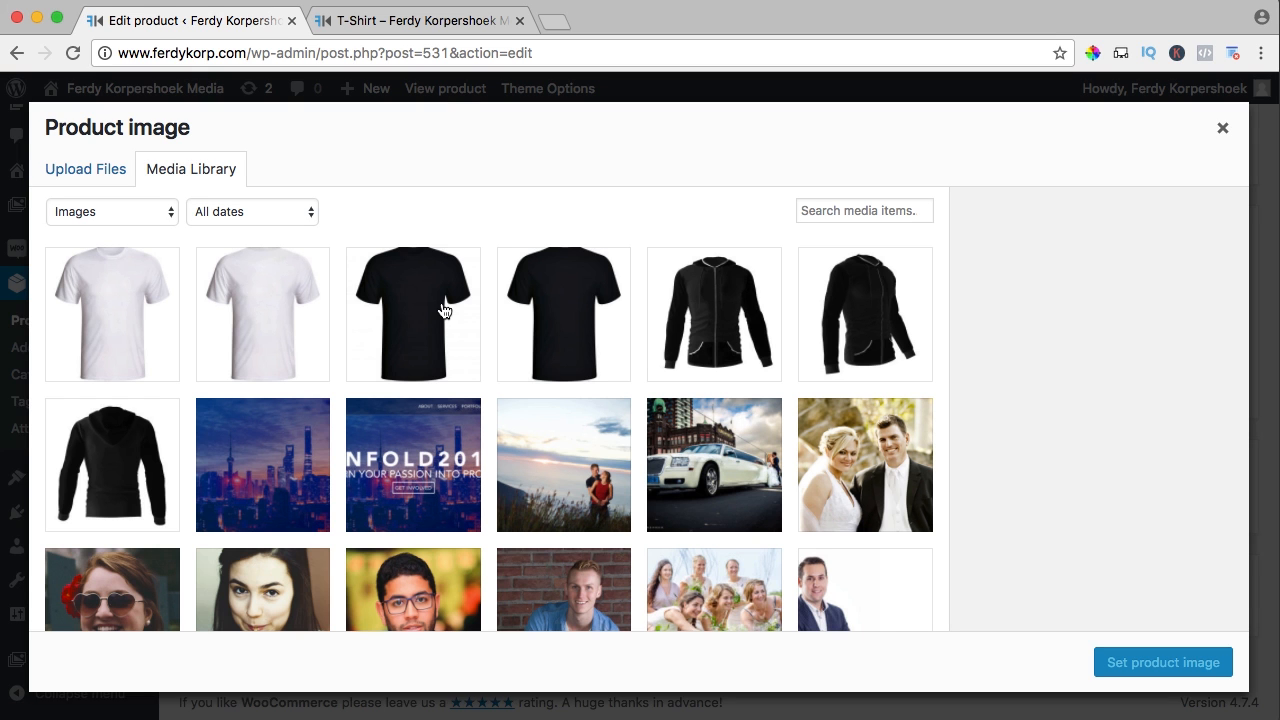
{"action": "left_click", "coordinate": [134, 316]}
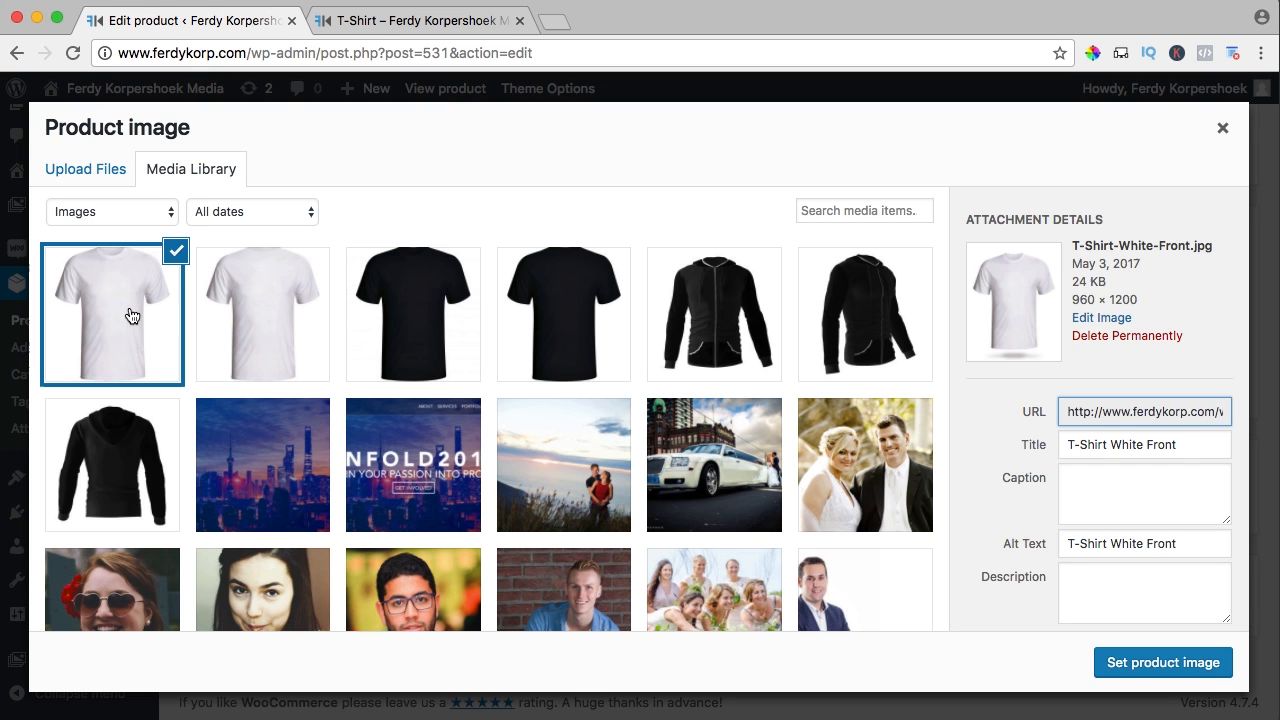
{"action": "left_click", "coordinate": [1147, 664]}
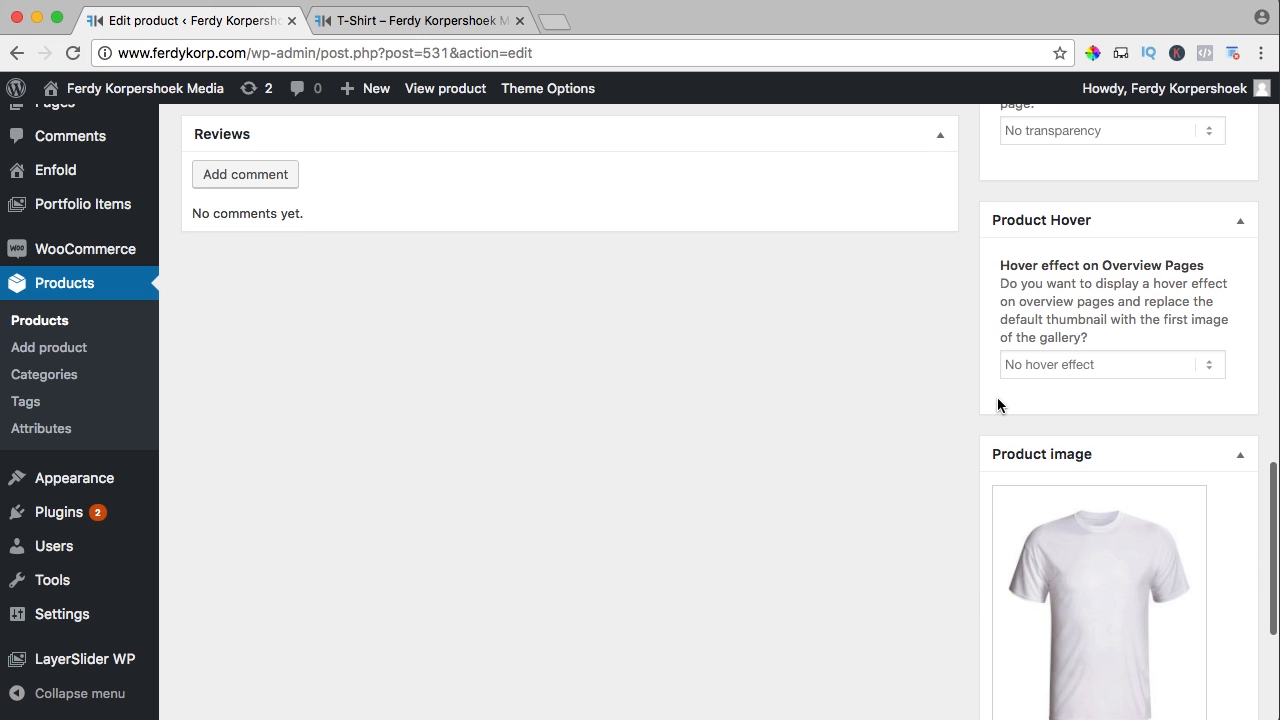
{"action": "left_click", "coordinate": [1025, 364]}
{"action": "left_click", "coordinate": [1026, 345]}
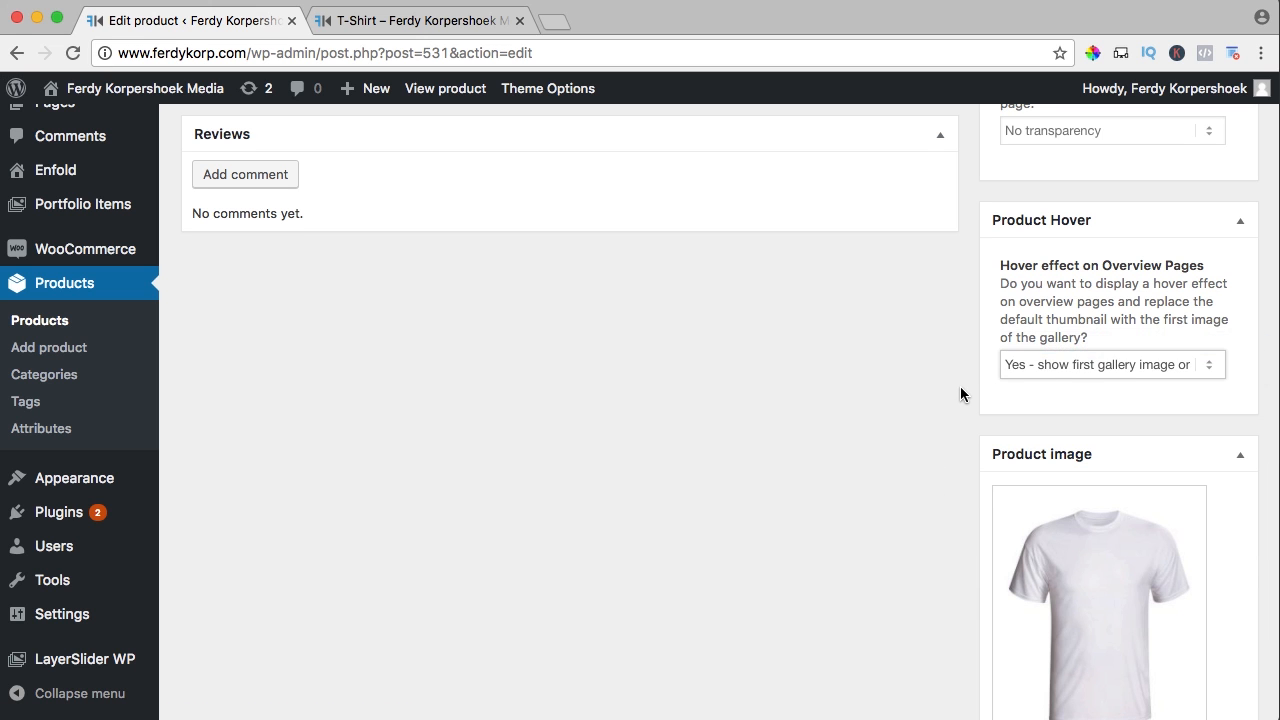
Add T-Shirt-White-Back to the product gallery
{"action": "scroll", "coordinate": [963, 390], "scroll_direction": "down", "scroll_amount": 5}
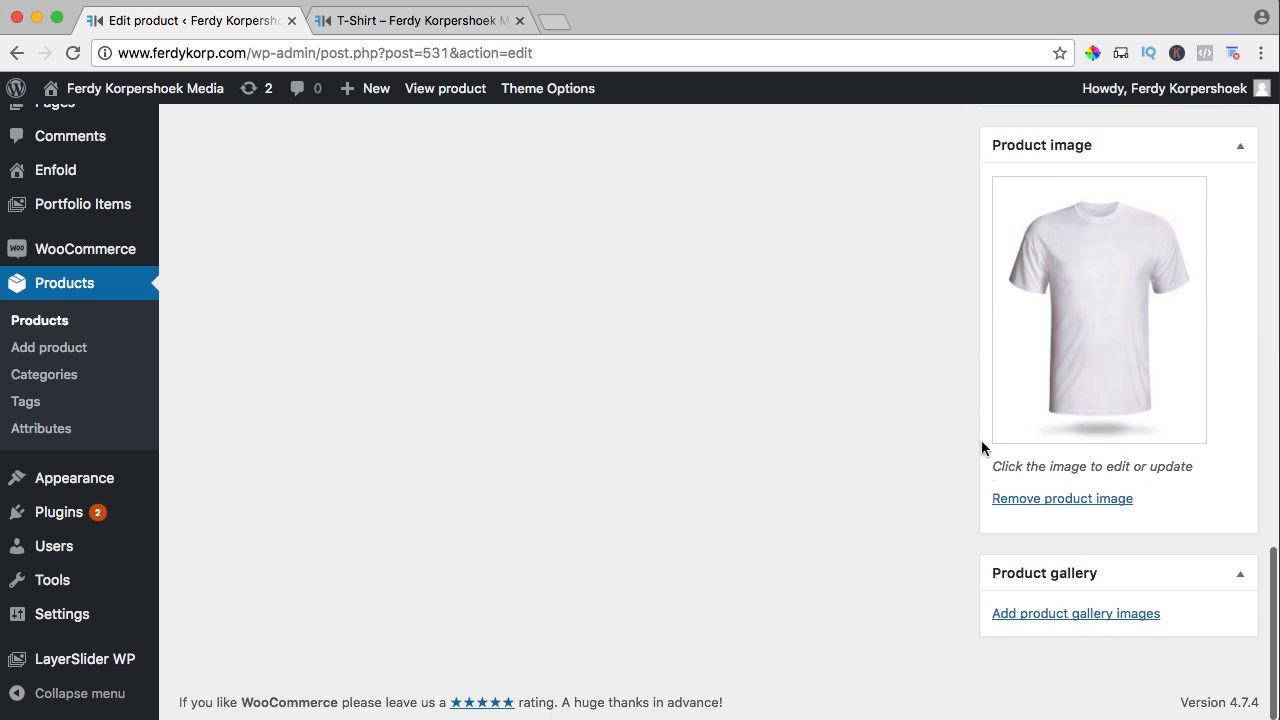
{"action": "left_click", "coordinate": [1037, 614]}
{"action": "left_click", "coordinate": [268, 294]}
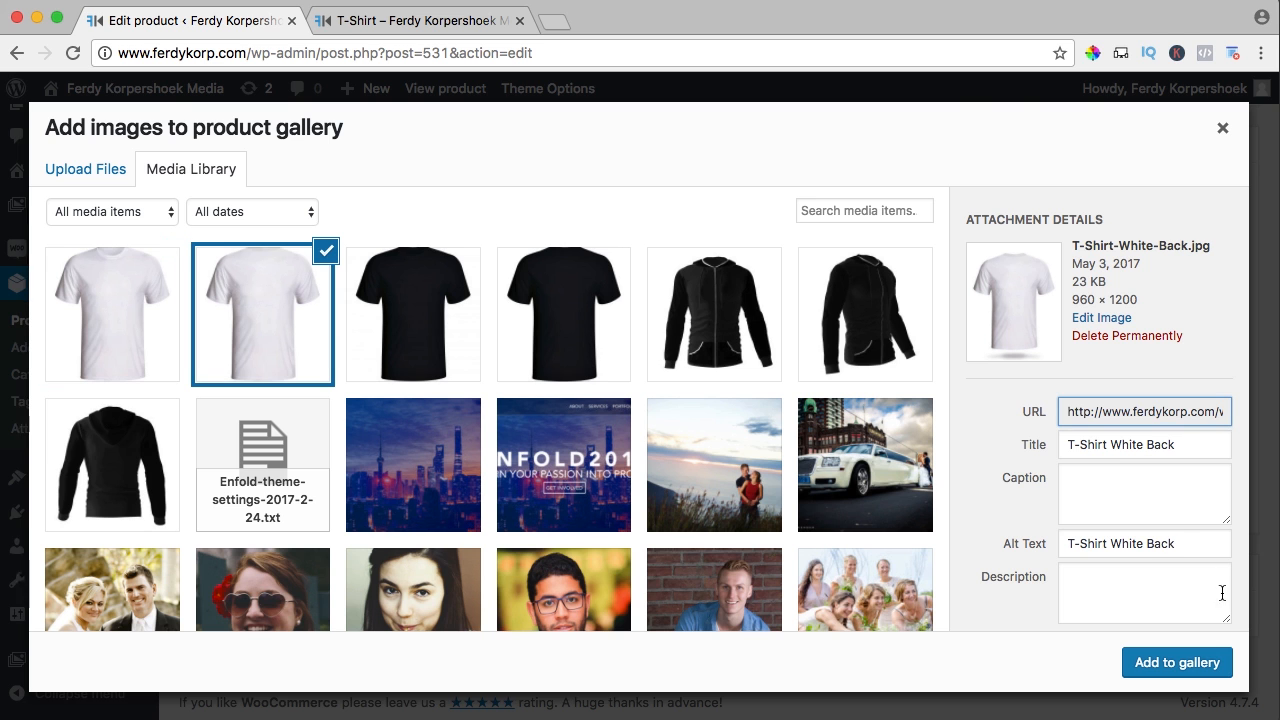
{"action": "left_click", "coordinate": [1197, 664]}
{"action": "scroll", "coordinate": [924, 515], "scroll_direction": "up", "scroll_amount": 10}
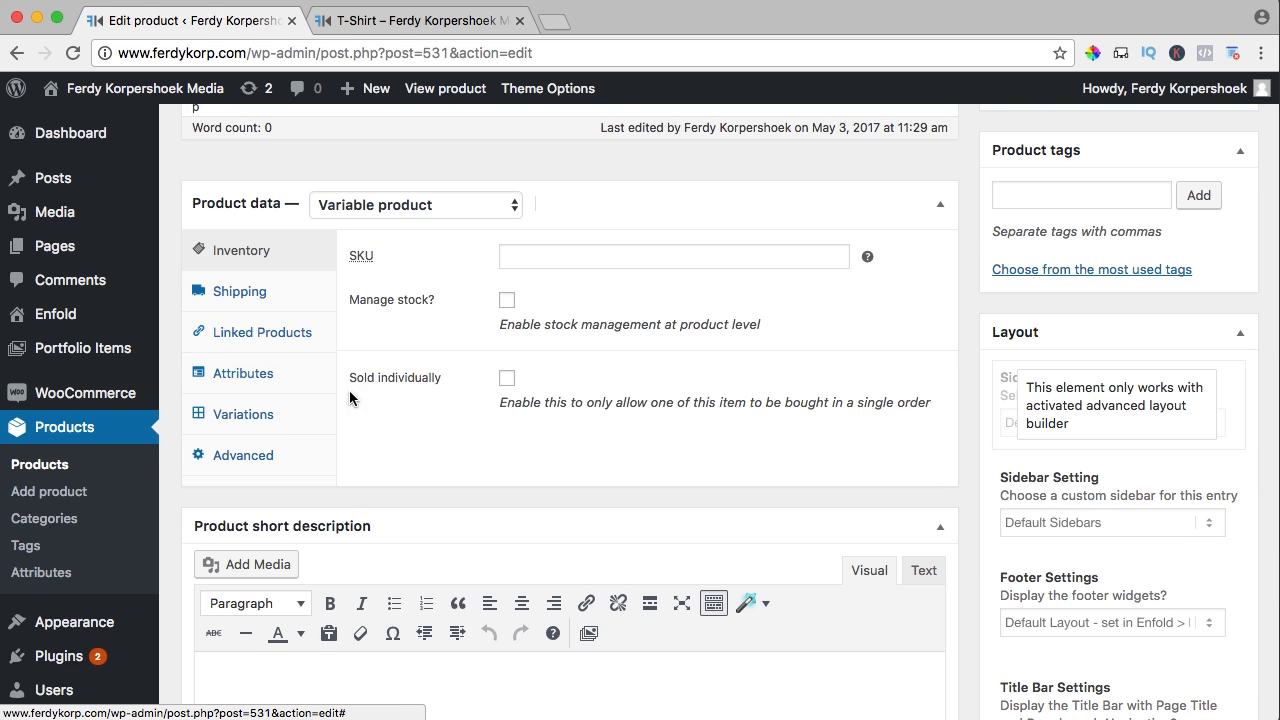
Toggle Manage stock on for all T-Shirt variations with the bulk action
{"action": "left_click", "coordinate": [255, 414]}
{"action": "scroll", "coordinate": [478, 264], "scroll_direction": "down", "scroll_amount": 1}
{"action": "left_click", "coordinate": [478, 247]}
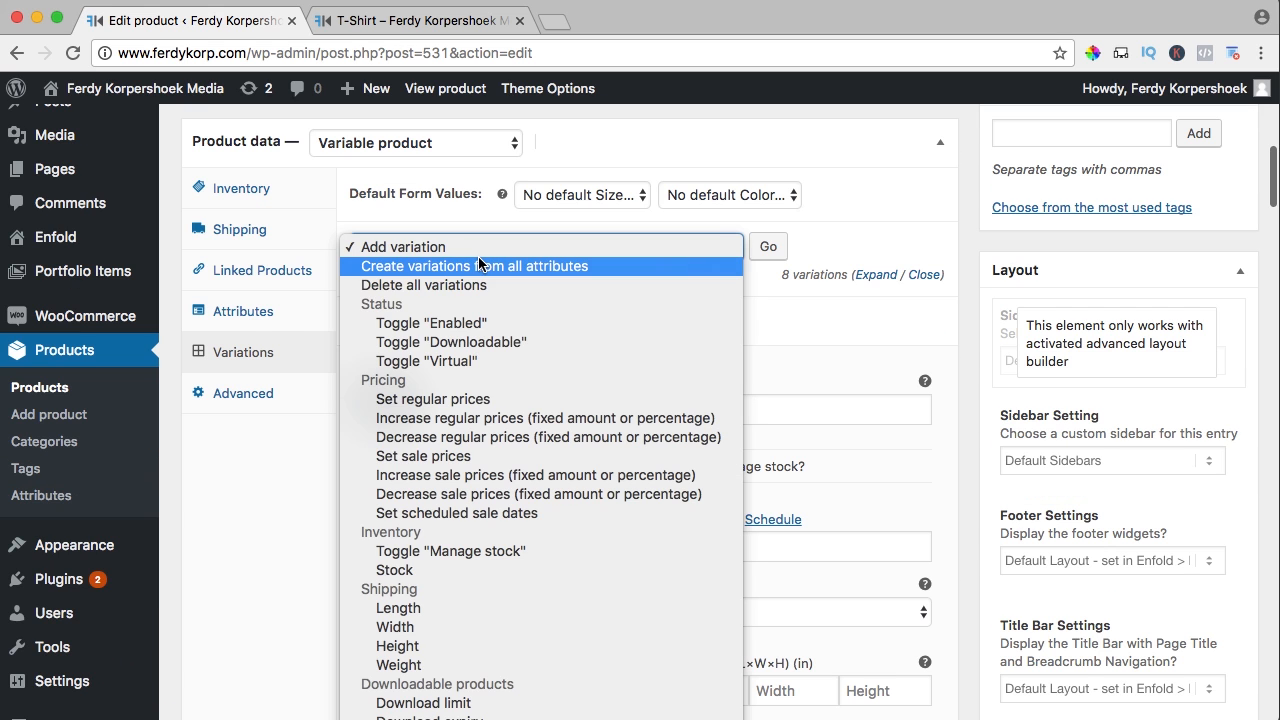
{"action": "left_click", "coordinate": [472, 551]}
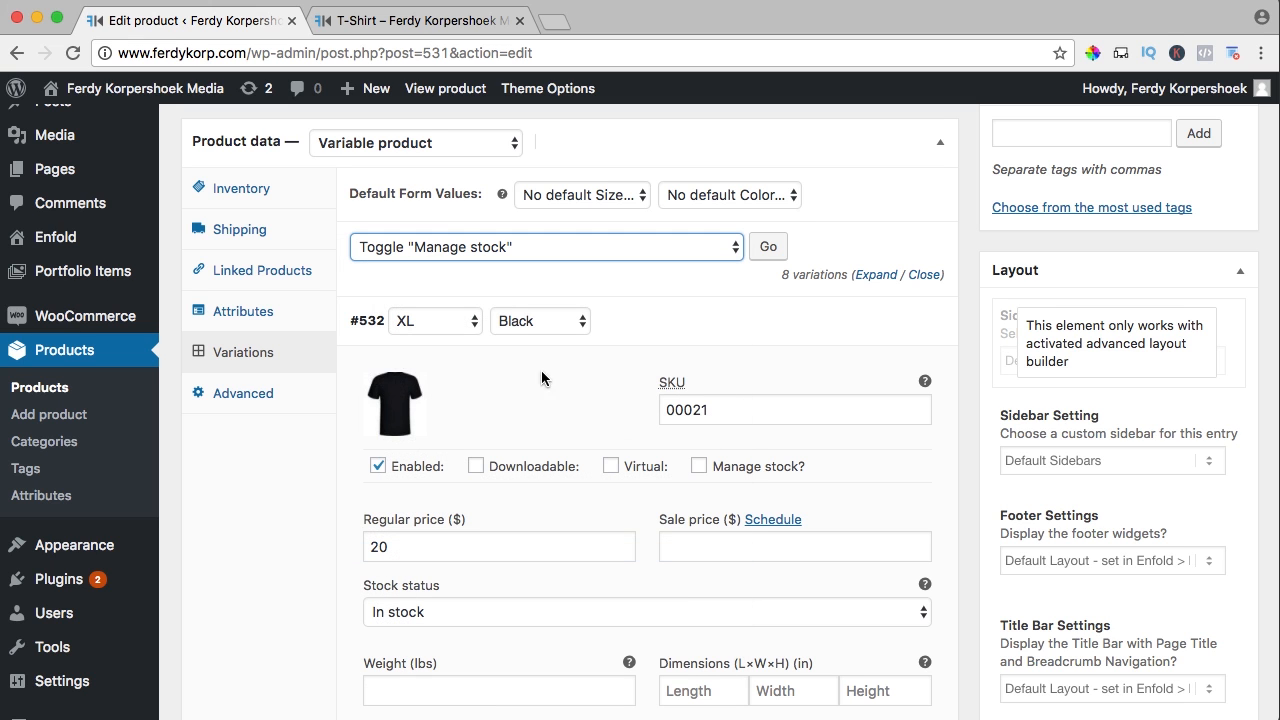
{"action": "left_click", "coordinate": [769, 248]}
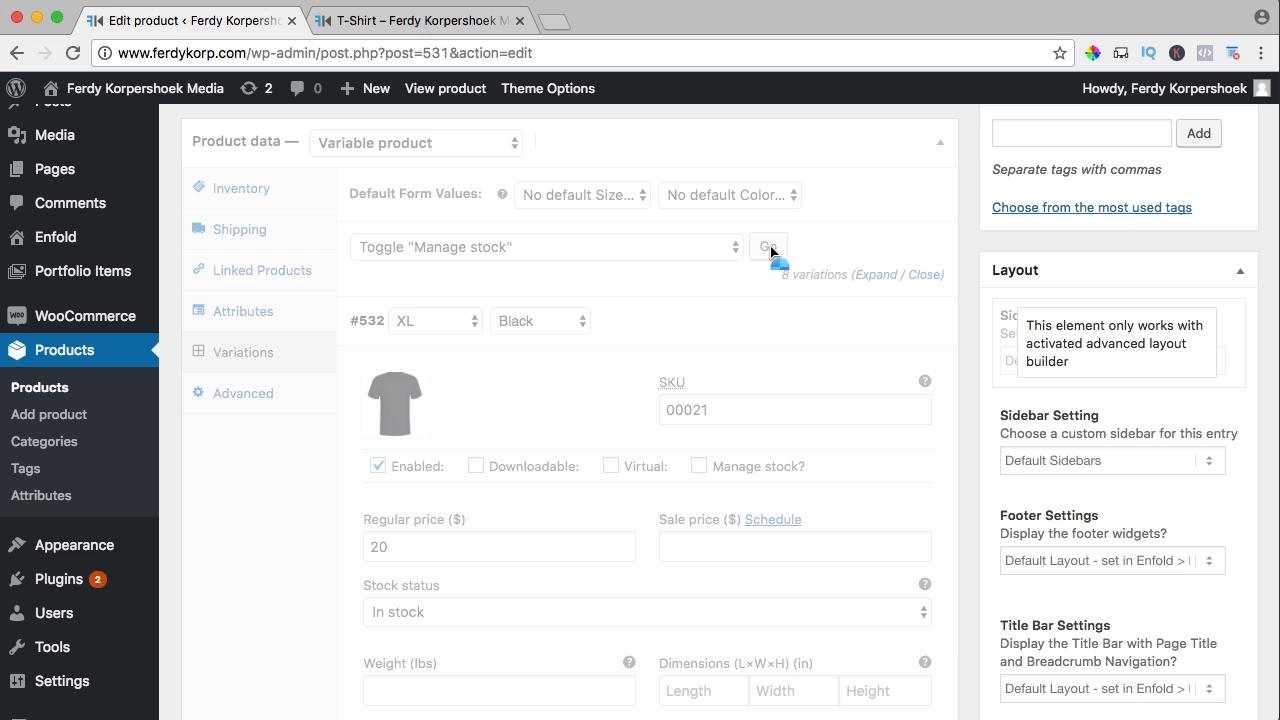
{"action": "scroll", "coordinate": [677, 202], "scroll_direction": "down", "scroll_amount": 2}
Run the bulk Stock action to bring up the stock quantity prompt
{"action": "left_click", "coordinate": [463, 150]}
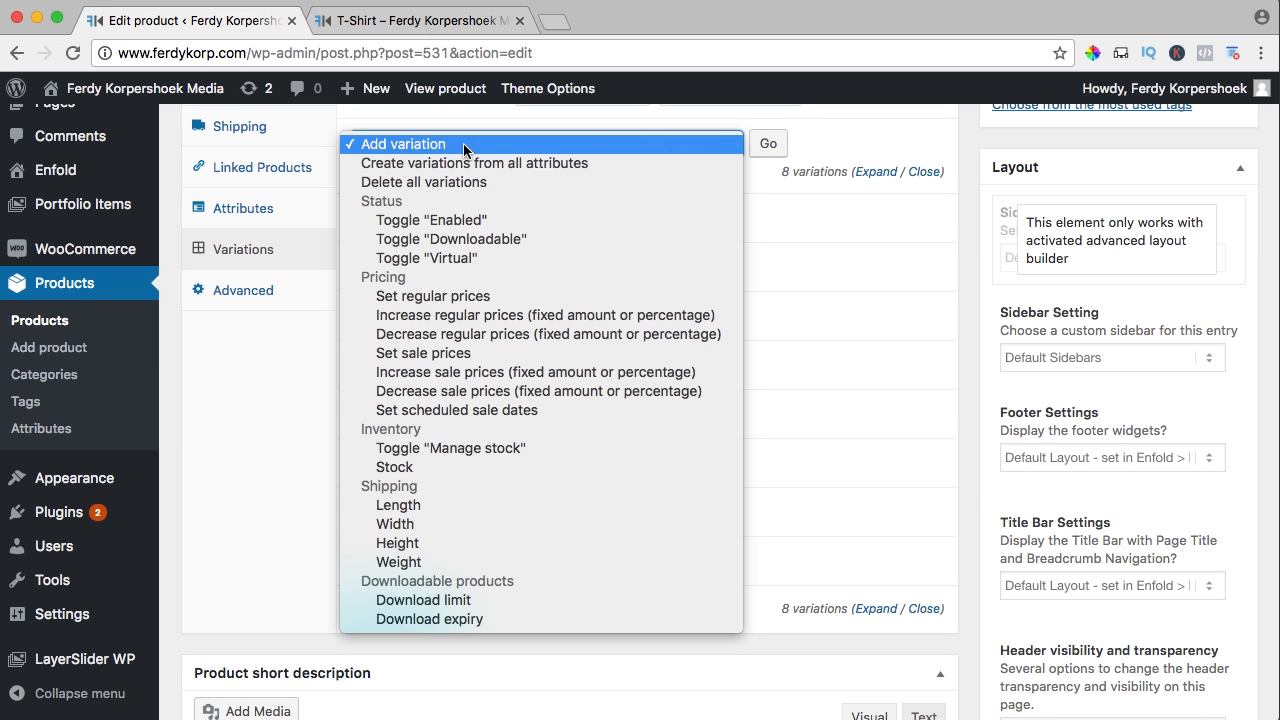
{"action": "left_click", "coordinate": [403, 475]}
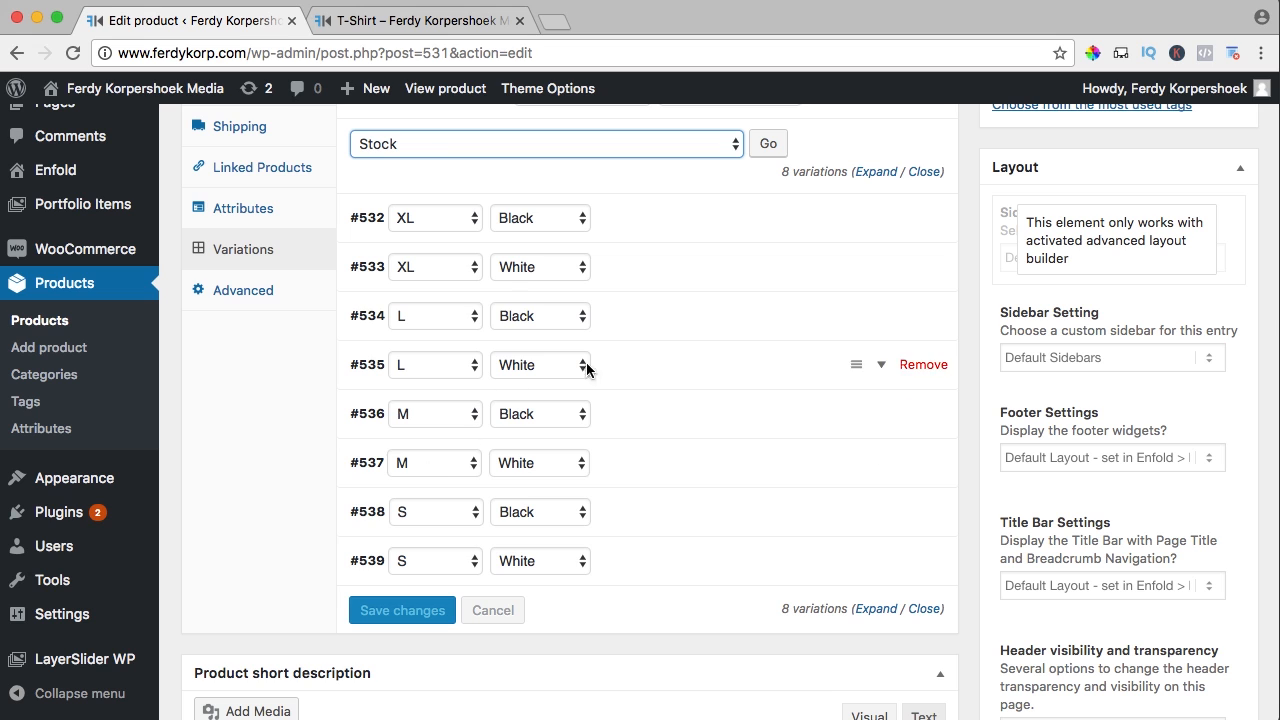
{"action": "left_click", "coordinate": [770, 145]}
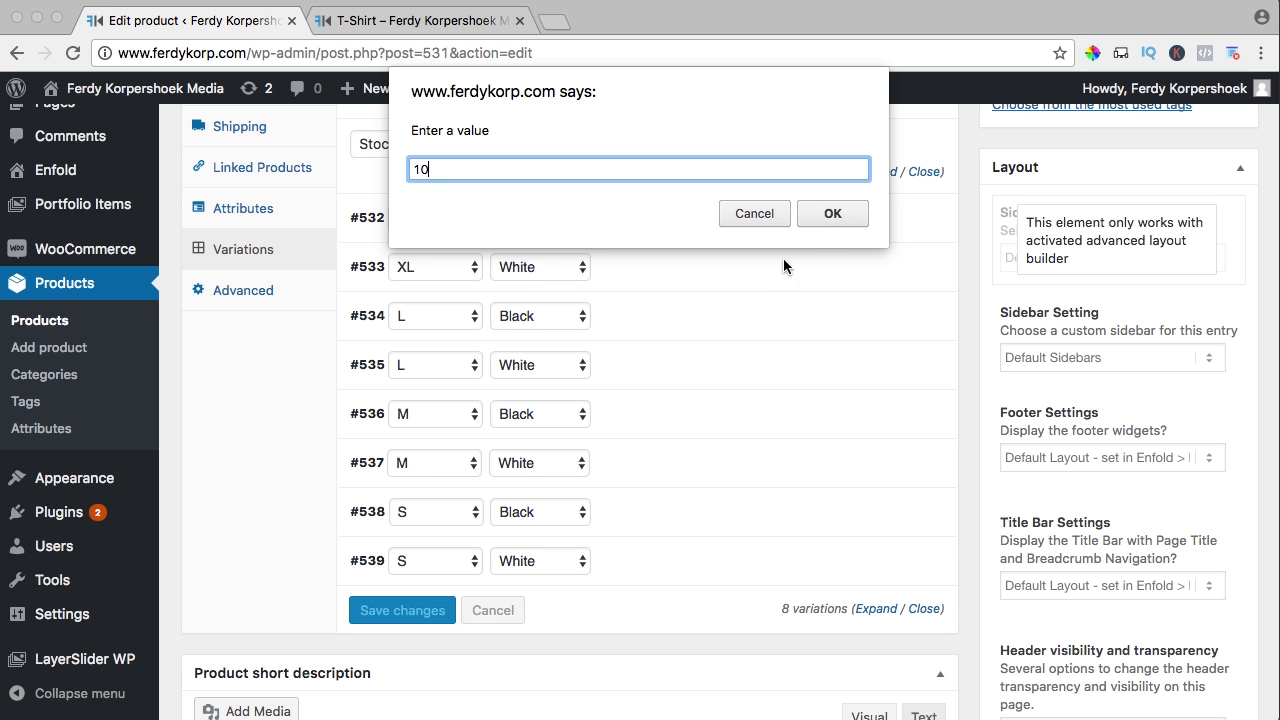
Confirm 10 as the stock for all T-Shirt variations, then bring up the T-Shirt shop page
{"action": "left_click", "coordinate": [831, 214]}
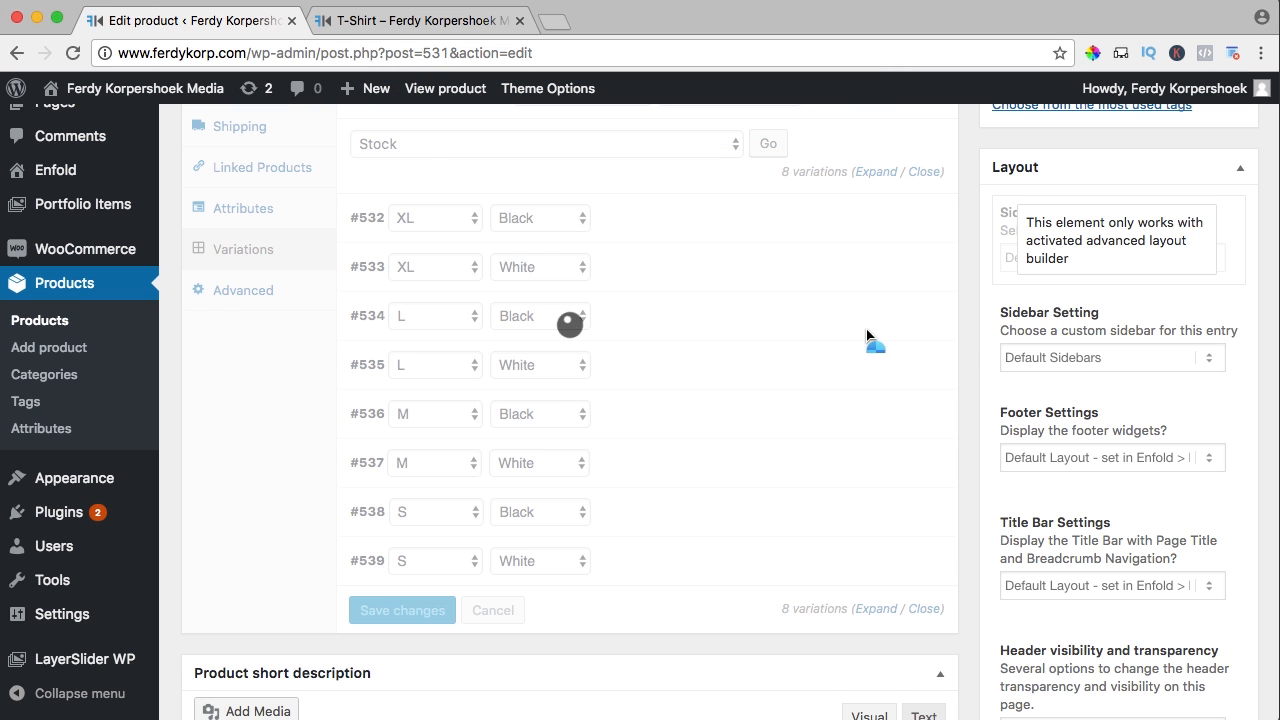
{"action": "scroll", "coordinate": [979, 340], "scroll_direction": "up", "scroll_amount": 5}
{"action": "scroll", "coordinate": [979, 340], "scroll_direction": "up", "scroll_amount": 2}
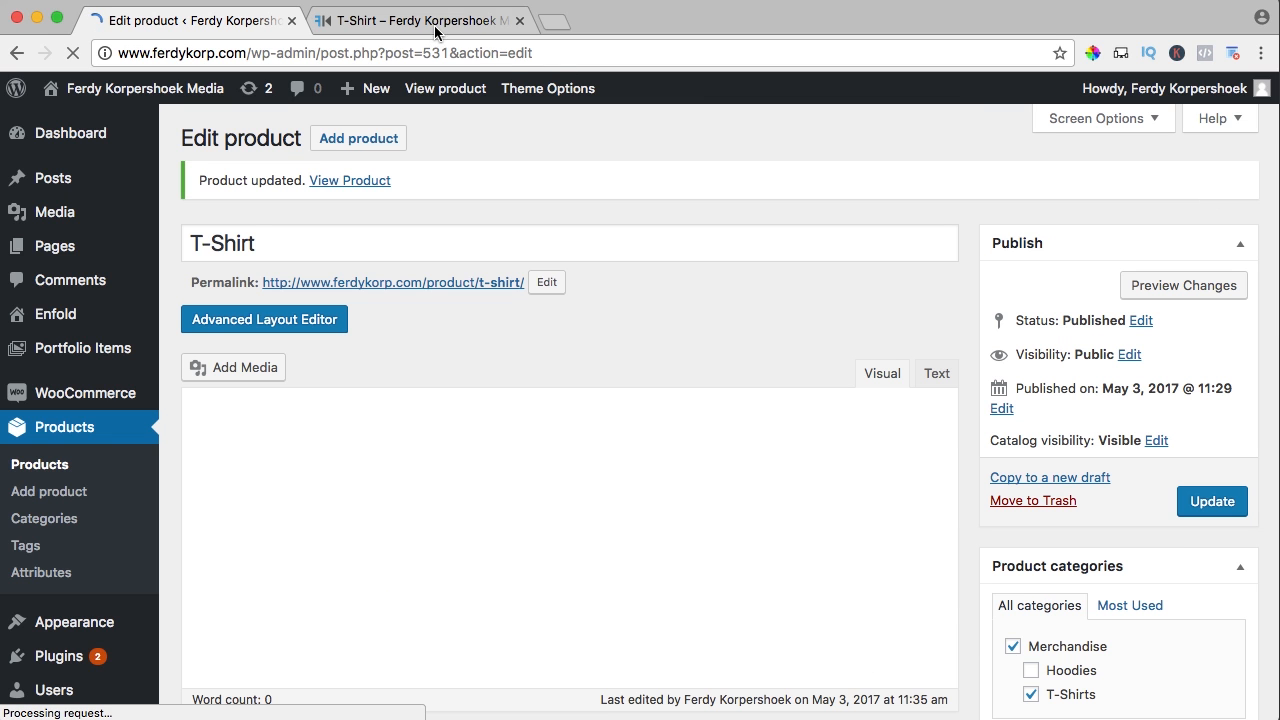
{"action": "left_click", "coordinate": [436, 22]}
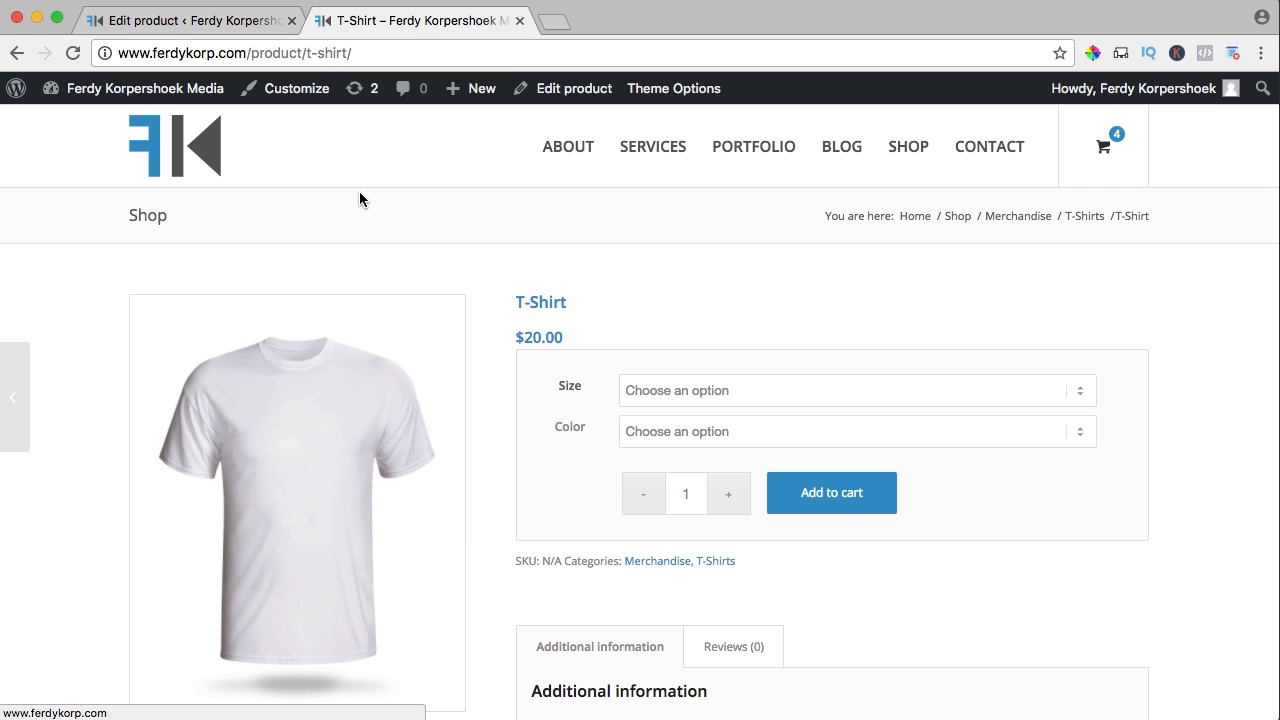
Reload the T-Shirt page, choose size M and colour Black, and raise quantity to 5
{"action": "key", "text": "super+r"}
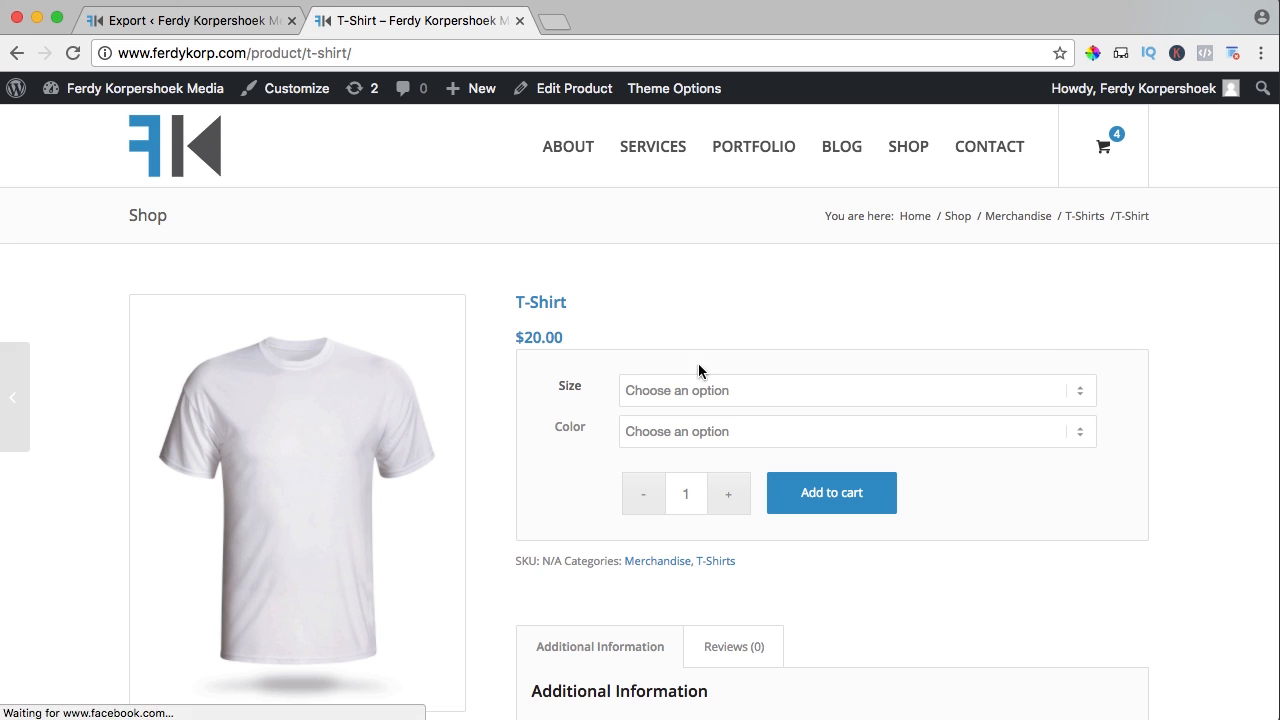
{"action": "left_click", "coordinate": [661, 400]}
{"action": "left_click", "coordinate": [652, 424]}
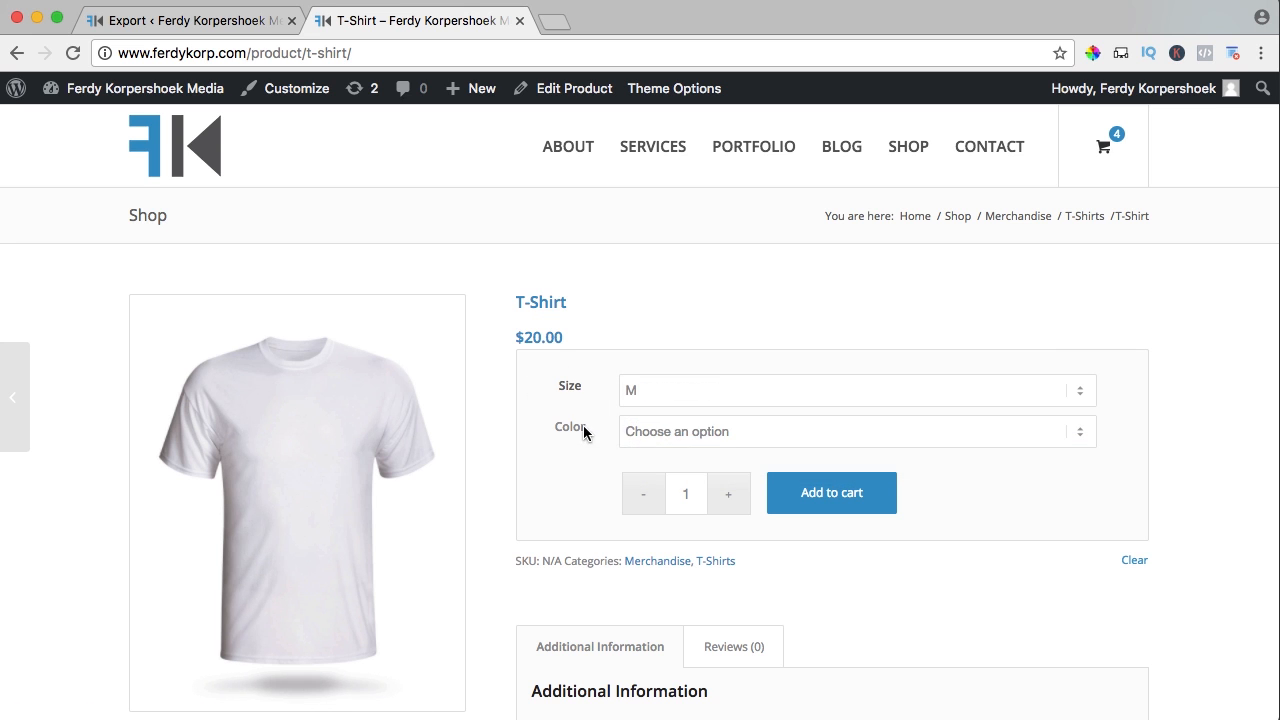
{"action": "left_click", "coordinate": [656, 436]}
{"action": "left_click", "coordinate": [651, 466]}
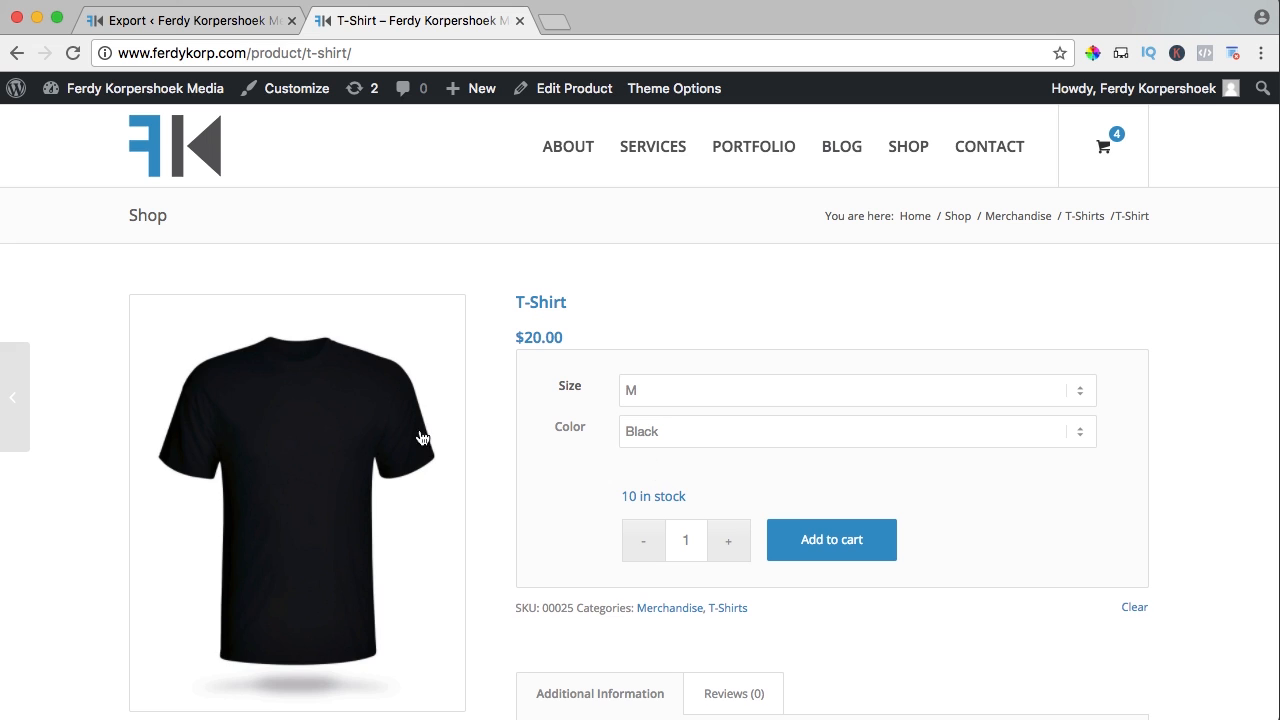
{"action": "scroll", "coordinate": [533, 436], "scroll_direction": "down", "scroll_amount": 2}
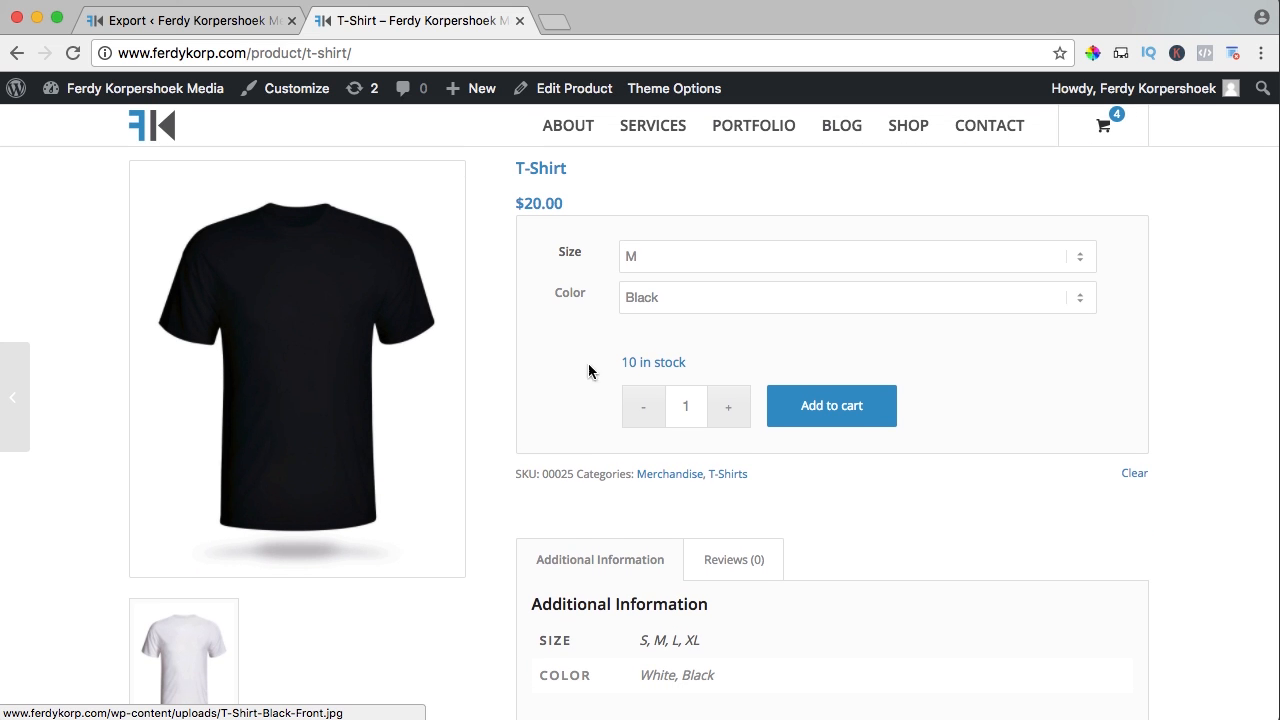
{"action": "left_click", "coordinate": [731, 409]}
{"action": "left_click", "coordinate": [731, 409]}
{"action": "left_click", "coordinate": [731, 409]}
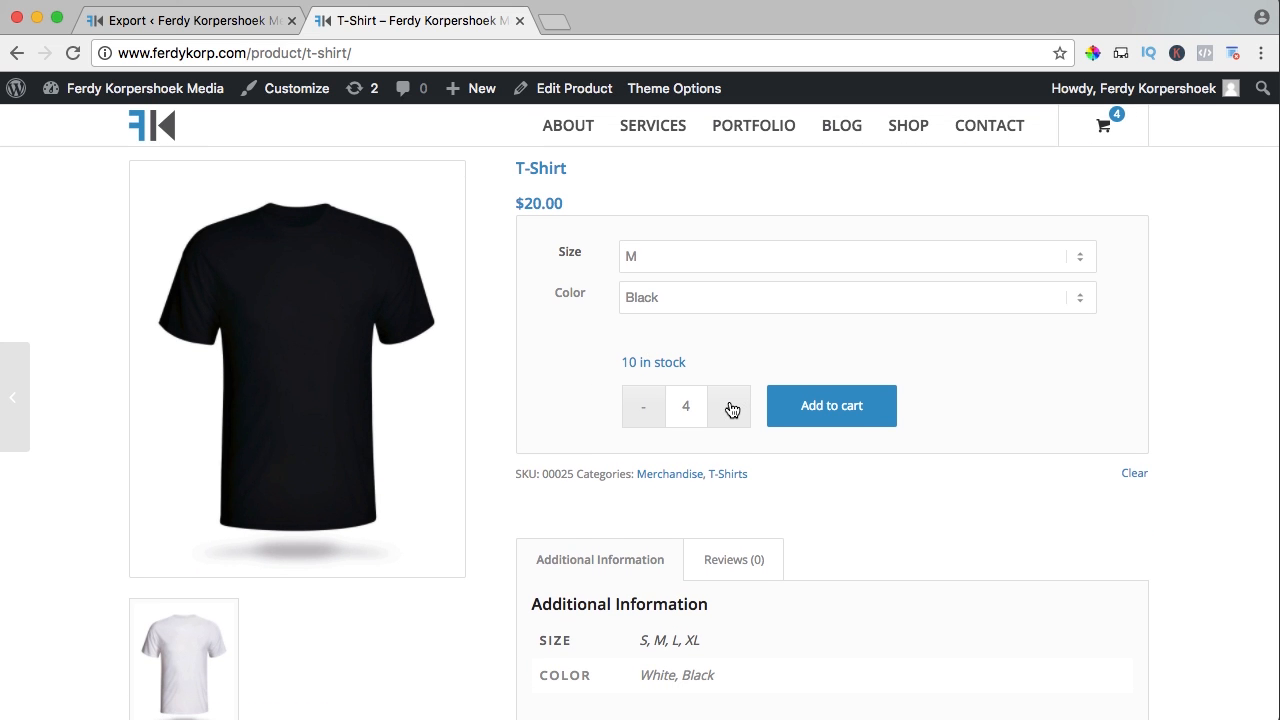
{"action": "left_click", "coordinate": [730, 405]}
Check the 10 in-stock line and SKU, then view the Reviews section
{"action": "left_click_drag", "start_coordinate": [622, 362], "coordinate": [657, 362]}
{"action": "left_click", "coordinate": [654, 361]}
{"action": "scroll", "coordinate": [566, 374], "scroll_direction": "down", "scroll_amount": 2}
{"action": "left_click_drag", "start_coordinate": [519, 372], "coordinate": [554, 374]}
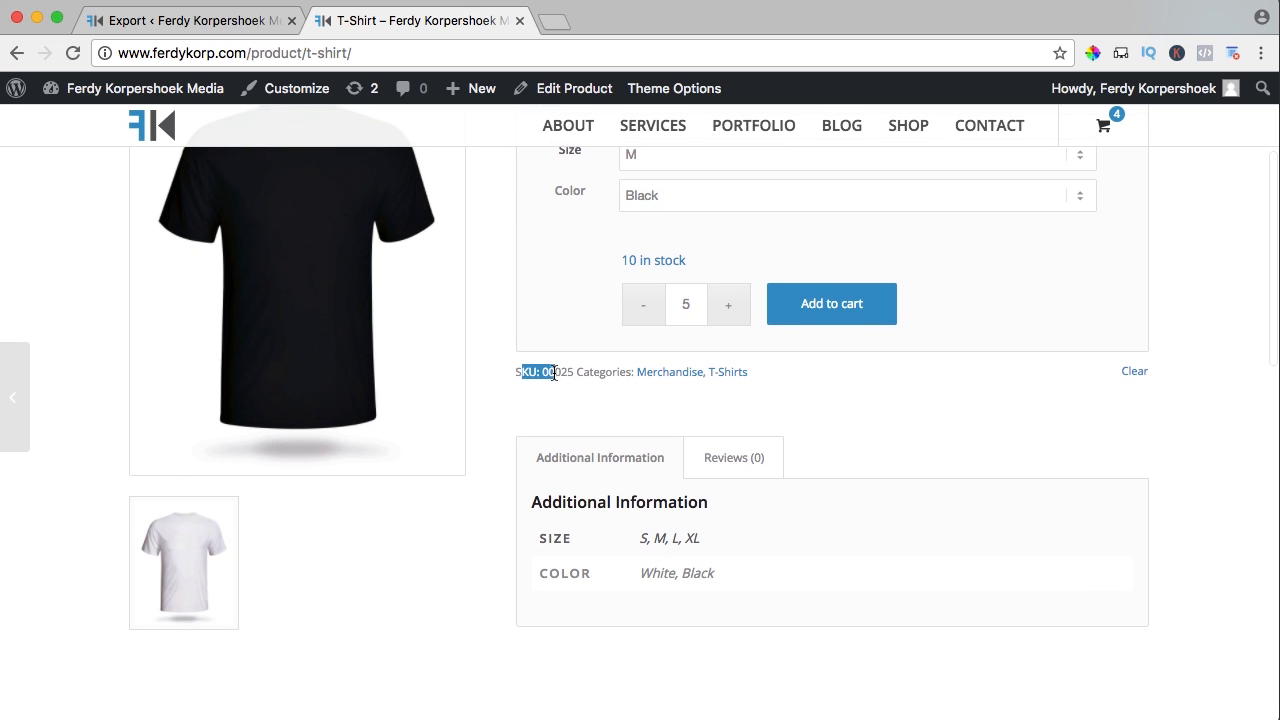
{"action": "left_click", "coordinate": [603, 373]}
{"action": "scroll", "coordinate": [650, 378], "scroll_direction": "up", "scroll_amount": 1}
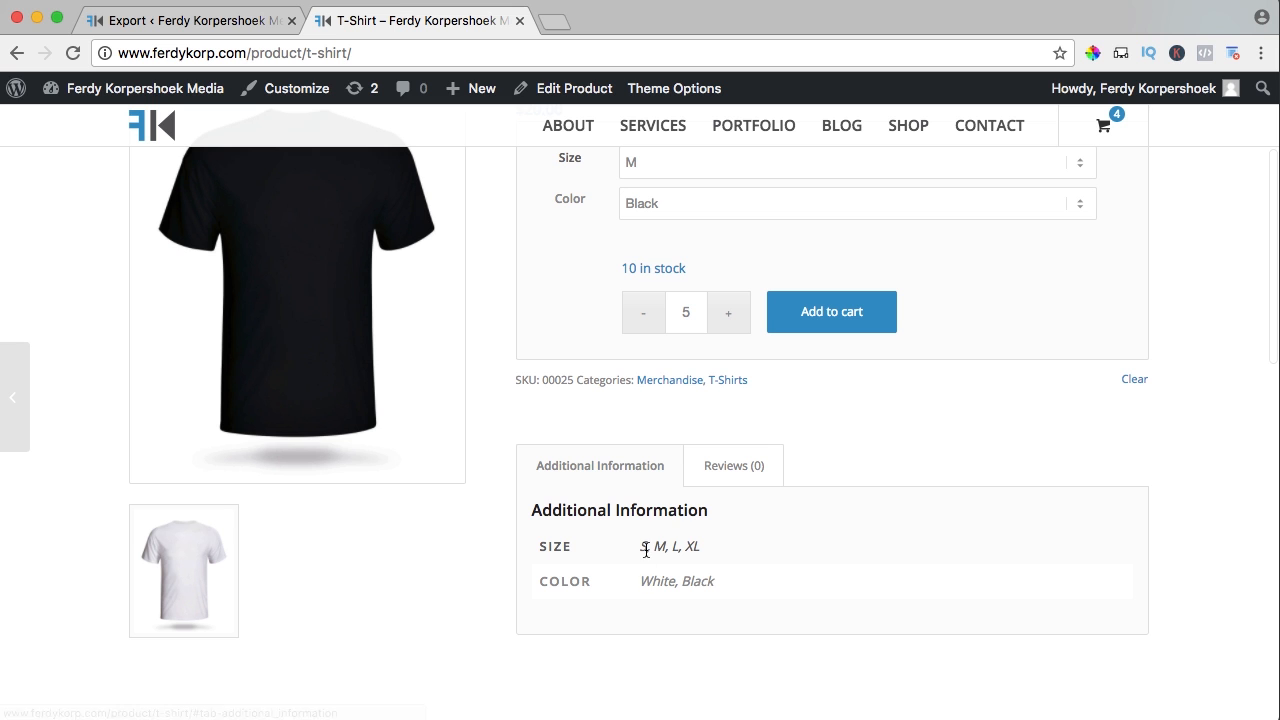
{"action": "left_click", "coordinate": [745, 482]}
{"action": "scroll", "coordinate": [741, 508], "scroll_direction": "down", "scroll_amount": 5}
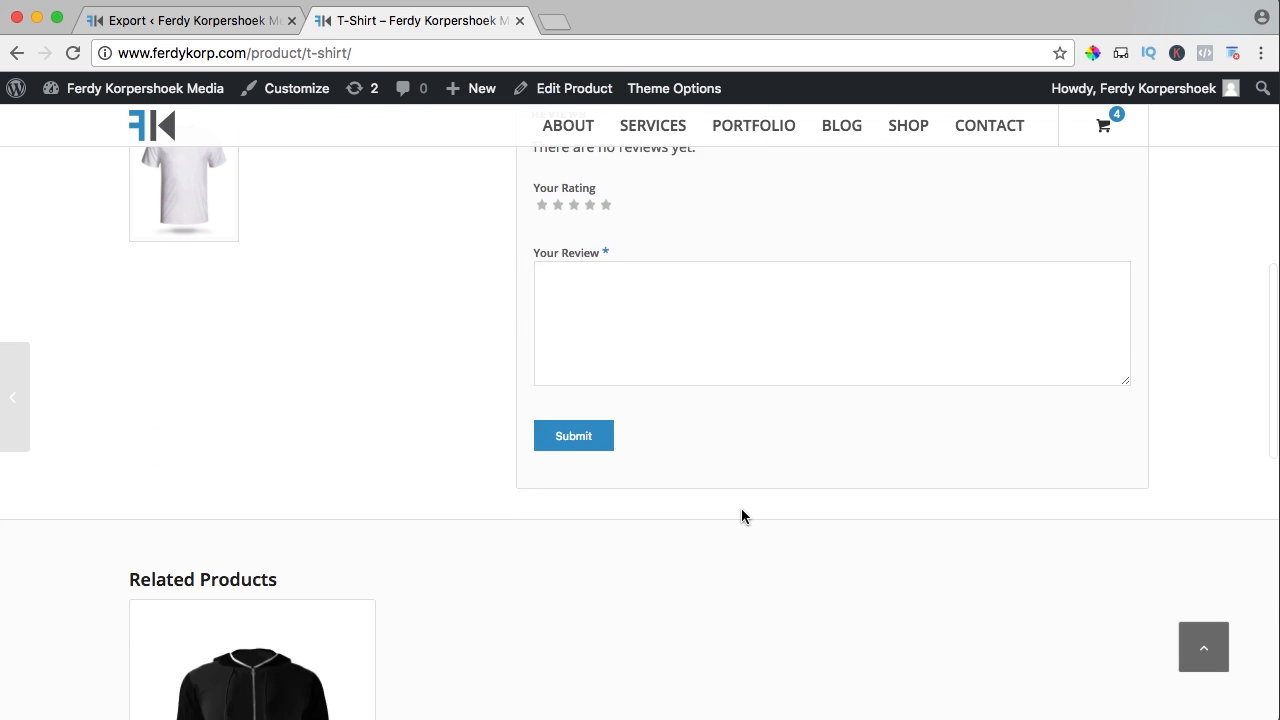
{"action": "scroll", "coordinate": [741, 508], "scroll_direction": "up", "scroll_amount": 3}
Enlarge the gallery image, check the $20.00 price, and return to editing the T-Shirt
{"action": "left_click", "coordinate": [191, 394]}
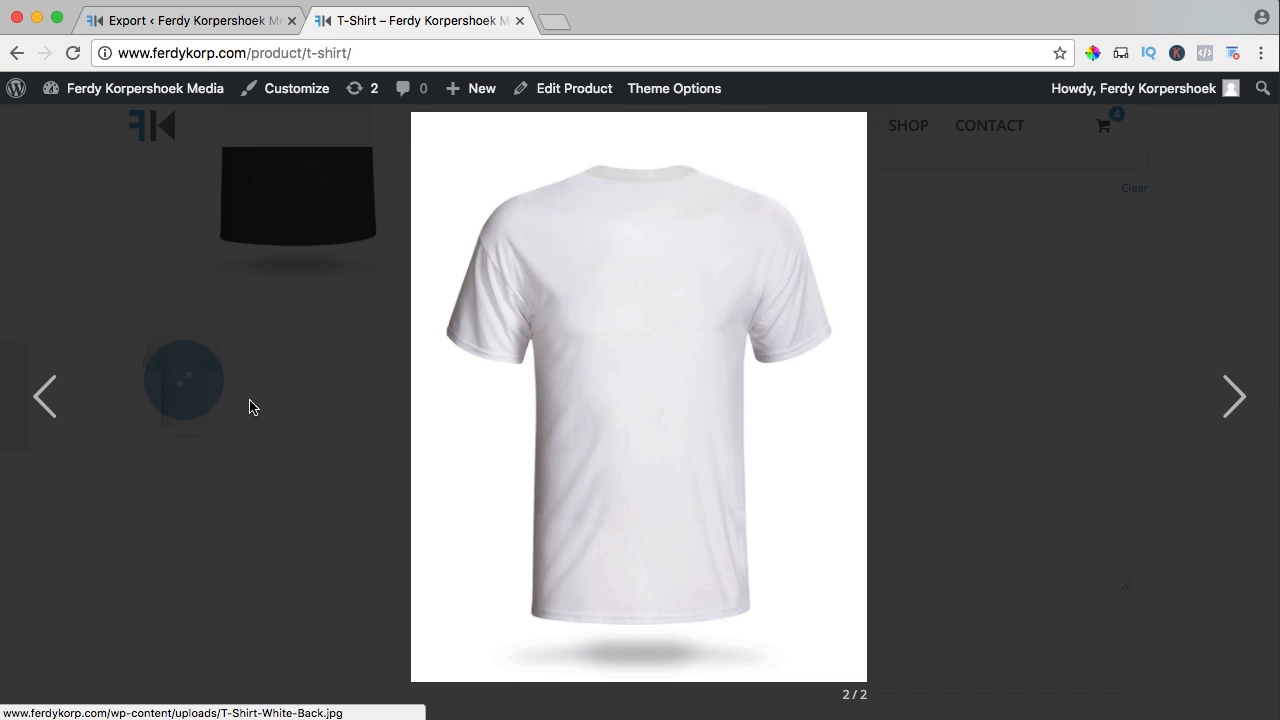
{"action": "left_click", "coordinate": [660, 414]}
{"action": "scroll", "coordinate": [670, 409], "scroll_direction": "up", "scroll_amount": 5}
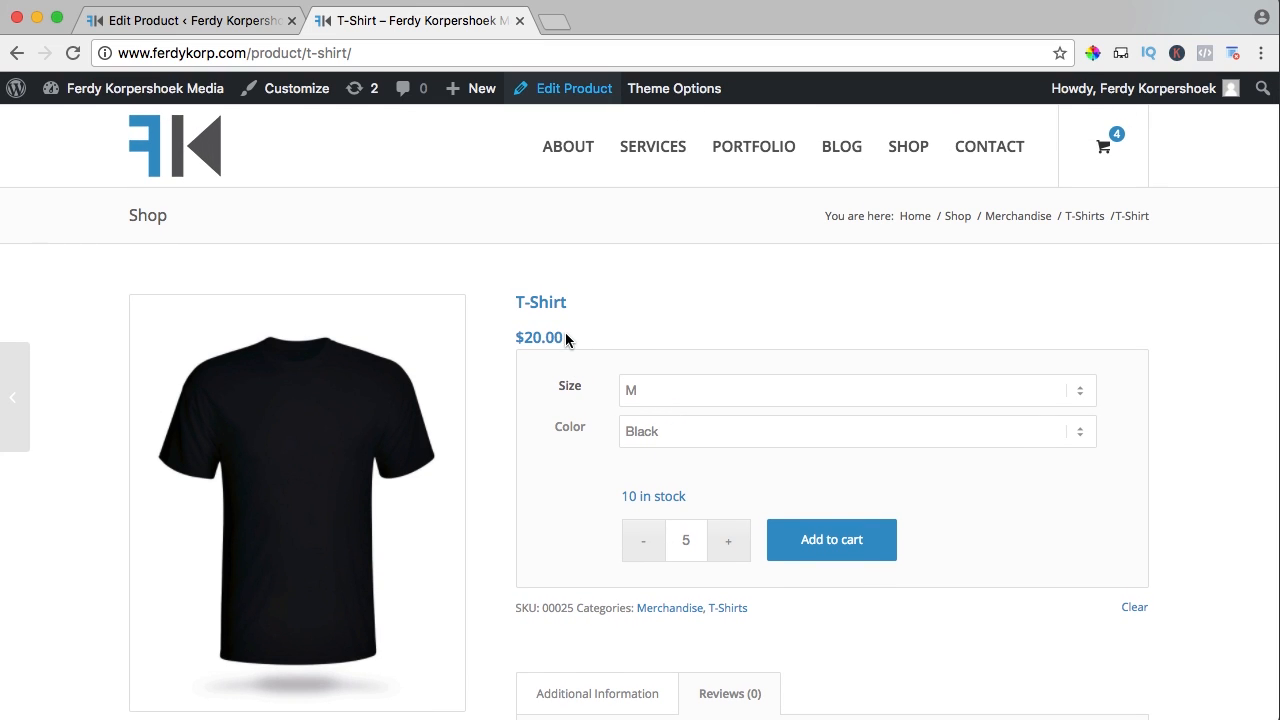
{"action": "left_click_drag", "start_coordinate": [565, 332], "coordinate": [516, 338]}
{"action": "left_click", "coordinate": [537, 346]}
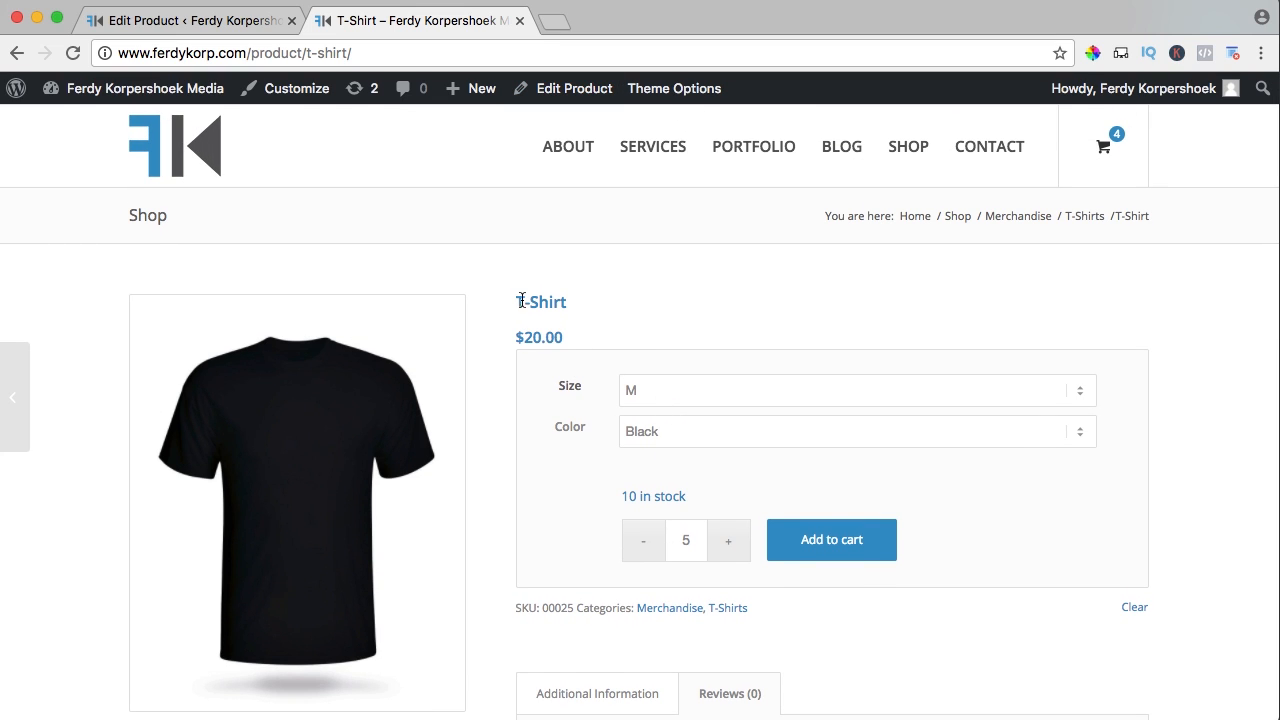
{"action": "left_click", "coordinate": [205, 21]}
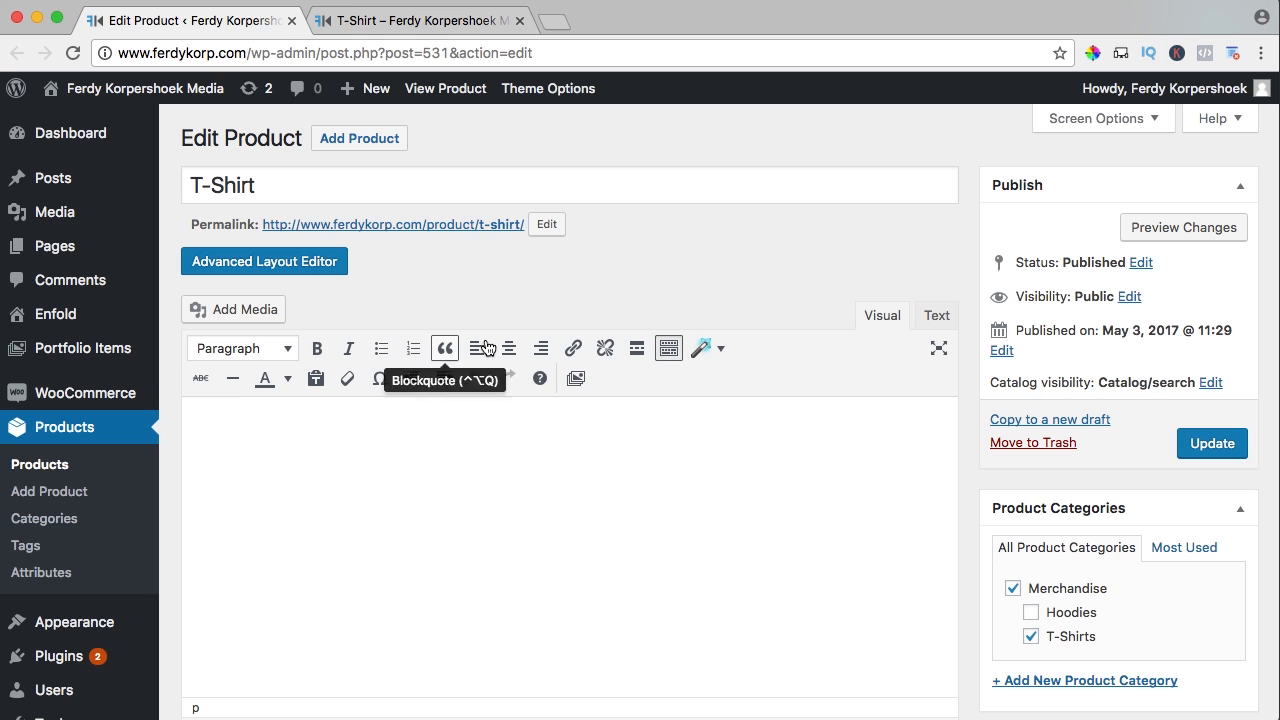
Change the regular price of XL variation #532 from 20 to 30
{"action": "scroll", "coordinate": [844, 324], "scroll_direction": "down", "scroll_amount": 8}
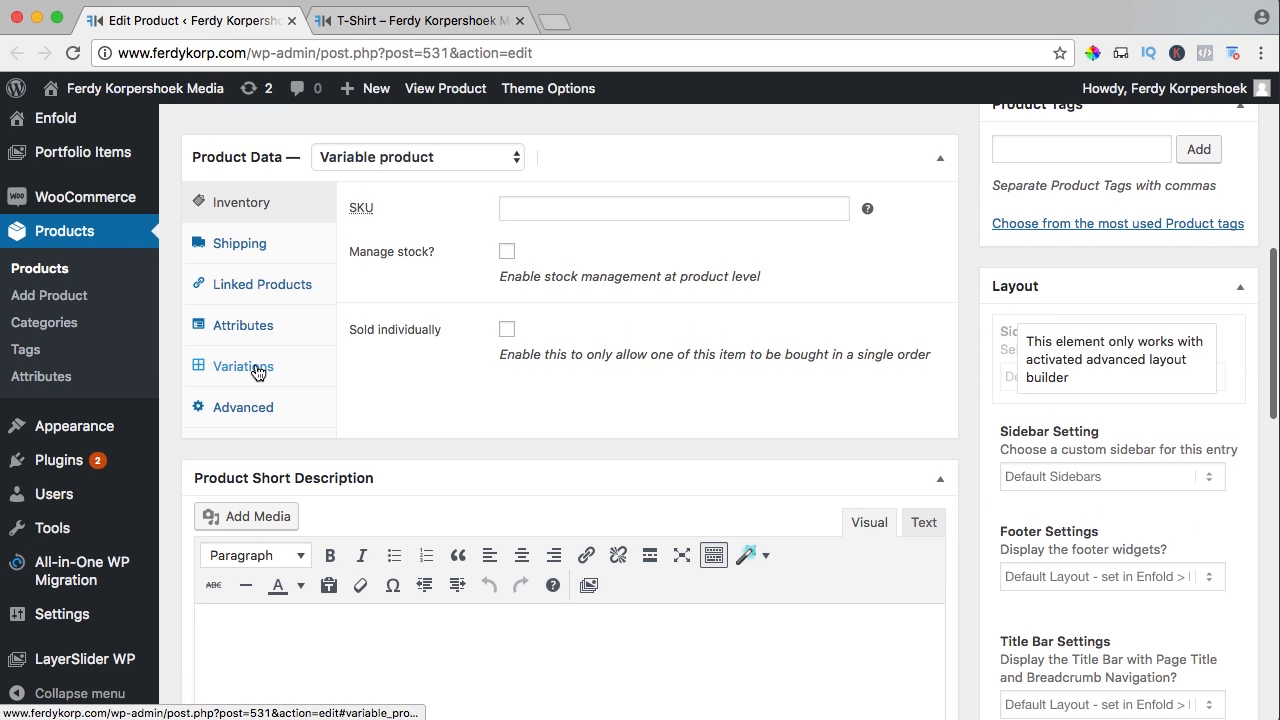
{"action": "left_click", "coordinate": [259, 370]}
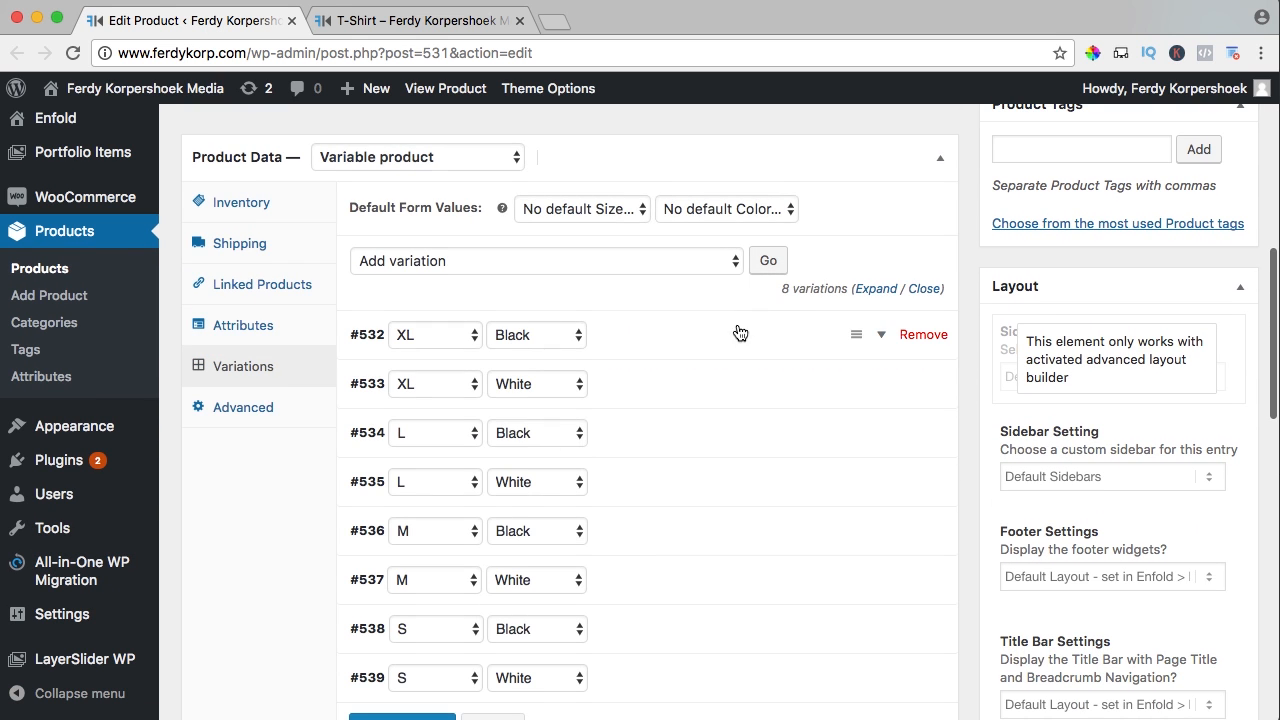
{"action": "scroll", "coordinate": [690, 335], "scroll_direction": "down", "scroll_amount": 1}
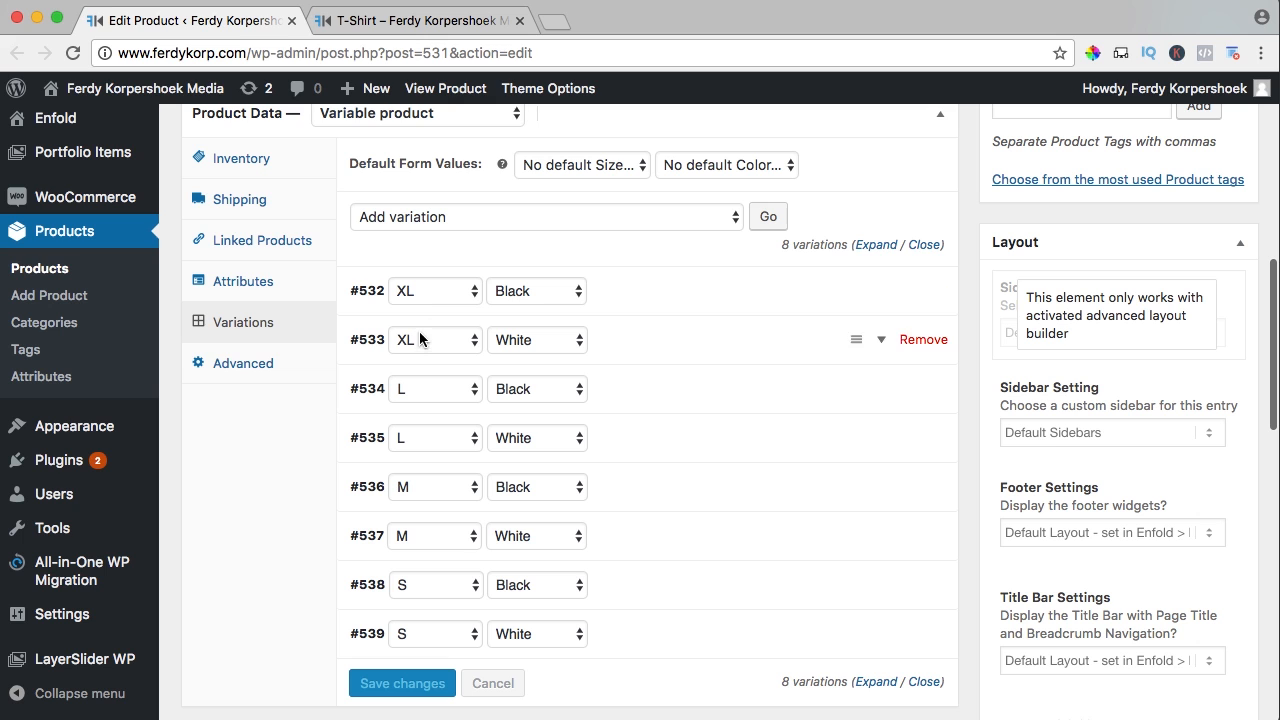
{"action": "left_click", "coordinate": [881, 291]}
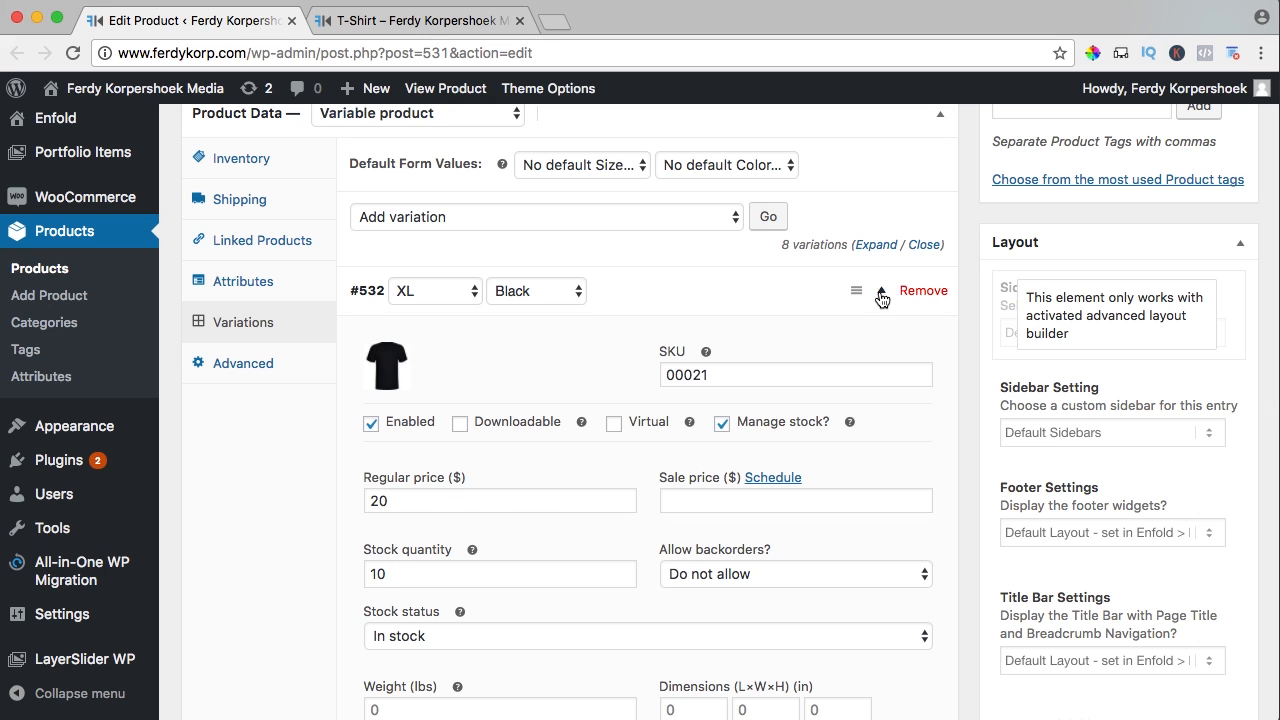
{"action": "left_click_drag", "start_coordinate": [408, 499], "coordinate": [347, 497]}
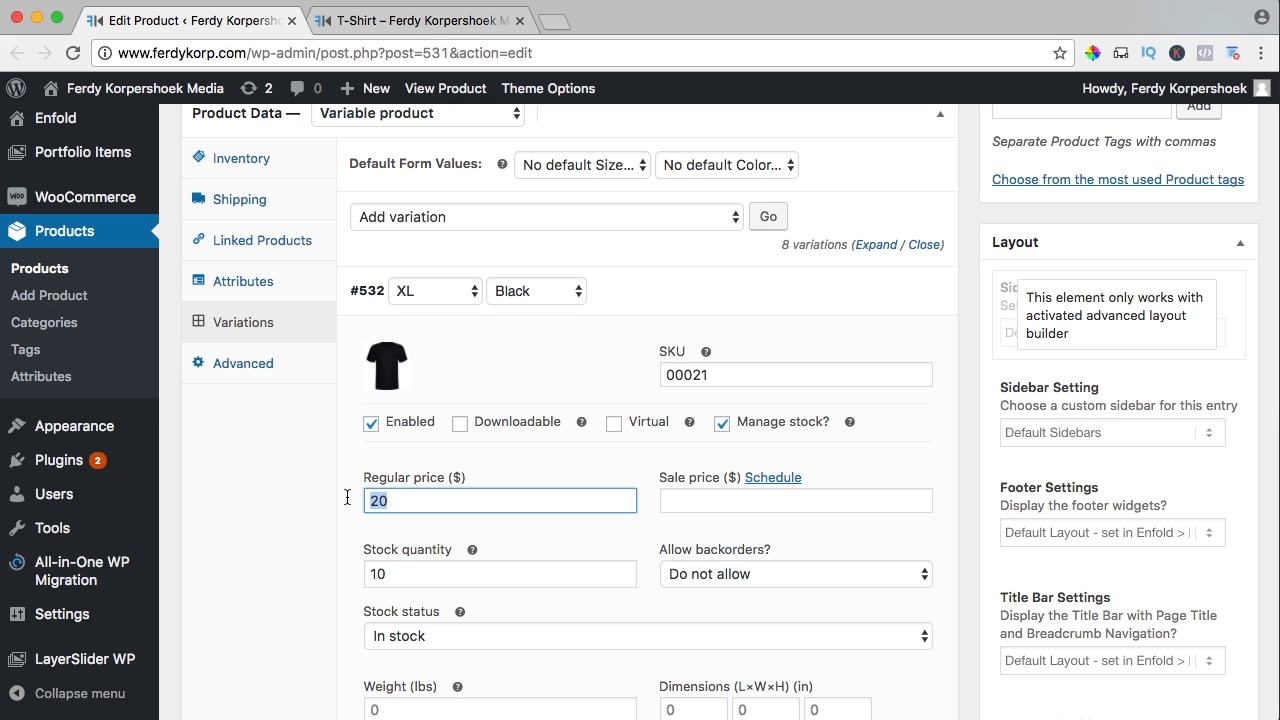
{"action": "type", "text": "30"}
{"action": "key", "text": "Tab"}
Set variation #533's regular price to 30 as well and update the product
{"action": "scroll", "coordinate": [505, 498], "scroll_direction": "down", "scroll_amount": 5}
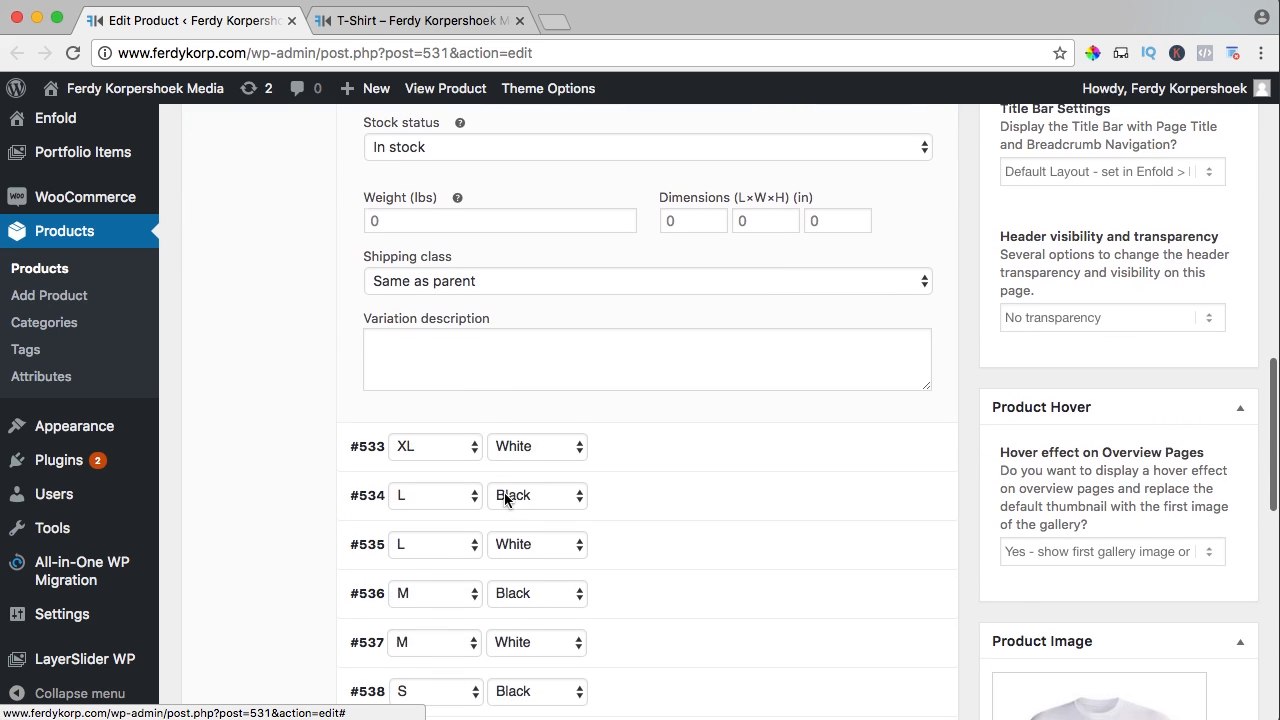
{"action": "left_click", "coordinate": [878, 446]}
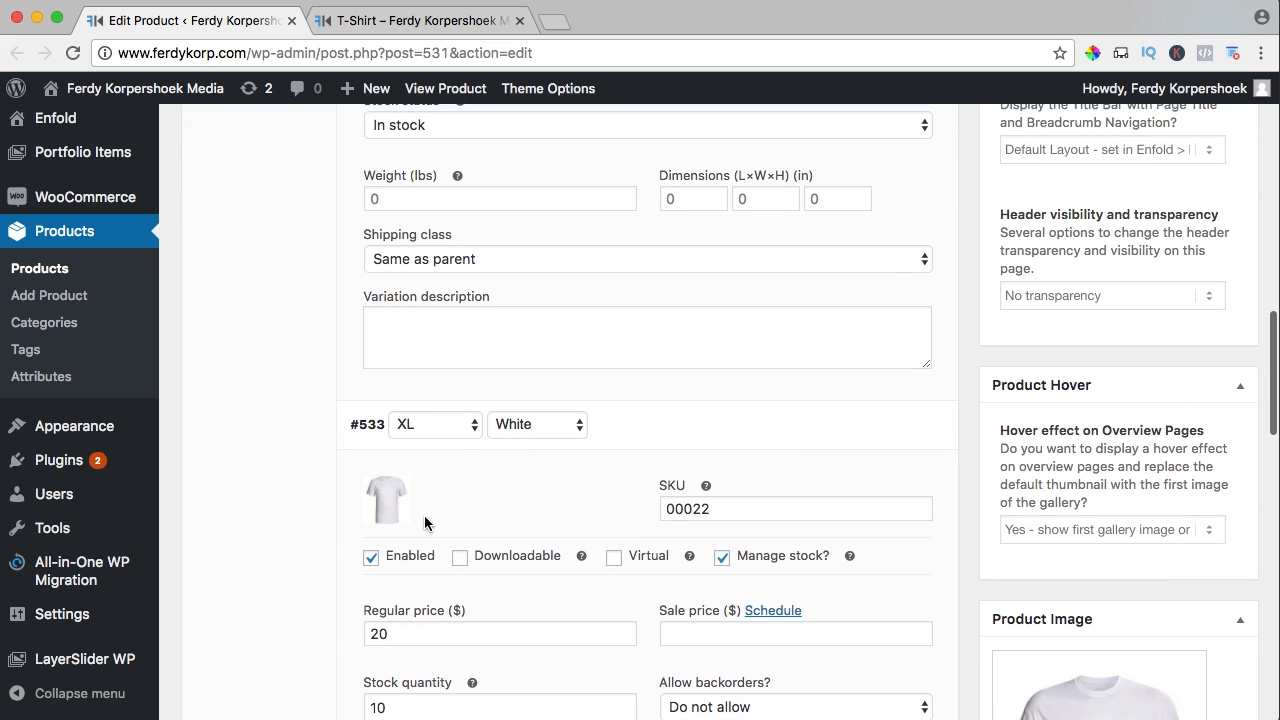
{"action": "scroll", "coordinate": [424, 515], "scroll_direction": "down", "scroll_amount": 2}
{"action": "left_click_drag", "start_coordinate": [392, 507], "coordinate": [364, 506]}
{"action": "type", "text": "30"}
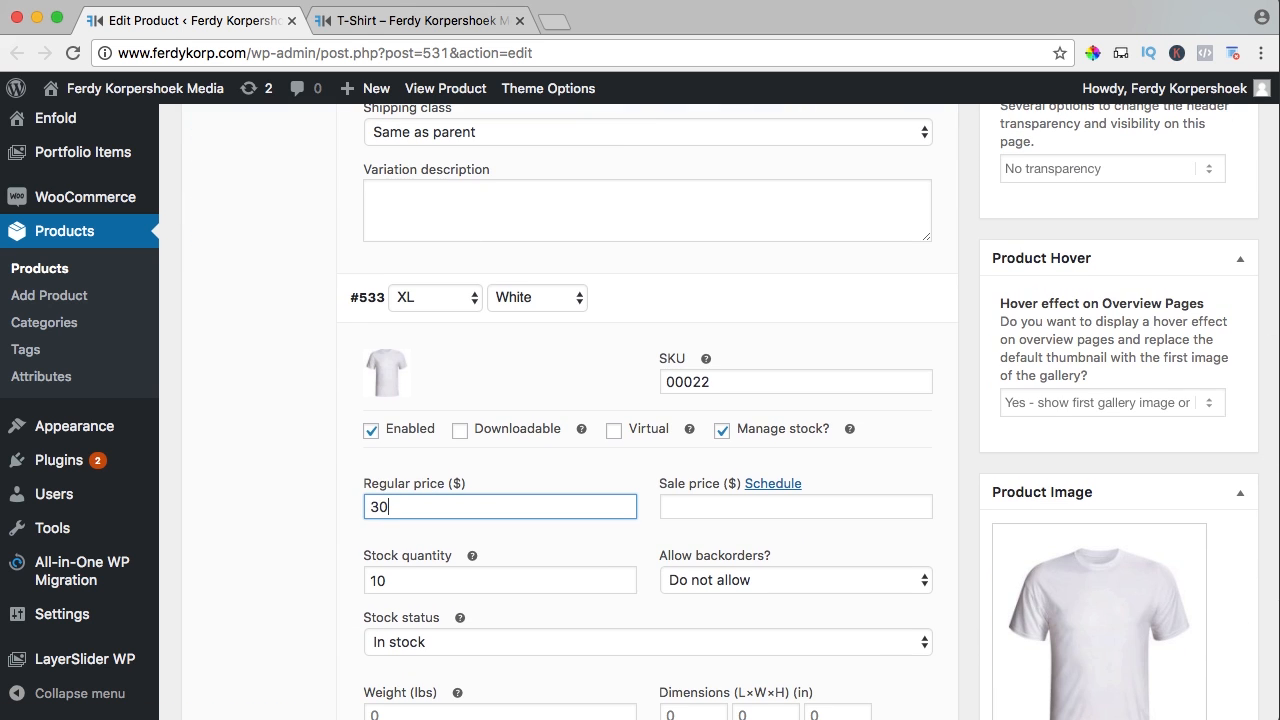
{"action": "scroll", "coordinate": [720, 470], "scroll_direction": "up", "scroll_amount": 15}
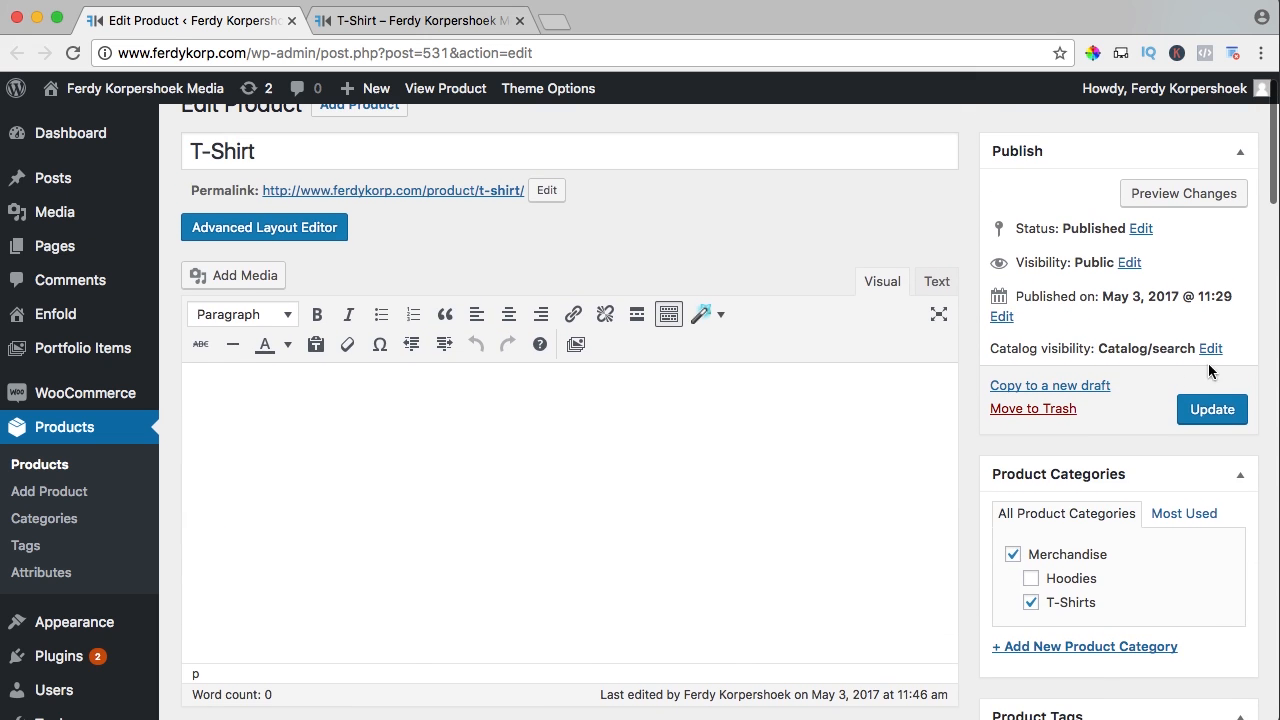
{"action": "left_click", "coordinate": [1212, 412]}
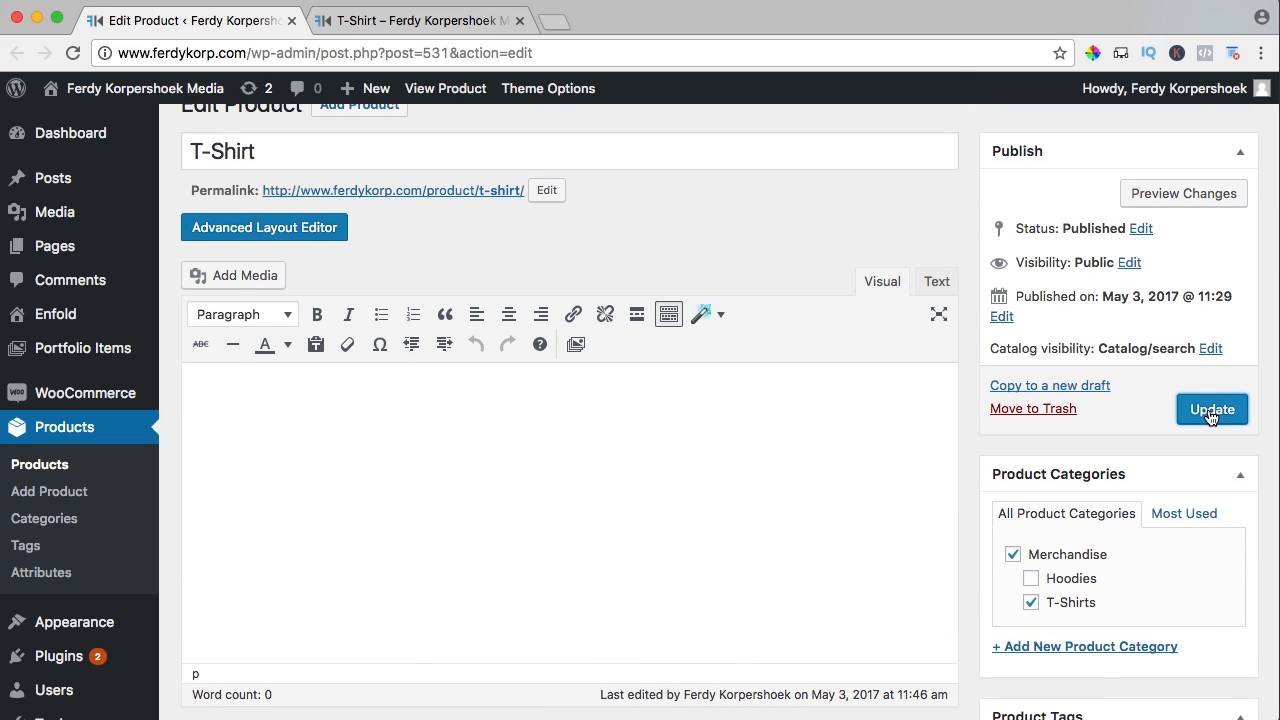
{"action": "left_click", "coordinate": [463, 22]}
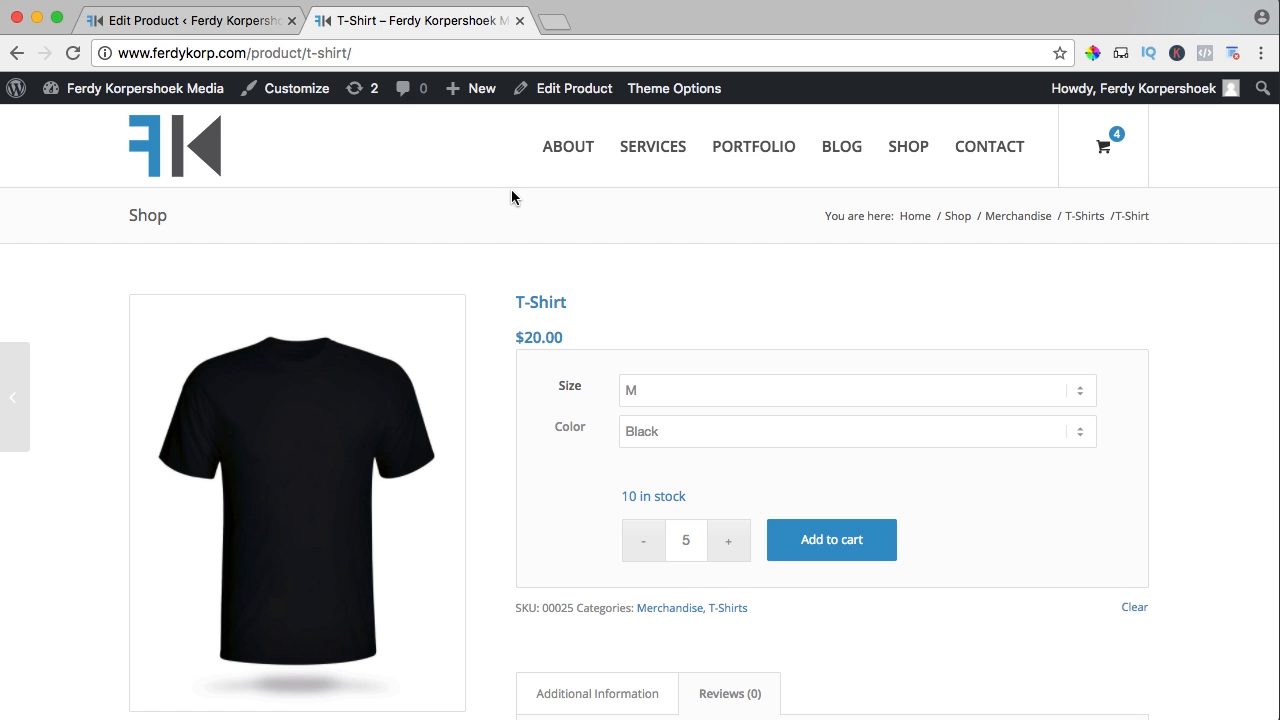
Reload the shop page and select XL with White to confirm its $30.00 price
{"action": "key", "text": "super+r"}
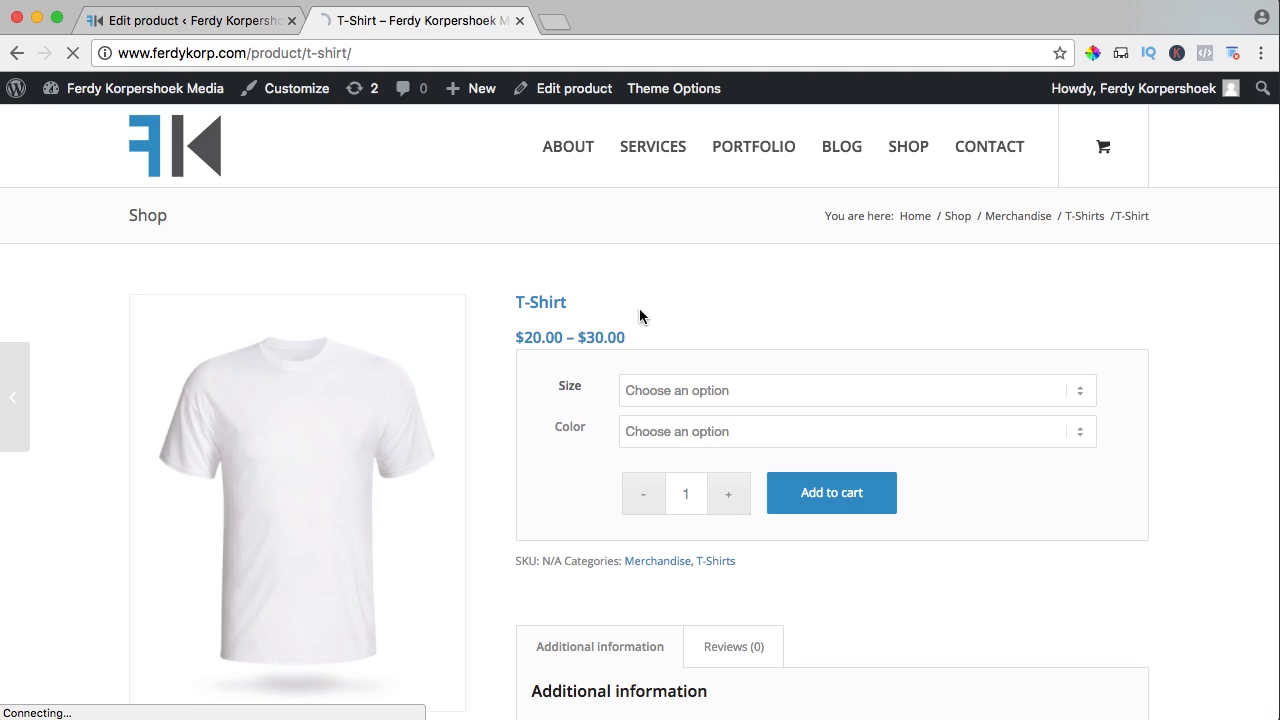
{"action": "left_click", "coordinate": [616, 392]}
{"action": "key", "text": "Escape"}
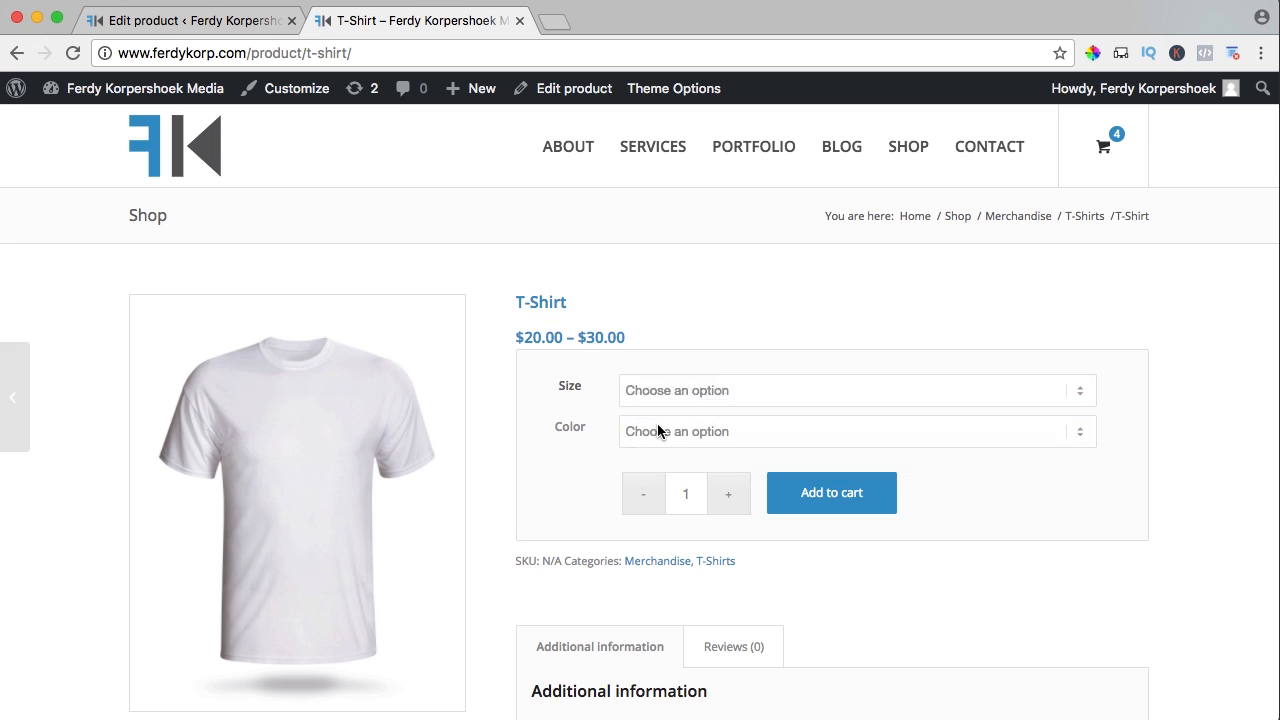
{"action": "left_click", "coordinate": [657, 431]}
{"action": "left_click", "coordinate": [660, 446]}
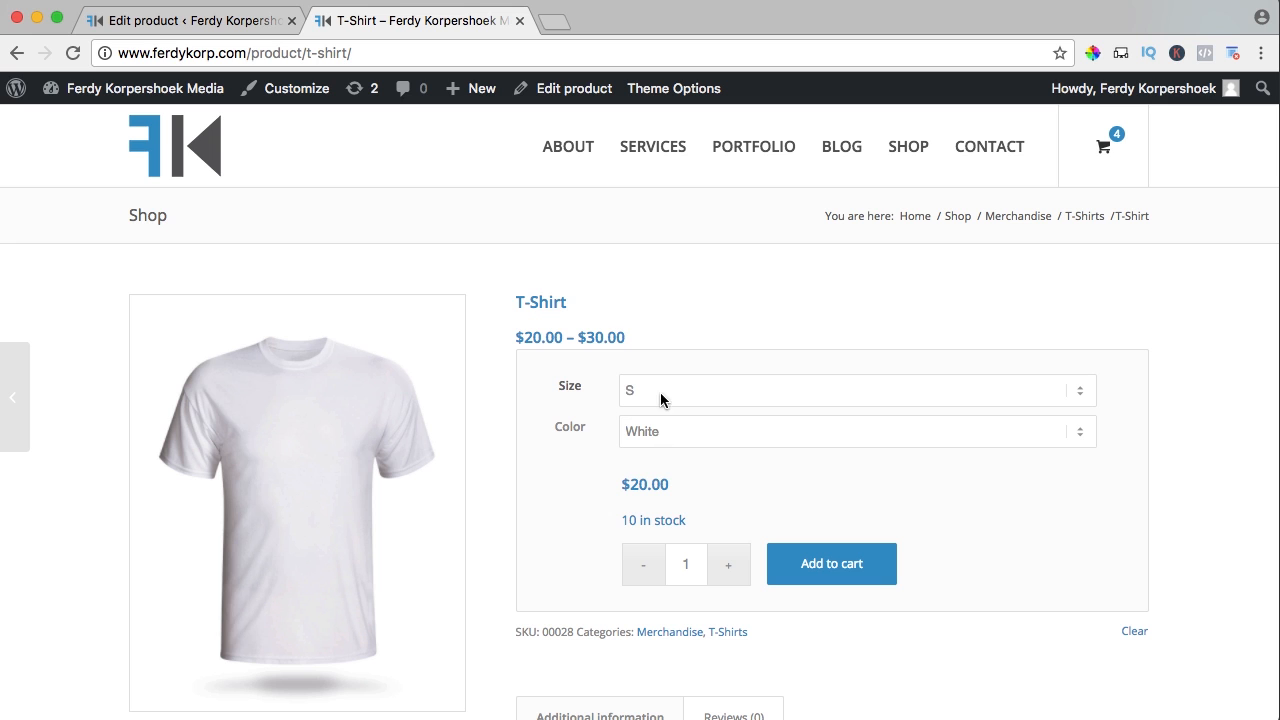
{"action": "left_click", "coordinate": [660, 392]}
{"action": "left_click", "coordinate": [649, 443]}
{"action": "scroll", "coordinate": [556, 418], "scroll_direction": "down", "scroll_amount": 5}
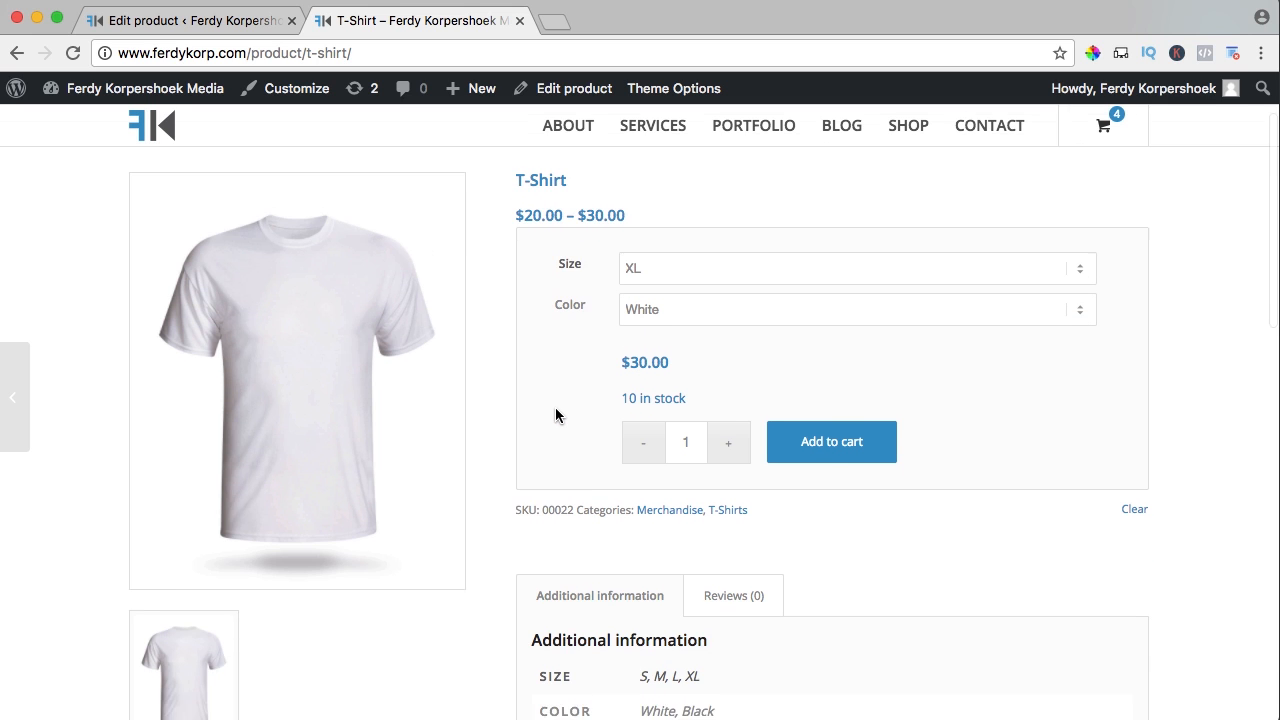
{"action": "scroll", "coordinate": [556, 396], "scroll_direction": "up", "scroll_amount": 3}
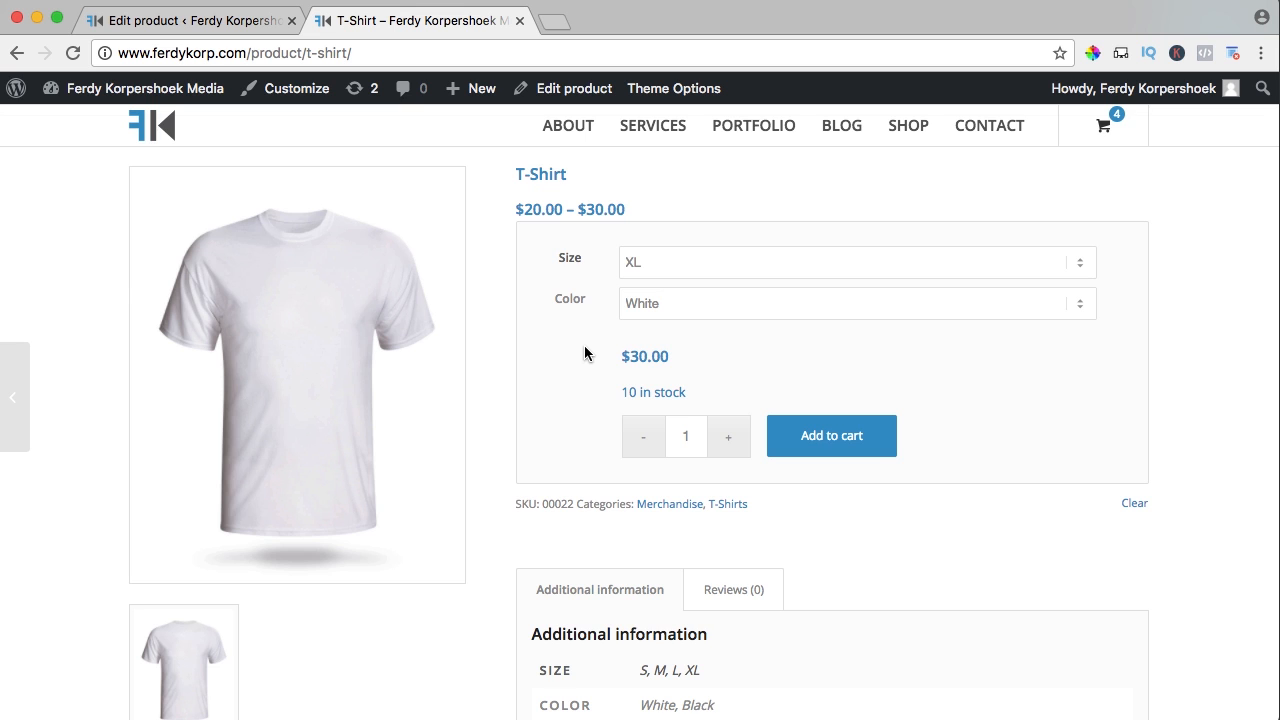
{"action": "scroll", "coordinate": [600, 320], "scroll_direction": "up", "scroll_amount": 3}
{"action": "left_click", "coordinate": [220, 28]}
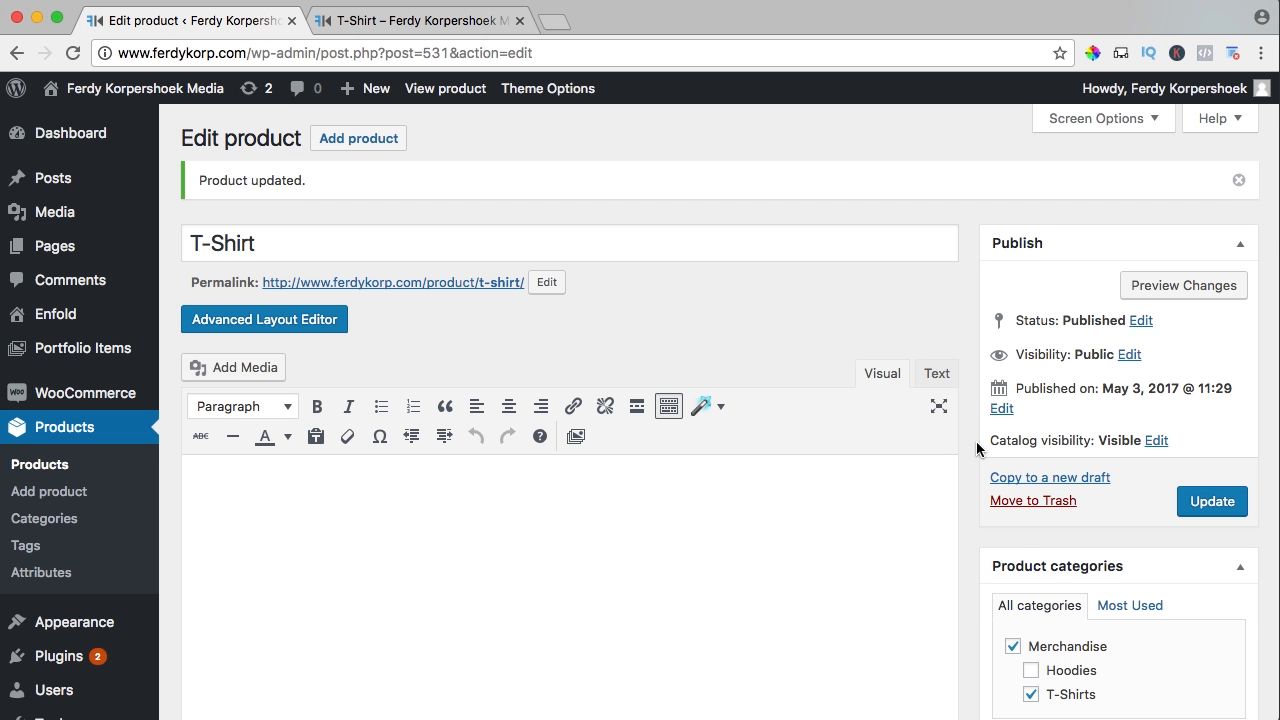
Add the tags t-shirt and summer to the T-Shirt and update the product
{"action": "scroll", "coordinate": [976, 441], "scroll_direction": "down", "scroll_amount": 5}
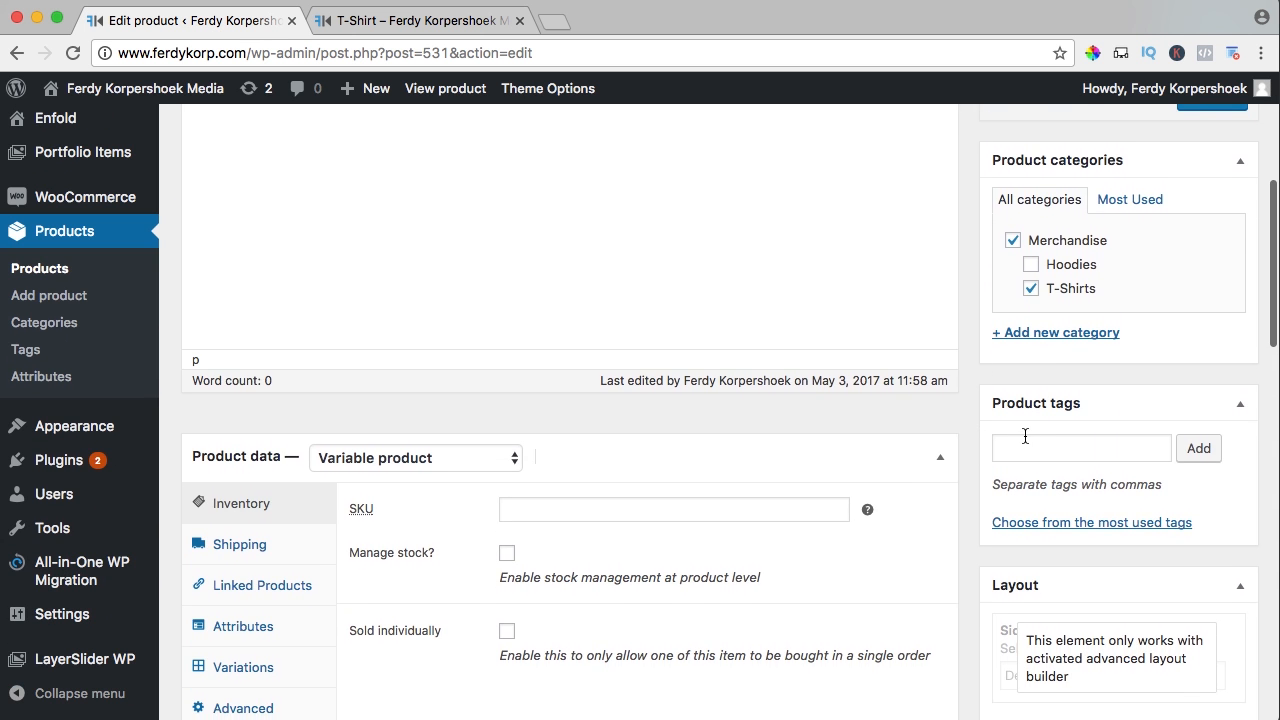
{"action": "scroll", "coordinate": [1025, 436], "scroll_direction": "down", "scroll_amount": 1}
{"action": "left_click", "coordinate": [1032, 405]}
{"action": "type", "text": "t-shirt"}
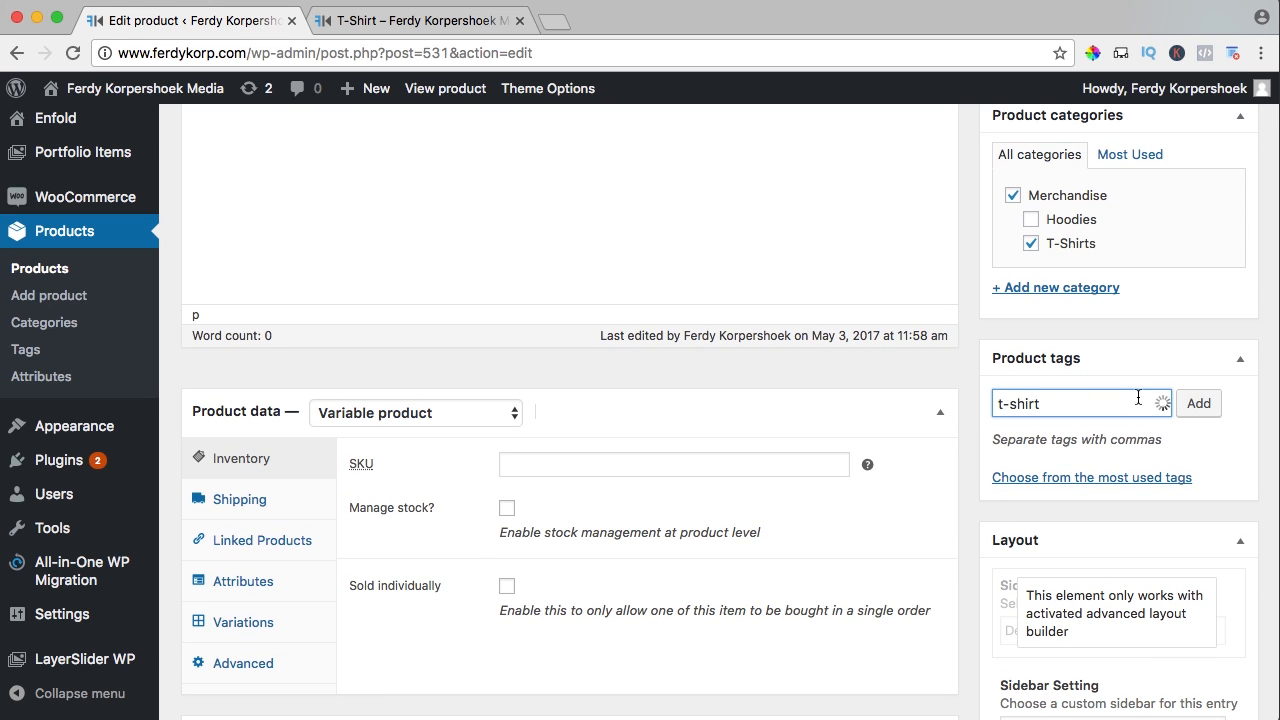
{"action": "left_click", "coordinate": [1192, 403]}
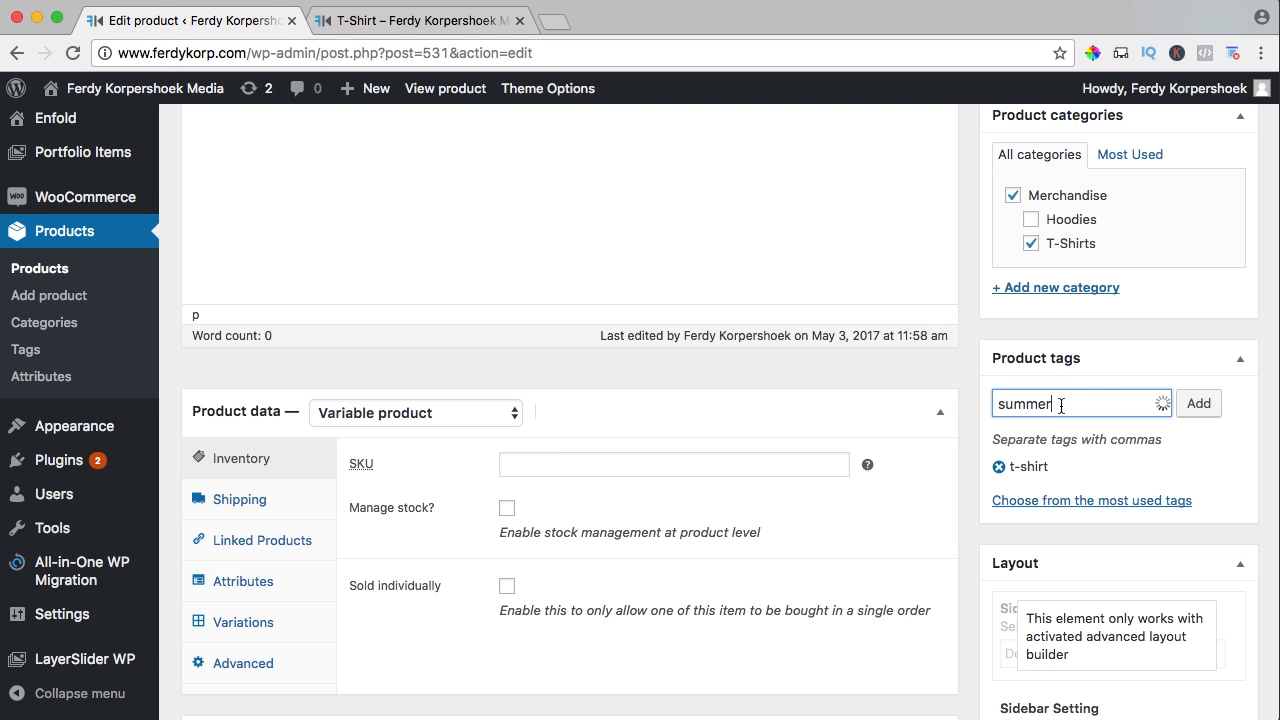
{"action": "left_click", "coordinate": [1197, 403]}
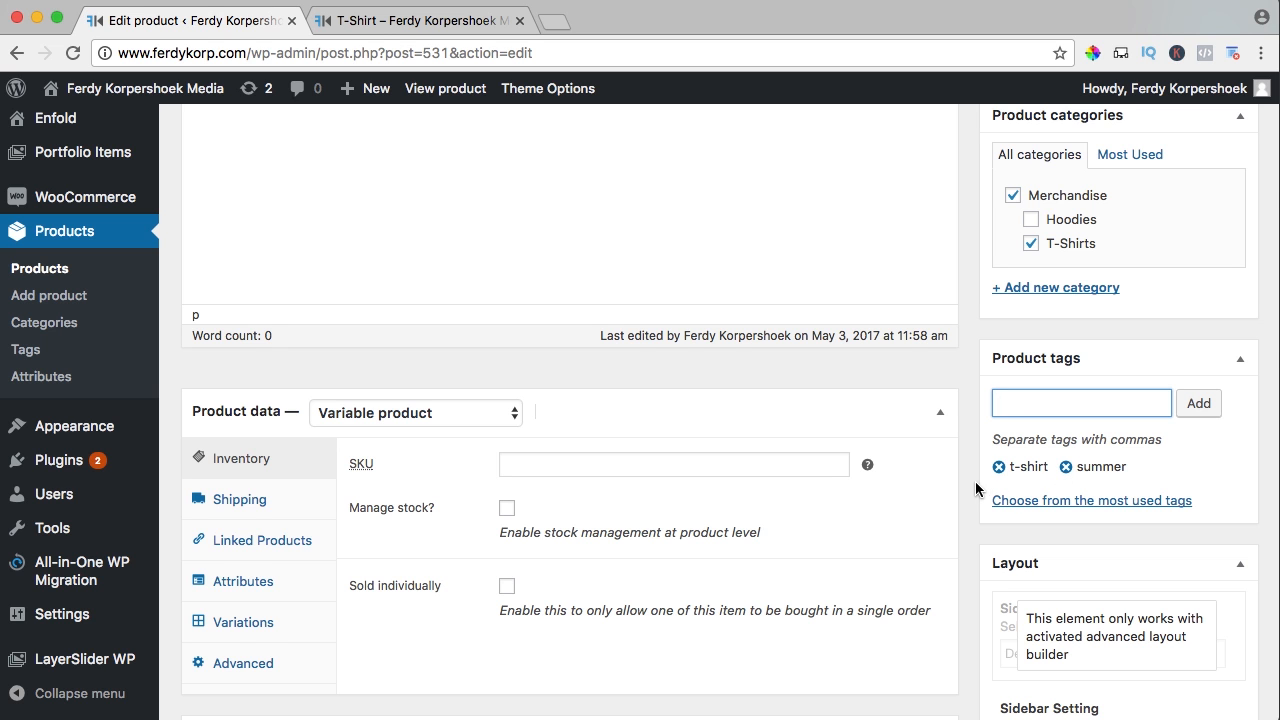
{"action": "scroll", "coordinate": [975, 489], "scroll_direction": "down", "scroll_amount": 1}
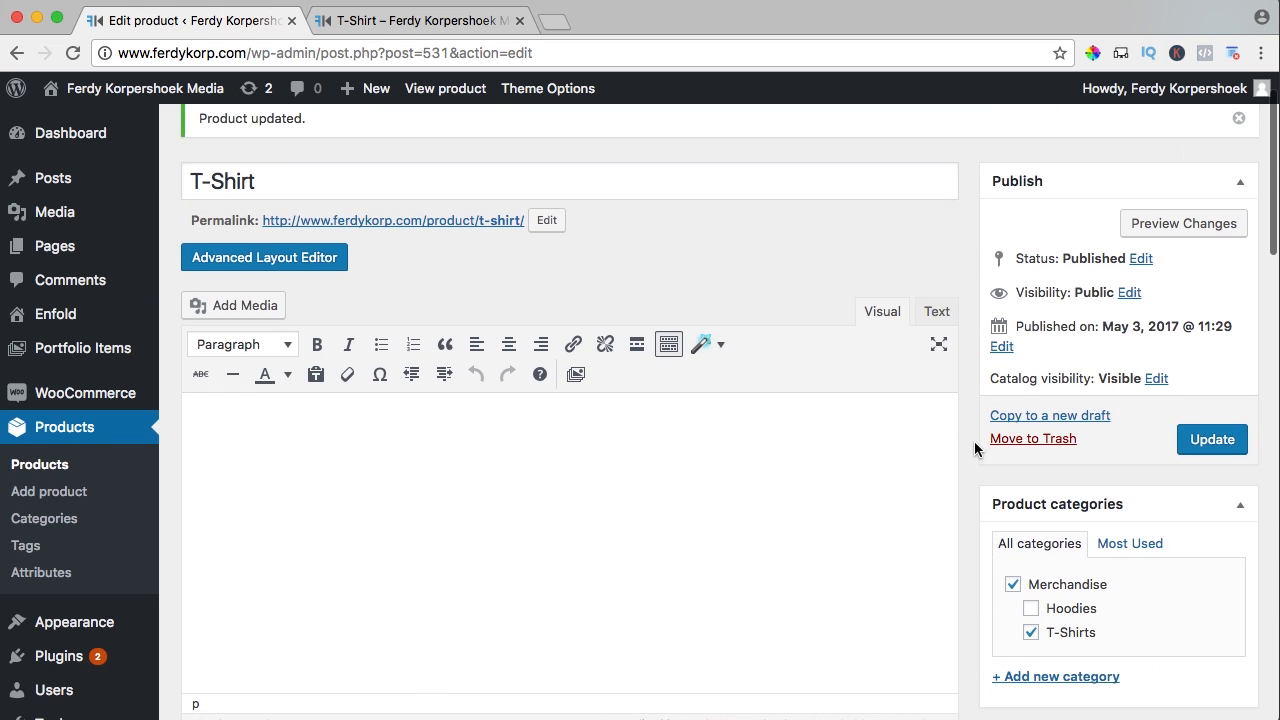
{"action": "scroll", "coordinate": [975, 449], "scroll_direction": "up", "scroll_amount": 1}
{"action": "left_click", "coordinate": [1200, 480]}
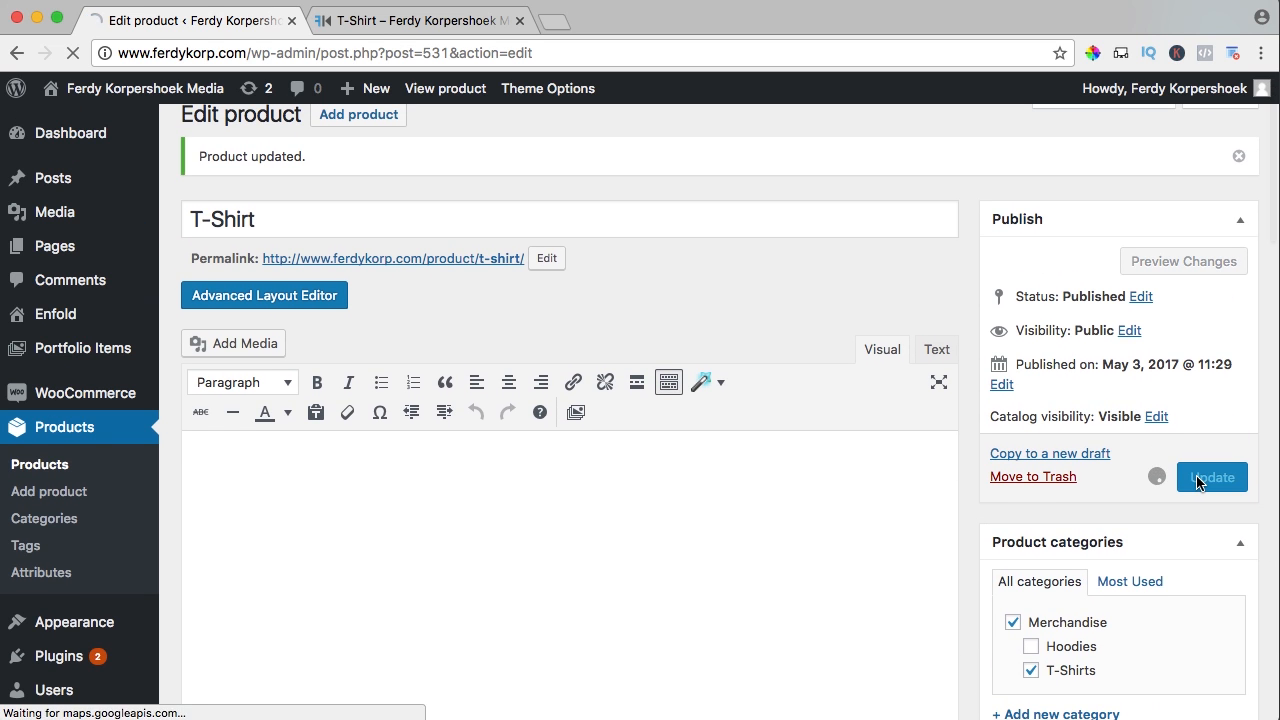
{"action": "left_click", "coordinate": [366, 20]}
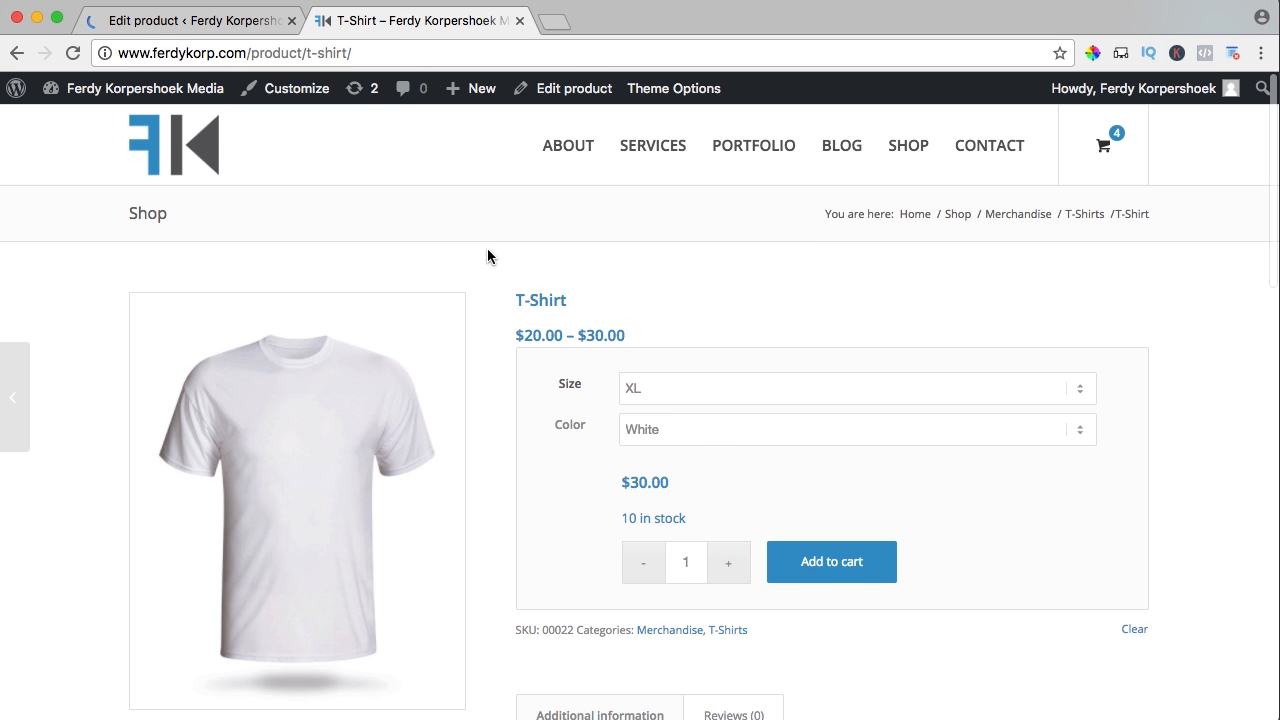
Reload the T-Shirt shop page to confirm tags summer, t-shirt, then return to the editor
{"action": "key", "text": "super+r"}
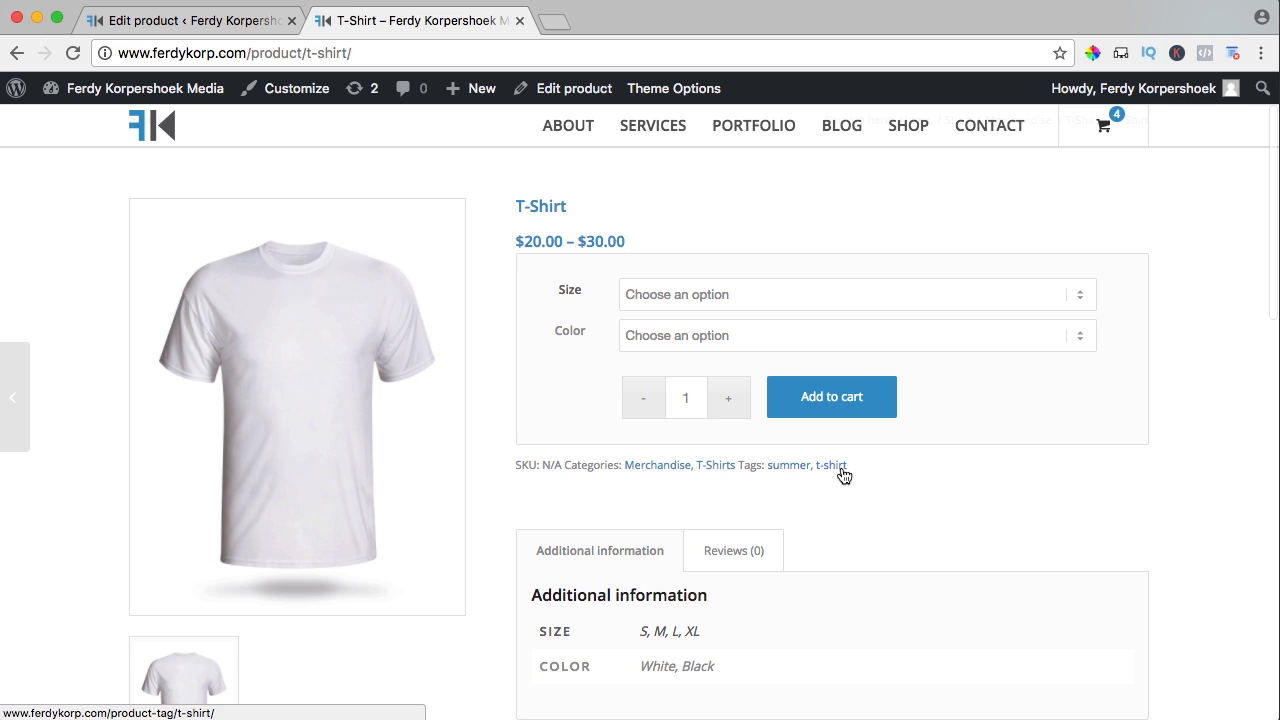
{"action": "scroll", "coordinate": [560, 428], "scroll_direction": "up", "scroll_amount": 2}
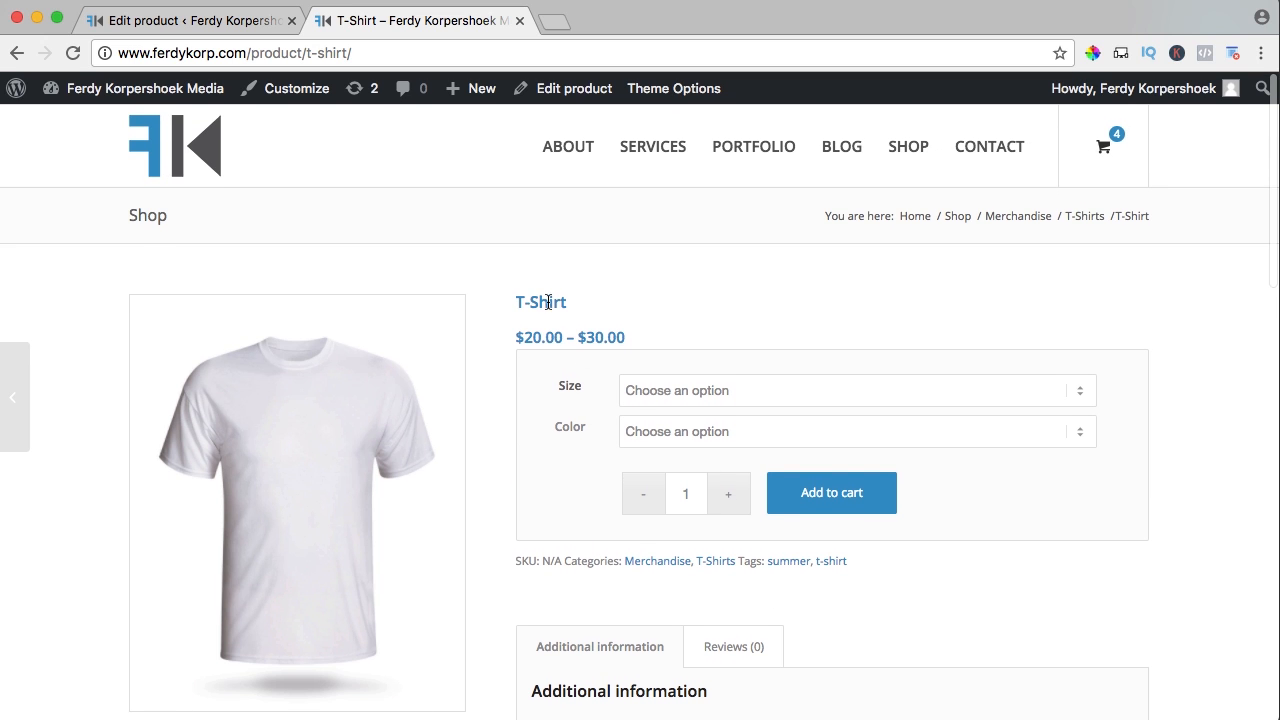
{"action": "left_click_drag", "start_coordinate": [579, 310], "coordinate": [505, 301]}
{"action": "left_click", "coordinate": [610, 310]}
{"action": "left_click", "coordinate": [183, 22]}
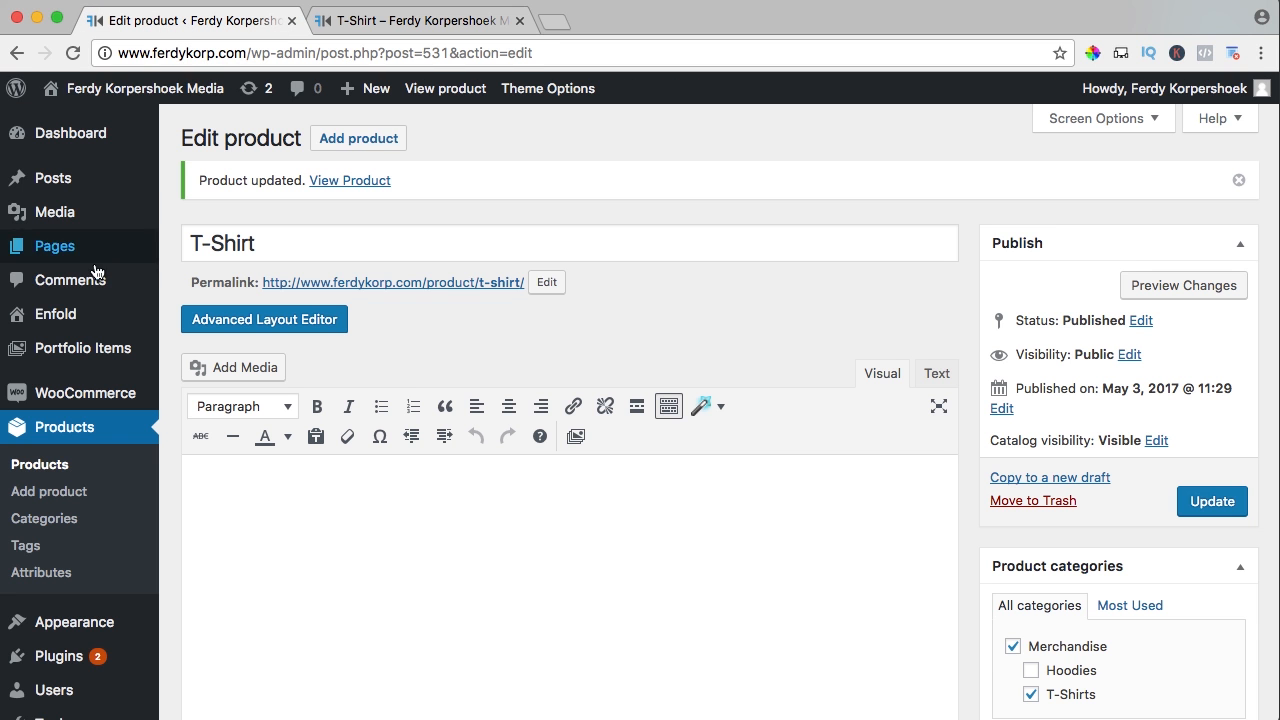
In Enfold's Advanced Styling, set the H1 font size to 20px and save all changes
{"action": "left_click", "coordinate": [58, 314]}
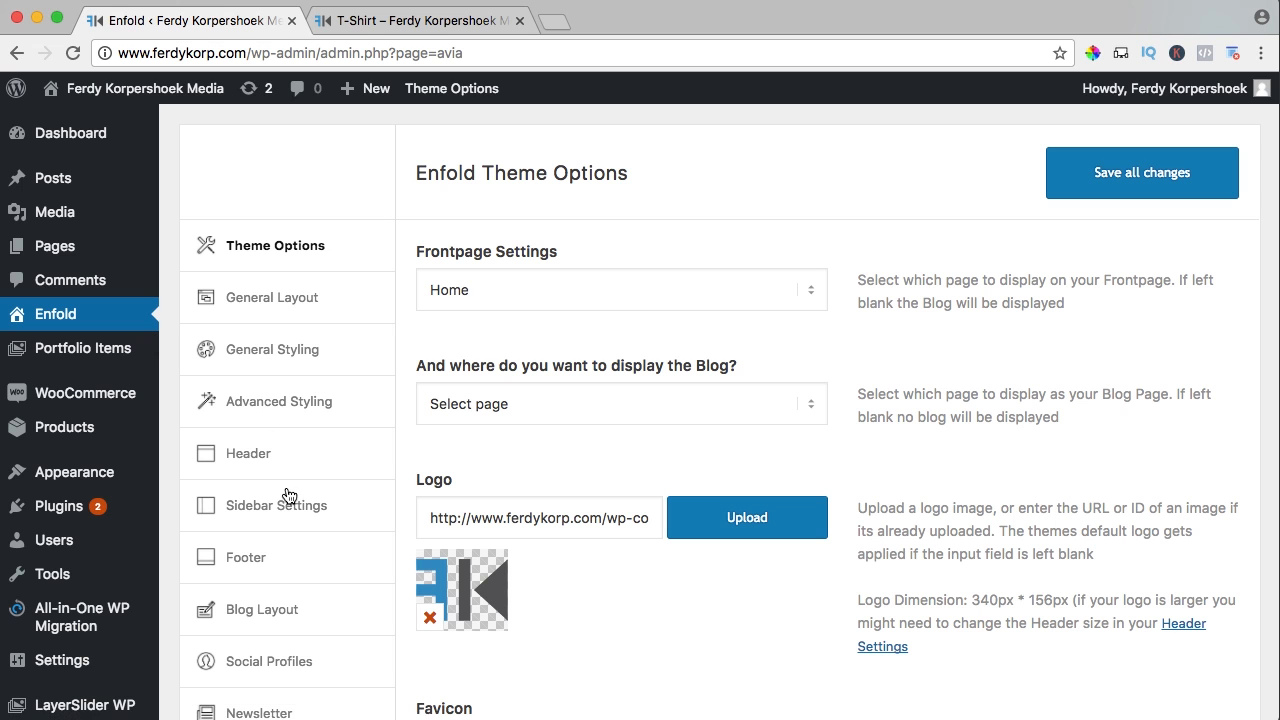
{"action": "left_click", "coordinate": [286, 403]}
{"action": "scroll", "coordinate": [541, 398], "scroll_direction": "down", "scroll_amount": 5}
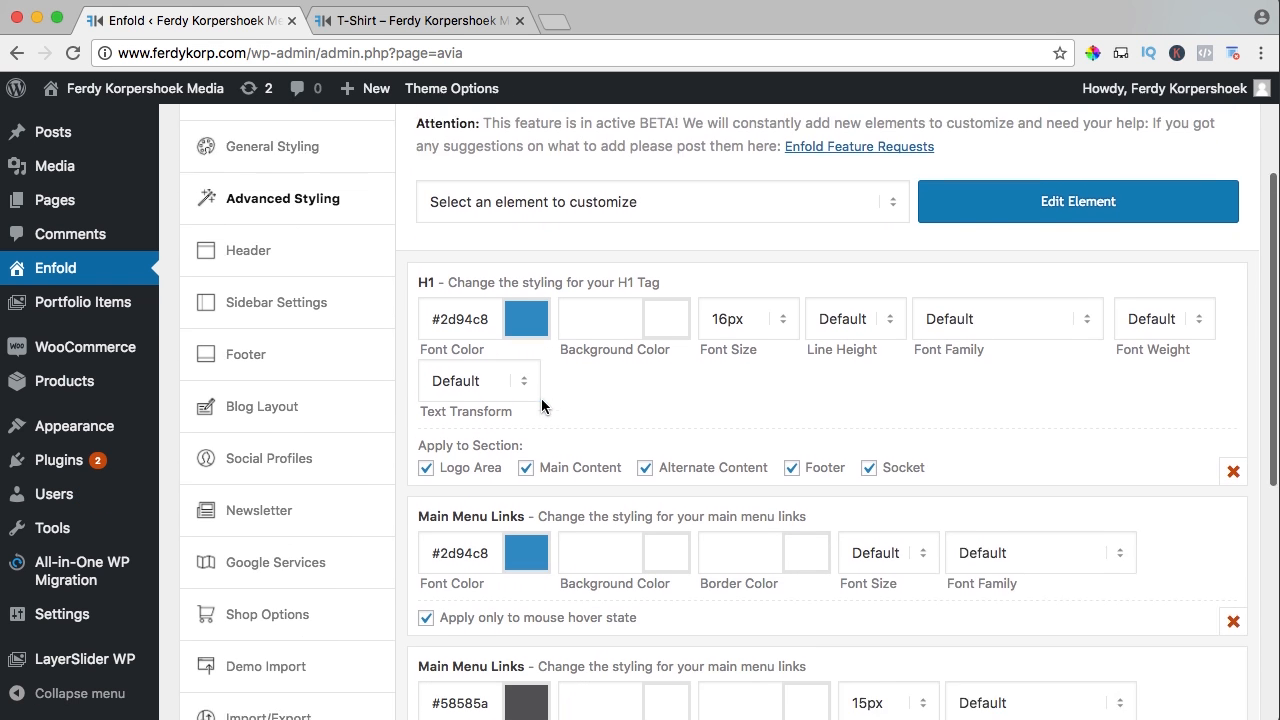
{"action": "left_click", "coordinate": [711, 299]}
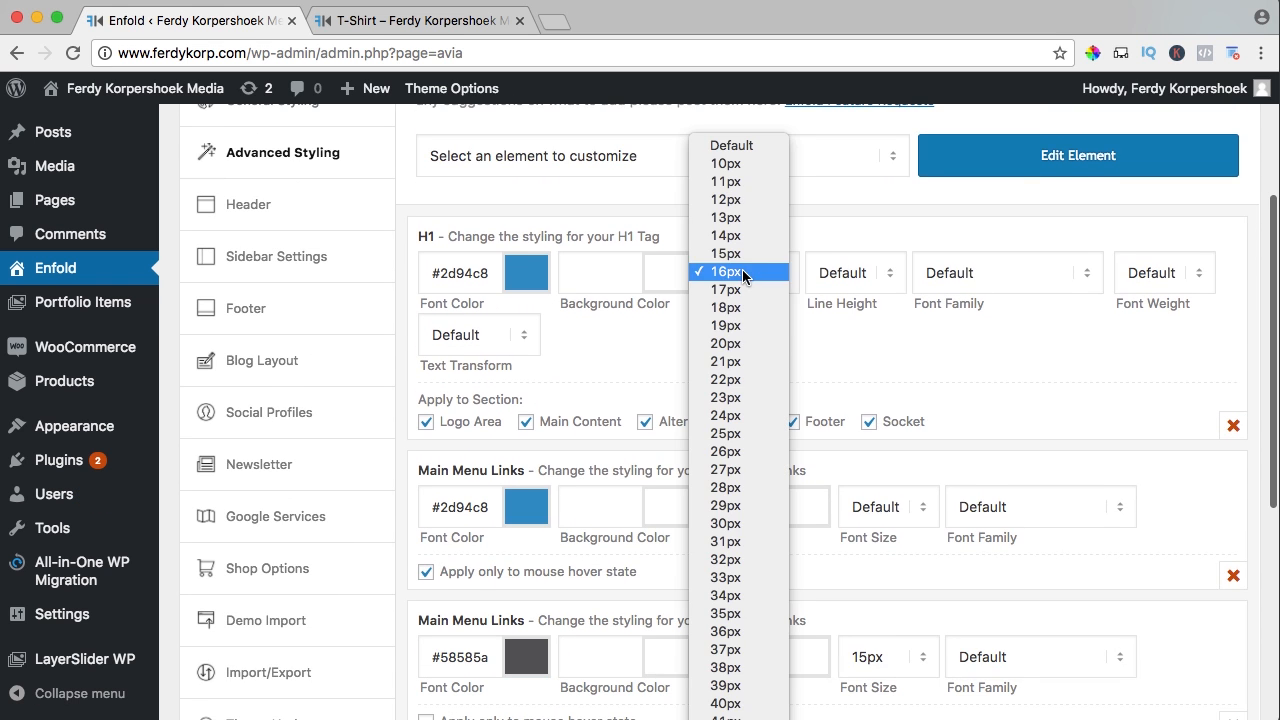
{"action": "left_click", "coordinate": [740, 358]}
{"action": "scroll", "coordinate": [1012, 368], "scroll_direction": "up", "scroll_amount": 5}
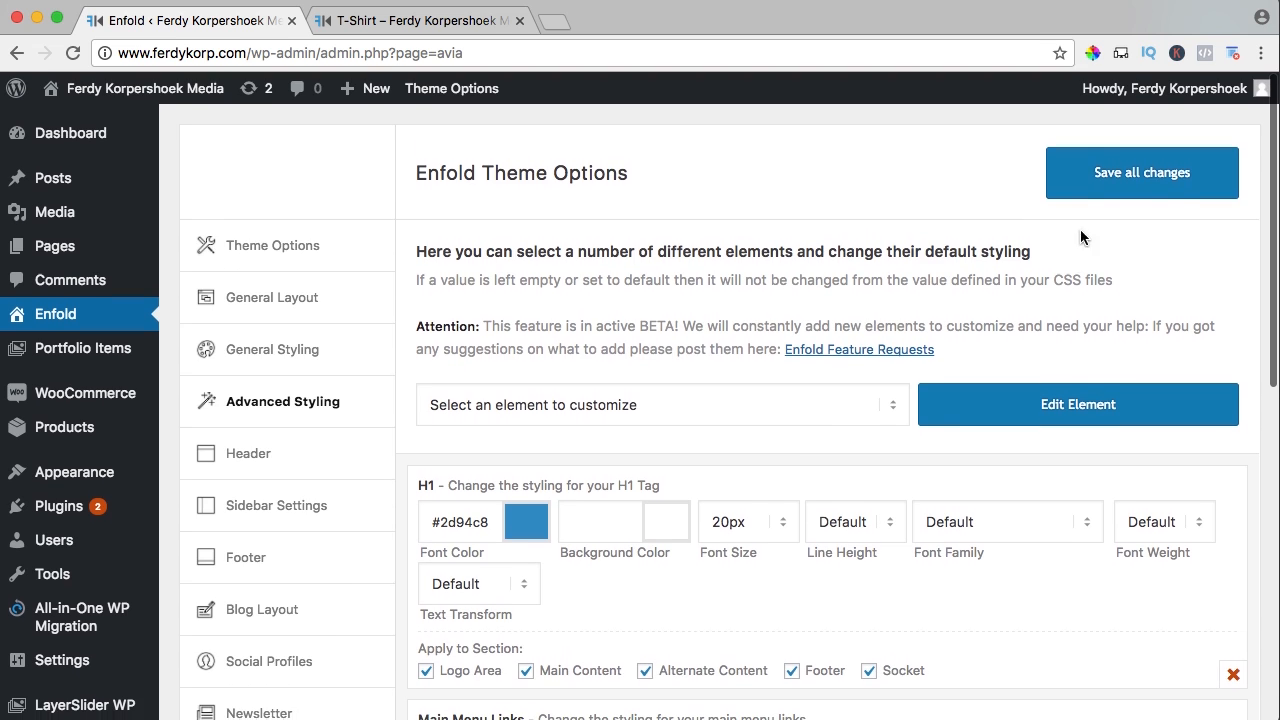
{"action": "left_click", "coordinate": [1094, 176]}
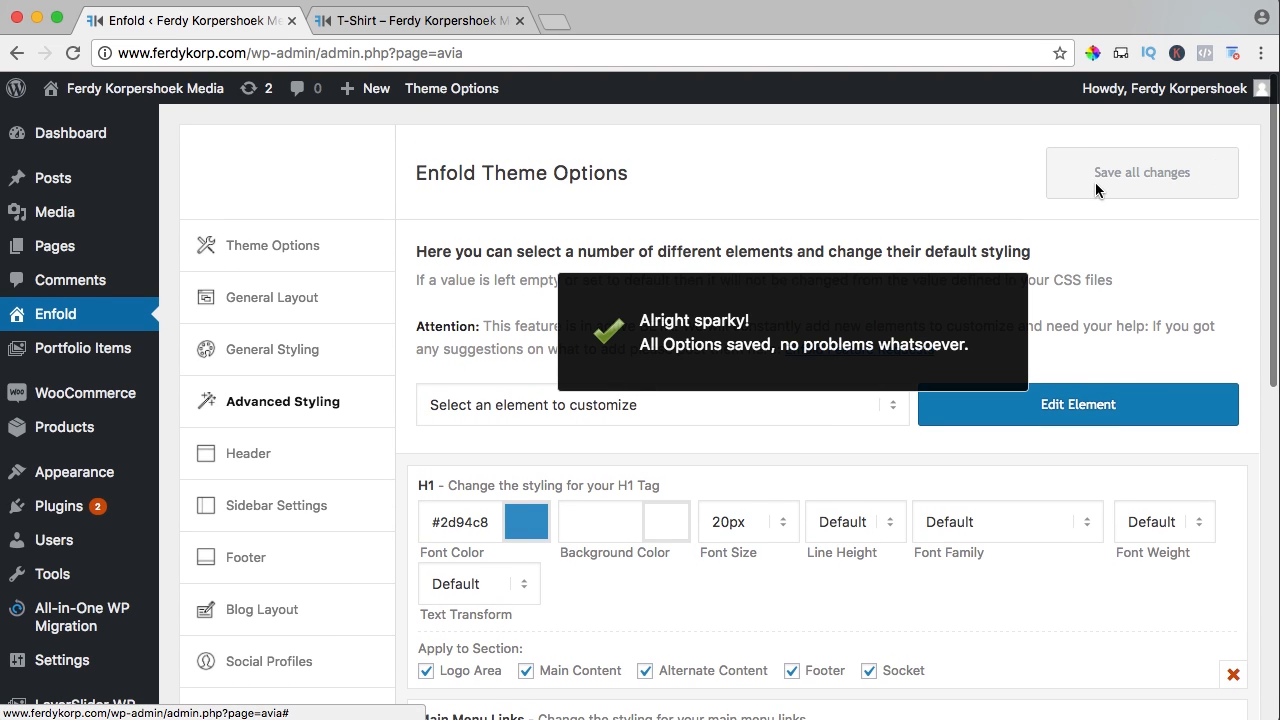
Reload the T-Shirt shop page and check its title at the new 20px heading size
{"action": "left_click", "coordinate": [365, 22]}
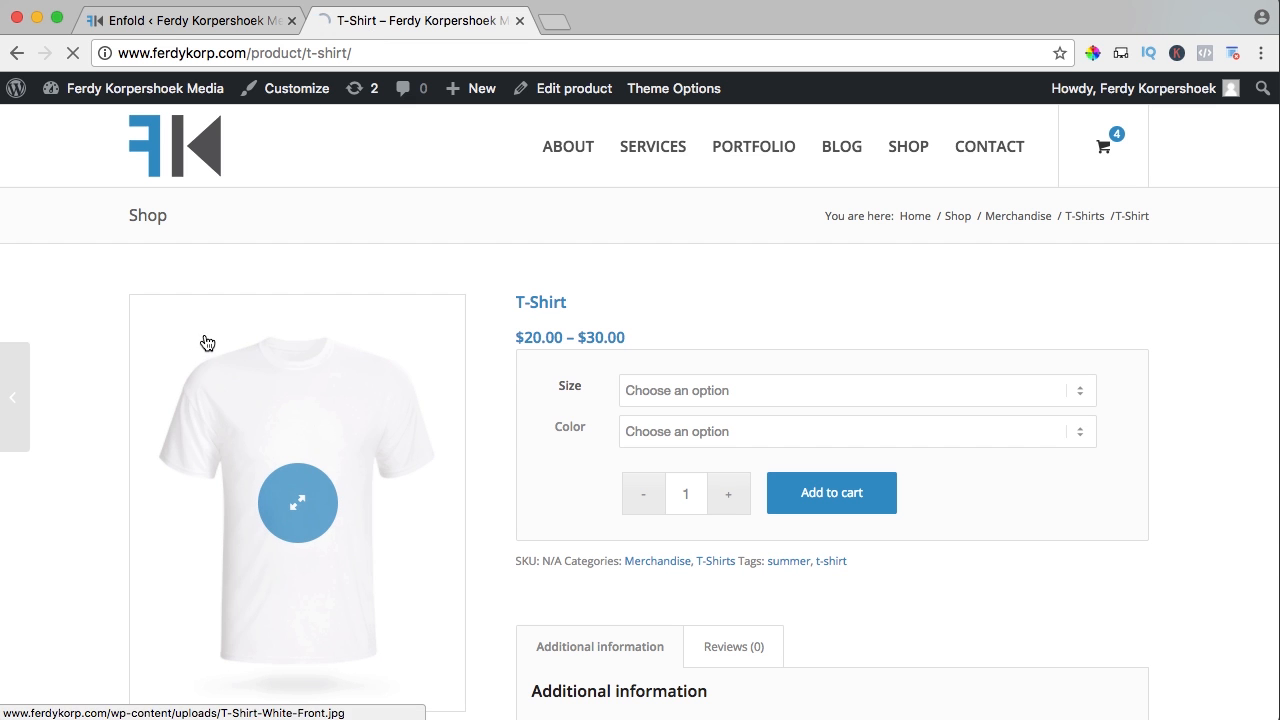
{"action": "key", "text": "super+r"}
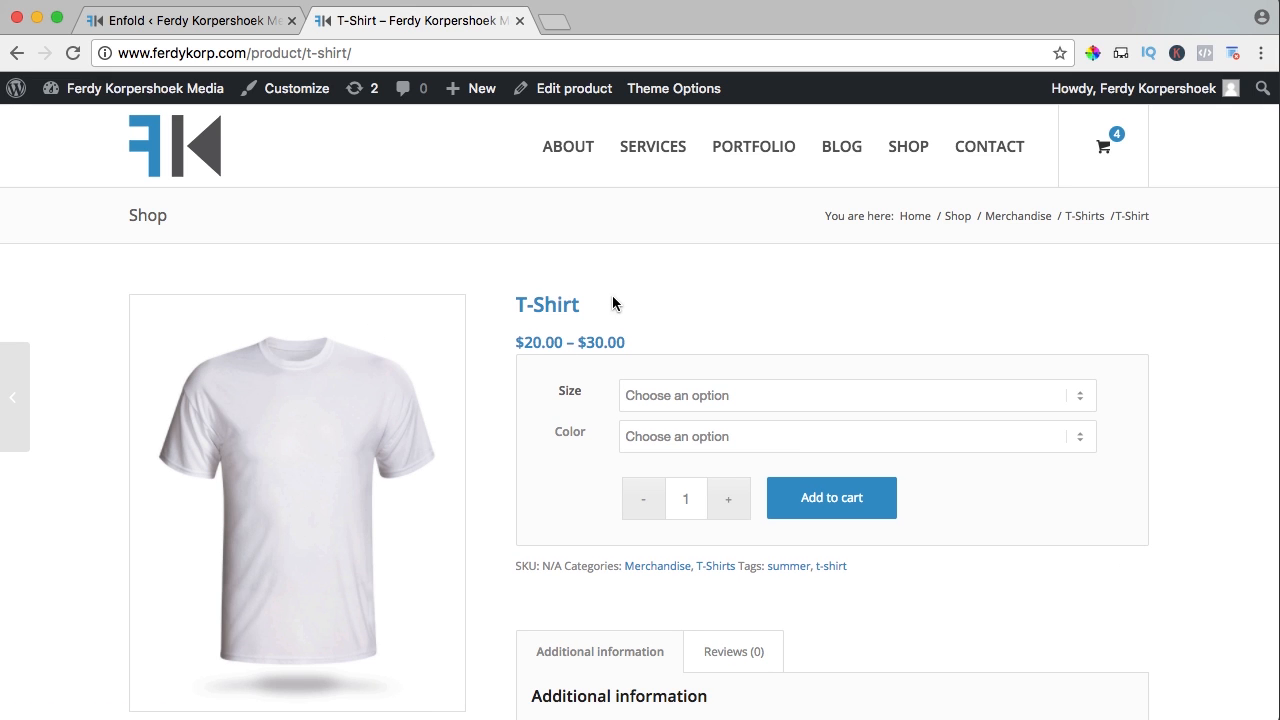
{"action": "left_click_drag", "start_coordinate": [580, 305], "coordinate": [514, 305]}
{"action": "left_click", "coordinate": [551, 303]}
{"action": "scroll", "coordinate": [550, 302], "scroll_direction": "down", "scroll_amount": 2}
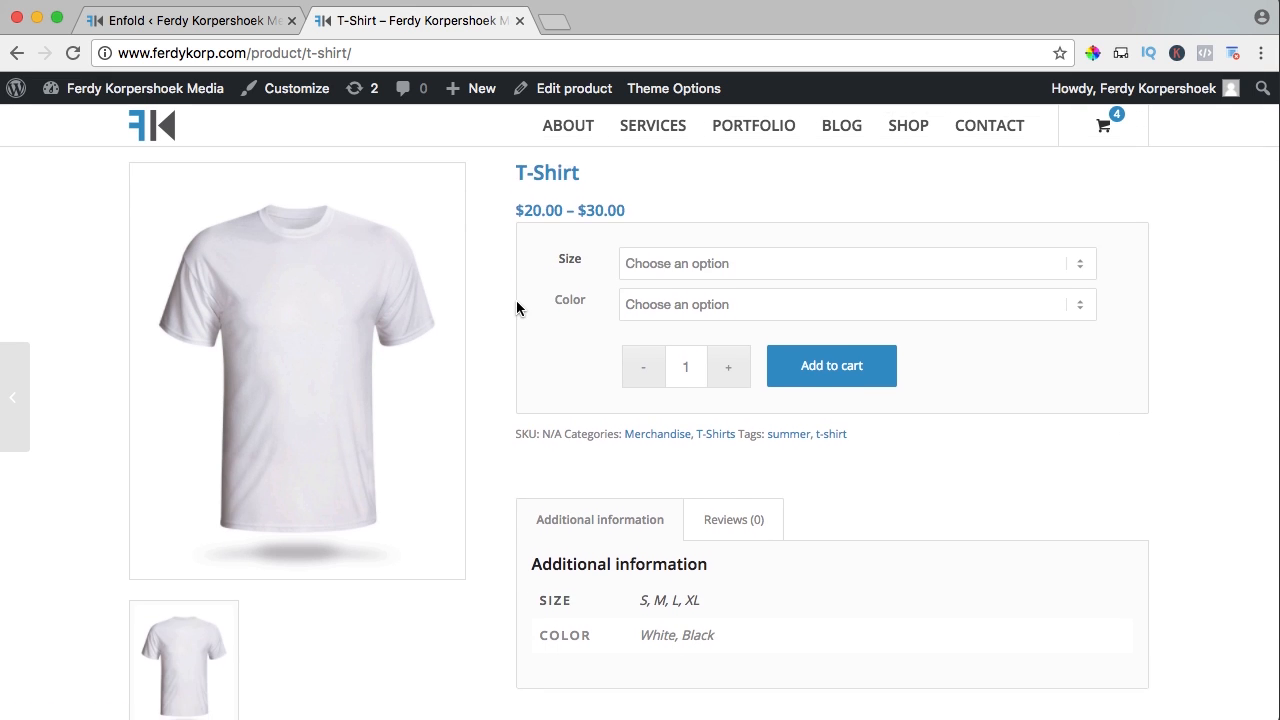
{"action": "scroll", "coordinate": [506, 300], "scroll_direction": "down", "scroll_amount": 4}
{"action": "scroll", "coordinate": [508, 306], "scroll_direction": "up", "scroll_amount": 6}
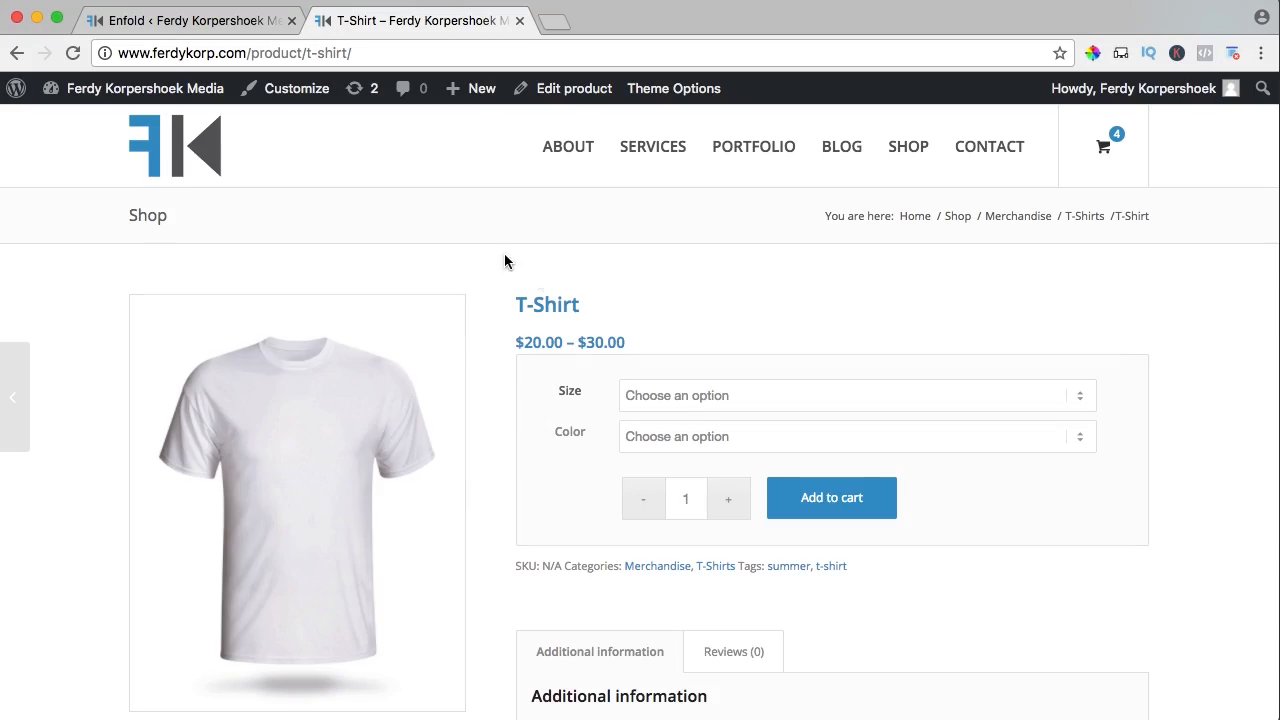
{"action": "mouse_move", "coordinate": [470, 95]}
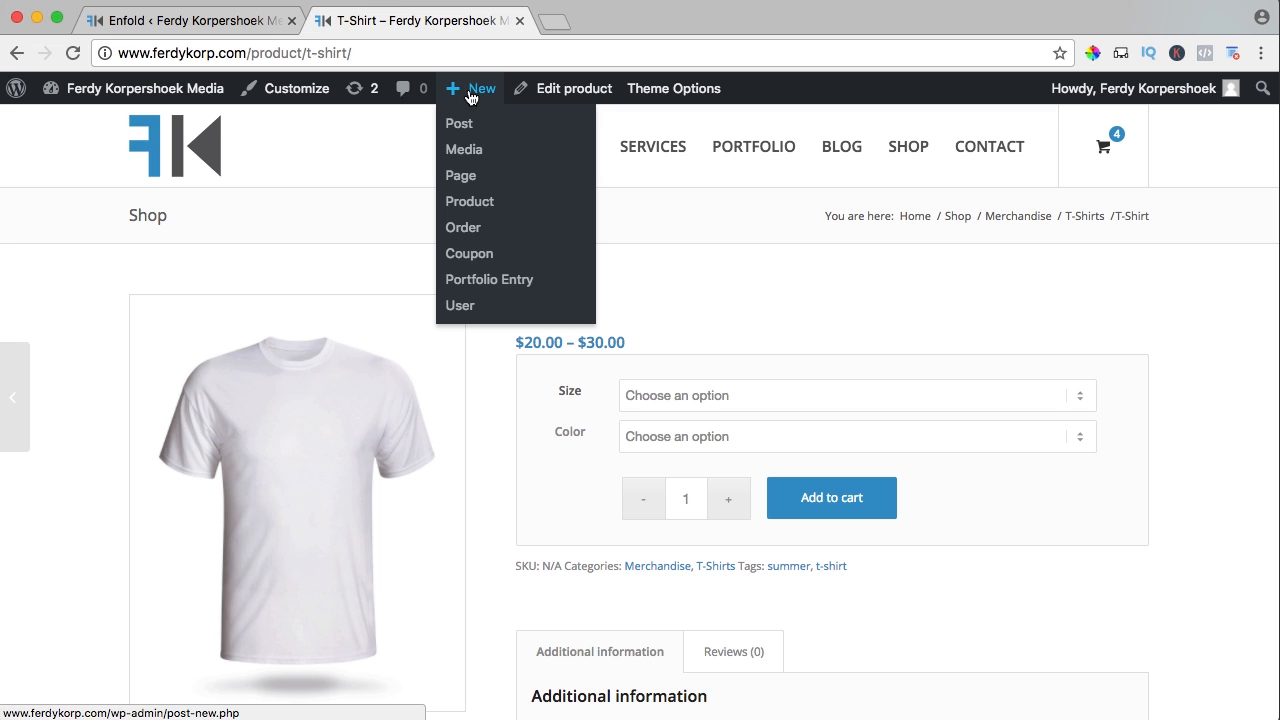
Start a new product named 'Skype Session of 1 Hours' and mark it Virtual
{"action": "left_click", "coordinate": [474, 204]}
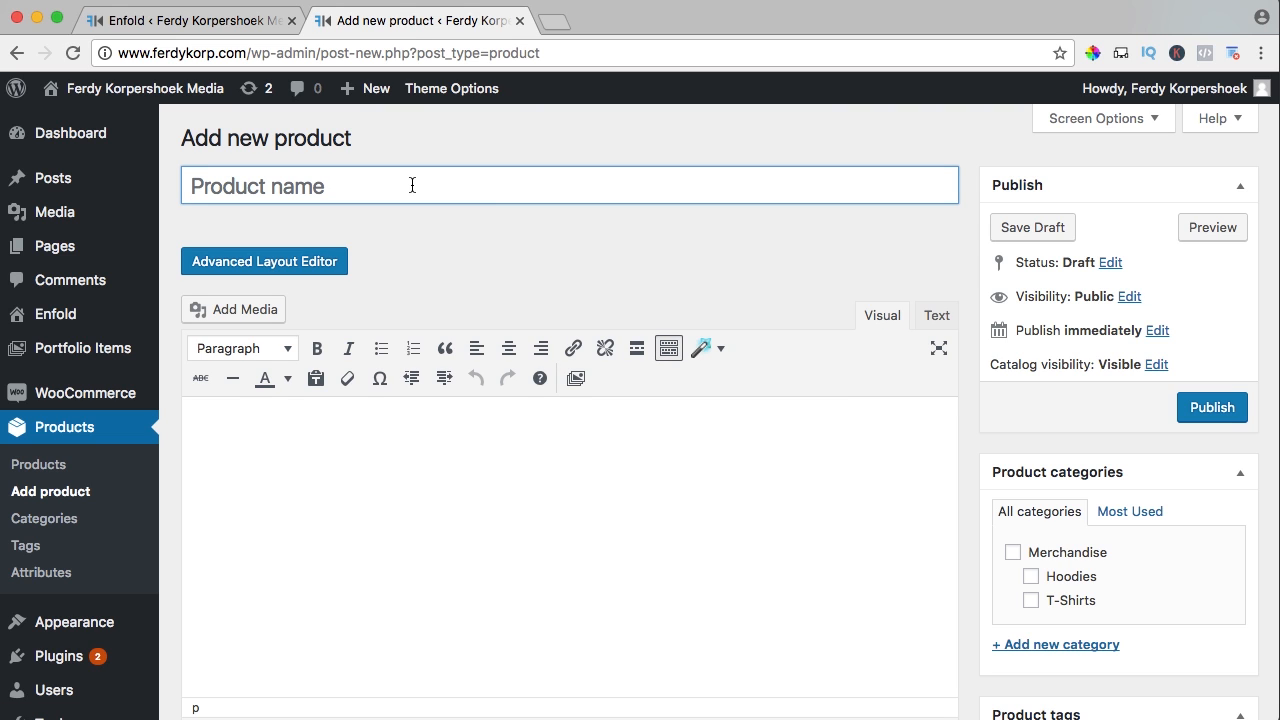
{"action": "type", "text": "Skype S"}
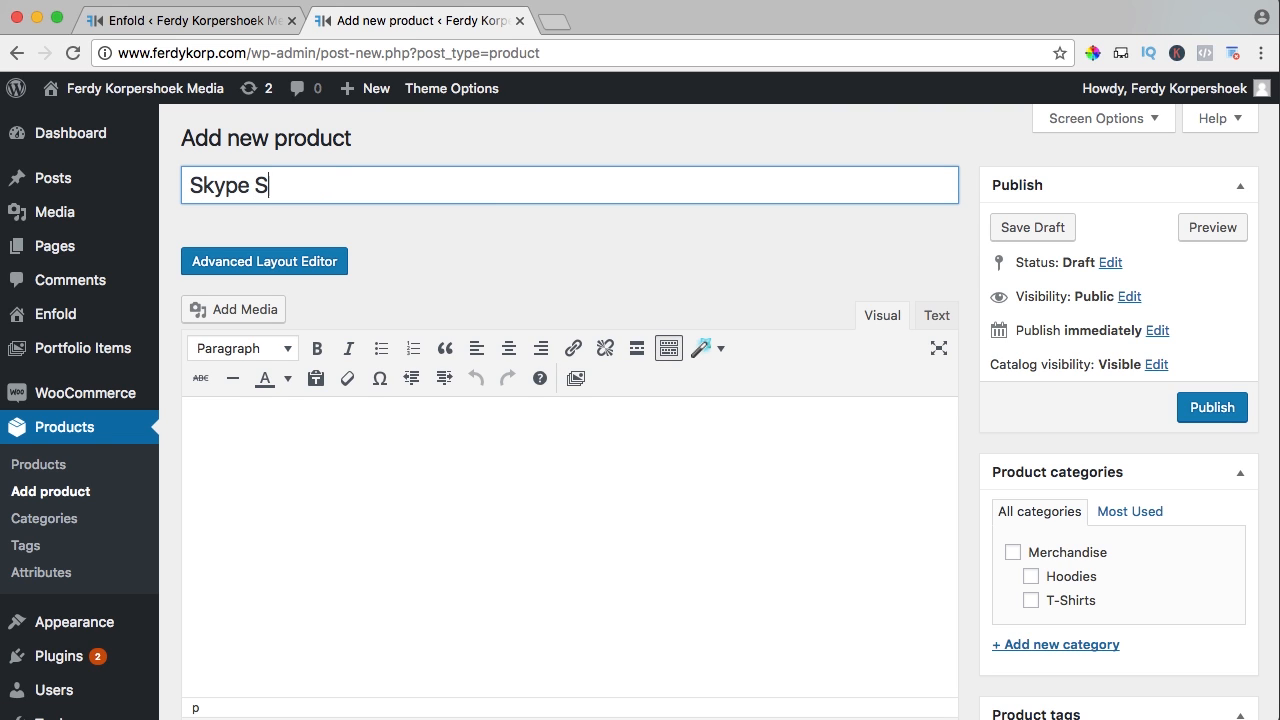
{"action": "type", "text": "ession of 1 H"}
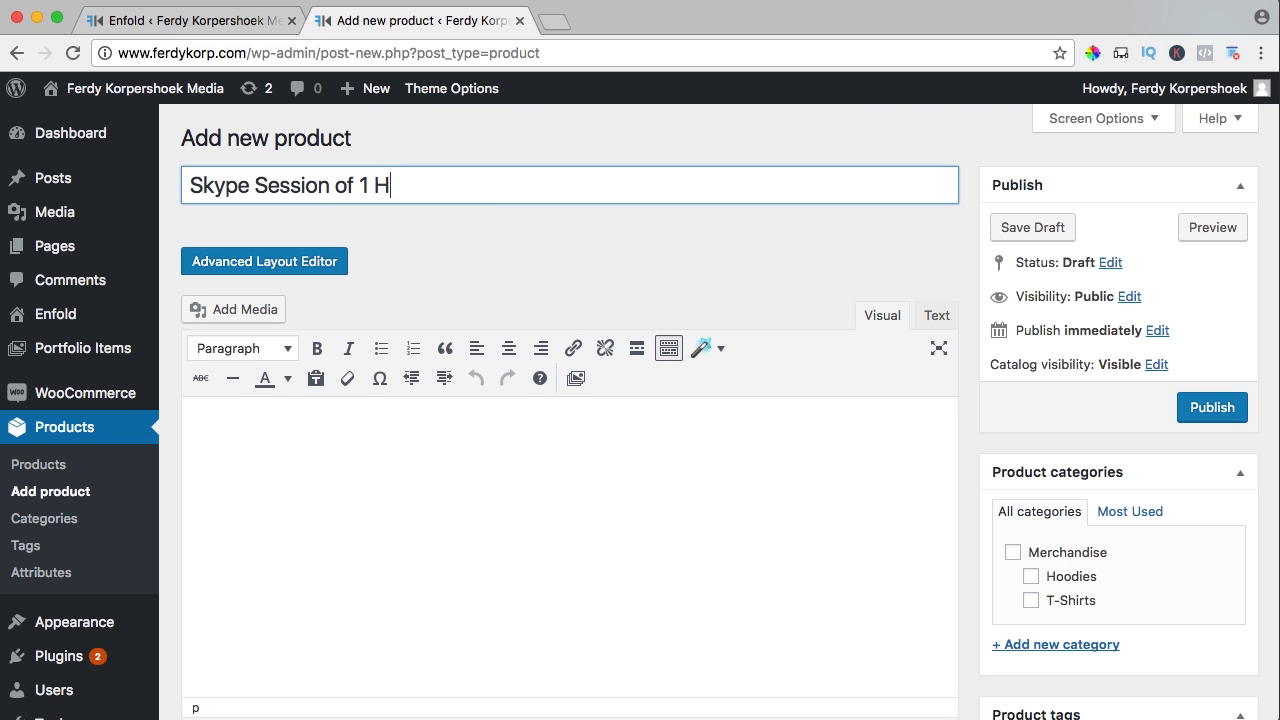
{"action": "type", "text": "ours"}
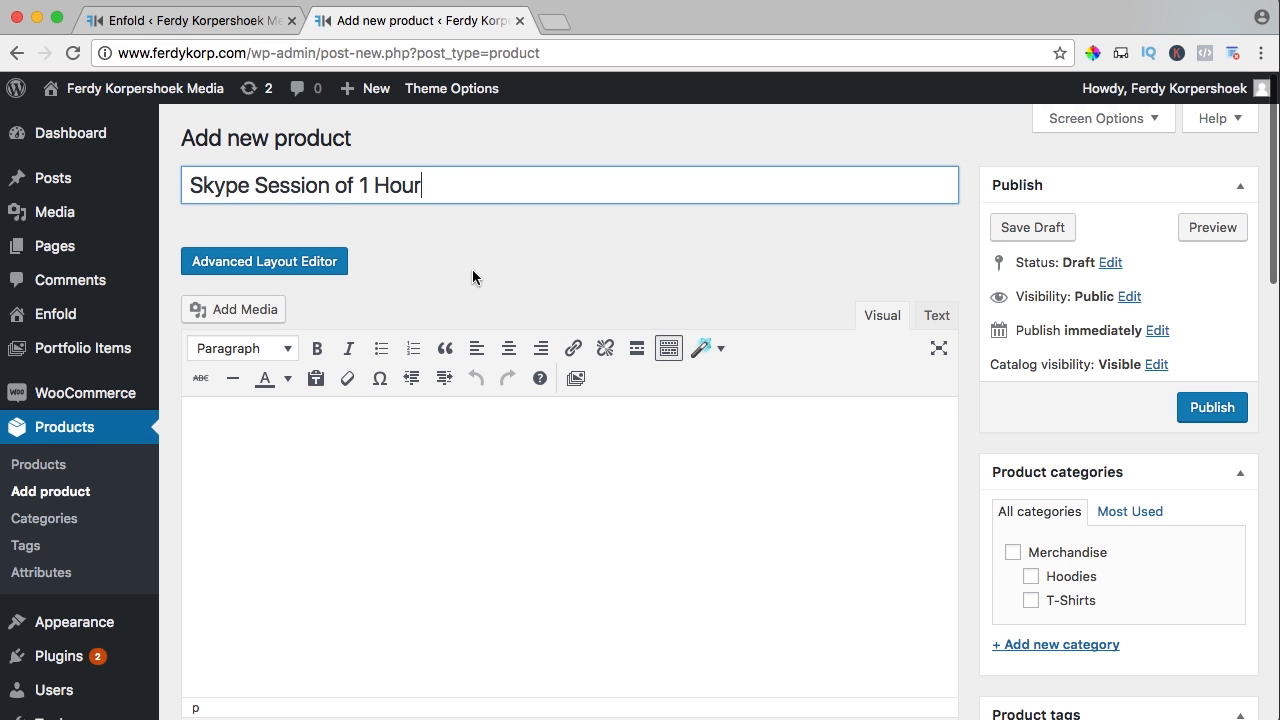
{"action": "scroll", "coordinate": [472, 277], "scroll_direction": "down", "scroll_amount": 10}
{"action": "scroll", "coordinate": [410, 228], "scroll_direction": "down", "scroll_amount": 1}
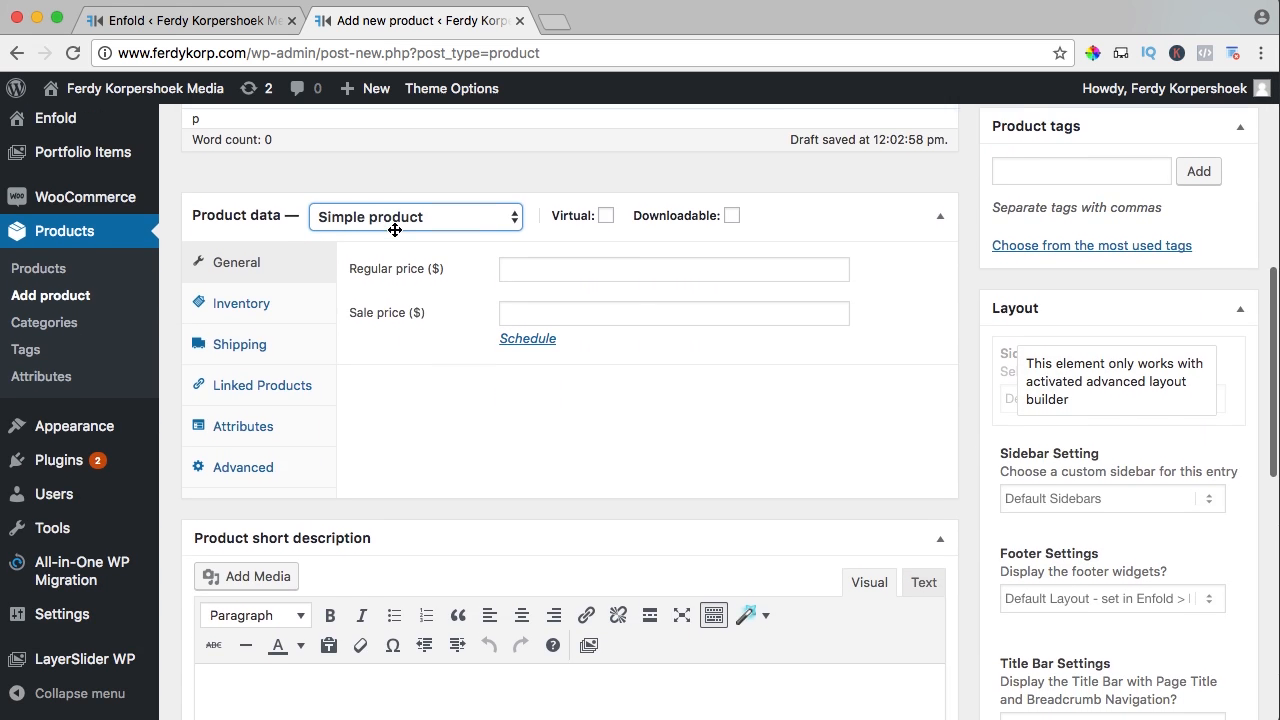
{"action": "left_click", "coordinate": [606, 208]}
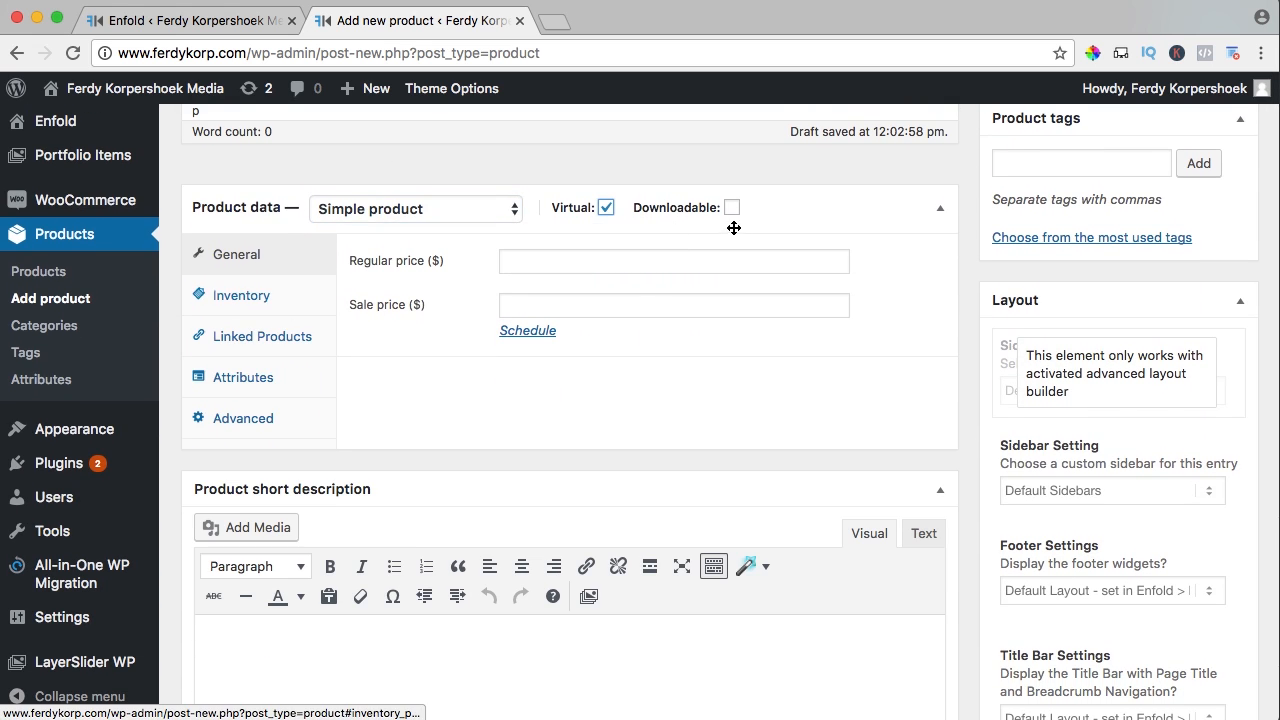
{"action": "left_click", "coordinate": [606, 208]}
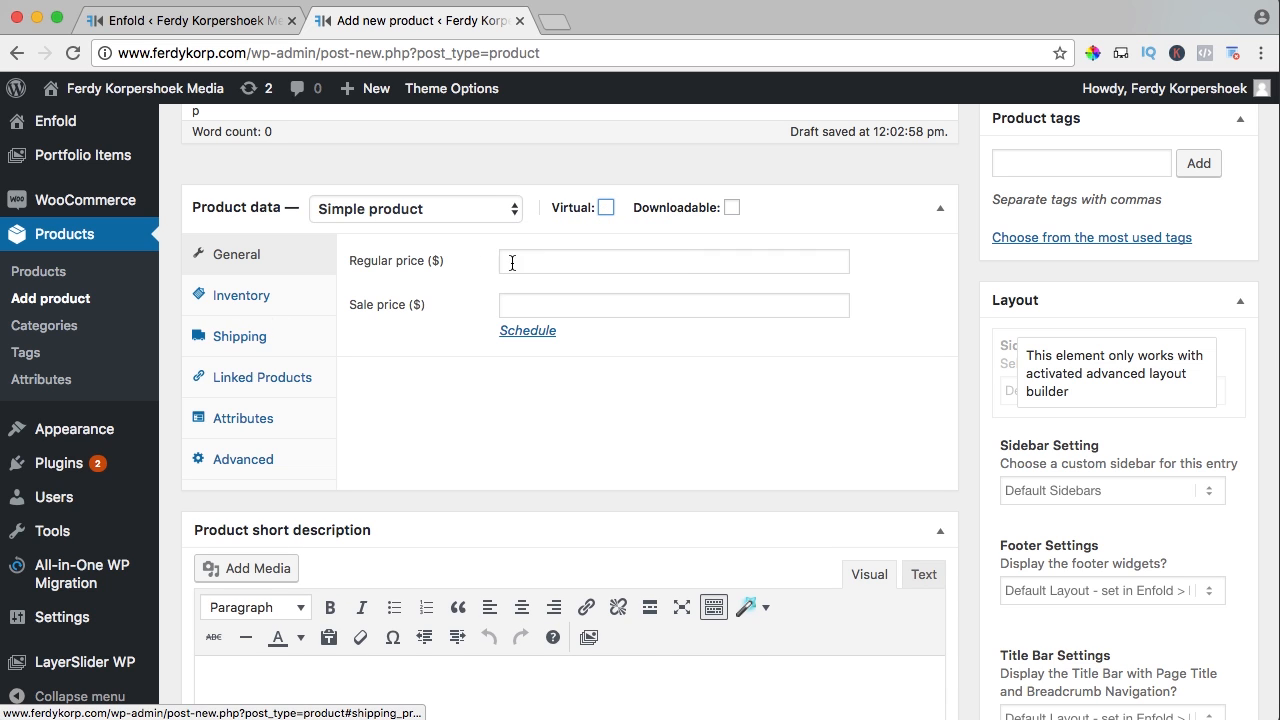
{"action": "left_click", "coordinate": [606, 208]}
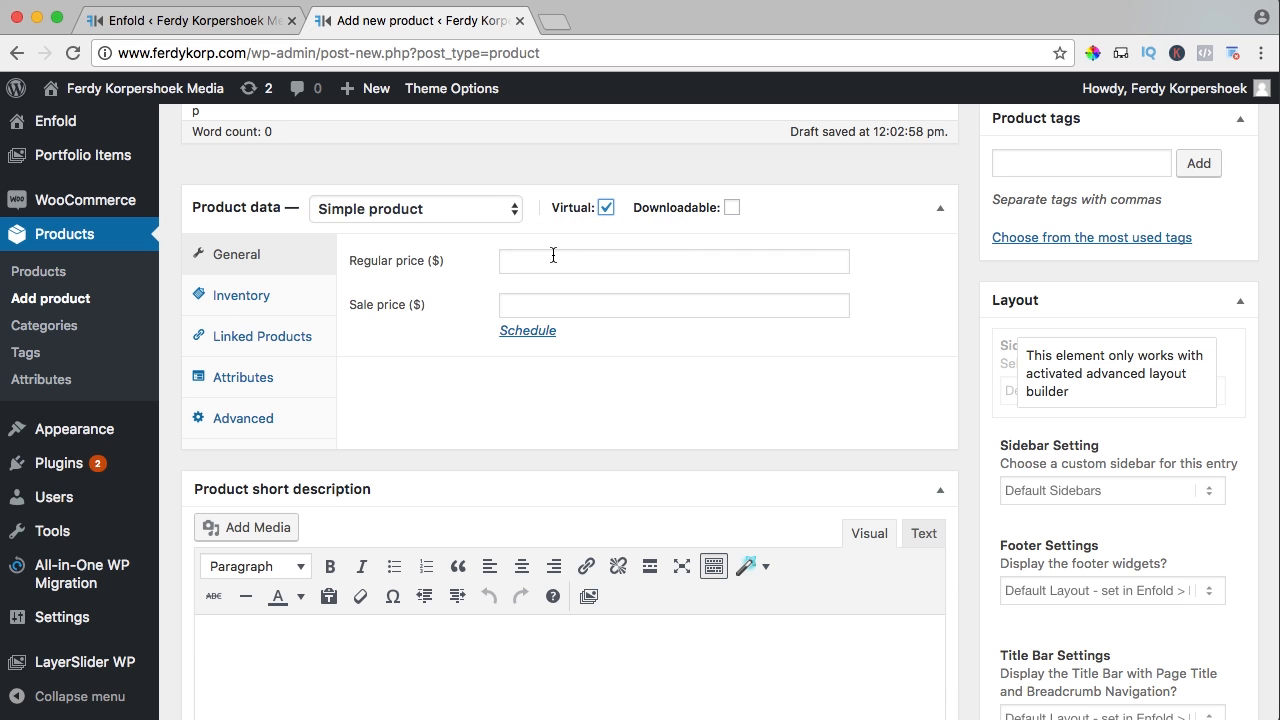
Give the product a regular price of 130 and a sale price of 70
{"action": "left_click", "coordinate": [538, 257]}
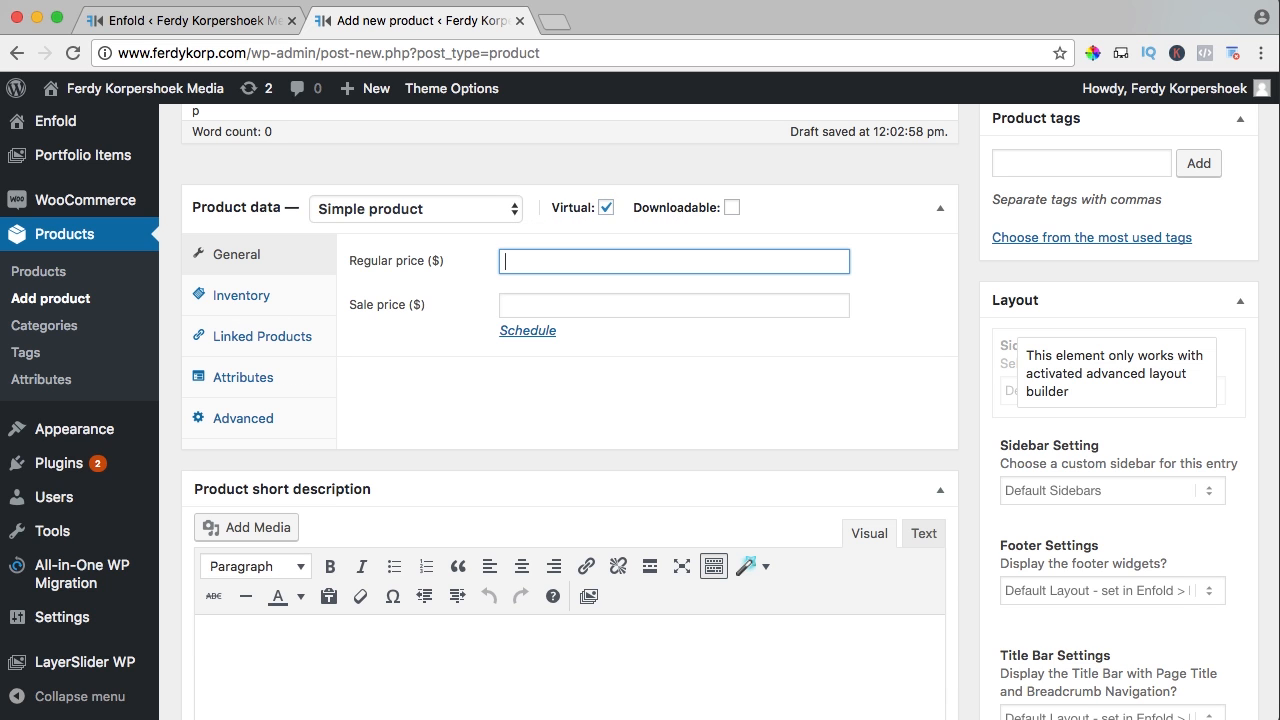
{"action": "key", "text": "Tab"}
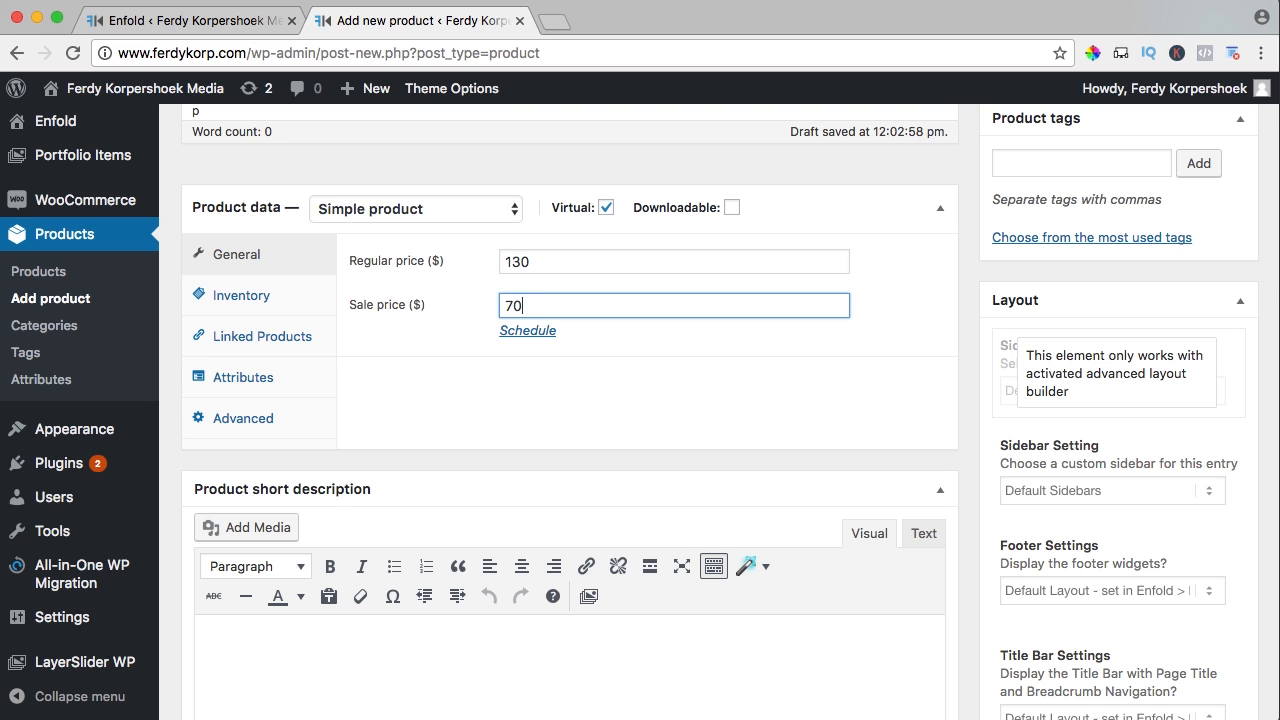
{"action": "key", "text": "Tab"}
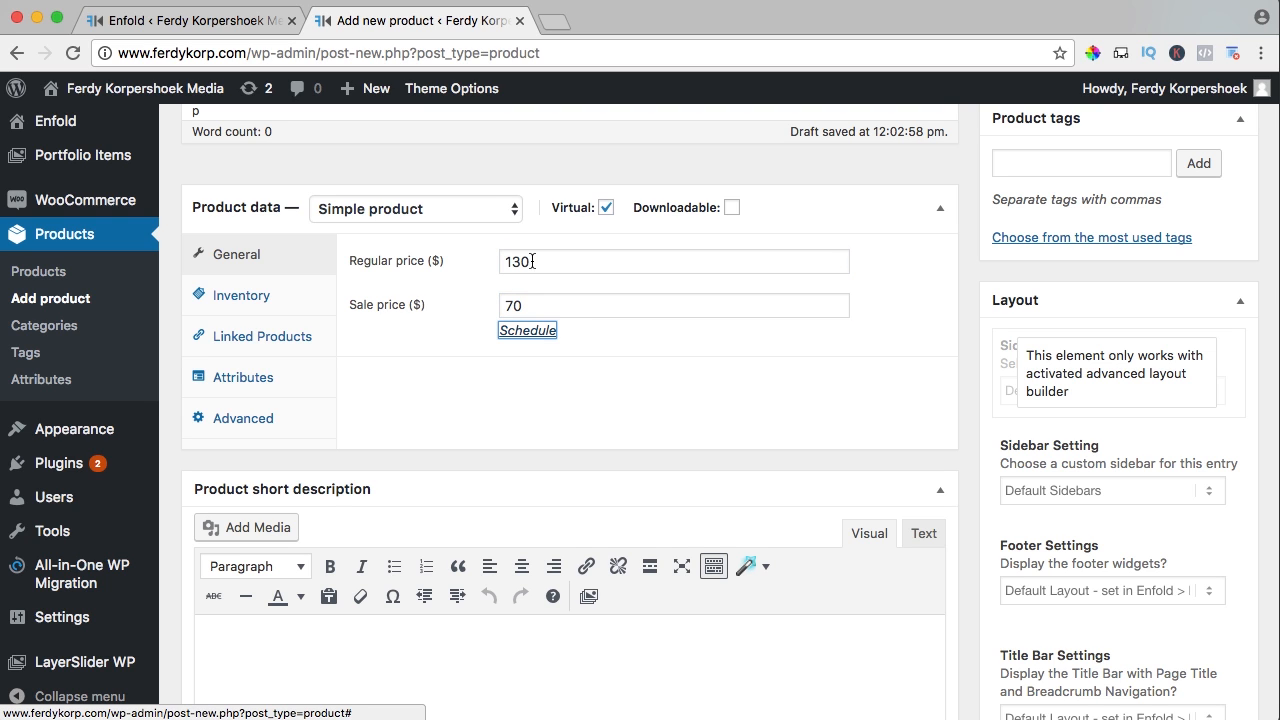
{"action": "left_click", "coordinate": [466, 337]}
{"action": "scroll", "coordinate": [463, 340], "scroll_direction": "up", "scroll_amount": 1}
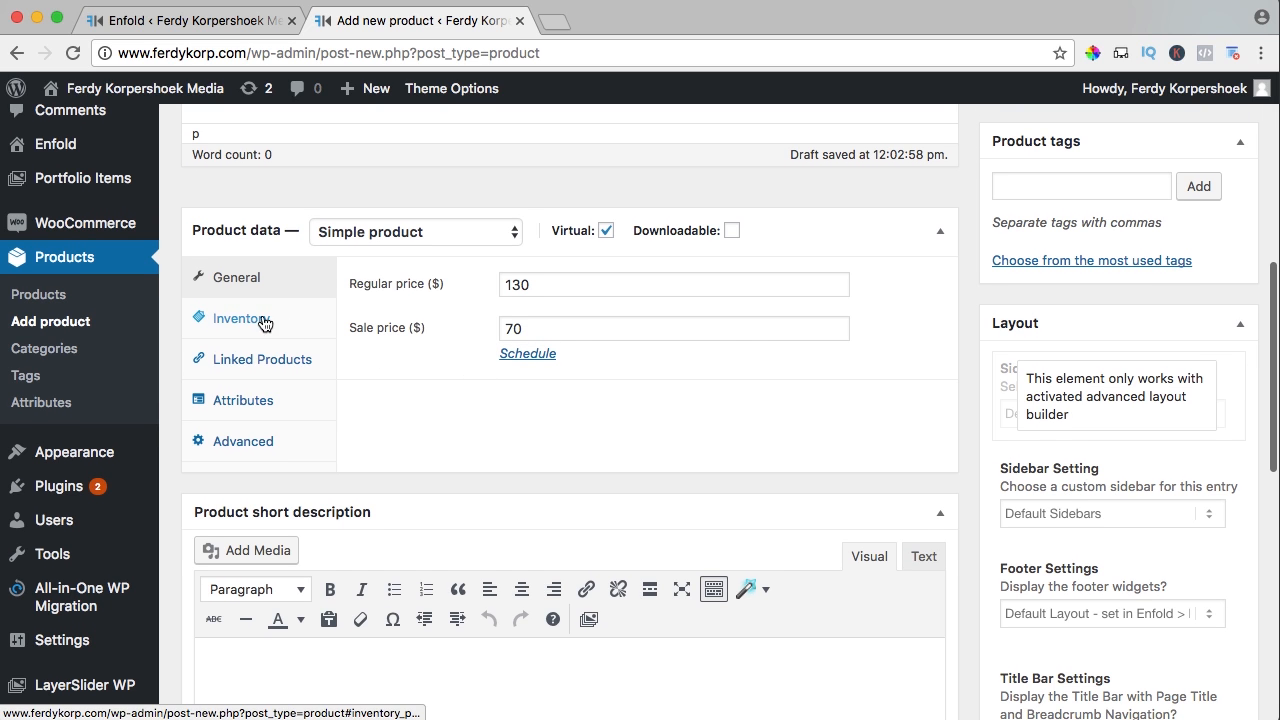
Set the product's SKU to 0003 in the Inventory settings
{"action": "left_click", "coordinate": [263, 320]}
{"action": "left_click", "coordinate": [545, 281]}
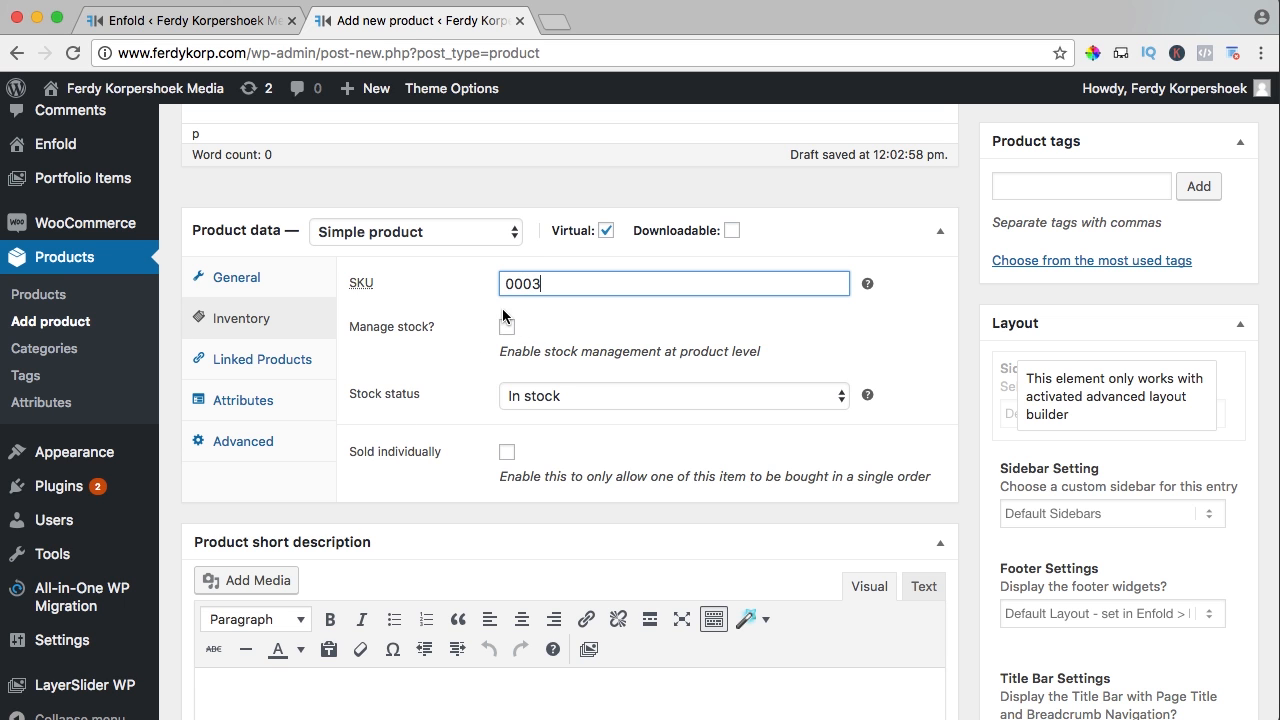
{"action": "left_click", "coordinate": [420, 405]}
{"action": "scroll", "coordinate": [968, 508], "scroll_direction": "down", "scroll_amount": 1}
{"action": "scroll", "coordinate": [966, 449], "scroll_direction": "up", "scroll_amount": 3}
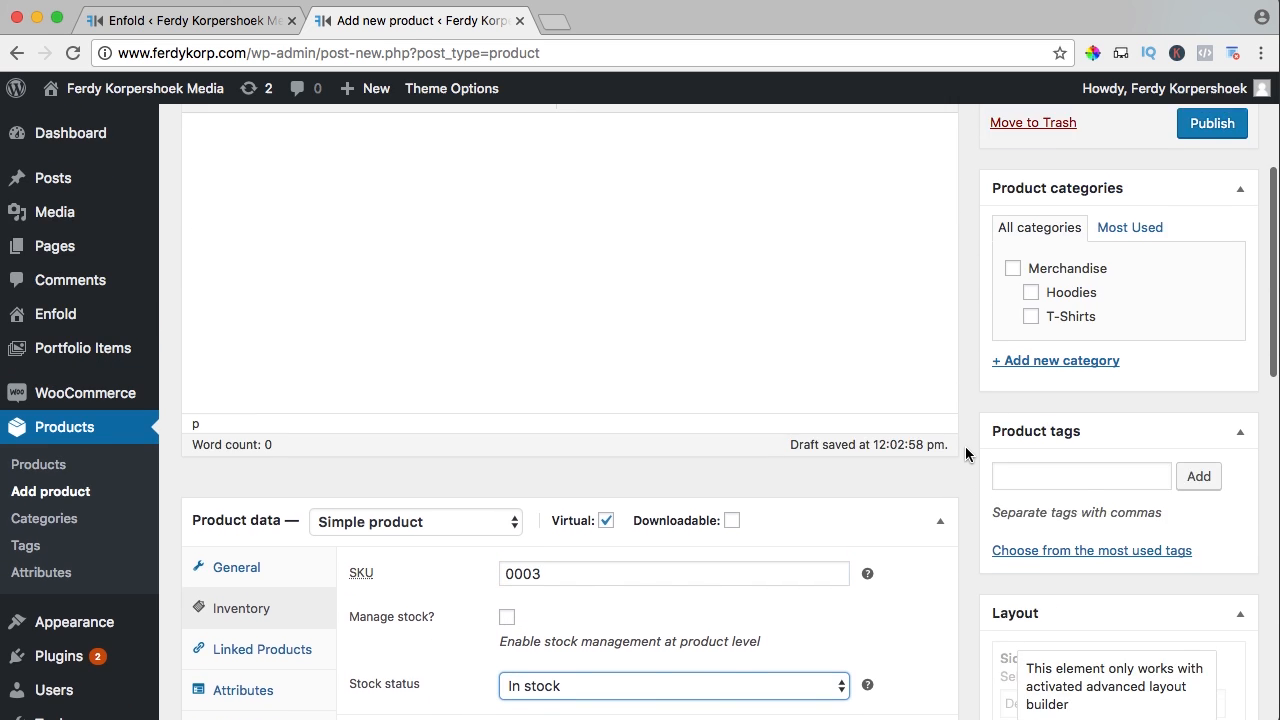
{"action": "scroll", "coordinate": [966, 453], "scroll_direction": "up", "scroll_amount": 1}
Create a new Services category for the product and publish it
{"action": "left_click", "coordinate": [1022, 398]}
{"action": "type", "text": "Services"}
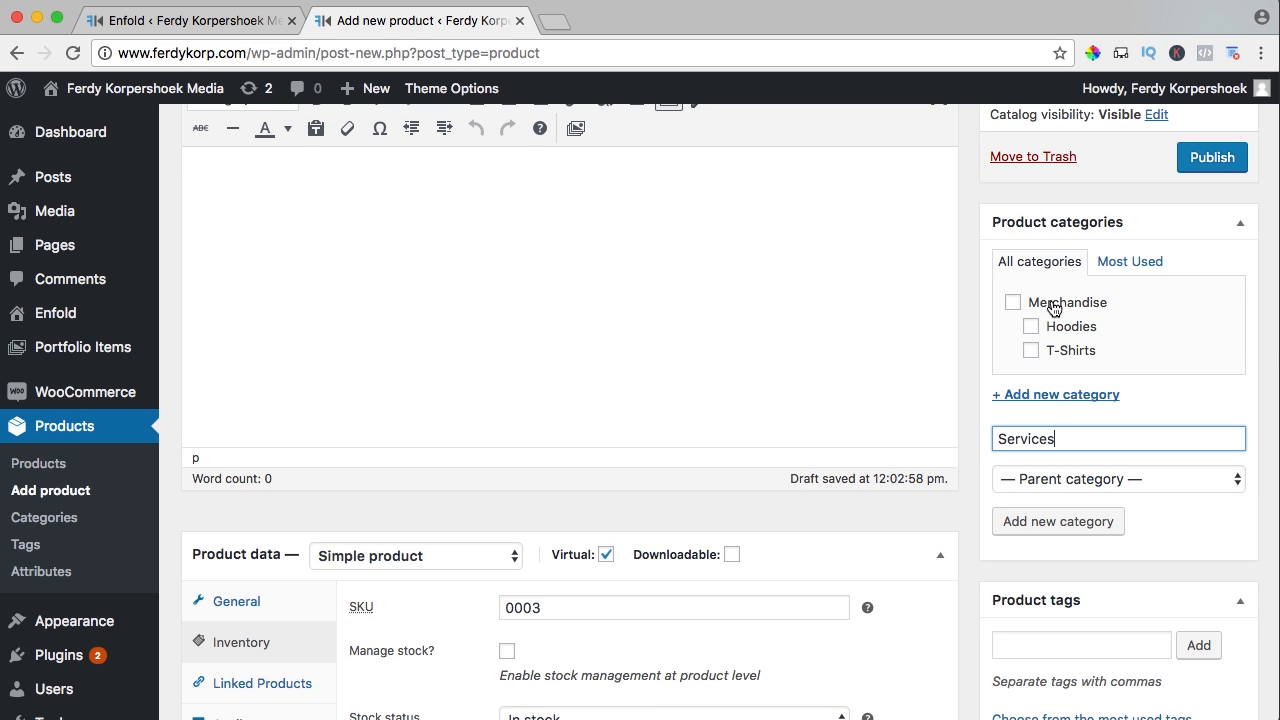
{"action": "left_click", "coordinate": [1047, 520]}
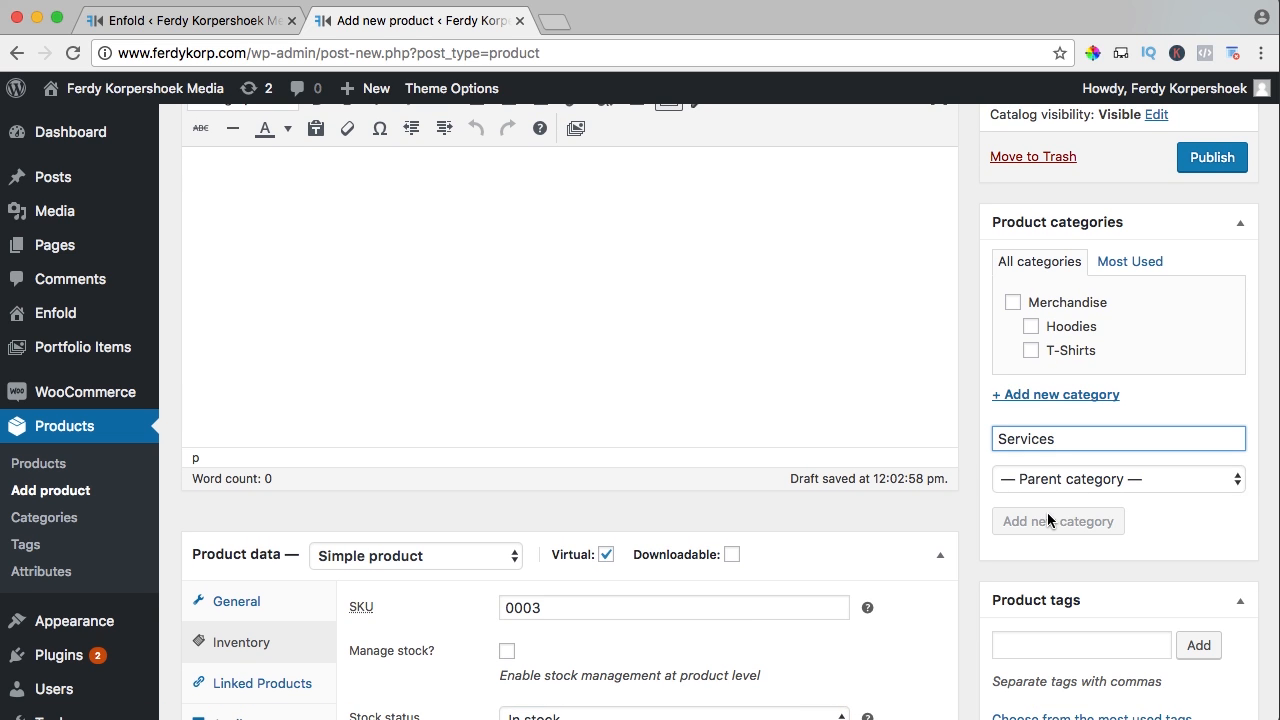
{"action": "left_click", "coordinate": [1198, 163]}
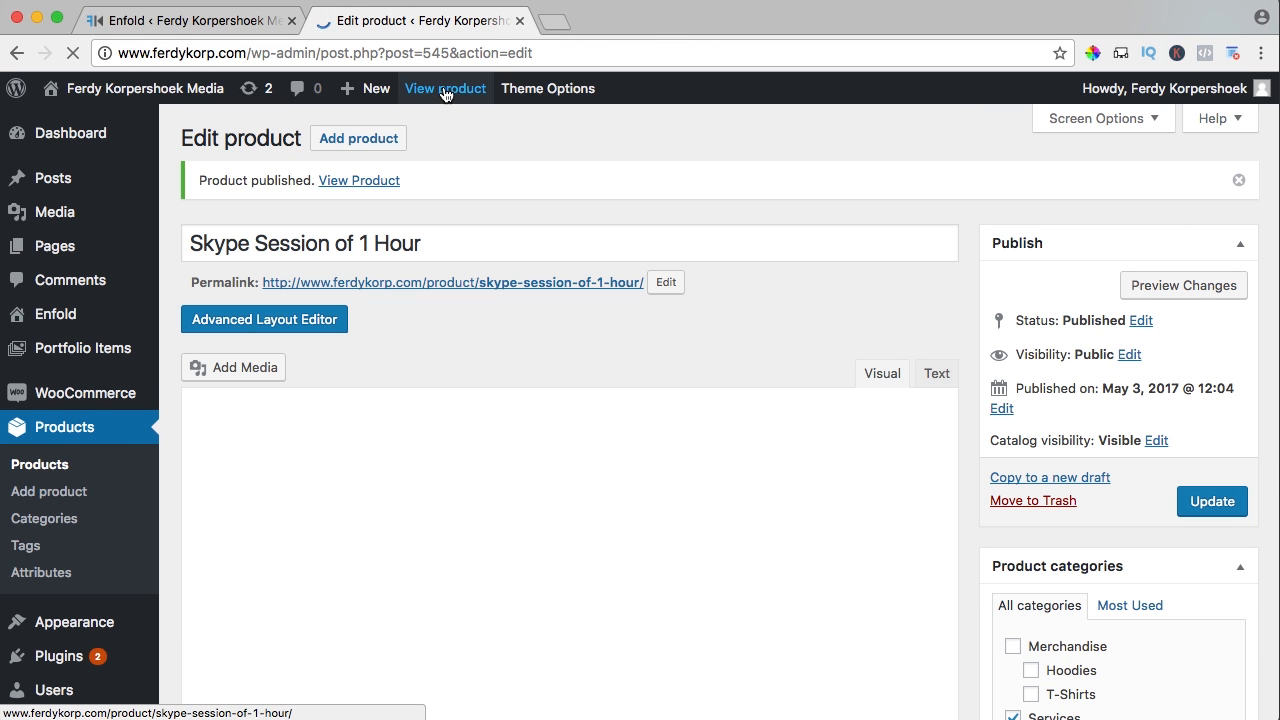
View the live Skype Session page ($70.00, was $130.00) and test the quantity buttons
{"action": "left_click", "coordinate": [445, 90], "text": "super"}
{"action": "left_click", "coordinate": [607, 24]}
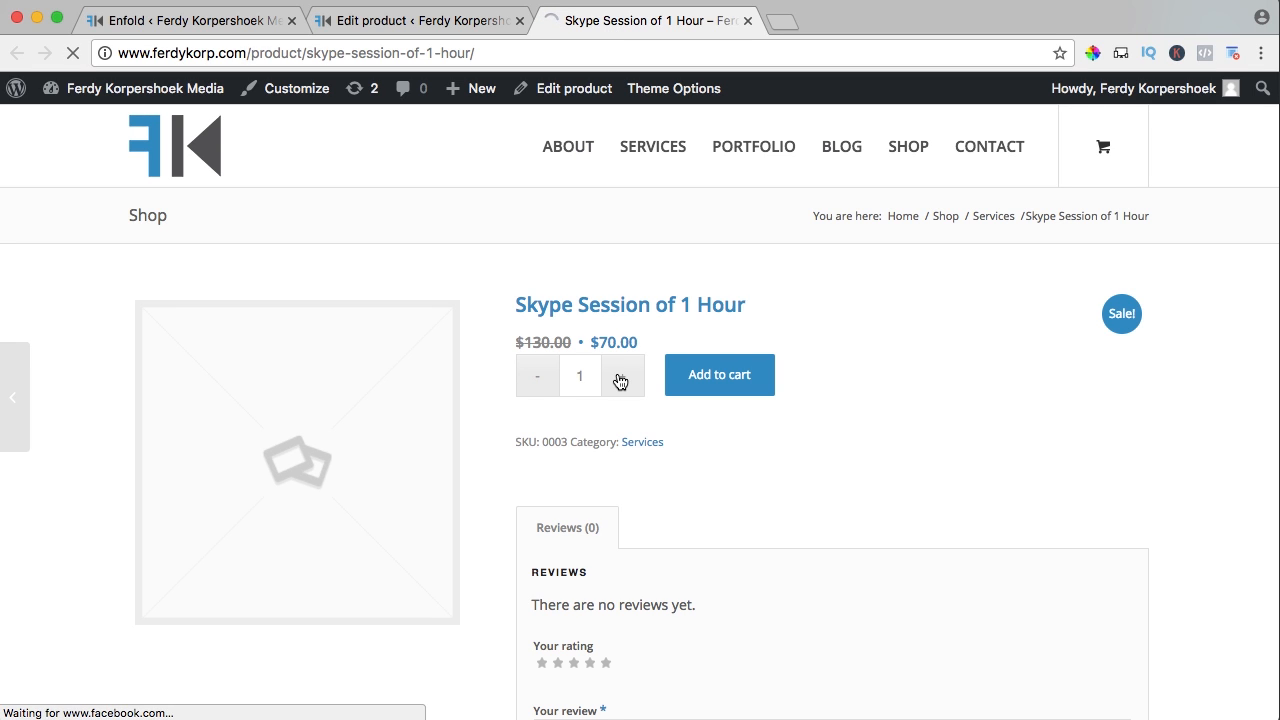
{"action": "left_click", "coordinate": [620, 379]}
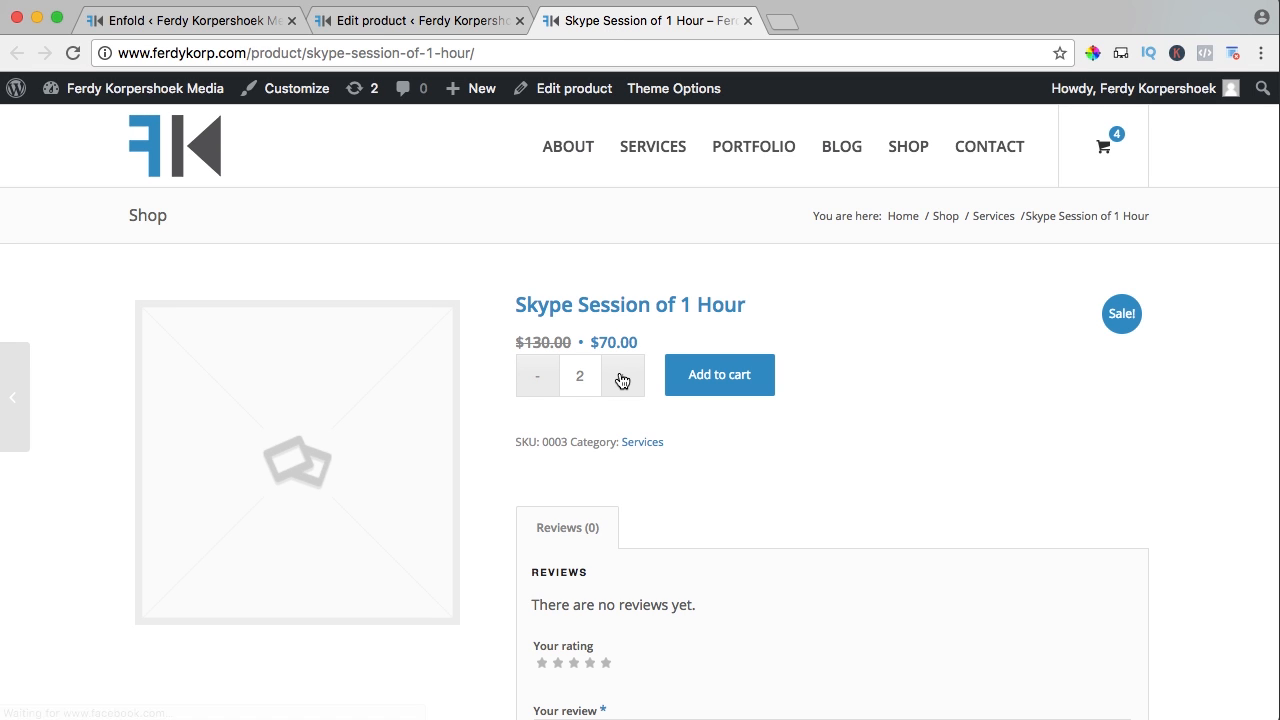
{"action": "left_click", "coordinate": [622, 380]}
{"action": "left_click", "coordinate": [553, 387]}
Tick Sold individually in the Skype Session's Inventory settings and update the product
{"action": "left_click", "coordinate": [365, 22]}
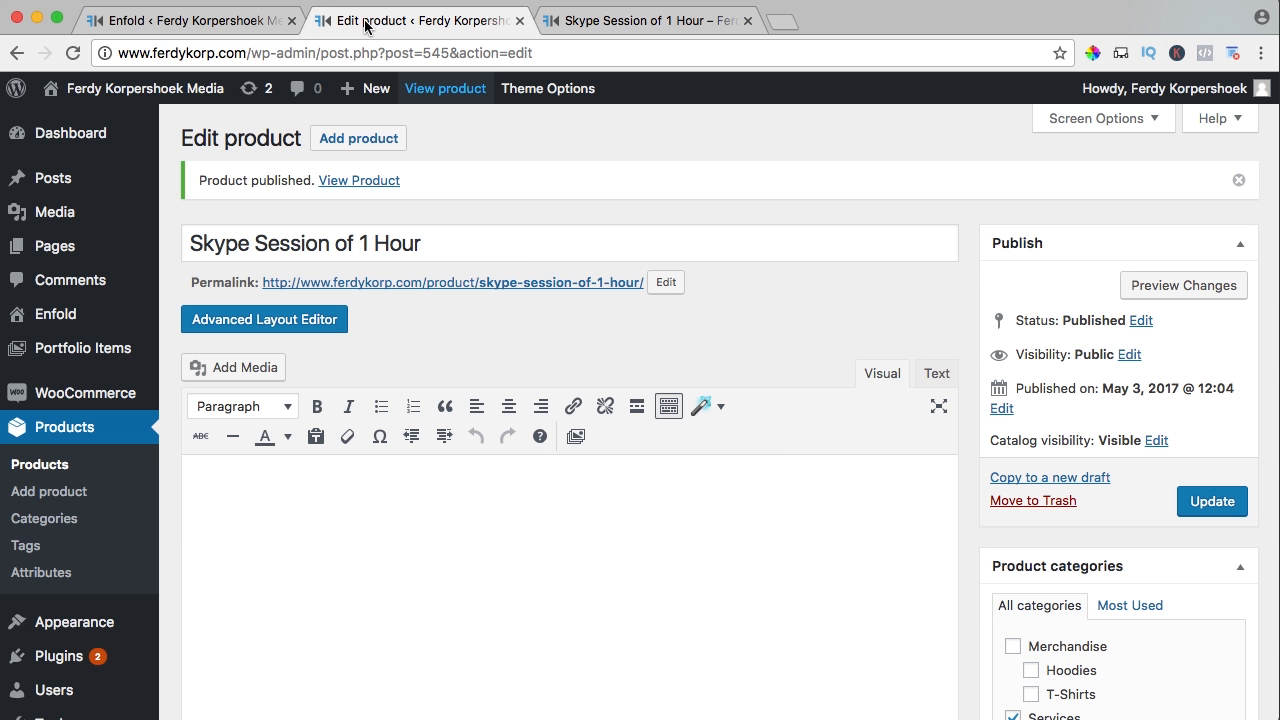
{"action": "scroll", "coordinate": [708, 408], "scroll_direction": "down", "scroll_amount": 4}
{"action": "scroll", "coordinate": [630, 400], "scroll_direction": "down", "scroll_amount": 5}
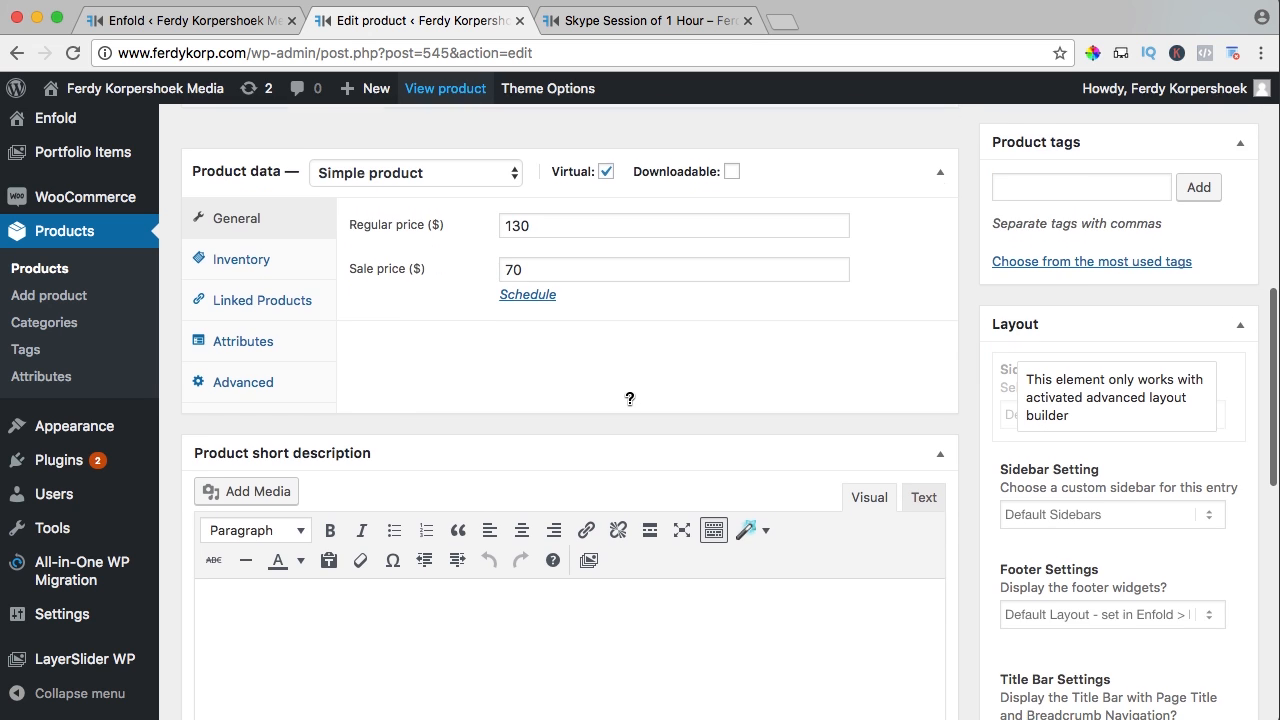
{"action": "left_click", "coordinate": [252, 270]}
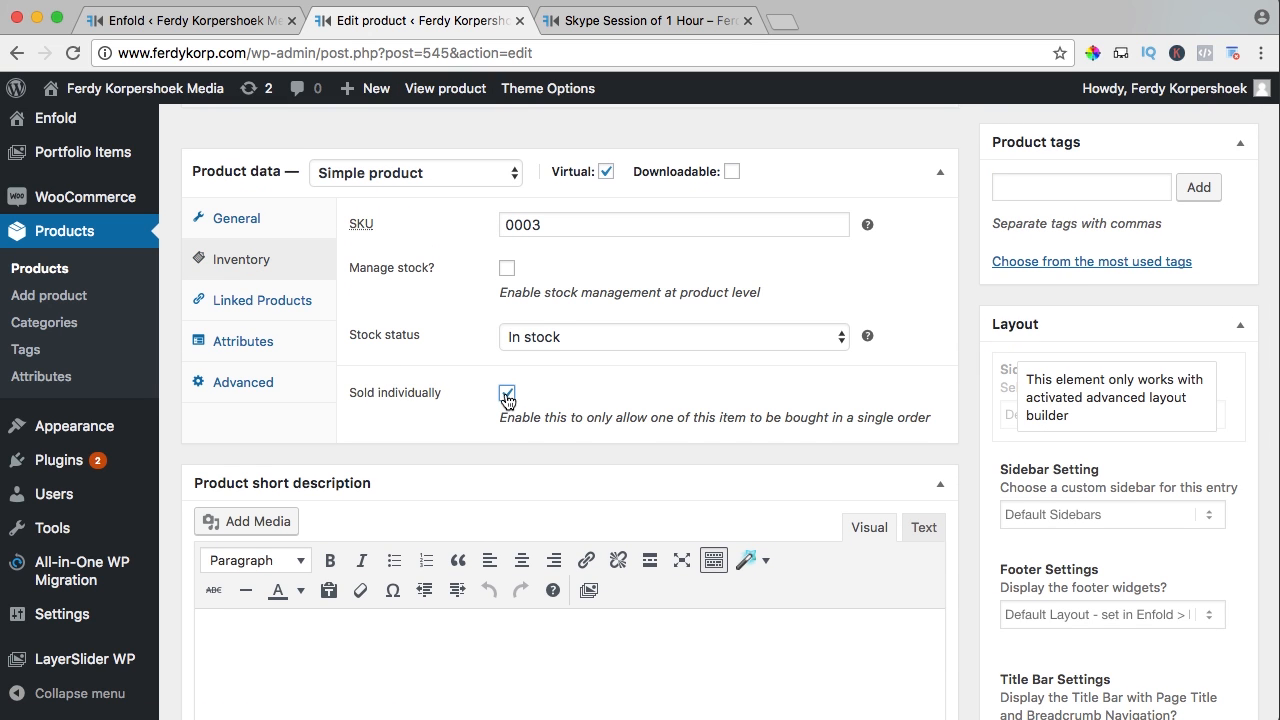
{"action": "scroll", "coordinate": [1001, 439], "scroll_direction": "up", "scroll_amount": 4}
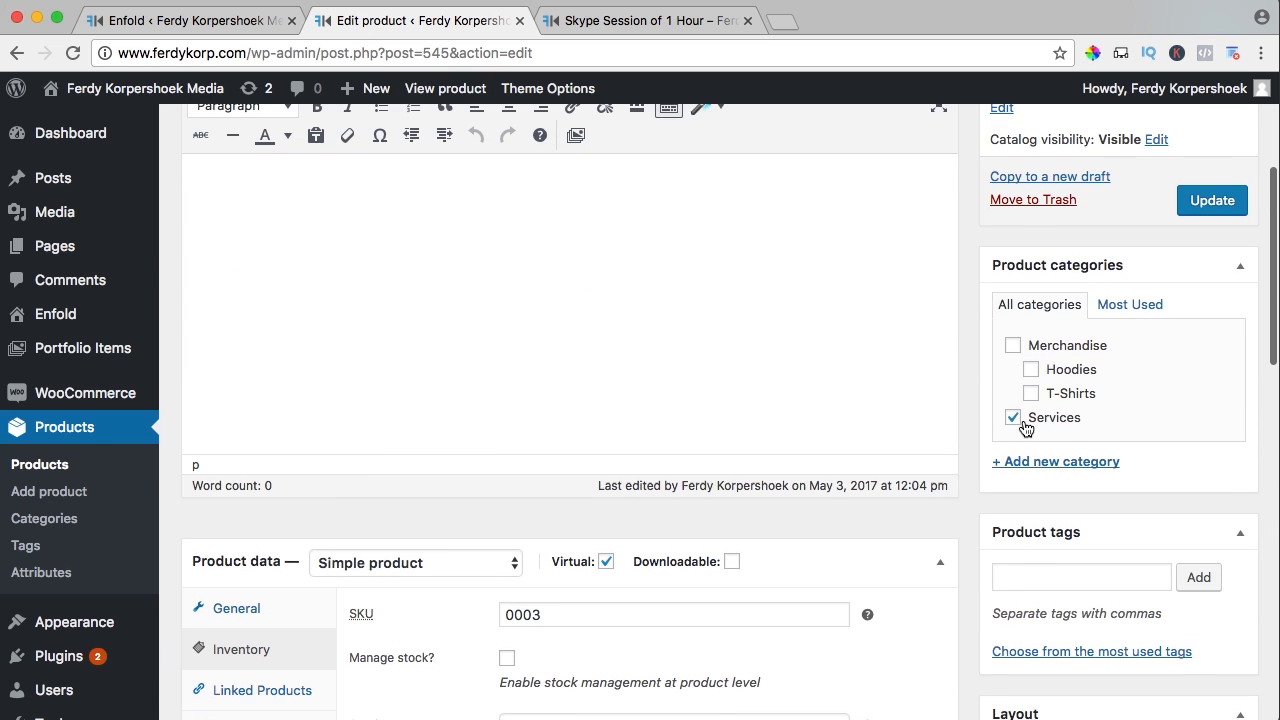
{"action": "left_click", "coordinate": [1187, 212]}
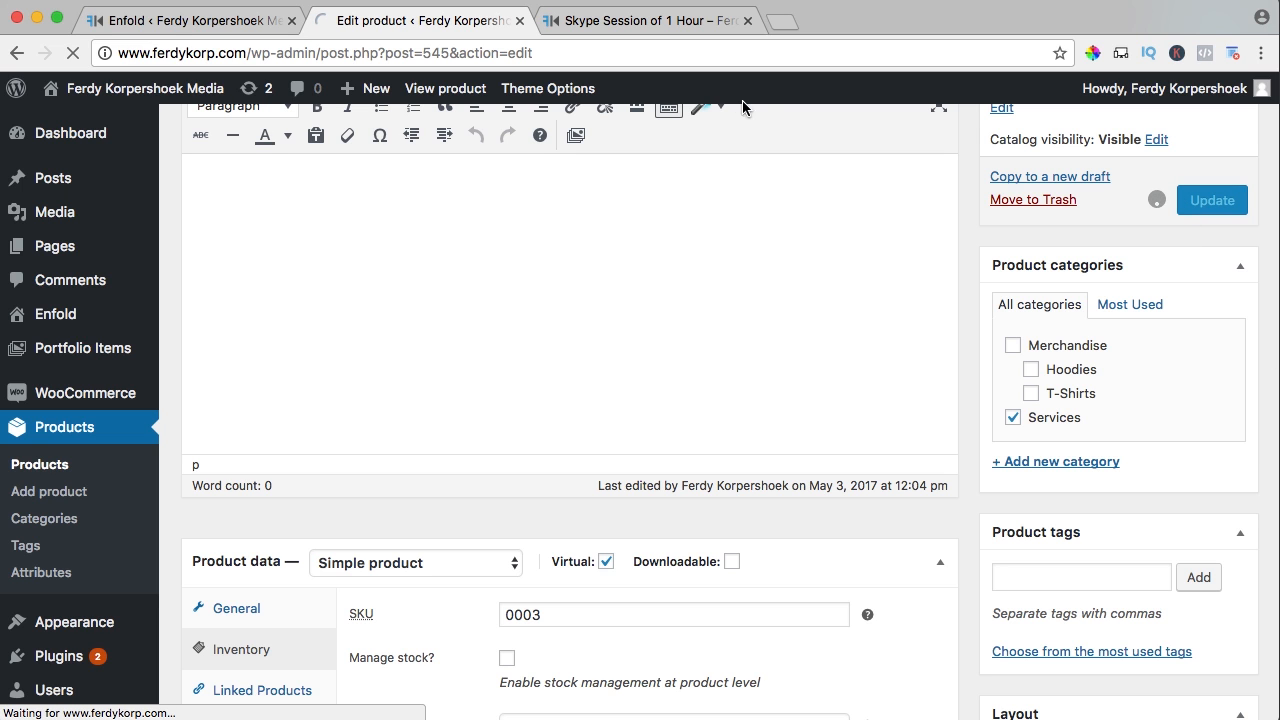
Reload the live product page, add one session to the cart, and check the $190.00 cart
{"action": "left_click", "coordinate": [648, 21]}
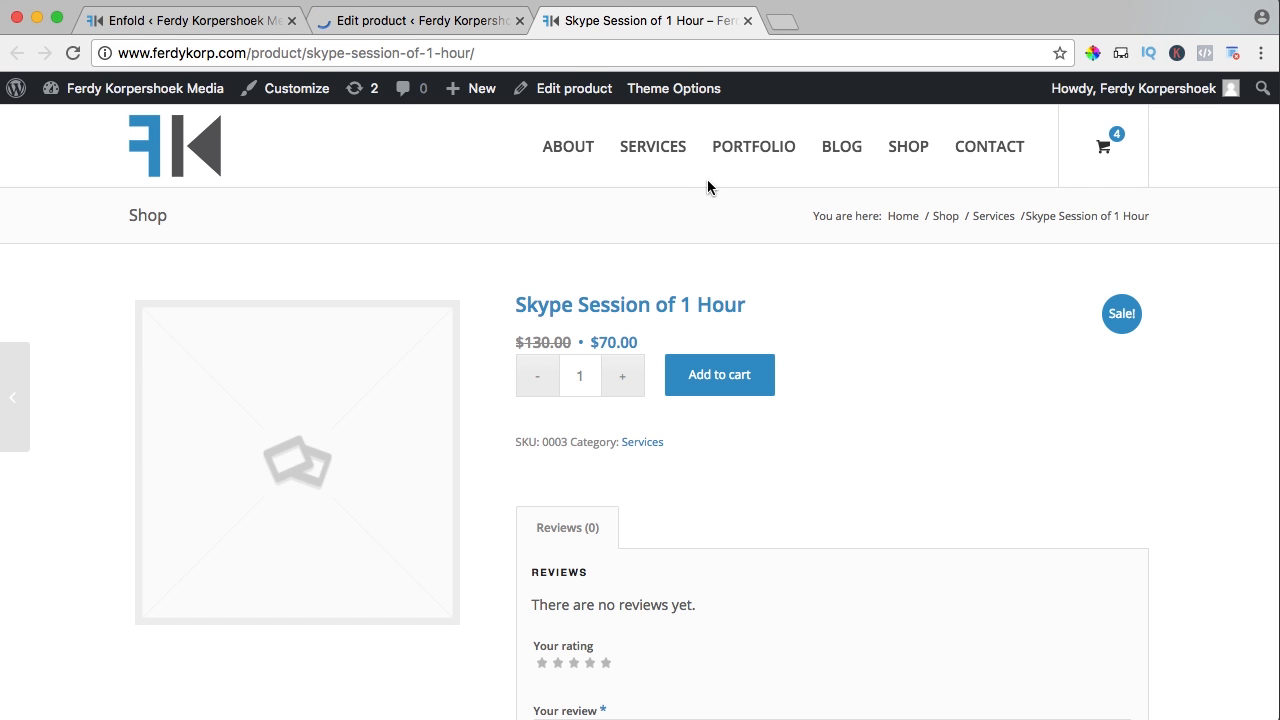
{"action": "key", "text": "super+r"}
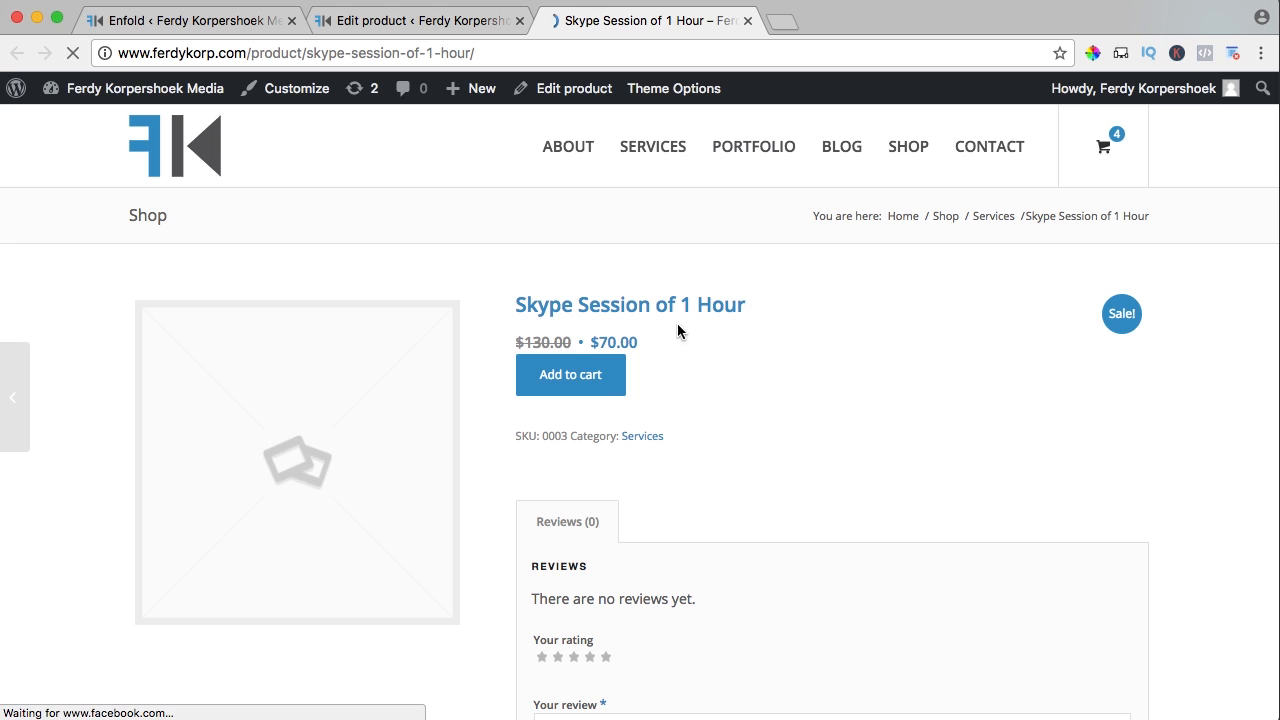
{"action": "left_click", "coordinate": [576, 386]}
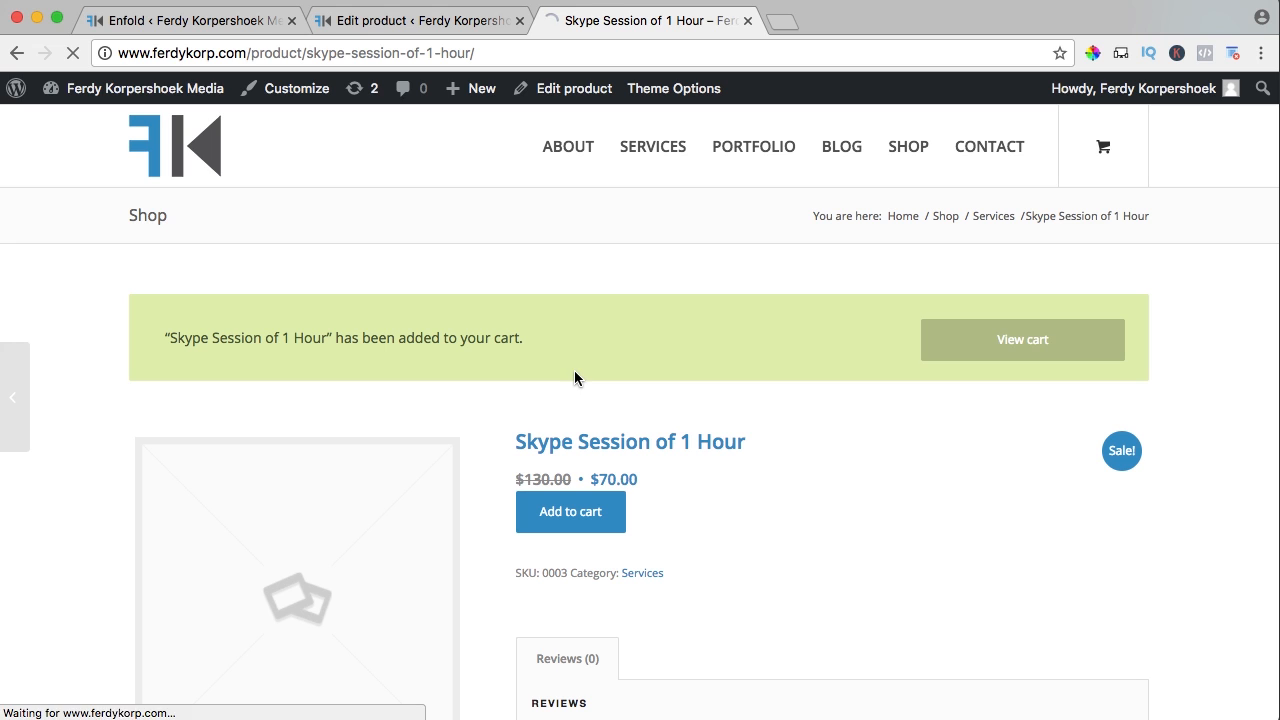
{"action": "left_click", "coordinate": [969, 354]}
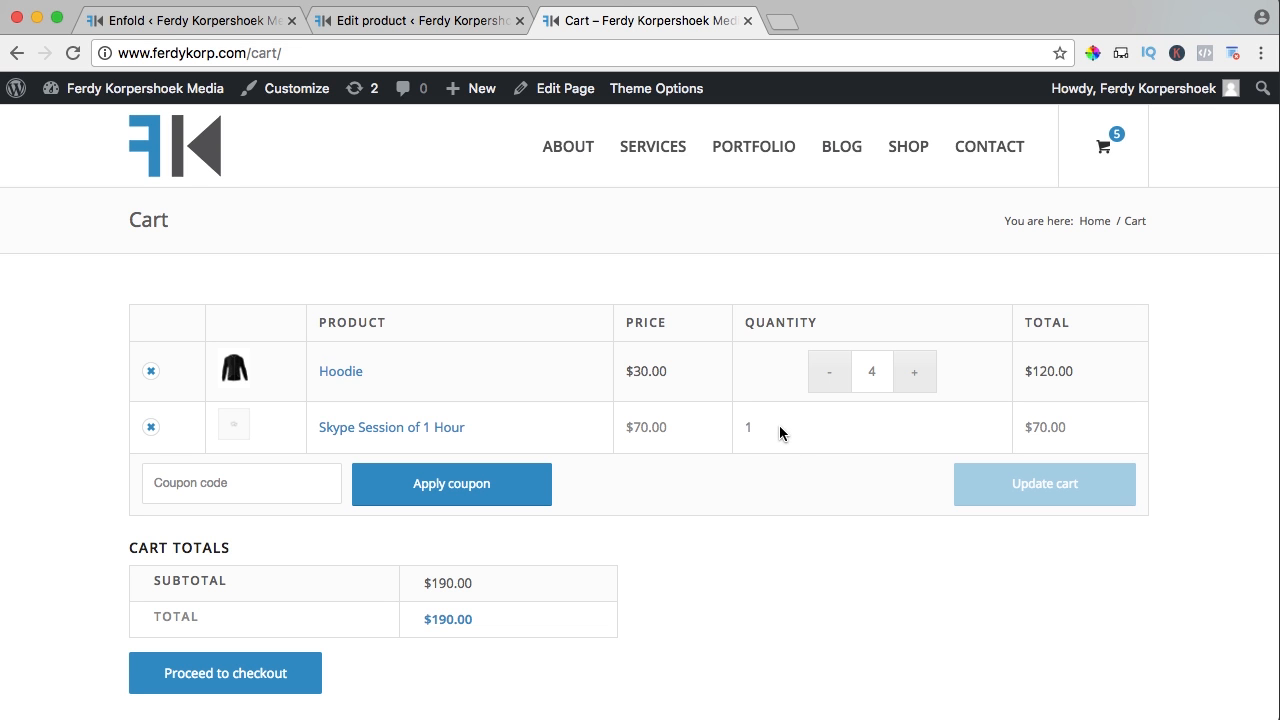
{"action": "left_click", "coordinate": [741, 21]}
Write a short description inviting questions about Online Business or Online Marketing
{"action": "scroll", "coordinate": [767, 323], "scroll_direction": "down", "scroll_amount": 6}
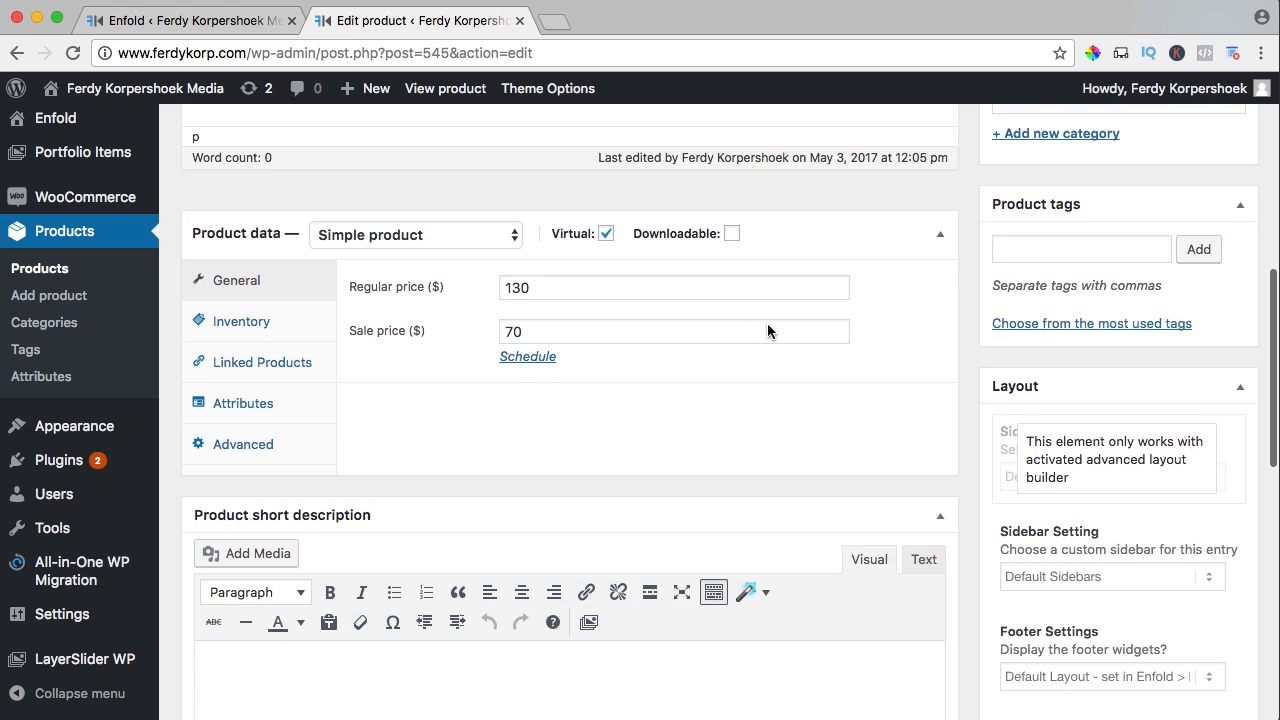
{"action": "scroll", "coordinate": [767, 331], "scroll_direction": "down", "scroll_amount": 2}
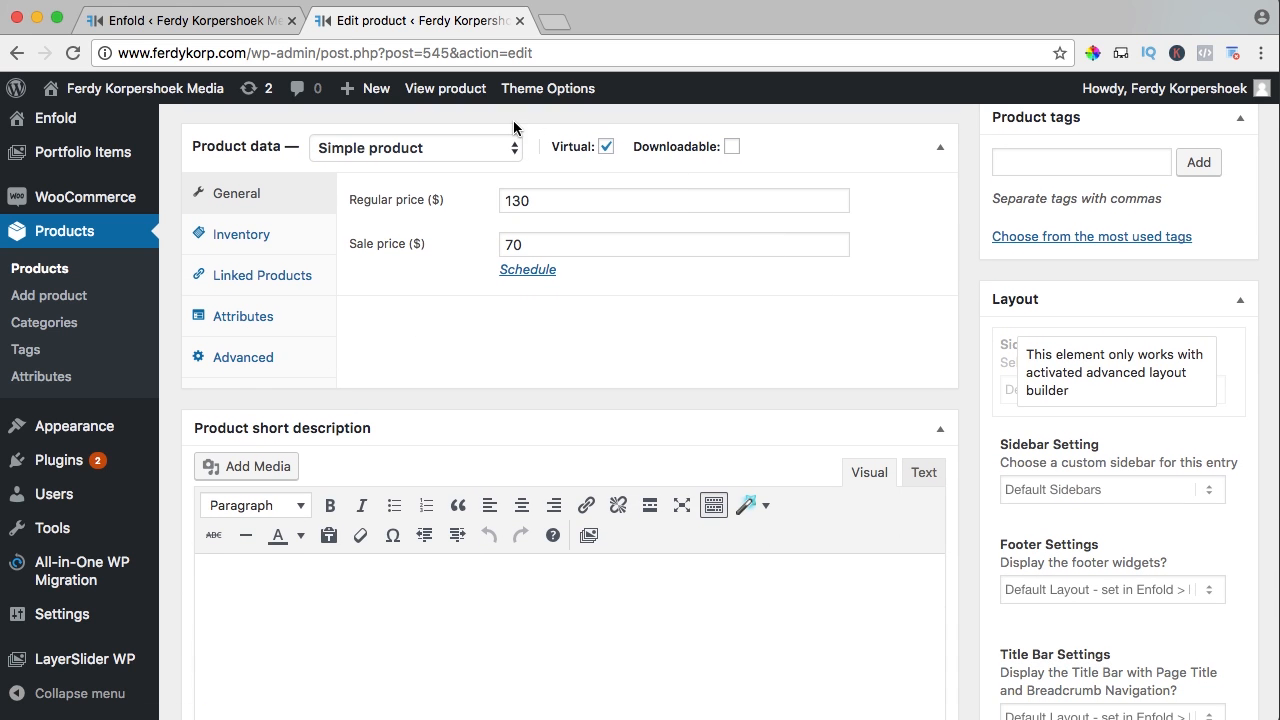
{"action": "scroll", "coordinate": [607, 335], "scroll_direction": "down", "scroll_amount": 4}
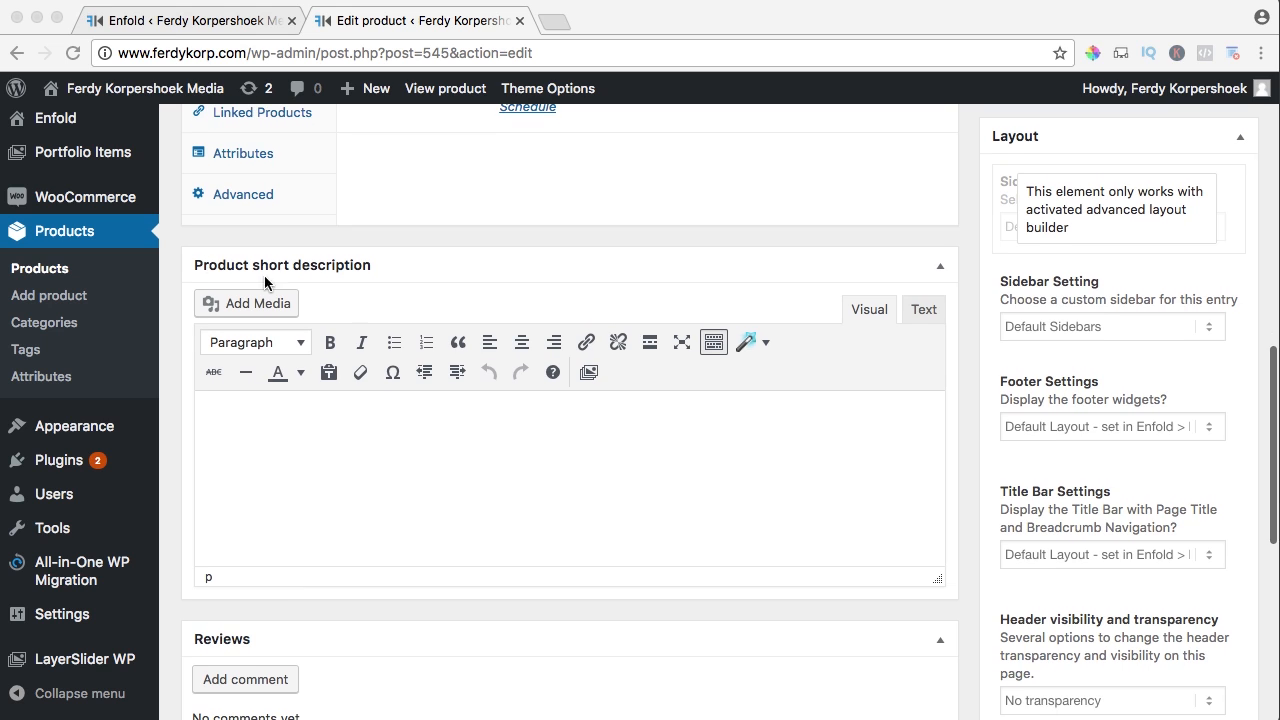
{"action": "left_click", "coordinate": [349, 447]}
{"action": "type", "text": "Get"}
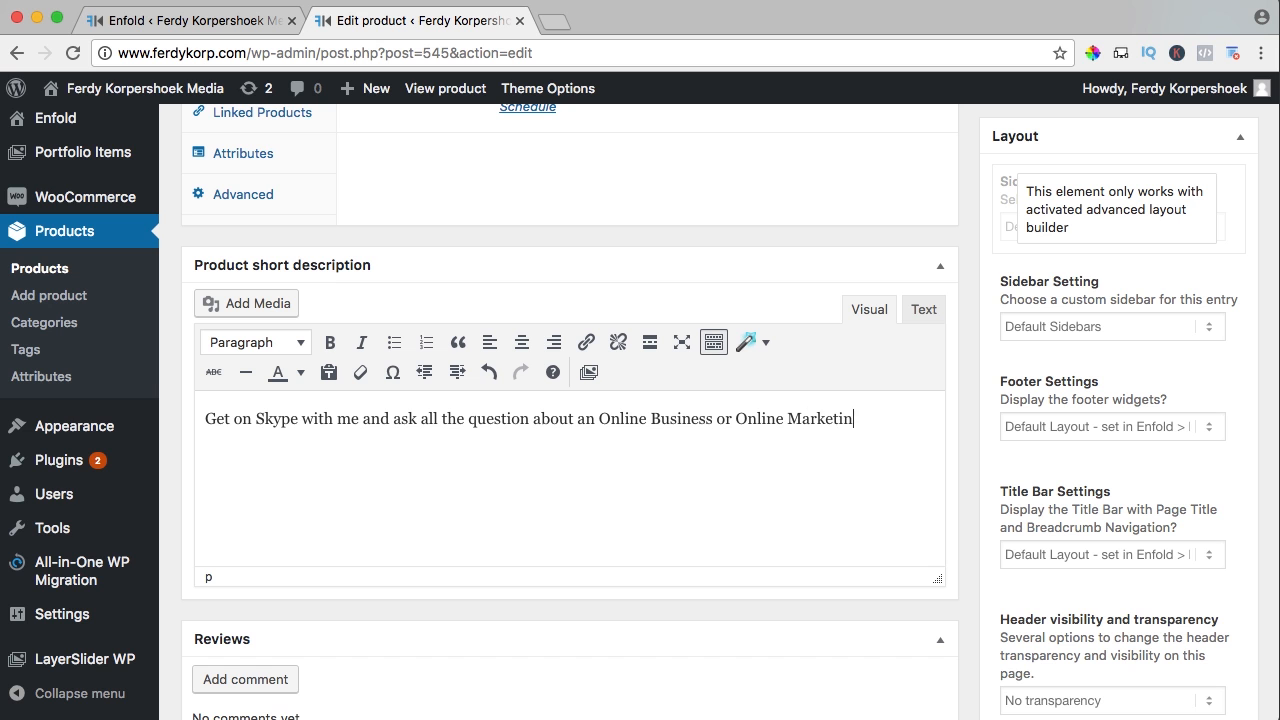
Scroll down to the Product image box and open the image chooser
{"action": "scroll", "coordinate": [798, 455], "scroll_direction": "up", "scroll_amount": 3}
{"action": "scroll", "coordinate": [798, 455], "scroll_direction": "down", "scroll_amount": 6}
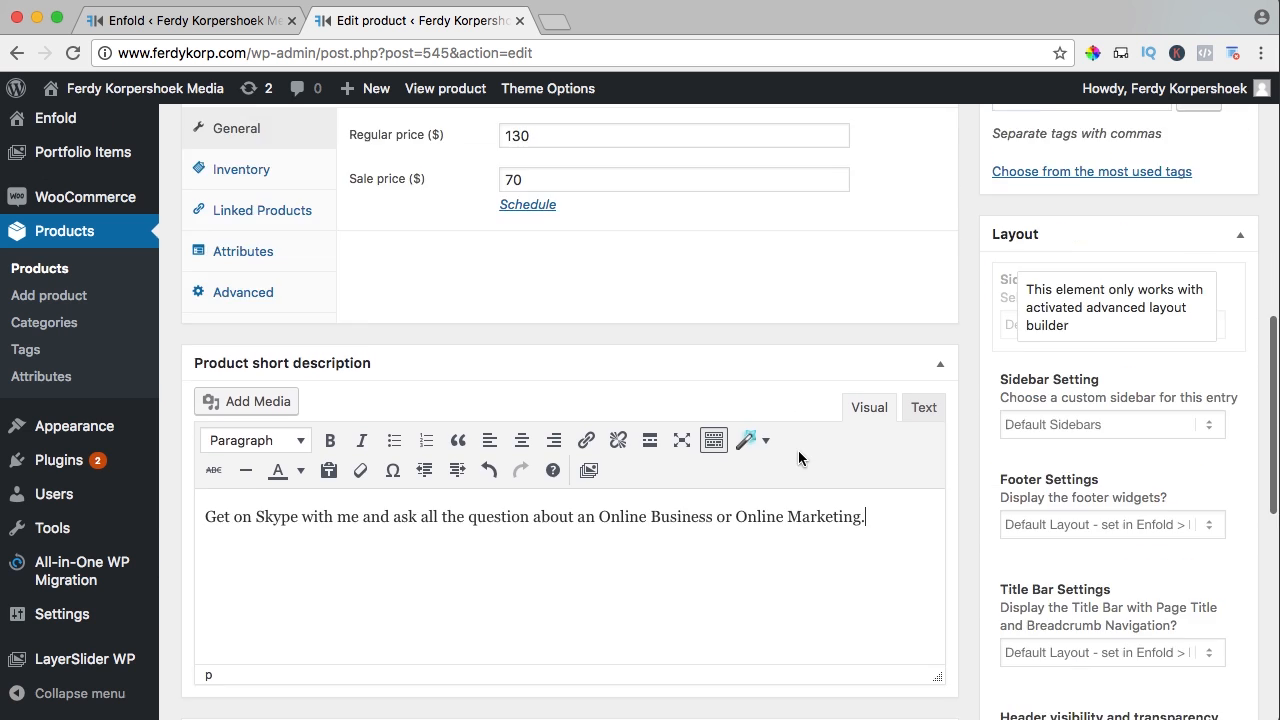
{"action": "scroll", "coordinate": [798, 458], "scroll_direction": "down", "scroll_amount": 5}
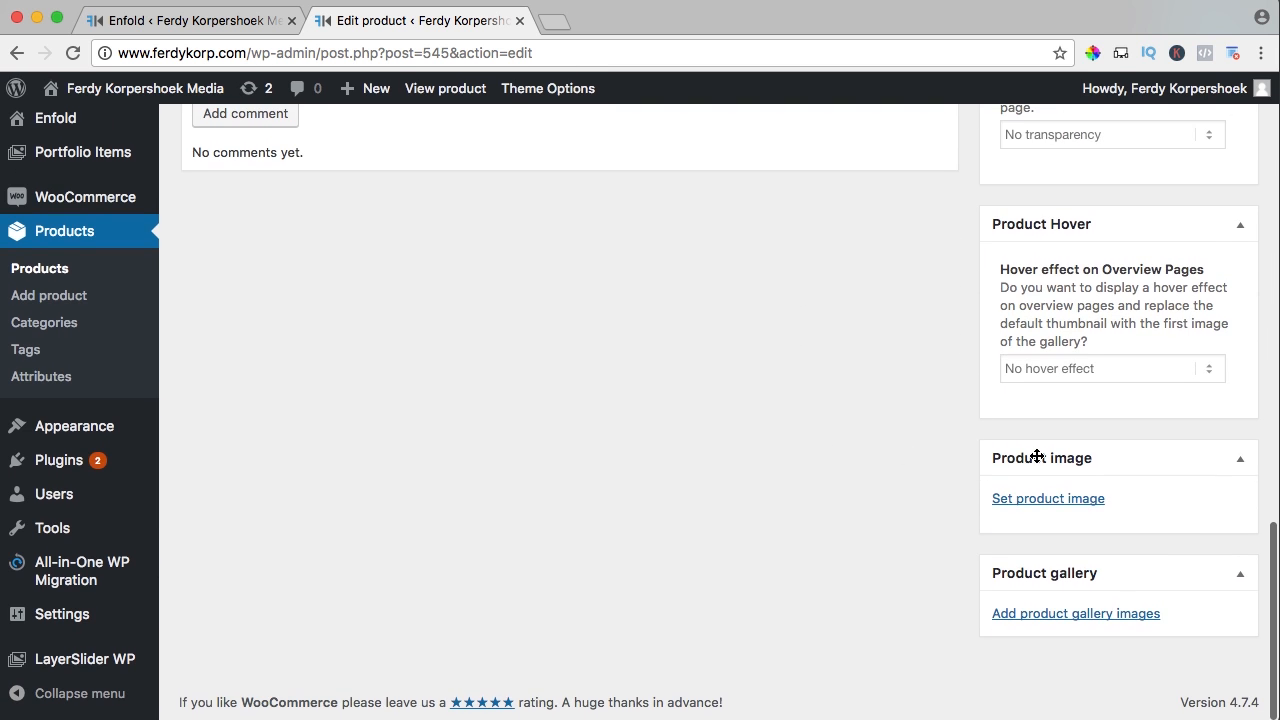
{"action": "left_click", "coordinate": [1051, 500]}
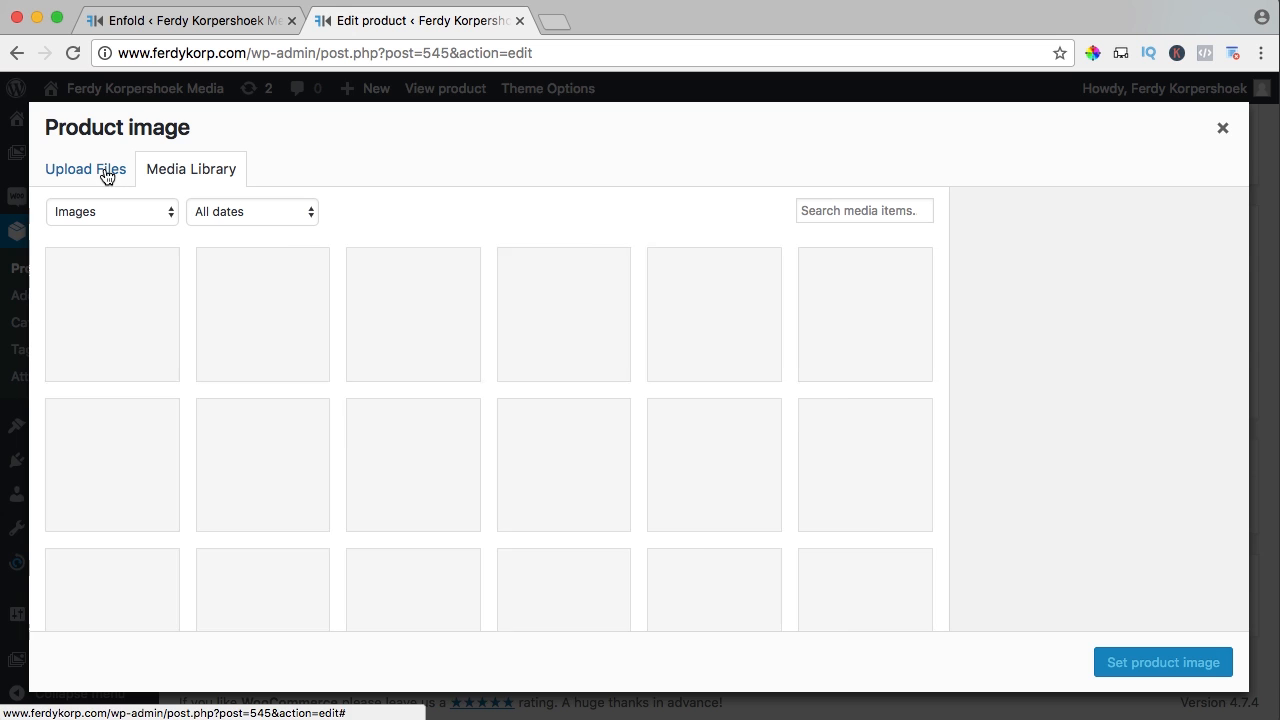
Upload the Skype-Call.jpg photo into the Media Library
{"action": "left_click", "coordinate": [106, 170]}
{"action": "left_click", "coordinate": [647, 429]}
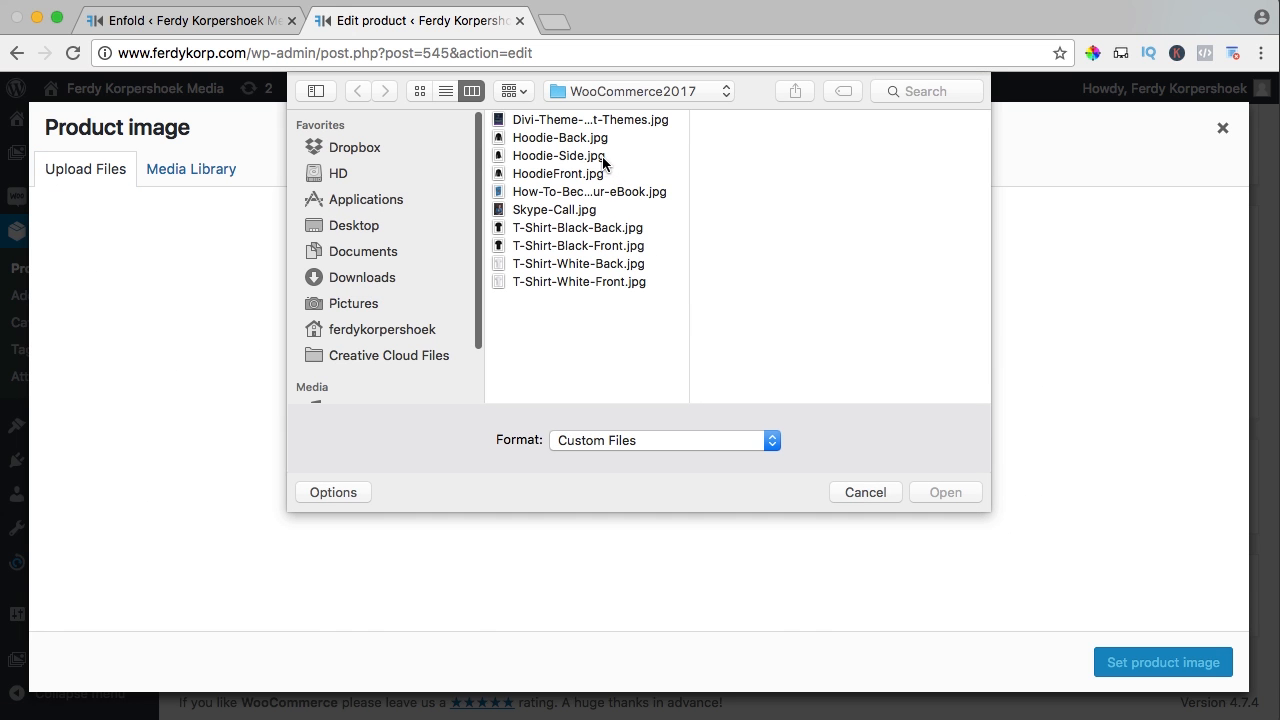
{"action": "left_click", "coordinate": [546, 211]}
{"action": "key", "text": "space"}
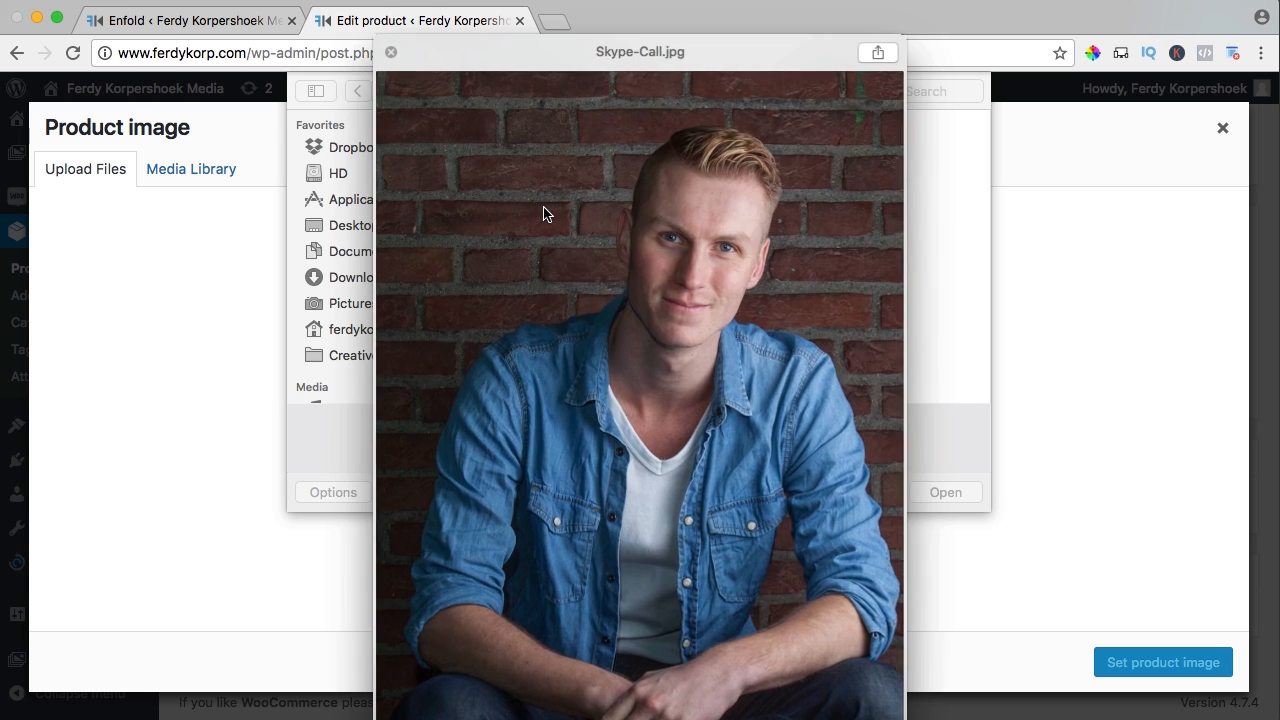
{"action": "key", "text": "space"}
{"action": "left_click", "coordinate": [924, 485]}
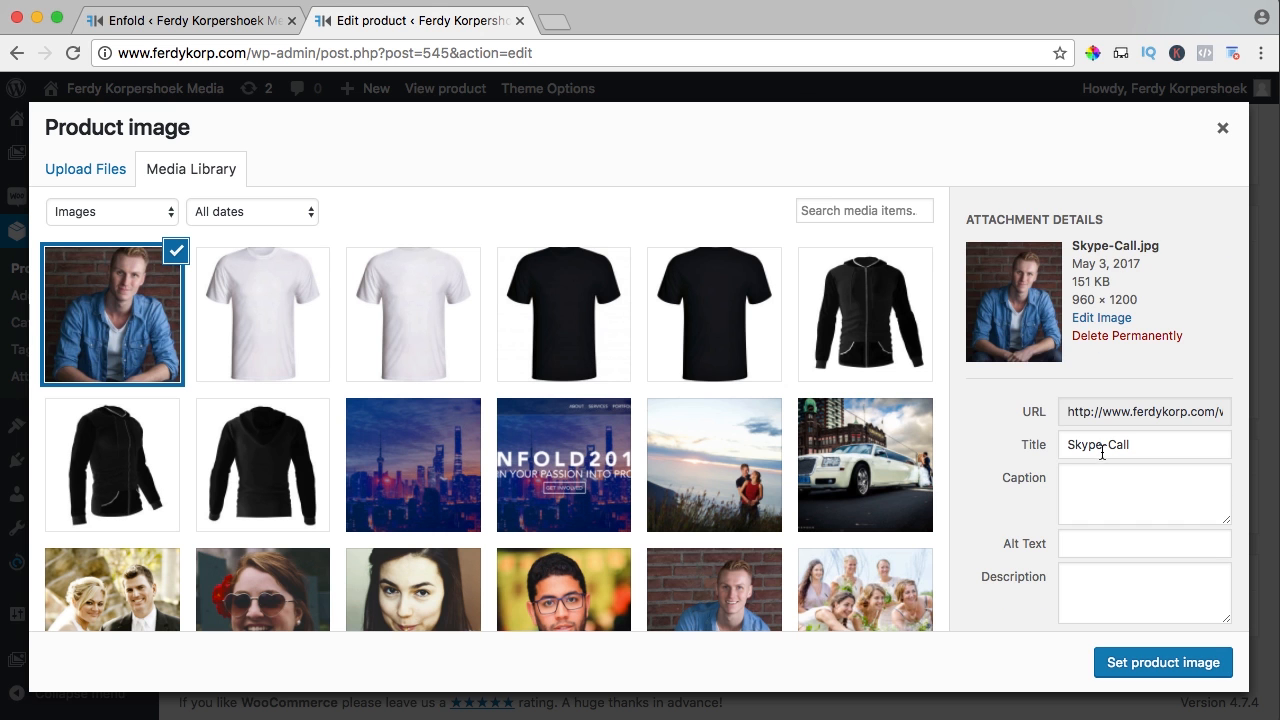
Give the image title and alt text 'Skype Call' and set it as the product image
{"action": "left_click", "coordinate": [1106, 446]}
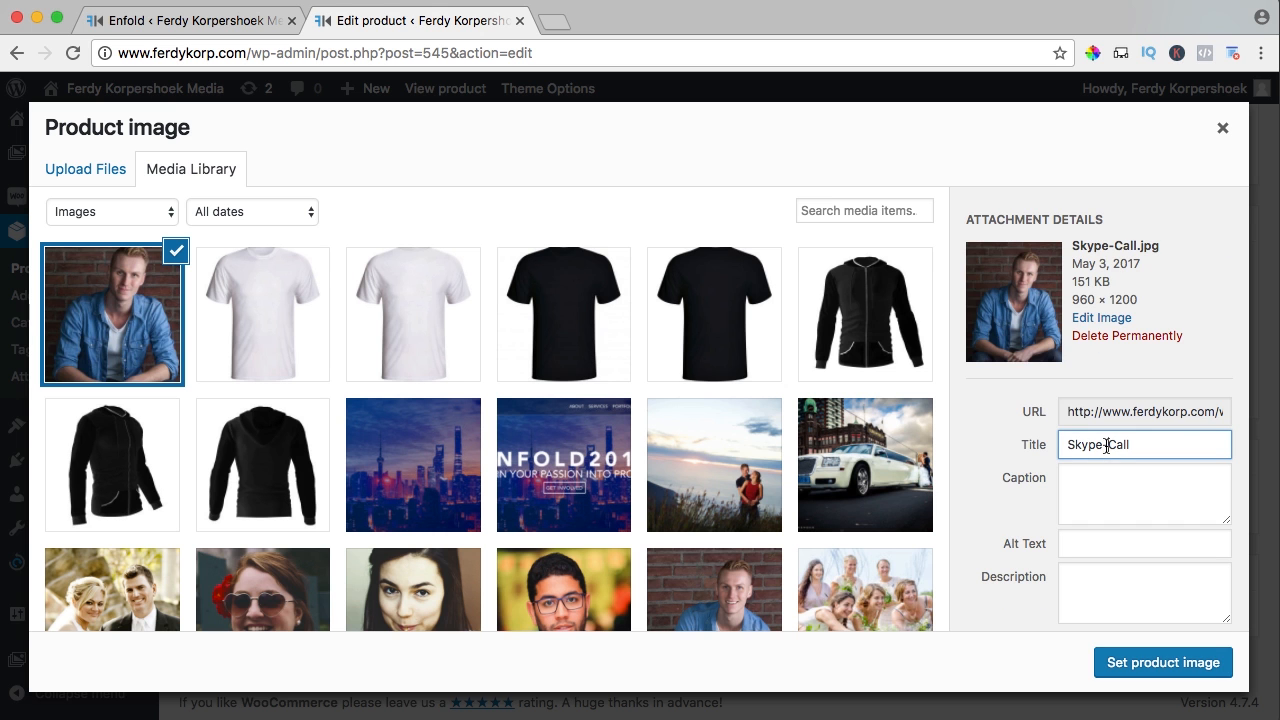
{"action": "key", "text": "super+a"}
{"action": "key", "text": "super+c"}
{"action": "key", "text": "Tab"}
{"action": "left_click", "coordinate": [1144, 541]}
{"action": "key", "text": "super+v"}
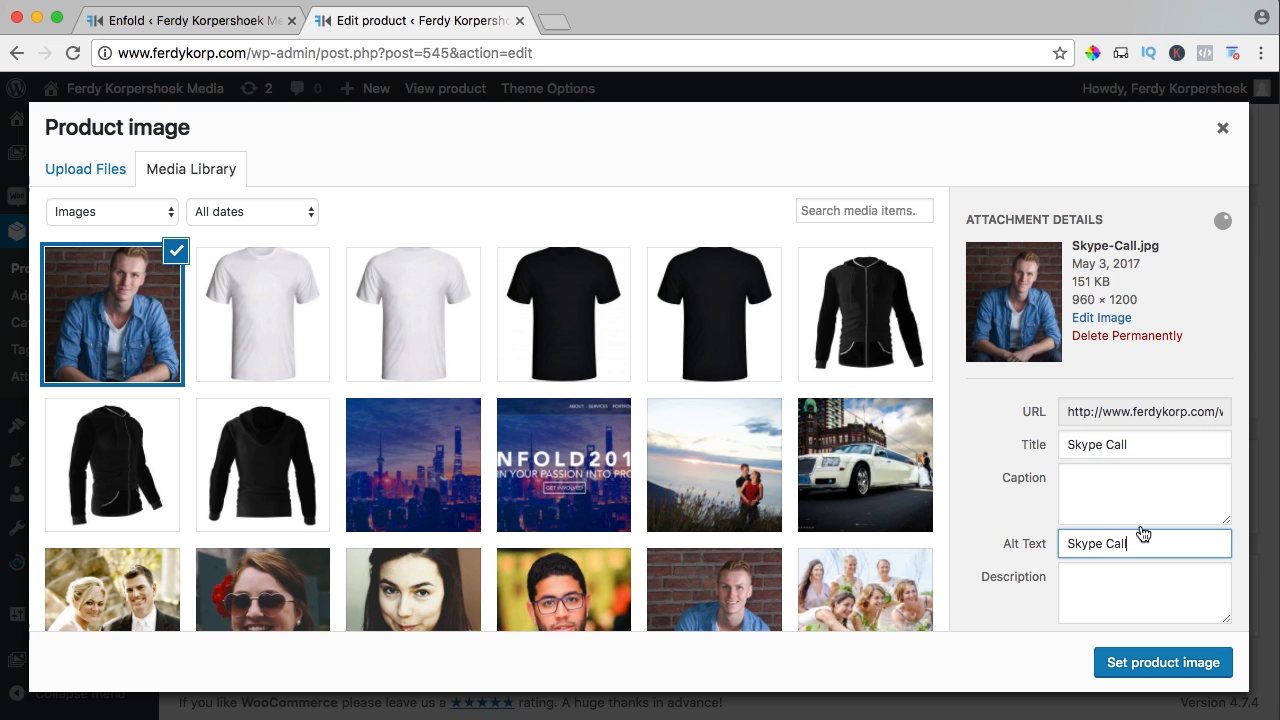
{"action": "left_click", "coordinate": [1167, 663]}
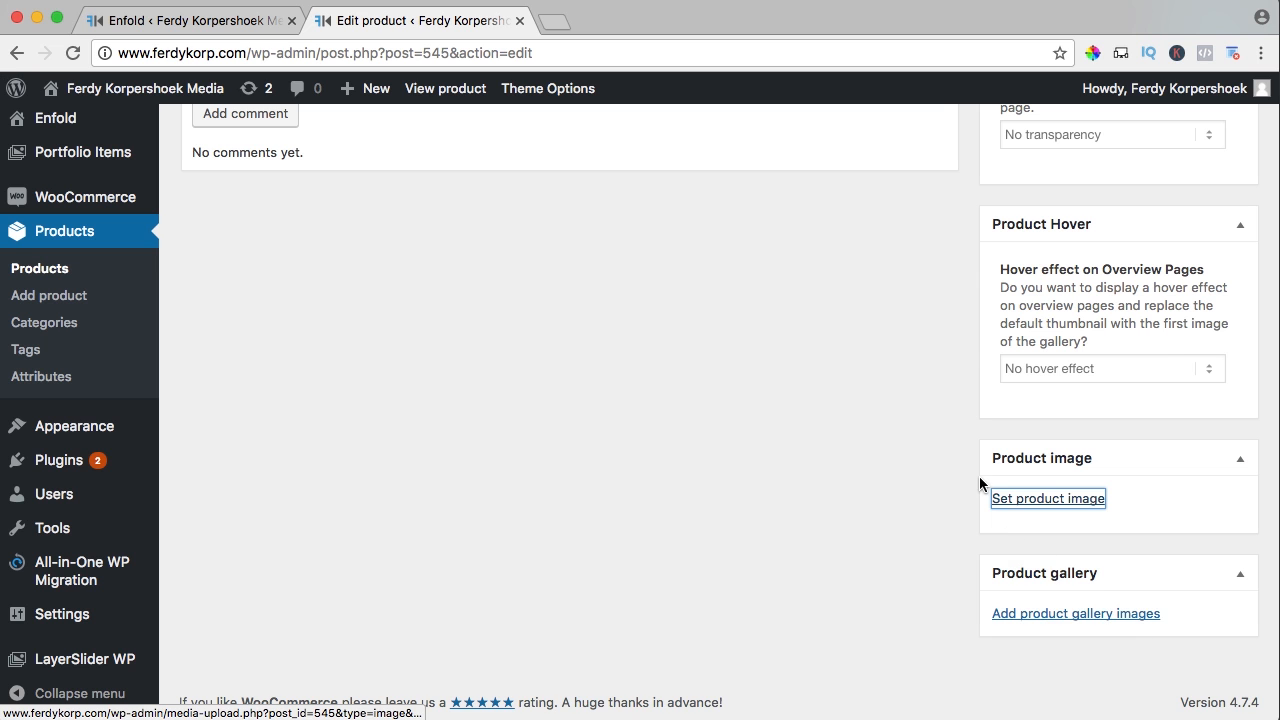
{"action": "scroll", "coordinate": [911, 462], "scroll_direction": "down", "scroll_amount": 3}
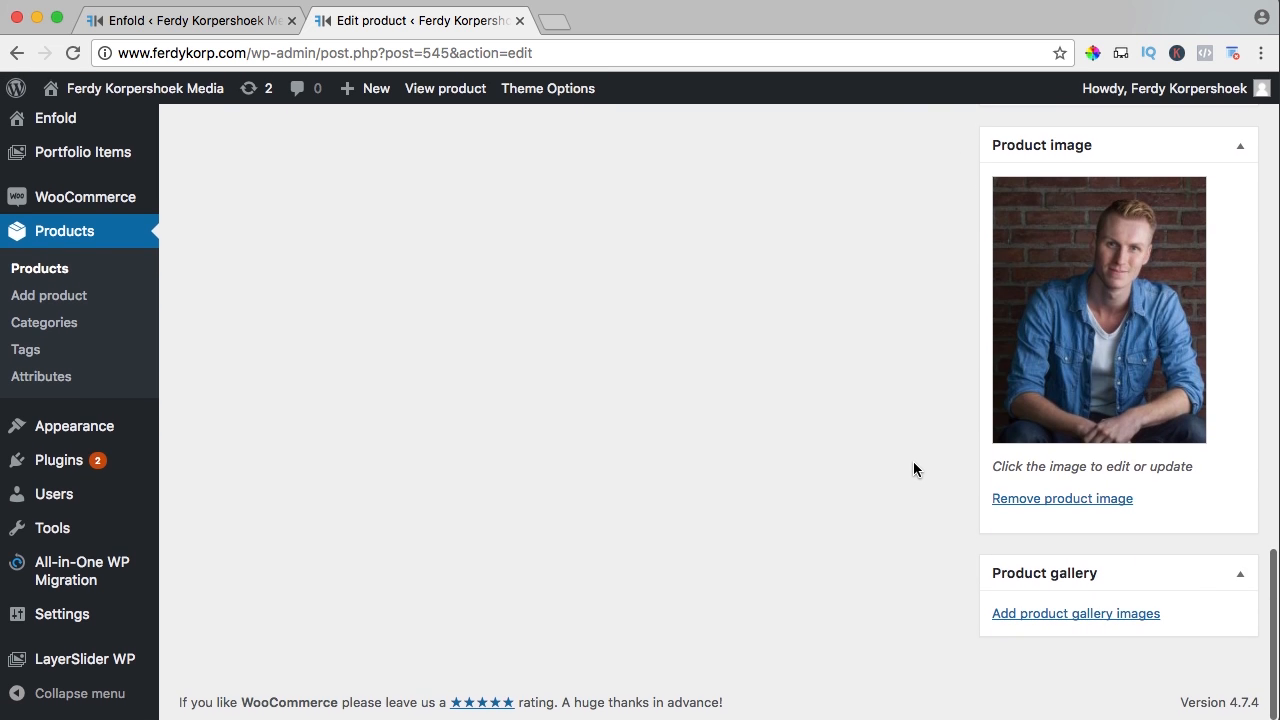
{"action": "scroll", "coordinate": [913, 469], "scroll_direction": "up", "scroll_amount": 10}
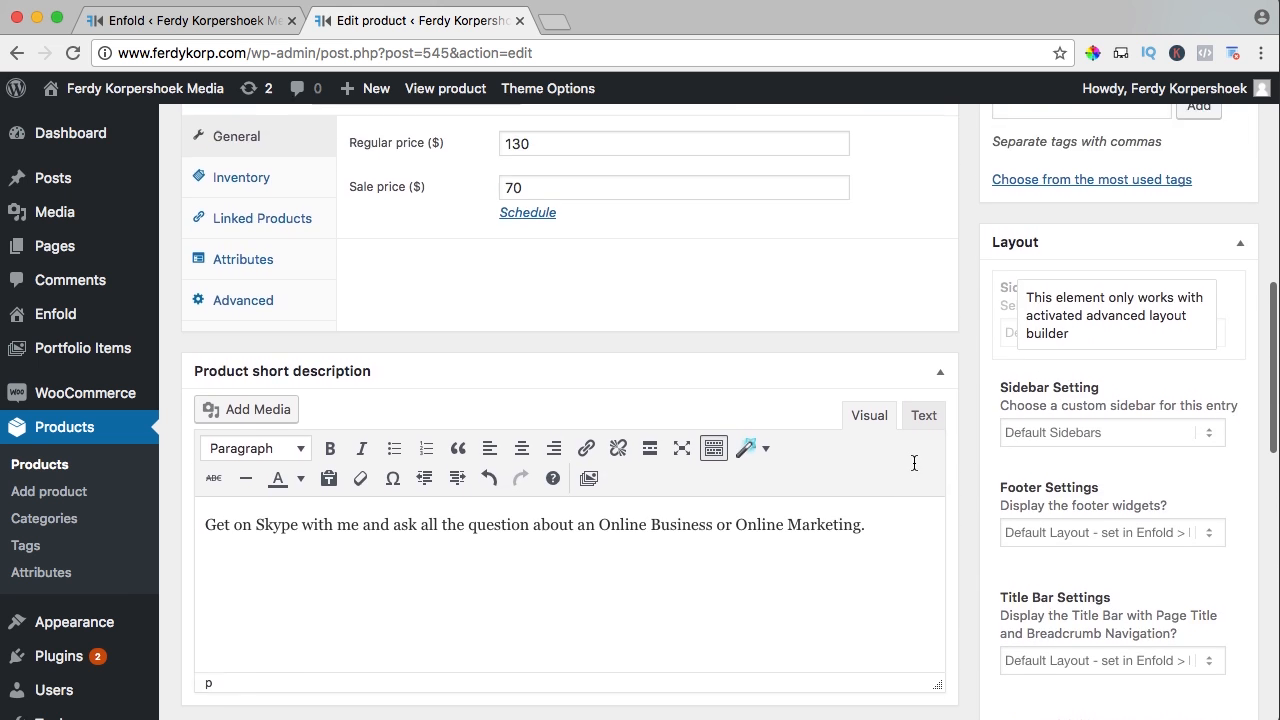
{"action": "scroll", "coordinate": [913, 463], "scroll_direction": "up", "scroll_amount": 5}
{"action": "scroll", "coordinate": [914, 468], "scroll_direction": "down", "scroll_amount": 2}
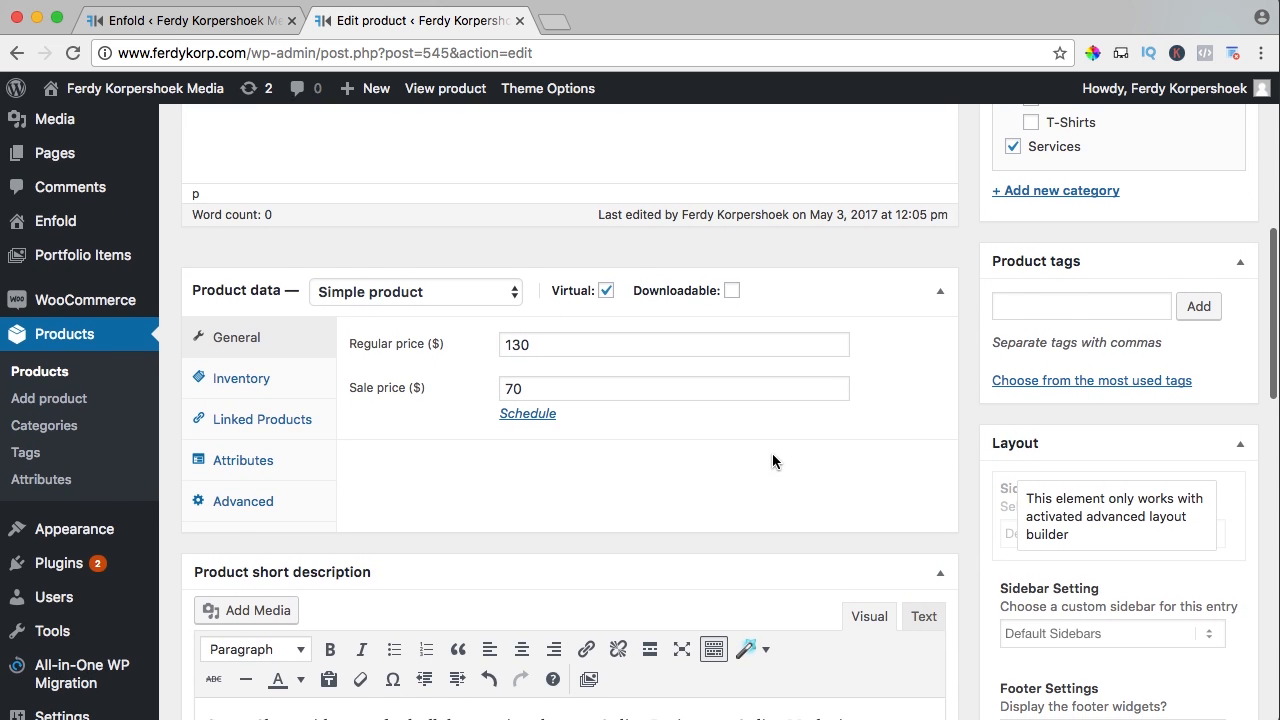
Add the Advanced purchase note 'I will contact you a.s.a.p.' and update the Skype Session
{"action": "left_click", "coordinate": [240, 503]}
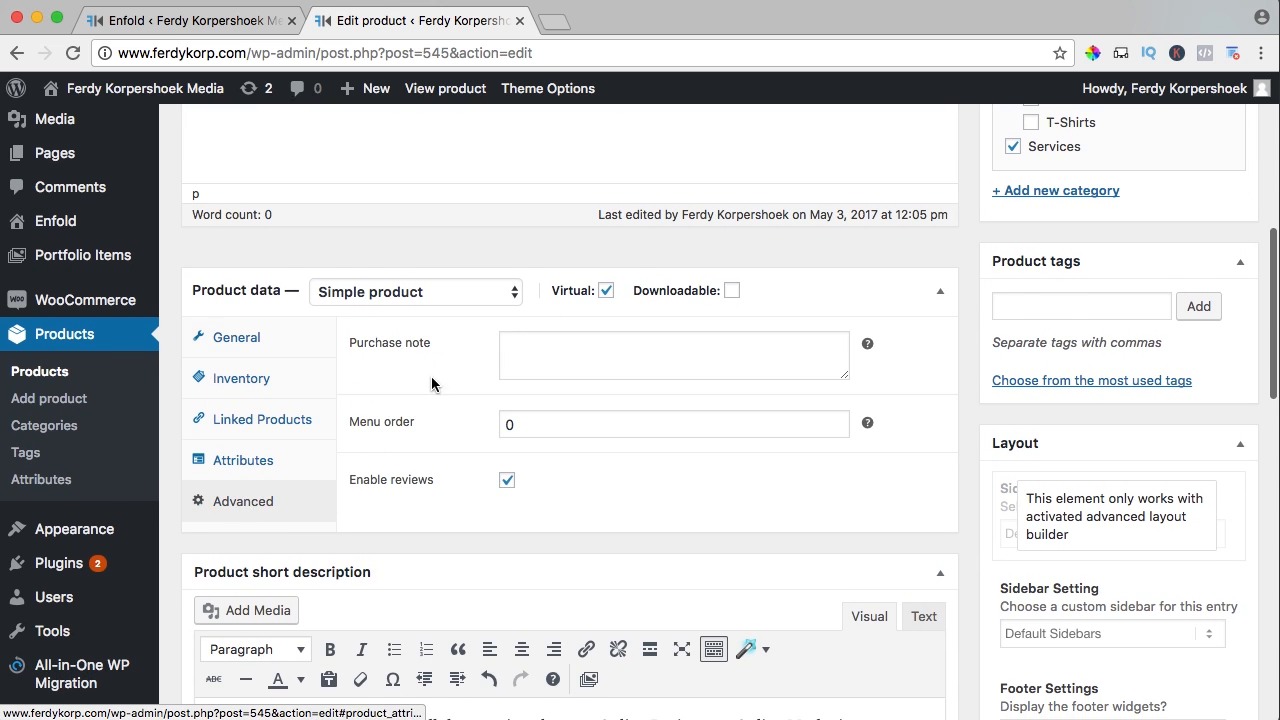
{"action": "left_click", "coordinate": [559, 346]}
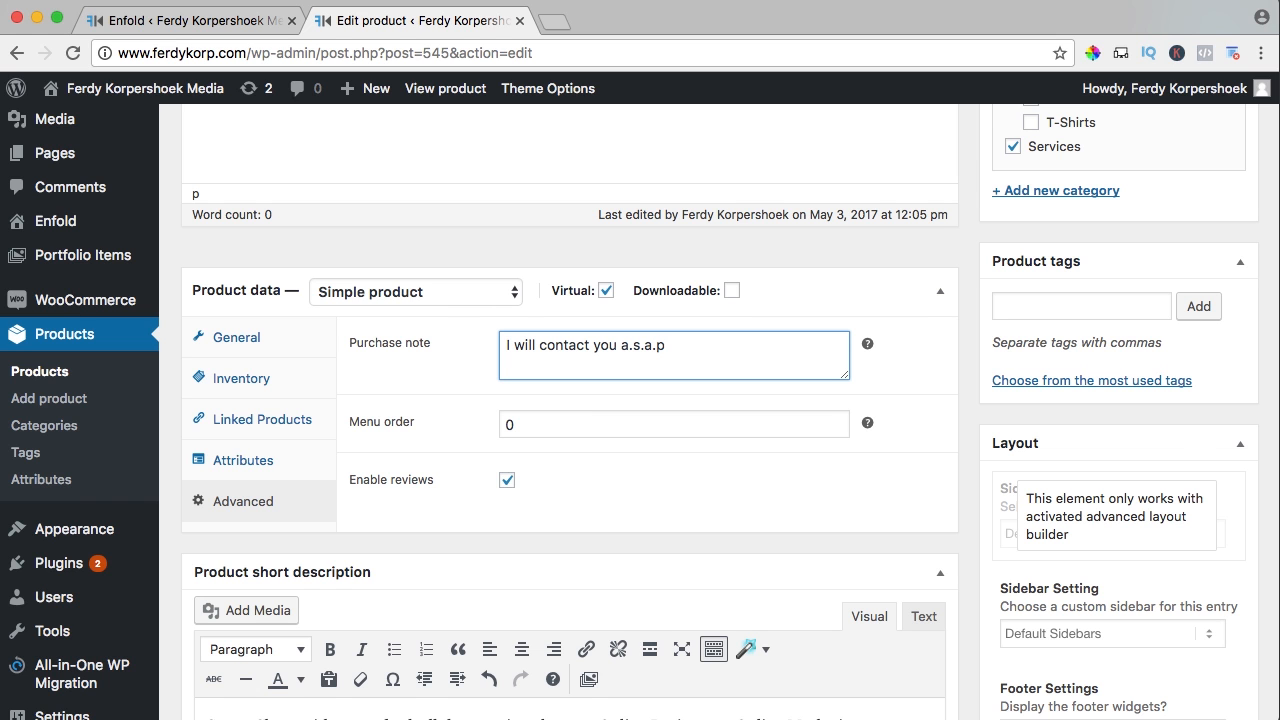
{"action": "scroll", "coordinate": [560, 432], "scroll_direction": "down", "scroll_amount": 1}
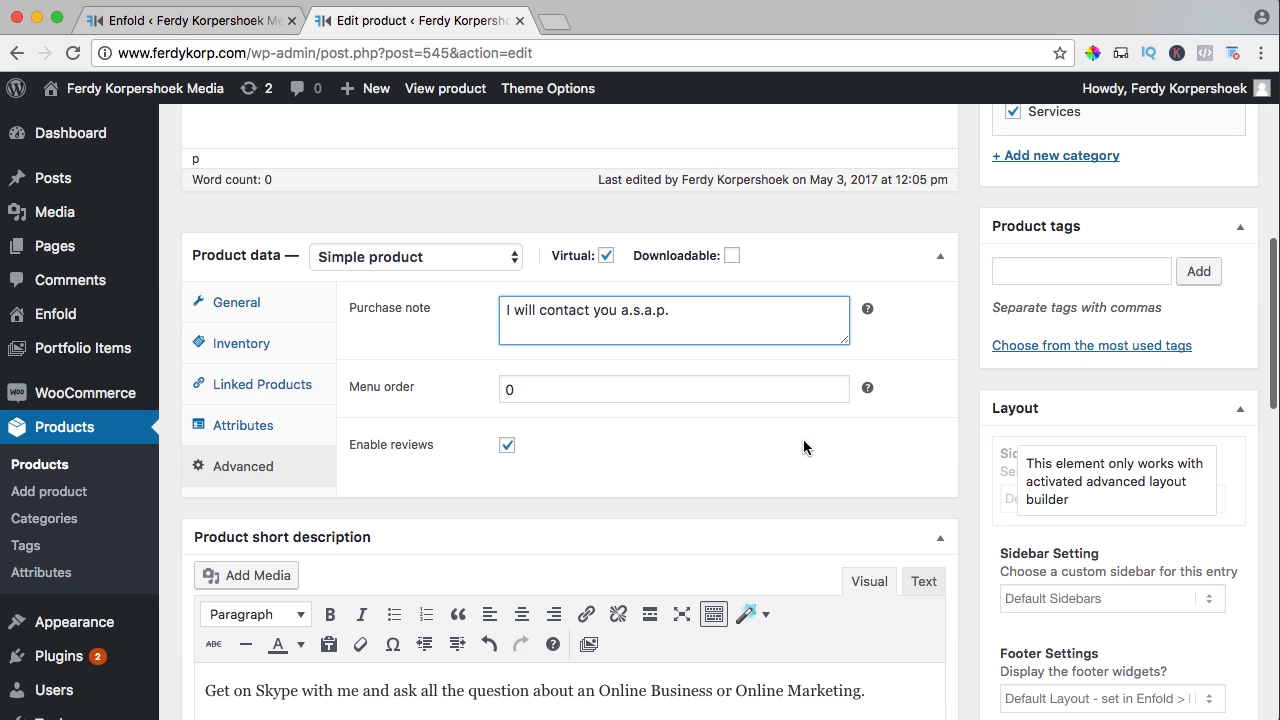
{"action": "scroll", "coordinate": [803, 446], "scroll_direction": "up", "scroll_amount": 10}
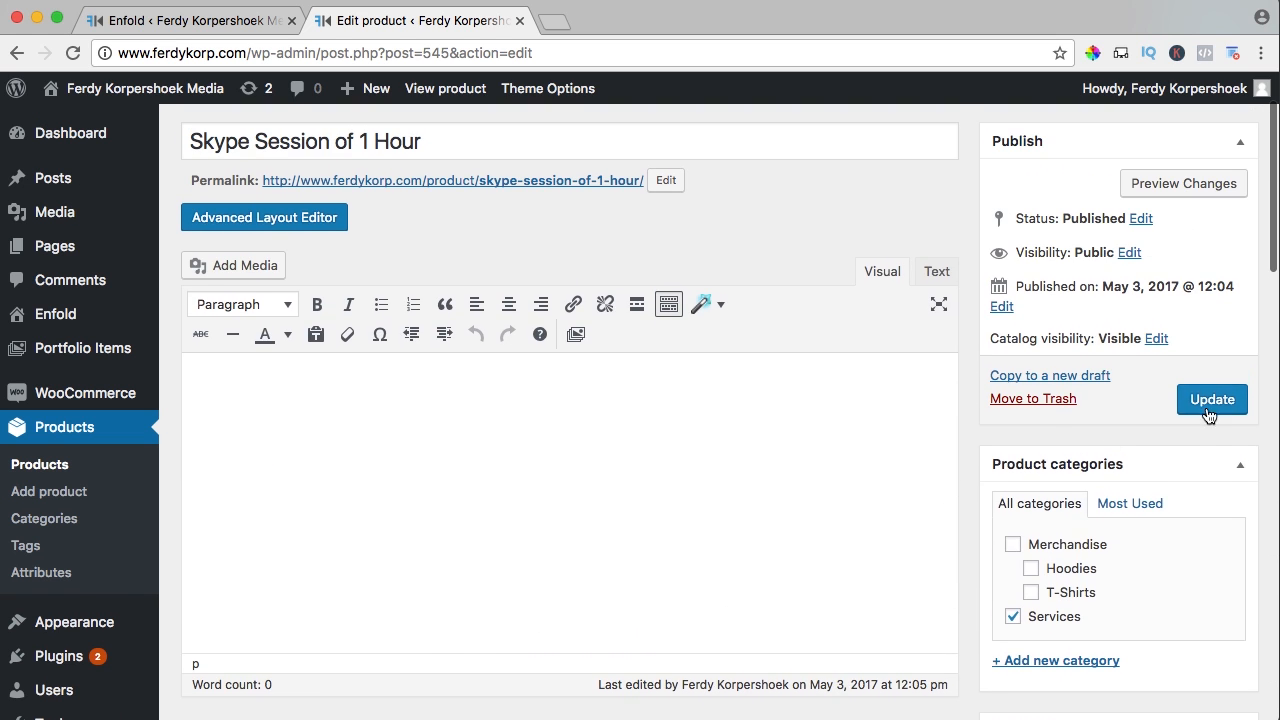
{"action": "left_click", "coordinate": [1208, 402]}
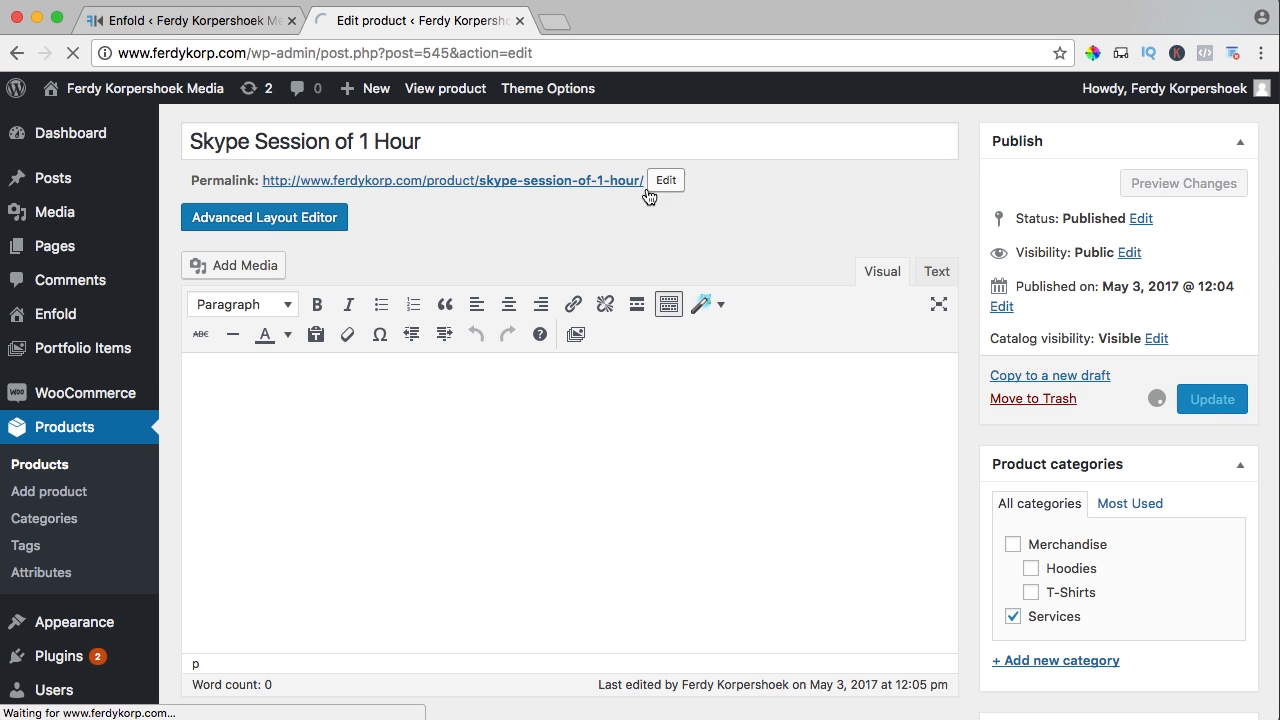
{"action": "left_click", "coordinate": [449, 92], "text": "super"}
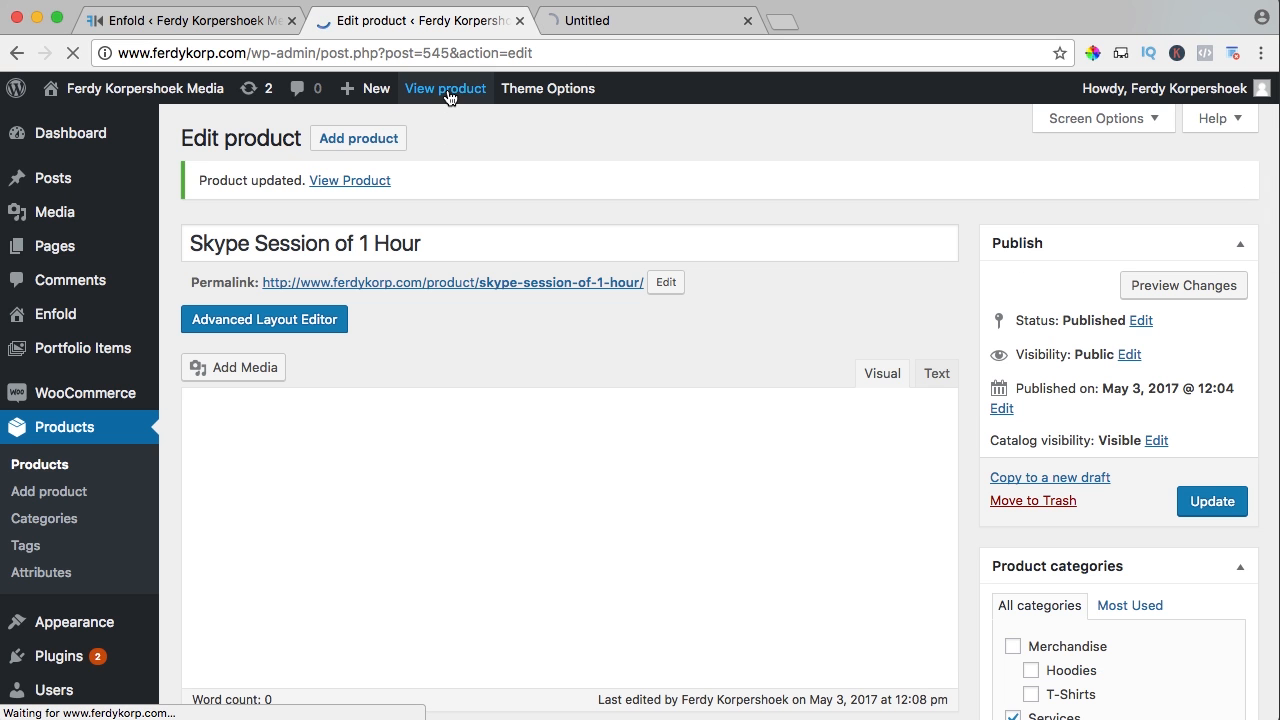
On the live product page, view the photo and the $130.00 price reduced to $70.00
{"action": "left_click", "coordinate": [623, 25]}
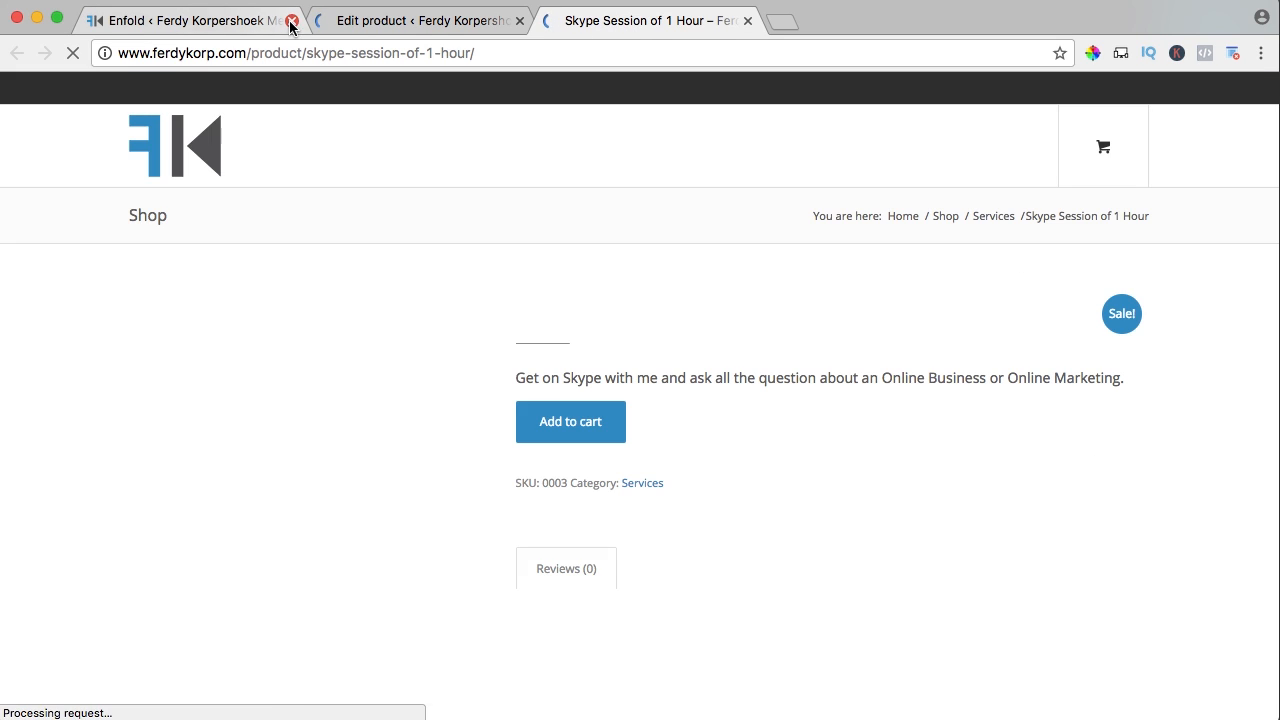
{"action": "left_click", "coordinate": [291, 21]}
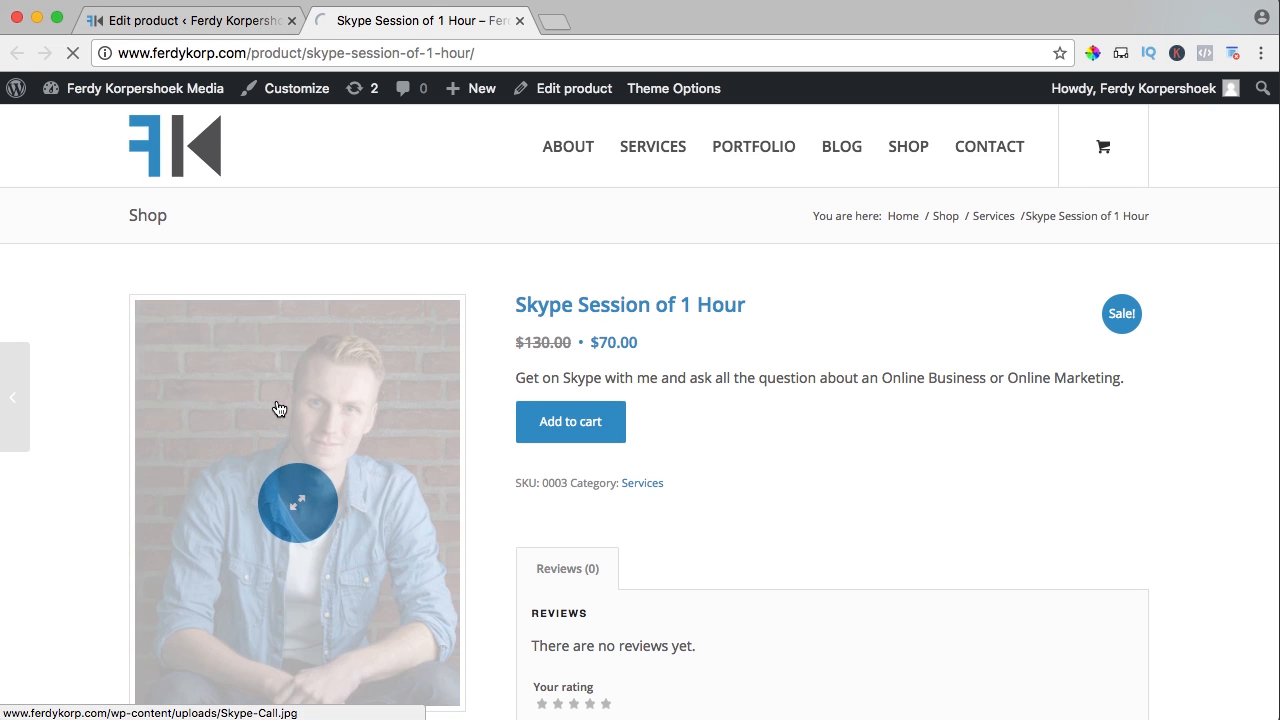
{"action": "left_click", "coordinate": [279, 409]}
{"action": "left_click", "coordinate": [279, 409]}
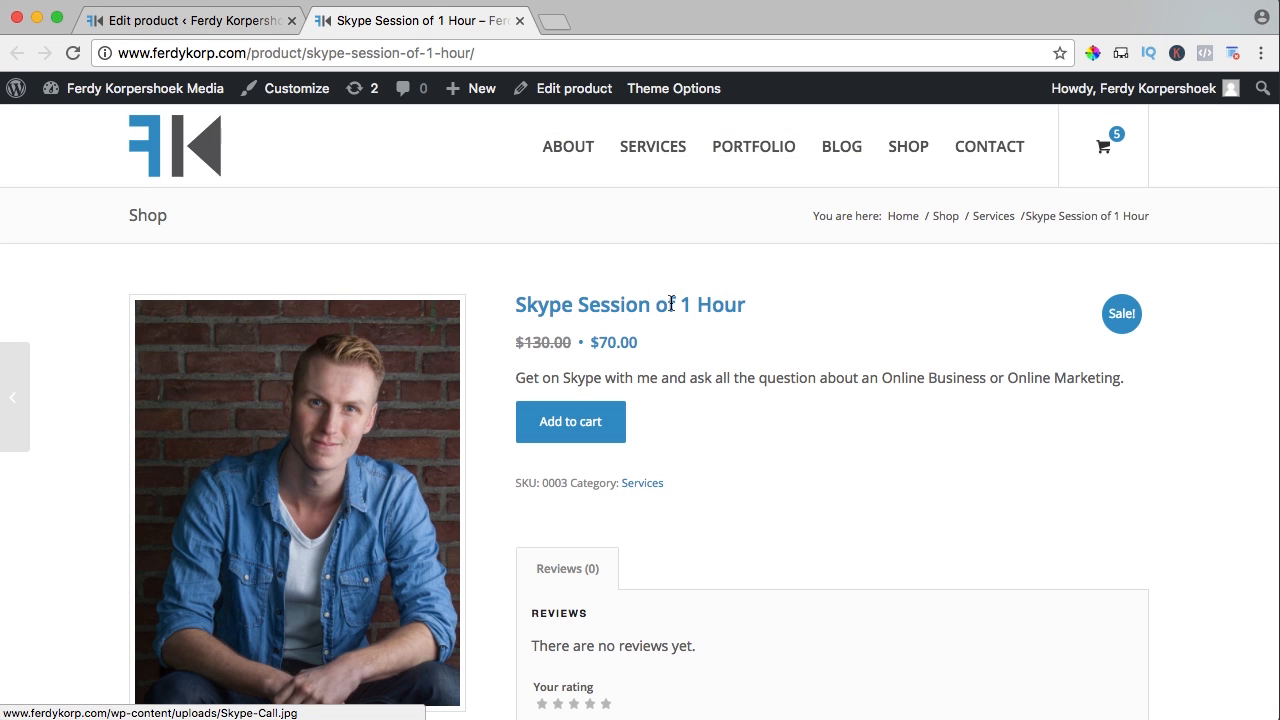
{"action": "left_click_drag", "start_coordinate": [517, 342], "coordinate": [645, 343]}
{"action": "left_click", "coordinate": [569, 342]}
{"action": "left_click", "coordinate": [645, 343]}
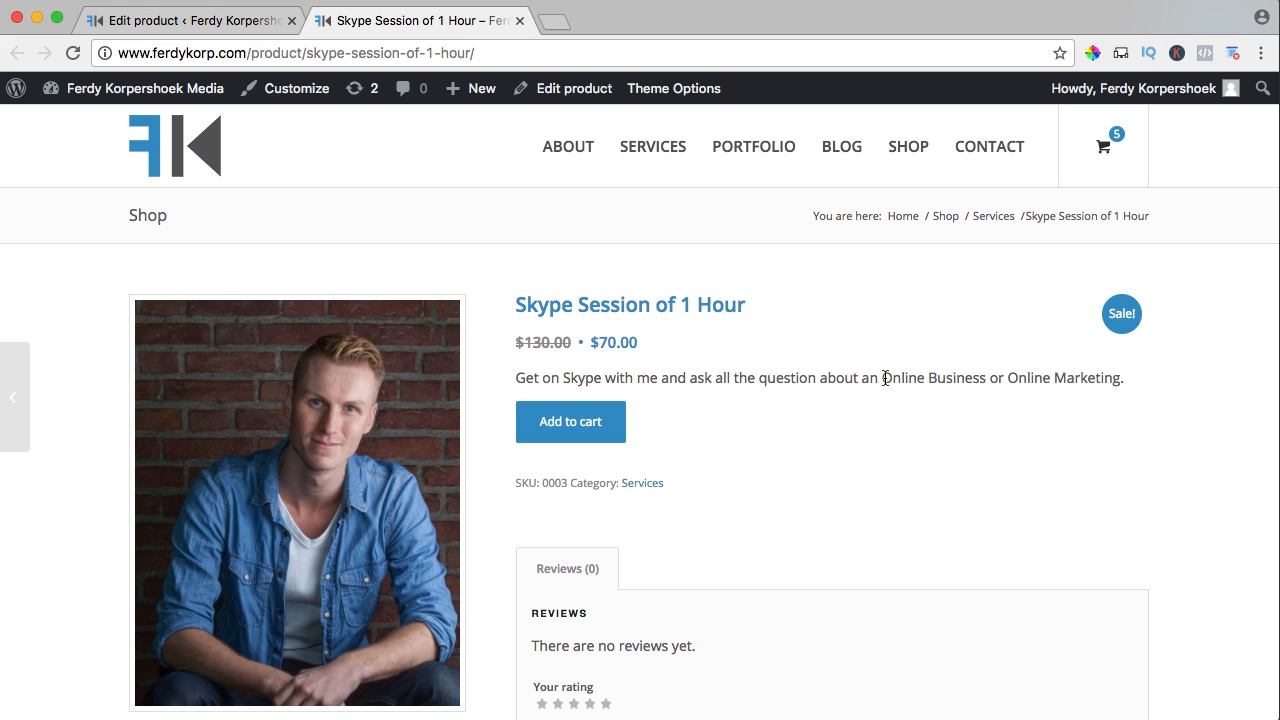
Review the SKU and product details further down, then go to the Shop listing
{"action": "scroll", "coordinate": [977, 378], "scroll_direction": "down", "scroll_amount": 2}
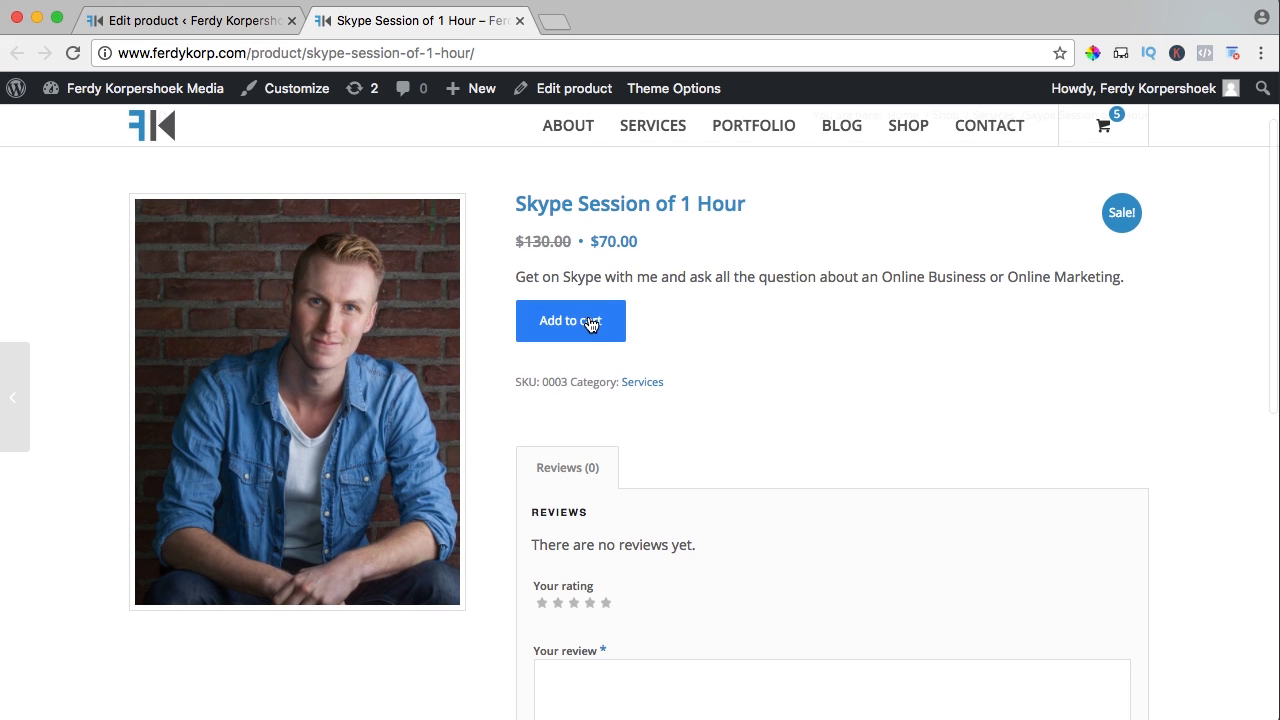
{"action": "scroll", "coordinate": [637, 364], "scroll_direction": "down", "scroll_amount": 2}
{"action": "left_click_drag", "start_coordinate": [547, 296], "coordinate": [568, 296]}
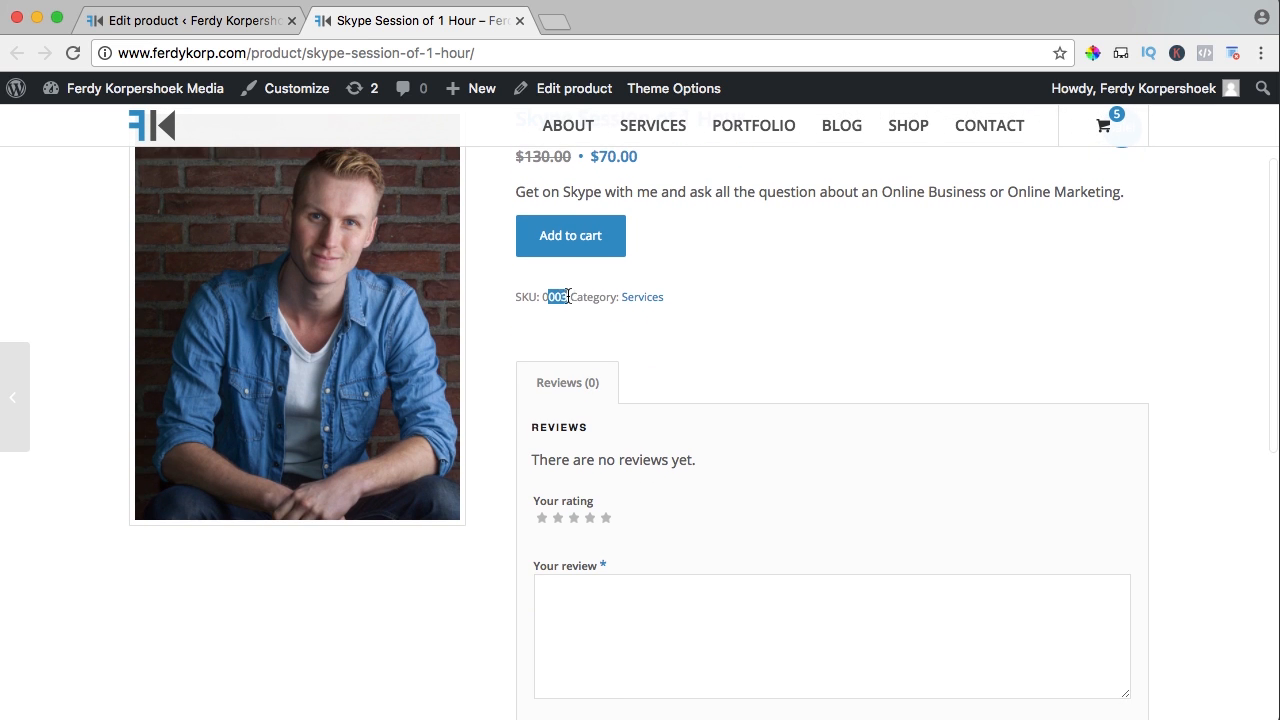
{"action": "left_click", "coordinate": [569, 296]}
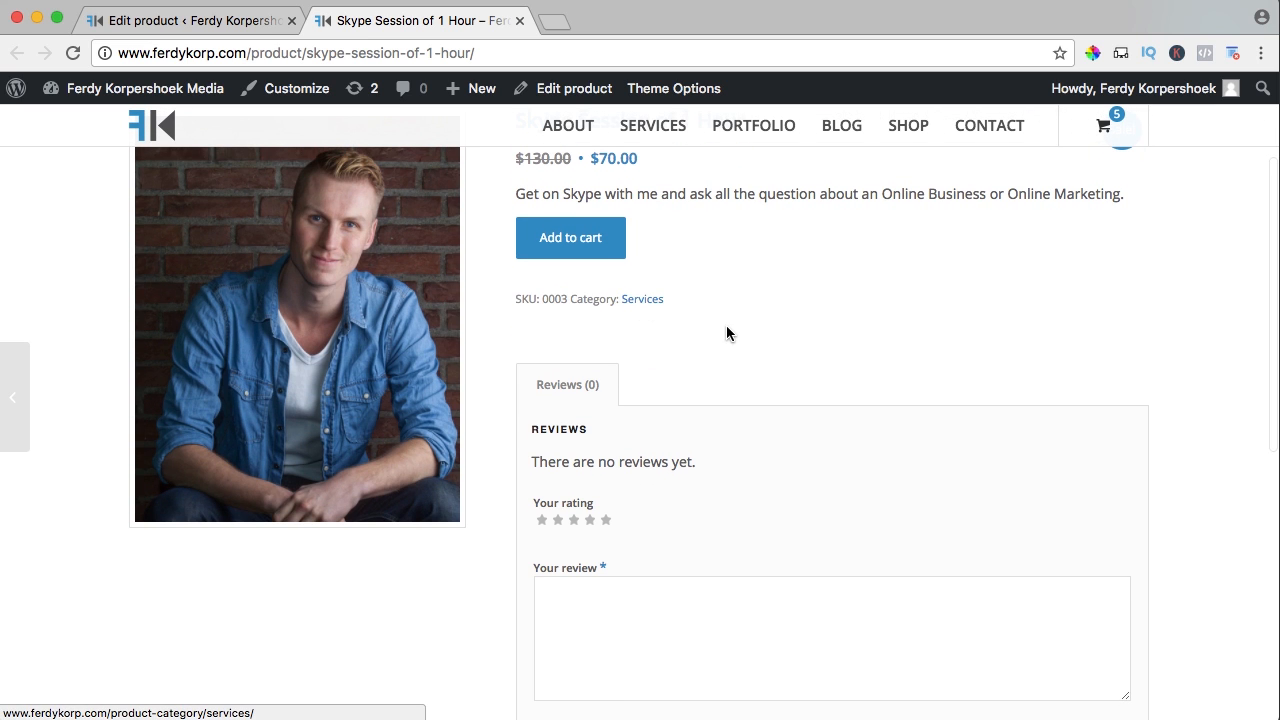
{"action": "scroll", "coordinate": [724, 335], "scroll_direction": "down", "scroll_amount": 3}
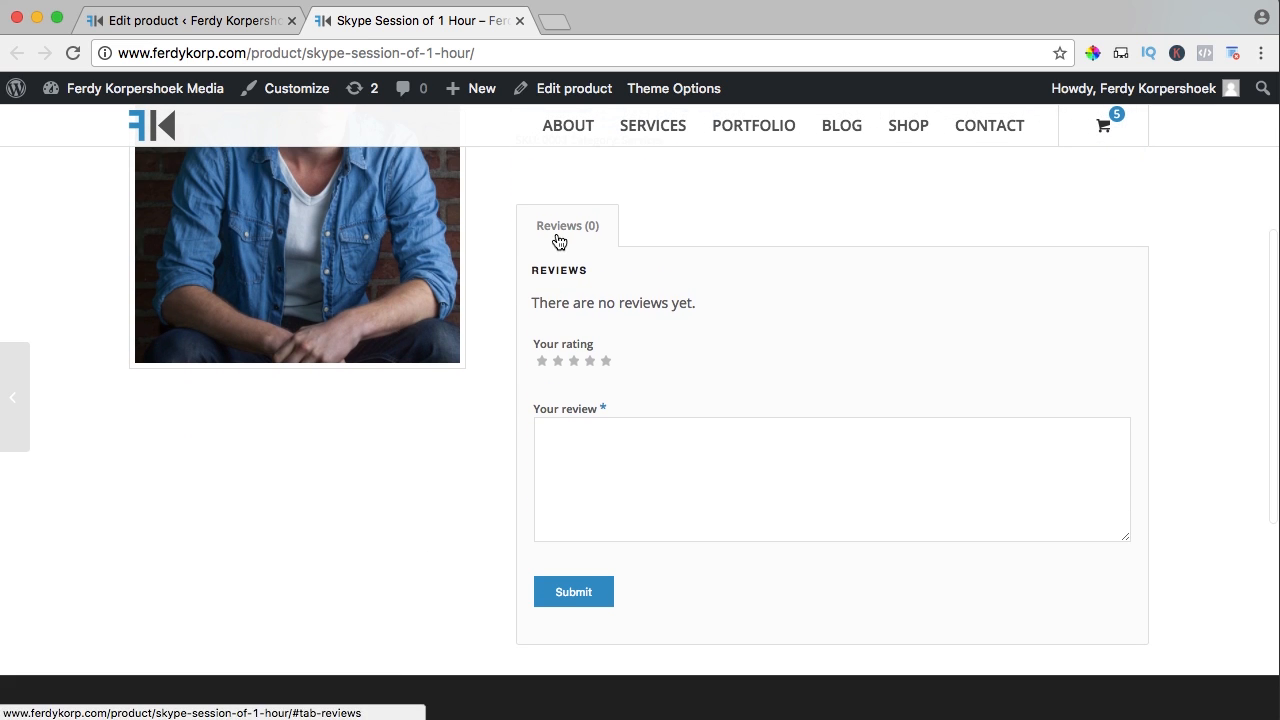
{"action": "scroll", "coordinate": [561, 372], "scroll_direction": "down", "scroll_amount": 5}
{"action": "scroll", "coordinate": [561, 372], "scroll_direction": "up", "scroll_amount": 11}
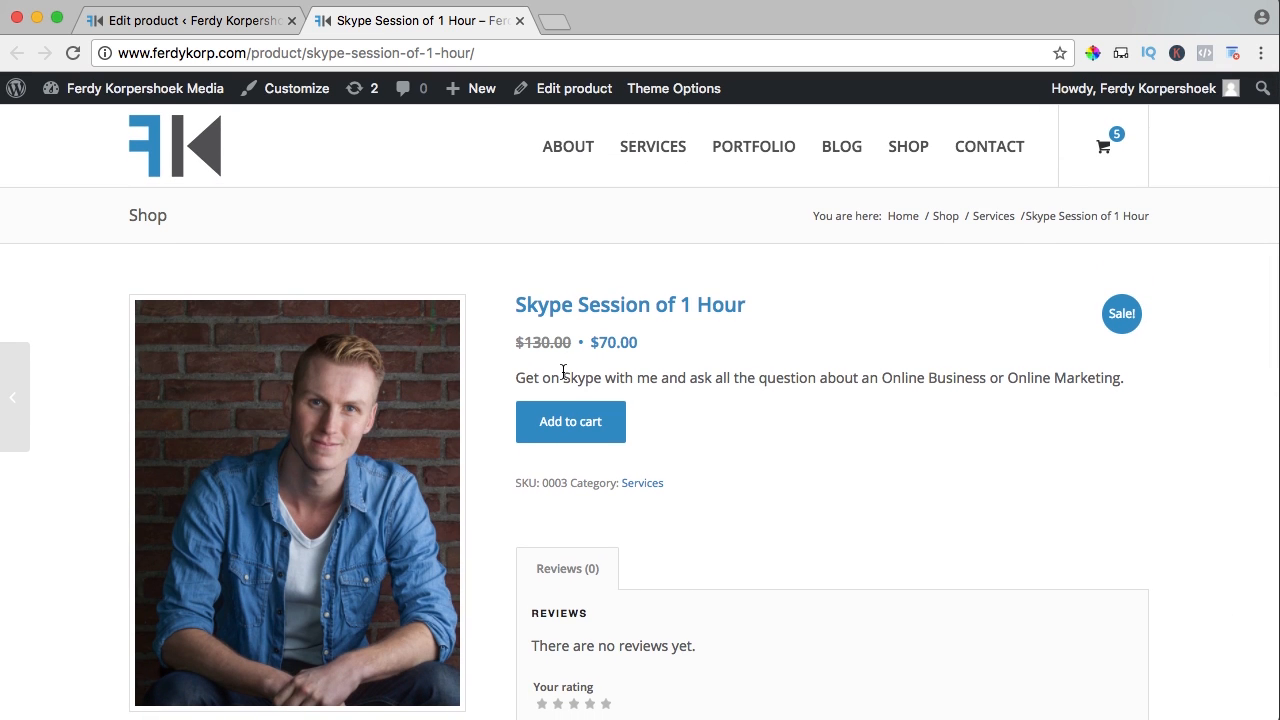
{"action": "left_click", "coordinate": [900, 172]}
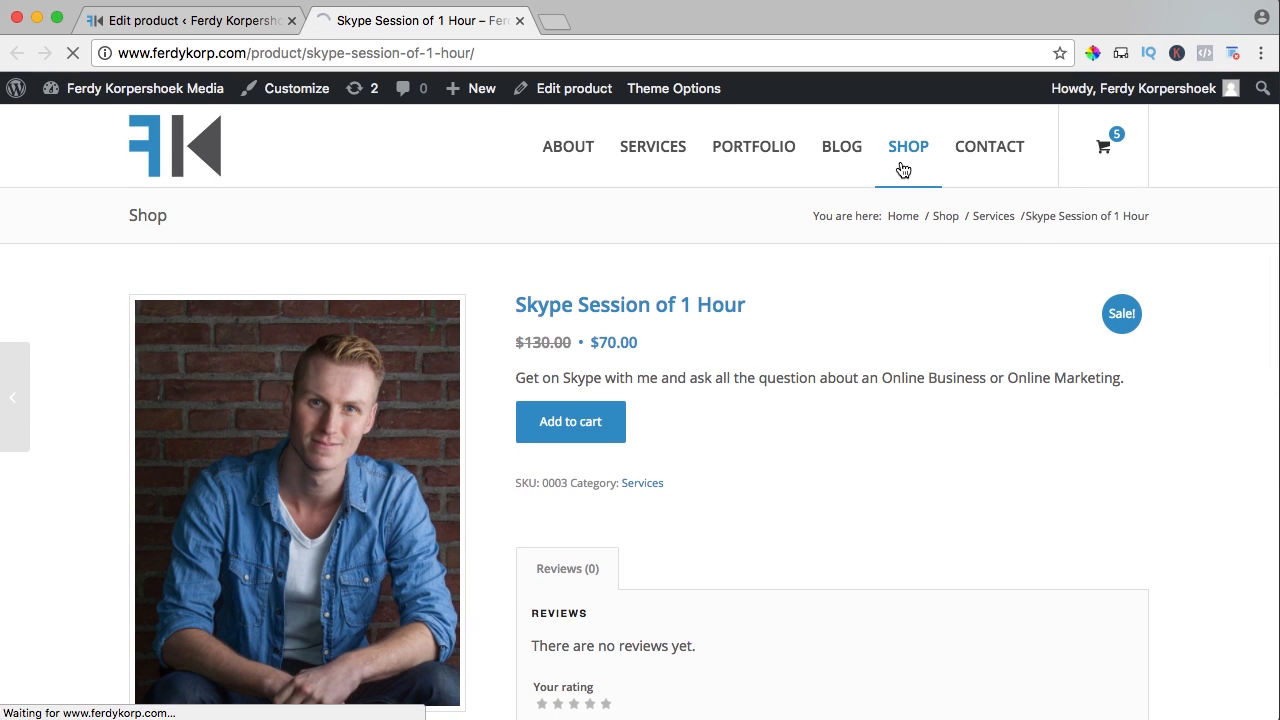
{"action": "scroll", "coordinate": [608, 290], "scroll_direction": "down", "scroll_amount": 2}
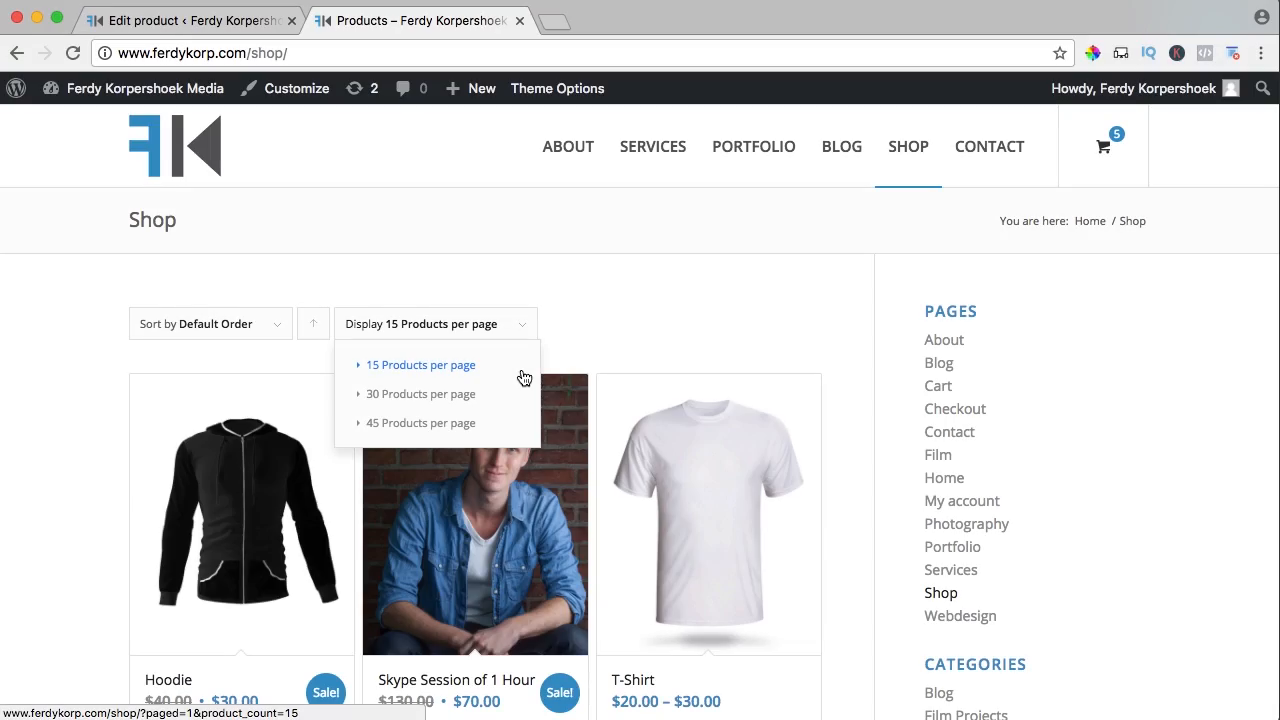
Start a new product titled 'USB Stick' and close the old edit tab
{"action": "mouse_move", "coordinate": [455, 88]}
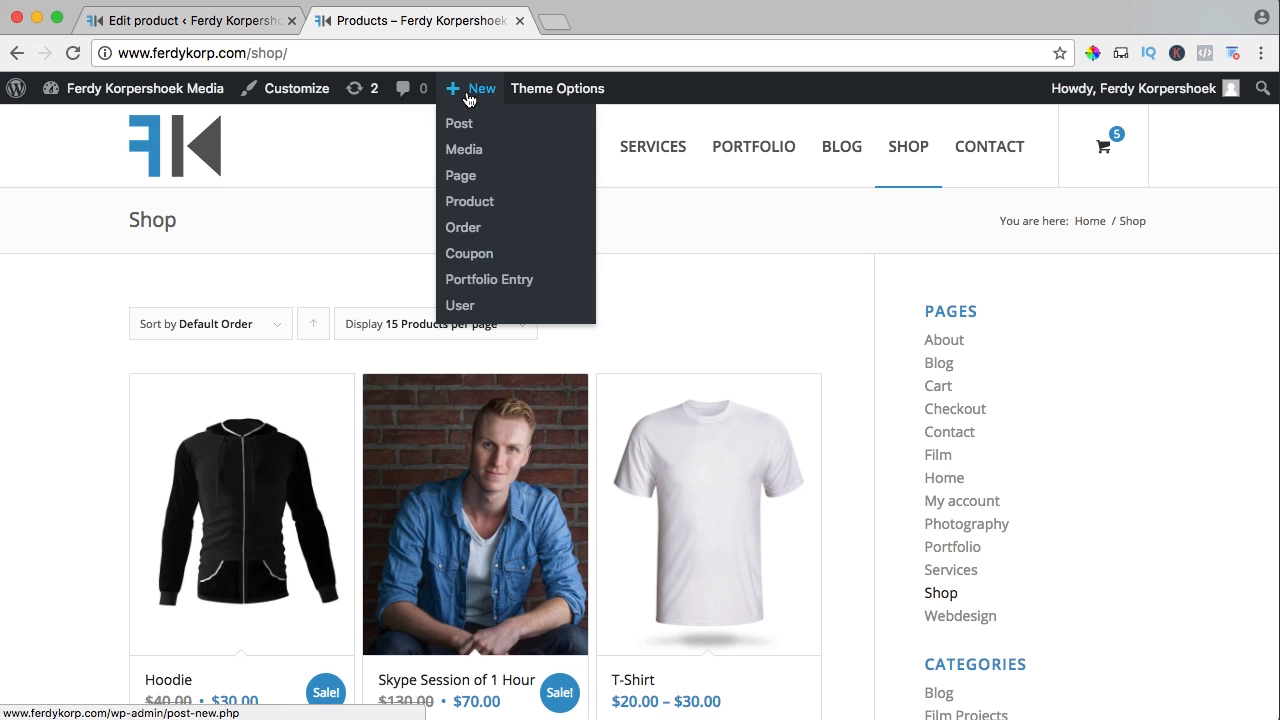
{"action": "left_click", "coordinate": [481, 208]}
{"action": "left_click", "coordinate": [292, 20]}
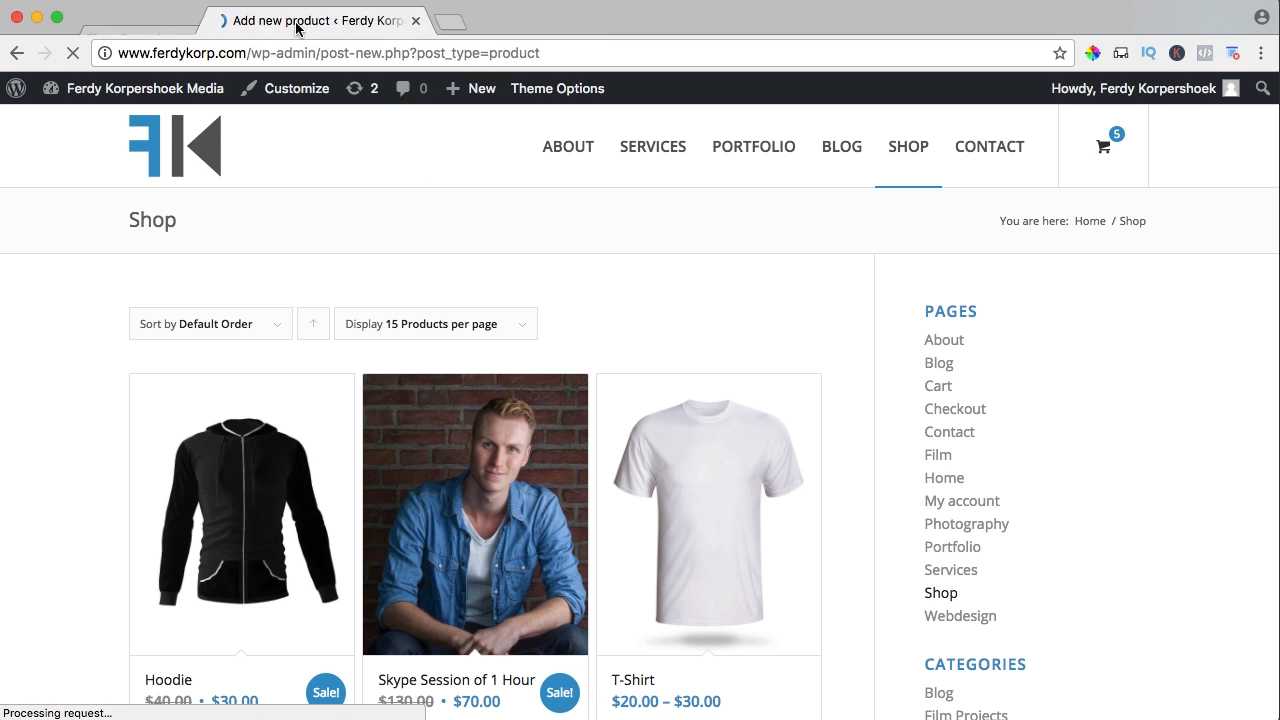
{"action": "type", "text": "USB Stick"}
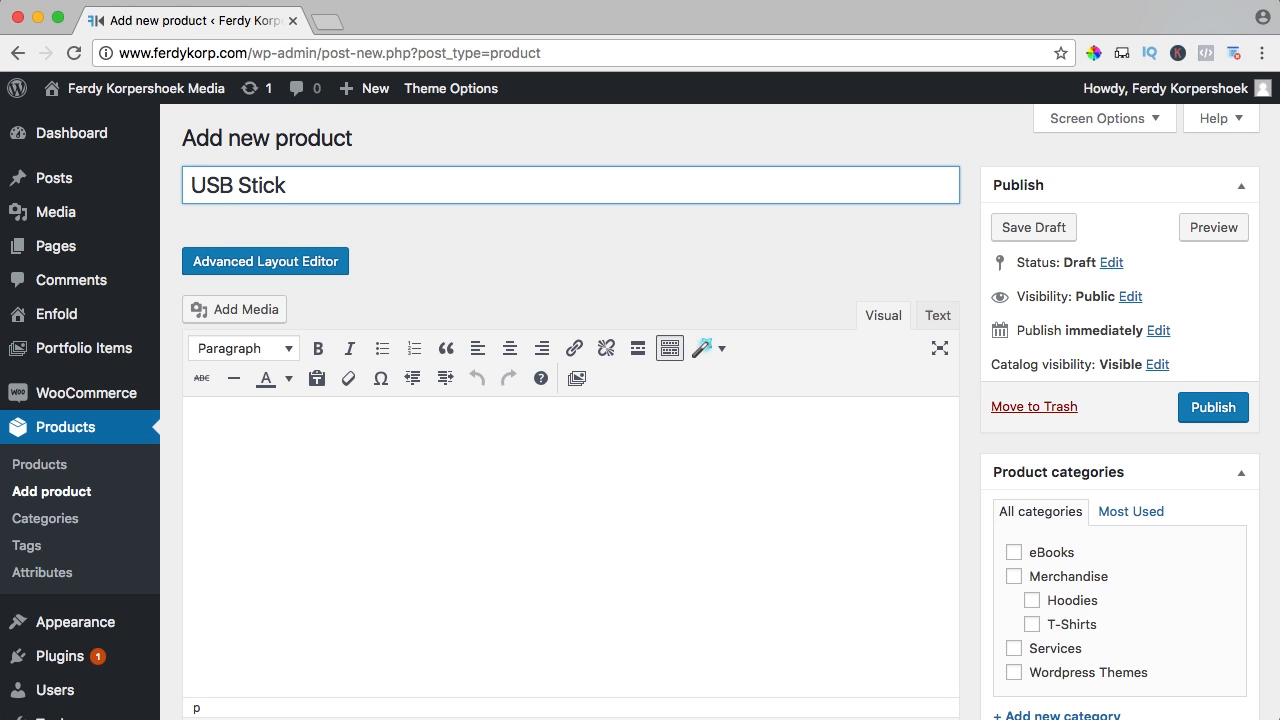
Make it a Grouped product with SKU 0006
{"action": "scroll", "coordinate": [654, 260], "scroll_direction": "down", "scroll_amount": 6}
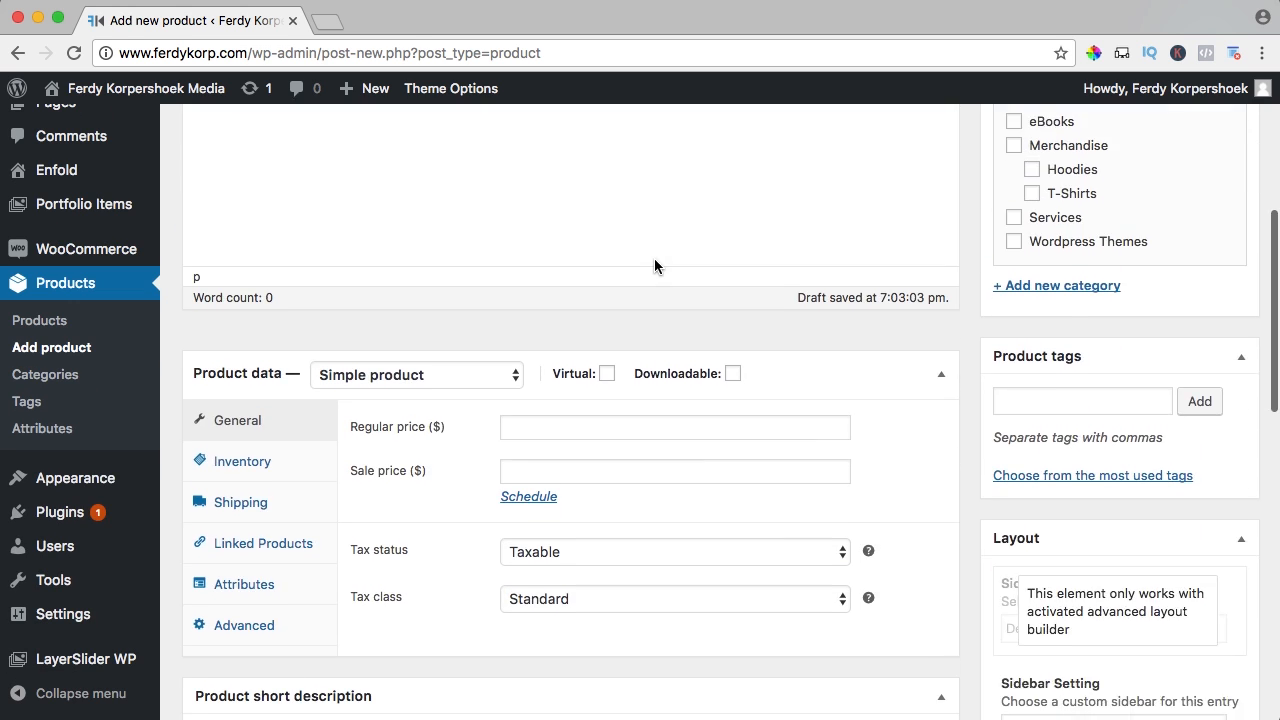
{"action": "left_click", "coordinate": [380, 235]}
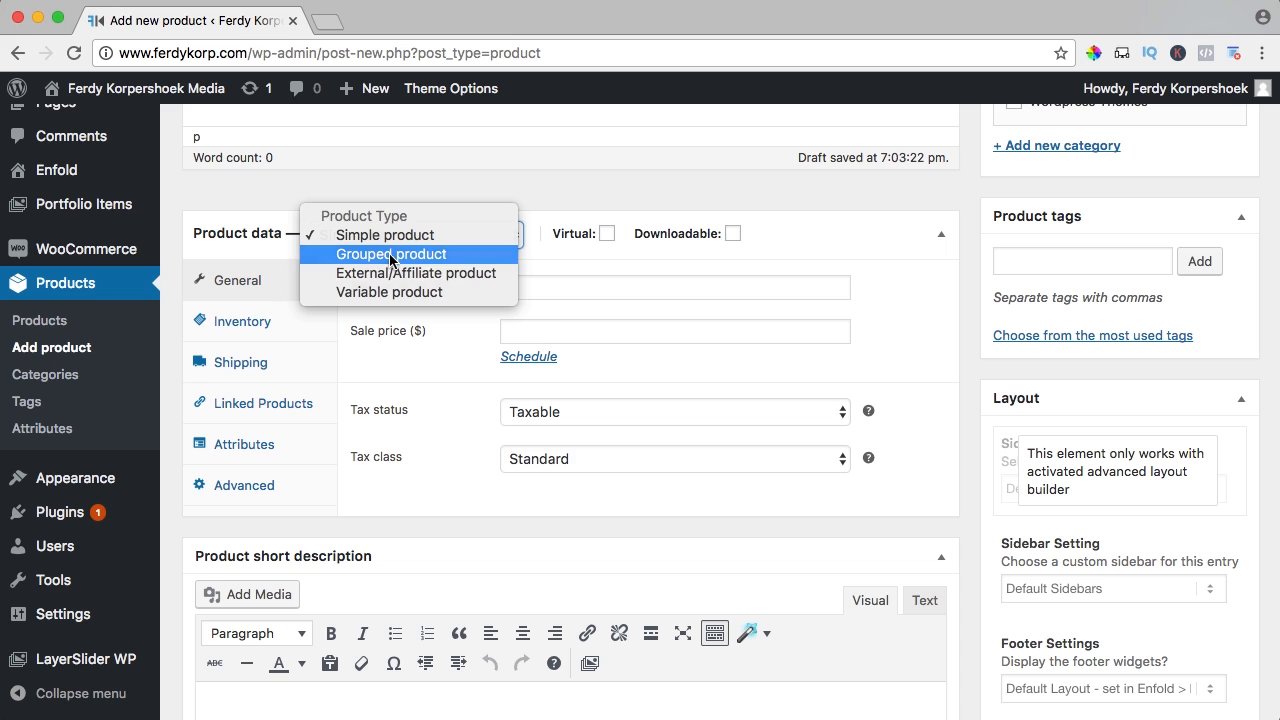
{"action": "left_click", "coordinate": [390, 254]}
{"action": "left_click", "coordinate": [534, 283]}
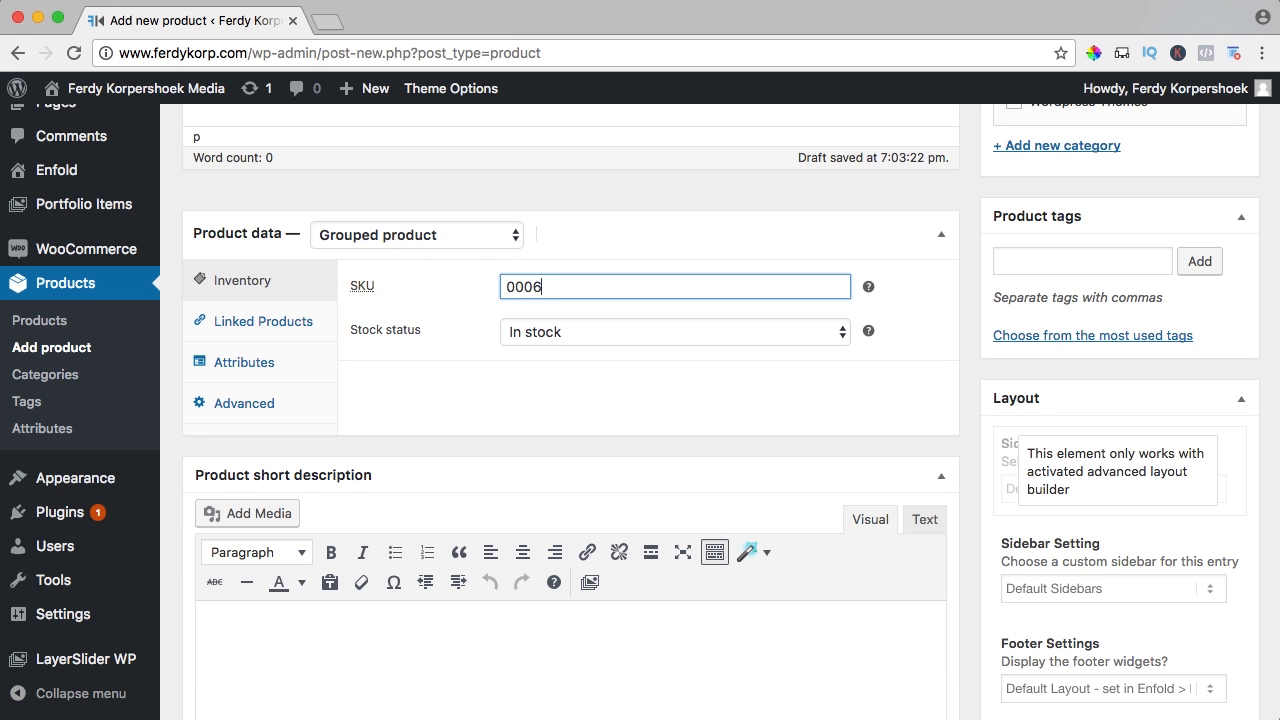
{"action": "left_click", "coordinate": [489, 411]}
Enter the short description 'Choose an USB stick' and scroll down to the Product image box
{"action": "scroll", "coordinate": [489, 411], "scroll_direction": "up", "scroll_amount": 1}
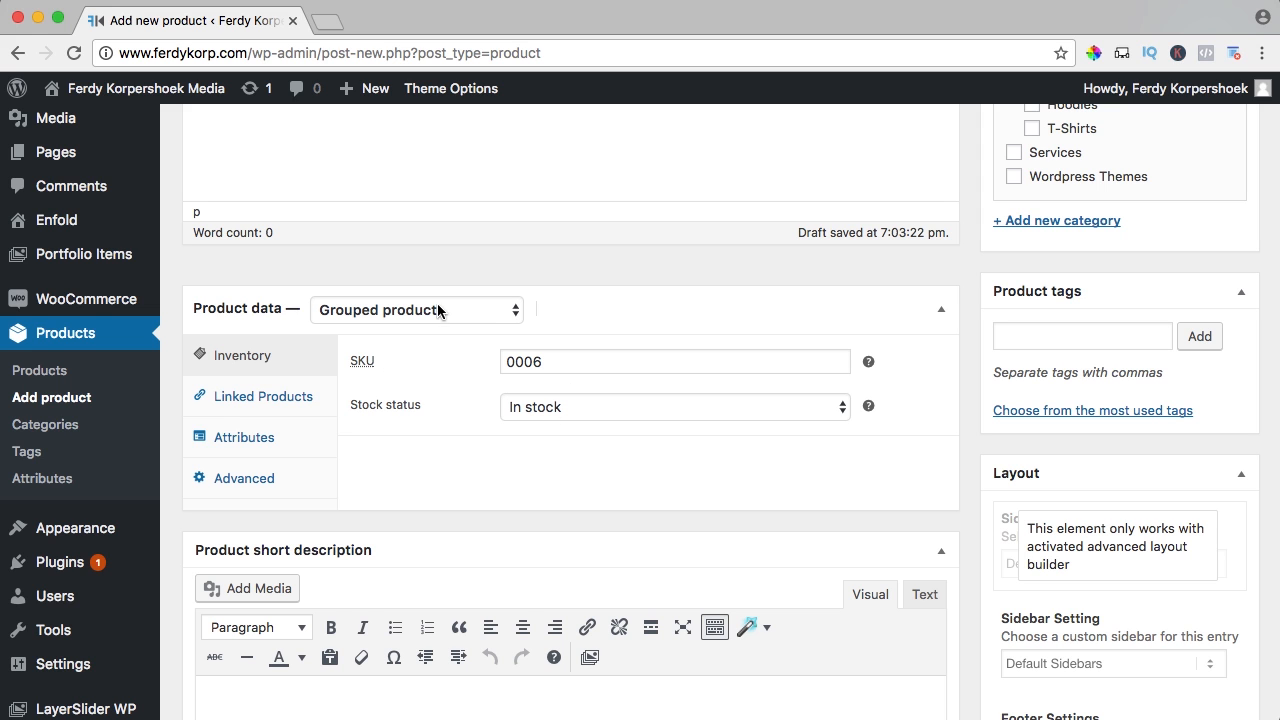
{"action": "scroll", "coordinate": [440, 315], "scroll_direction": "up", "scroll_amount": 2}
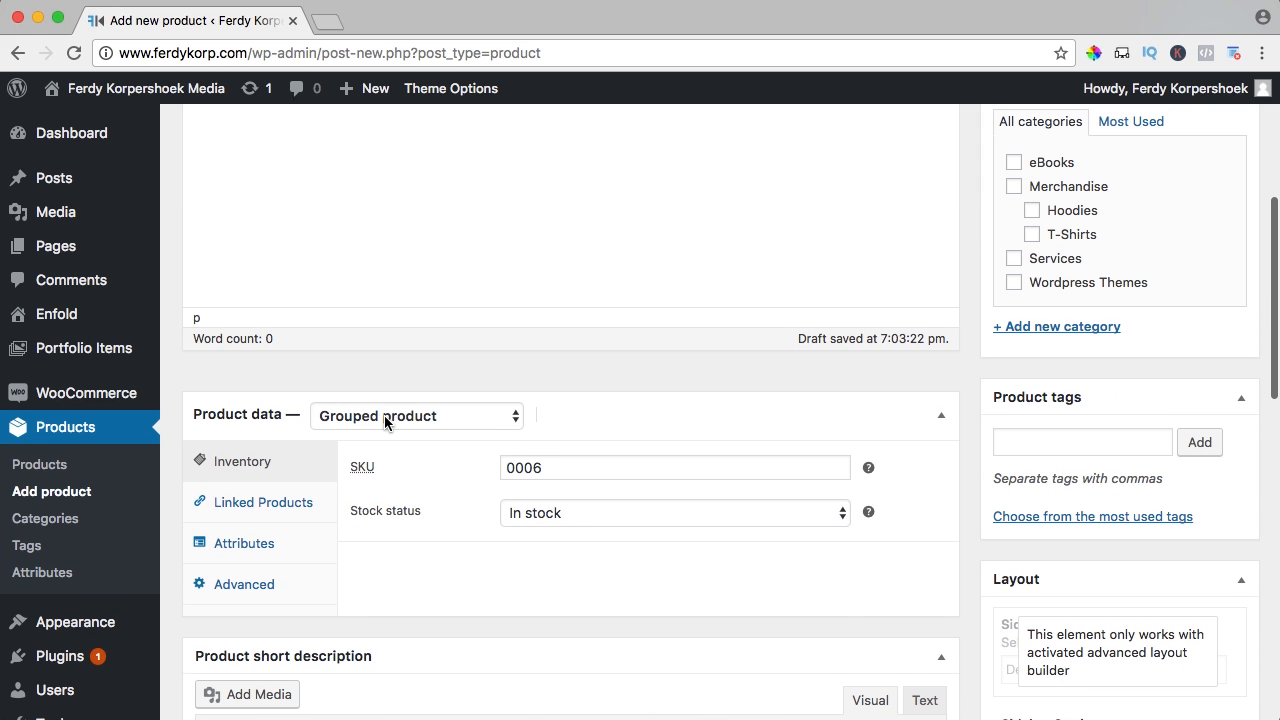
{"action": "scroll", "coordinate": [390, 437], "scroll_direction": "up", "scroll_amount": 1}
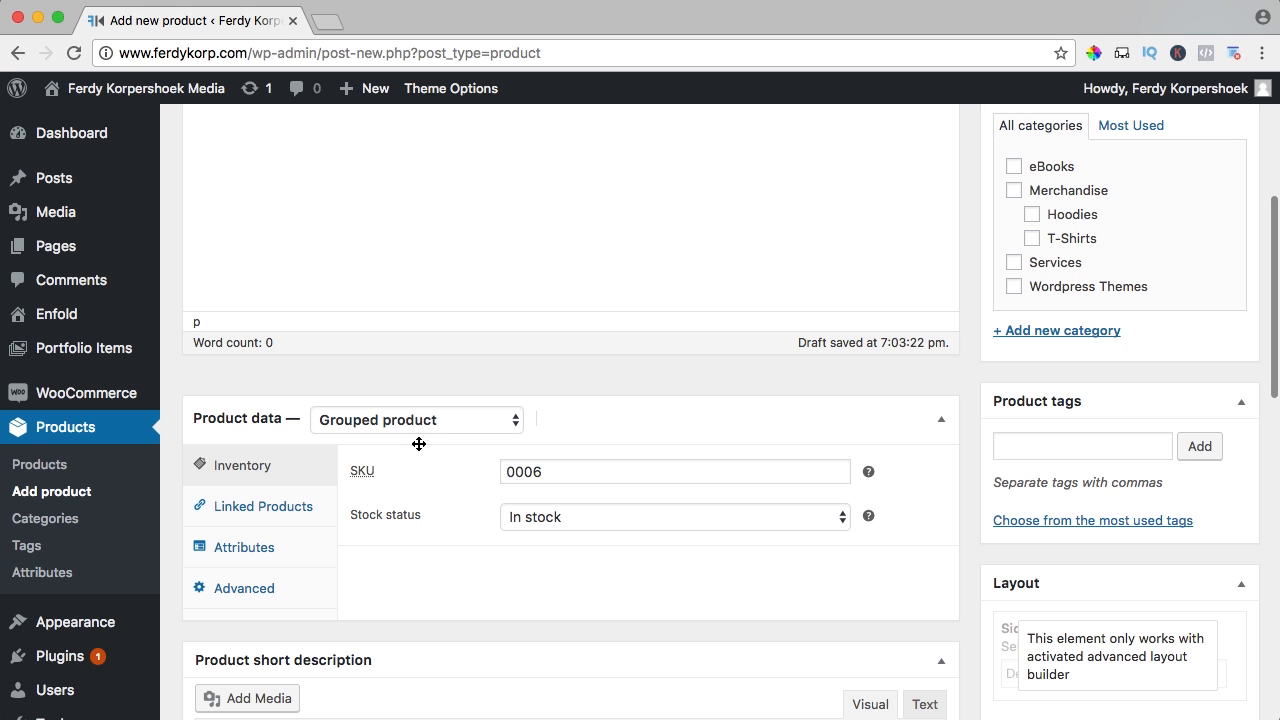
{"action": "scroll", "coordinate": [418, 458], "scroll_direction": "down", "scroll_amount": 1}
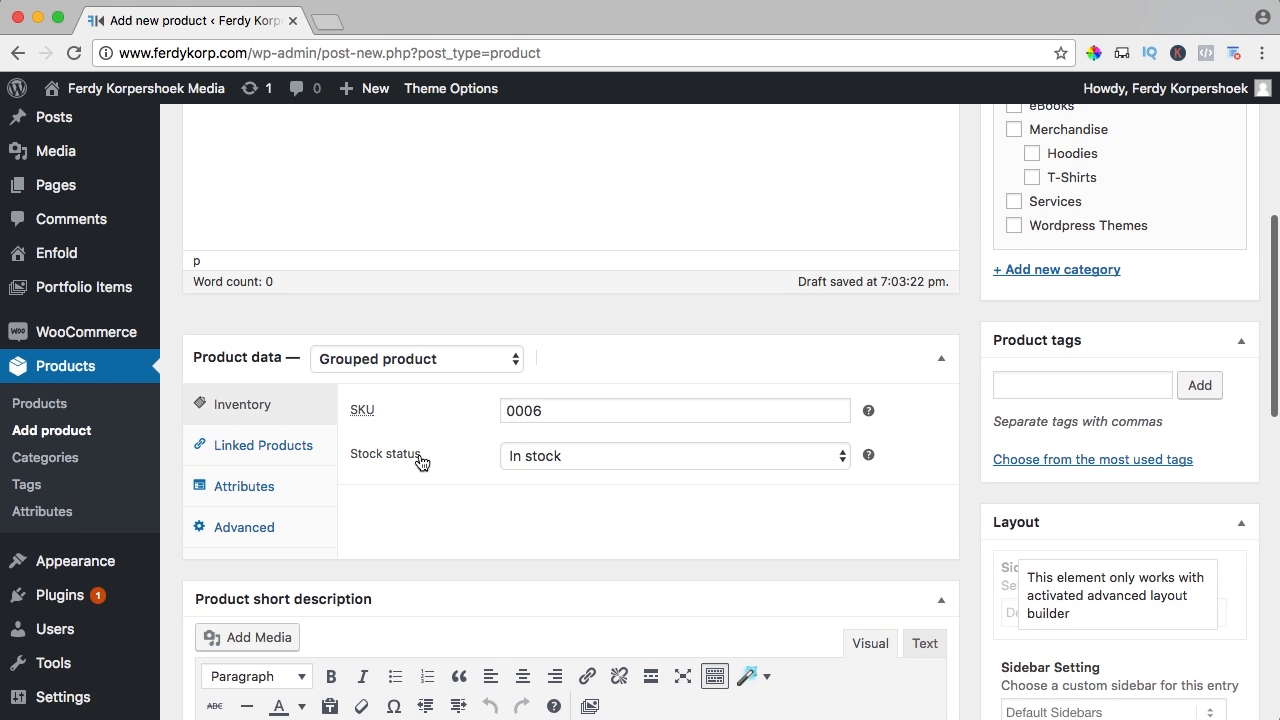
{"action": "scroll", "coordinate": [420, 460], "scroll_direction": "up", "scroll_amount": 8}
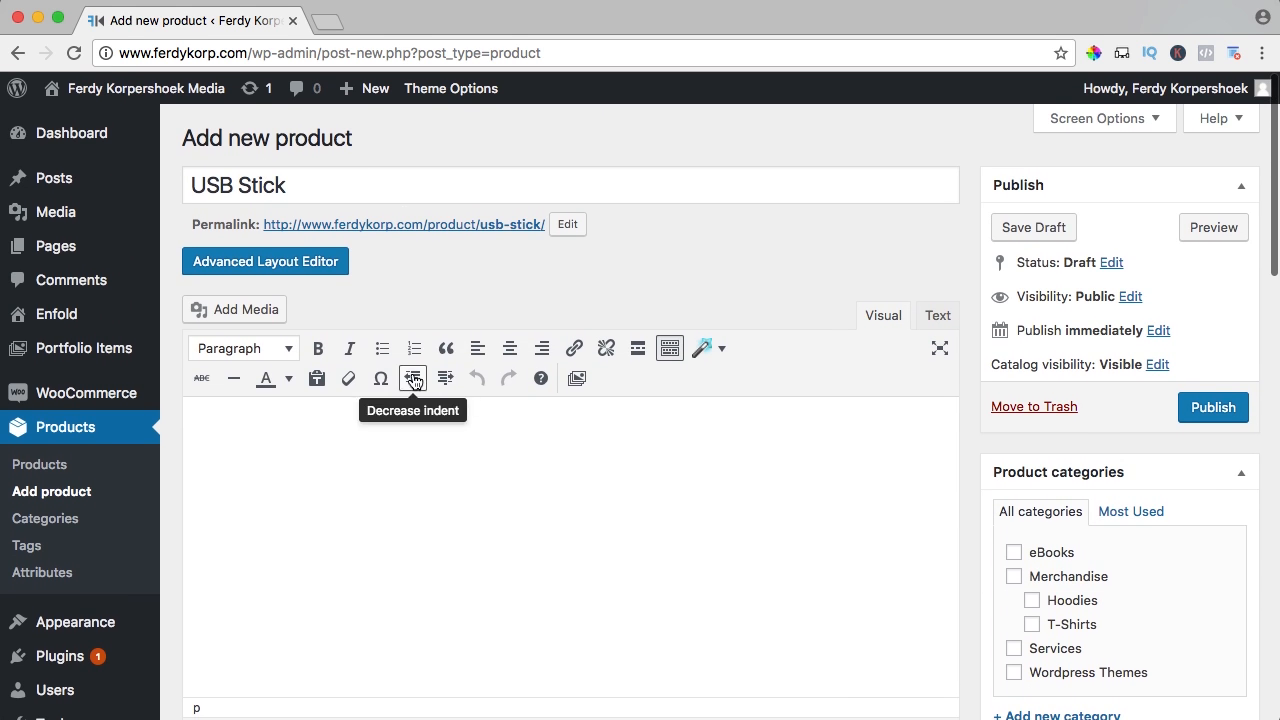
{"action": "scroll", "coordinate": [414, 382], "scroll_direction": "down", "scroll_amount": 5}
{"action": "scroll", "coordinate": [416, 382], "scroll_direction": "up", "scroll_amount": 2}
{"action": "left_click", "coordinate": [415, 345]}
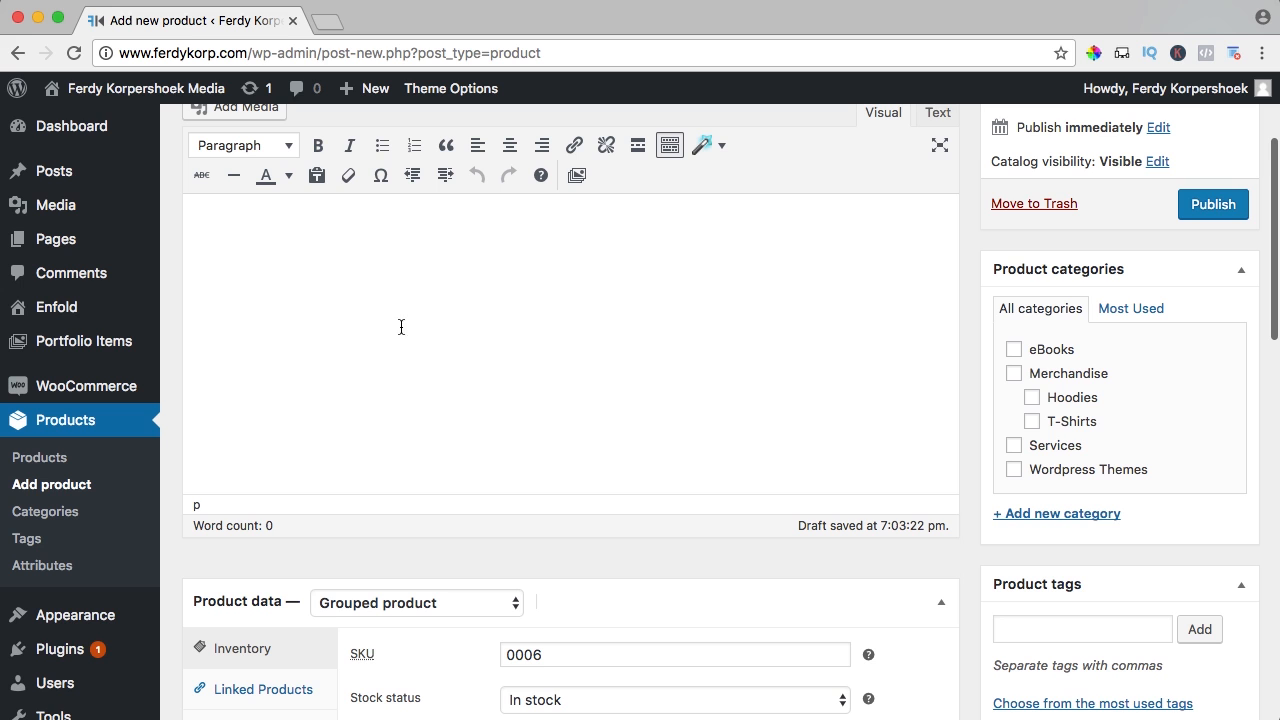
{"action": "scroll", "coordinate": [390, 301], "scroll_direction": "down", "scroll_amount": 10}
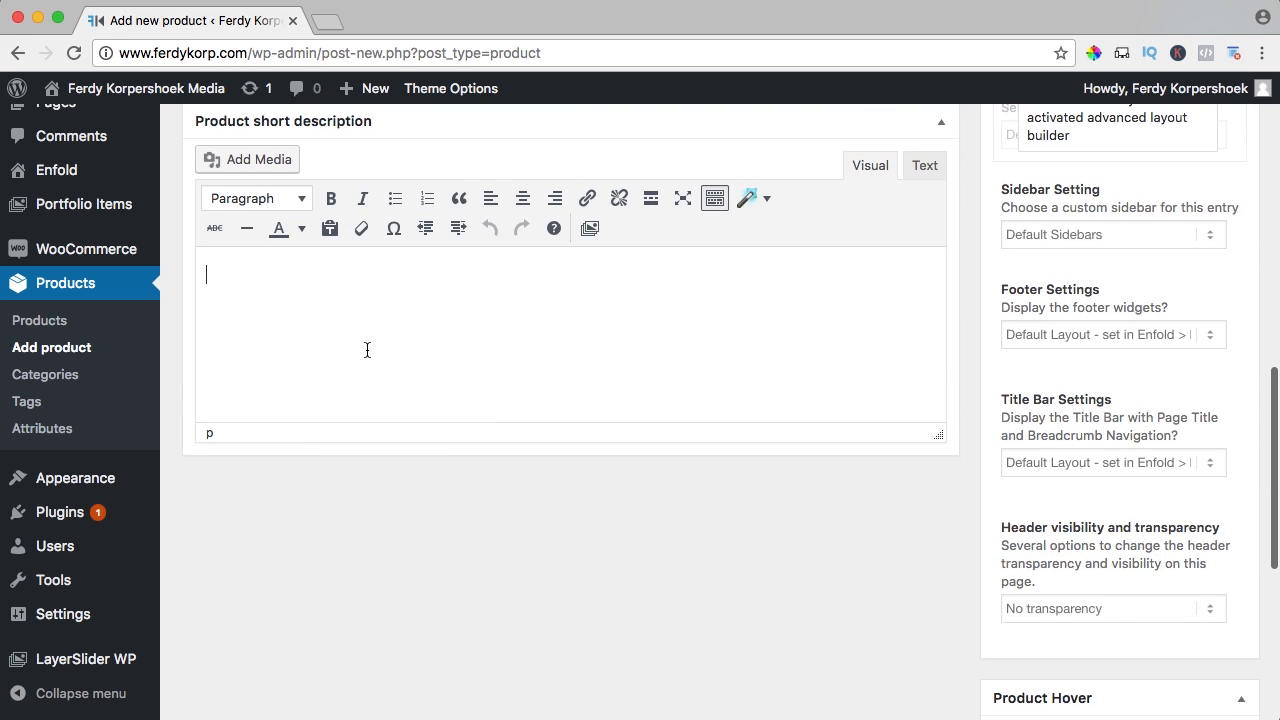
{"action": "type", "text": "Choose an USB stick"}
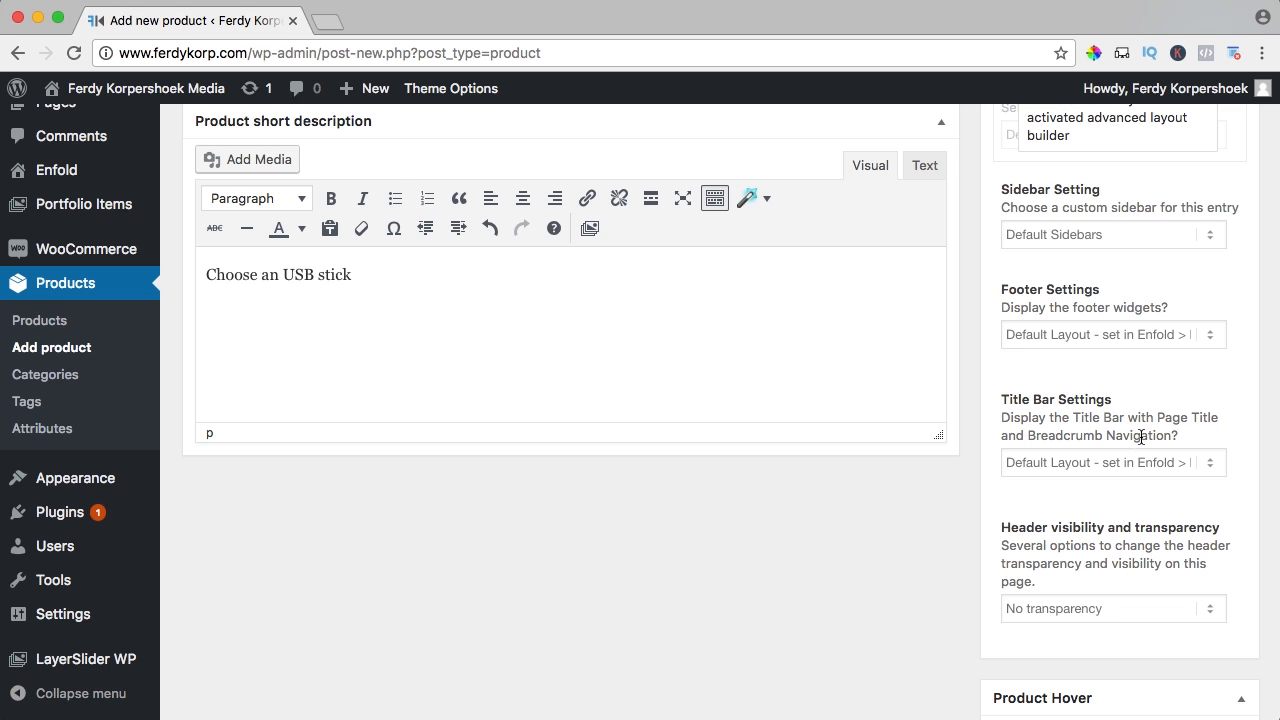
{"action": "scroll", "coordinate": [1141, 437], "scroll_direction": "down", "scroll_amount": 5}
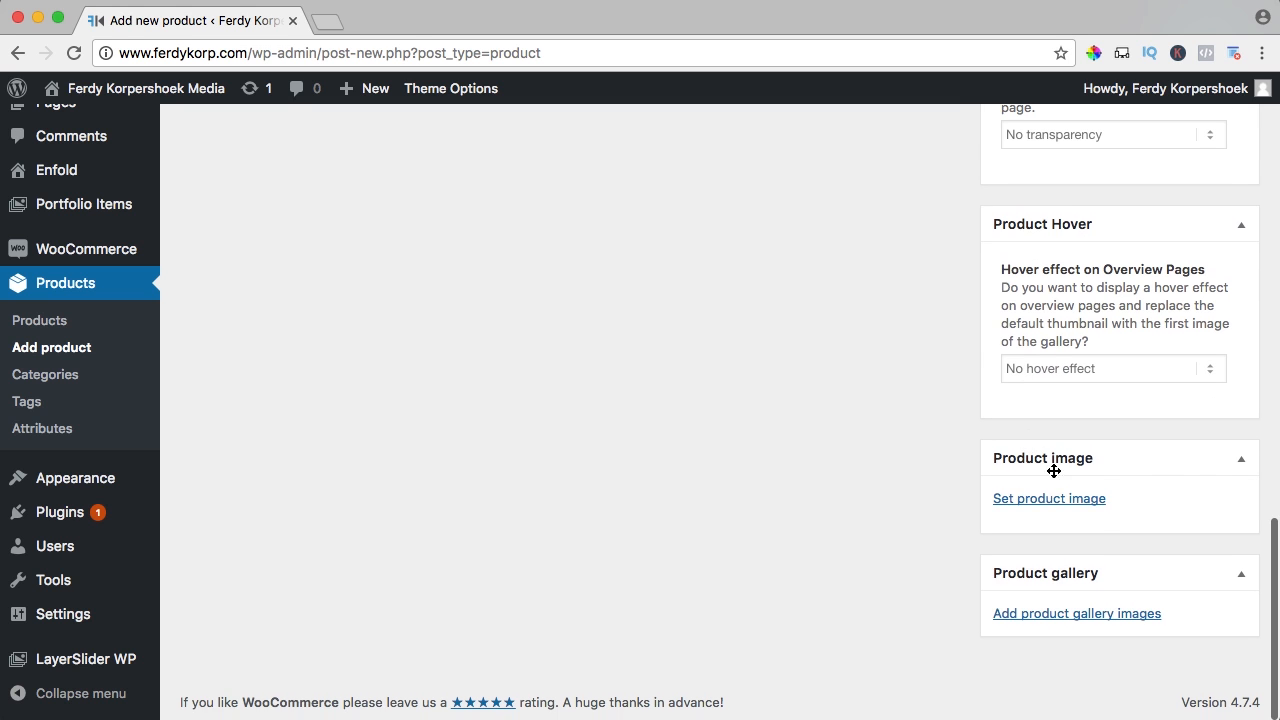
Upload USB.jpg through the product image chooser
{"action": "left_click", "coordinate": [1032, 498]}
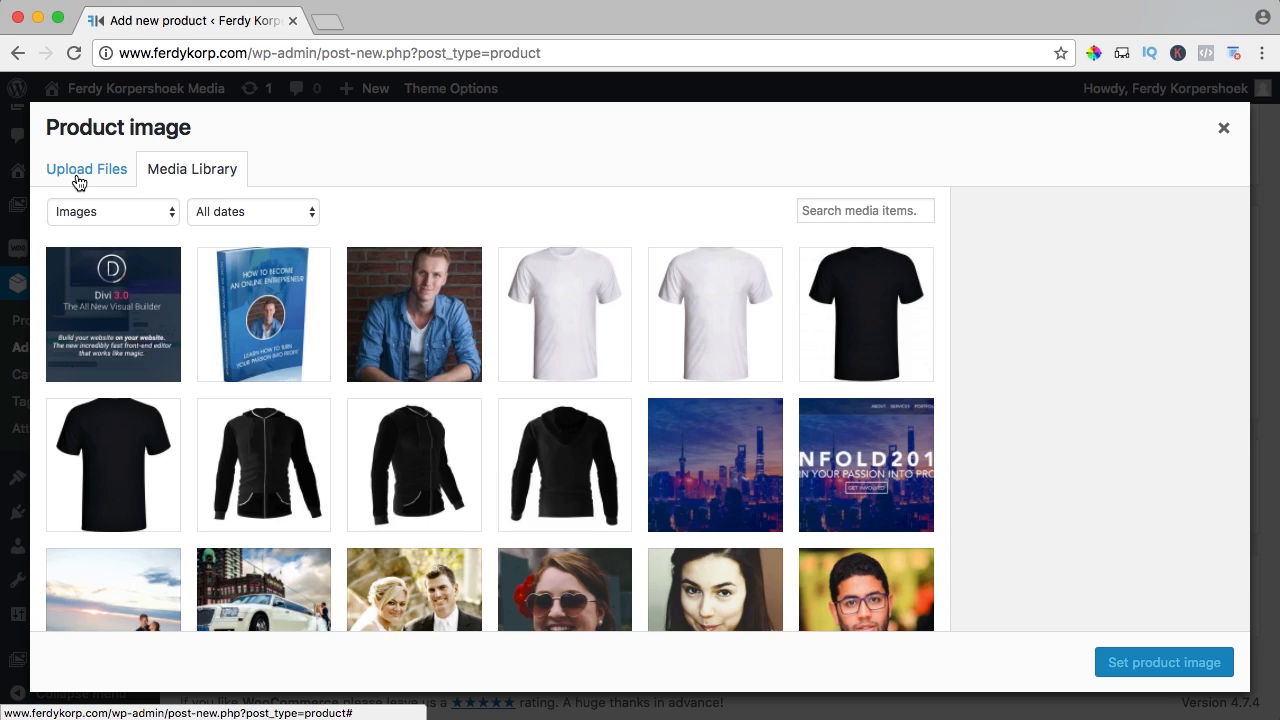
{"action": "left_click", "coordinate": [79, 182]}
{"action": "left_click", "coordinate": [603, 423]}
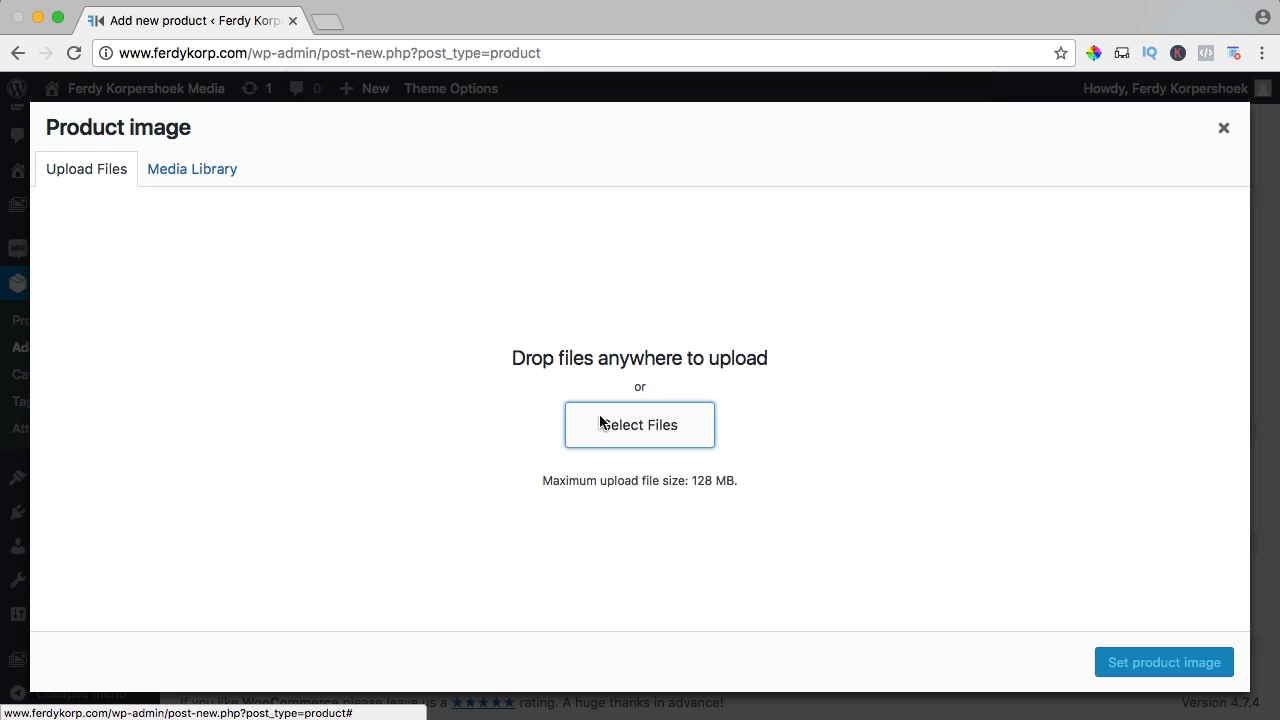
{"action": "left_click", "coordinate": [722, 319]}
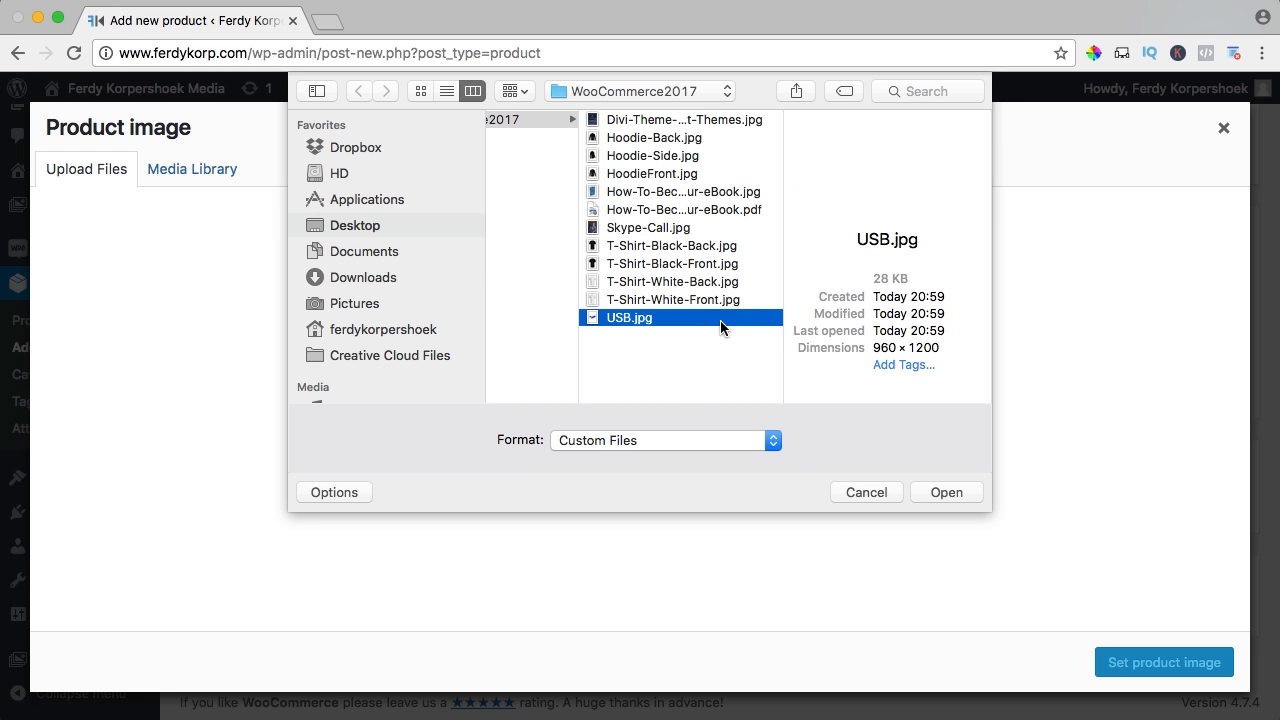
{"action": "left_click", "coordinate": [946, 492]}
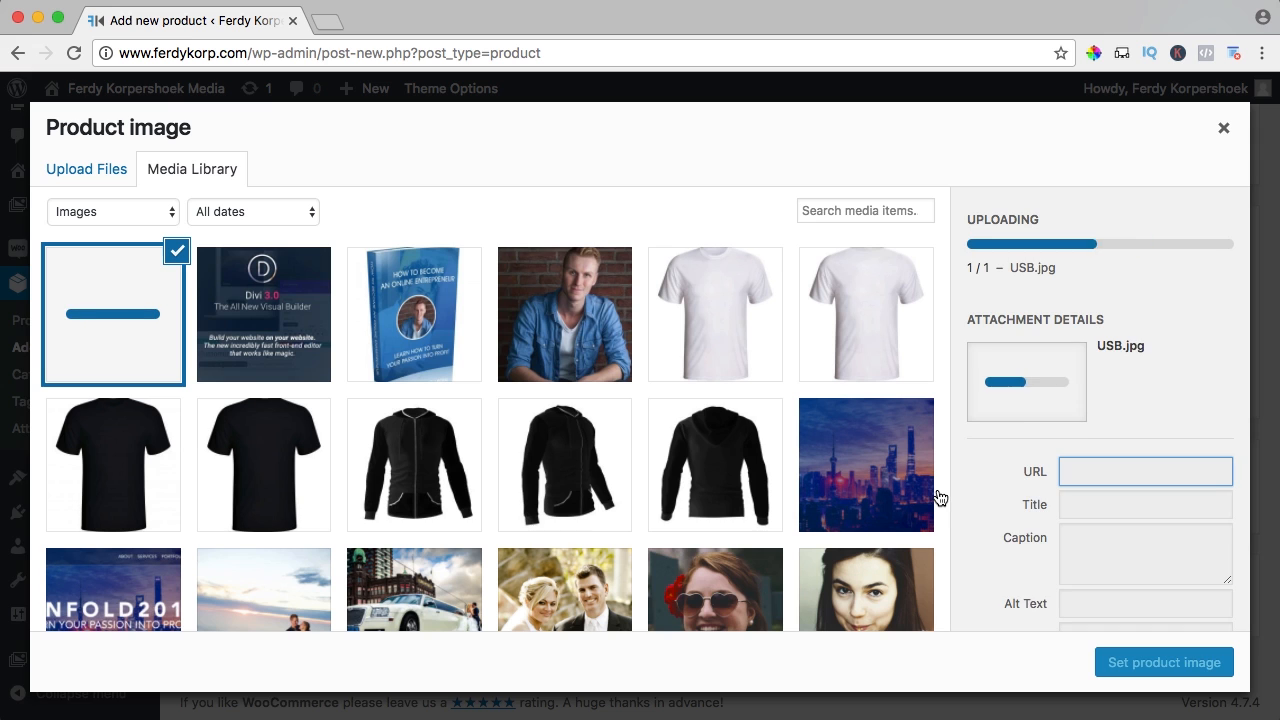
Copy the title 'USB' into the alt text and set USB.jpg as the product image
{"action": "left_click", "coordinate": [1122, 444]}
{"action": "key", "text": "super+a"}
{"action": "key", "text": "super+c"}
{"action": "left_click", "coordinate": [1106, 543]}
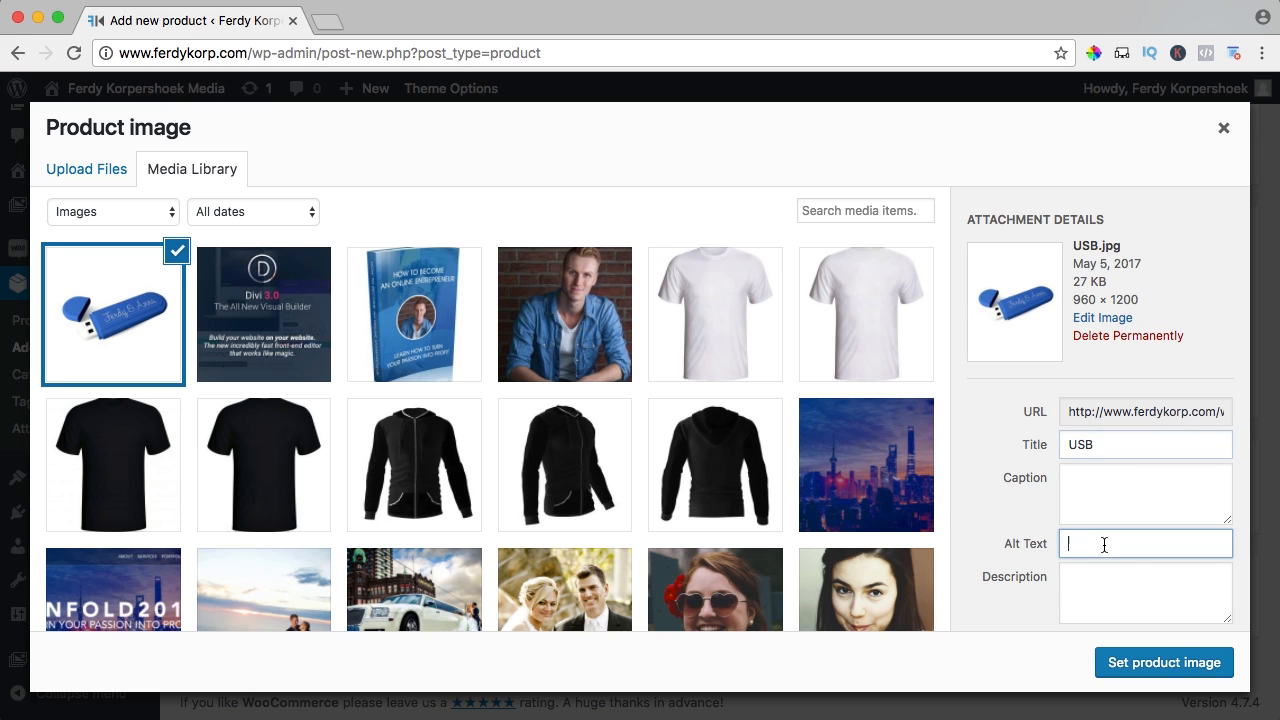
{"action": "key", "text": "super+v"}
{"action": "left_click", "coordinate": [1164, 668]}
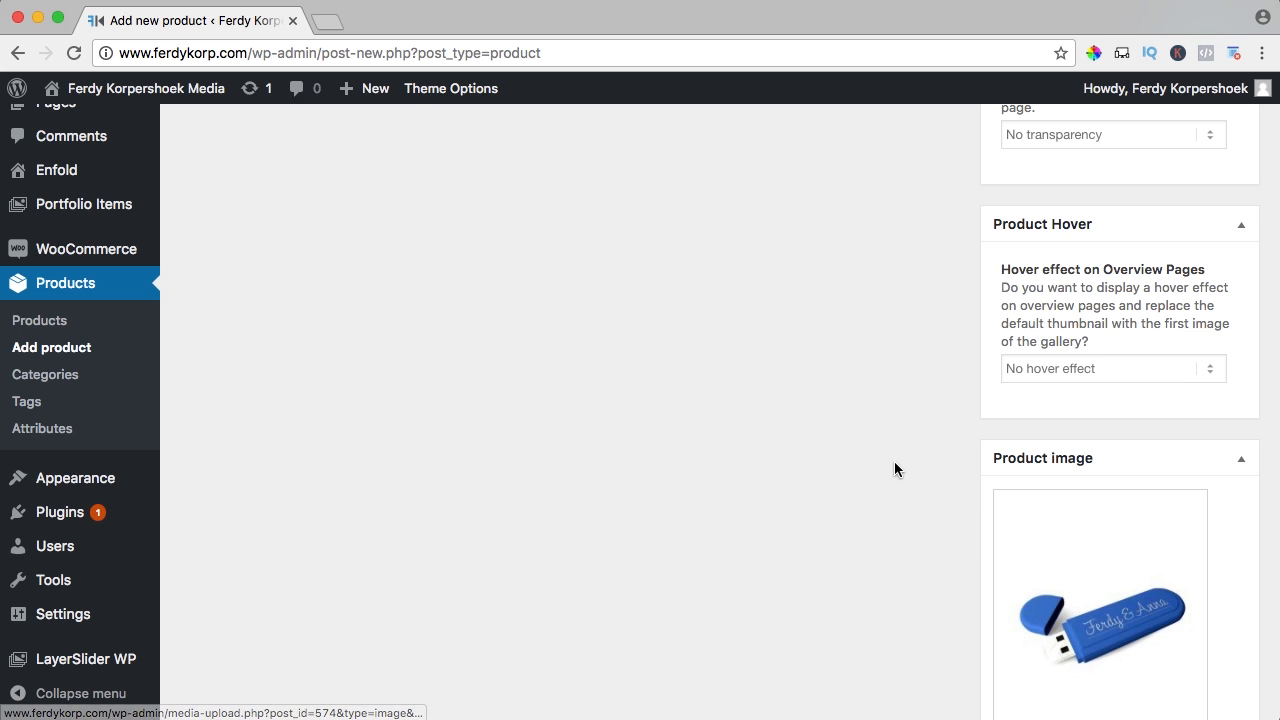
Publish the USB Stick grouped product
{"action": "scroll", "coordinate": [894, 461], "scroll_direction": "down", "scroll_amount": 5}
{"action": "scroll", "coordinate": [931, 461], "scroll_direction": "up", "scroll_amount": 10}
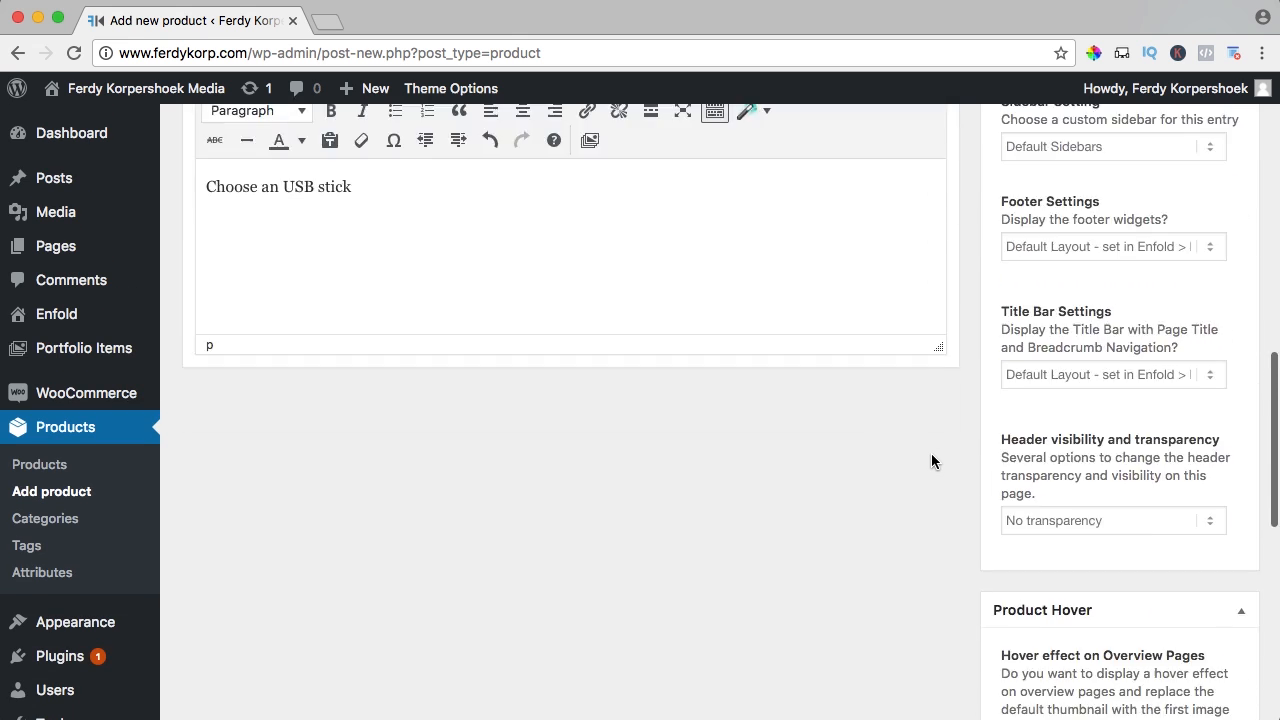
{"action": "scroll", "coordinate": [954, 445], "scroll_direction": "up", "scroll_amount": 2}
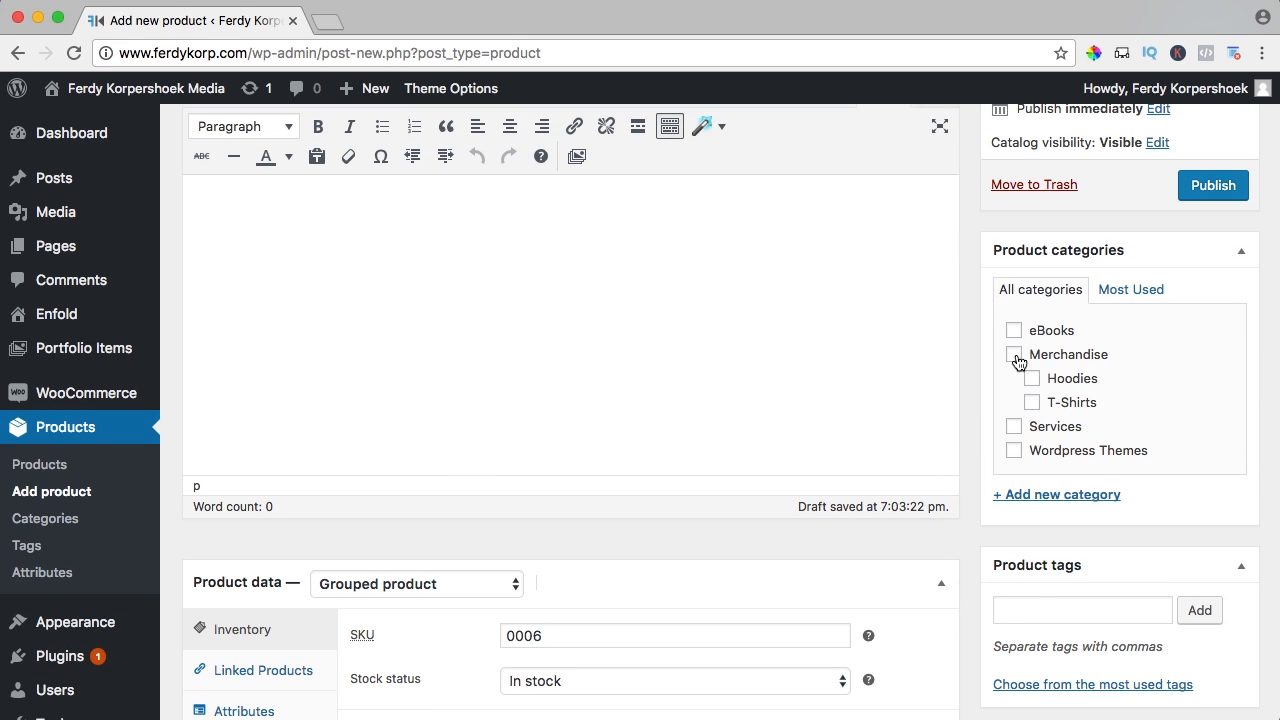
{"action": "scroll", "coordinate": [980, 356], "scroll_direction": "up", "scroll_amount": 4}
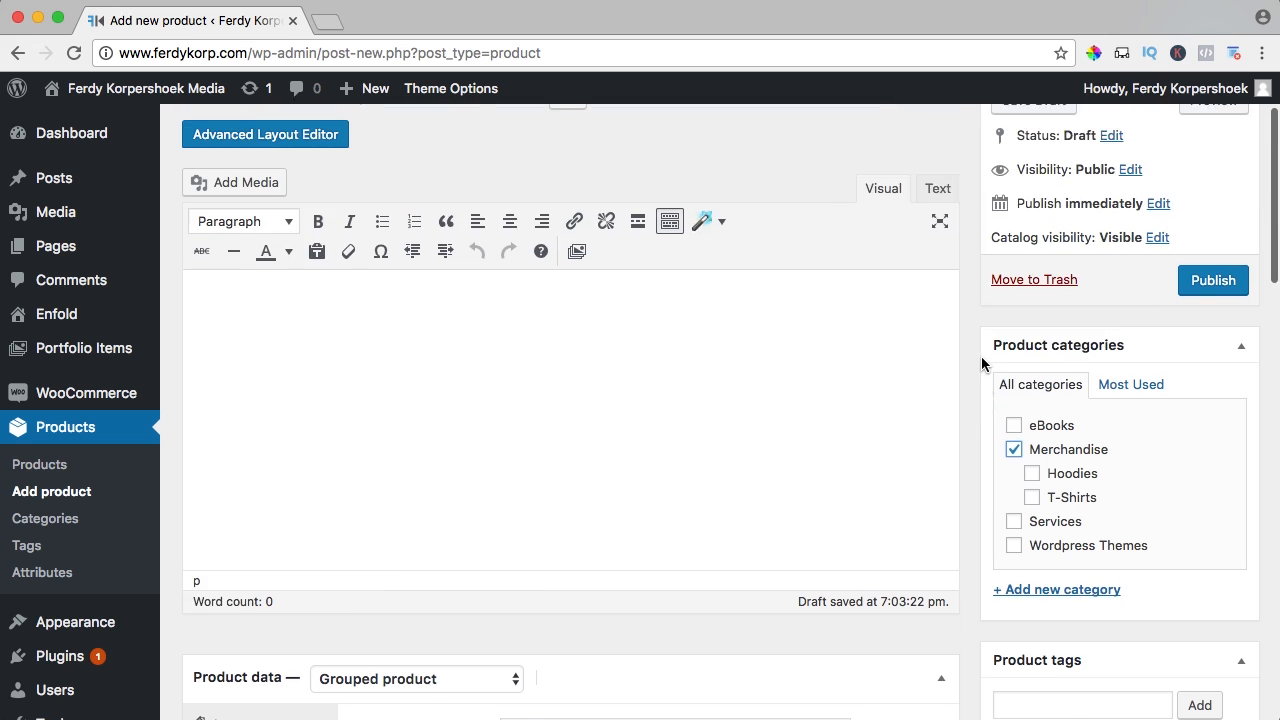
{"action": "left_click", "coordinate": [1200, 410]}
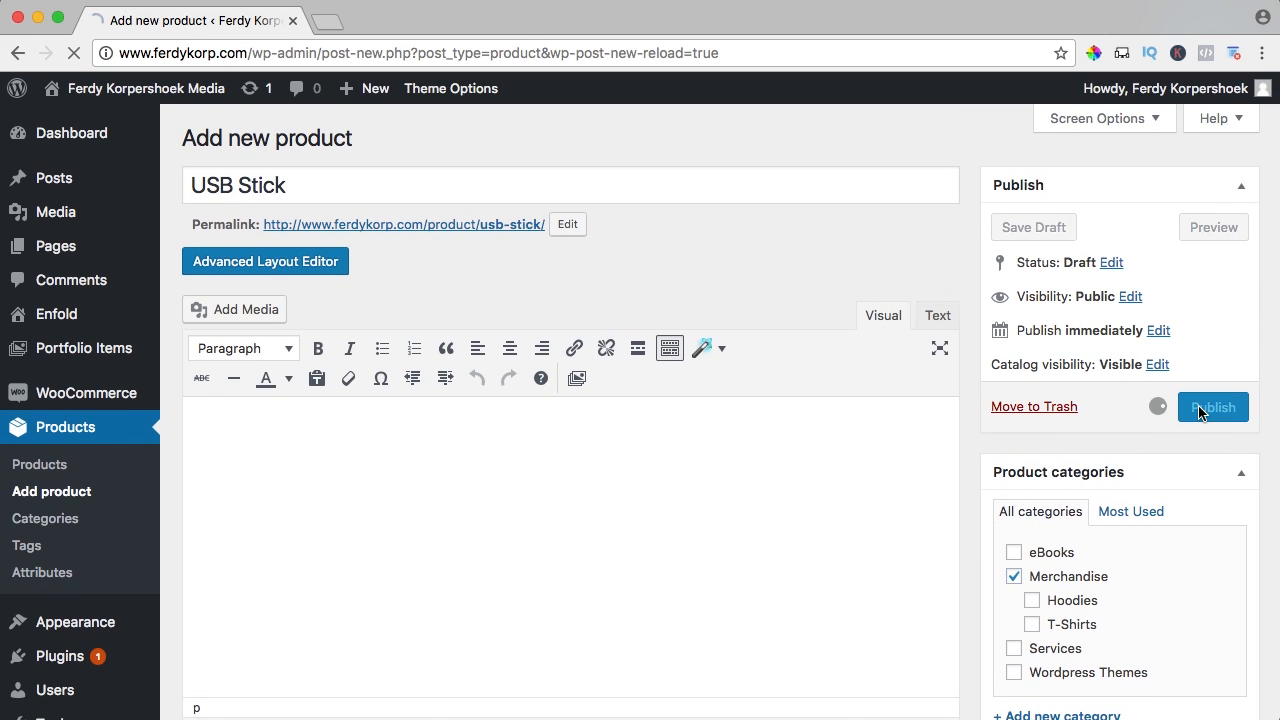
{"action": "left_click", "coordinate": [444, 89], "text": "super"}
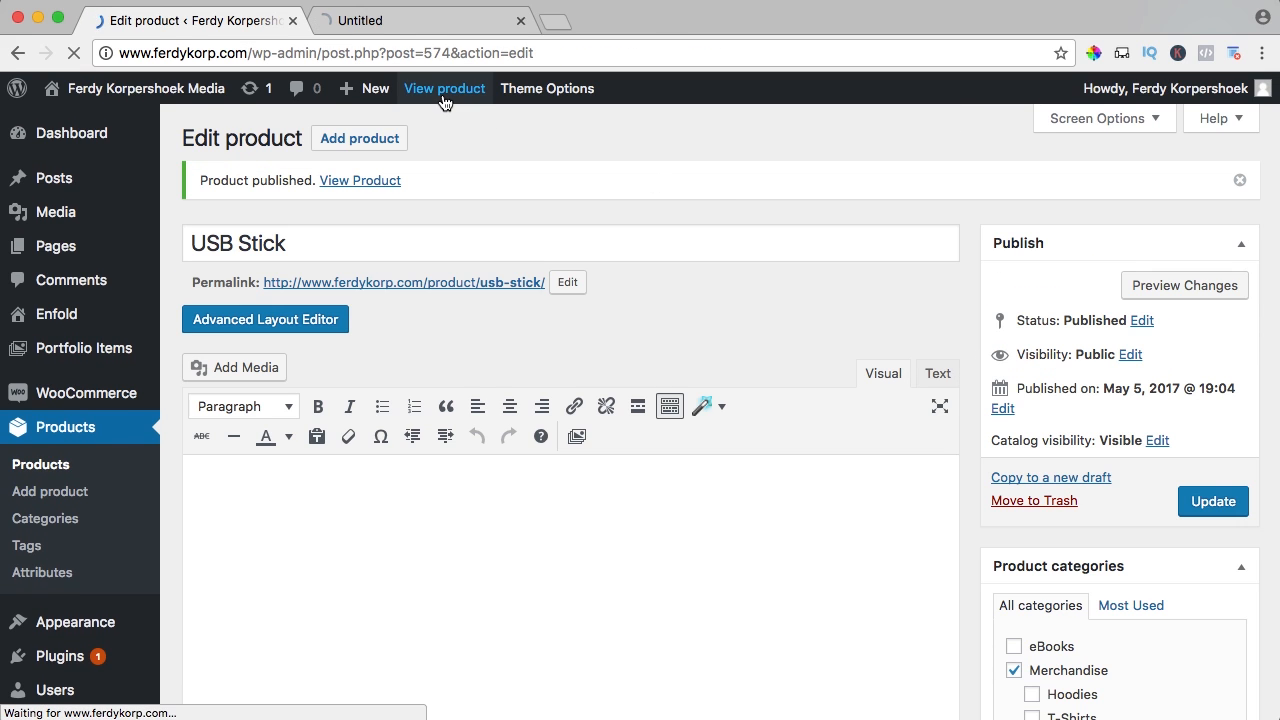
Review the live USB Stick page with its USB image, SKU 0006 and Merchandise, then return to the editor
{"action": "left_click", "coordinate": [408, 20]}
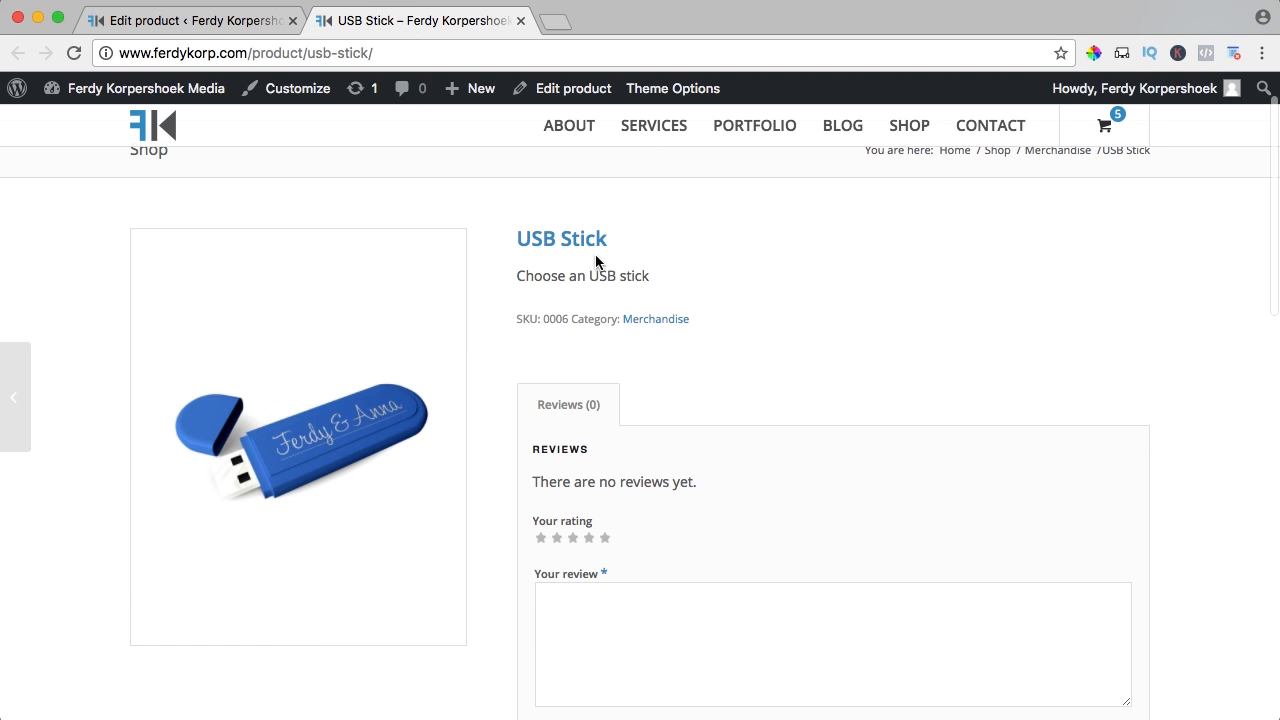
{"action": "scroll", "coordinate": [634, 343], "scroll_direction": "down", "scroll_amount": 2}
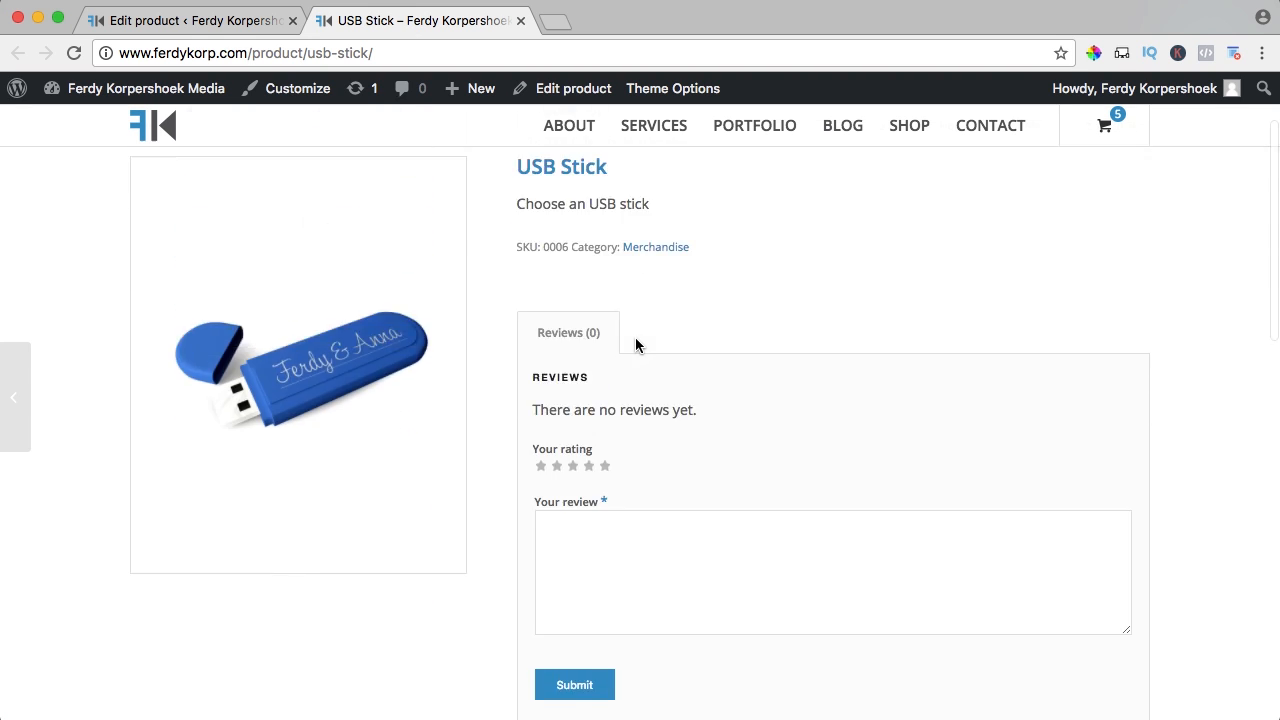
{"action": "scroll", "coordinate": [560, 286], "scroll_direction": "up", "scroll_amount": 4}
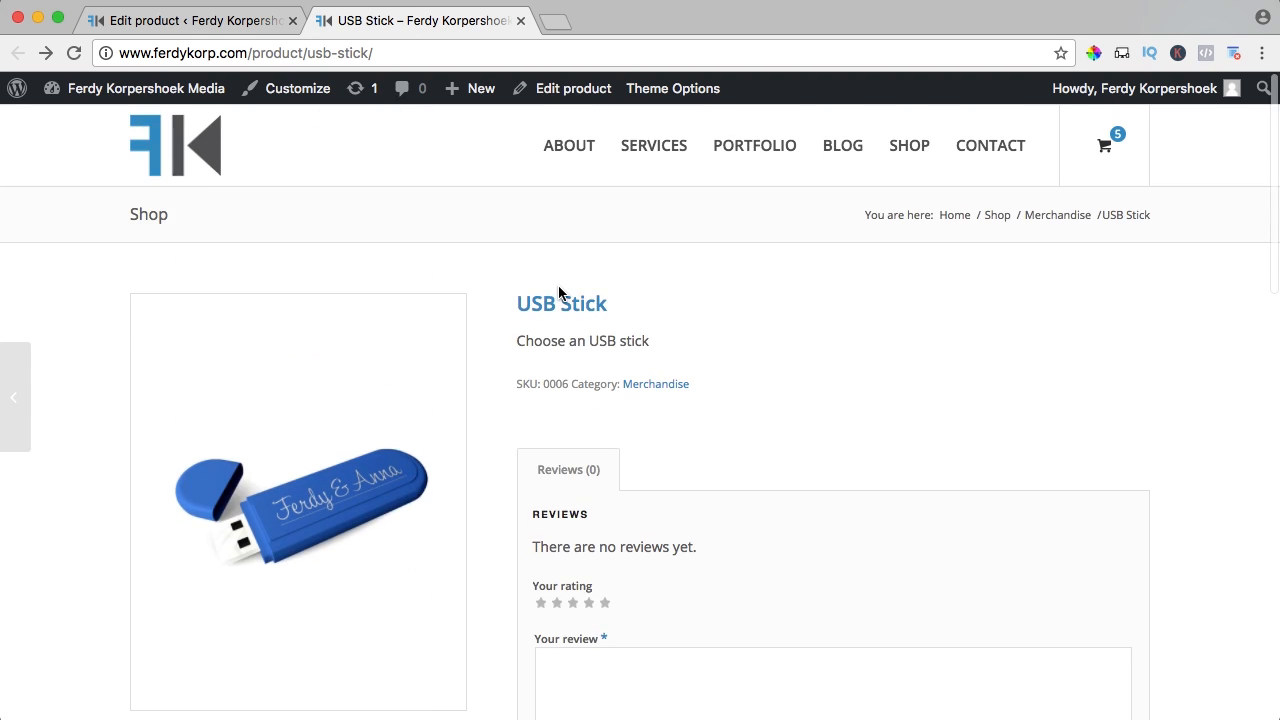
{"action": "left_click", "coordinate": [167, 21]}
Create a new product titled 'USB Stick 32 GB' in the Merchandise category
{"action": "mouse_move", "coordinate": [368, 88]}
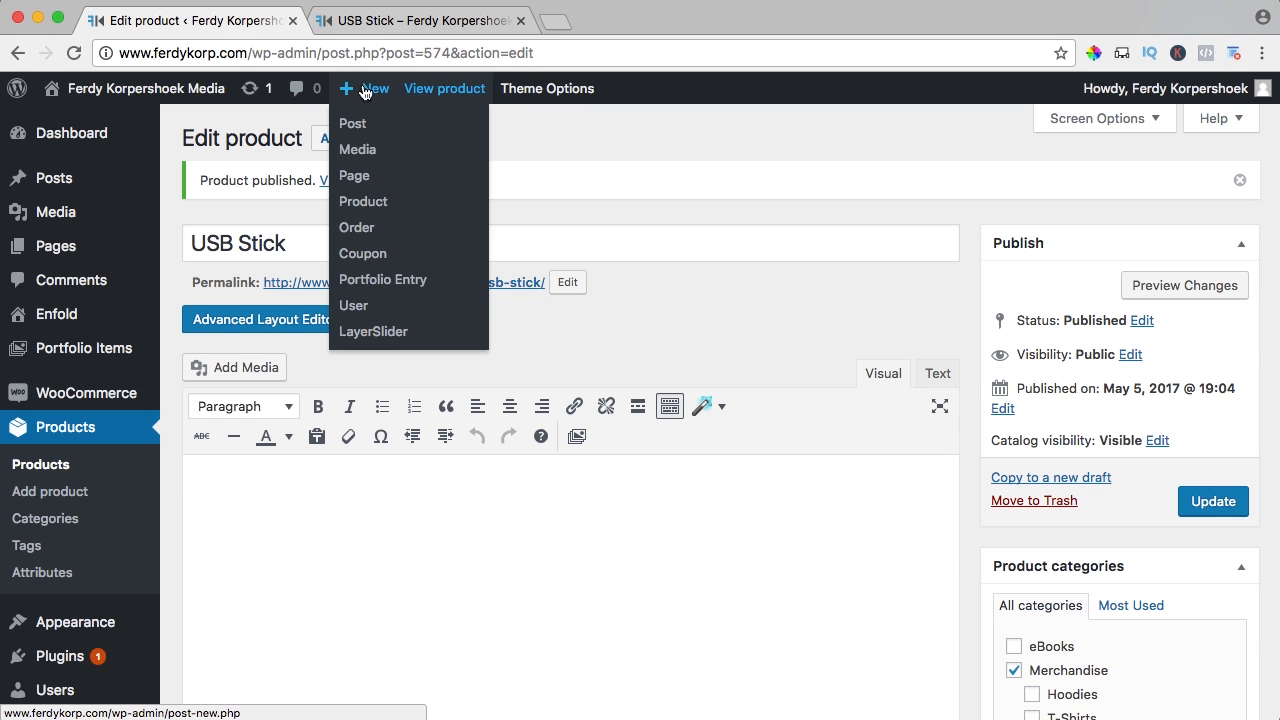
{"action": "left_click", "coordinate": [363, 203]}
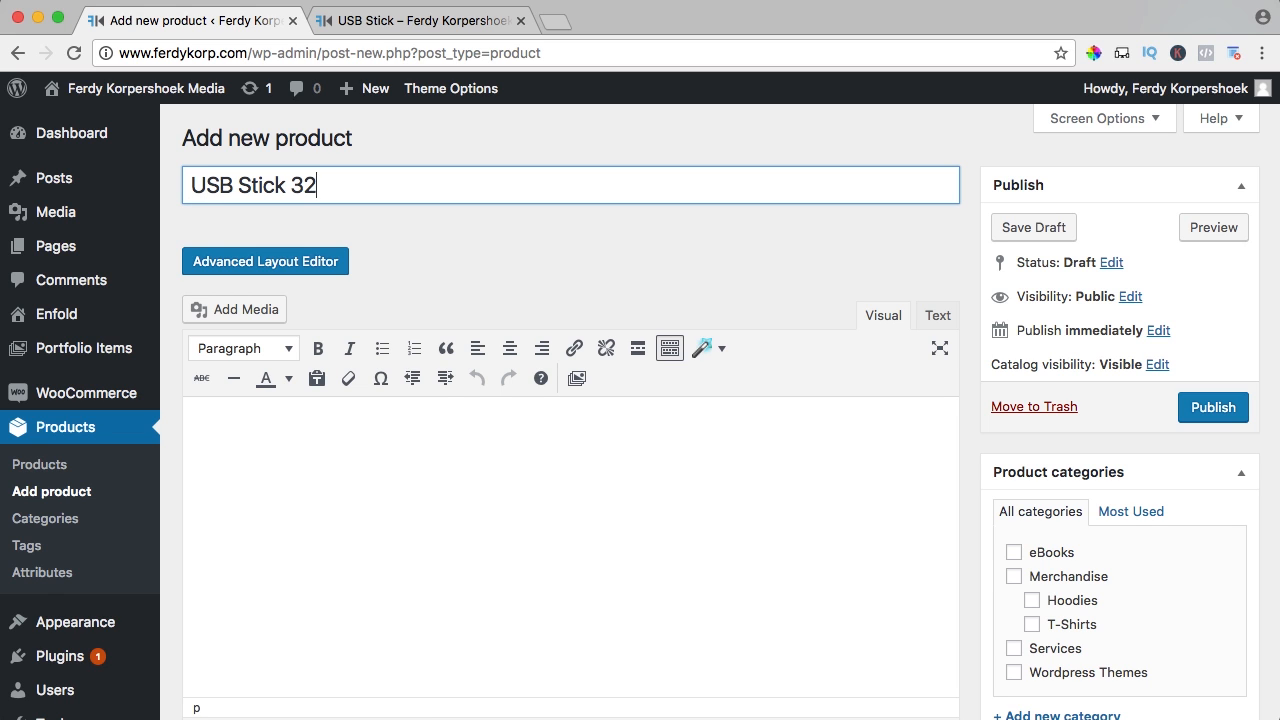
{"action": "type", "text": "USB Stick 32 GB"}
{"action": "scroll", "coordinate": [517, 234], "scroll_direction": "down", "scroll_amount": 5}
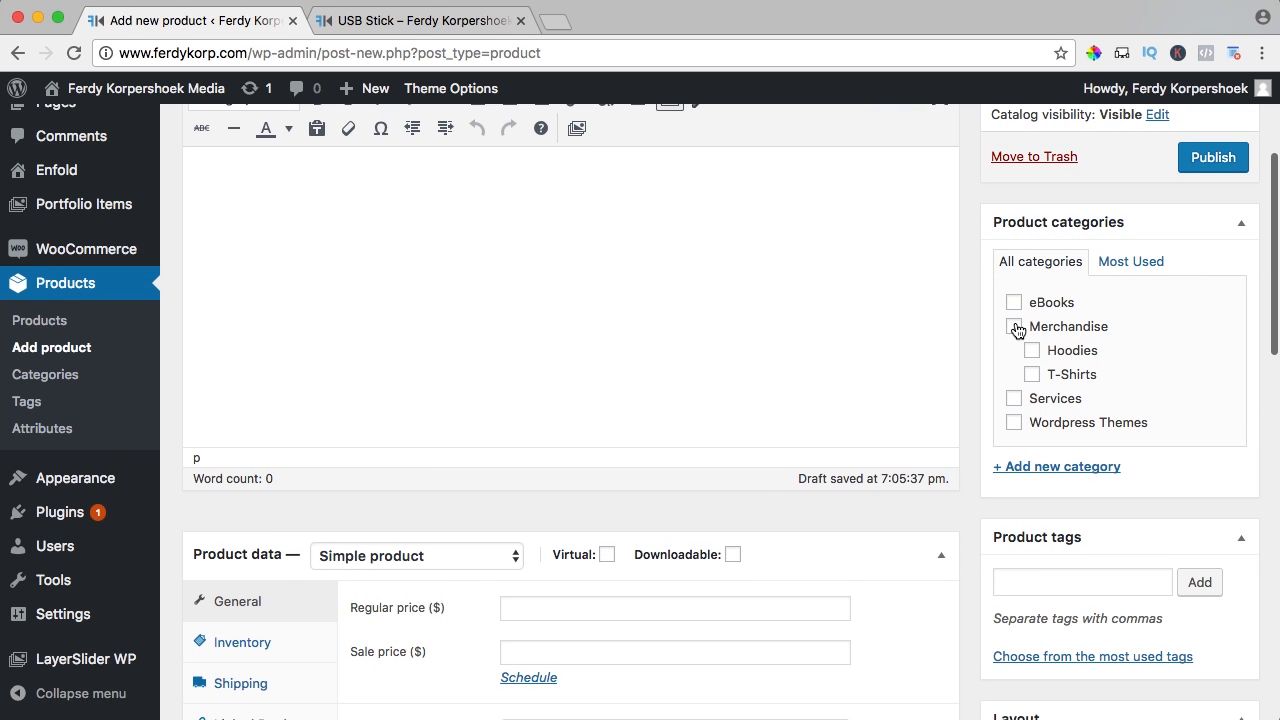
{"action": "left_click", "coordinate": [1014, 327]}
{"action": "scroll", "coordinate": [580, 354], "scroll_direction": "down", "scroll_amount": 7}
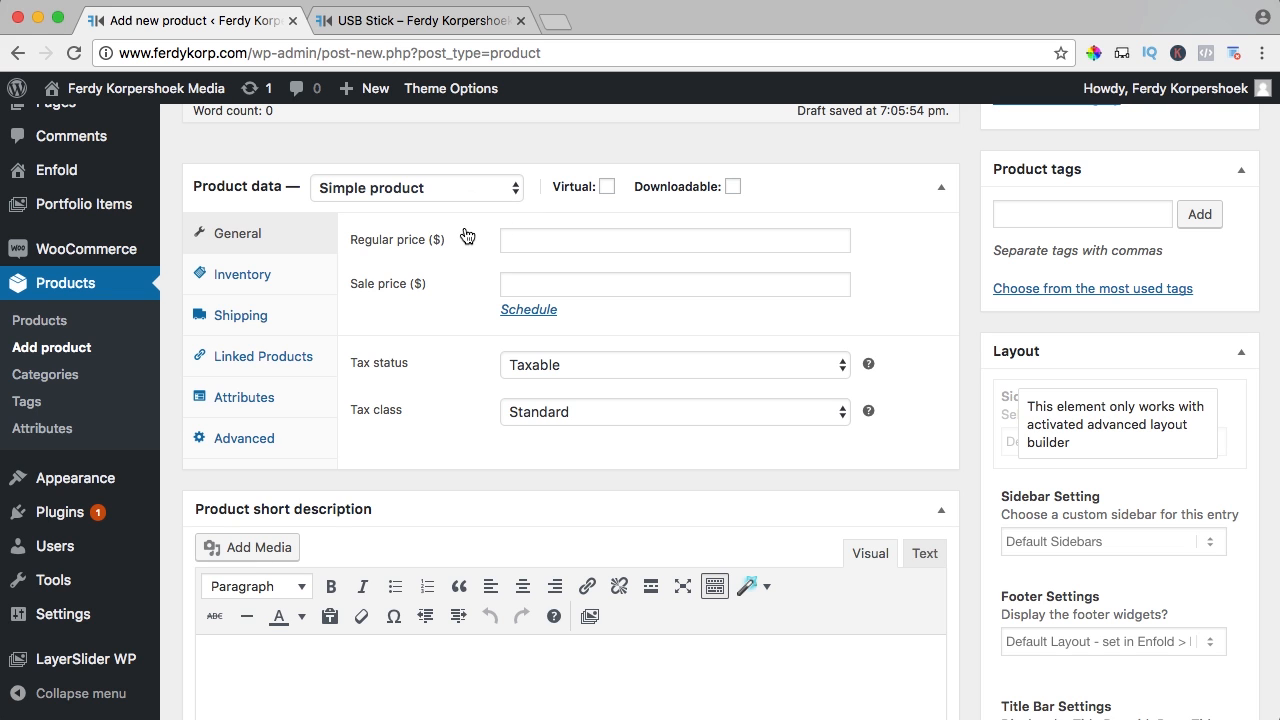
Compare against the published USB Stick page before returning to the new product form
{"action": "left_click", "coordinate": [430, 20]}
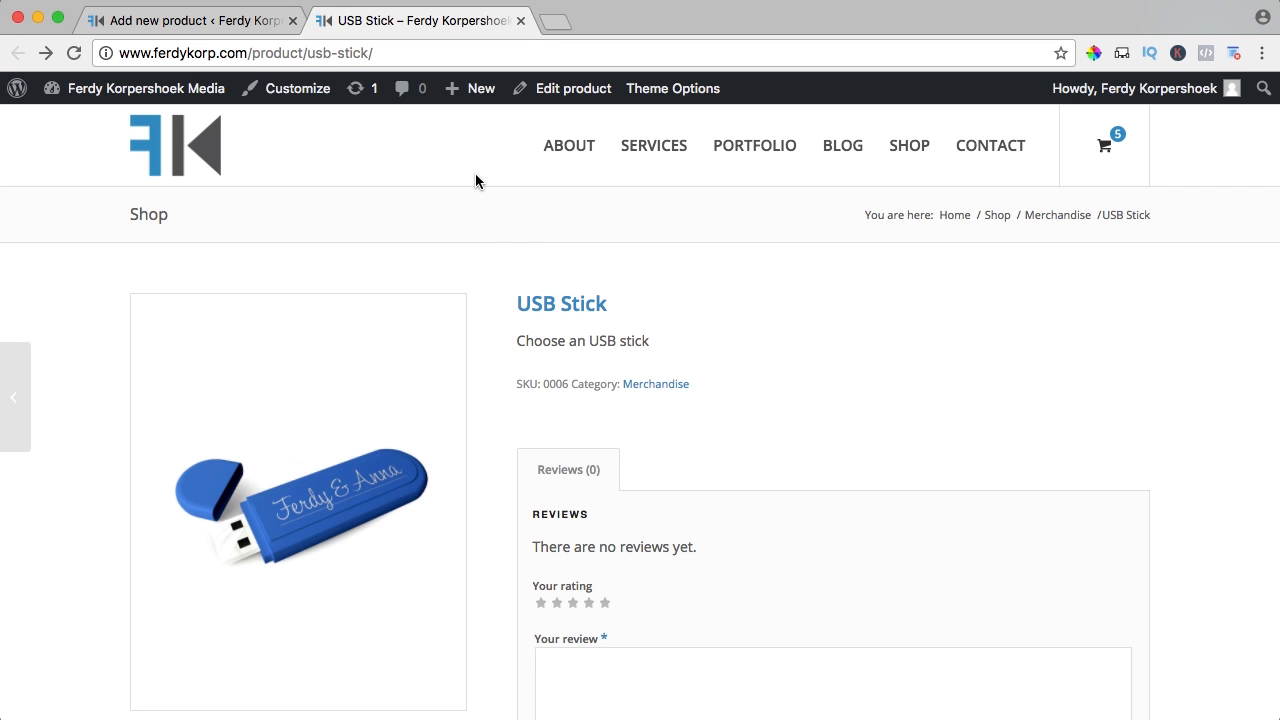
{"action": "left_click", "coordinate": [244, 20]}
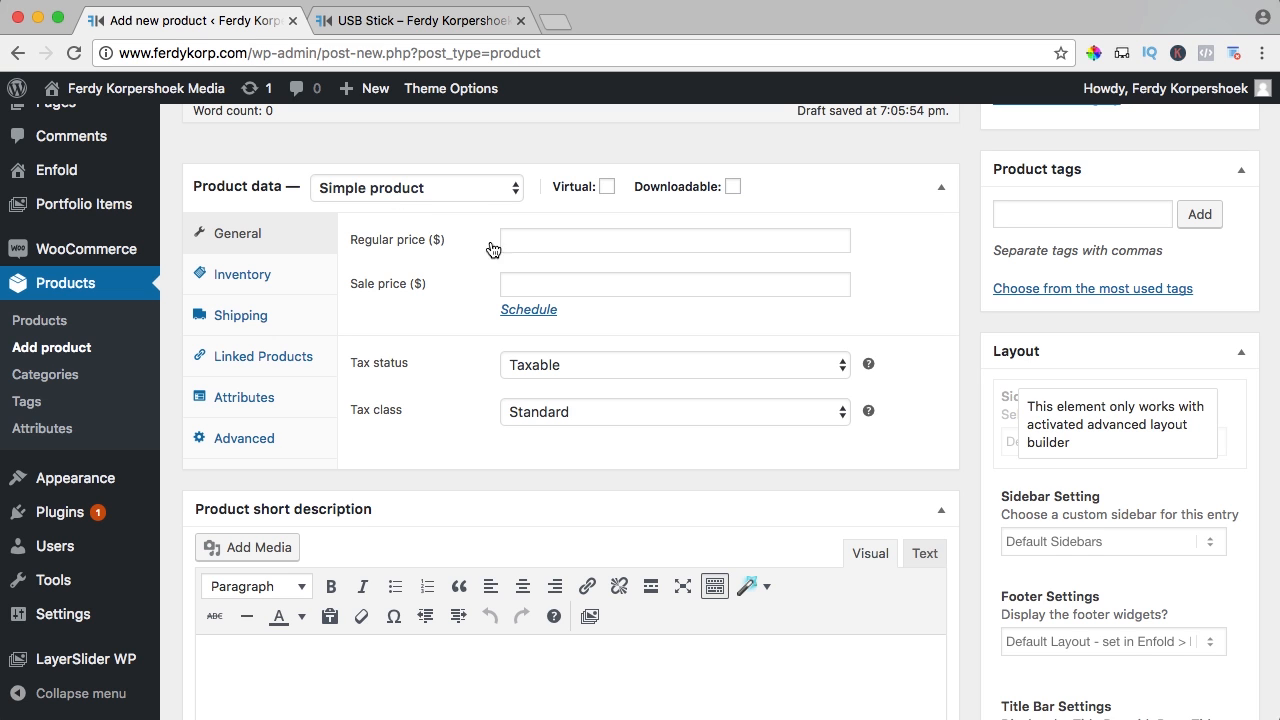
{"action": "left_click", "coordinate": [420, 28]}
{"action": "left_click", "coordinate": [235, 25]}
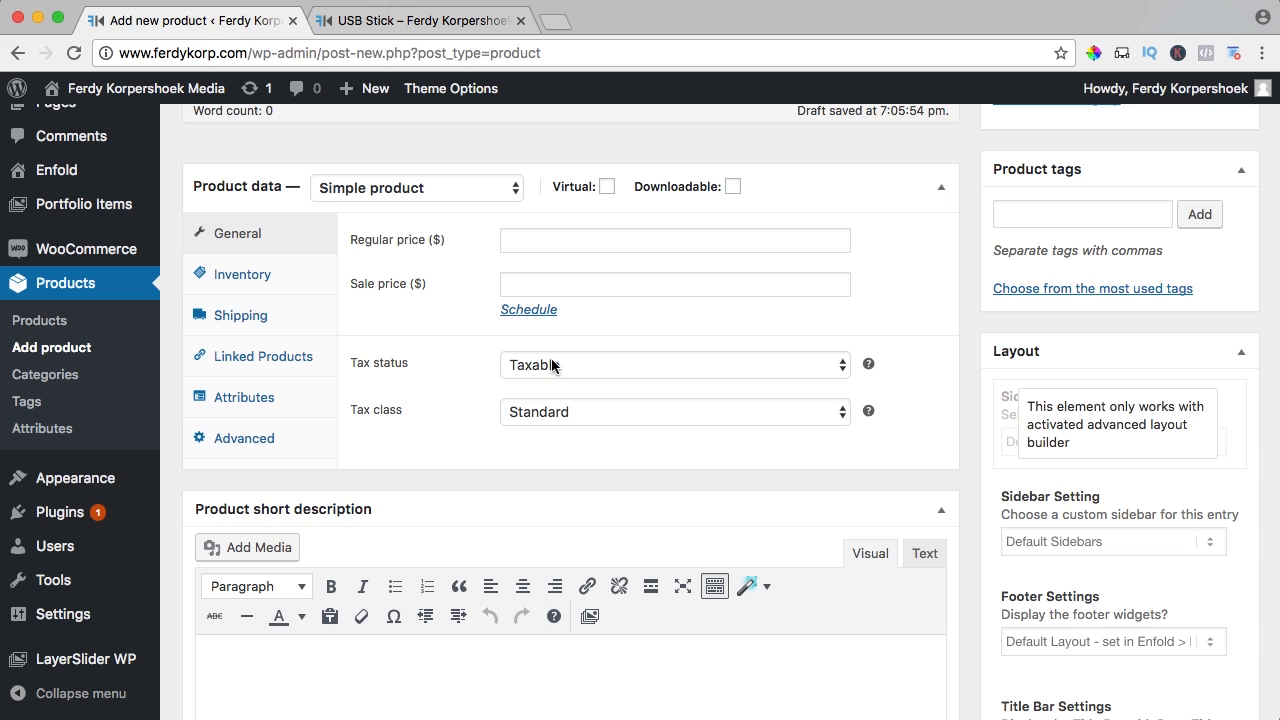
Set the regular price to 20 and look through the remaining Product data tabs
{"action": "left_click", "coordinate": [547, 250]}
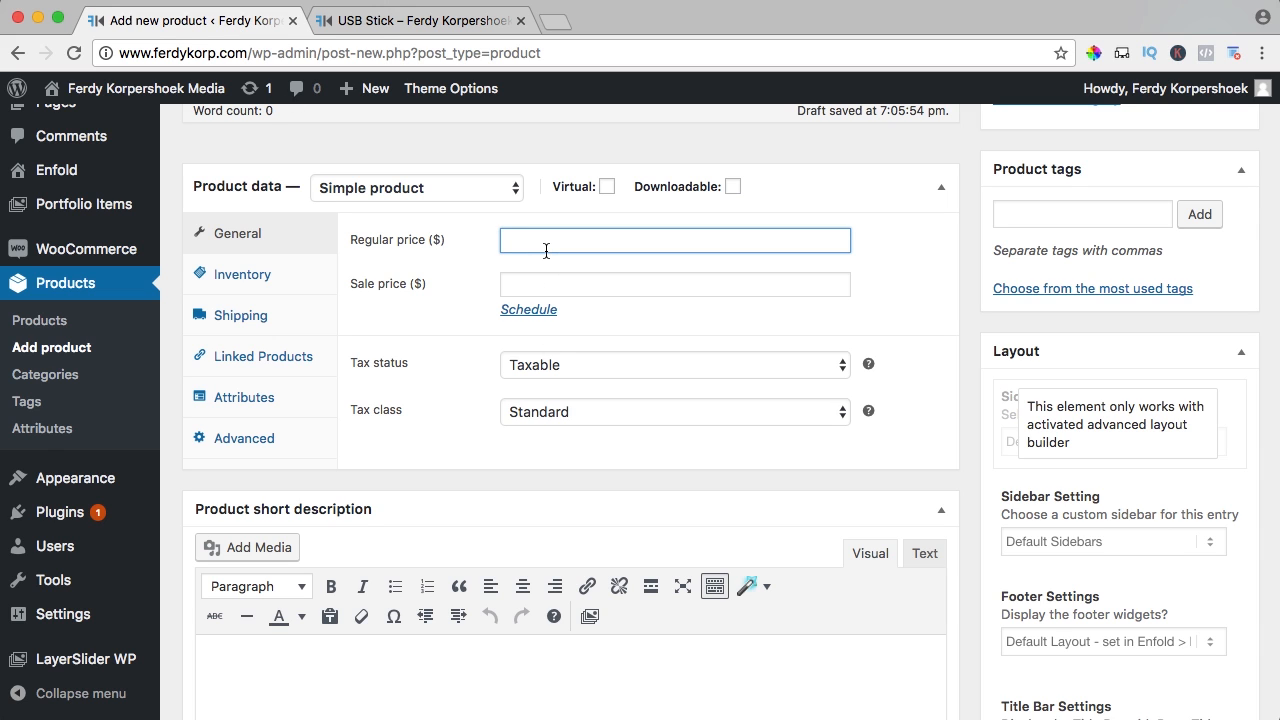
{"action": "type", "text": "20"}
{"action": "left_click", "coordinate": [268, 278]}
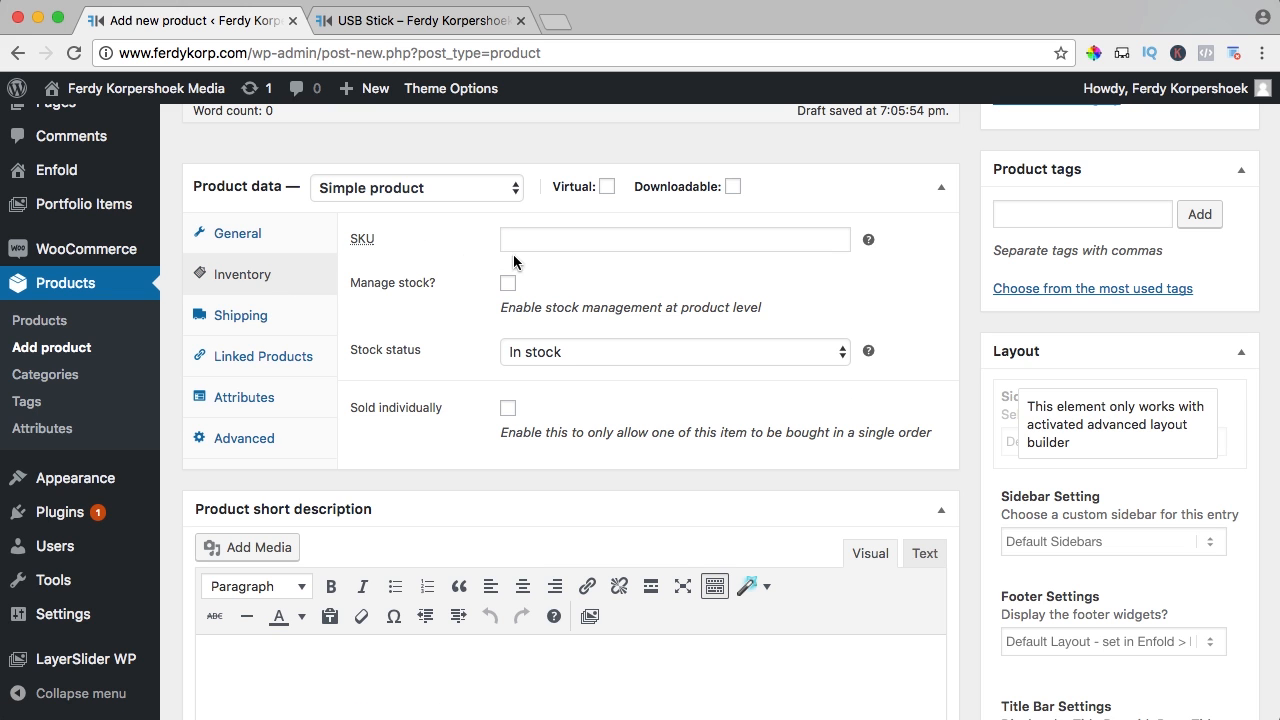
{"action": "left_click", "coordinate": [240, 320]}
{"action": "left_click", "coordinate": [250, 356]}
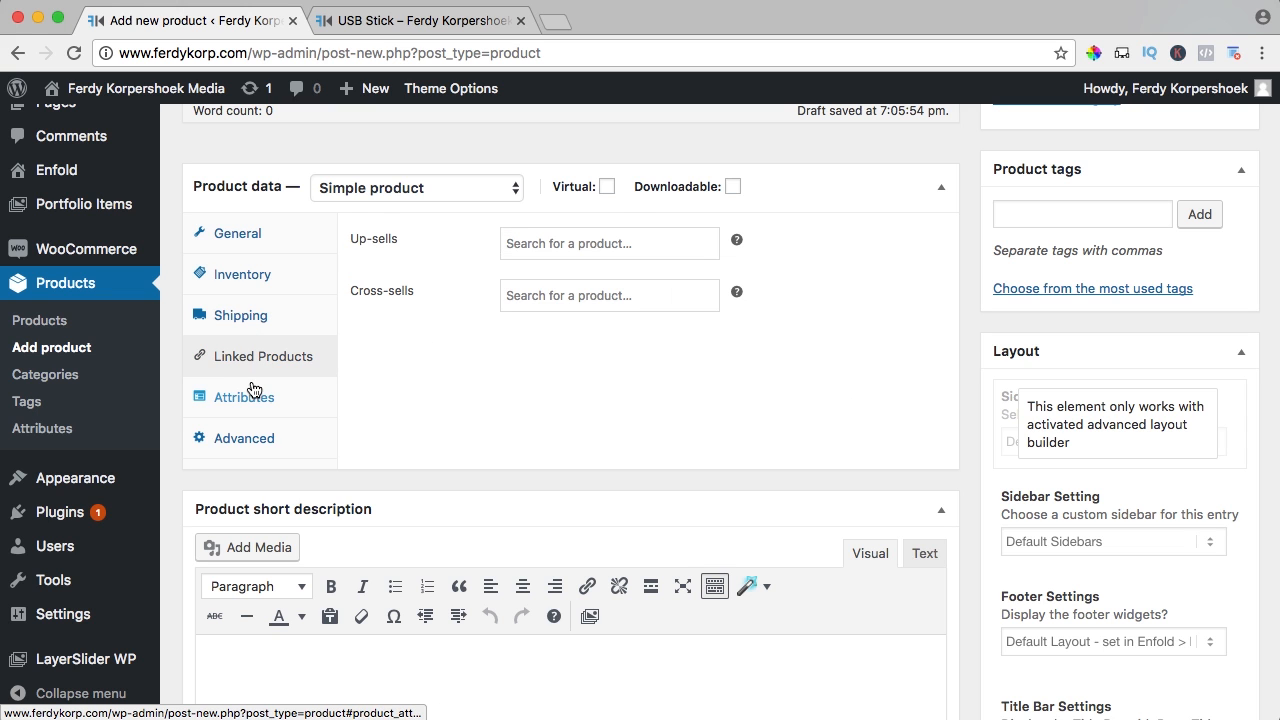
{"action": "left_click", "coordinate": [246, 398]}
{"action": "left_click", "coordinate": [253, 440]}
Type the short description '32 GB USB Stick' and scroll back to the top
{"action": "scroll", "coordinate": [393, 417], "scroll_direction": "down", "scroll_amount": 5}
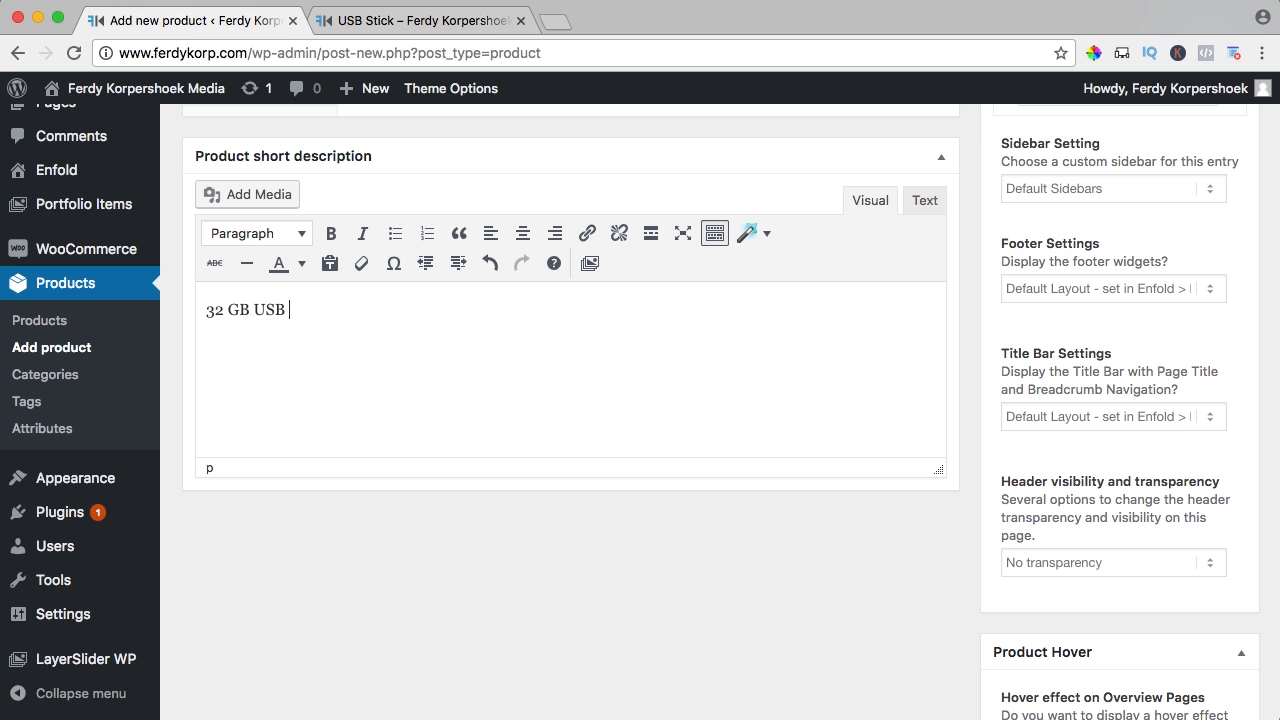
{"action": "type", "text": "k"}
{"action": "key", "text": "ctrl+a"}
{"action": "scroll", "coordinate": [980, 594], "scroll_direction": "up", "scroll_amount": 10}
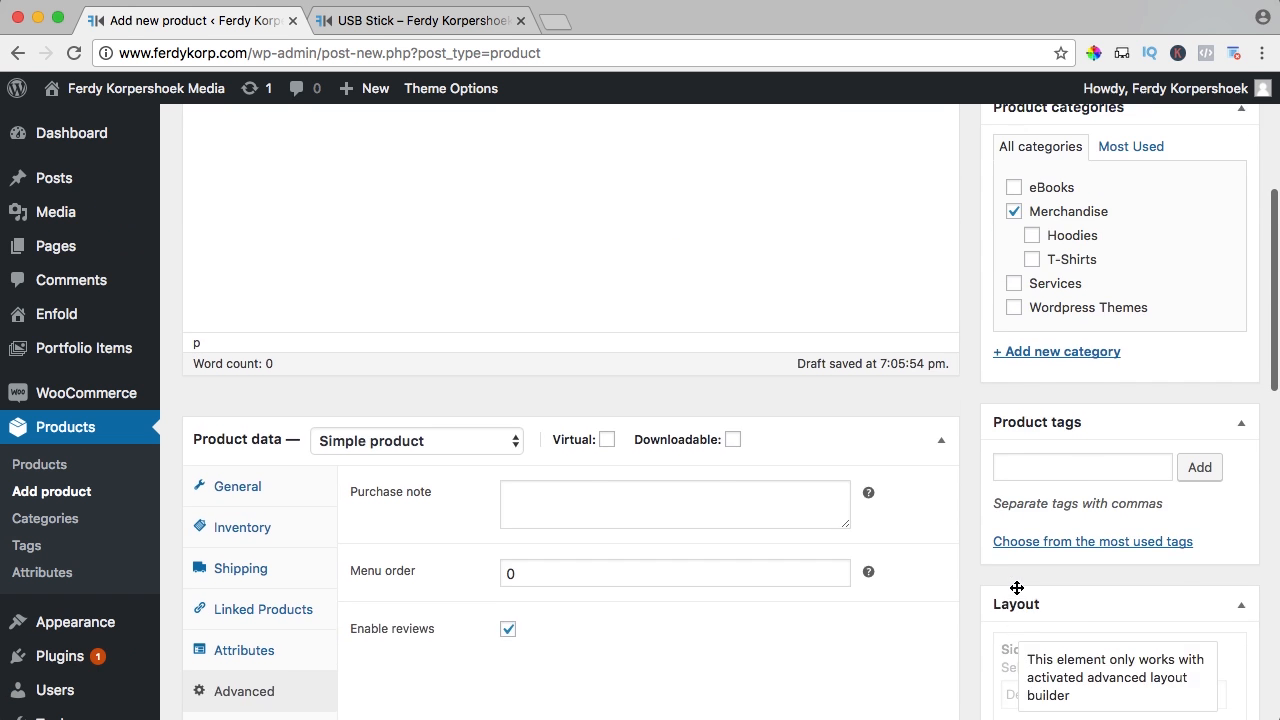
{"action": "scroll", "coordinate": [1016, 594], "scroll_direction": "up", "scroll_amount": 2}
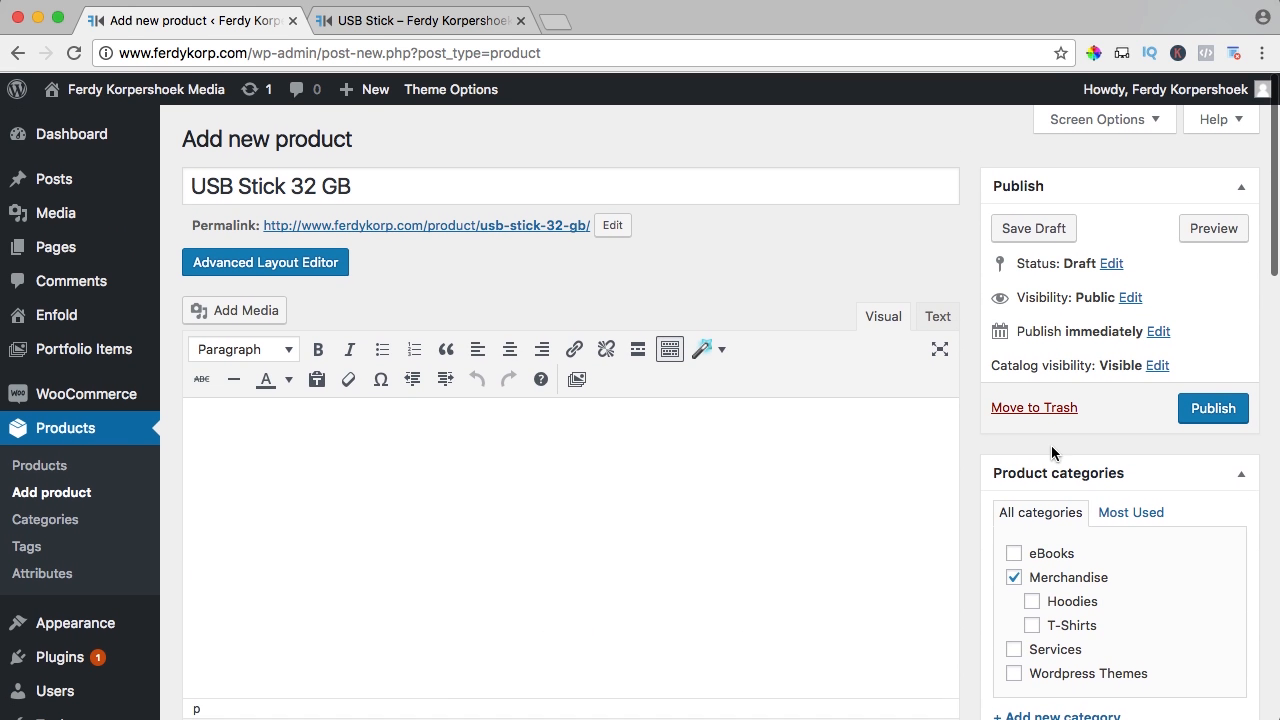
Set catalog visibility to Hidden, publish USB Stick 32 GB, then view the USB Stick shop page
{"action": "left_click_drag", "start_coordinate": [1001, 365], "coordinate": [1063, 365]}
{"action": "left_click", "coordinate": [1073, 365]}
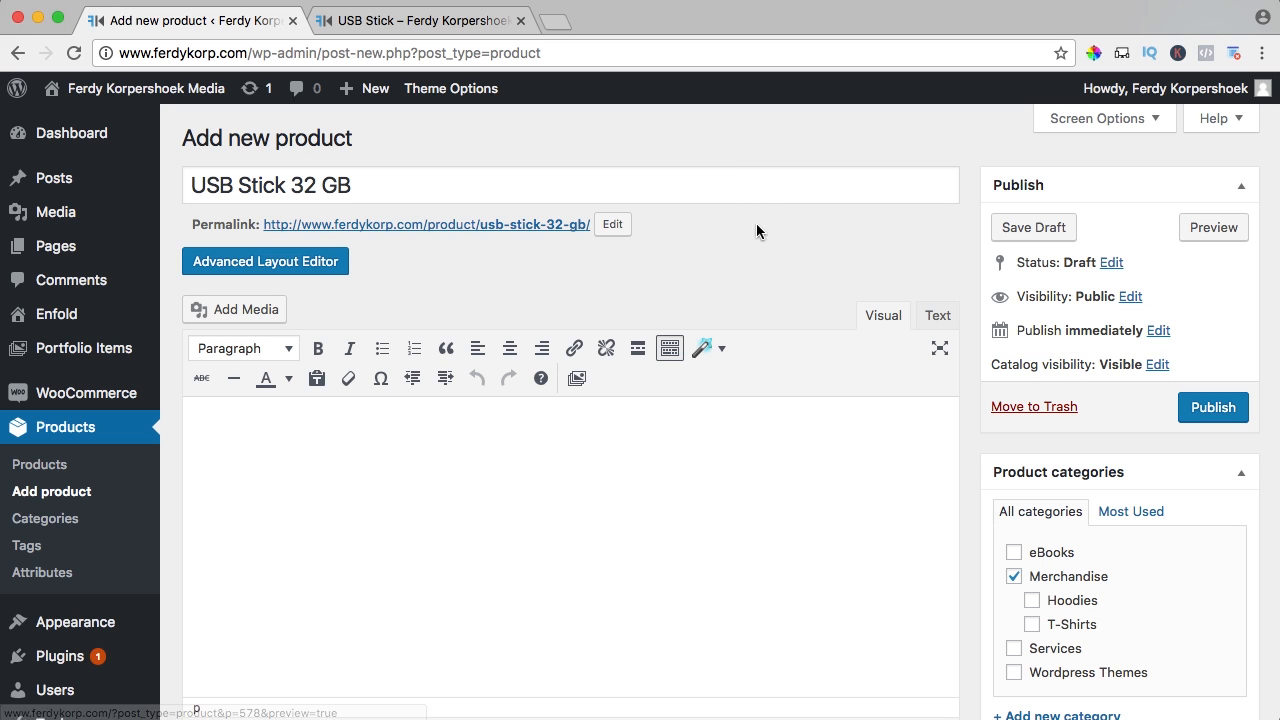
{"action": "left_click", "coordinate": [1157, 366]}
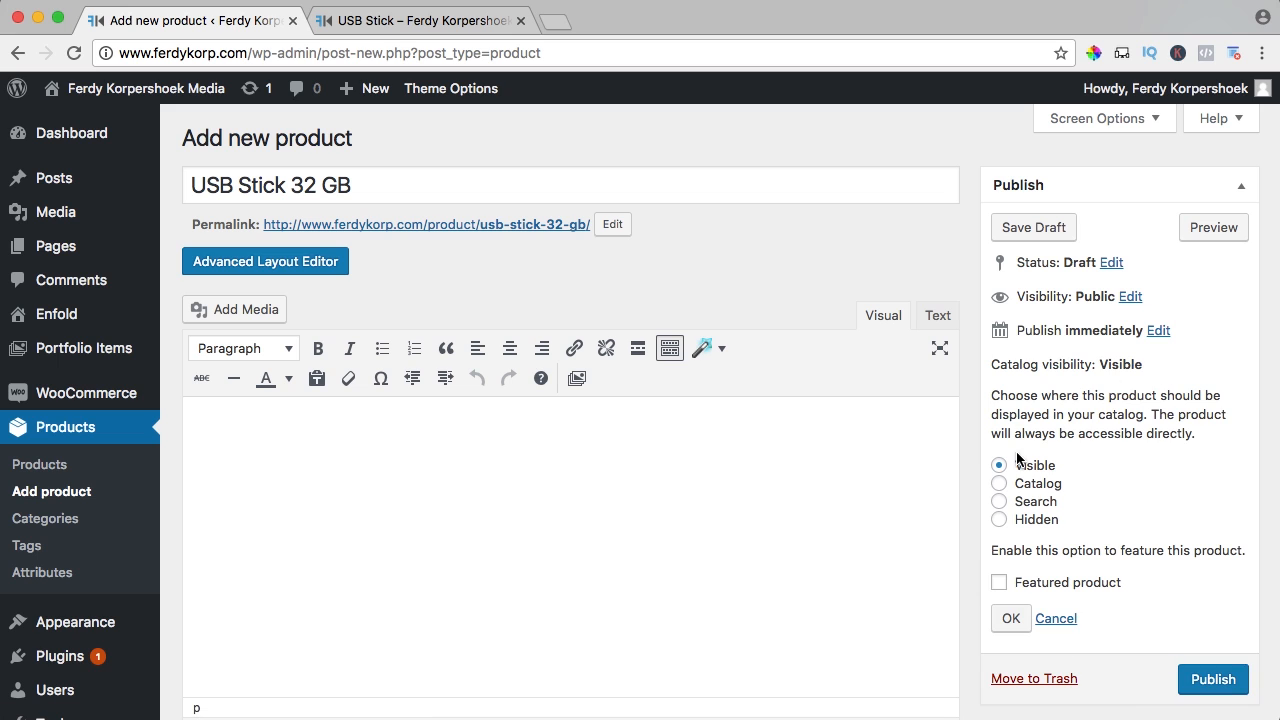
{"action": "left_click", "coordinate": [1007, 519]}
{"action": "left_click", "coordinate": [1214, 680]}
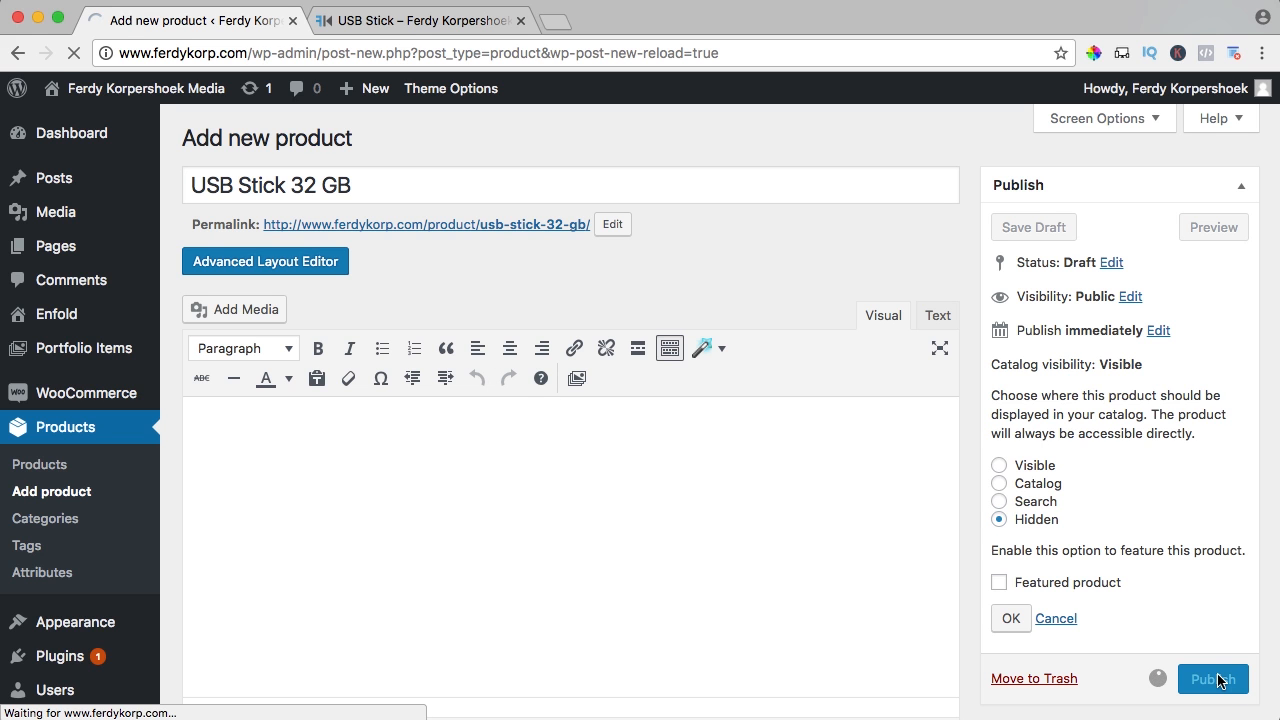
{"action": "left_click", "coordinate": [395, 21]}
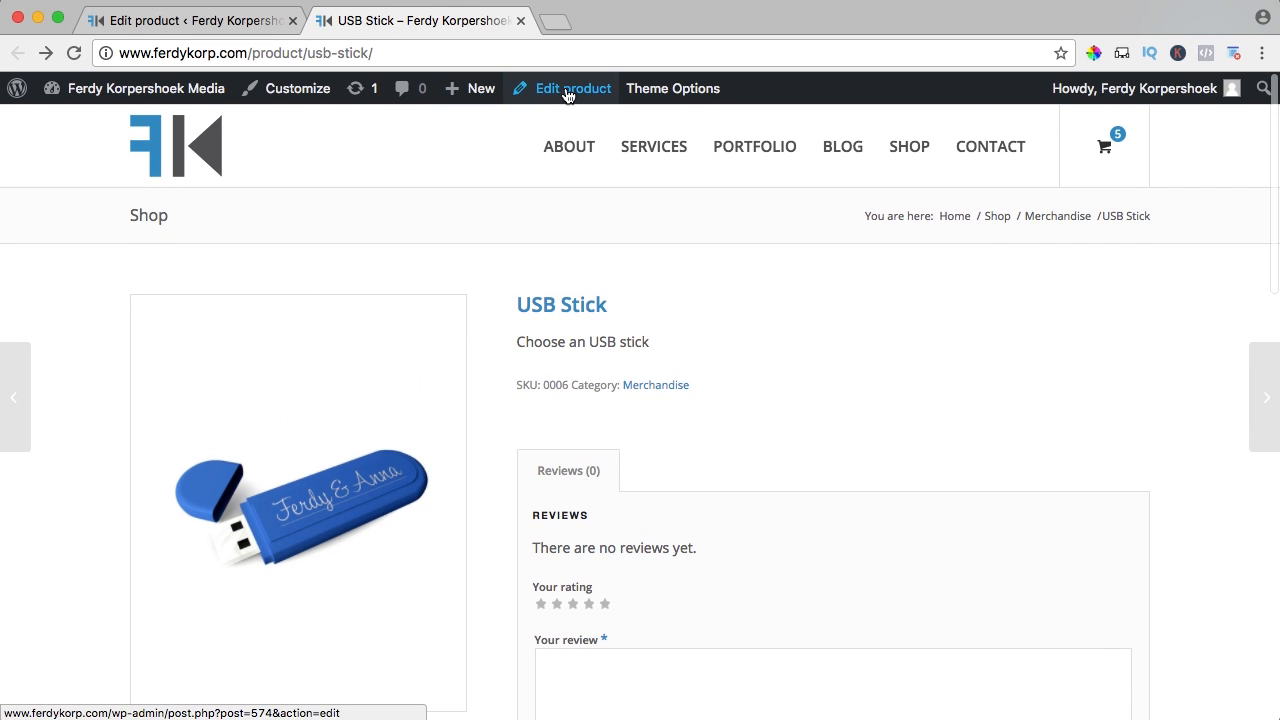
Add USB Stick 32 GB to the USB Stick grouped products and update the product
{"action": "scroll", "coordinate": [177, 350], "scroll_direction": "down", "scroll_amount": 10}
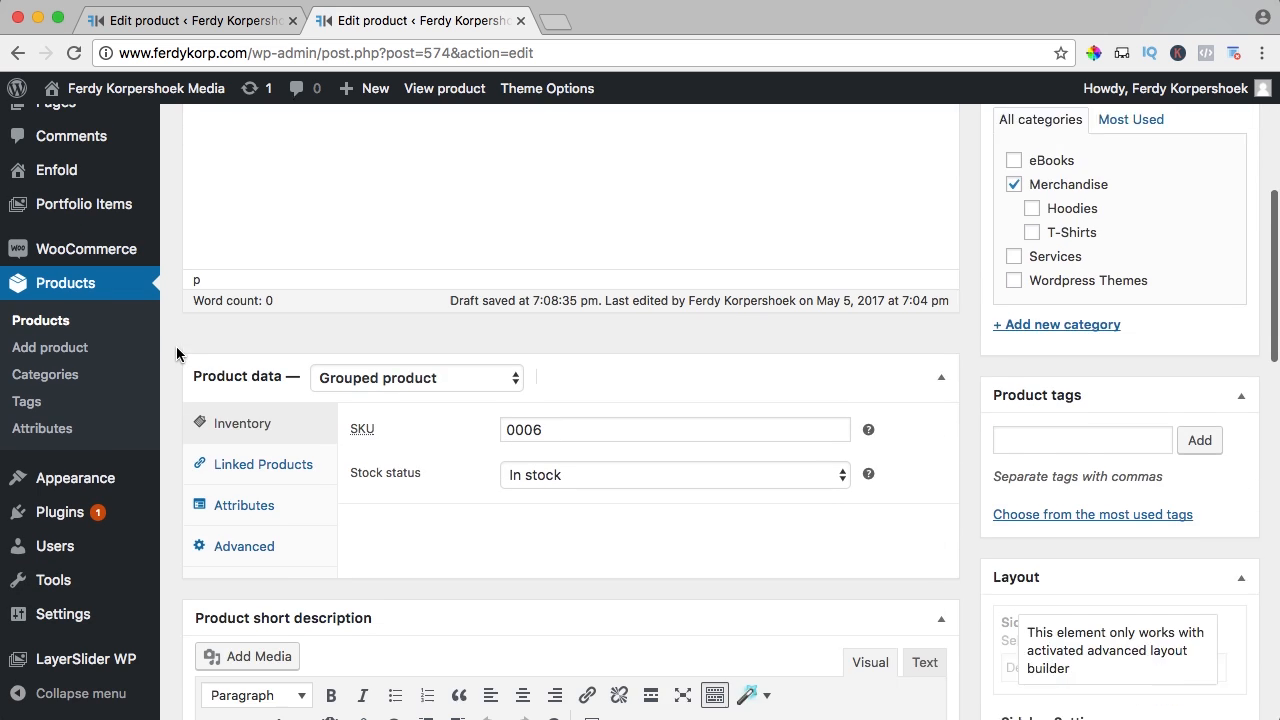
{"action": "scroll", "coordinate": [177, 353], "scroll_direction": "down", "scroll_amount": 1}
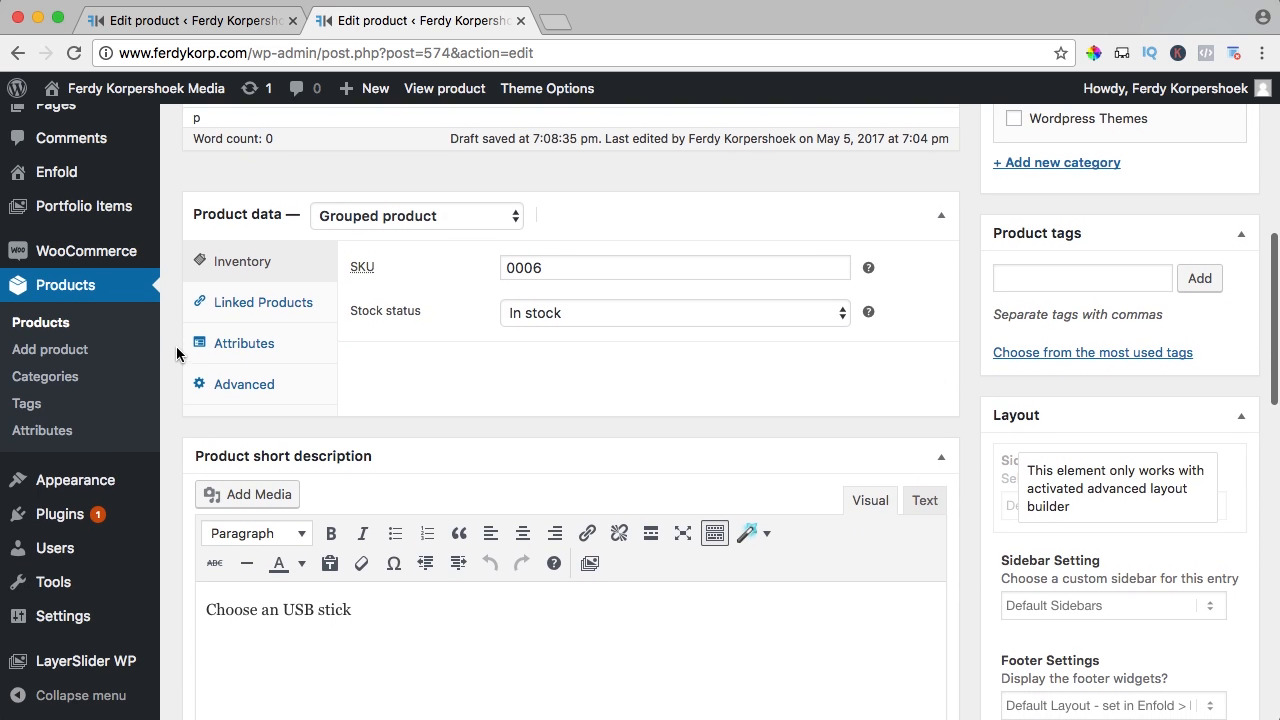
{"action": "left_click", "coordinate": [258, 303]}
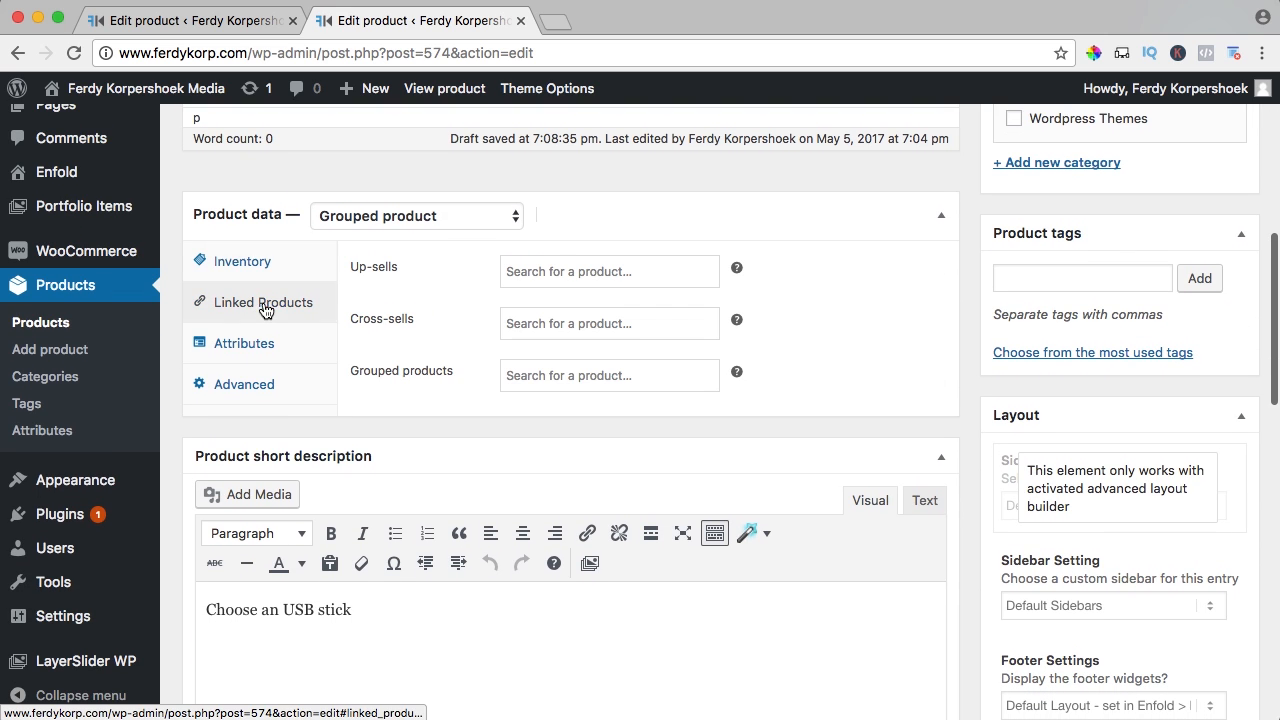
{"action": "left_click", "coordinate": [583, 376]}
{"action": "type", "text": "usb"}
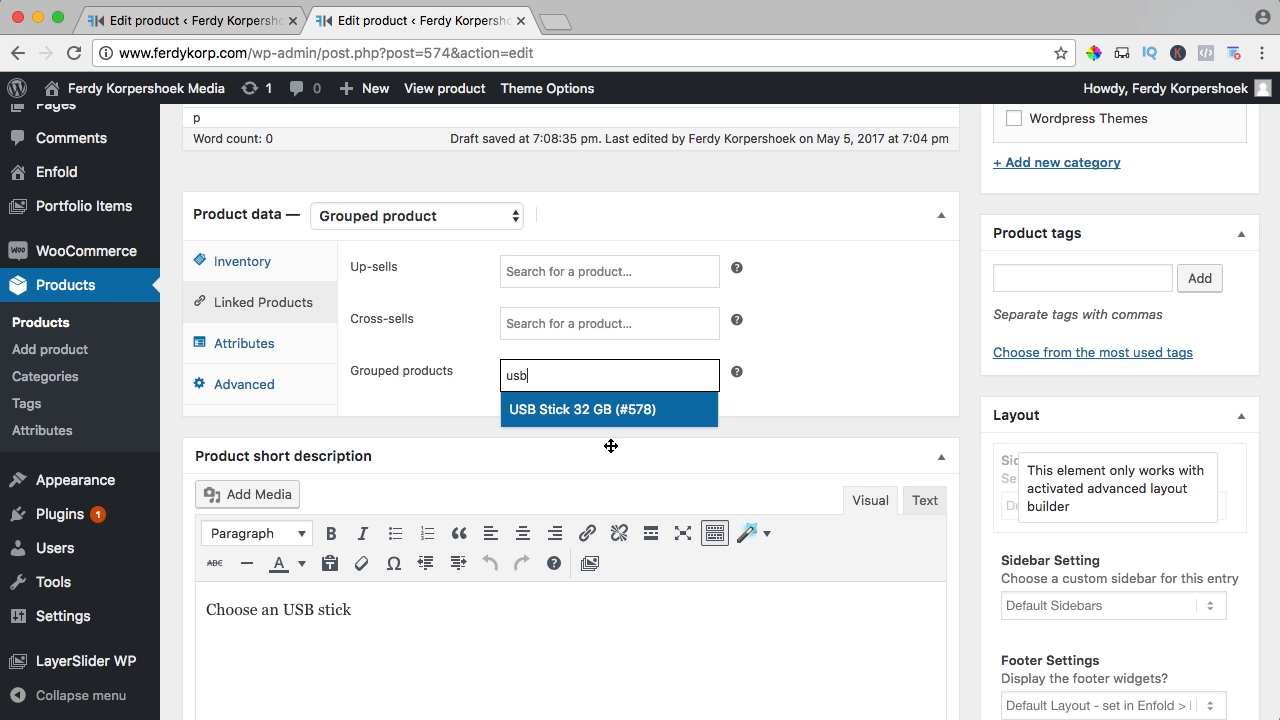
{"action": "left_click", "coordinate": [583, 410]}
{"action": "scroll", "coordinate": [917, 429], "scroll_direction": "up", "scroll_amount": 6}
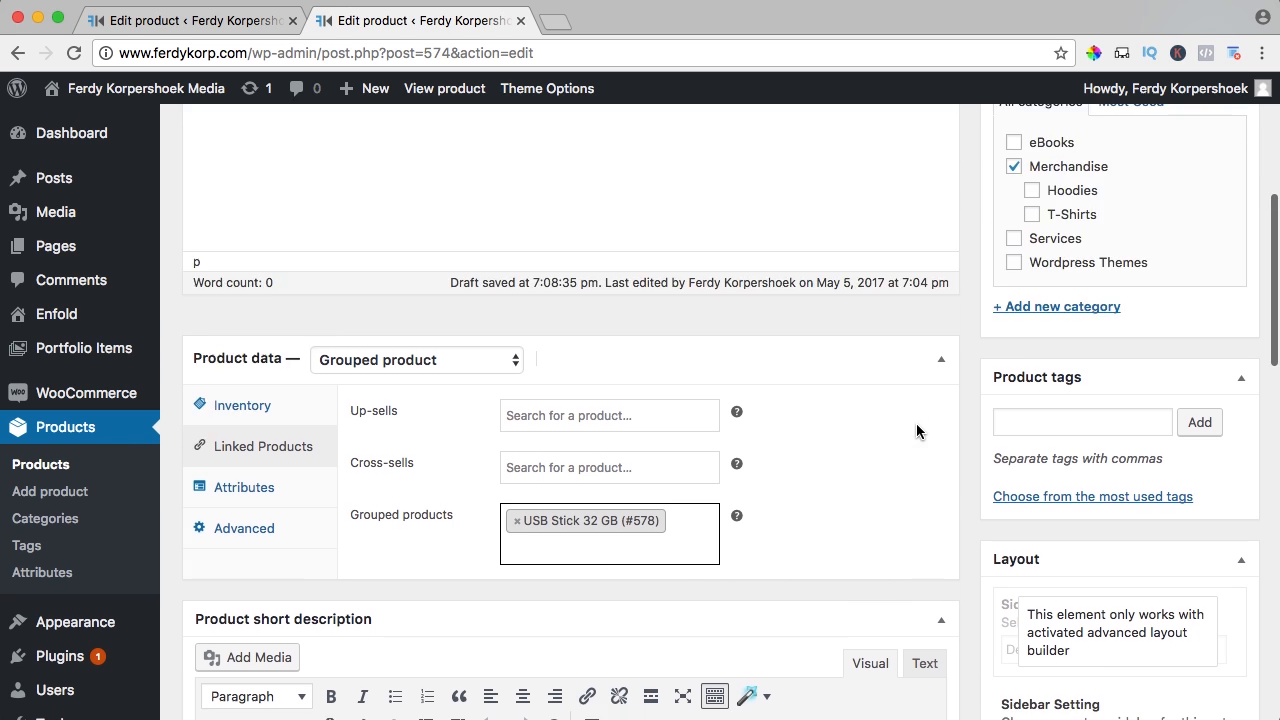
{"action": "left_click", "coordinate": [1203, 450]}
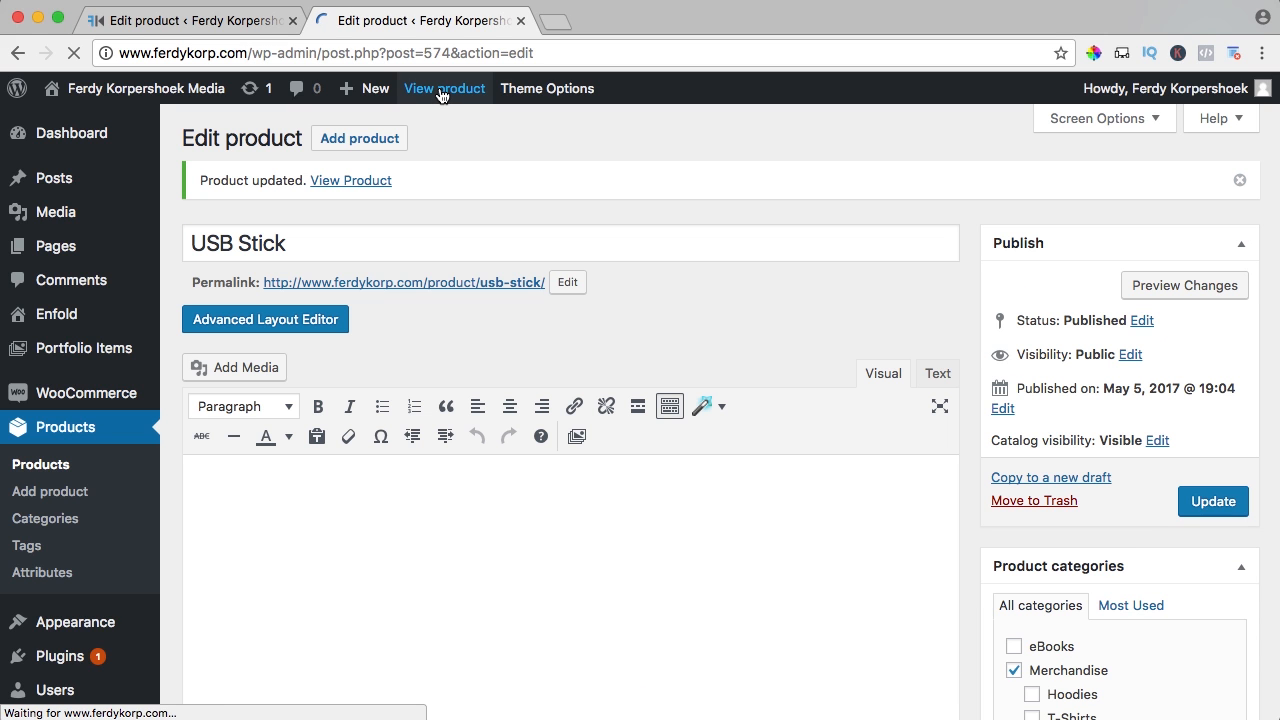
View the live USB Stick page, which lists the 32 GB stick at $20.00
{"action": "left_click", "coordinate": [443, 90]}
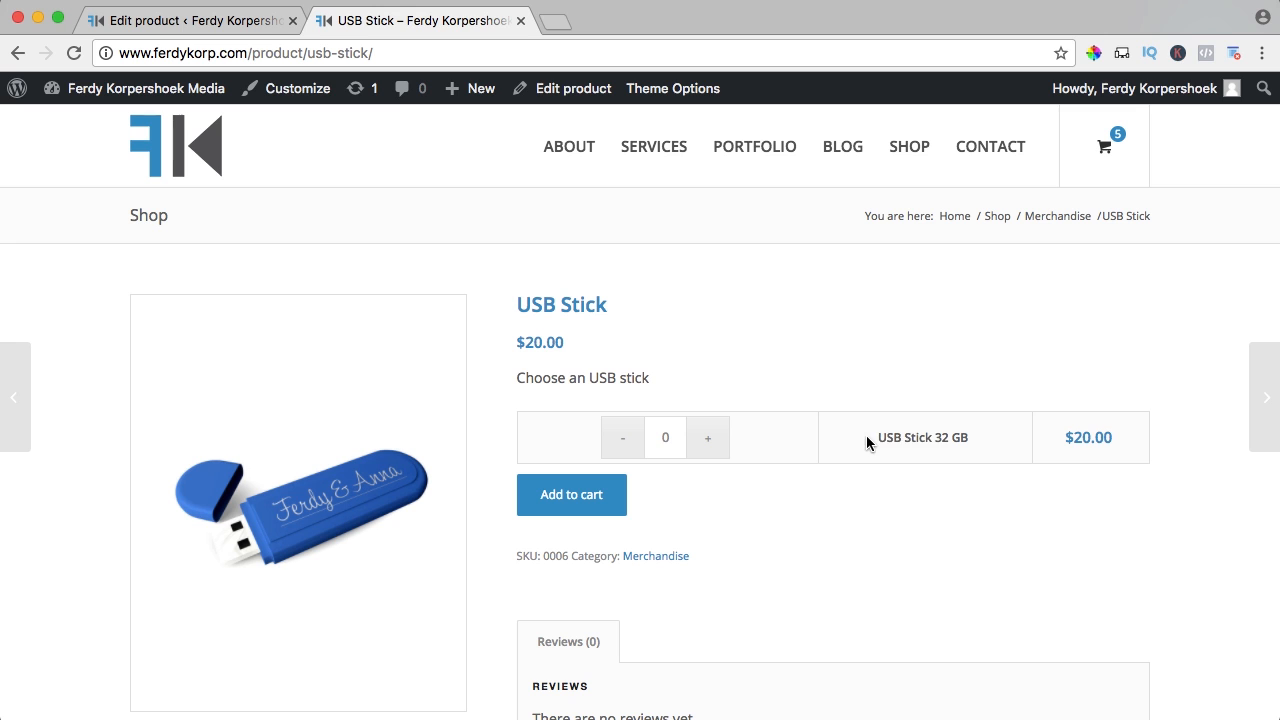
{"action": "left_click_drag", "start_coordinate": [866, 437], "coordinate": [931, 438]}
{"action": "left_click", "coordinate": [936, 440]}
{"action": "scroll", "coordinate": [863, 443], "scroll_direction": "up", "scroll_amount": 2}
Start a new product titled 'USB Stick 64 GB' by copying and editing the 32 GB title
{"action": "left_click", "coordinate": [230, 21]}
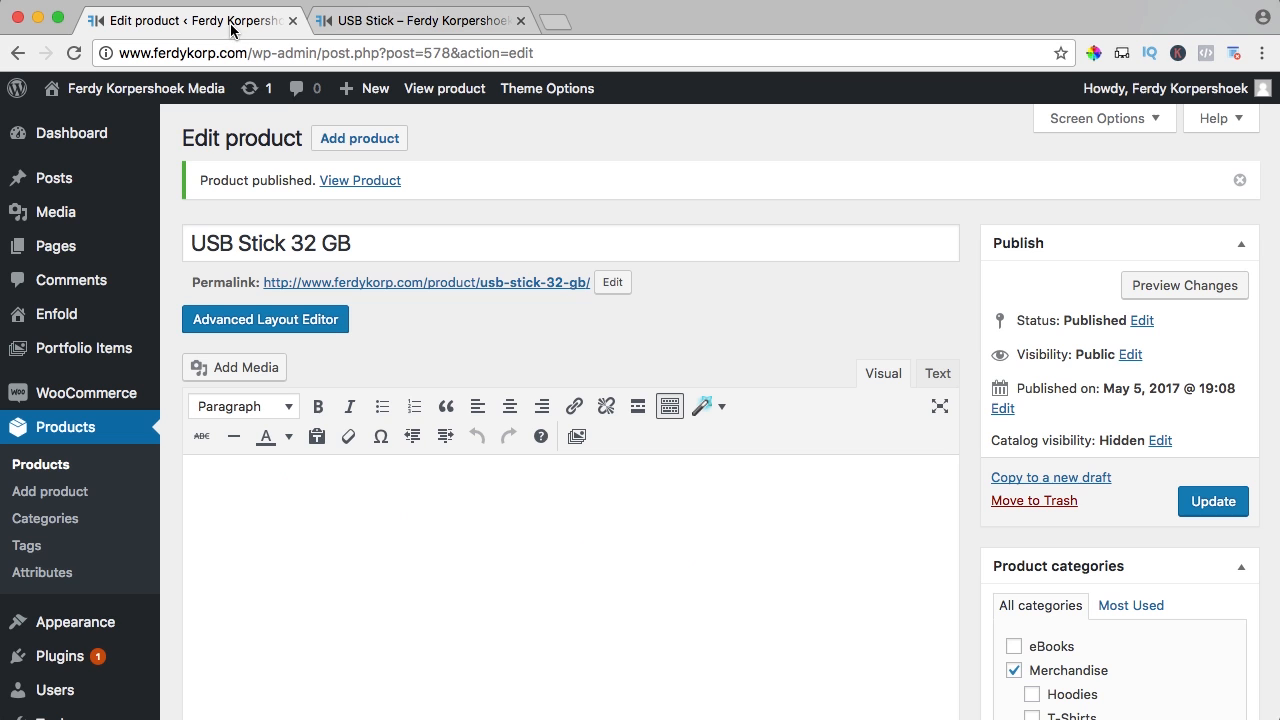
{"action": "left_click", "coordinate": [329, 236]}
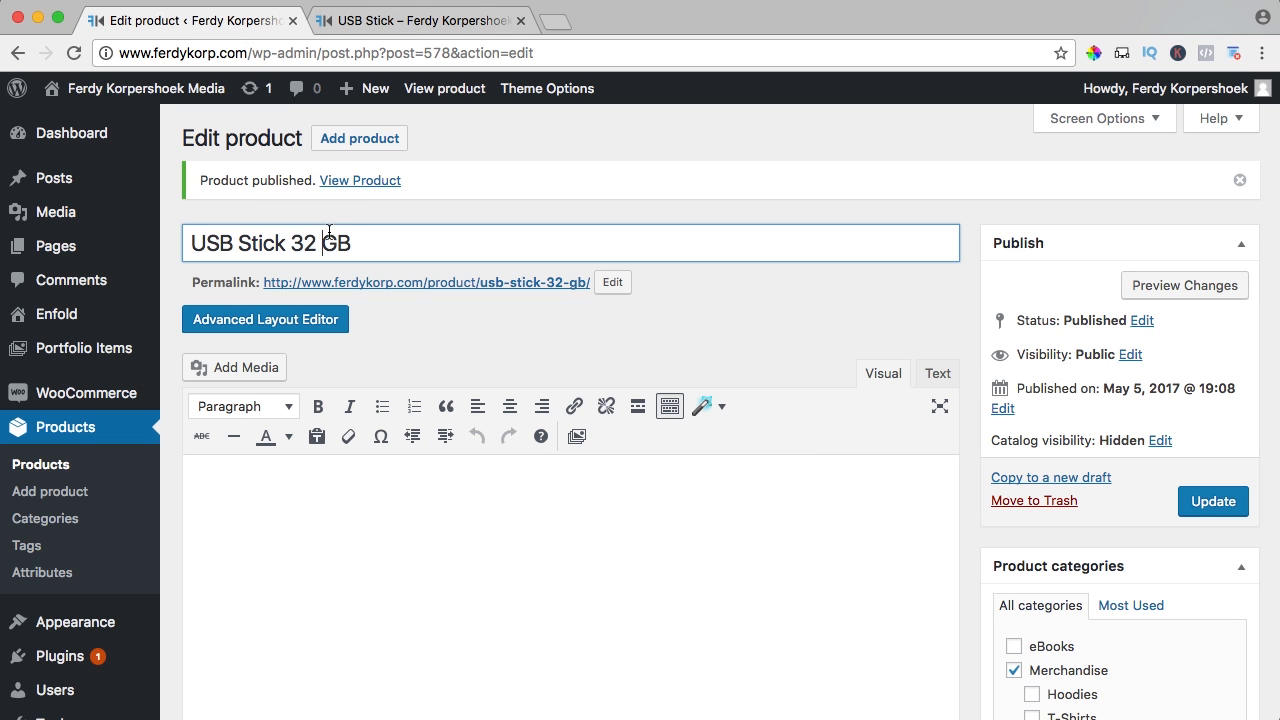
{"action": "key", "text": "super+a"}
{"action": "key", "text": "super+c"}
{"action": "left_click", "coordinate": [350, 139]}
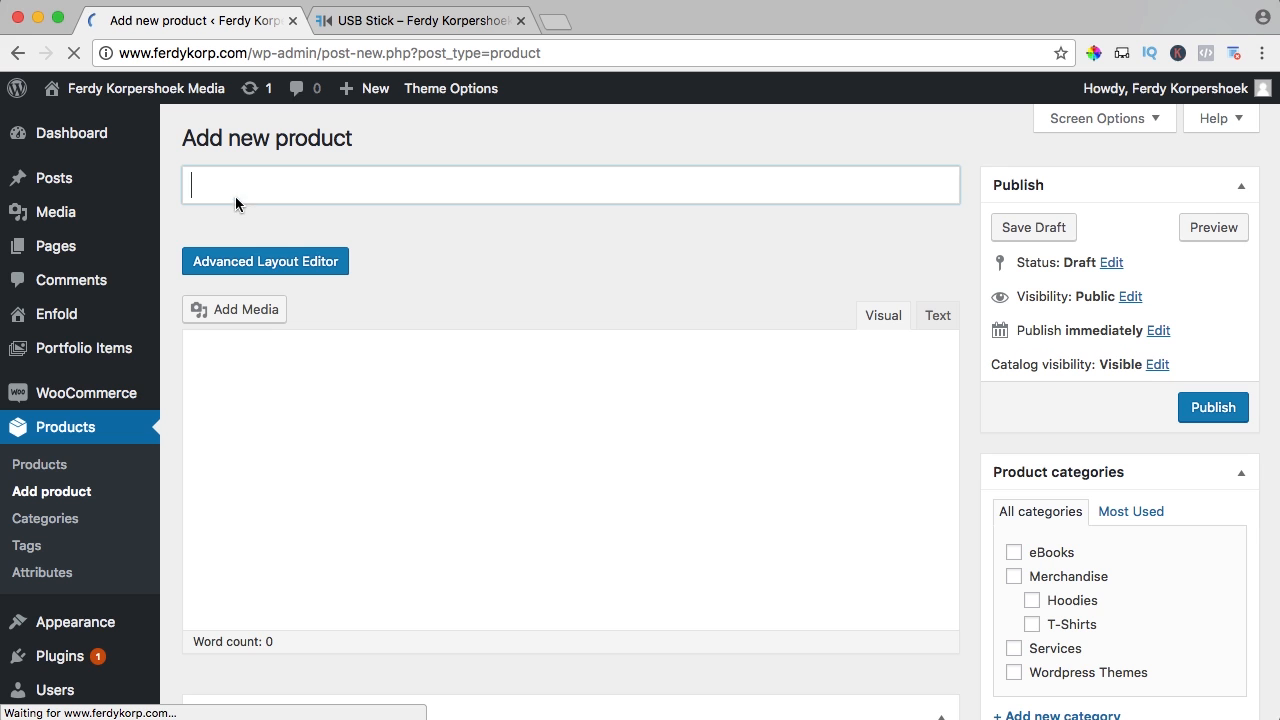
{"action": "key", "text": "super+v"}
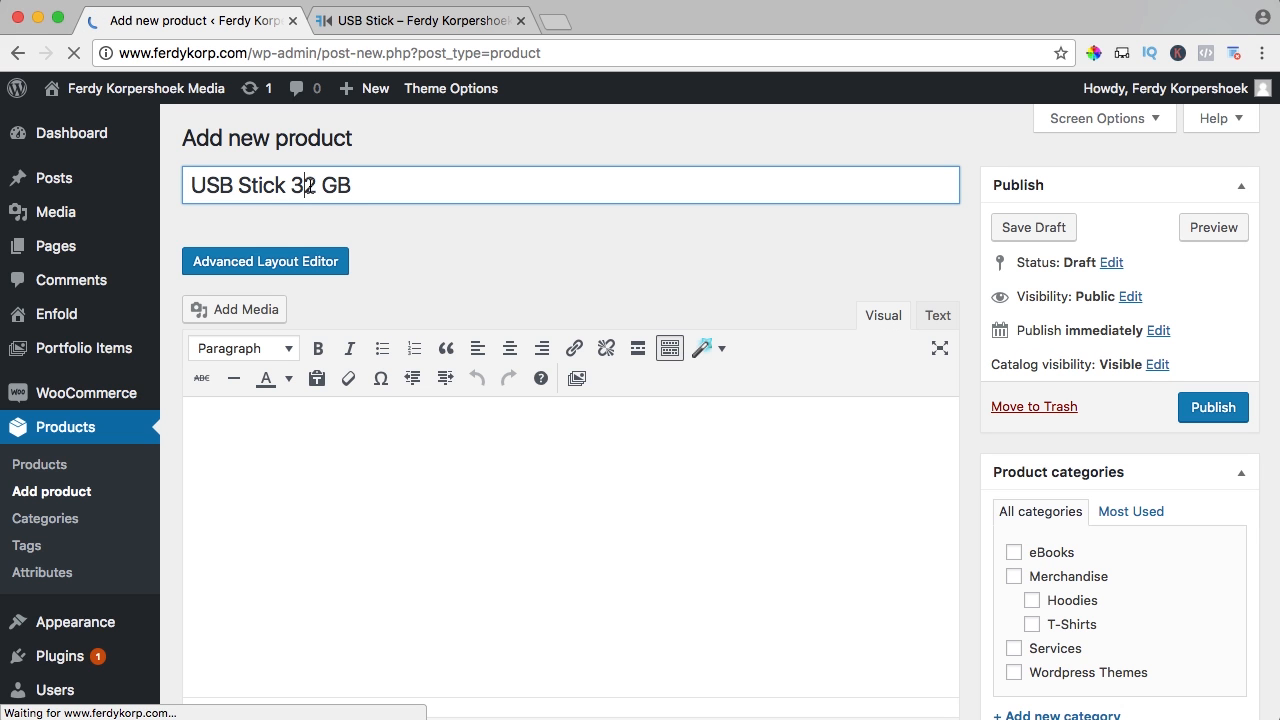
{"action": "left_click", "coordinate": [310, 186]}
{"action": "key", "text": "BackSpace"}
{"action": "key", "text": "BackSpace"}
{"action": "type", "text": "64"}
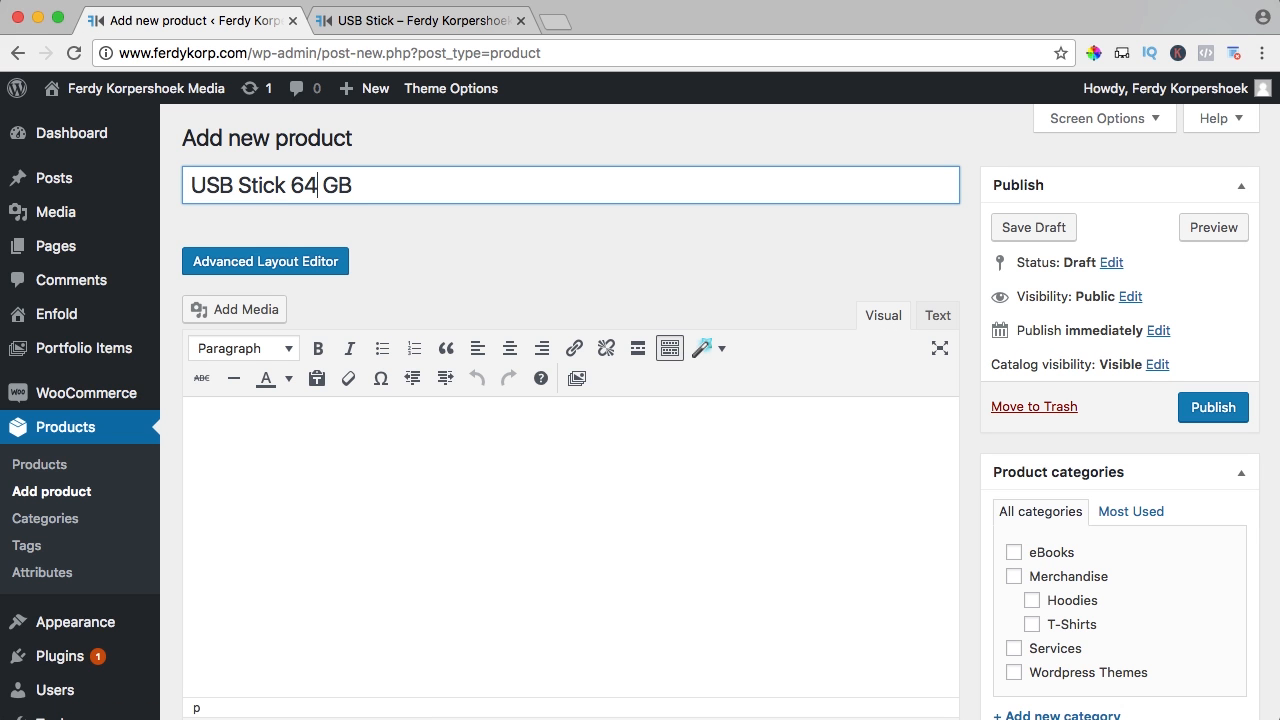
Set its regular price to 35, hide it from the catalog, and publish it
{"action": "scroll", "coordinate": [438, 228], "scroll_direction": "down", "scroll_amount": 10}
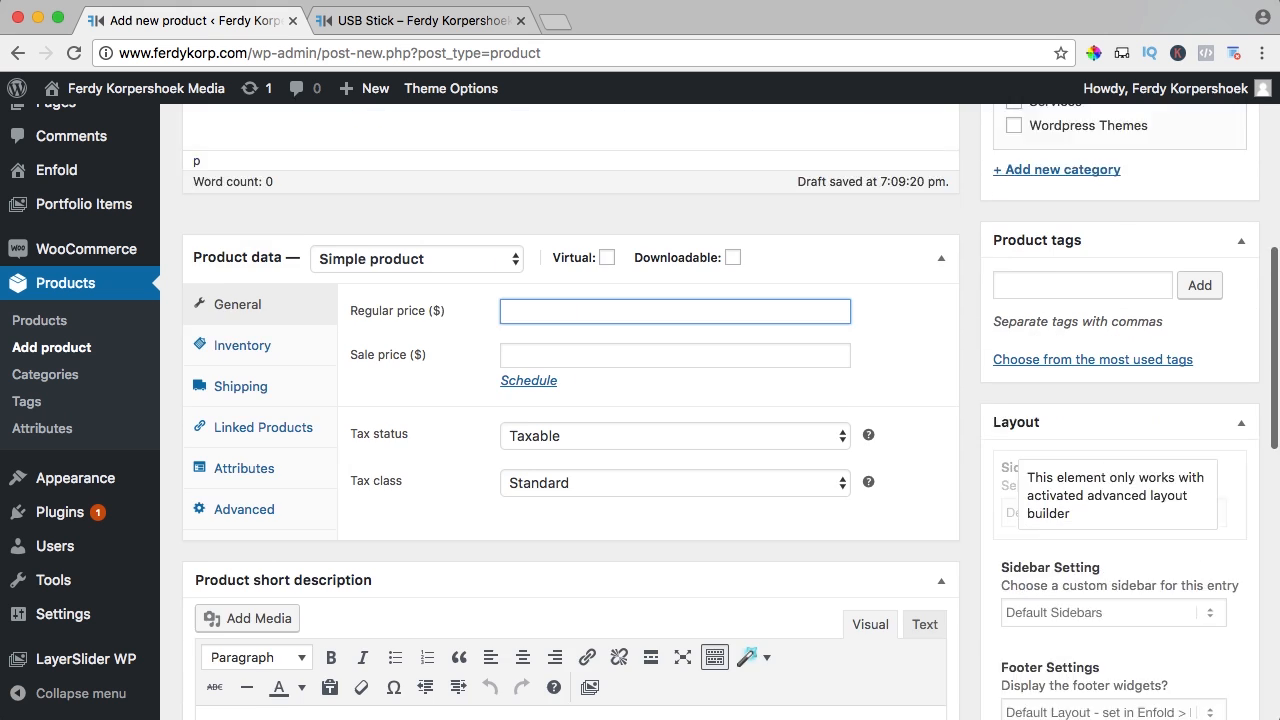
{"action": "left_click", "coordinate": [540, 220]}
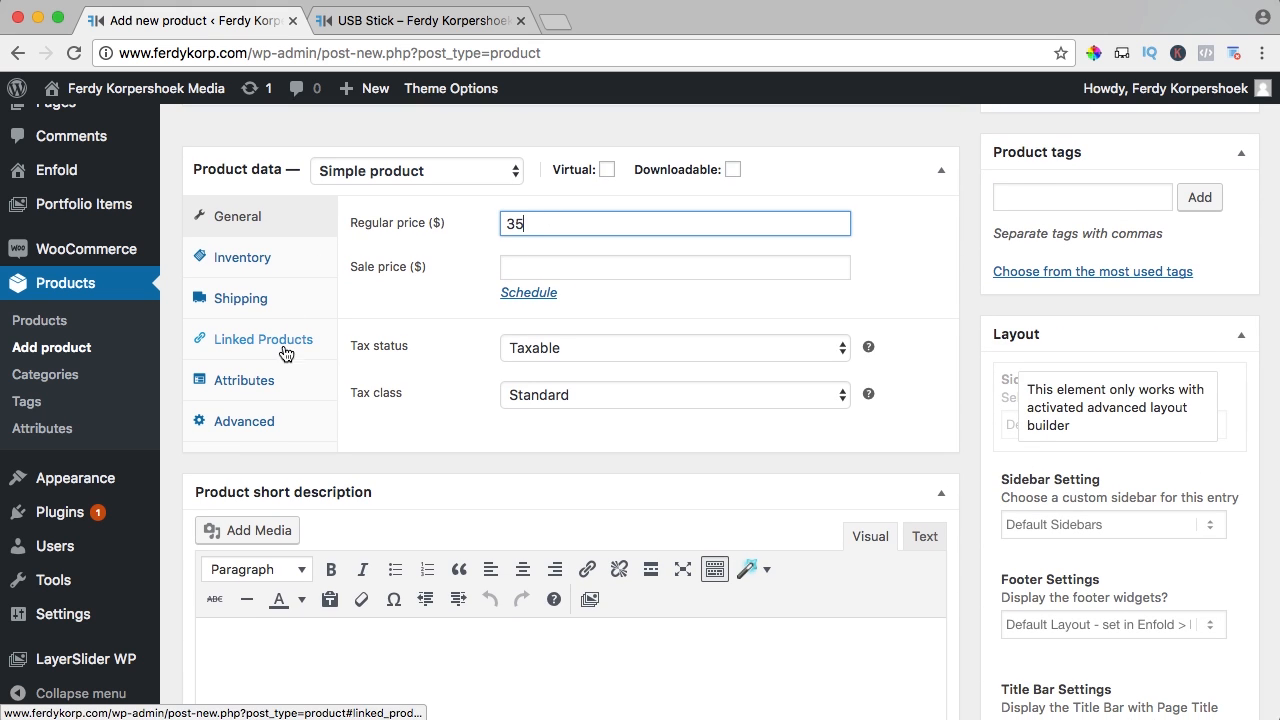
{"action": "scroll", "coordinate": [598, 375], "scroll_direction": "down", "scroll_amount": 3}
{"action": "scroll", "coordinate": [640, 368], "scroll_direction": "down", "scroll_amount": 4}
{"action": "scroll", "coordinate": [983, 371], "scroll_direction": "up", "scroll_amount": 20}
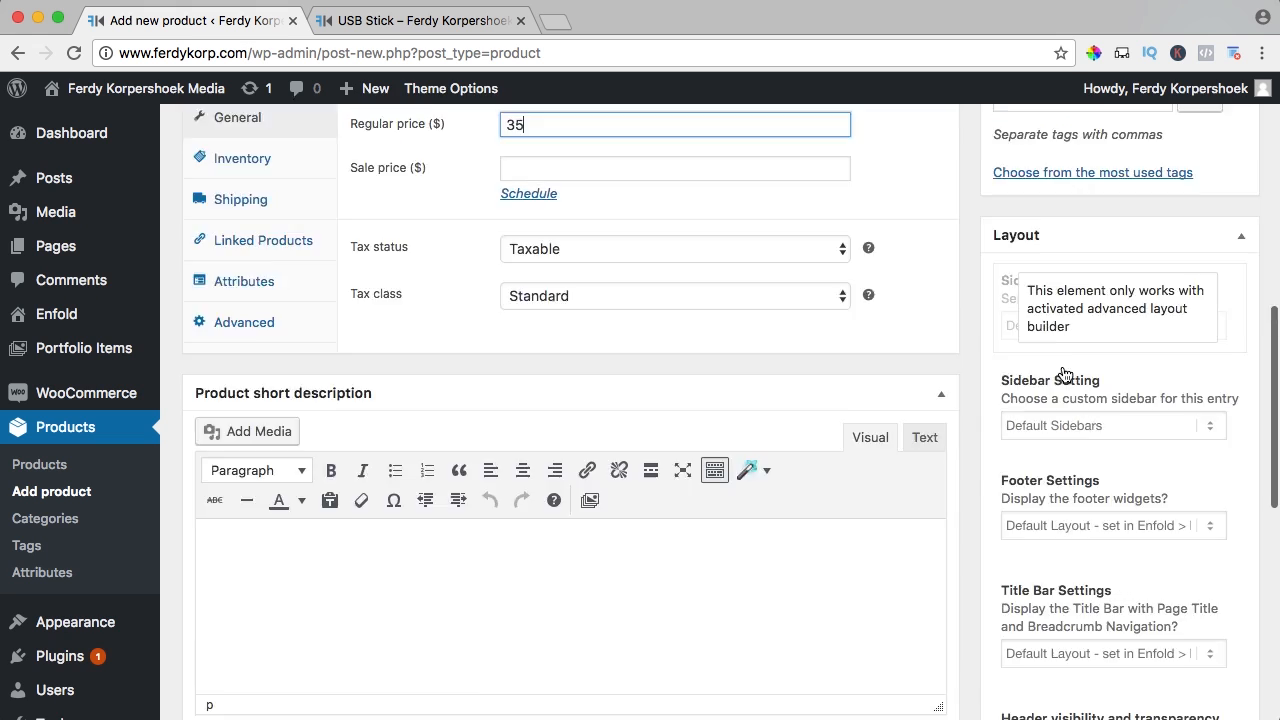
{"action": "left_click", "coordinate": [1157, 364]}
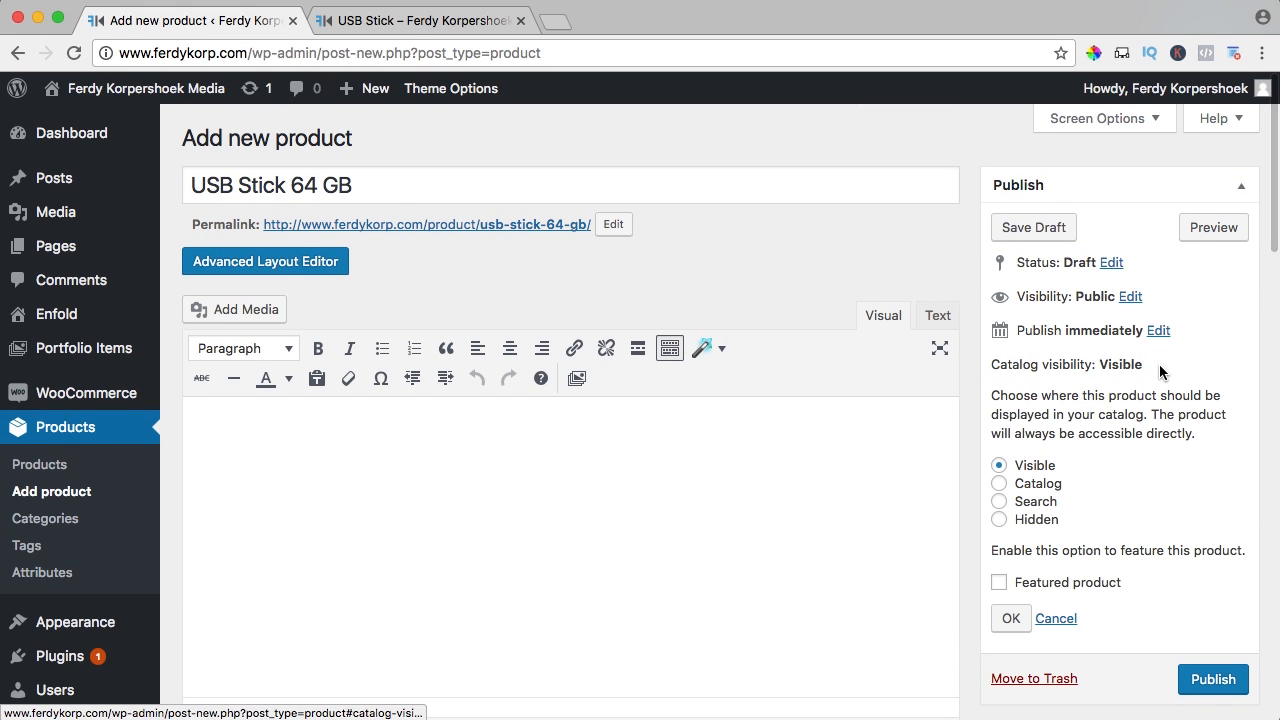
{"action": "left_click", "coordinate": [1203, 680]}
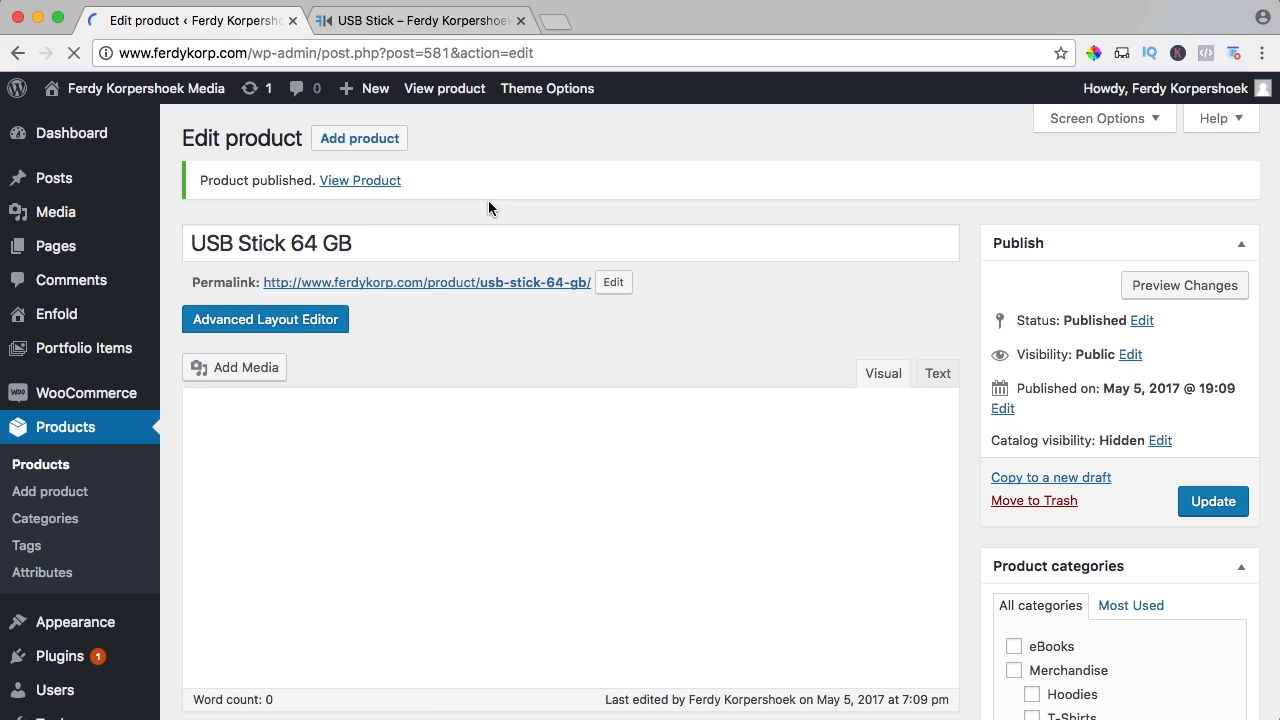
Start a new product titled 'USB Stick 128 GB' from the pasted title
{"action": "left_click", "coordinate": [366, 146]}
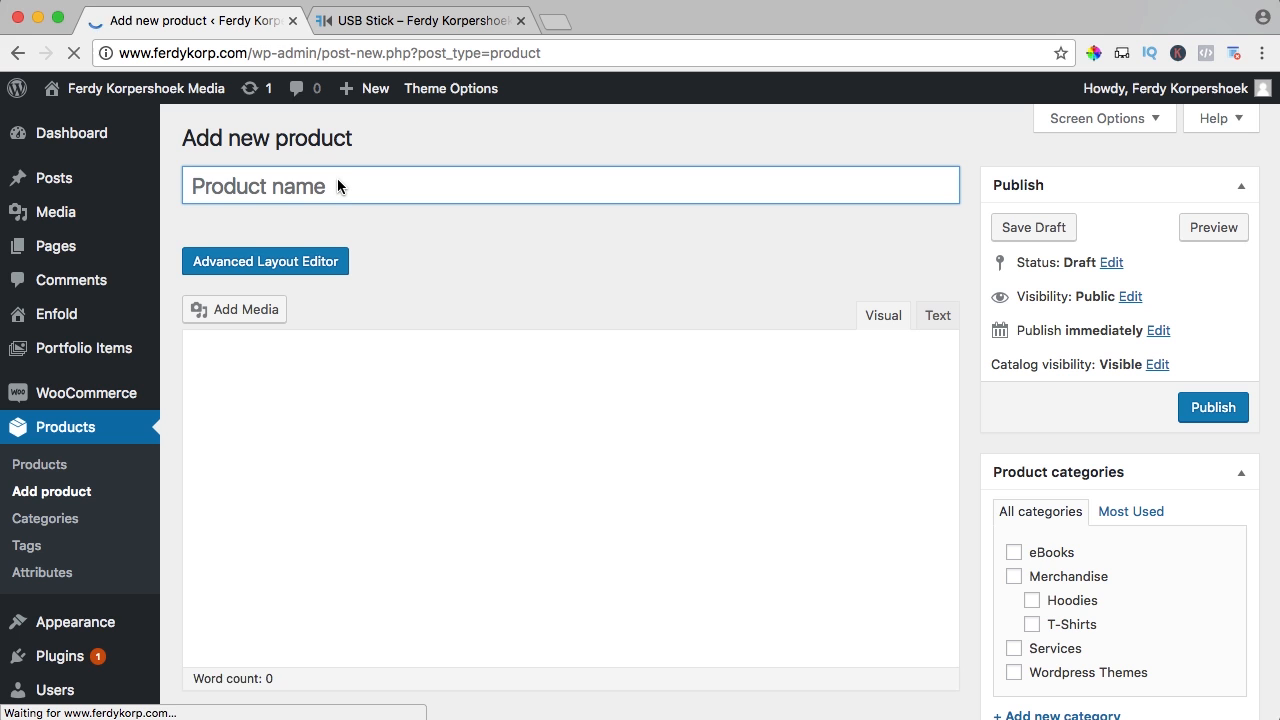
{"action": "key", "text": "super+v"}
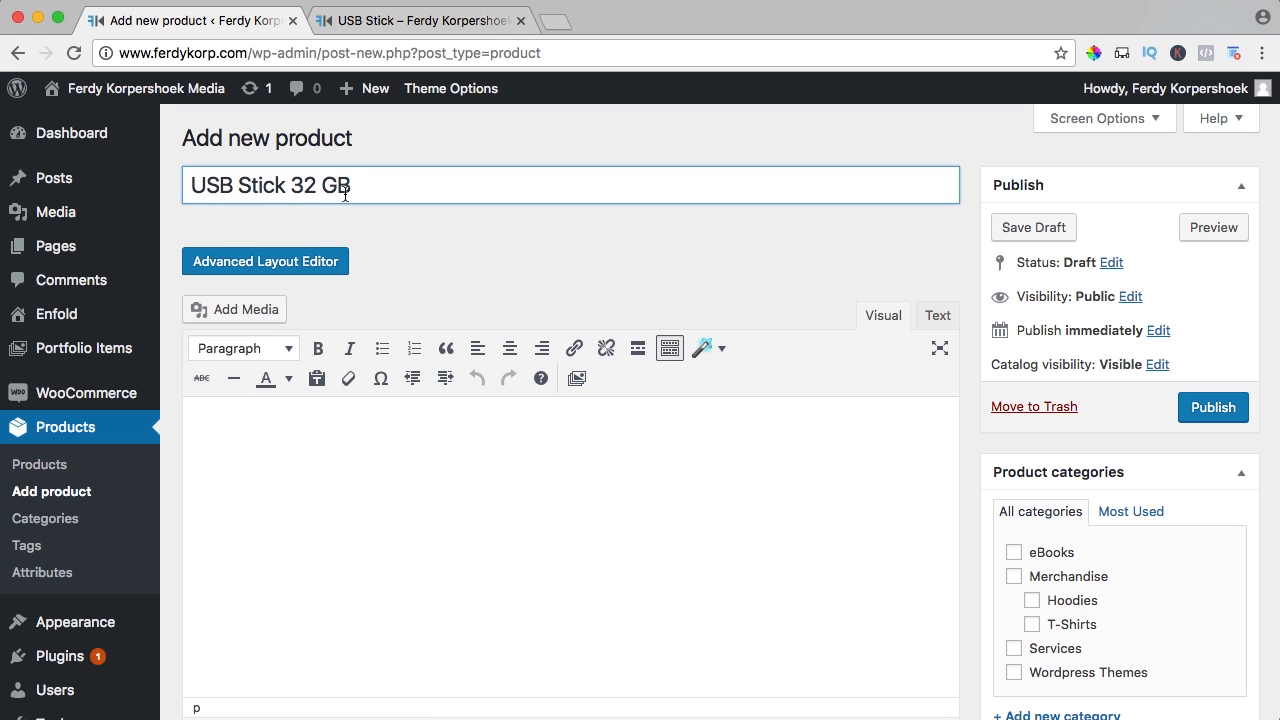
{"action": "key", "text": "BackSpace"}
{"action": "type", "text": "128"}
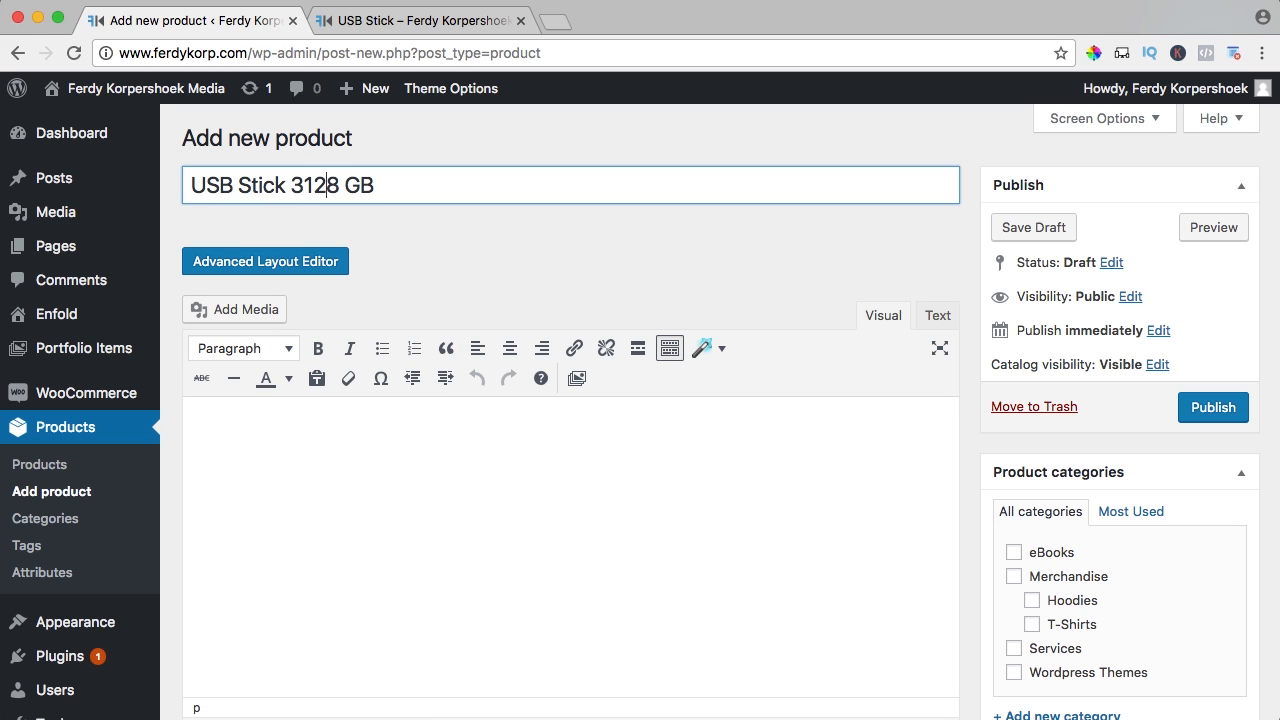
{"action": "key", "text": "BackSpace"}
Give it regular price 45 and Hidden catalog visibility, then publish it
{"action": "scroll", "coordinate": [394, 266], "scroll_direction": "down", "scroll_amount": 6}
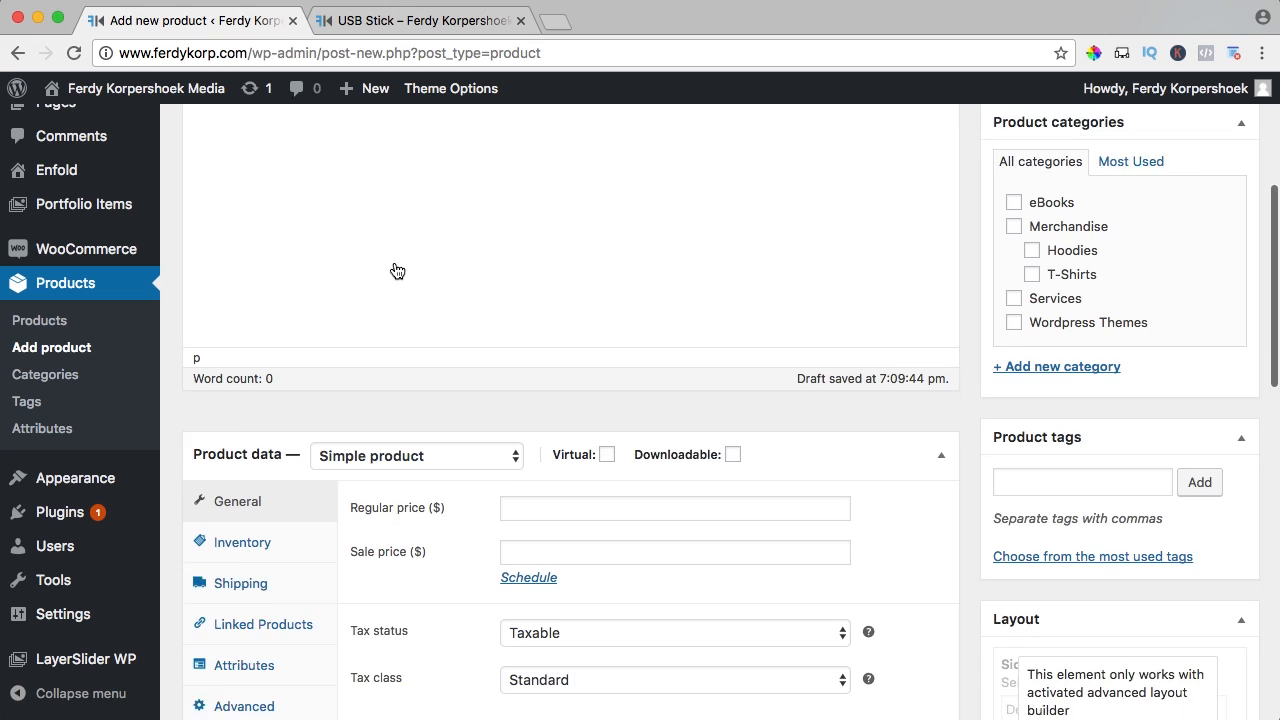
{"action": "scroll", "coordinate": [396, 270], "scroll_direction": "down", "scroll_amount": 1}
{"action": "left_click", "coordinate": [546, 267]}
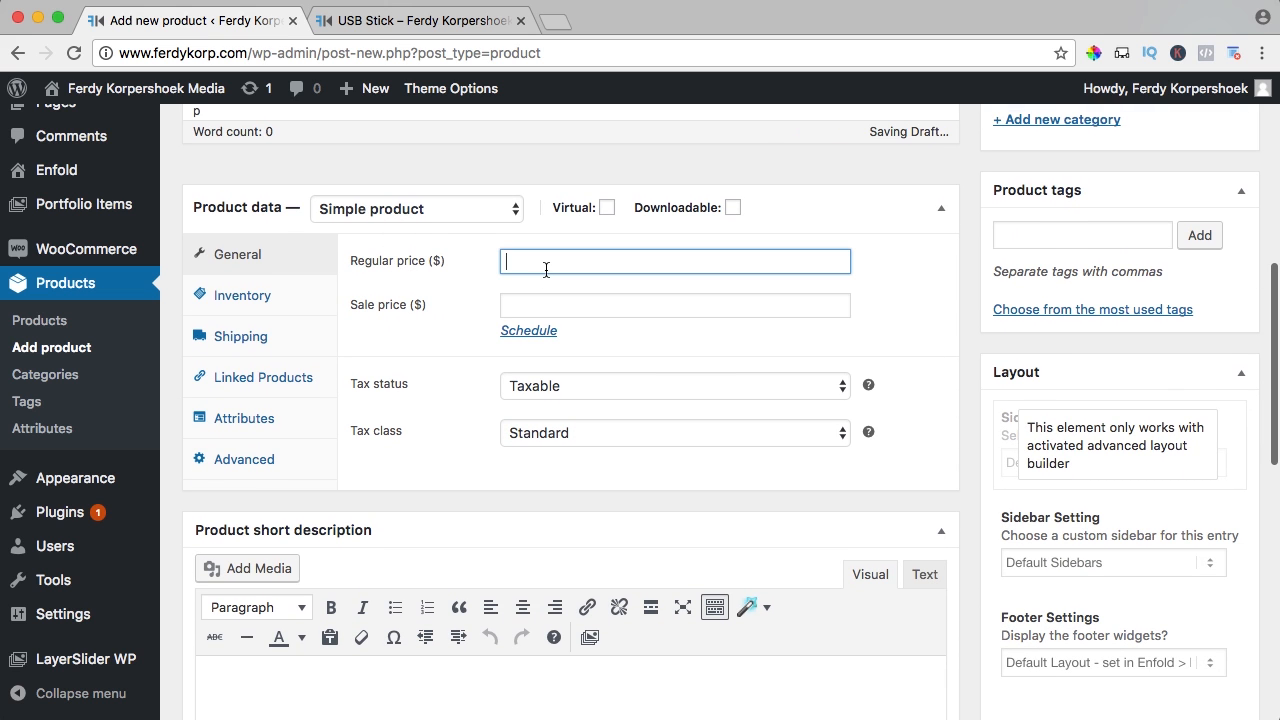
{"action": "type", "text": "45"}
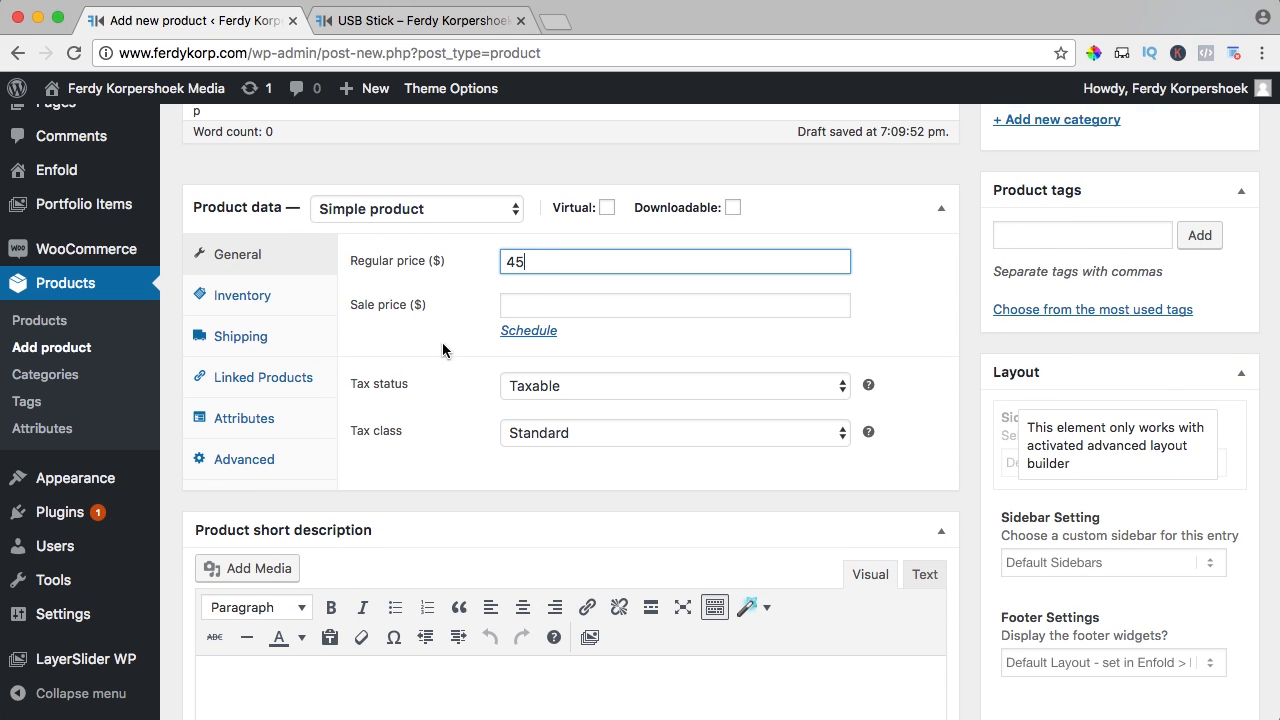
{"action": "scroll", "coordinate": [447, 352], "scroll_direction": "down", "scroll_amount": 10}
{"action": "scroll", "coordinate": [961, 415], "scroll_direction": "up", "scroll_amount": 15}
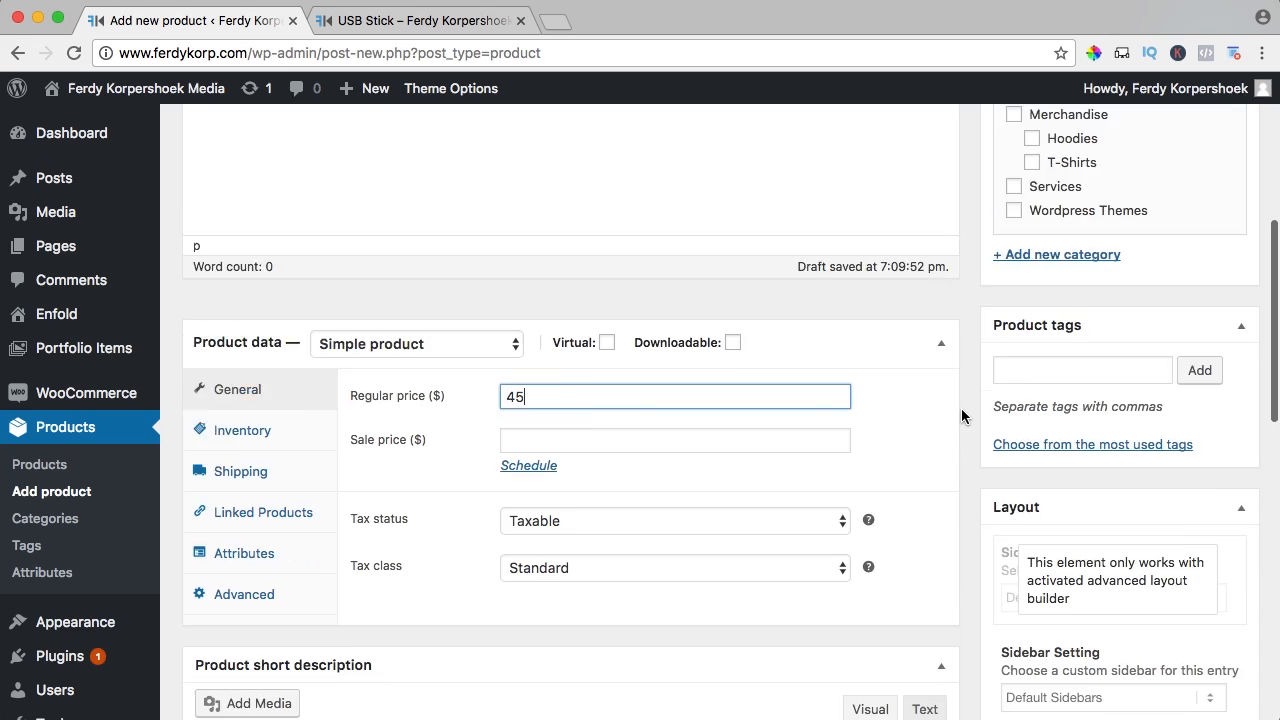
{"action": "left_click", "coordinate": [1157, 365]}
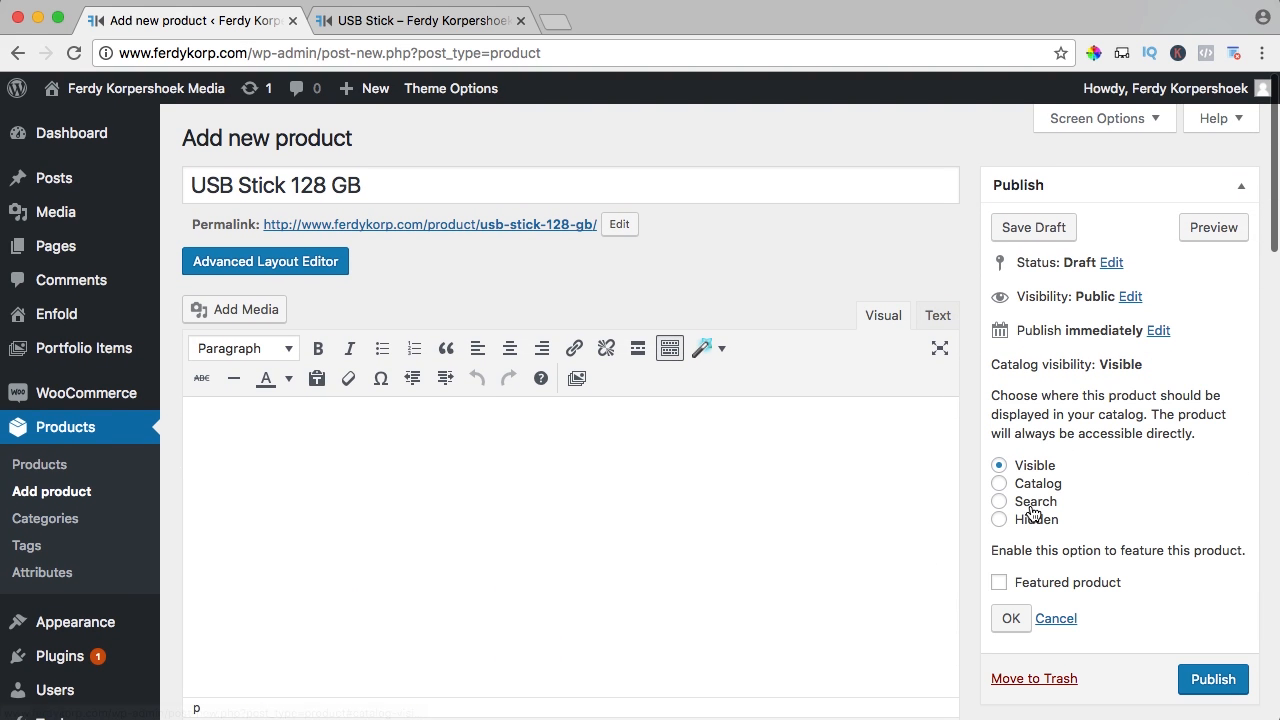
{"action": "left_click", "coordinate": [1003, 522]}
{"action": "left_click", "coordinate": [1009, 618]}
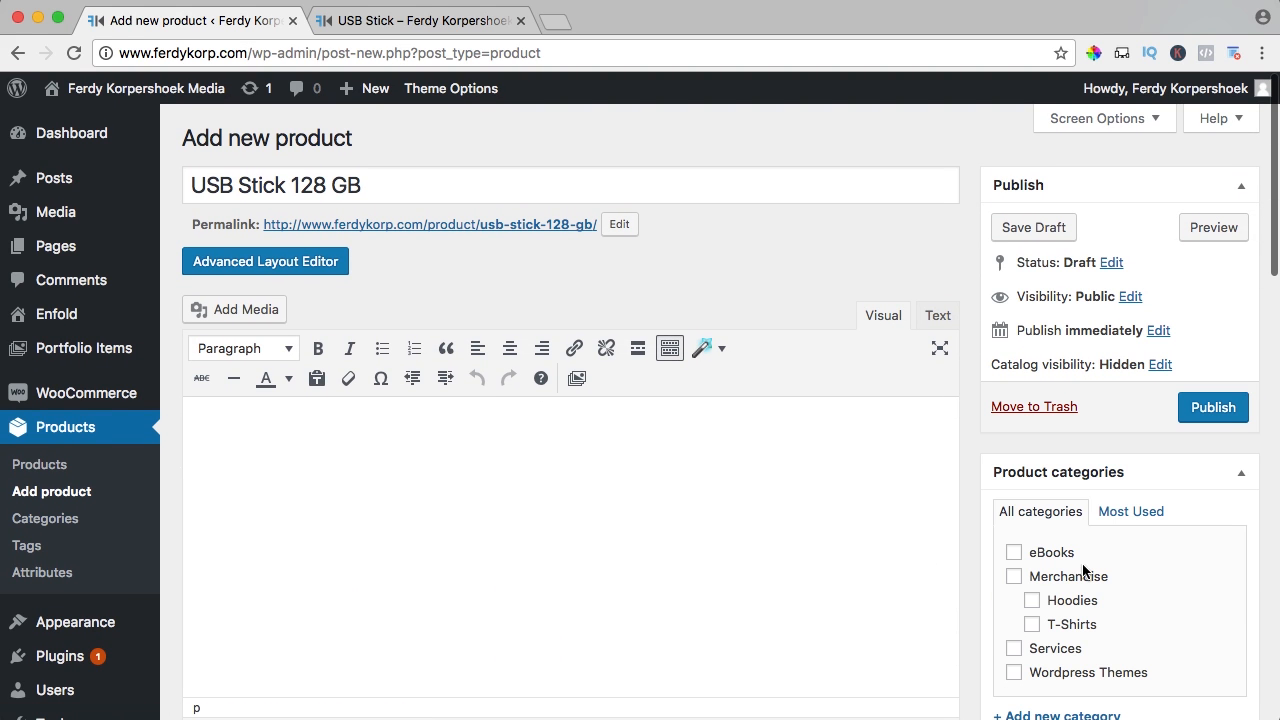
{"action": "left_click", "coordinate": [1213, 408]}
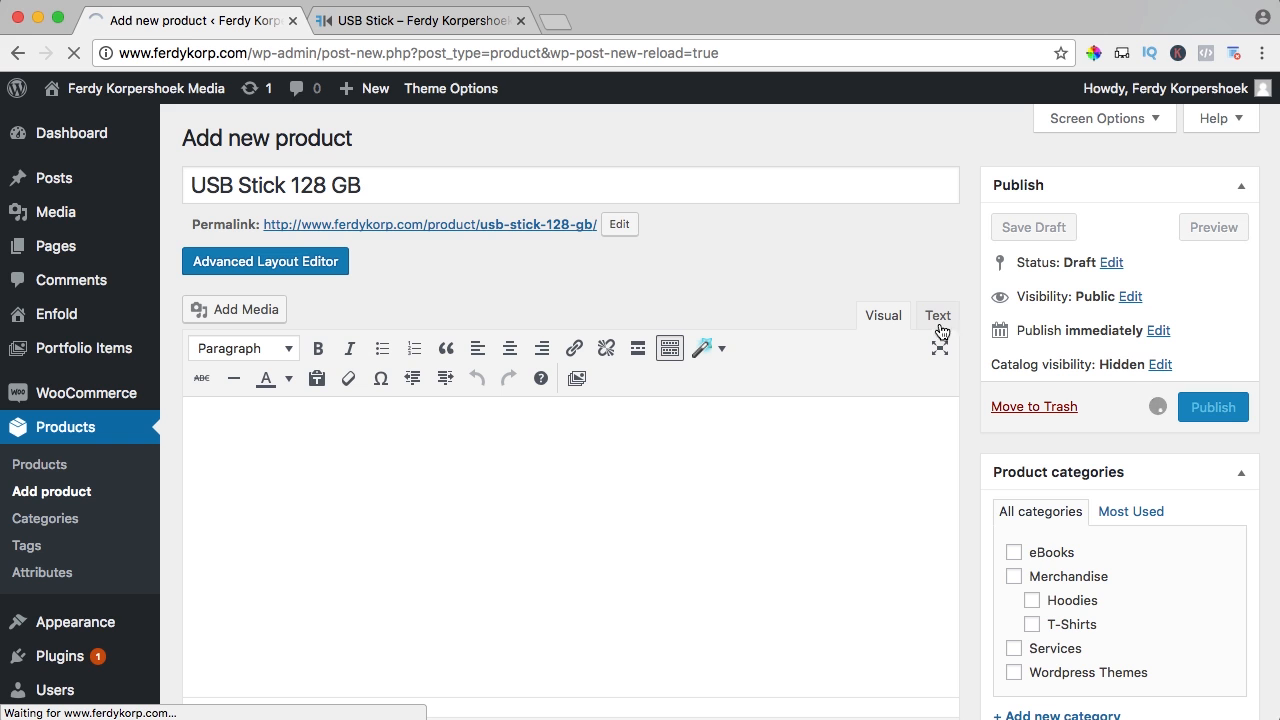
Open the grouped USB Stick product in the editor
{"action": "left_click", "coordinate": [443, 22]}
{"action": "left_click", "coordinate": [567, 90]}
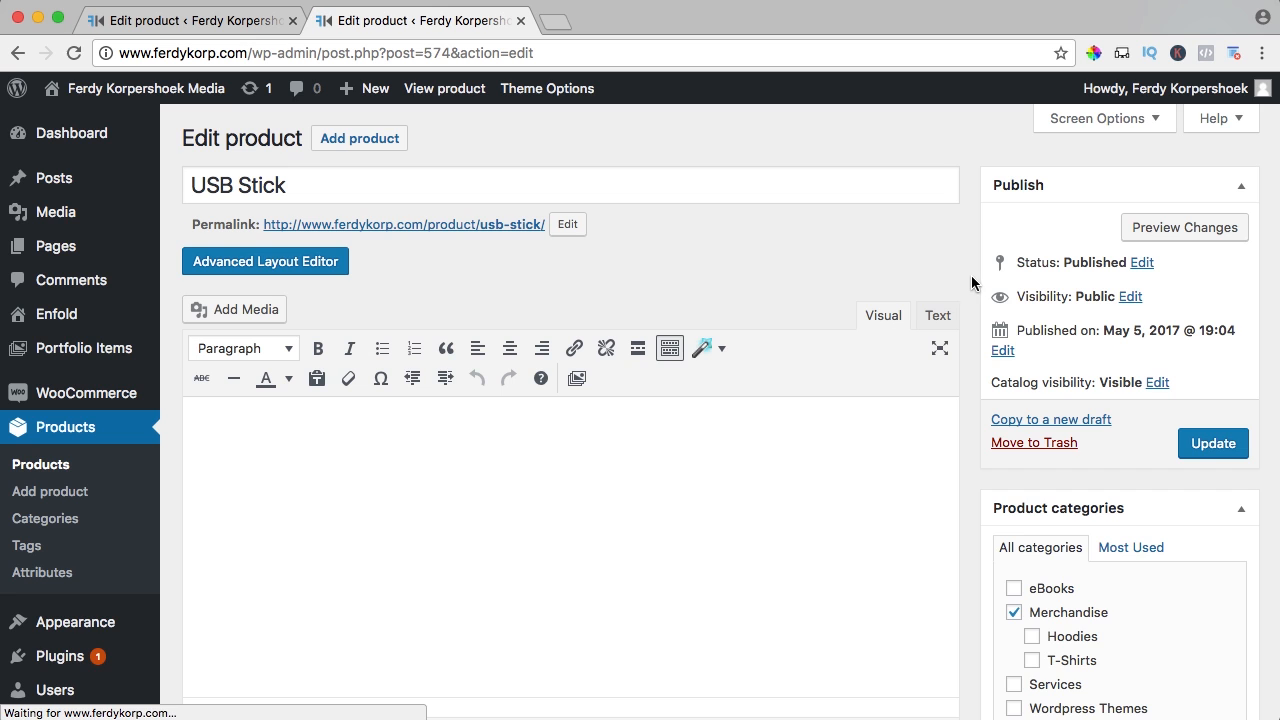
{"action": "scroll", "coordinate": [970, 275], "scroll_direction": "down", "scroll_amount": 10}
{"action": "scroll", "coordinate": [970, 275], "scroll_direction": "down", "scroll_amount": 2}
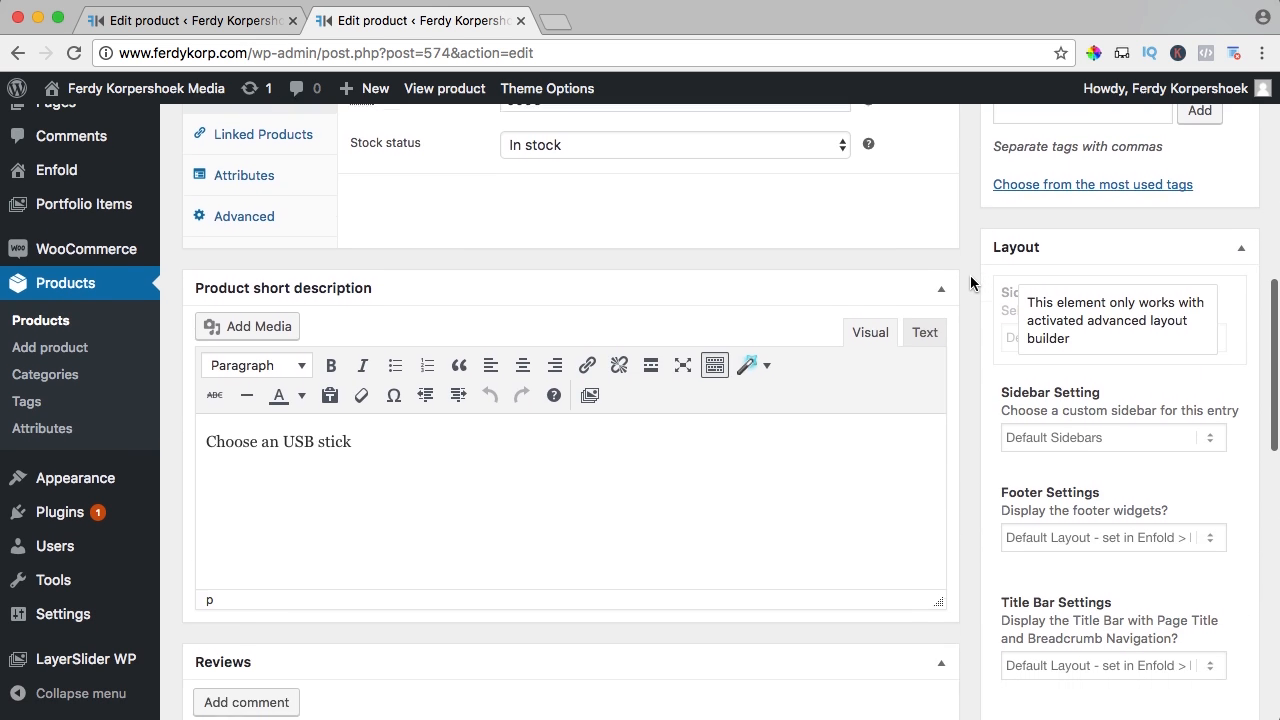
{"action": "scroll", "coordinate": [540, 226], "scroll_direction": "up", "scroll_amount": 1}
Add USB Stick 64 GB and USB Stick 128 GB to its grouped products and update
{"action": "left_click", "coordinate": [297, 157]}
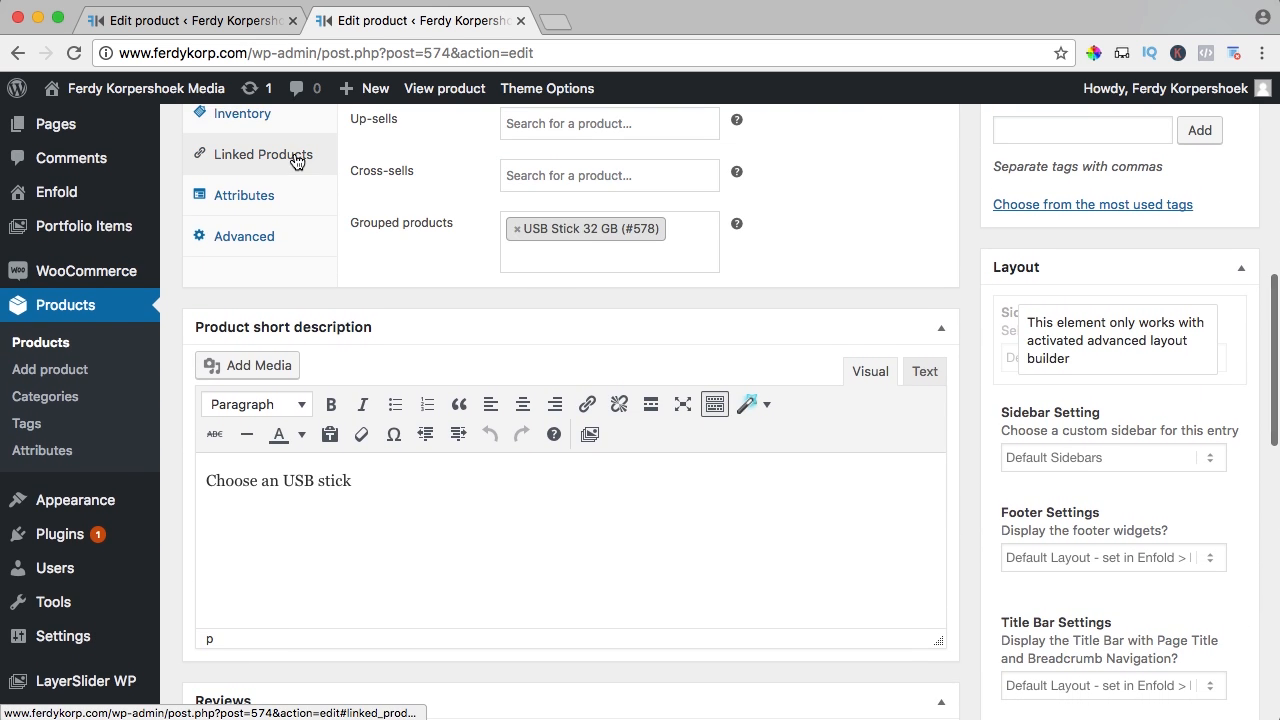
{"action": "left_click", "coordinate": [600, 243]}
{"action": "type", "text": "usb"}
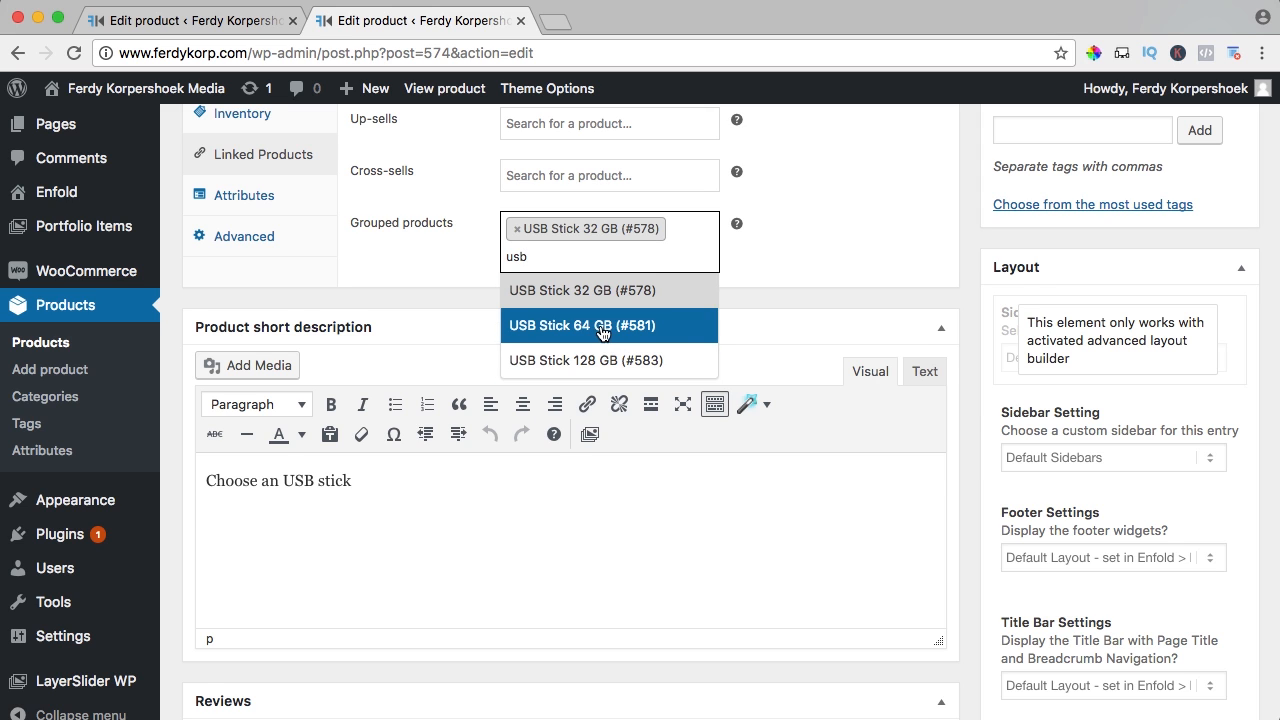
{"action": "left_click", "coordinate": [601, 327]}
{"action": "type", "text": "usb"}
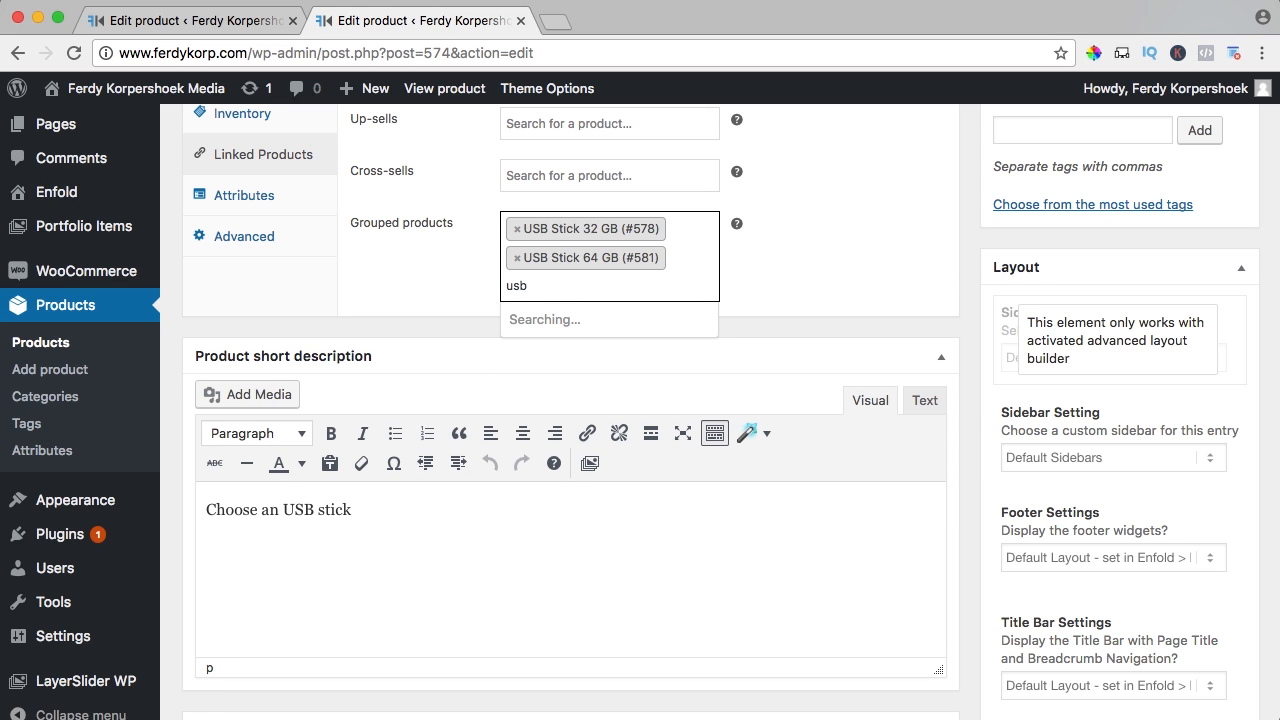
{"action": "left_click", "coordinate": [574, 389]}
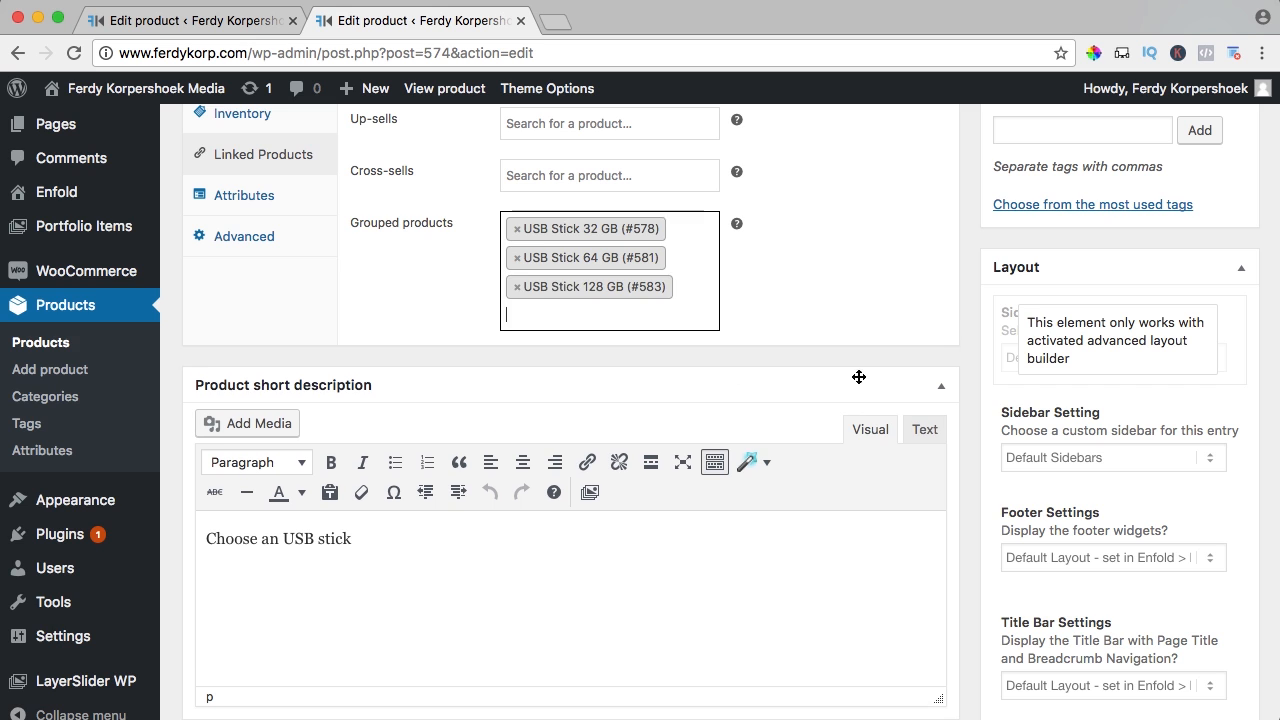
{"action": "scroll", "coordinate": [1017, 383], "scroll_direction": "up", "scroll_amount": 10}
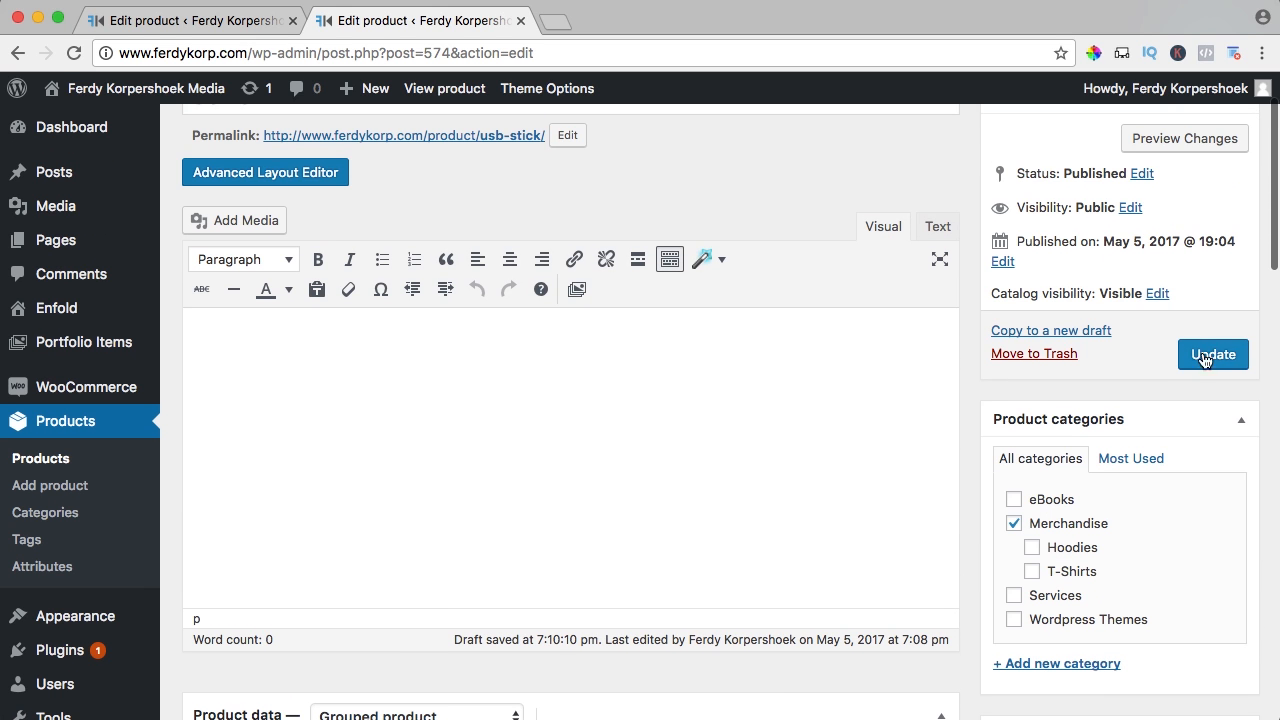
{"action": "left_click", "coordinate": [1210, 356]}
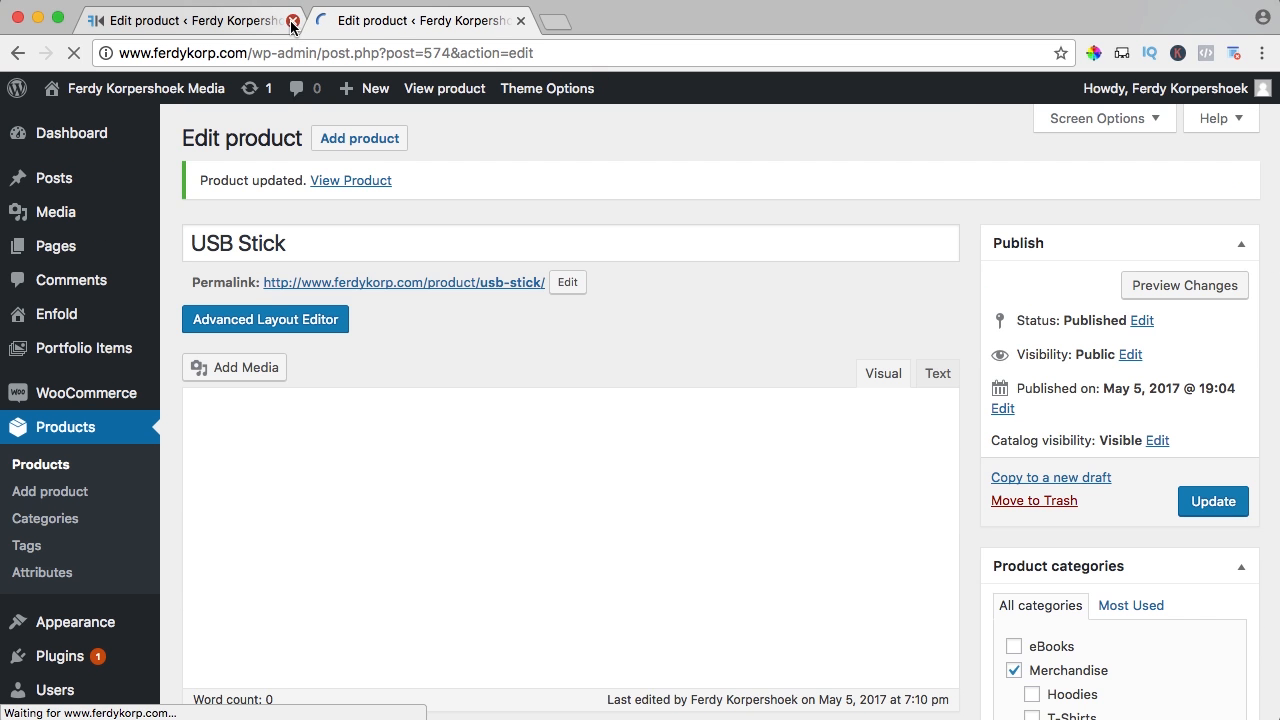
{"action": "left_click", "coordinate": [292, 20]}
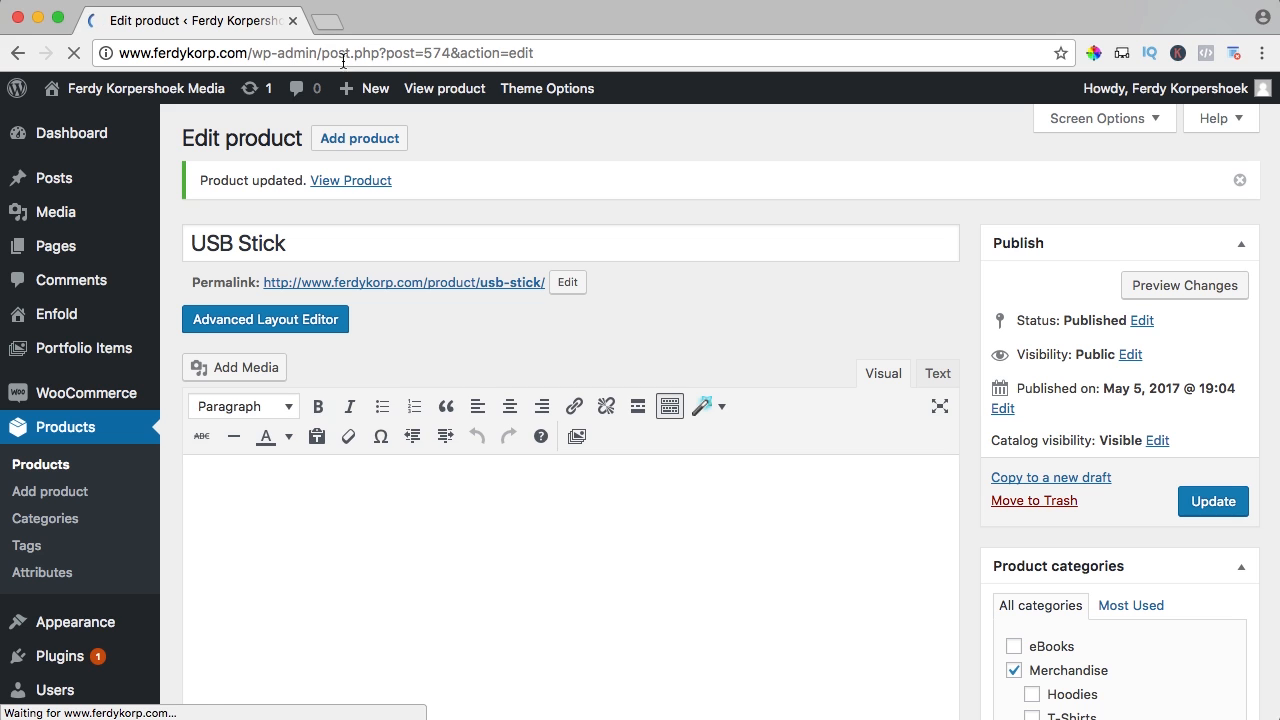
Review the live USB Stick page listing the 128, 64 and 32 GB sticks at $20.00–$45.00
{"action": "left_click", "coordinate": [440, 96]}
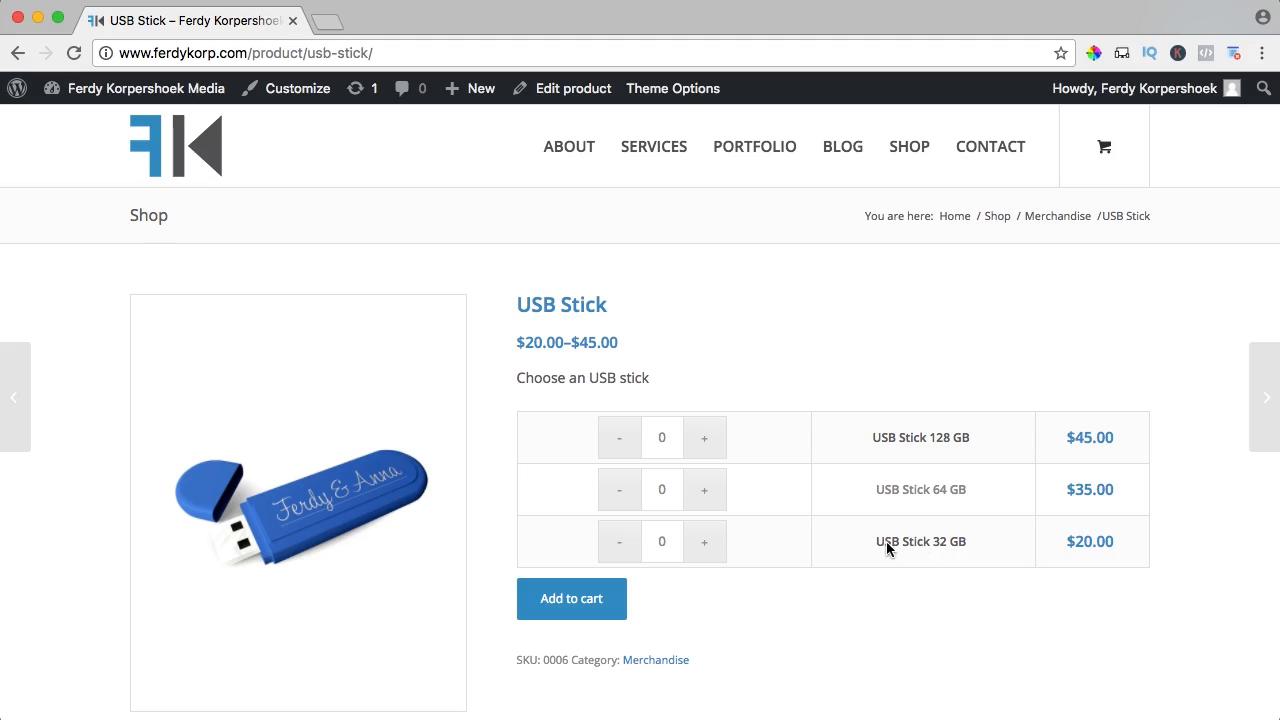
{"action": "scroll", "coordinate": [910, 480], "scroll_direction": "down", "scroll_amount": 2}
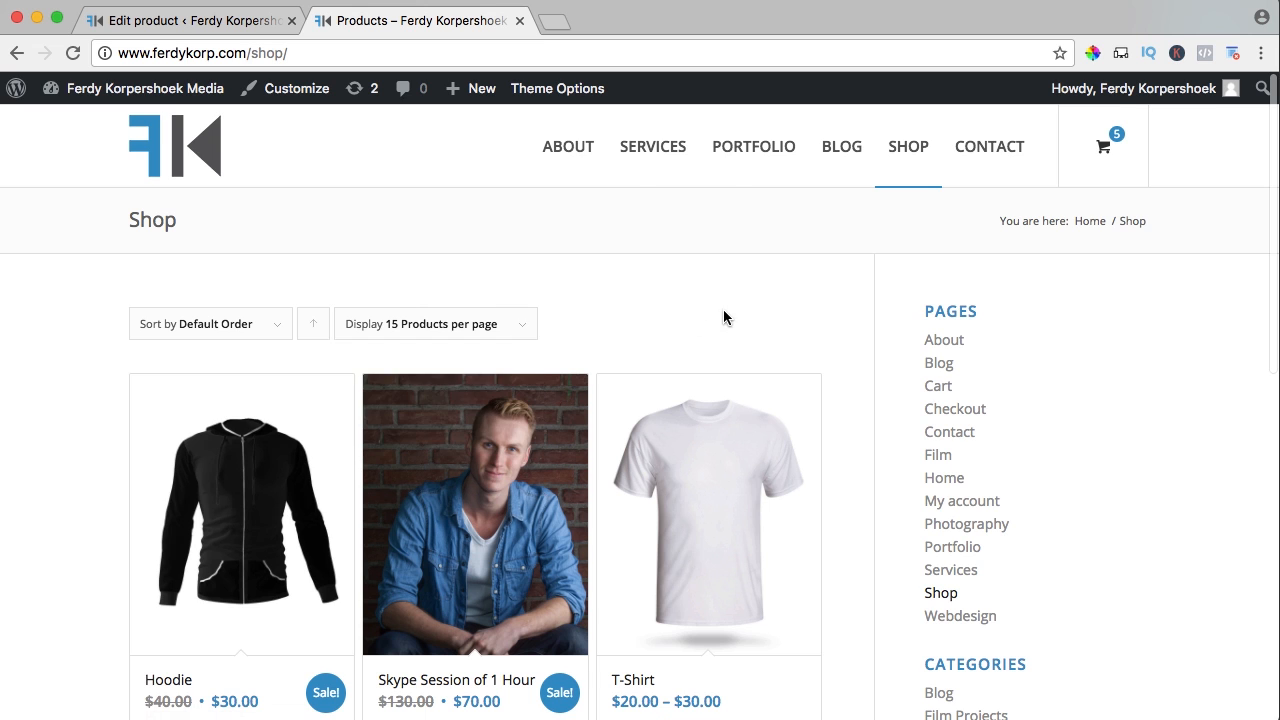
{"action": "scroll", "coordinate": [723, 318], "scroll_direction": "down", "scroll_amount": 5}
{"action": "scroll", "coordinate": [490, 532], "scroll_direction": "up", "scroll_amount": 3}
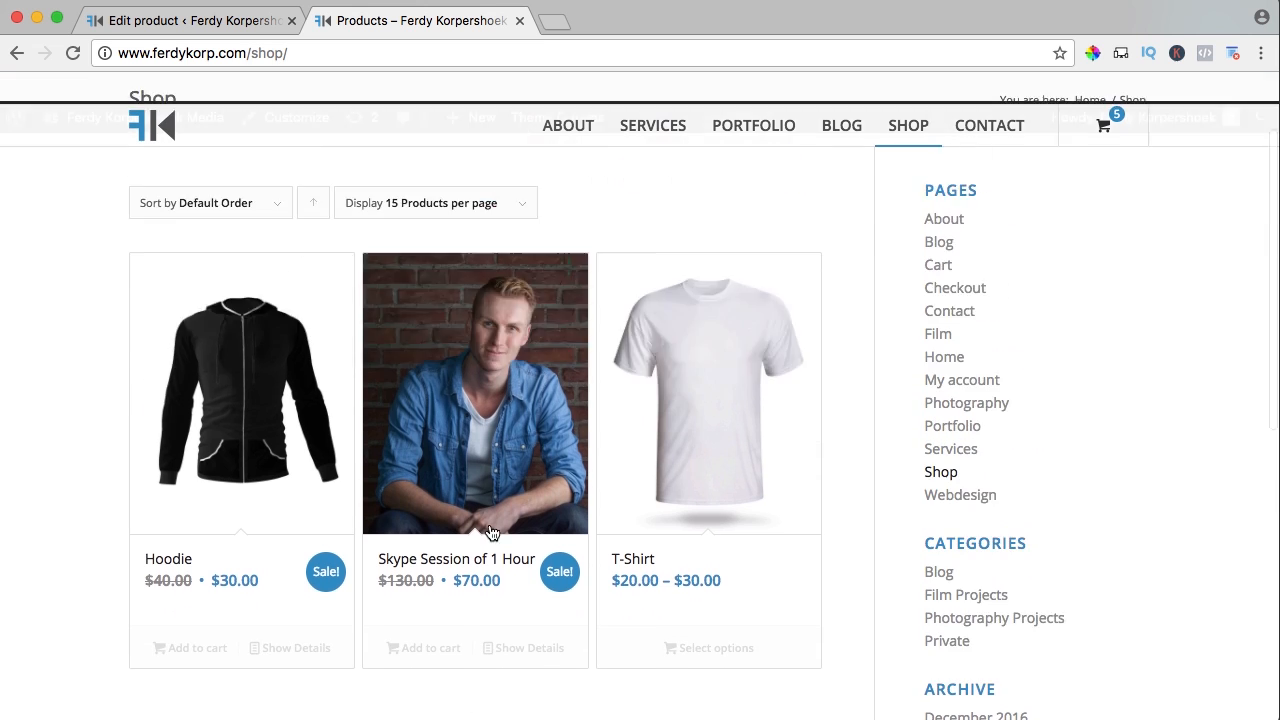
{"action": "scroll", "coordinate": [490, 532], "scroll_direction": "up", "scroll_amount": 2}
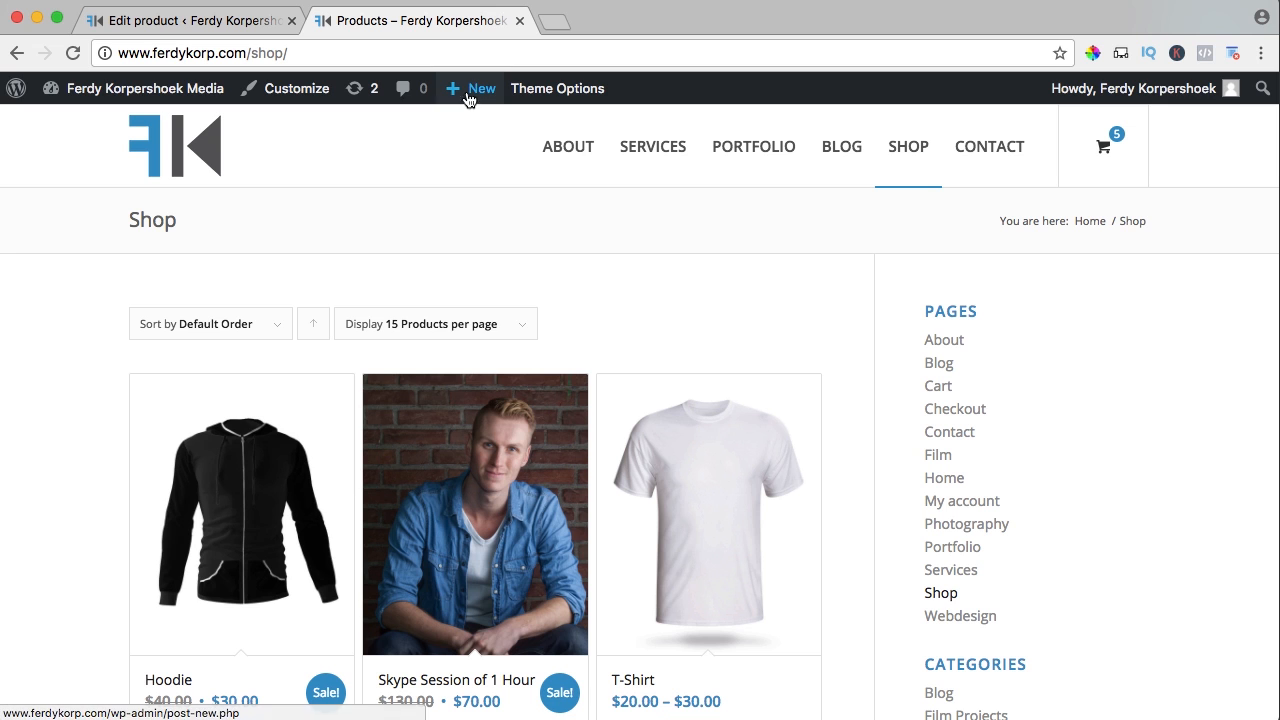
Start a new product titled 'E-Book How To Become An Online Entrepreneur'
{"action": "mouse_move", "coordinate": [466, 88]}
{"action": "left_click", "coordinate": [470, 204]}
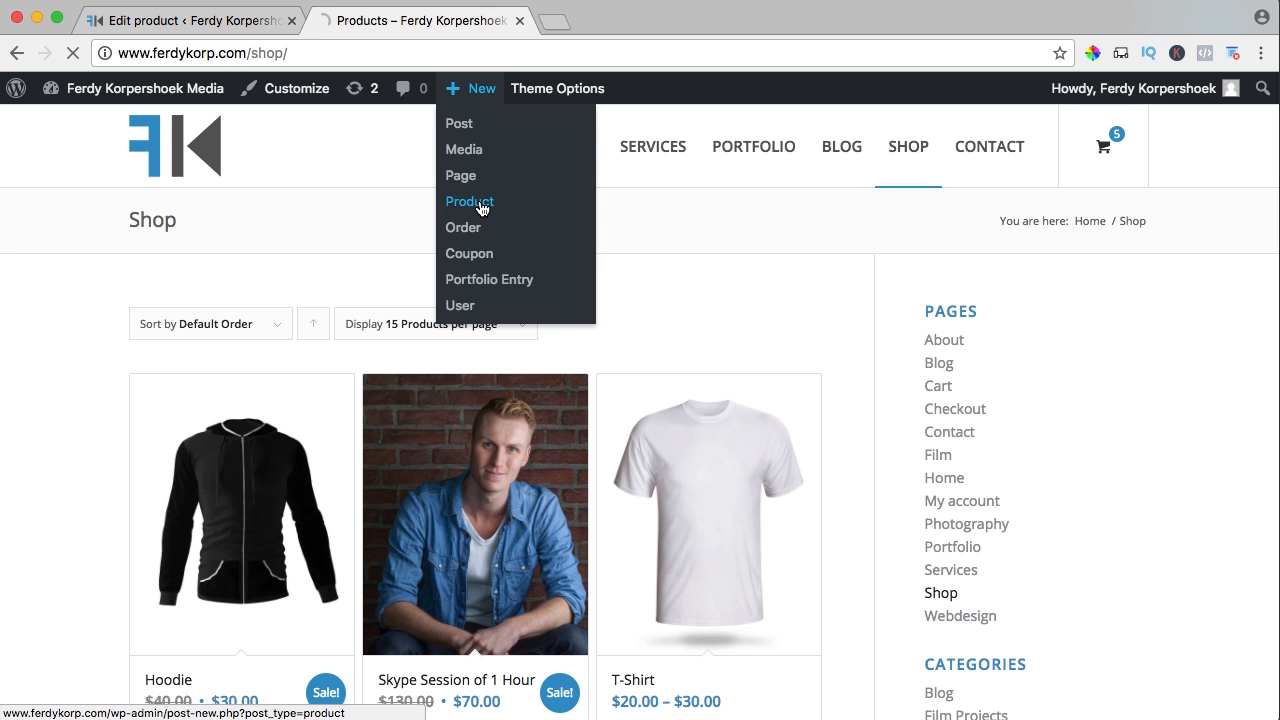
{"action": "left_click", "coordinate": [292, 21]}
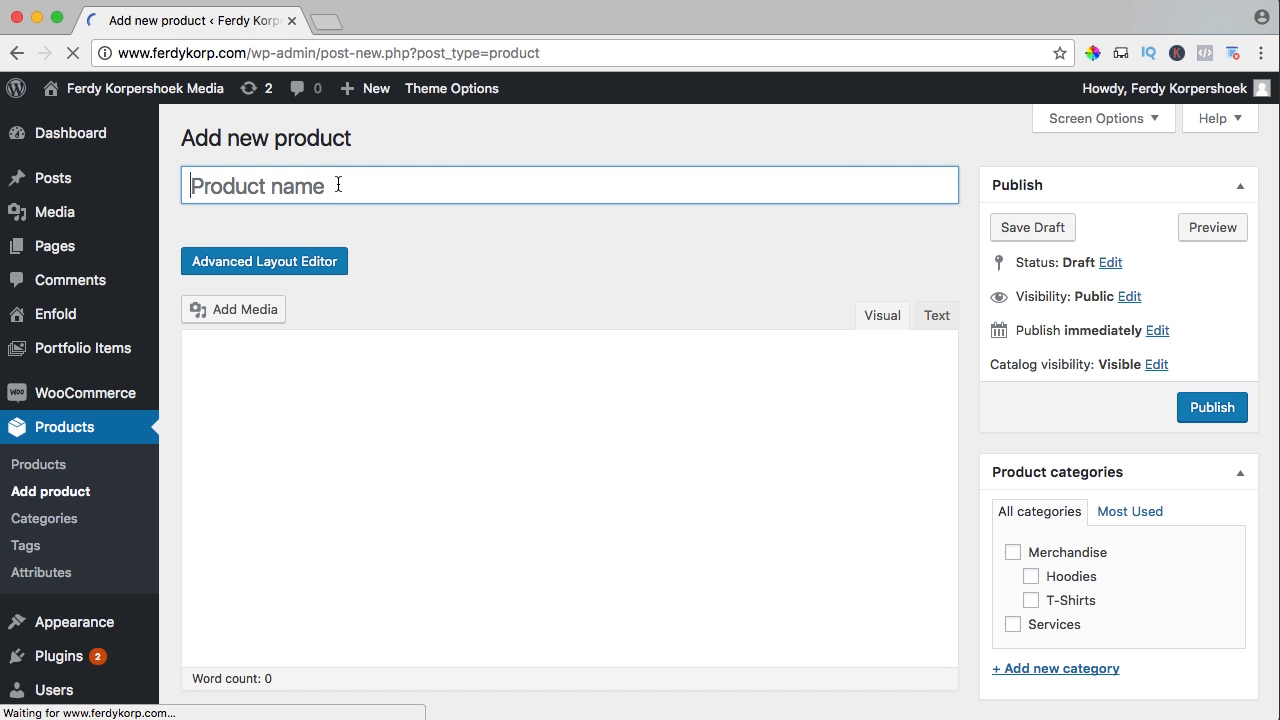
{"action": "type", "text": "E"}
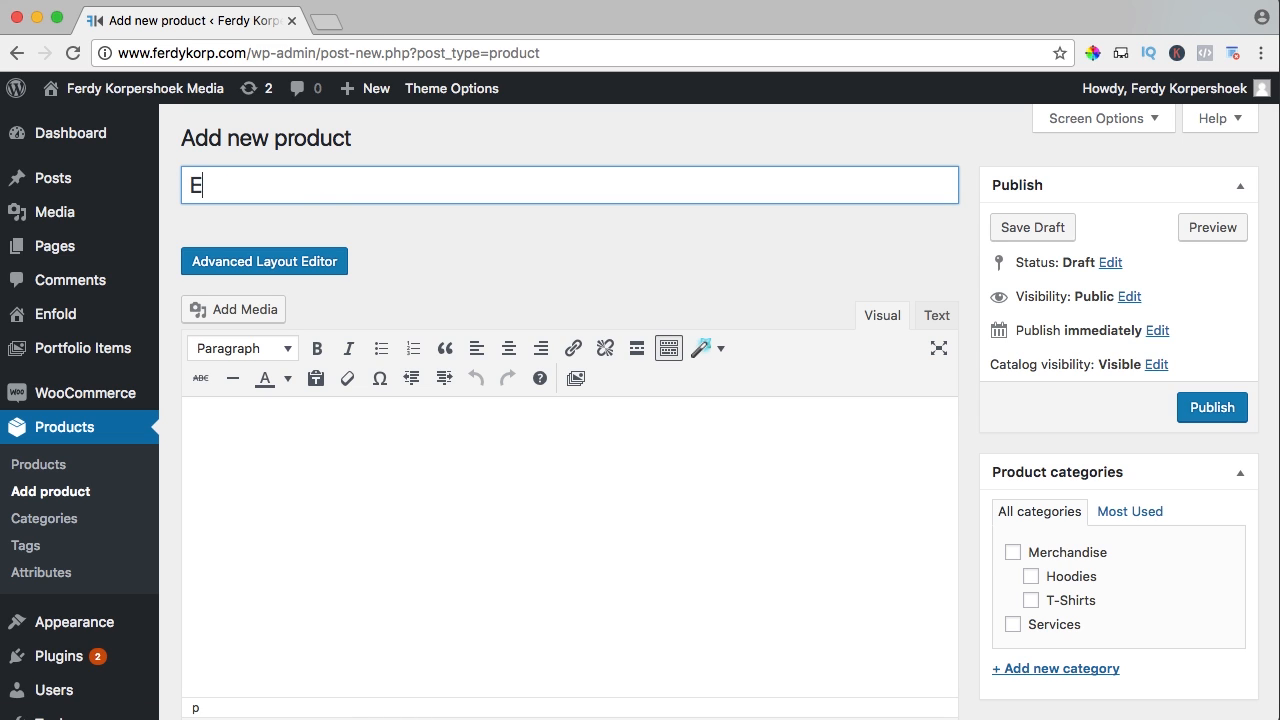
{"action": "type", "text": "How "}
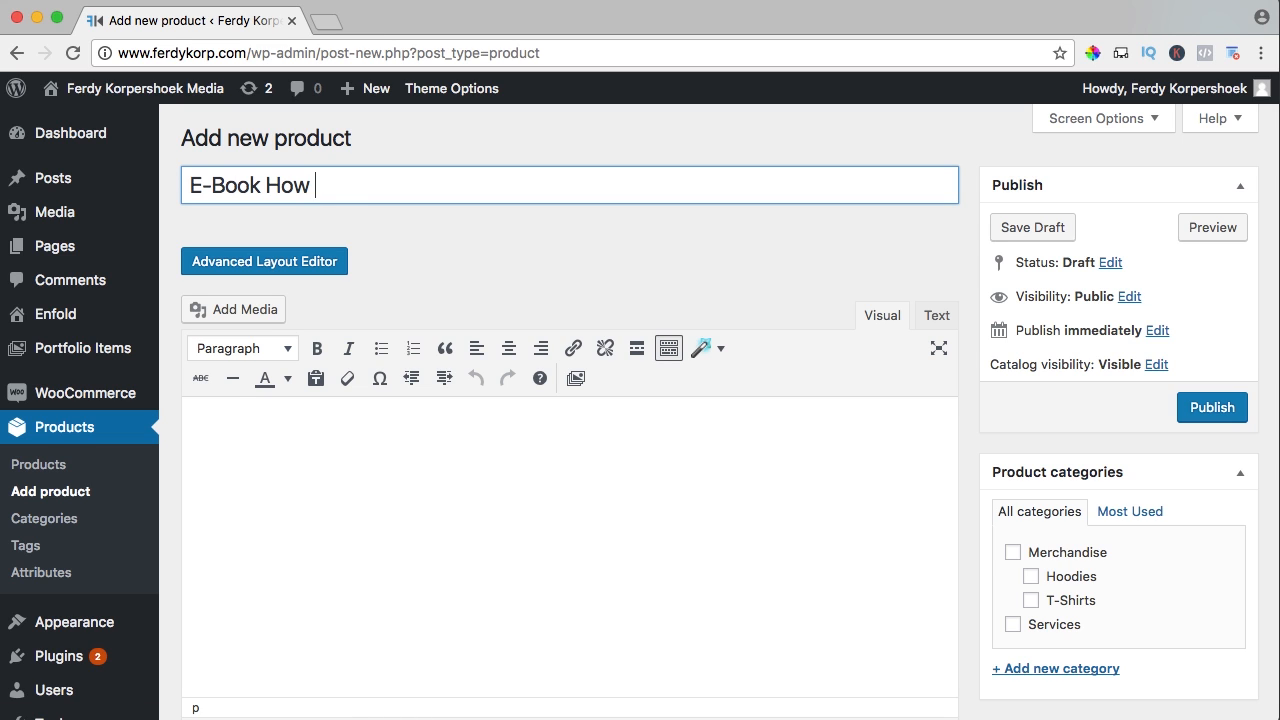
{"action": "type", "text": "To Become An "}
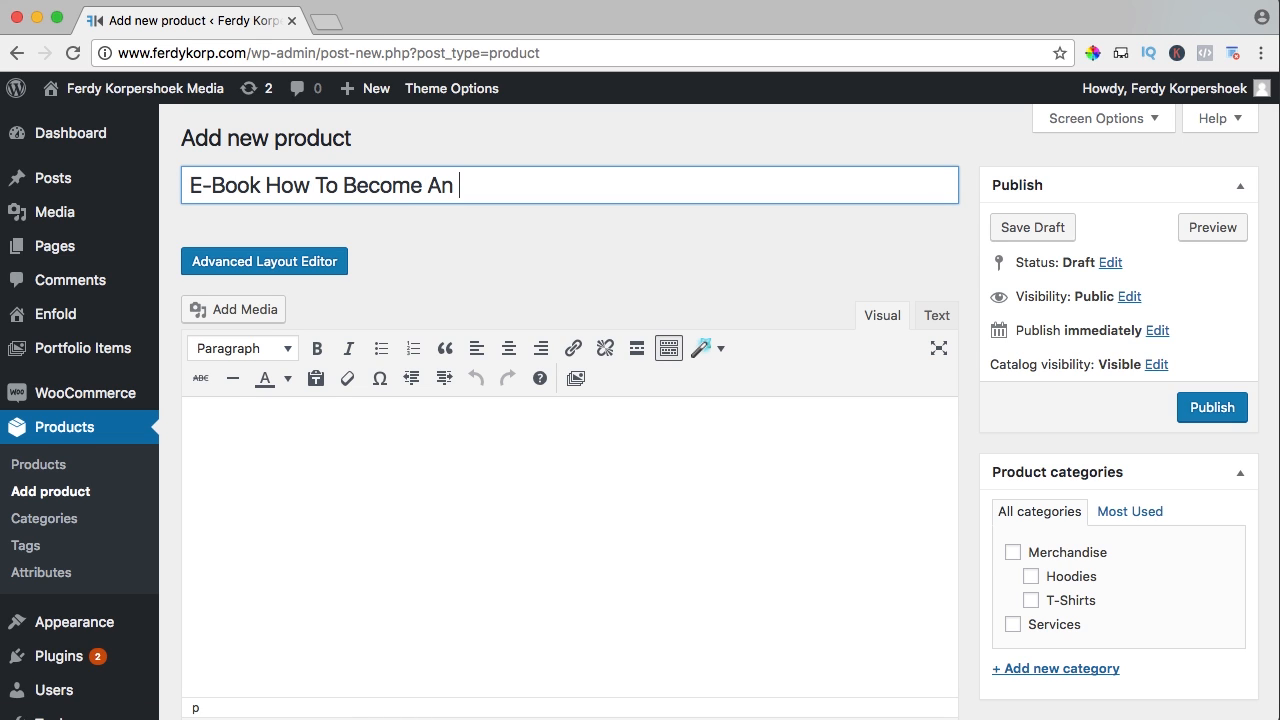
{"action": "type", "text": "Online Entrepren"}
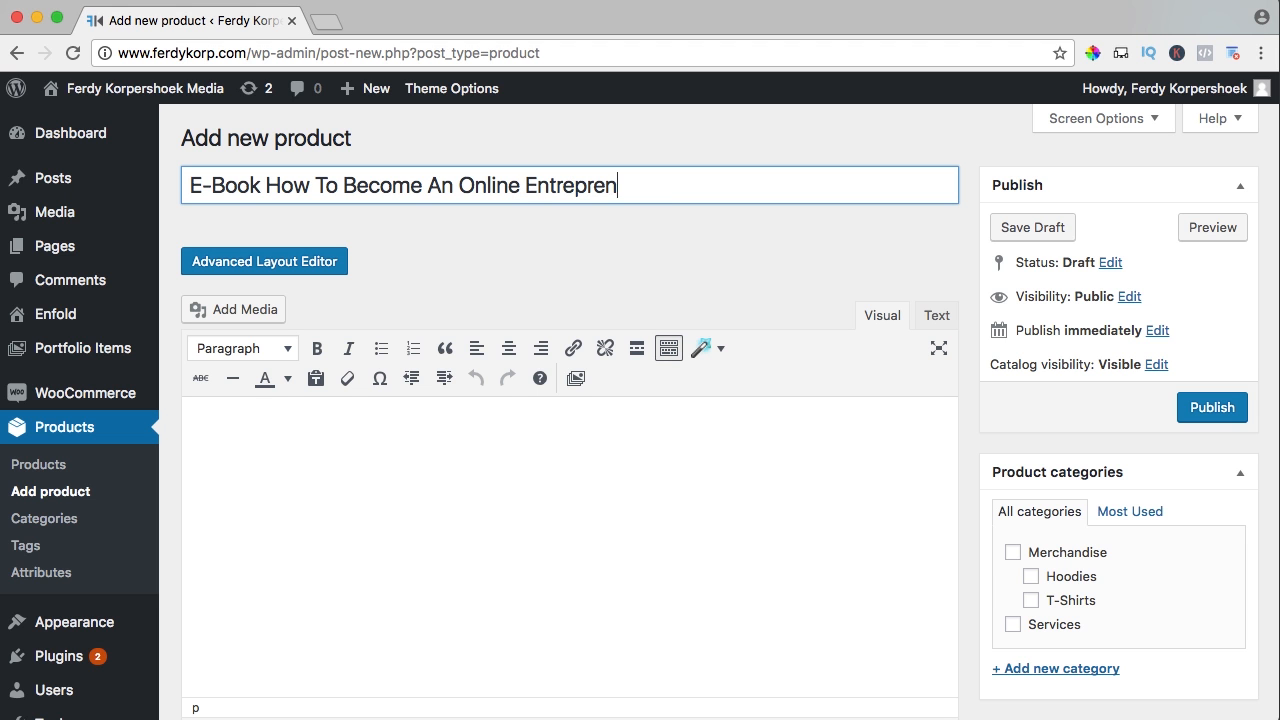
{"action": "type", "text": "eur"}
Make it a simple, virtual, downloadable product with regular price 15
{"action": "scroll", "coordinate": [571, 237], "scroll_direction": "down", "scroll_amount": 4}
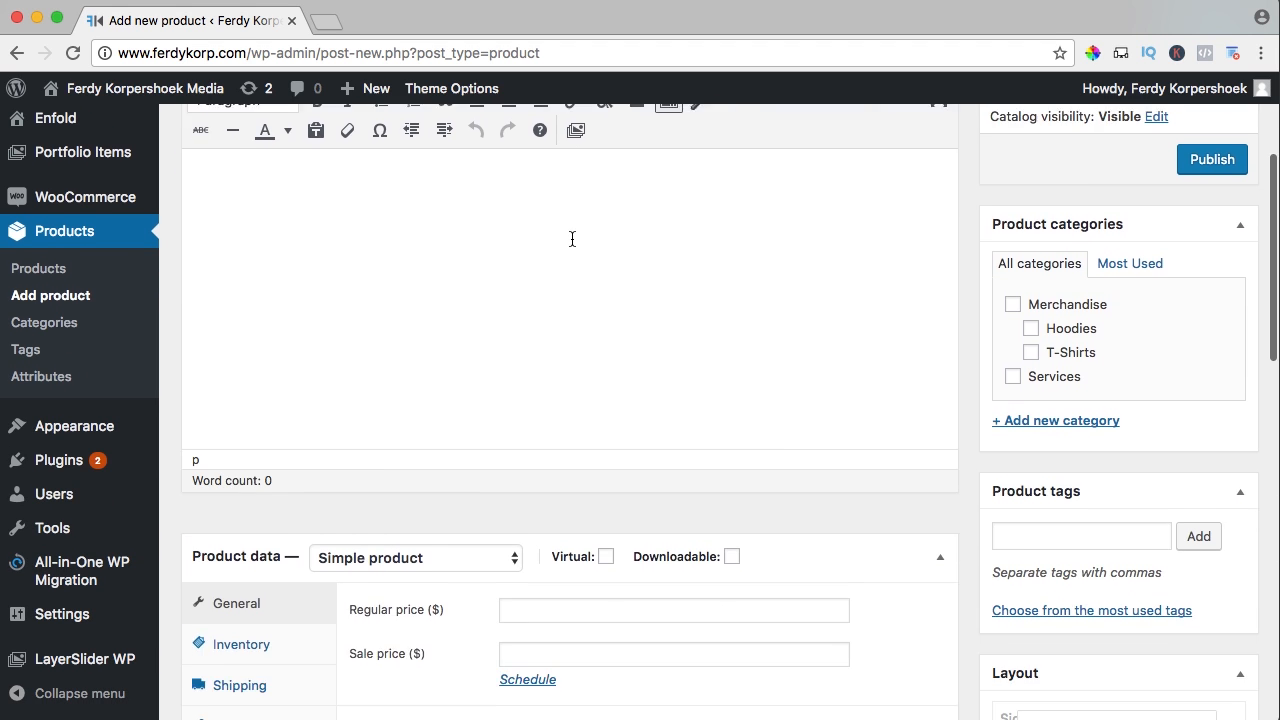
{"action": "scroll", "coordinate": [571, 238], "scroll_direction": "down", "scroll_amount": 7}
{"action": "left_click", "coordinate": [418, 205]}
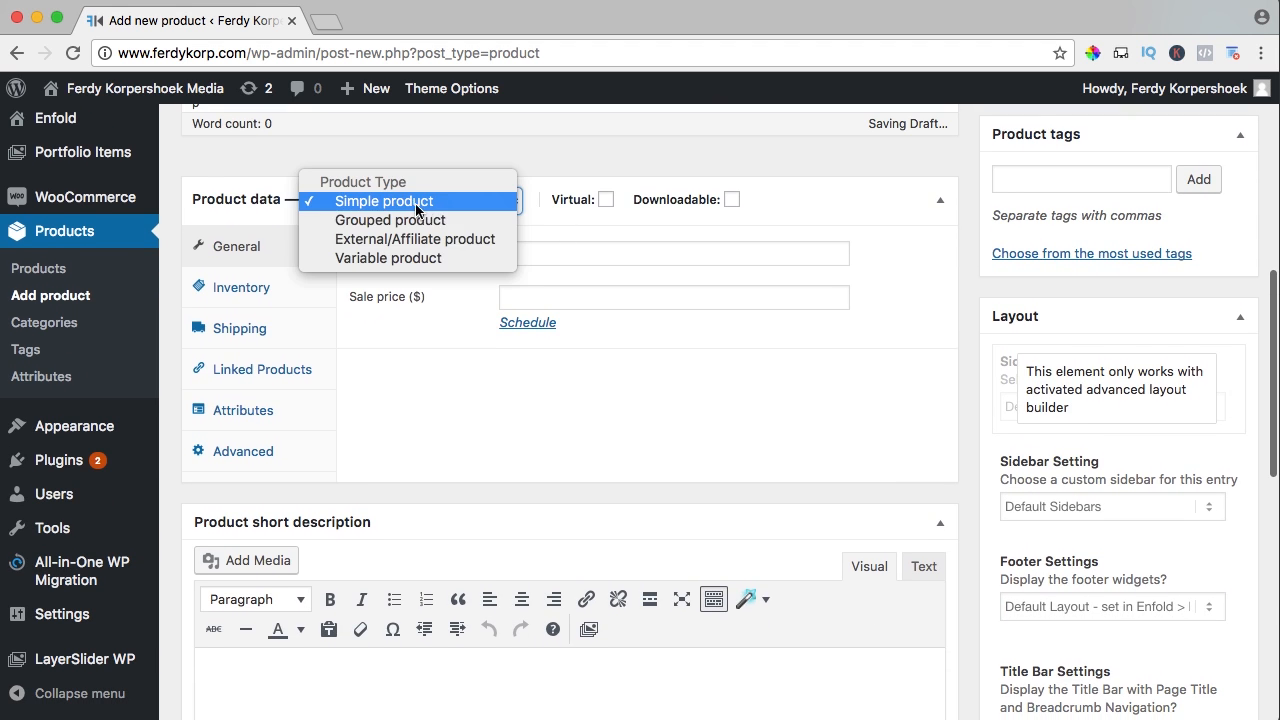
{"action": "left_click", "coordinate": [418, 203]}
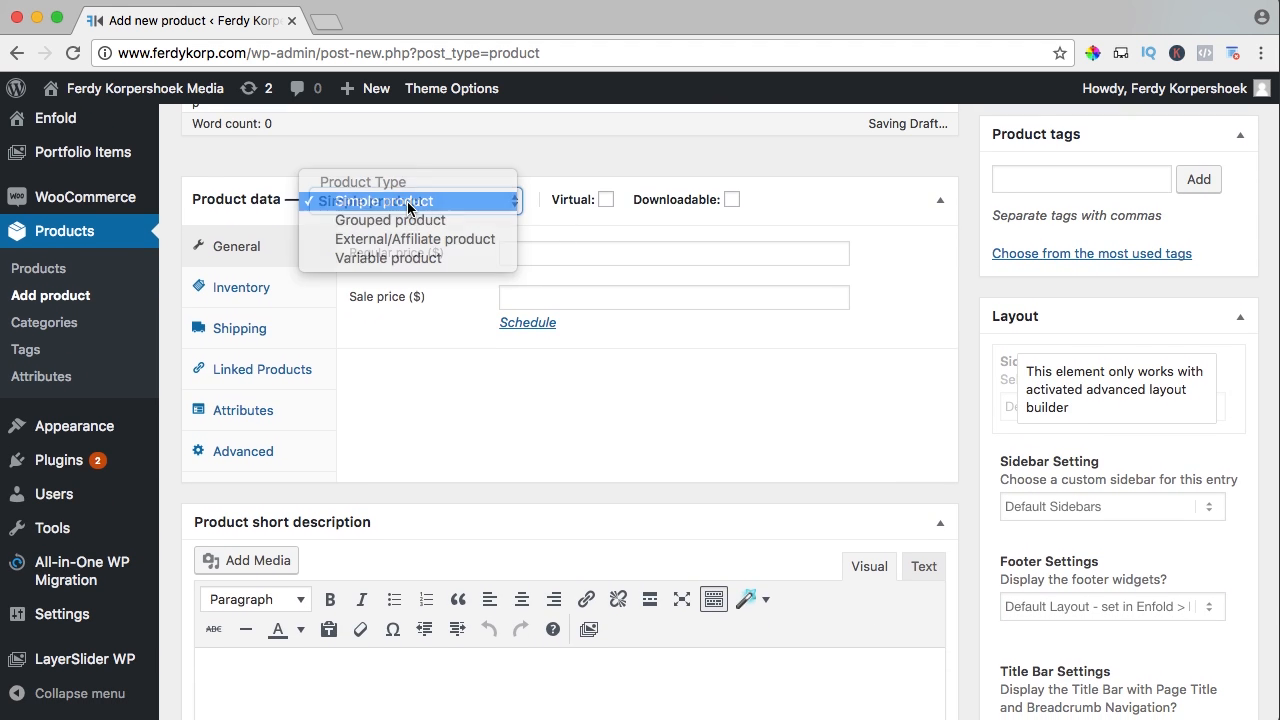
{"action": "left_click", "coordinate": [607, 203]}
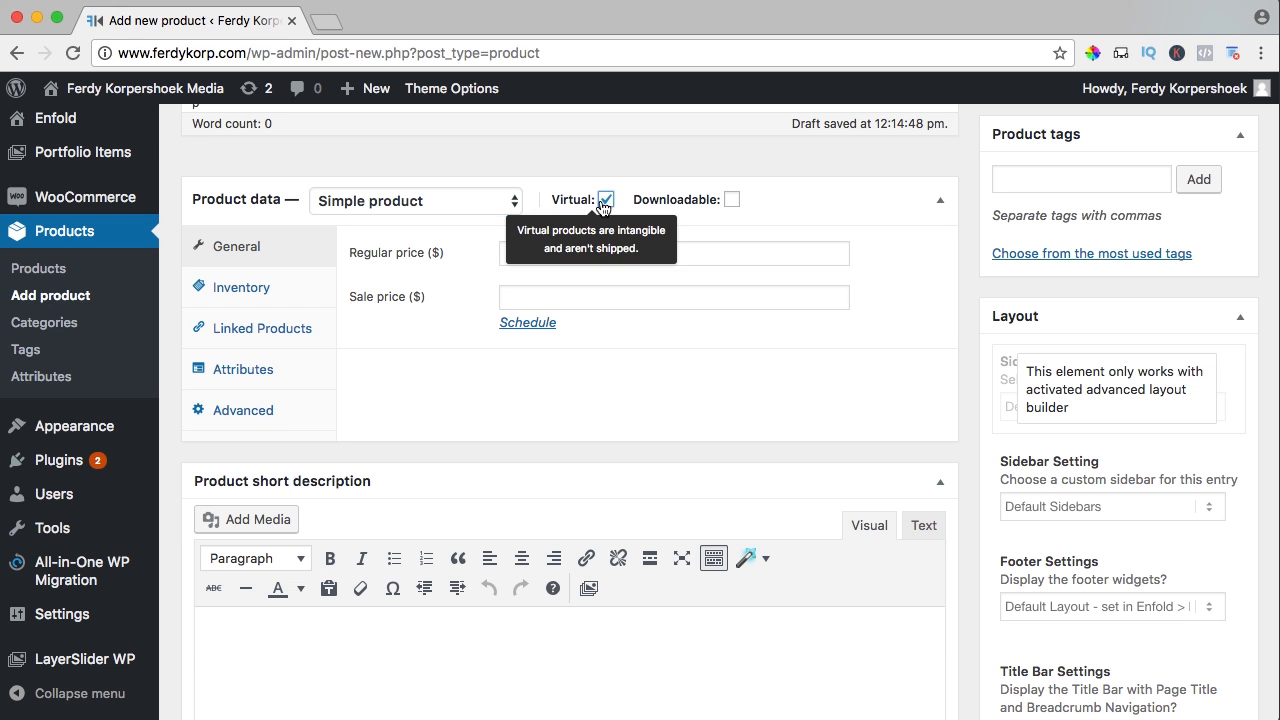
{"action": "left_click", "coordinate": [732, 200]}
{"action": "left_click", "coordinate": [536, 254]}
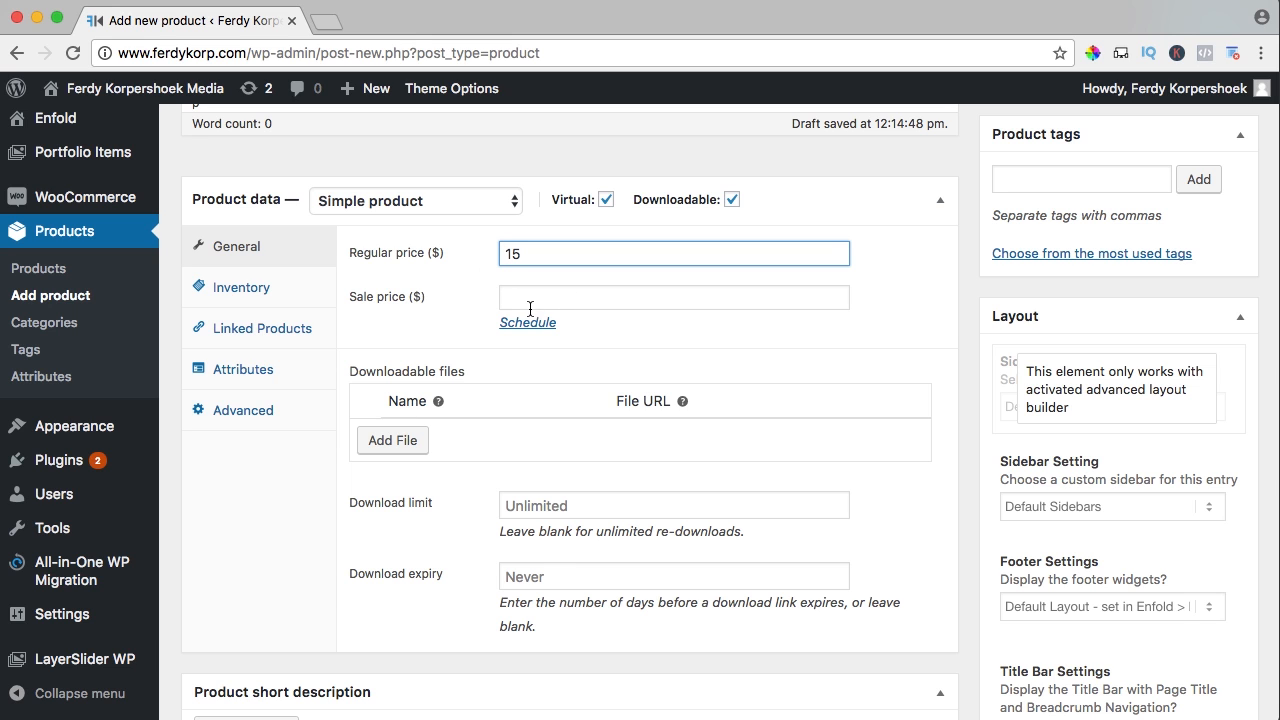
{"action": "left_click_drag", "start_coordinate": [375, 371], "coordinate": [486, 374]}
{"action": "left_click", "coordinate": [486, 374]}
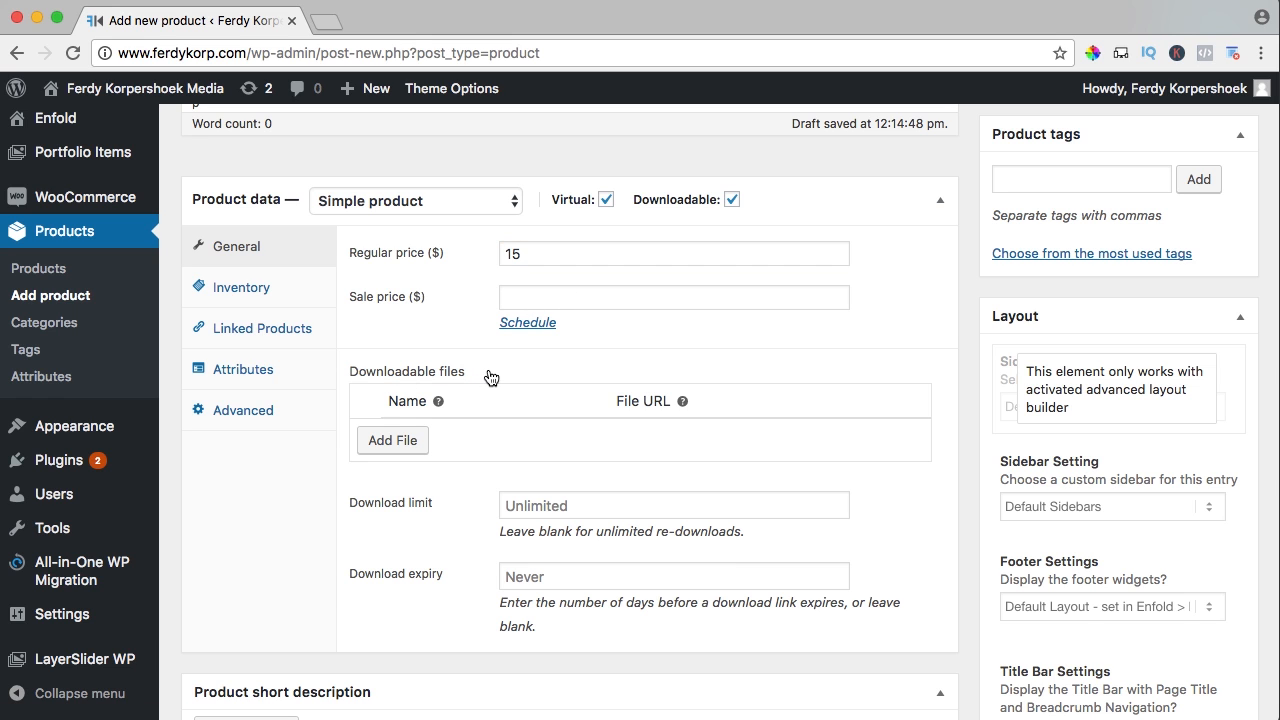
Add a downloadable file named 'How To Become An Online Entrepreneur'
{"action": "left_click", "coordinate": [400, 446]}
{"action": "left_click", "coordinate": [464, 436]}
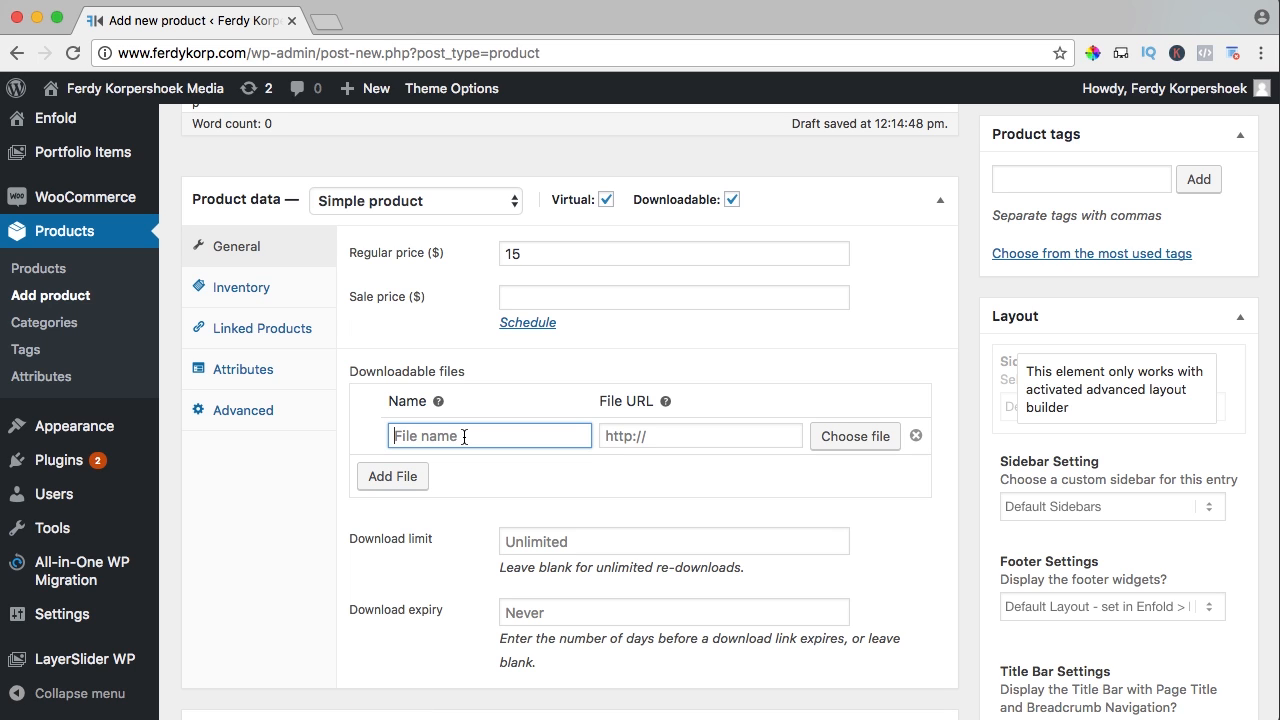
{"action": "type", "text": "How To Become An On"}
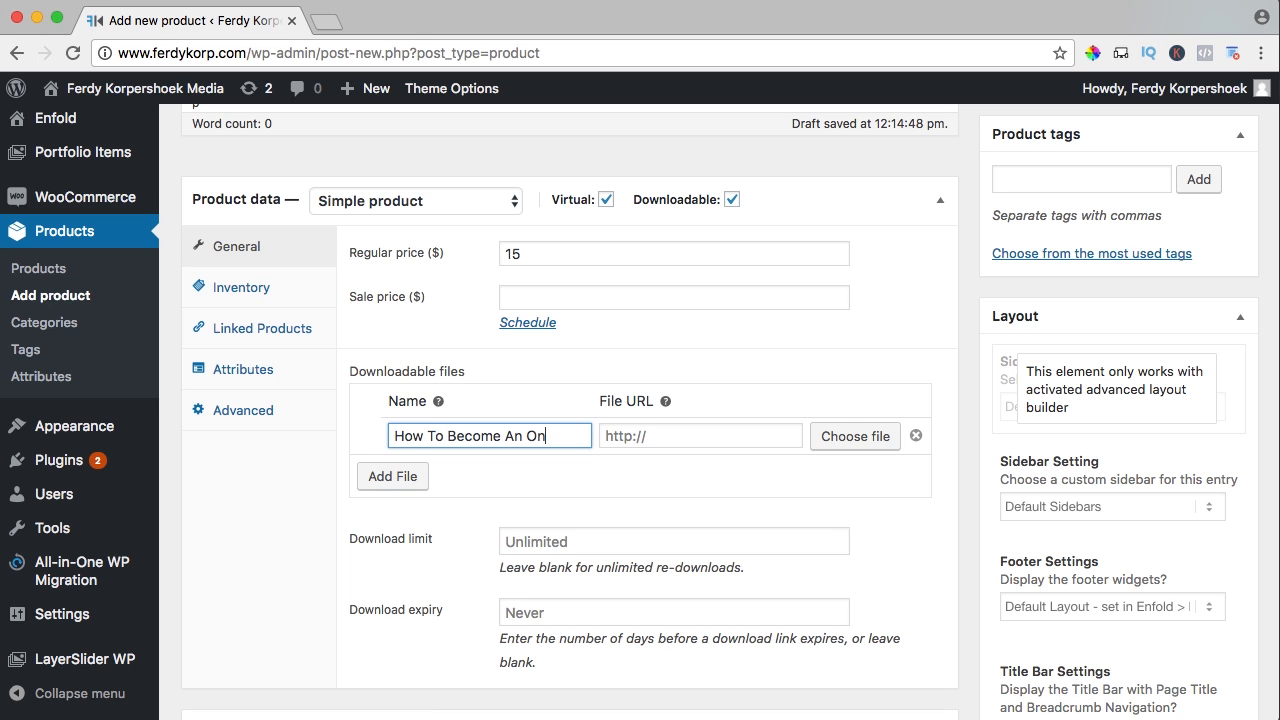
{"action": "type", "text": "line Entrepreneur"}
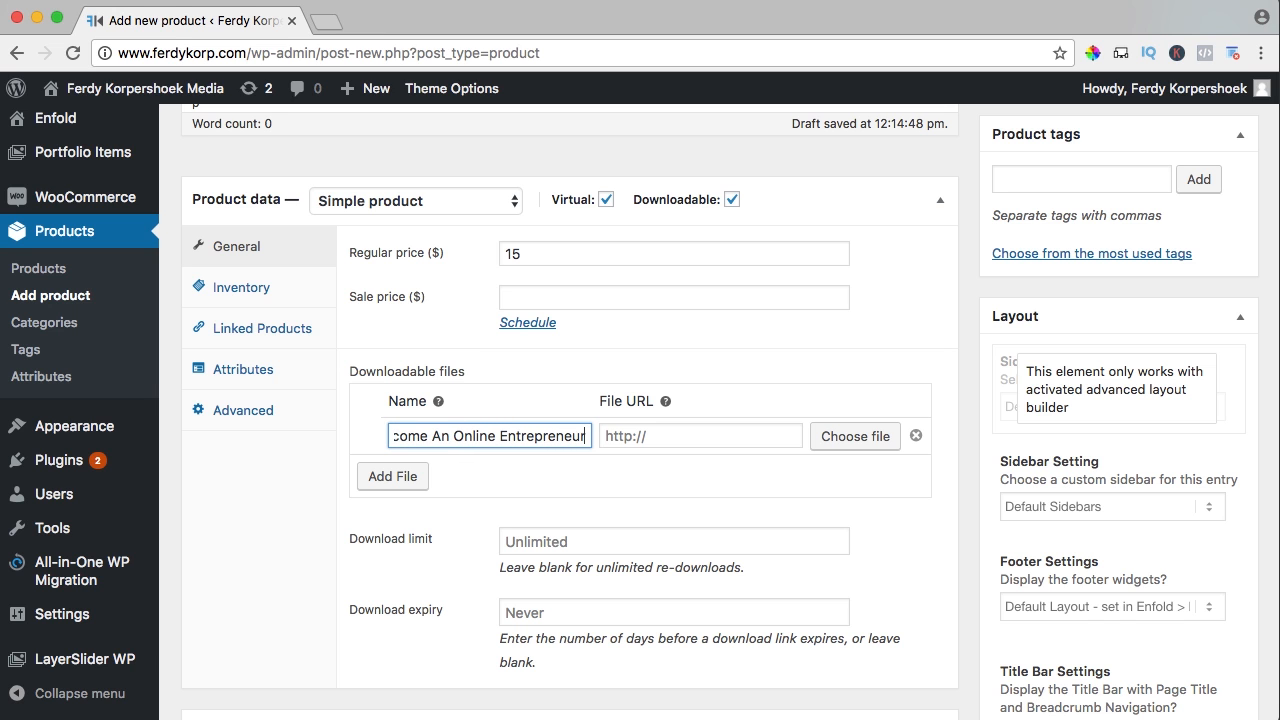
Upload the How-To-Become-An-Online-Entrepreneur-eBook.pdf to the media library for the download
{"action": "left_click", "coordinate": [831, 440]}
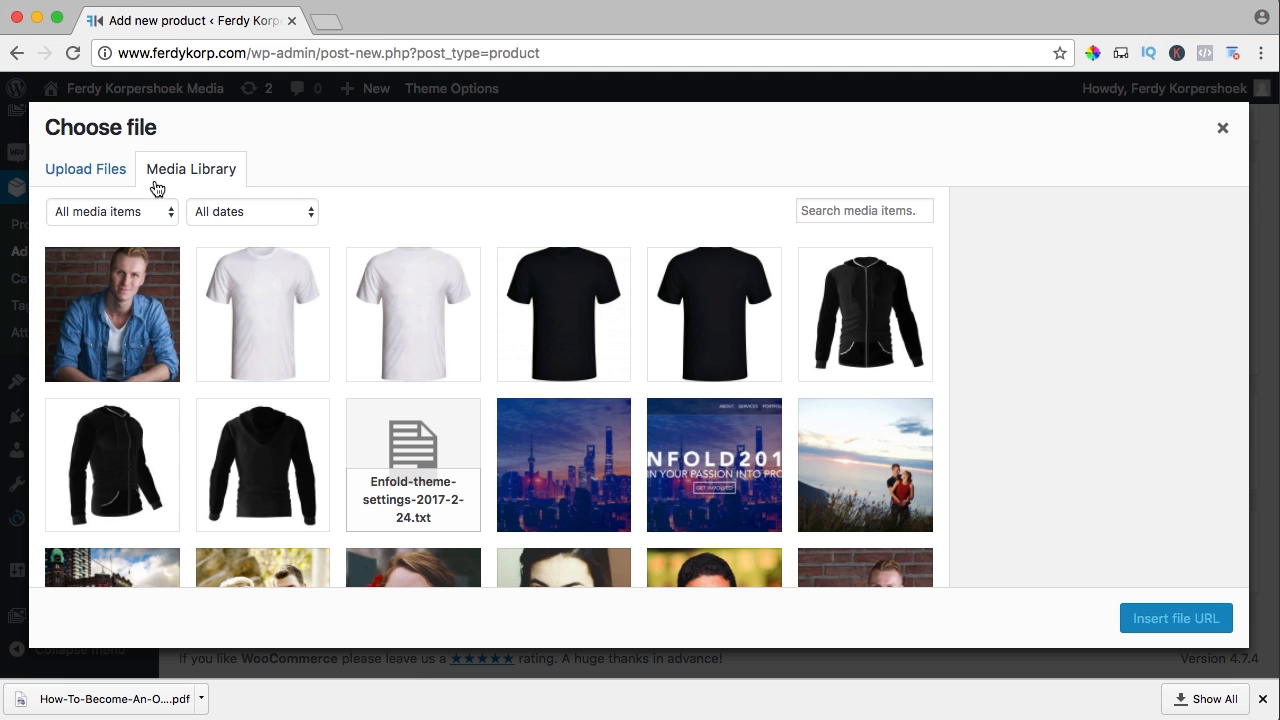
{"action": "left_click", "coordinate": [100, 176]}
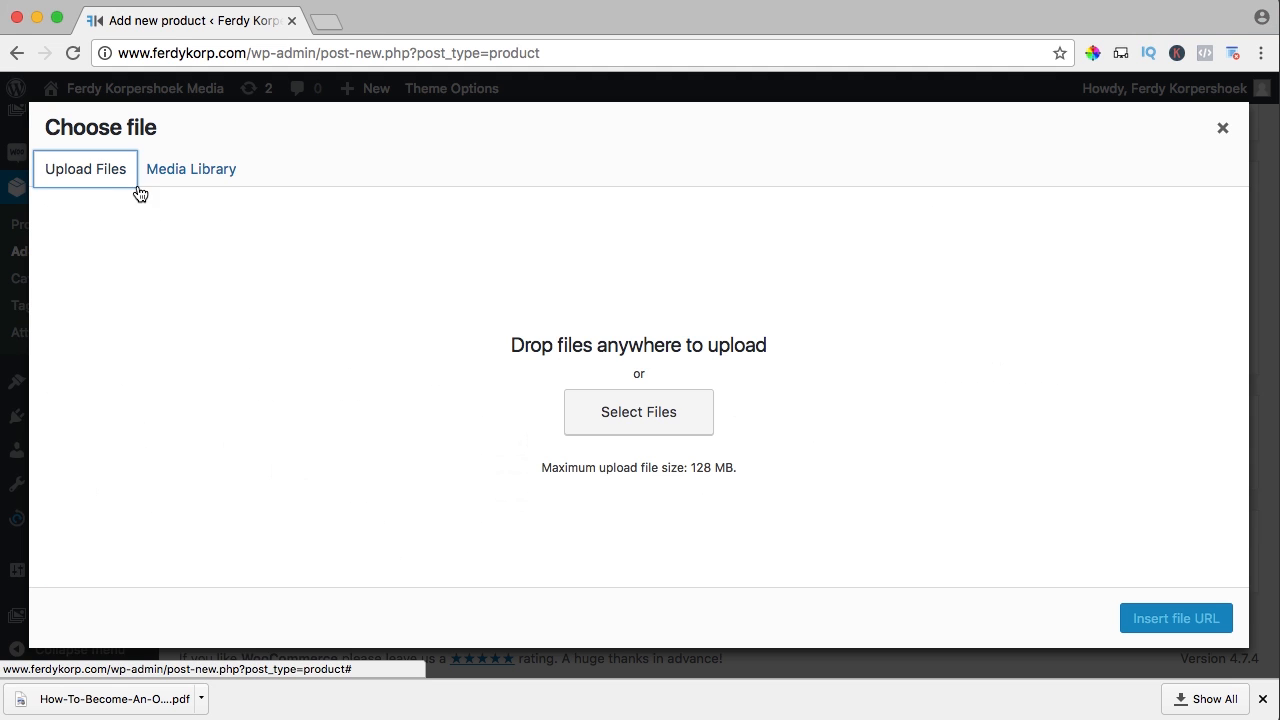
{"action": "left_click", "coordinate": [648, 413]}
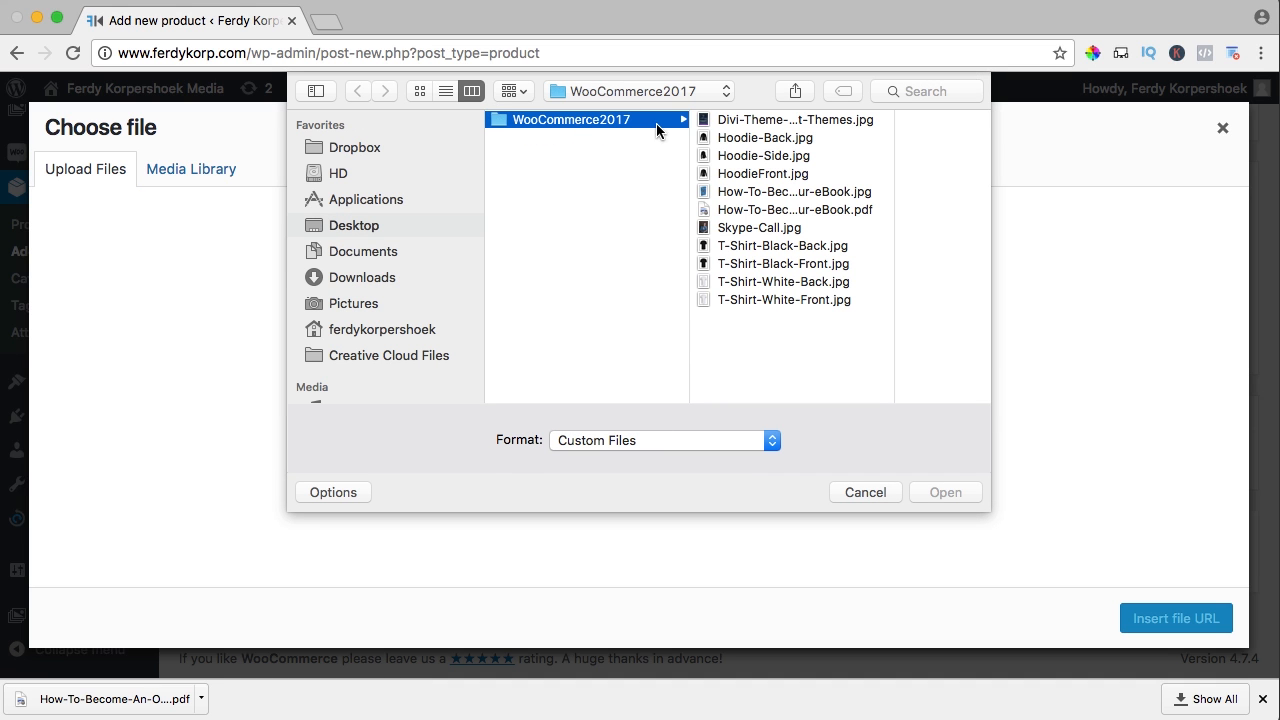
{"action": "left_click", "coordinate": [790, 211]}
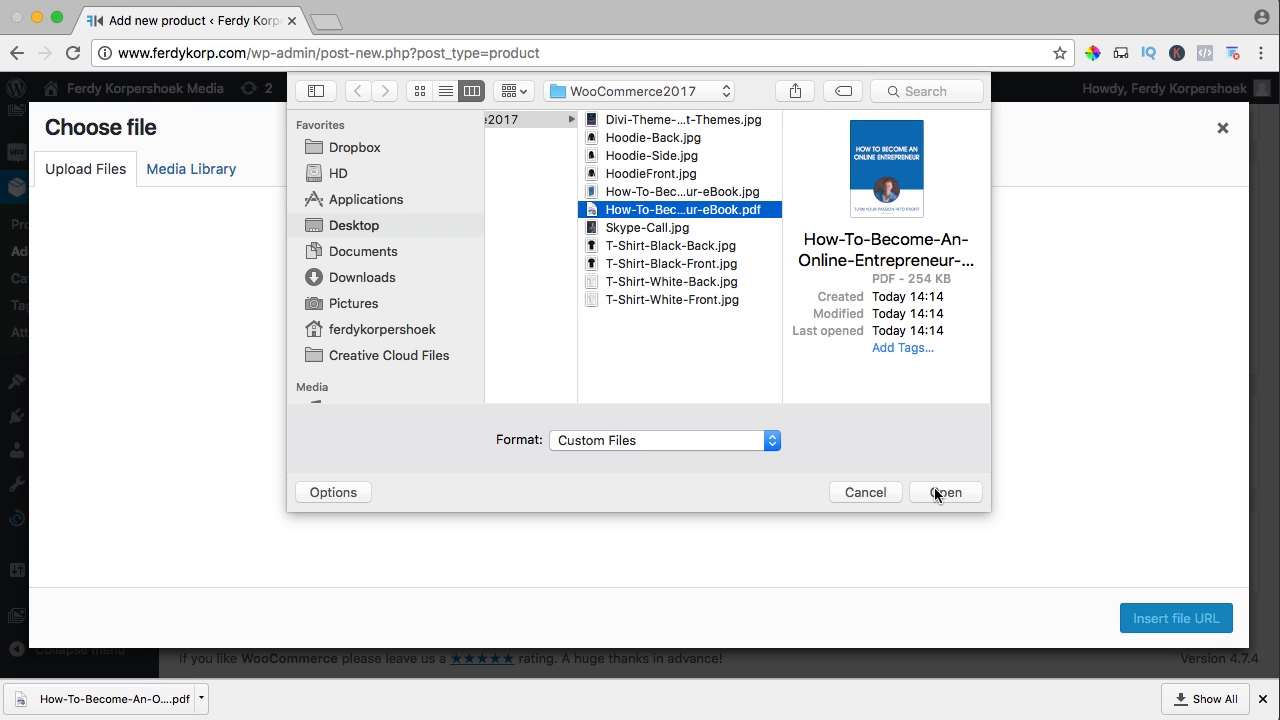
{"action": "left_click", "coordinate": [934, 490]}
Replace the hyphens in the PDF's title with spaces
{"action": "left_click", "coordinate": [1099, 477]}
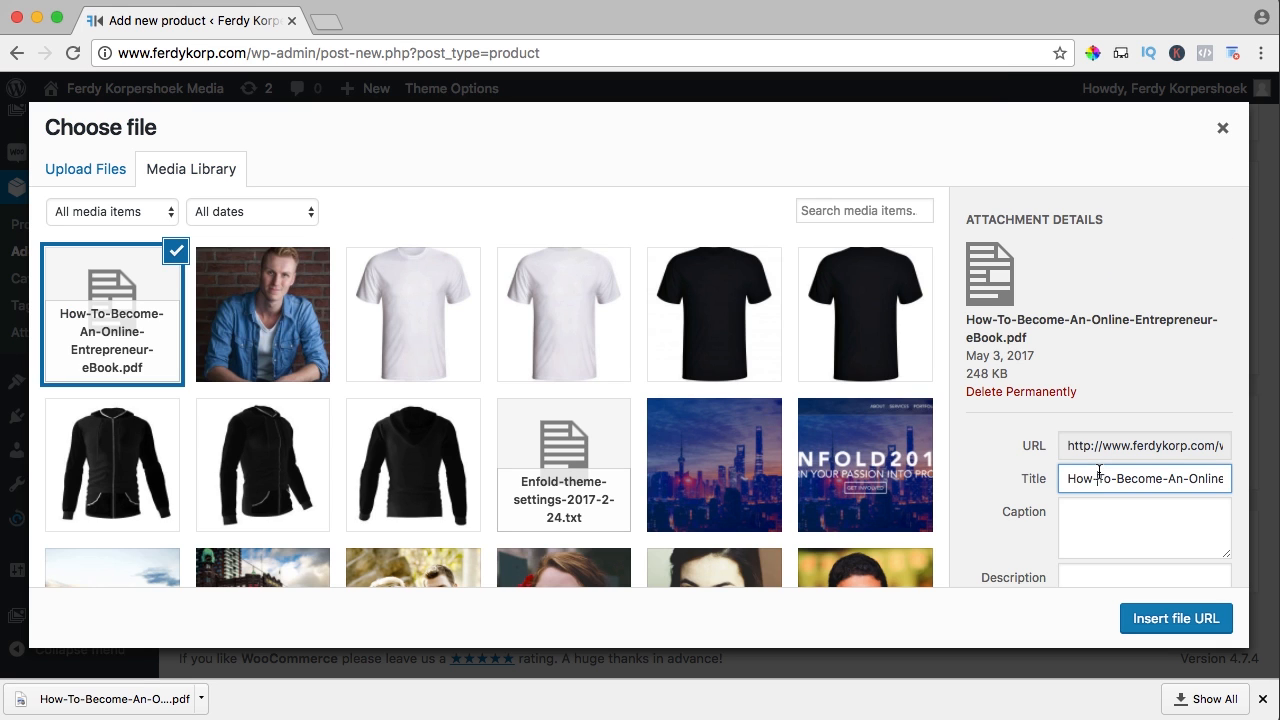
{"action": "key", "text": "BackSpace"}
{"action": "key", "text": "Right"}
{"action": "key", "text": "Right"}
{"action": "key", "text": "Right"}
{"action": "key", "text": "BackSpace"}
{"action": "key", "text": "Right"}
{"action": "key", "text": "Right"}
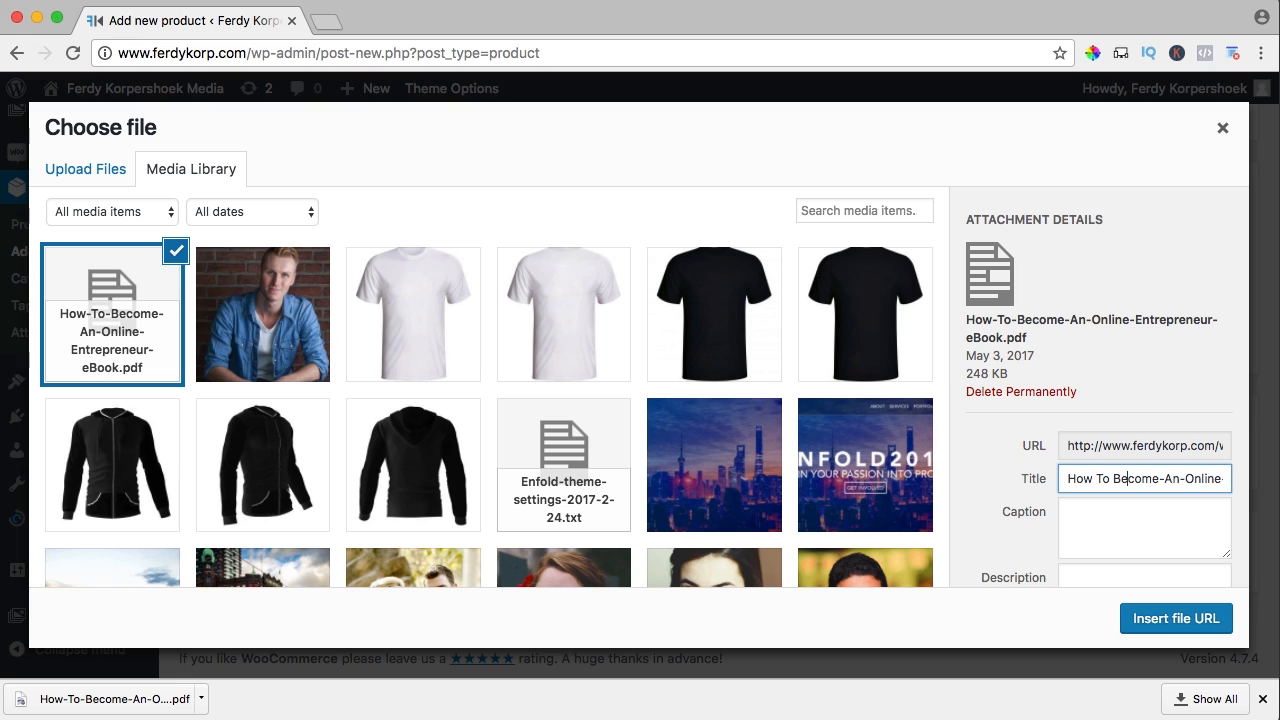
{"action": "key", "text": "BackSpace"}
{"action": "key", "text": "Right"}
{"action": "key", "text": "BackSpace"}
{"action": "key", "text": "Right"}
{"action": "key", "text": "BackSpace"}
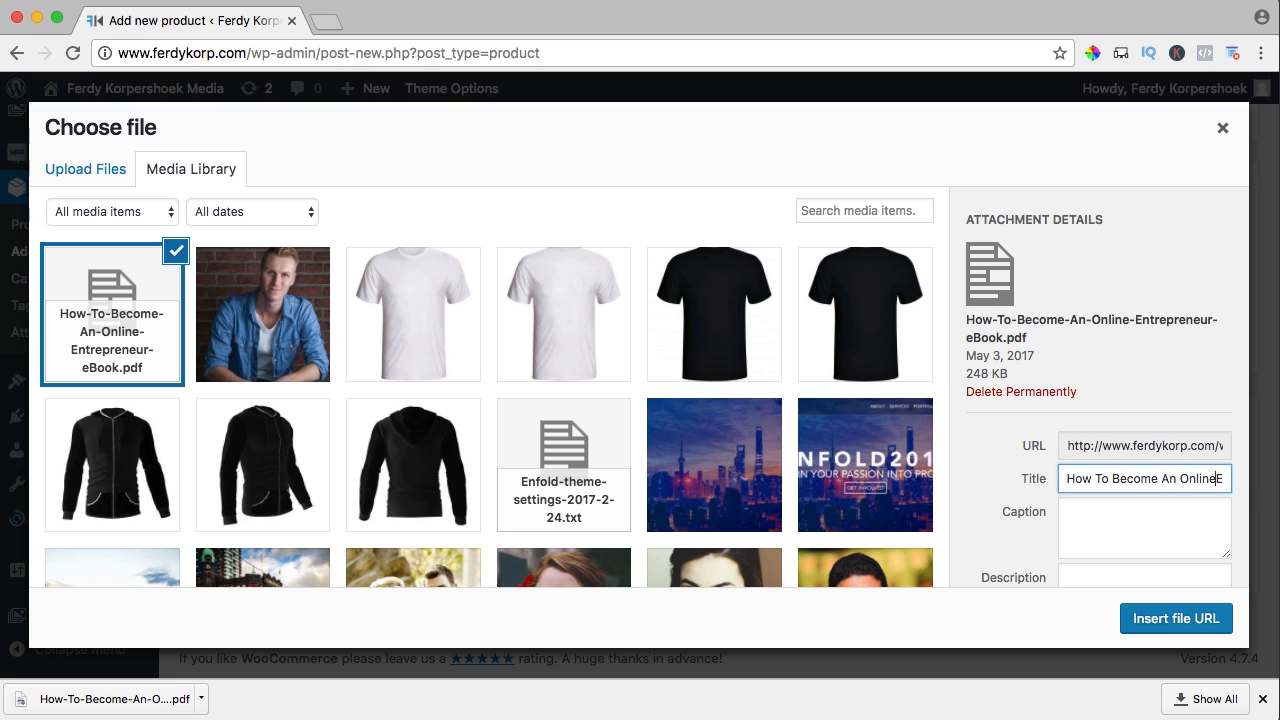
Copy the cleaned title into the description and insert the PDF as the file URL
{"action": "key", "text": "ctrl+a"}
{"action": "key", "text": "ctrl+c"}
{"action": "key", "text": "Tab"}
{"action": "key", "text": "Tab"}
{"action": "key", "text": "ctrl+v"}
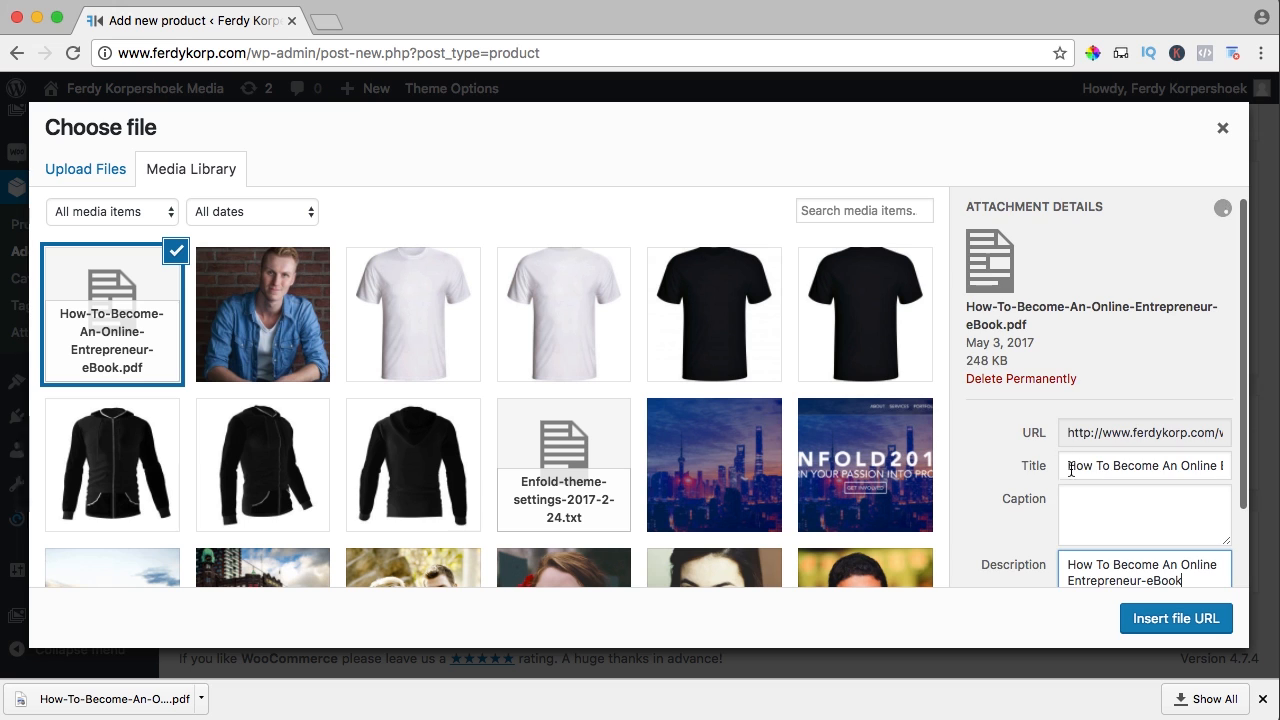
{"action": "left_click", "coordinate": [1177, 619]}
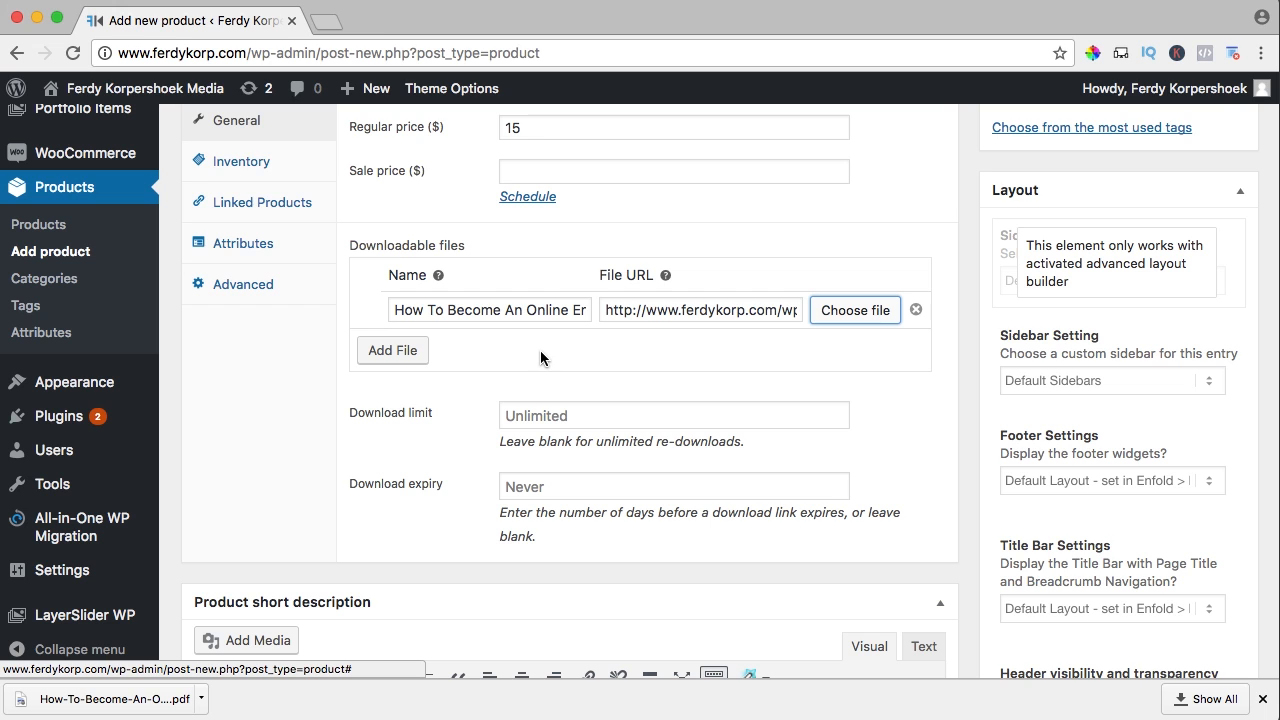
{"action": "scroll", "coordinate": [500, 360], "scroll_direction": "down", "scroll_amount": 2}
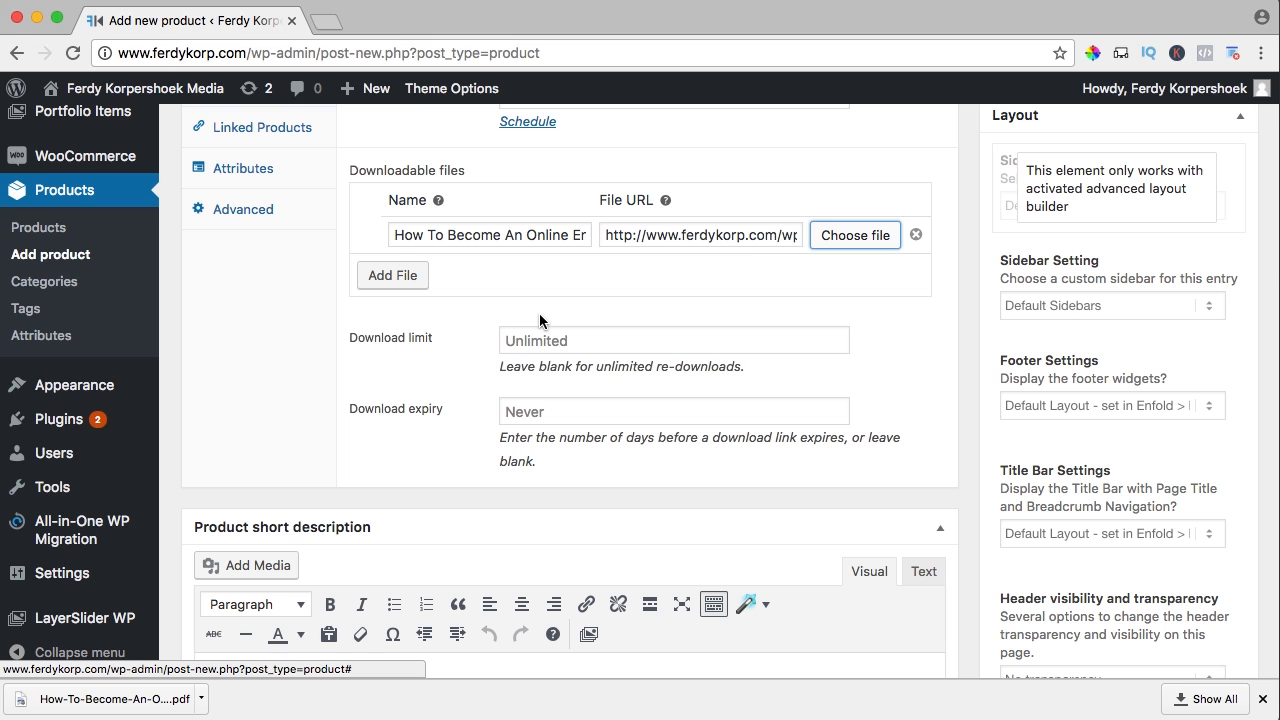
{"action": "left_click", "coordinate": [540, 338]}
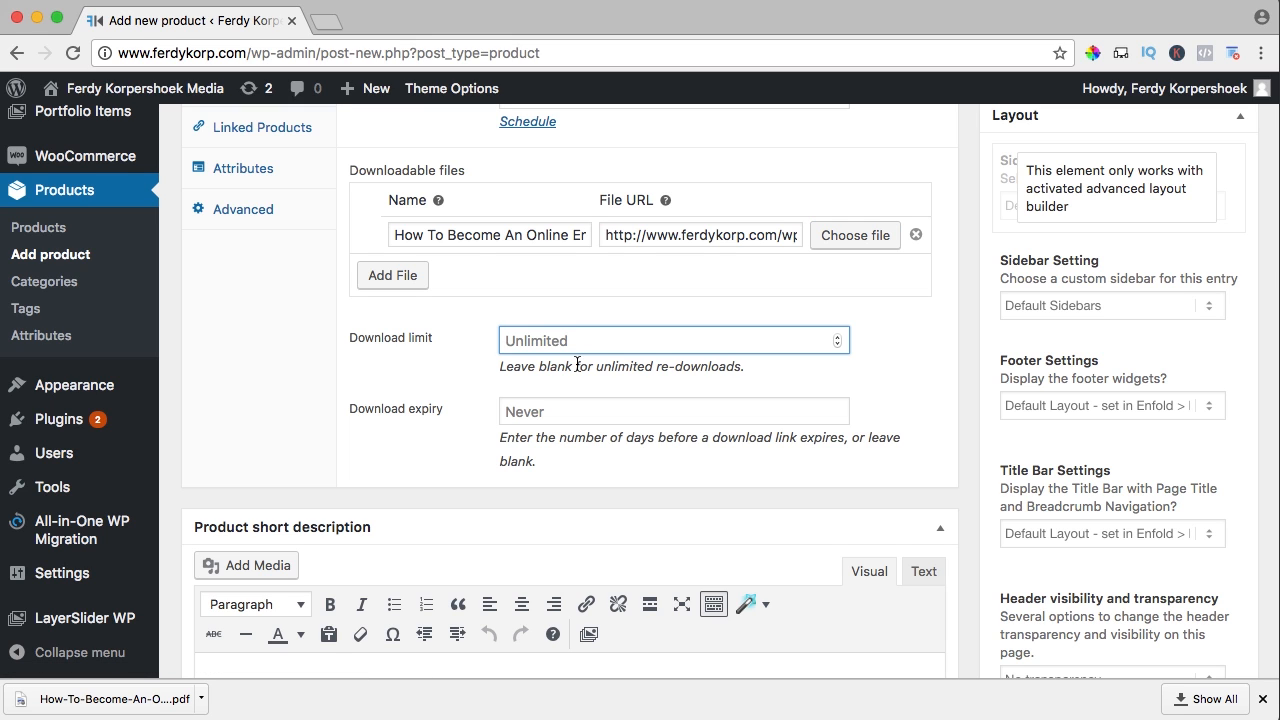
{"action": "left_click_drag", "start_coordinate": [577, 366], "coordinate": [788, 366]}
{"action": "left_click", "coordinate": [788, 366]}
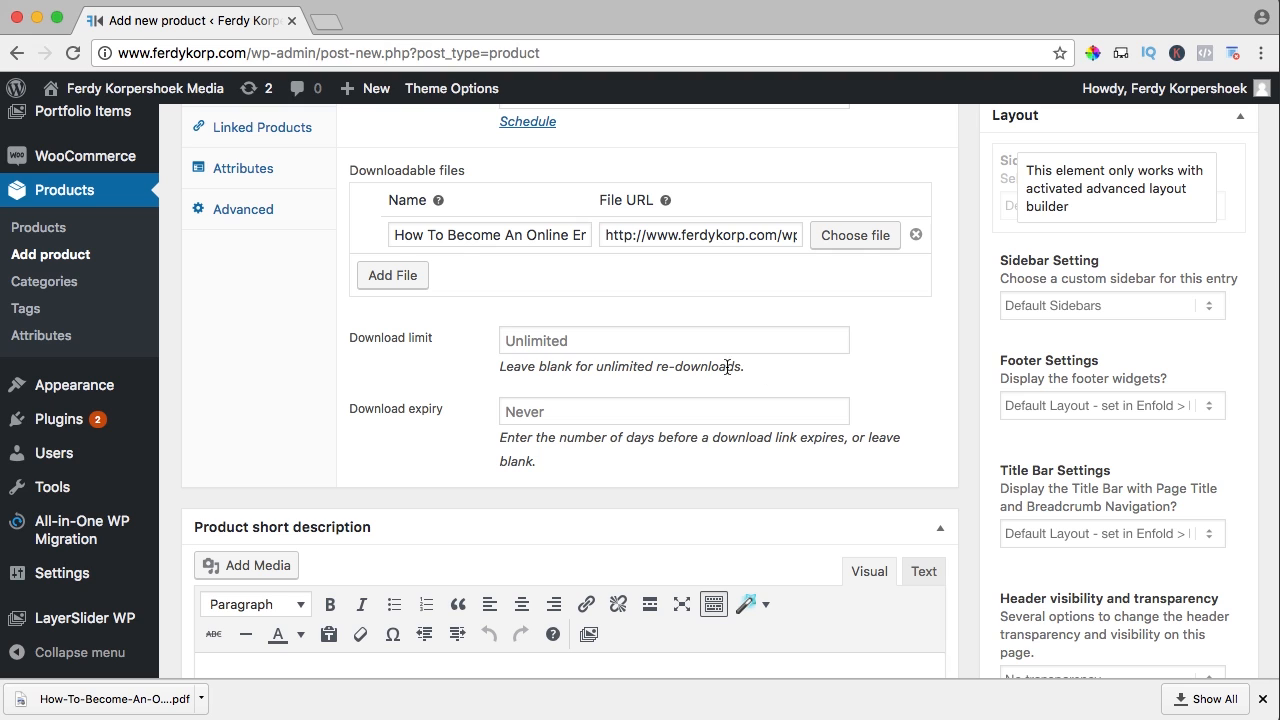
{"action": "left_click", "coordinate": [543, 412]}
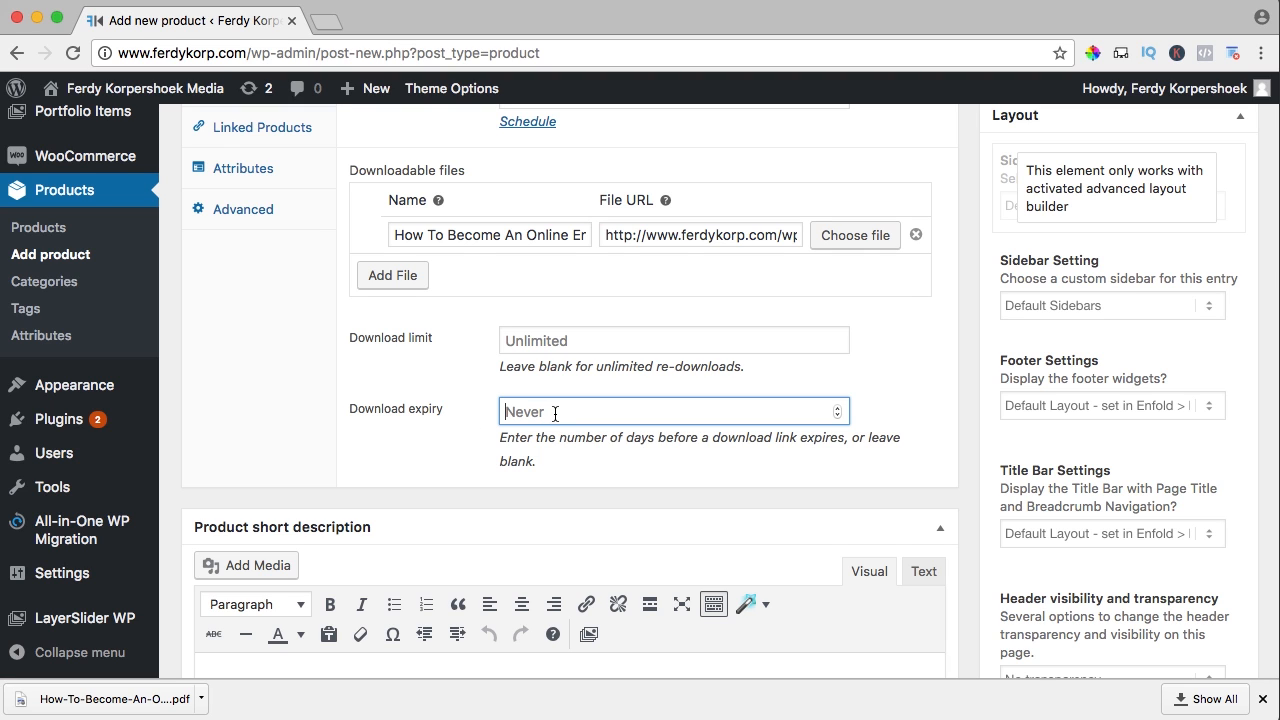
{"action": "type", "text": "30"}
{"action": "key", "text": "Tab"}
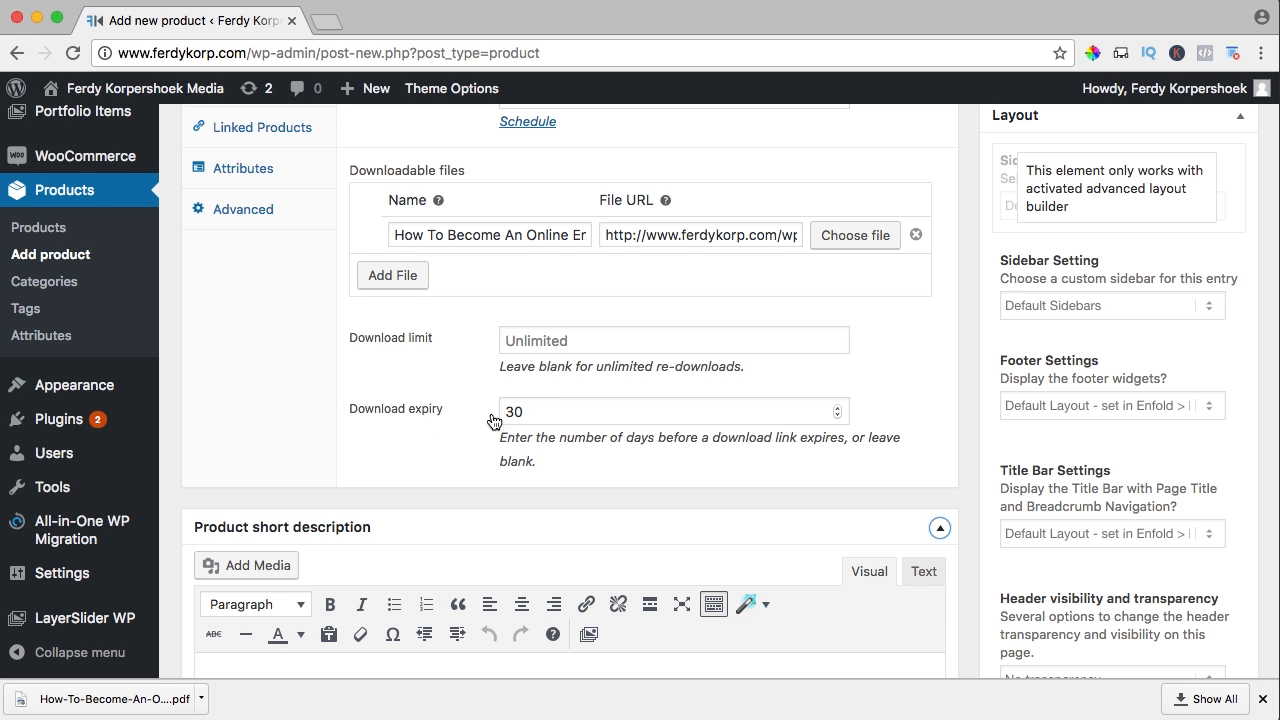
{"action": "double_click", "coordinate": [549, 409]}
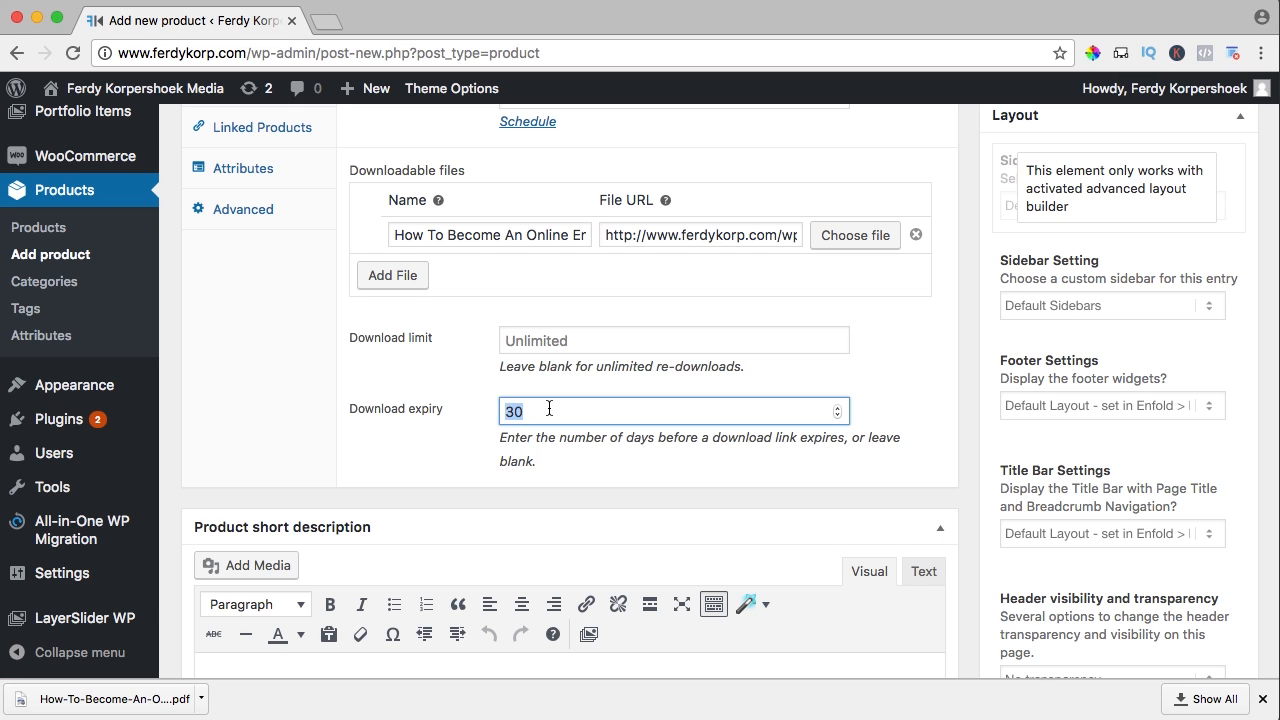
{"action": "key", "text": "BackSpace"}
{"action": "left_click", "coordinate": [583, 455]}
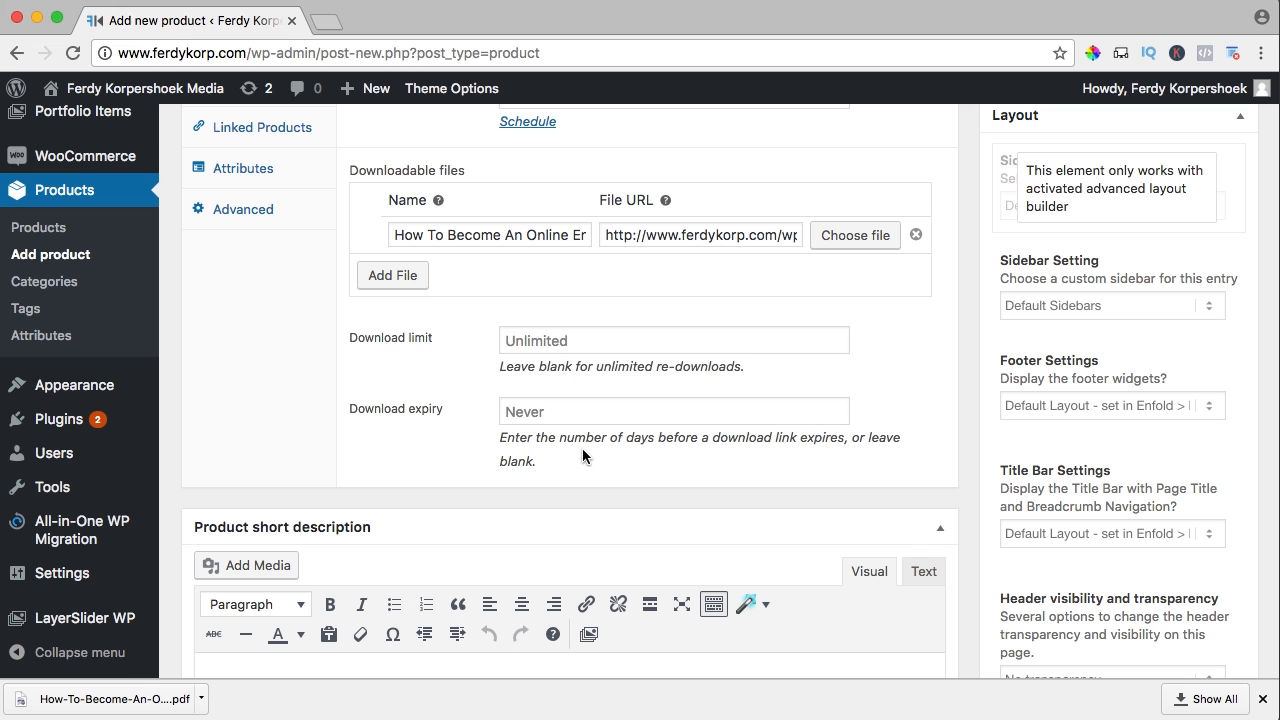
Paste the eBook blurb as the product short description
{"action": "scroll", "coordinate": [470, 385], "scroll_direction": "down", "scroll_amount": 5}
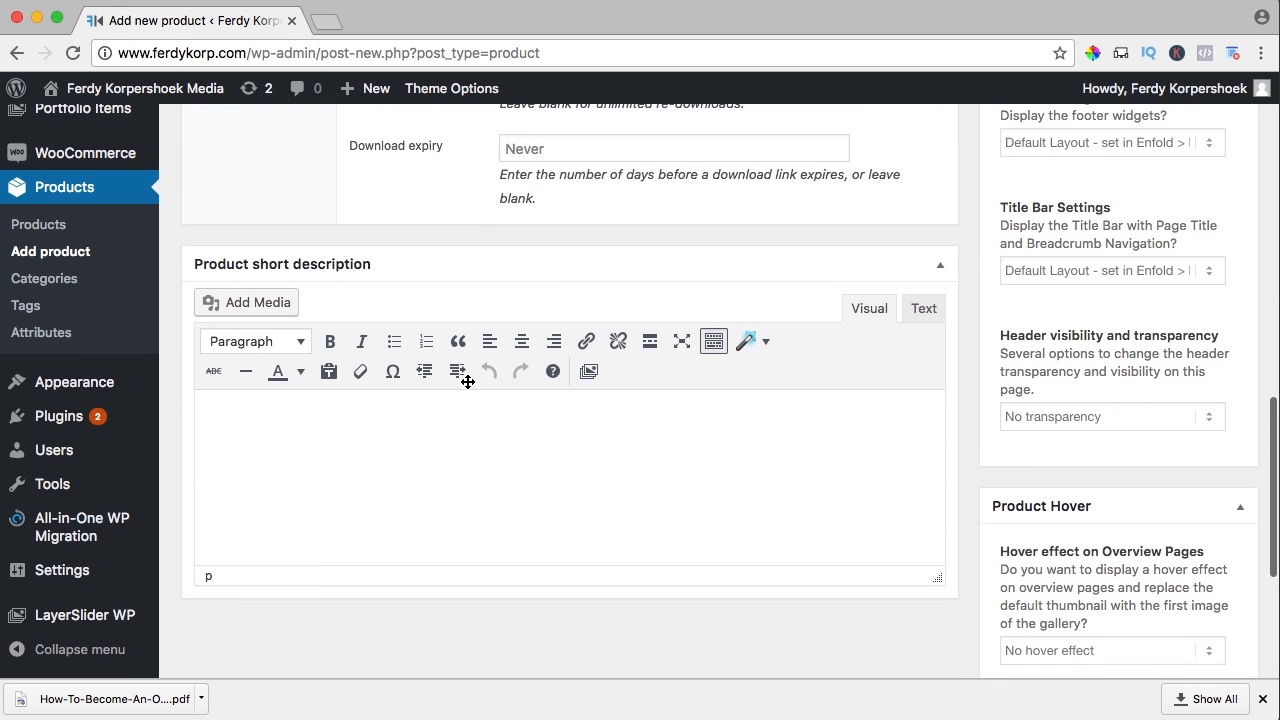
{"action": "scroll", "coordinate": [467, 381], "scroll_direction": "down", "scroll_amount": 1}
{"action": "scroll", "coordinate": [466, 380], "scroll_direction": "up", "scroll_amount": 1}
{"action": "scroll", "coordinate": [457, 394], "scroll_direction": "down", "scroll_amount": 2}
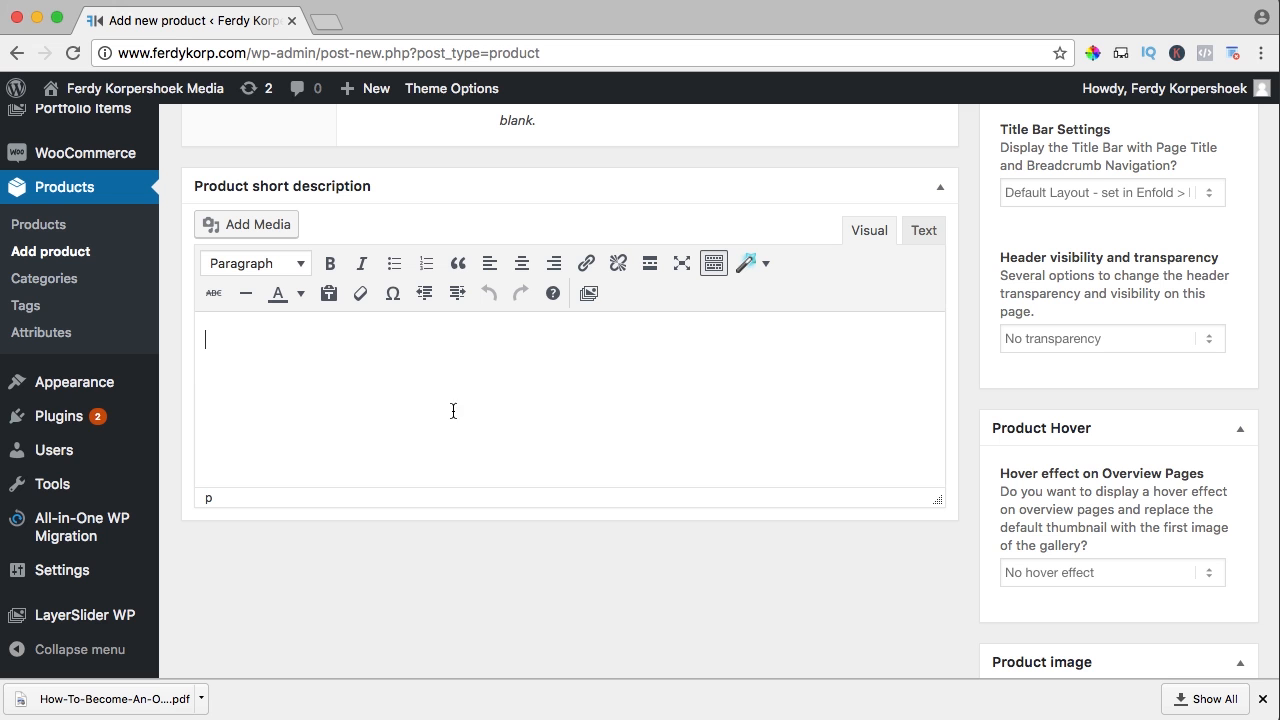
{"action": "key", "text": "super+v"}
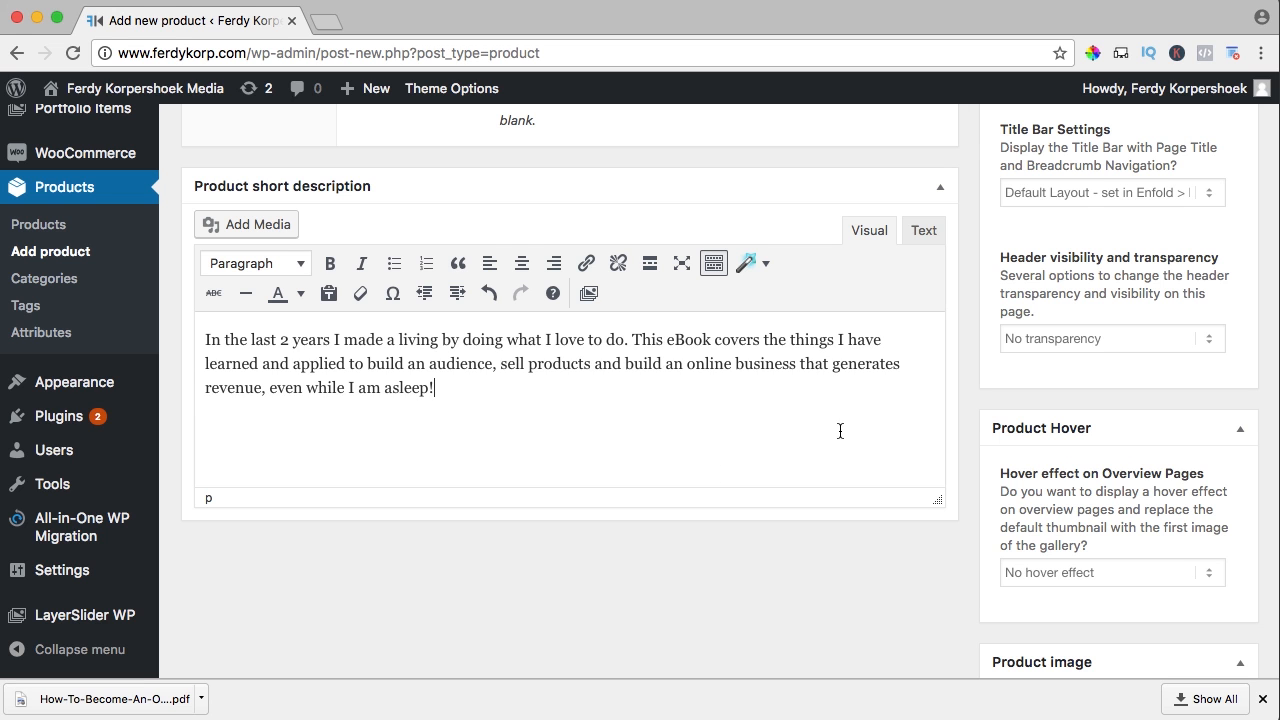
Upload the eBook cover JPG as a new product image
{"action": "scroll", "coordinate": [840, 431], "scroll_direction": "down", "scroll_amount": 5}
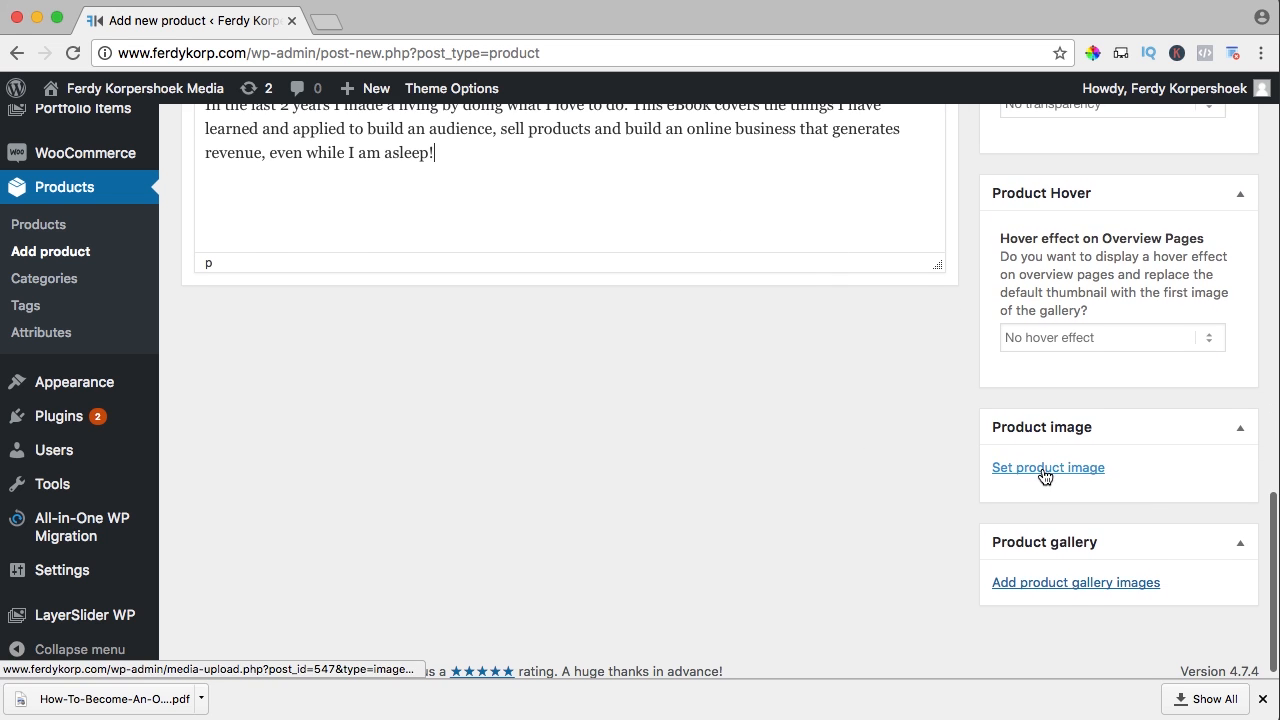
{"action": "left_click", "coordinate": [1045, 472]}
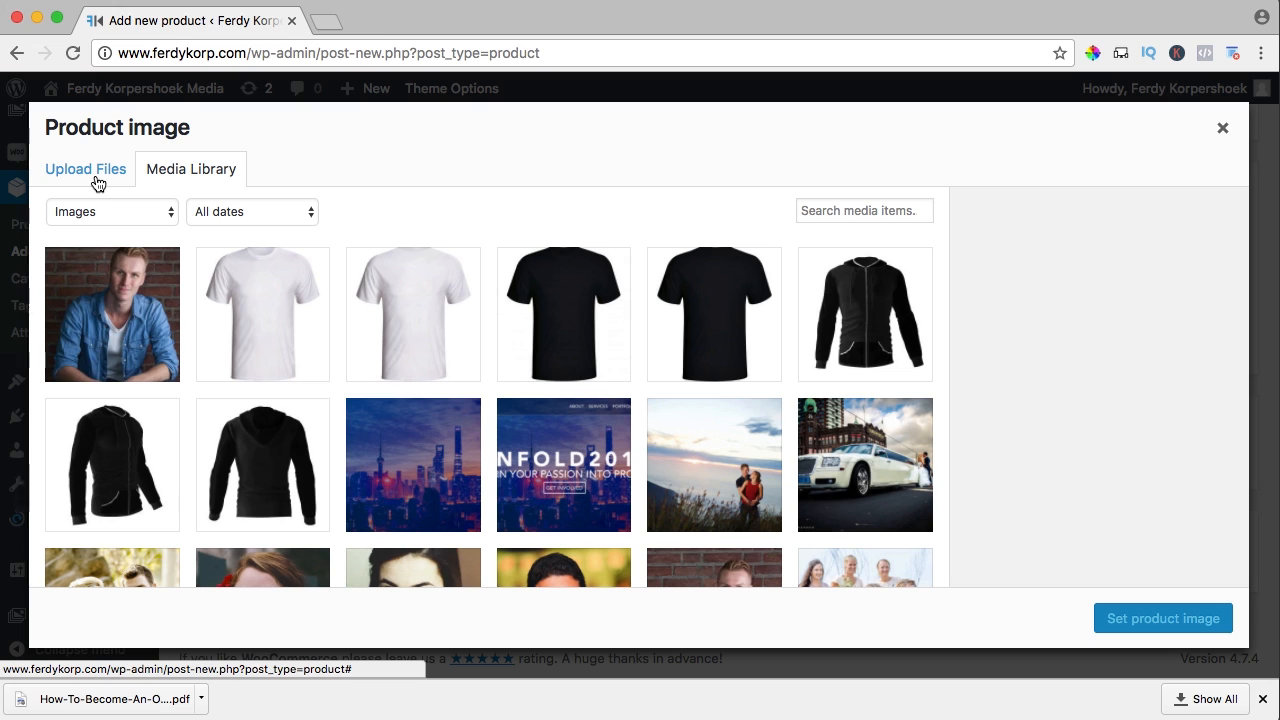
{"action": "left_click", "coordinate": [97, 183]}
{"action": "left_click", "coordinate": [630, 414]}
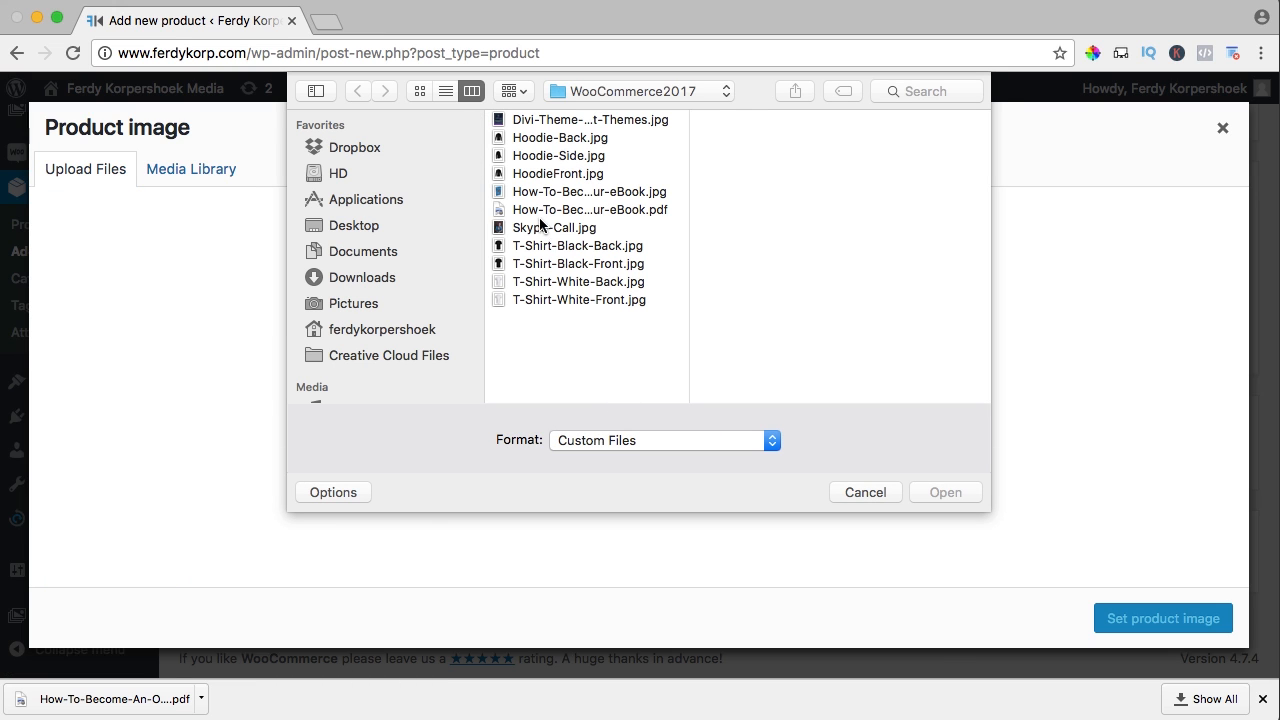
{"action": "left_click", "coordinate": [553, 191]}
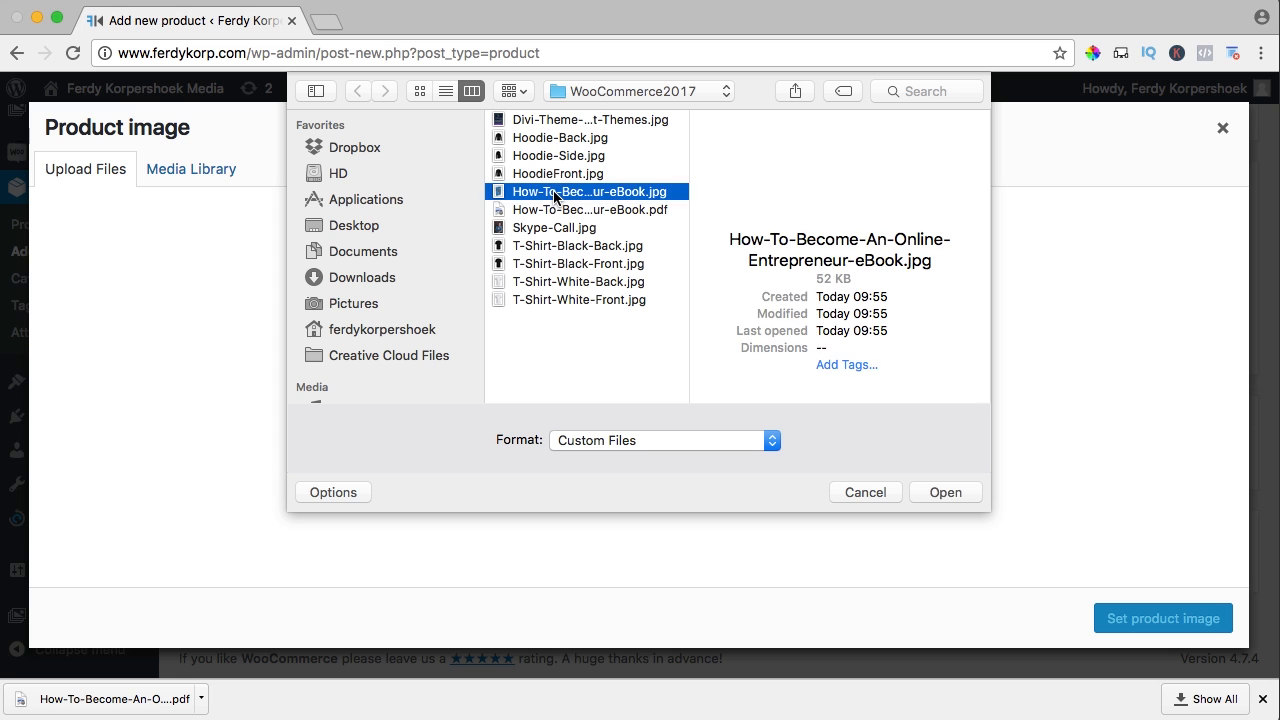
{"action": "key", "text": "space"}
{"action": "key", "text": "space"}
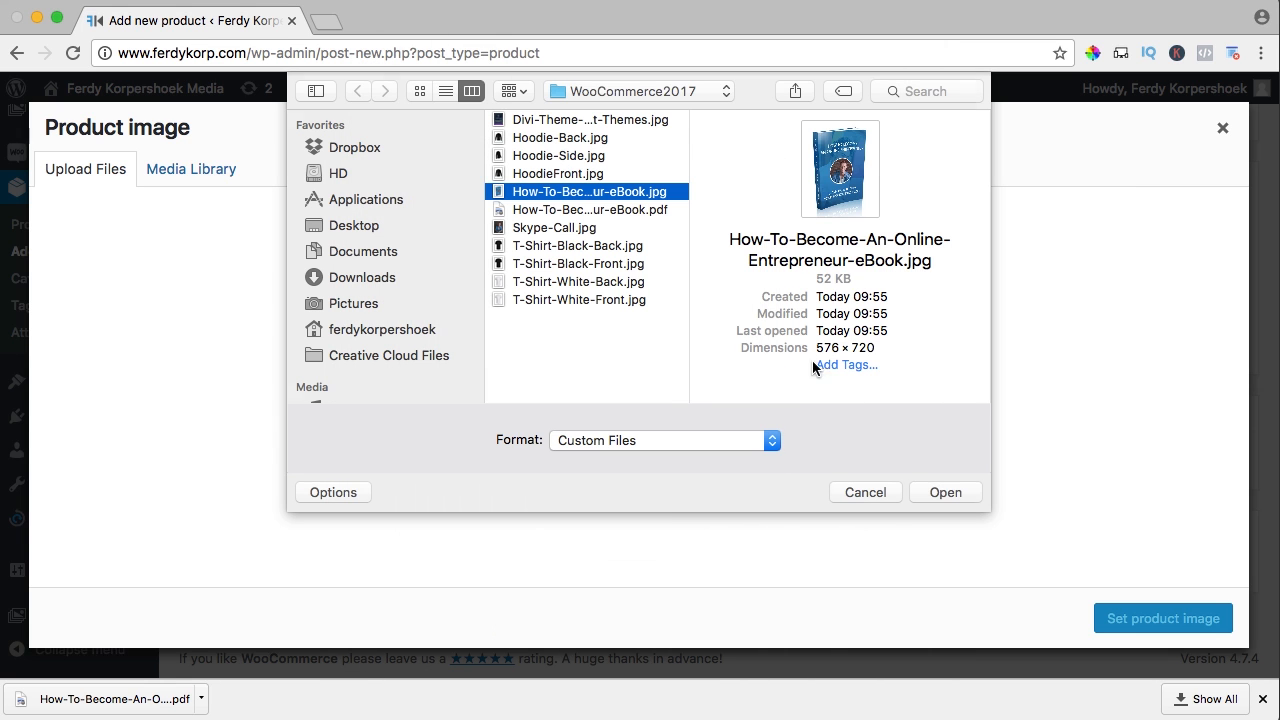
{"action": "left_click", "coordinate": [945, 492]}
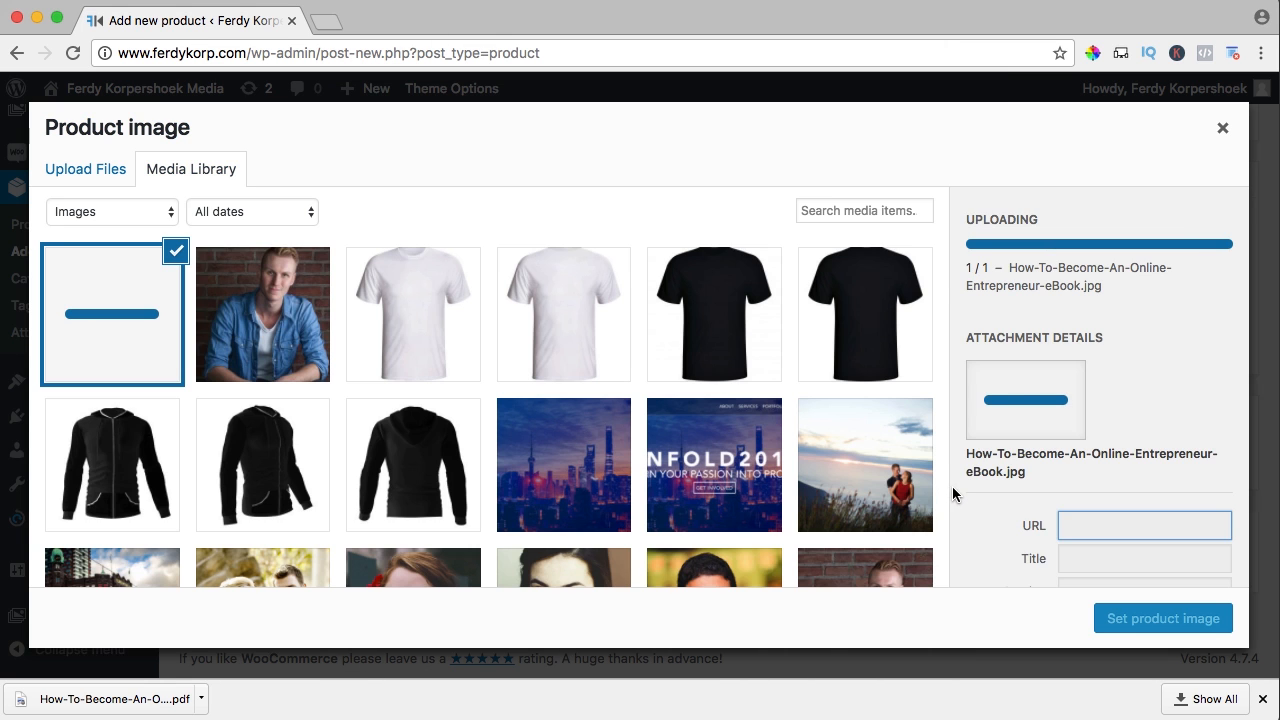
Swap the cover title's hyphens for spaces, add alt text 'Online Entrepreneur eBook', and set it as product image
{"action": "left_click", "coordinate": [1095, 485]}
{"action": "key", "text": "BackSpace"}
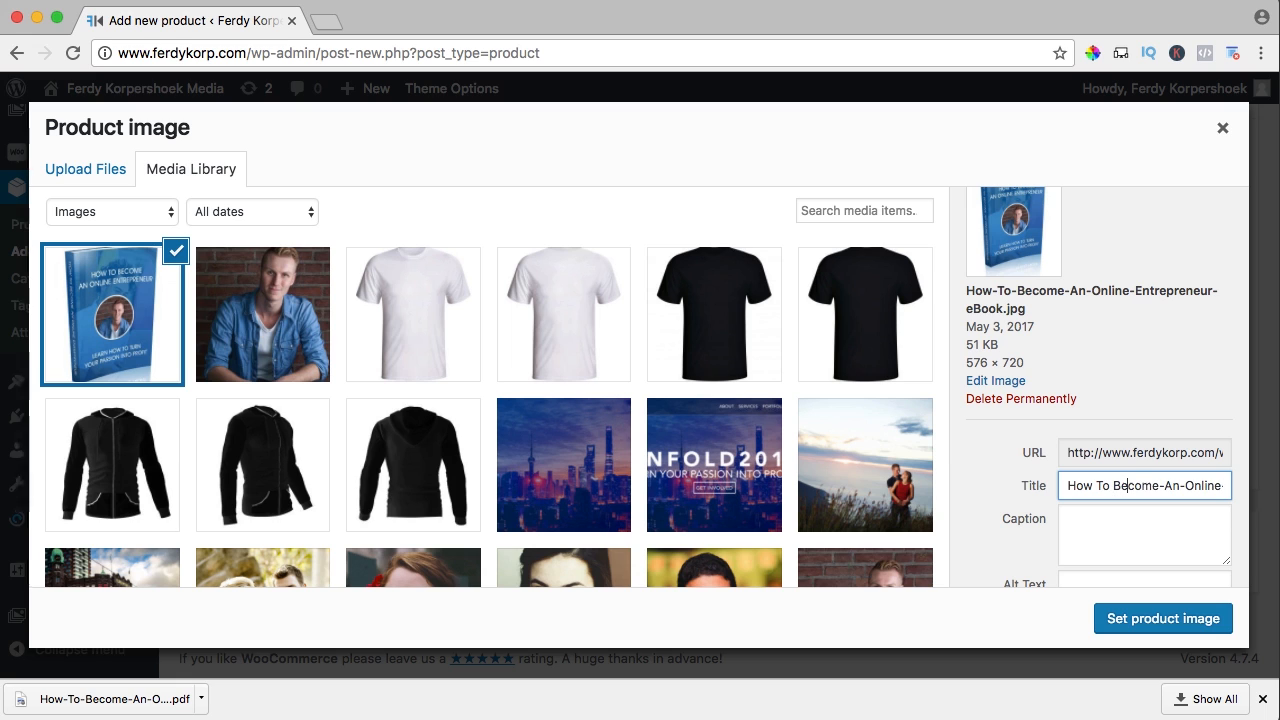
{"action": "key", "text": "BackSpace"}
{"action": "key", "text": "Right"}
{"action": "key", "text": "Right"}
{"action": "key", "text": "Right"}
{"action": "key", "text": "BackSpace"}
{"action": "key", "text": "Right"}
{"action": "key", "text": "Right"}
{"action": "key", "text": "Right"}
{"action": "key", "text": "Right"}
{"action": "key", "text": "Right"}
{"action": "key", "text": "Right"}
{"action": "key", "text": "Right"}
{"action": "key", "text": "BackSpace"}
{"action": "key", "text": "Right"}
{"action": "key", "text": "Right"}
{"action": "key", "text": "Right"}
{"action": "key", "text": "Right"}
{"action": "key", "text": "Right"}
{"action": "key", "text": "Right"}
{"action": "key", "text": "Right"}
{"action": "key", "text": "Right"}
{"action": "key", "text": "Tab"}
{"action": "key", "text": "Tab"}
{"action": "type", "text": "How To Become An Online Entrepreneur eBook"}
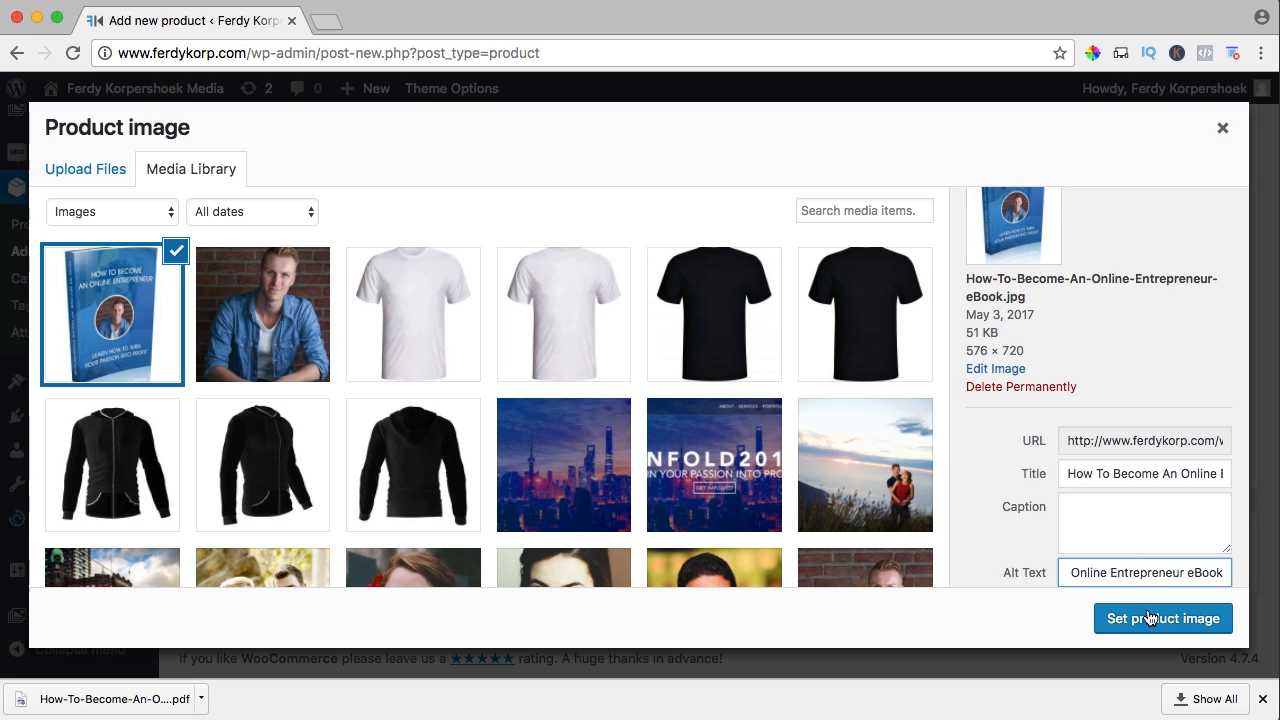
{"action": "left_click", "coordinate": [1148, 616]}
Add the product tags eBook, Online Marketing and Online Entrepreneur
{"action": "scroll", "coordinate": [897, 457], "scroll_direction": "up", "scroll_amount": 9}
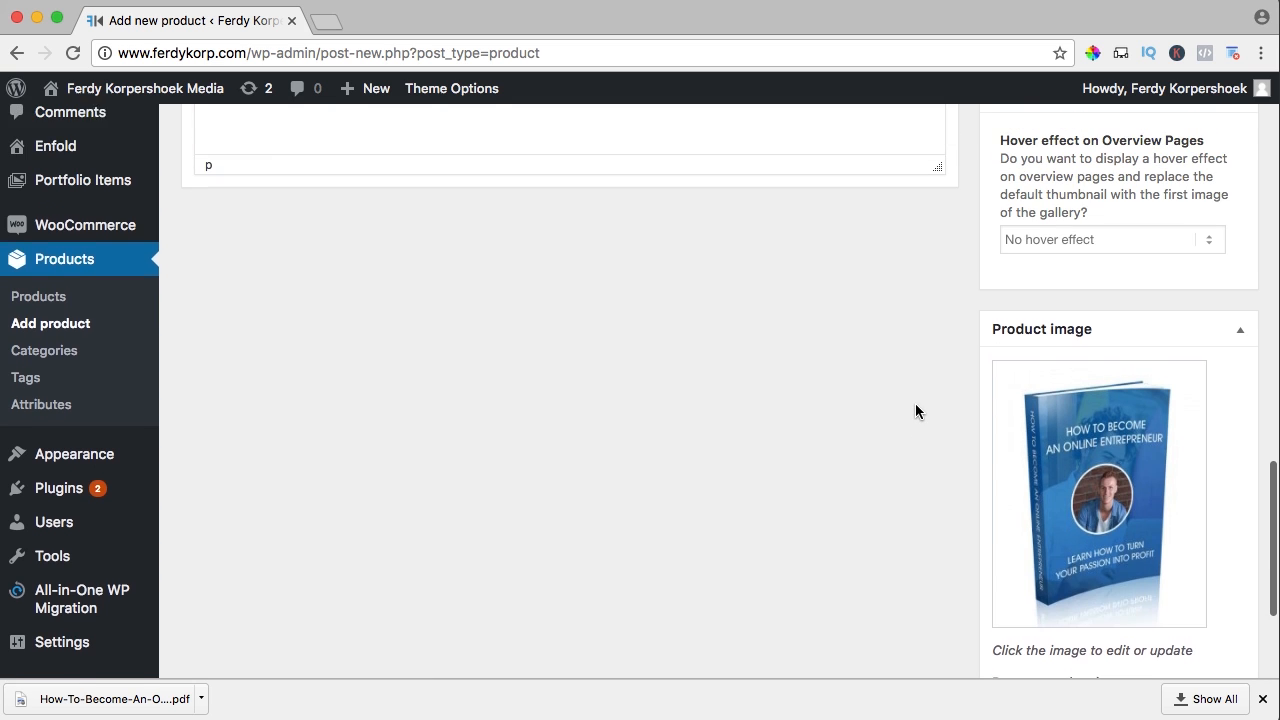
{"action": "scroll", "coordinate": [974, 388], "scroll_direction": "up", "scroll_amount": 12}
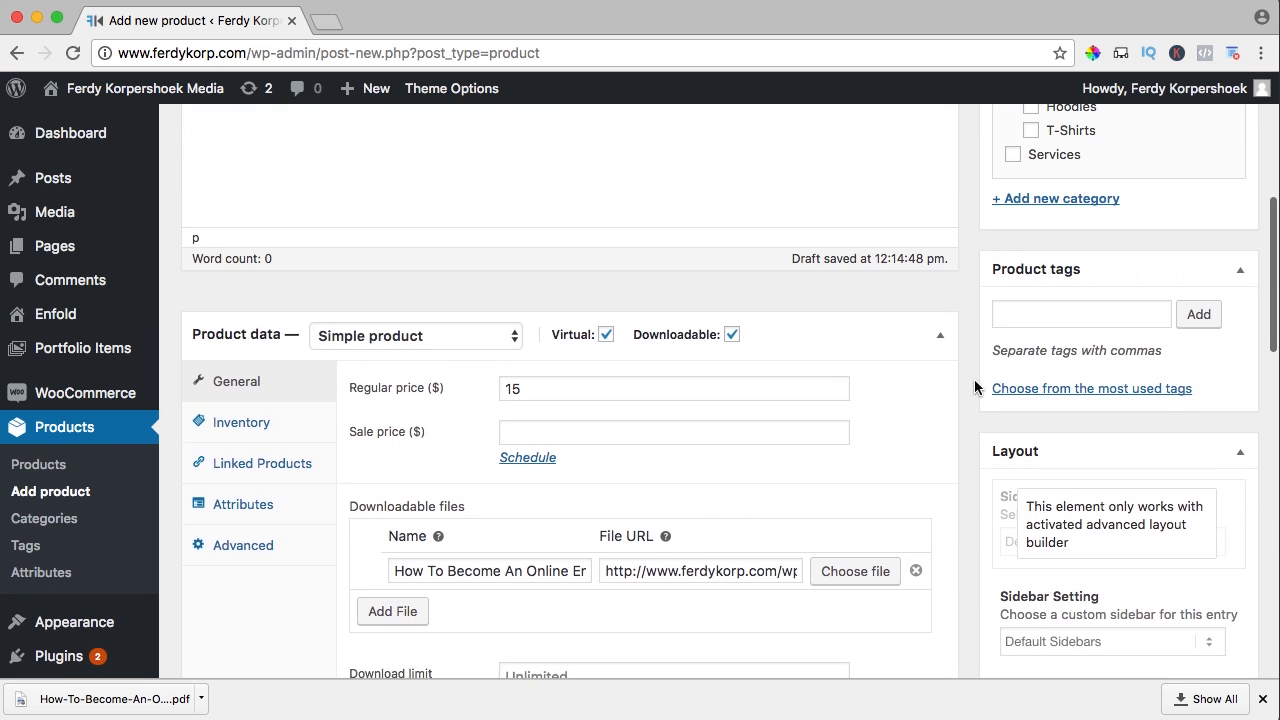
{"action": "left_click", "coordinate": [1068, 376]}
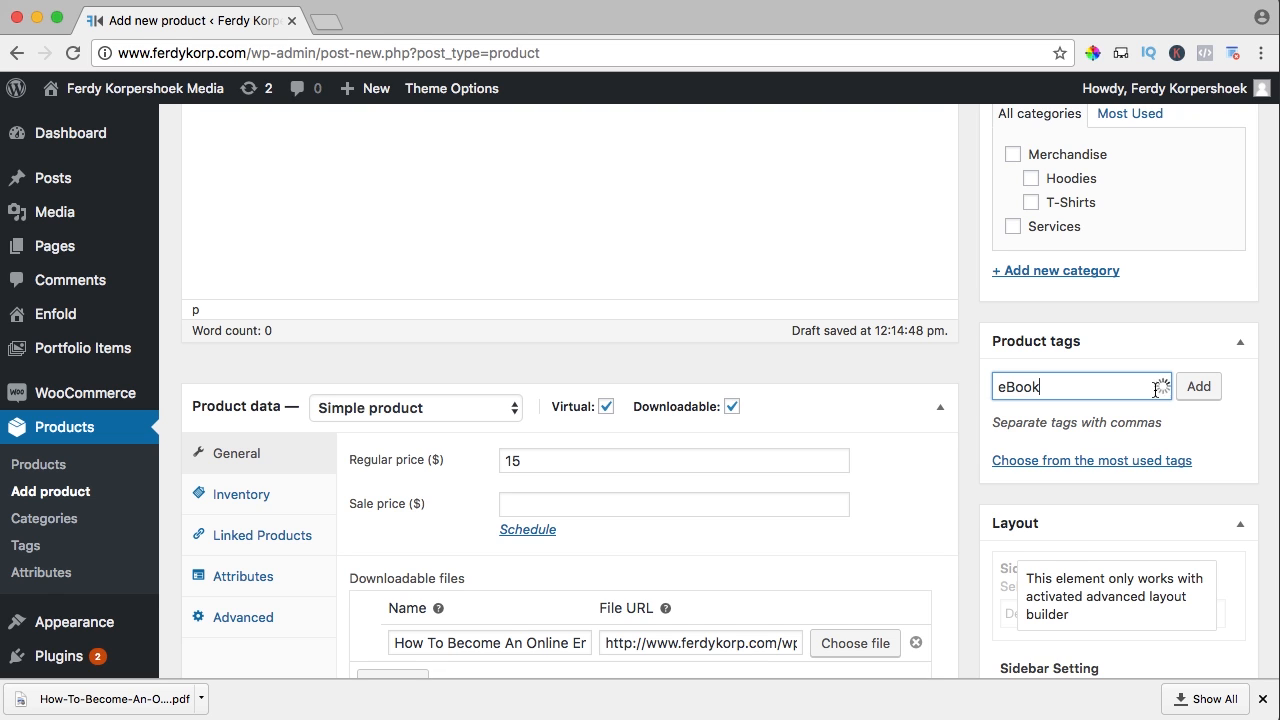
{"action": "left_click", "coordinate": [1199, 388]}
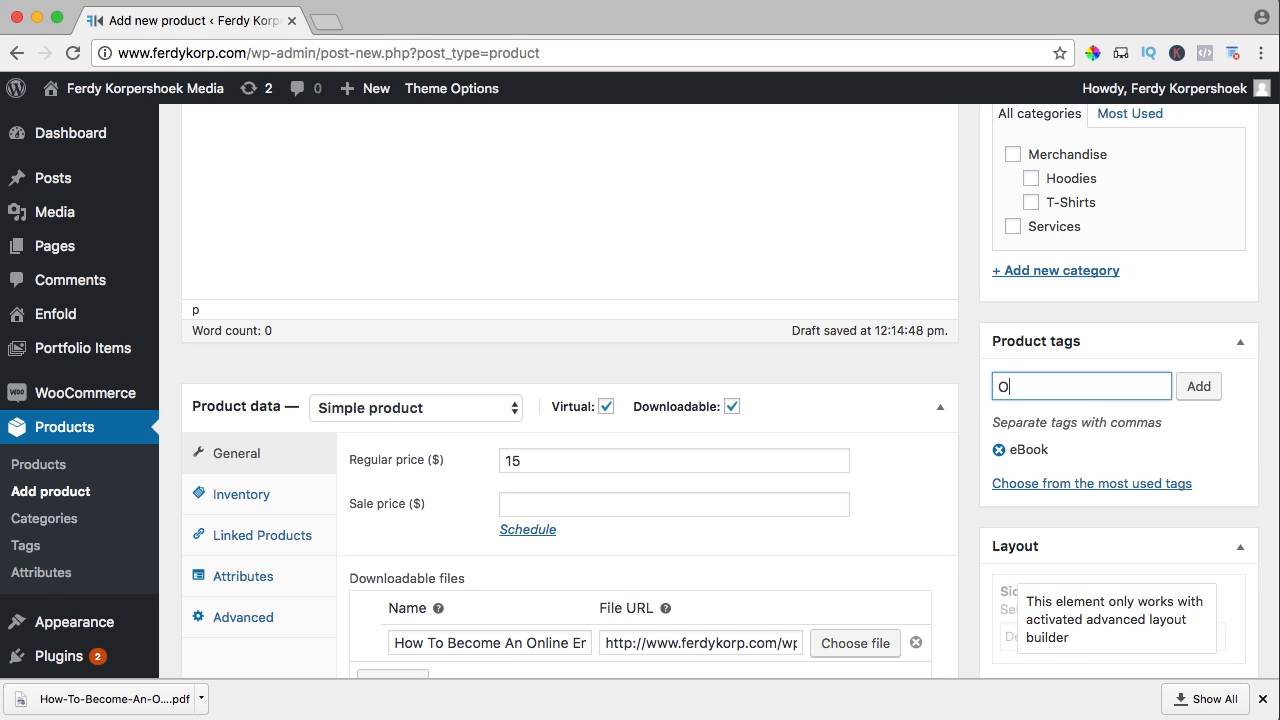
{"action": "type", "text": "Online Entrepreneu"}
{"action": "left_click", "coordinate": [1199, 388]}
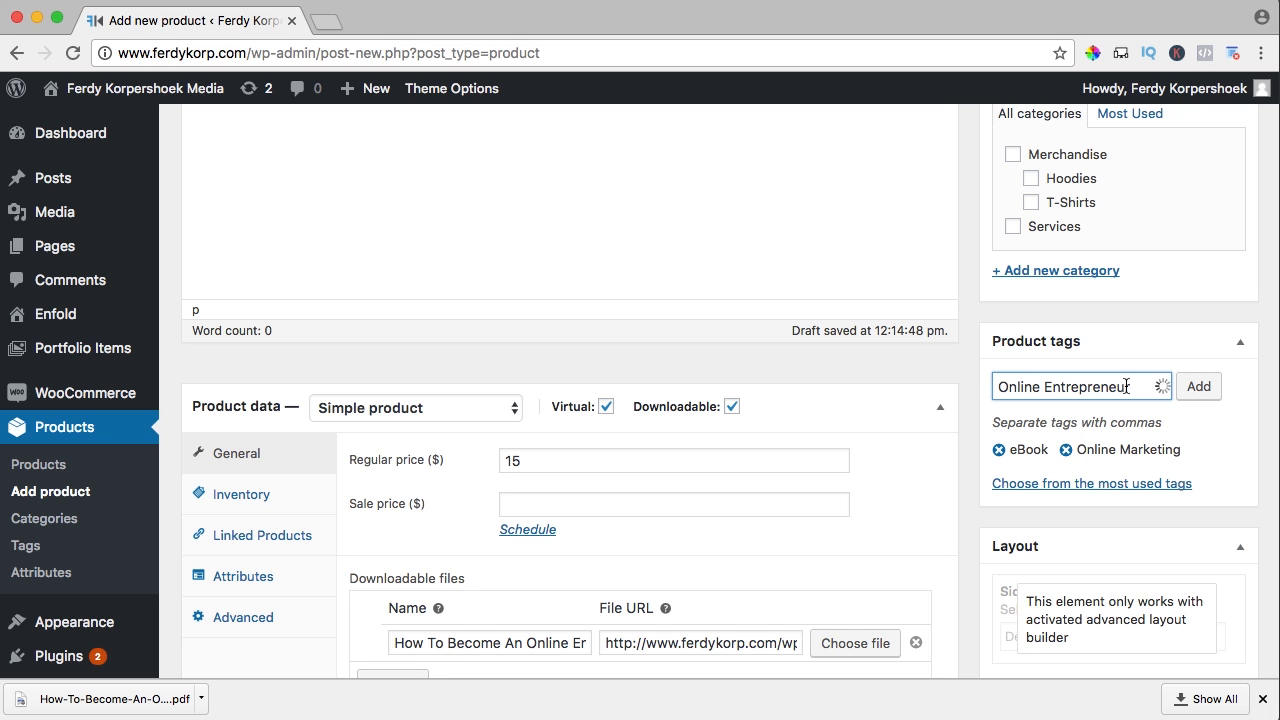
{"action": "type", "text": "r"}
{"action": "left_click", "coordinate": [1201, 390]}
Create and assign a new eBooks category, then publish the product
{"action": "scroll", "coordinate": [1111, 308], "scroll_direction": "up", "scroll_amount": 1}
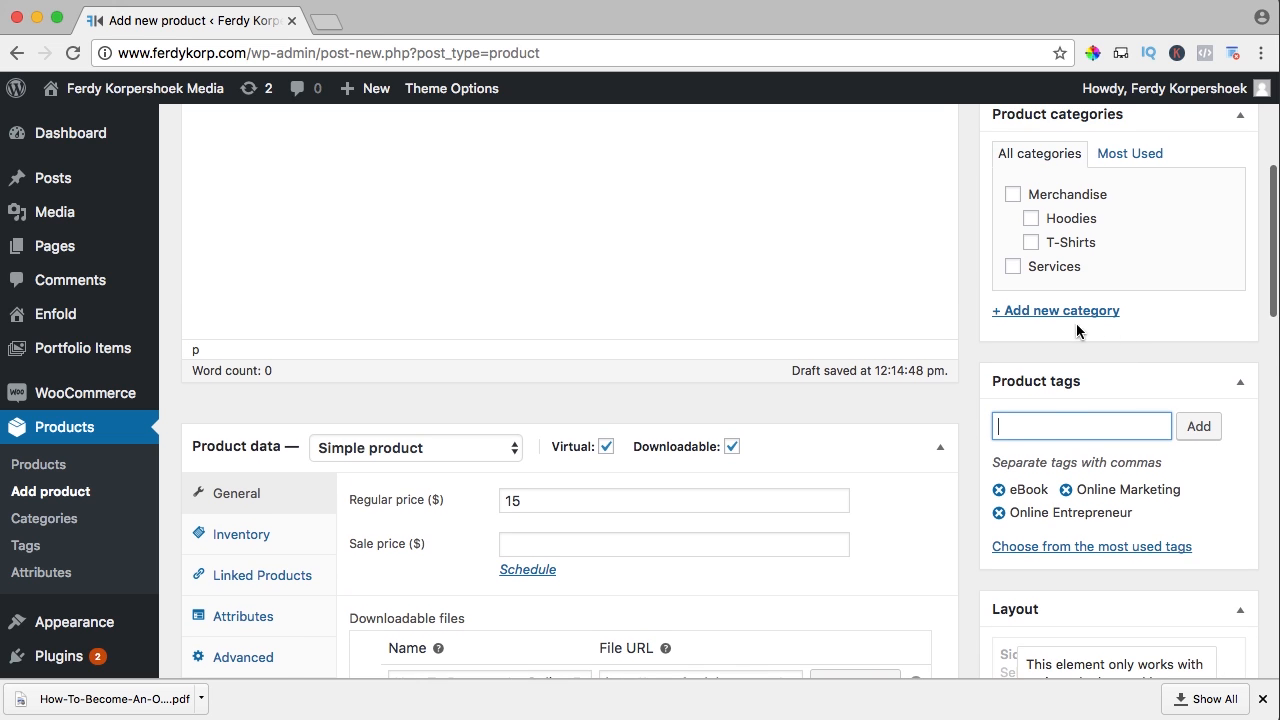
{"action": "left_click", "coordinate": [1066, 318]}
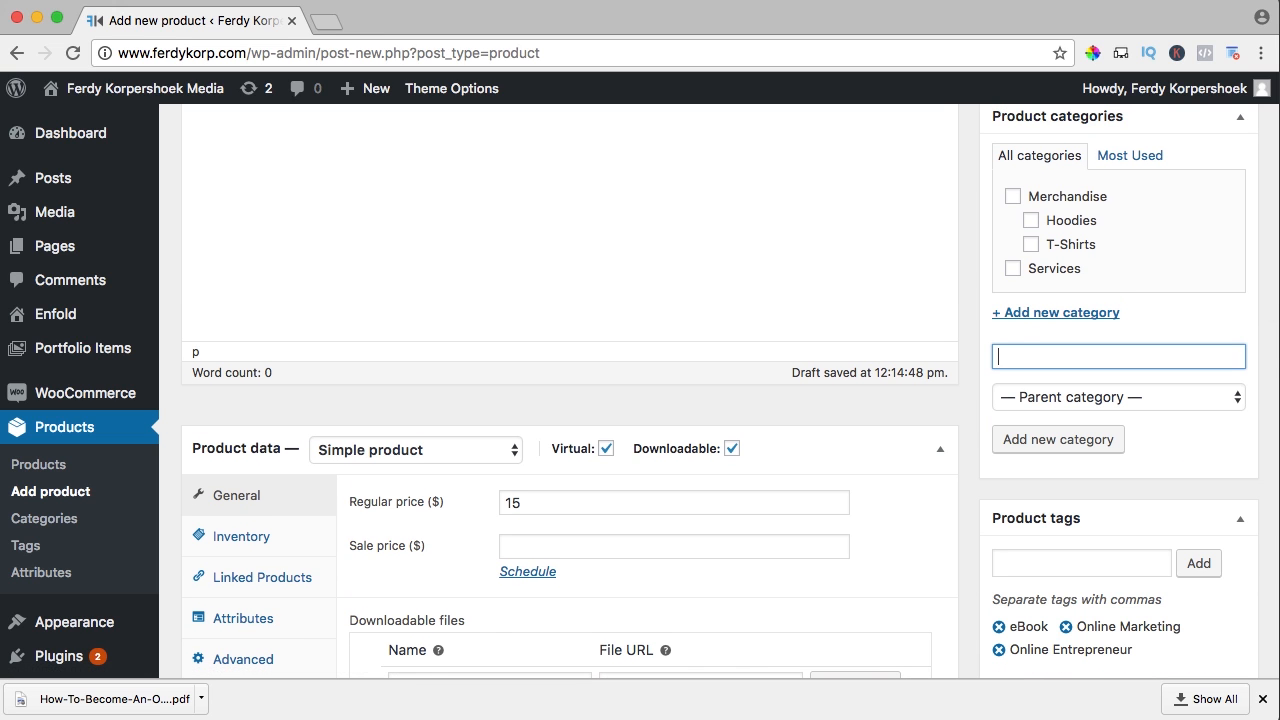
{"action": "left_click", "coordinate": [1051, 438]}
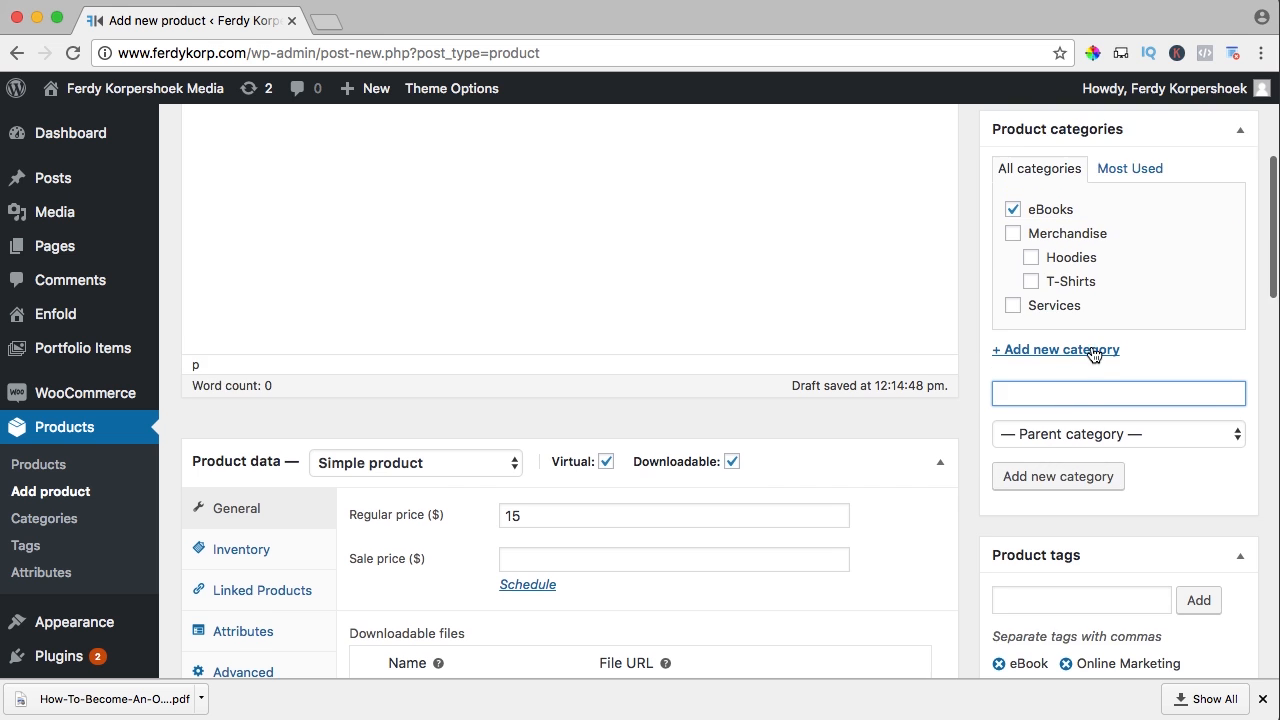
{"action": "scroll", "coordinate": [1094, 352], "scroll_direction": "up", "scroll_amount": 6}
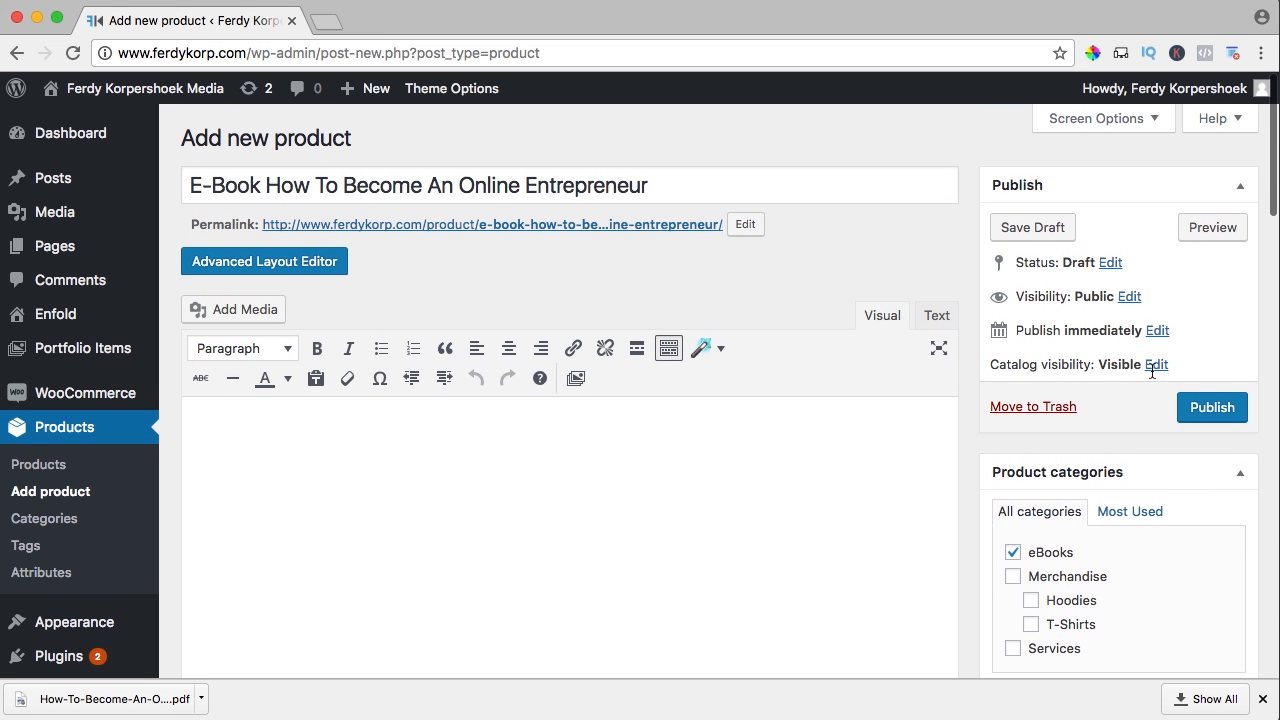
{"action": "left_click", "coordinate": [1212, 408]}
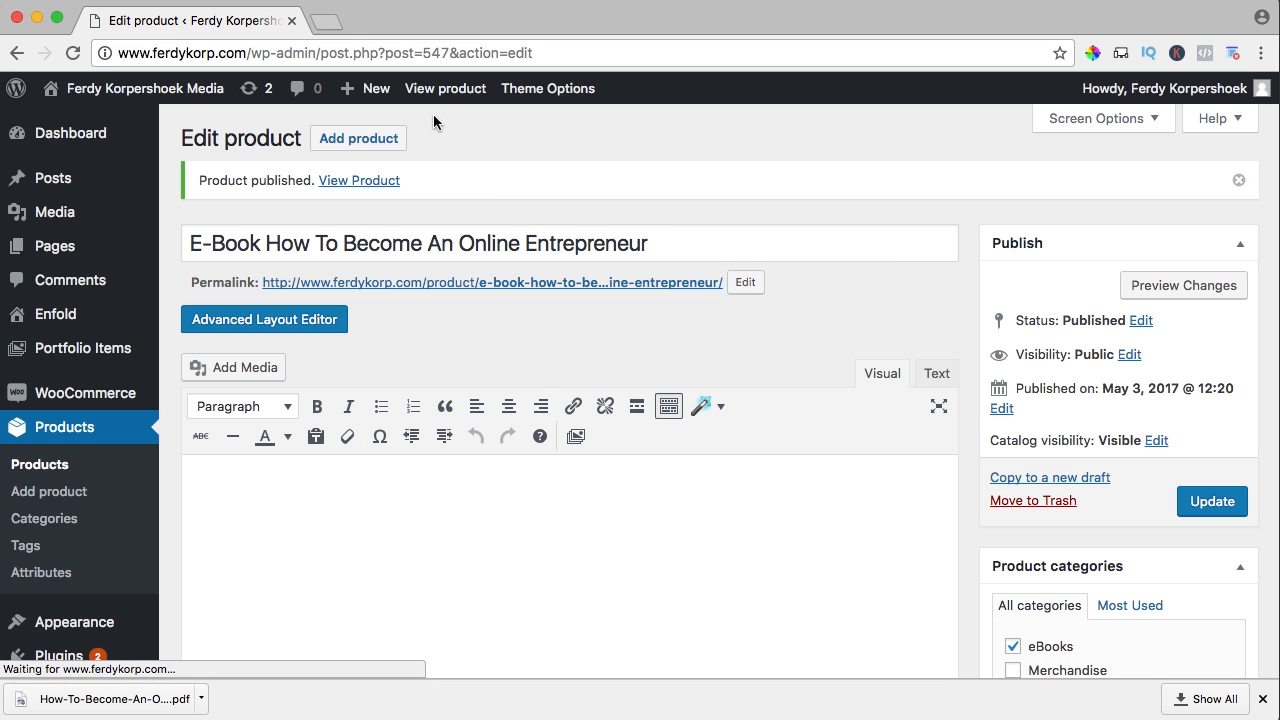
Check the live e-book page at $15.00 with its enlarged cover, then return to the editor
{"action": "left_click", "coordinate": [433, 93], "text": "super"}
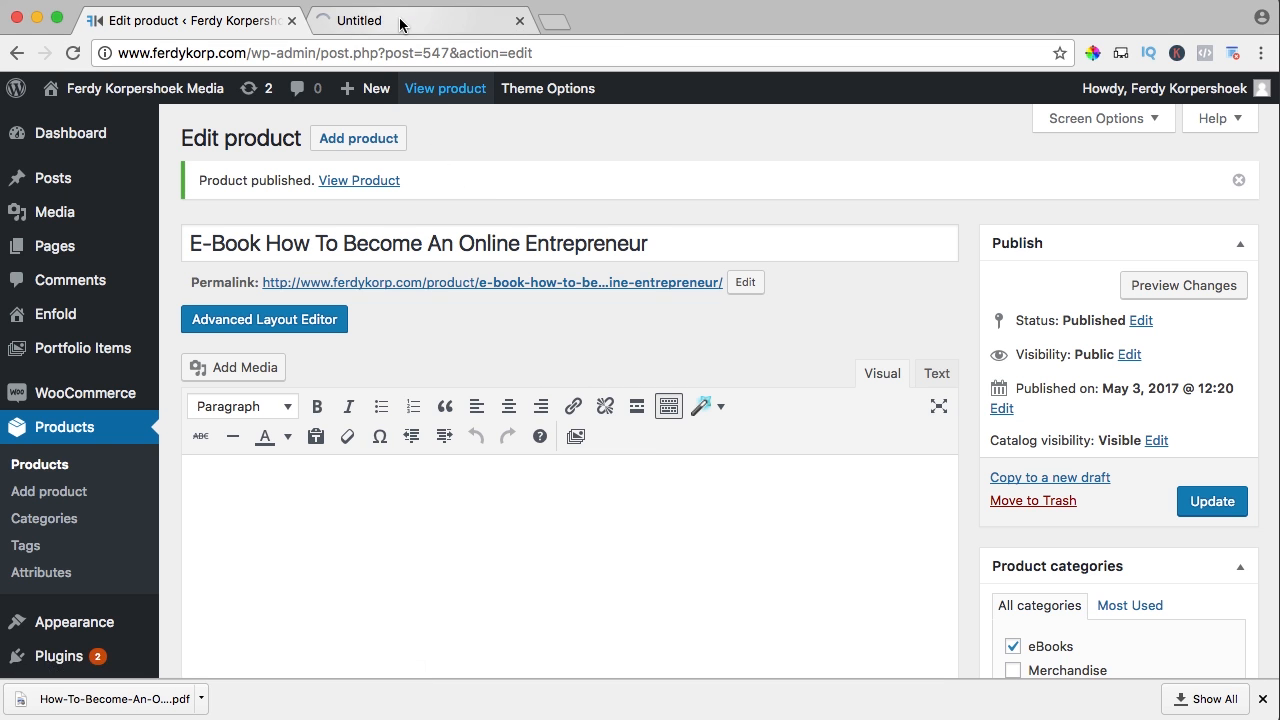
{"action": "left_click", "coordinate": [400, 20]}
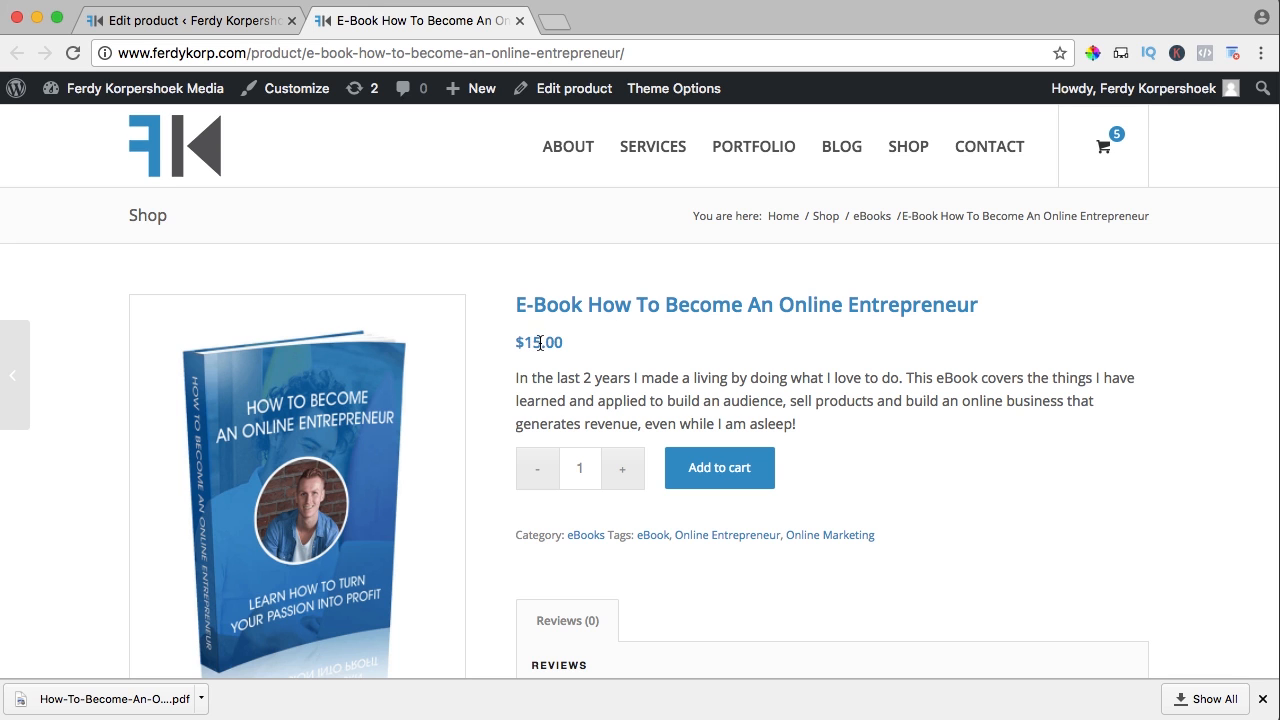
{"action": "scroll", "coordinate": [563, 341], "scroll_direction": "down", "scroll_amount": 3}
{"action": "left_click_drag", "start_coordinate": [551, 285], "coordinate": [657, 285]}
{"action": "left_click", "coordinate": [657, 285]}
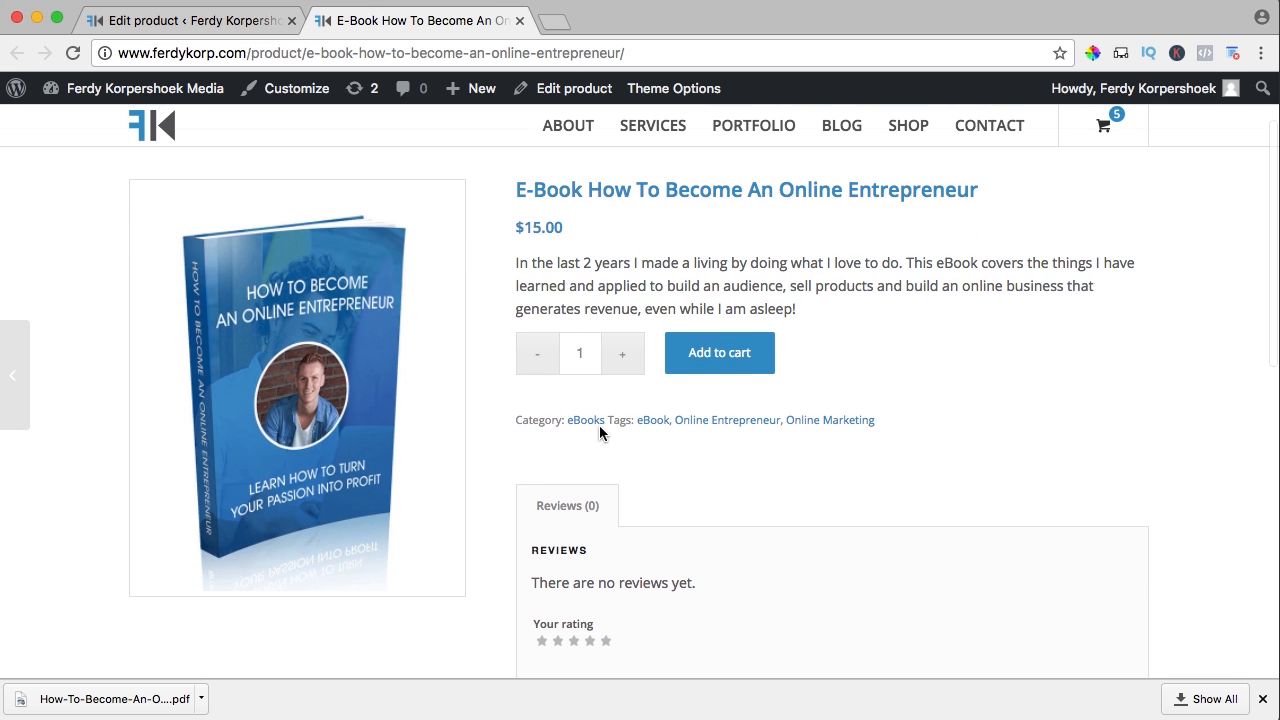
{"action": "left_click", "coordinate": [356, 368]}
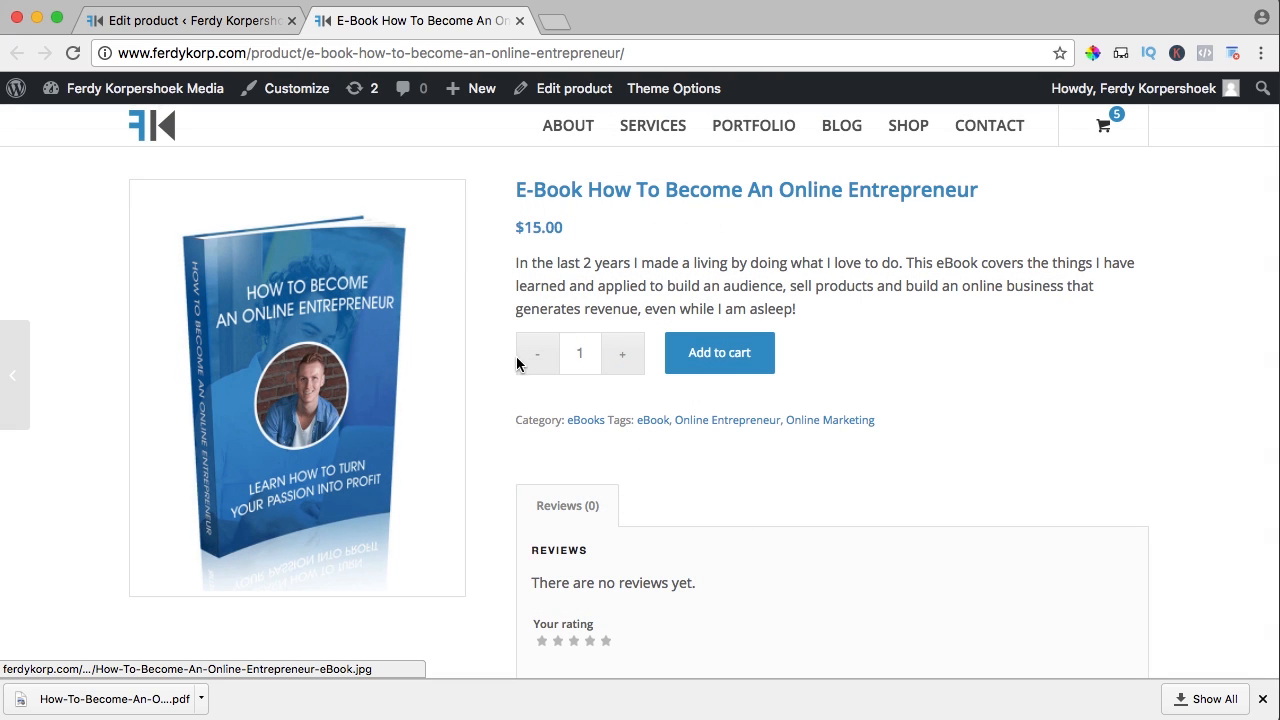
{"action": "left_click", "coordinate": [203, 22]}
{"action": "scroll", "coordinate": [866, 311], "scroll_direction": "down", "scroll_amount": 5}
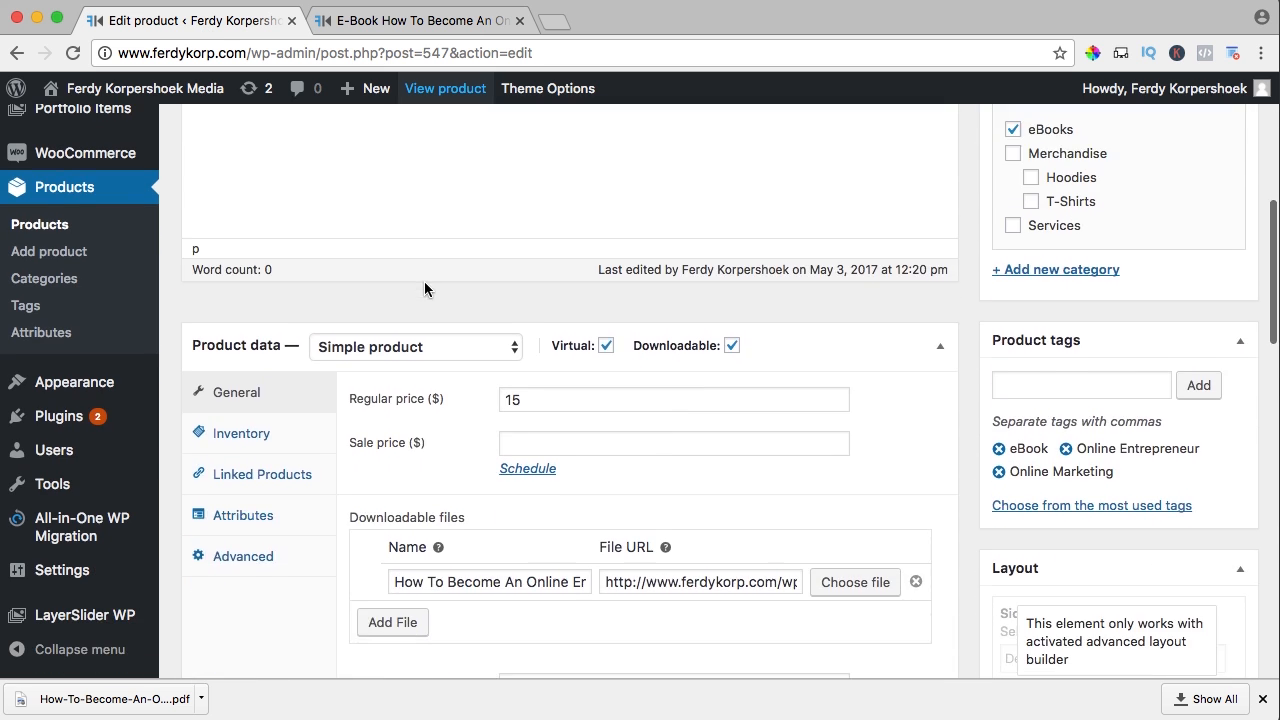
Mark the e-book as Sold individually in Inventory, update it, and reload its live product page
{"action": "left_click", "coordinate": [238, 343]}
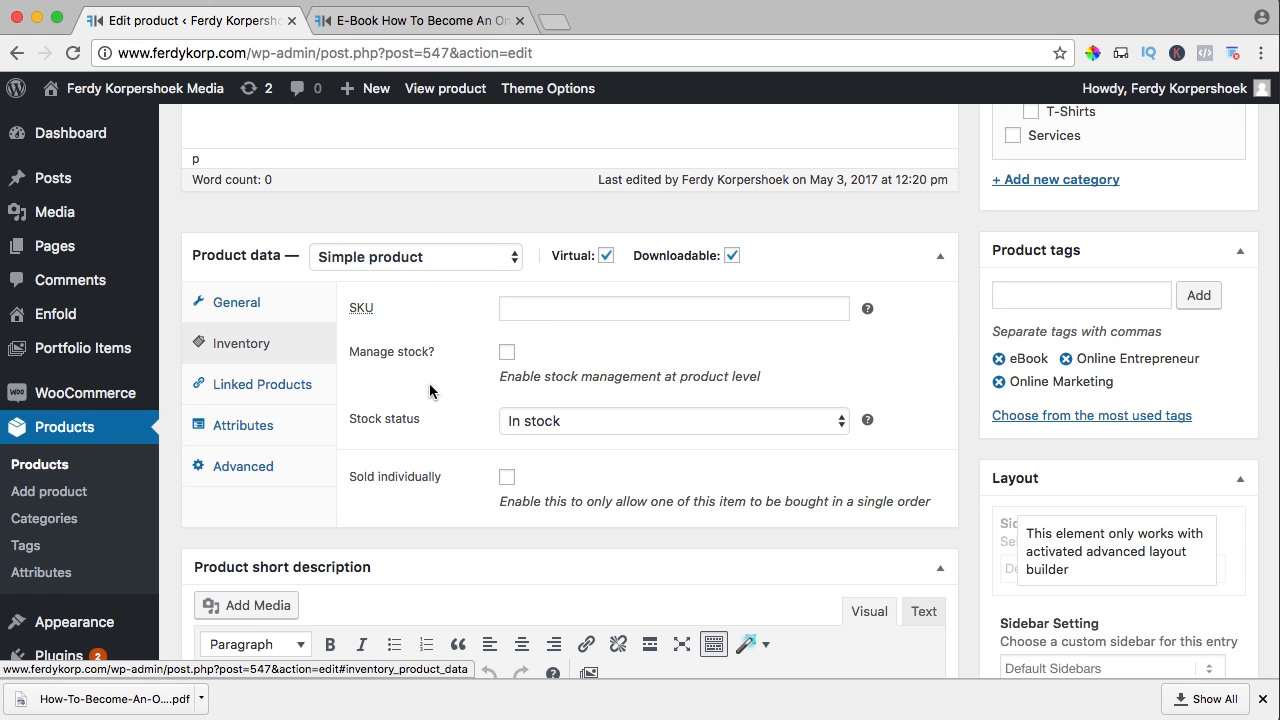
{"action": "left_click", "coordinate": [503, 482]}
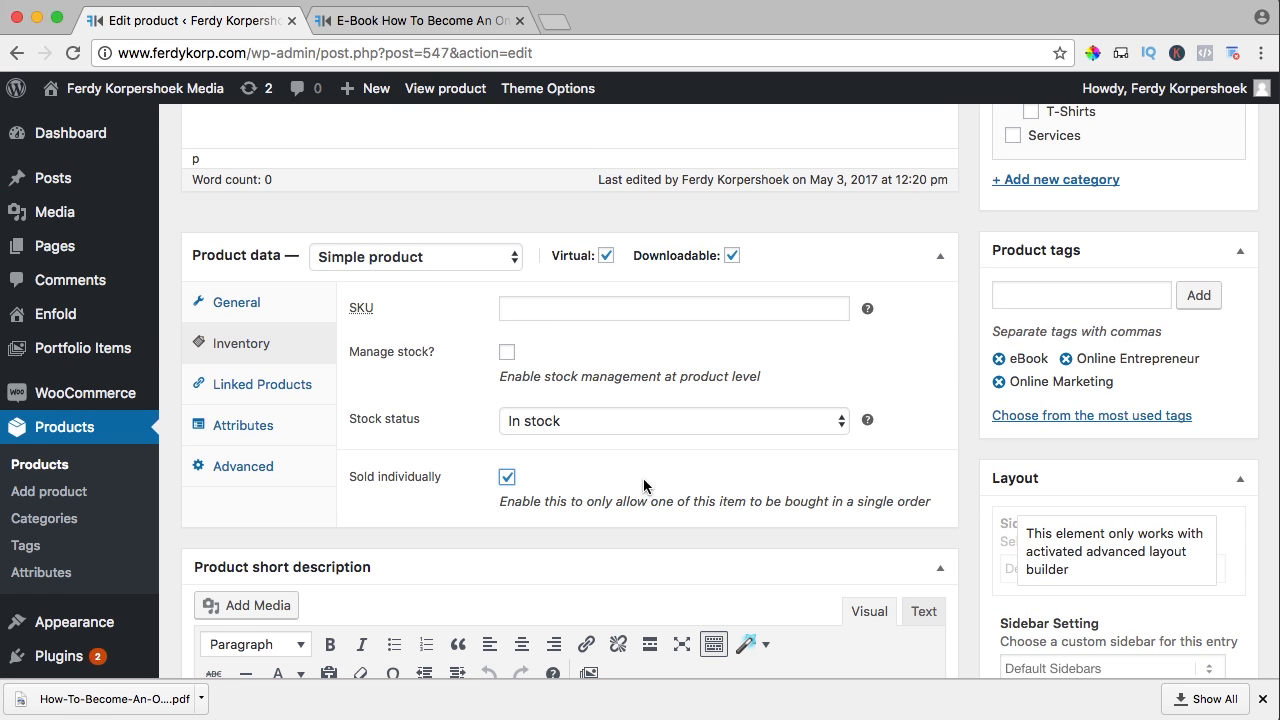
{"action": "scroll", "coordinate": [955, 465], "scroll_direction": "up", "scroll_amount": 2}
{"action": "scroll", "coordinate": [954, 465], "scroll_direction": "up", "scroll_amount": 4}
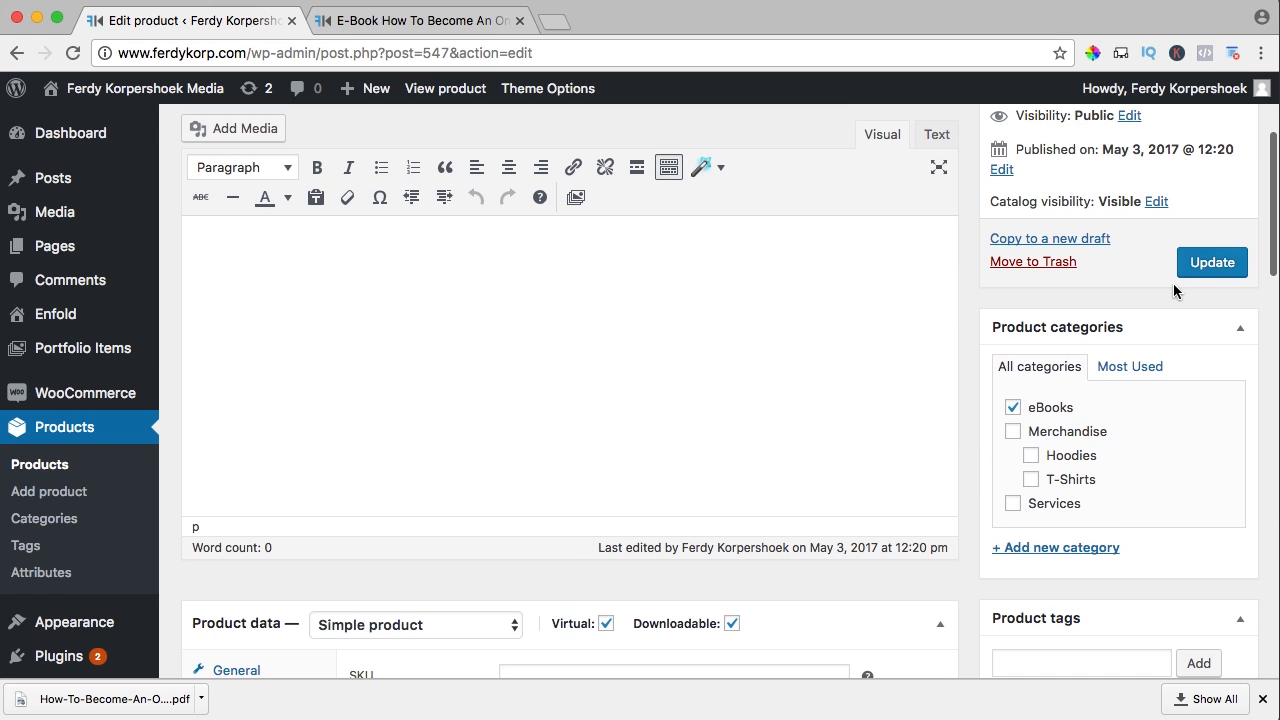
{"action": "left_click", "coordinate": [1212, 262]}
{"action": "left_click", "coordinate": [308, 30]}
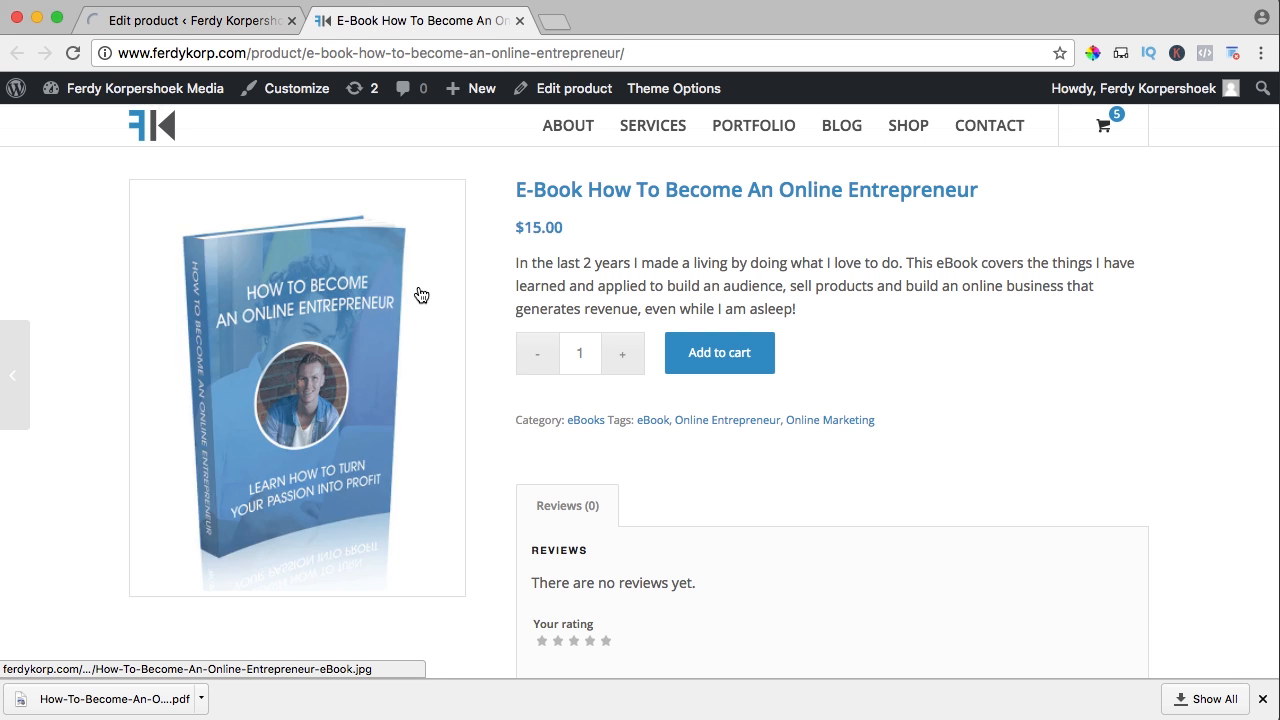
{"action": "key", "text": "super+r"}
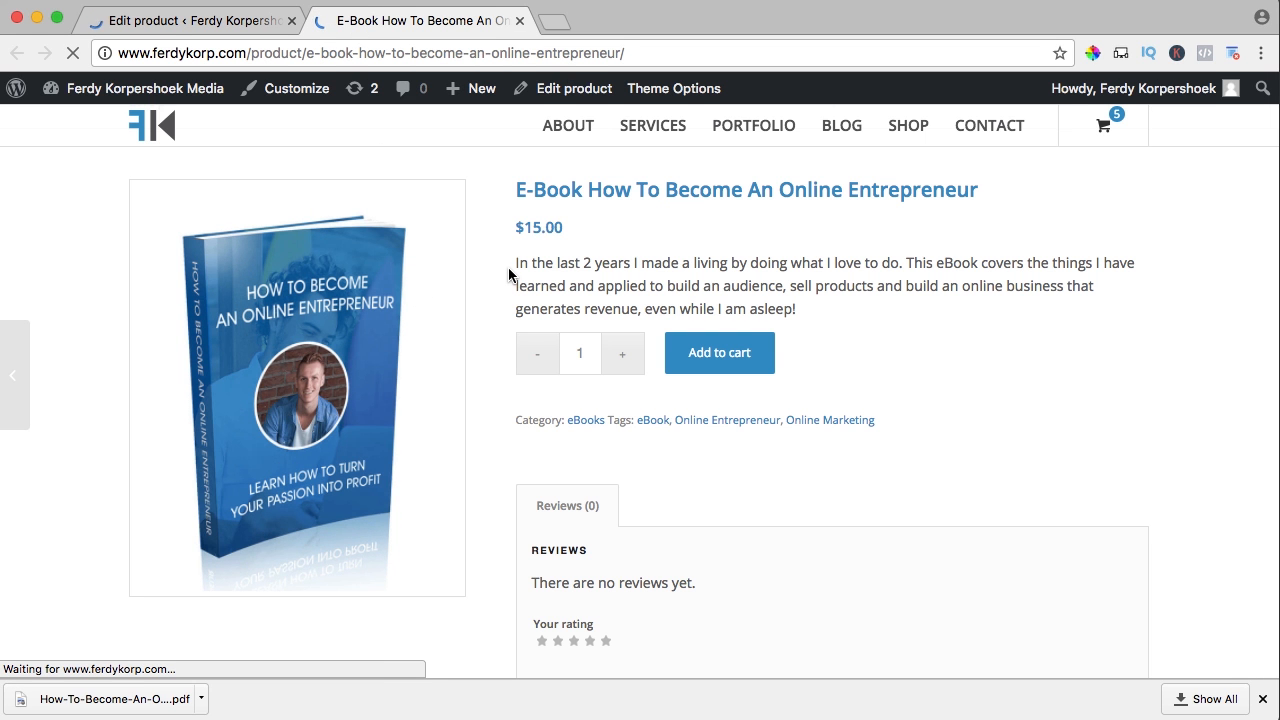
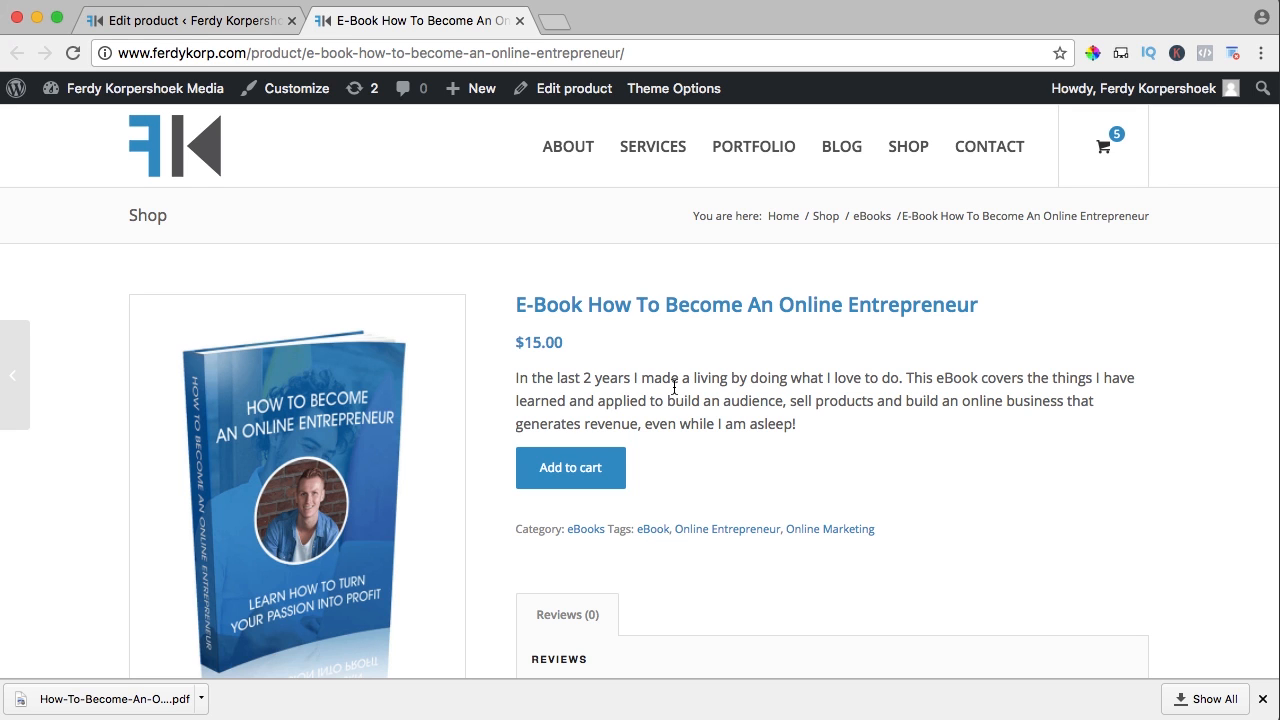
Start a new product named 'Divi Theme' and enter its prices (90 regular, 80 sale)
{"action": "mouse_move", "coordinate": [478, 90]}
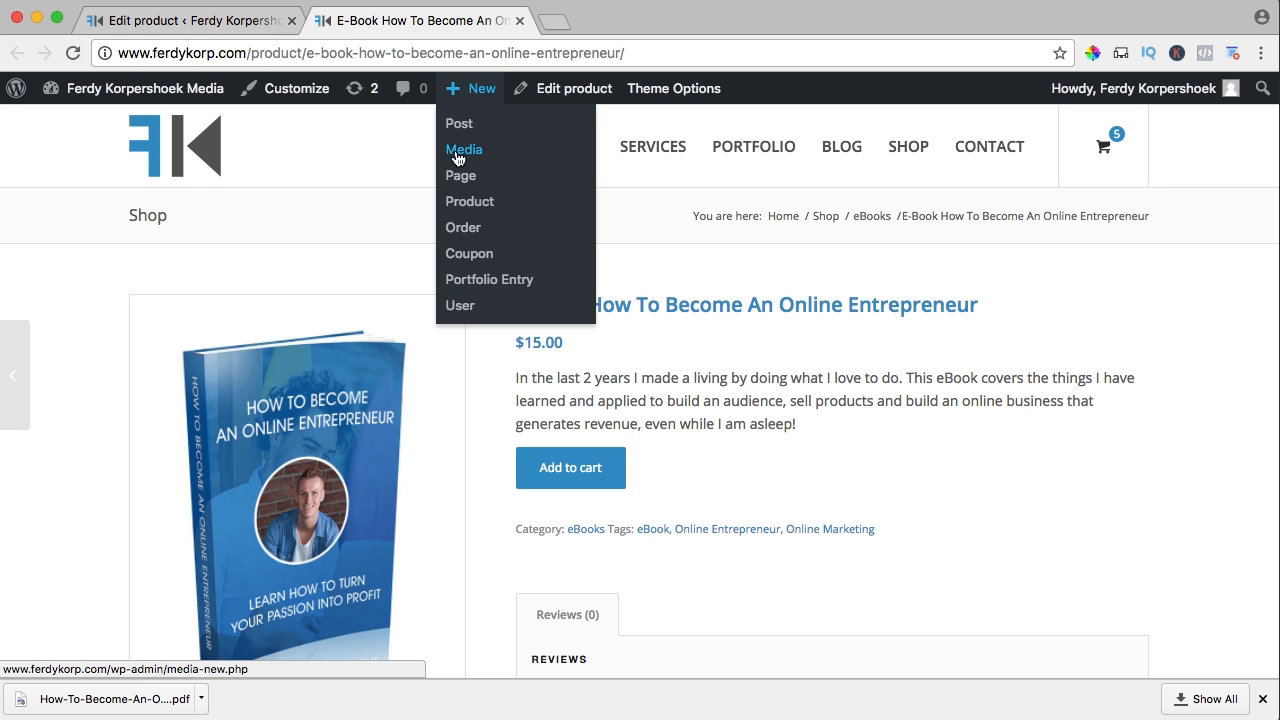
{"action": "left_click", "coordinate": [469, 204]}
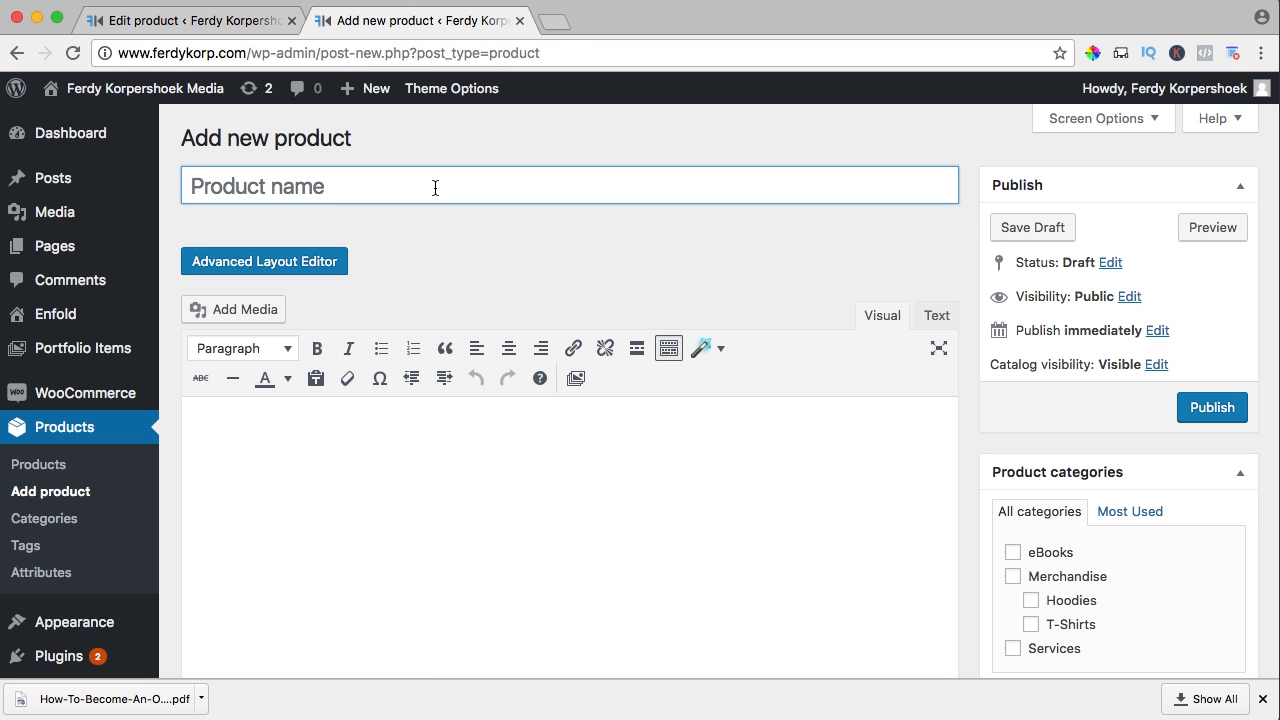
{"action": "type", "text": "Divi"}
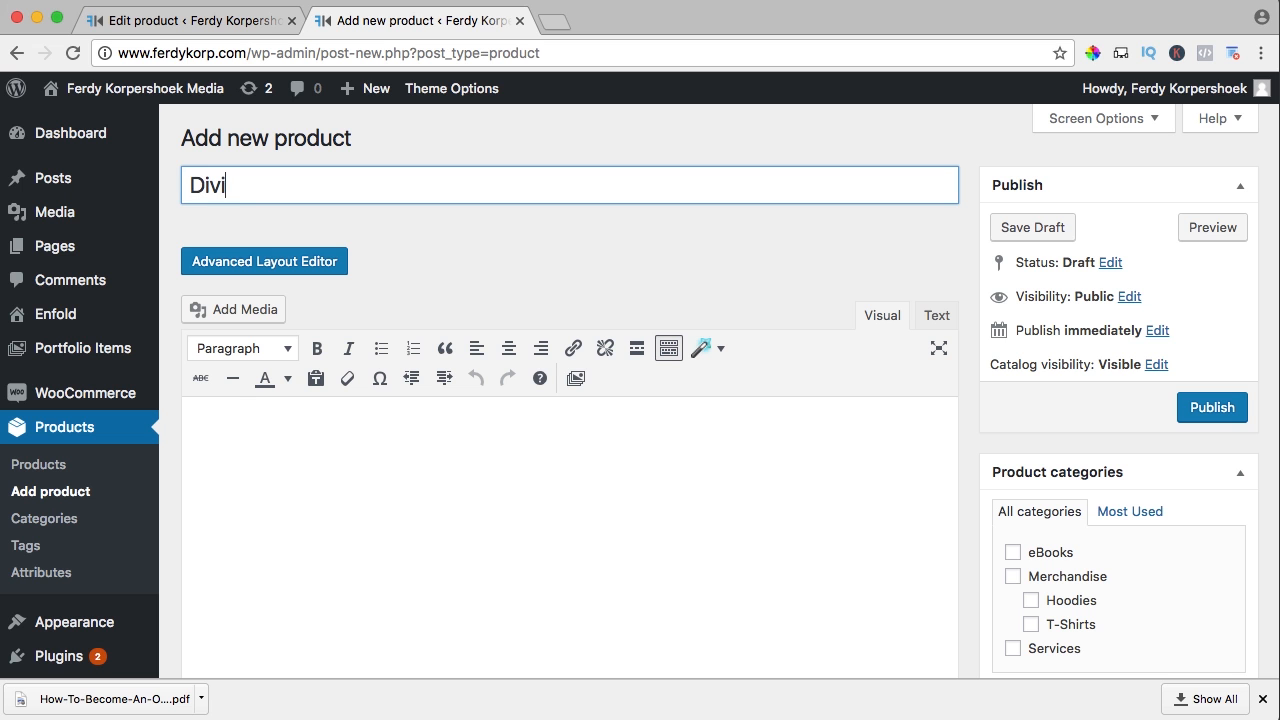
{"action": "type", "text": " Theme"}
{"action": "scroll", "coordinate": [562, 251], "scroll_direction": "down", "scroll_amount": 5}
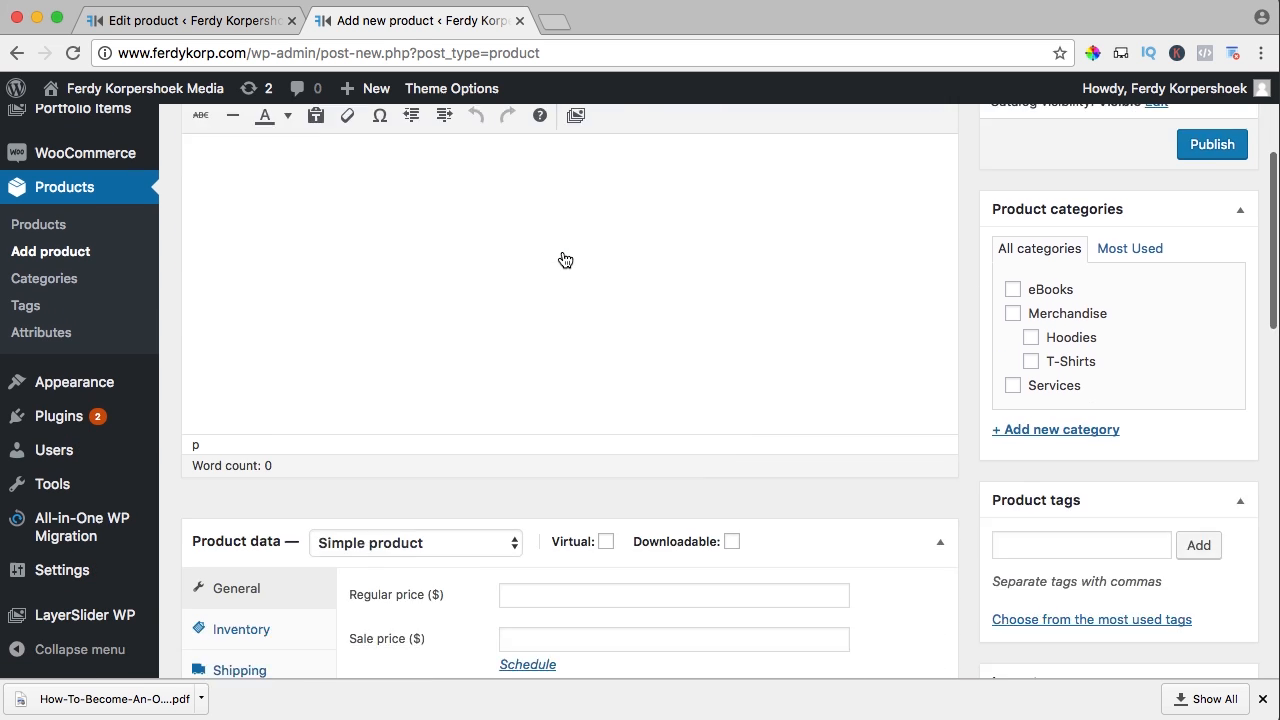
{"action": "left_click", "coordinate": [549, 277]}
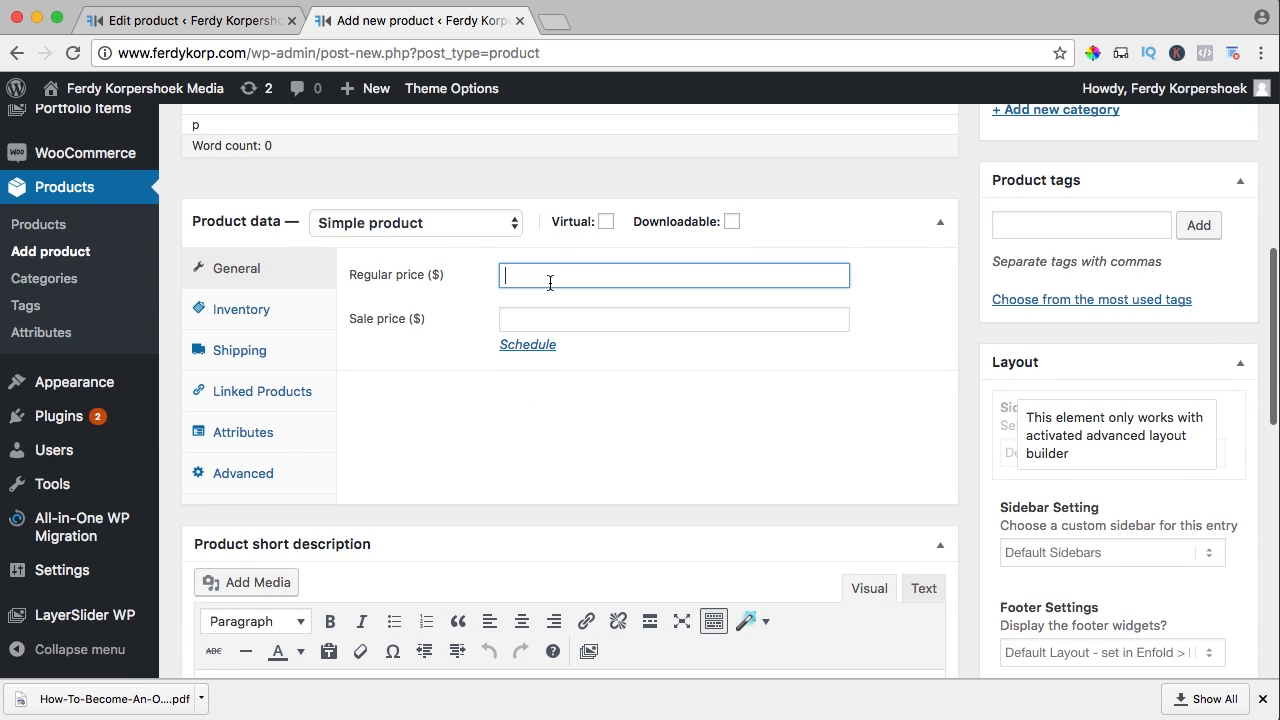
{"action": "type", "text": "80"}
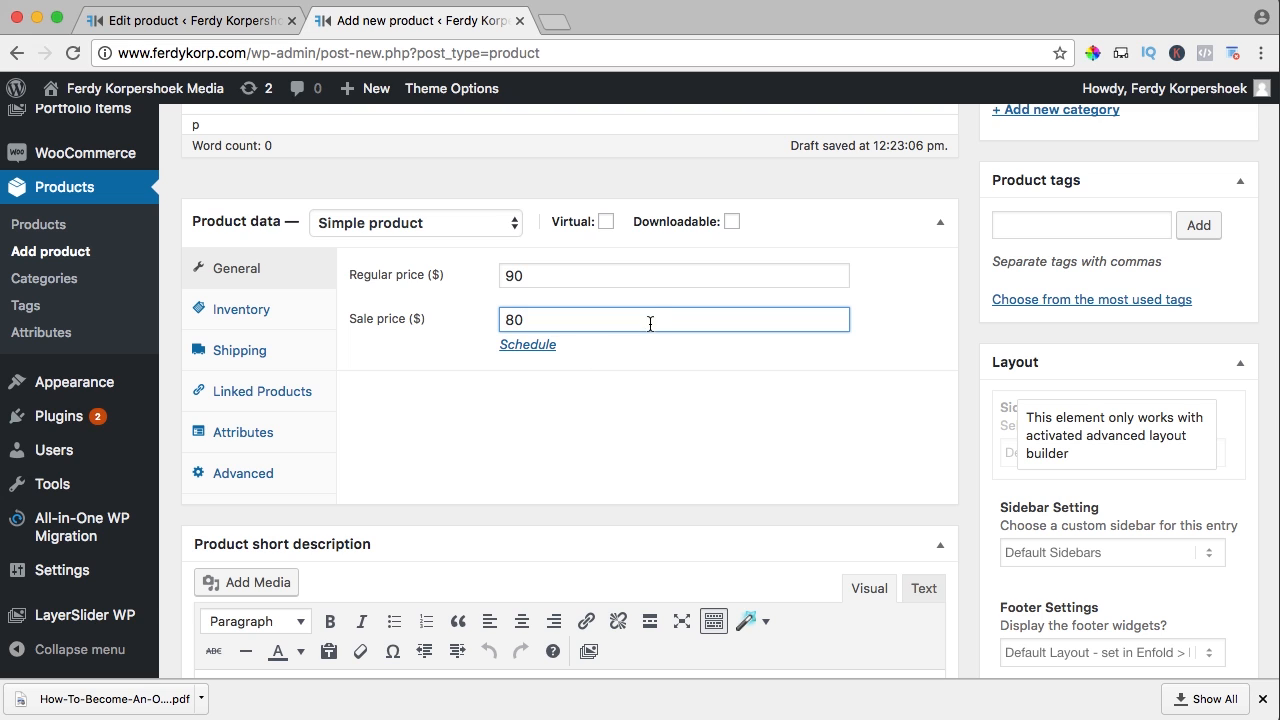
Mark it virtual, make it an External/Affiliate product, and paste in the affiliate URL
{"action": "left_click", "coordinate": [606, 222]}
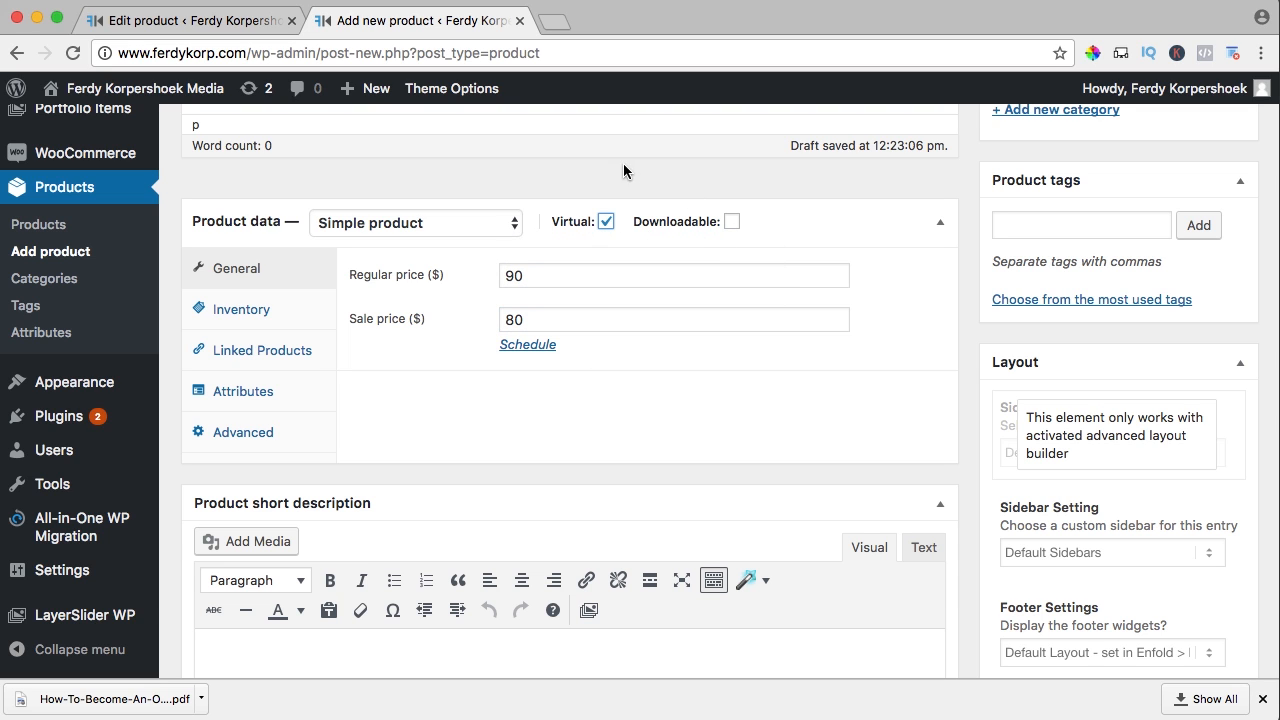
{"action": "left_click", "coordinate": [398, 227]}
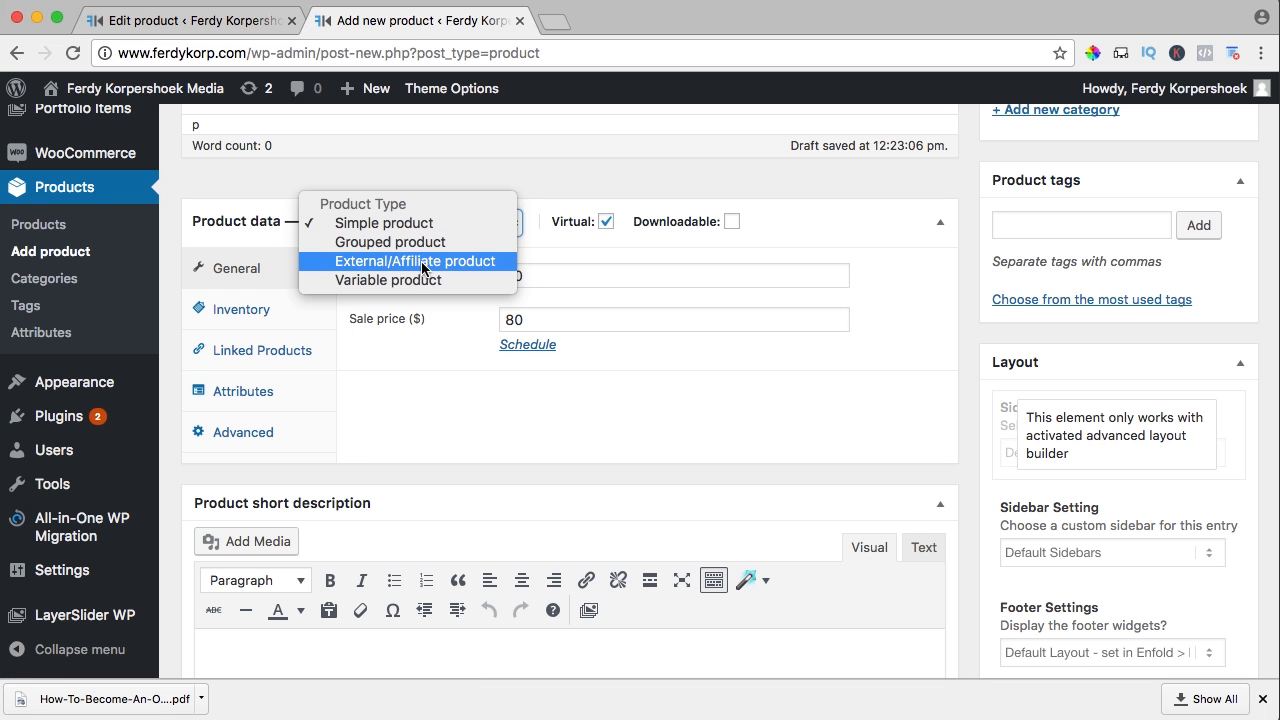
{"action": "left_click", "coordinate": [422, 262]}
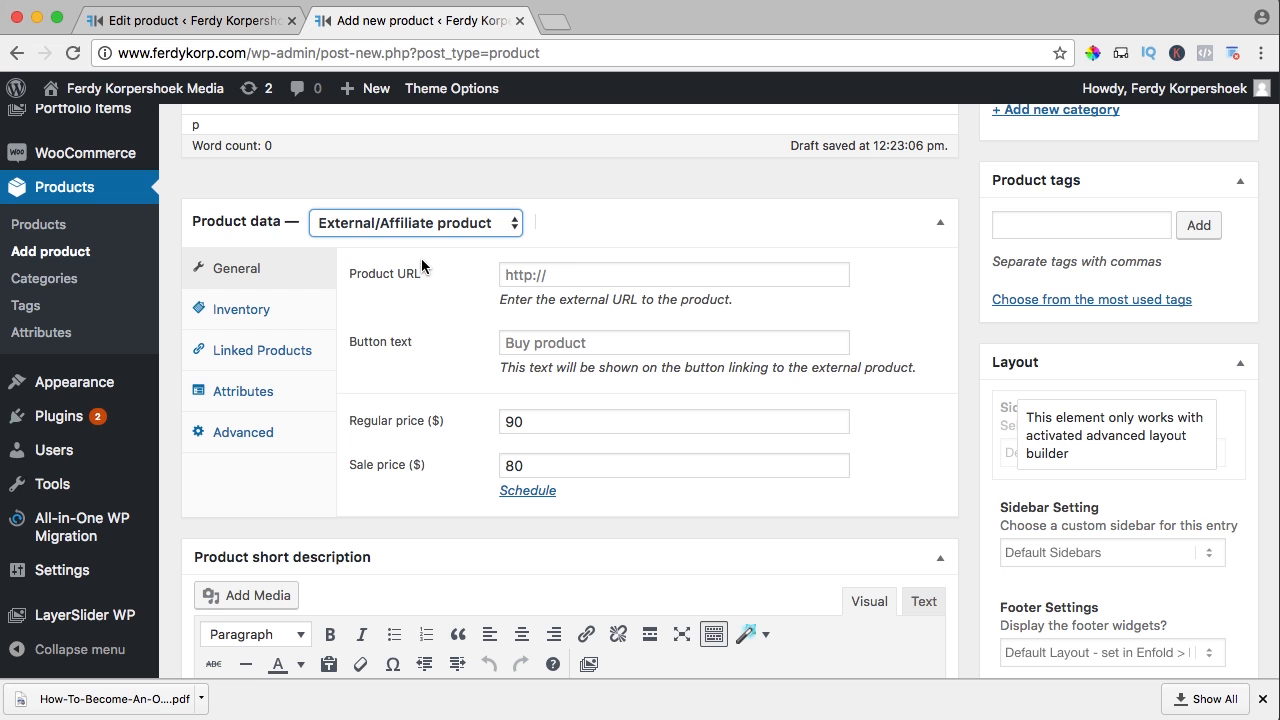
{"action": "left_click", "coordinate": [557, 274]}
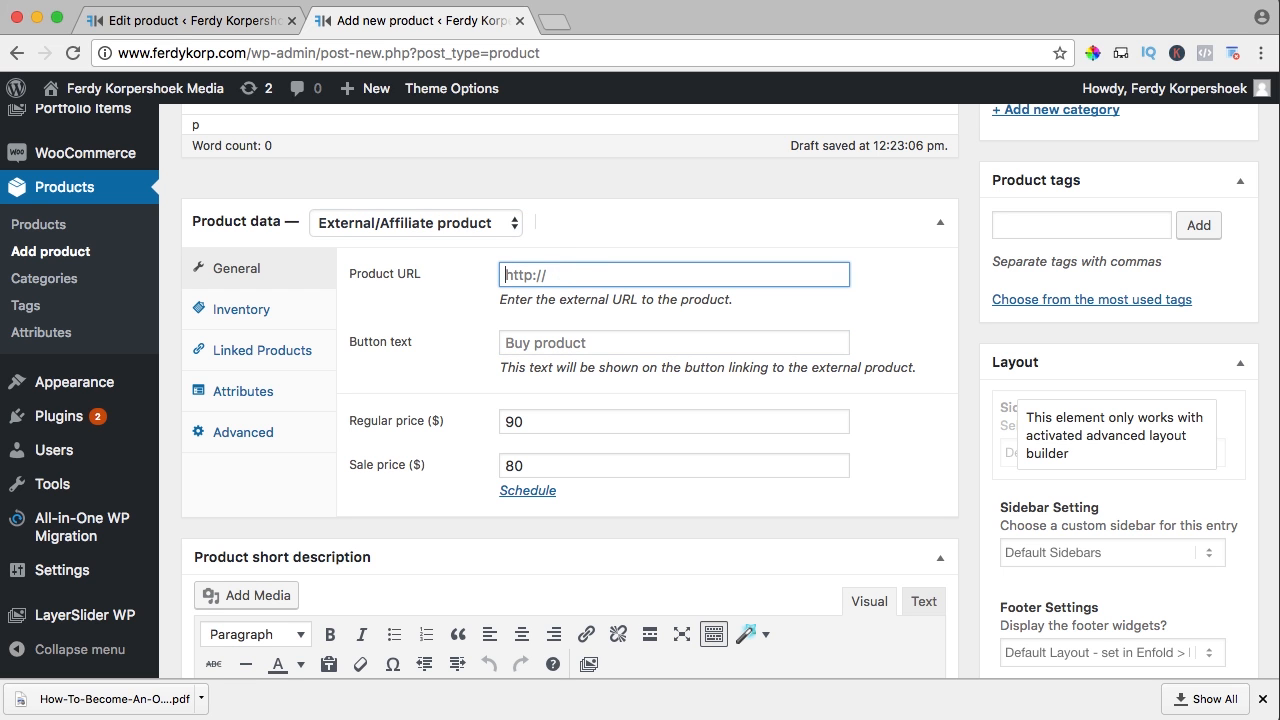
{"action": "key", "text": "super+v"}
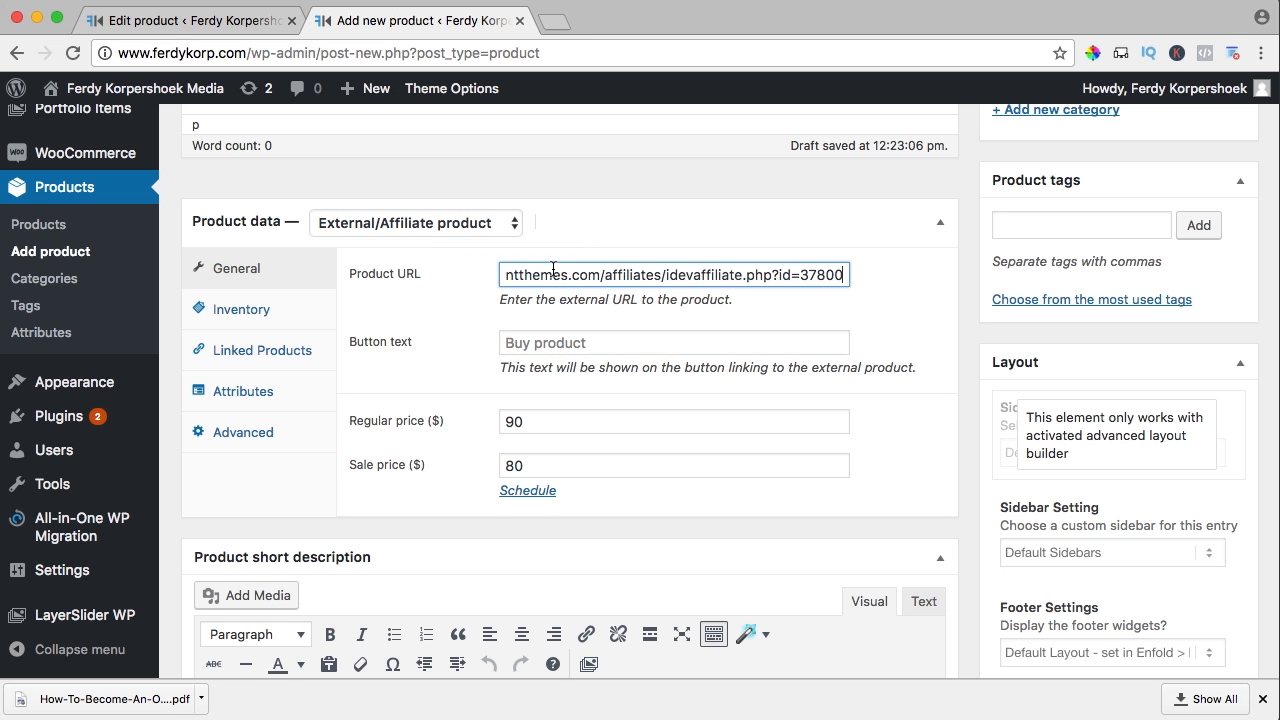
Open elegantthemes.com in a new browser tab
{"action": "left_click", "coordinate": [554, 24]}
{"action": "type", "text": "elegantthemes.com"}
{"action": "key", "text": "Return"}
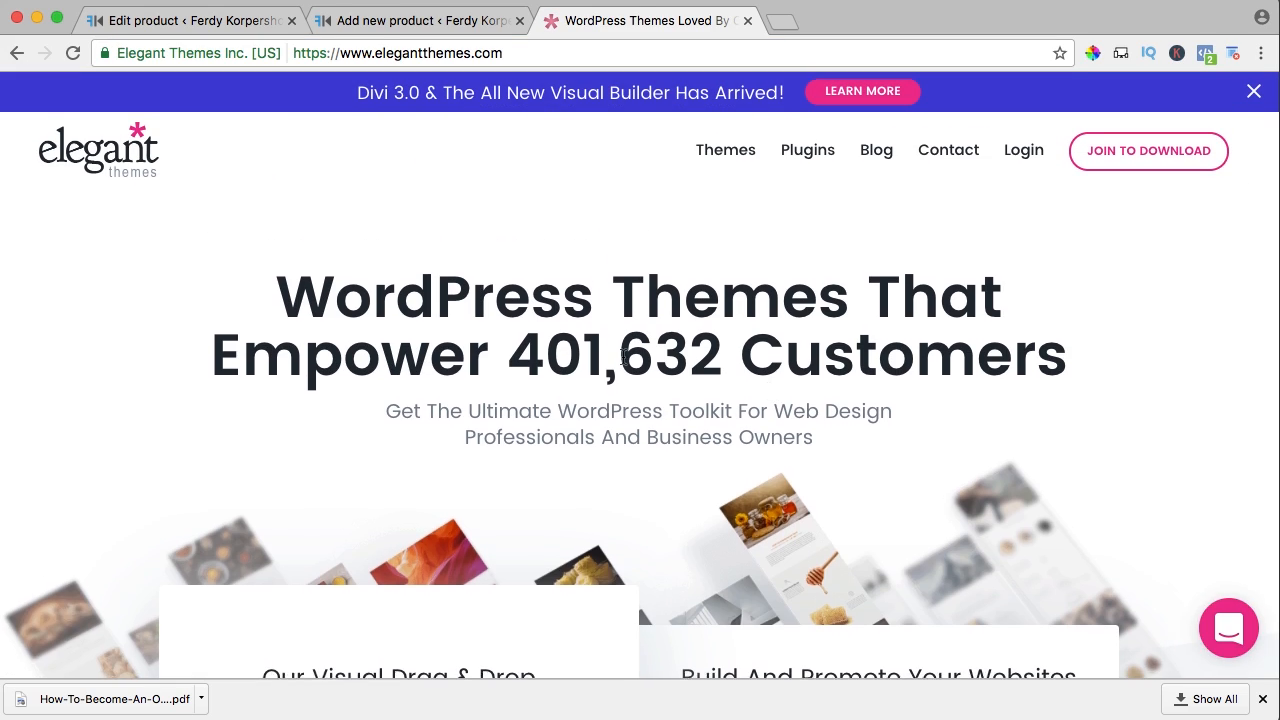
Follow the footer Affiliates link to the signup page, then close the Elegant Themes tab
{"action": "scroll", "coordinate": [623, 357], "scroll_direction": "down", "scroll_amount": 10}
{"action": "scroll", "coordinate": [623, 357], "scroll_direction": "down", "scroll_amount": 20}
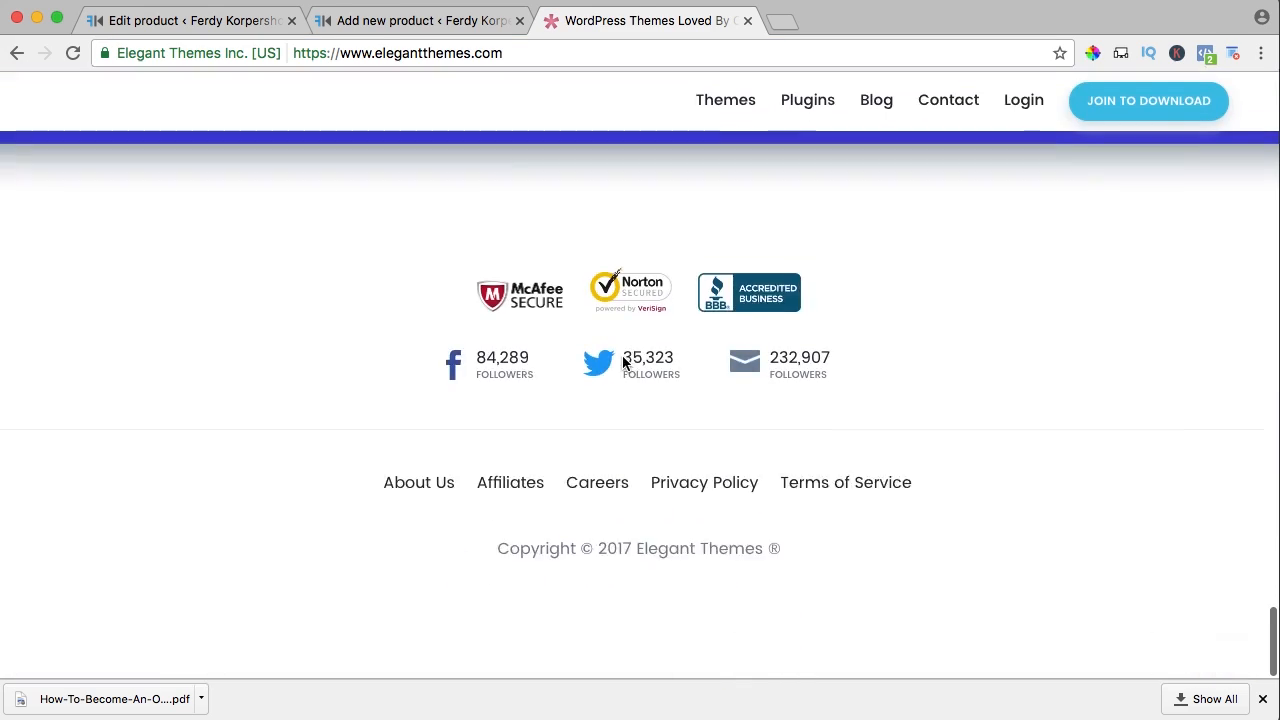
{"action": "left_click", "coordinate": [505, 524]}
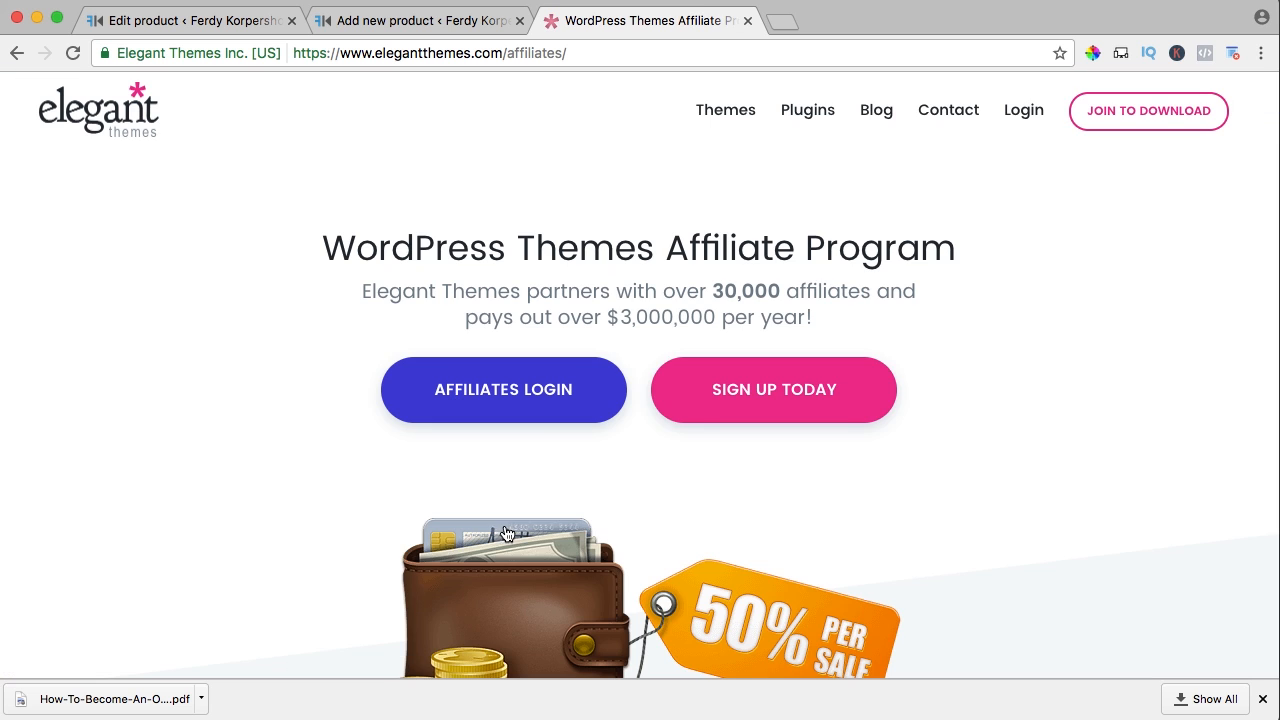
{"action": "left_click", "coordinate": [754, 409]}
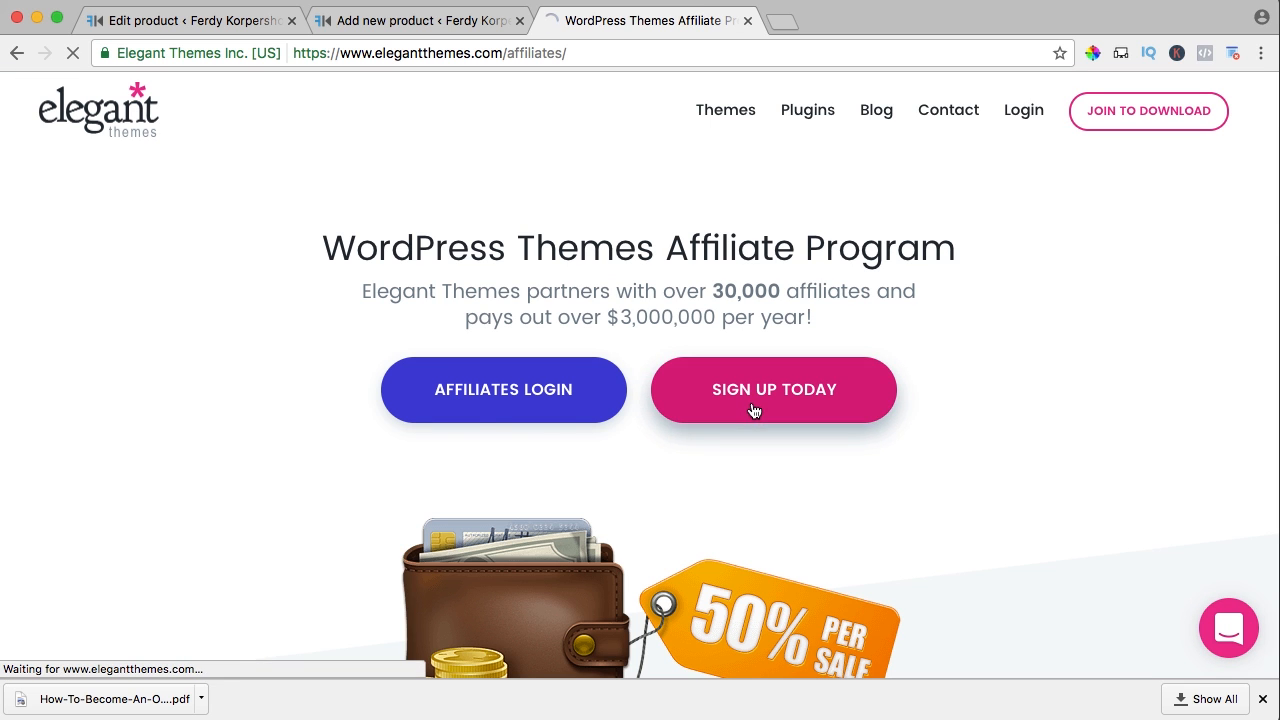
{"action": "scroll", "coordinate": [578, 365], "scroll_direction": "up", "scroll_amount": 2}
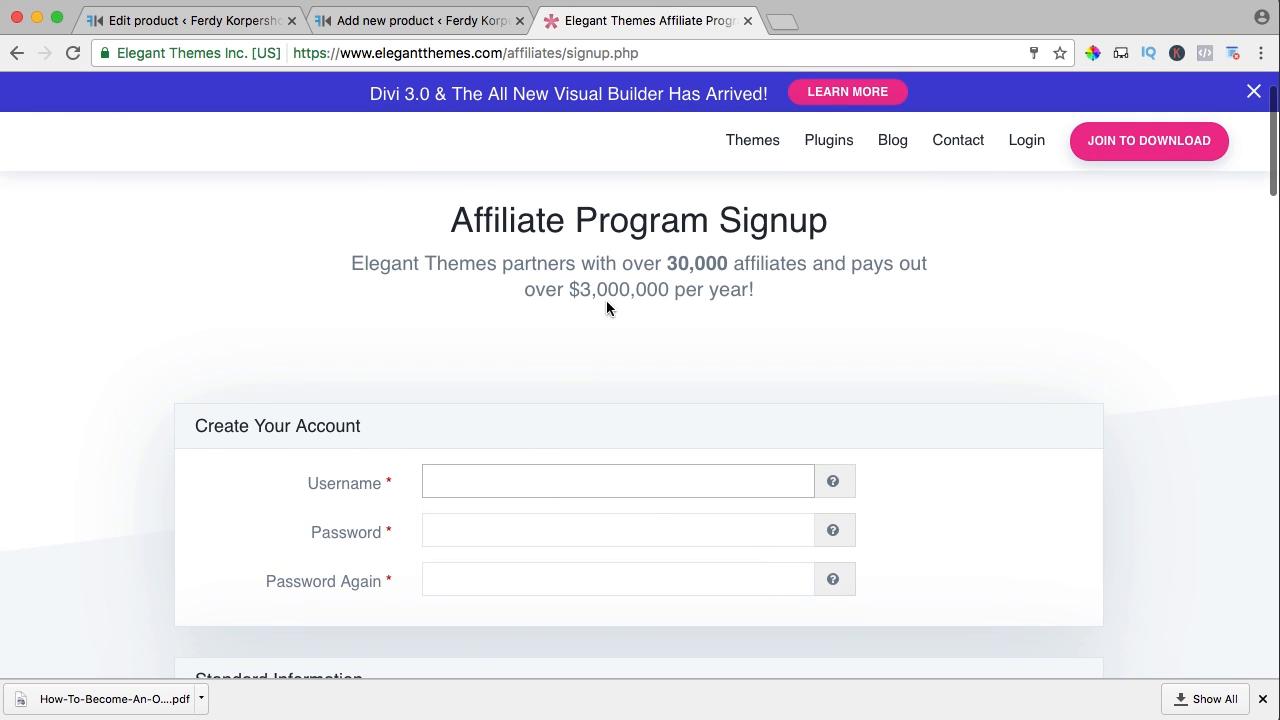
{"action": "left_click", "coordinate": [748, 20]}
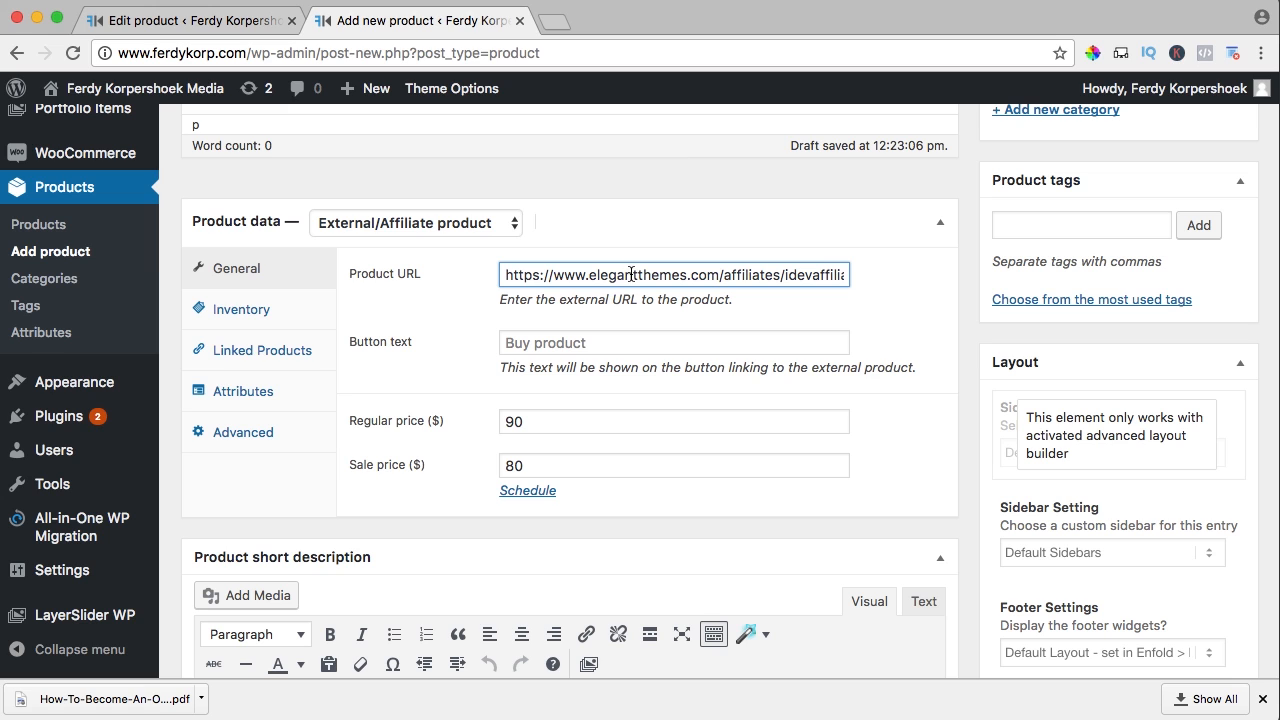
Set button text to 'Get The Theme' and write a short description praising its front end editor
{"action": "left_click", "coordinate": [570, 345]}
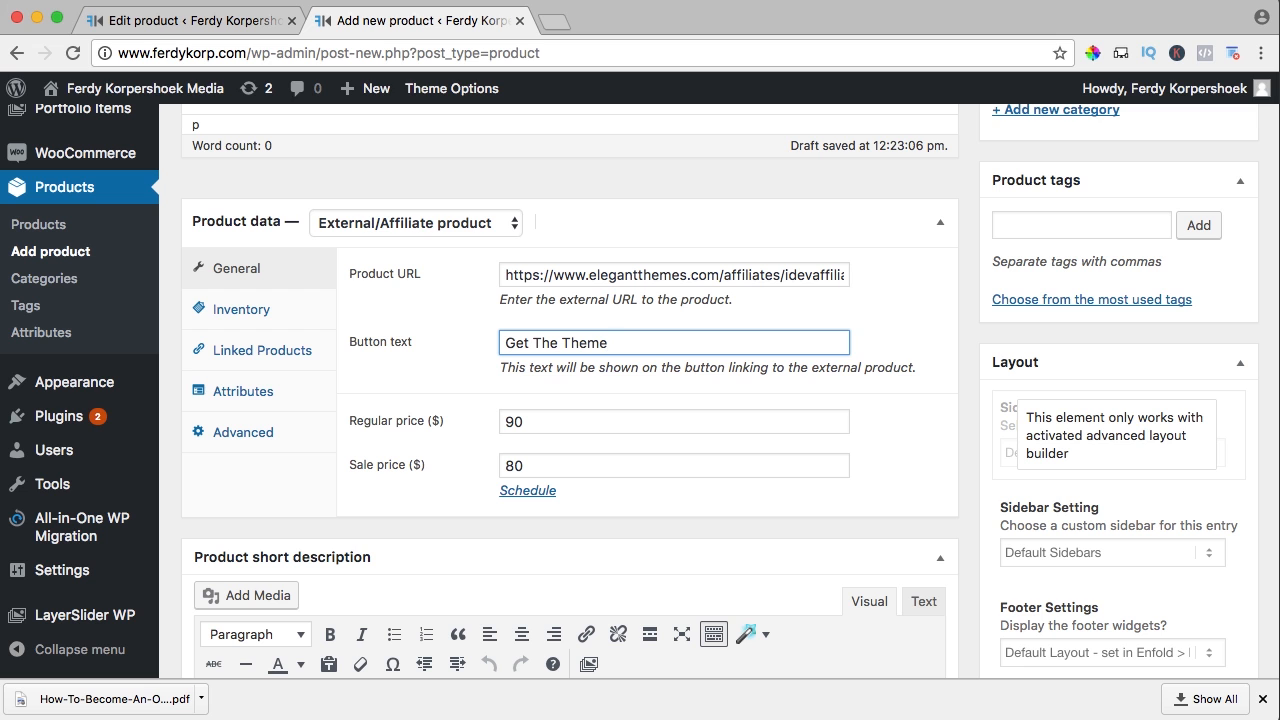
{"action": "scroll", "coordinate": [435, 320], "scroll_direction": "down", "scroll_amount": 5}
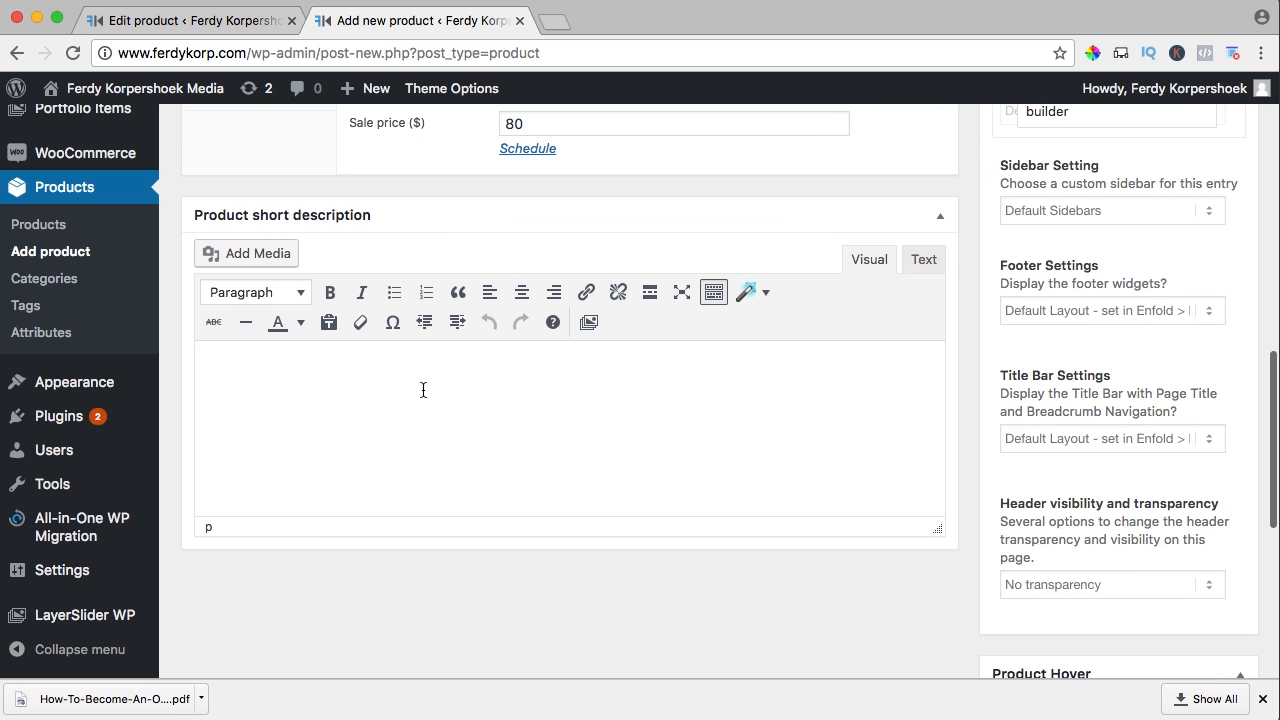
{"action": "left_click", "coordinate": [423, 394]}
{"action": "type", "text": "This is one of the best themes I ever worked with! It has an front end editor that helps you to se"}
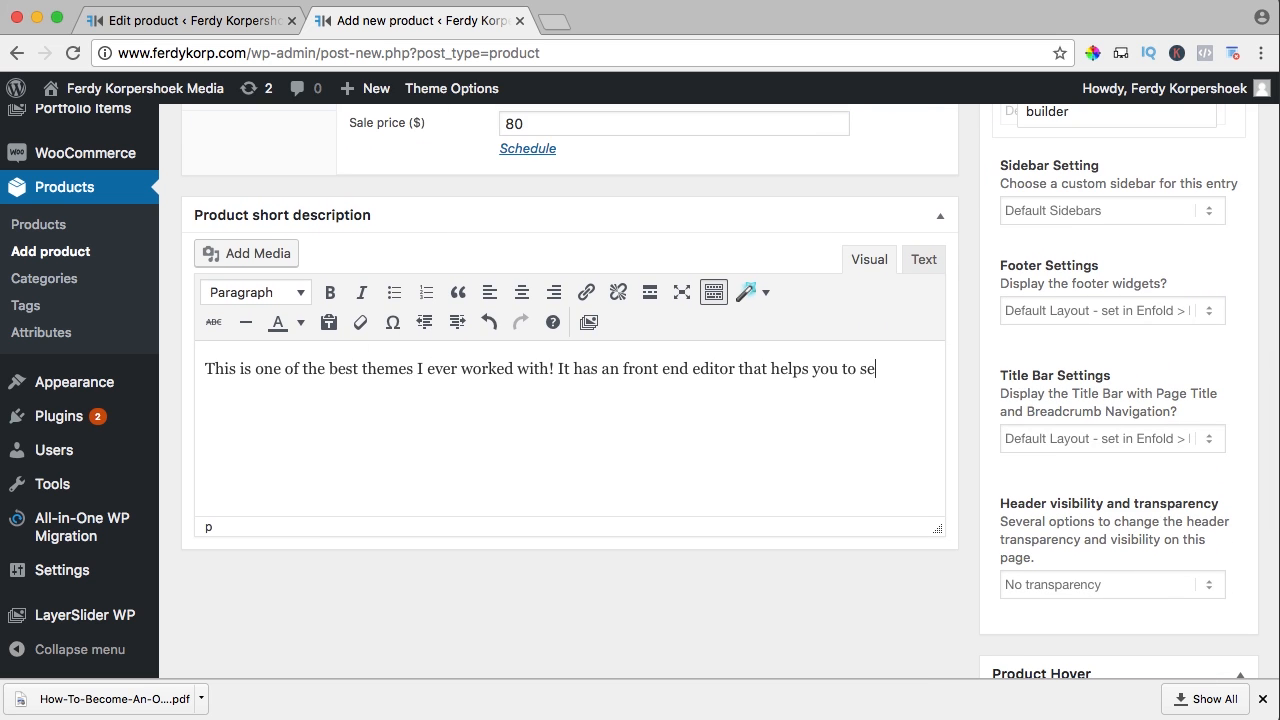
{"action": "type", "text": "e imideatly the result of what you are editing on your Wordpress website."}
{"action": "right_click", "coordinate": [243, 394]}
{"action": "left_click", "coordinate": [290, 404]}
{"action": "scroll", "coordinate": [873, 411], "scroll_direction": "down", "scroll_amount": 5}
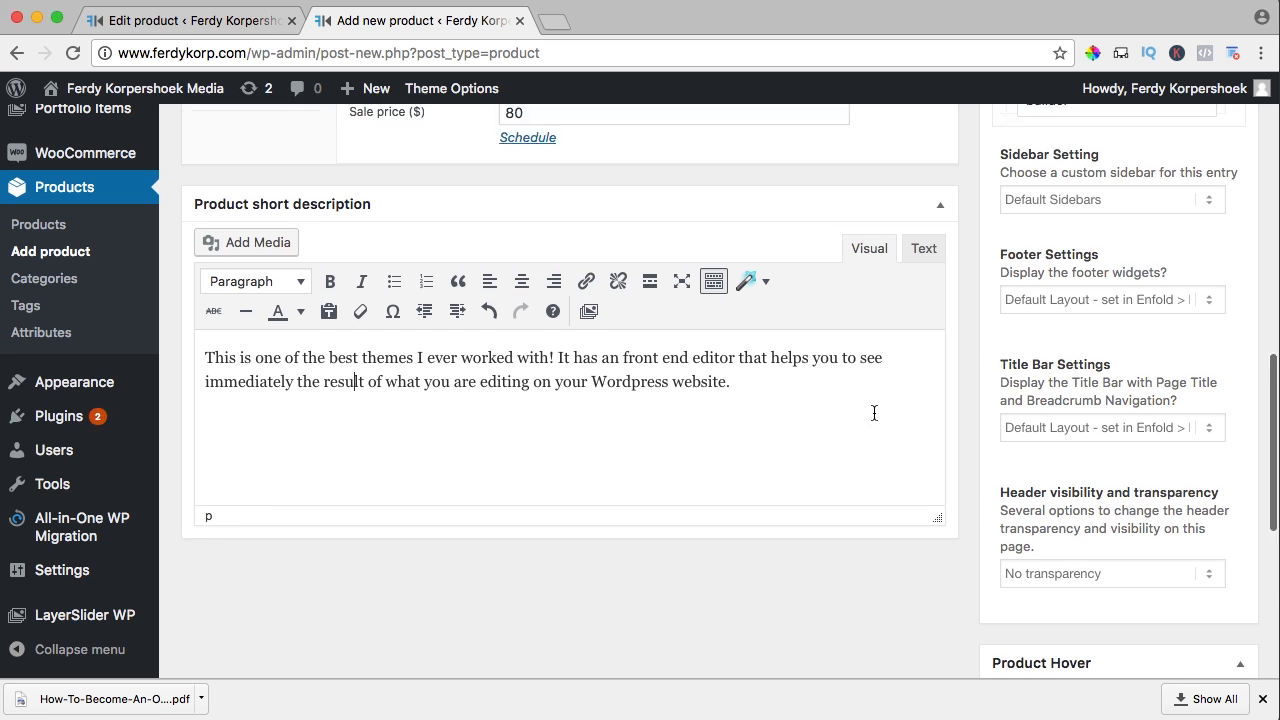
{"action": "scroll", "coordinate": [873, 411], "scroll_direction": "up", "scroll_amount": 5}
{"action": "scroll", "coordinate": [873, 411], "scroll_direction": "down", "scroll_amount": 2}
{"action": "scroll", "coordinate": [874, 413], "scroll_direction": "down", "scroll_amount": 5}
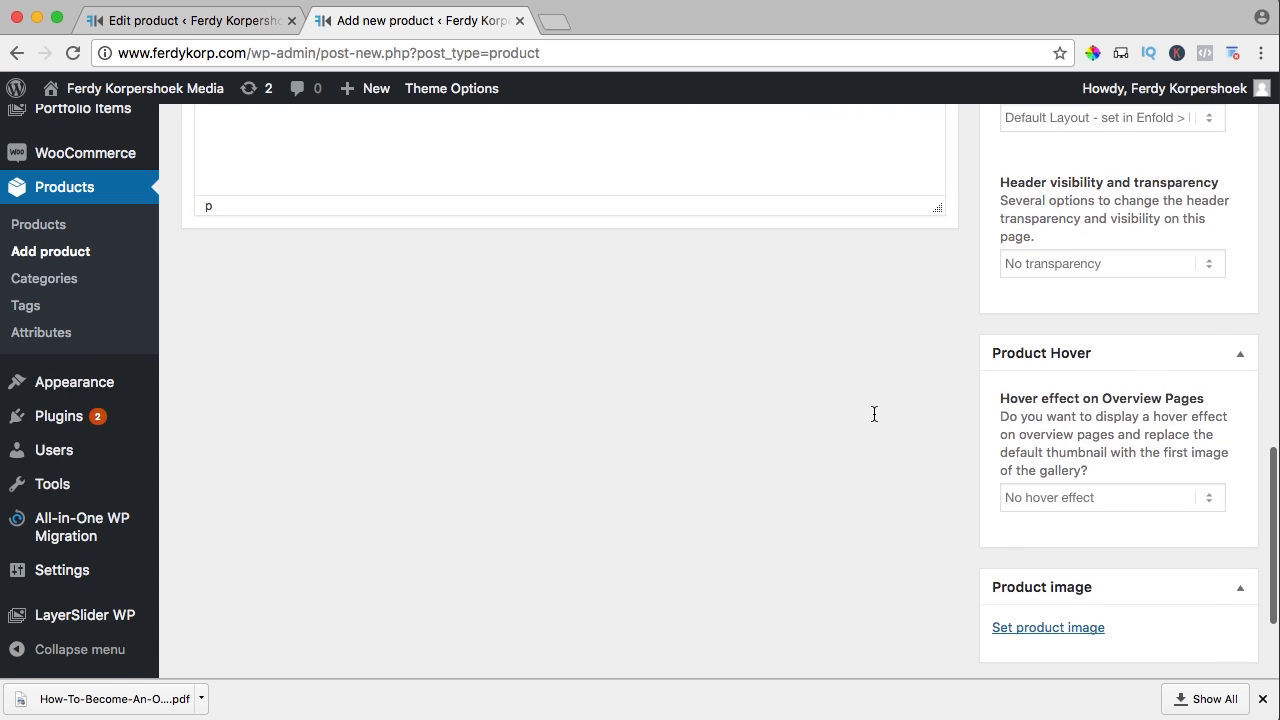
{"action": "scroll", "coordinate": [946, 491], "scroll_direction": "down", "scroll_amount": 3}
Upload Divi-Theme-Elegant-Themes.jpg through the product image picker
{"action": "left_click", "coordinate": [1014, 458]}
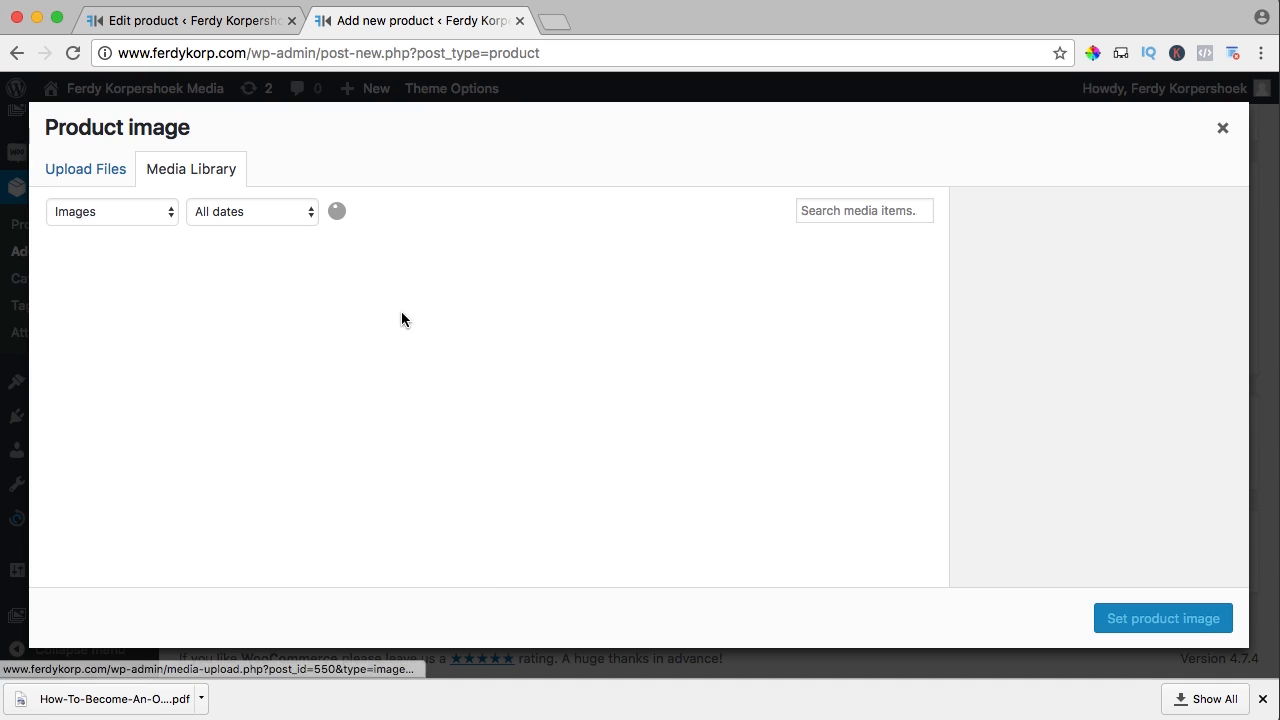
{"action": "left_click", "coordinate": [100, 170]}
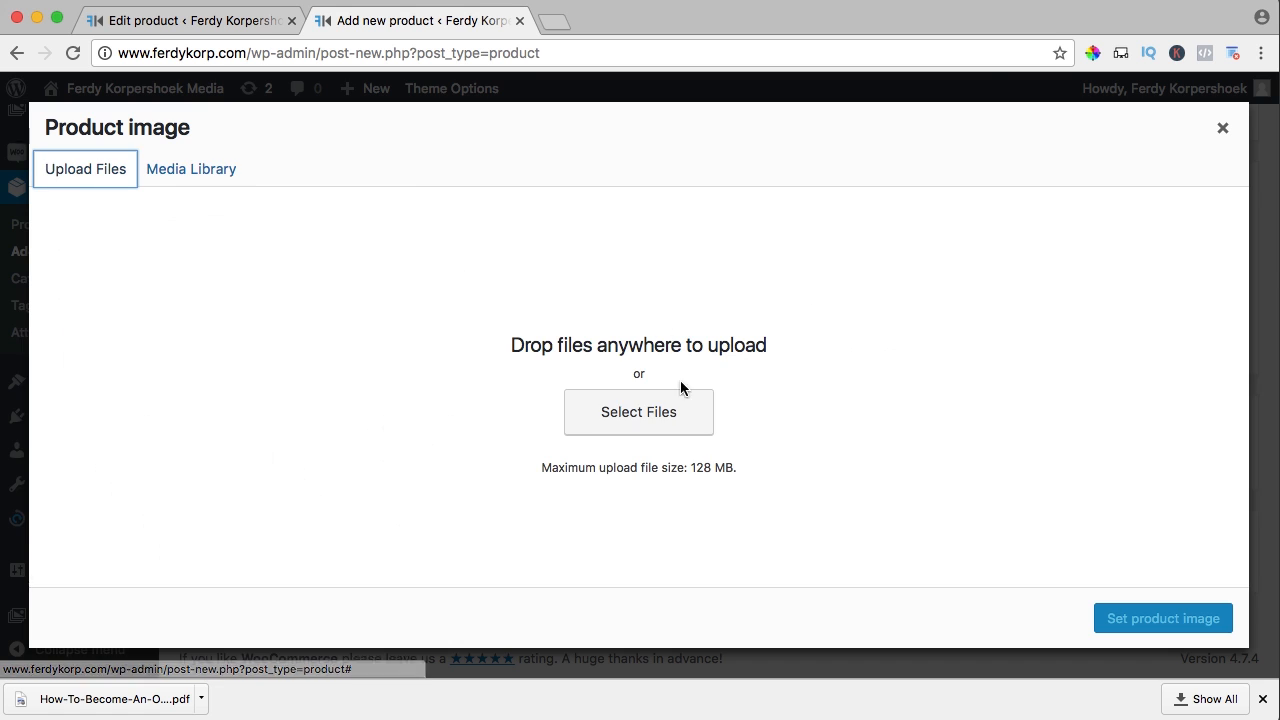
{"action": "left_click", "coordinate": [660, 428]}
{"action": "left_click", "coordinate": [571, 120]}
{"action": "key", "text": "space"}
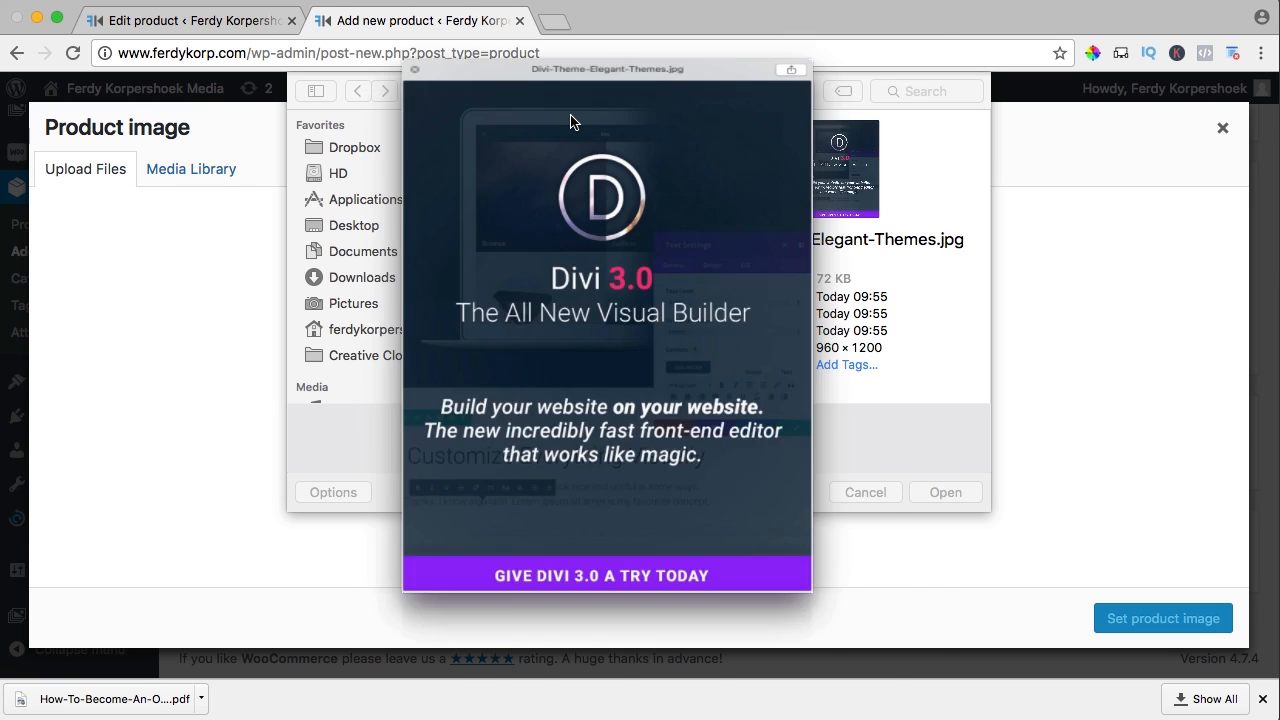
{"action": "key", "text": "space"}
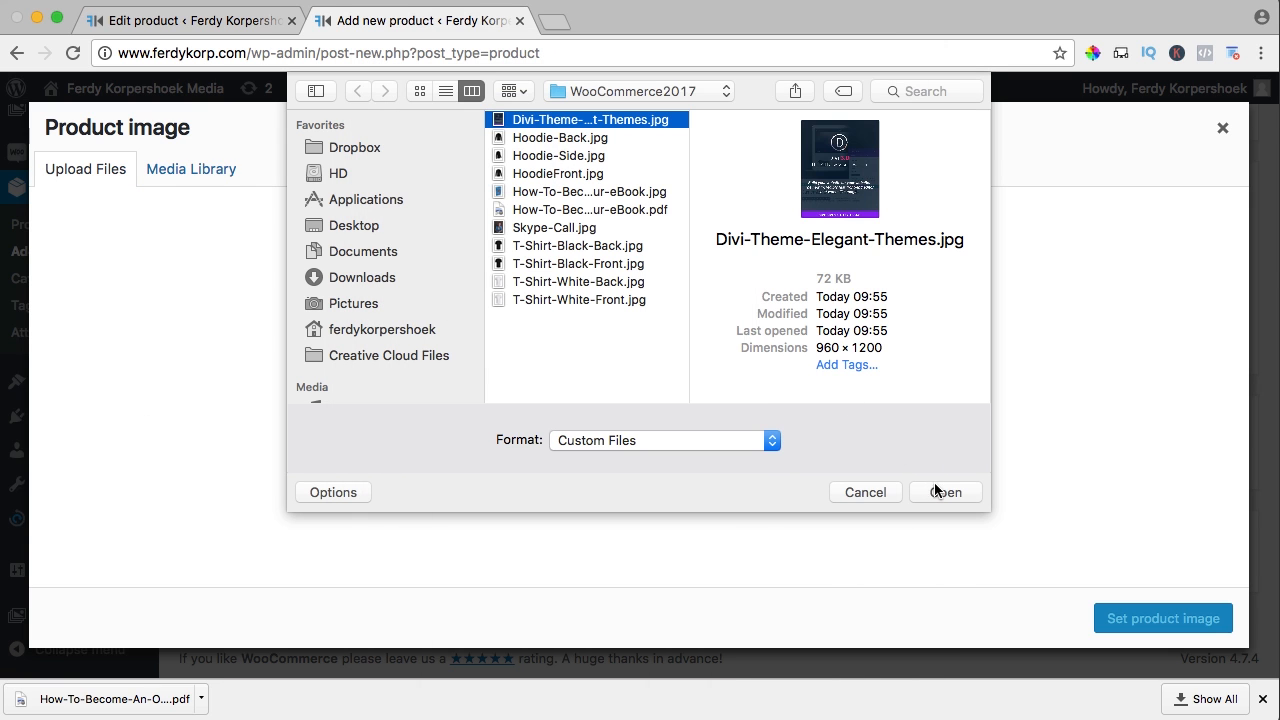
{"action": "left_click", "coordinate": [935, 486]}
Title the image 'Divi Theme Elegant Themes', reuse it as alt text, and set it as product image
{"action": "left_click", "coordinate": [1092, 553]}
{"action": "key", "text": "BackSpace"}
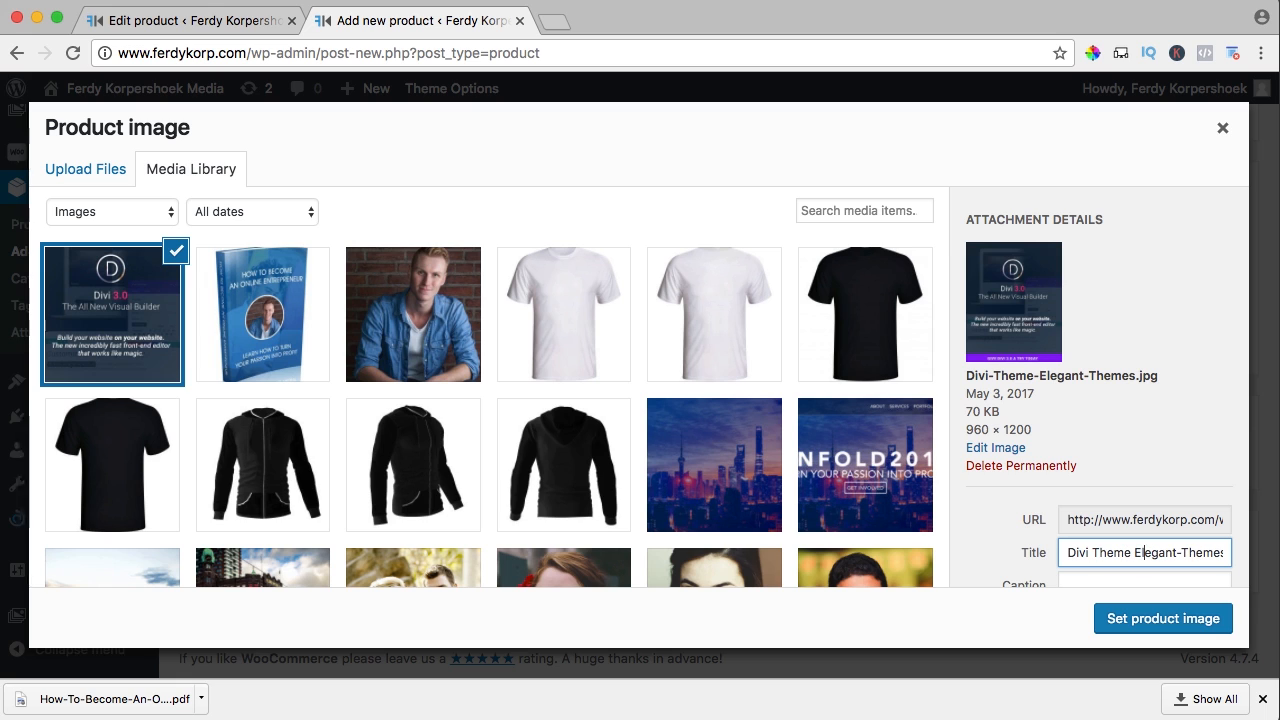
{"action": "key", "text": "ctrl+a"}
{"action": "key", "text": "ctrl+c"}
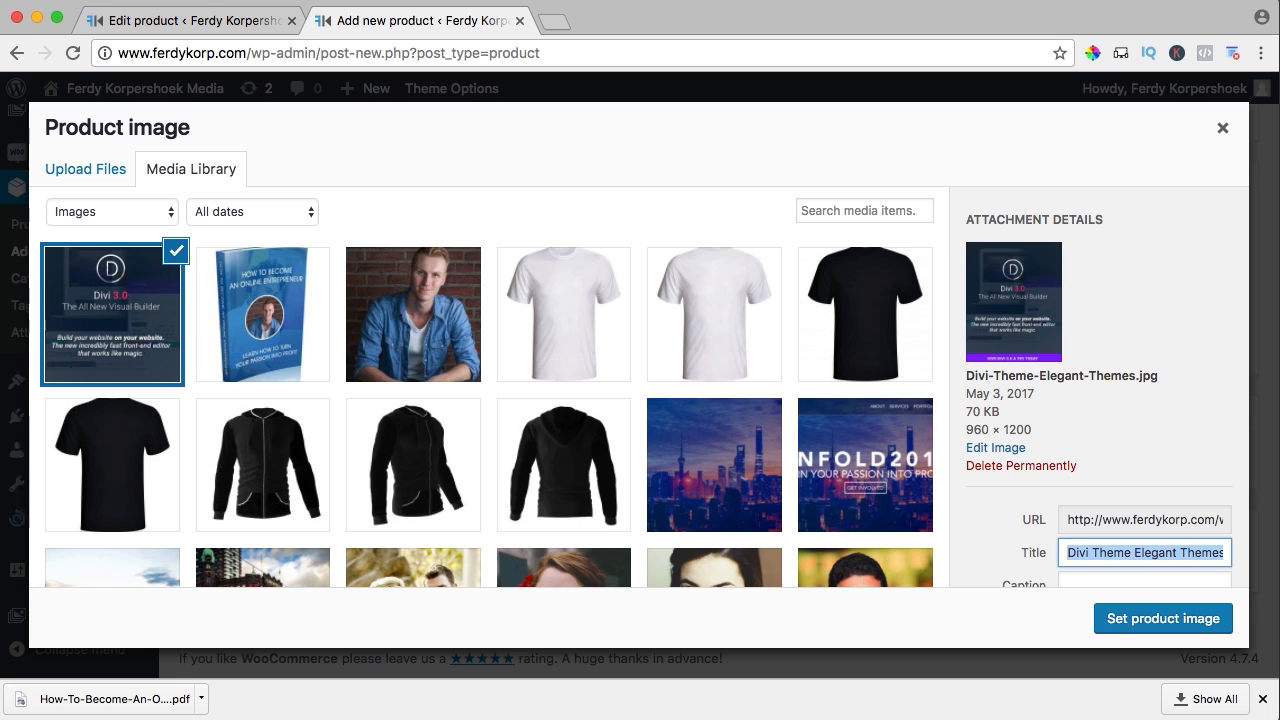
{"action": "key", "text": "Tab"}
{"action": "key", "text": "Tab"}
{"action": "key", "text": "ctrl+v"}
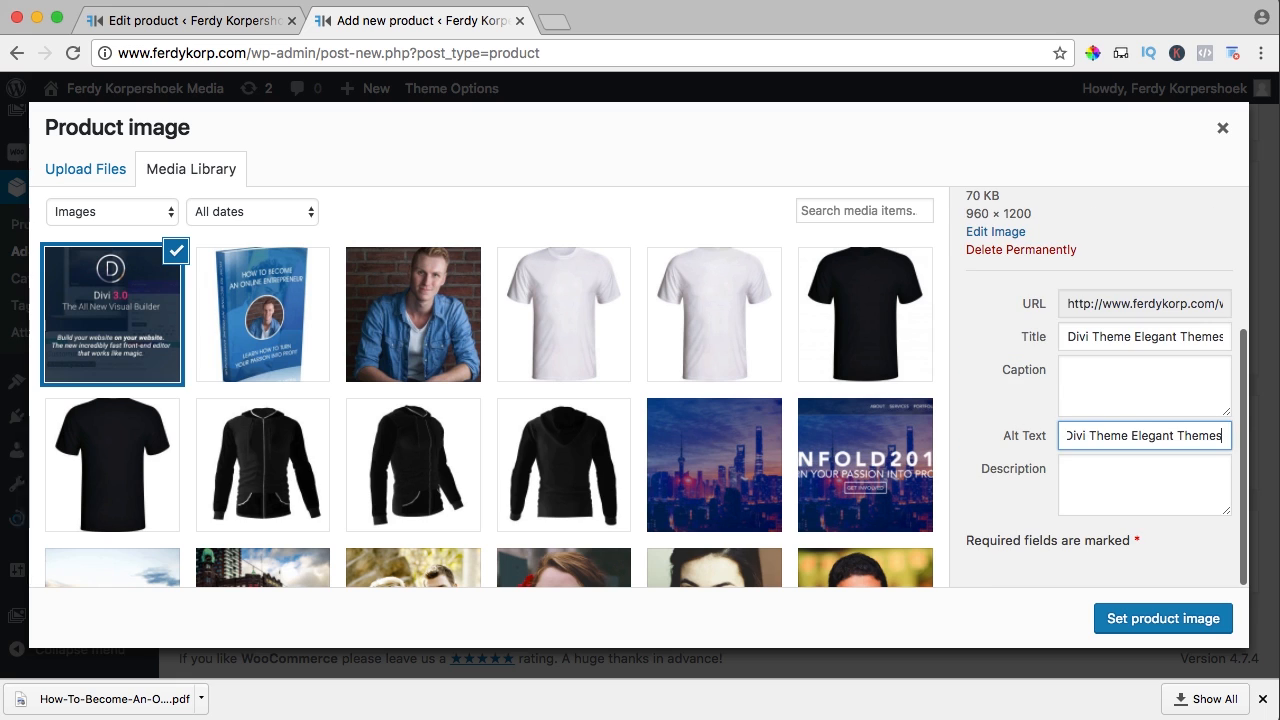
{"action": "left_click", "coordinate": [1144, 619]}
{"action": "scroll", "coordinate": [960, 440], "scroll_direction": "up", "scroll_amount": 5}
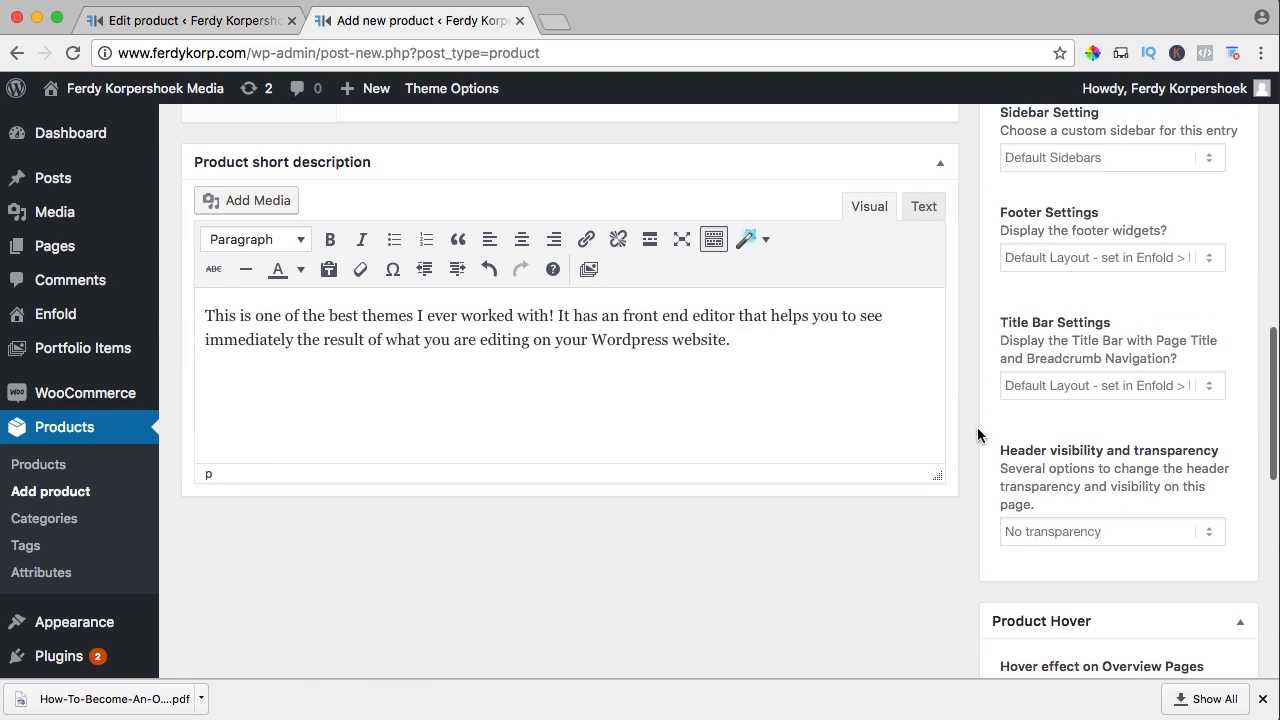
{"action": "scroll", "coordinate": [977, 427], "scroll_direction": "up", "scroll_amount": 5}
Add the product tags Divi and Elegant Themes
{"action": "left_click", "coordinate": [1070, 334]}
{"action": "type", "text": "D"}
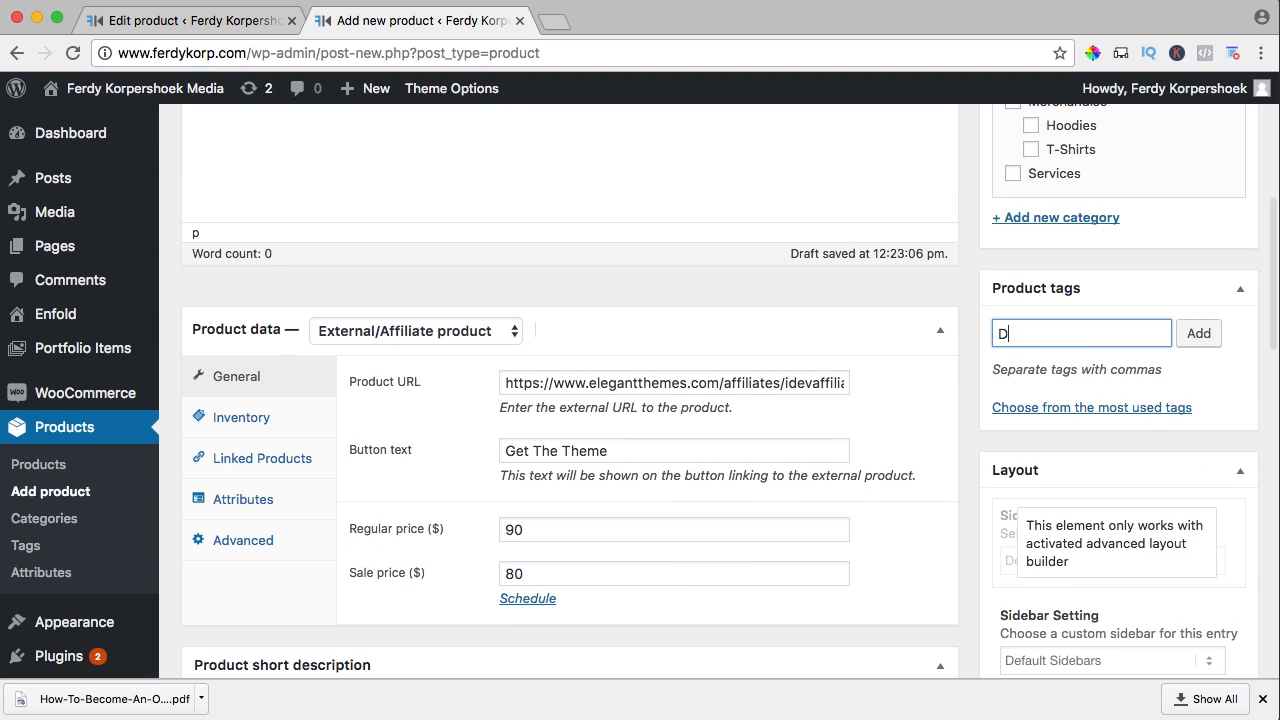
{"action": "type", "text": "ivi"}
{"action": "left_click", "coordinate": [1177, 333]}
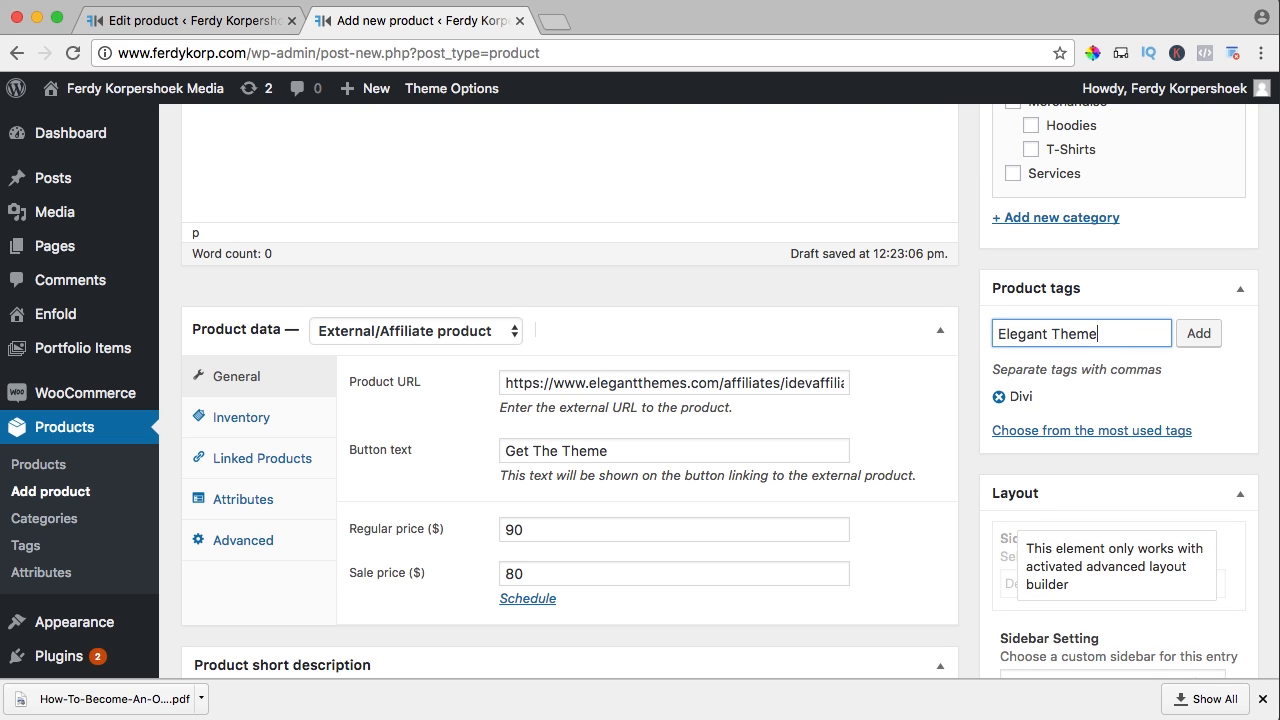
{"action": "left_click", "coordinate": [1197, 340]}
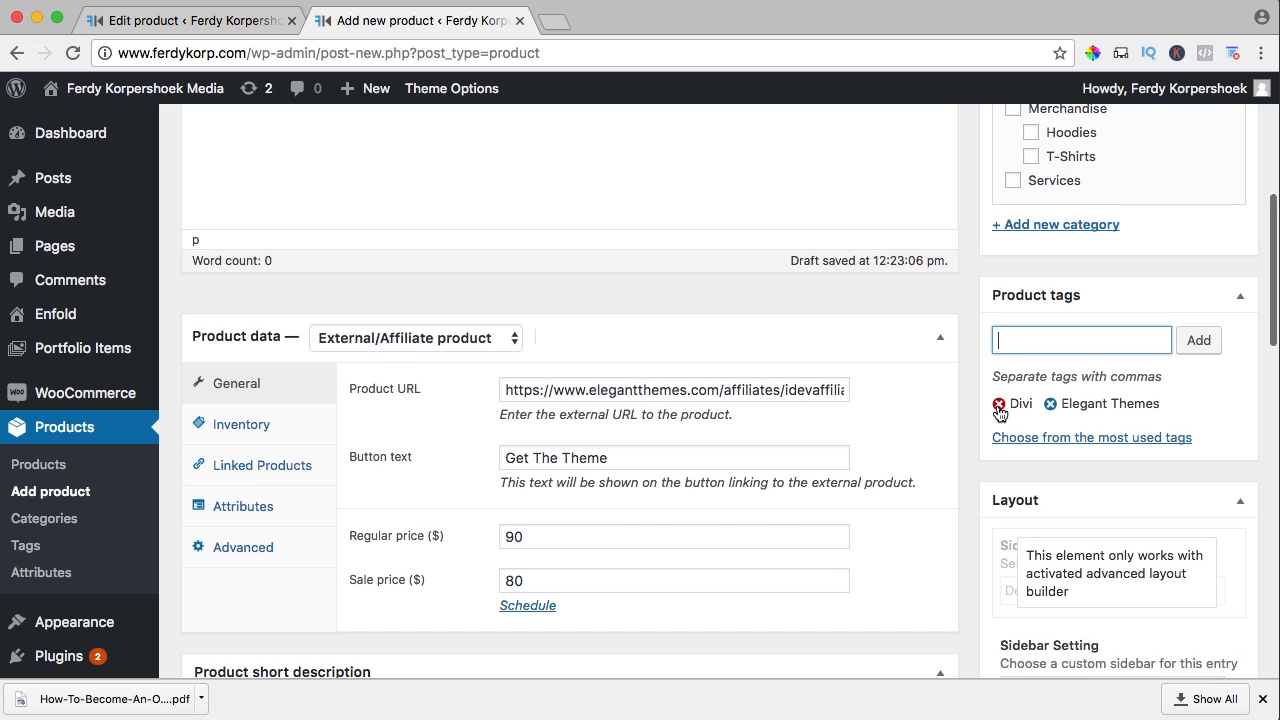
Create and assign a new 'Wordpress Themes' product category
{"action": "scroll", "coordinate": [1005, 400], "scroll_direction": "up", "scroll_amount": 3}
{"action": "left_click", "coordinate": [1035, 514]}
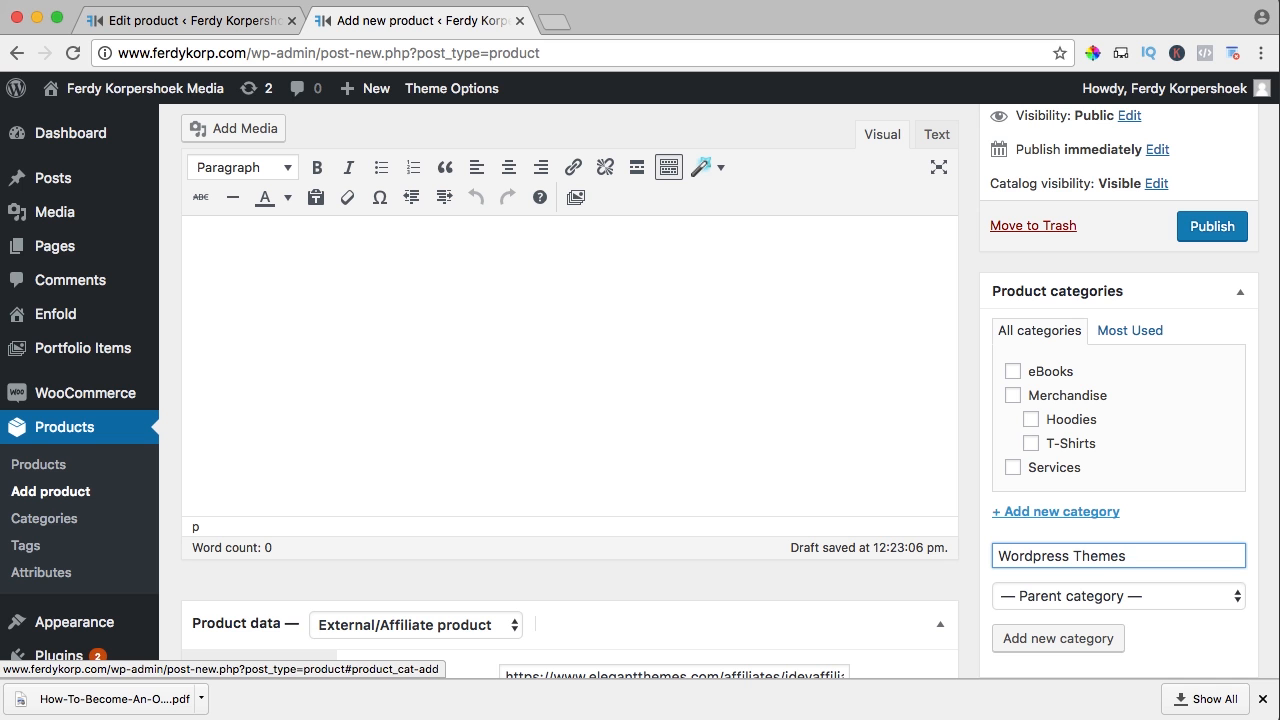
{"action": "left_click", "coordinate": [1050, 636]}
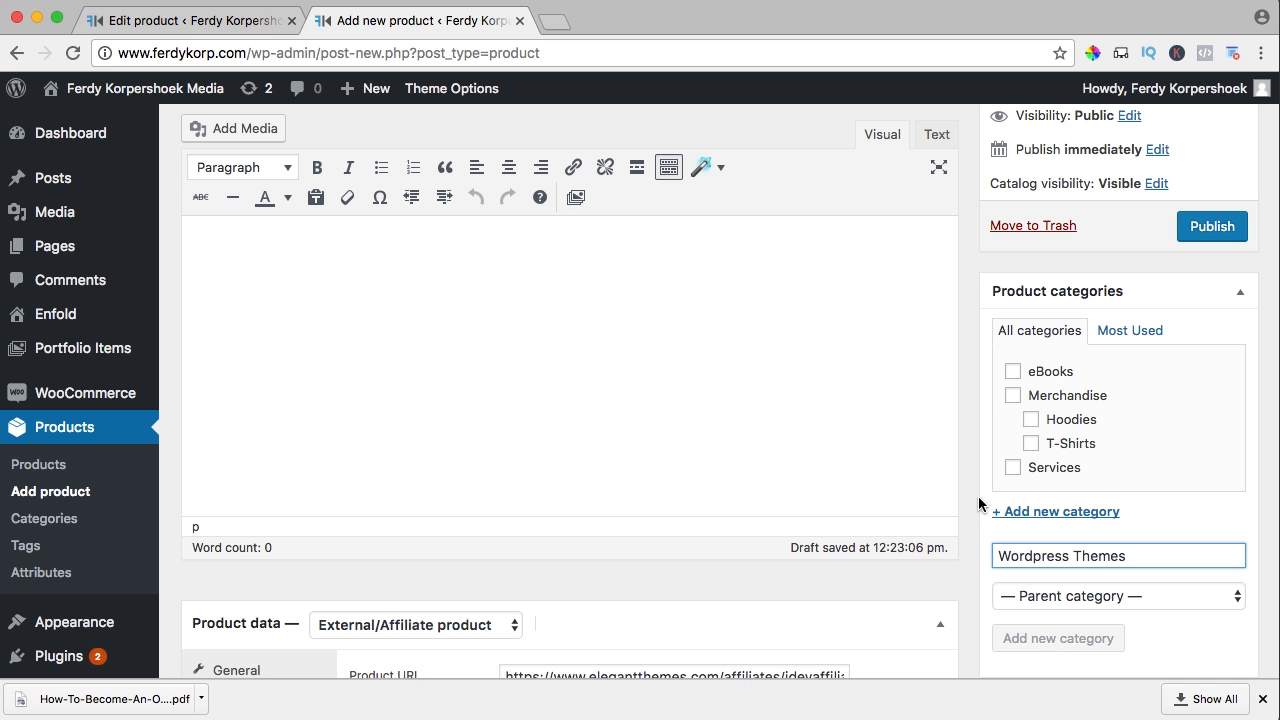
{"action": "scroll", "coordinate": [952, 384], "scroll_direction": "down", "scroll_amount": 3}
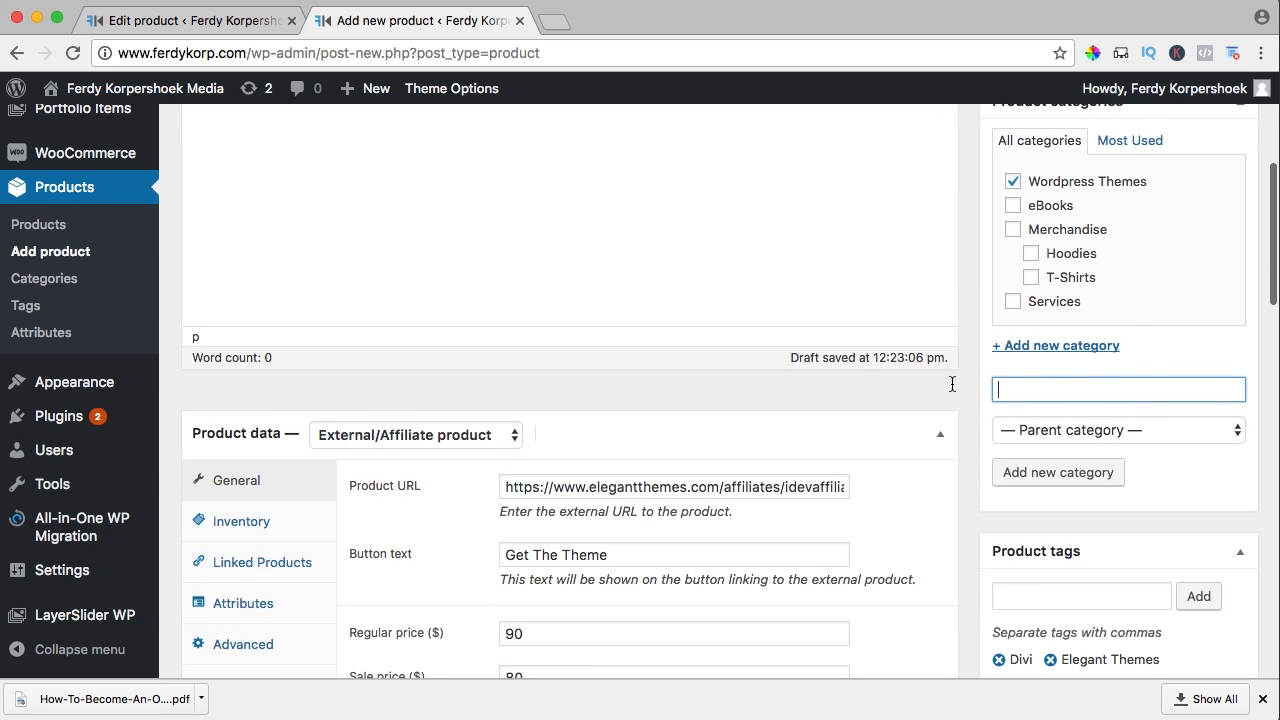
{"action": "scroll", "coordinate": [952, 384], "scroll_direction": "up", "scroll_amount": 5}
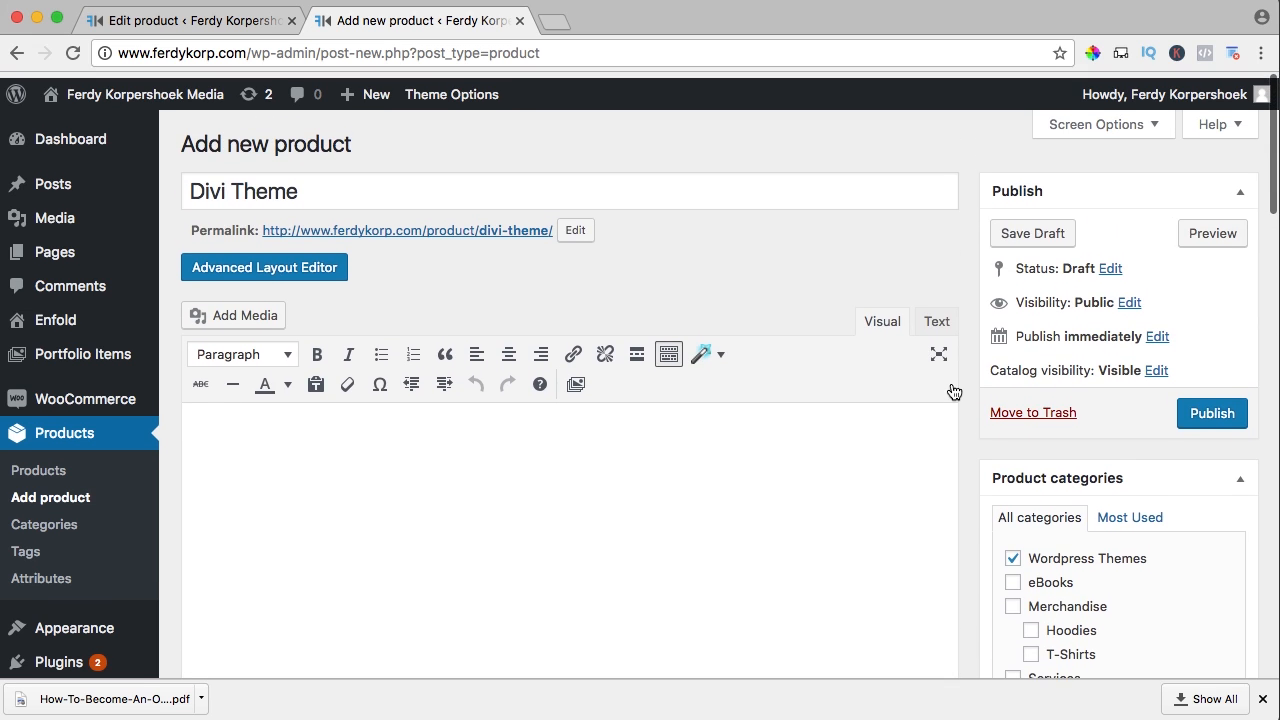
Publish the Divi Theme product and switch to the live site, closing the old tab
{"action": "left_click", "coordinate": [1198, 405]}
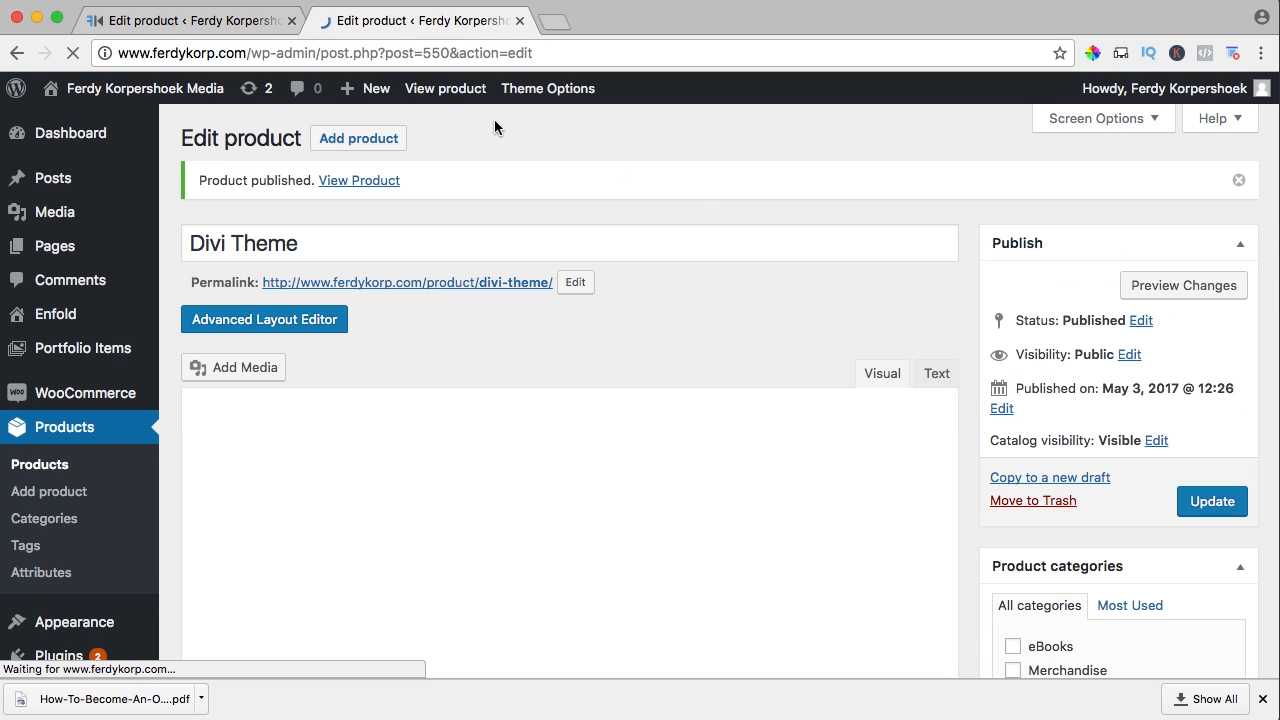
{"action": "left_click", "coordinate": [184, 85]}
{"action": "left_click", "coordinate": [291, 20]}
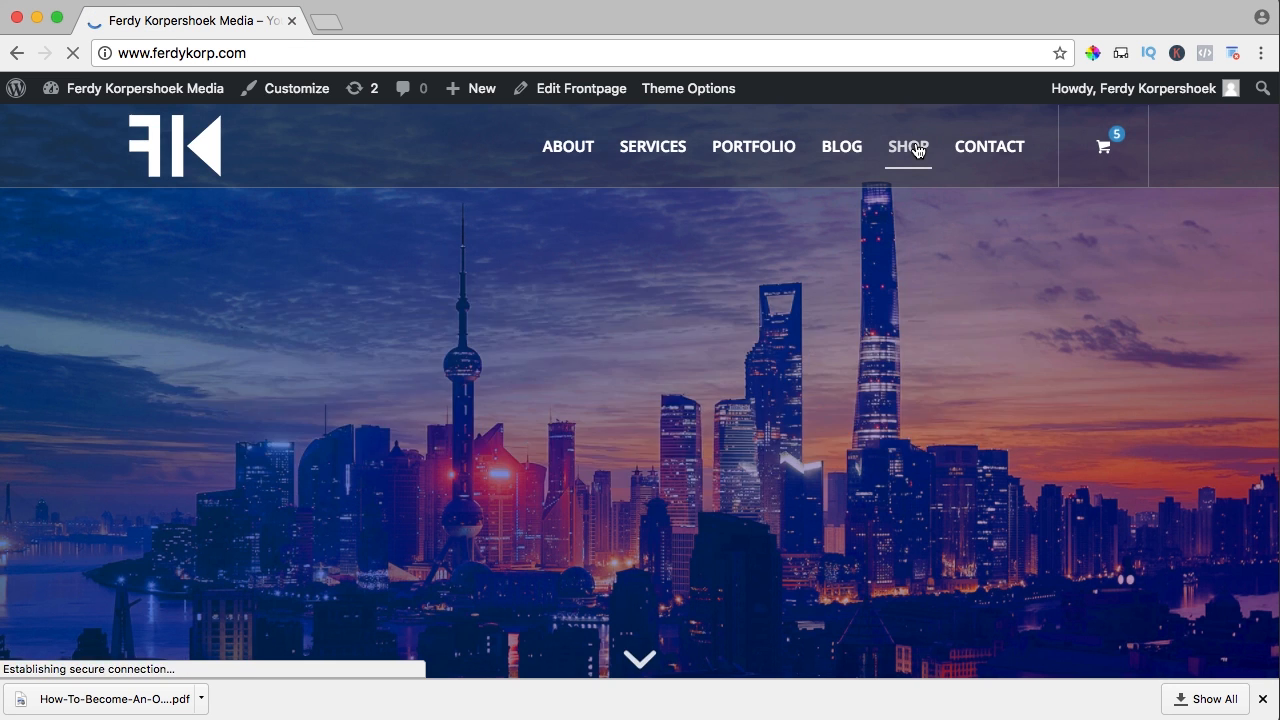
Find Divi Theme on the shop page and open its product page
{"action": "left_click", "coordinate": [915, 150]}
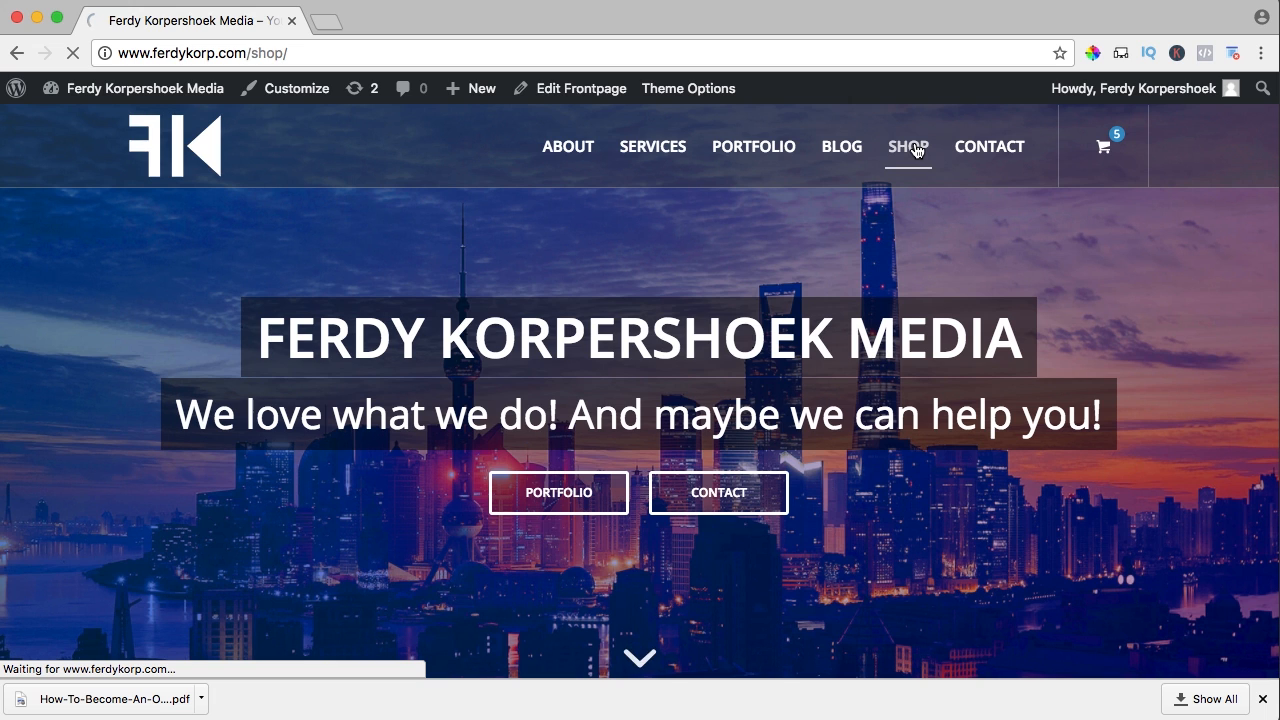
{"action": "scroll", "coordinate": [537, 243], "scroll_direction": "down", "scroll_amount": 1}
{"action": "scroll", "coordinate": [537, 243], "scroll_direction": "down", "scroll_amount": 1}
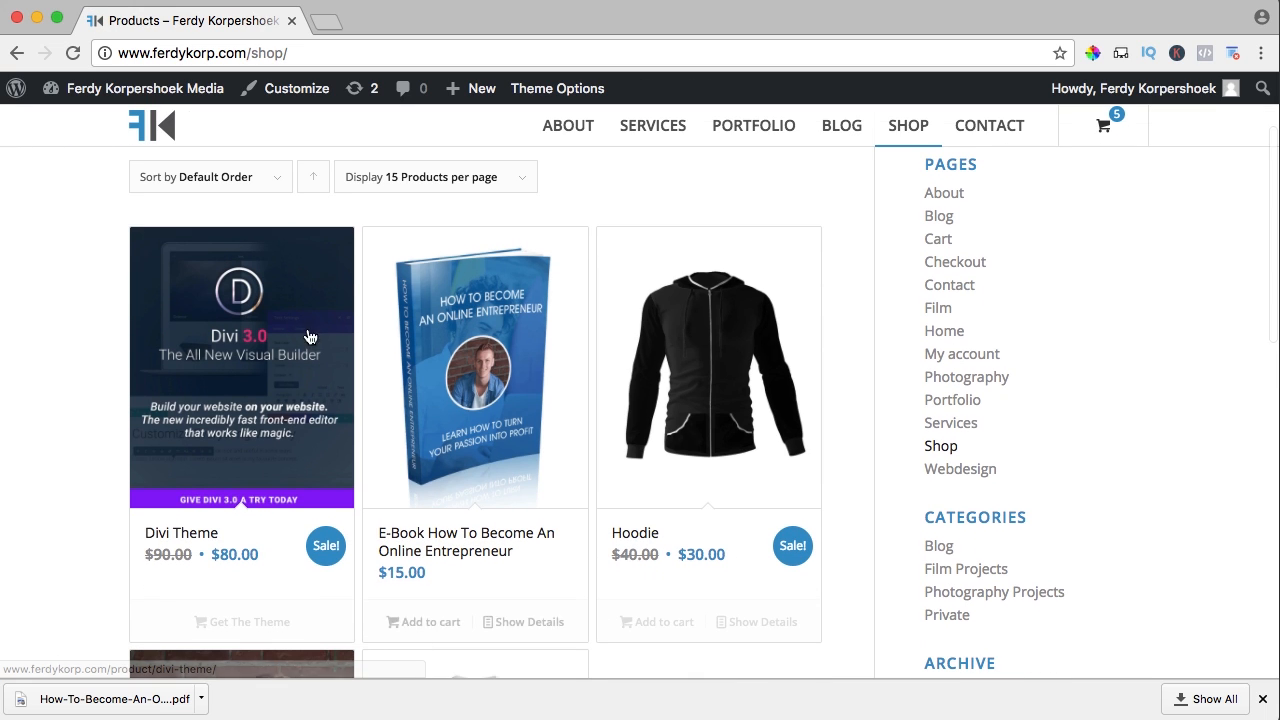
{"action": "left_click", "coordinate": [180, 535]}
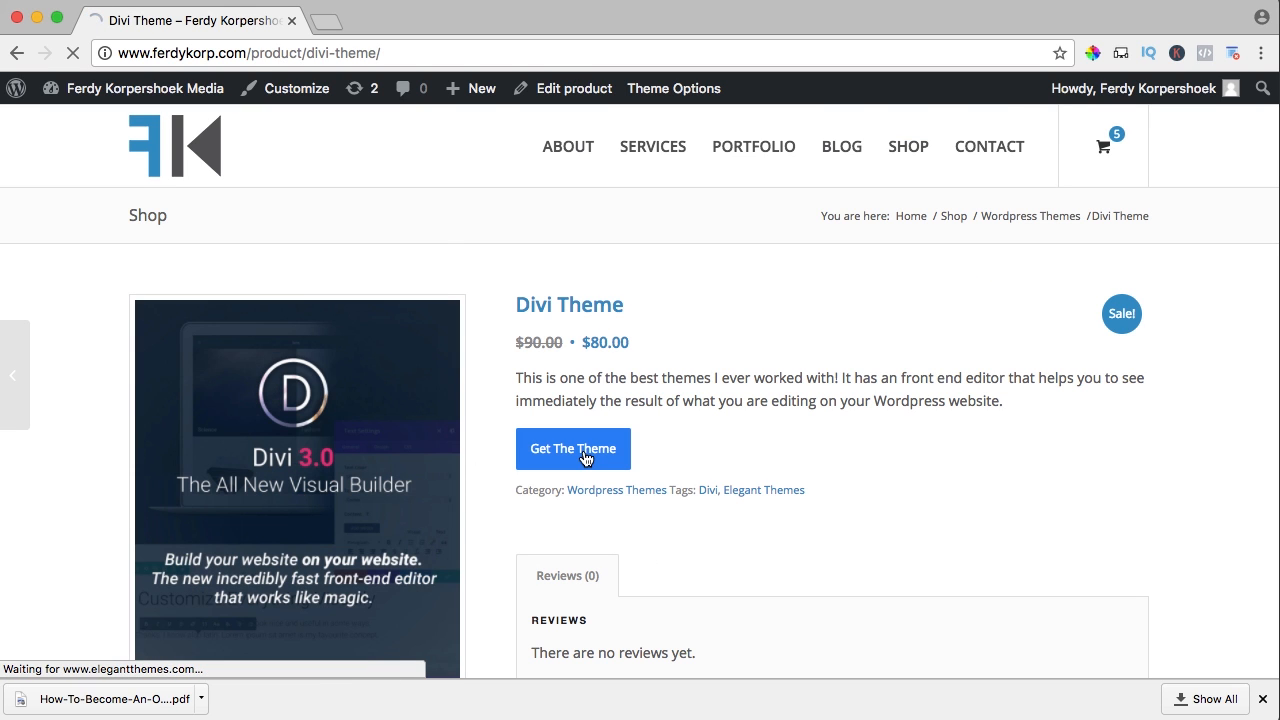
Follow the 'Get The Theme' link to the Elegant Themes homepage and browse it
{"action": "scroll", "coordinate": [557, 257], "scroll_direction": "down", "scroll_amount": 10}
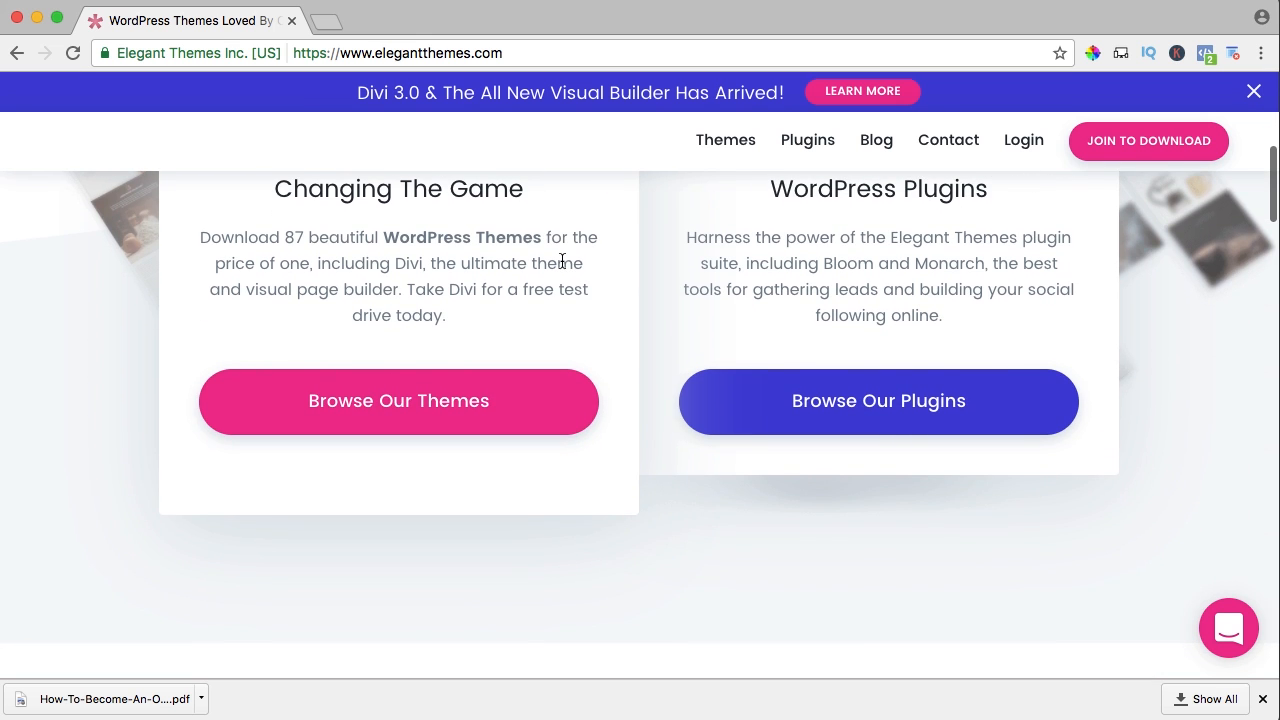
{"action": "scroll", "coordinate": [572, 263], "scroll_direction": "up", "scroll_amount": 10}
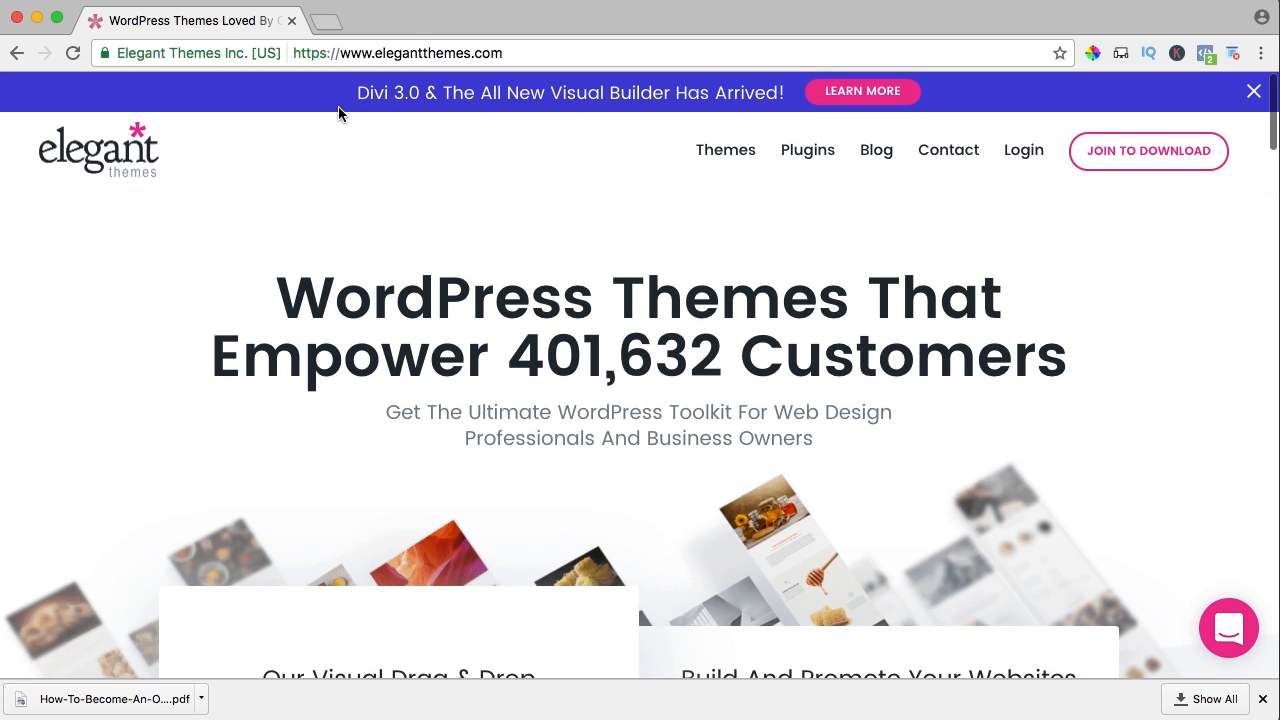
{"action": "left_click", "coordinate": [17, 53]}
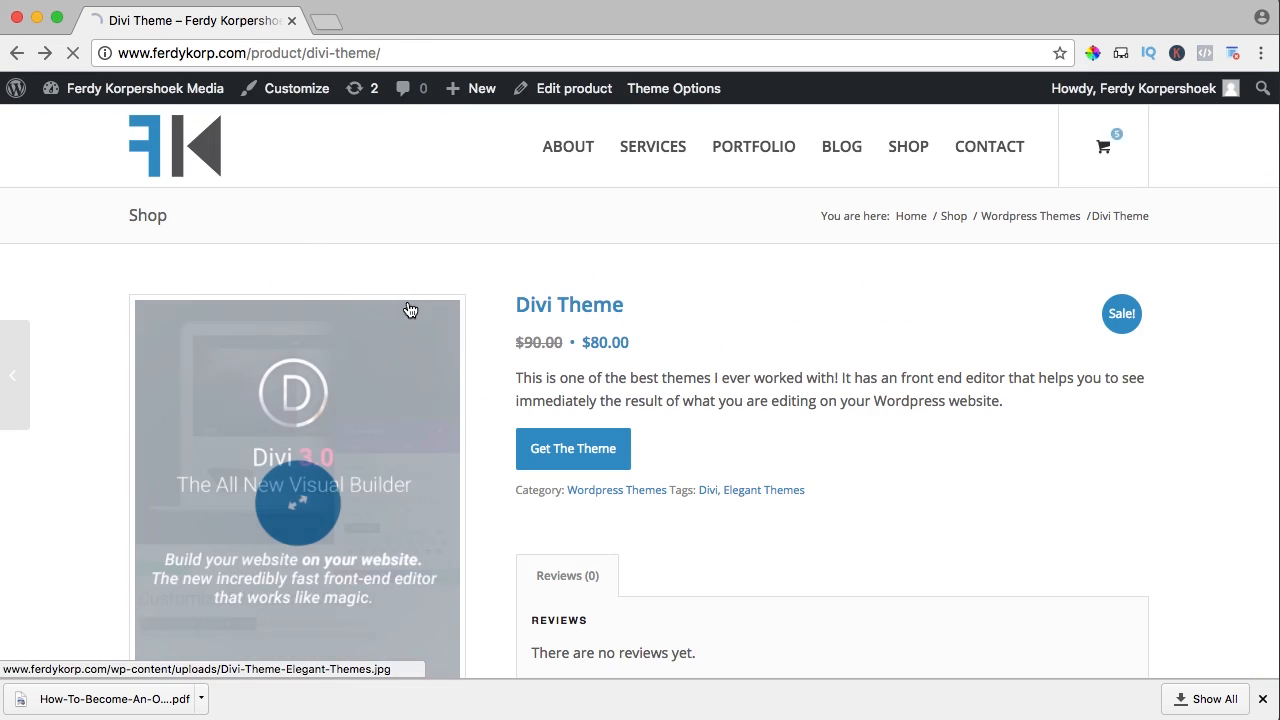
{"action": "scroll", "coordinate": [730, 300], "scroll_direction": "down", "scroll_amount": 3}
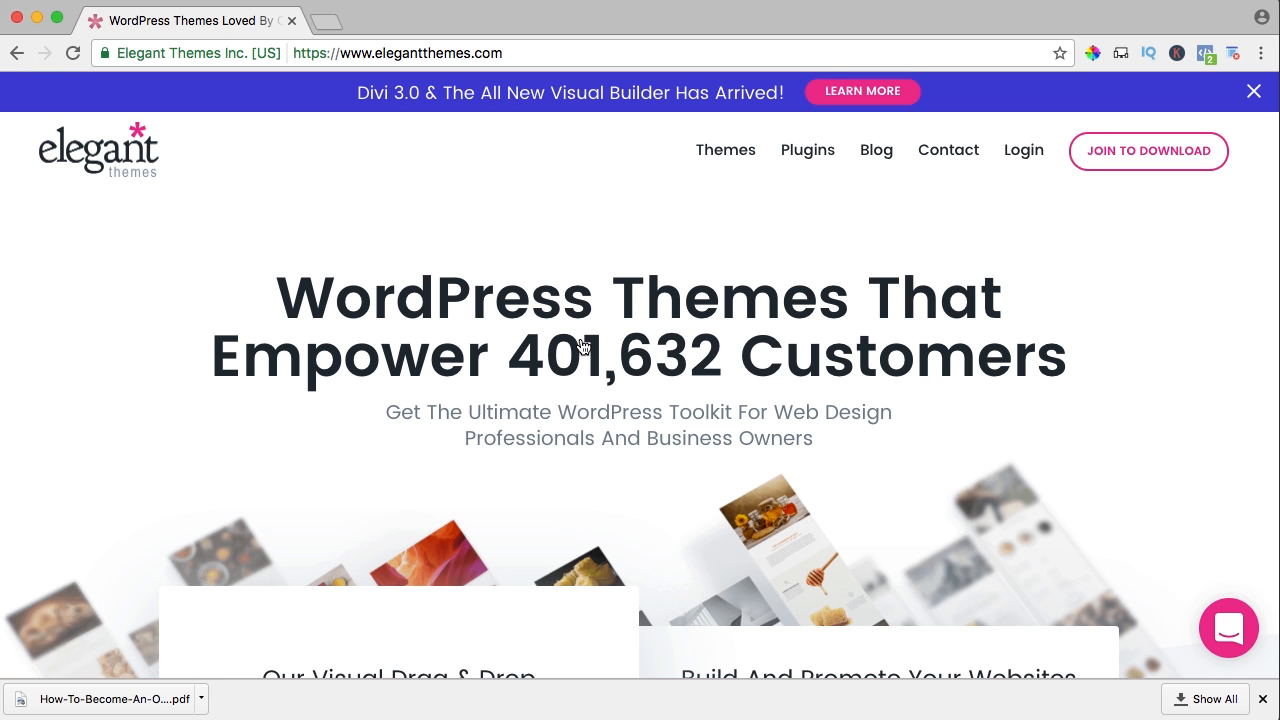
{"action": "scroll", "coordinate": [583, 345], "scroll_direction": "down", "scroll_amount": 10}
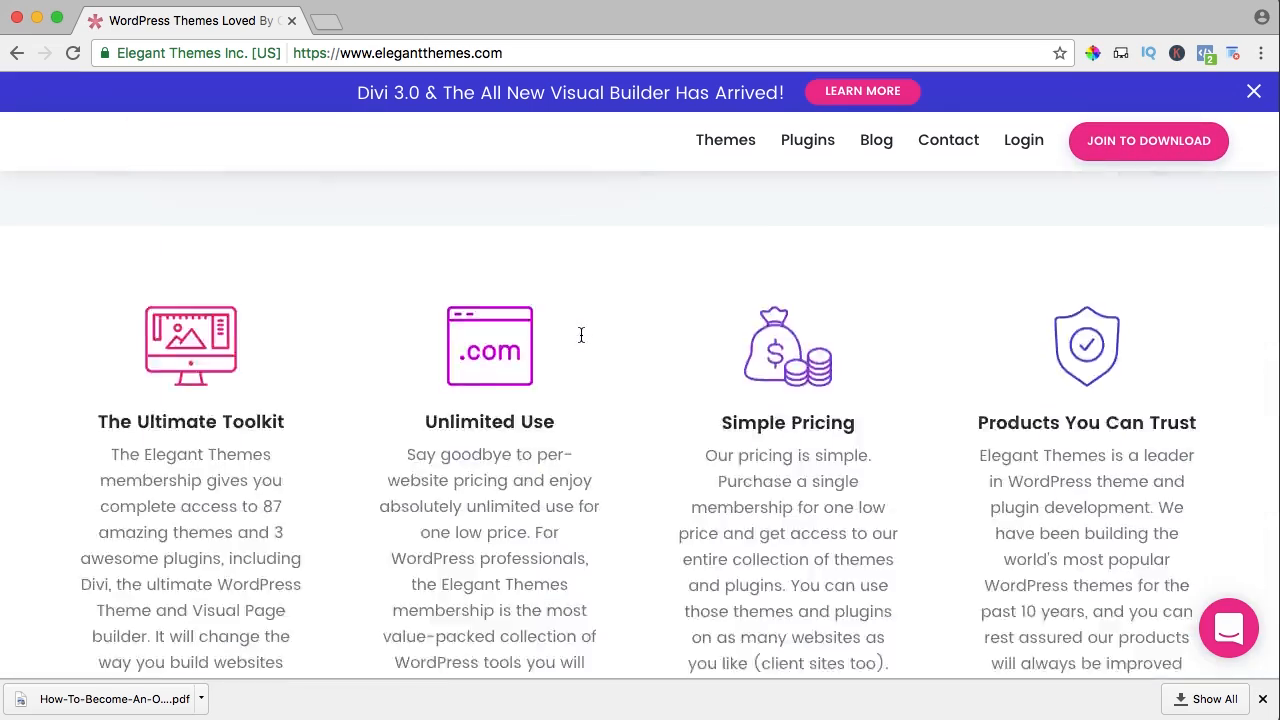
{"action": "scroll", "coordinate": [584, 336], "scroll_direction": "down", "scroll_amount": 15}
{"action": "scroll", "coordinate": [584, 336], "scroll_direction": "up", "scroll_amount": 20}
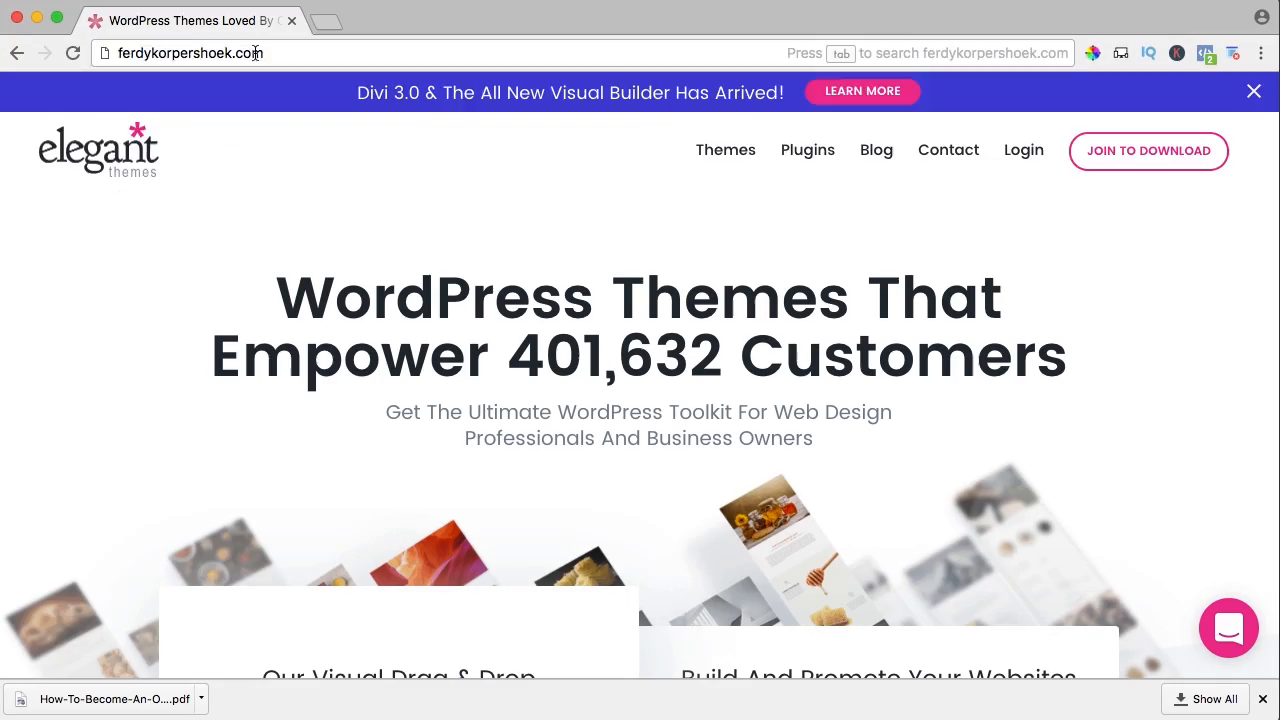
Load ferdykorp.com, browse its shop page, then head to the Widgets admin page
{"action": "type", "text": "ferdykorp"}
{"action": "key", "text": "Return"}
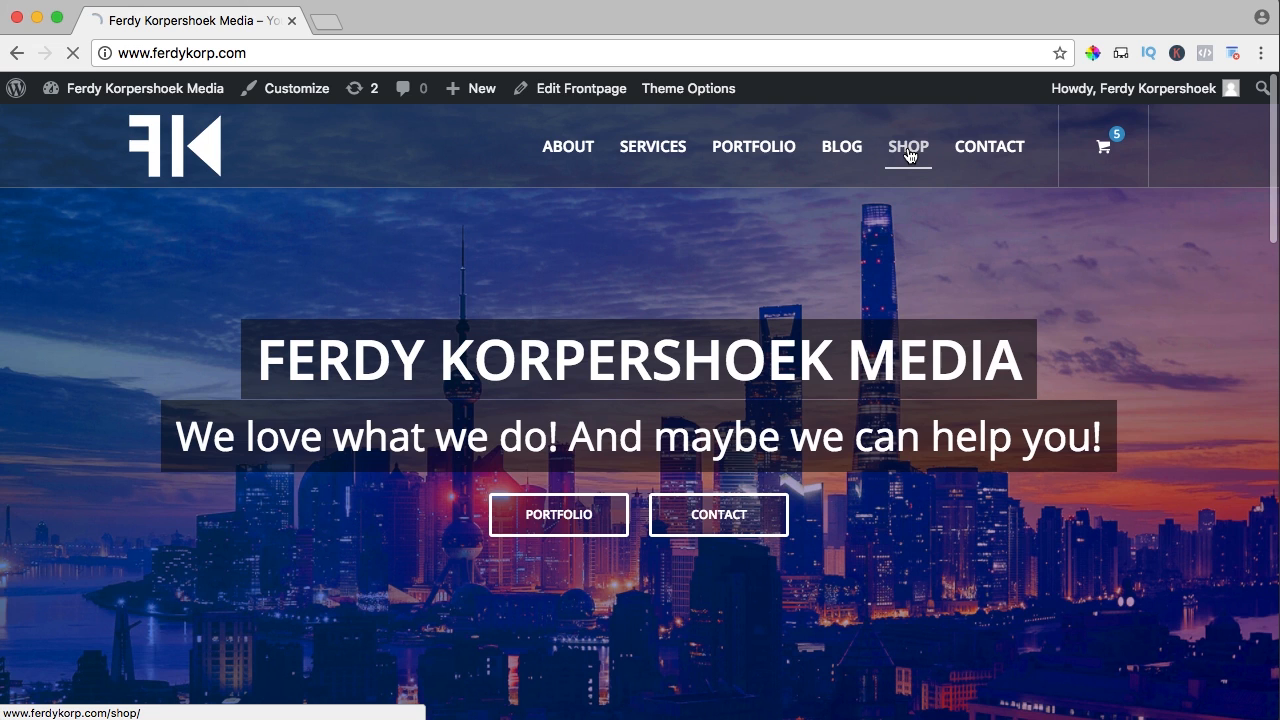
{"action": "left_click", "coordinate": [909, 148]}
{"action": "scroll", "coordinate": [949, 271], "scroll_direction": "down", "scroll_amount": 1}
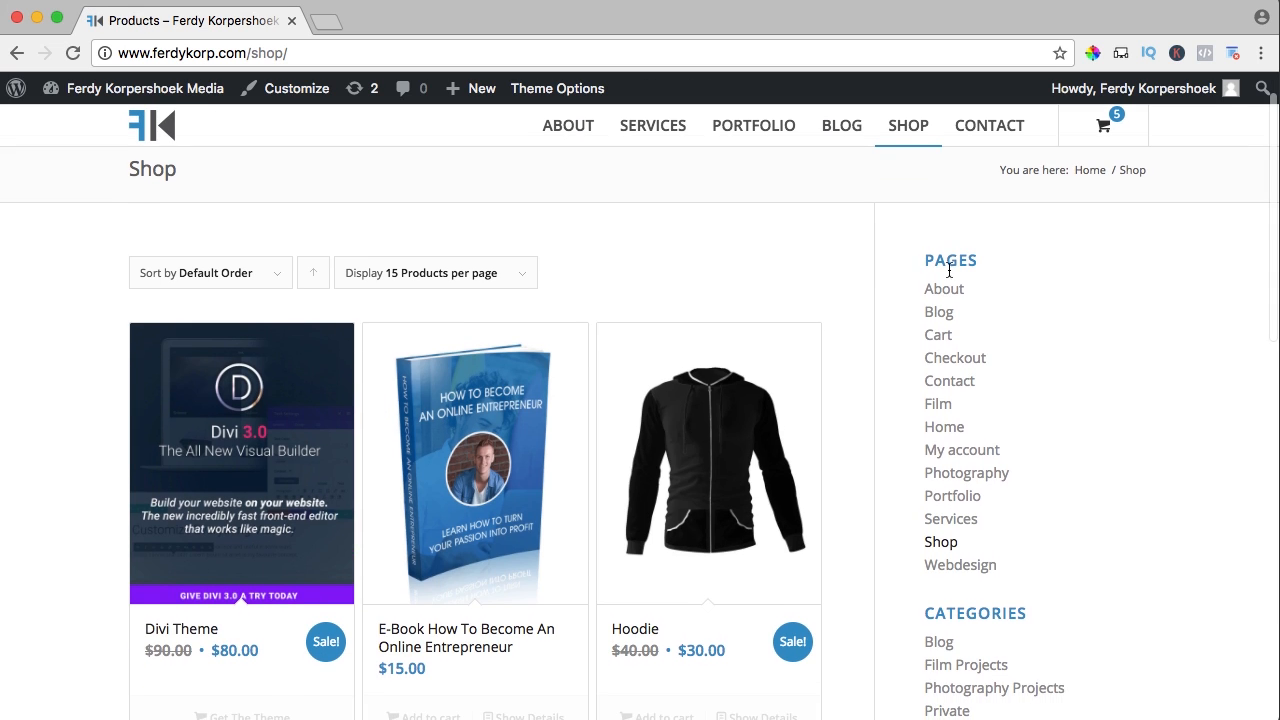
{"action": "scroll", "coordinate": [943, 240], "scroll_direction": "down", "scroll_amount": 2}
{"action": "scroll", "coordinate": [955, 340], "scroll_direction": "down", "scroll_amount": 3}
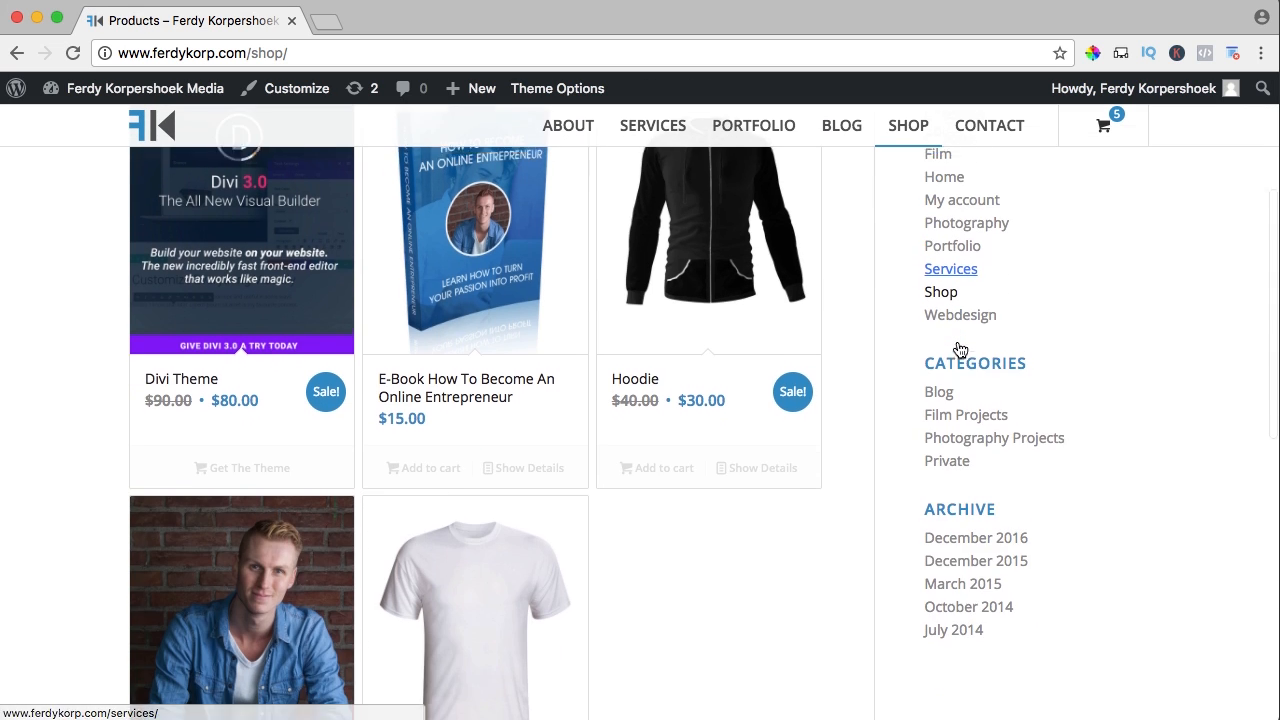
{"action": "scroll", "coordinate": [958, 350], "scroll_direction": "down", "scroll_amount": 2}
{"action": "scroll", "coordinate": [960, 440], "scroll_direction": "up", "scroll_amount": 6}
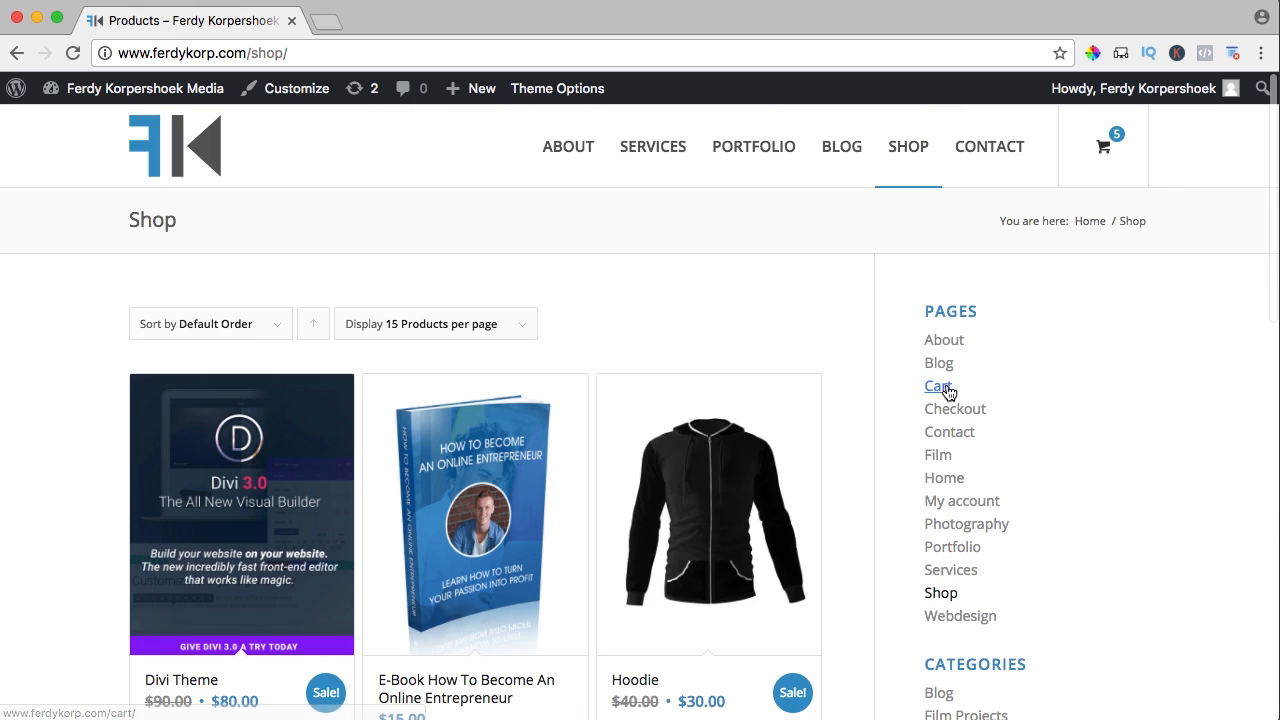
{"action": "scroll", "coordinate": [945, 393], "scroll_direction": "down", "scroll_amount": 3}
{"action": "scroll", "coordinate": [943, 397], "scroll_direction": "up", "scroll_amount": 3}
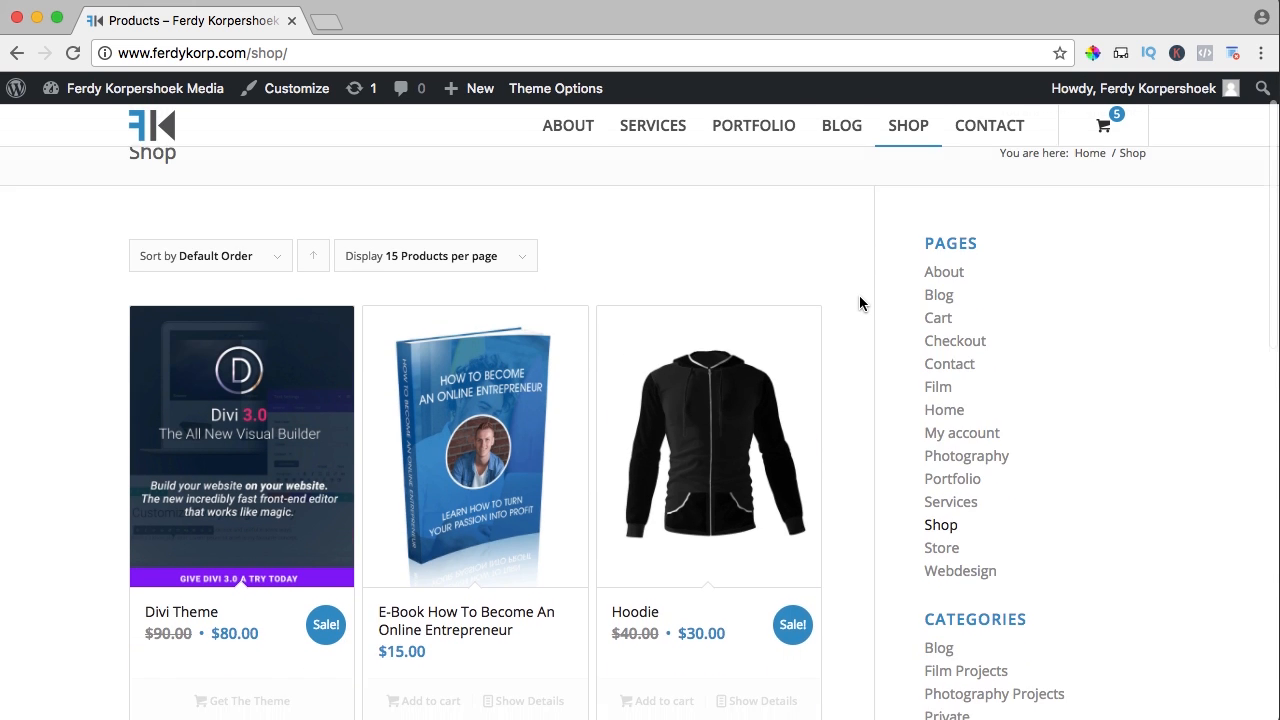
{"action": "scroll", "coordinate": [859, 297], "scroll_direction": "down", "scroll_amount": 4}
{"action": "scroll", "coordinate": [859, 297], "scroll_direction": "up", "scroll_amount": 5}
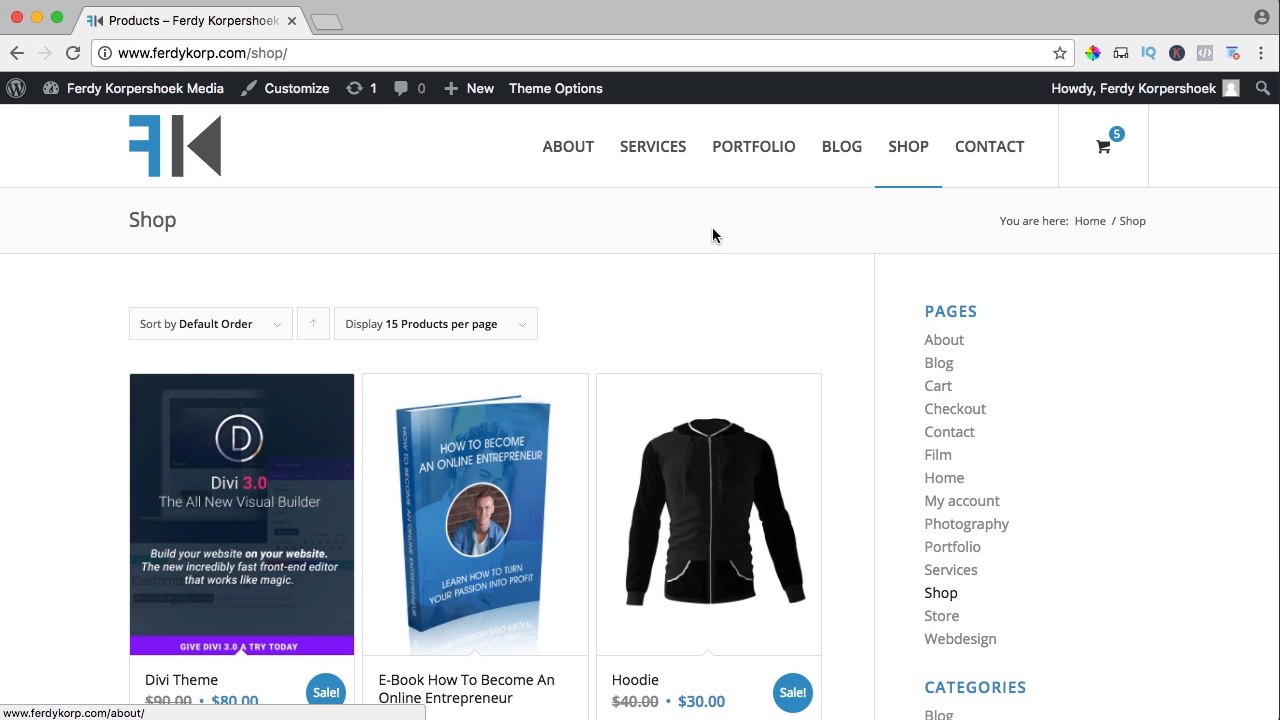
{"action": "mouse_move", "coordinate": [170, 102]}
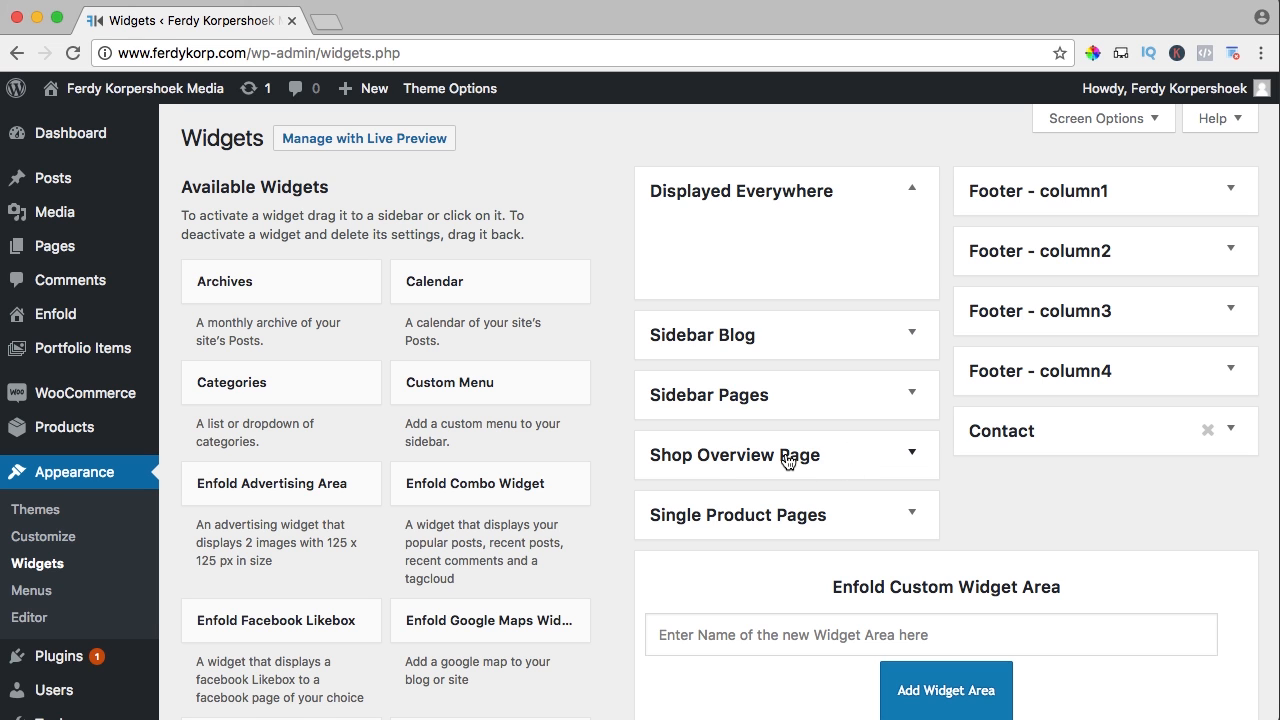
Add and save a WooCommerce Cart widget in the Shop Overview Page sidebar, then open the live site
{"action": "left_click", "coordinate": [760, 458]}
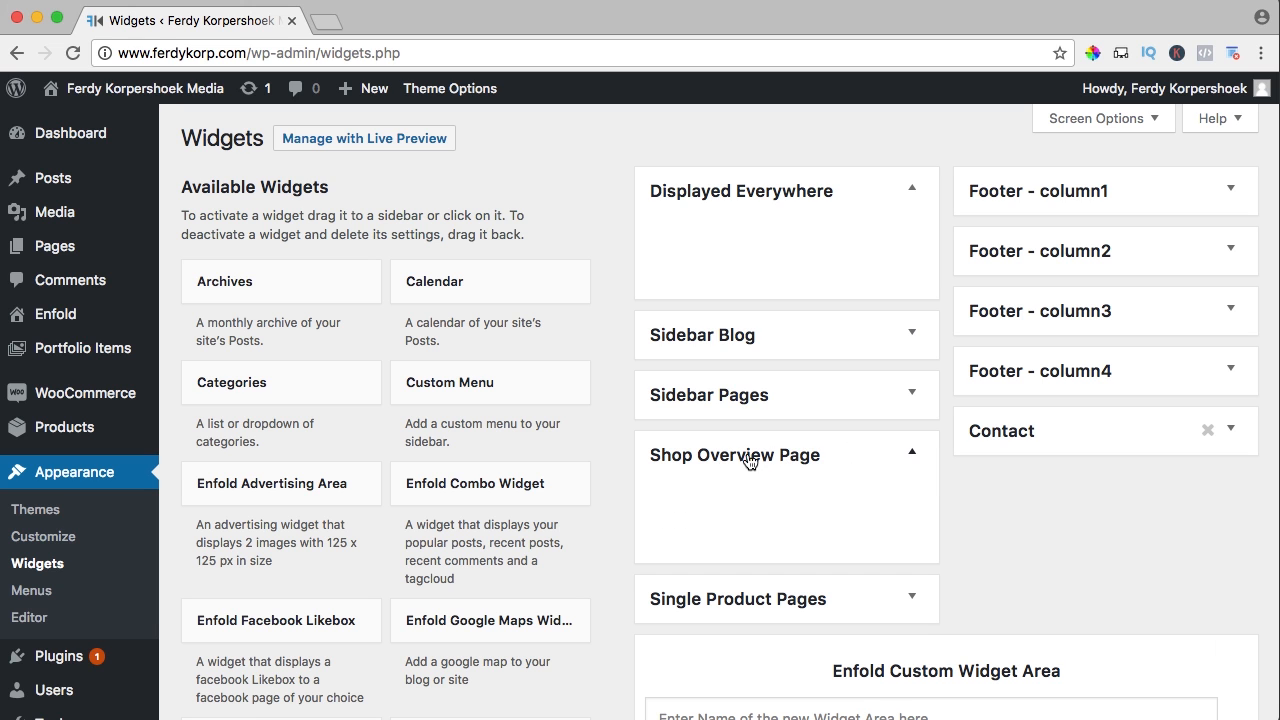
{"action": "scroll", "coordinate": [609, 441], "scroll_direction": "down", "scroll_amount": 6}
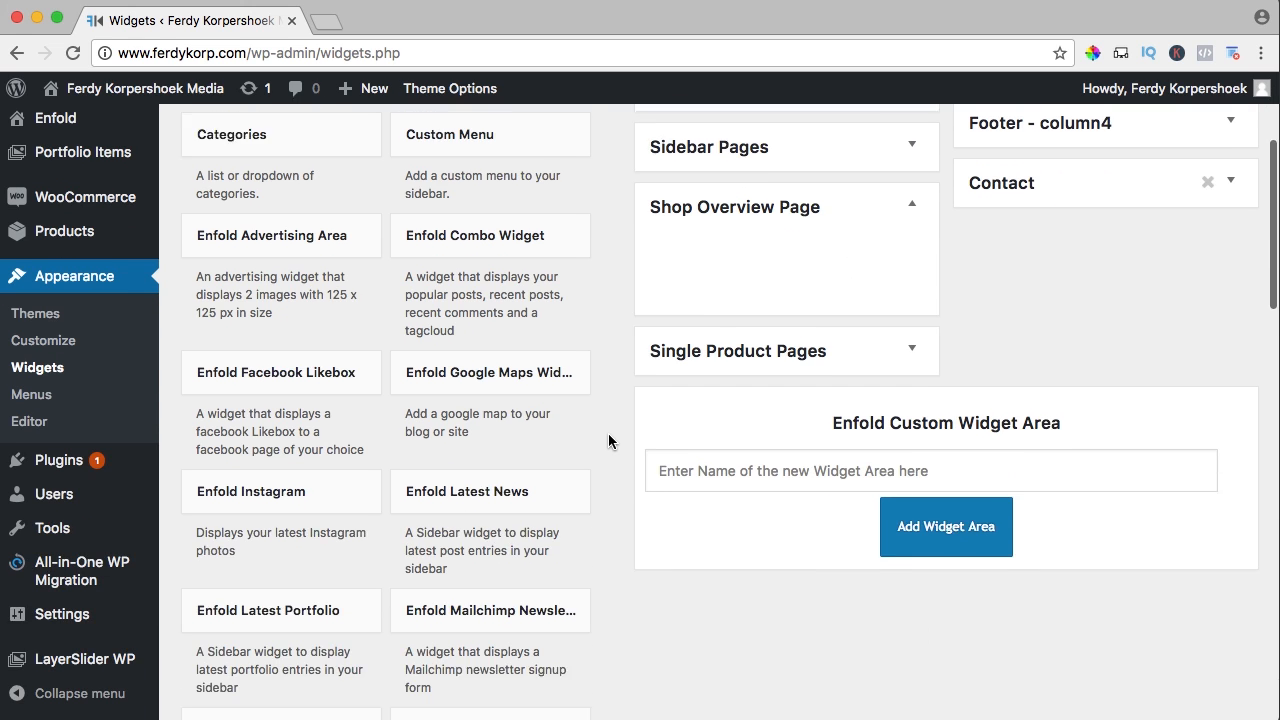
{"action": "scroll", "coordinate": [604, 441], "scroll_direction": "down", "scroll_amount": 5}
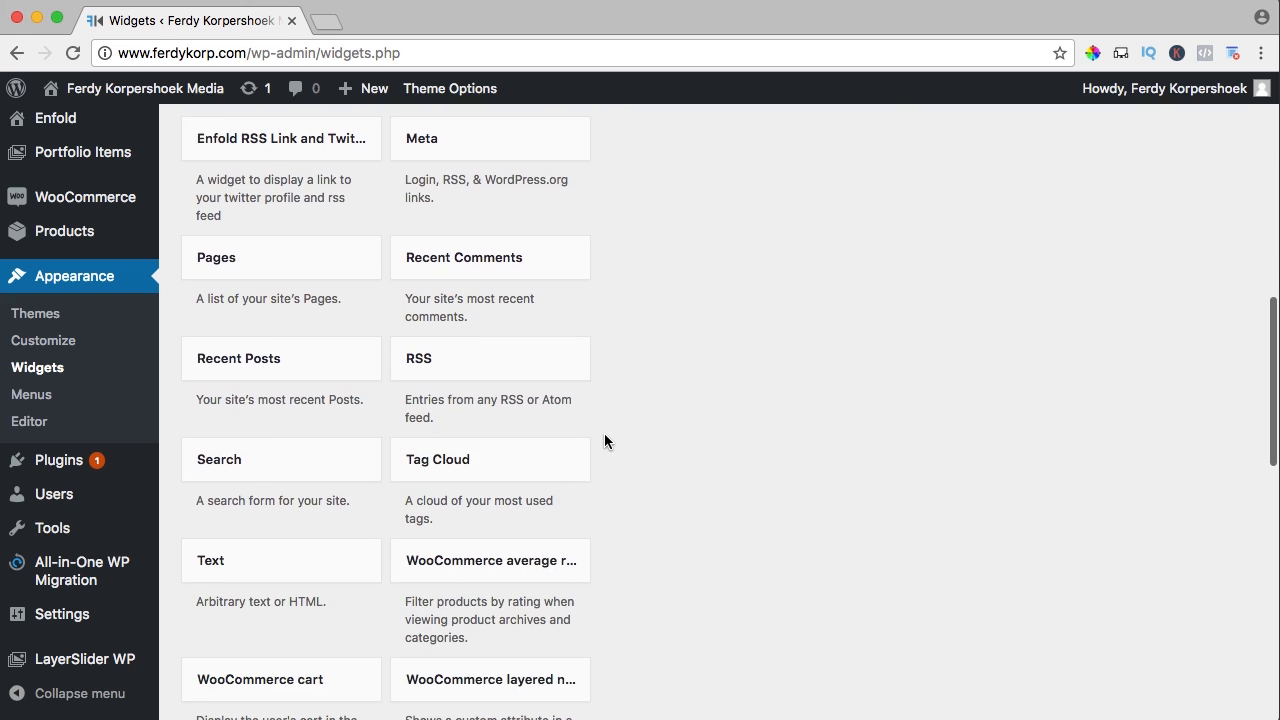
{"action": "scroll", "coordinate": [604, 440], "scroll_direction": "down", "scroll_amount": 1}
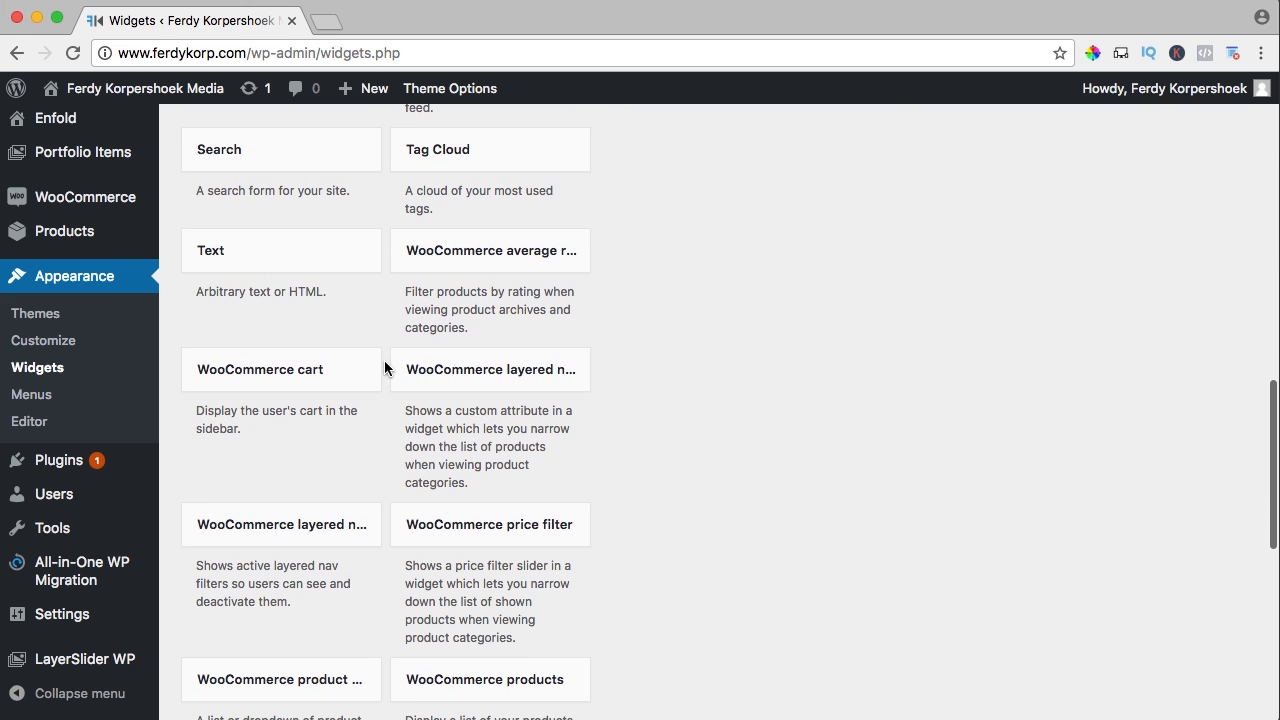
{"action": "left_click", "coordinate": [265, 375]}
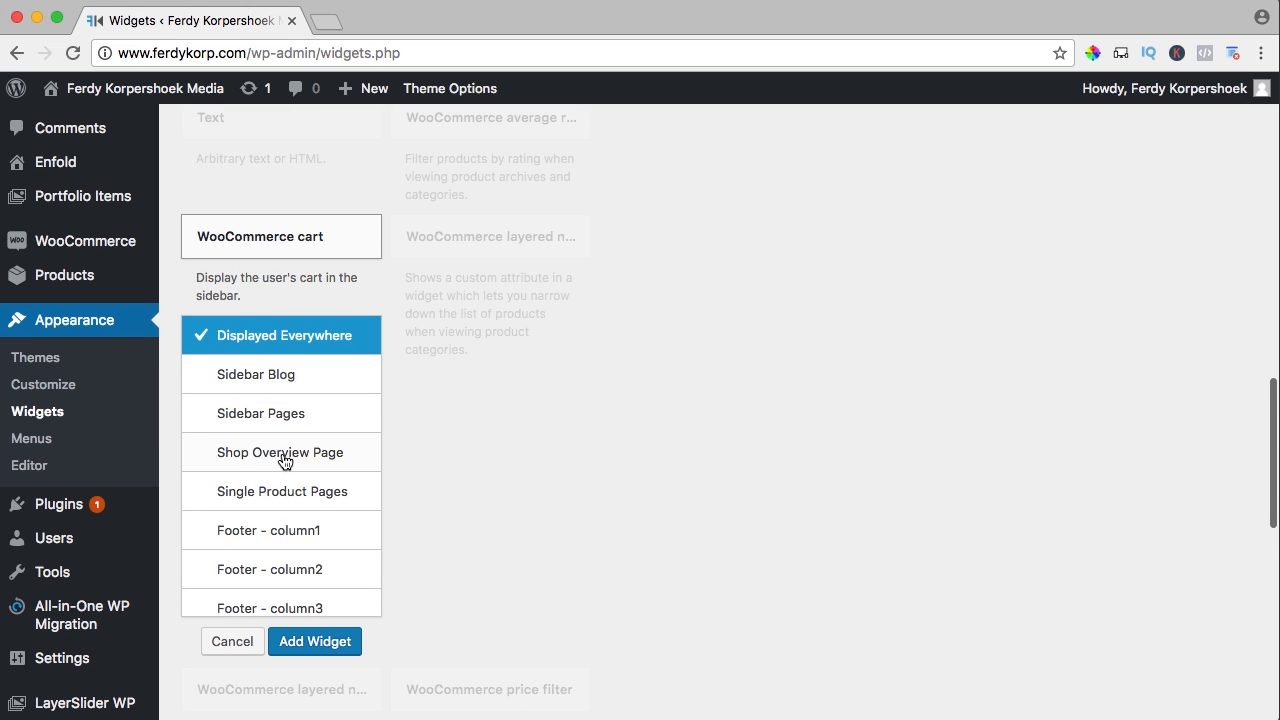
{"action": "left_click", "coordinate": [272, 457]}
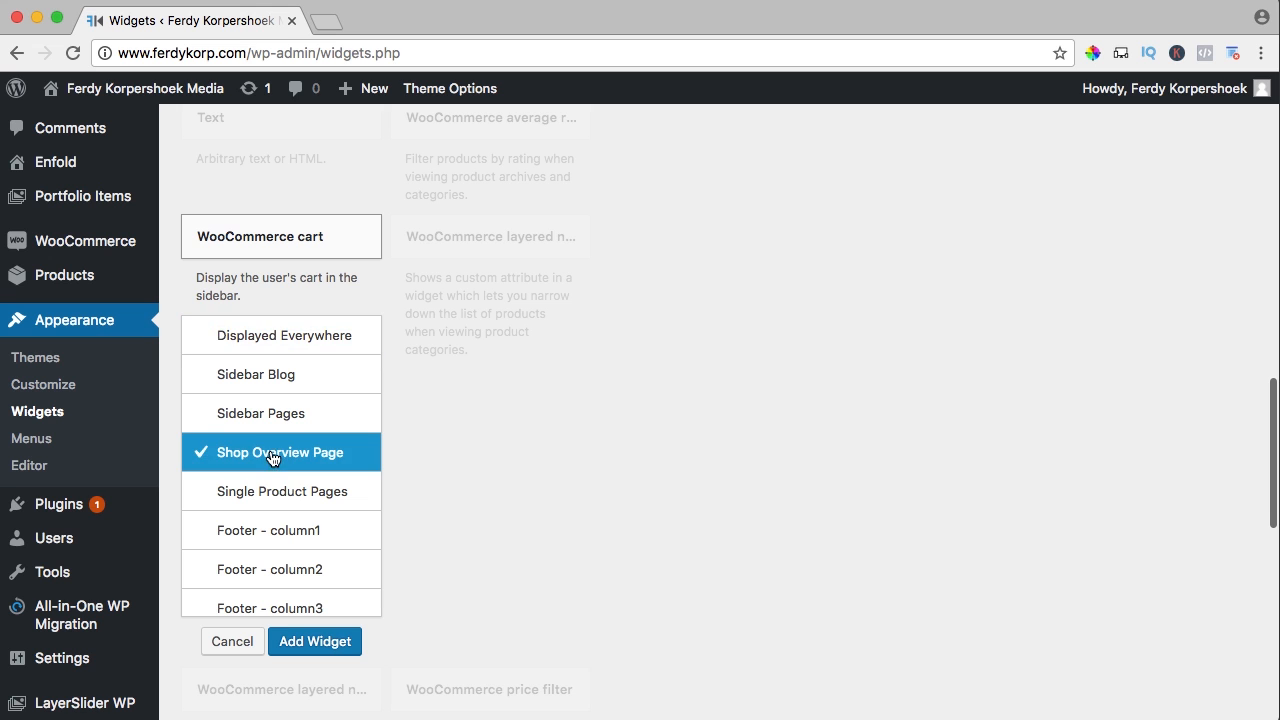
{"action": "left_click", "coordinate": [312, 643]}
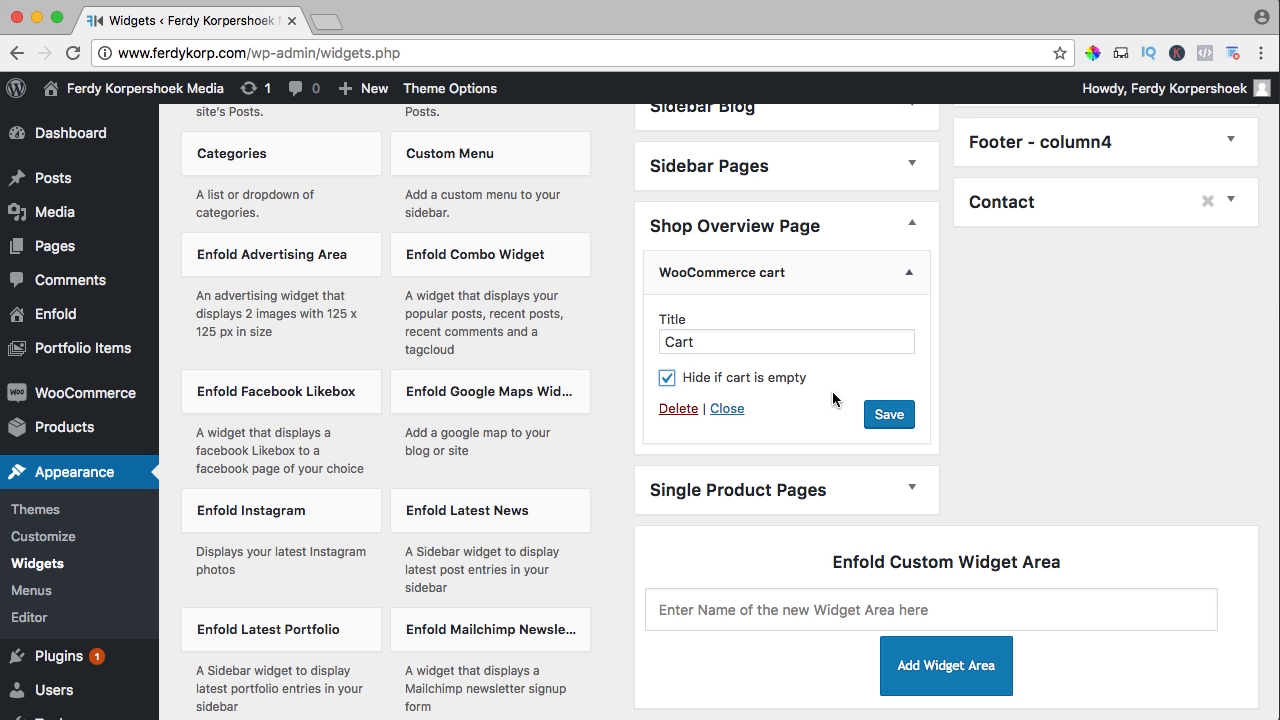
{"action": "left_click", "coordinate": [882, 416]}
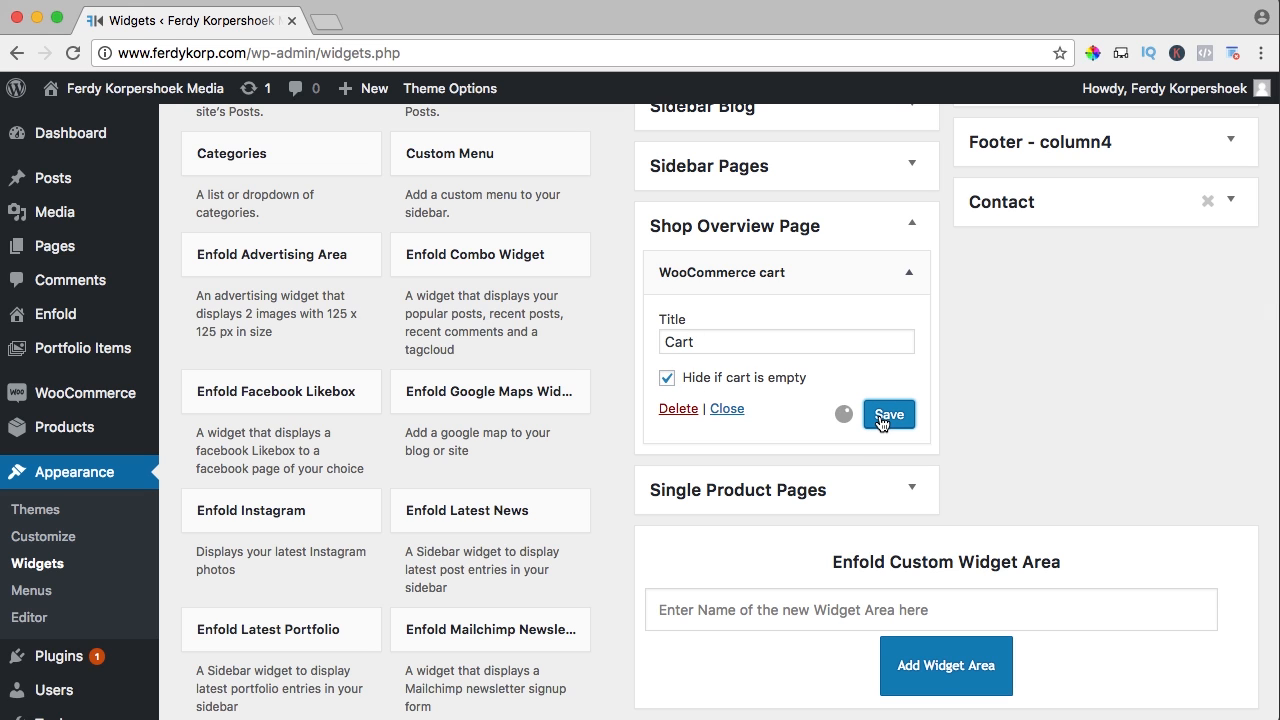
{"action": "left_click", "coordinate": [187, 90], "text": "super"}
{"action": "left_click", "coordinate": [418, 18]}
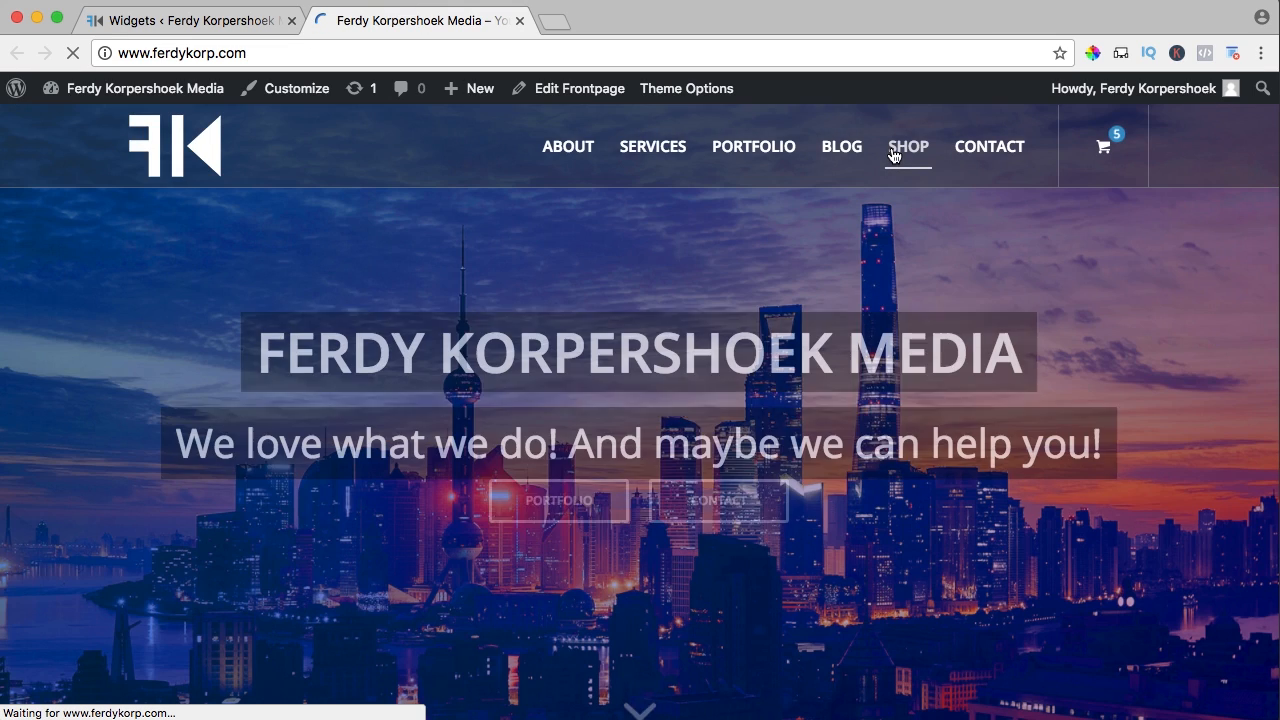
Verify the shop sidebar Cart shows Hoodie and Skype Session at $190.00, then return to Widgets
{"action": "left_click", "coordinate": [897, 150]}
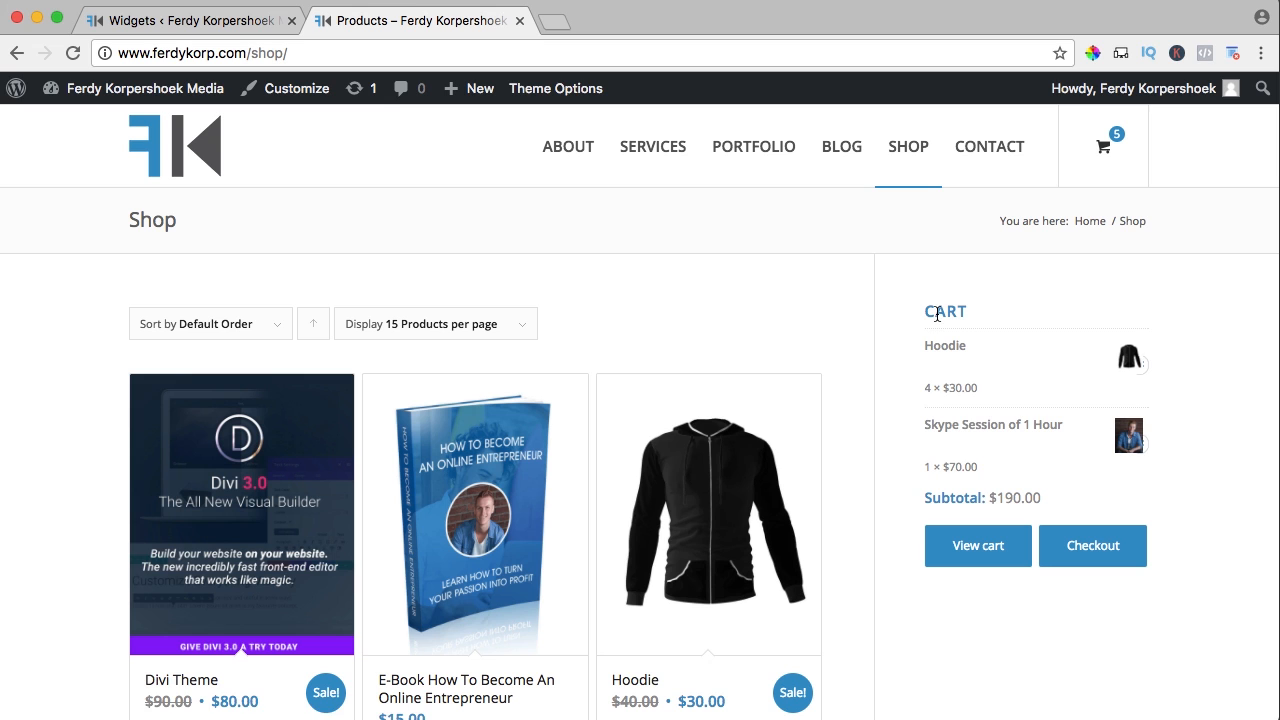
{"action": "left_click_drag", "start_coordinate": [981, 393], "coordinate": [943, 388]}
{"action": "left_click", "coordinate": [980, 392]}
{"action": "scroll", "coordinate": [980, 449], "scroll_direction": "down", "scroll_amount": 2}
{"action": "scroll", "coordinate": [974, 449], "scroll_direction": "up", "scroll_amount": 2}
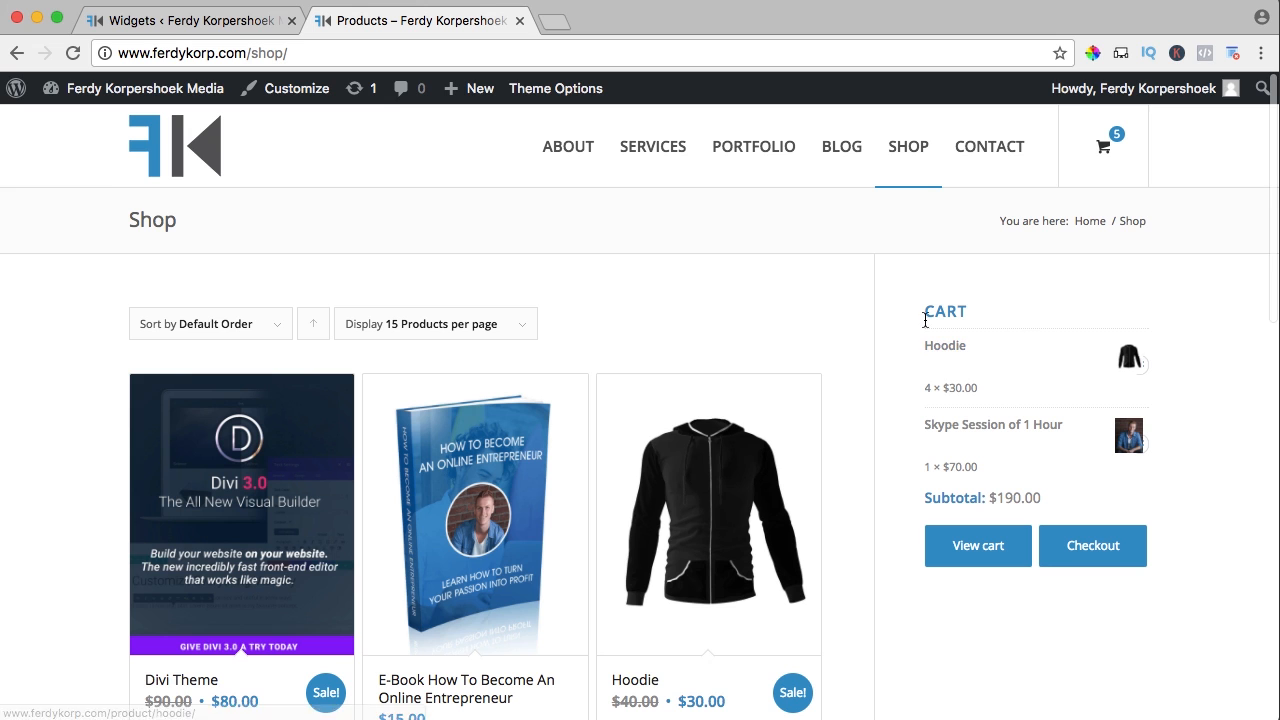
{"action": "left_click", "coordinate": [150, 23]}
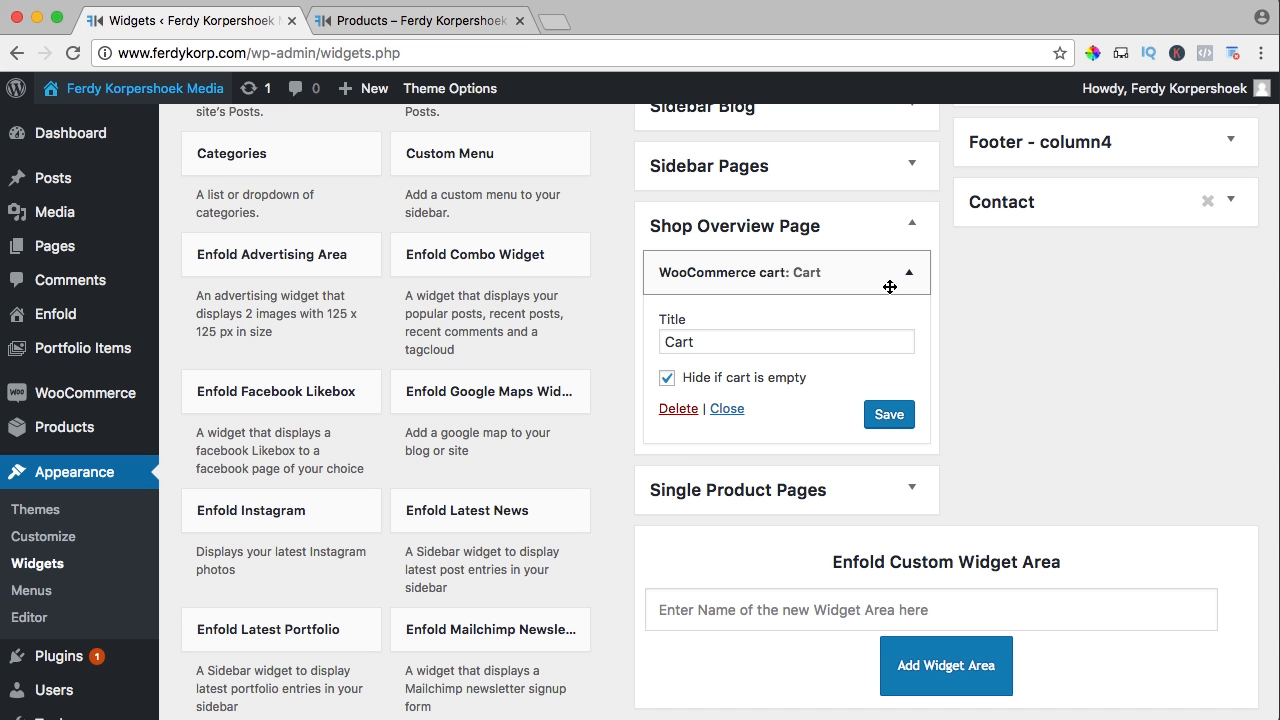
Add a WooCommerce price filter widget titled 'Filter by price' to the Shop Overview Page sidebar and save it
{"action": "left_click", "coordinate": [908, 273]}
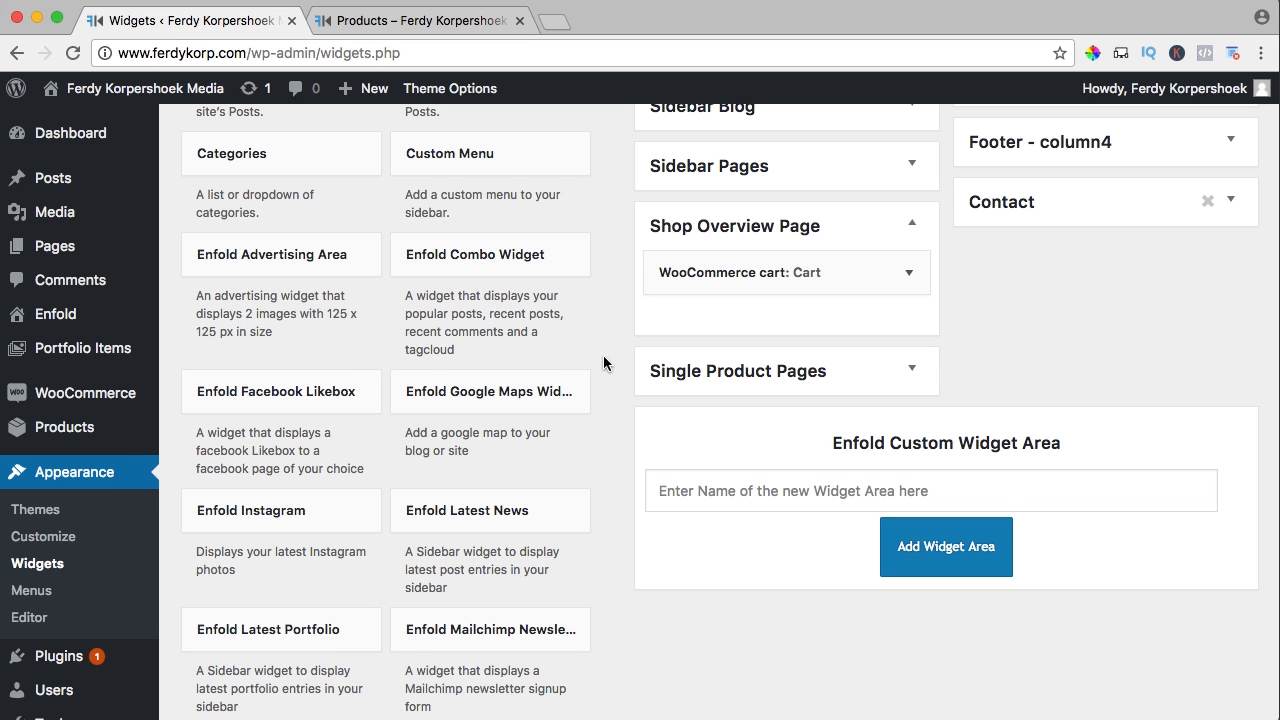
{"action": "scroll", "coordinate": [367, 361], "scroll_direction": "down", "scroll_amount": 5}
{"action": "scroll", "coordinate": [367, 368], "scroll_direction": "down", "scroll_amount": 10}
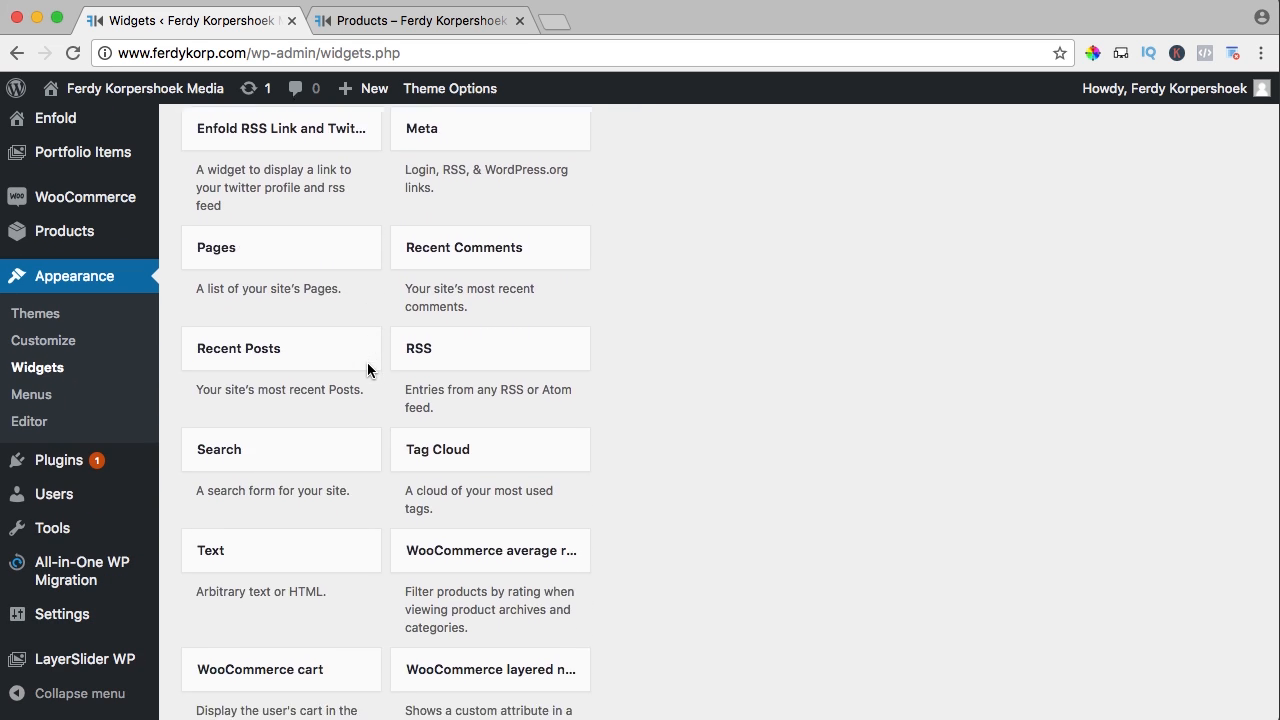
{"action": "scroll", "coordinate": [369, 371], "scroll_direction": "down", "scroll_amount": 2}
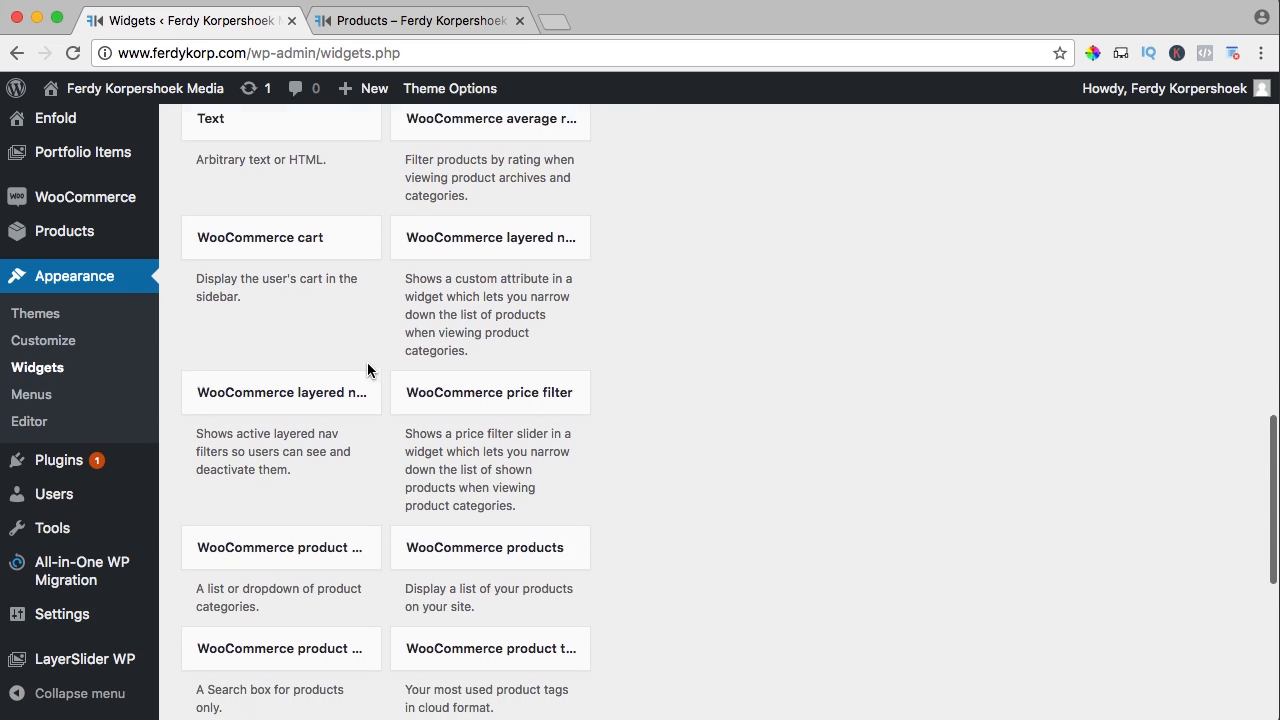
{"action": "left_click", "coordinate": [502, 372]}
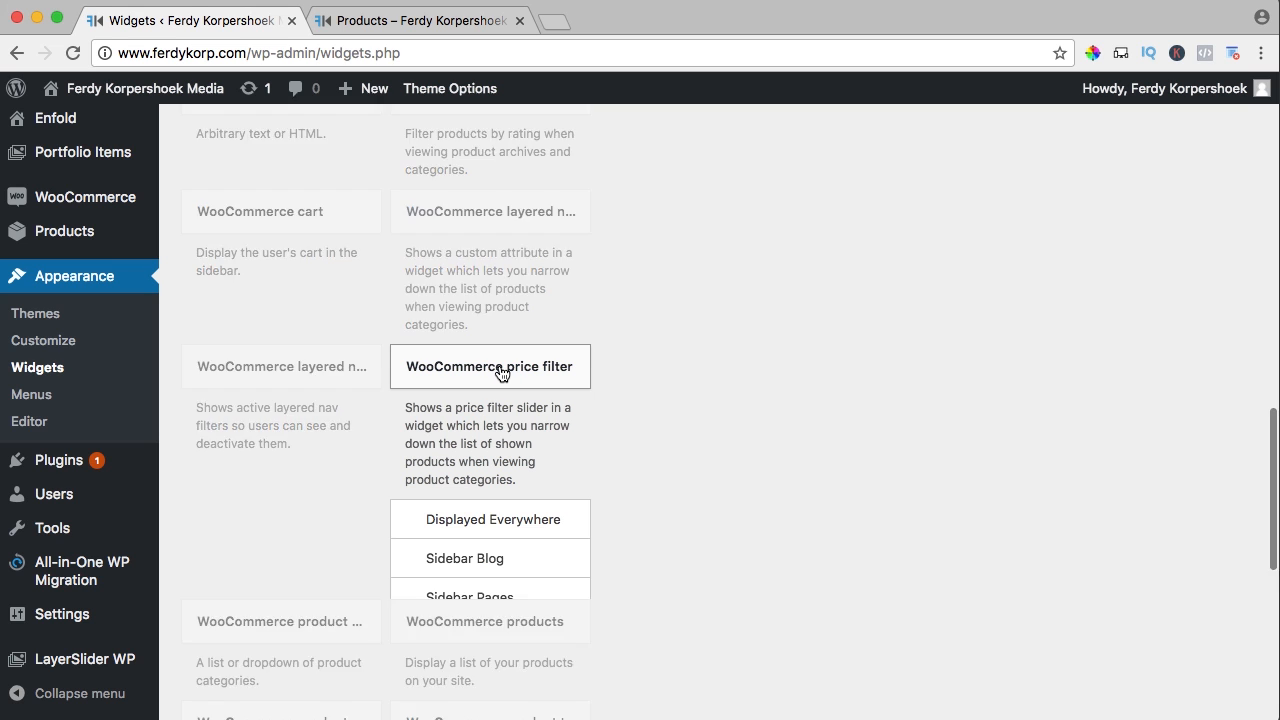
{"action": "scroll", "coordinate": [506, 457], "scroll_direction": "down", "scroll_amount": 2}
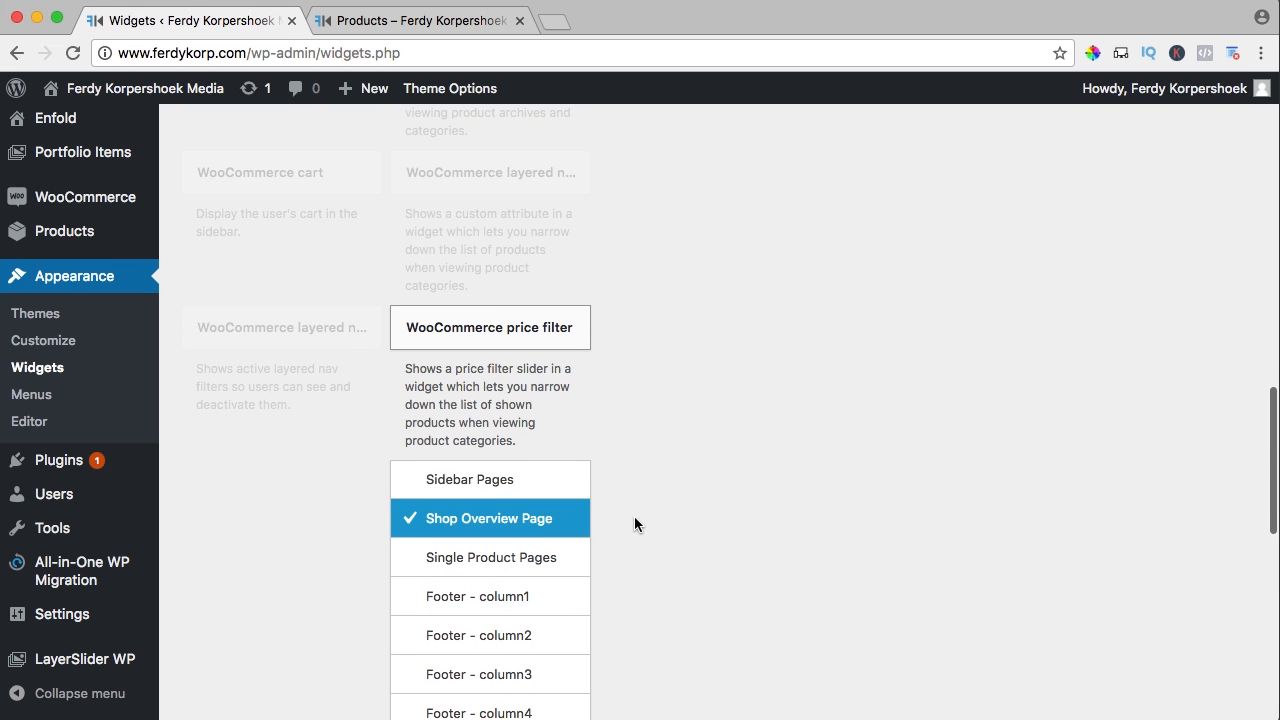
{"action": "scroll", "coordinate": [634, 516], "scroll_direction": "down", "scroll_amount": 3}
{"action": "left_click", "coordinate": [531, 563]}
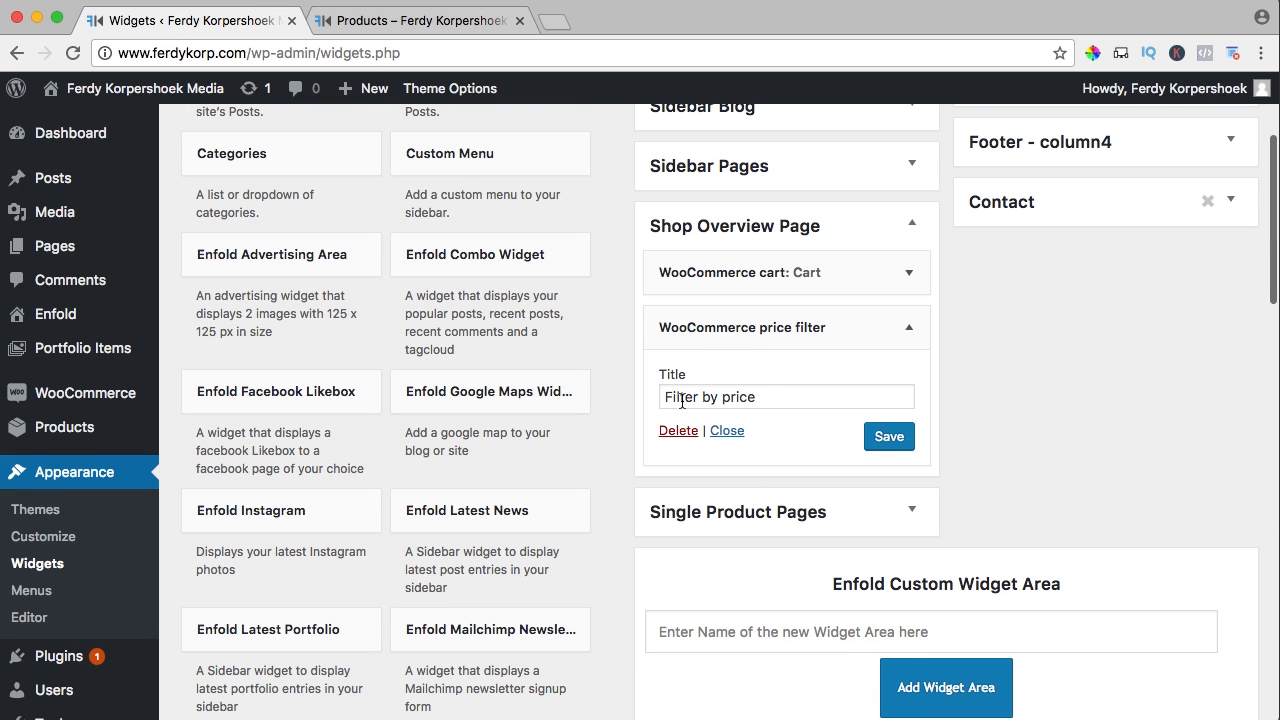
{"action": "left_click", "coordinate": [885, 440]}
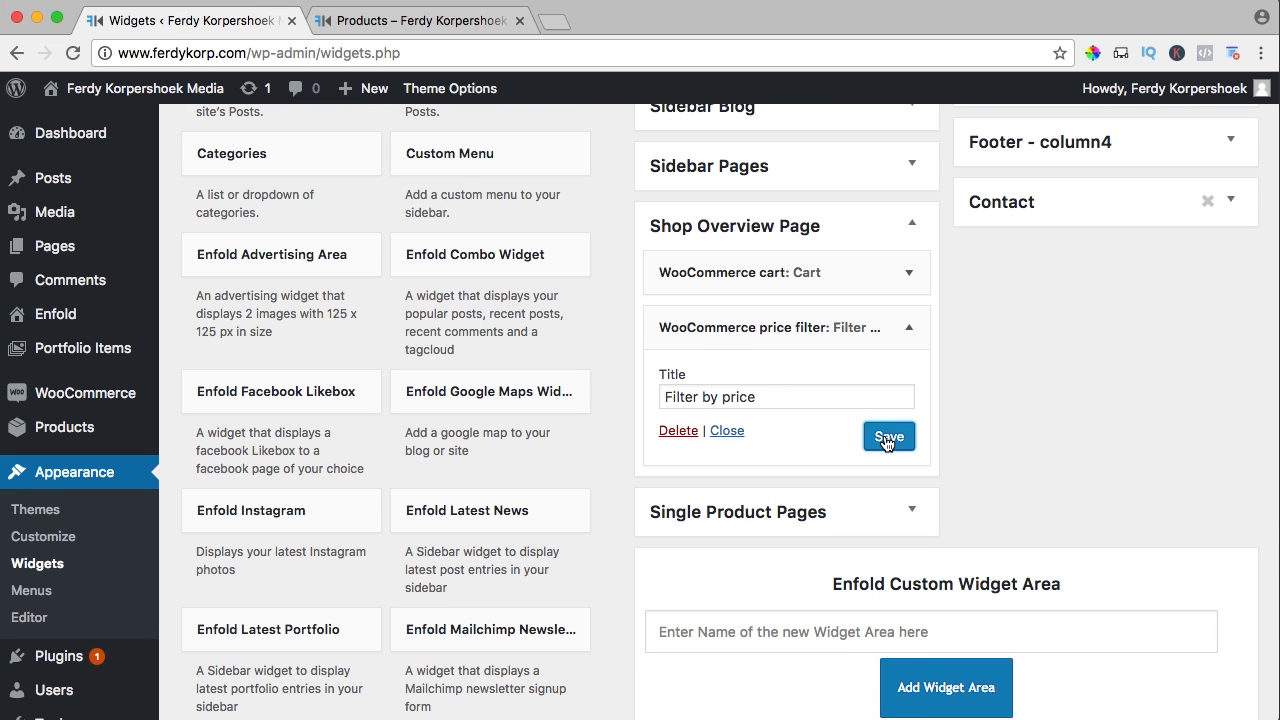
{"action": "left_click", "coordinate": [415, 20]}
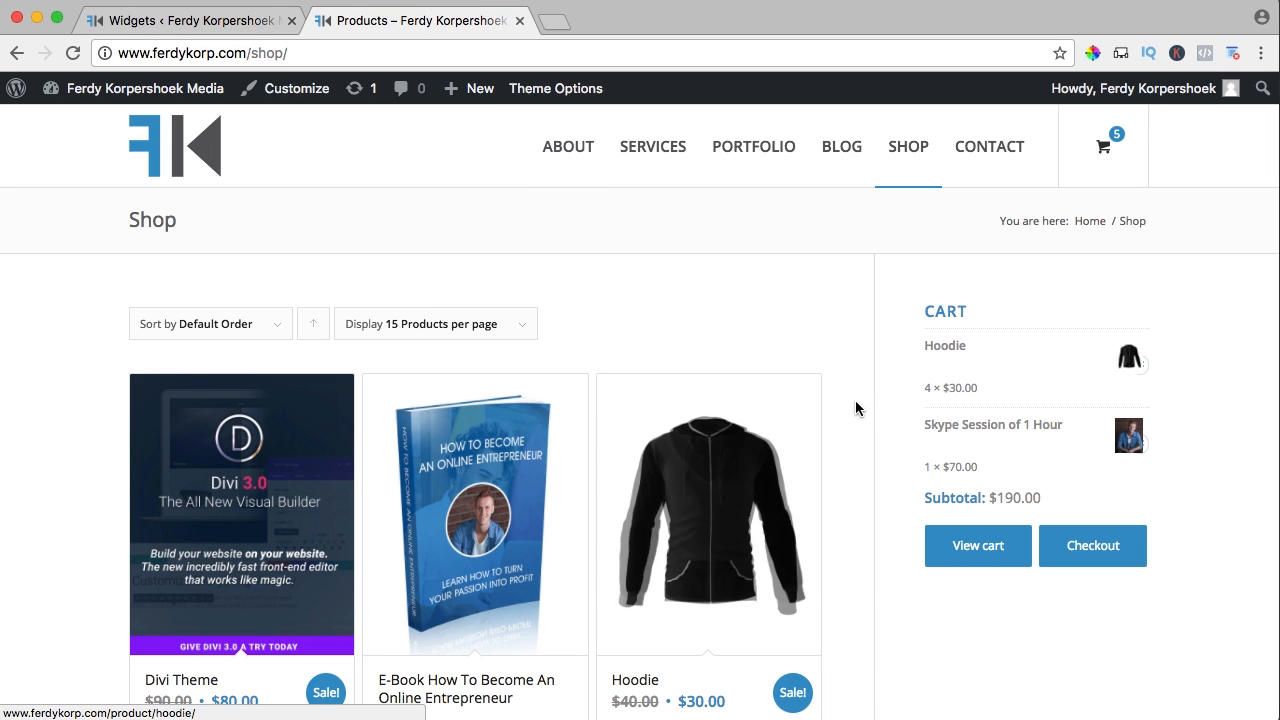
Reload the shop and filter prices to $25–$50, leaving only Hoodie and T-Shirt
{"action": "key", "text": "super+r"}
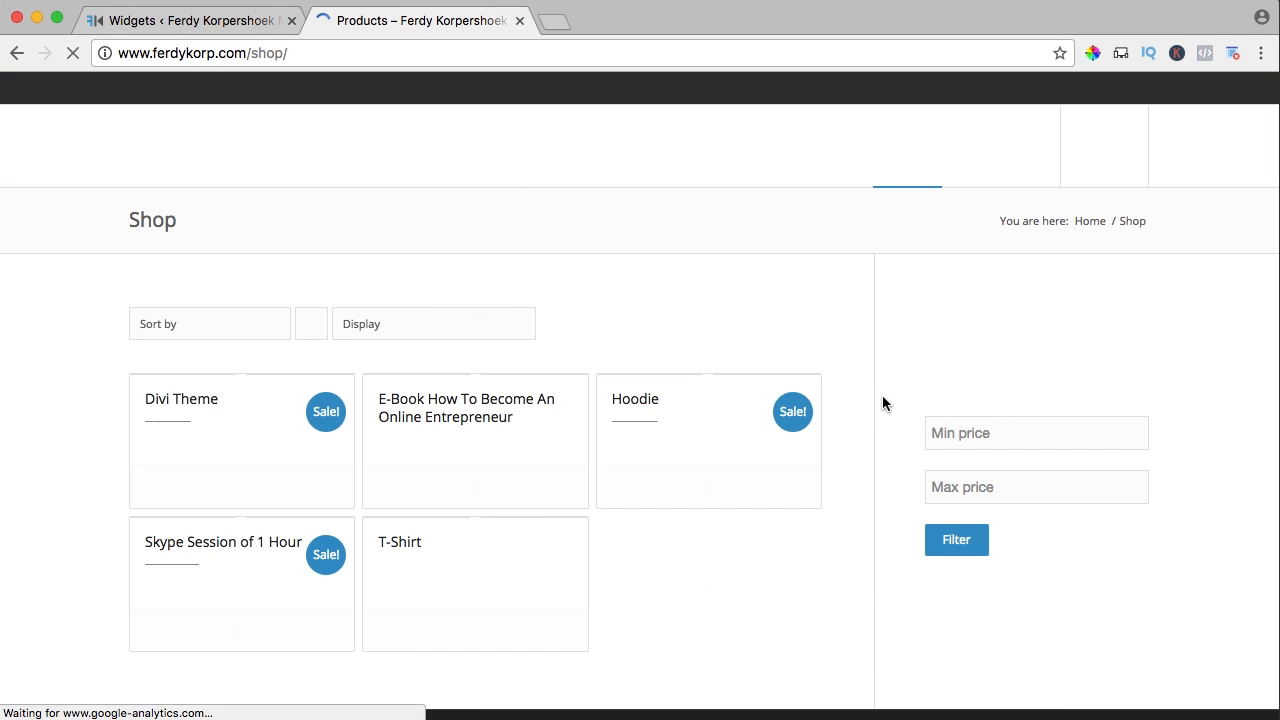
{"action": "scroll", "coordinate": [883, 403], "scroll_direction": "down", "scroll_amount": 3}
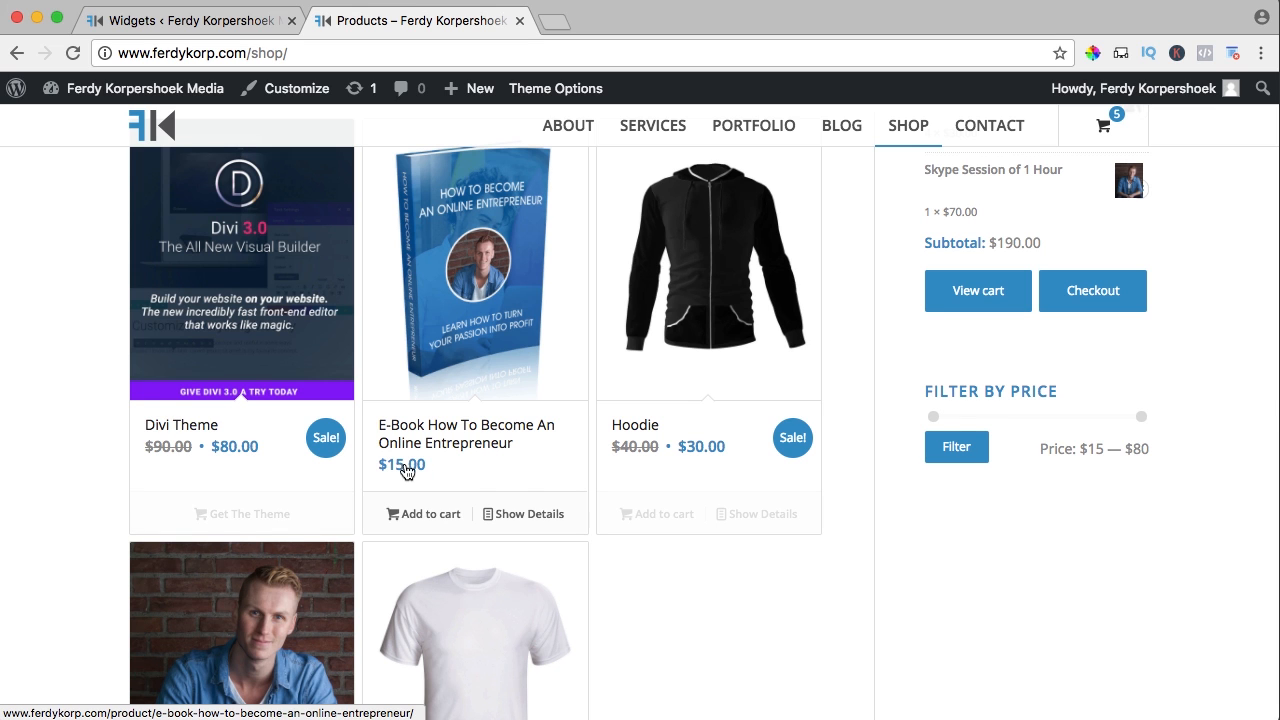
{"action": "scroll", "coordinate": [717, 465], "scroll_direction": "down", "scroll_amount": 2}
{"action": "scroll", "coordinate": [270, 635], "scroll_direction": "down", "scroll_amount": 1}
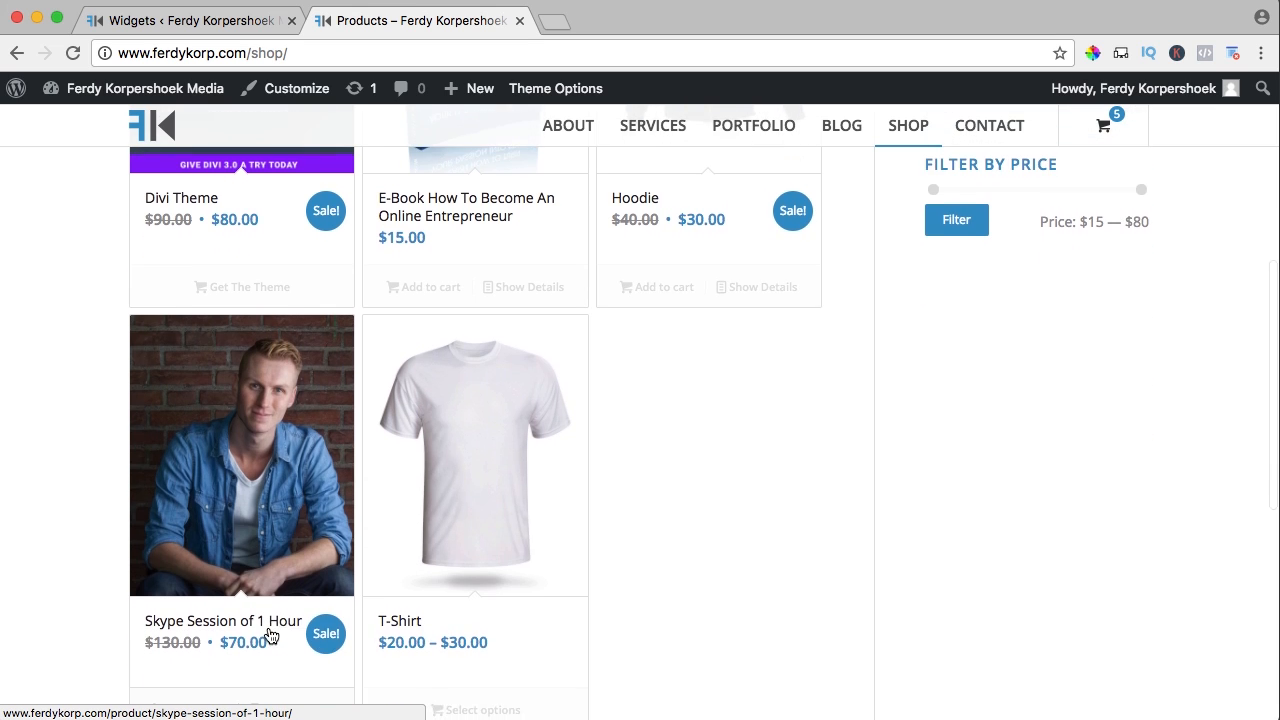
{"action": "scroll", "coordinate": [1043, 477], "scroll_direction": "up", "scroll_amount": 2}
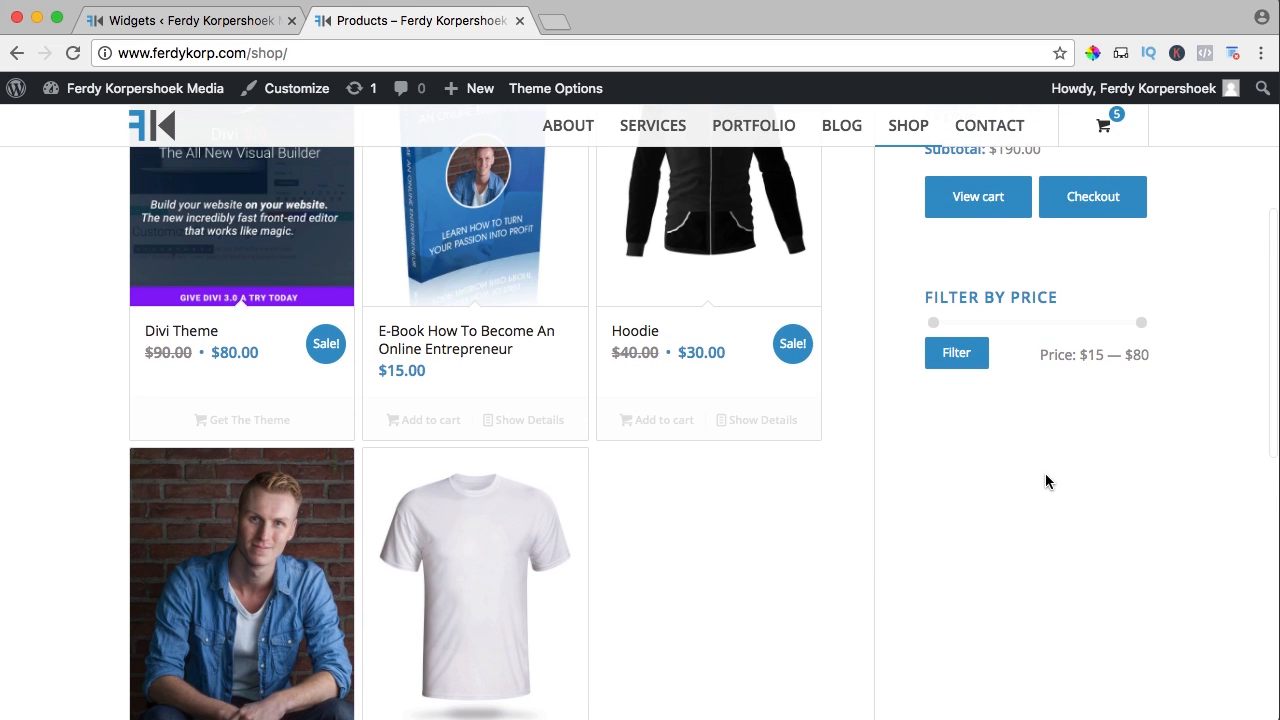
{"action": "scroll", "coordinate": [1062, 467], "scroll_direction": "up", "scroll_amount": 2}
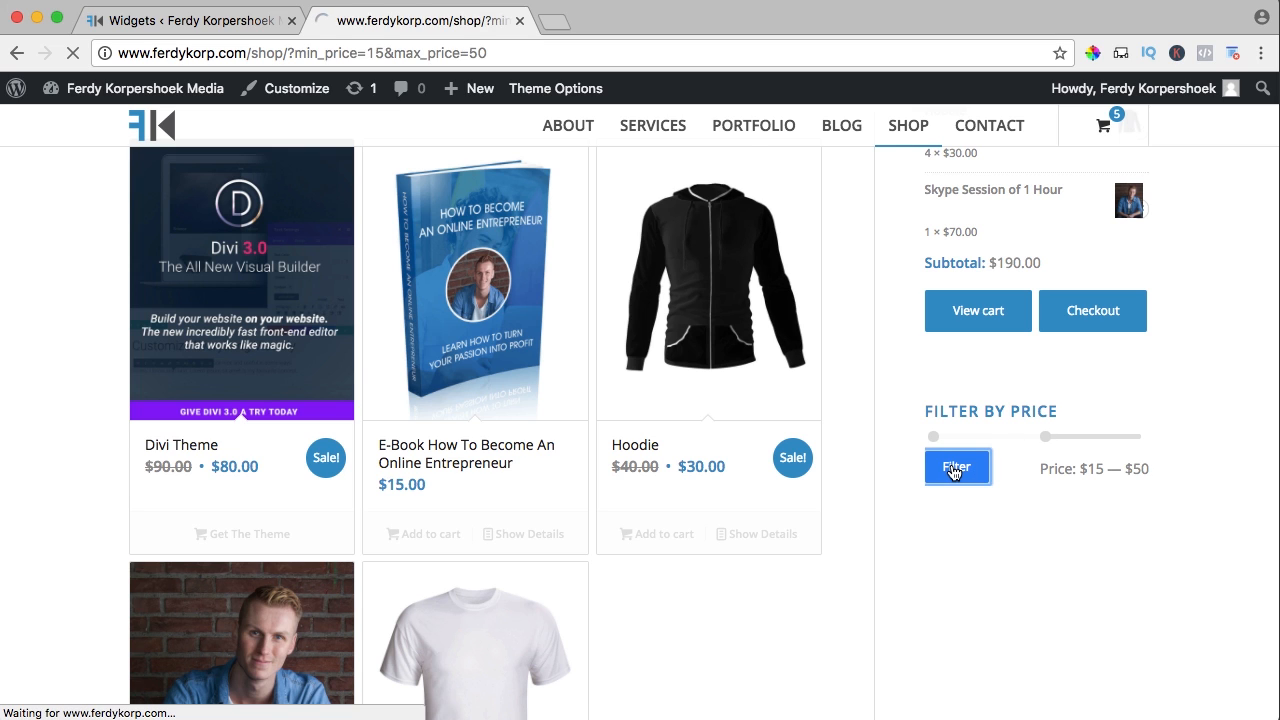
{"action": "scroll", "coordinate": [885, 466], "scroll_direction": "down", "scroll_amount": 3}
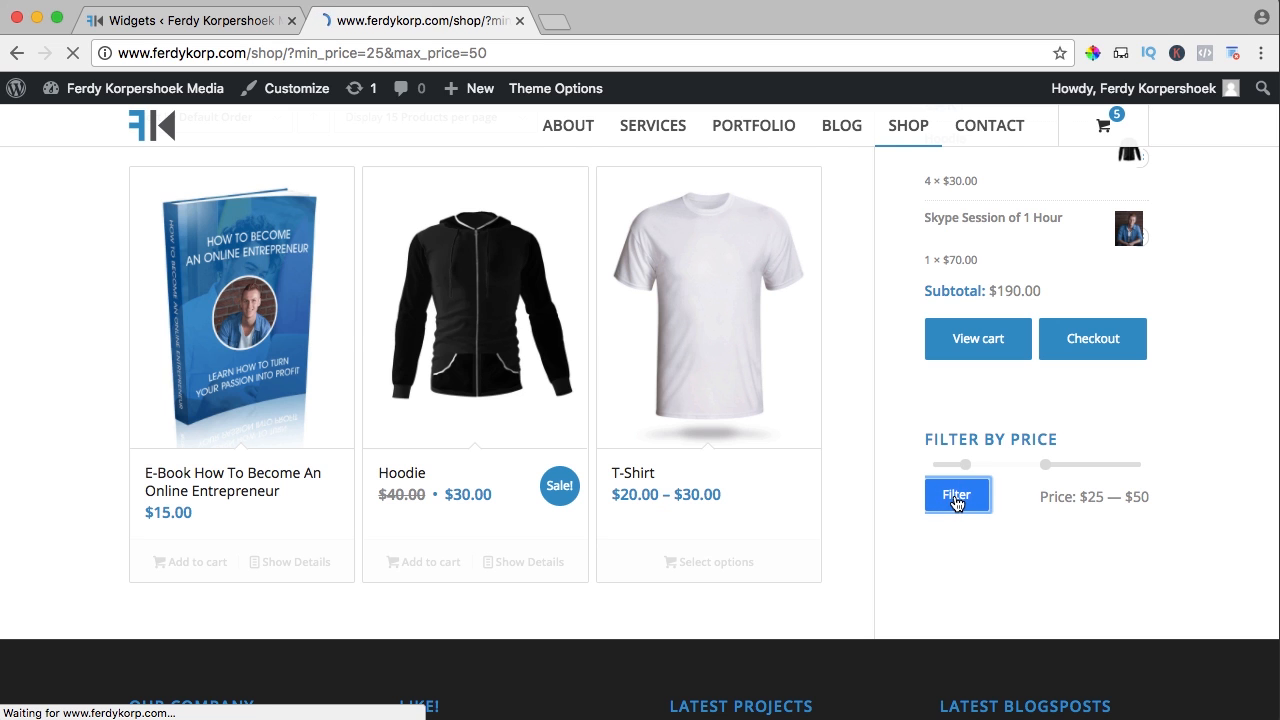
{"action": "scroll", "coordinate": [740, 460], "scroll_direction": "down", "scroll_amount": 3}
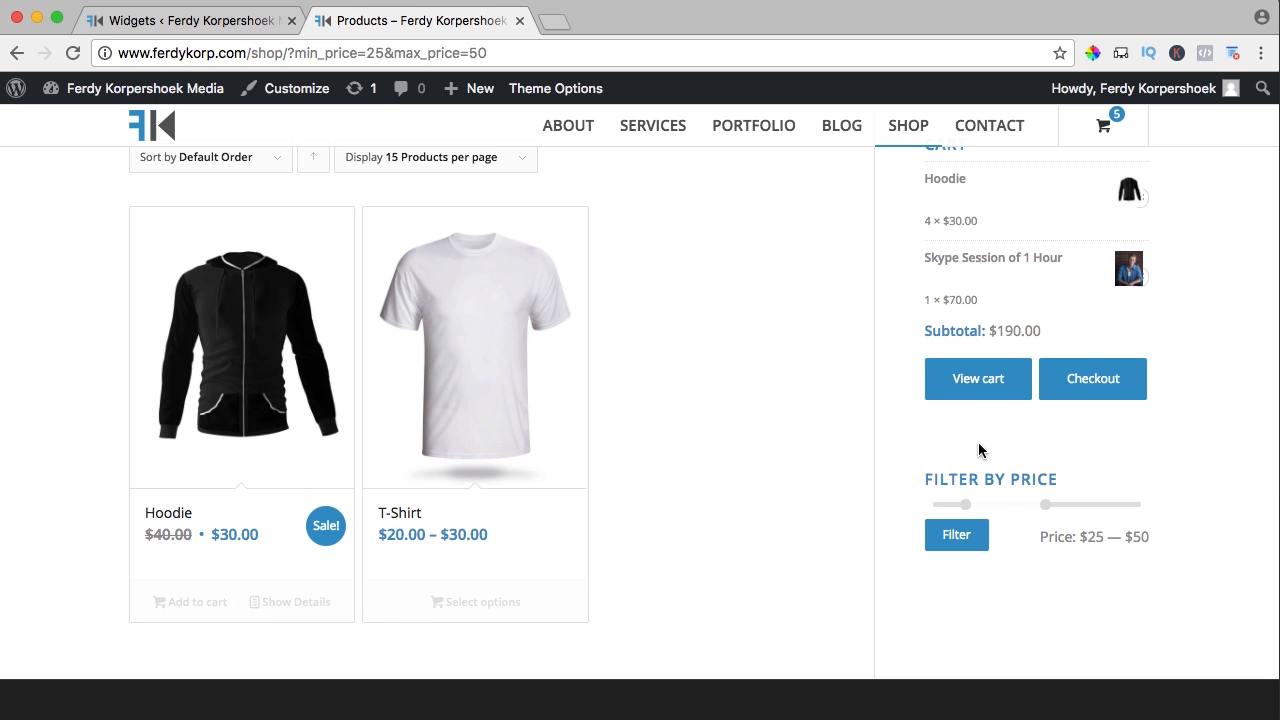
{"action": "left_click", "coordinate": [195, 22]}
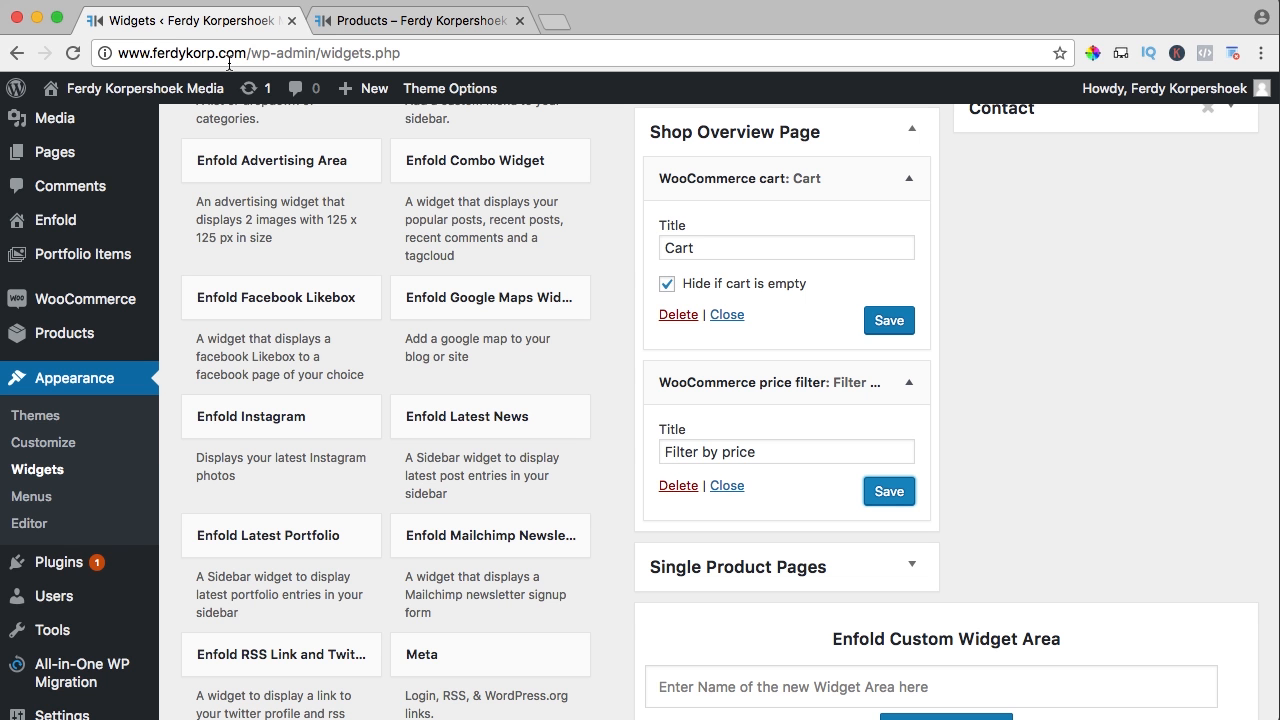
{"action": "scroll", "coordinate": [375, 343], "scroll_direction": "down", "scroll_amount": 10}
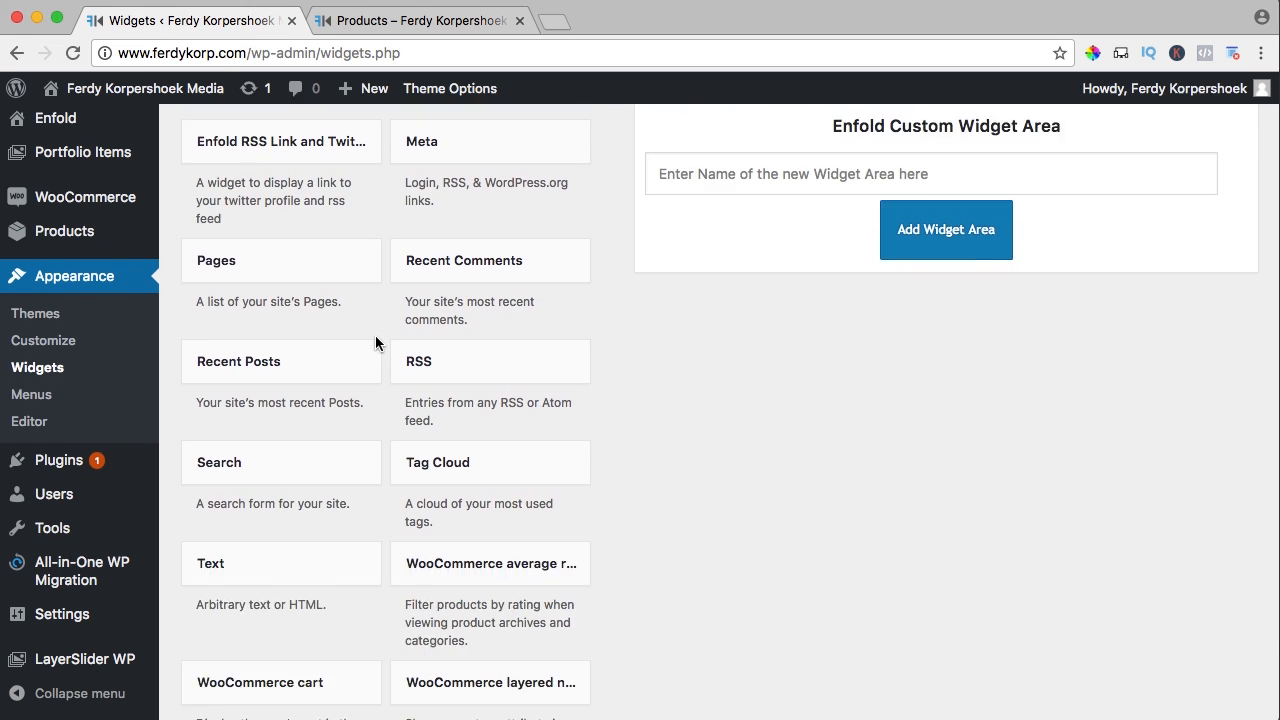
Add a Products widget to Shop Overview Page showing 5 of all products in Random order, and save it
{"action": "scroll", "coordinate": [380, 300], "scroll_direction": "down", "scroll_amount": 3}
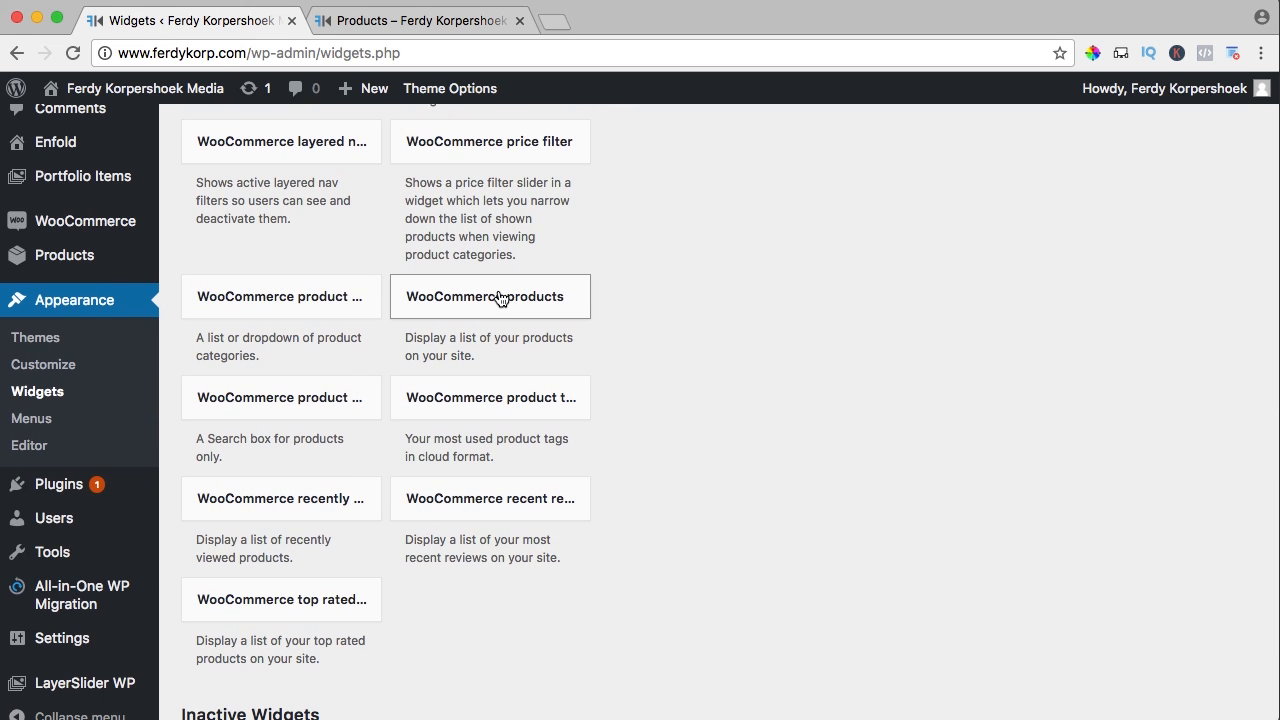
{"action": "left_click", "coordinate": [500, 298]}
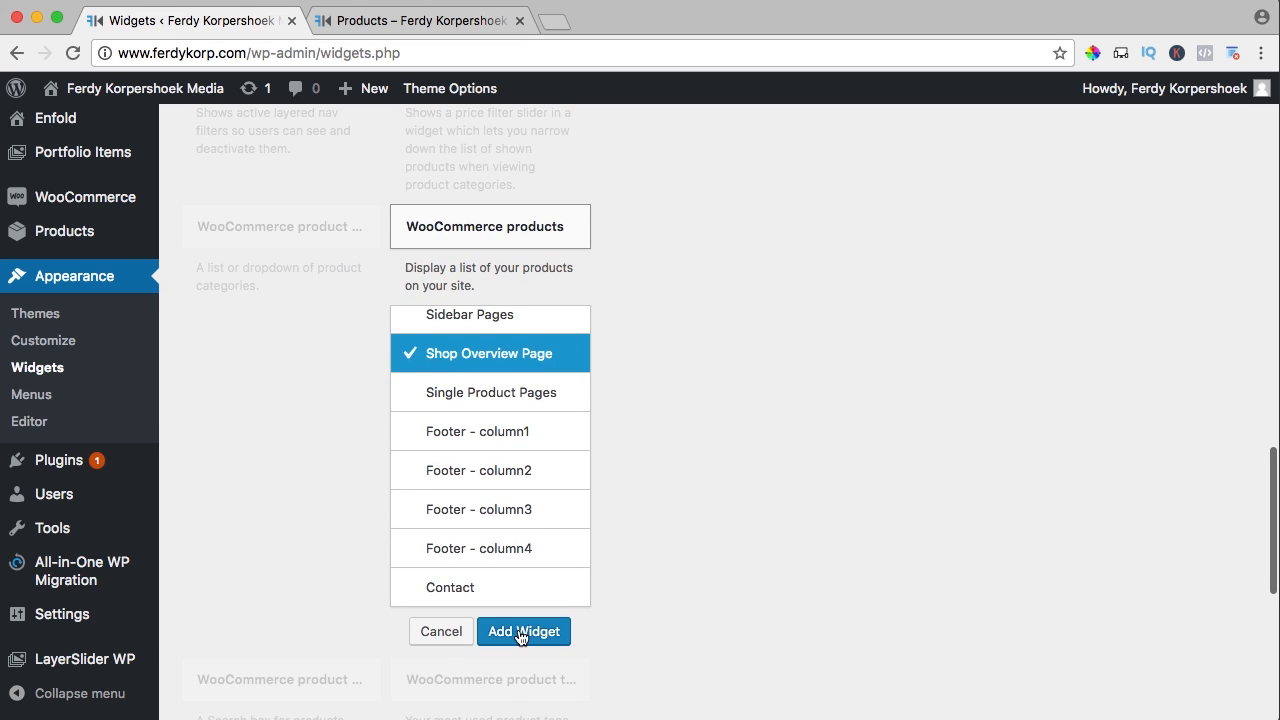
{"action": "left_click", "coordinate": [523, 631]}
{"action": "scroll", "coordinate": [844, 470], "scroll_direction": "down", "scroll_amount": 5}
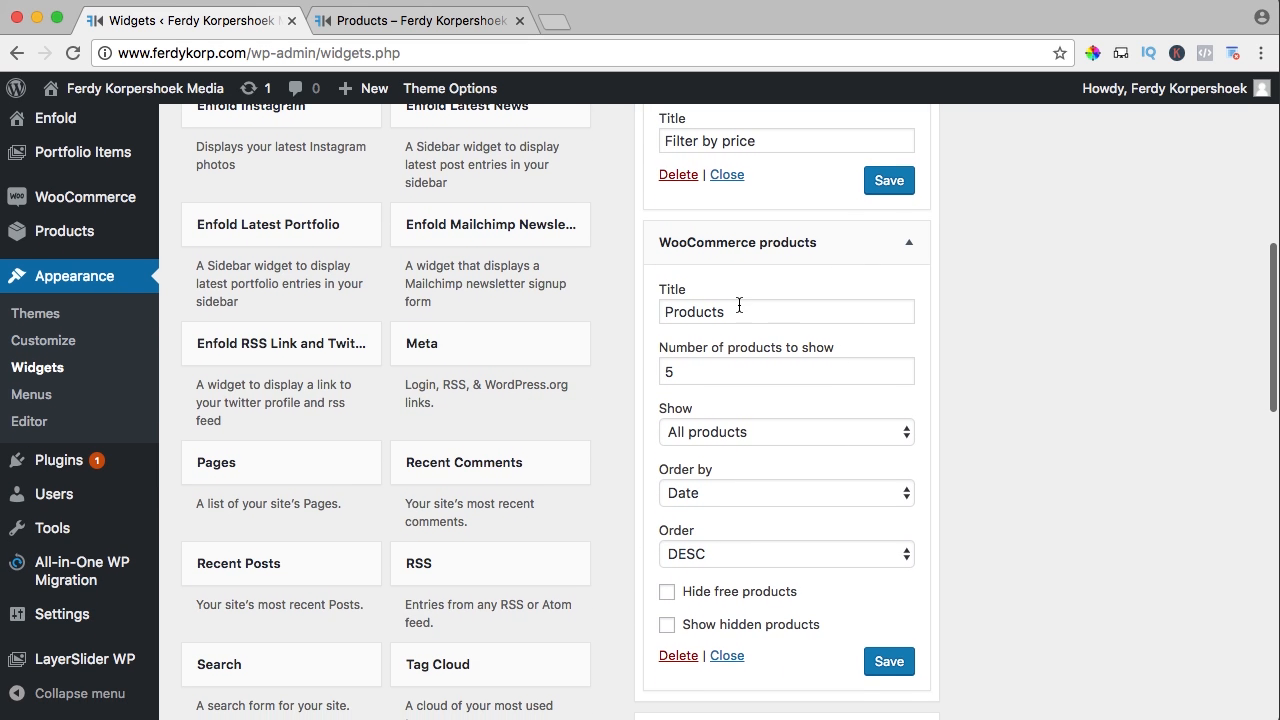
{"action": "left_click", "coordinate": [705, 366]}
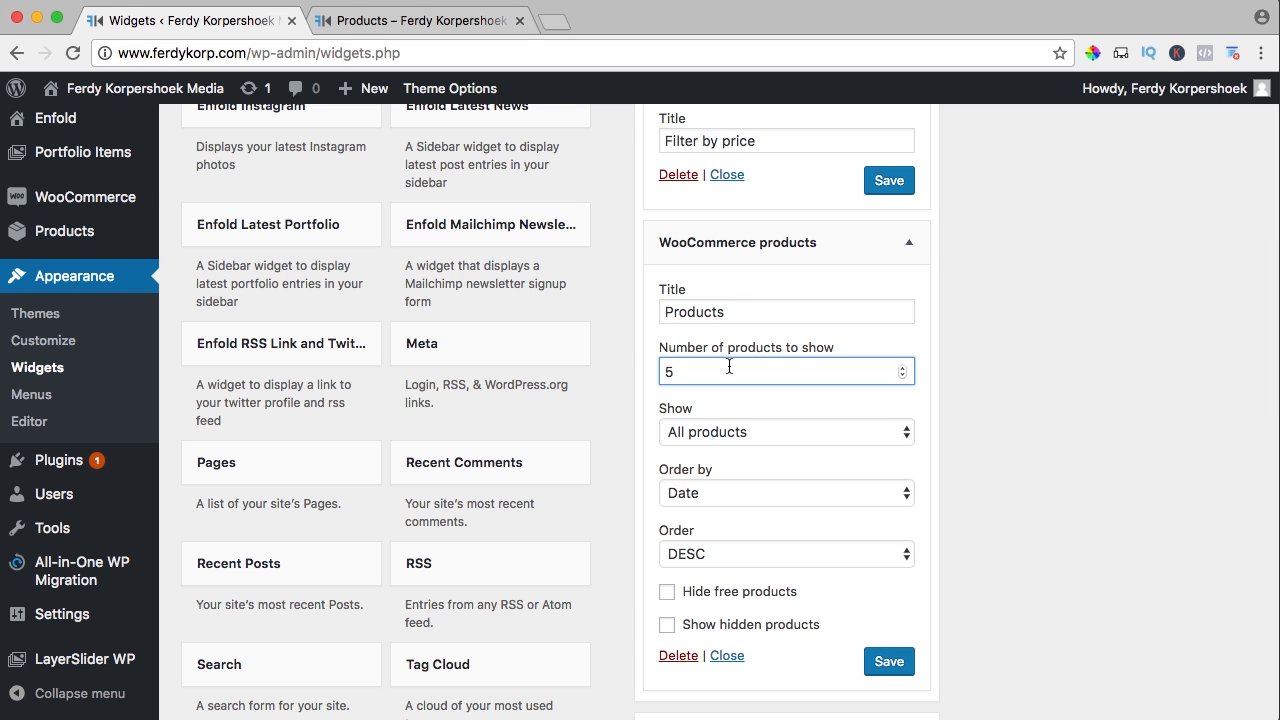
{"action": "left_click", "coordinate": [728, 432]}
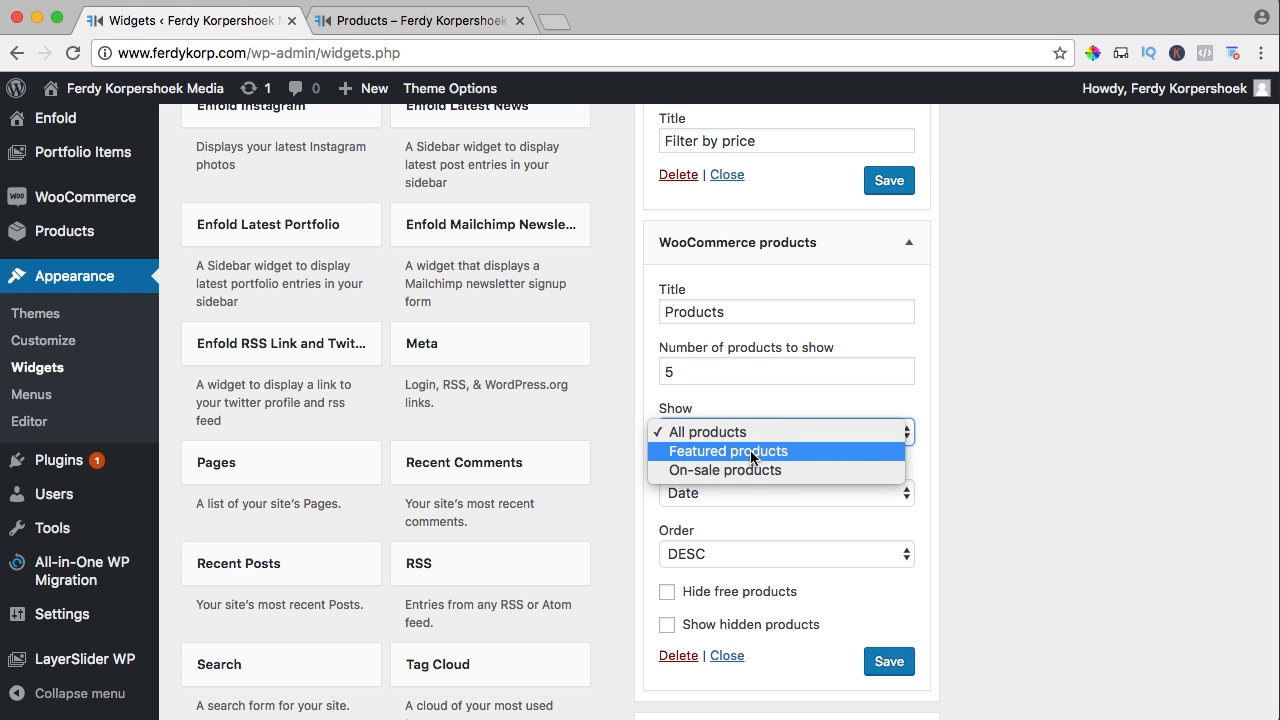
{"action": "left_click", "coordinate": [1049, 463]}
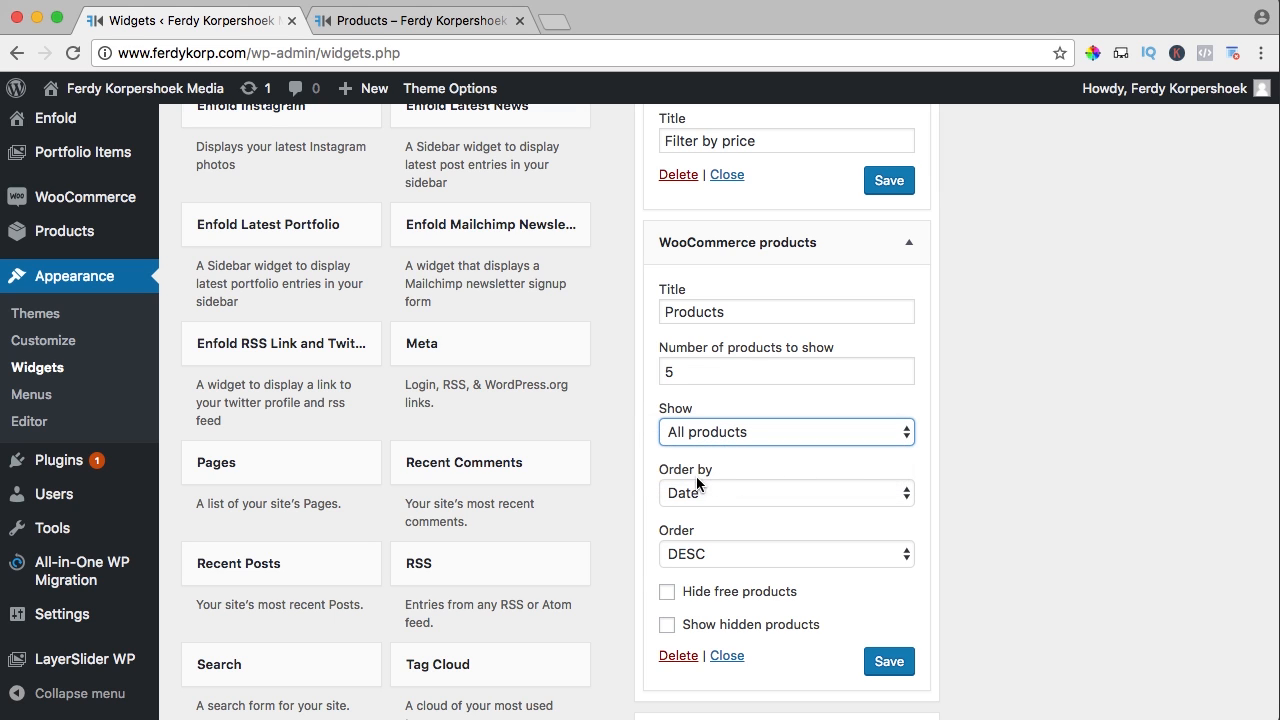
{"action": "left_click", "coordinate": [697, 487]}
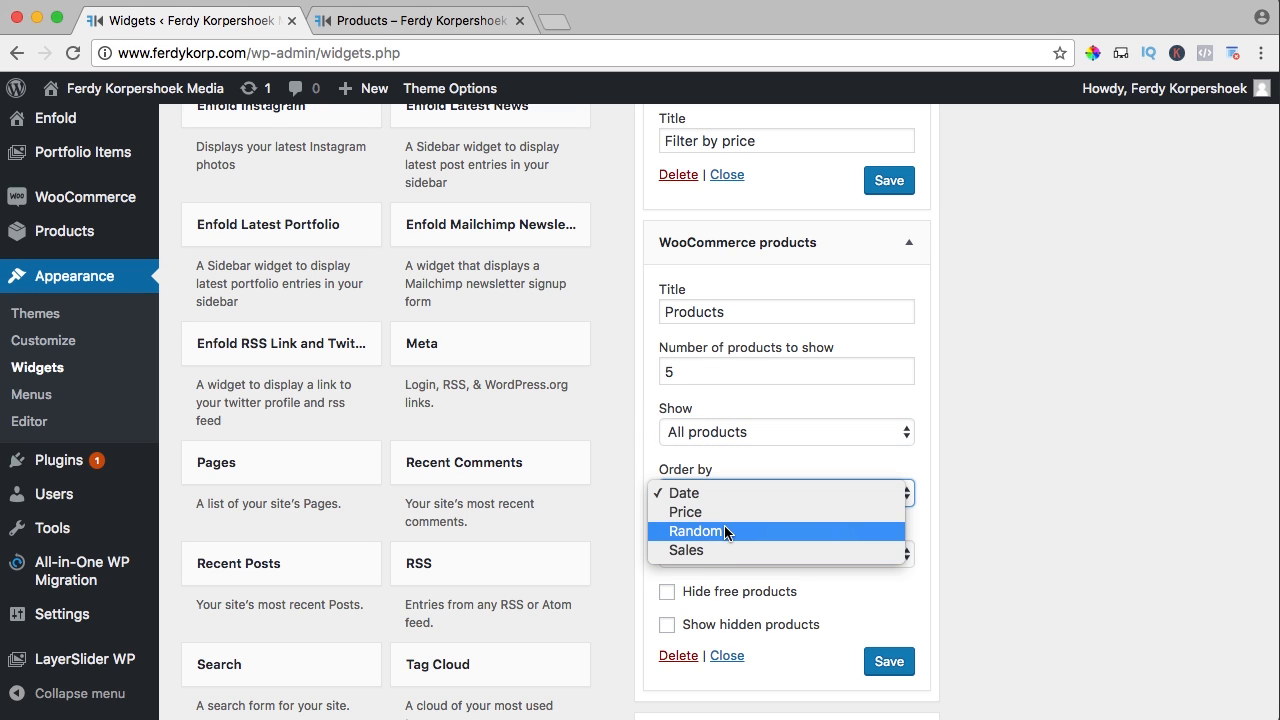
{"action": "left_click", "coordinate": [725, 531]}
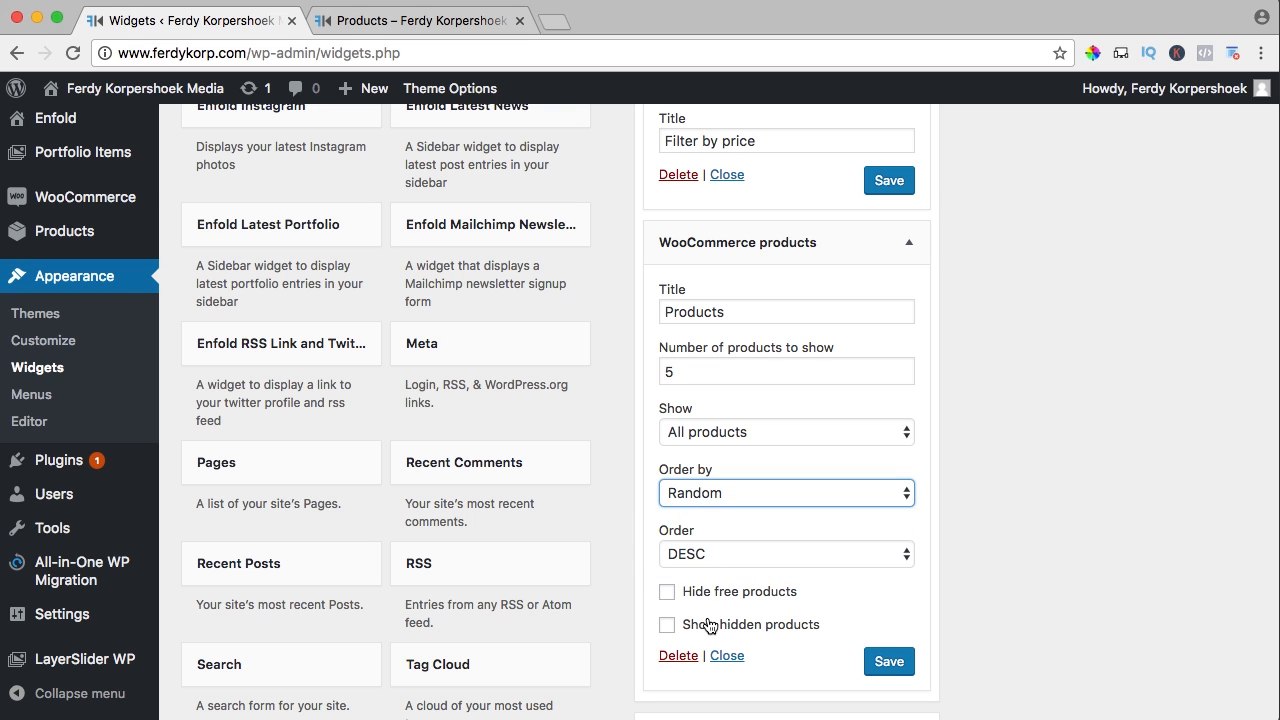
{"action": "left_click", "coordinate": [889, 663]}
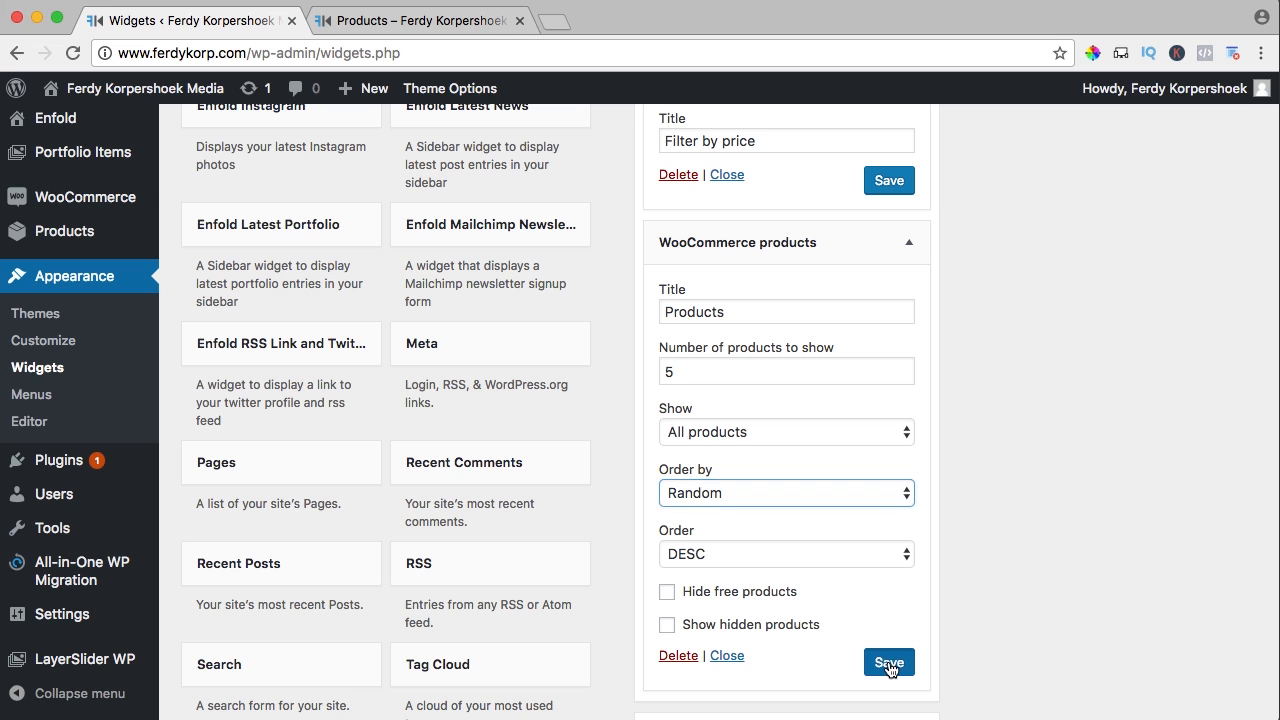
Check the storefront shop sidebar for the new Products widget listing five items
{"action": "left_click", "coordinate": [461, 30]}
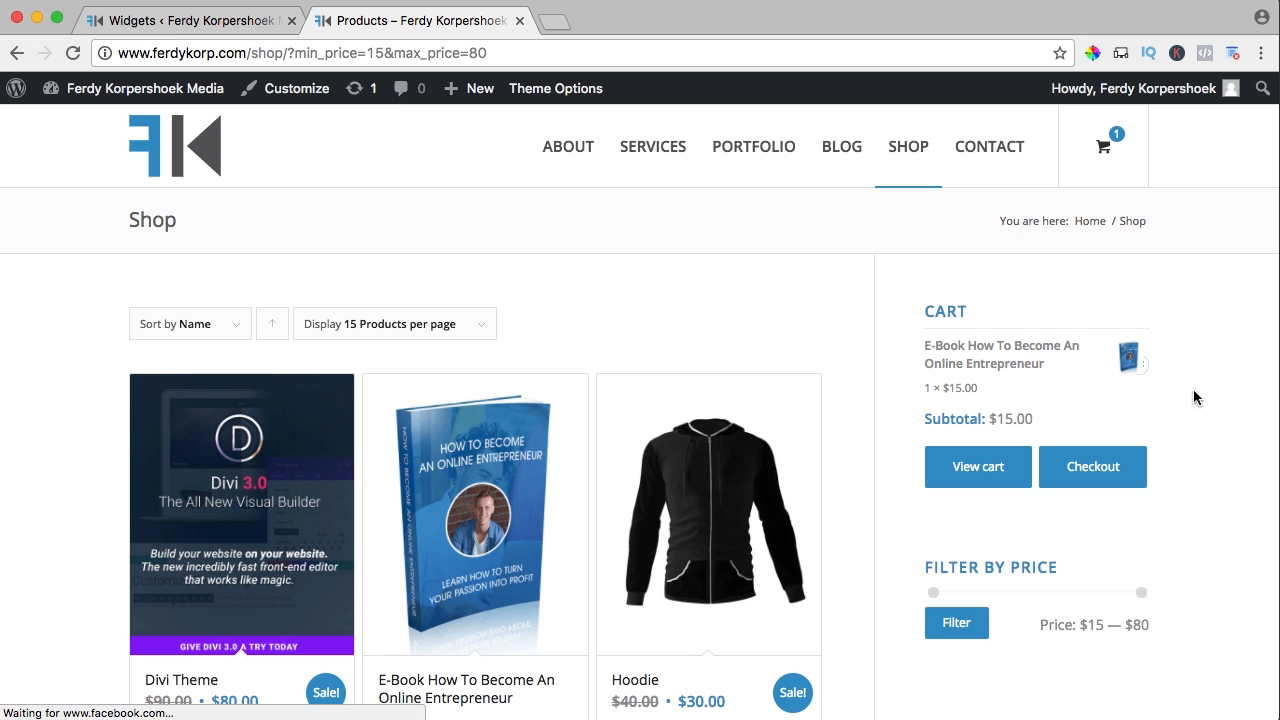
{"action": "scroll", "coordinate": [1193, 397], "scroll_direction": "down", "scroll_amount": 5}
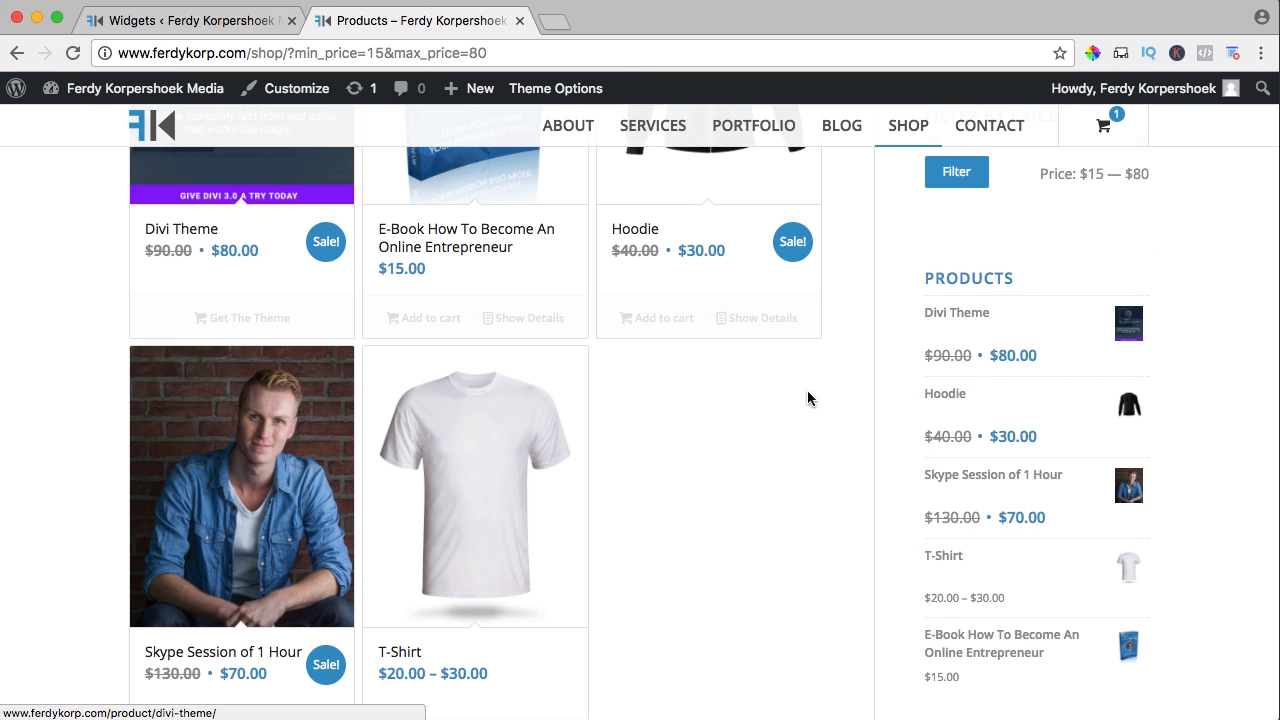
{"action": "scroll", "coordinate": [1023, 369], "scroll_direction": "down", "scroll_amount": 2}
{"action": "scroll", "coordinate": [1028, 372], "scroll_direction": "up", "scroll_amount": 4}
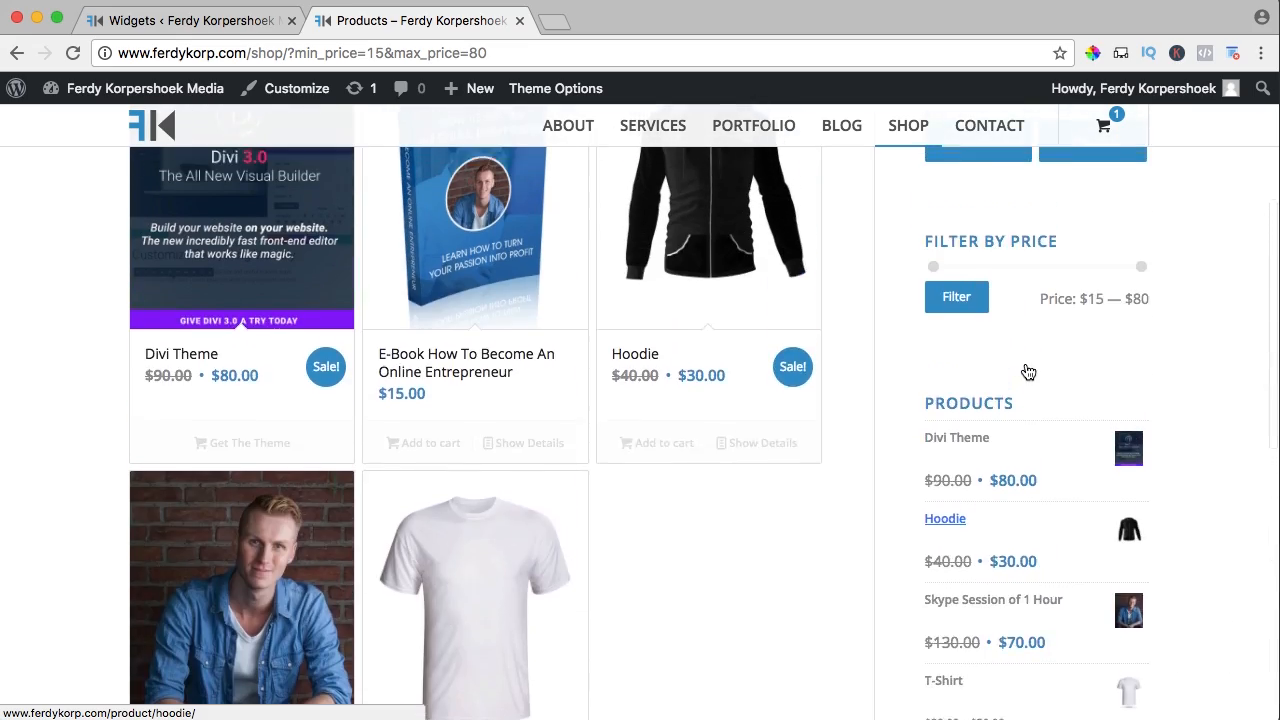
{"action": "scroll", "coordinate": [1028, 372], "scroll_direction": "up", "scroll_amount": 3}
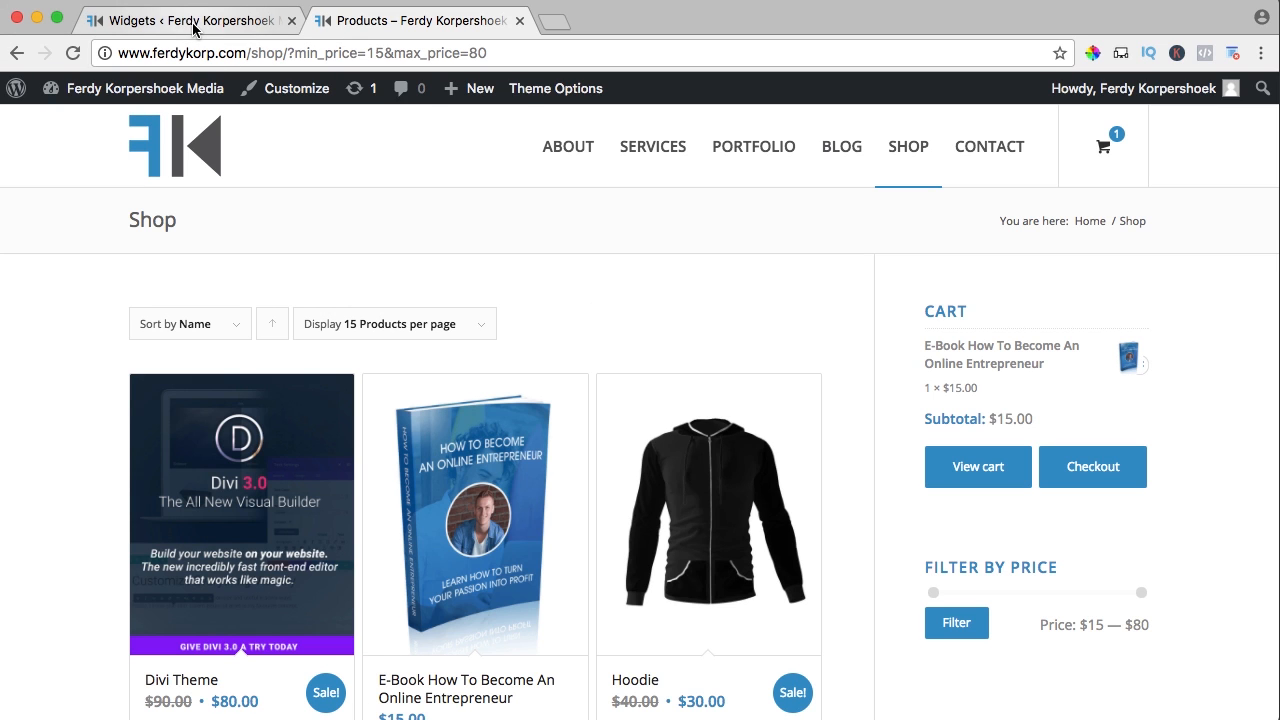
Set Shop page display to 'Show categories' in the Products display settings and save
{"action": "left_click", "coordinate": [191, 26]}
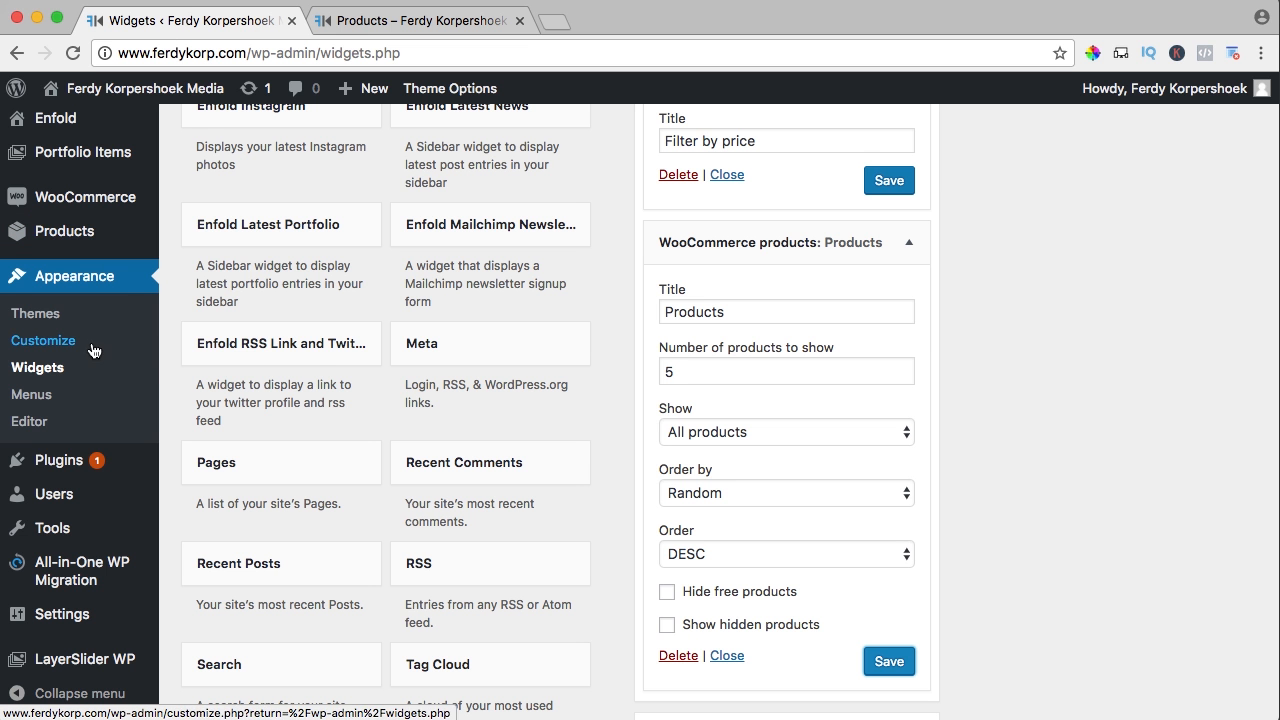
{"action": "mouse_move", "coordinate": [85, 197]}
{"action": "left_click", "coordinate": [203, 281]}
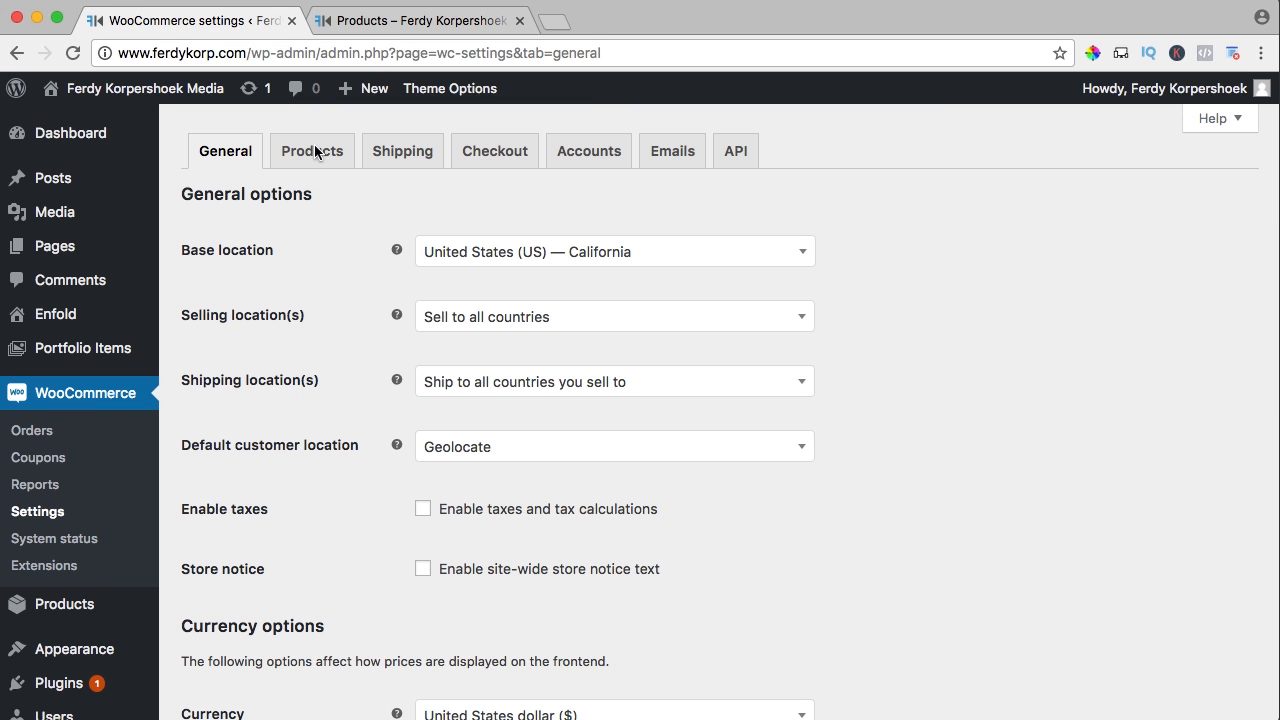
{"action": "left_click", "coordinate": [316, 163]}
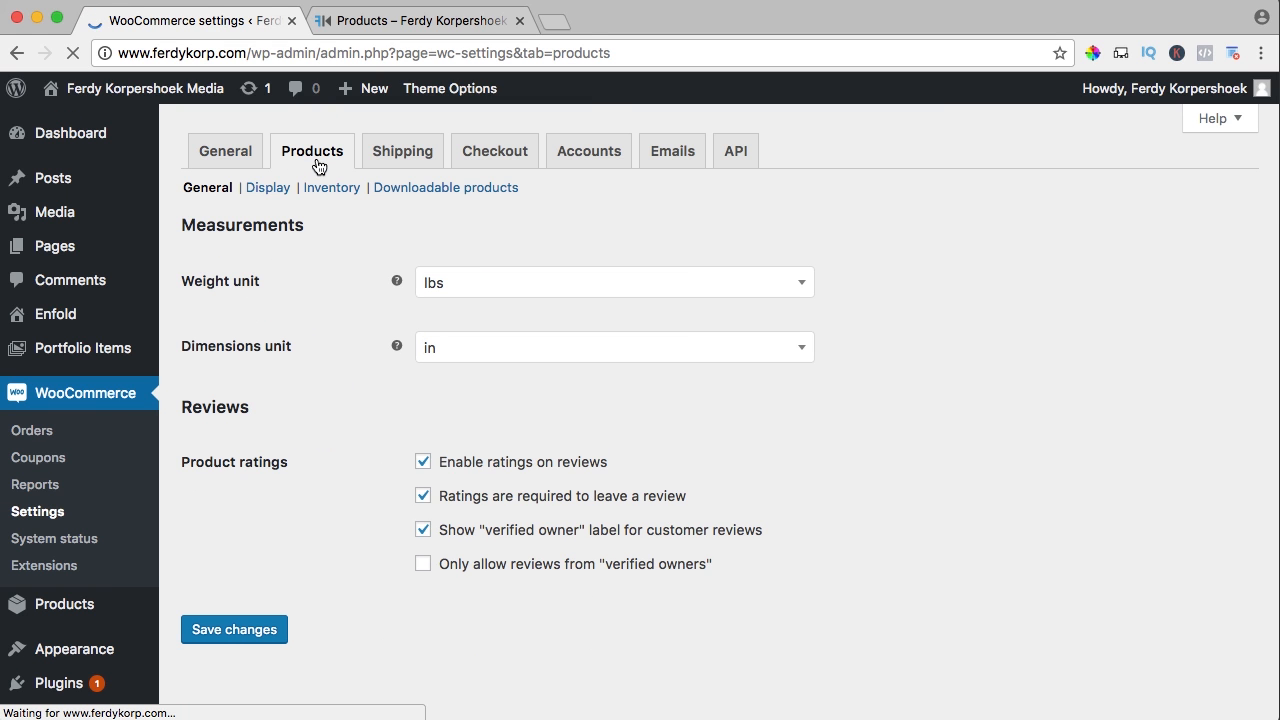
{"action": "left_click", "coordinate": [260, 190]}
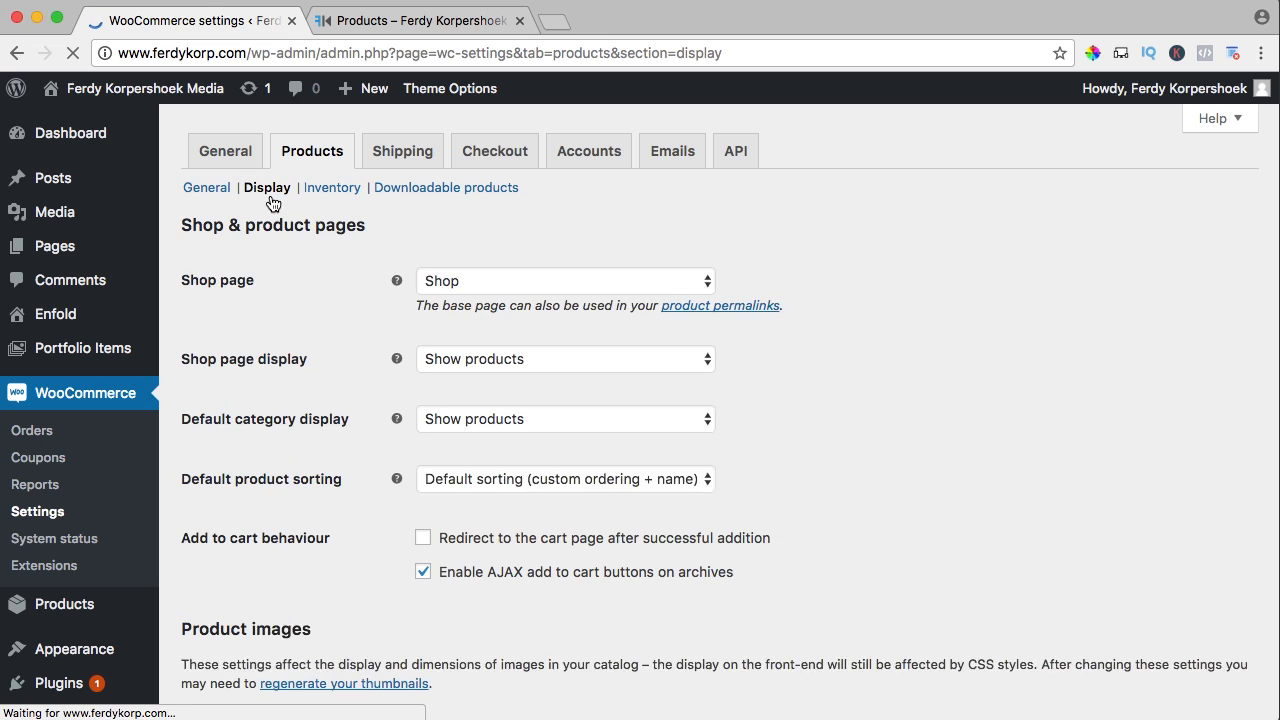
{"action": "left_click", "coordinate": [450, 289]}
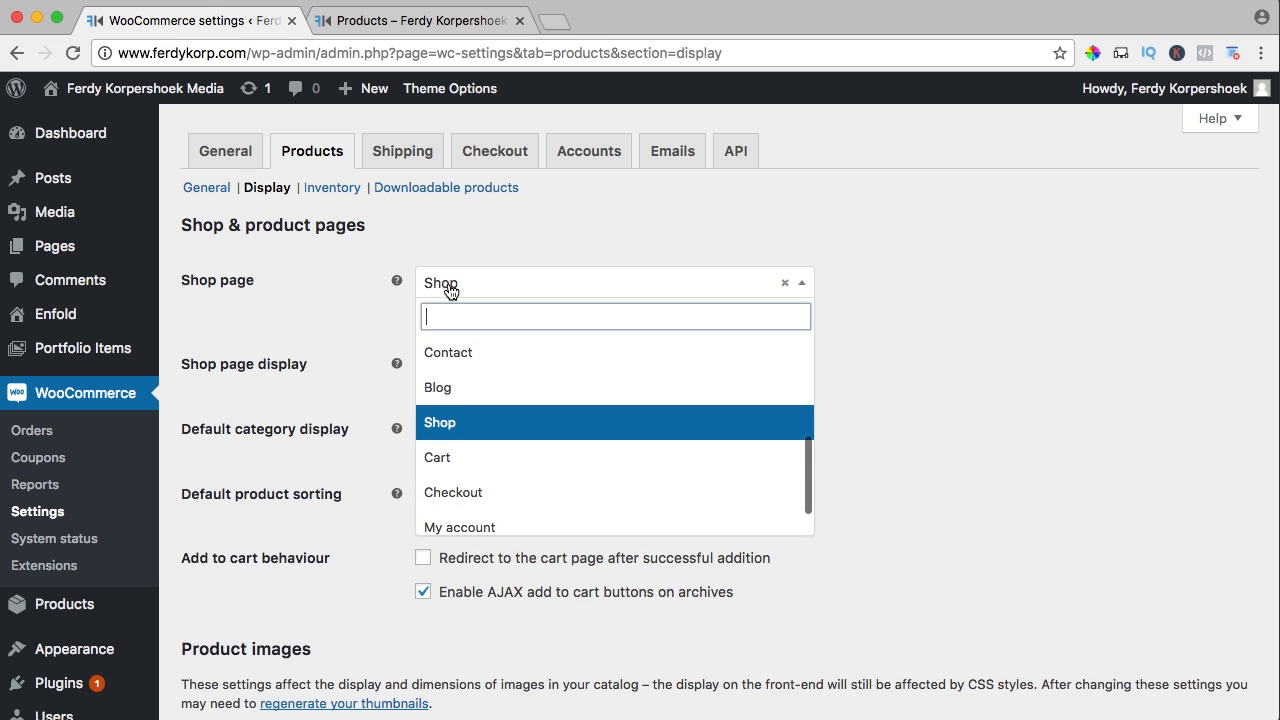
{"action": "left_click", "coordinate": [462, 432]}
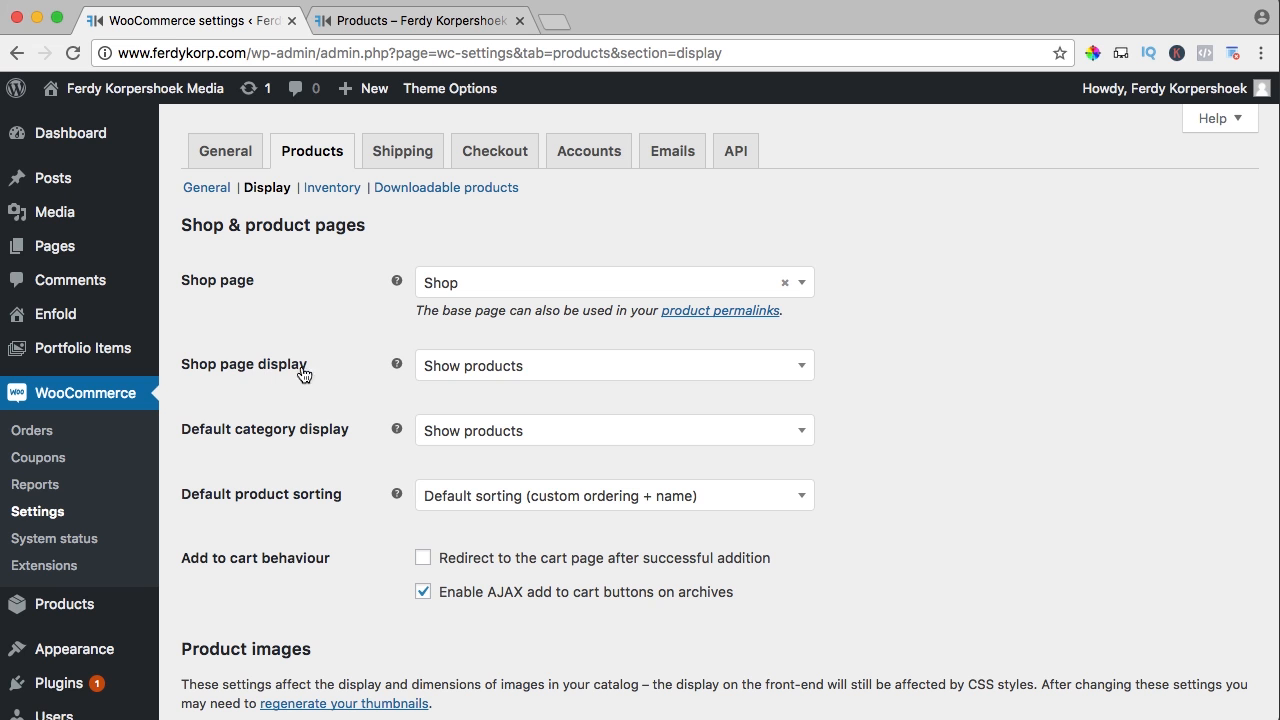
{"action": "left_click", "coordinate": [521, 375]}
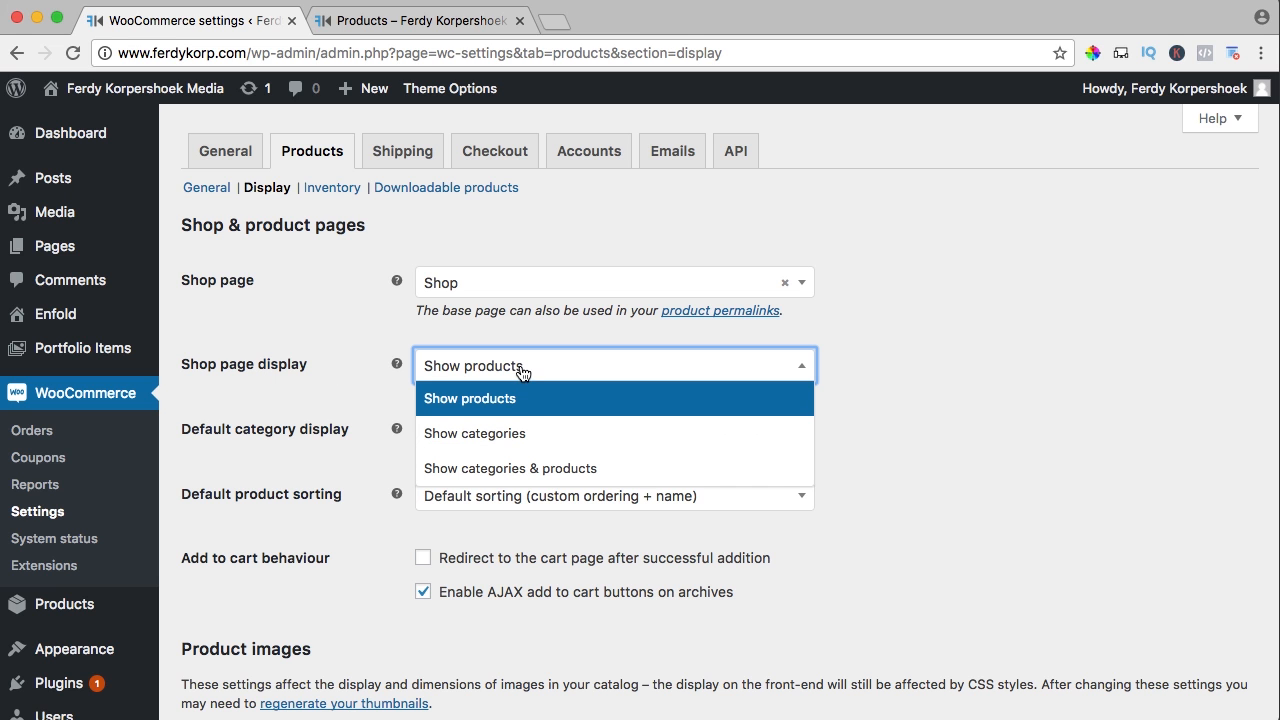
{"action": "left_click", "coordinate": [479, 434]}
{"action": "scroll", "coordinate": [362, 390], "scroll_direction": "down", "scroll_amount": 5}
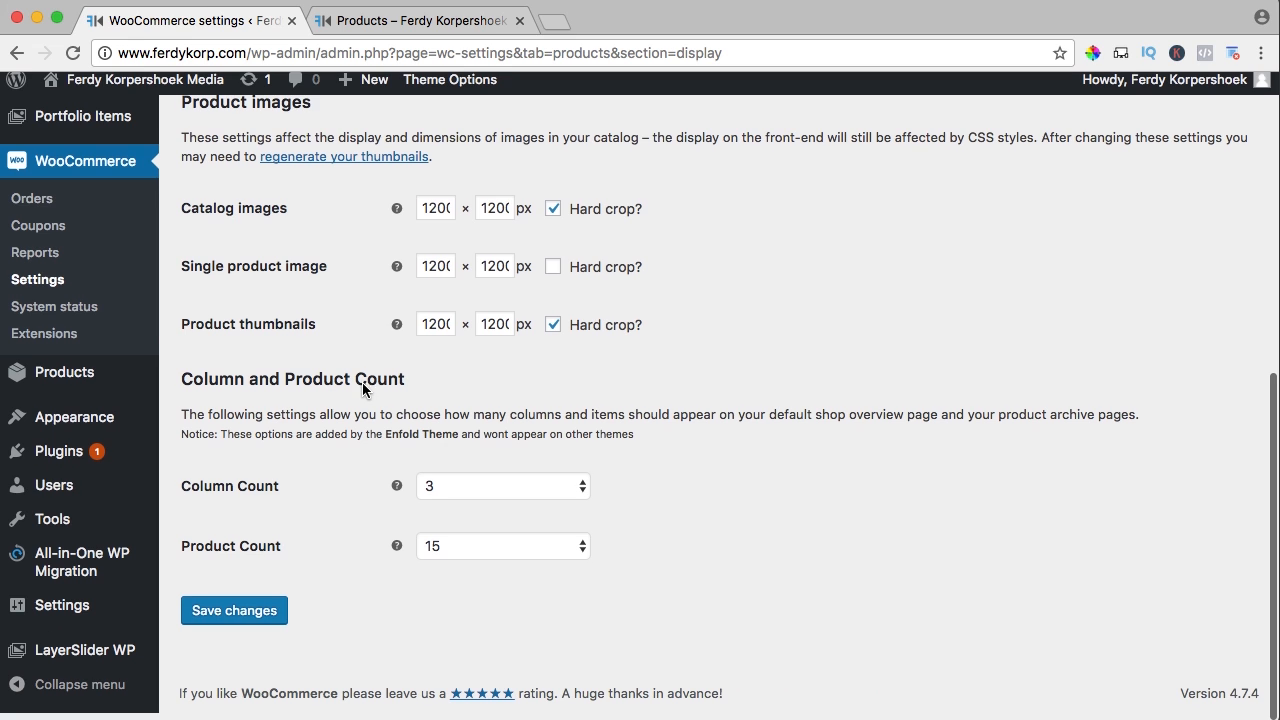
{"action": "left_click", "coordinate": [249, 612]}
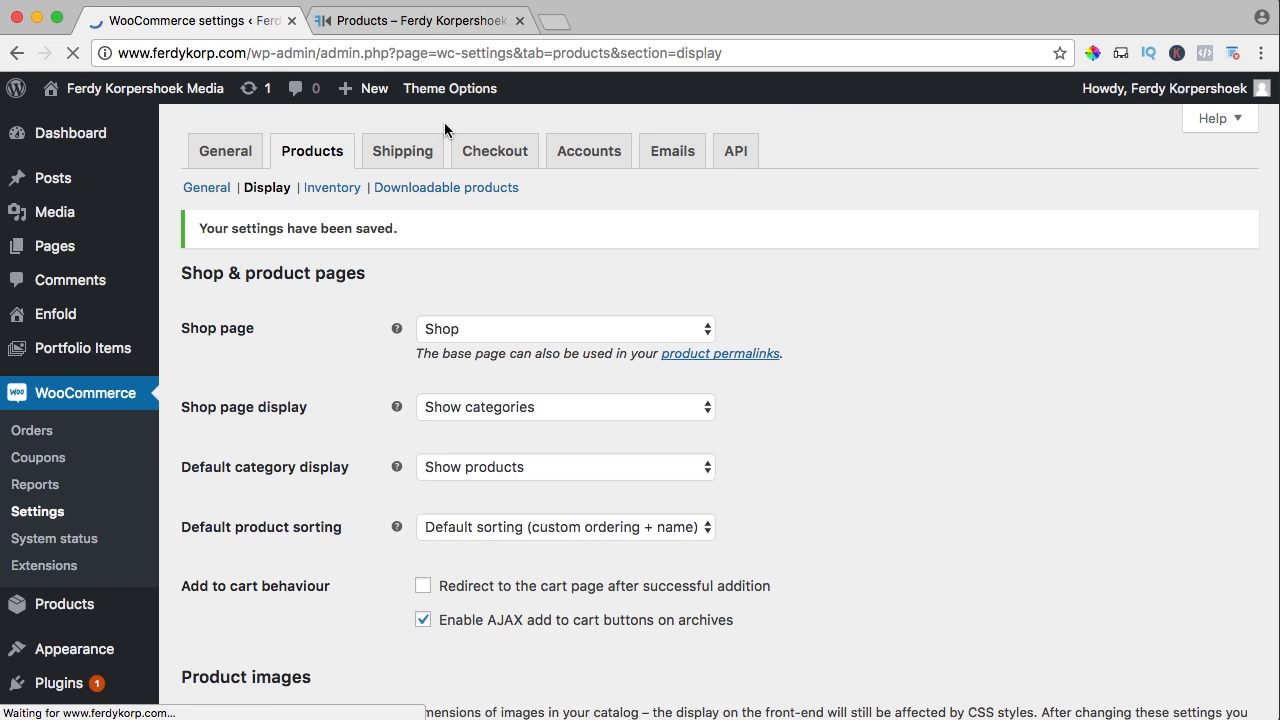
Check the category tiles on the storefront shop page
{"action": "left_click", "coordinate": [425, 21]}
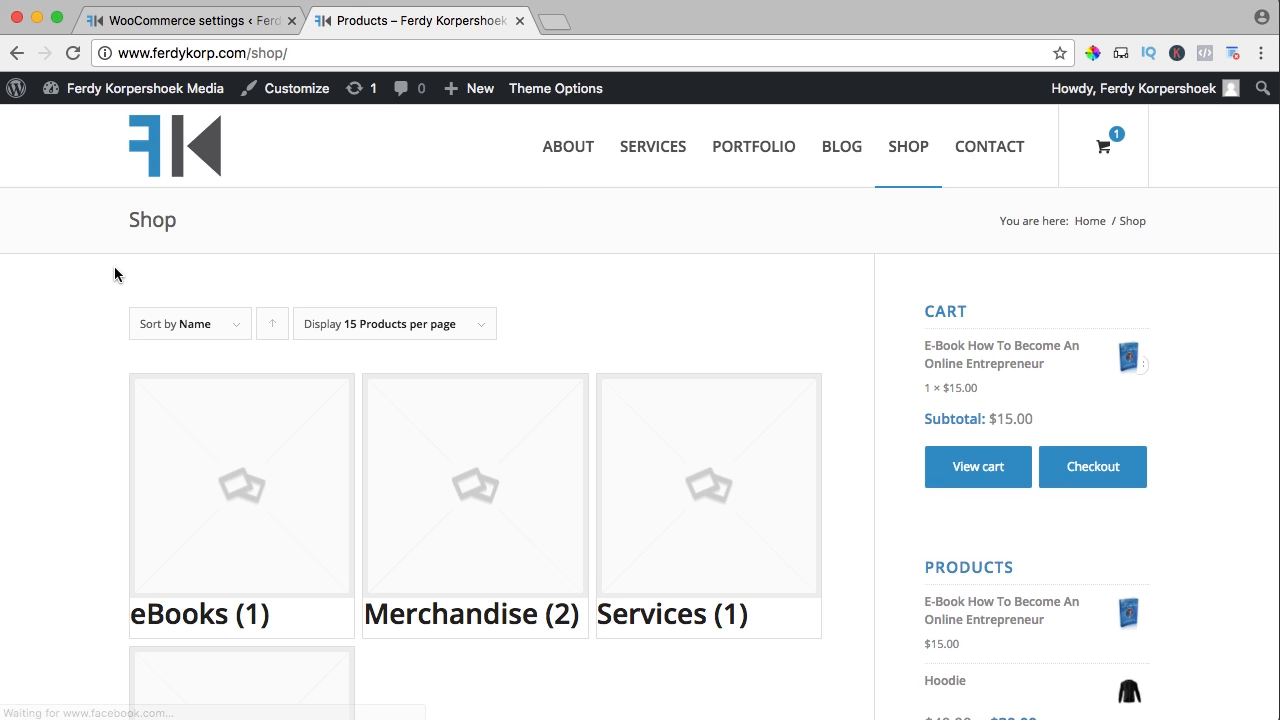
{"action": "scroll", "coordinate": [114, 266], "scroll_direction": "down", "scroll_amount": 3}
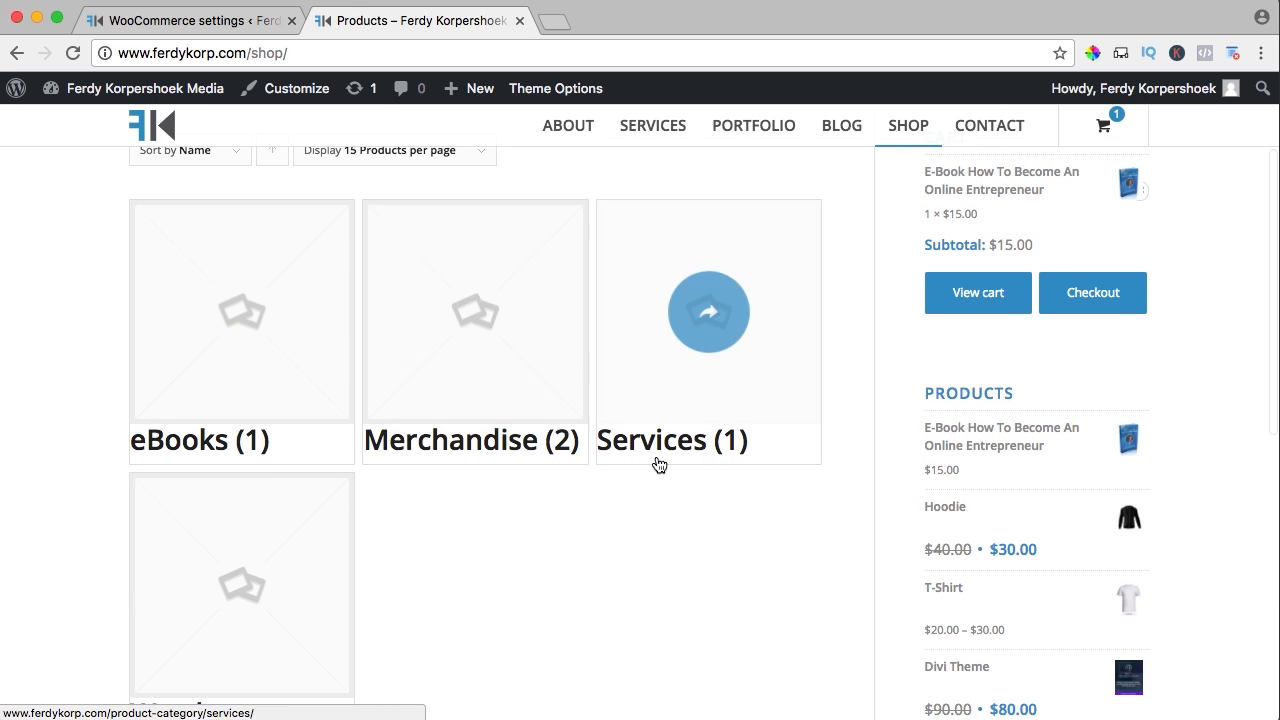
{"action": "scroll", "coordinate": [655, 465], "scroll_direction": "down", "scroll_amount": 4}
{"action": "scroll", "coordinate": [446, 423], "scroll_direction": "up", "scroll_amount": 3}
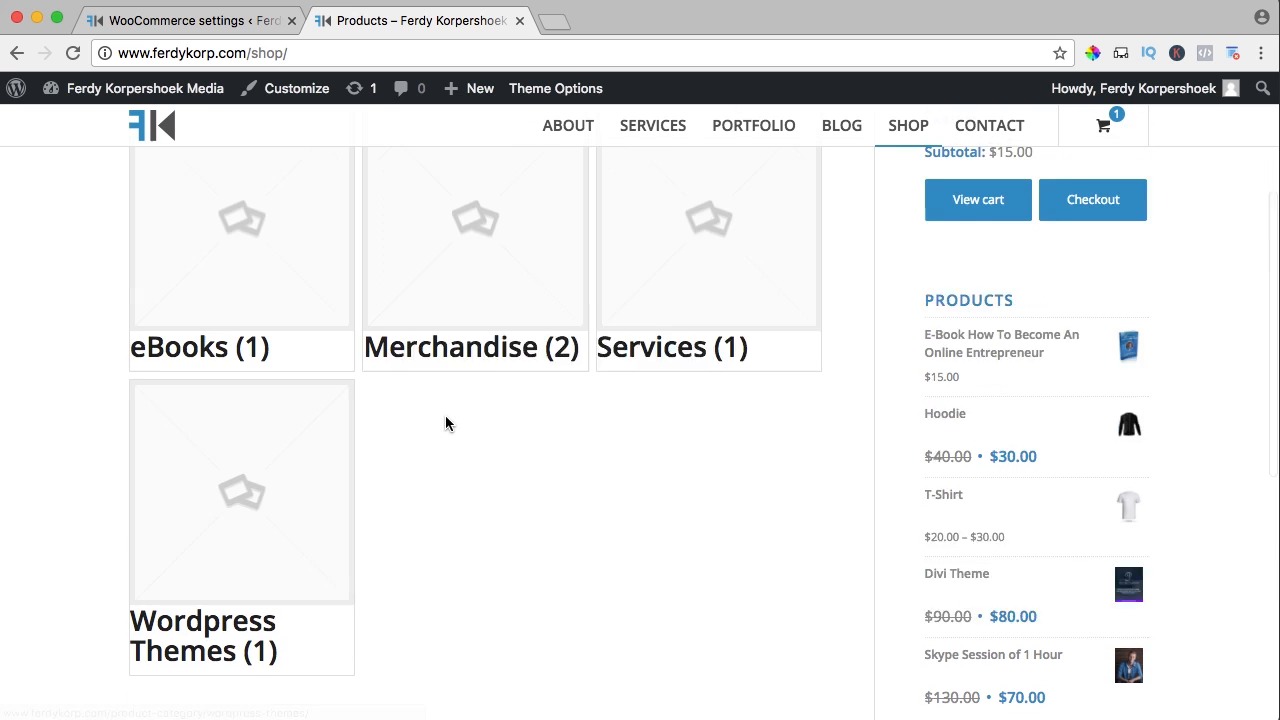
{"action": "scroll", "coordinate": [446, 423], "scroll_direction": "up", "scroll_amount": 3}
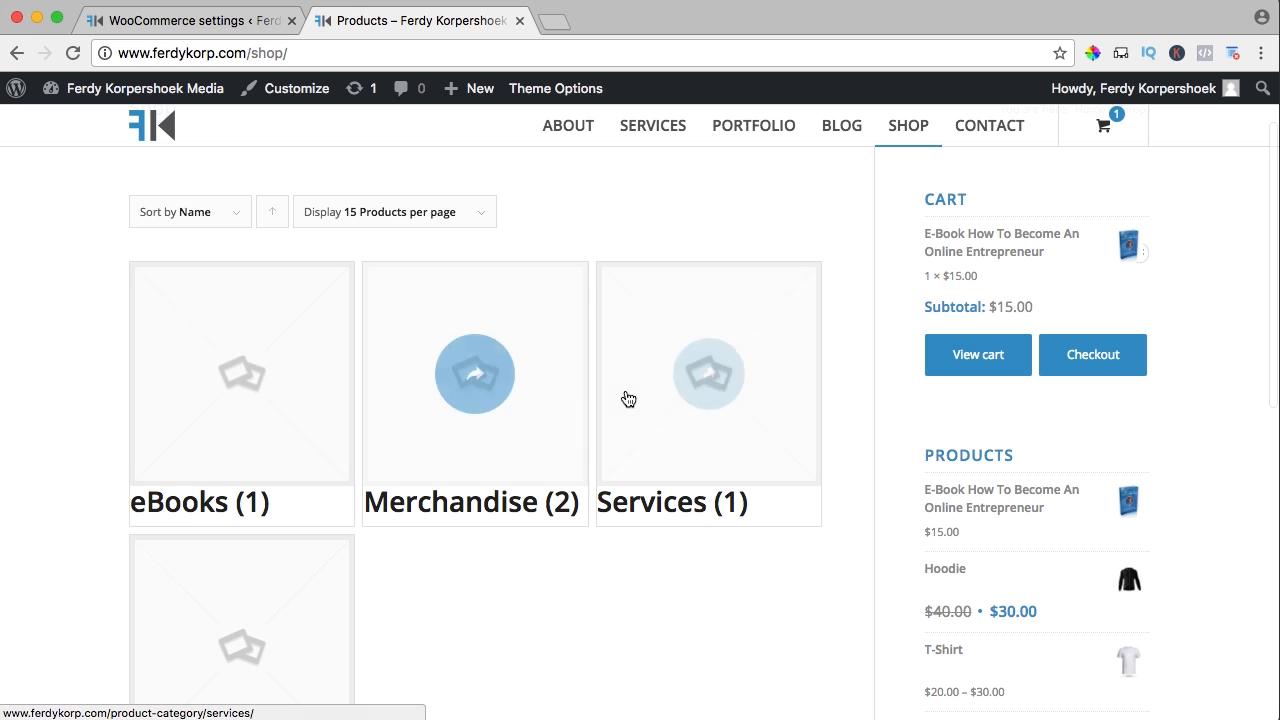
{"action": "left_click", "coordinate": [189, 23]}
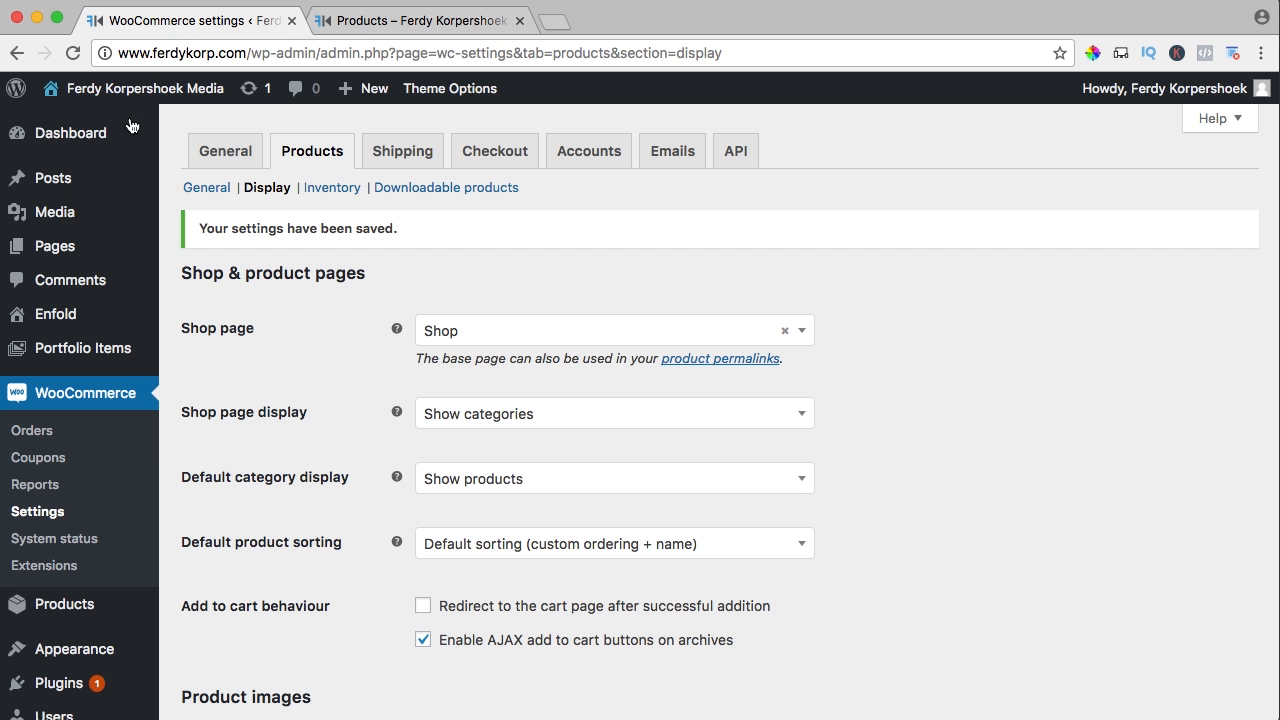
Set the eBook cover as the eBooks category thumbnail and update the category
{"action": "mouse_move", "coordinate": [78, 615]}
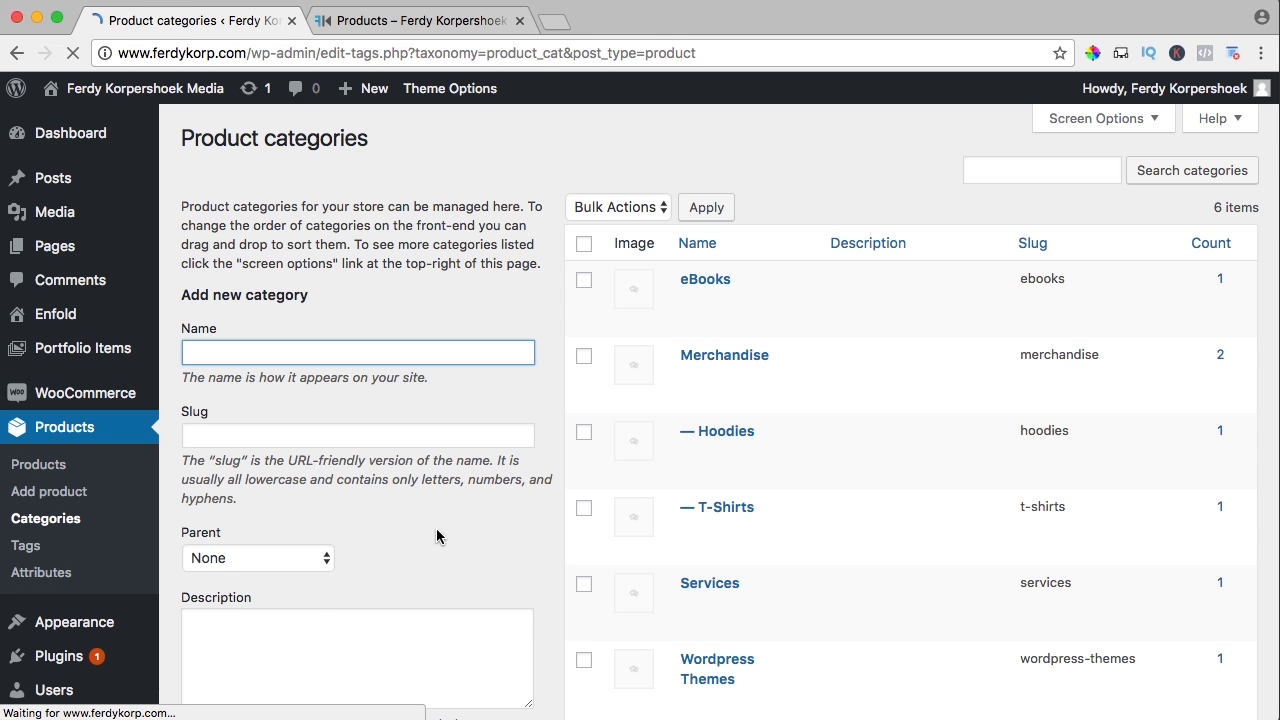
{"action": "mouse_move", "coordinate": [705, 288]}
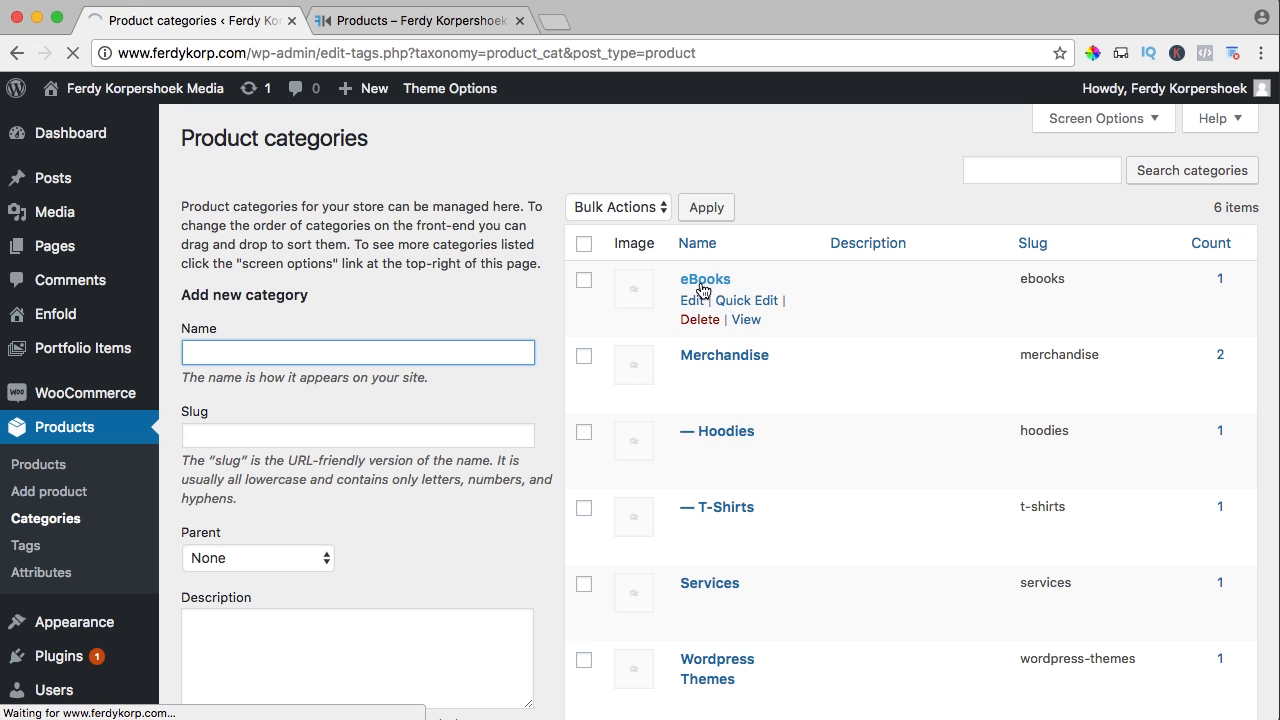
{"action": "scroll", "coordinate": [381, 337], "scroll_direction": "down", "scroll_amount": 3}
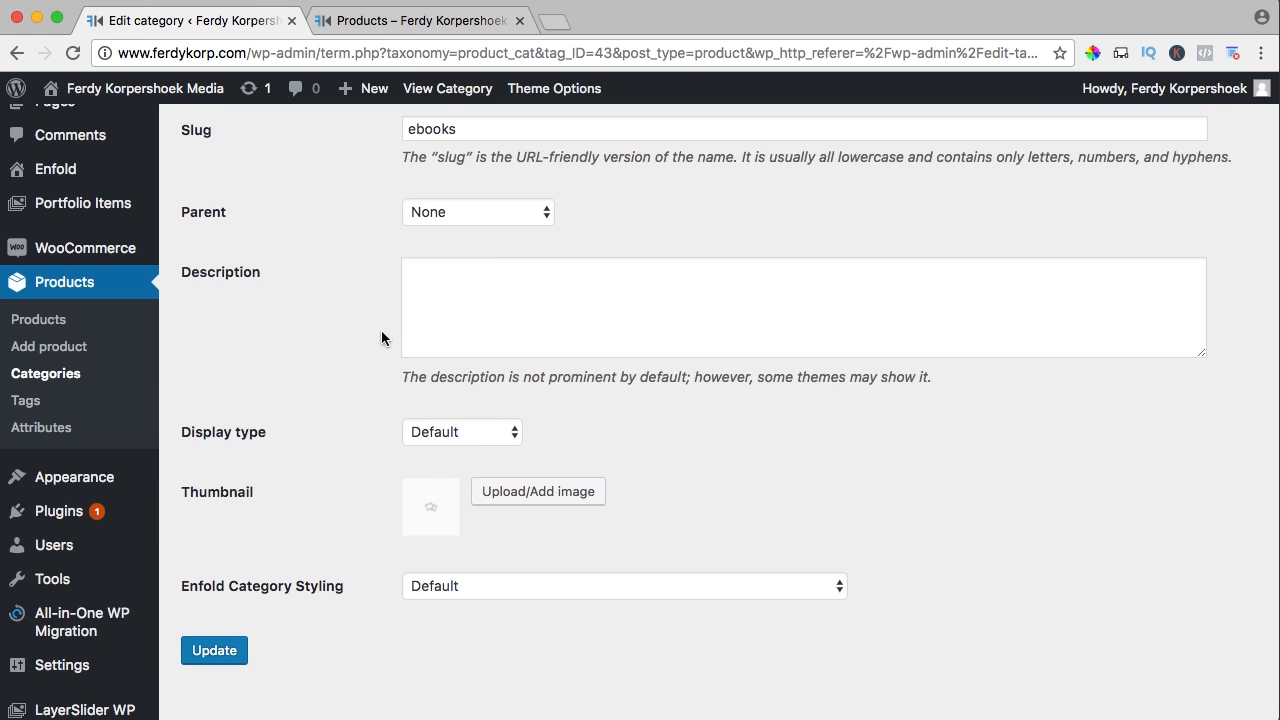
{"action": "left_click", "coordinate": [538, 488]}
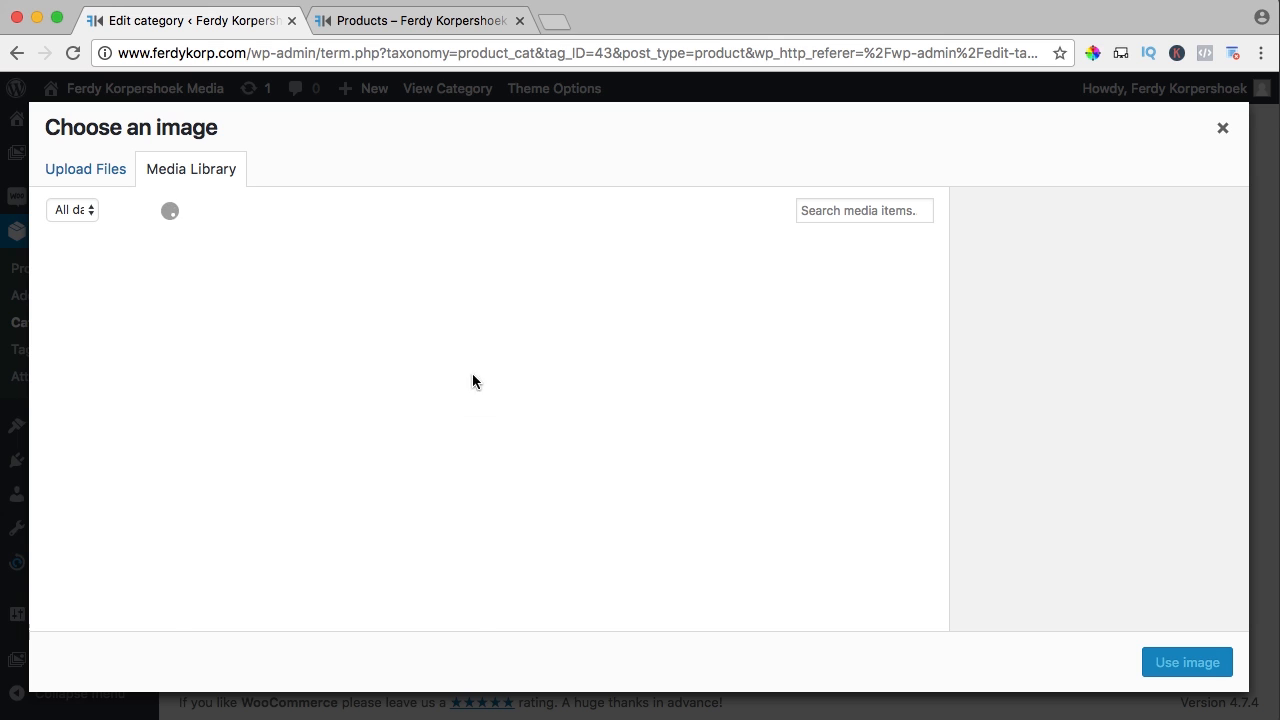
{"action": "left_click", "coordinate": [307, 330]}
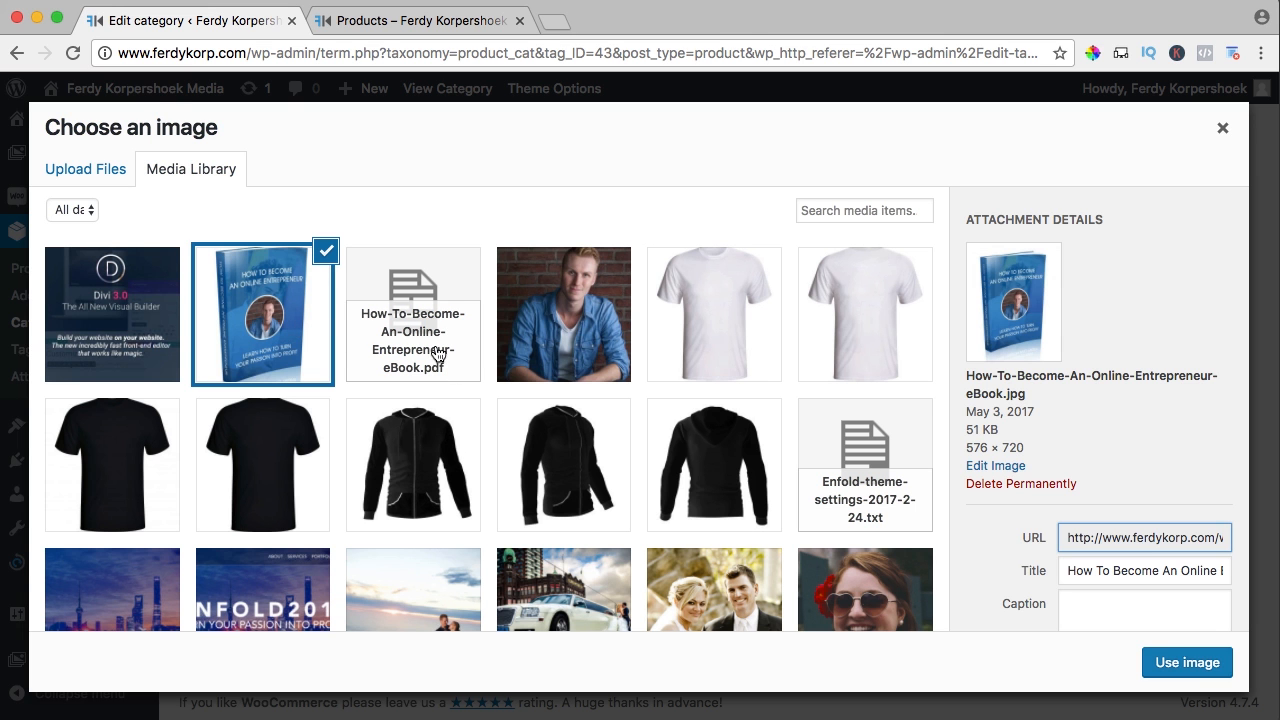
{"action": "left_click", "coordinate": [1183, 662]}
{"action": "left_click", "coordinate": [229, 646]}
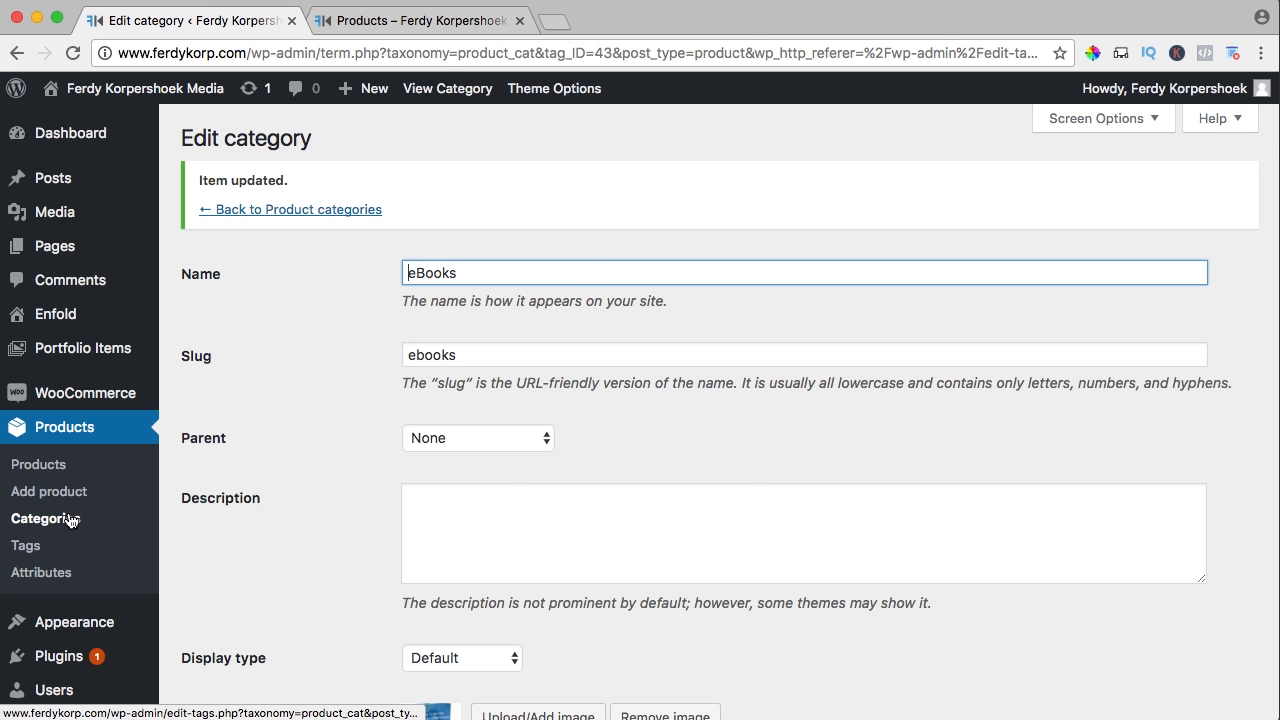
{"action": "left_click", "coordinate": [68, 519]}
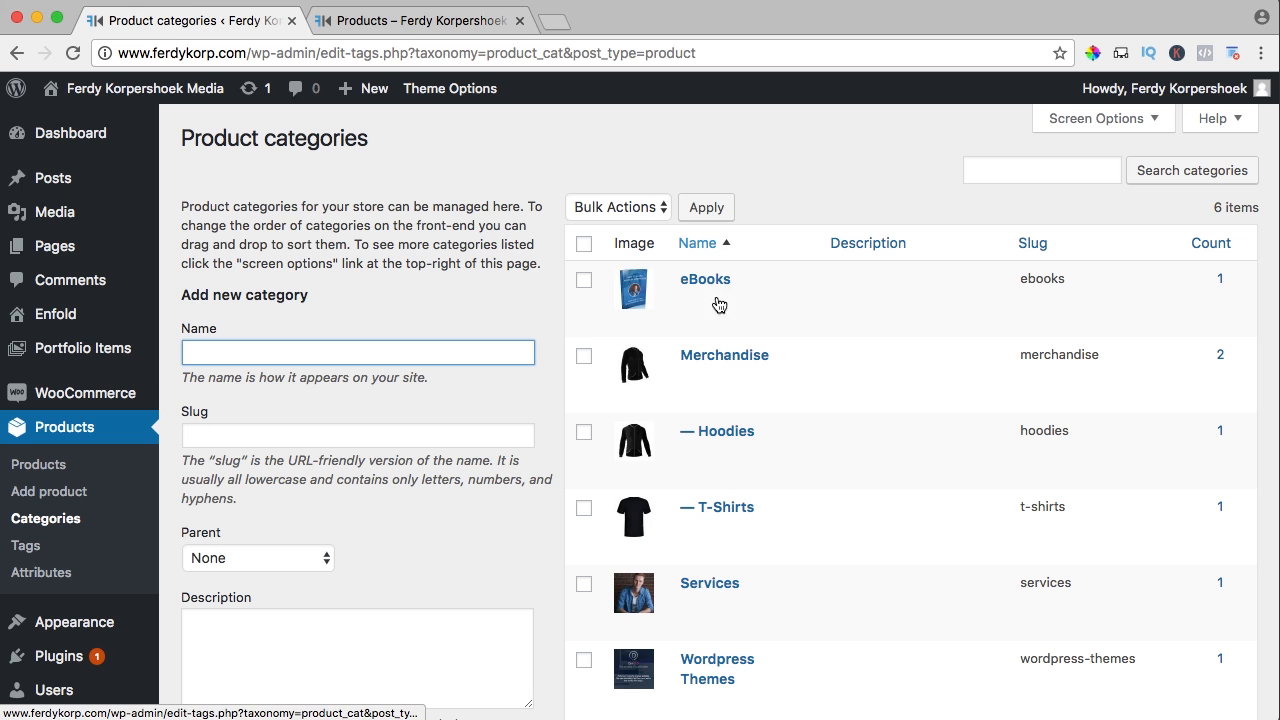
Check the storefront category thumbnails, then open the WooCommerce Products display settings
{"action": "left_click", "coordinate": [399, 22]}
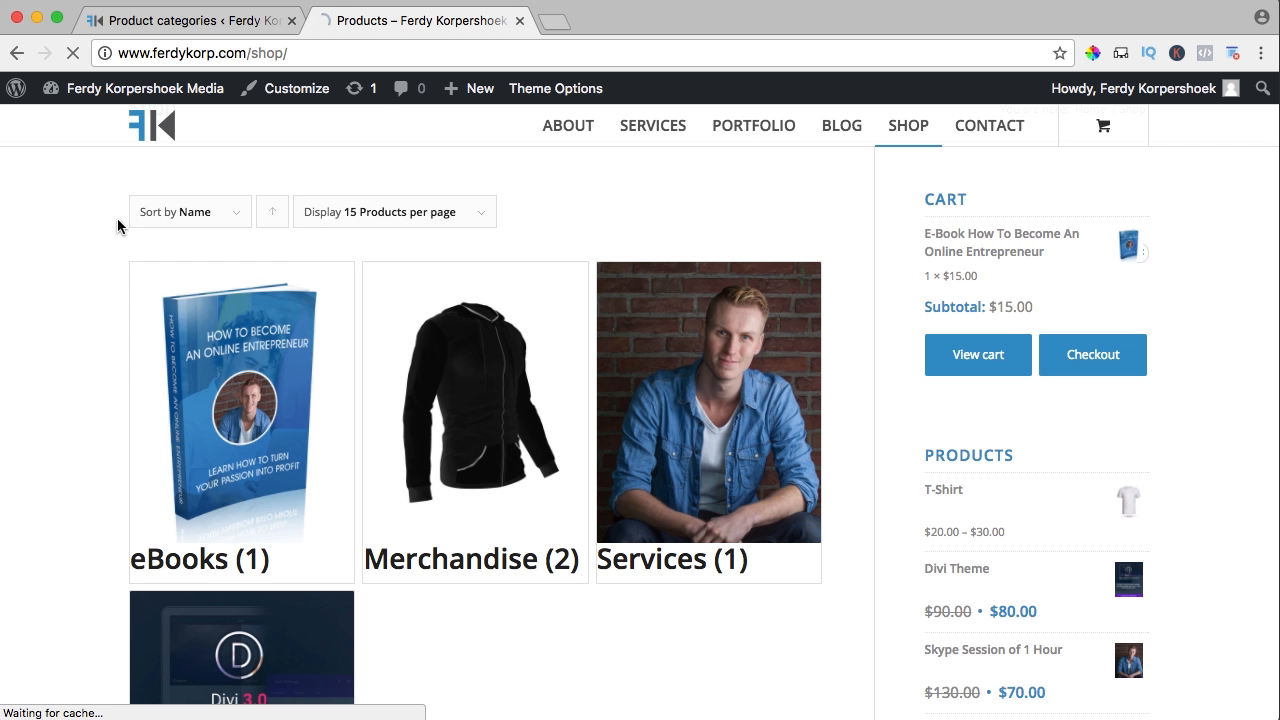
{"action": "scroll", "coordinate": [70, 241], "scroll_direction": "down", "scroll_amount": 5}
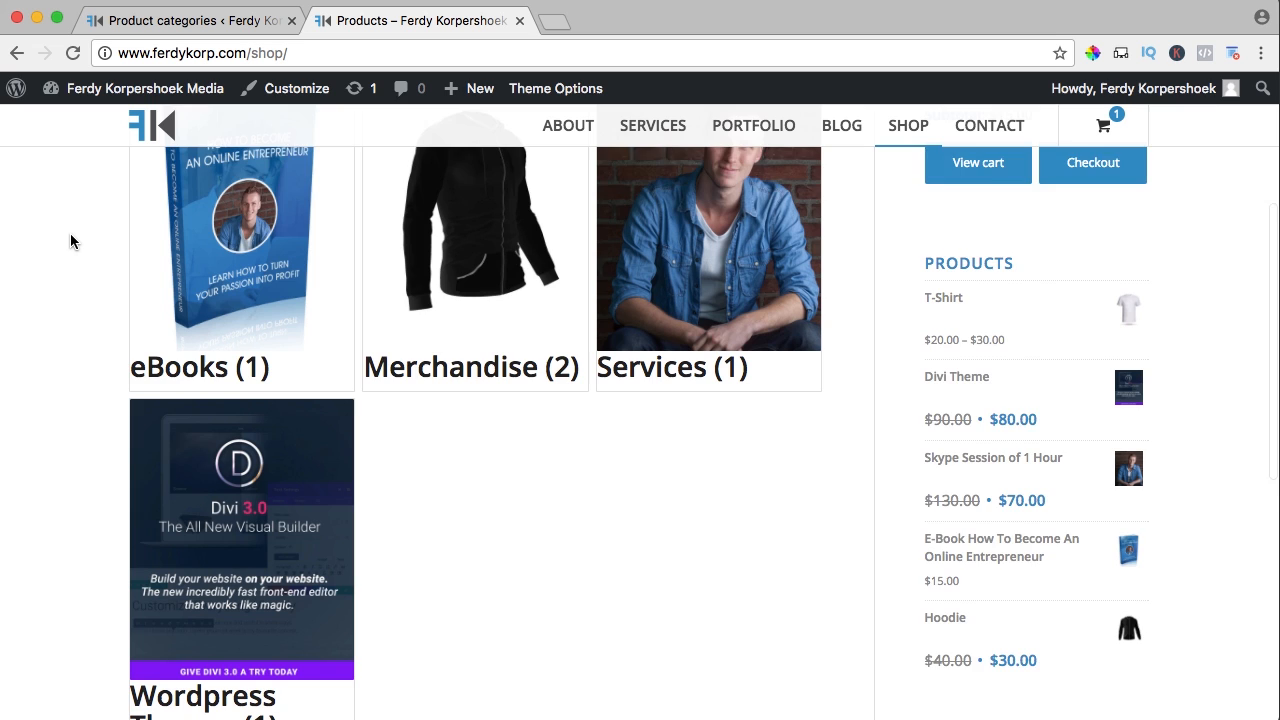
{"action": "scroll", "coordinate": [70, 241], "scroll_direction": "up", "scroll_amount": 4}
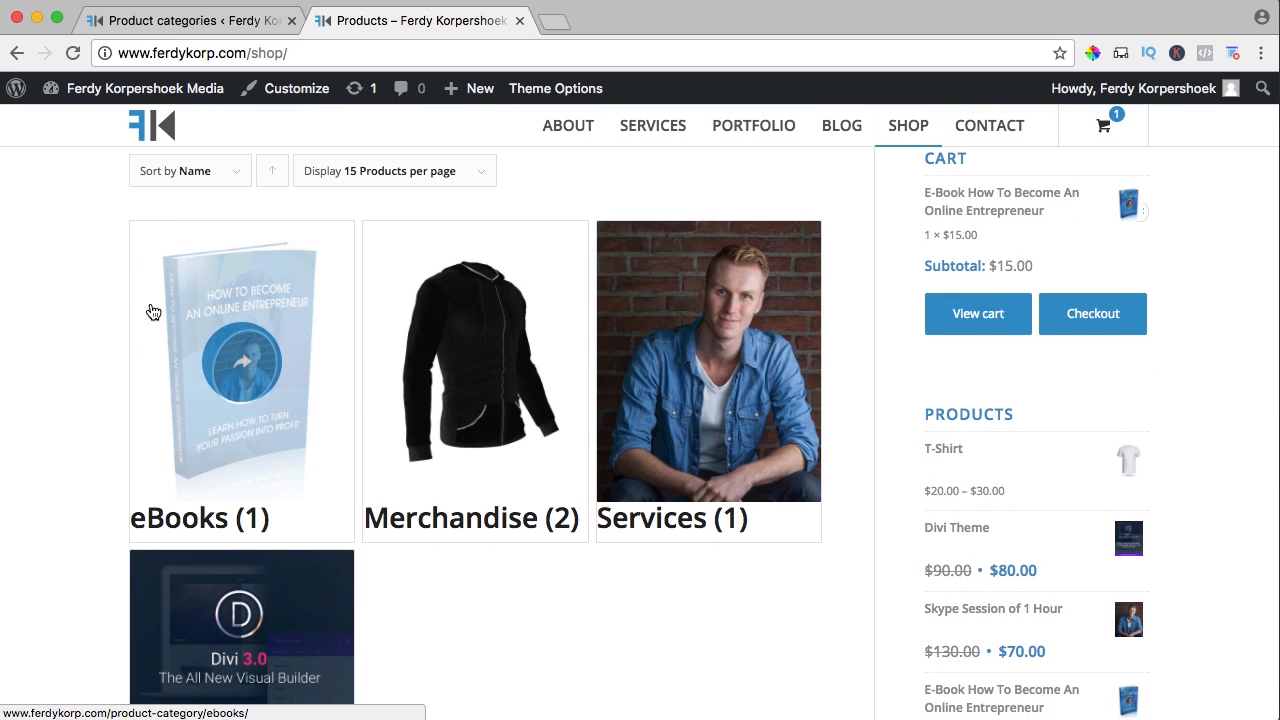
{"action": "left_click", "coordinate": [202, 20]}
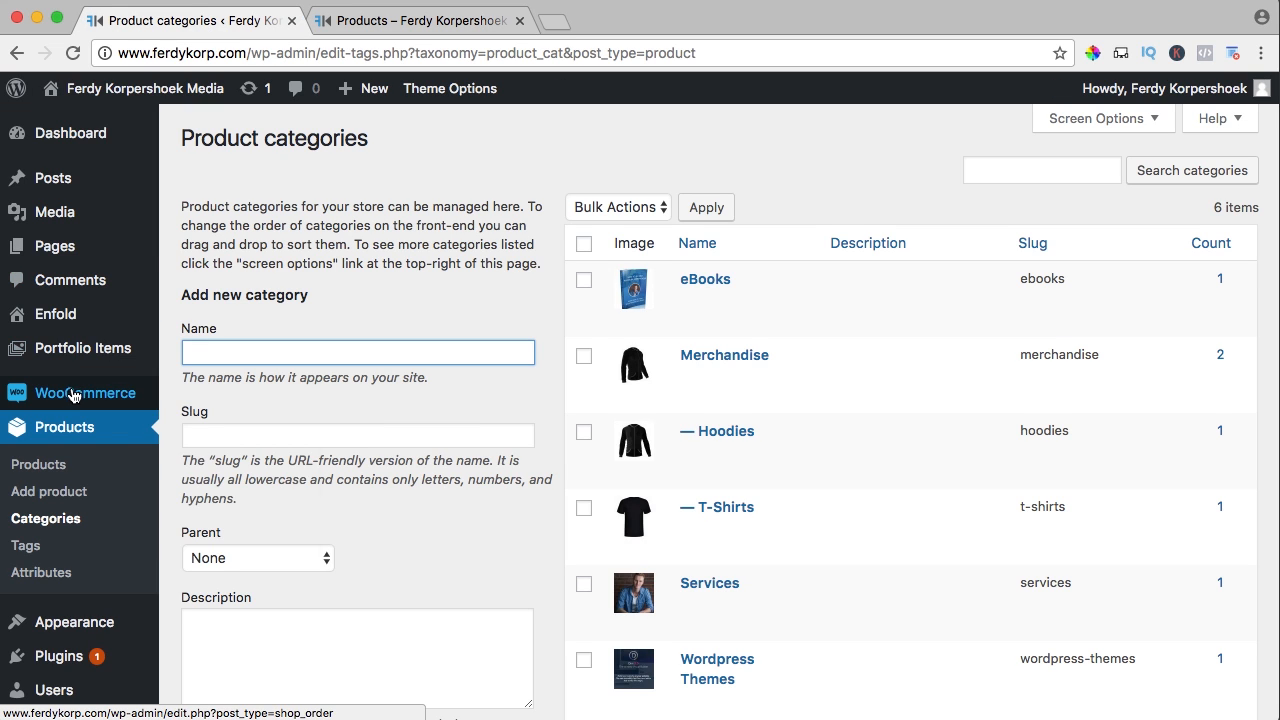
{"action": "mouse_move", "coordinate": [78, 397]}
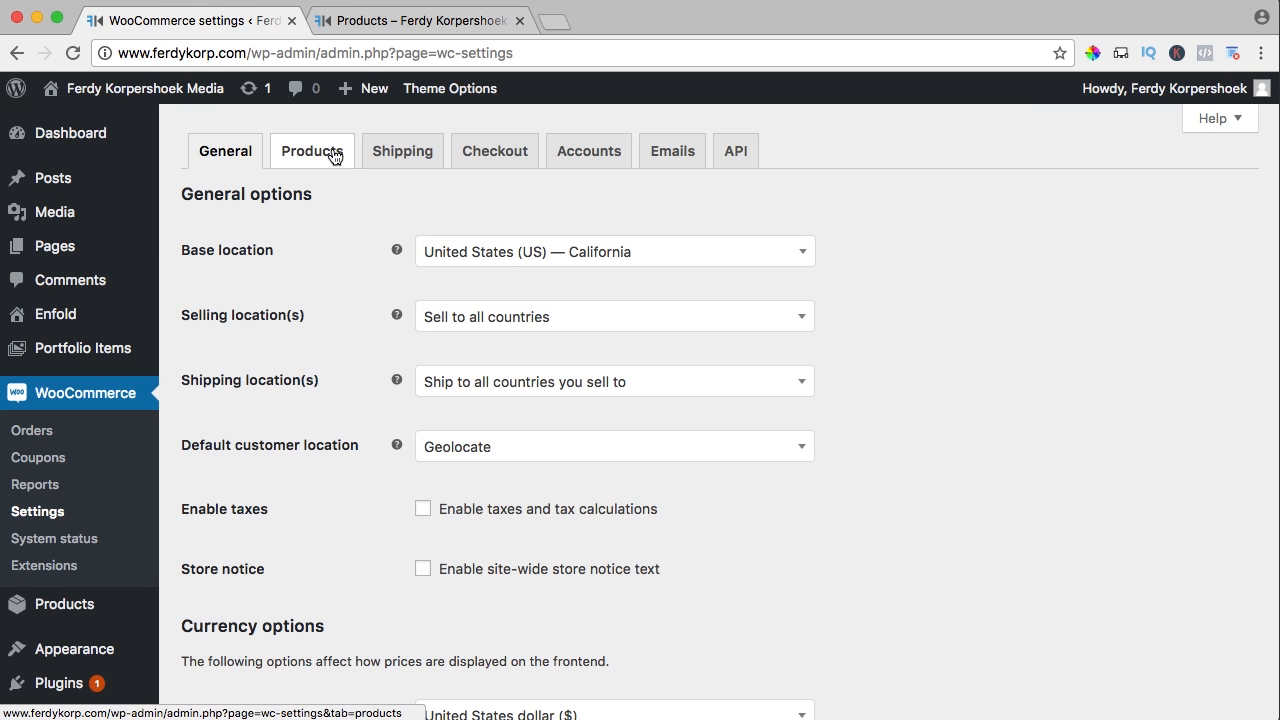
{"action": "left_click", "coordinate": [333, 155]}
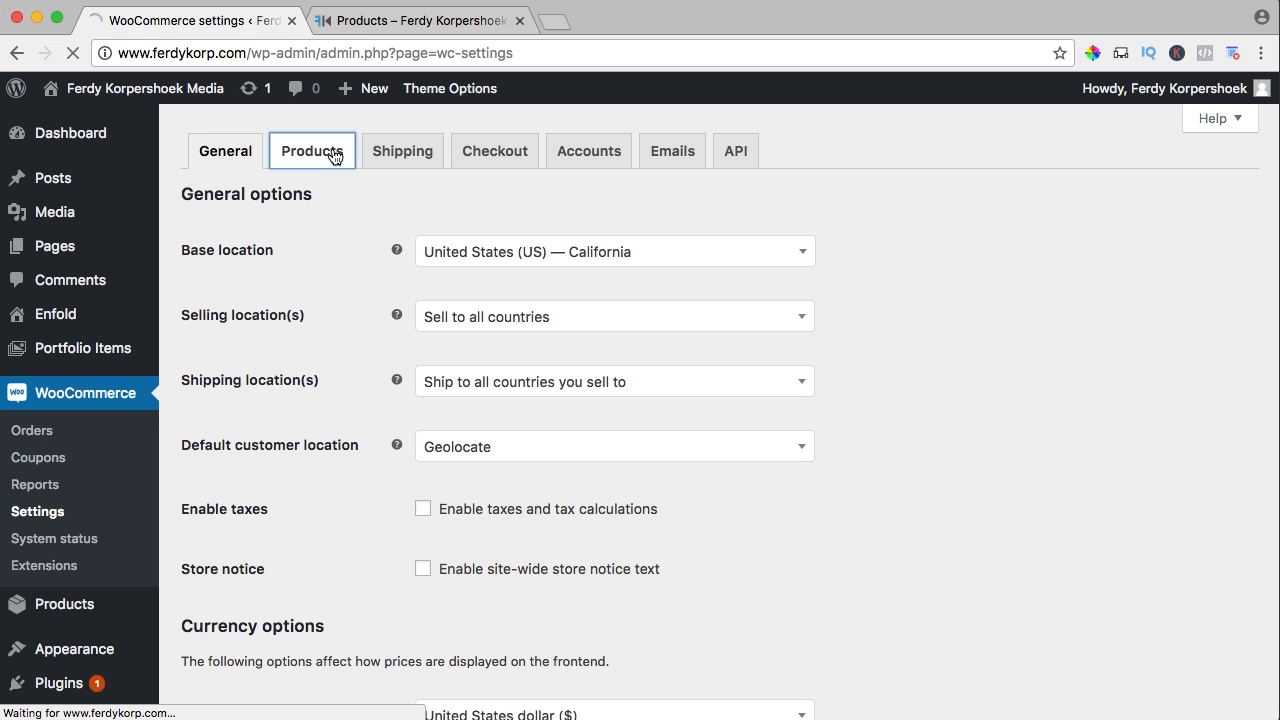
{"action": "left_click", "coordinate": [267, 189]}
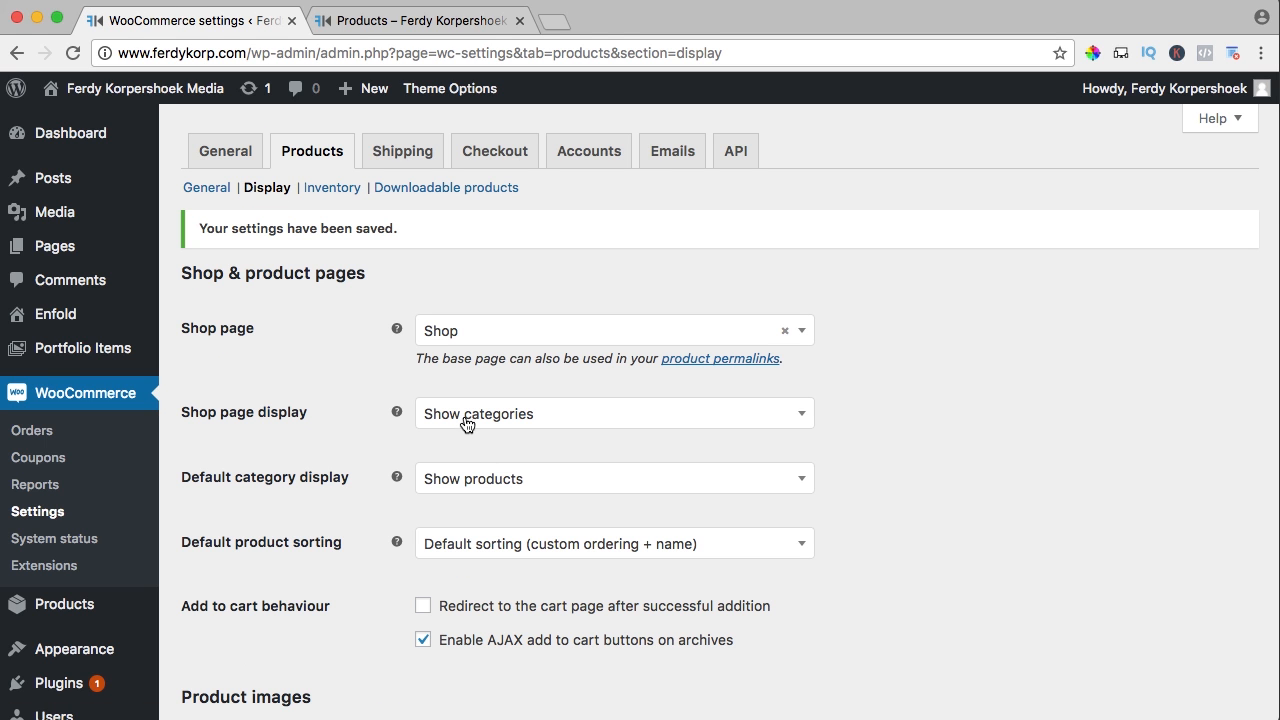
Set Shop page display to show products, keep default sorting, and view Column and Product Count
{"action": "left_click", "coordinate": [465, 424]}
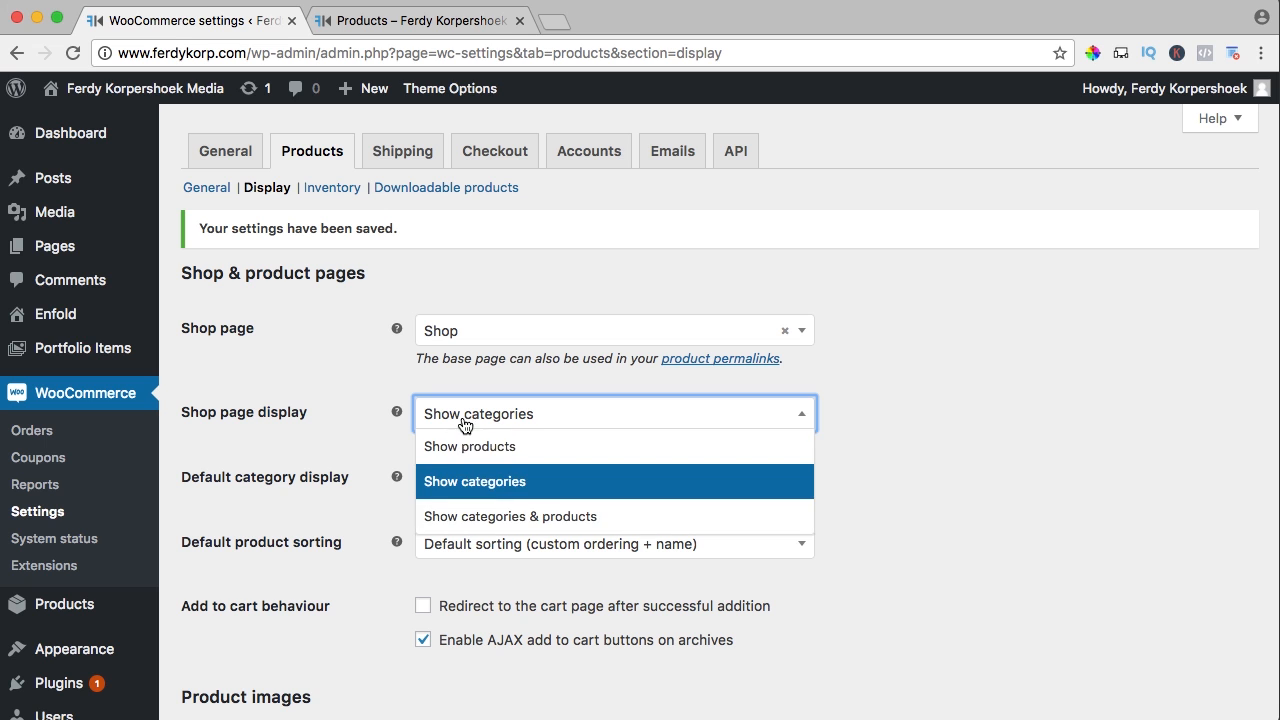
{"action": "left_click", "coordinate": [457, 446]}
{"action": "left_click", "coordinate": [357, 448]}
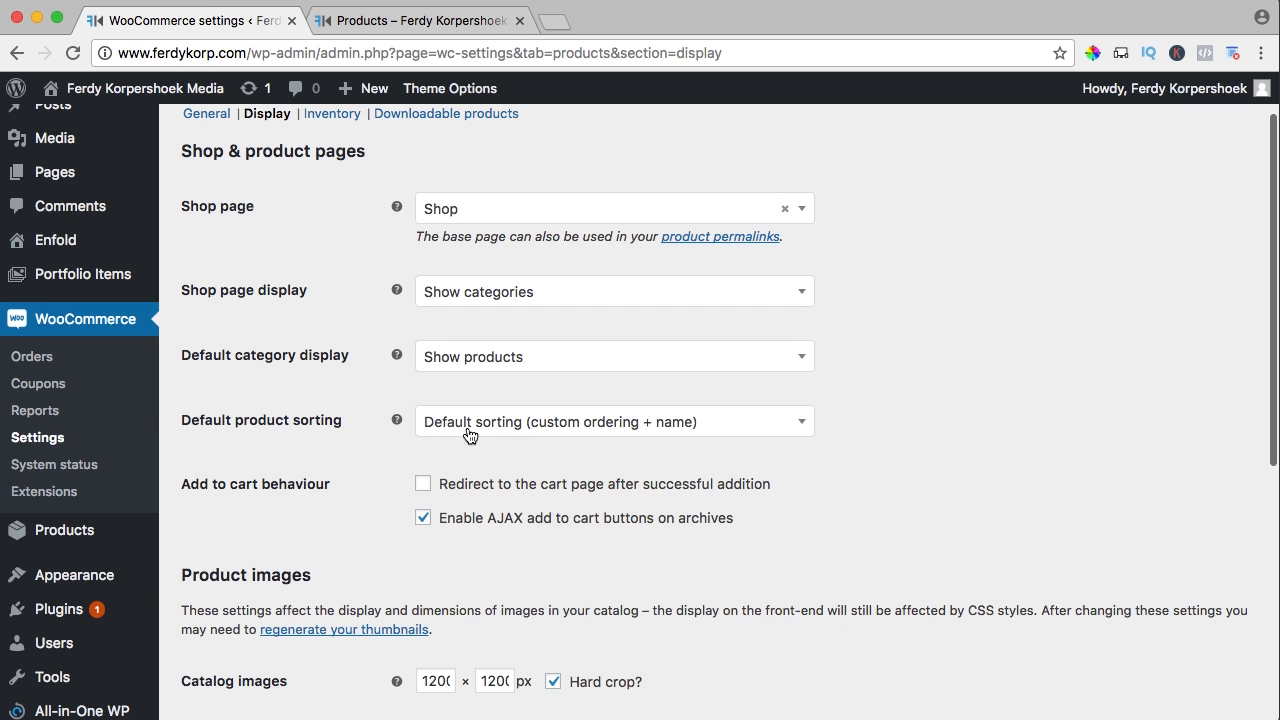
{"action": "left_click", "coordinate": [469, 432]}
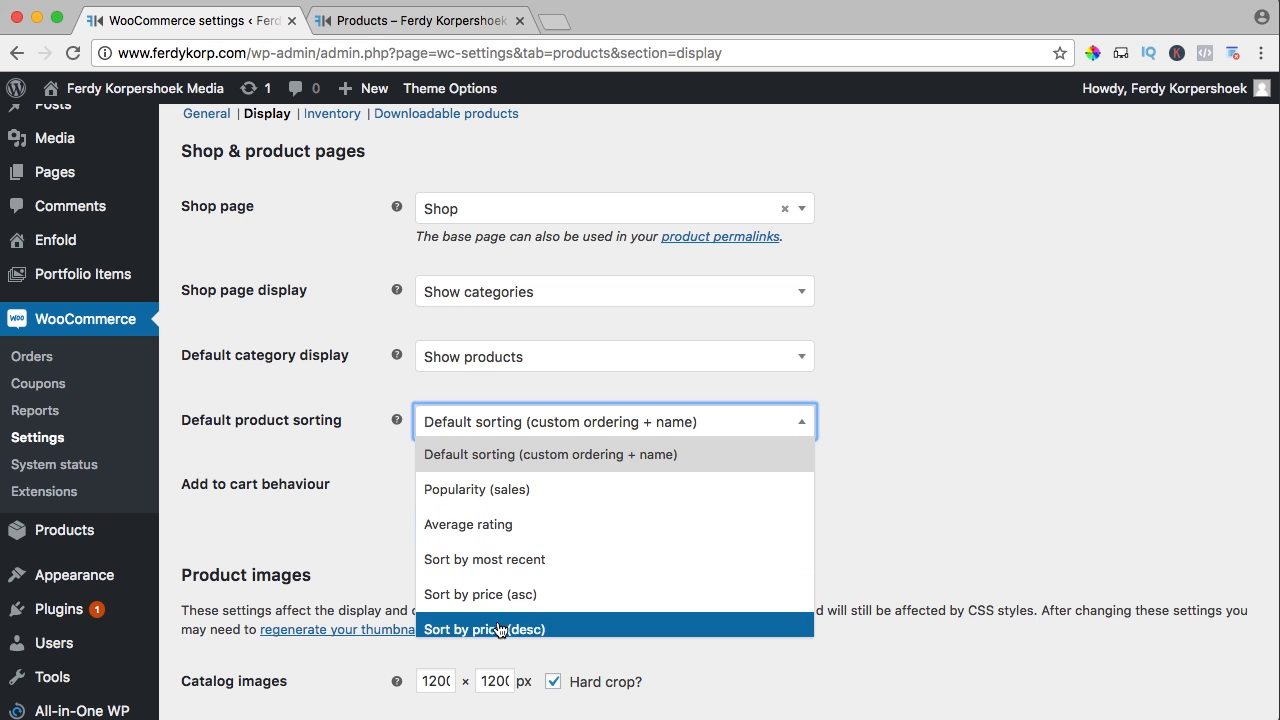
{"action": "left_click", "coordinate": [360, 510]}
{"action": "scroll", "coordinate": [374, 476], "scroll_direction": "down", "scroll_amount": 2}
{"action": "left_click", "coordinate": [404, 28]}
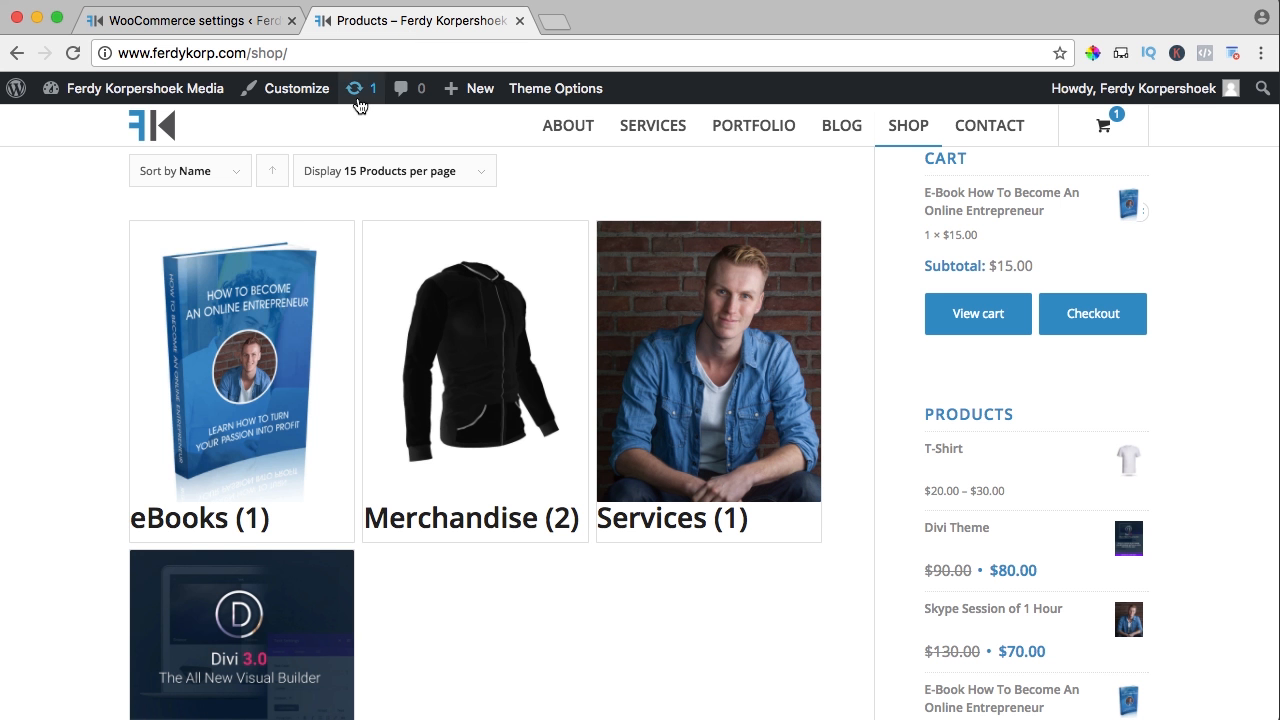
{"action": "left_click", "coordinate": [209, 28]}
{"action": "scroll", "coordinate": [345, 356], "scroll_direction": "down", "scroll_amount": 5}
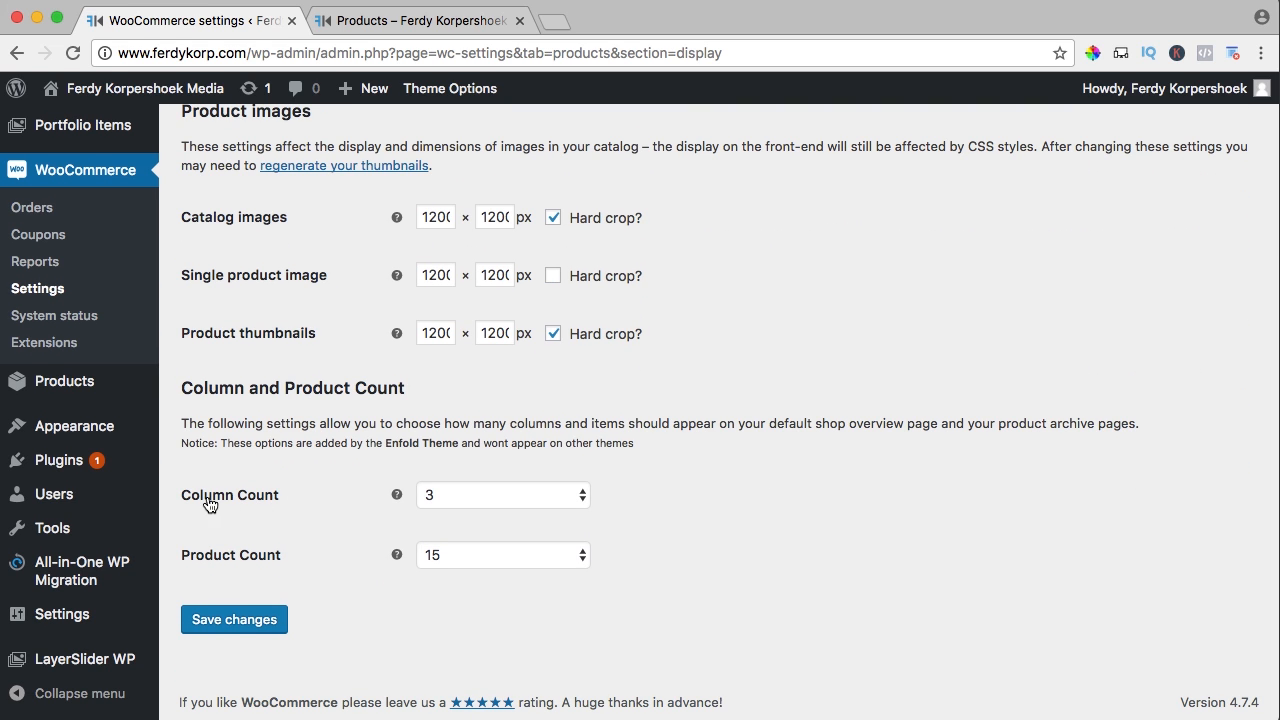
Set Column Count to 4 and save the display settings
{"action": "left_click", "coordinate": [523, 500]}
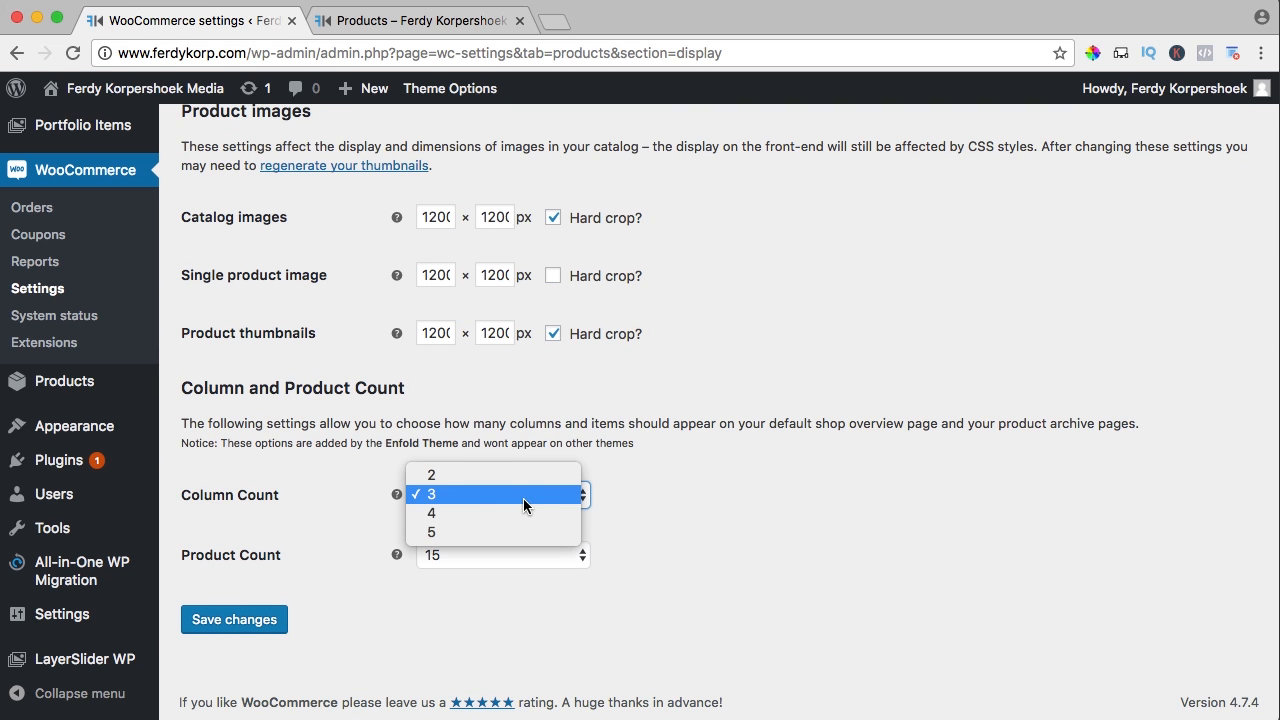
{"action": "left_click", "coordinate": [450, 513]}
{"action": "left_click", "coordinate": [249, 622]}
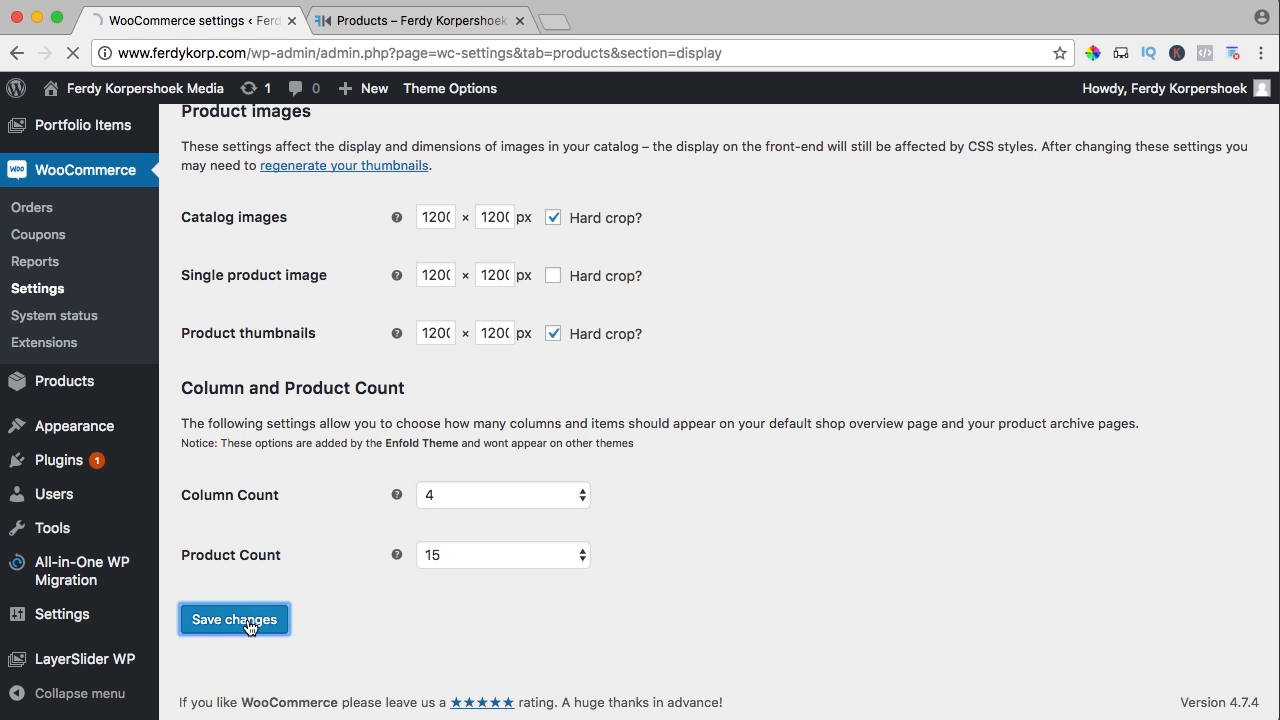
Reload the storefront shop to confirm products listed four per row
{"action": "left_click", "coordinate": [423, 22]}
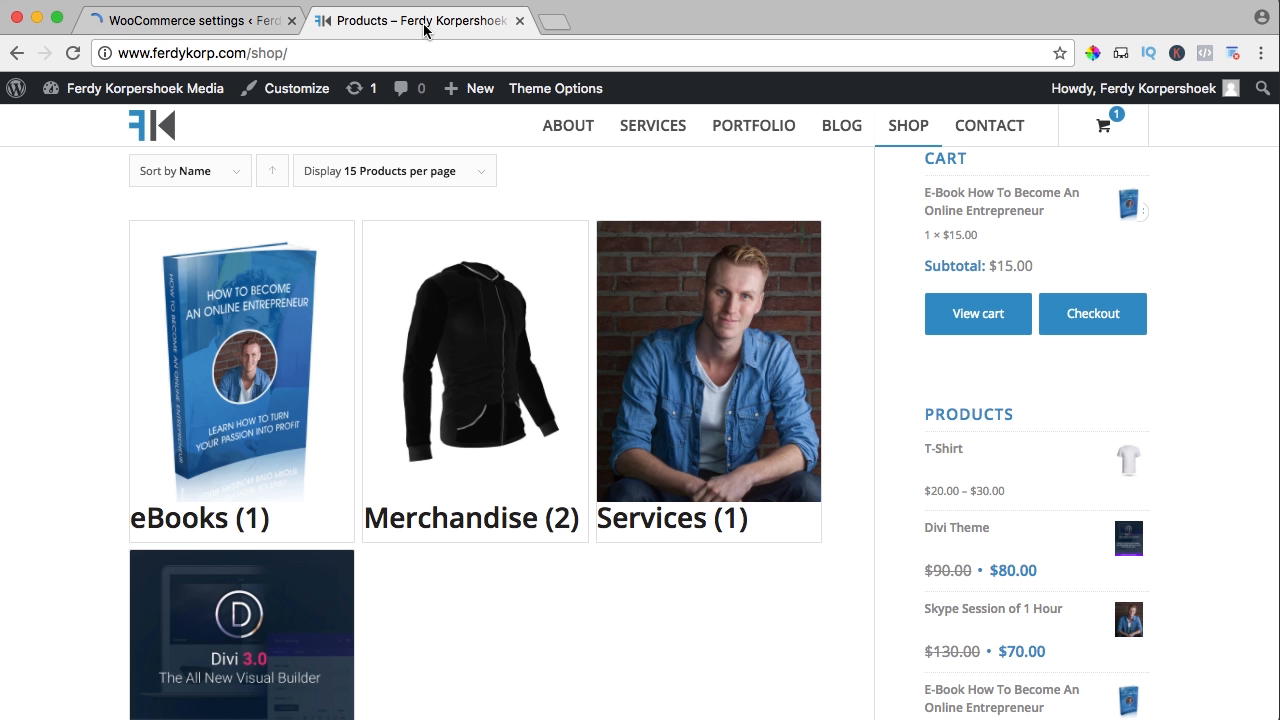
{"action": "key", "text": "super+r"}
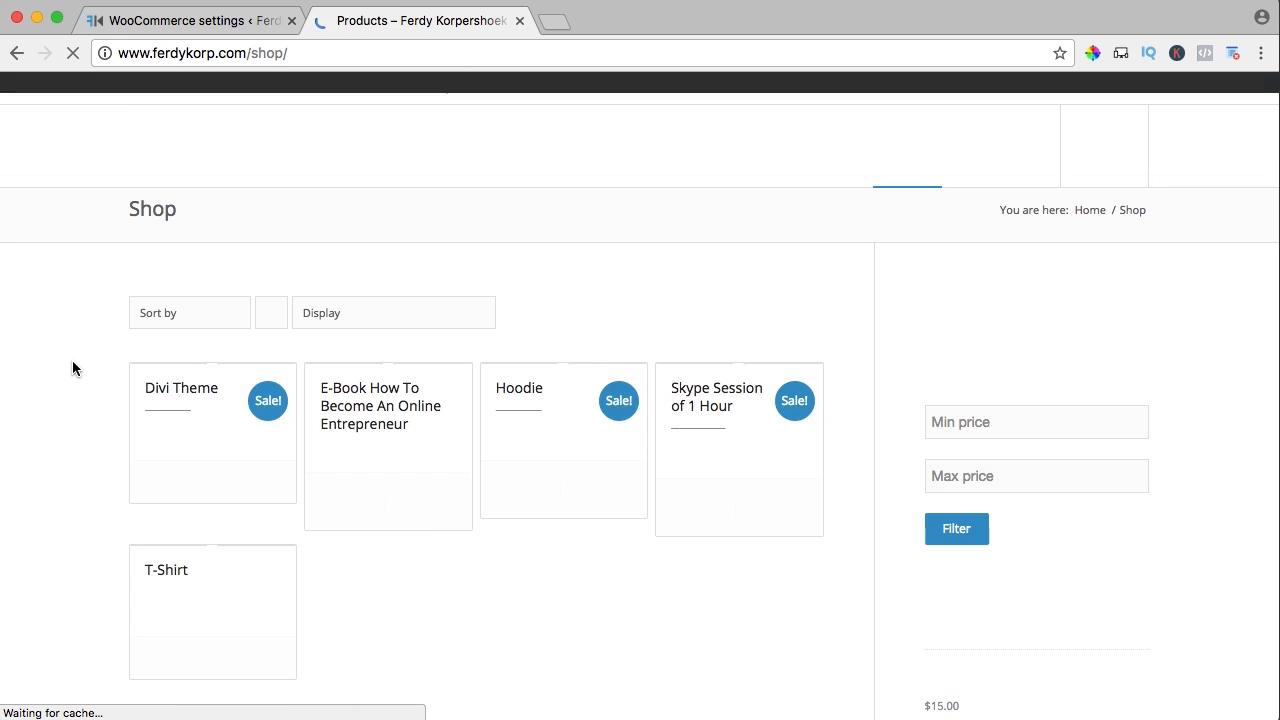
{"action": "scroll", "coordinate": [73, 368], "scroll_direction": "down", "scroll_amount": 5}
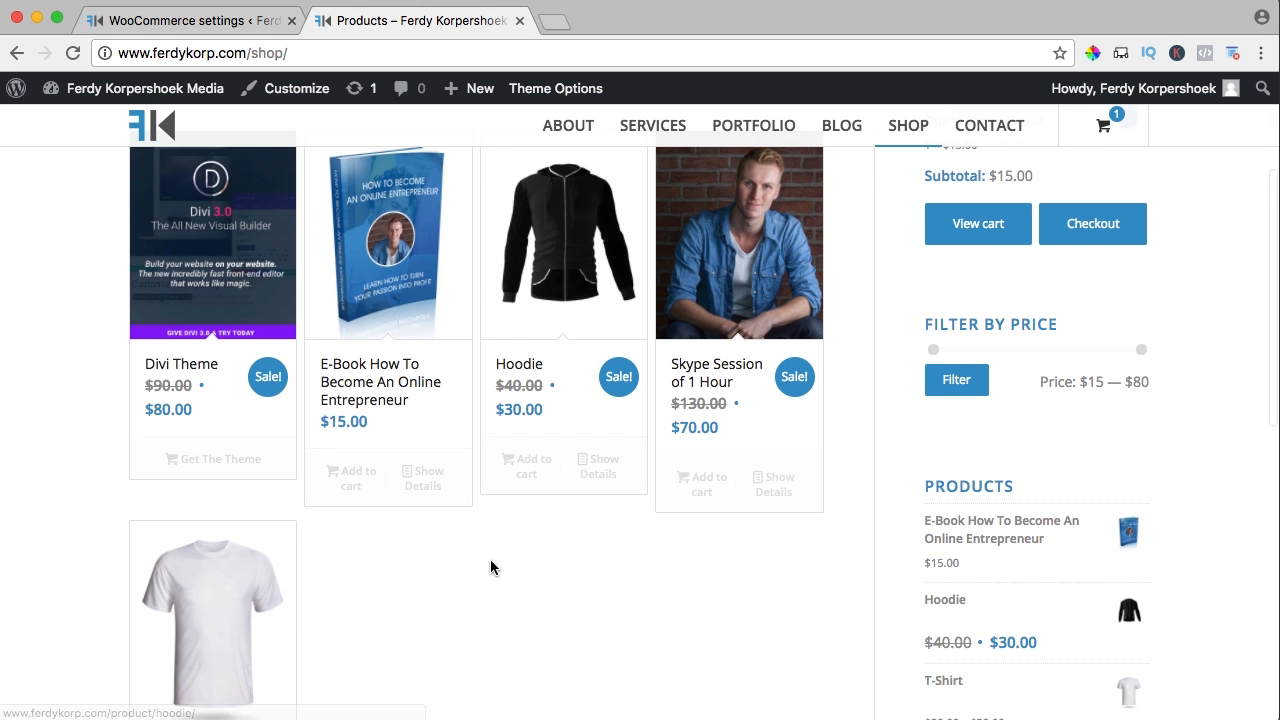
{"action": "scroll", "coordinate": [491, 559], "scroll_direction": "up", "scroll_amount": 3}
{"action": "scroll", "coordinate": [491, 567], "scroll_direction": "down", "scroll_amount": 10}
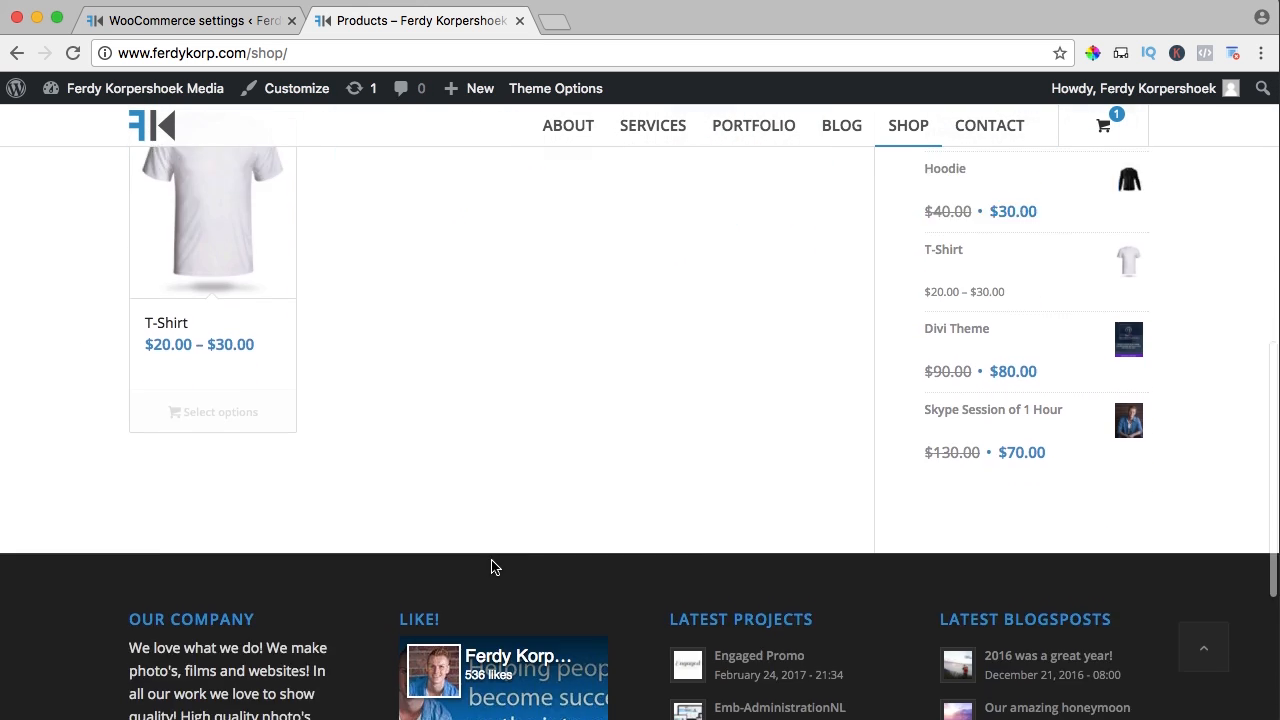
{"action": "scroll", "coordinate": [491, 567], "scroll_direction": "up", "scroll_amount": 8}
{"action": "scroll", "coordinate": [491, 567], "scroll_direction": "up", "scroll_amount": 5}
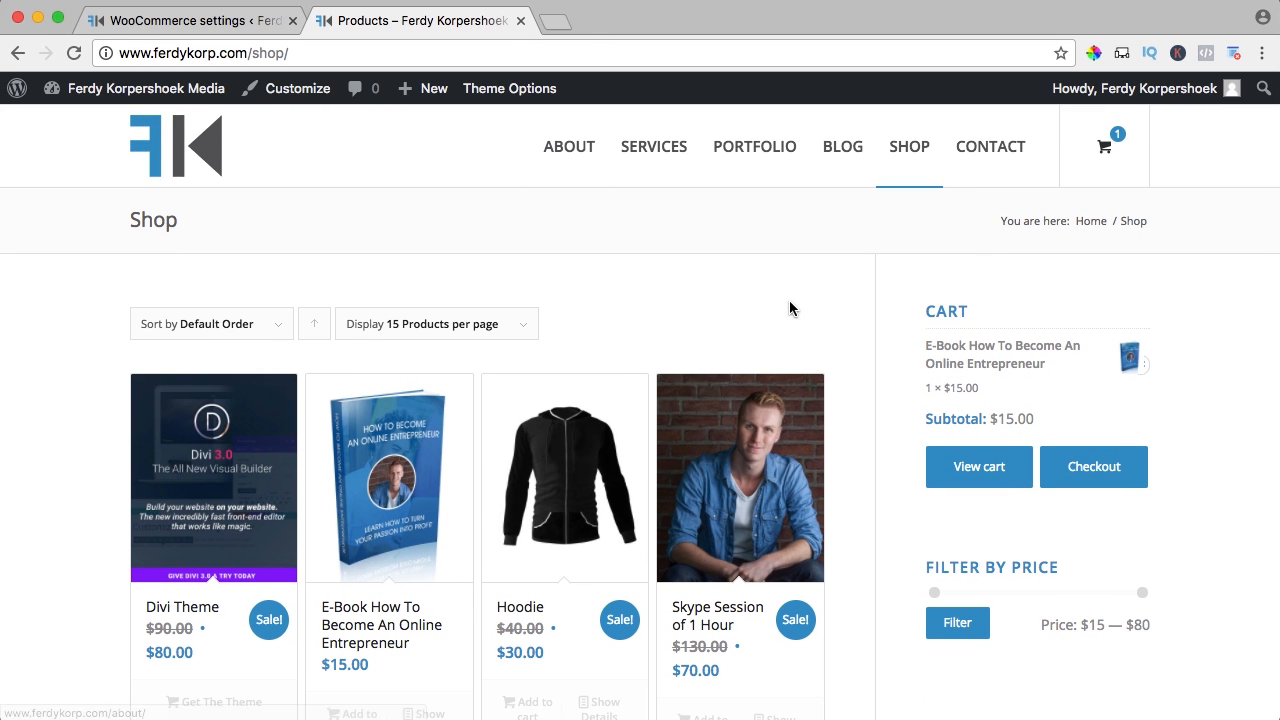
{"action": "left_click", "coordinate": [193, 22]}
{"action": "scroll", "coordinate": [429, 390], "scroll_direction": "down", "scroll_amount": 10}
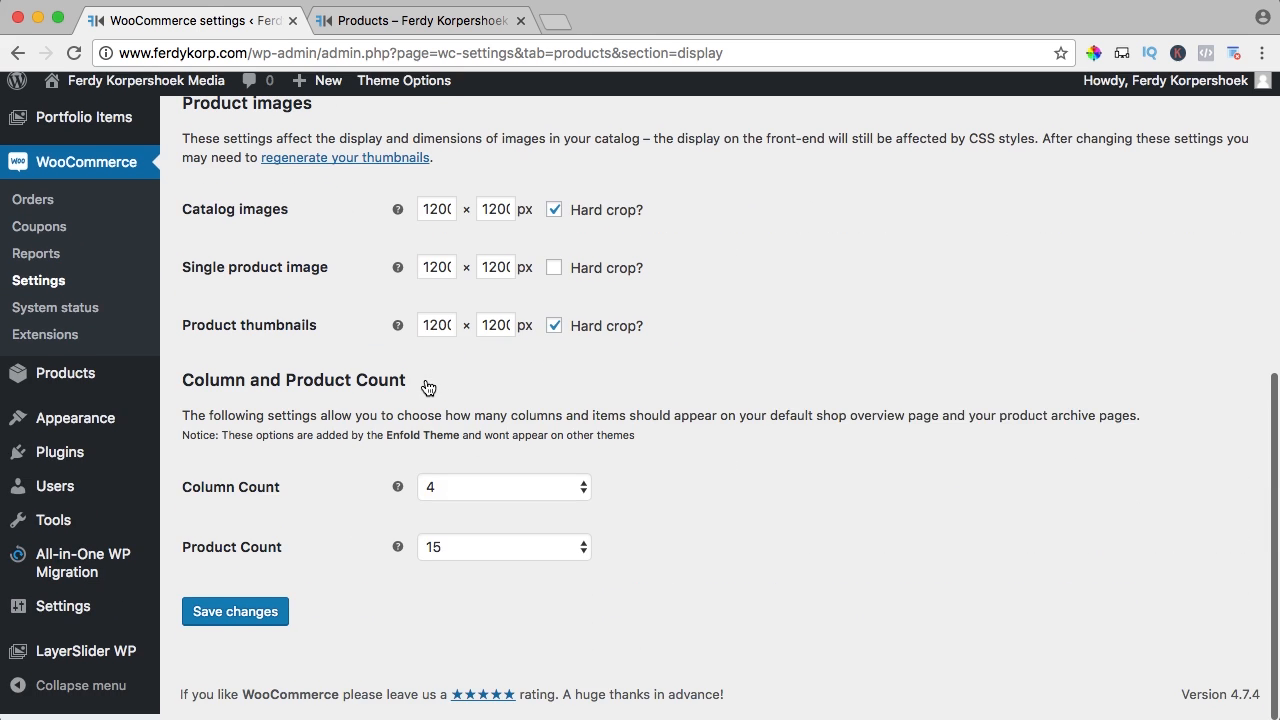
Set Column Count back to 3 and save the product display settings
{"action": "left_click", "coordinate": [449, 488]}
{"action": "left_click", "coordinate": [445, 474]}
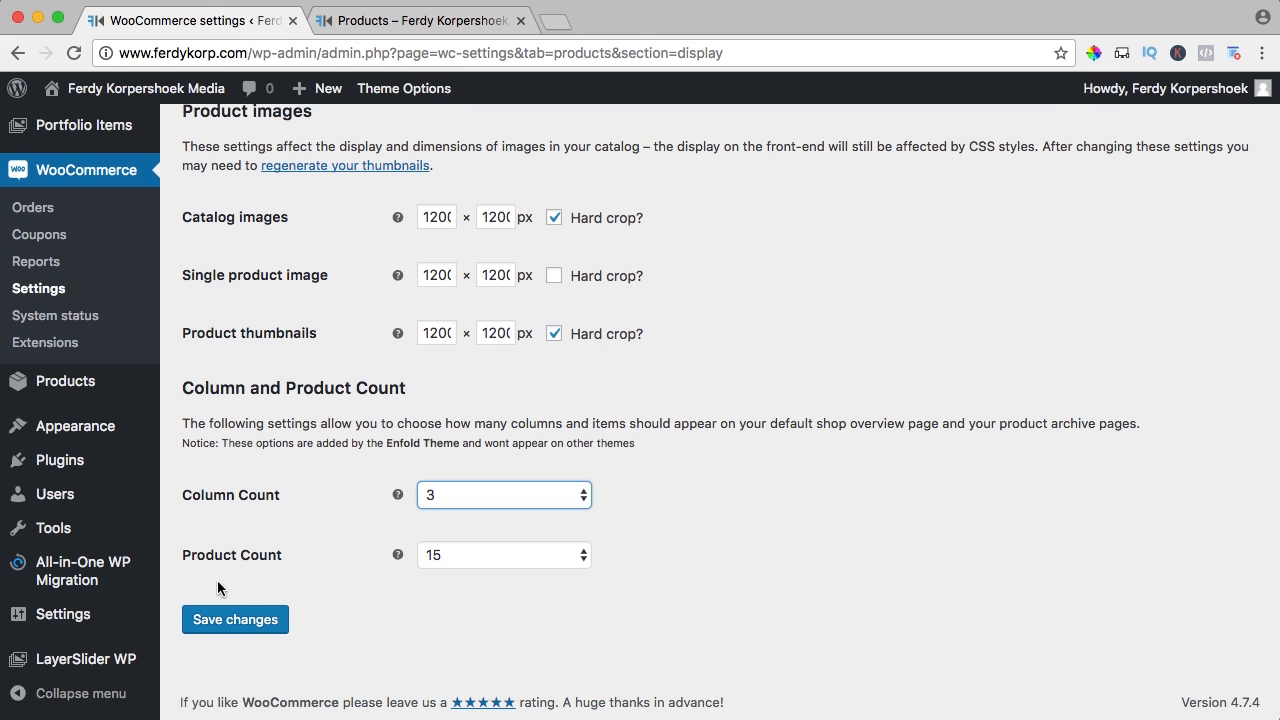
{"action": "left_click", "coordinate": [228, 622]}
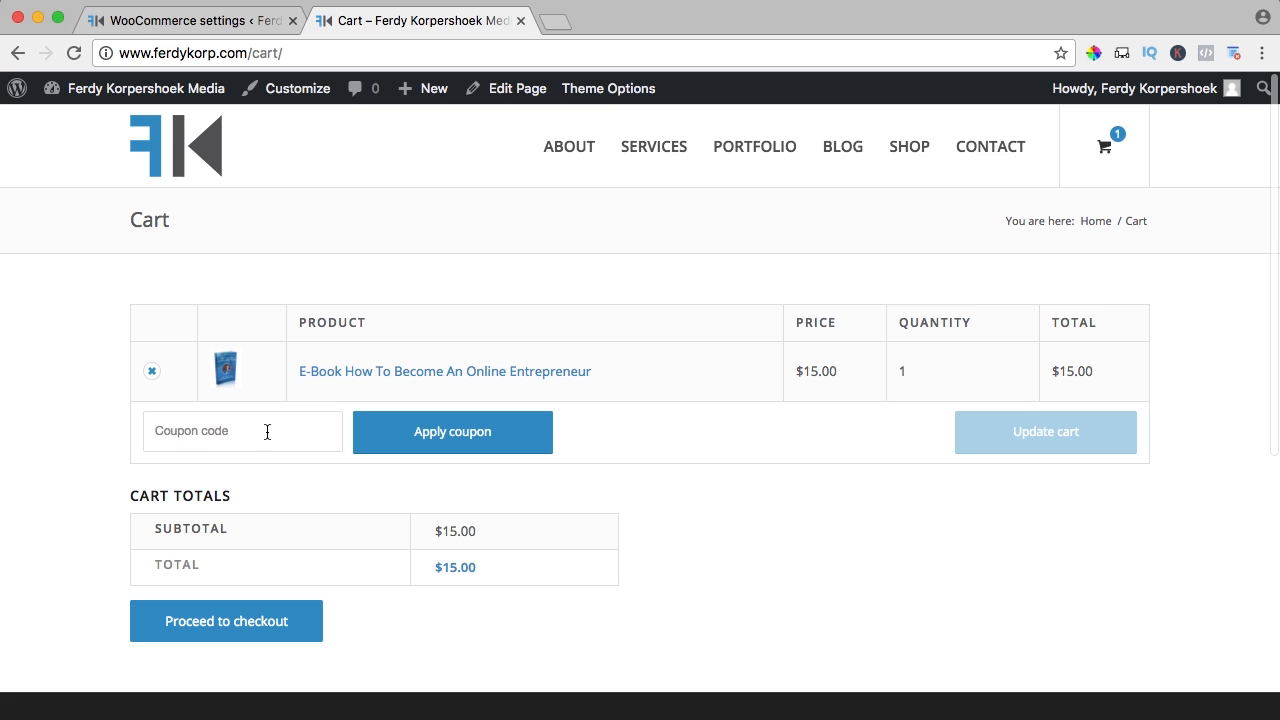
{"action": "left_click", "coordinate": [197, 22]}
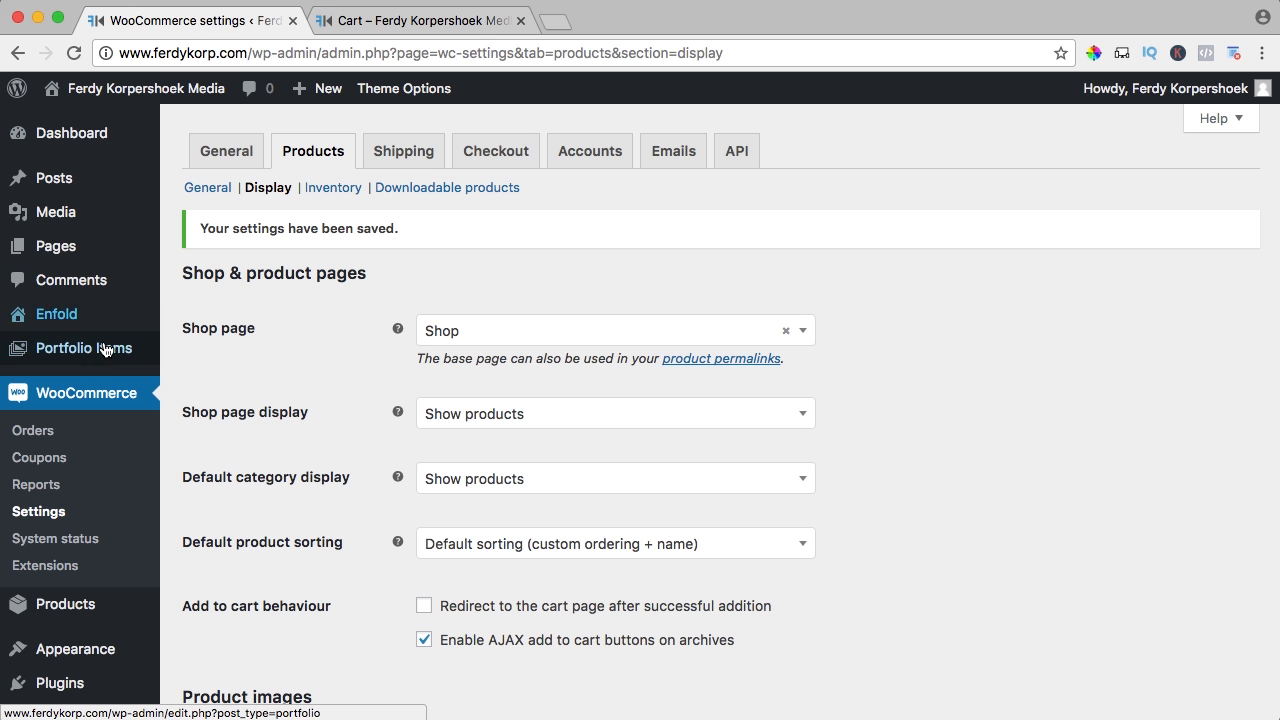
Create coupon '10percent' with description 'Get 10 percent off using this coupon code'
{"action": "left_click", "coordinate": [40, 461]}
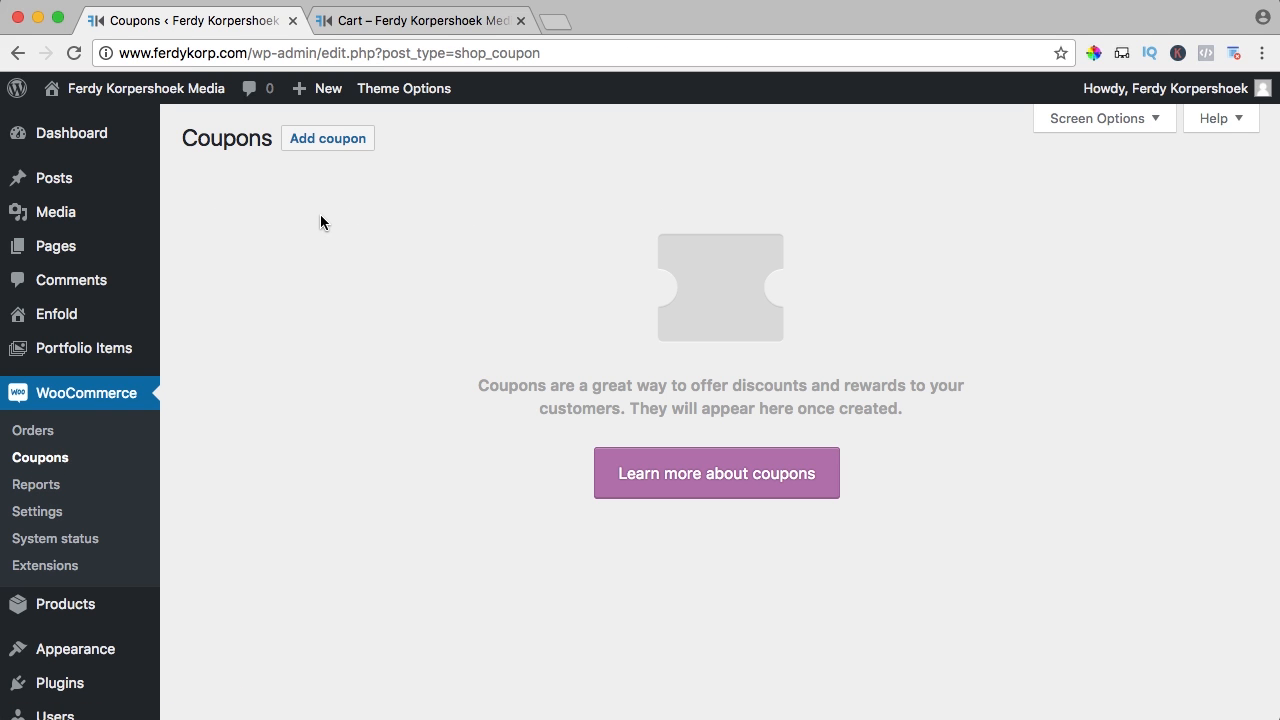
{"action": "left_click", "coordinate": [325, 148]}
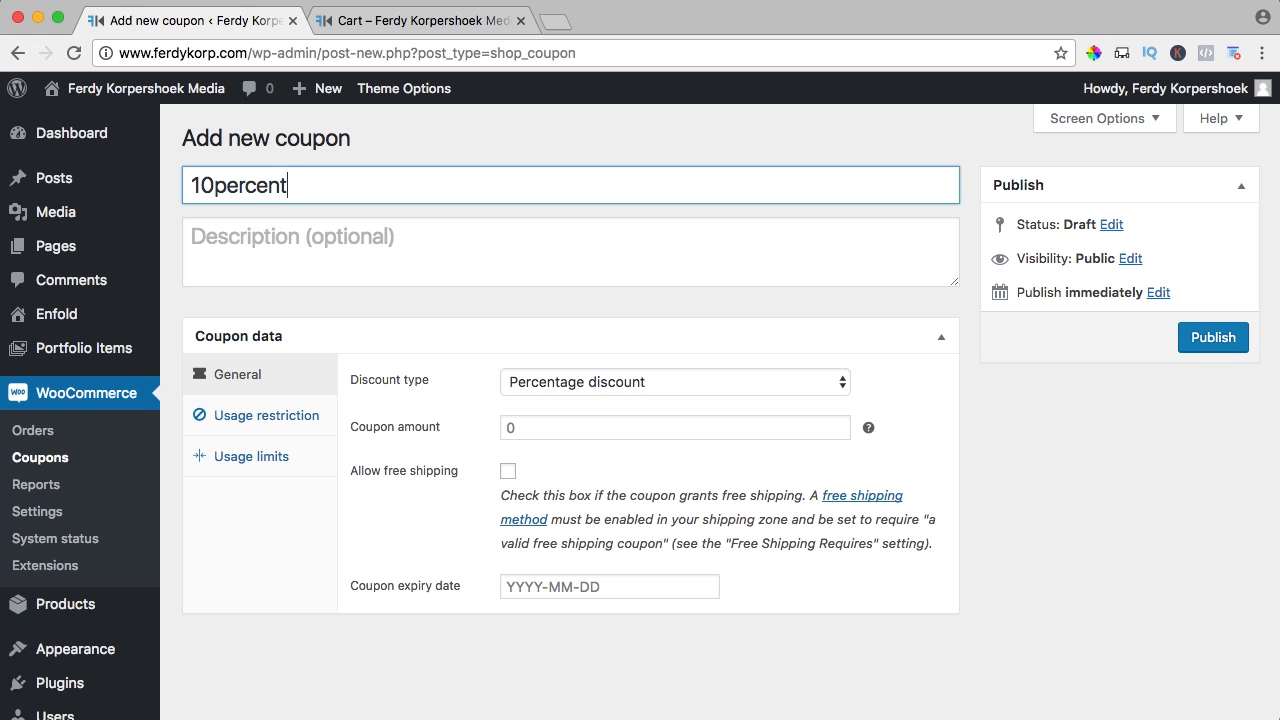
{"action": "left_click", "coordinate": [279, 242]}
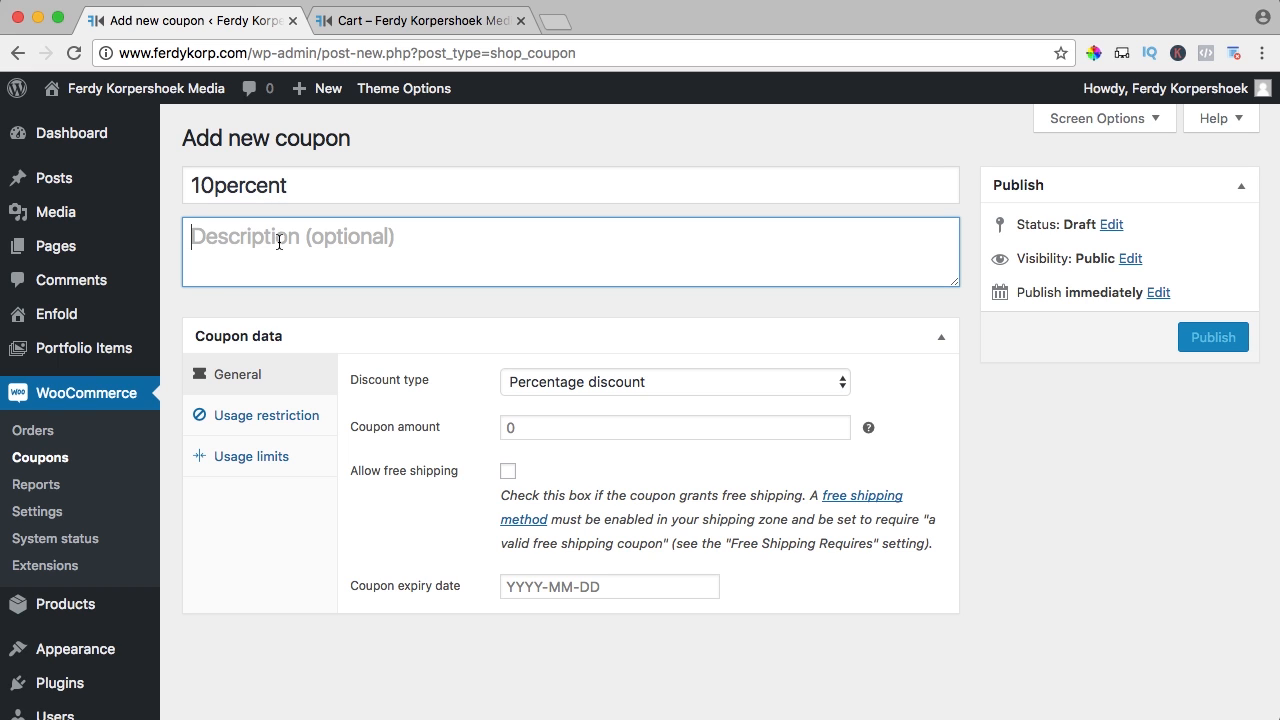
{"action": "type", "text": "Get 10 percent"}
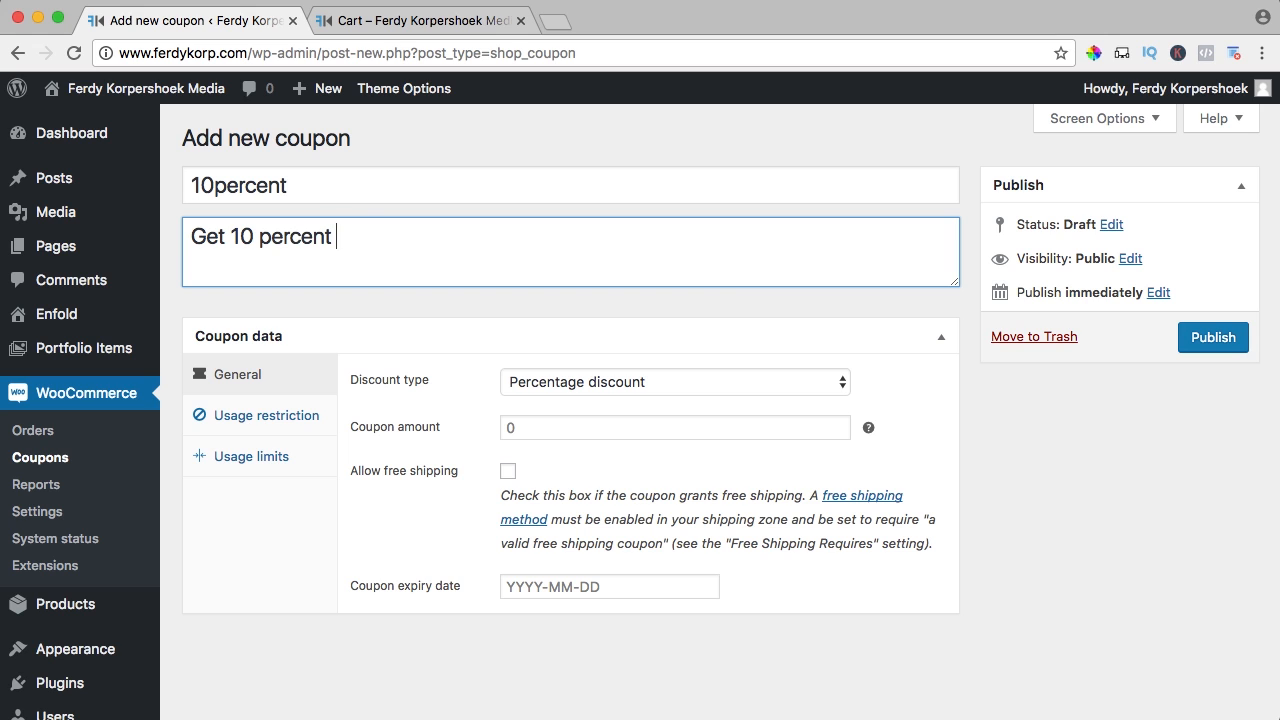
{"action": "type", "text": " off using this"}
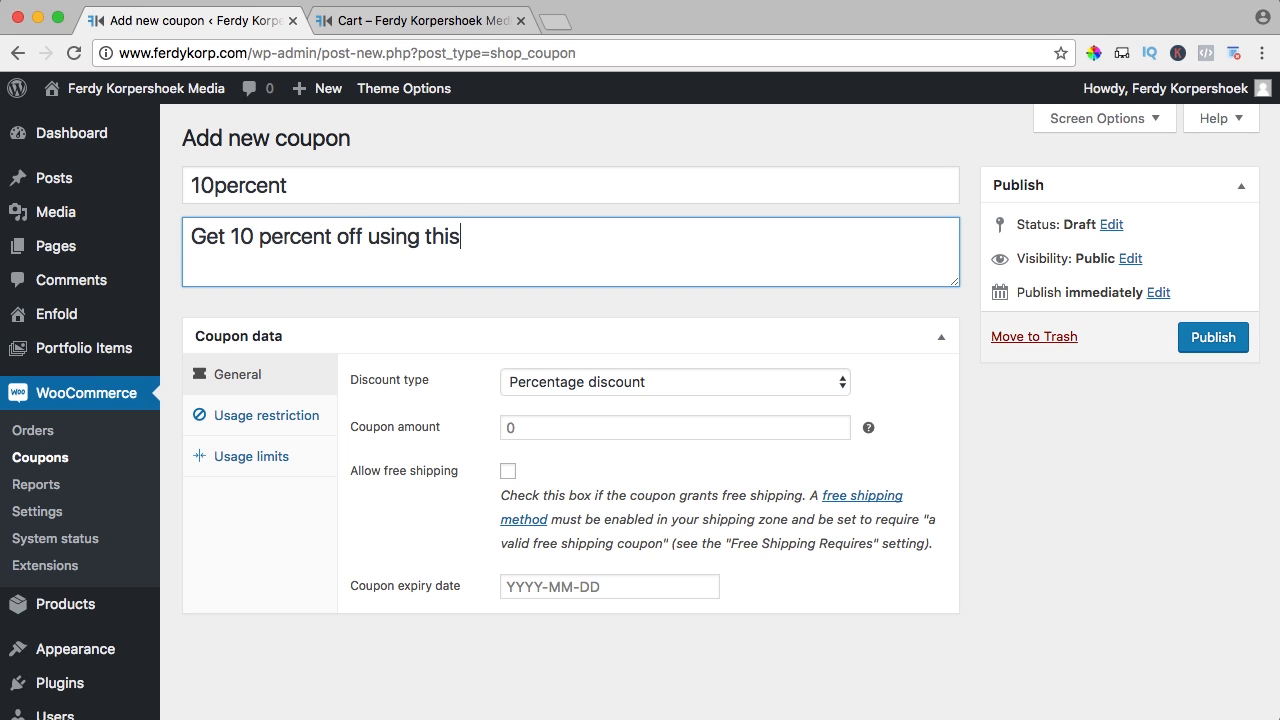
{"action": "type", "text": " coupon co"}
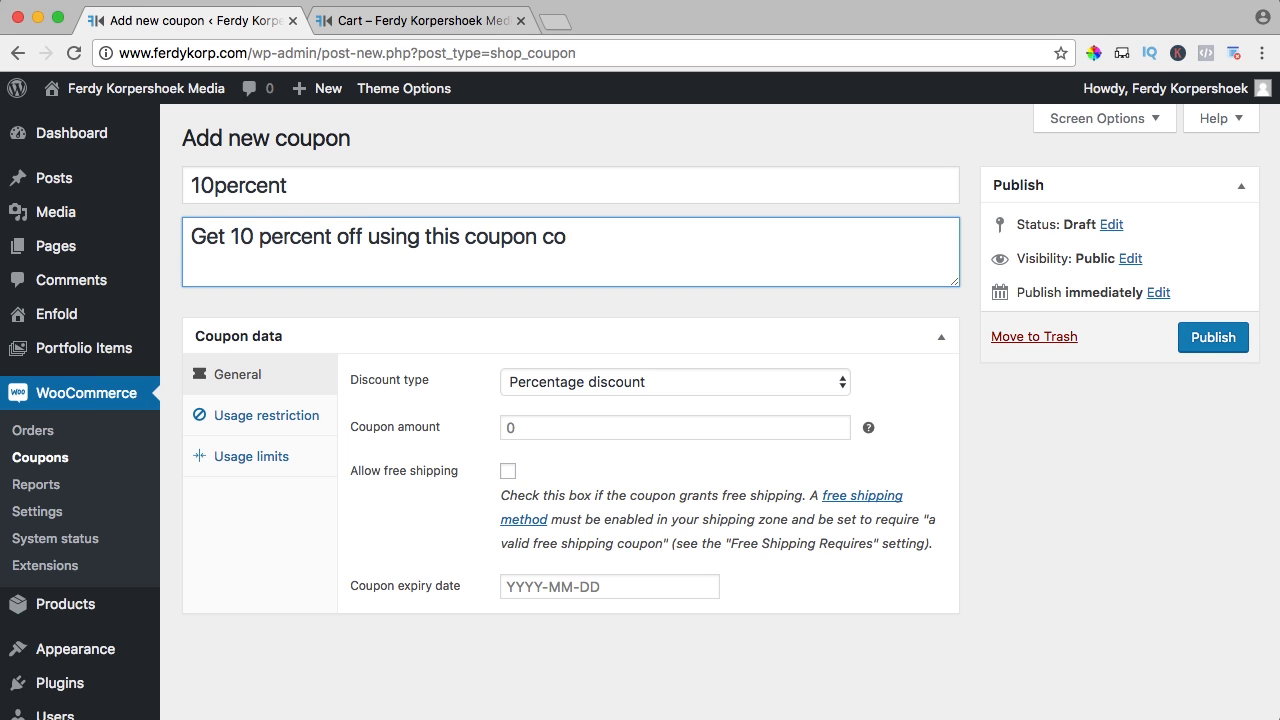
{"action": "type", "text": "de"}
{"action": "left_click", "coordinate": [575, 391]}
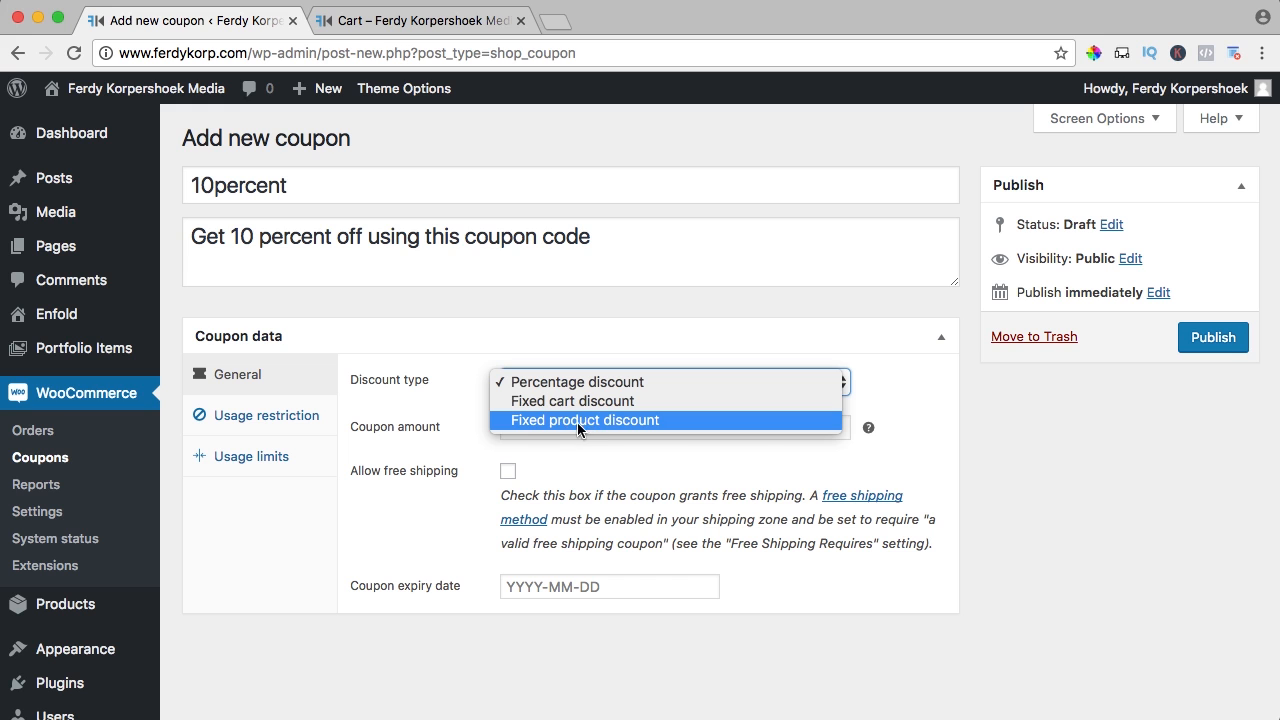
Keep Percentage discount as the type and set the coupon amount to 10
{"action": "left_click", "coordinate": [443, 397]}
{"action": "scroll", "coordinate": [467, 405], "scroll_direction": "down", "scroll_amount": 2}
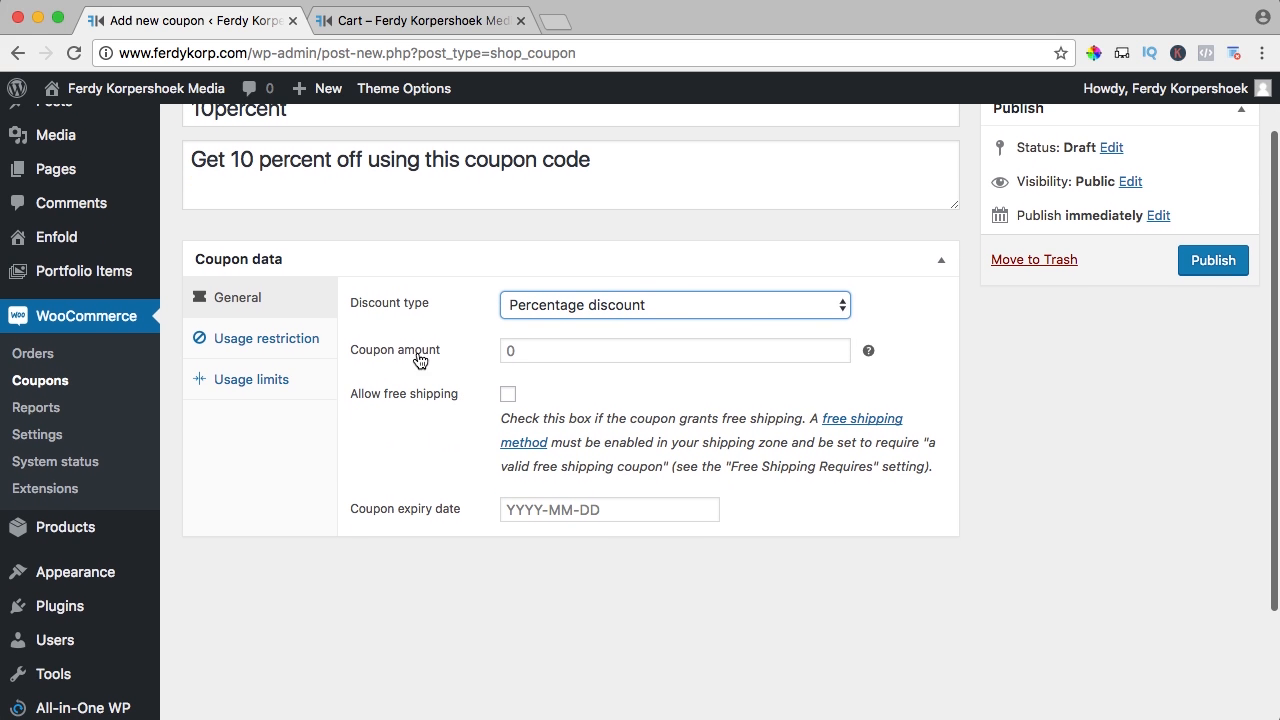
{"action": "left_click", "coordinate": [522, 351]}
{"action": "type", "text": "10"}
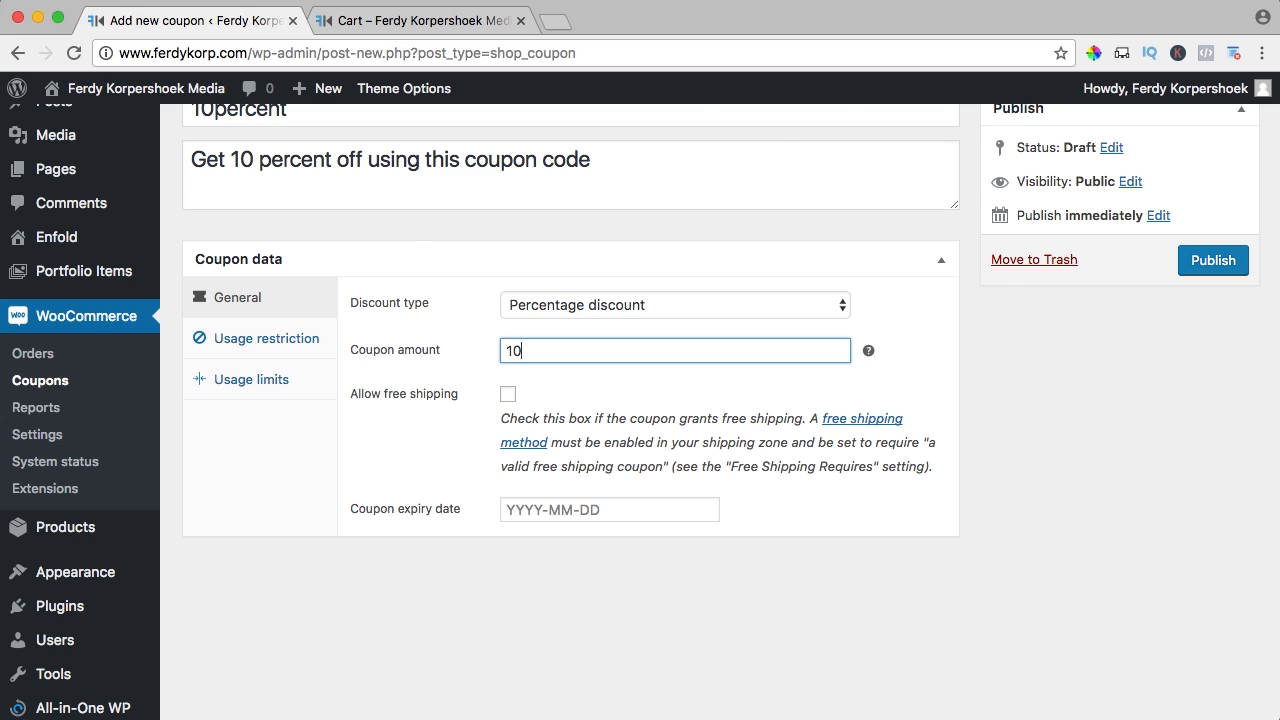
{"action": "scroll", "coordinate": [573, 436], "scroll_direction": "up", "scroll_amount": 1}
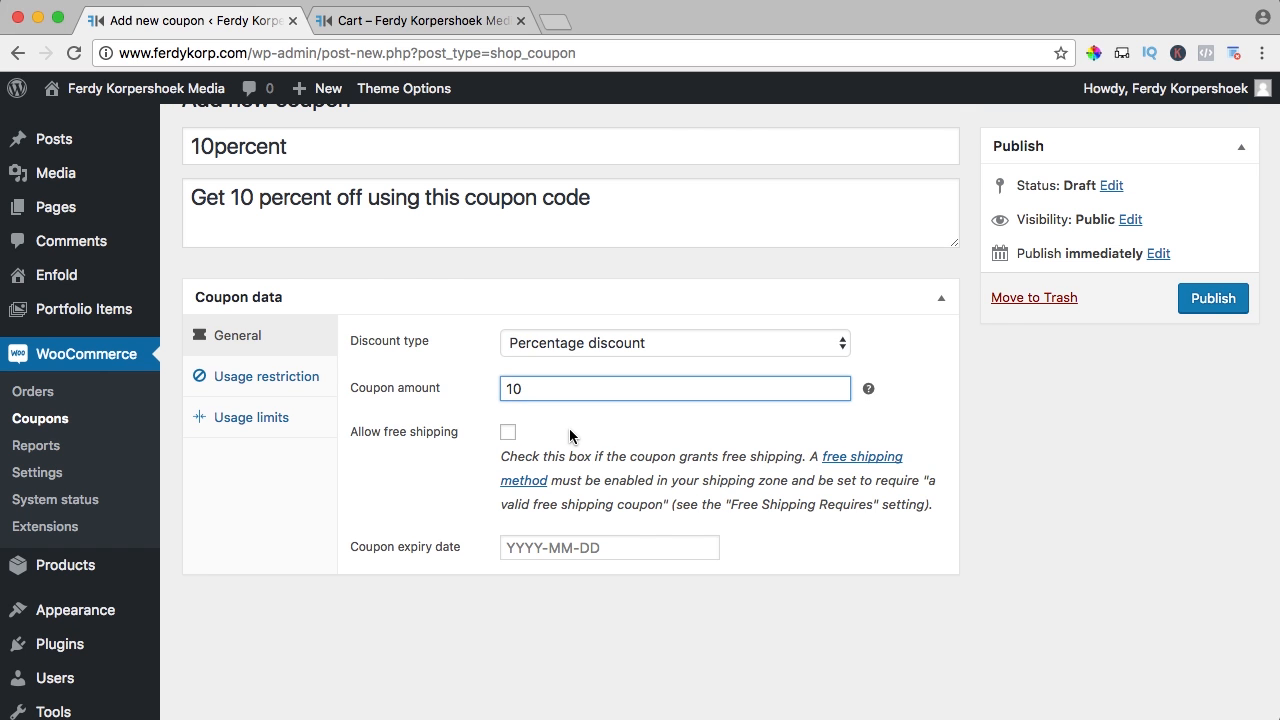
Leave free shipping off and set the coupon expiry date to 2017-05-06
{"action": "left_click", "coordinate": [509, 435]}
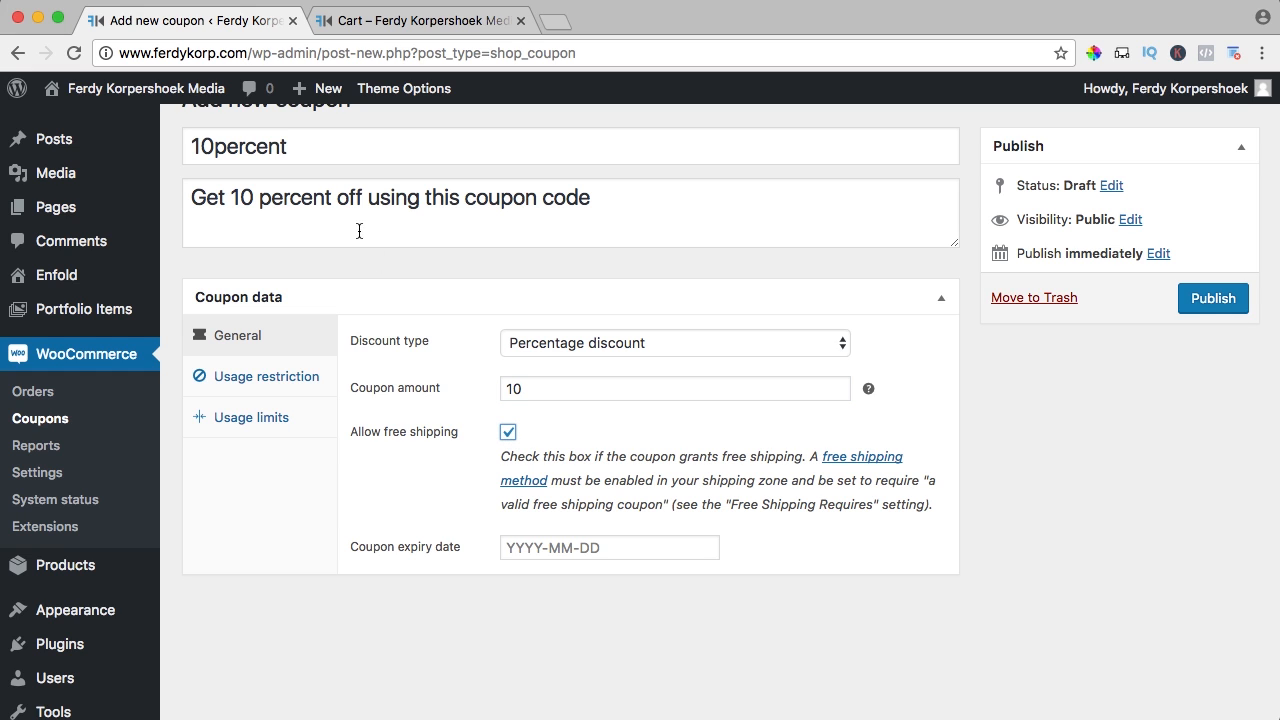
{"action": "left_click_drag", "start_coordinate": [239, 149], "coordinate": [317, 150]}
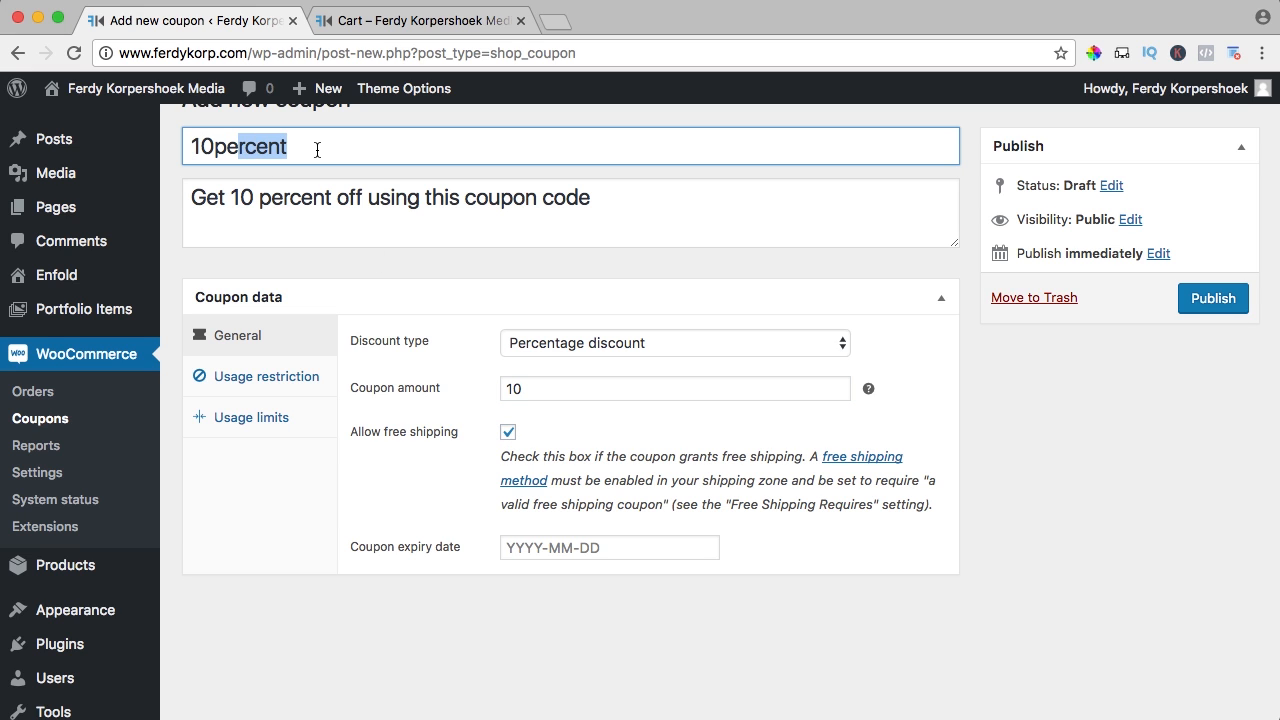
{"action": "left_click", "coordinate": [317, 150]}
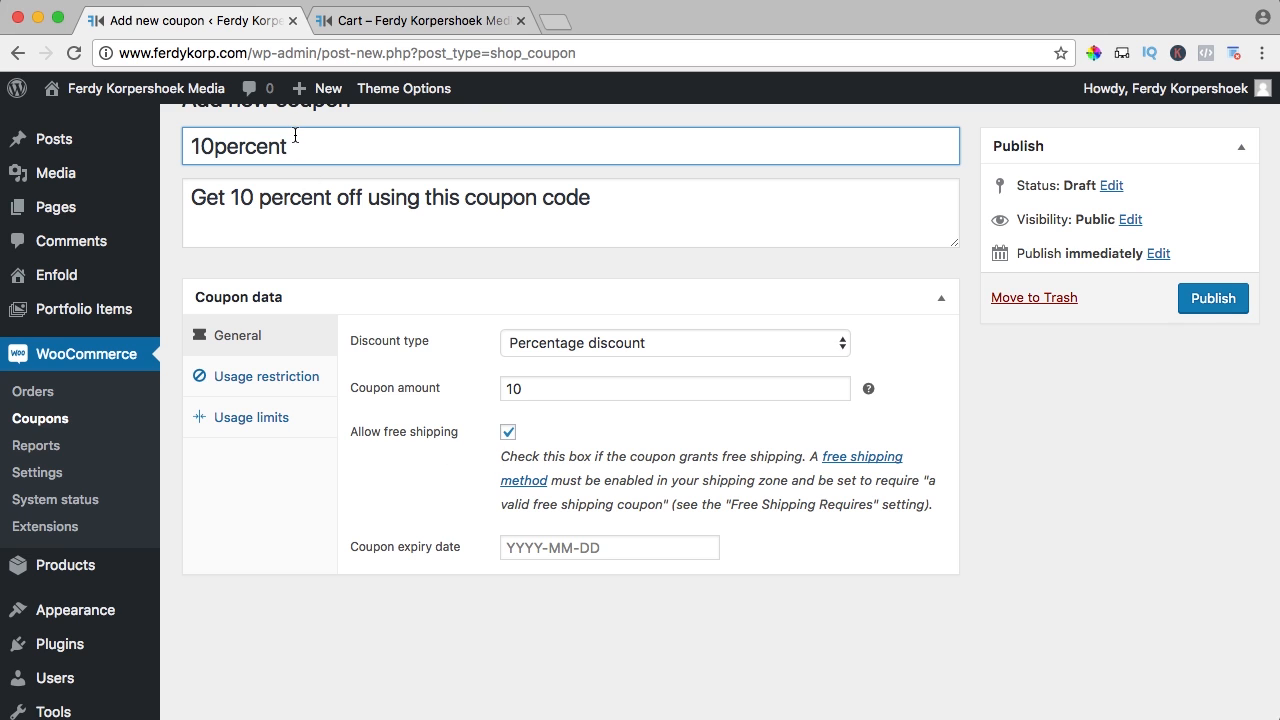
{"action": "left_click", "coordinate": [508, 434]}
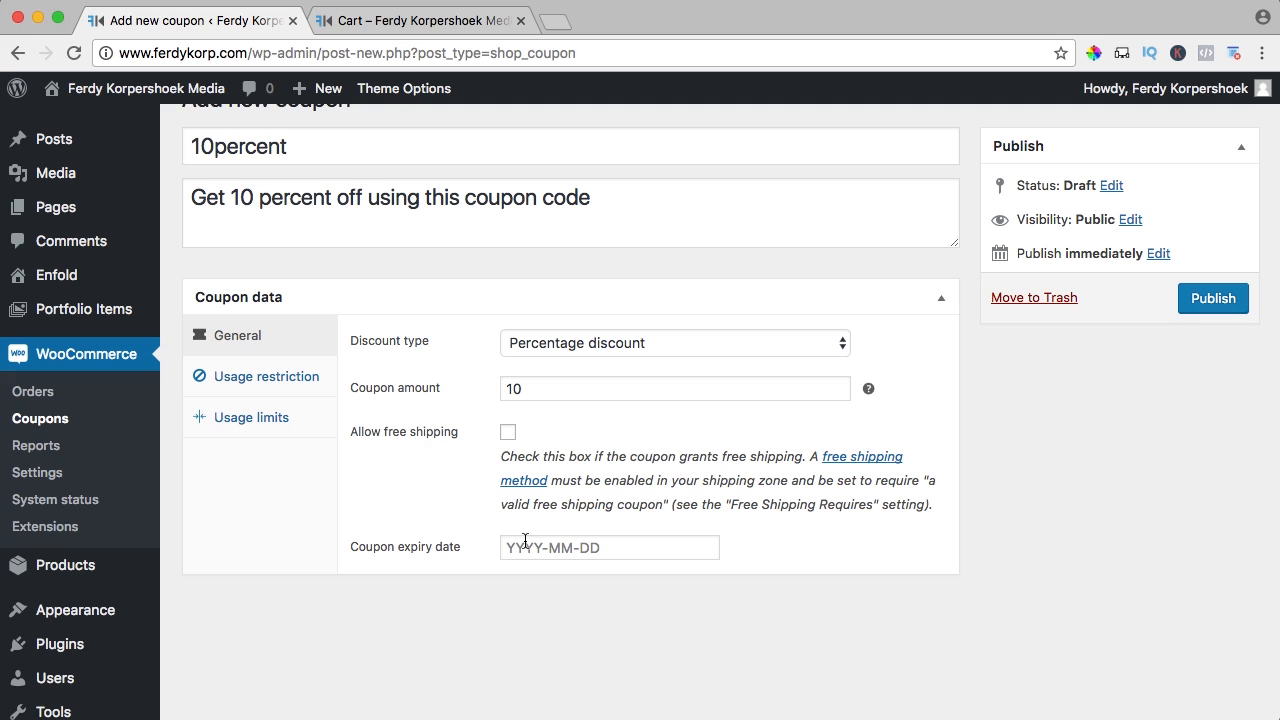
{"action": "left_click", "coordinate": [558, 548]}
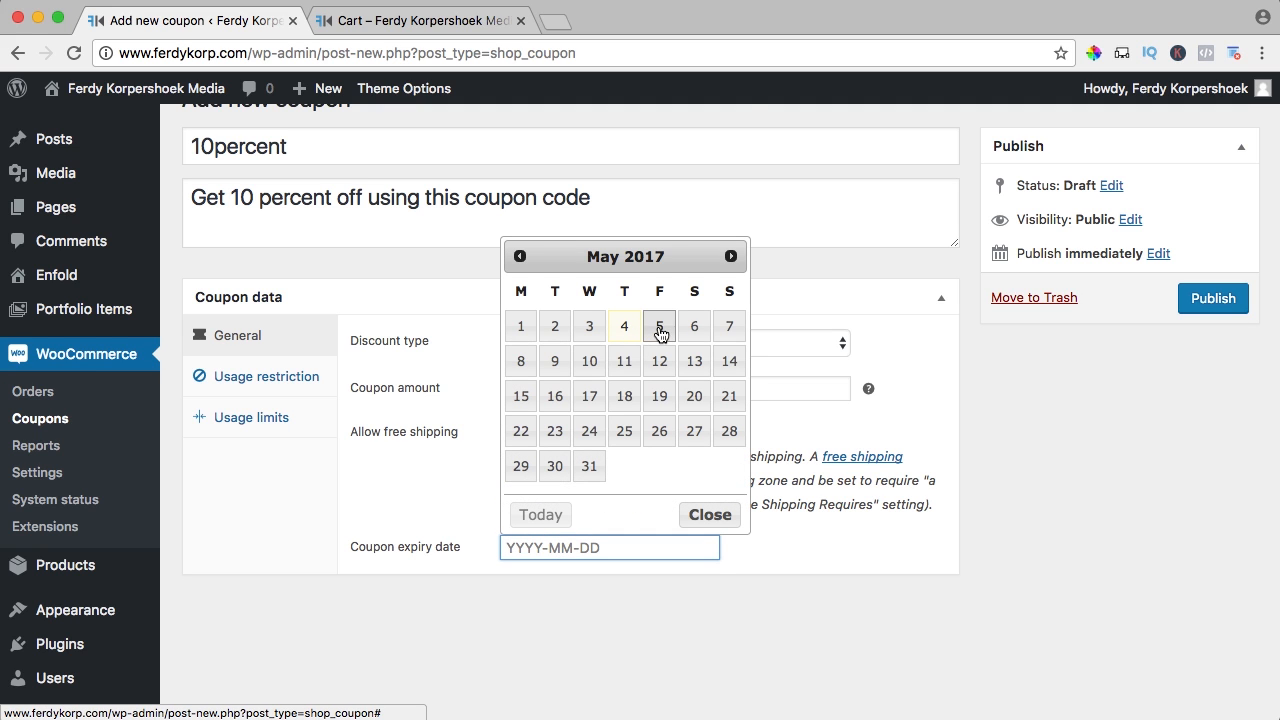
{"action": "left_click", "coordinate": [692, 330]}
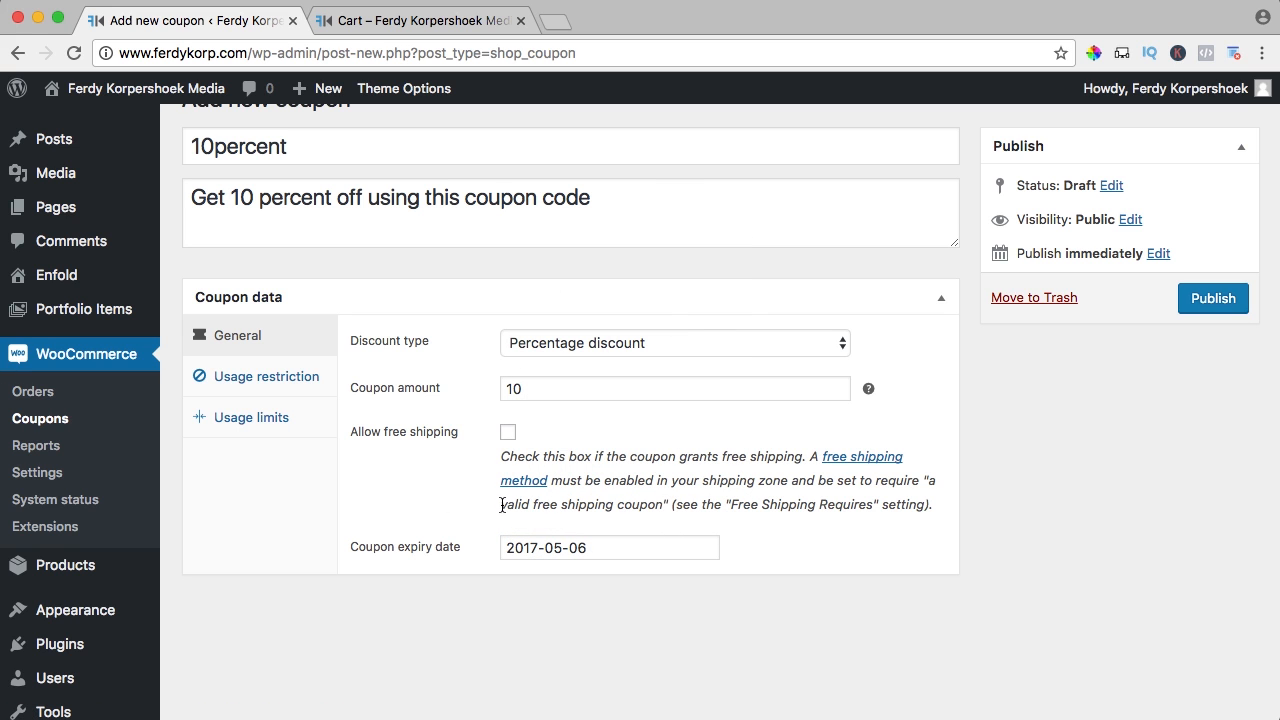
Under Usage restriction, leave minimum and maximum spend empty and tick Individual use only
{"action": "left_click", "coordinate": [267, 380]}
{"action": "left_click", "coordinate": [572, 342]}
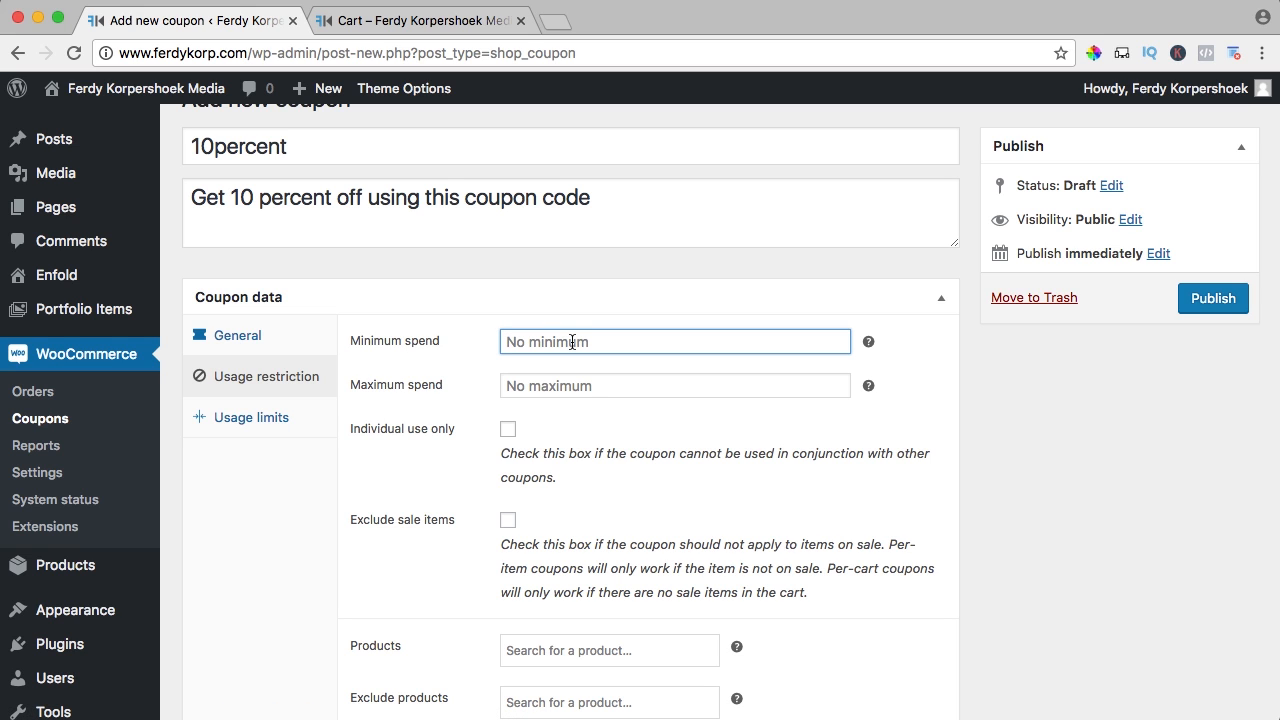
{"action": "type", "text": "20"}
{"action": "key", "text": "BackSpace"}
{"action": "key", "text": "BackSpace"}
{"action": "left_click", "coordinate": [565, 384]}
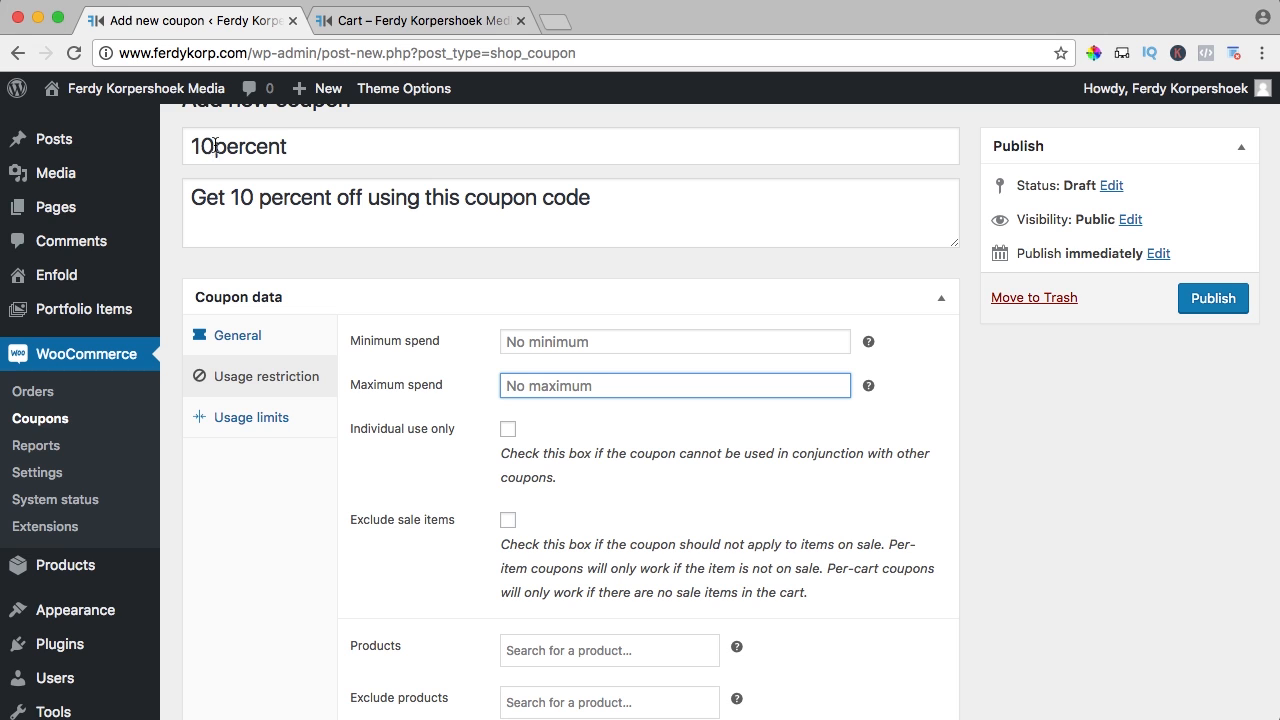
{"action": "left_click", "coordinate": [508, 429]}
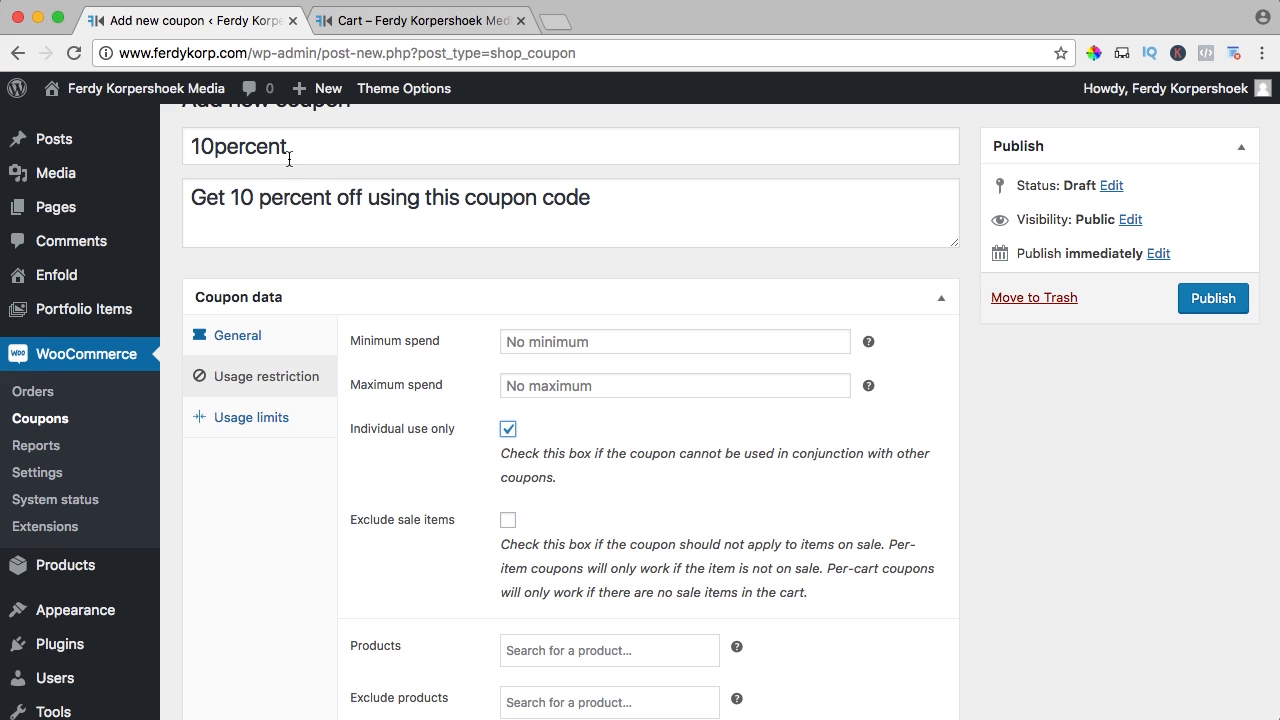
{"action": "scroll", "coordinate": [356, 210], "scroll_direction": "down", "scroll_amount": 3}
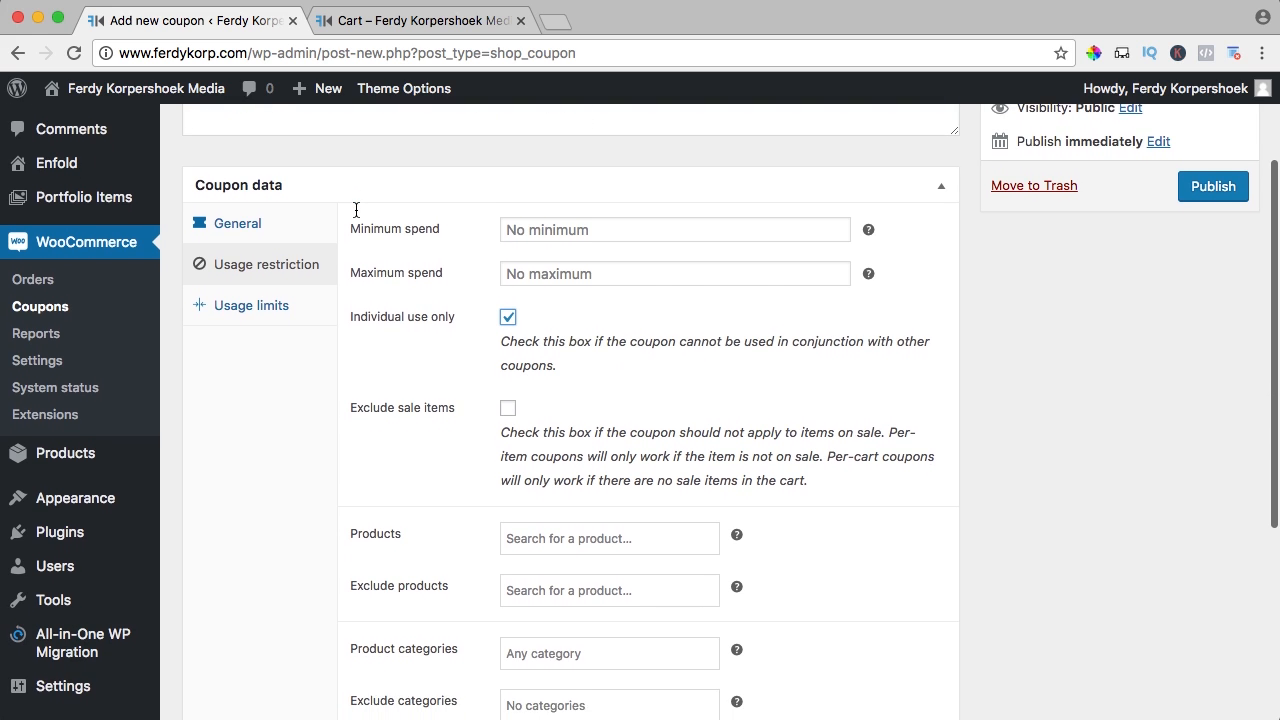
{"action": "scroll", "coordinate": [356, 210], "scroll_direction": "down", "scroll_amount": 1}
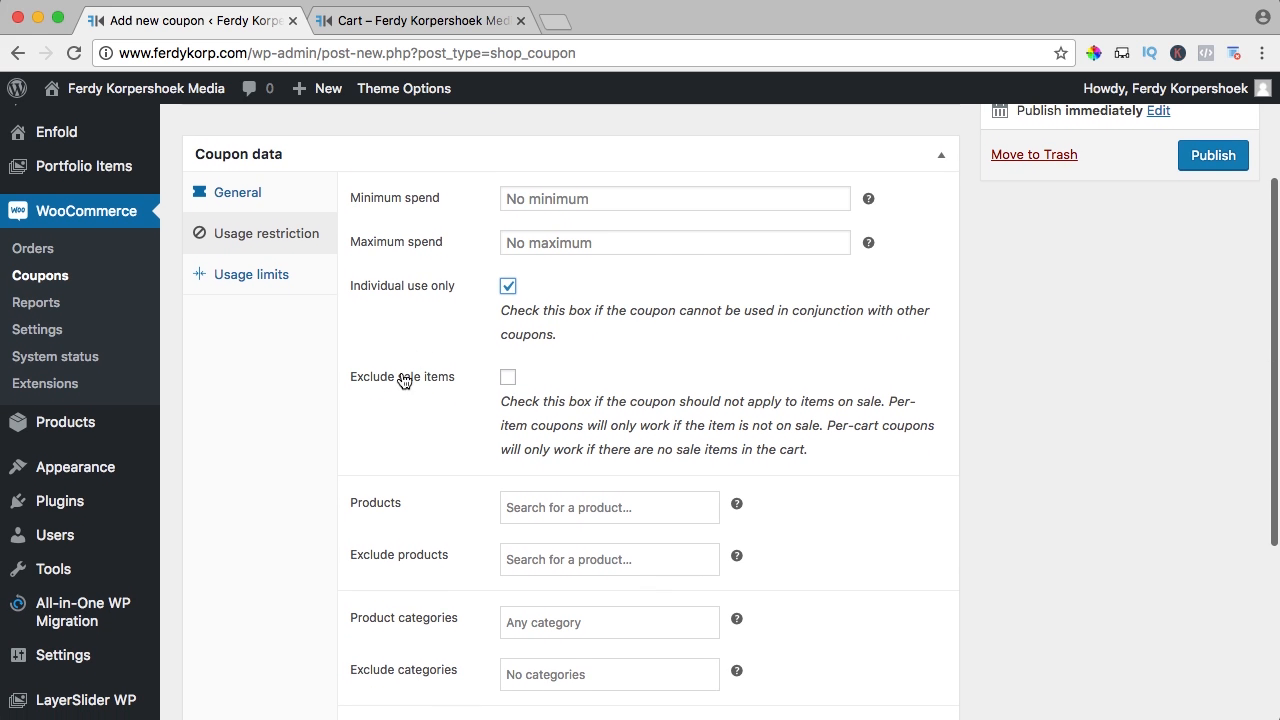
Open the shop's product list in a new tab, then return to the coupon's restriction settings
{"action": "left_click", "coordinate": [434, 22]}
{"action": "left_click", "coordinate": [892, 160], "text": "super"}
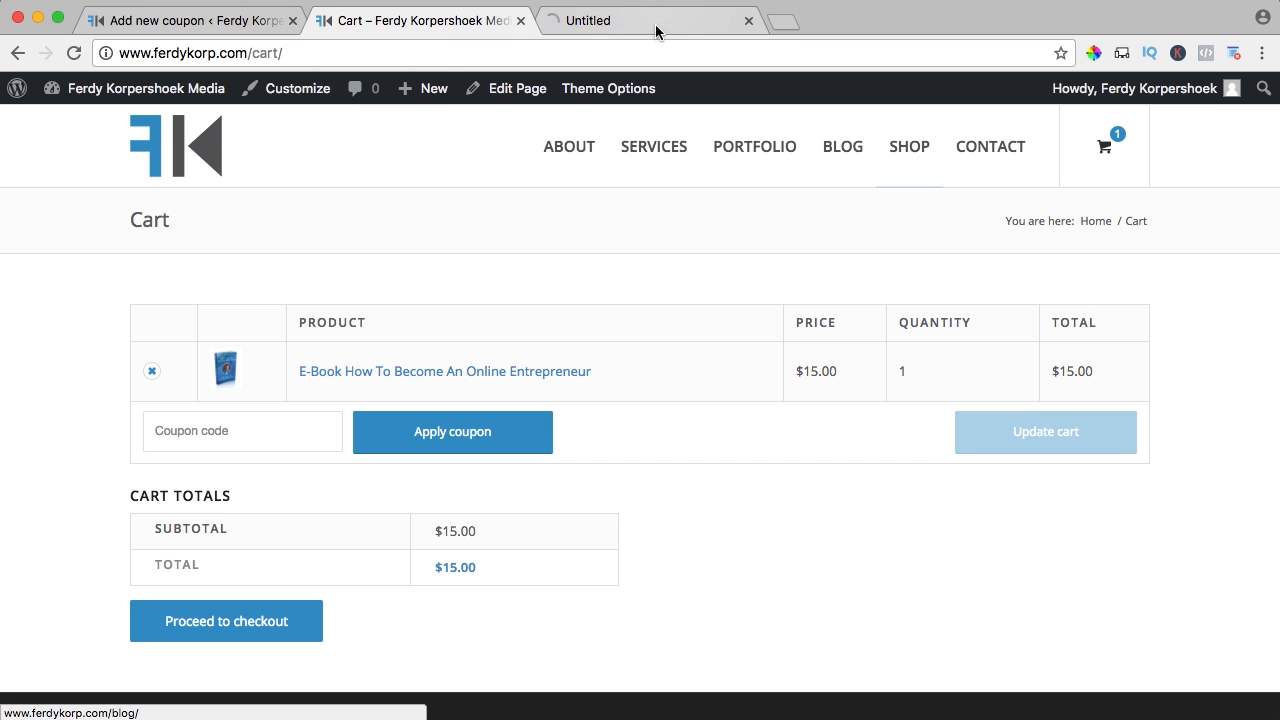
{"action": "left_click", "coordinate": [654, 24]}
{"action": "scroll", "coordinate": [413, 292], "scroll_direction": "down", "scroll_amount": 4}
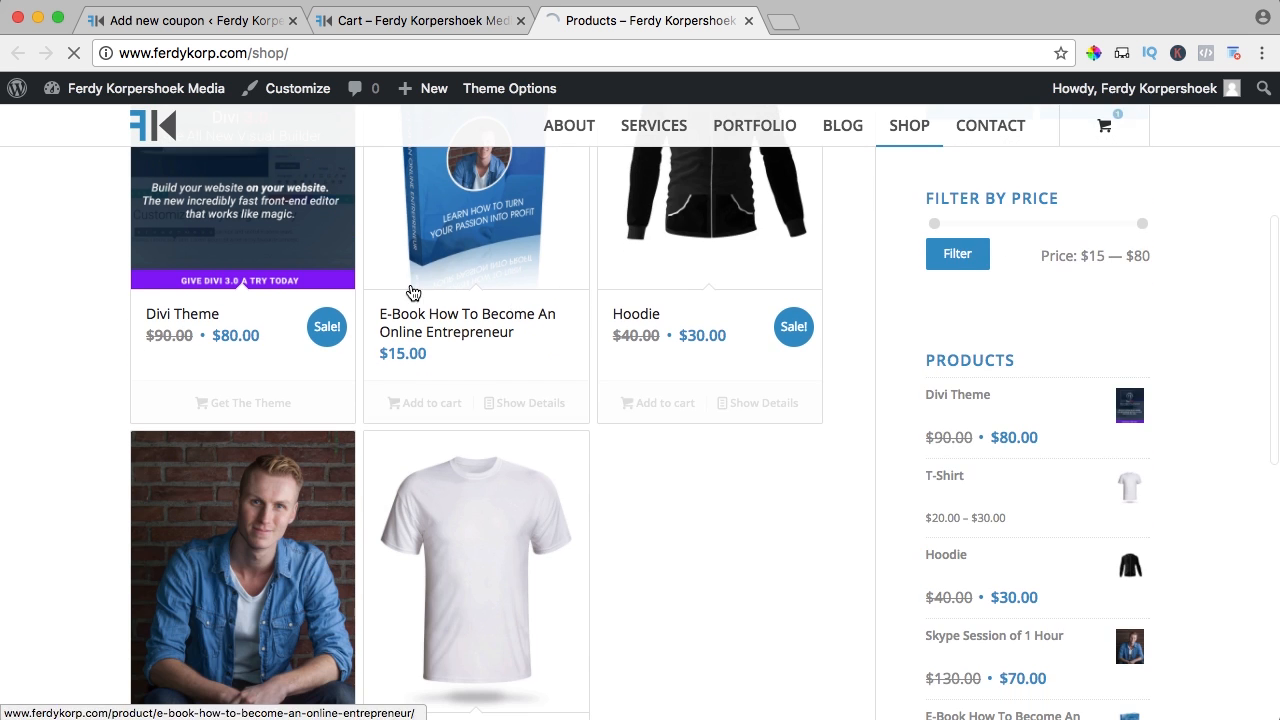
{"action": "left_click", "coordinate": [213, 22]}
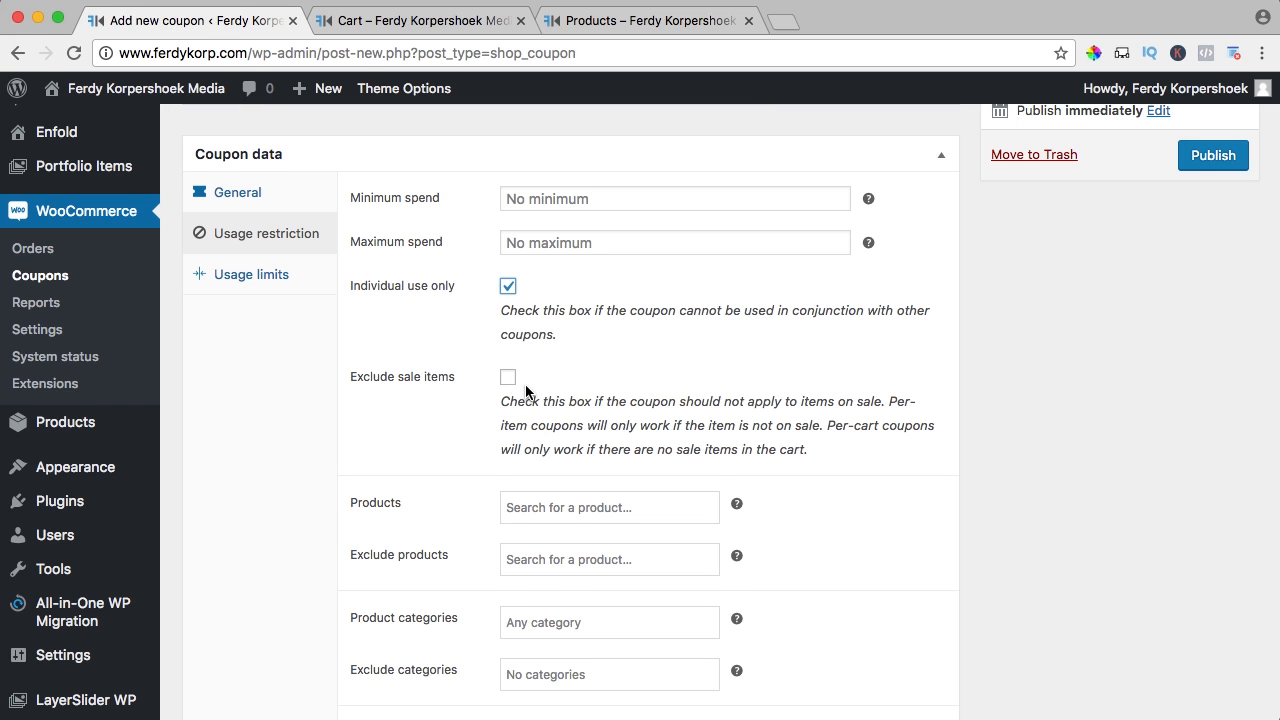
{"action": "scroll", "coordinate": [520, 384], "scroll_direction": "down", "scroll_amount": 5}
{"action": "scroll", "coordinate": [467, 321], "scroll_direction": "up", "scroll_amount": 5}
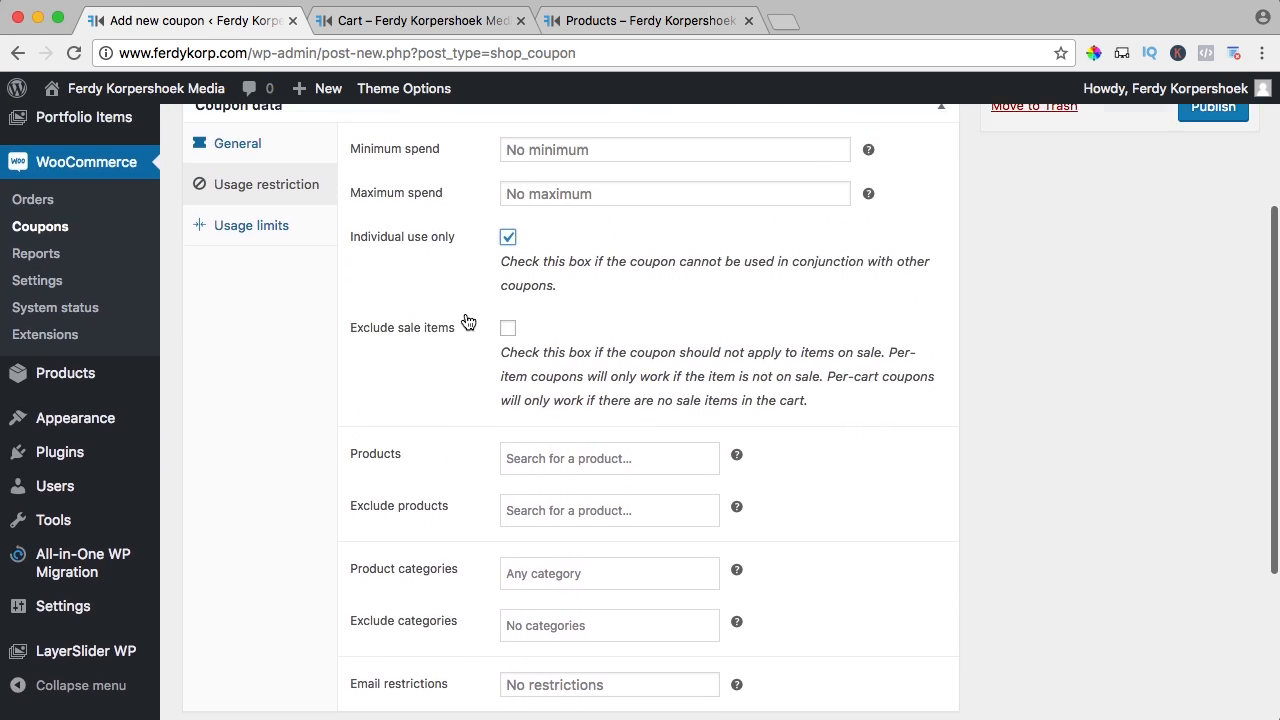
{"action": "scroll", "coordinate": [459, 246], "scroll_direction": "down", "scroll_amount": 3}
{"action": "scroll", "coordinate": [462, 258], "scroll_direction": "down", "scroll_amount": 1}
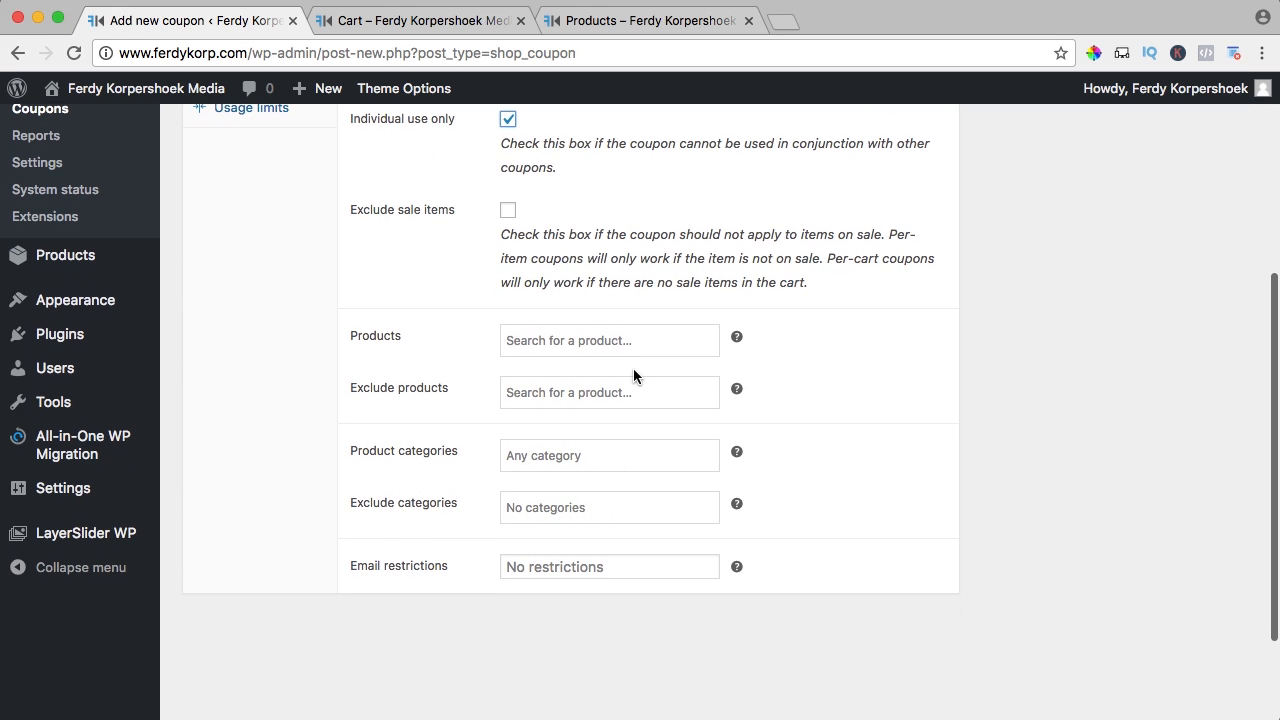
Try the Products and Exclude products fields, cross-checking product names on the shop page
{"action": "left_click", "coordinate": [527, 344]}
{"action": "left_click", "coordinate": [458, 353]}
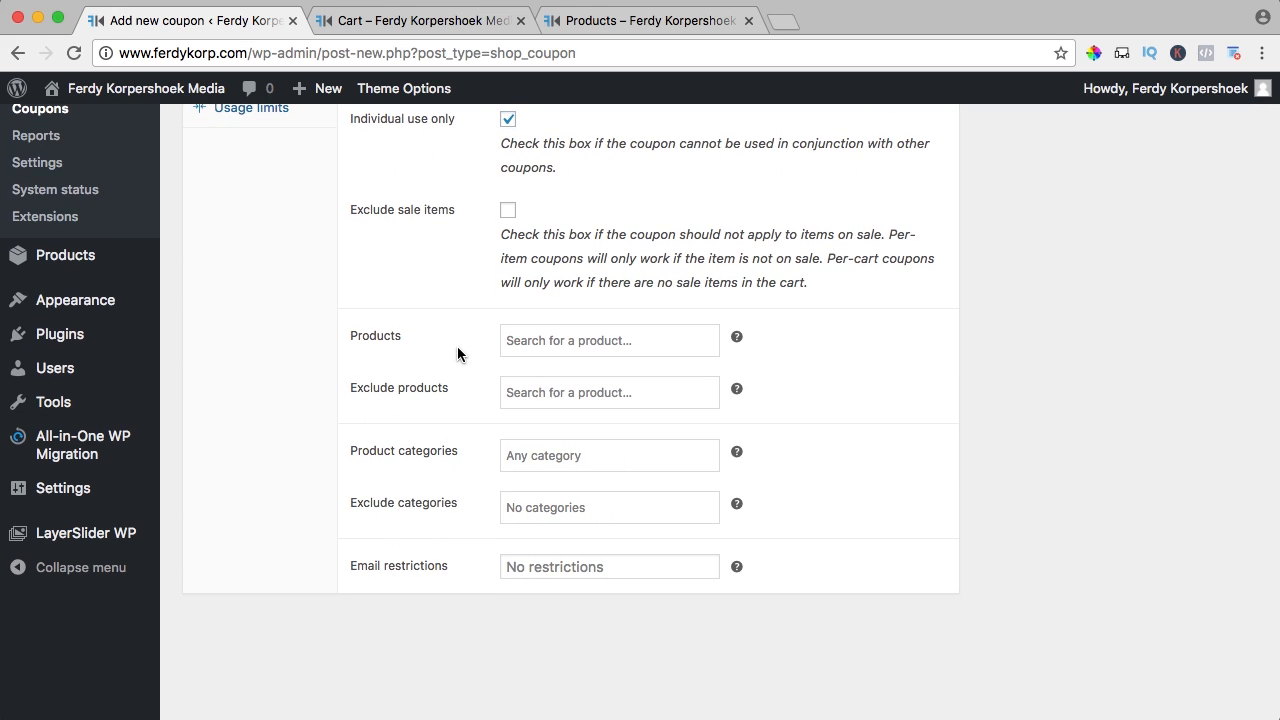
{"action": "left_click", "coordinate": [544, 392]}
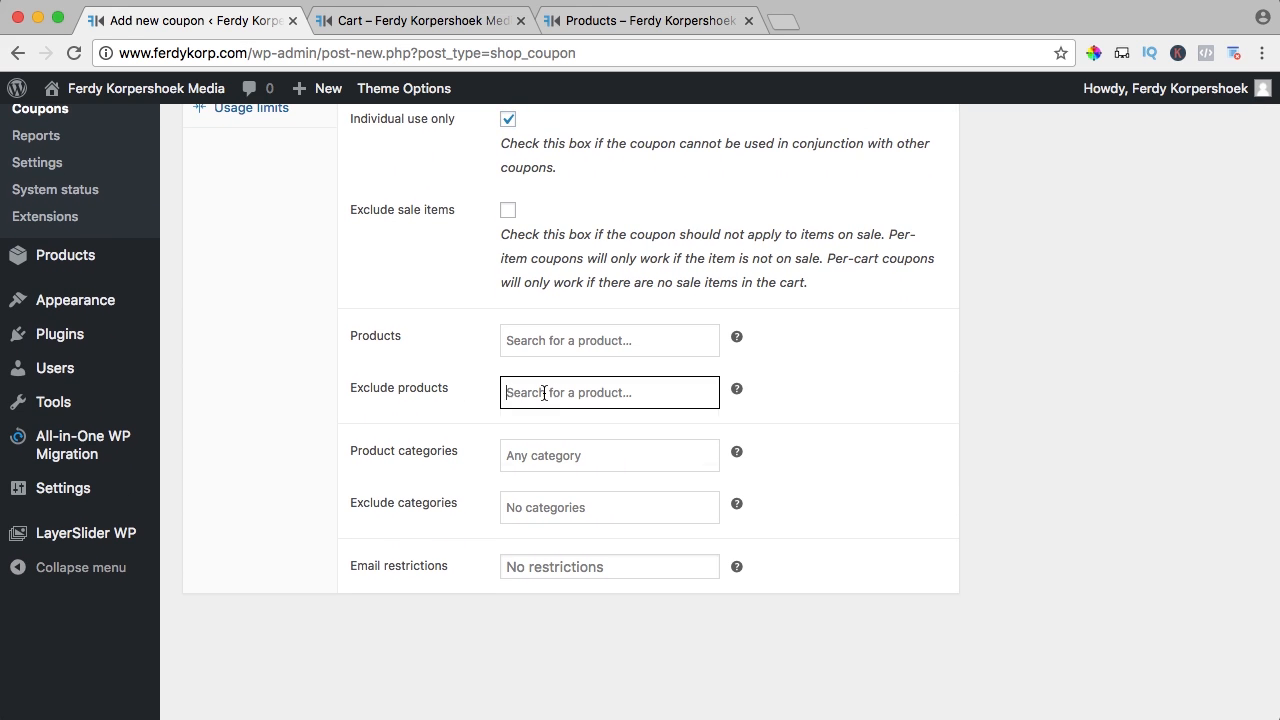
{"action": "left_click", "coordinate": [462, 396]}
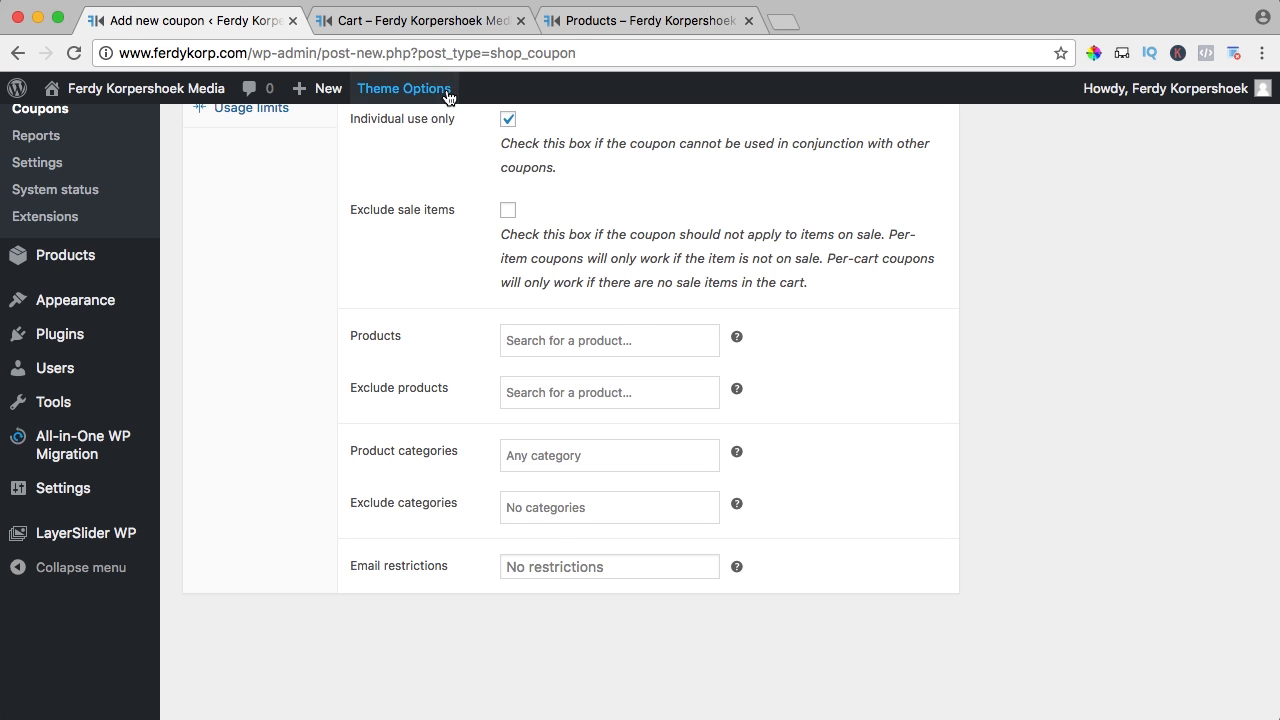
{"action": "left_click", "coordinate": [586, 22]}
{"action": "scroll", "coordinate": [518, 369], "scroll_direction": "up", "scroll_amount": 3}
{"action": "scroll", "coordinate": [516, 366], "scroll_direction": "down", "scroll_amount": 5}
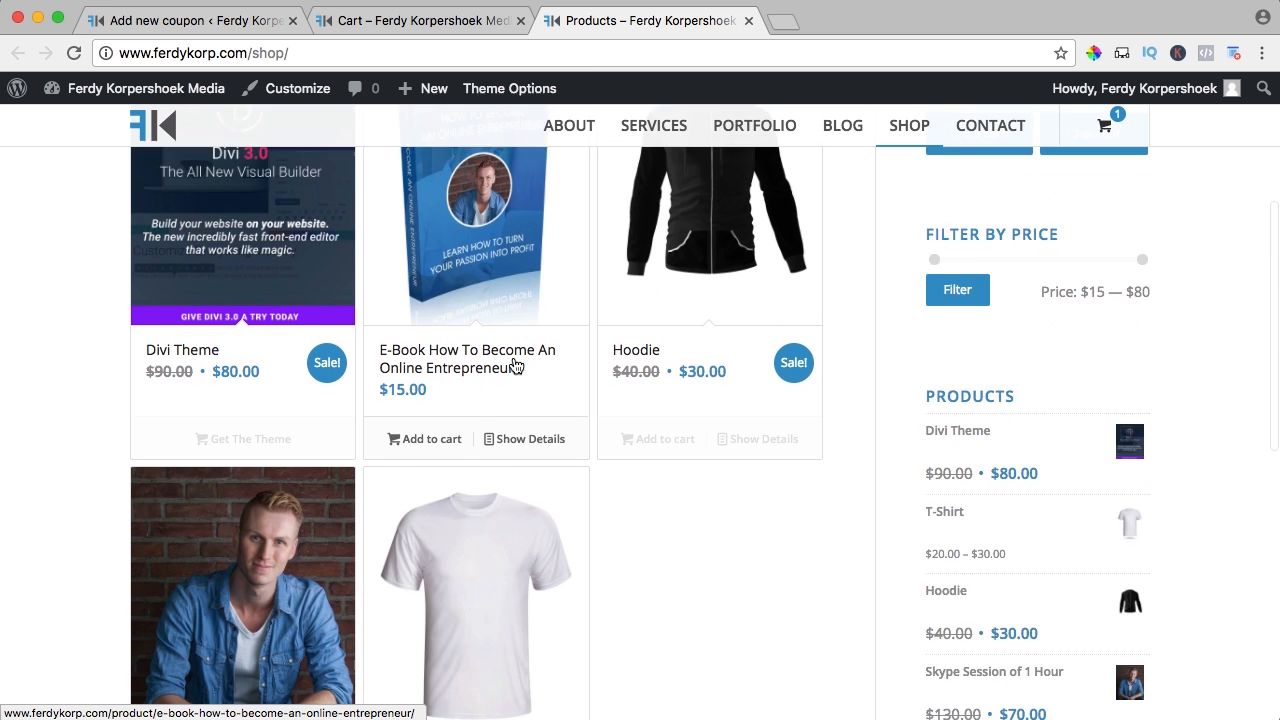
{"action": "left_click", "coordinate": [366, 23]}
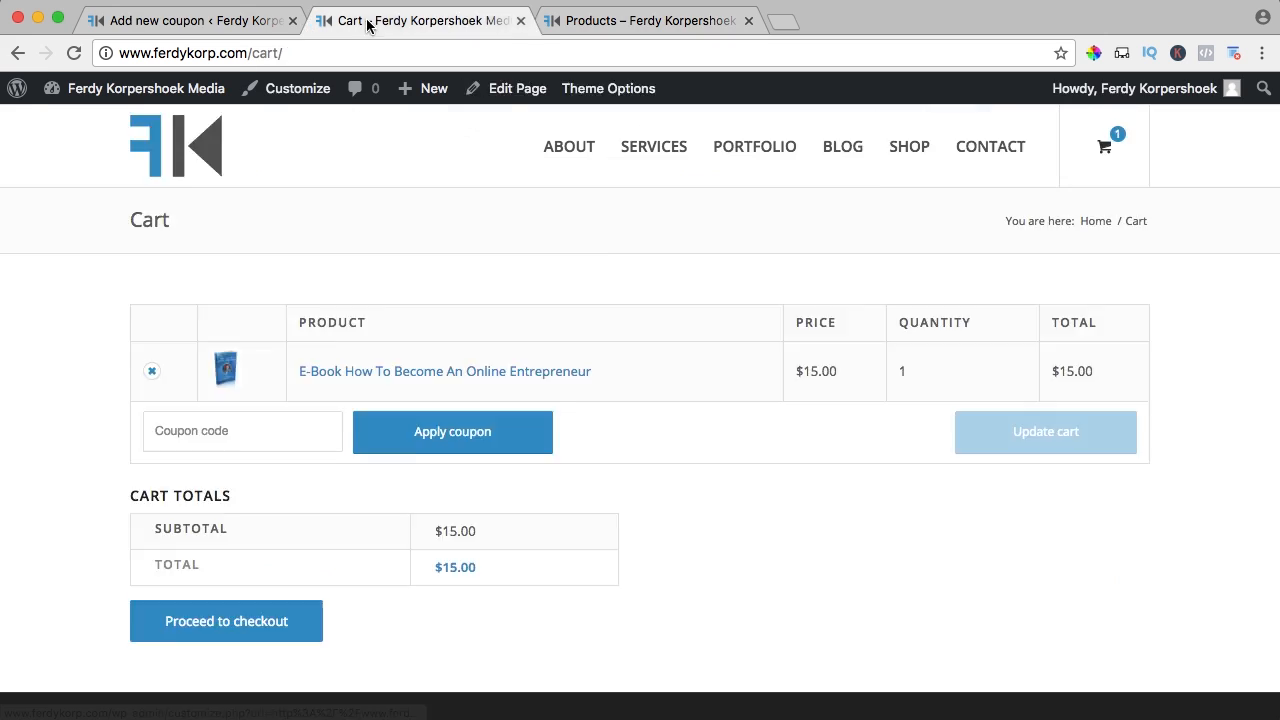
{"action": "left_click", "coordinate": [240, 23]}
Exclude the Skype Session of 1 Hour product and type a partial e-mail address under Email restrictions
{"action": "left_click", "coordinate": [530, 390]}
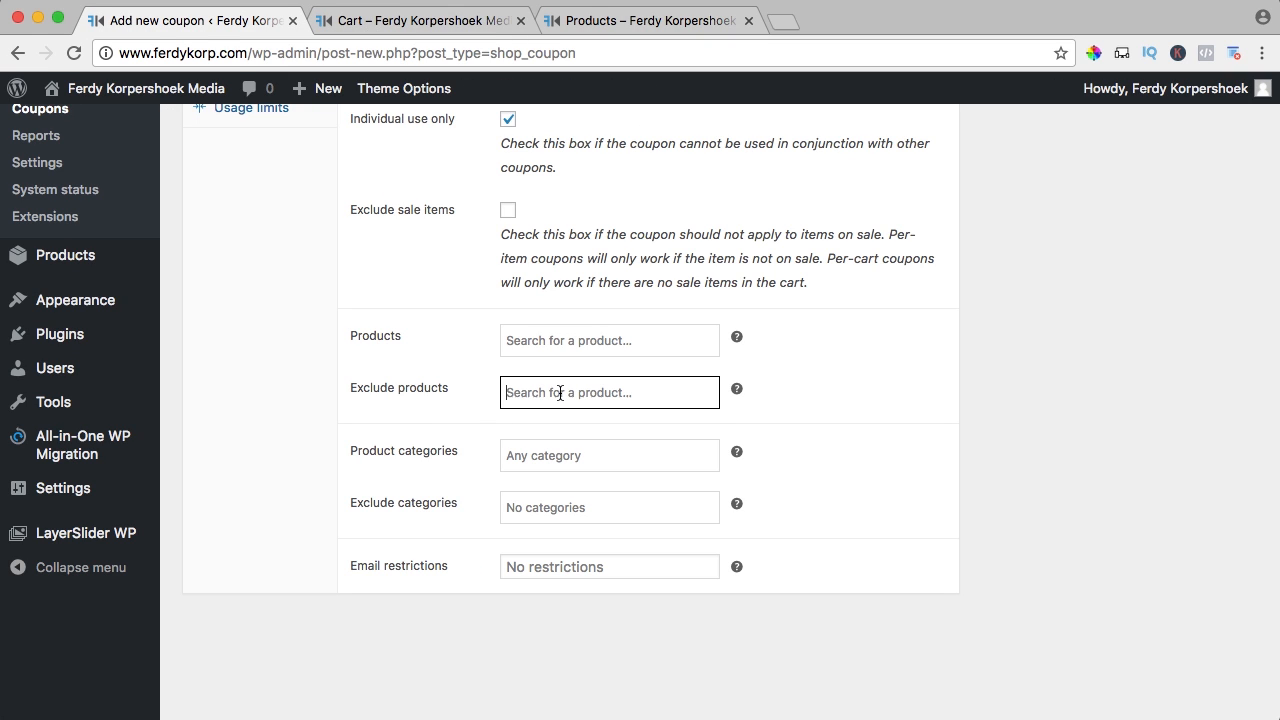
{"action": "type", "text": "skp"}
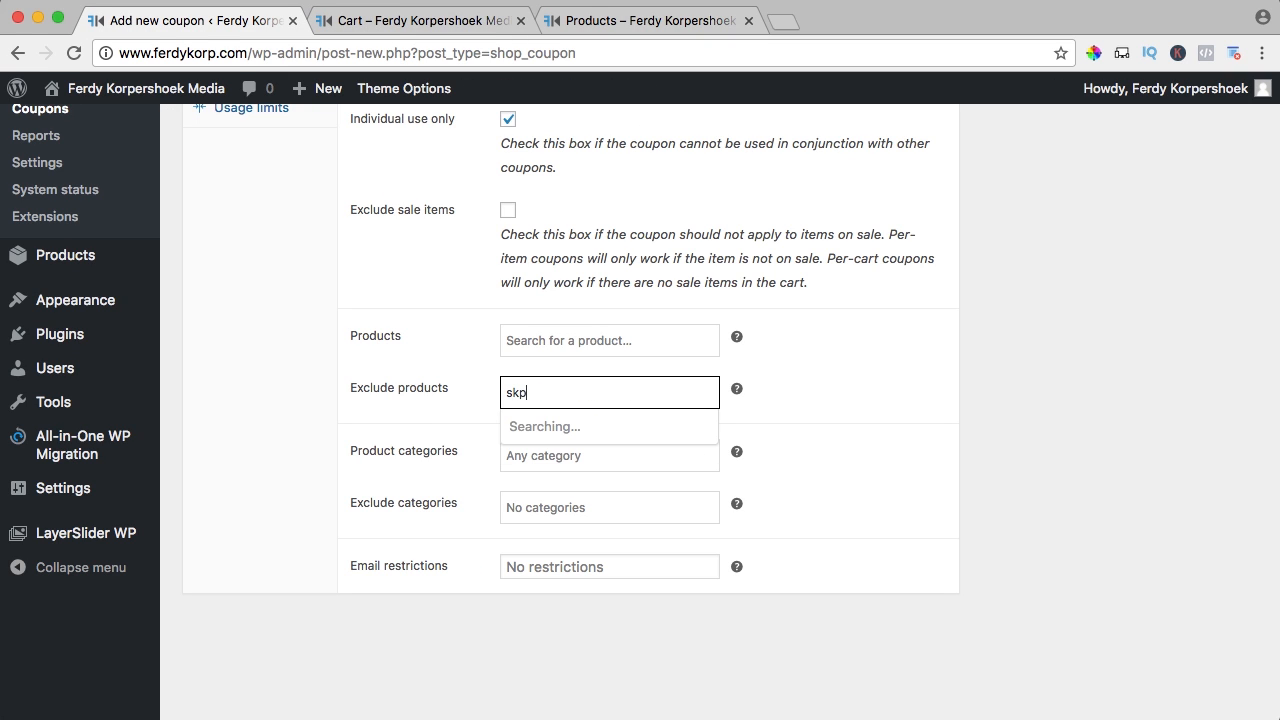
{"action": "key", "text": "BackSpace"}
{"action": "type", "text": "ype"}
{"action": "left_click", "coordinate": [585, 438]}
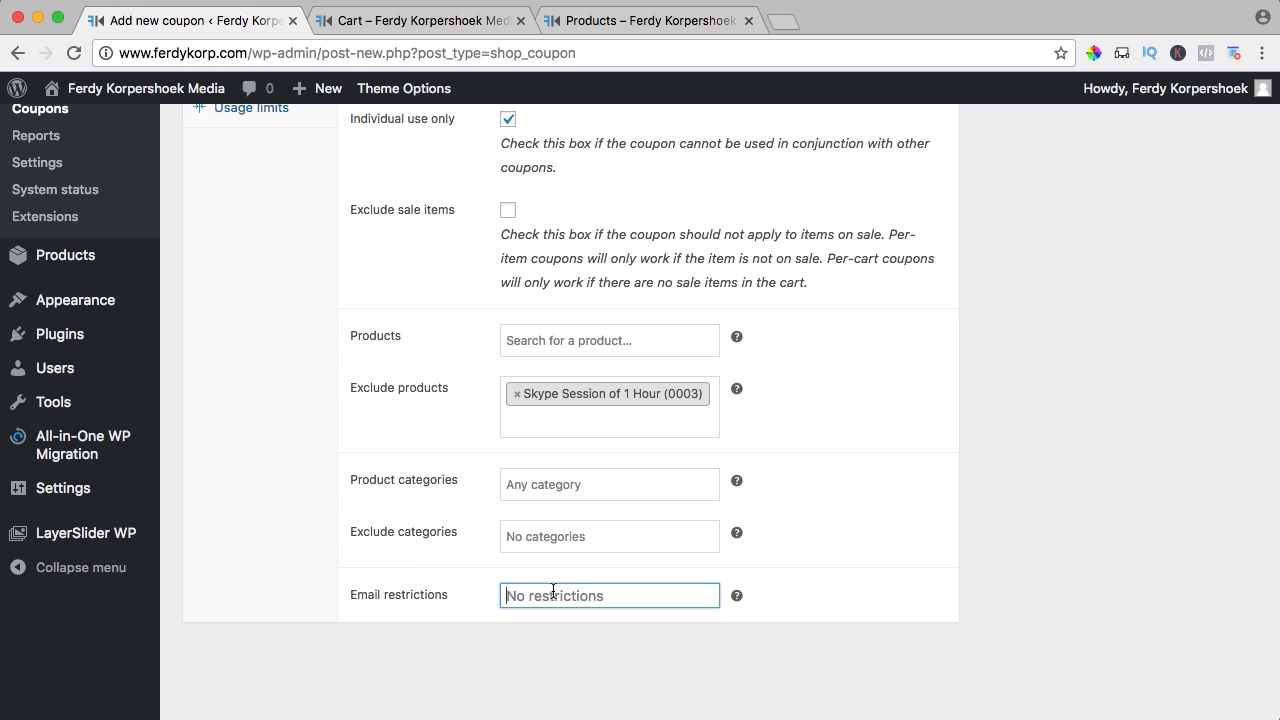
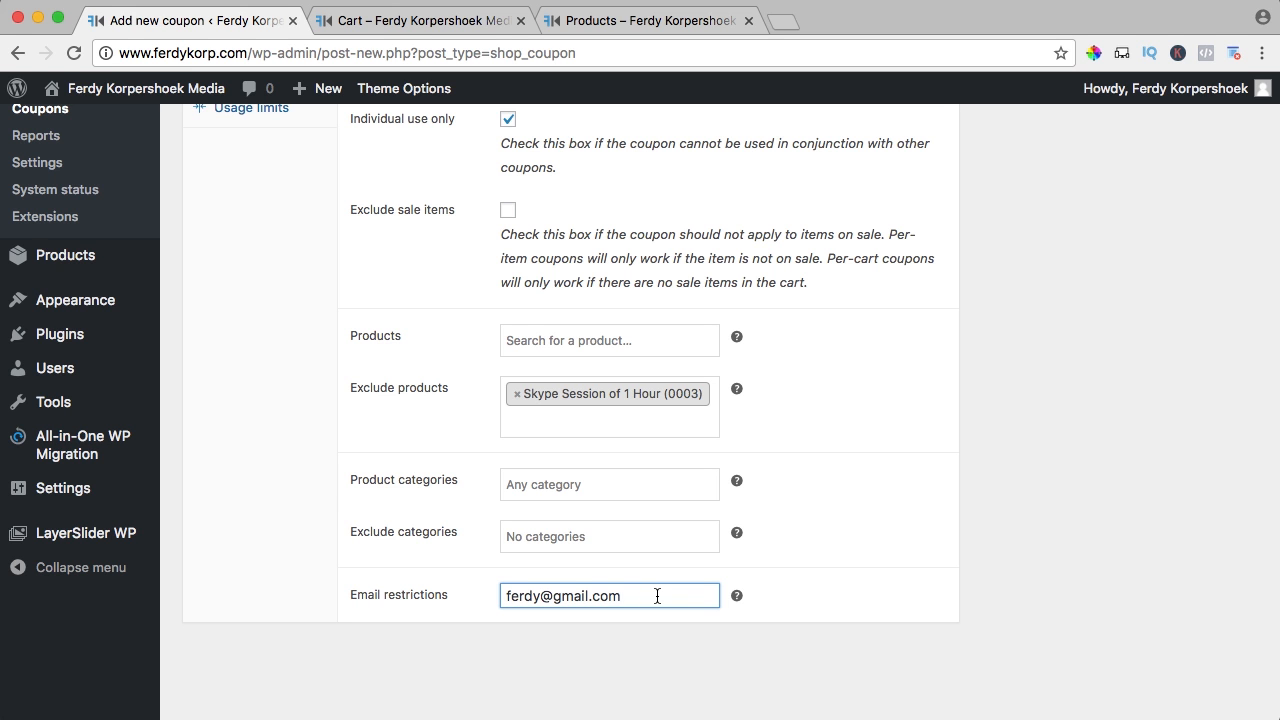
{"action": "scroll", "coordinate": [657, 596], "scroll_direction": "up", "scroll_amount": 4}
{"action": "scroll", "coordinate": [657, 596], "scroll_direction": "down", "scroll_amount": 5}
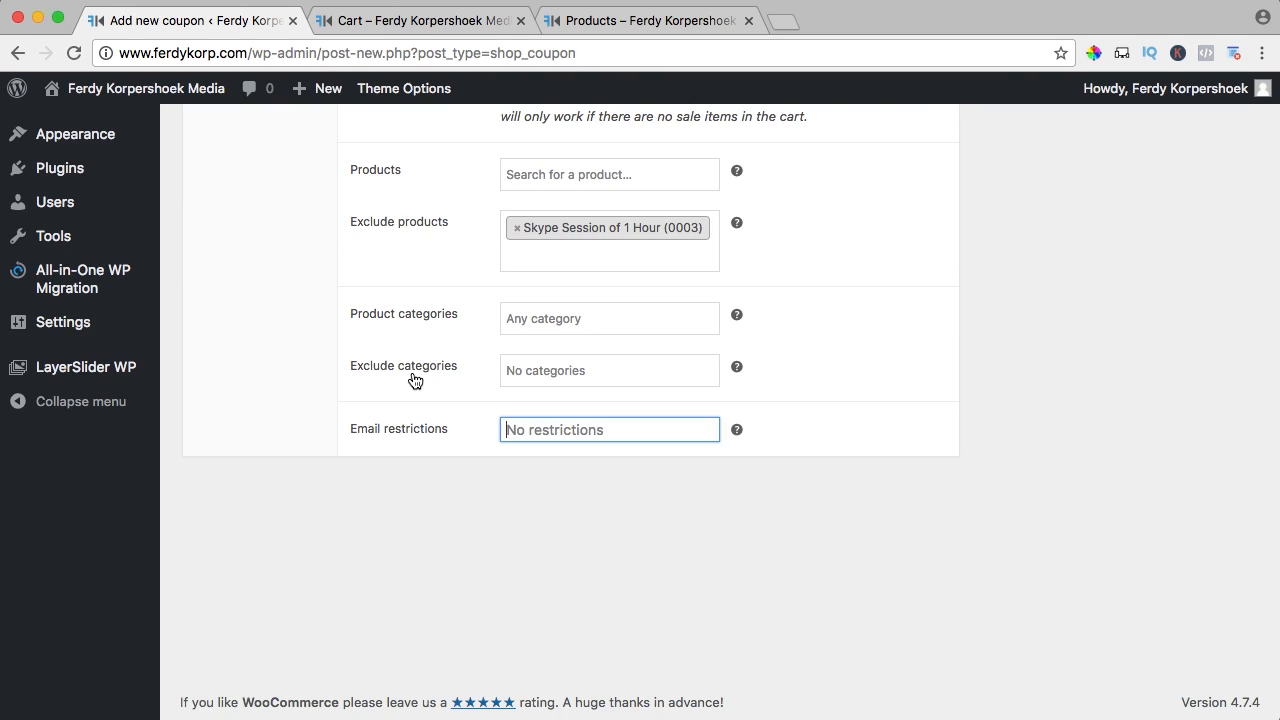
{"action": "scroll", "coordinate": [415, 380], "scroll_direction": "up", "scroll_amount": 5}
Set Limit usage to X items to 3, leaving per-coupon and per-user limits empty
{"action": "left_click", "coordinate": [251, 458]}
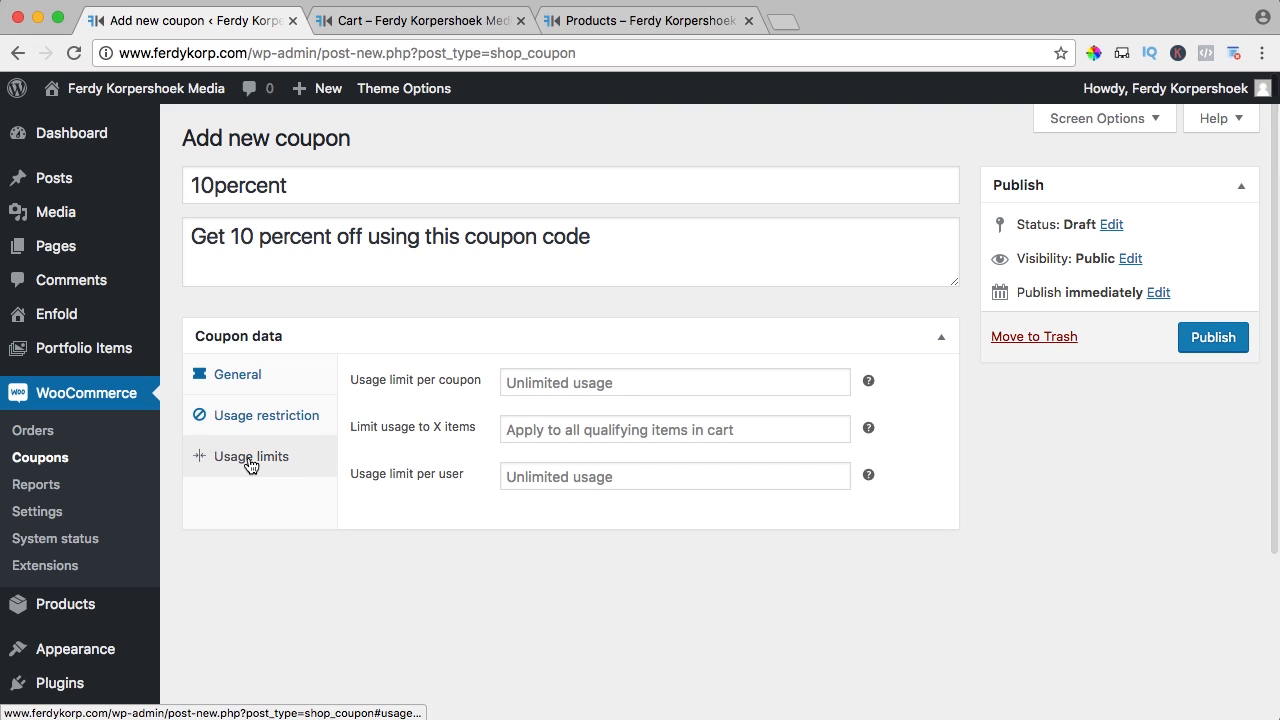
{"action": "left_click", "coordinate": [461, 379]}
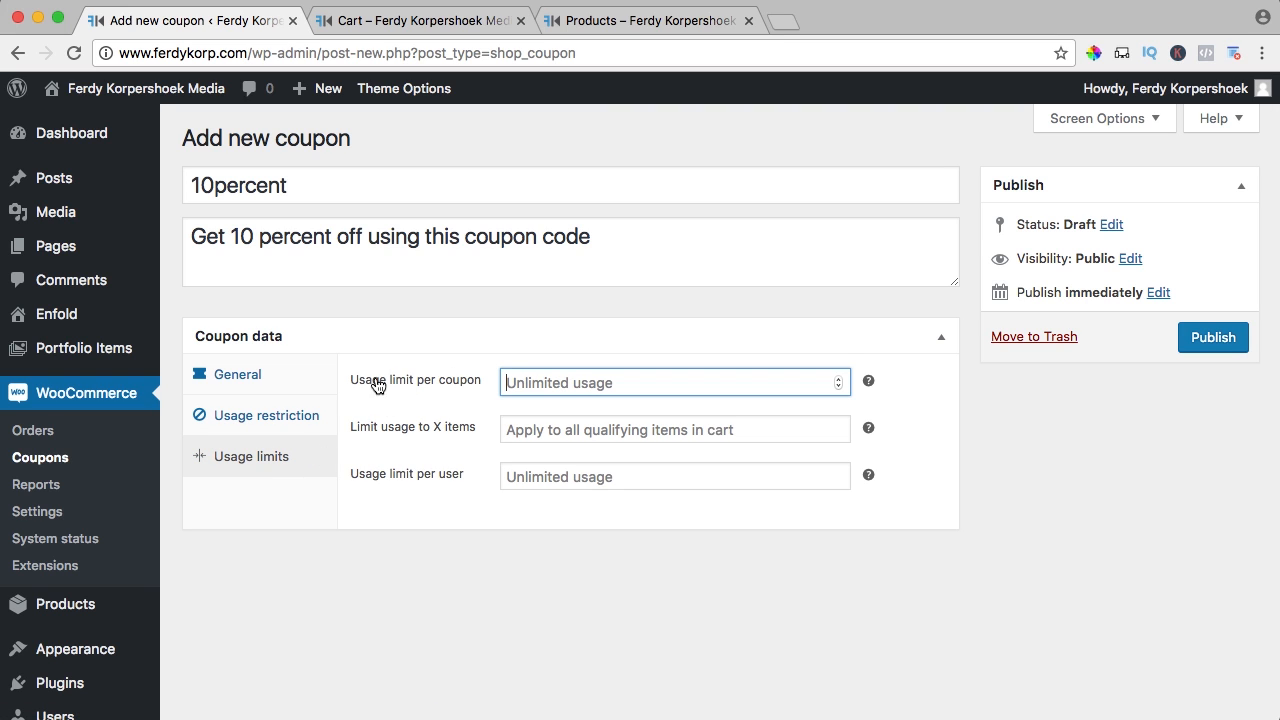
{"action": "type", "text": "10"}
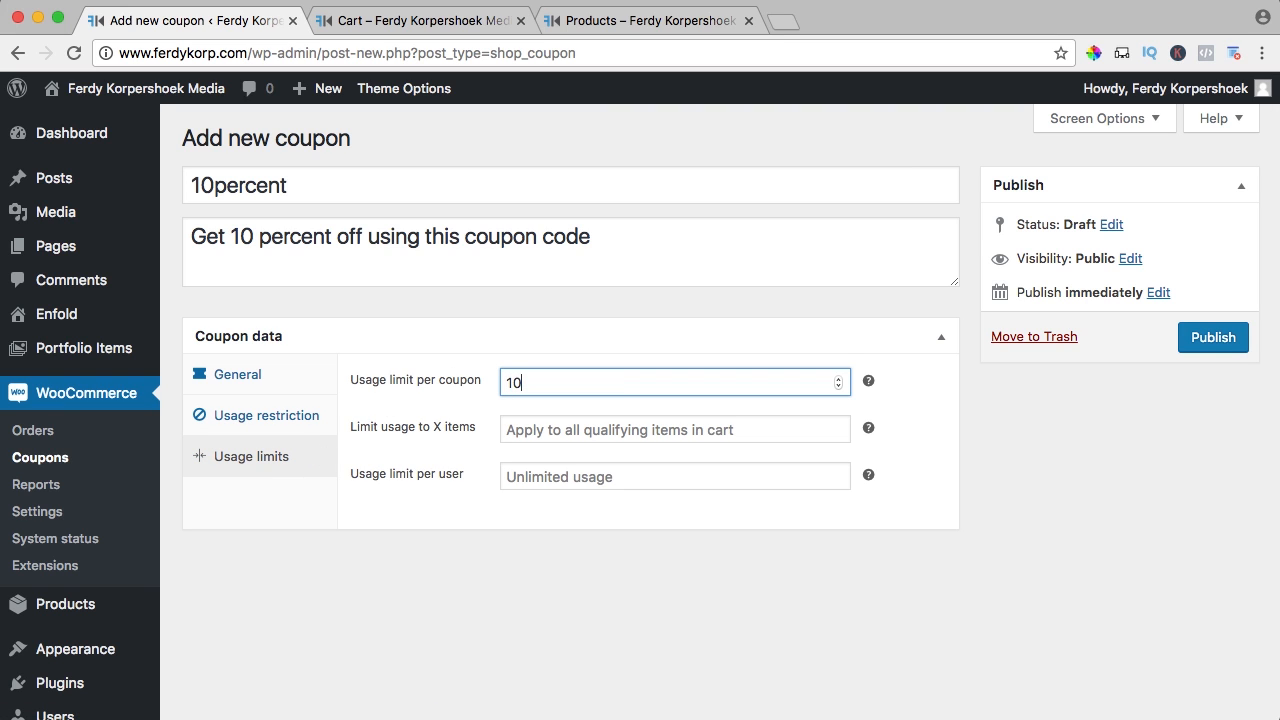
{"action": "key", "text": "Tab"}
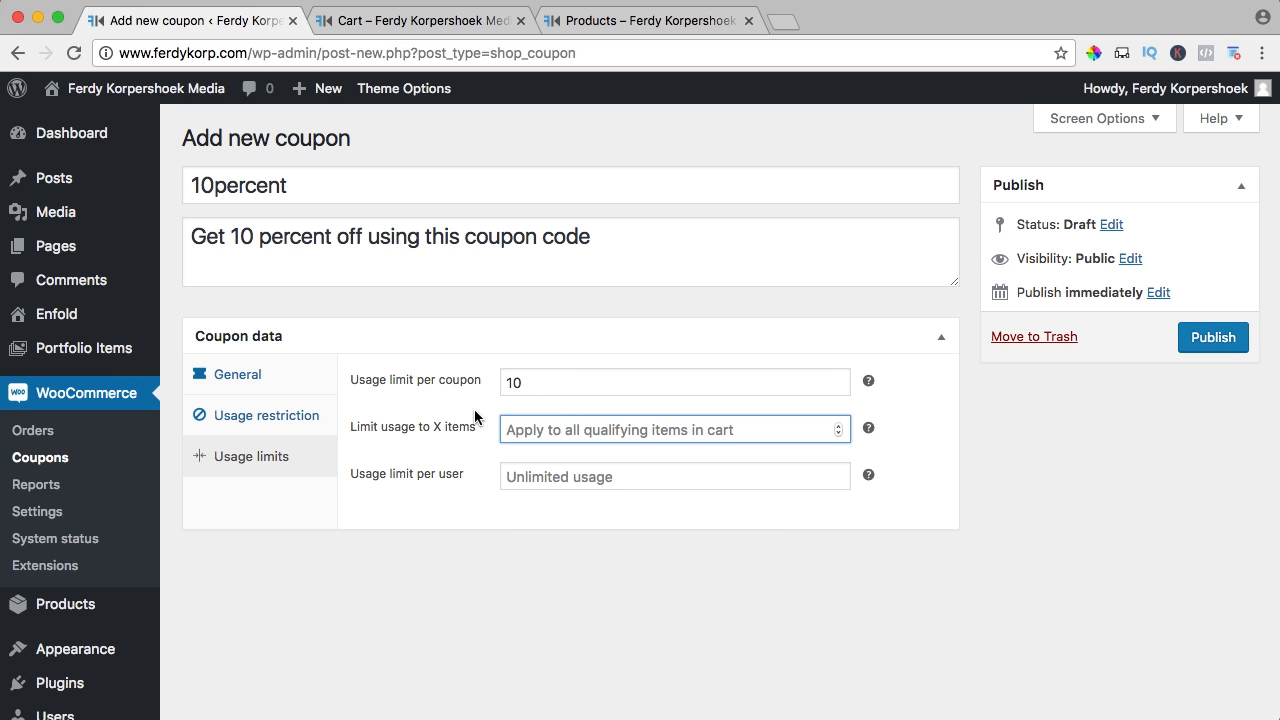
{"action": "double_click", "coordinate": [514, 383]}
{"action": "key", "text": "BackSpace"}
{"action": "key", "text": "Tab"}
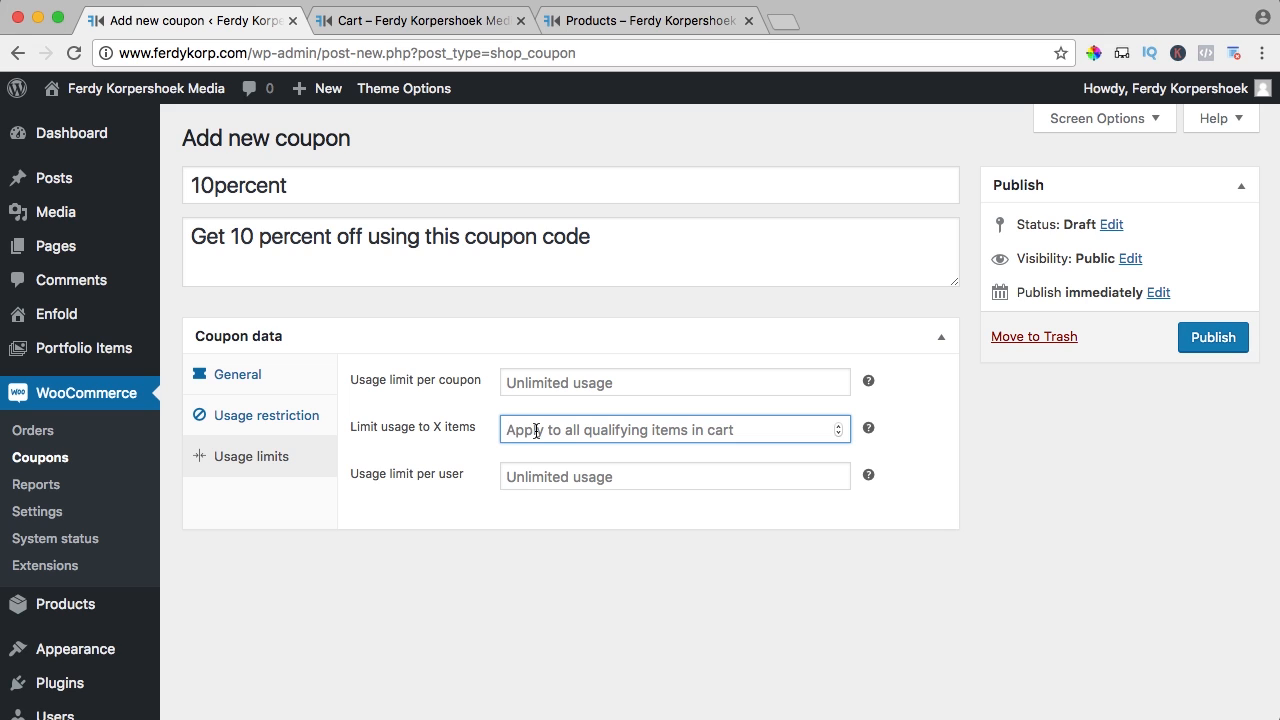
{"action": "type", "text": "3"}
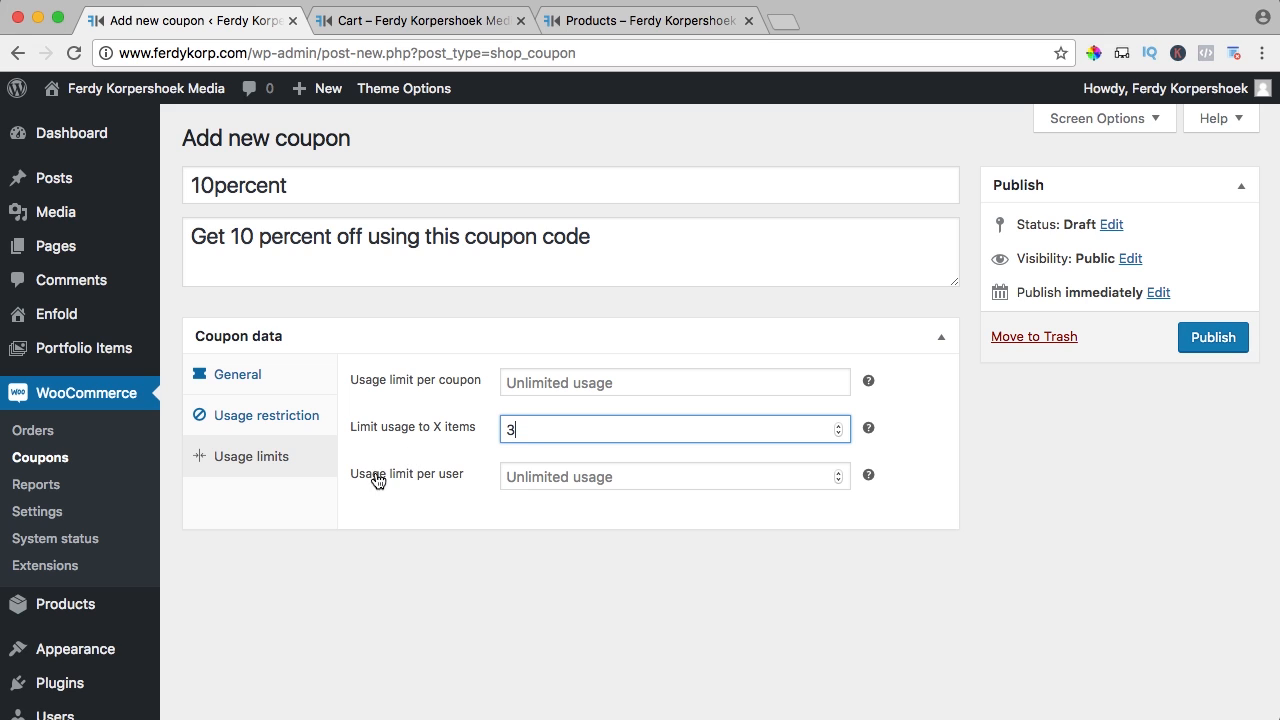
{"action": "left_click", "coordinate": [524, 481]}
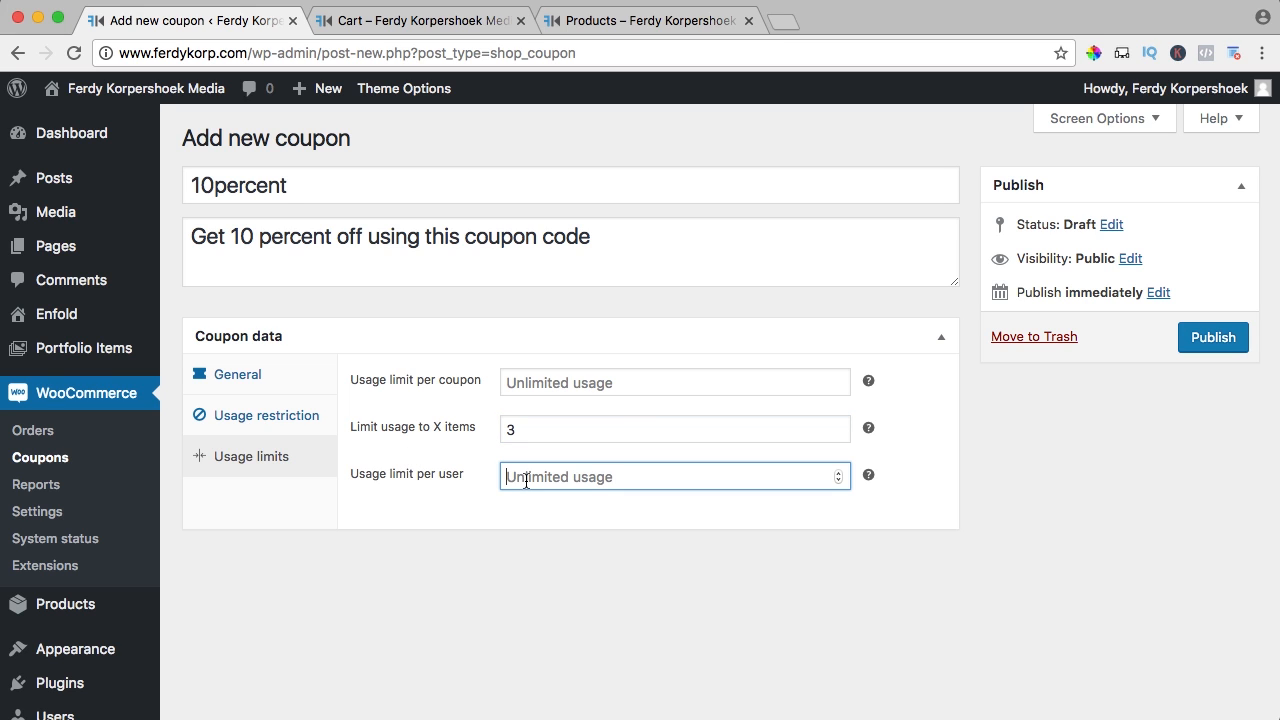
{"action": "type", "text": "1"}
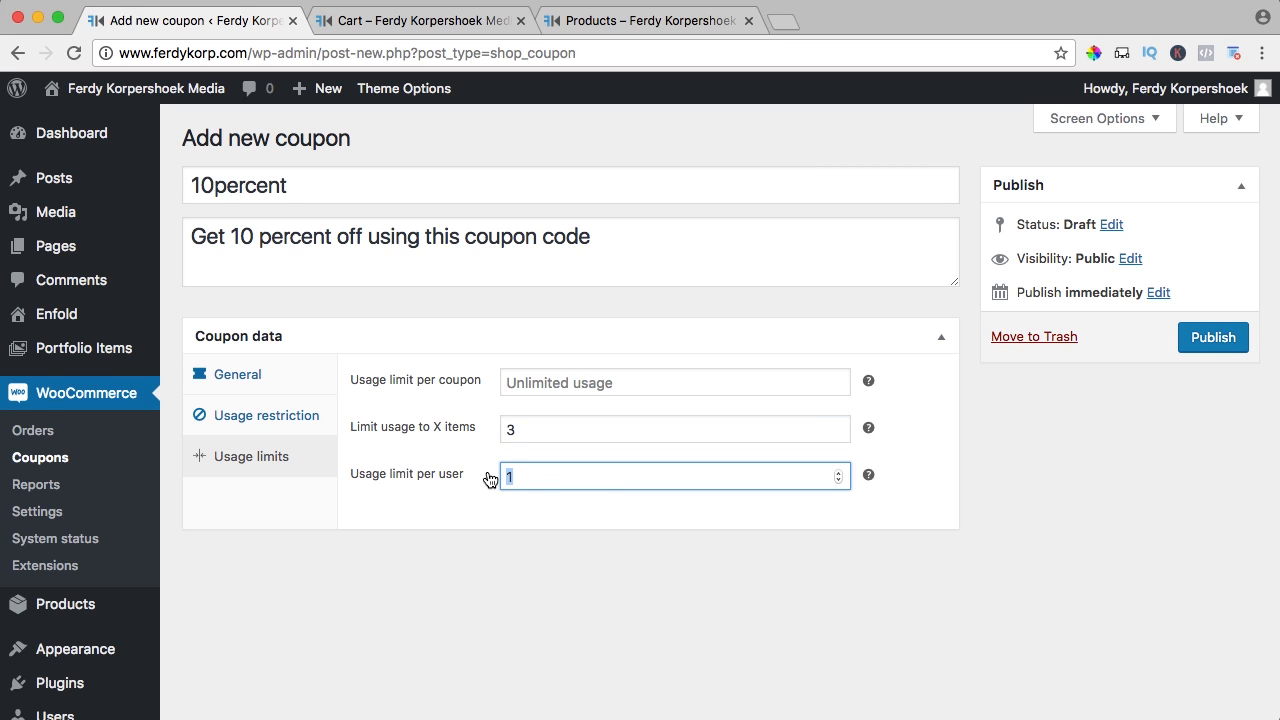
{"action": "key", "text": "BackSpace"}
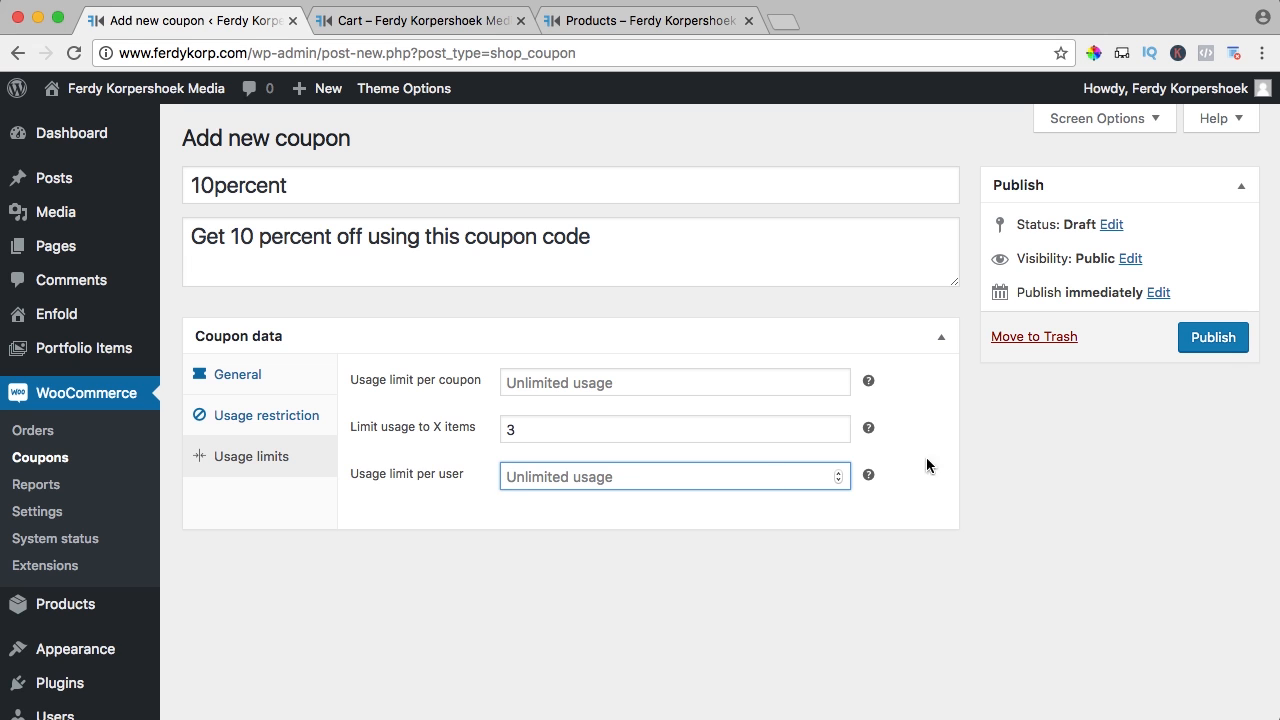
Publish the coupon and apply 10percent in the reloaded storefront cart
{"action": "left_click", "coordinate": [1194, 340]}
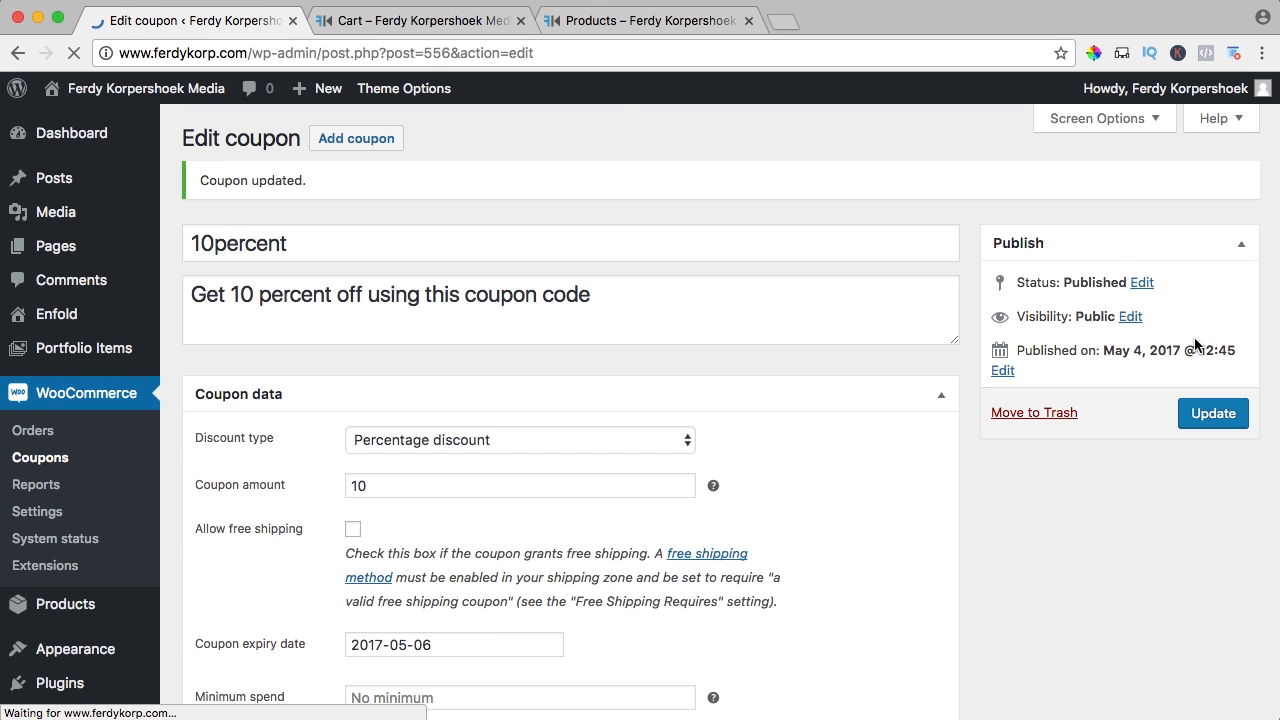
{"action": "left_click", "coordinate": [440, 20]}
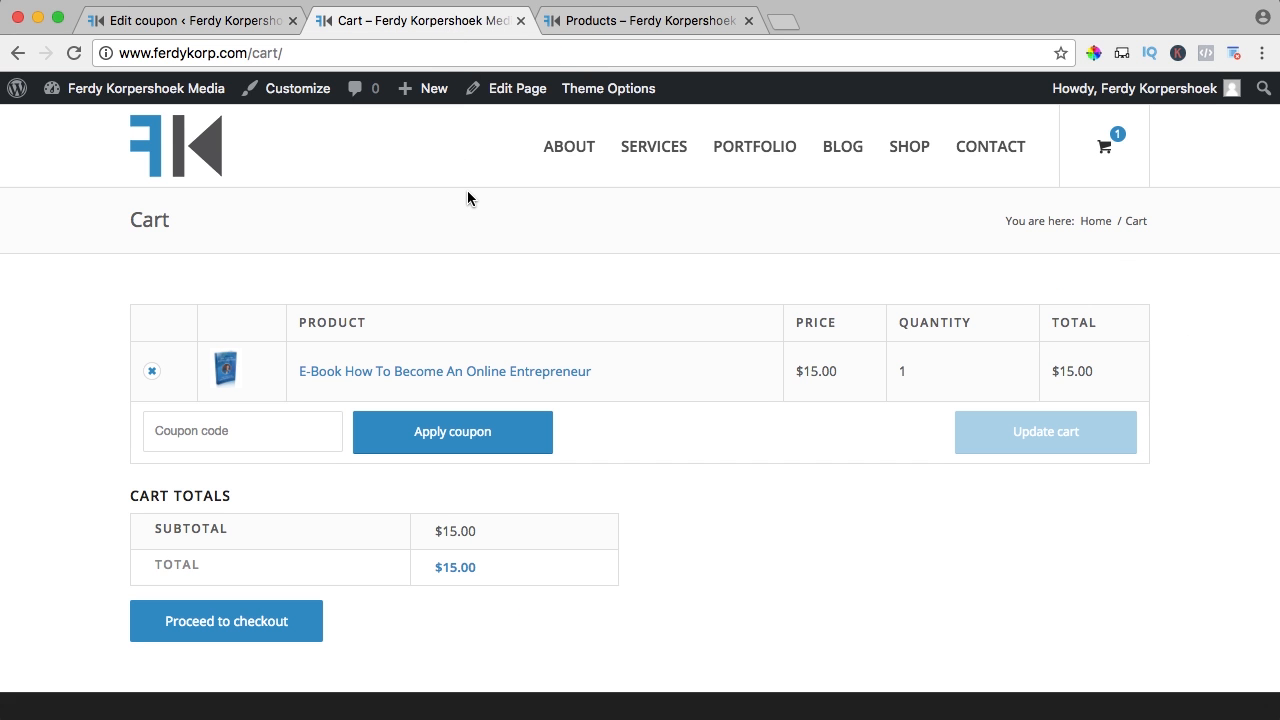
{"action": "key", "text": "super+r"}
{"action": "left_click", "coordinate": [226, 431]}
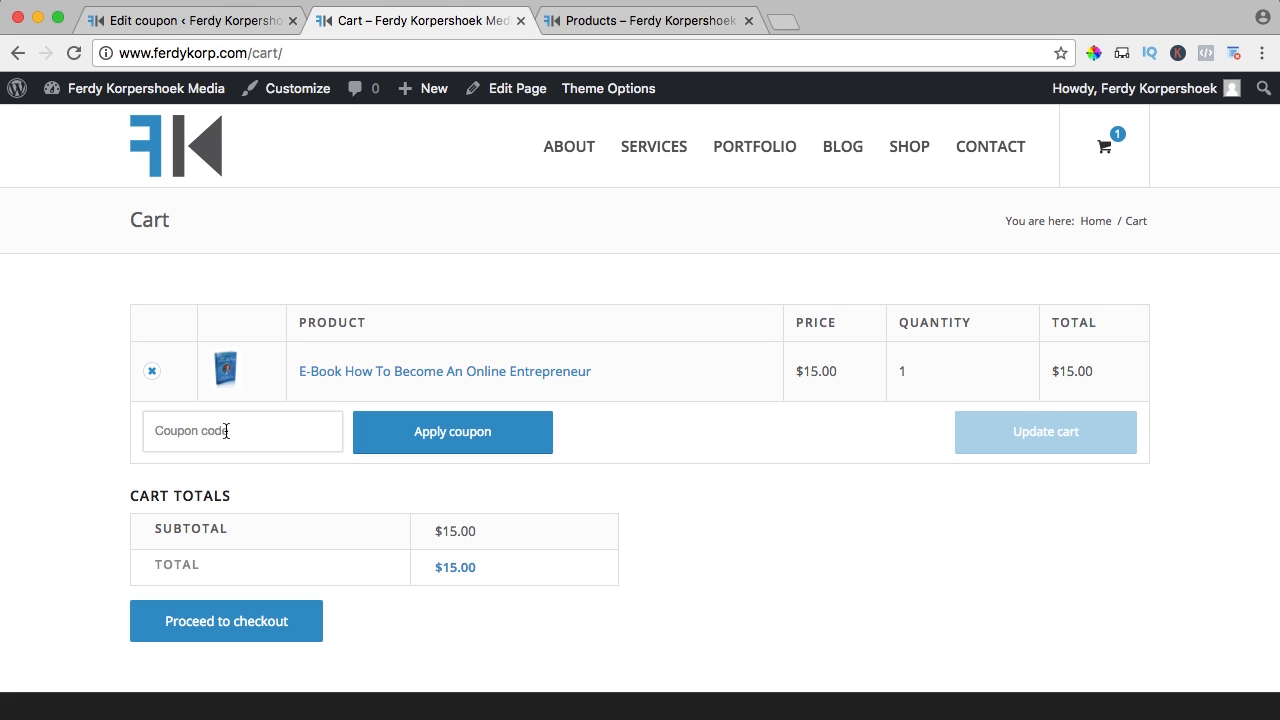
{"action": "type", "text": "10percent"}
{"action": "left_click", "coordinate": [412, 436]}
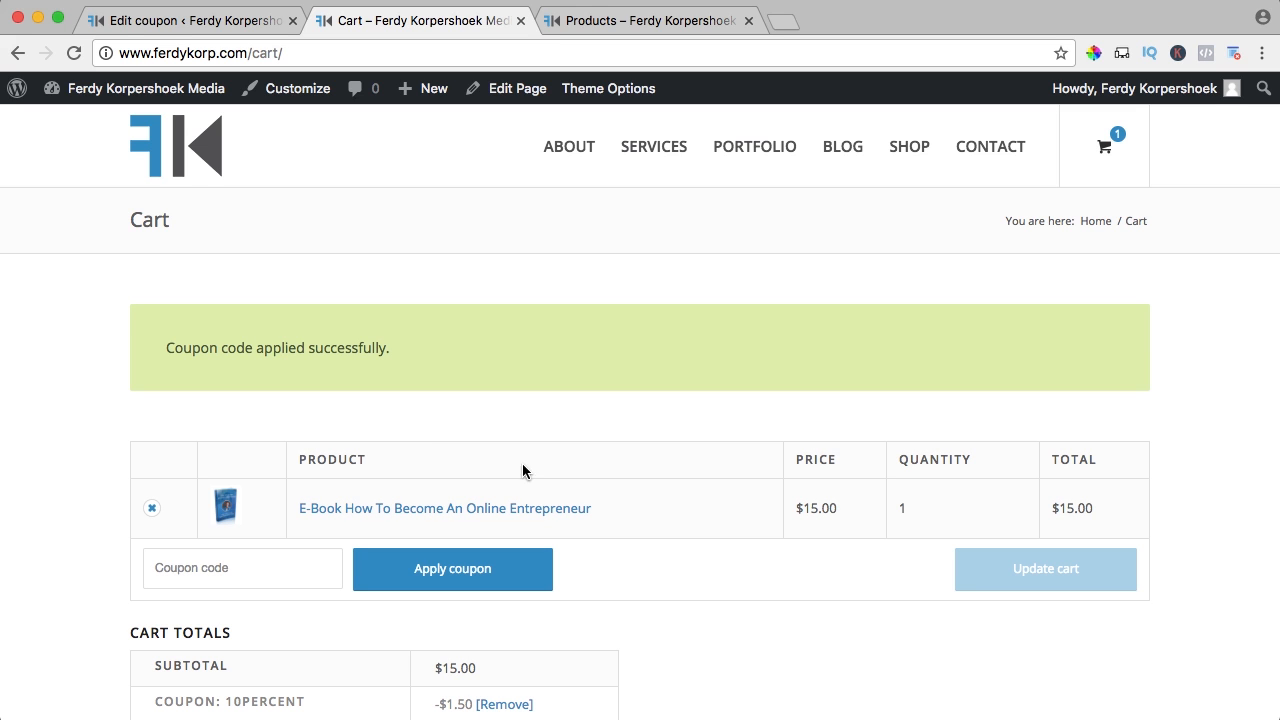
Verify the cart shows the 10percent coupon's -$1.50 discount and a $13.50 total
{"action": "scroll", "coordinate": [654, 464], "scroll_direction": "down", "scroll_amount": 3}
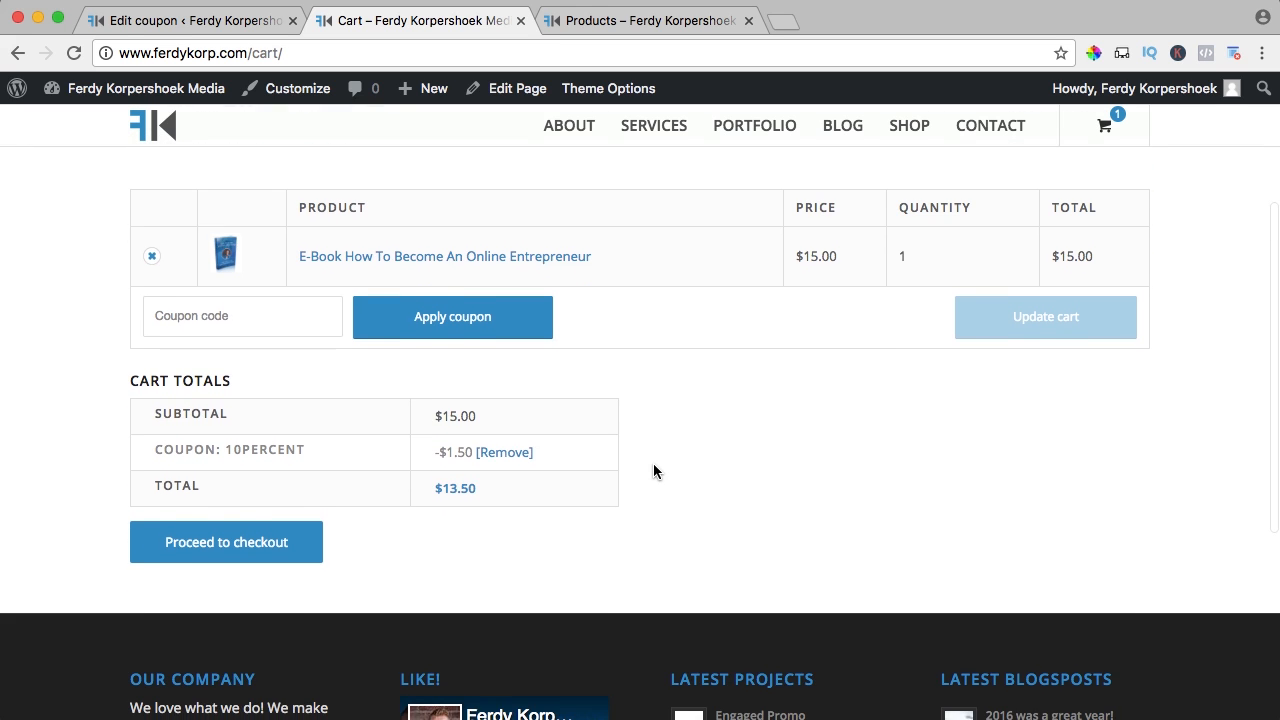
{"action": "left_click_drag", "start_coordinate": [235, 449], "coordinate": [306, 450]}
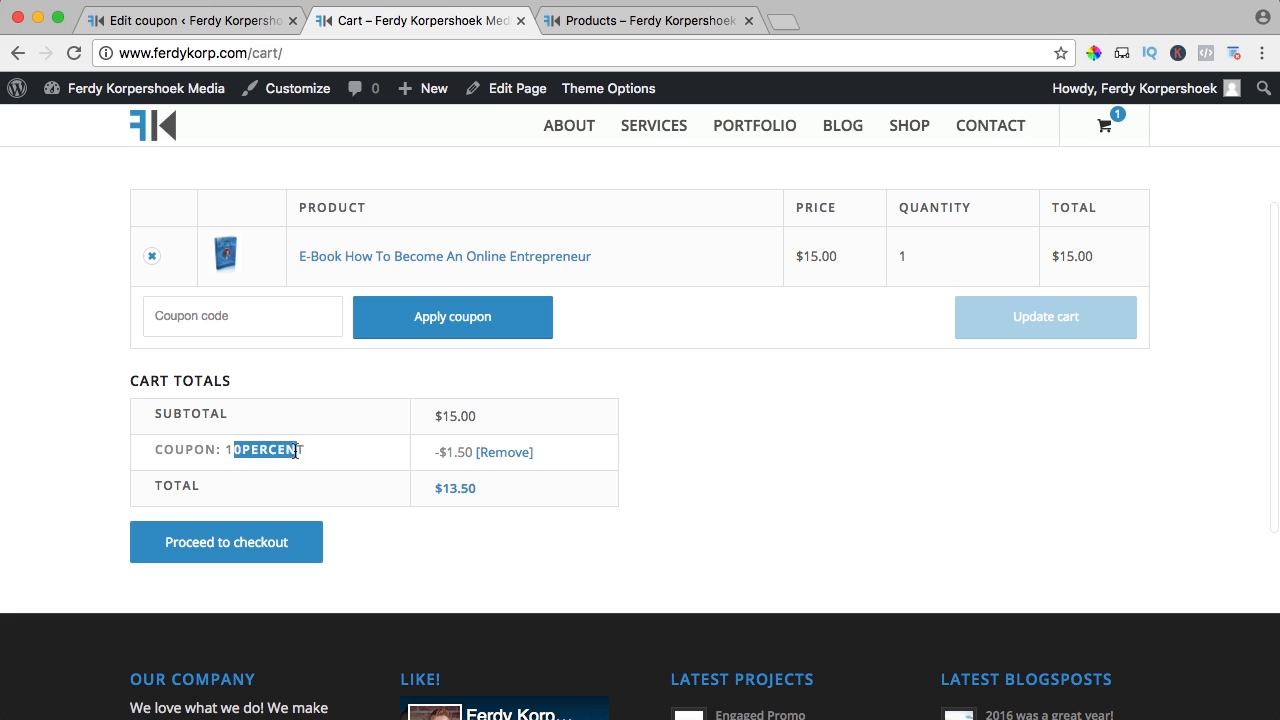
{"action": "left_click", "coordinate": [432, 457]}
{"action": "left_click_drag", "start_coordinate": [436, 450], "coordinate": [474, 452]}
{"action": "left_click", "coordinate": [637, 460]}
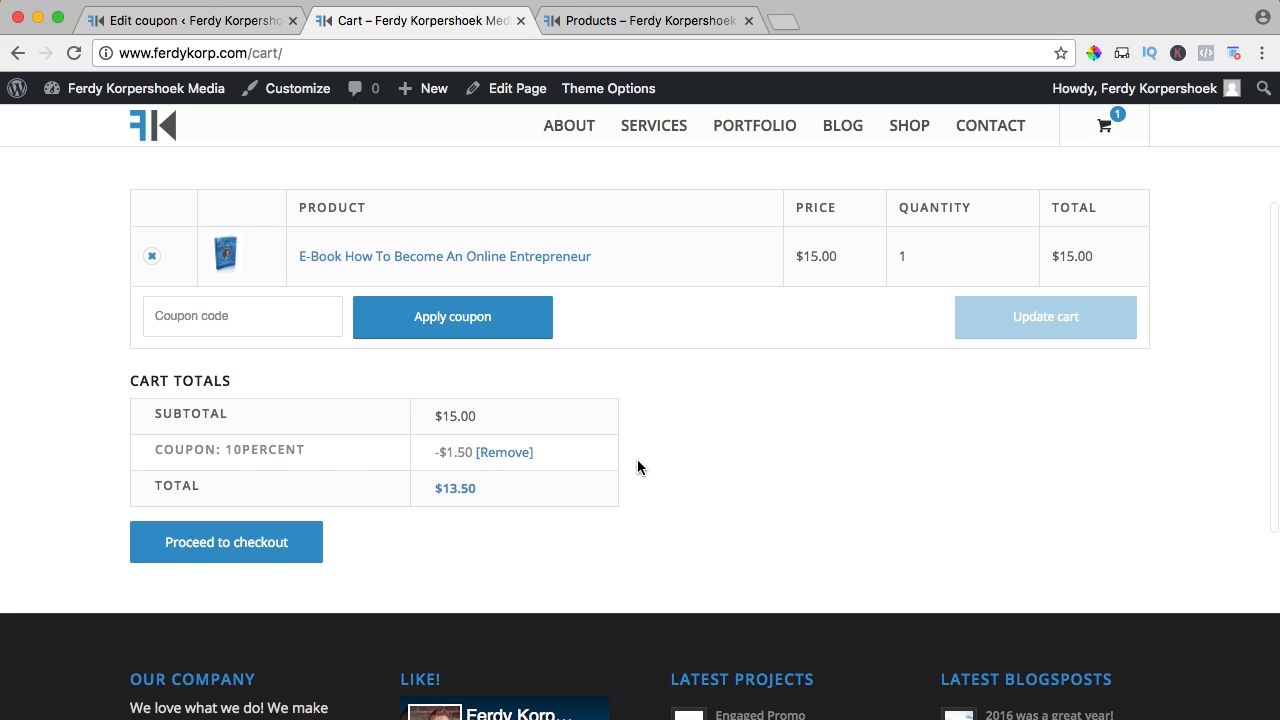
{"action": "left_click_drag", "start_coordinate": [427, 483], "coordinate": [491, 486]}
{"action": "left_click", "coordinate": [490, 489]}
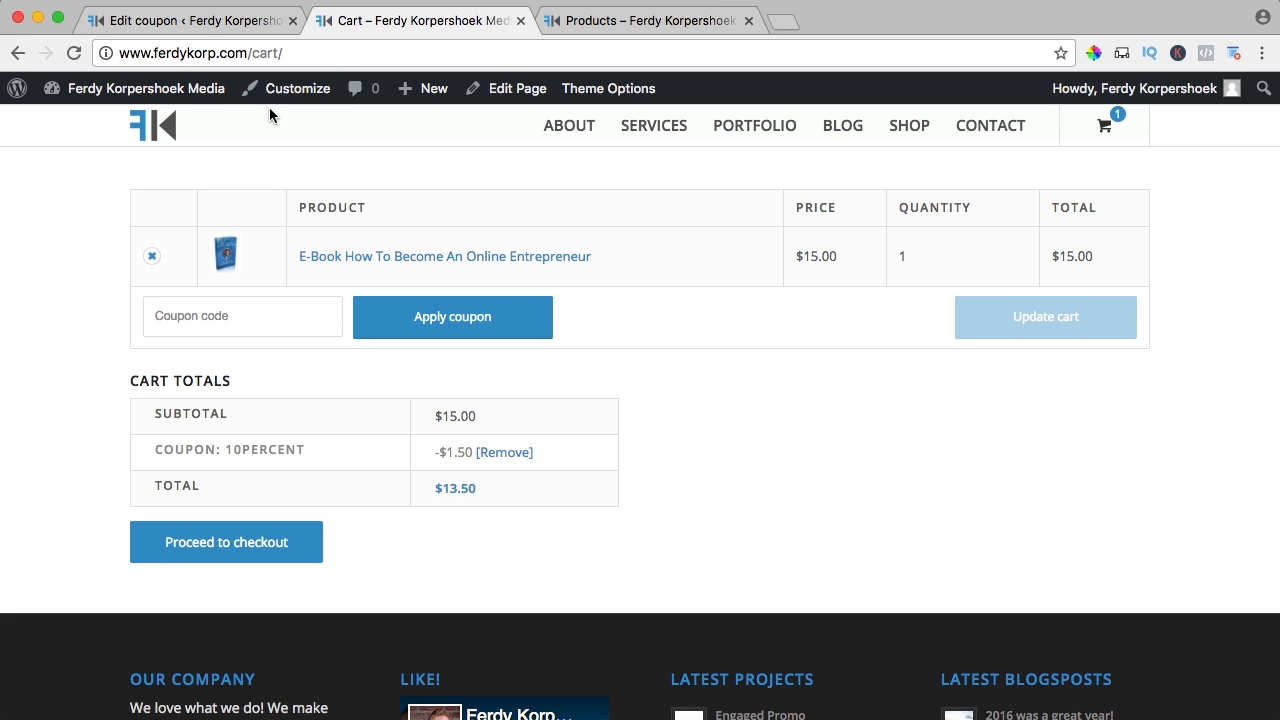
{"action": "left_click", "coordinate": [182, 21]}
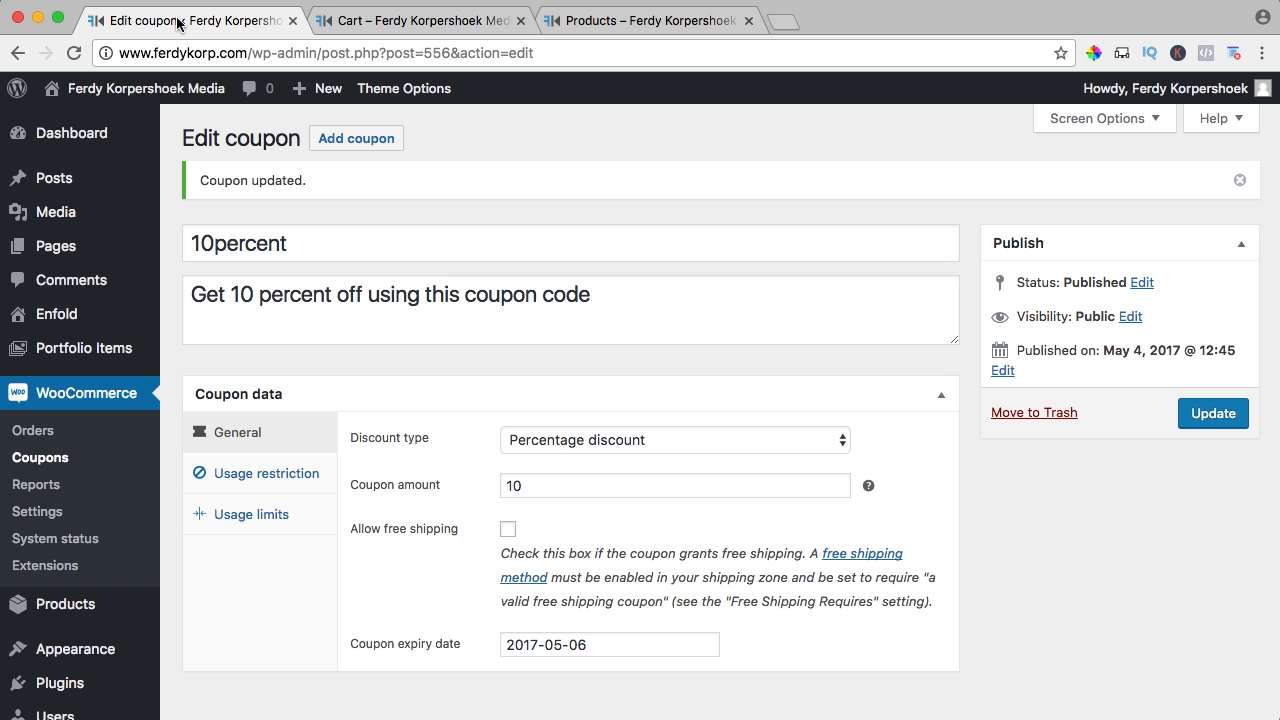
Start a new coupon with code '10dollars' and description 'Get a discount of 10 dollars'
{"action": "left_click", "coordinate": [354, 144]}
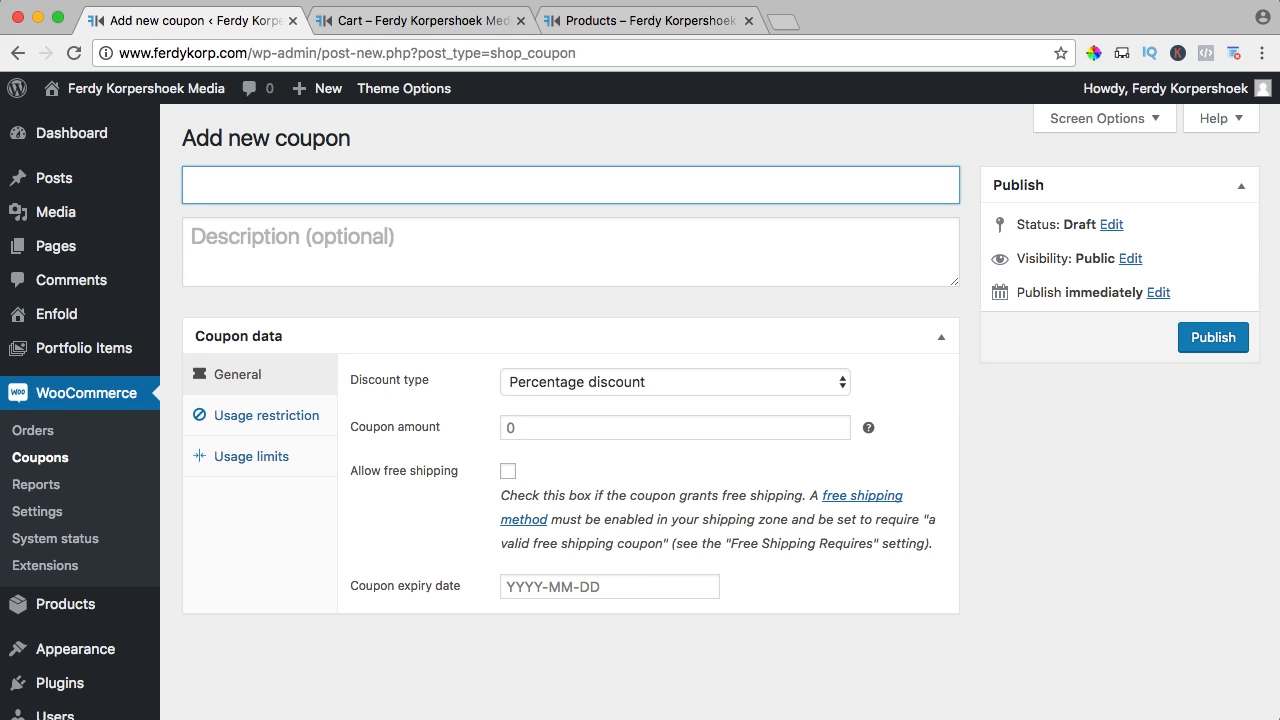
{"action": "type", "text": "10dollars"}
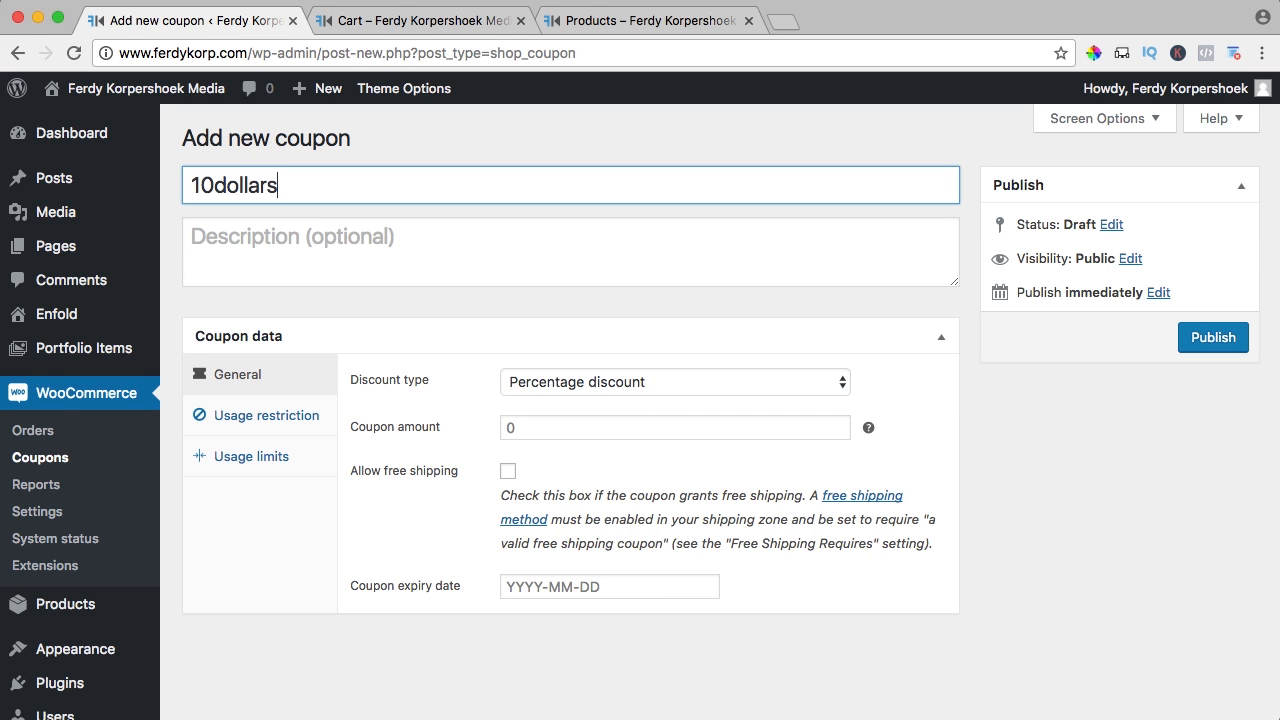
{"action": "left_click", "coordinate": [293, 230]}
{"action": "type", "text": "Get a "}
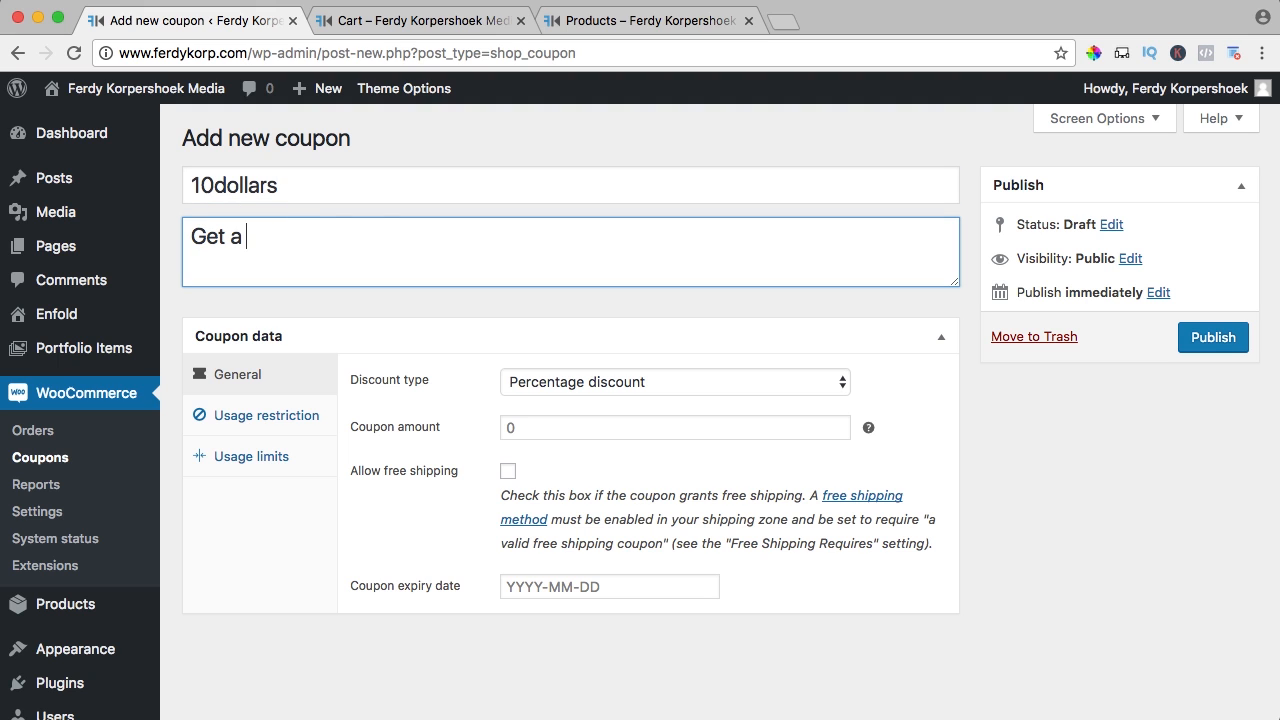
{"action": "type", "text": "discount of 10 dollars."}
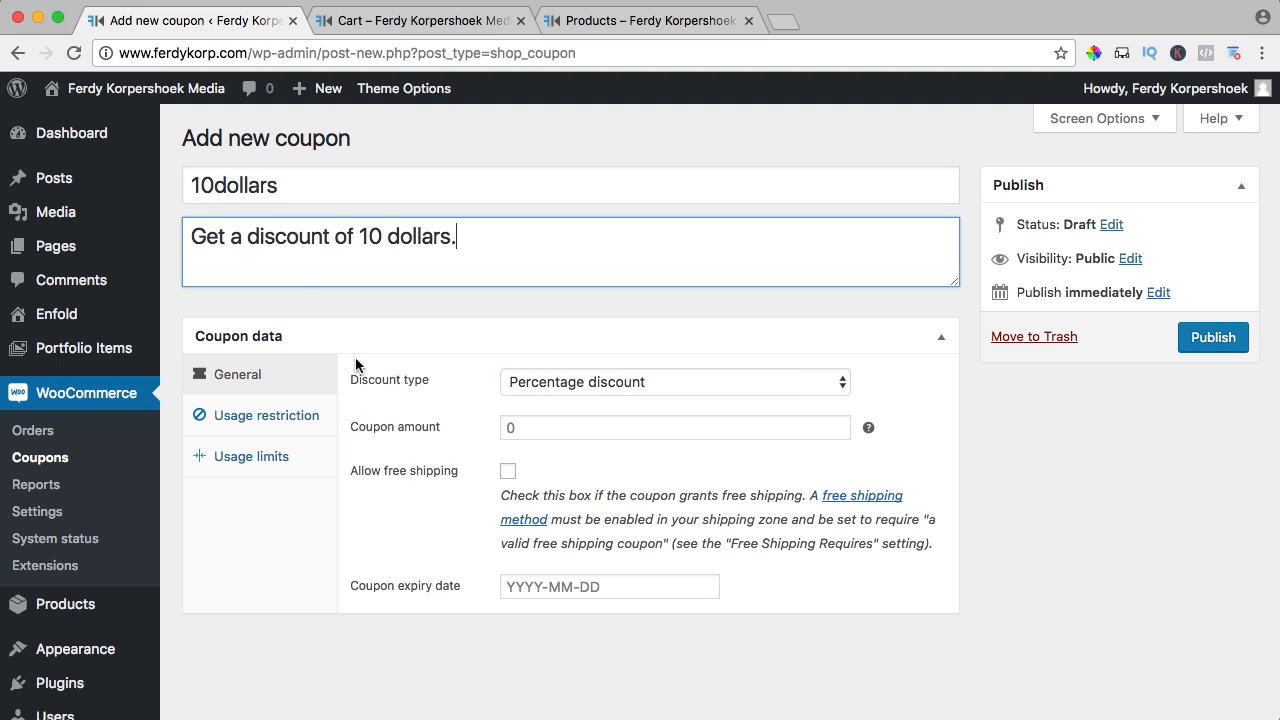
Make it a Fixed cart discount of 10 and publish the coupon
{"action": "left_click", "coordinate": [571, 383]}
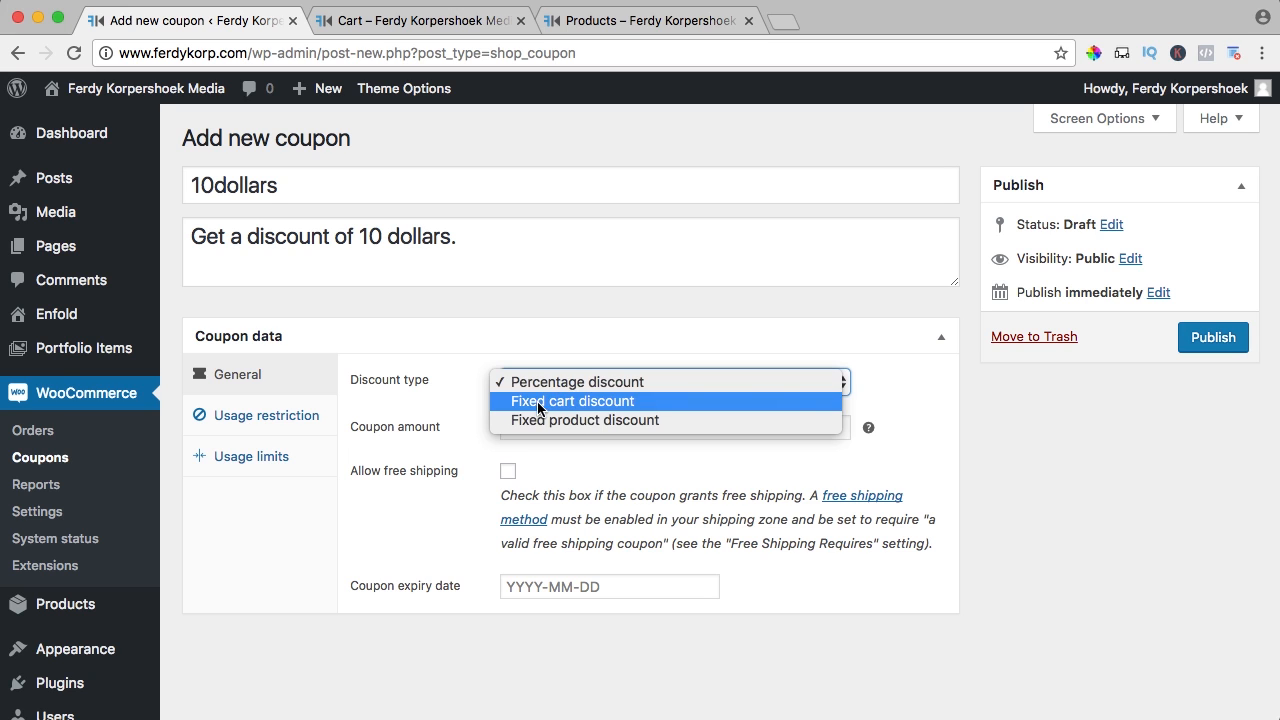
{"action": "left_click", "coordinate": [545, 401]}
{"action": "left_click", "coordinate": [495, 437]}
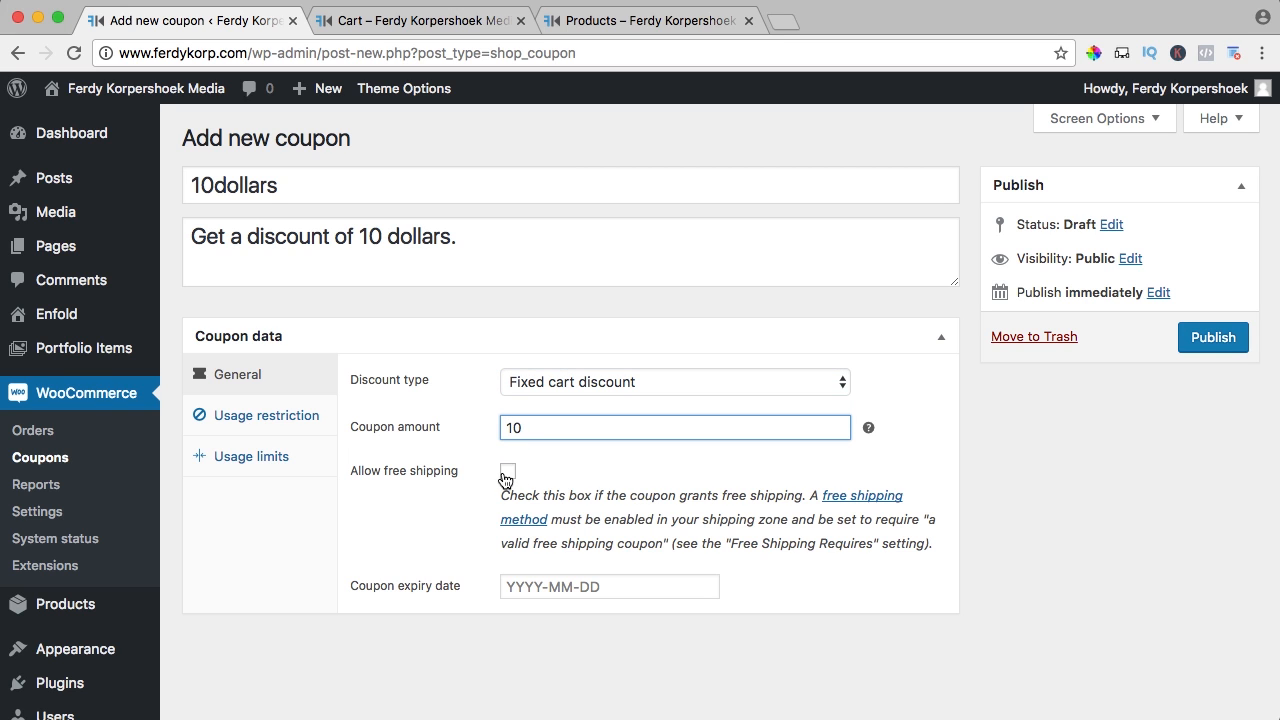
{"action": "left_click", "coordinate": [278, 424]}
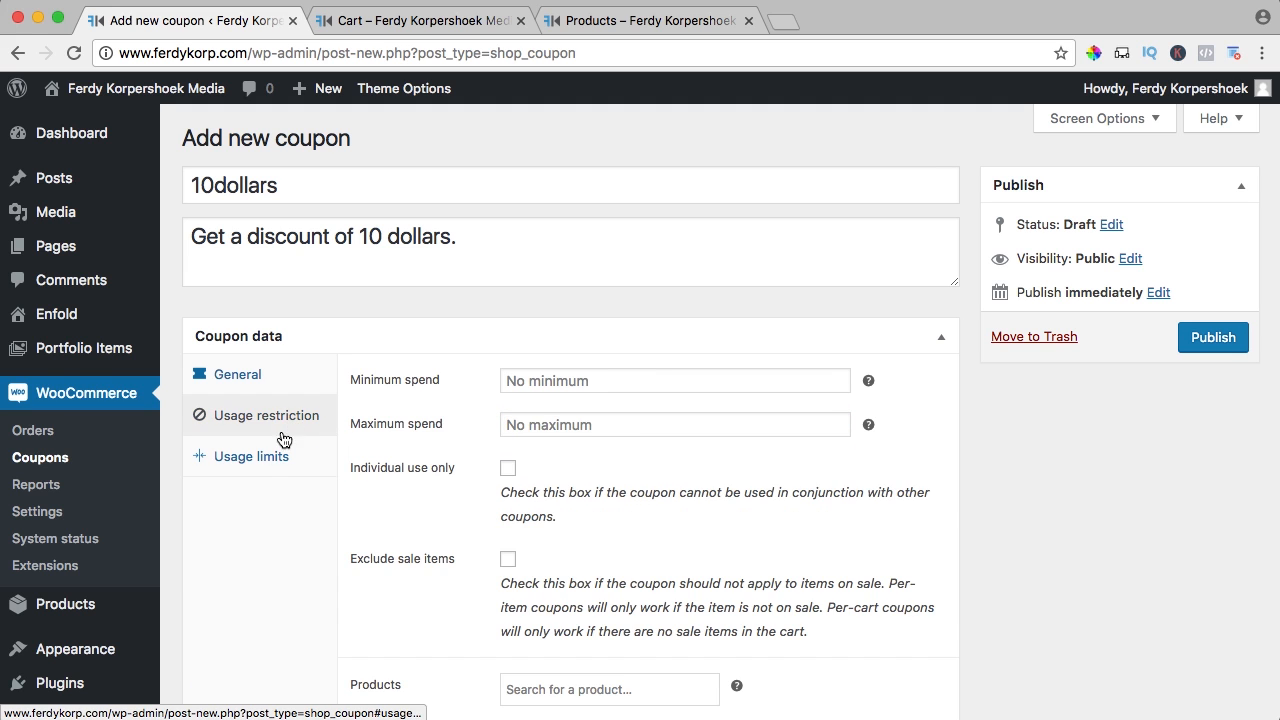
{"action": "left_click", "coordinate": [276, 458]}
{"action": "left_click", "coordinate": [260, 386]}
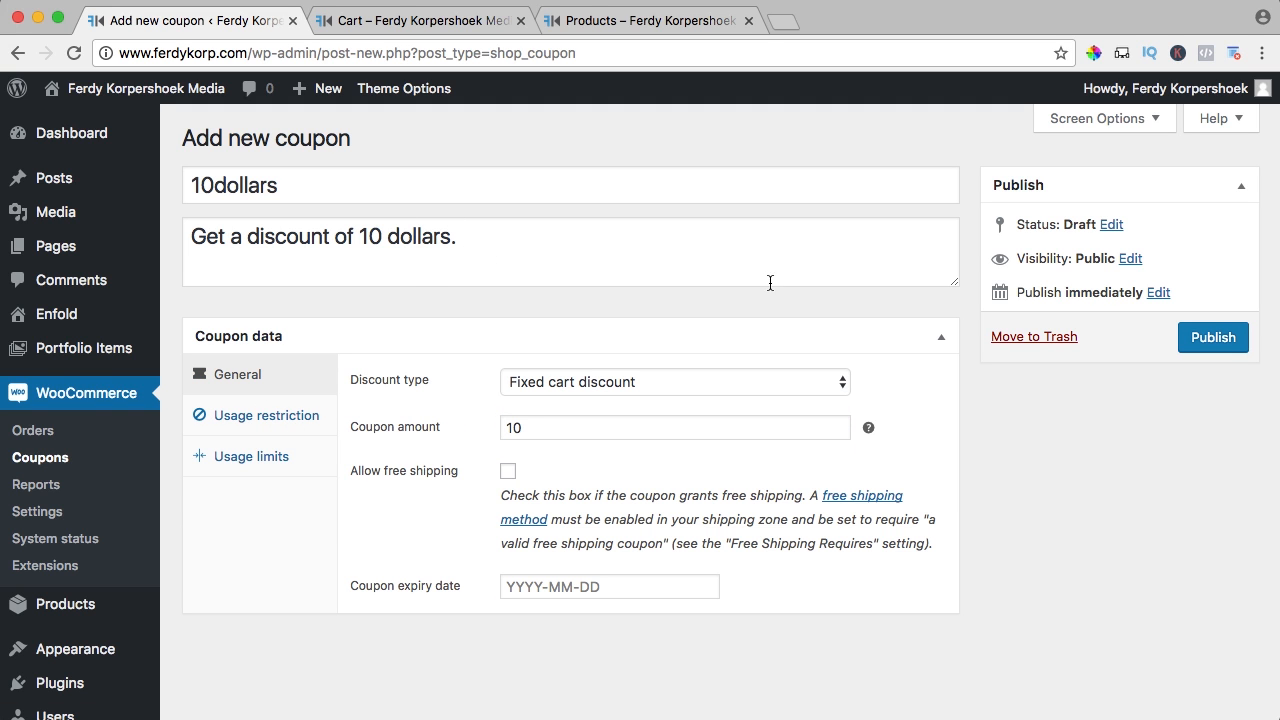
{"action": "left_click", "coordinate": [1205, 337]}
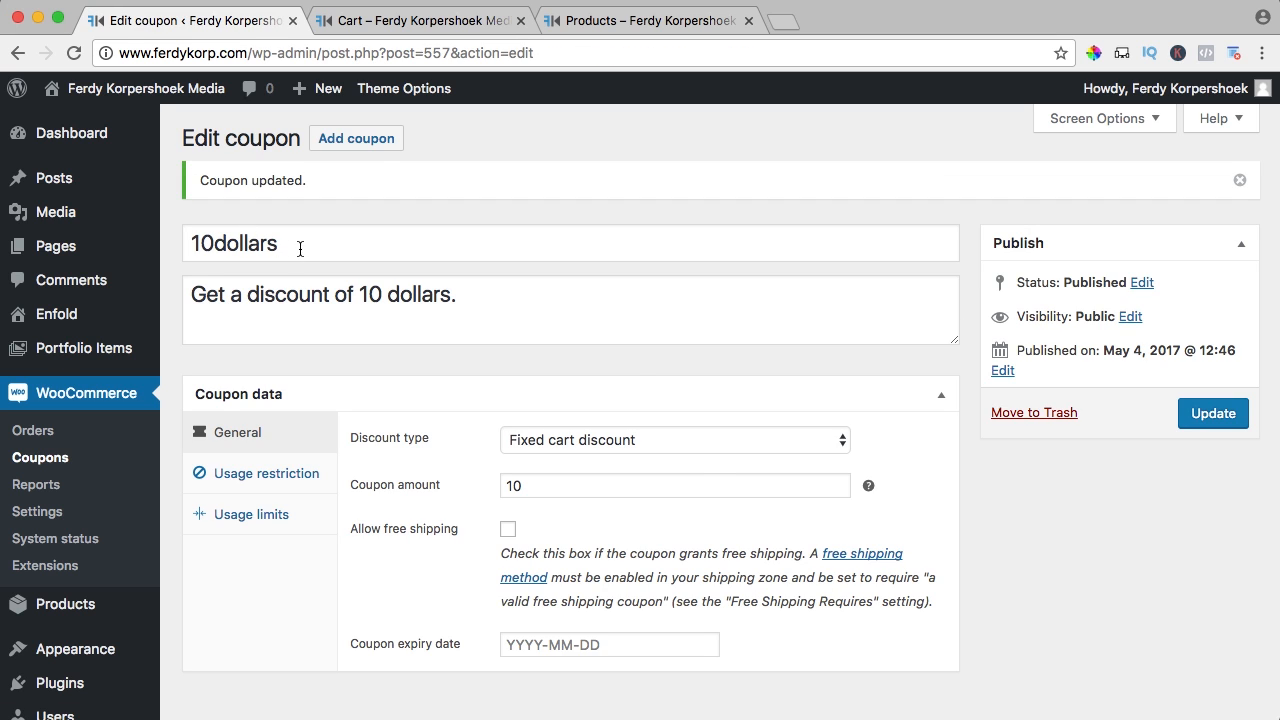
Try applying 10dollars in the cart while 10percent is still applied
{"action": "left_click", "coordinate": [388, 24]}
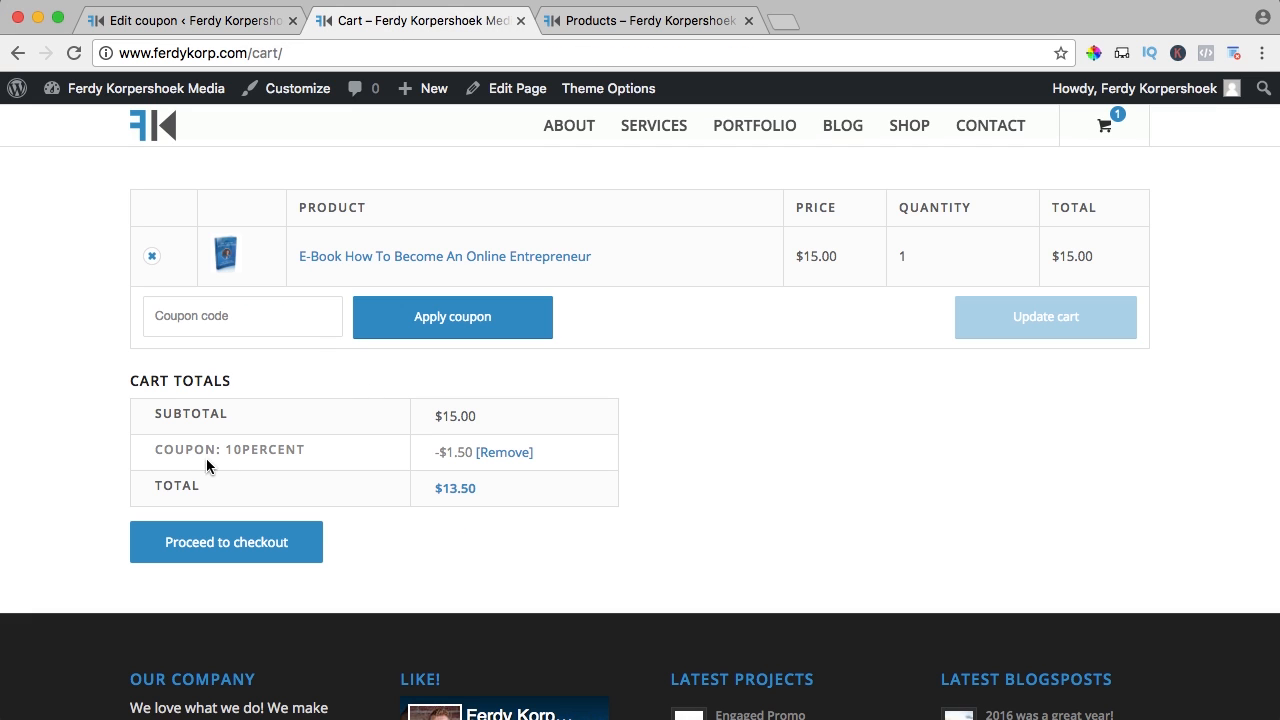
{"action": "left_click_drag", "start_coordinate": [306, 450], "coordinate": [278, 450]}
{"action": "left_click", "coordinate": [229, 316]}
{"action": "type", "text": "10dollars"}
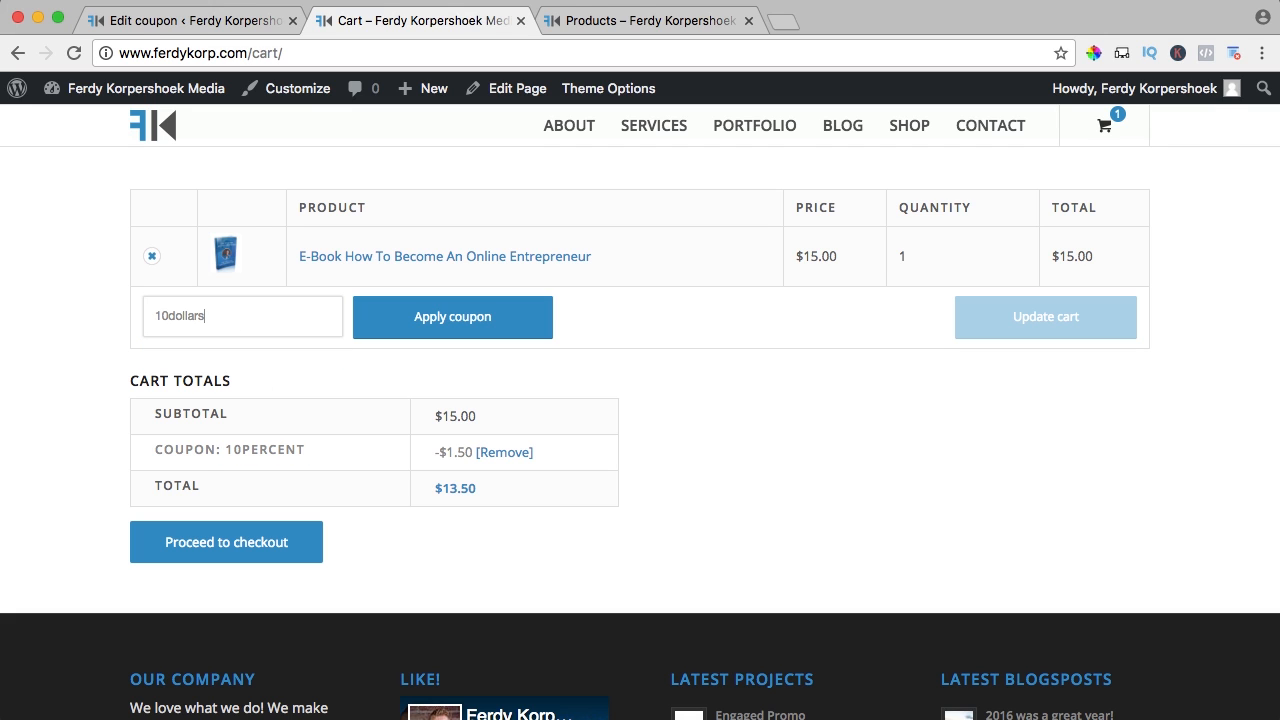
{"action": "left_click", "coordinate": [509, 318]}
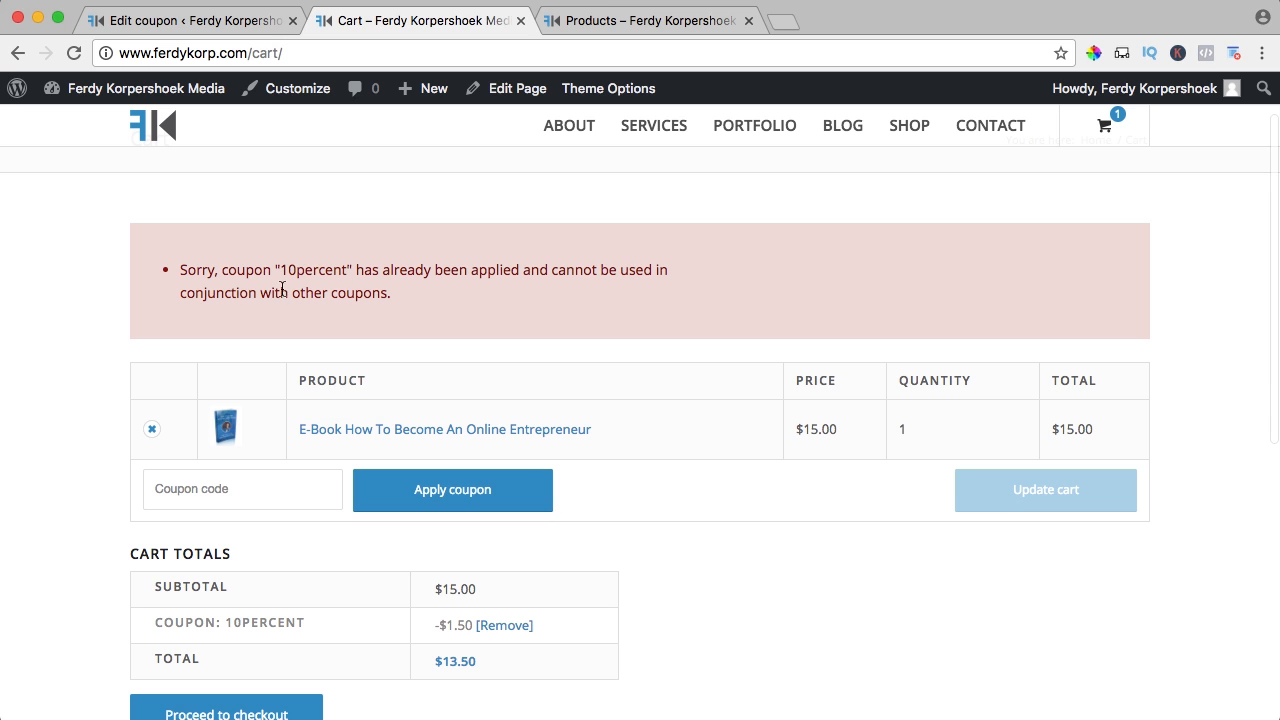
{"action": "scroll", "coordinate": [465, 290], "scroll_direction": "down", "scroll_amount": 4}
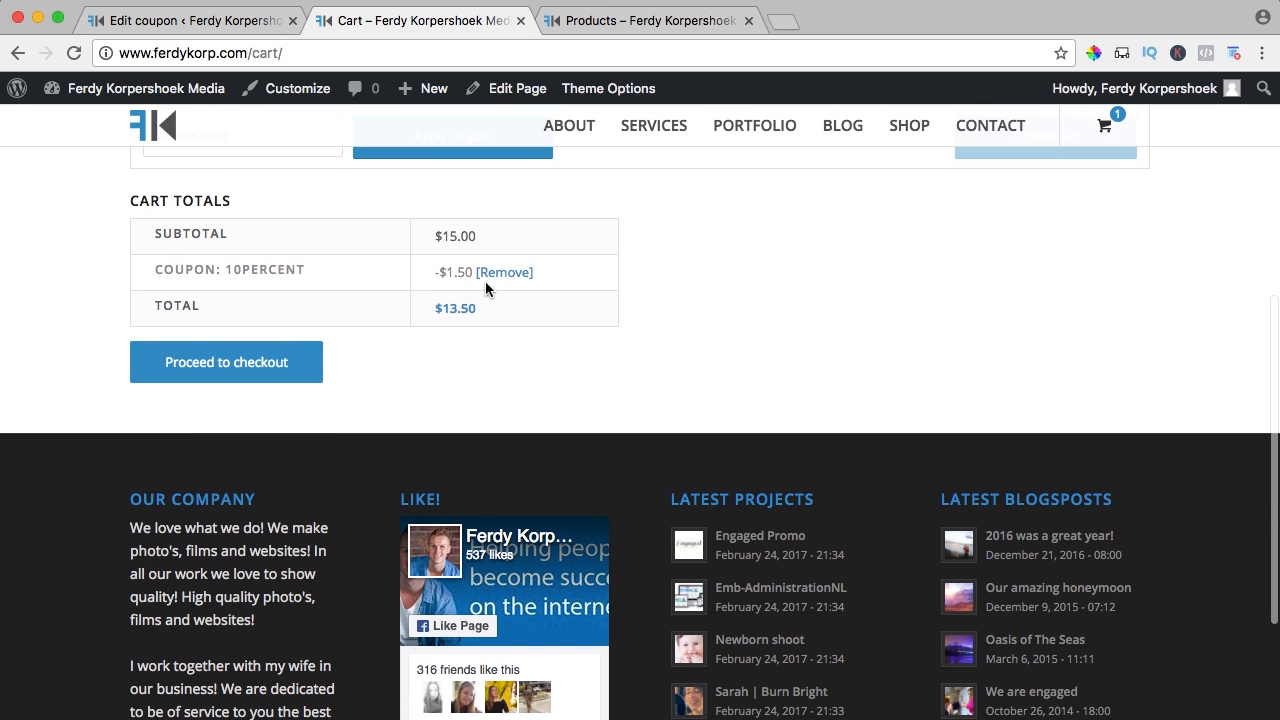
Remove the 10percent coupon and apply 10dollars, bringing the e-book total to $5.00
{"action": "left_click", "coordinate": [503, 272]}
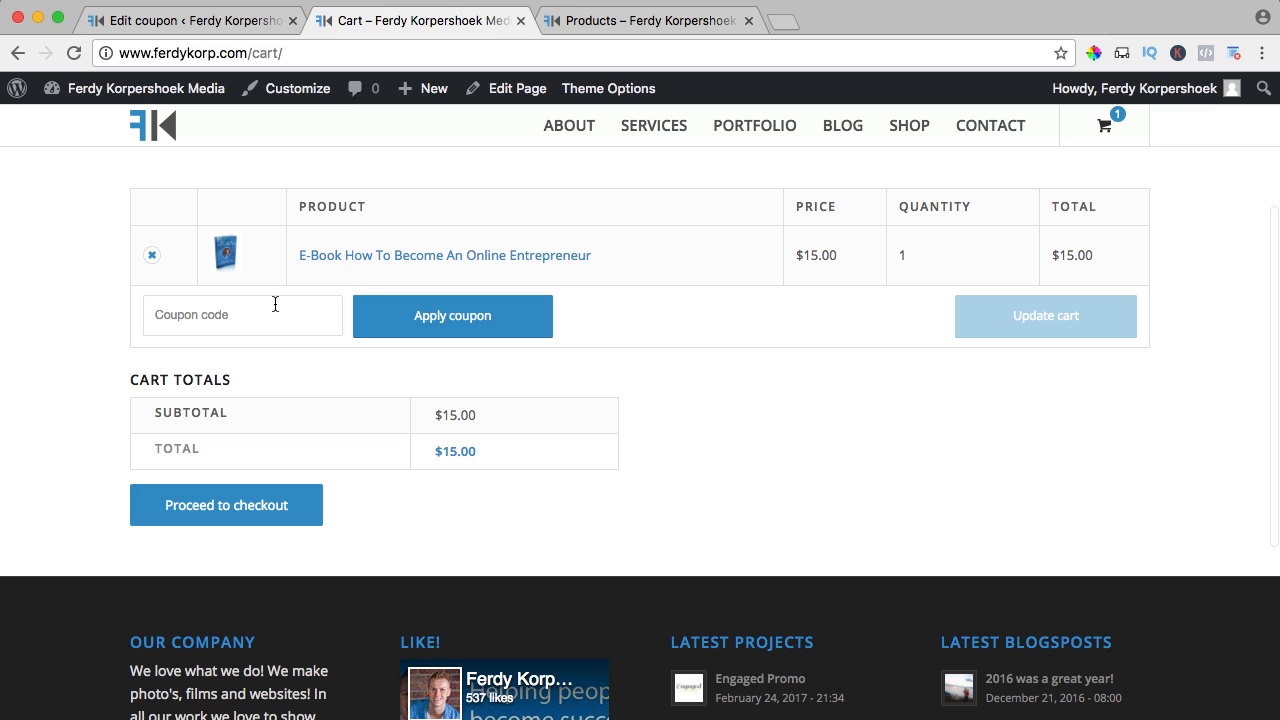
{"action": "left_click", "coordinate": [276, 304]}
{"action": "type", "text": "1"}
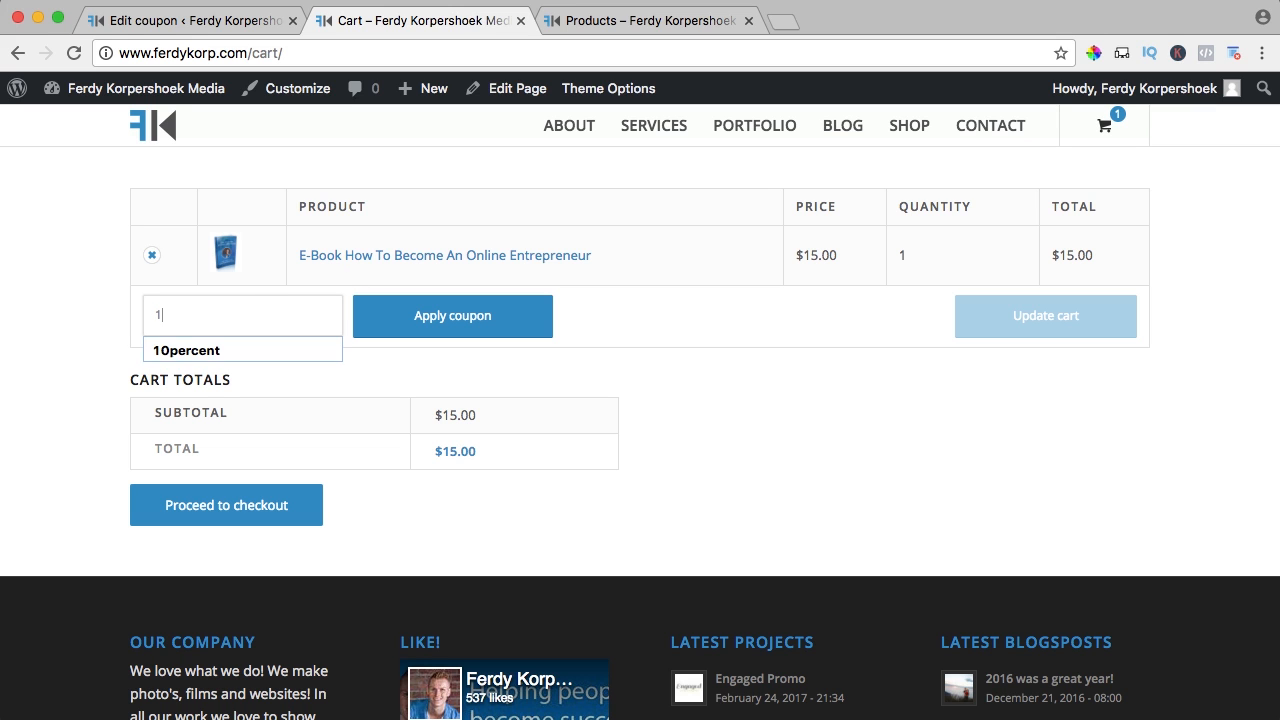
{"action": "type", "text": "0dollars"}
{"action": "left_click", "coordinate": [462, 316]}
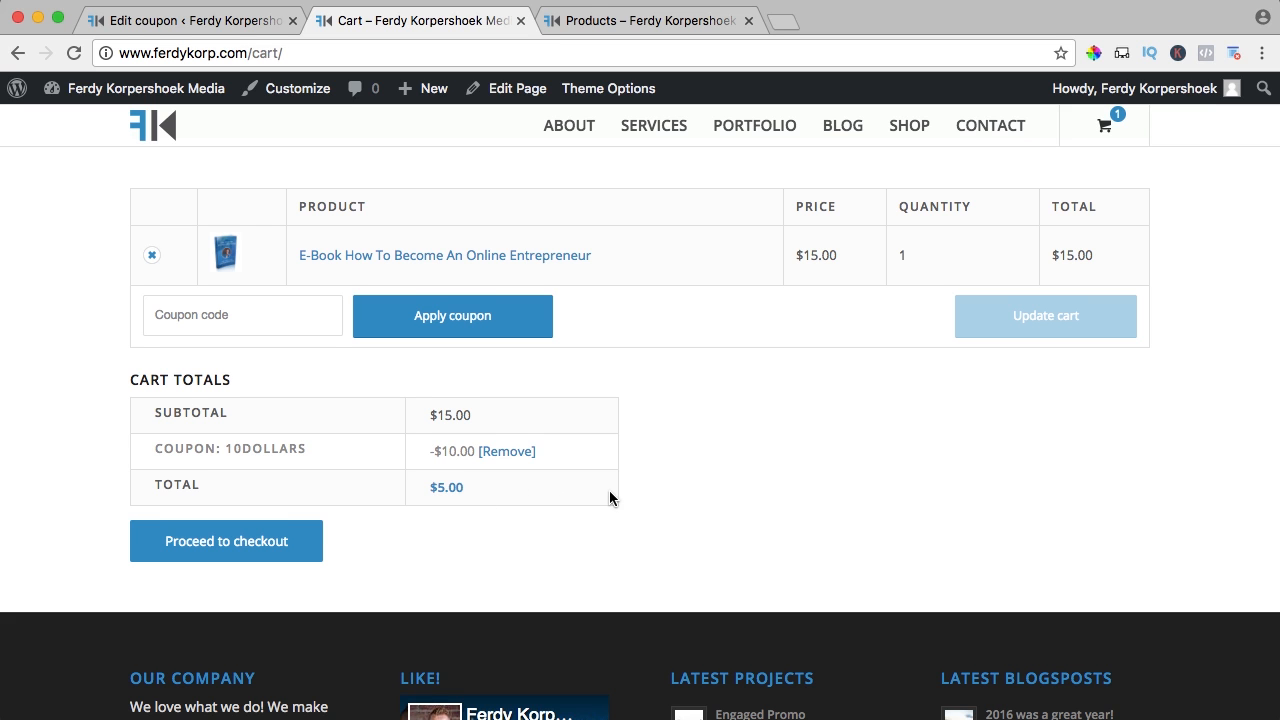
{"action": "left_click", "coordinate": [174, 33]}
Create coupon 'ebook', described 'Get discount on the ebook', as a Fixed product discount of 10
{"action": "left_click", "coordinate": [346, 137]}
{"action": "type", "text": "eb"}
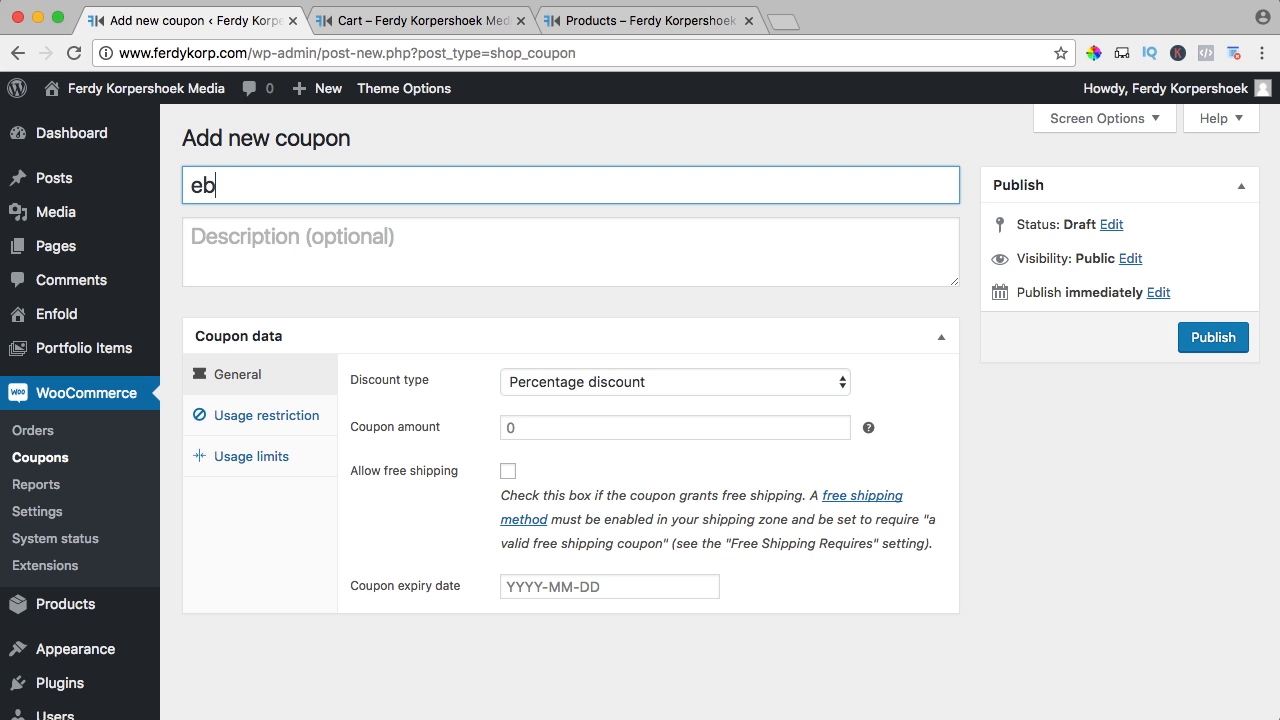
{"action": "type", "text": "ook"}
{"action": "left_click", "coordinate": [290, 227]}
{"action": "type", "text": "Ge"}
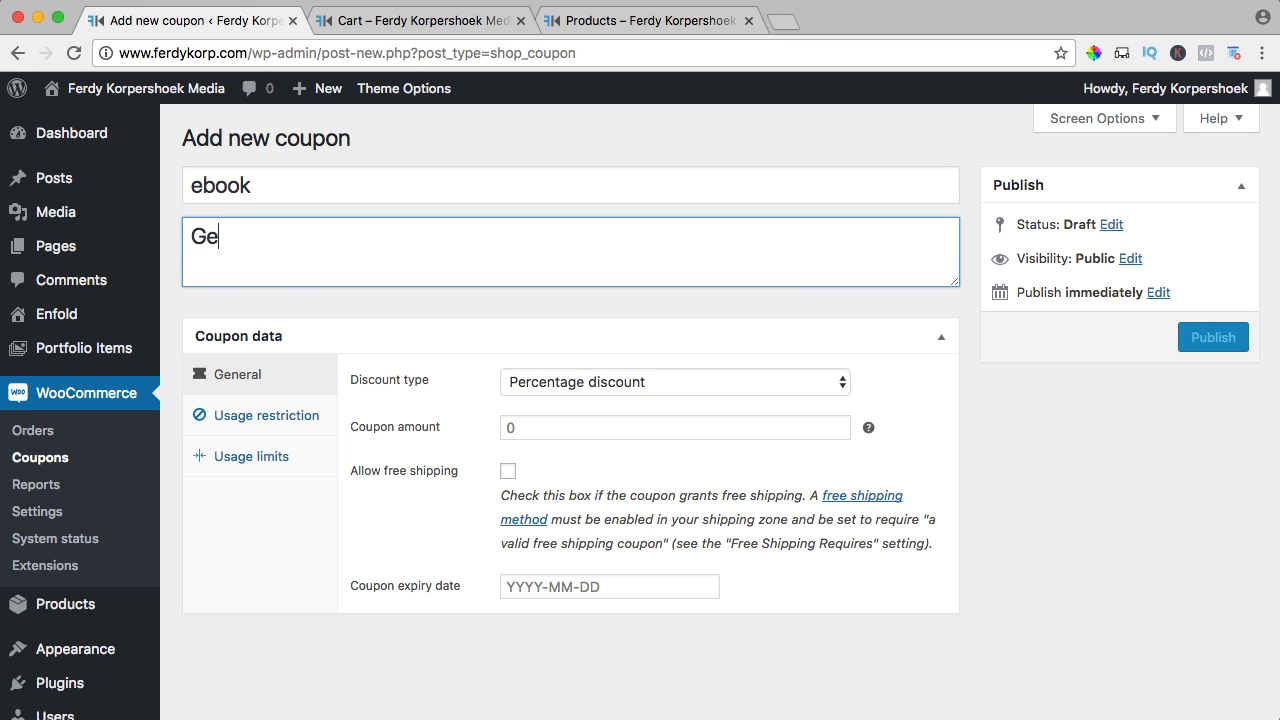
{"action": "type", "text": "t discount on the ebook"}
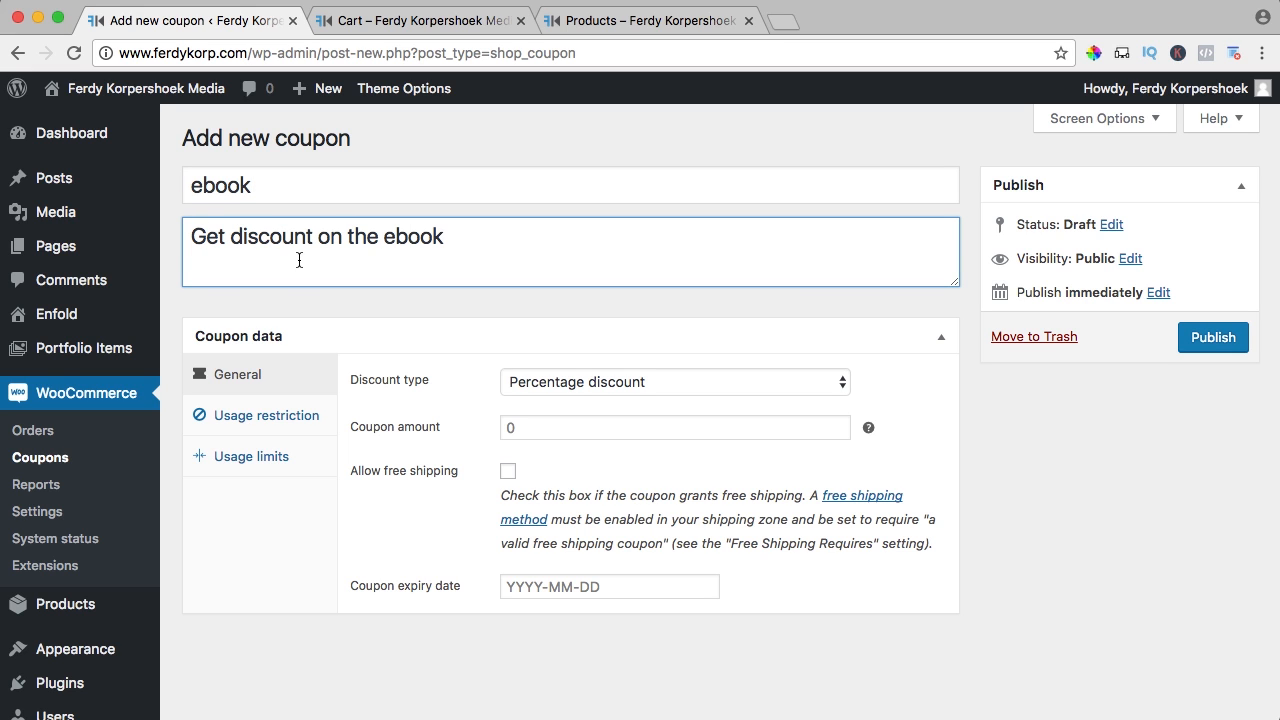
{"action": "left_click", "coordinate": [531, 390]}
{"action": "left_click", "coordinate": [603, 421]}
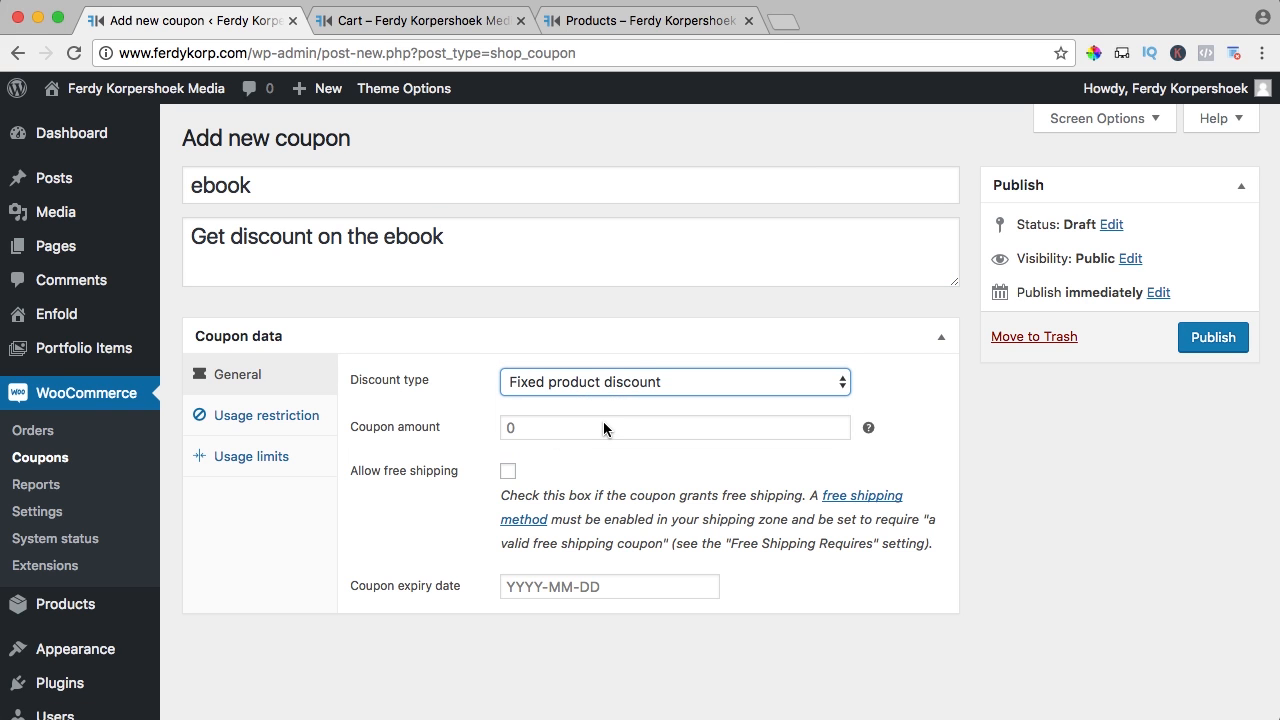
{"action": "left_click", "coordinate": [531, 429]}
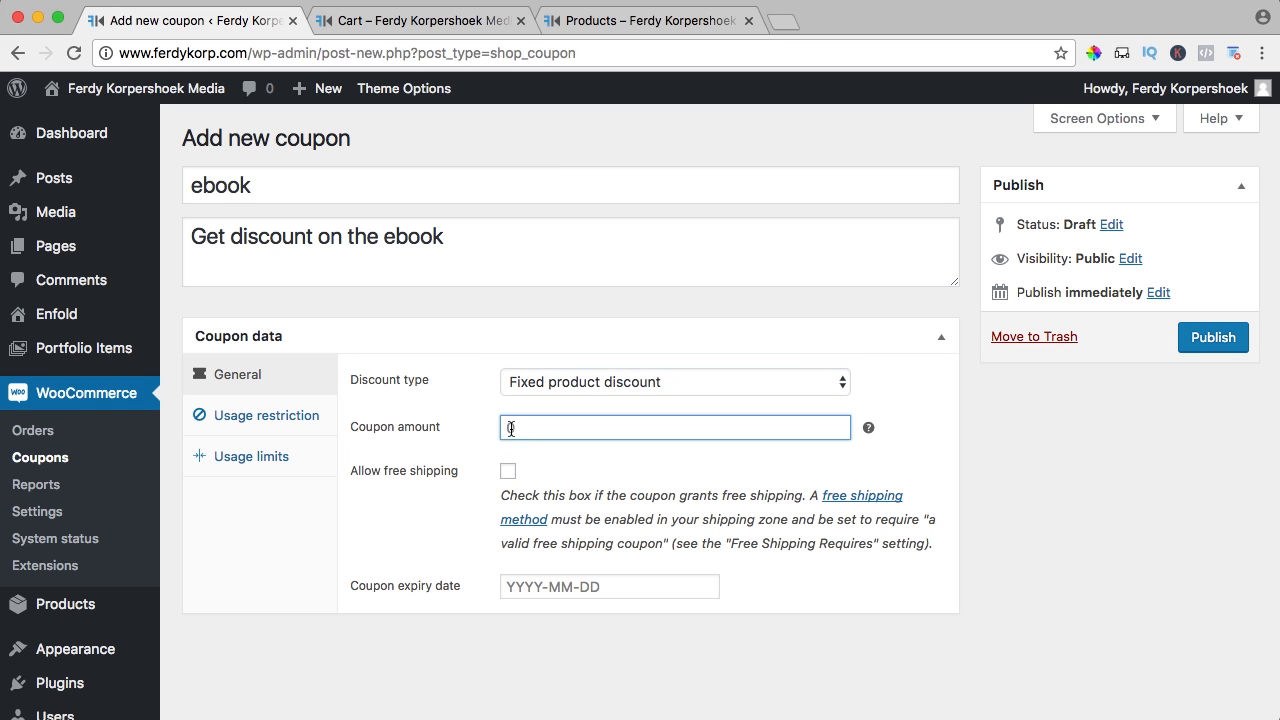
{"action": "type", "text": "10"}
{"action": "key", "text": "Tab"}
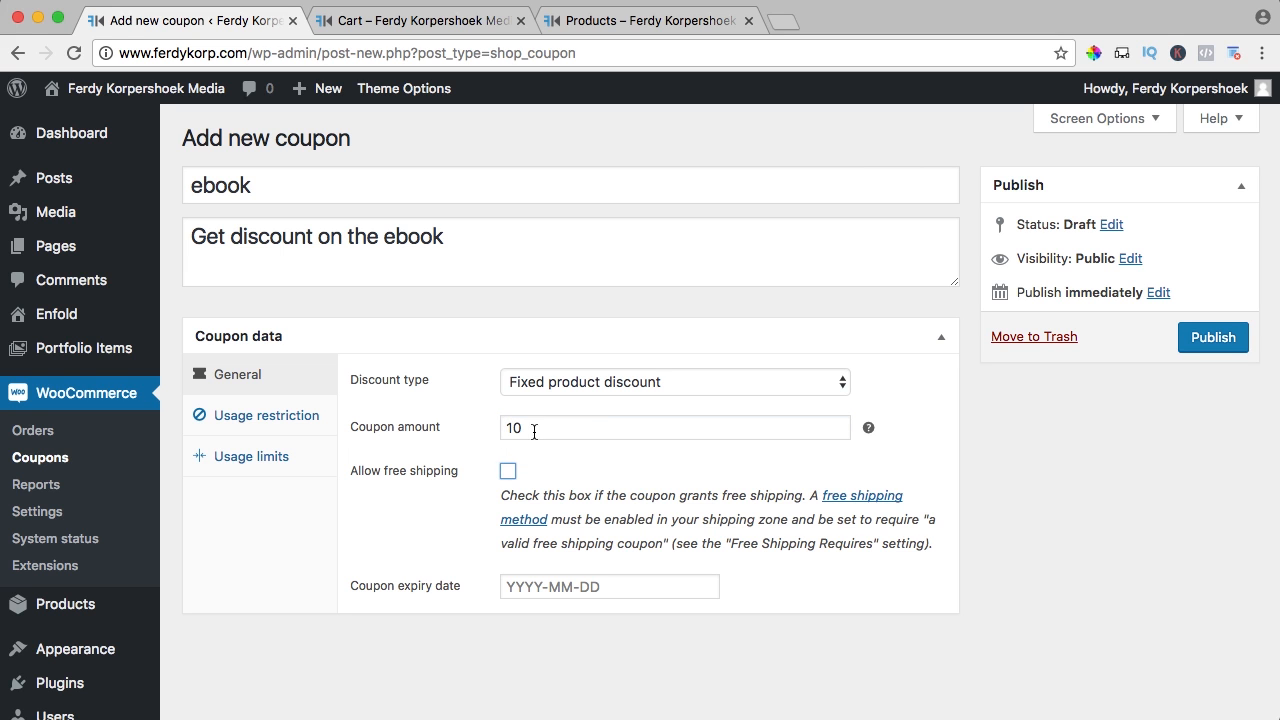
Restrict the ebook coupon to the E-Book product and publish it
{"action": "left_click", "coordinate": [250, 418]}
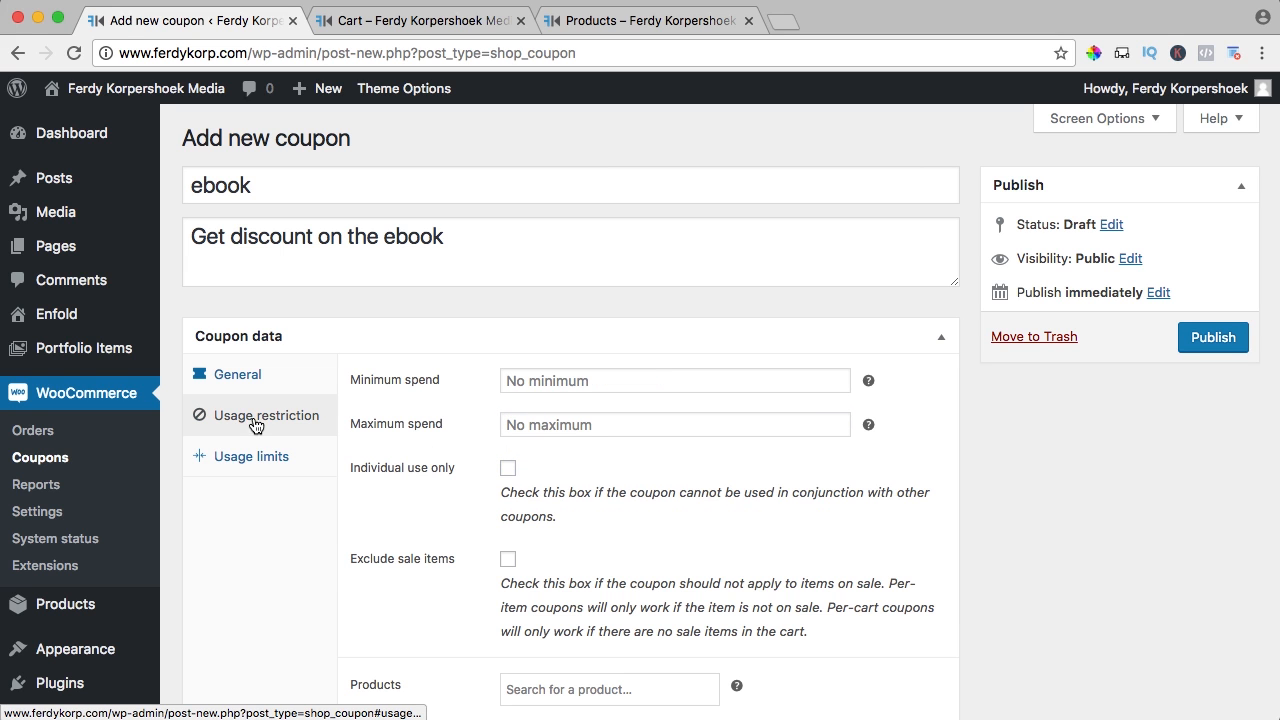
{"action": "scroll", "coordinate": [458, 410], "scroll_direction": "down", "scroll_amount": 3}
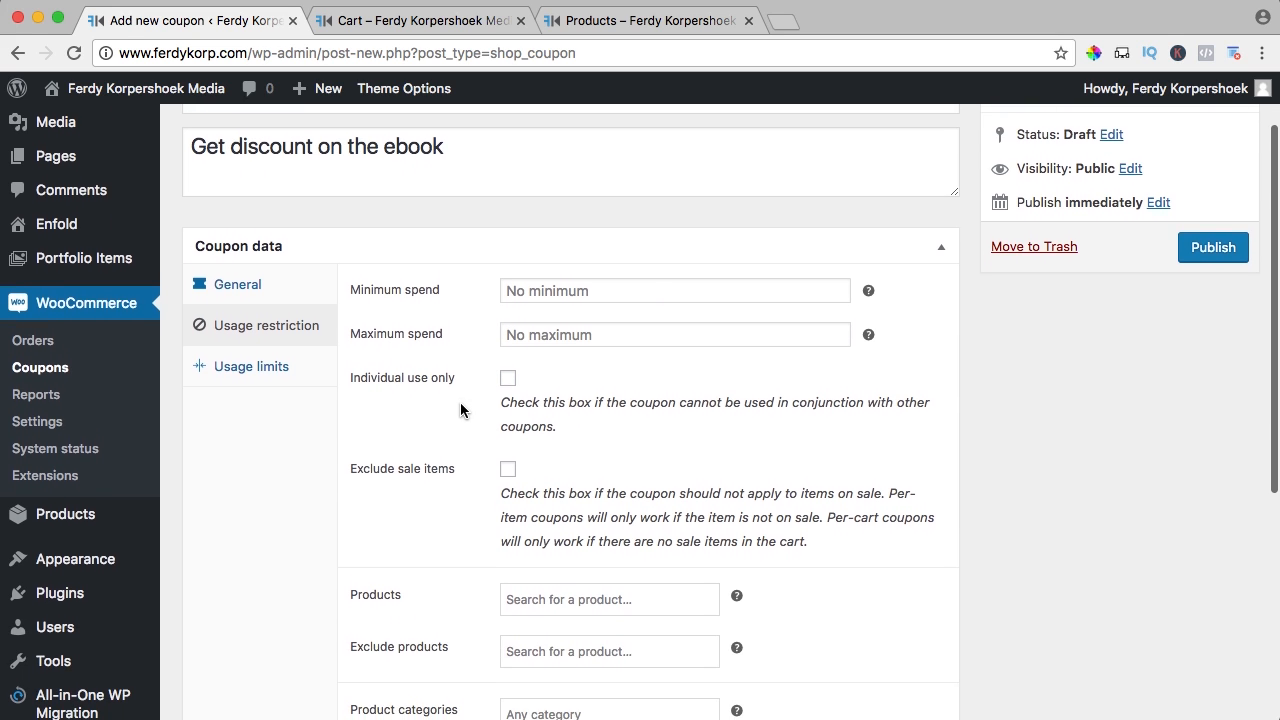
{"action": "scroll", "coordinate": [460, 410], "scroll_direction": "down", "scroll_amount": 3}
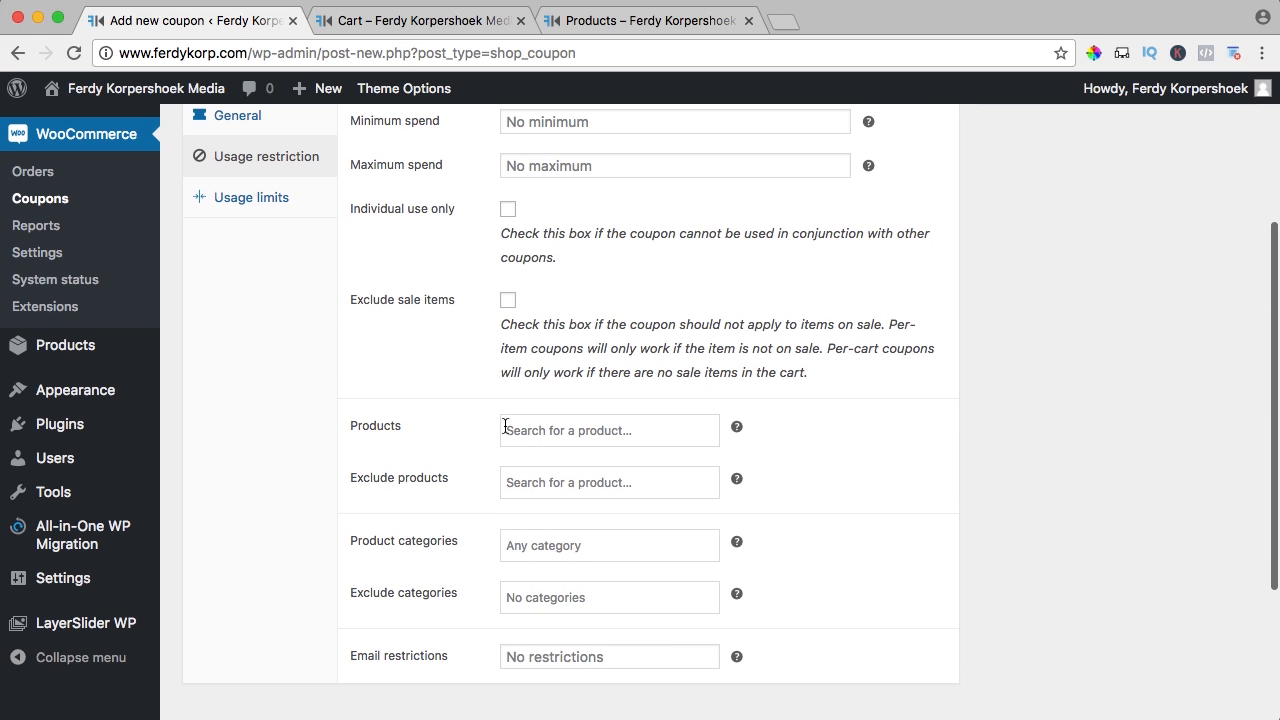
{"action": "left_click", "coordinate": [541, 432]}
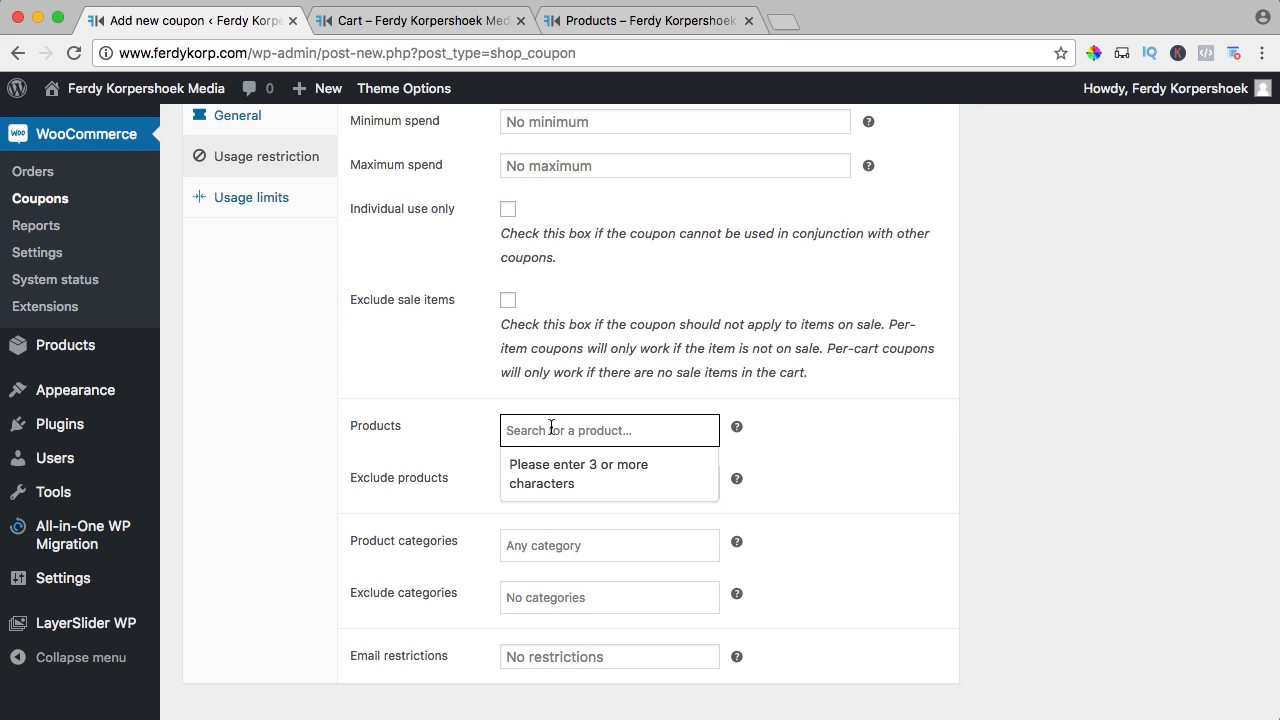
{"action": "type", "text": "how"}
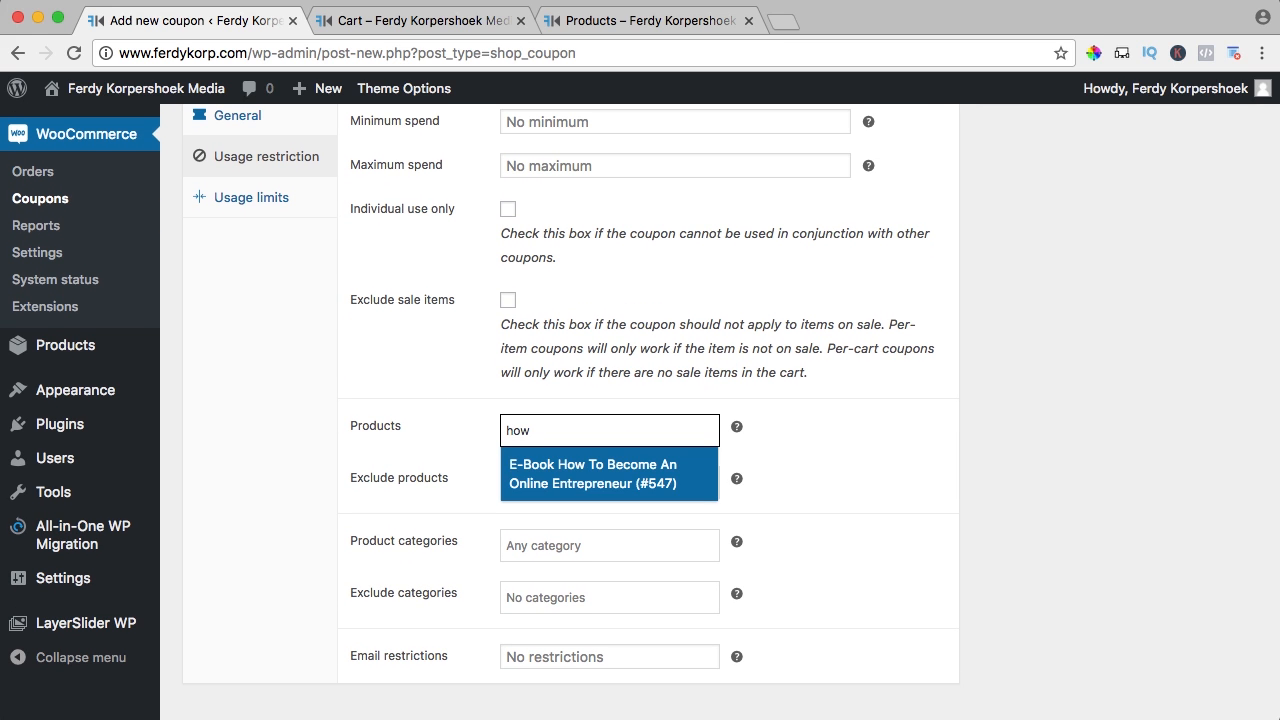
{"action": "left_click", "coordinate": [588, 480]}
{"action": "scroll", "coordinate": [442, 472], "scroll_direction": "down", "scroll_amount": 3}
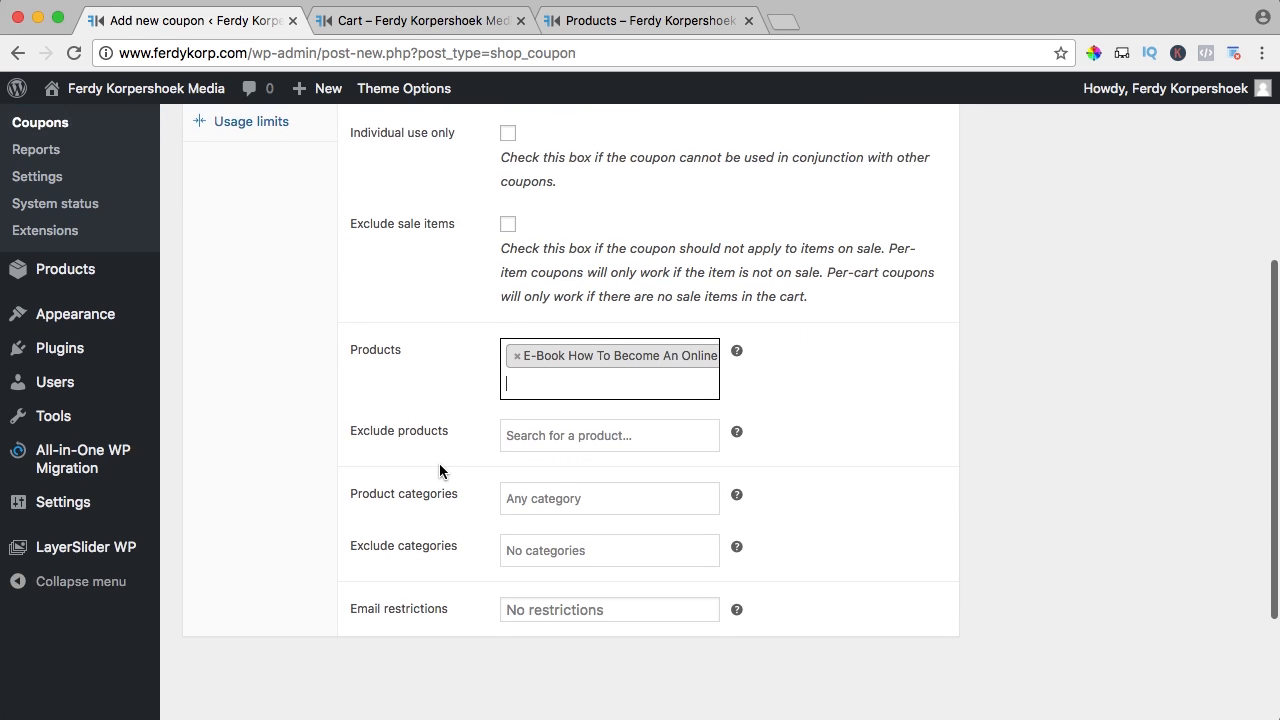
{"action": "scroll", "coordinate": [488, 395], "scroll_direction": "down", "scroll_amount": 1}
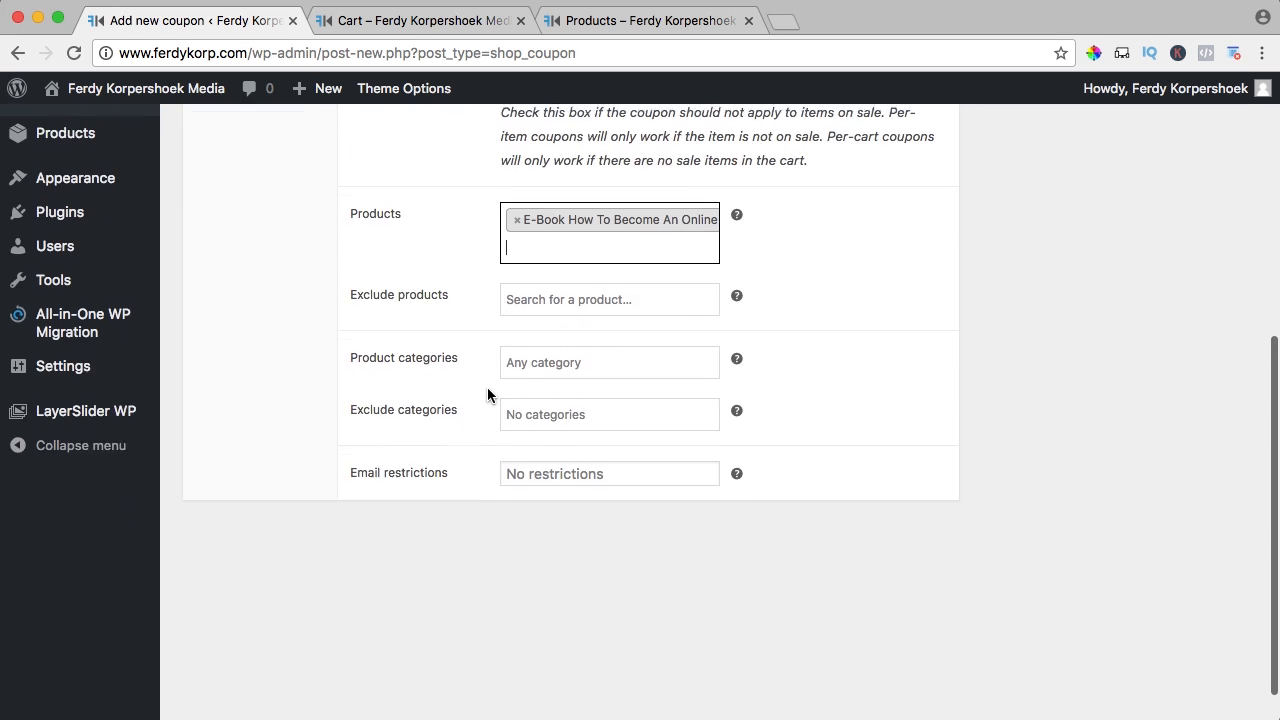
{"action": "scroll", "coordinate": [488, 395], "scroll_direction": "up", "scroll_amount": 2}
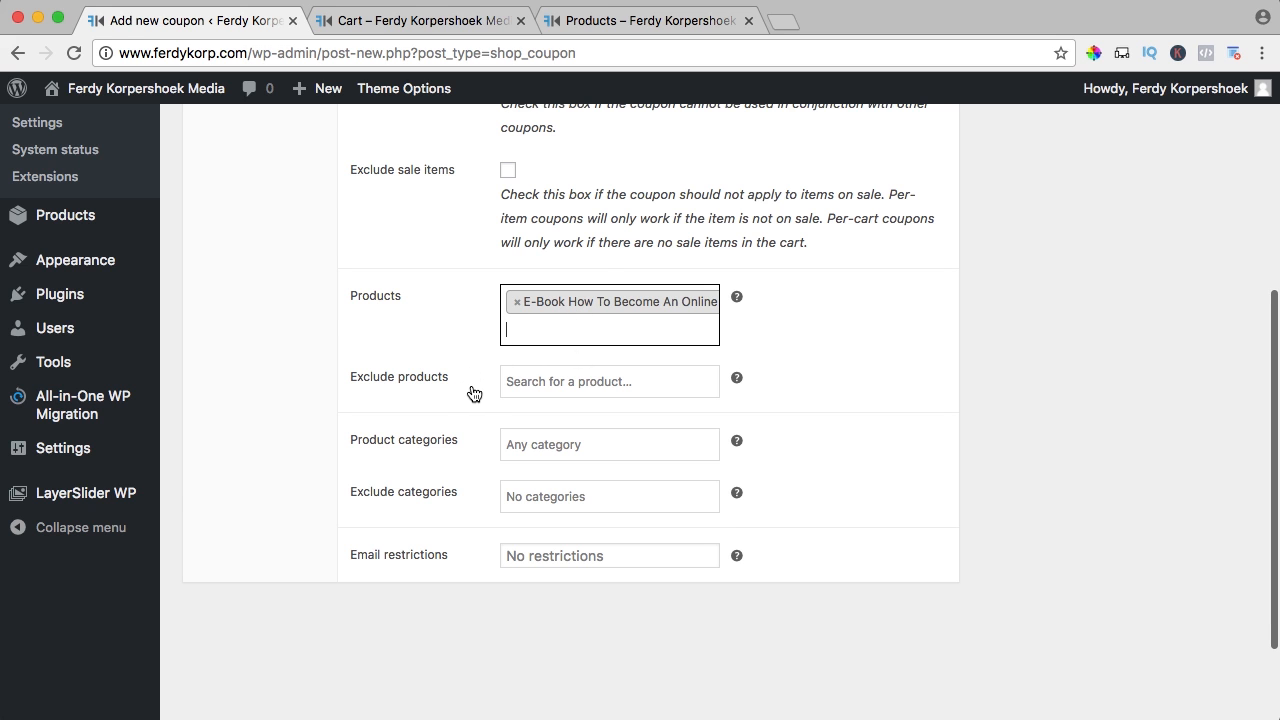
{"action": "scroll", "coordinate": [473, 393], "scroll_direction": "up", "scroll_amount": 8}
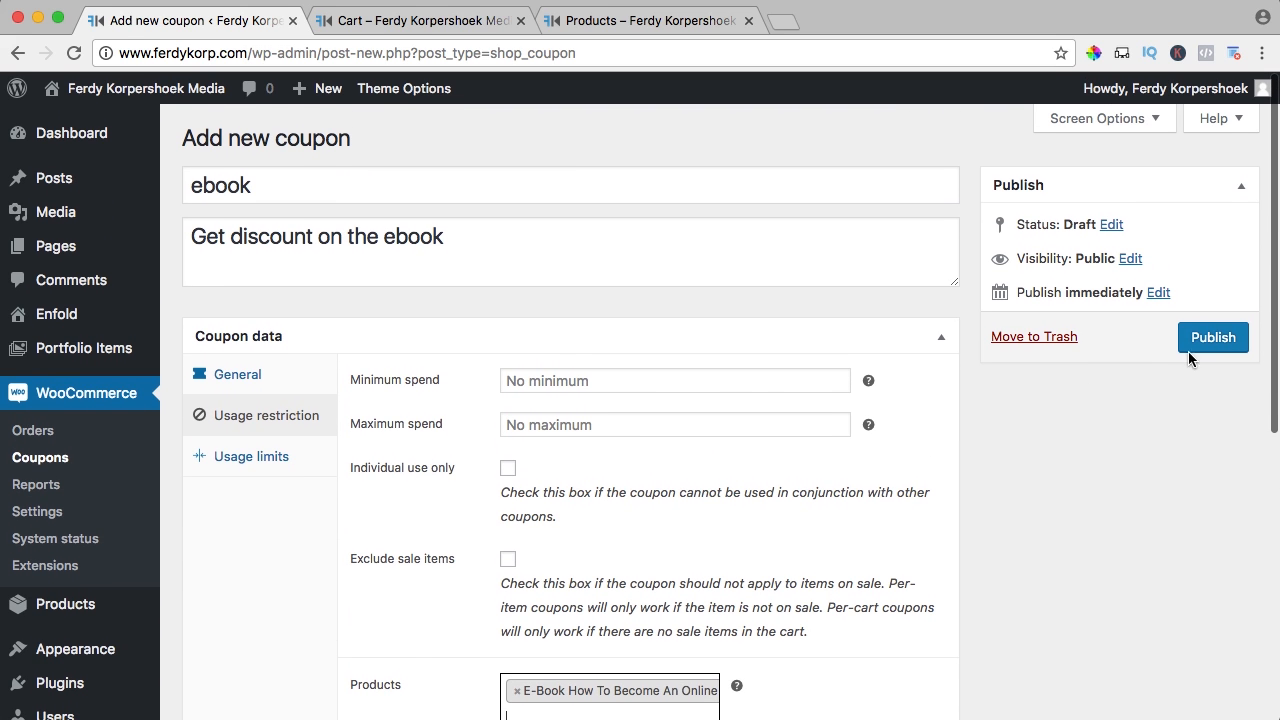
{"action": "left_click", "coordinate": [1201, 342]}
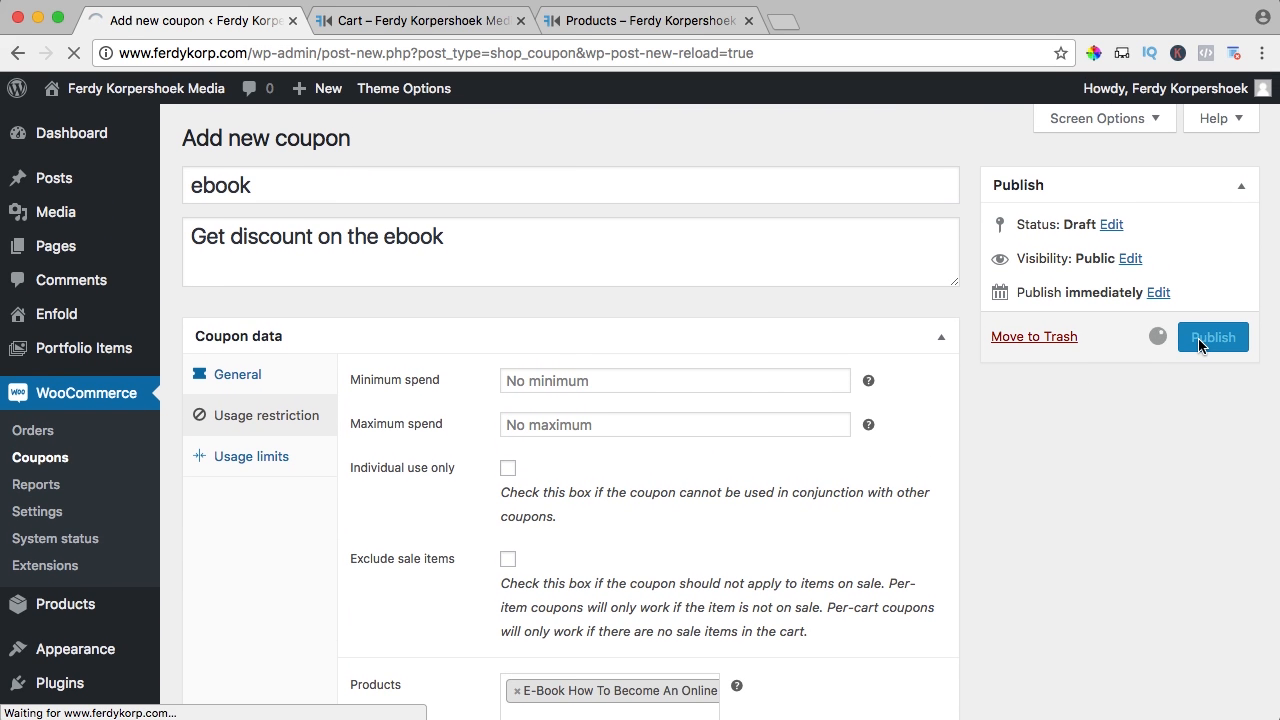
Add Skype Session of 1 Hour and Hoodie from the shop, then view the three-item cart
{"action": "left_click", "coordinate": [445, 20]}
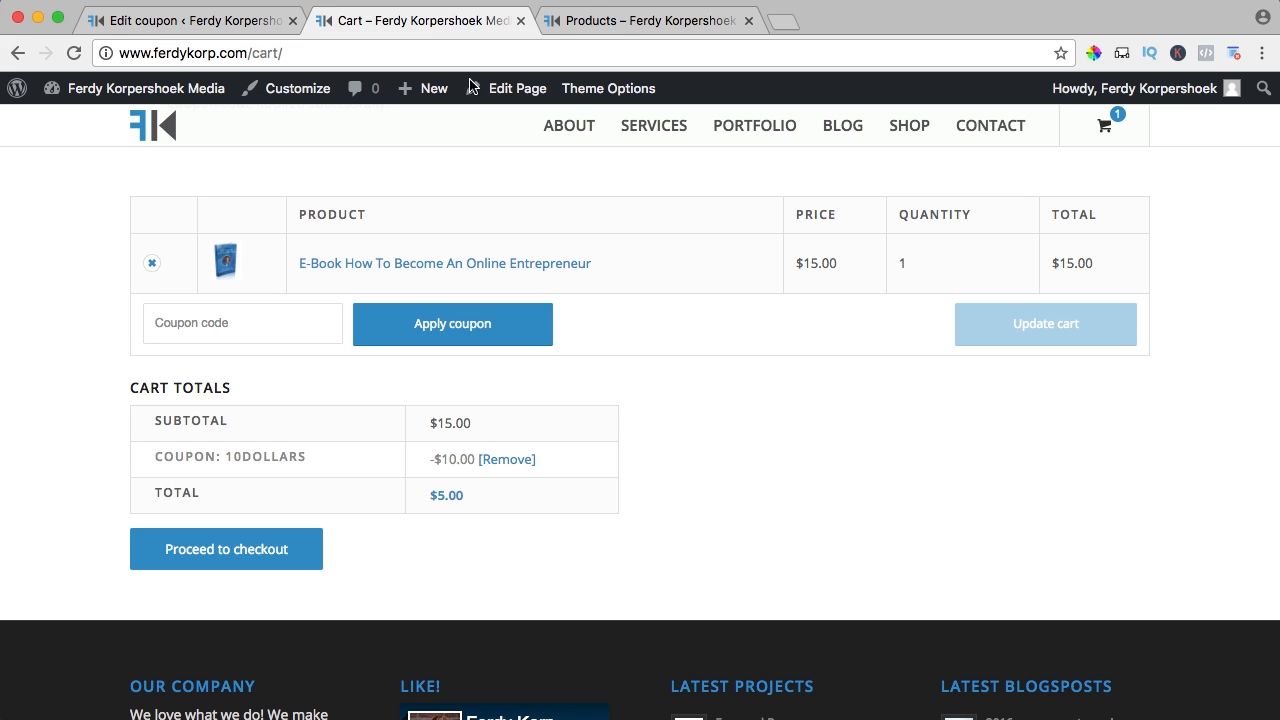
{"action": "left_click", "coordinate": [906, 128]}
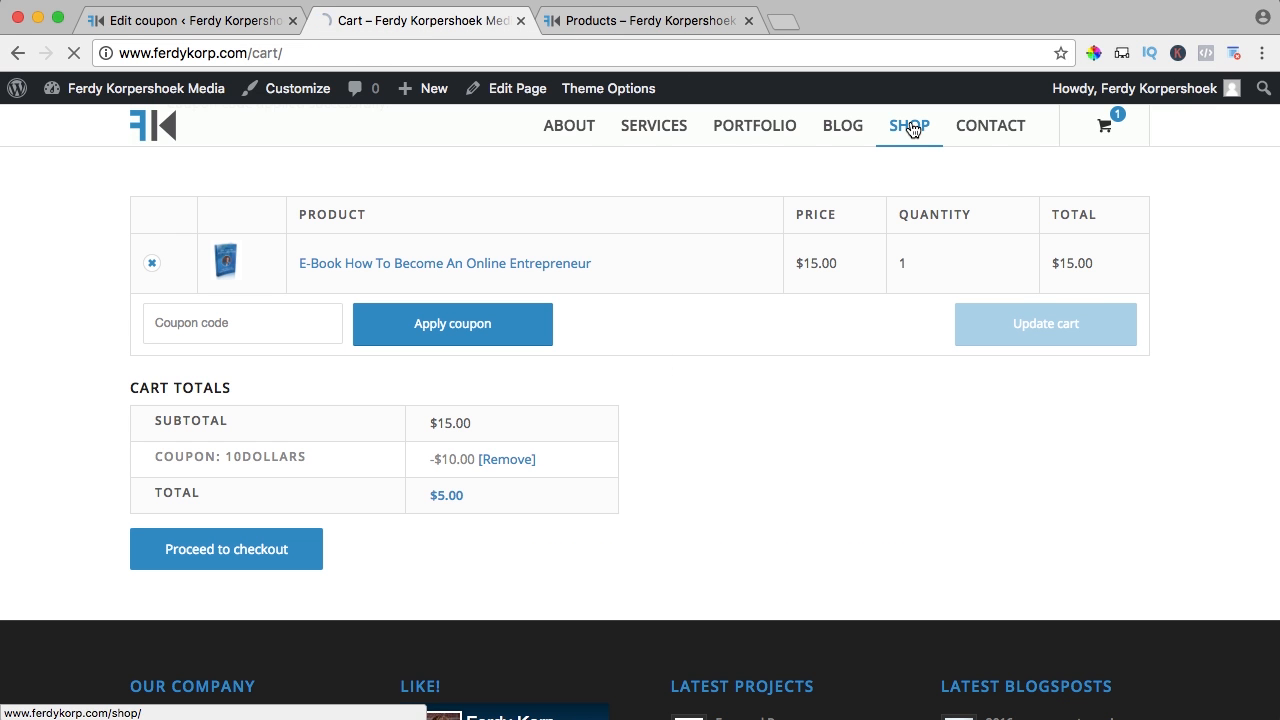
{"action": "scroll", "coordinate": [785, 266], "scroll_direction": "down", "scroll_amount": 5}
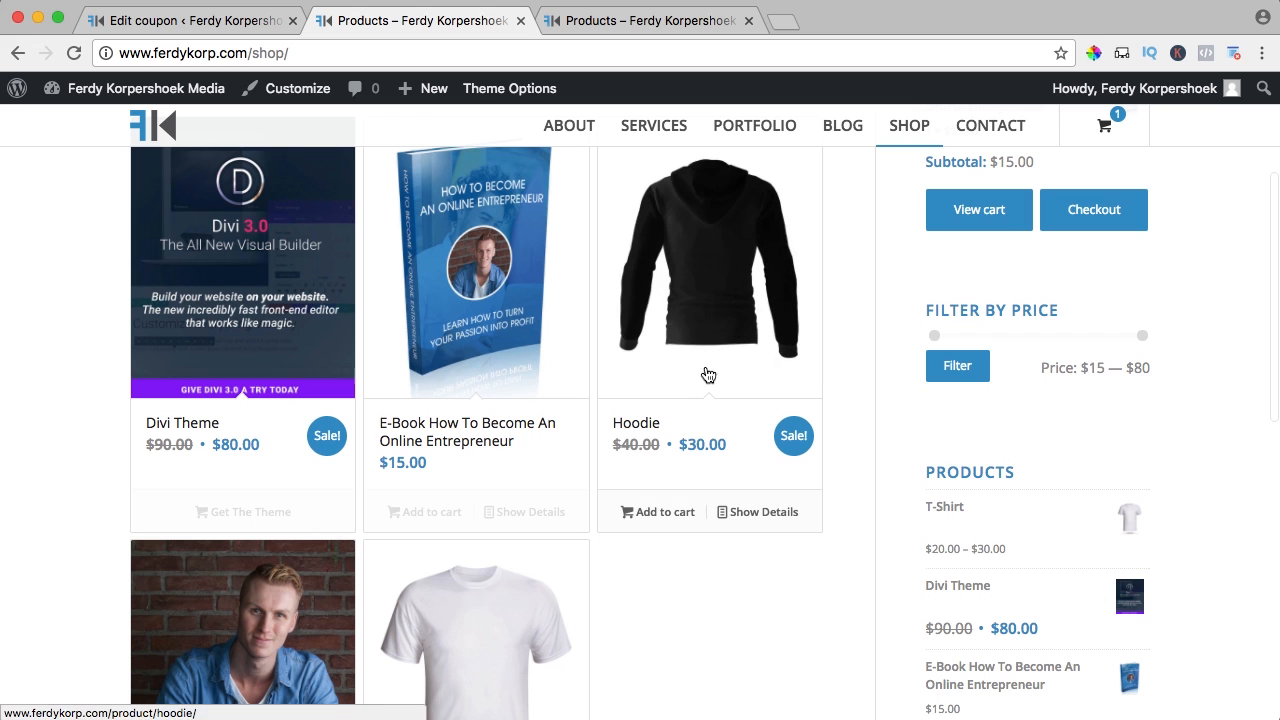
{"action": "scroll", "coordinate": [230, 540], "scroll_direction": "down", "scroll_amount": 5}
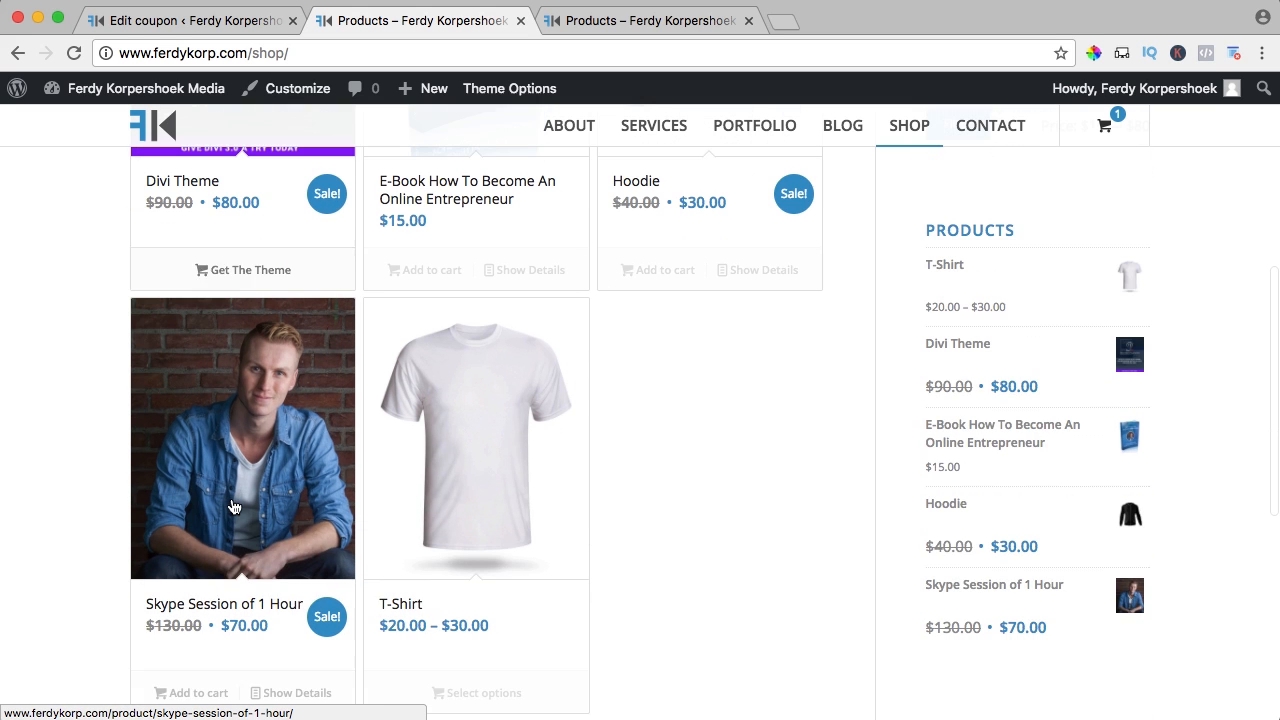
{"action": "scroll", "coordinate": [280, 596], "scroll_direction": "down", "scroll_amount": 3}
{"action": "left_click", "coordinate": [193, 550]}
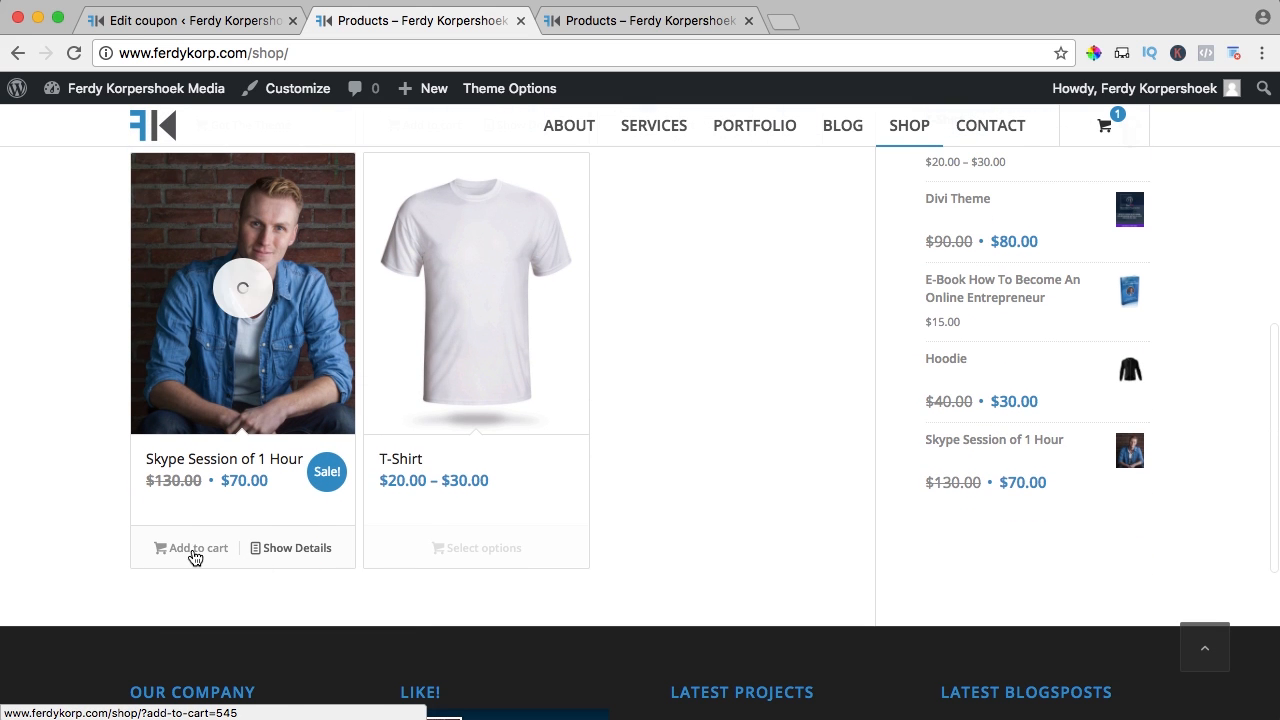
{"action": "scroll", "coordinate": [554, 508], "scroll_direction": "up", "scroll_amount": 8}
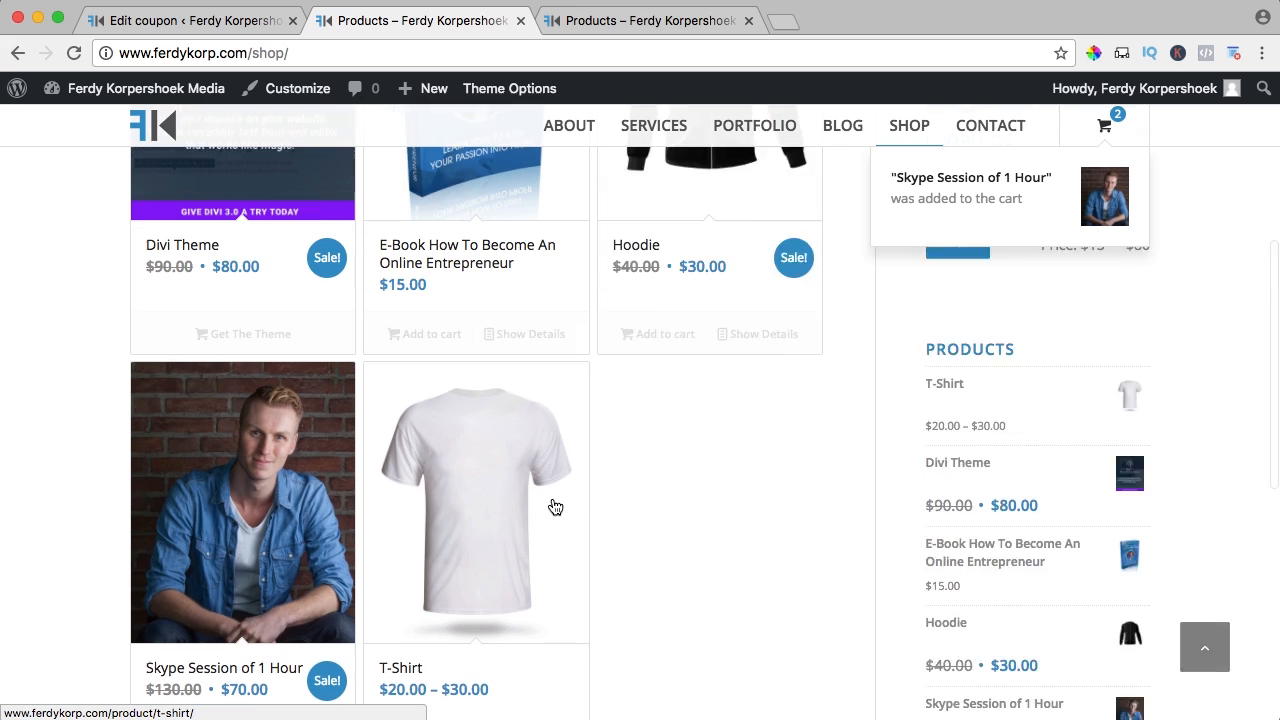
{"action": "left_click", "coordinate": [655, 534]}
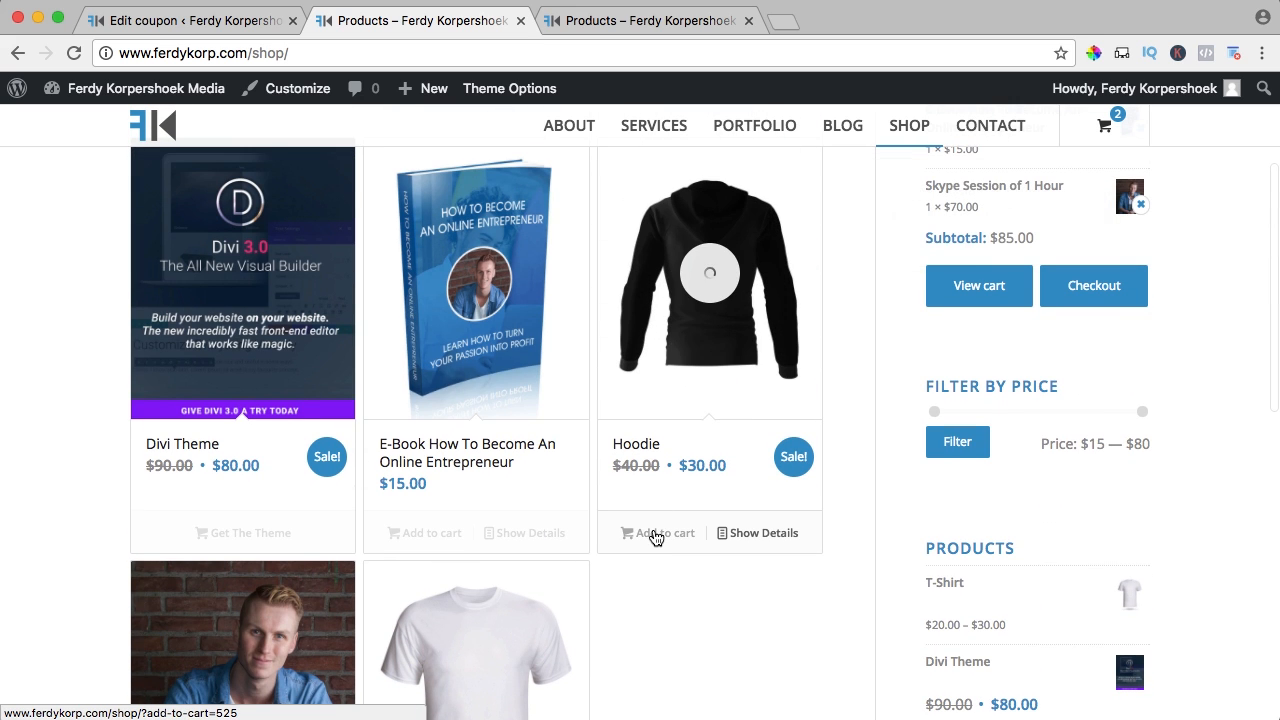
{"action": "left_click", "coordinate": [982, 348]}
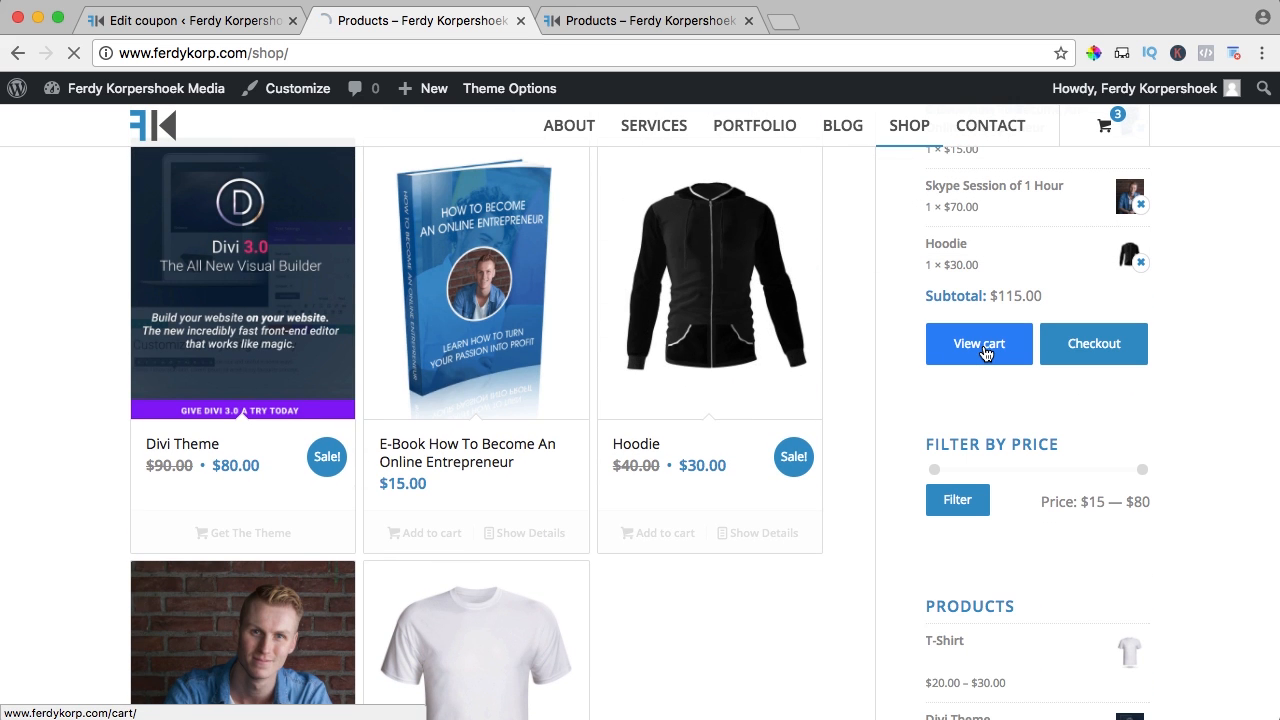
Apply the 'ebook' coupon beside 10dollars, giving two $10.00 discounts and a $95.00 total
{"action": "scroll", "coordinate": [343, 380], "scroll_direction": "down", "scroll_amount": 2}
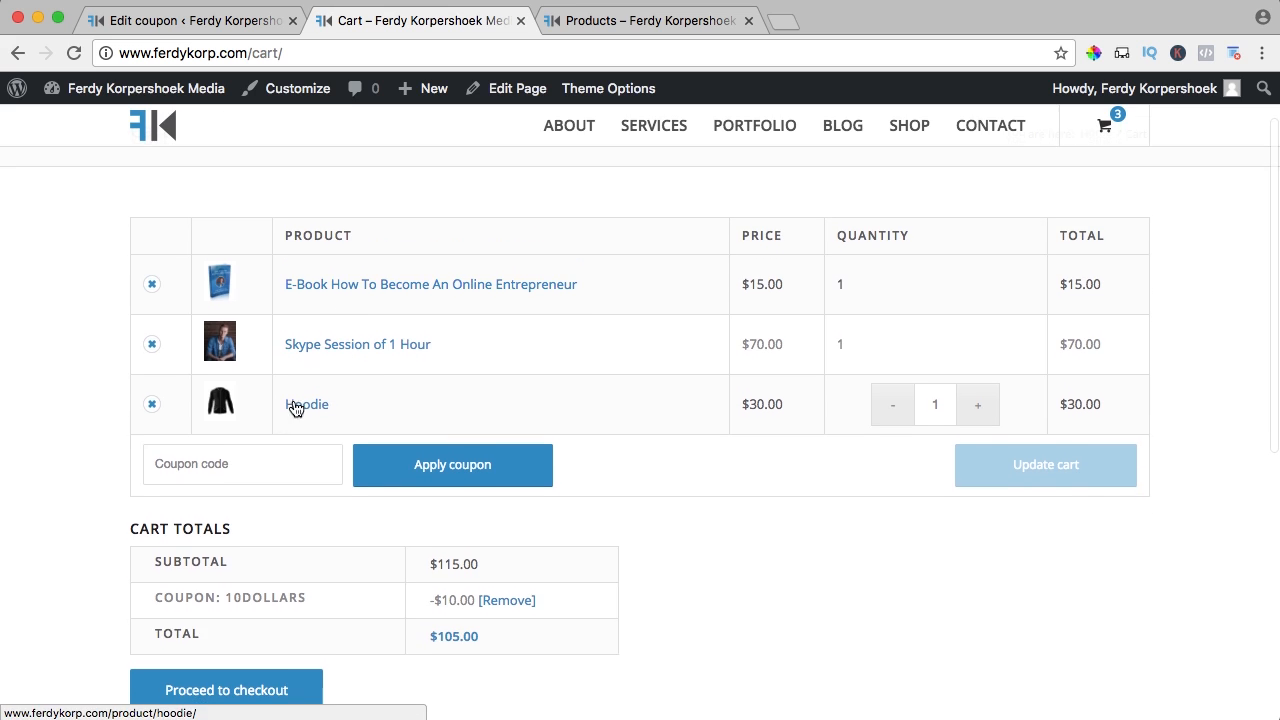
{"action": "left_click", "coordinate": [216, 444]}
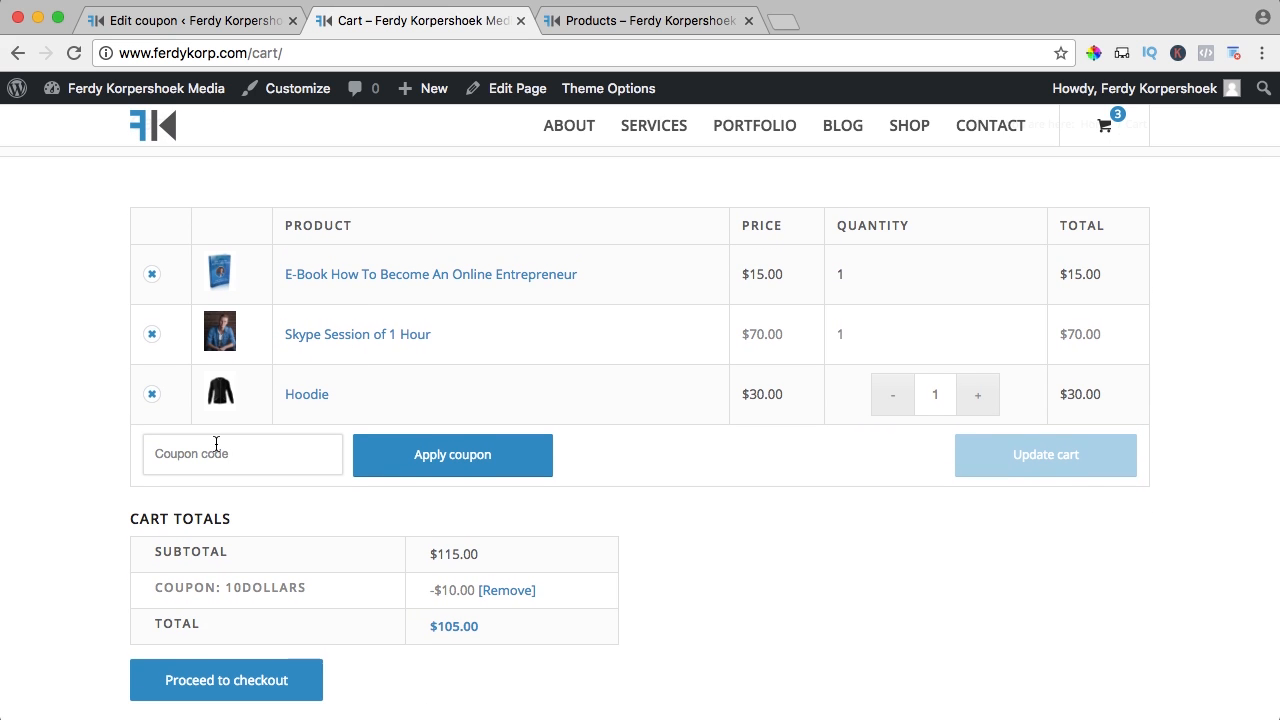
{"action": "type", "text": "ebook"}
{"action": "left_click", "coordinate": [427, 459]}
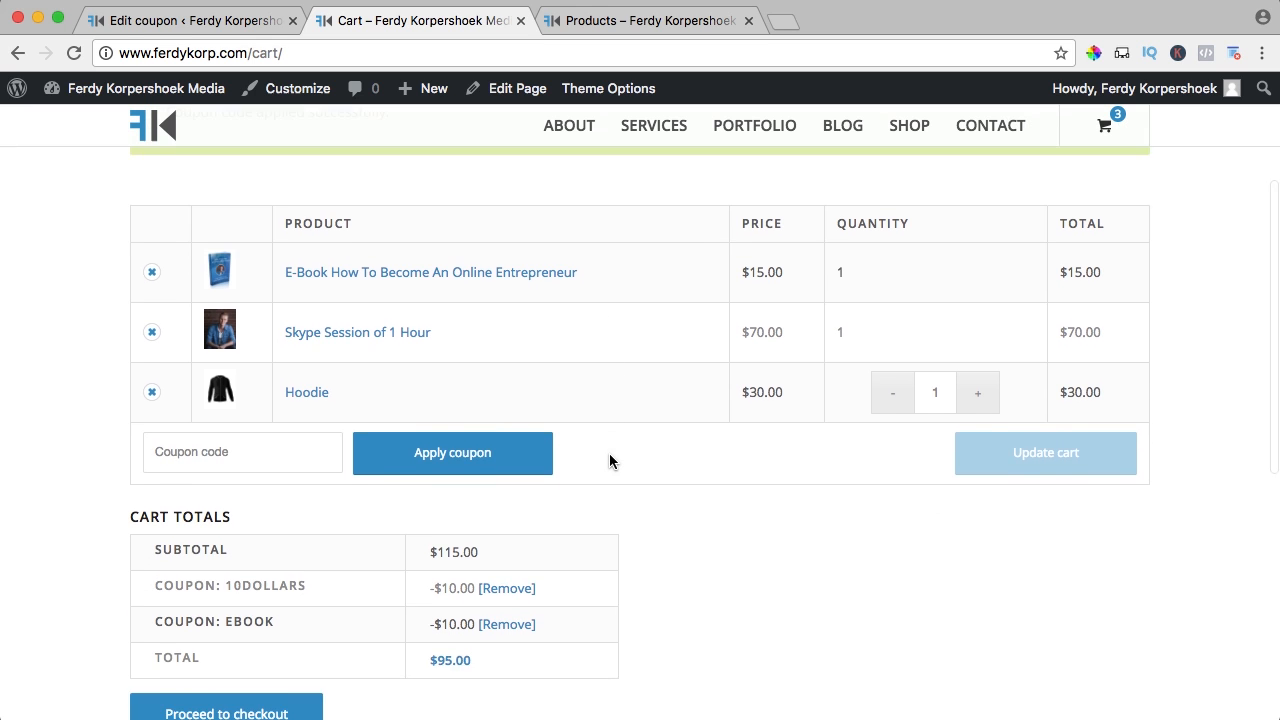
{"action": "scroll", "coordinate": [610, 461], "scroll_direction": "down", "scroll_amount": 1}
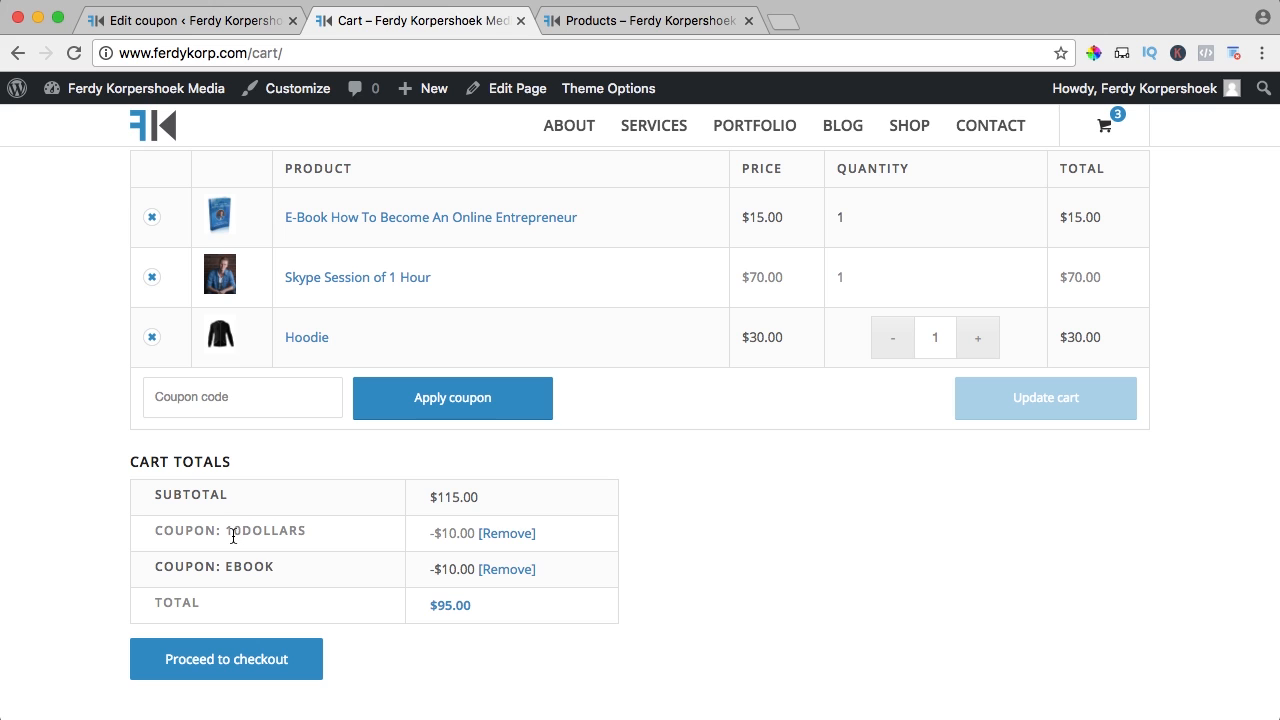
{"action": "left_click_drag", "start_coordinate": [229, 531], "coordinate": [310, 532]}
{"action": "left_click", "coordinate": [304, 532]}
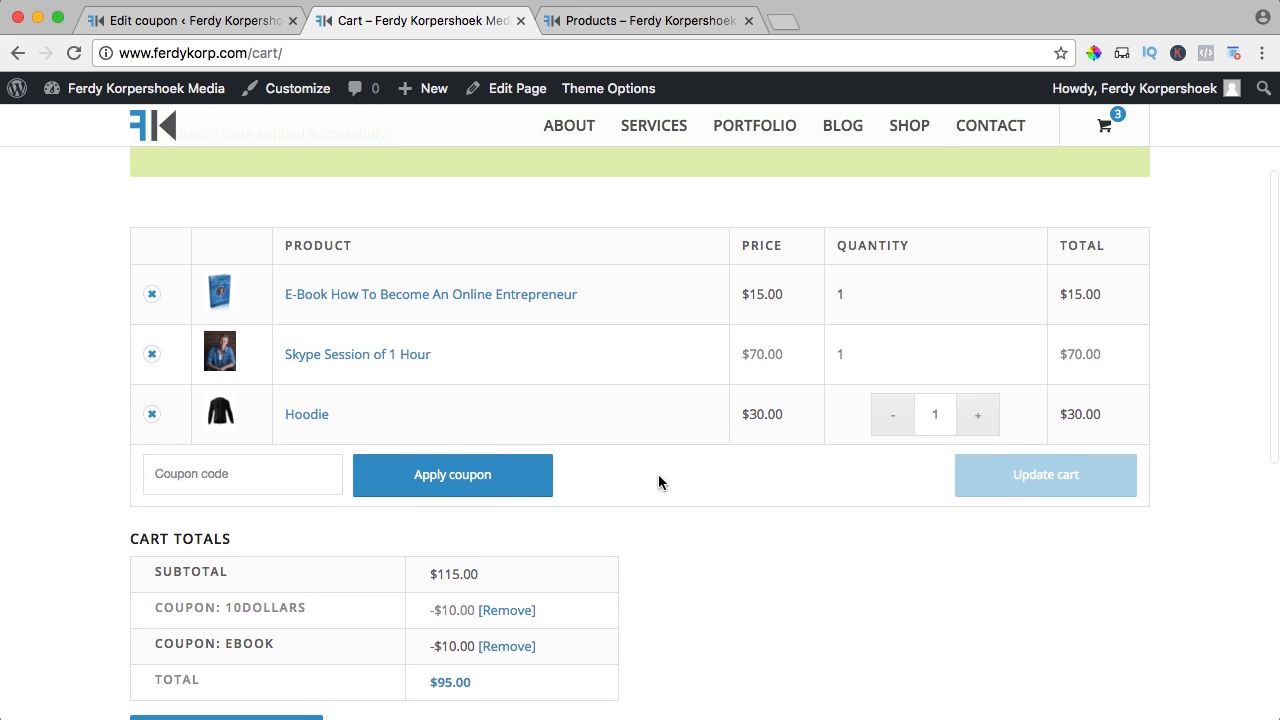
Remove the E-Book from the cart and check the resulting invalid ebook coupon message
{"action": "left_click", "coordinate": [153, 297]}
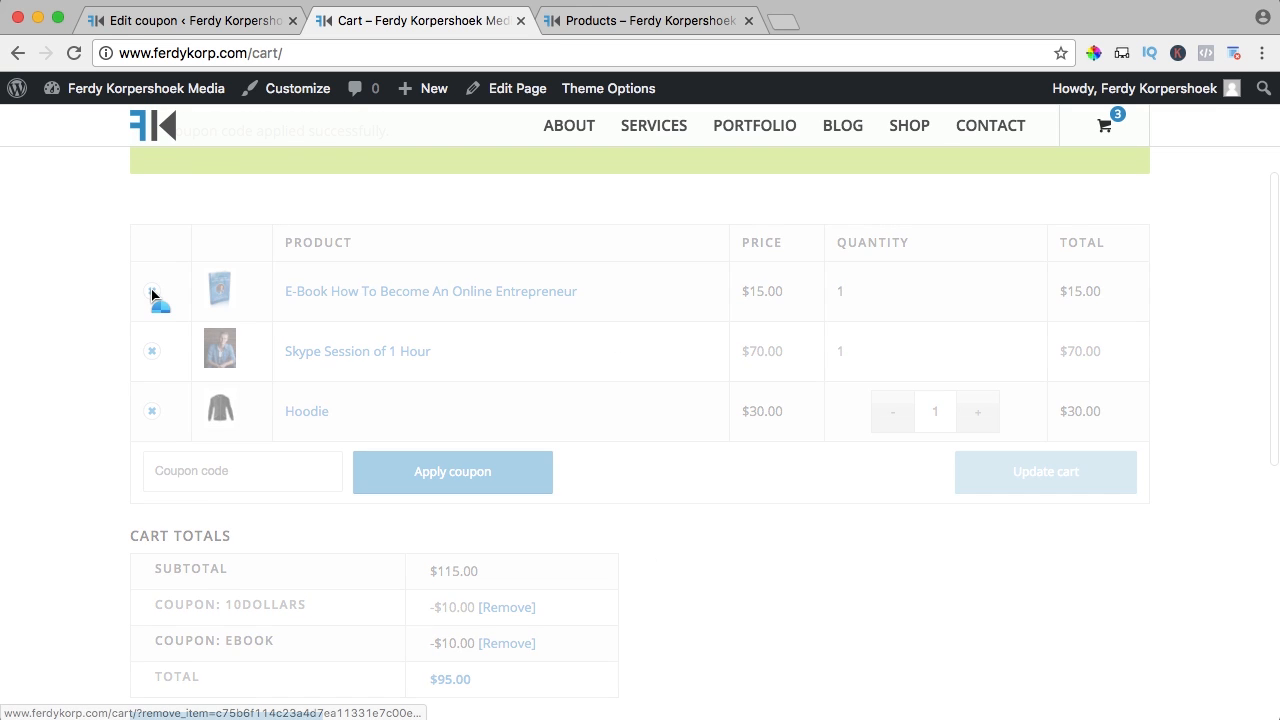
{"action": "left_click_drag", "start_coordinate": [238, 272], "coordinate": [517, 272]}
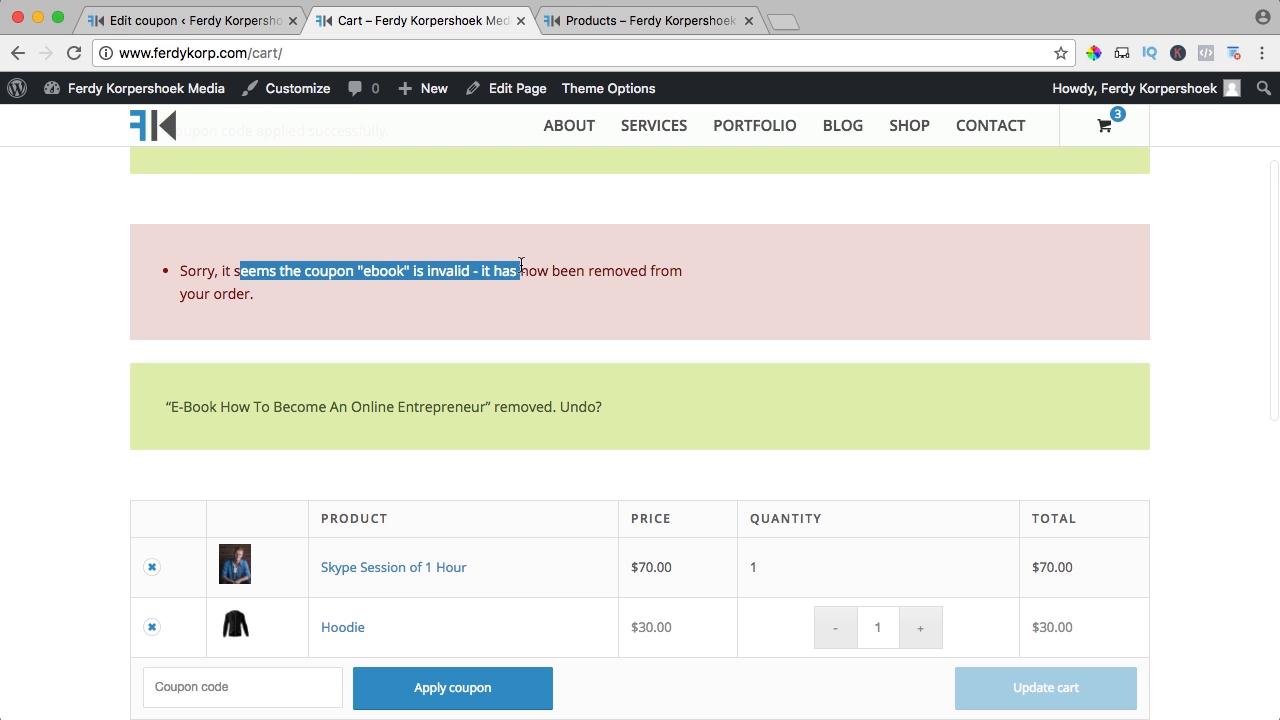
{"action": "left_click", "coordinate": [517, 272]}
Remove the 10DOLLARS coupon from Cart Totals, leaving a $100.00 total
{"action": "scroll", "coordinate": [520, 200], "scroll_direction": "down", "scroll_amount": 7}
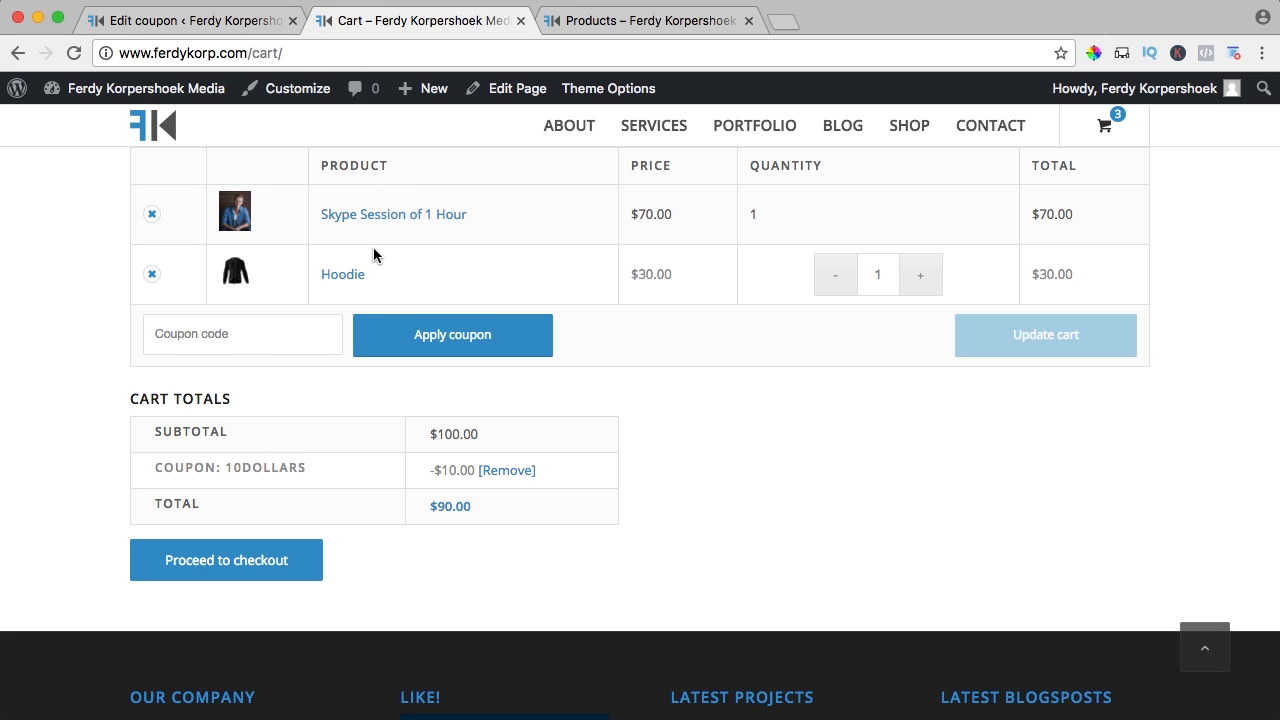
{"action": "scroll", "coordinate": [392, 250], "scroll_direction": "up", "scroll_amount": 4}
{"action": "scroll", "coordinate": [392, 257], "scroll_direction": "down", "scroll_amount": 4}
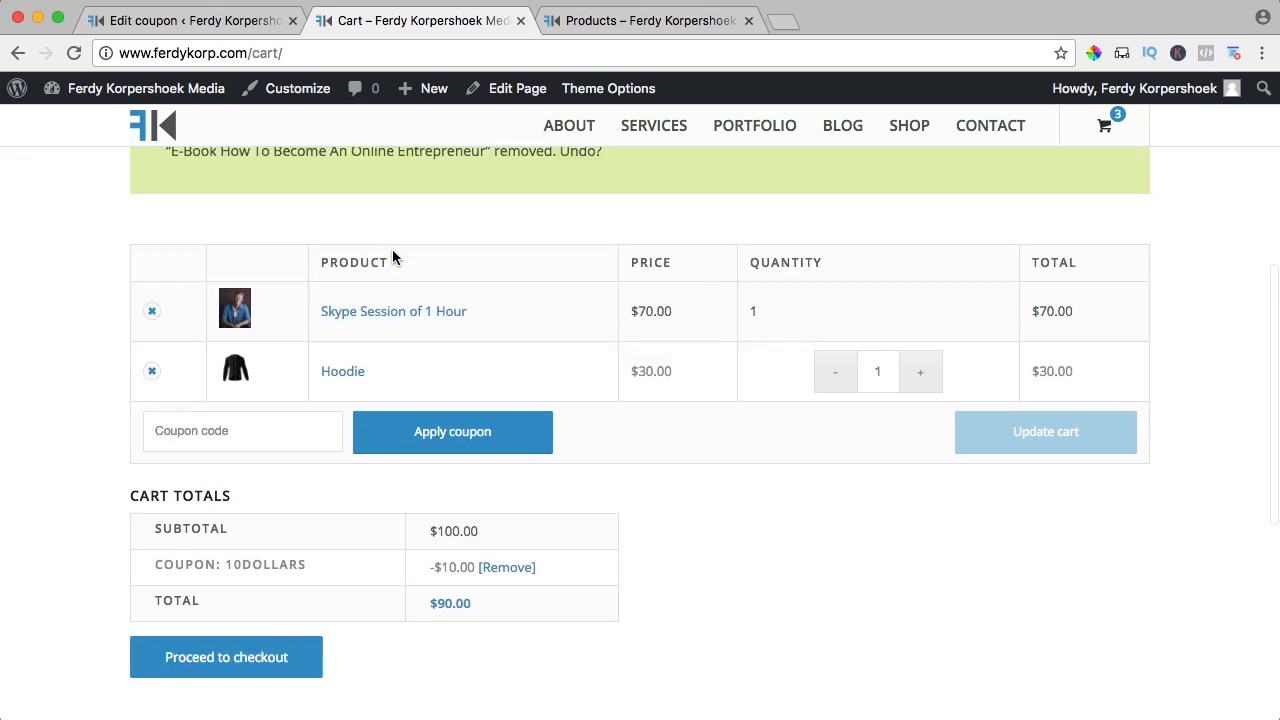
{"action": "left_click", "coordinate": [497, 472]}
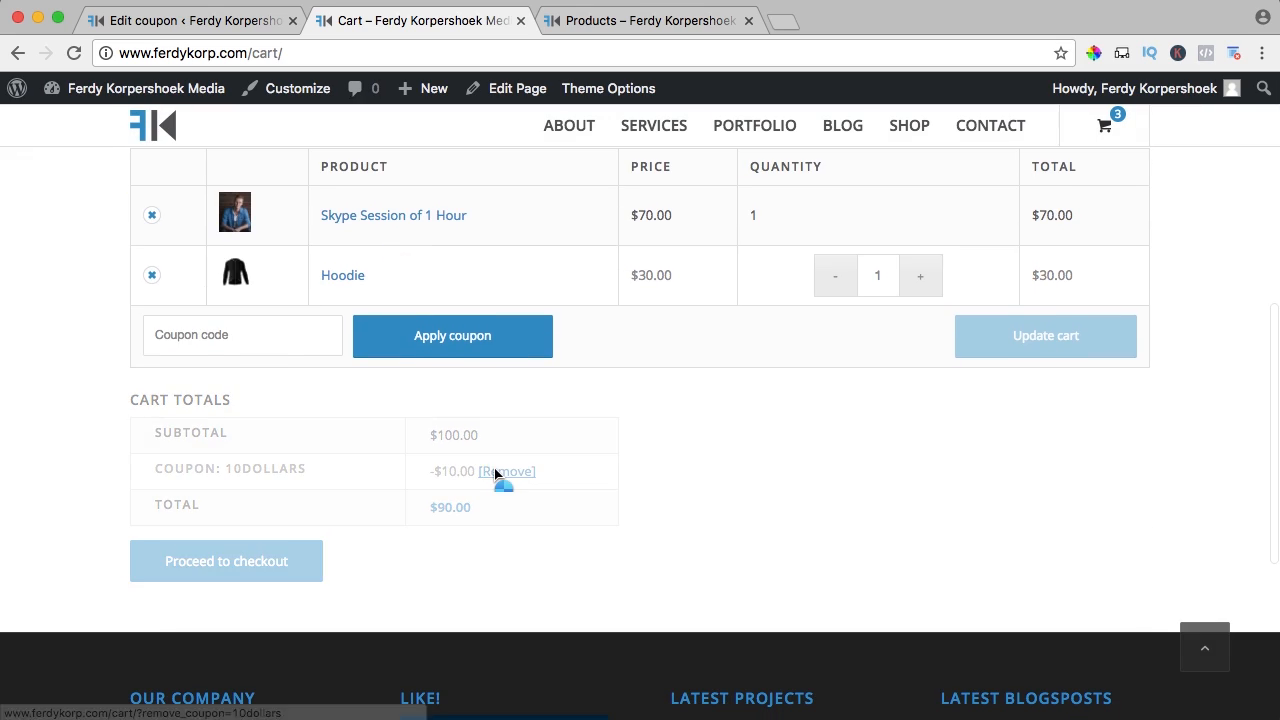
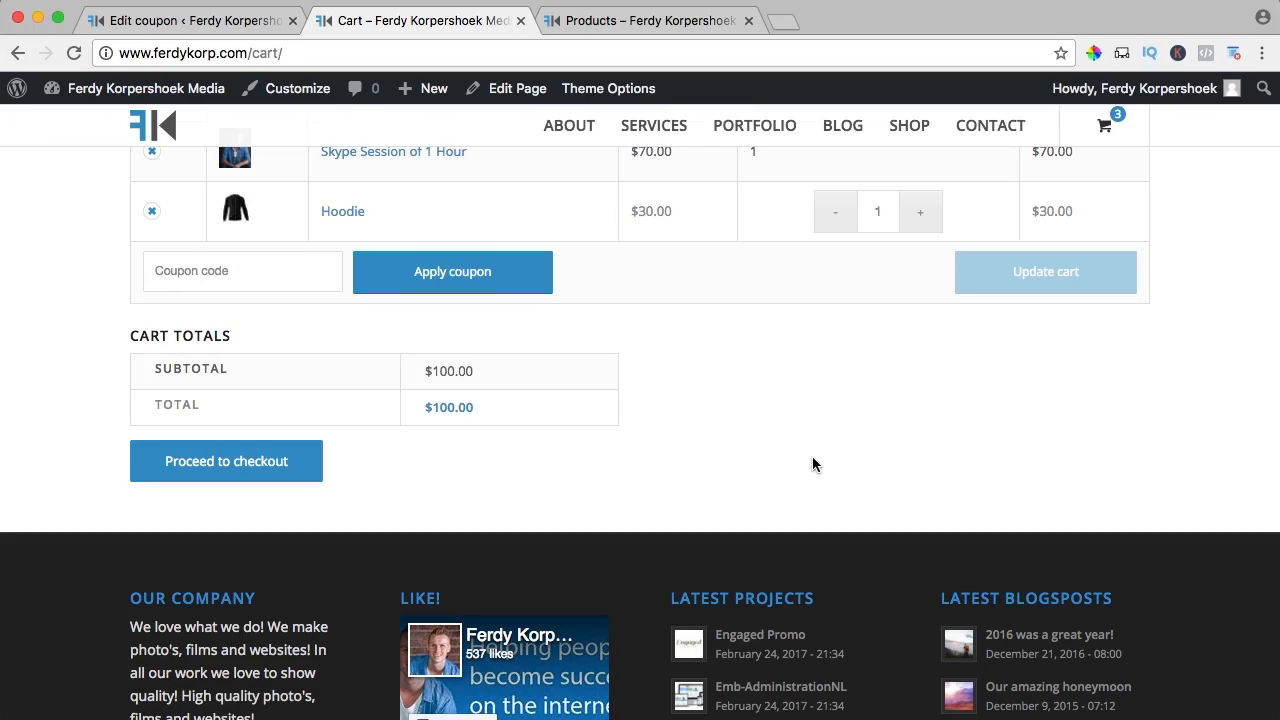
Close the Products tab and go to the Plugins > Add New page
{"action": "left_click", "coordinate": [213, 28]}
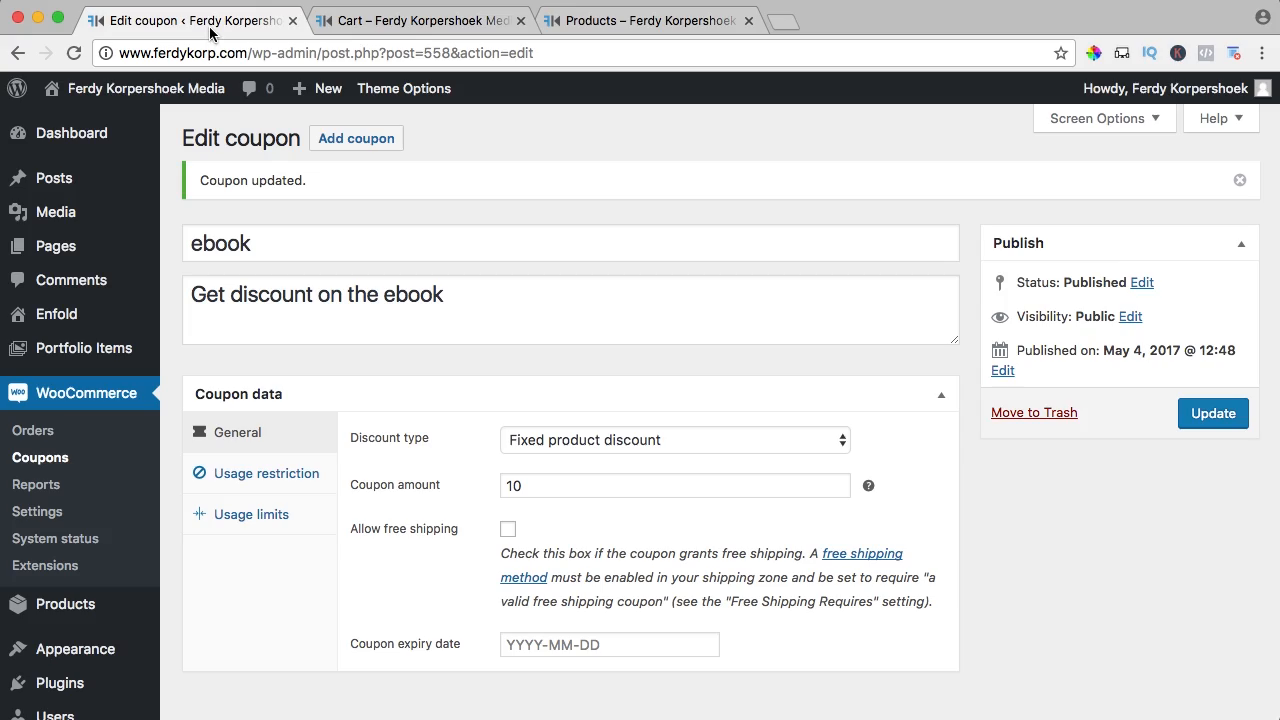
{"action": "left_click", "coordinate": [748, 21]}
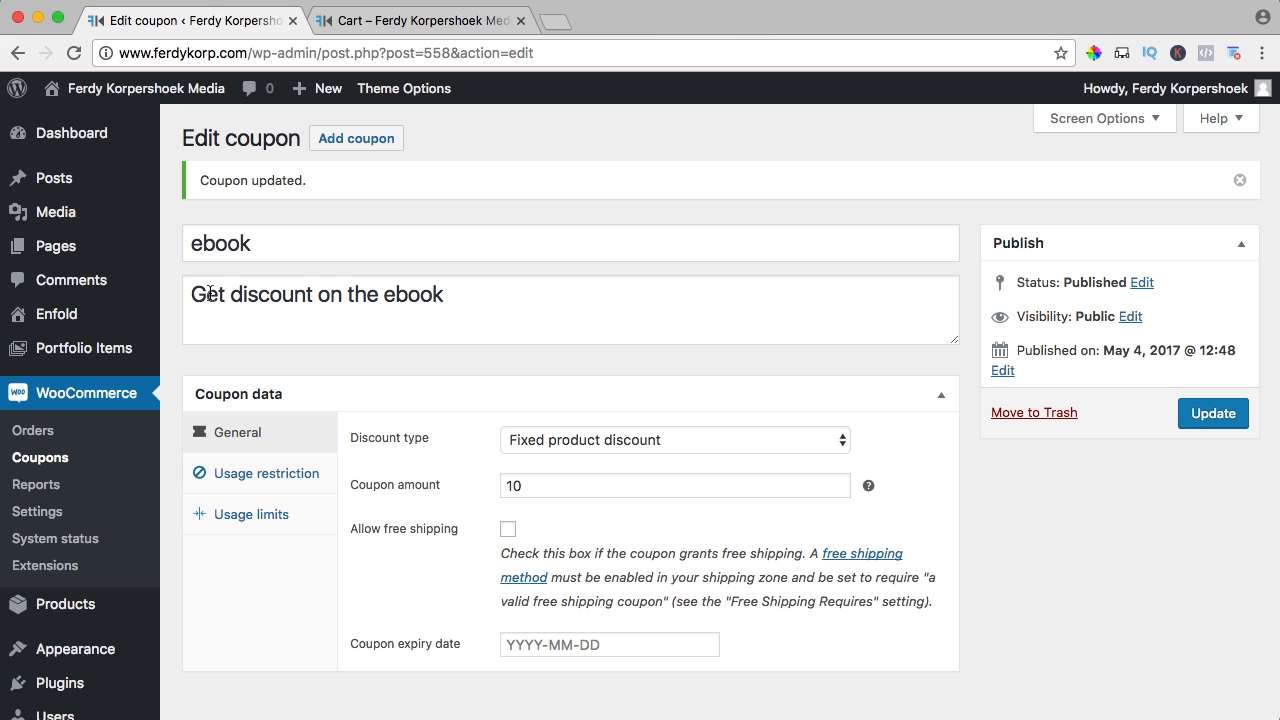
{"action": "scroll", "coordinate": [80, 517], "scroll_direction": "down", "scroll_amount": 3}
{"action": "mouse_move", "coordinate": [62, 585]}
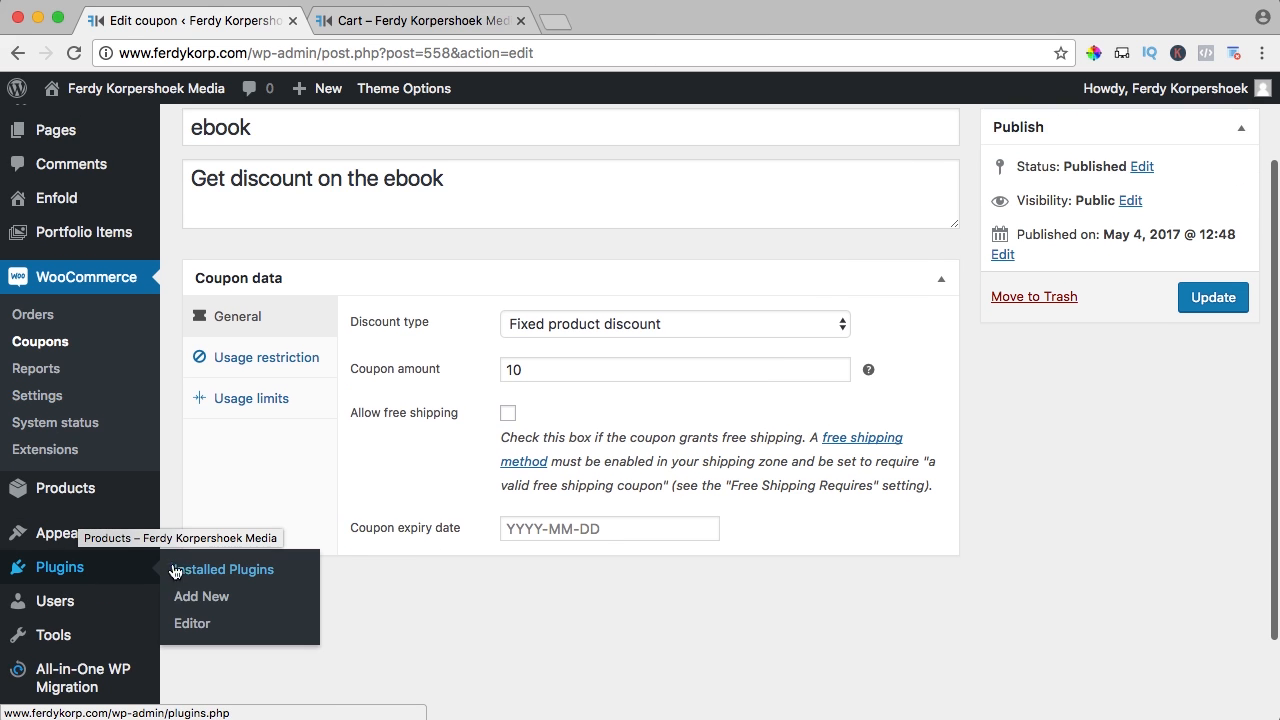
{"action": "left_click", "coordinate": [200, 598]}
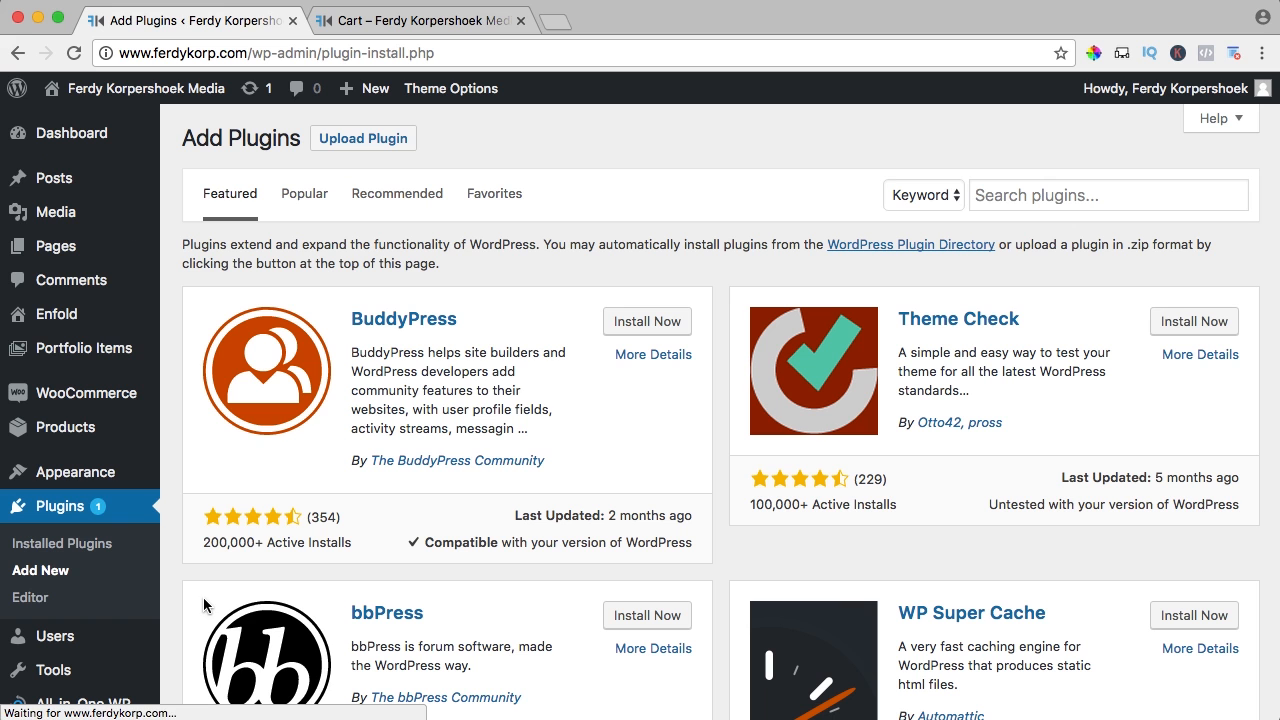
Search 'easy table rate shipping', then install and activate the JEM Table Rate Shipping plugin
{"action": "left_click", "coordinate": [1012, 194]}
{"action": "type", "text": "easye"}
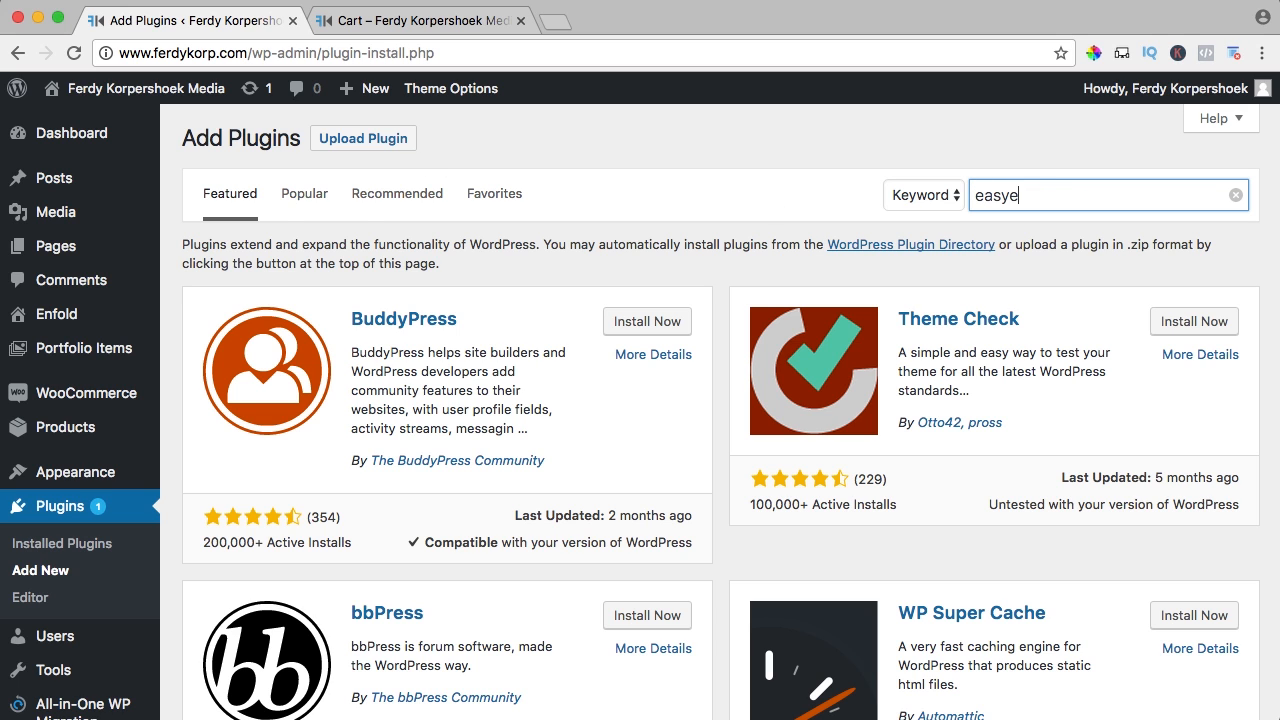
{"action": "key", "text": "BackSpace"}
{"action": "type", "text": "table r"}
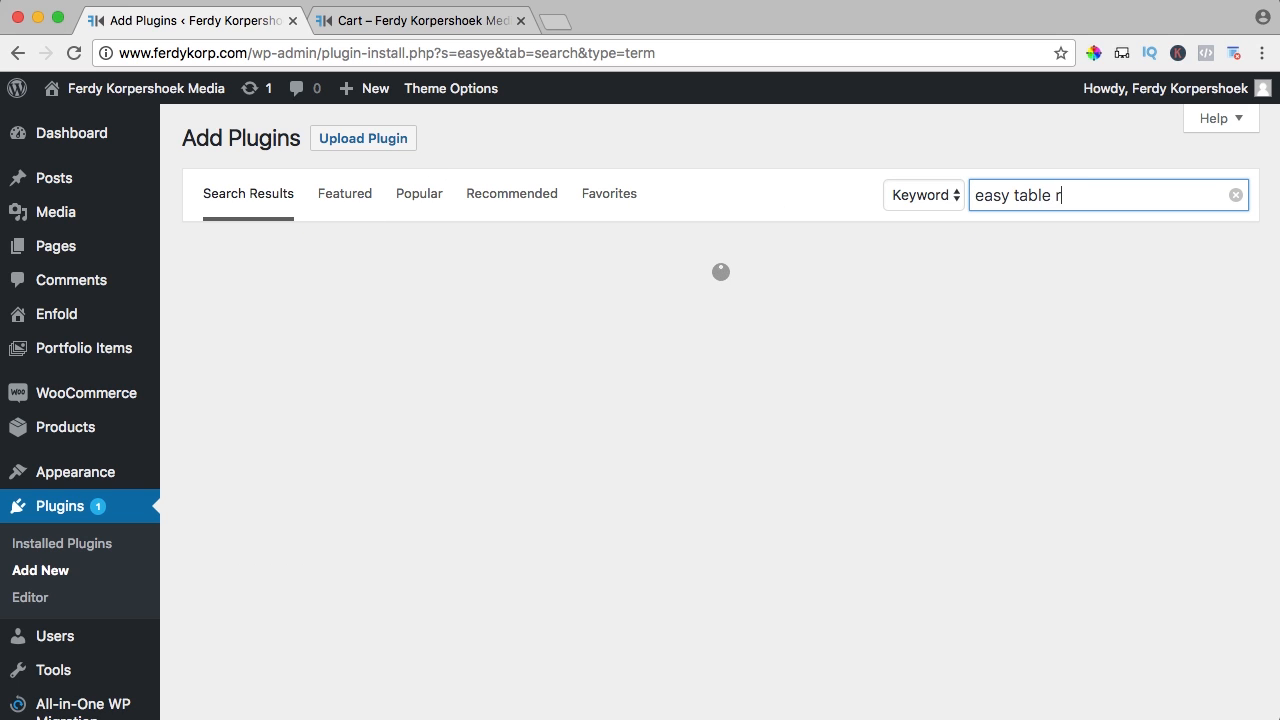
{"action": "type", "text": "ate shipping"}
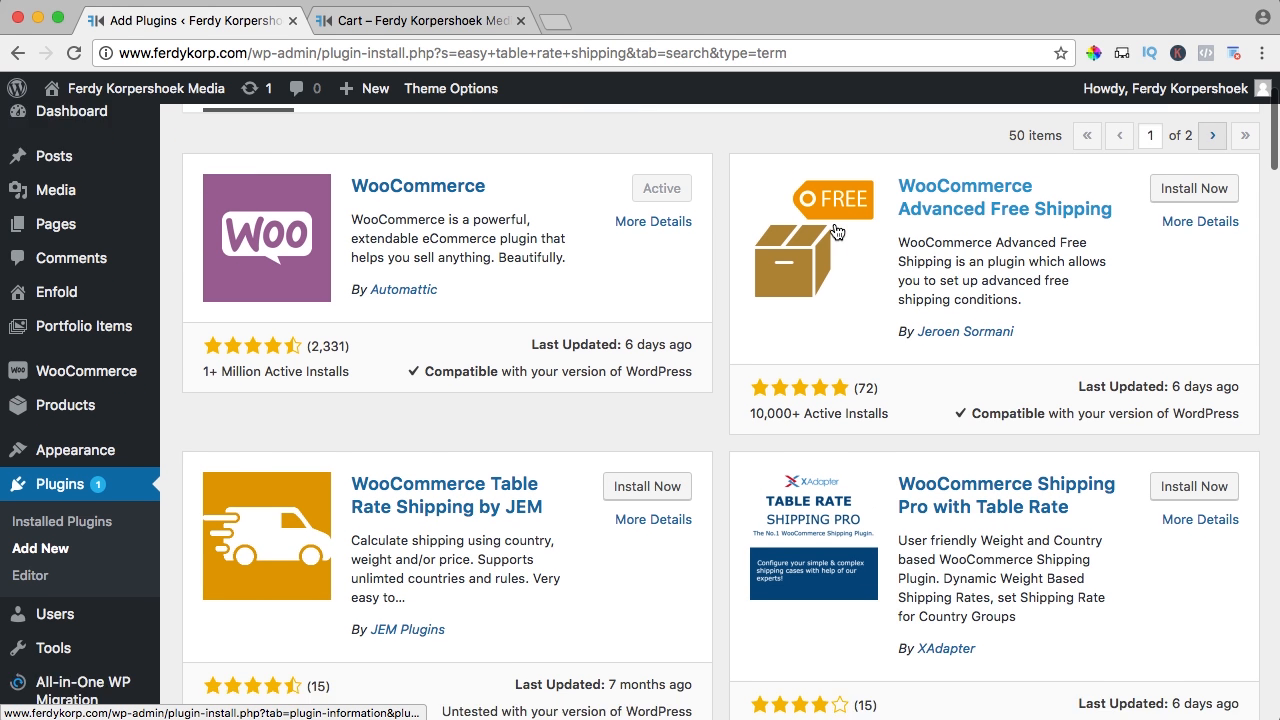
{"action": "scroll", "coordinate": [834, 234], "scroll_direction": "down", "scroll_amount": 4}
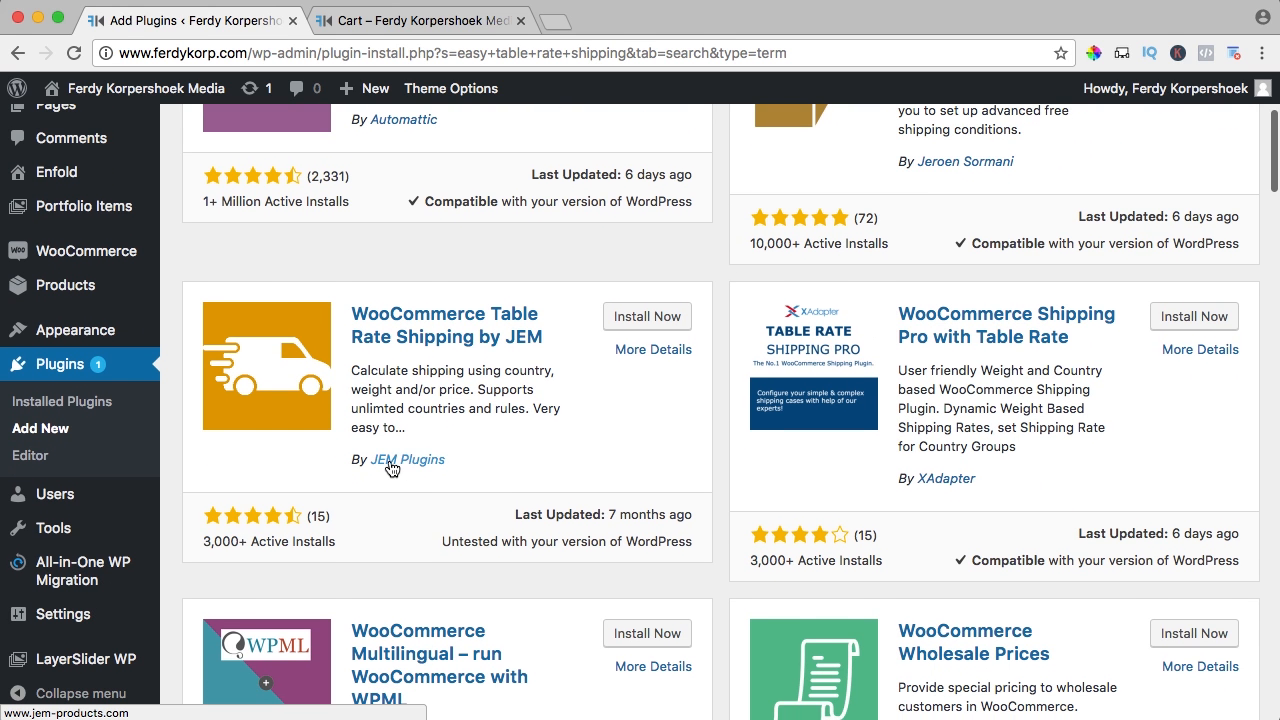
{"action": "left_click", "coordinate": [650, 318]}
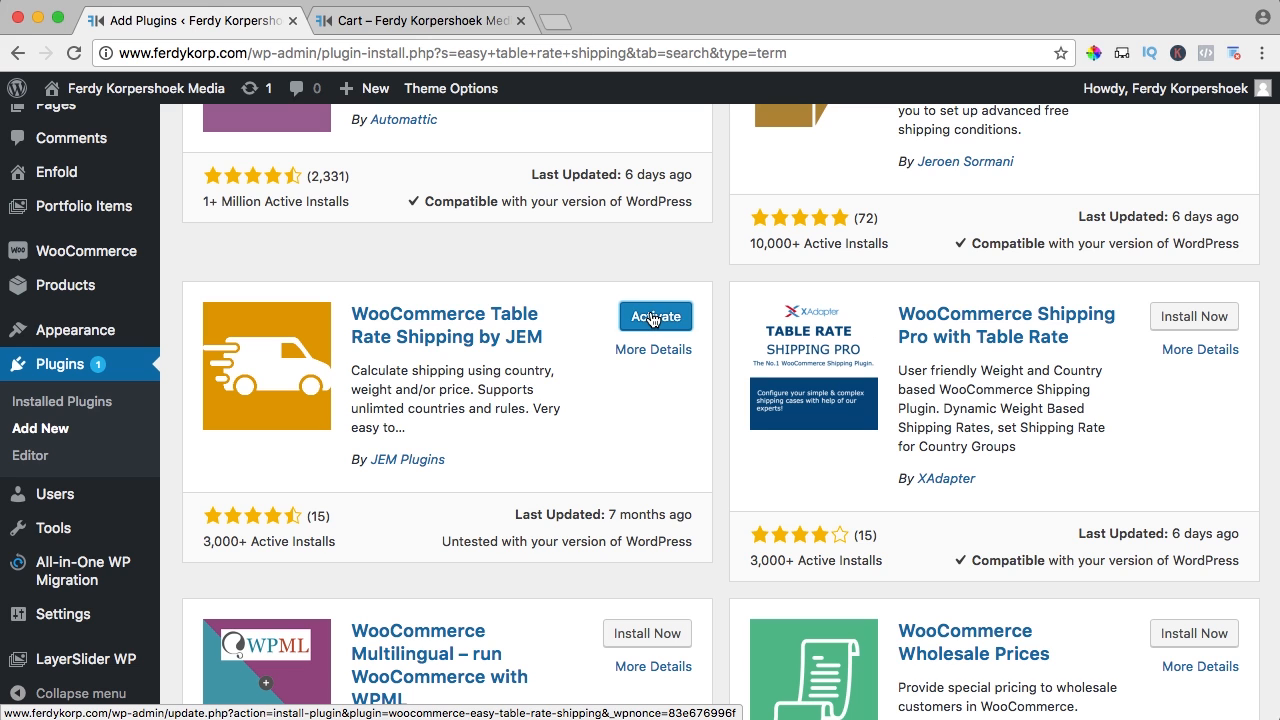
{"action": "left_click", "coordinate": [652, 318]}
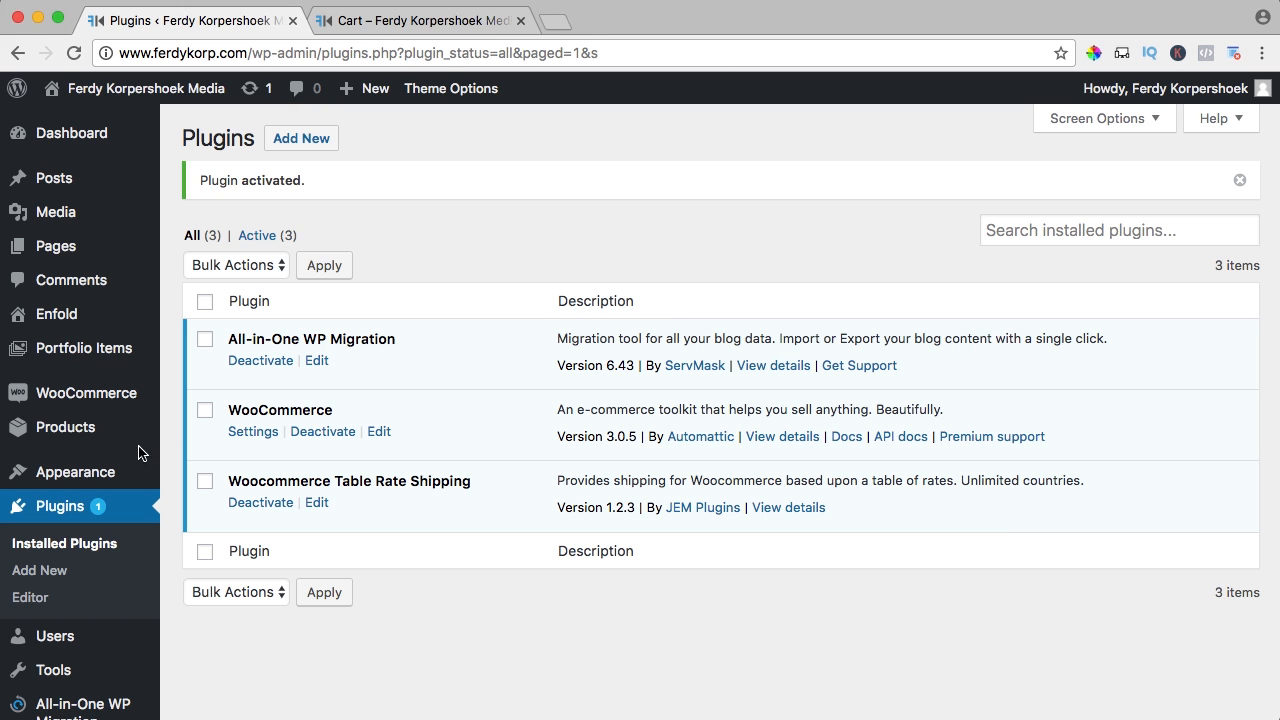
Enable the Table Rate method under WooCommerce Settings > Shipping
{"action": "mouse_move", "coordinate": [95, 392]}
{"action": "left_click", "coordinate": [199, 477]}
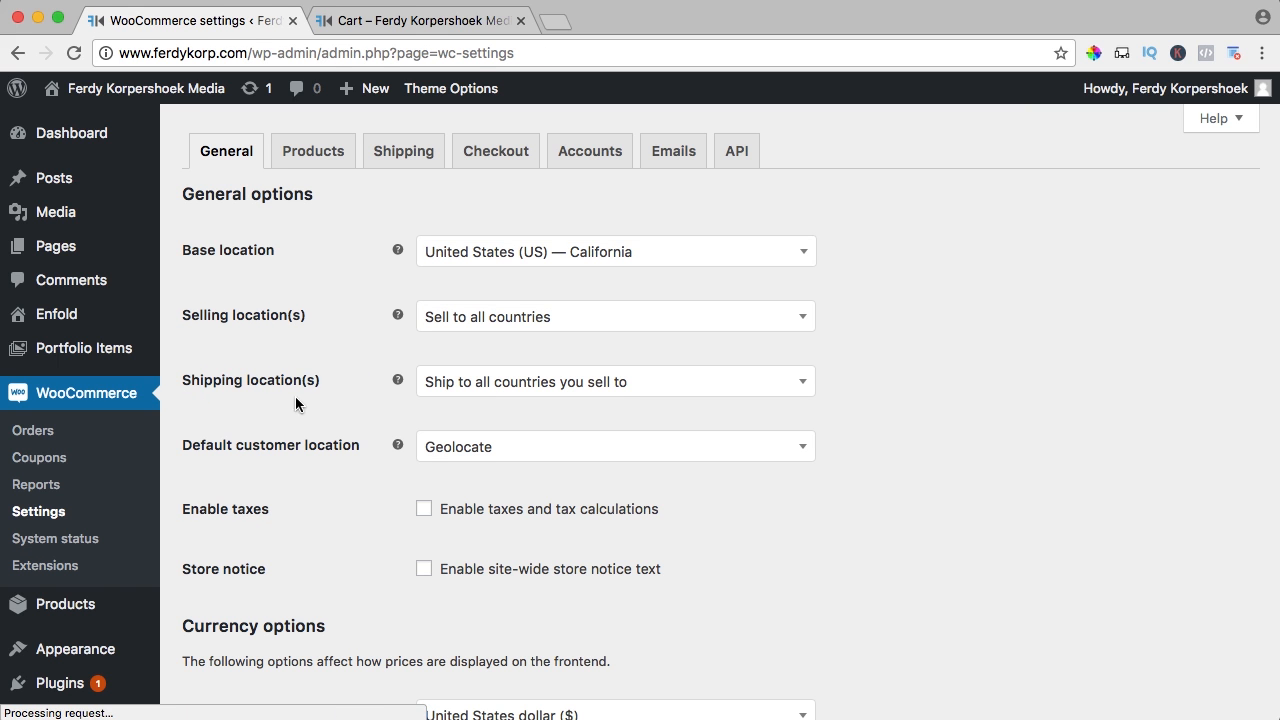
{"action": "left_click", "coordinate": [404, 153]}
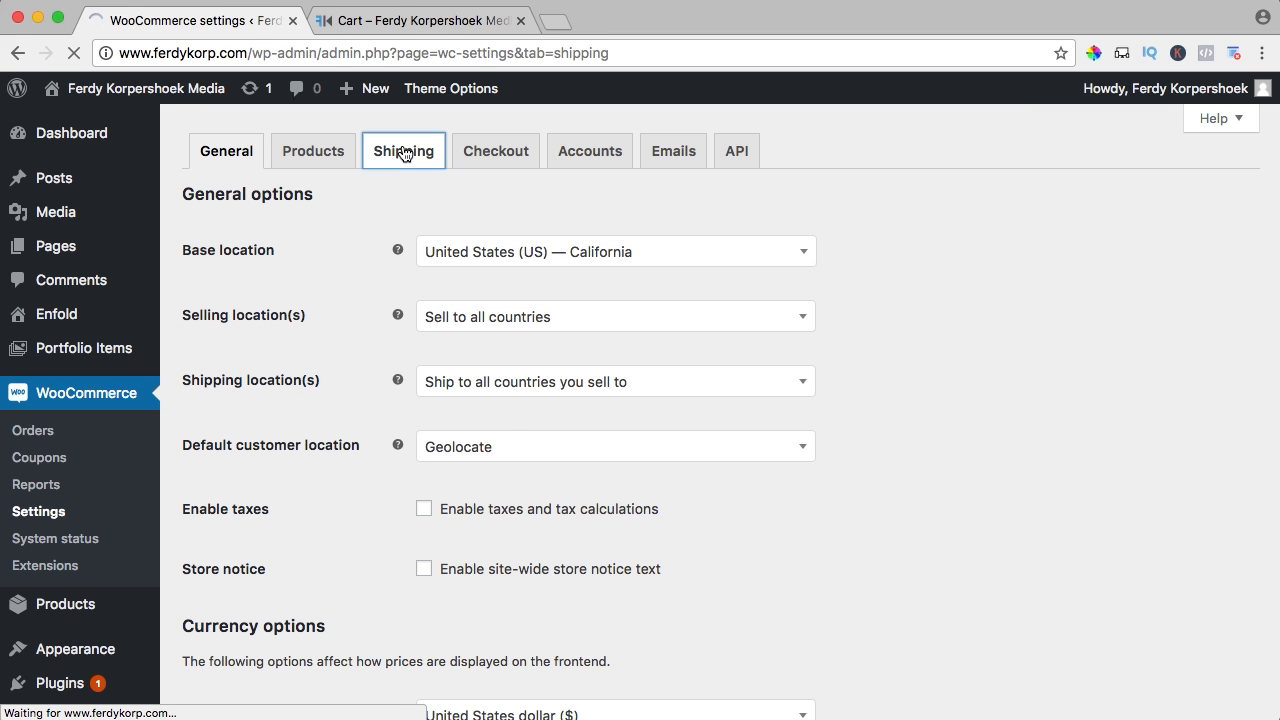
{"action": "left_click", "coordinate": [557, 190]}
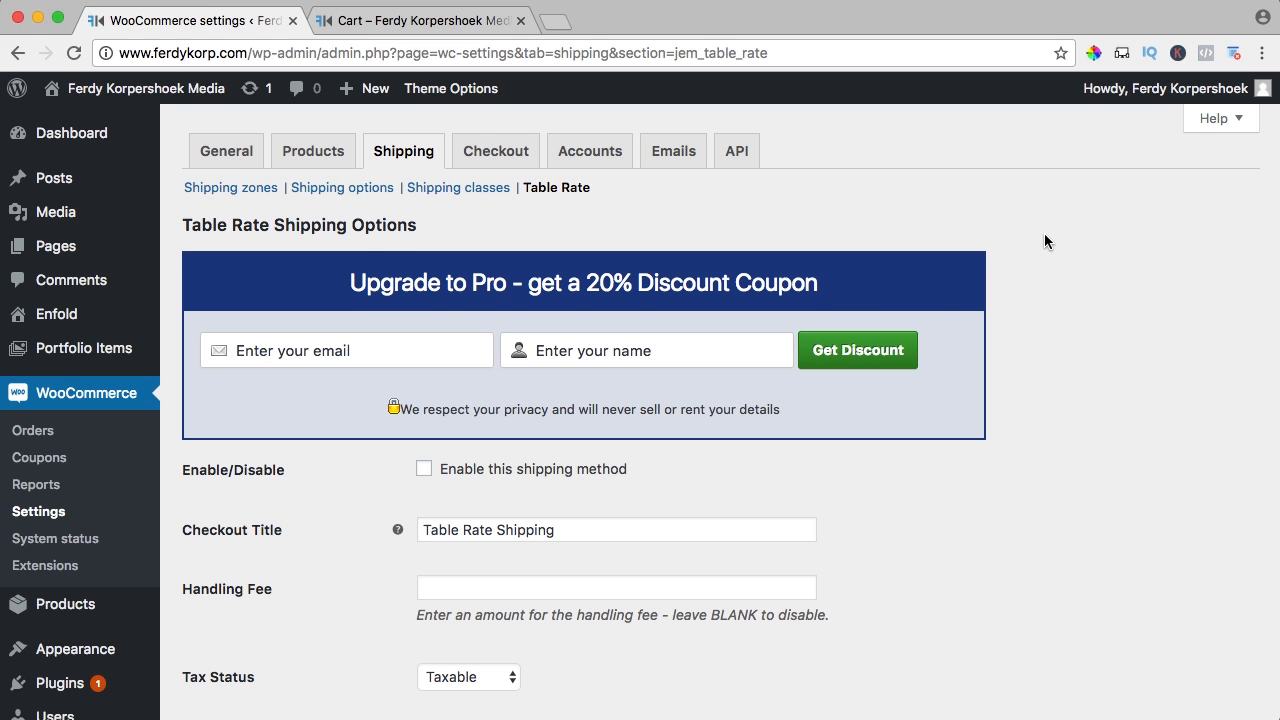
{"action": "scroll", "coordinate": [1044, 233], "scroll_direction": "down", "scroll_amount": 3}
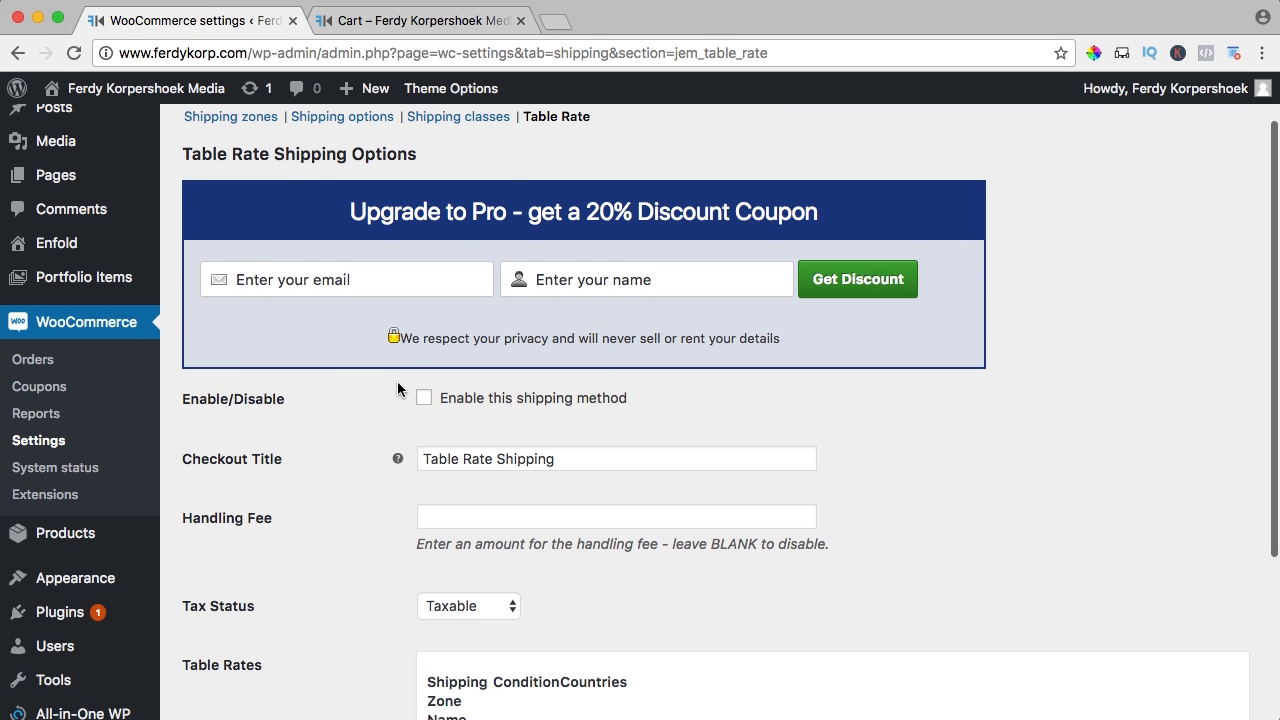
{"action": "left_click", "coordinate": [424, 397]}
Set the table rate checkout title to UPS
{"action": "scroll", "coordinate": [380, 405], "scroll_direction": "down", "scroll_amount": 3}
{"action": "scroll", "coordinate": [351, 411], "scroll_direction": "down", "scroll_amount": 1}
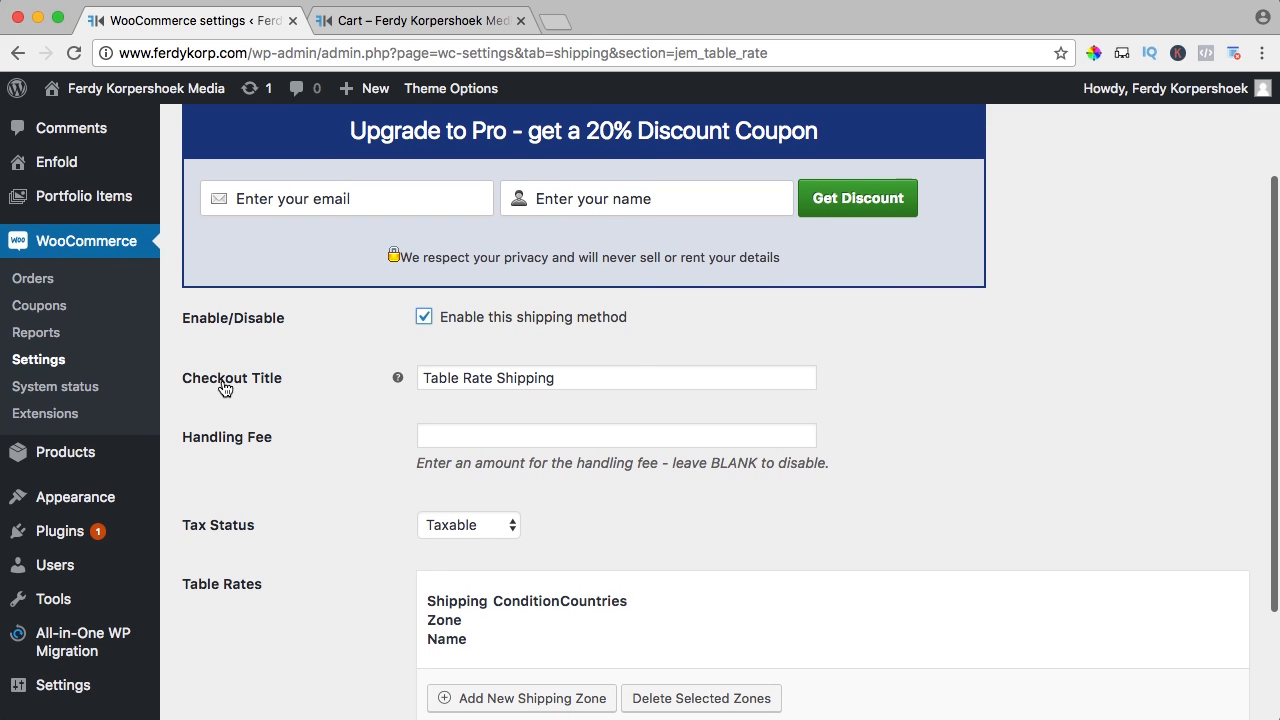
{"action": "triple_click", "coordinate": [488, 376]}
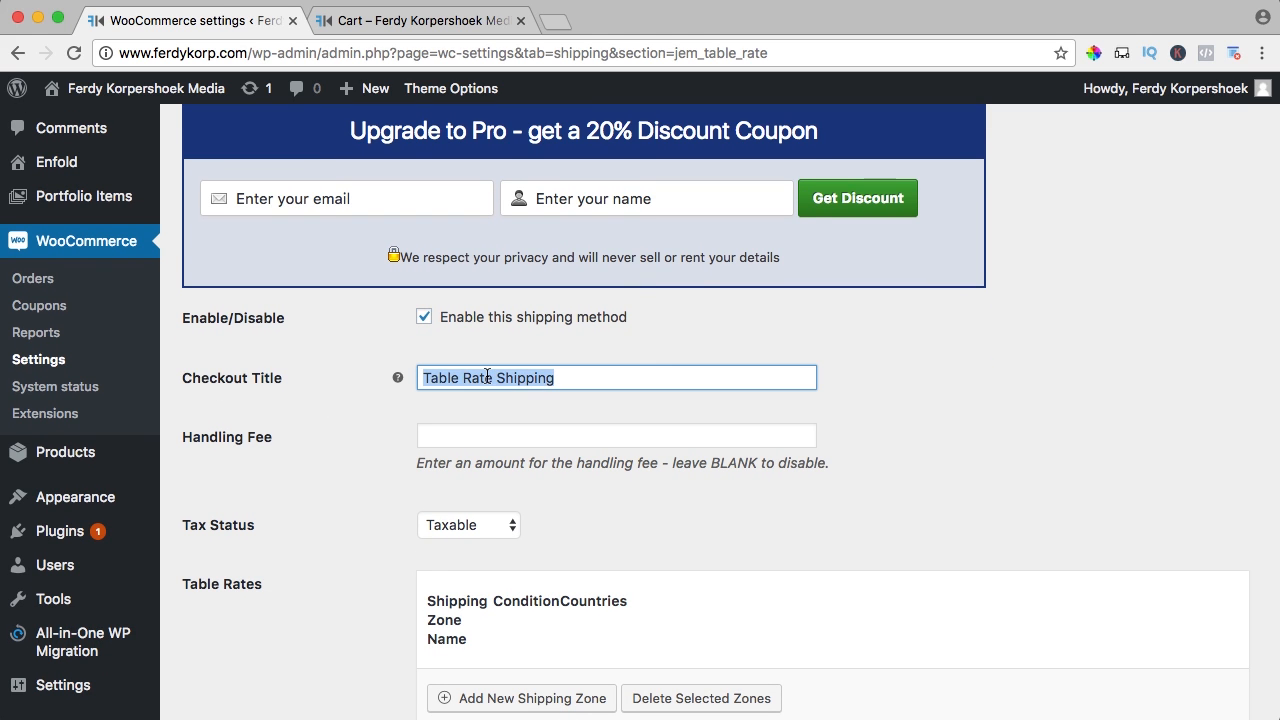
{"action": "type", "text": "UPS"}
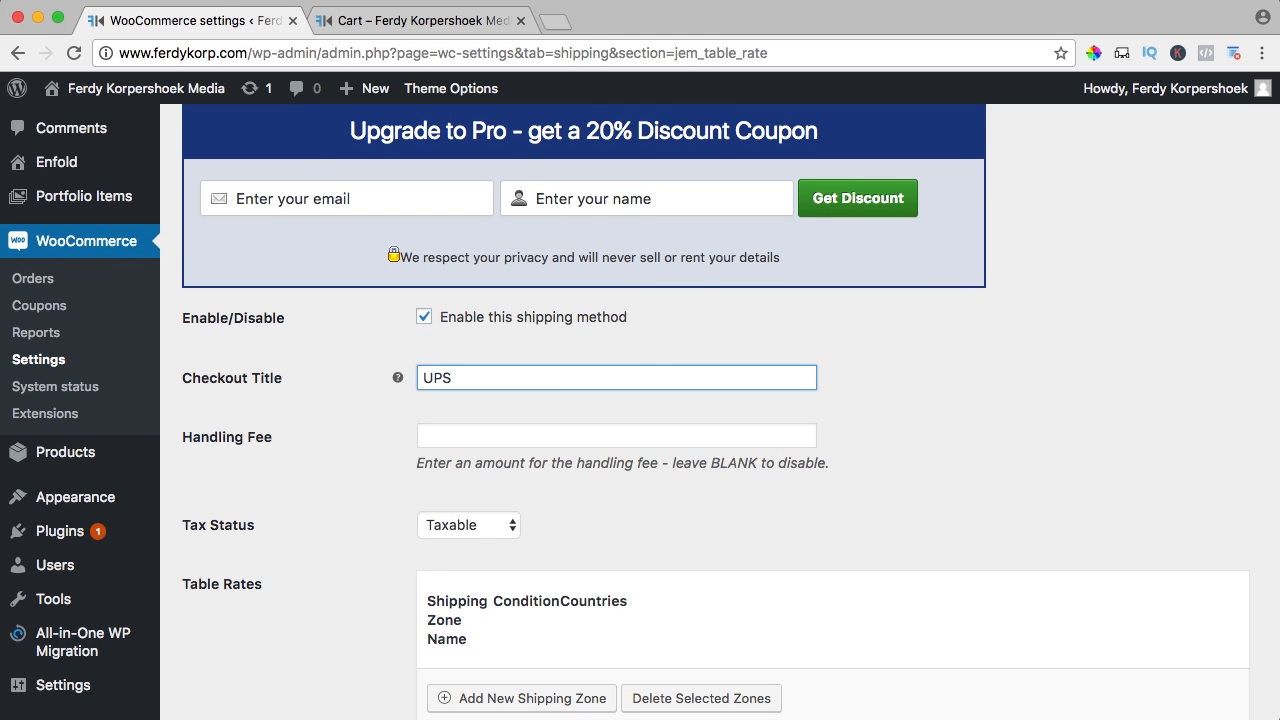
{"action": "key", "text": "super+a"}
{"action": "type", "text": "Fed"}
{"action": "key", "text": "super+a"}
{"action": "type", "text": "UPS"}
Set a handling fee of 2, keep tax status Taxable, and add a new shipping zone row
{"action": "scroll", "coordinate": [640, 412], "scroll_direction": "down", "scroll_amount": 3}
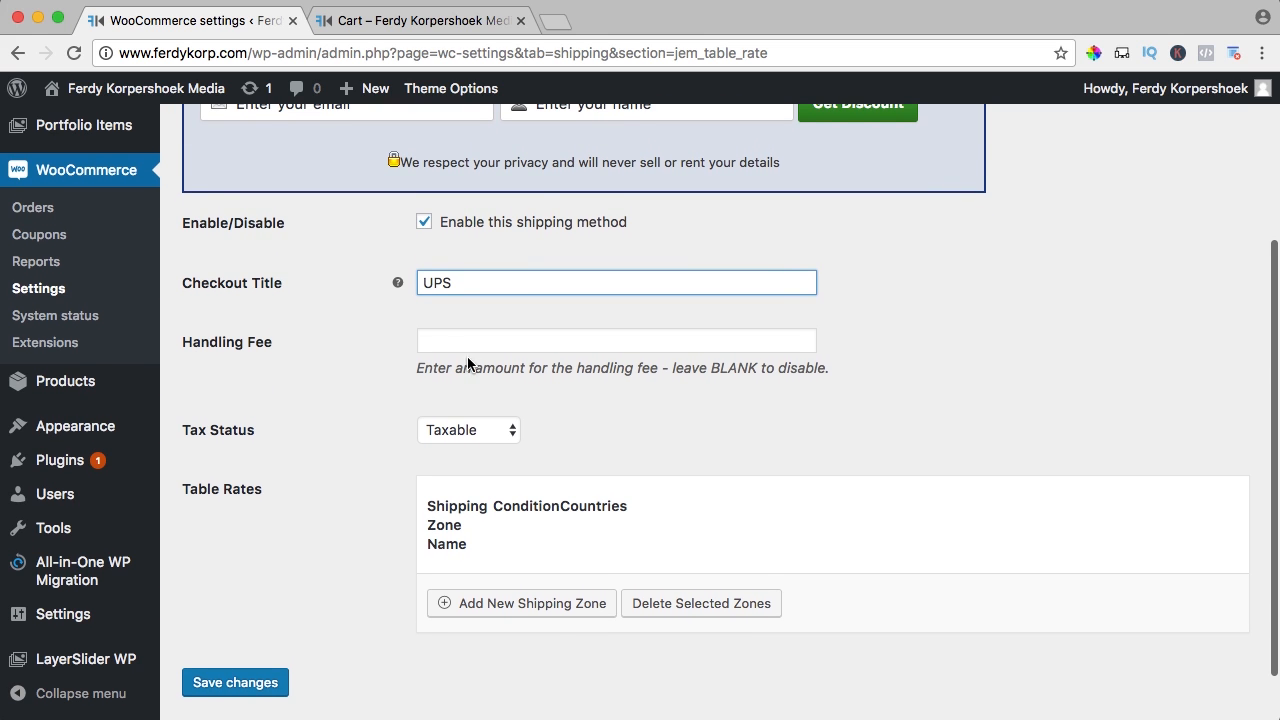
{"action": "left_click", "coordinate": [448, 347]}
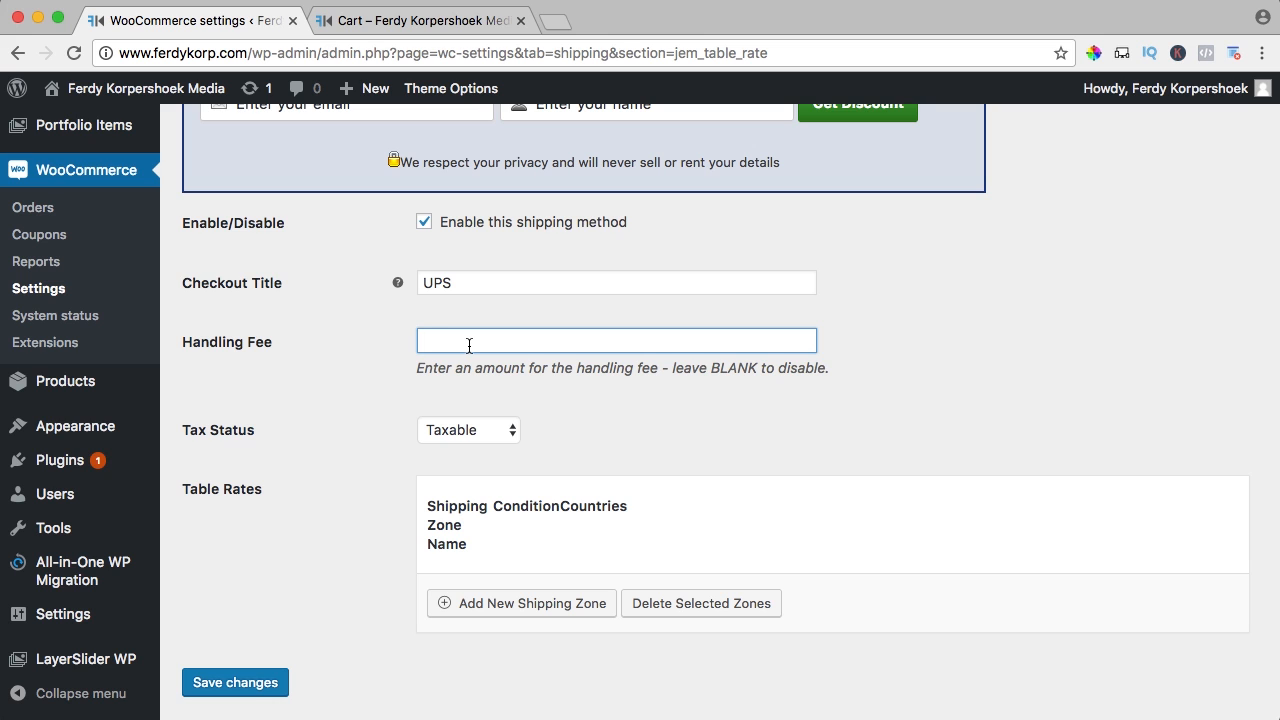
{"action": "type", "text": "2"}
{"action": "key", "text": "Tab"}
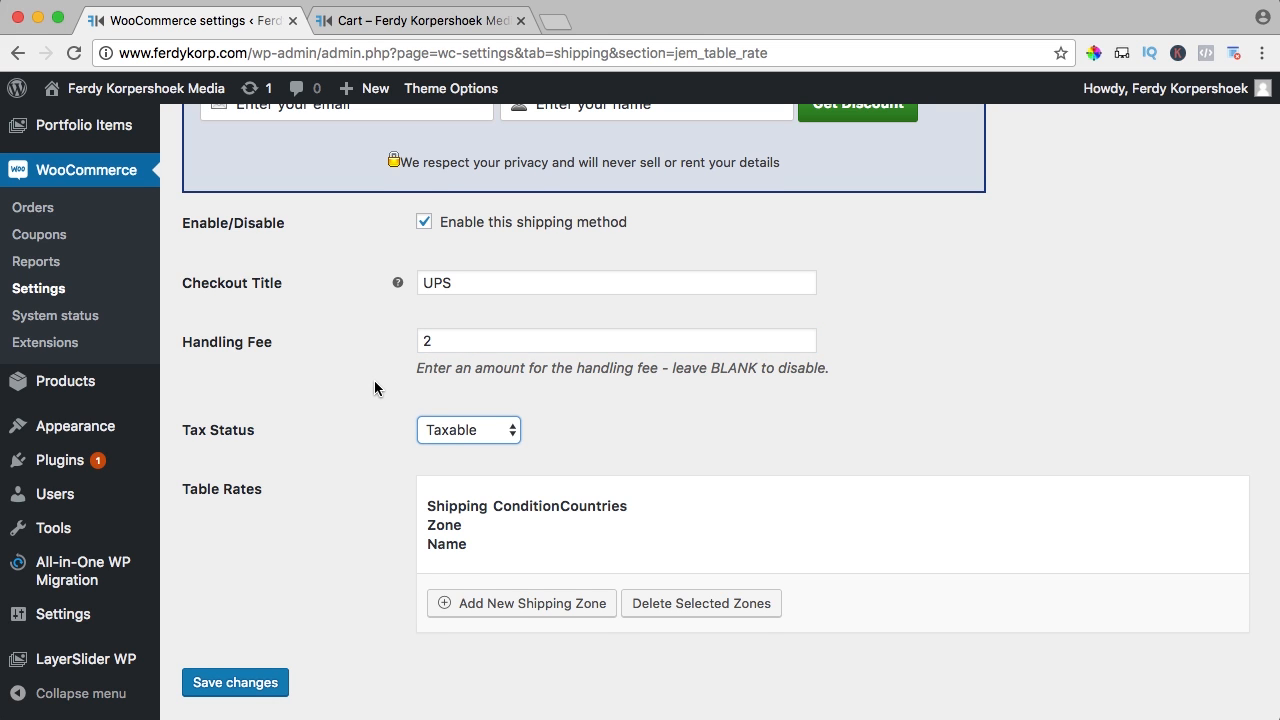
{"action": "scroll", "coordinate": [372, 386], "scroll_direction": "down", "scroll_amount": 2}
{"action": "left_click", "coordinate": [446, 367]}
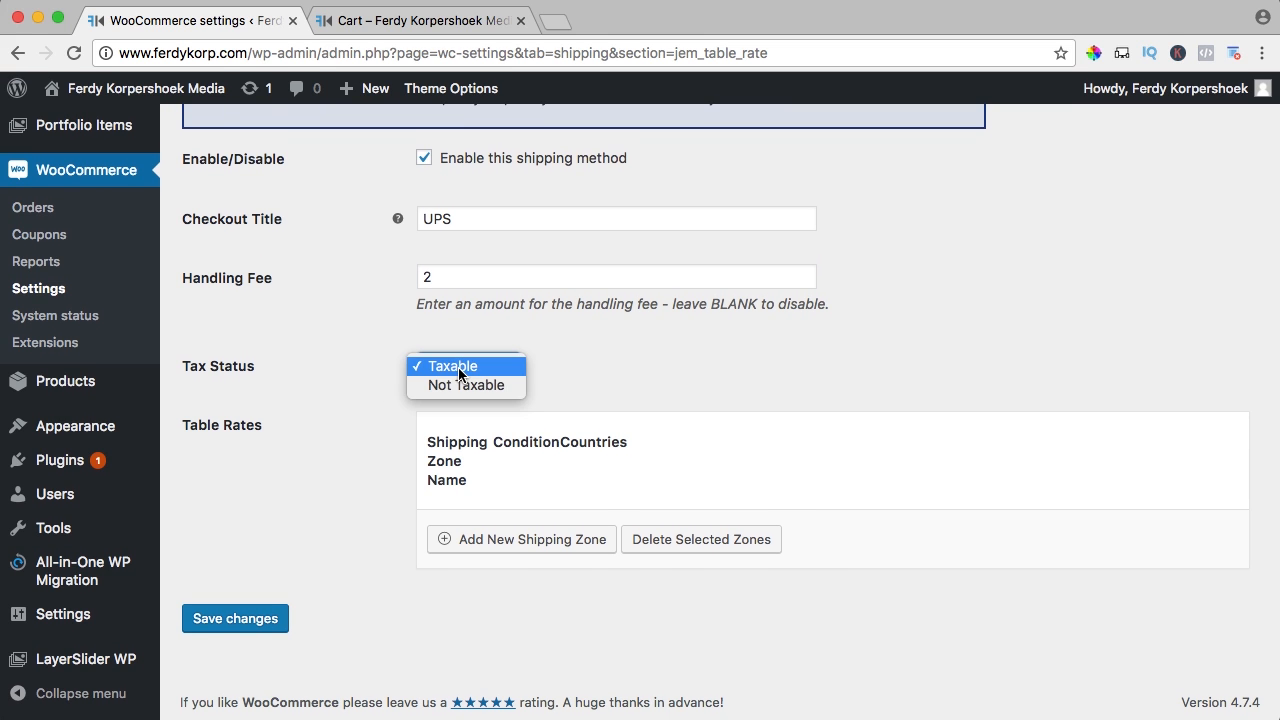
{"action": "left_click", "coordinate": [460, 368]}
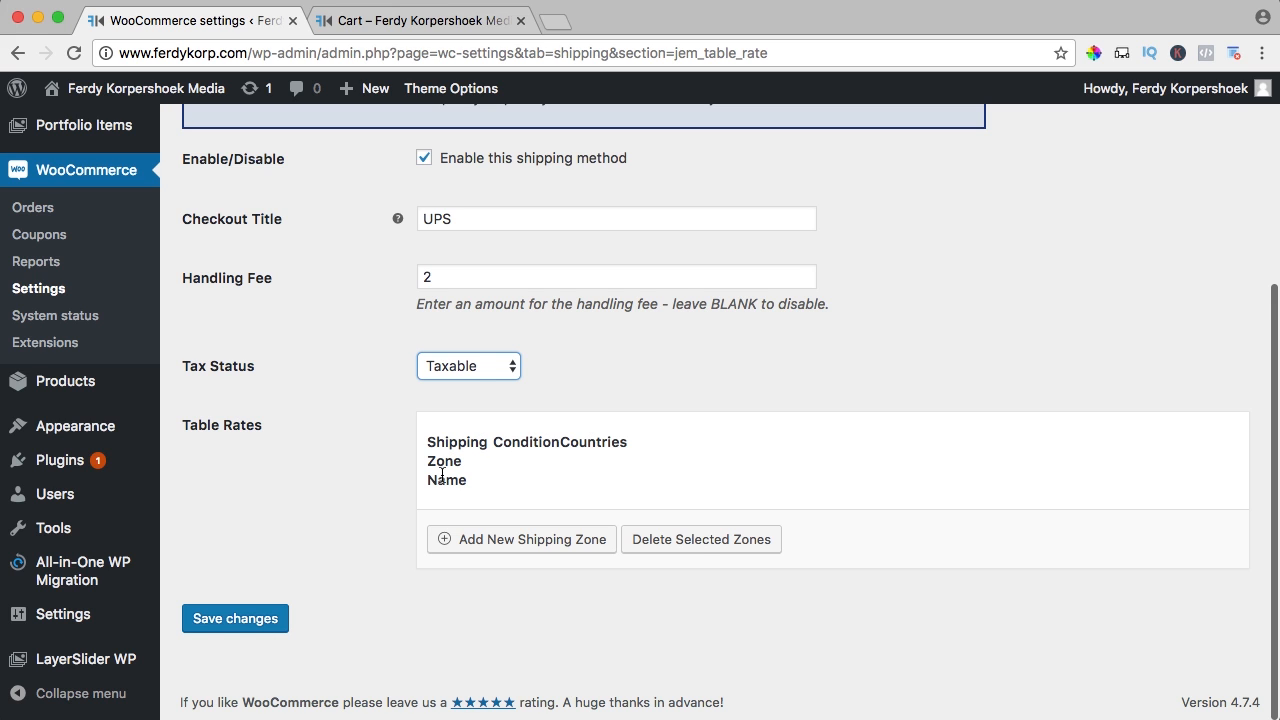
{"action": "left_click", "coordinate": [349, 457]}
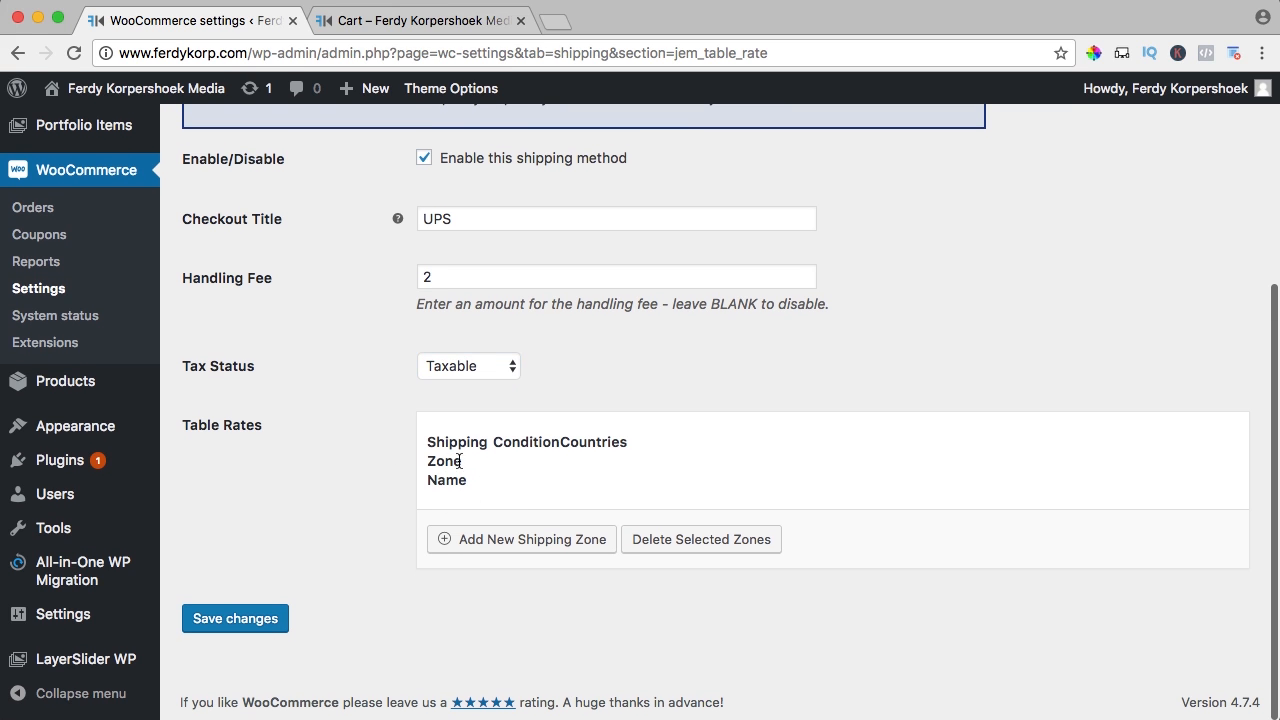
{"action": "left_click", "coordinate": [537, 546]}
Name the zone United States, base it on Total Price ($), and add United States (US)
{"action": "left_click", "coordinate": [492, 501]}
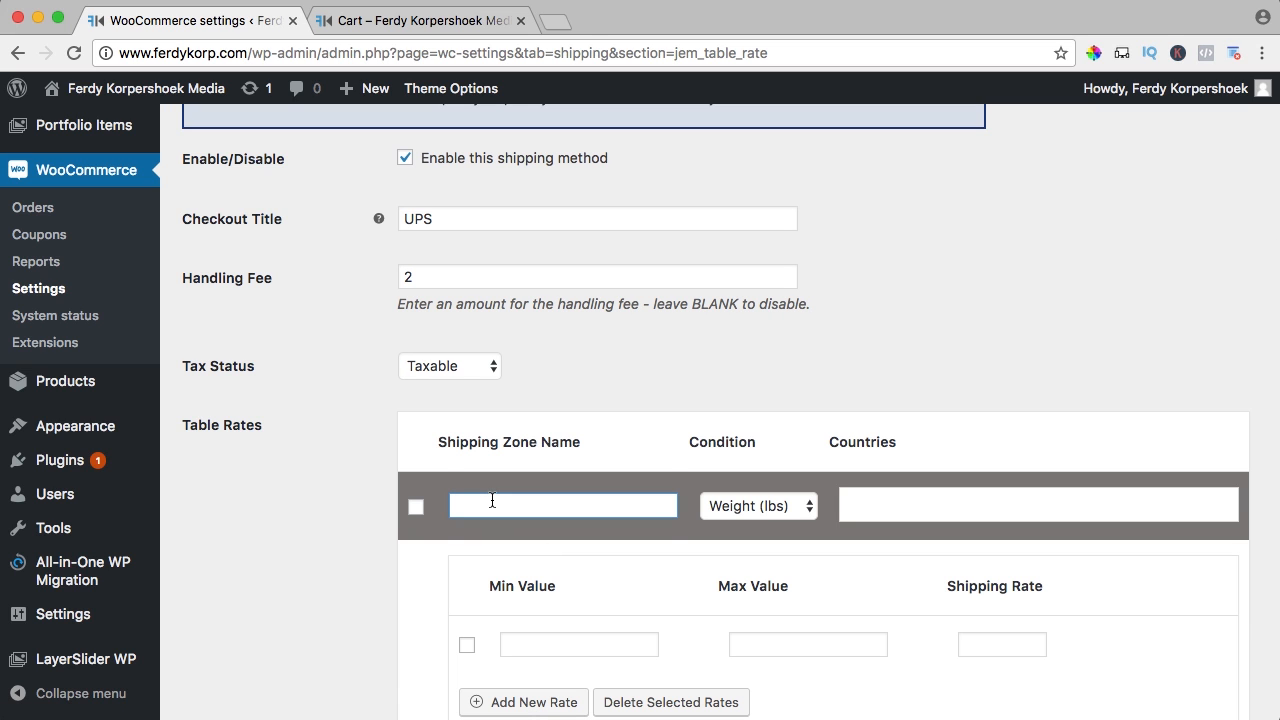
{"action": "type", "text": "United States"}
{"action": "left_click", "coordinate": [760, 513]}
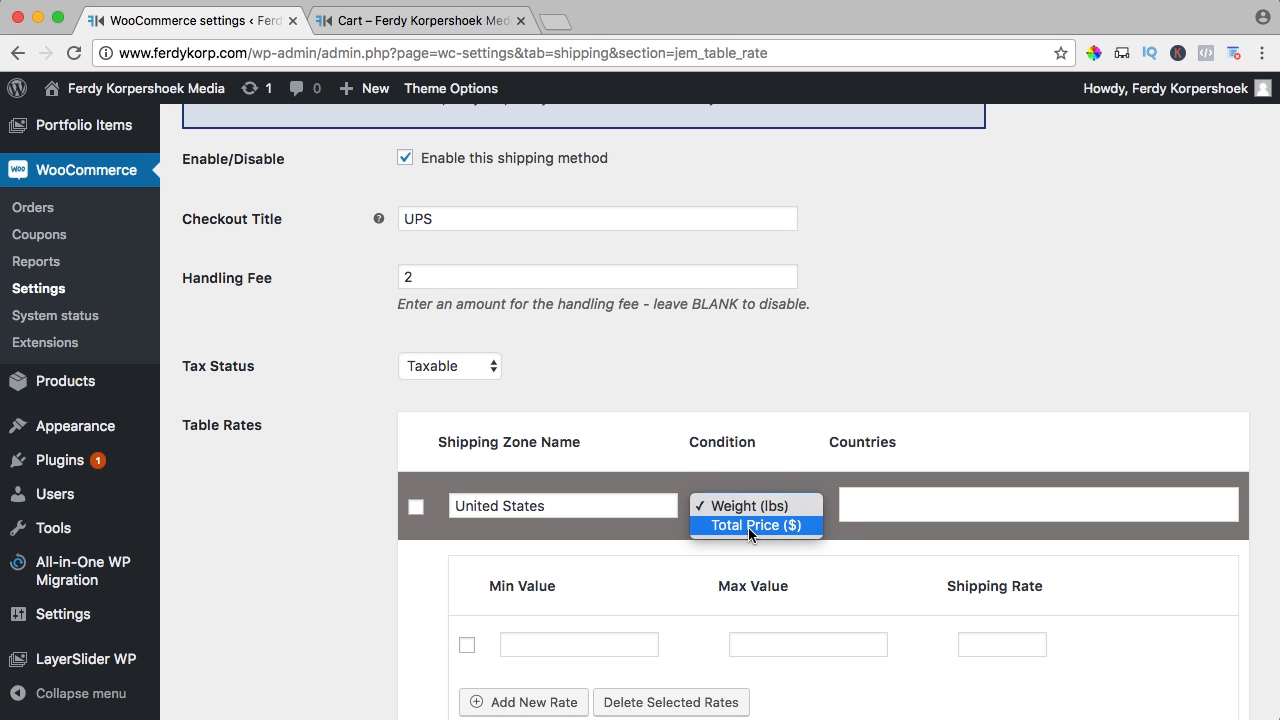
{"action": "left_click", "coordinate": [749, 527]}
{"action": "left_click", "coordinate": [913, 503]}
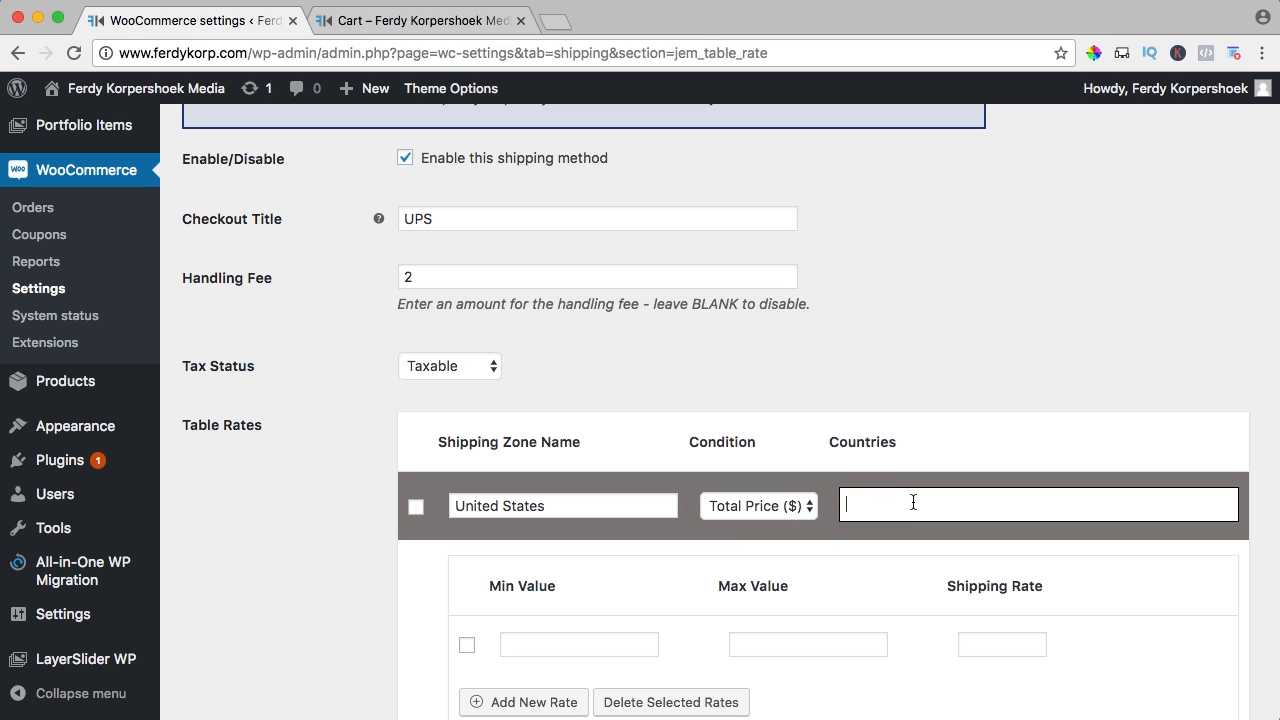
{"action": "type", "text": "United"}
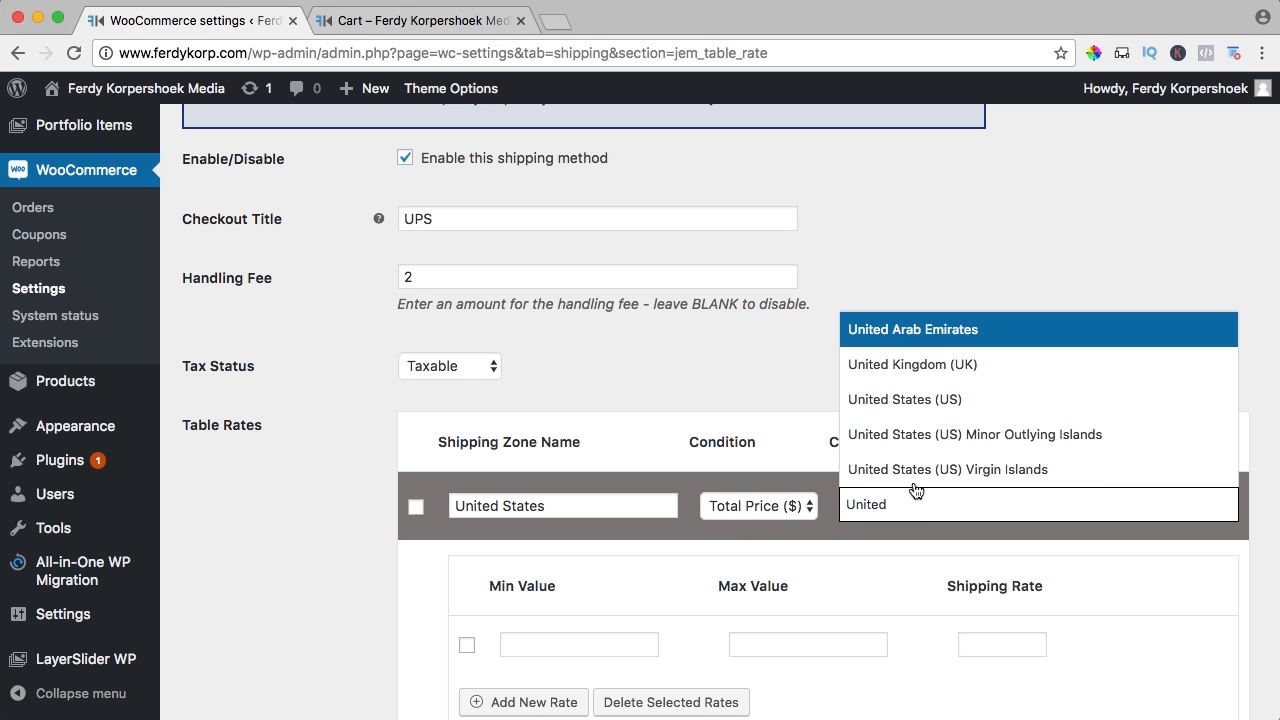
{"action": "left_click", "coordinate": [928, 408]}
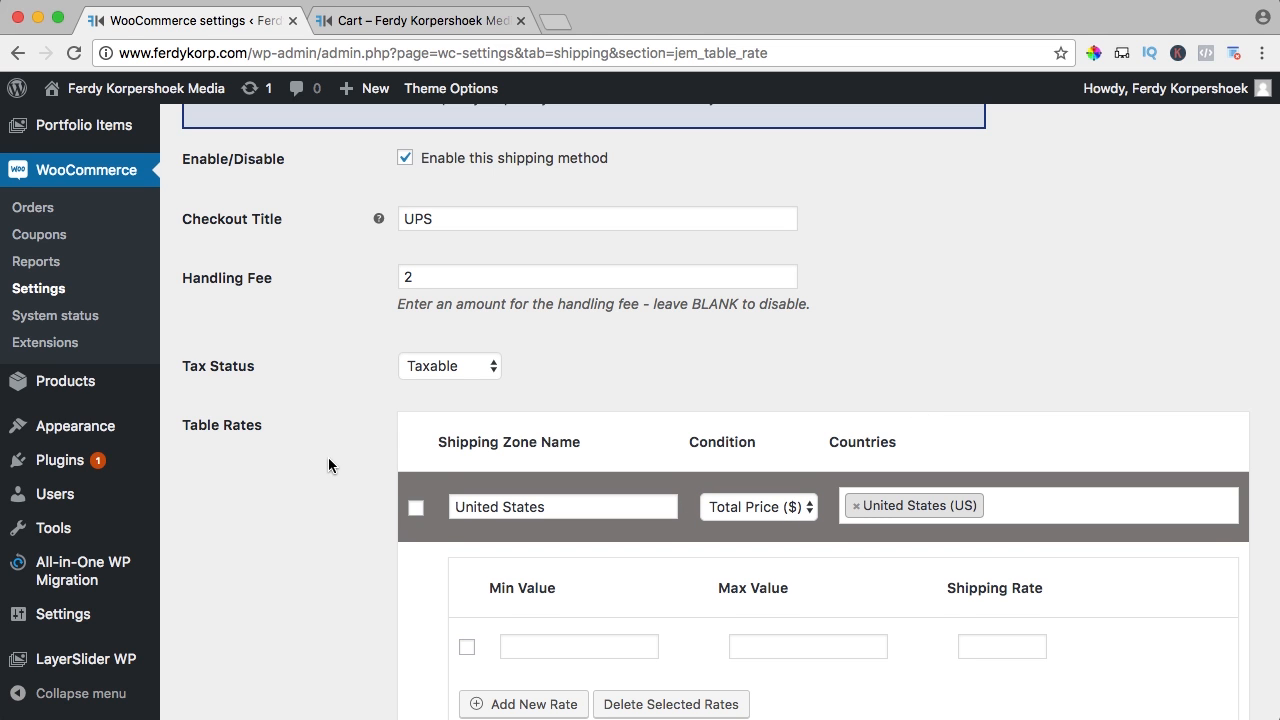
{"action": "scroll", "coordinate": [329, 465], "scroll_direction": "down", "scroll_amount": 5}
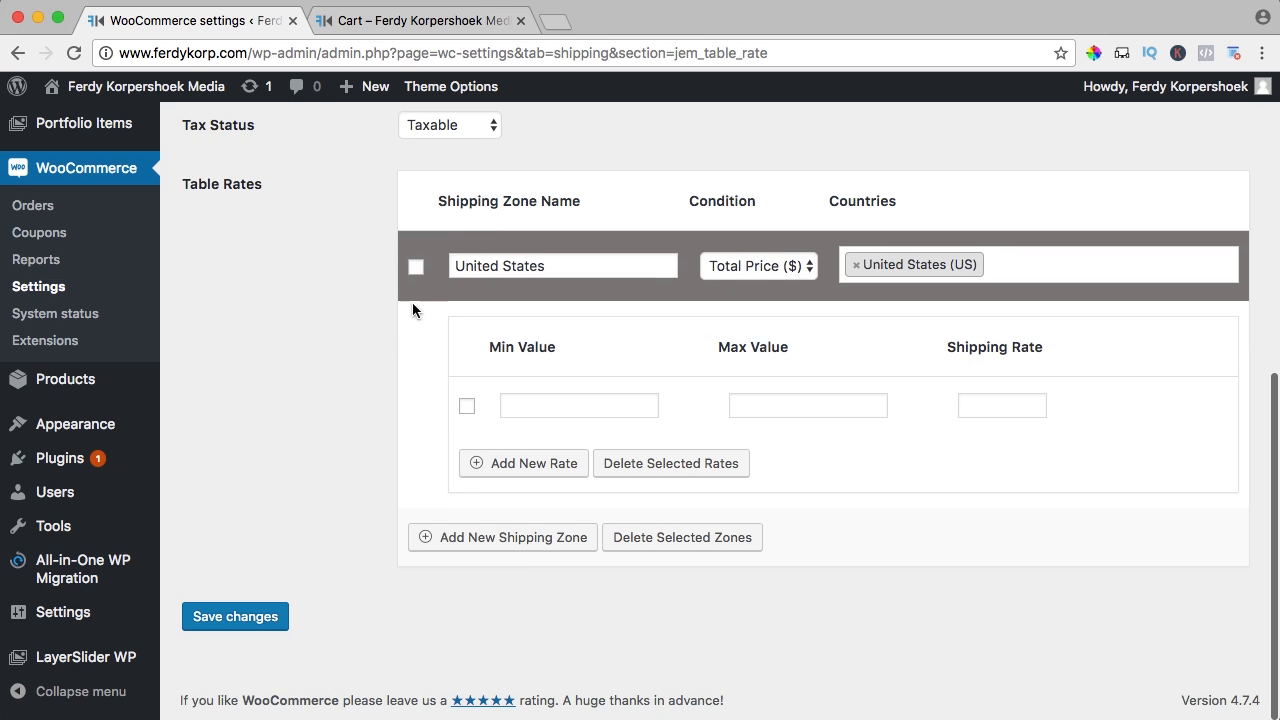
Enter the first two rate rows: up to 49,99 at 5, and 50 to 99,99 at 10
{"action": "left_click", "coordinate": [546, 410]}
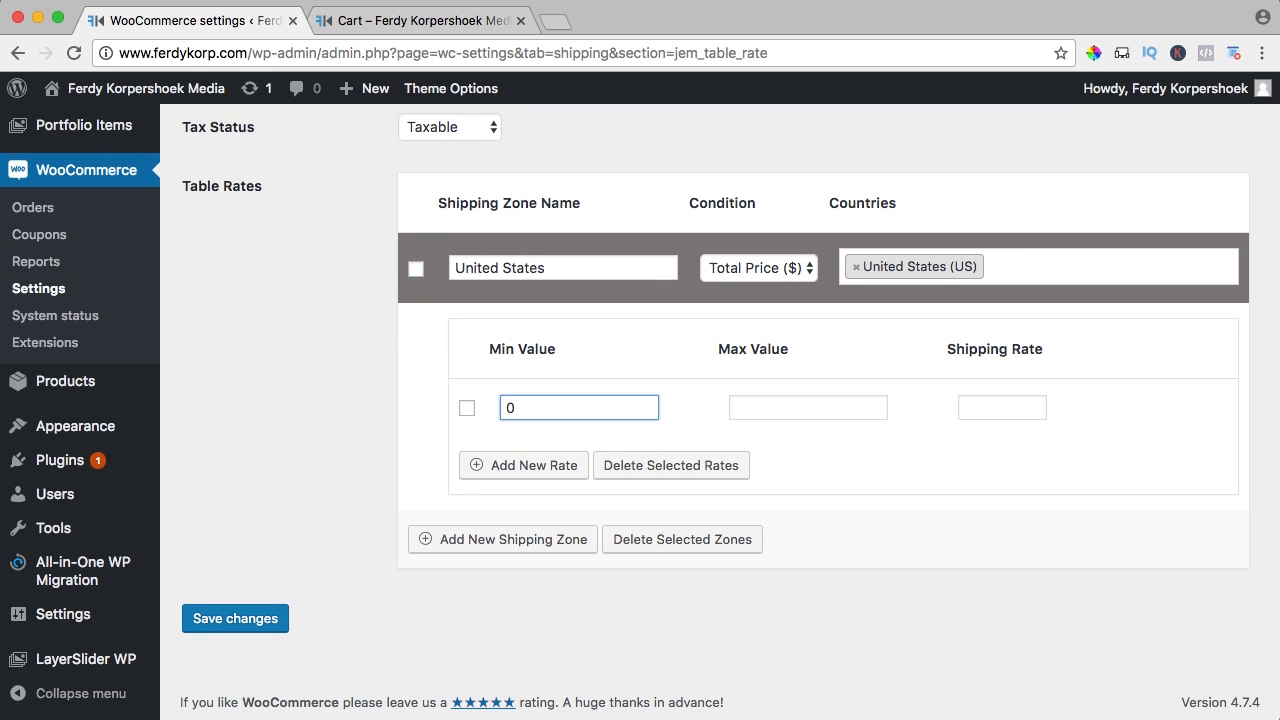
{"action": "key", "text": "Tab"}
{"action": "type", "text": "49"}
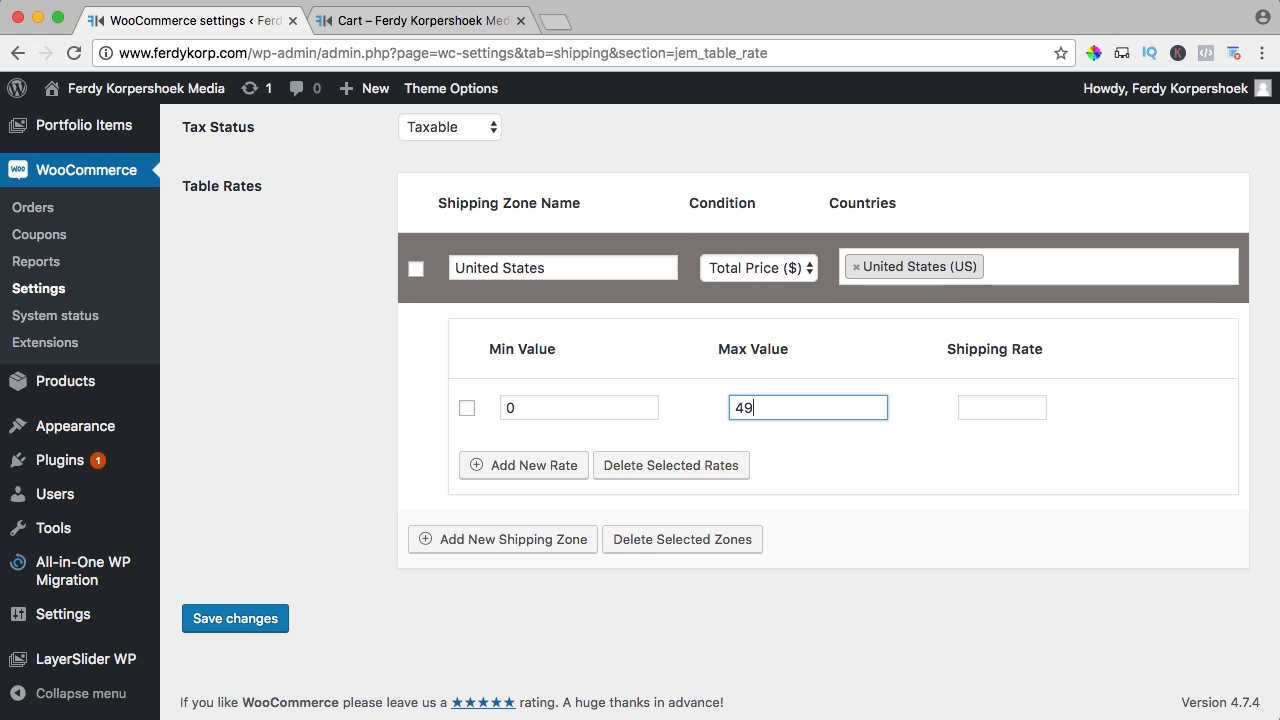
{"action": "type", "text": ",99"}
{"action": "key", "text": "Tab"}
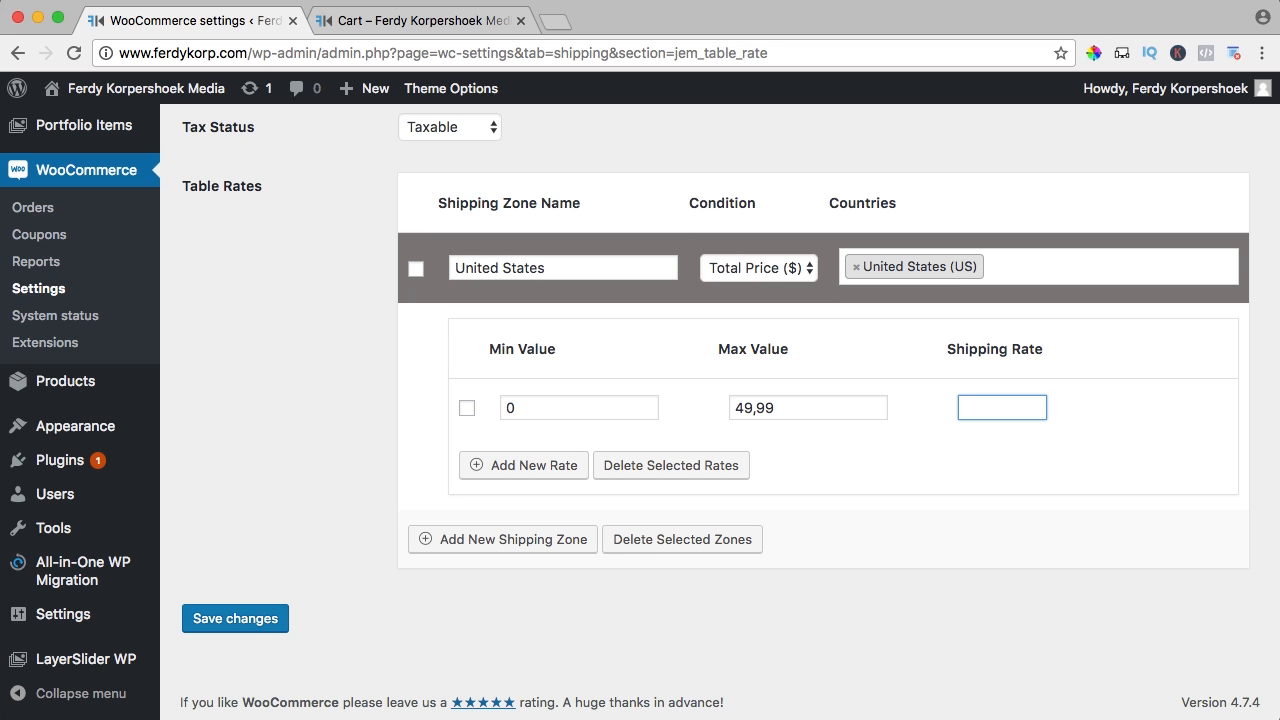
{"action": "type", "text": "5"}
{"action": "left_click", "coordinate": [529, 465]}
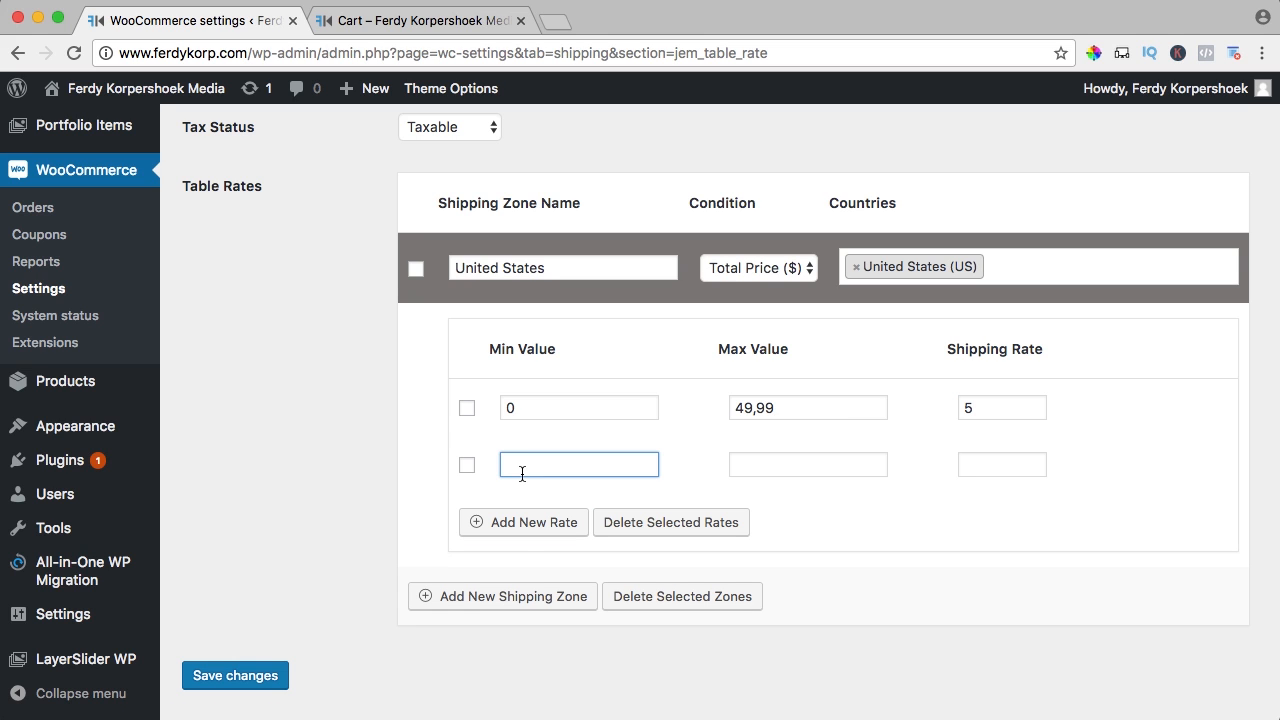
{"action": "type", "text": "50"}
{"action": "key", "text": "Tab"}
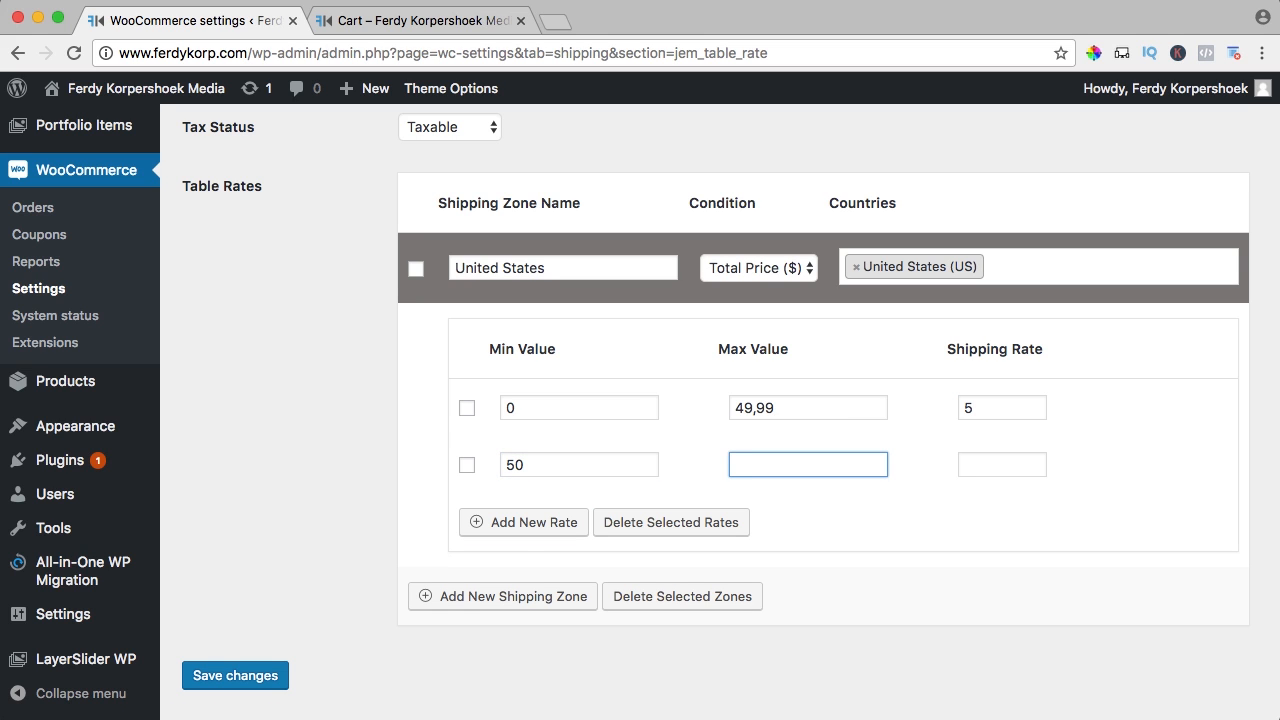
{"action": "type", "text": "99,99"}
{"action": "key", "text": "Tab"}
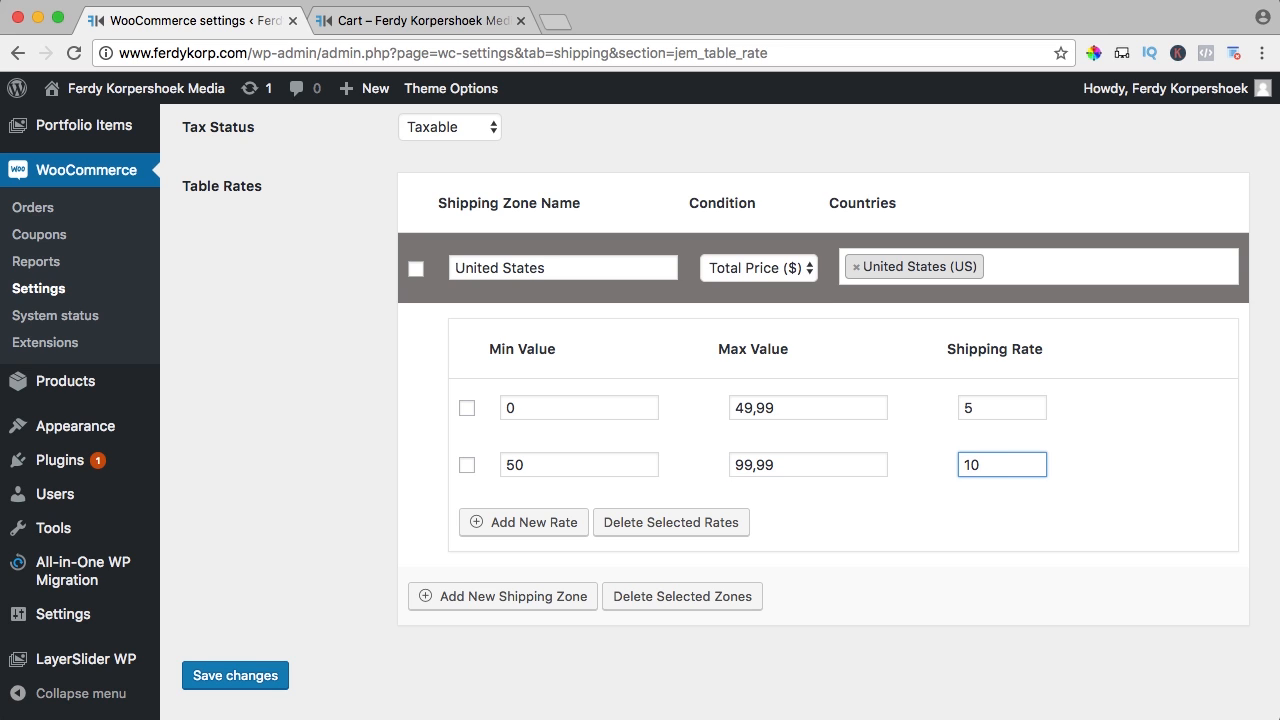
Add a third rate row from 100 to 999999 with a shipping rate of 0
{"action": "left_click", "coordinate": [490, 524]}
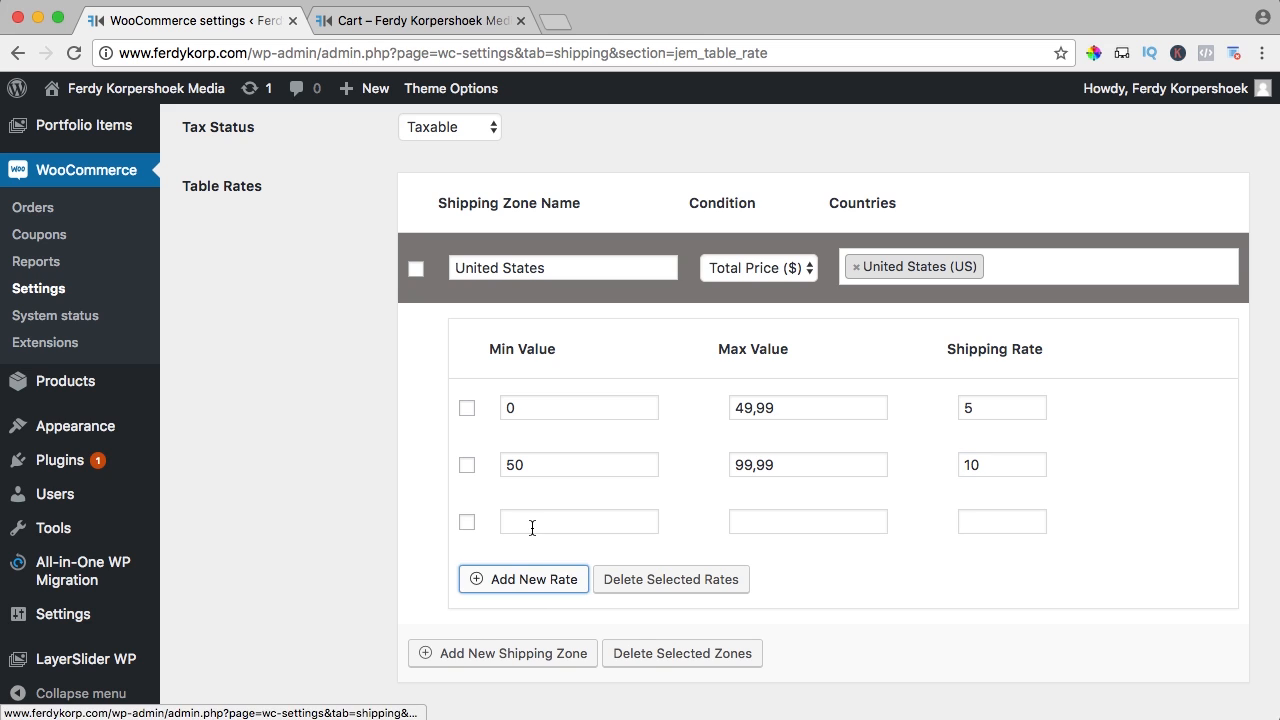
{"action": "left_click", "coordinate": [536, 522]}
{"action": "type", "text": "100"}
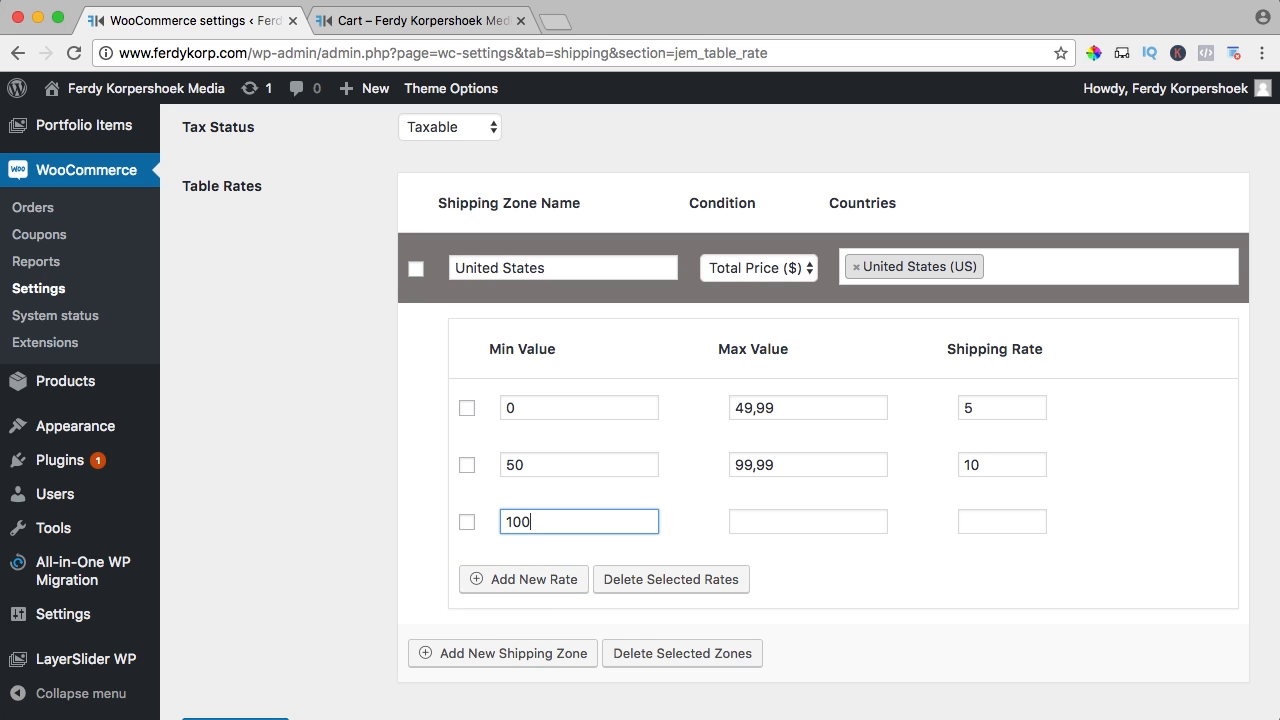
{"action": "type", "text": "0"}
{"action": "key", "text": "BackSpace"}
{"action": "key", "text": "Tab"}
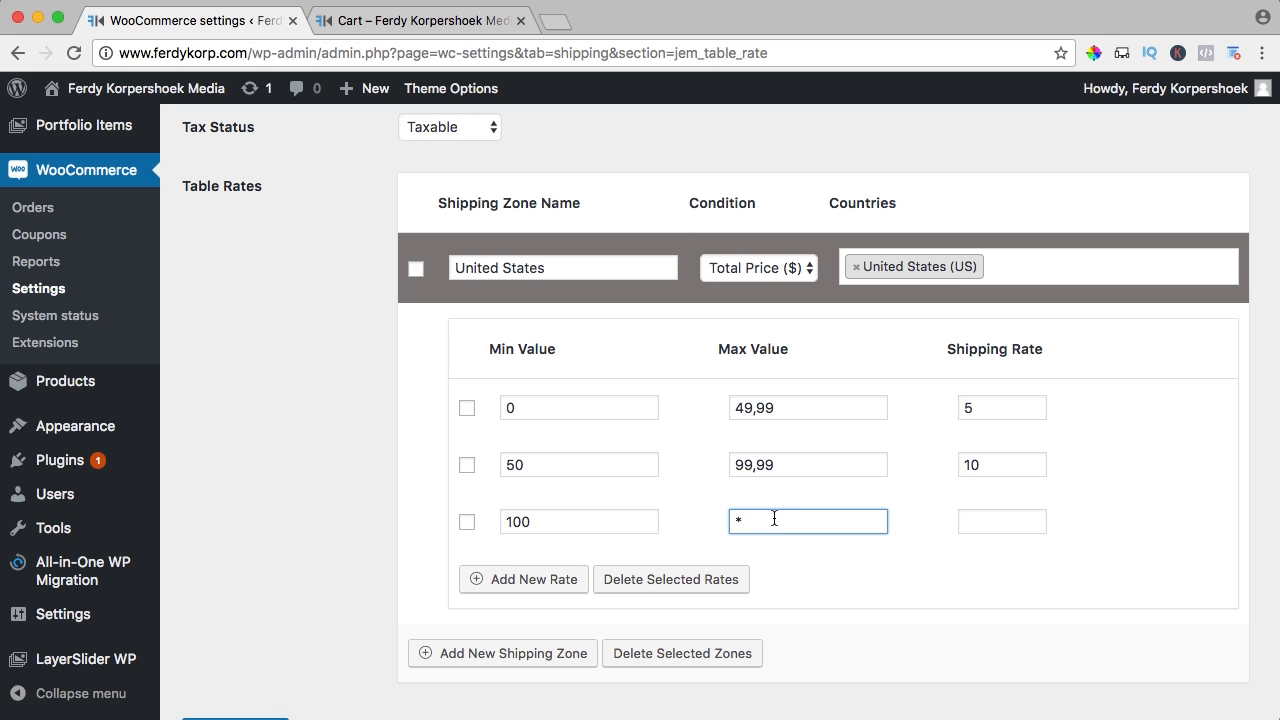
{"action": "type", "text": "*"}
{"action": "key", "text": "BackSpace"}
{"action": "type", "text": "999999"}
{"action": "left_click", "coordinate": [997, 517]}
{"action": "type", "text": "0"}
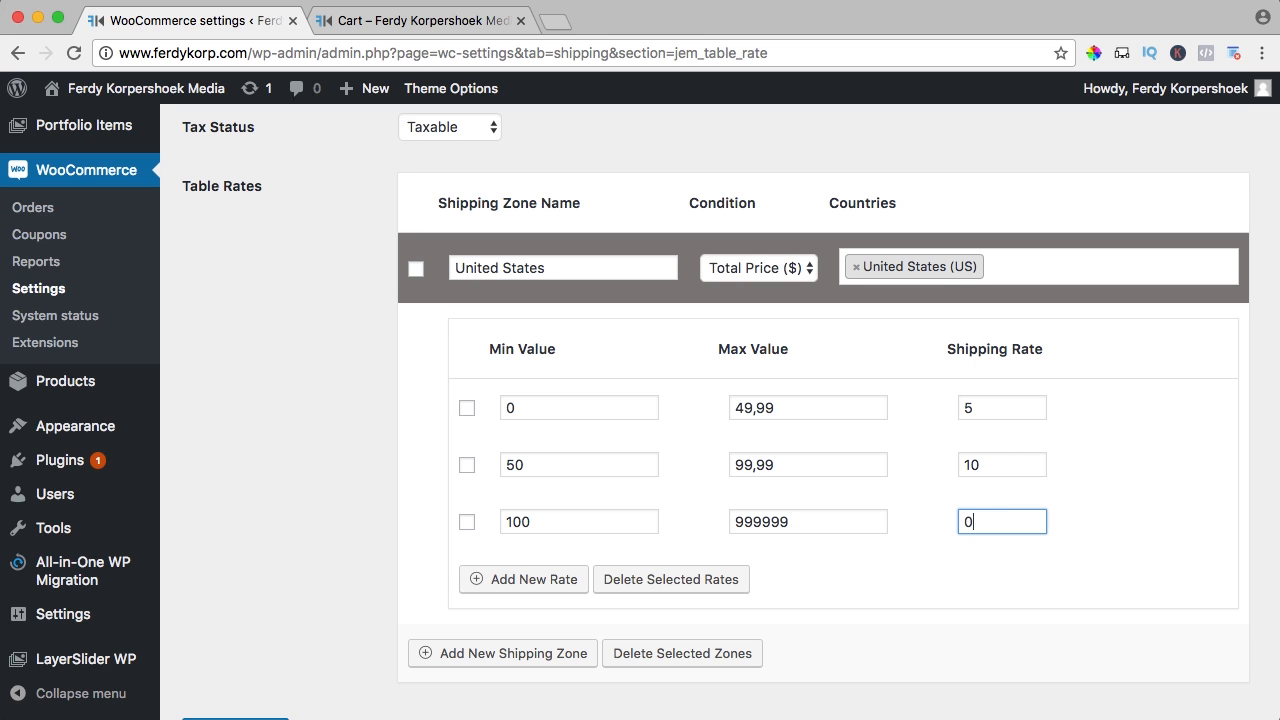
{"action": "key", "text": "Tab"}
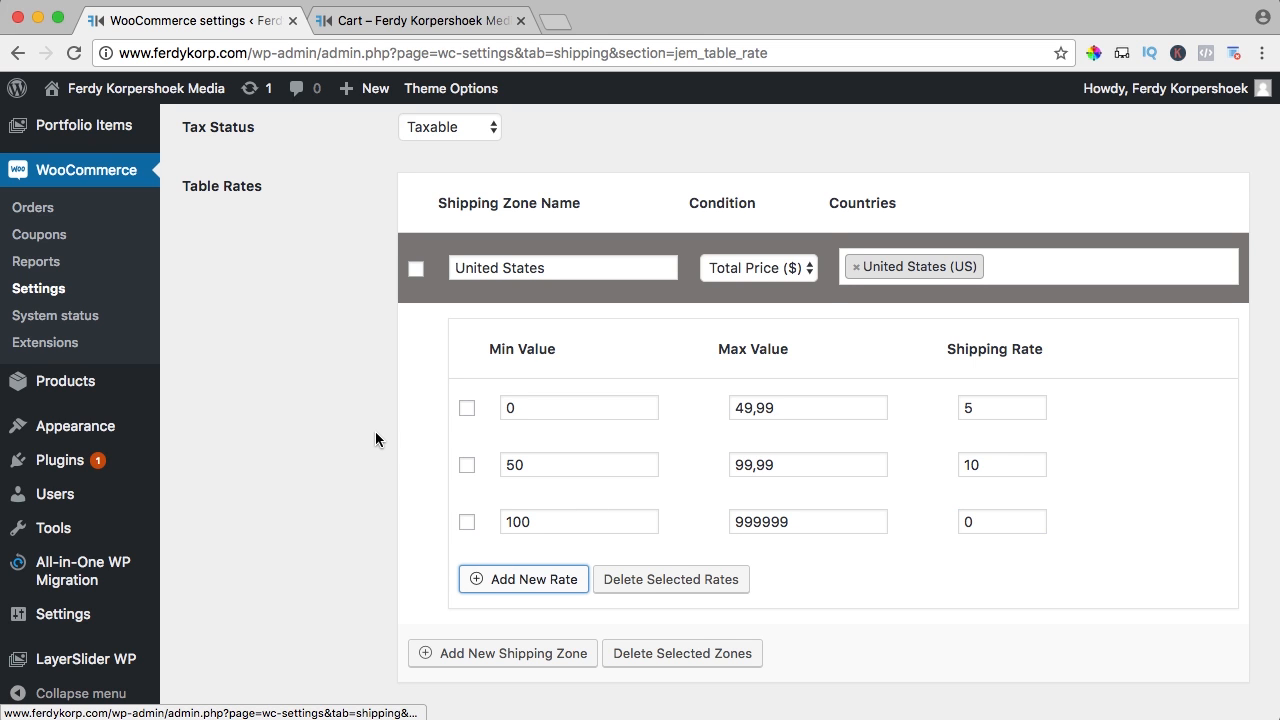
{"action": "scroll", "coordinate": [375, 431], "scroll_direction": "down", "scroll_amount": 2}
{"action": "scroll", "coordinate": [375, 438], "scroll_direction": "up", "scroll_amount": 1}
Save the table rates, then add a Hoodie to the cart from the Shop page
{"action": "left_click", "coordinate": [255, 638]}
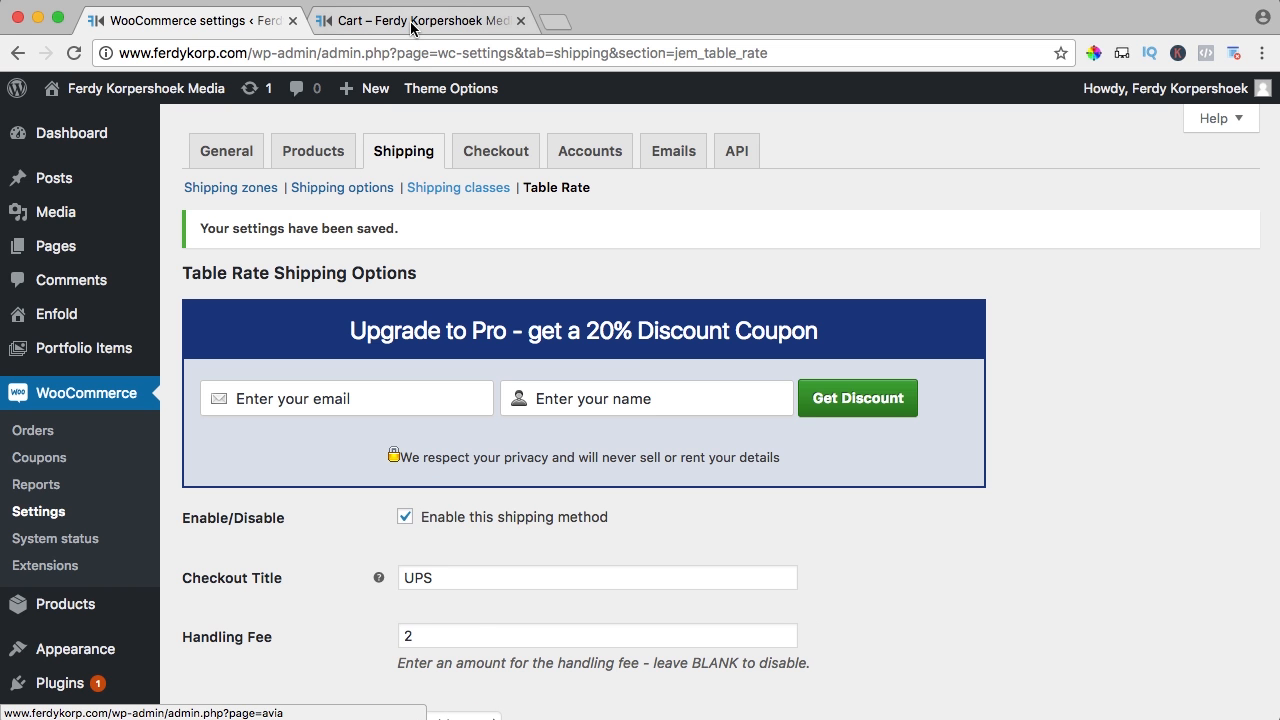
{"action": "left_click", "coordinate": [410, 21]}
{"action": "left_click", "coordinate": [900, 165]}
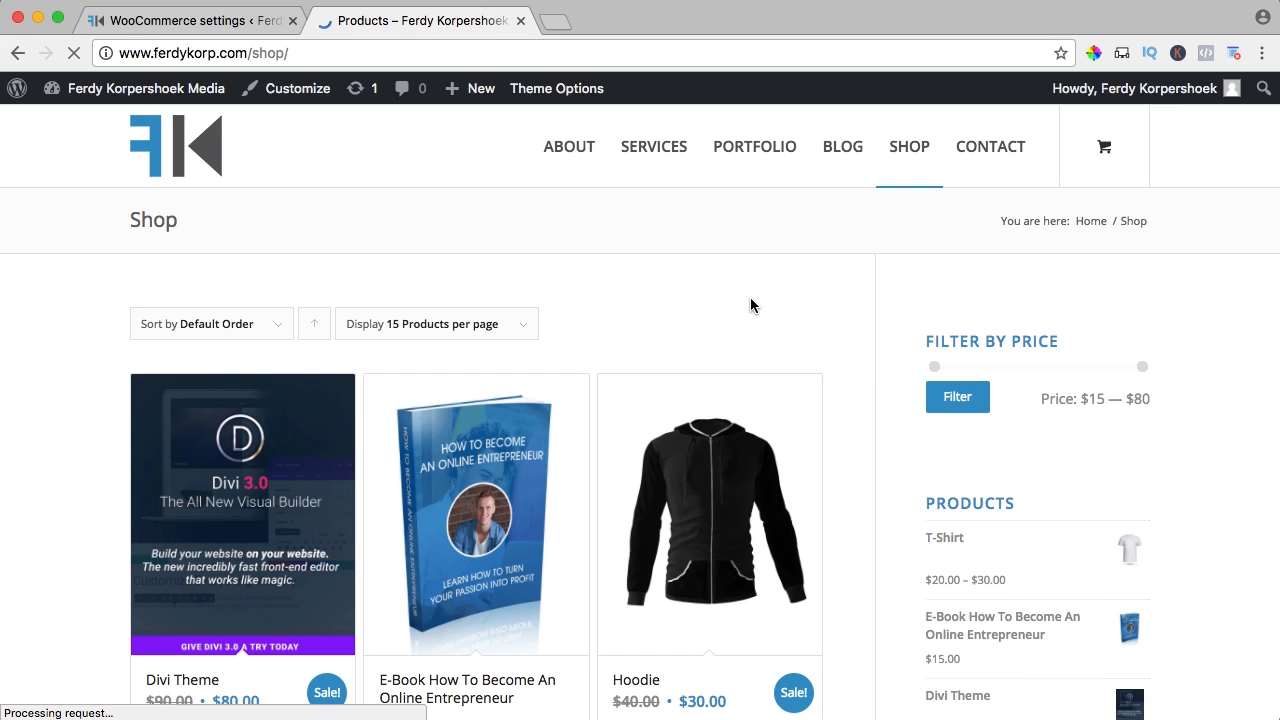
{"action": "scroll", "coordinate": [751, 303], "scroll_direction": "down", "scroll_amount": 4}
{"action": "left_click", "coordinate": [660, 414]}
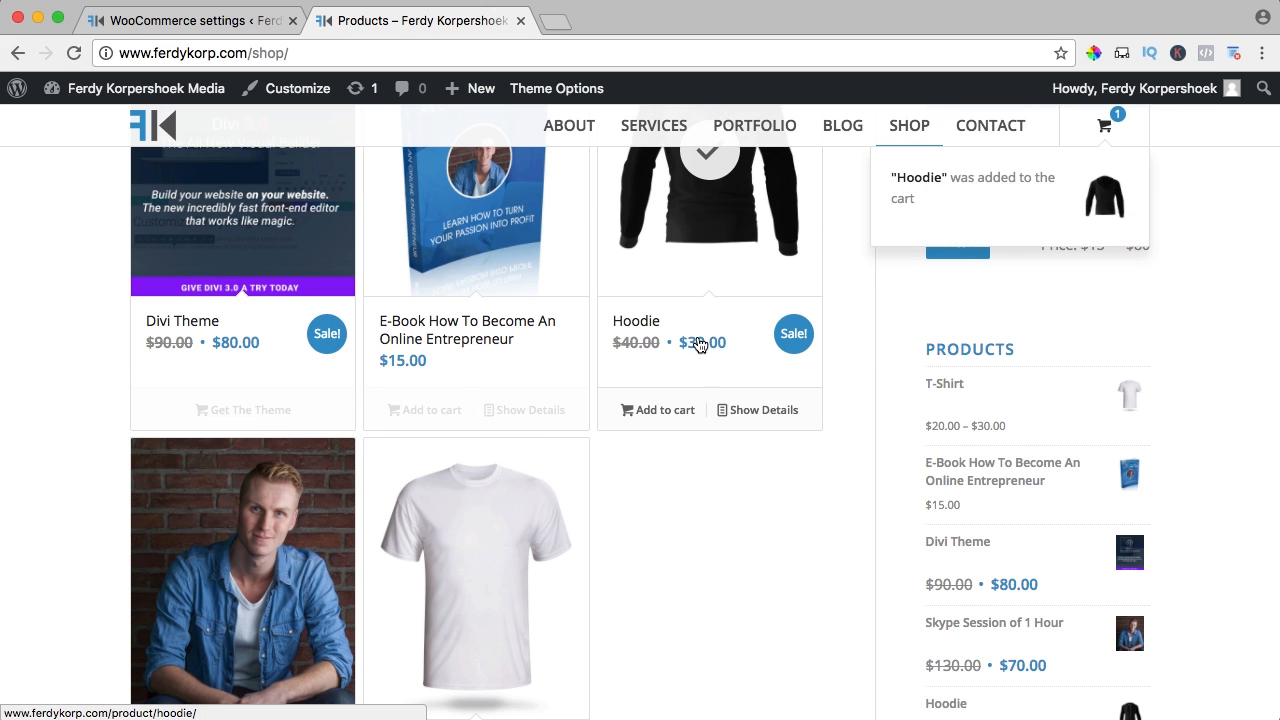
{"action": "mouse_move", "coordinate": [1017, 233]}
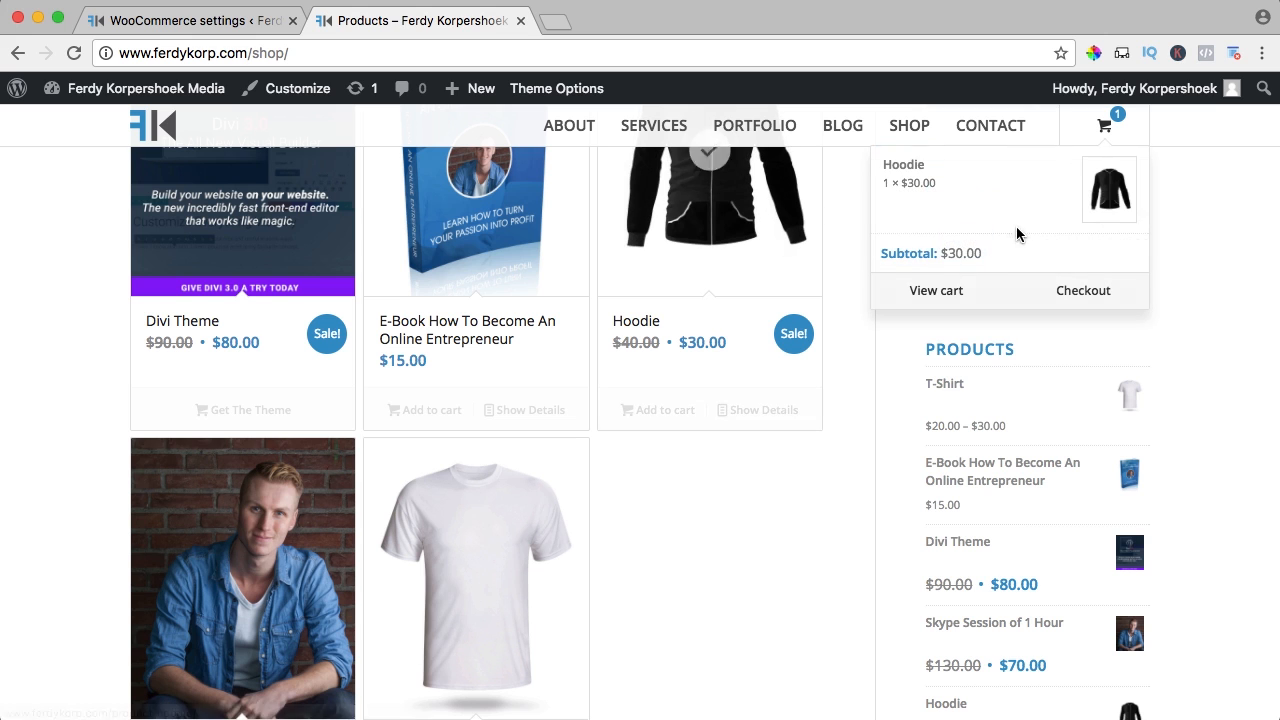
{"action": "left_click", "coordinate": [943, 296]}
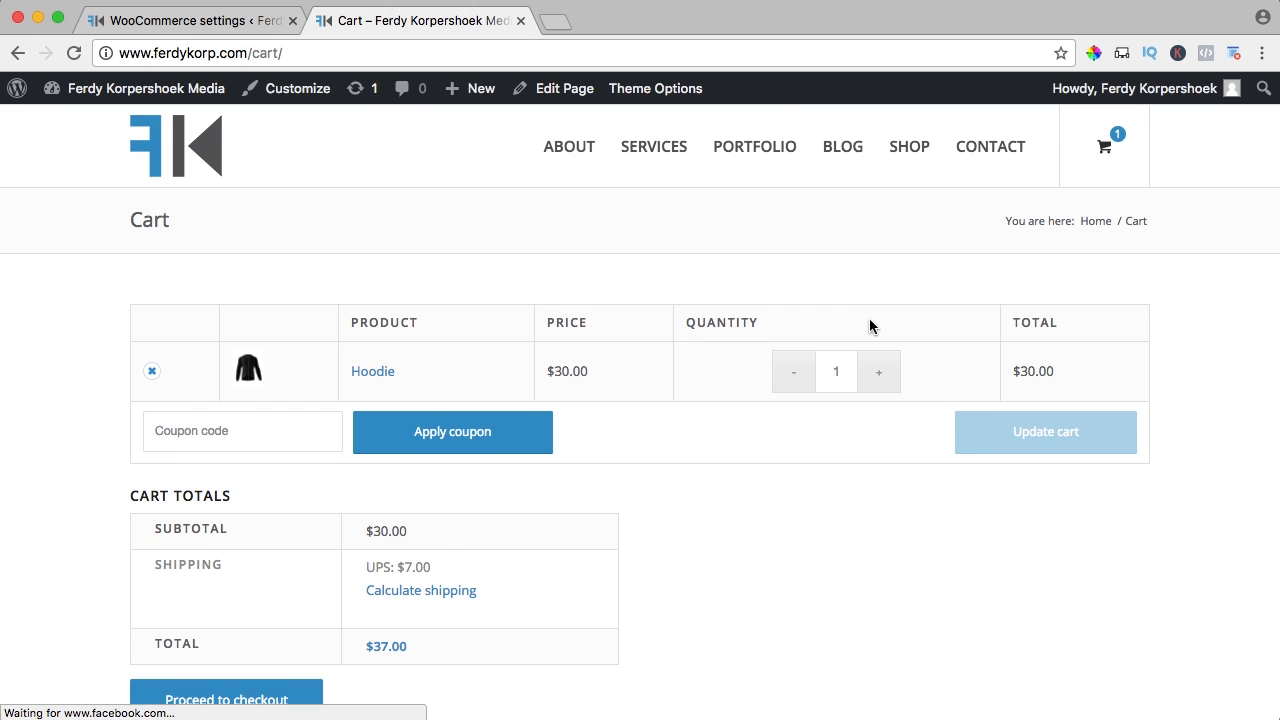
{"action": "scroll", "coordinate": [872, 326], "scroll_direction": "down", "scroll_amount": 2}
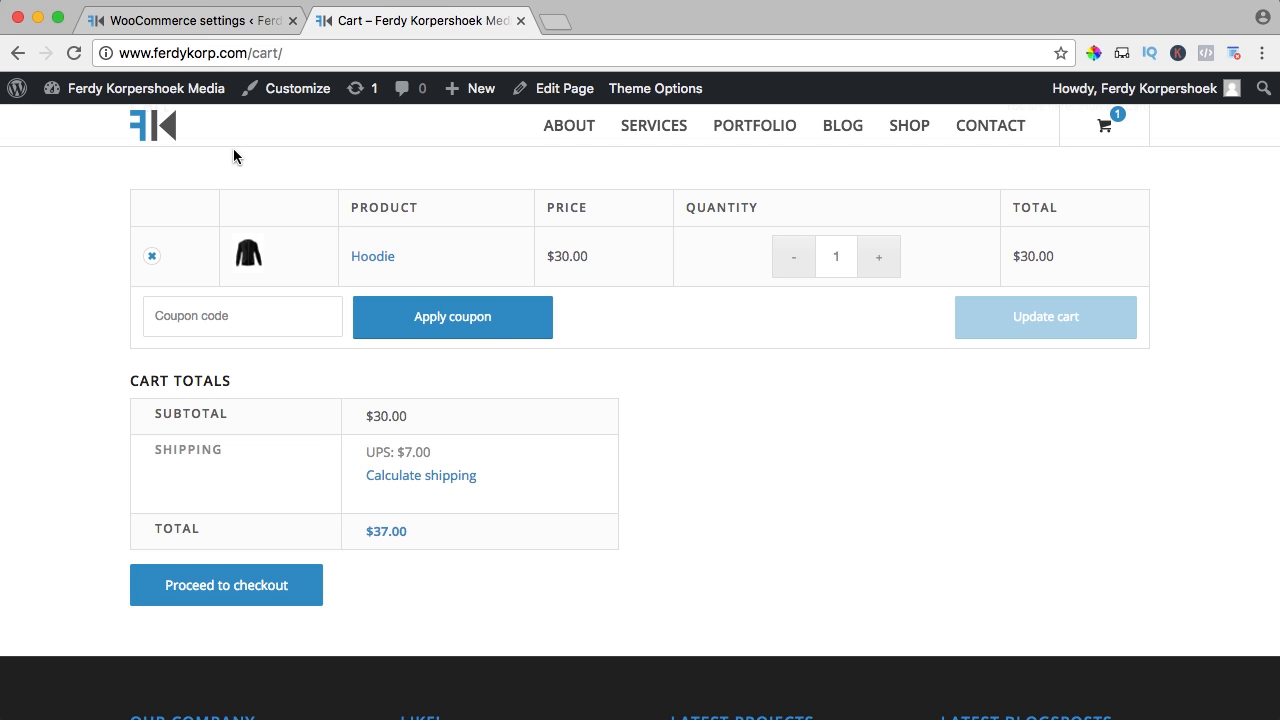
Raise the Hoodie quantity to 4 and update the cart, showing $2.00 UPS shipping
{"action": "left_click", "coordinate": [186, 21]}
{"action": "scroll", "coordinate": [398, 320], "scroll_direction": "down", "scroll_amount": 3}
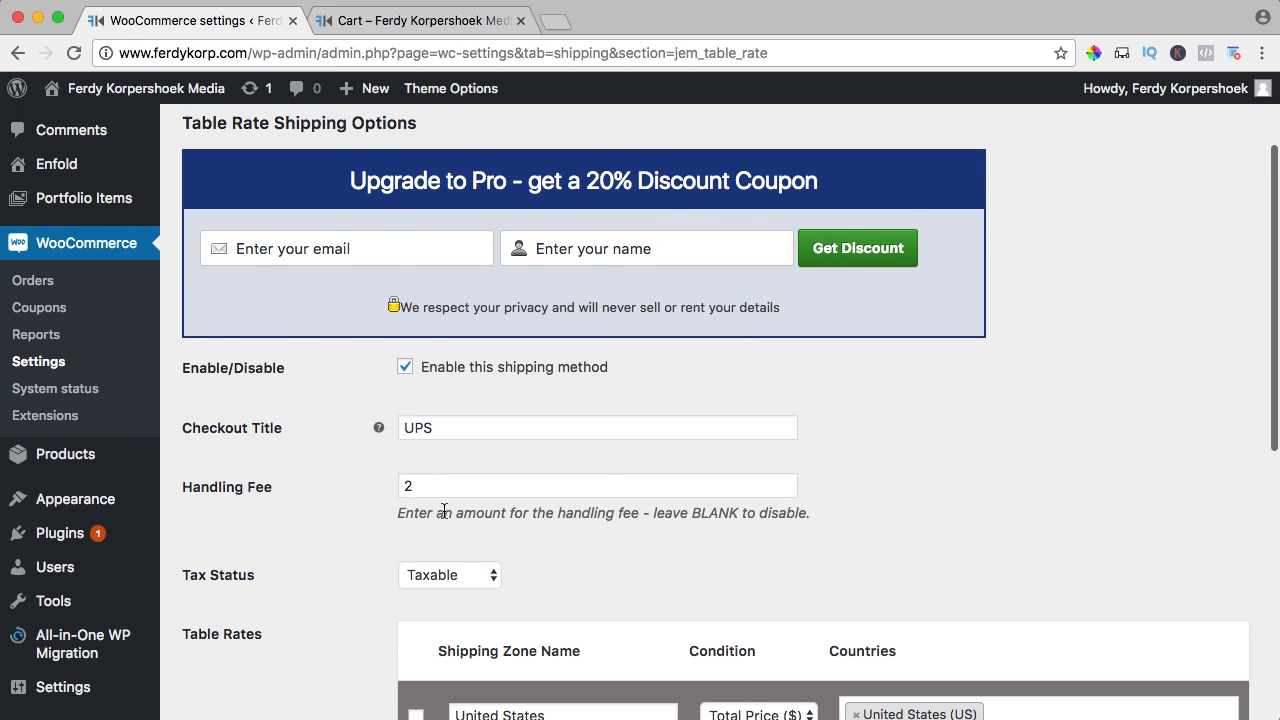
{"action": "left_click", "coordinate": [418, 21]}
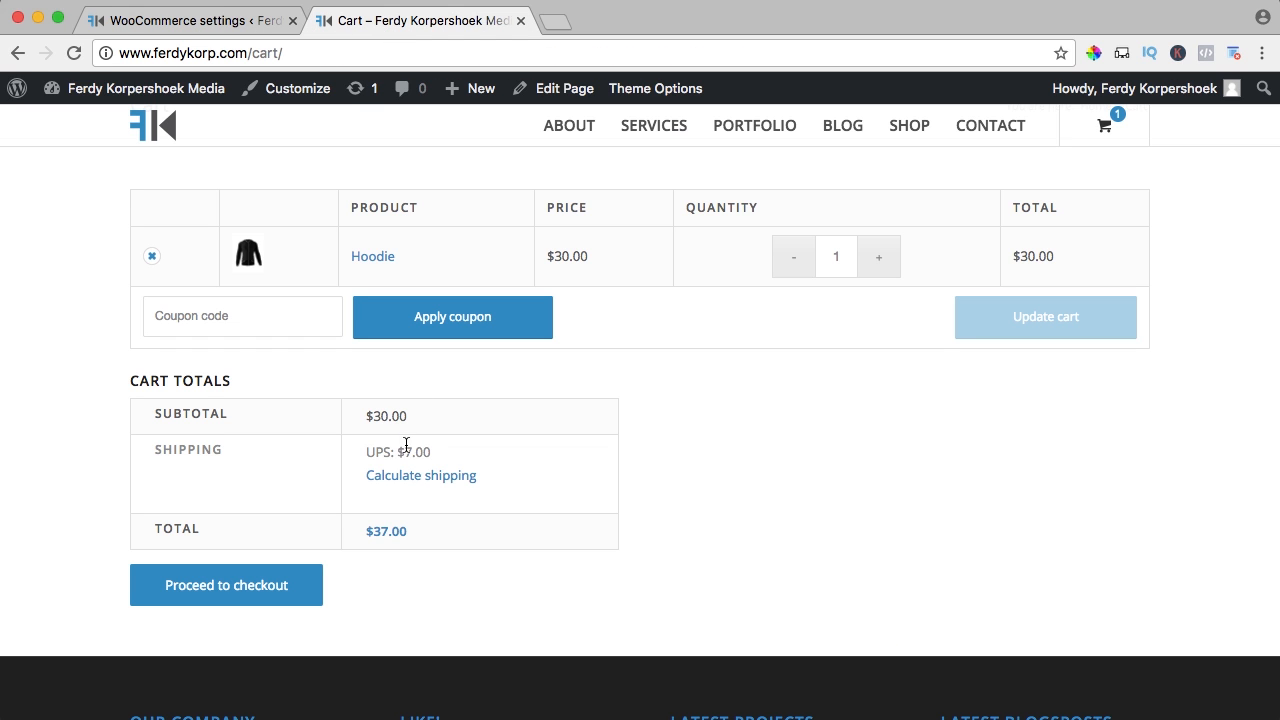
{"action": "left_click", "coordinate": [878, 260]}
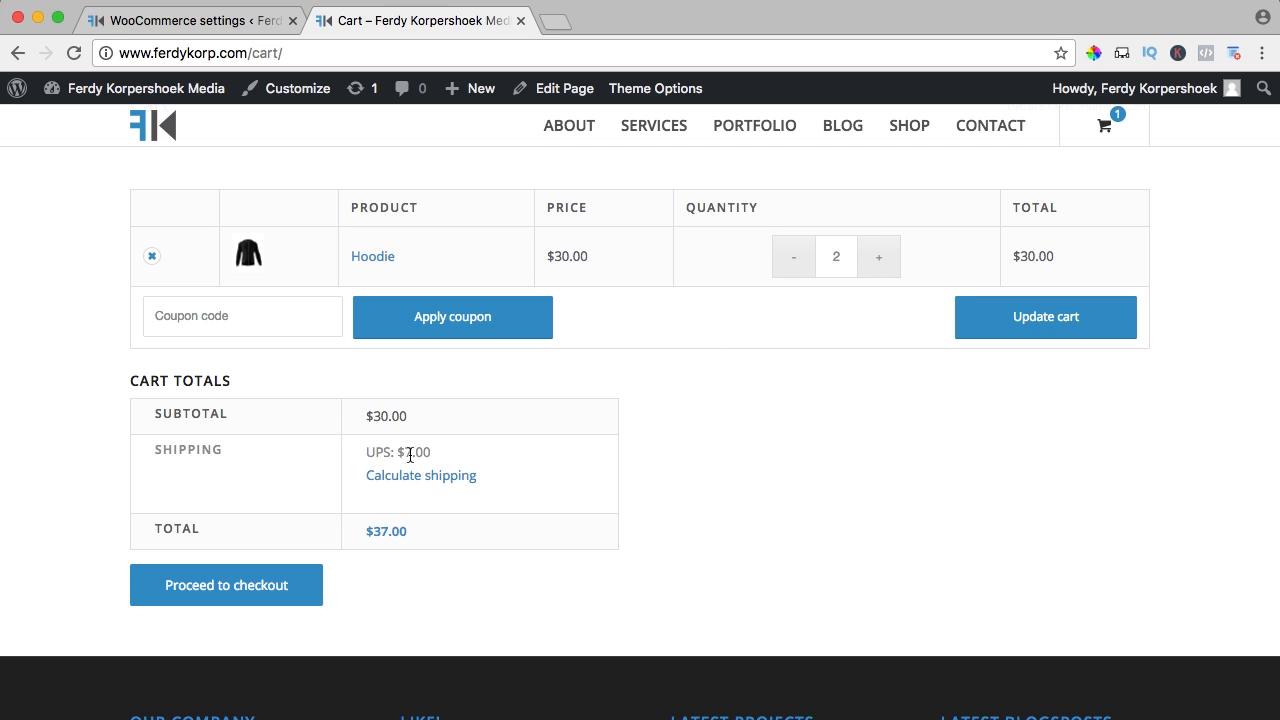
{"action": "left_click", "coordinate": [1037, 318]}
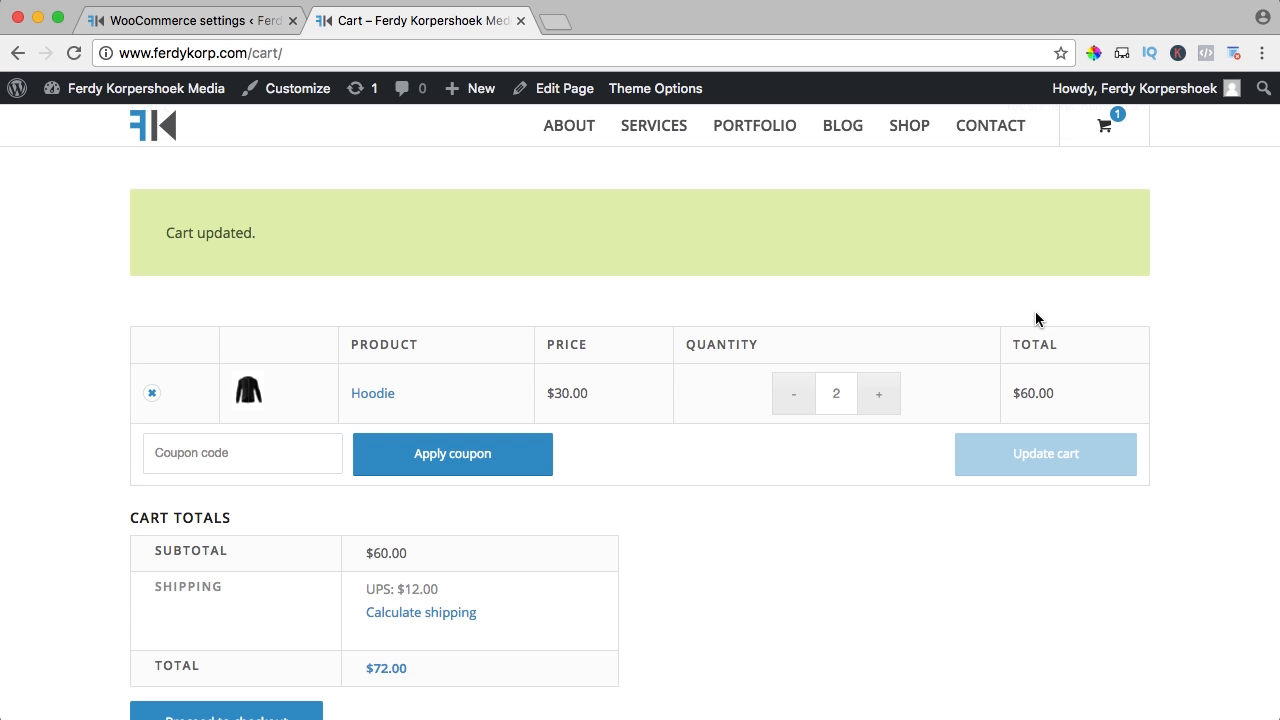
{"action": "scroll", "coordinate": [600, 420], "scroll_direction": "down", "scroll_amount": 3}
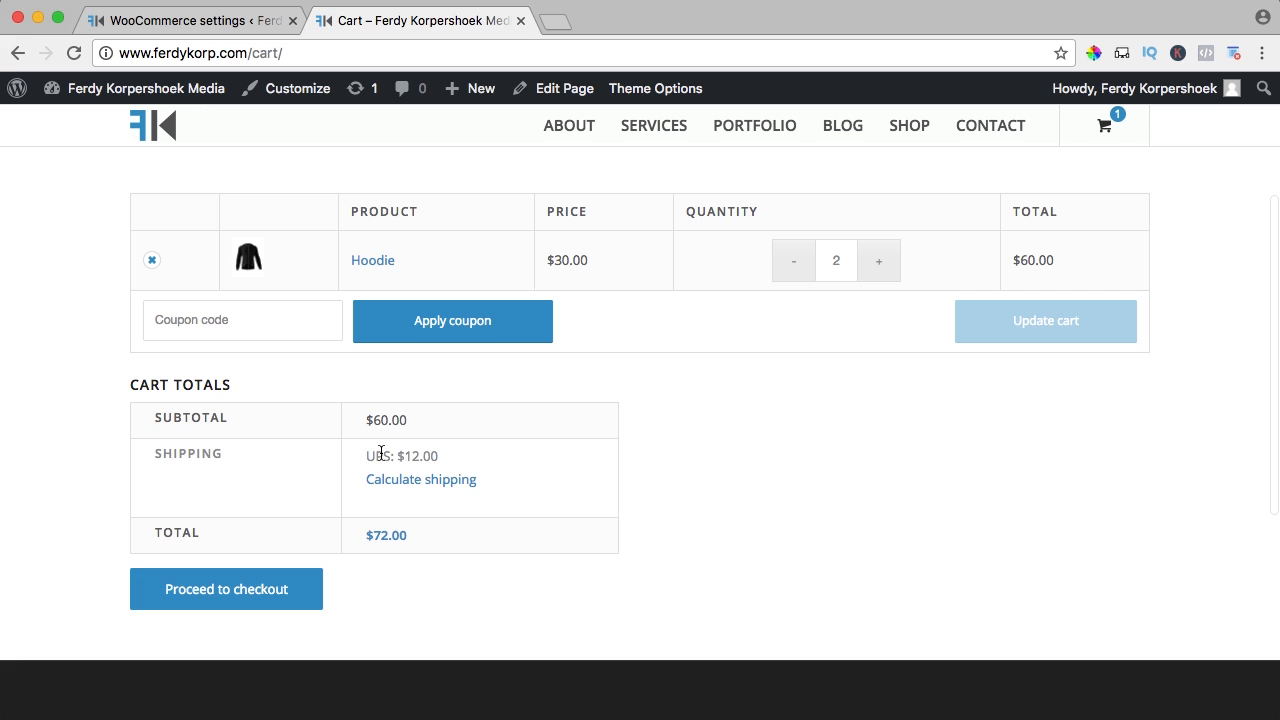
{"action": "left_click", "coordinate": [878, 266]}
{"action": "left_click", "coordinate": [878, 263]}
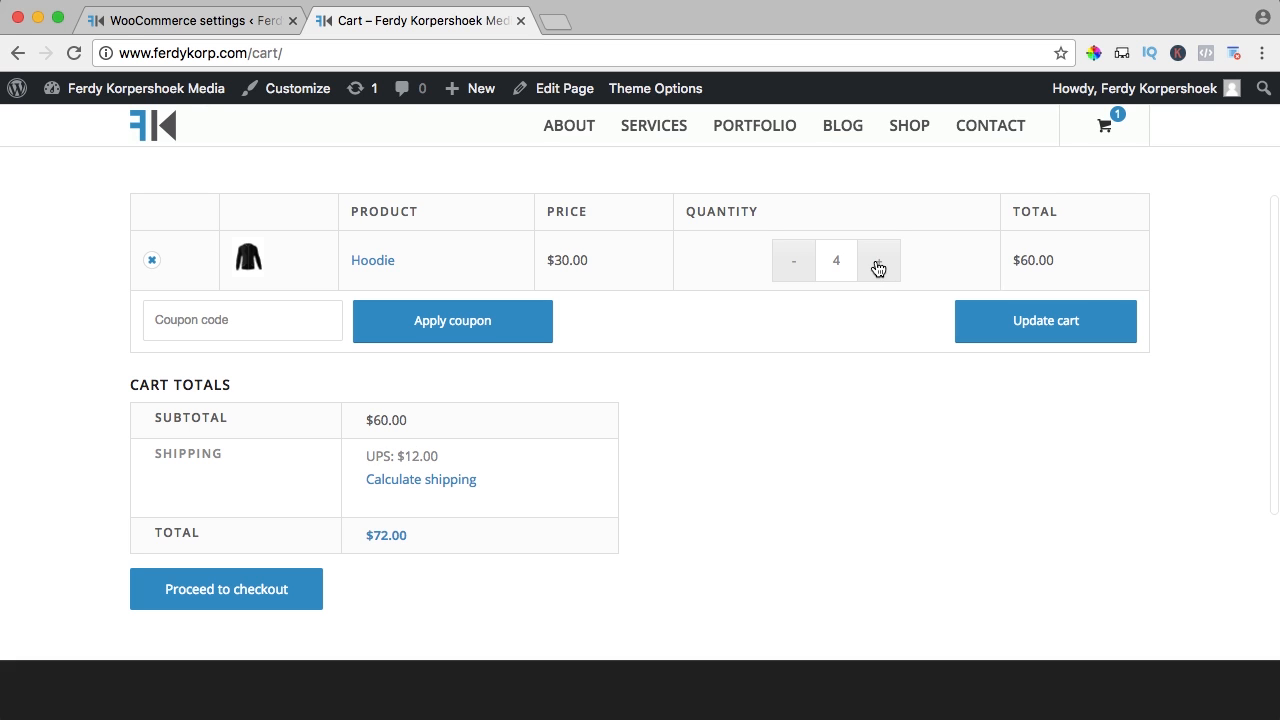
{"action": "left_click", "coordinate": [1034, 329]}
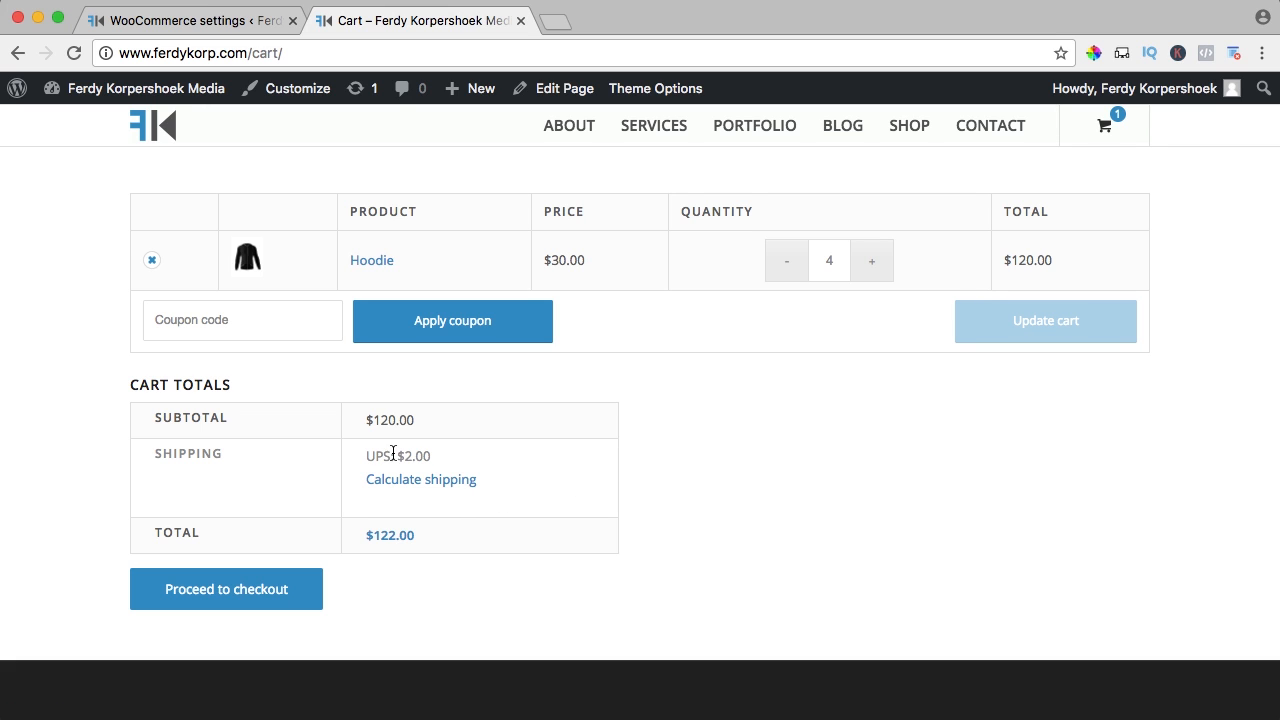
{"action": "mouse_move", "coordinate": [395, 456]}
{"action": "left_mouse_down"}
{"action": "mouse_move", "coordinate": [448, 455]}
{"action": "mouse_move", "coordinate": [395, 456]}
{"action": "left_mouse_up"}
{"action": "left_click", "coordinate": [450, 456]}
{"action": "left_click", "coordinate": [389, 454]}
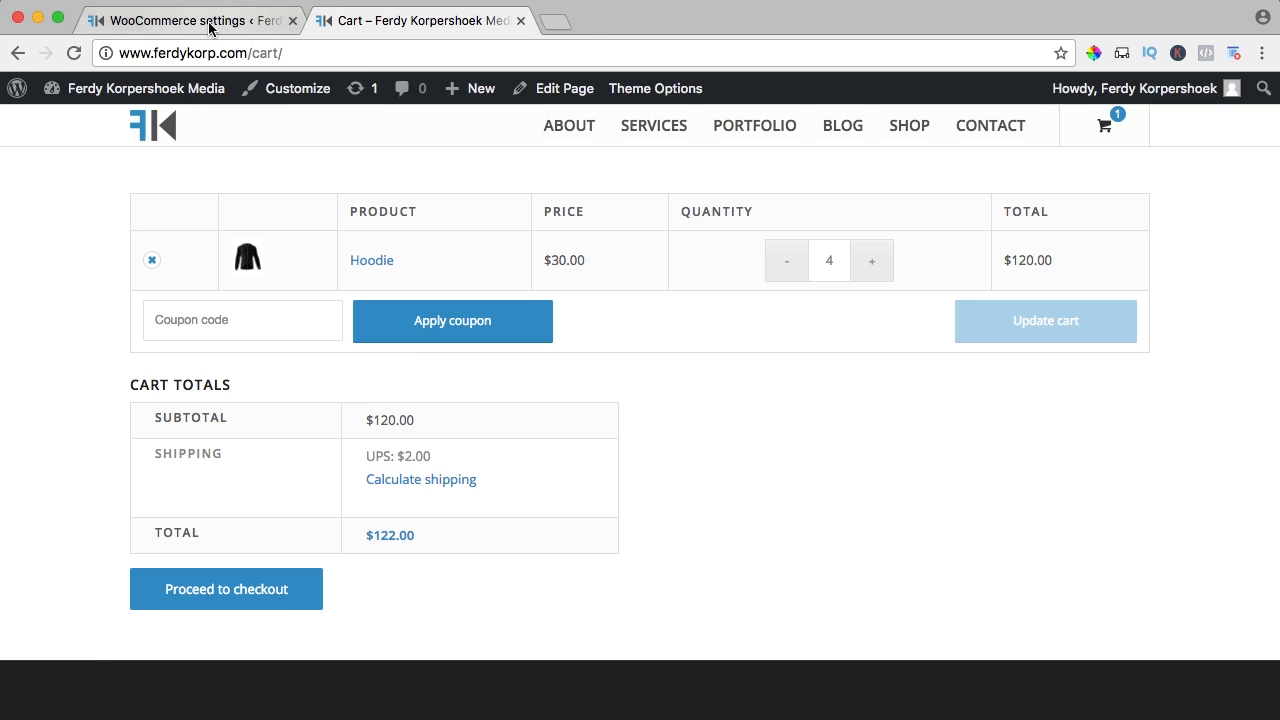
Set the 100–999999 row's shipping rate to -2, save, and reload the cart to see $120.00
{"action": "left_click", "coordinate": [200, 20]}
{"action": "scroll", "coordinate": [797, 368], "scroll_direction": "down", "scroll_amount": 5}
{"action": "scroll", "coordinate": [797, 368], "scroll_direction": "down", "scroll_amount": 2}
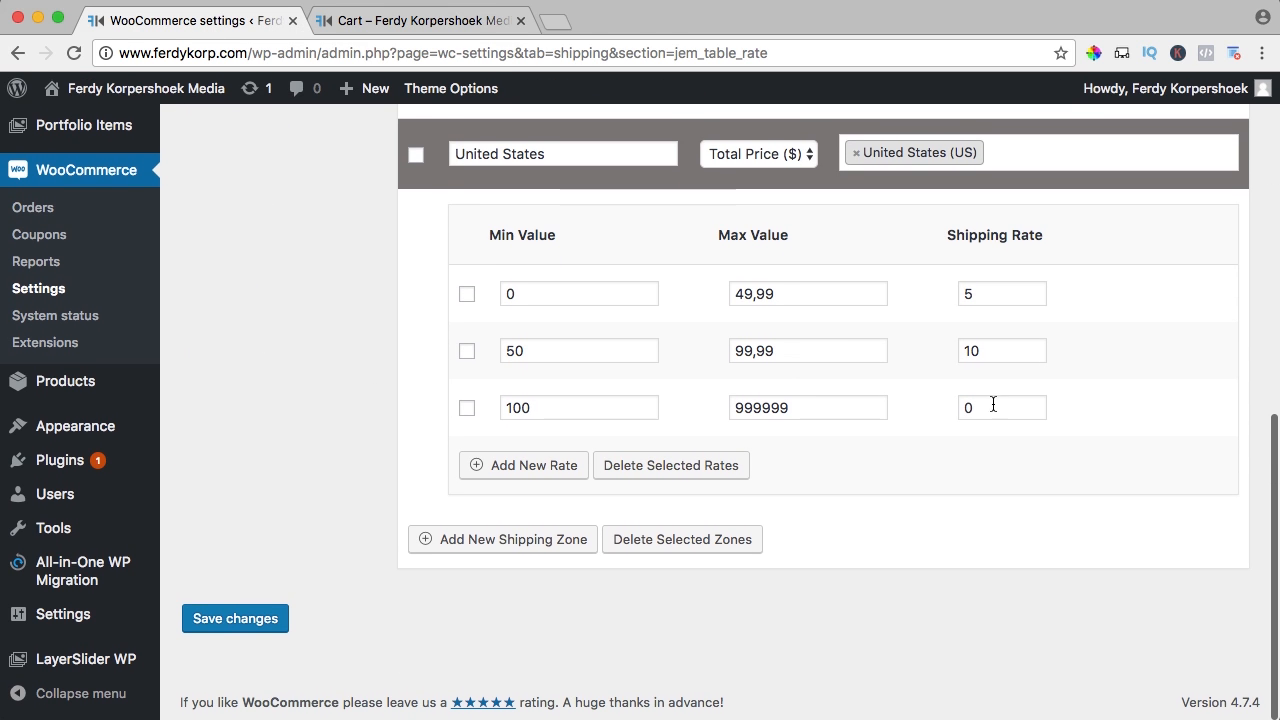
{"action": "left_click", "coordinate": [966, 405]}
{"action": "type", "text": "-"}
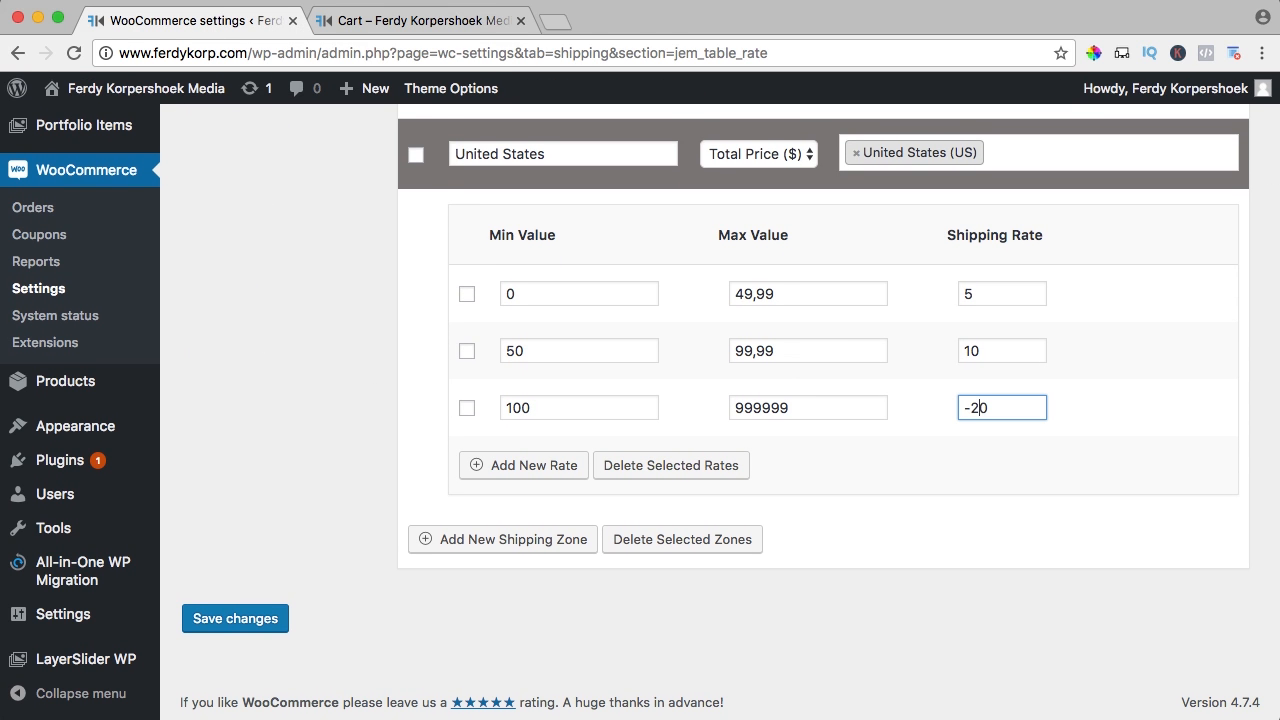
{"action": "type", "text": "2"}
{"action": "left_click", "coordinate": [232, 619]}
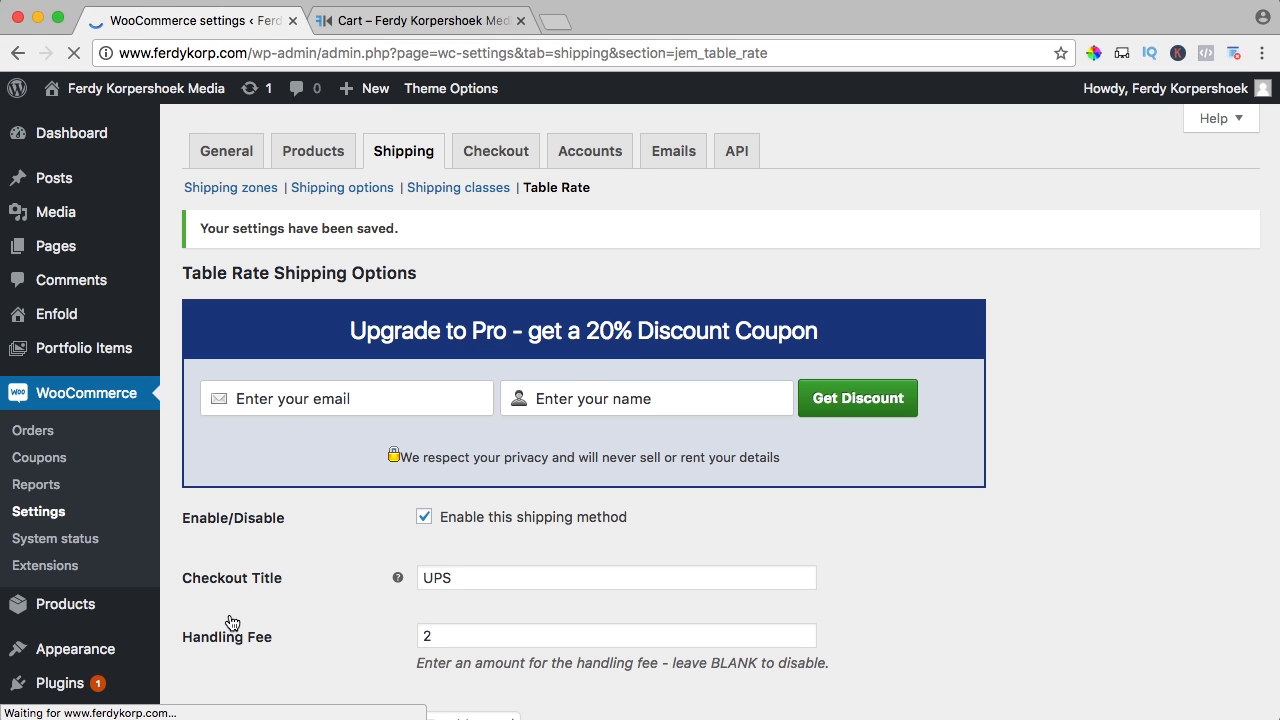
{"action": "left_click", "coordinate": [410, 22]}
{"action": "key", "text": "super+r"}
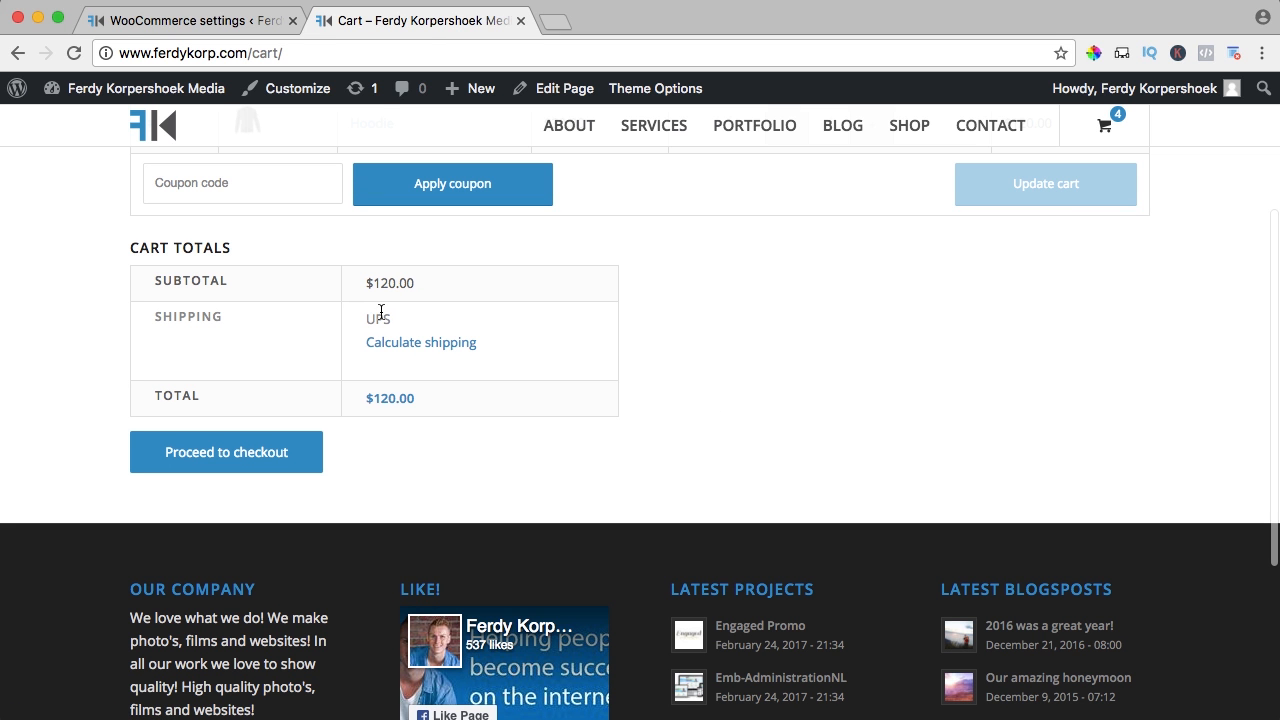
{"action": "scroll", "coordinate": [388, 343], "scroll_direction": "up", "scroll_amount": 1}
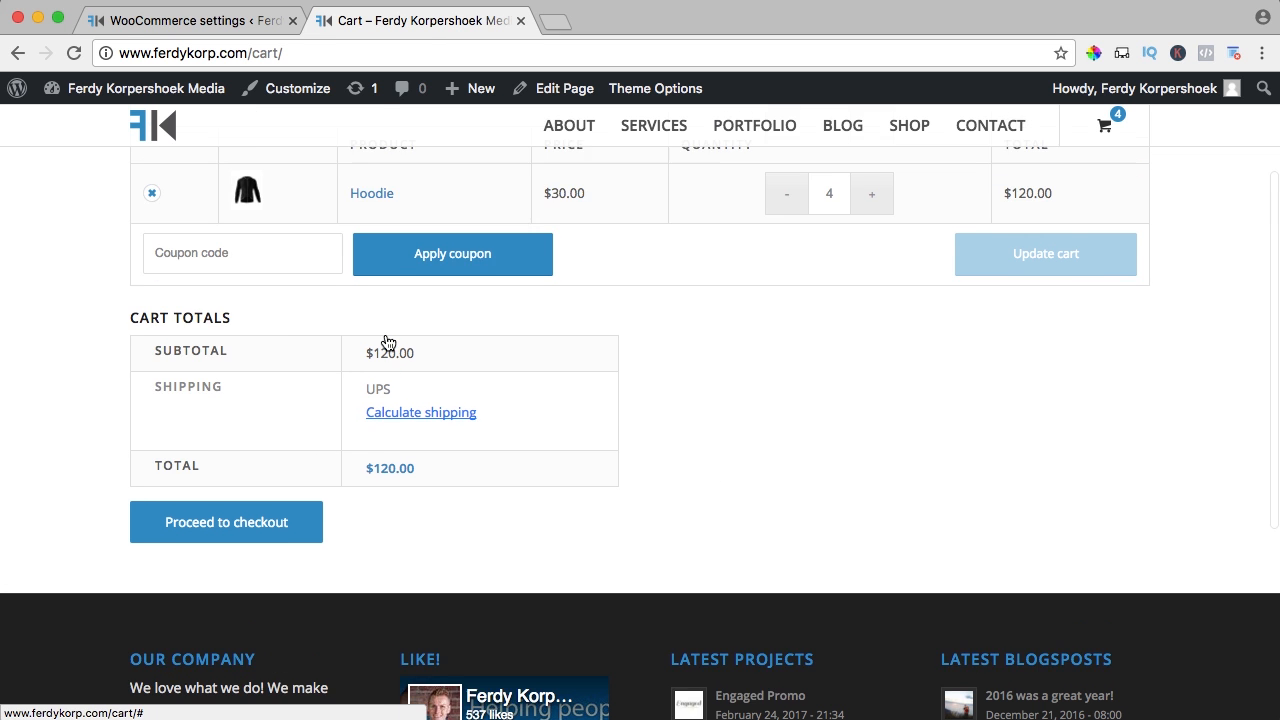
{"action": "scroll", "coordinate": [388, 343], "scroll_direction": "down", "scroll_amount": 1}
Select and delete the price-based United States shipping zone
{"action": "left_click", "coordinate": [236, 19]}
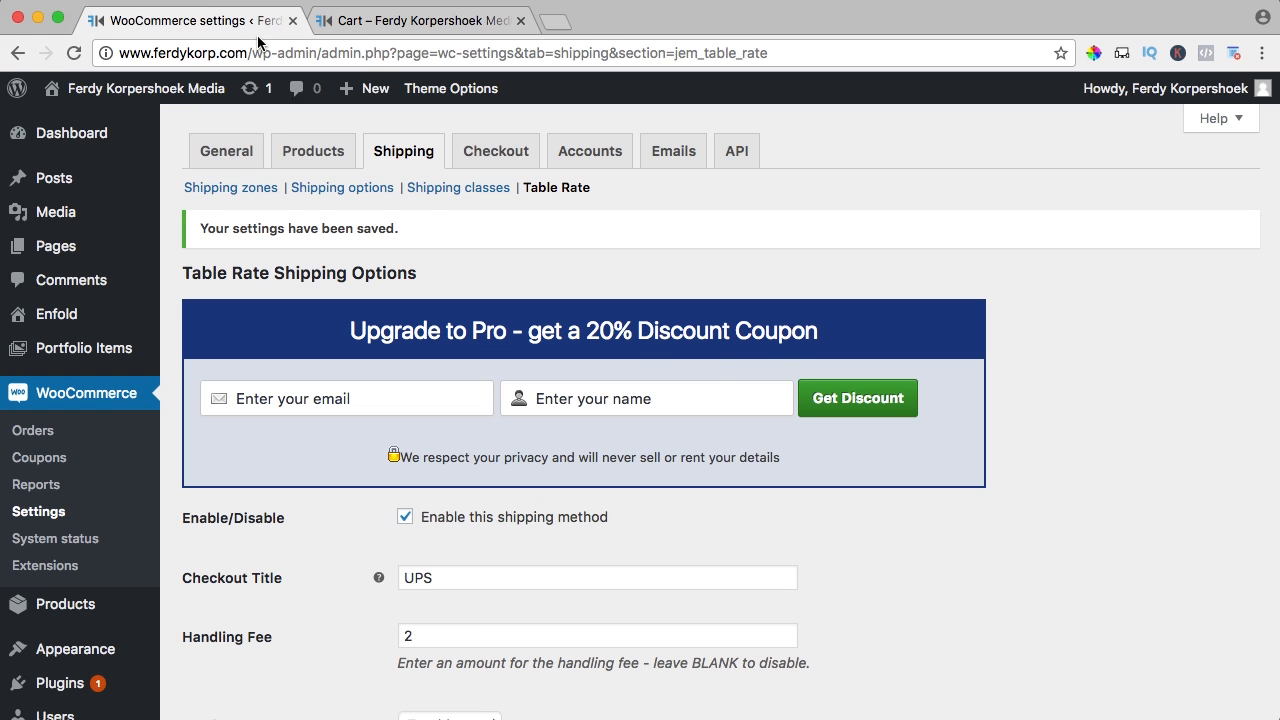
{"action": "scroll", "coordinate": [764, 460], "scroll_direction": "down", "scroll_amount": 5}
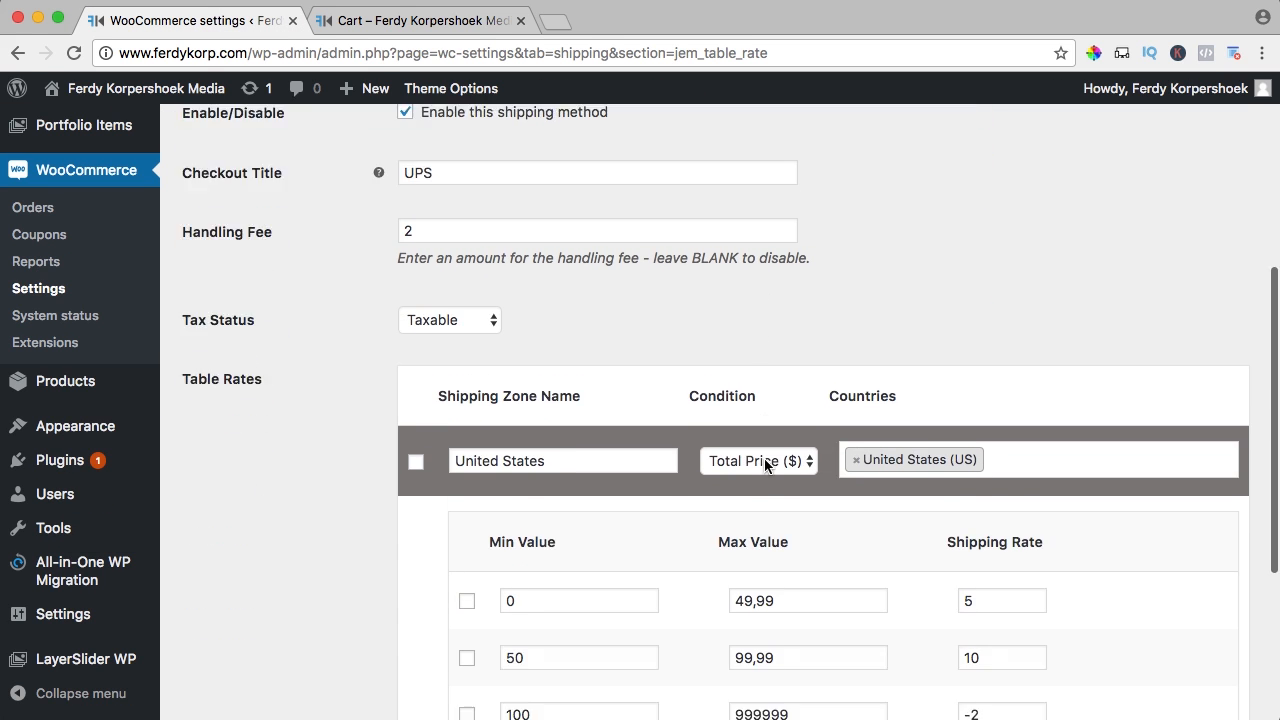
{"action": "scroll", "coordinate": [441, 383], "scroll_direction": "down", "scroll_amount": 3}
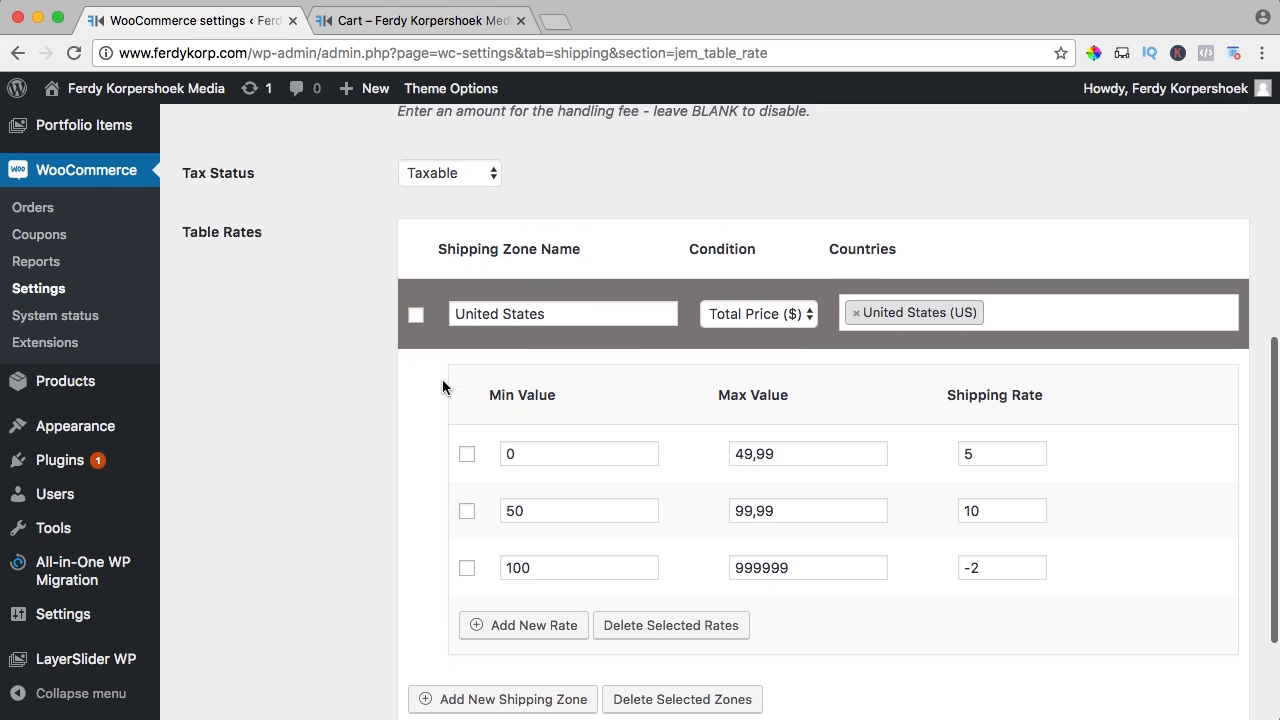
{"action": "scroll", "coordinate": [442, 382], "scroll_direction": "up", "scroll_amount": 3}
{"action": "scroll", "coordinate": [442, 382], "scroll_direction": "down", "scroll_amount": 1}
{"action": "scroll", "coordinate": [442, 379], "scroll_direction": "down", "scroll_amount": 1}
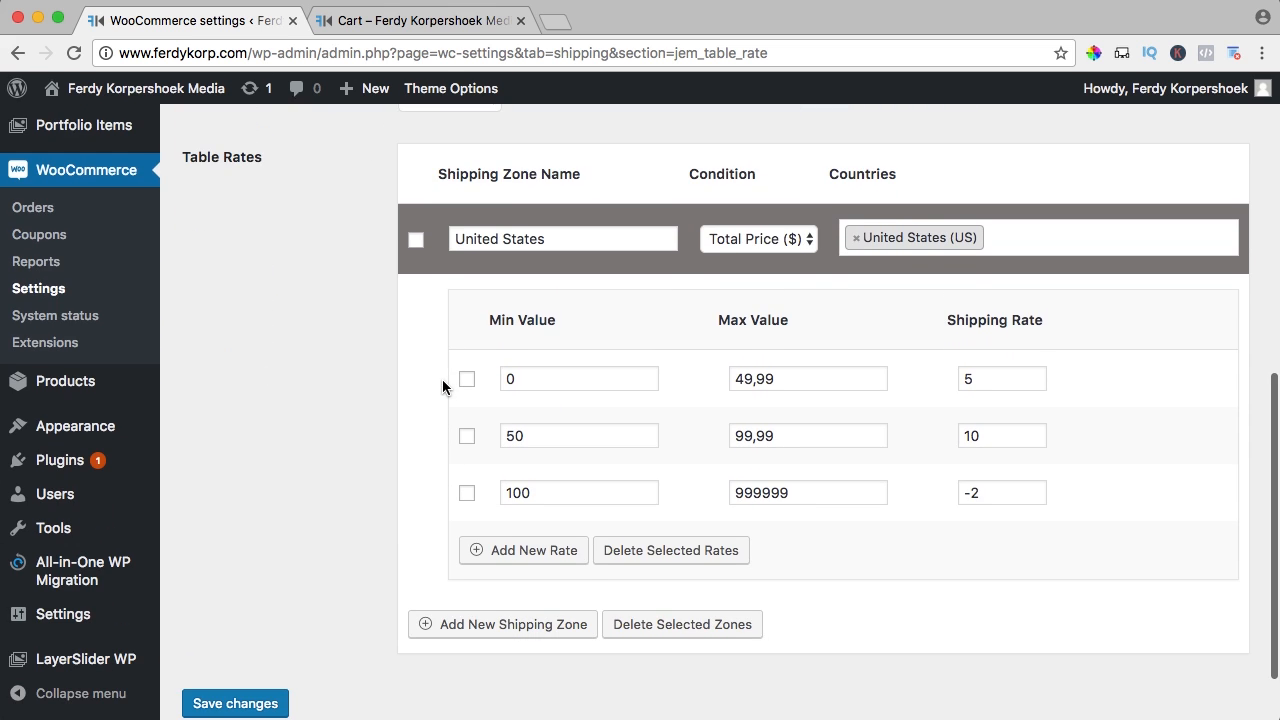
{"action": "scroll", "coordinate": [442, 379], "scroll_direction": "up", "scroll_amount": 1}
{"action": "scroll", "coordinate": [442, 379], "scroll_direction": "down", "scroll_amount": 1}
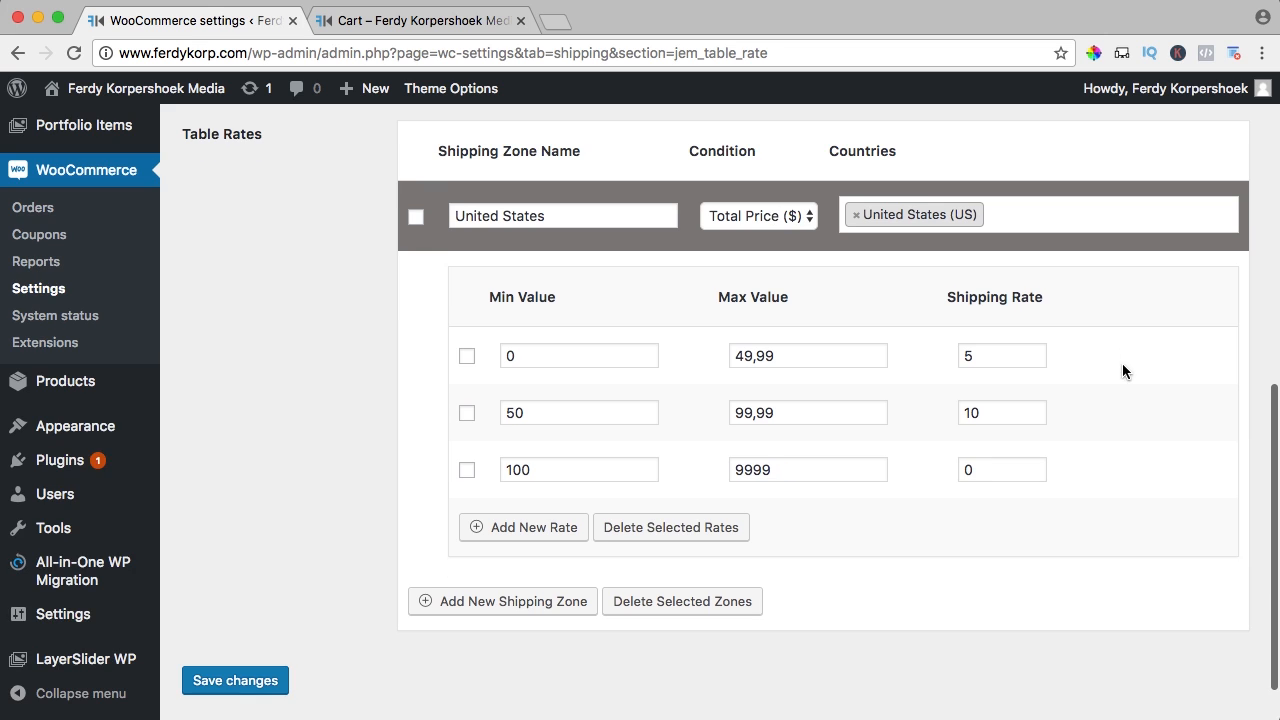
{"action": "left_click", "coordinate": [417, 218]}
{"action": "left_click", "coordinate": [655, 606]}
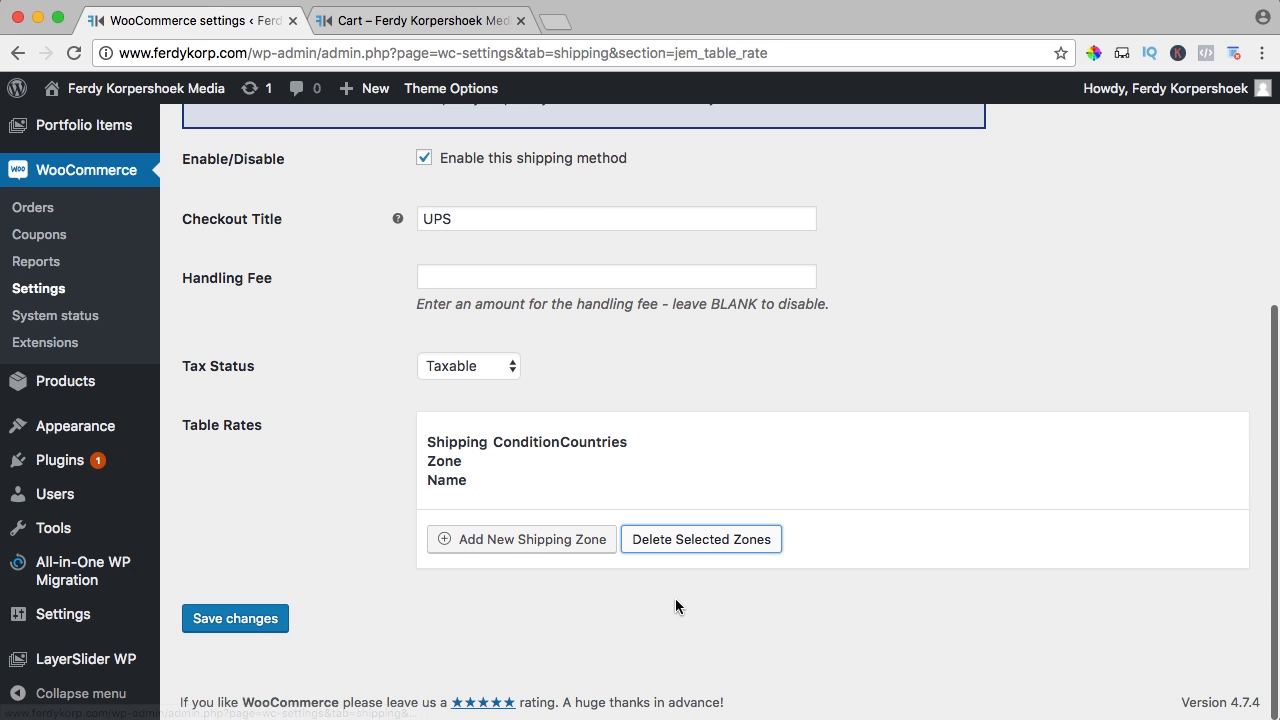
Add a new United States zone using Weight (lbs), covering United States (US)
{"action": "left_click", "coordinate": [526, 541]}
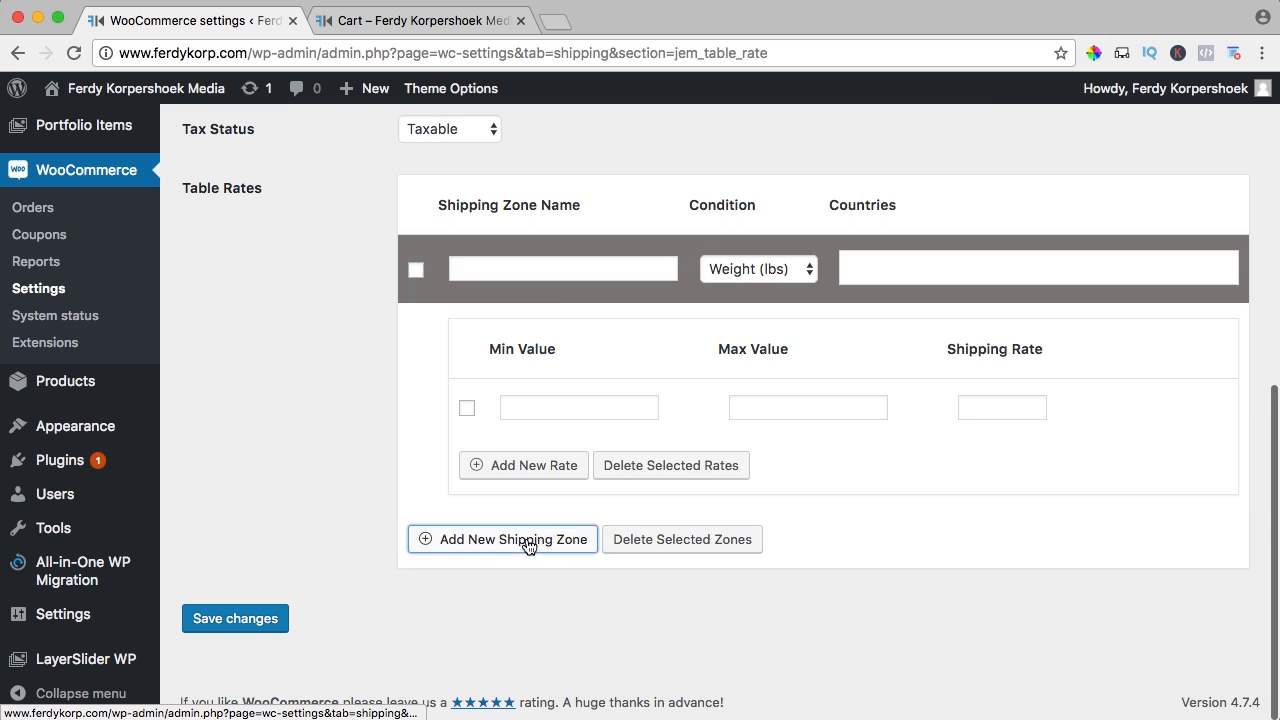
{"action": "left_click", "coordinate": [741, 266]}
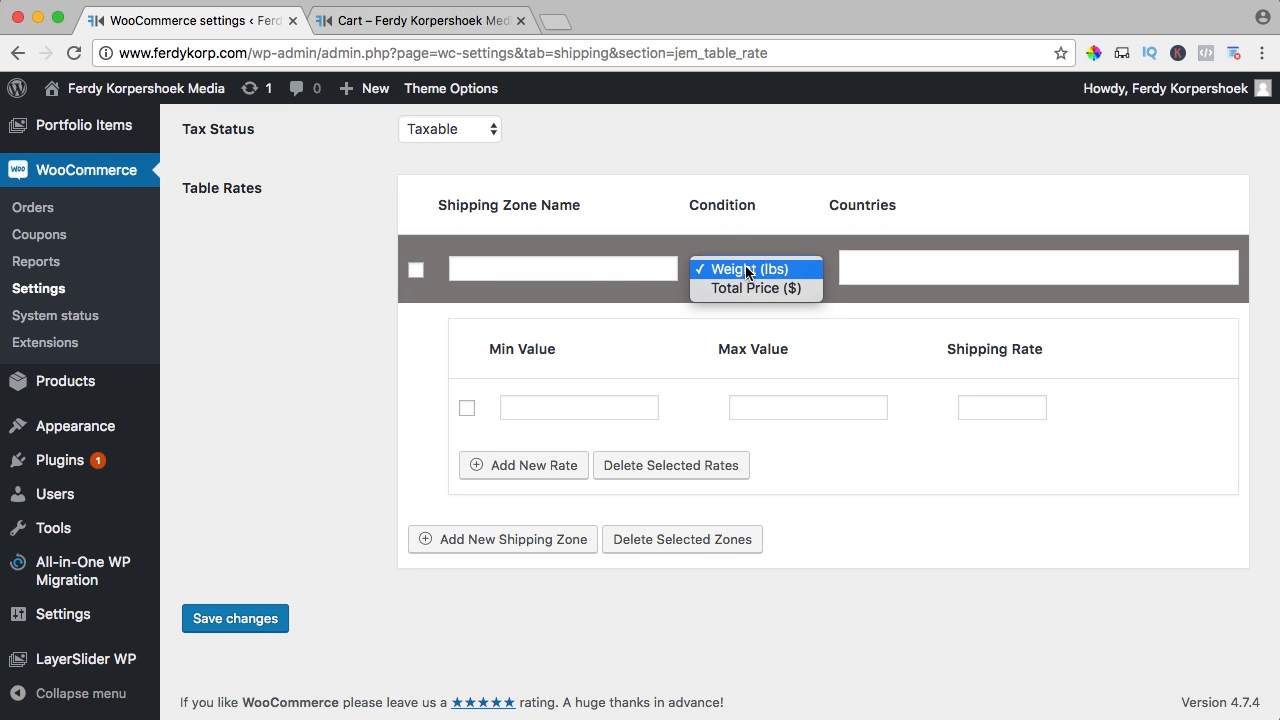
{"action": "left_click", "coordinate": [586, 271]}
{"action": "left_click", "coordinate": [552, 272]}
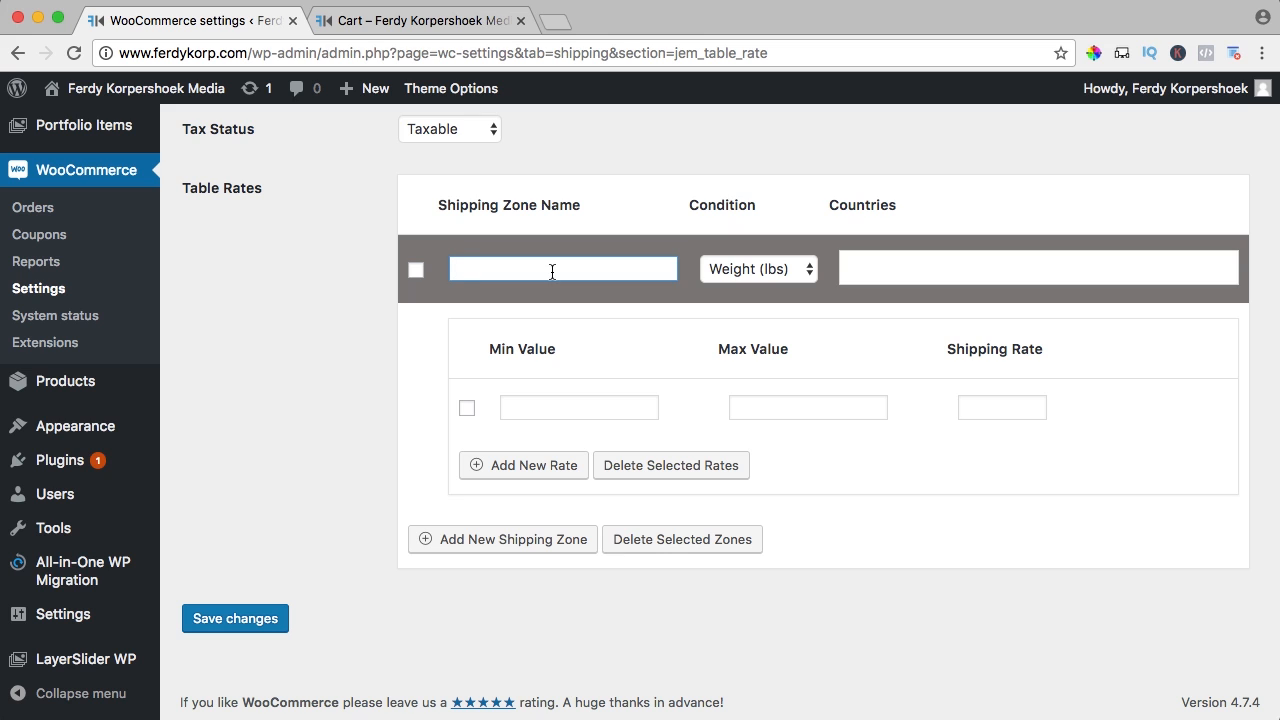
{"action": "left_click", "coordinate": [895, 264]}
{"action": "type", "text": "United"}
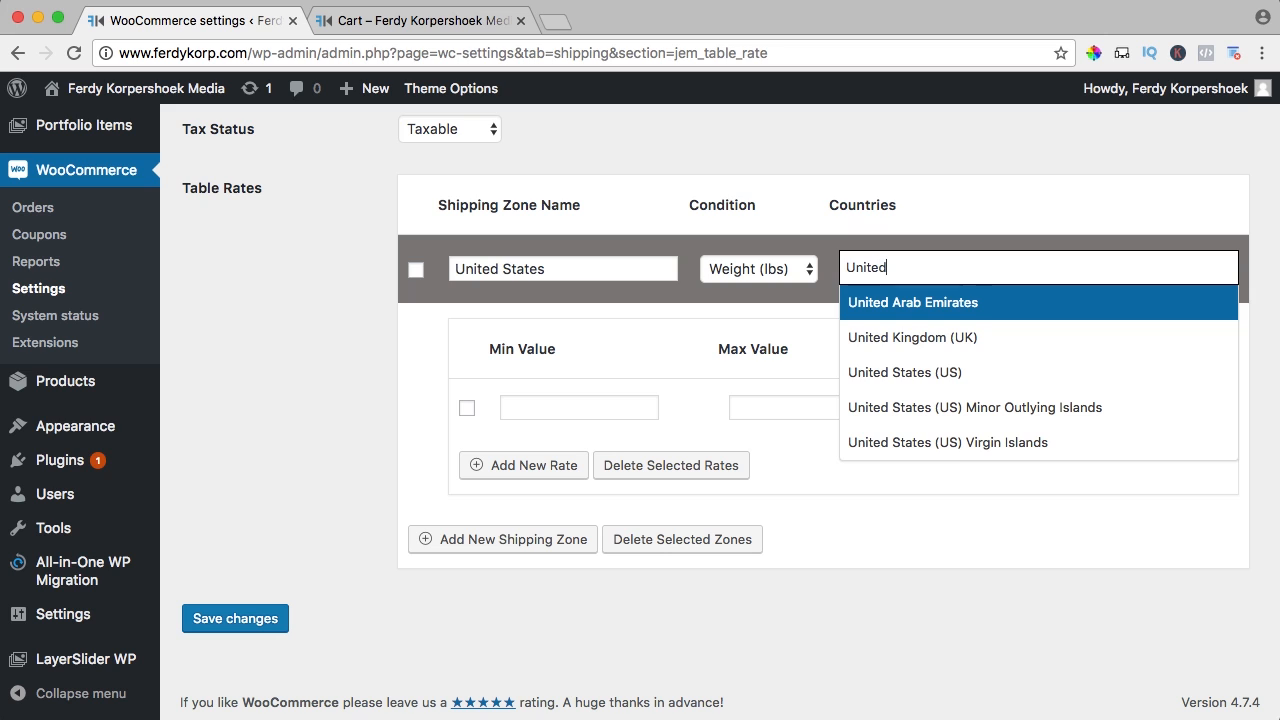
{"action": "left_click", "coordinate": [924, 372]}
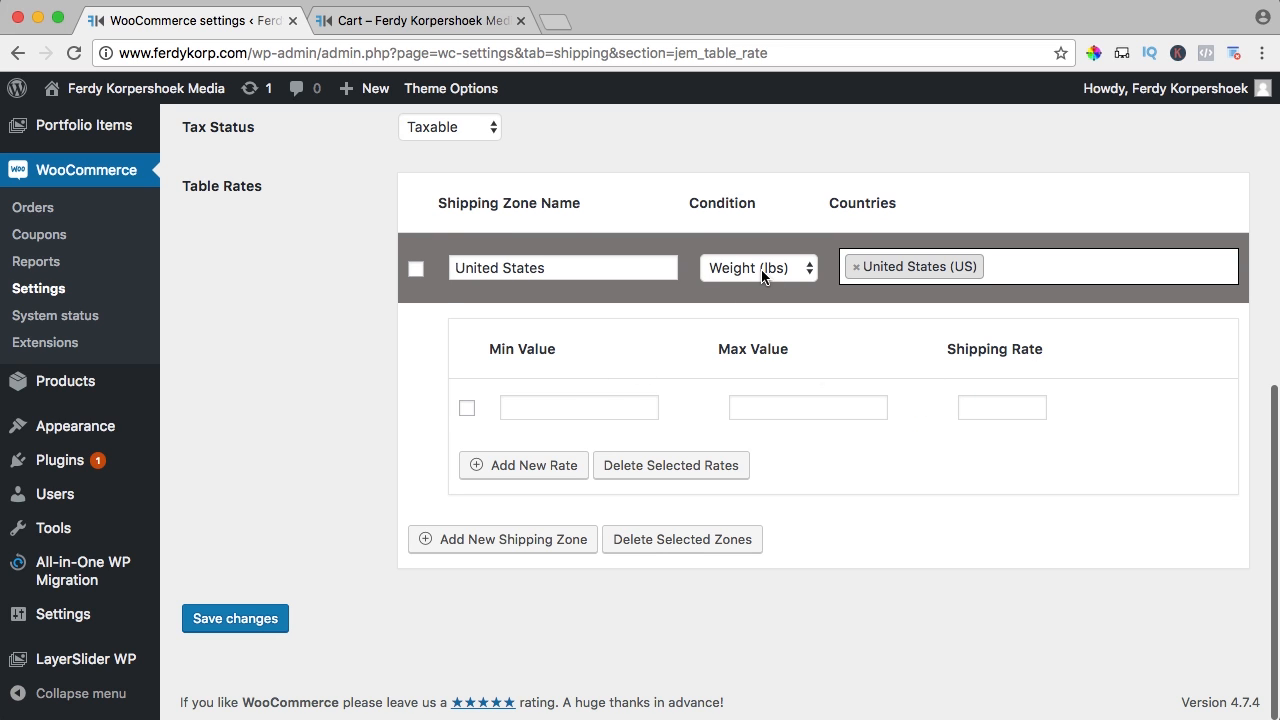
Enter the first two weight tiers: 0–2,99 at 5 and 3–5,99 at 10
{"action": "left_click", "coordinate": [546, 405]}
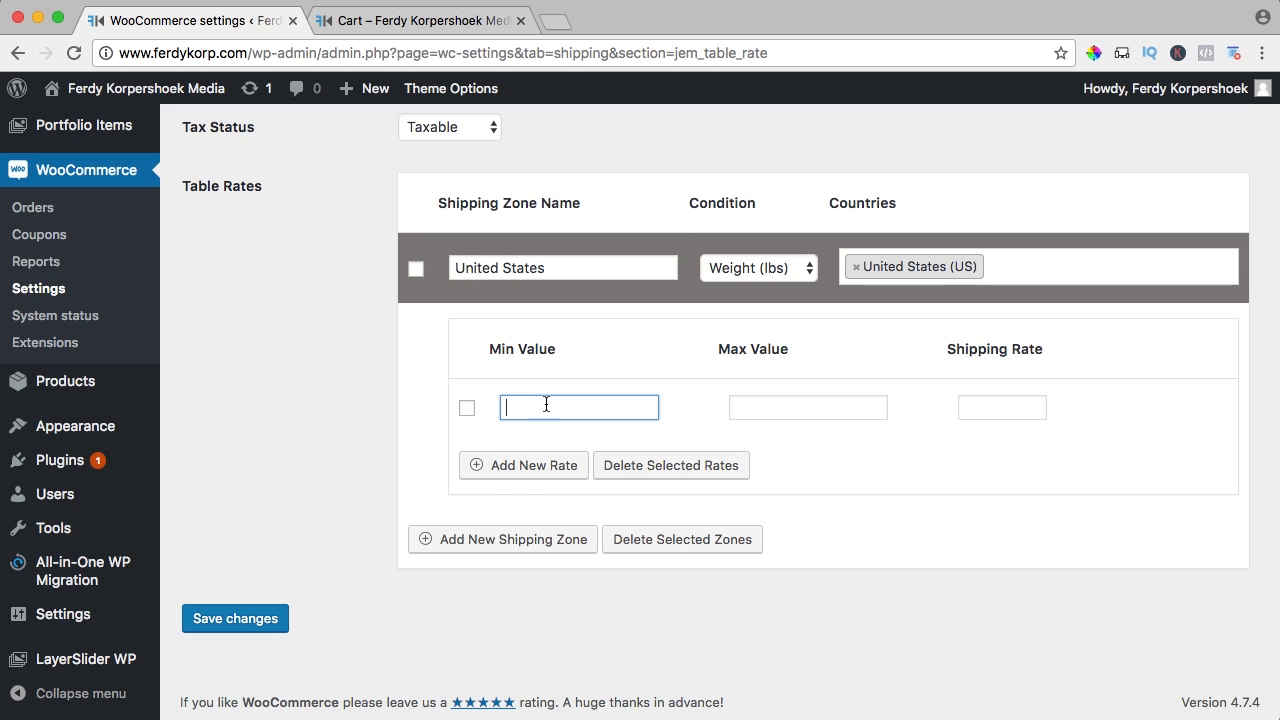
{"action": "type", "text": "0"}
{"action": "key", "text": "Tab"}
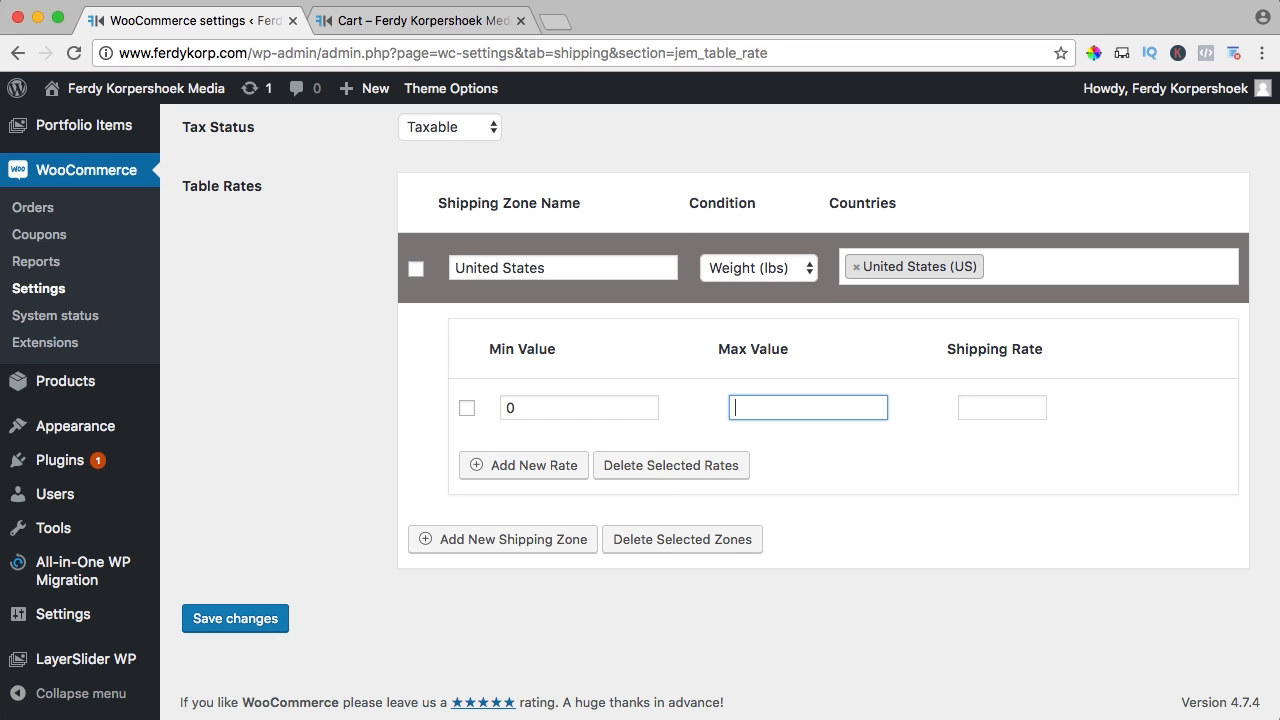
{"action": "type", "text": "2,"}
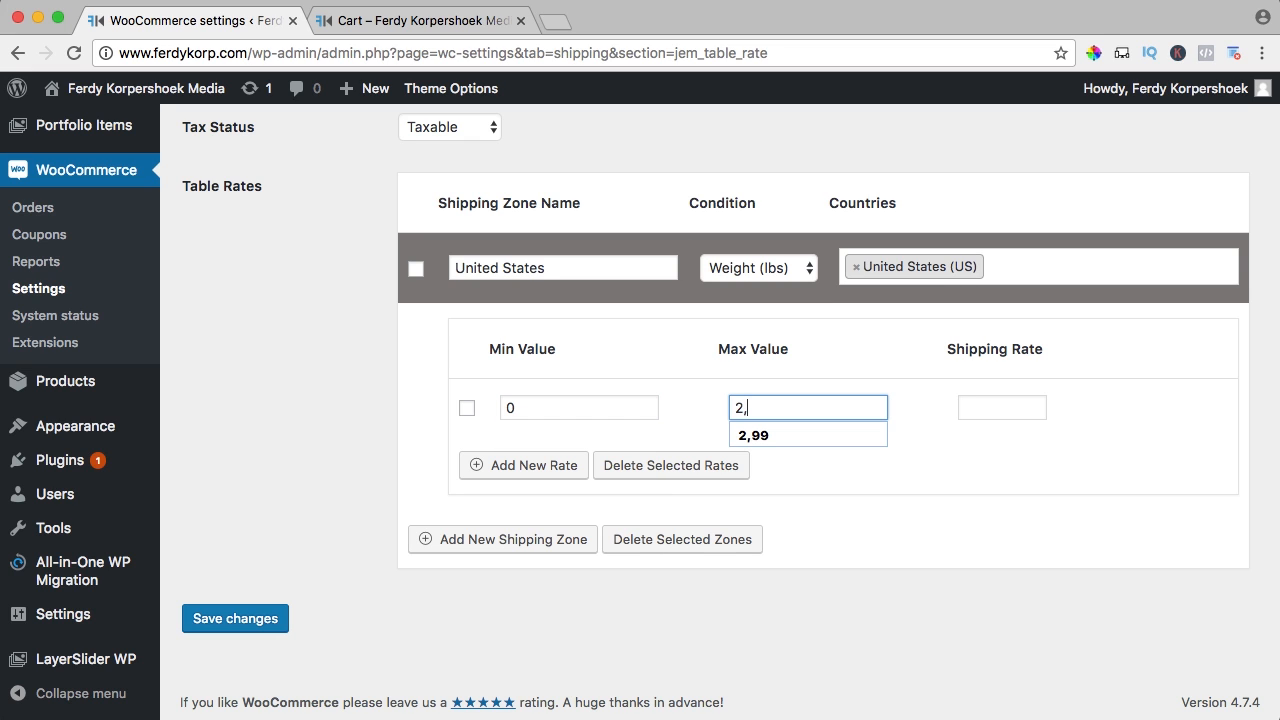
{"action": "type", "text": "99"}
{"action": "key", "text": "Tab"}
{"action": "type", "text": "5"}
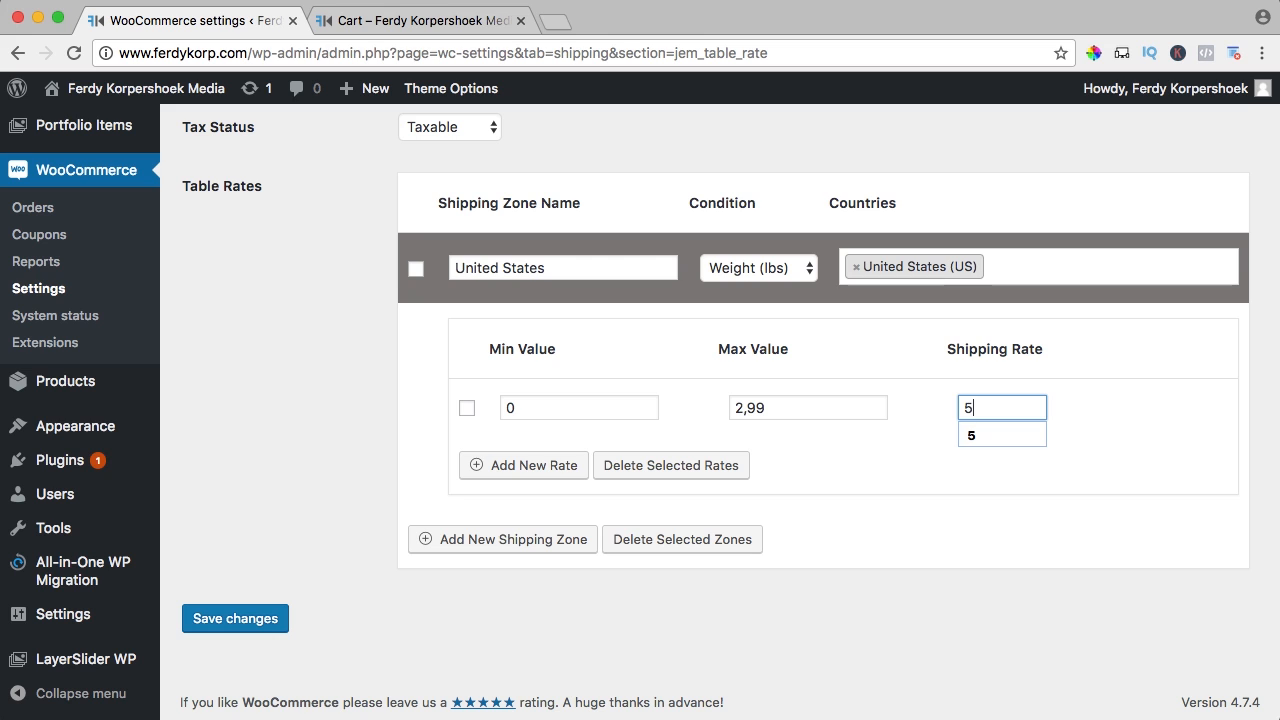
{"action": "key", "text": "Tab"}
{"action": "left_click", "coordinate": [537, 472]}
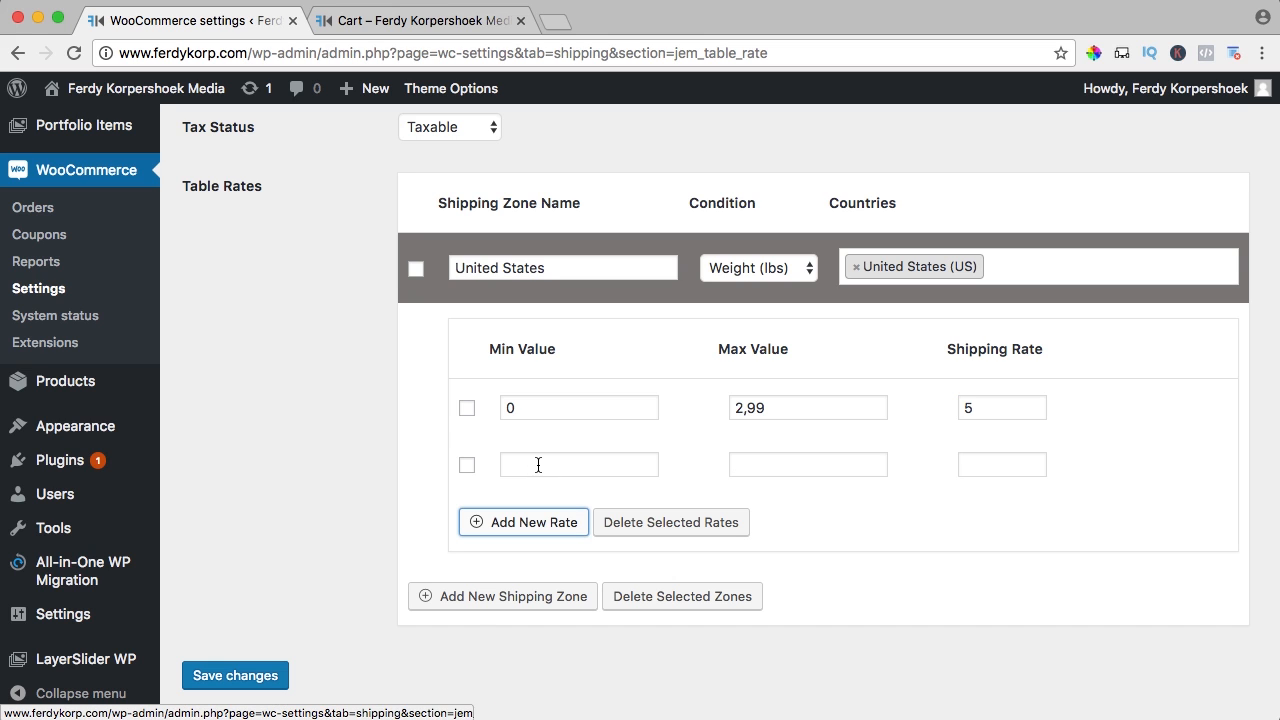
{"action": "left_click", "coordinate": [537, 462]}
{"action": "key", "text": "Tab"}
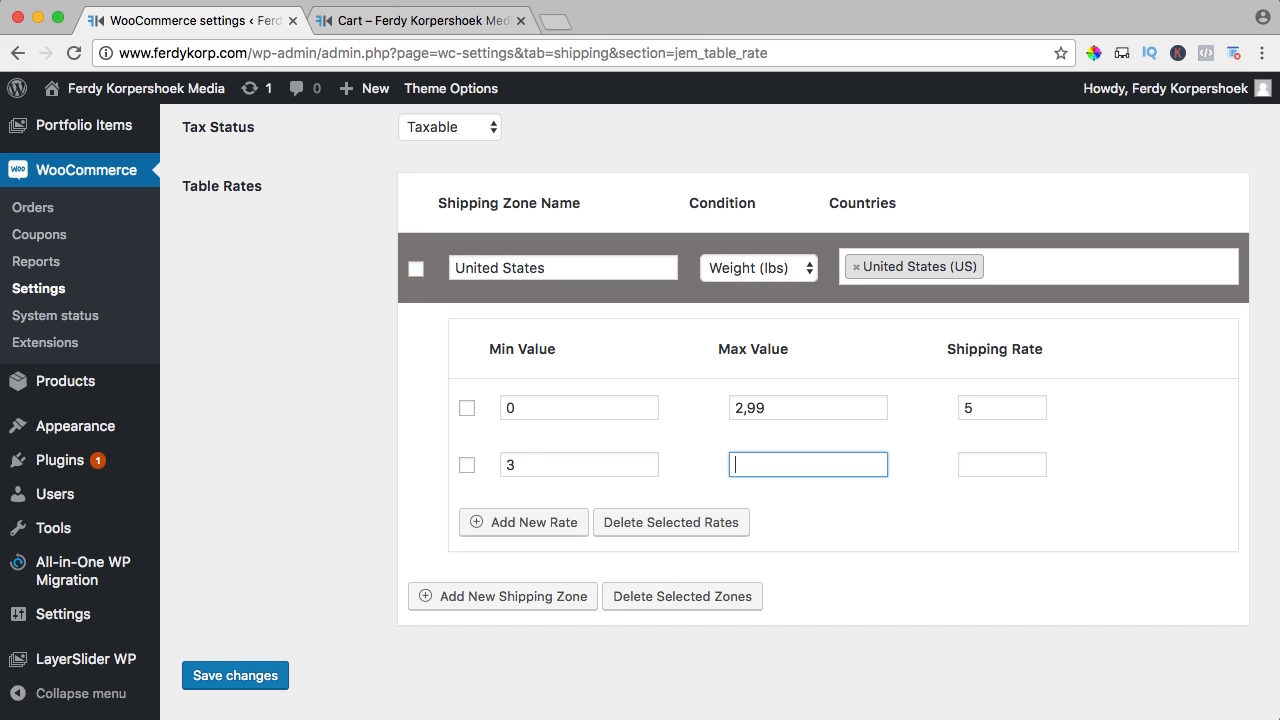
{"action": "type", "text": "5,99"}
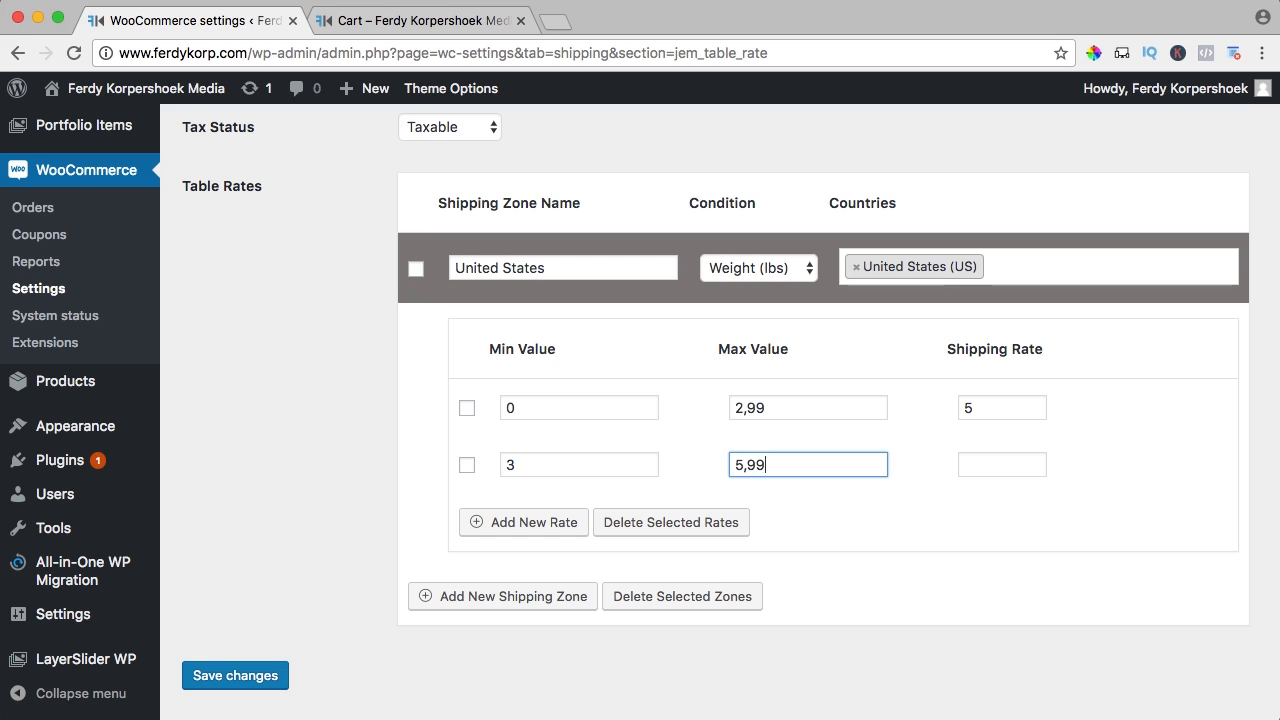
{"action": "key", "text": "Tab"}
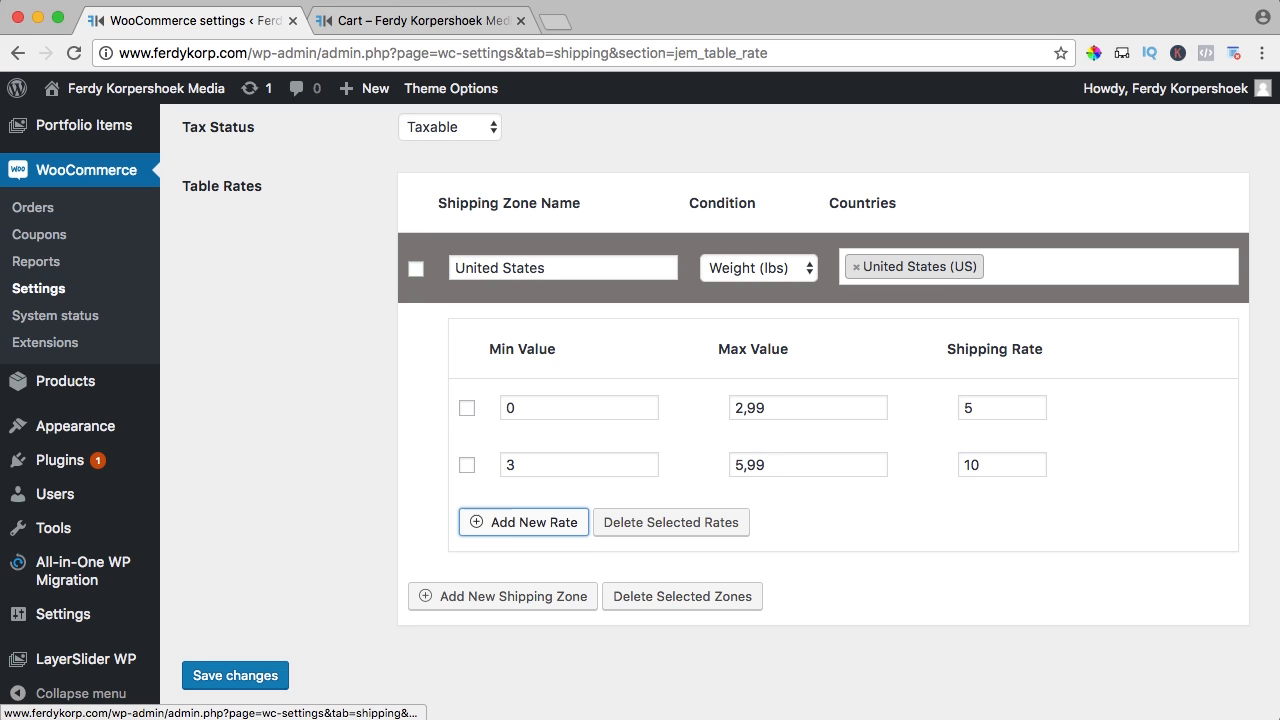
Add tiers 6–9,99 at 15 and 10 and up at 0, then save the settings
{"action": "left_click", "coordinate": [506, 522]}
{"action": "left_click", "coordinate": [540, 520]}
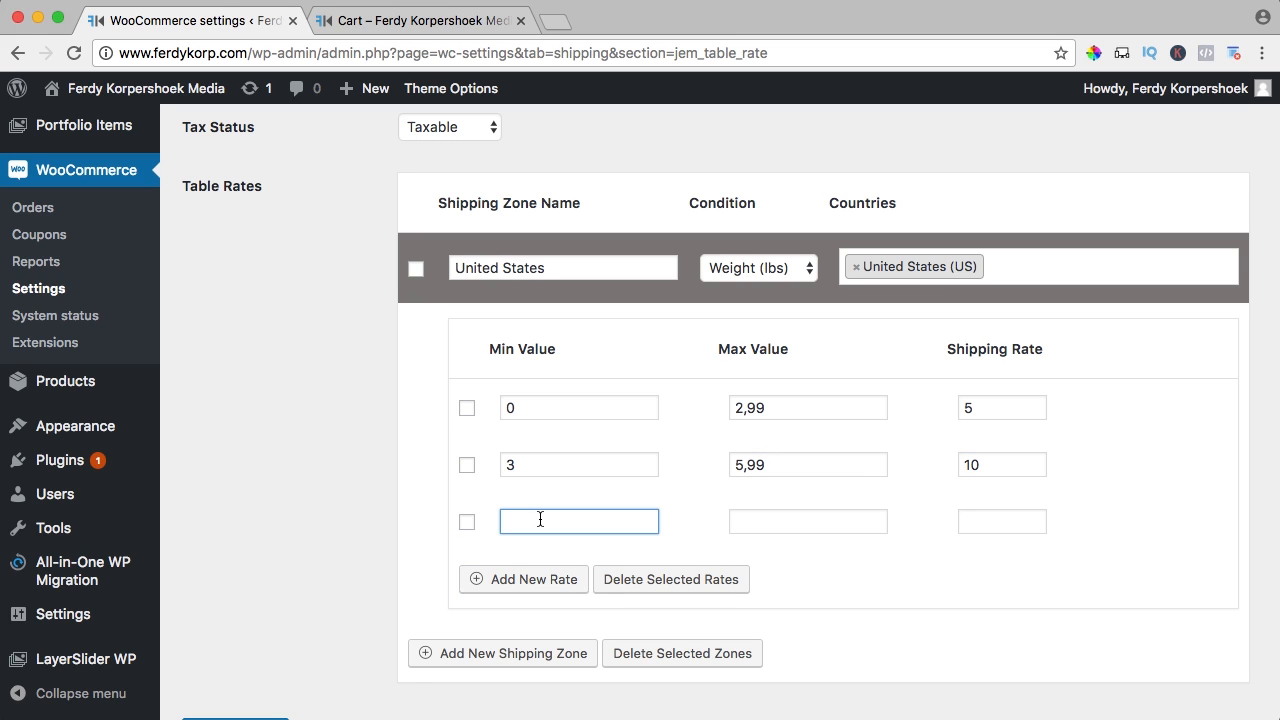
{"action": "type", "text": "6"}
{"action": "key", "text": "Tab"}
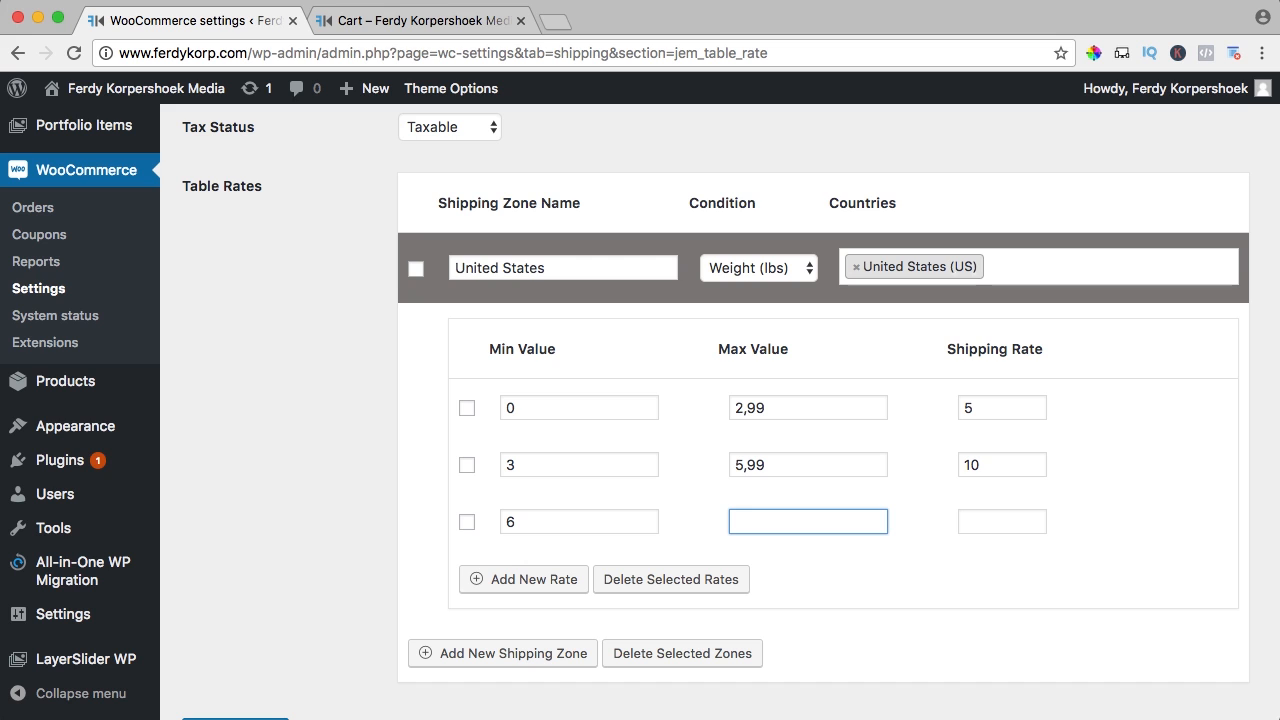
{"action": "type", "text": "9,99"}
{"action": "key", "text": "Tab"}
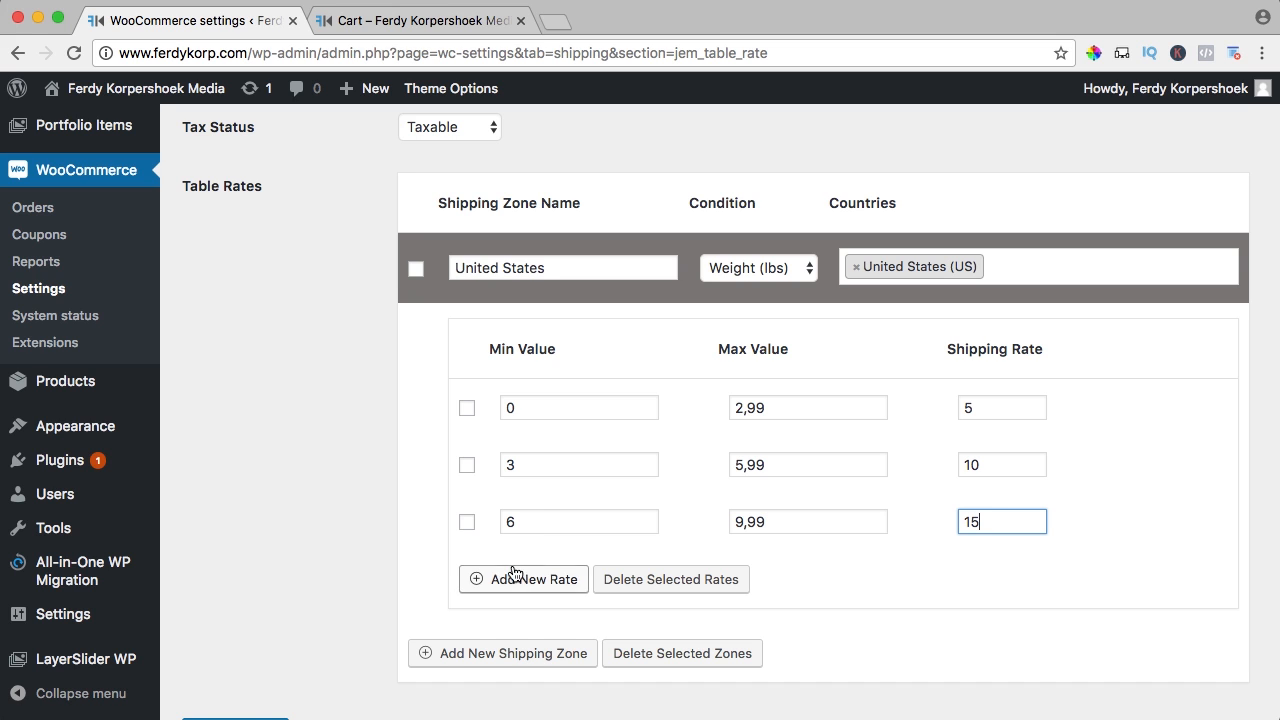
{"action": "left_click", "coordinate": [548, 579]}
{"action": "type", "text": "10"}
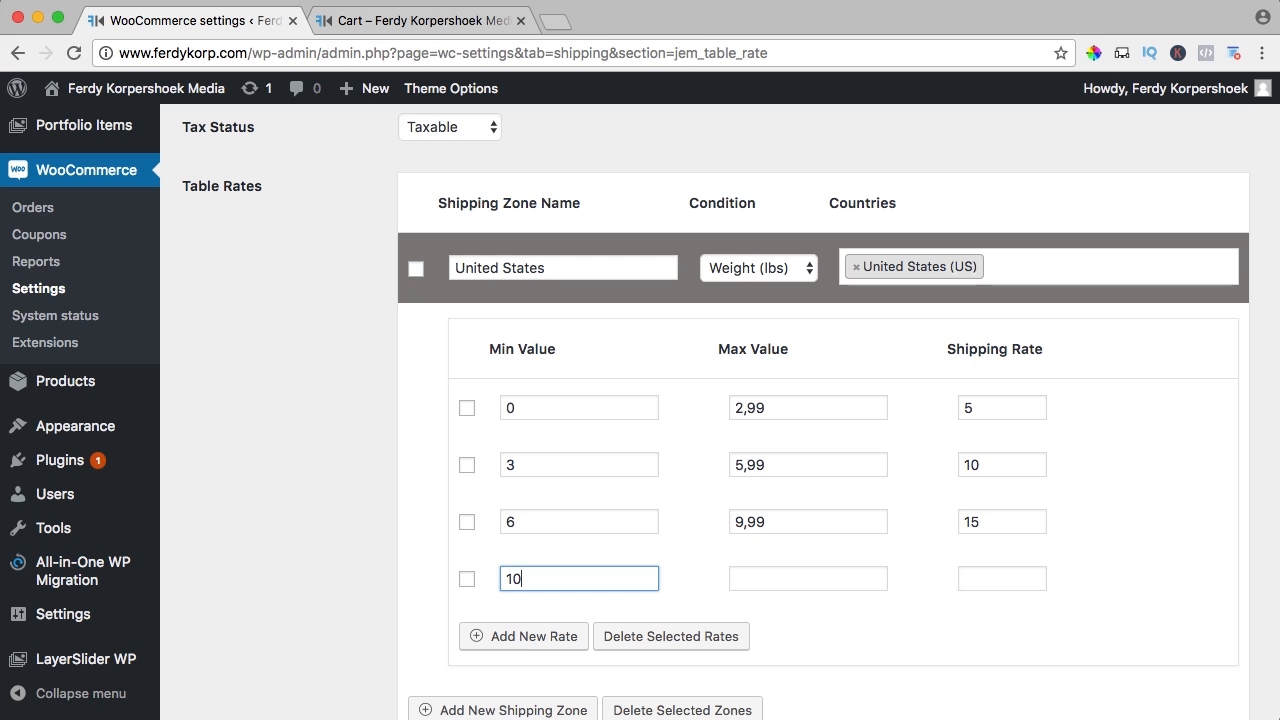
{"action": "key", "text": "Tab"}
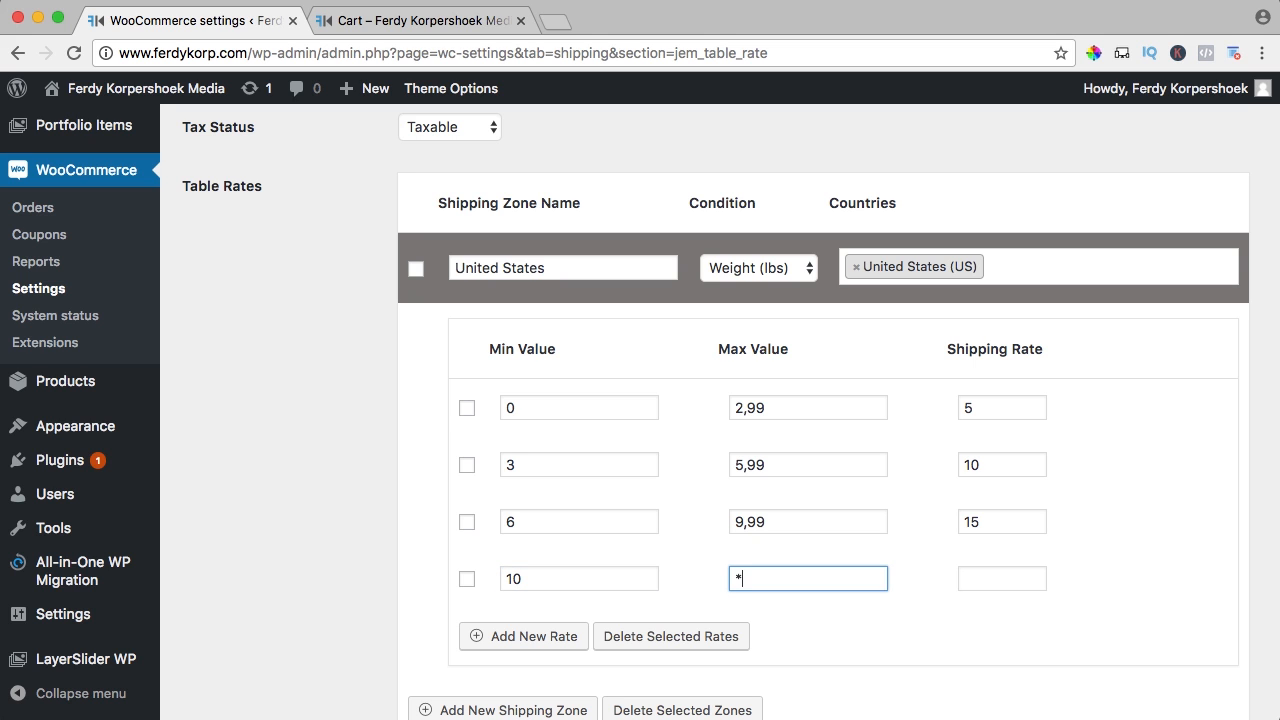
{"action": "key", "text": "Tab"}
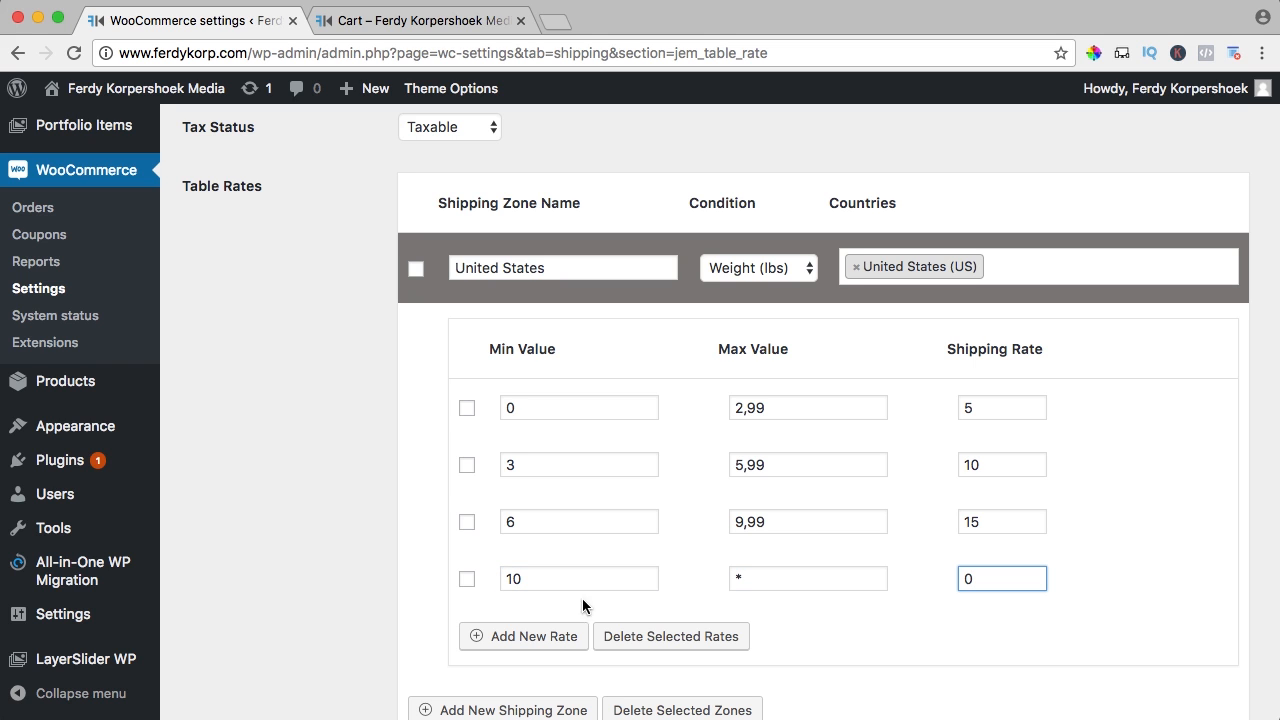
{"action": "scroll", "coordinate": [414, 571], "scroll_direction": "down", "scroll_amount": 3}
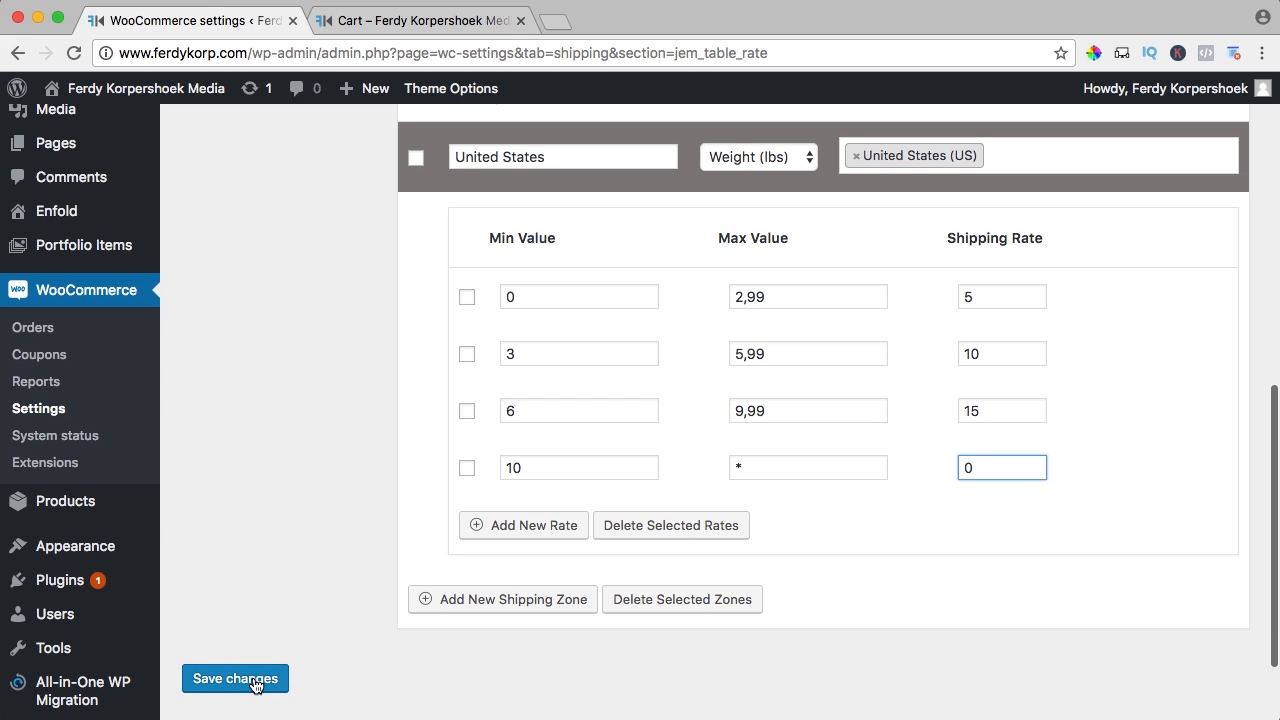
{"action": "left_click", "coordinate": [255, 680]}
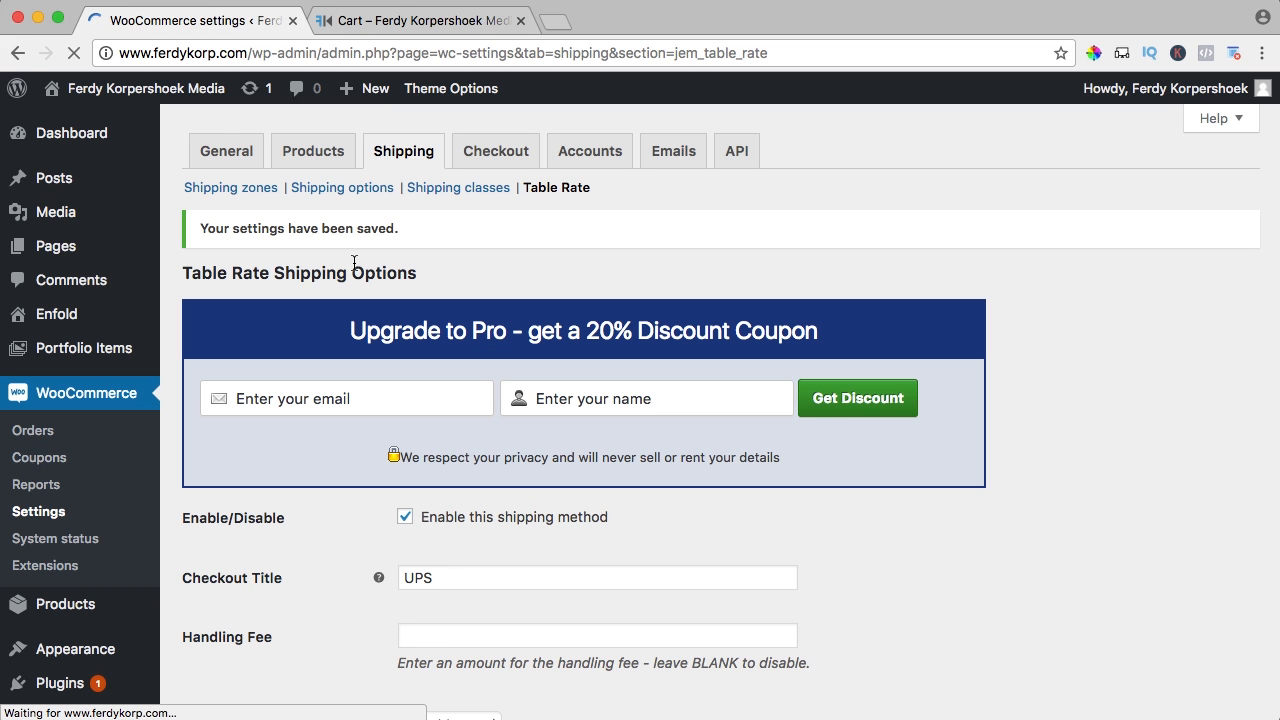
Reload the cart to show UPS at $5.00 on six Hoodies, then open the Hoodie page in a new tab
{"action": "left_click", "coordinate": [395, 24]}
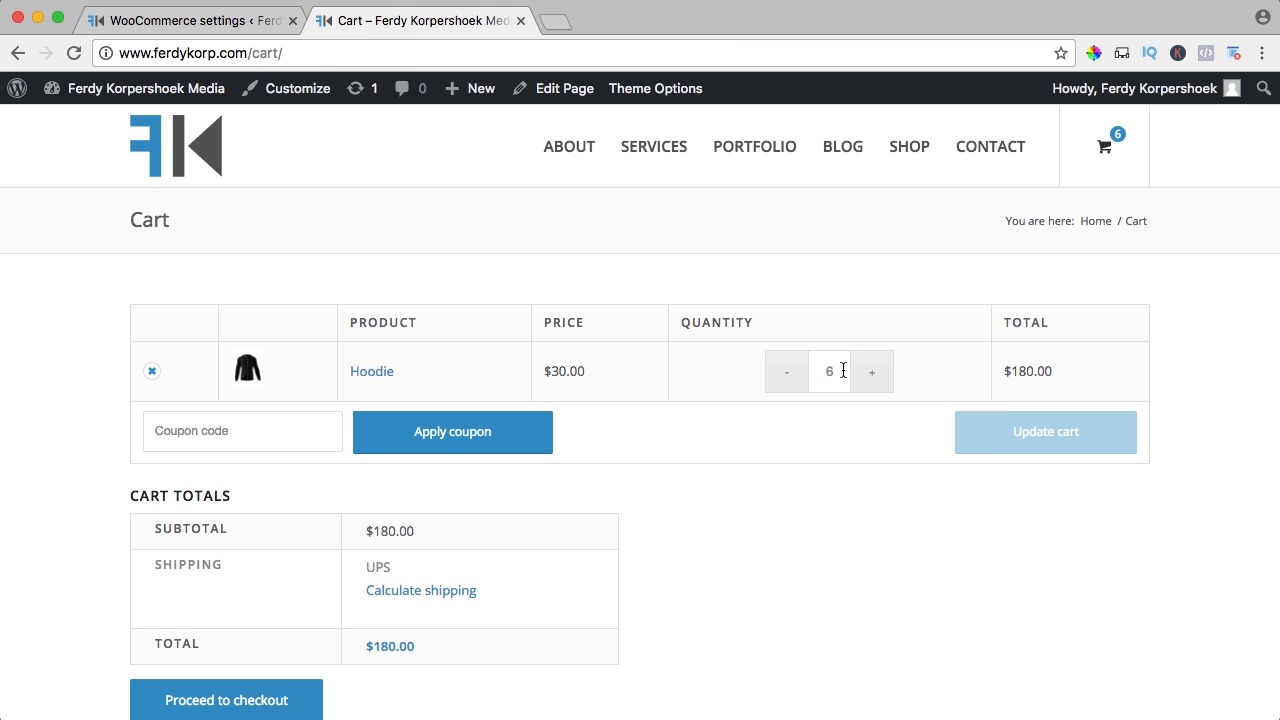
{"action": "key", "text": "super+r"}
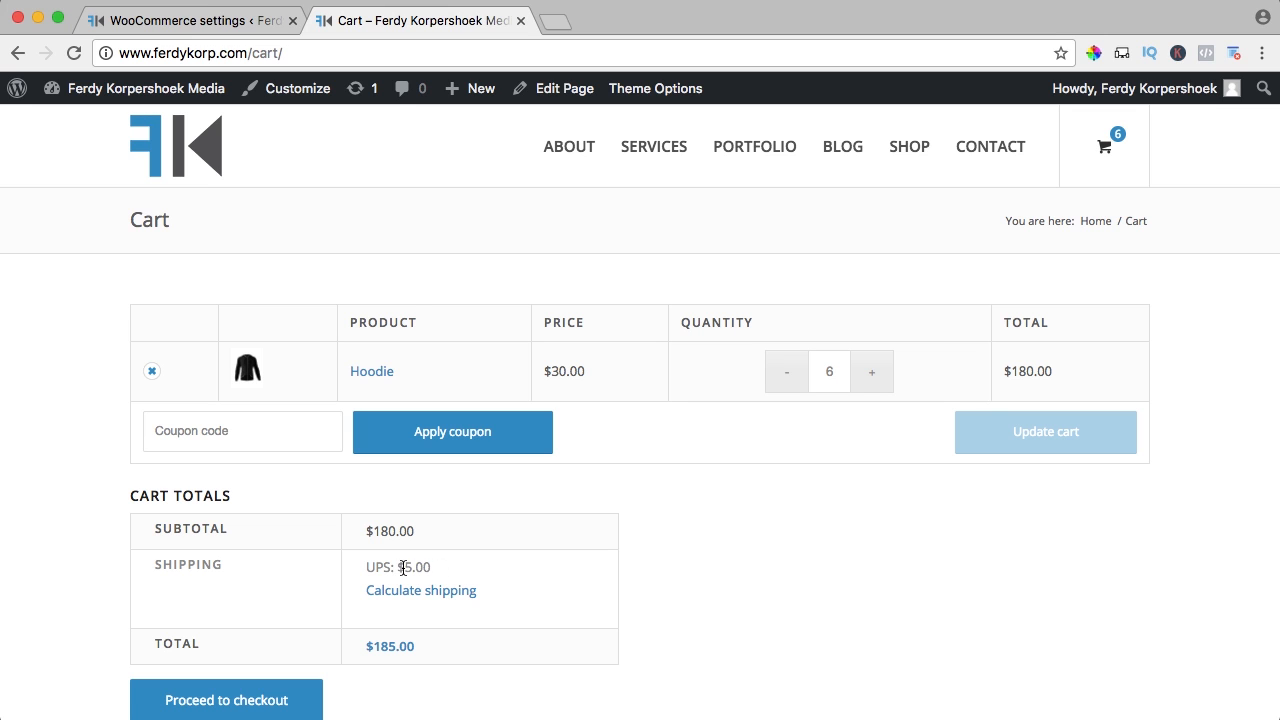
{"action": "left_click", "coordinate": [371, 379], "text": "super"}
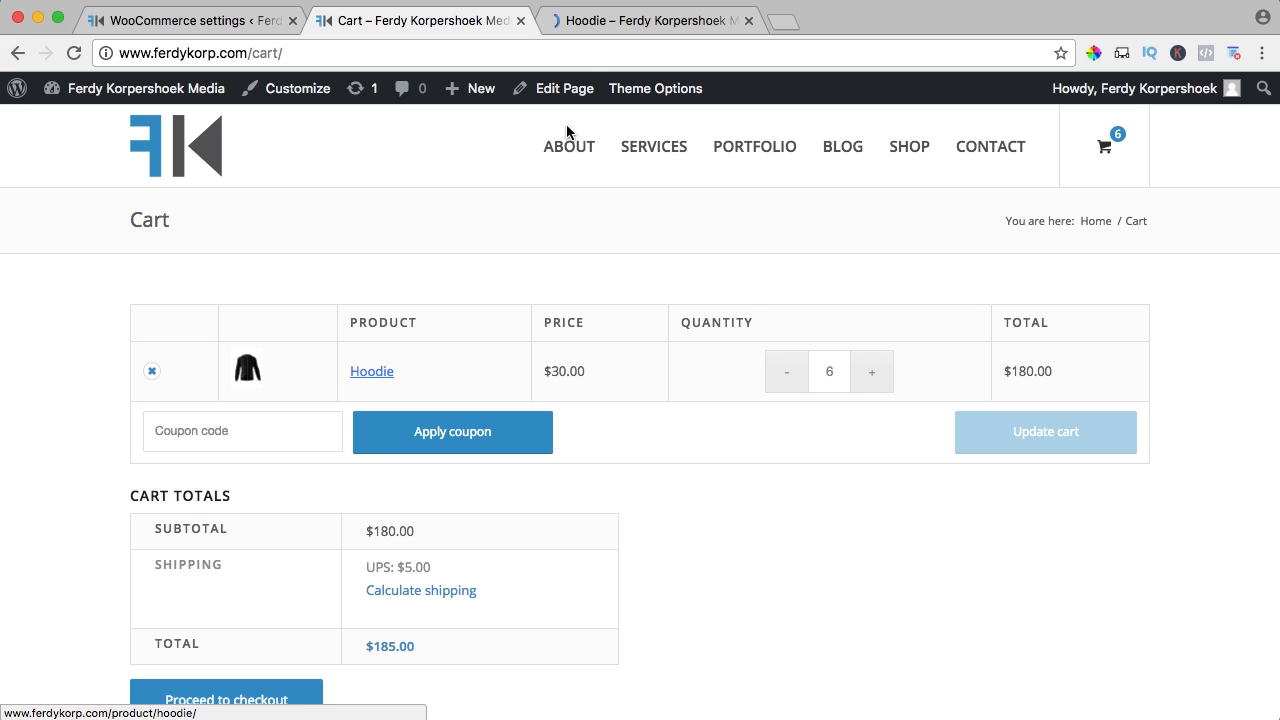
{"action": "left_click", "coordinate": [606, 24]}
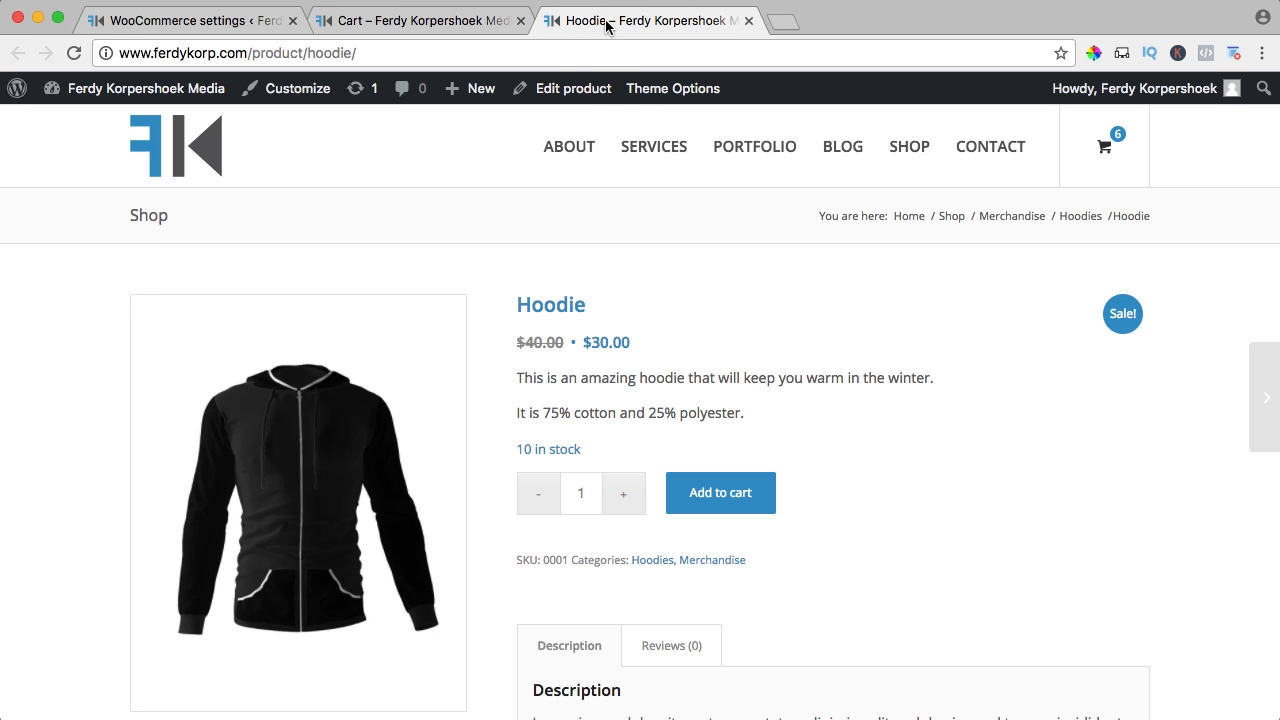
Enter a 1 lb shipping weight on the Hoodie product and update it
{"action": "left_click", "coordinate": [558, 90]}
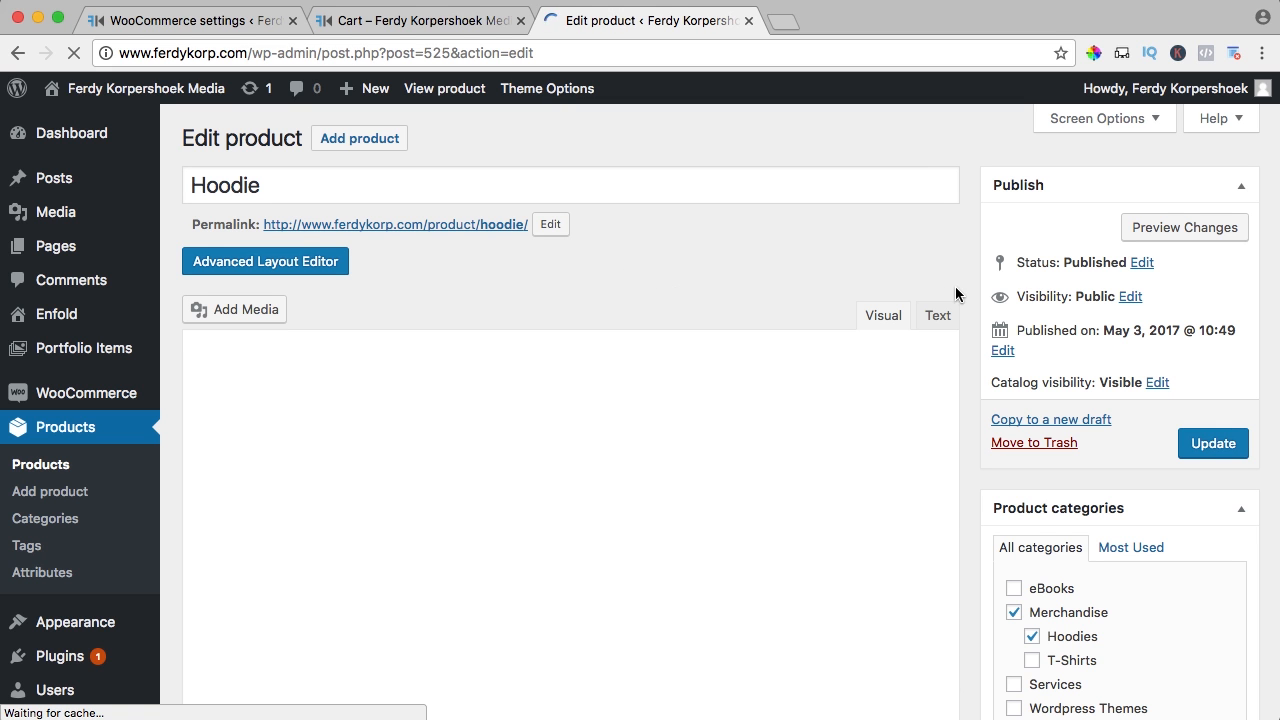
{"action": "scroll", "coordinate": [964, 290], "scroll_direction": "down", "scroll_amount": 5}
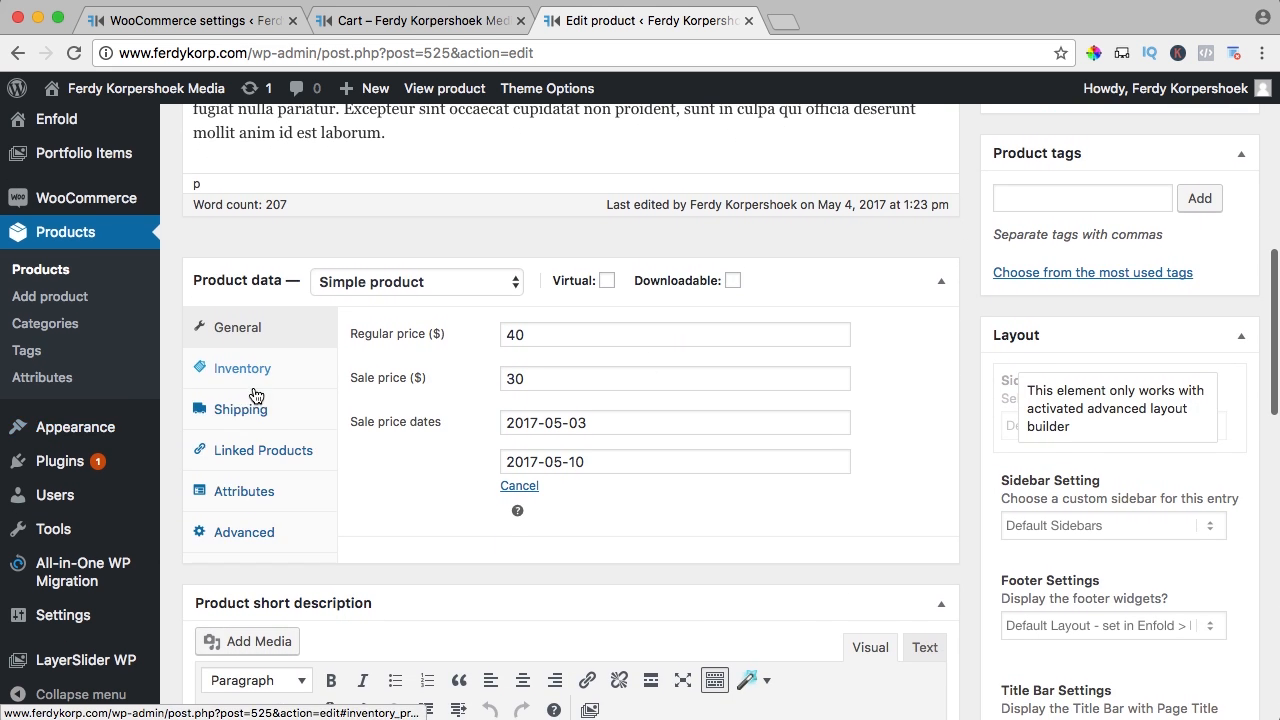
{"action": "left_click", "coordinate": [225, 410]}
{"action": "left_click", "coordinate": [527, 330]}
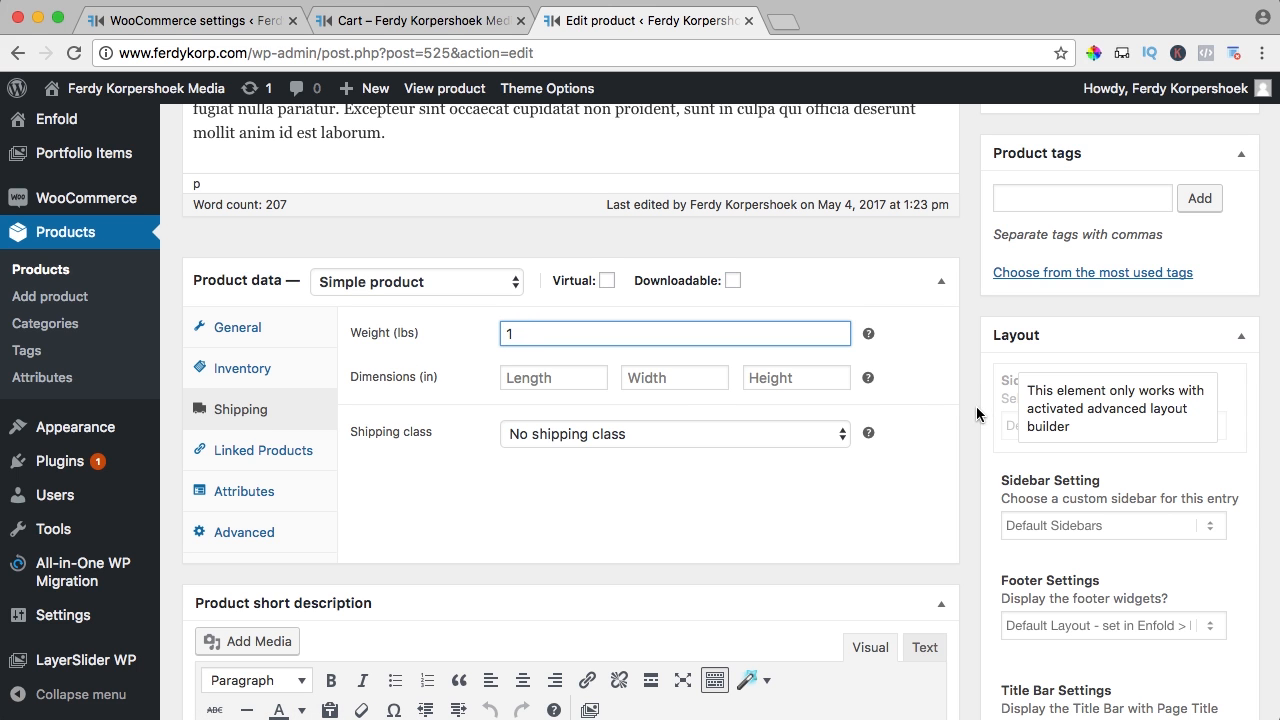
{"action": "scroll", "coordinate": [980, 414], "scroll_direction": "up", "scroll_amount": 5}
{"action": "scroll", "coordinate": [976, 414], "scroll_direction": "up", "scroll_amount": 1}
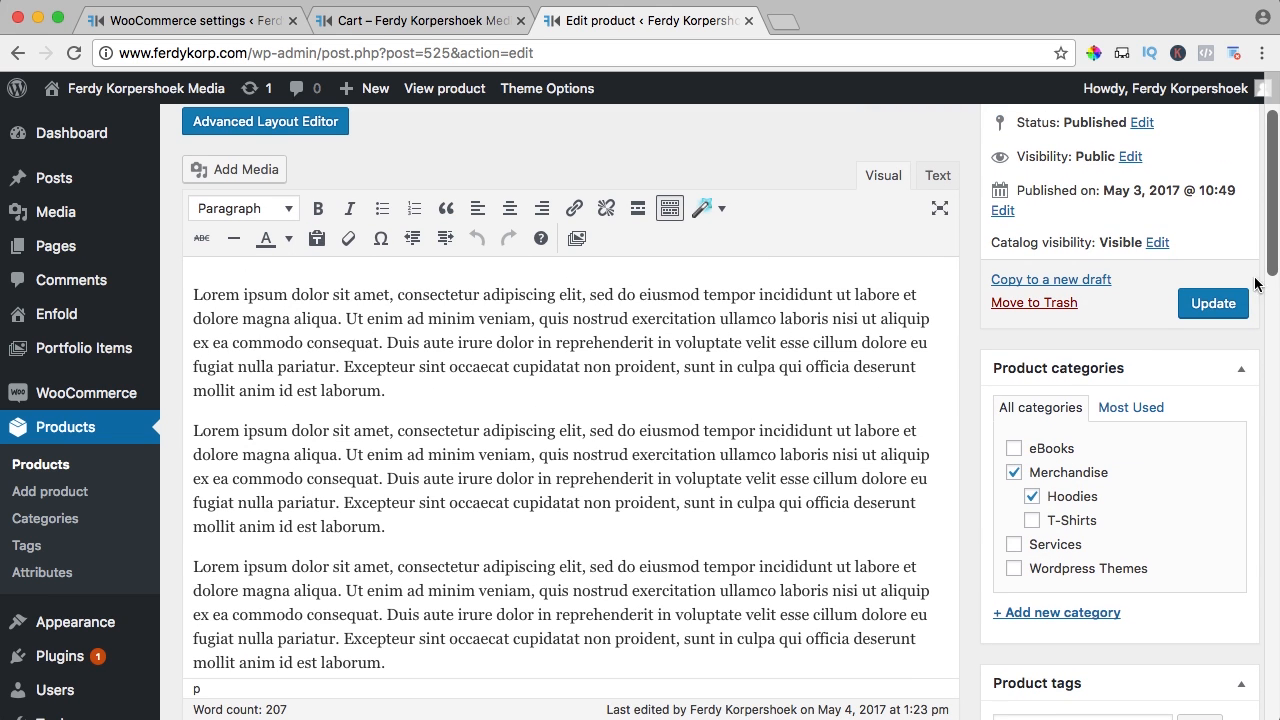
{"action": "left_click", "coordinate": [1214, 306]}
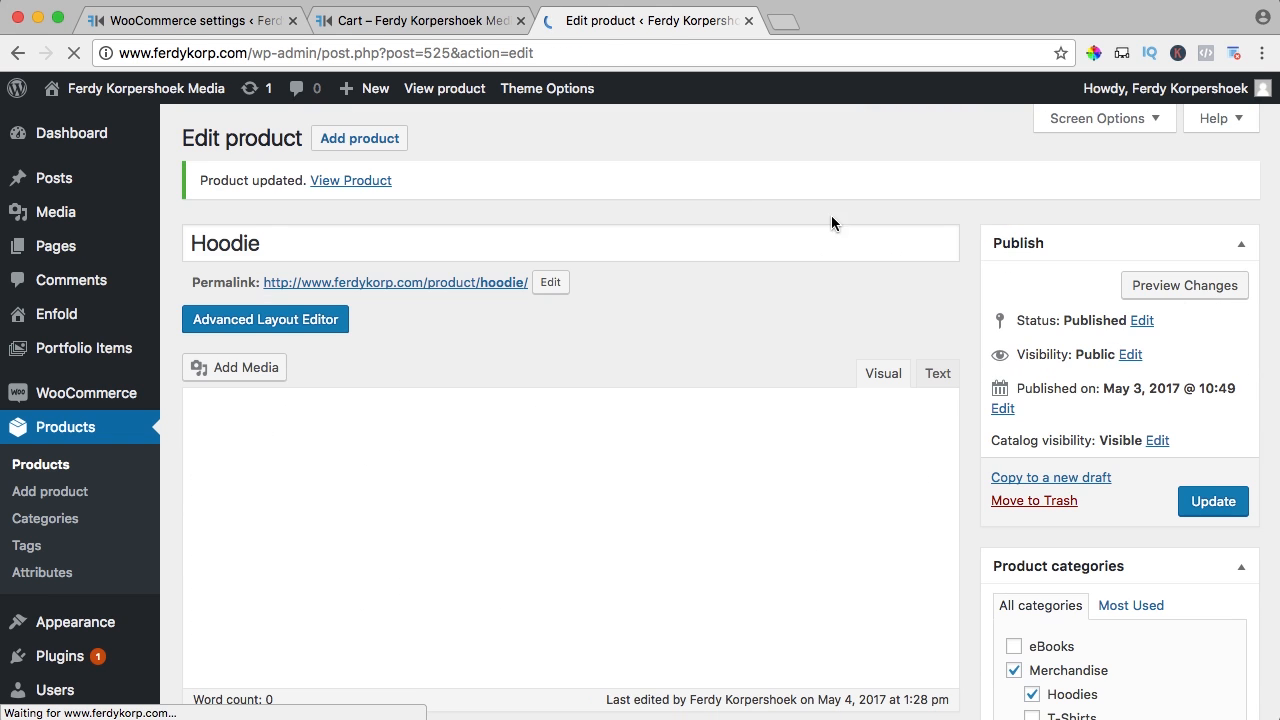
{"action": "left_click", "coordinate": [404, 22]}
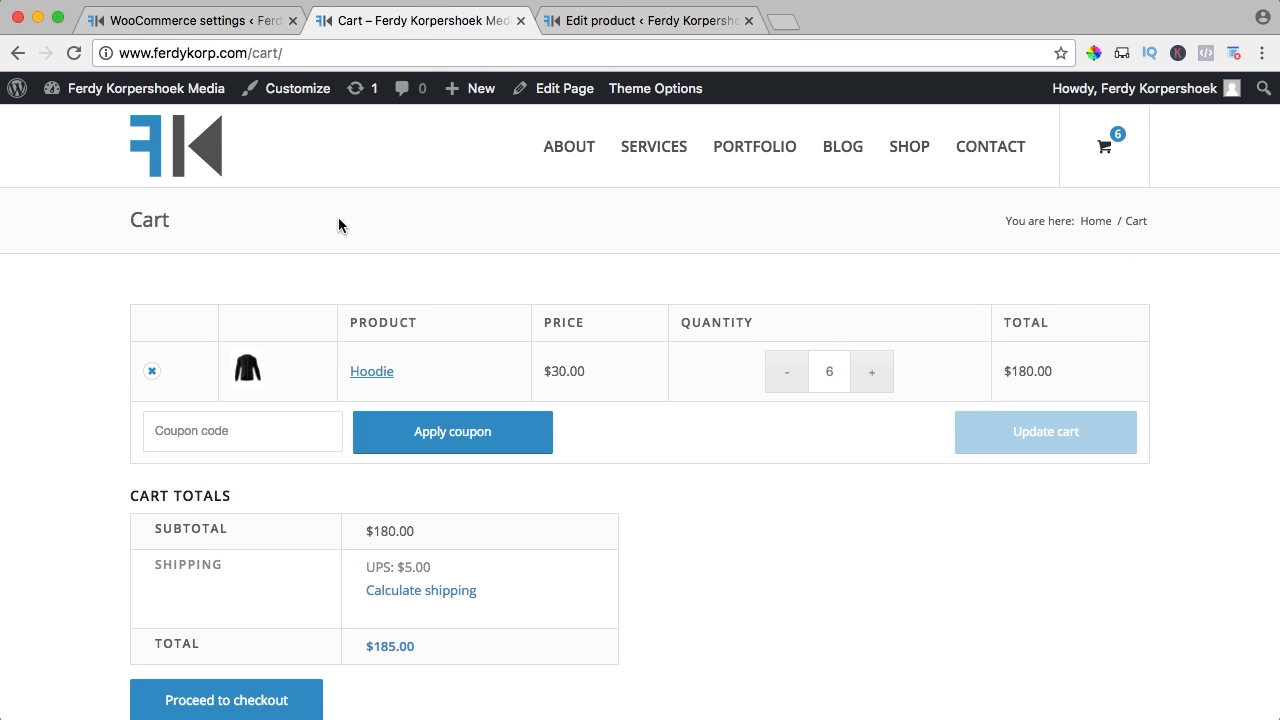
Lower the cart to 3 Hoodies, compare with the shipping rate table, and update the cart
{"action": "left_click", "coordinate": [788, 375]}
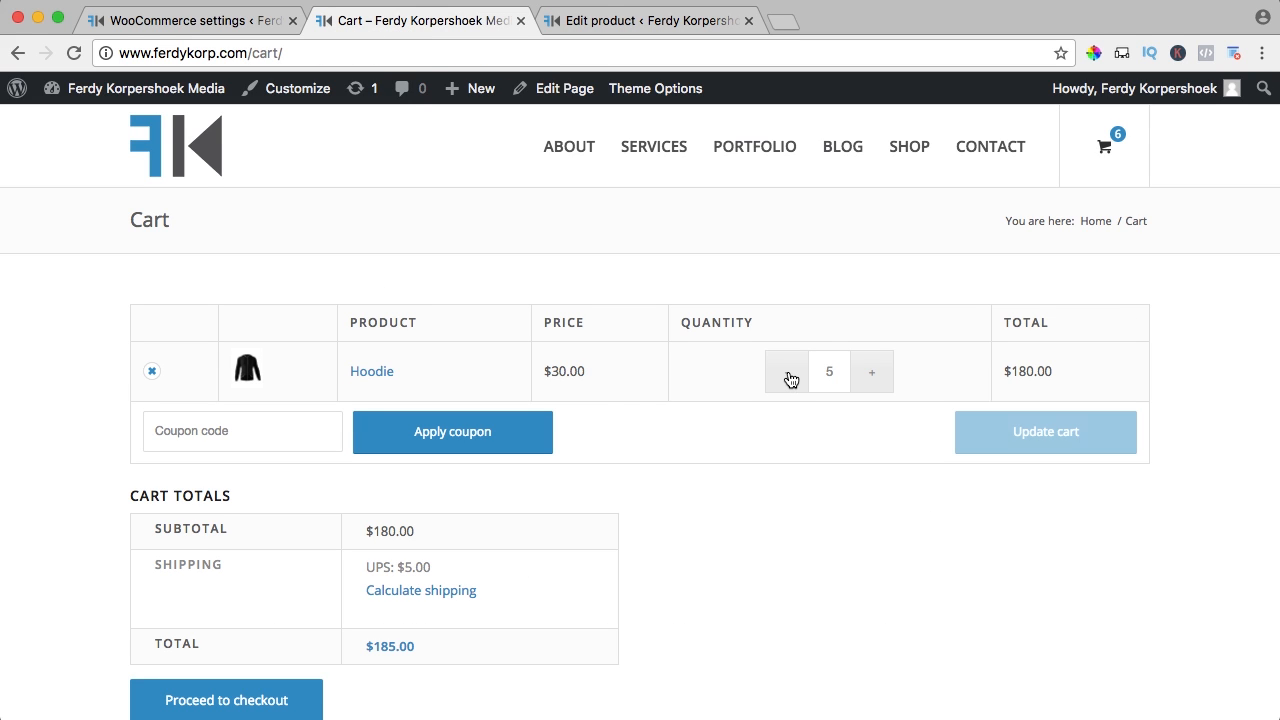
{"action": "left_click", "coordinate": [788, 375]}
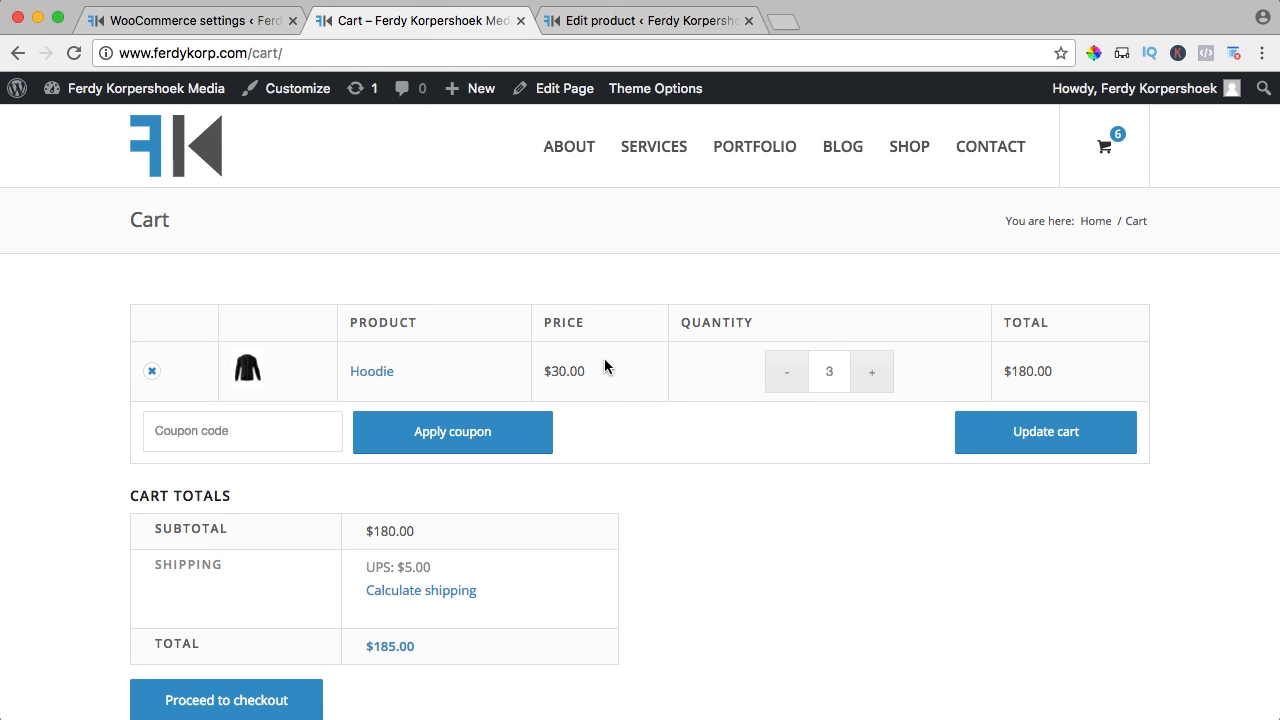
{"action": "left_click", "coordinate": [186, 20]}
{"action": "scroll", "coordinate": [420, 250], "scroll_direction": "down", "scroll_amount": 10}
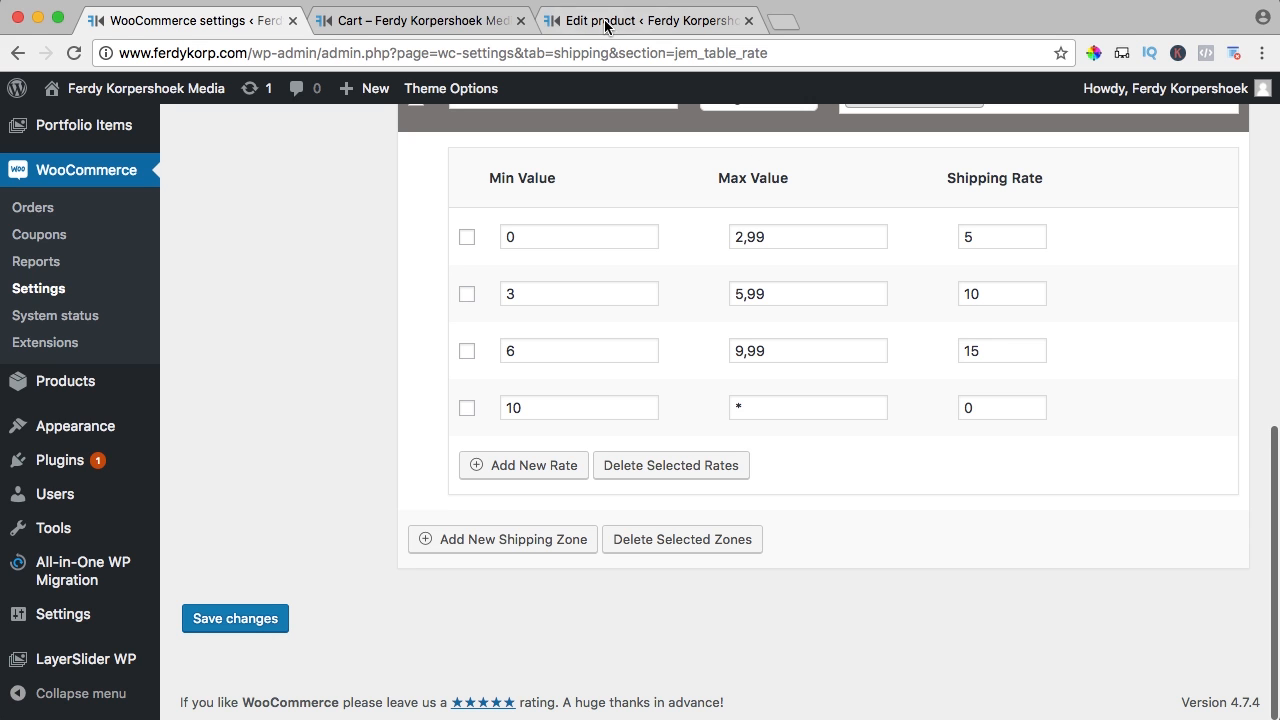
{"action": "left_click", "coordinate": [420, 21]}
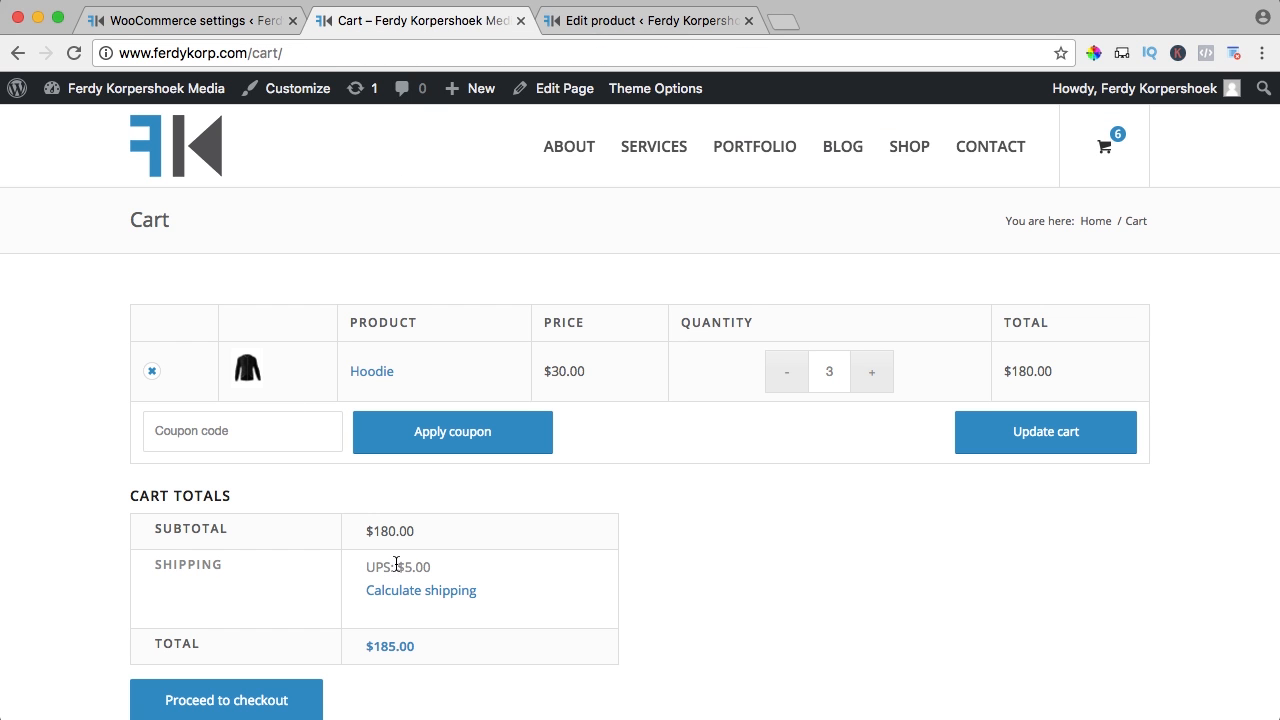
{"action": "left_click", "coordinate": [1005, 433]}
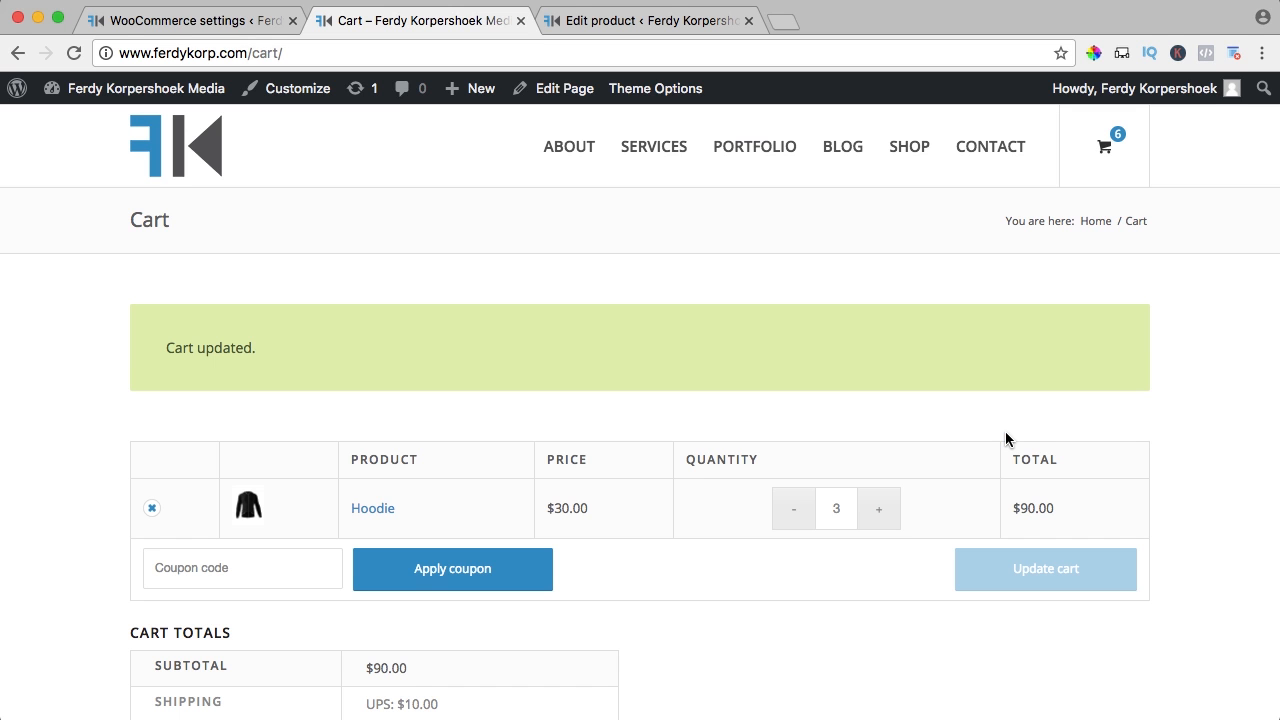
{"action": "scroll", "coordinate": [1005, 431], "scroll_direction": "down", "scroll_amount": 5}
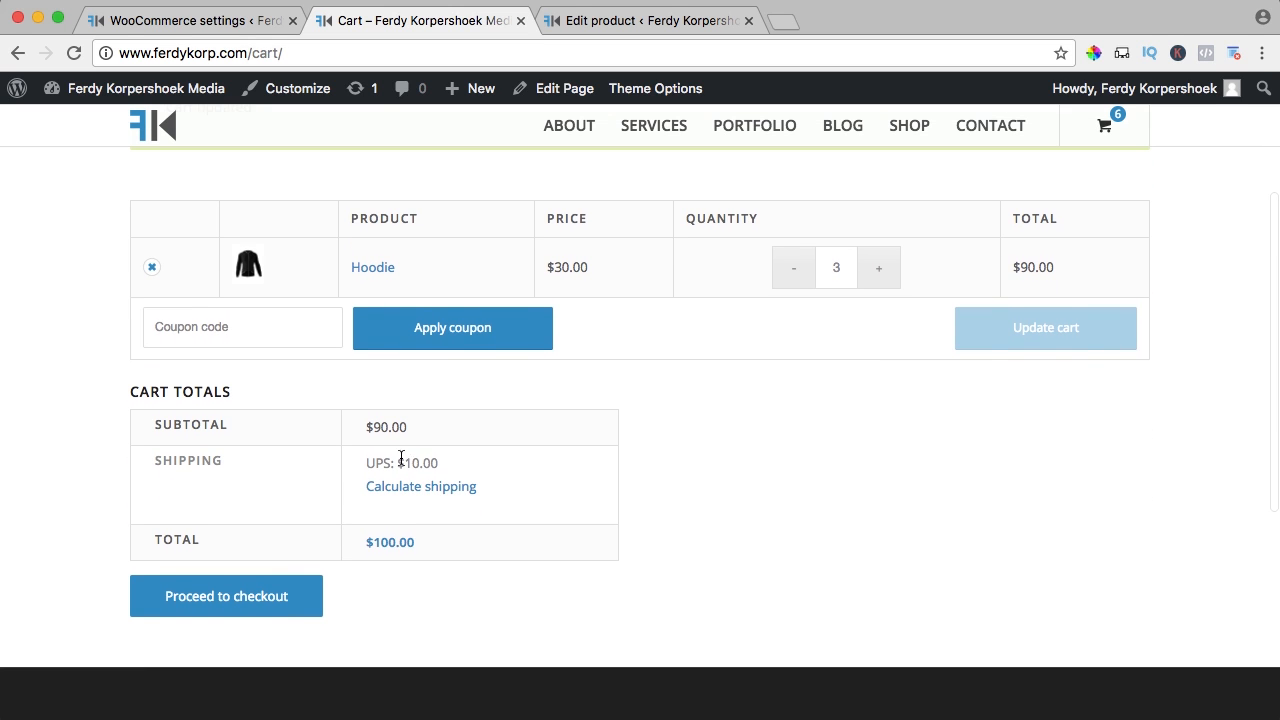
Drop the cart to 2 Hoodies and confirm UPS still charges $5.00
{"action": "left_click", "coordinate": [788, 277]}
{"action": "left_click", "coordinate": [168, 20]}
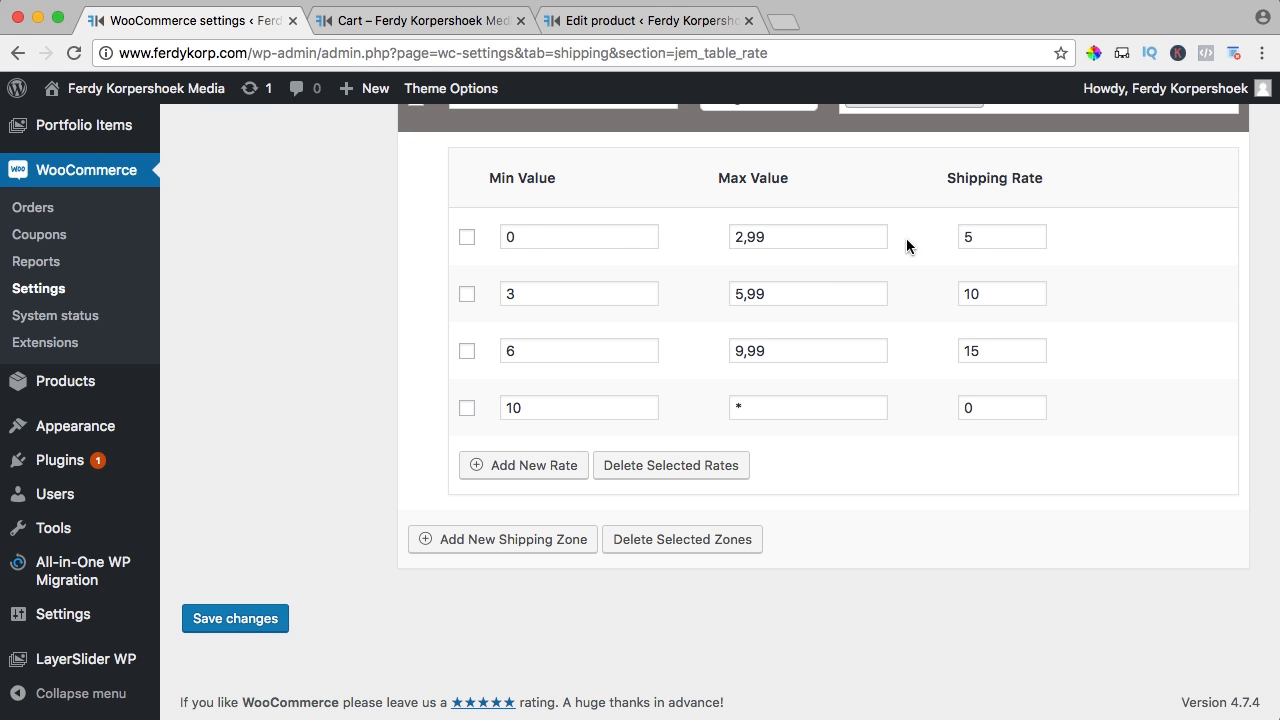
{"action": "left_click", "coordinate": [450, 21]}
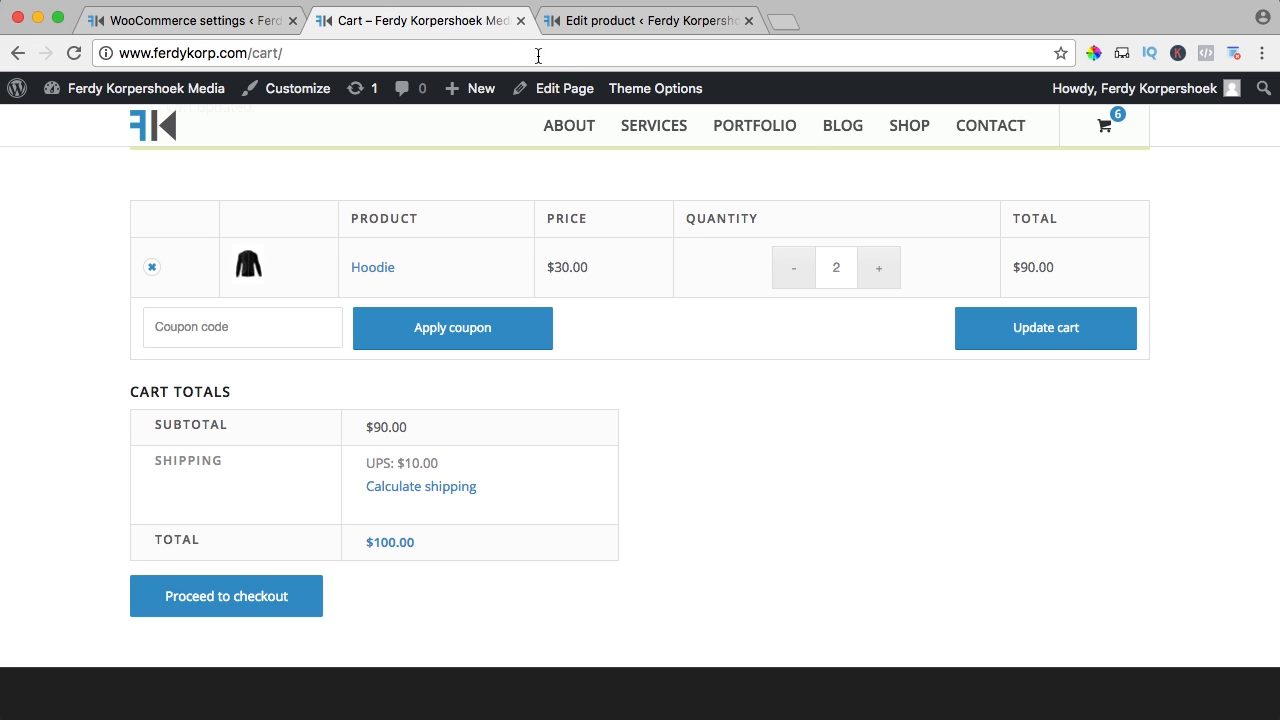
{"action": "left_click", "coordinate": [1000, 337]}
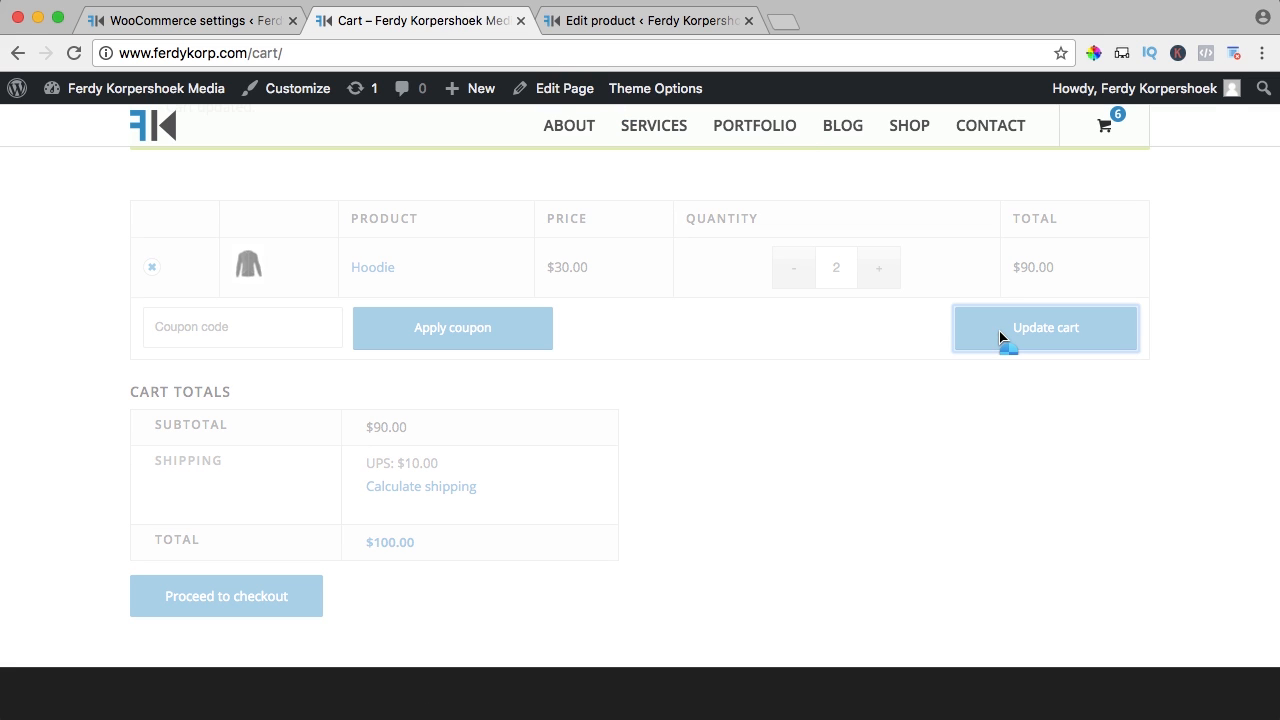
{"action": "left_click_drag", "start_coordinate": [432, 464], "coordinate": [396, 460]}
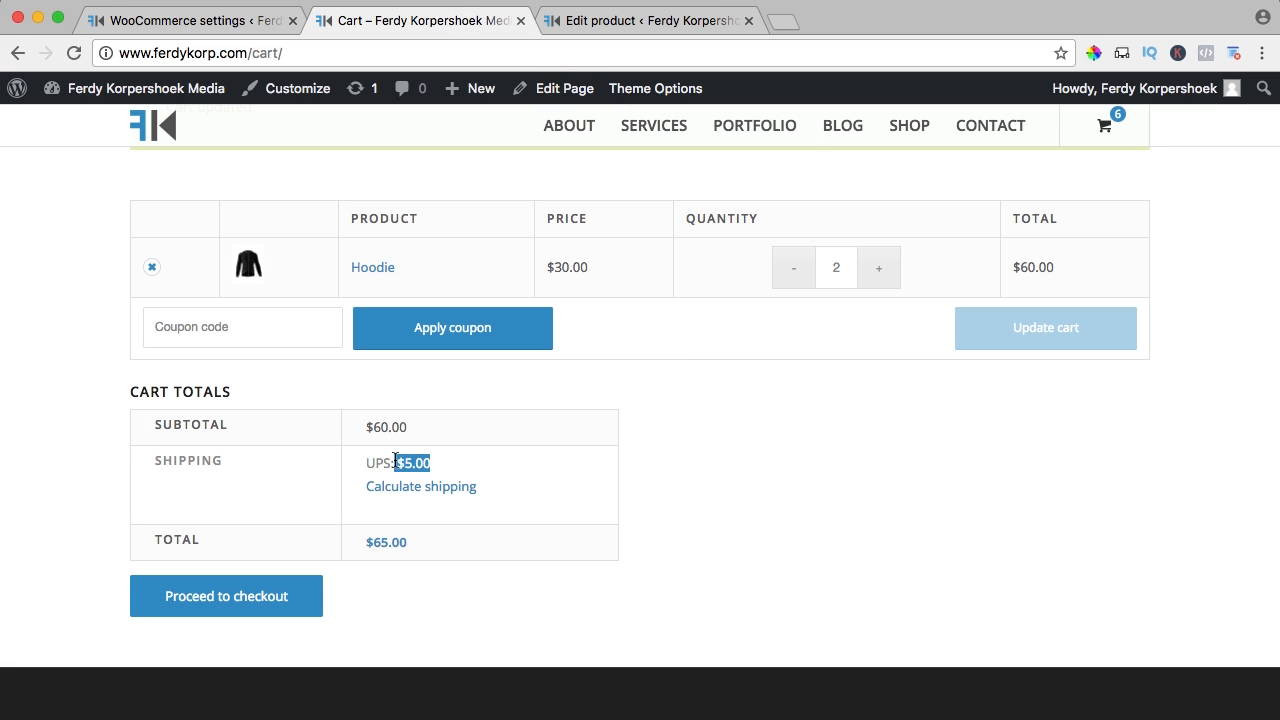
{"action": "left_click", "coordinate": [475, 466]}
Raise the cart to 10 Hoodies so the $300.00 subtotal ships by UPS for free
{"action": "left_click", "coordinate": [878, 270]}
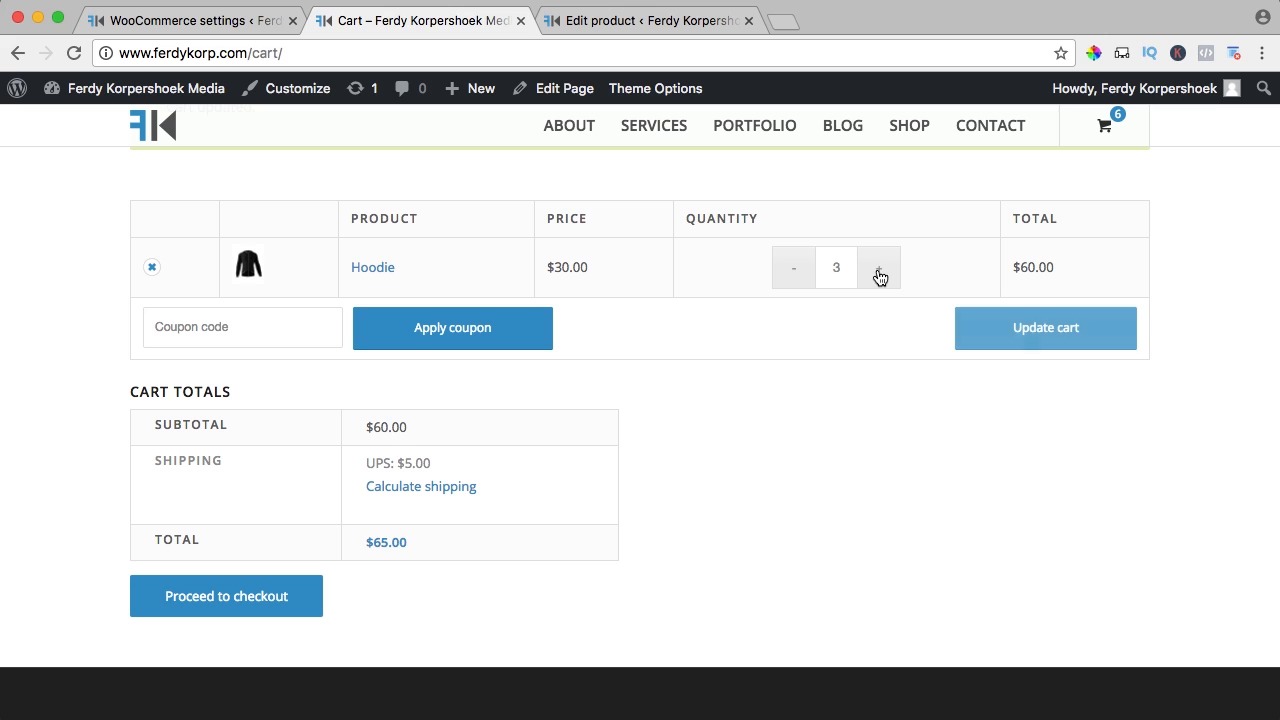
{"action": "left_click", "coordinate": [878, 272]}
{"action": "left_click", "coordinate": [878, 274]}
{"action": "left_click", "coordinate": [879, 276]}
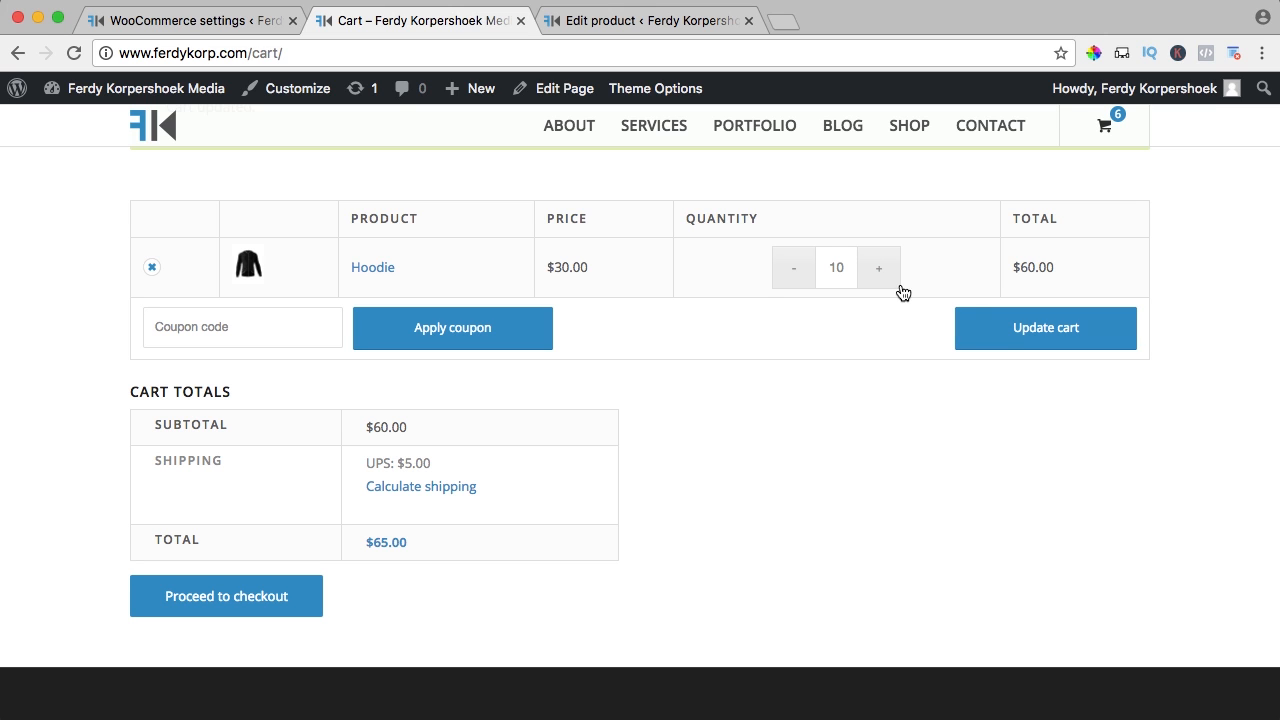
{"action": "left_click", "coordinate": [1029, 334]}
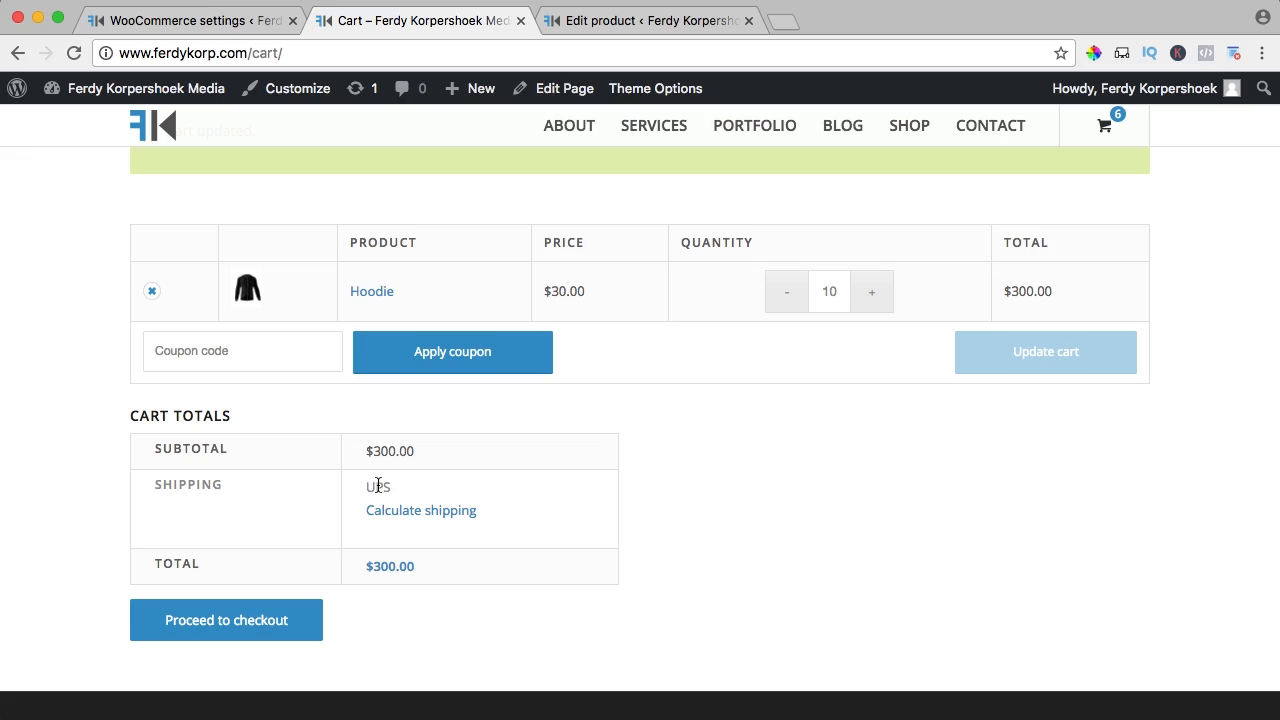
{"action": "left_click", "coordinate": [242, 21]}
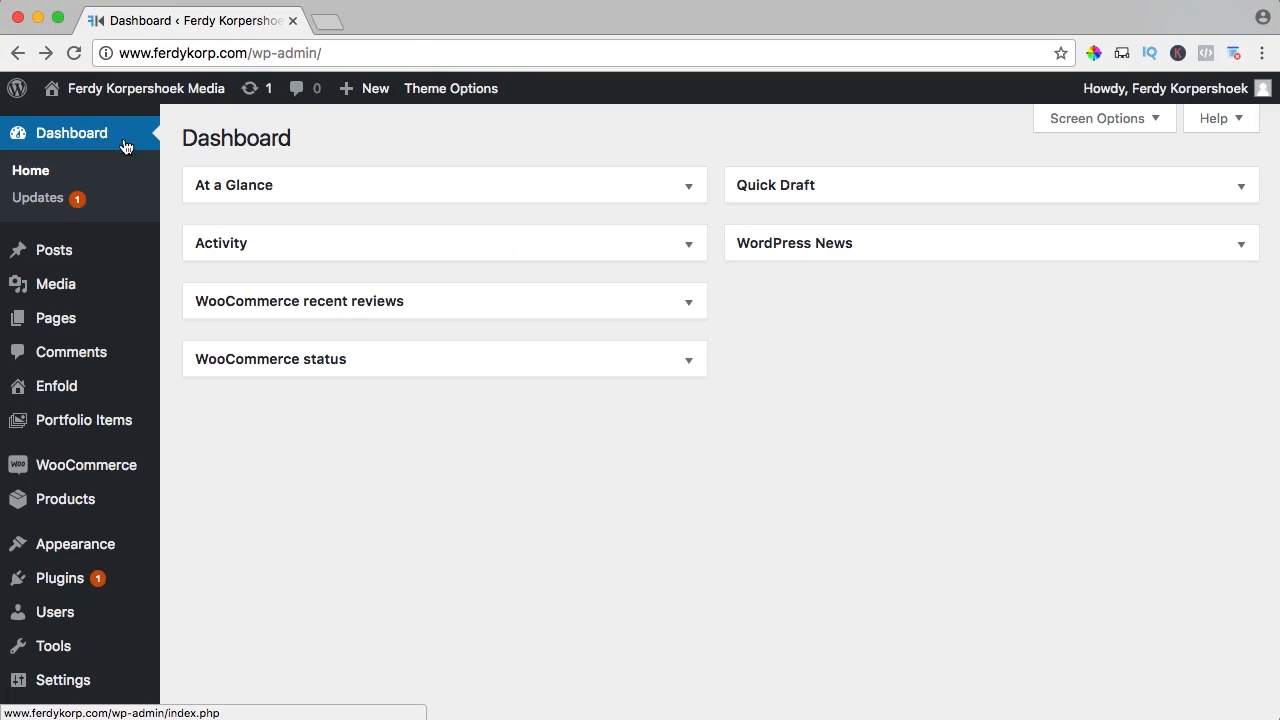
Go to WooCommerce Settings and bring up the Tax options page
{"action": "mouse_move", "coordinate": [86, 460]}
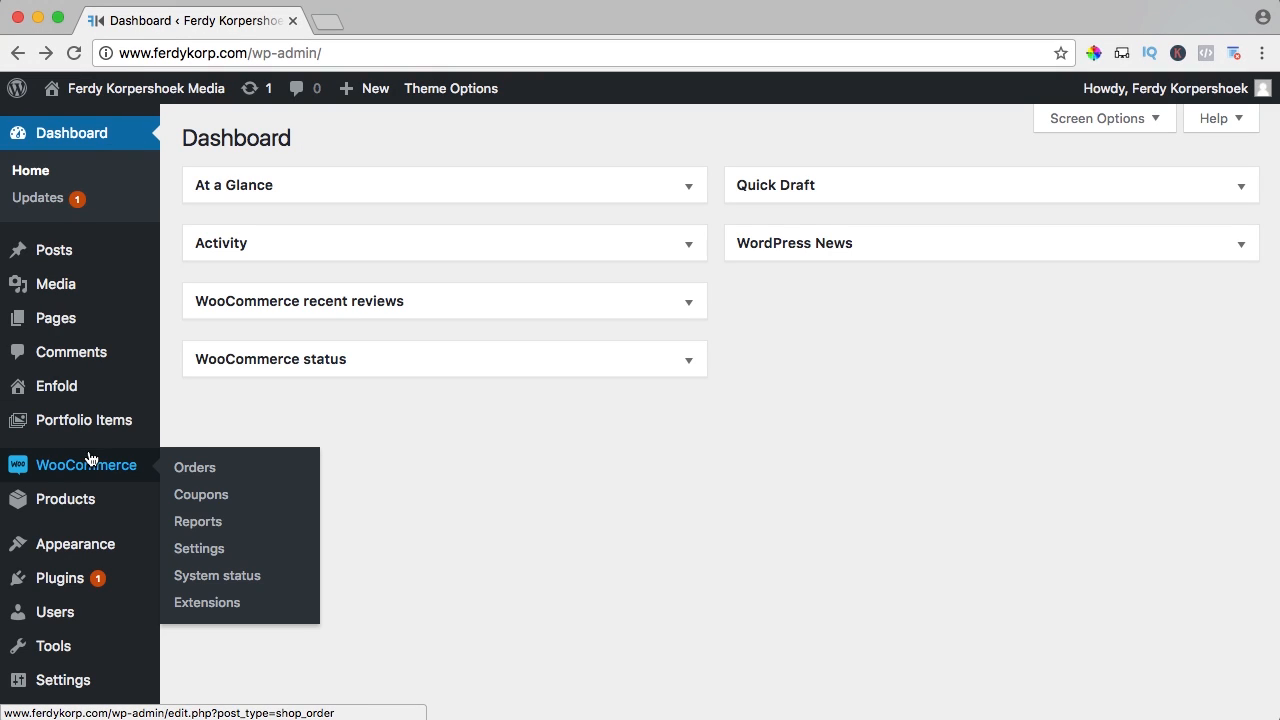
{"action": "left_click", "coordinate": [211, 553]}
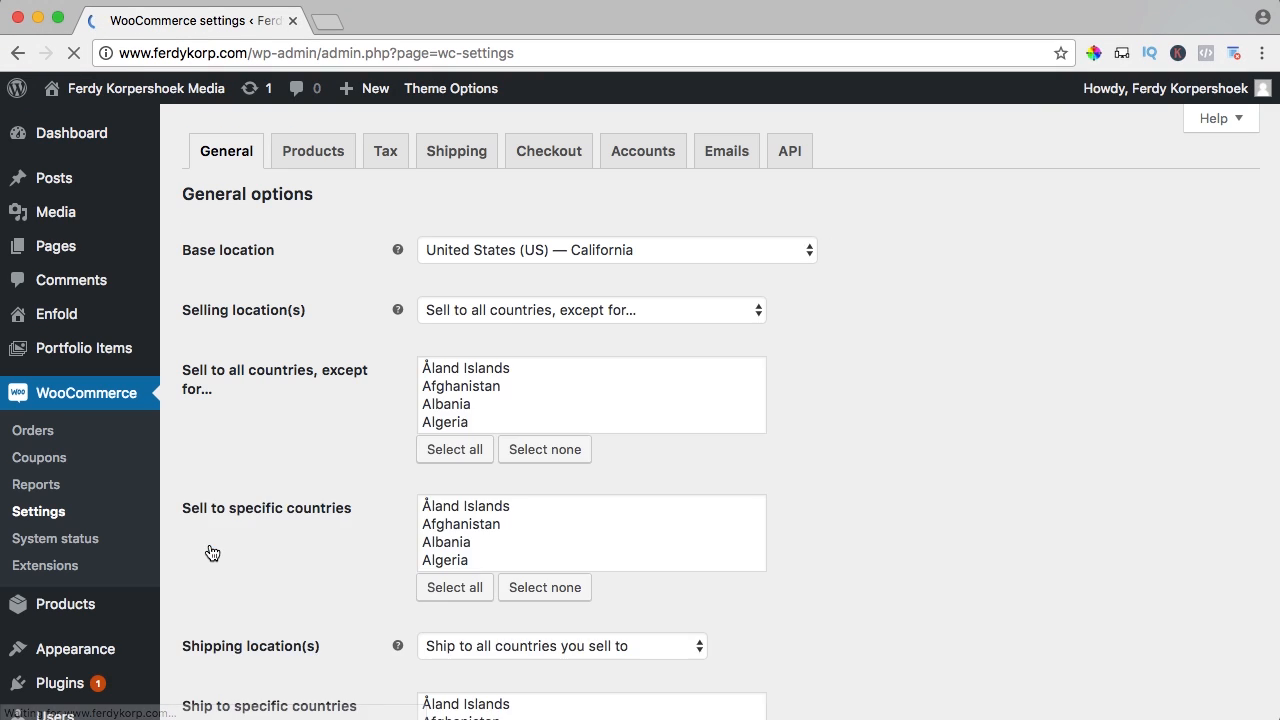
{"action": "left_click", "coordinate": [384, 163]}
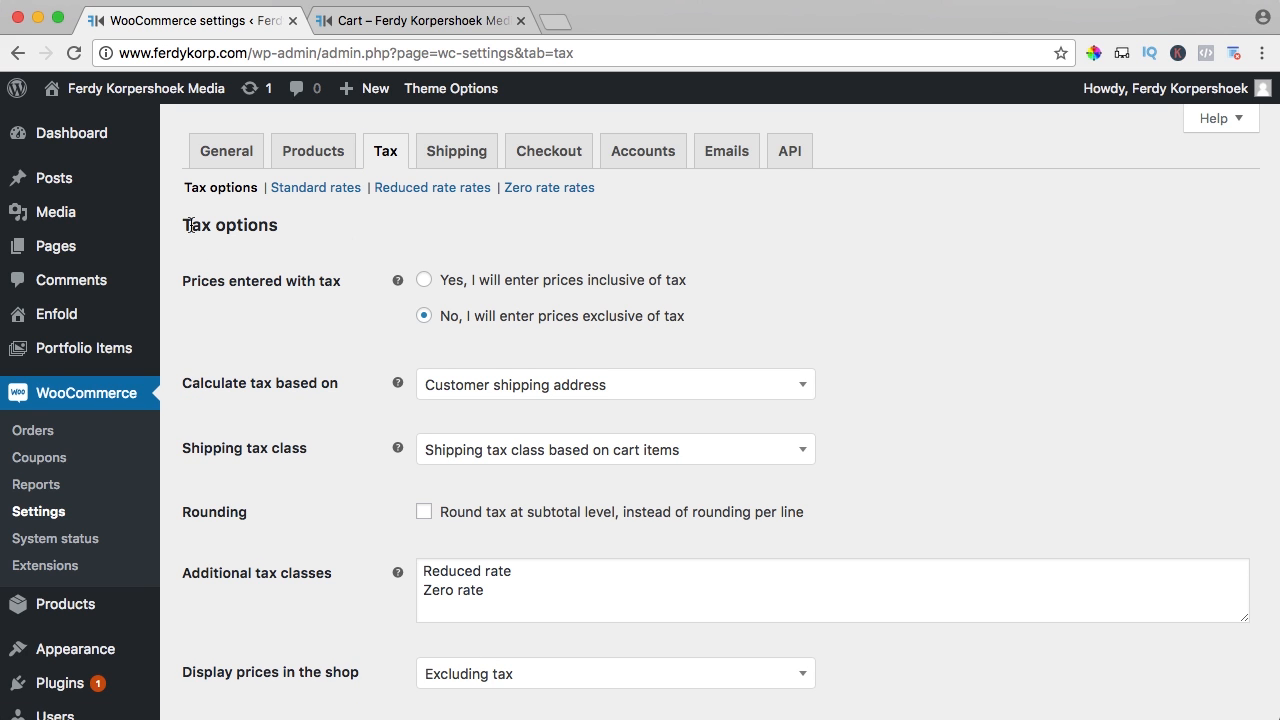
{"action": "left_click_drag", "start_coordinate": [188, 225], "coordinate": [280, 228]}
{"action": "left_click", "coordinate": [234, 283]}
Open the shop in a new tab from the cart and browse its products
{"action": "left_click", "coordinate": [432, 18]}
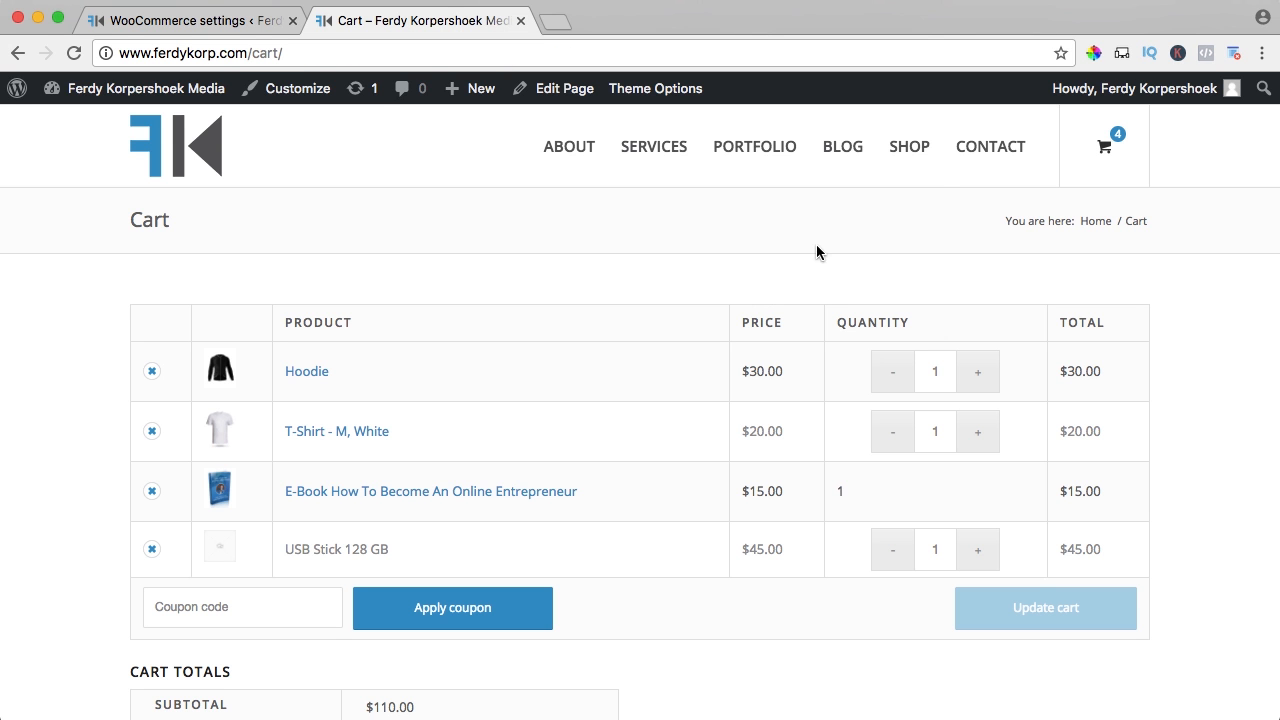
{"action": "left_click", "coordinate": [907, 146], "text": "super"}
{"action": "left_click", "coordinate": [644, 33]}
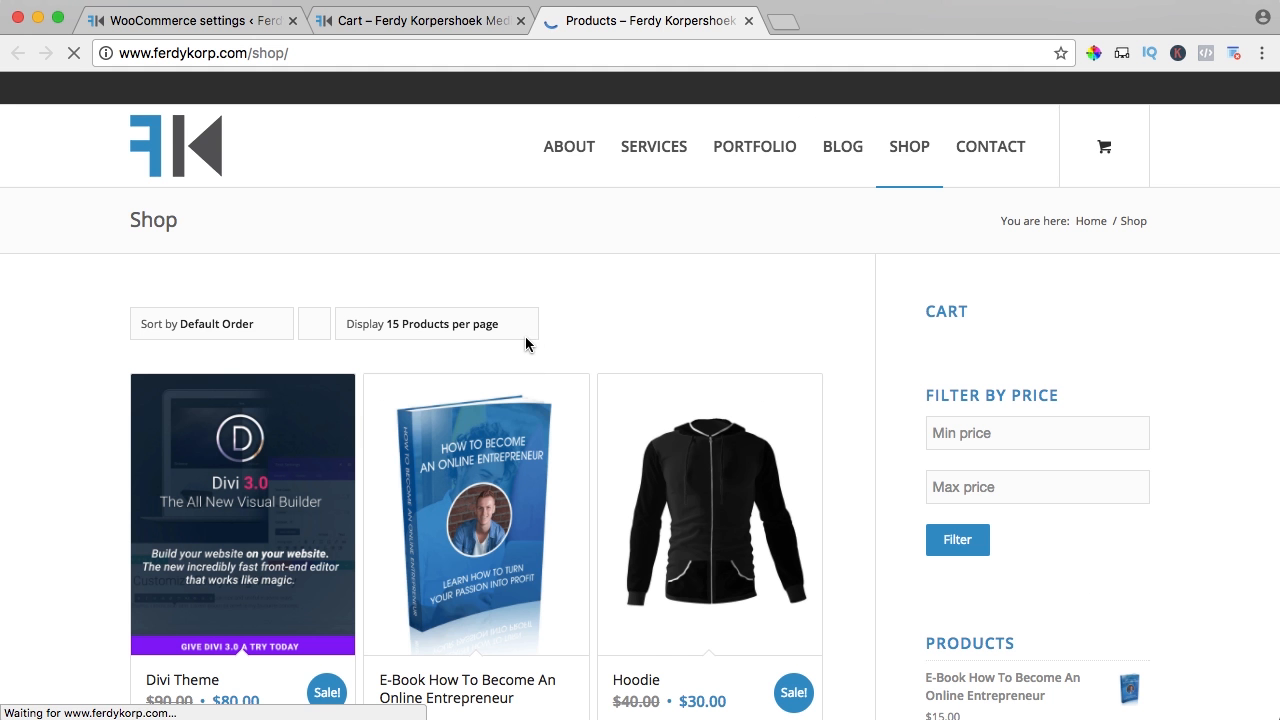
{"action": "scroll", "coordinate": [528, 340], "scroll_direction": "down", "scroll_amount": 5}
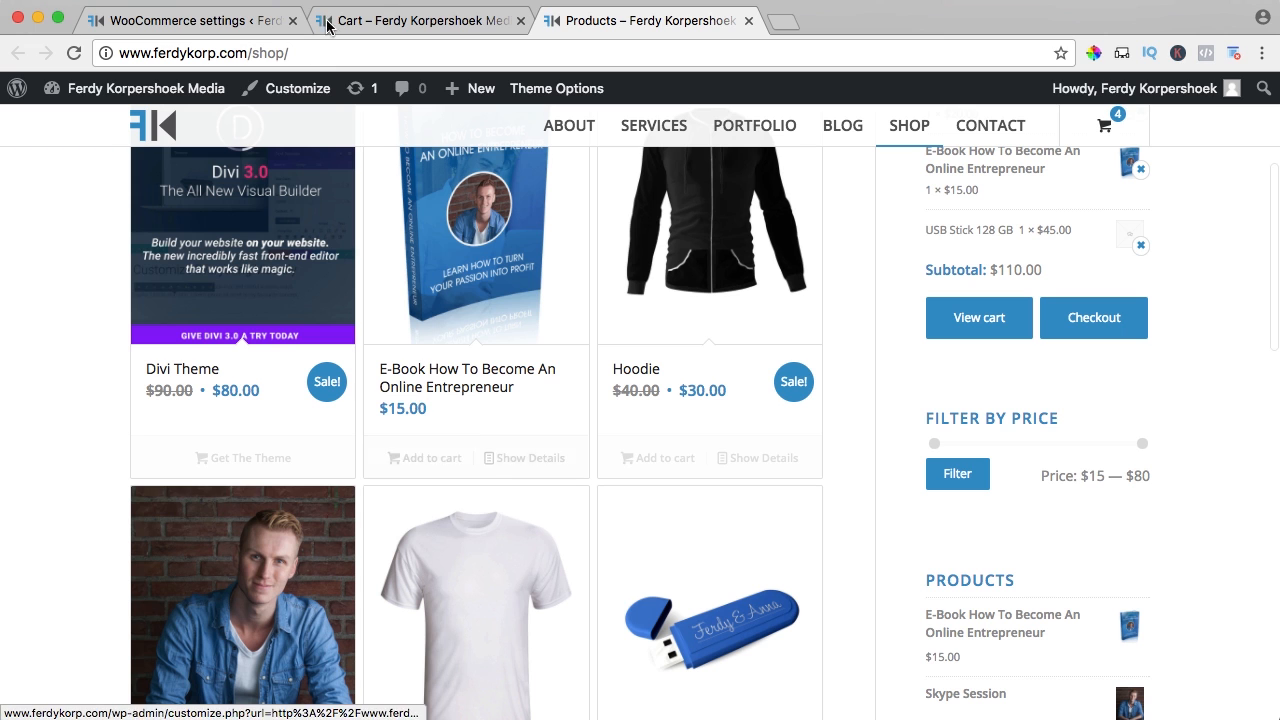
{"action": "left_click", "coordinate": [265, 20]}
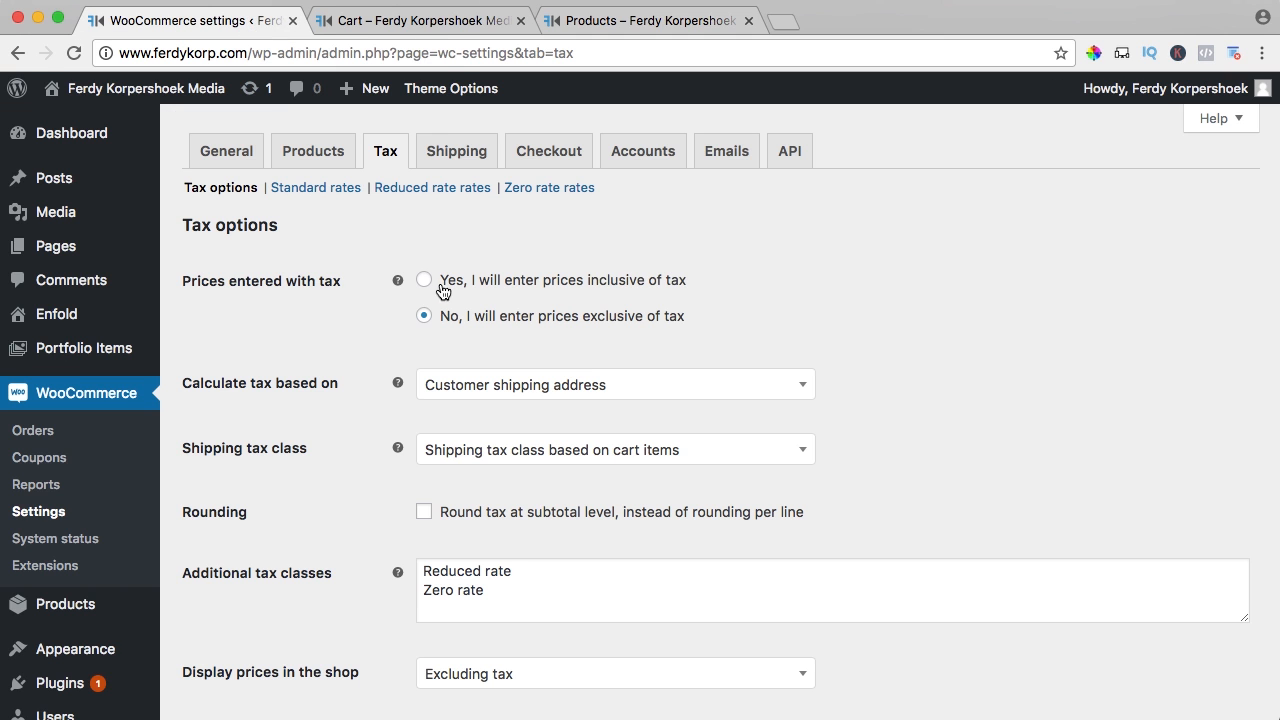
Keep tax based on customer shipping address and shipping tax class based on cart items
{"action": "scroll", "coordinate": [363, 282], "scroll_direction": "down", "scroll_amount": 2}
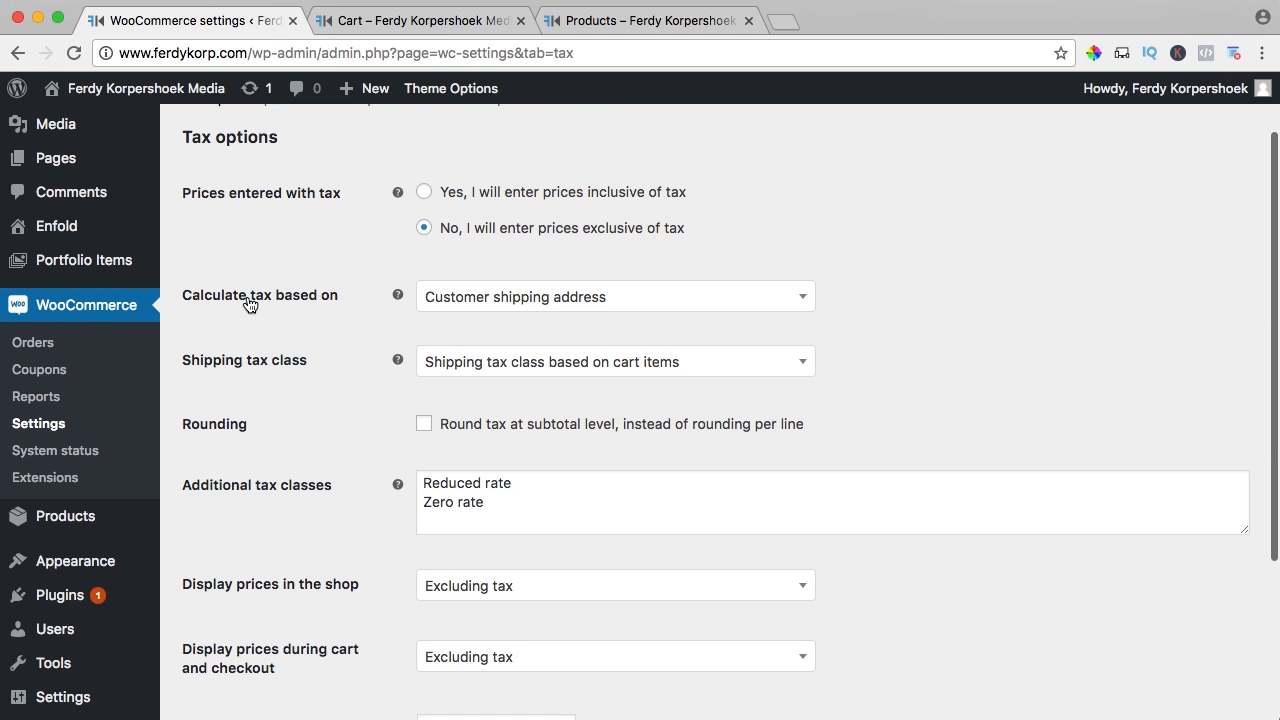
{"action": "left_click", "coordinate": [460, 304]}
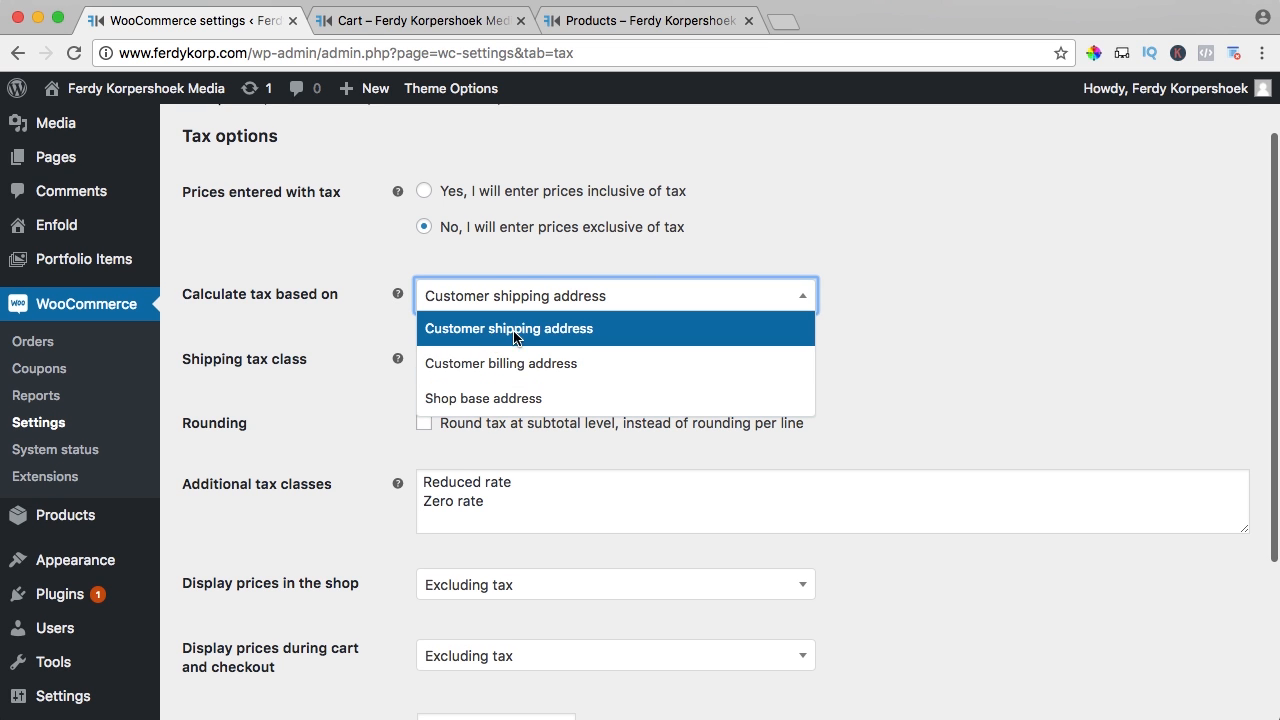
{"action": "left_click", "coordinate": [508, 332]}
{"action": "scroll", "coordinate": [358, 332], "scroll_direction": "down", "scroll_amount": 2}
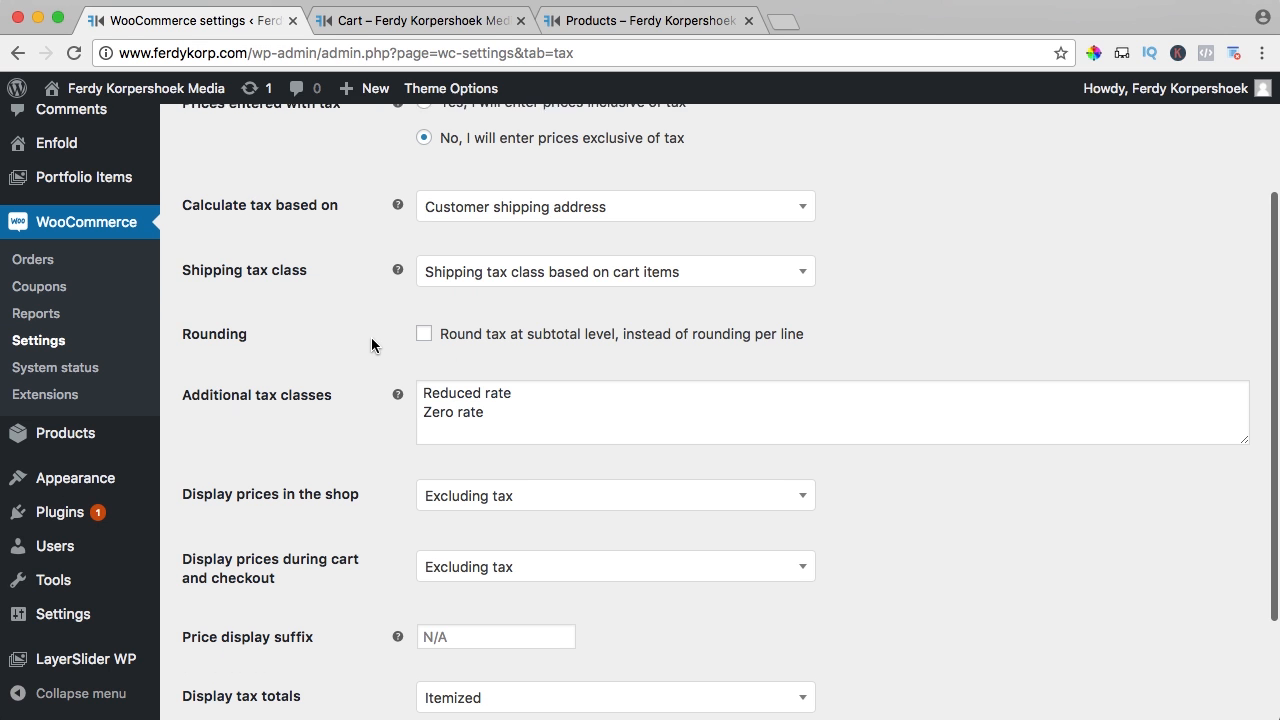
{"action": "left_click", "coordinate": [537, 278]}
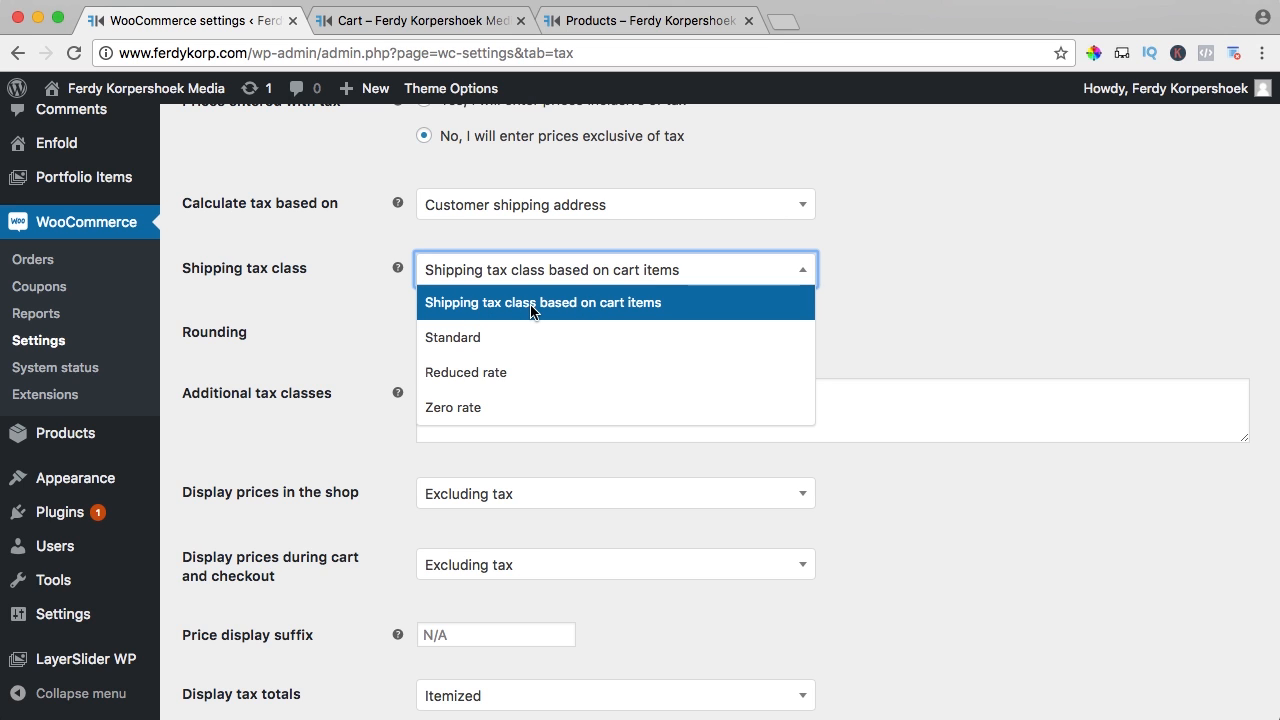
{"action": "left_click", "coordinate": [648, 305]}
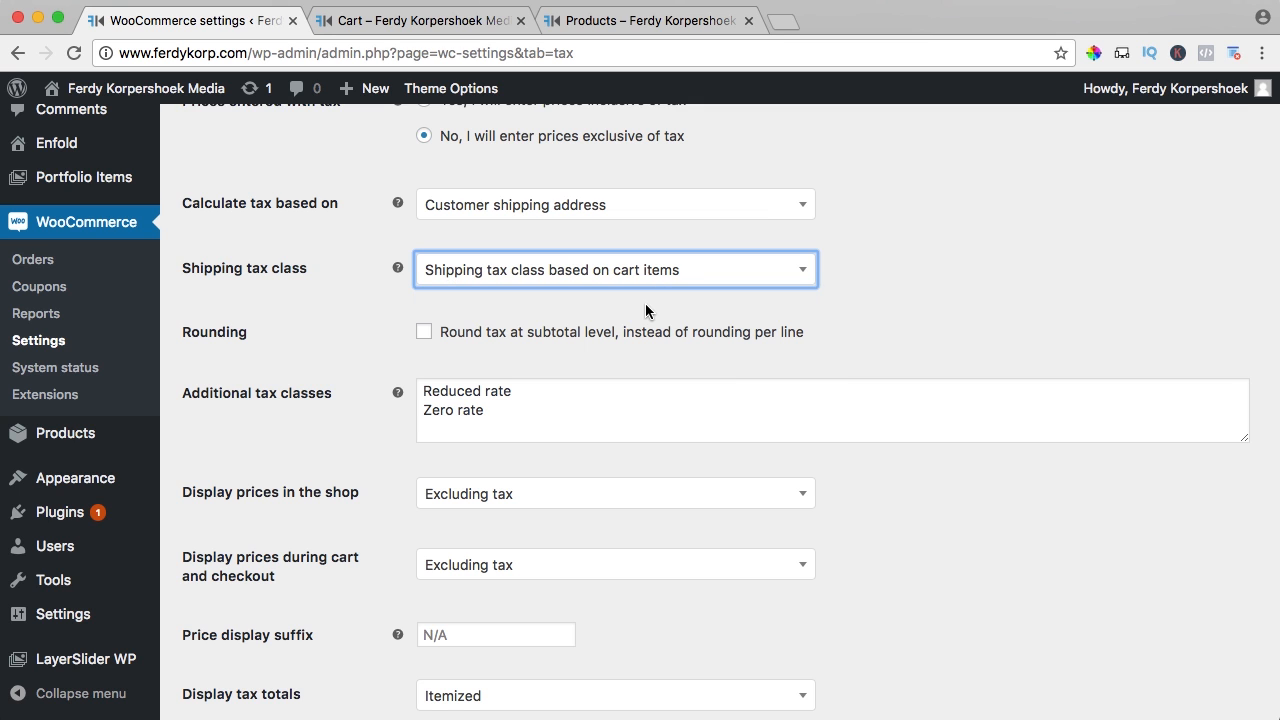
Review the Reduced rate and Zero rate additional tax classes, leaving them unchanged
{"action": "scroll", "coordinate": [362, 309], "scroll_direction": "down", "scroll_amount": 2}
{"action": "scroll", "coordinate": [362, 309], "scroll_direction": "down", "scroll_amount": 2}
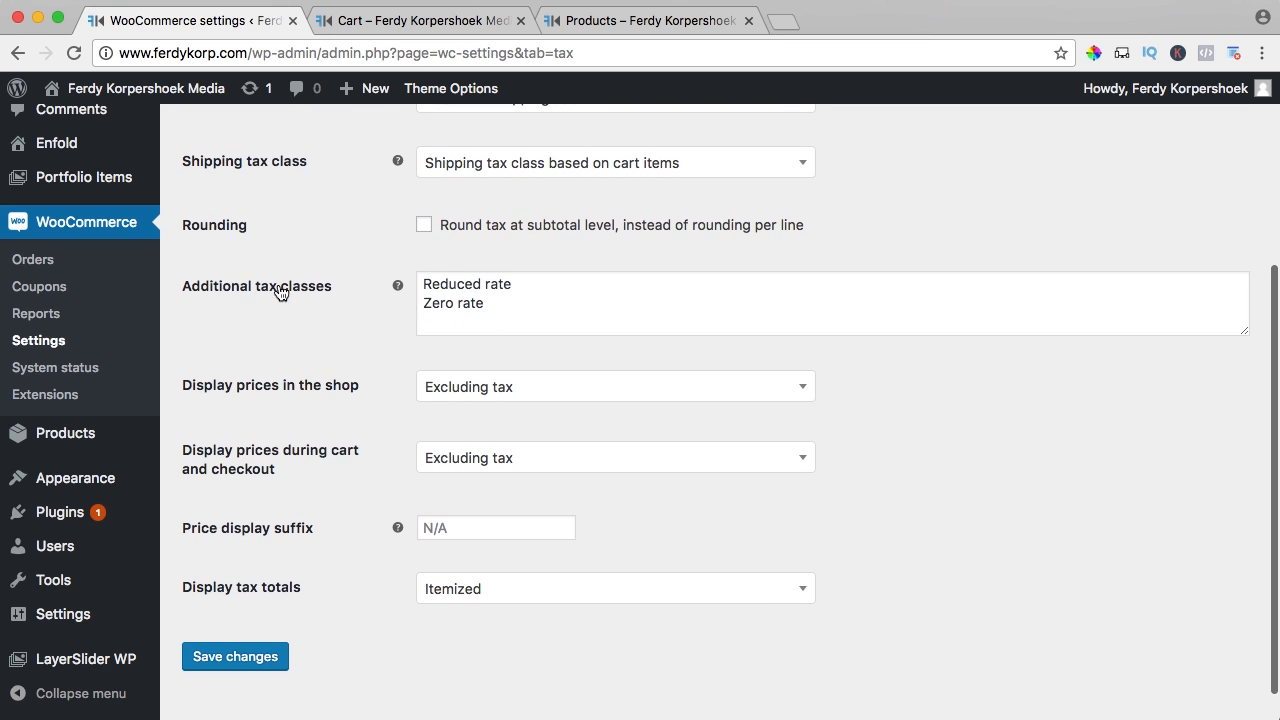
{"action": "left_click_drag", "start_coordinate": [431, 283], "coordinate": [420, 309]}
{"action": "left_click", "coordinate": [420, 309]}
{"action": "left_click", "coordinate": [450, 176]}
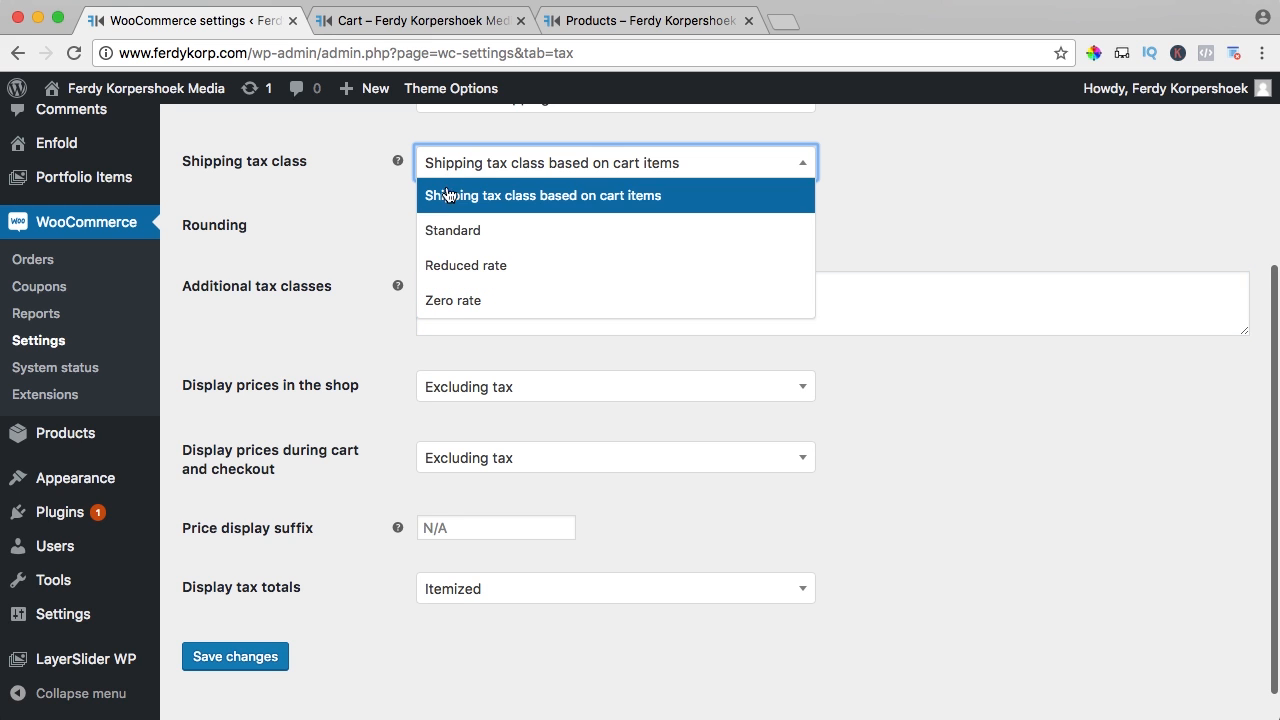
{"action": "left_click", "coordinate": [378, 207]}
{"action": "scroll", "coordinate": [384, 242], "scroll_direction": "down", "scroll_amount": 1}
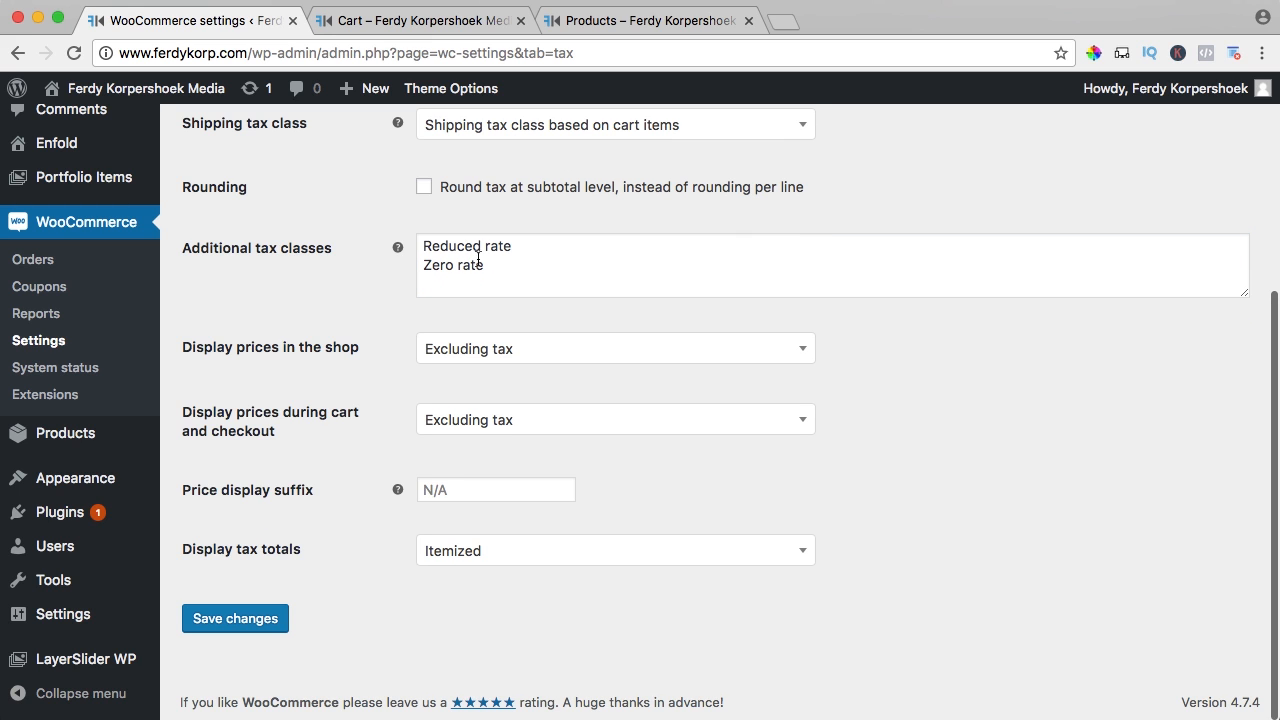
{"action": "left_click_drag", "start_coordinate": [502, 265], "coordinate": [408, 266]}
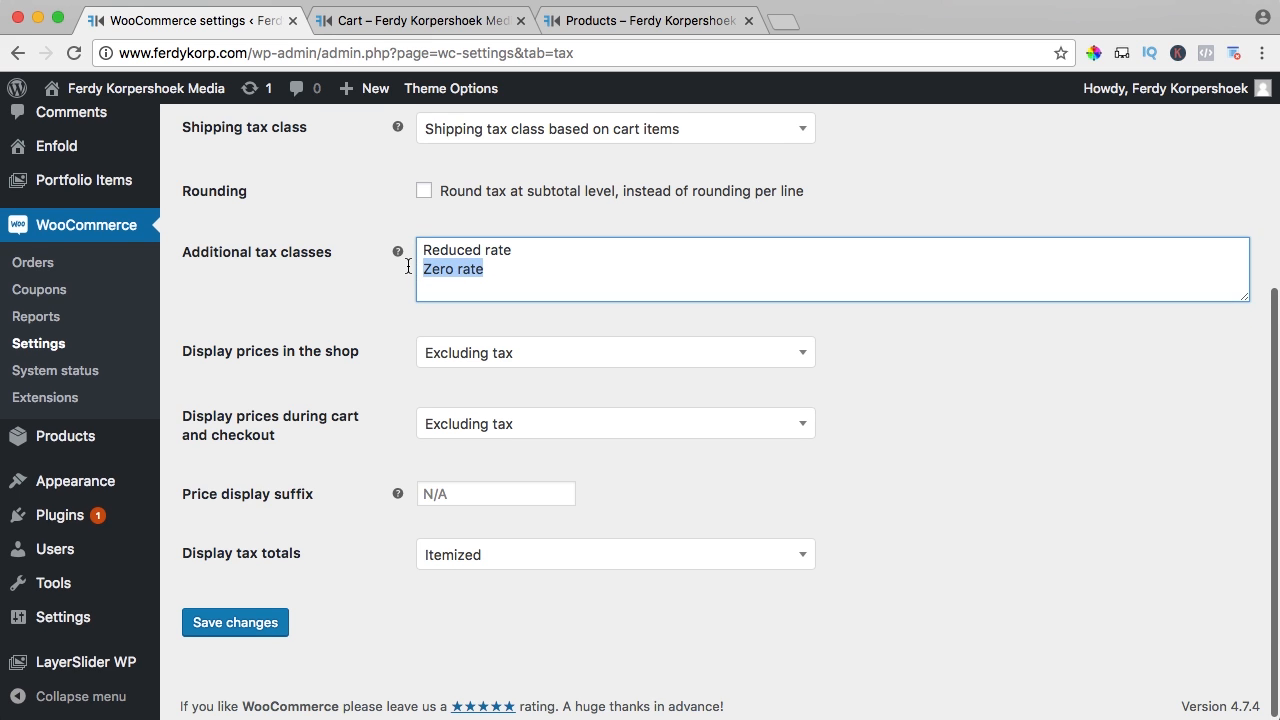
{"action": "left_click", "coordinate": [540, 278]}
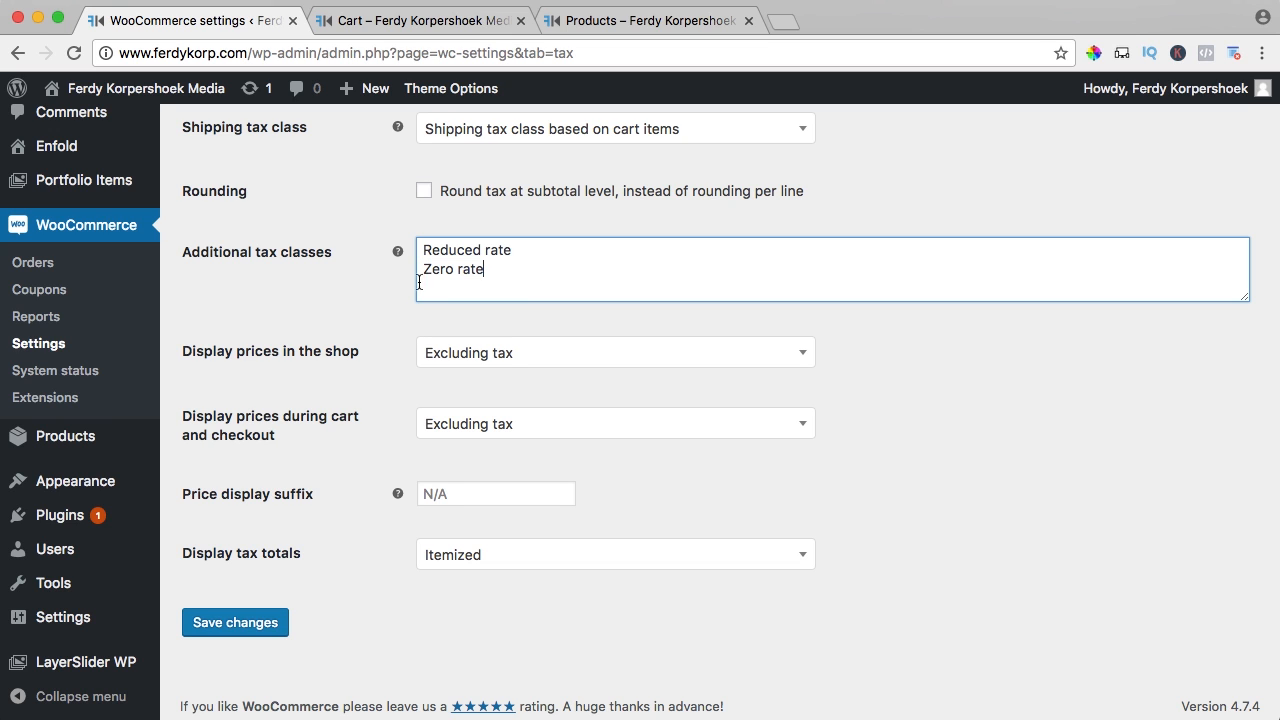
{"action": "left_click", "coordinate": [391, 286]}
{"action": "scroll", "coordinate": [391, 288], "scroll_direction": "down", "scroll_amount": 1}
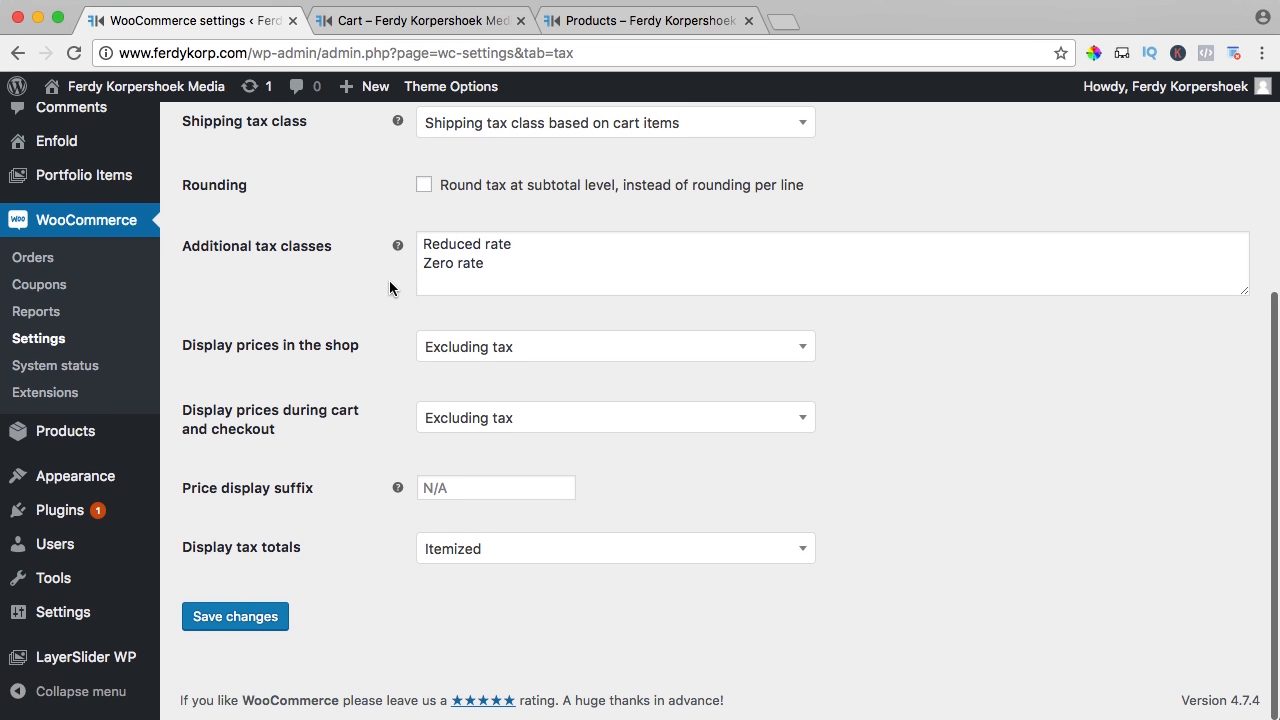
Show shop prices excluding tax and cart and checkout prices including tax
{"action": "left_click", "coordinate": [490, 354]}
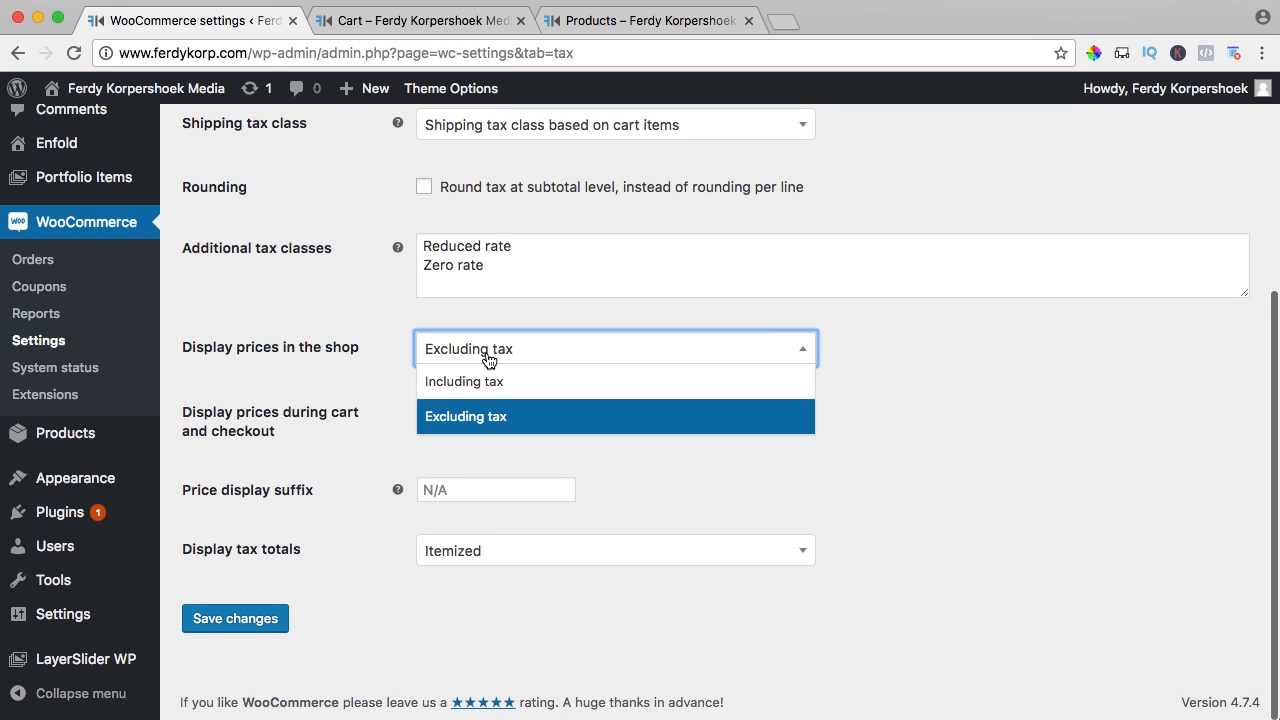
{"action": "left_click", "coordinate": [467, 388]}
{"action": "left_click", "coordinate": [466, 345]}
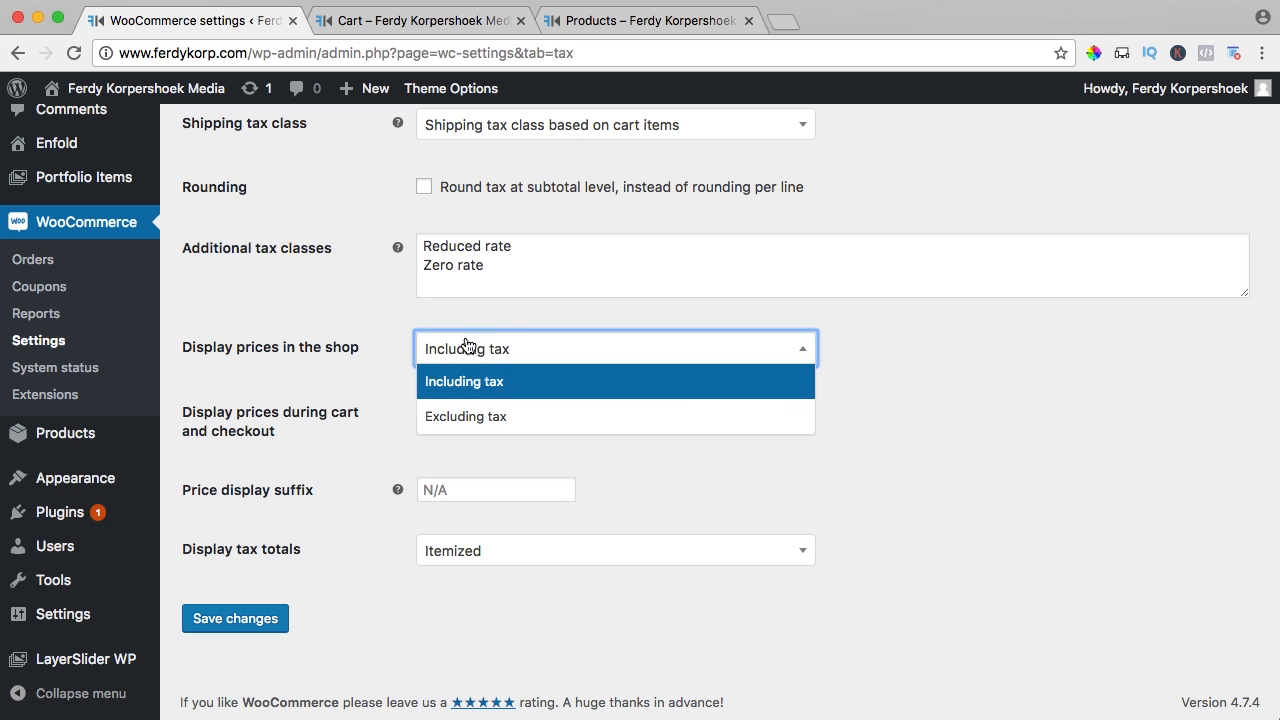
{"action": "left_click", "coordinate": [463, 420]}
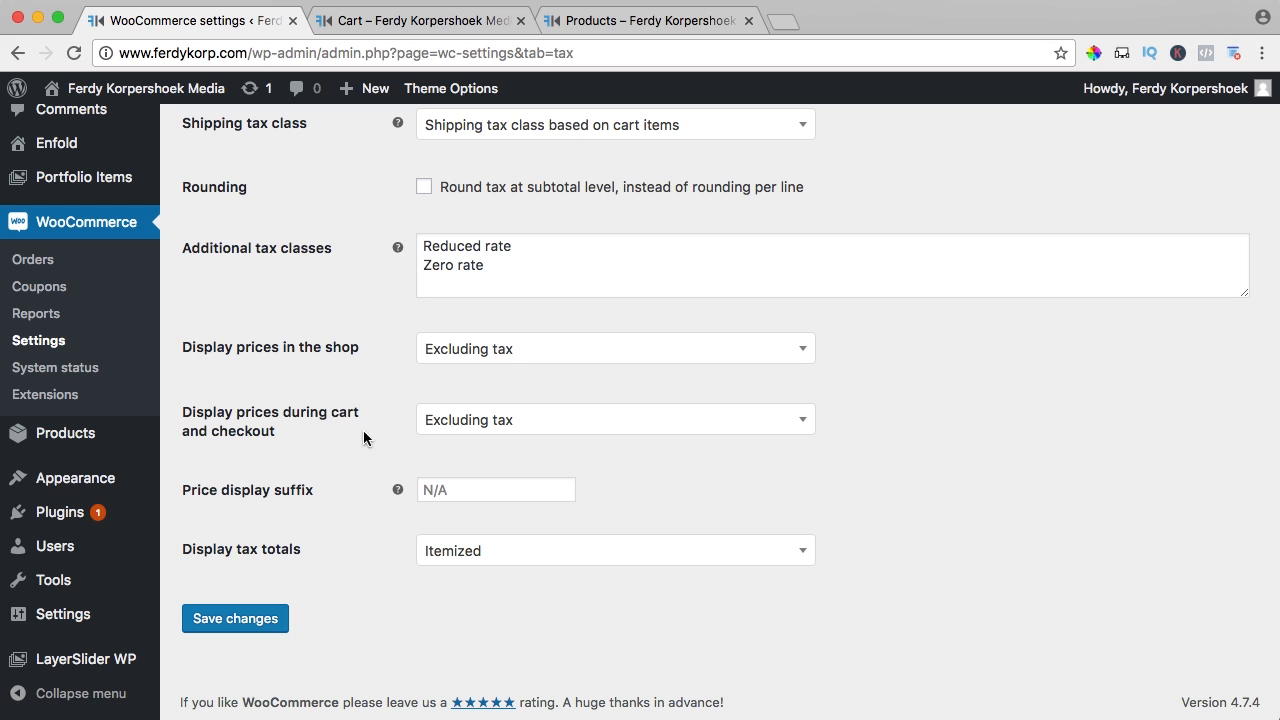
{"action": "left_click", "coordinate": [458, 430]}
{"action": "left_click", "coordinate": [456, 458]}
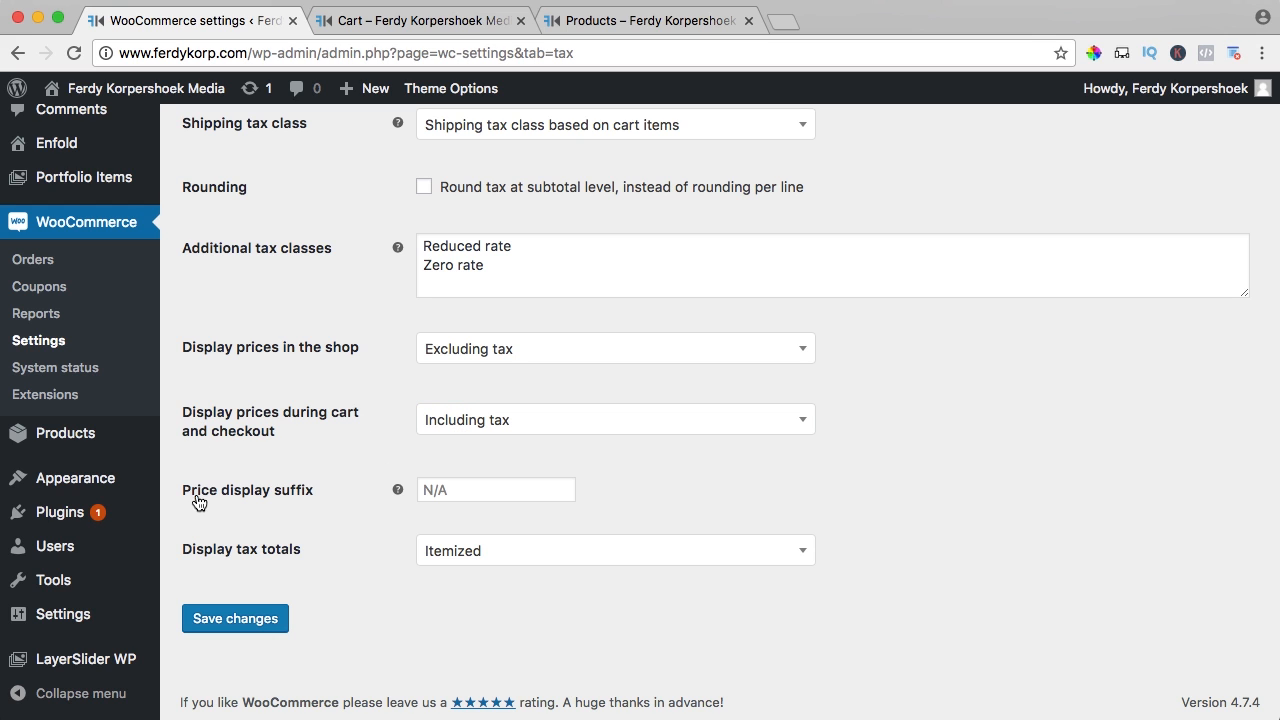
Leave the price suffix empty and tax totals itemized, and save the tax options
{"action": "mouse_move", "coordinate": [394, 491]}
{"action": "left_click", "coordinate": [455, 490]}
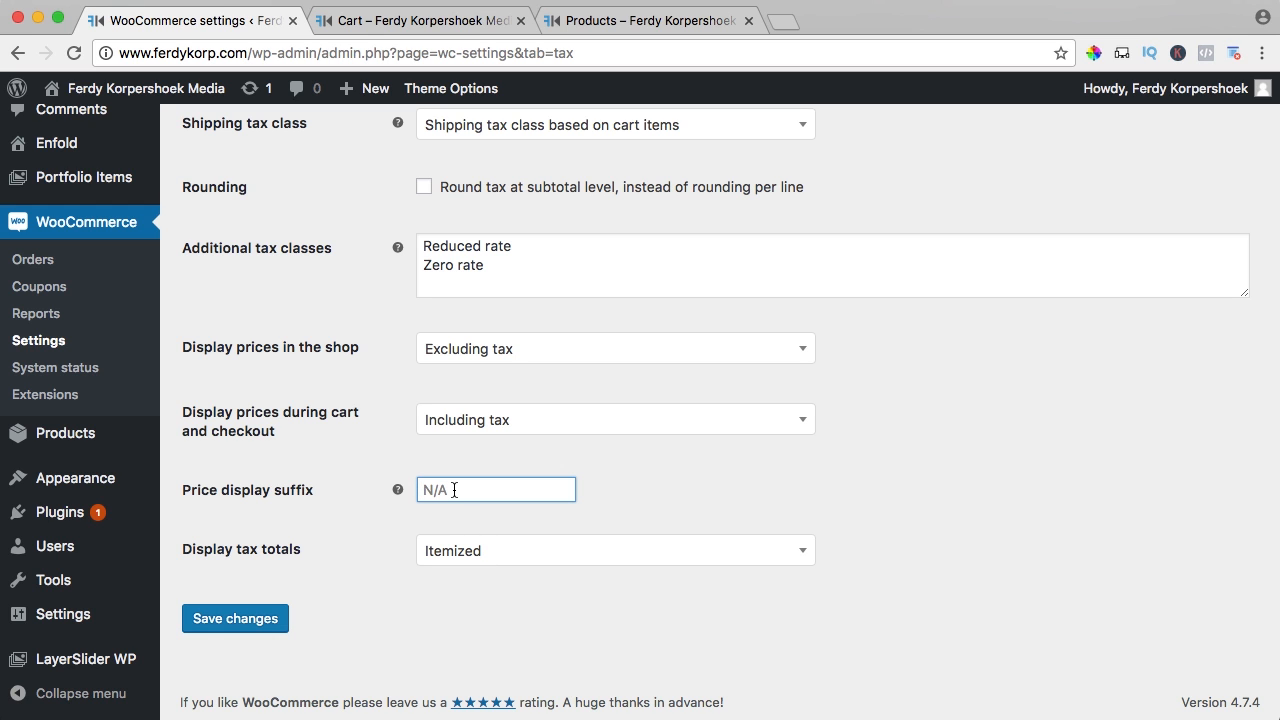
{"action": "type", "text": "BTW"}
{"action": "key", "text": "BackSpace"}
{"action": "key", "text": "BackSpace"}
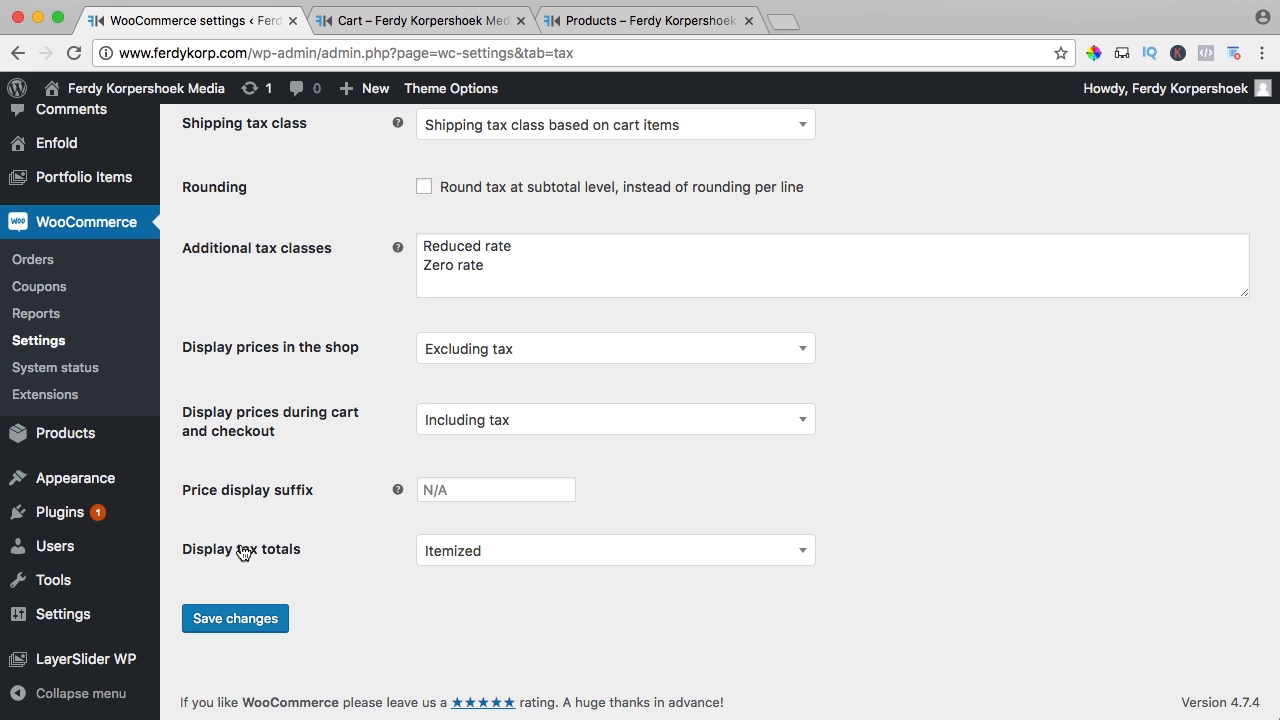
{"action": "left_click", "coordinate": [446, 558]}
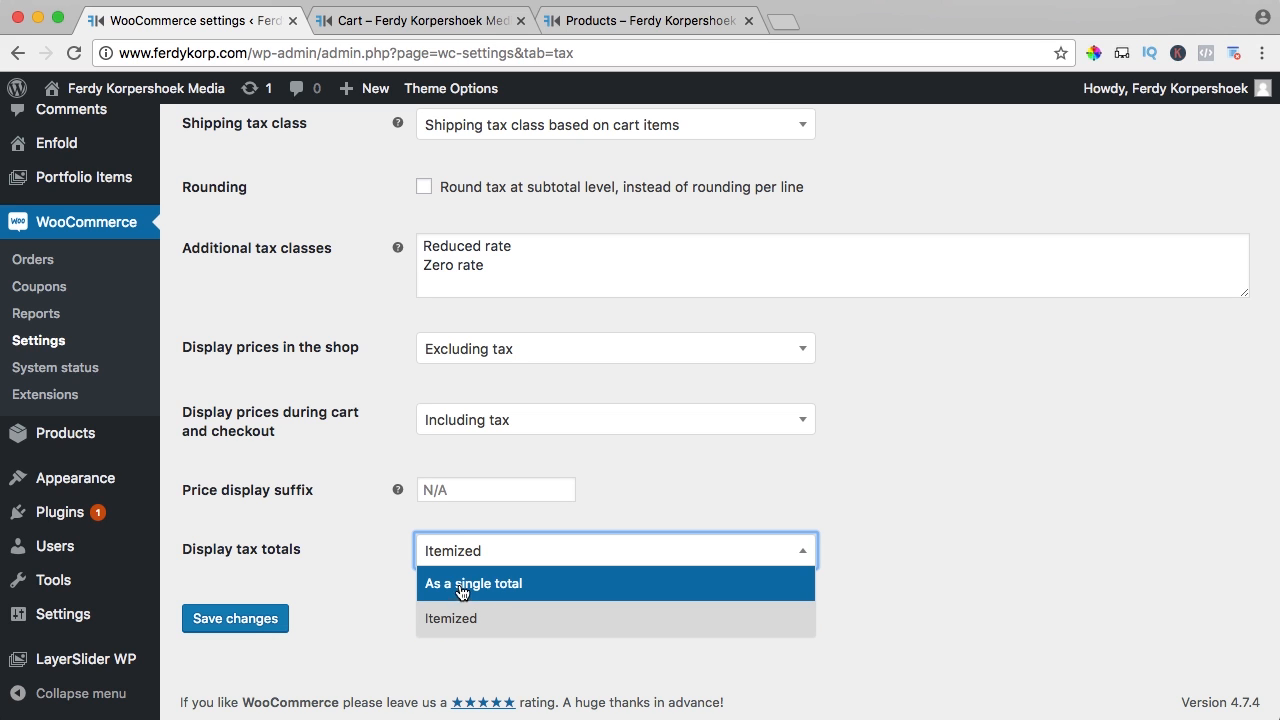
{"action": "left_click", "coordinate": [365, 576]}
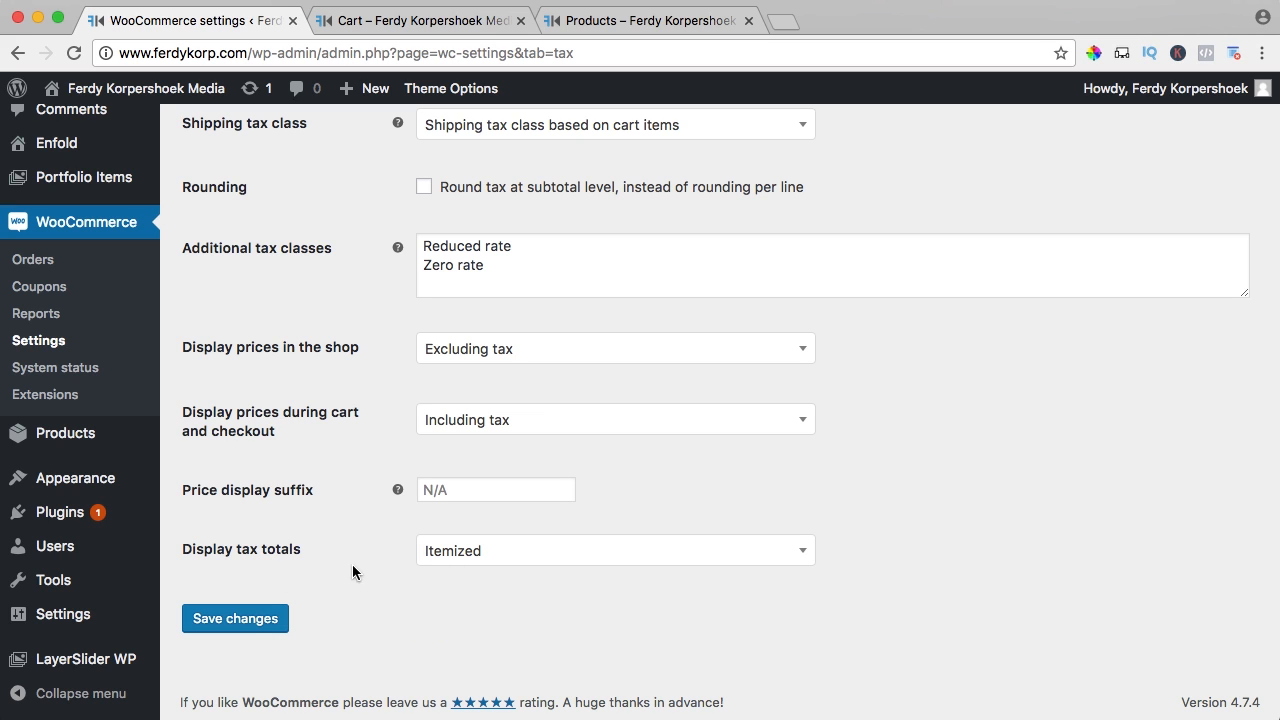
{"action": "left_click", "coordinate": [250, 620]}
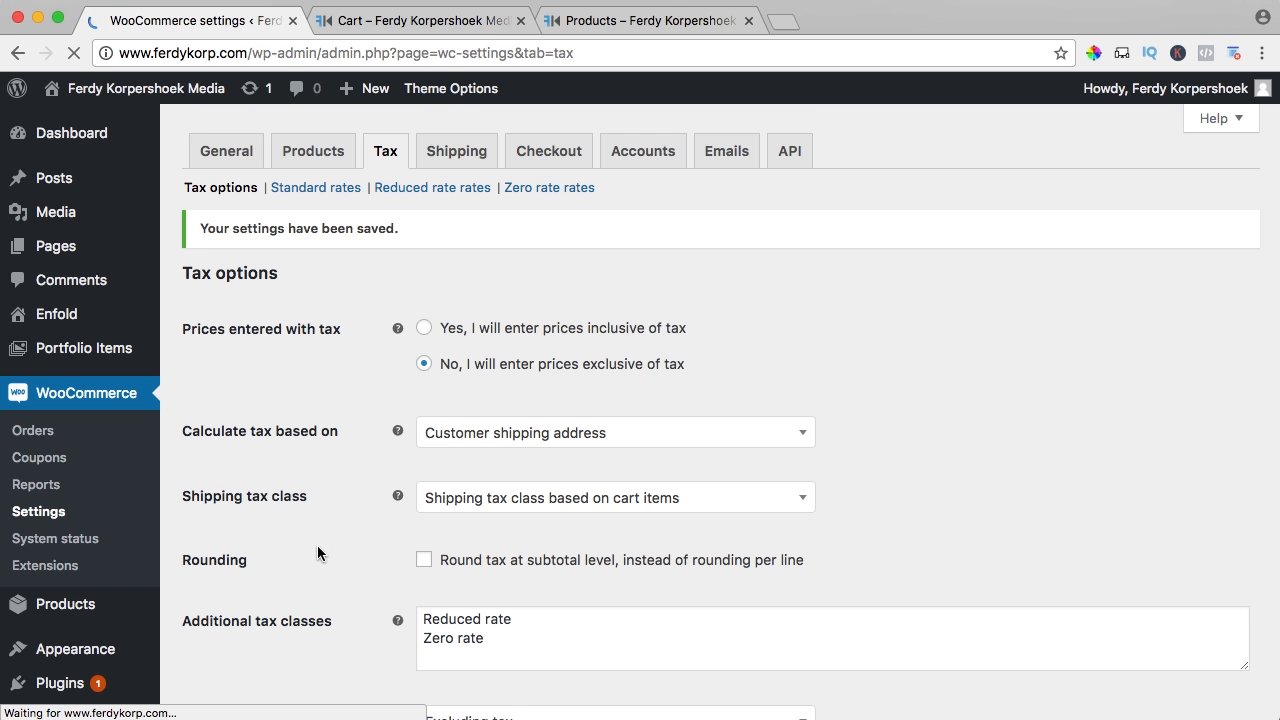
Insert a new Standard rate row for country US and state CA
{"action": "left_click", "coordinate": [315, 190]}
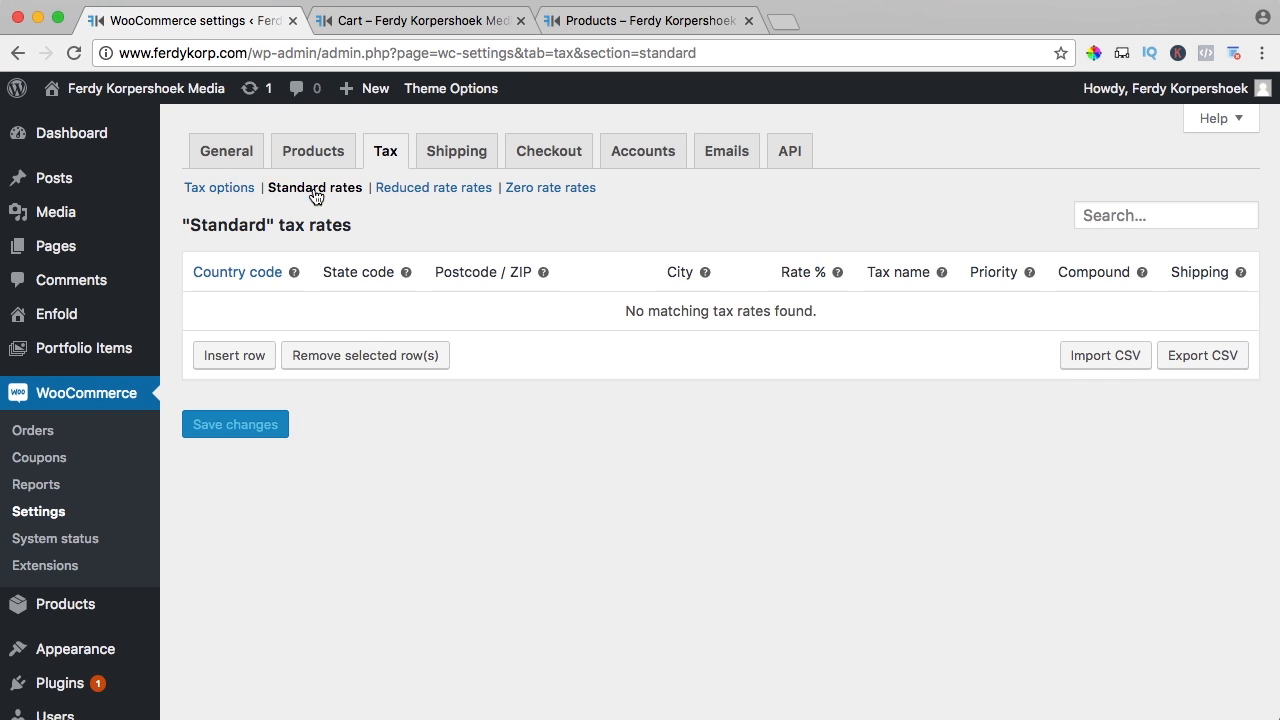
{"action": "left_click", "coordinate": [234, 356]}
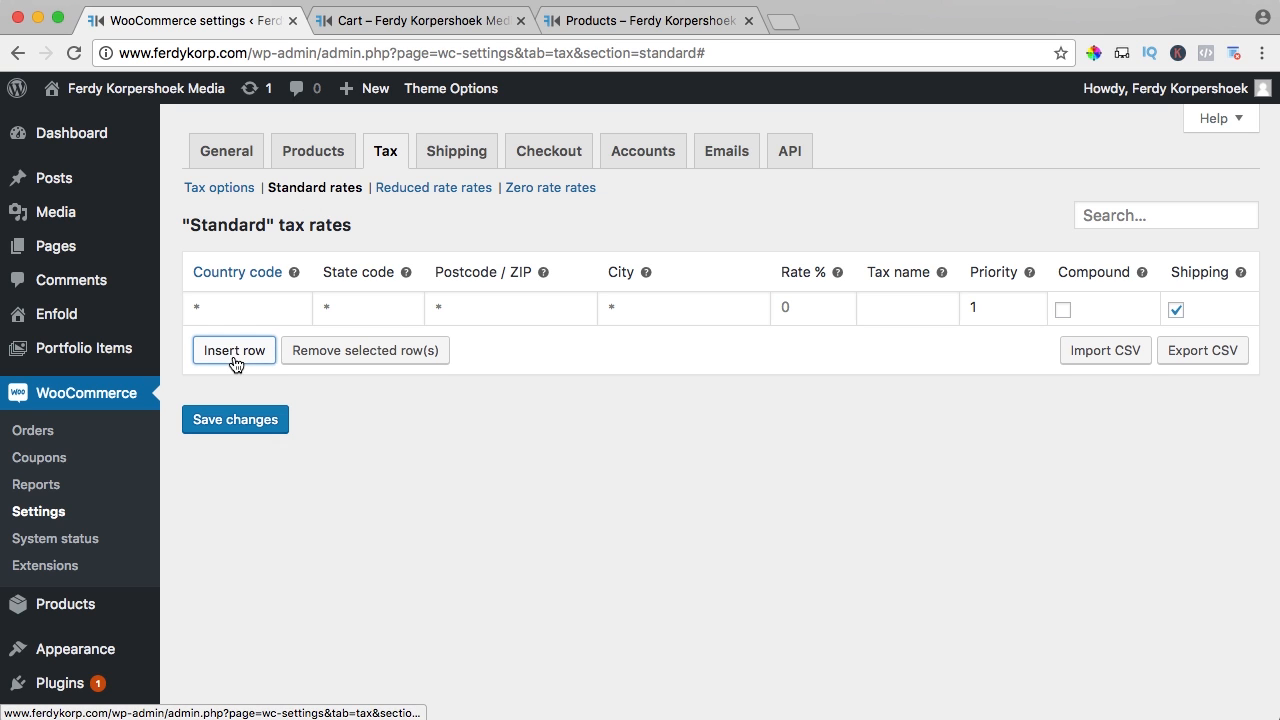
{"action": "left_click", "coordinate": [223, 307]}
{"action": "type", "text": "US"}
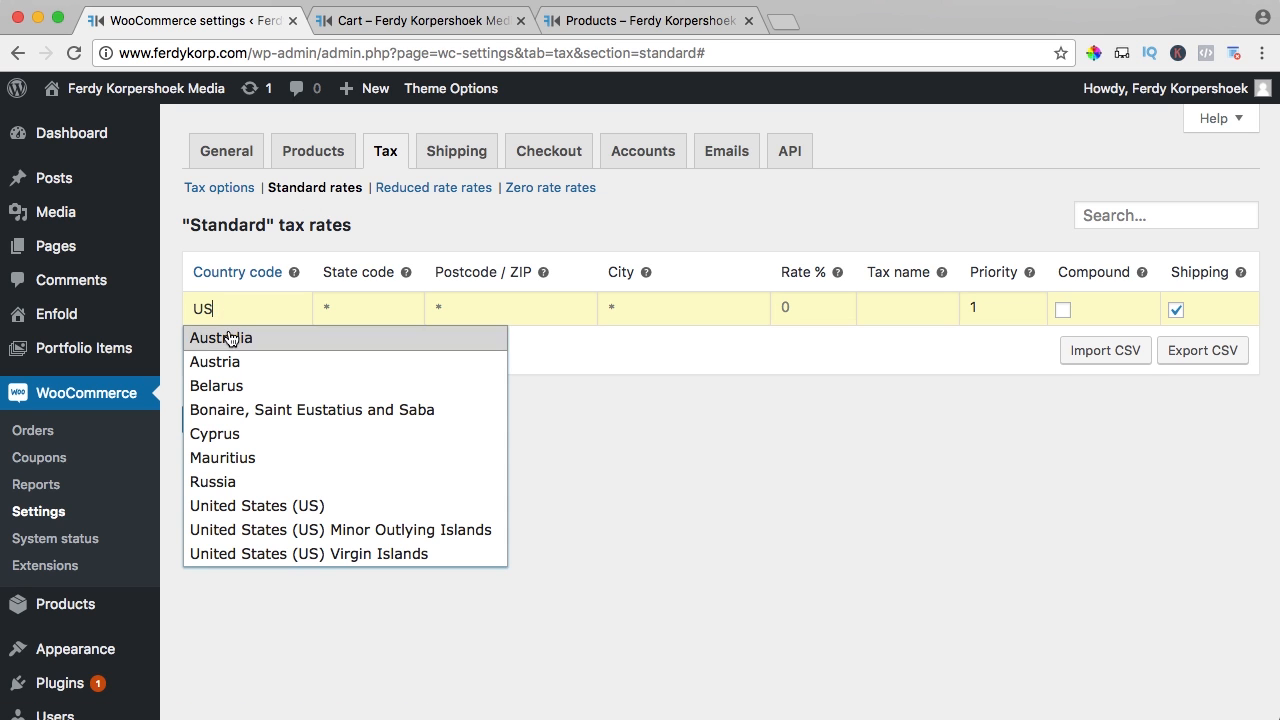
{"action": "left_click", "coordinate": [251, 508]}
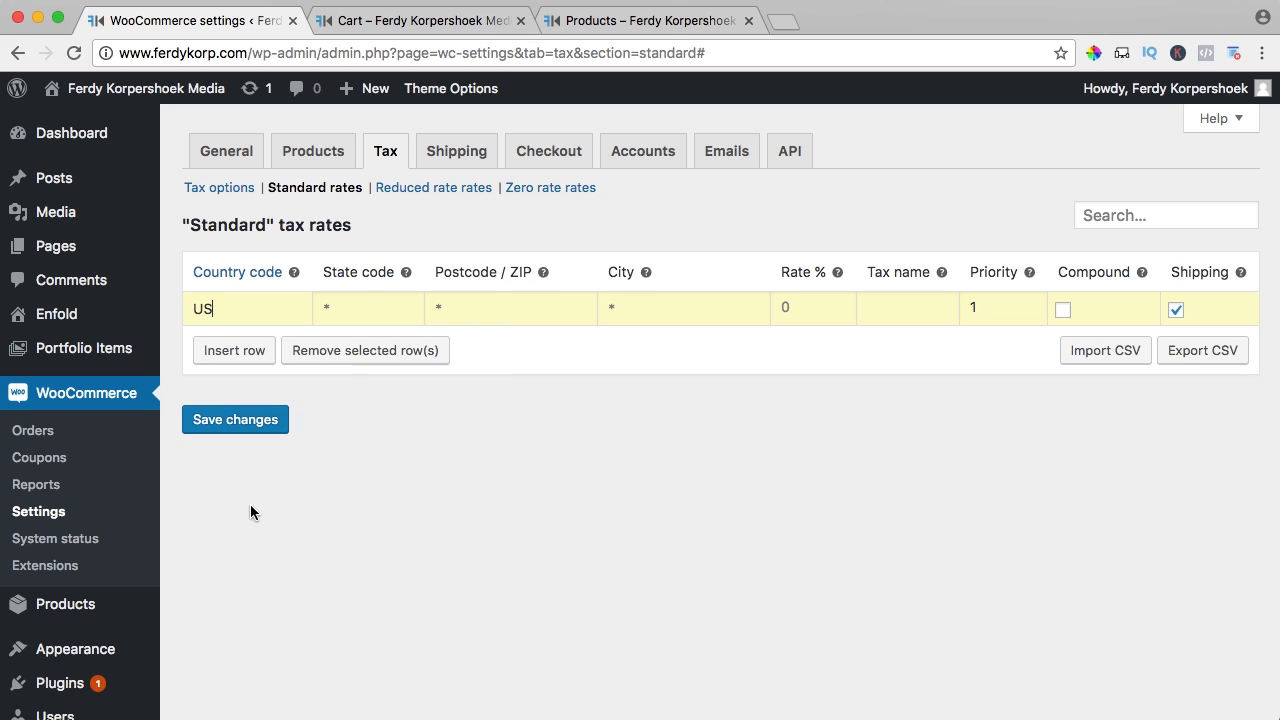
{"action": "left_click", "coordinate": [350, 310]}
{"action": "type", "text": "CA"}
{"action": "left_click", "coordinate": [442, 311]}
Set the new row's rate to 10%
{"action": "left_click_drag", "start_coordinate": [437, 272], "coordinate": [528, 272]}
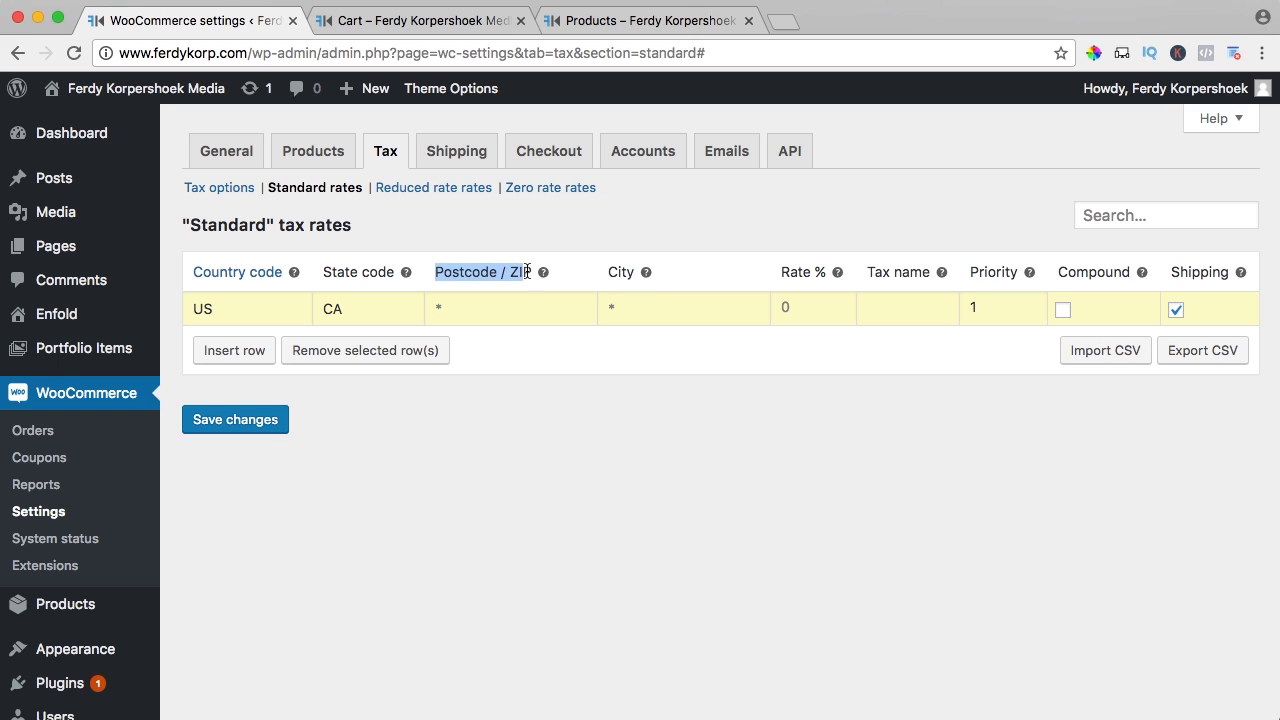
{"action": "left_click", "coordinate": [562, 277]}
{"action": "left_click_drag", "start_coordinate": [606, 273], "coordinate": [644, 272]}
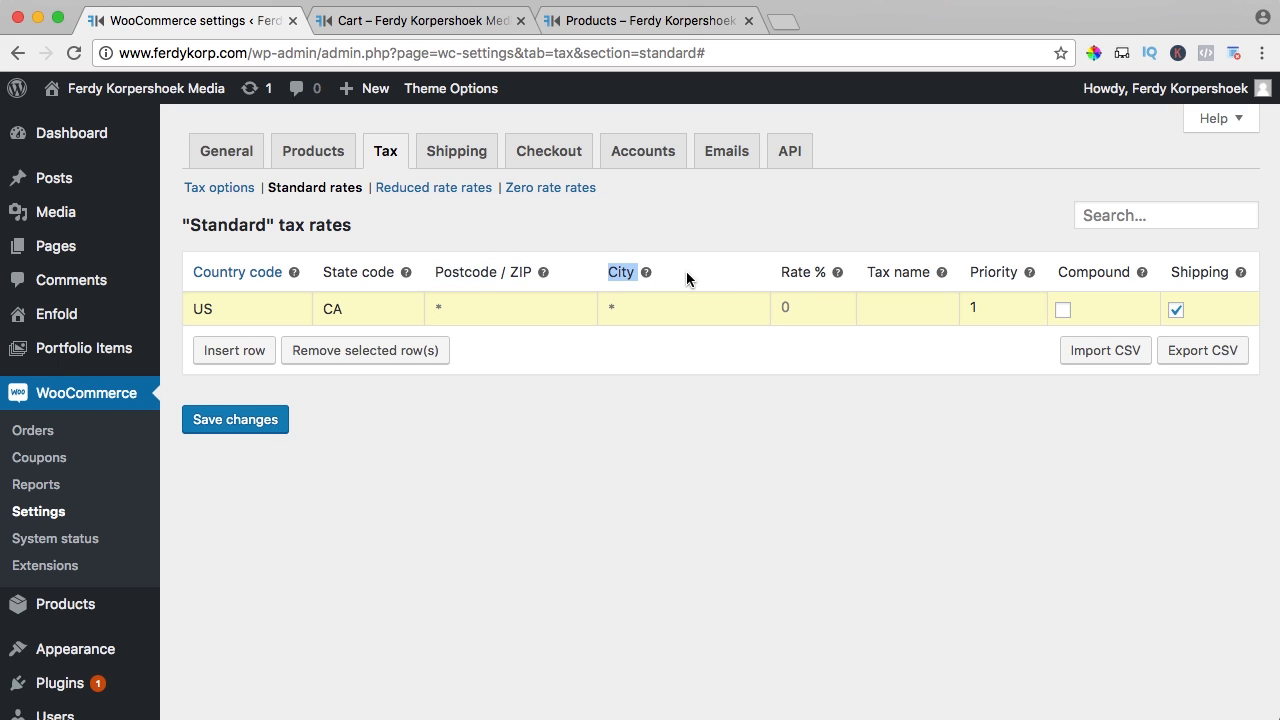
{"action": "left_click", "coordinate": [692, 279]}
{"action": "left_click", "coordinate": [792, 308]}
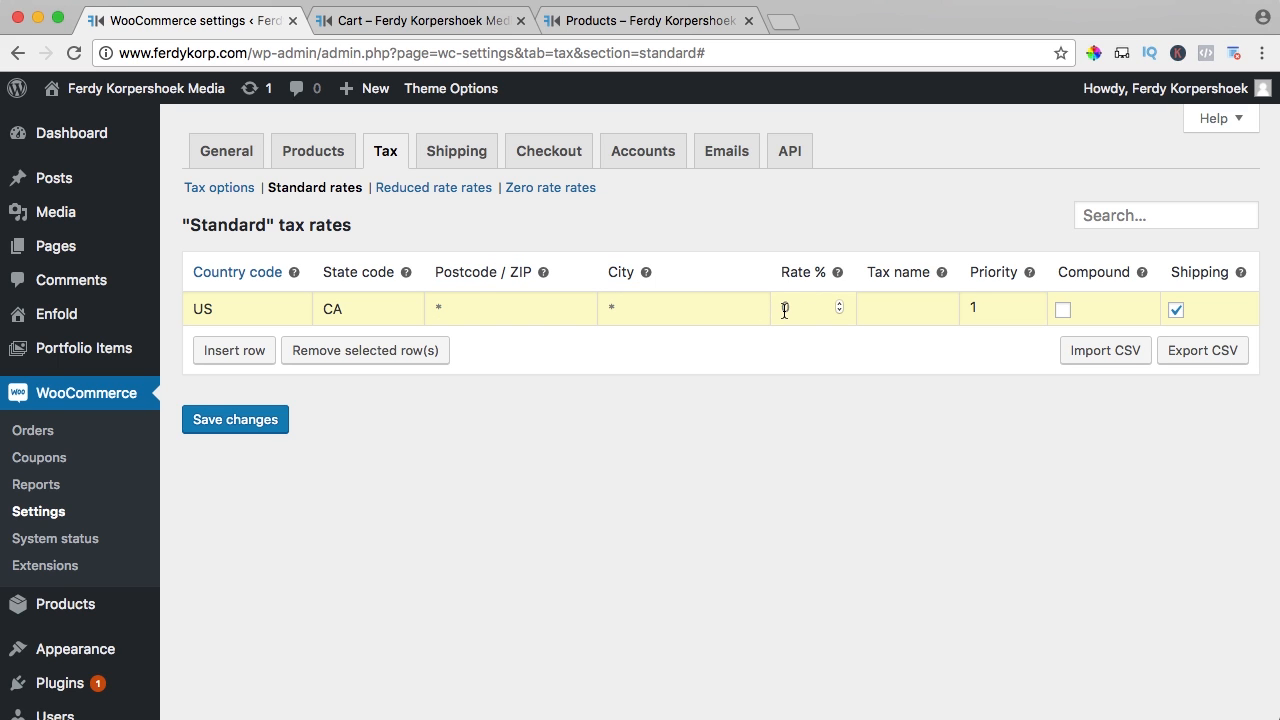
{"action": "type", "text": "10"}
{"action": "key", "text": "Tab"}
Exclude shipping from the 10% CA rate named Taxes and save it
{"action": "left_click", "coordinate": [1030, 303]}
{"action": "left_click_drag", "start_coordinate": [800, 306], "coordinate": [774, 306]}
{"action": "left_click", "coordinate": [800, 338]}
{"action": "left_click", "coordinate": [1177, 311]}
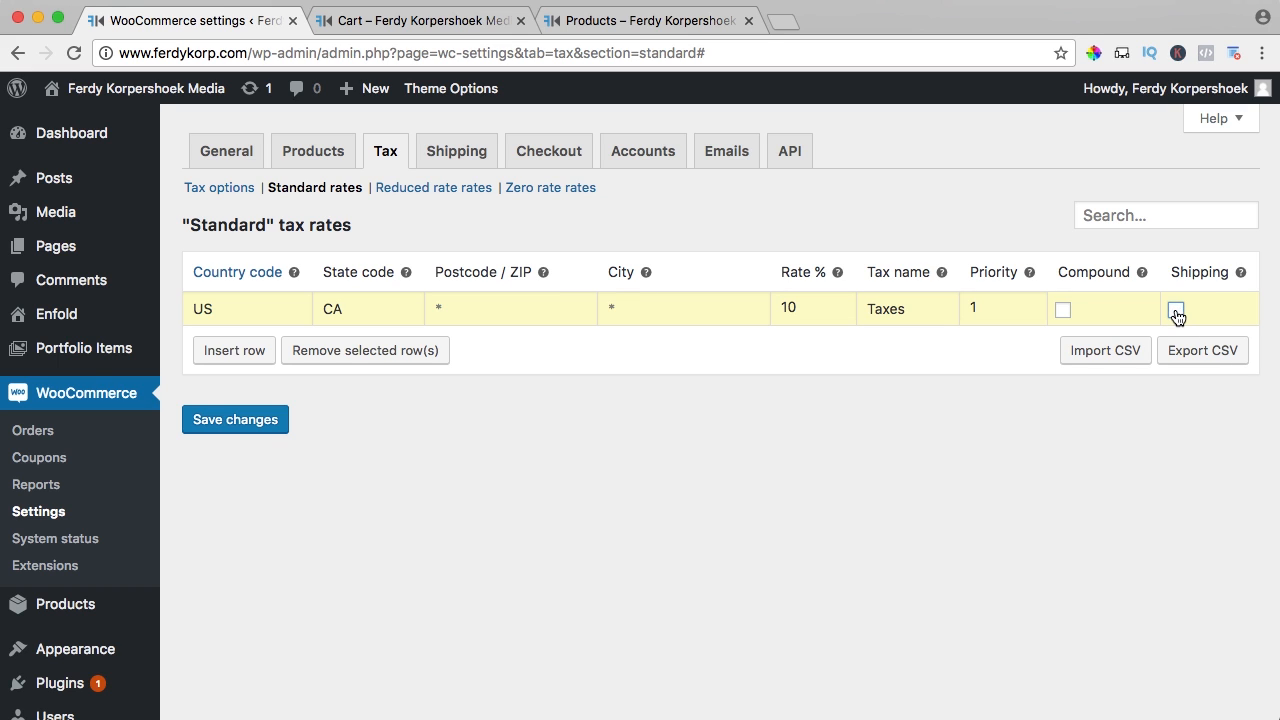
{"action": "left_click", "coordinate": [247, 424]}
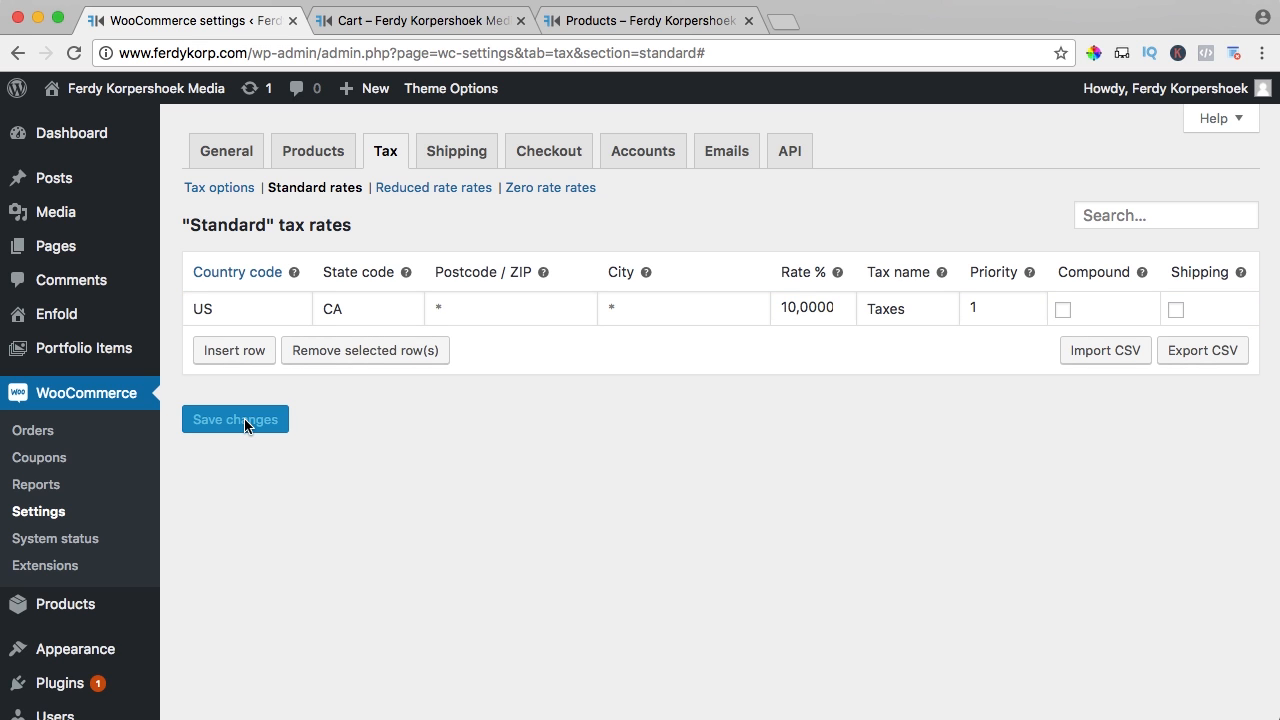
{"action": "left_click", "coordinate": [414, 22]}
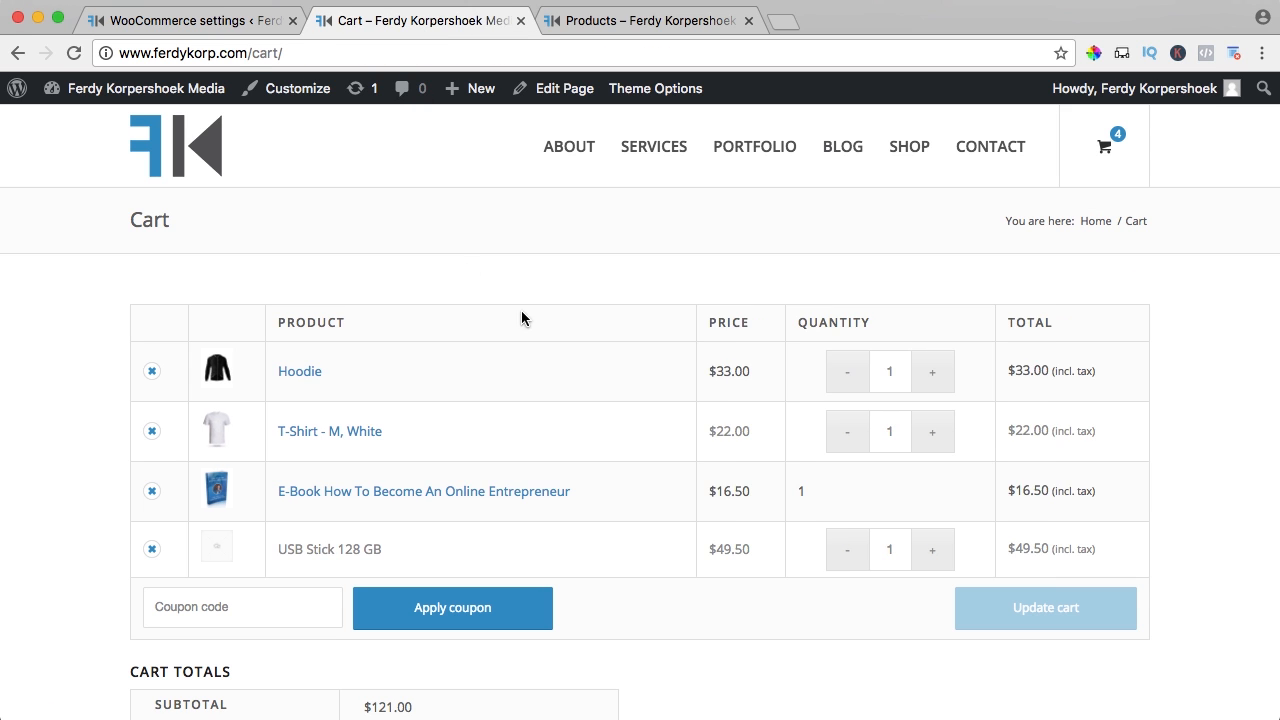
Note the Hoodie's $33.00 price, then save the rate as 20% and reload the cart
{"action": "left_click_drag", "start_coordinate": [712, 373], "coordinate": [750, 373]}
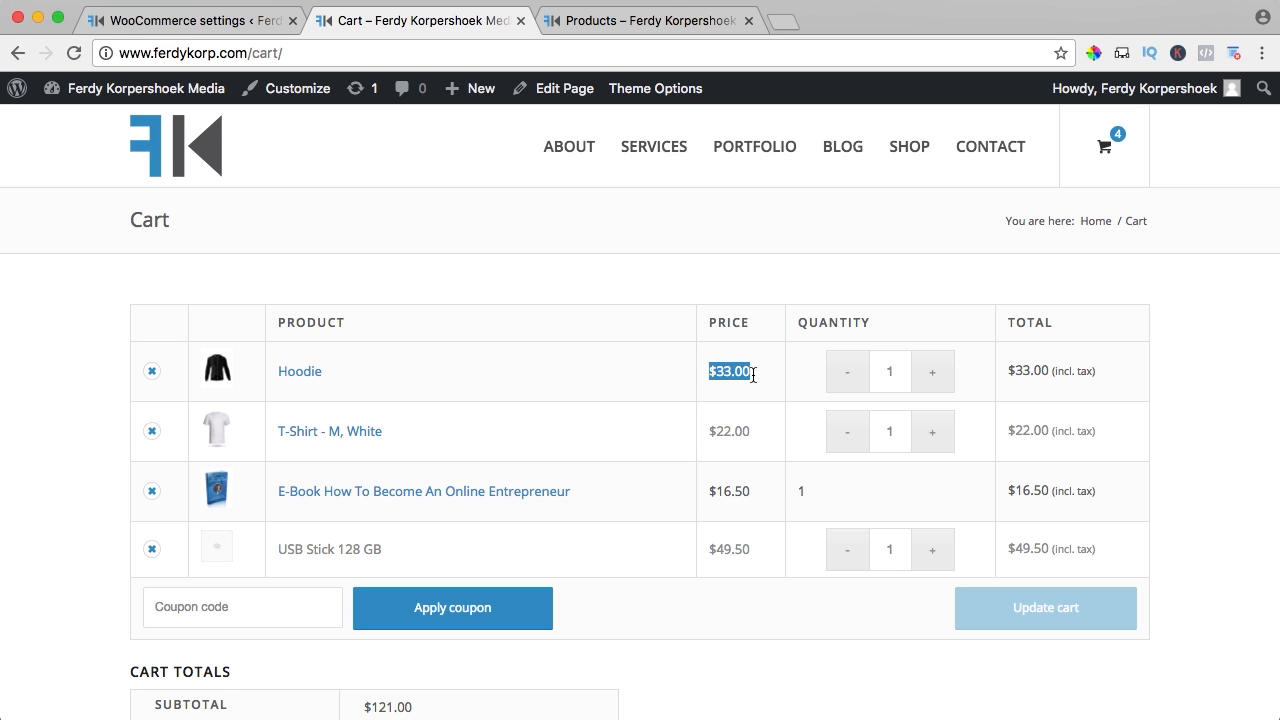
{"action": "left_click", "coordinate": [747, 374]}
{"action": "key", "text": "super+1"}
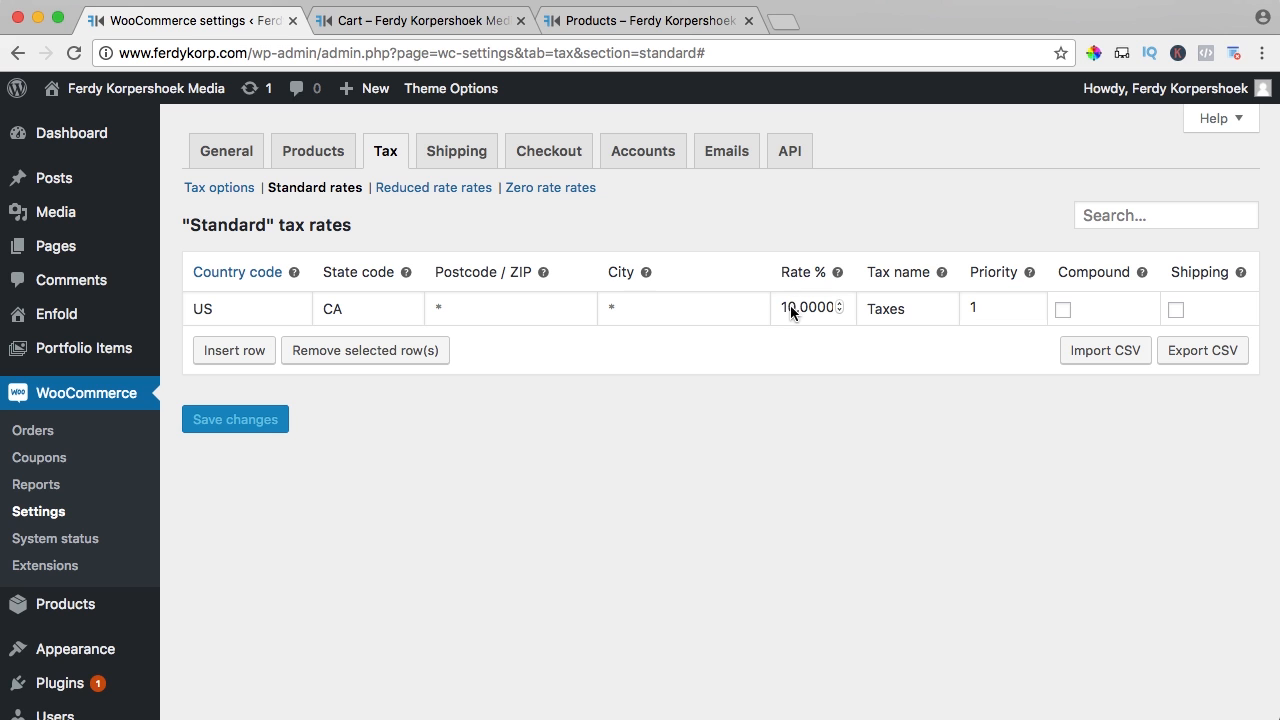
{"action": "type", "text": "2"}
{"action": "key", "text": "Tab"}
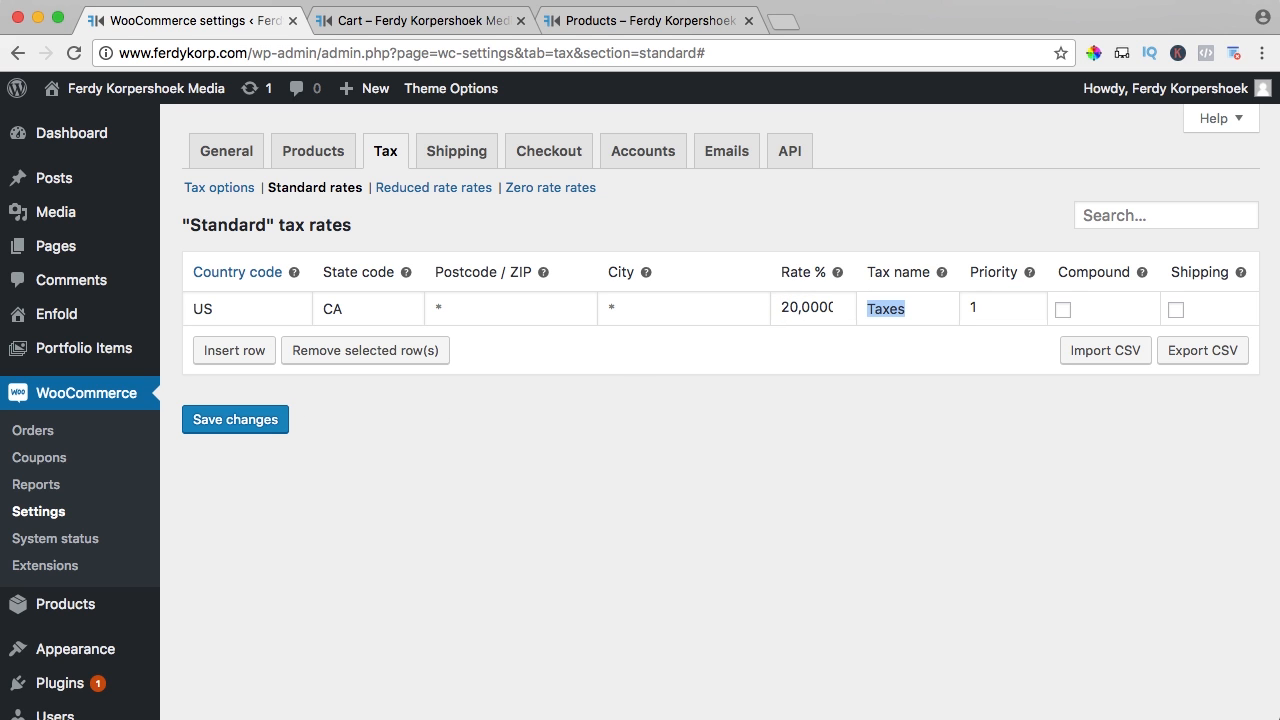
{"action": "left_click", "coordinate": [253, 424]}
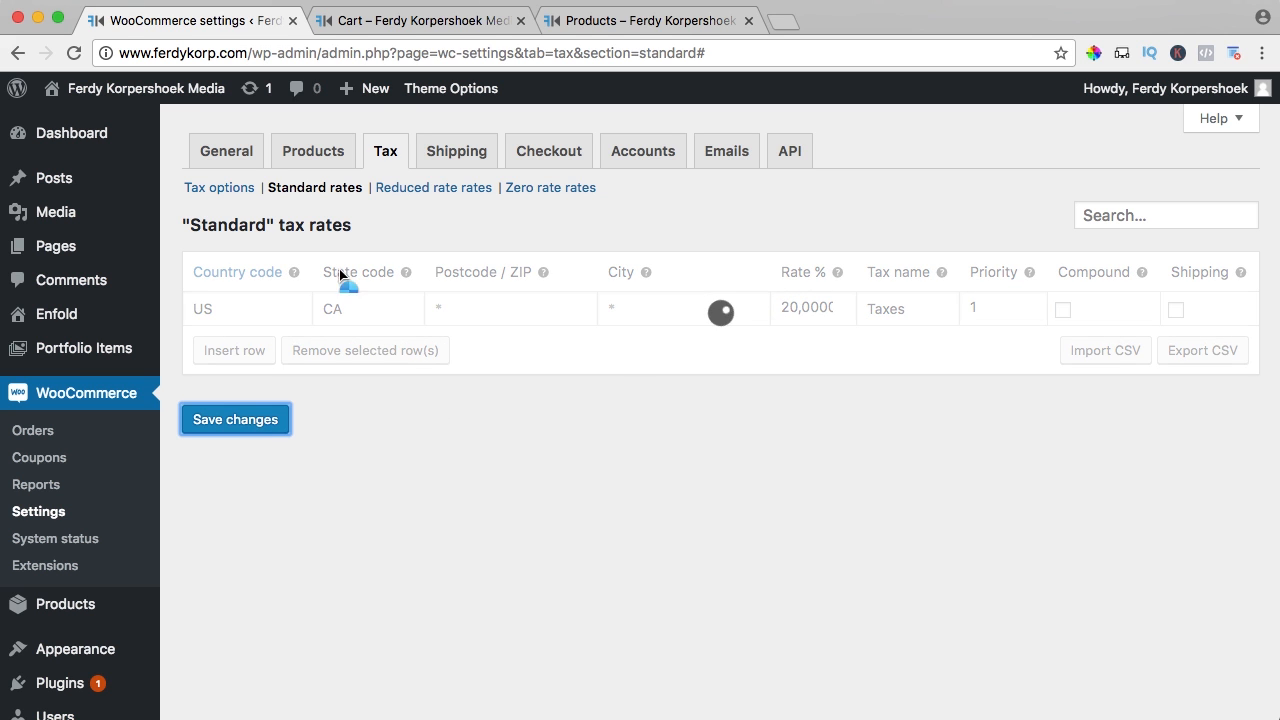
{"action": "left_click", "coordinate": [400, 20]}
{"action": "key", "text": "super+r"}
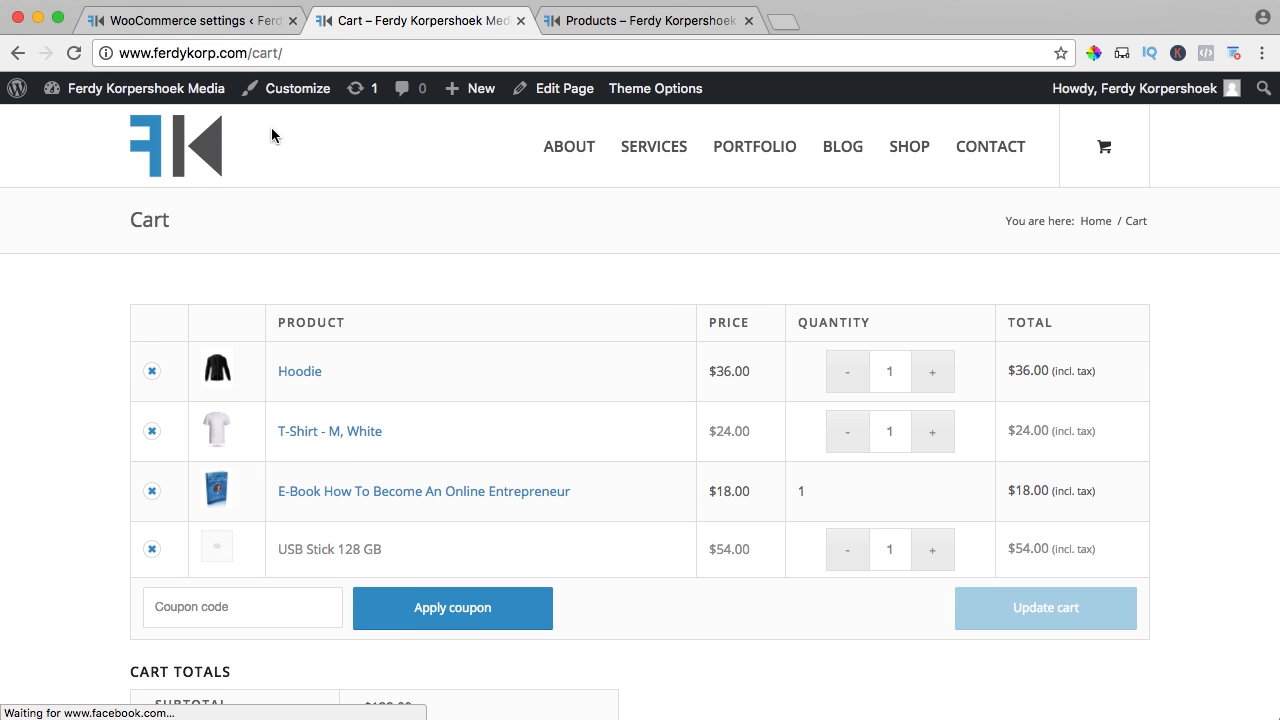
Restore the standard CA rate to 10% and save it
{"action": "left_click", "coordinate": [215, 30]}
{"action": "double_click", "coordinate": [784, 305]}
{"action": "type", "text": "10"}
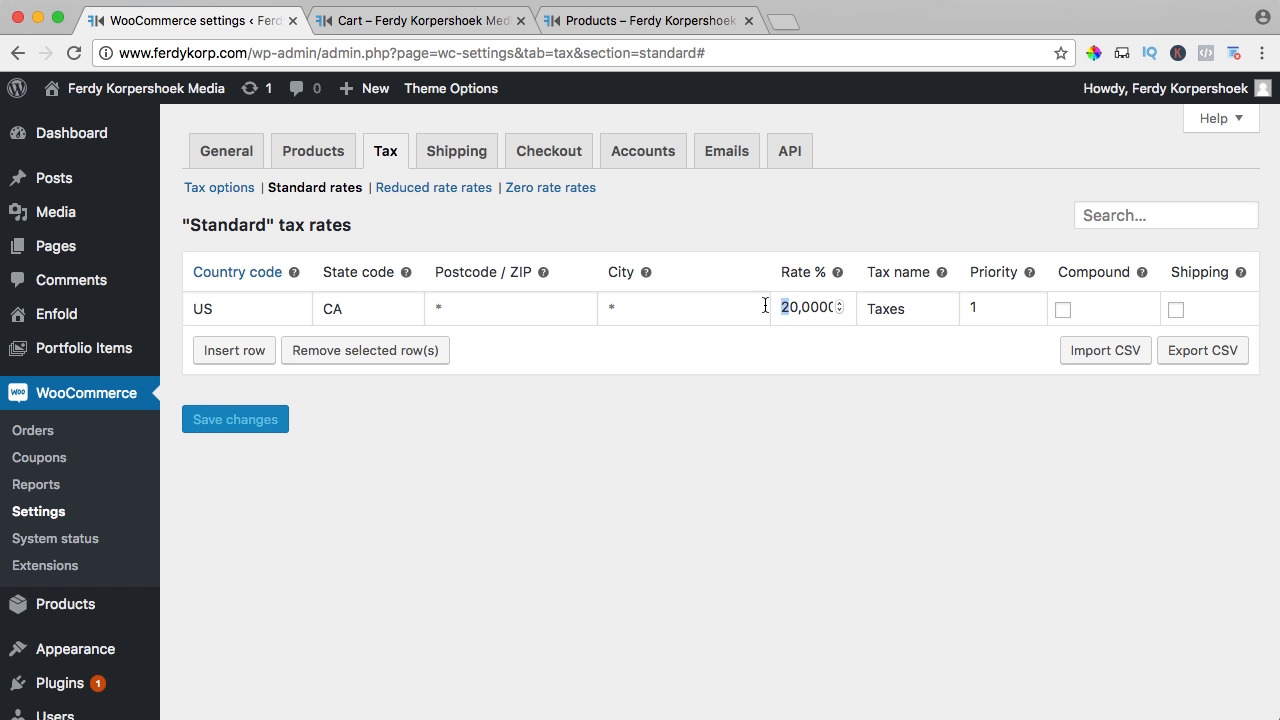
{"action": "left_click", "coordinate": [255, 421]}
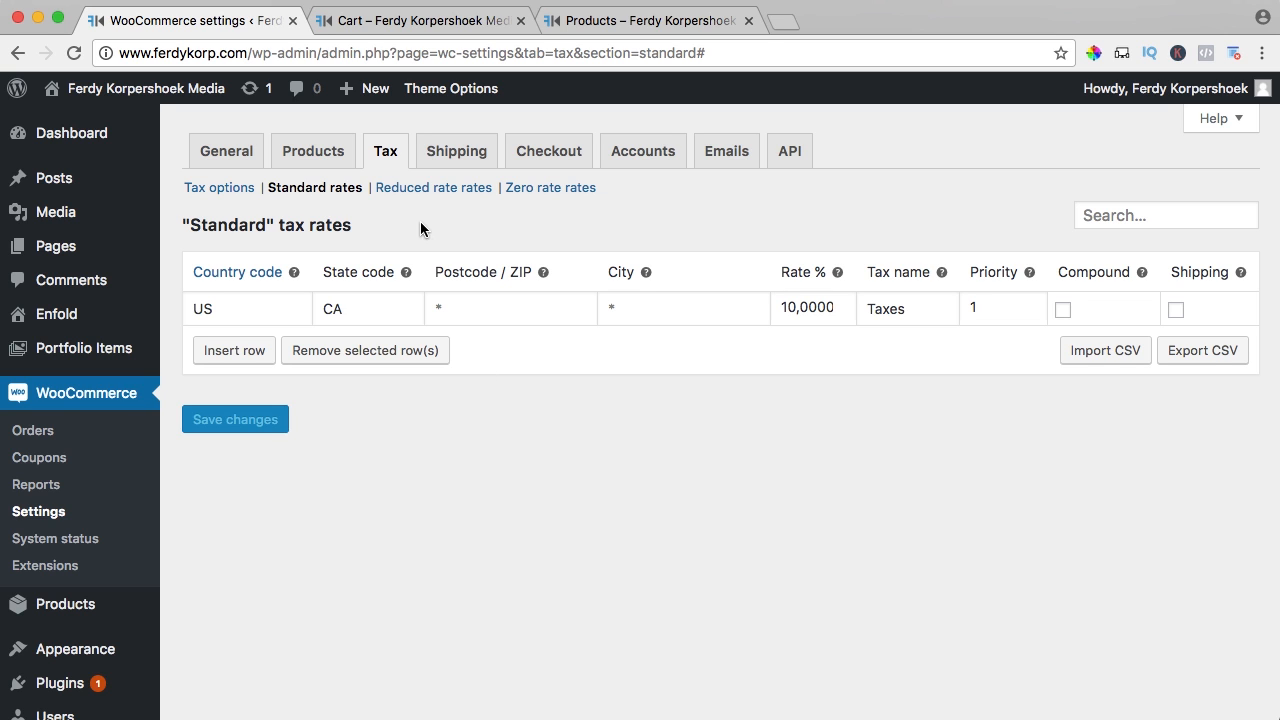
Add a Reduced rate row for country US and state CA
{"action": "left_click", "coordinate": [436, 188]}
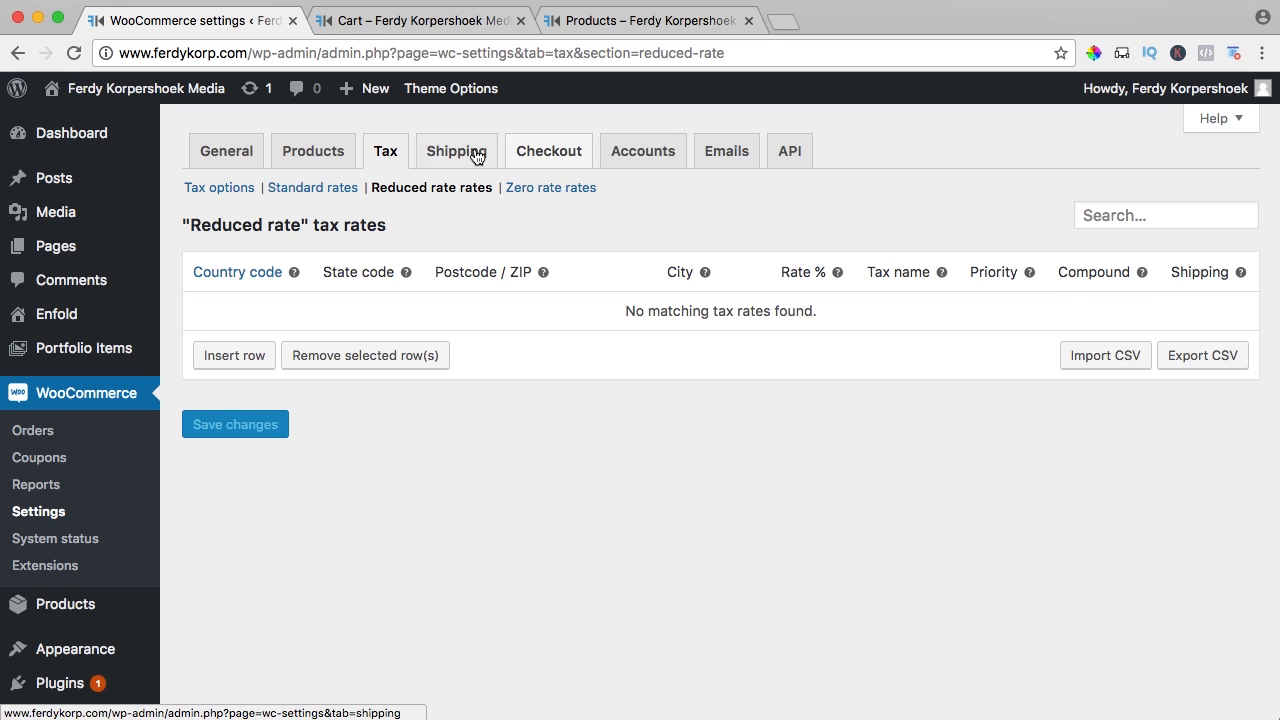
{"action": "left_click", "coordinate": [234, 355]}
{"action": "type", "text": "U"}
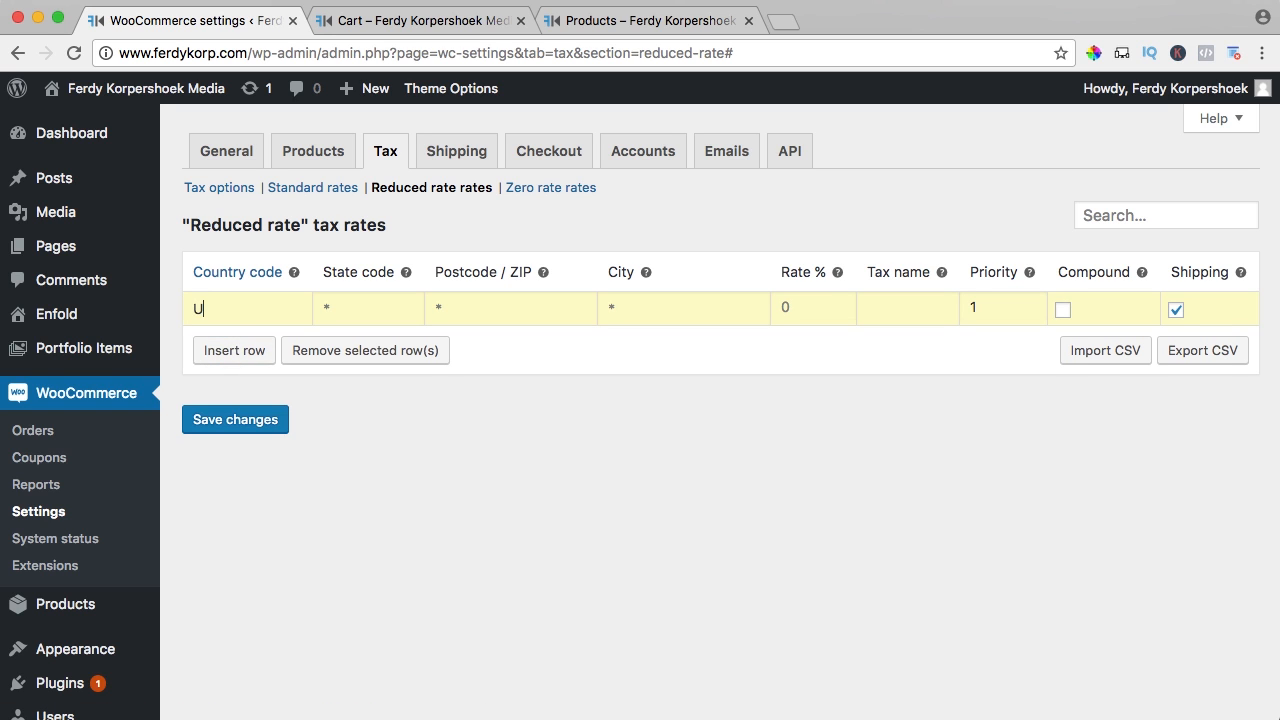
{"action": "type", "text": "S"}
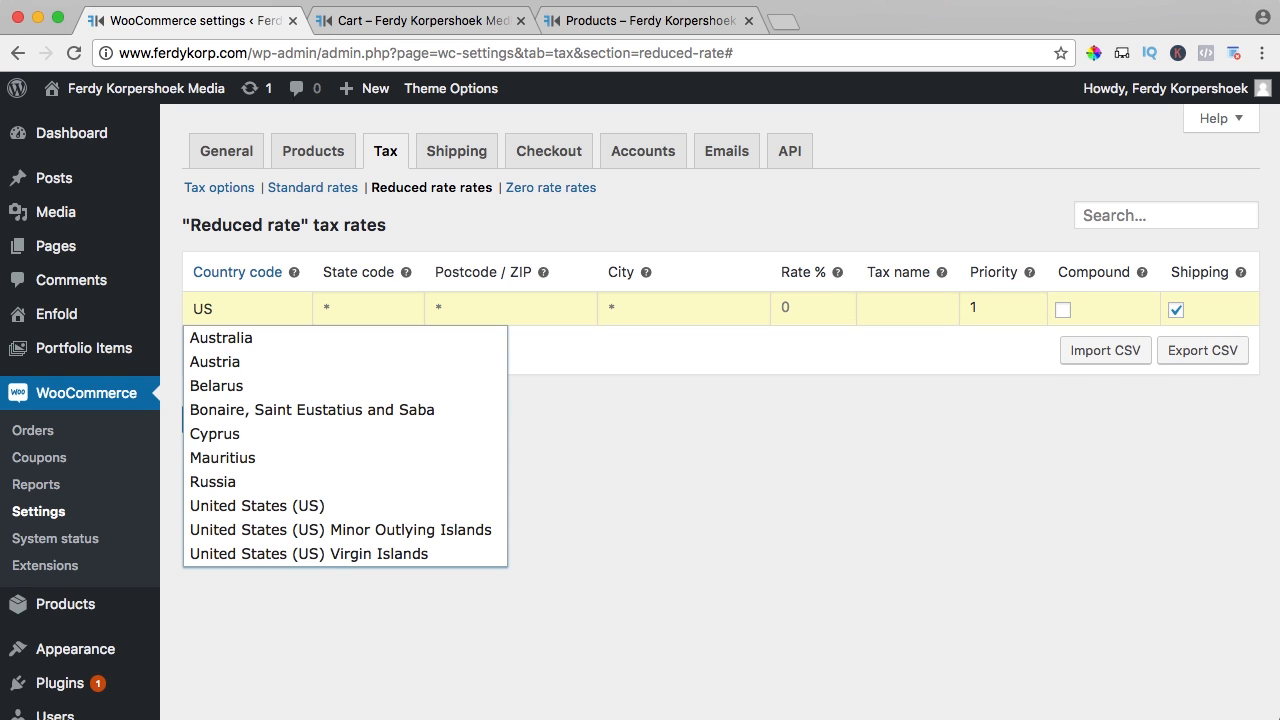
{"action": "left_click", "coordinate": [212, 508]}
{"action": "type", "text": "CA"}
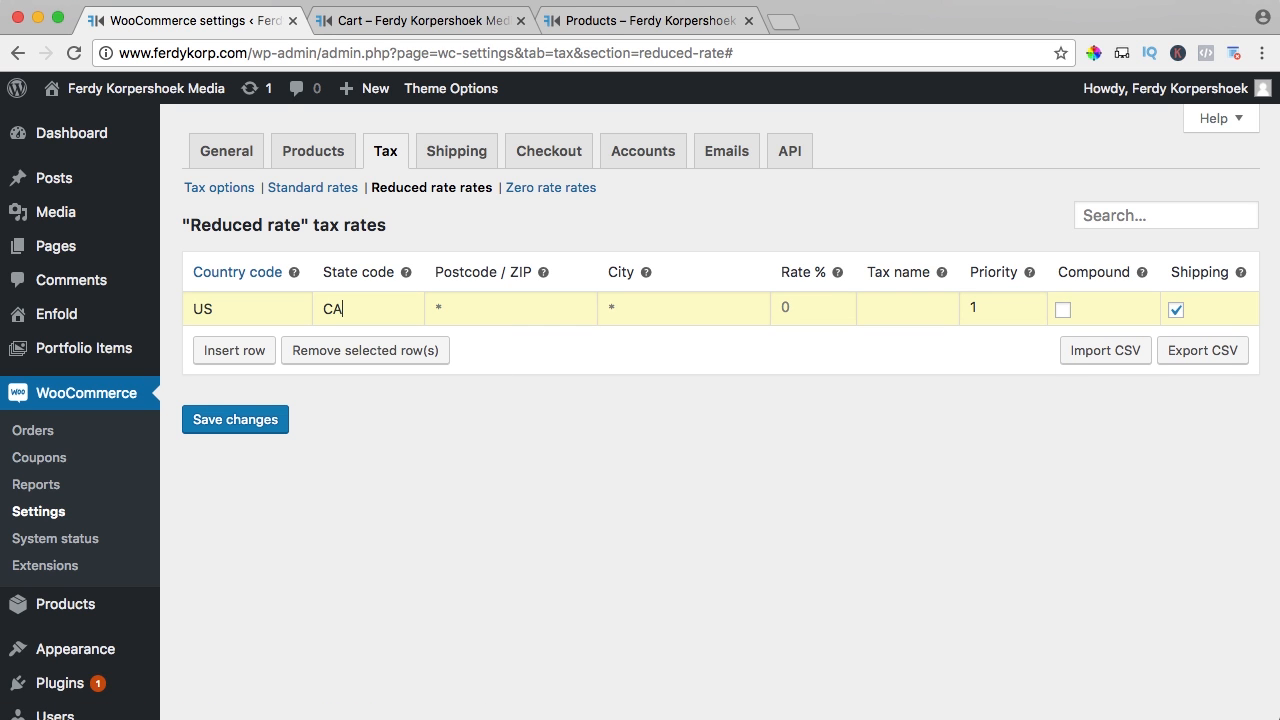
{"action": "key", "text": "Tab"}
{"action": "key", "text": "Tab"}
Save the reduced CA rate at 5%, named Taxes, priority 2, not applied to shipping
{"action": "key", "text": "Tab"}
{"action": "type", "text": "B"}
{"action": "double_click", "coordinate": [970, 307]}
{"action": "key", "text": "Tab"}
{"action": "key", "text": "Tab"}
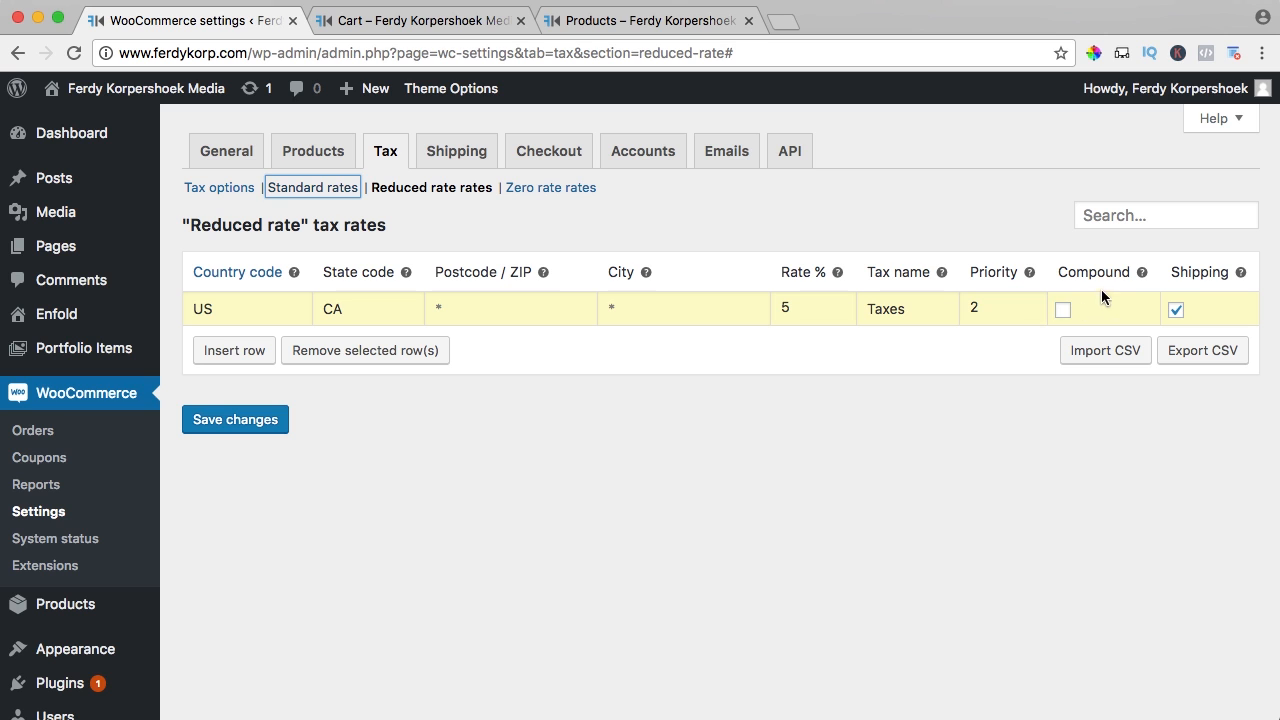
{"action": "left_click", "coordinate": [1176, 310]}
{"action": "left_click", "coordinate": [269, 415]}
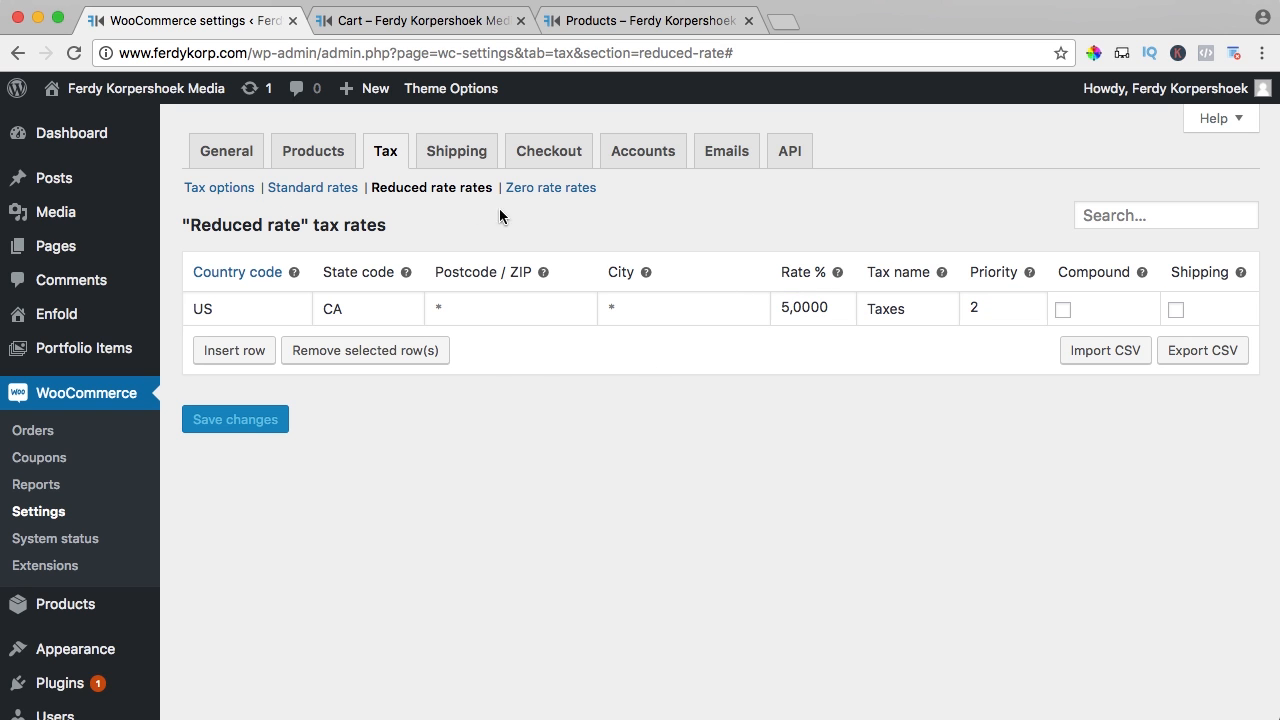
{"action": "left_click", "coordinate": [318, 190]}
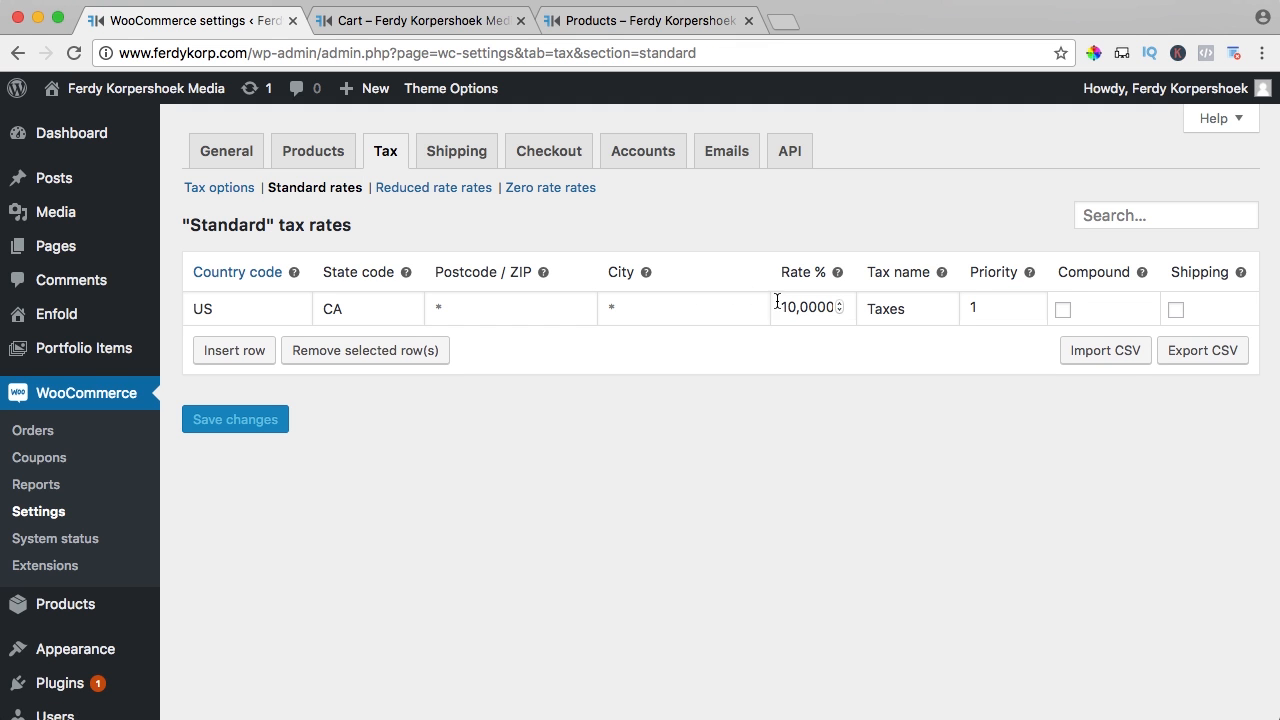
{"action": "left_click", "coordinate": [412, 22]}
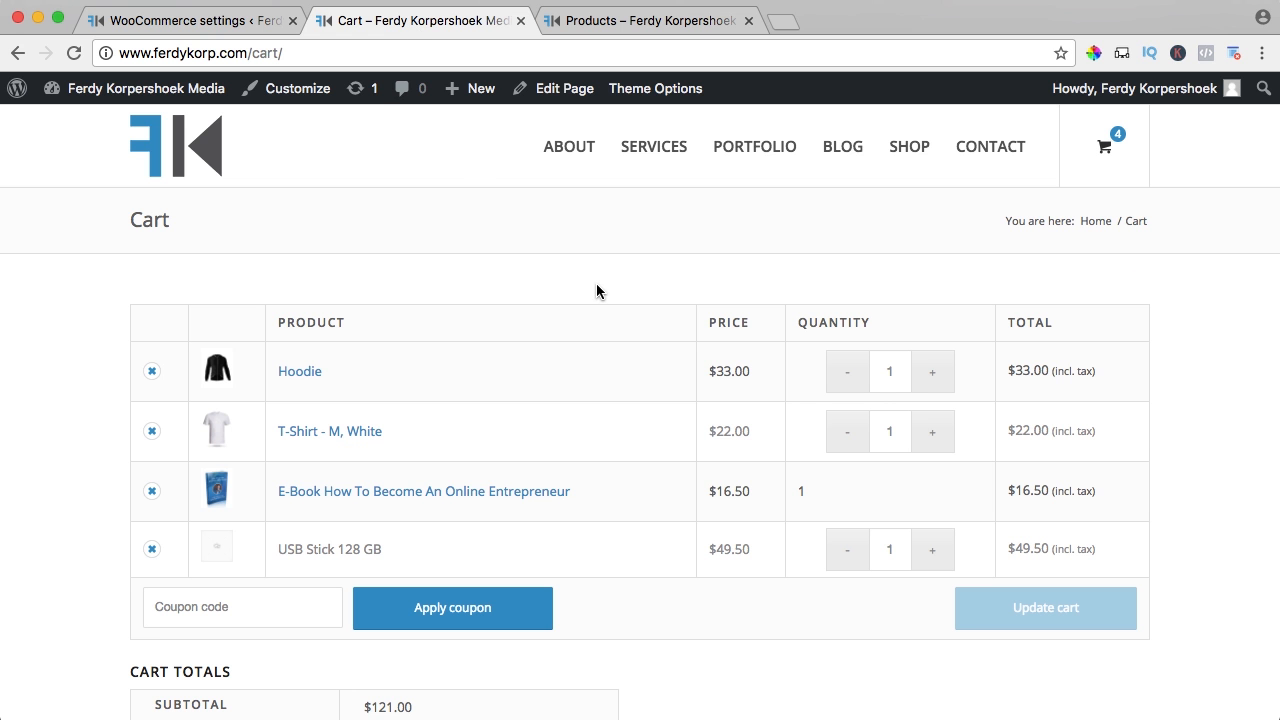
Change the E-Book How To Become An Online Entrepreneur tax class to Reduced rate and update it
{"action": "key", "text": "super+r"}
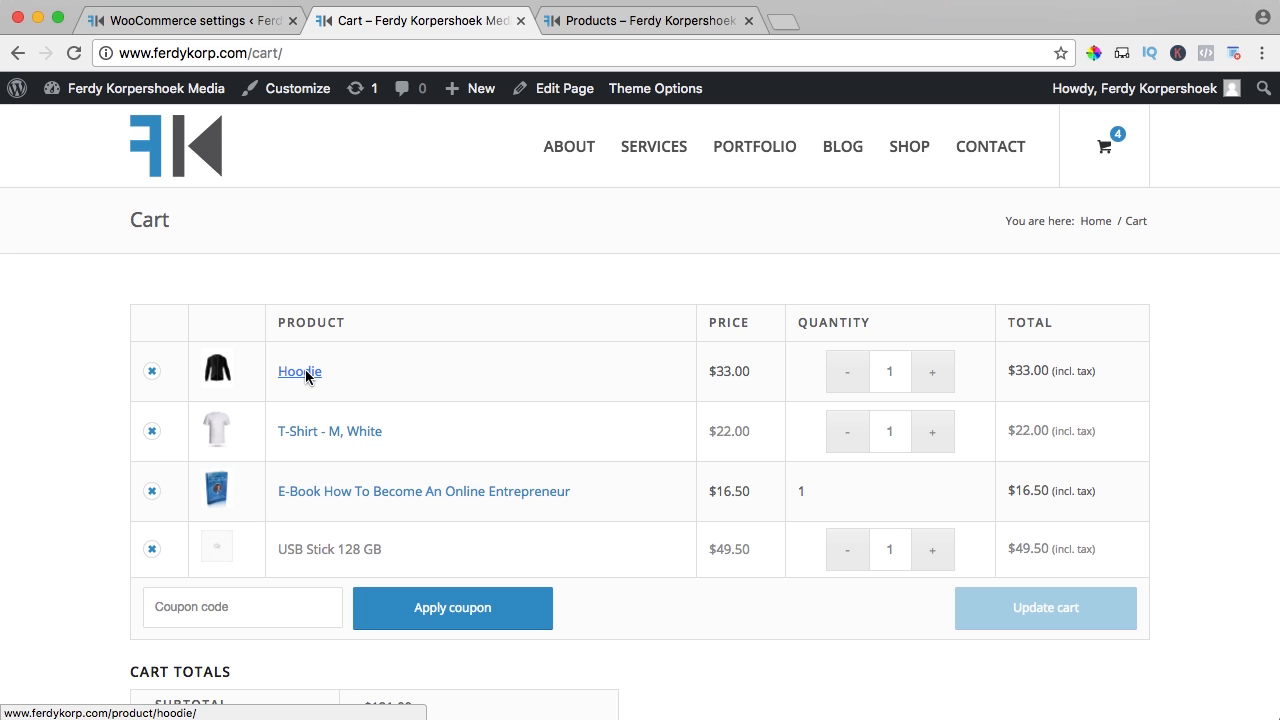
{"action": "left_click", "coordinate": [410, 501]}
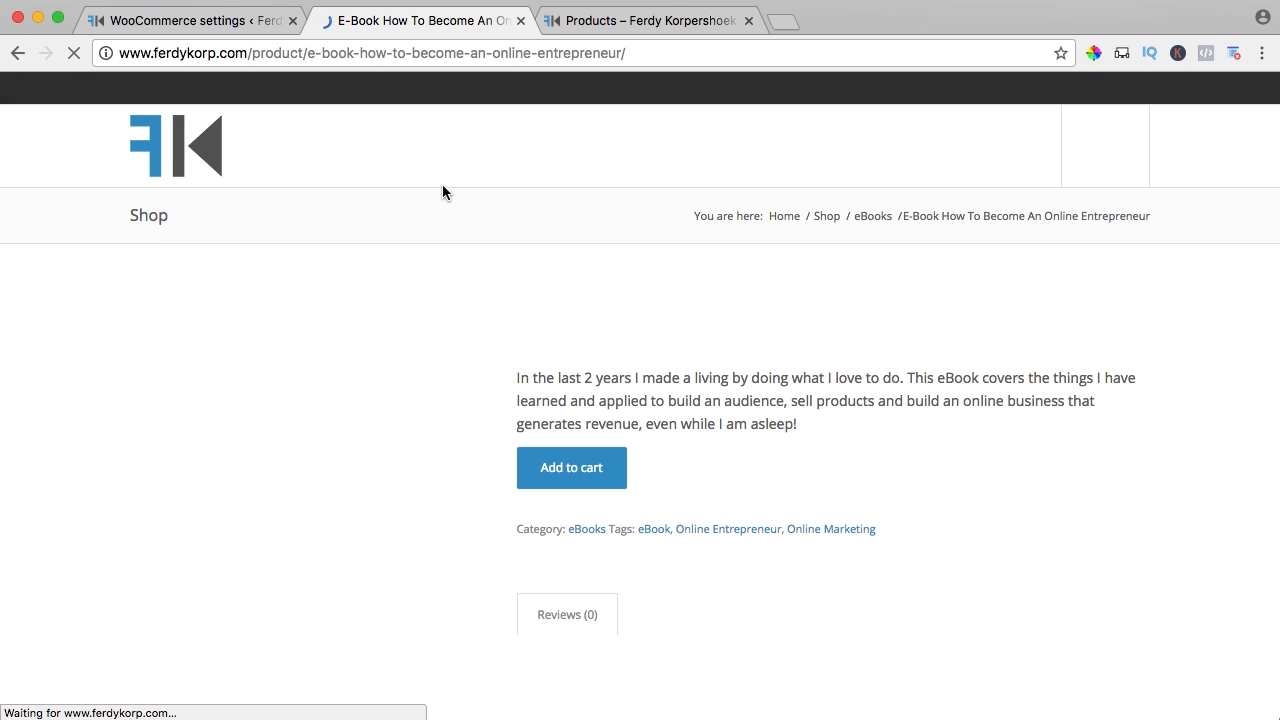
{"action": "left_click", "coordinate": [567, 91]}
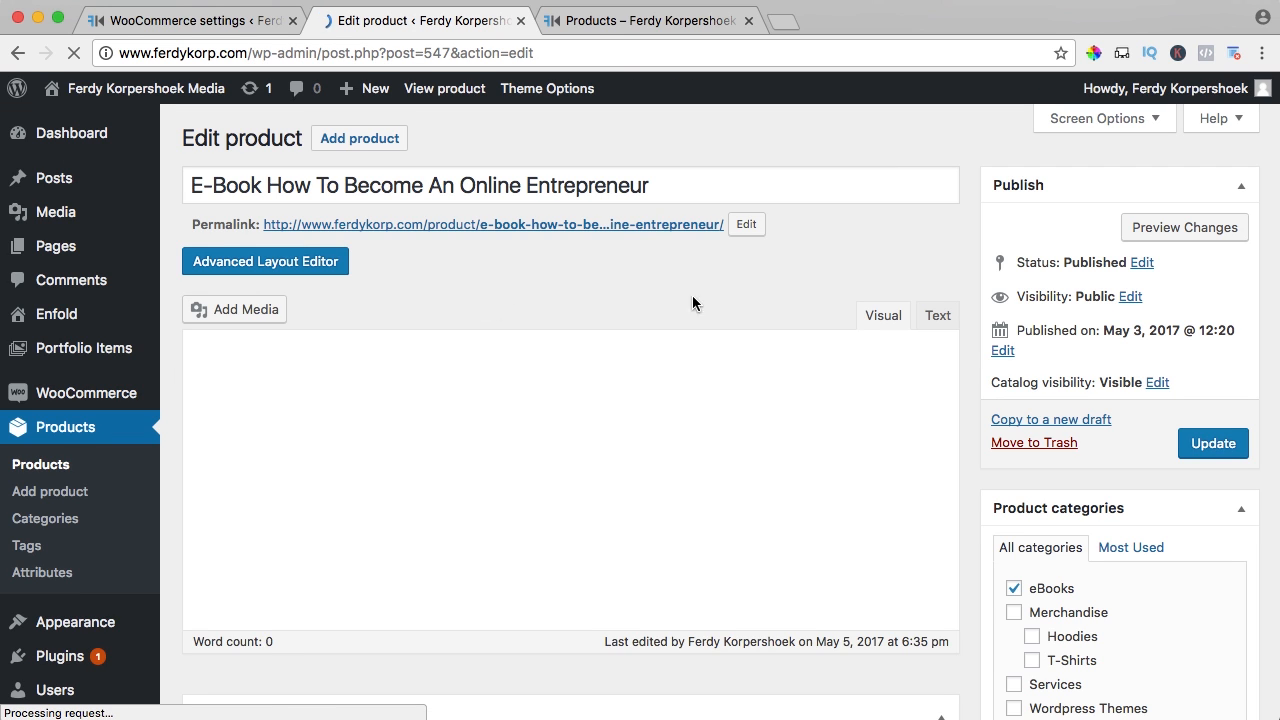
{"action": "scroll", "coordinate": [975, 296], "scroll_direction": "down", "scroll_amount": 10}
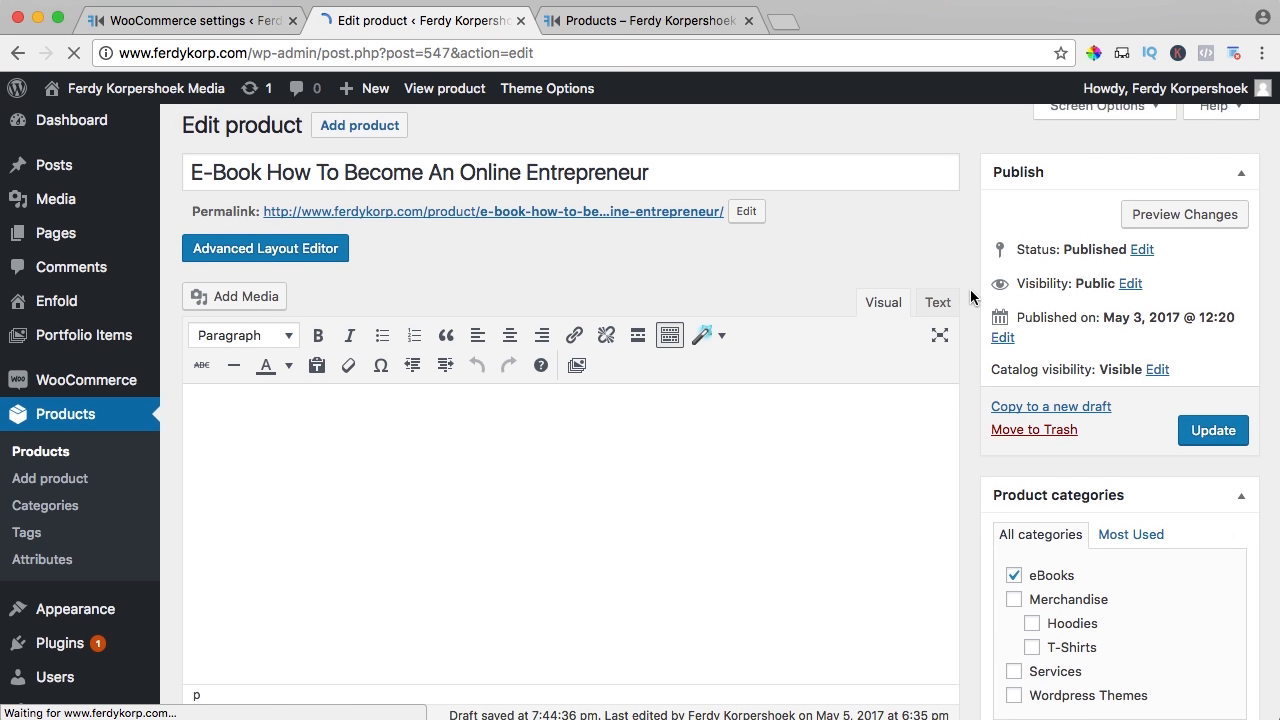
{"action": "scroll", "coordinate": [970, 289], "scroll_direction": "down", "scroll_amount": 5}
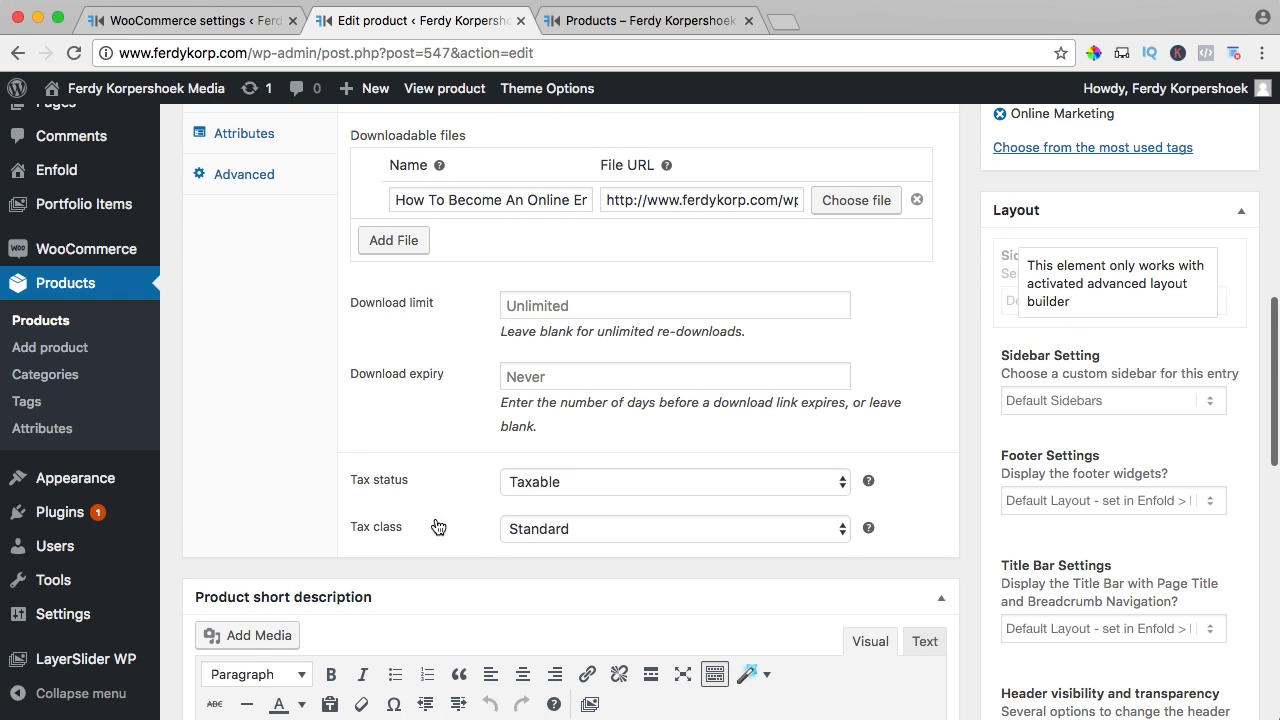
{"action": "left_click", "coordinate": [576, 529]}
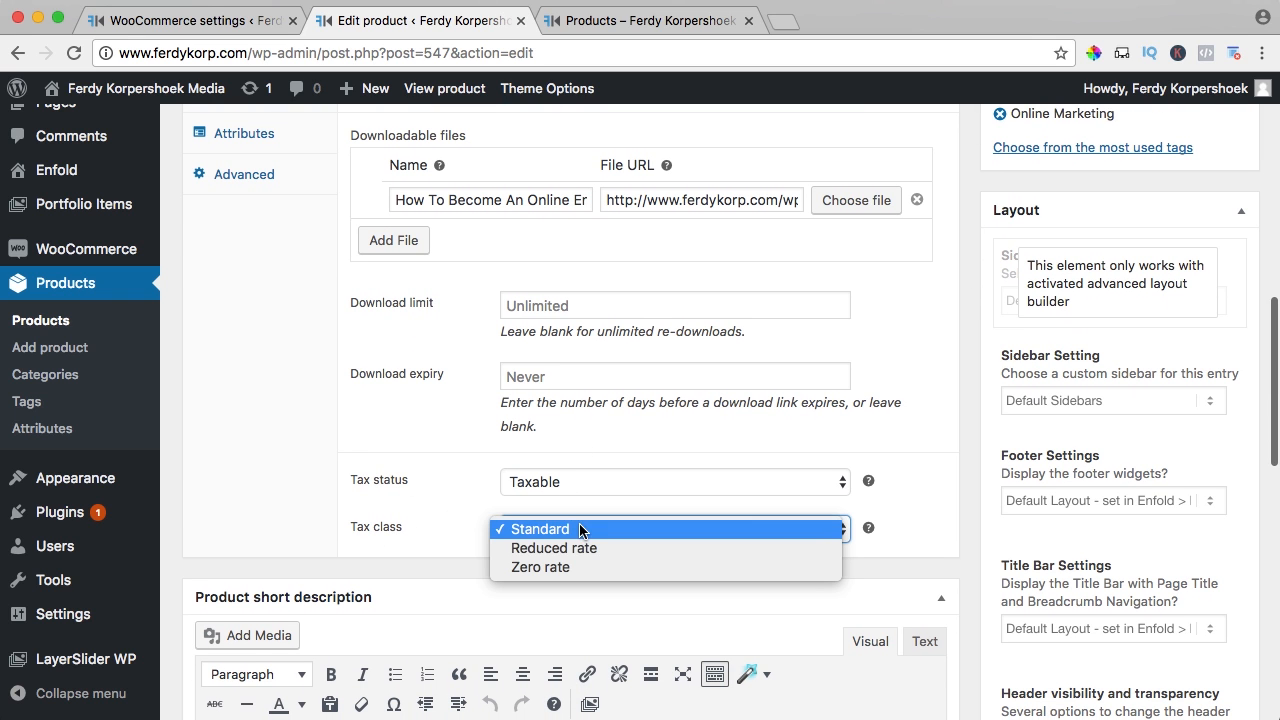
{"action": "left_click", "coordinate": [534, 553]}
{"action": "scroll", "coordinate": [966, 512], "scroll_direction": "up", "scroll_amount": 10}
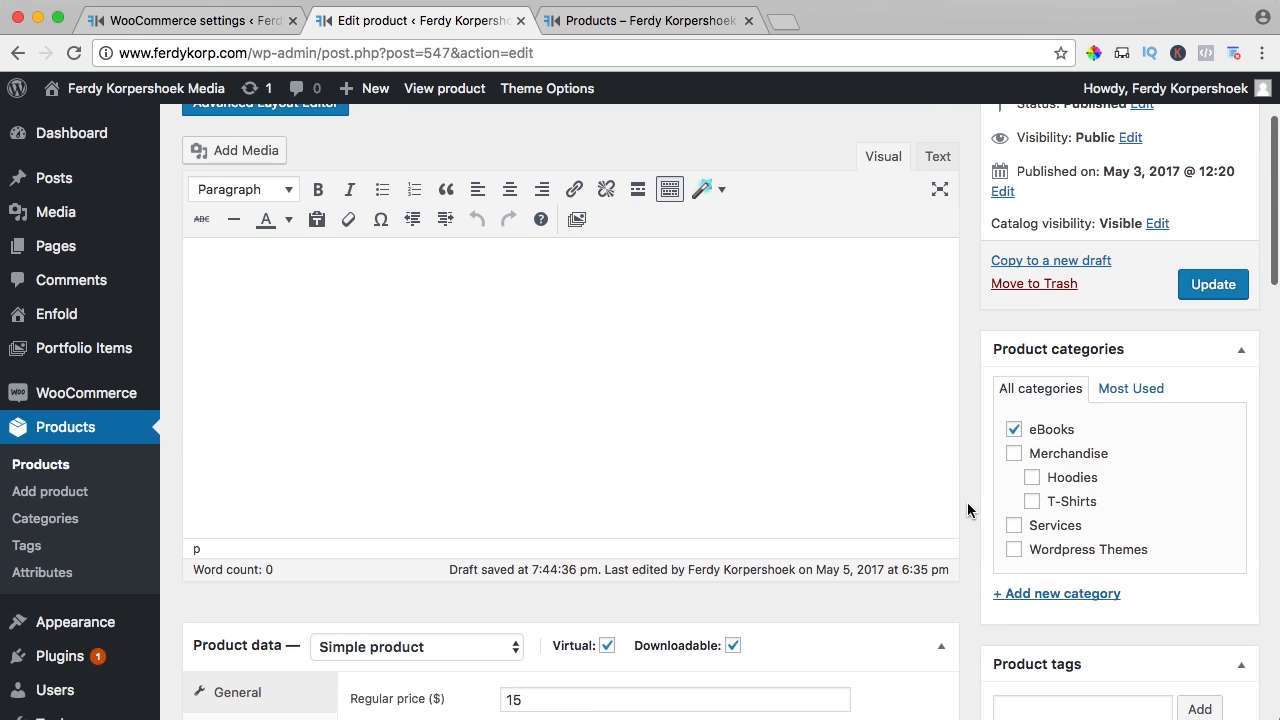
{"action": "left_click", "coordinate": [1213, 284]}
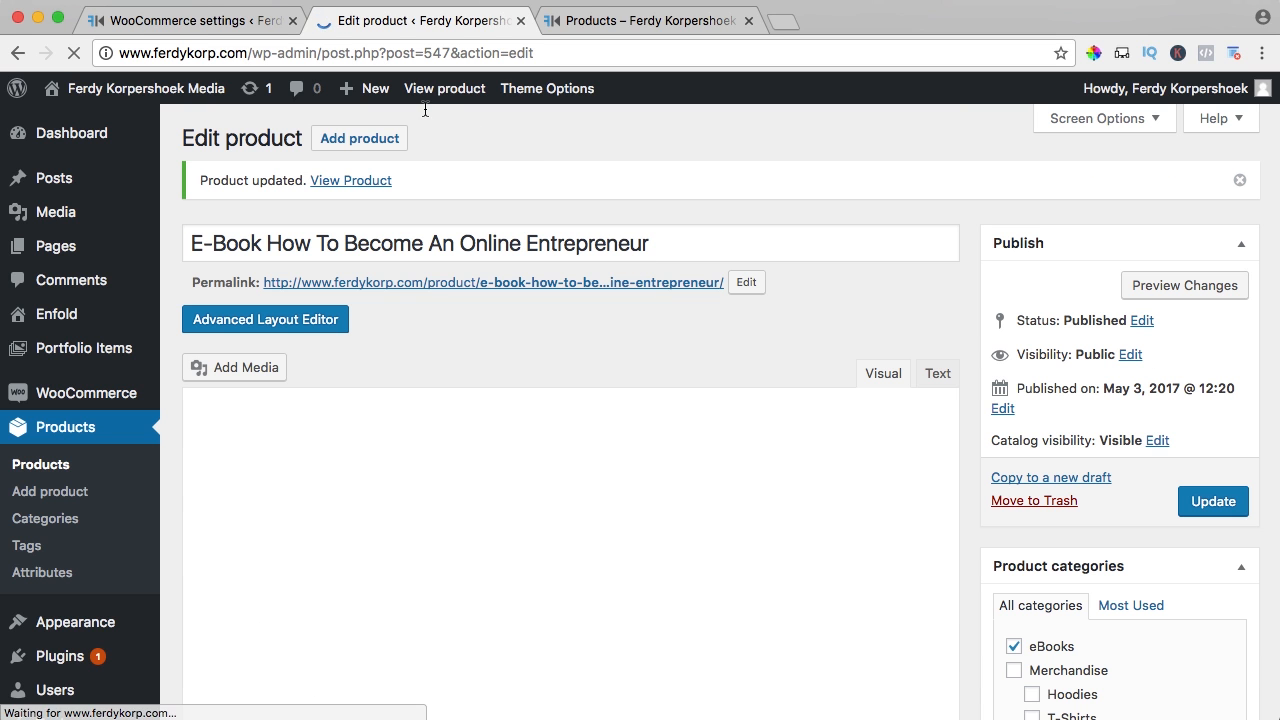
{"action": "left_click", "coordinate": [440, 92]}
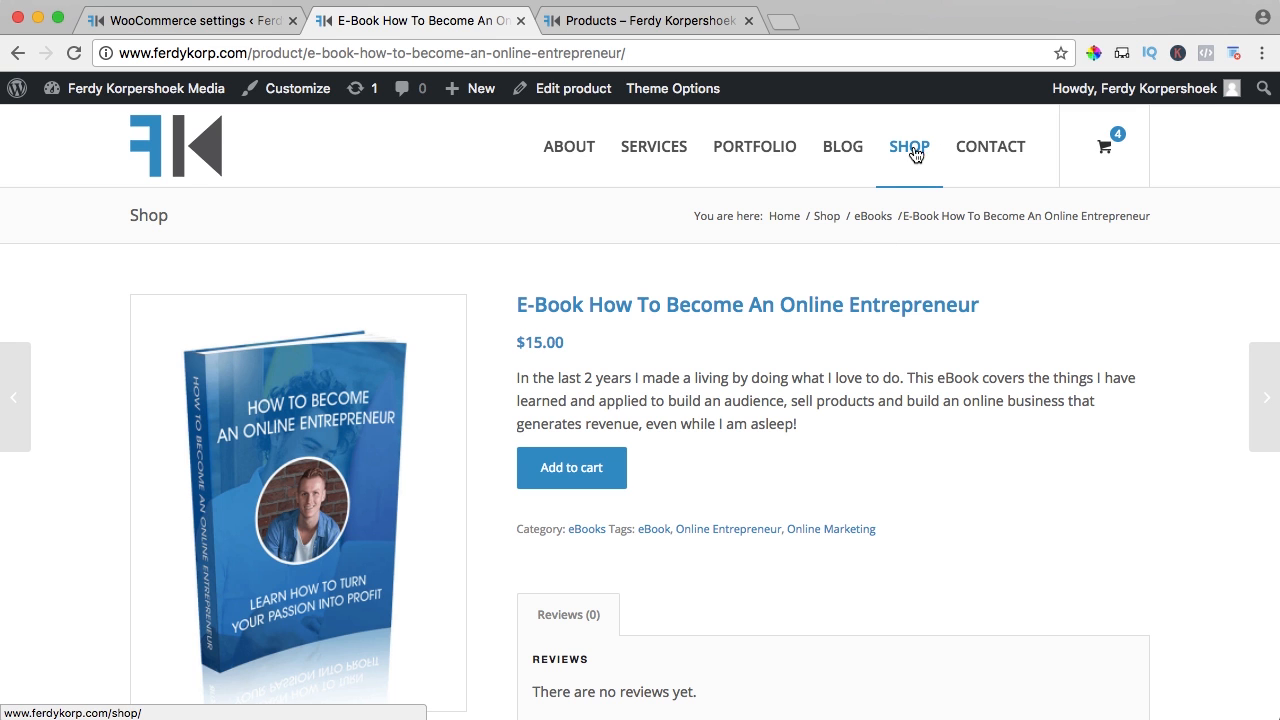
Check the cart prices the e-book at $15.75 with reduced-rate tax, then reopen its page
{"action": "mouse_move", "coordinate": [1118, 152]}
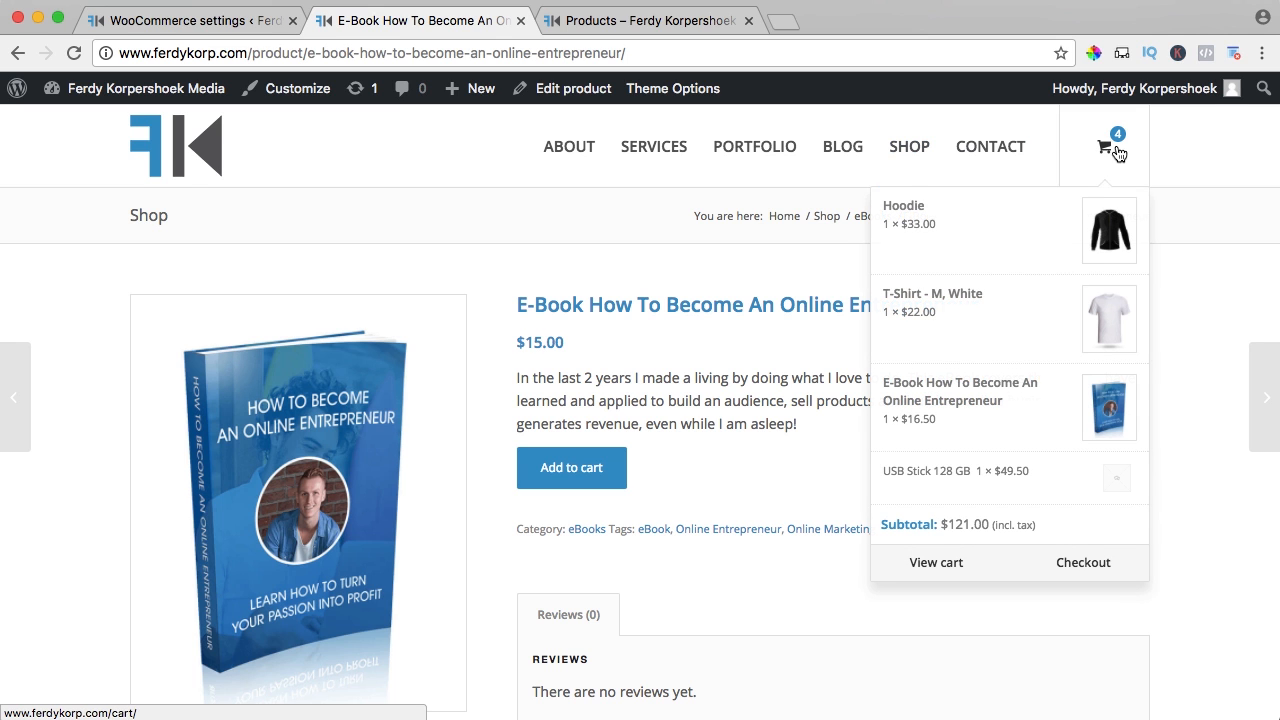
{"action": "left_click", "coordinate": [941, 566]}
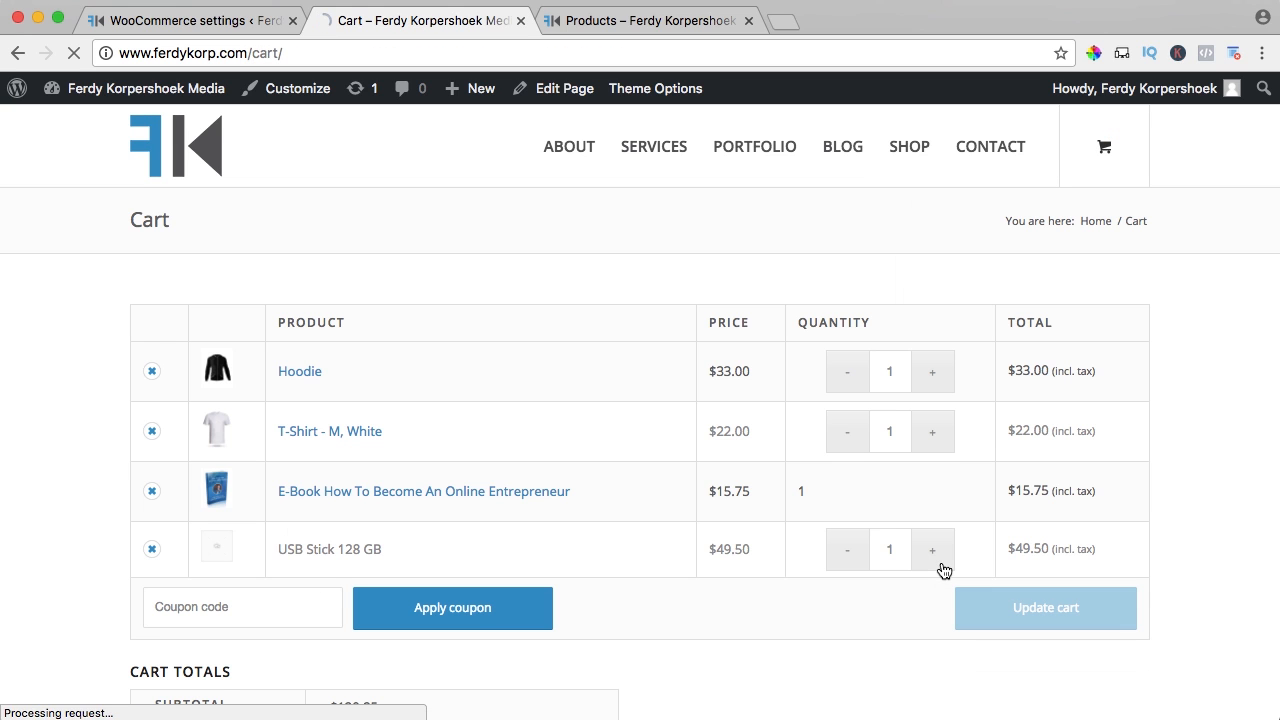
{"action": "left_click_drag", "start_coordinate": [710, 490], "coordinate": [750, 492]}
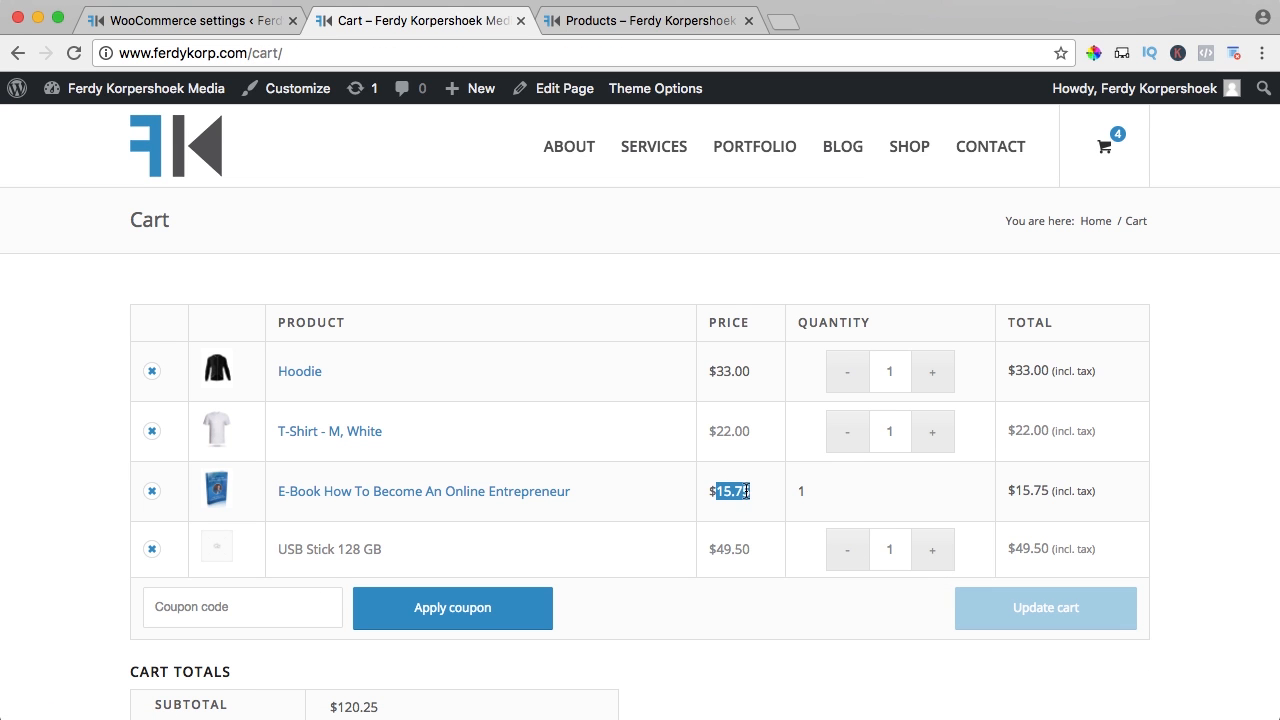
{"action": "left_click", "coordinate": [752, 497]}
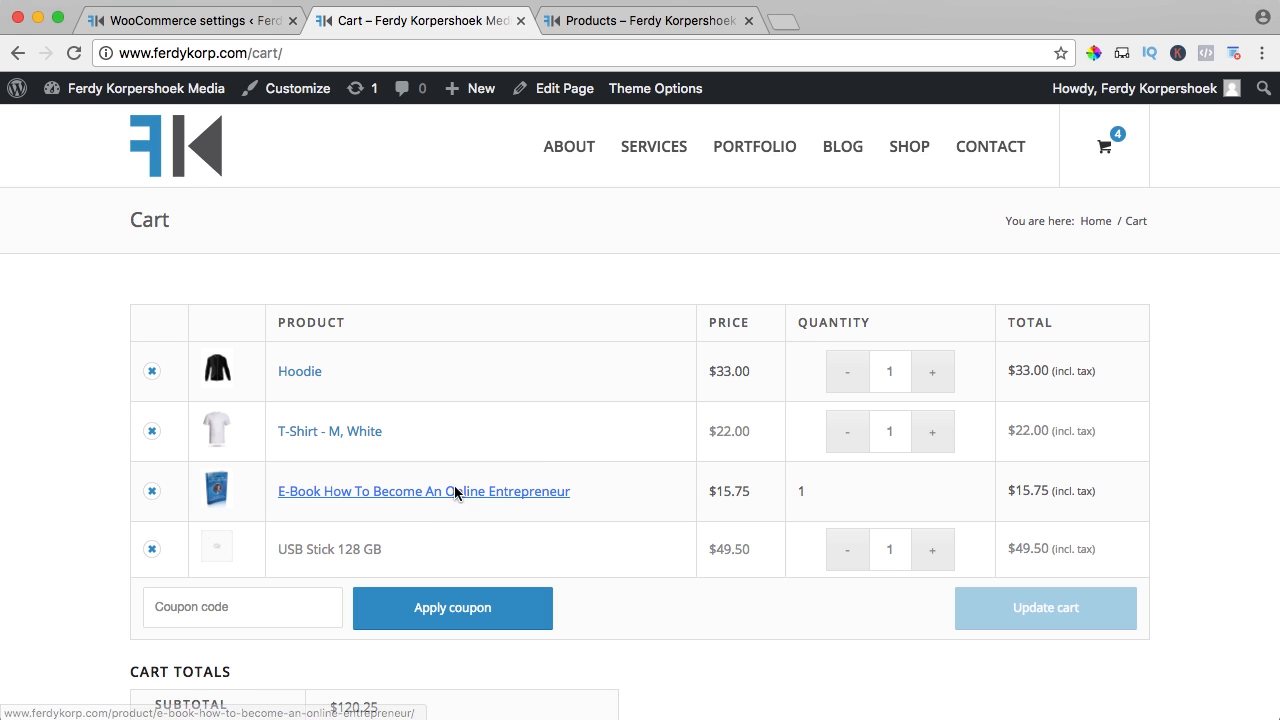
{"action": "left_click", "coordinate": [389, 491]}
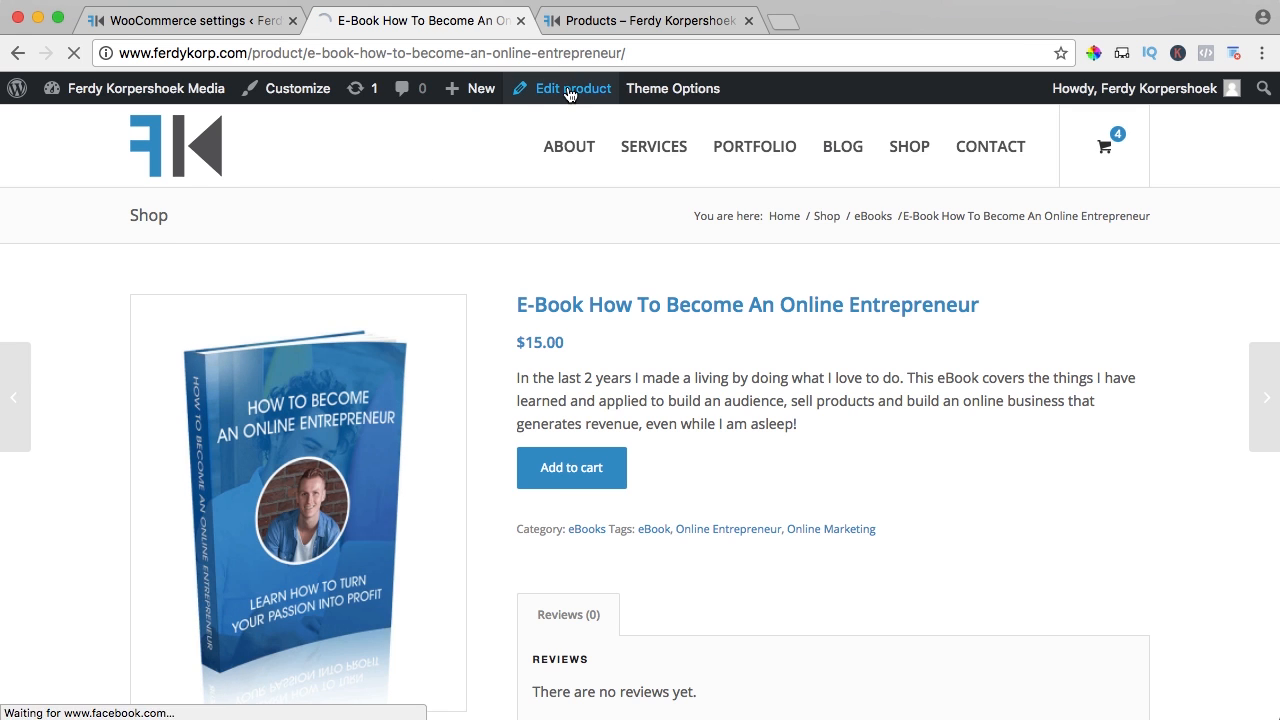
Change the e-book's tax class to Zero rate, update the product, and view its store page
{"action": "left_click", "coordinate": [568, 92]}
{"action": "scroll", "coordinate": [968, 310], "scroll_direction": "down", "scroll_amount": 4}
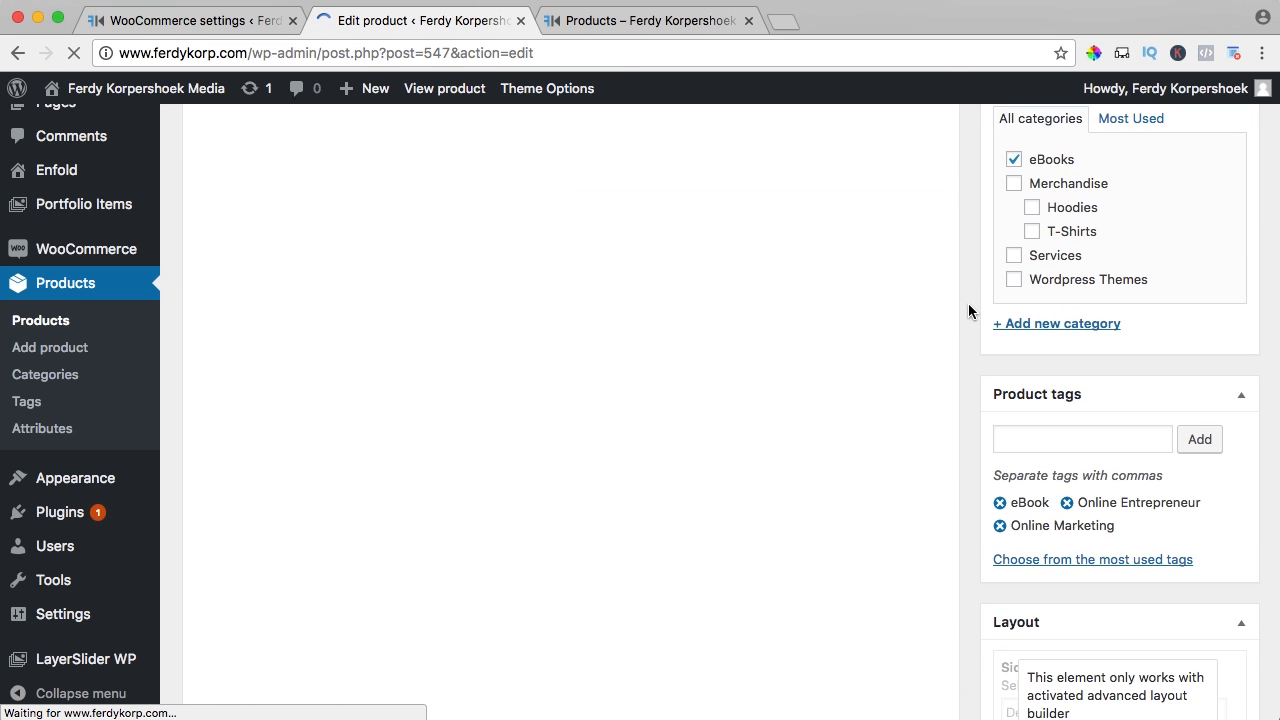
{"action": "scroll", "coordinate": [968, 310], "scroll_direction": "down", "scroll_amount": 10}
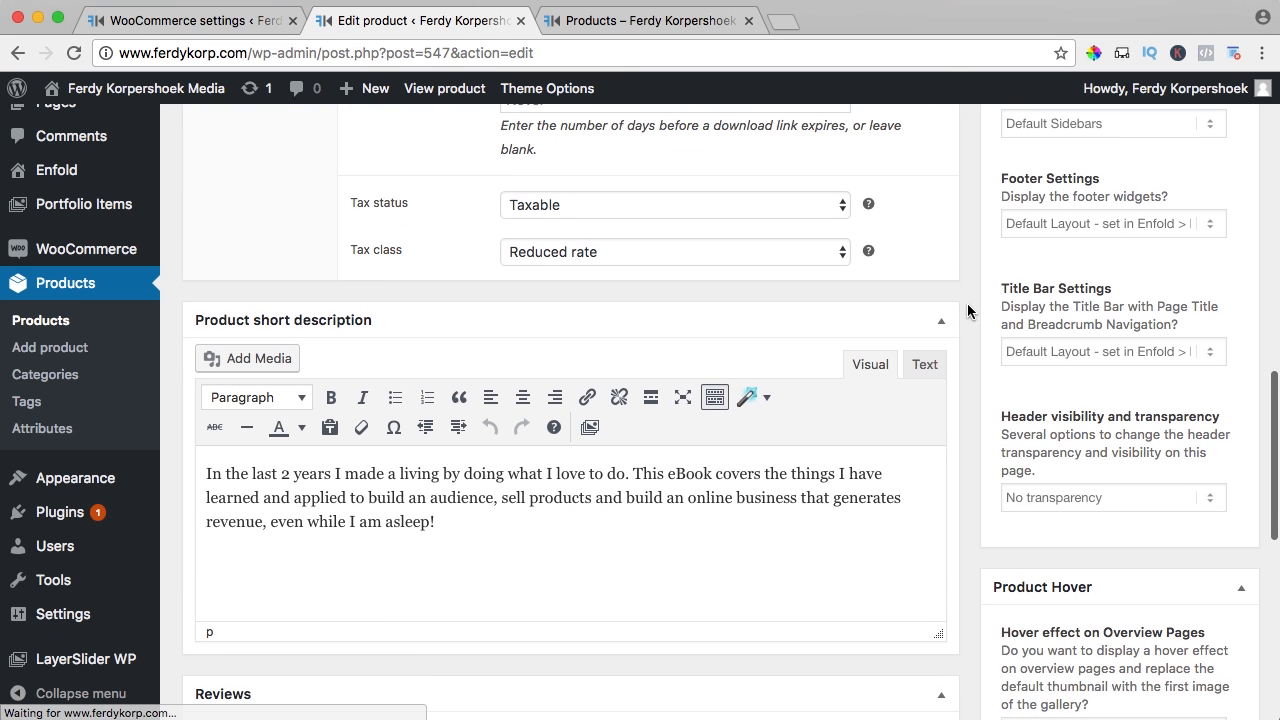
{"action": "left_click", "coordinate": [570, 252]}
{"action": "left_click", "coordinate": [558, 271]}
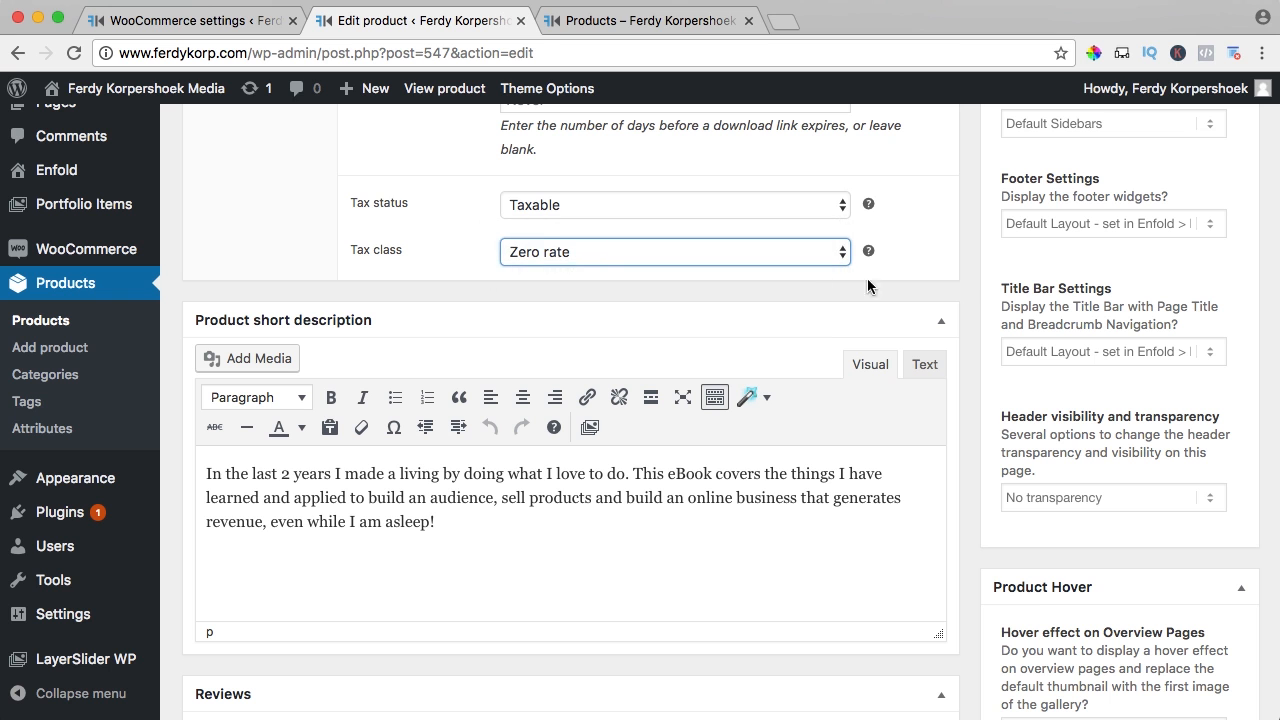
{"action": "scroll", "coordinate": [868, 287], "scroll_direction": "up", "scroll_amount": 15}
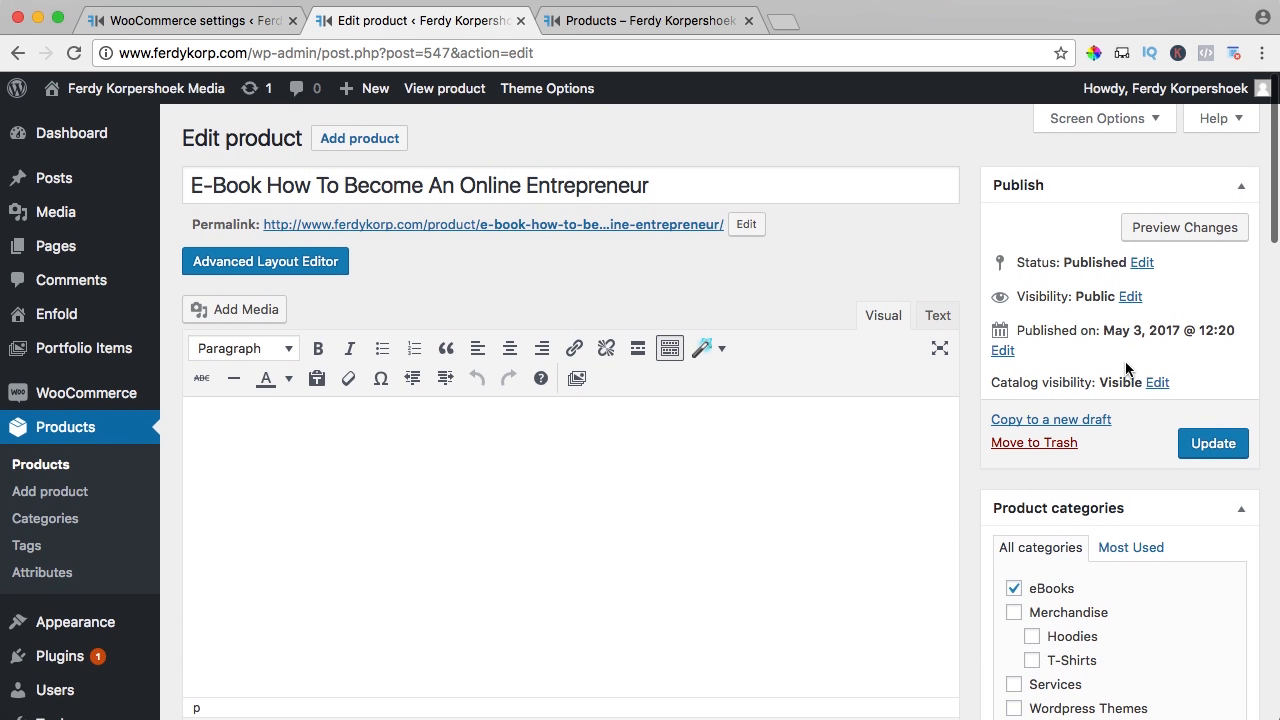
{"action": "left_click", "coordinate": [1213, 443]}
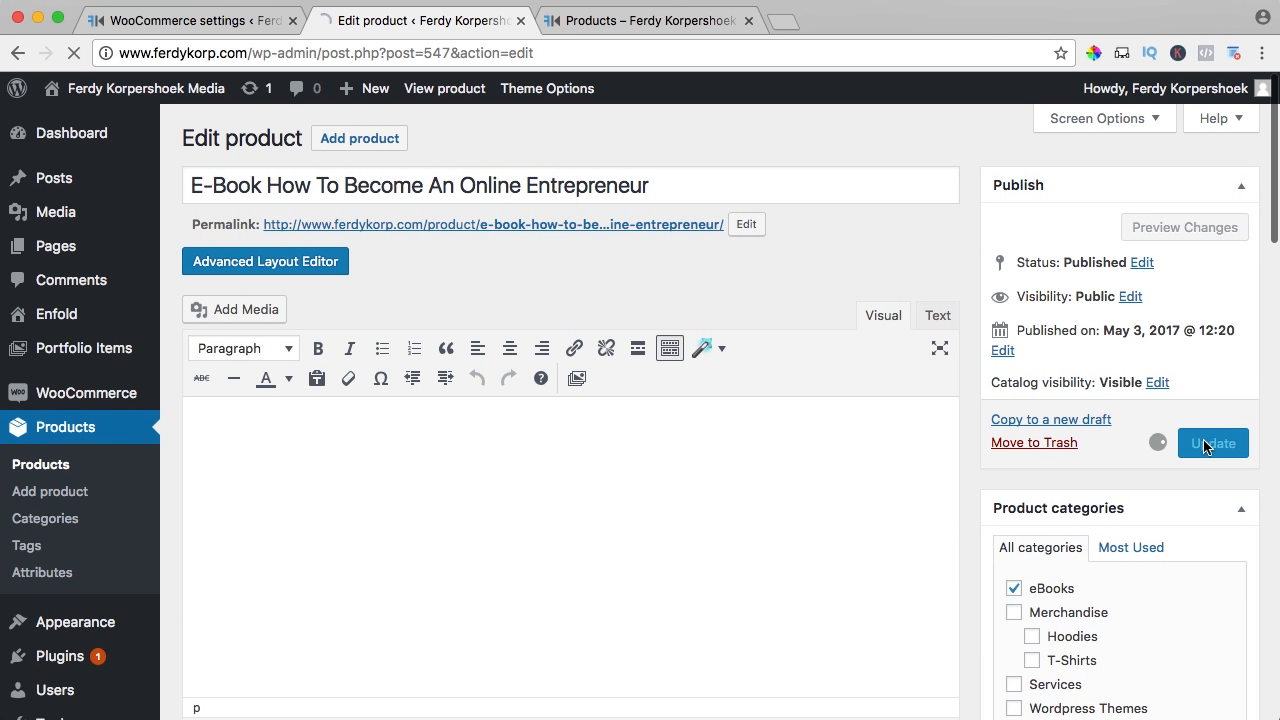
{"action": "left_click", "coordinate": [443, 90]}
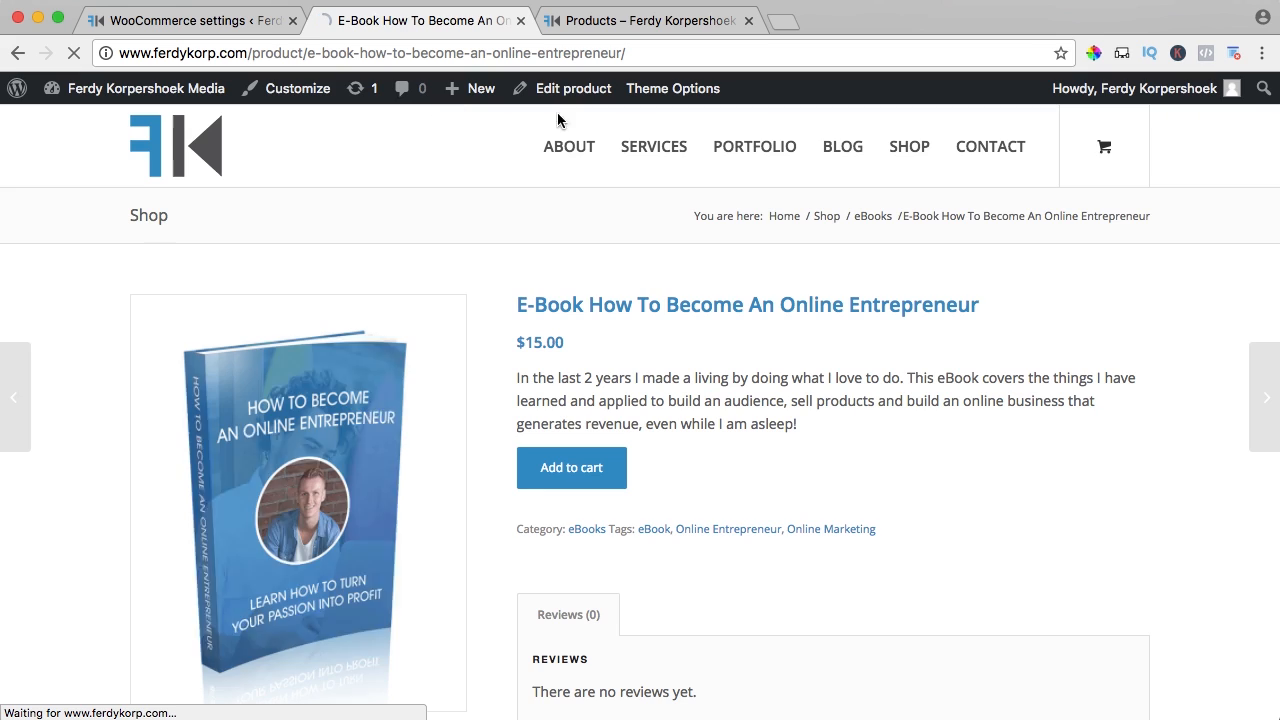
Open the full cart and check the e-book's $15.00 price against the T-Shirt's
{"action": "mouse_move", "coordinate": [1104, 150]}
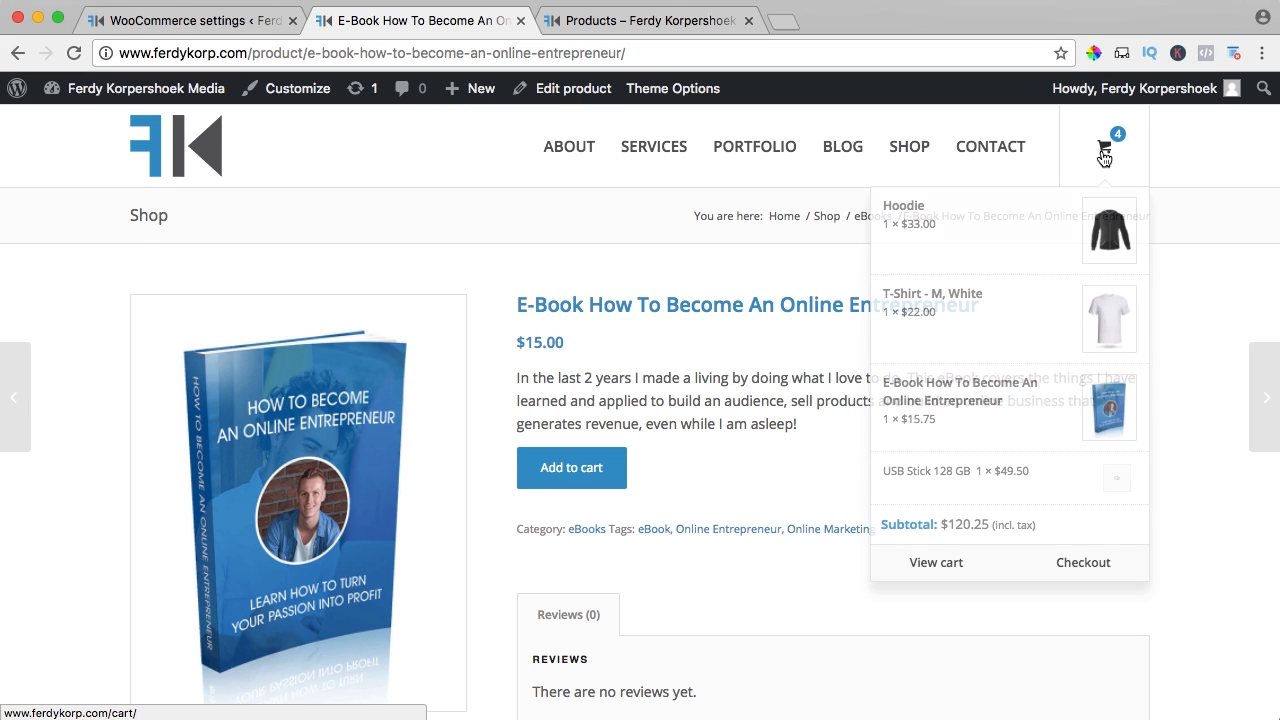
{"action": "left_click", "coordinate": [932, 566]}
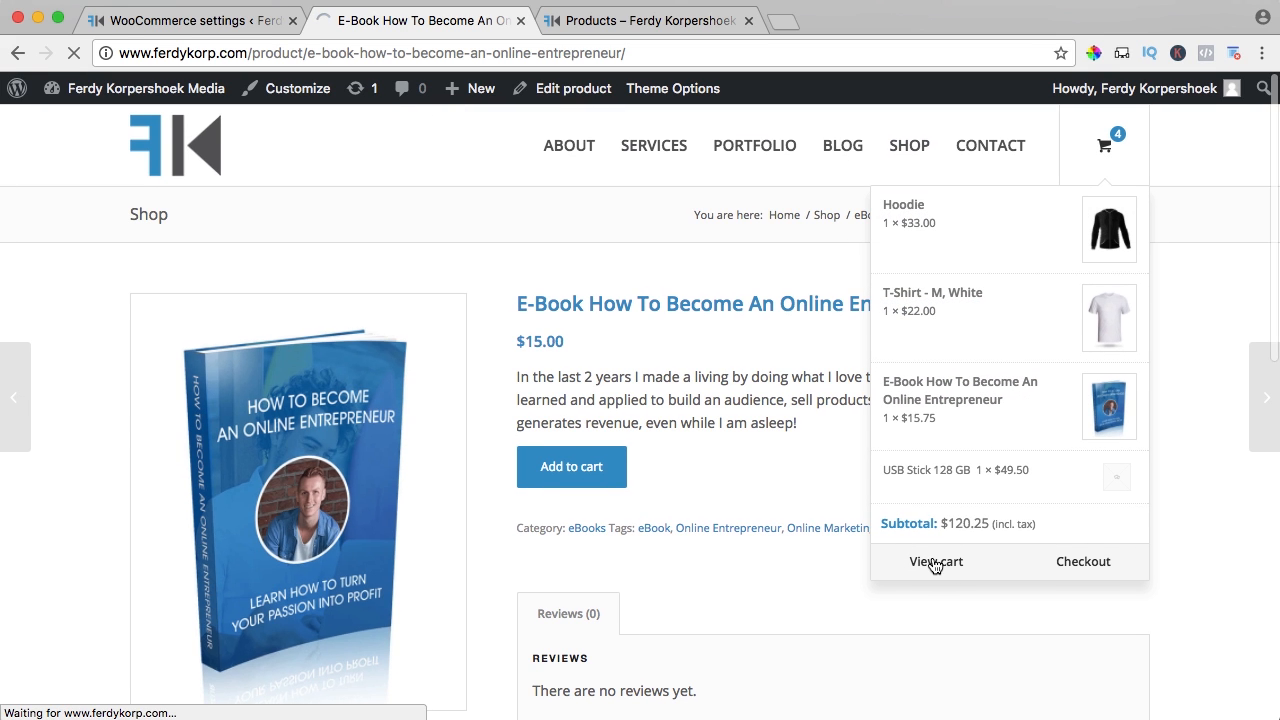
{"action": "left_click_drag", "start_coordinate": [766, 491], "coordinate": [708, 487]}
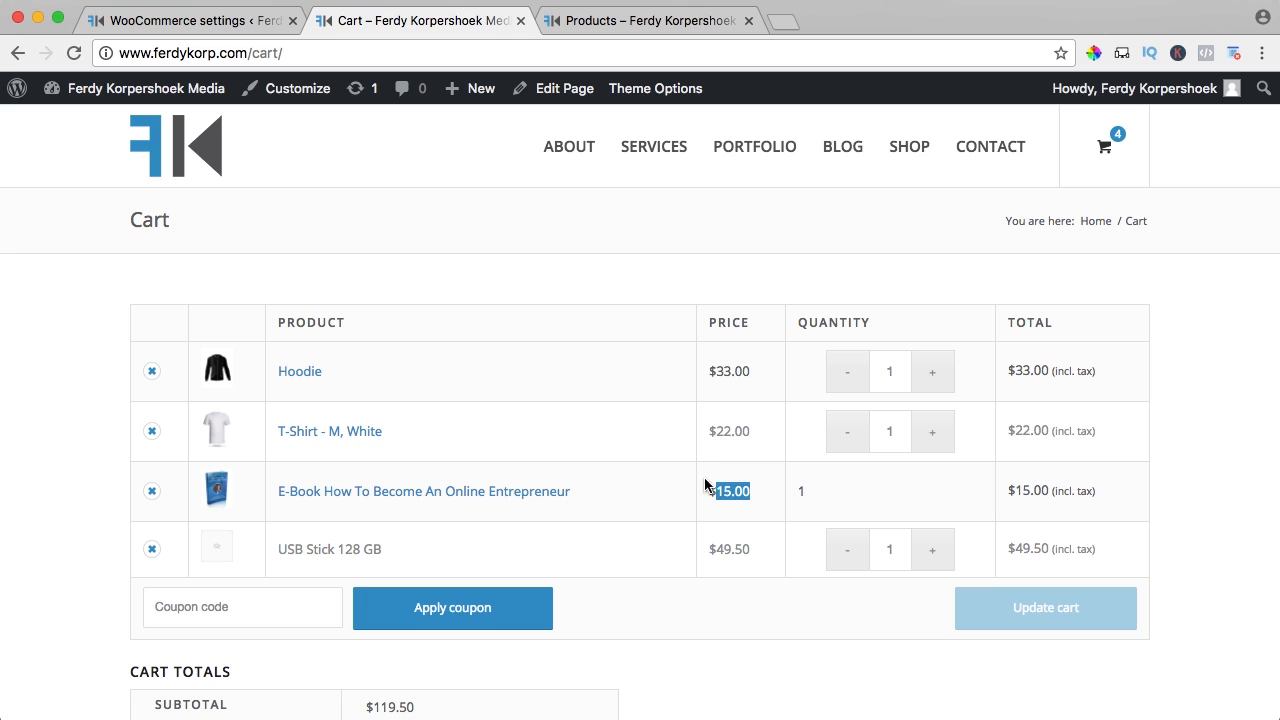
{"action": "left_click", "coordinate": [706, 487]}
{"action": "left_click_drag", "start_coordinate": [749, 432], "coordinate": [704, 431]}
{"action": "left_click", "coordinate": [704, 431]}
Check Cart Totals for the $119.50 total including $9.50 taxes
{"action": "scroll", "coordinate": [650, 436], "scroll_direction": "down", "scroll_amount": 3}
{"action": "scroll", "coordinate": [650, 441], "scroll_direction": "down", "scroll_amount": 3}
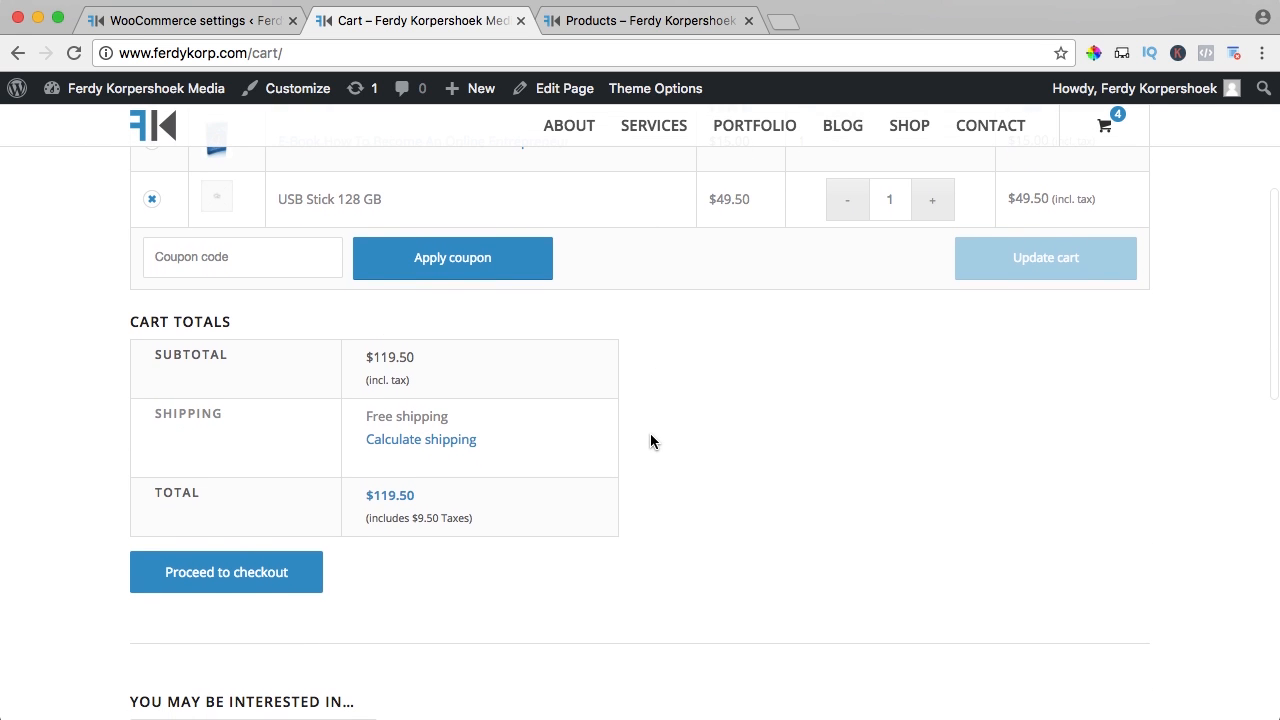
{"action": "left_click_drag", "start_coordinate": [357, 496], "coordinate": [425, 497]}
{"action": "left_click_drag", "start_coordinate": [414, 518], "coordinate": [442, 518]}
{"action": "left_click", "coordinate": [444, 519]}
{"action": "scroll", "coordinate": [658, 516], "scroll_direction": "down", "scroll_amount": 5}
{"action": "scroll", "coordinate": [660, 516], "scroll_direction": "up", "scroll_amount": 10}
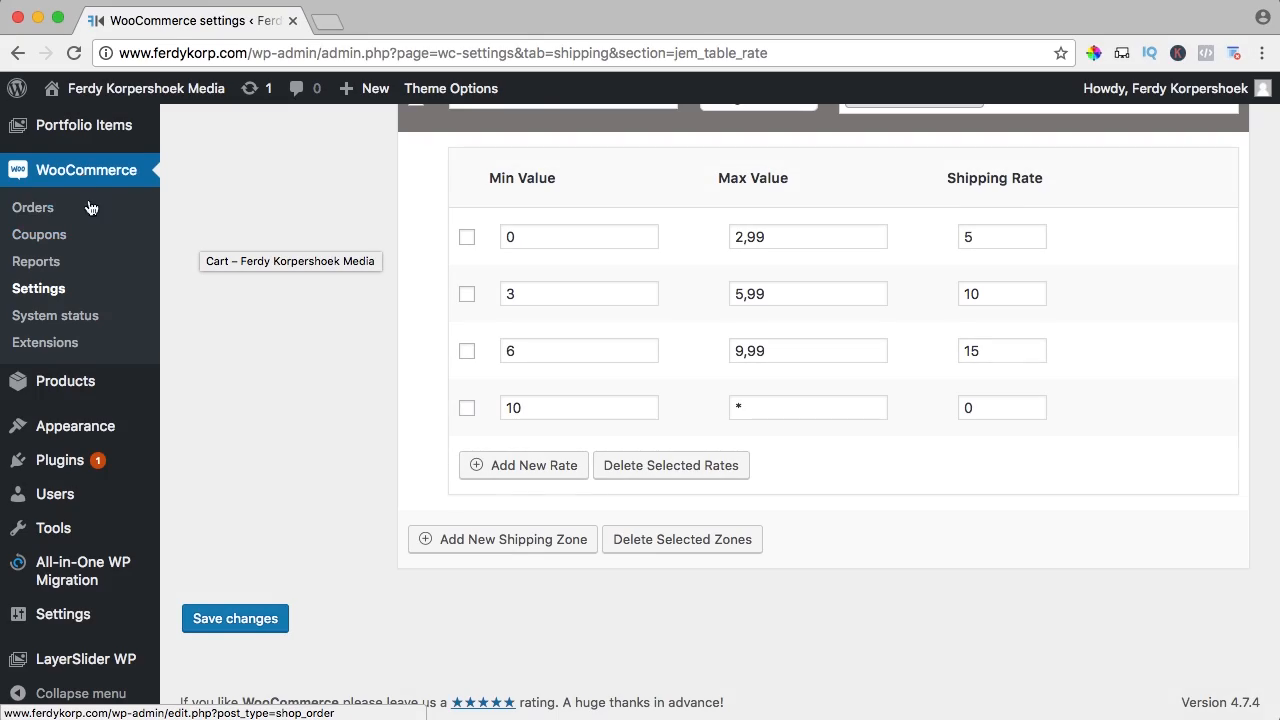
Go to WooCommerce Settings' General tab from the admin sidebar
{"action": "scroll", "coordinate": [90, 255], "scroll_direction": "up", "scroll_amount": 2}
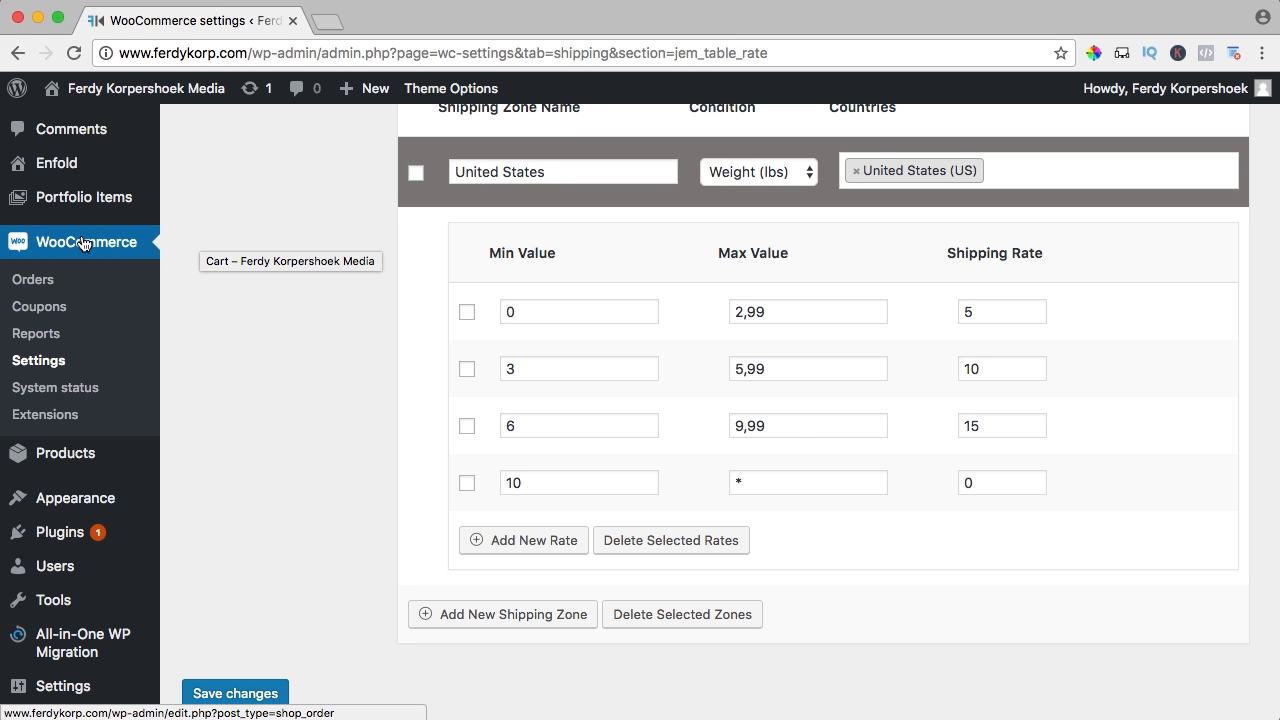
{"action": "left_click", "coordinate": [40, 364]}
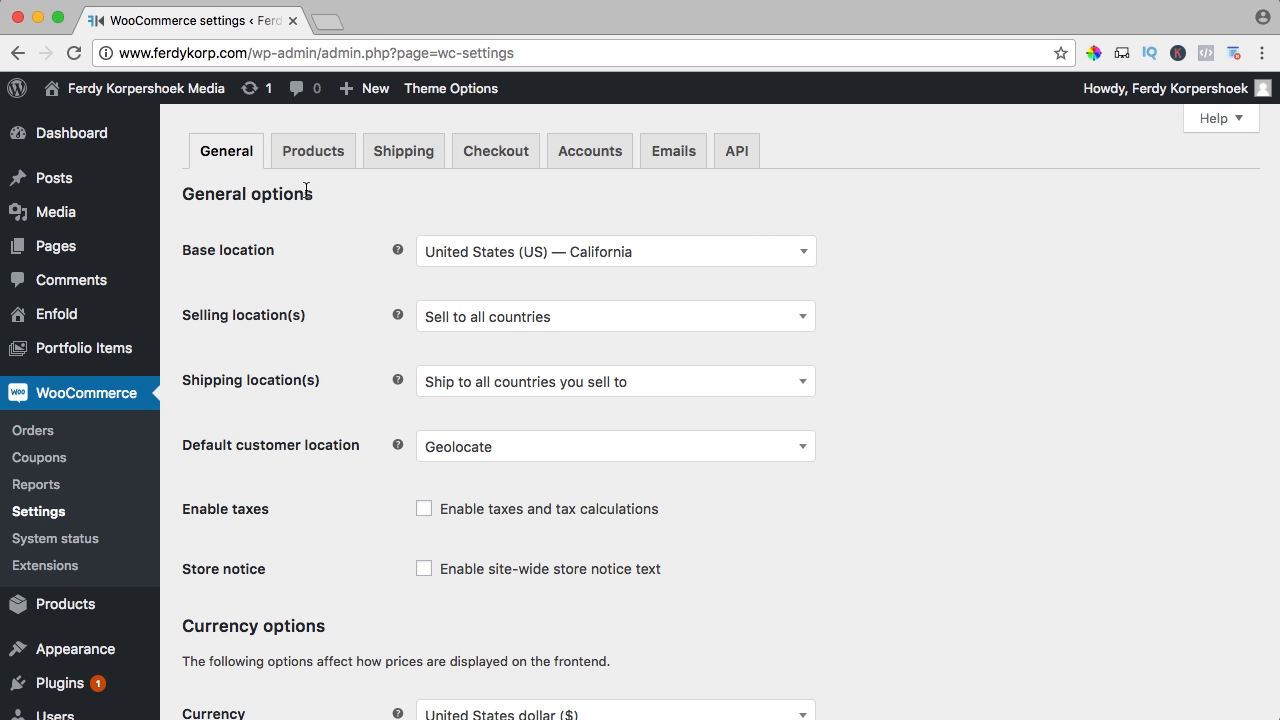
Keep United States (US) — California as the store's base location
{"action": "mouse_move", "coordinate": [398, 249]}
{"action": "left_click", "coordinate": [536, 253]}
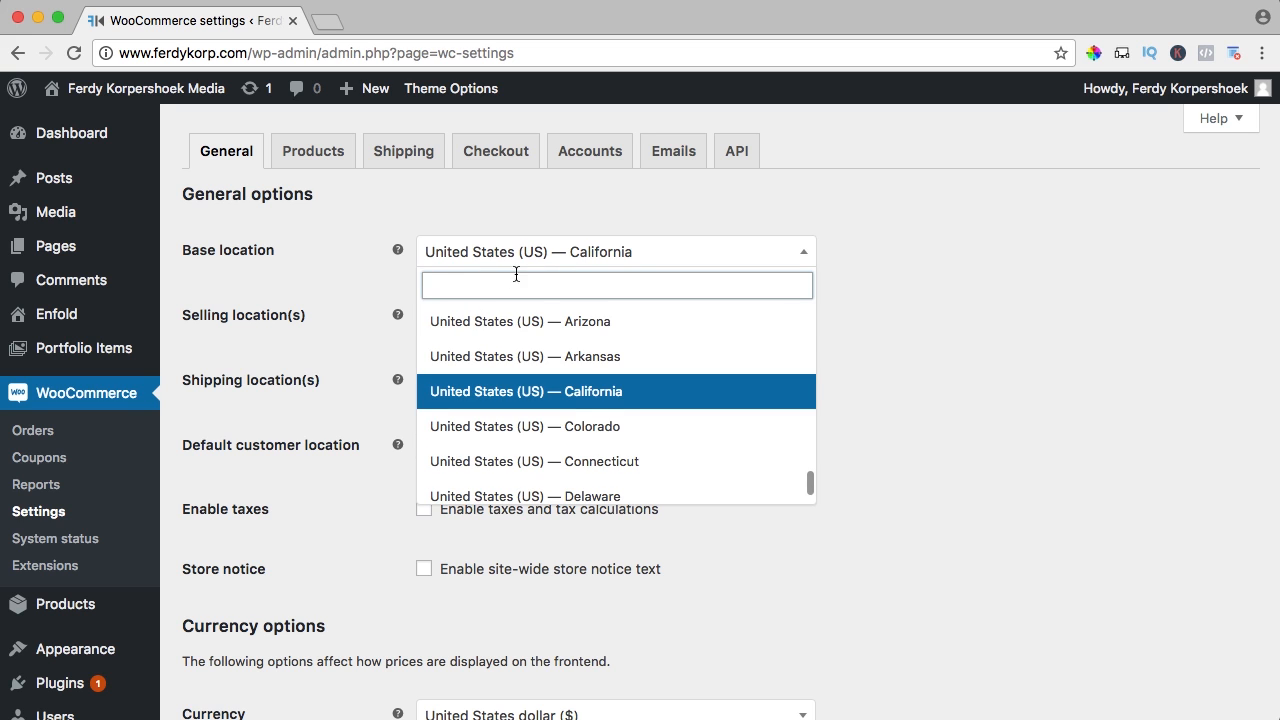
{"action": "left_click", "coordinate": [373, 268]}
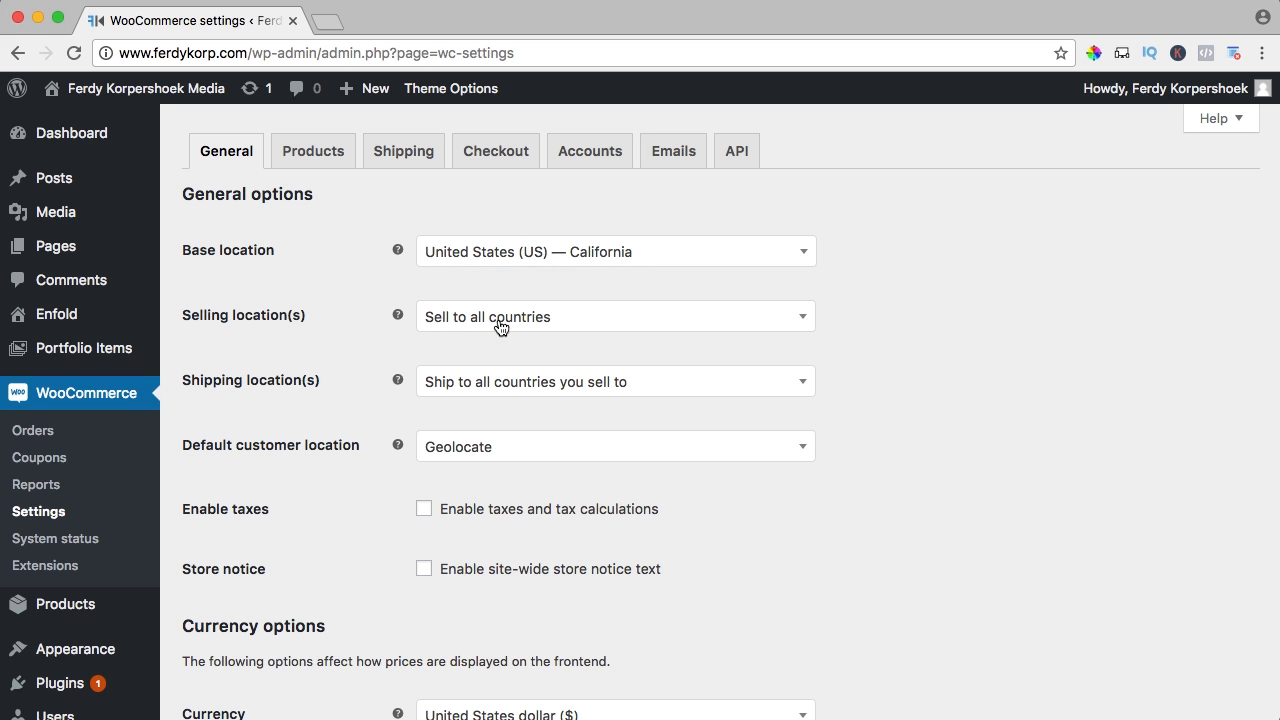
Try selling to specific countries, adding then removing United States (US) and Netherlands
{"action": "left_click", "coordinate": [535, 327]}
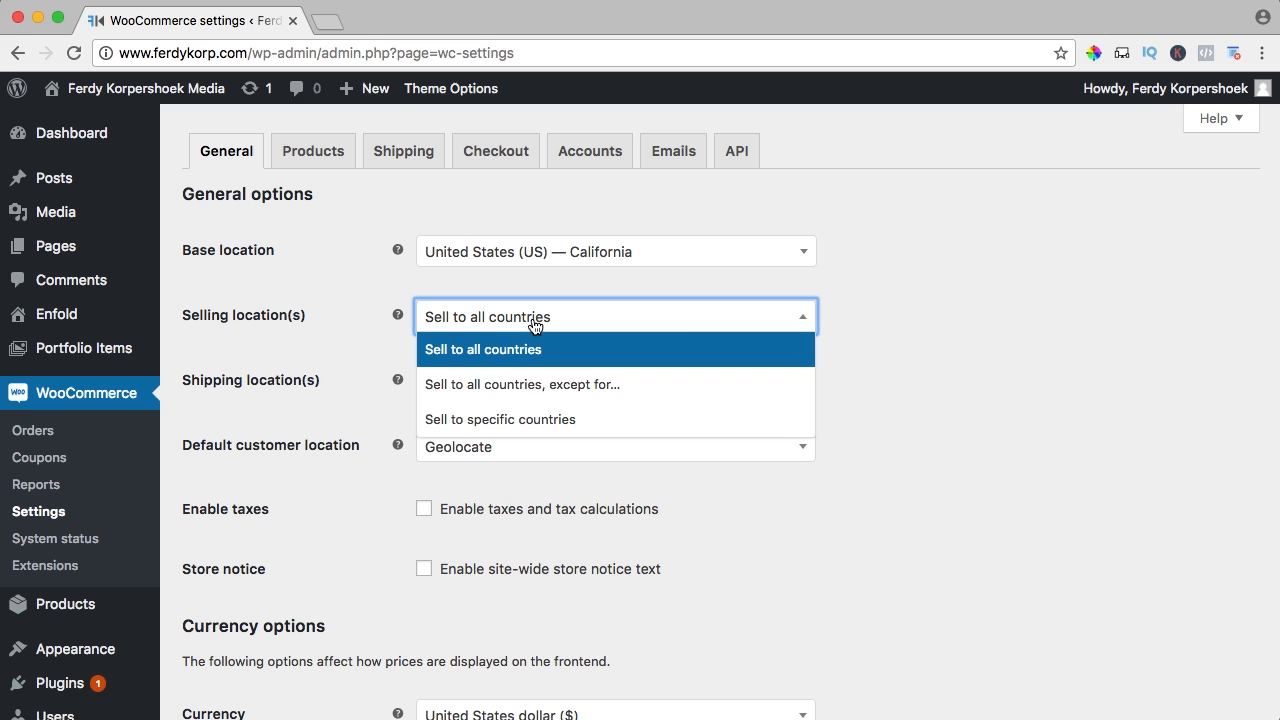
{"action": "left_click", "coordinate": [471, 420]}
{"action": "left_click", "coordinate": [478, 380]}
{"action": "type", "text": "United"}
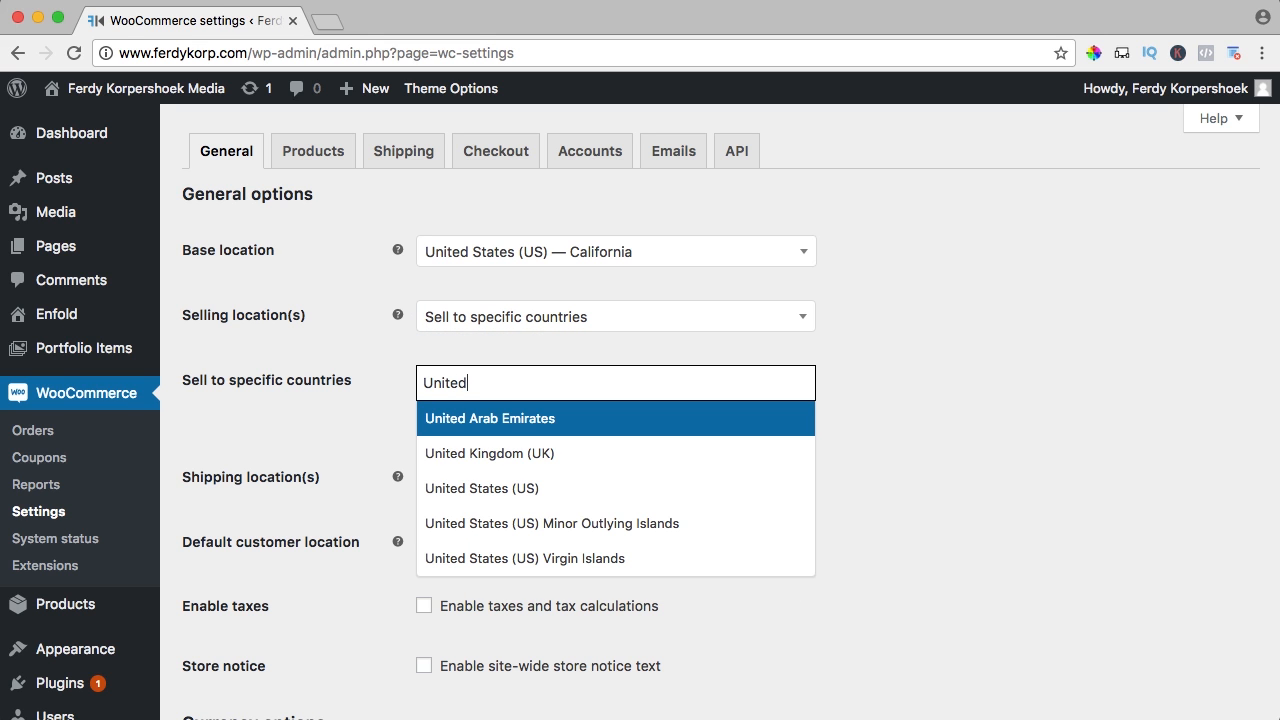
{"action": "left_click", "coordinate": [521, 488]}
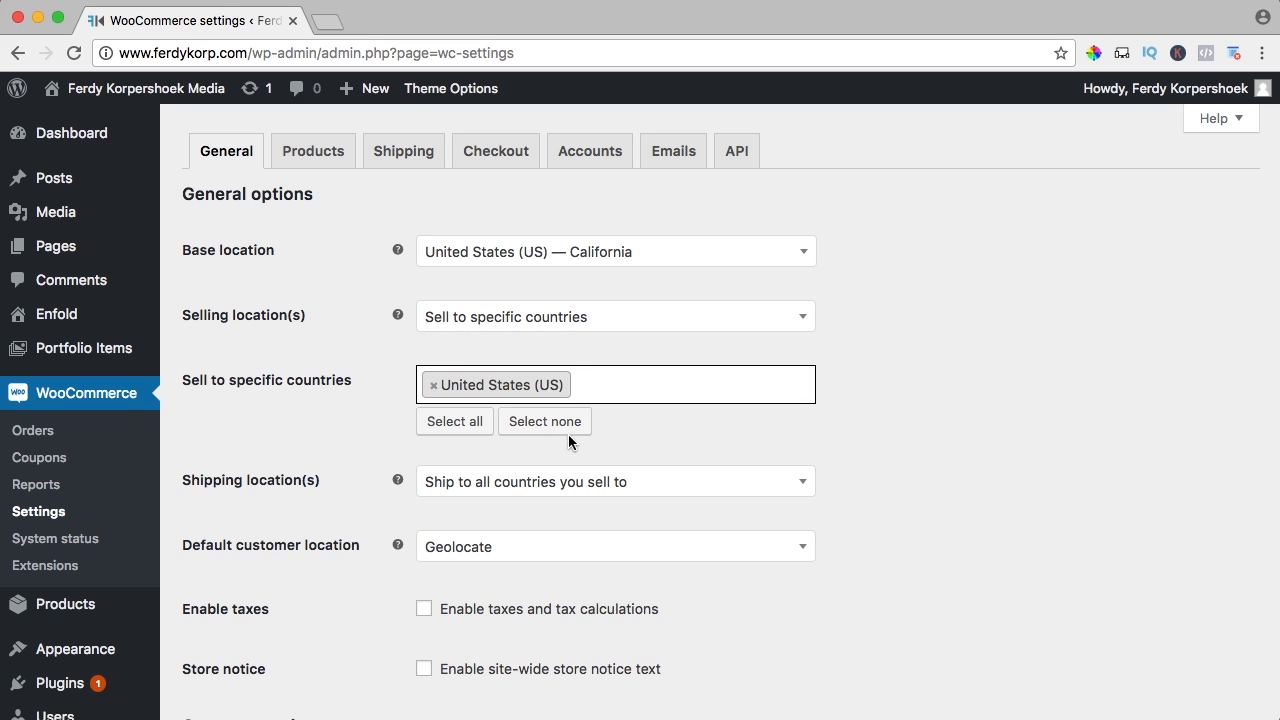
{"action": "left_click", "coordinate": [616, 386]}
{"action": "type", "text": "Neth"}
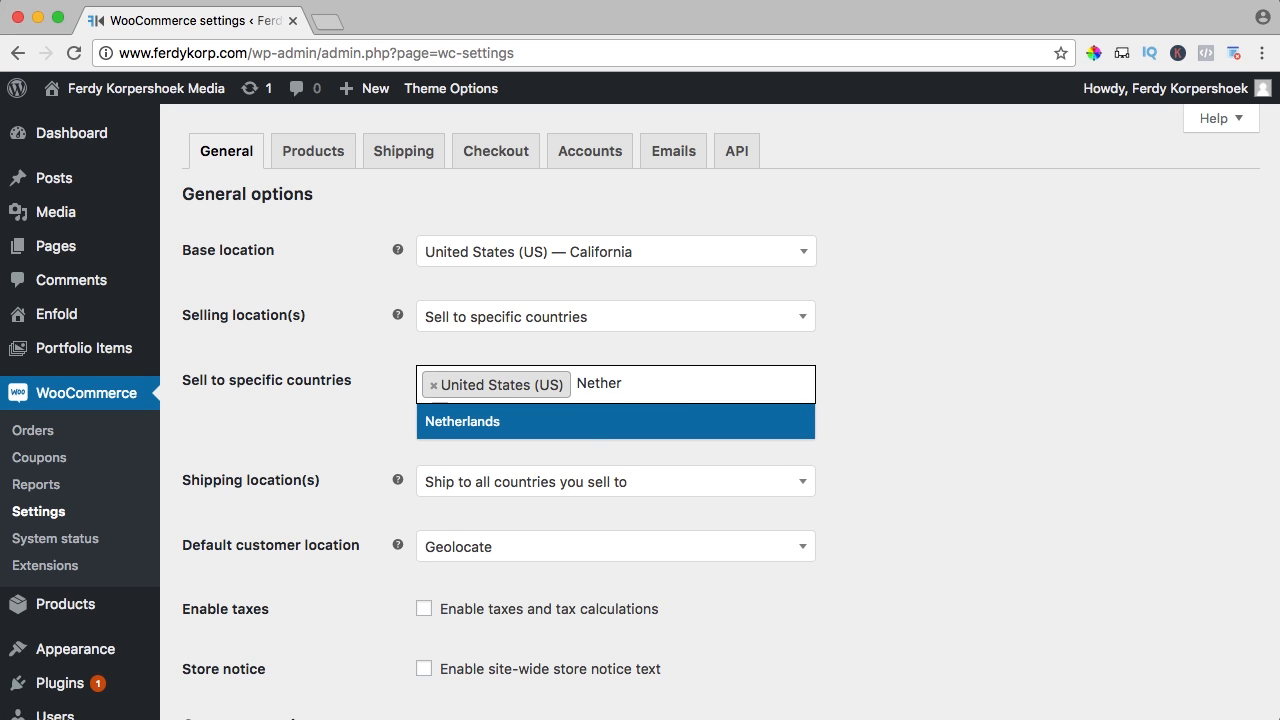
{"action": "type", "text": "er"}
{"action": "left_click", "coordinate": [597, 420]}
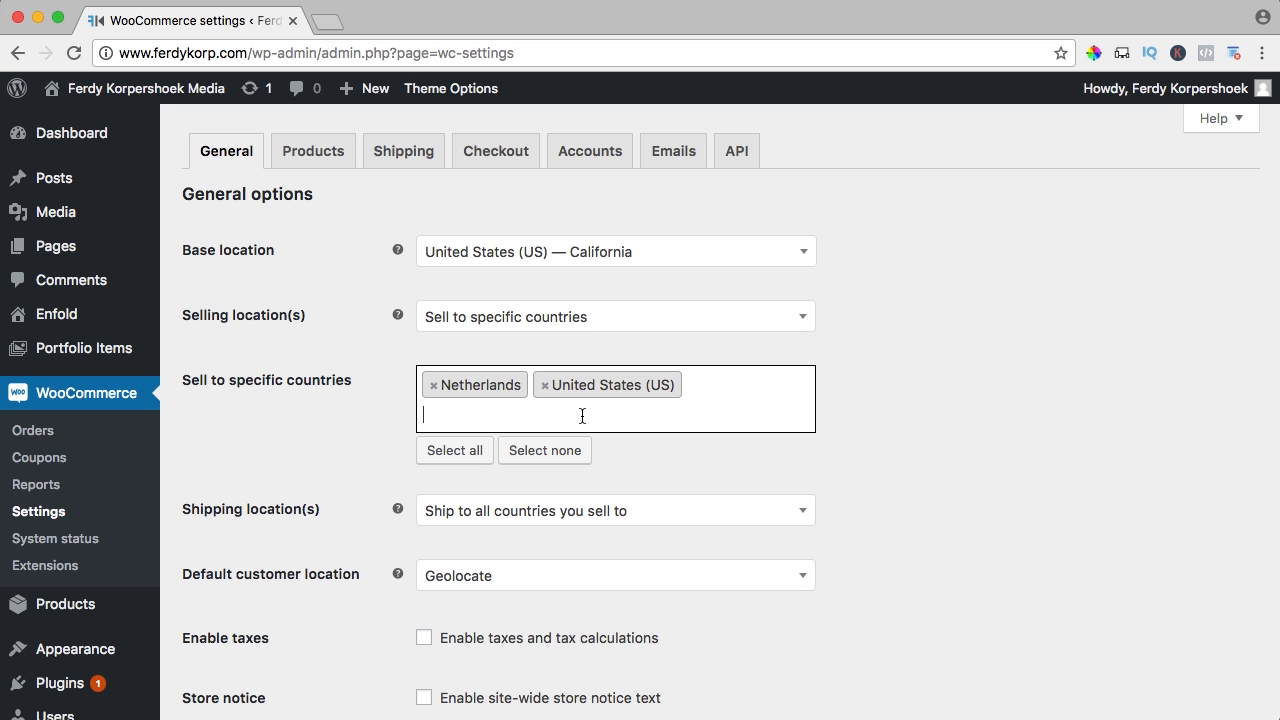
{"action": "key", "text": "BackSpace"}
{"action": "key", "text": "BackSpace"}
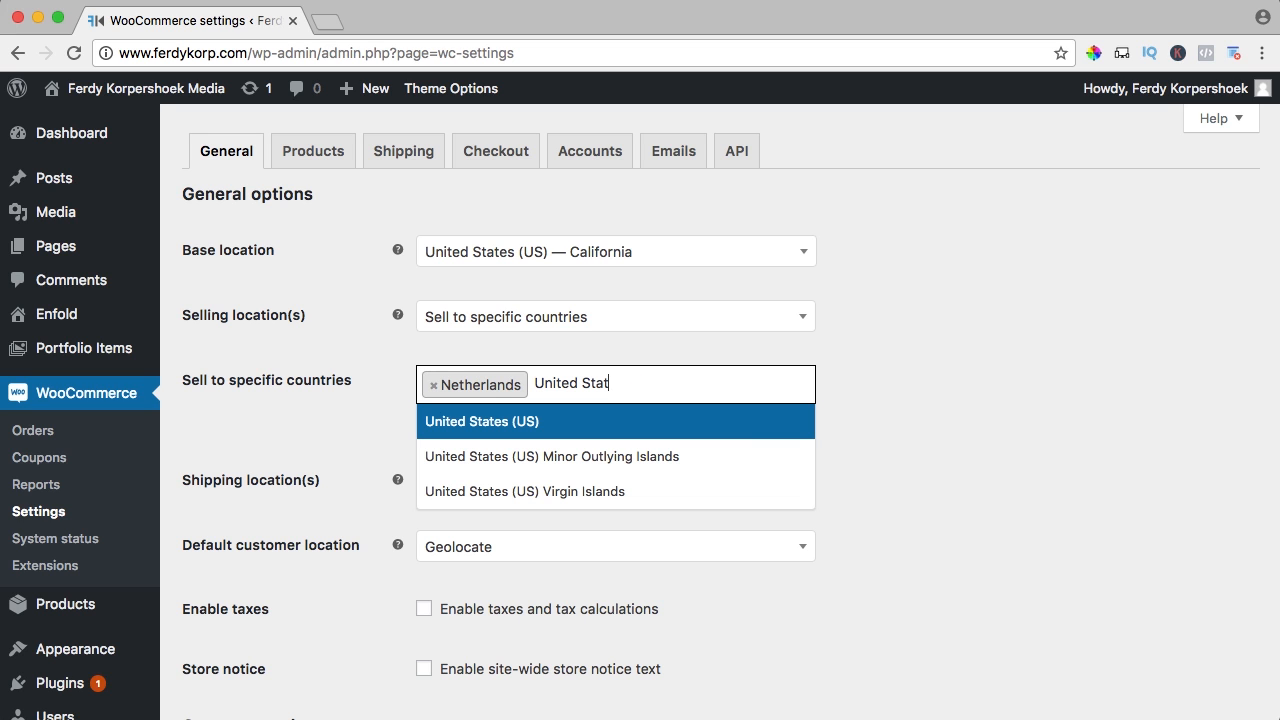
{"action": "key", "text": "BackSpace"}
{"action": "key", "text": "BackSpace"}
{"action": "key", "text": "BackSpace"}
{"action": "key", "text": "BackSpace"}
{"action": "key", "text": "BackSpace"}
{"action": "key", "text": "BackSpace"}
{"action": "key", "text": "BackSpace"}
{"action": "key", "text": "BackSpace"}
{"action": "key", "text": "BackSpace"}
{"action": "key", "text": "BackSpace"}
{"action": "key", "text": "BackSpace"}
{"action": "key", "text": "BackSpace"}
{"action": "key", "text": "BackSpace"}
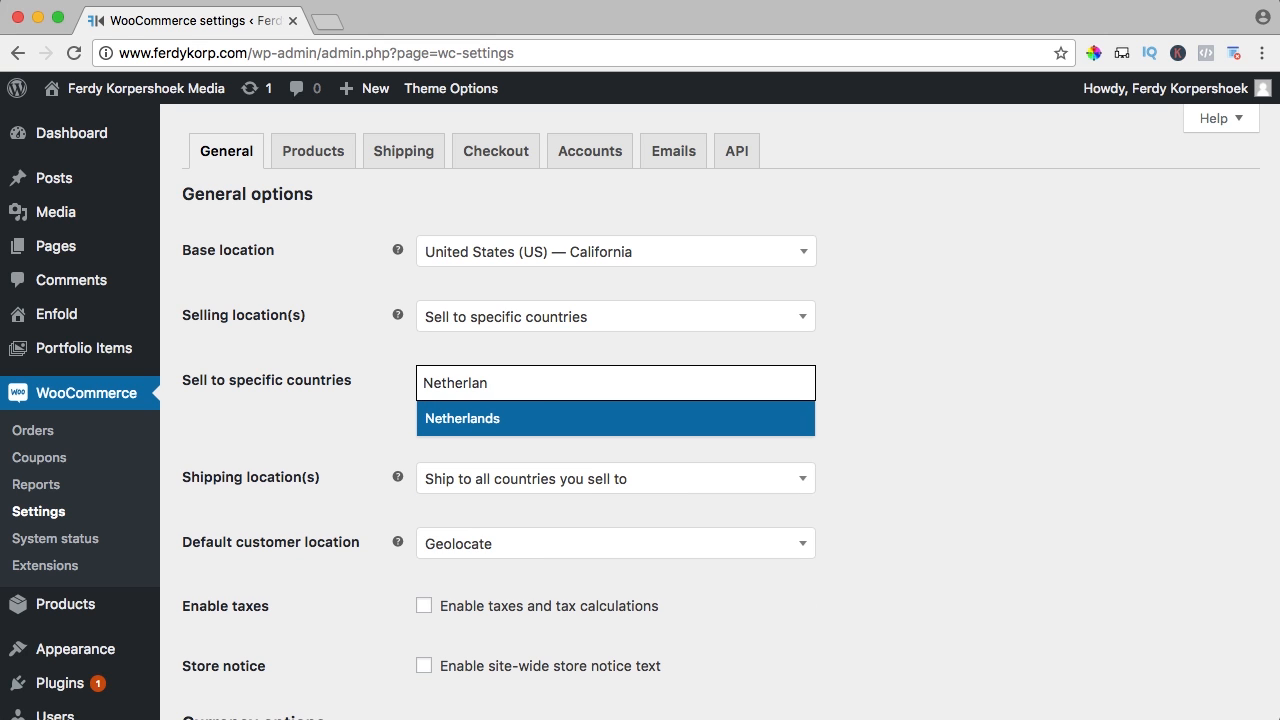
{"action": "key", "text": "BackSpace"}
{"action": "key", "text": "BackSpace"}
{"action": "key", "text": "BackSpace"}
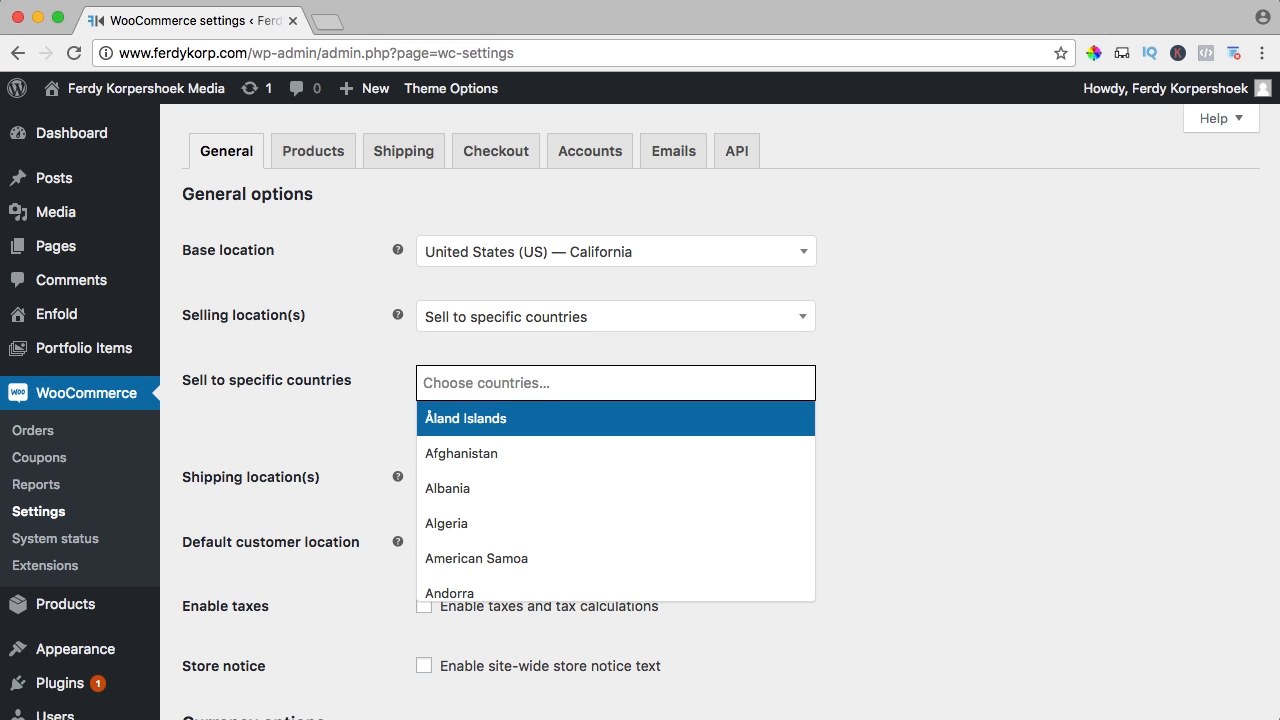
Set selling locations to all countries except Burkina Faso
{"action": "left_click", "coordinate": [515, 330]}
{"action": "left_click", "coordinate": [508, 350]}
{"action": "left_click", "coordinate": [505, 325]}
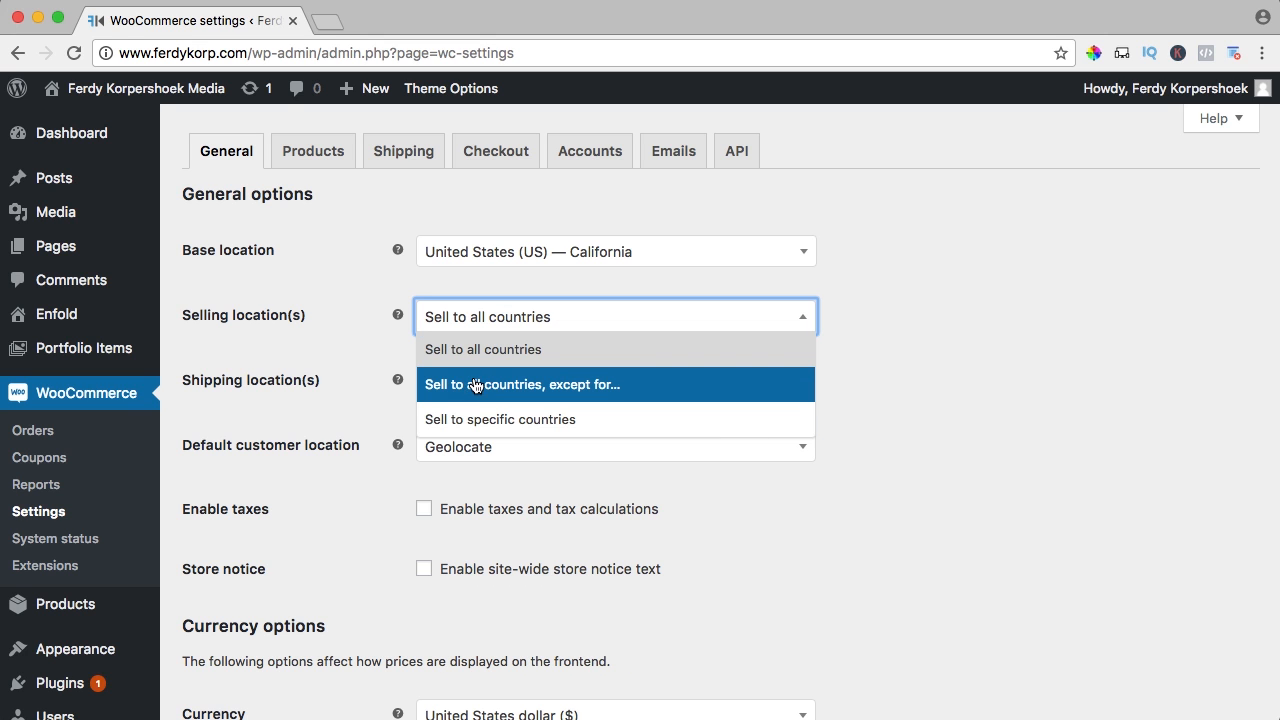
{"action": "left_click", "coordinate": [527, 388]}
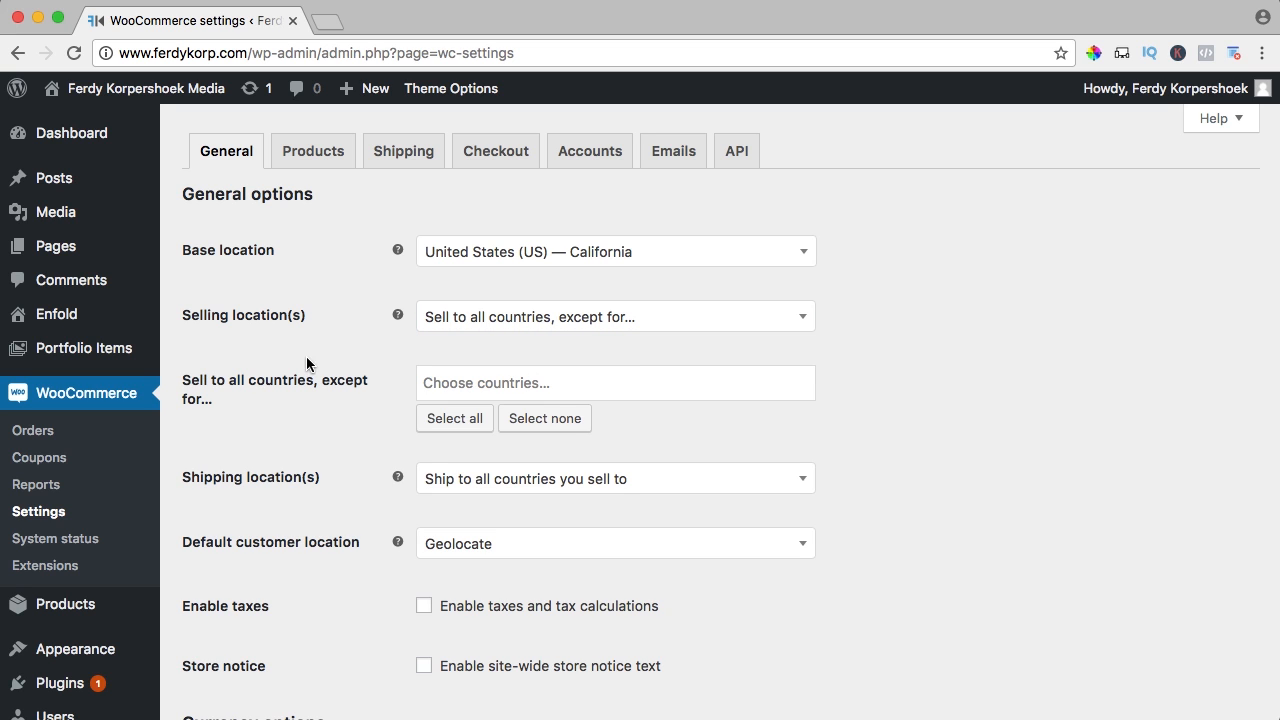
{"action": "left_click", "coordinate": [475, 386]}
{"action": "type", "text": "Burkina"}
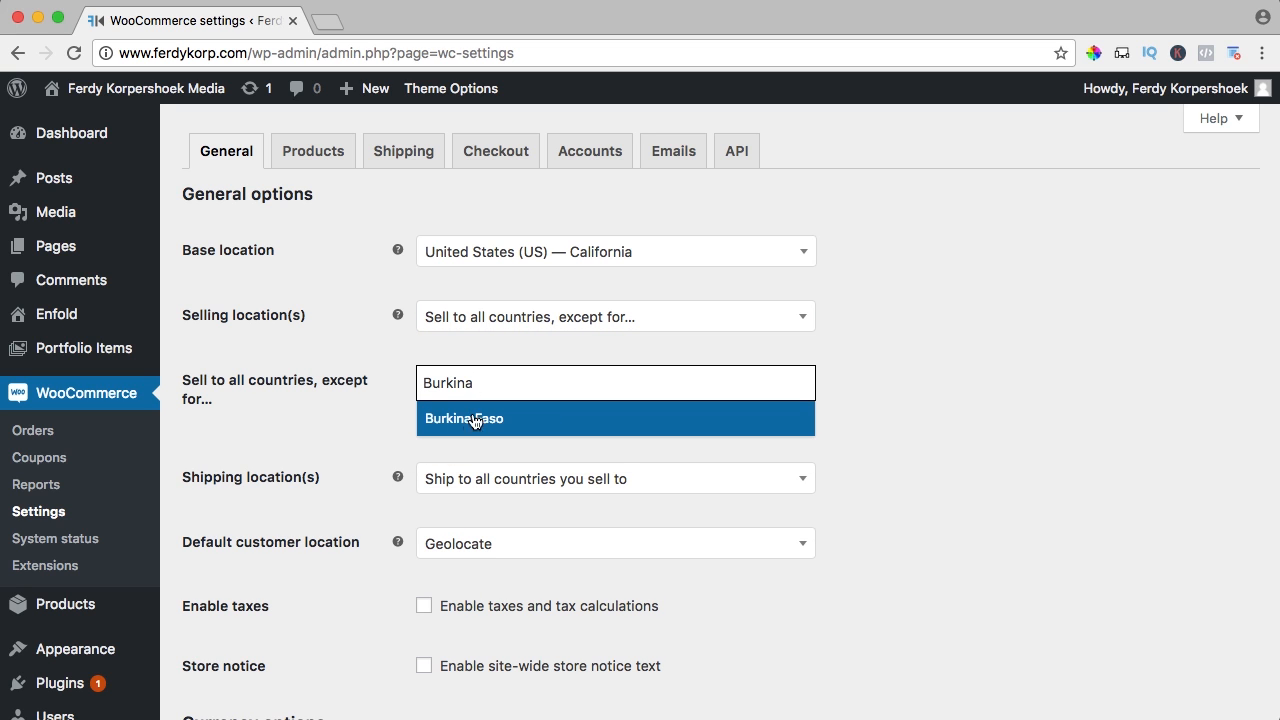
{"action": "left_click", "coordinate": [475, 421]}
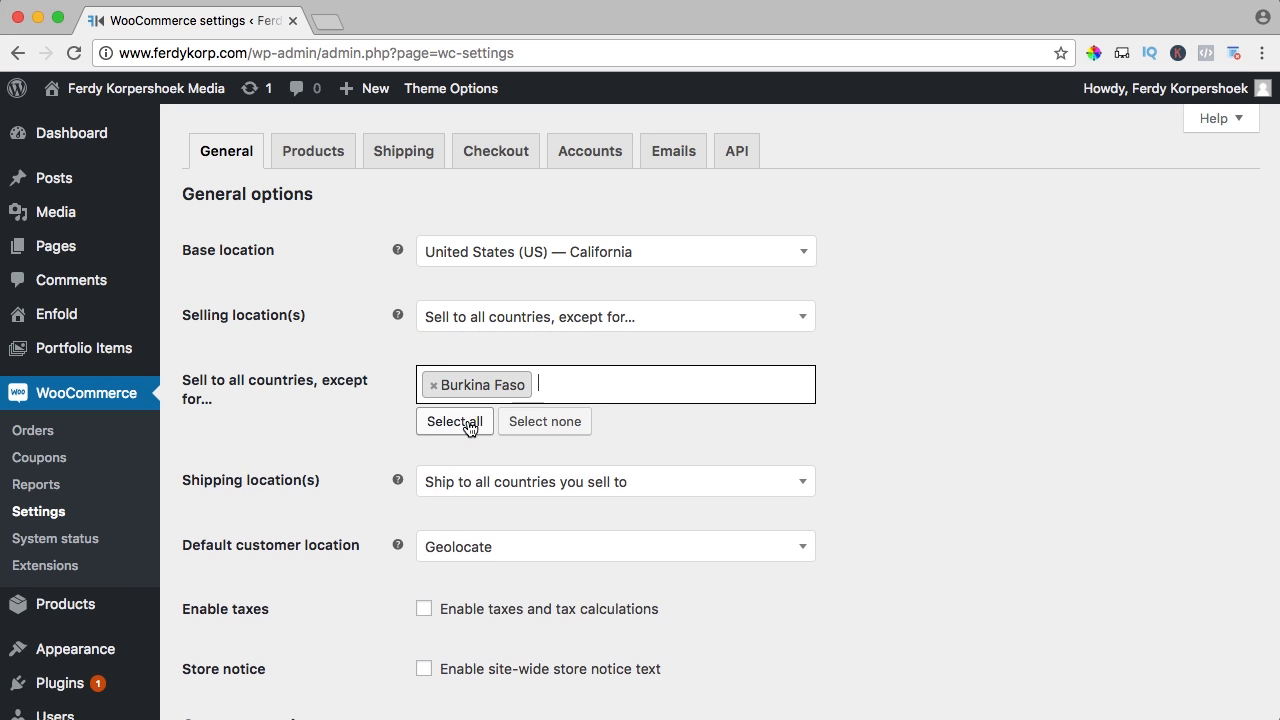
{"action": "scroll", "coordinate": [380, 372], "scroll_direction": "down", "scroll_amount": 2}
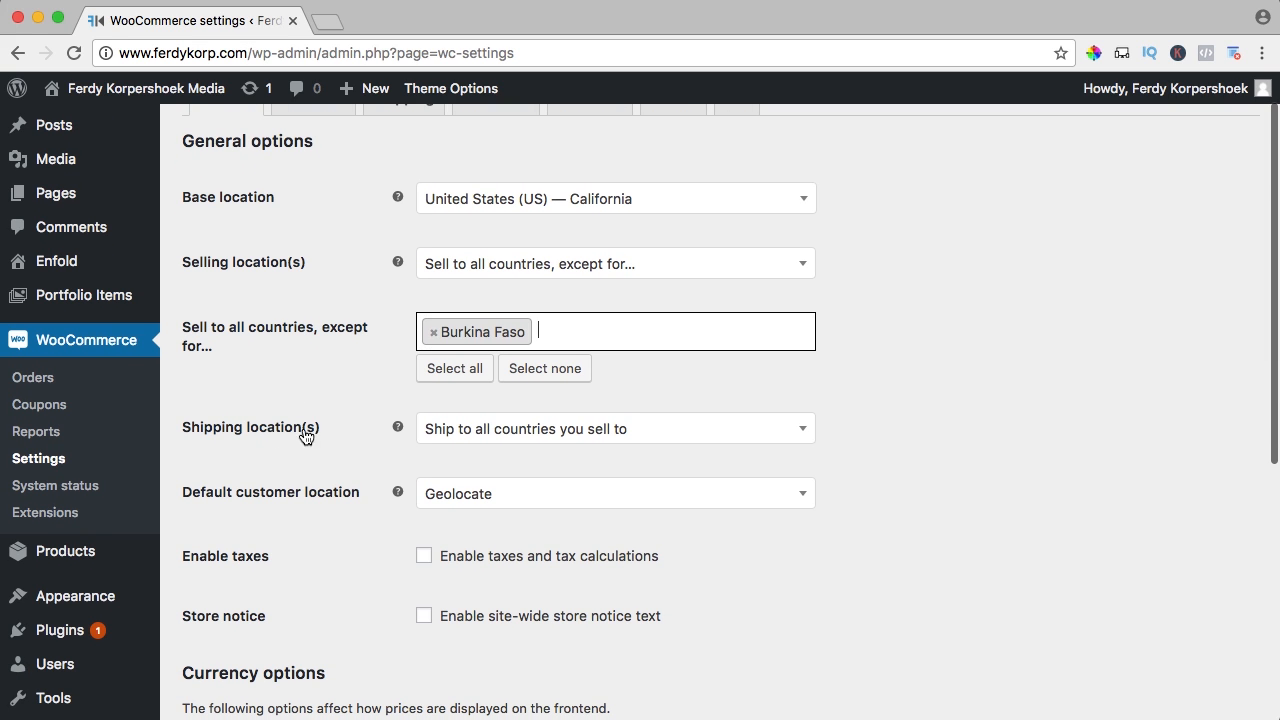
Ship to all countries sold to and set default customer location to Geolocate
{"action": "left_click", "coordinate": [489, 436]}
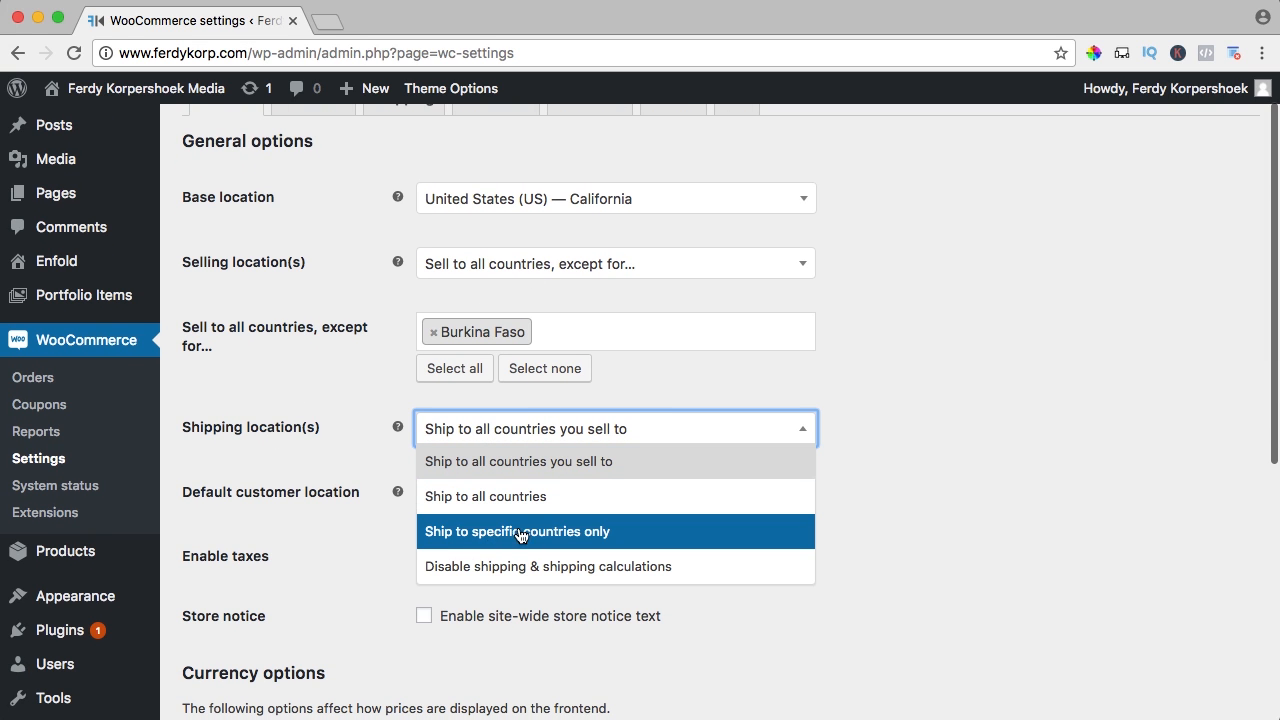
{"action": "left_click", "coordinate": [512, 470]}
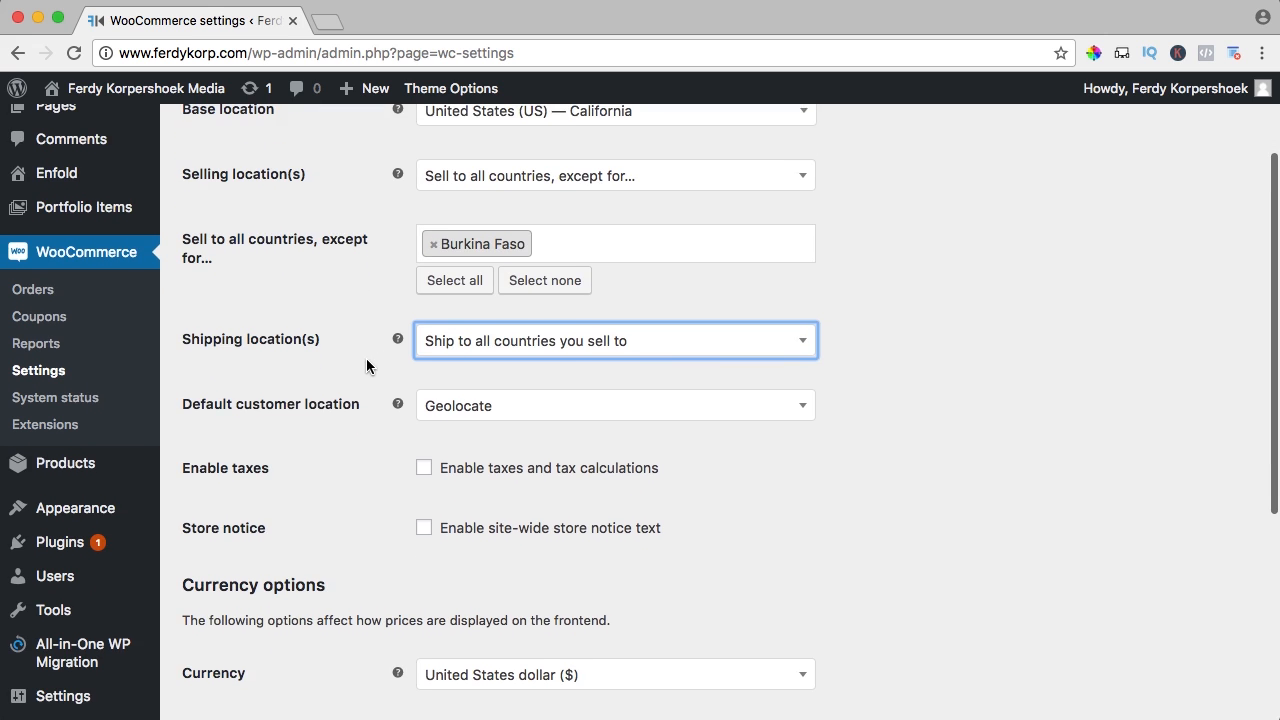
{"action": "scroll", "coordinate": [366, 362], "scroll_direction": "down", "scroll_amount": 2}
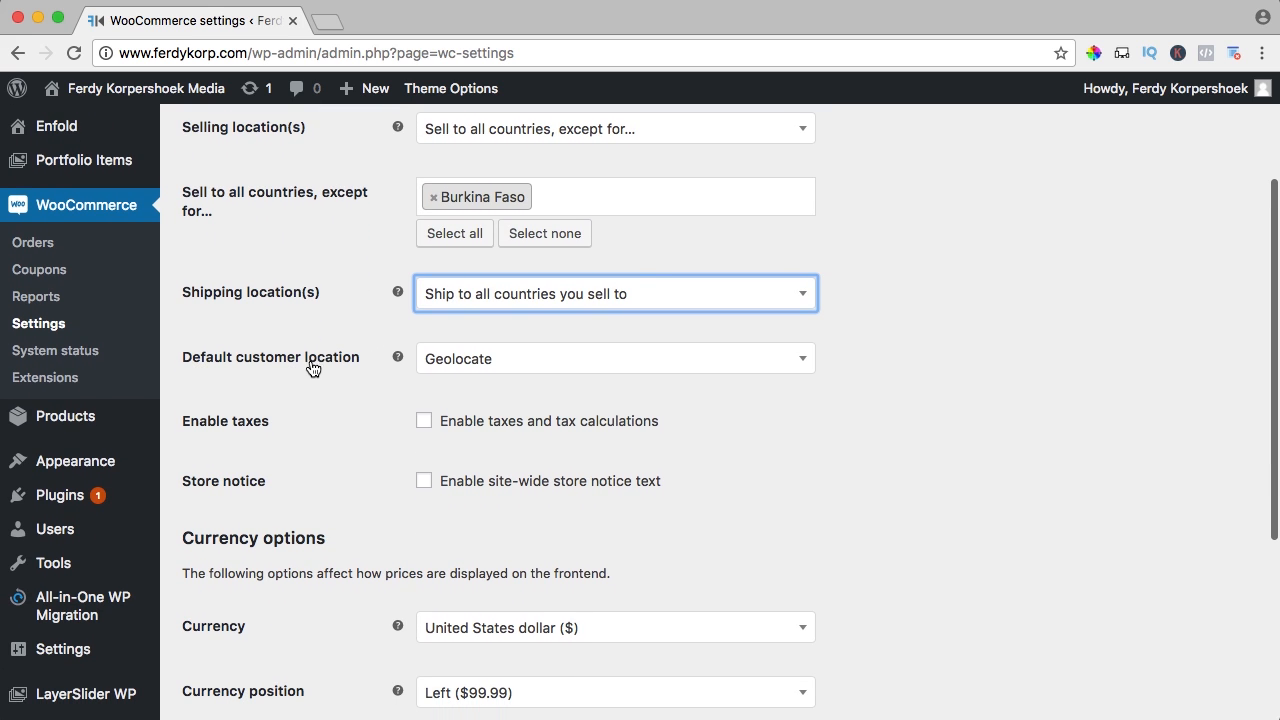
{"action": "left_click", "coordinate": [467, 360]}
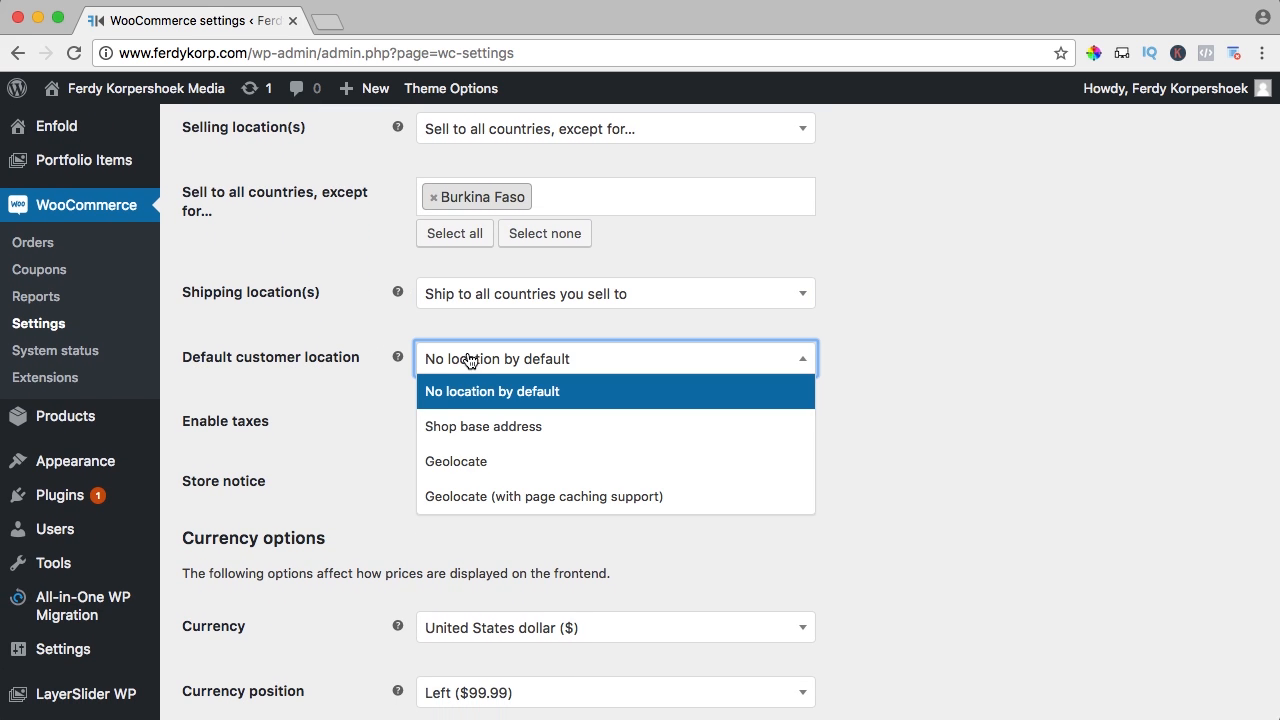
{"action": "left_click", "coordinate": [469, 465]}
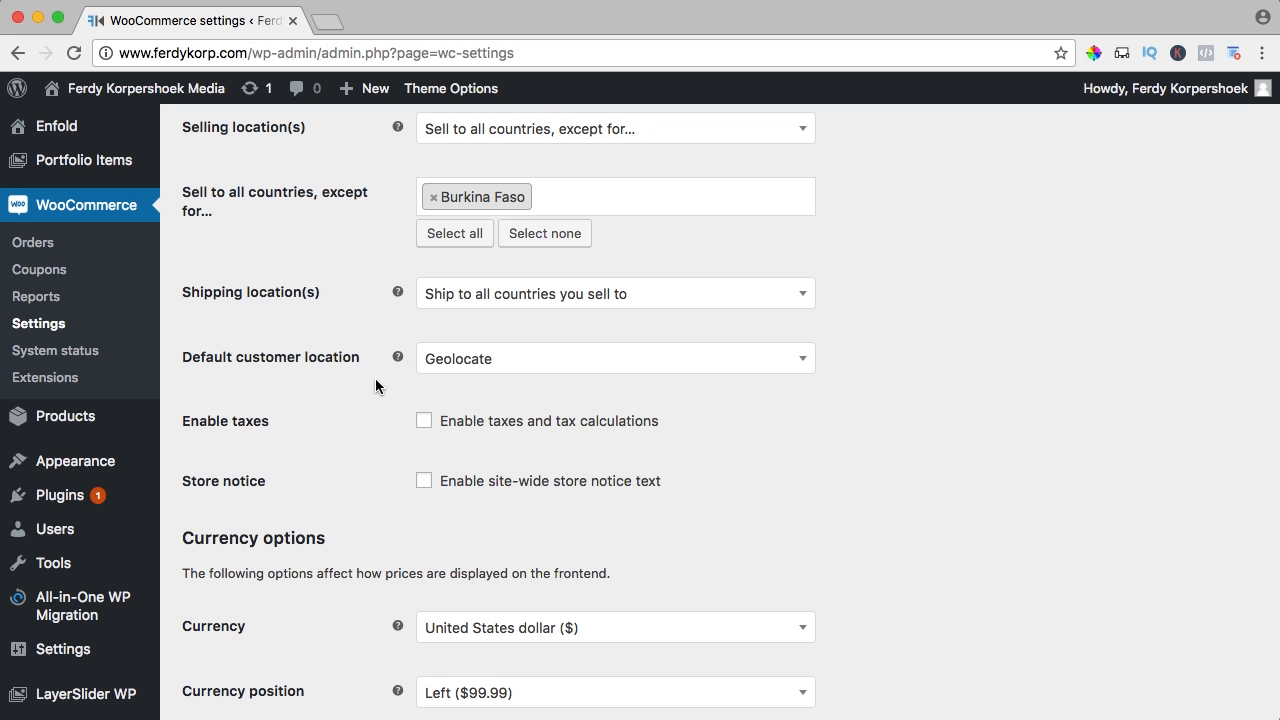
Enable the site-wide store notice and save the general settings
{"action": "scroll", "coordinate": [377, 379], "scroll_direction": "down", "scroll_amount": 1}
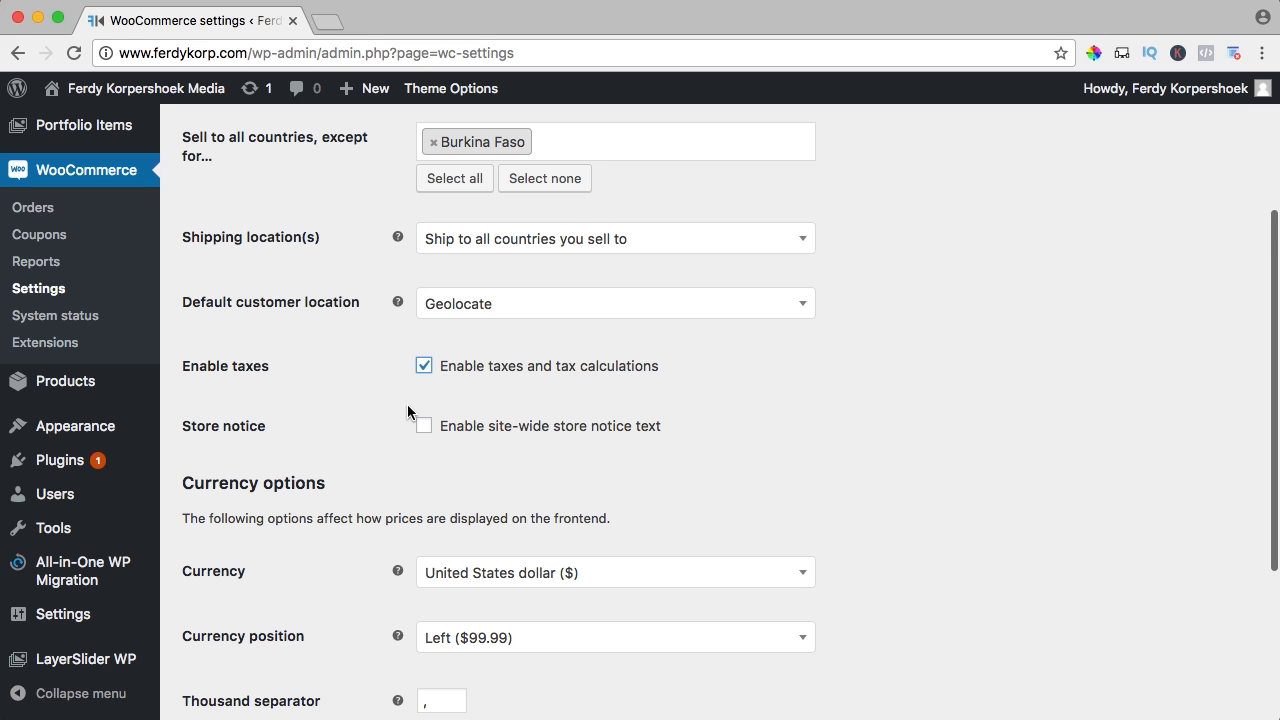
{"action": "scroll", "coordinate": [382, 385], "scroll_direction": "down", "scroll_amount": 1}
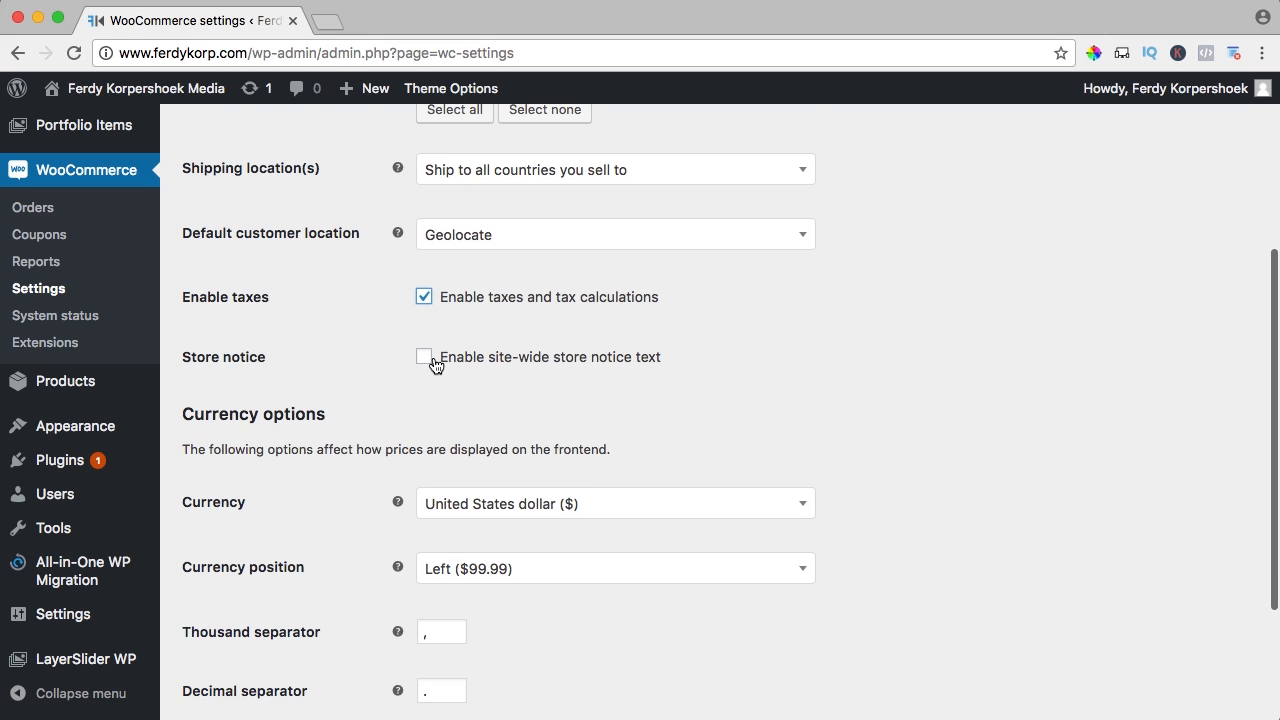
{"action": "left_click", "coordinate": [425, 357]}
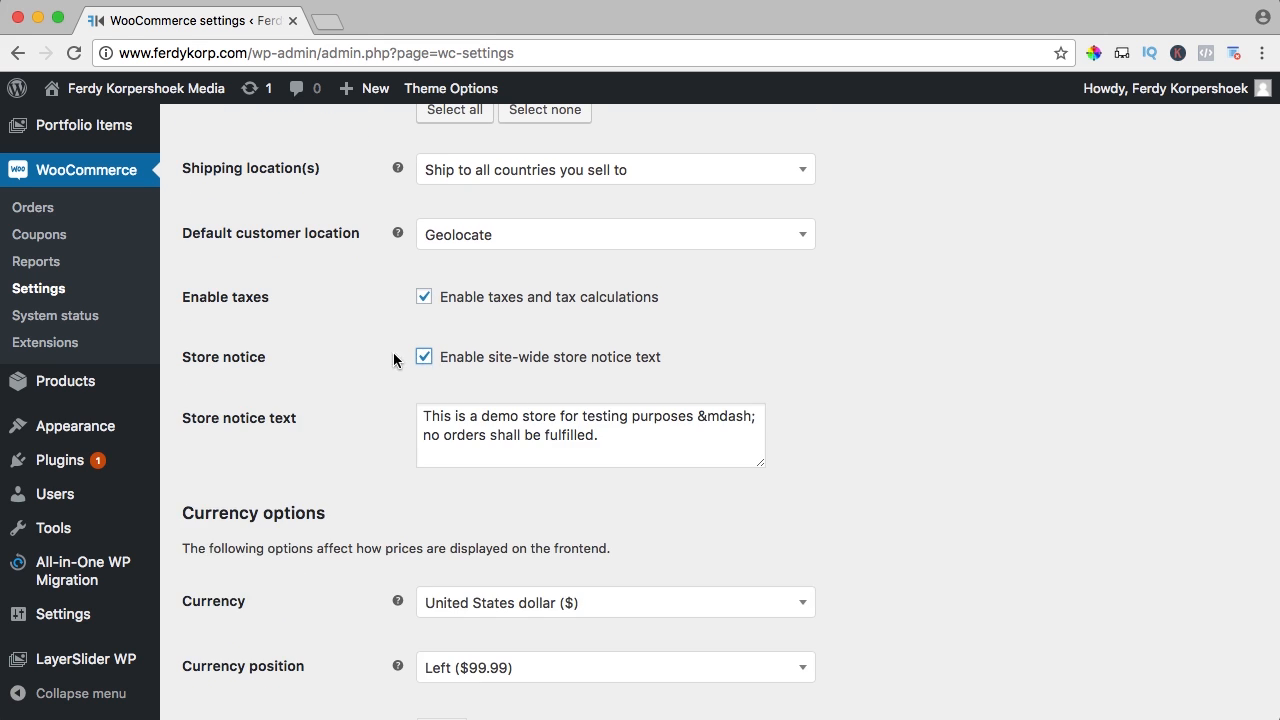
{"action": "scroll", "coordinate": [371, 358], "scroll_direction": "down", "scroll_amount": 5}
{"action": "left_click", "coordinate": [265, 622]}
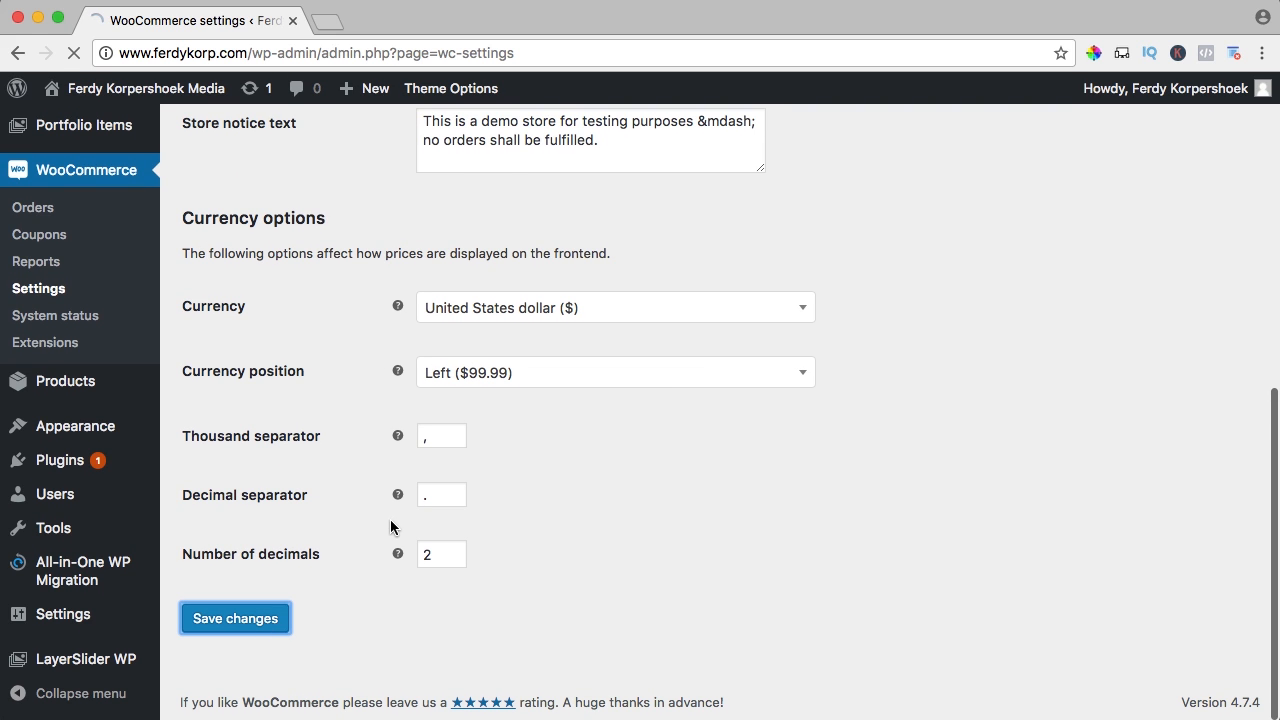
Launch Safari via Spotlight to see the demo store notice, dismiss it, then close Safari
{"action": "key", "text": "super+space"}
{"action": "type", "text": "safar"}
{"action": "key", "text": "Return"}
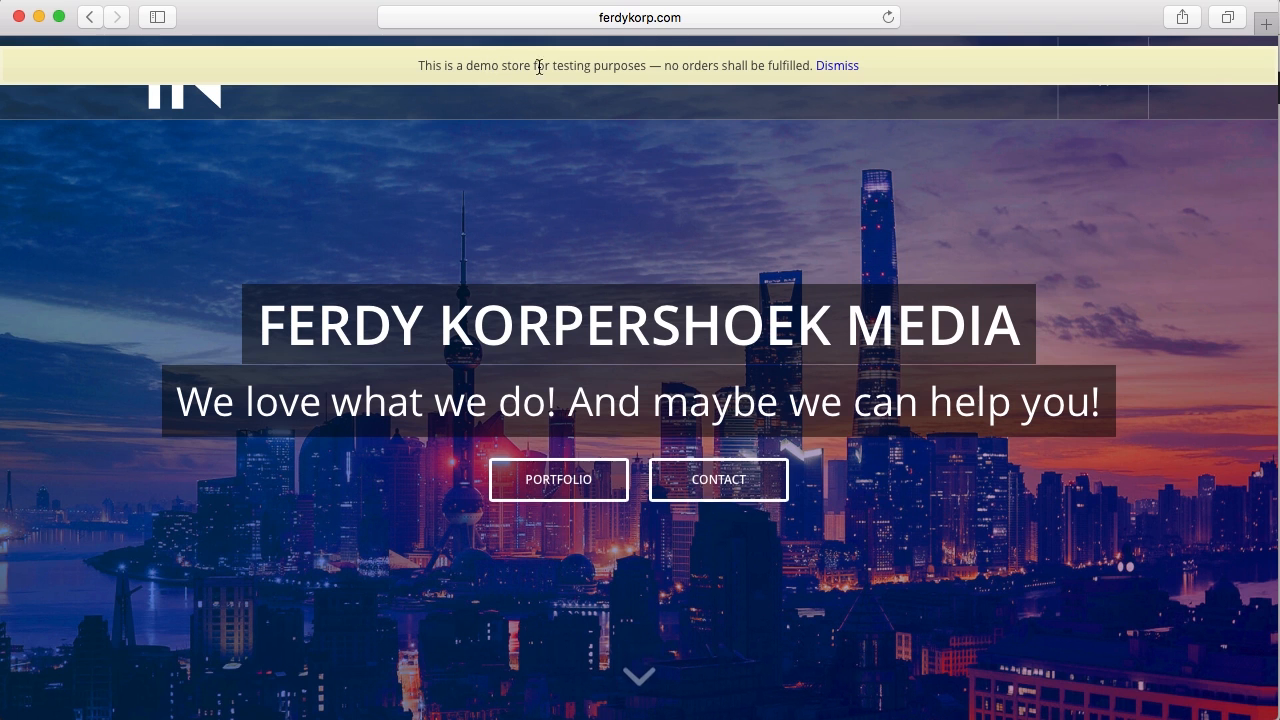
{"action": "left_click", "coordinate": [855, 68]}
{"action": "left_click", "coordinate": [18, 17]}
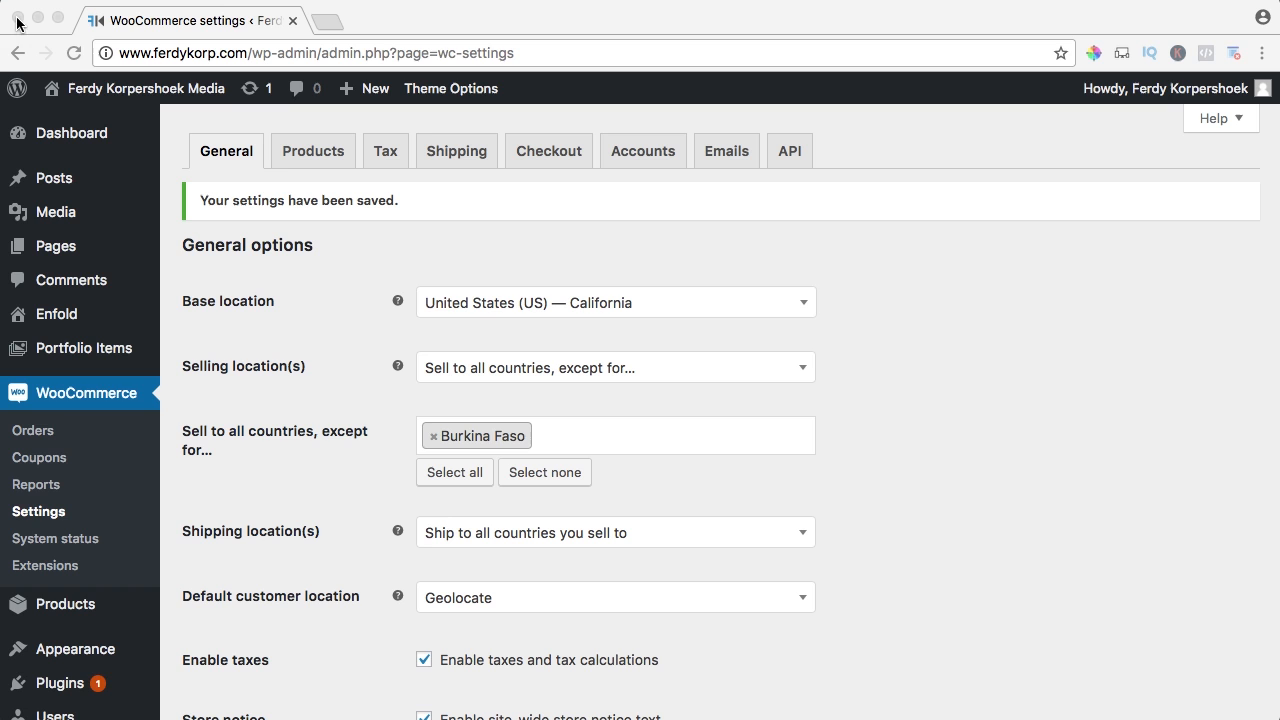
Uncheck 'Enable site-wide store notice text' in the general settings
{"action": "scroll", "coordinate": [345, 385], "scroll_direction": "down", "scroll_amount": 6}
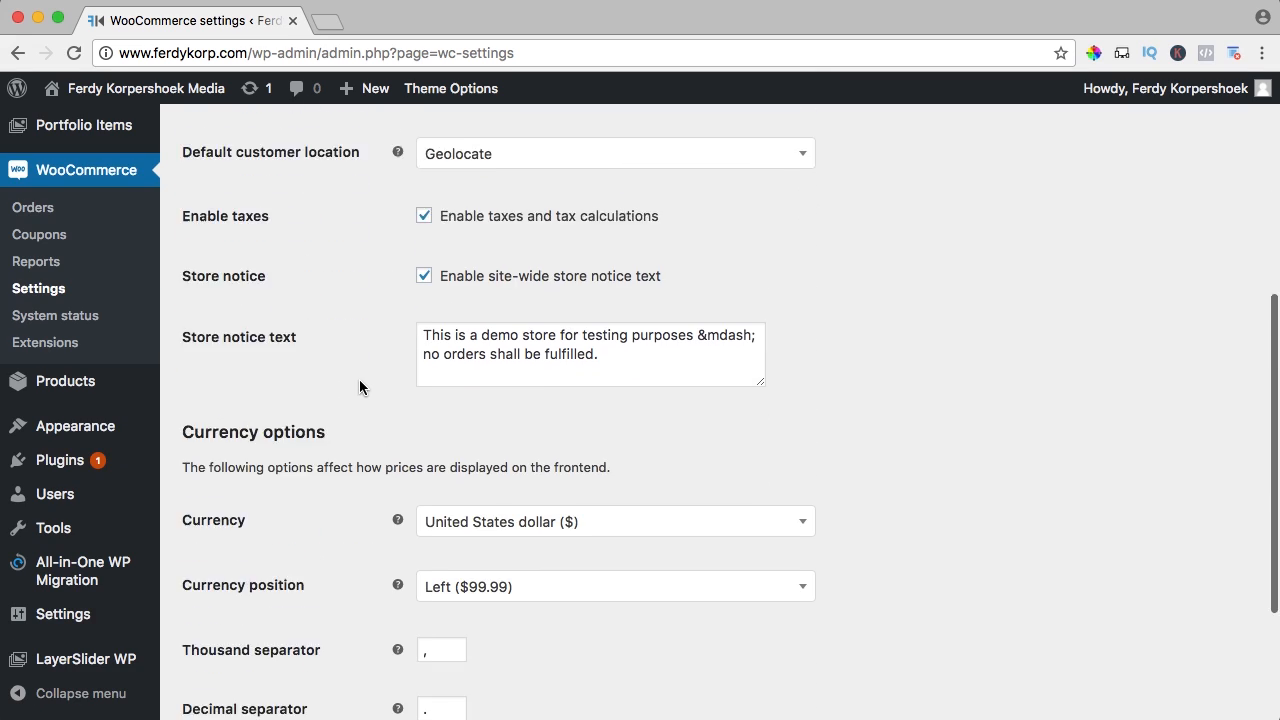
{"action": "scroll", "coordinate": [360, 385], "scroll_direction": "up", "scroll_amount": 3}
{"action": "left_click", "coordinate": [424, 291]}
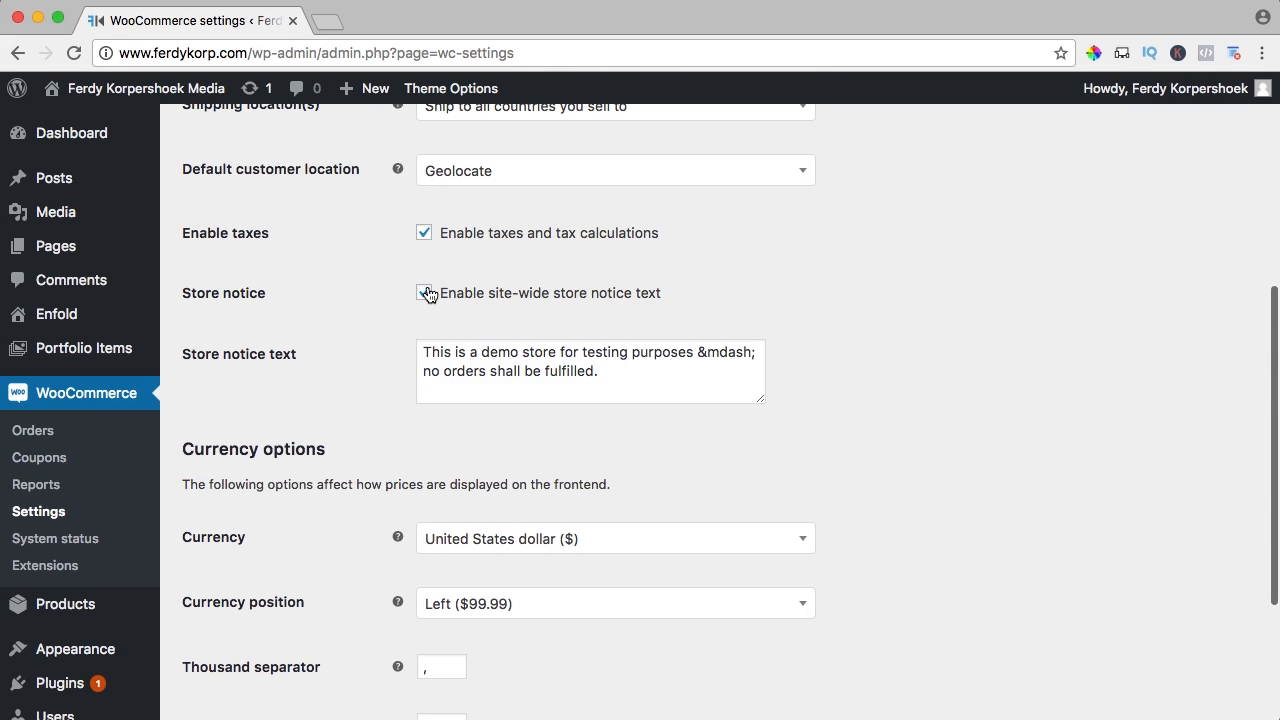
{"action": "scroll", "coordinate": [399, 317], "scroll_direction": "down", "scroll_amount": 3}
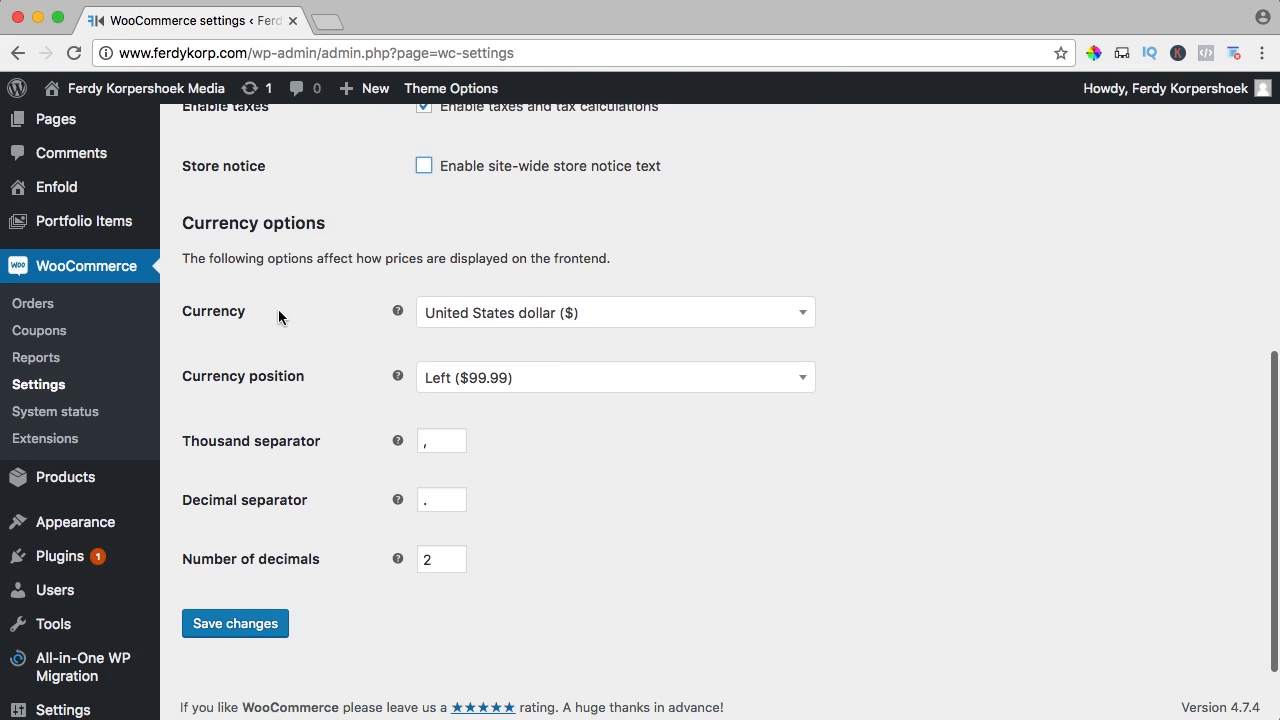
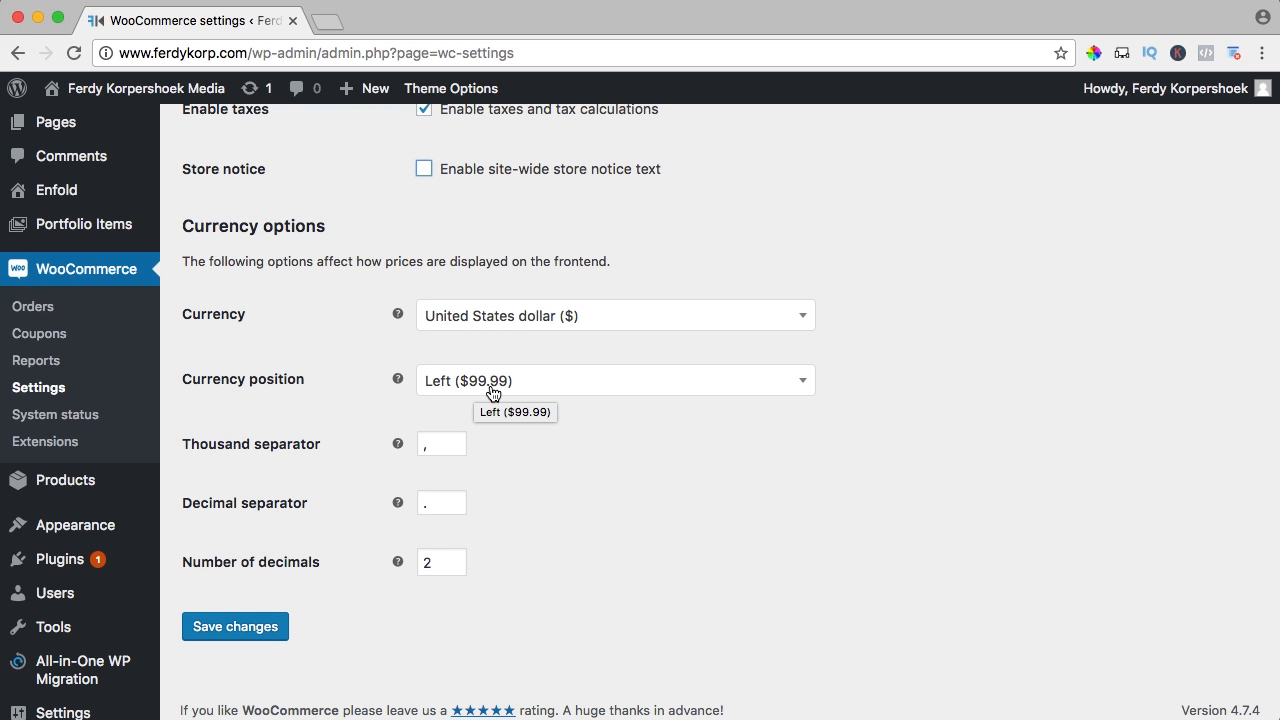
Set decimal separator ',', currency Euro, symbol on the right with a space, and save
{"action": "double_click", "coordinate": [443, 502]}
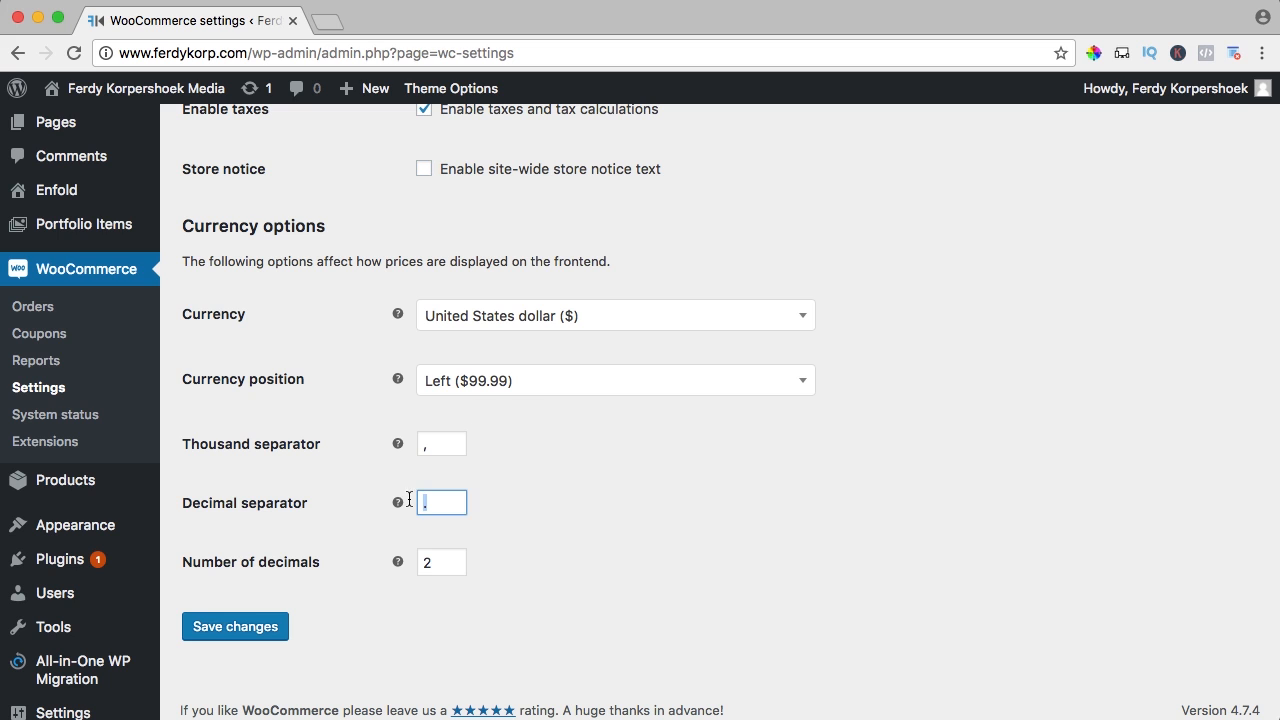
{"action": "mouse_move", "coordinate": [400, 499]}
{"action": "type", "text": ","}
{"action": "key", "text": "Tab"}
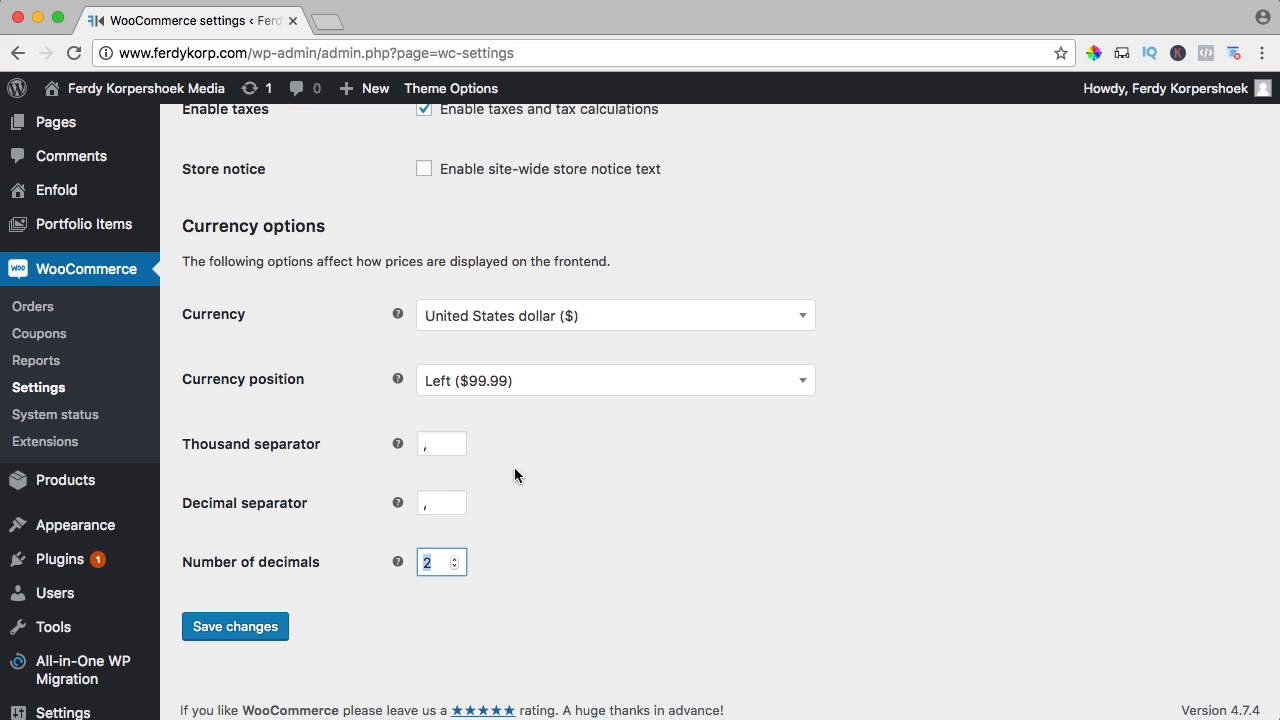
{"action": "left_click", "coordinate": [541, 328]}
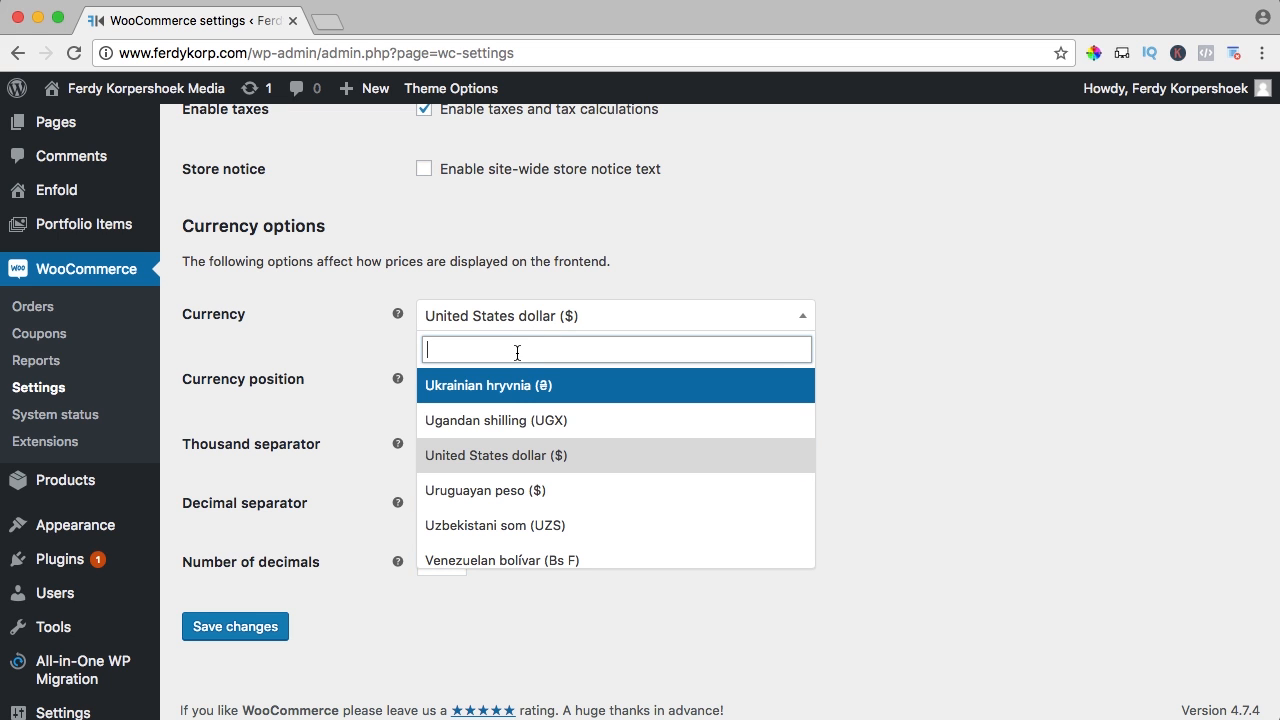
{"action": "type", "text": "euro"}
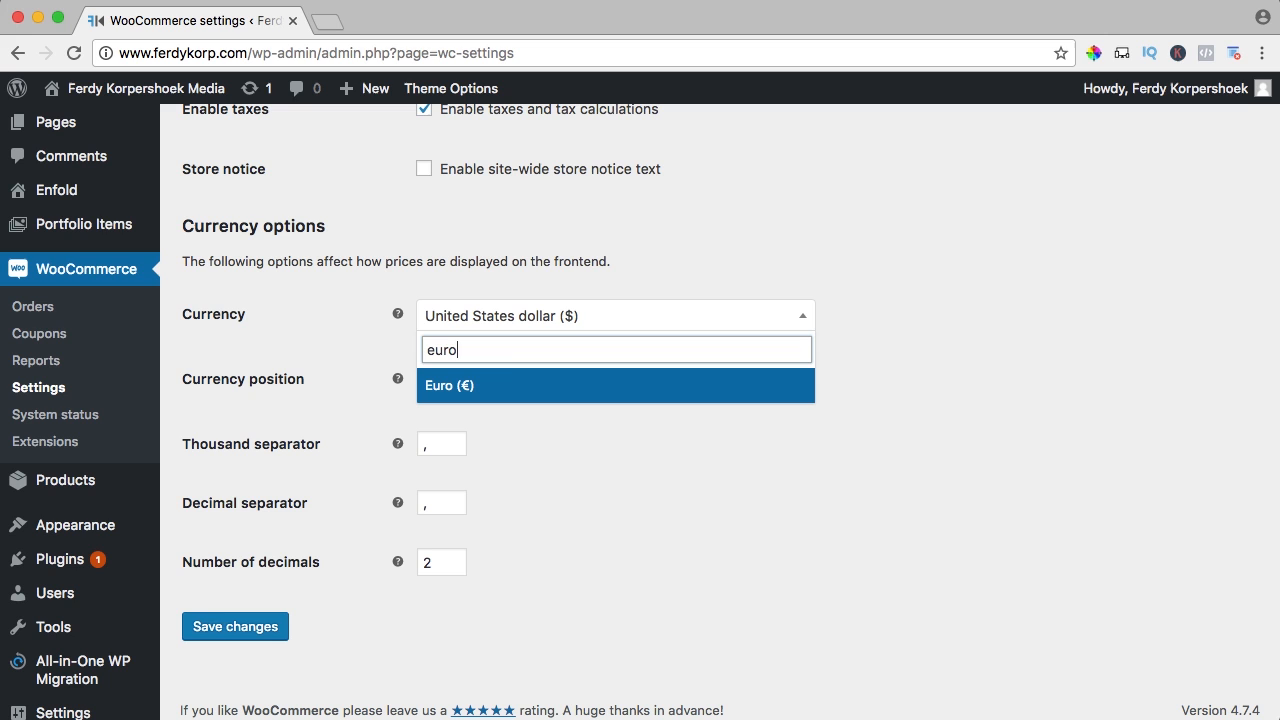
{"action": "left_click", "coordinate": [499, 388]}
{"action": "left_click", "coordinate": [468, 386]}
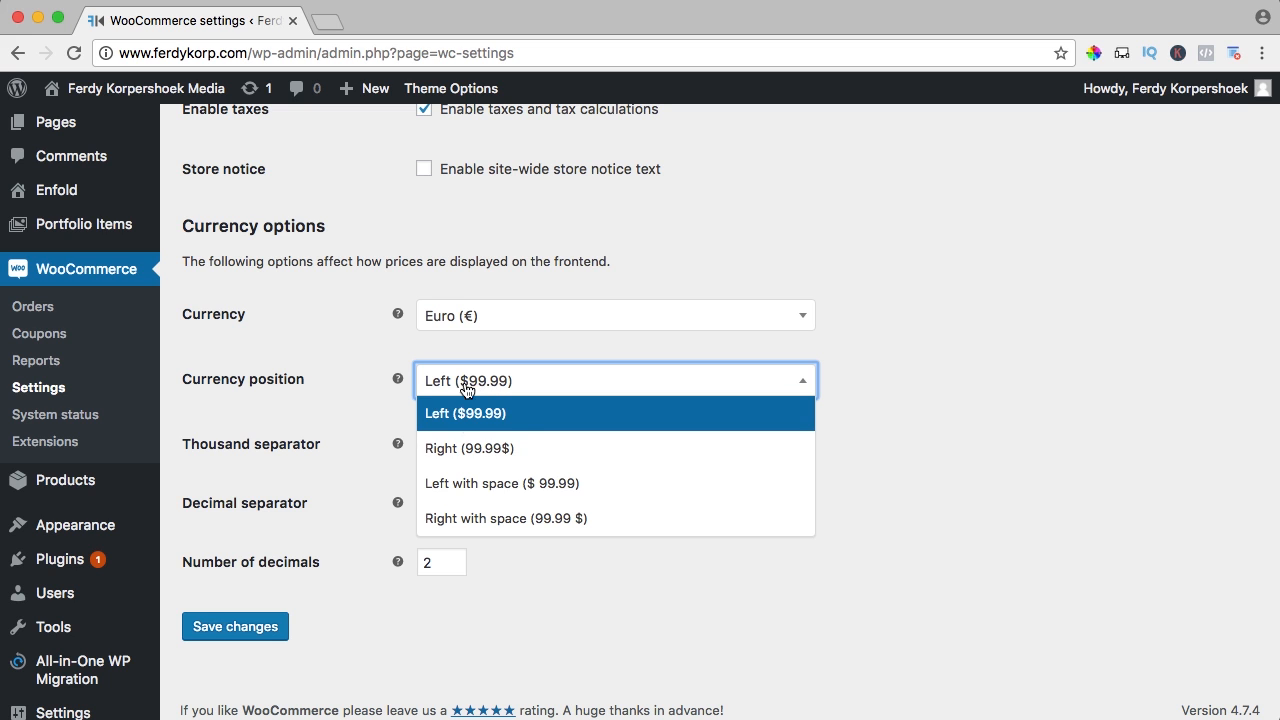
{"action": "left_click", "coordinate": [537, 486]}
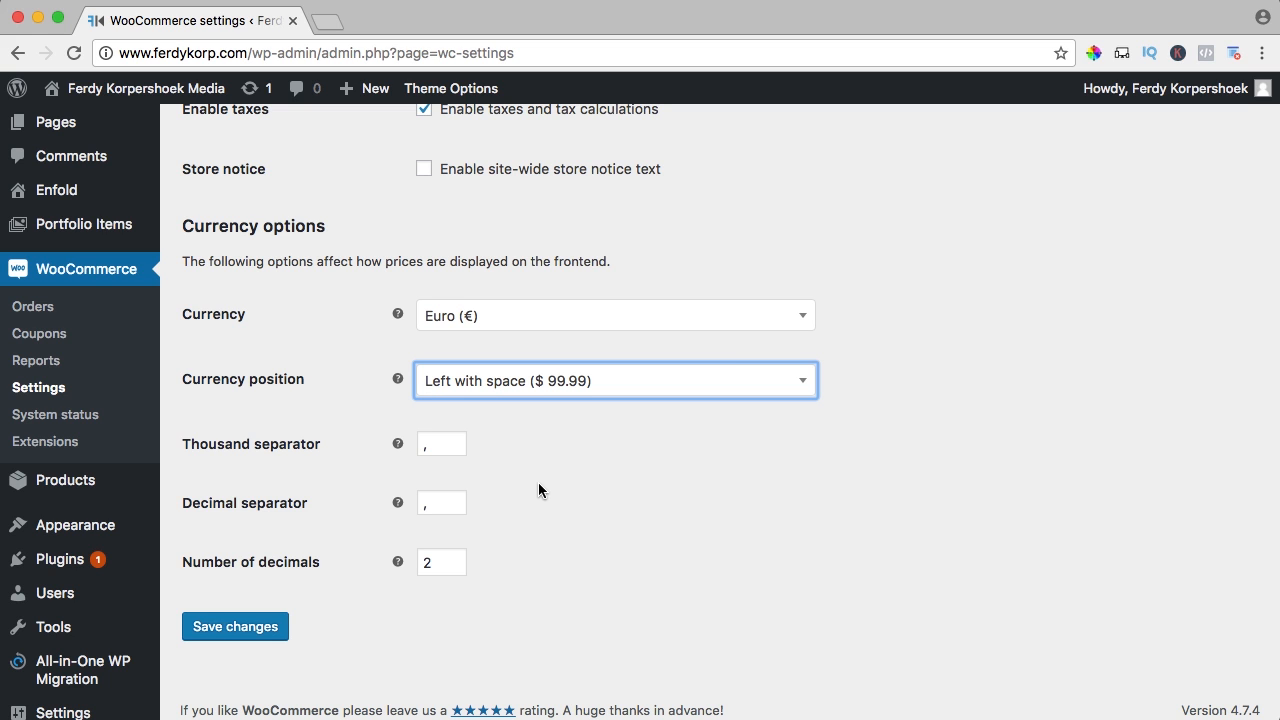
{"action": "left_click", "coordinate": [543, 389]}
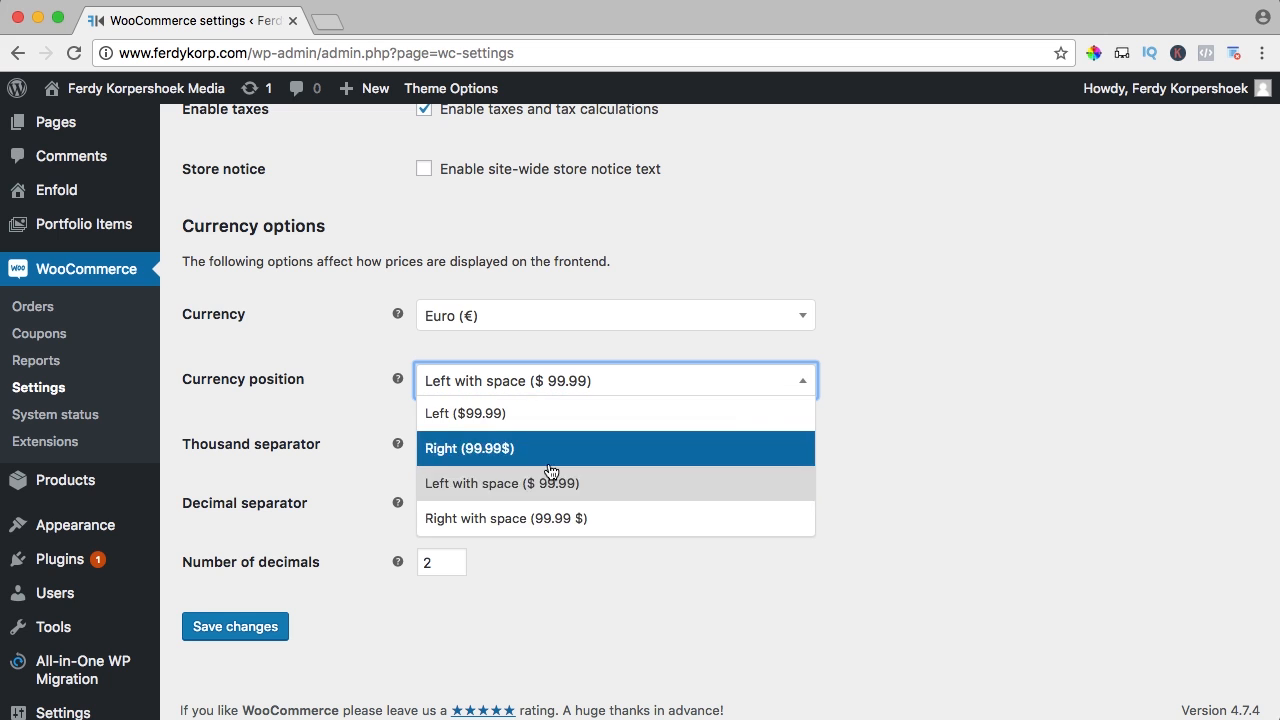
{"action": "left_click", "coordinate": [565, 518]}
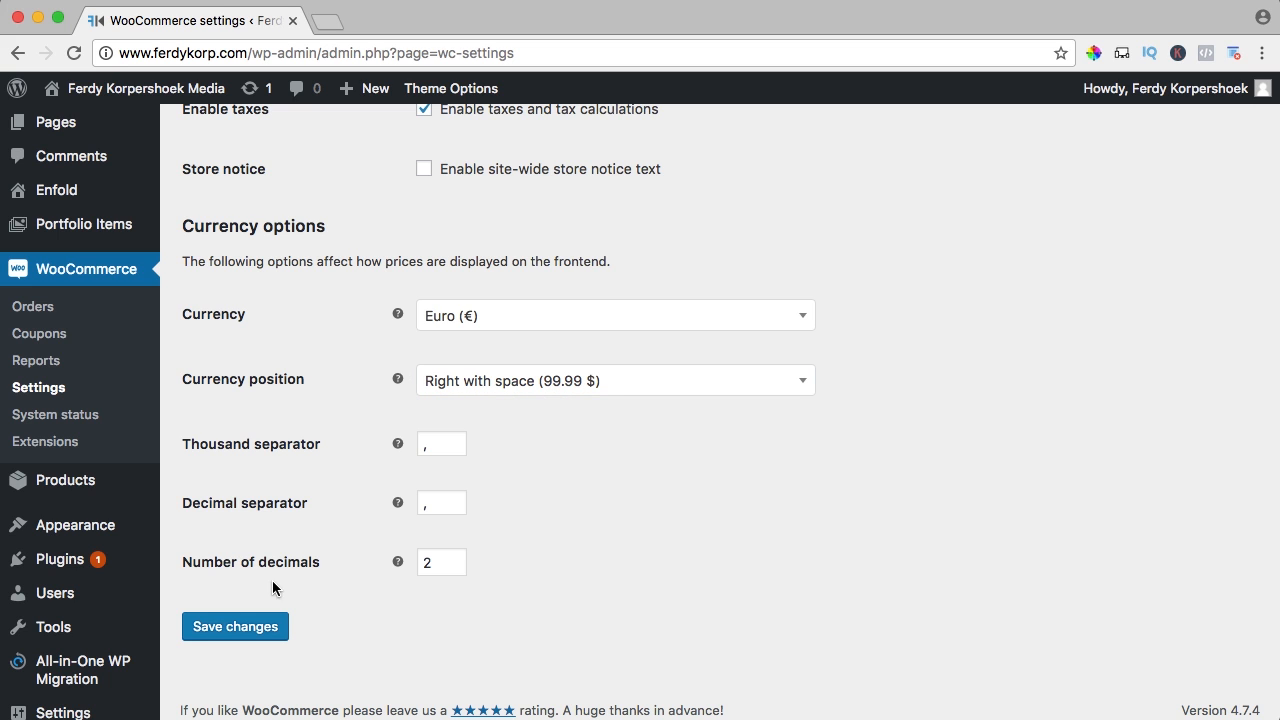
{"action": "left_click", "coordinate": [260, 626]}
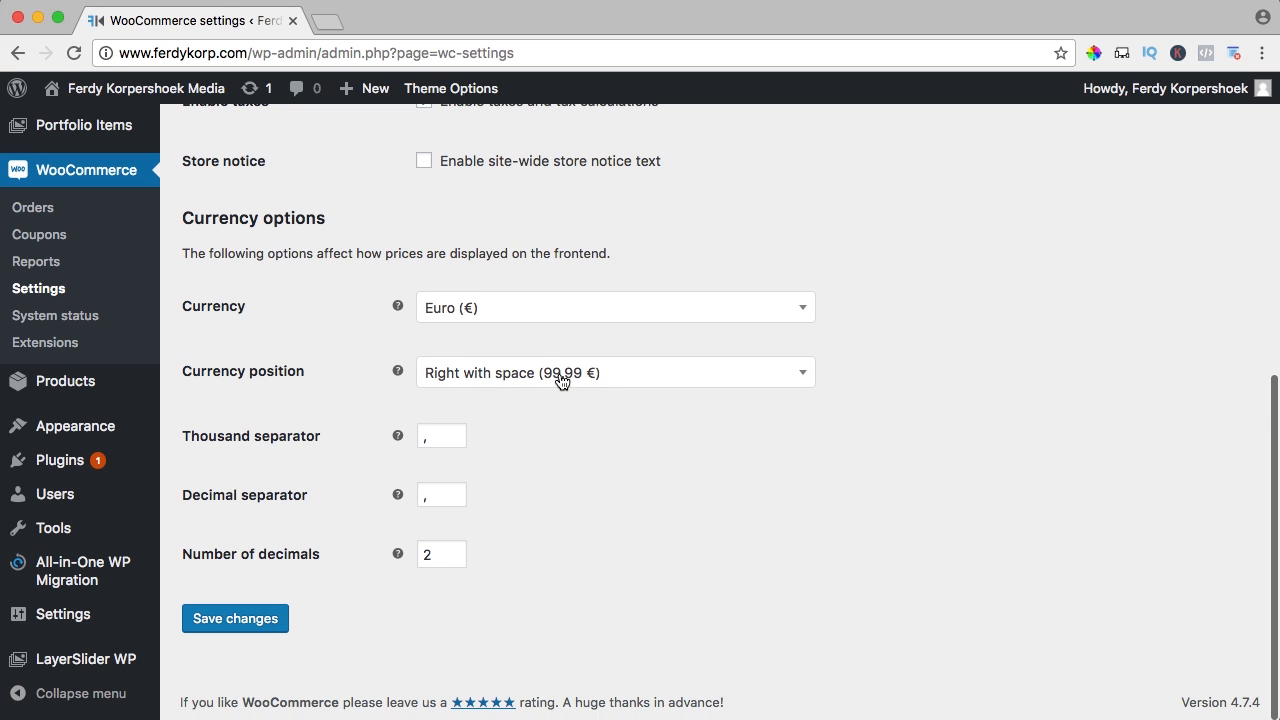
Check the shop page showing prices like 30,00 €, then reopen the currency list
{"action": "mouse_move", "coordinate": [165, 88]}
{"action": "left_click", "coordinate": [70, 143], "text": "super"}
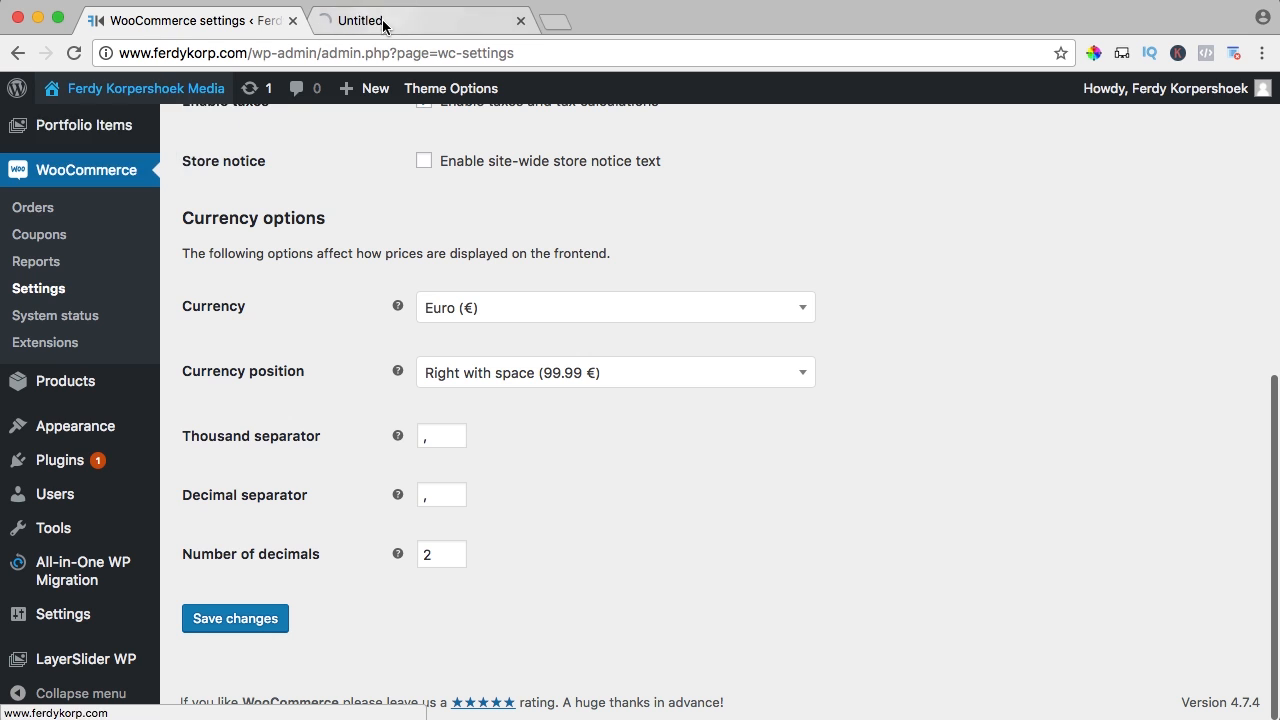
{"action": "left_click", "coordinate": [380, 20]}
{"action": "scroll", "coordinate": [646, 283], "scroll_direction": "down", "scroll_amount": 4}
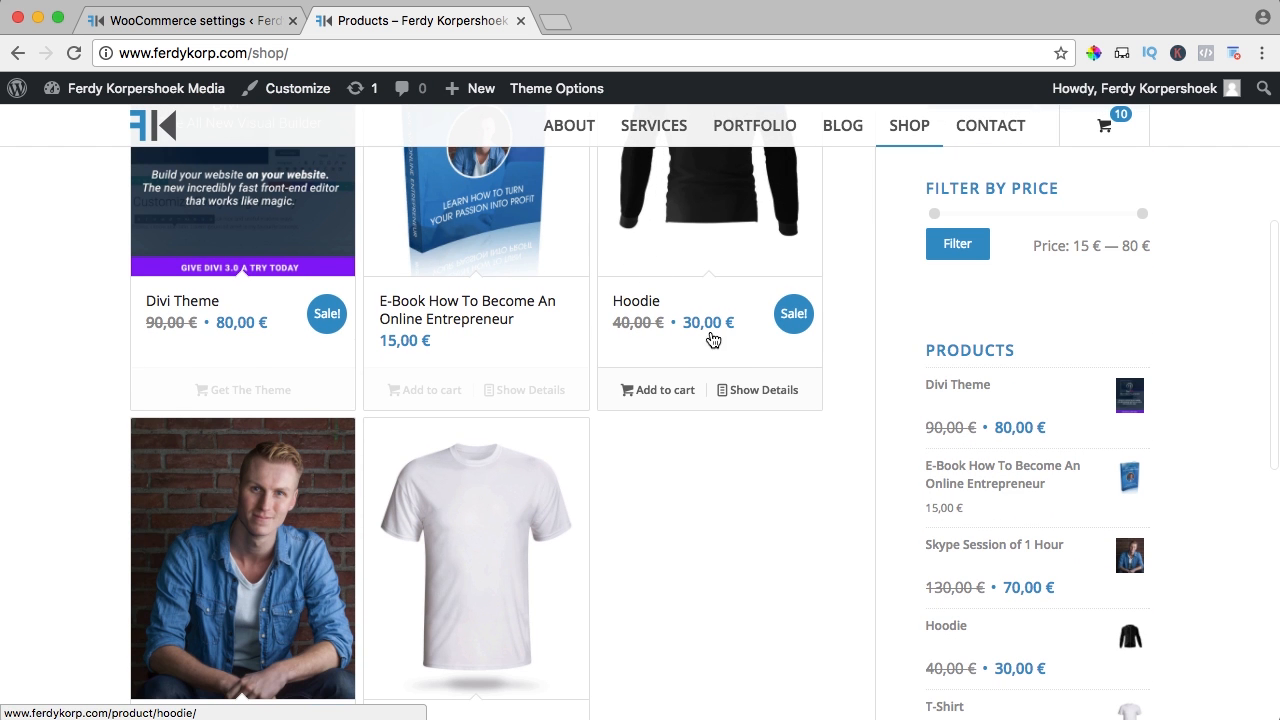
{"action": "left_click", "coordinate": [190, 20]}
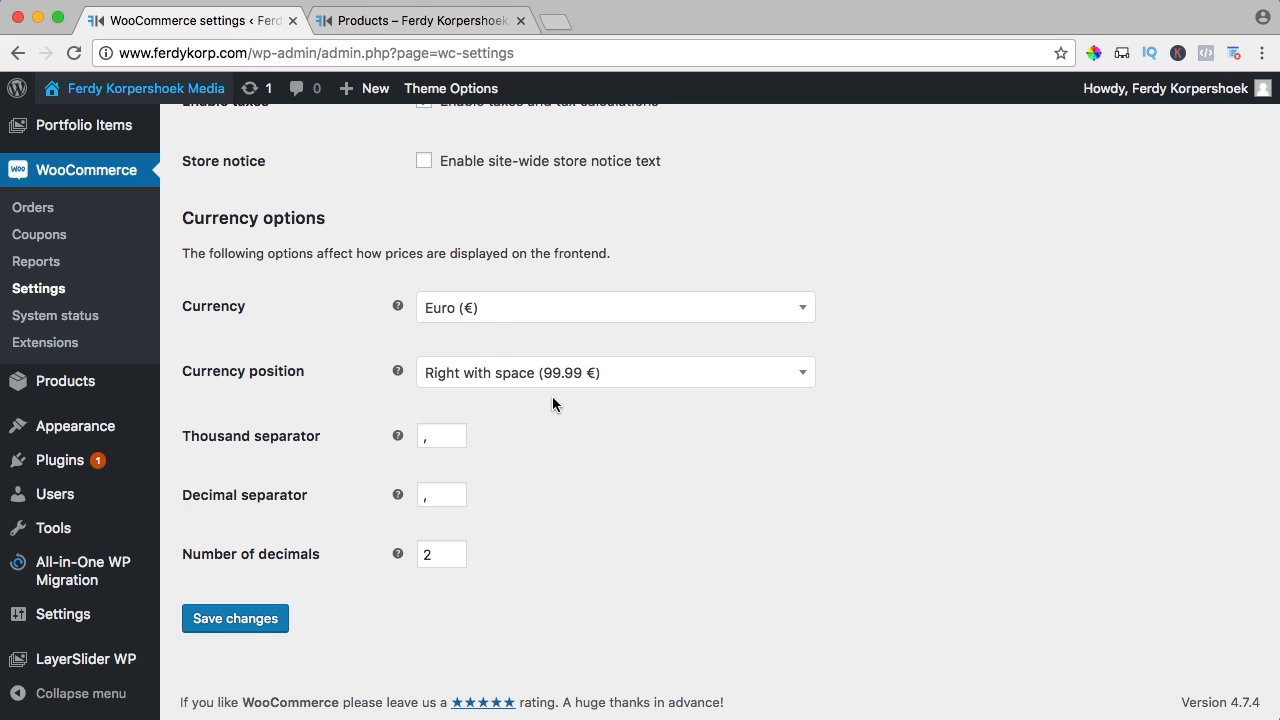
{"action": "left_click", "coordinate": [459, 304]}
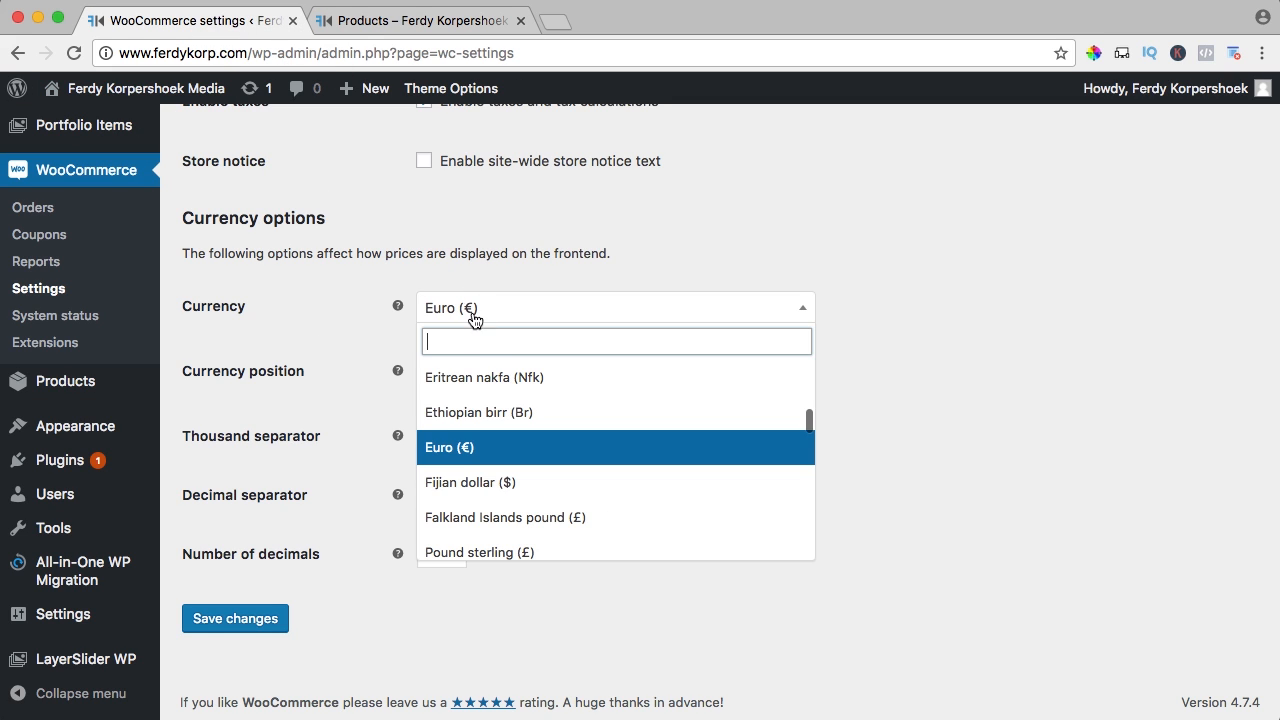
Search 'dol' for the currency, then keep lbs and in as the product weight and dimension units
{"action": "type", "text": "dol"}
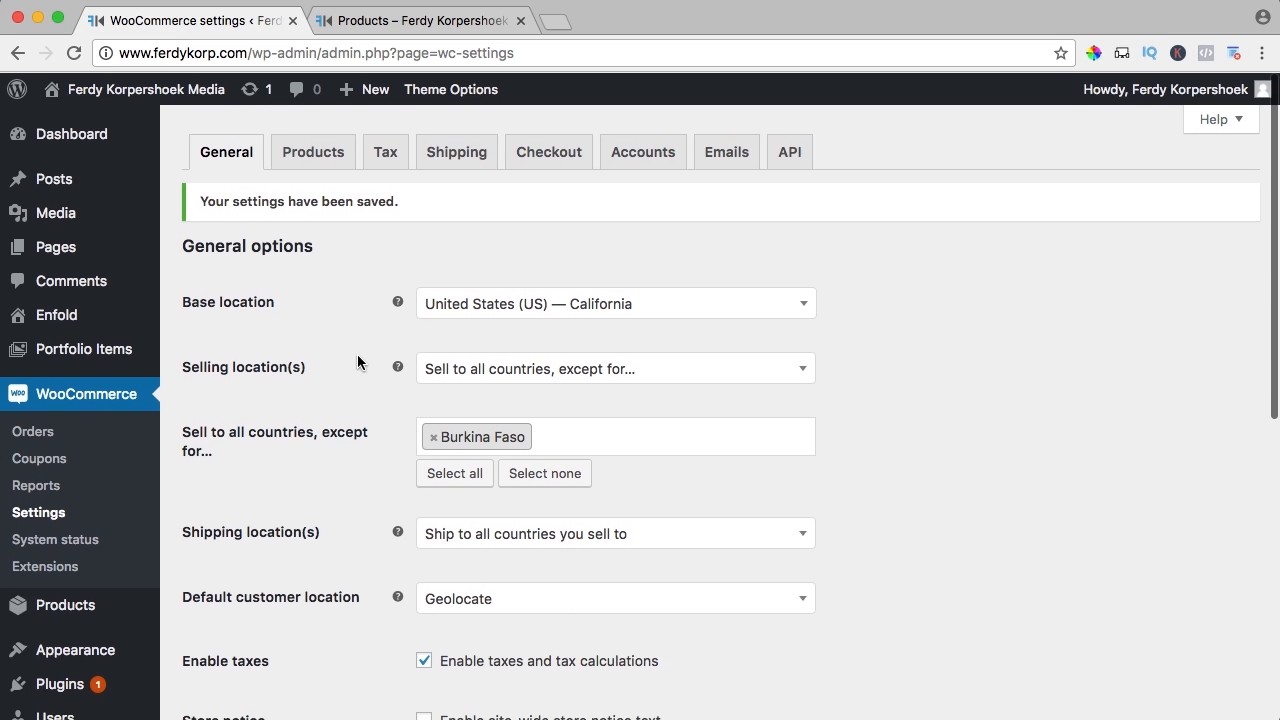
{"action": "left_click", "coordinate": [309, 162]}
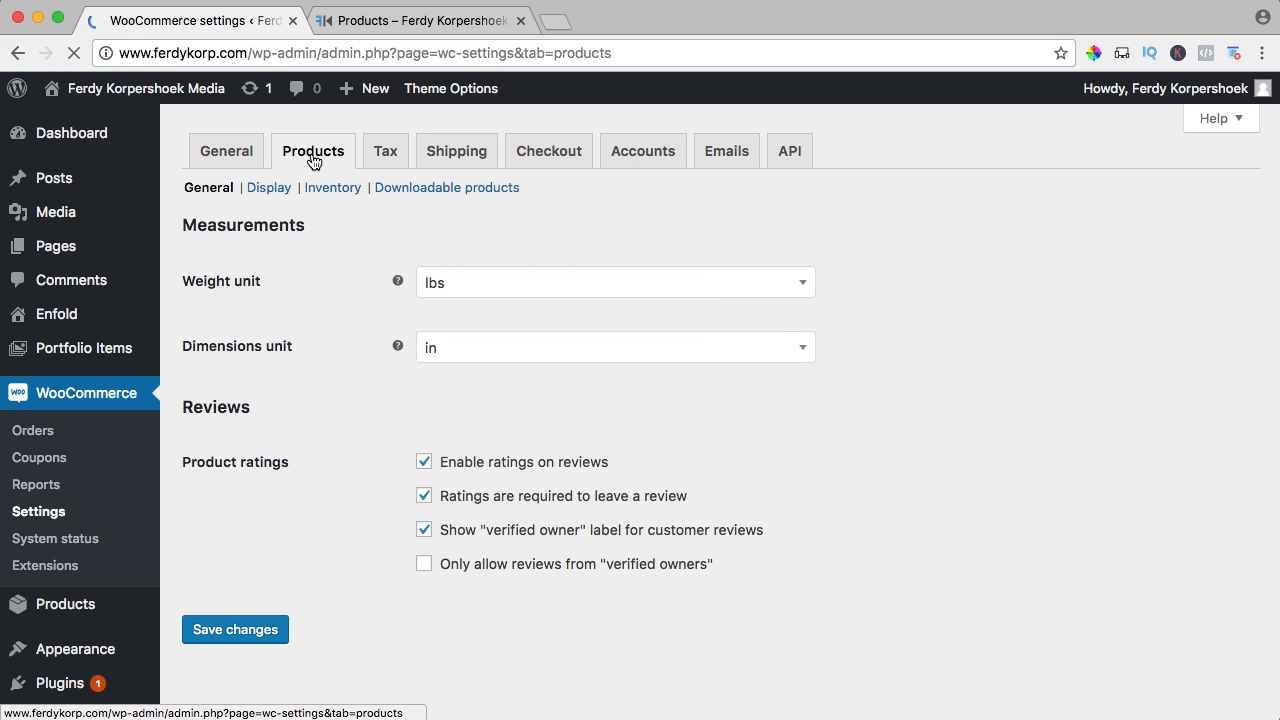
{"action": "left_click", "coordinate": [491, 292]}
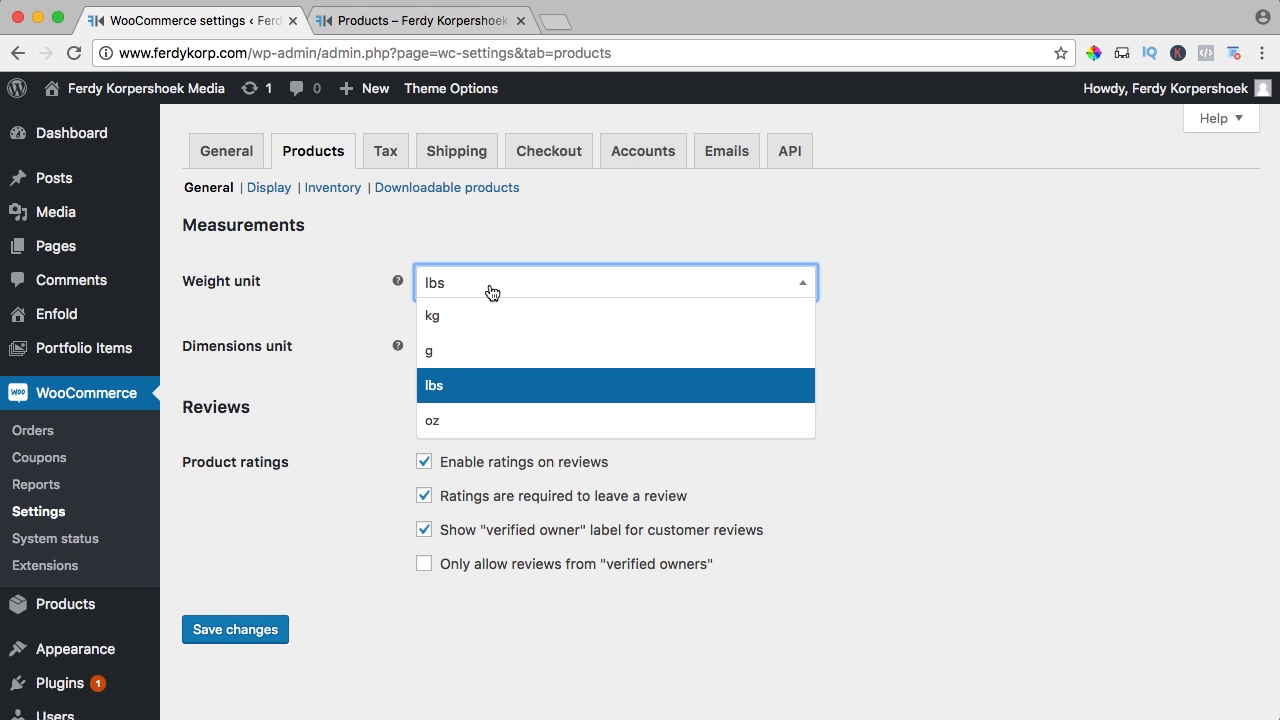
{"action": "left_click", "coordinate": [347, 284]}
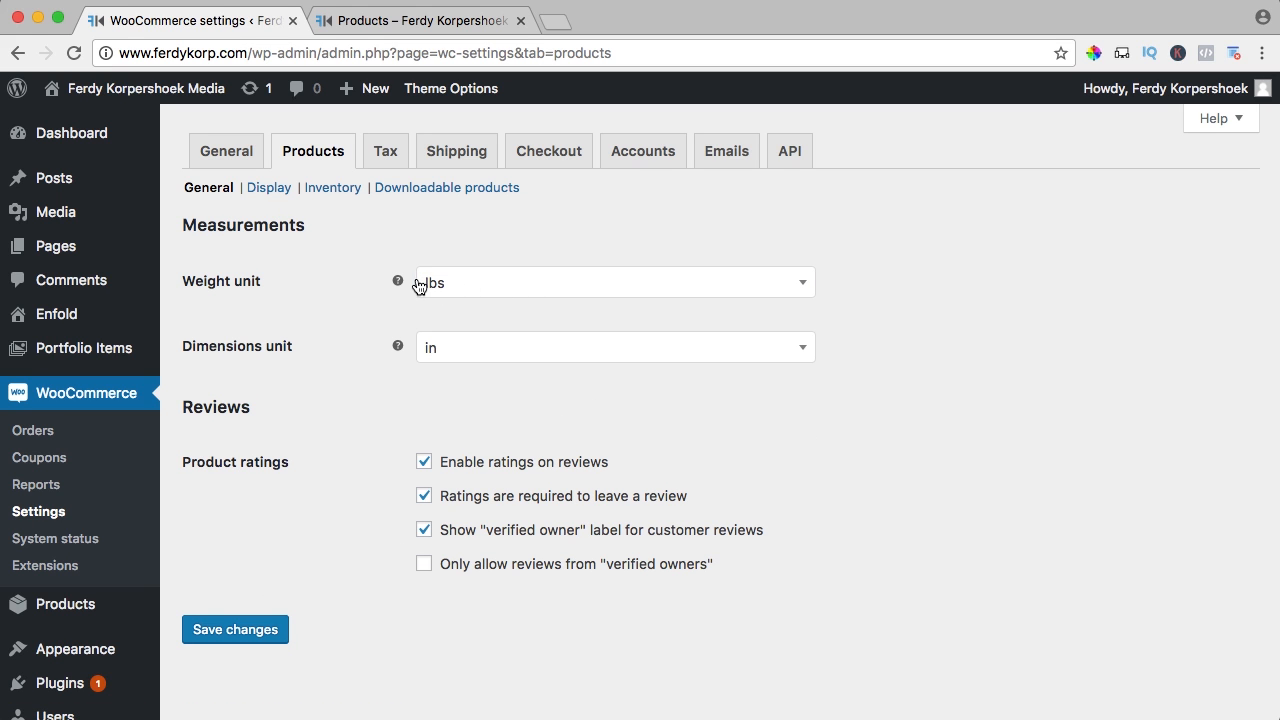
{"action": "left_click", "coordinate": [494, 355]}
{"action": "left_click", "coordinate": [323, 343]}
Require a rating to leave a review and save the product settings
{"action": "scroll", "coordinate": [340, 345], "scroll_direction": "down", "scroll_amount": 2}
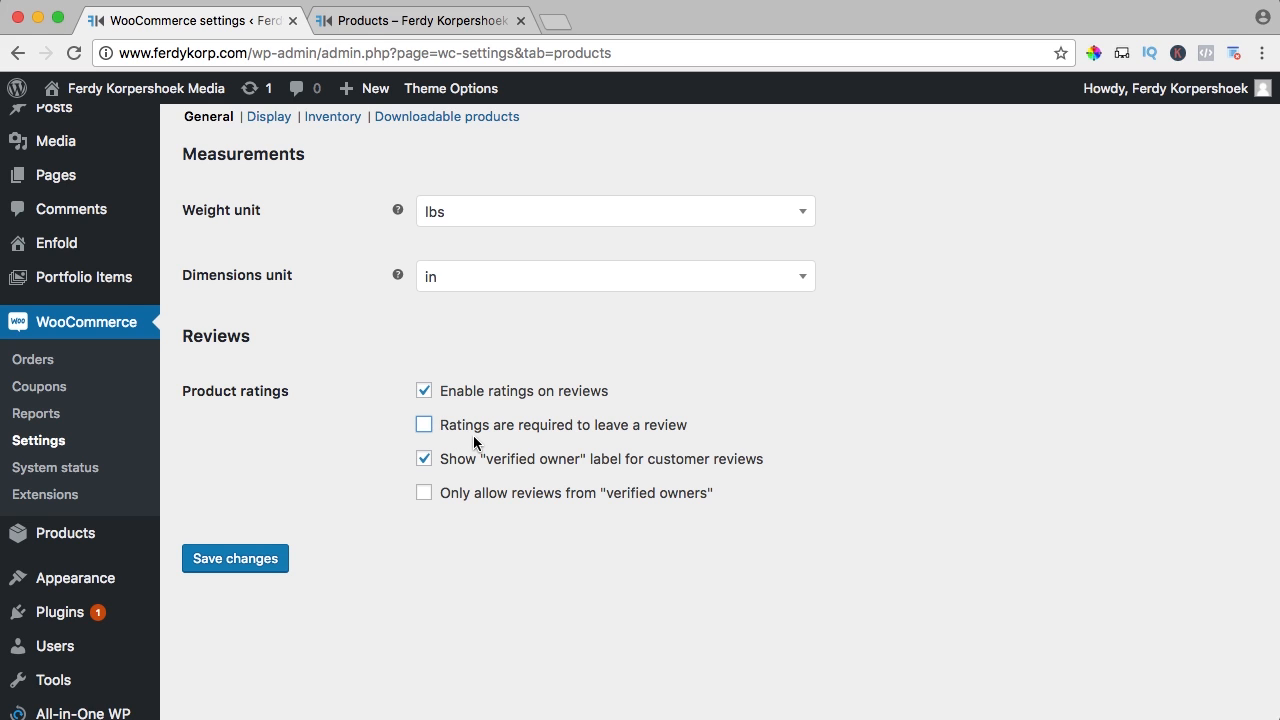
{"action": "left_click", "coordinate": [428, 430]}
{"action": "left_click", "coordinate": [246, 559]}
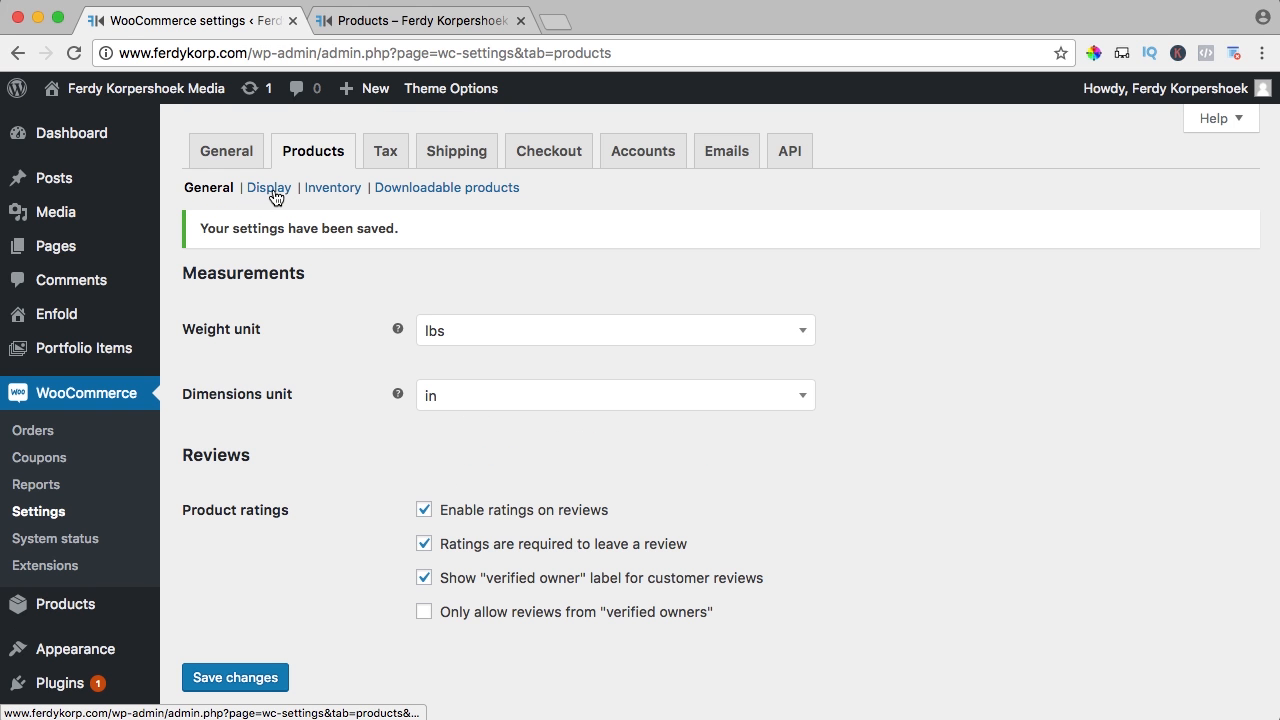
In product display settings, keep Shop as the shop page and have it show products
{"action": "left_click", "coordinate": [269, 189]}
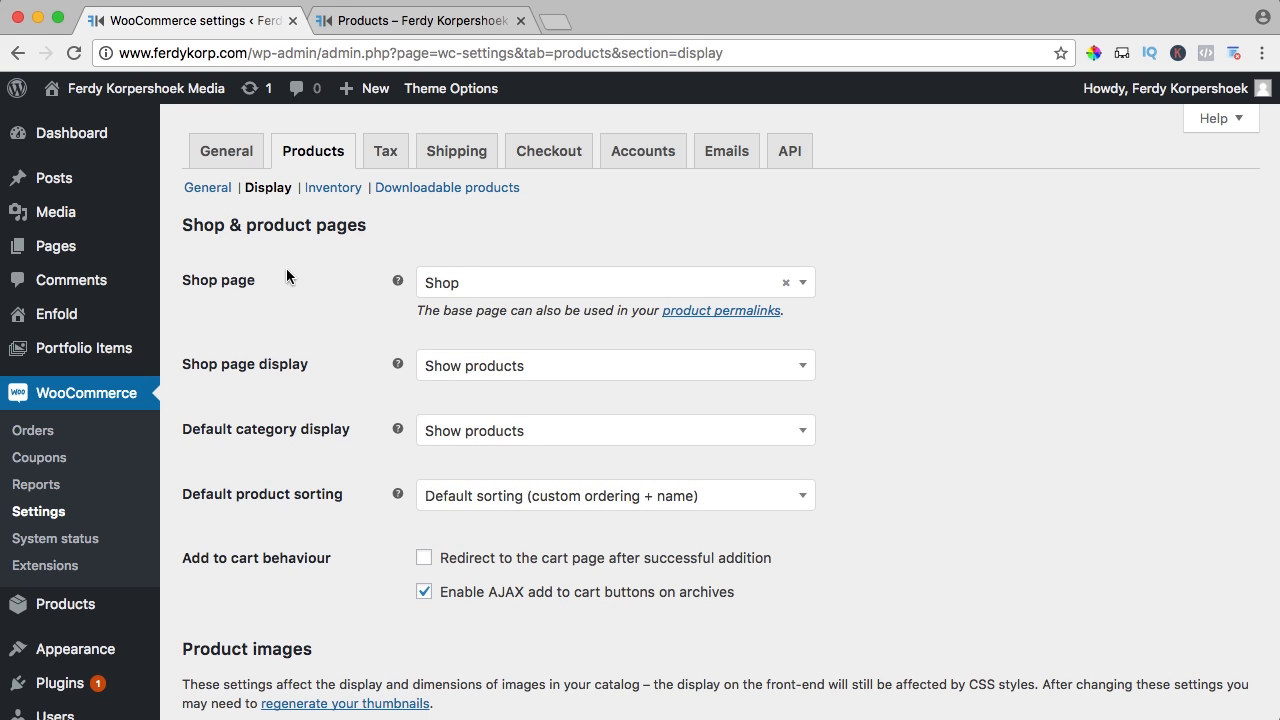
{"action": "left_click", "coordinate": [473, 284]}
{"action": "left_click", "coordinate": [468, 416]}
{"action": "scroll", "coordinate": [380, 334], "scroll_direction": "down", "scroll_amount": 2}
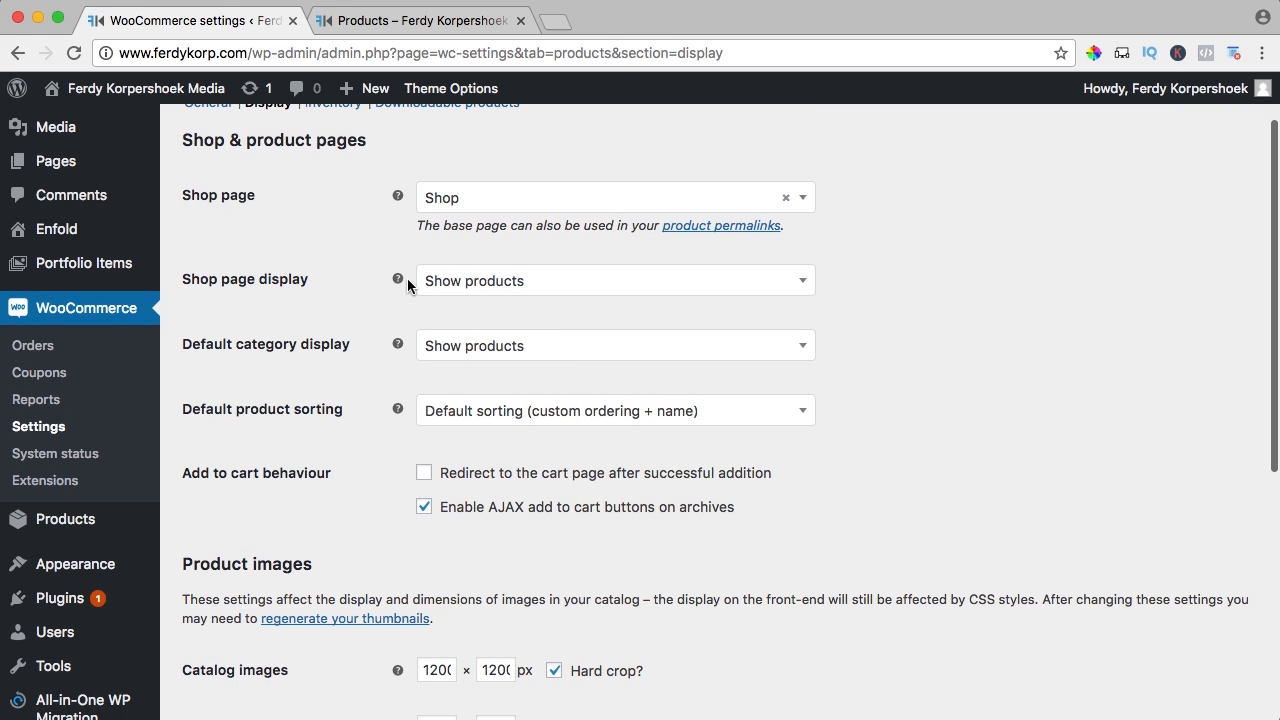
{"action": "left_click", "coordinate": [479, 284]}
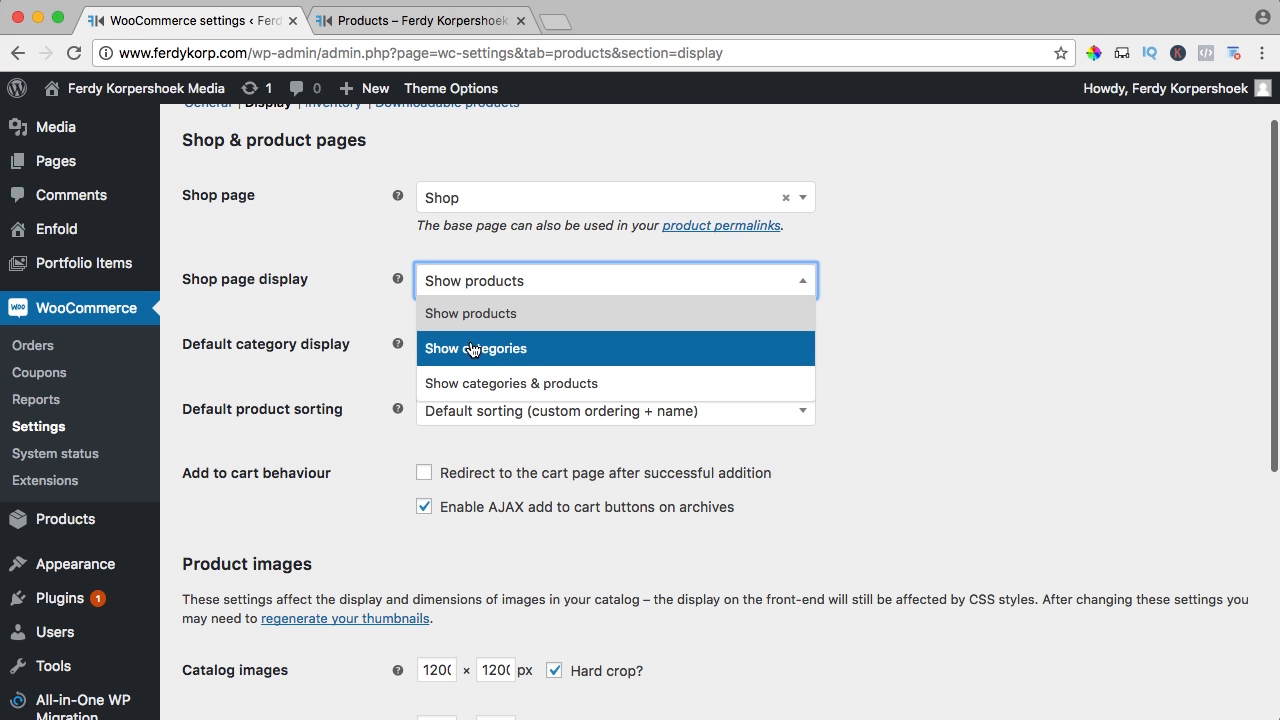
{"action": "left_click", "coordinate": [360, 326]}
Leave category pages showing products and keep the default product sorting
{"action": "scroll", "coordinate": [340, 300], "scroll_direction": "down", "scroll_amount": 2}
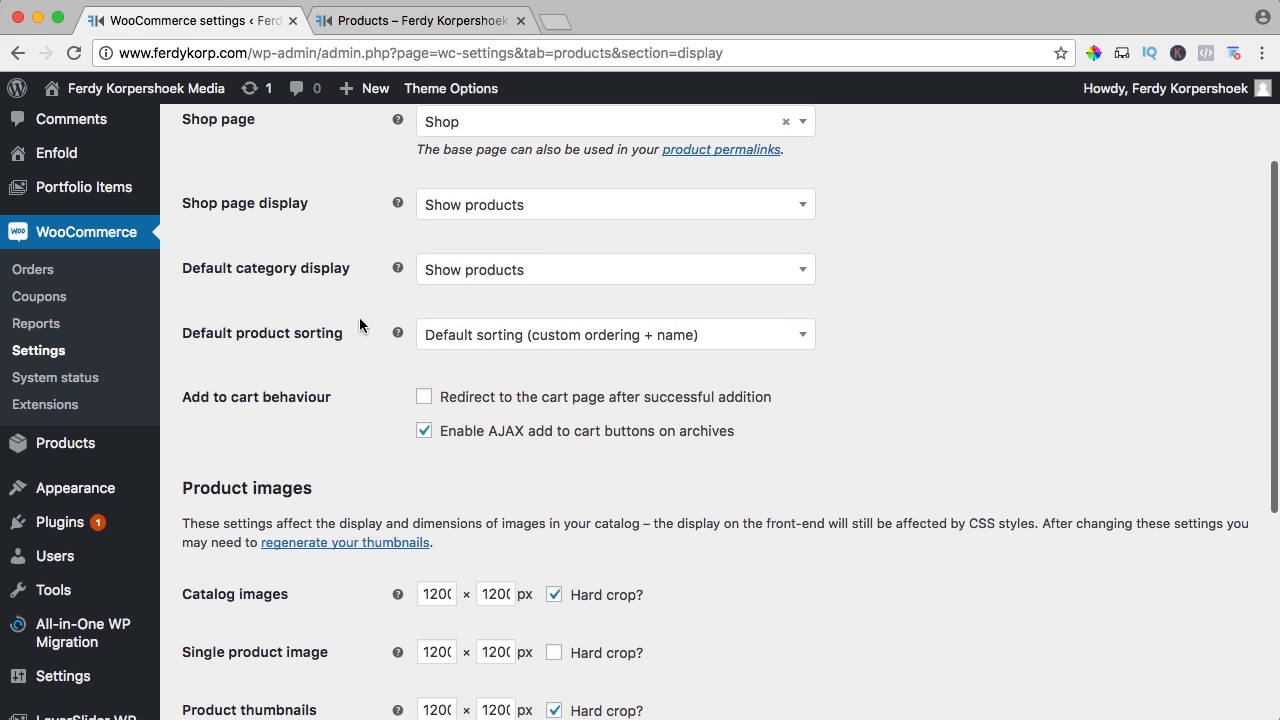
{"action": "left_click", "coordinate": [467, 274]}
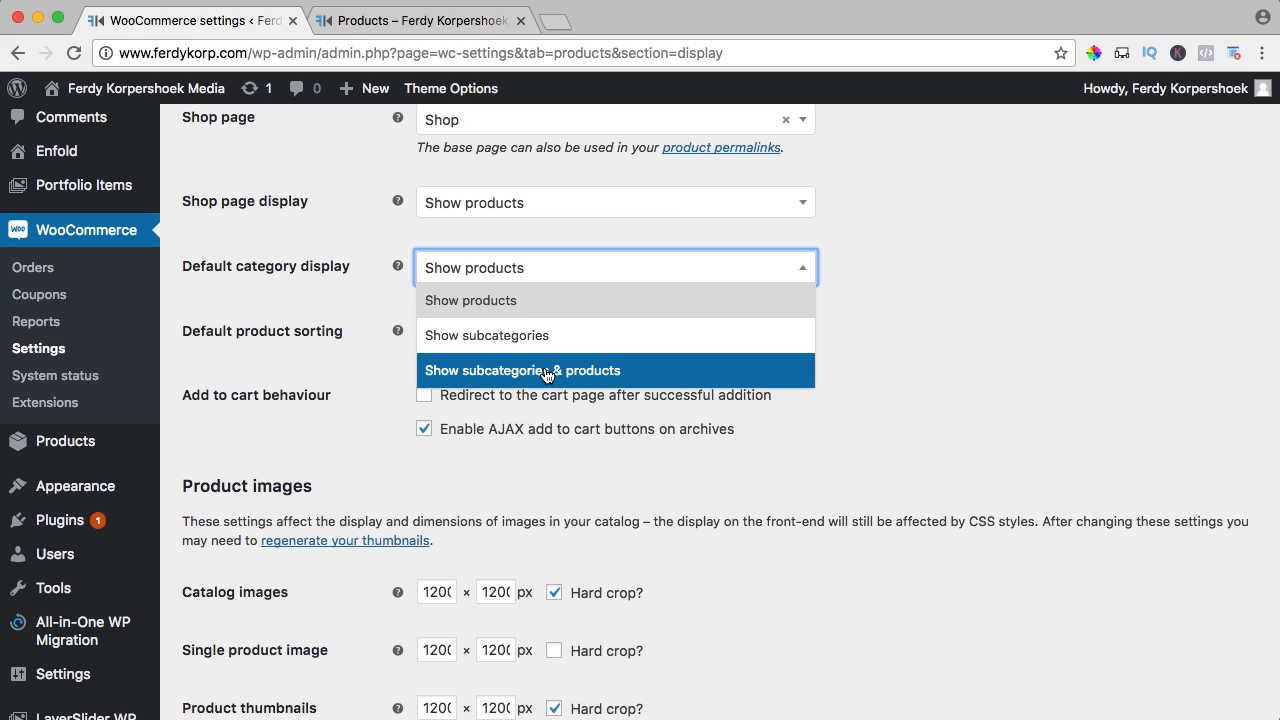
{"action": "left_click", "coordinate": [376, 322]}
{"action": "scroll", "coordinate": [382, 302], "scroll_direction": "down", "scroll_amount": 2}
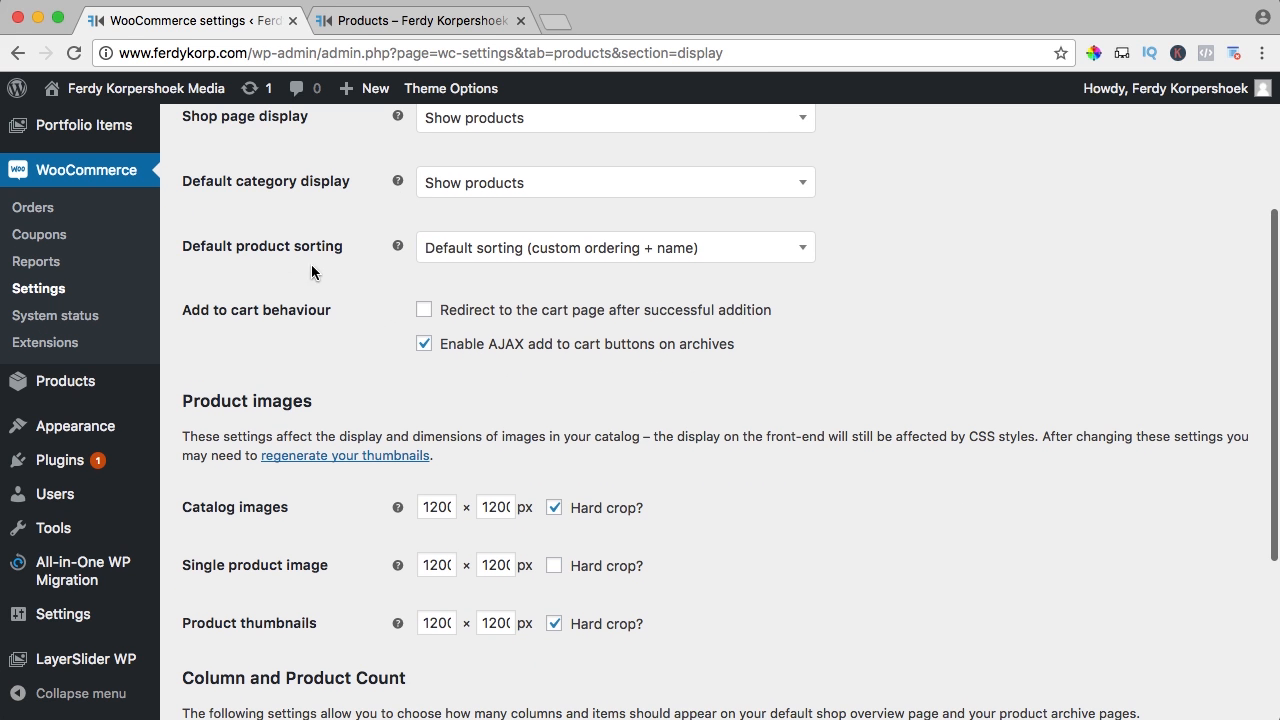
{"action": "left_click", "coordinate": [483, 252]}
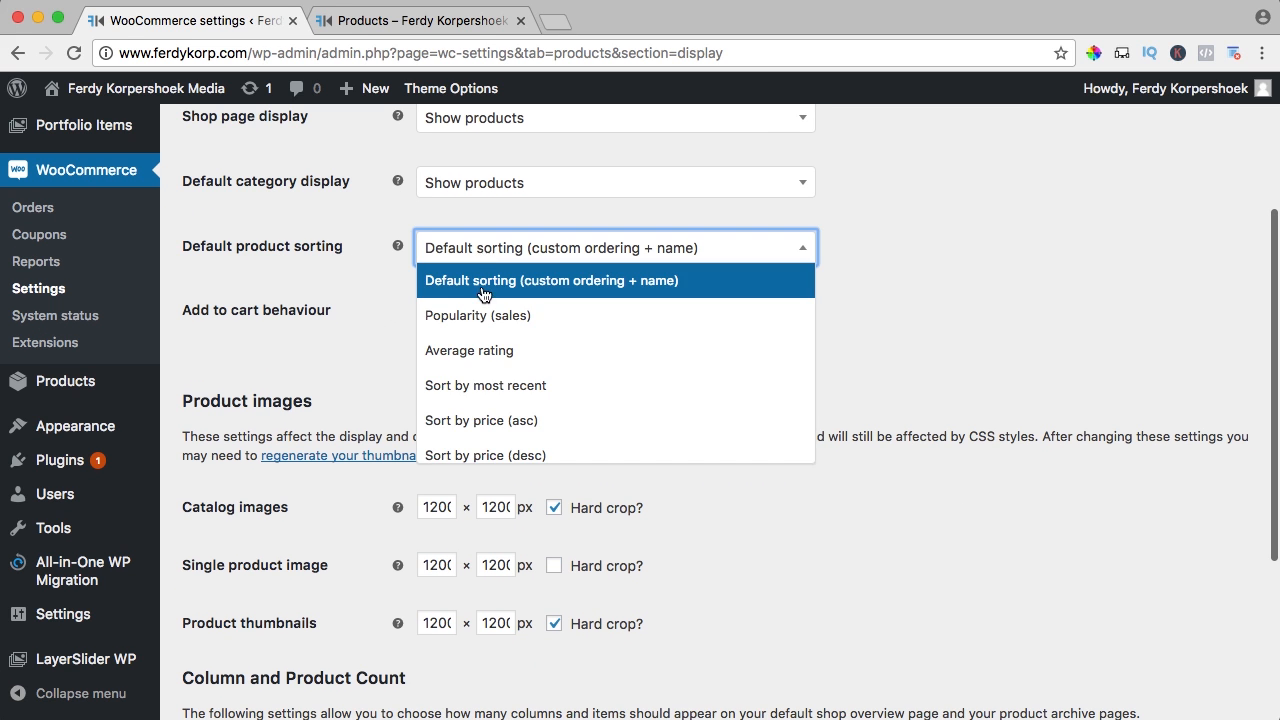
{"action": "left_click", "coordinate": [346, 272]}
{"action": "scroll", "coordinate": [346, 272], "scroll_direction": "down", "scroll_amount": 1}
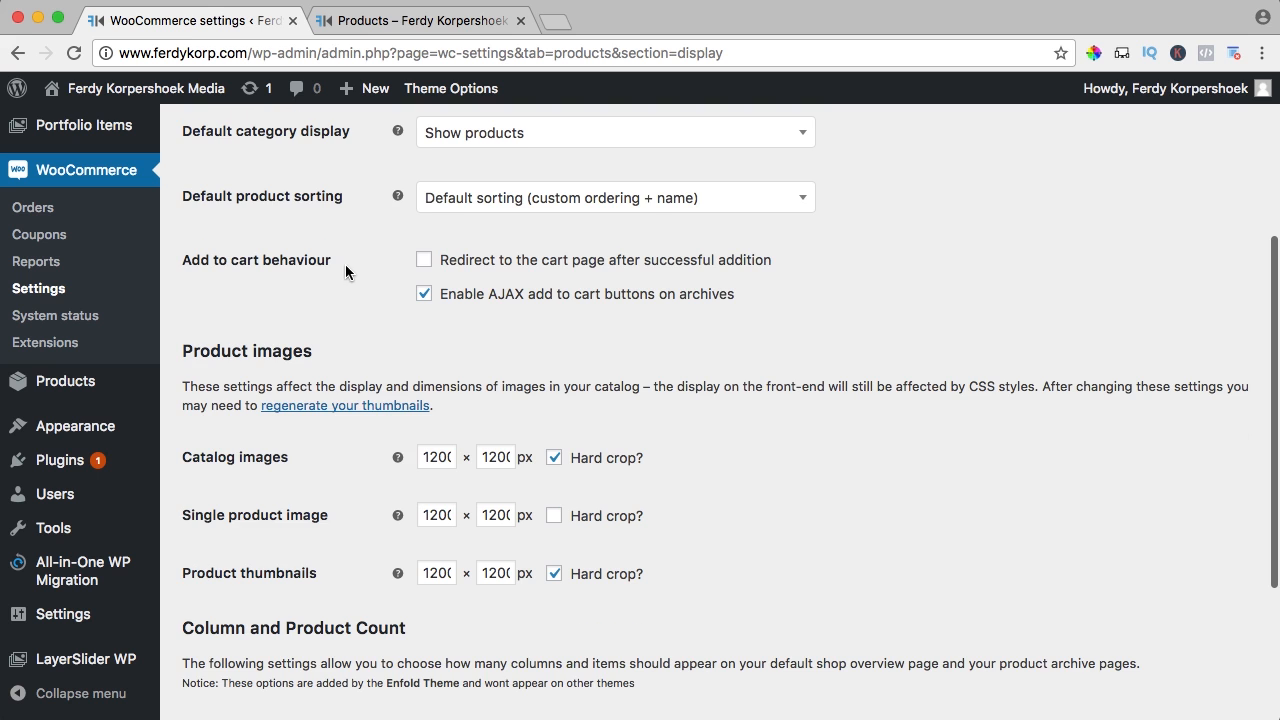
Add the E-Book to the cart from the storefront shop page
{"action": "left_click", "coordinate": [371, 22]}
{"action": "scroll", "coordinate": [586, 280], "scroll_direction": "down", "scroll_amount": 4}
{"action": "scroll", "coordinate": [586, 283], "scroll_direction": "down", "scroll_amount": 1}
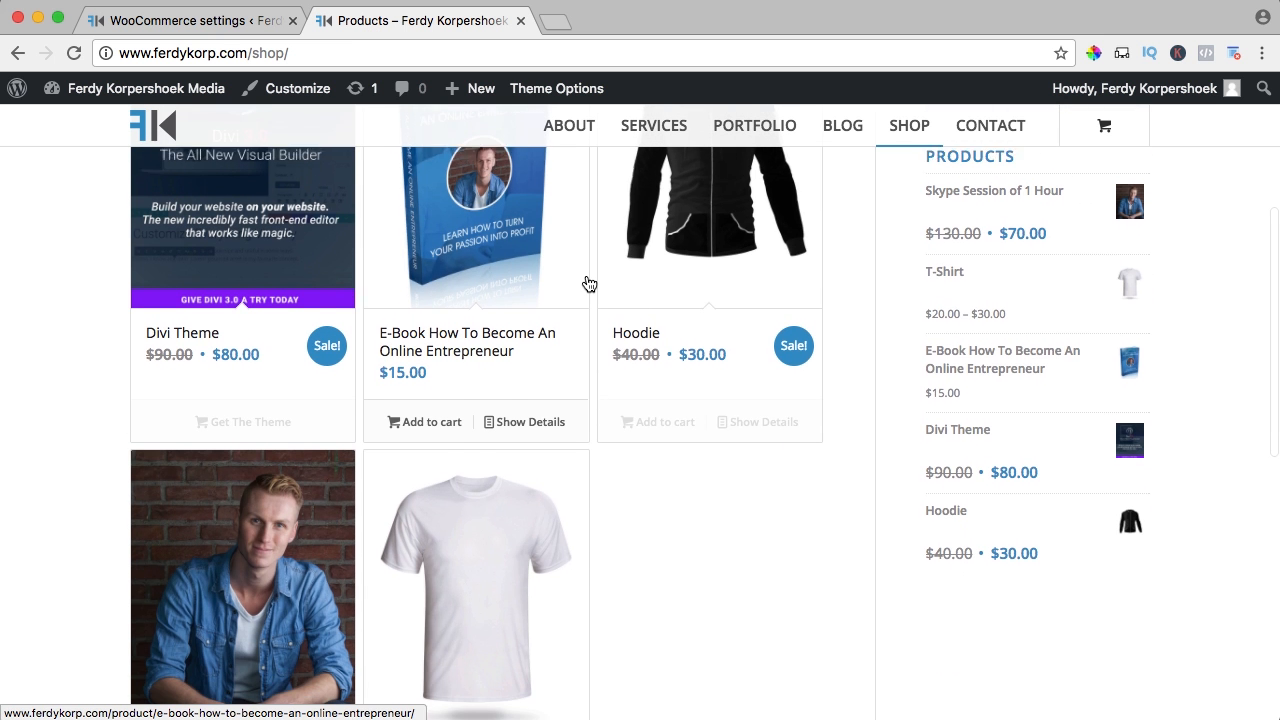
{"action": "left_click", "coordinate": [424, 411]}
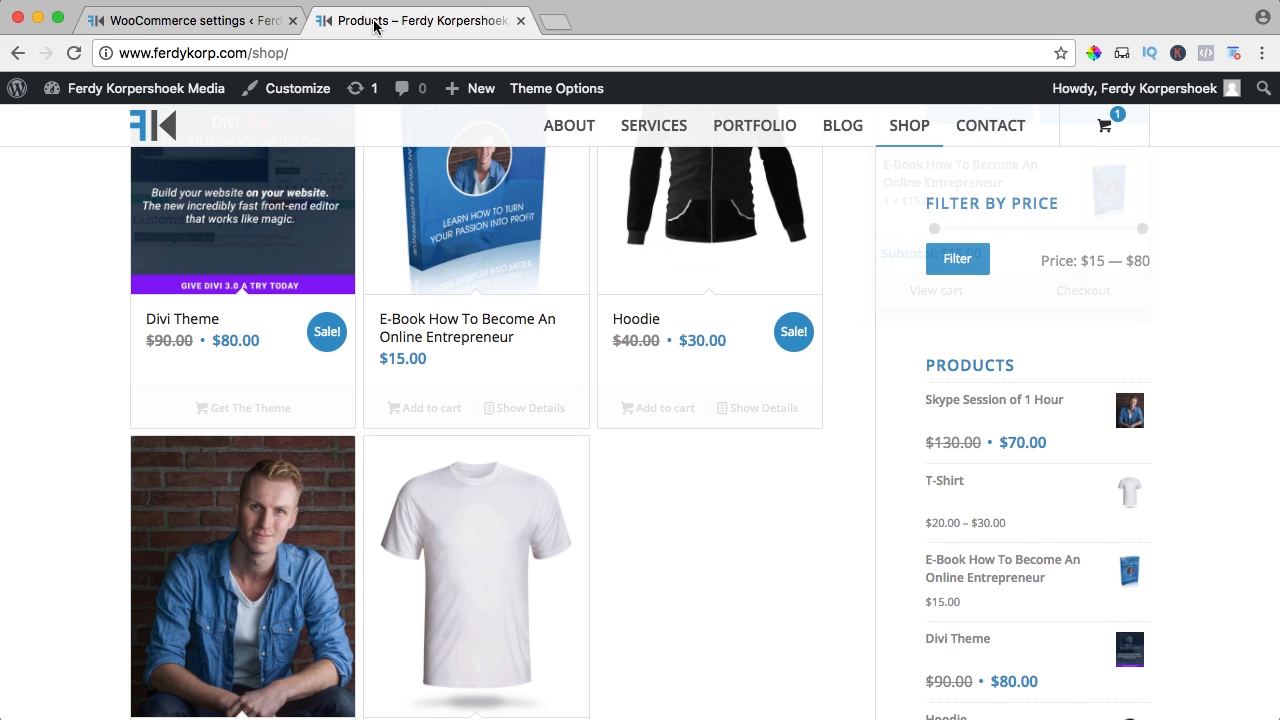
Tick 'Redirect to the cart page after successful addition' in the display settings
{"action": "left_click", "coordinate": [190, 19]}
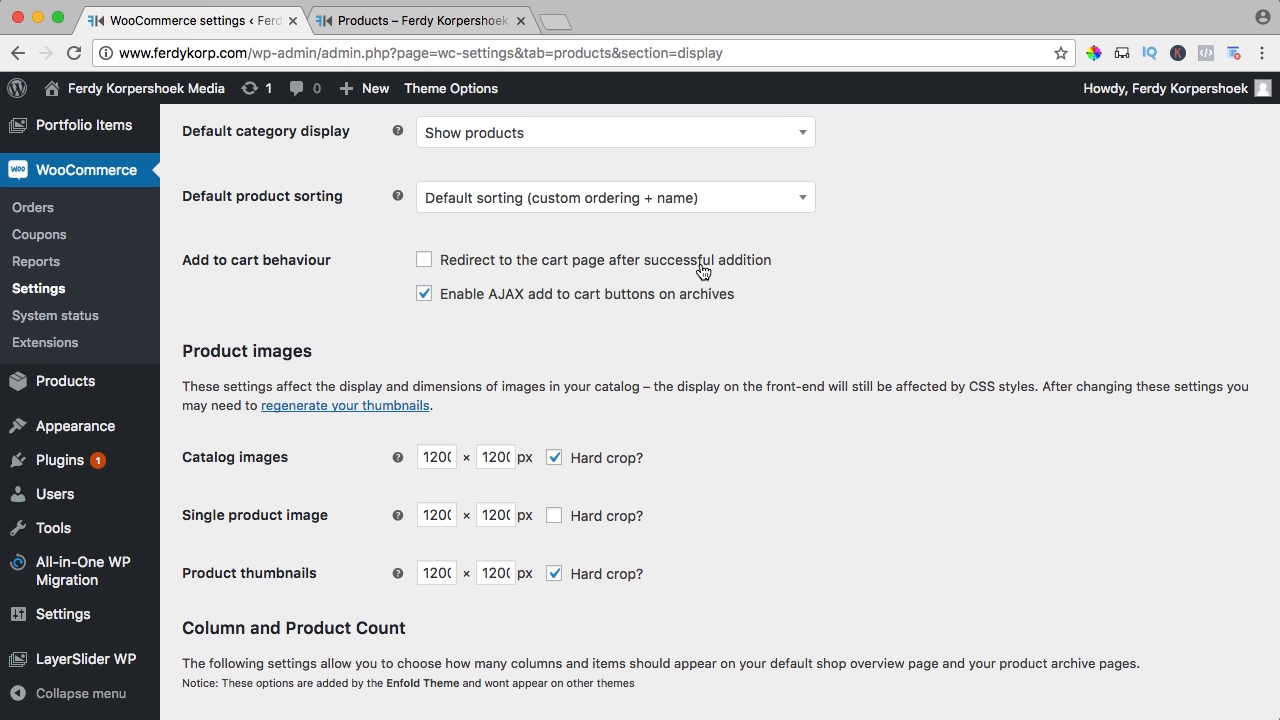
{"action": "left_click", "coordinate": [425, 261]}
{"action": "scroll", "coordinate": [379, 277], "scroll_direction": "down", "scroll_amount": 5}
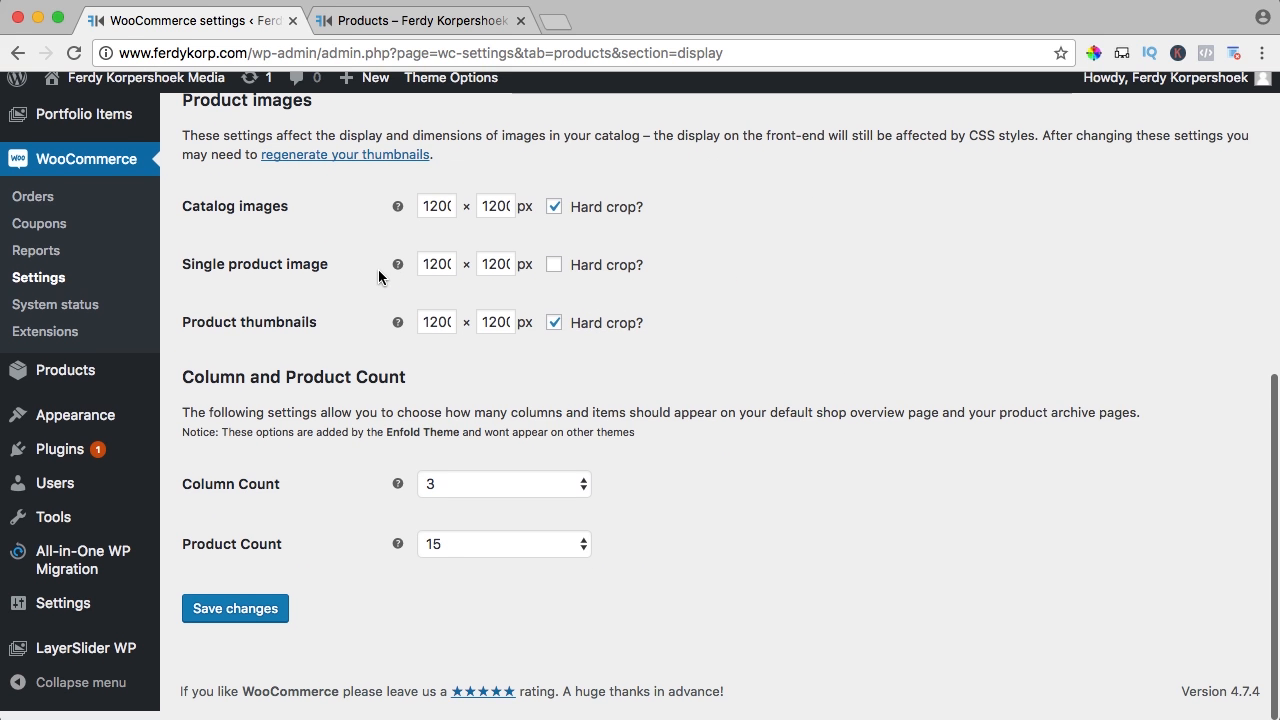
Save the redirect setting, then add the Hoodie on the shop and land in the cart
{"action": "left_click", "coordinate": [249, 621]}
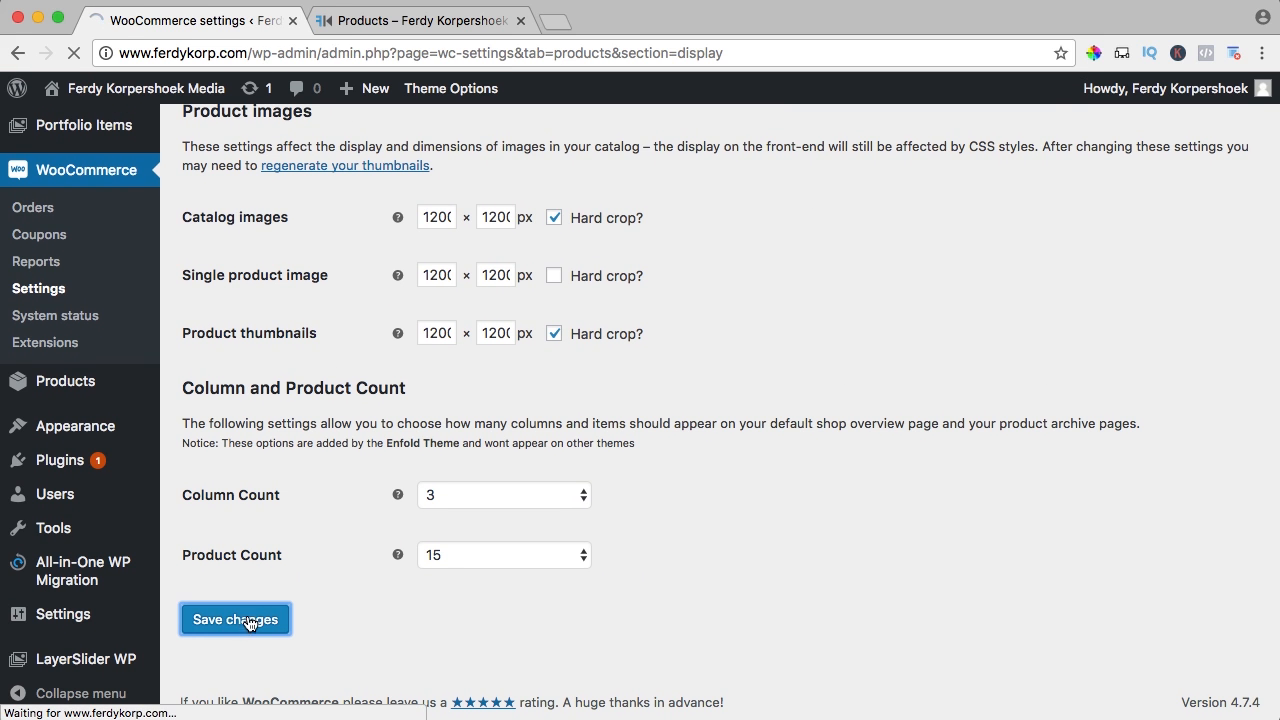
{"action": "left_click", "coordinate": [380, 22]}
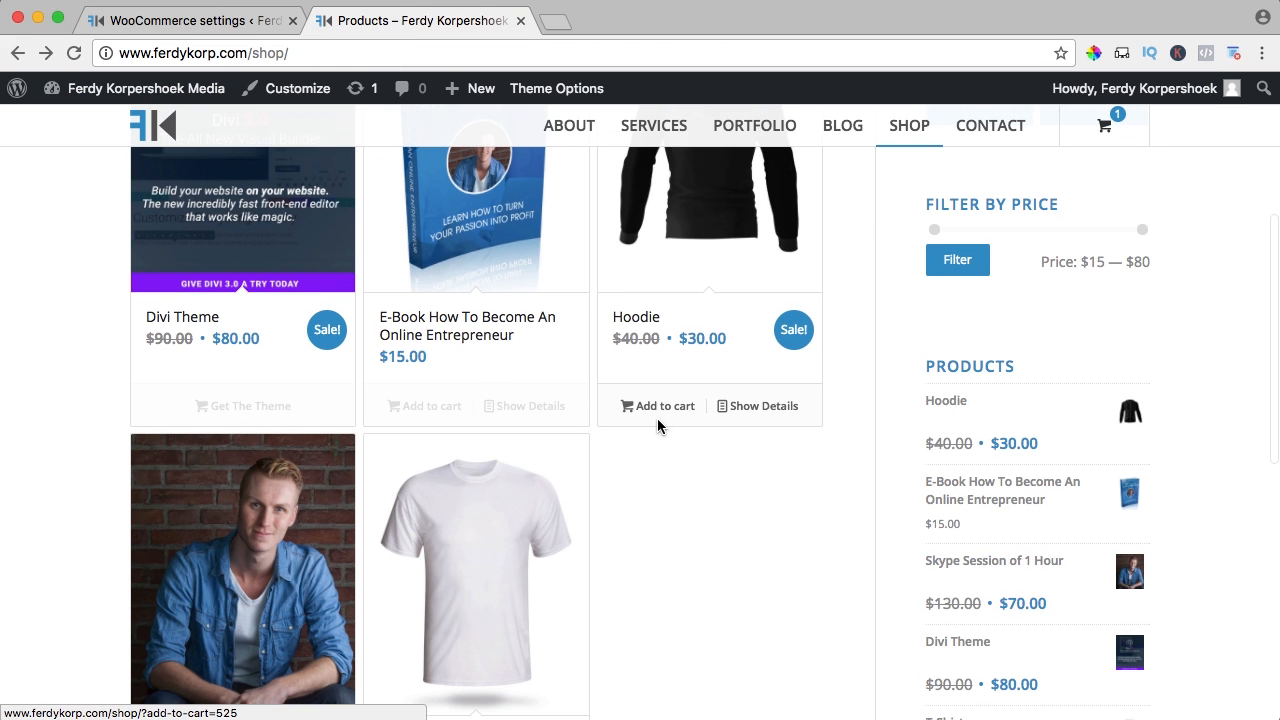
{"action": "left_click", "coordinate": [657, 408]}
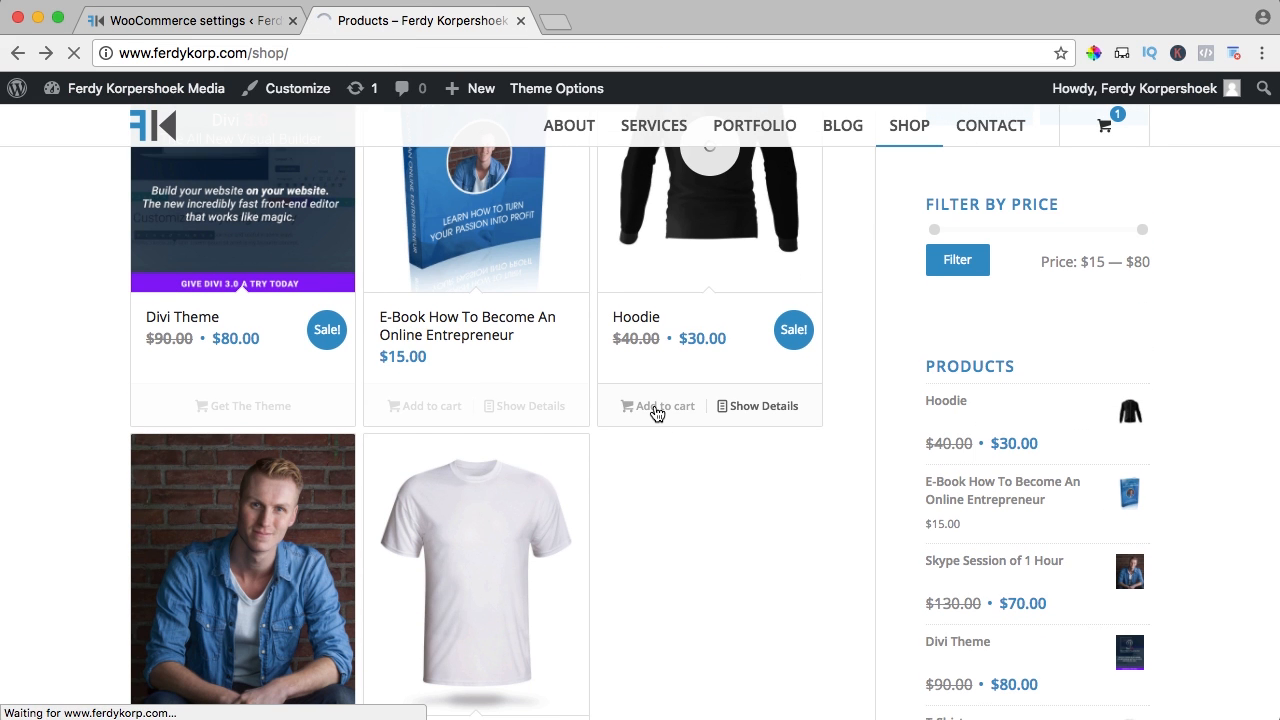
{"action": "scroll", "coordinate": [664, 408], "scroll_direction": "down", "scroll_amount": 1}
{"action": "scroll", "coordinate": [663, 403], "scroll_direction": "down", "scroll_amount": 5}
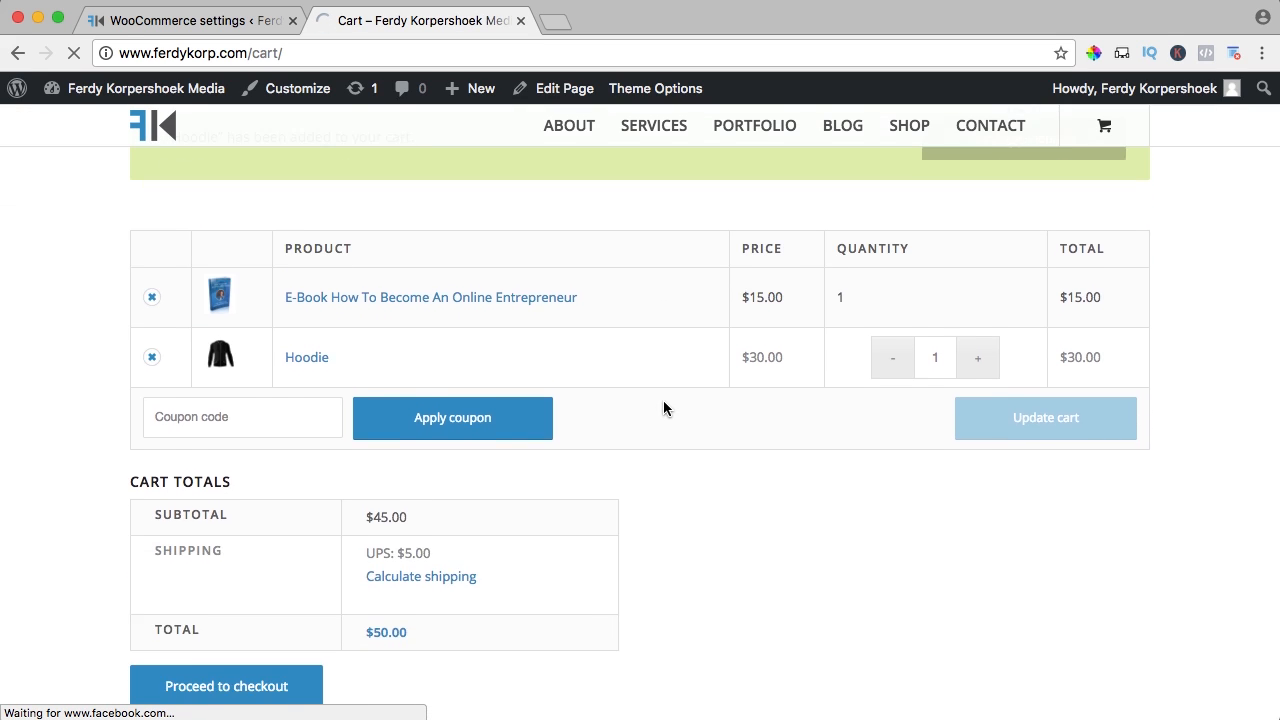
{"action": "scroll", "coordinate": [661, 397], "scroll_direction": "up", "scroll_amount": 4}
Recheck the $50.00 cart and leave the Catalog images width unchanged in display settings
{"action": "left_click", "coordinate": [113, 38]}
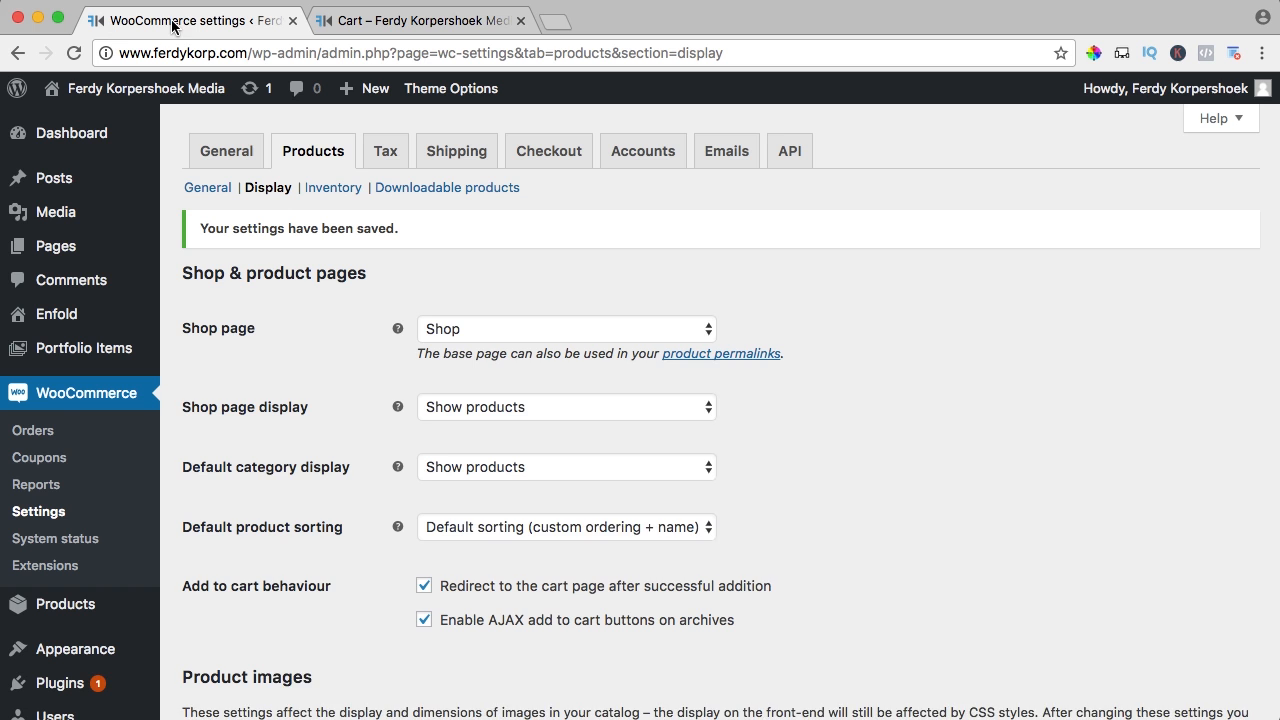
{"action": "scroll", "coordinate": [380, 400], "scroll_direction": "down", "scroll_amount": 3}
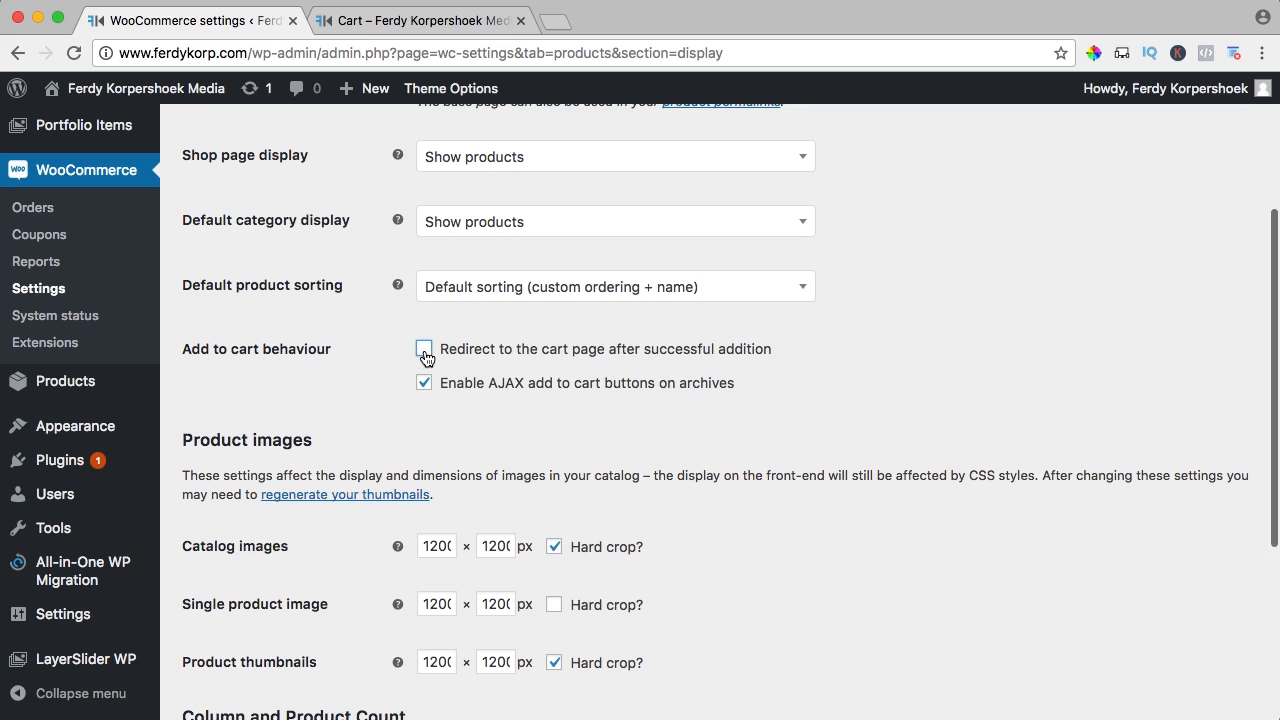
{"action": "scroll", "coordinate": [425, 357], "scroll_direction": "down", "scroll_amount": 1}
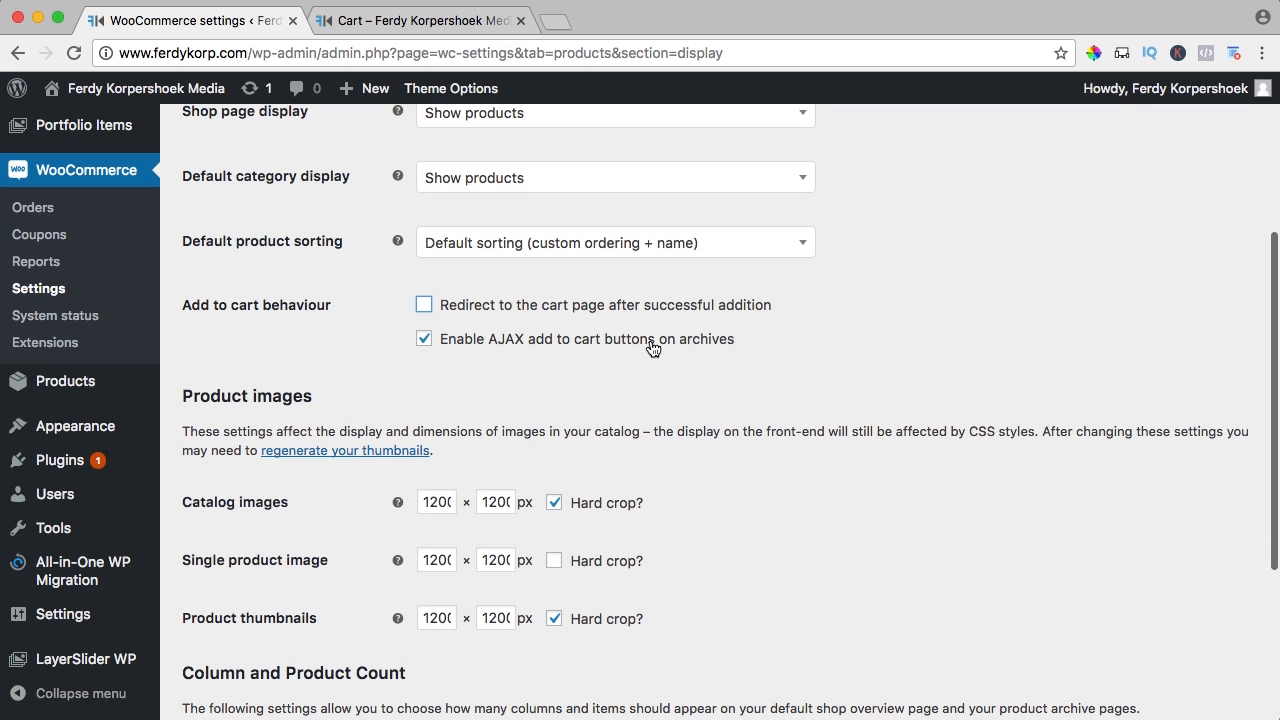
{"action": "left_click", "coordinate": [450, 22]}
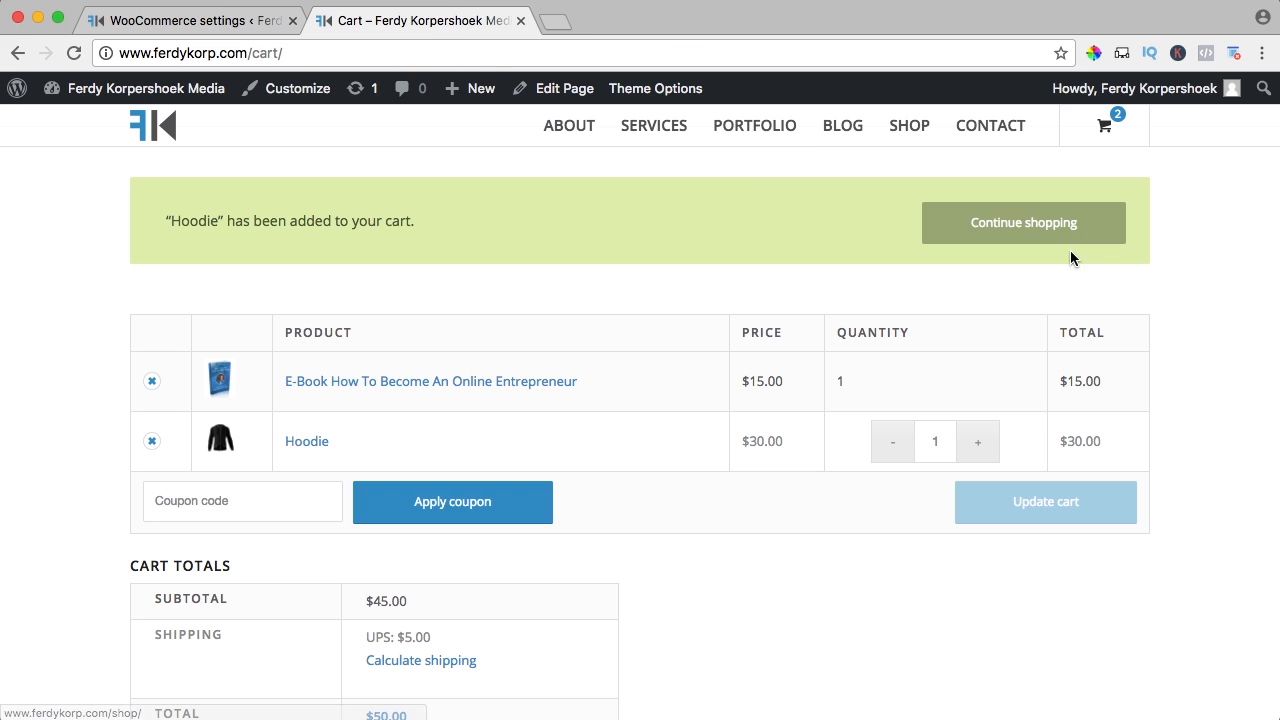
{"action": "left_click", "coordinate": [209, 24]}
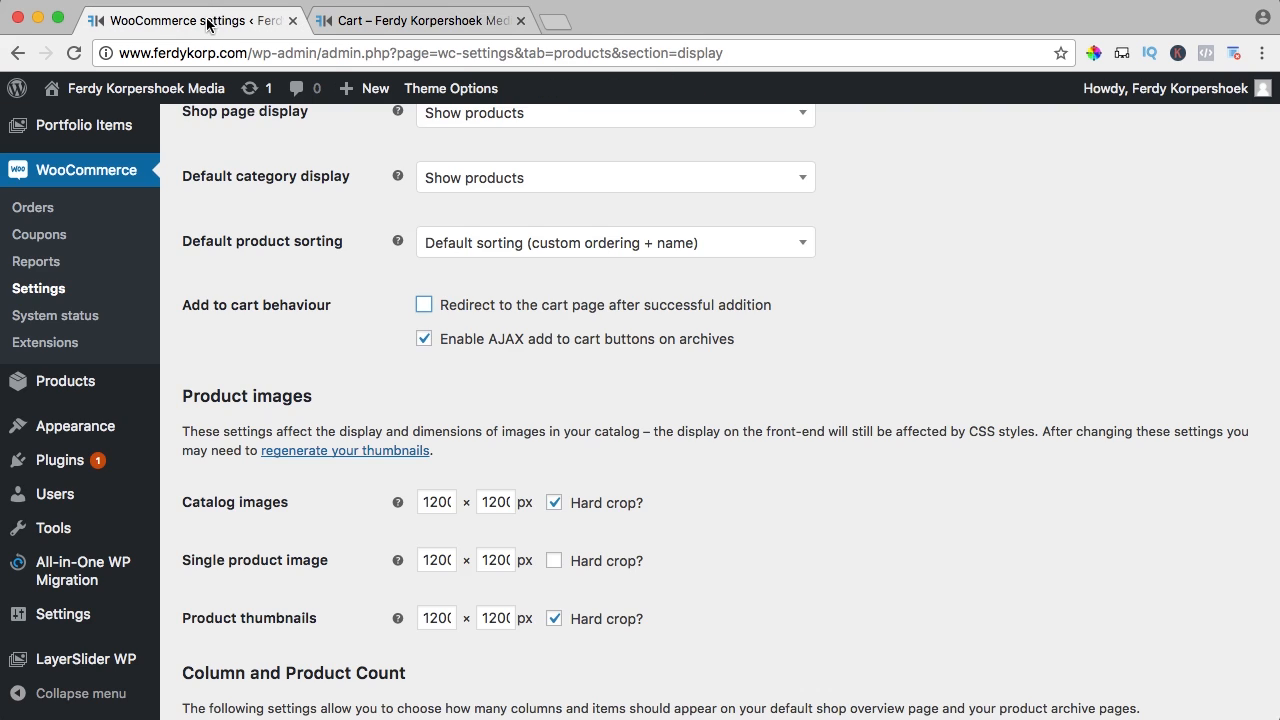
{"action": "scroll", "coordinate": [403, 339], "scroll_direction": "down", "scroll_amount": 4}
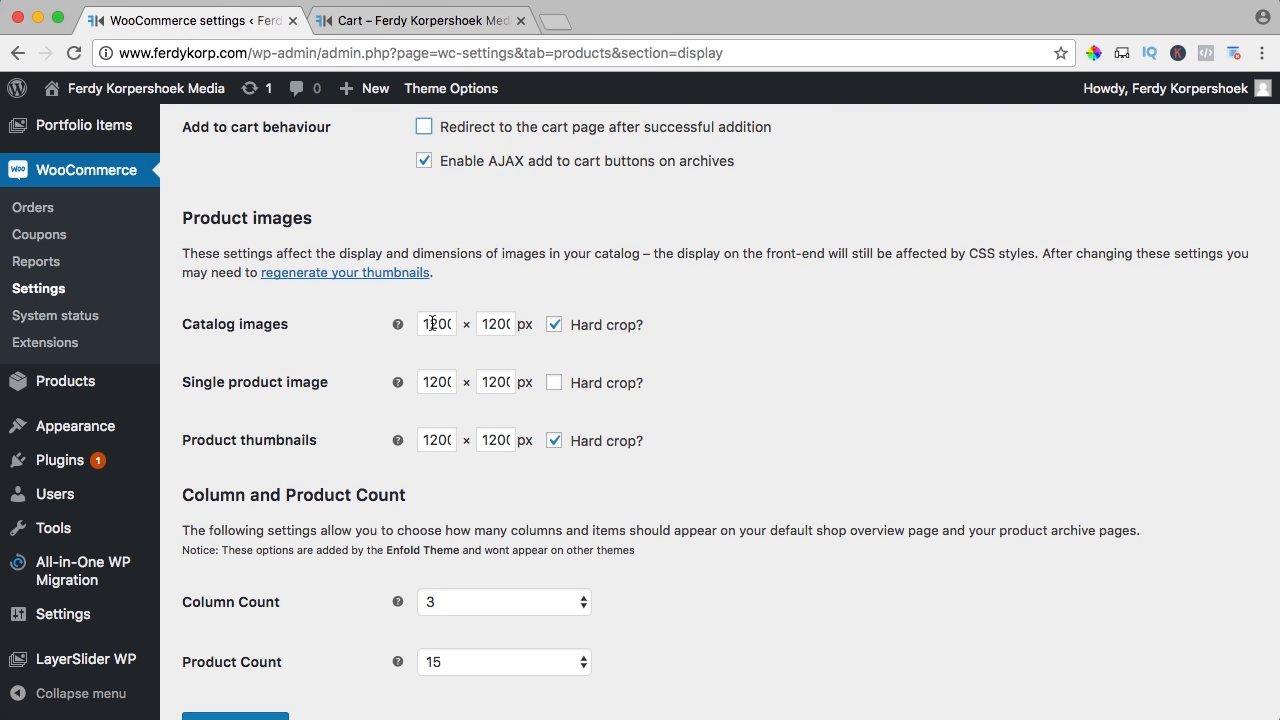
{"action": "left_click_drag", "start_coordinate": [428, 323], "coordinate": [453, 337]}
{"action": "left_click", "coordinate": [404, 349]}
Search plugins for 'regenerate', then install and activate Regenerate Thumbnails
{"action": "mouse_move", "coordinate": [92, 468]}
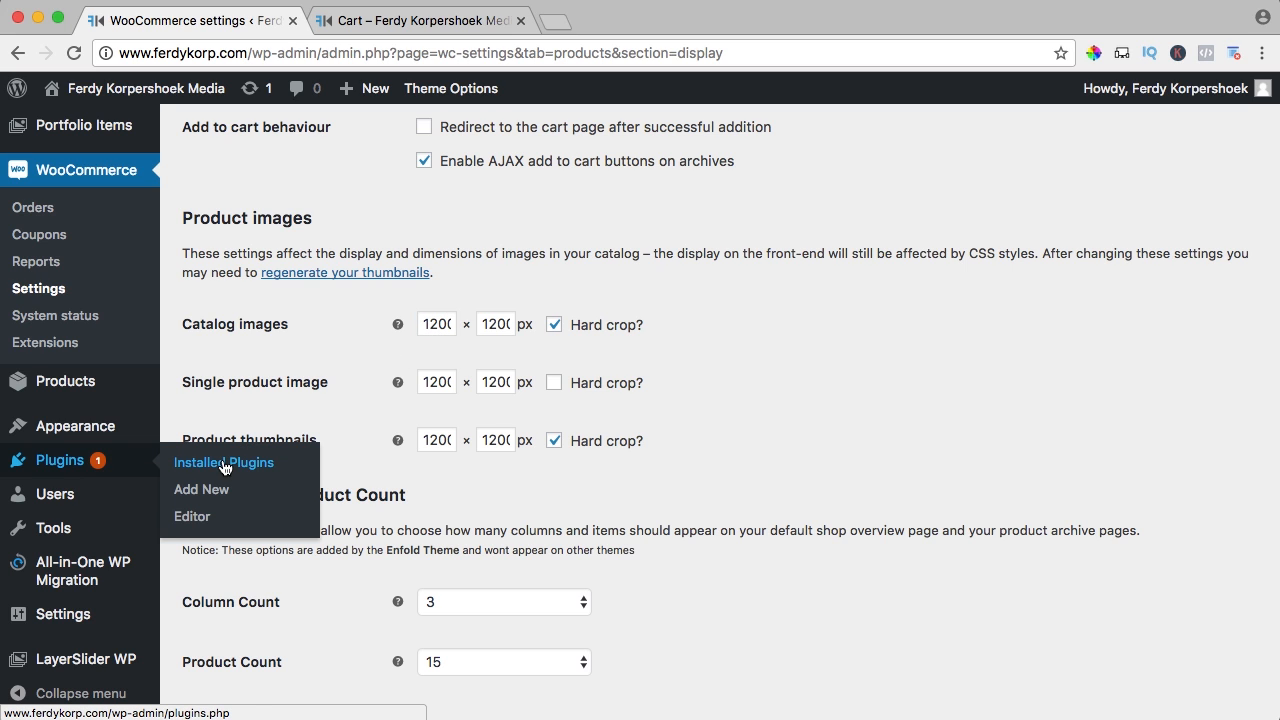
{"action": "left_click", "coordinate": [210, 491], "text": "shift+super"}
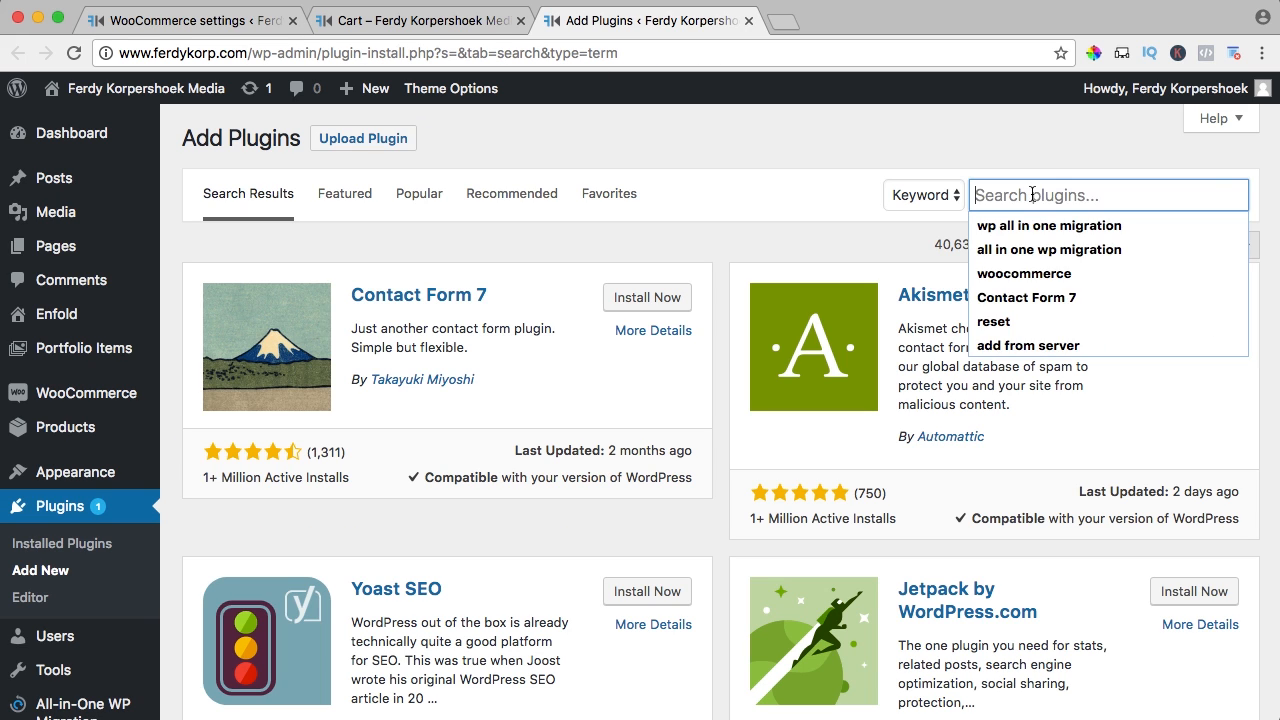
{"action": "type", "text": "regenerate"}
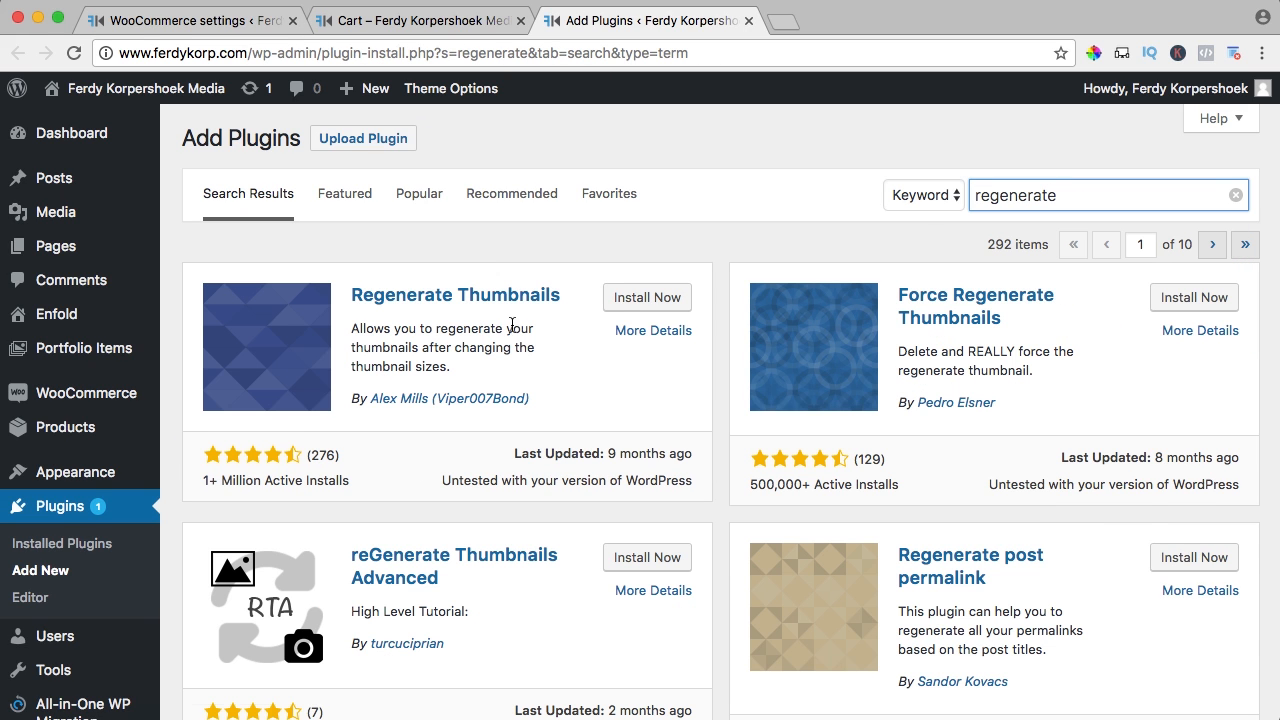
{"action": "left_click", "coordinate": [637, 299]}
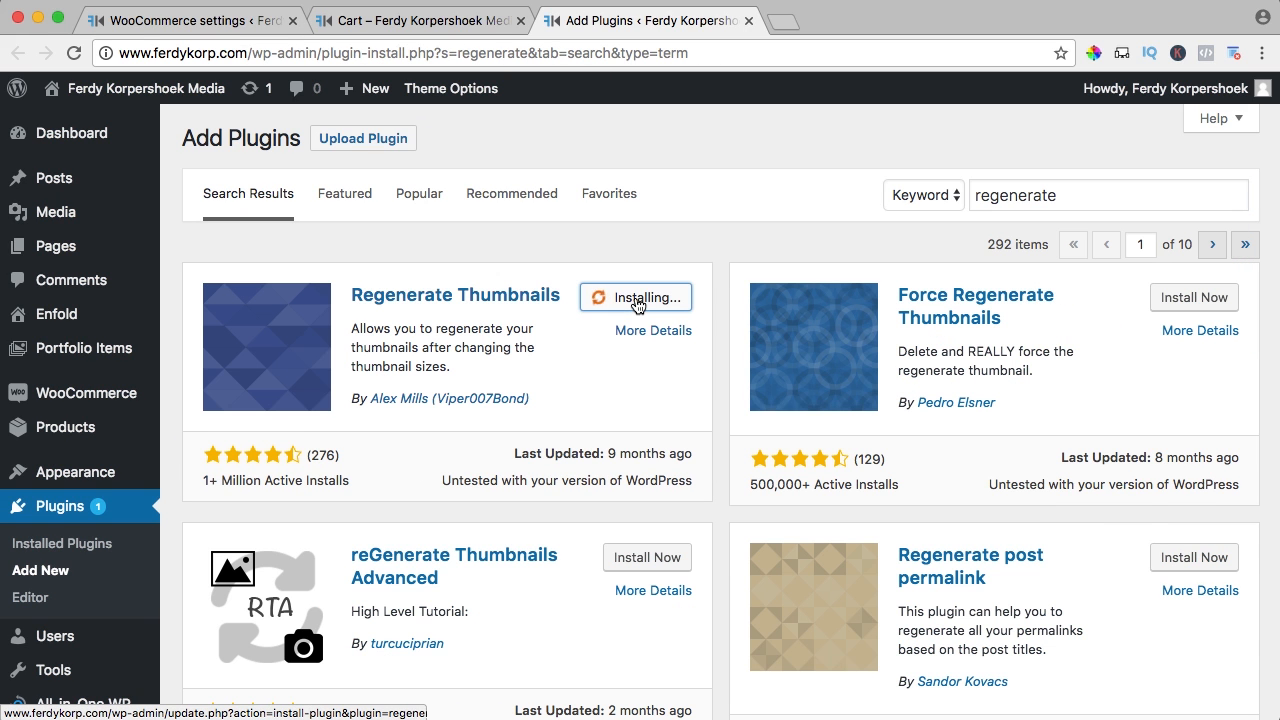
{"action": "left_click", "coordinate": [637, 299]}
Start regenerating all 88 thumbnails with the Regen. Thumbnails tool
{"action": "scroll", "coordinate": [52, 542], "scroll_direction": "down", "scroll_amount": 3}
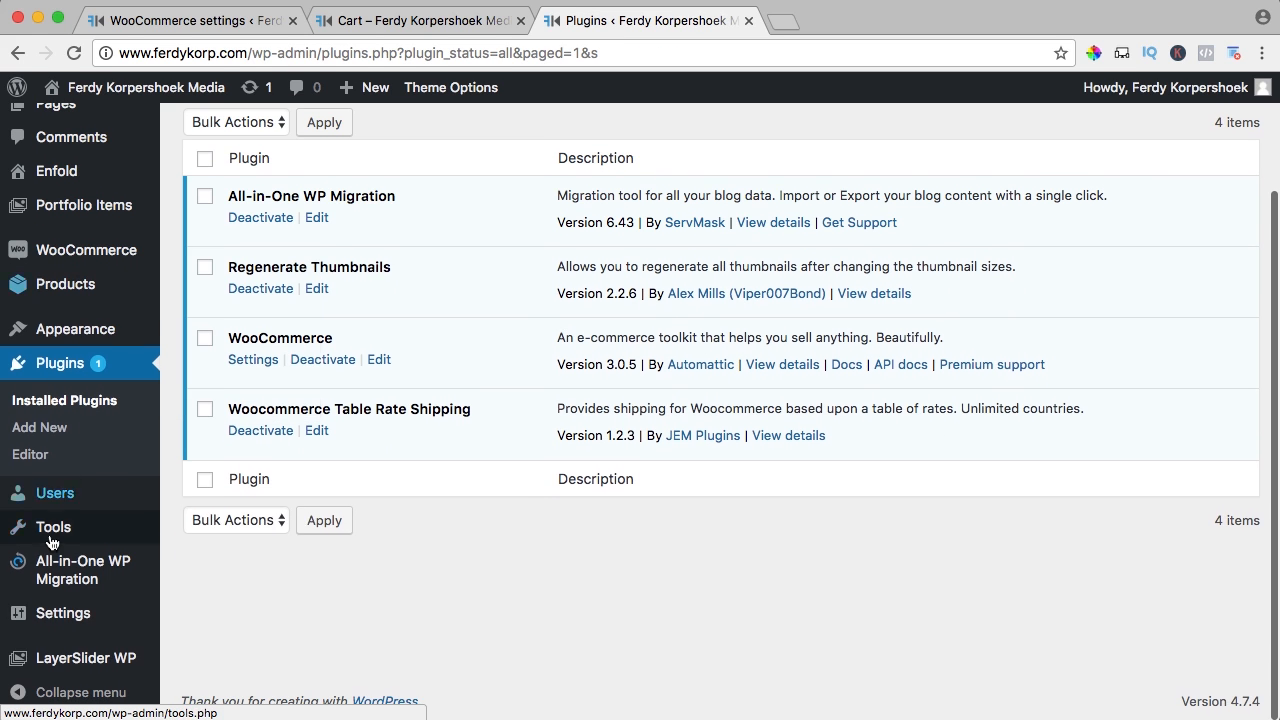
{"action": "mouse_move", "coordinate": [52, 542]}
{"action": "left_click", "coordinate": [237, 612]}
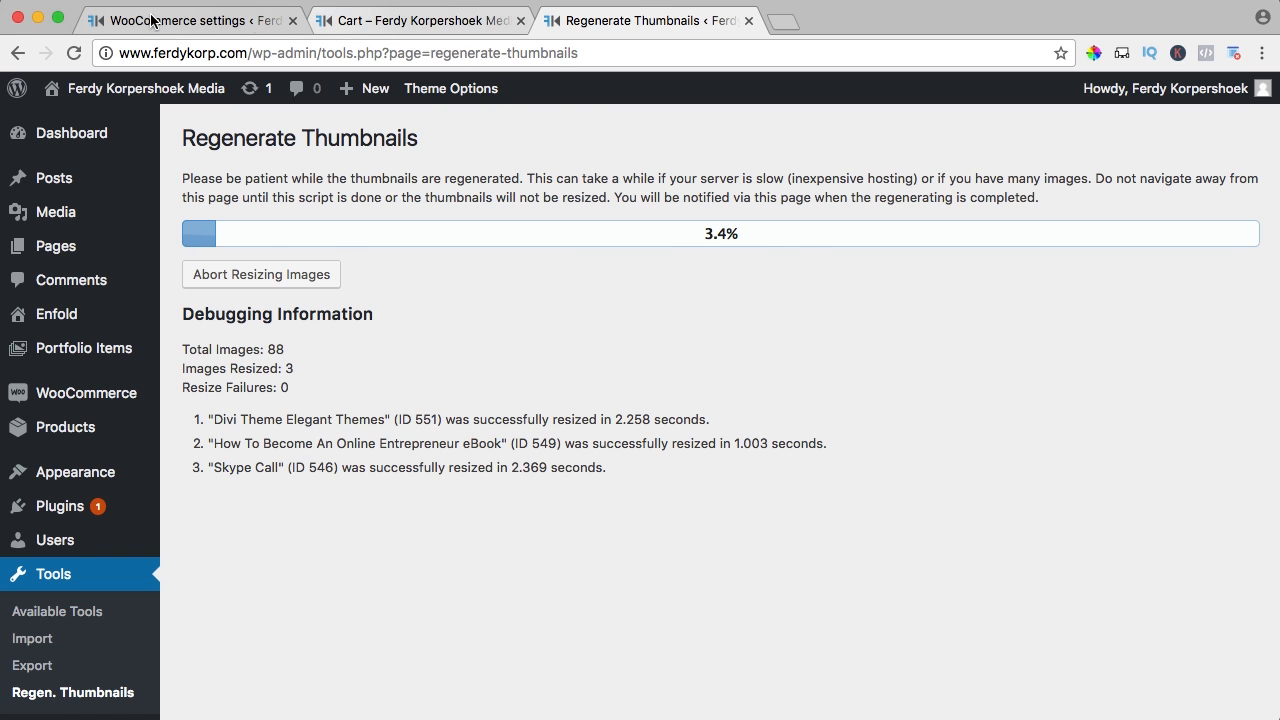
Save the WooCommerce display settings with 1200×1200 images
{"action": "left_click", "coordinate": [215, 20]}
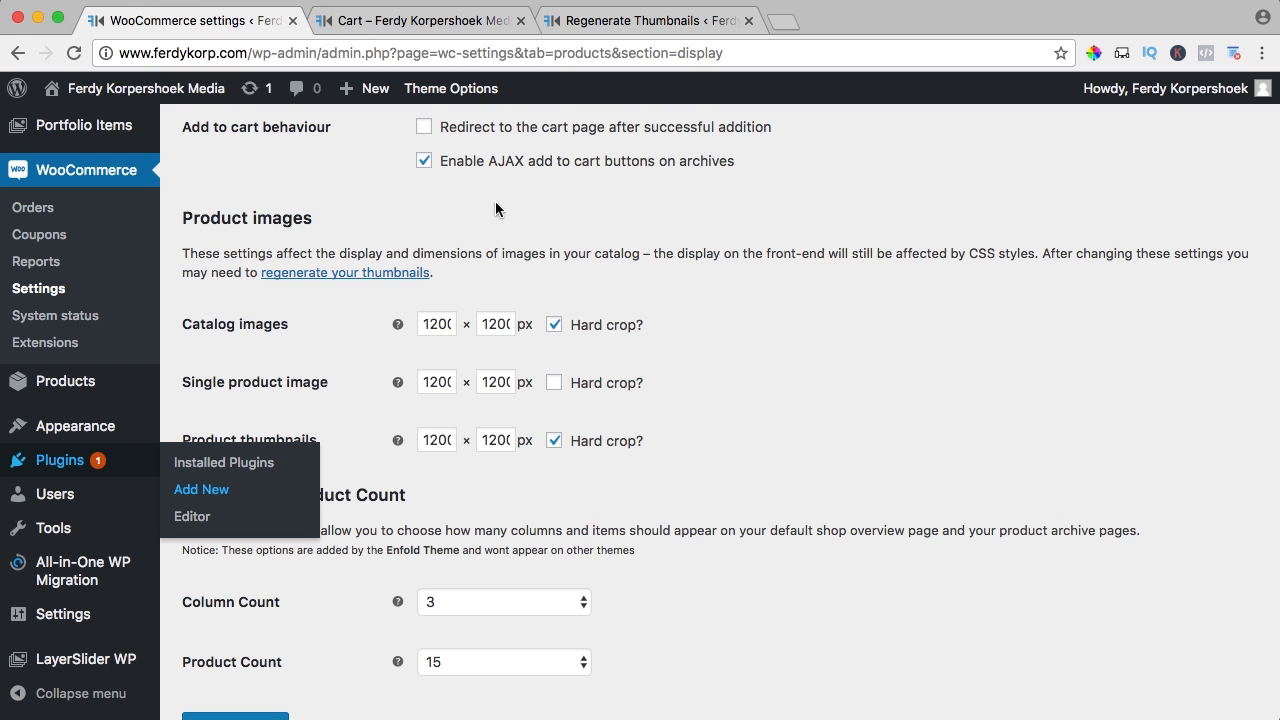
{"action": "scroll", "coordinate": [496, 208], "scroll_direction": "down", "scroll_amount": 2}
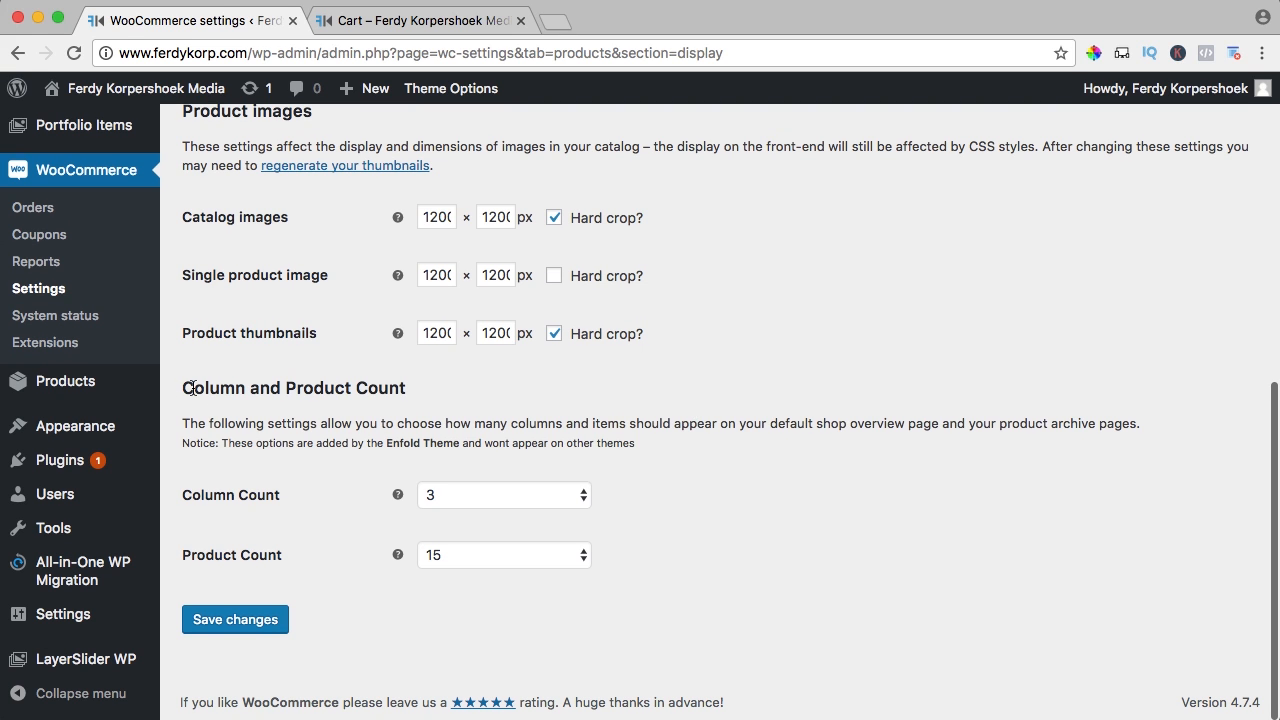
{"action": "left_click_drag", "start_coordinate": [192, 388], "coordinate": [363, 563]}
{"action": "left_click", "coordinate": [365, 560]}
{"action": "left_click", "coordinate": [258, 619]}
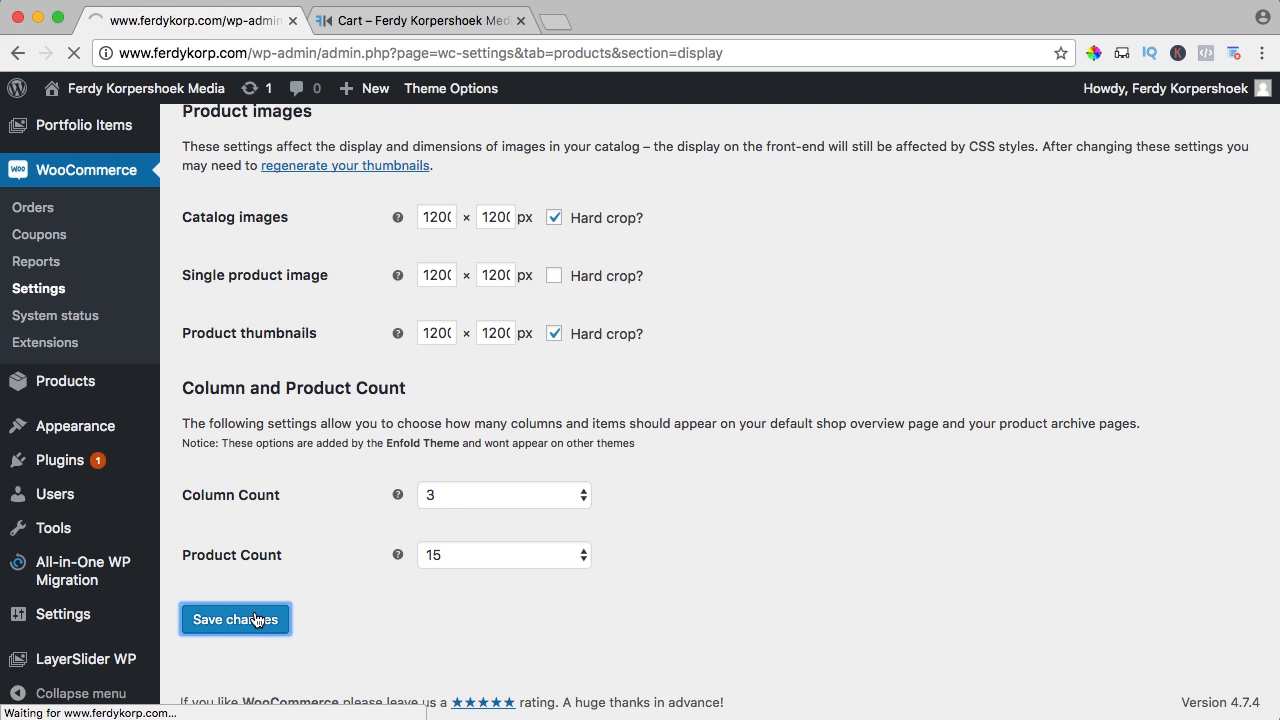
In Inventory settings, replace the 60-minute Hold stock value with 5
{"action": "left_click", "coordinate": [330, 189]}
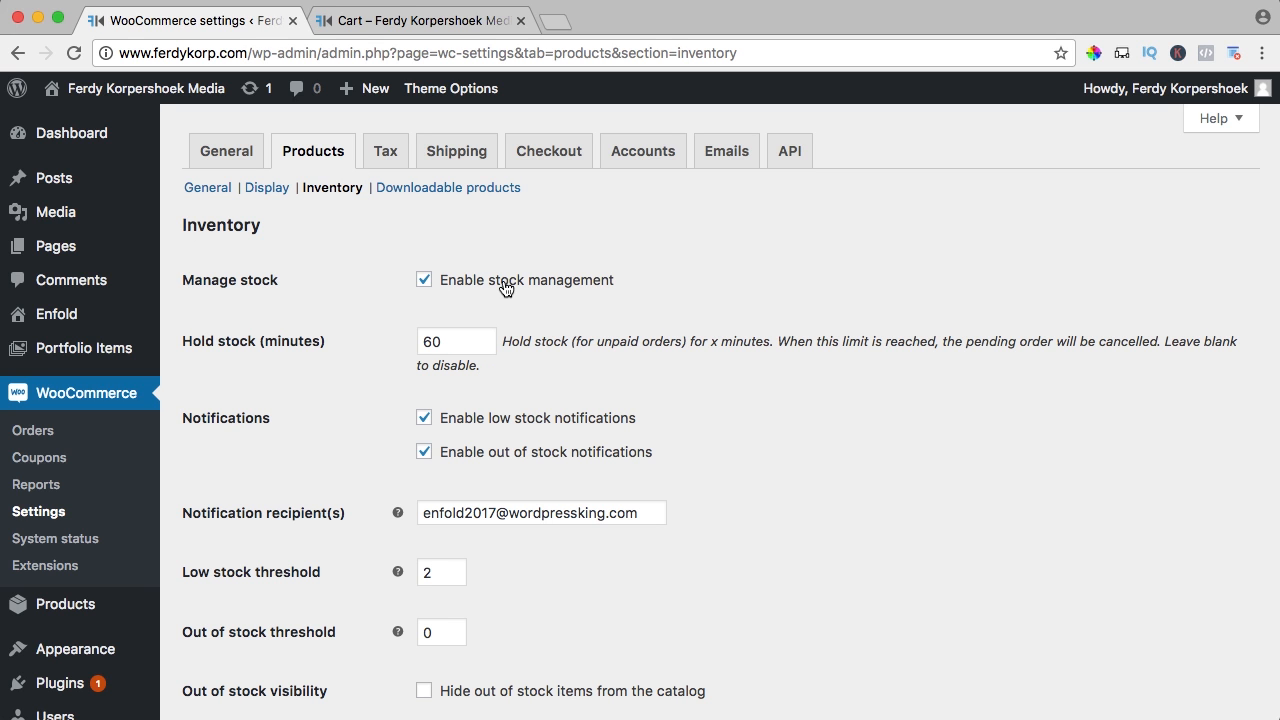
{"action": "scroll", "coordinate": [342, 288], "scroll_direction": "down", "scroll_amount": 2}
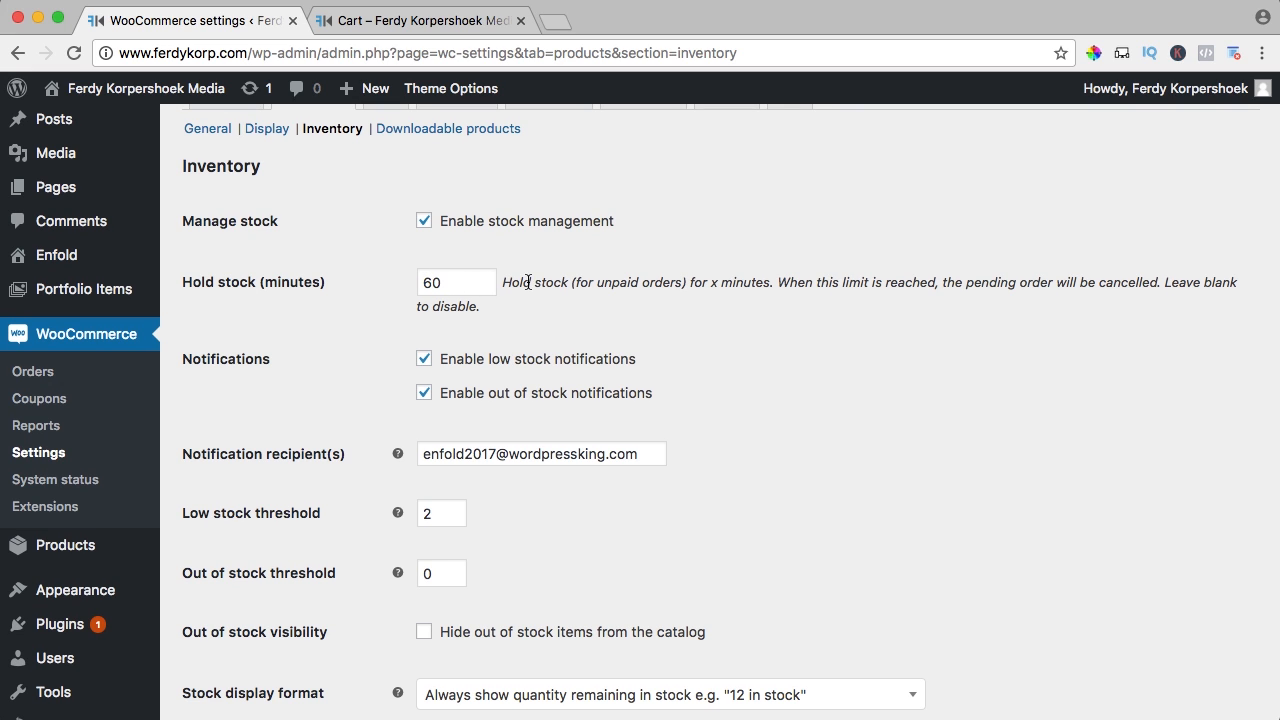
{"action": "left_click_drag", "start_coordinate": [475, 281], "coordinate": [390, 279]}
{"action": "left_click", "coordinate": [393, 280]}
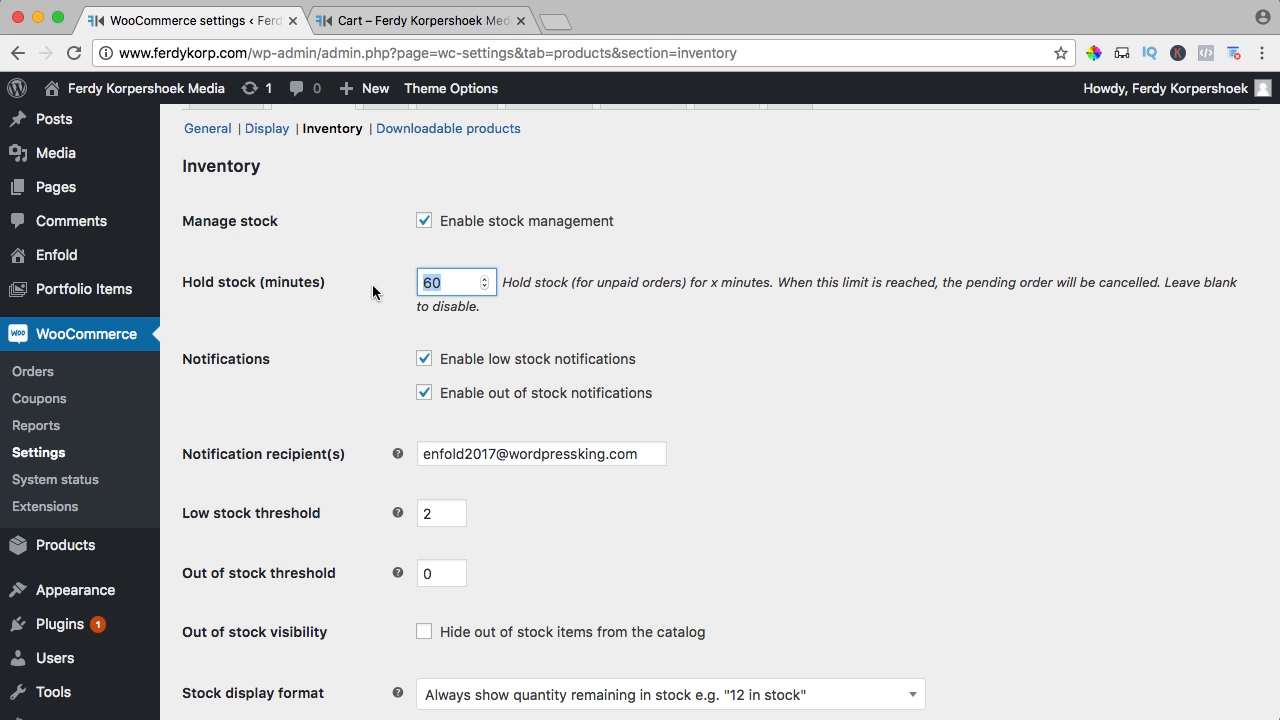
{"action": "type", "text": "5"}
{"action": "key", "text": "Tab"}
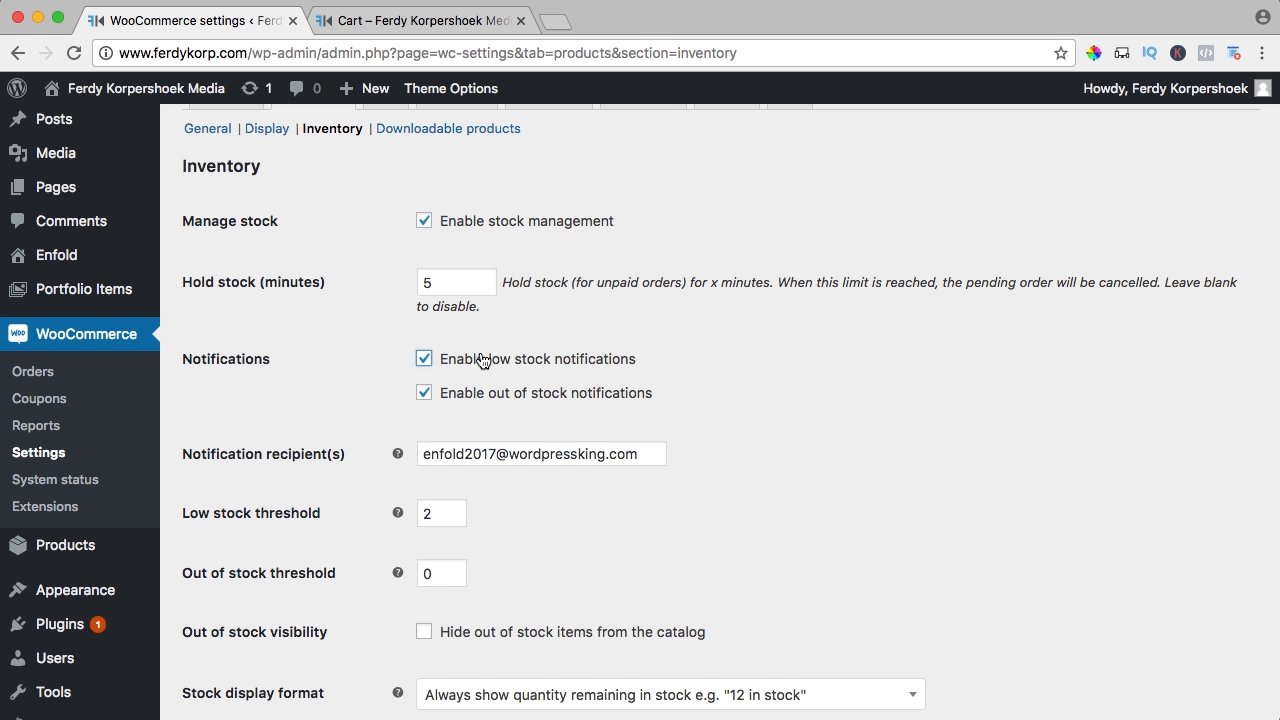
Set the notification recipient e-mail, raise the Low stock threshold, and change the Out of stock threshold
{"action": "scroll", "coordinate": [482, 360], "scroll_direction": "down", "scroll_amount": 2}
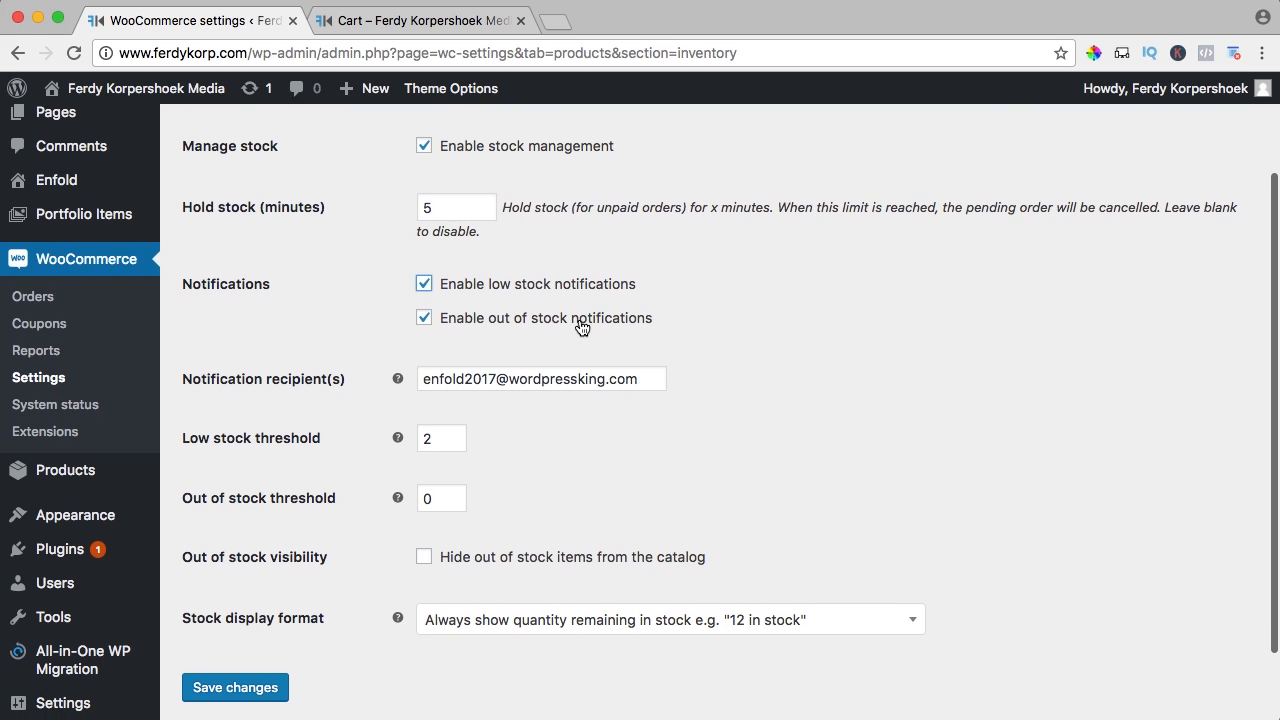
{"action": "triple_click", "coordinate": [511, 381]}
{"action": "type", "text": "info@"}
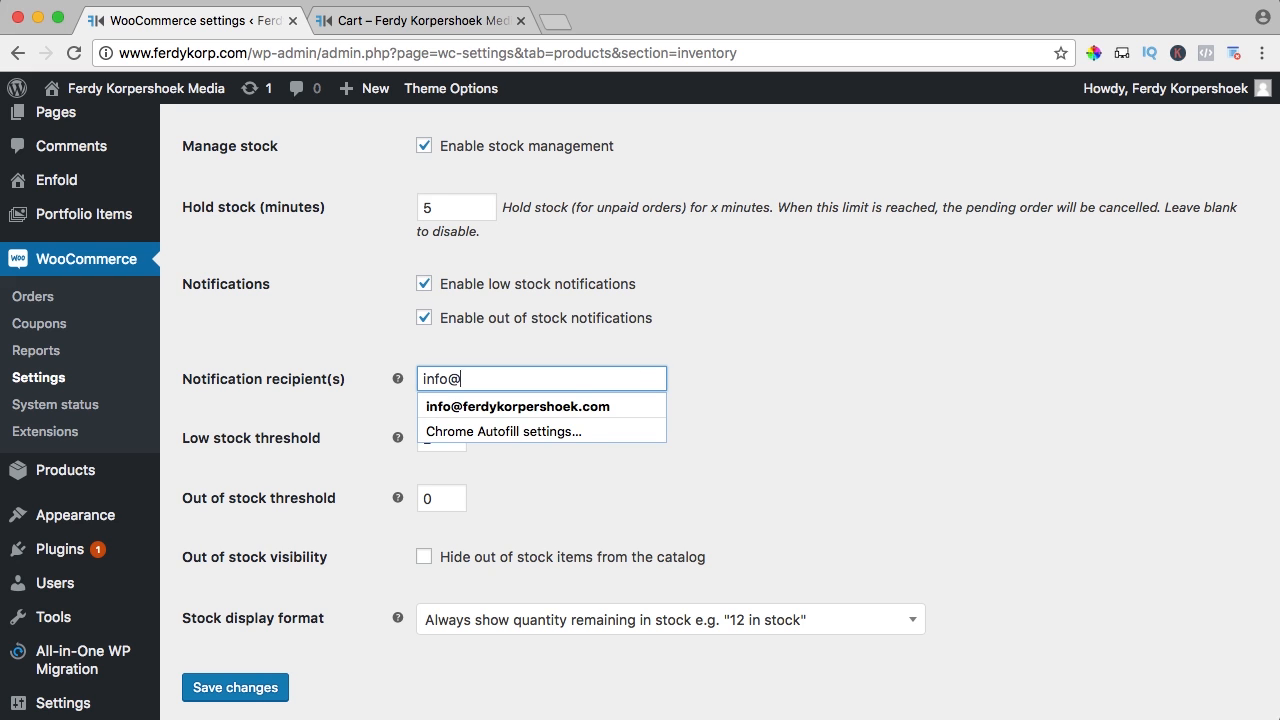
{"action": "key", "text": "Tab"}
{"action": "left_click", "coordinate": [558, 442]}
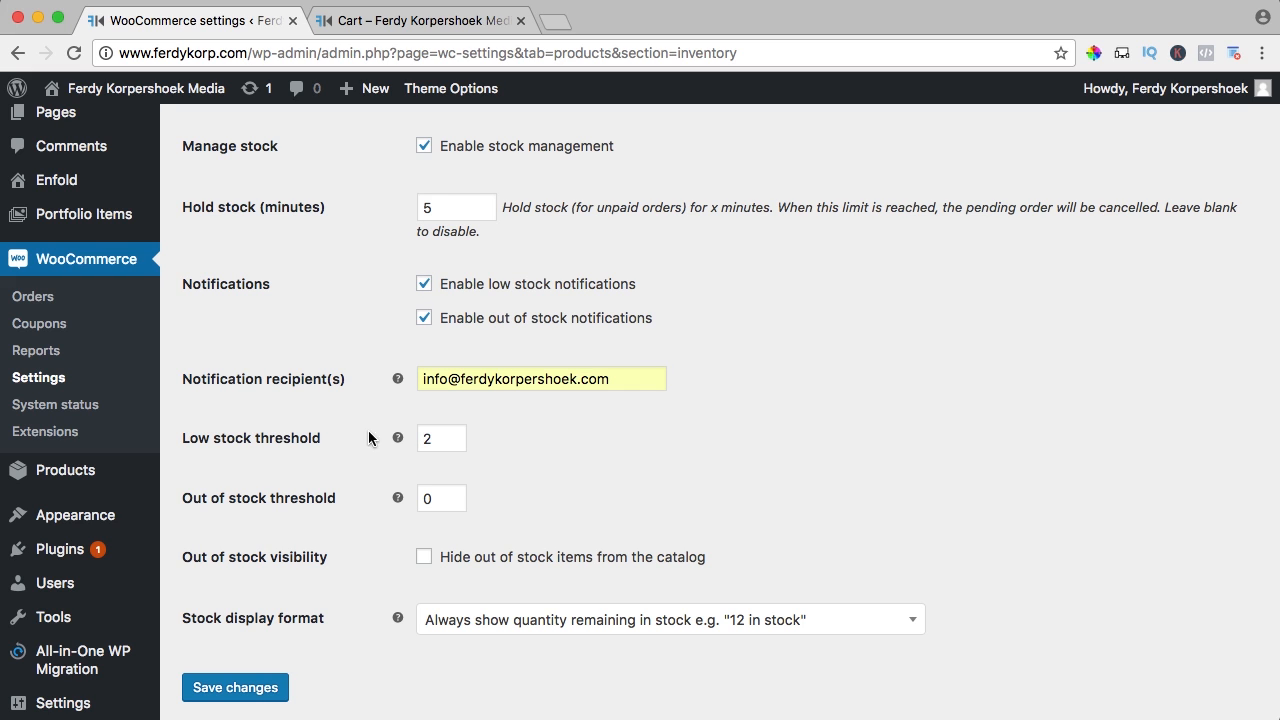
{"action": "left_click", "coordinate": [453, 436]}
{"action": "left_click", "coordinate": [453, 436]}
{"action": "left_click", "coordinate": [453, 436]}
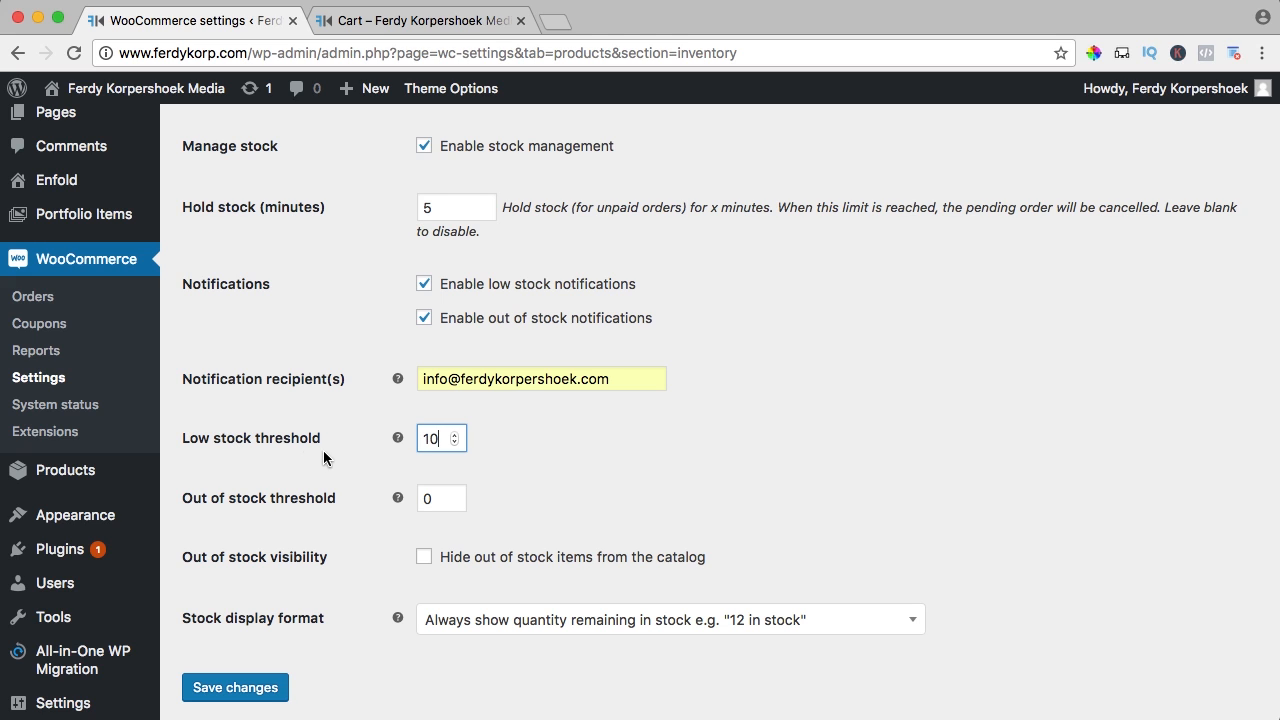
{"action": "mouse_move", "coordinate": [208, 498]}
{"action": "left_mouse_down"}
{"action": "mouse_move", "coordinate": [346, 502]}
{"action": "mouse_move", "coordinate": [200, 500]}
{"action": "left_mouse_up"}
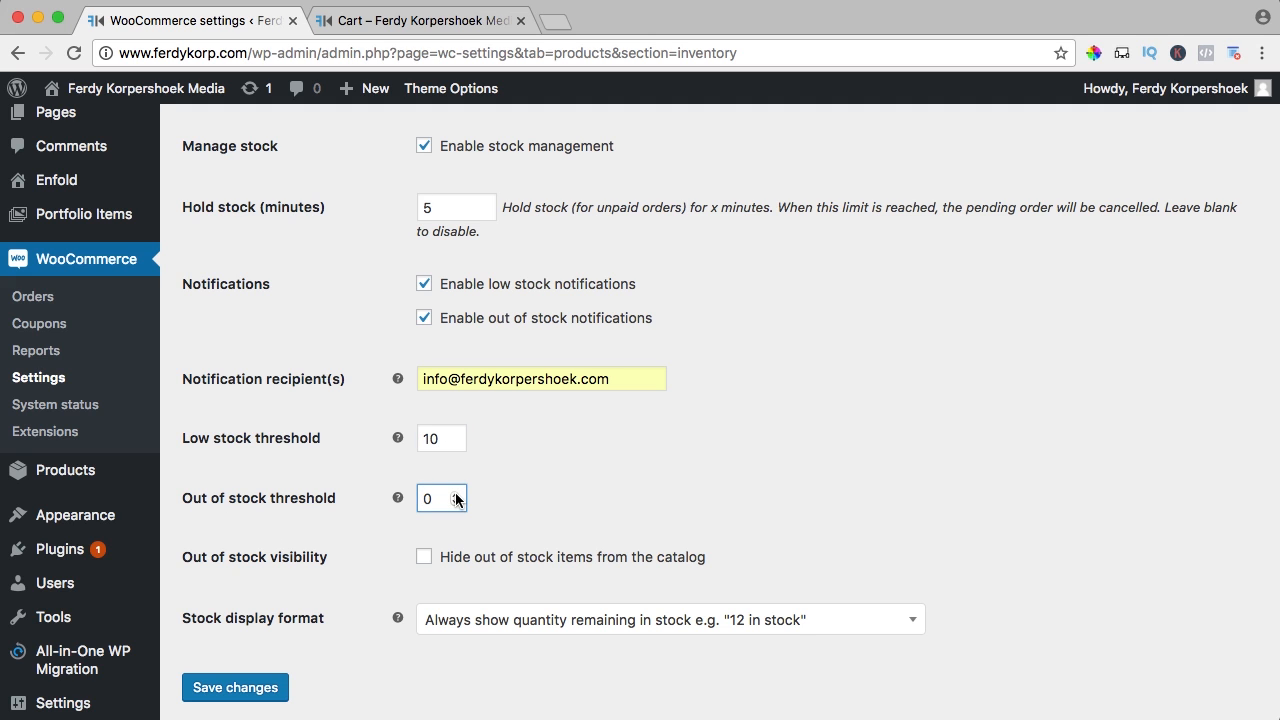
{"action": "key", "text": "Delete"}
{"action": "type", "text": "4"}
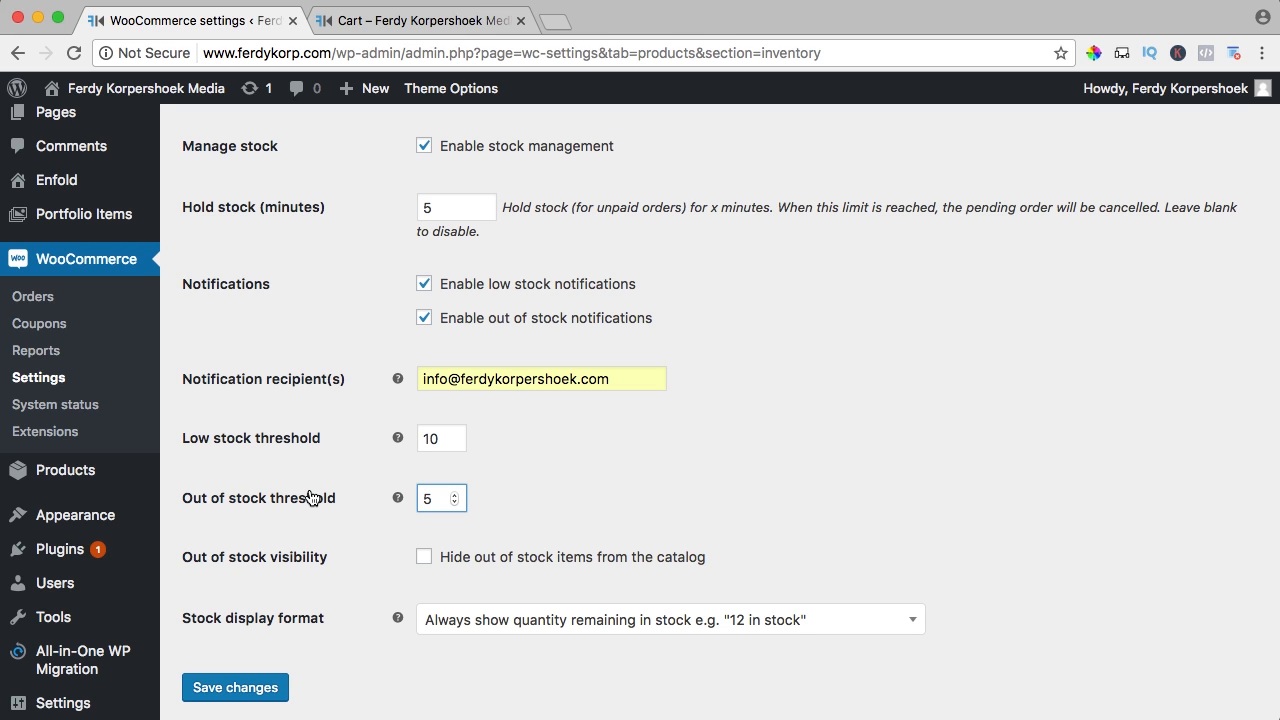
Tick 'Hide out of stock items from the catalog'
{"action": "scroll", "coordinate": [332, 477], "scroll_direction": "down", "scroll_amount": 2}
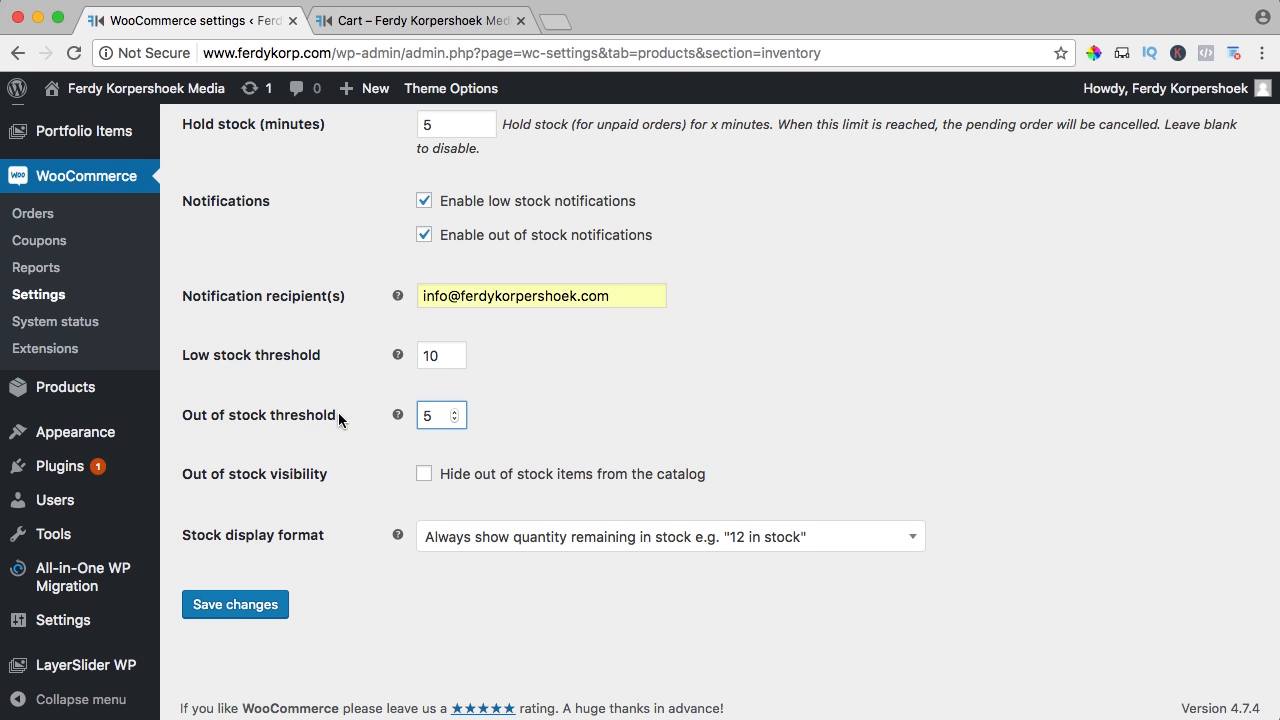
{"action": "scroll", "coordinate": [343, 412], "scroll_direction": "down", "scroll_amount": 1}
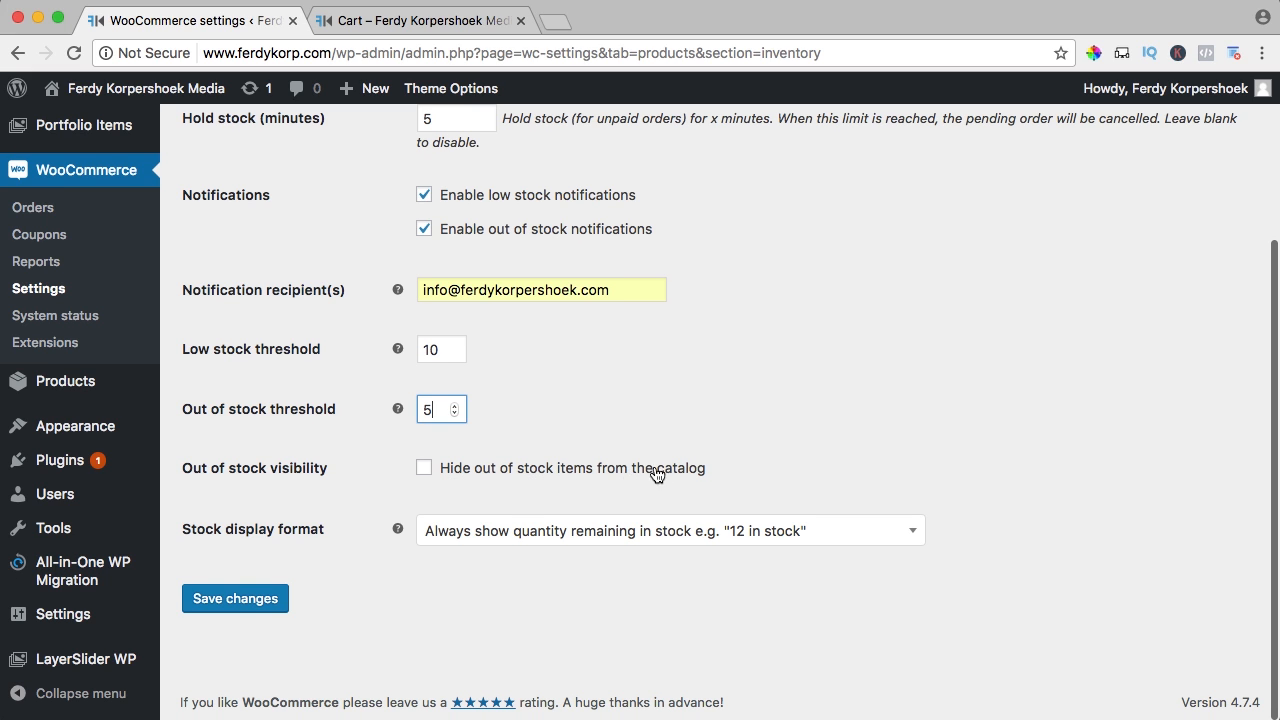
{"action": "left_click", "coordinate": [425, 470]}
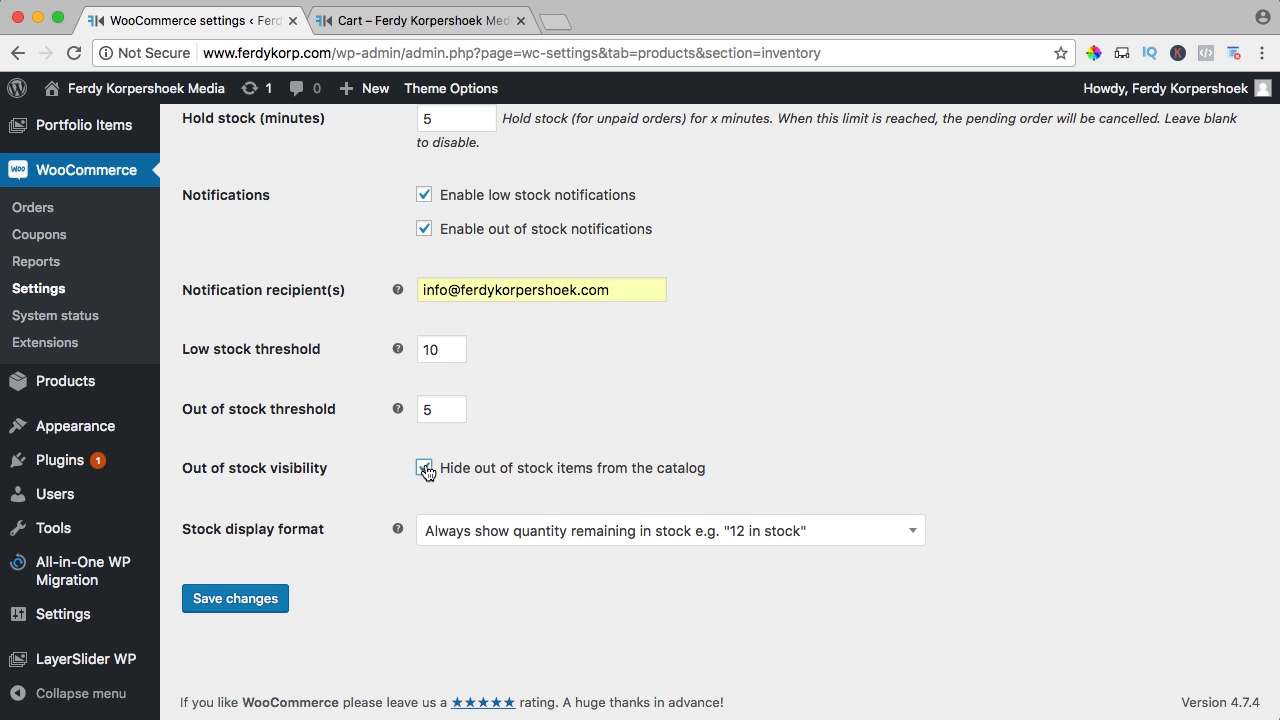
Untick hiding out-of-stock items, checking the shop and Hoodie pages on the storefront
{"action": "left_click", "coordinate": [390, 20]}
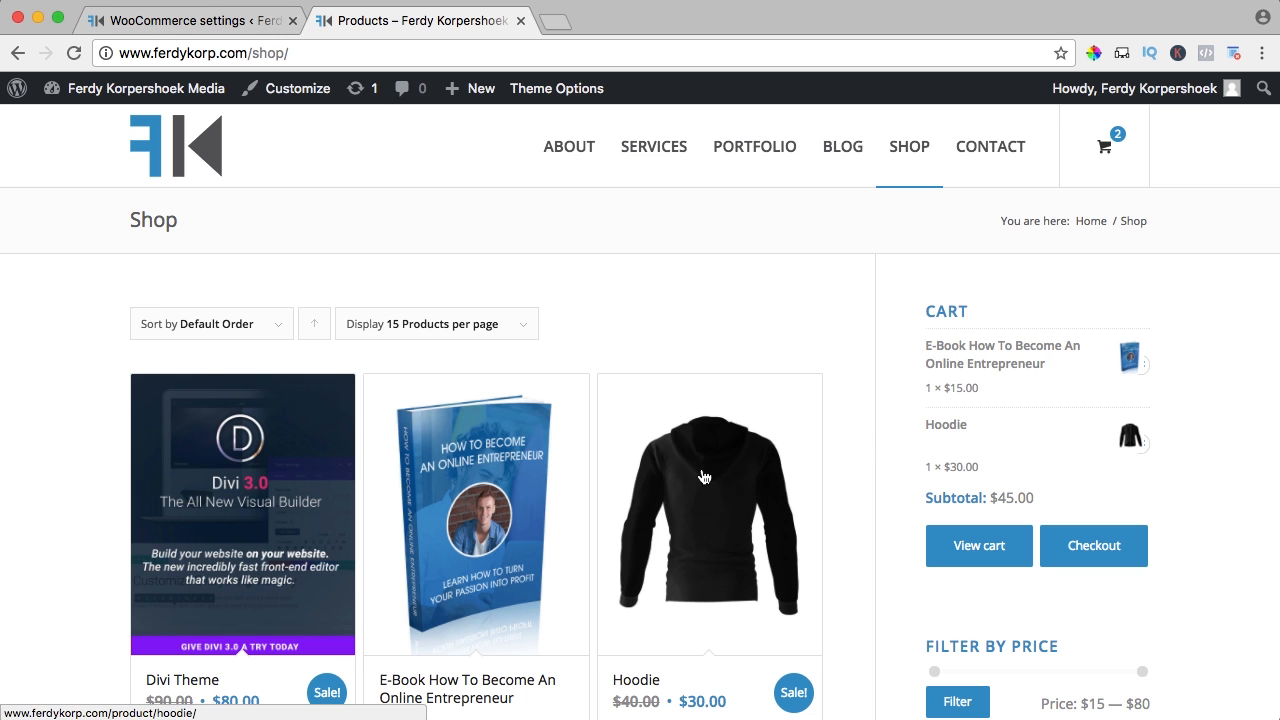
{"action": "left_click", "coordinate": [224, 24]}
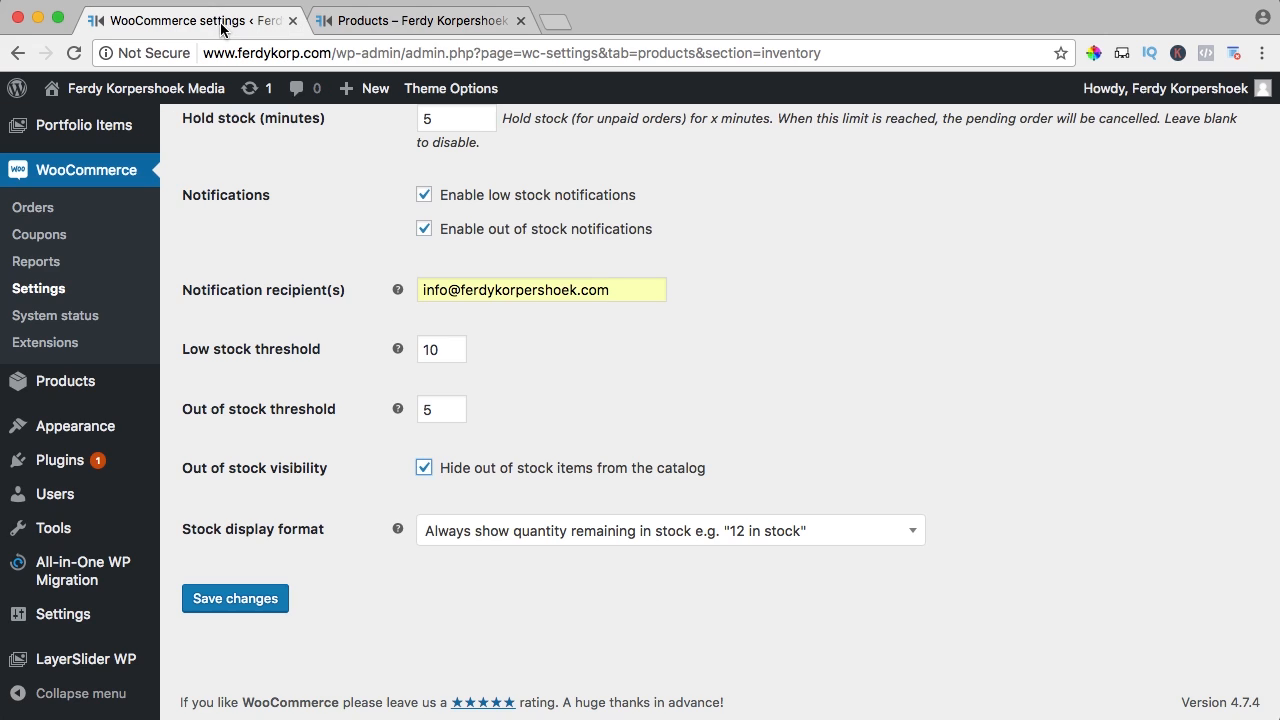
{"action": "left_click", "coordinate": [424, 470]}
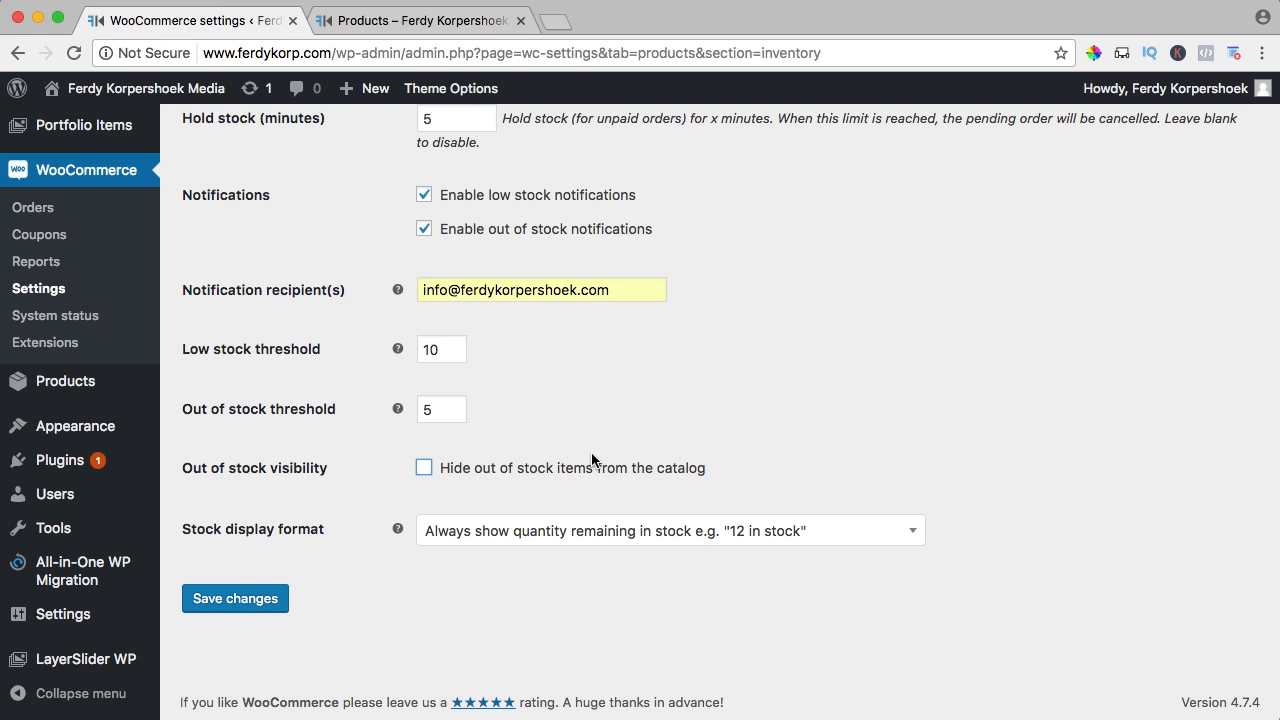
{"action": "left_click", "coordinate": [415, 20]}
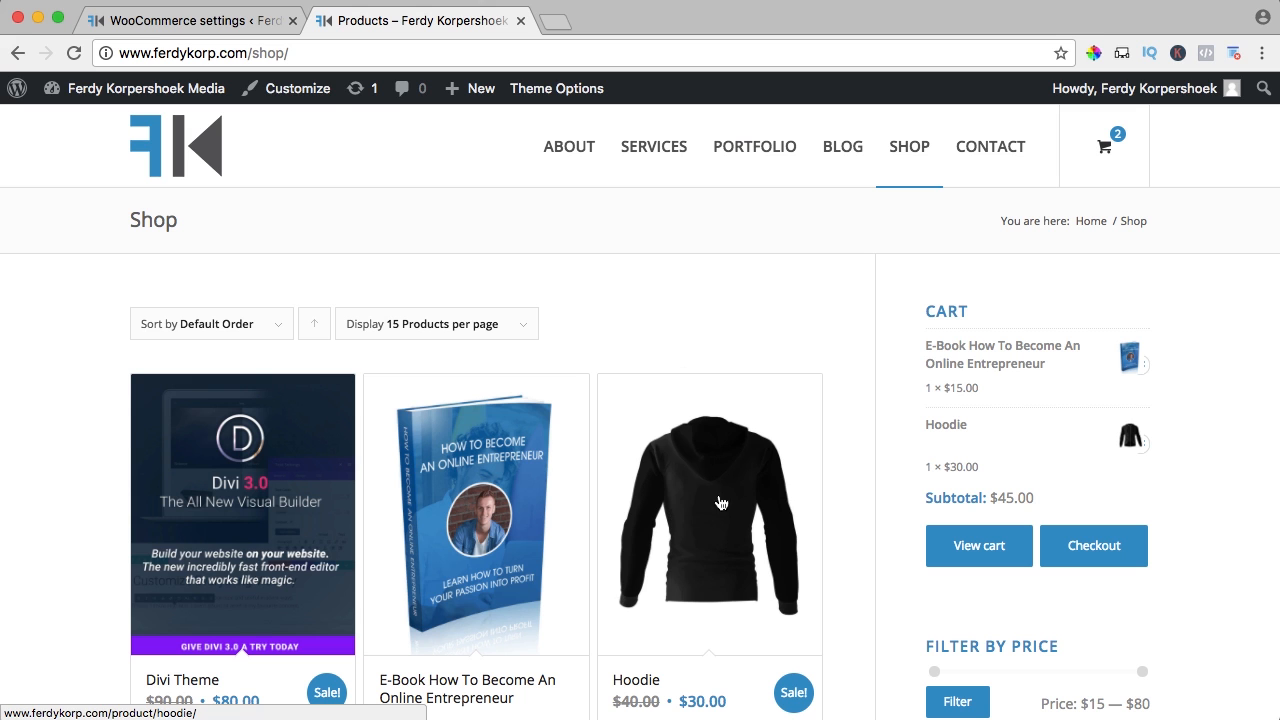
{"action": "left_click", "coordinate": [226, 22]}
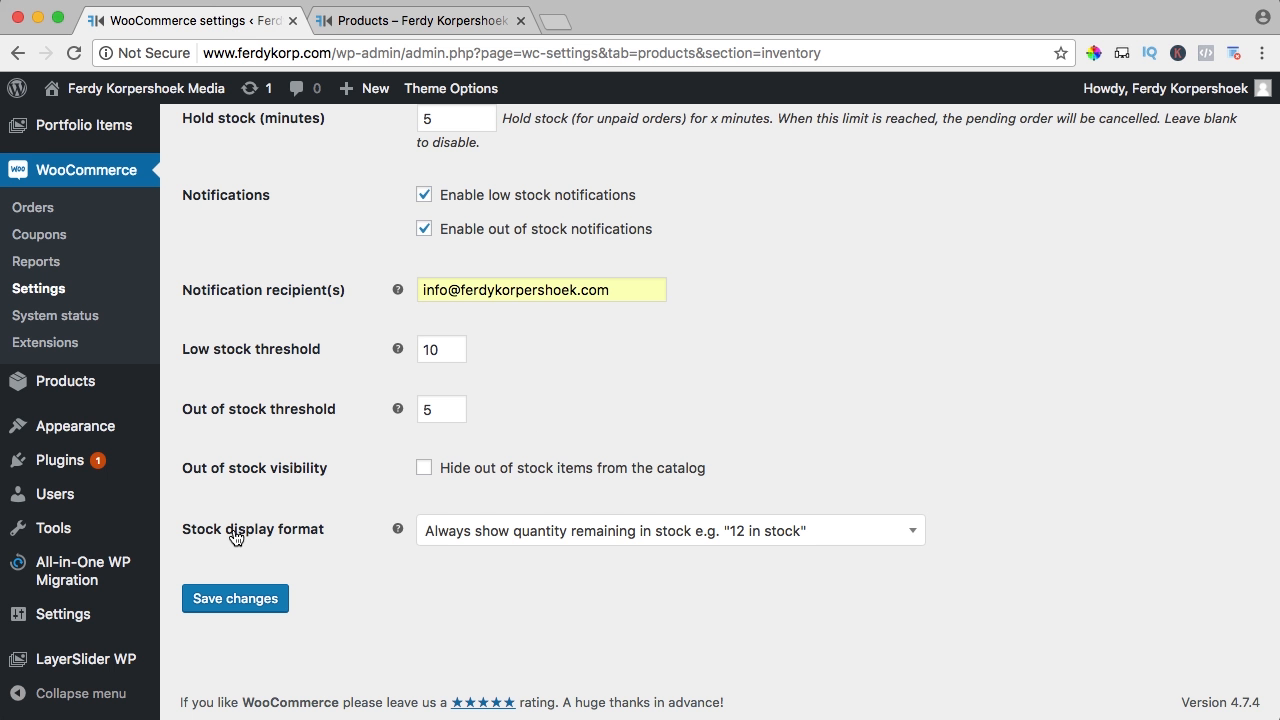
{"action": "scroll", "coordinate": [400, 525], "scroll_direction": "up", "scroll_amount": 1}
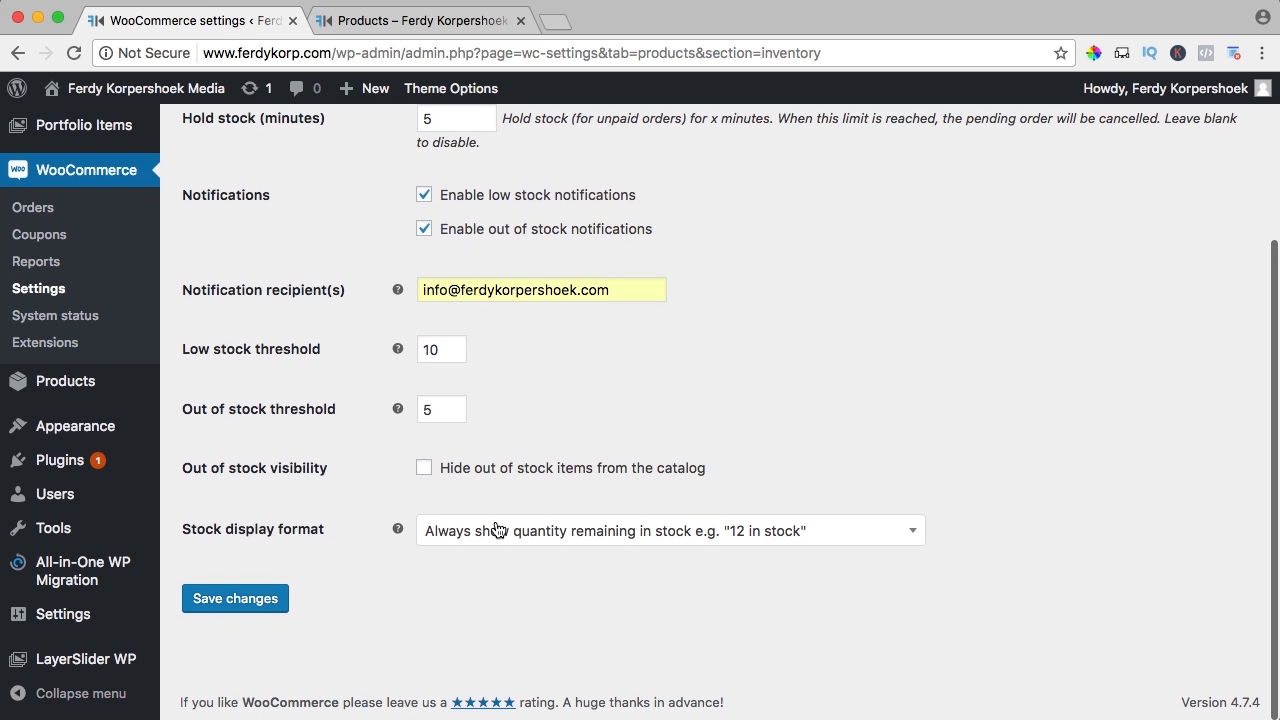
{"action": "left_click", "coordinate": [420, 20]}
{"action": "left_click", "coordinate": [303, 22]}
Set stock display to 'Only show quantity remaining in stock when low' and save
{"action": "scroll", "coordinate": [700, 500], "scroll_direction": "down", "scroll_amount": 1}
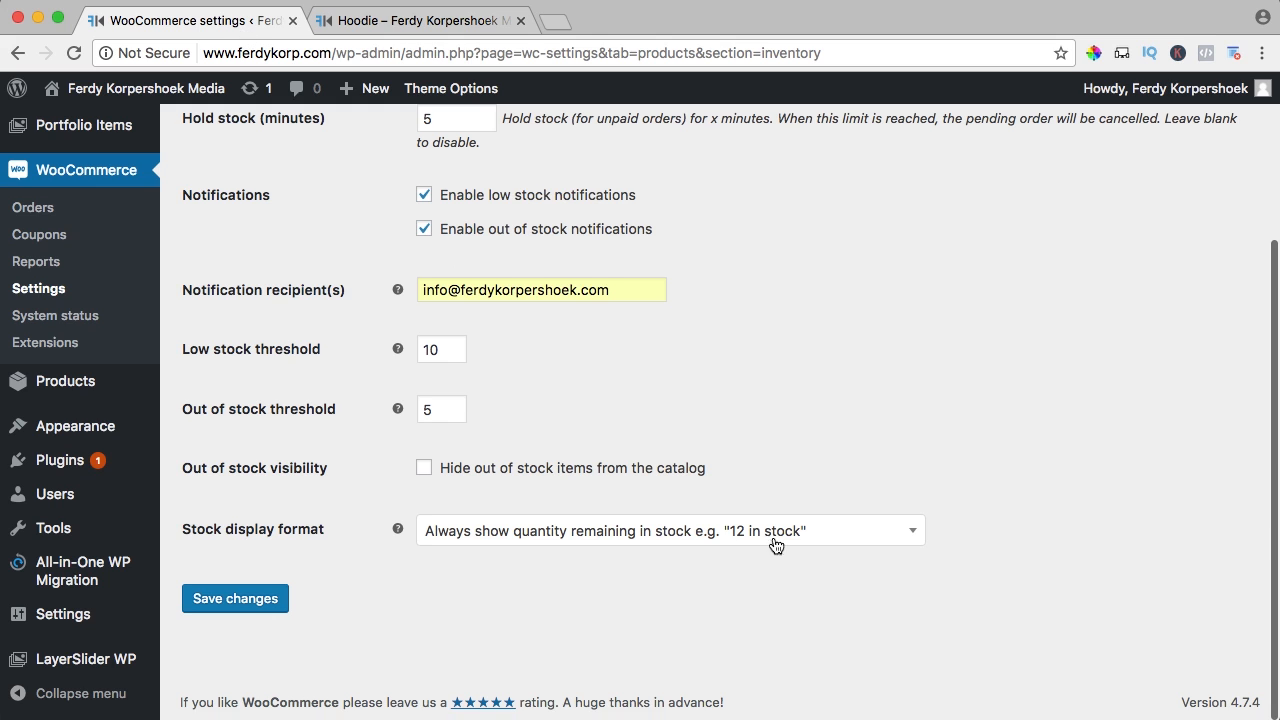
{"action": "left_click", "coordinate": [750, 538]}
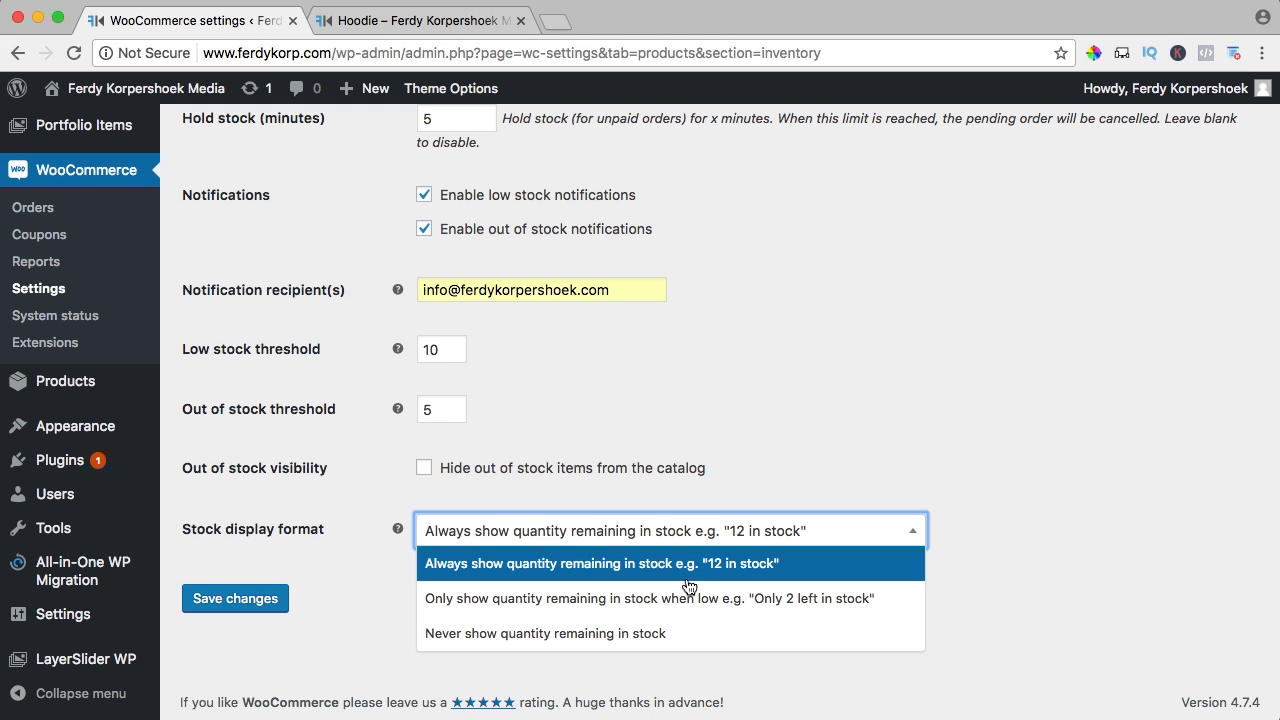
{"action": "left_click", "coordinate": [805, 609]}
{"action": "left_click", "coordinate": [641, 528]}
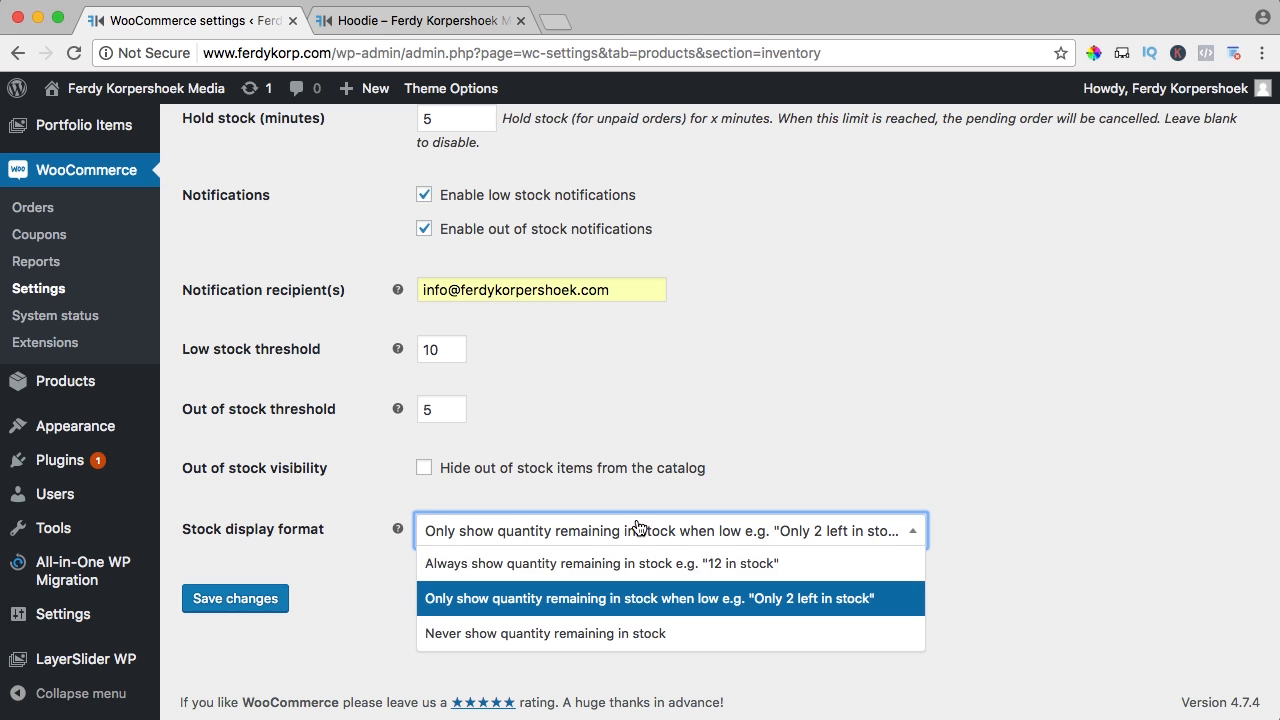
{"action": "left_click", "coordinate": [360, 628]}
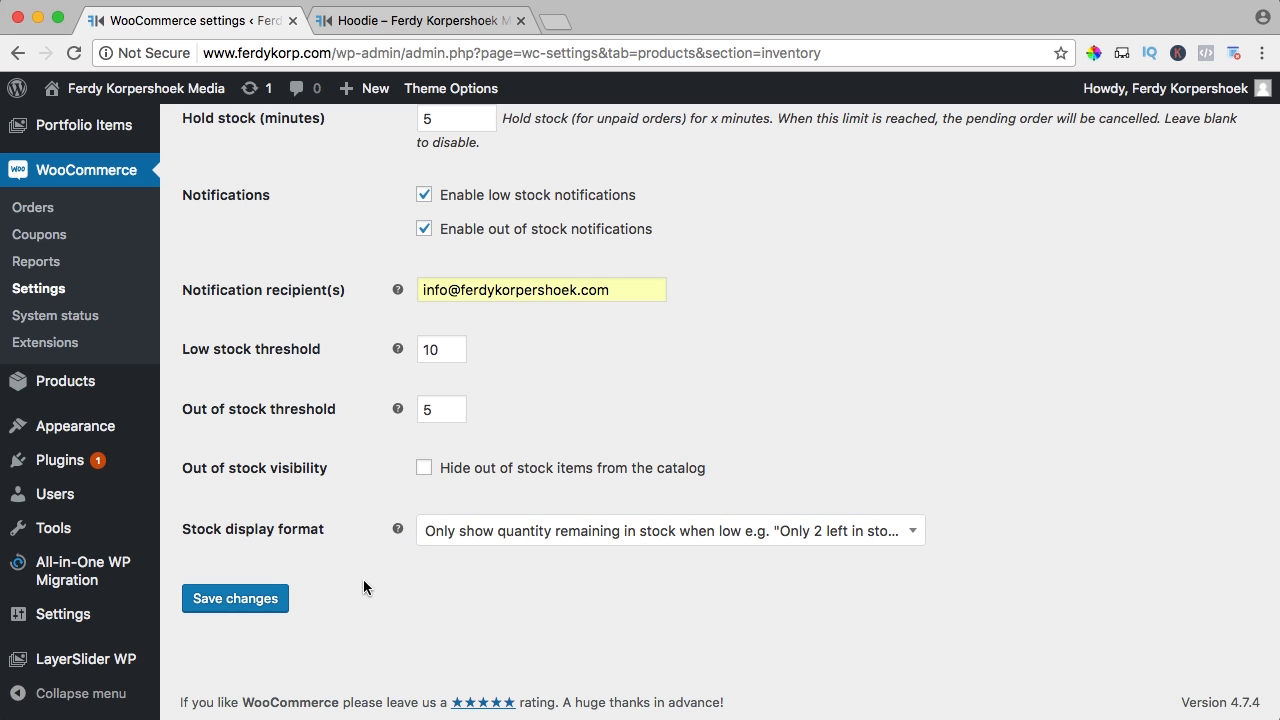
{"action": "left_click", "coordinate": [249, 600]}
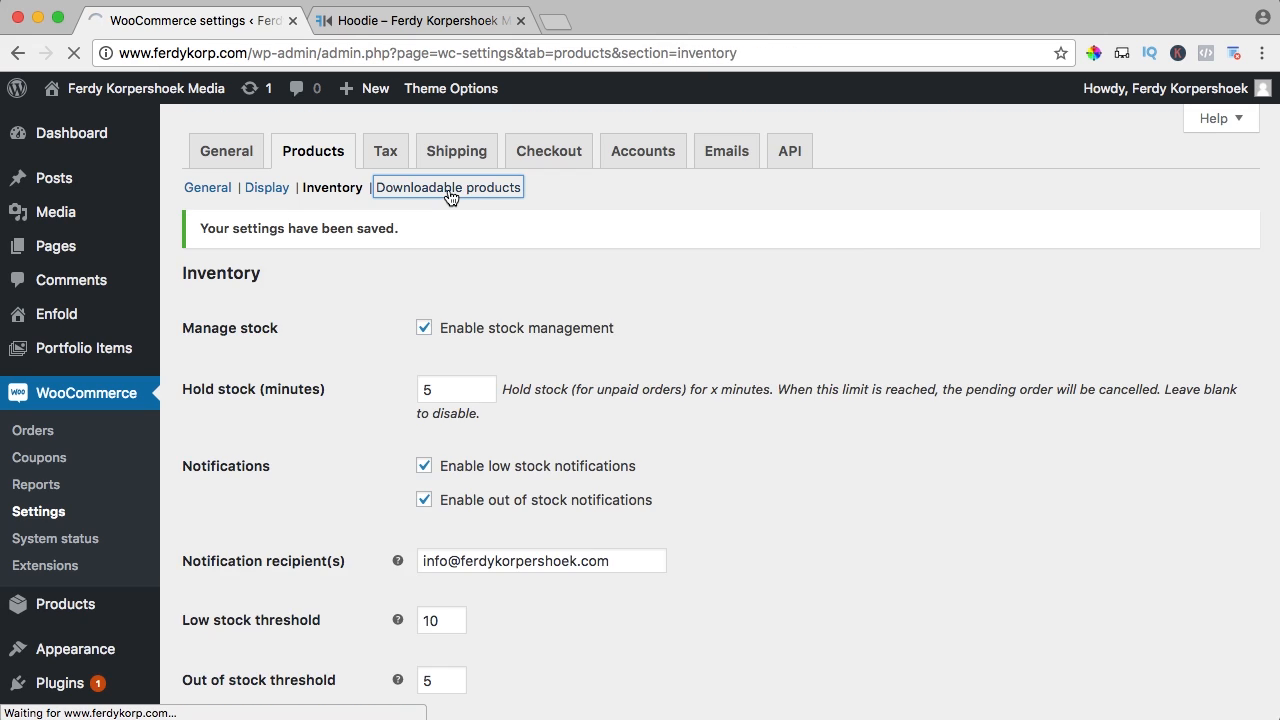
In Downloadable products settings, keep Force downloads as the file download method
{"action": "left_click", "coordinate": [447, 192]}
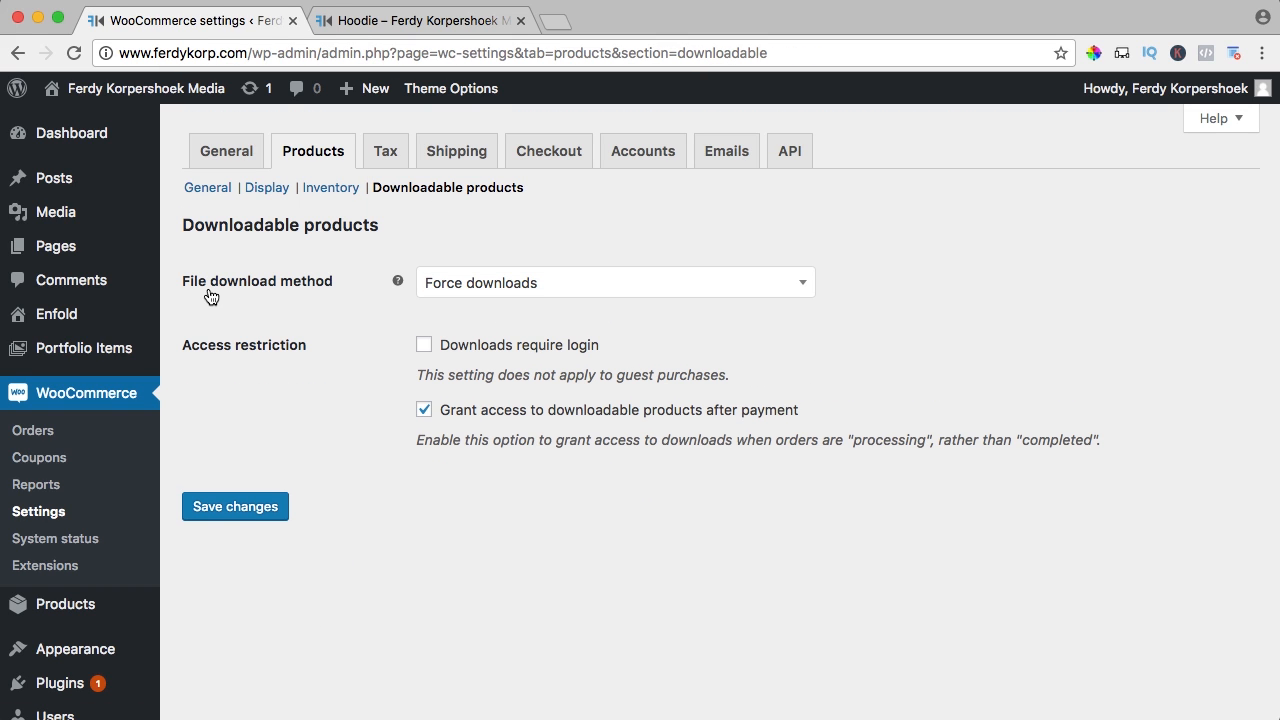
{"action": "left_click", "coordinate": [497, 285]}
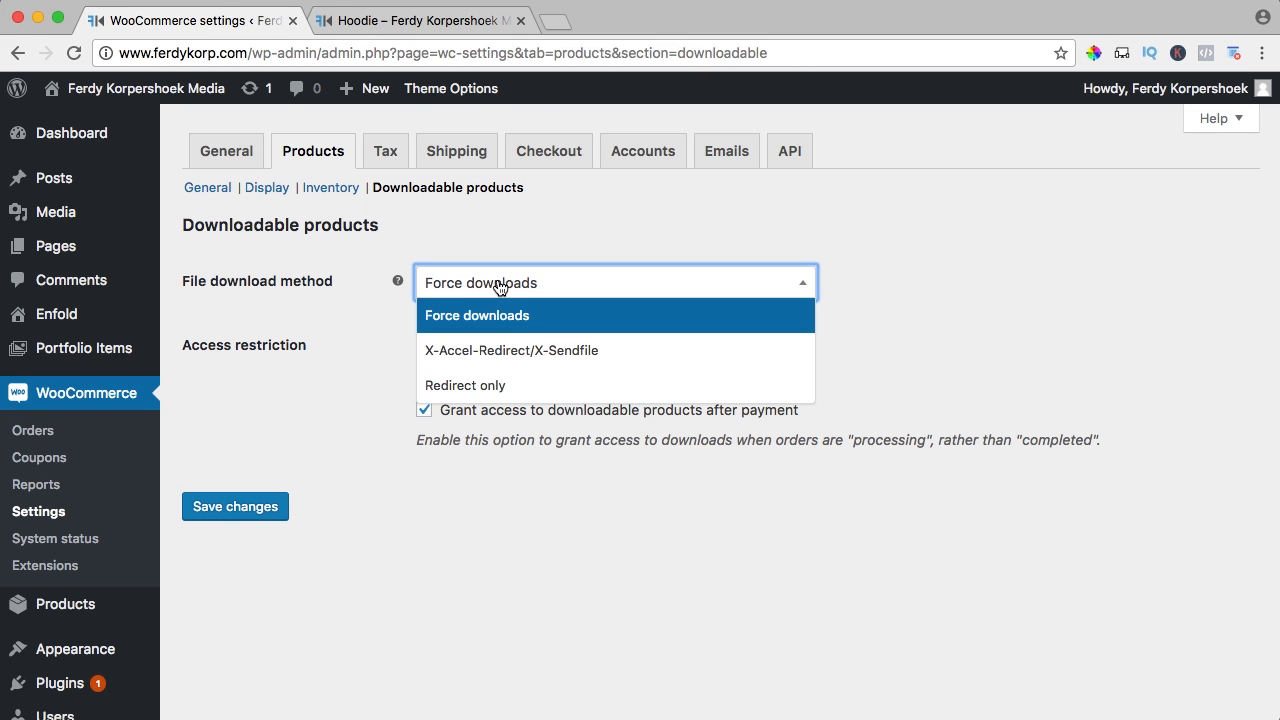
{"action": "left_click", "coordinate": [460, 317]}
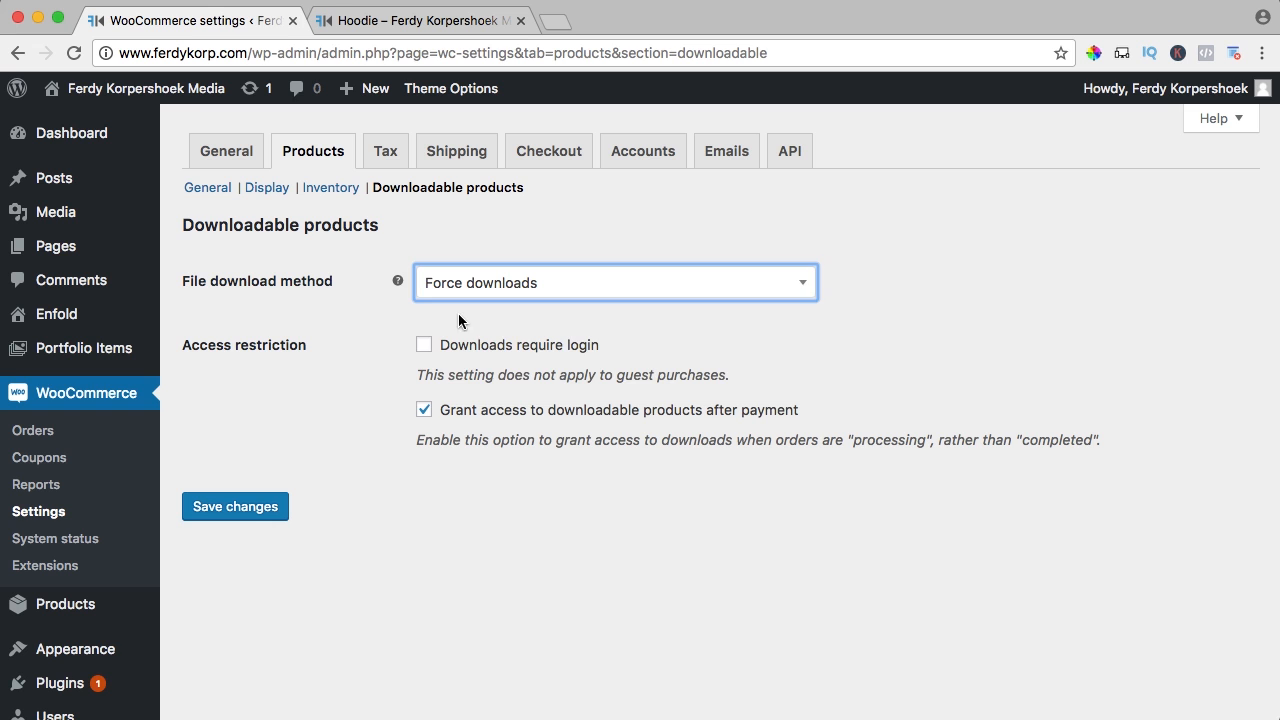
{"action": "left_click", "coordinate": [460, 20]}
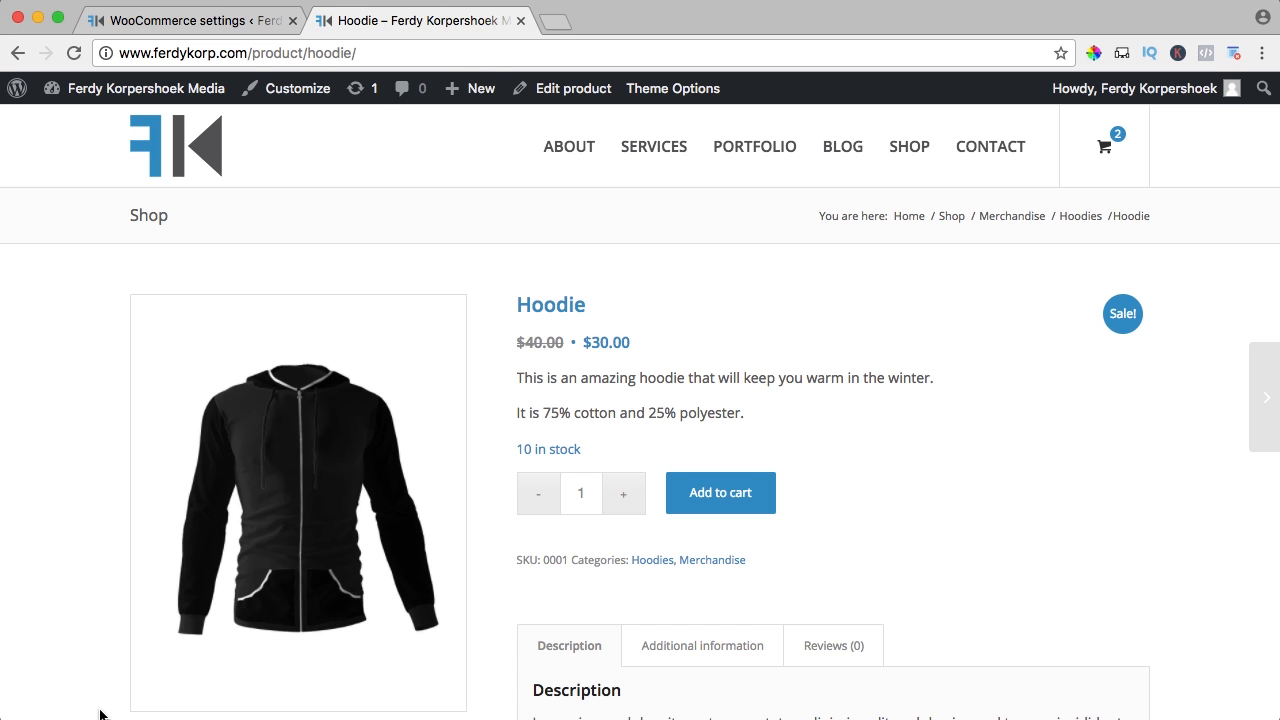
{"action": "left_click", "coordinate": [258, 31]}
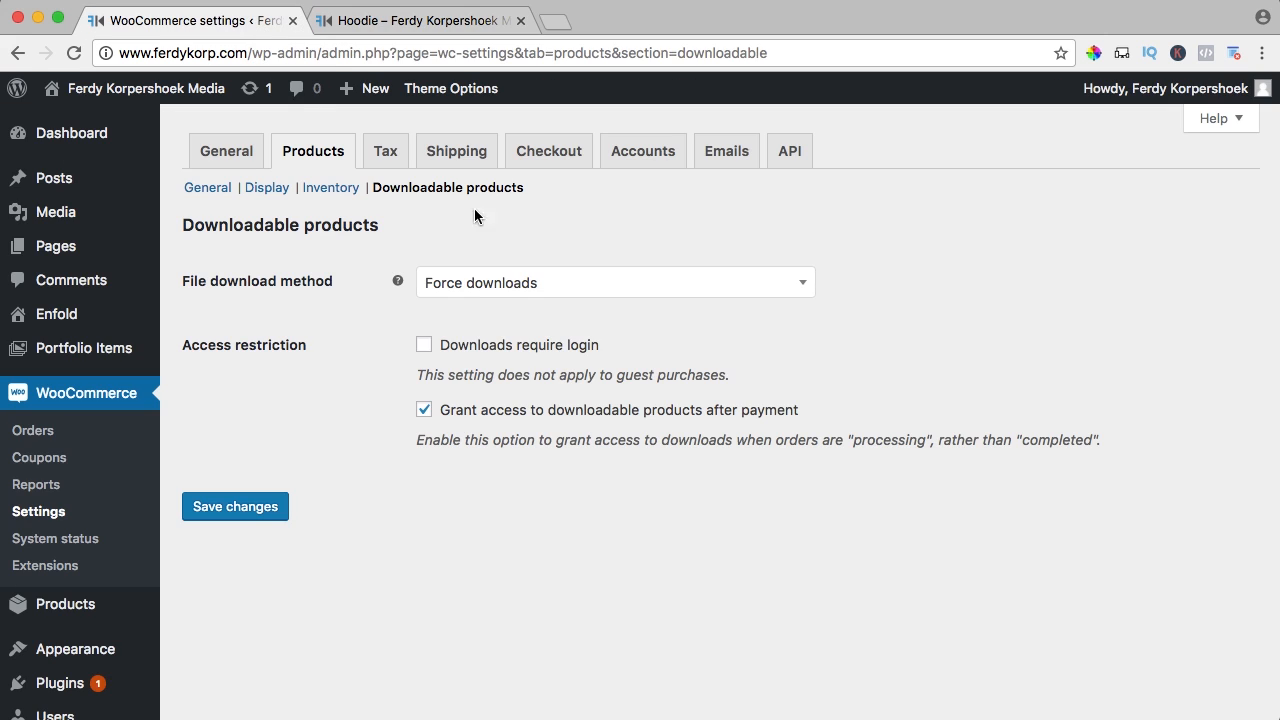
{"action": "left_click", "coordinate": [478, 288]}
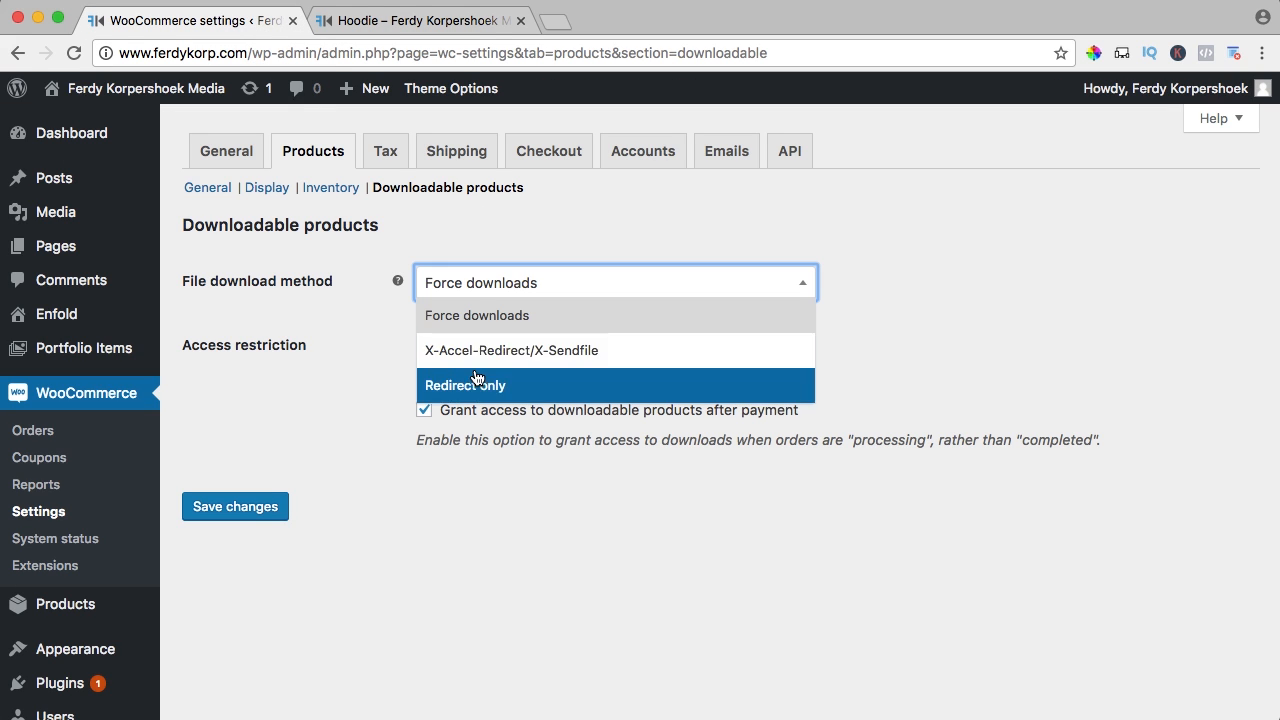
{"action": "left_click", "coordinate": [468, 318]}
{"action": "left_click", "coordinate": [391, 334]}
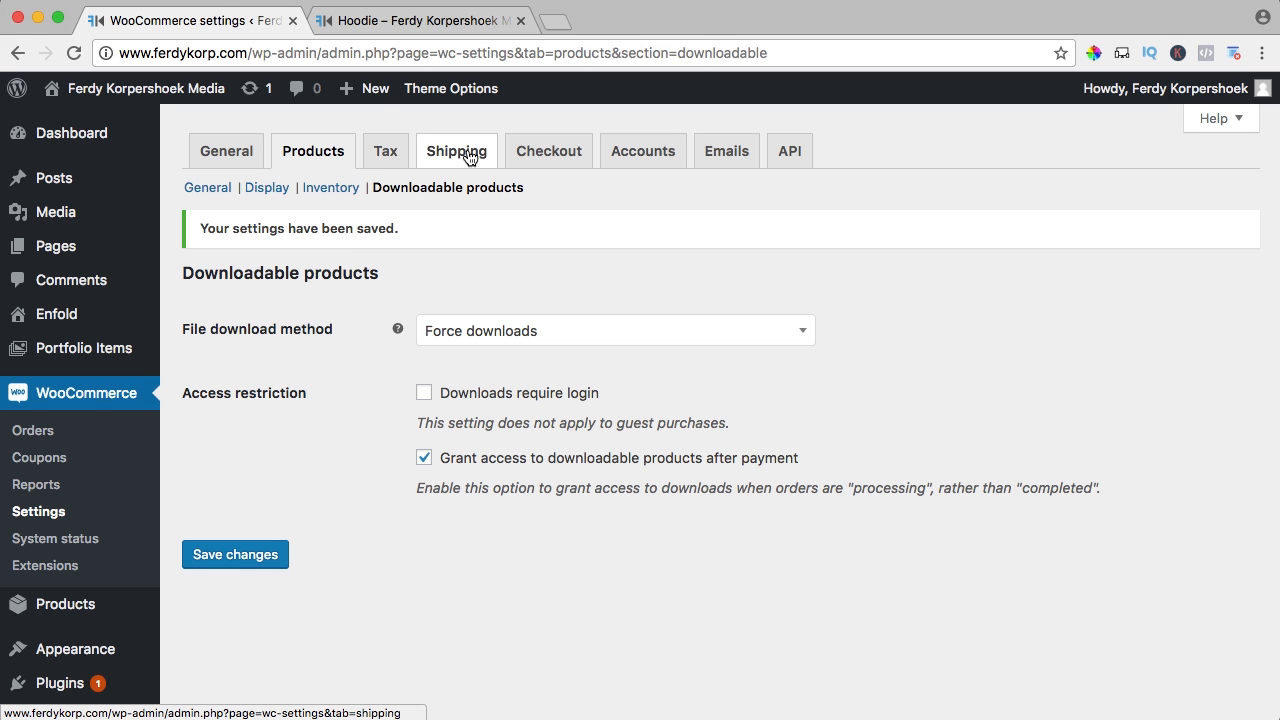
In the Checkout settings, turn off Enable guest checkout
{"action": "left_click", "coordinate": [549, 155]}
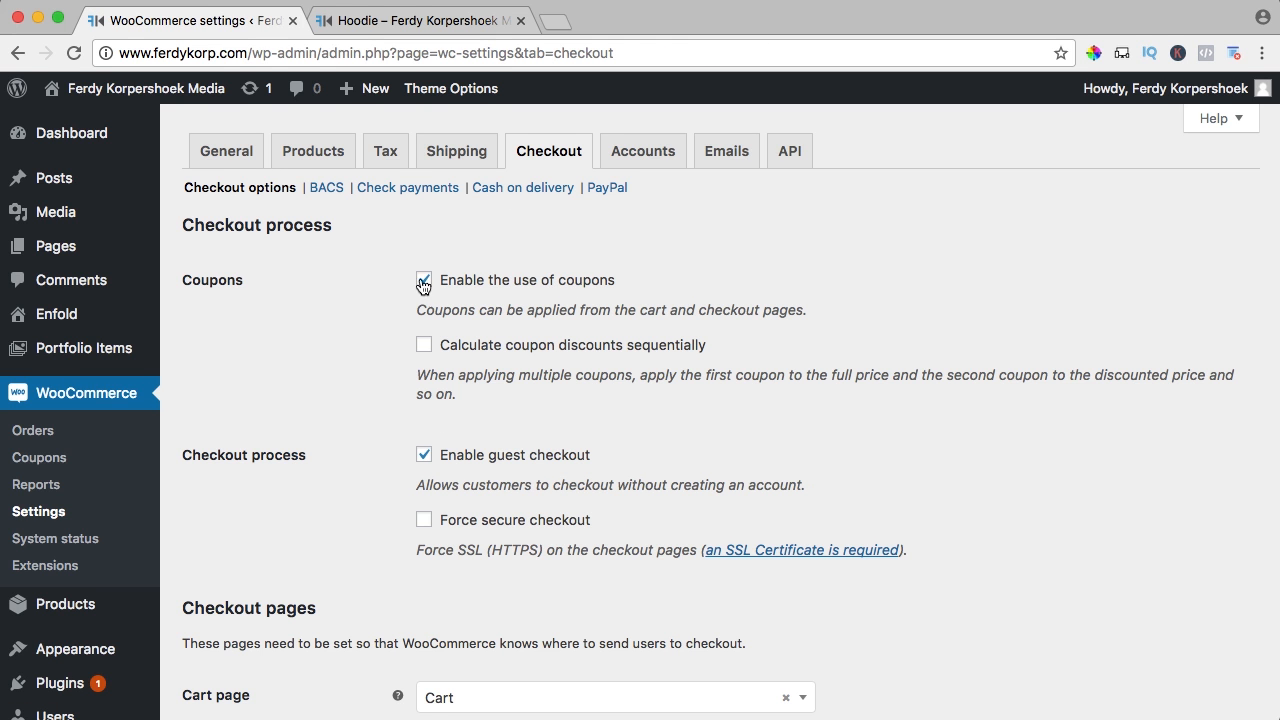
{"action": "scroll", "coordinate": [391, 283], "scroll_direction": "down", "scroll_amount": 3}
{"action": "left_click", "coordinate": [424, 335]}
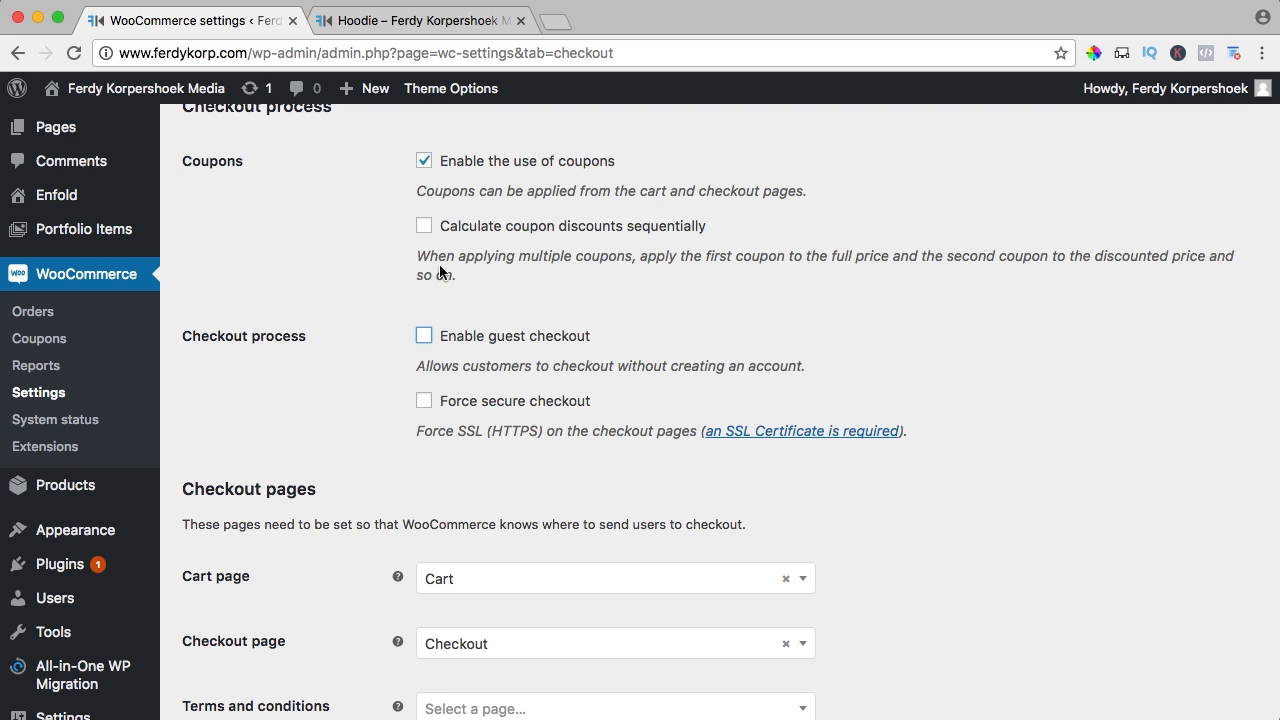
{"action": "left_click", "coordinate": [490, 243]}
{"action": "left_click", "coordinate": [424, 336]}
Leave Force secure checkout off and pick Services as the terms and conditions page
{"action": "left_click", "coordinate": [104, 52]}
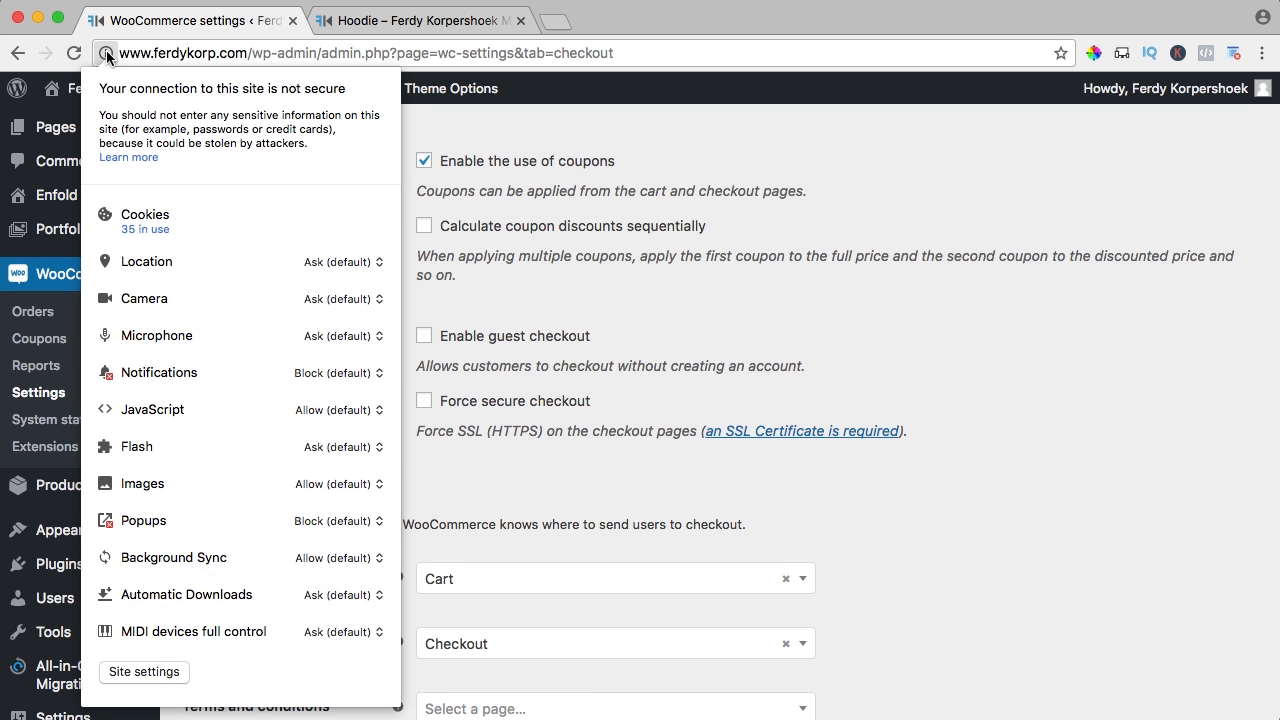
{"action": "left_click", "coordinate": [106, 52]}
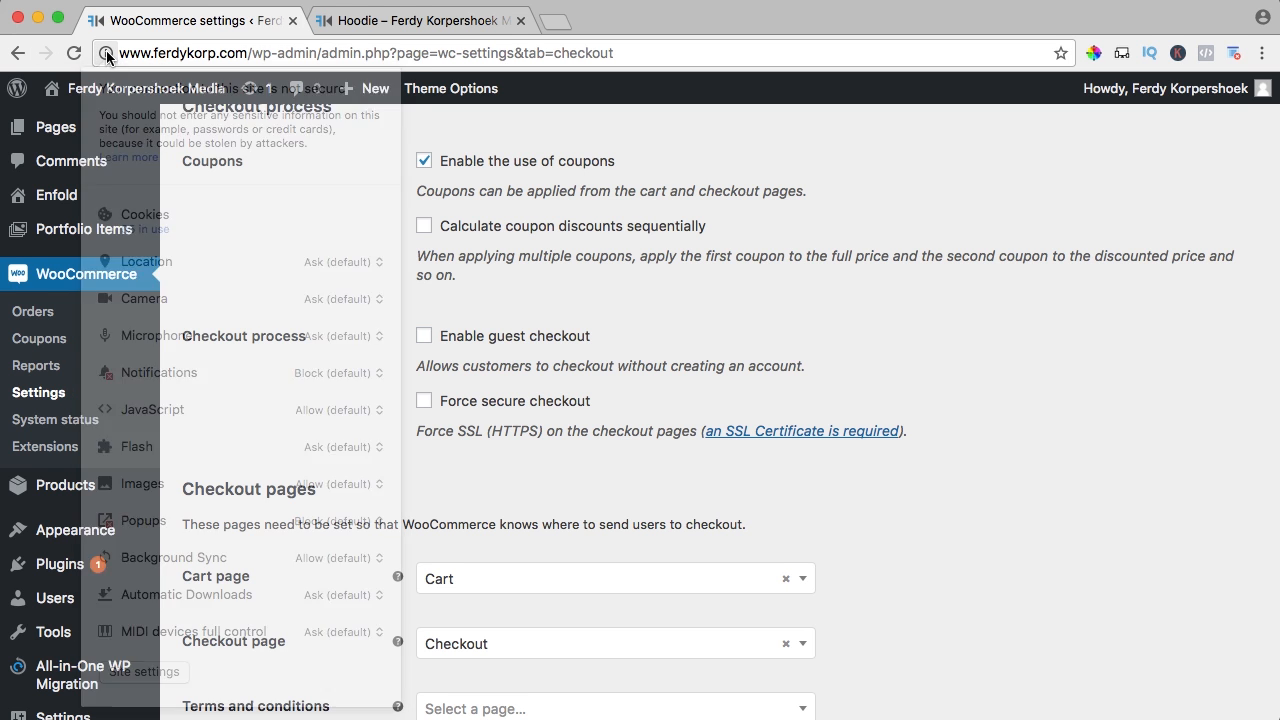
{"action": "left_click", "coordinate": [424, 401]}
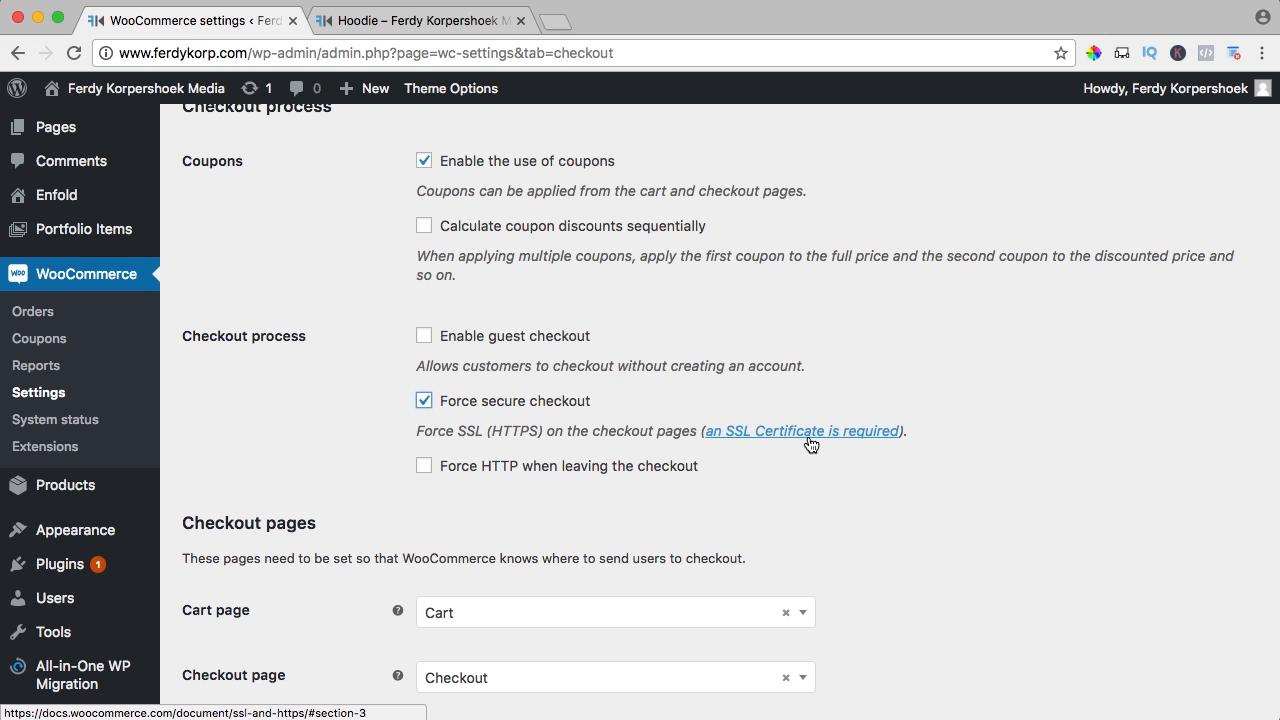
{"action": "left_click", "coordinate": [447, 410]}
{"action": "scroll", "coordinate": [367, 301], "scroll_direction": "down", "scroll_amount": 5}
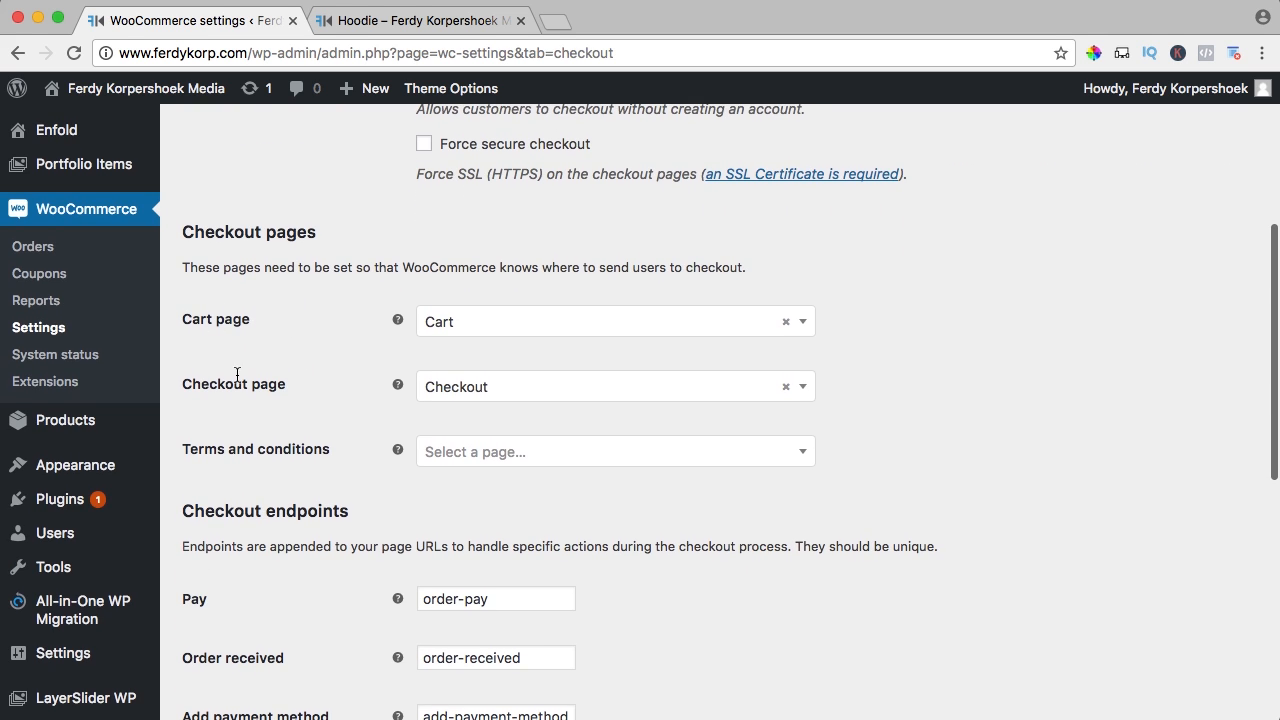
{"action": "scroll", "coordinate": [228, 314], "scroll_direction": "up", "scroll_amount": 1}
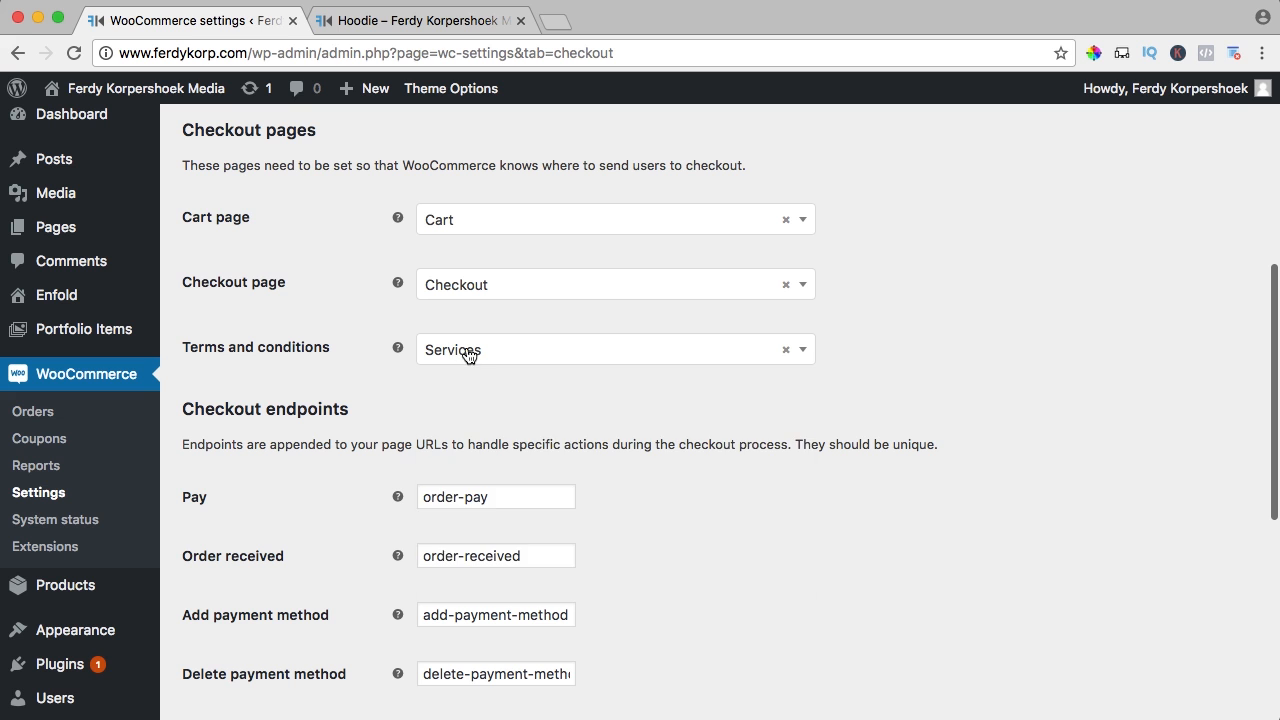
{"action": "left_click", "coordinate": [467, 357]}
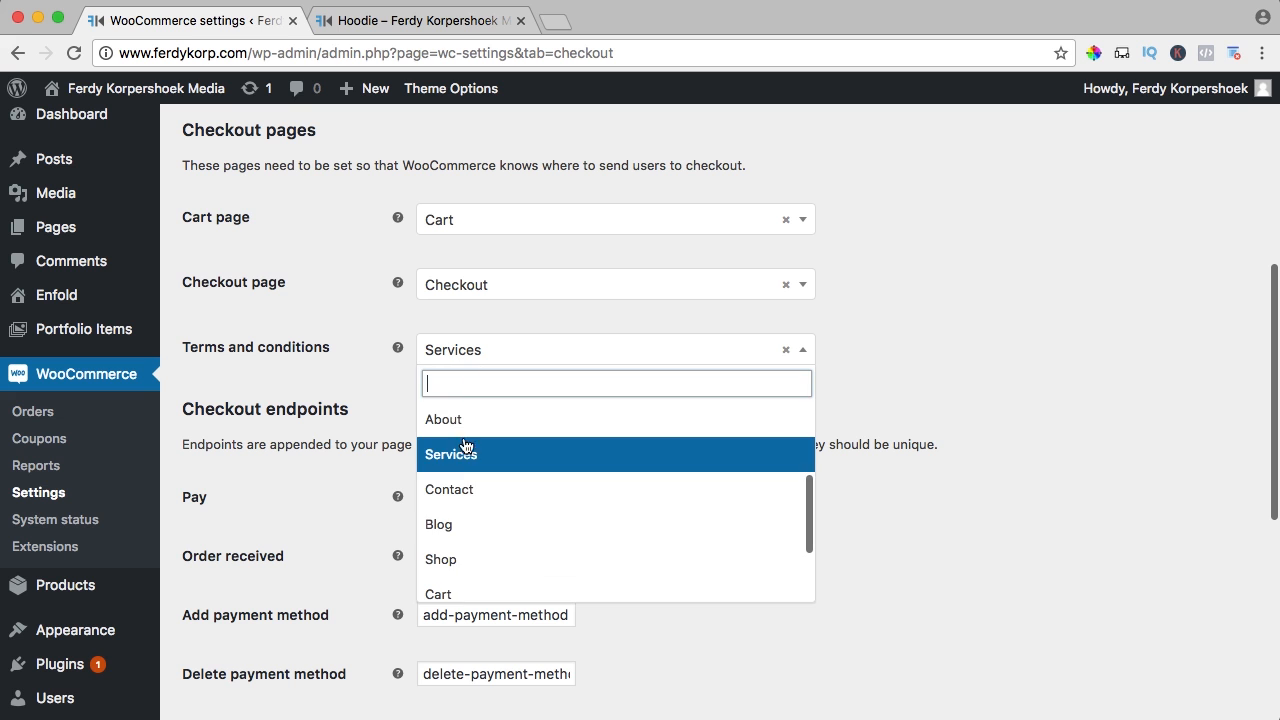
{"action": "left_click", "coordinate": [471, 461]}
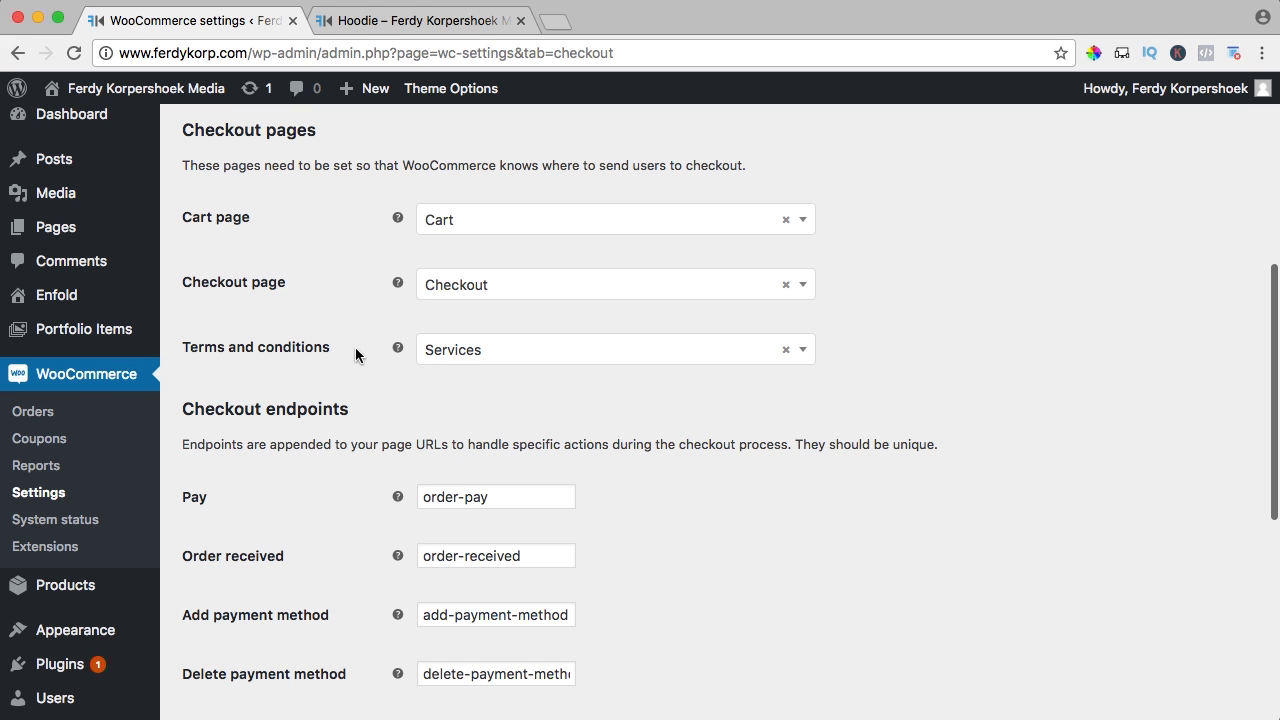
Save the checkout settings and go to checkout from the Hoodie page's mini-cart
{"action": "scroll", "coordinate": [380, 363], "scroll_direction": "down", "scroll_amount": 5}
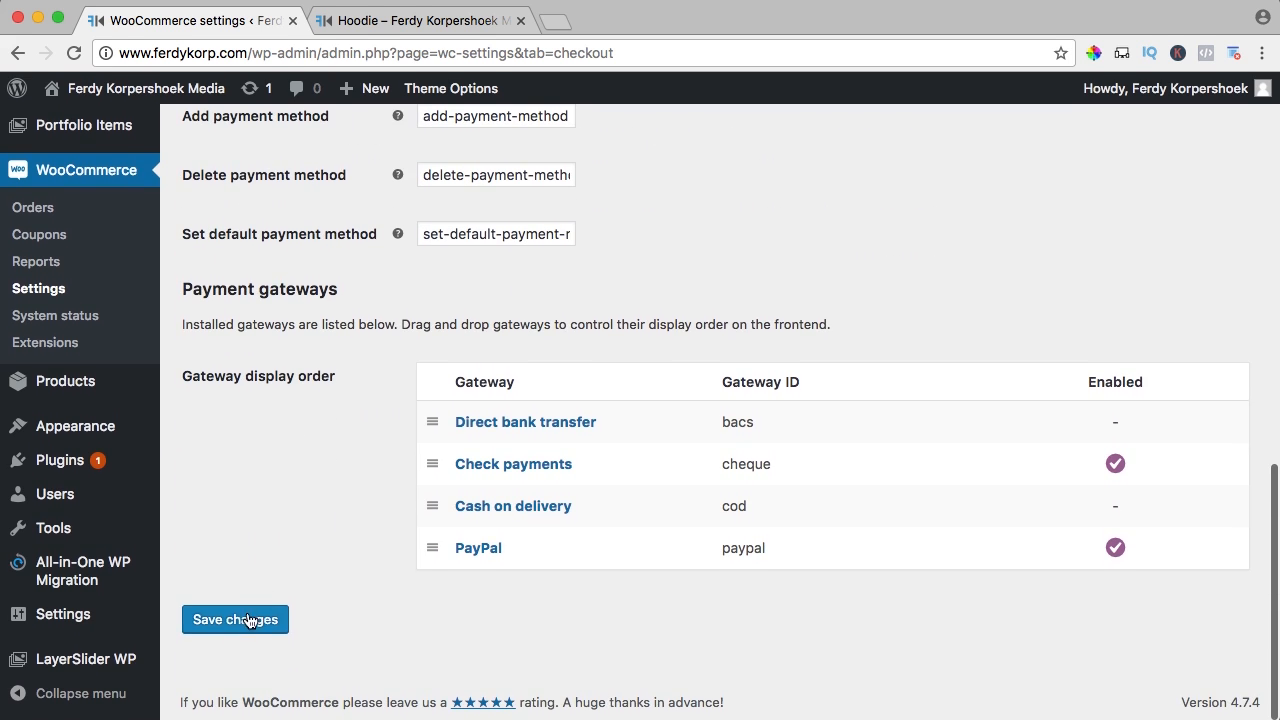
{"action": "left_click", "coordinate": [248, 620]}
{"action": "left_click", "coordinate": [436, 22]}
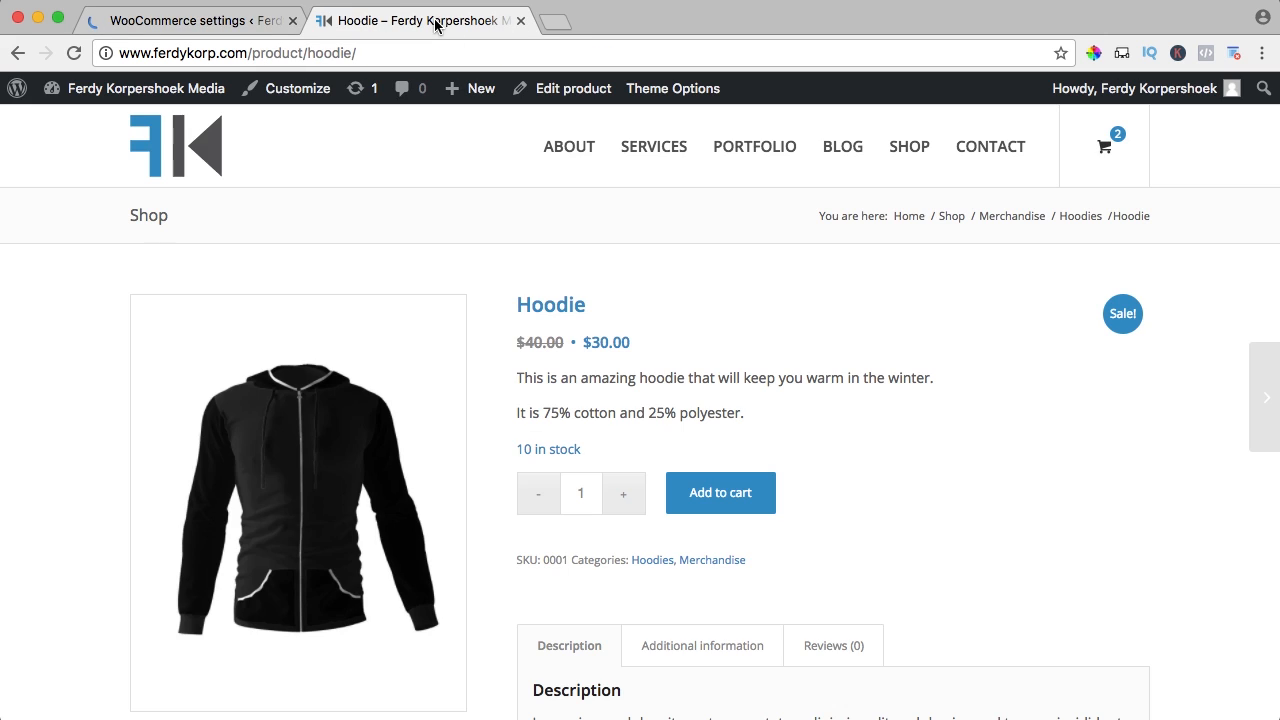
{"action": "mouse_move", "coordinate": [1105, 152]}
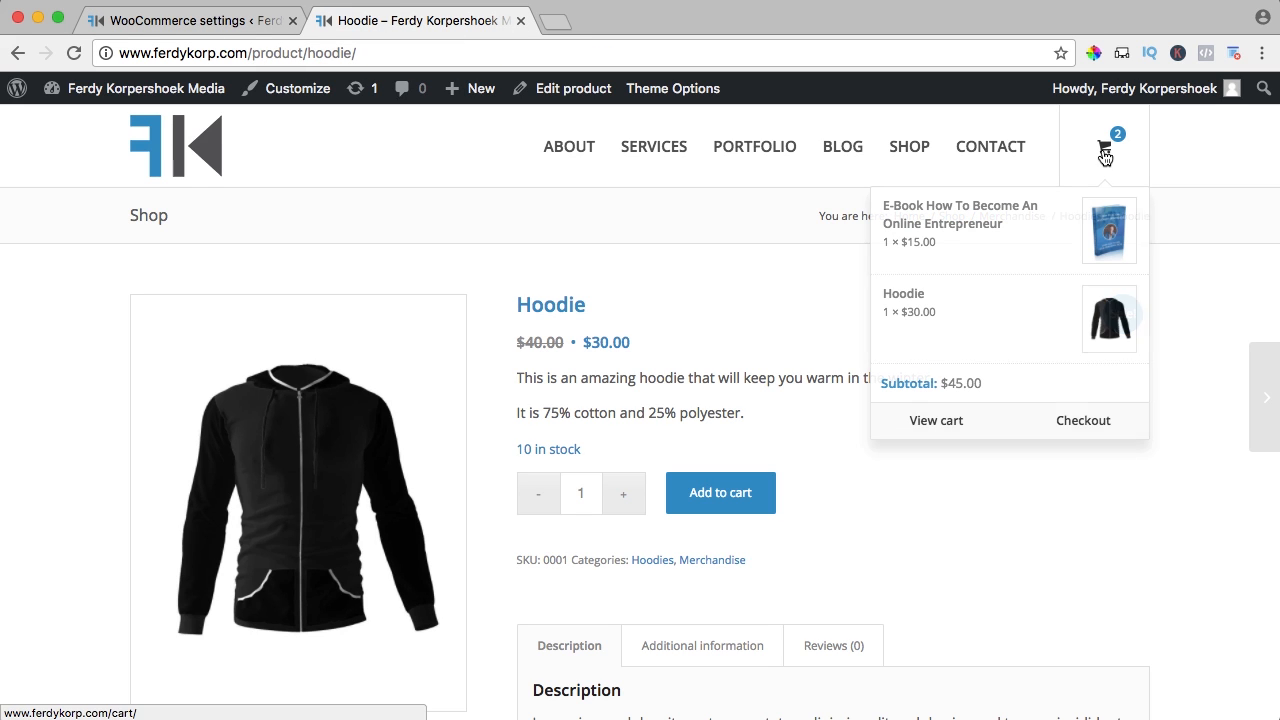
{"action": "left_click", "coordinate": [1087, 425]}
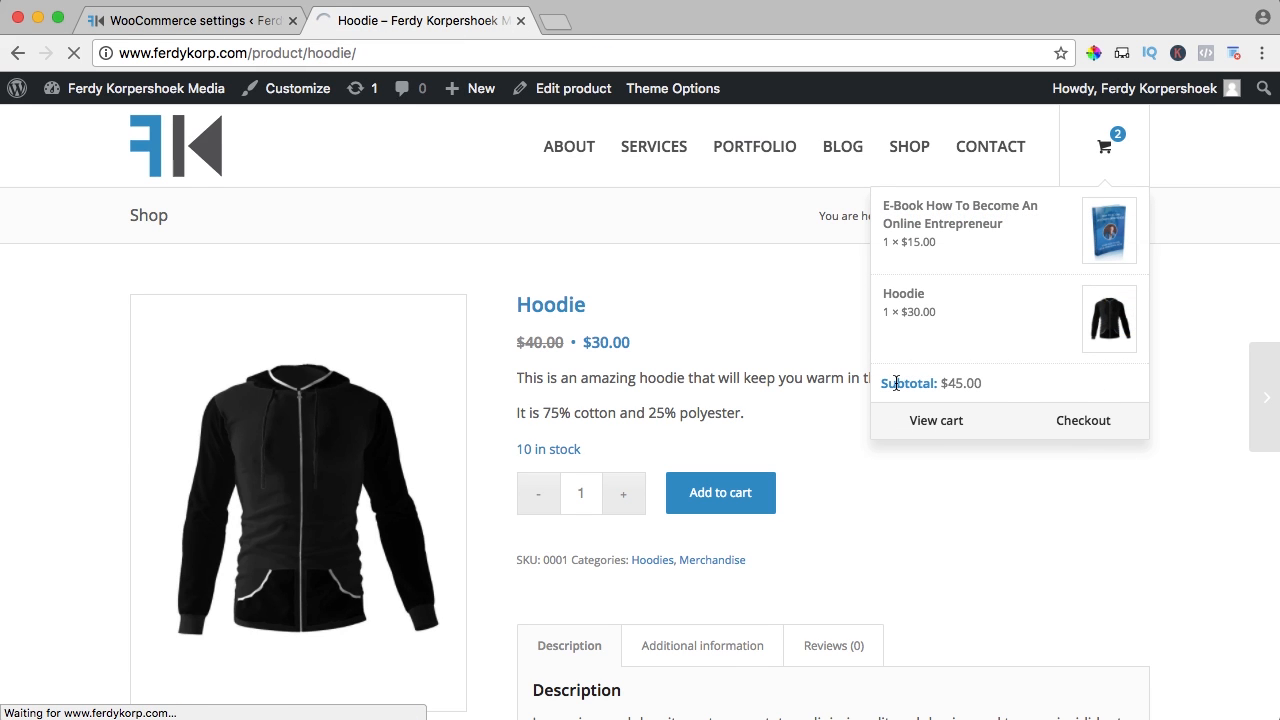
Confirm the terms & conditions link opens the Services page, then return to settings
{"action": "scroll", "coordinate": [638, 376], "scroll_direction": "down", "scroll_amount": 5}
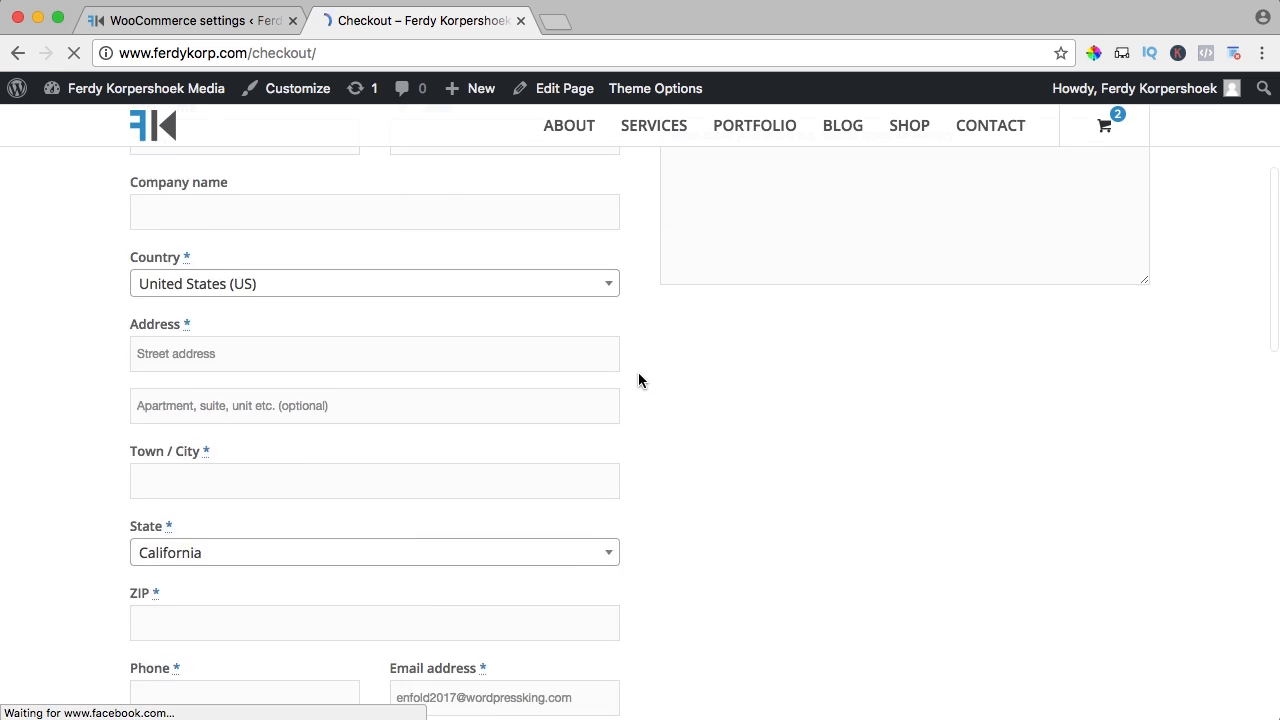
{"action": "scroll", "coordinate": [638, 380], "scroll_direction": "down", "scroll_amount": 10}
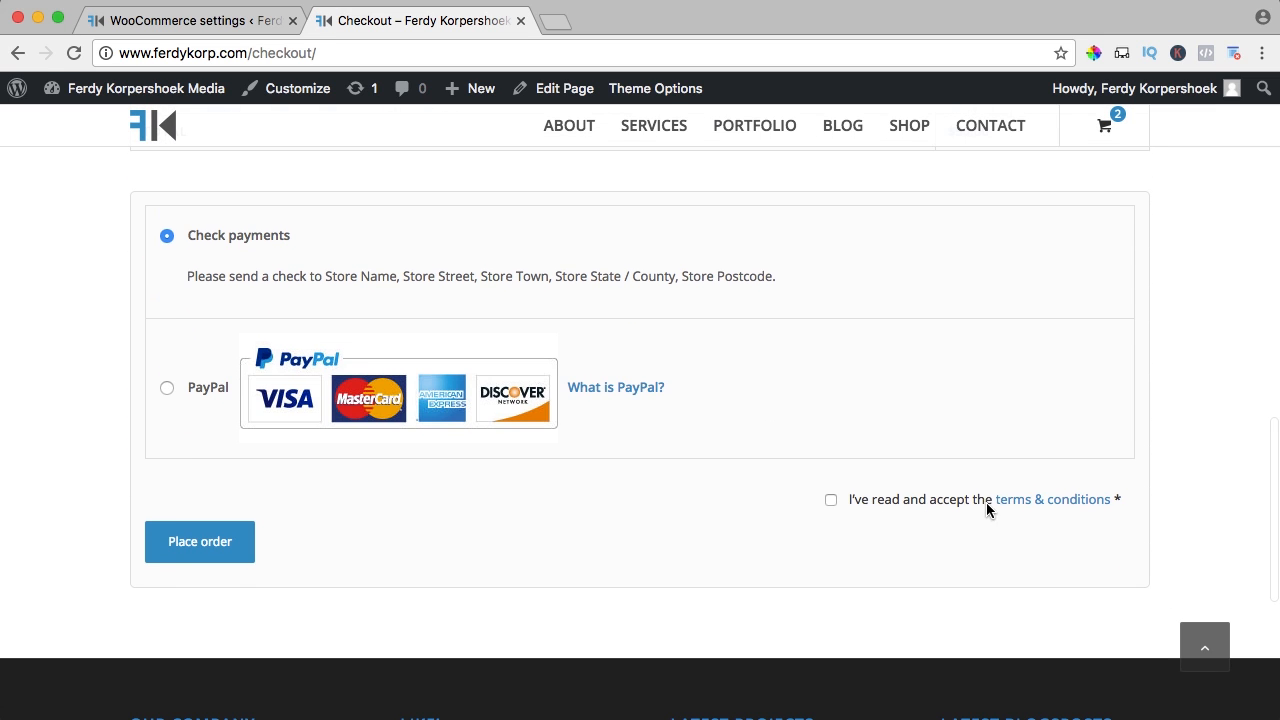
{"action": "left_click", "coordinate": [1059, 502]}
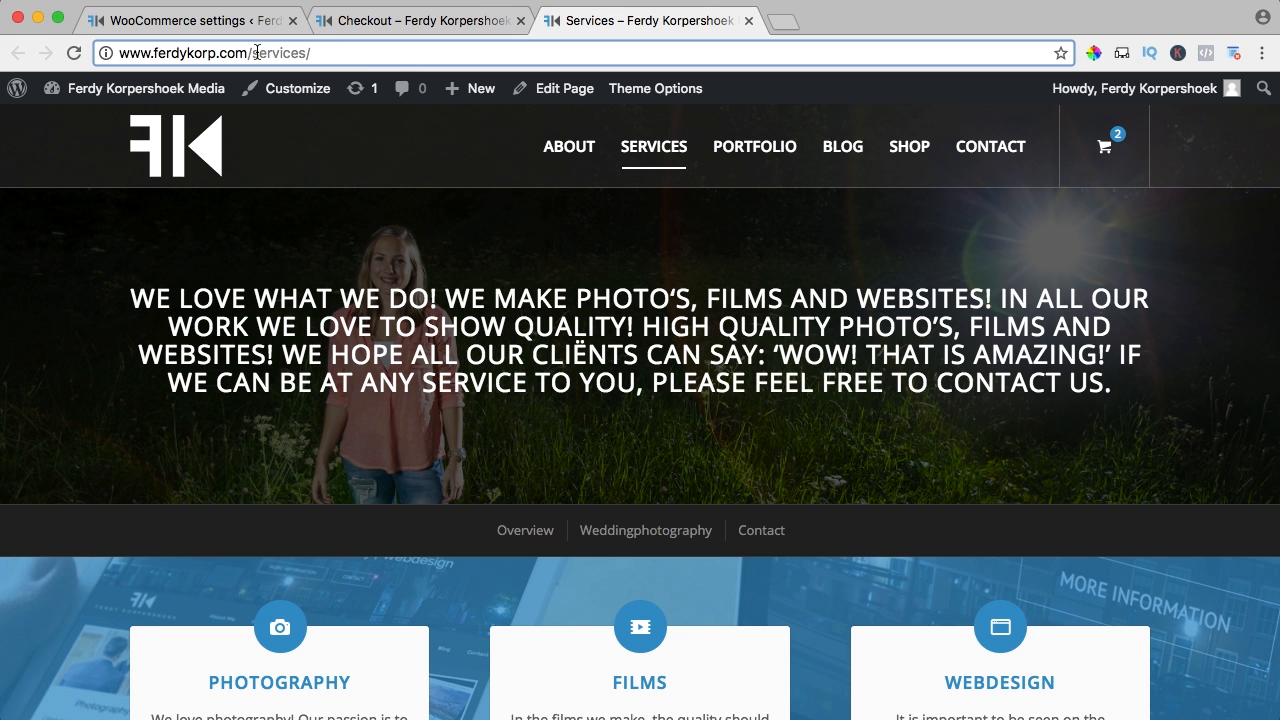
{"action": "left_click", "coordinate": [749, 20]}
{"action": "left_click", "coordinate": [212, 22]}
Clear Services from the terms and conditions page setting, leaving it unset
{"action": "scroll", "coordinate": [499, 423], "scroll_direction": "down", "scroll_amount": 5}
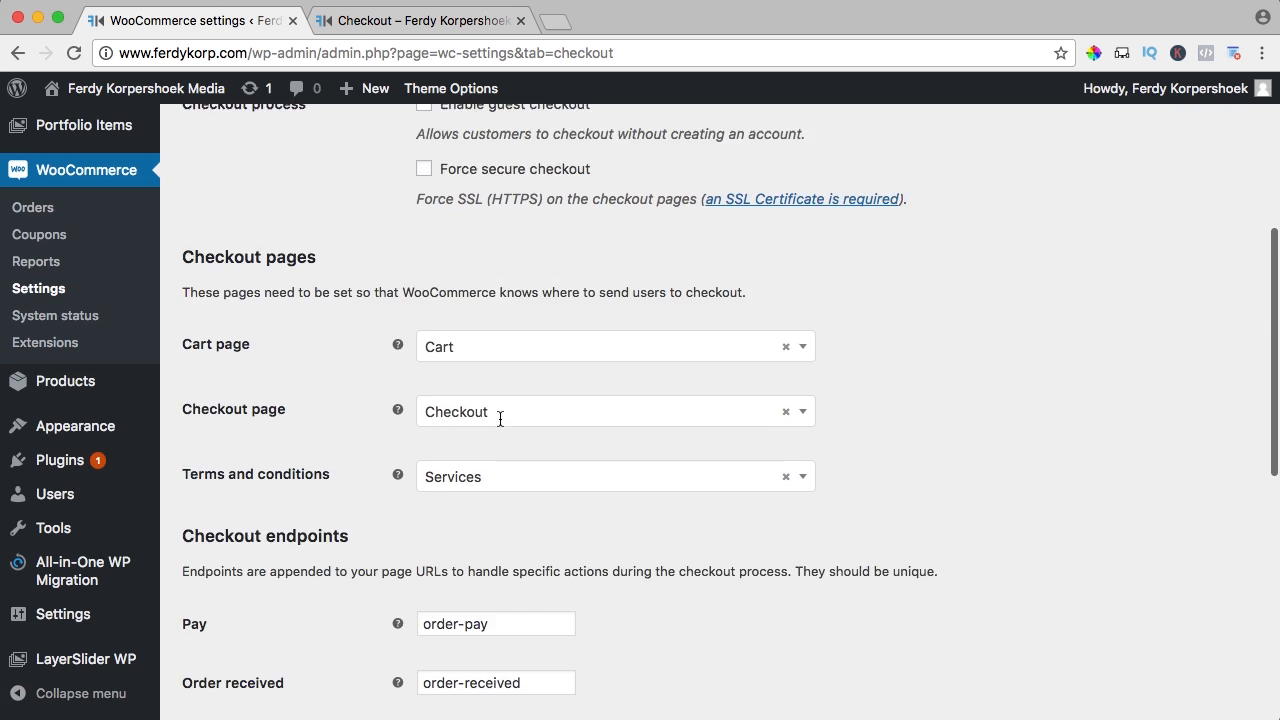
{"action": "left_click", "coordinate": [785, 514]}
{"action": "left_click", "coordinate": [824, 495]}
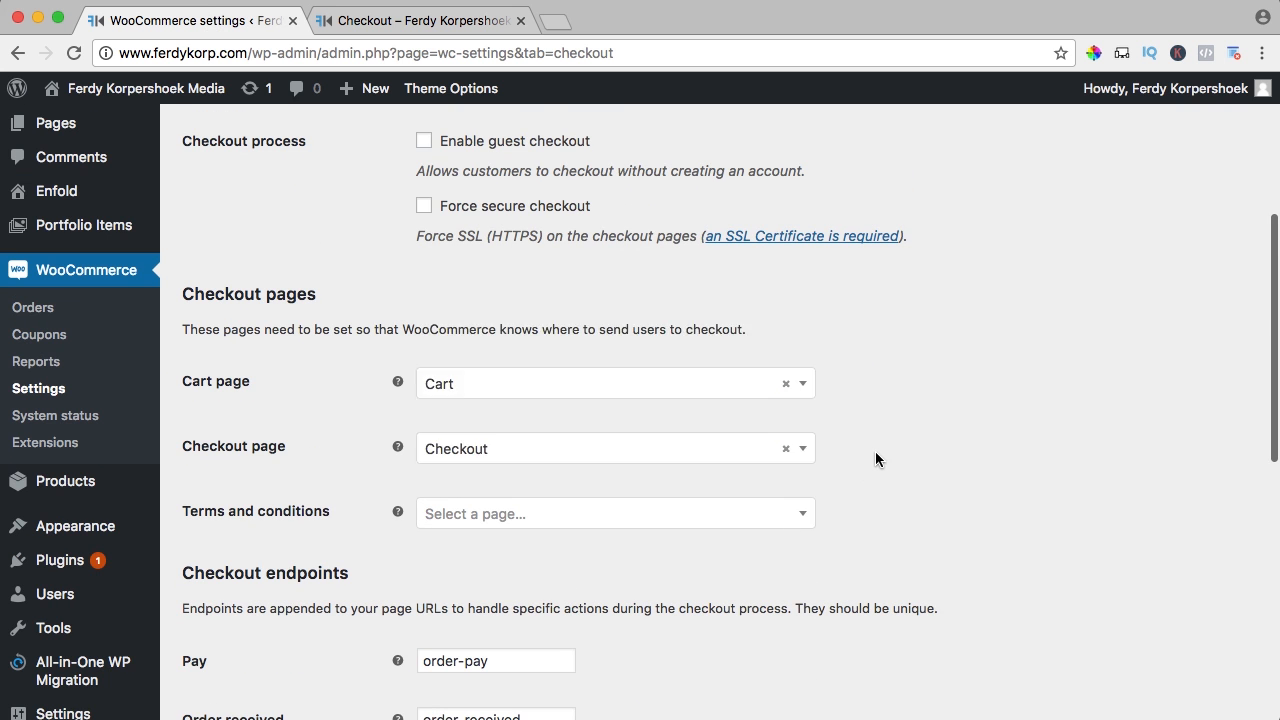
Review the payment gateways list and compare it against the storefront checkout page
{"action": "scroll", "coordinate": [875, 451], "scroll_direction": "down", "scroll_amount": 5}
{"action": "scroll", "coordinate": [851, 455], "scroll_direction": "down", "scroll_amount": 2}
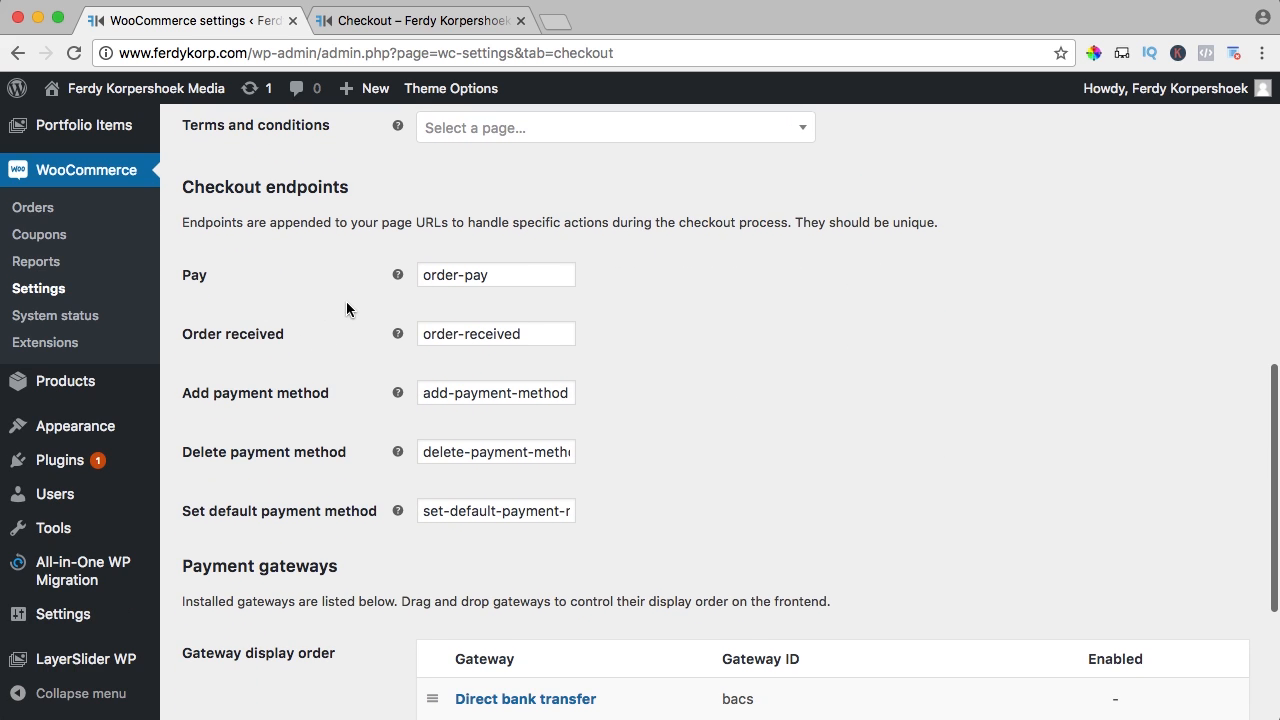
{"action": "scroll", "coordinate": [346, 301], "scroll_direction": "down", "scroll_amount": 5}
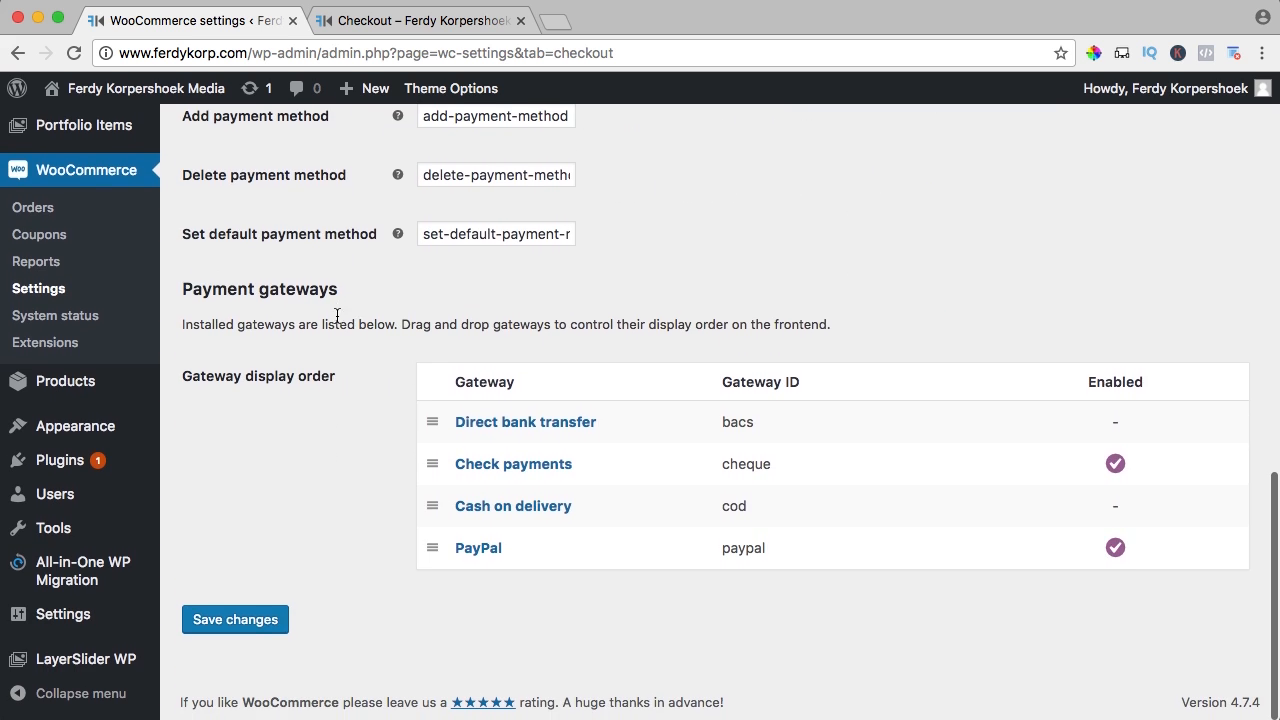
{"action": "left_click", "coordinate": [383, 22]}
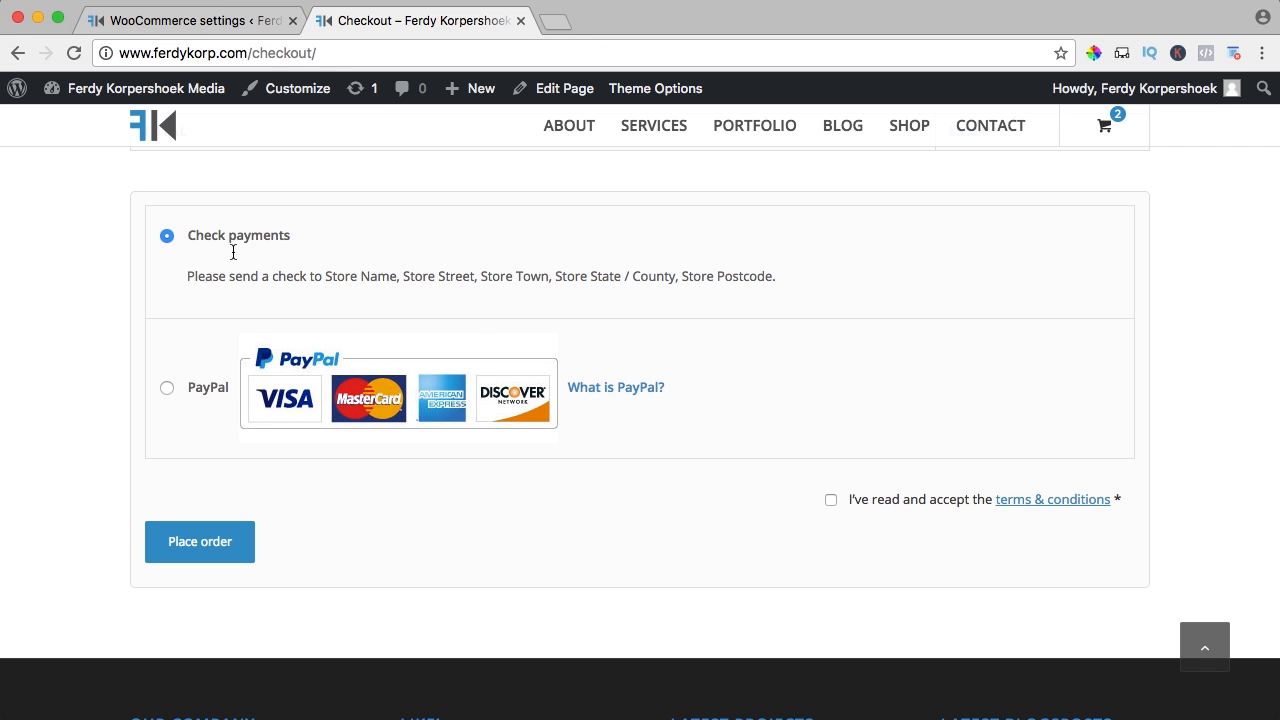
{"action": "left_click", "coordinate": [225, 26]}
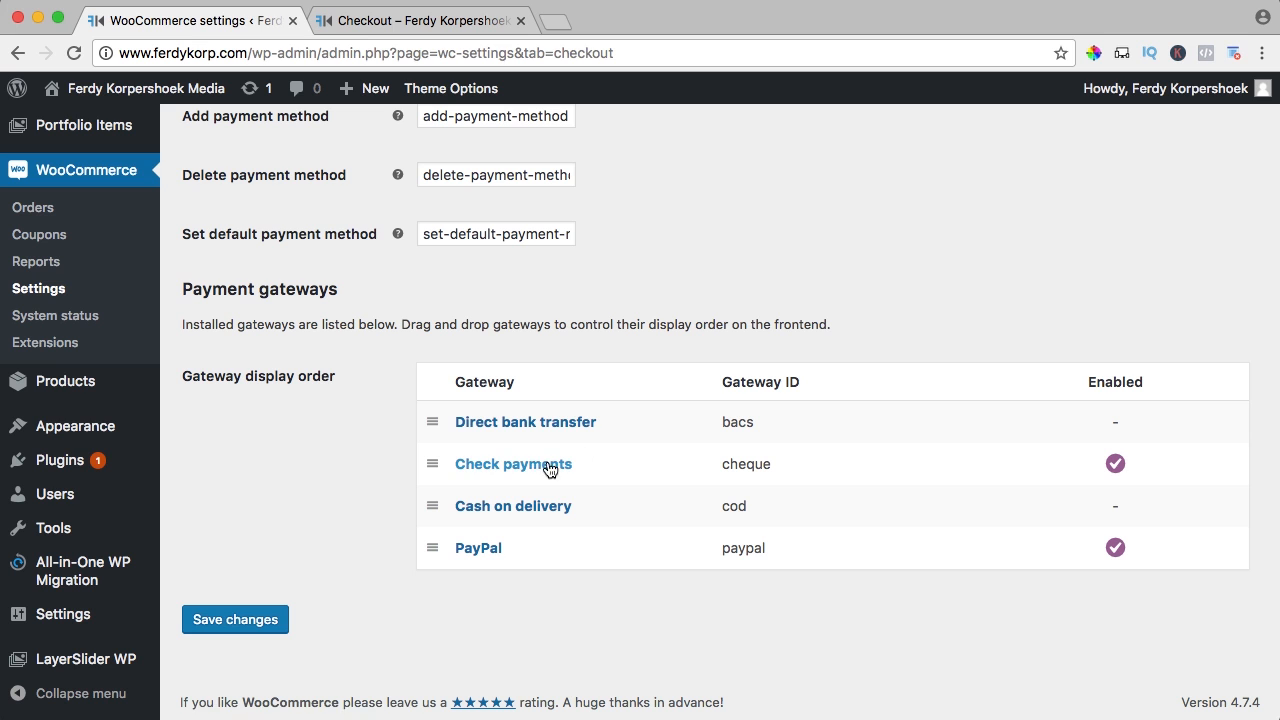
Disable Check payments, save, and confirm checkout now shows only PayPal
{"action": "left_click", "coordinate": [508, 470]}
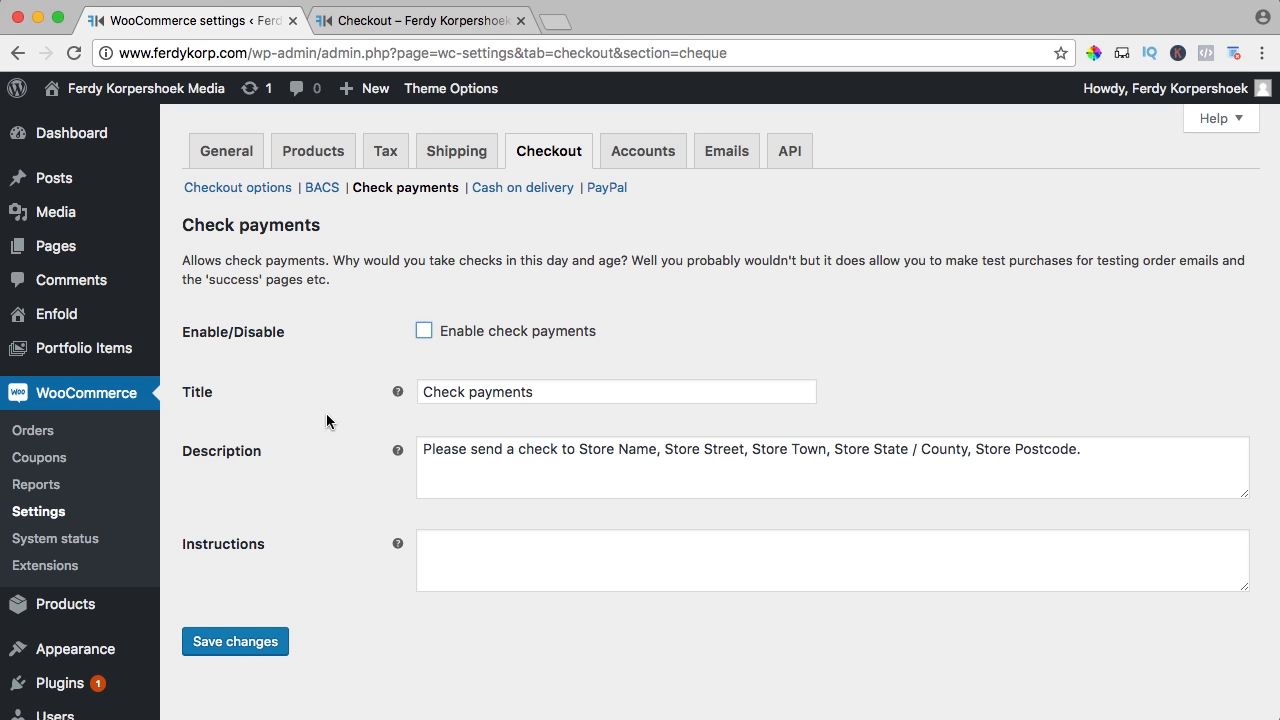
{"action": "left_click", "coordinate": [224, 645]}
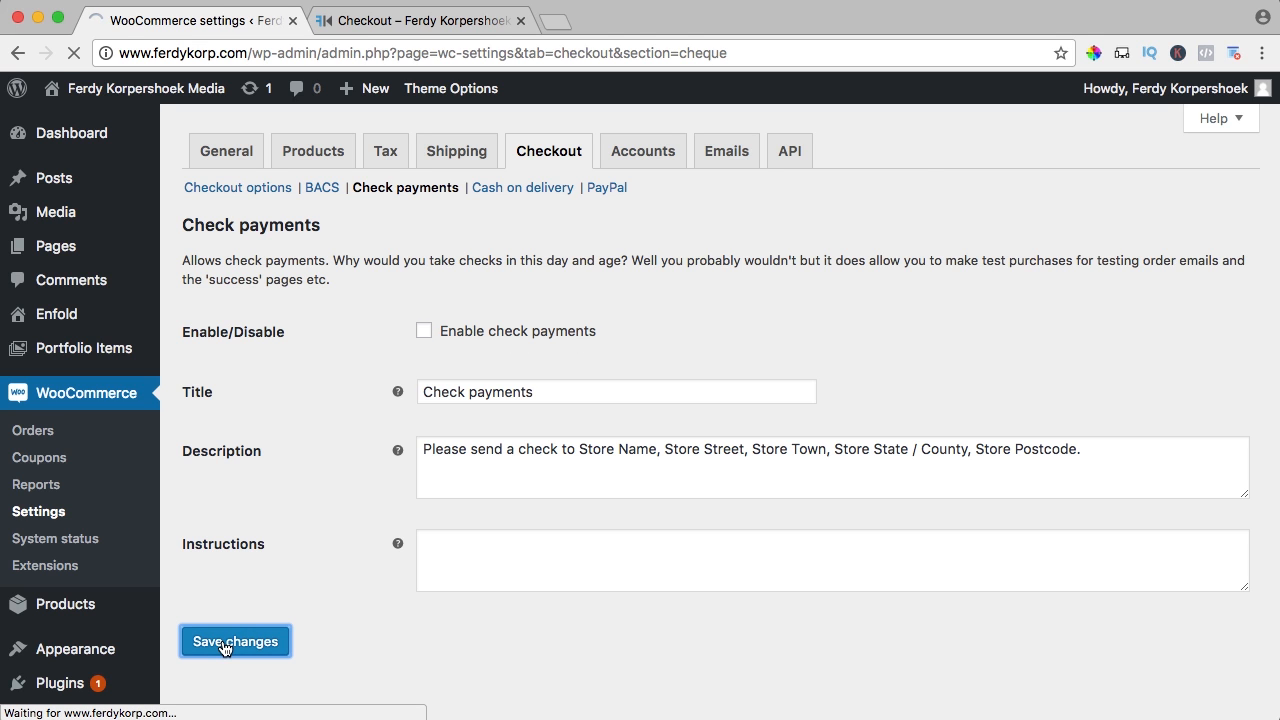
{"action": "left_click", "coordinate": [447, 24]}
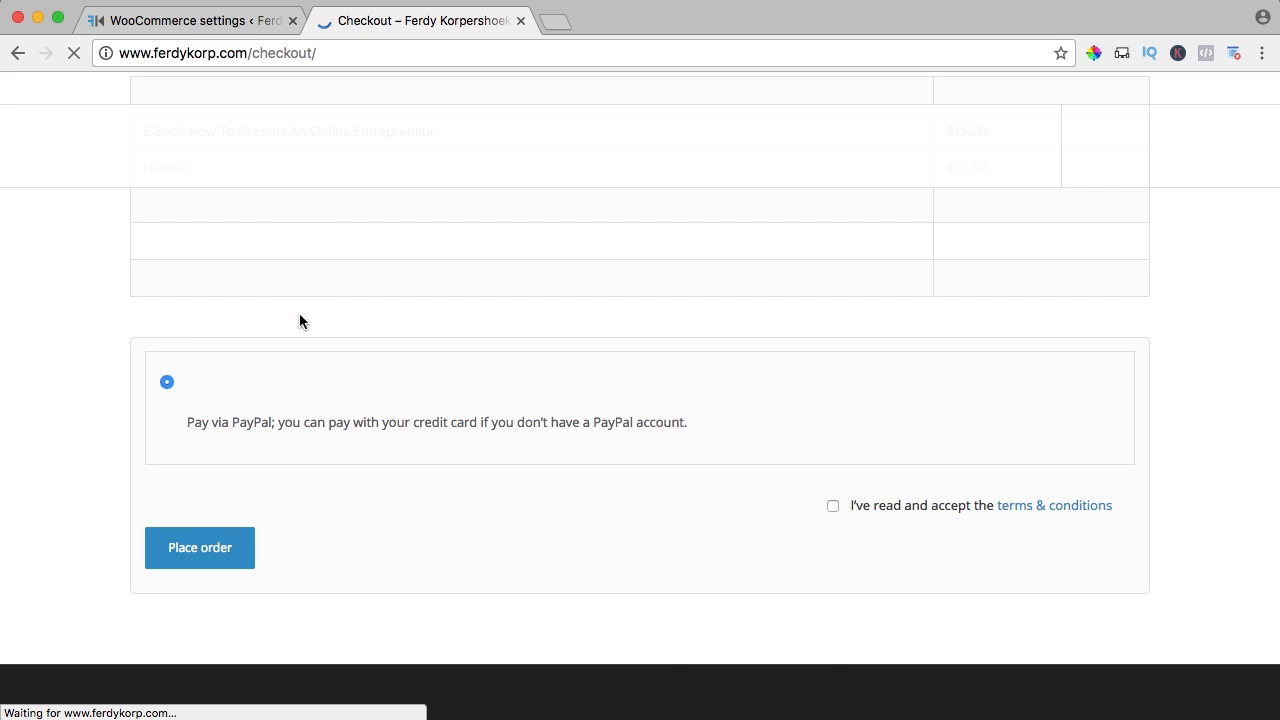
{"action": "scroll", "coordinate": [150, 318], "scroll_direction": "down", "scroll_amount": 15}
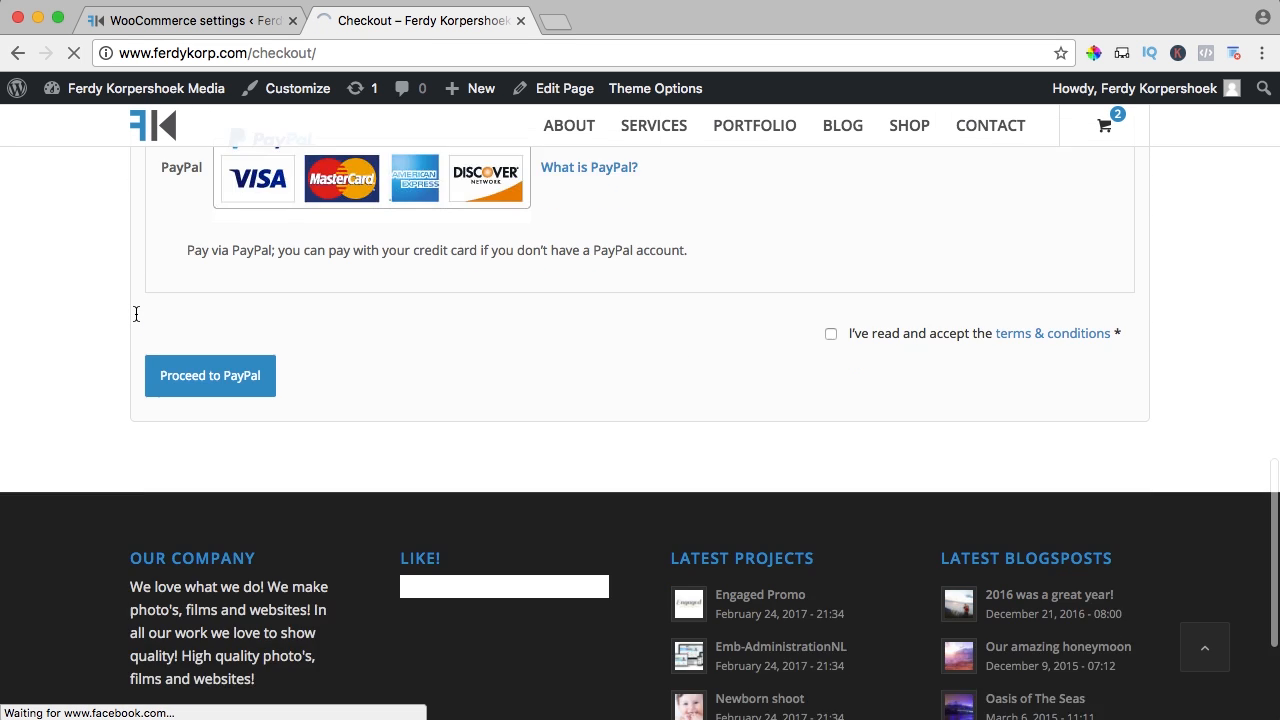
{"action": "scroll", "coordinate": [137, 319], "scroll_direction": "up", "scroll_amount": 2}
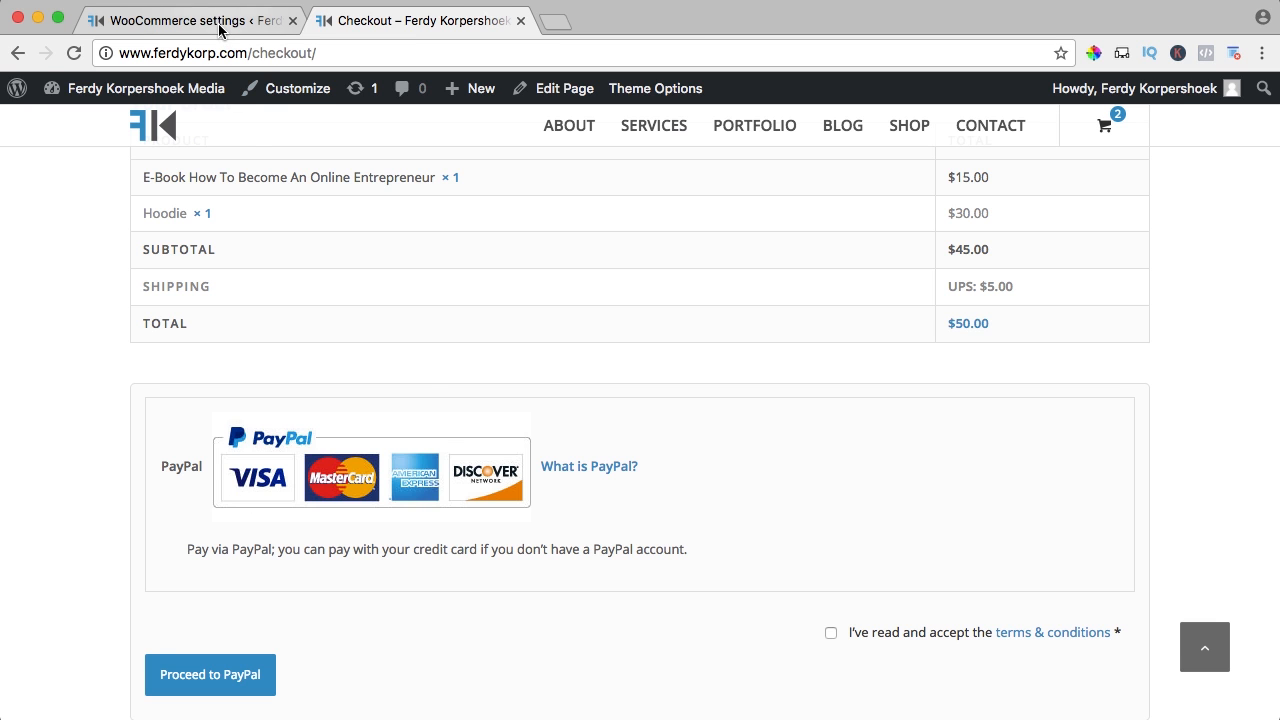
{"action": "left_click", "coordinate": [258, 22]}
Open the PayPal gateway settings and review the PayPal description text
{"action": "left_click", "coordinate": [608, 176]}
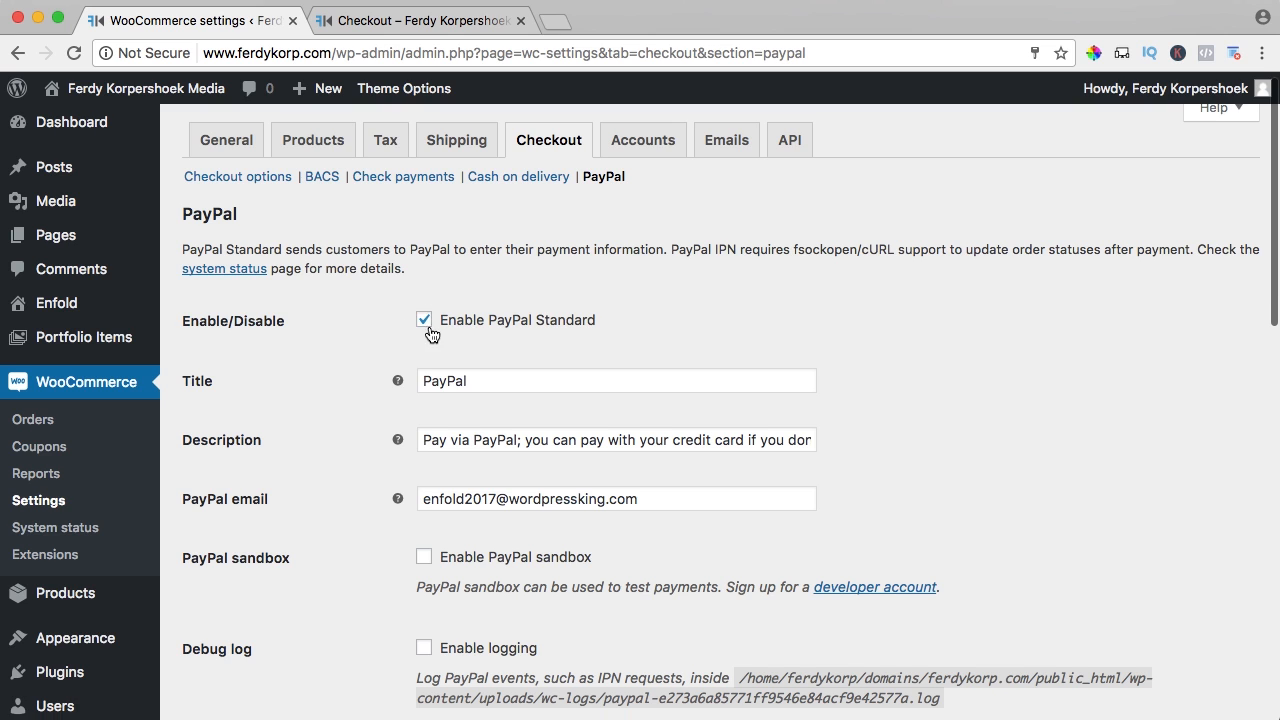
{"action": "scroll", "coordinate": [471, 364], "scroll_direction": "down", "scroll_amount": 1}
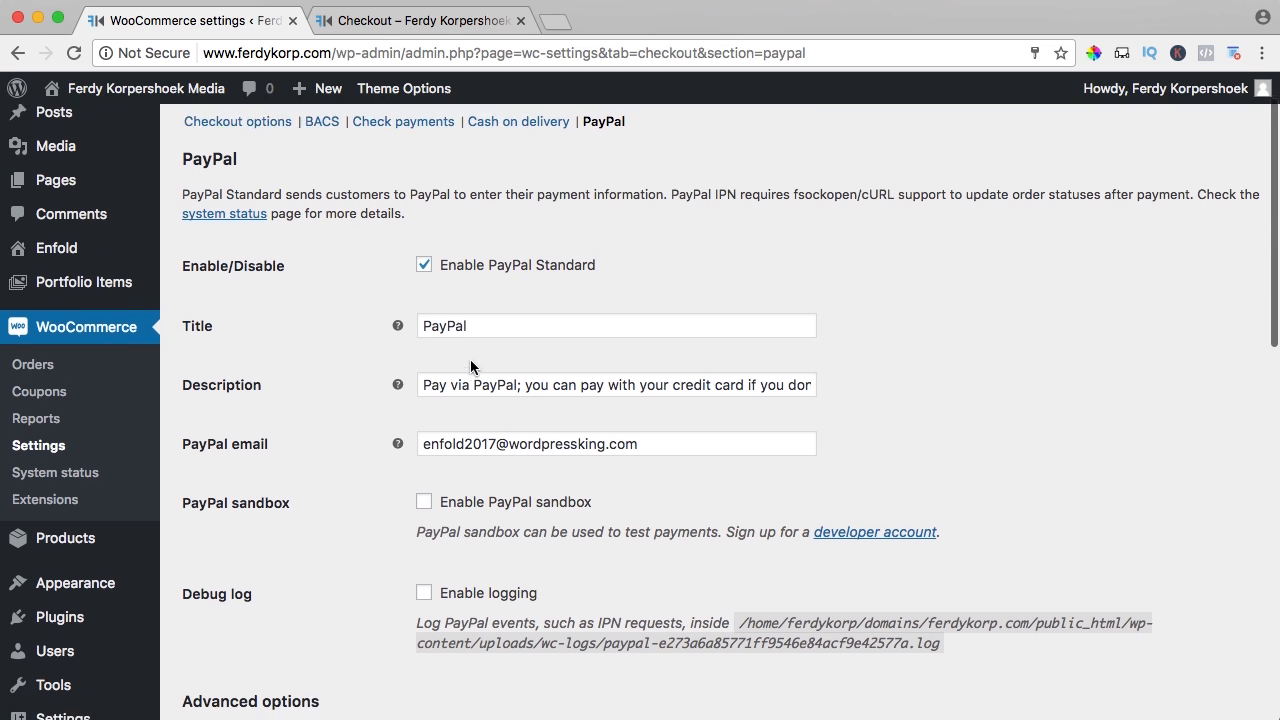
{"action": "scroll", "coordinate": [470, 366], "scroll_direction": "down", "scroll_amount": 1}
{"action": "left_click_drag", "start_coordinate": [449, 352], "coordinate": [771, 354]}
{"action": "left_click", "coordinate": [783, 360]}
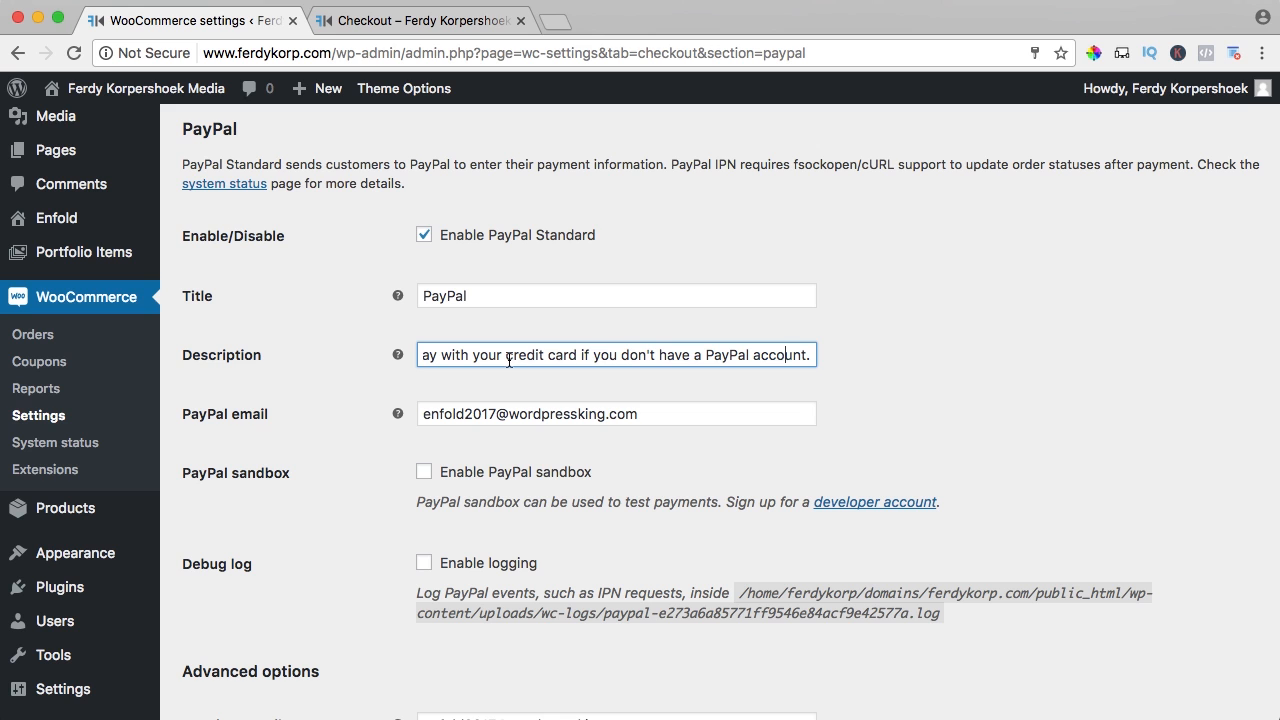
{"action": "scroll", "coordinate": [347, 360], "scroll_direction": "down", "scroll_amount": 2}
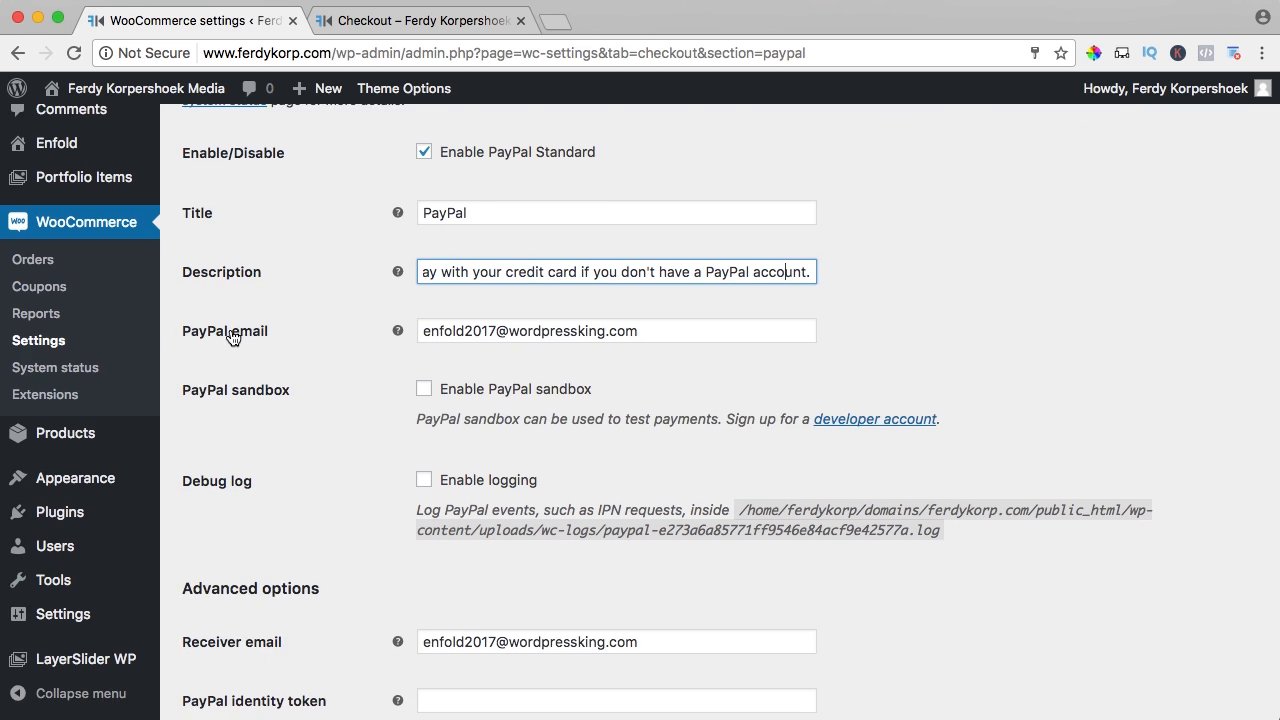
Replace the PayPal email and receiver email with the store's info e-mail address
{"action": "left_click", "coordinate": [458, 331]}
{"action": "key", "text": "super+a"}
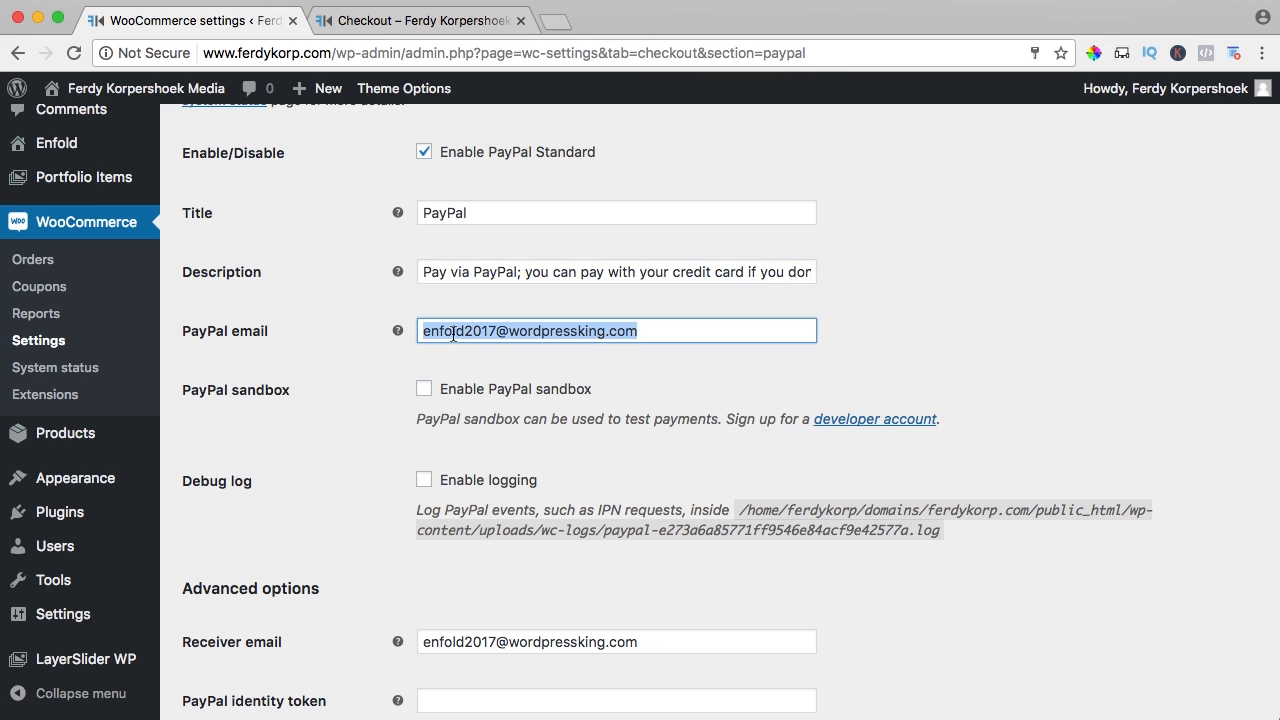
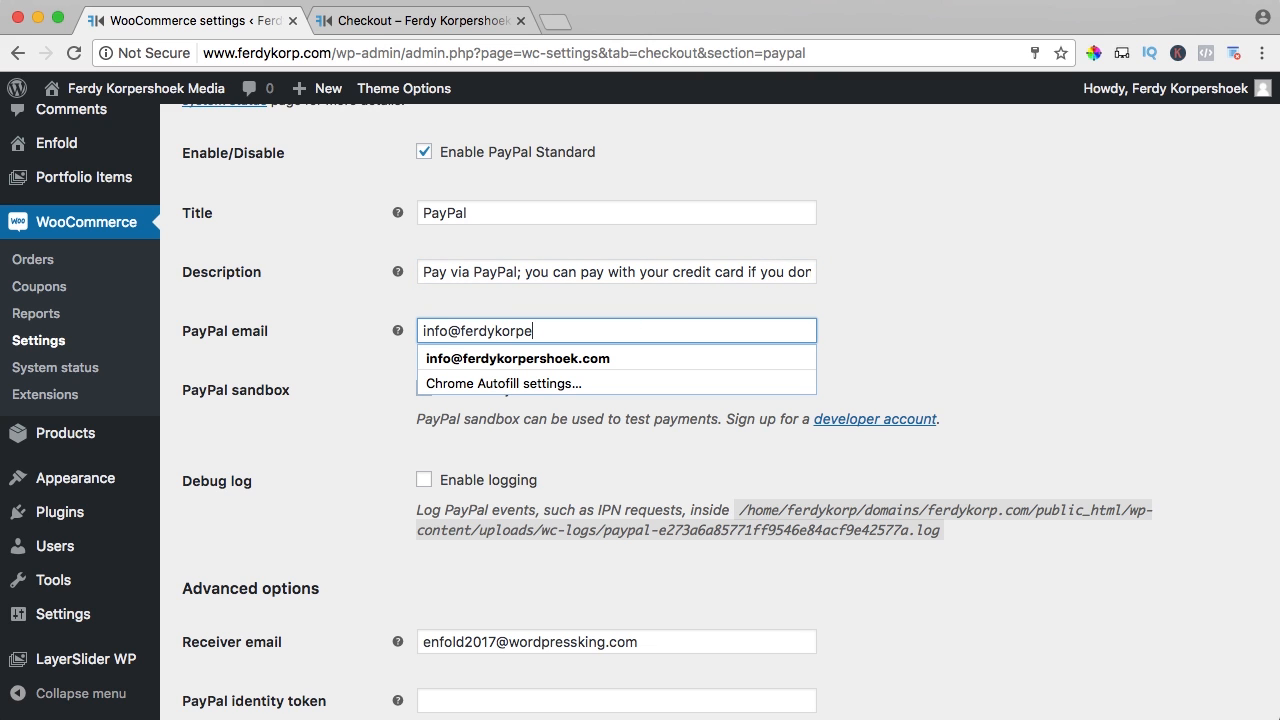
{"action": "key", "text": "Tab"}
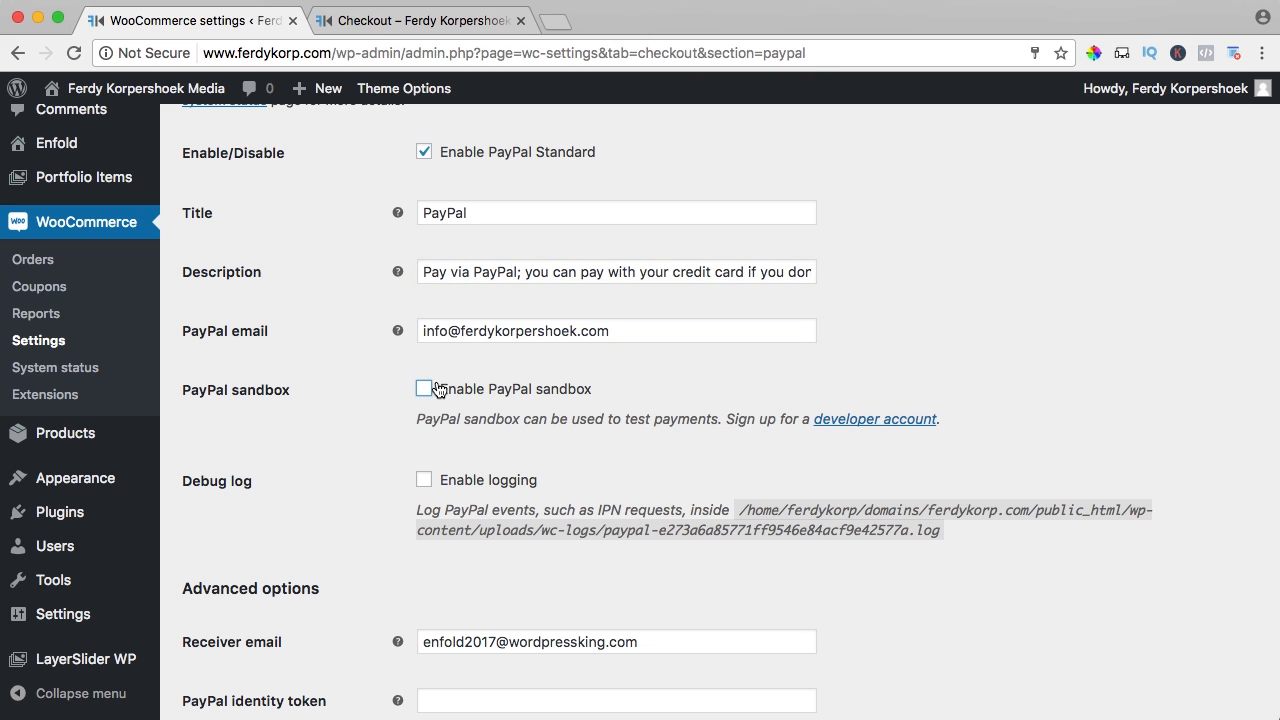
{"action": "scroll", "coordinate": [397, 439], "scroll_direction": "down", "scroll_amount": 5}
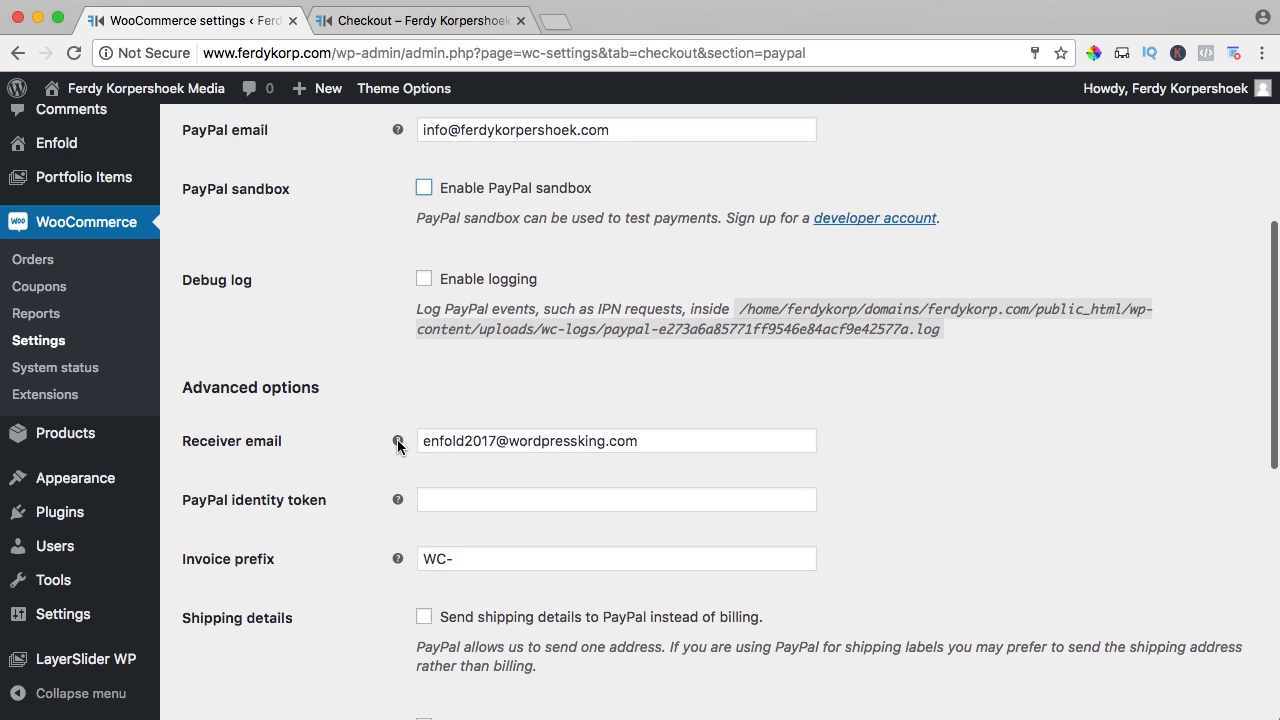
{"action": "left_click", "coordinate": [448, 367]}
{"action": "key", "text": "super+a"}
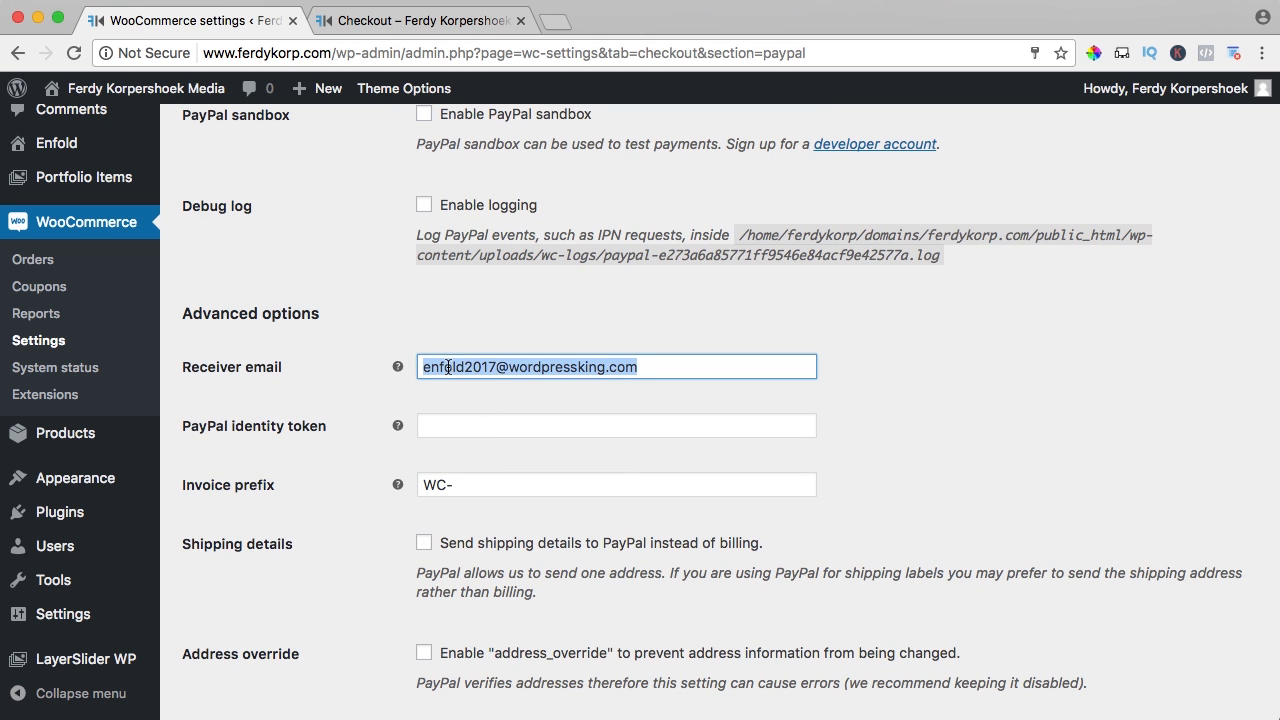
{"action": "key", "text": "BackSpace"}
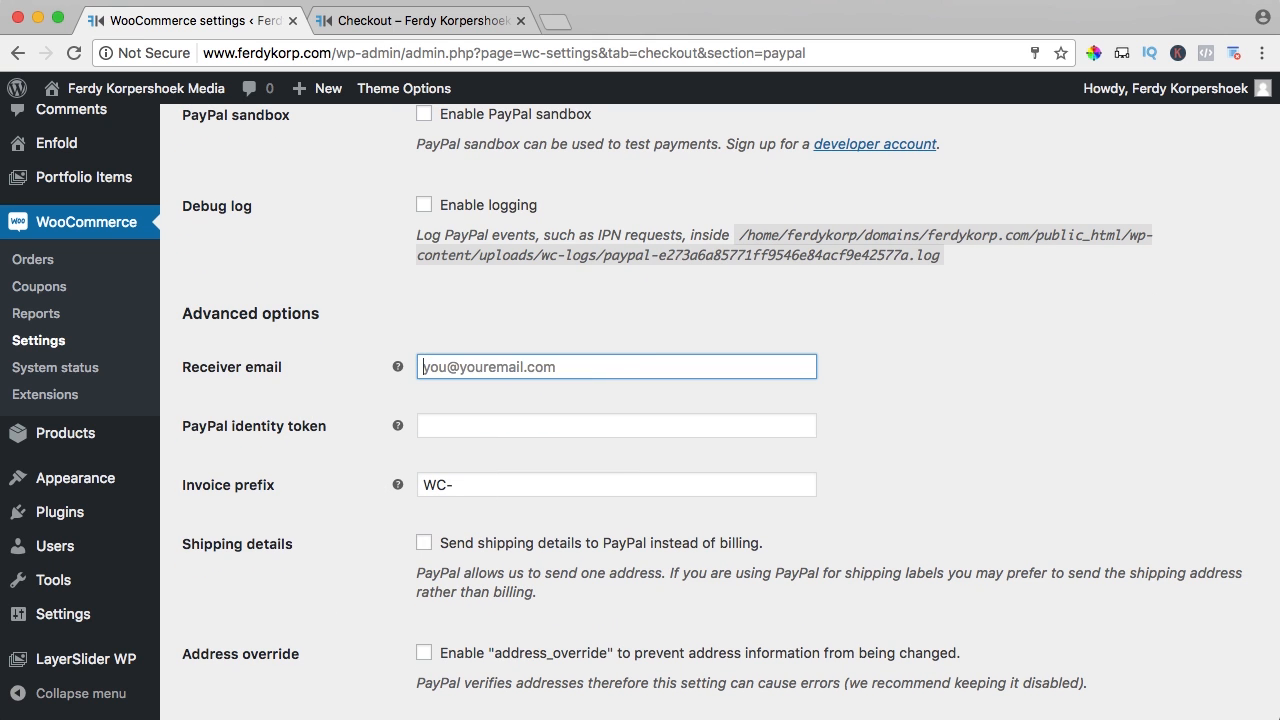
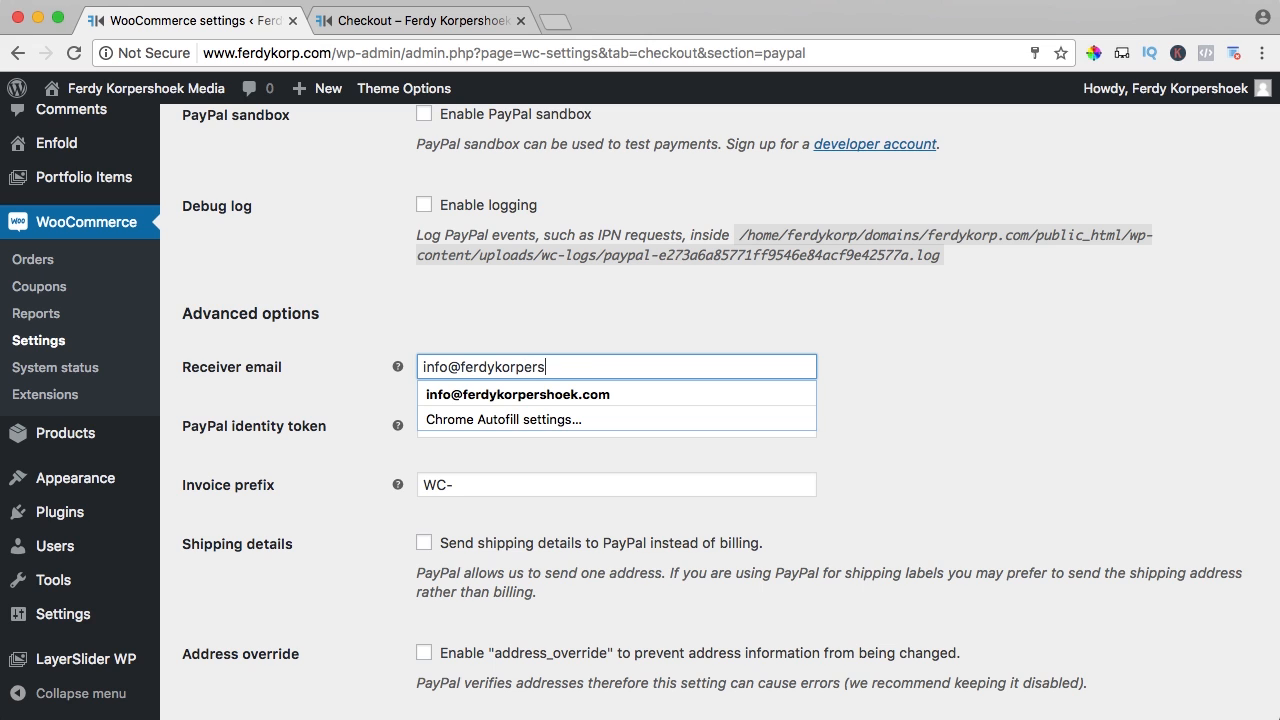
{"action": "key", "text": "Tab"}
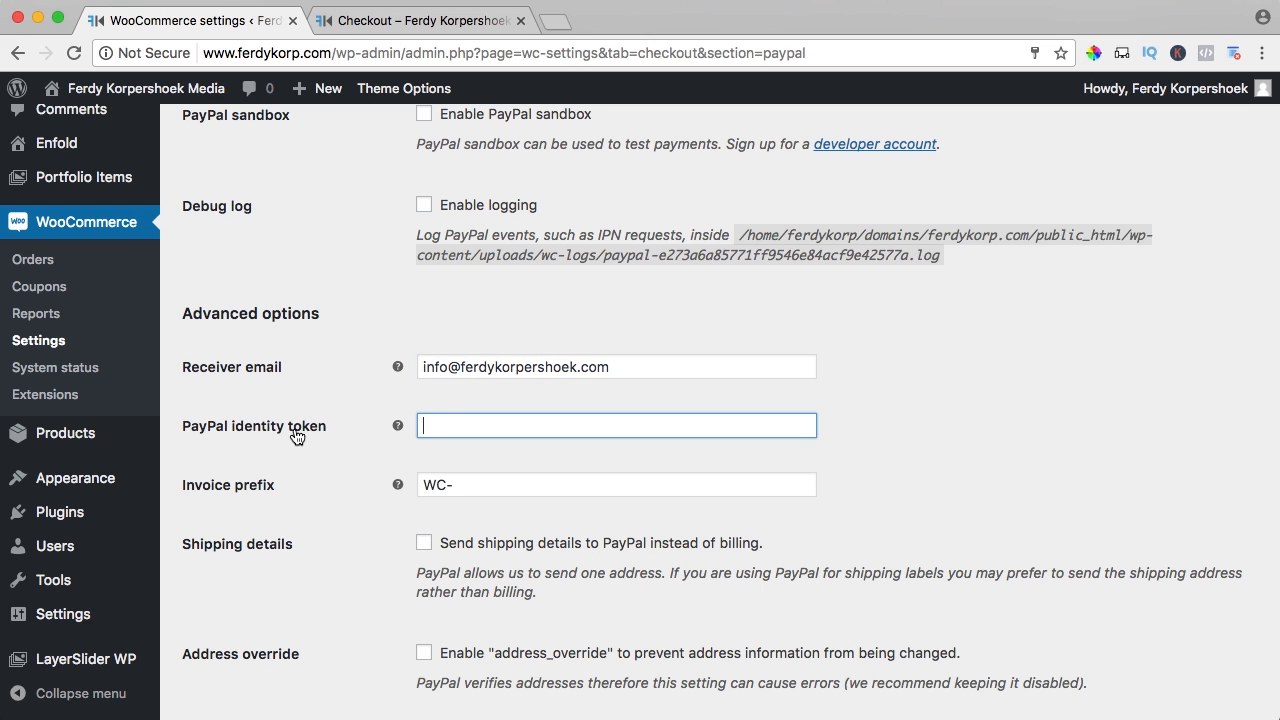
{"action": "left_click", "coordinate": [552, 22]}
Load paypal.com and reach Website preferences under Profile and settings > My selling tools
{"action": "type", "text": "paypal.com"}
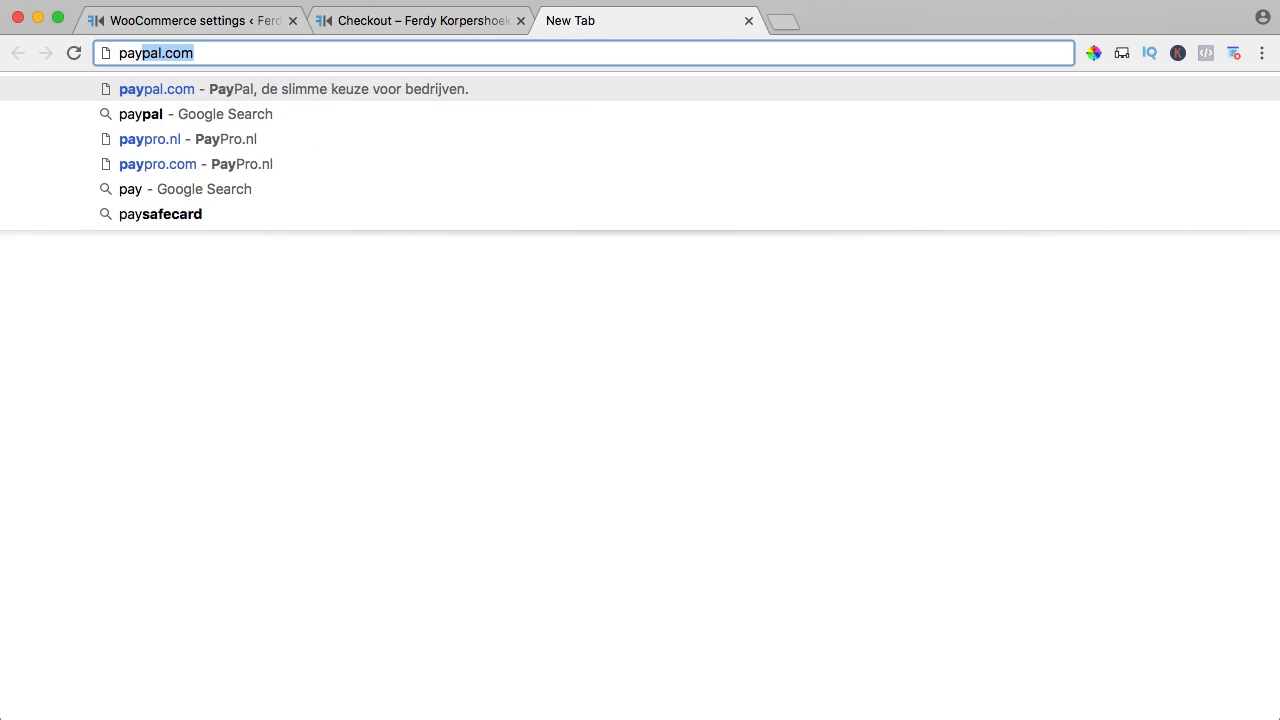
{"action": "key", "text": "Return"}
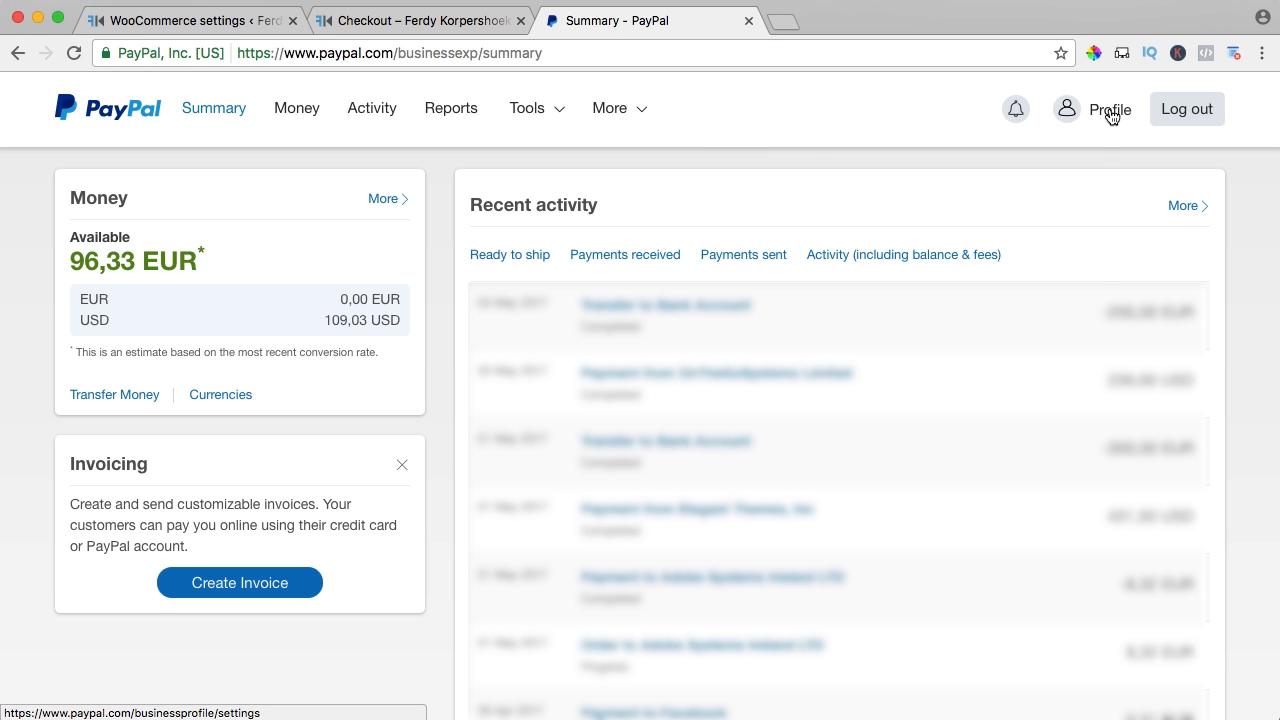
{"action": "mouse_move", "coordinate": [1111, 116]}
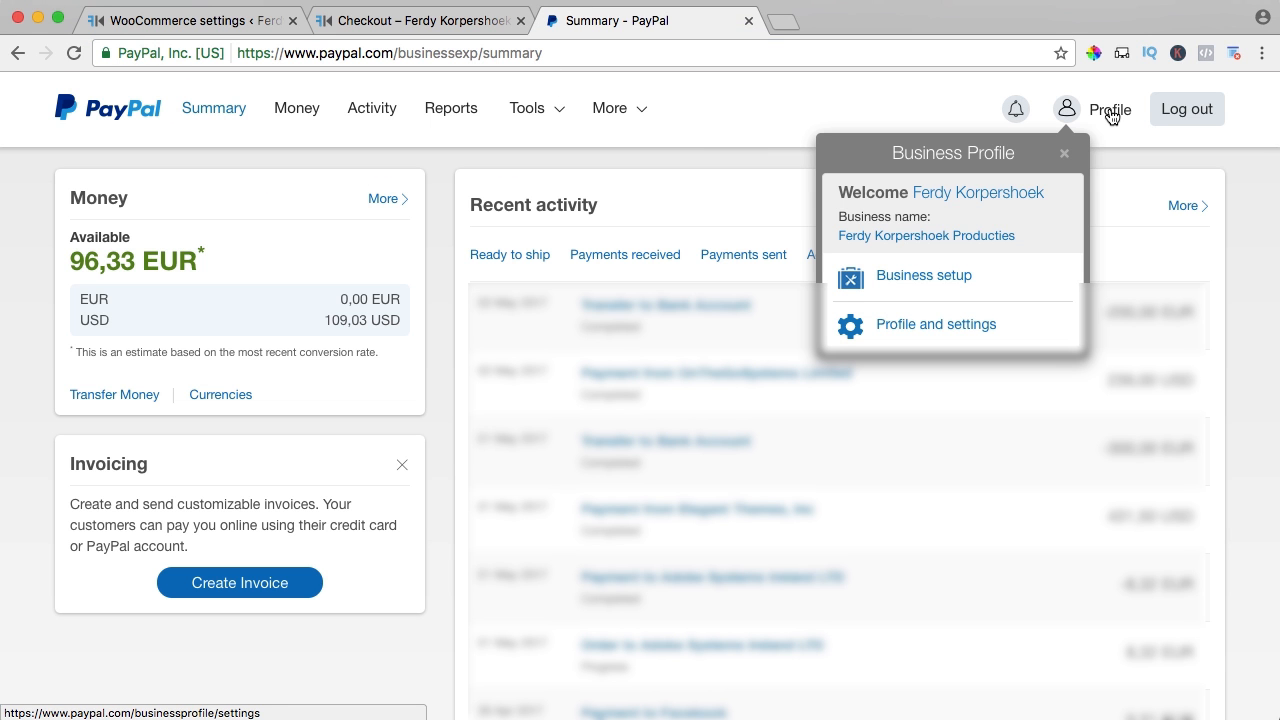
{"action": "left_click", "coordinate": [921, 328]}
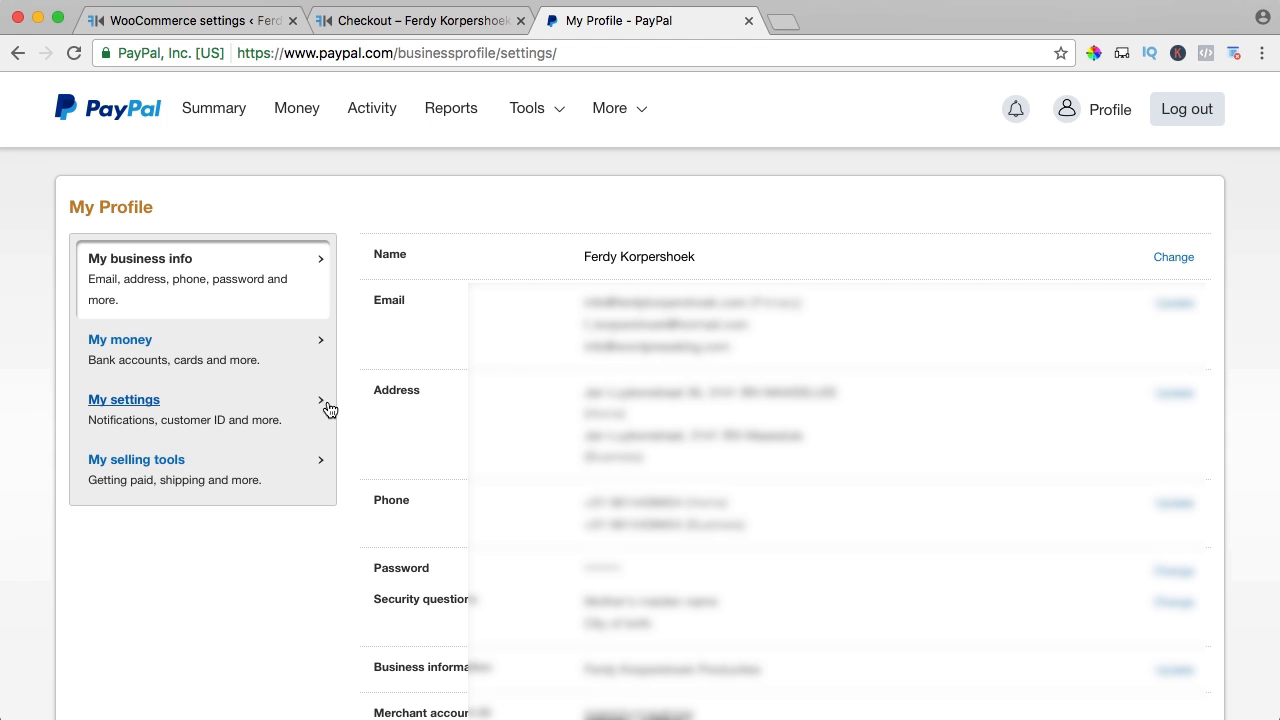
{"action": "left_click", "coordinate": [131, 464]}
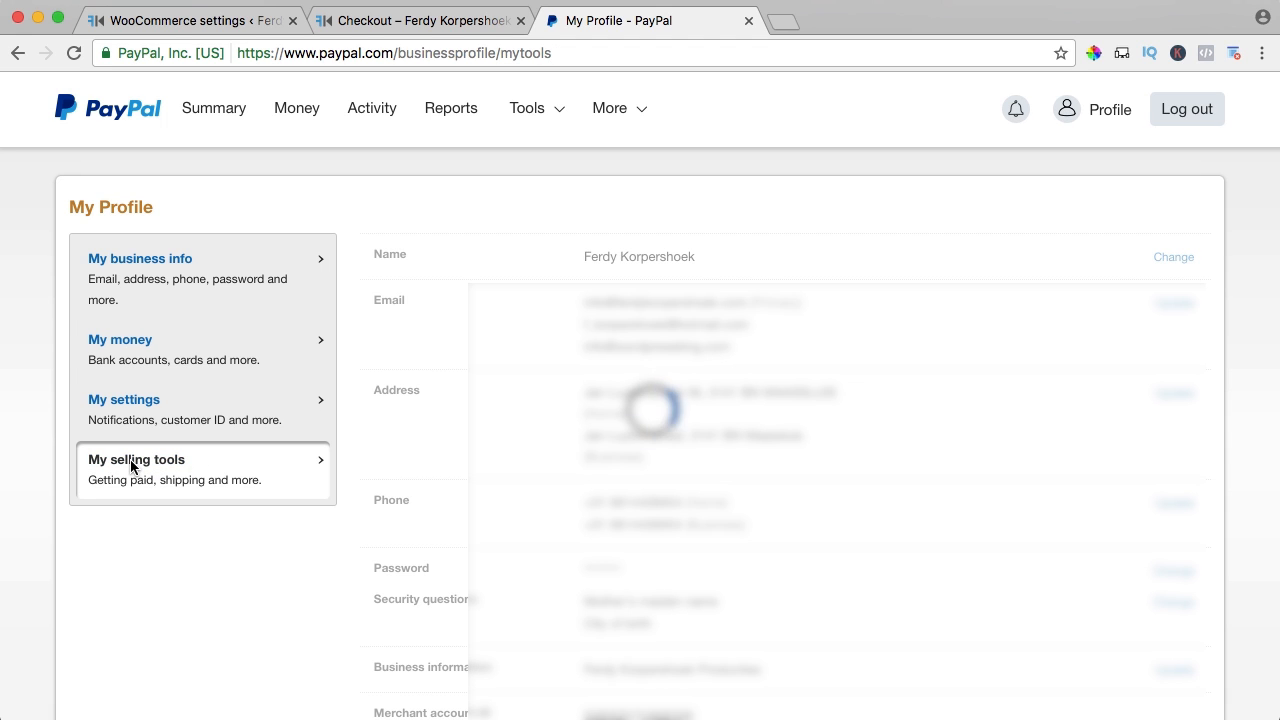
{"action": "left_click_drag", "start_coordinate": [366, 460], "coordinate": [506, 466]}
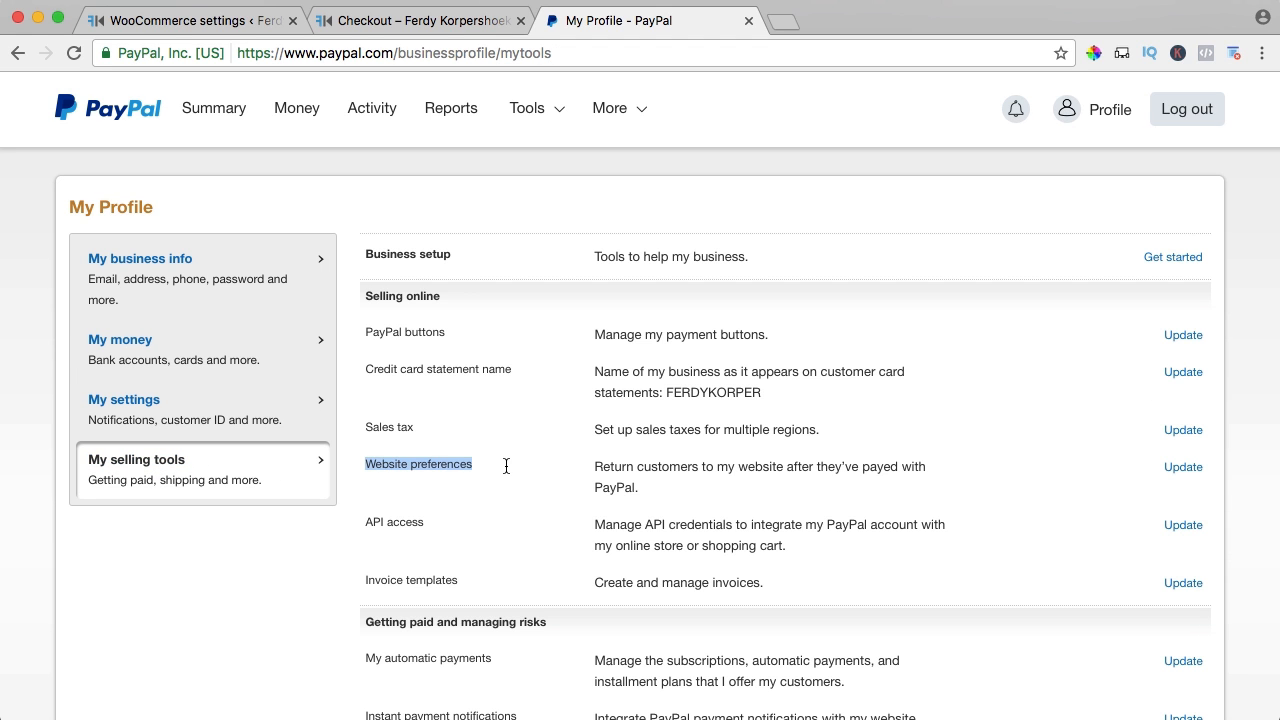
{"action": "left_click", "coordinate": [506, 466]}
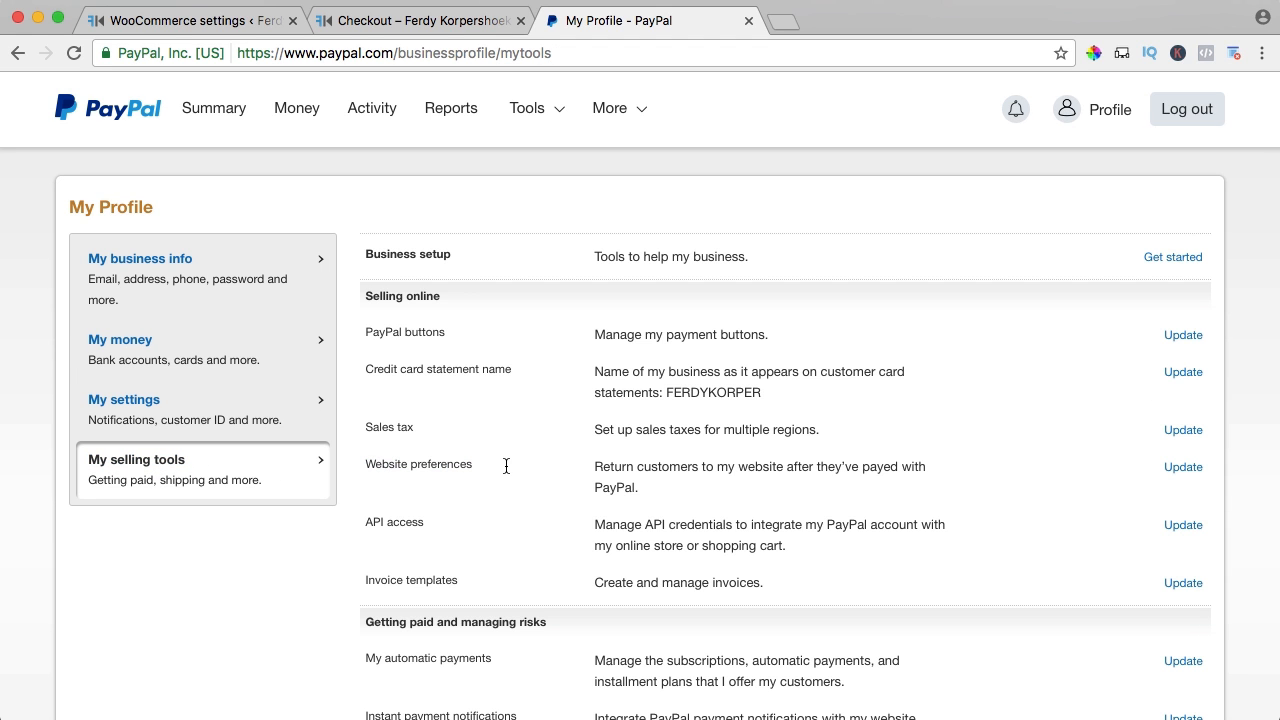
{"action": "left_click", "coordinate": [1179, 469]}
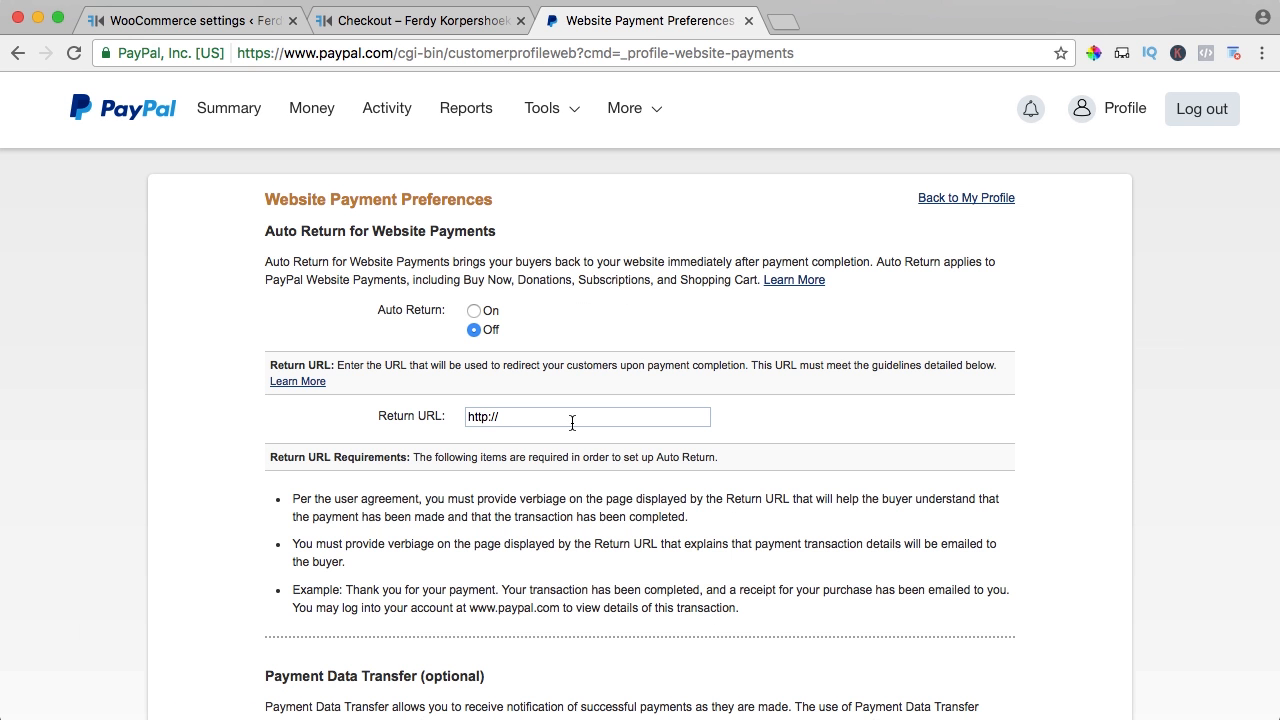
Turn on Auto Return with the store's return URL and Payment Data Transfer, then save
{"action": "left_click", "coordinate": [474, 311]}
{"action": "left_click", "coordinate": [551, 418]}
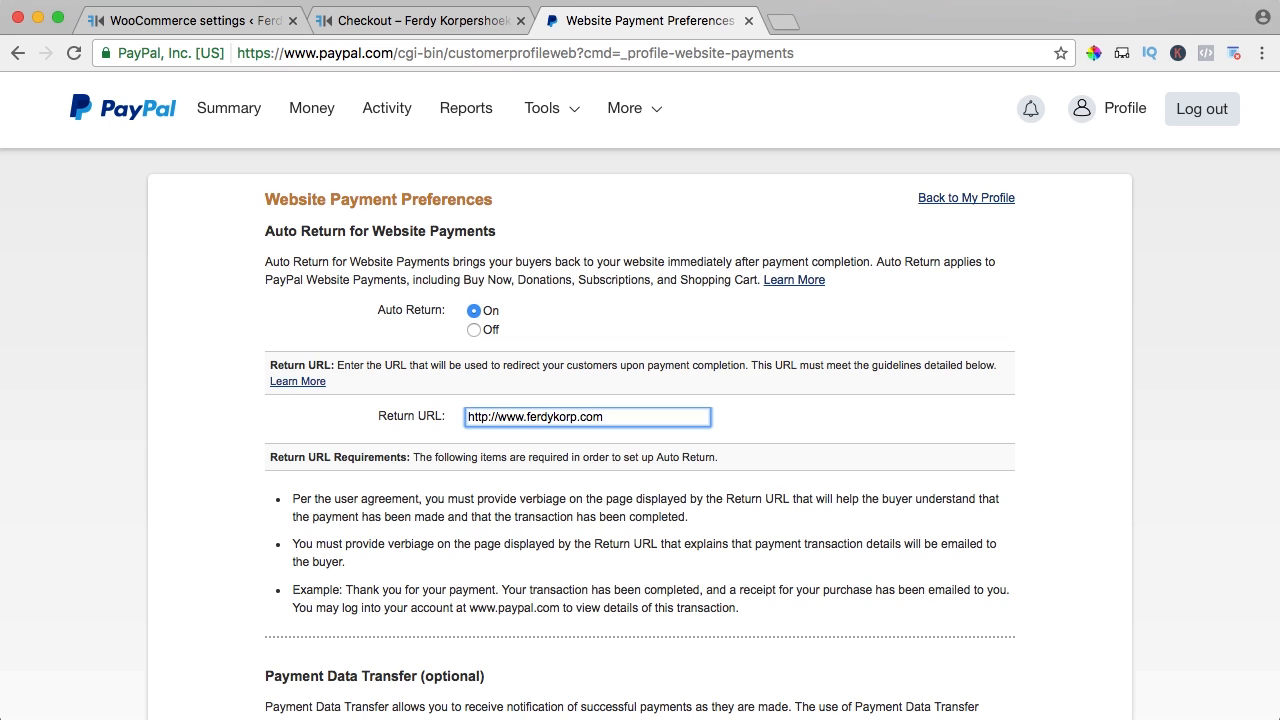
{"action": "scroll", "coordinate": [551, 433], "scroll_direction": "down", "scroll_amount": 5}
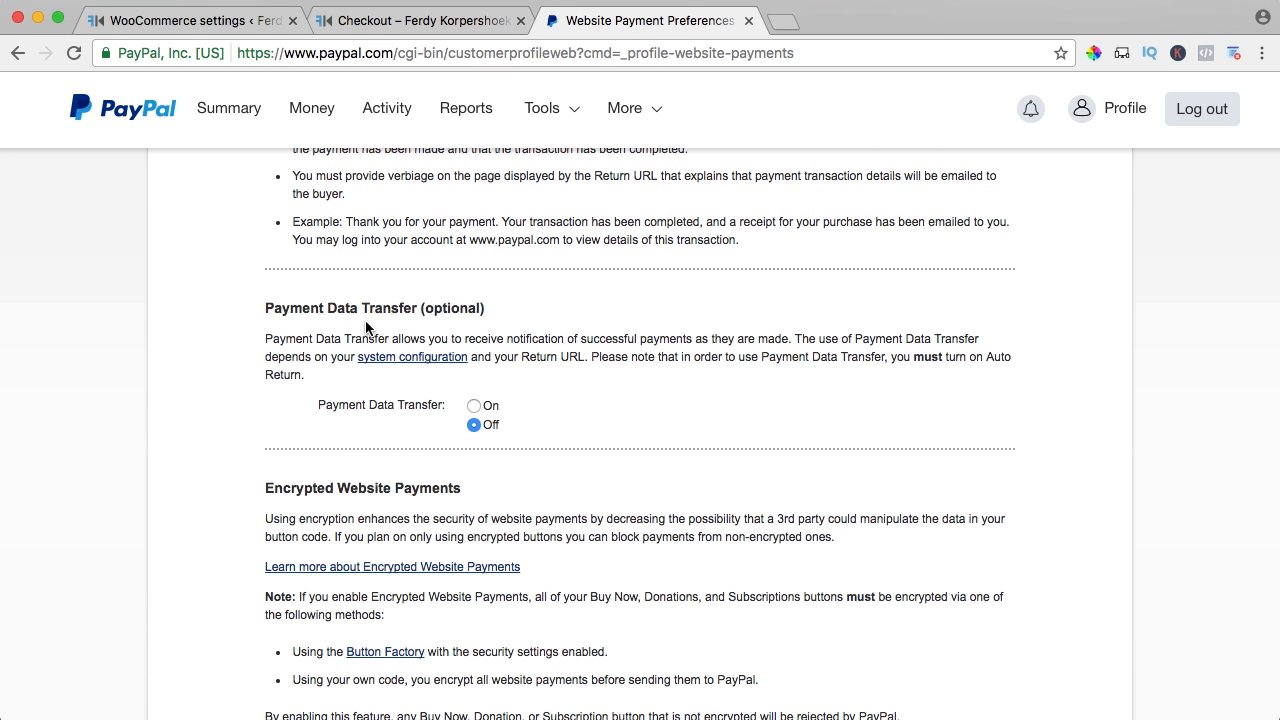
{"action": "left_click_drag", "start_coordinate": [327, 328], "coordinate": [551, 368]}
{"action": "left_click", "coordinate": [545, 376]}
{"action": "left_click", "coordinate": [473, 407]}
{"action": "scroll", "coordinate": [546, 402], "scroll_direction": "down", "scroll_amount": 4}
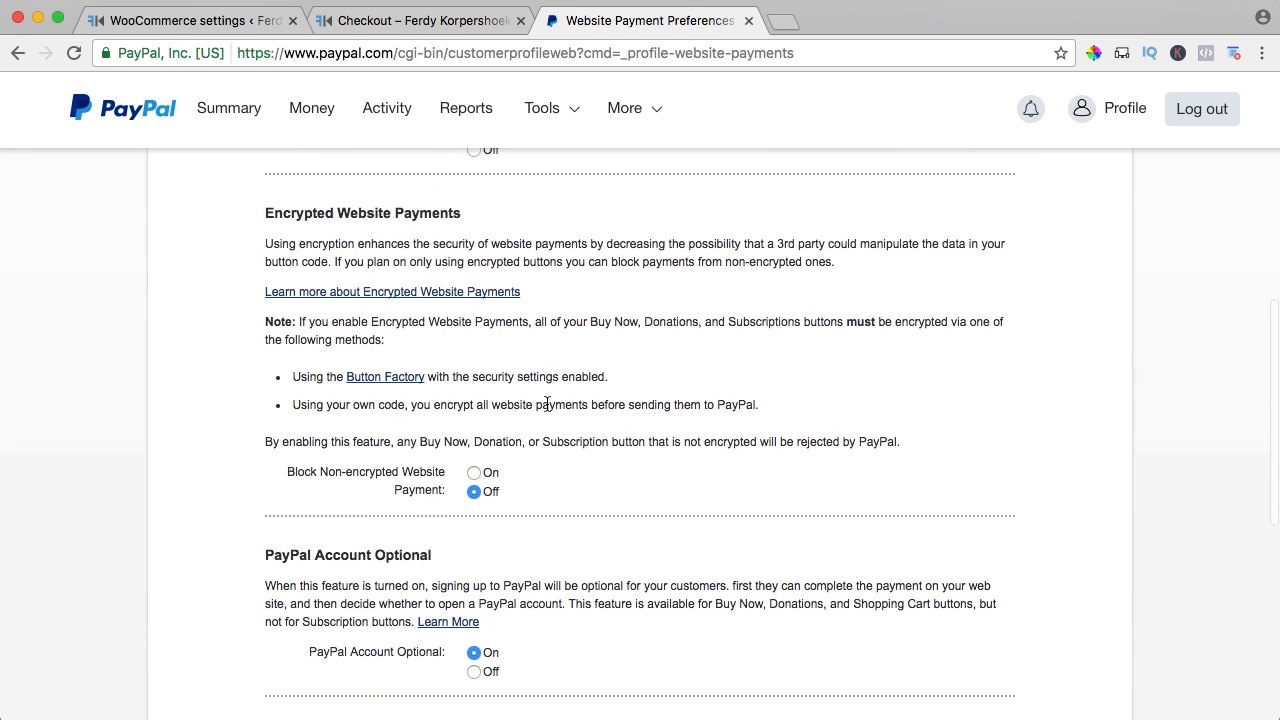
{"action": "scroll", "coordinate": [547, 403], "scroll_direction": "down", "scroll_amount": 1}
{"action": "scroll", "coordinate": [547, 403], "scroll_direction": "down", "scroll_amount": 4}
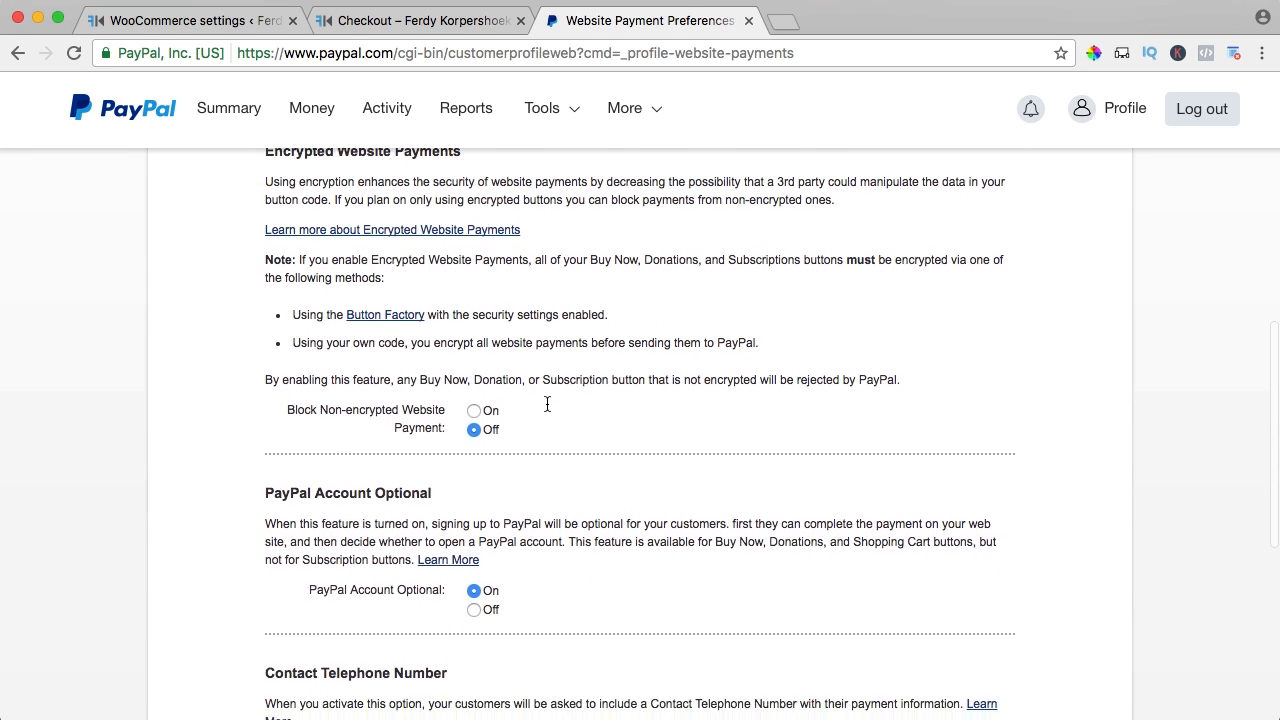
{"action": "scroll", "coordinate": [547, 404], "scroll_direction": "down", "scroll_amount": 3}
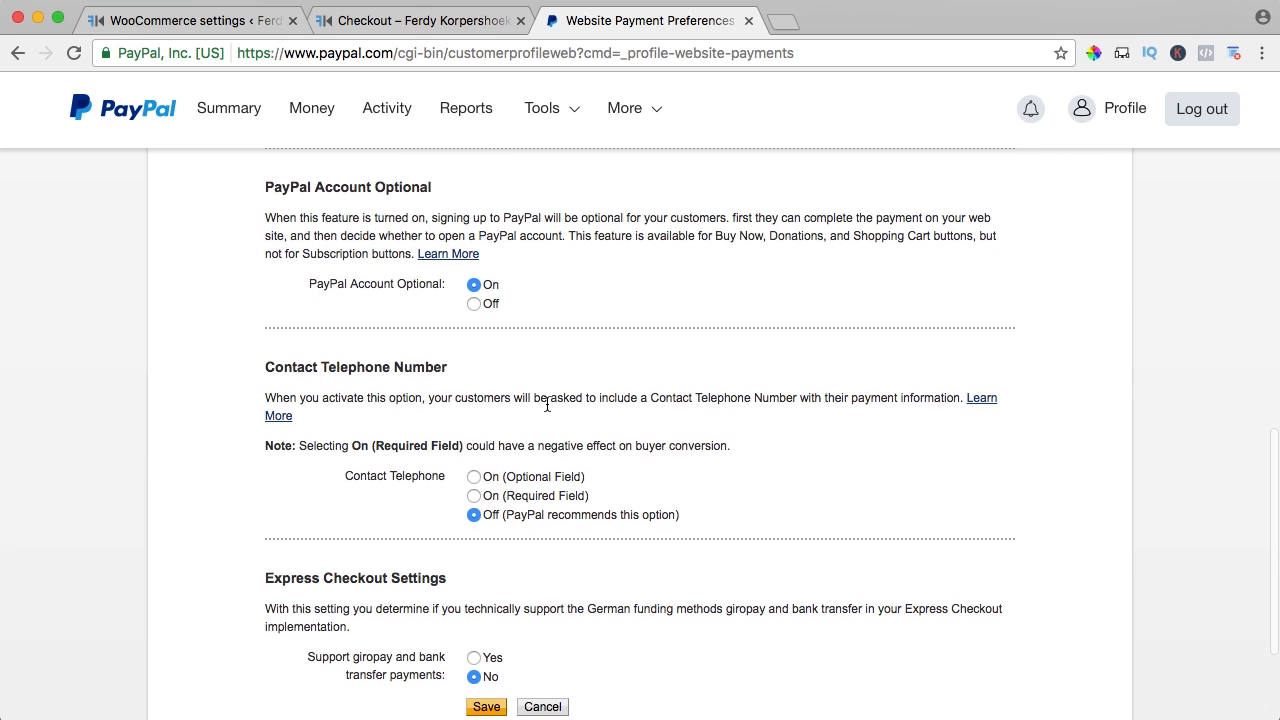
{"action": "scroll", "coordinate": [547, 404], "scroll_direction": "down", "scroll_amount": 1}
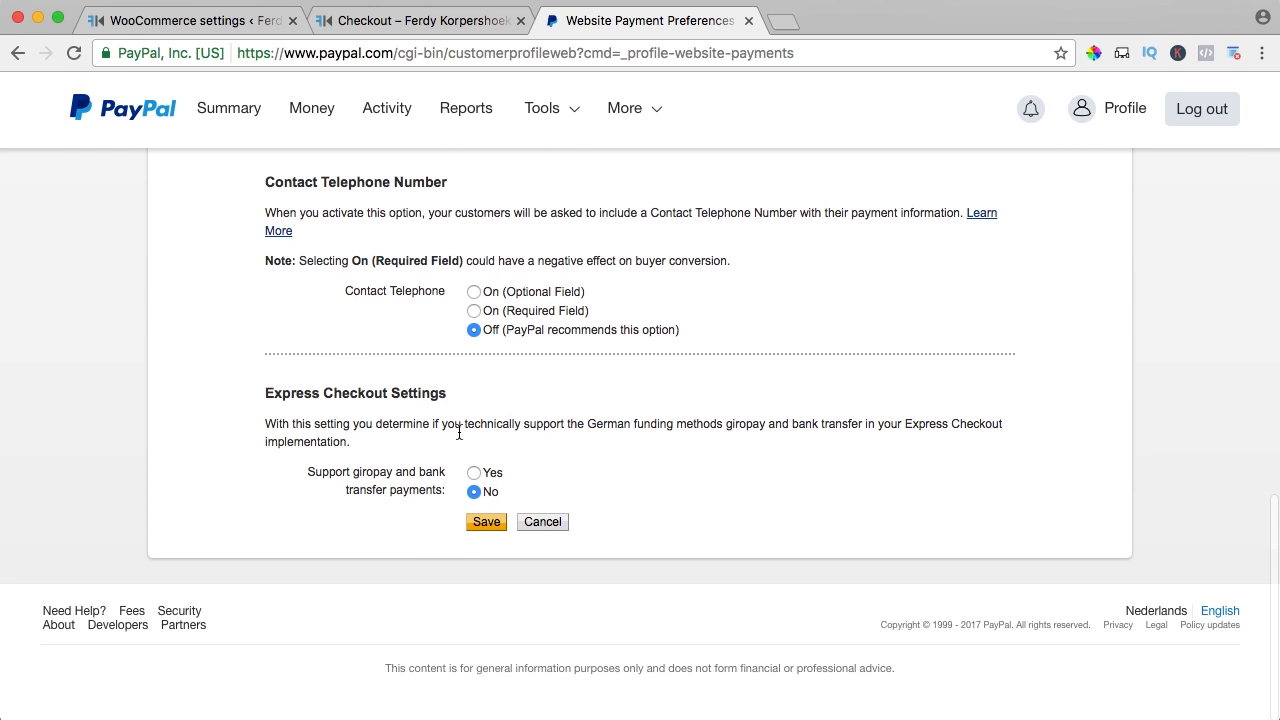
{"action": "left_click", "coordinate": [485, 523]}
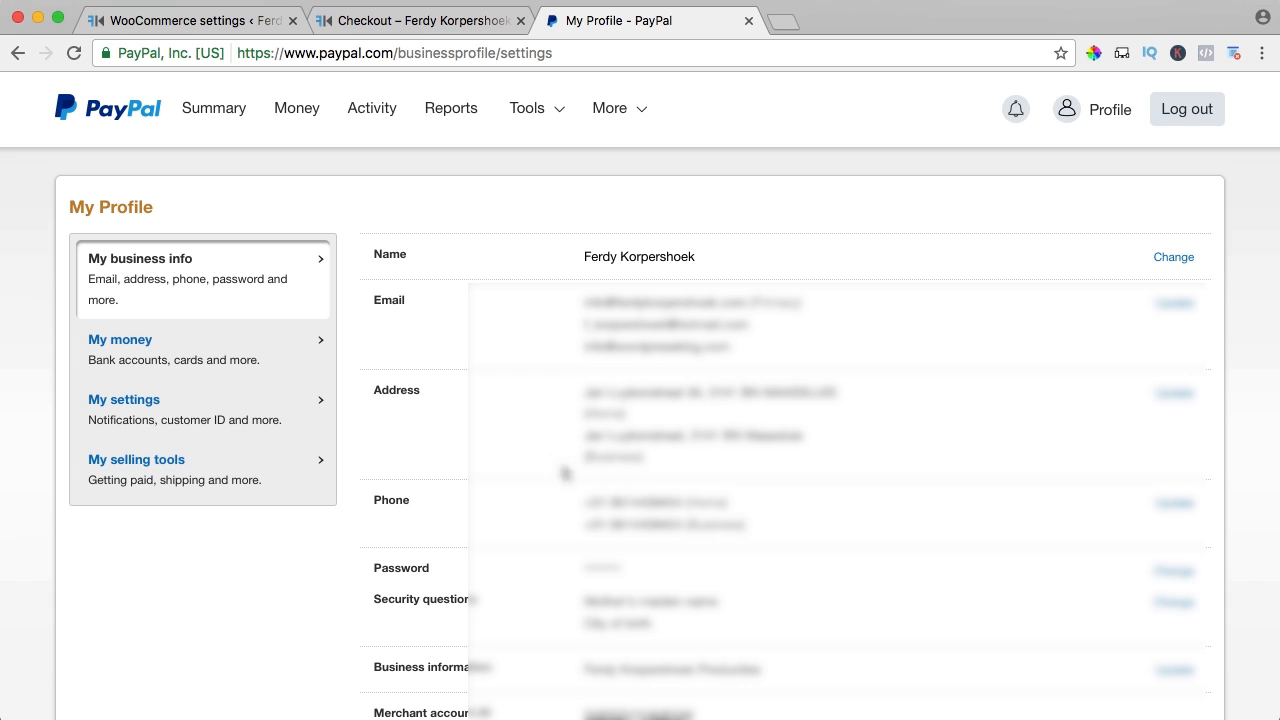
Reopen Website preferences and select the generated identity token for copying
{"action": "left_click", "coordinate": [152, 464]}
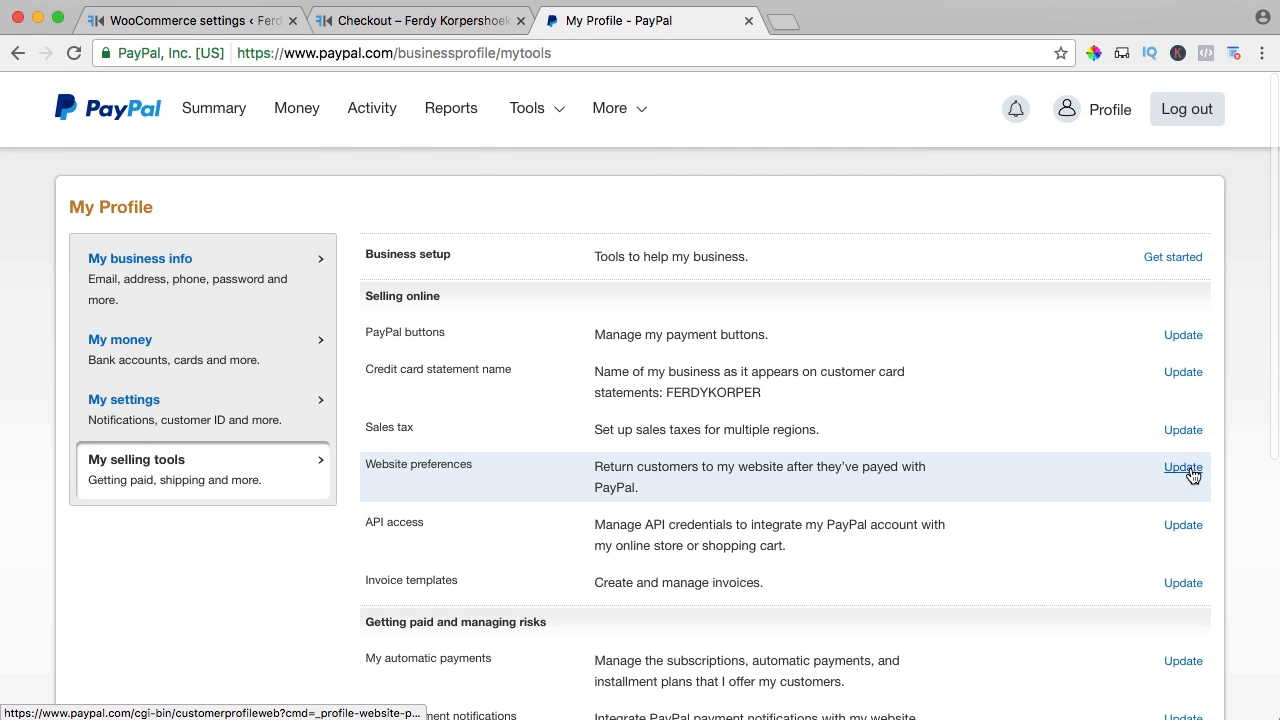
{"action": "left_click", "coordinate": [1184, 468]}
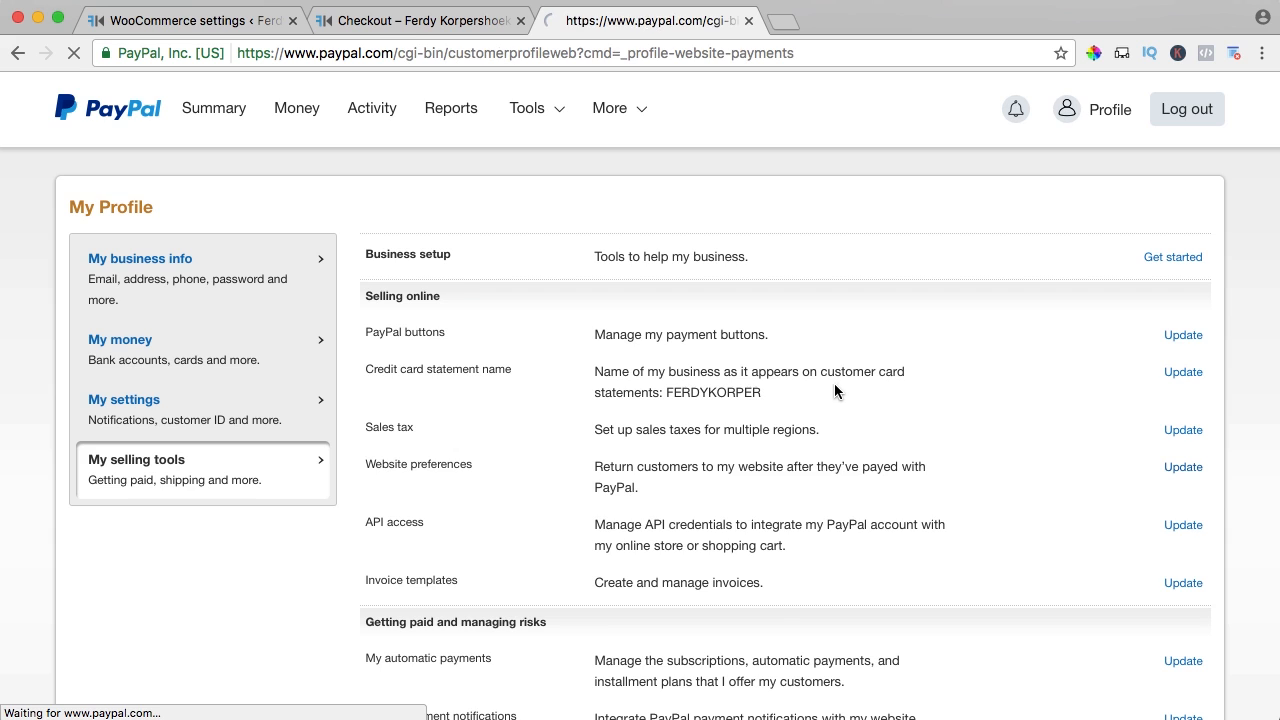
{"action": "scroll", "coordinate": [835, 382], "scroll_direction": "down", "scroll_amount": 5}
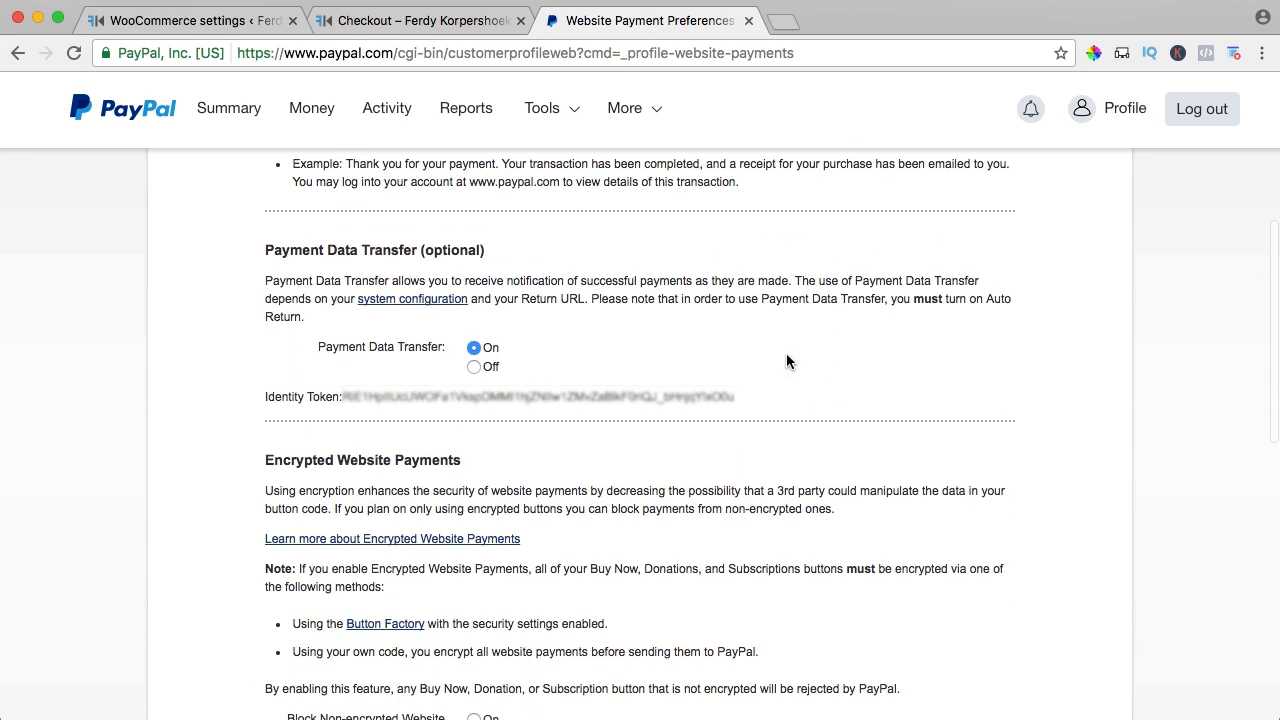
{"action": "left_click_drag", "start_coordinate": [310, 246], "coordinate": [496, 250]}
{"action": "left_click", "coordinate": [505, 253]}
{"action": "left_click_drag", "start_coordinate": [733, 396], "coordinate": [341, 394]}
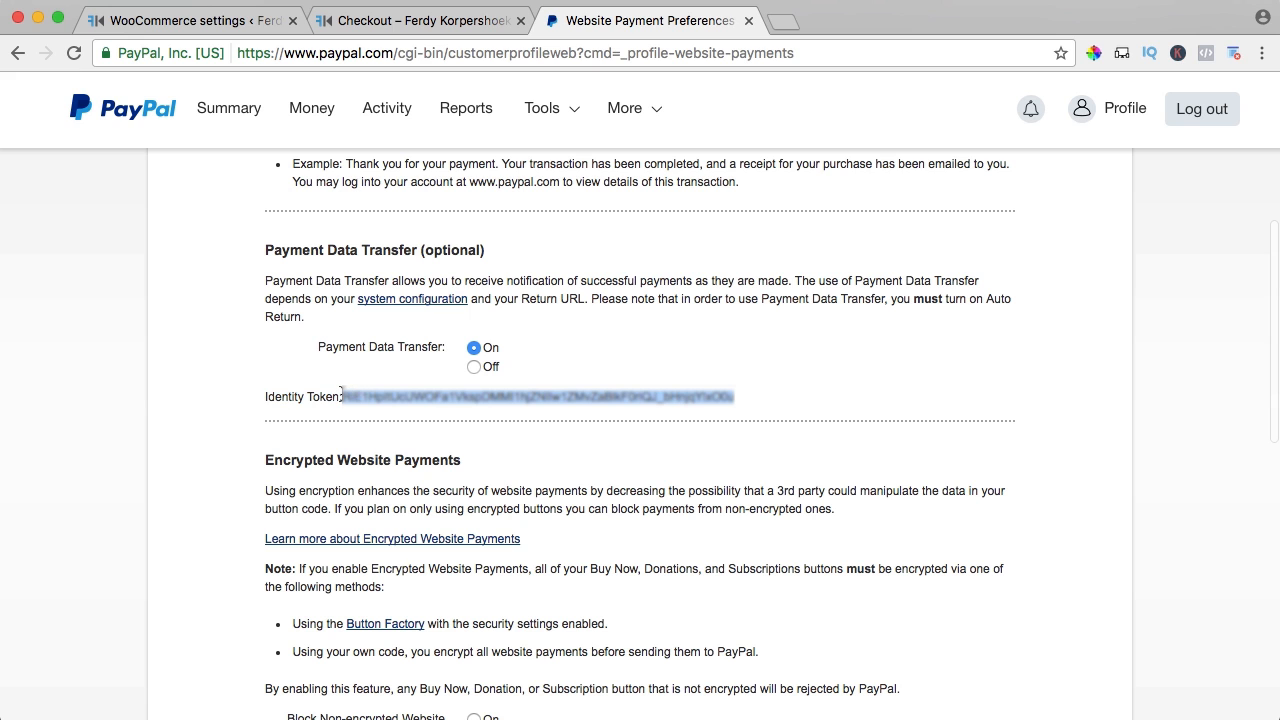
Paste the identity token into WooCommerce's PayPal identity token field, save, and go to Accounts
{"action": "left_click", "coordinate": [222, 28]}
{"action": "key", "text": "super+v"}
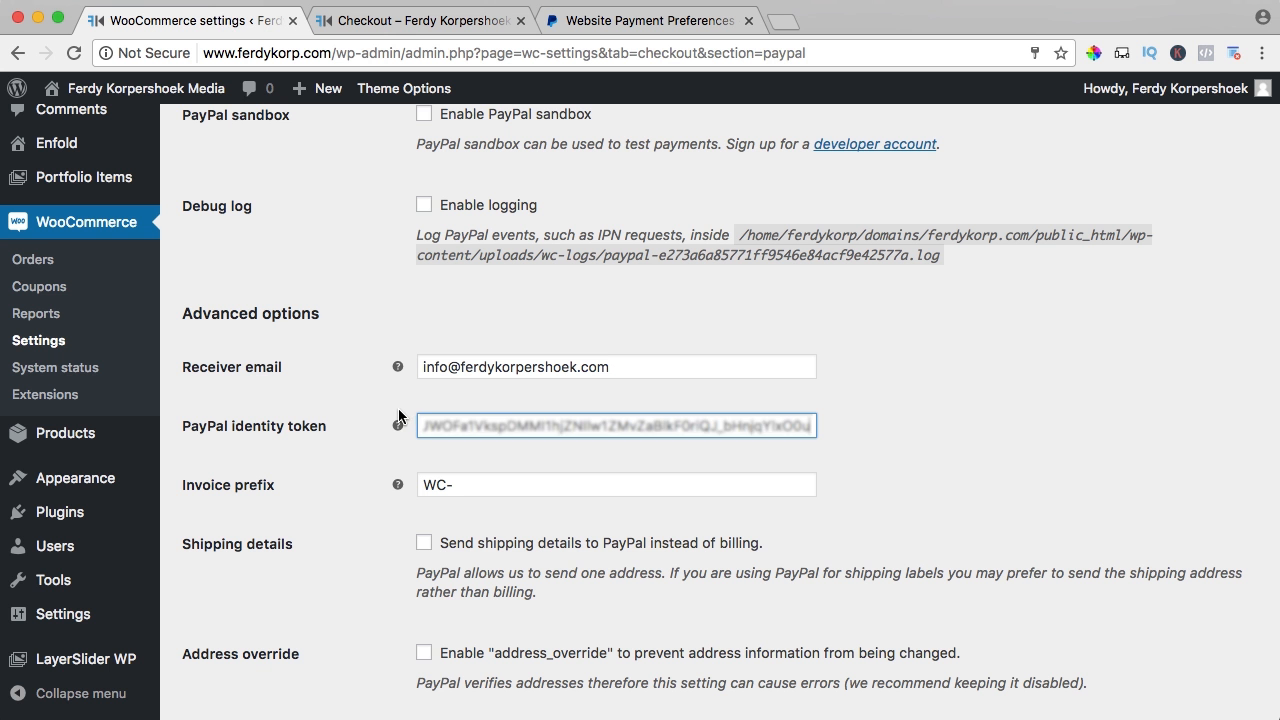
{"action": "scroll", "coordinate": [404, 371], "scroll_direction": "down", "scroll_amount": 5}
{"action": "scroll", "coordinate": [390, 385], "scroll_direction": "down", "scroll_amount": 3}
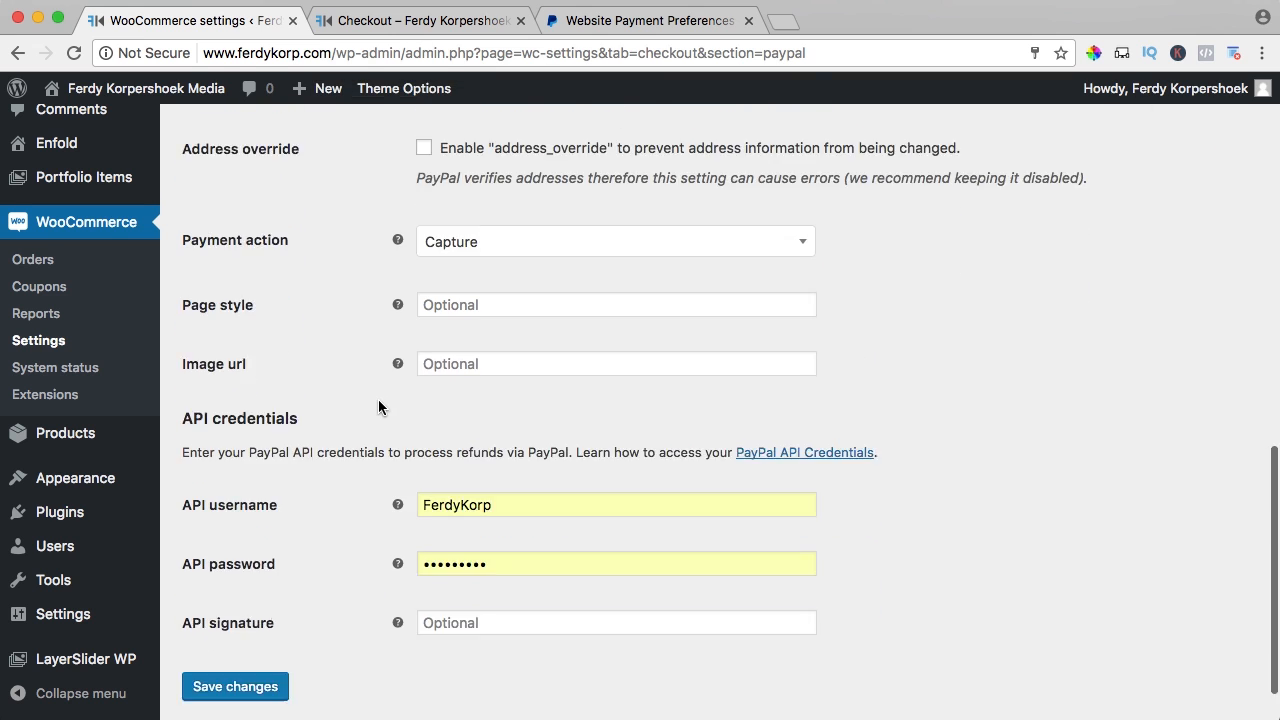
{"action": "left_click", "coordinate": [222, 619]}
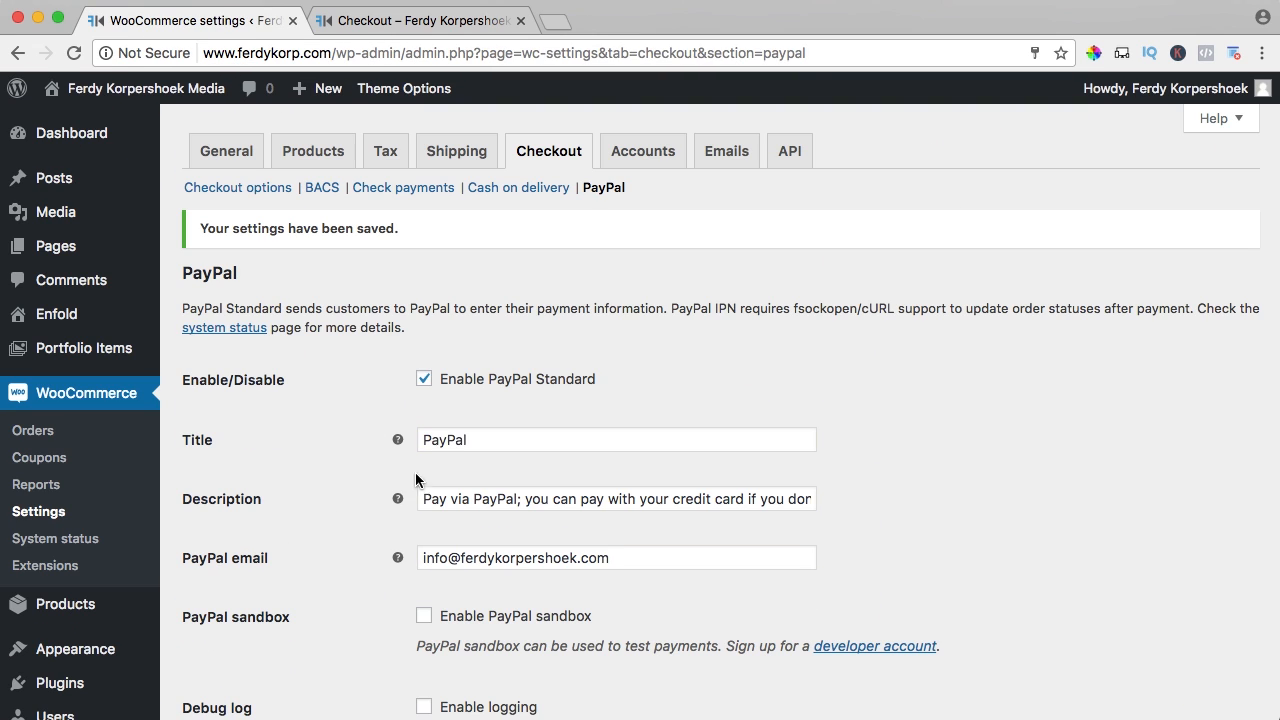
{"action": "left_click", "coordinate": [637, 155]}
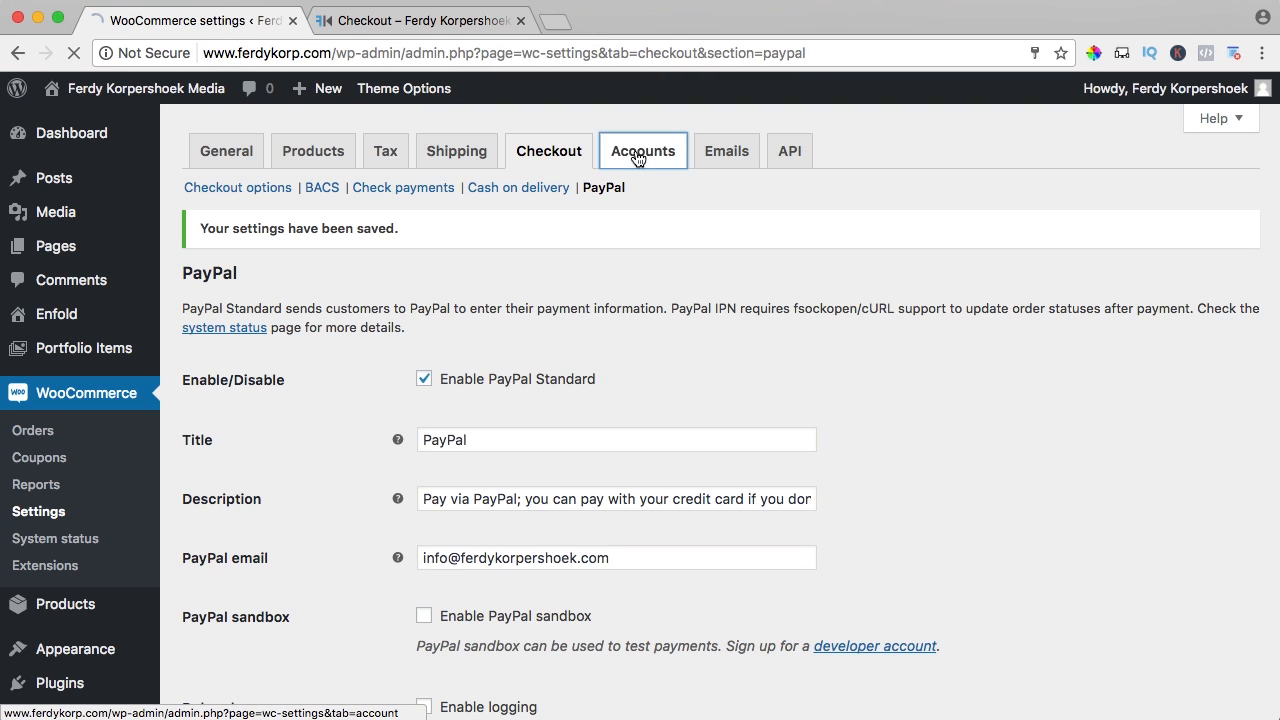
Load ferdykorp.com/my-account in a new tab and confirm Orders and Downloads are empty
{"action": "left_click", "coordinate": [553, 23]}
{"action": "type", "text": "ferdykorp."}
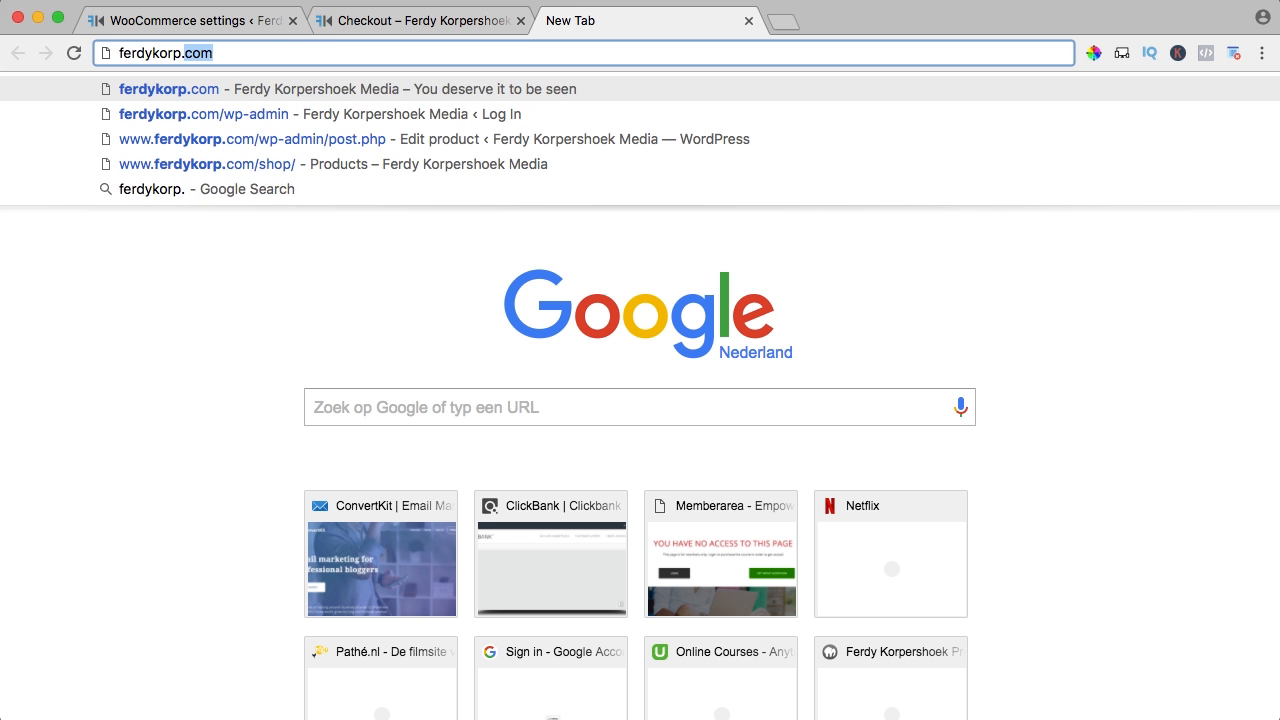
{"action": "type", "text": "com/my"}
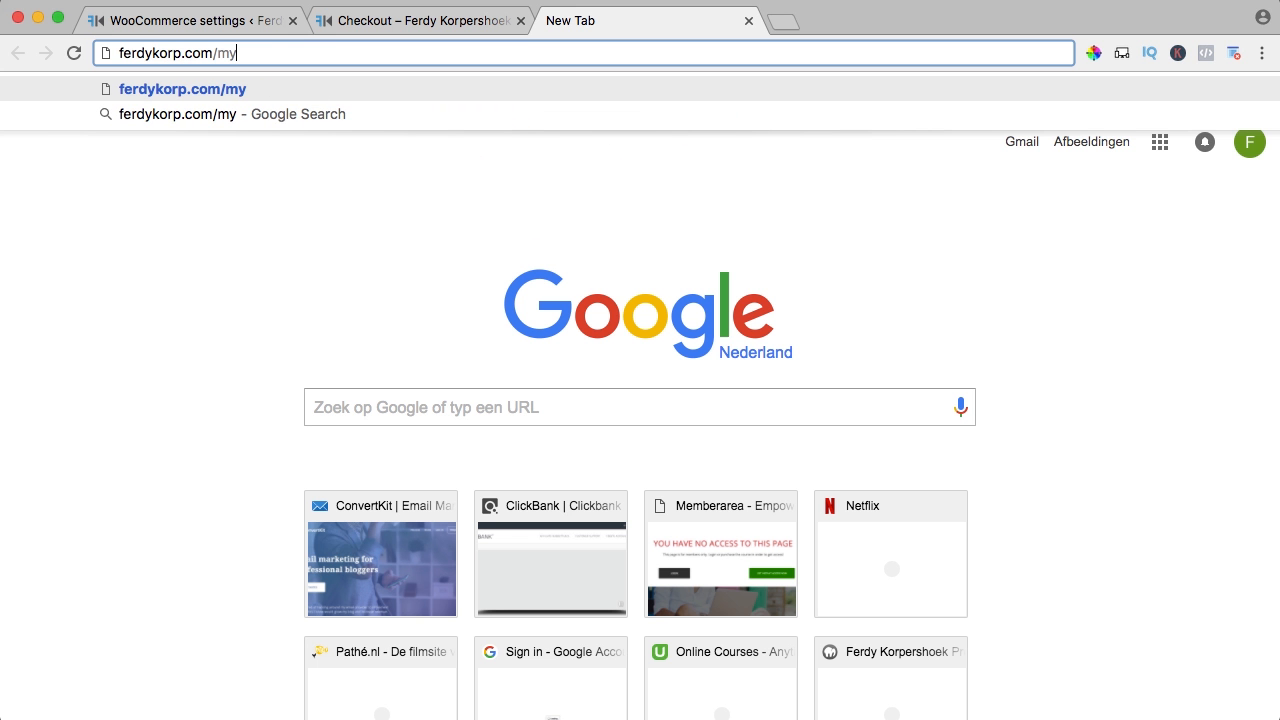
{"action": "type", "text": "-account"}
{"action": "key", "text": "Return"}
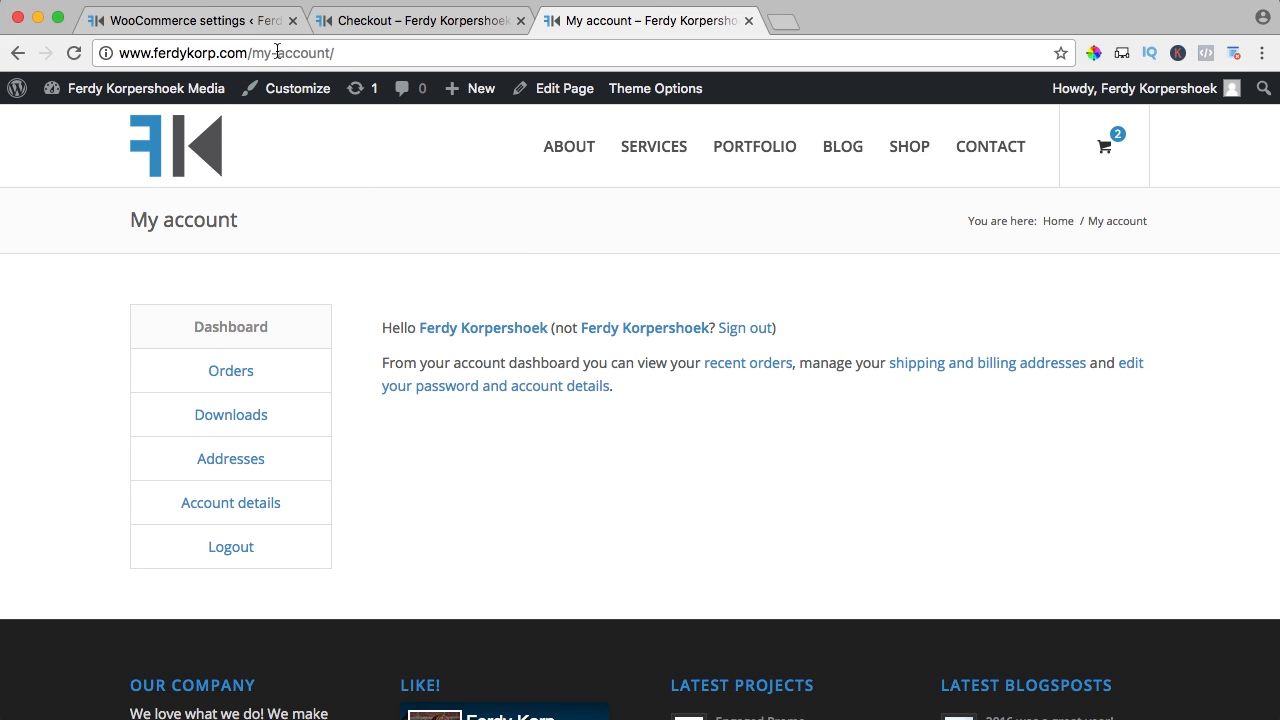
{"action": "left_click", "coordinate": [241, 374]}
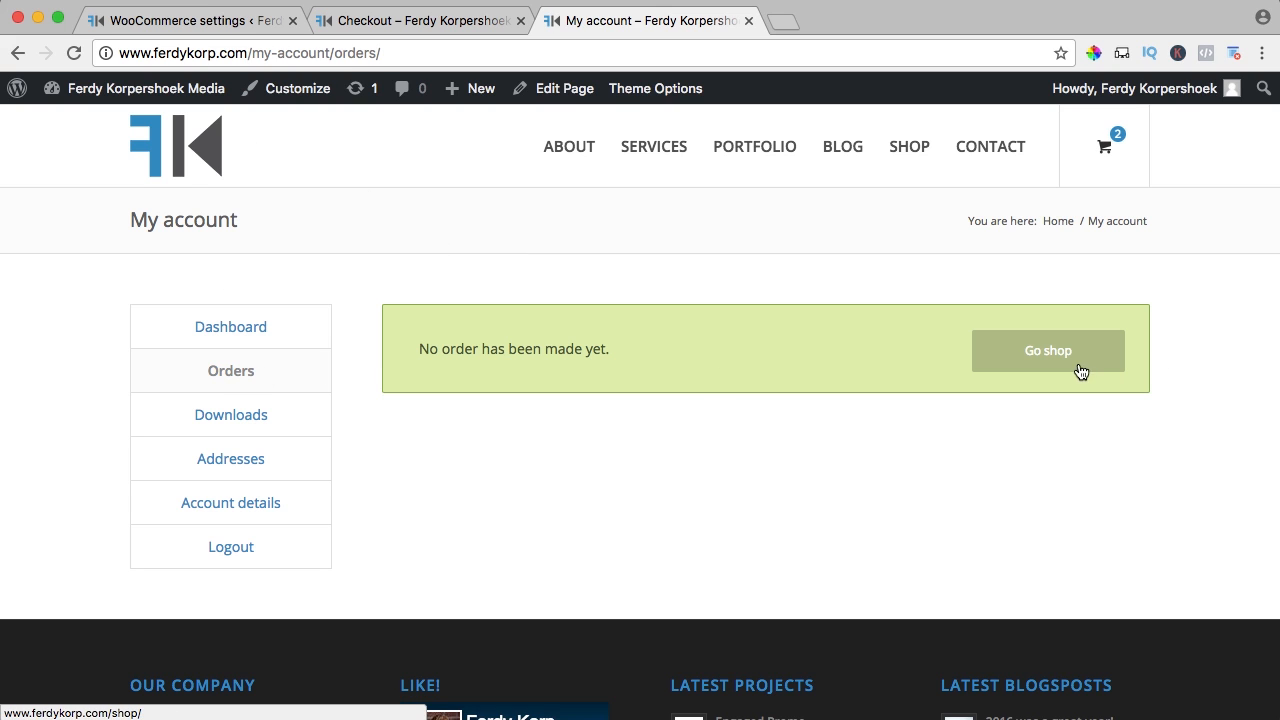
{"action": "left_click", "coordinate": [241, 418]}
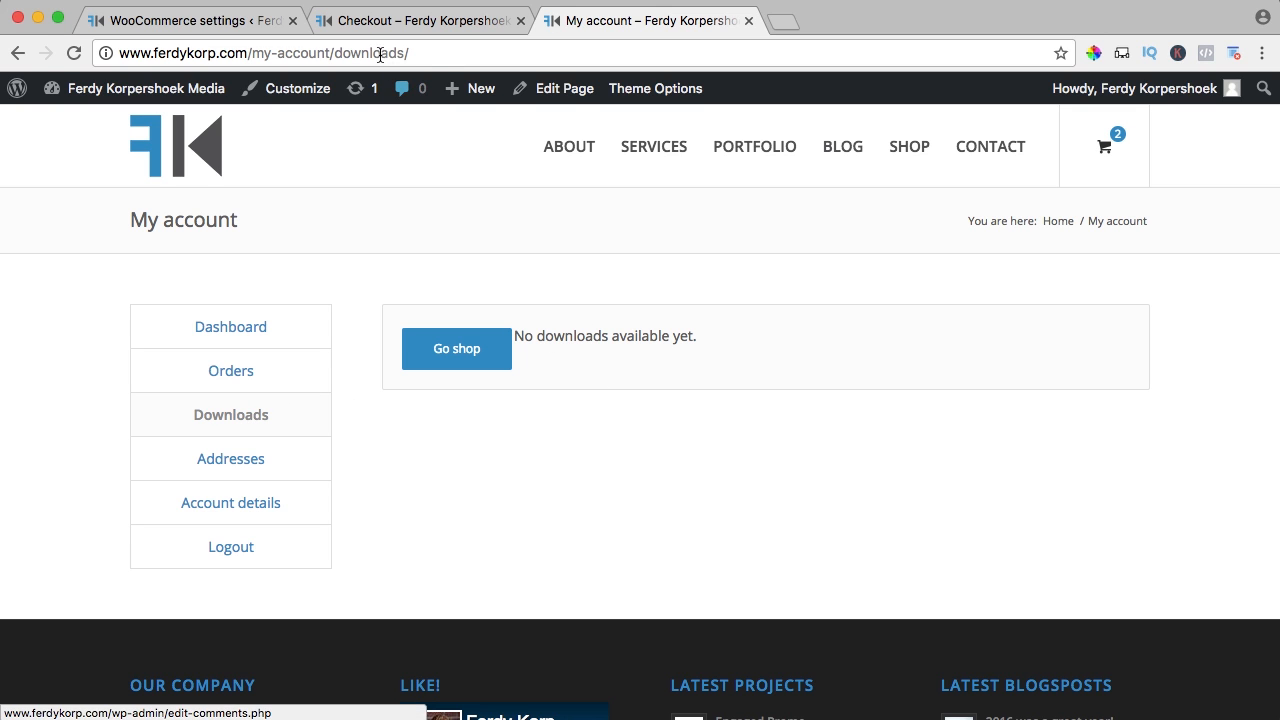
{"action": "left_click", "coordinate": [381, 22]}
{"action": "left_click", "coordinate": [254, 22]}
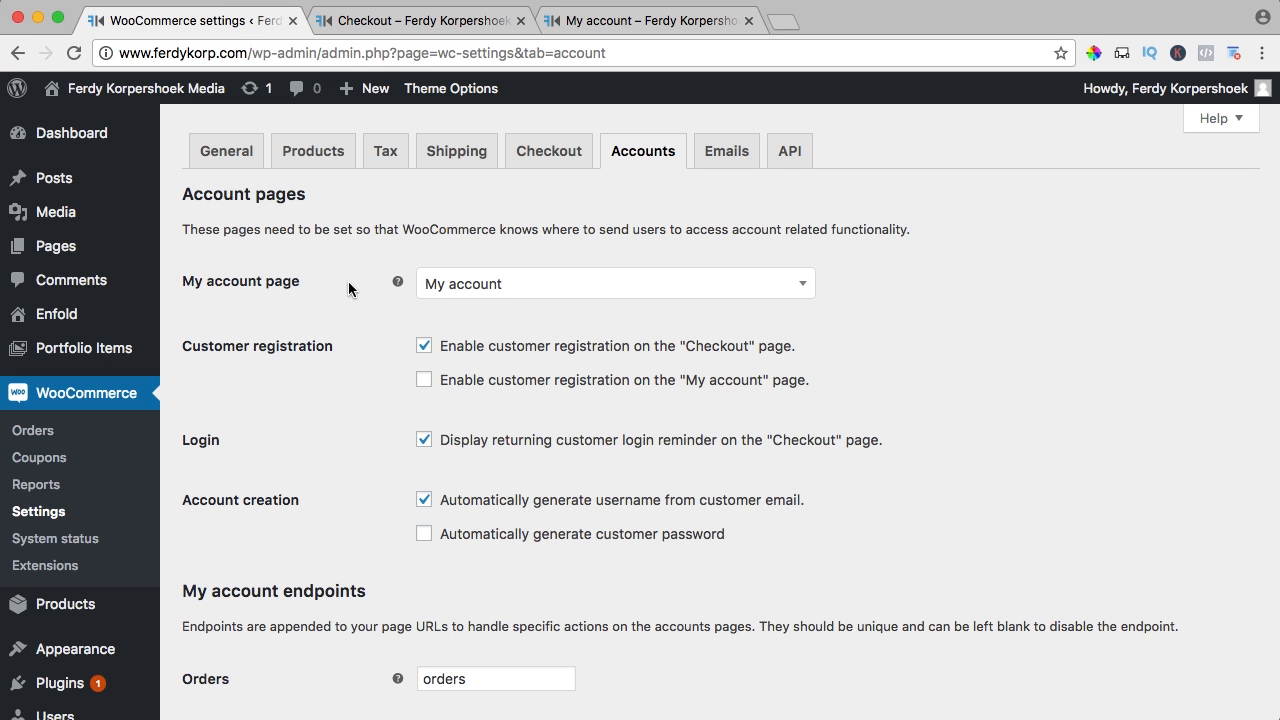
Check the My account page setting and compare the account options with the storefront checkout
{"action": "left_click", "coordinate": [483, 287]}
{"action": "left_click", "coordinate": [340, 287]}
{"action": "scroll", "coordinate": [445, 300], "scroll_direction": "down", "scroll_amount": 1}
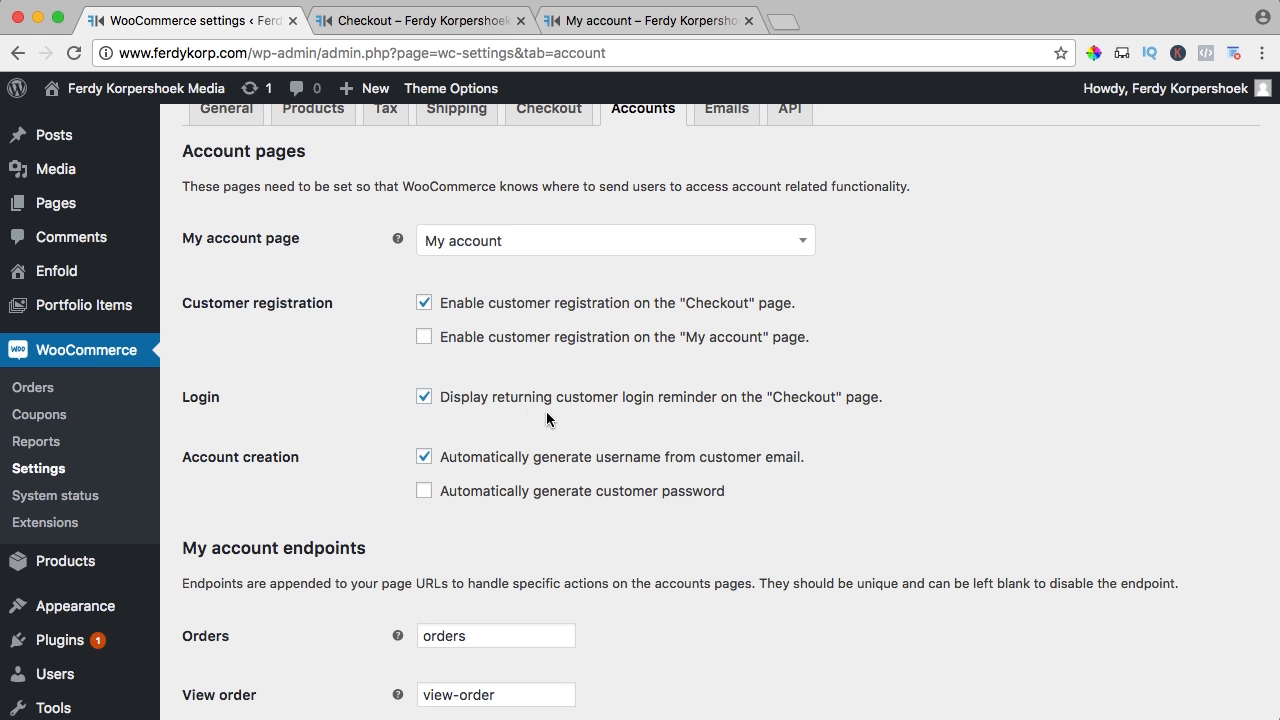
{"action": "left_click", "coordinate": [425, 20]}
{"action": "scroll", "coordinate": [394, 269], "scroll_direction": "down", "scroll_amount": 6}
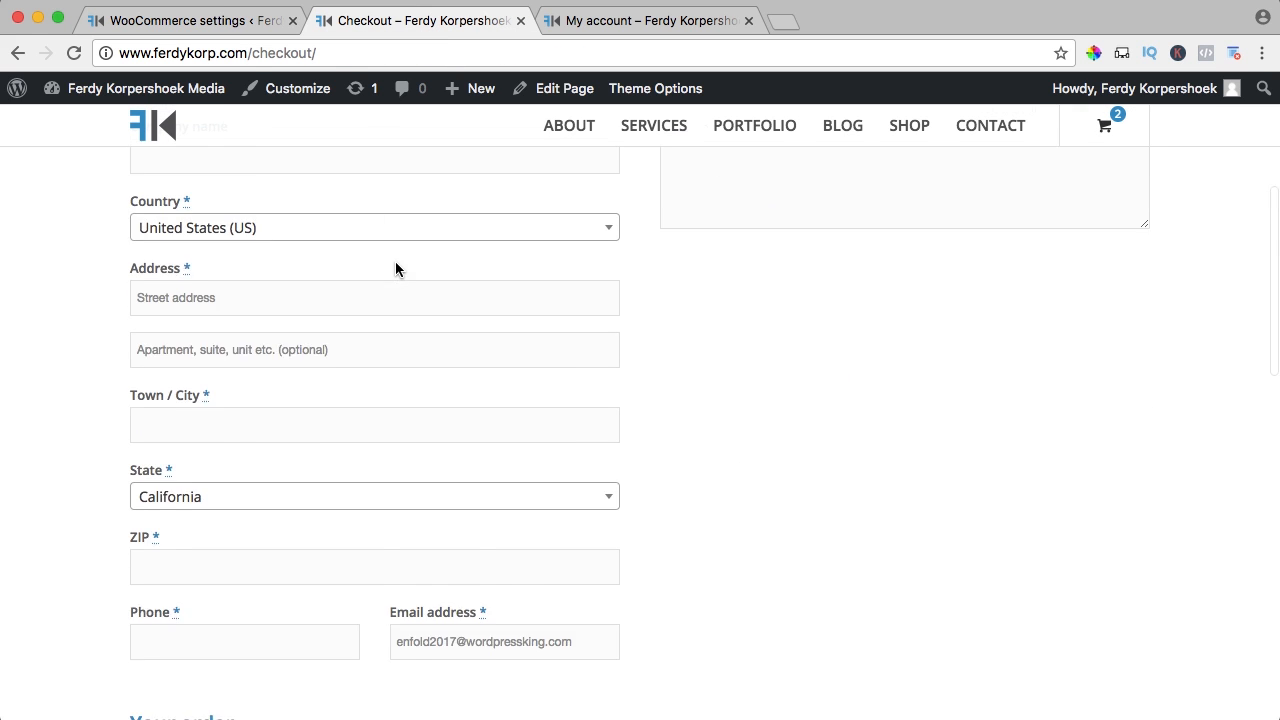
{"action": "scroll", "coordinate": [321, 366], "scroll_direction": "up", "scroll_amount": 7}
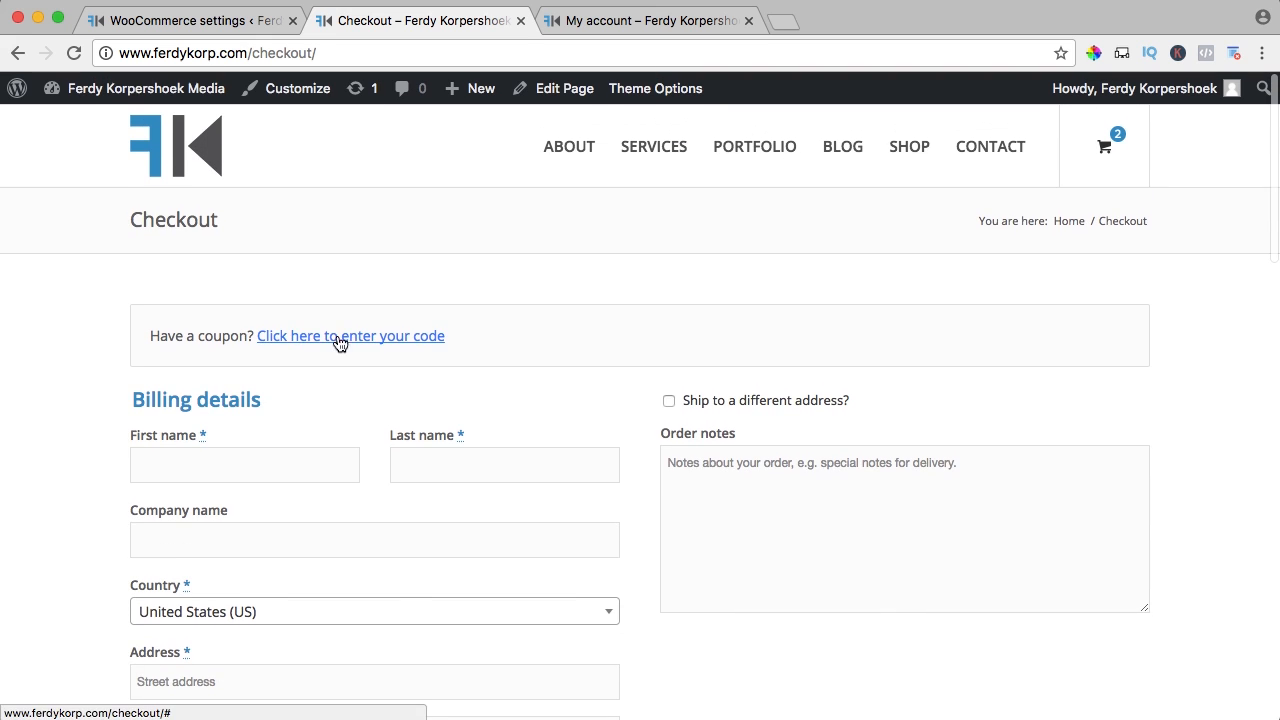
{"action": "scroll", "coordinate": [360, 346], "scroll_direction": "down", "scroll_amount": 5}
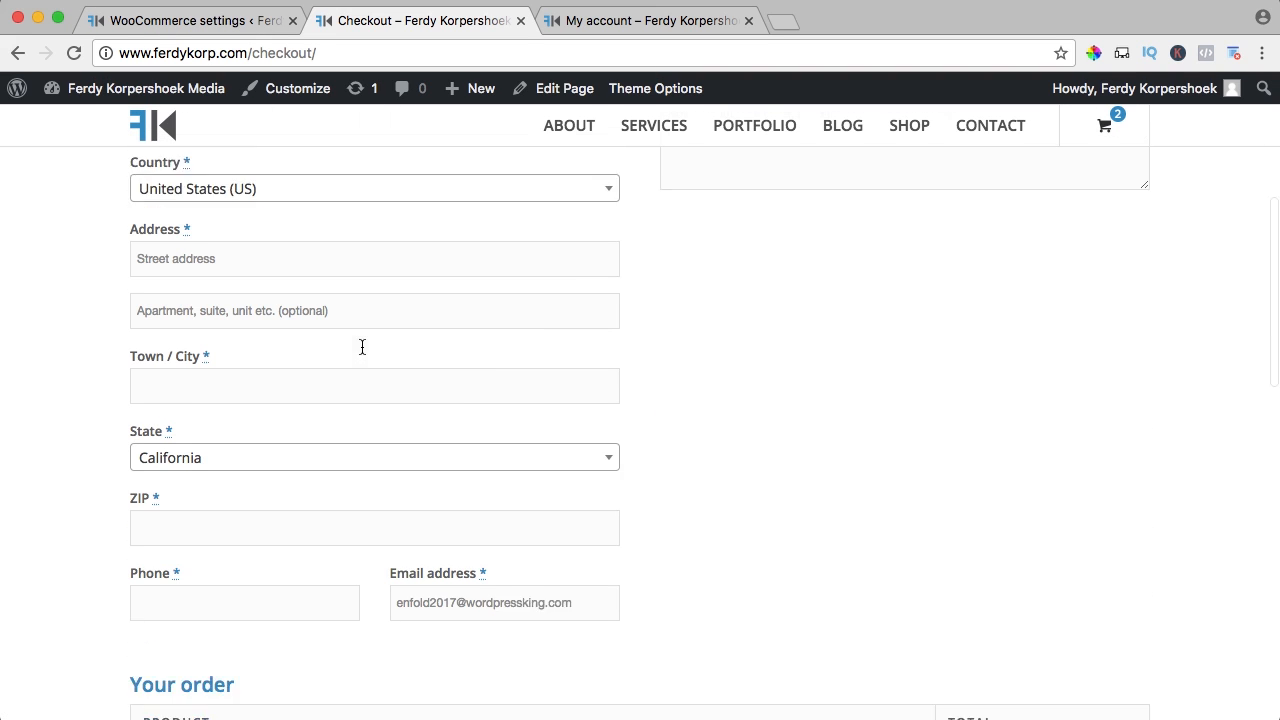
{"action": "scroll", "coordinate": [400, 300], "scroll_direction": "up", "scroll_amount": 5}
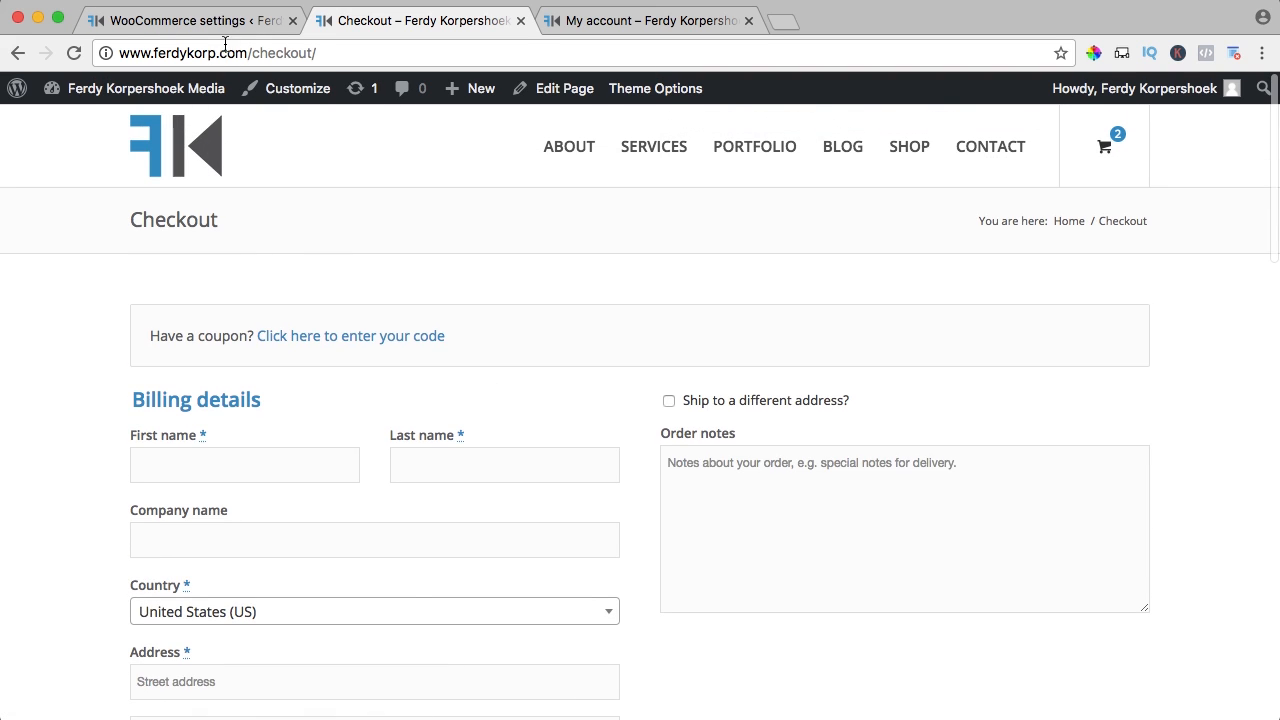
{"action": "left_click", "coordinate": [219, 25]}
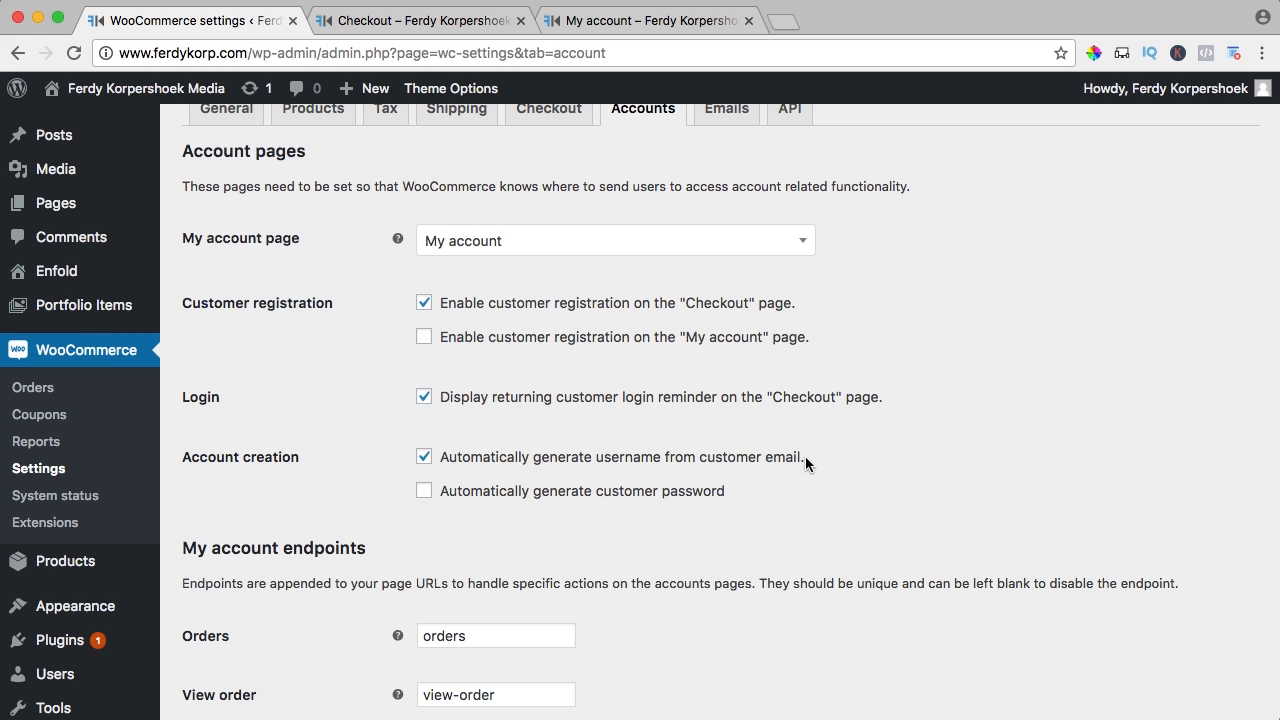
Save the Accounts settings with checkout registration and e-mail-based usernames kept on
{"action": "scroll", "coordinate": [853, 463], "scroll_direction": "down", "scroll_amount": 2}
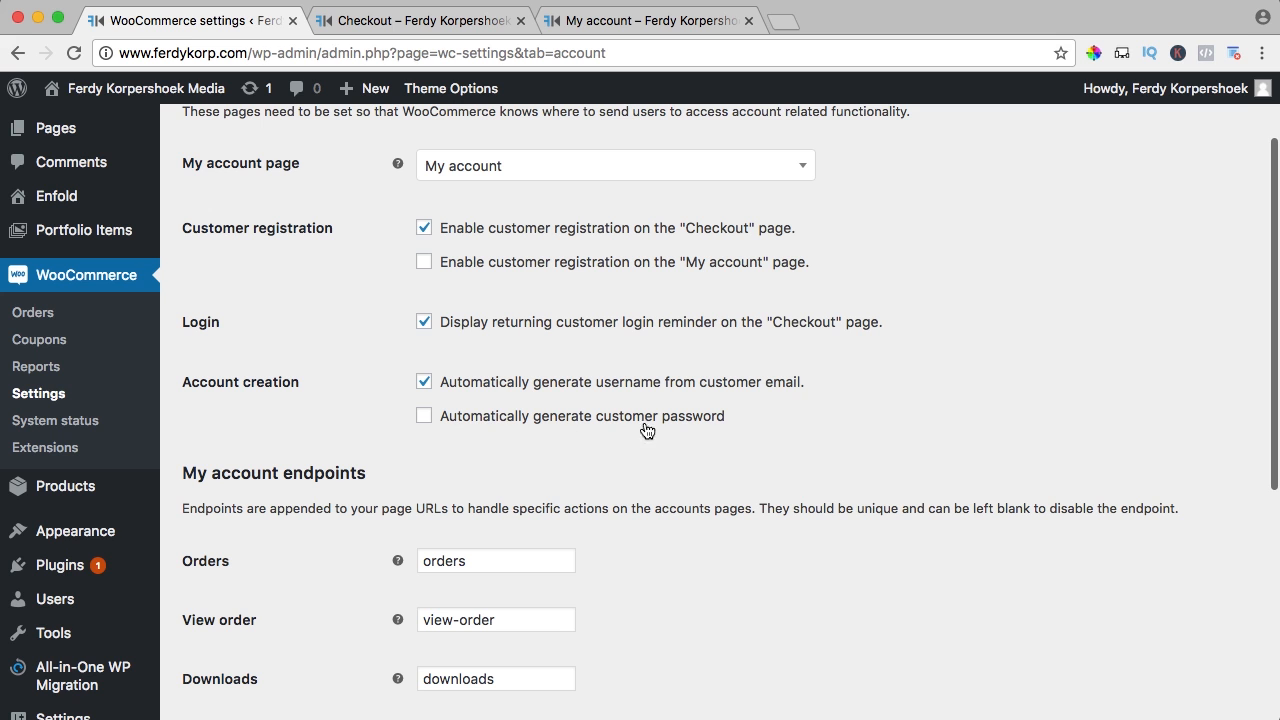
{"action": "scroll", "coordinate": [590, 412], "scroll_direction": "down", "scroll_amount": 2}
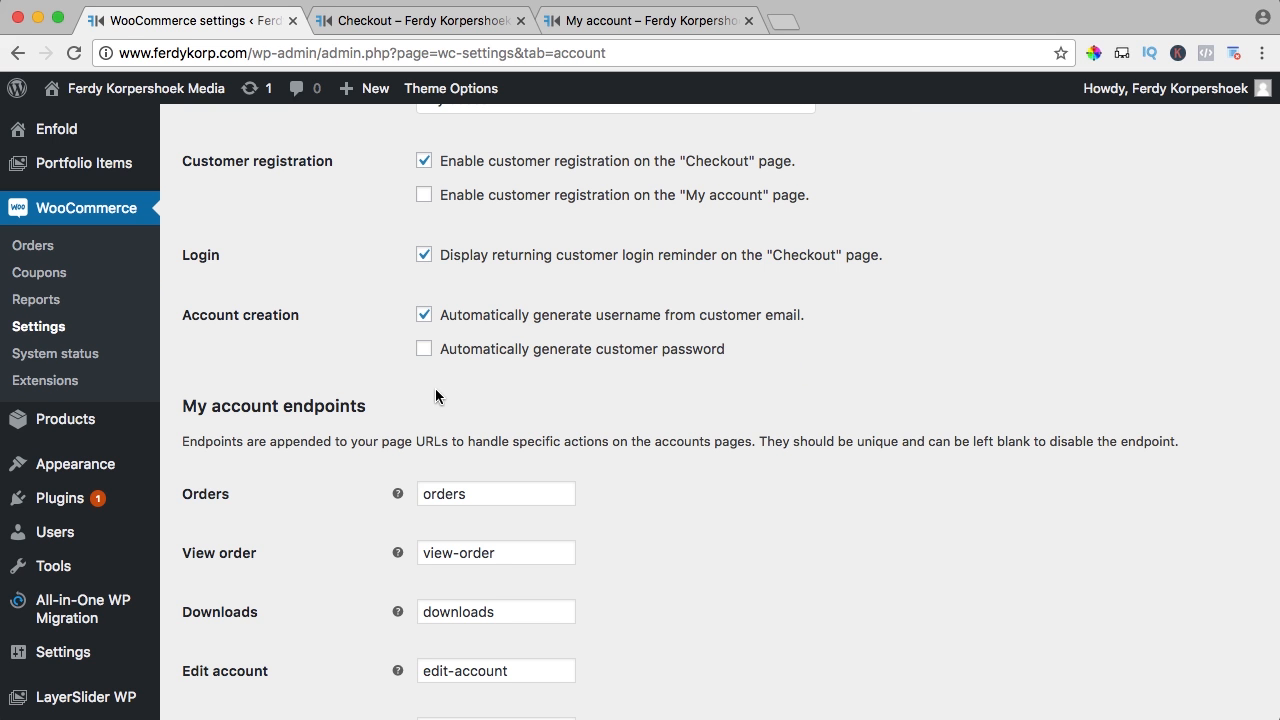
{"action": "scroll", "coordinate": [420, 396], "scroll_direction": "down", "scroll_amount": 3}
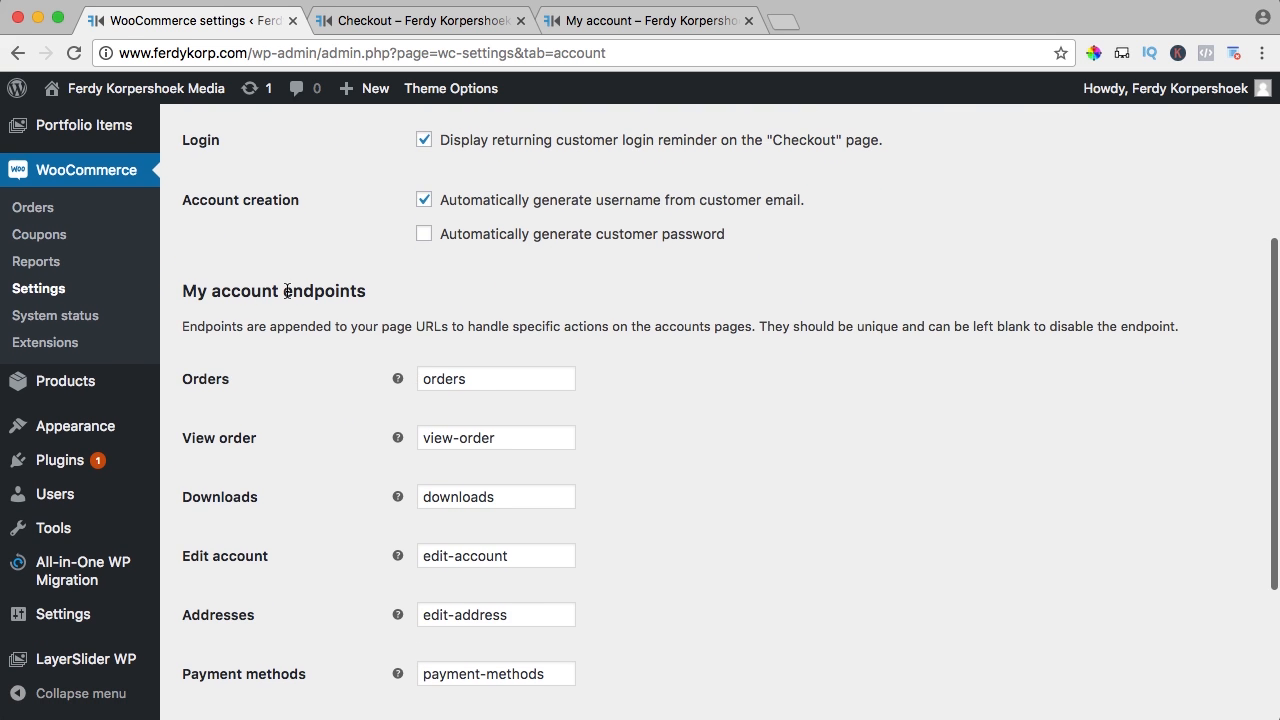
{"action": "scroll", "coordinate": [314, 329], "scroll_direction": "down", "scroll_amount": 6}
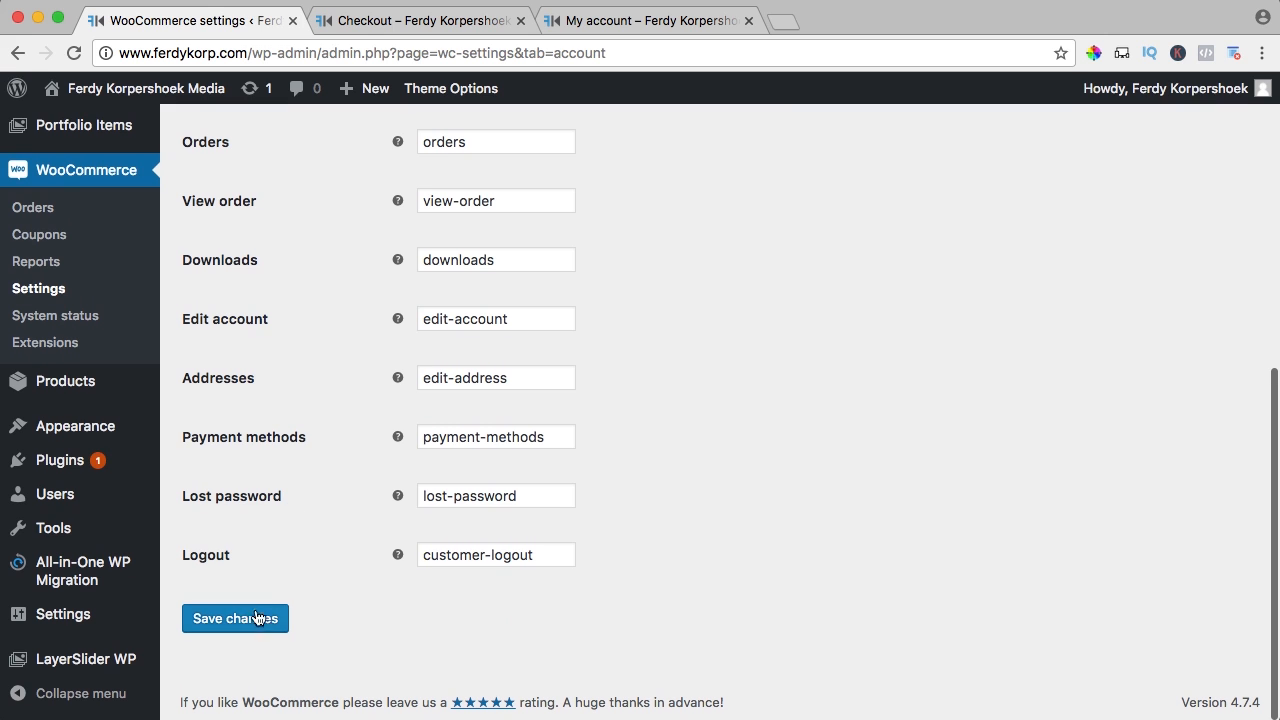
{"action": "left_click", "coordinate": [257, 618]}
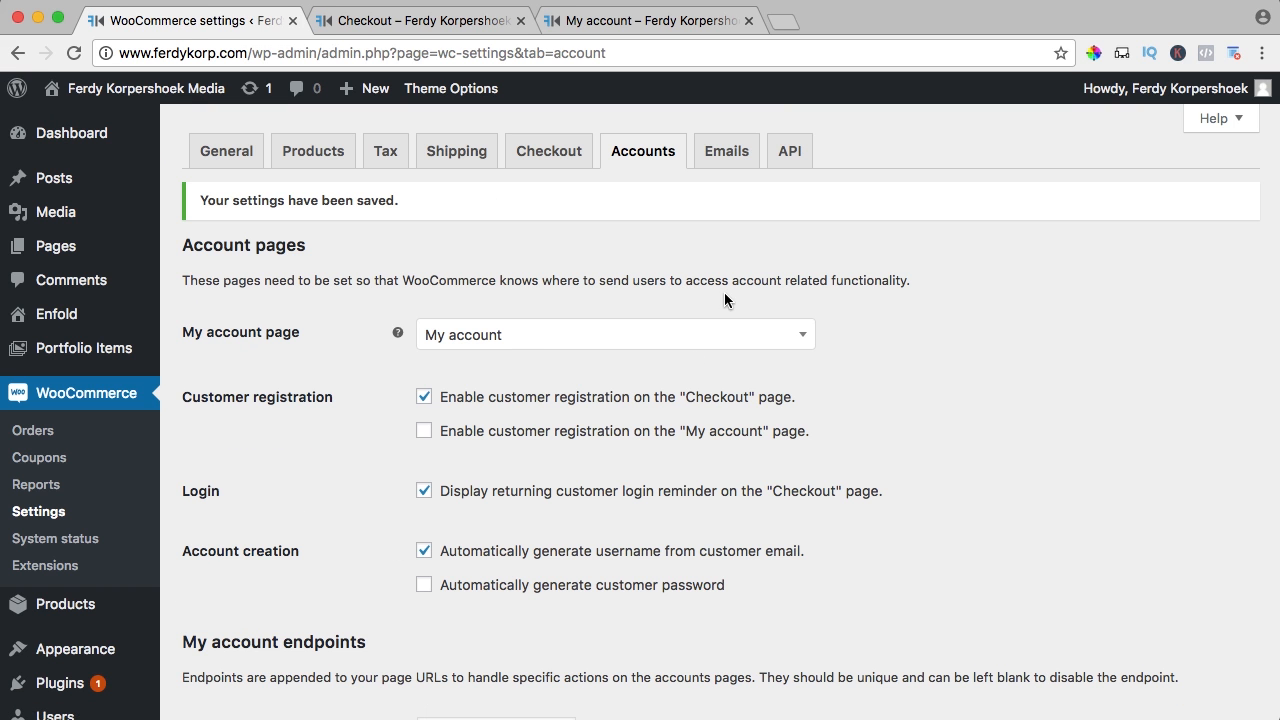
Set the New order email's recipient to the store's info e-mail address
{"action": "left_click", "coordinate": [725, 157]}
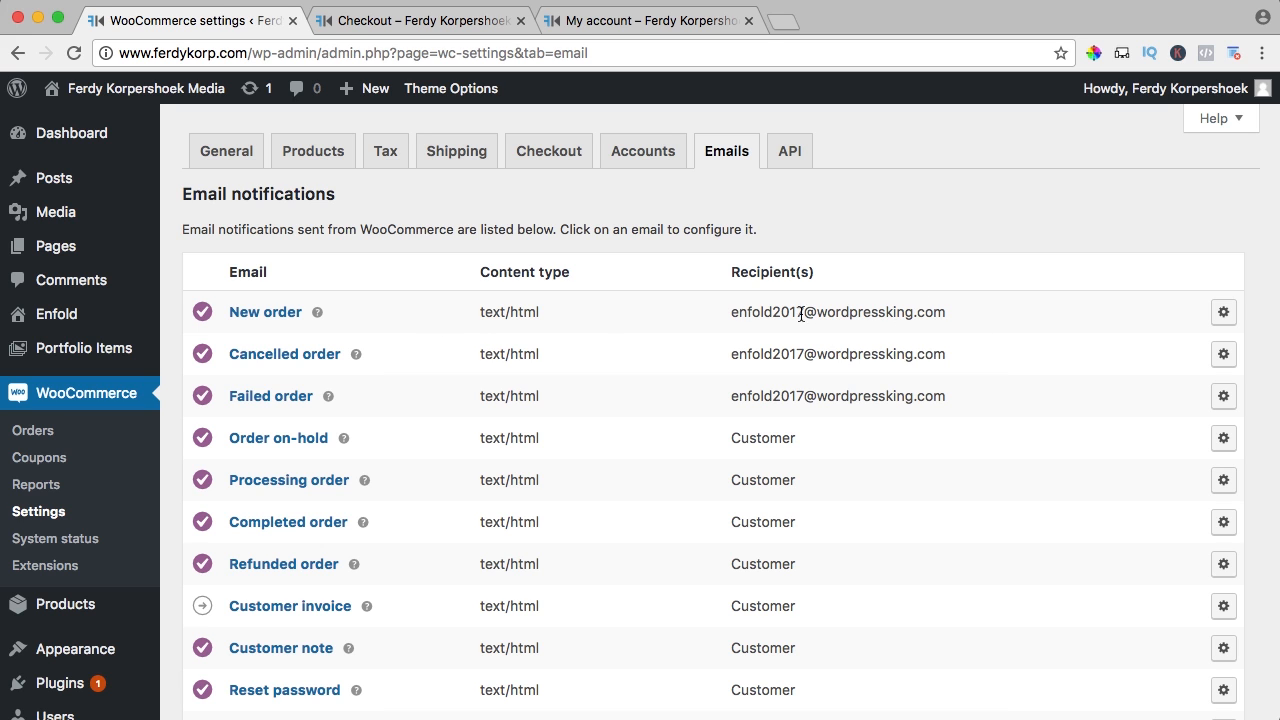
{"action": "left_click", "coordinate": [1221, 315]}
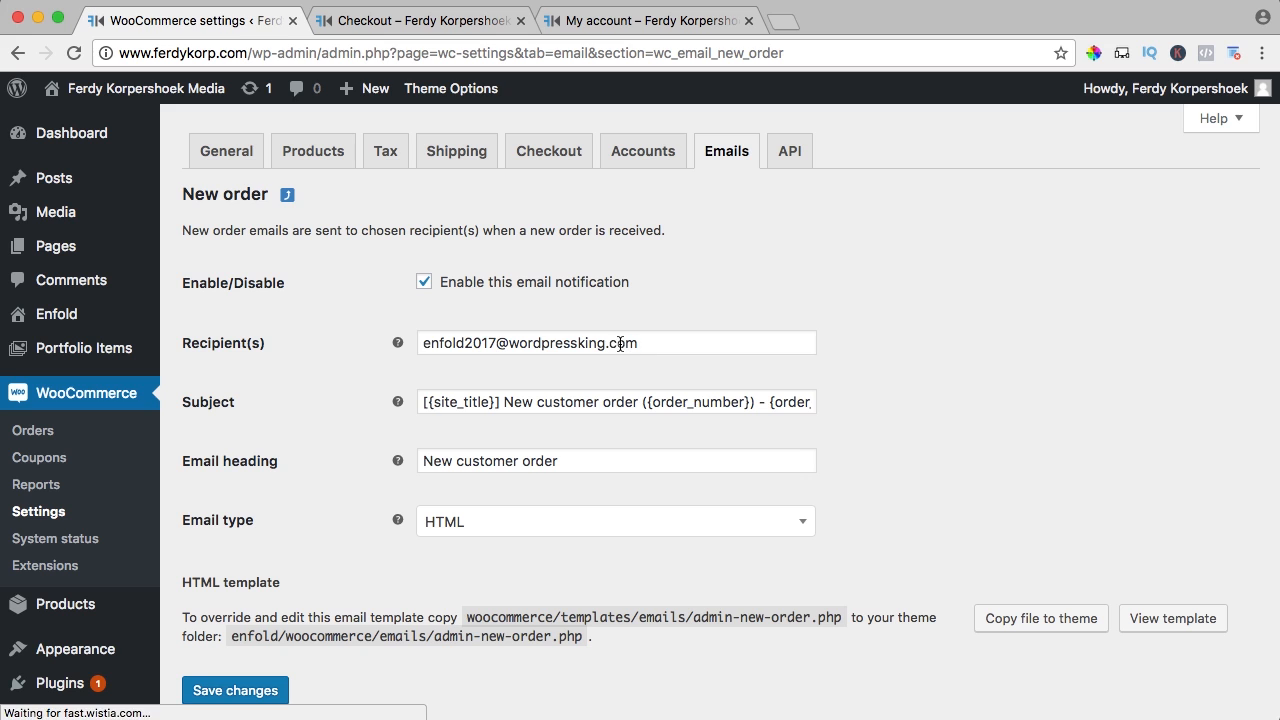
{"action": "left_click", "coordinate": [620, 343]}
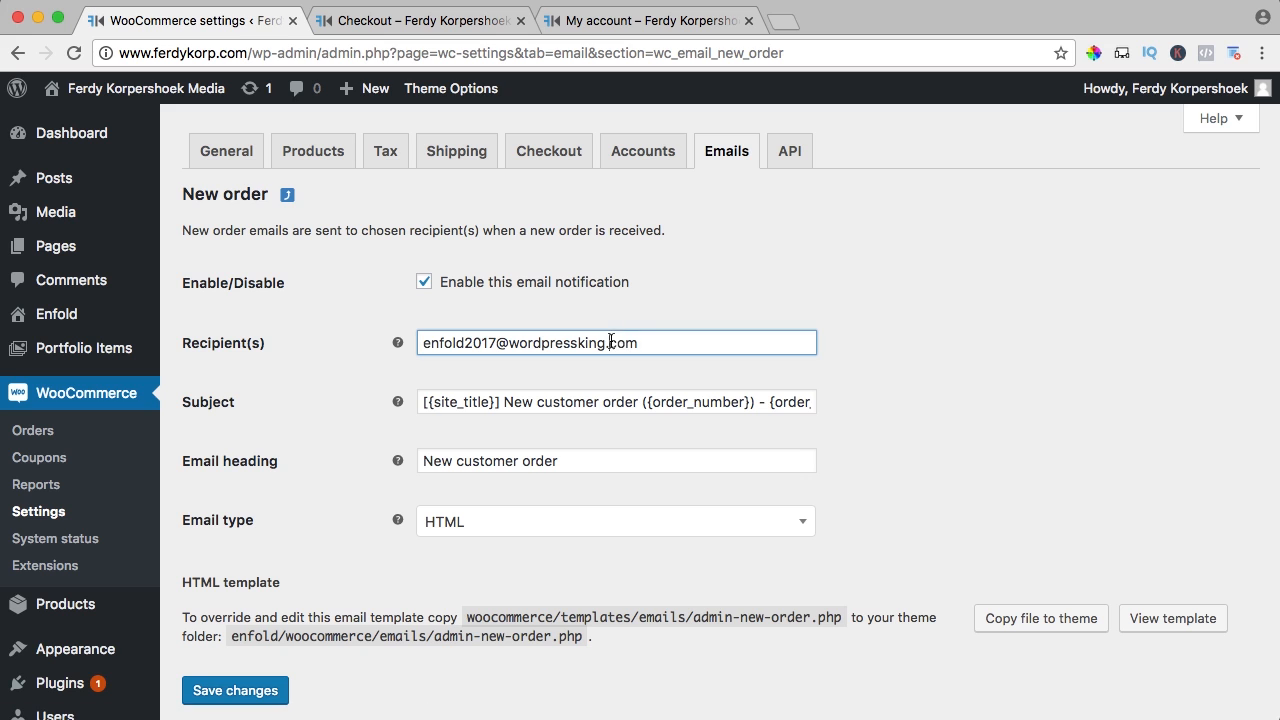
{"action": "key", "text": "super+a"}
{"action": "type", "text": "info@"}
{"action": "key", "text": "Down"}
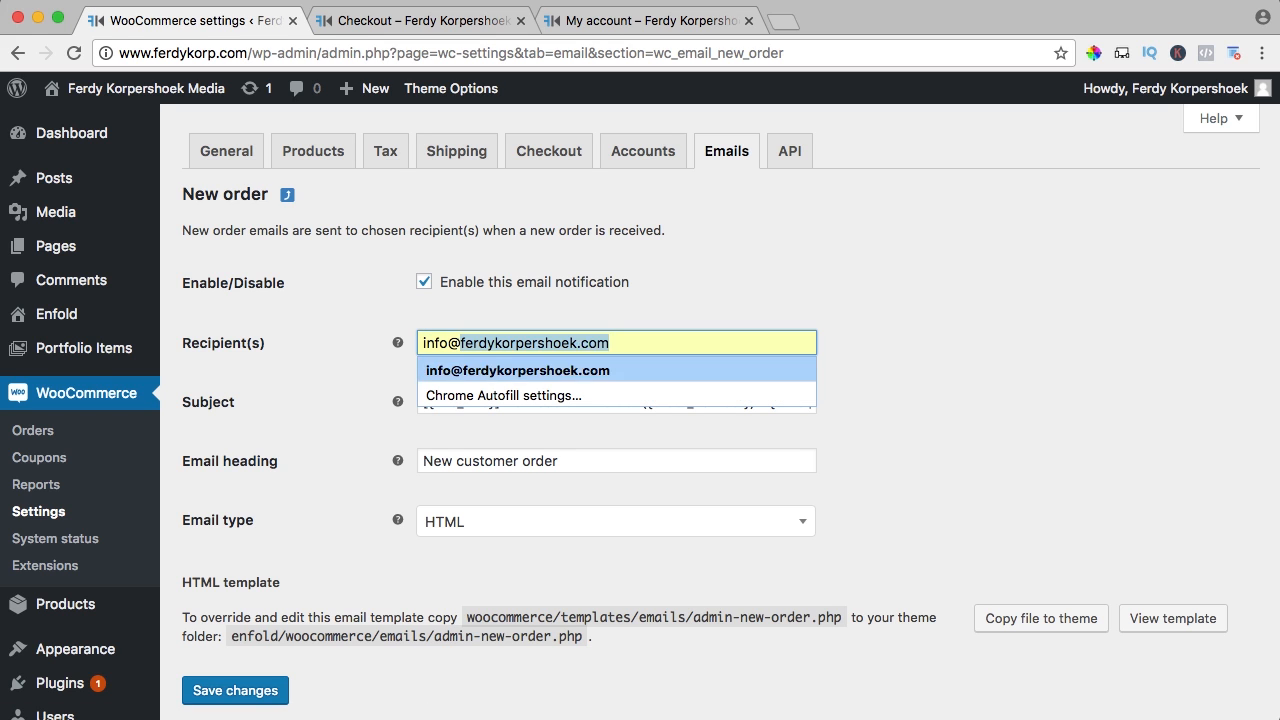
{"action": "key", "text": "Tab"}
Keep the New order subject and heading unchanged, and save the New order email settings
{"action": "left_click", "coordinate": [1025, 403]}
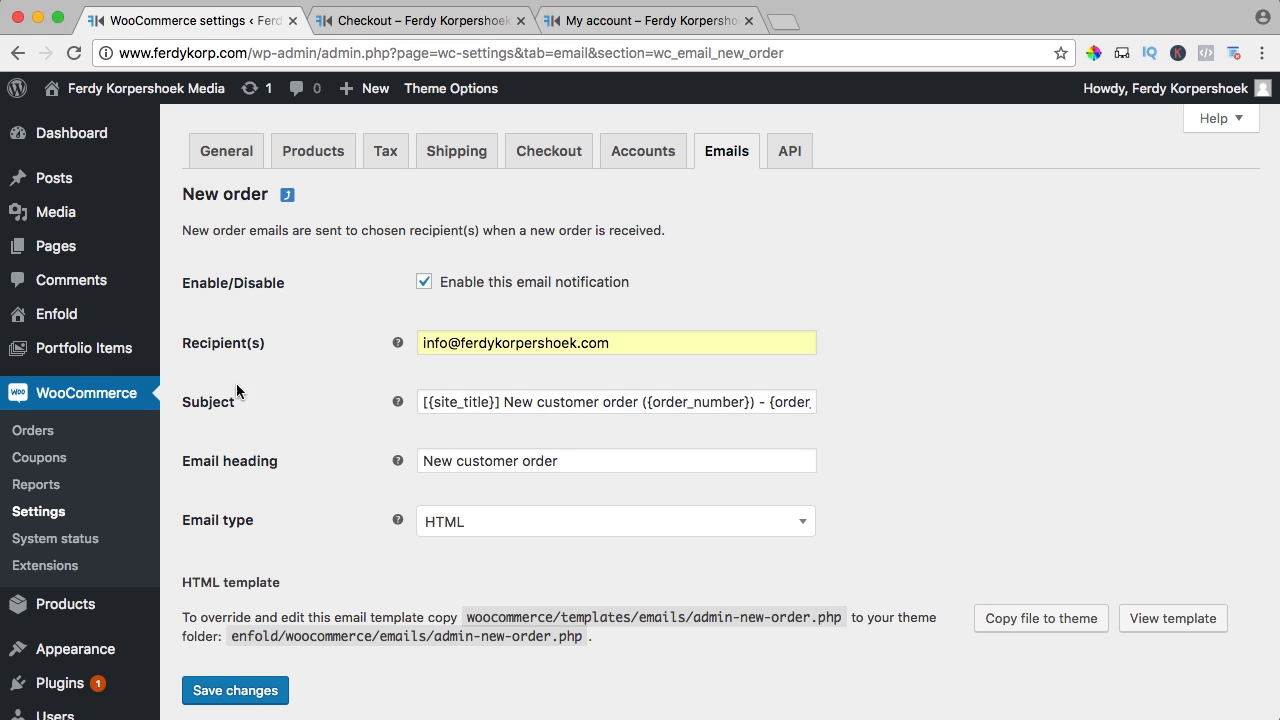
{"action": "left_click", "coordinate": [538, 403]}
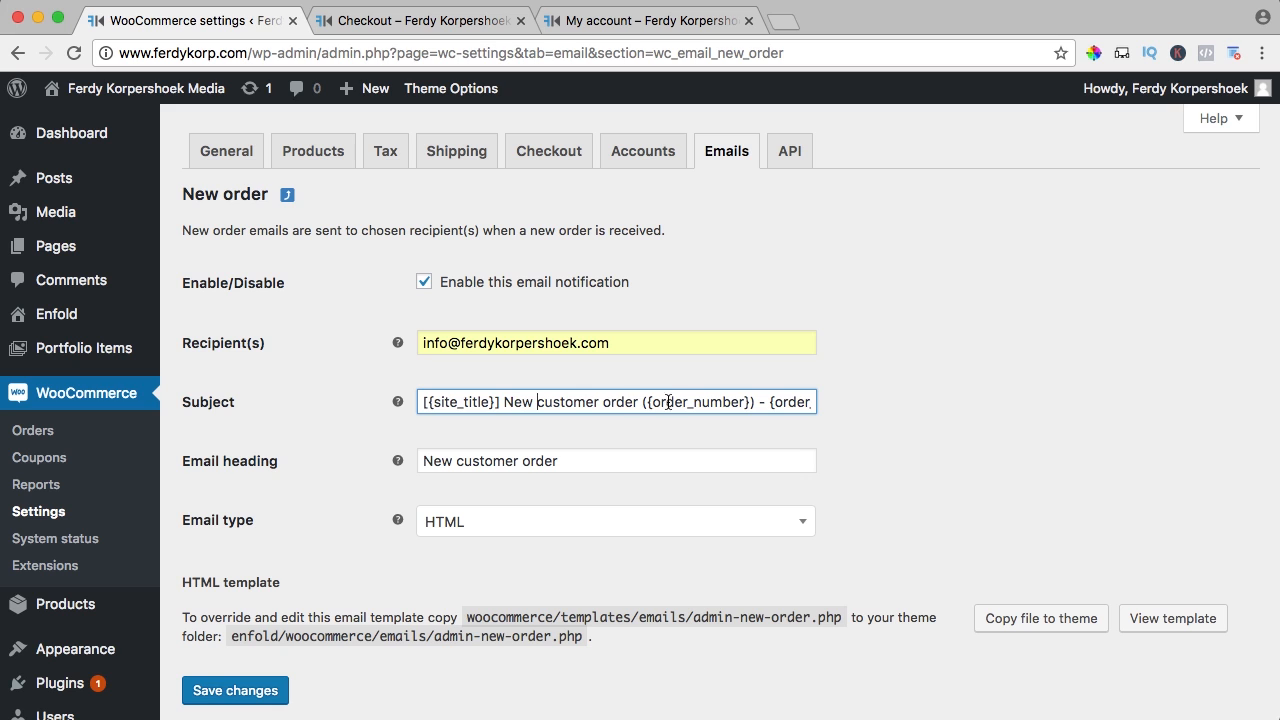
{"action": "left_click_drag", "start_coordinate": [782, 401], "coordinate": [813, 401]}
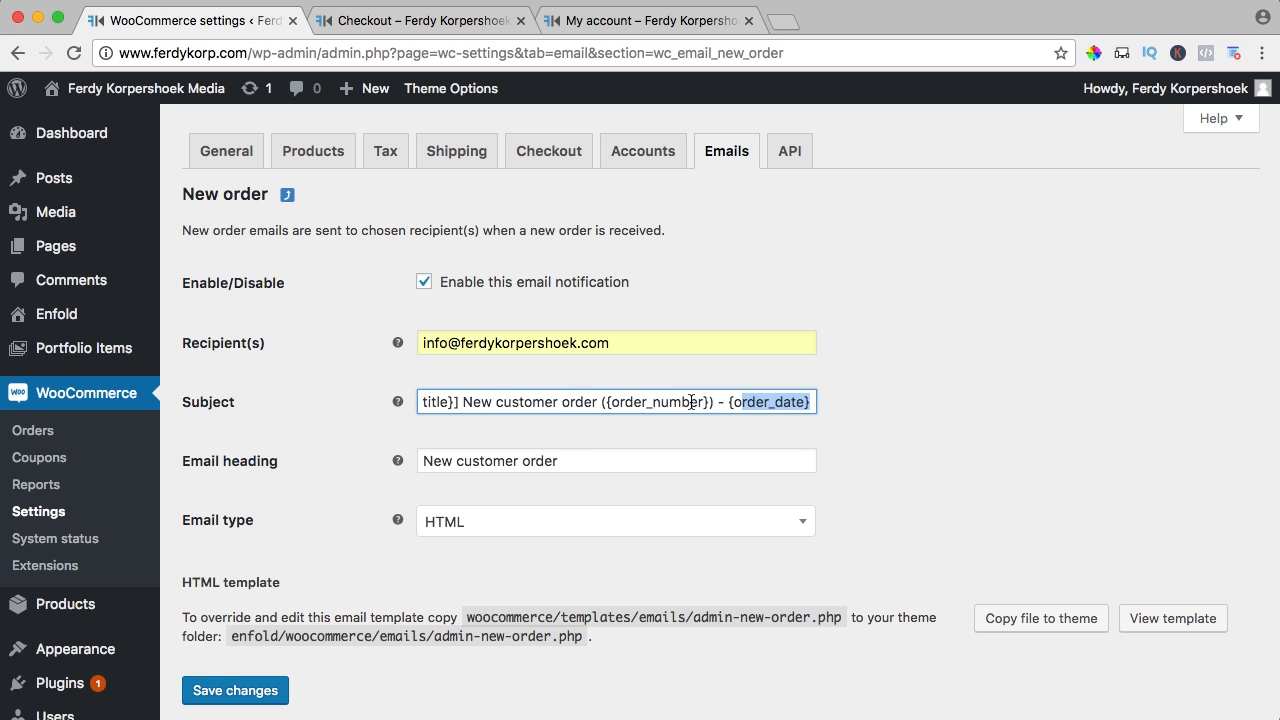
{"action": "left_click_drag", "start_coordinate": [691, 402], "coordinate": [616, 402]}
{"action": "left_click", "coordinate": [922, 413]}
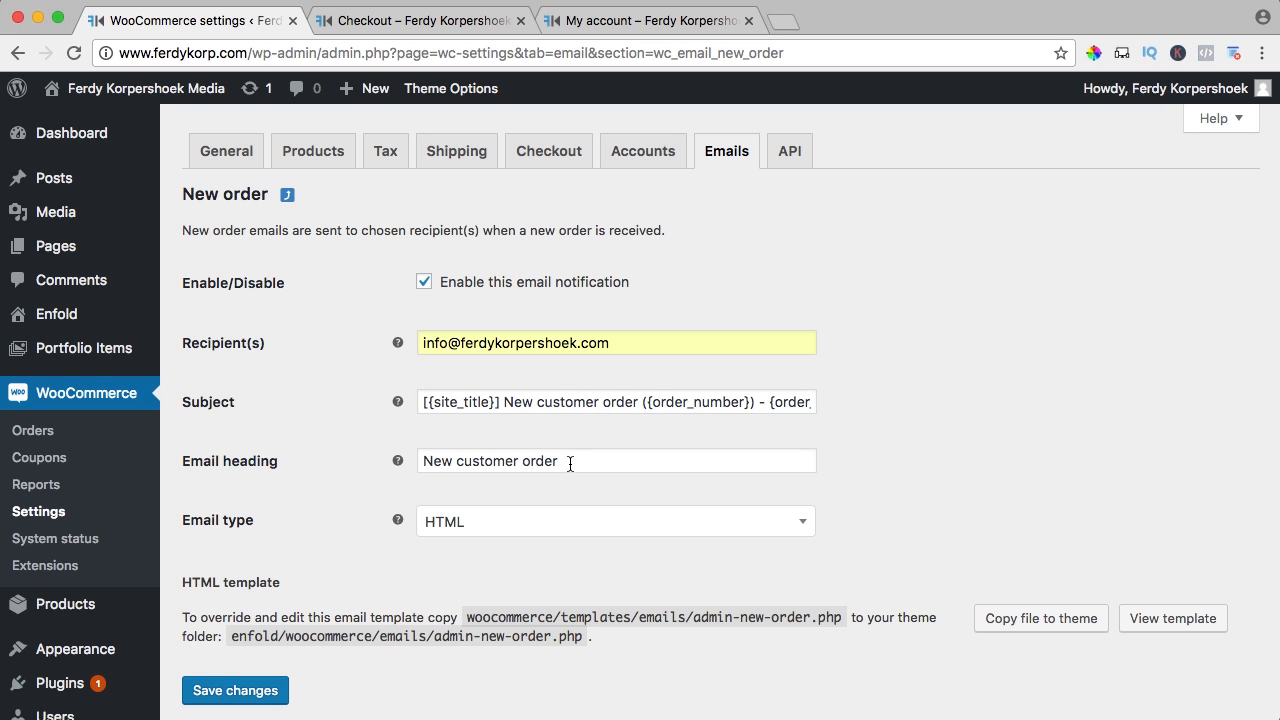
{"action": "left_click_drag", "start_coordinate": [570, 464], "coordinate": [384, 462]}
{"action": "left_click", "coordinate": [338, 452]}
{"action": "scroll", "coordinate": [232, 360], "scroll_direction": "down", "scroll_amount": 5}
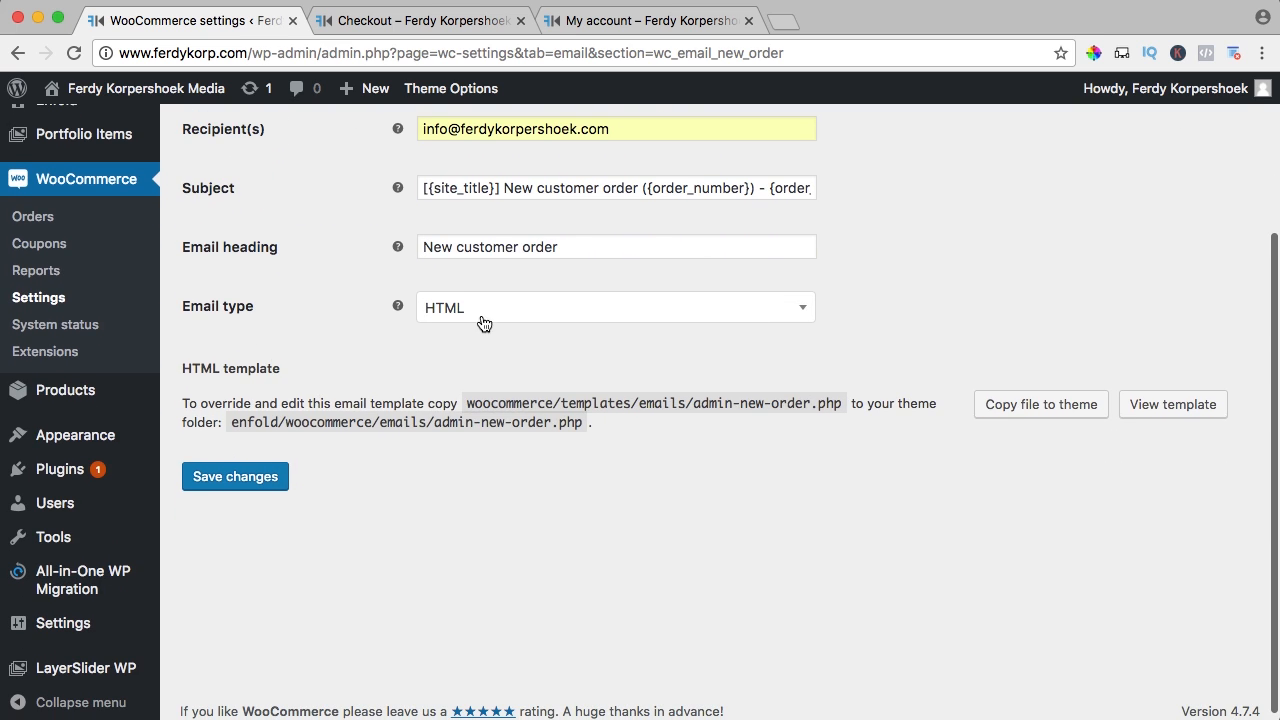
{"action": "scroll", "coordinate": [348, 318], "scroll_direction": "down", "scroll_amount": 1}
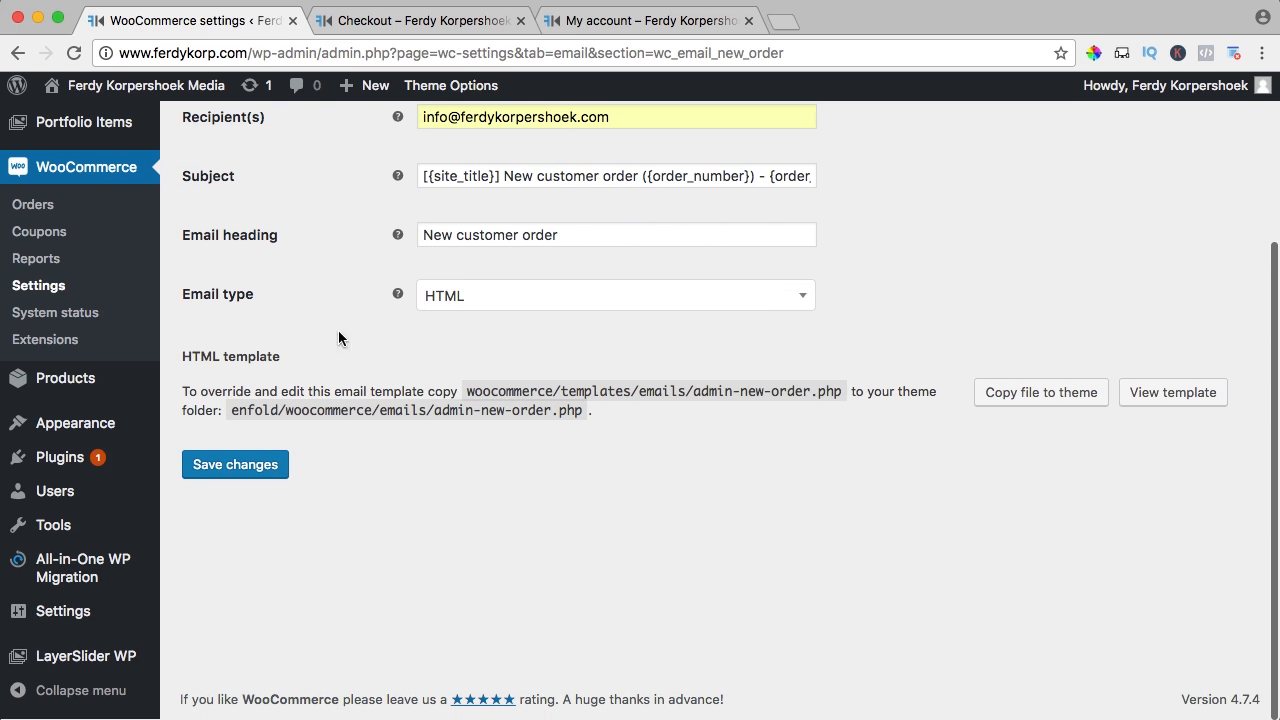
{"action": "left_click", "coordinate": [241, 470]}
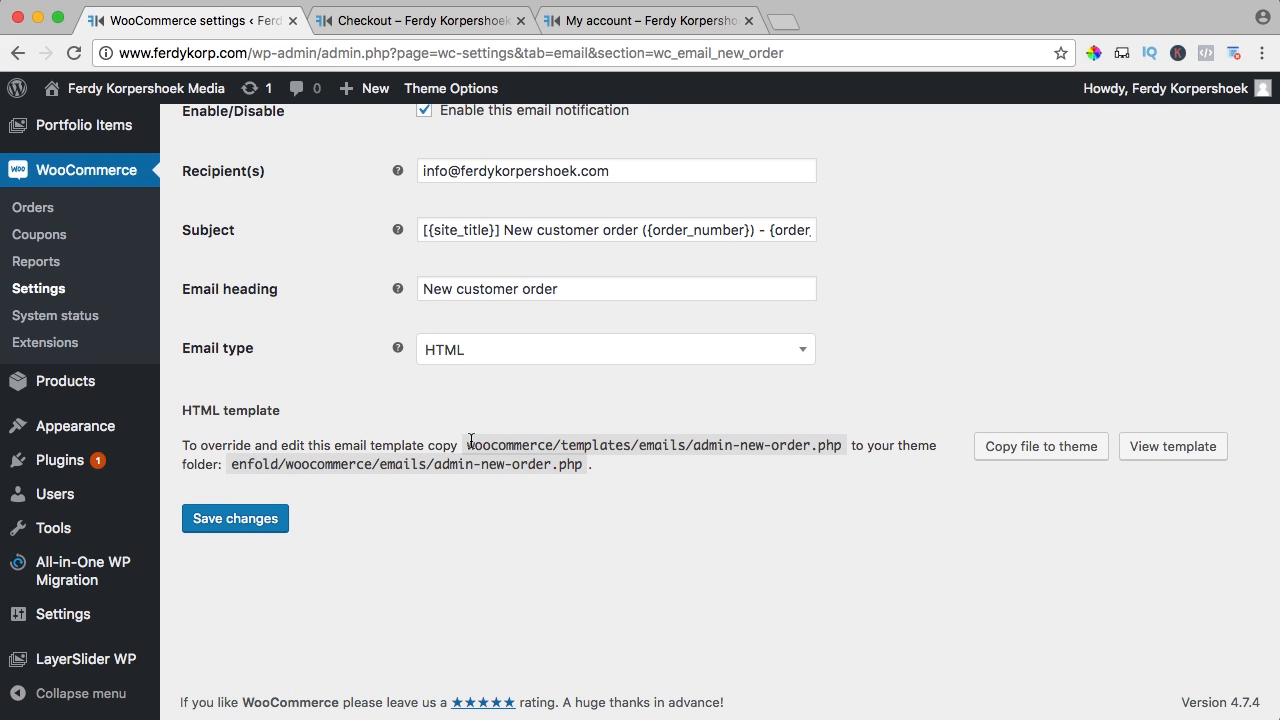
Review the New order template file path and go back to the email notifications list
{"action": "left_click_drag", "start_coordinate": [468, 444], "coordinate": [838, 446]}
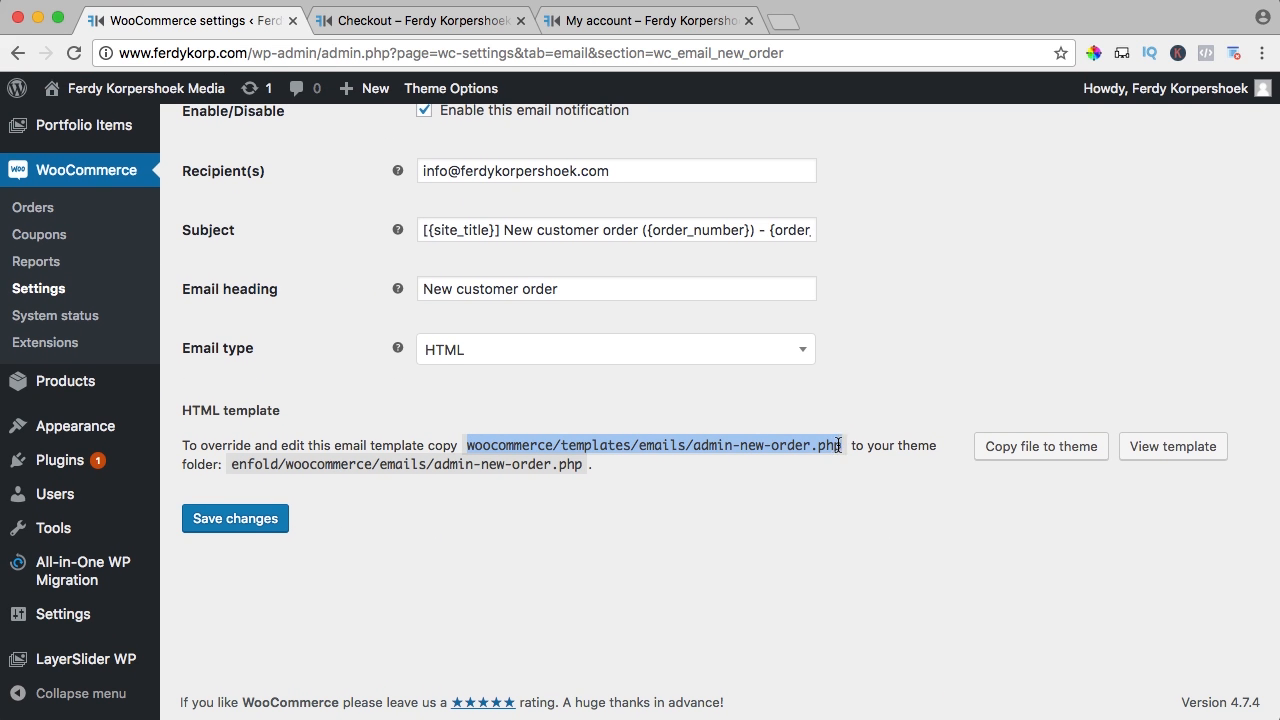
{"action": "left_click", "coordinate": [776, 450]}
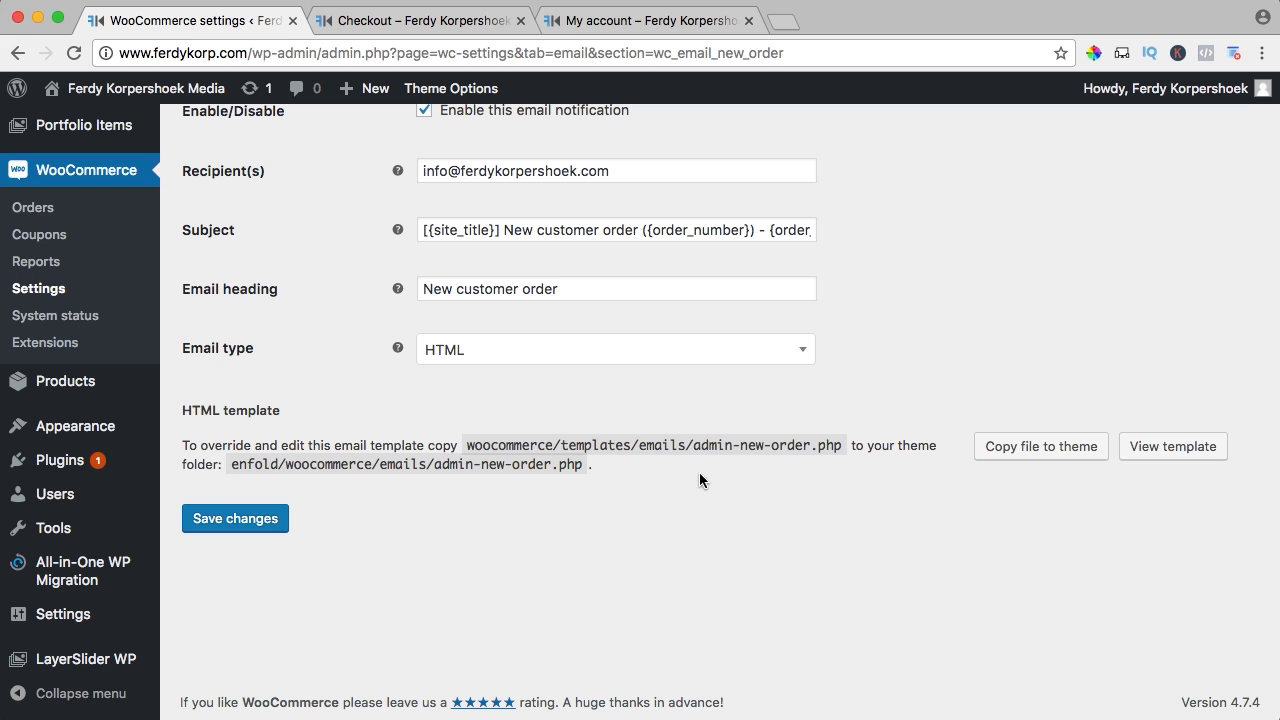
{"action": "scroll", "coordinate": [643, 469], "scroll_direction": "up", "scroll_amount": 3}
{"action": "scroll", "coordinate": [643, 469], "scroll_direction": "down", "scroll_amount": 2}
{"action": "scroll", "coordinate": [643, 469], "scroll_direction": "up", "scroll_amount": 3}
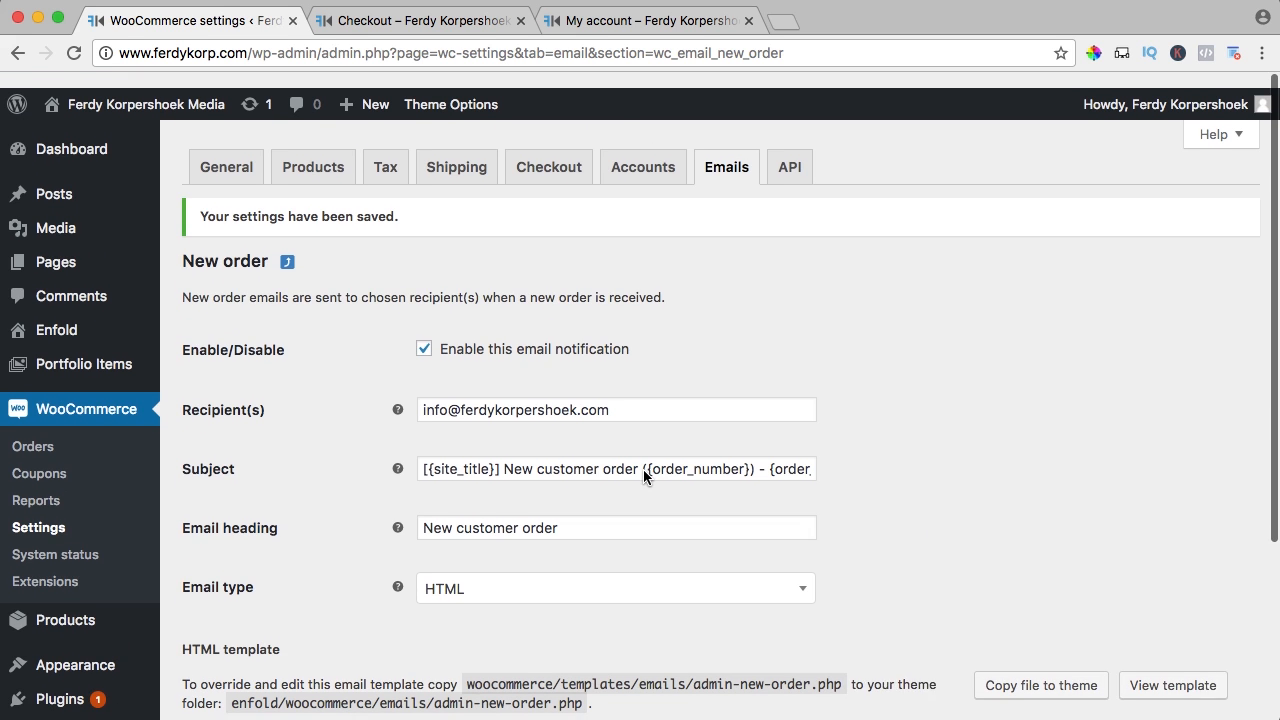
{"action": "left_click", "coordinate": [716, 155]}
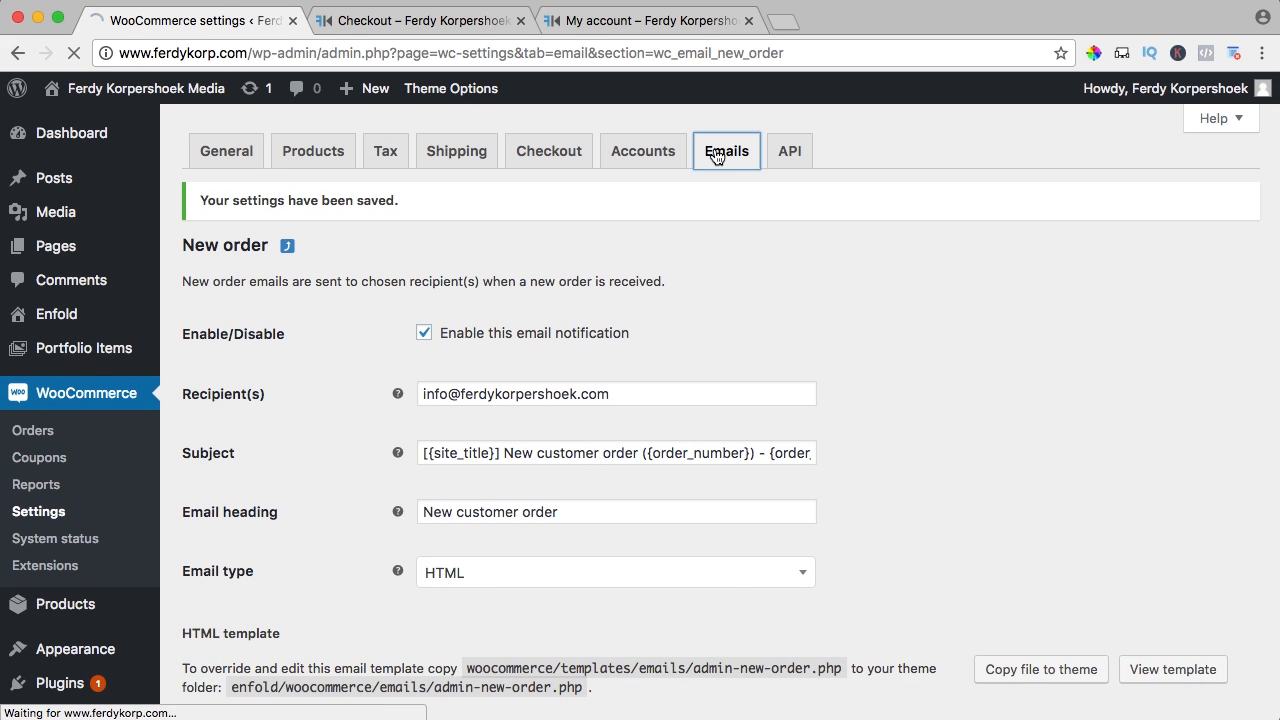
Delete the word Media from the email sender's From name
{"action": "scroll", "coordinate": [514, 340], "scroll_direction": "down", "scroll_amount": 8}
{"action": "scroll", "coordinate": [514, 352], "scroll_direction": "down", "scroll_amount": 4}
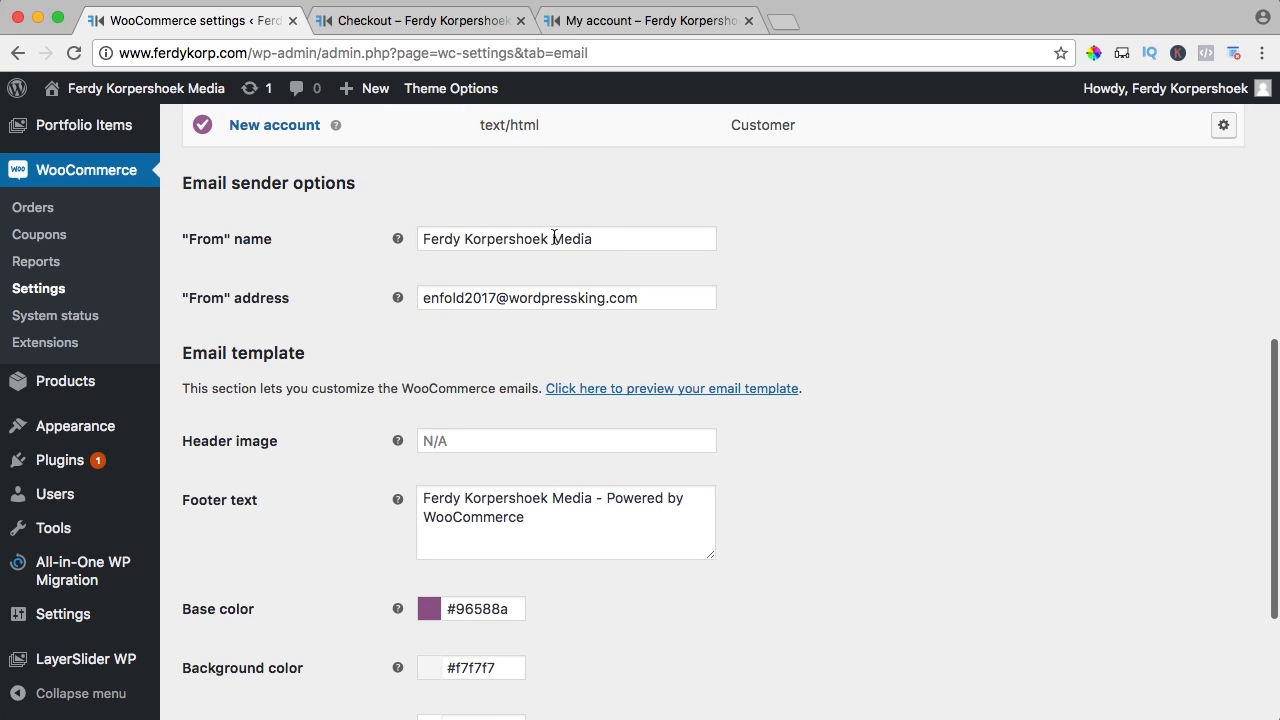
{"action": "double_click", "coordinate": [554, 238]}
{"action": "key", "text": "BackSpace"}
{"action": "key", "text": "BackSpace"}
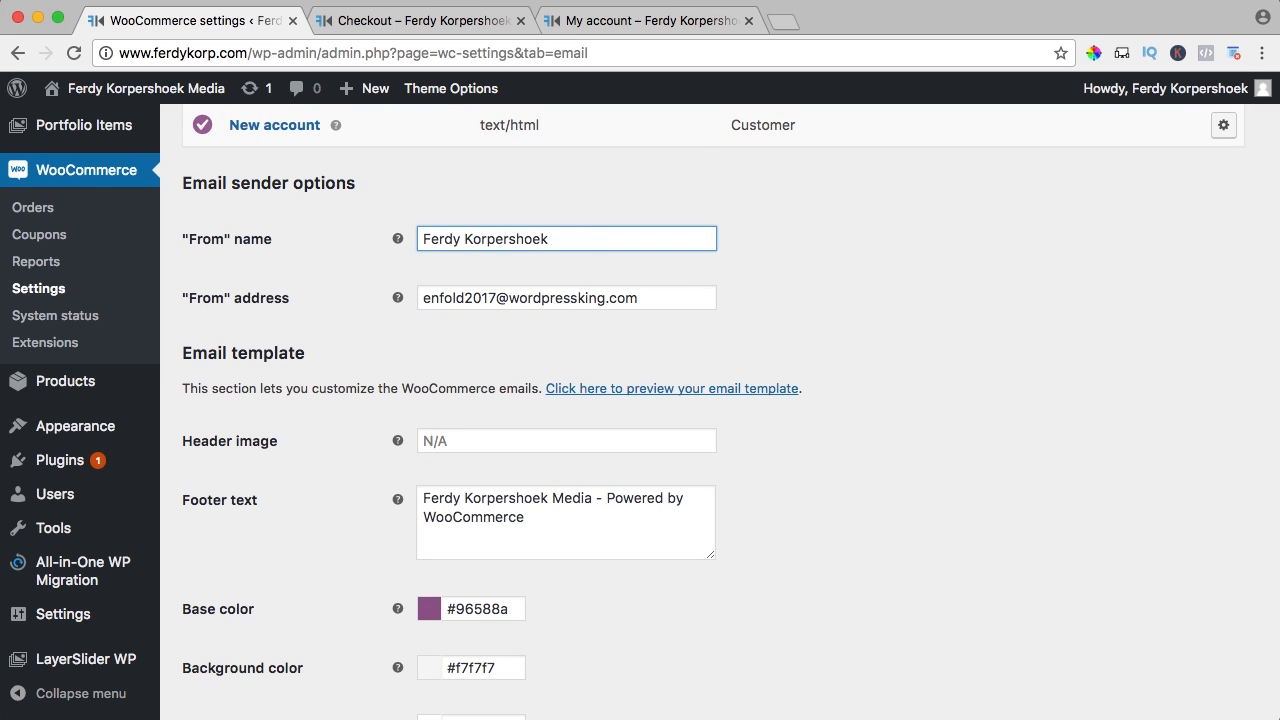
Clear the From address and start typing the store's info e-mail address
{"action": "scroll", "coordinate": [597, 261], "scroll_direction": "up", "scroll_amount": 1}
{"action": "triple_click", "coordinate": [587, 293]}
{"action": "key", "text": "BackSpace"}
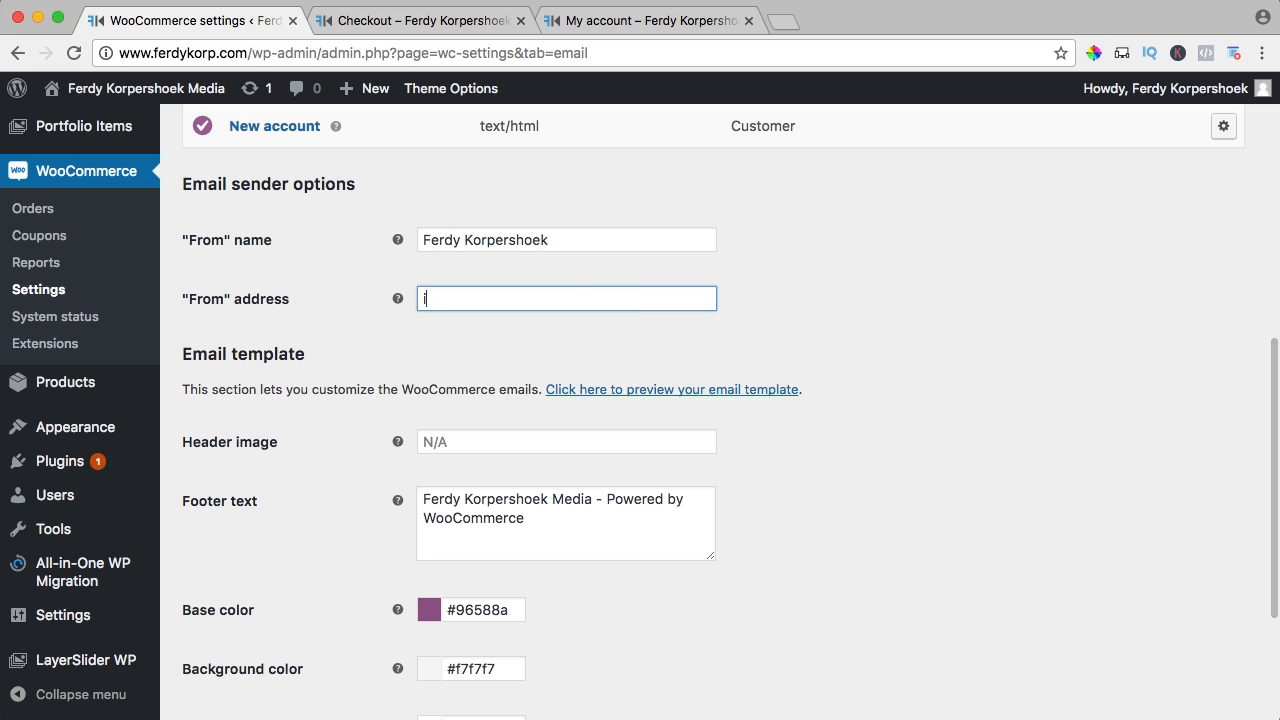
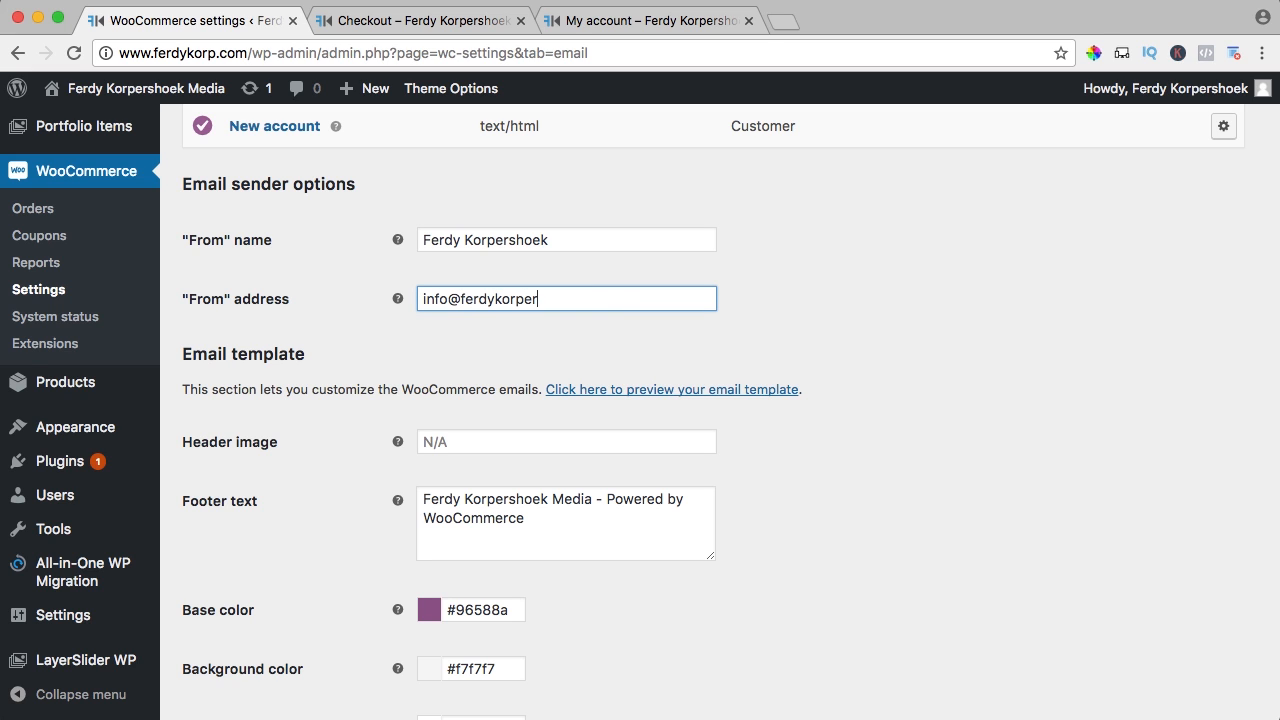
{"action": "scroll", "coordinate": [372, 441], "scroll_direction": "down", "scroll_amount": 4}
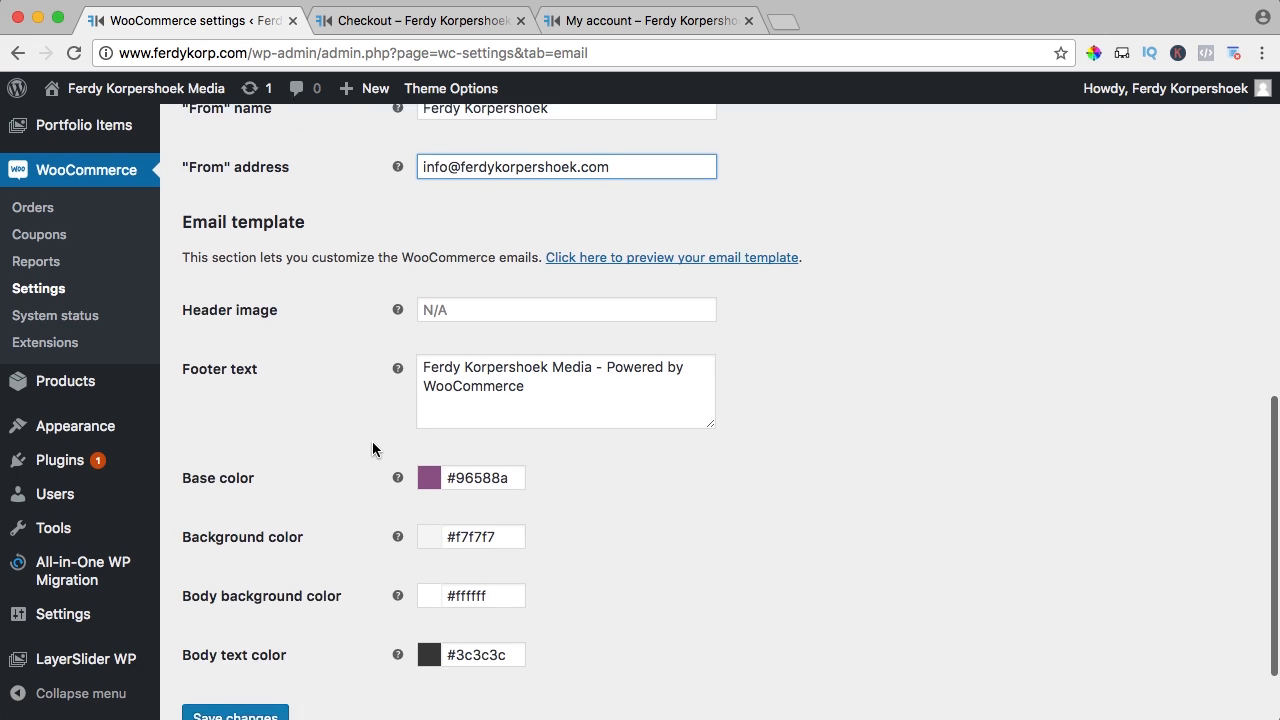
{"action": "scroll", "coordinate": [386, 437], "scroll_direction": "up", "scroll_amount": 2}
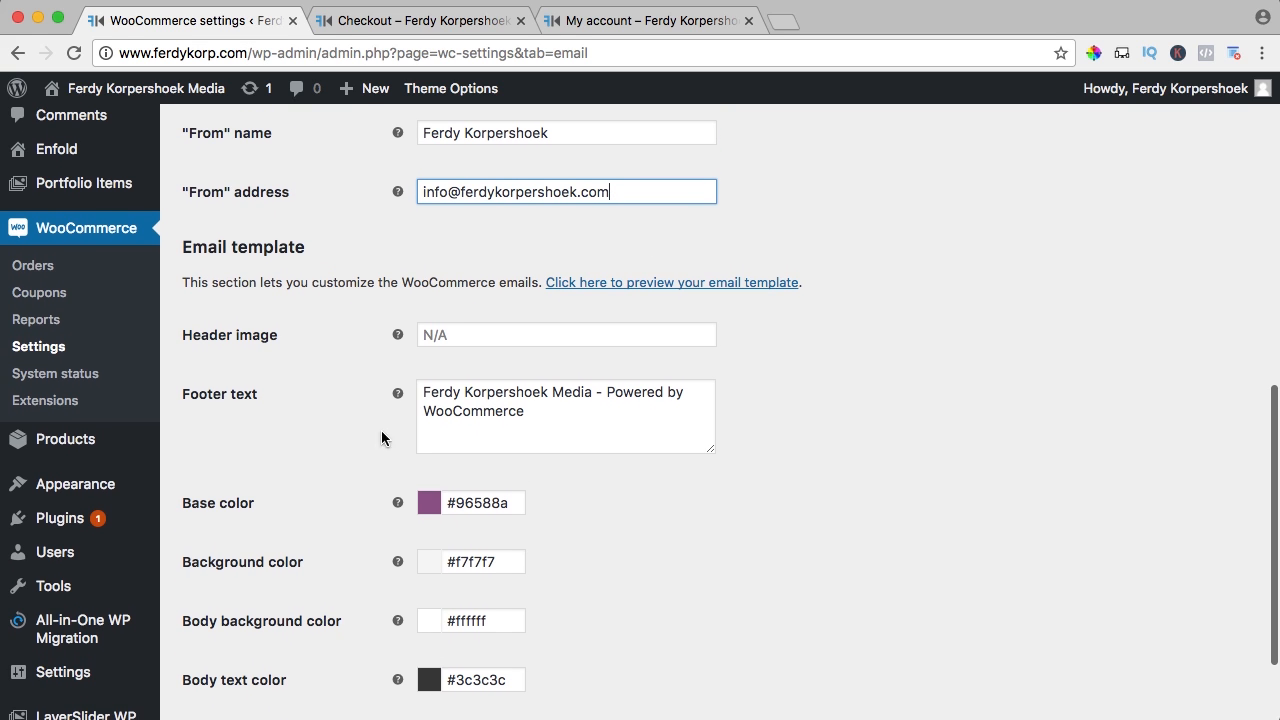
{"action": "left_click", "coordinate": [623, 283], "text": "super"}
{"action": "left_click", "coordinate": [378, 16]}
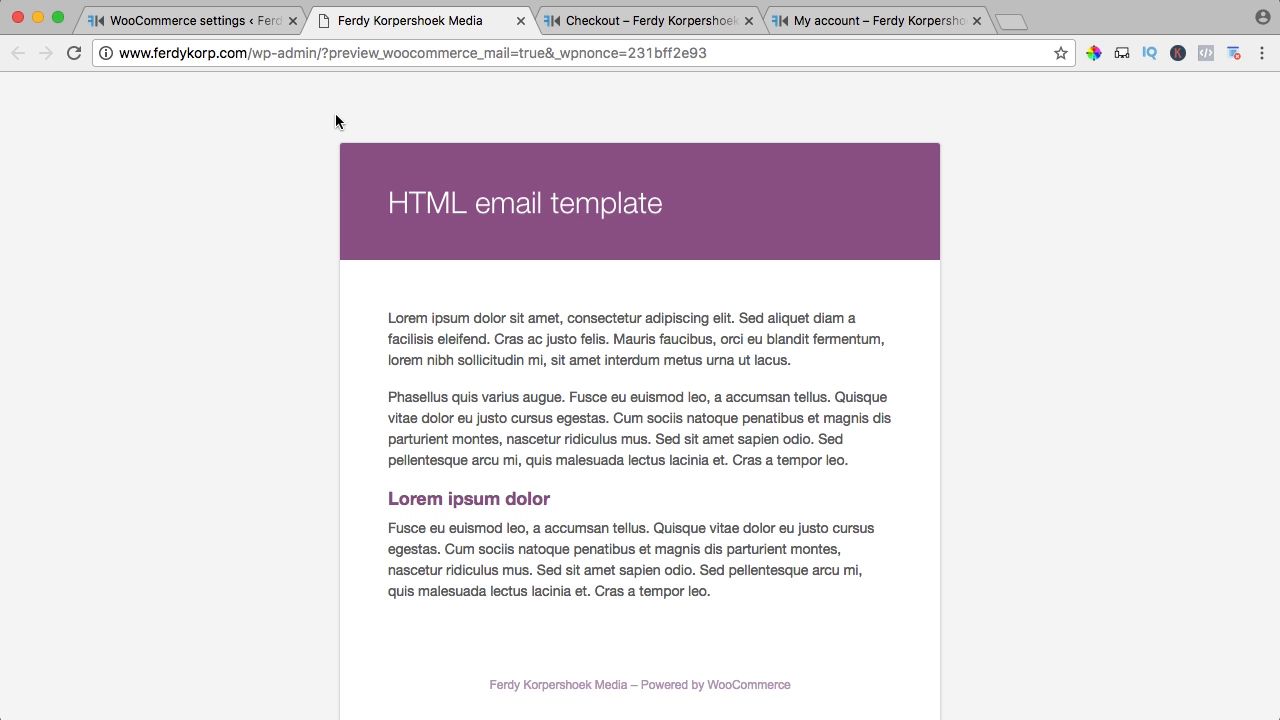
{"action": "scroll", "coordinate": [326, 243], "scroll_direction": "down", "scroll_amount": 3}
{"action": "scroll", "coordinate": [326, 243], "scroll_direction": "up", "scroll_amount": 3}
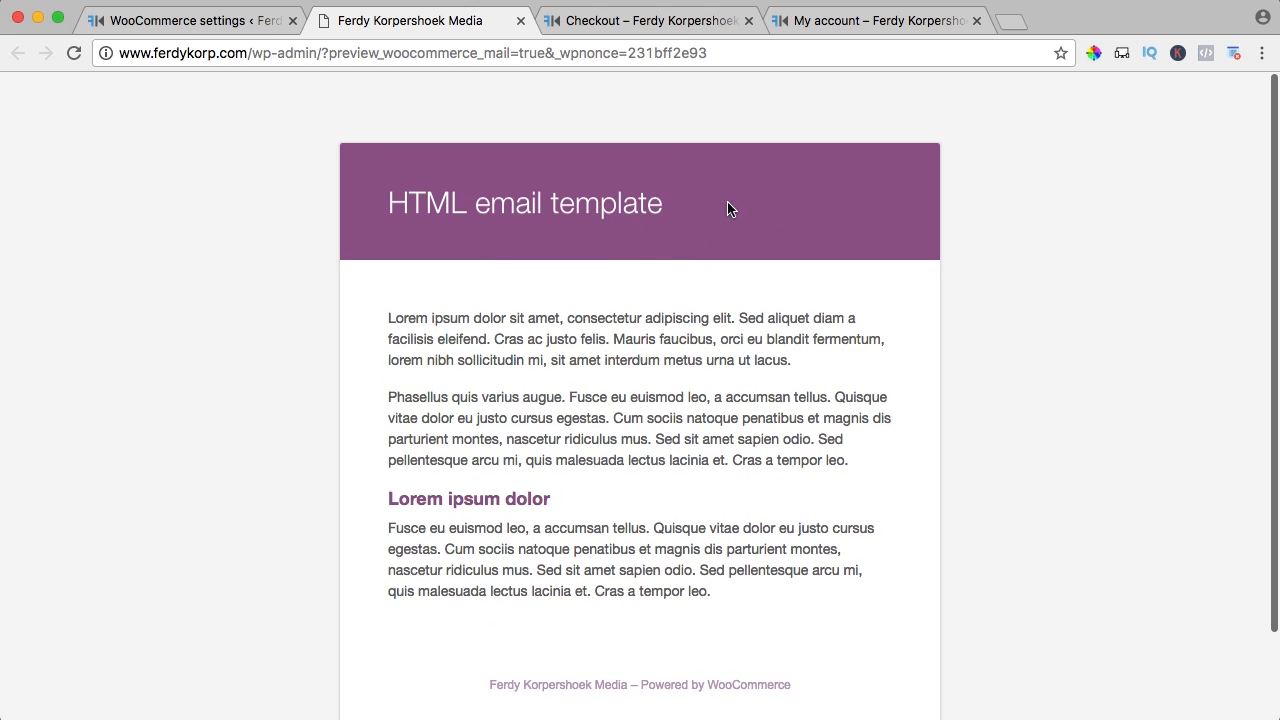
{"action": "left_click", "coordinate": [258, 22]}
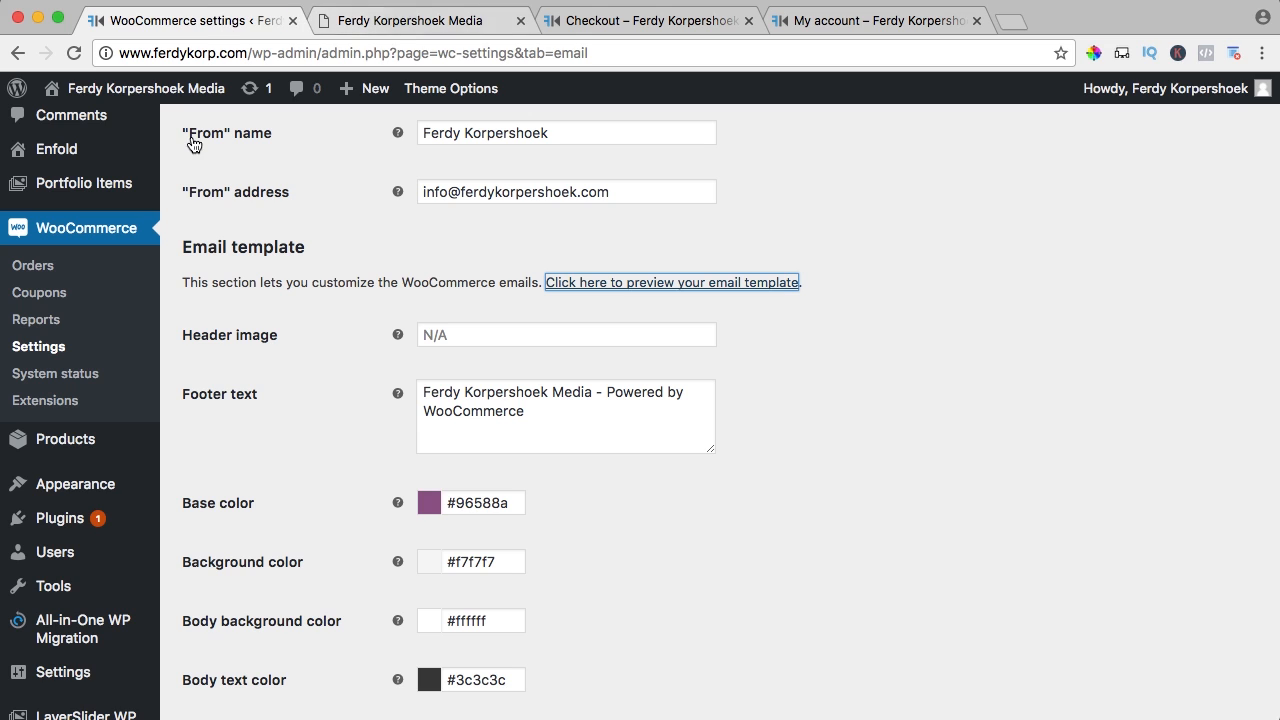
{"action": "left_click", "coordinate": [79, 152], "text": "super"}
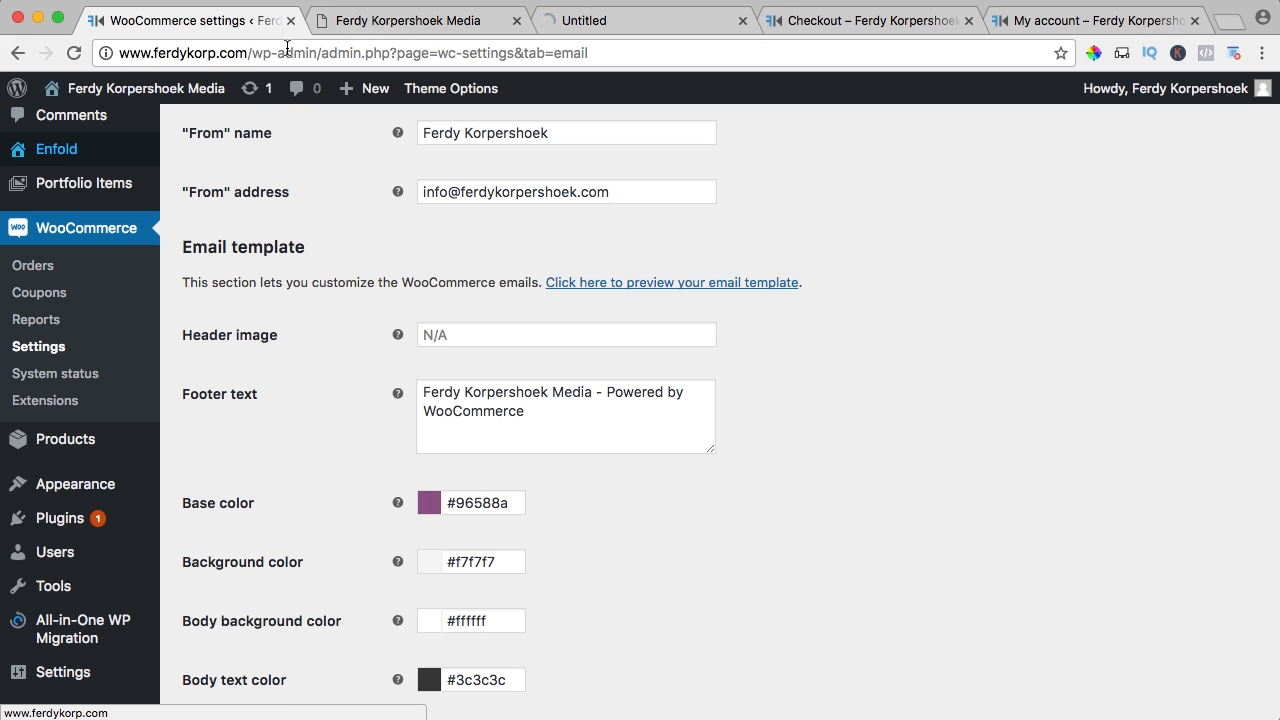
{"action": "left_click", "coordinate": [608, 20]}
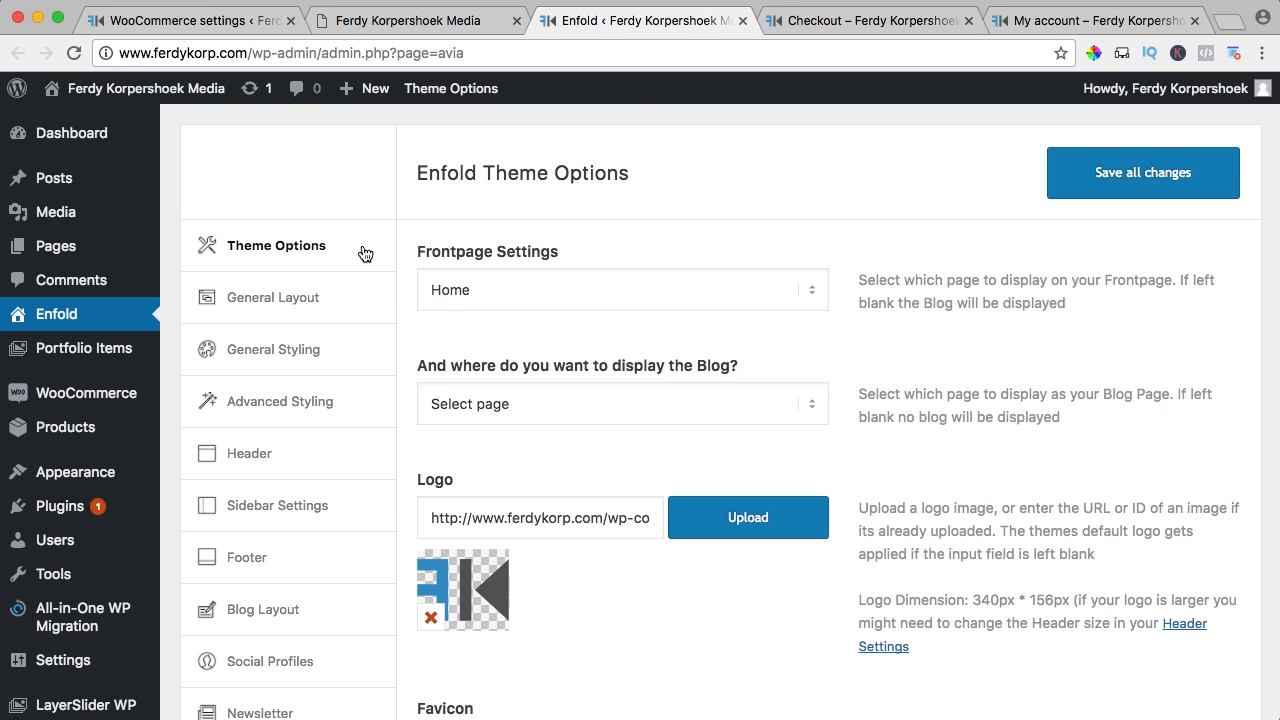
{"action": "left_click", "coordinate": [277, 350]}
{"action": "scroll", "coordinate": [502, 350], "scroll_direction": "down", "scroll_amount": 10}
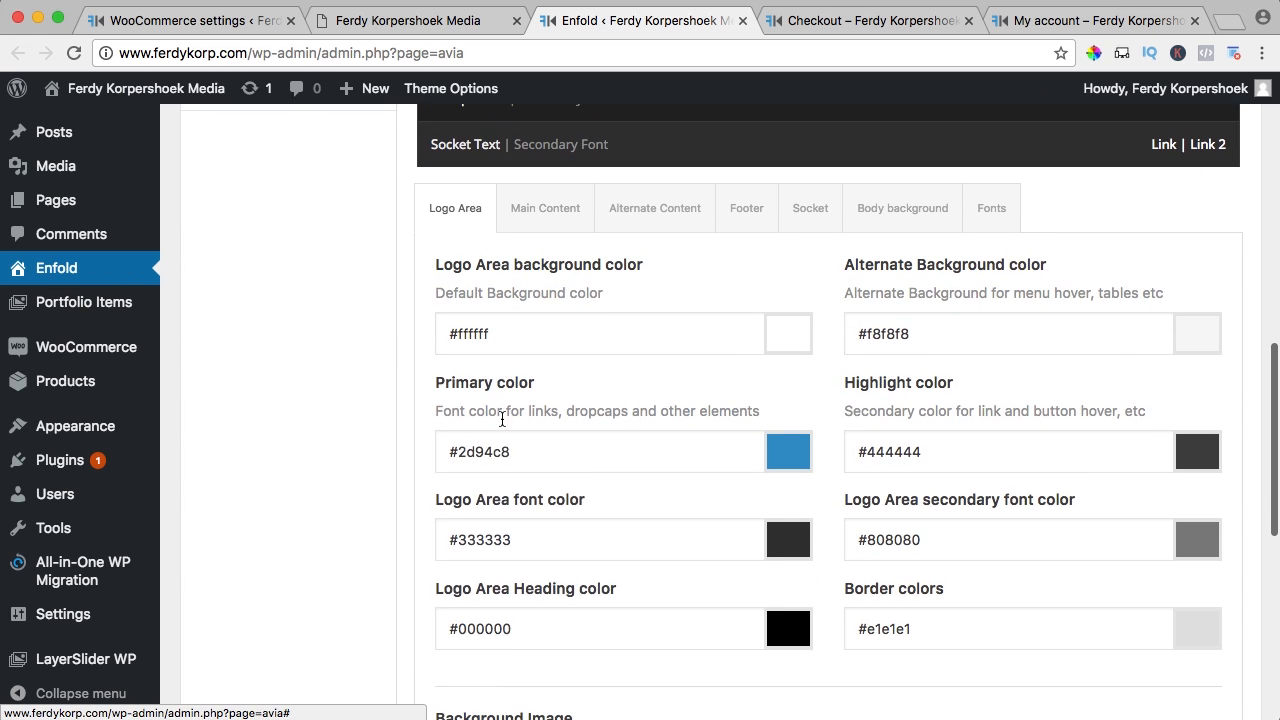
{"action": "left_click", "coordinate": [475, 452]}
{"action": "key", "text": "super+c"}
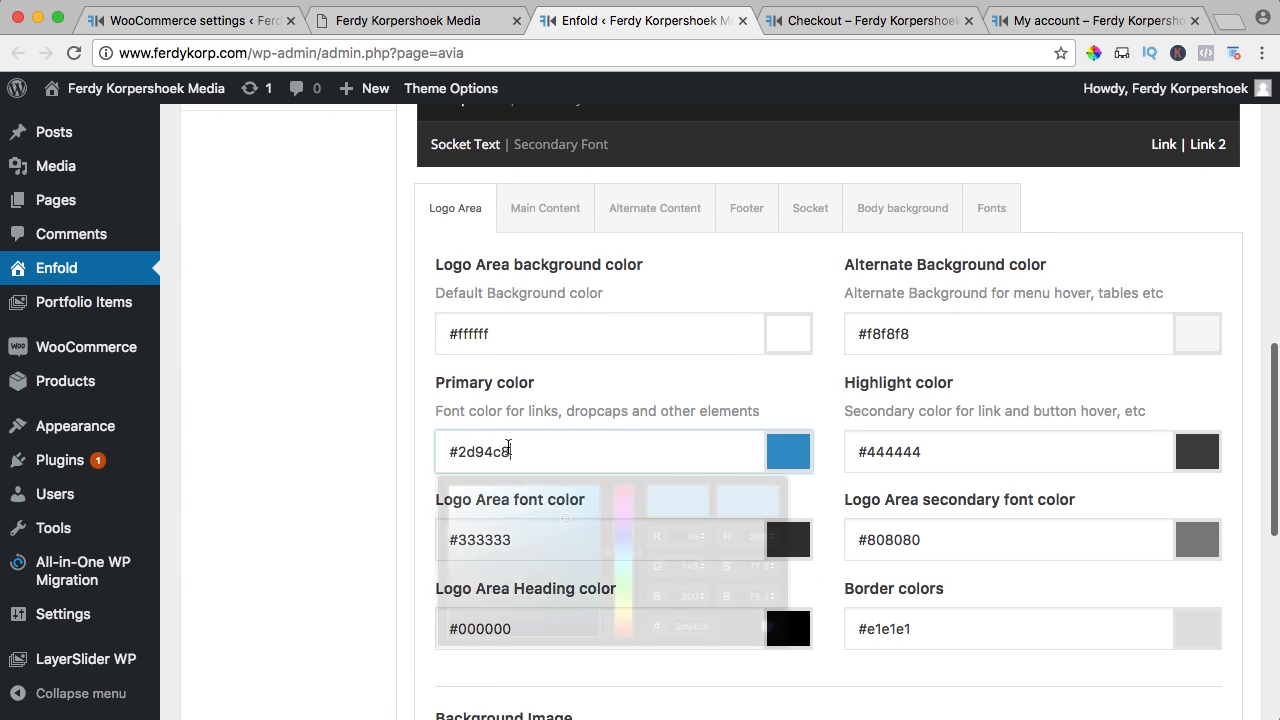
{"action": "left_click", "coordinate": [741, 22]}
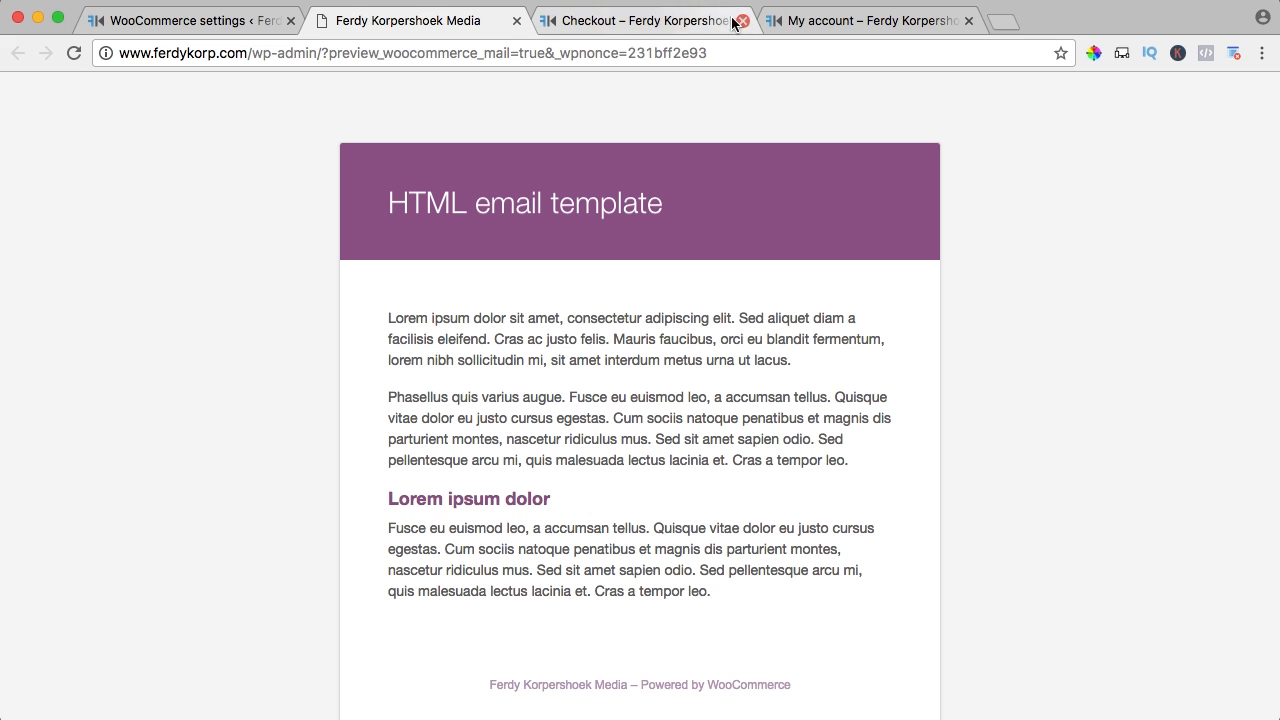
{"action": "left_click", "coordinate": [514, 22]}
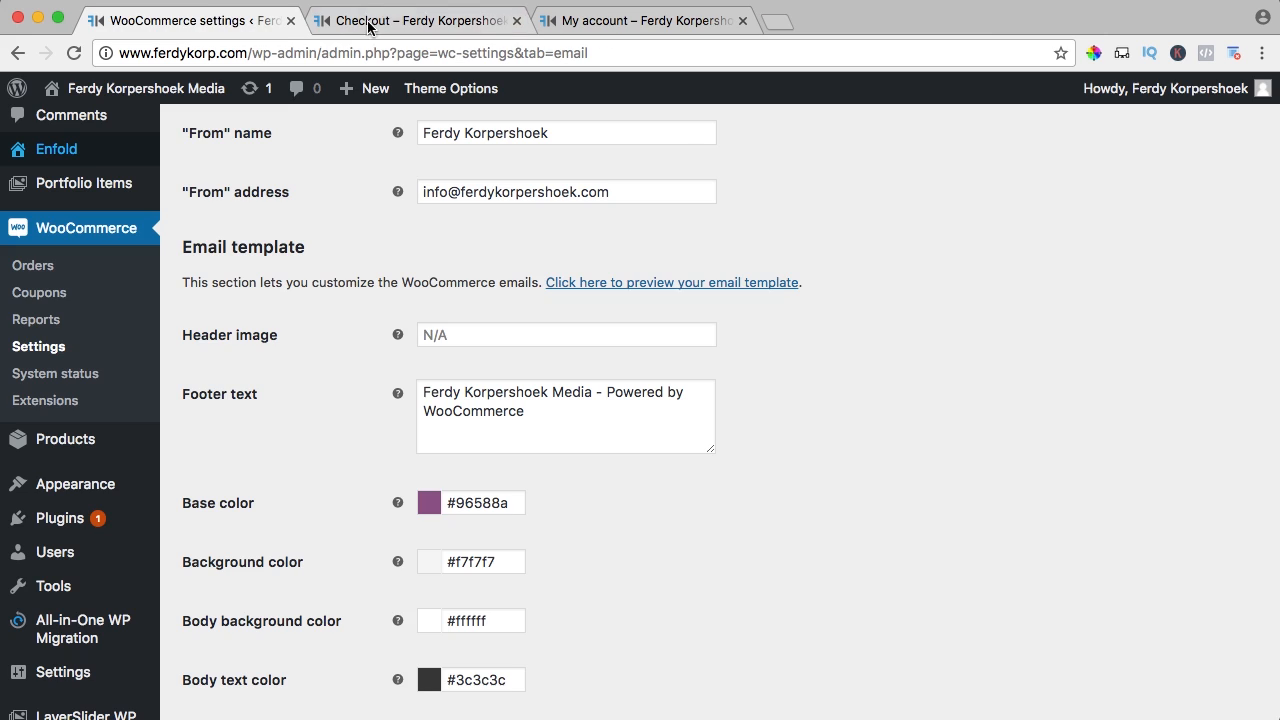
Set the email base colour to #2d94c8
{"action": "left_click", "coordinate": [480, 503]}
{"action": "key", "text": "super+a"}
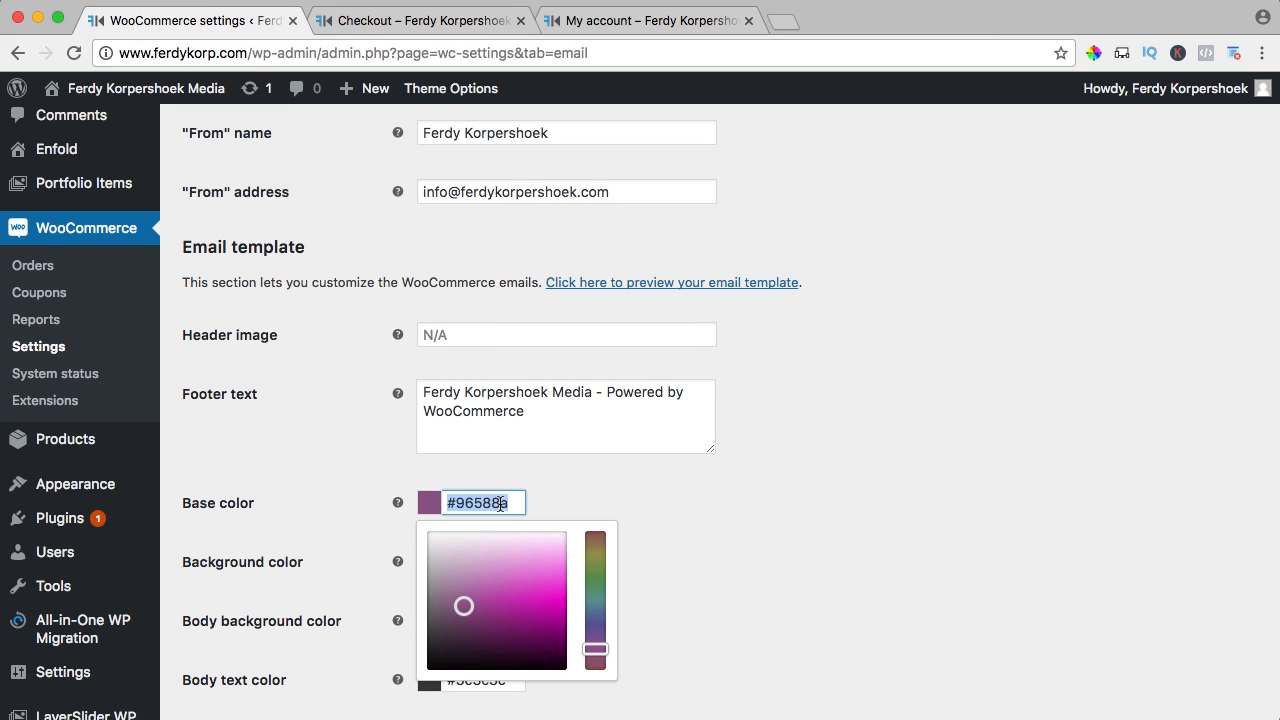
{"action": "key", "text": "super+v"}
{"action": "left_click", "coordinate": [331, 426]}
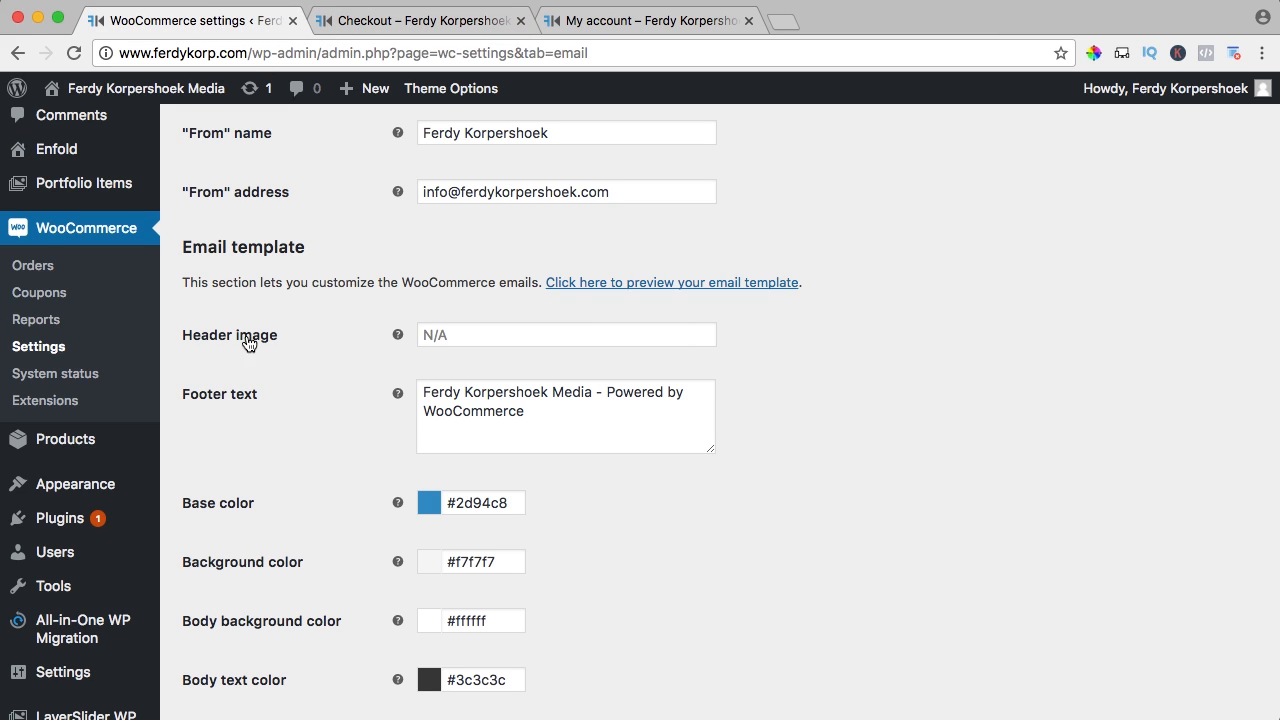
Copy the FerdyKorpershoekLogo.png URL from the Media Library into the email Header image field
{"action": "scroll", "coordinate": [100, 185], "scroll_direction": "up", "scroll_amount": 3}
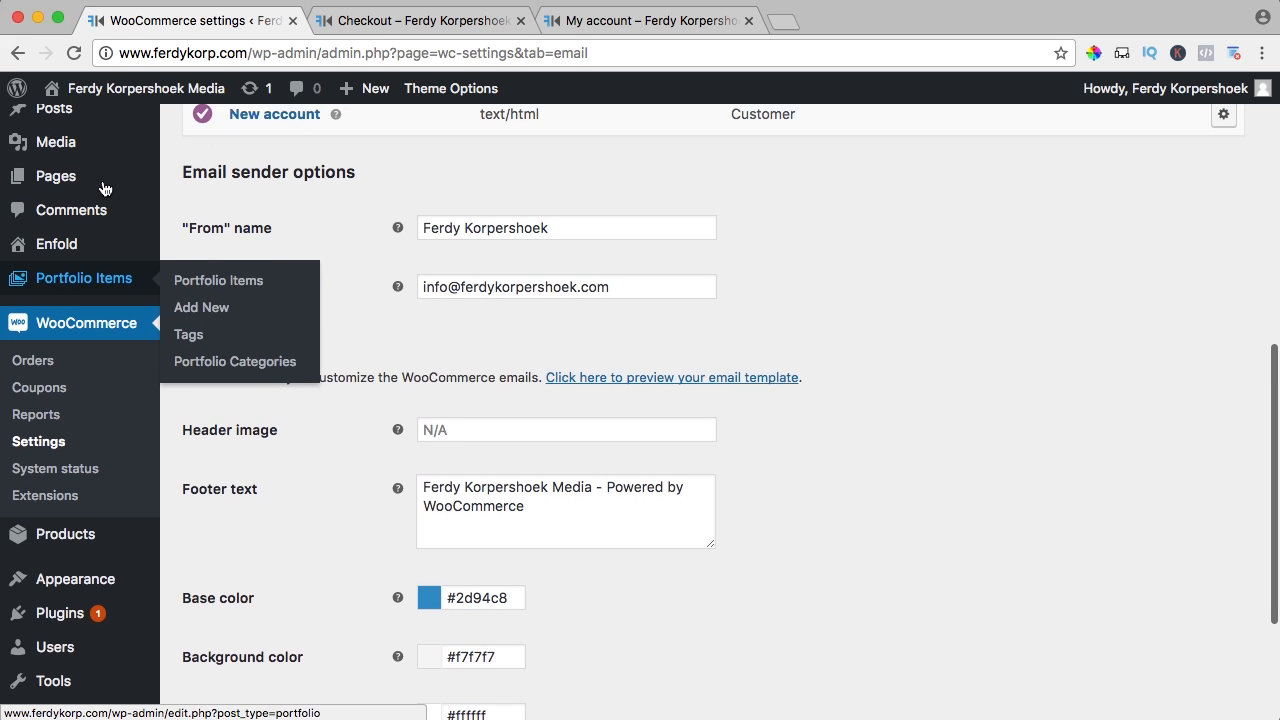
{"action": "left_click", "coordinate": [68, 183], "text": "super"}
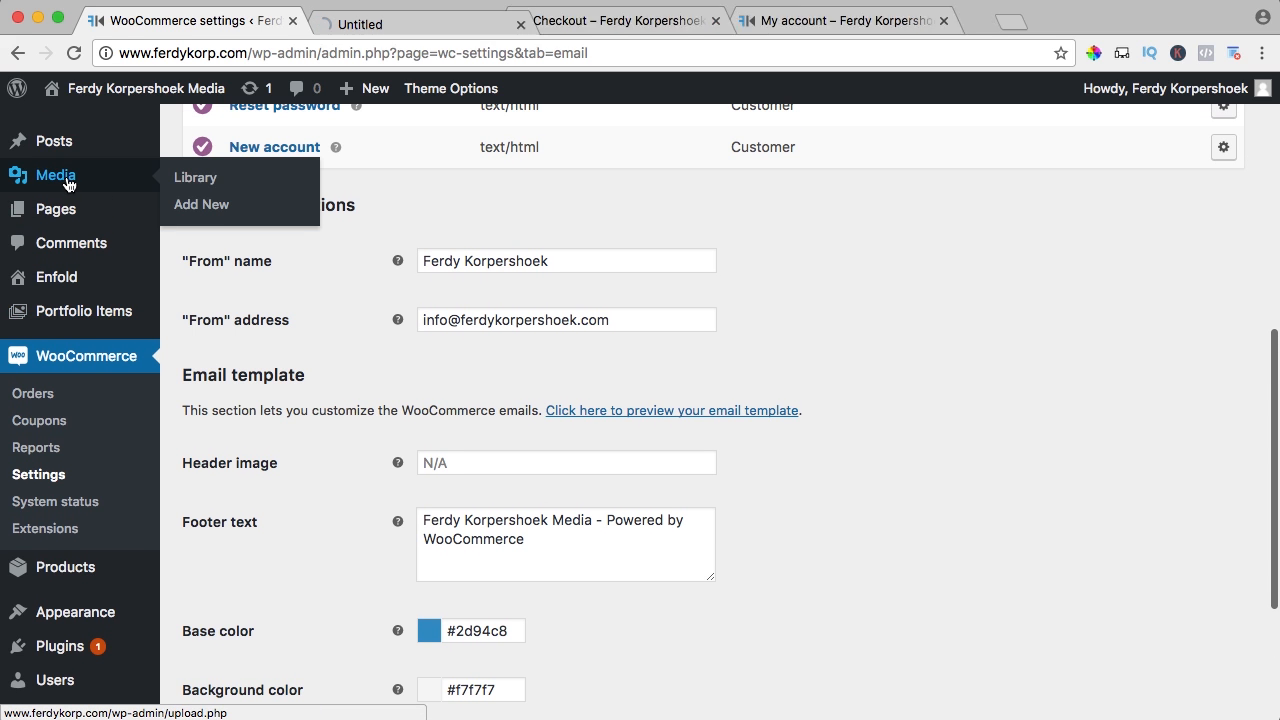
{"action": "left_click", "coordinate": [423, 22]}
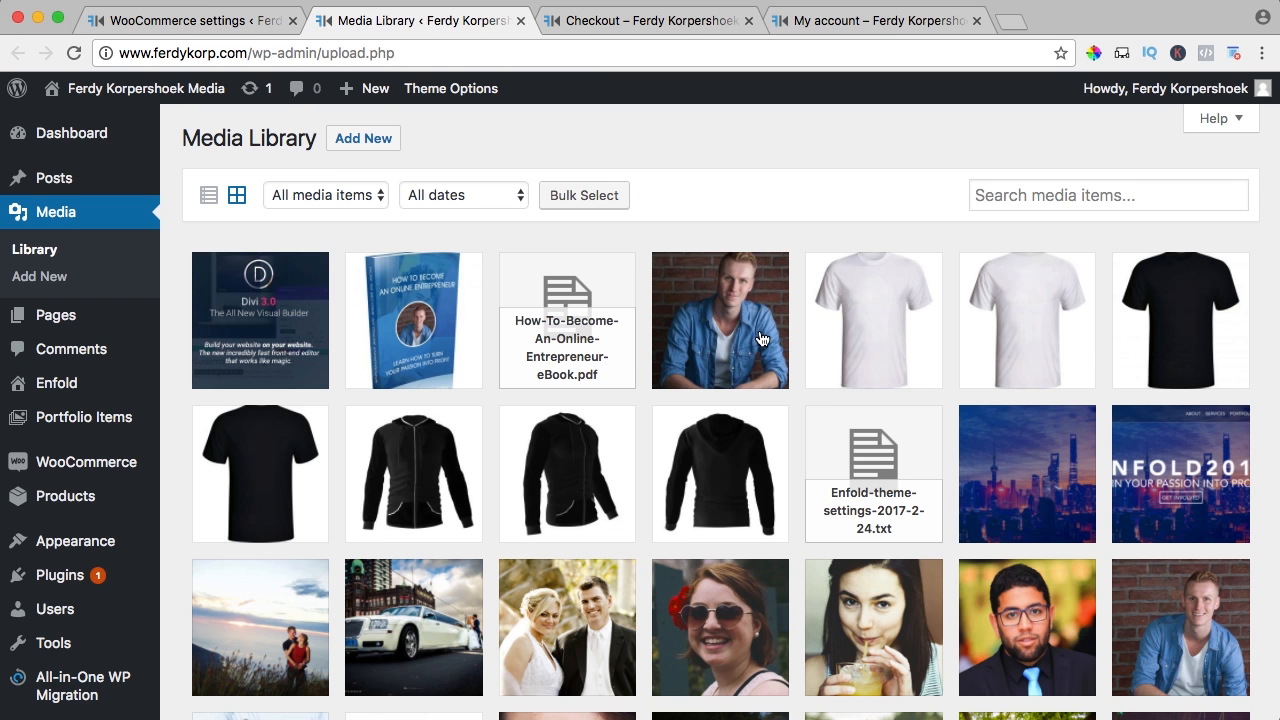
{"action": "scroll", "coordinate": [760, 339], "scroll_direction": "down", "scroll_amount": 20}
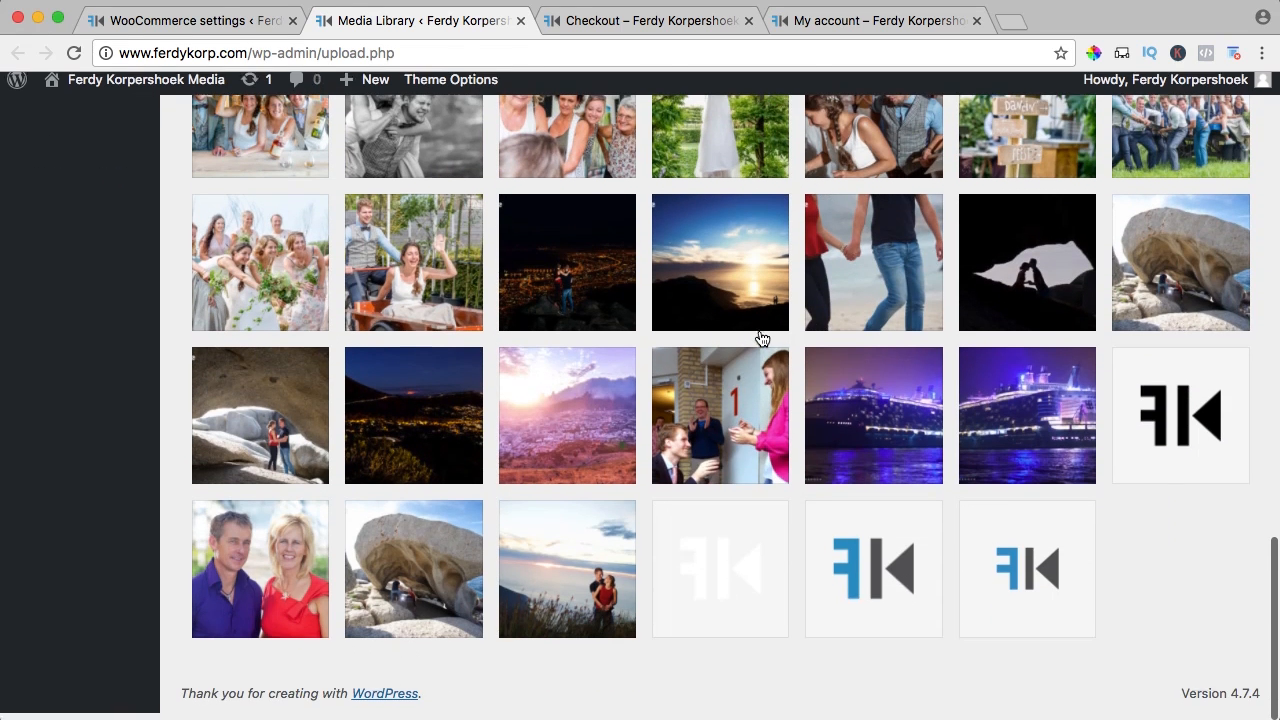
{"action": "left_click", "coordinate": [856, 568]}
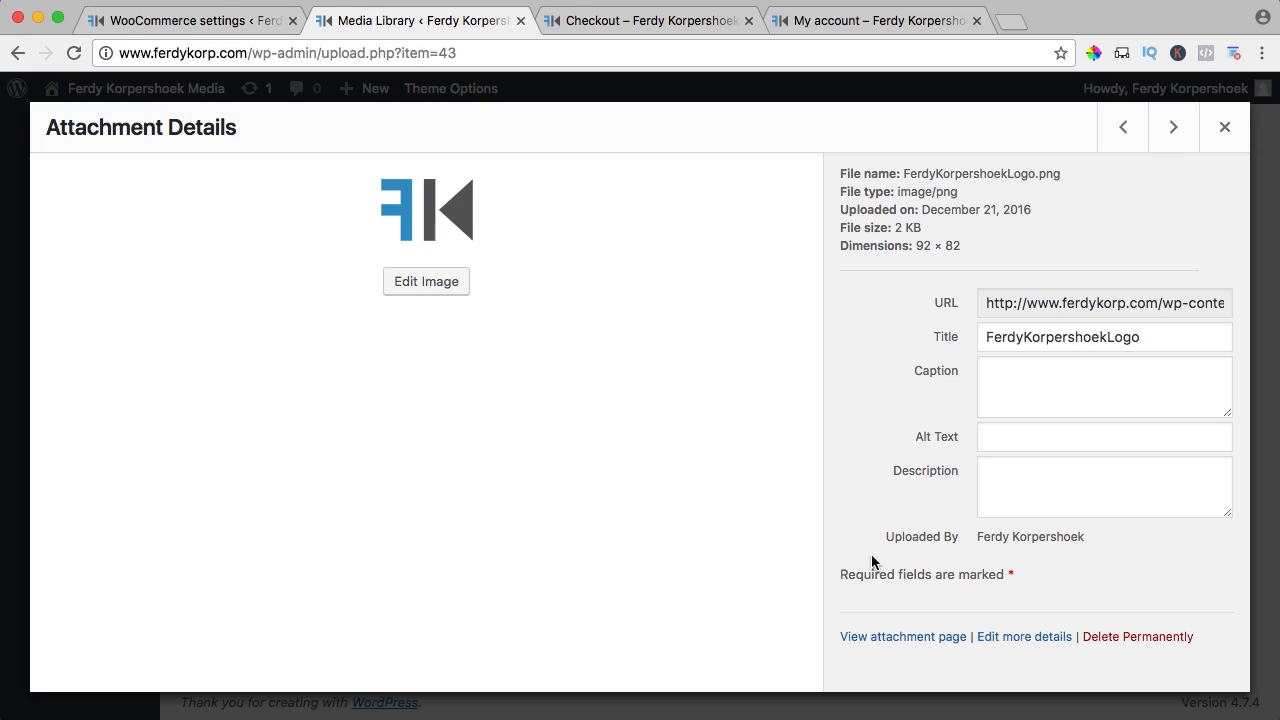
{"action": "triple_click", "coordinate": [1084, 303]}
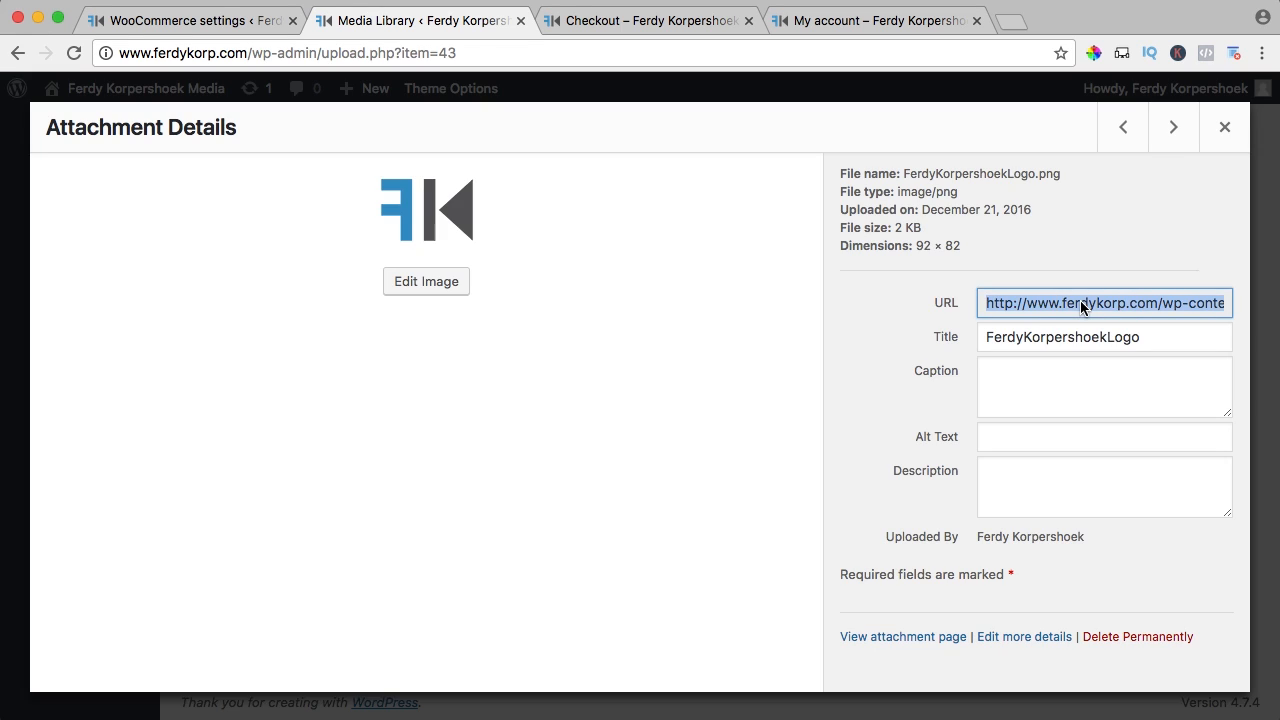
{"action": "left_click", "coordinate": [1222, 132]}
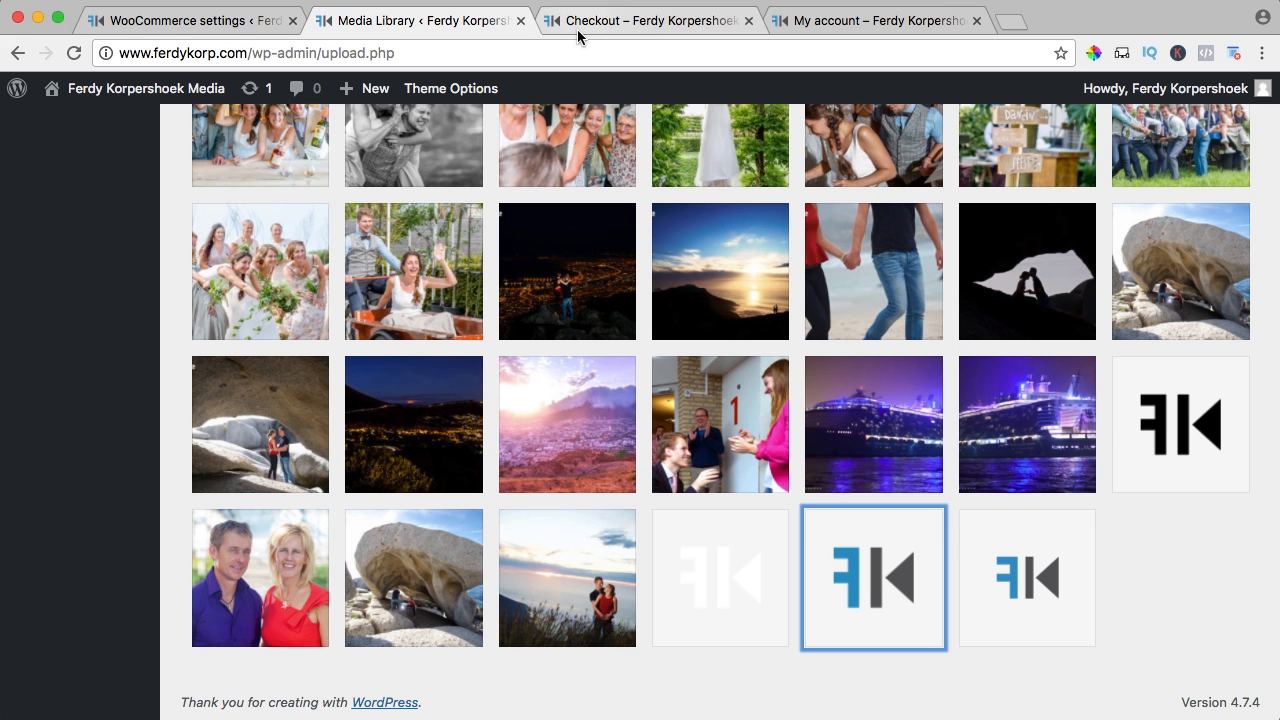
{"action": "left_click", "coordinate": [521, 20]}
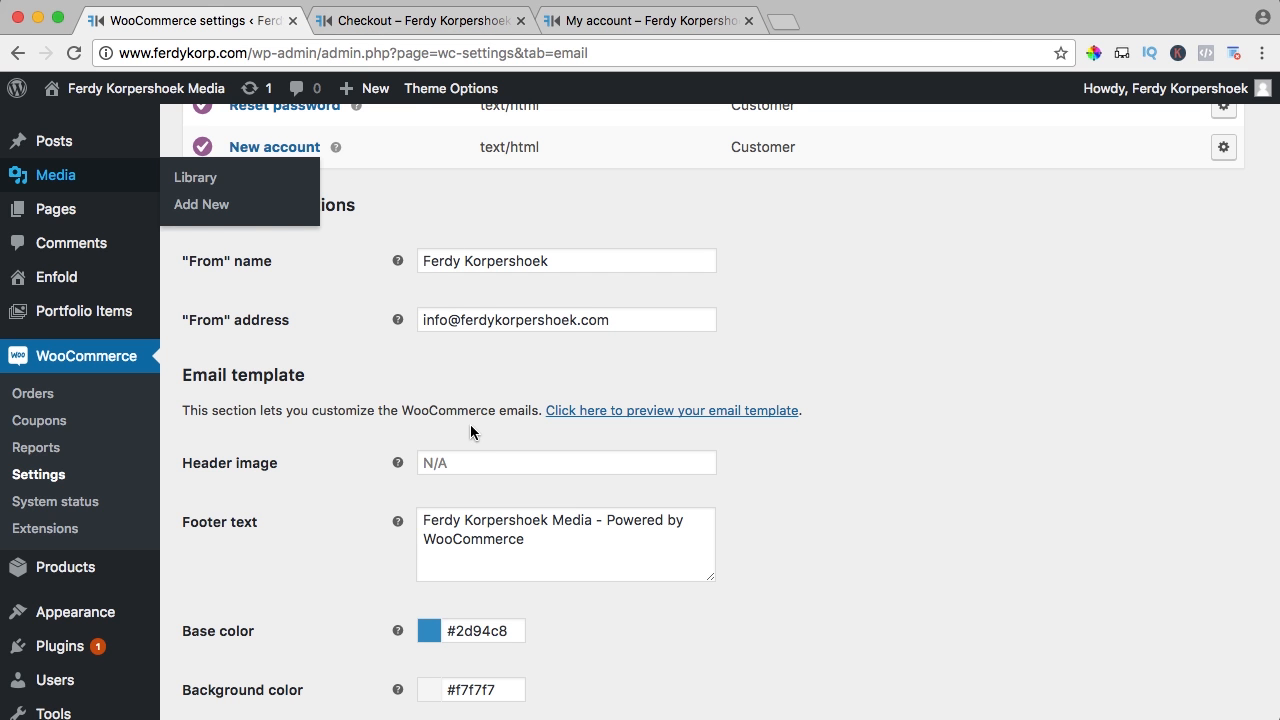
{"action": "left_click", "coordinate": [466, 458]}
{"action": "key", "text": "super+v"}
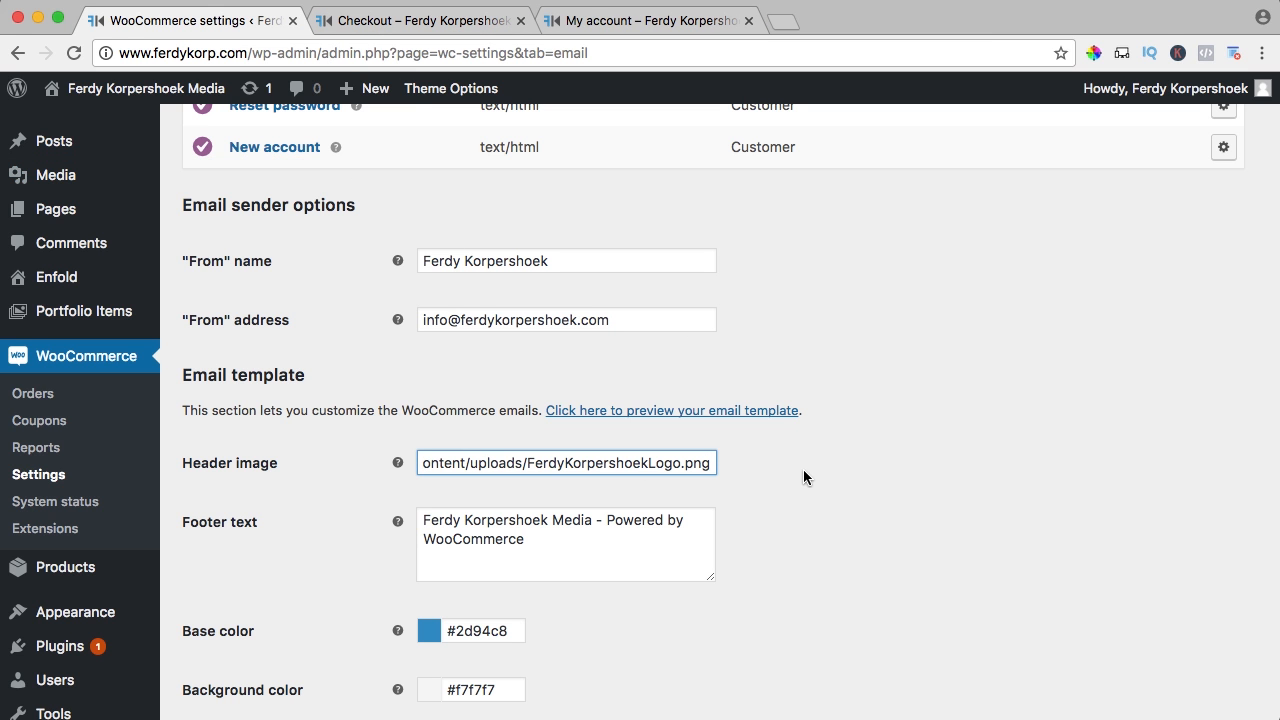
{"action": "scroll", "coordinate": [805, 466], "scroll_direction": "down", "scroll_amount": 2}
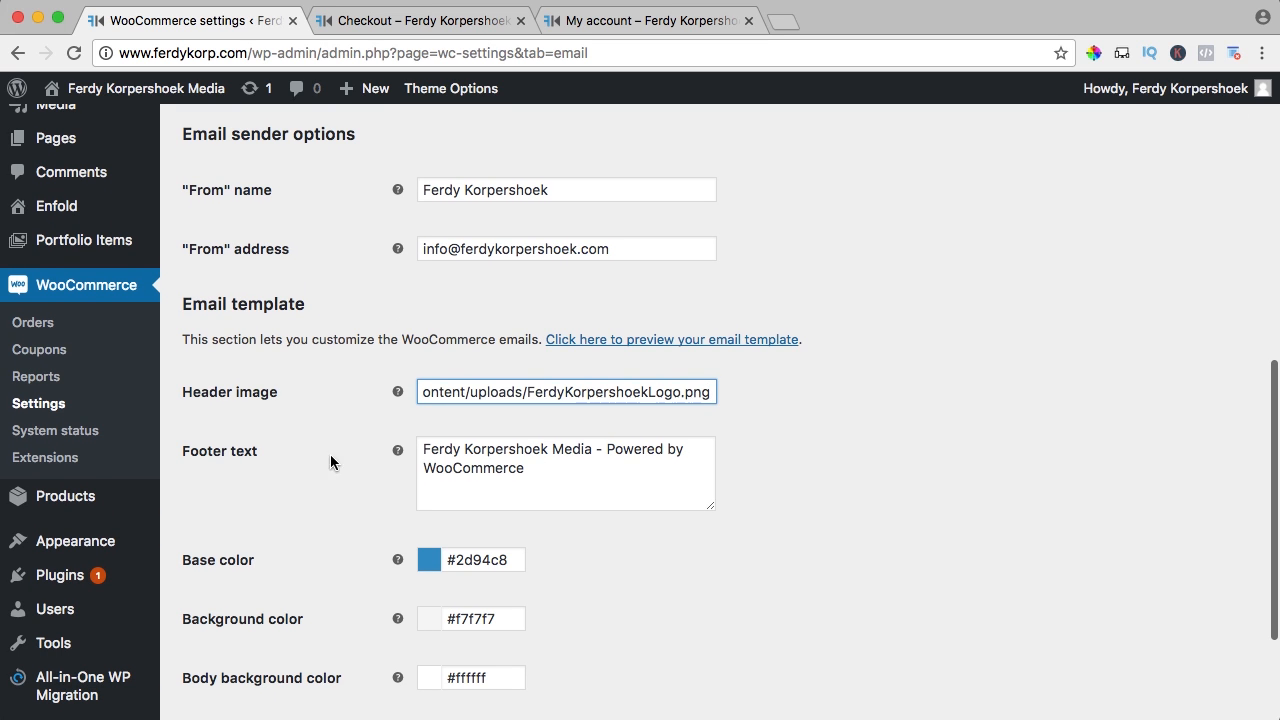
Change the email footer text to 'Thank You For Doing Business With Us' and save
{"action": "triple_click", "coordinate": [569, 464]}
{"action": "type", "text": "T"}
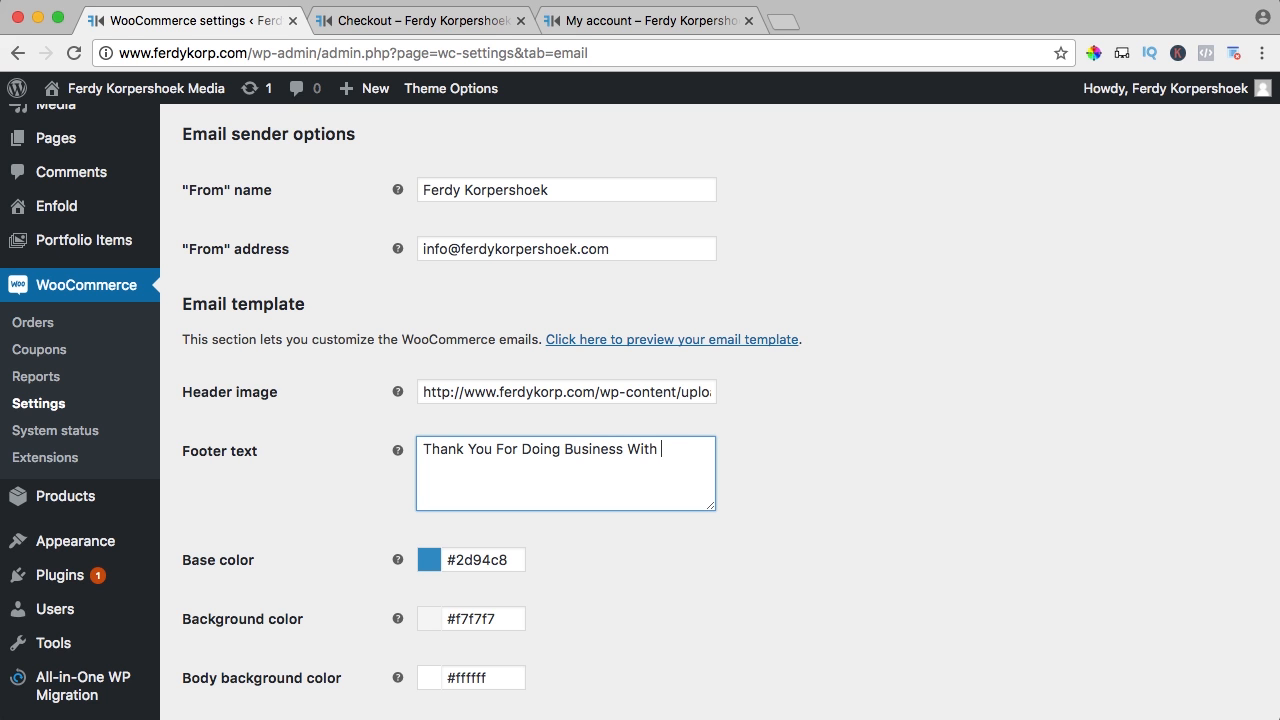
{"action": "scroll", "coordinate": [408, 468], "scroll_direction": "down", "scroll_amount": 5}
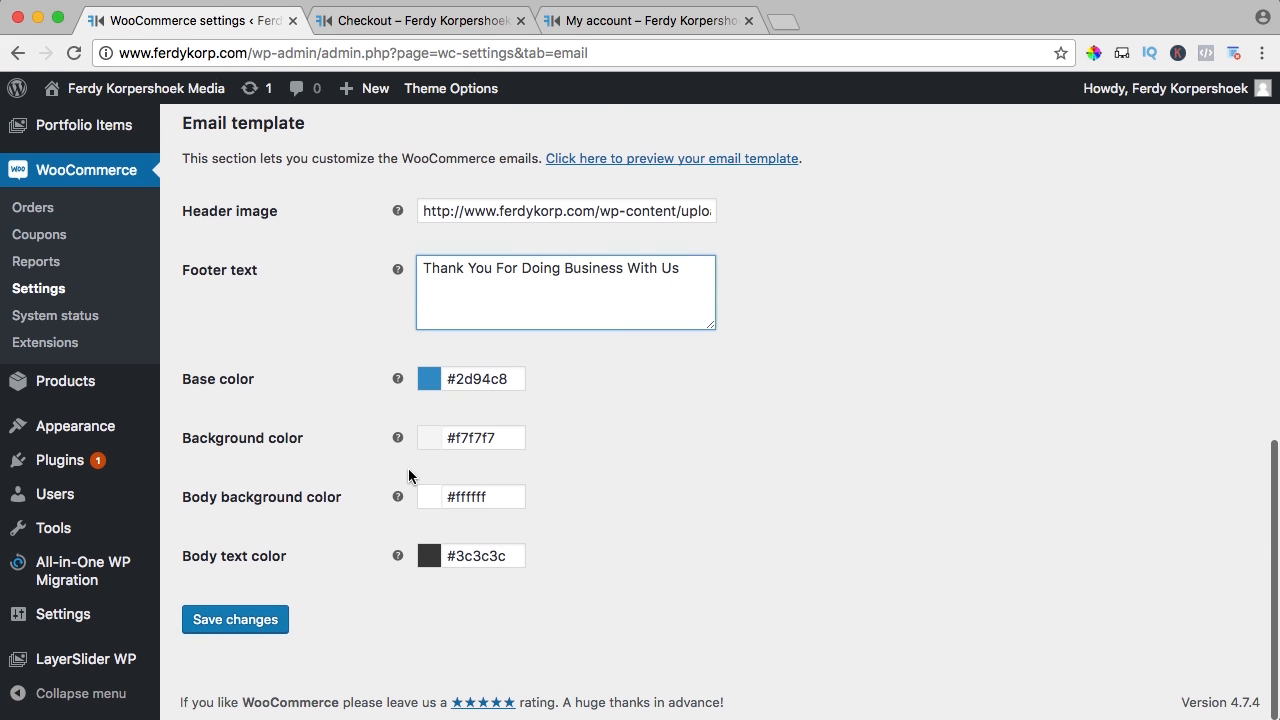
{"action": "left_click", "coordinate": [252, 617]}
Set the email body text colour to #444444 and save the settings
{"action": "scroll", "coordinate": [474, 545], "scroll_direction": "down", "scroll_amount": 10}
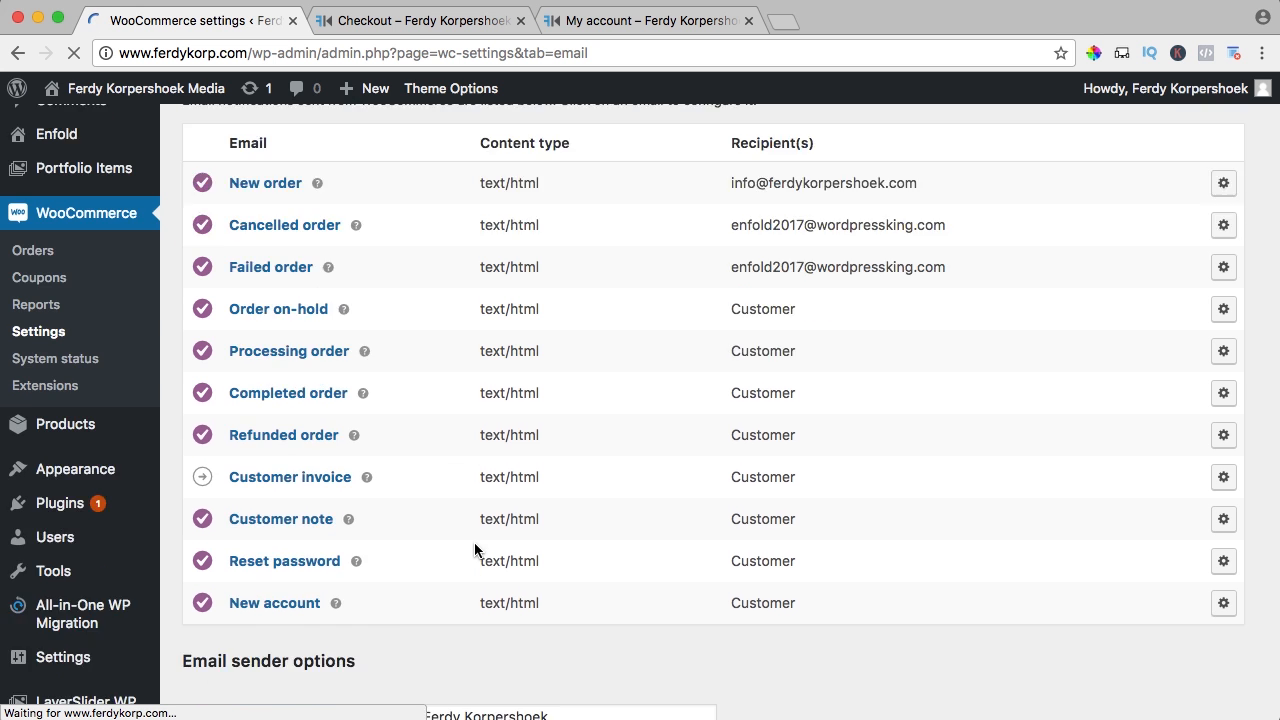
{"action": "left_click", "coordinate": [462, 556]}
{"action": "key", "text": "super+a"}
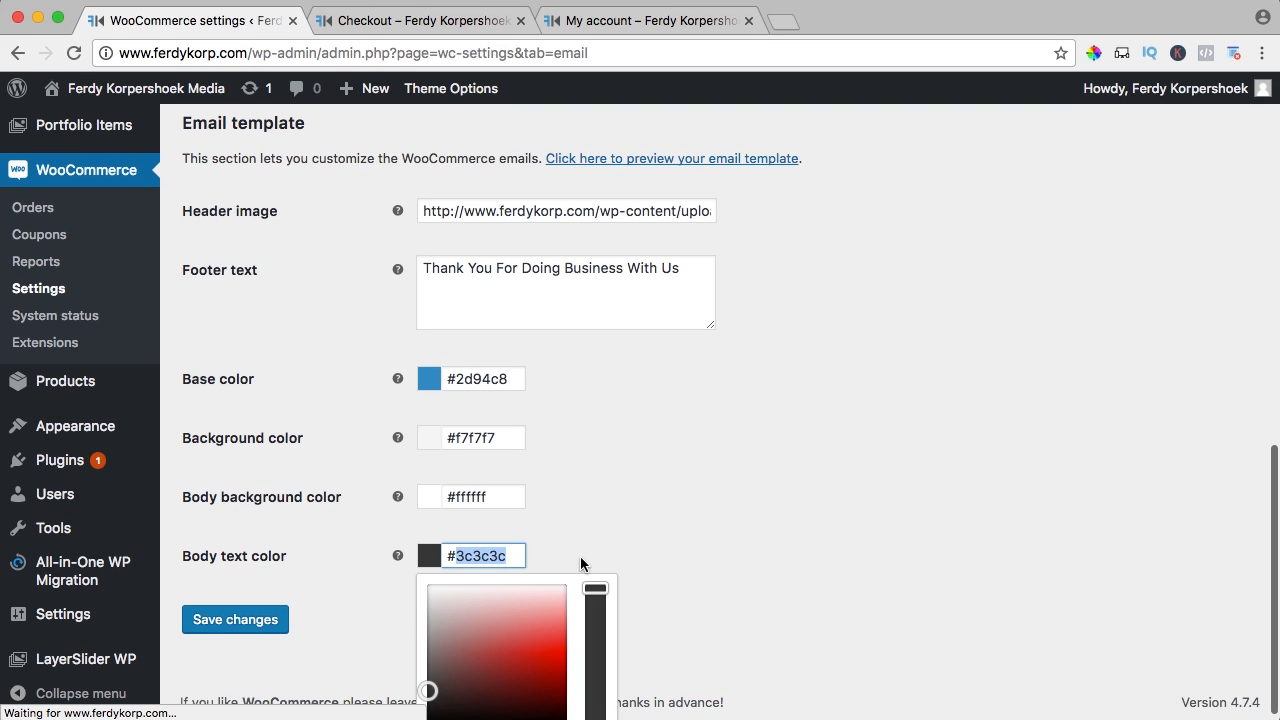
{"action": "type", "text": "#444444"}
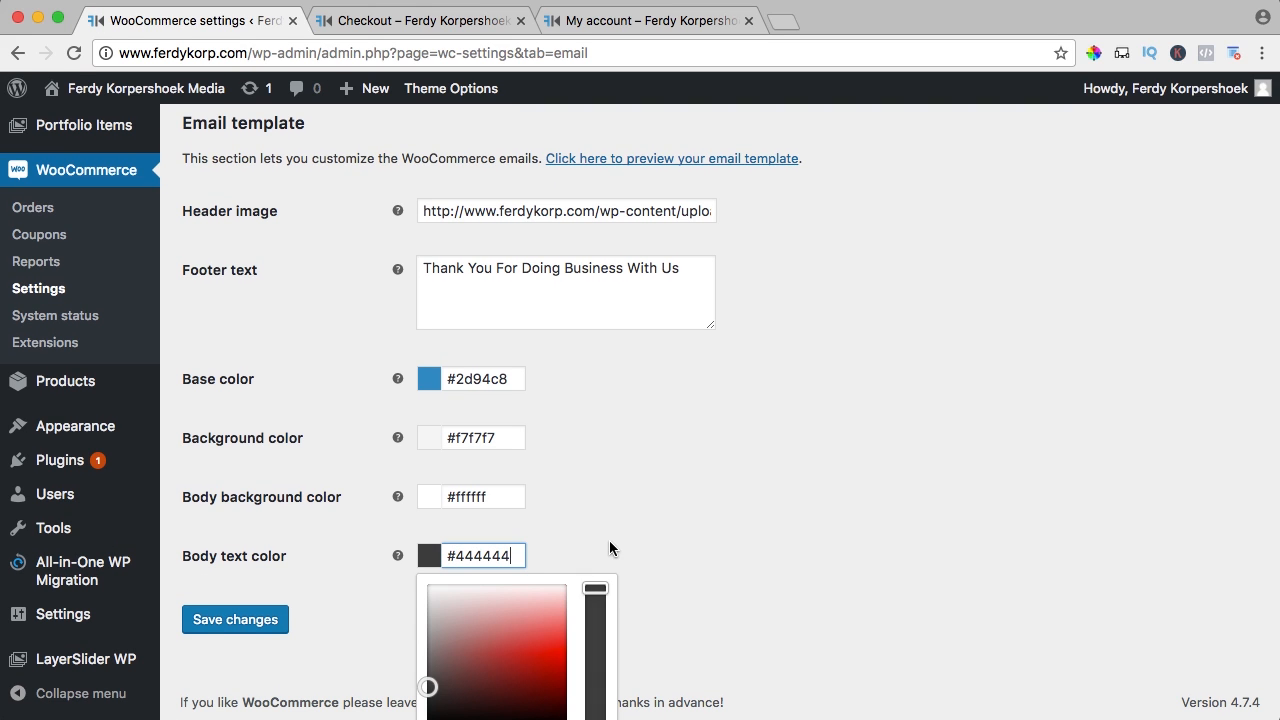
{"action": "left_click", "coordinate": [611, 543]}
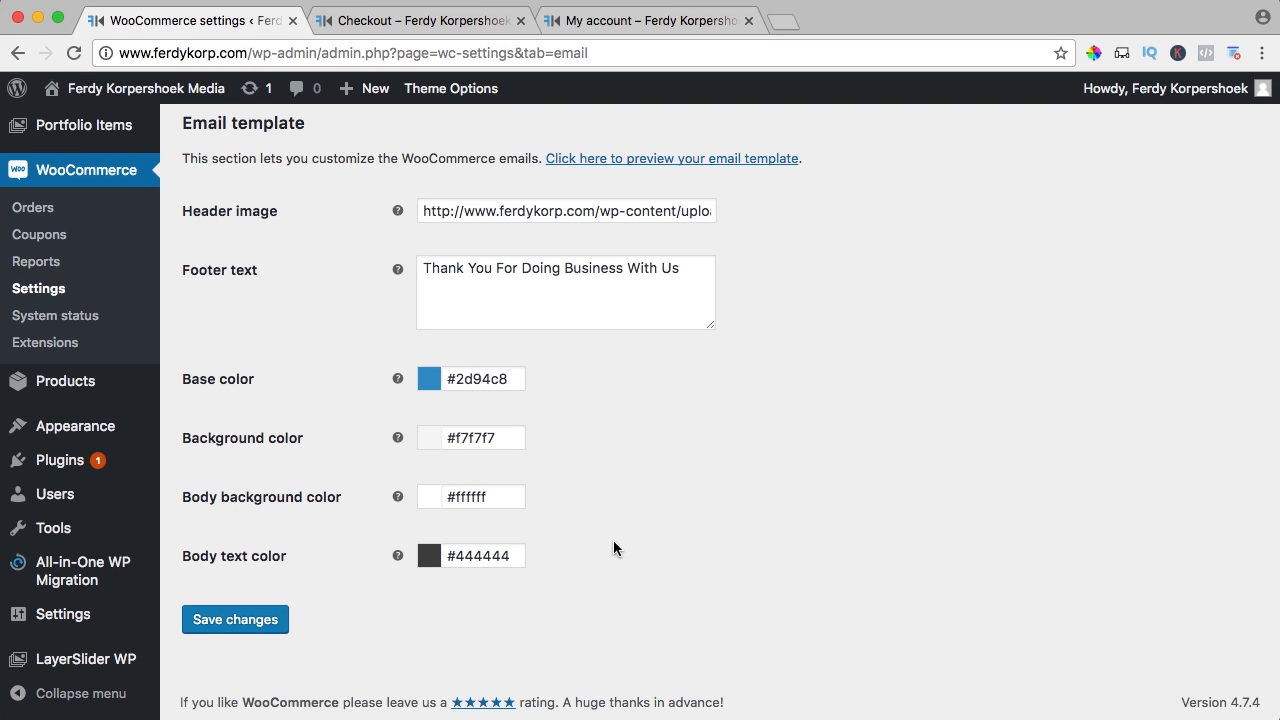
{"action": "left_click", "coordinate": [248, 620]}
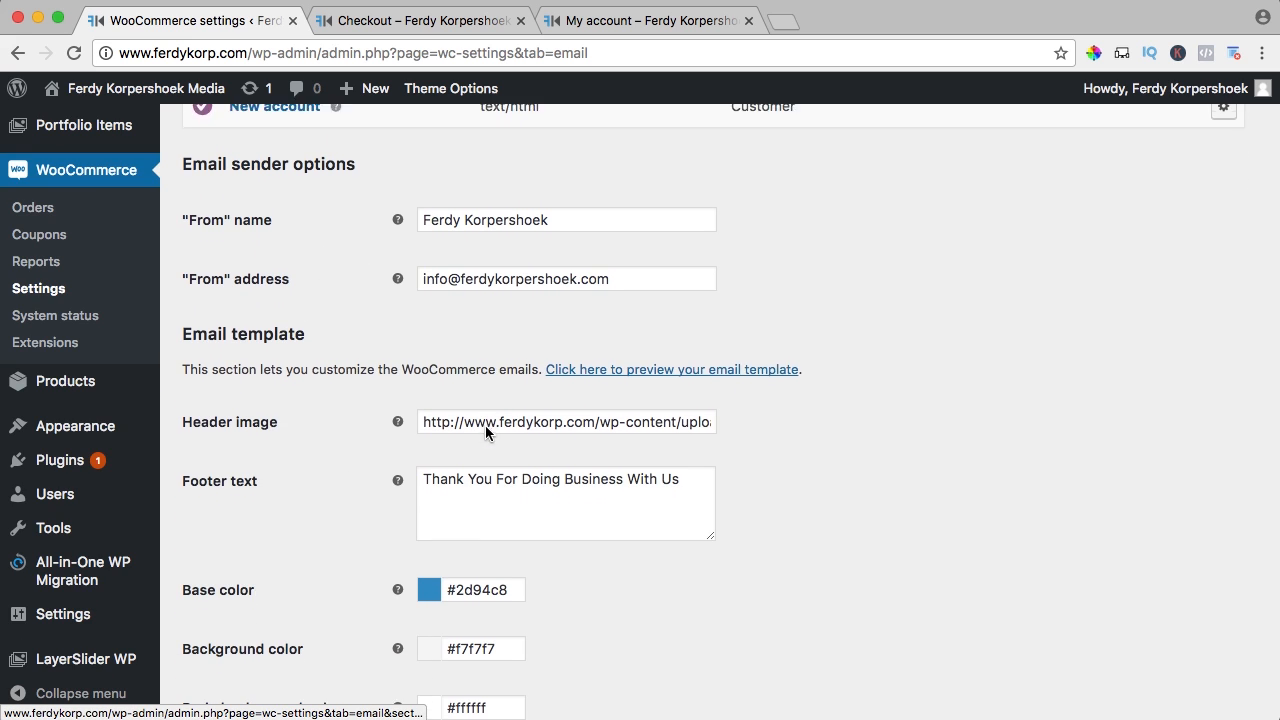
{"action": "left_click", "coordinate": [594, 357]}
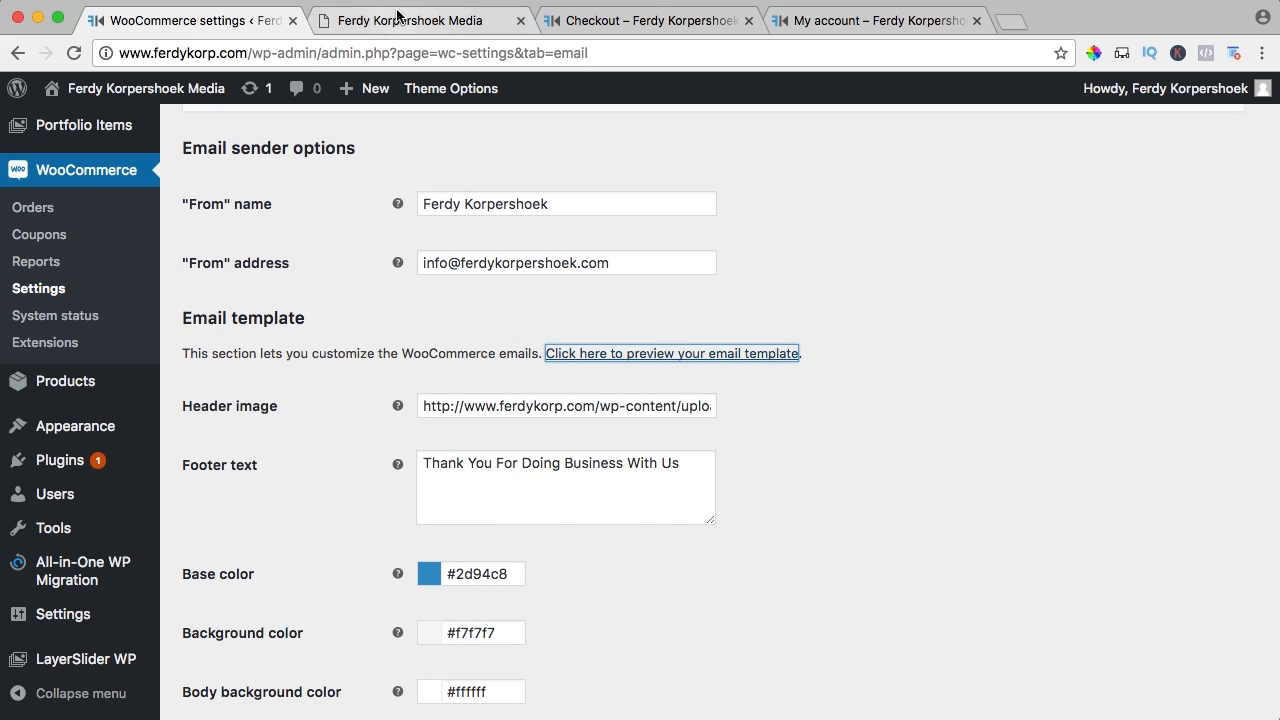
Scroll through the styled email template preview, then close it
{"action": "left_click", "coordinate": [397, 14]}
{"action": "scroll", "coordinate": [466, 185], "scroll_direction": "down", "scroll_amount": 4}
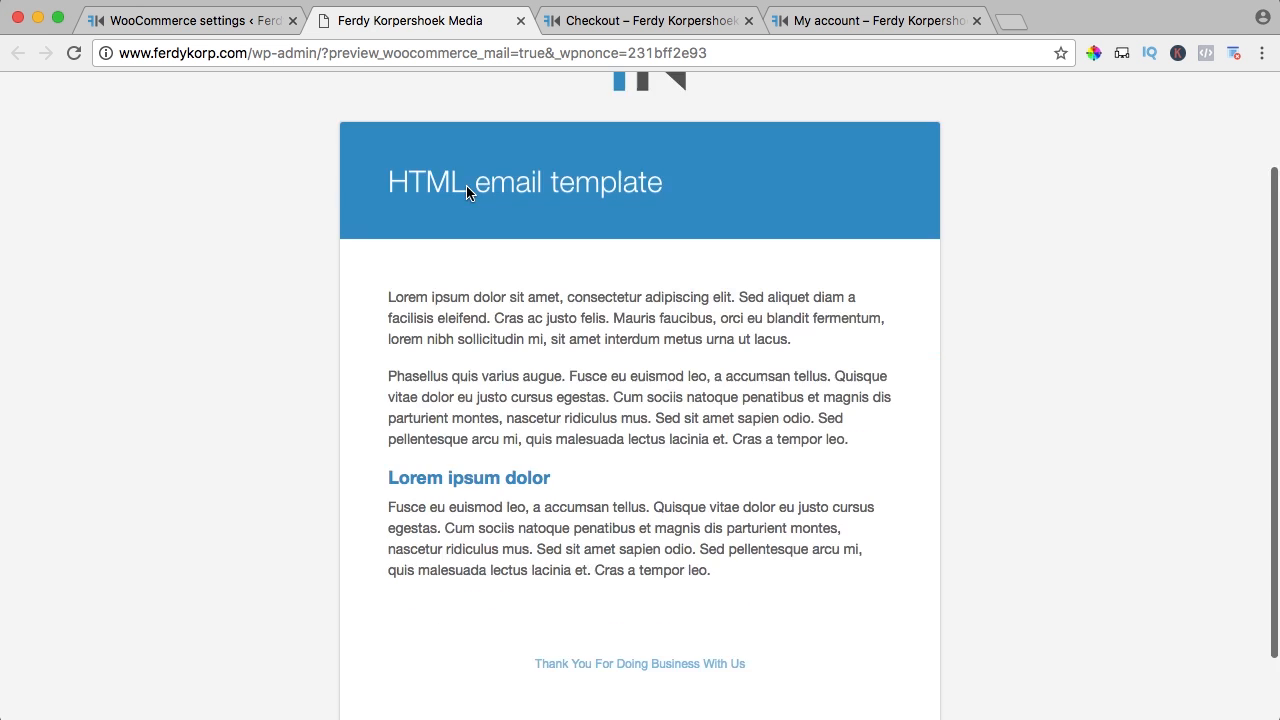
{"action": "scroll", "coordinate": [466, 190], "scroll_direction": "up", "scroll_amount": 5}
{"action": "scroll", "coordinate": [559, 410], "scroll_direction": "down", "scroll_amount": 4}
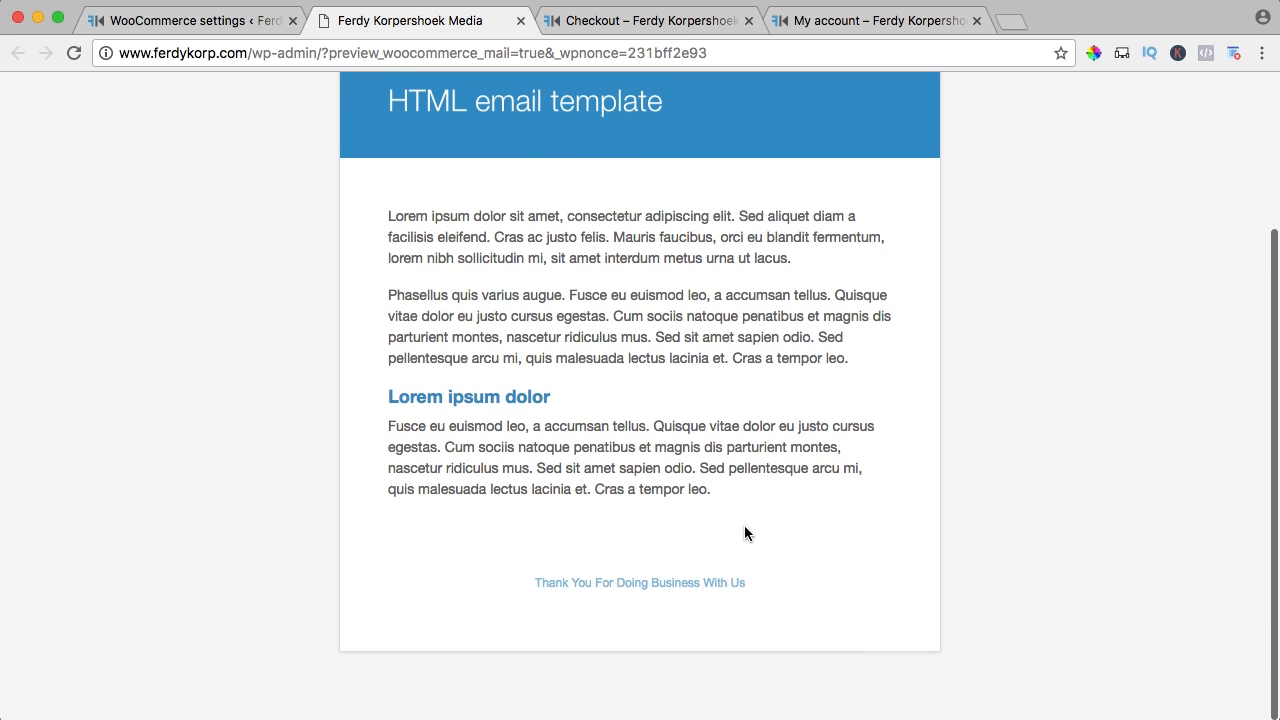
{"action": "left_click", "coordinate": [520, 20]}
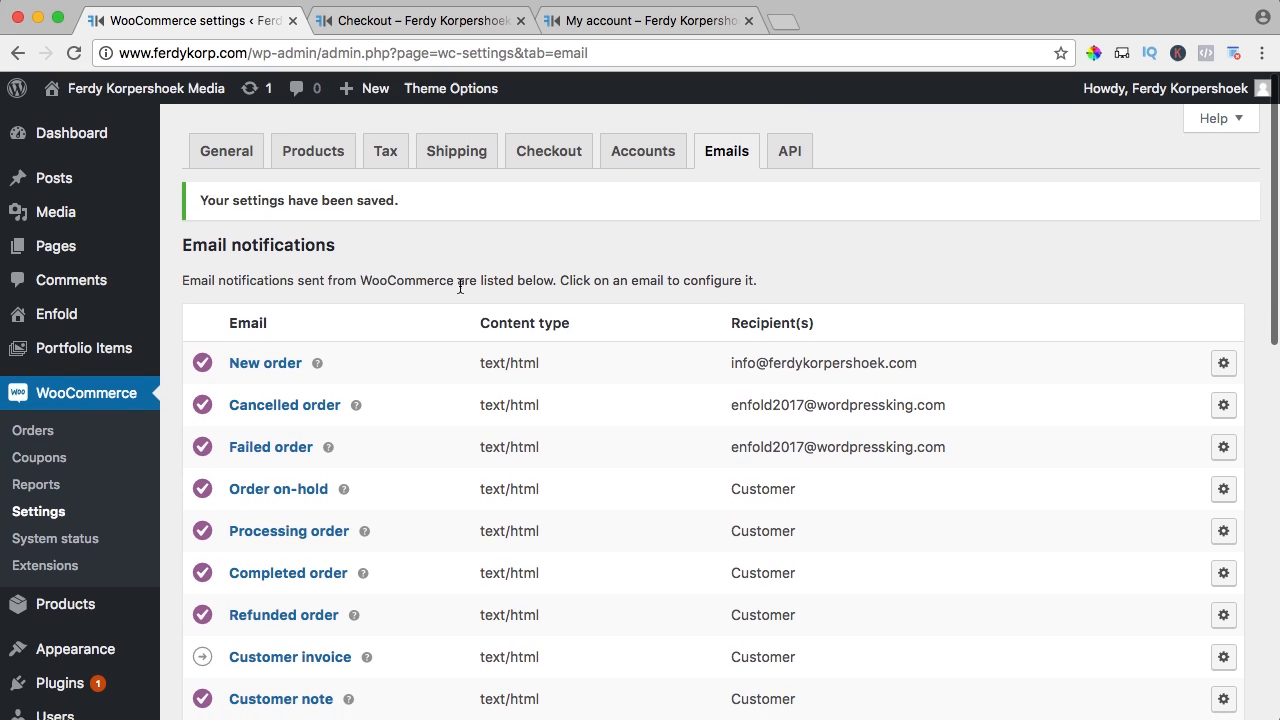
Switch the settings to the API section and close the two extra browser tabs
{"action": "left_click", "coordinate": [806, 154]}
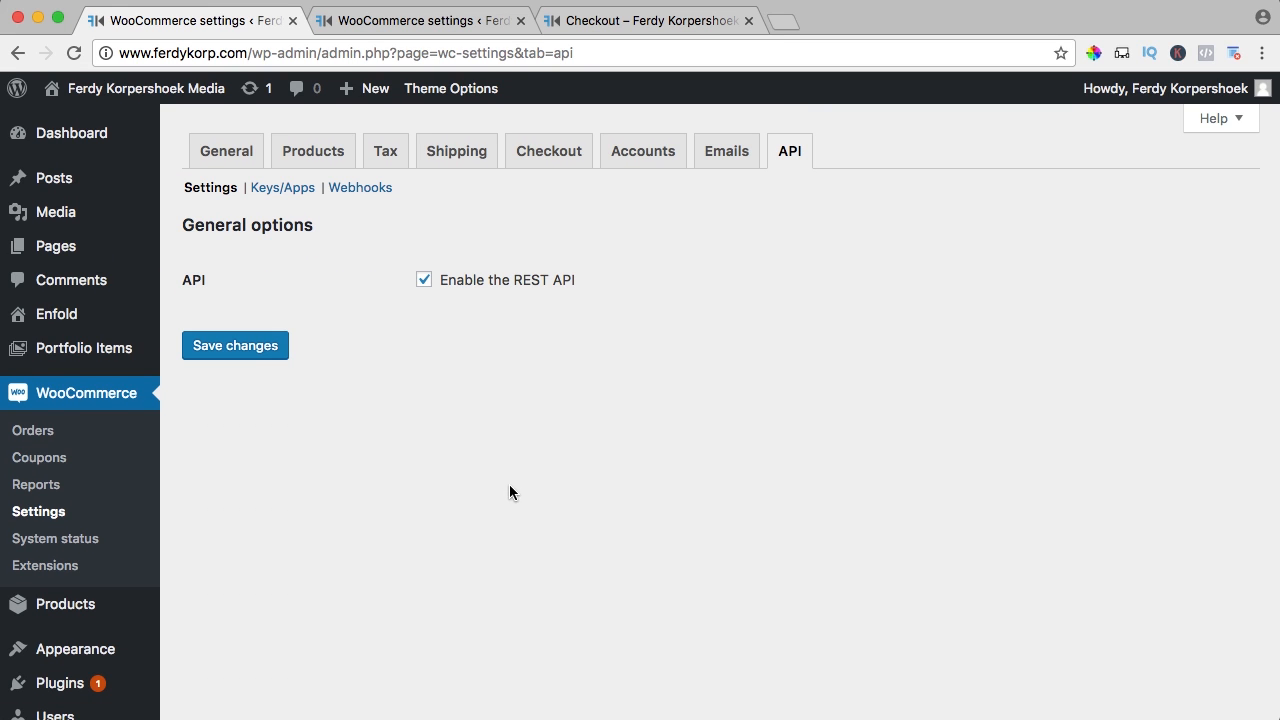
{"action": "left_click", "coordinate": [520, 20]}
{"action": "left_click", "coordinate": [520, 20]}
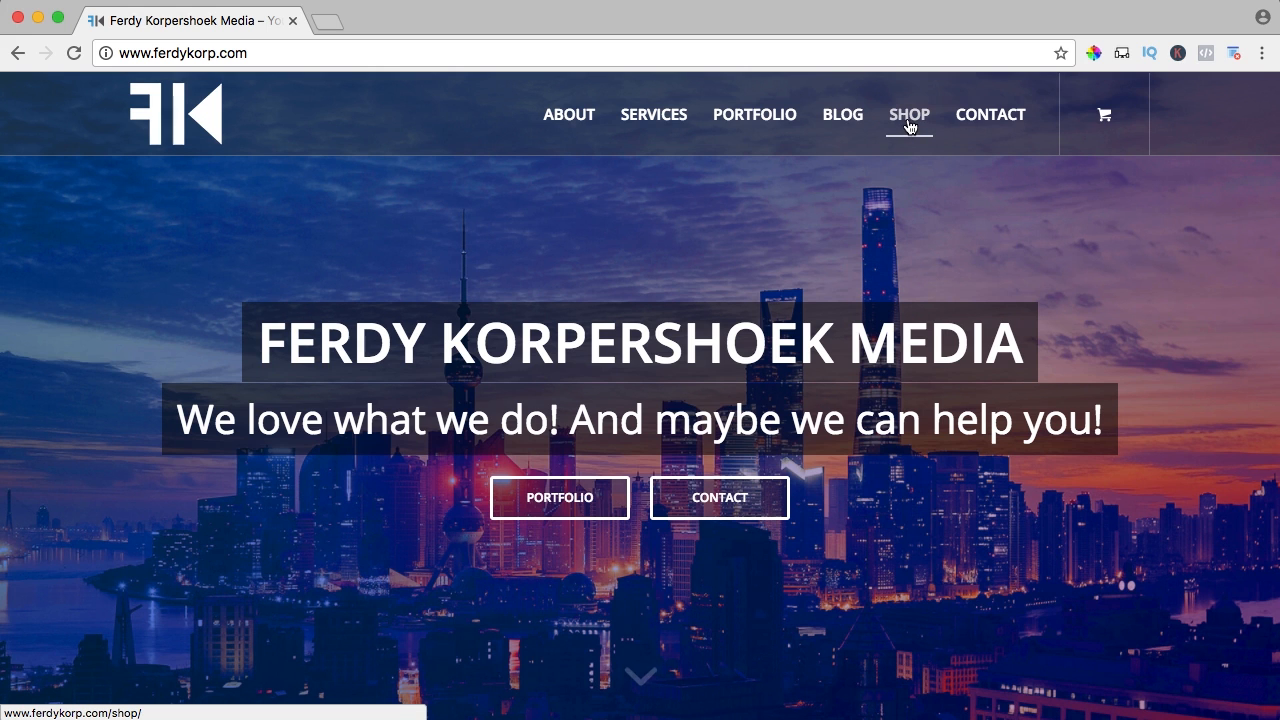
Add the E-Book to the cart from the shop listing
{"action": "left_click", "coordinate": [910, 120]}
{"action": "mouse_move", "coordinate": [1104, 120]}
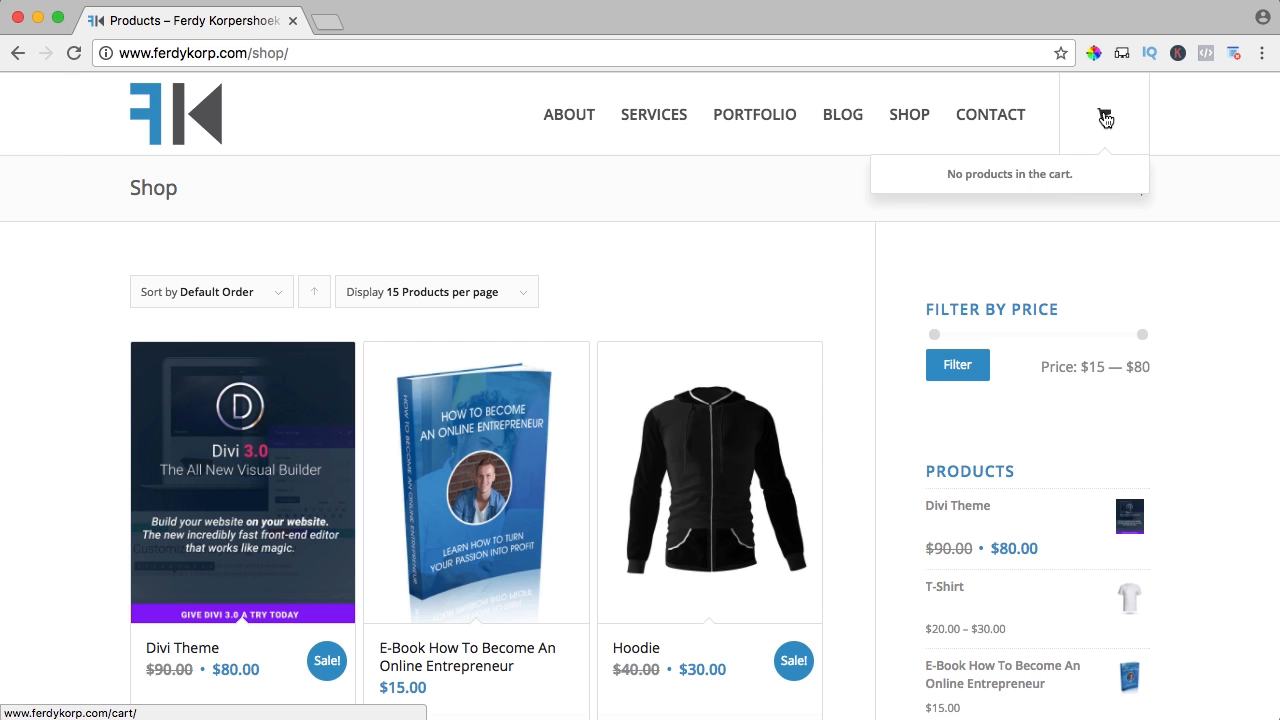
{"action": "scroll", "coordinate": [843, 229], "scroll_direction": "down", "scroll_amount": 3}
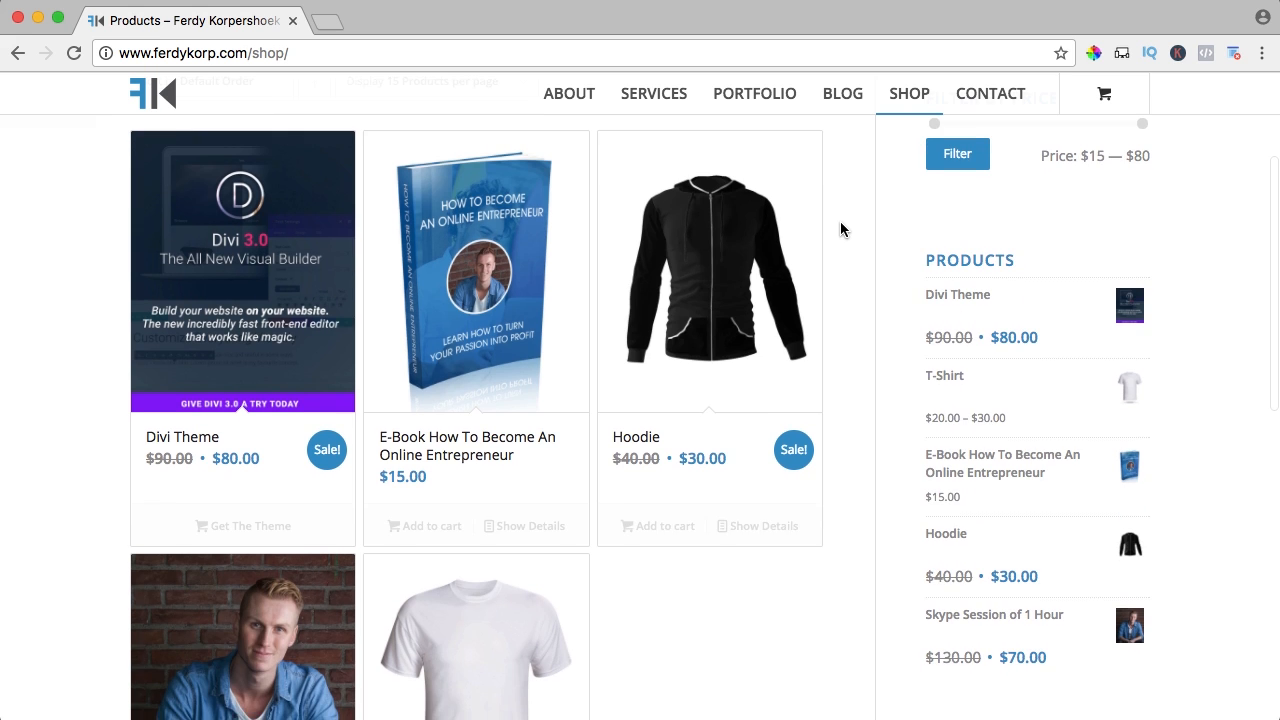
{"action": "left_click", "coordinate": [416, 527]}
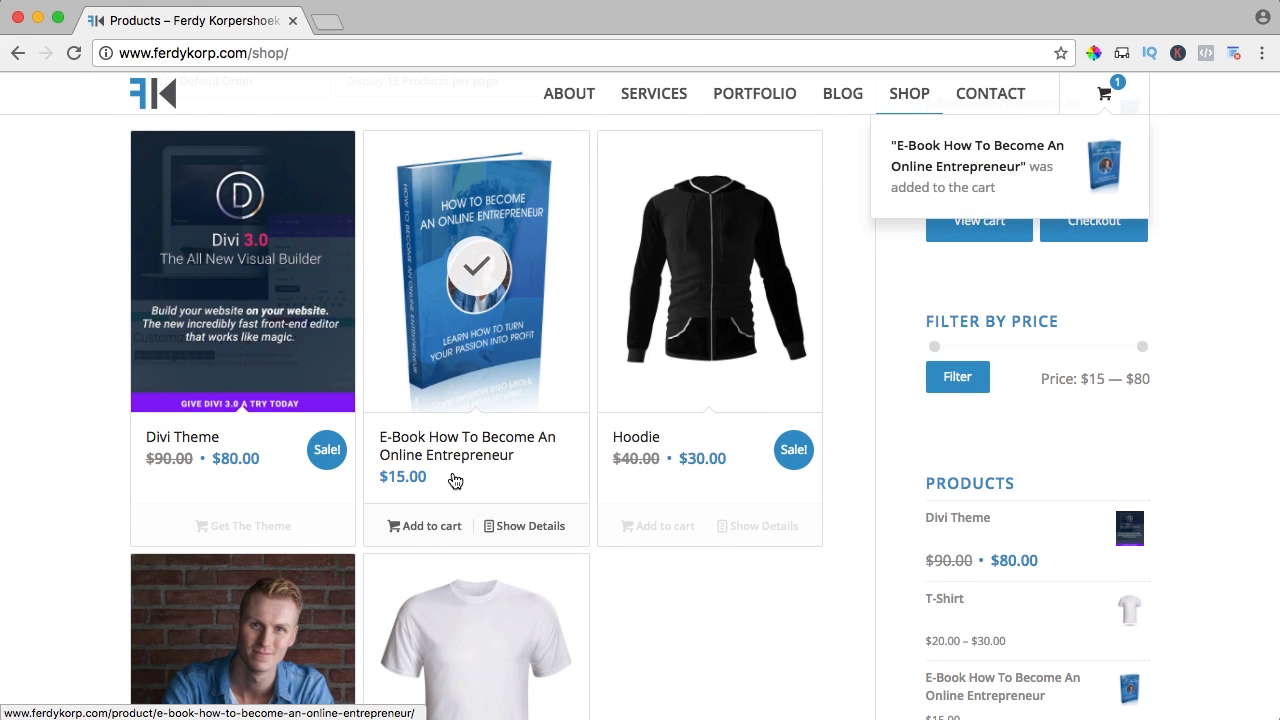
Choose White and size XL for the T-Shirt, priced at $30.00
{"action": "scroll", "coordinate": [455, 481], "scroll_direction": "down", "scroll_amount": 5}
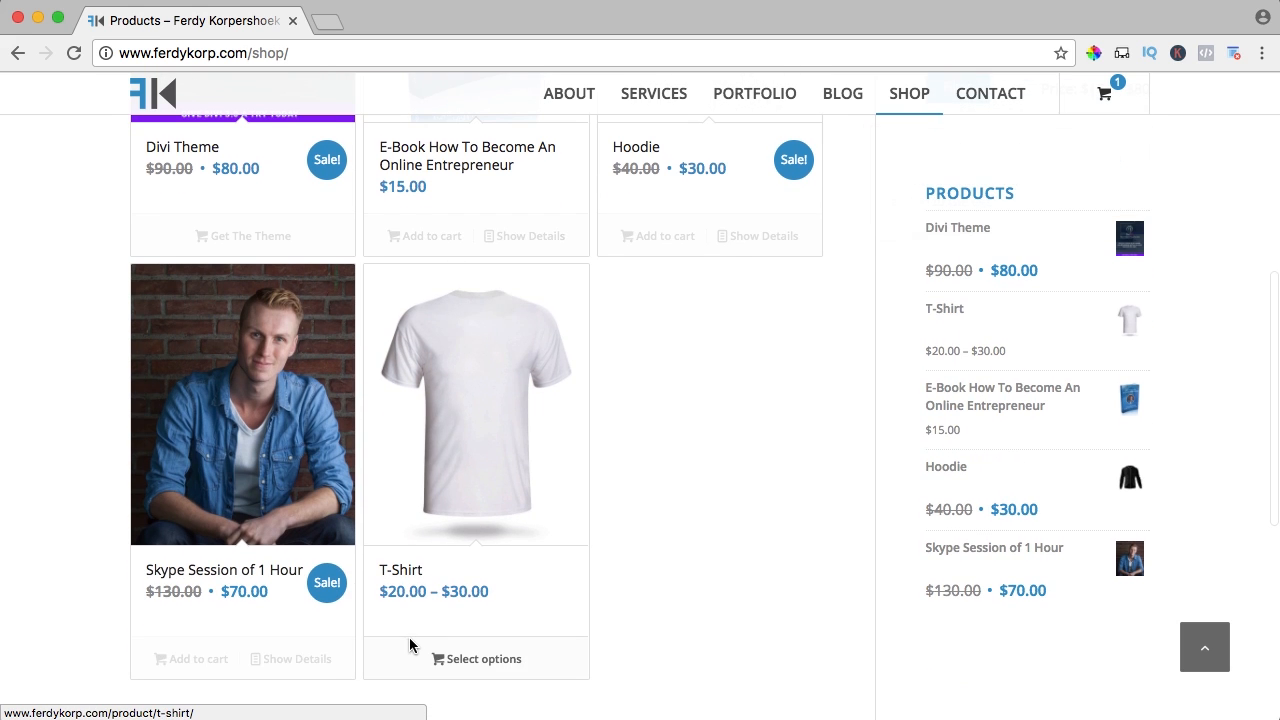
{"action": "left_click", "coordinate": [463, 660]}
{"action": "scroll", "coordinate": [658, 400], "scroll_direction": "down", "scroll_amount": 2}
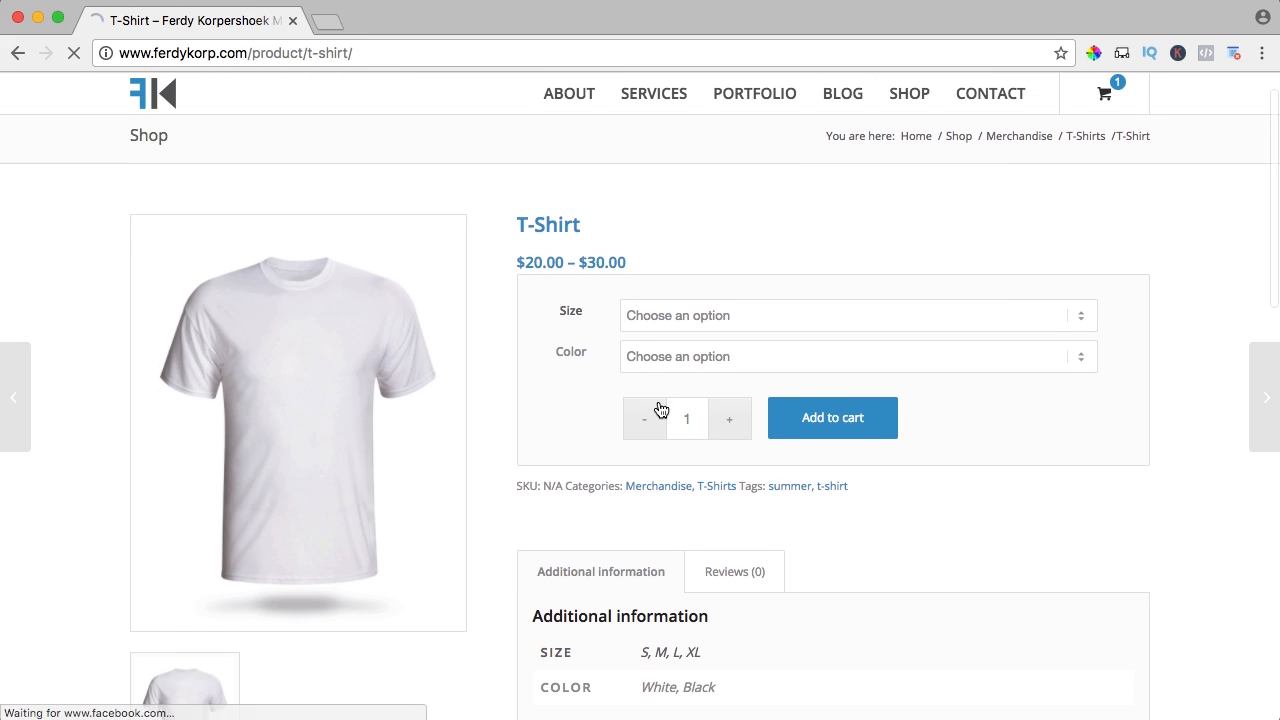
{"action": "left_click", "coordinate": [661, 343]}
{"action": "left_click", "coordinate": [660, 352]}
{"action": "left_click", "coordinate": [660, 294]}
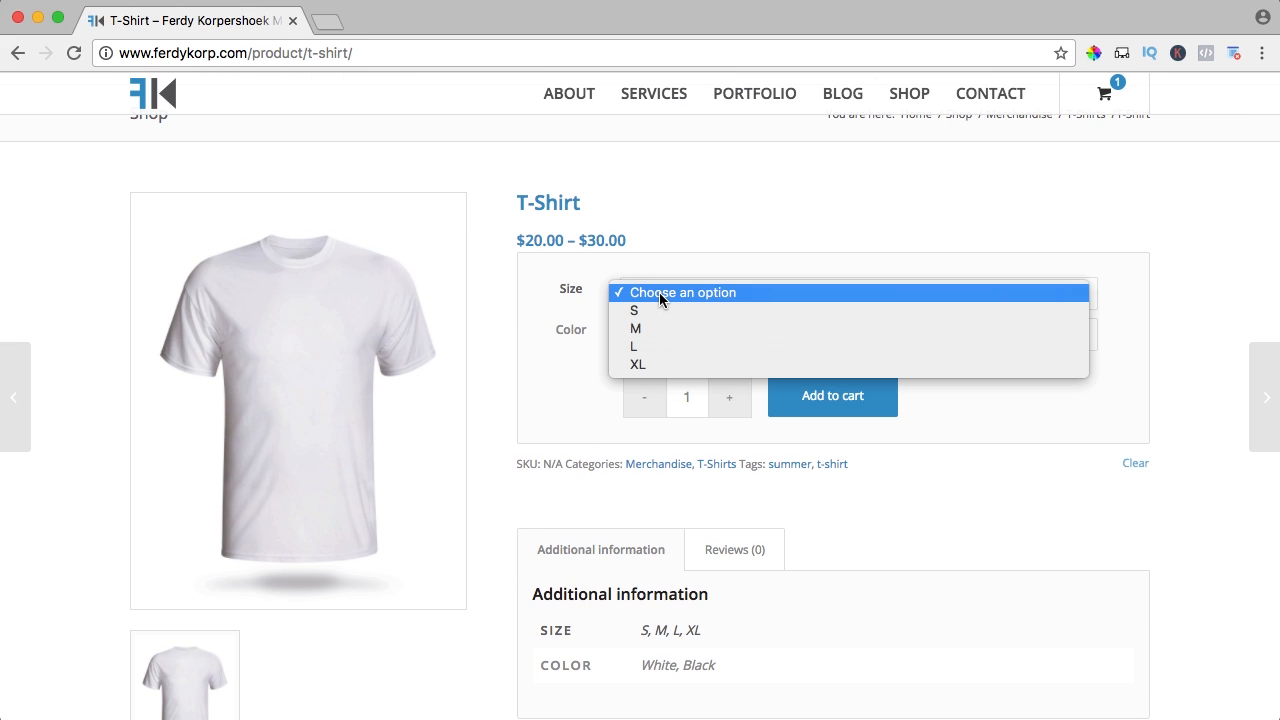
{"action": "left_click", "coordinate": [643, 366]}
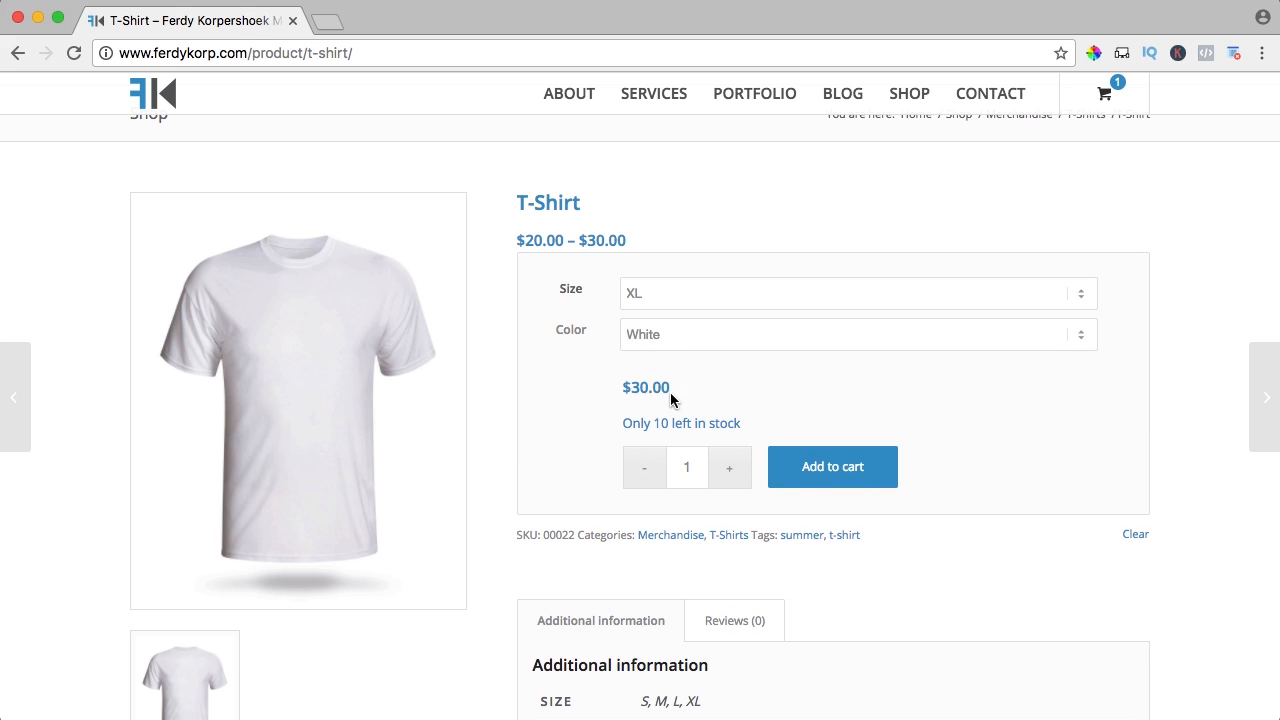
{"action": "left_click_drag", "start_coordinate": [670, 392], "coordinate": [629, 383]}
{"action": "left_click", "coordinate": [618, 388]}
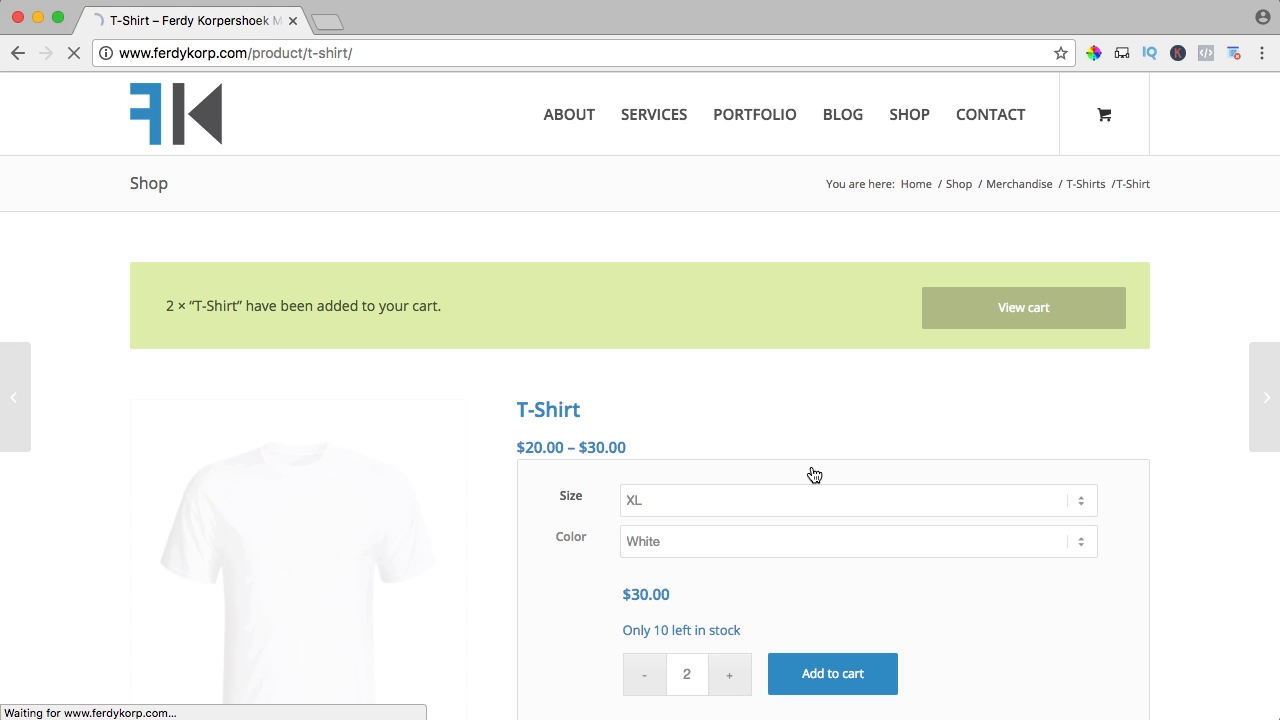
Return to the shop and add the Skype Session of 1 Hour to the cart
{"action": "left_click", "coordinate": [902, 120]}
{"action": "scroll", "coordinate": [563, 260], "scroll_direction": "down", "scroll_amount": 6}
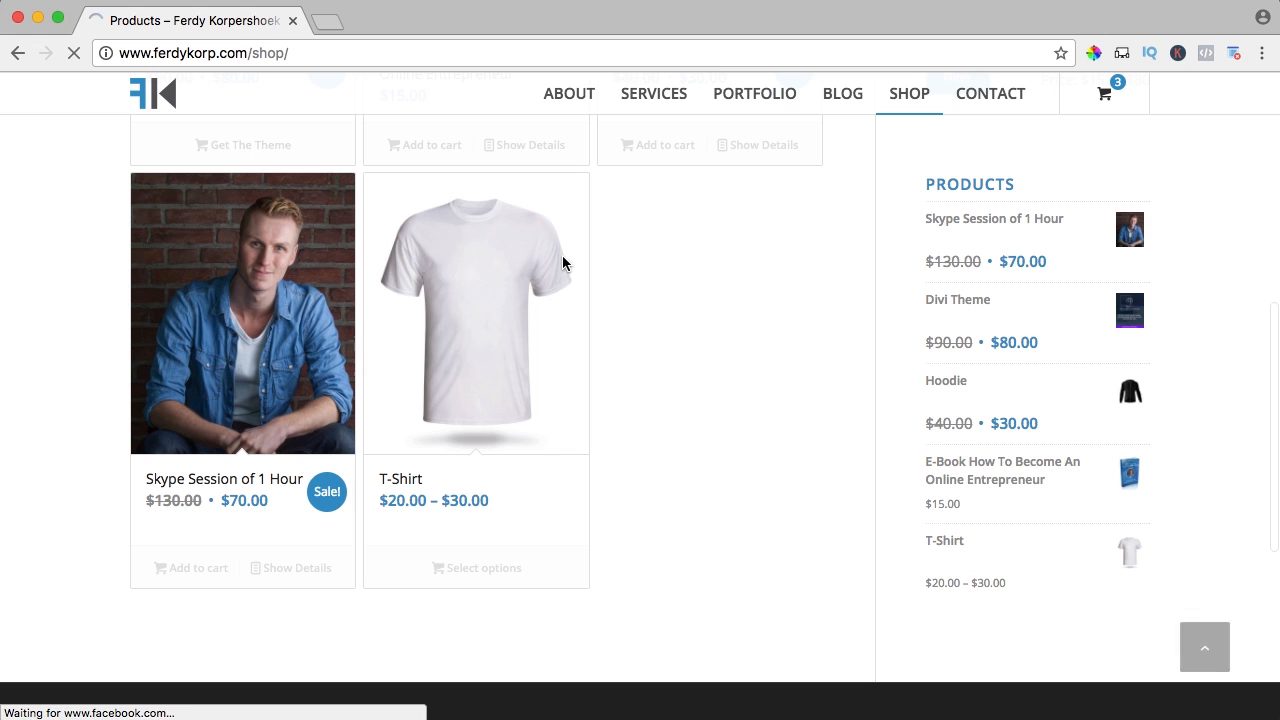
{"action": "left_click", "coordinate": [190, 568]}
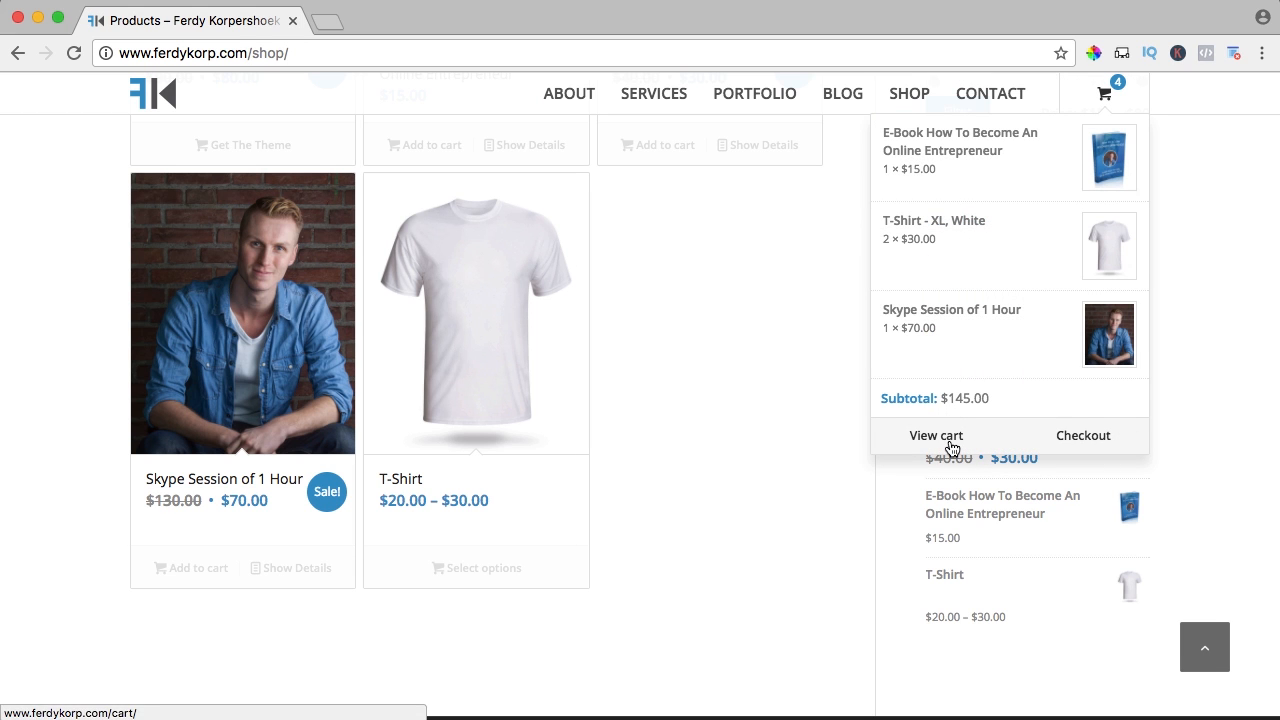
Open the full cart page and review its shipping cost and totals
{"action": "left_click", "coordinate": [949, 441]}
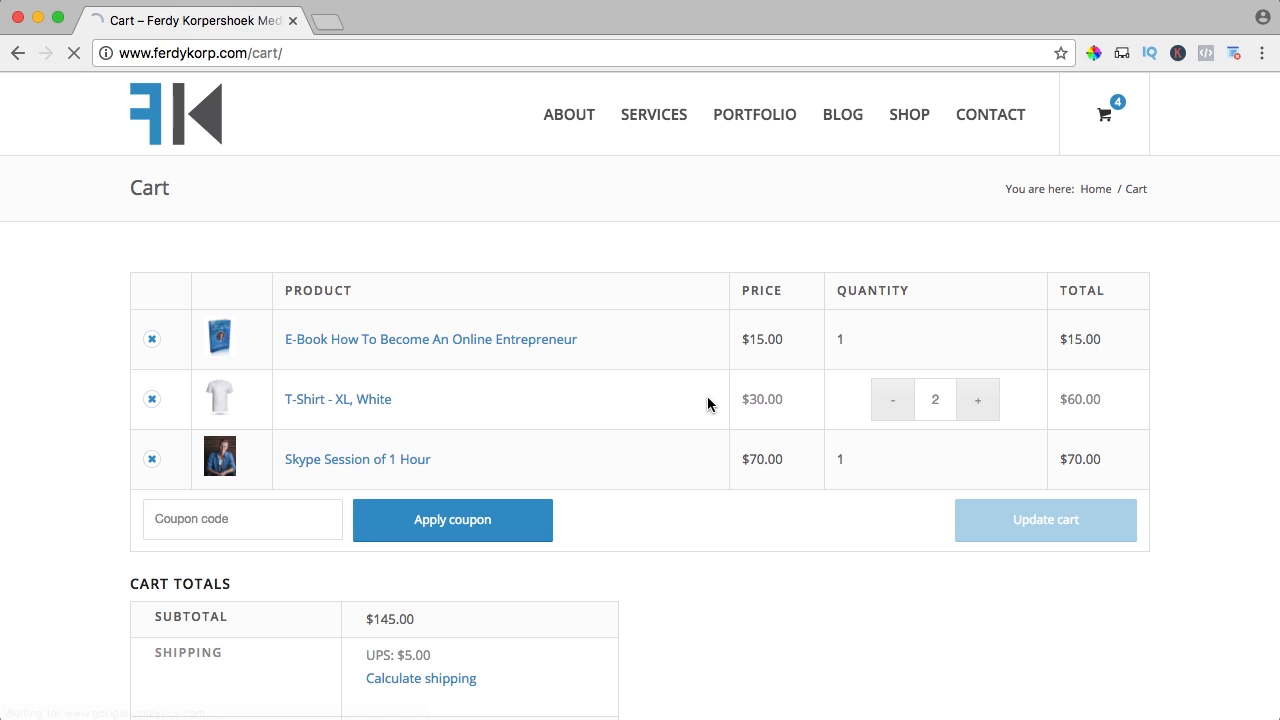
{"action": "scroll", "coordinate": [707, 399], "scroll_direction": "down", "scroll_amount": 1}
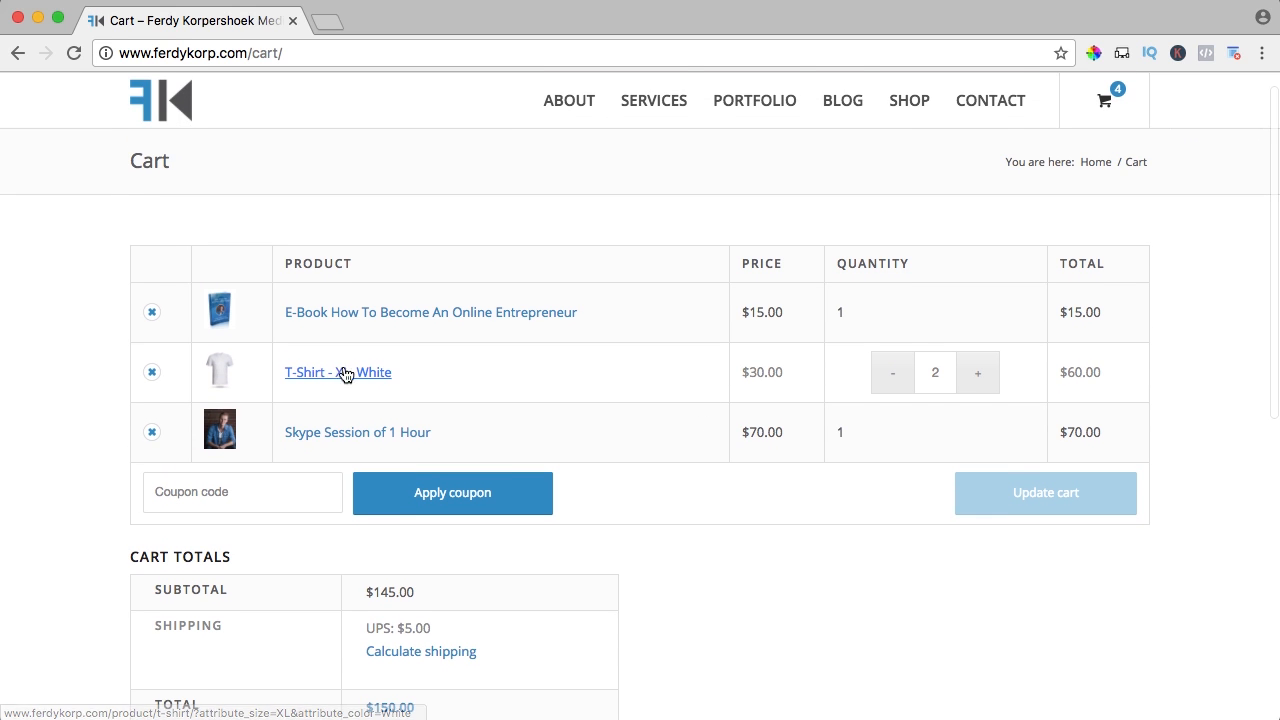
{"action": "scroll", "coordinate": [488, 440], "scroll_direction": "down", "scroll_amount": 3}
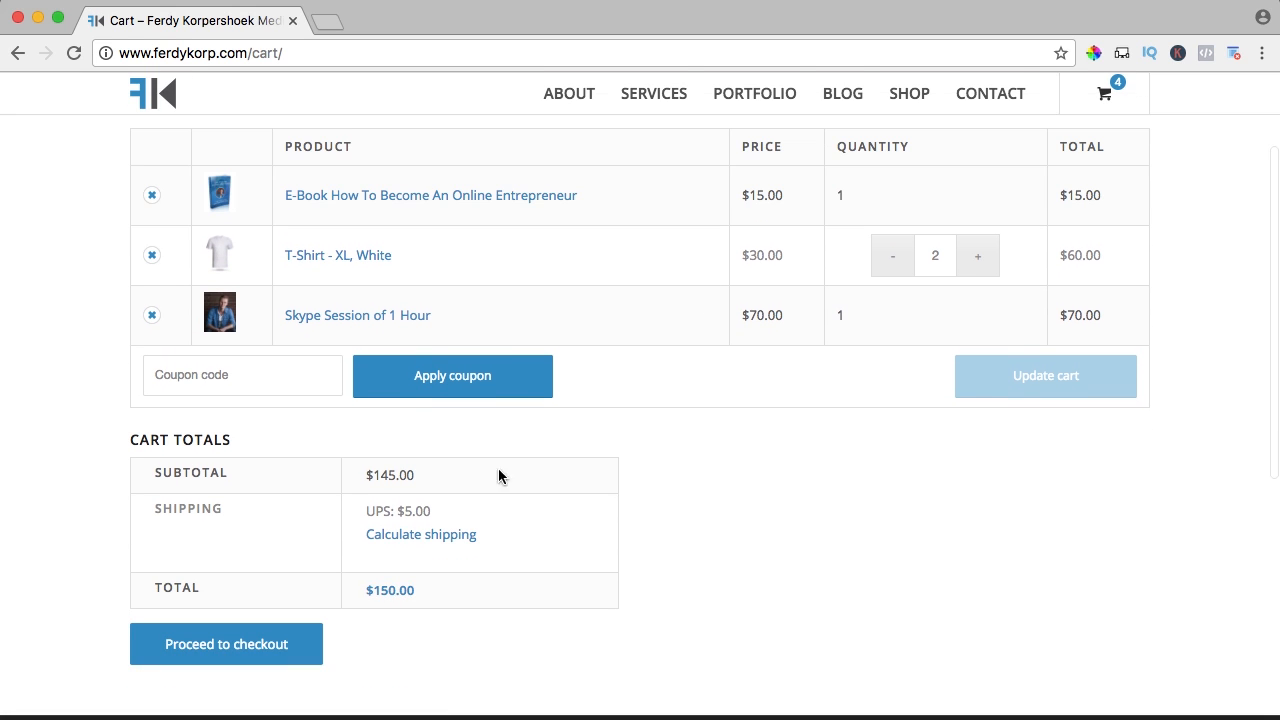
{"action": "left_click_drag", "start_coordinate": [386, 512], "coordinate": [469, 511]}
{"action": "left_click", "coordinate": [470, 515]}
{"action": "scroll", "coordinate": [471, 518], "scroll_direction": "up", "scroll_amount": 1}
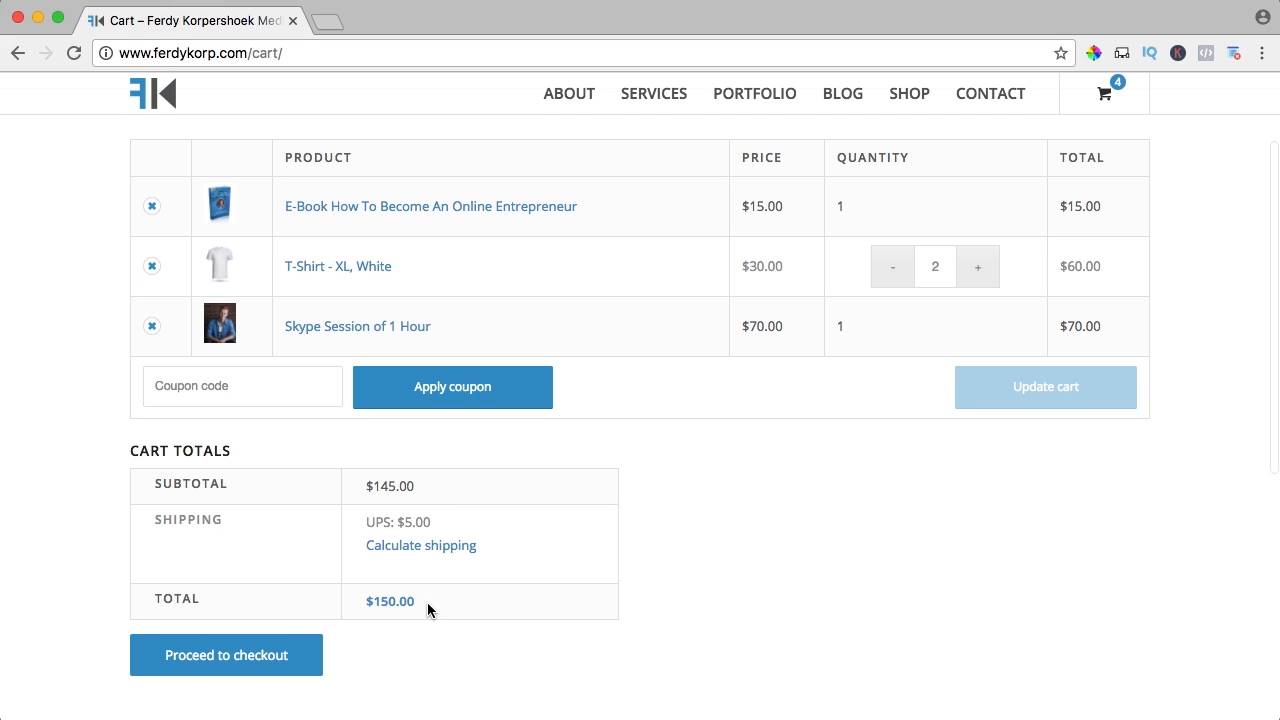
Apply coupon 10dollars, taking $10.00 off for a $140.00 total
{"action": "left_click", "coordinate": [214, 391]}
{"action": "scroll", "coordinate": [697, 535], "scroll_direction": "down", "scroll_amount": 1}
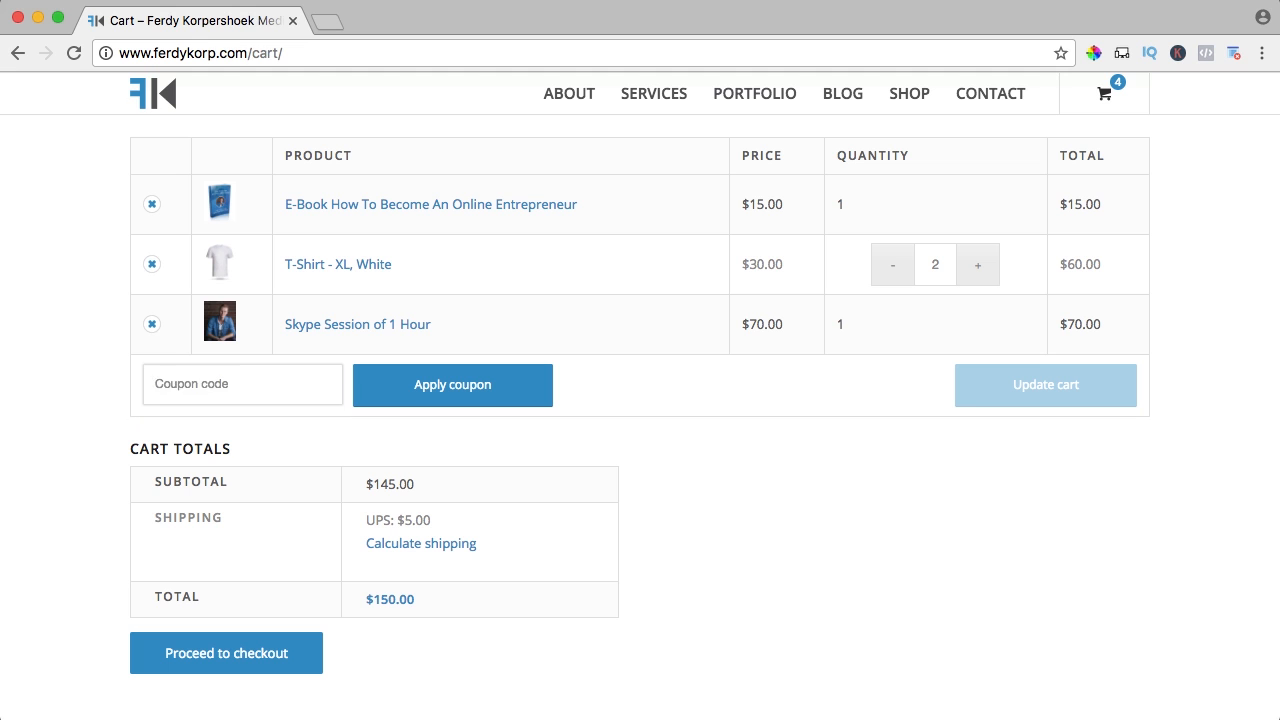
{"action": "type", "text": "10dollars"}
{"action": "left_click", "coordinate": [447, 389]}
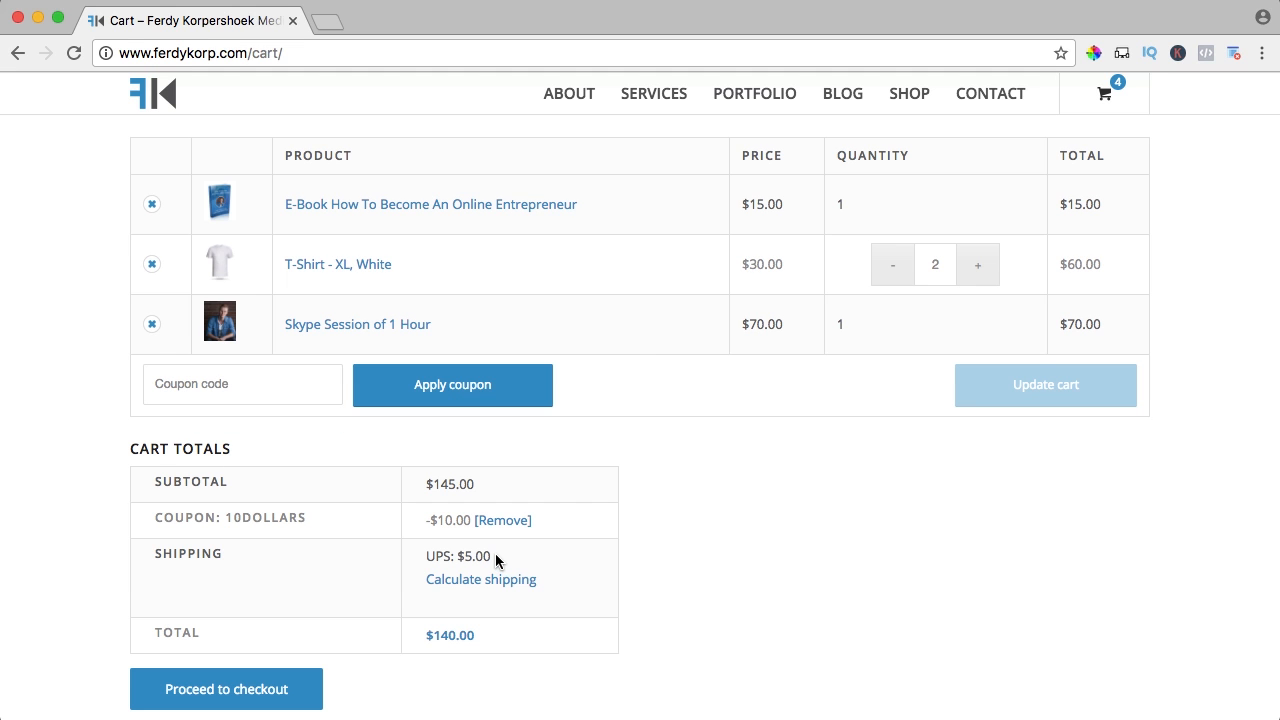
{"action": "left_click_drag", "start_coordinate": [431, 520], "coordinate": [498, 521]}
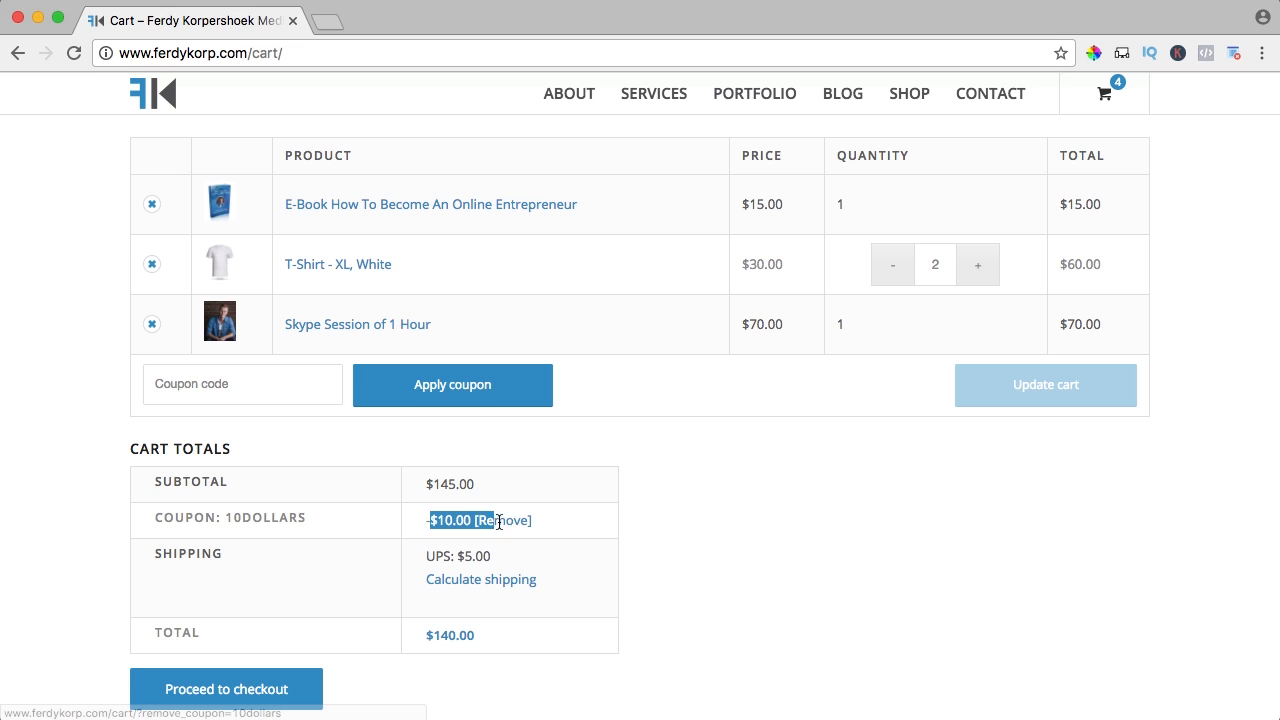
{"action": "left_click", "coordinate": [554, 519]}
{"action": "scroll", "coordinate": [812, 505], "scroll_direction": "up", "scroll_amount": 3}
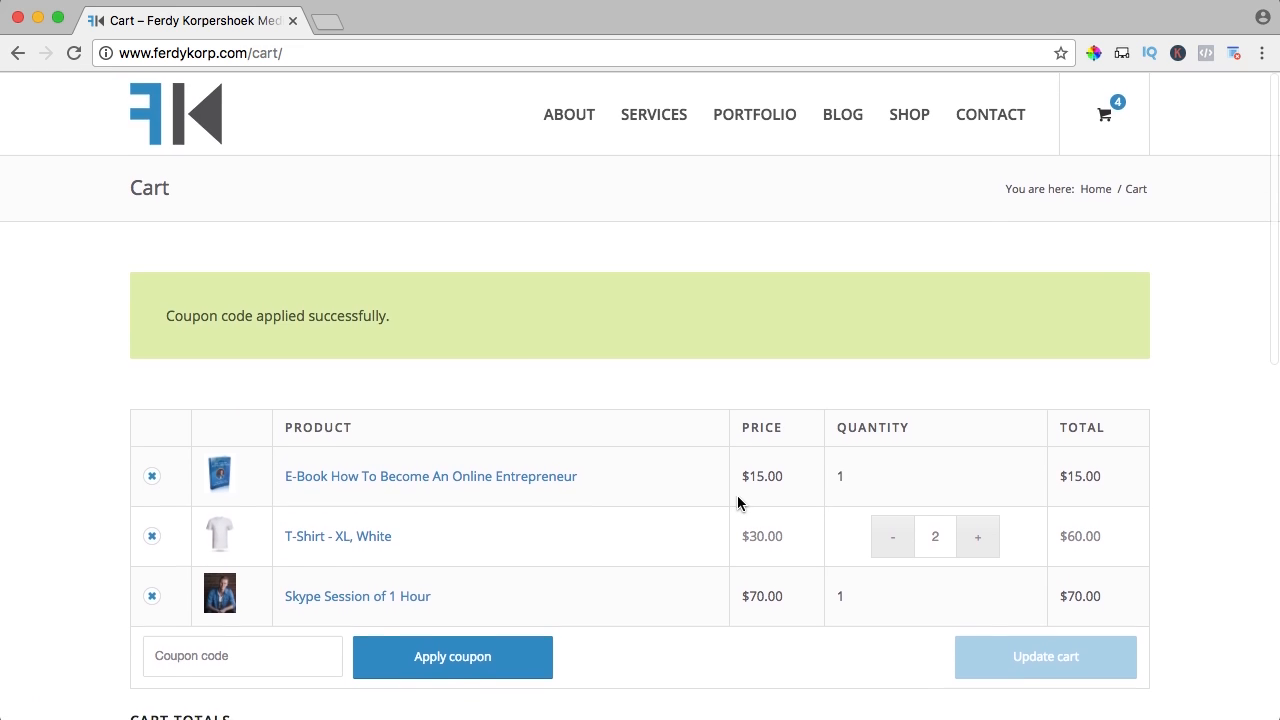
{"action": "scroll", "coordinate": [737, 500], "scroll_direction": "down", "scroll_amount": 6}
On the checkout page, enter the customer's first and last name and keep United States as country
{"action": "left_click", "coordinate": [231, 423]}
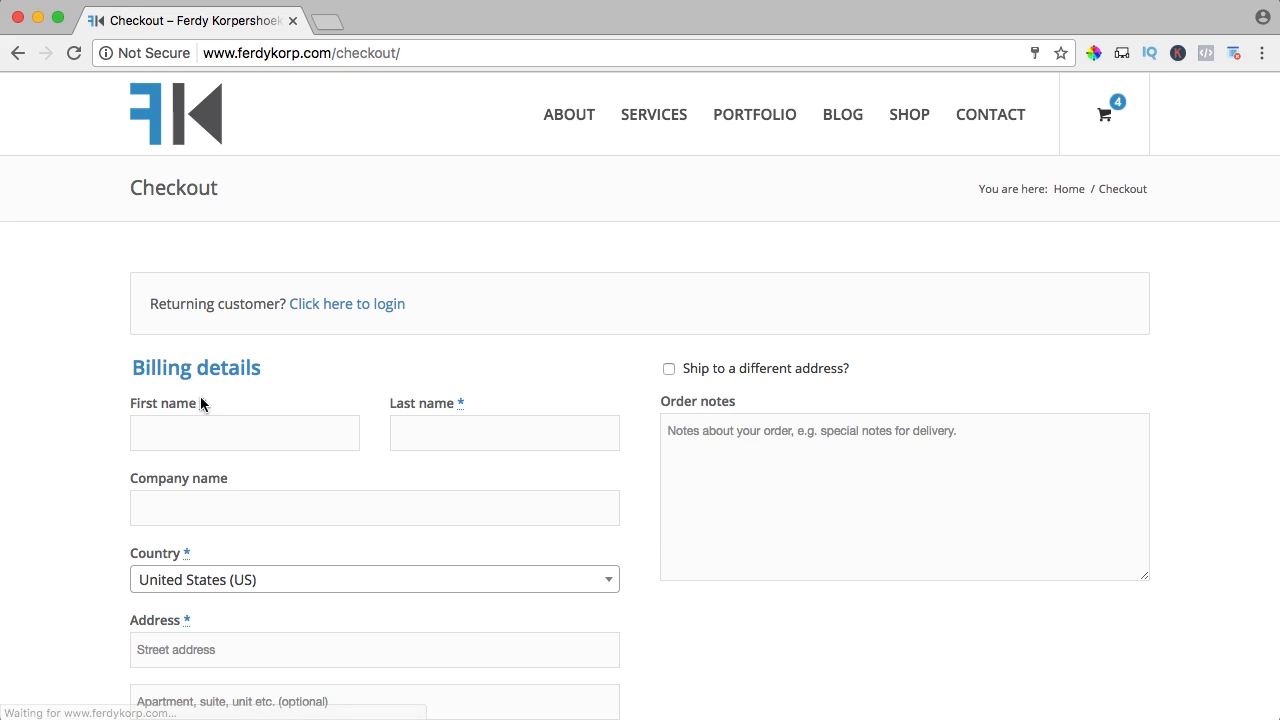
{"action": "scroll", "coordinate": [170, 390], "scroll_direction": "down", "scroll_amount": 2}
{"action": "type", "text": "Fe"}
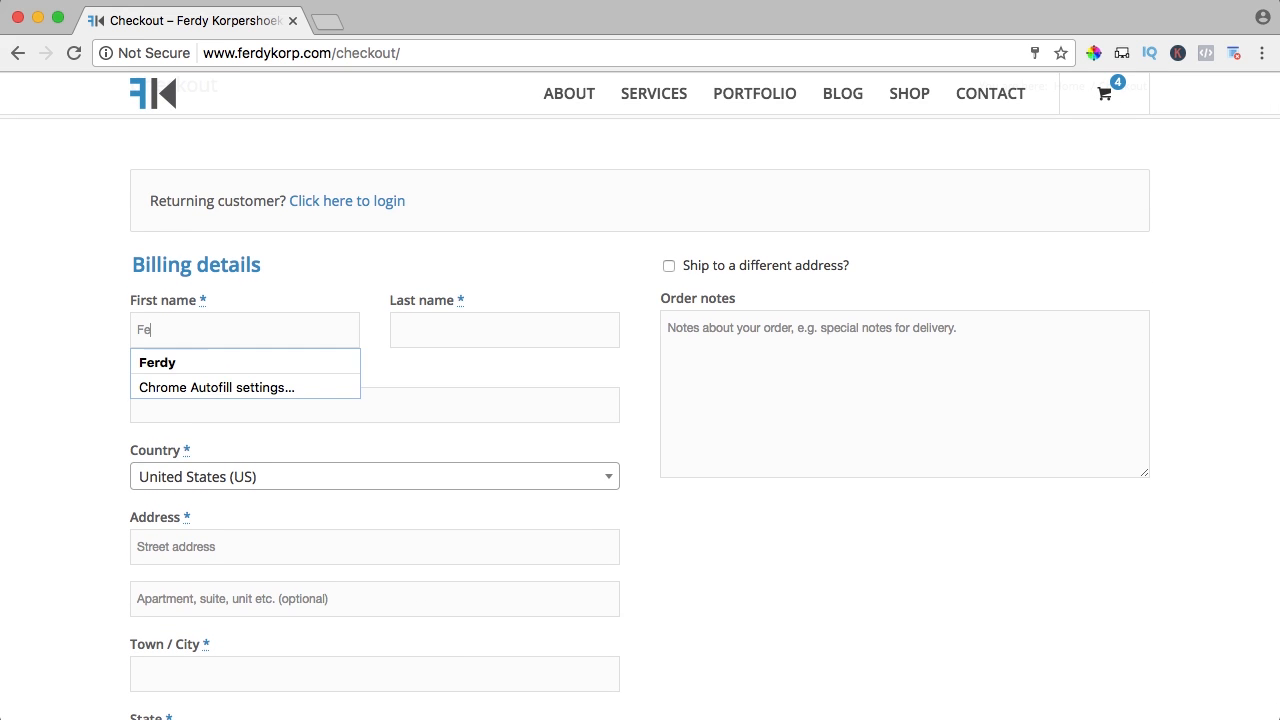
{"action": "type", "text": "rdy"}
{"action": "key", "text": "Tab"}
{"action": "type", "text": "Korp"}
{"action": "key", "text": "Down"}
{"action": "key", "text": "Return"}
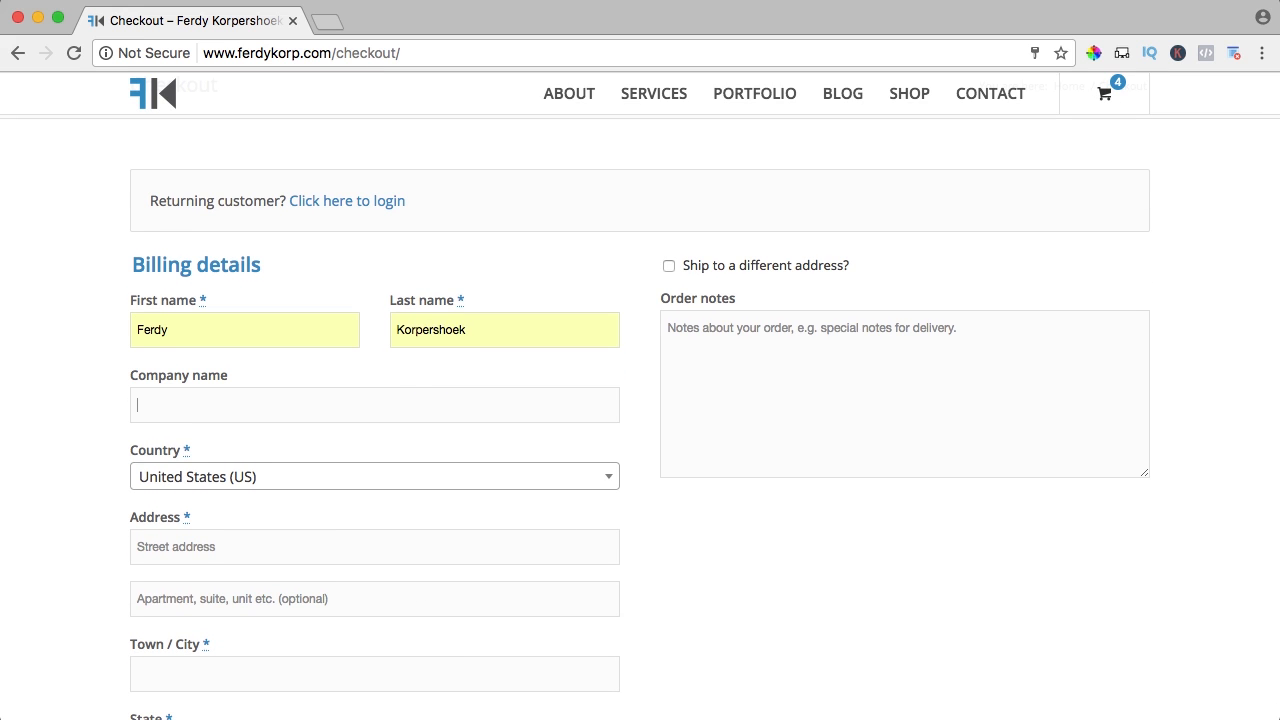
{"action": "scroll", "coordinate": [192, 370], "scroll_direction": "down", "scroll_amount": 3}
{"action": "left_click", "coordinate": [180, 360]}
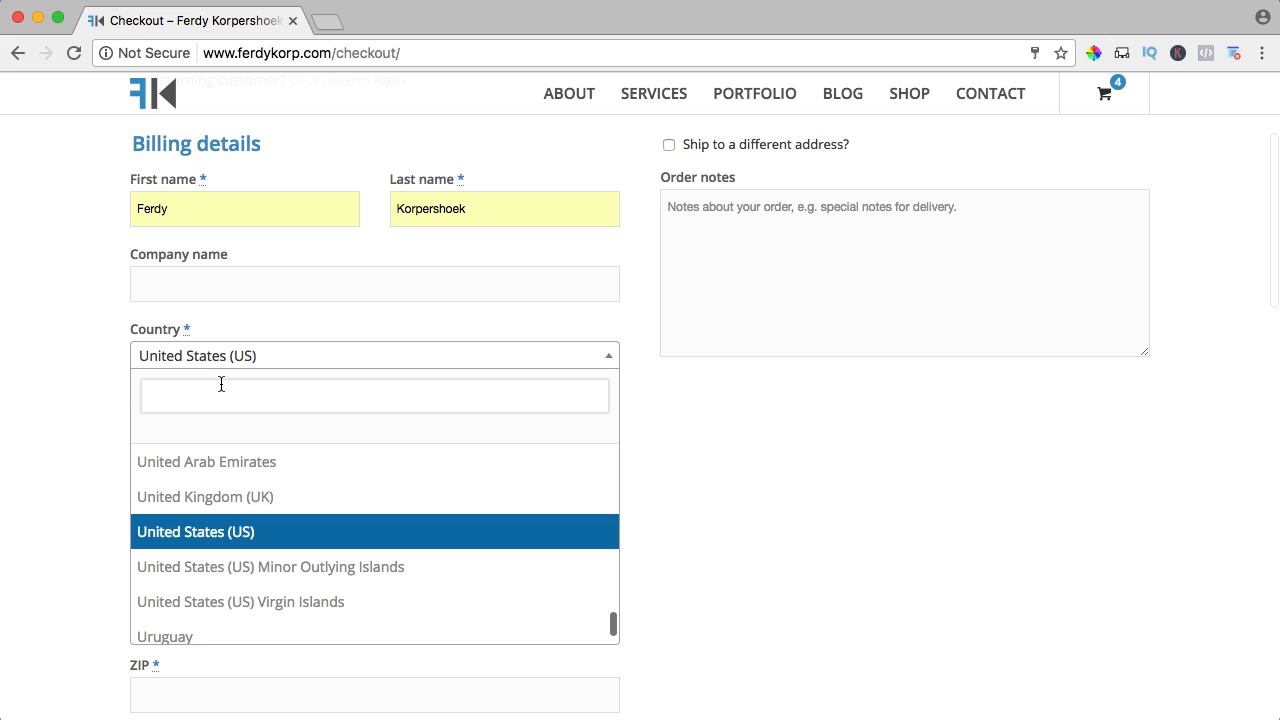
{"action": "key", "text": "Return"}
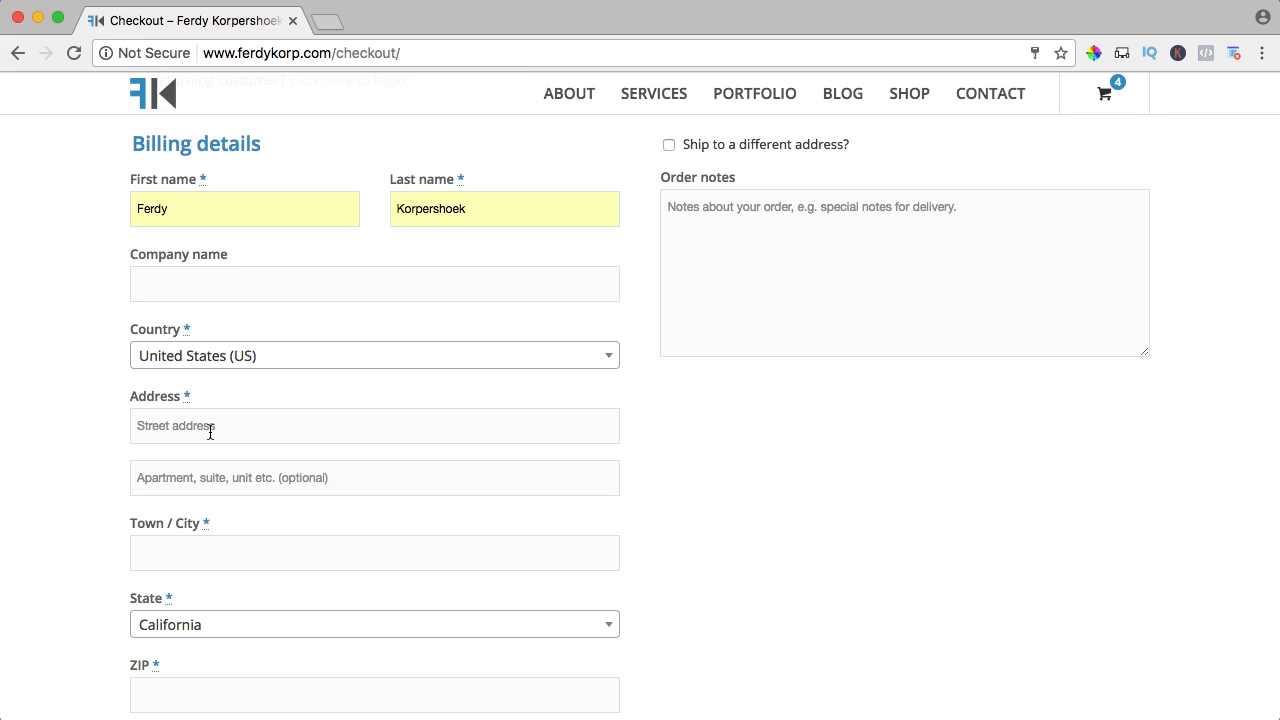
Fill in the billing street address, remaining address fields and the phone number
{"action": "type", "text": "New York Street"}
{"action": "key", "text": "Tab"}
{"action": "type", "text": "So"}
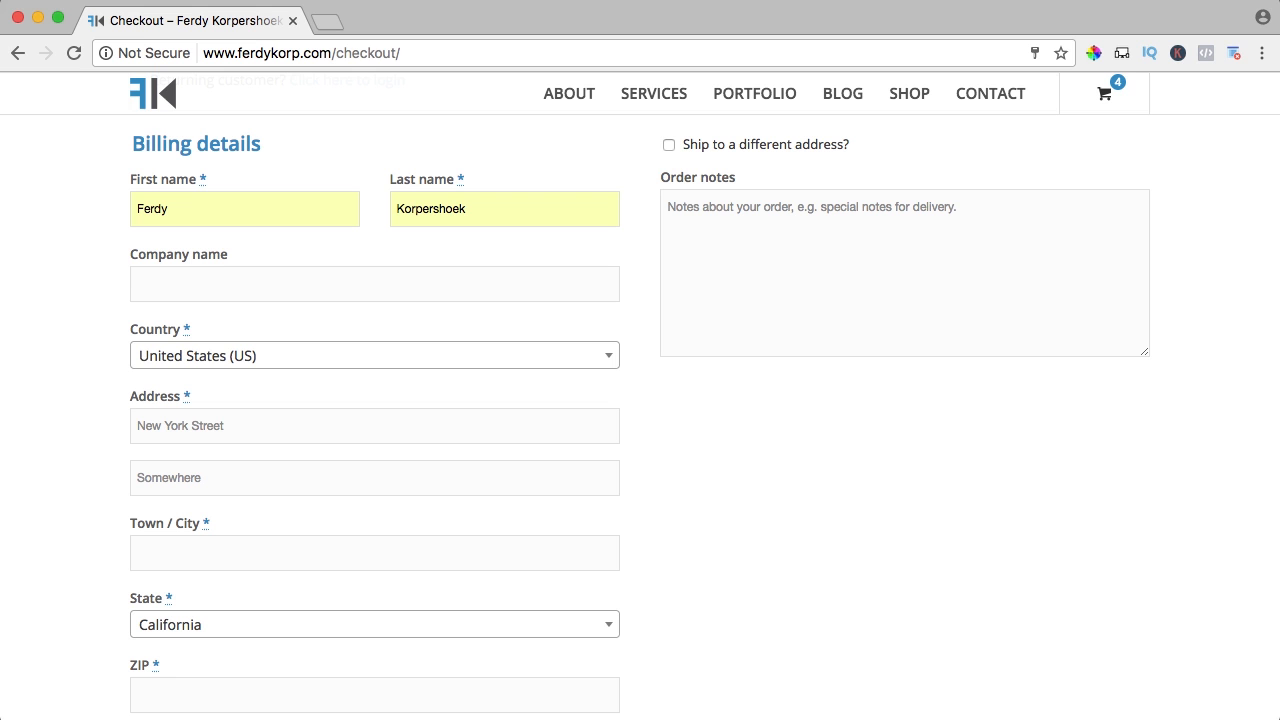
{"action": "type", "text": "rk"}
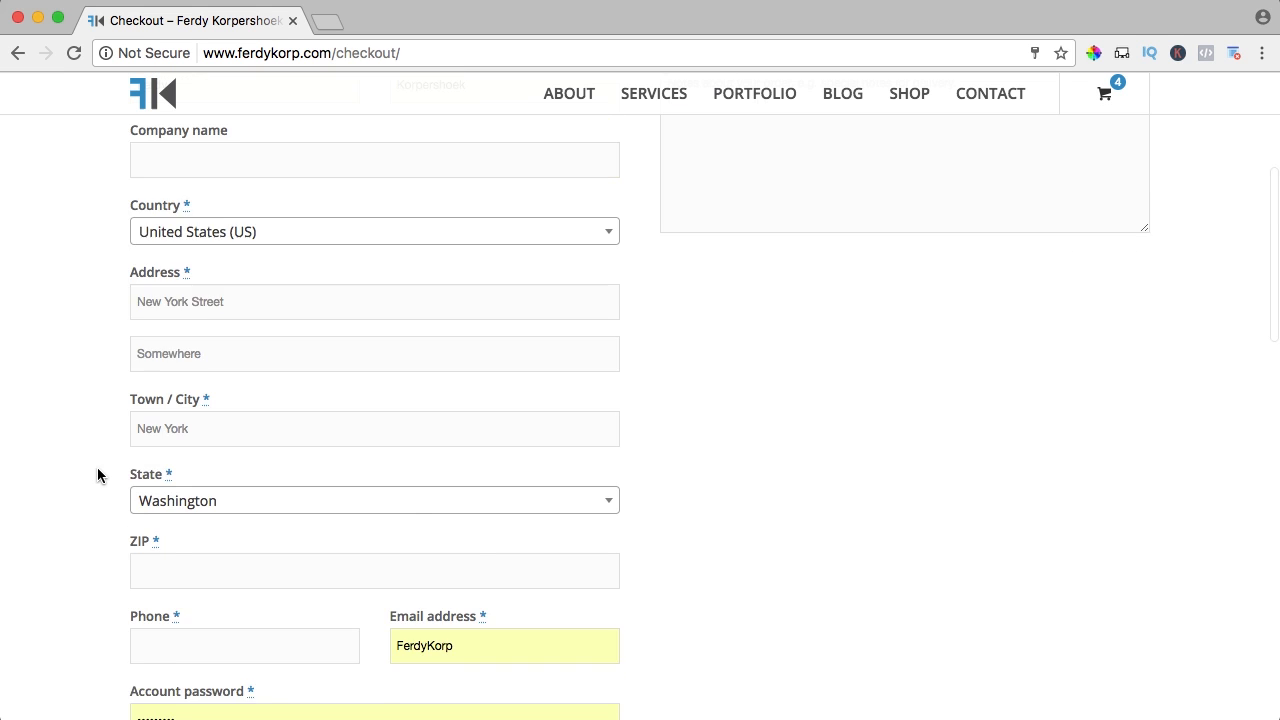
{"action": "scroll", "coordinate": [97, 467], "scroll_direction": "down", "scroll_amount": 2}
{"action": "type", "text": "123456"}
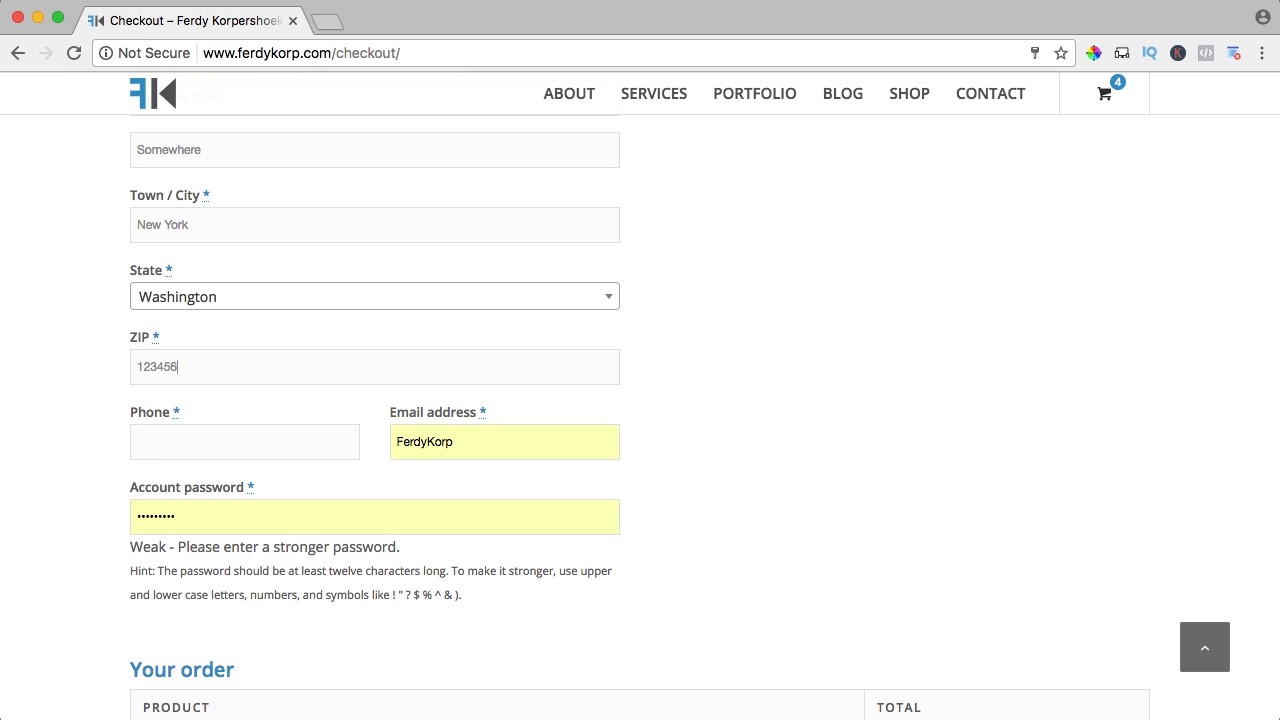
{"action": "key", "text": "Tab"}
{"action": "type", "text": "1234567890"}
Enter the customer's e-mail address and an account password
{"action": "key", "text": "Tab"}
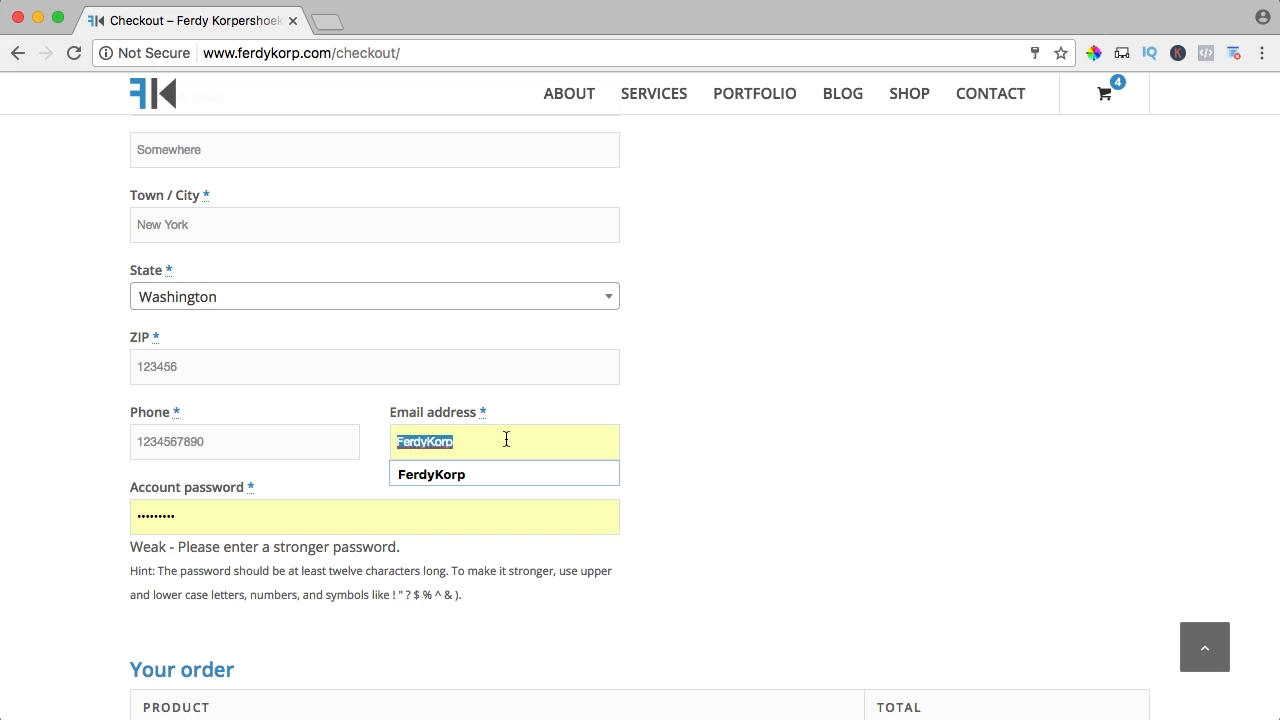
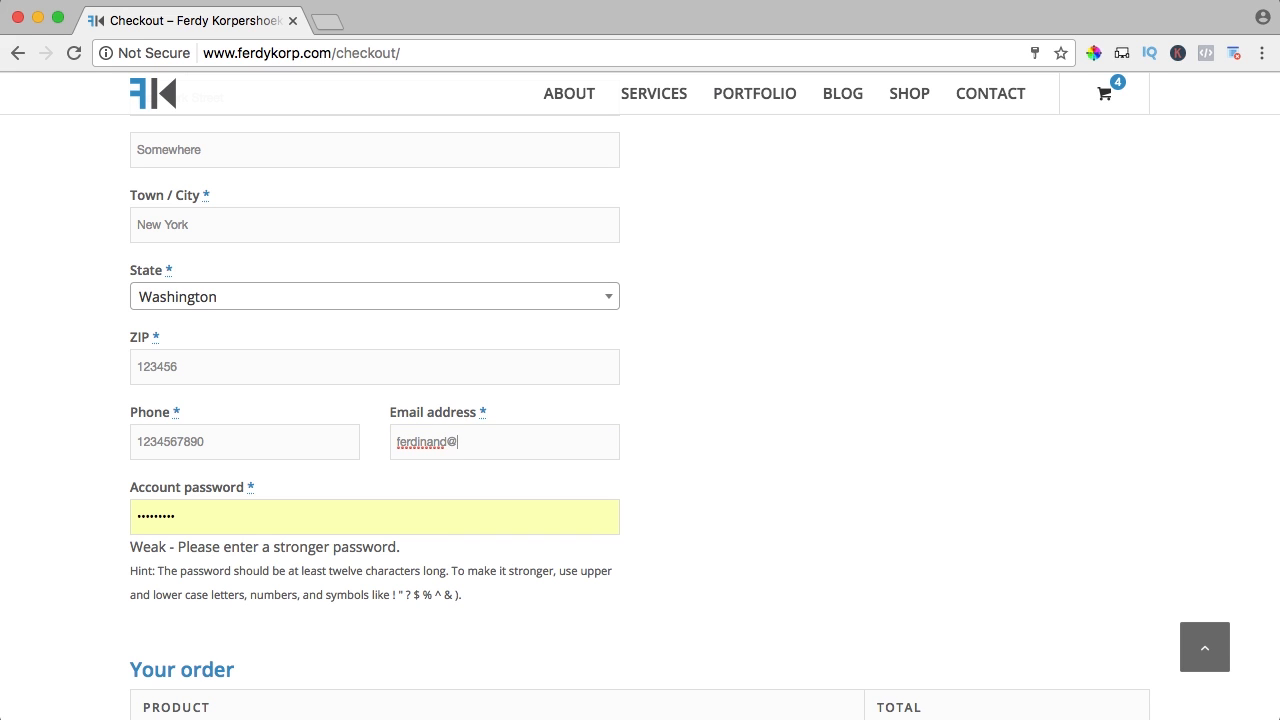
{"action": "key", "text": "Tab"}
{"action": "type", "text": "abcdef"}
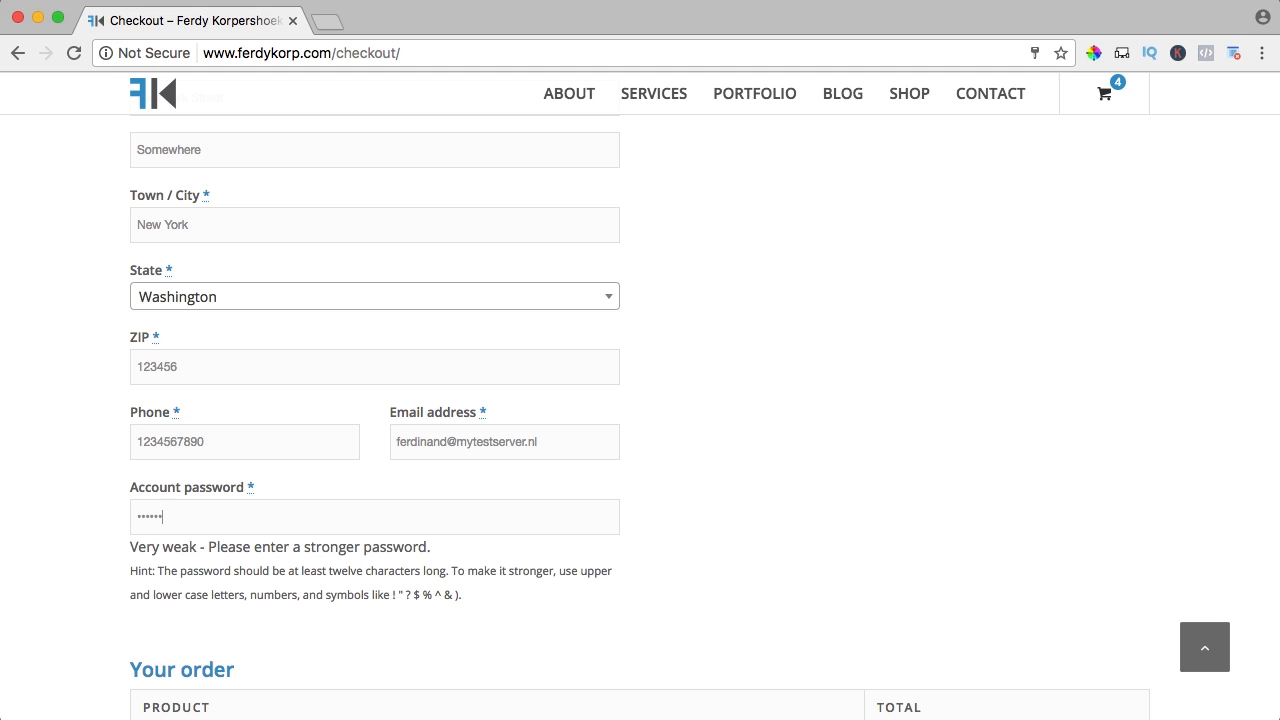
{"action": "type", "text": "ghijk"}
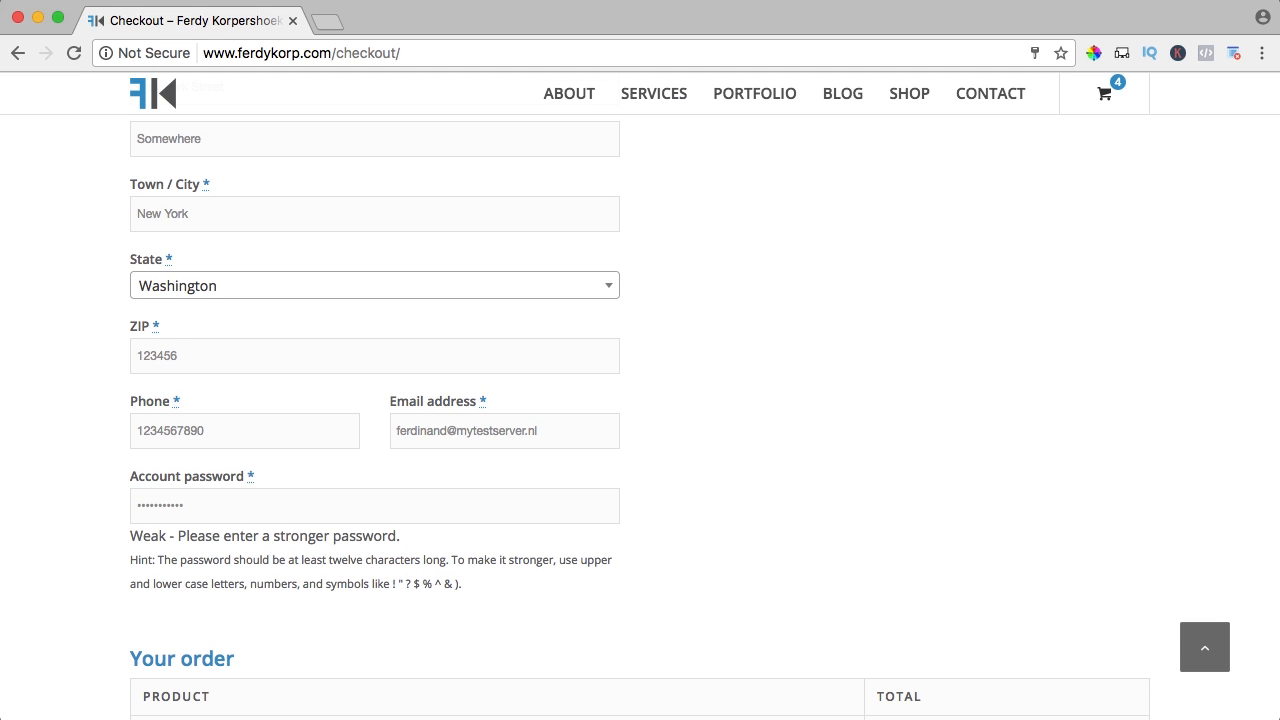
{"action": "scroll", "coordinate": [640, 400], "scroll_direction": "down", "scroll_amount": 4}
{"action": "scroll", "coordinate": [661, 518], "scroll_direction": "up", "scroll_amount": 10}
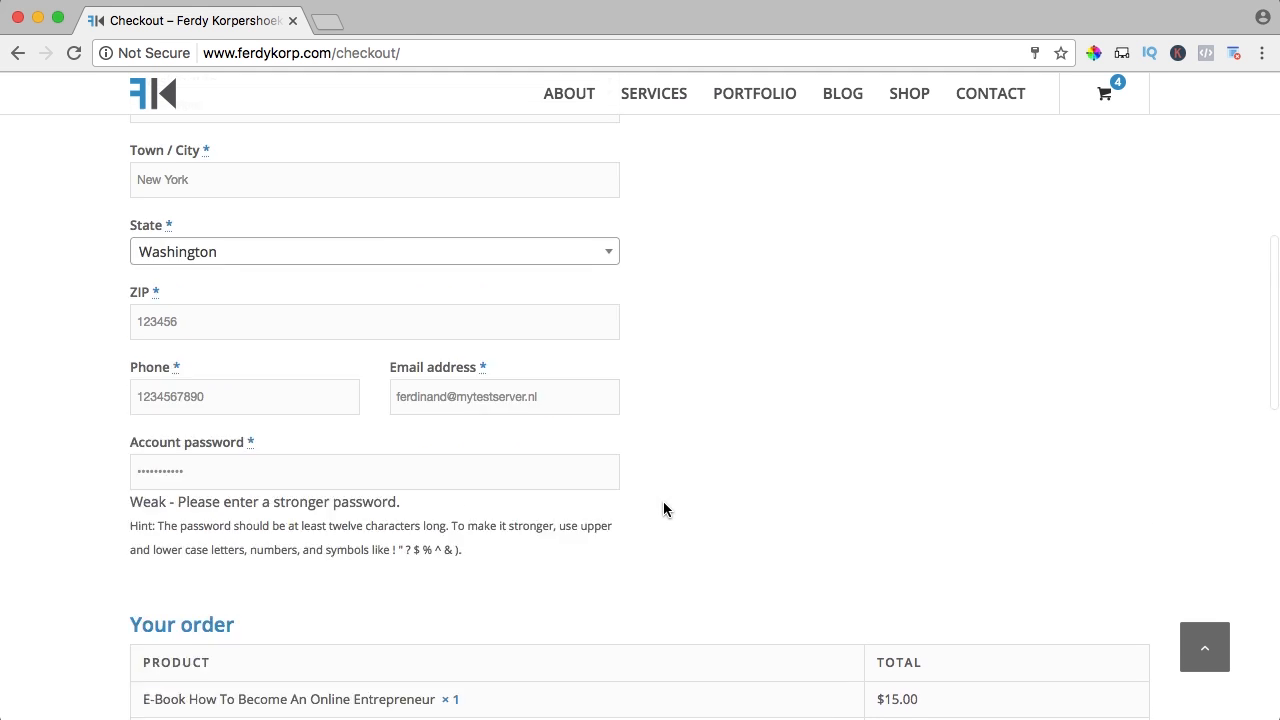
{"action": "scroll", "coordinate": [713, 422], "scroll_direction": "down", "scroll_amount": 1}
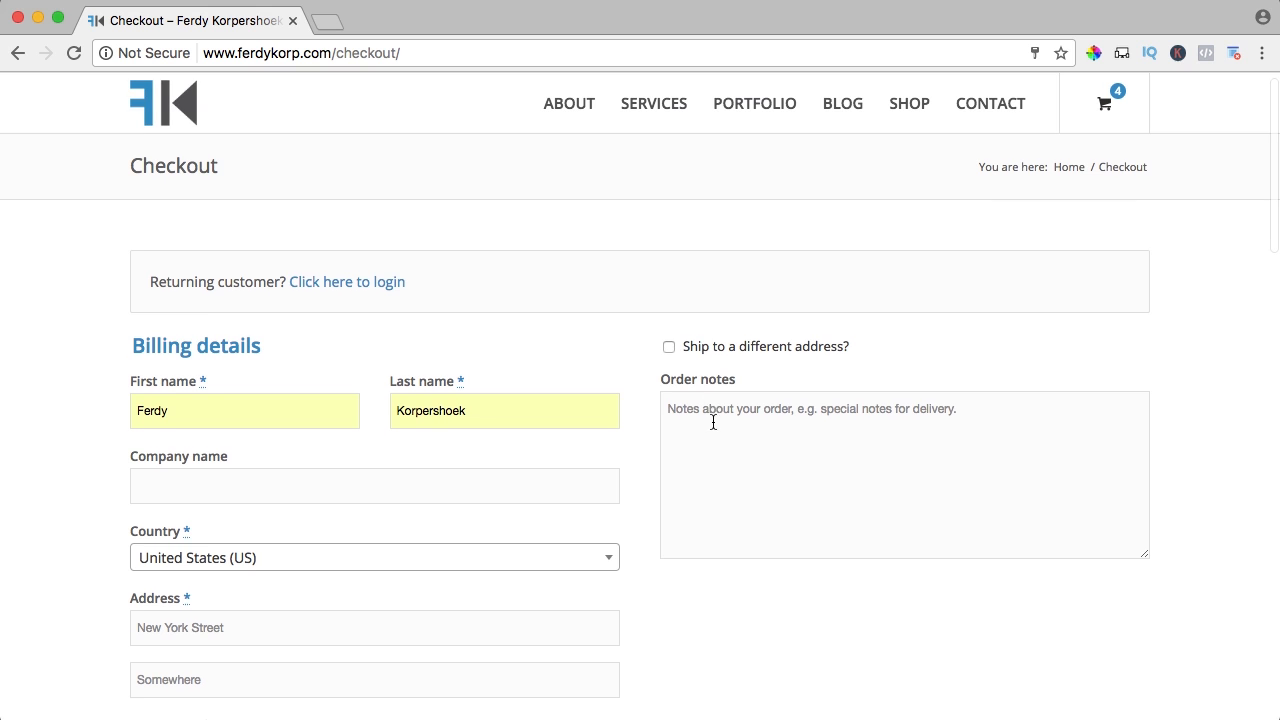
Keep shipping to the billing address and place the order via PayPal
{"action": "left_click", "coordinate": [669, 347]}
{"action": "left_click", "coordinate": [672, 345]}
{"action": "left_click", "coordinate": [727, 418]}
{"action": "scroll", "coordinate": [727, 418], "scroll_direction": "down", "scroll_amount": 10}
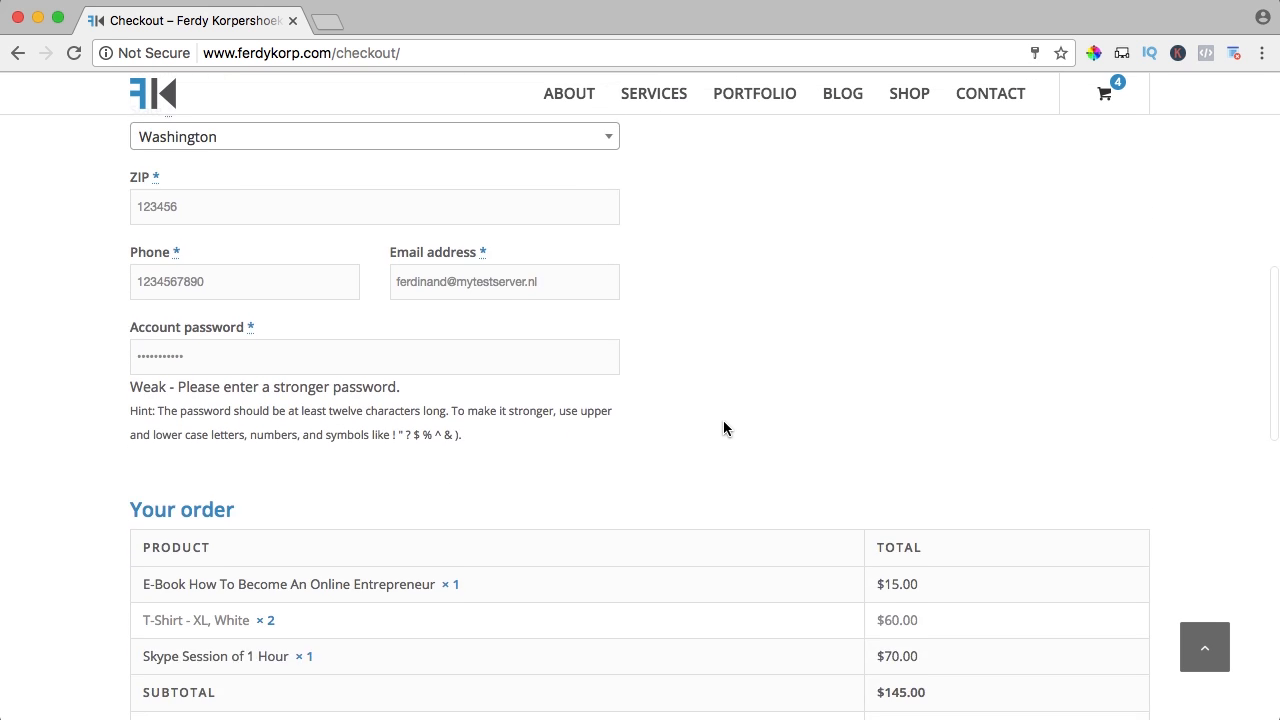
{"action": "scroll", "coordinate": [724, 428], "scroll_direction": "down", "scroll_amount": 3}
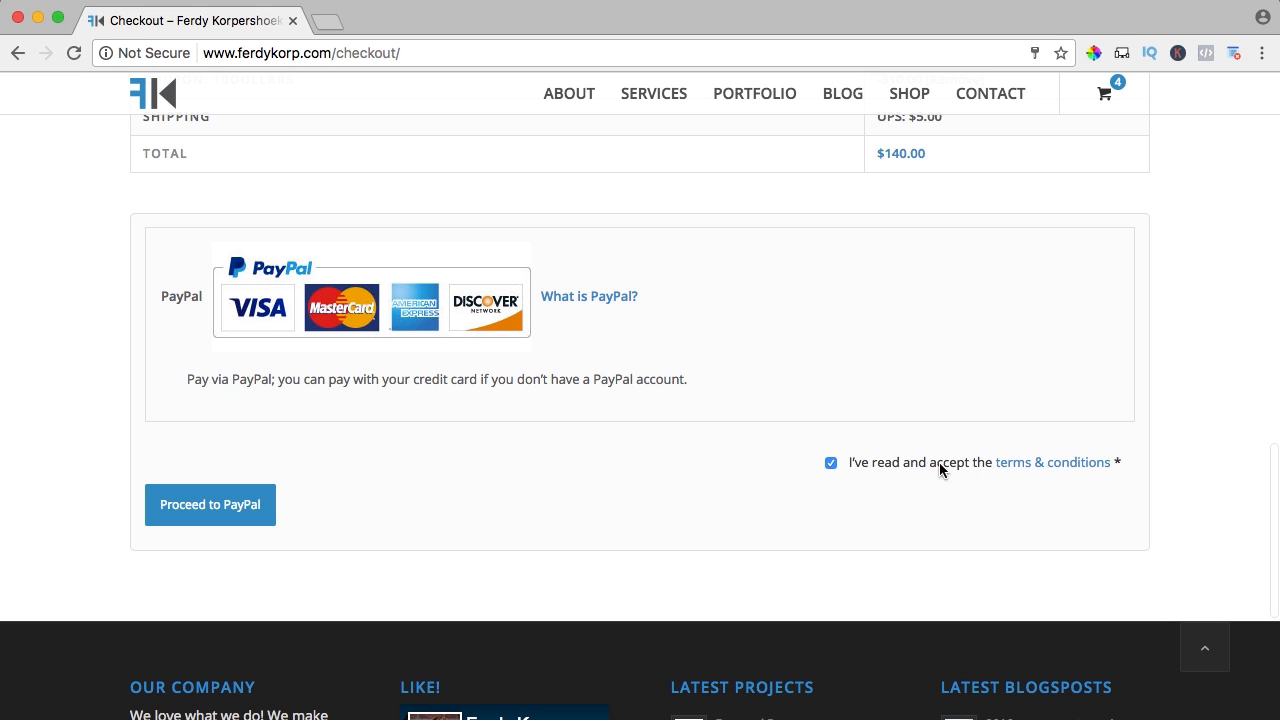
{"action": "left_click", "coordinate": [207, 505]}
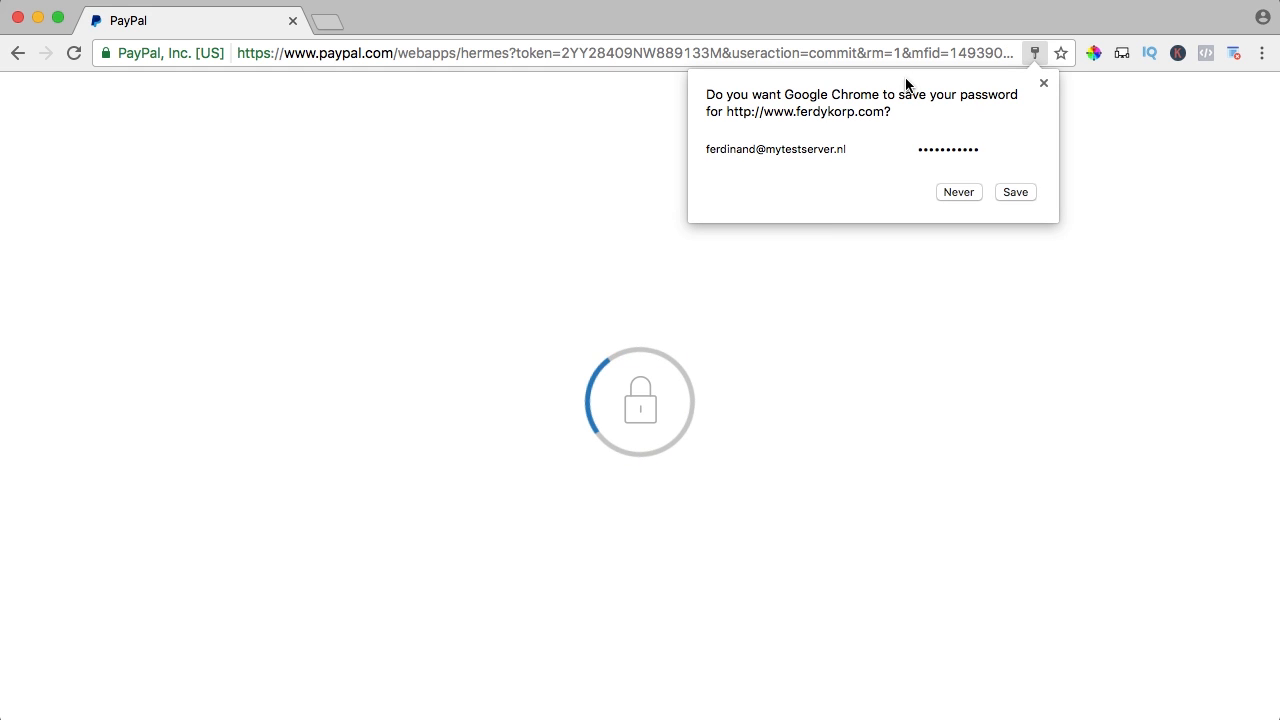
Open the 'Your account on…' welcome e-mail in Roundcube and follow its my-account link
{"action": "left_click", "coordinate": [1042, 84]}
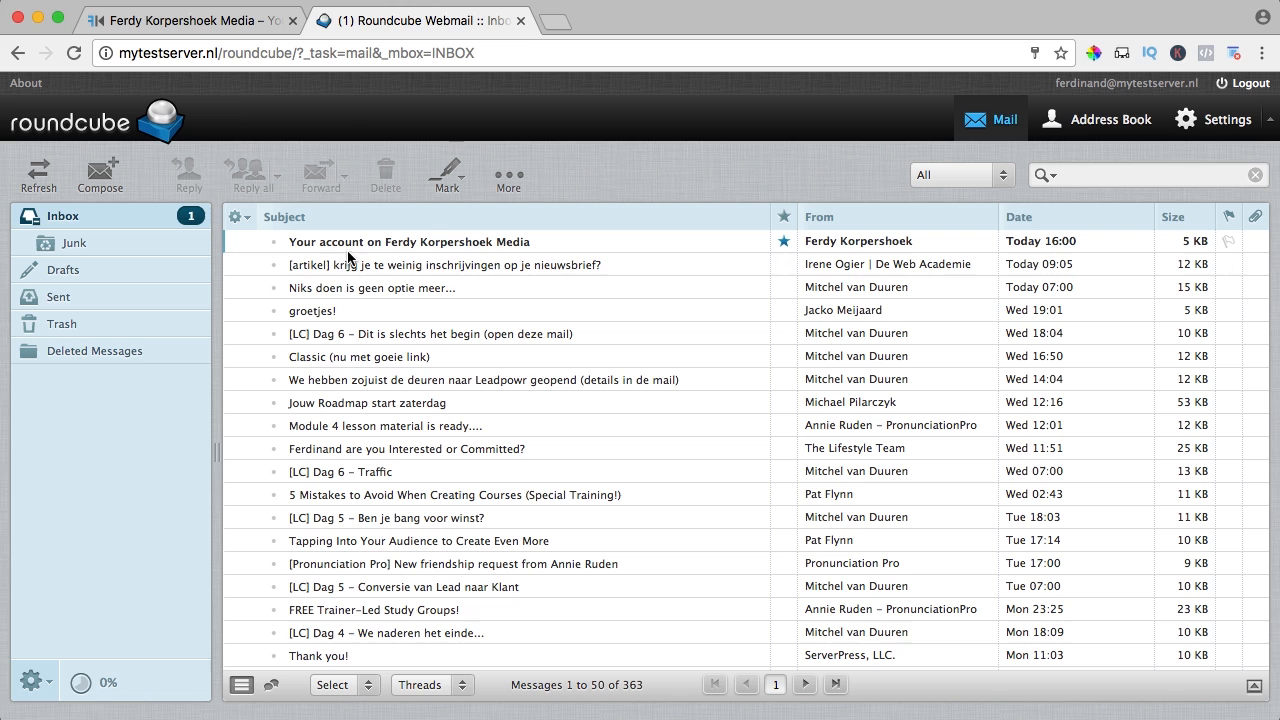
{"action": "double_click", "coordinate": [438, 243]}
{"action": "scroll", "coordinate": [585, 330], "scroll_direction": "down", "scroll_amount": 1}
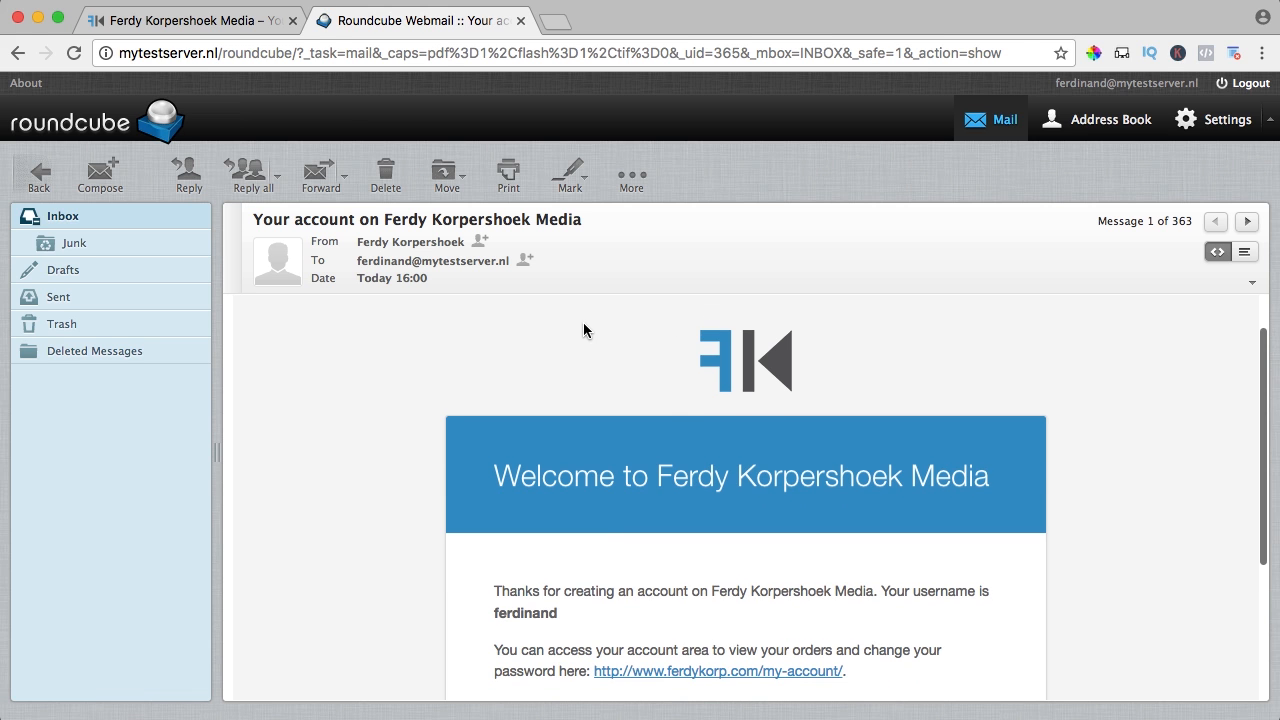
{"action": "scroll", "coordinate": [923, 457], "scroll_direction": "down", "scroll_amount": 3}
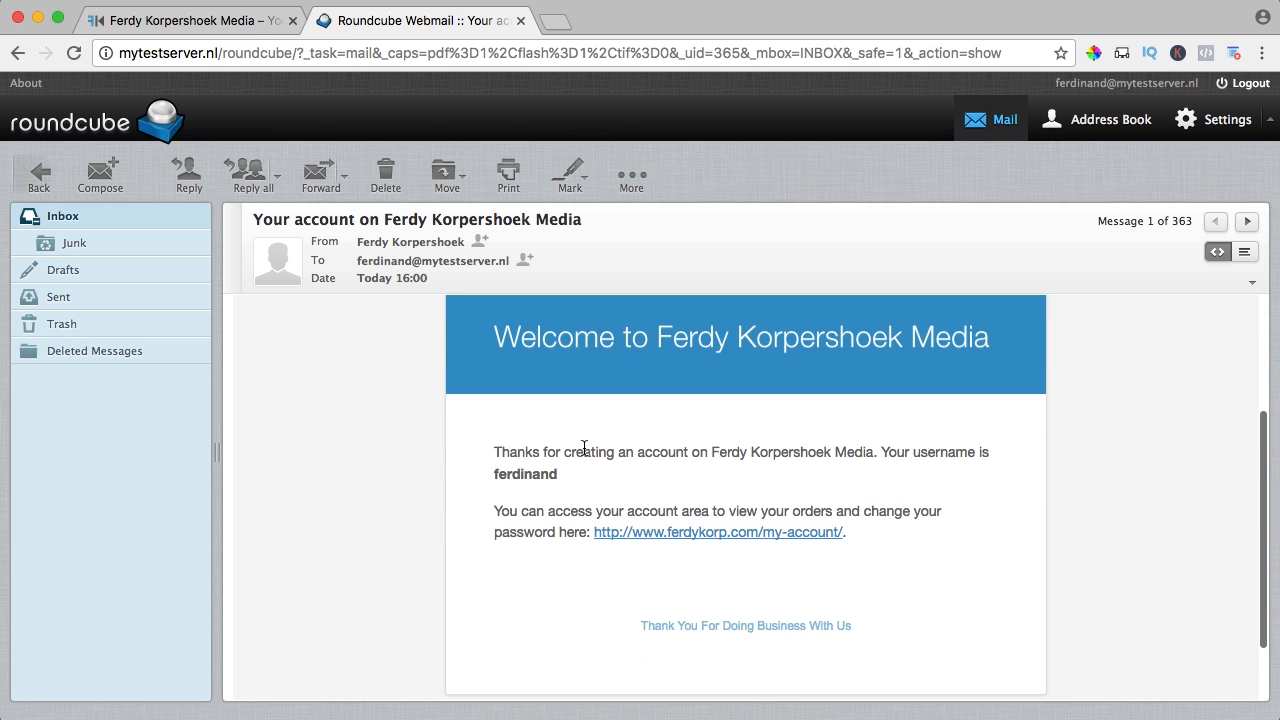
{"action": "scroll", "coordinate": [765, 455], "scroll_direction": "down", "scroll_amount": 2}
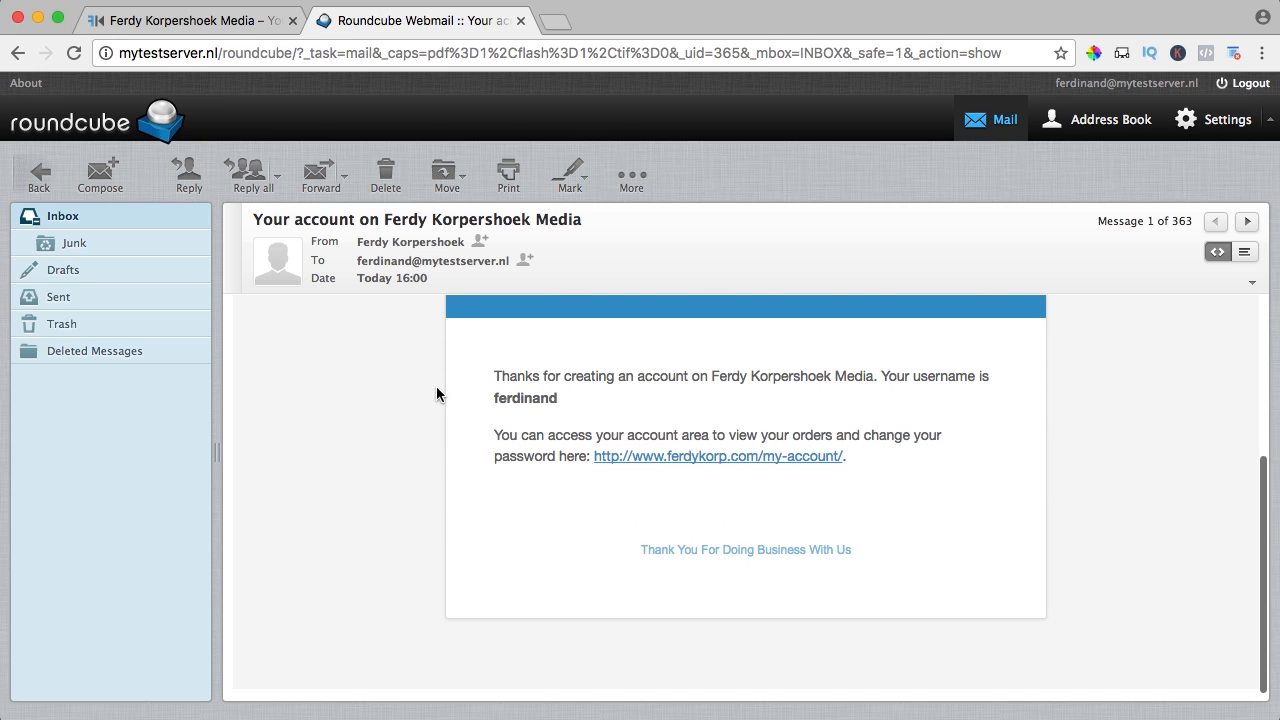
{"action": "left_click", "coordinate": [712, 458]}
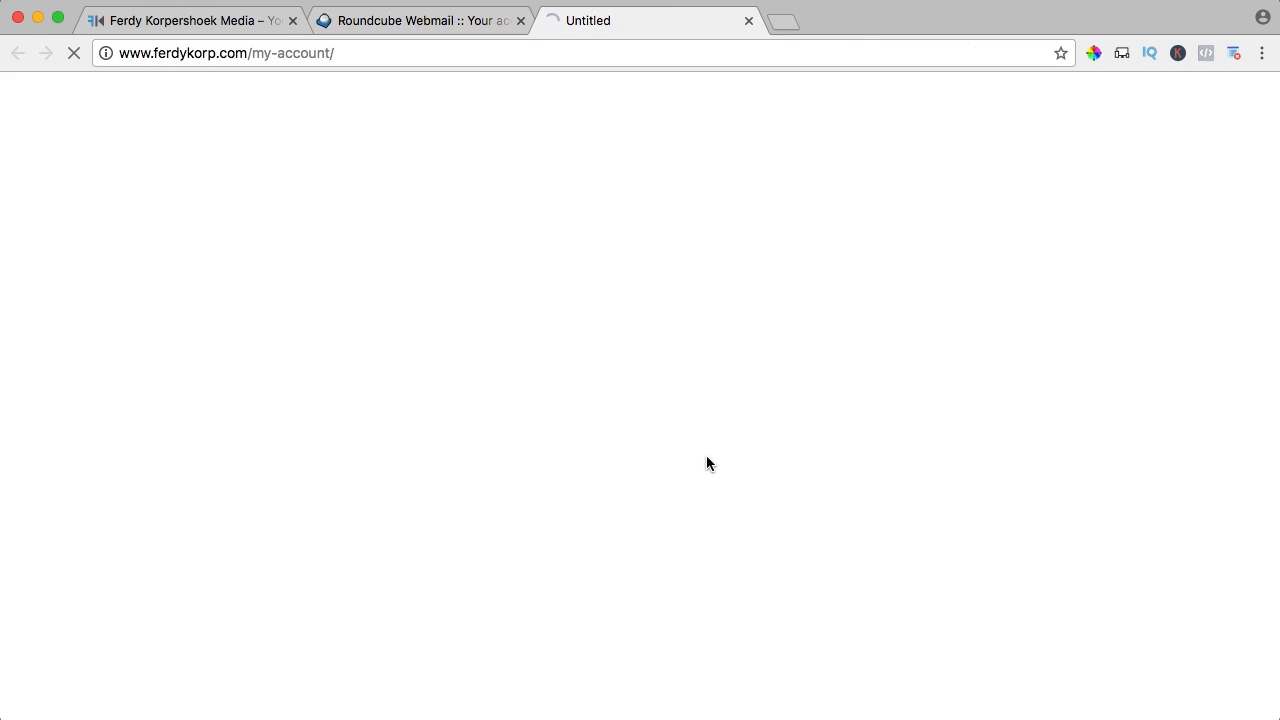
View order #559 from the My account Orders list: $140.00, pending PayPal payment
{"action": "left_click", "coordinate": [237, 345]}
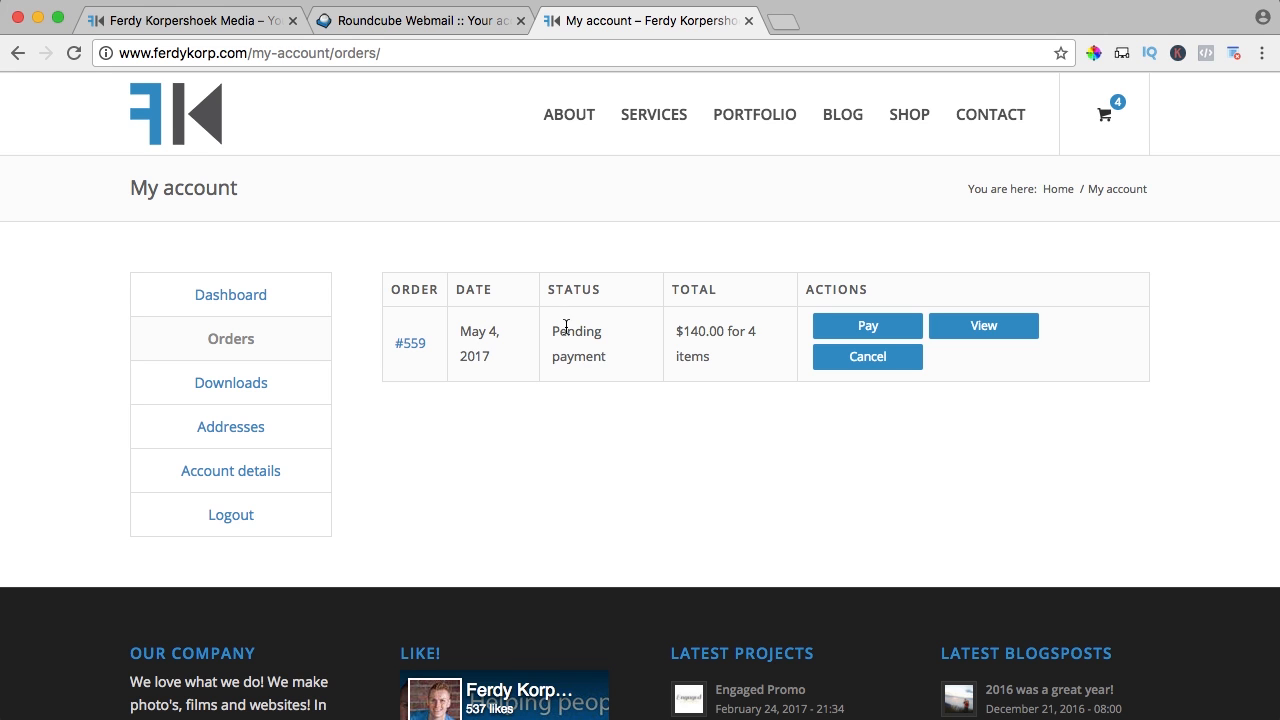
{"action": "left_click_drag", "start_coordinate": [566, 326], "coordinate": [606, 362]}
{"action": "left_click", "coordinate": [612, 364]}
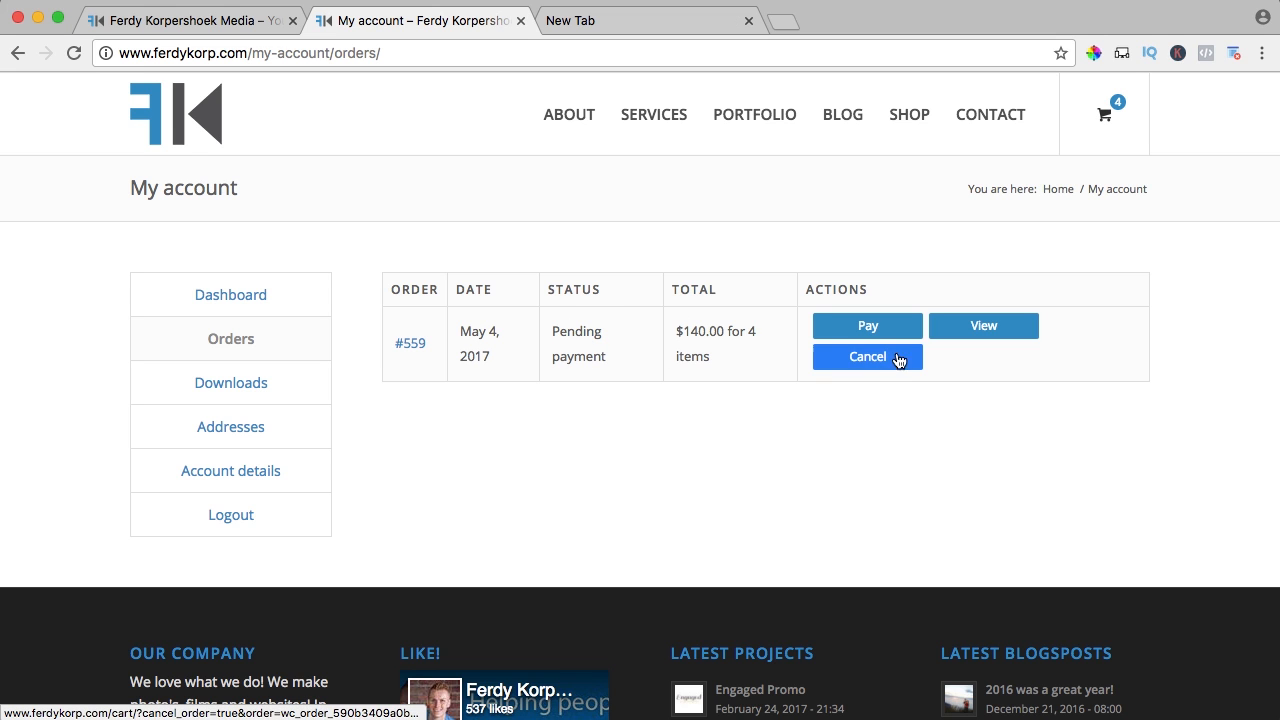
{"action": "left_click", "coordinate": [985, 327]}
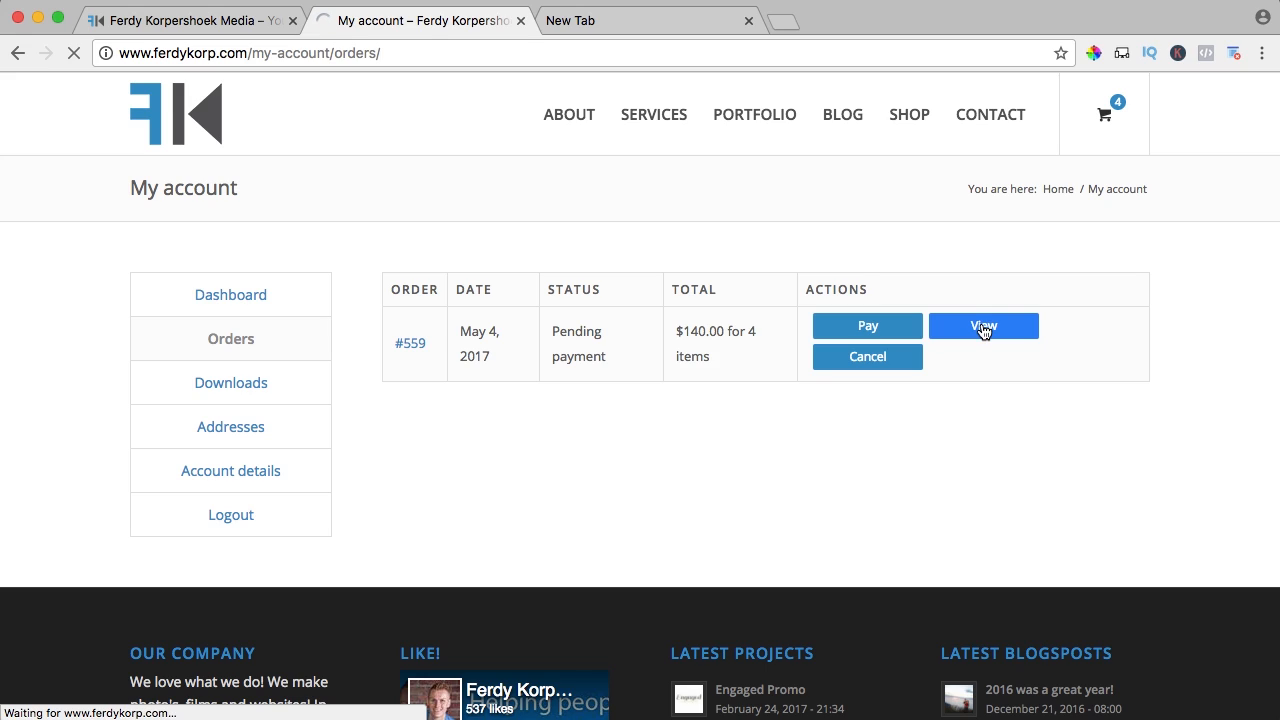
{"action": "scroll", "coordinate": [865, 330], "scroll_direction": "down", "scroll_amount": 3}
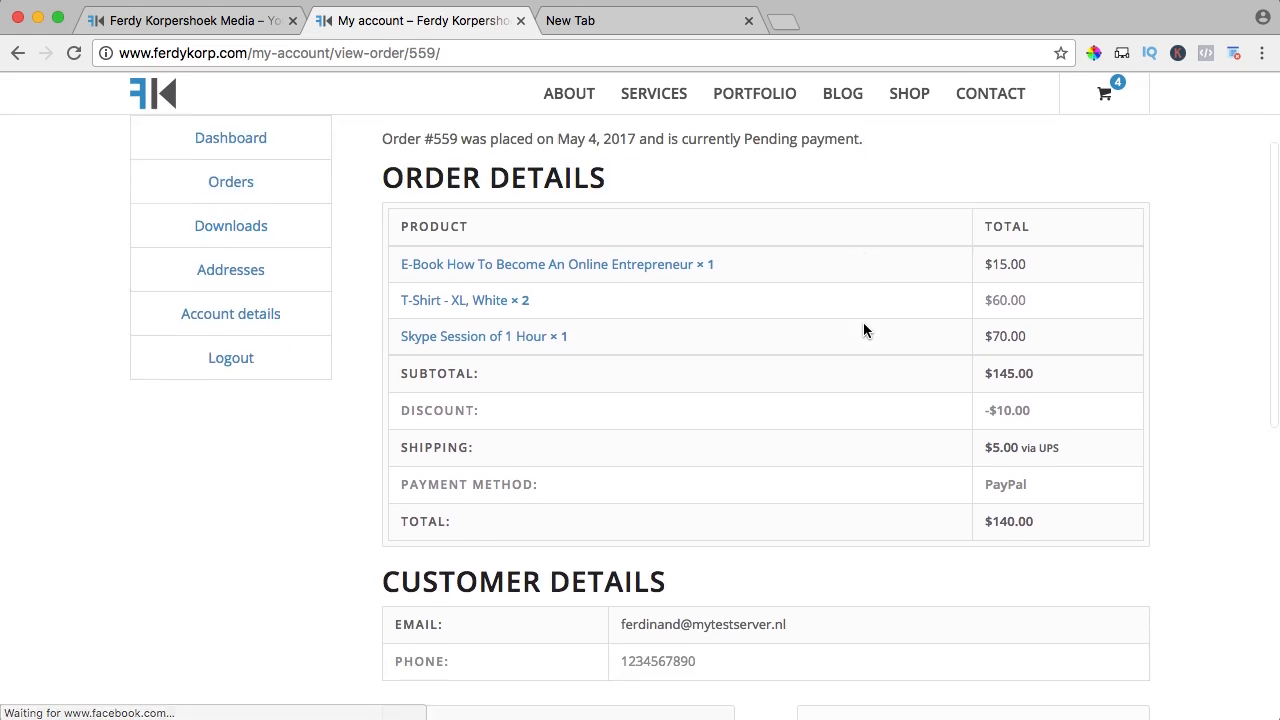
{"action": "scroll", "coordinate": [863, 322], "scroll_direction": "down", "scroll_amount": 6}
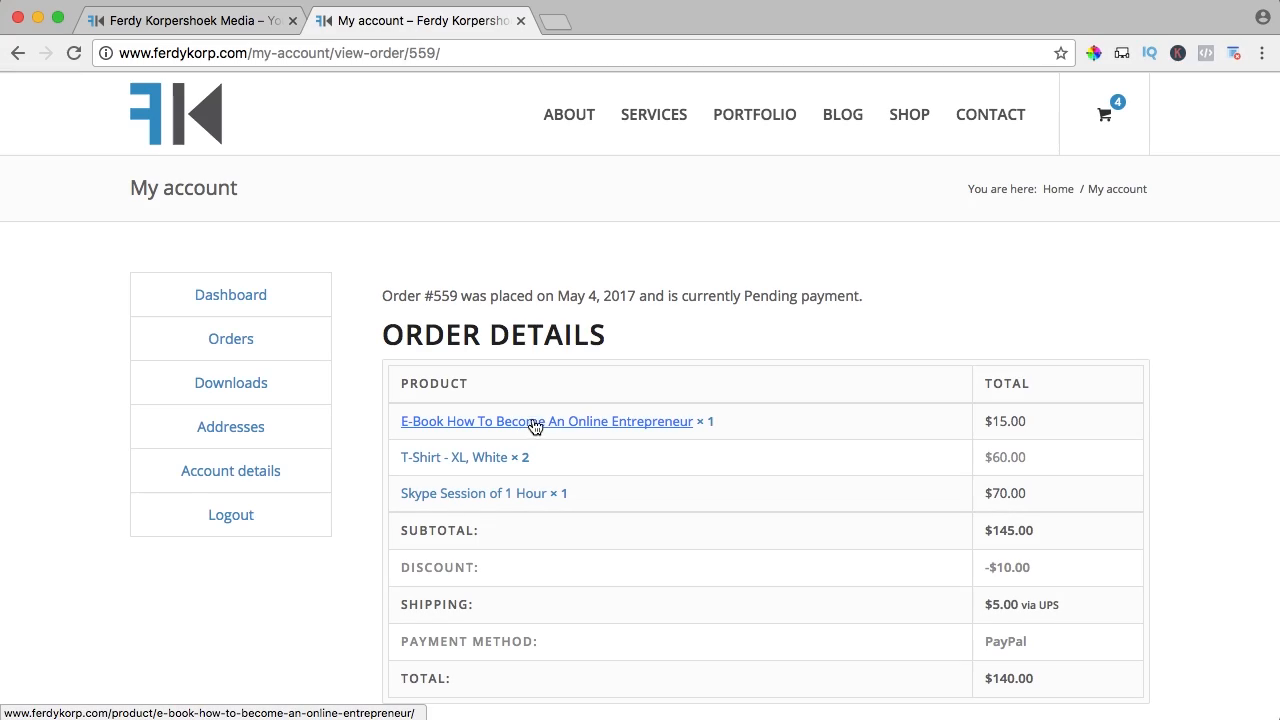
Give the E-Book How To Become An Online Entrepreneur a five-star rating in its review form
{"action": "left_click", "coordinate": [905, 135]}
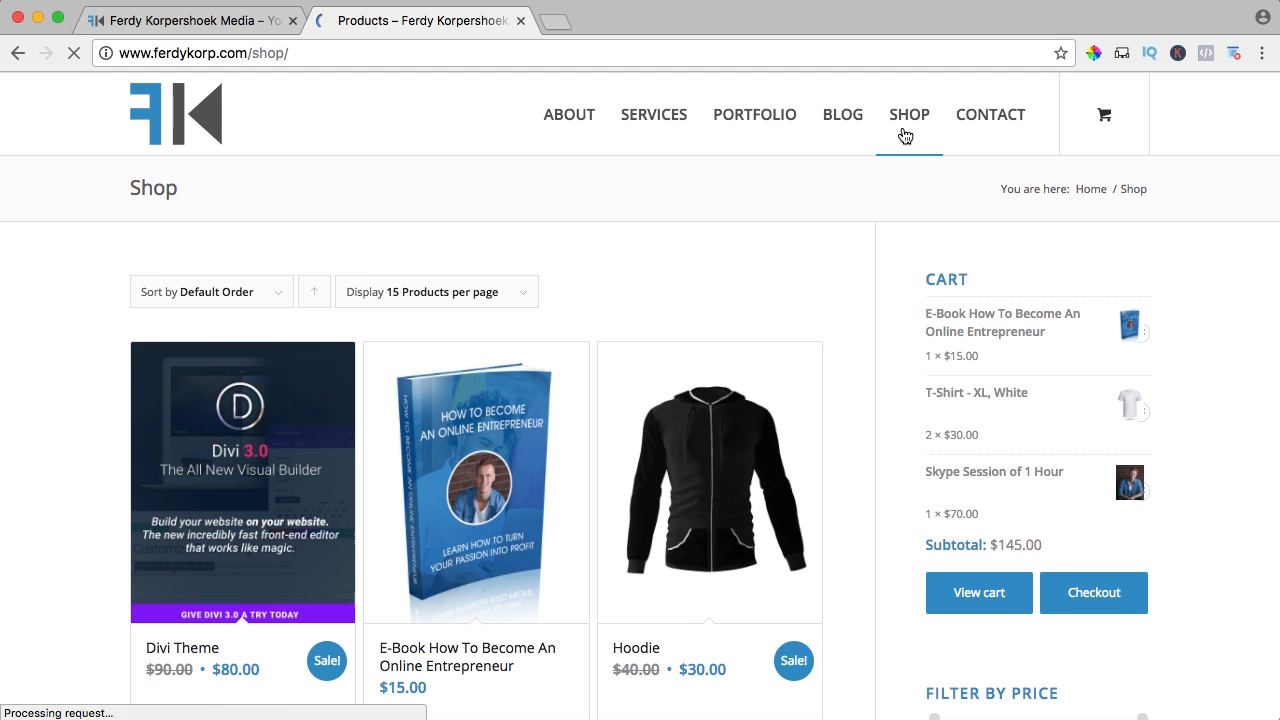
{"action": "scroll", "coordinate": [626, 251], "scroll_direction": "down", "scroll_amount": 5}
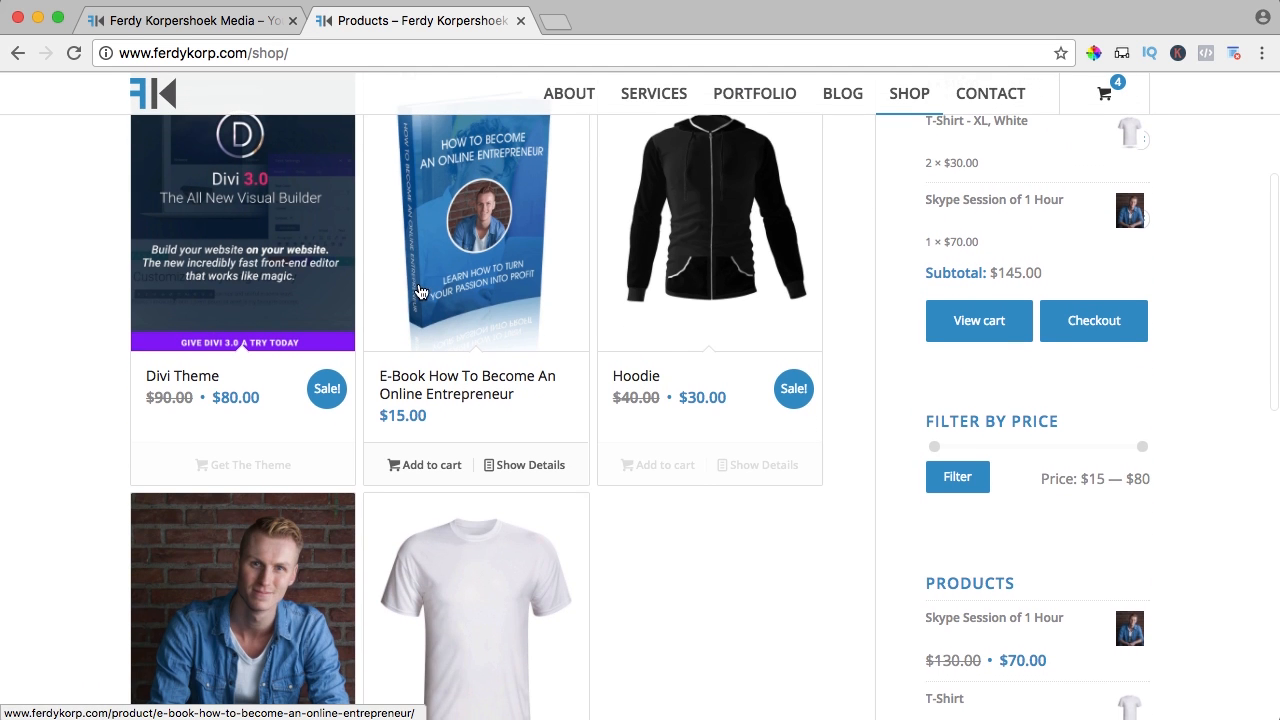
{"action": "left_click", "coordinate": [435, 276]}
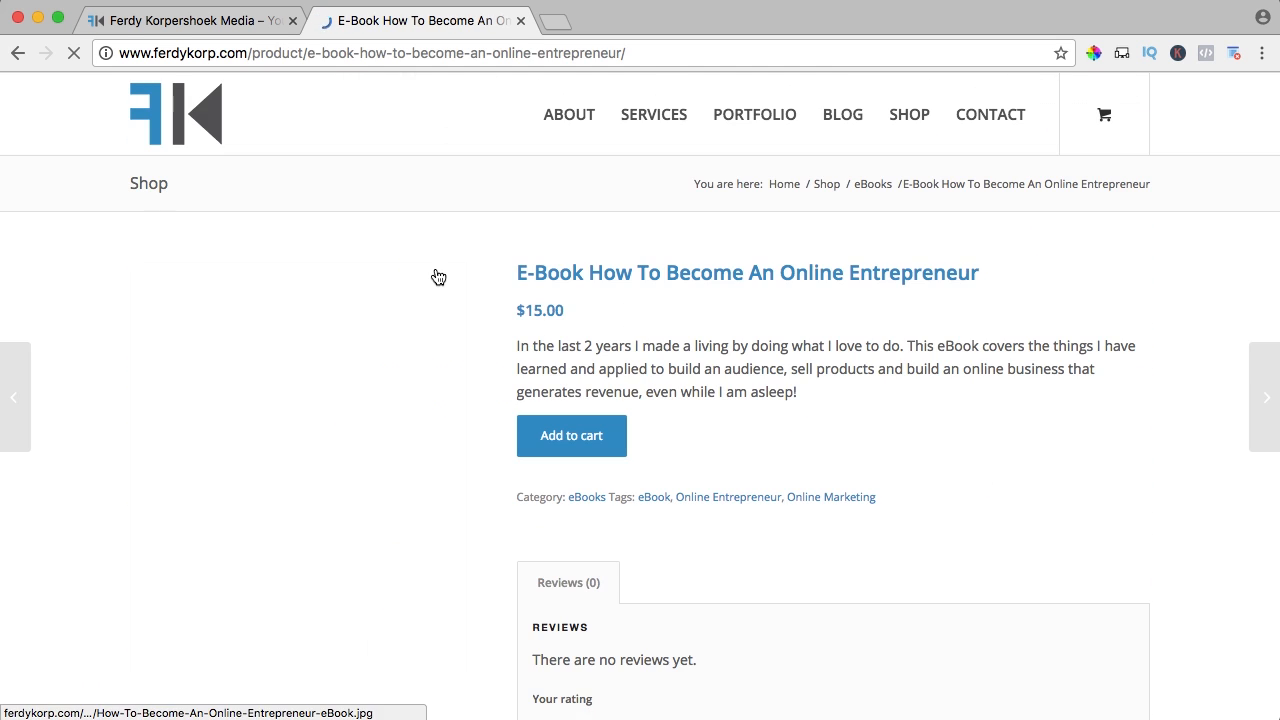
{"action": "scroll", "coordinate": [552, 271], "scroll_direction": "down", "scroll_amount": 6}
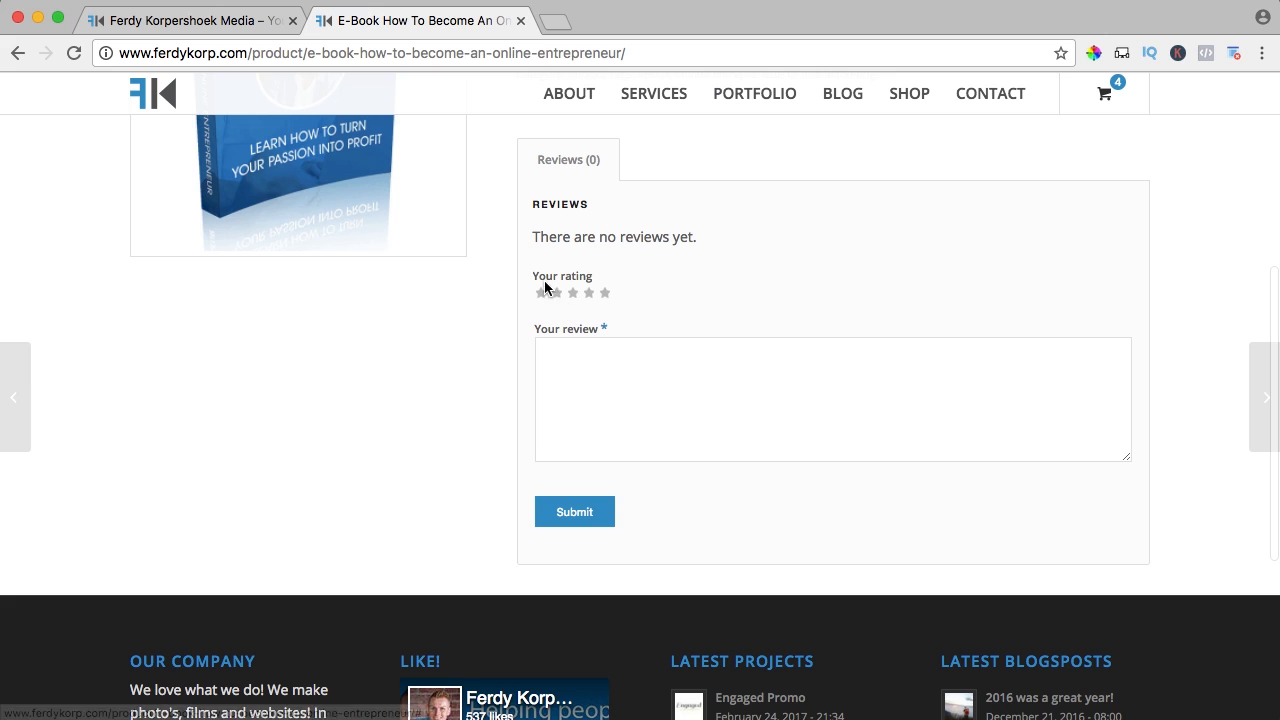
{"action": "scroll", "coordinate": [602, 338], "scroll_direction": "up", "scroll_amount": 1}
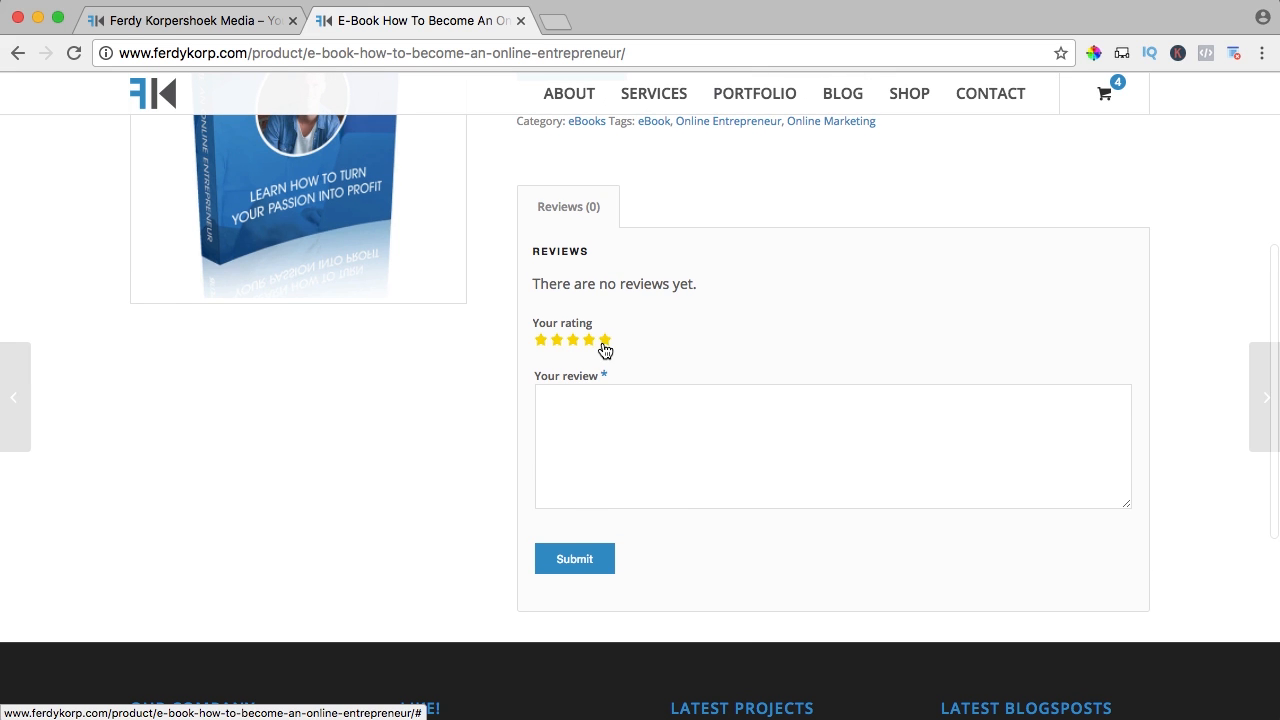
{"action": "left_click", "coordinate": [605, 343]}
{"action": "left_click", "coordinate": [651, 434]}
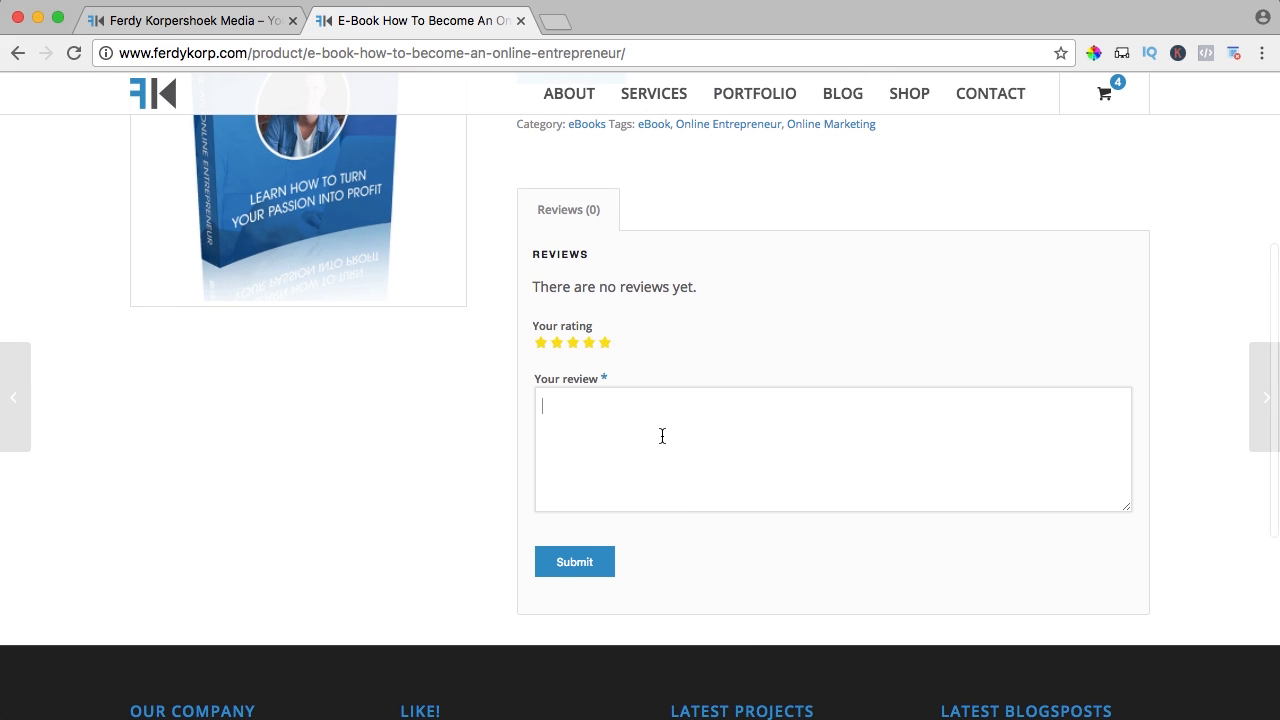
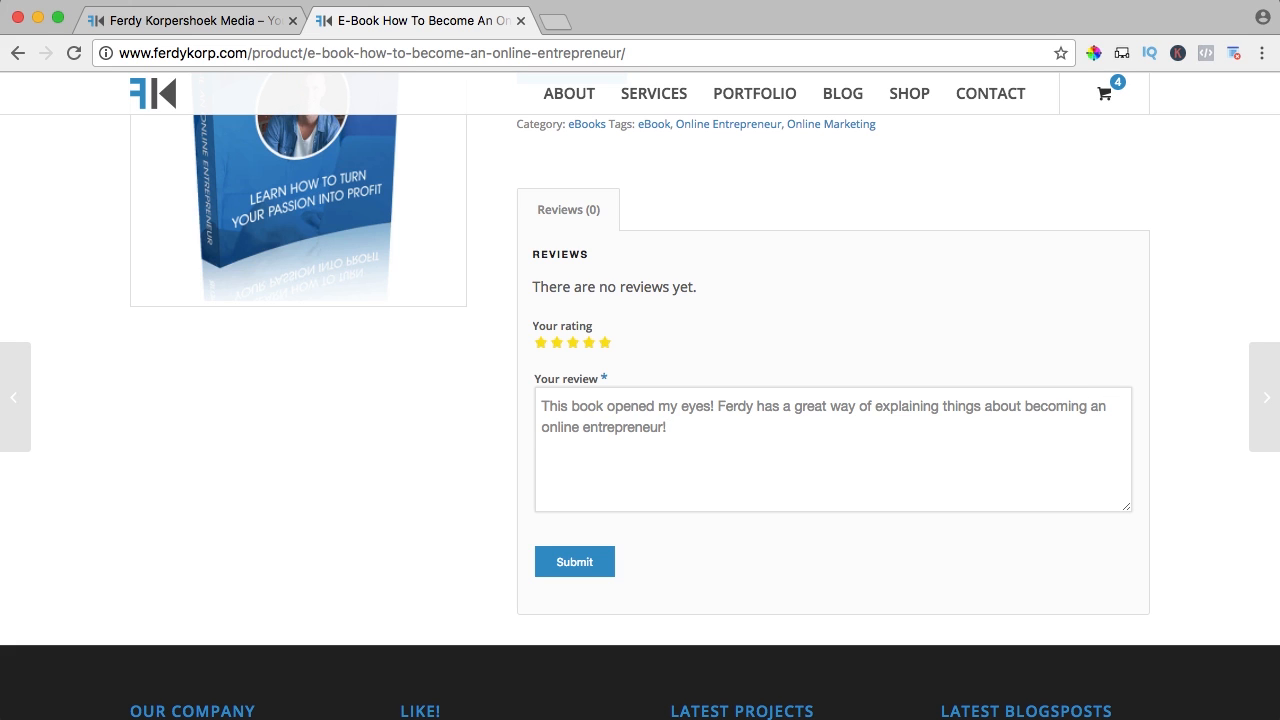
Submit the five-star e-book review, then return to the WordPress admin Dashboard
{"action": "left_click", "coordinate": [582, 560]}
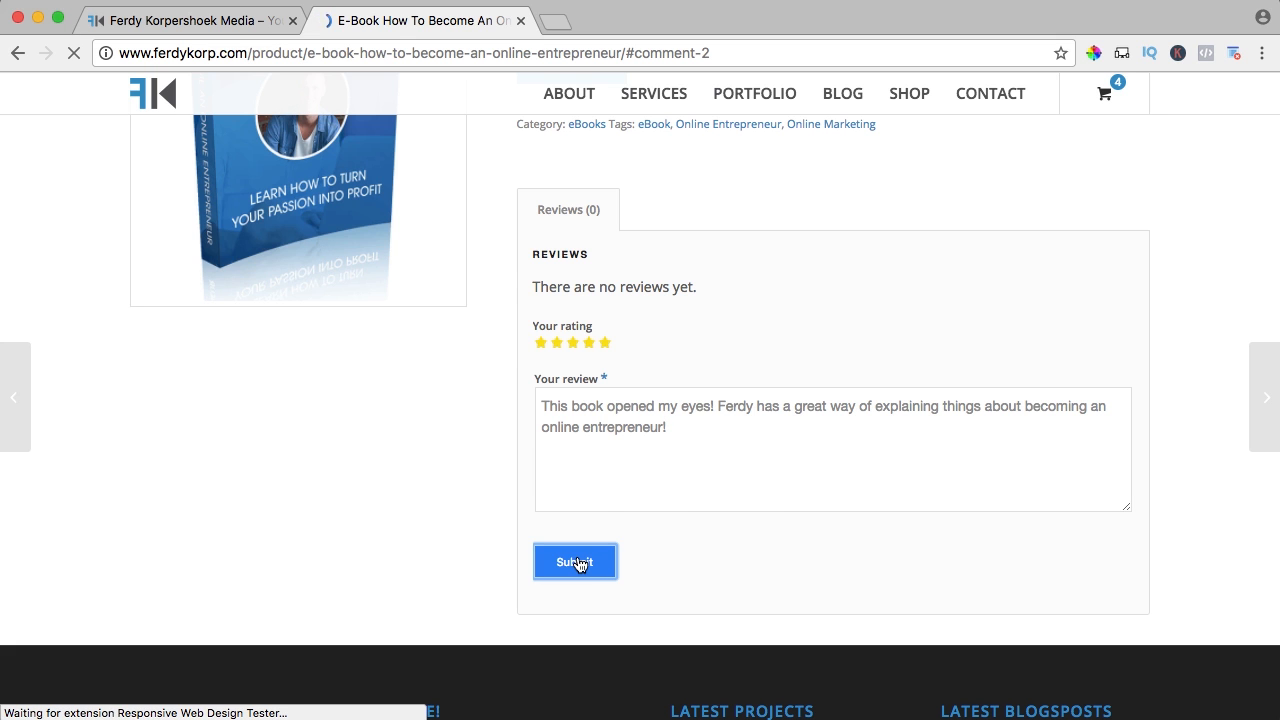
{"action": "scroll", "coordinate": [687, 416], "scroll_direction": "up", "scroll_amount": 3}
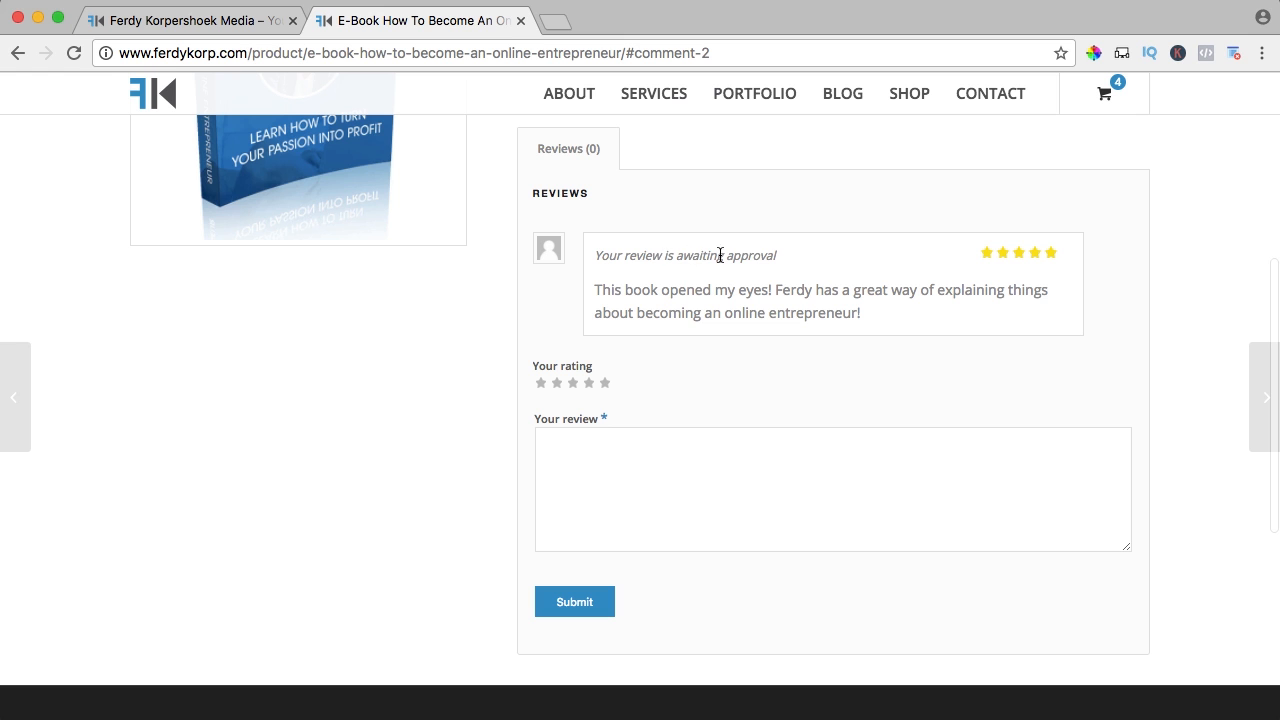
{"action": "scroll", "coordinate": [681, 369], "scroll_direction": "up", "scroll_amount": 2}
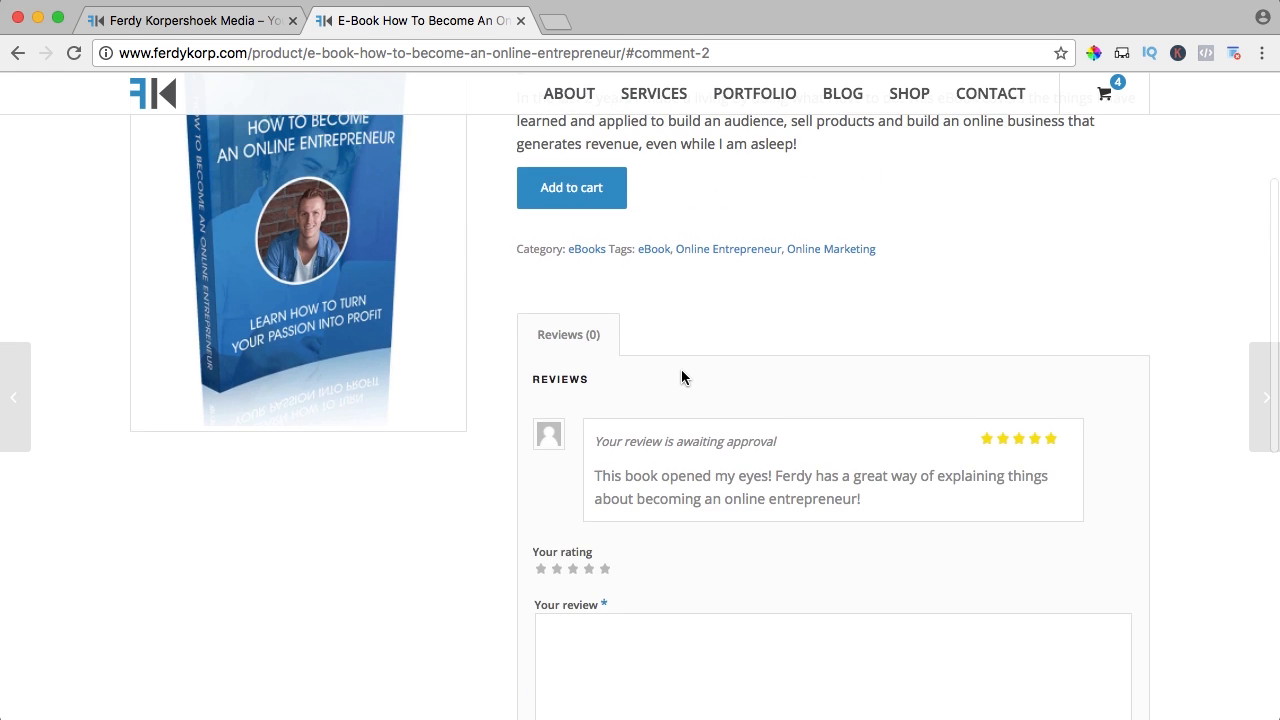
{"action": "scroll", "coordinate": [681, 369], "scroll_direction": "down", "scroll_amount": 5}
{"action": "scroll", "coordinate": [681, 369], "scroll_direction": "up", "scroll_amount": 7}
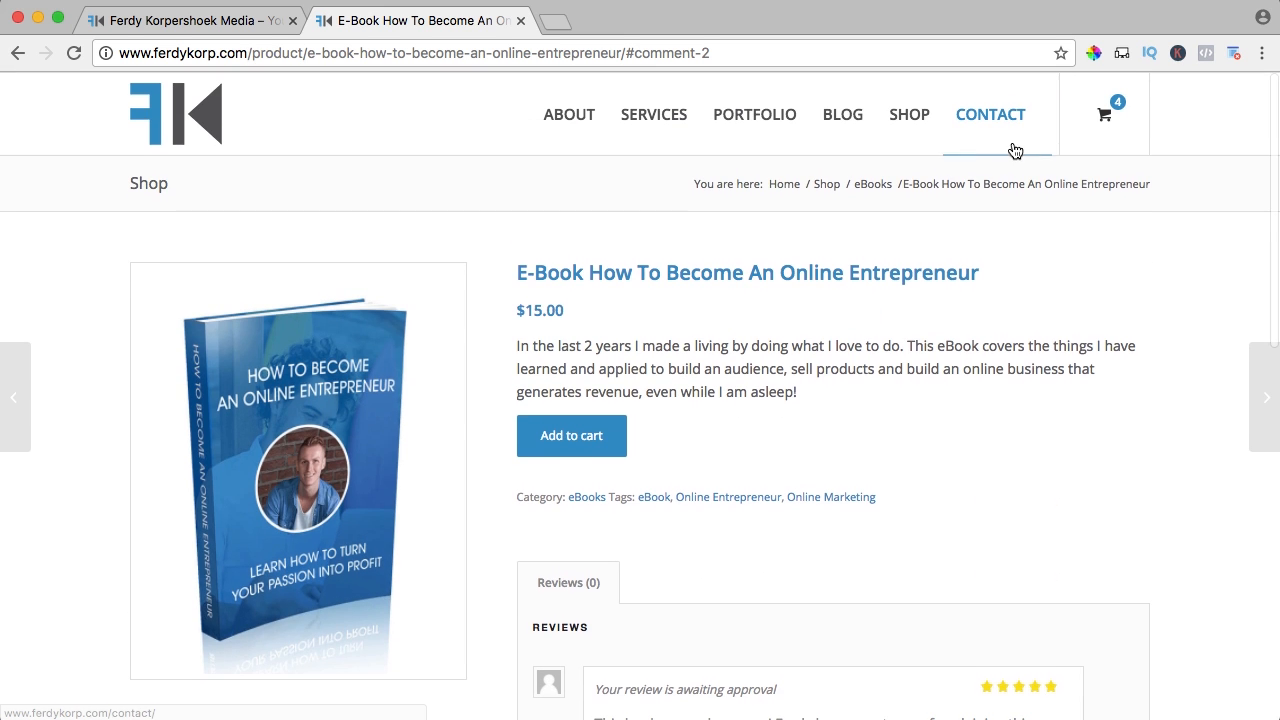
{"action": "left_click", "coordinate": [261, 55]}
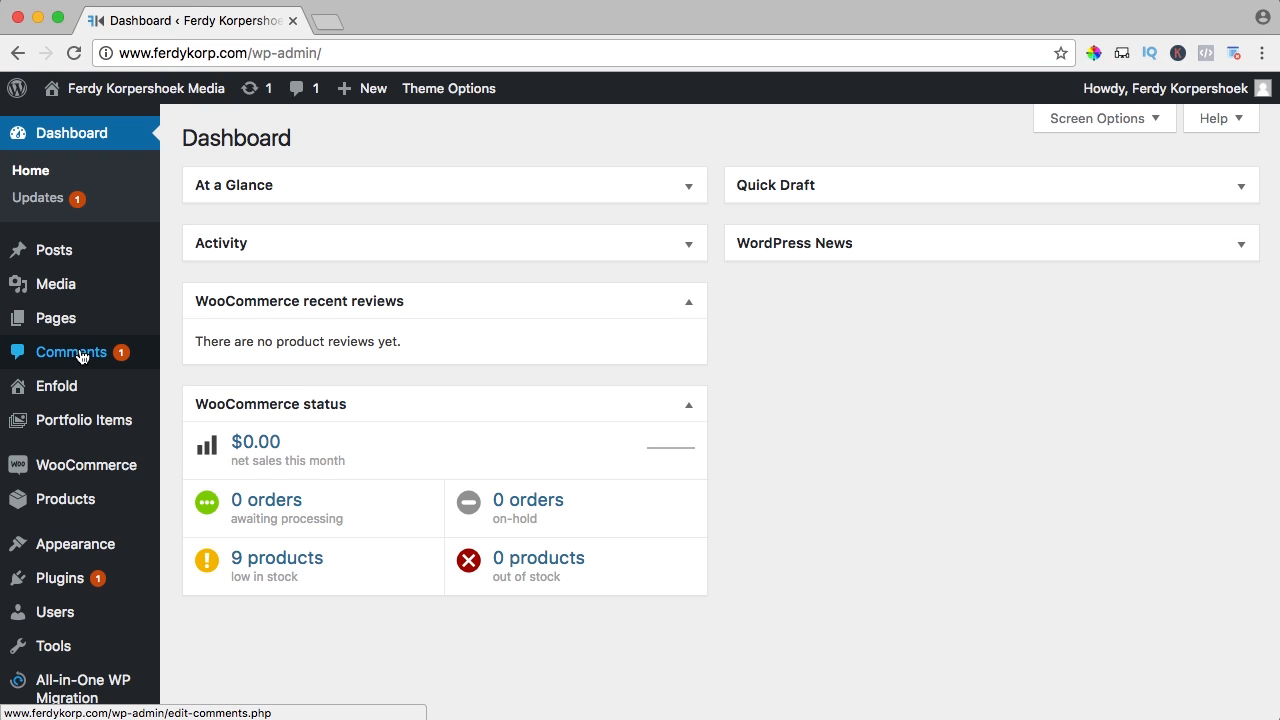
Approve the pending e-book review in Comments and reply 'Thank you so much! I appreciate that!'
{"action": "left_click", "coordinate": [83, 355]}
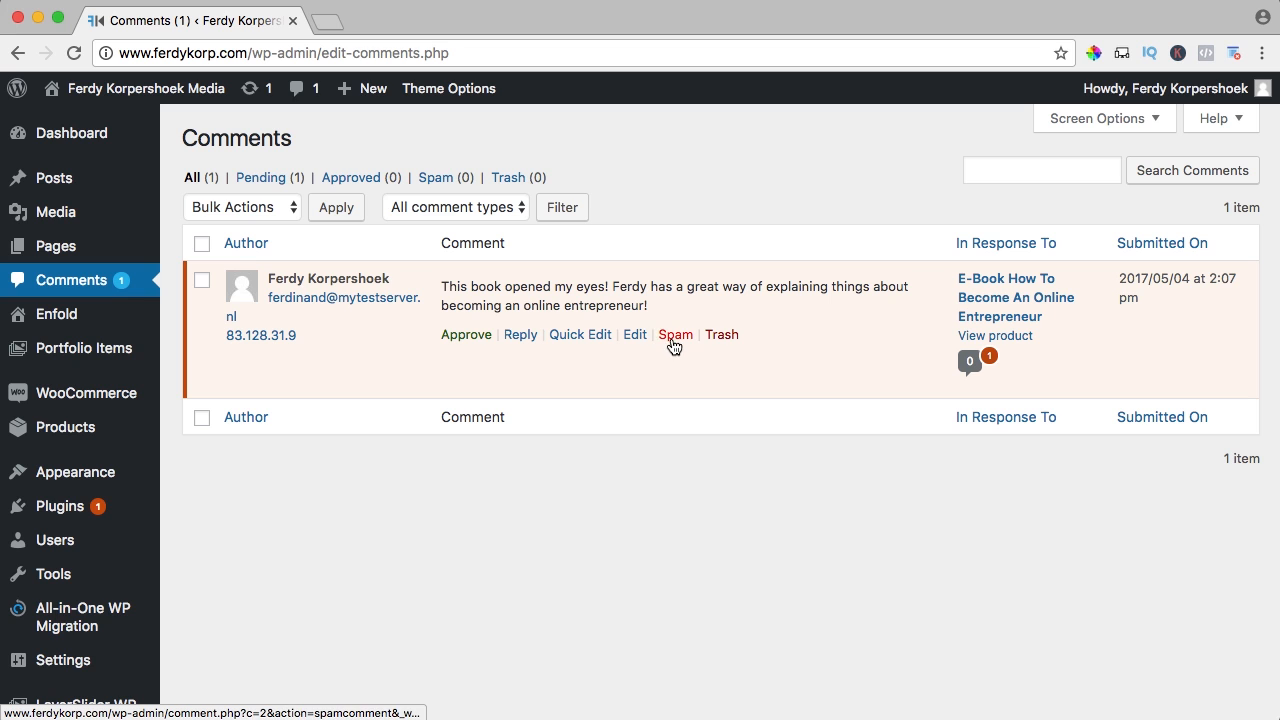
{"action": "left_click", "coordinate": [463, 336]}
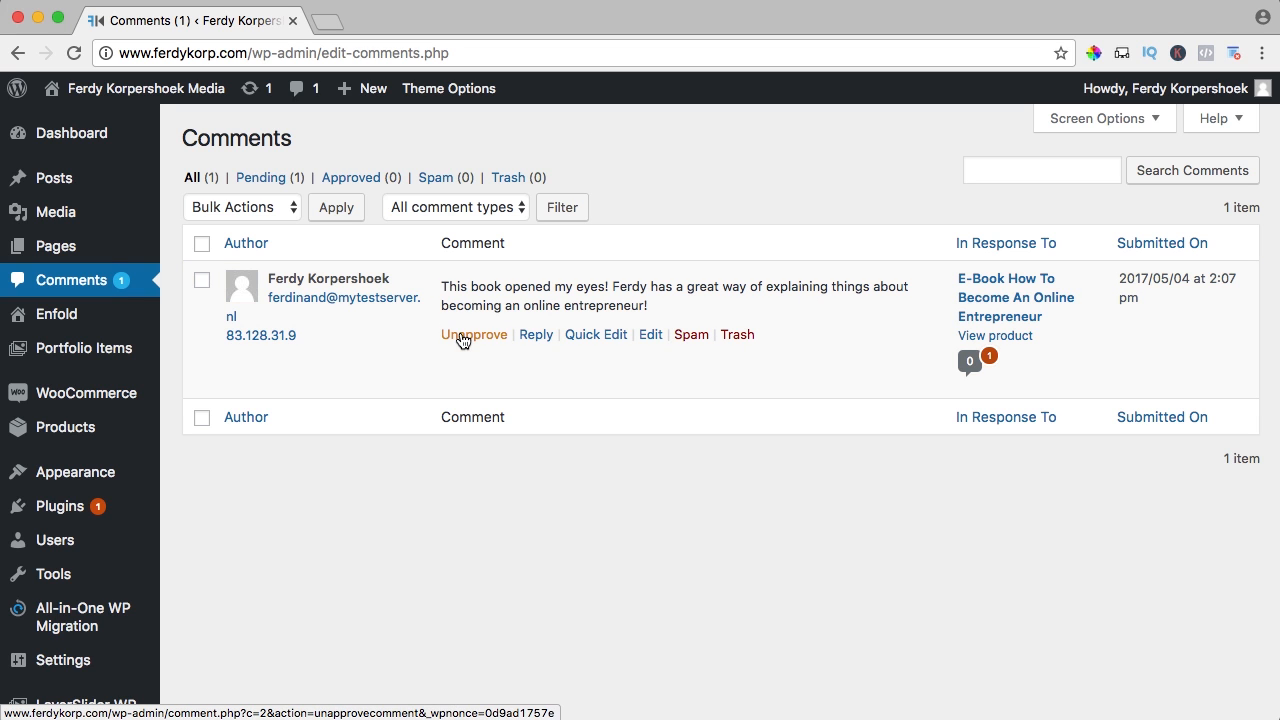
{"action": "left_click", "coordinate": [534, 336]}
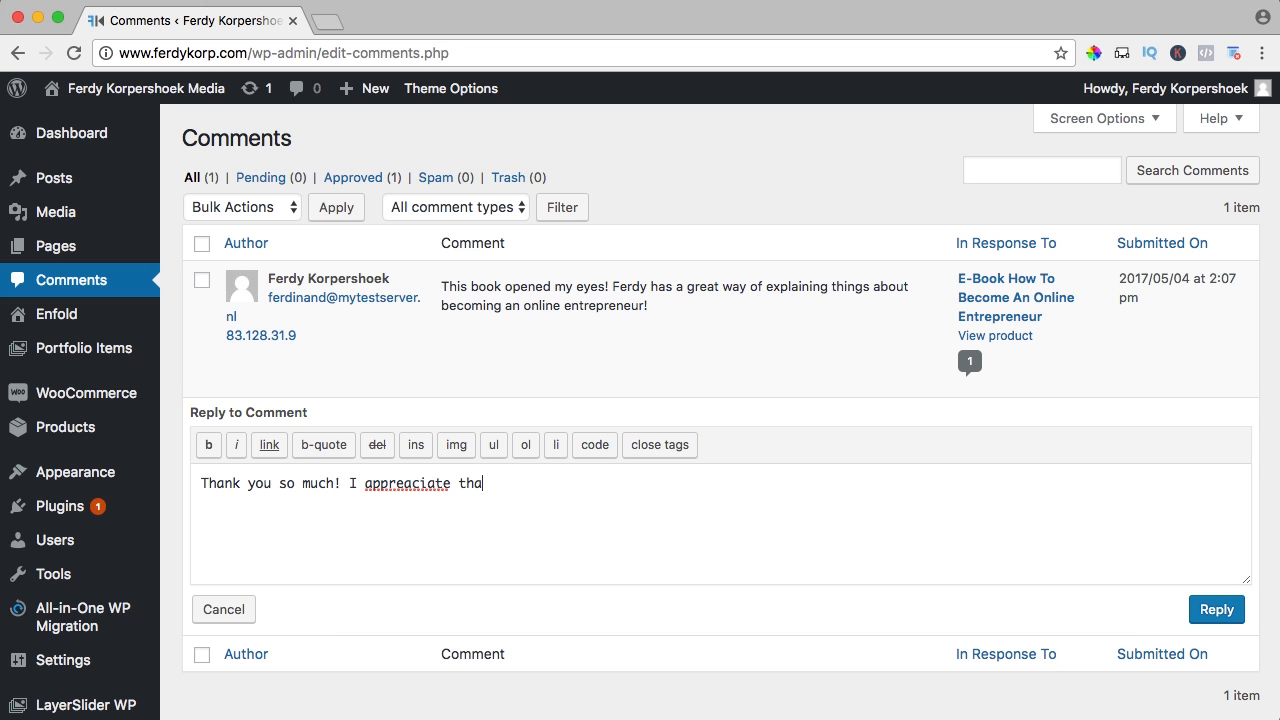
{"action": "right_click", "coordinate": [392, 485]}
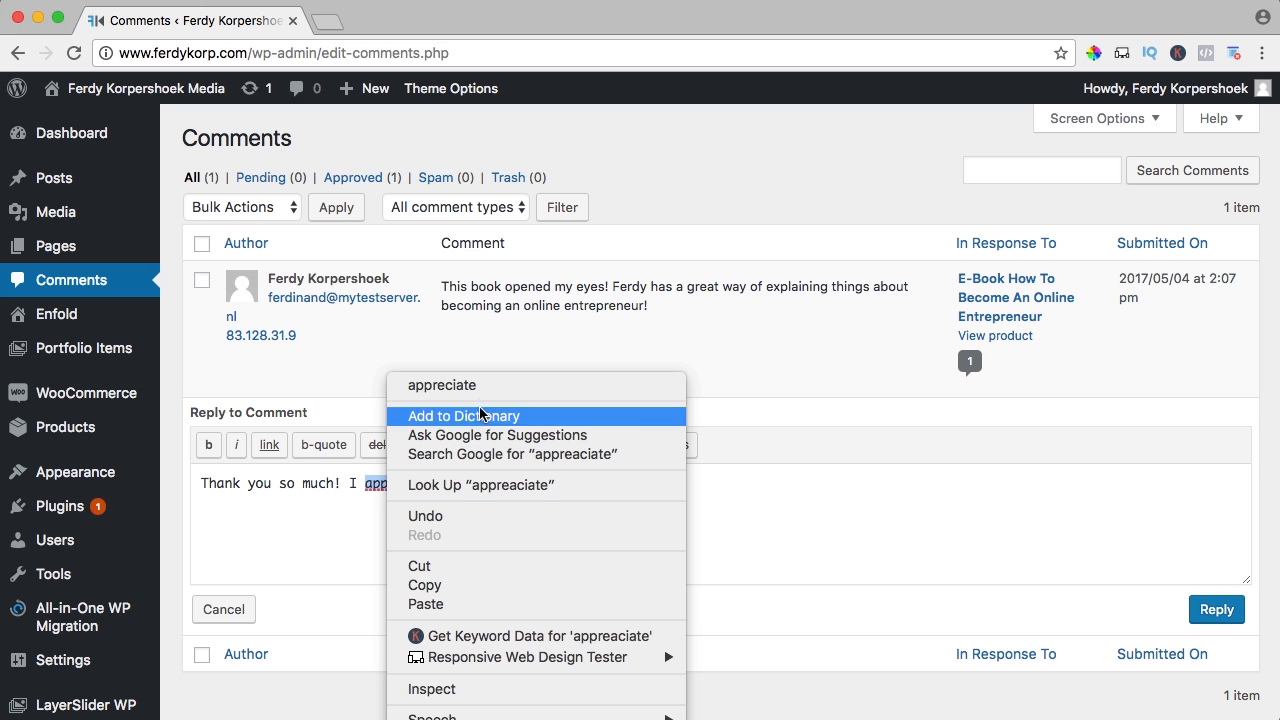
{"action": "left_click", "coordinate": [430, 384]}
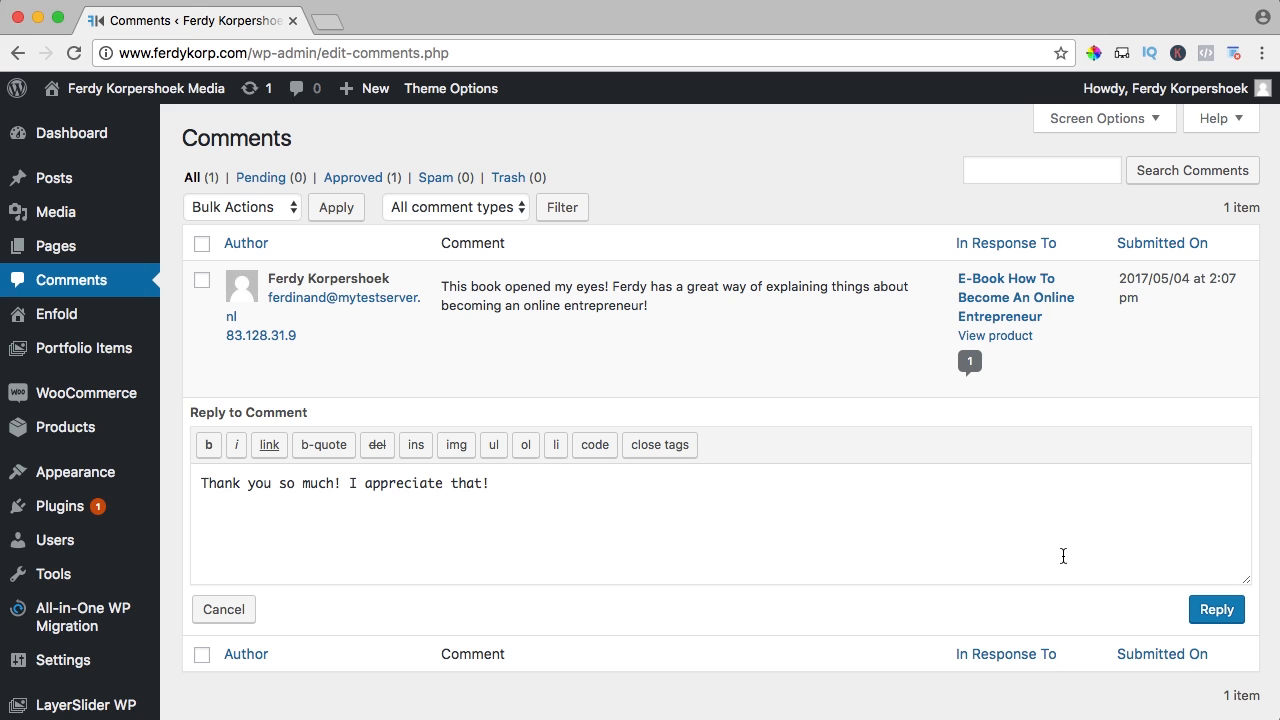
{"action": "left_click", "coordinate": [1217, 611]}
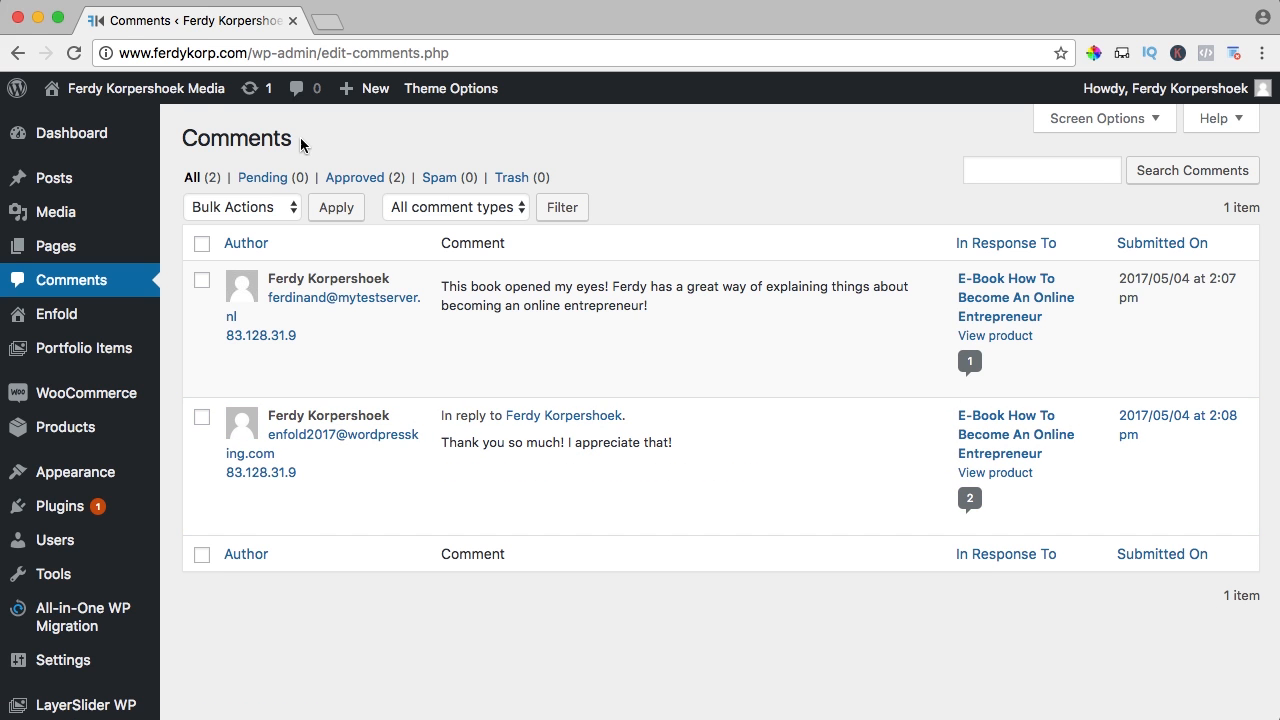
{"action": "mouse_move", "coordinate": [181, 101]}
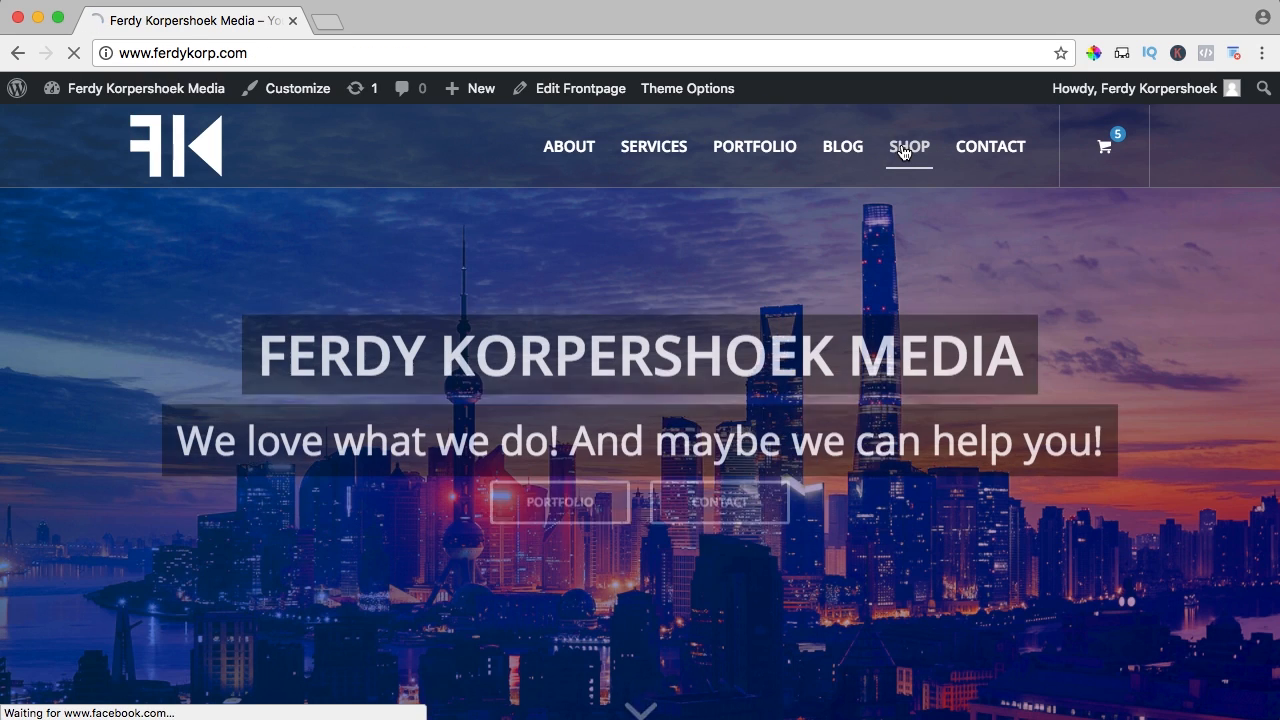
{"action": "left_click", "coordinate": [901, 151]}
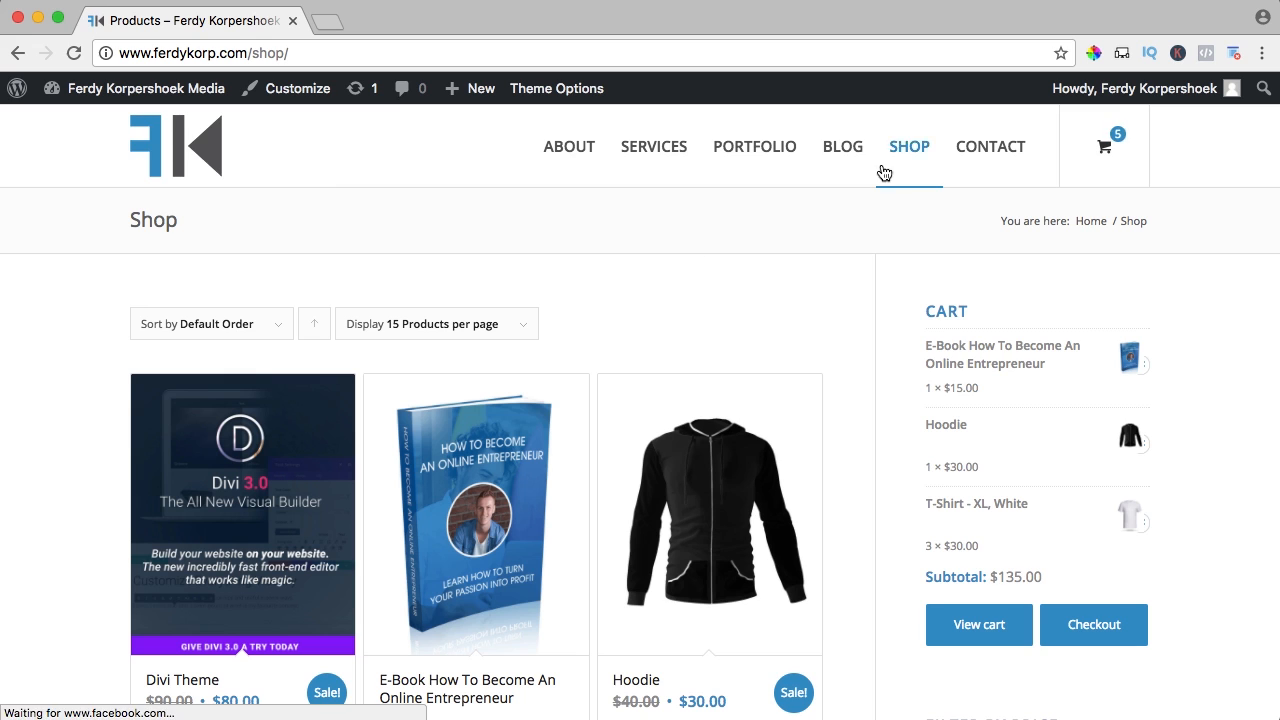
{"action": "scroll", "coordinate": [663, 254], "scroll_direction": "down", "scroll_amount": 3}
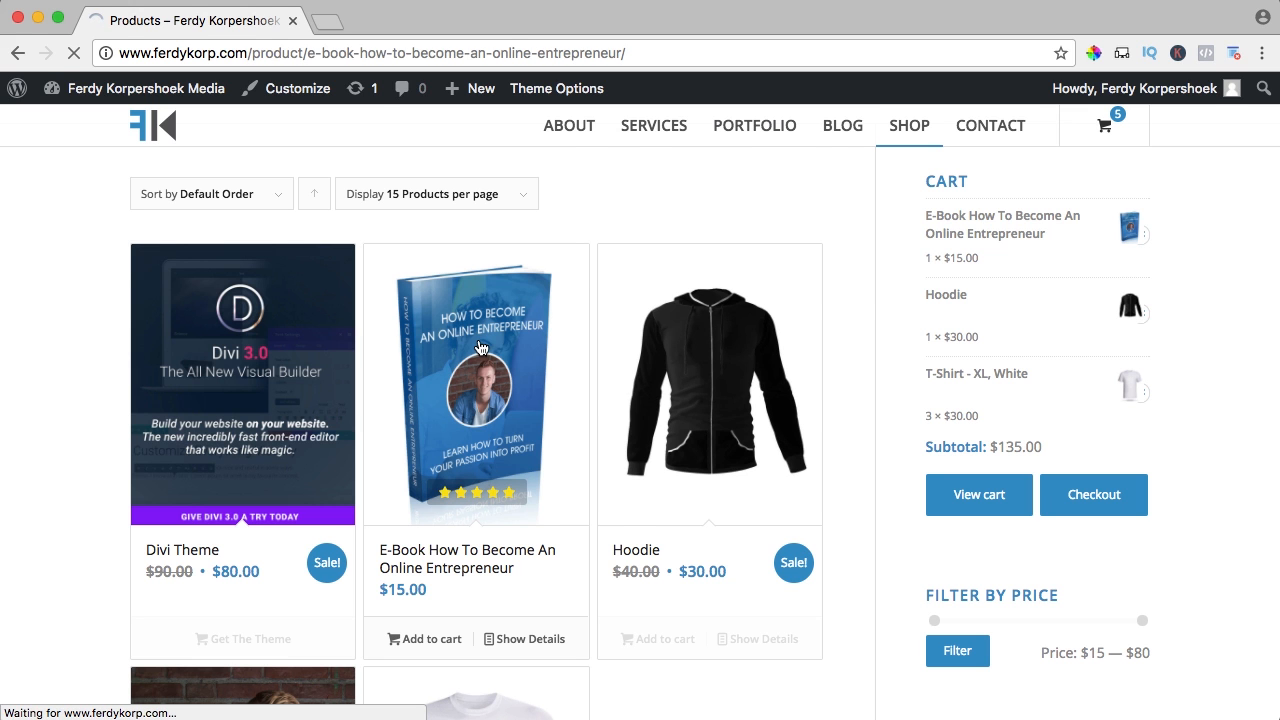
{"action": "scroll", "coordinate": [566, 320], "scroll_direction": "down", "scroll_amount": 3}
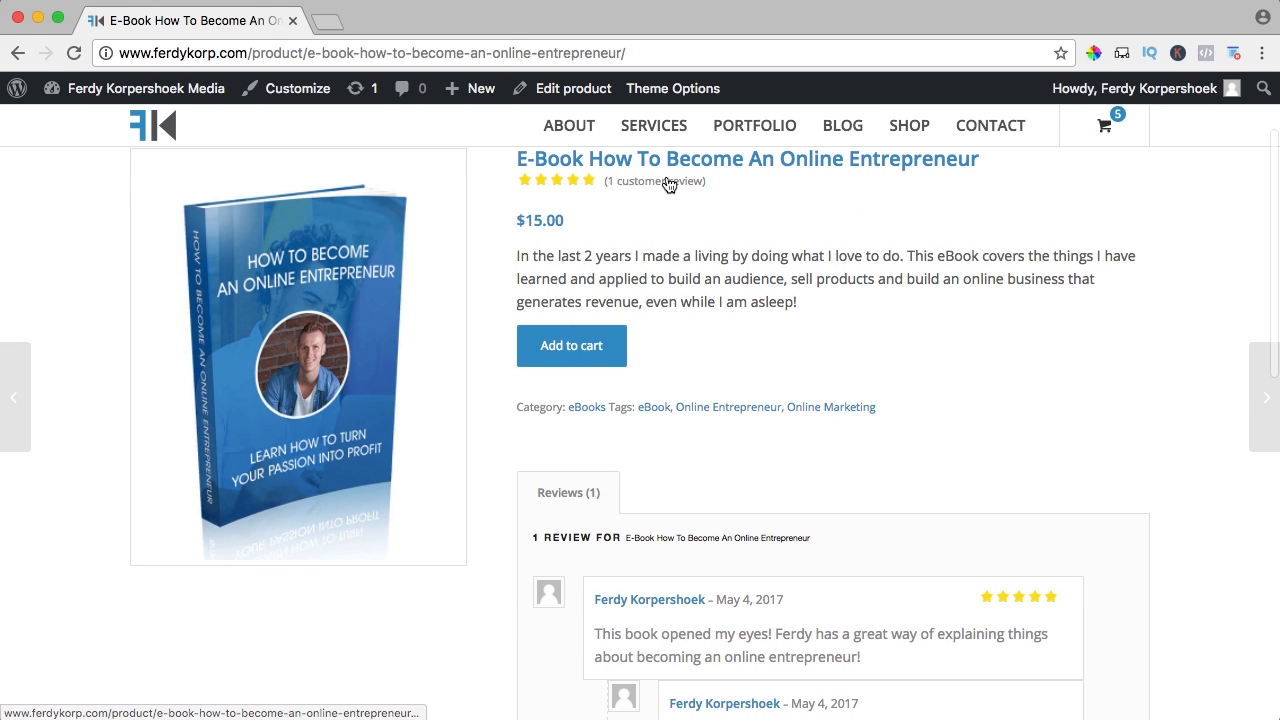
{"action": "scroll", "coordinate": [752, 325], "scroll_direction": "down", "scroll_amount": 4}
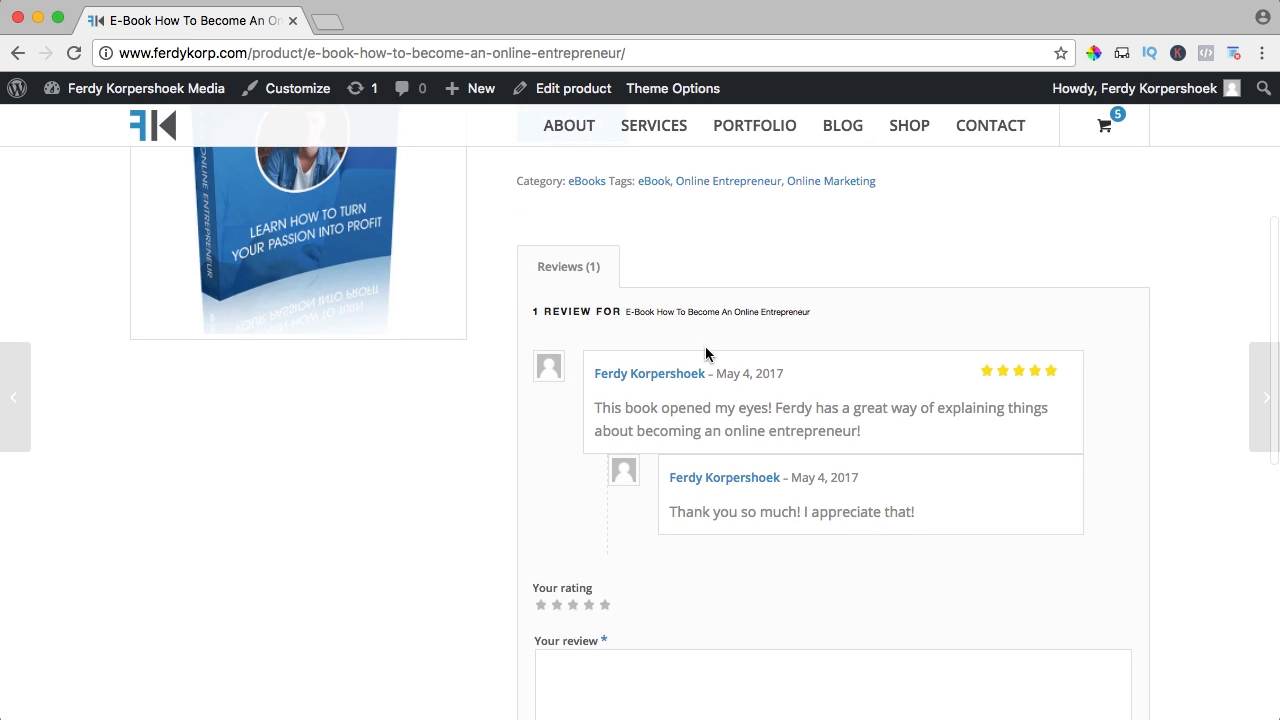
{"action": "scroll", "coordinate": [650, 340], "scroll_direction": "down", "scroll_amount": 1}
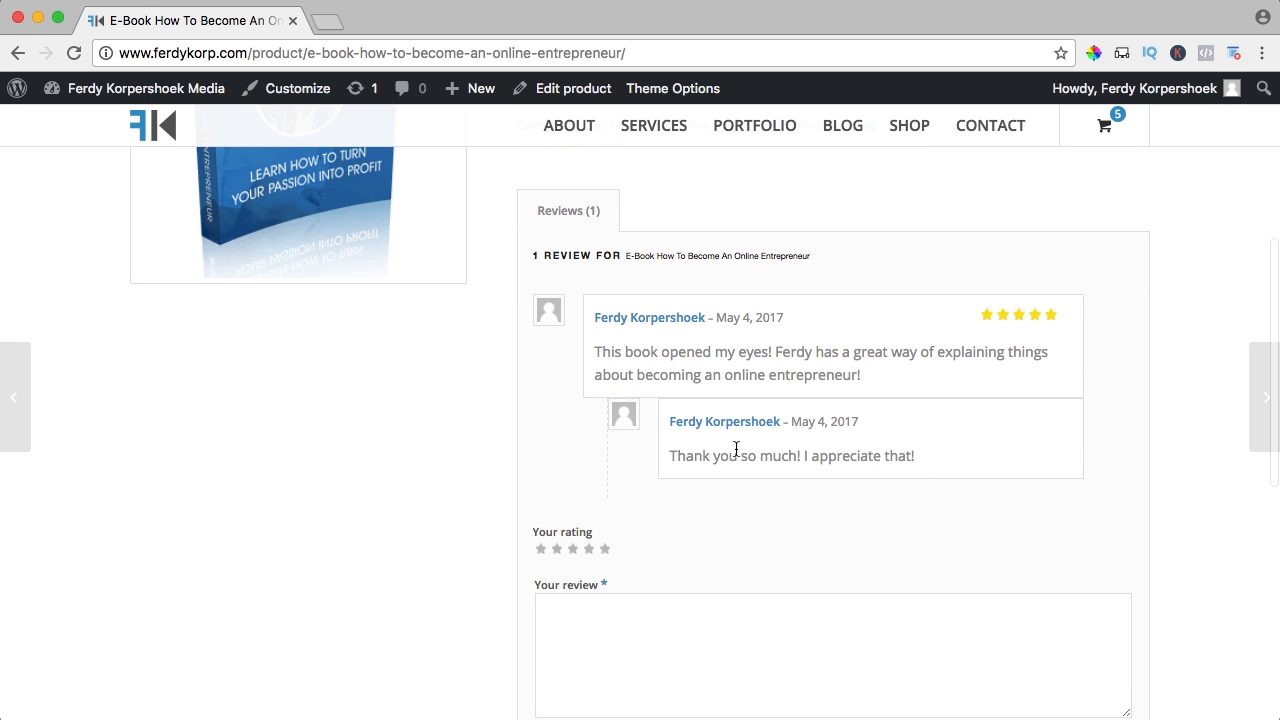
{"action": "scroll", "coordinate": [809, 417], "scroll_direction": "up", "scroll_amount": 5}
{"action": "scroll", "coordinate": [809, 417], "scroll_direction": "down", "scroll_amount": 2}
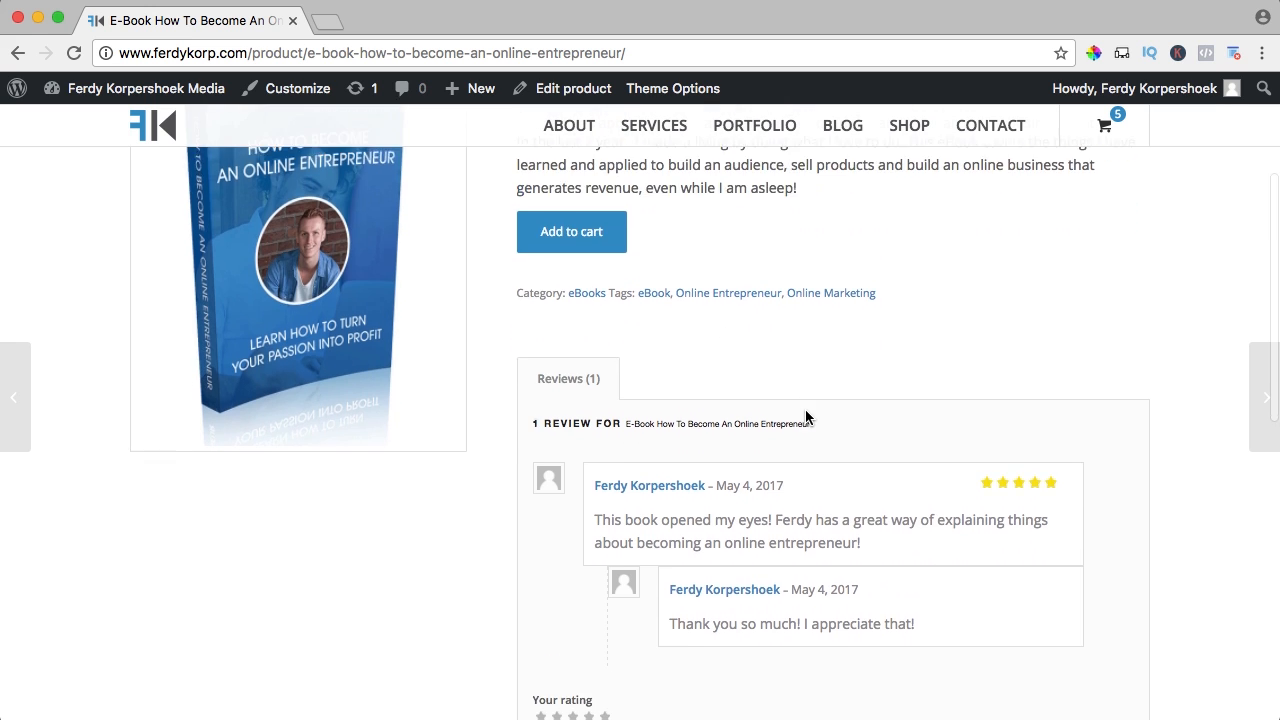
{"action": "scroll", "coordinate": [806, 415], "scroll_direction": "up", "scroll_amount": 5}
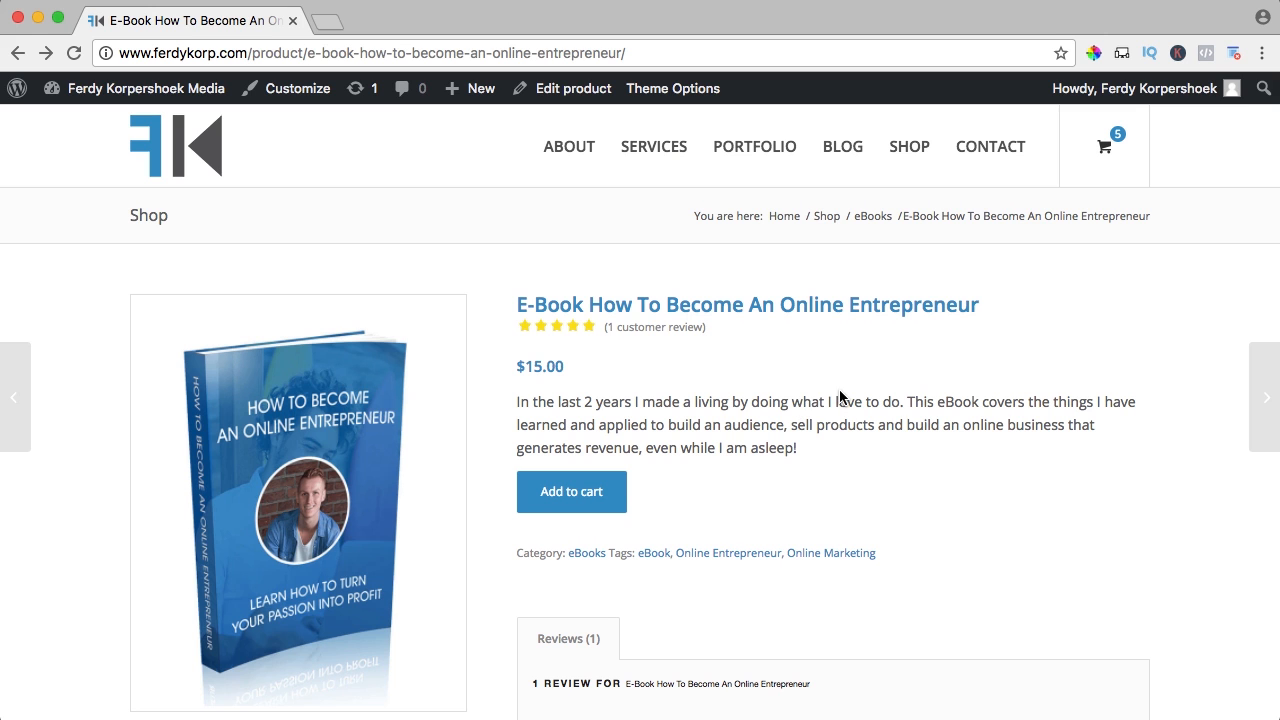
{"action": "mouse_move", "coordinate": [108, 88]}
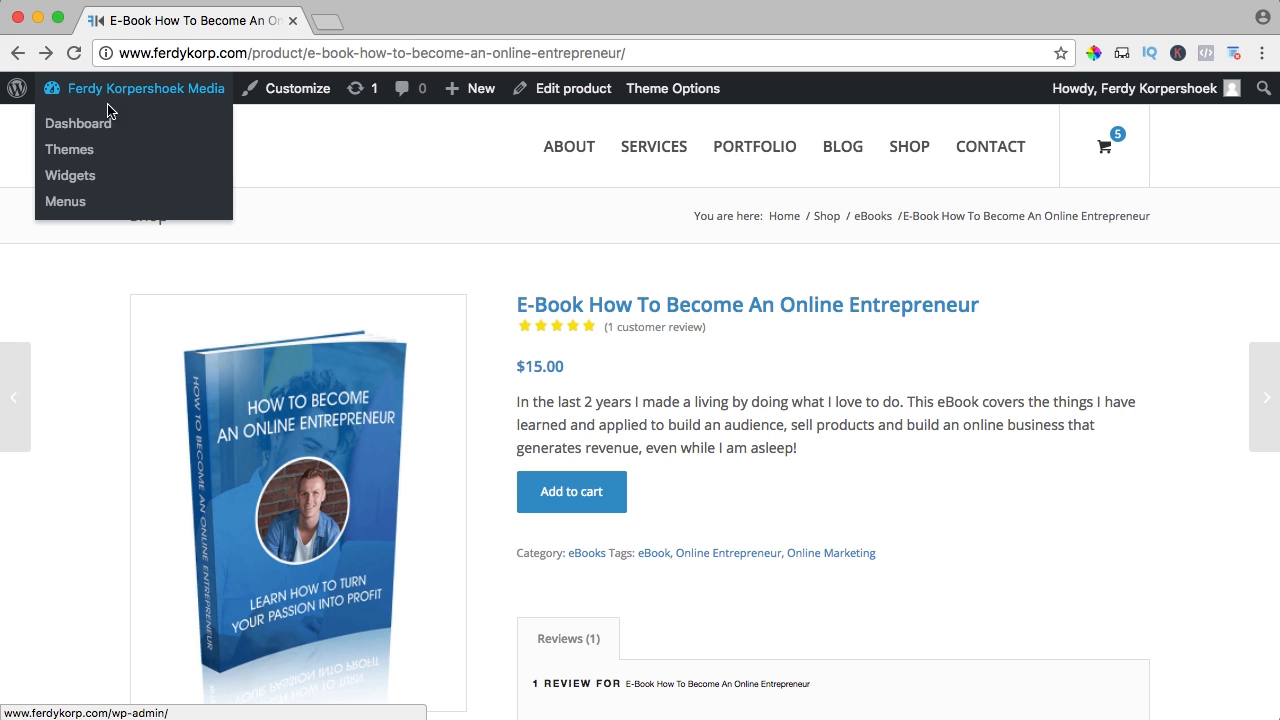
Add a WooCommerce Top Rated Products widget showing 5 products to the Shop Overview Page sidebar and save it
{"action": "left_click", "coordinate": [80, 175]}
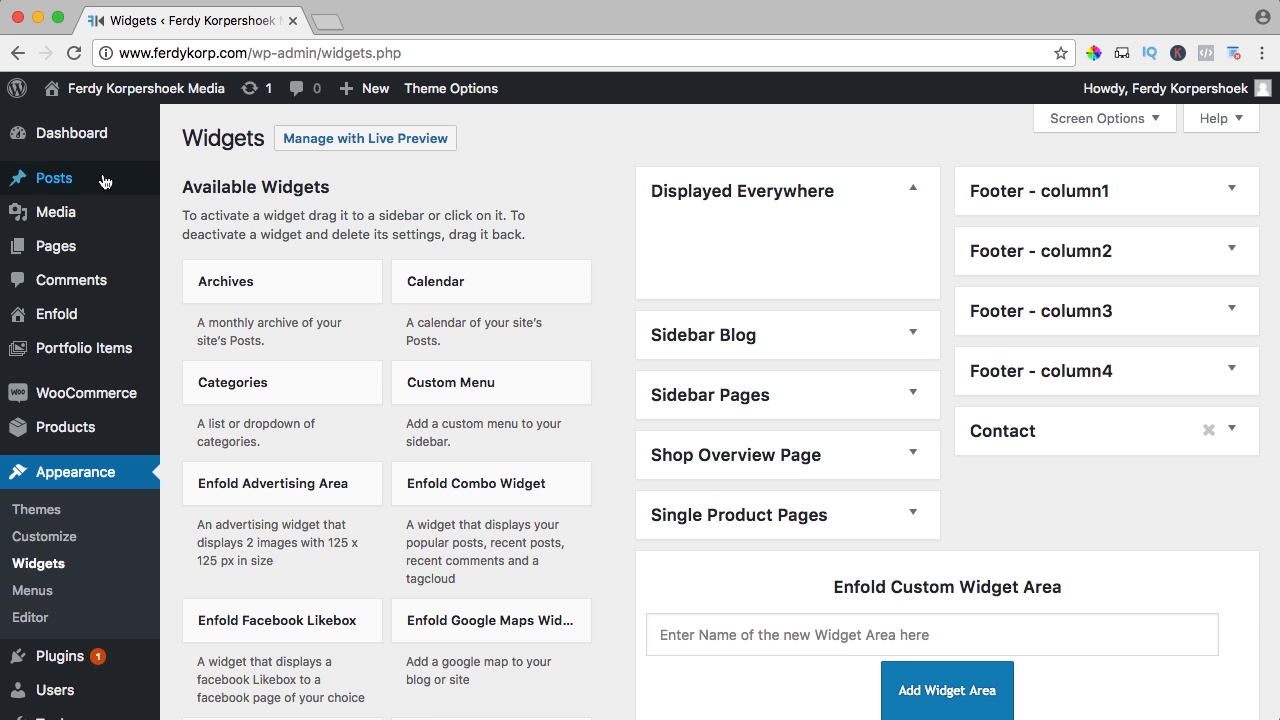
{"action": "left_click", "coordinate": [912, 459]}
{"action": "scroll", "coordinate": [480, 400], "scroll_direction": "down", "scroll_amount": 7}
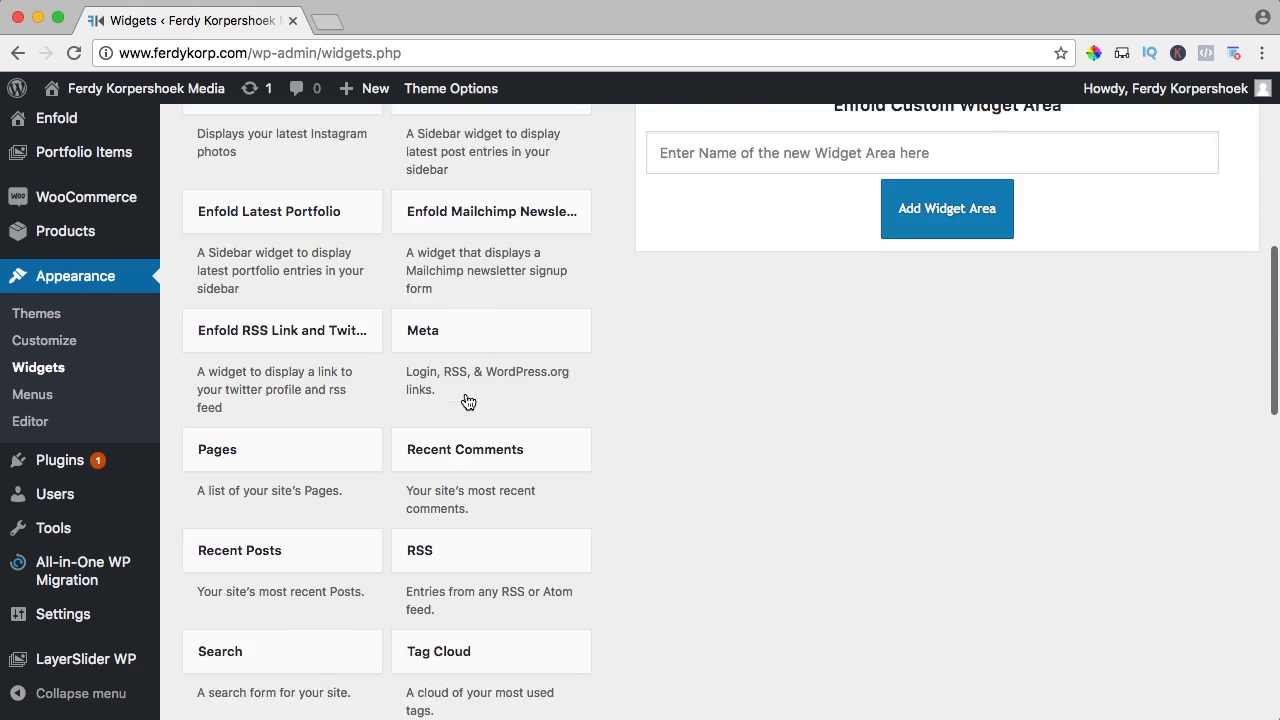
{"action": "scroll", "coordinate": [467, 401], "scroll_direction": "down", "scroll_amount": 12}
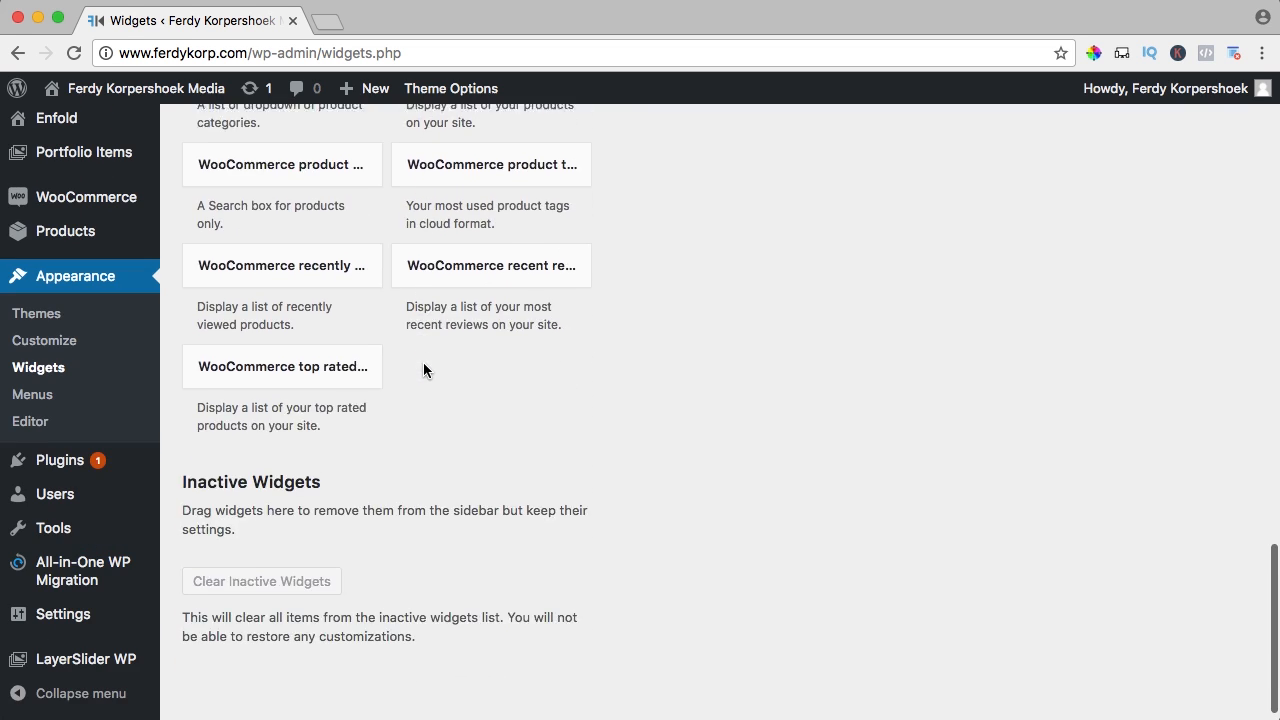
{"action": "left_click", "coordinate": [331, 354]}
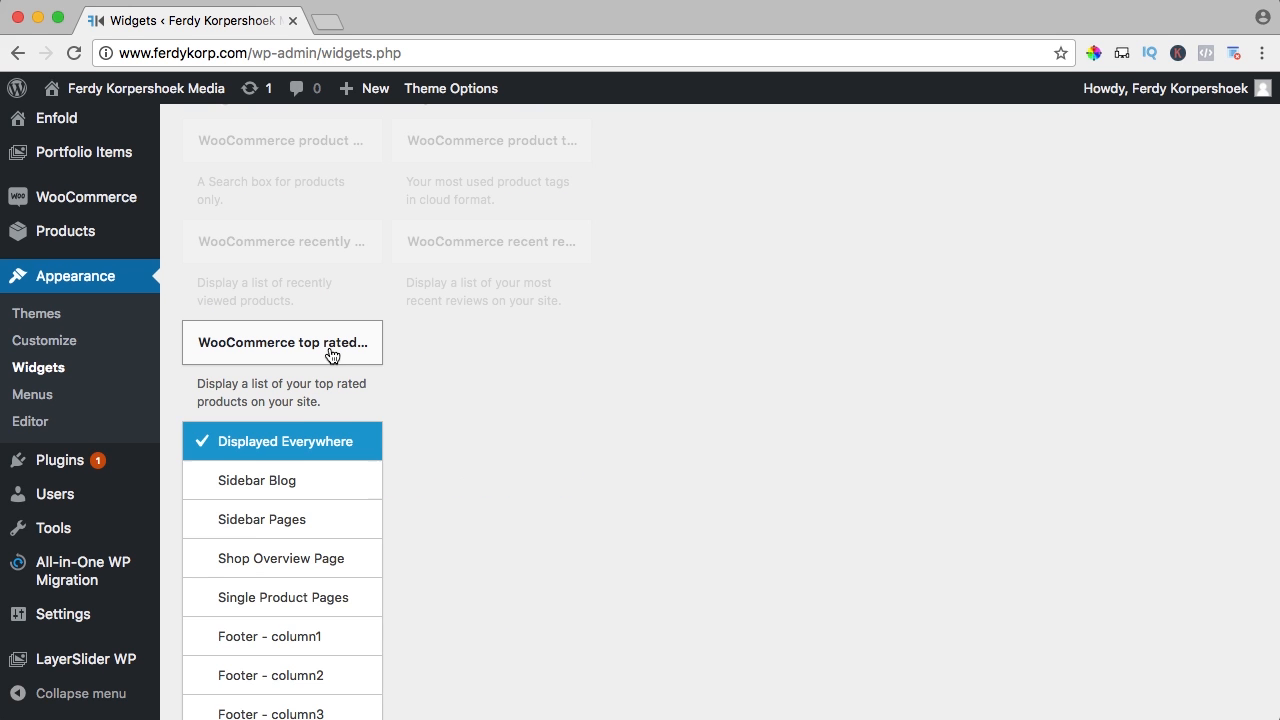
{"action": "scroll", "coordinate": [295, 510], "scroll_direction": "down", "scroll_amount": 2}
{"action": "left_click", "coordinate": [266, 505]}
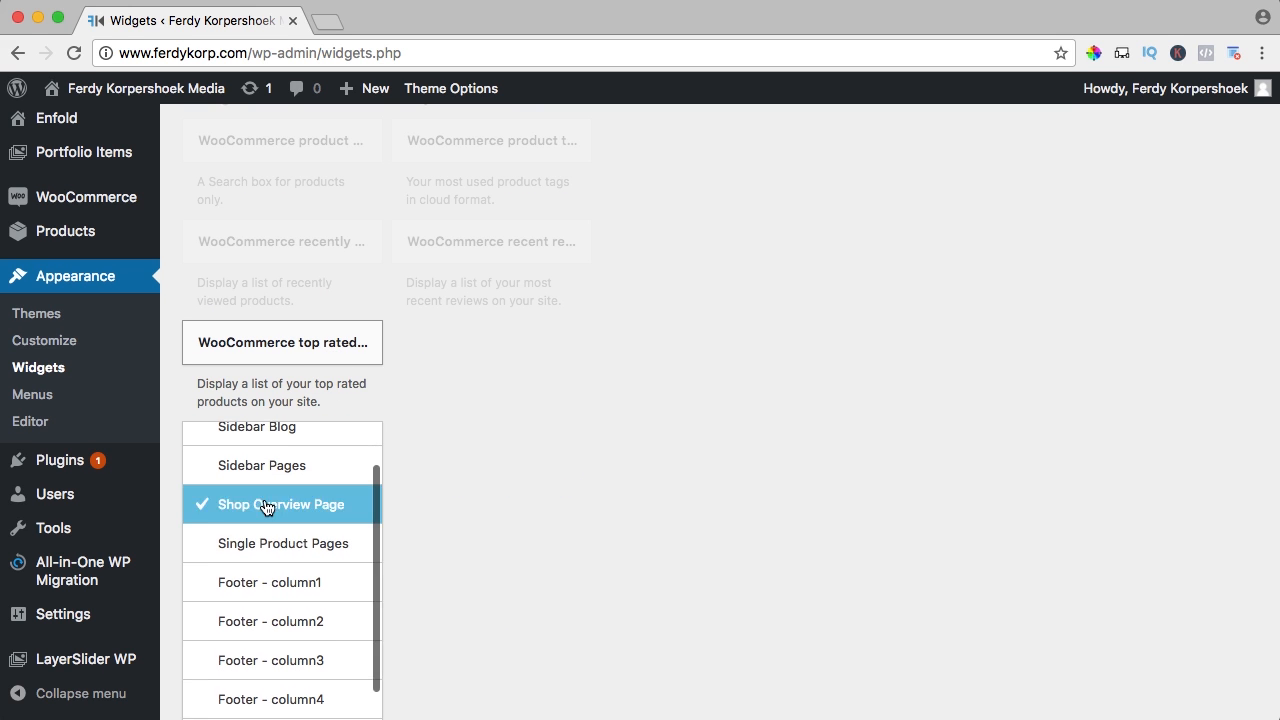
{"action": "scroll", "coordinate": [412, 486], "scroll_direction": "down", "scroll_amount": 5}
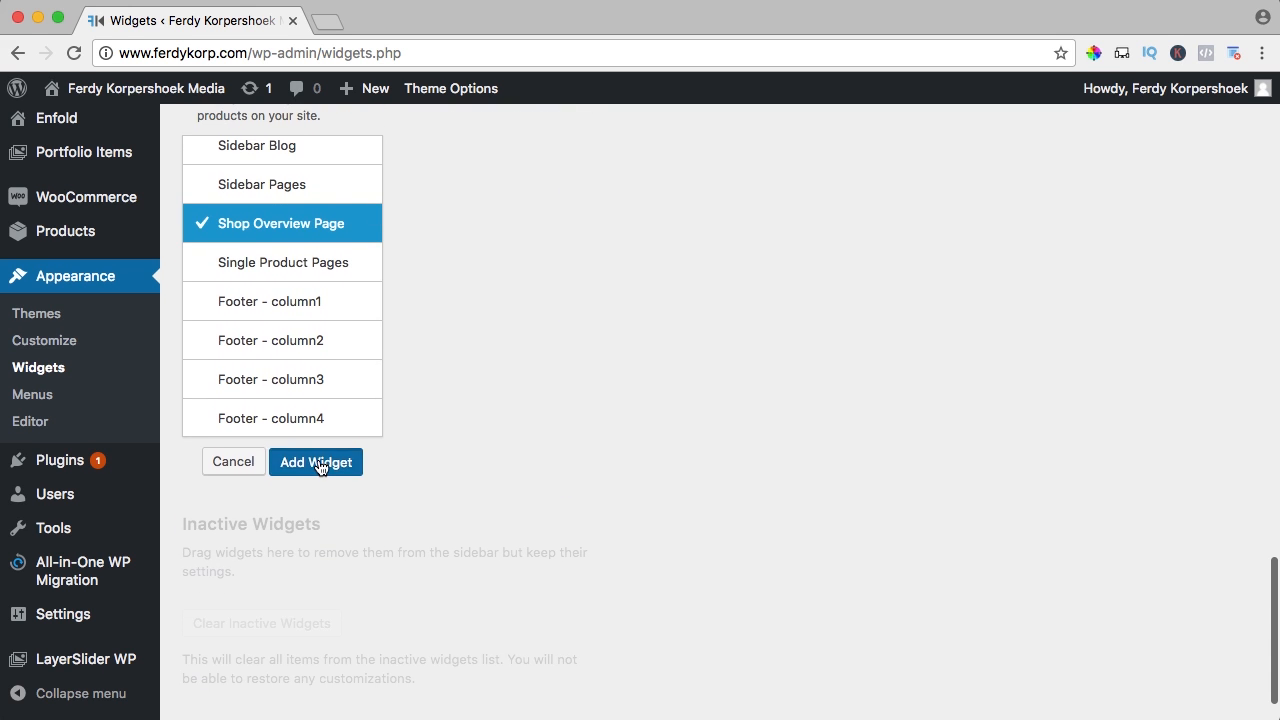
{"action": "left_click", "coordinate": [316, 462]}
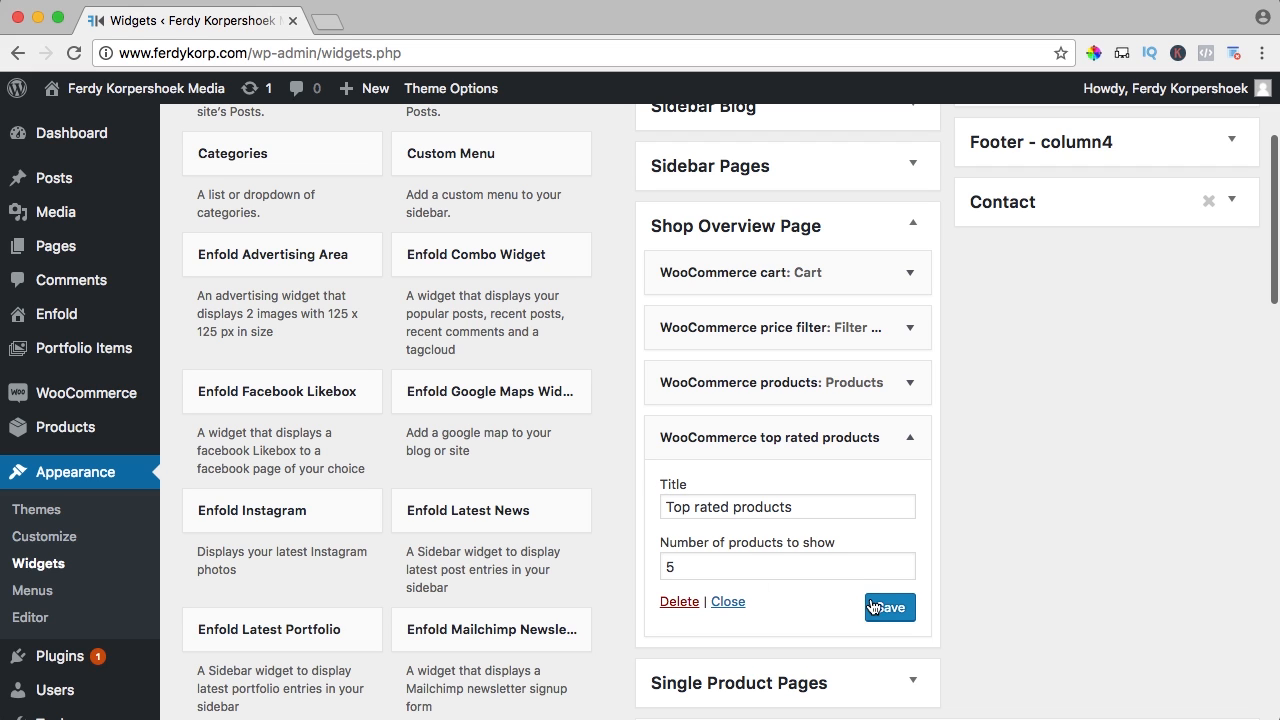
{"action": "left_click", "coordinate": [881, 609]}
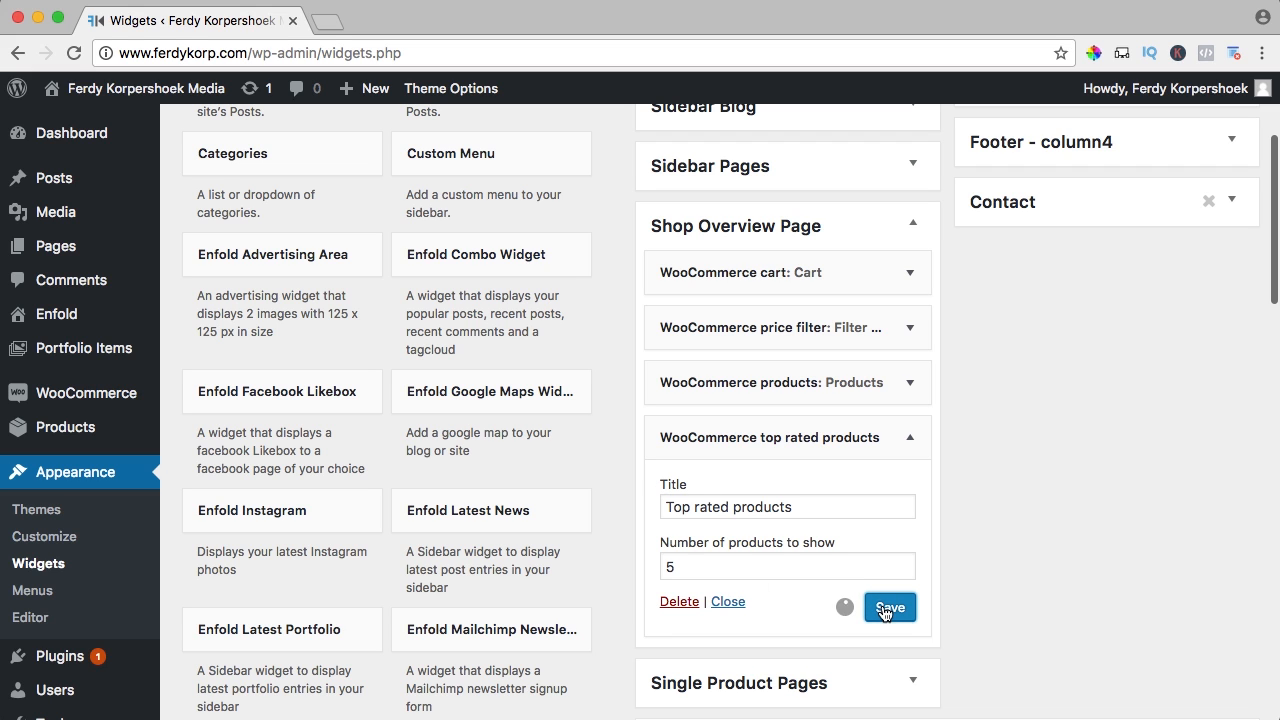
{"action": "left_click", "coordinate": [183, 97], "text": "super"}
Check the storefront Shop page sidebar: Top Rated Products lists the five-star e-book first
{"action": "left_click", "coordinate": [423, 22]}
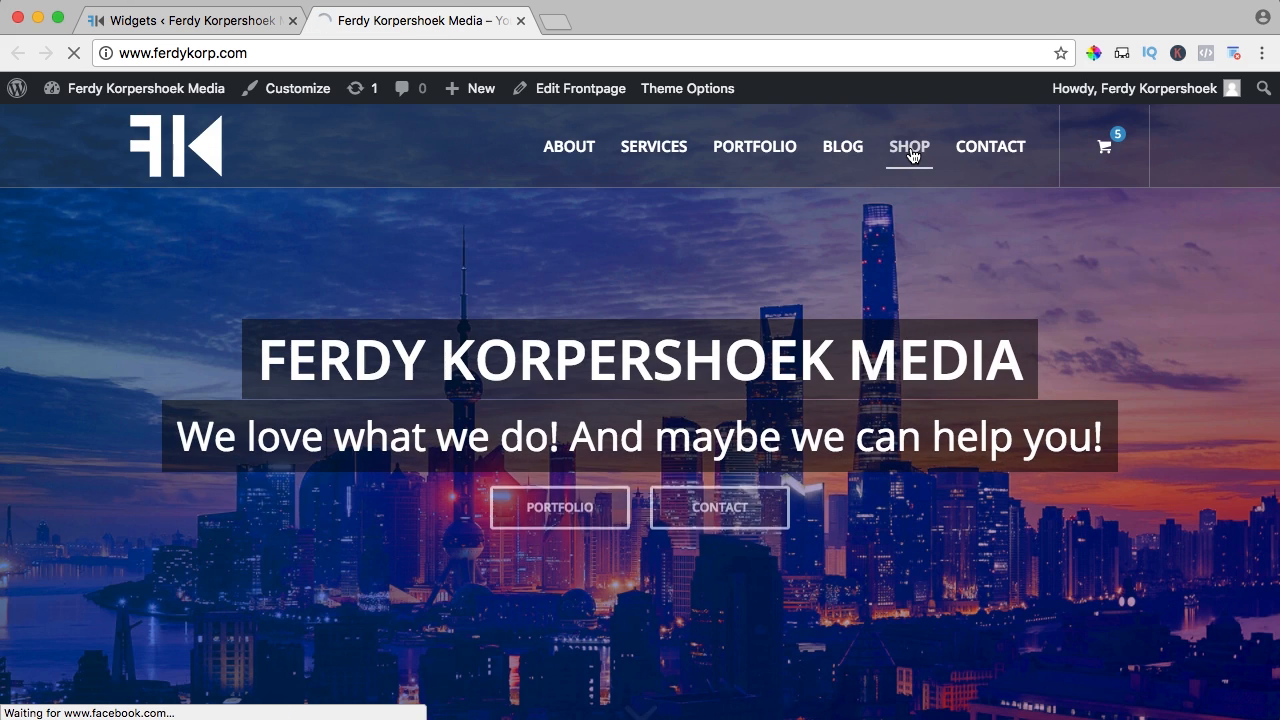
{"action": "left_click", "coordinate": [911, 155]}
{"action": "scroll", "coordinate": [836, 310], "scroll_direction": "down", "scroll_amount": 5}
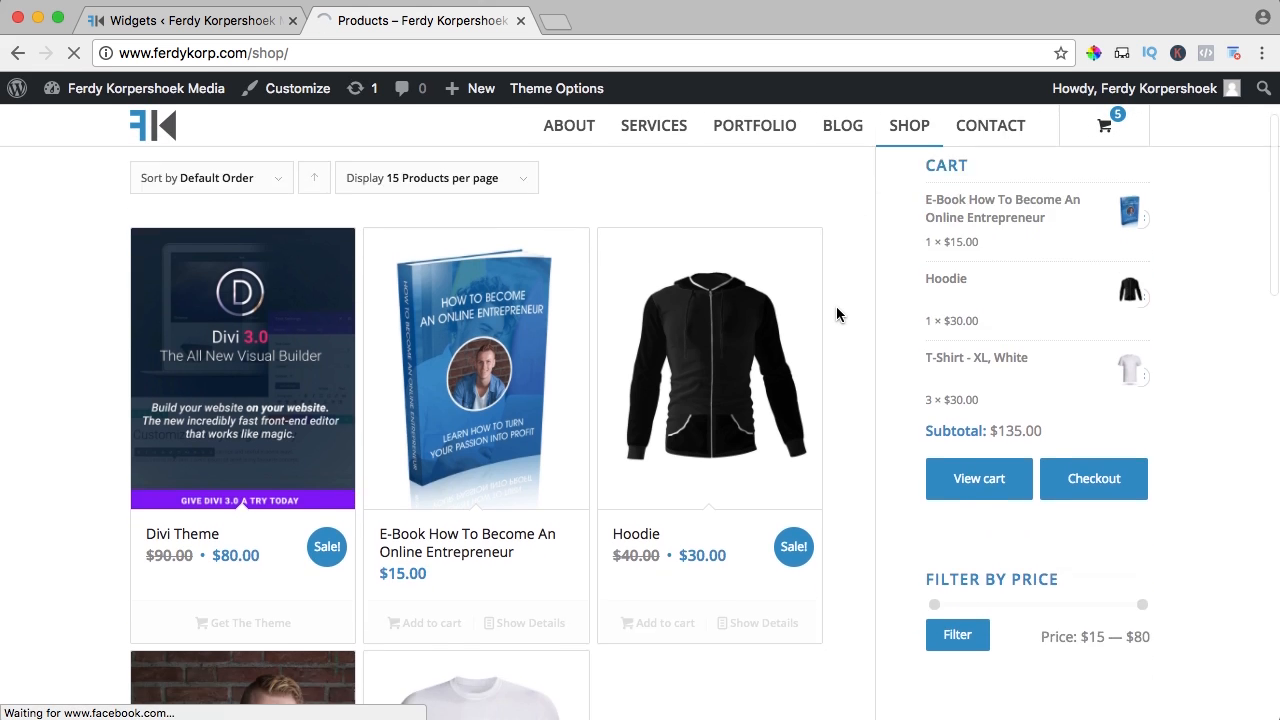
{"action": "scroll", "coordinate": [868, 308], "scroll_direction": "down", "scroll_amount": 10}
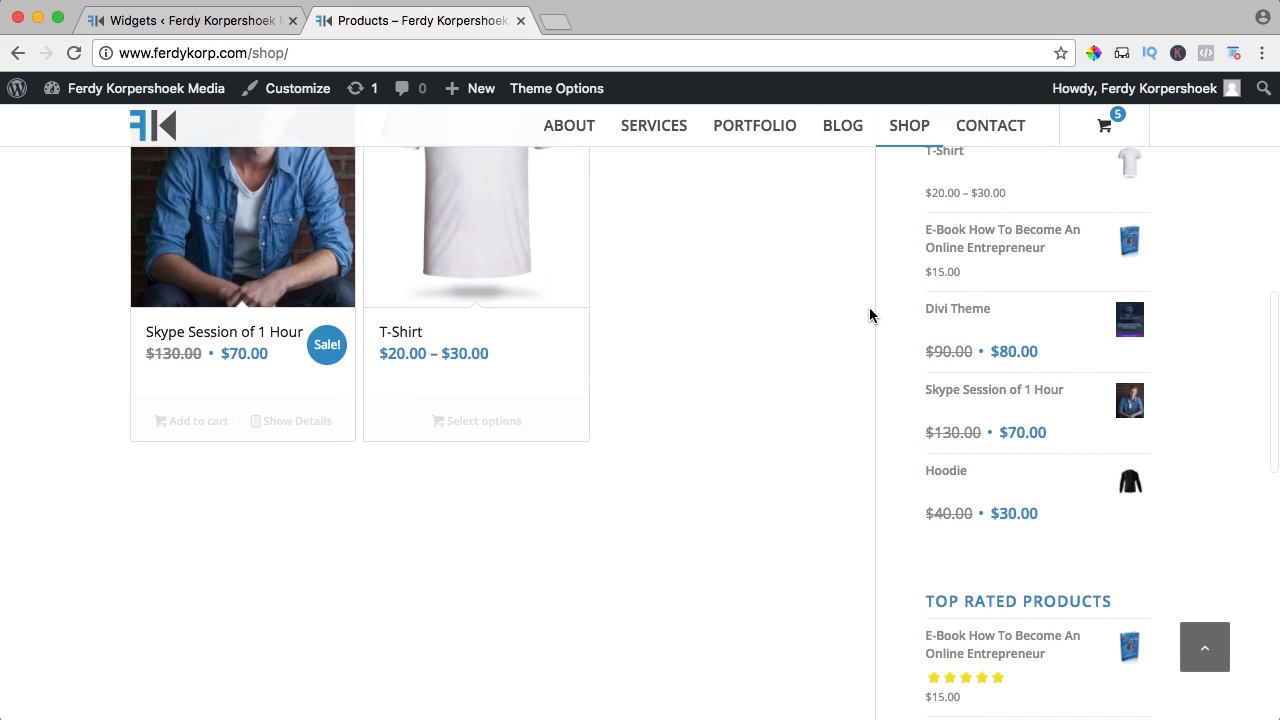
{"action": "scroll", "coordinate": [1020, 423], "scroll_direction": "down", "scroll_amount": 4}
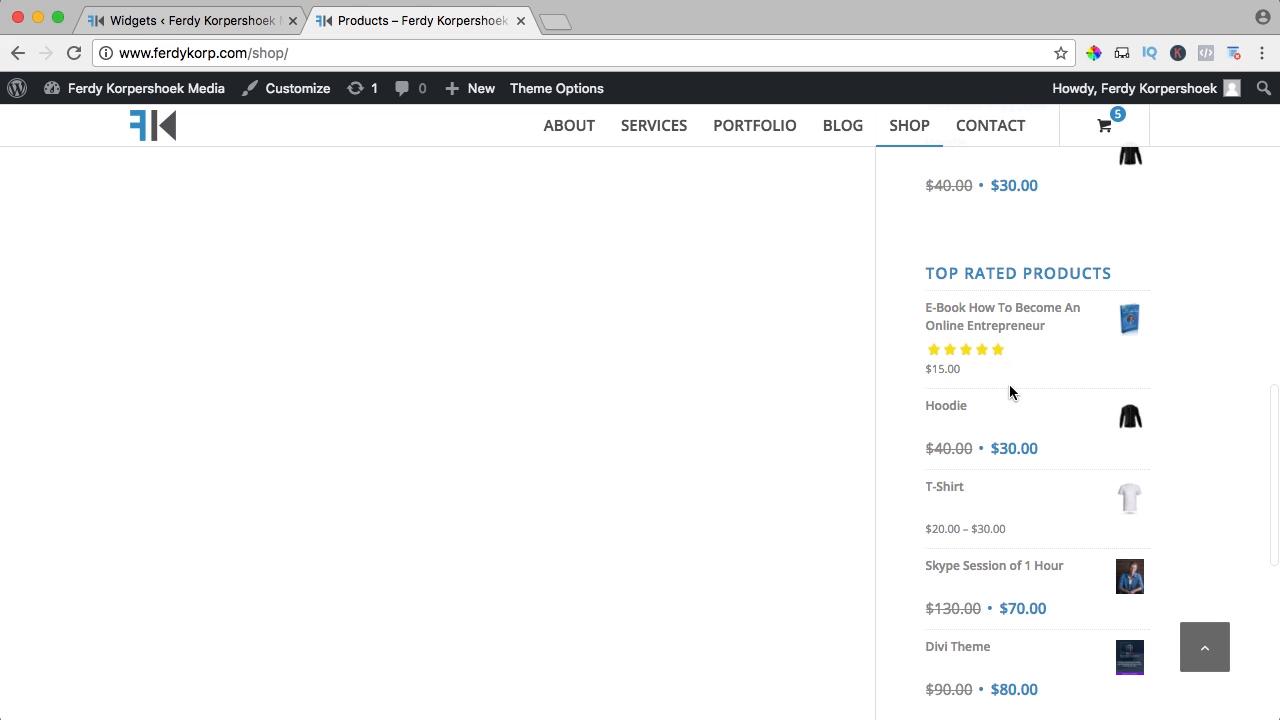
{"action": "scroll", "coordinate": [1010, 392], "scroll_direction": "down", "scroll_amount": 2}
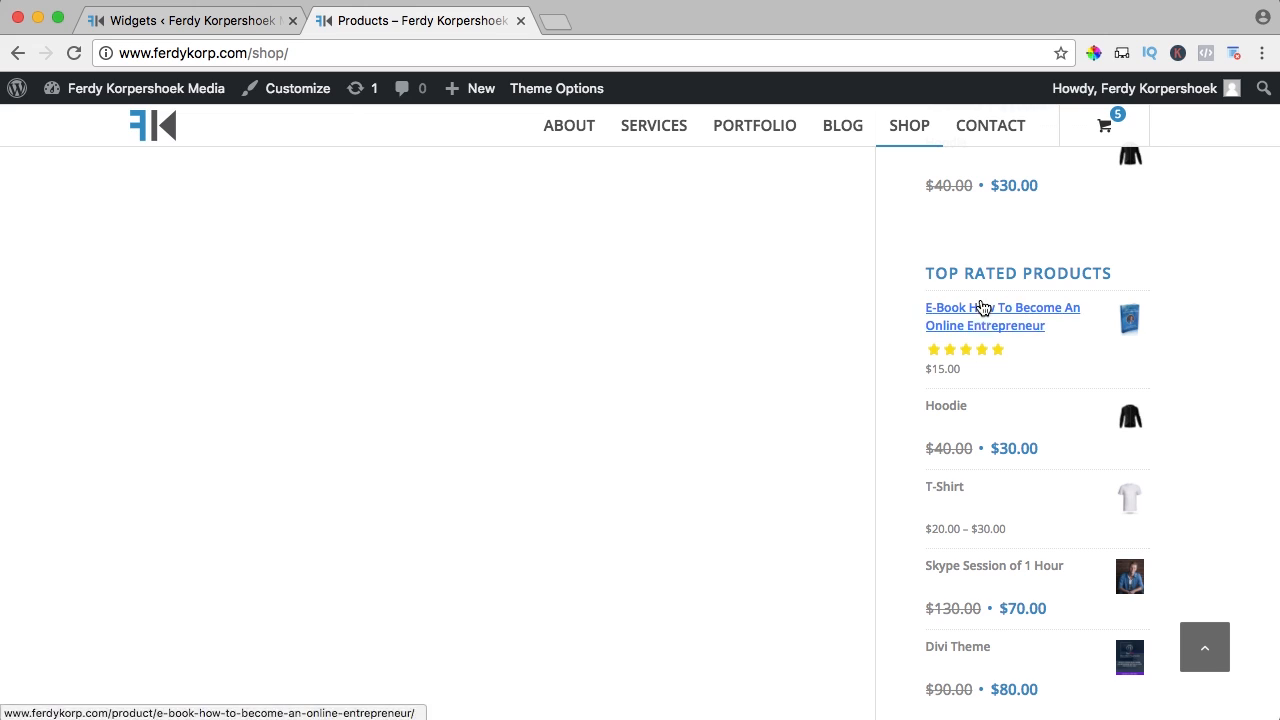
{"action": "scroll", "coordinate": [858, 376], "scroll_direction": "up", "scroll_amount": 5}
{"action": "scroll", "coordinate": [858, 376], "scroll_direction": "up", "scroll_amount": 5}
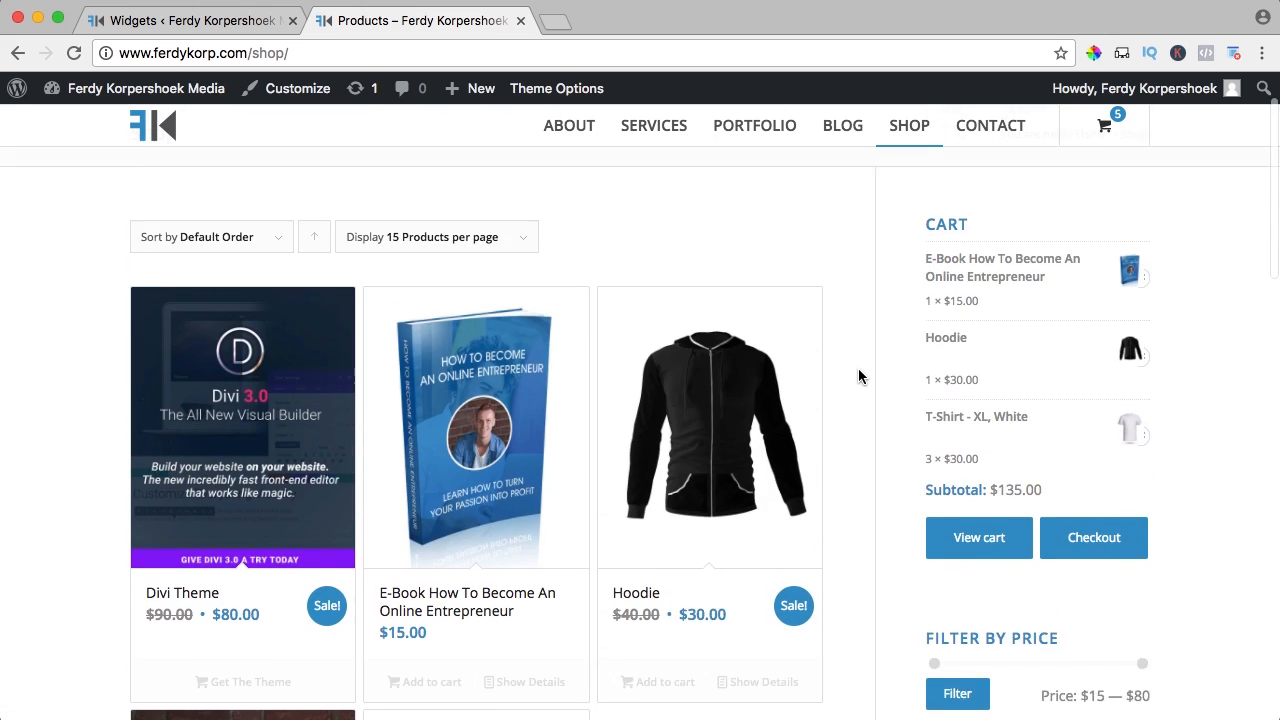